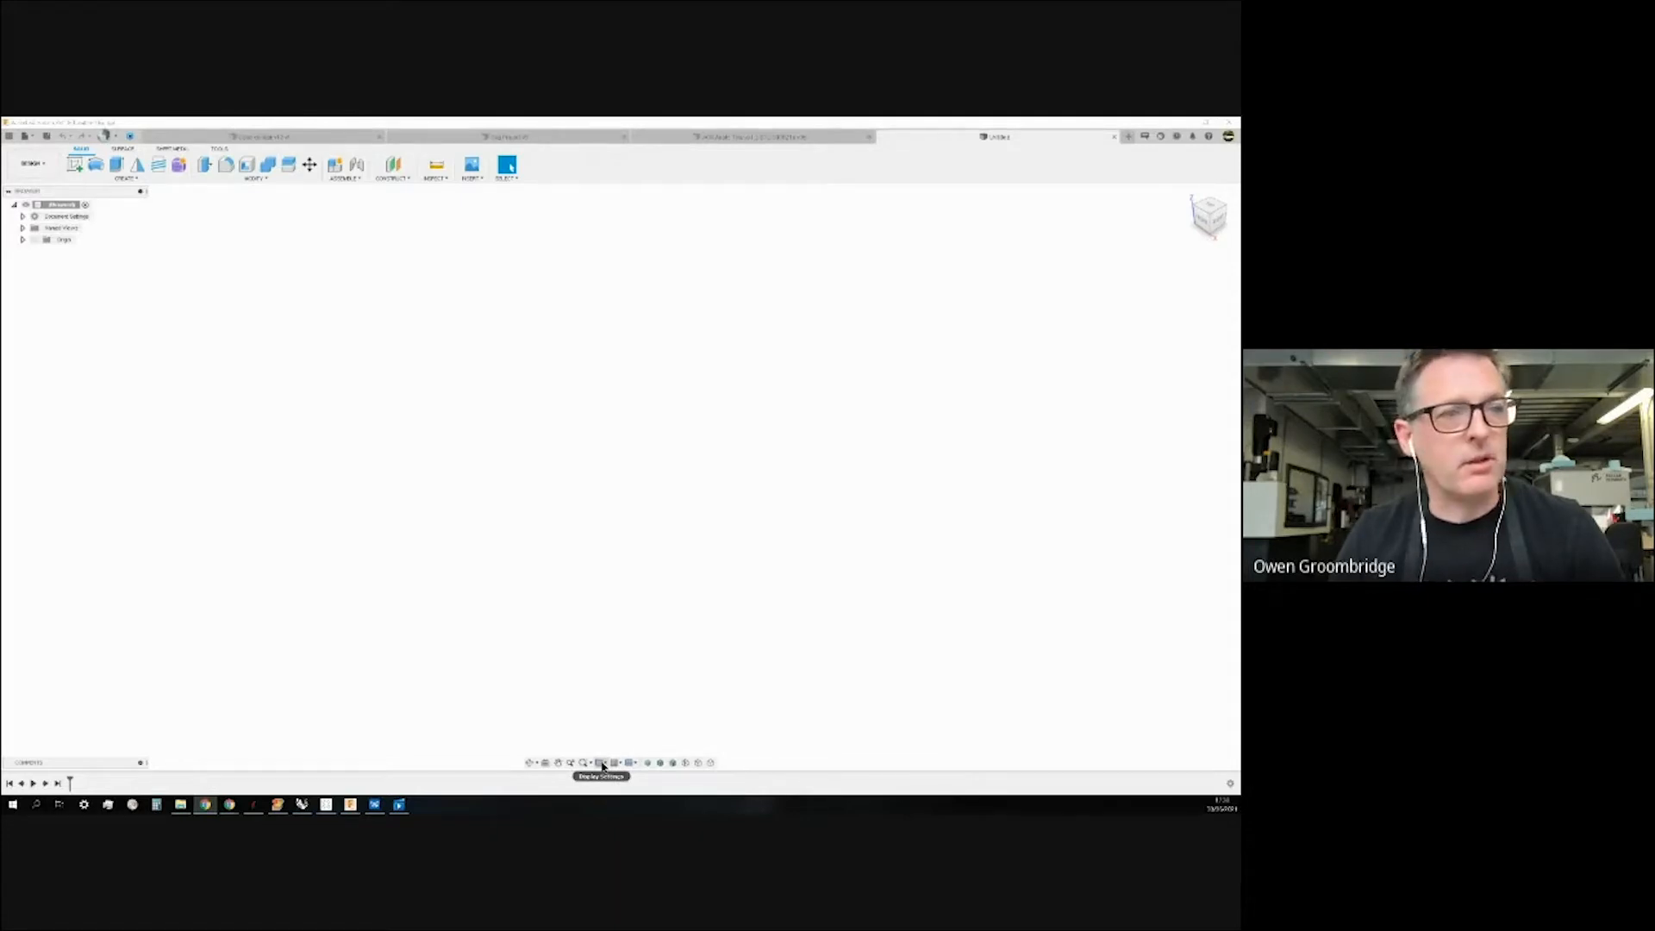
# Try the Dark Sky, Grey Room and Tranquility Blue viewport environments.
pyautogui.click(601, 764)
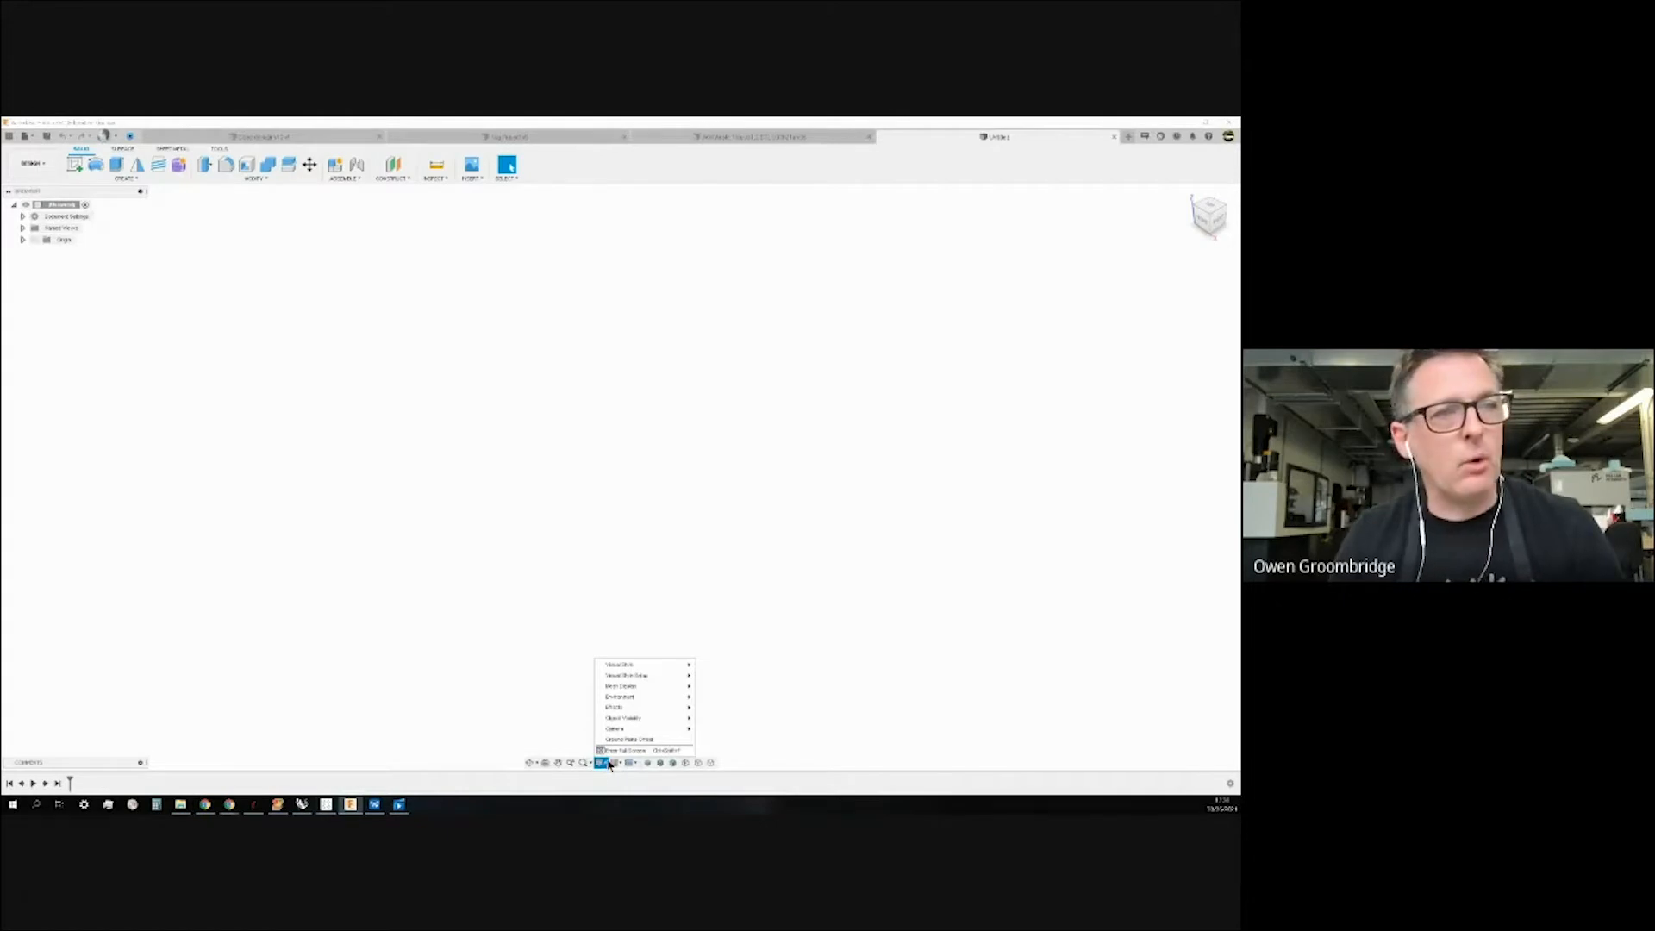
pyautogui.moveTo(628, 664)
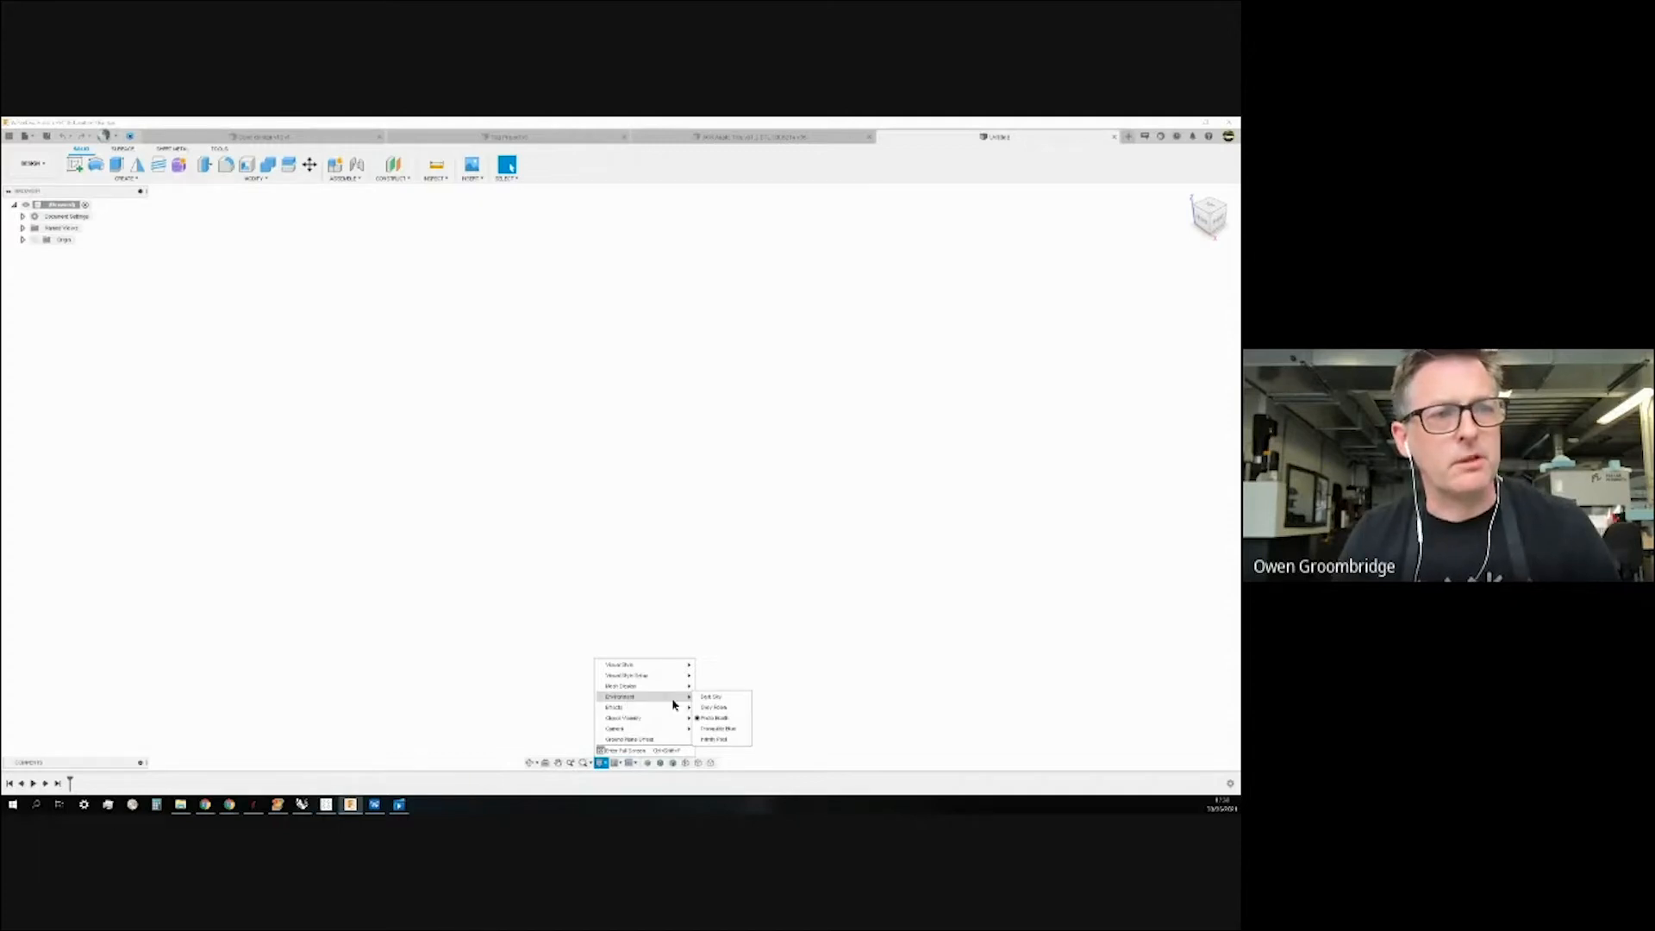
pyautogui.click(727, 695)
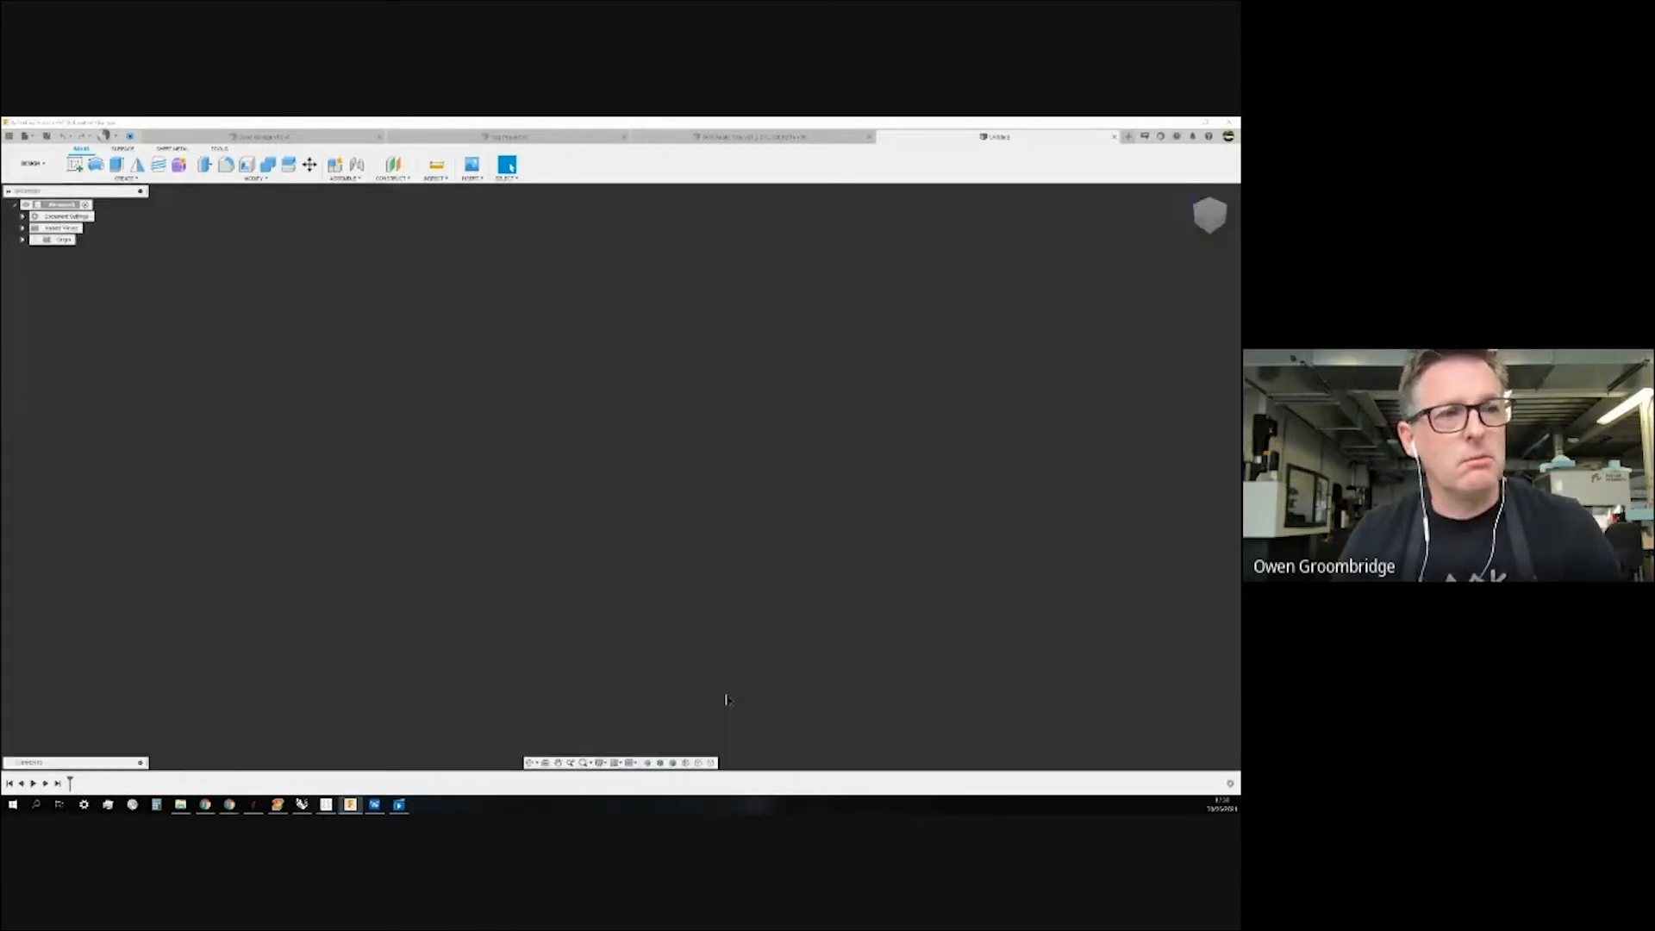
pyautogui.click(601, 763)
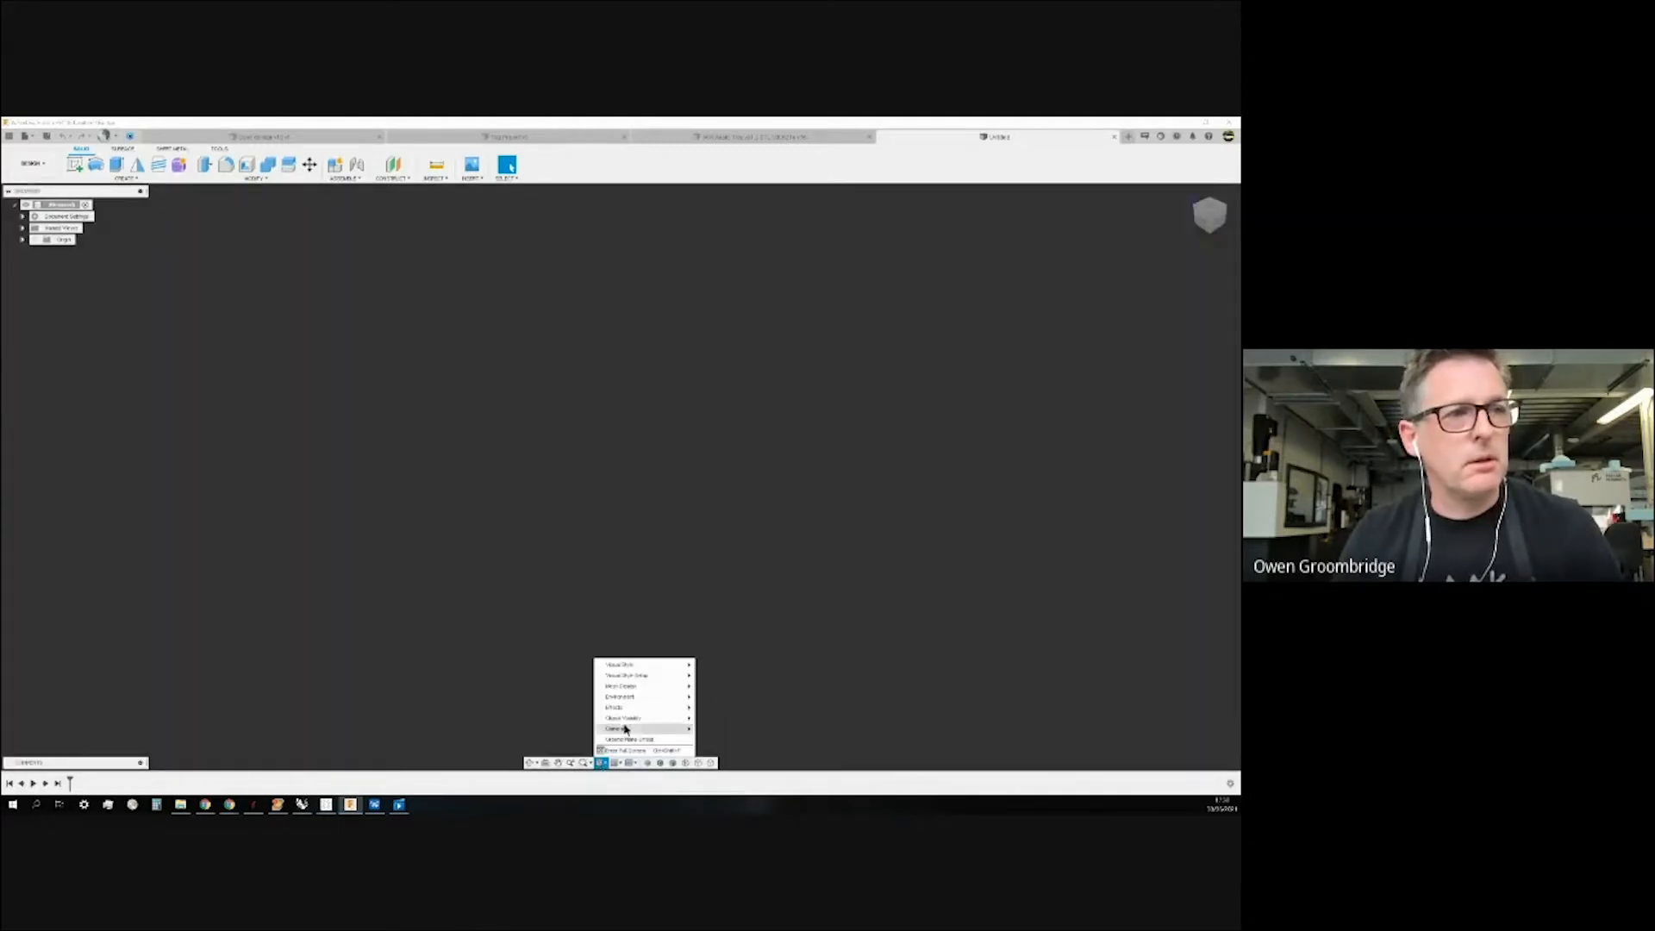
pyautogui.moveTo(631, 698)
pyautogui.click(713, 709)
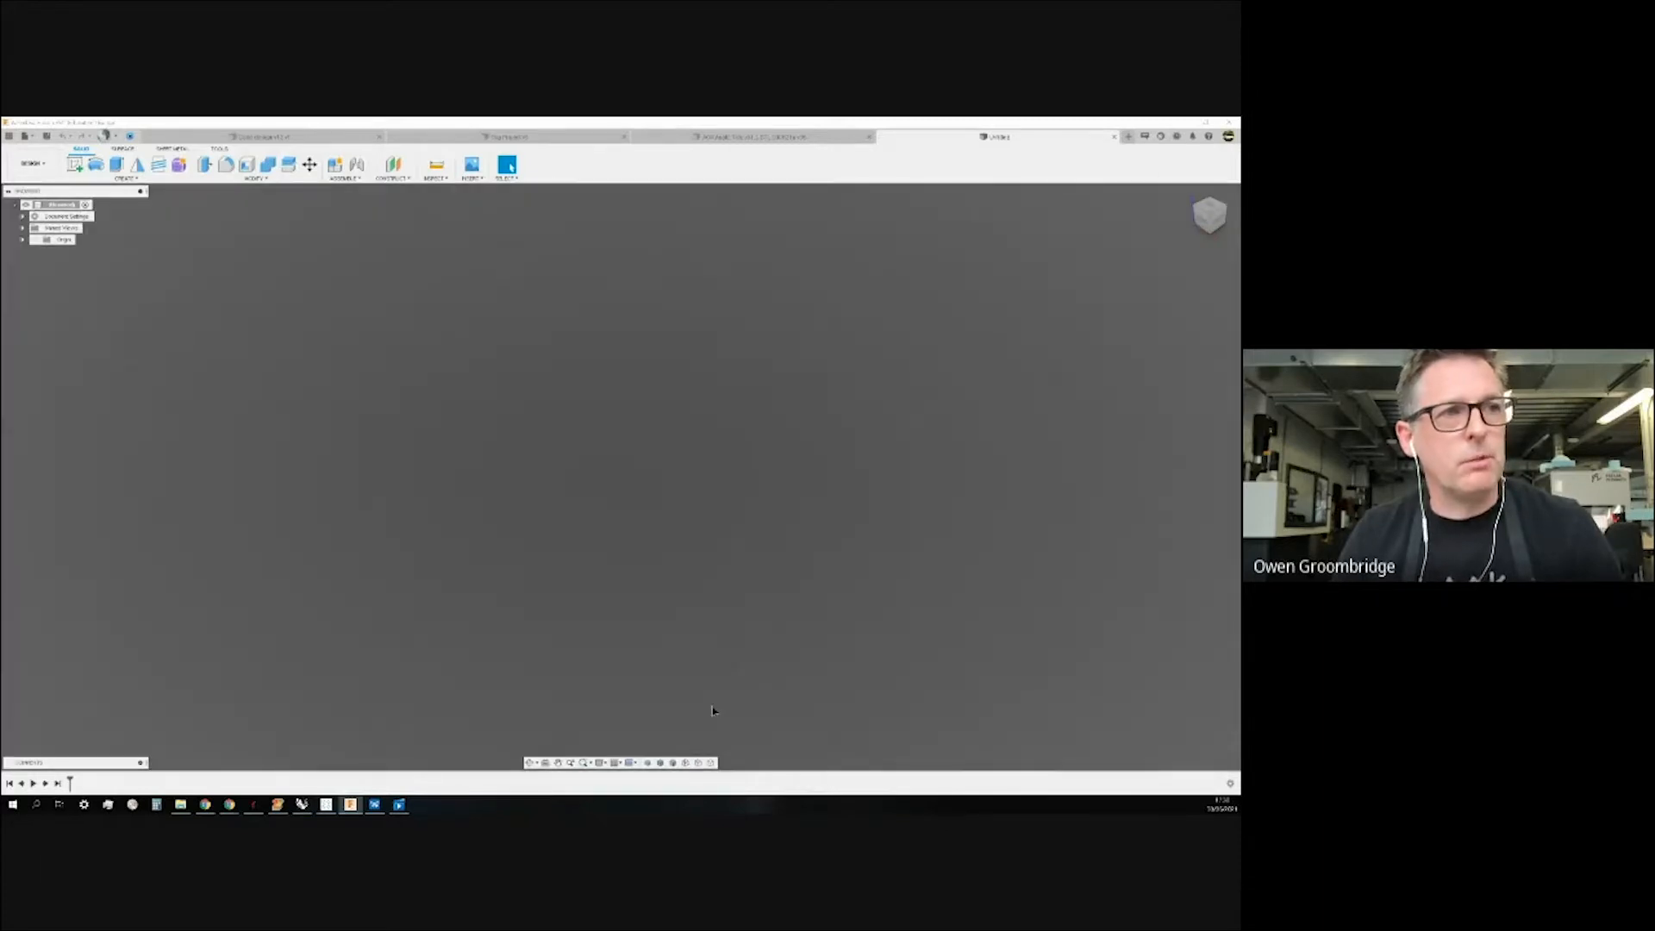
pyautogui.click(601, 762)
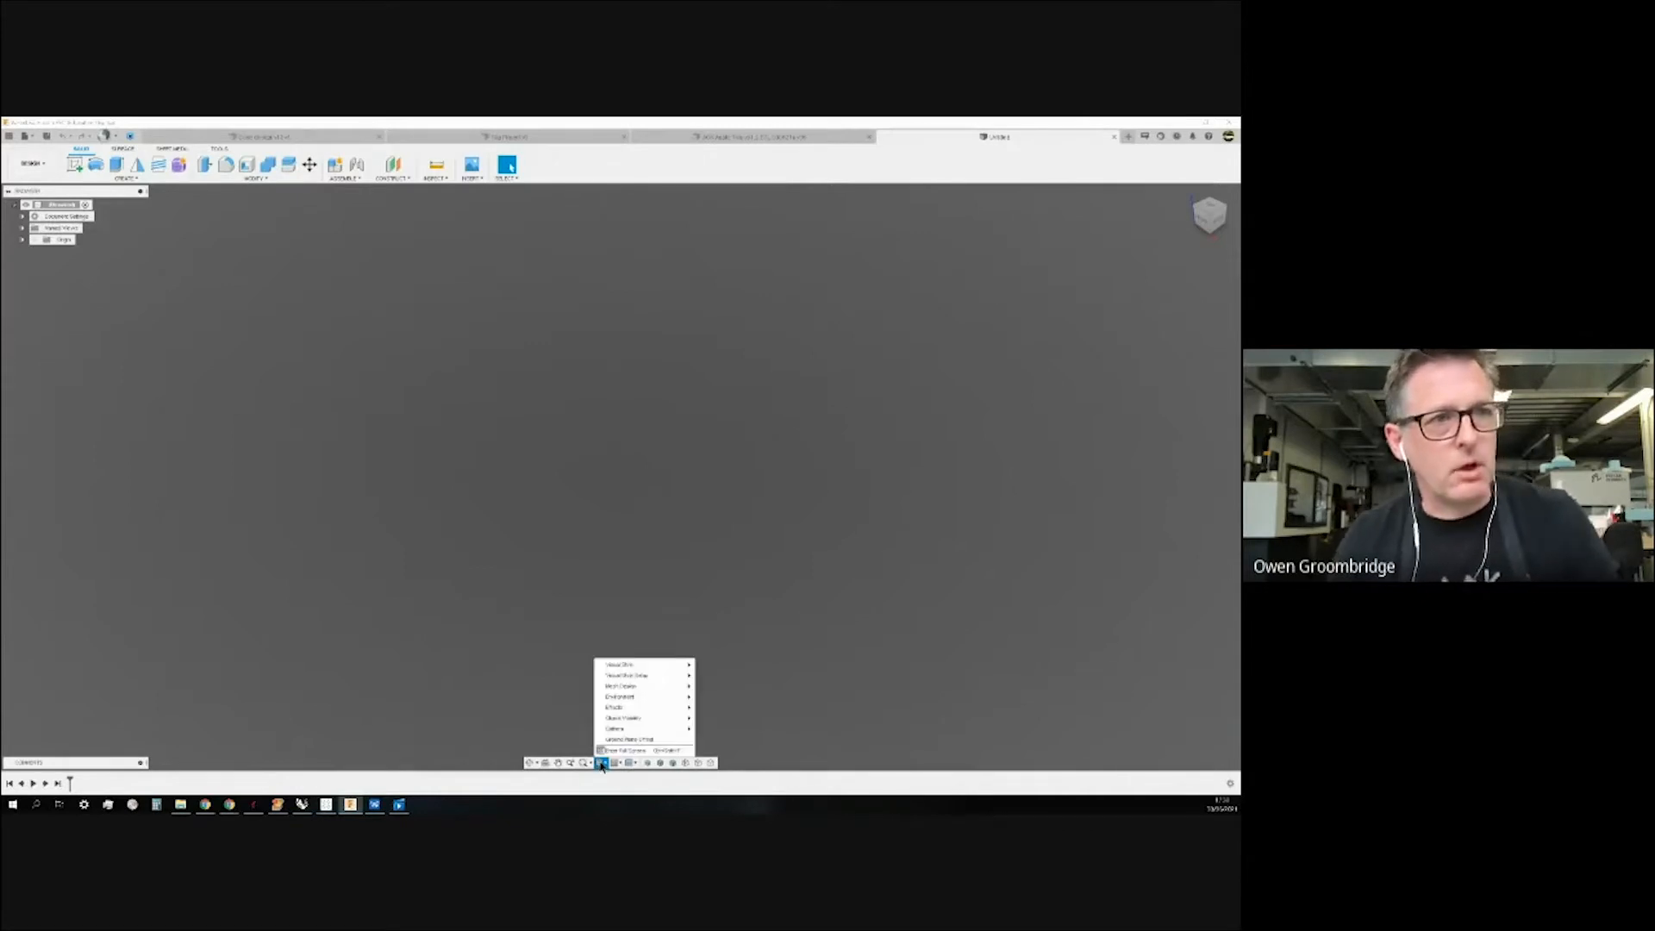
pyautogui.moveTo(646, 696)
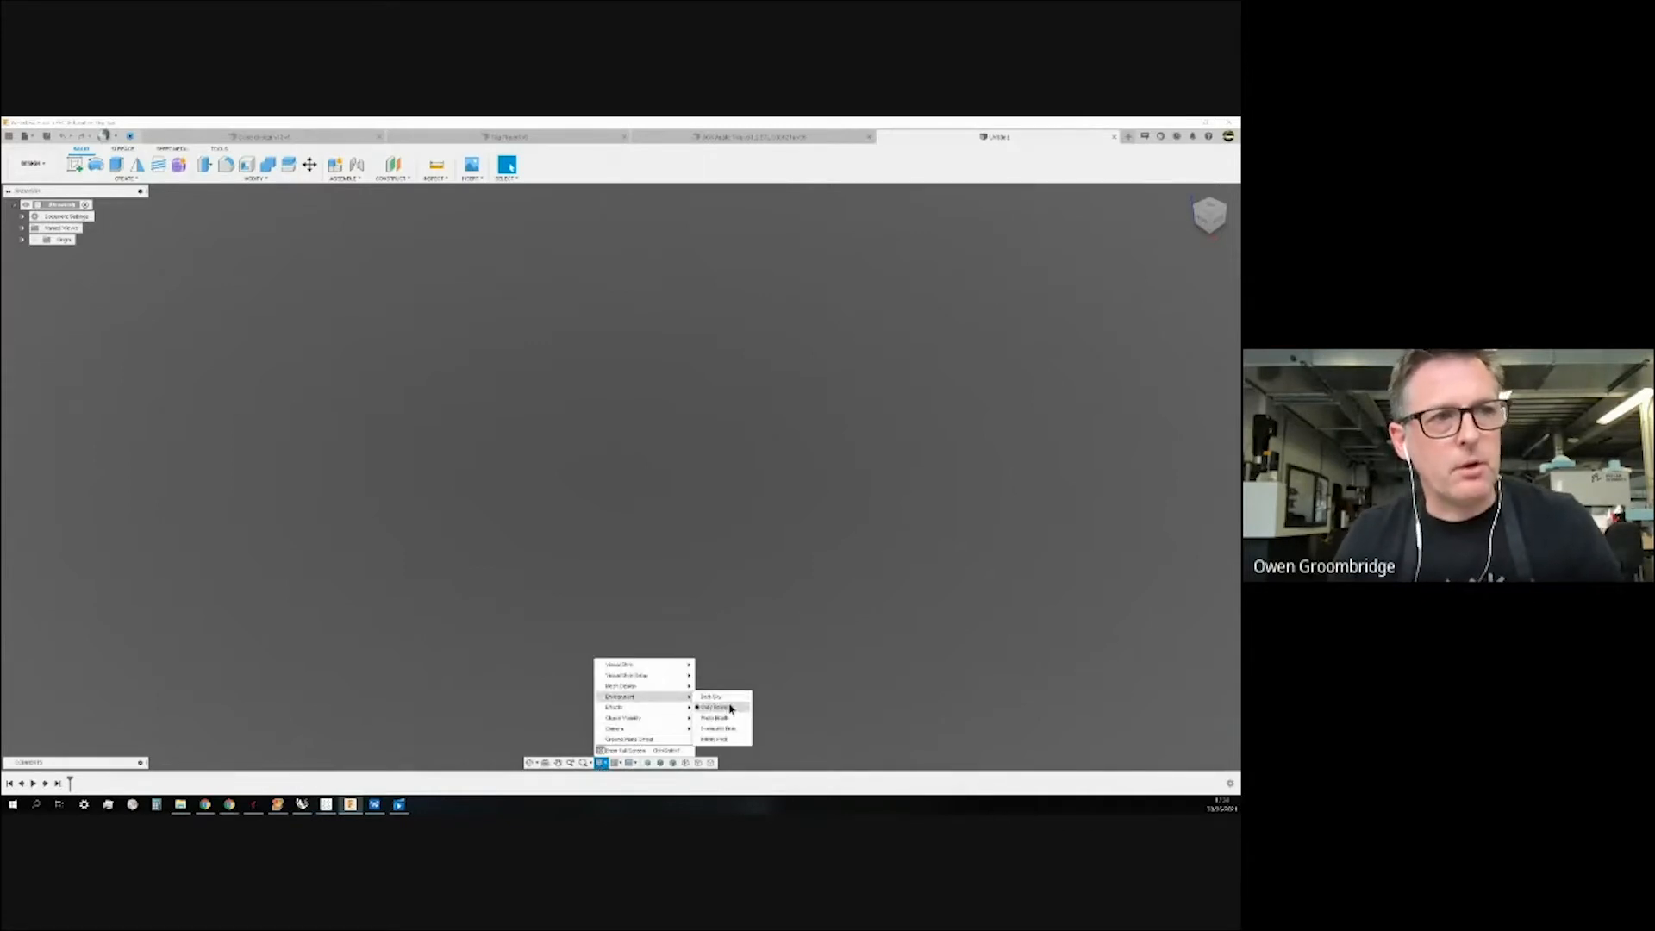
pyautogui.click(729, 729)
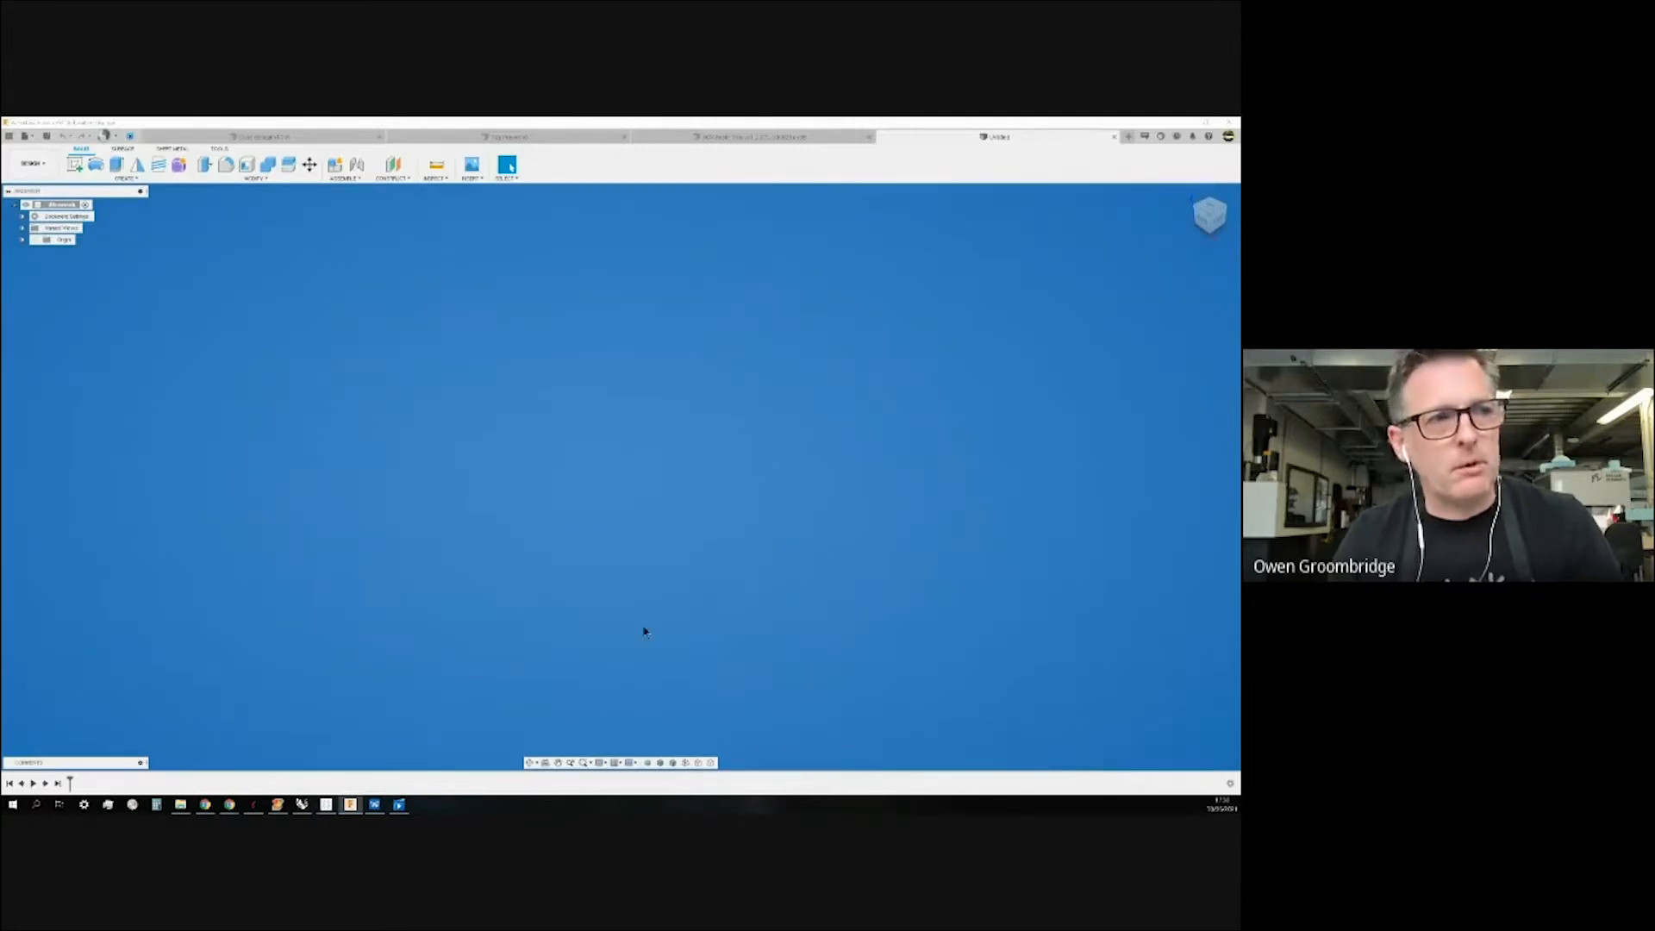
# Preview the Infinity Pool environment, then switch the environment back to Photo Booth.
pyautogui.click(602, 763)
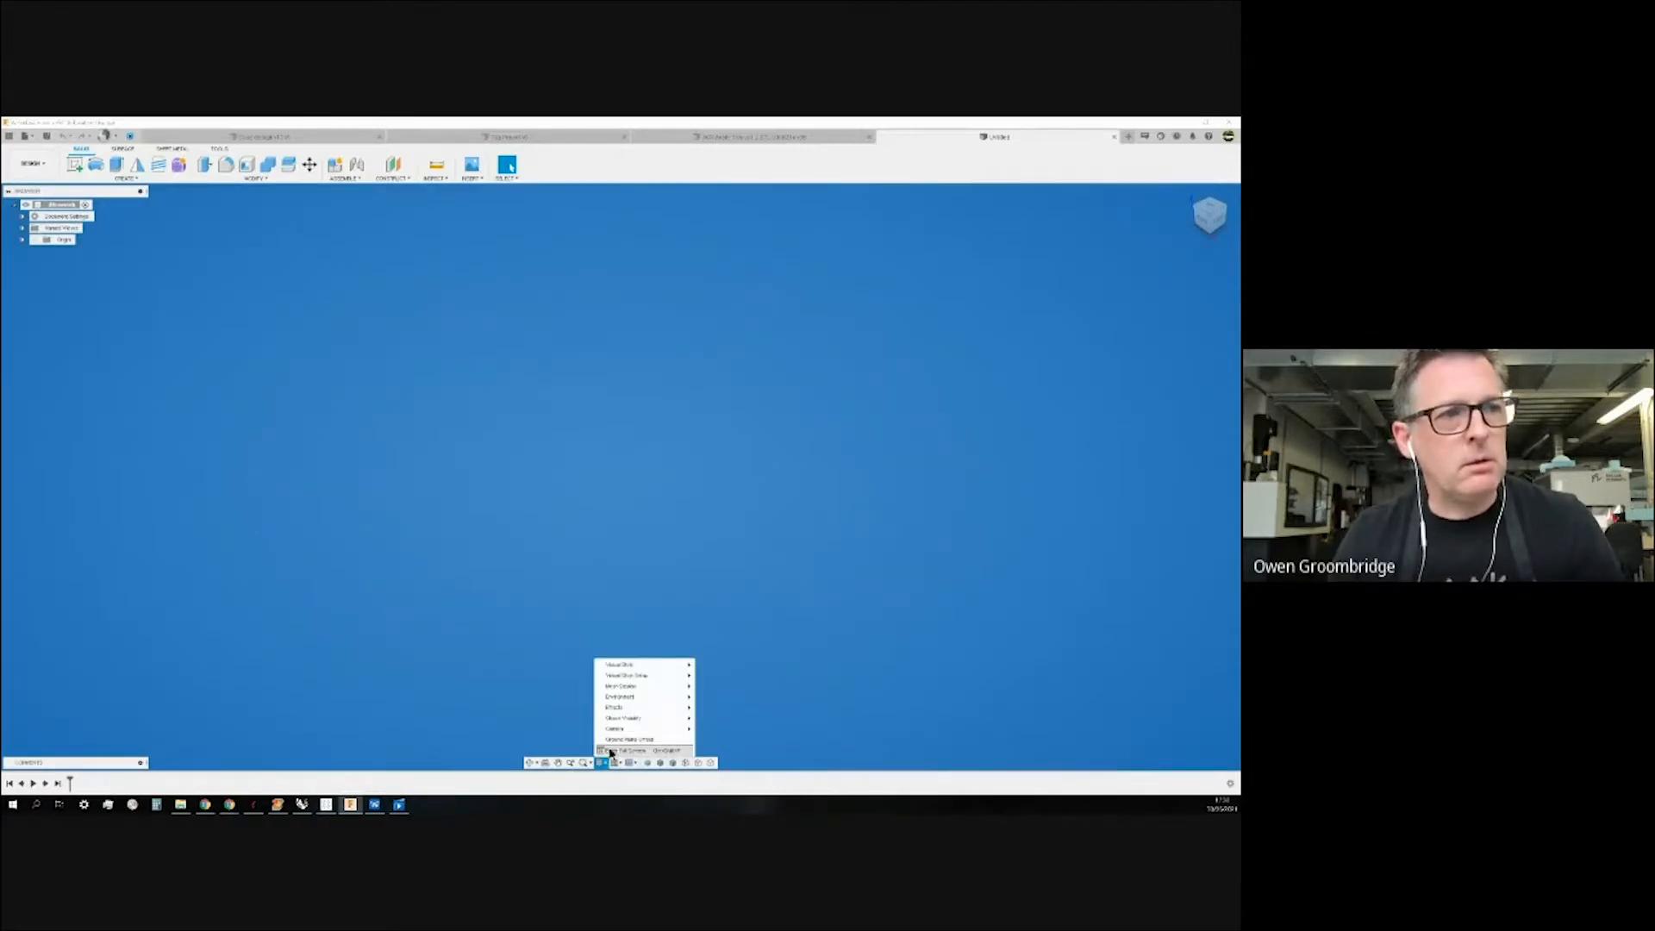
pyautogui.moveTo(647, 697)
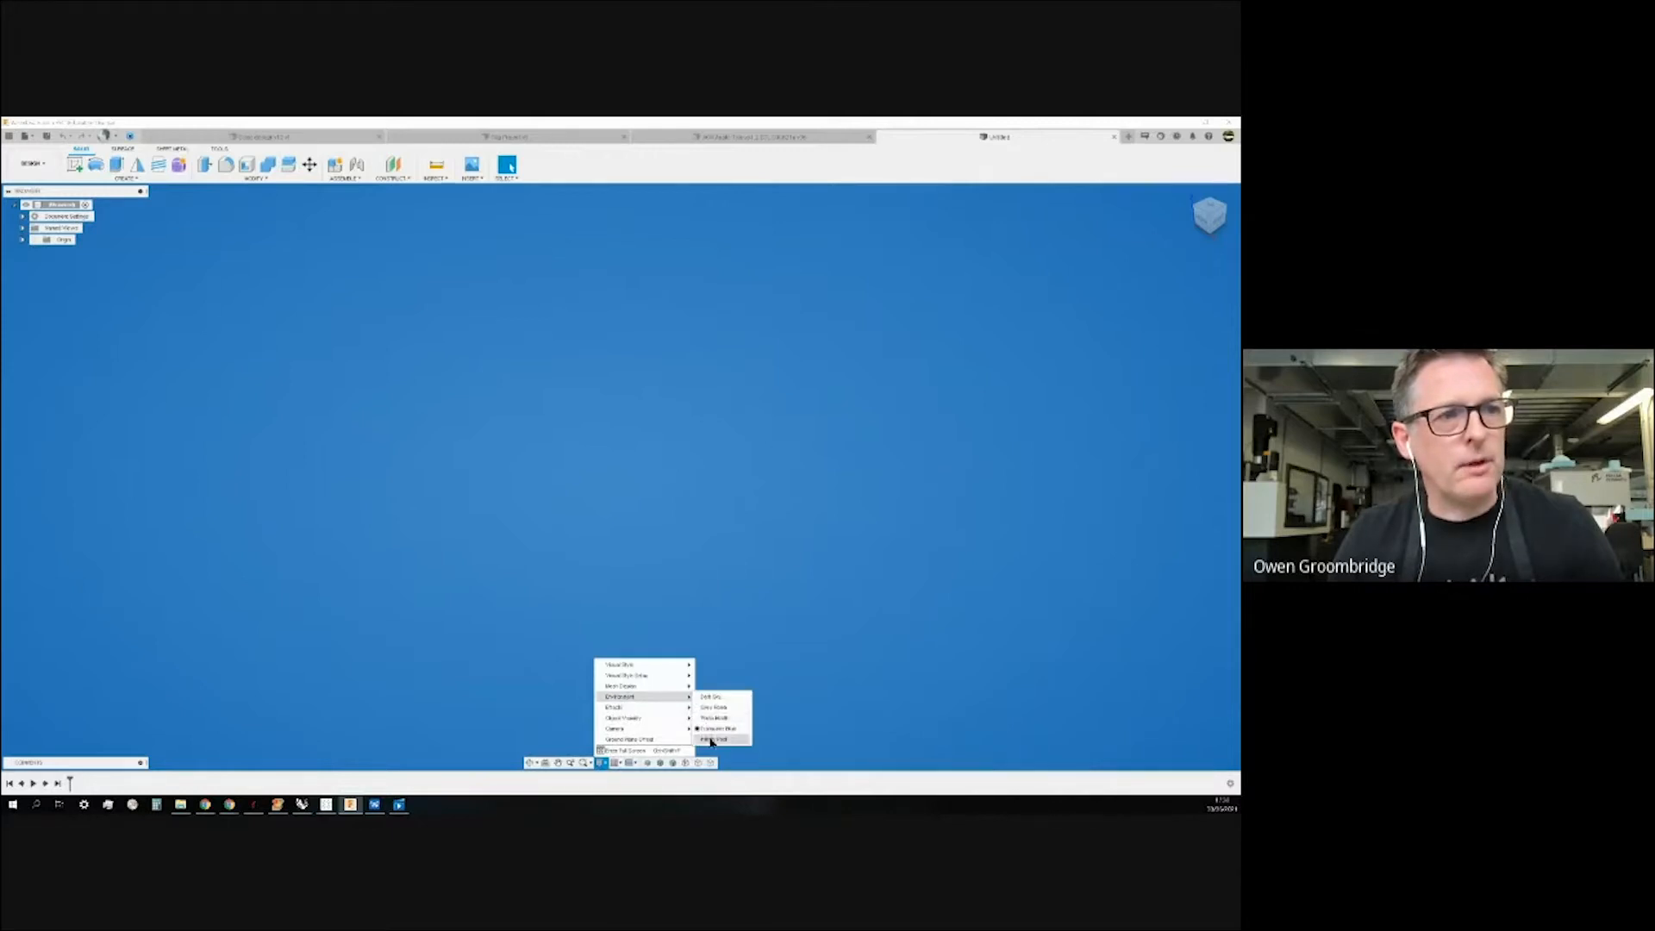
pyautogui.click(711, 739)
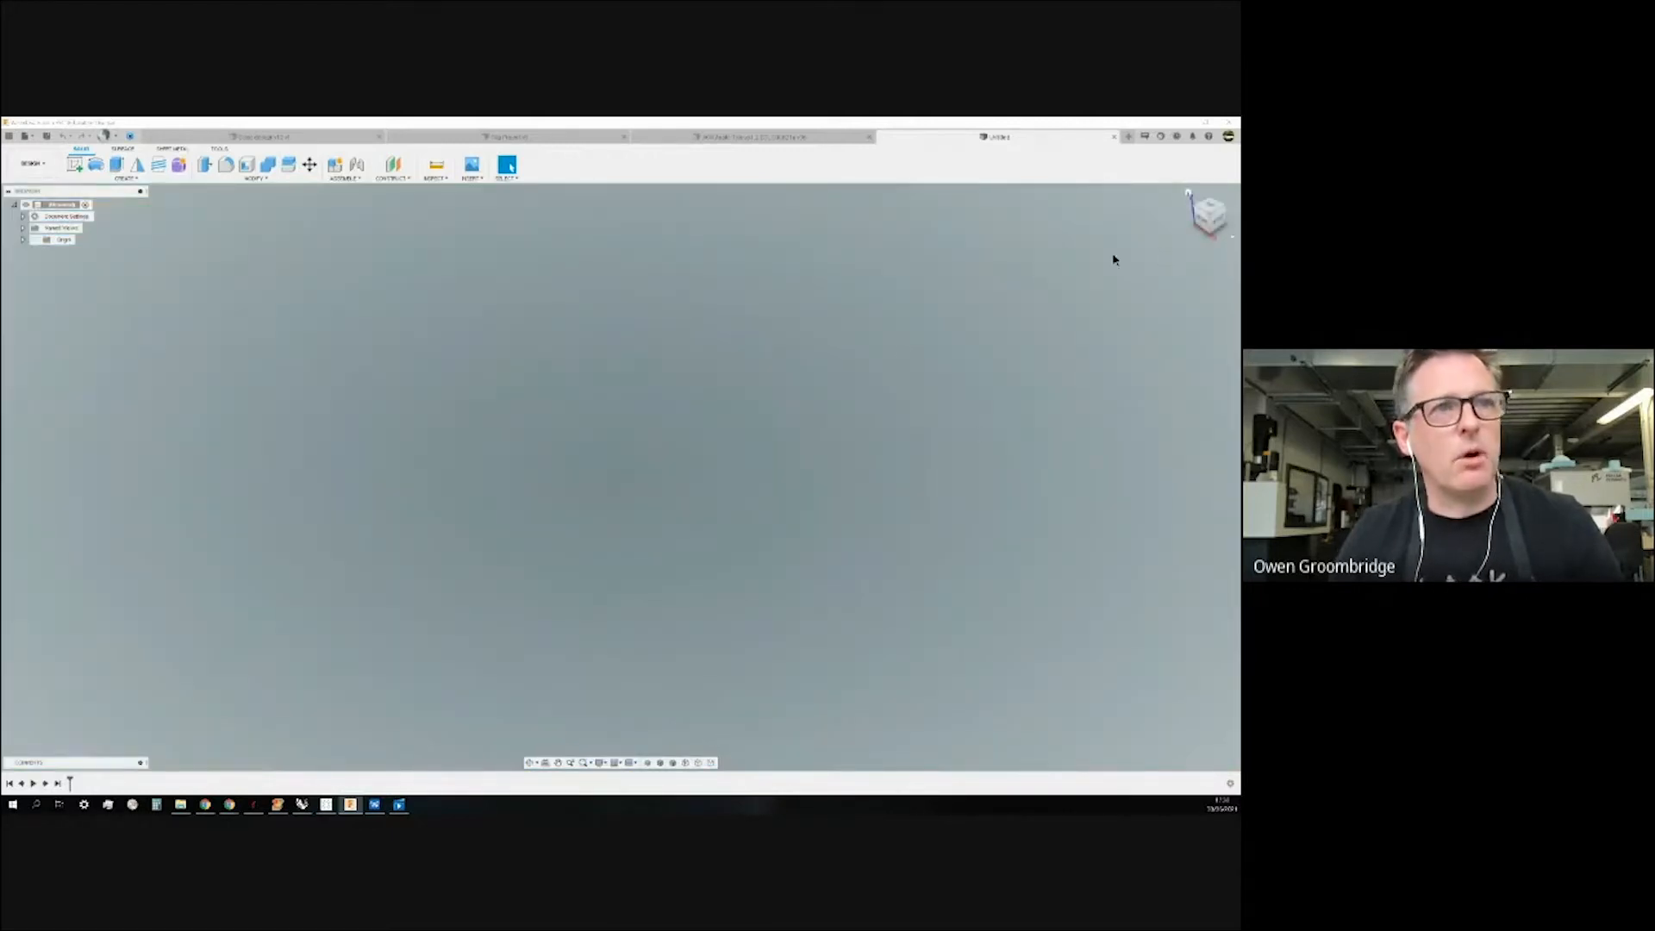
pyautogui.keyDown('shift'); pyautogui.moveTo(960, 393); pyautogui.dragTo(824, 410, button='middle'); pyautogui.keyUp('shift')
pyautogui.press('Escape')
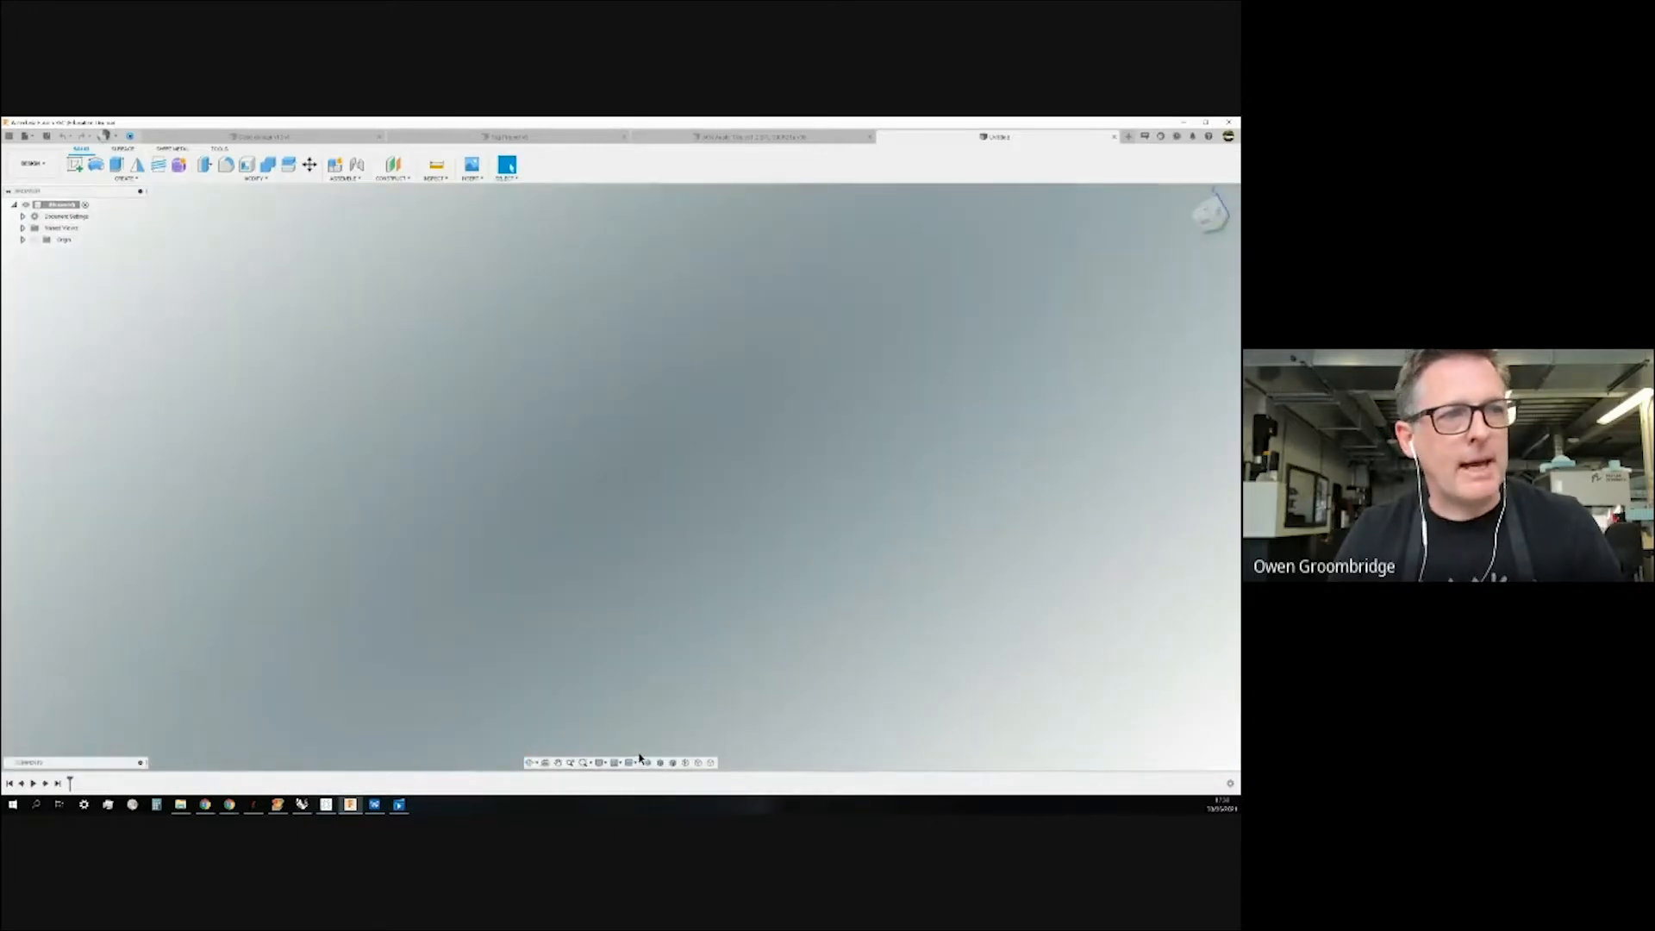
pyautogui.click(600, 763)
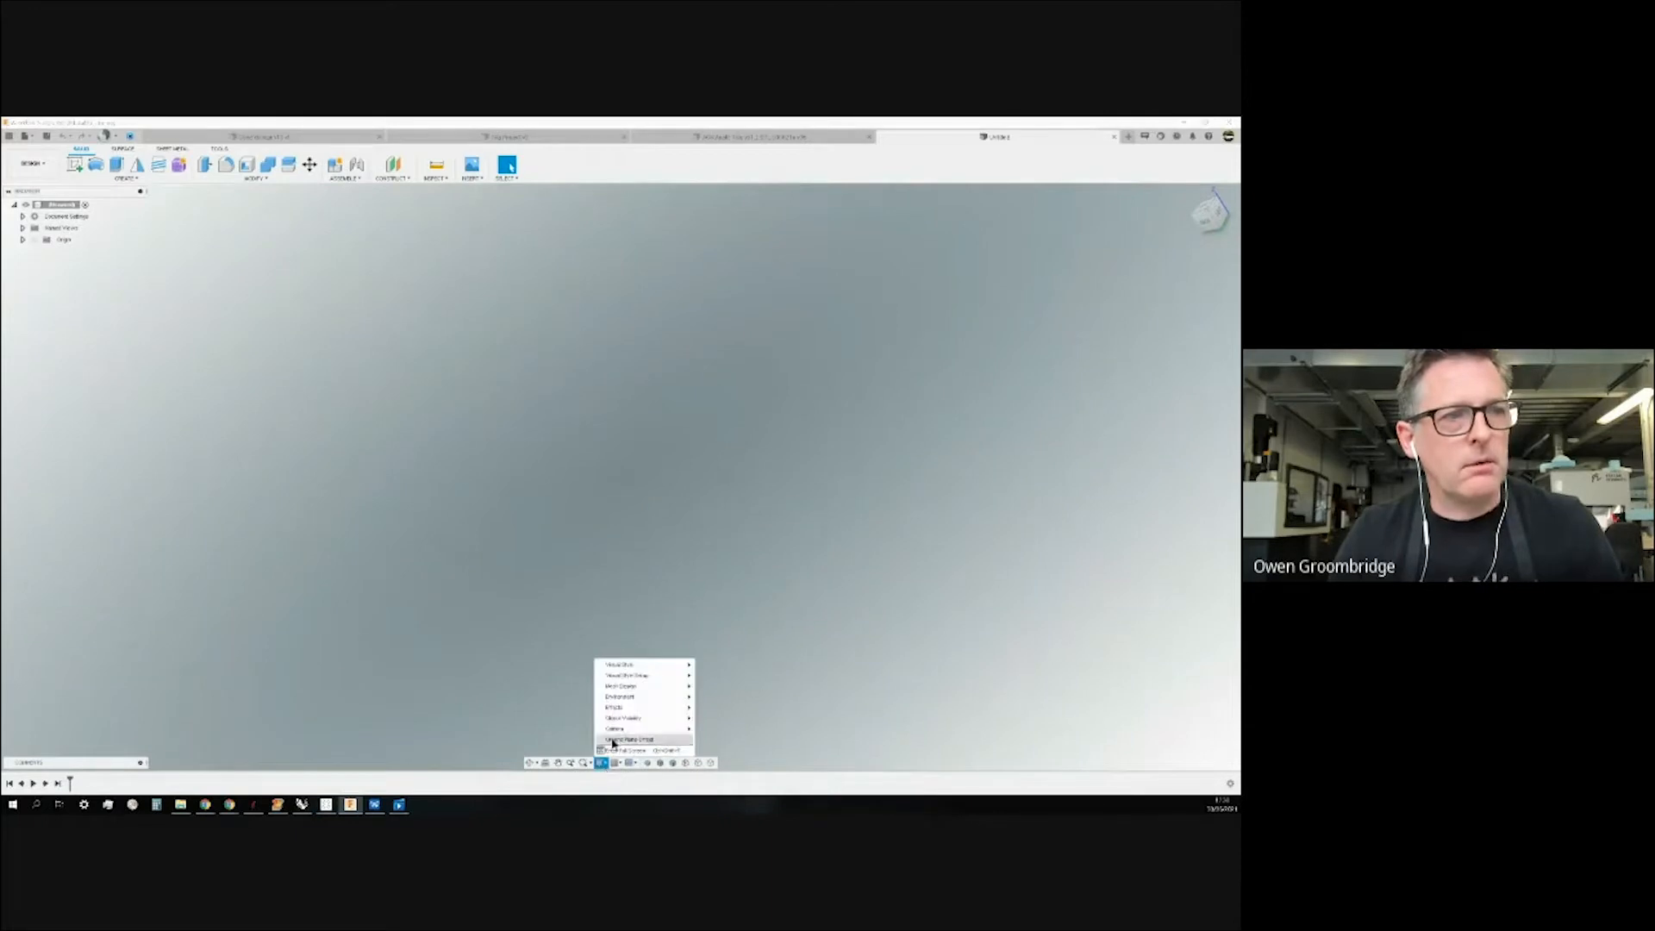
pyautogui.moveTo(624, 703)
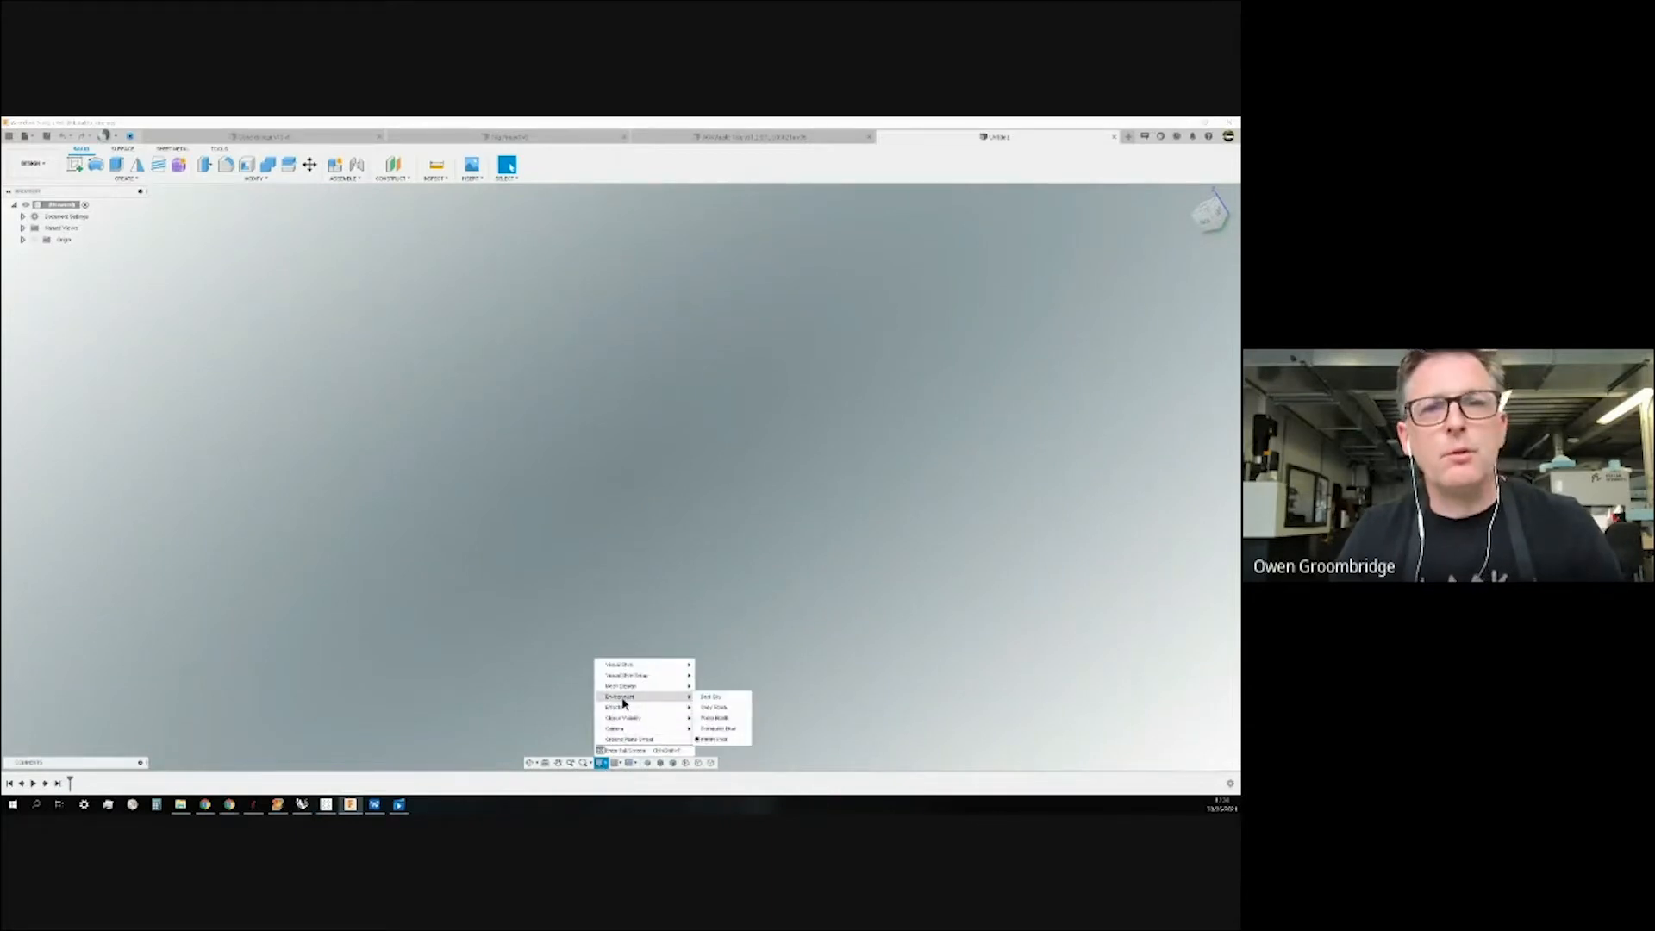
pyautogui.click(722, 718)
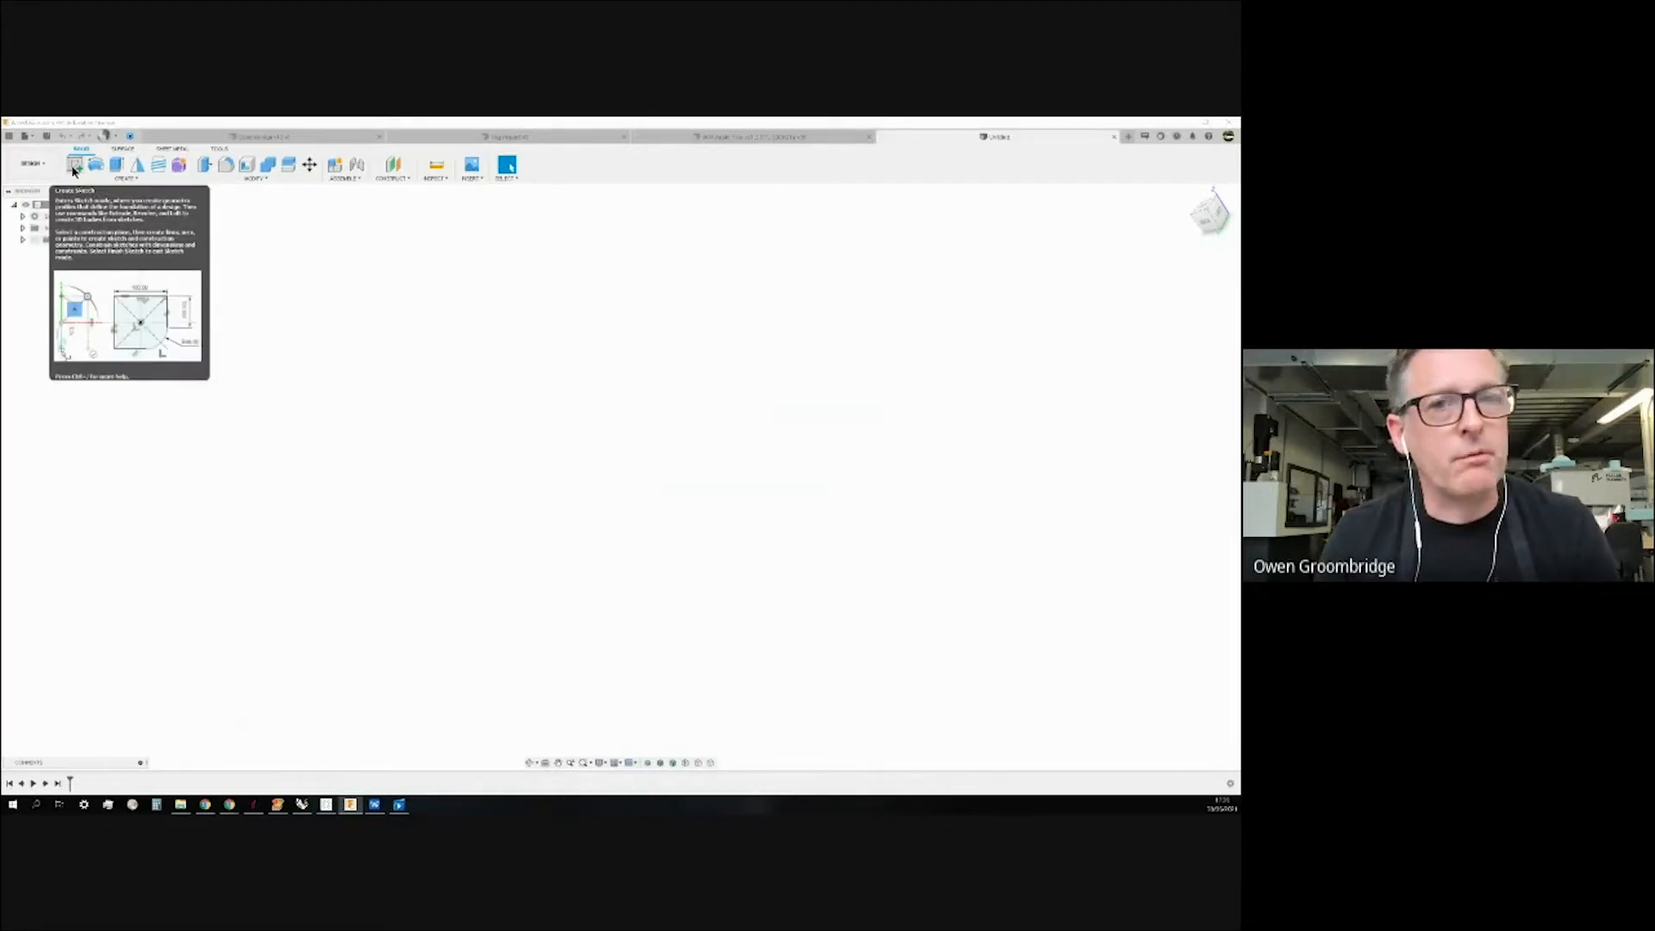
# Start a new sketch from the Create menu.
pyautogui.click(127, 178)
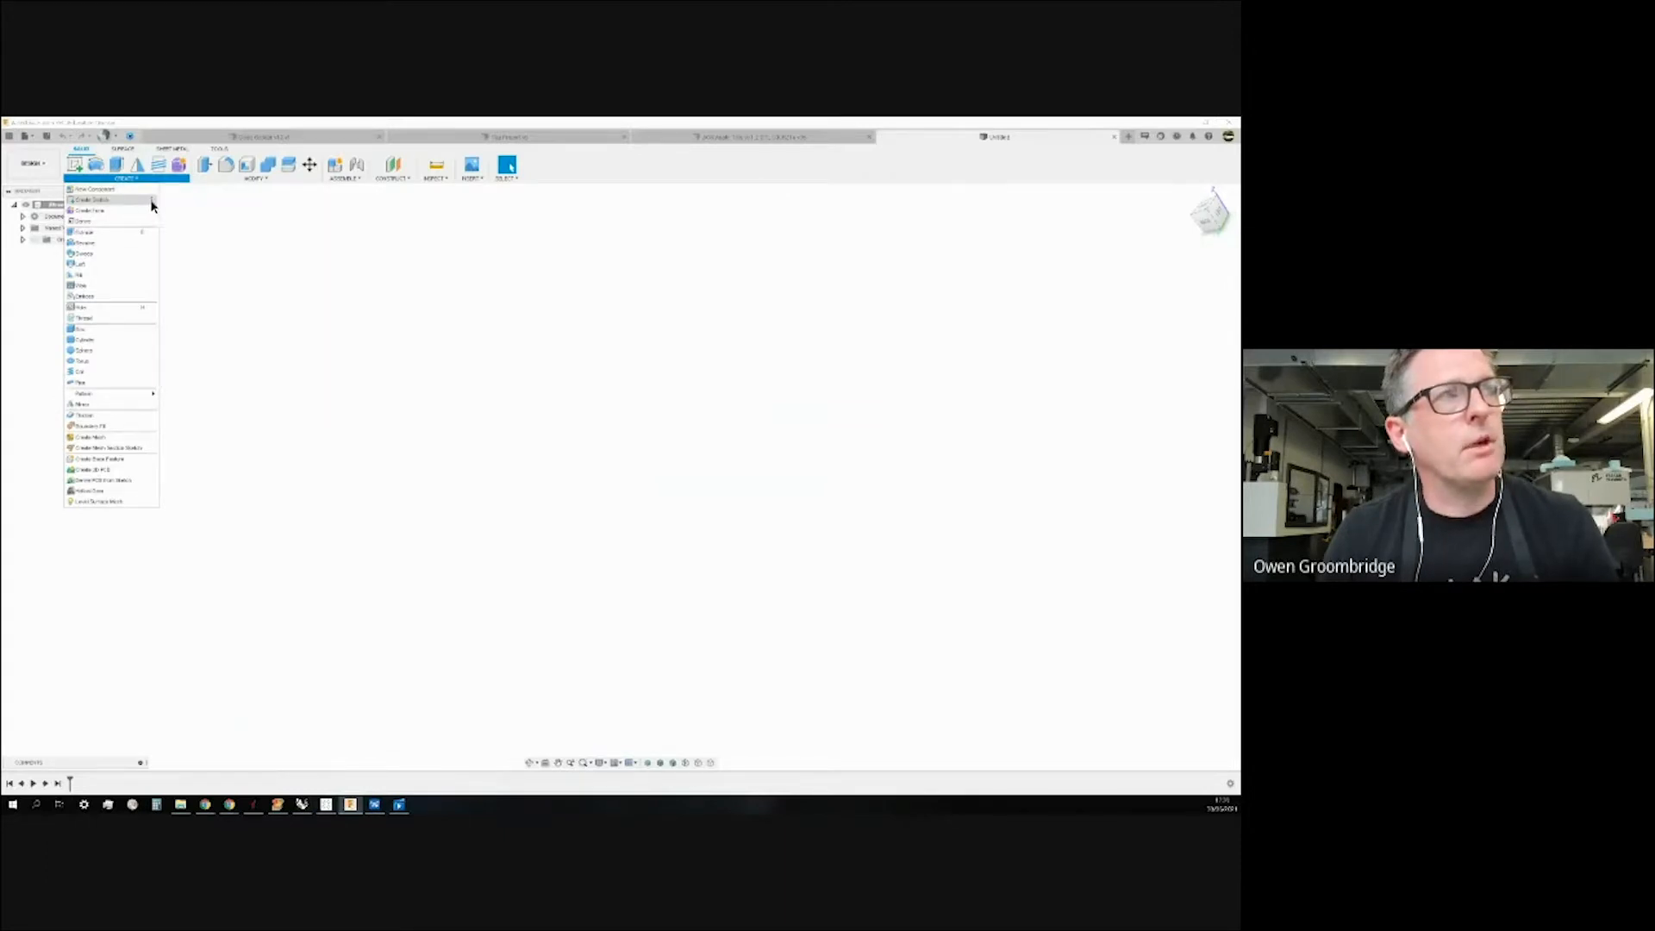
pyautogui.moveTo(152, 205)
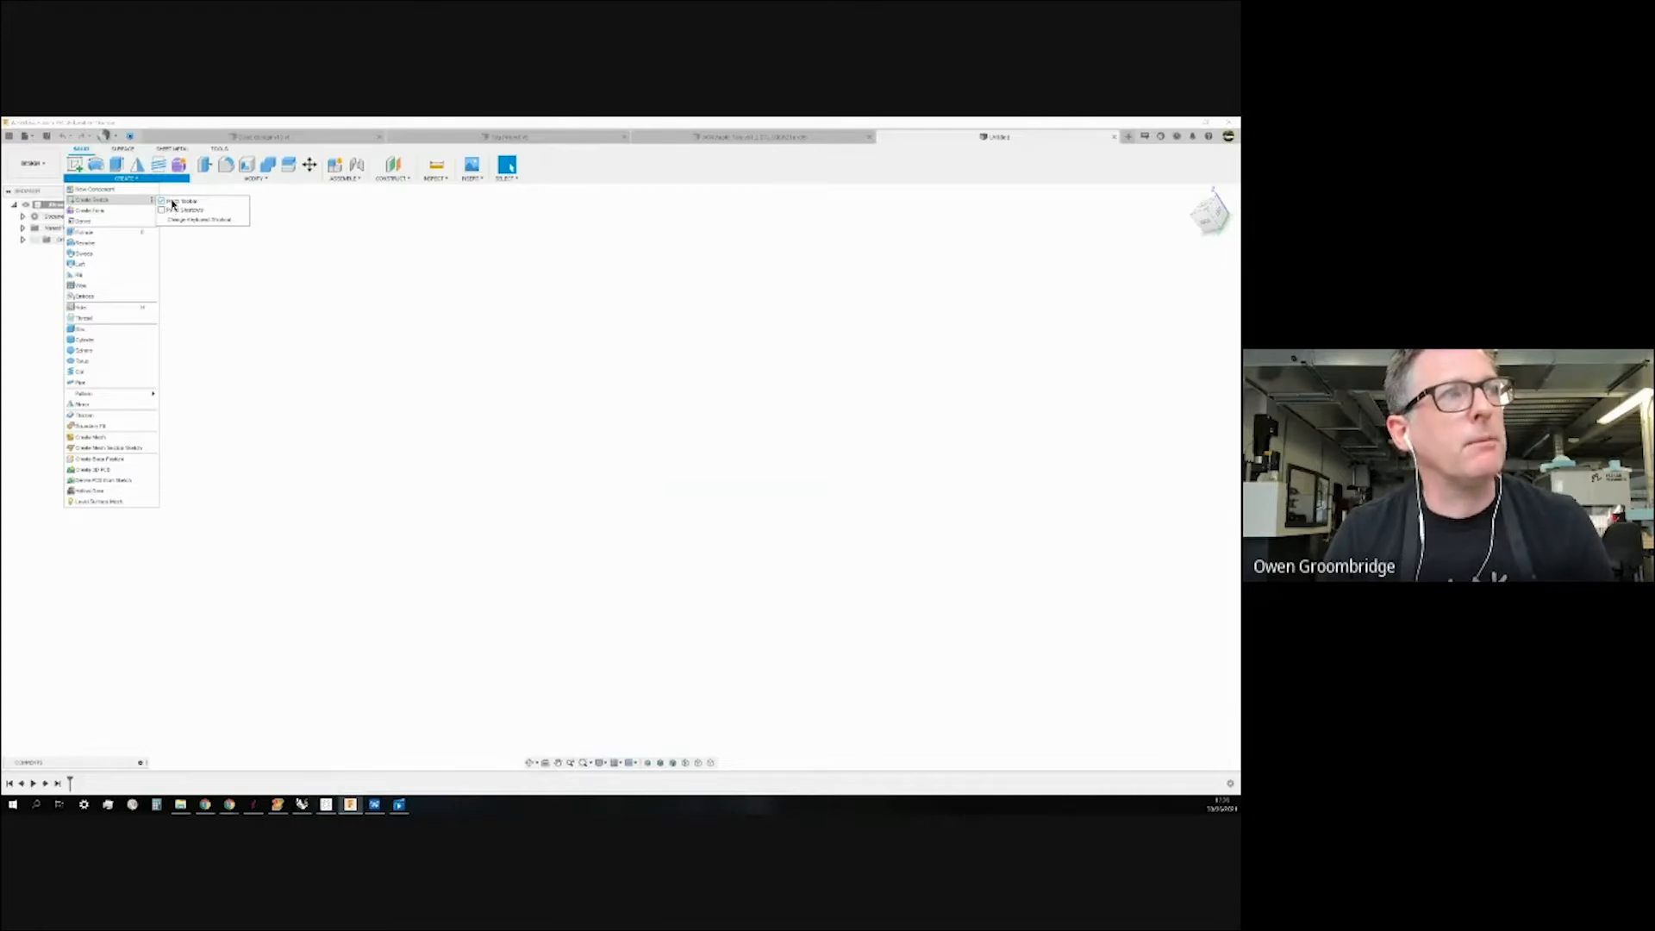
pyautogui.click(75, 165)
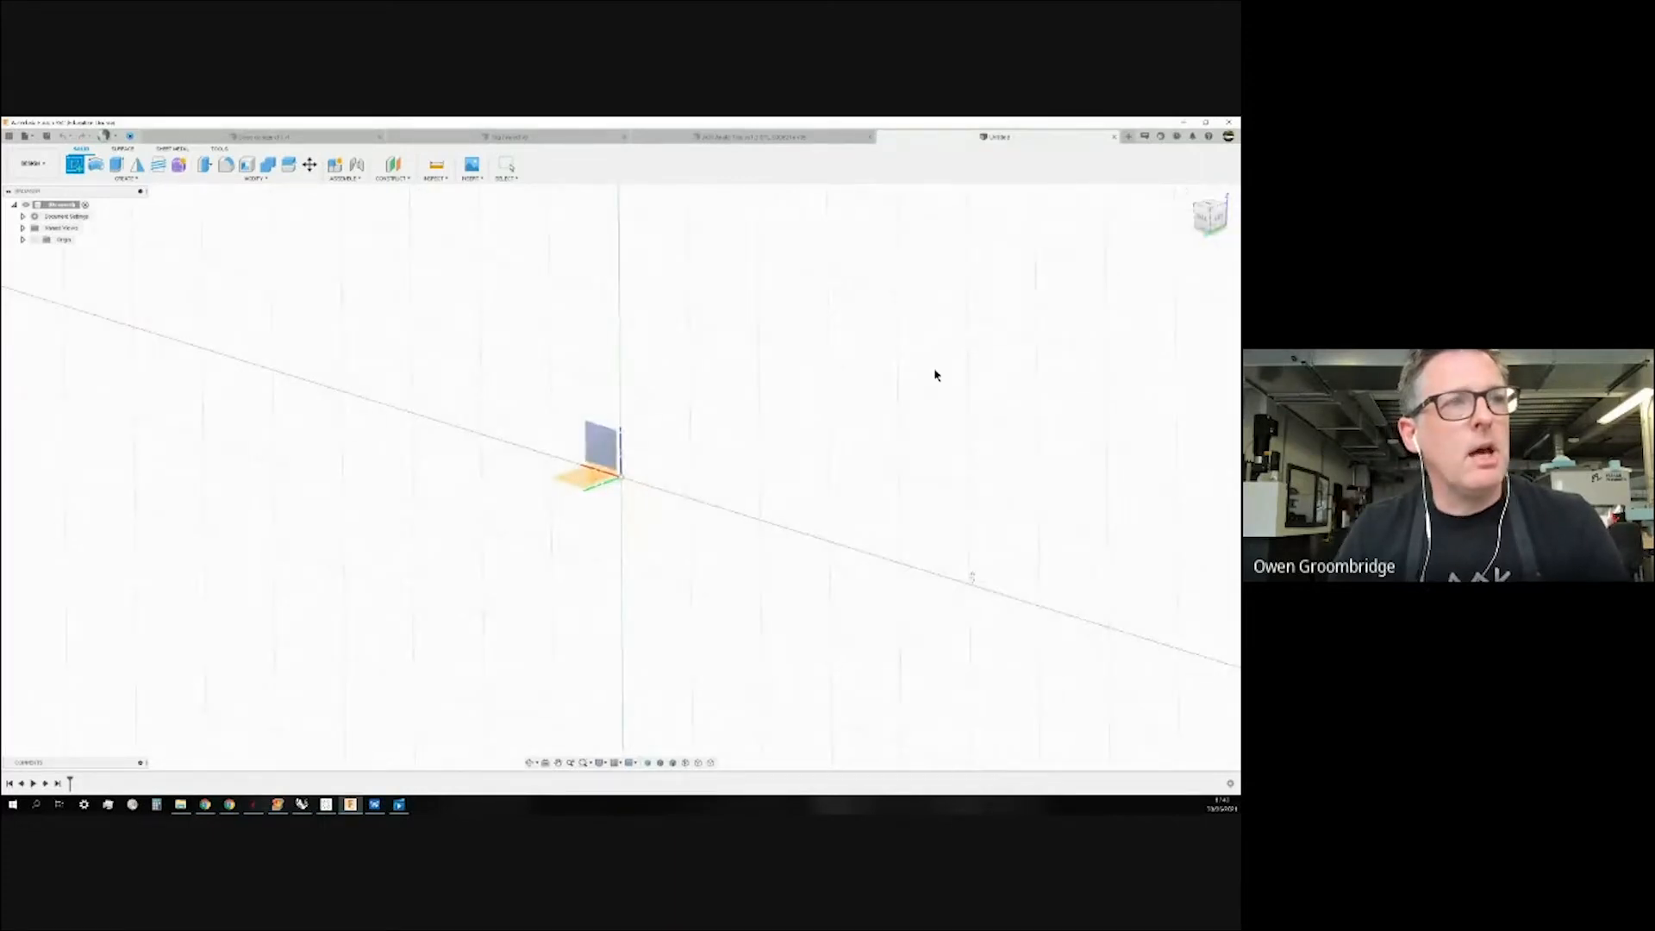
# Place the new sketch on the horizontal origin plane.
pyautogui.keyDown('shift'); pyautogui.moveTo(794, 411); pyautogui.dragTo(868, 406, button='middle'); pyautogui.keyUp('shift')
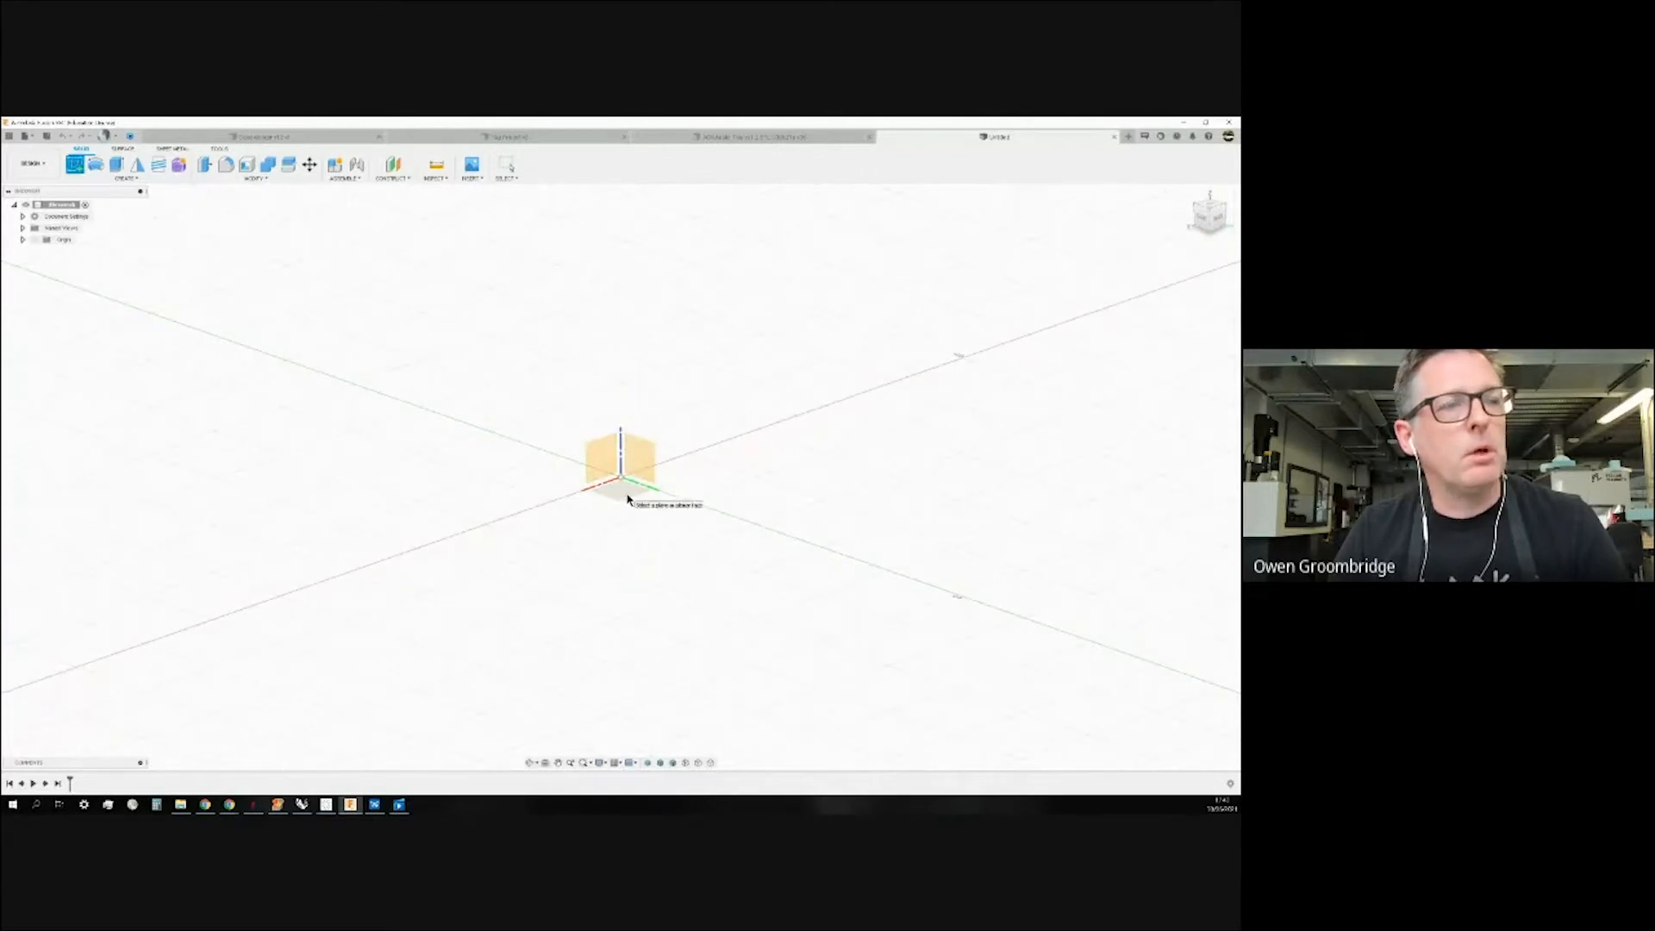
pyautogui.click(627, 498)
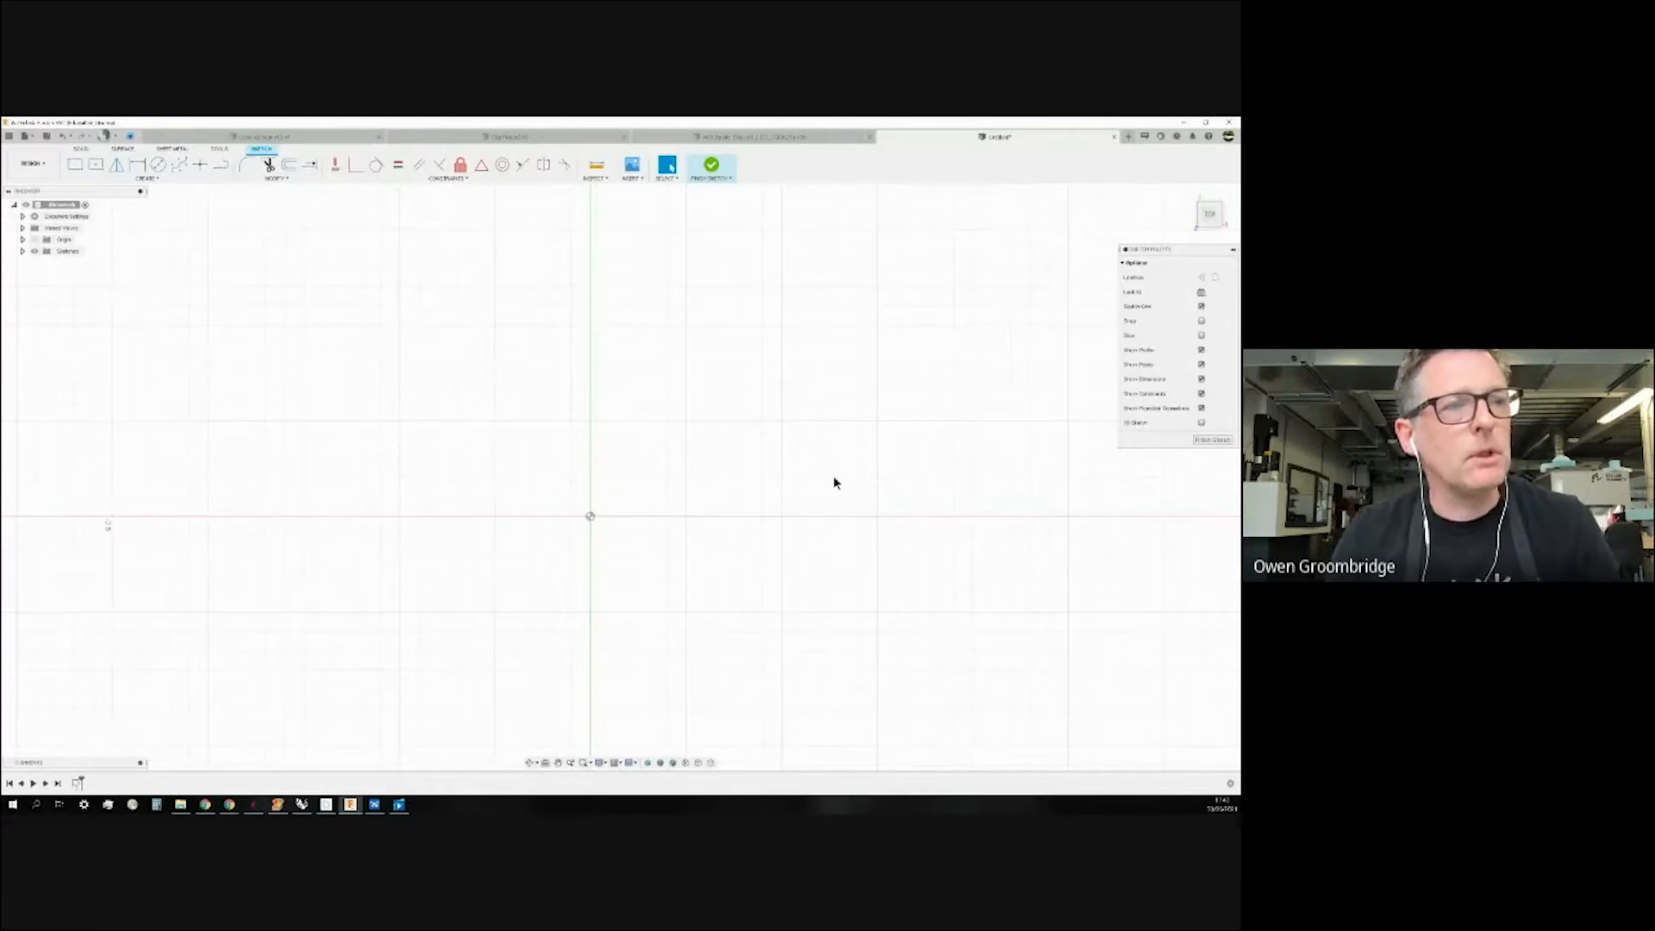
pyautogui.scroll(1, 834, 482)
pyautogui.scroll(-2, 838, 481)
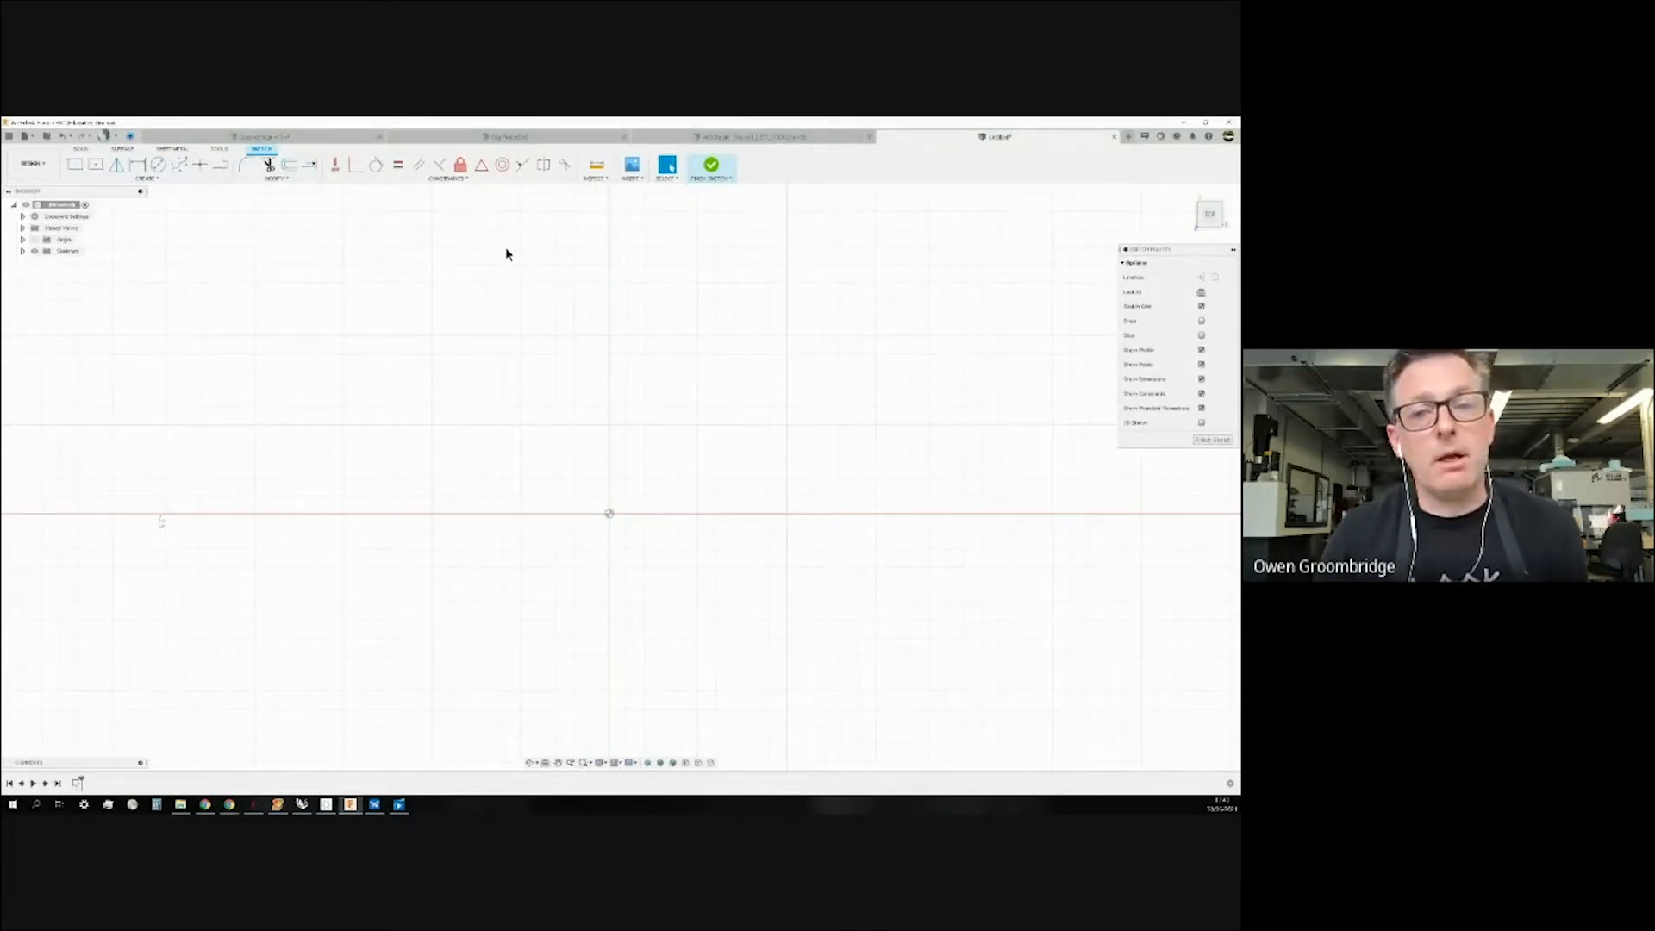
# Draw a slanted line rising to the upper left, then begin another line at its lower end.
pyautogui.click(224, 169)
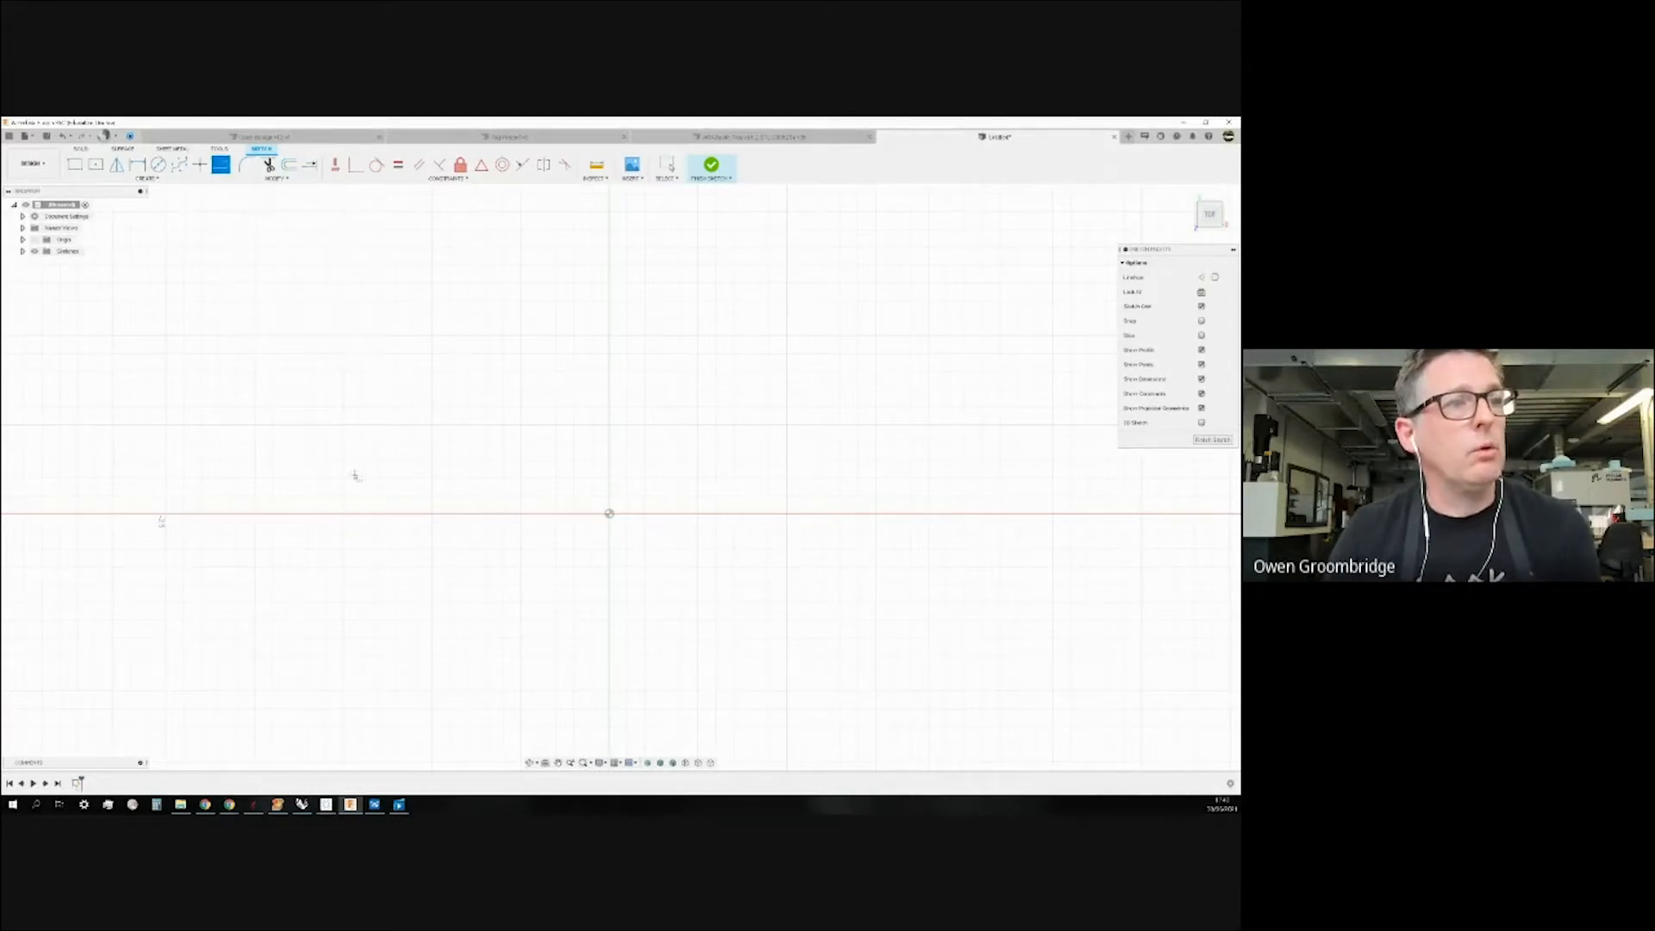
pyautogui.click(439, 496)
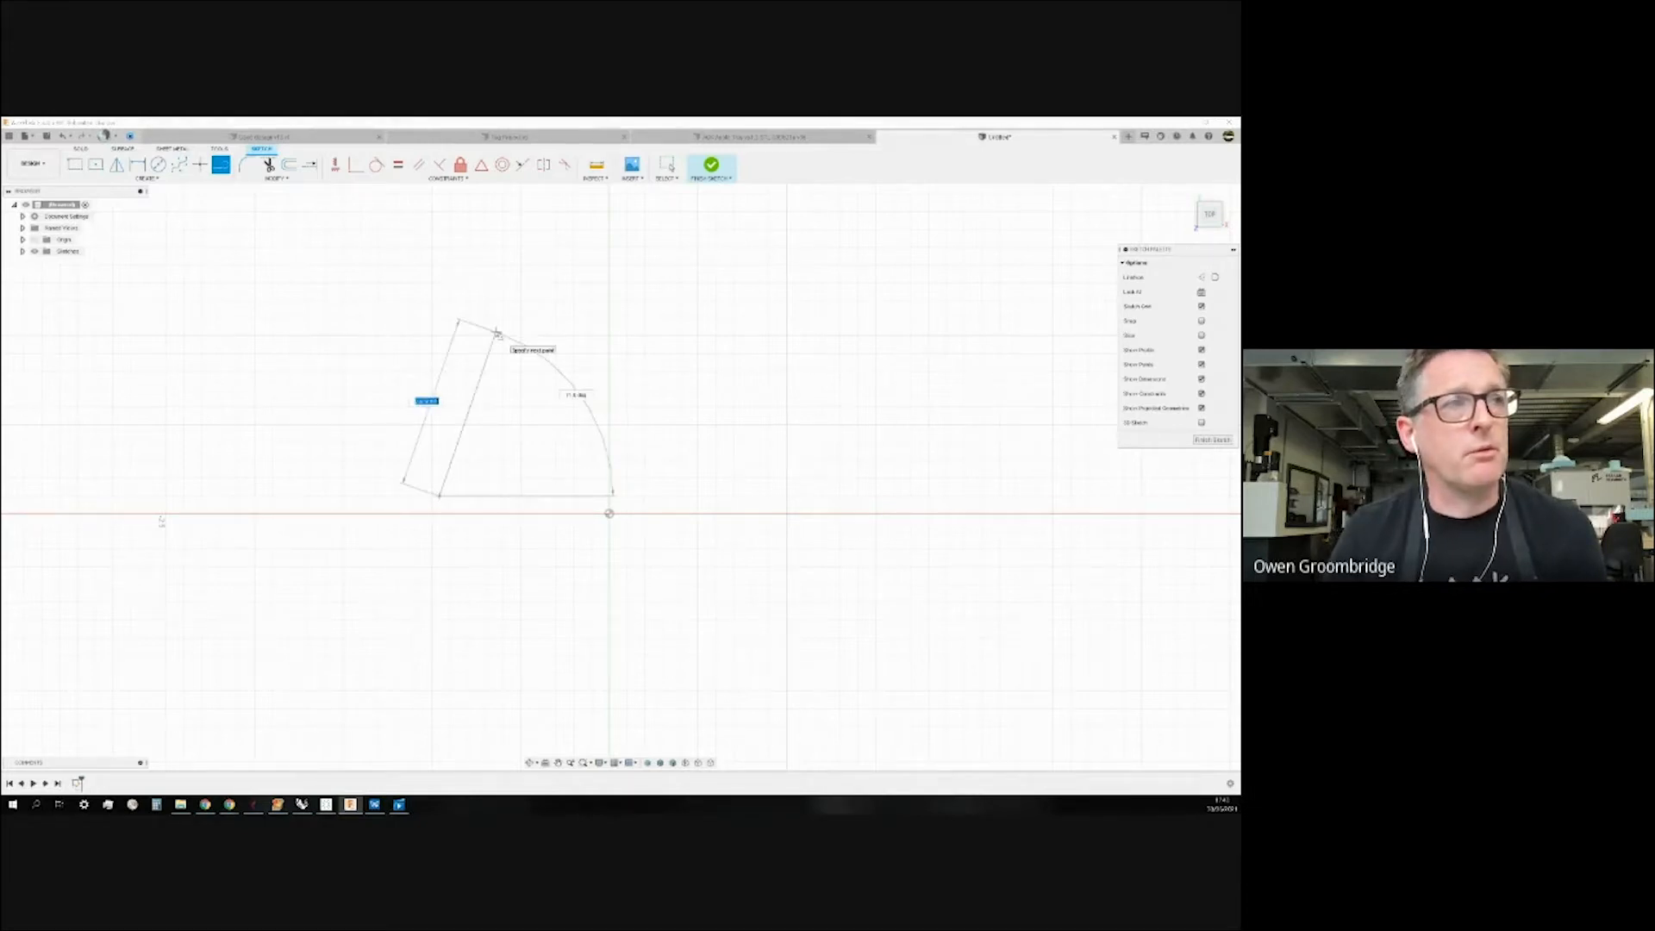
pyautogui.click(496, 333)
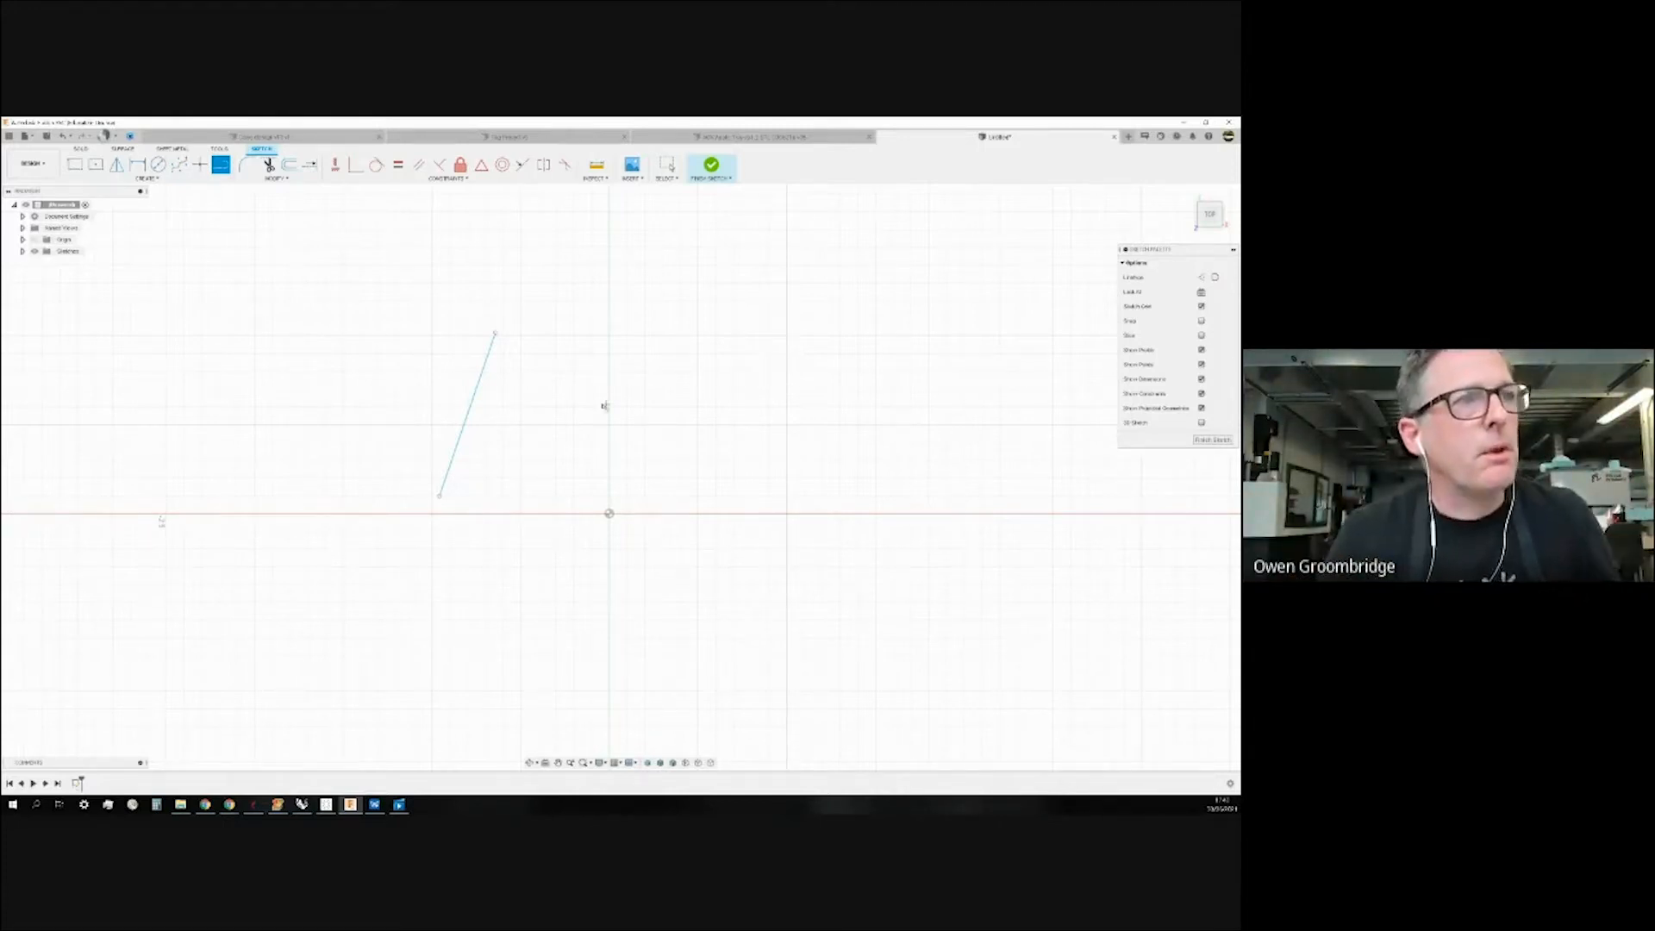
pyautogui.click(441, 496)
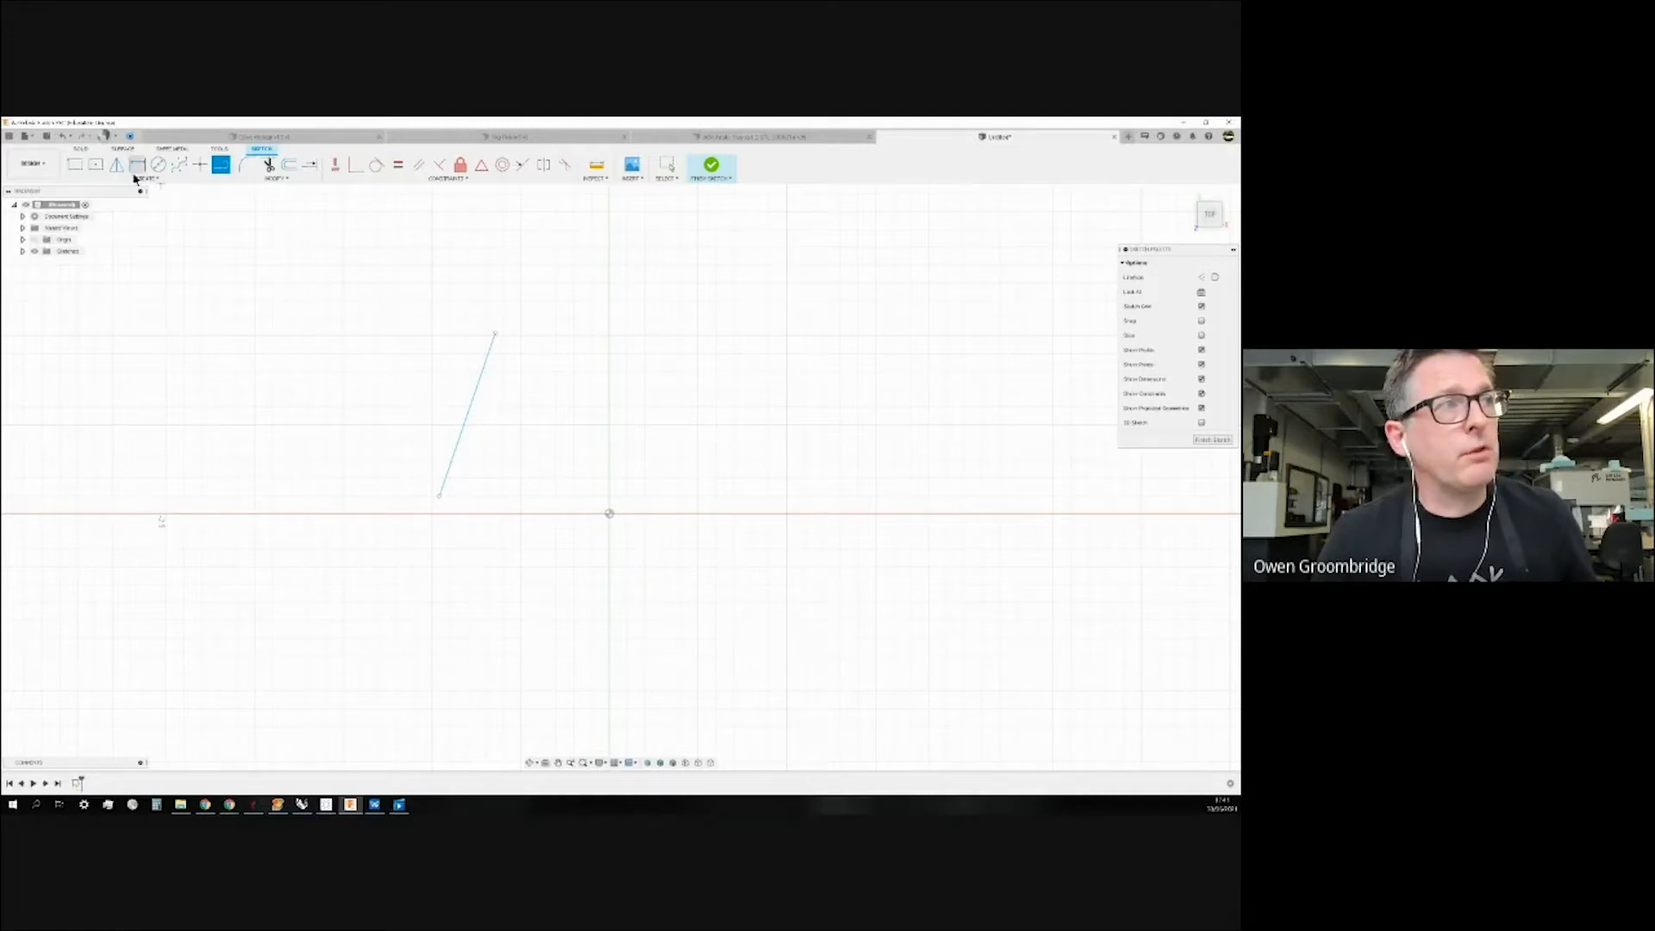
# Draw a small square above the origin.
pyautogui.click(75, 165)
pyautogui.click(573, 300)
pyautogui.click(712, 441)
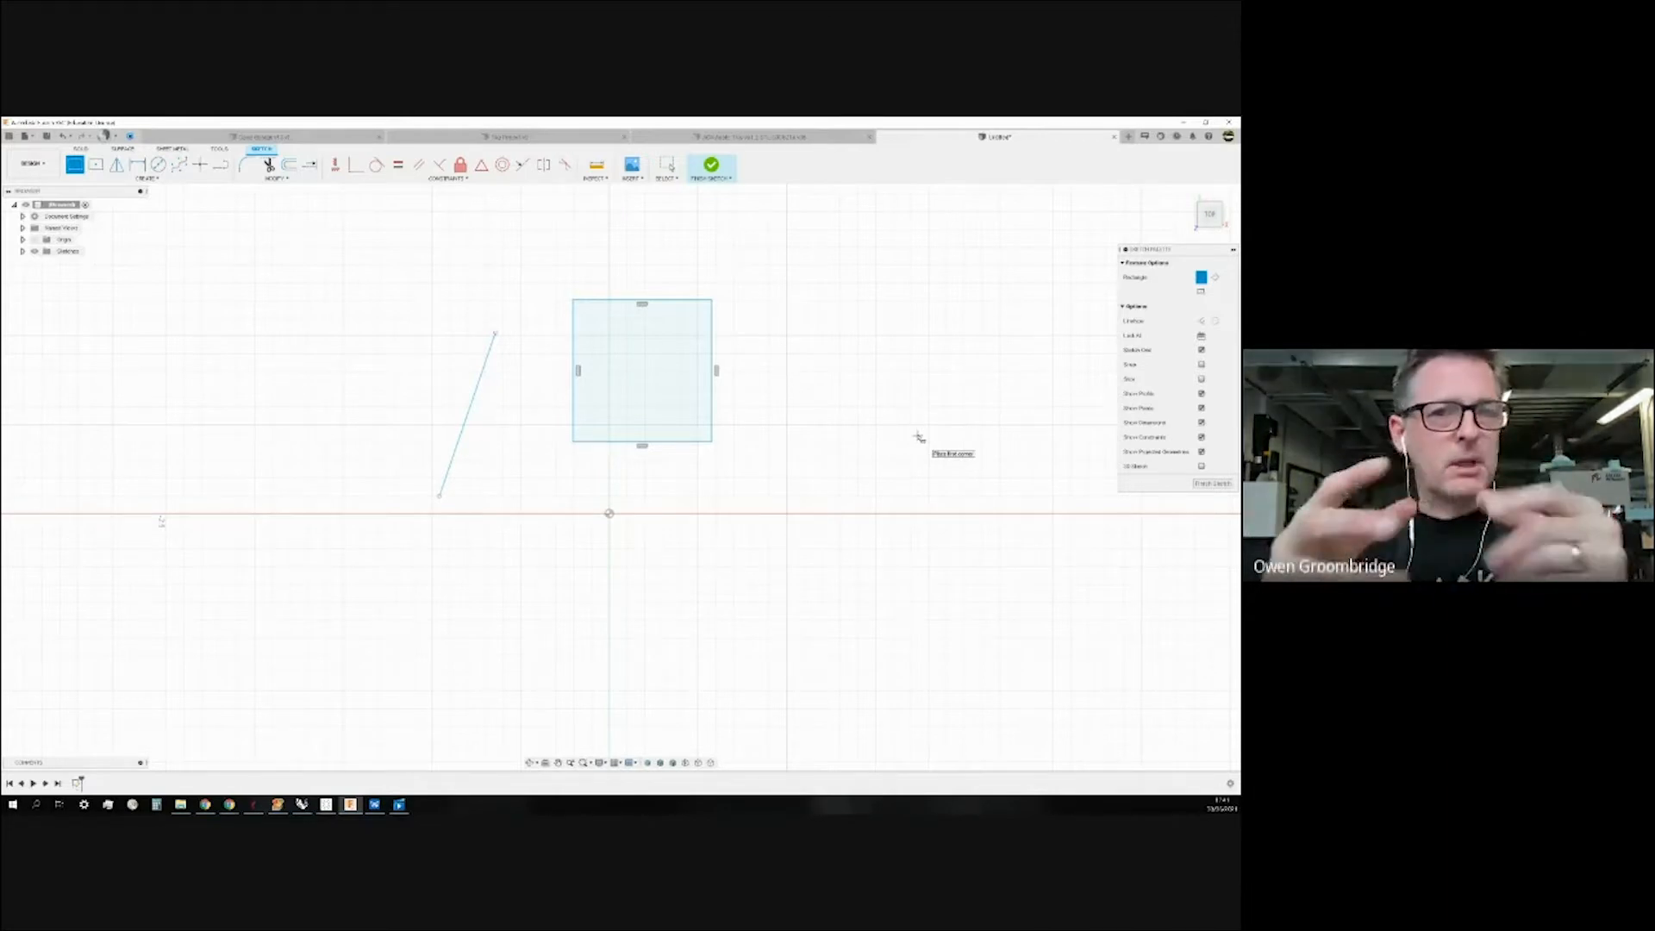
# Draw a 40 mm circle centred on the sketch origin.
pyautogui.click(161, 168)
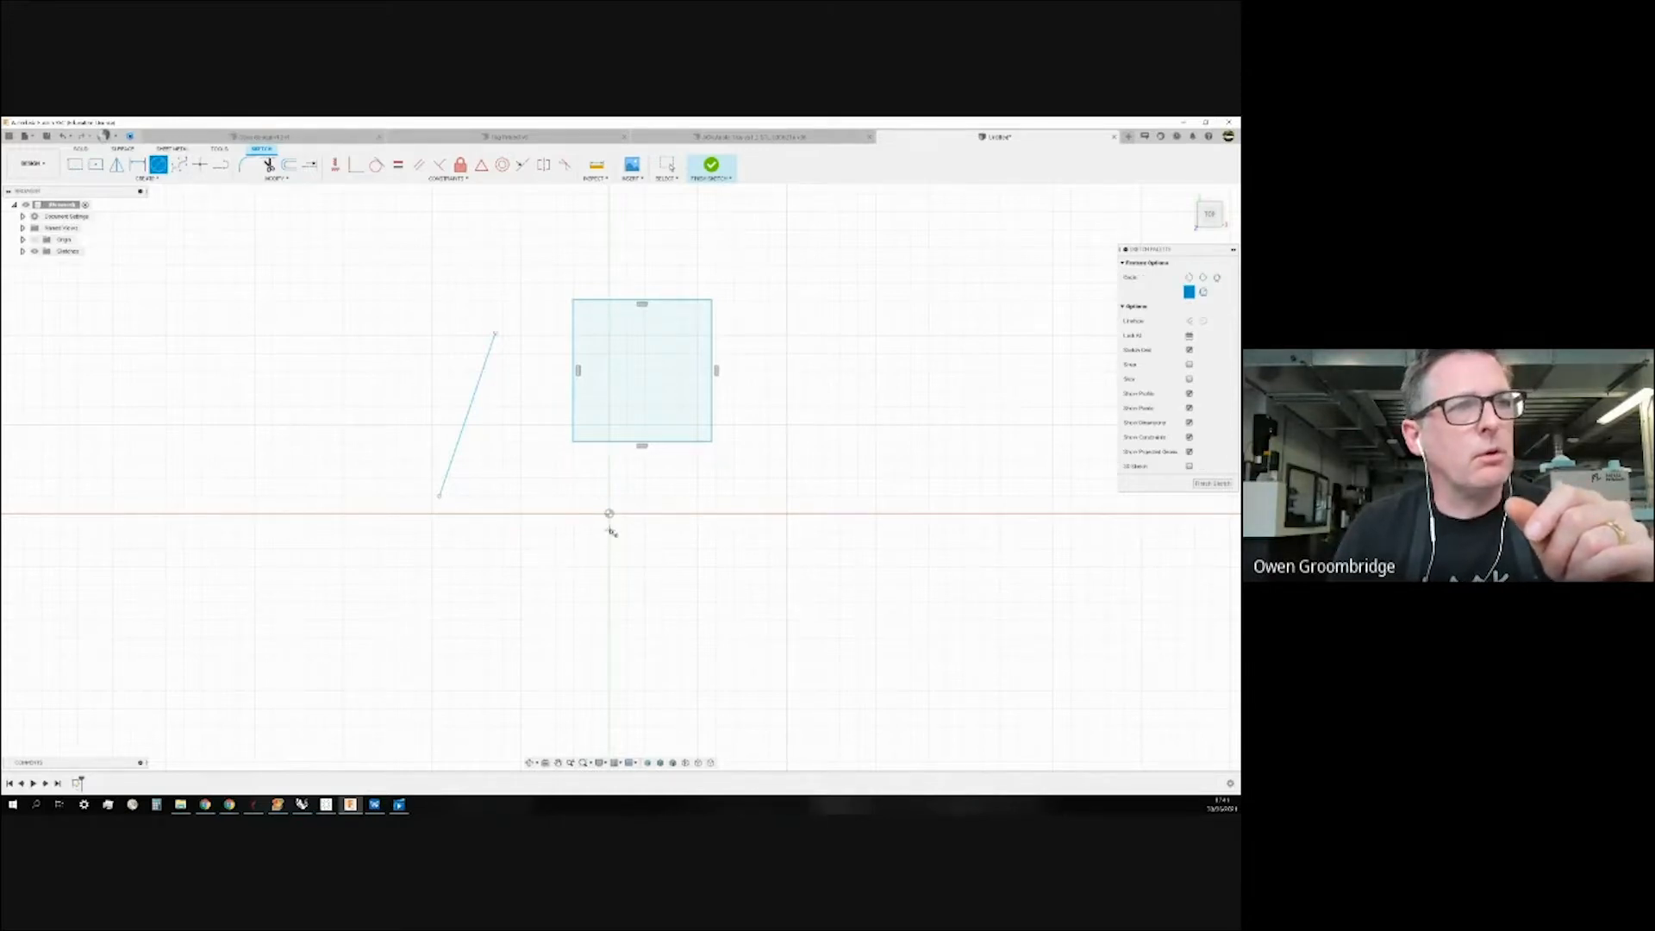
pyautogui.click(609, 514)
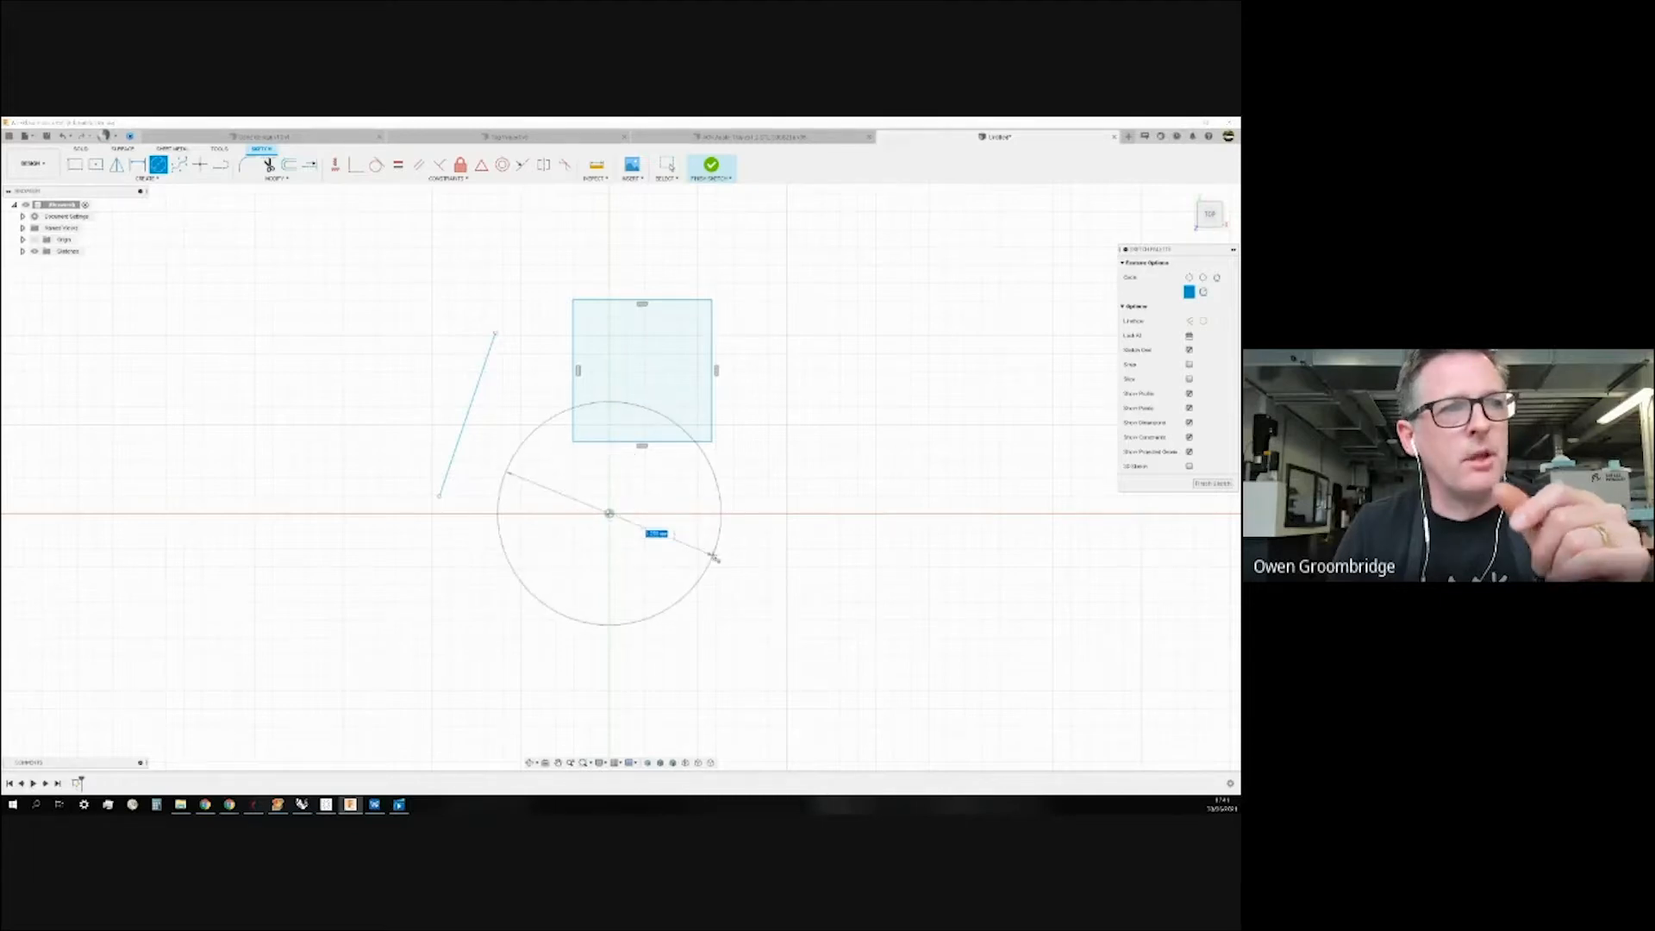
pyautogui.write('40')
pyautogui.press('Return')
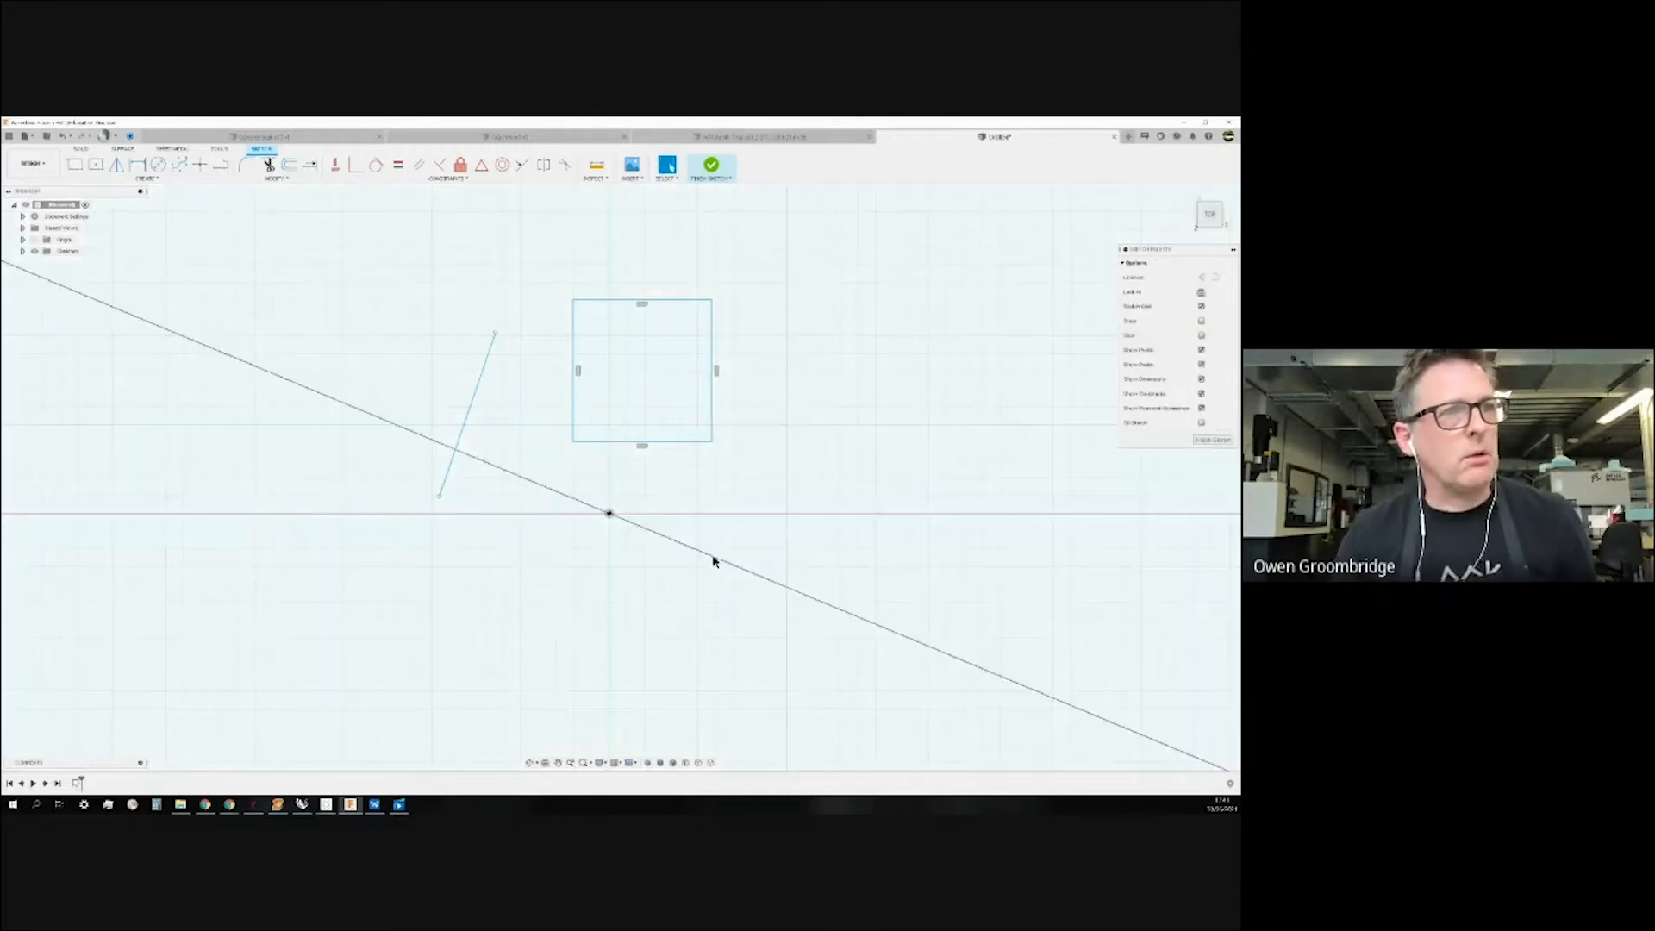
pyautogui.scroll(2, 645, 526)
pyautogui.scroll(-5, 632, 518)
pyautogui.scroll(-5, 632, 515)
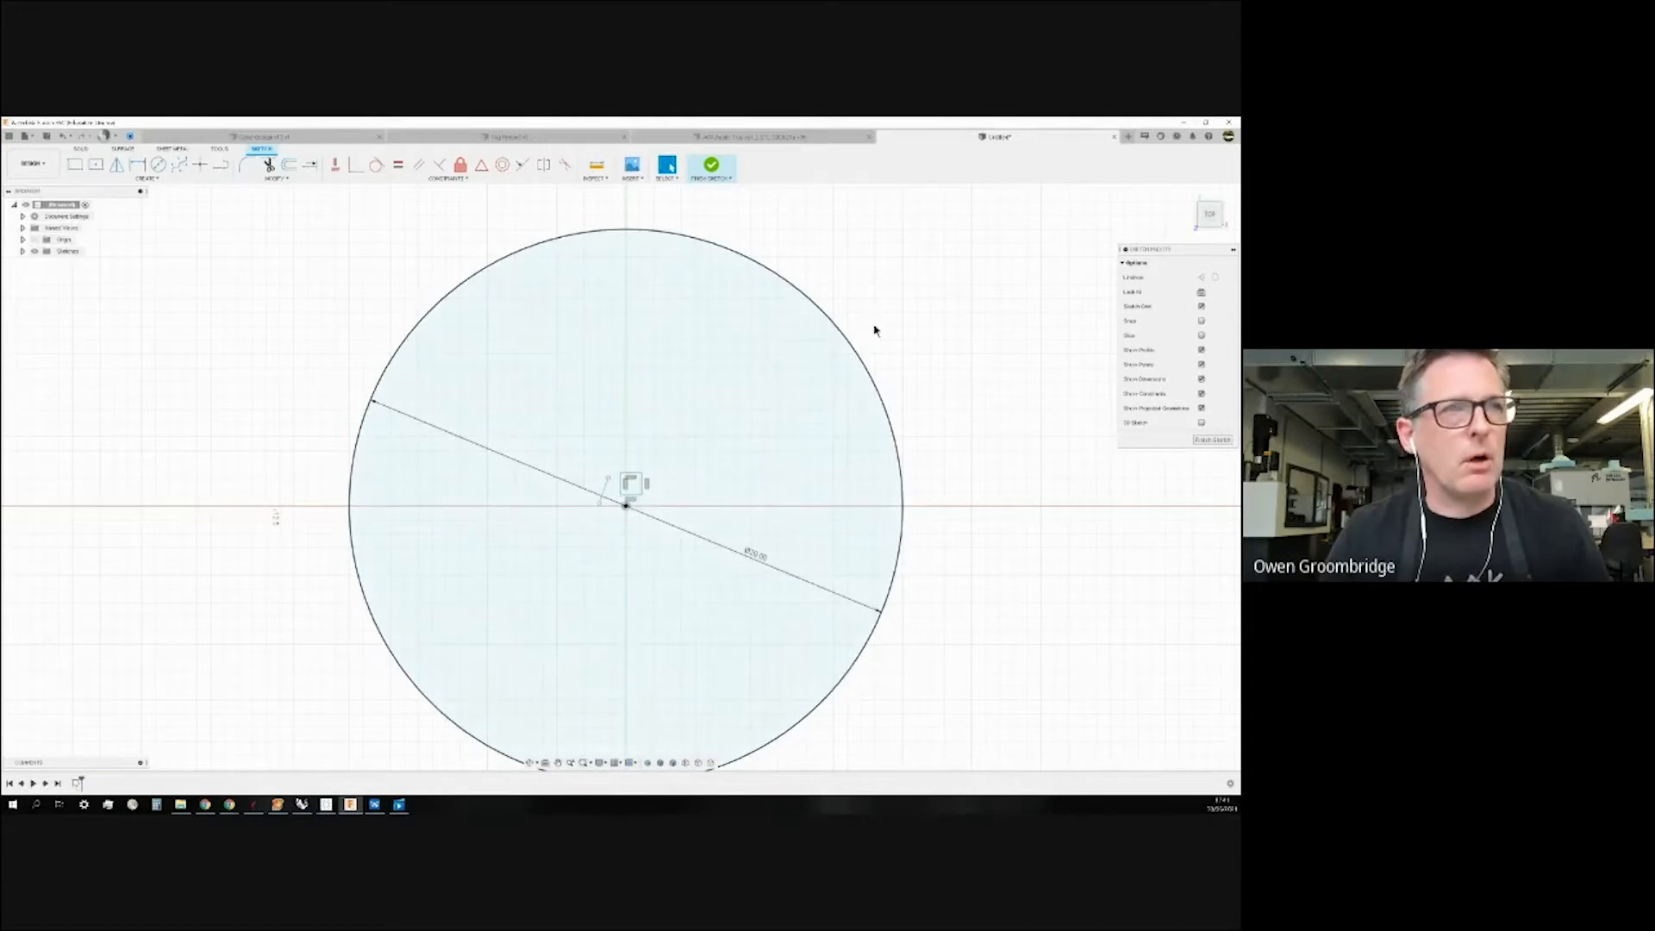
# Delete the large circle along with its dimension.
pyautogui.click(850, 345)
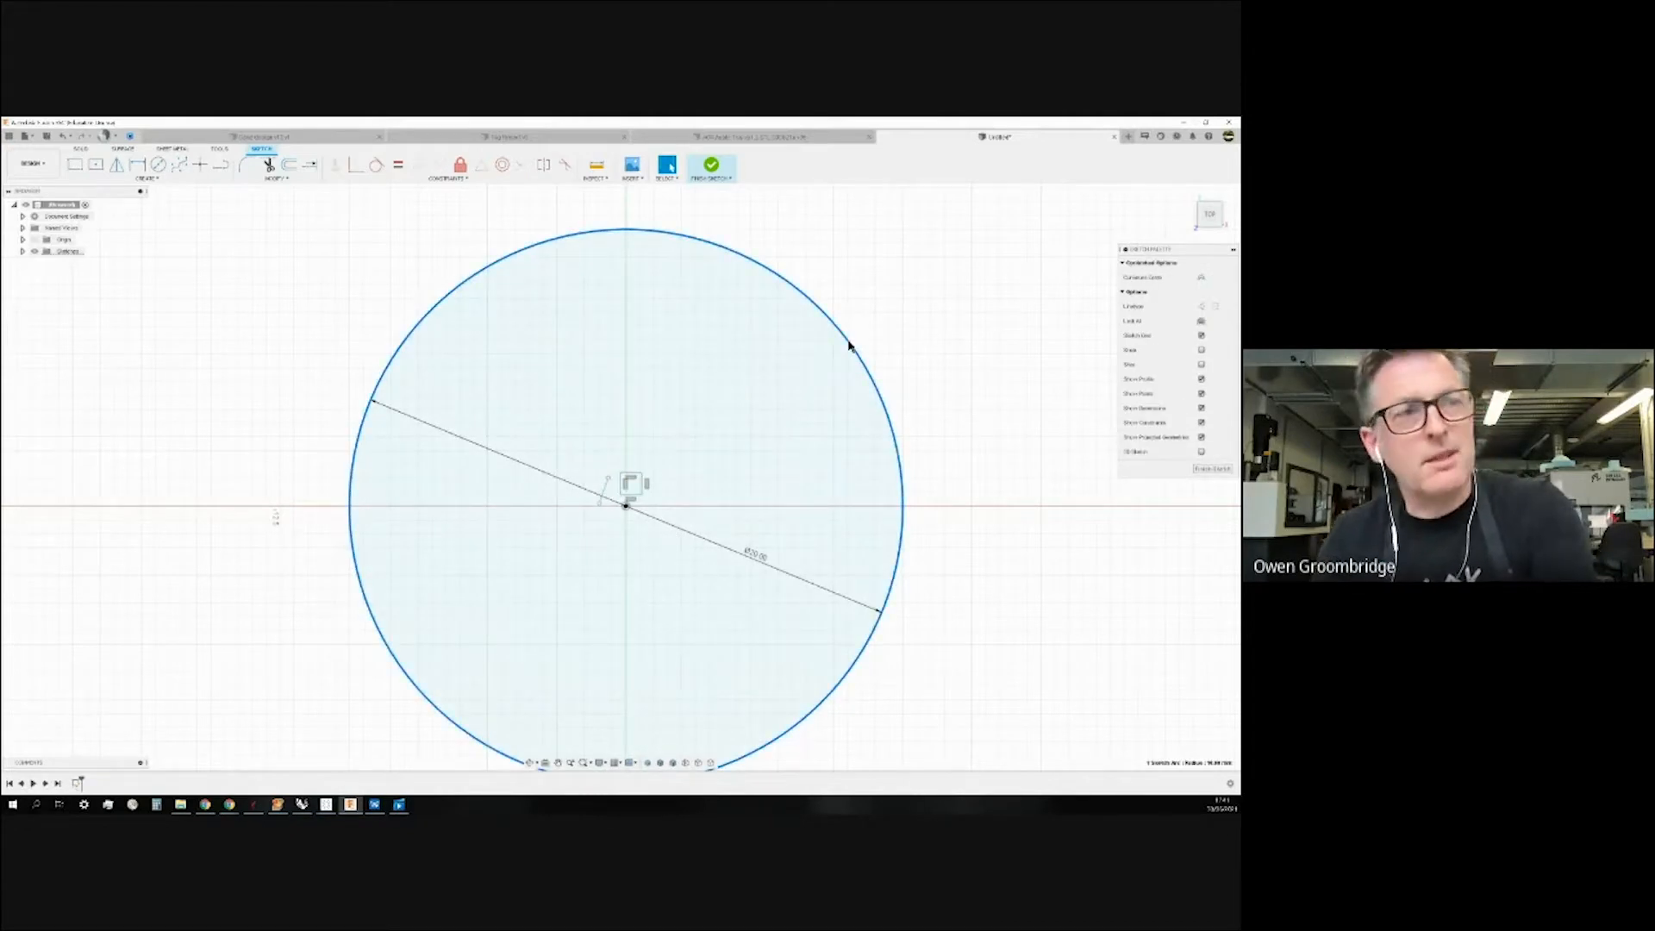
pyautogui.press('Delete')
pyautogui.scroll(3, 629, 495)
pyautogui.scroll(2, 624, 494)
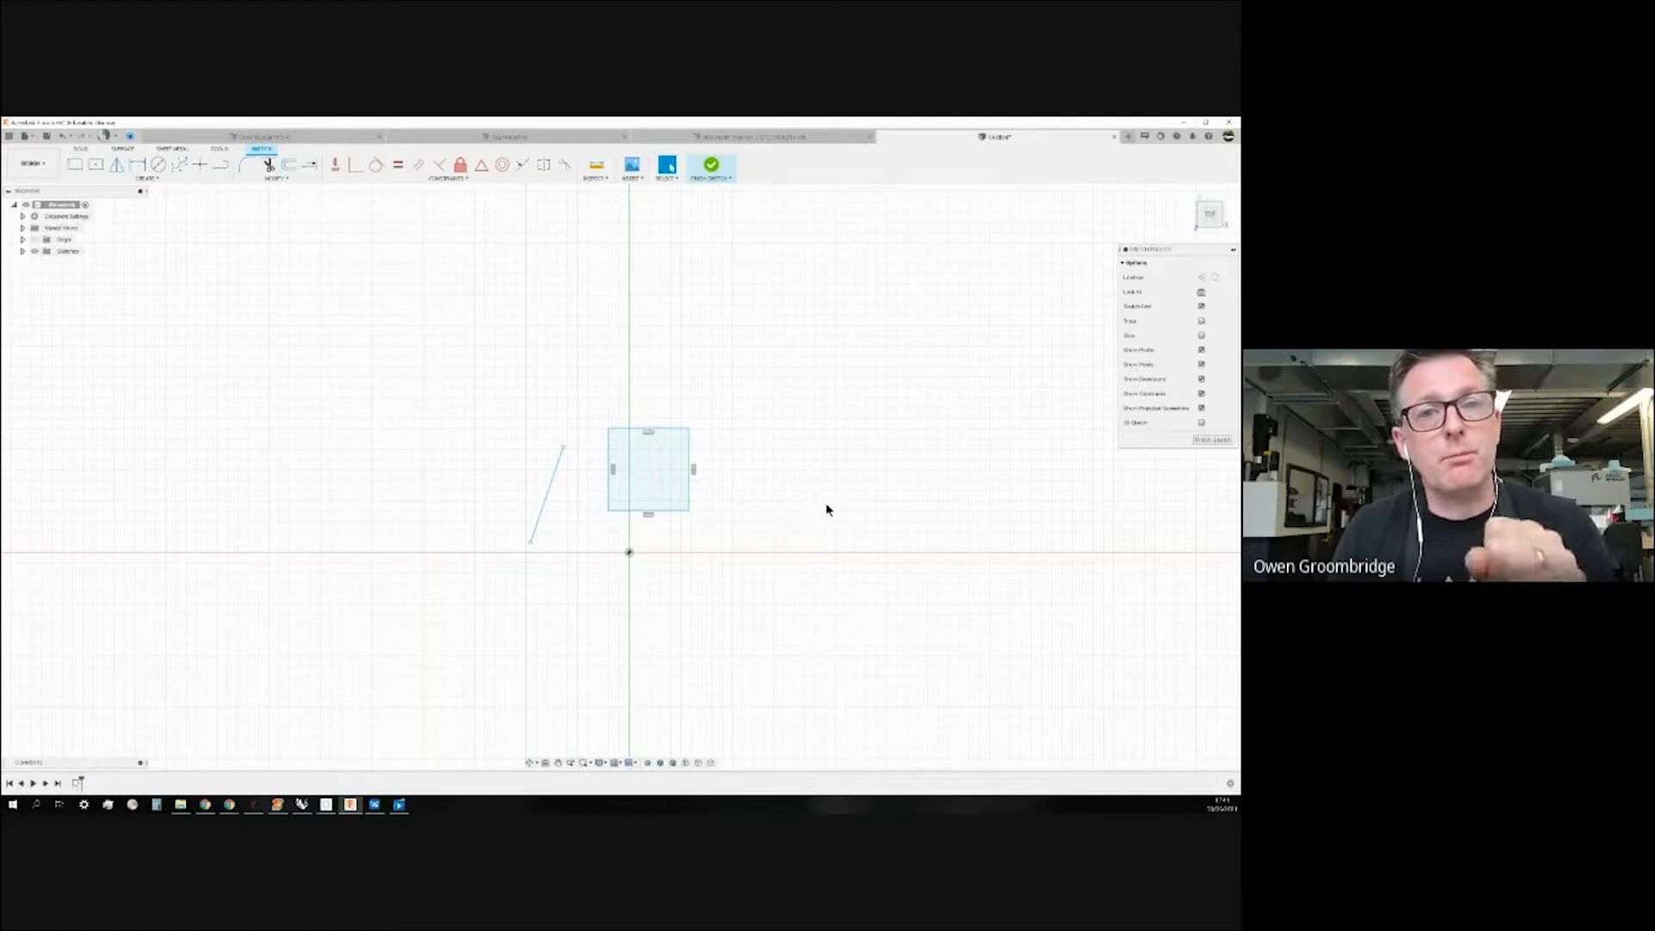
# Window-select the square and lock its edges with the Fix constraint.
pyautogui.scroll(-2, 825, 510)
pyautogui.scroll(4, 824, 511)
pyautogui.scroll(-2, 734, 519)
pyautogui.scroll(-2, 733, 519)
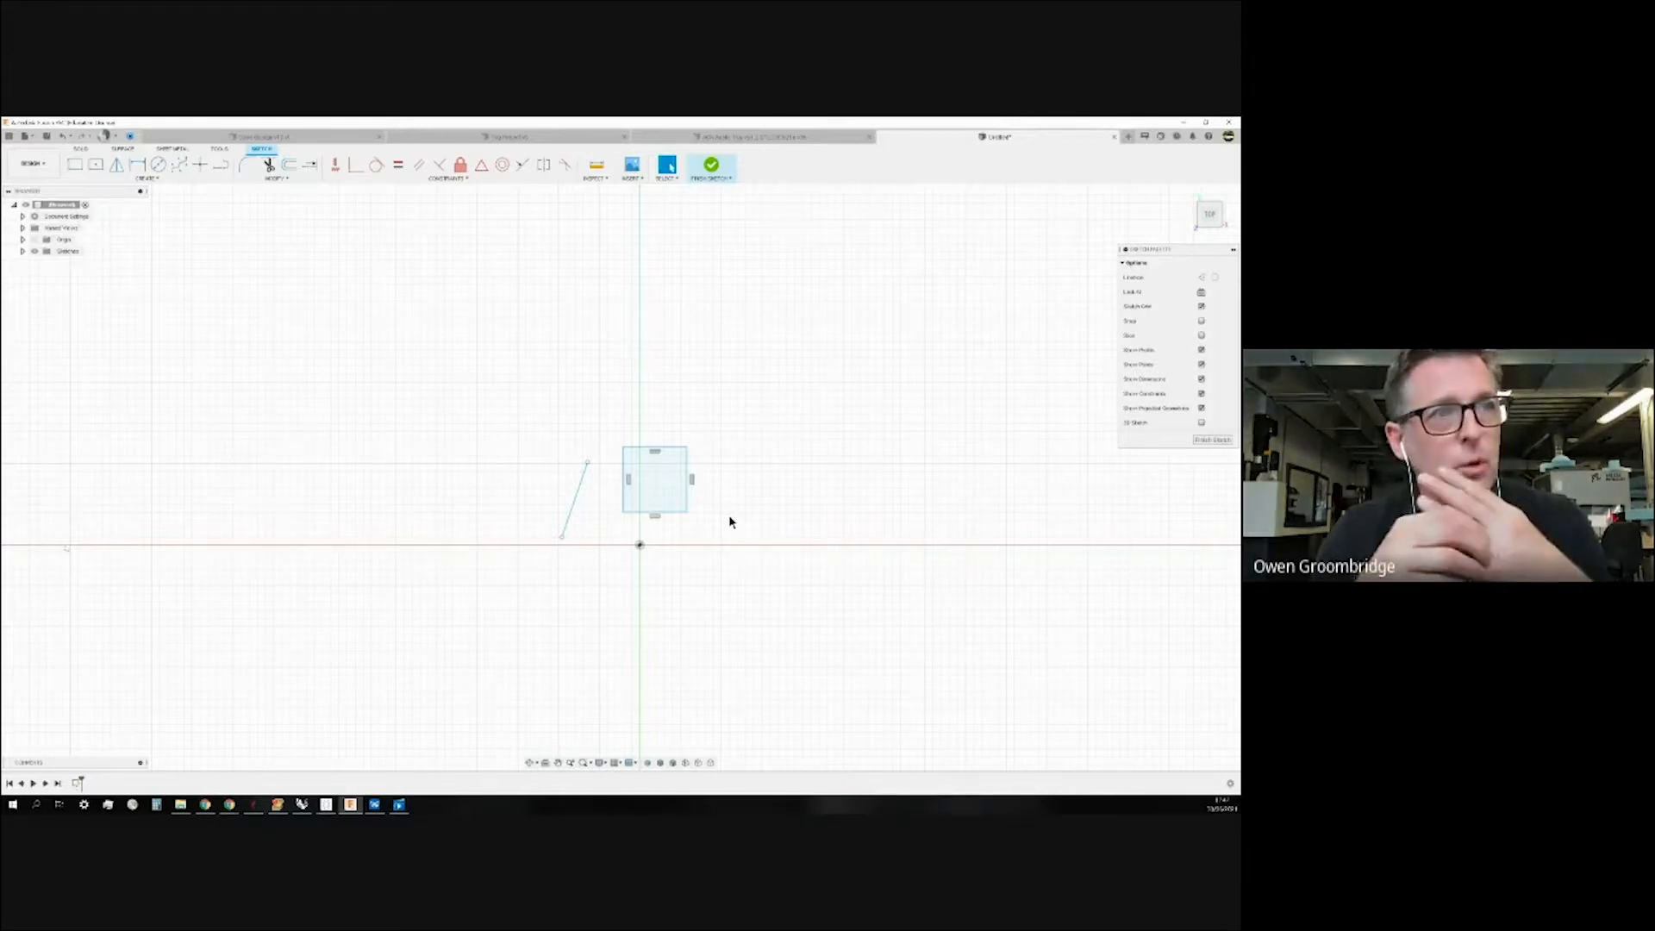
pyautogui.moveTo(603, 390)
pyautogui.mouseDown()
pyautogui.moveTo(650, 473)
pyautogui.moveTo(725, 524)
pyautogui.mouseUp()
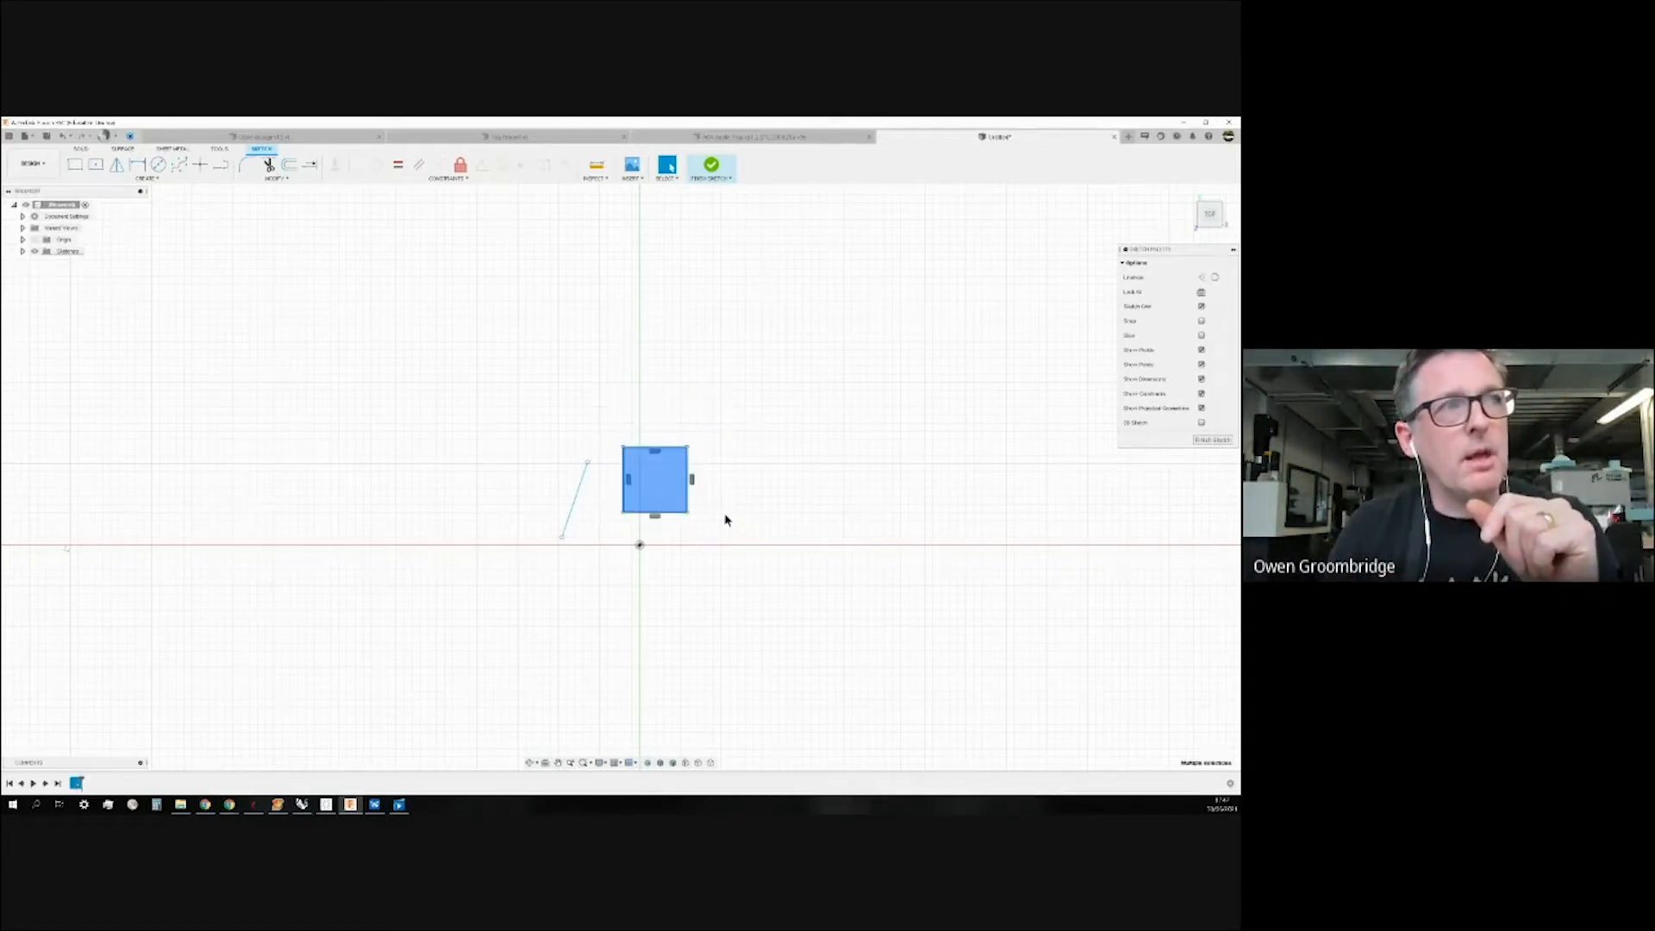
pyautogui.click(461, 167)
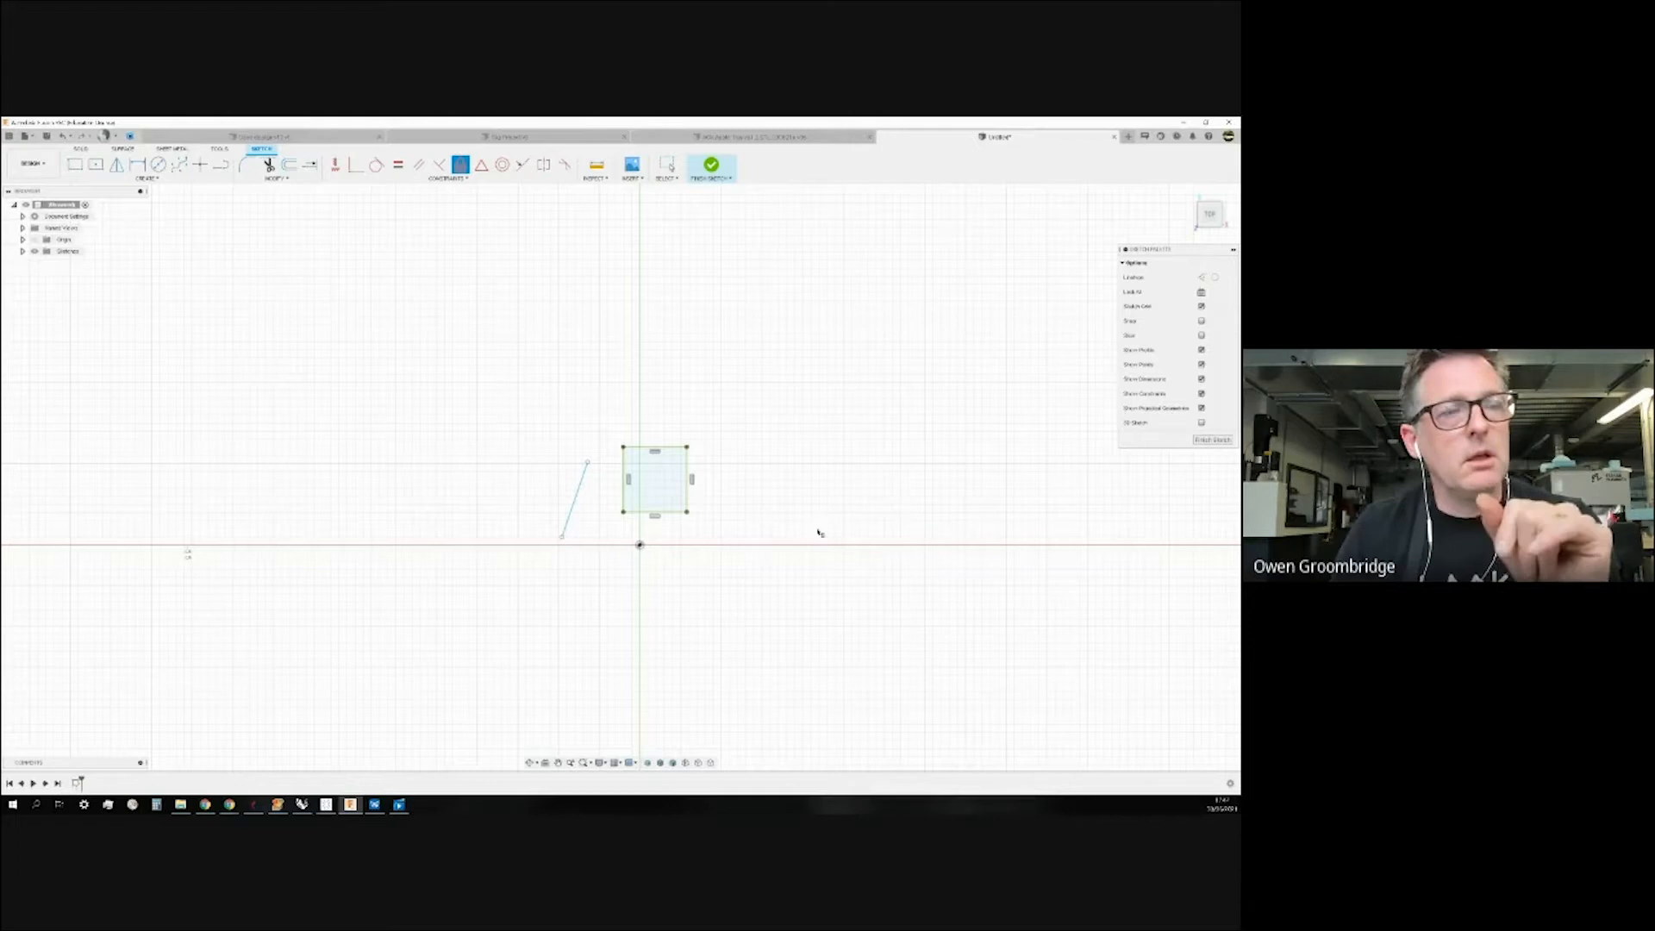
pyautogui.scroll(-1, 683, 523)
pyautogui.scroll(5, 682, 523)
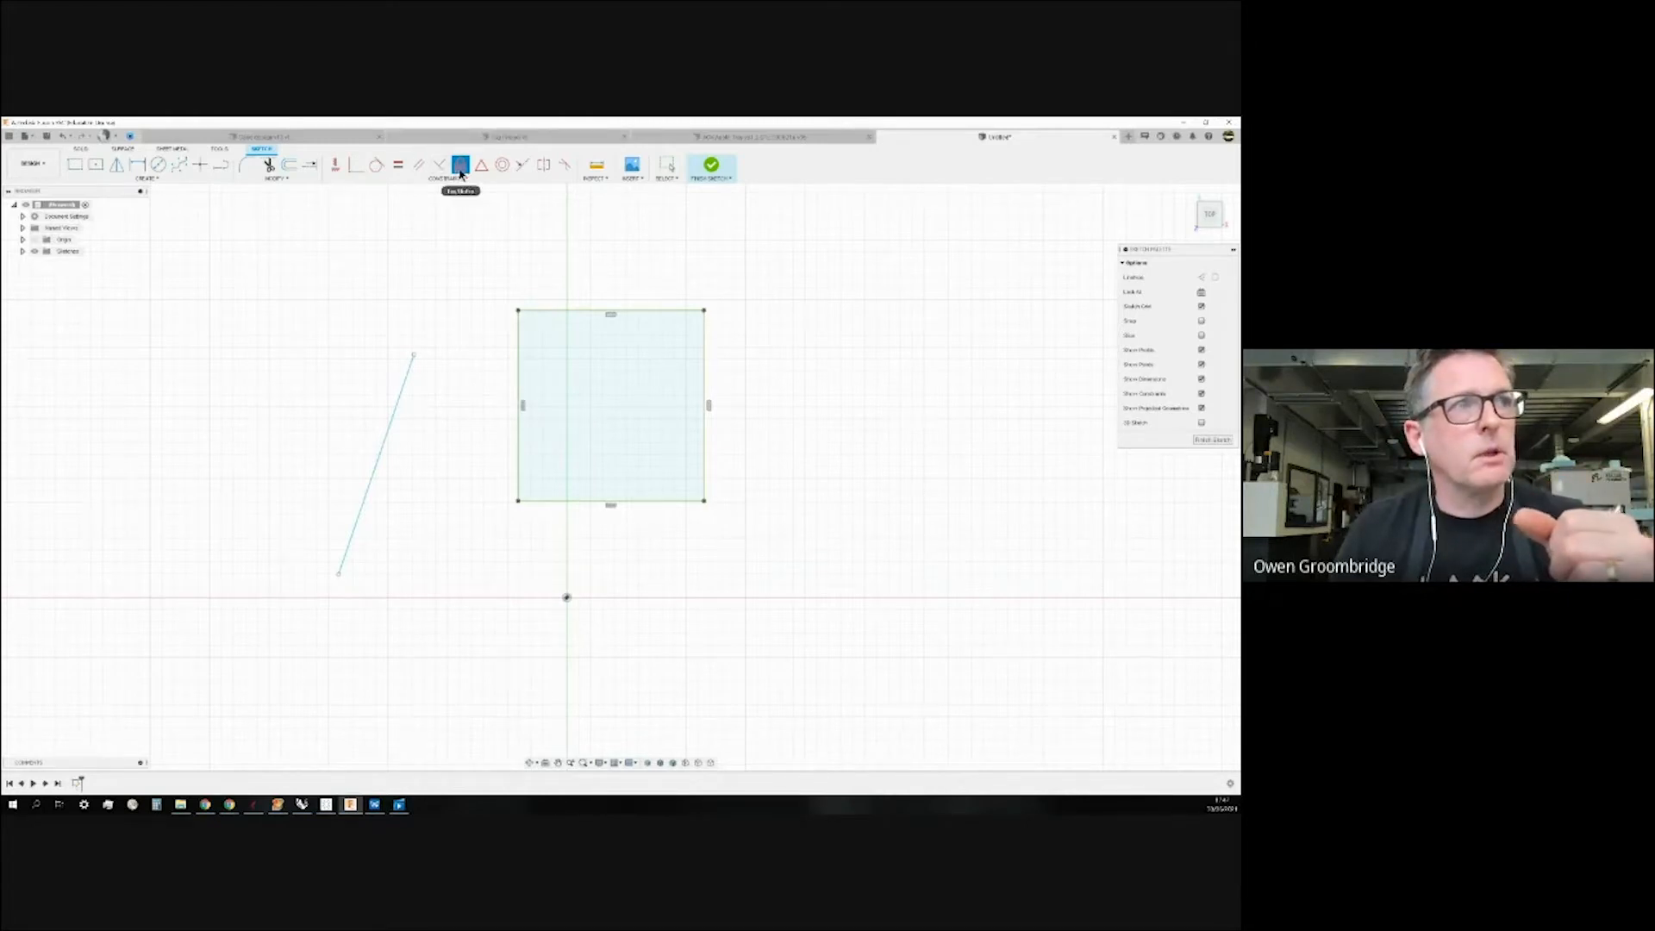
# Select the fixed square again to release the Fix constraint, then exit the tool.
pyautogui.moveTo(463, 224); pyautogui.dragTo(788, 558)
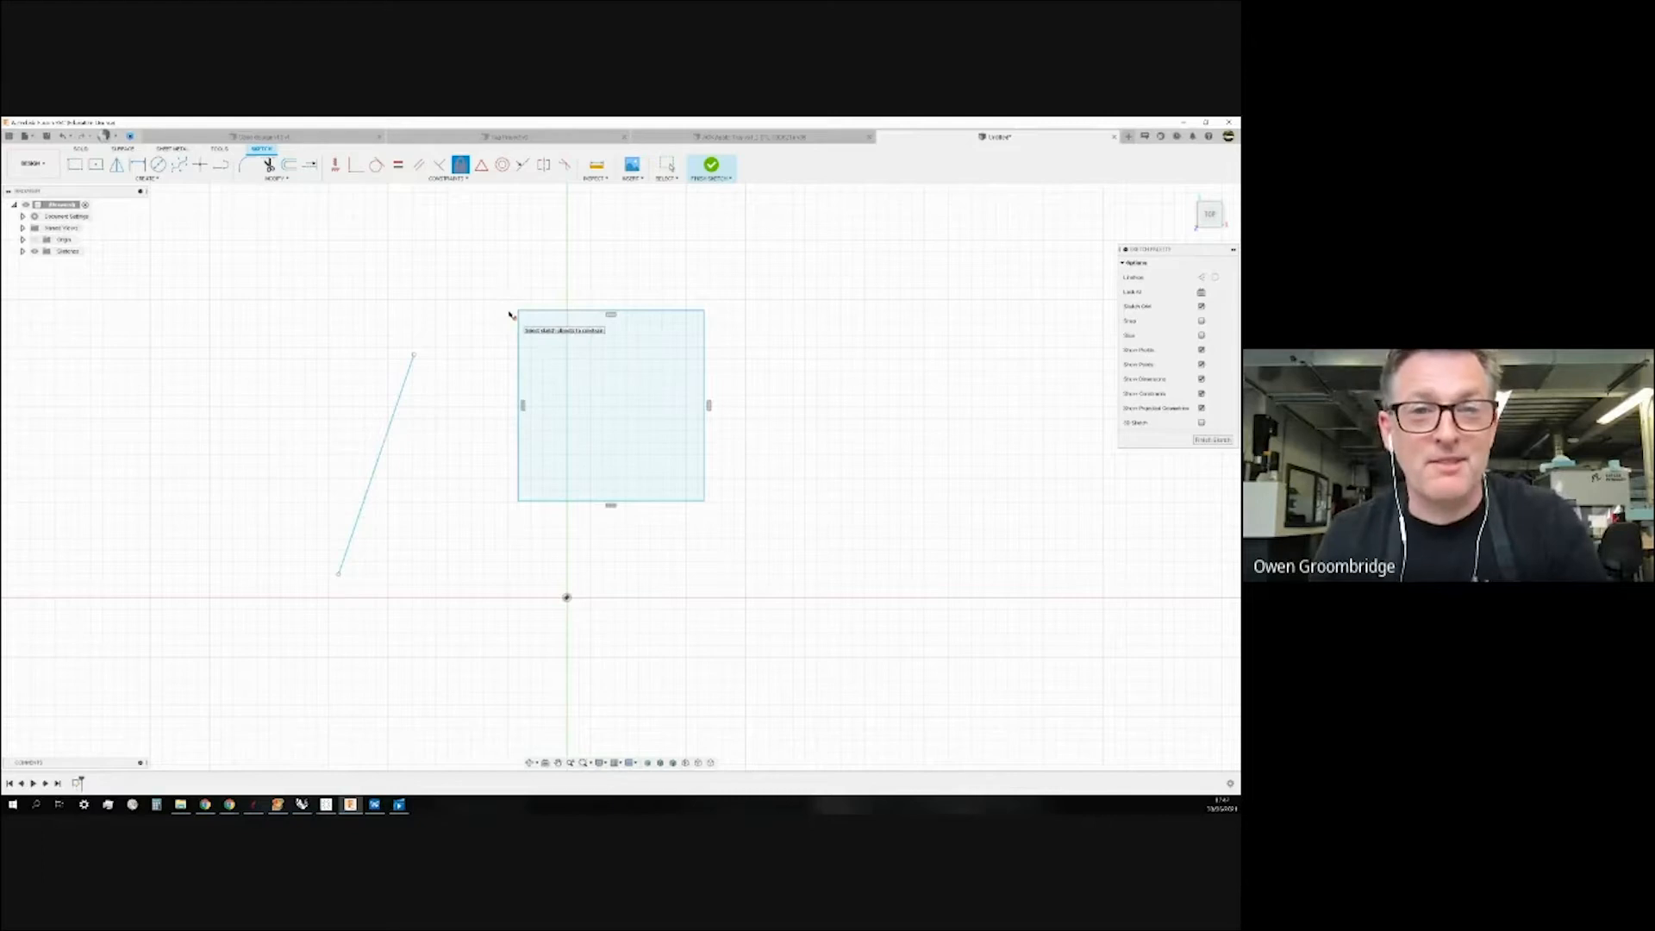
pyautogui.press('Escape')
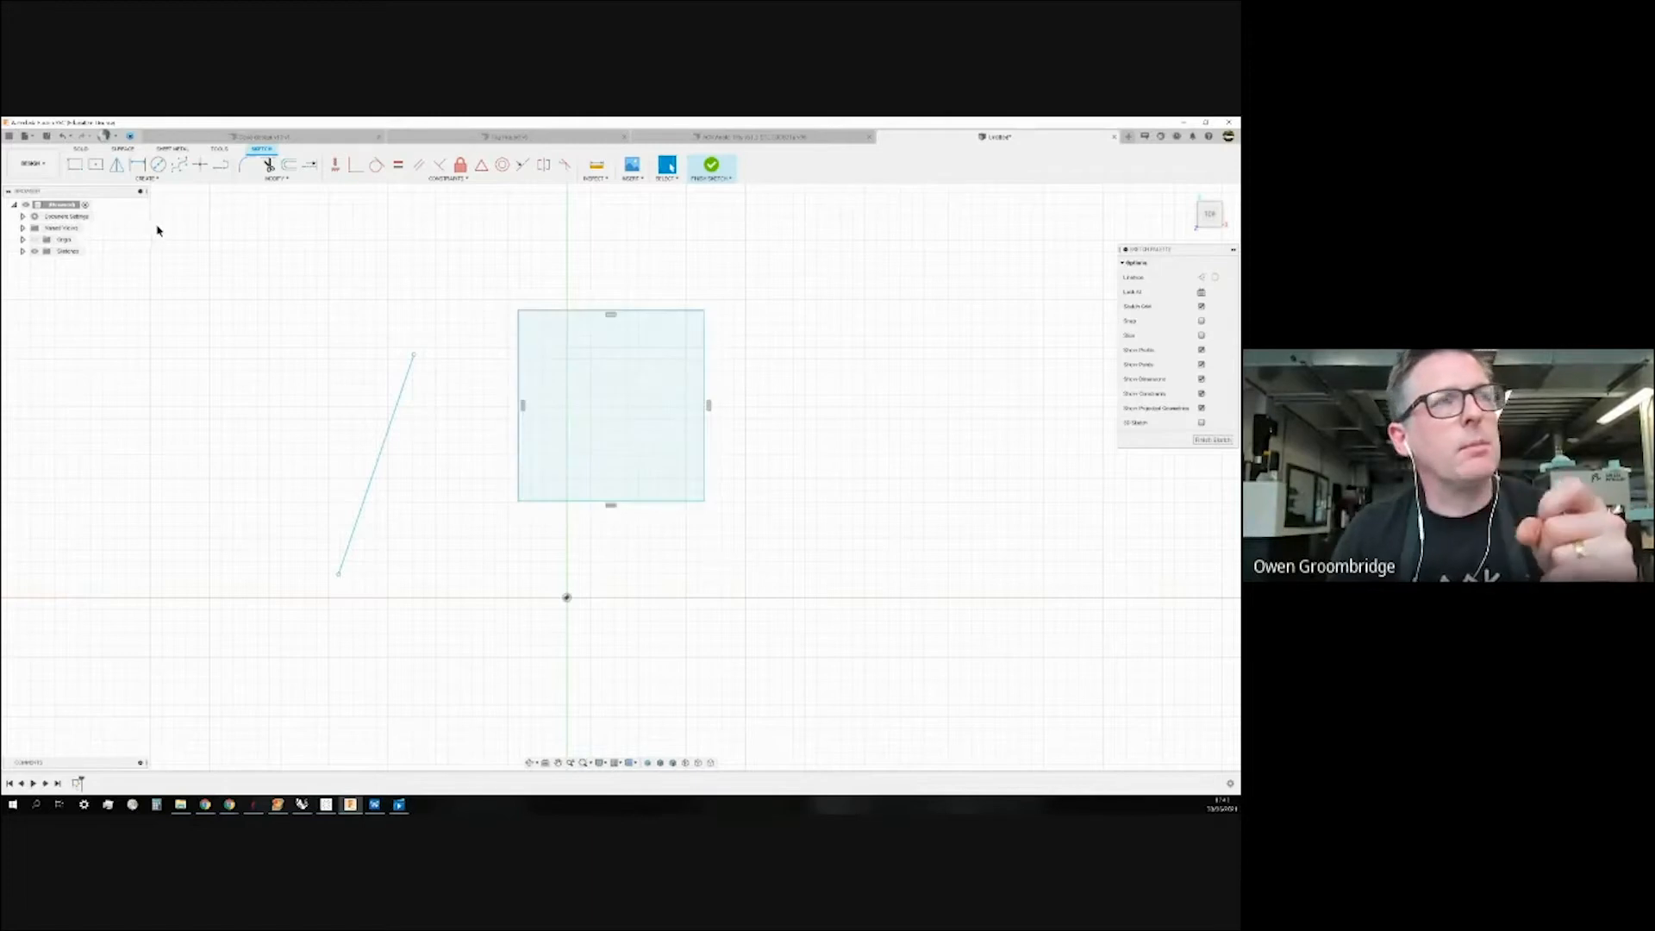
# Add sketch text 'LCFPLE' in a frame right of the square, adjusting its height.
pyautogui.click(153, 179)
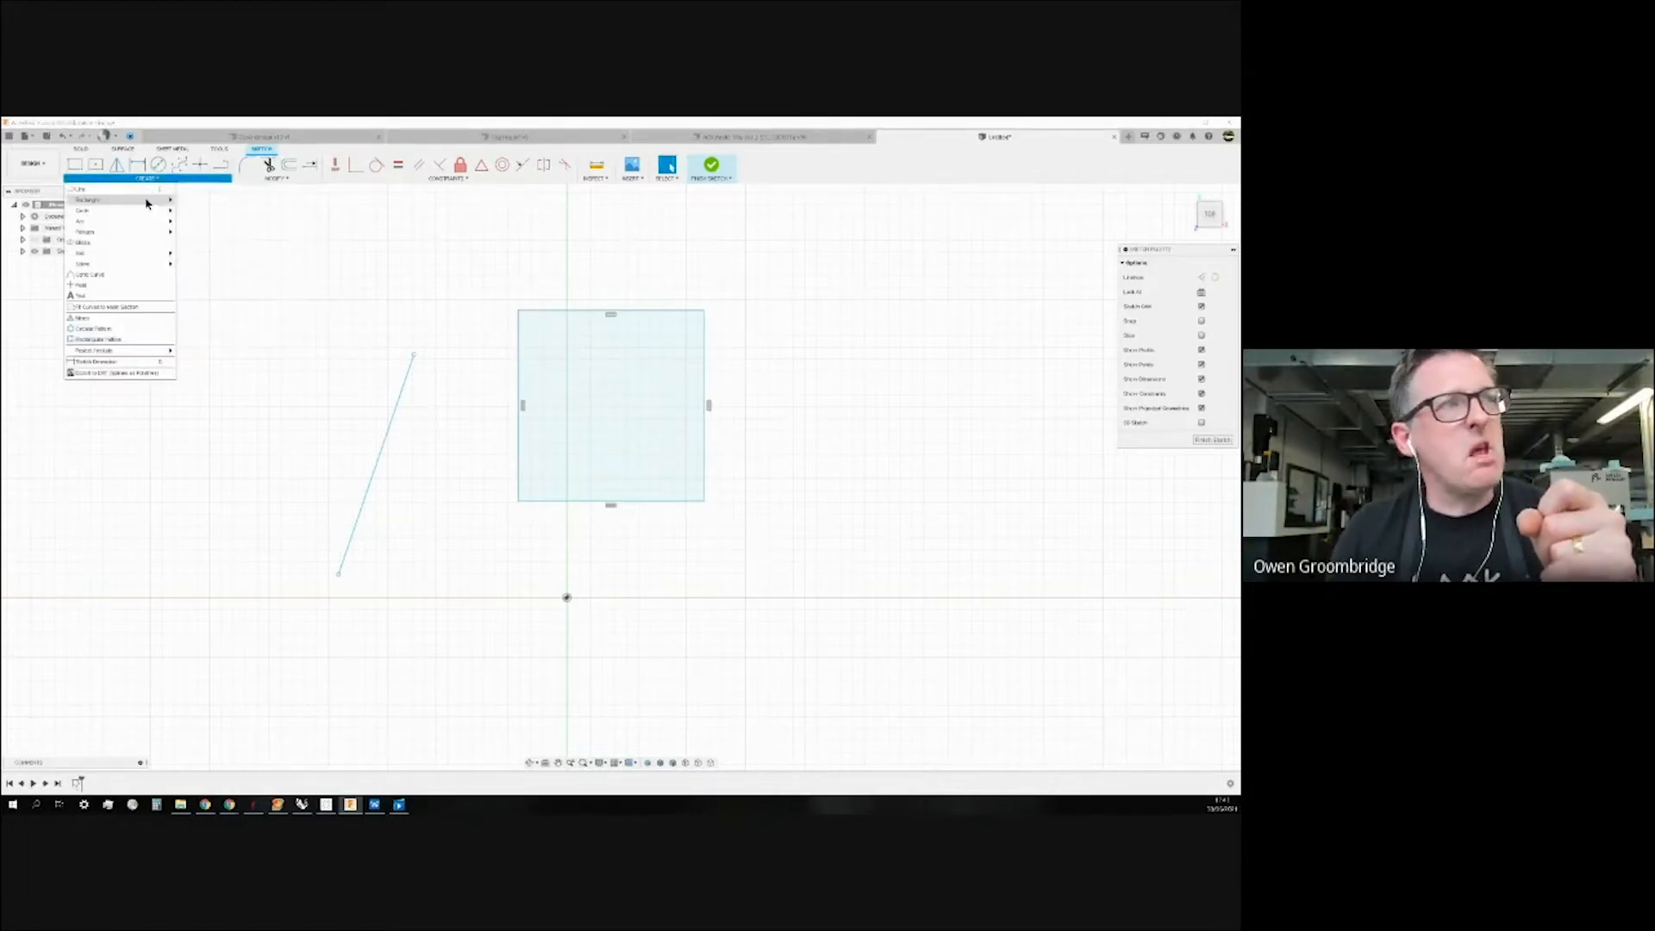
pyautogui.moveTo(138, 224)
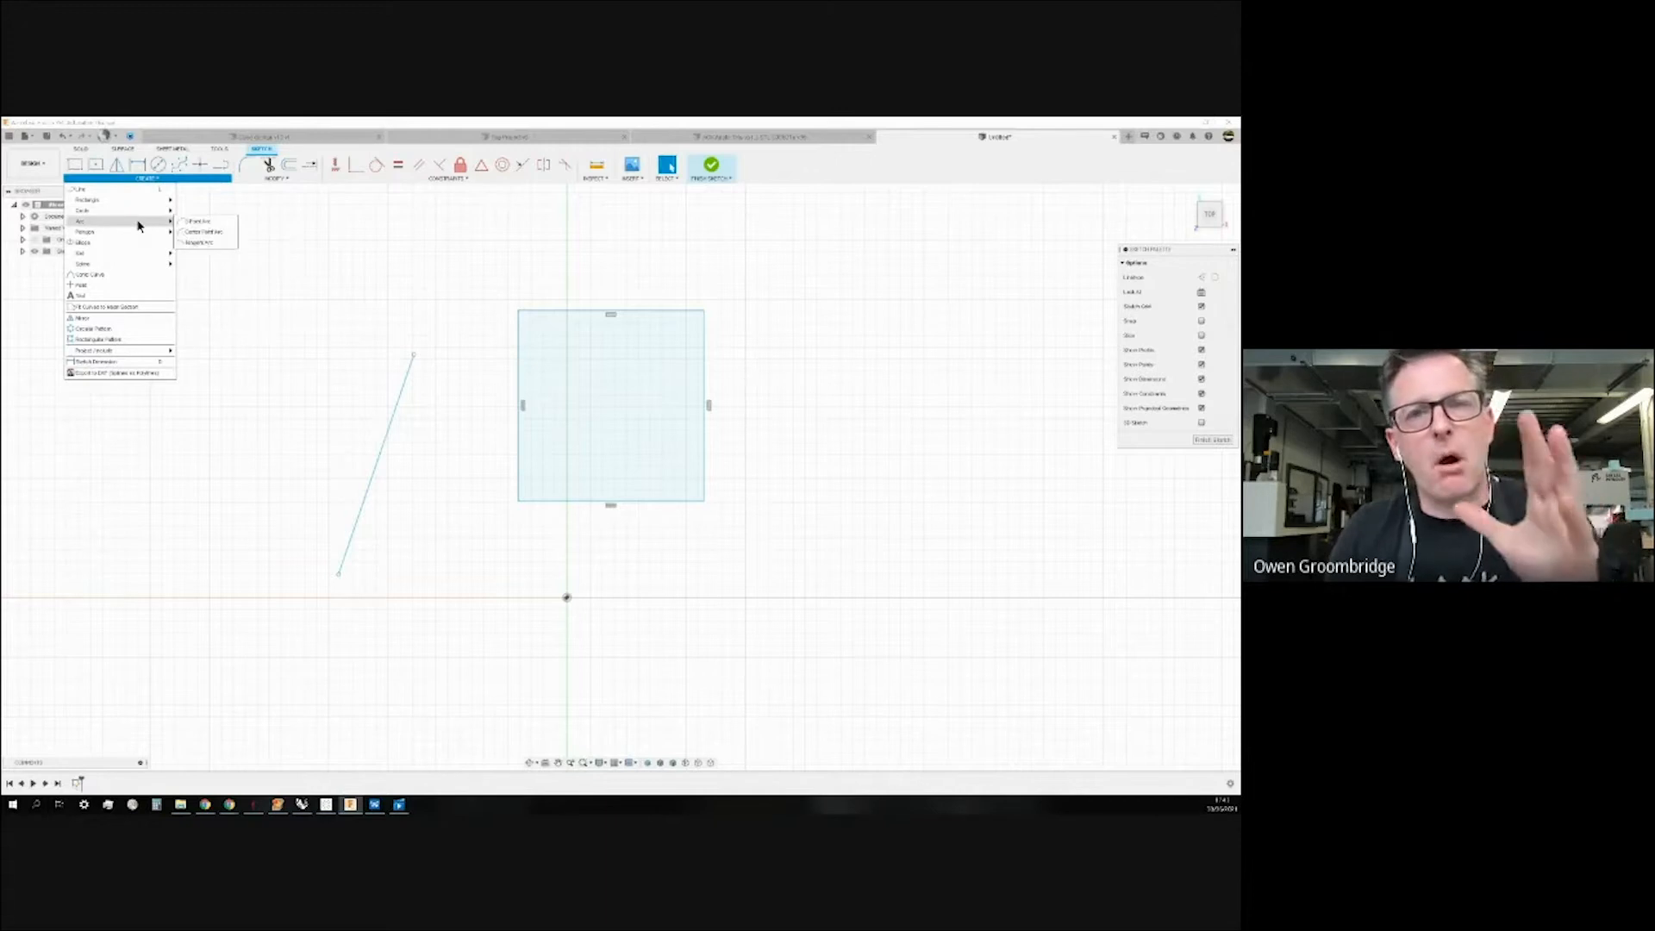
pyautogui.click(132, 301)
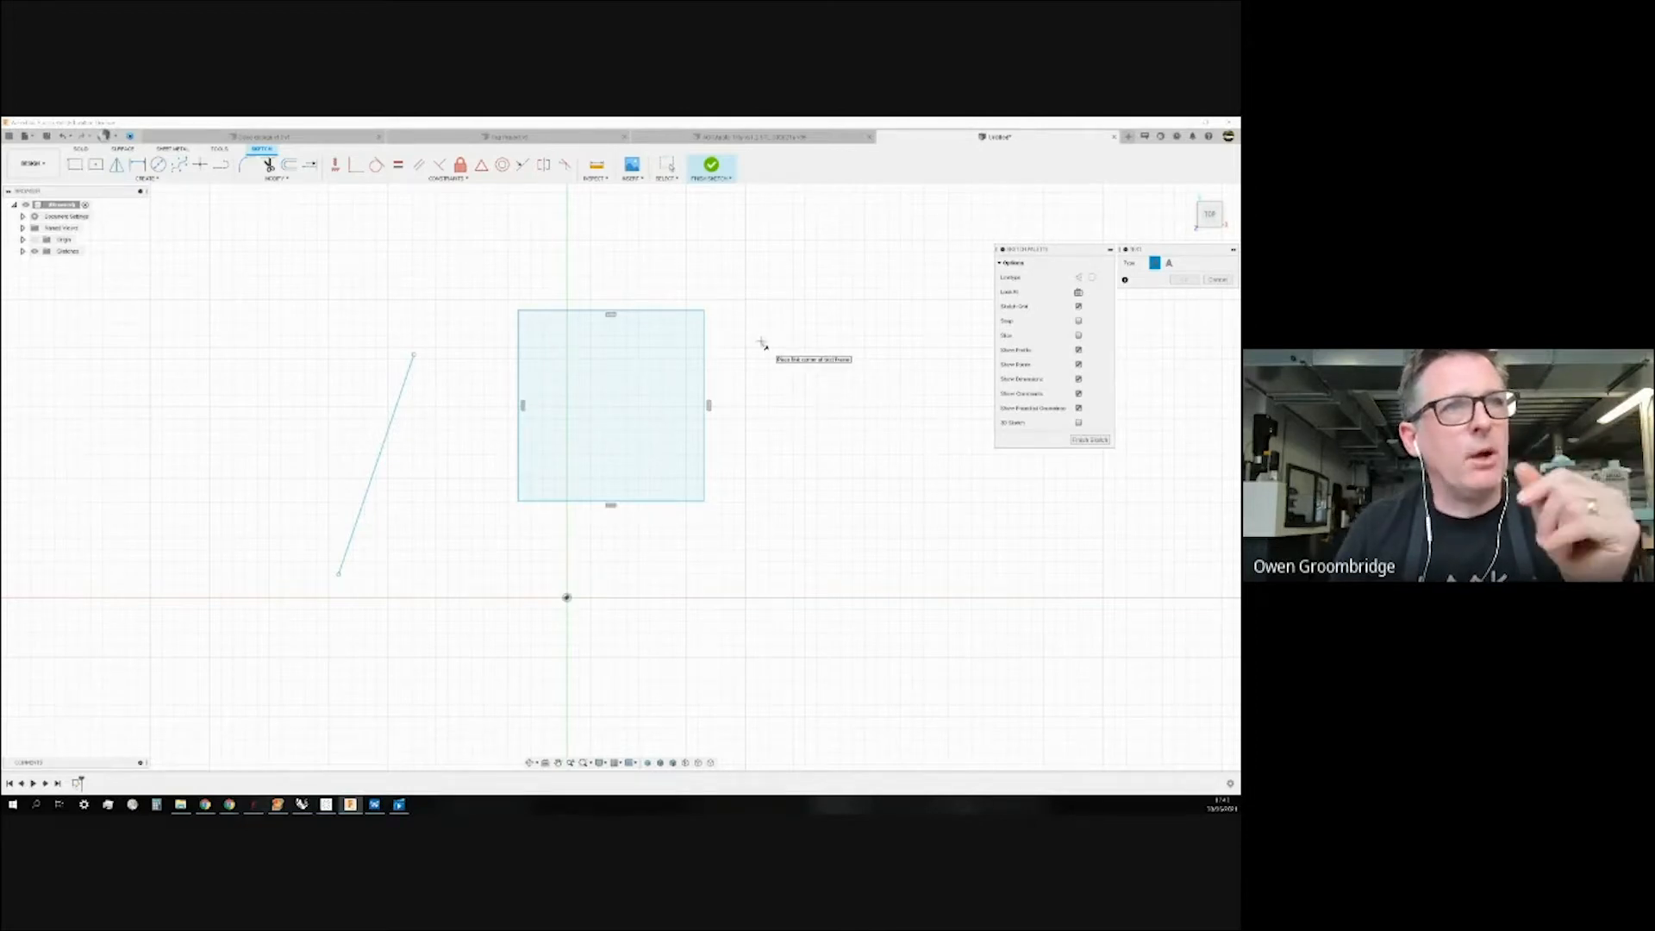
pyautogui.click(740, 318)
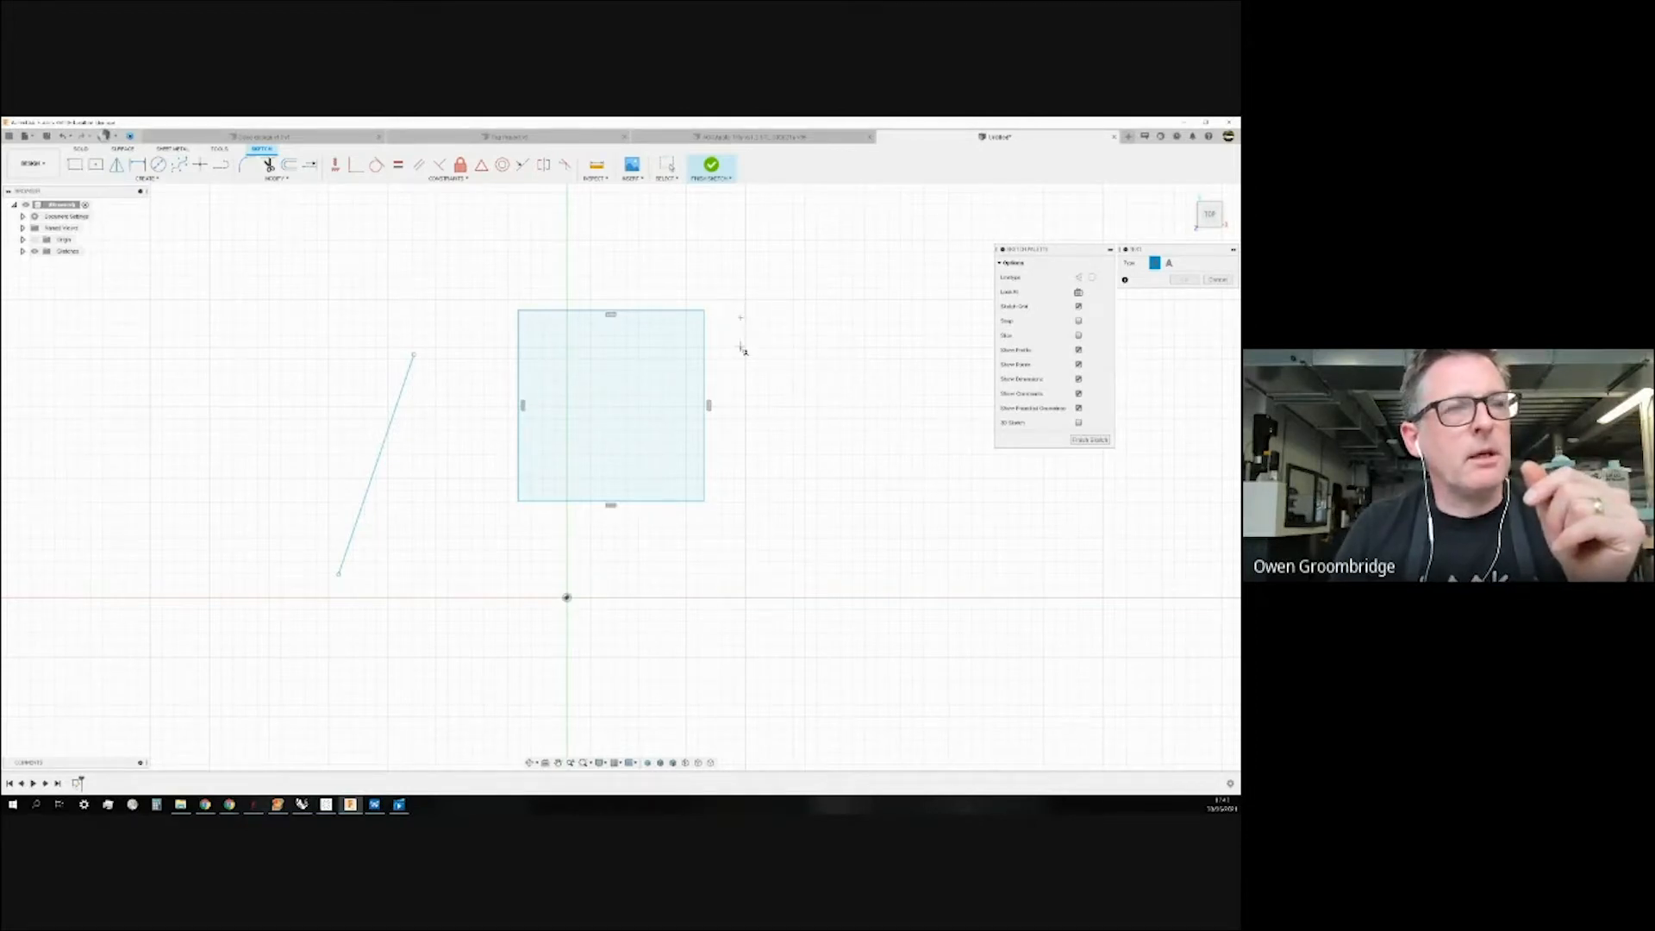
pyautogui.click(948, 390)
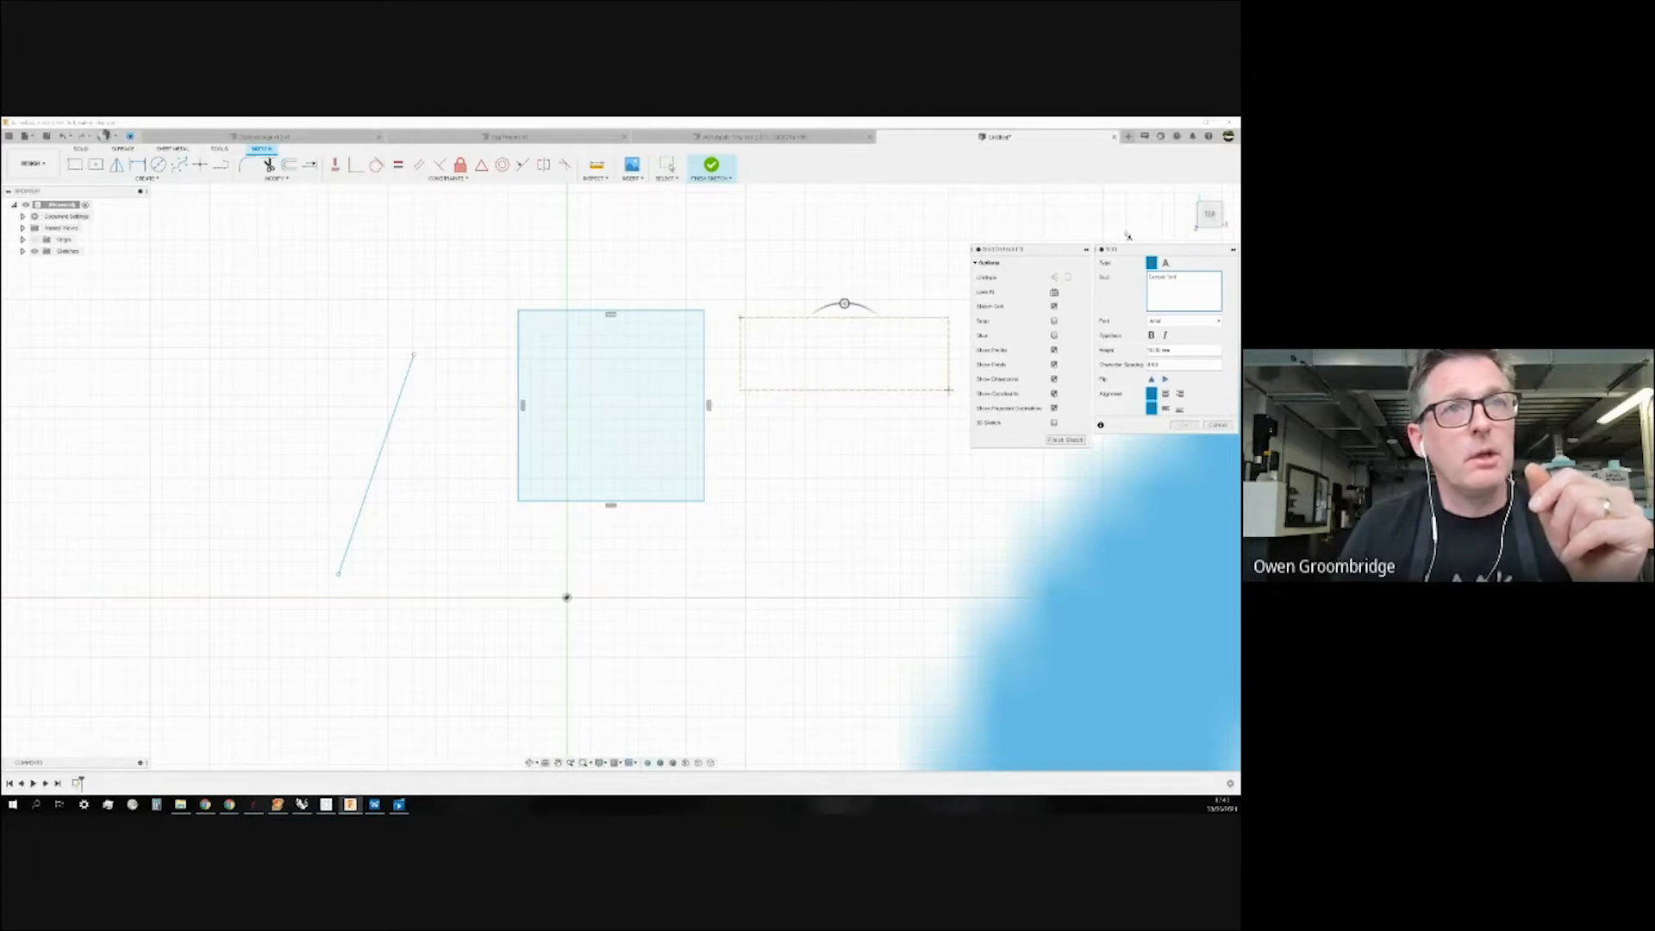
pyautogui.moveTo(1149, 253); pyautogui.dragTo(812, 408)
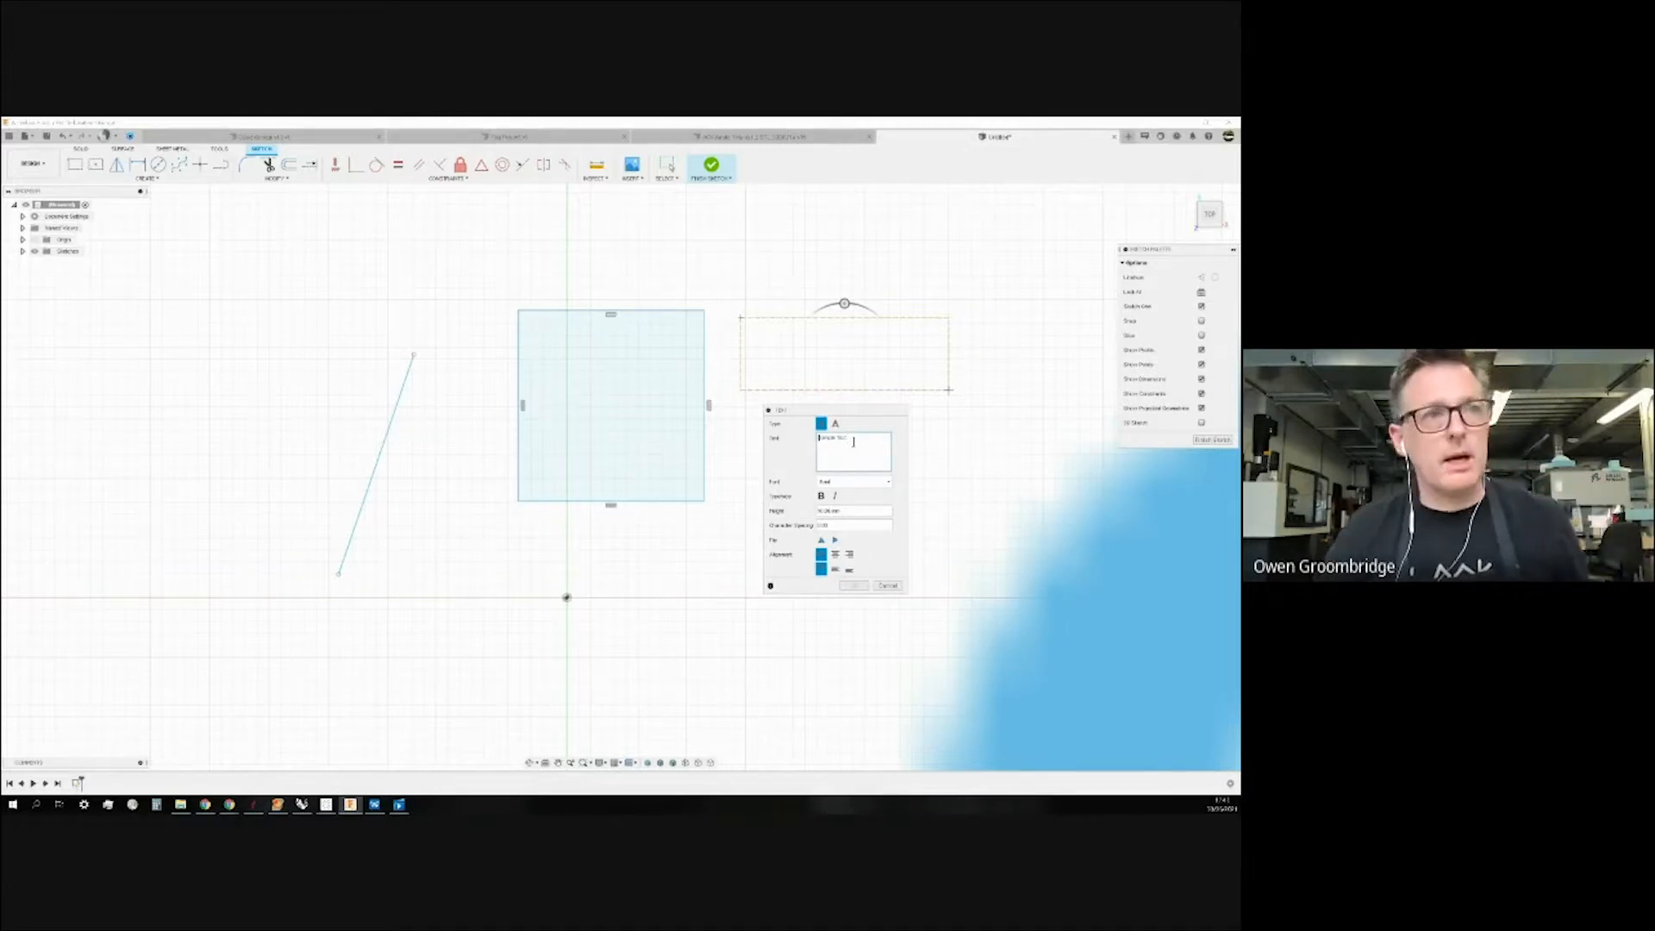
pyautogui.write('LCF')
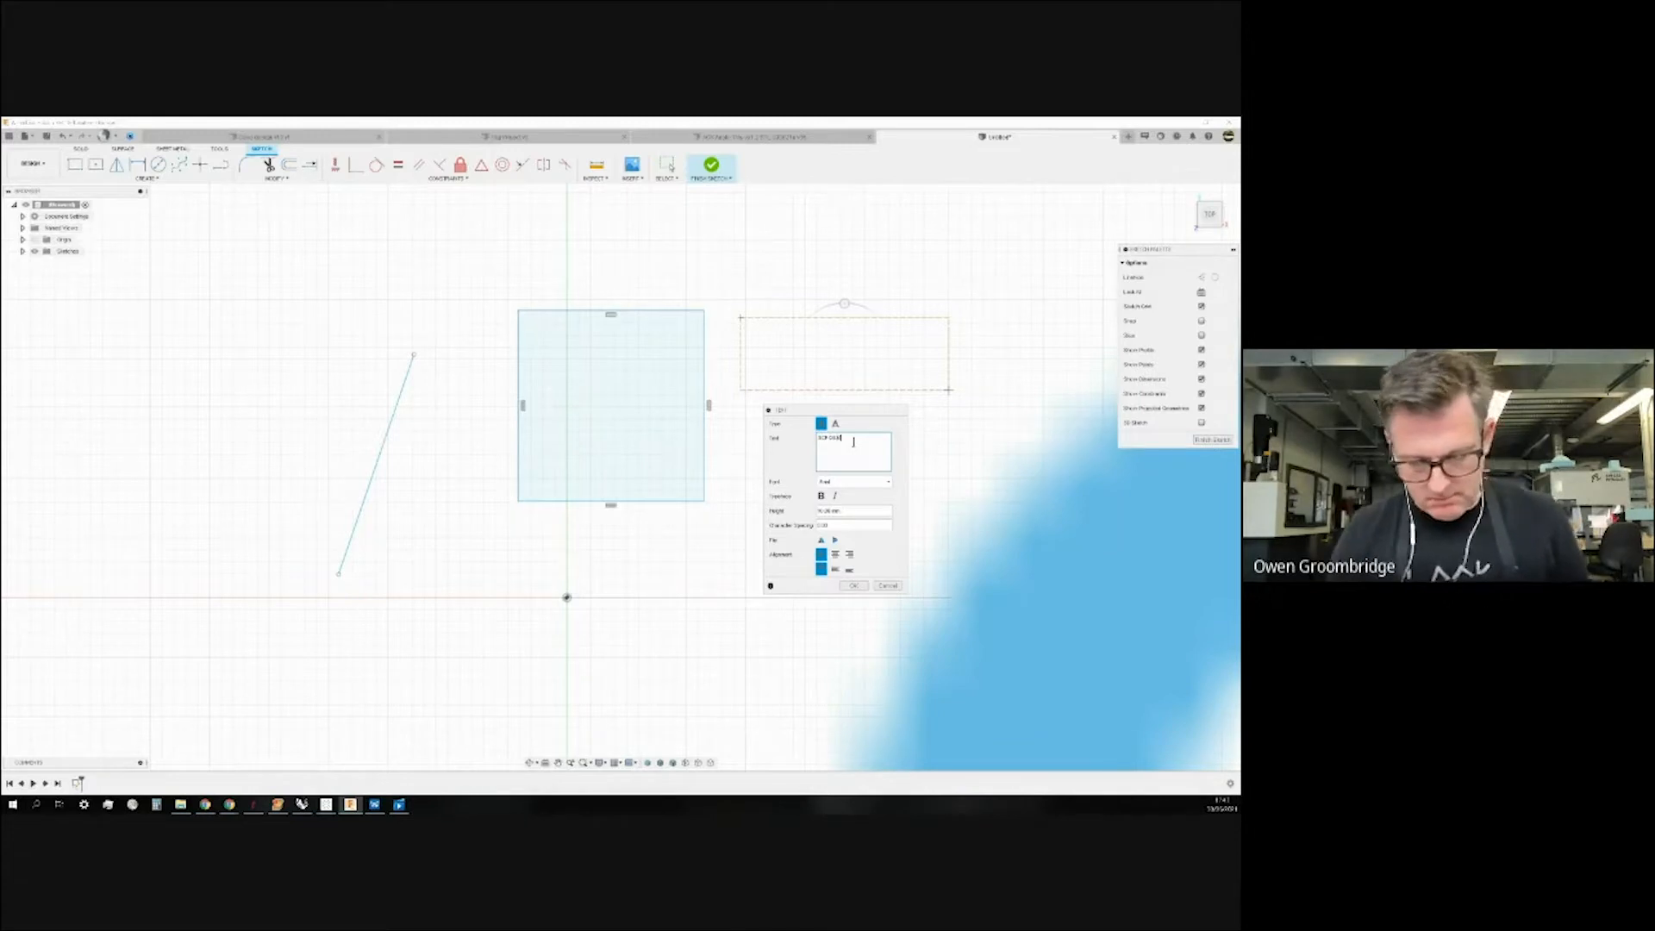
pyautogui.write('PL')
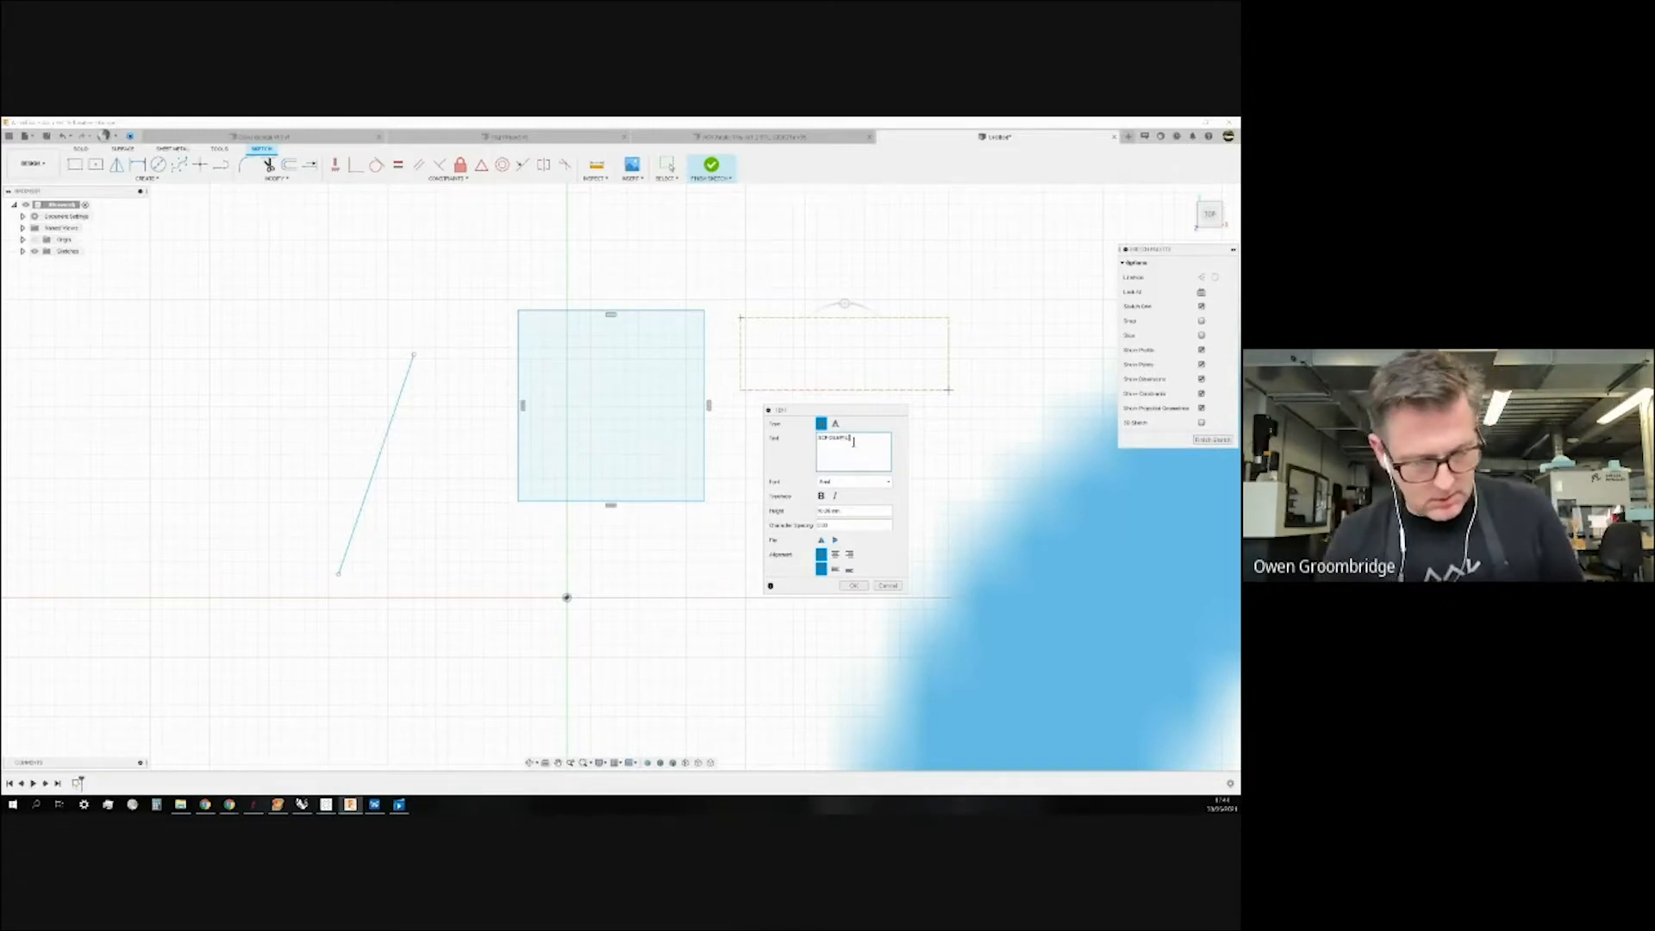
pyautogui.write('E 1')
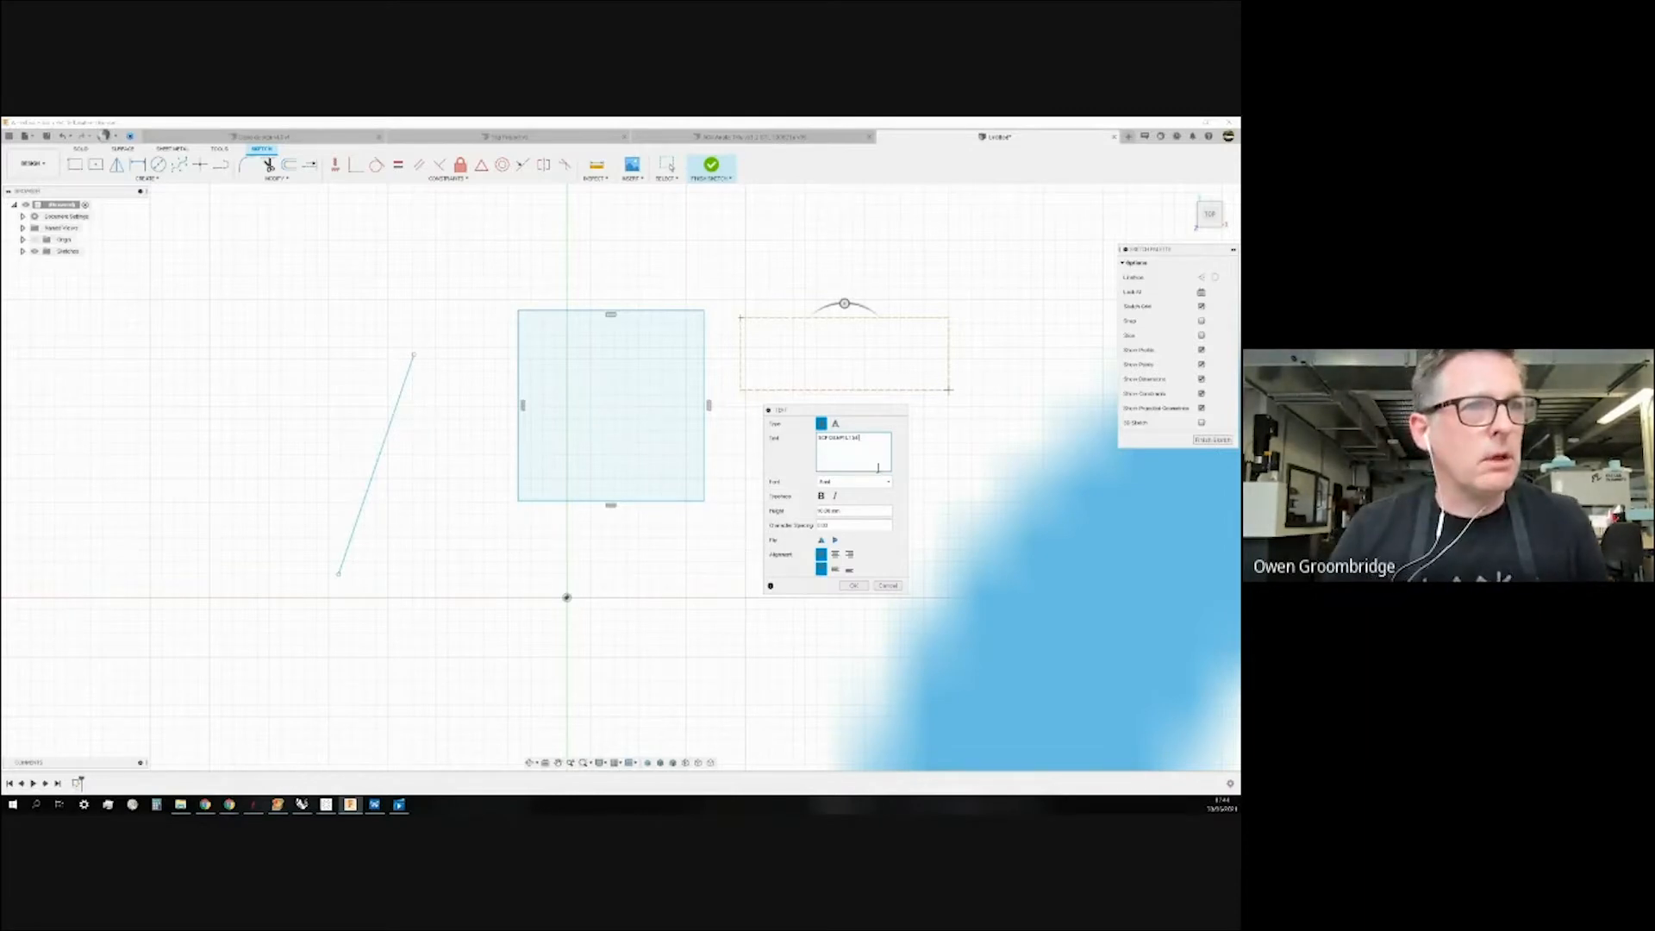
pyautogui.moveTo(868, 412); pyautogui.dragTo(868, 494)
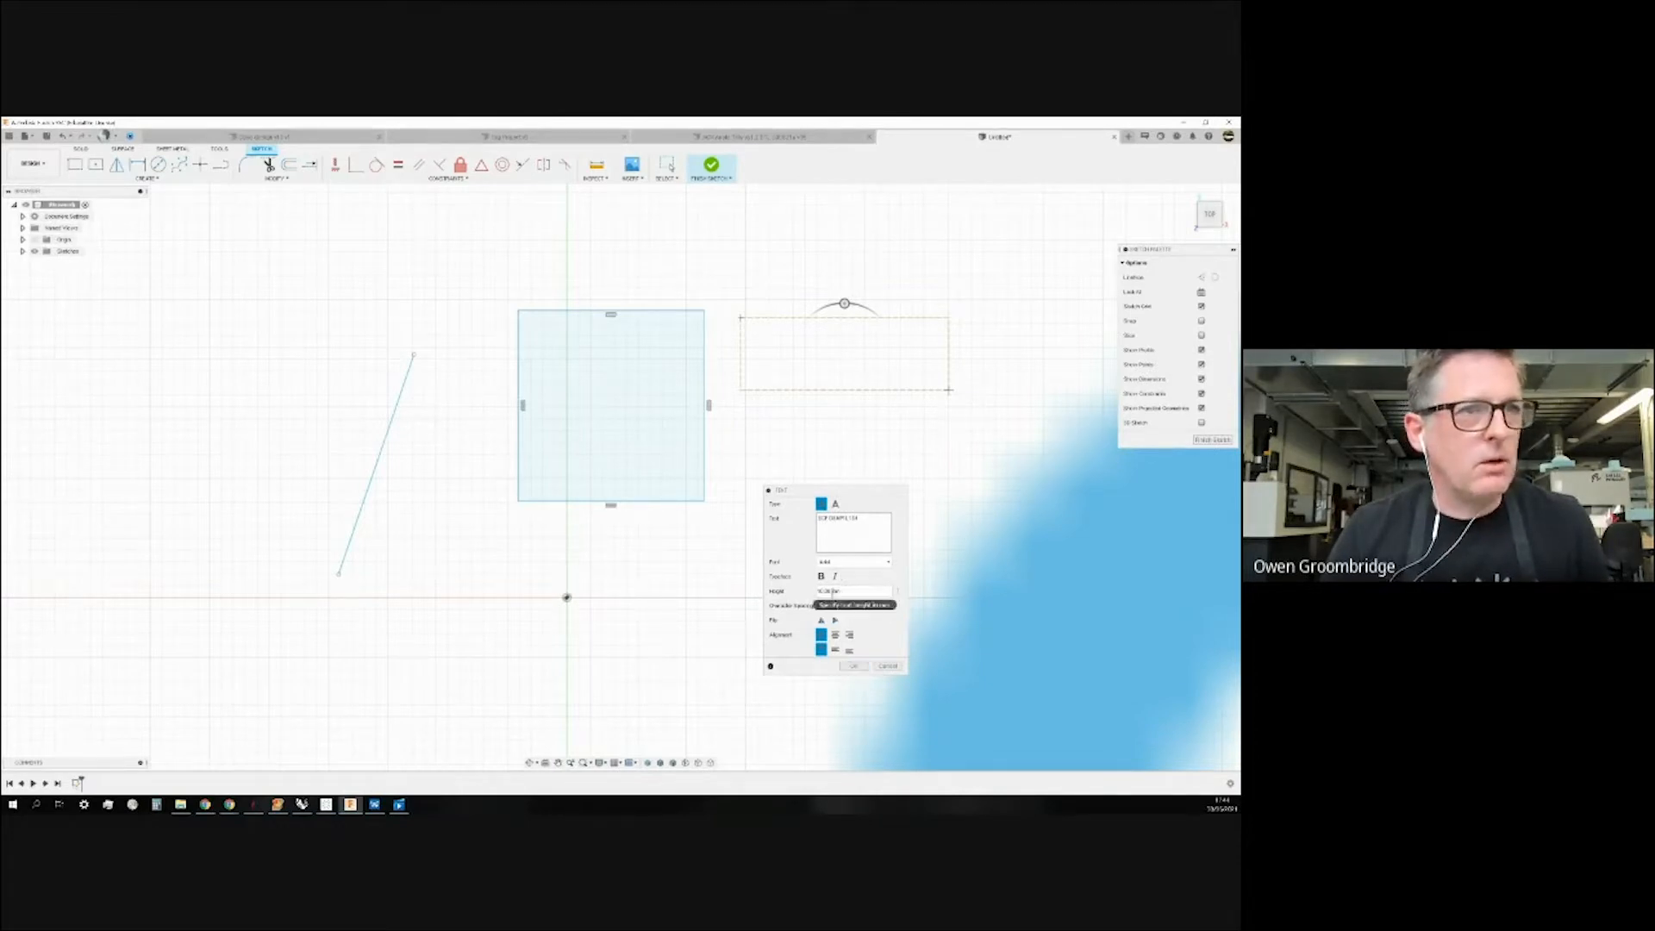
pyautogui.moveTo(833, 592); pyautogui.dragTo(800, 598)
pyautogui.click(853, 665)
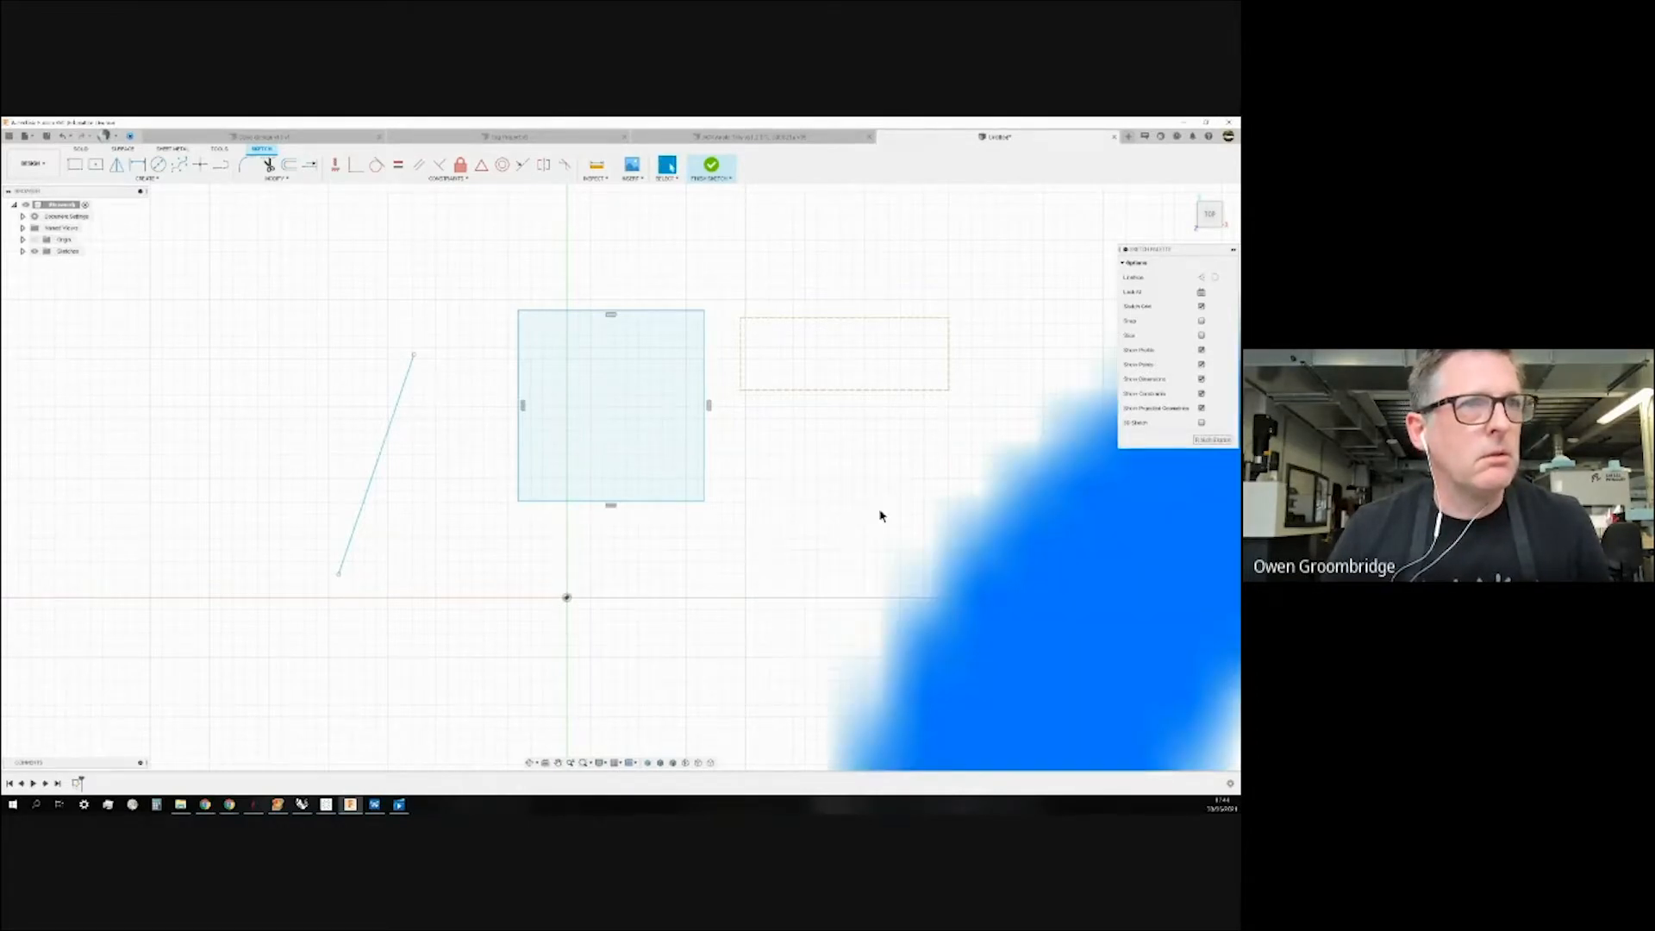
pyautogui.scroll(3, 566, 472)
pyautogui.scroll(-5, 556, 465)
pyautogui.scroll(6, 546, 458)
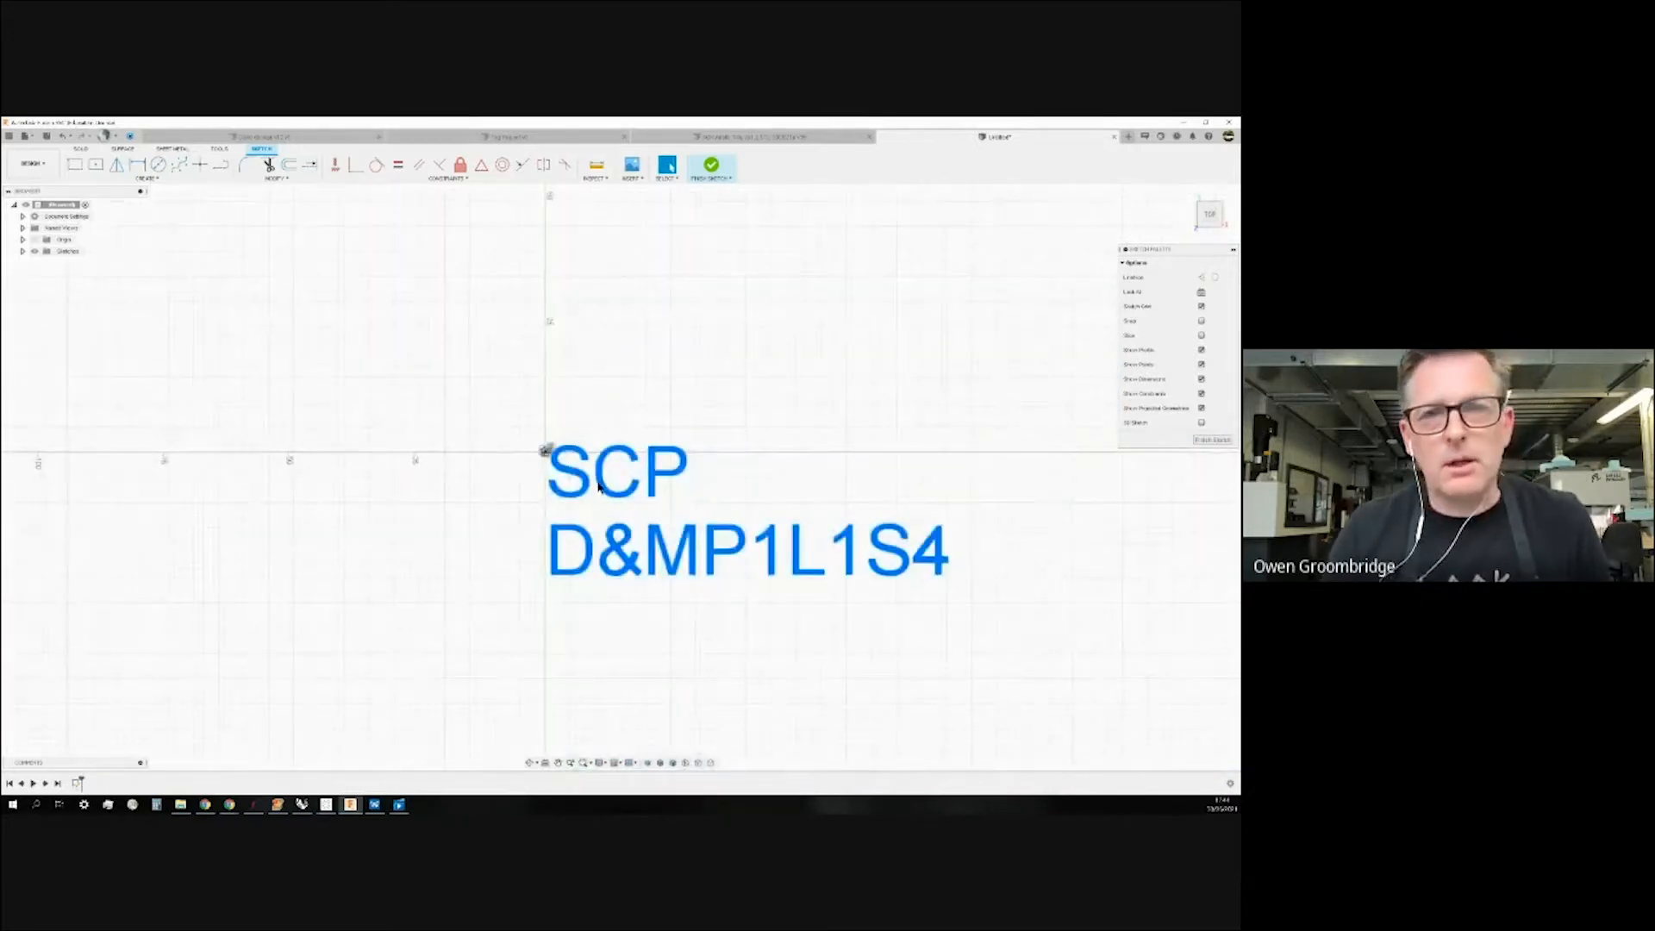
pyautogui.scroll(1, 594, 487)
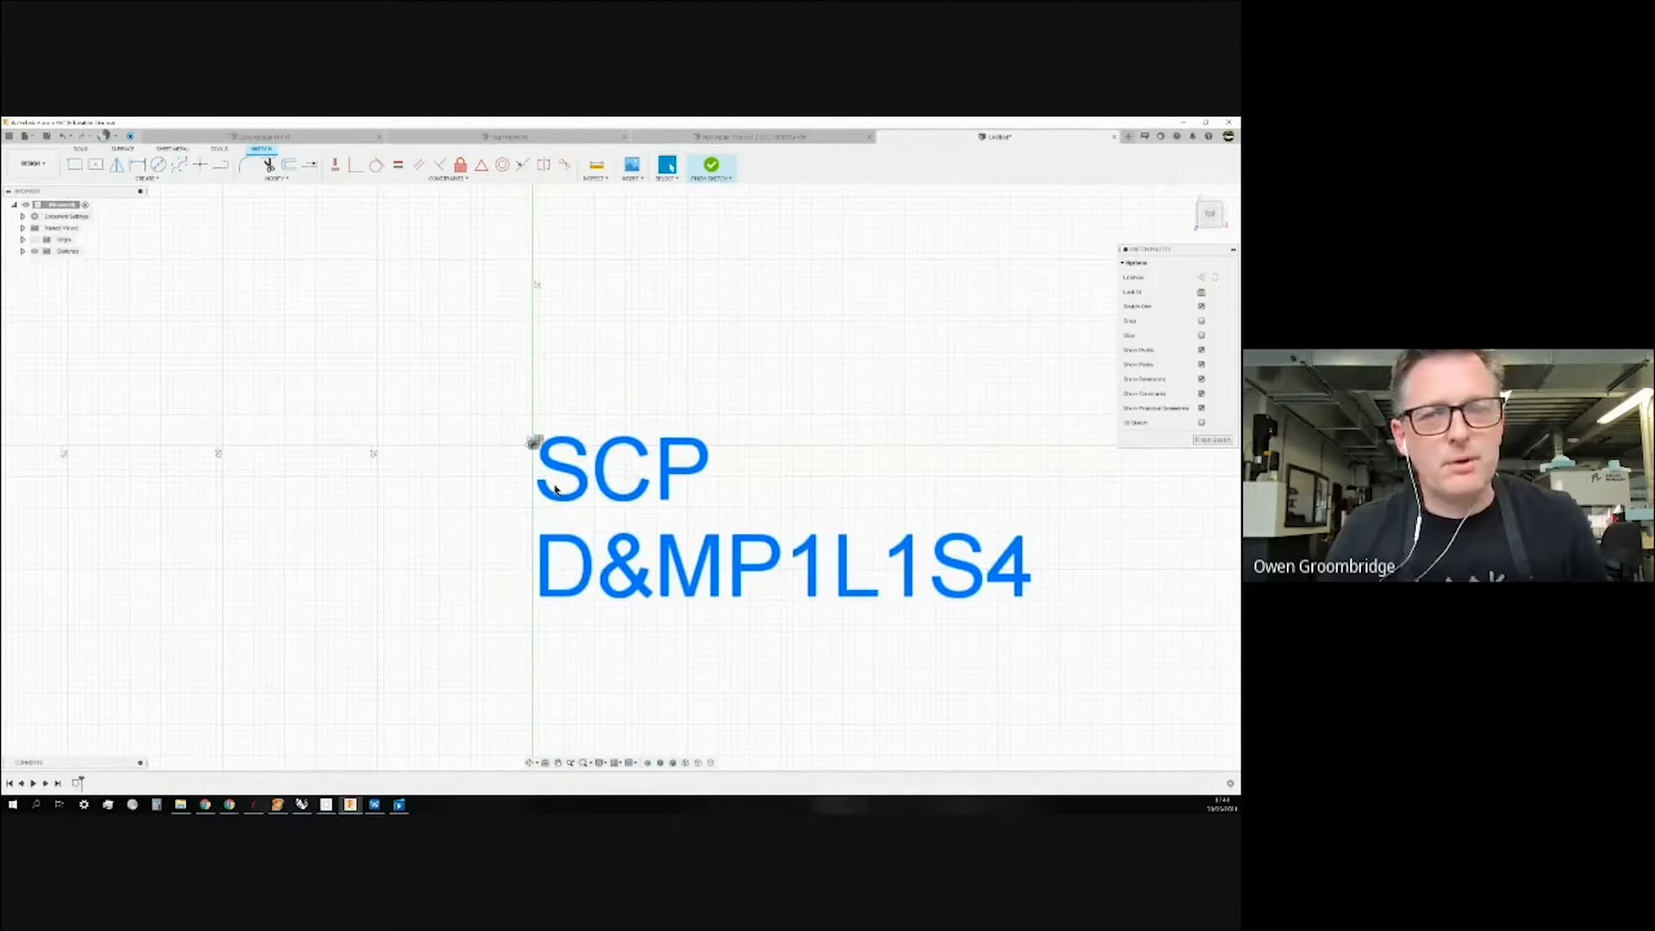
pyautogui.scroll(-3, 556, 489)
pyautogui.scroll(3, 634, 549)
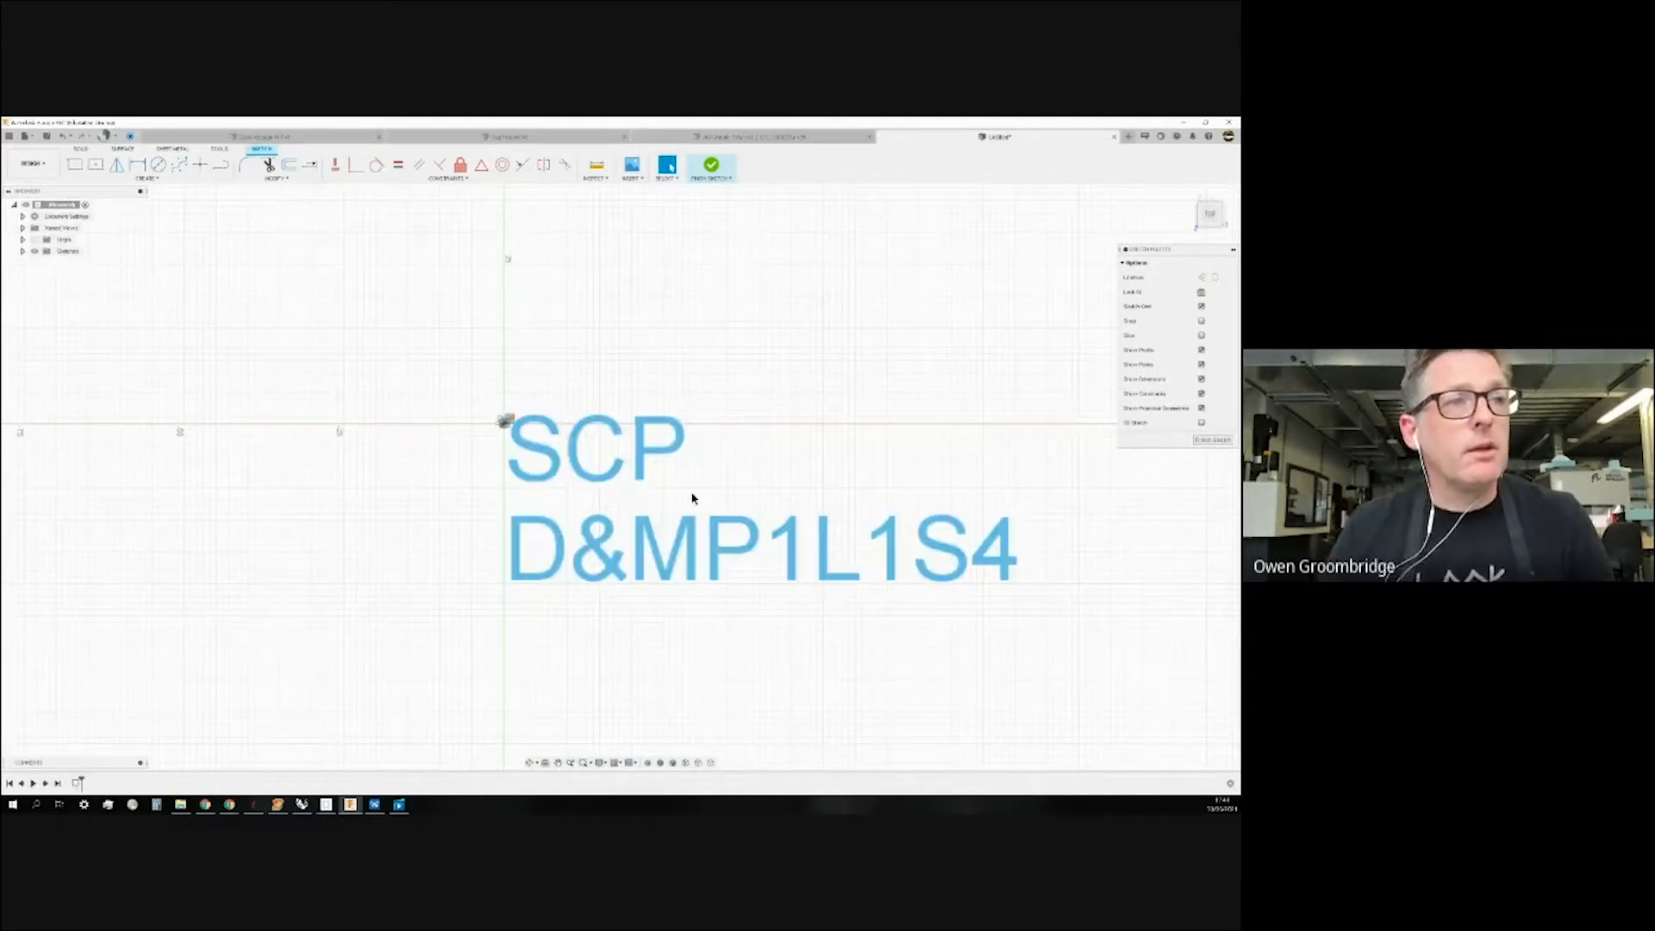
pyautogui.click(691, 529)
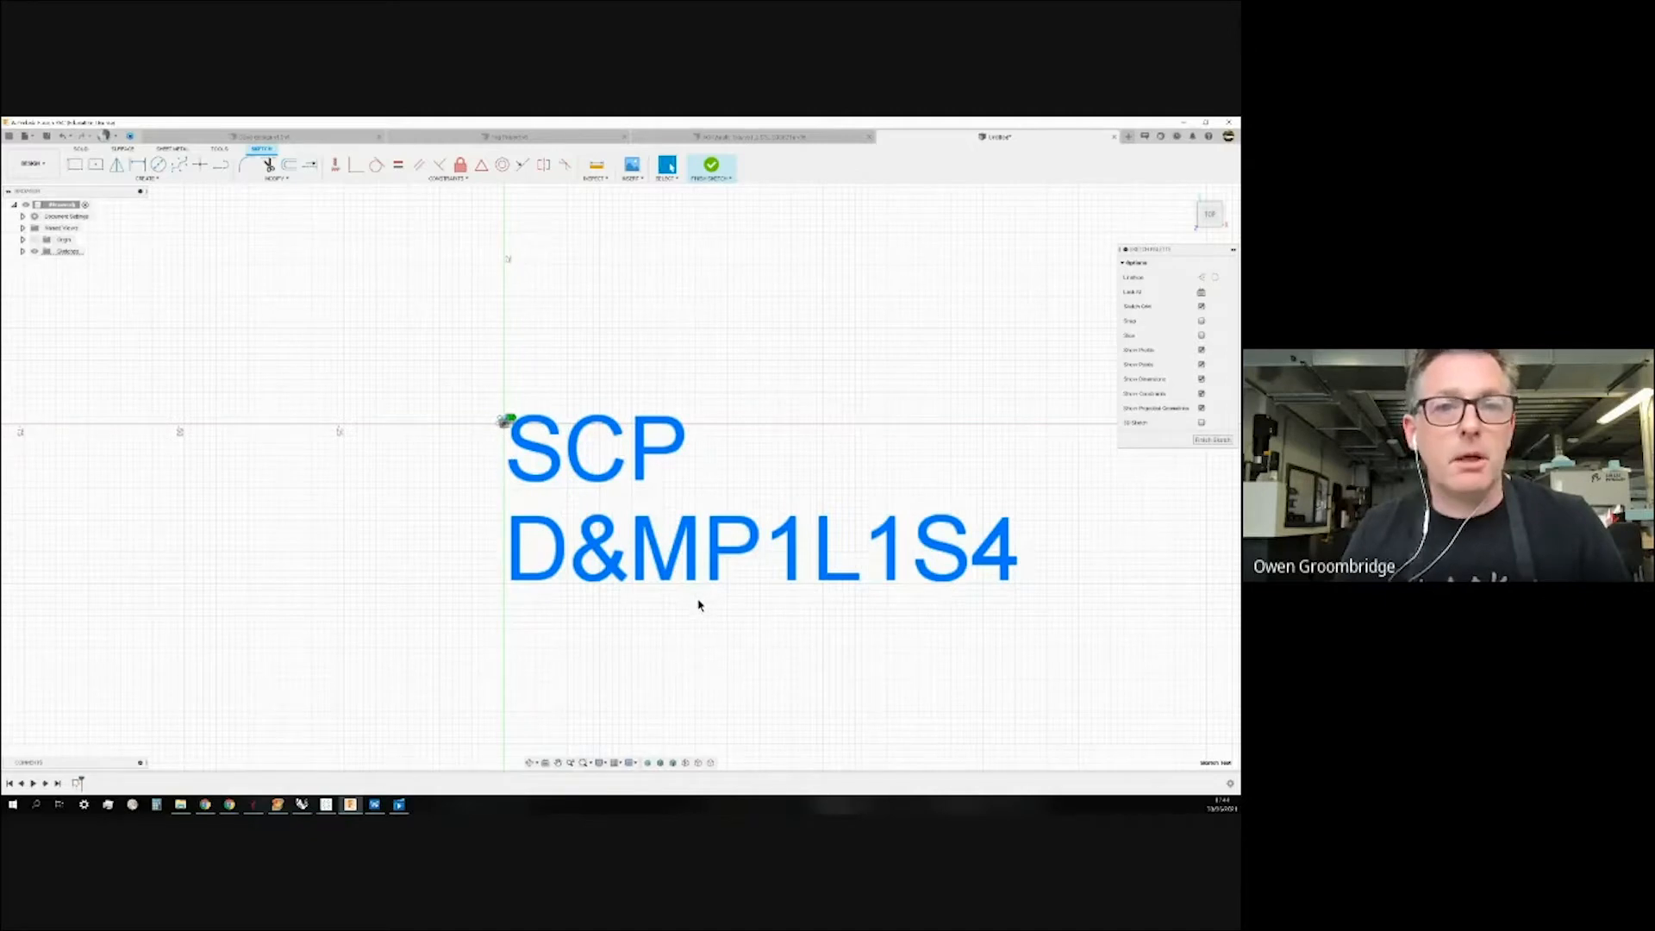
pyautogui.scroll(1, 695, 608)
pyautogui.scroll(-2, 696, 608)
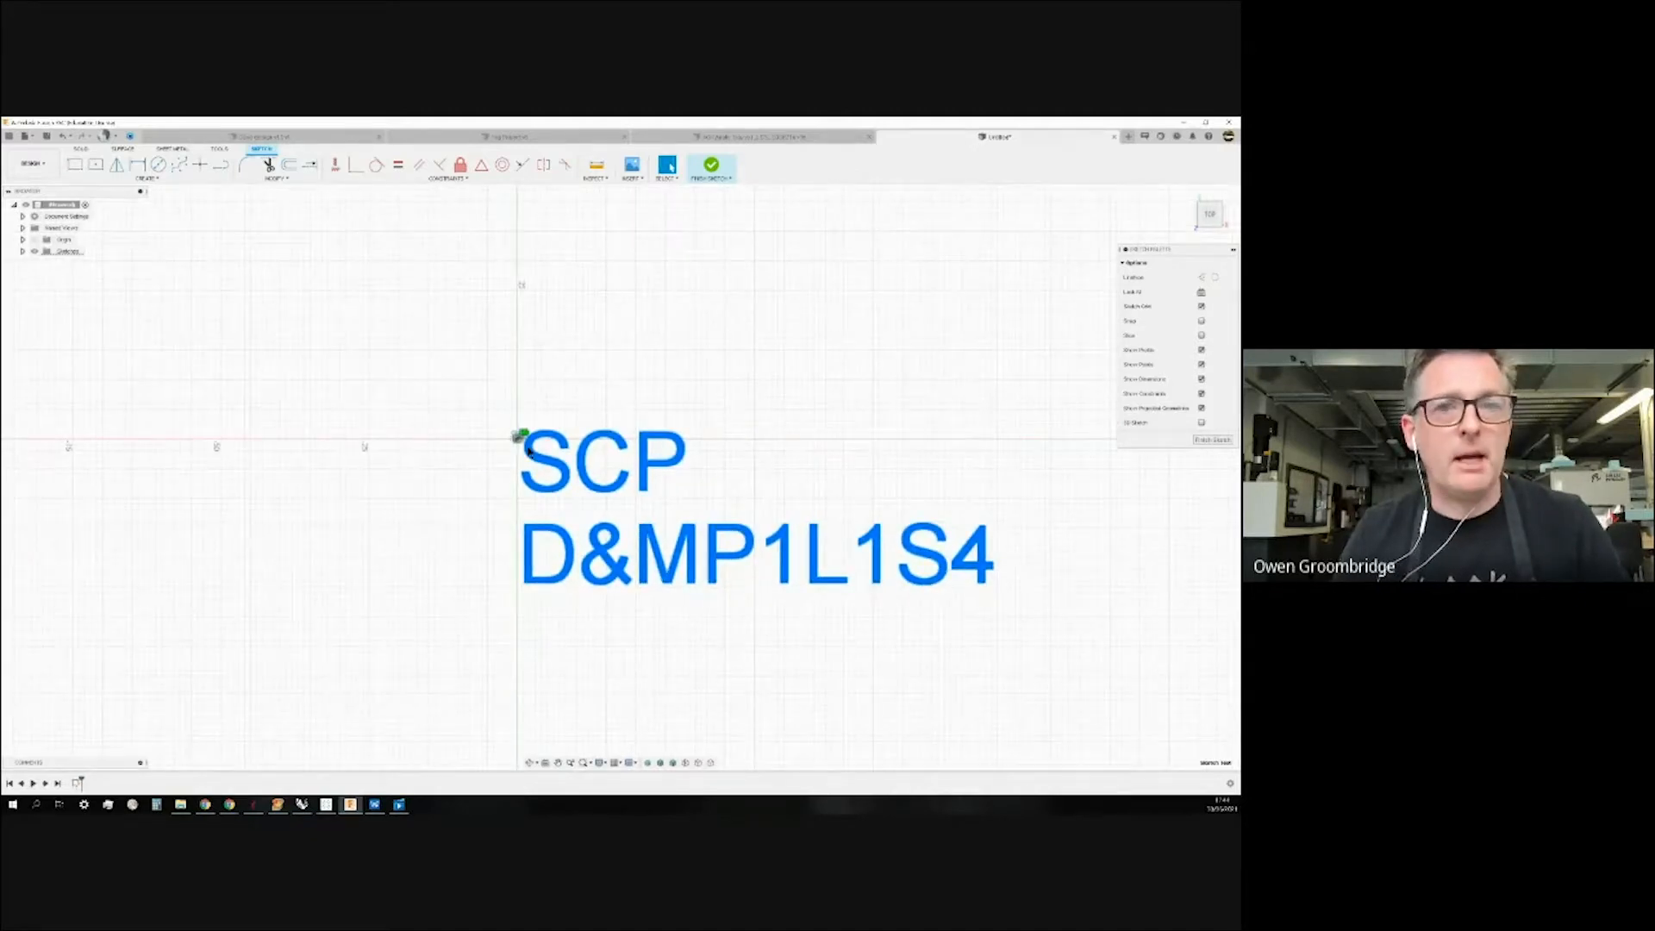
pyautogui.scroll(4, 523, 445)
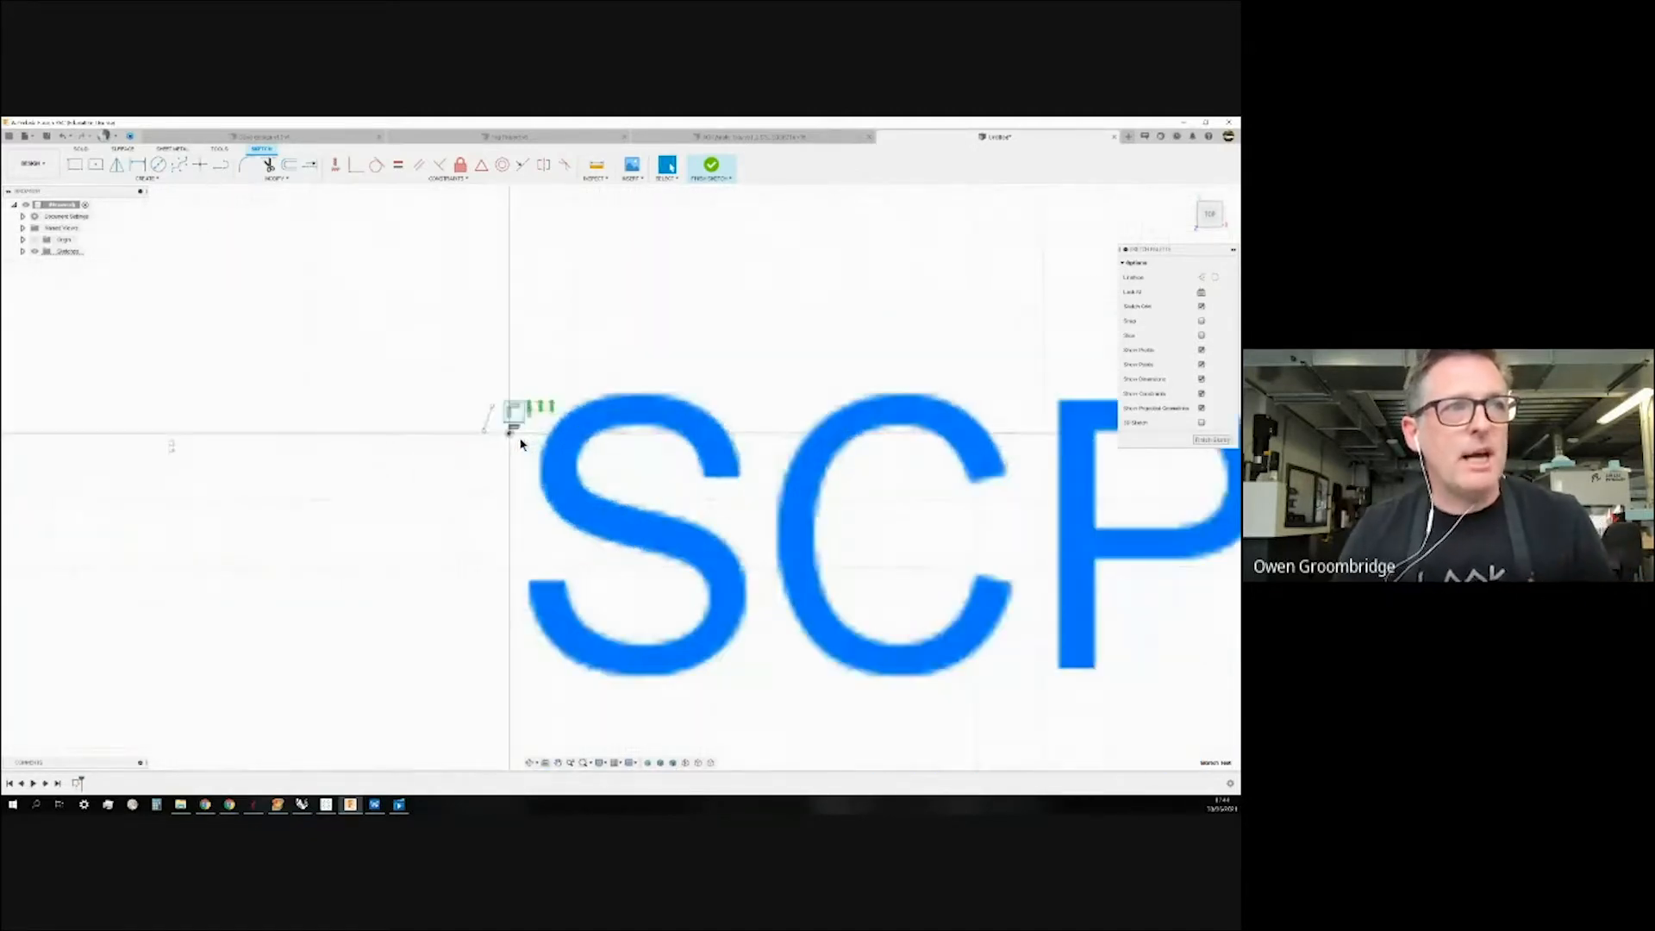
pyautogui.scroll(2, 521, 444)
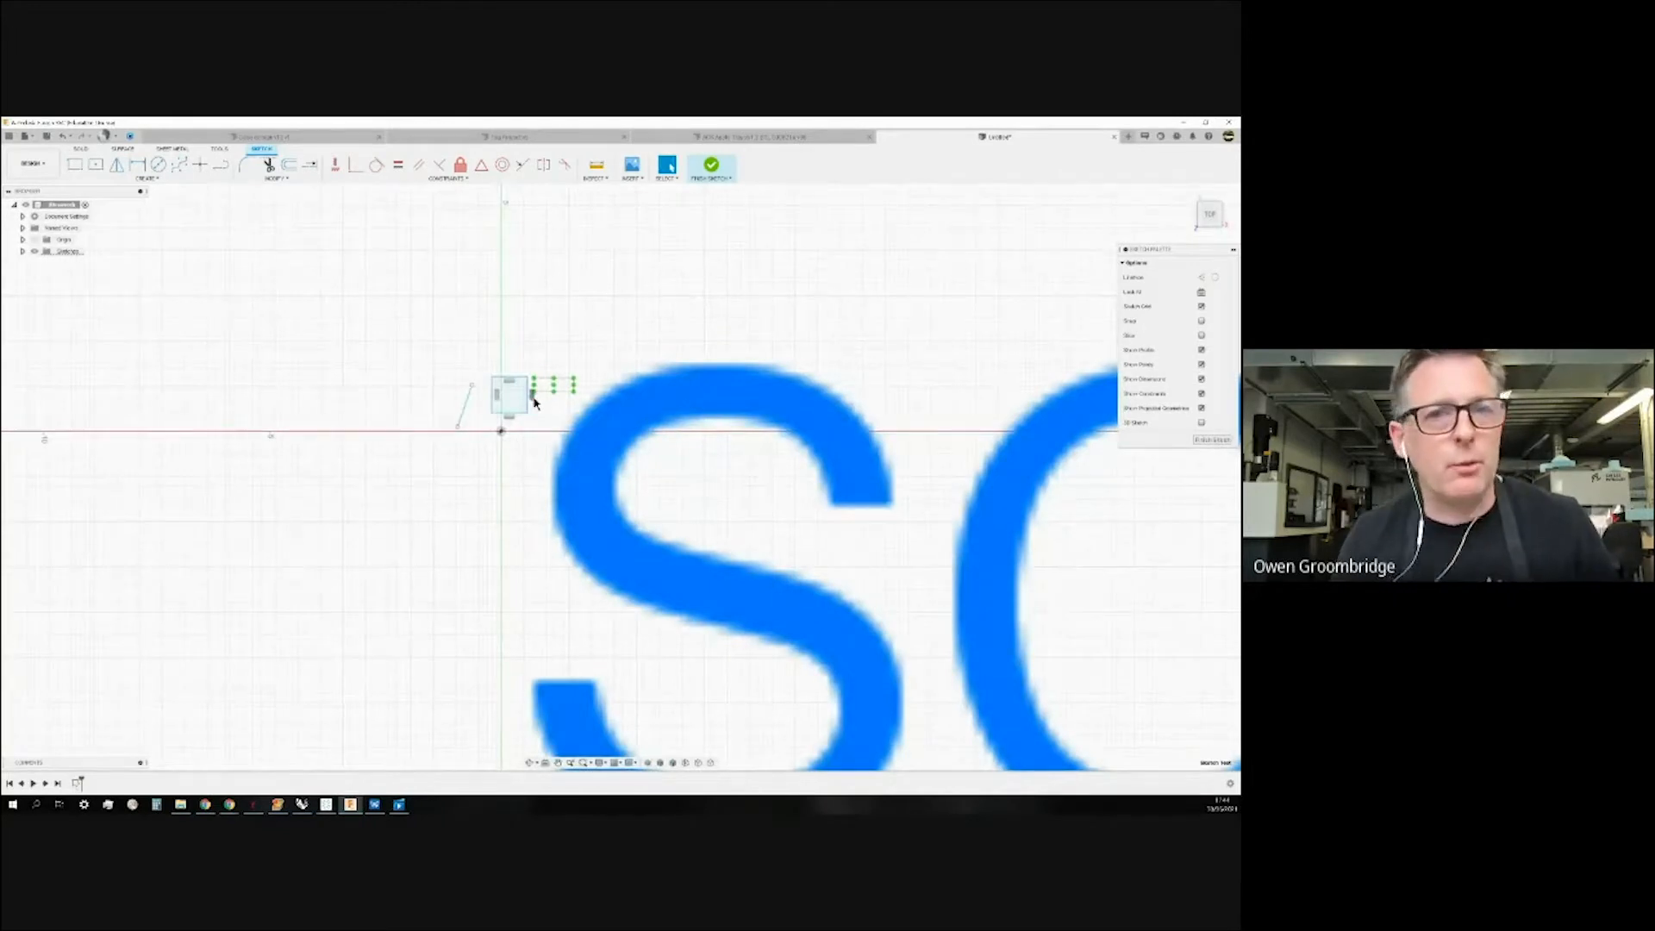
pyautogui.scroll(-3, 517, 450)
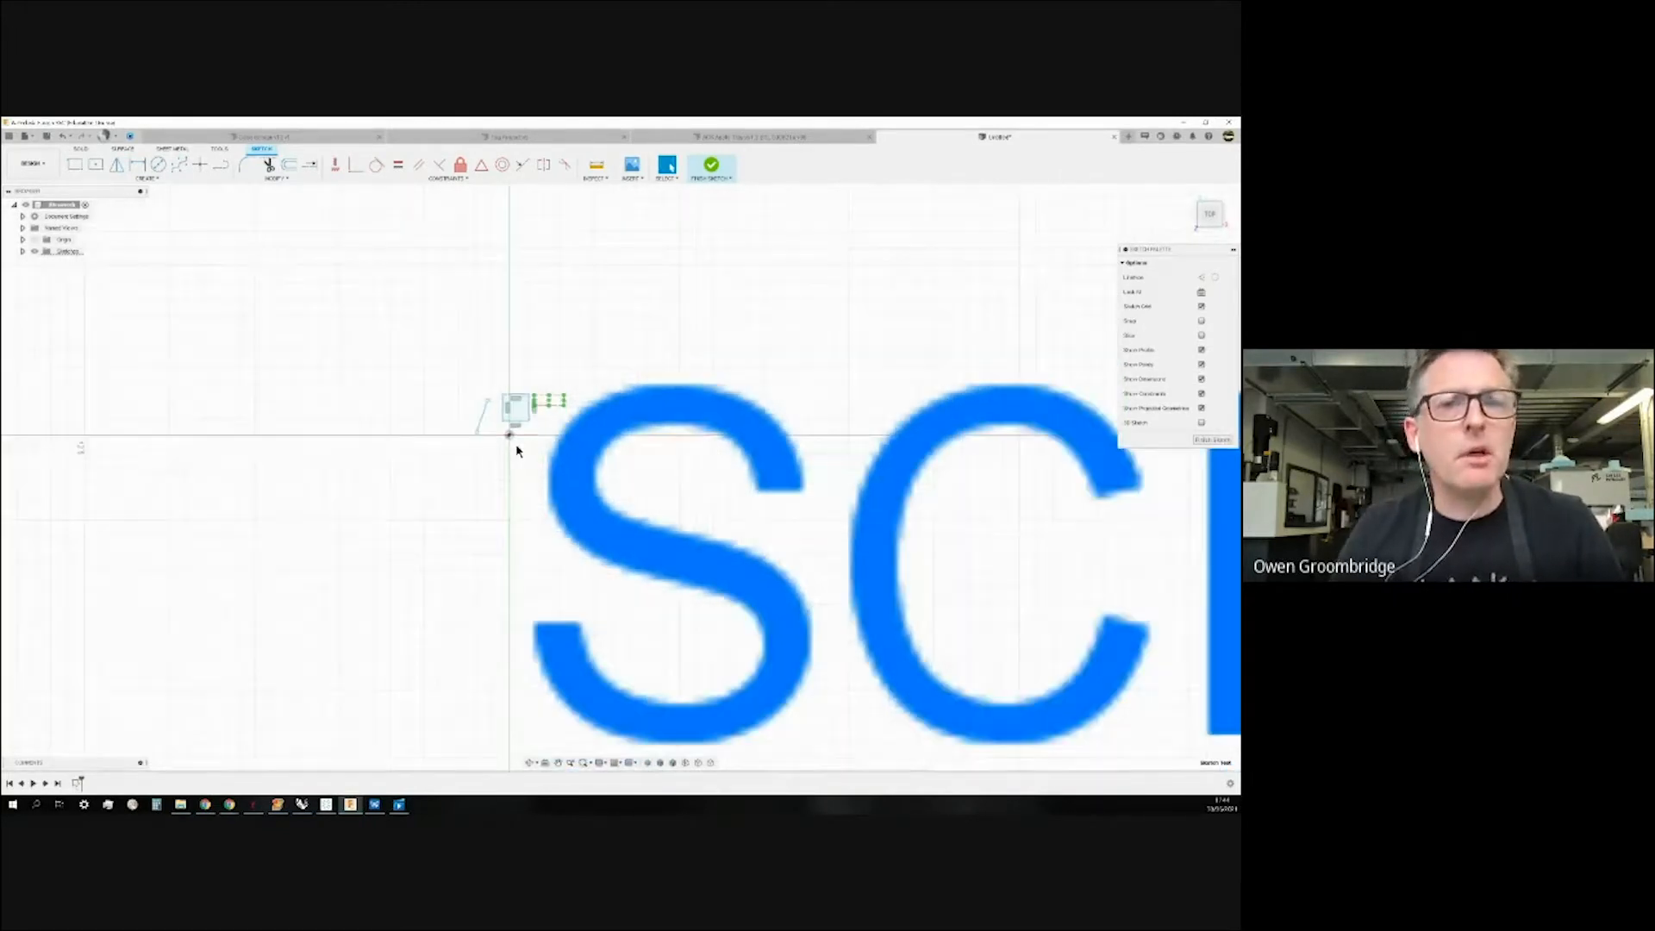
pyautogui.scroll(-4, 492, 457)
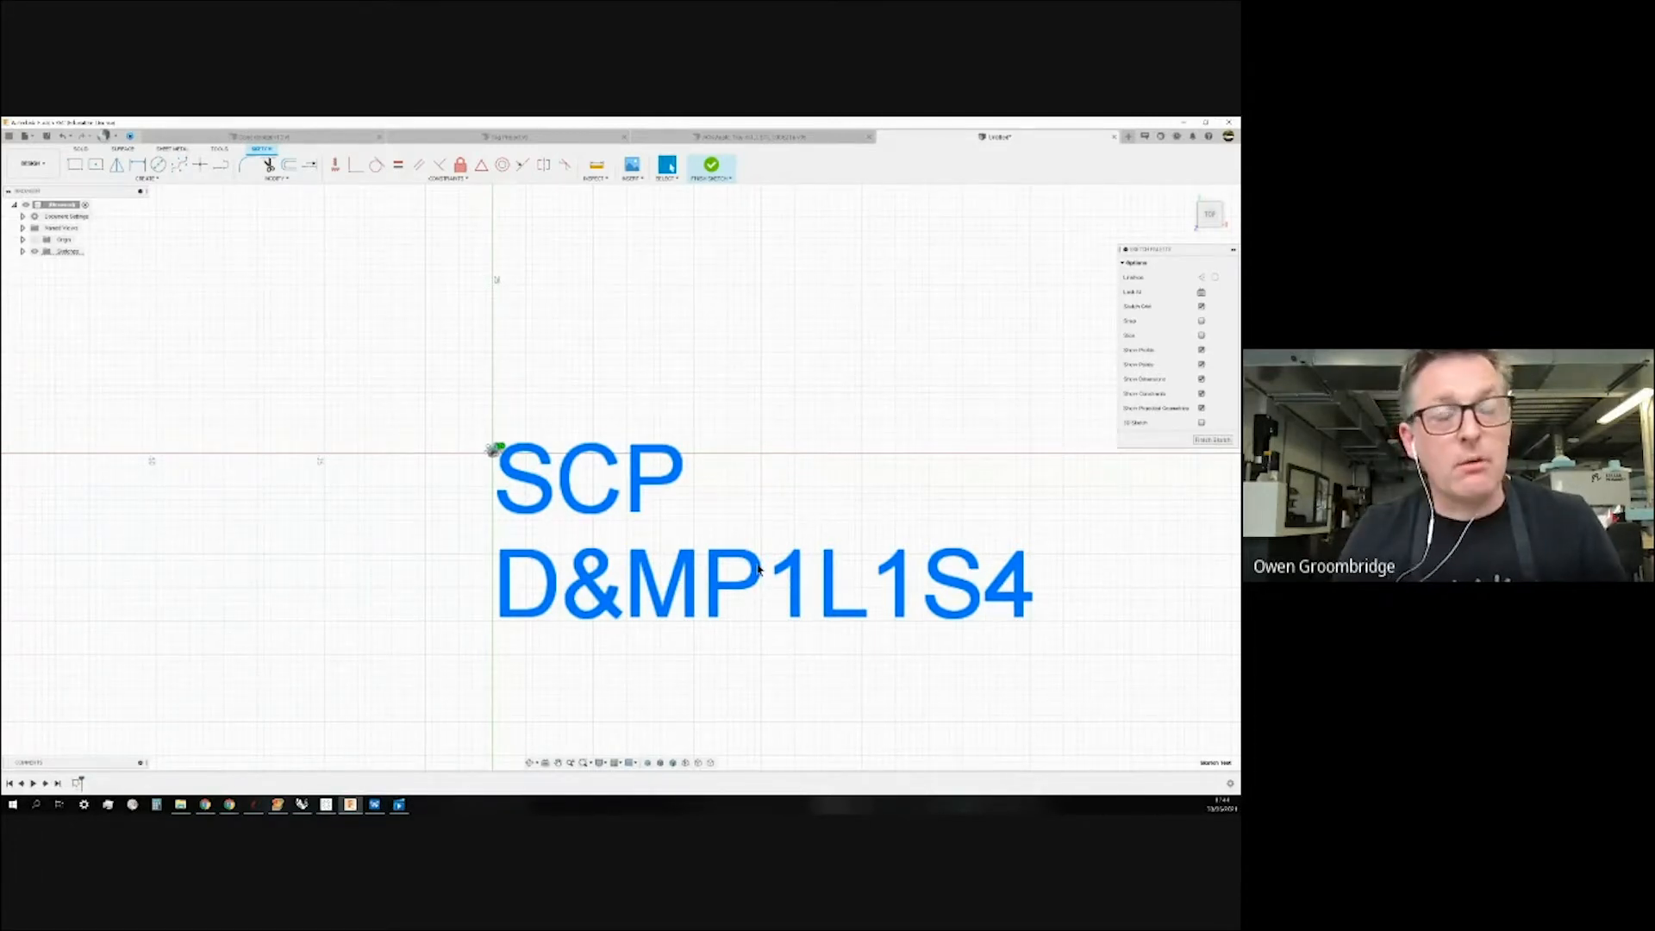
# Explode the sketch text into outline curves and fix the P outline in place.
pyautogui.rightClick(759, 569)
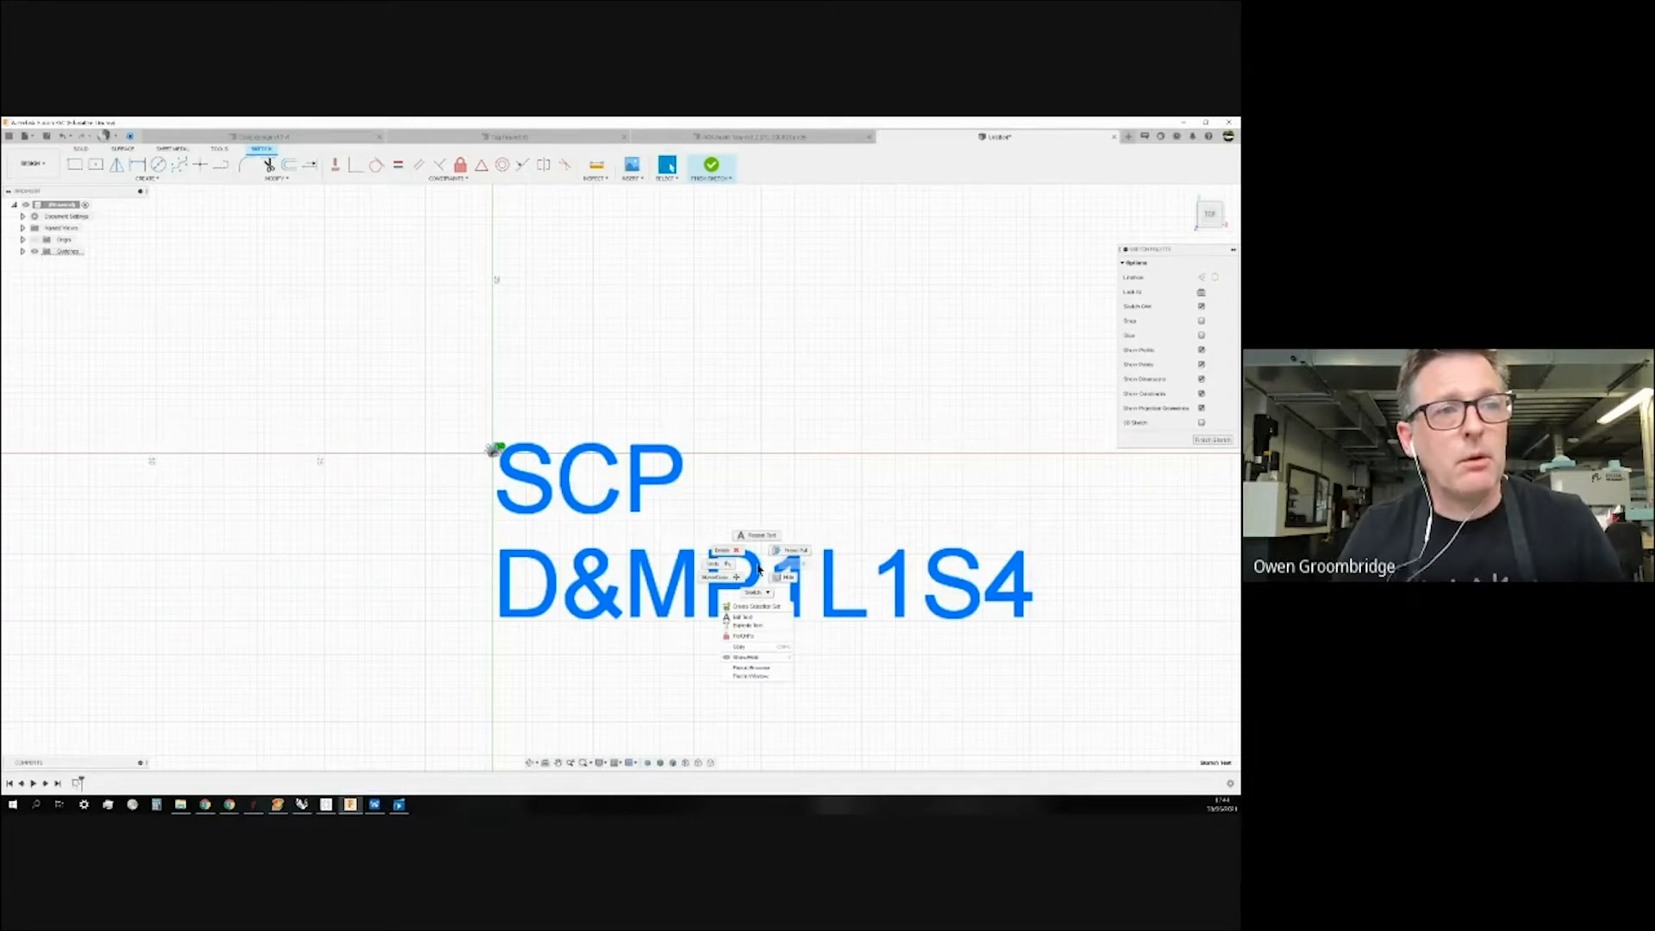
pyautogui.click(756, 627)
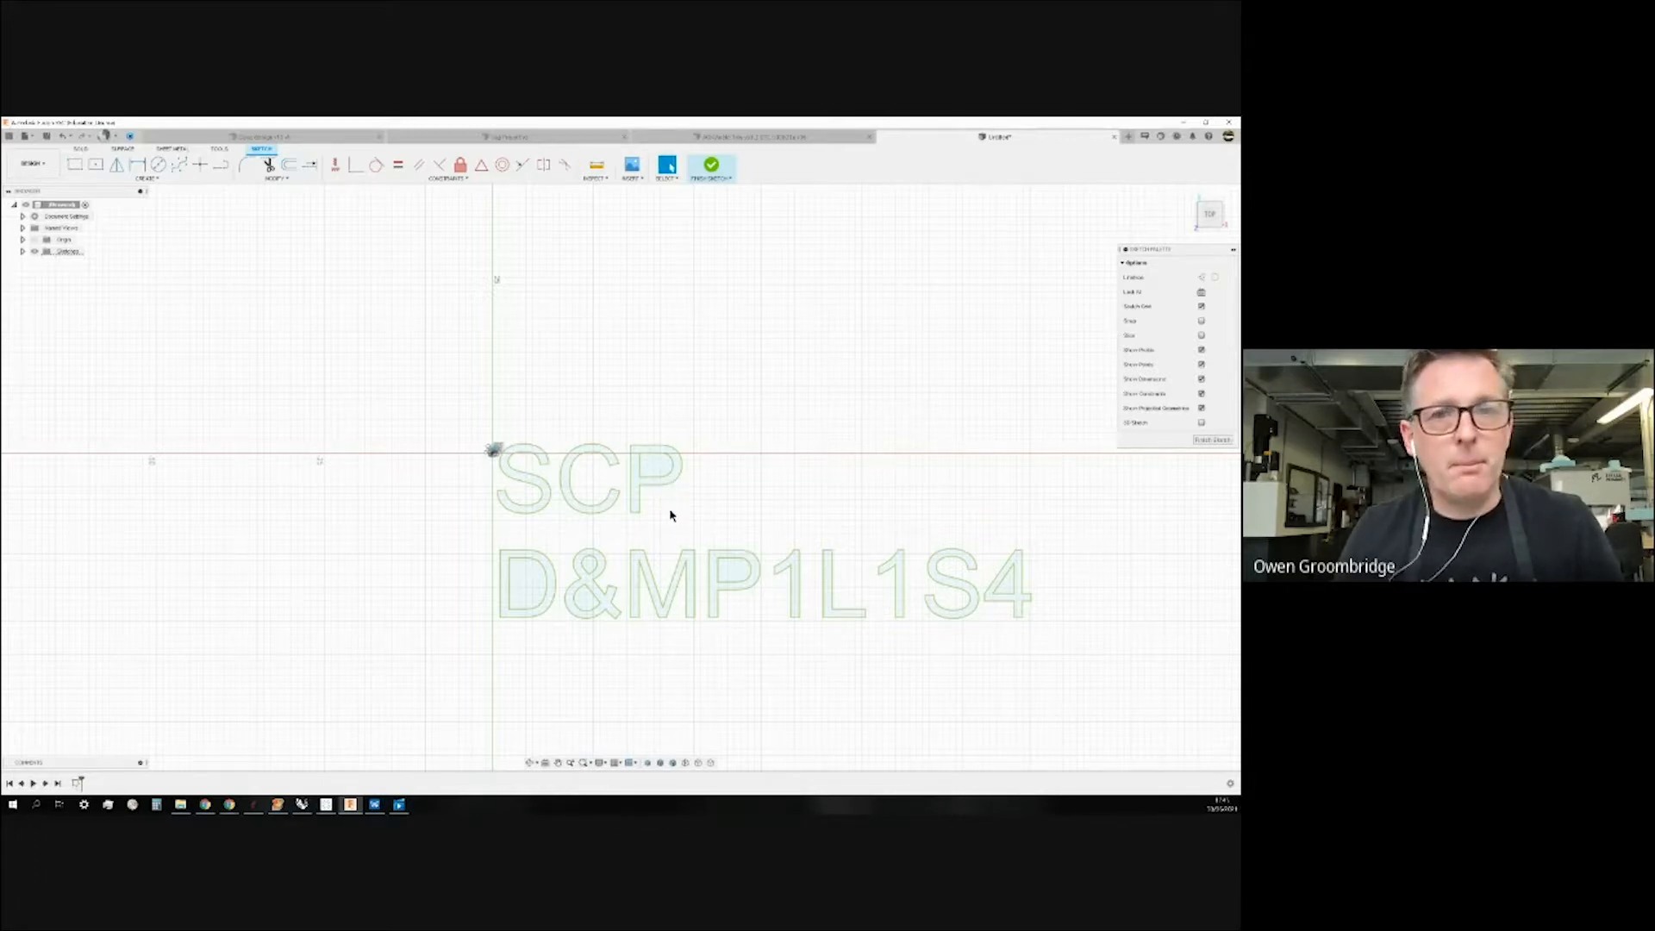
pyautogui.moveTo(621, 415); pyautogui.dragTo(724, 528)
pyautogui.click(460, 165)
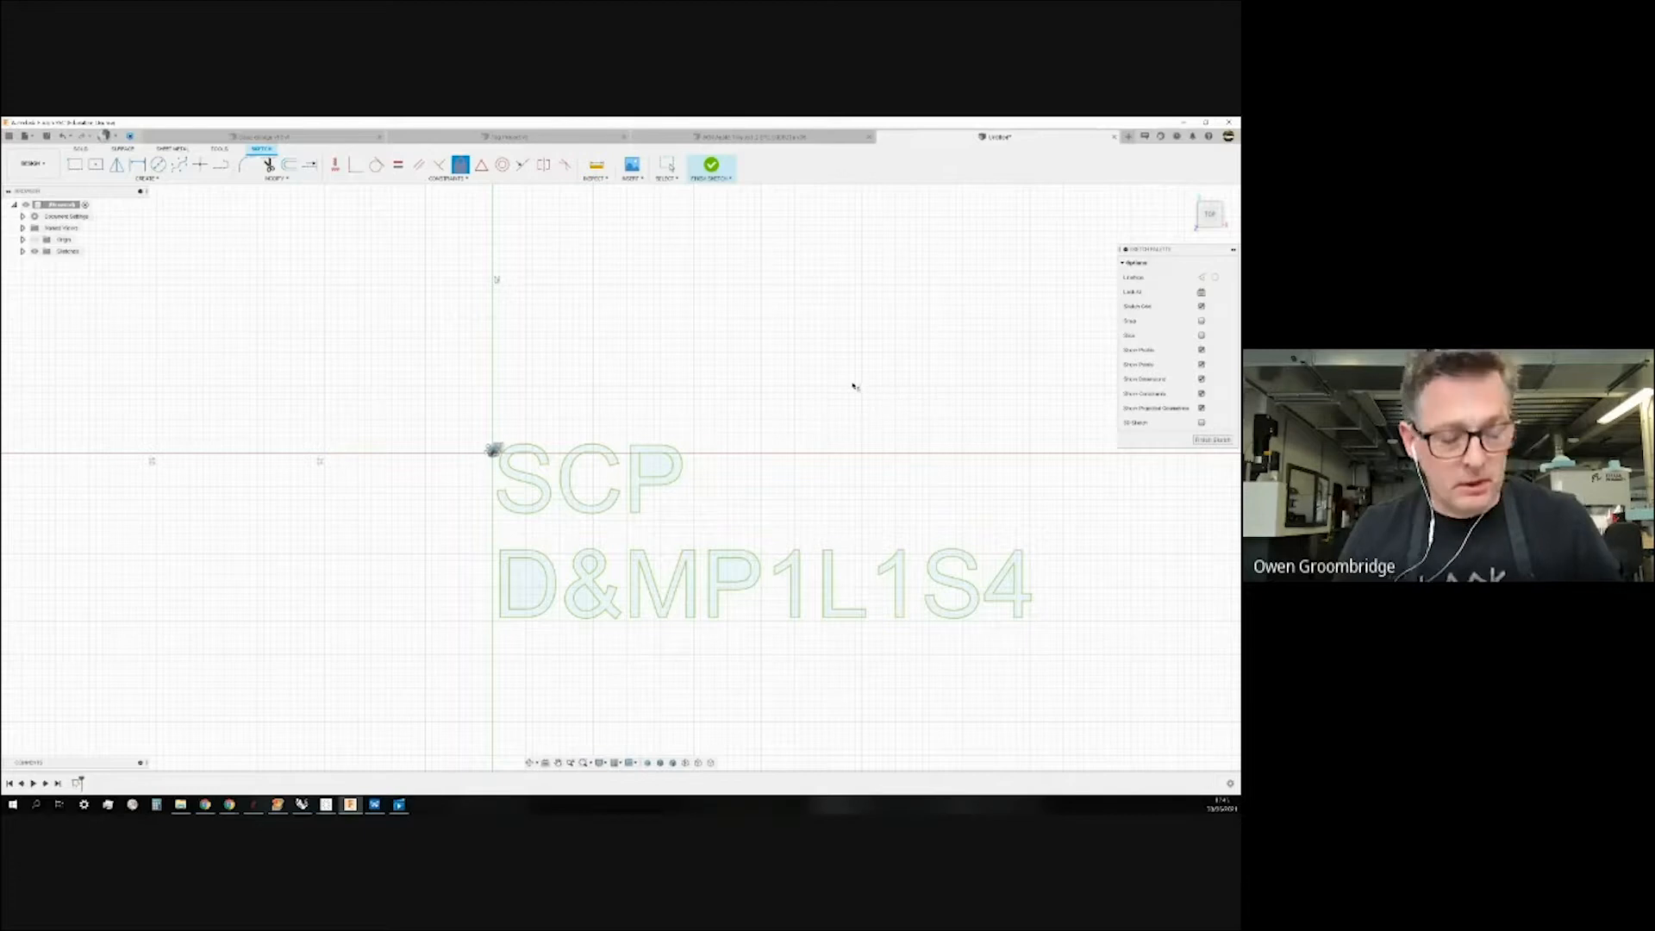
pyautogui.press('Escape')
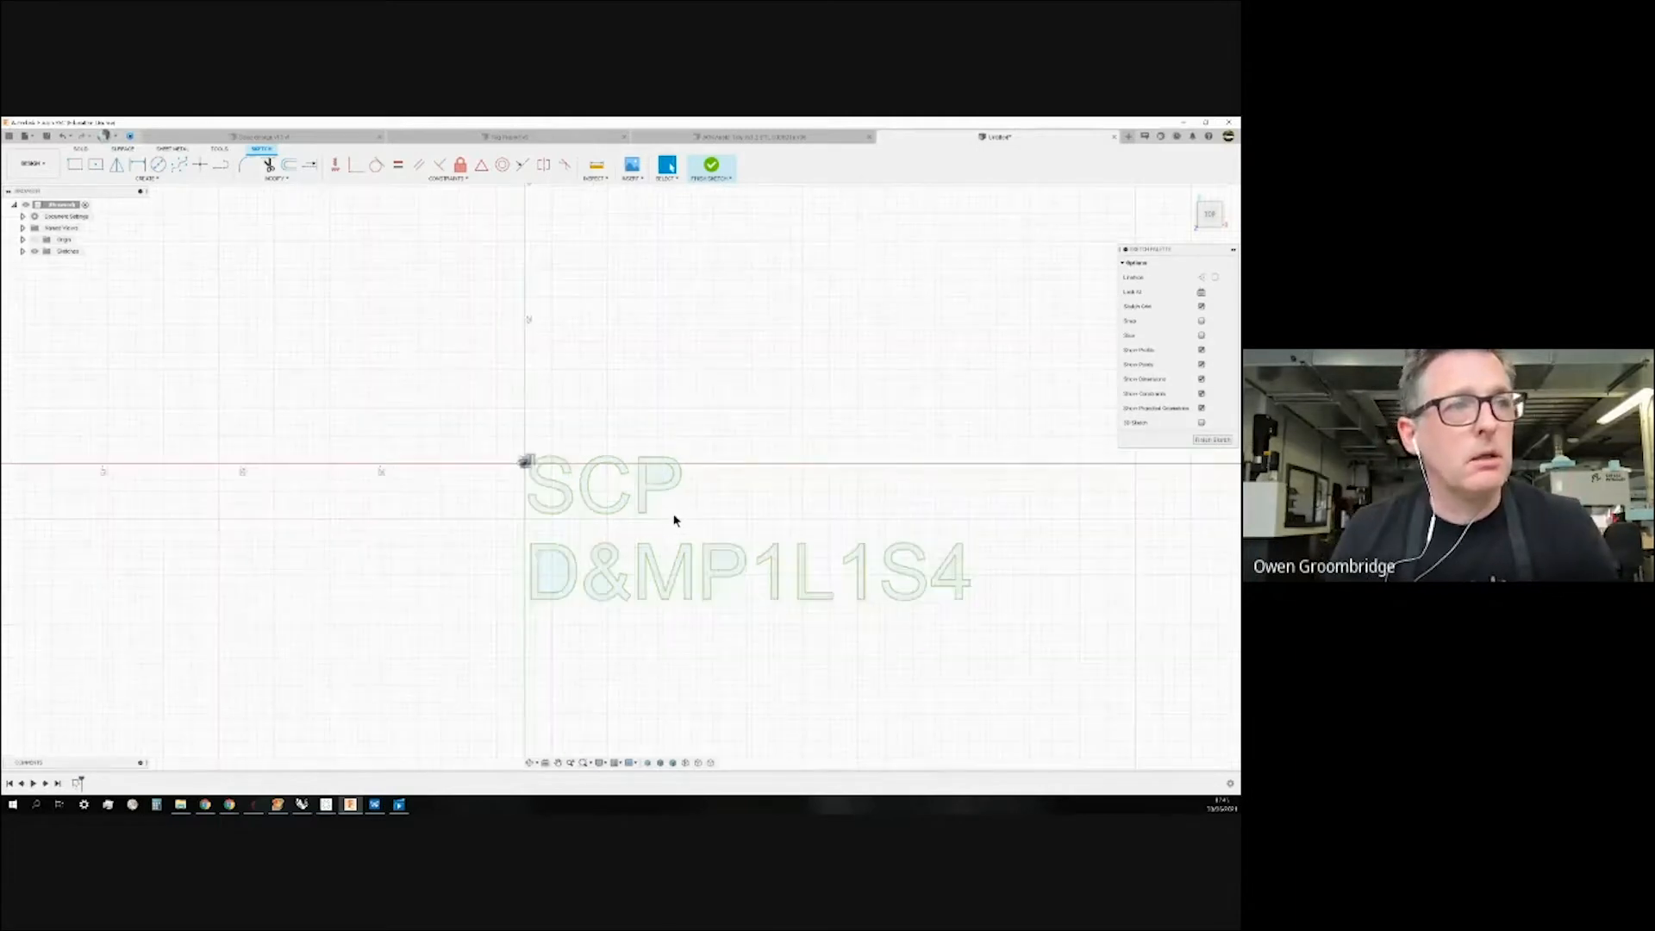
pyautogui.scroll(3, 673, 517)
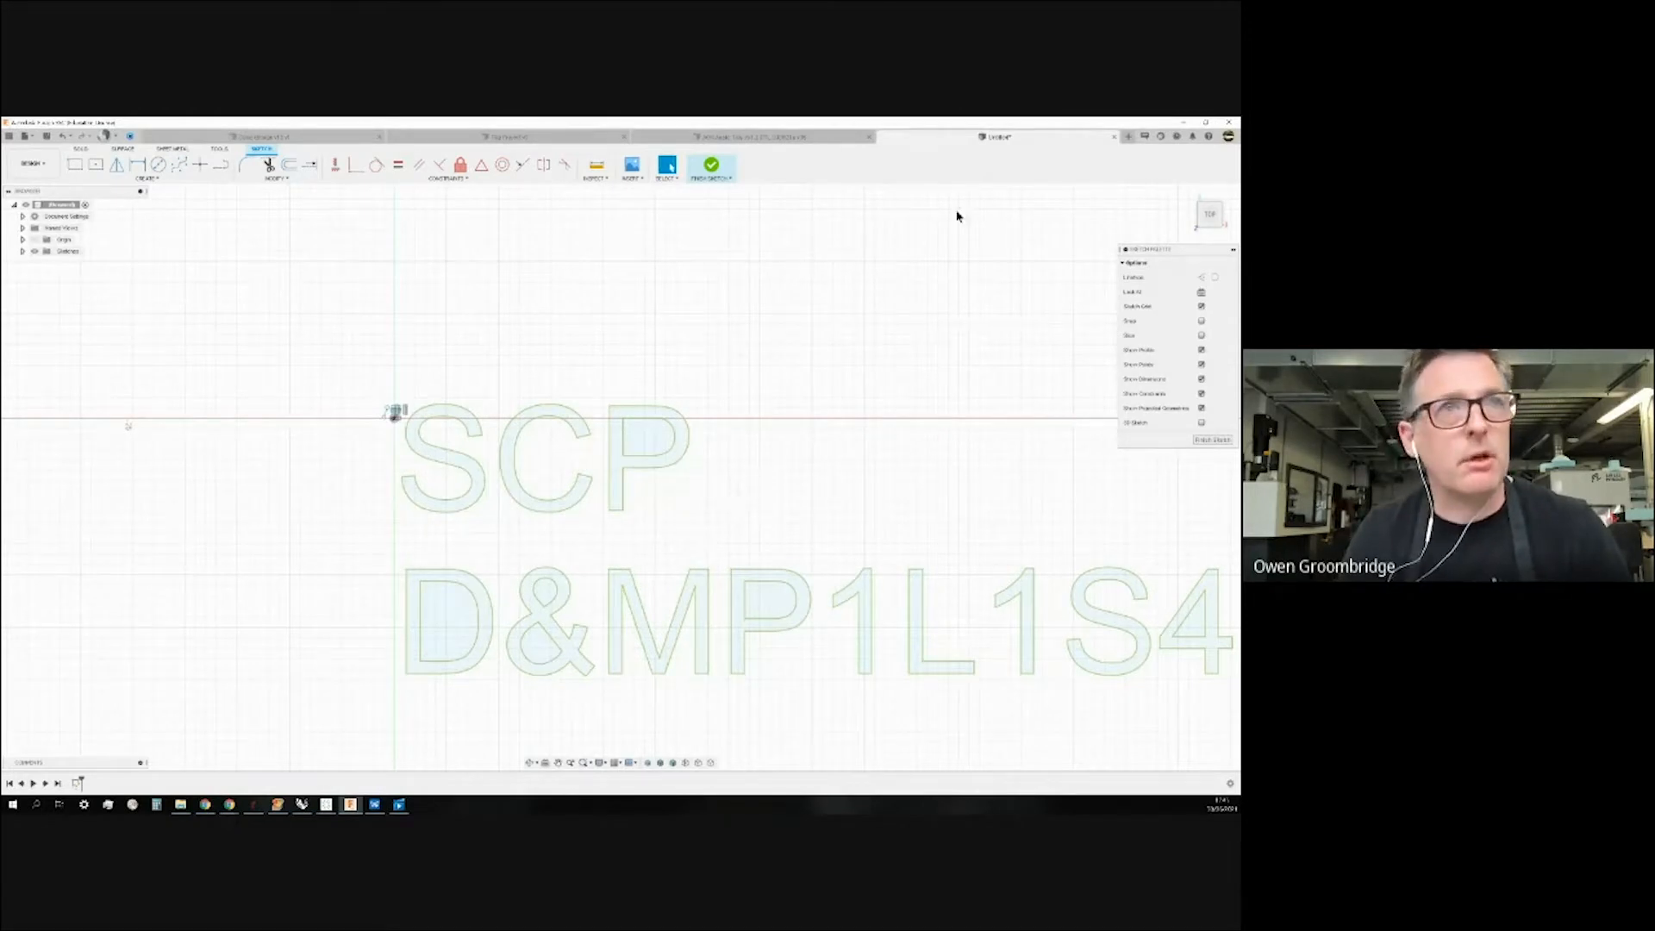
# Finish the lettering sketch and extrude, selecting the D, S, C, P, &, M, P, 1 and L profiles.
pyautogui.click(1190, 194)
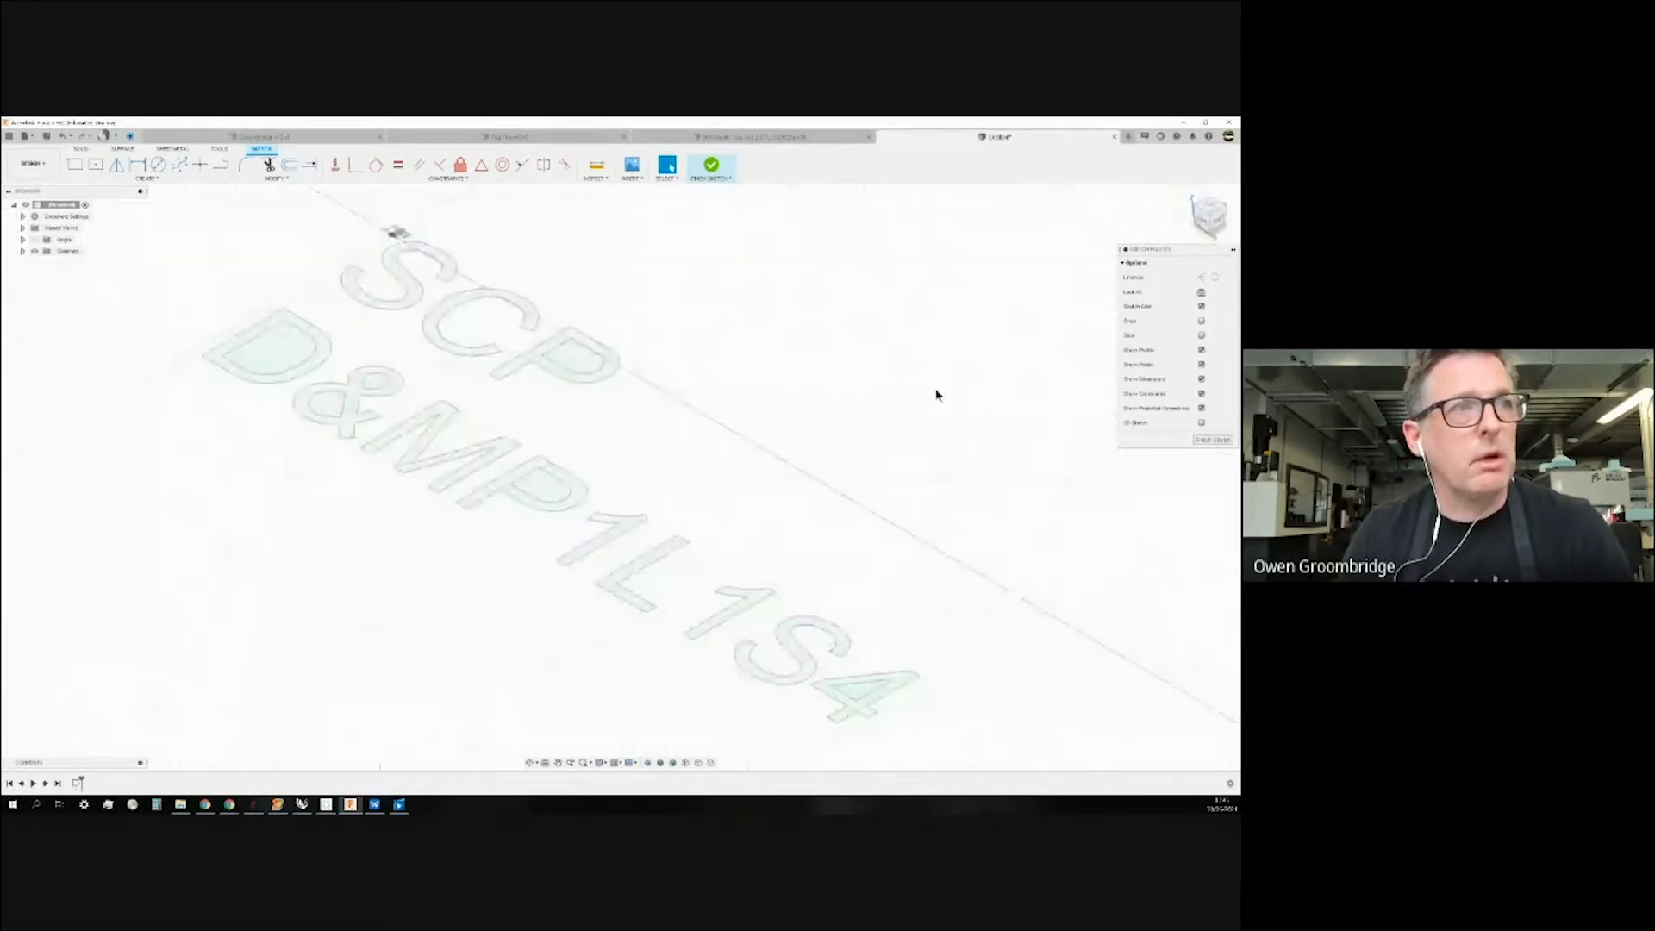
pyautogui.click(714, 165)
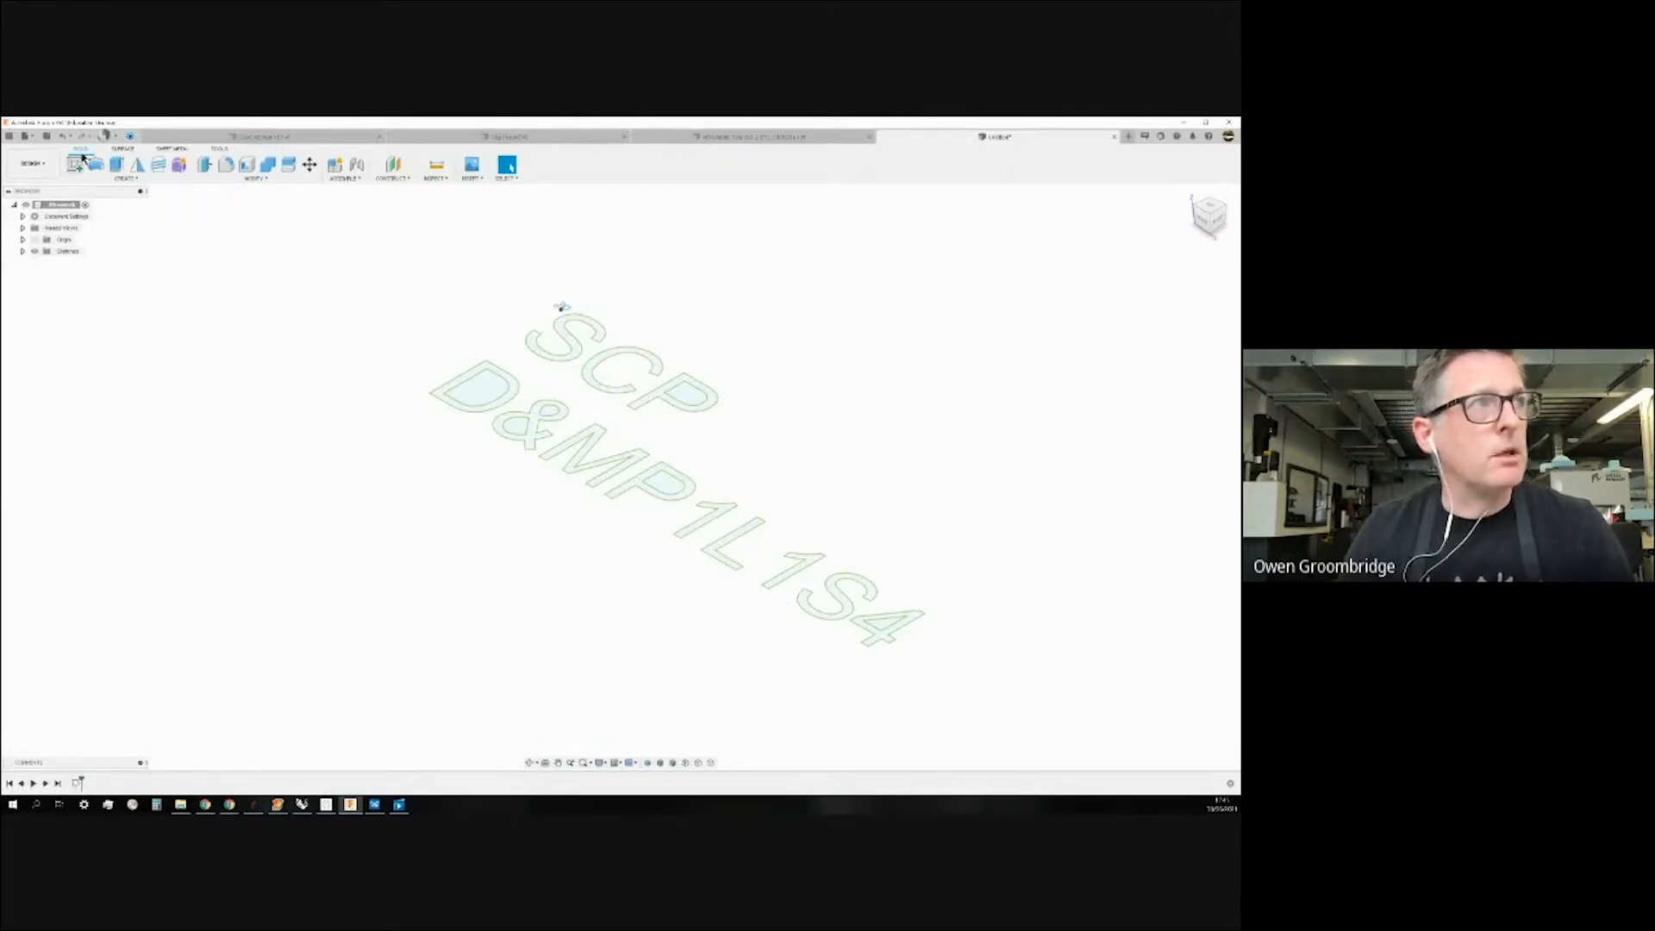
pyautogui.click(117, 164)
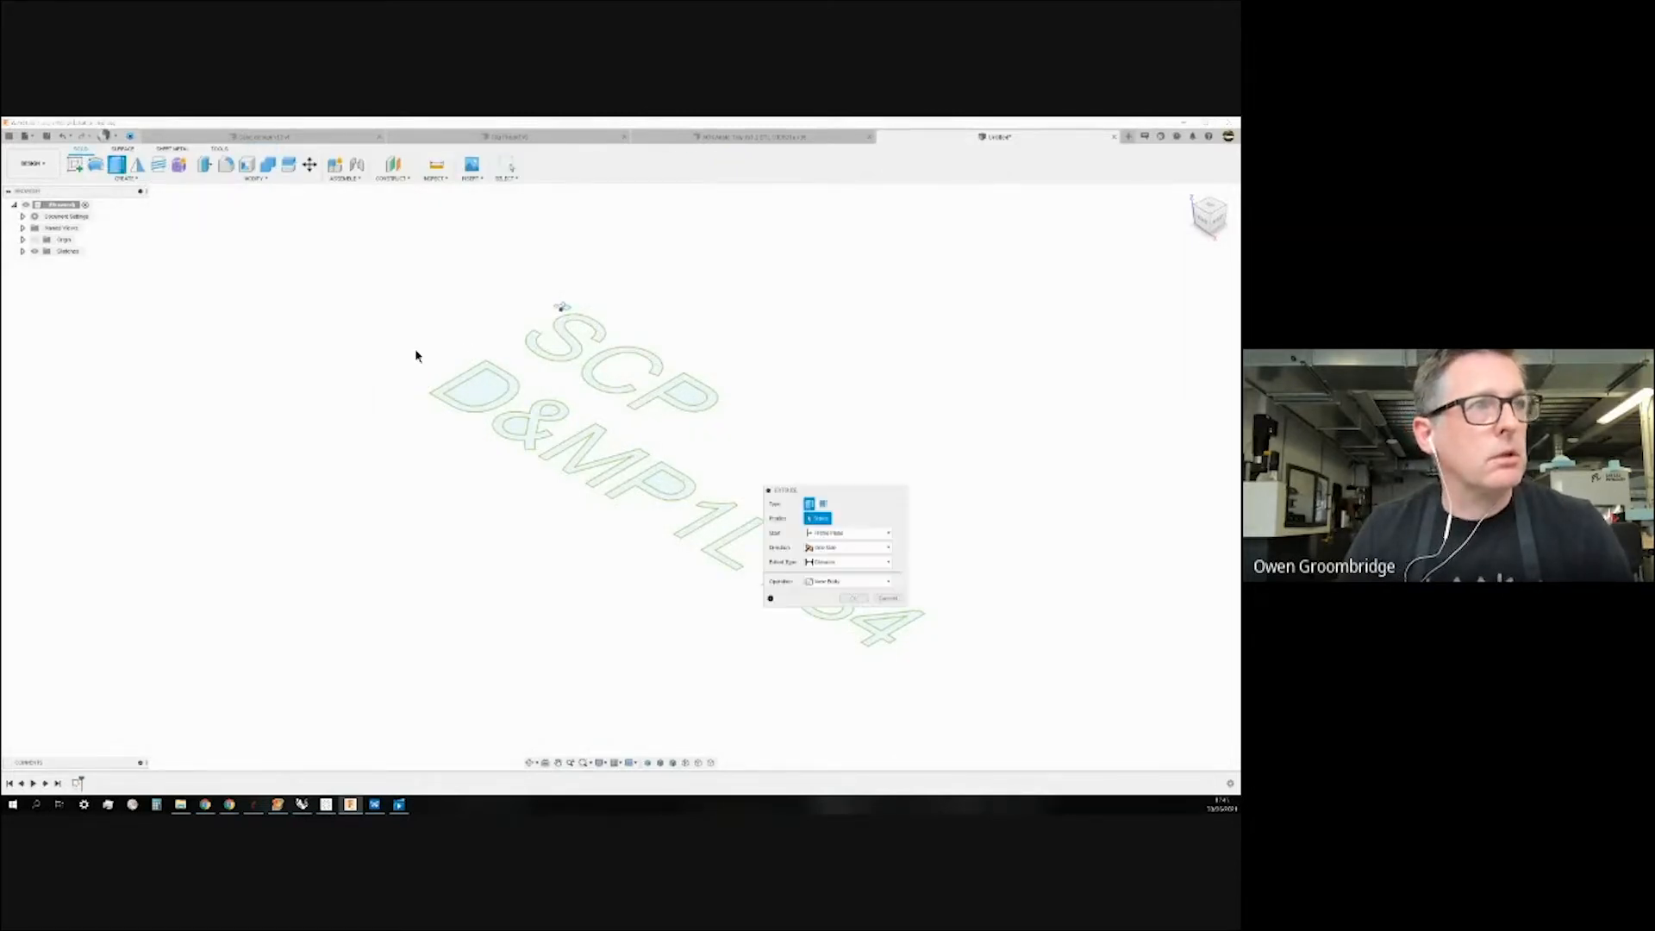
pyautogui.click(471, 377)
pyautogui.click(556, 332)
pyautogui.click(640, 392)
pyautogui.click(655, 395)
pyautogui.click(536, 424)
pyautogui.click(573, 446)
pyautogui.click(676, 487)
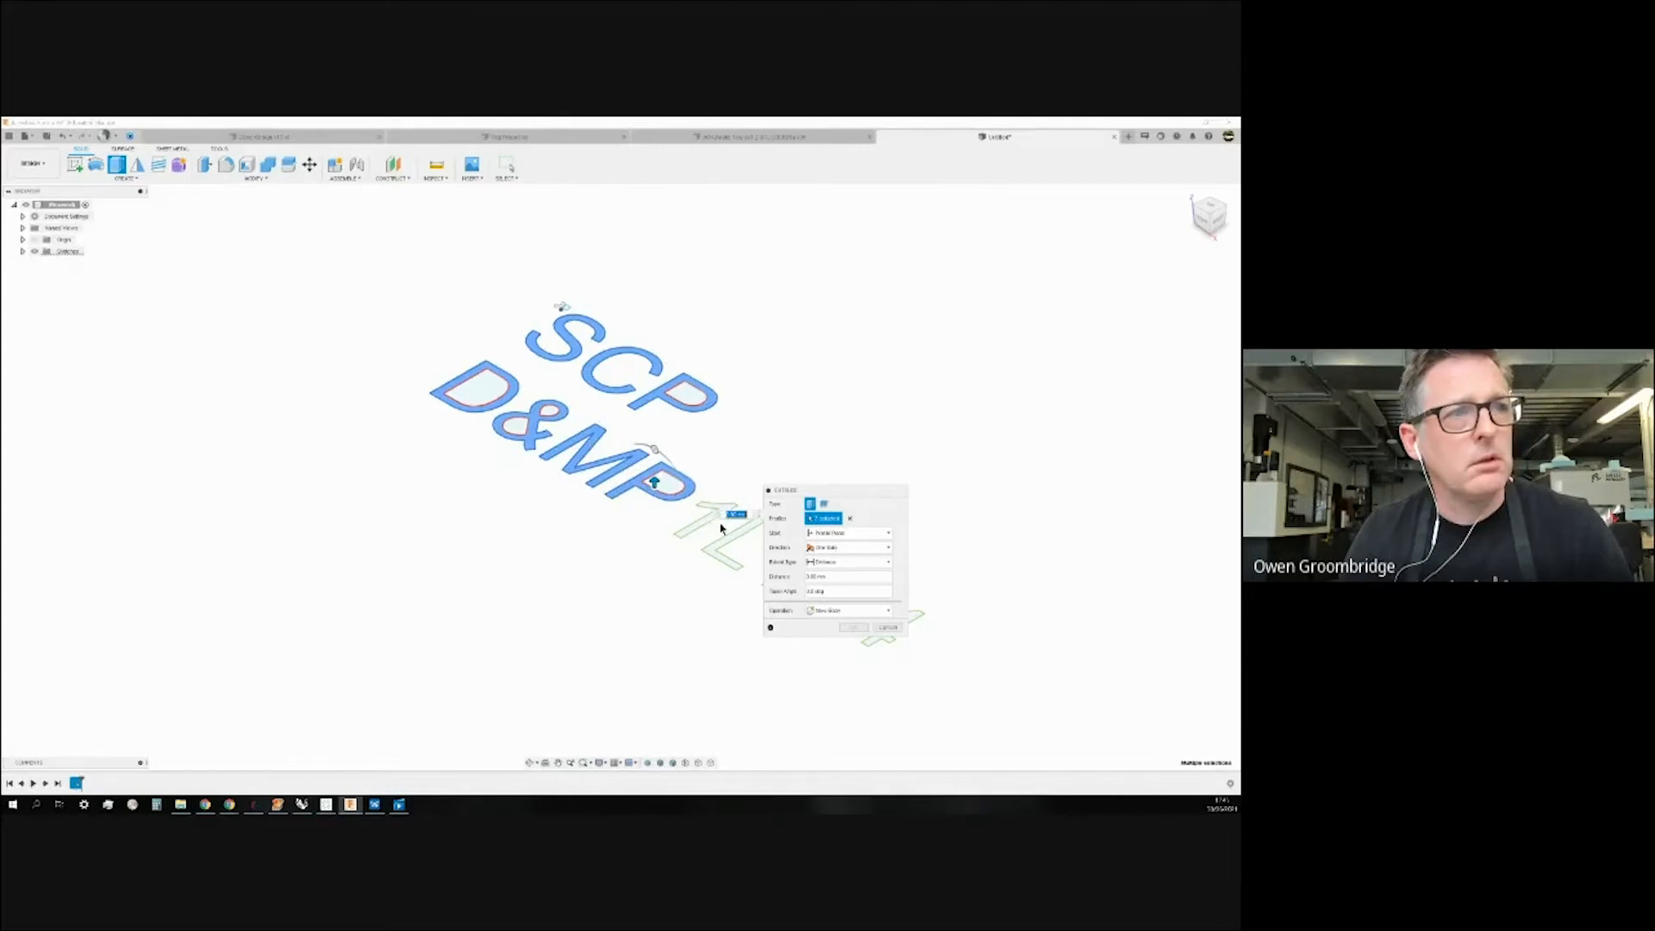
pyautogui.click(705, 521)
pyautogui.click(722, 544)
# Add the remaining 1, S and 4 profiles and extrude the letters 14 mm.
pyautogui.moveTo(849, 487); pyautogui.dragTo(903, 340)
pyautogui.click(792, 565)
pyautogui.click(833, 595)
pyautogui.click(864, 622)
pyautogui.write('14')
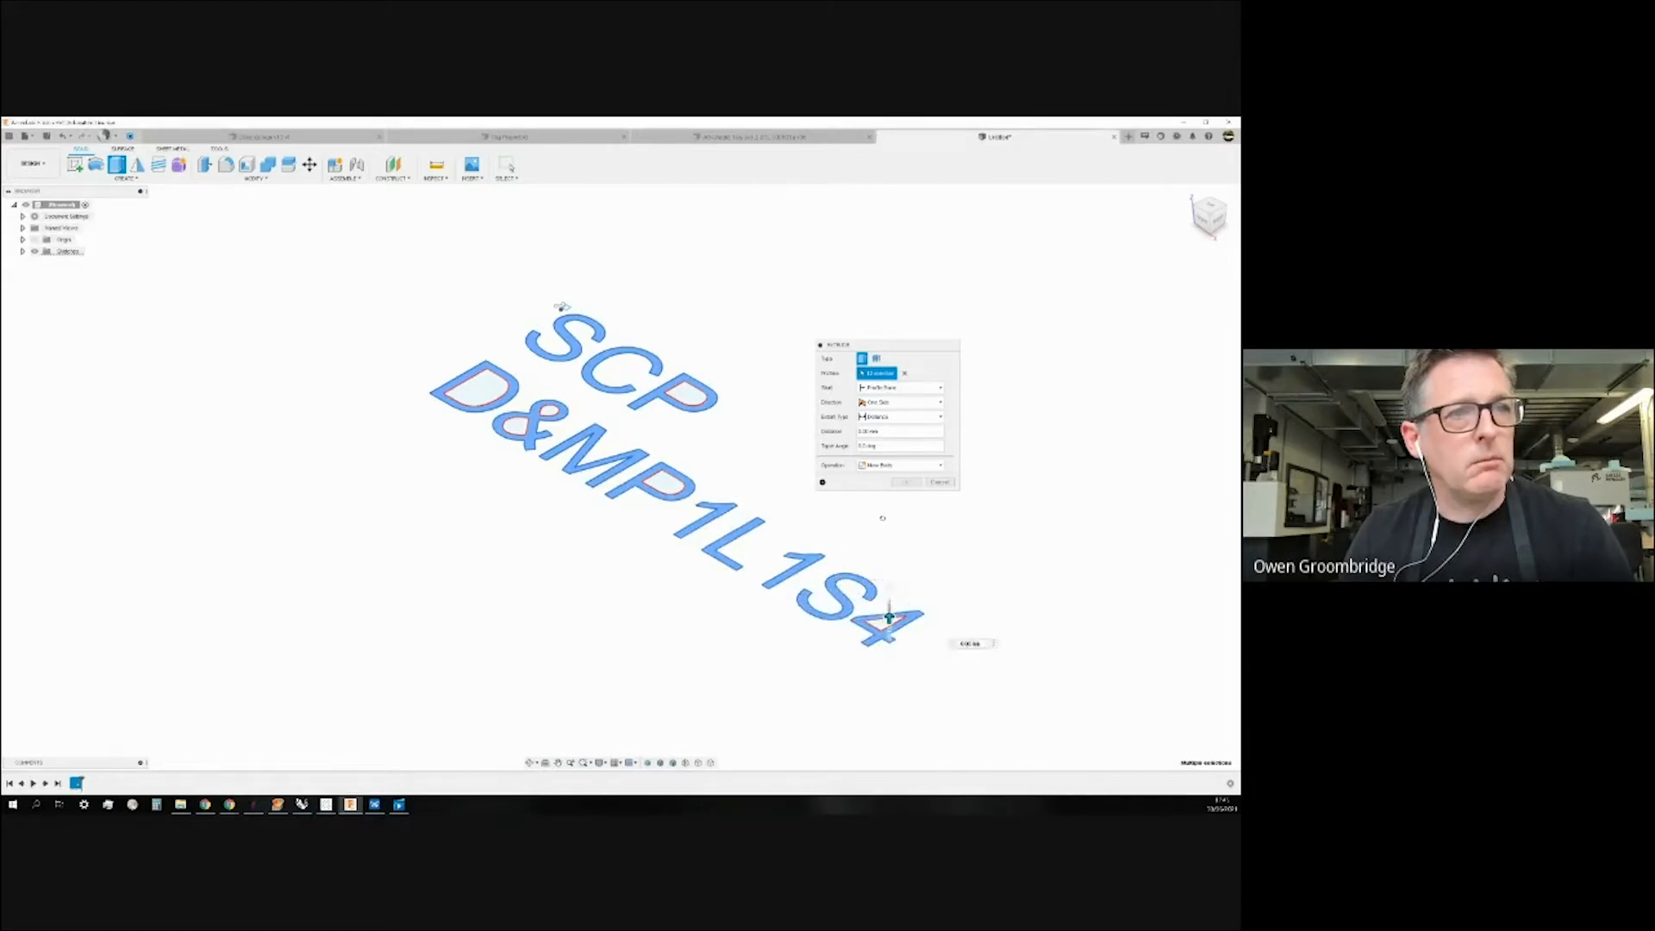
pyautogui.click(905, 482)
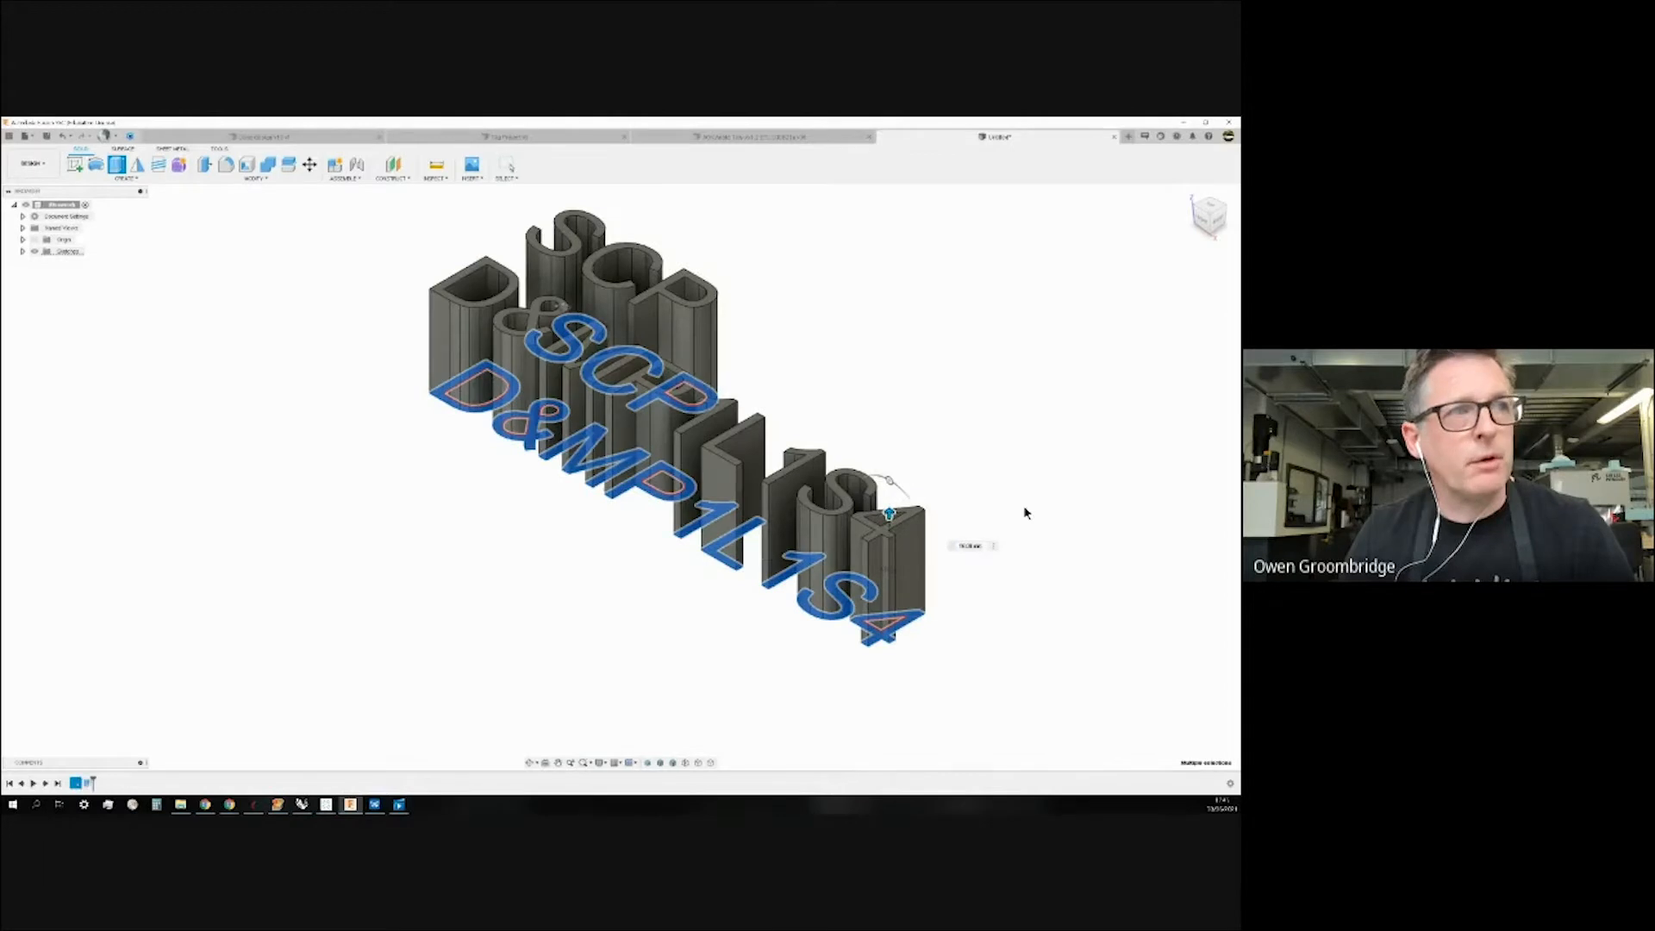
pyautogui.moveTo(965, 368)
pyautogui.keyDown('shift'); pyautogui.mouseDown(button='middle')
pyautogui.moveTo(971, 385)
pyautogui.moveTo(968, 358)
pyautogui.mouseUp(button='middle'); pyautogui.keyUp('shift')
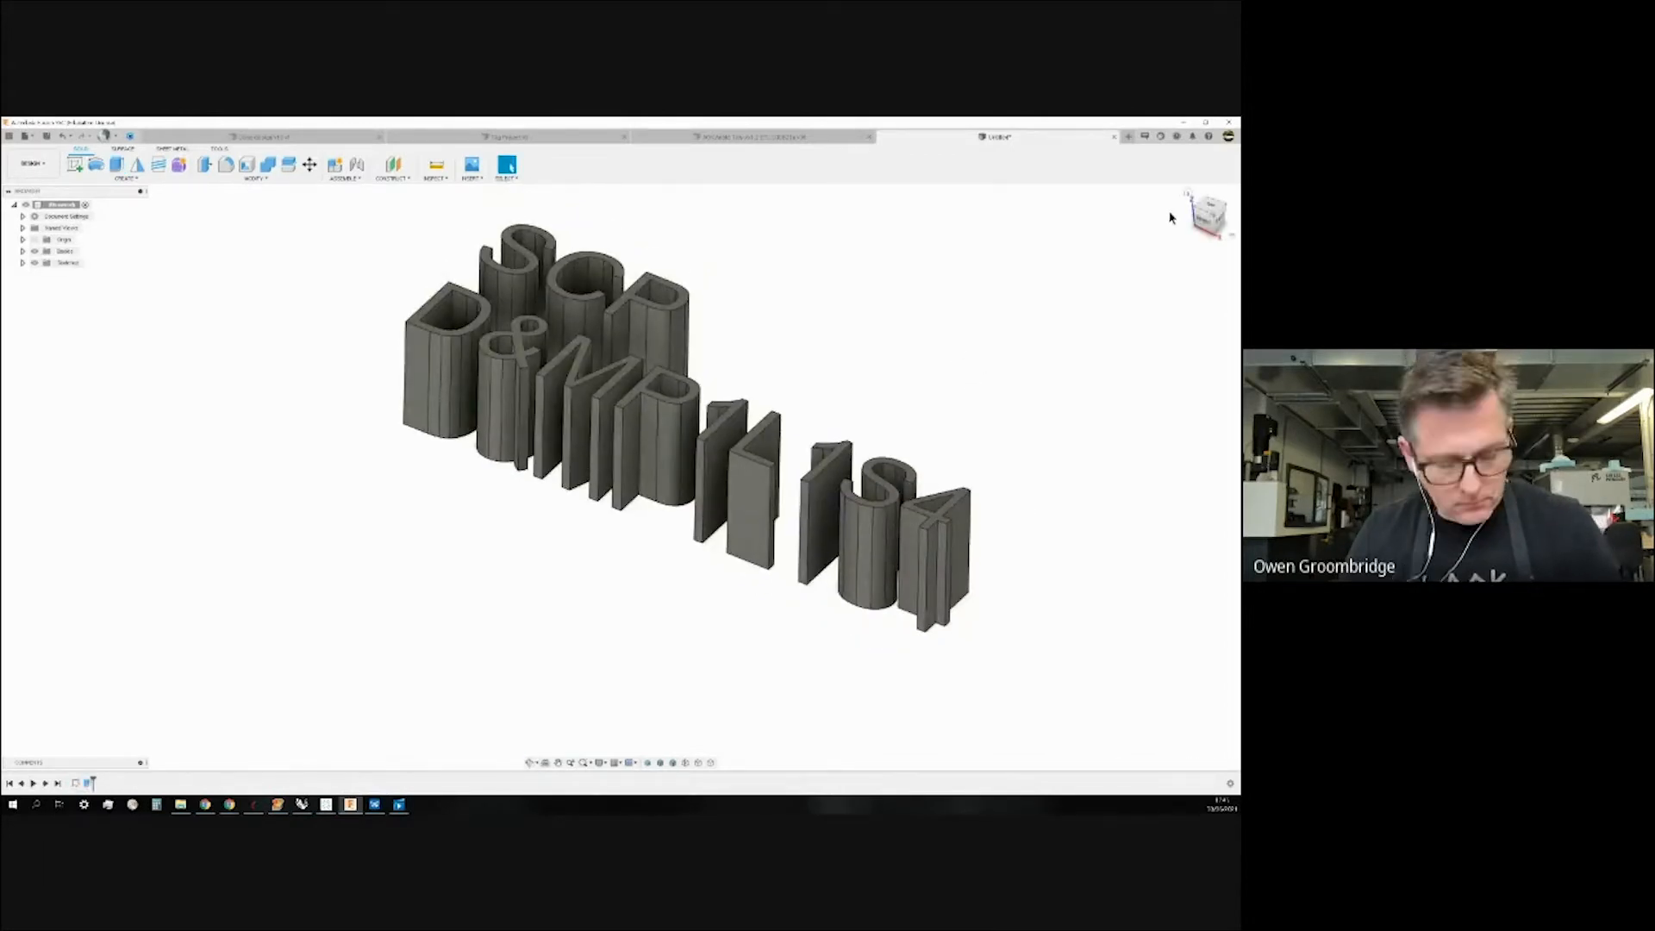
# Undo the 14 mm letter extrusion and reopen Sketch1 for editing from the browser.
pyautogui.hotkey('ctrl', 'z')
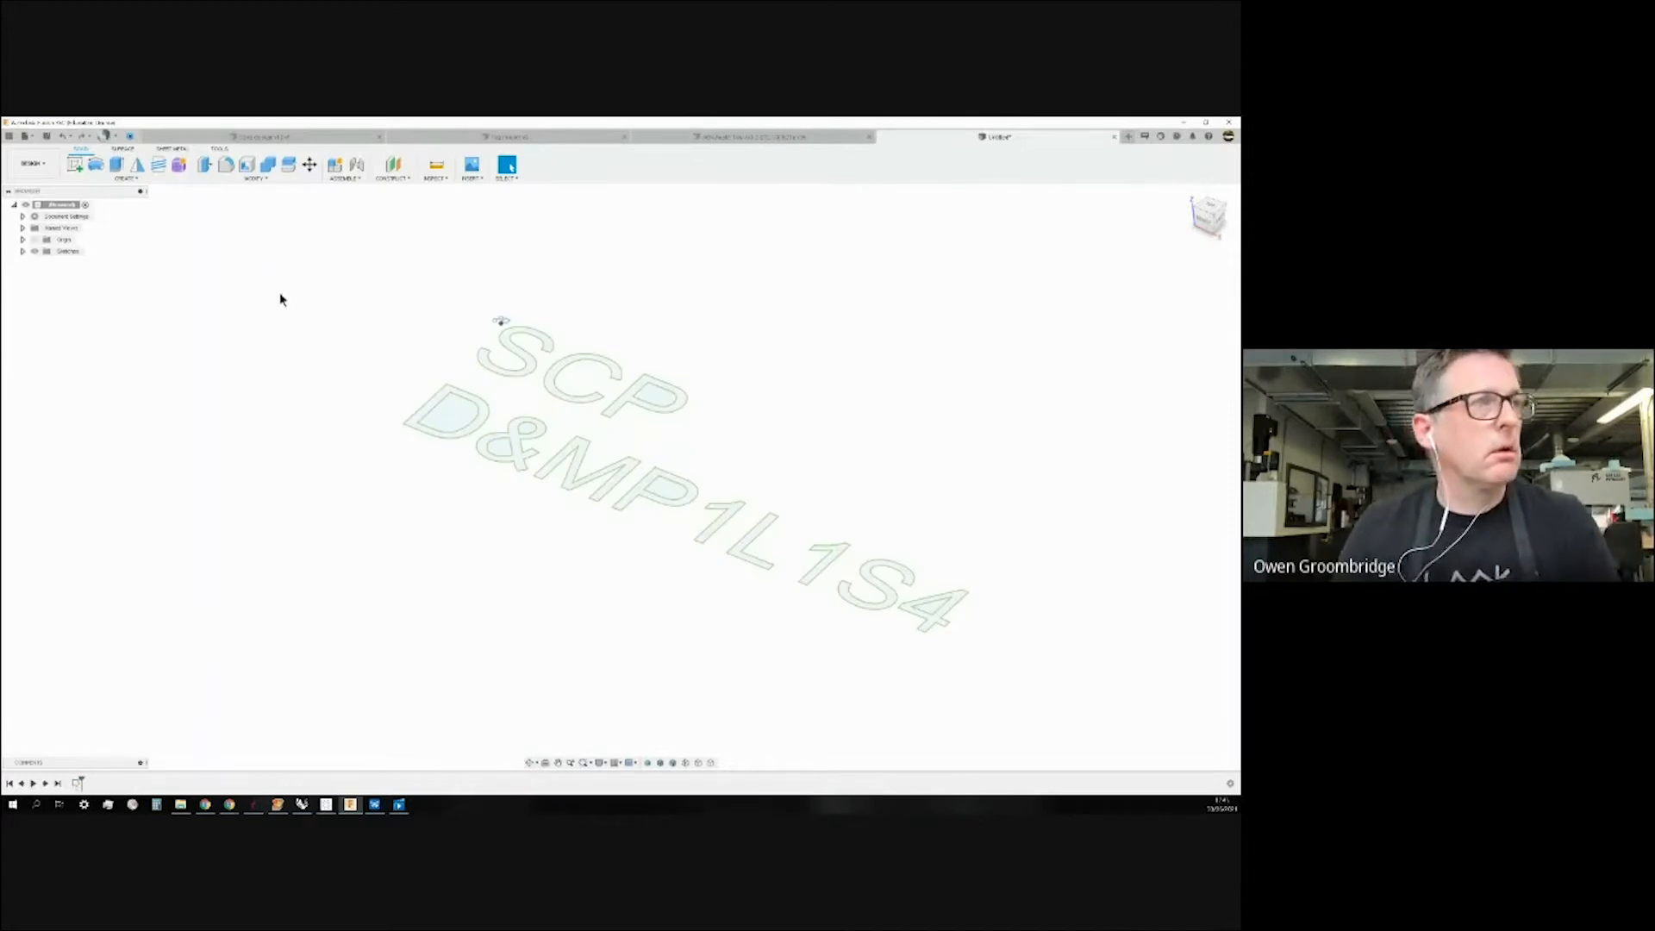
pyautogui.click(22, 251)
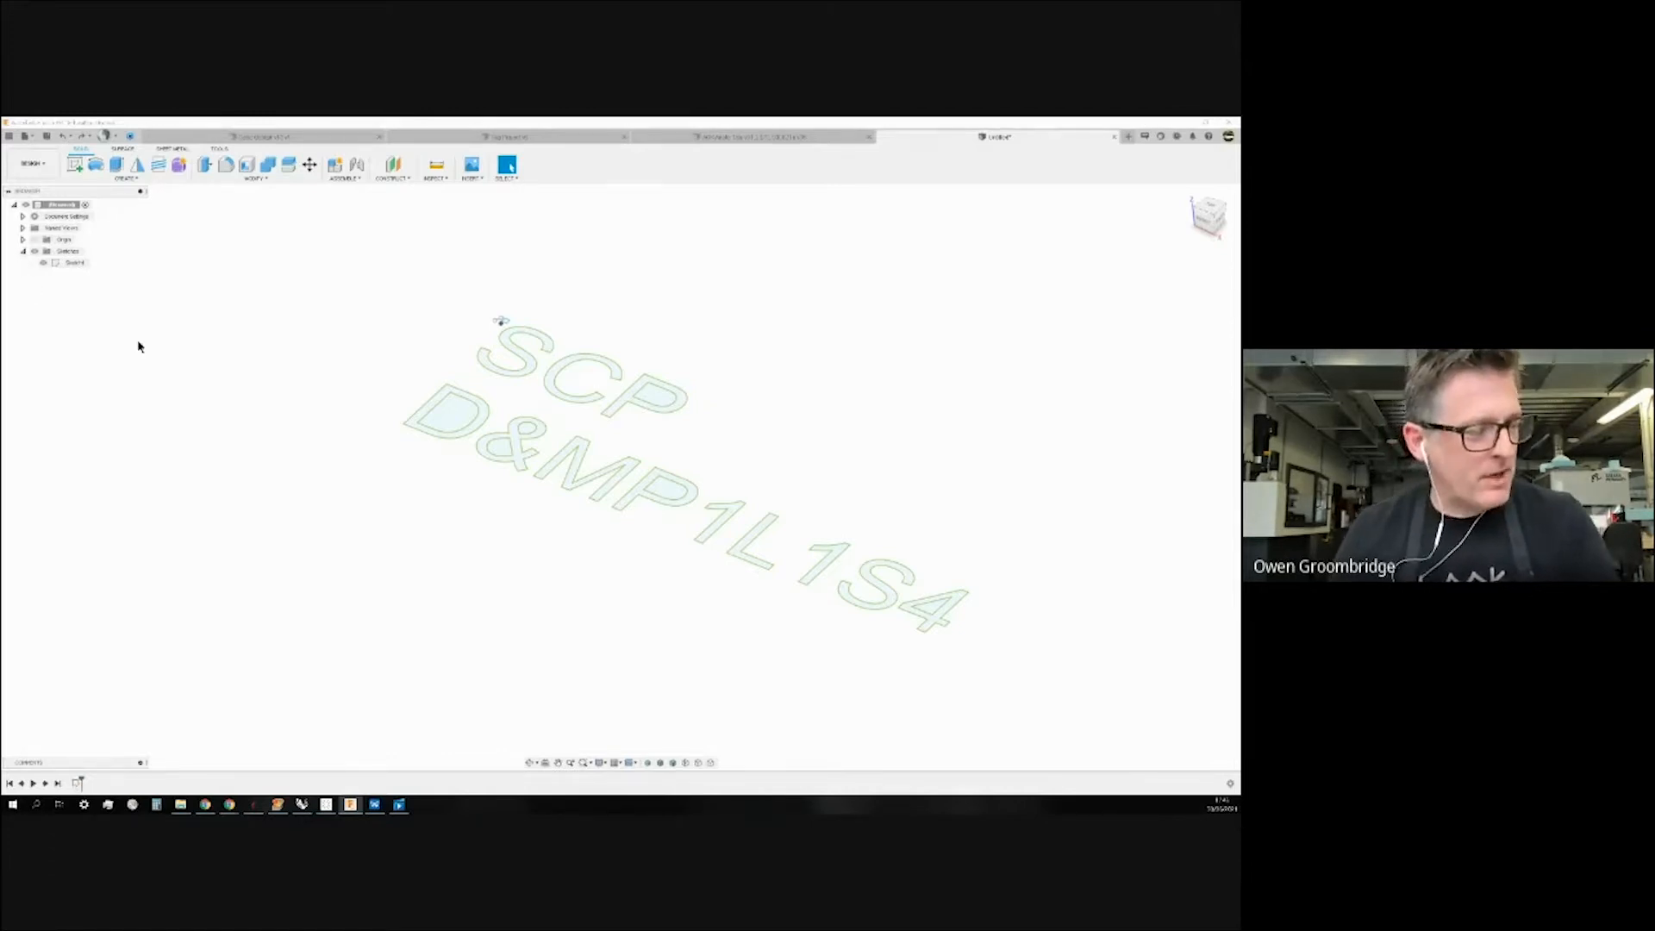
pyautogui.rightClick(79, 268)
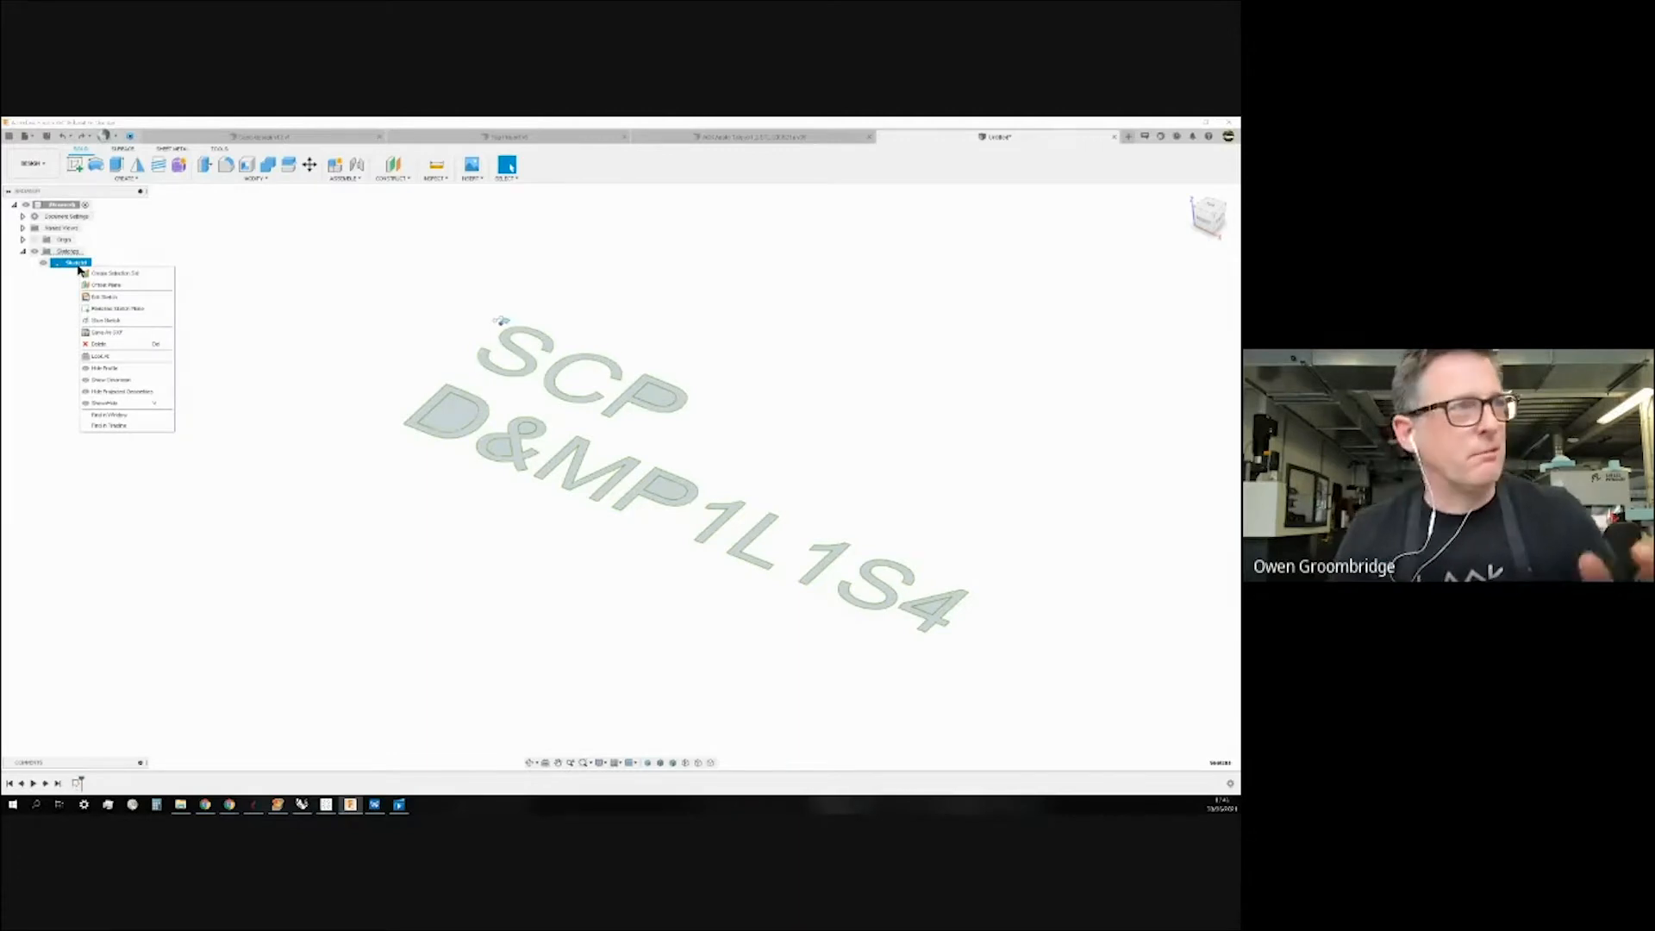
pyautogui.click(102, 298)
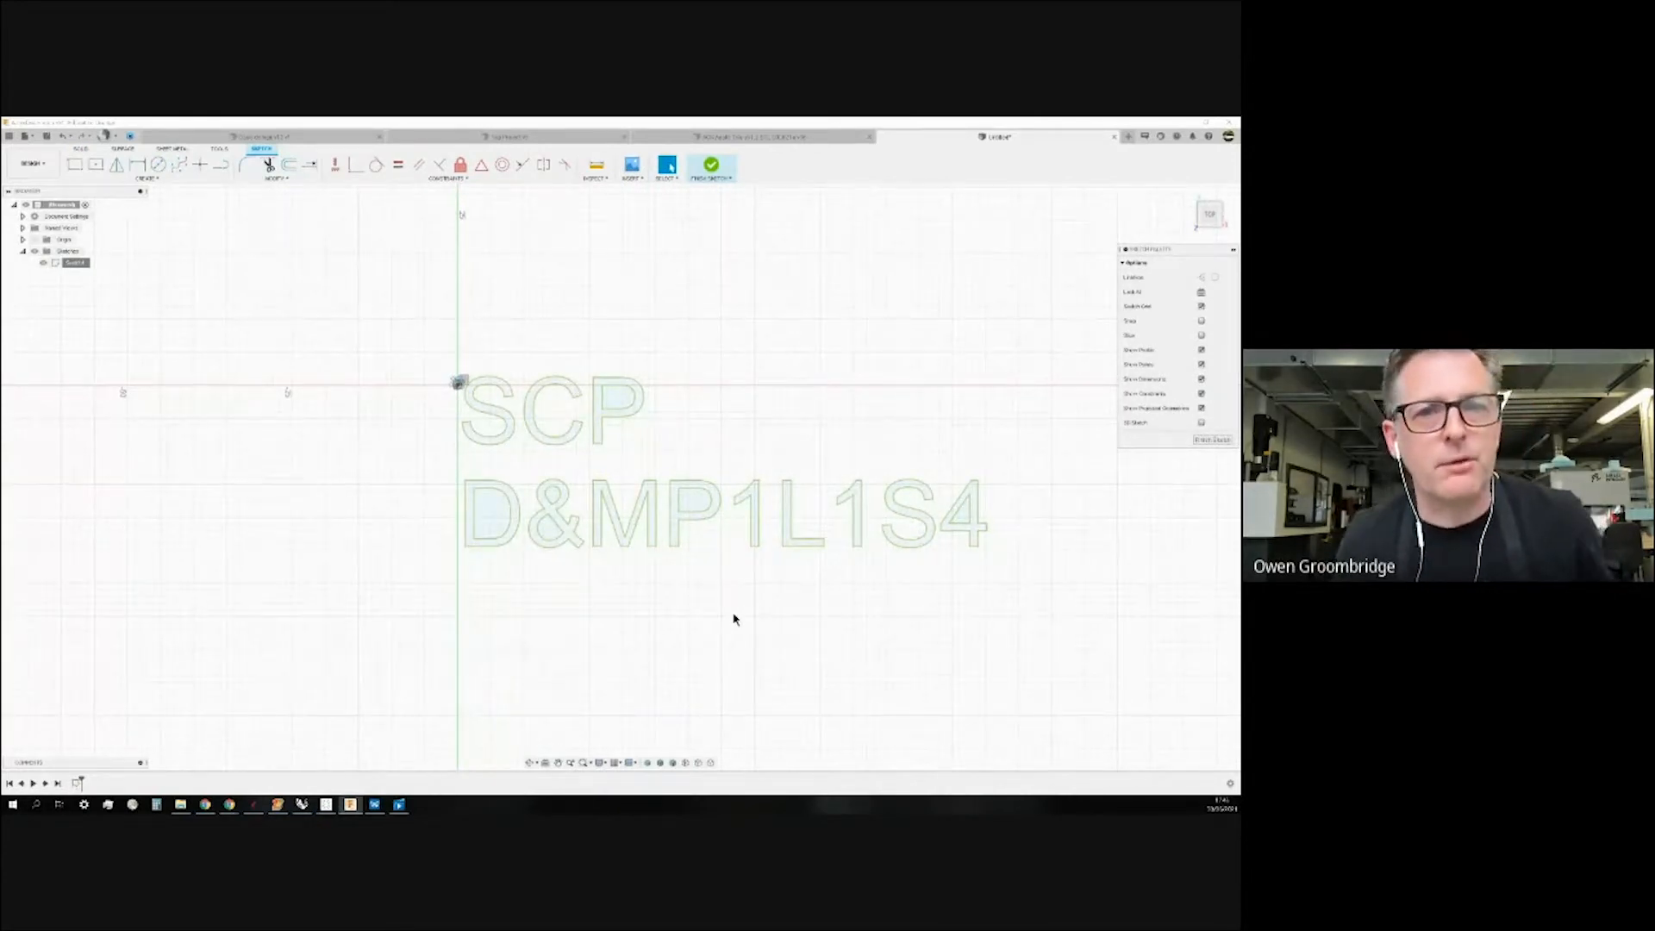
# Delete the stray slanted line and the small square from Sketch1.
pyautogui.scroll(5, 468, 383)
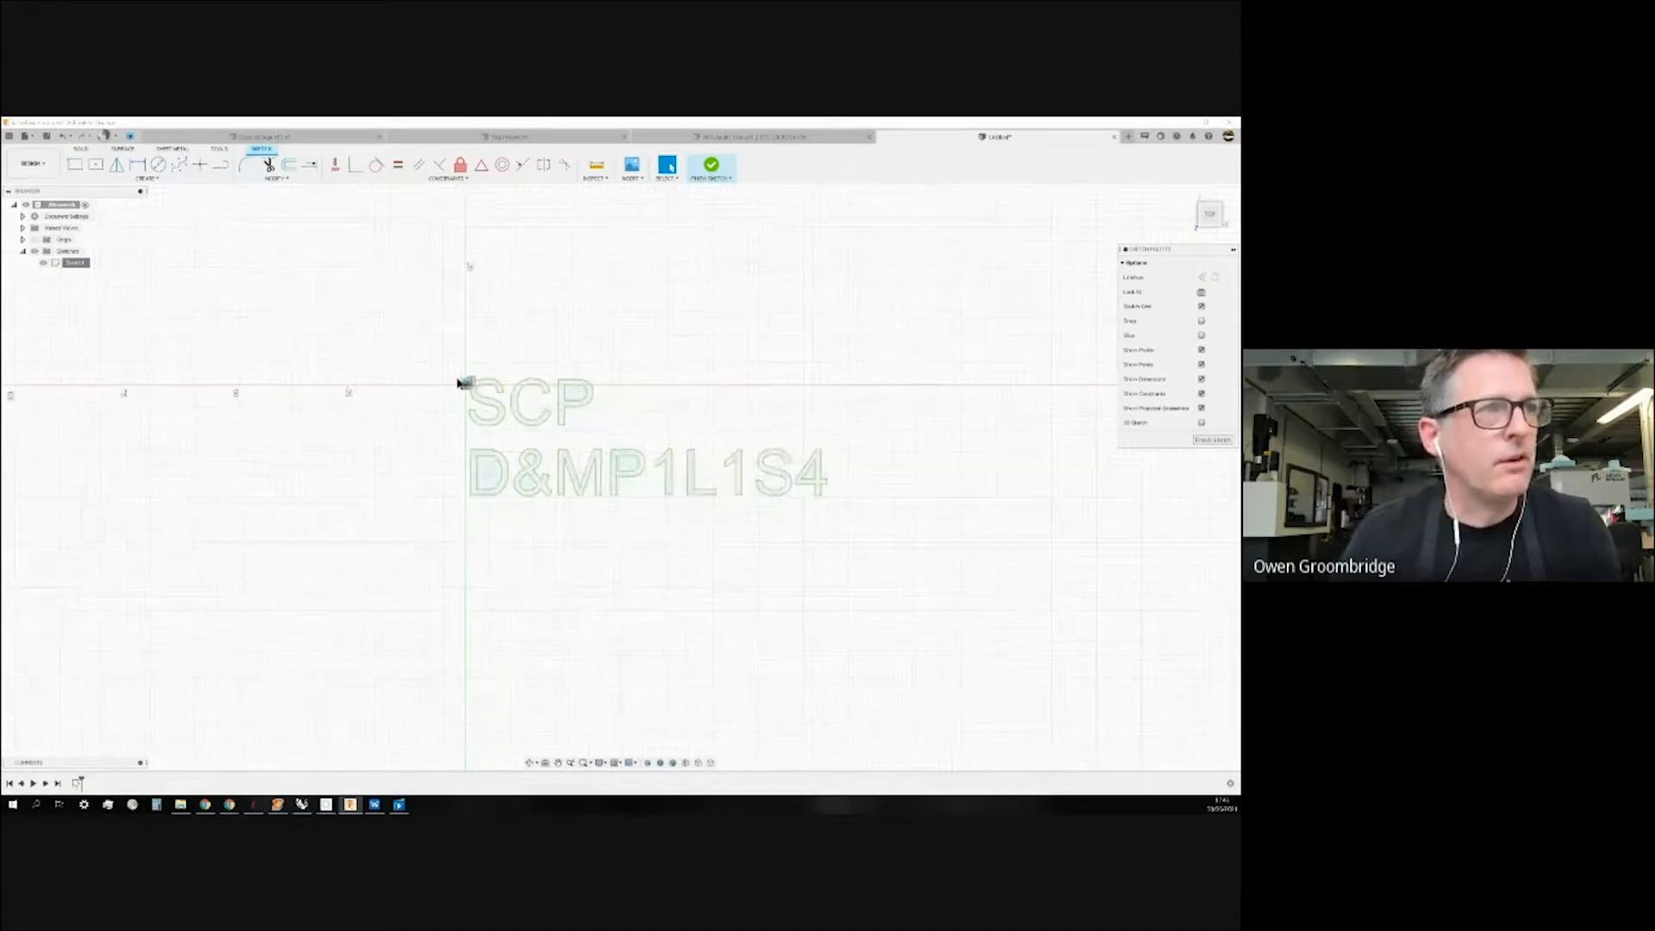
pyautogui.scroll(8, 482, 377)
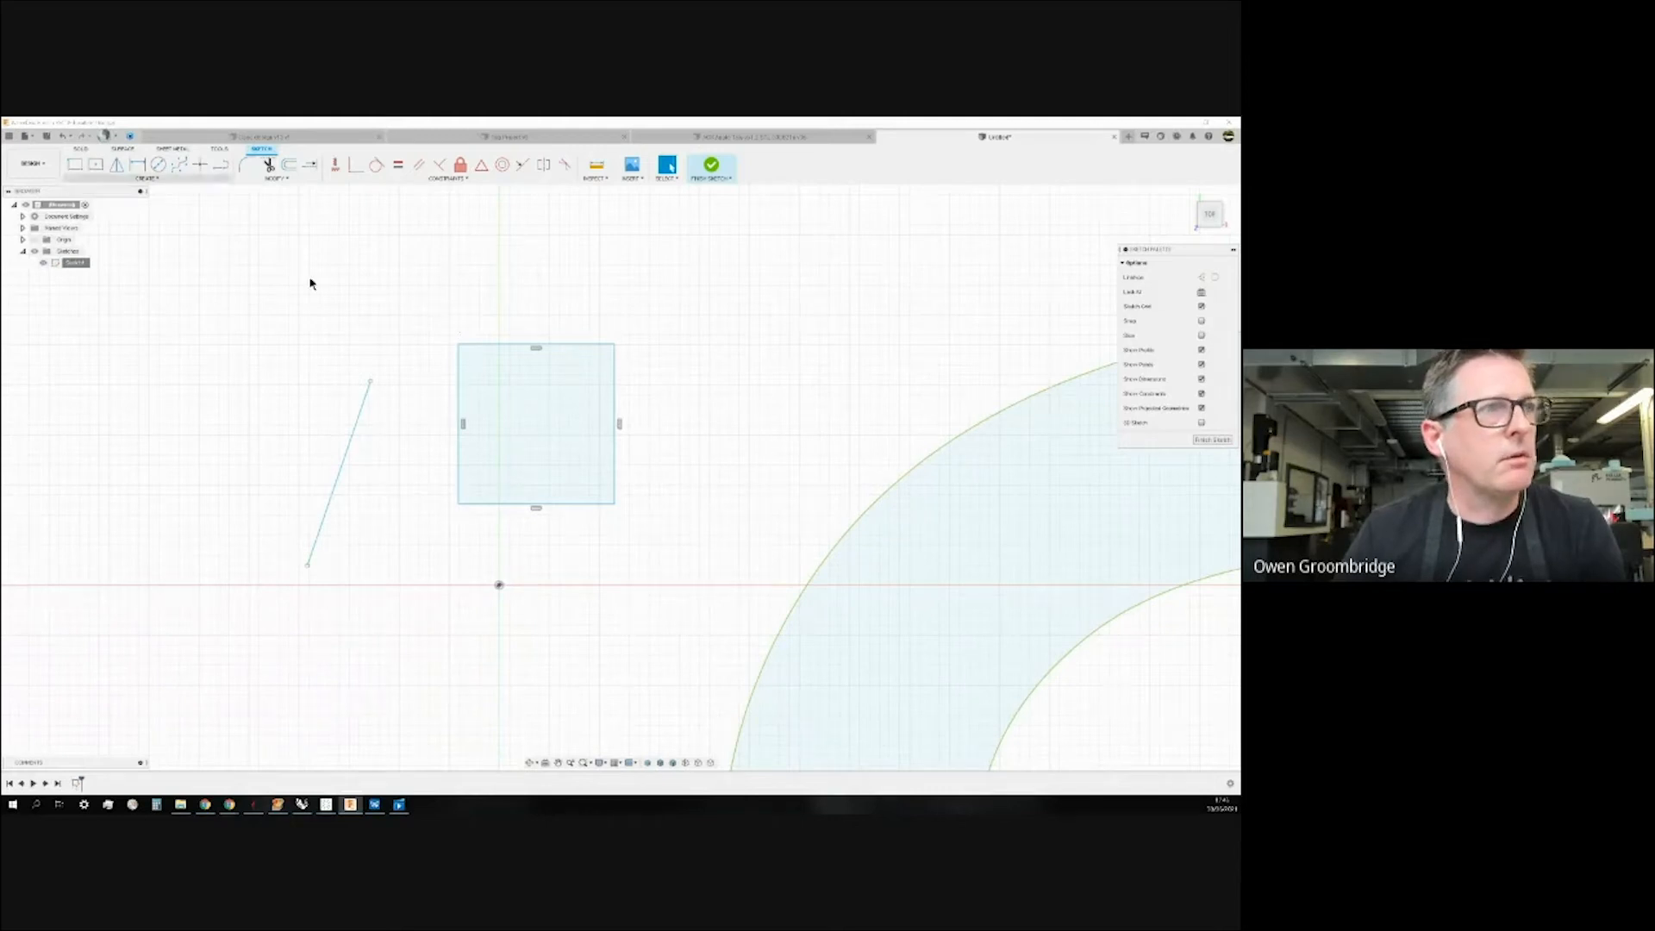
pyautogui.moveTo(199, 275); pyautogui.dragTo(722, 670)
pyautogui.press('Delete')
# Delete all of the SCP D&MP1L1S4 lettering outlines.
pyautogui.scroll(3, 453, 387)
pyautogui.scroll(-6, 453, 386)
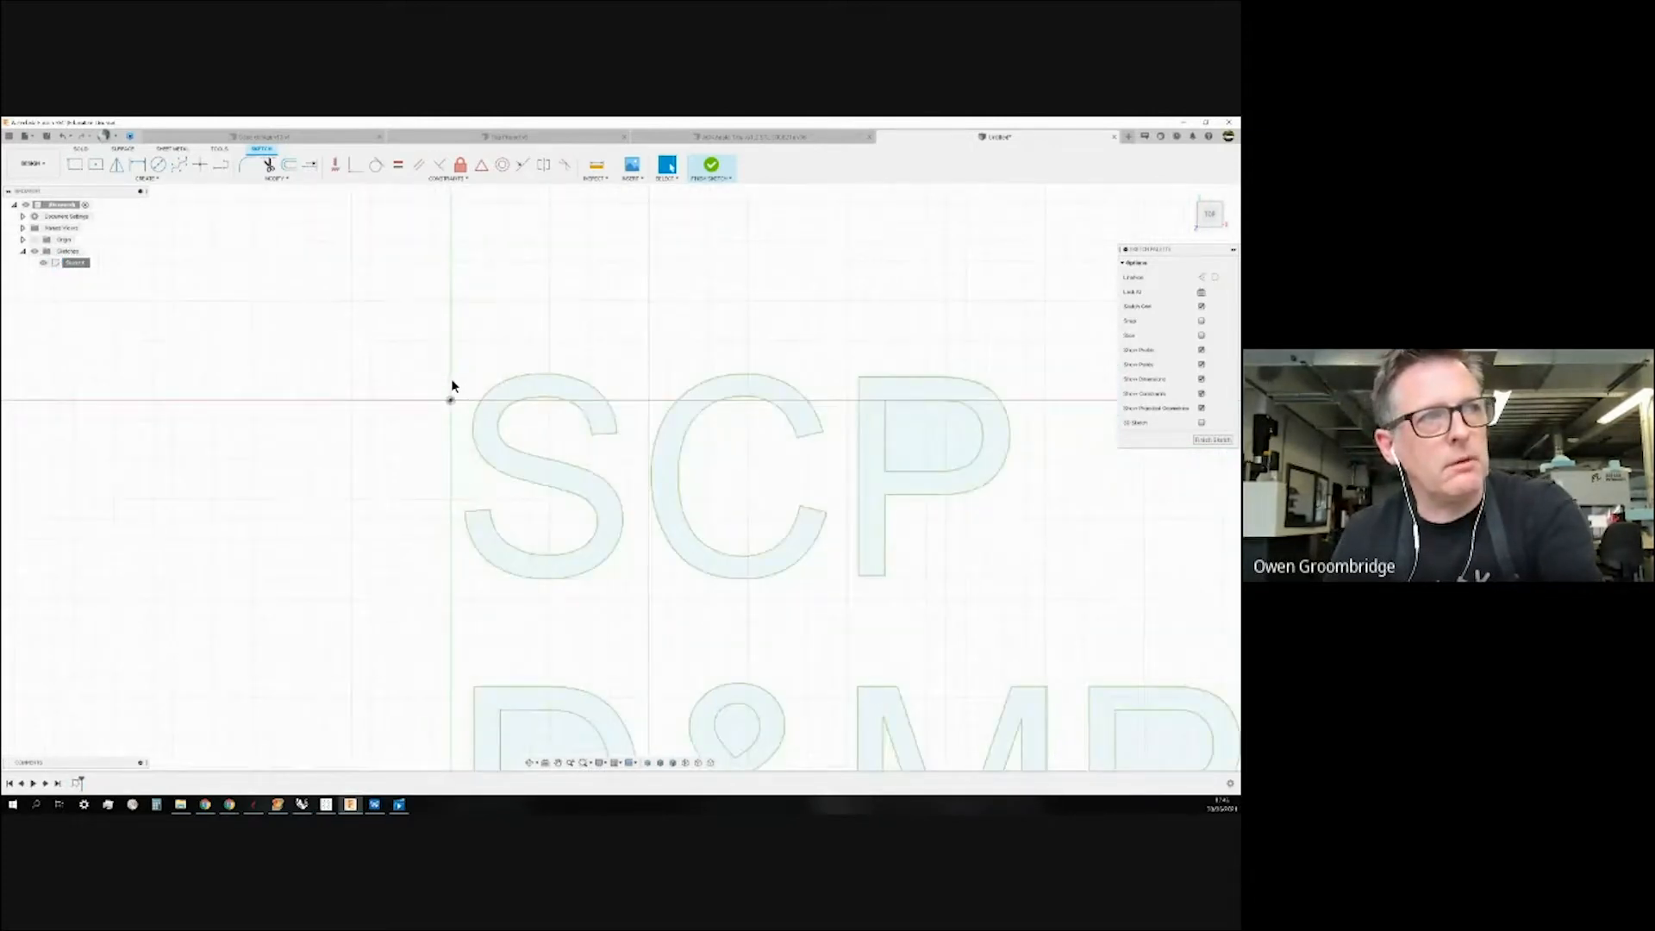
pyautogui.scroll(-2, 420, 363)
pyautogui.moveTo(335, 287); pyautogui.dragTo(1048, 678)
pyautogui.press('Delete')
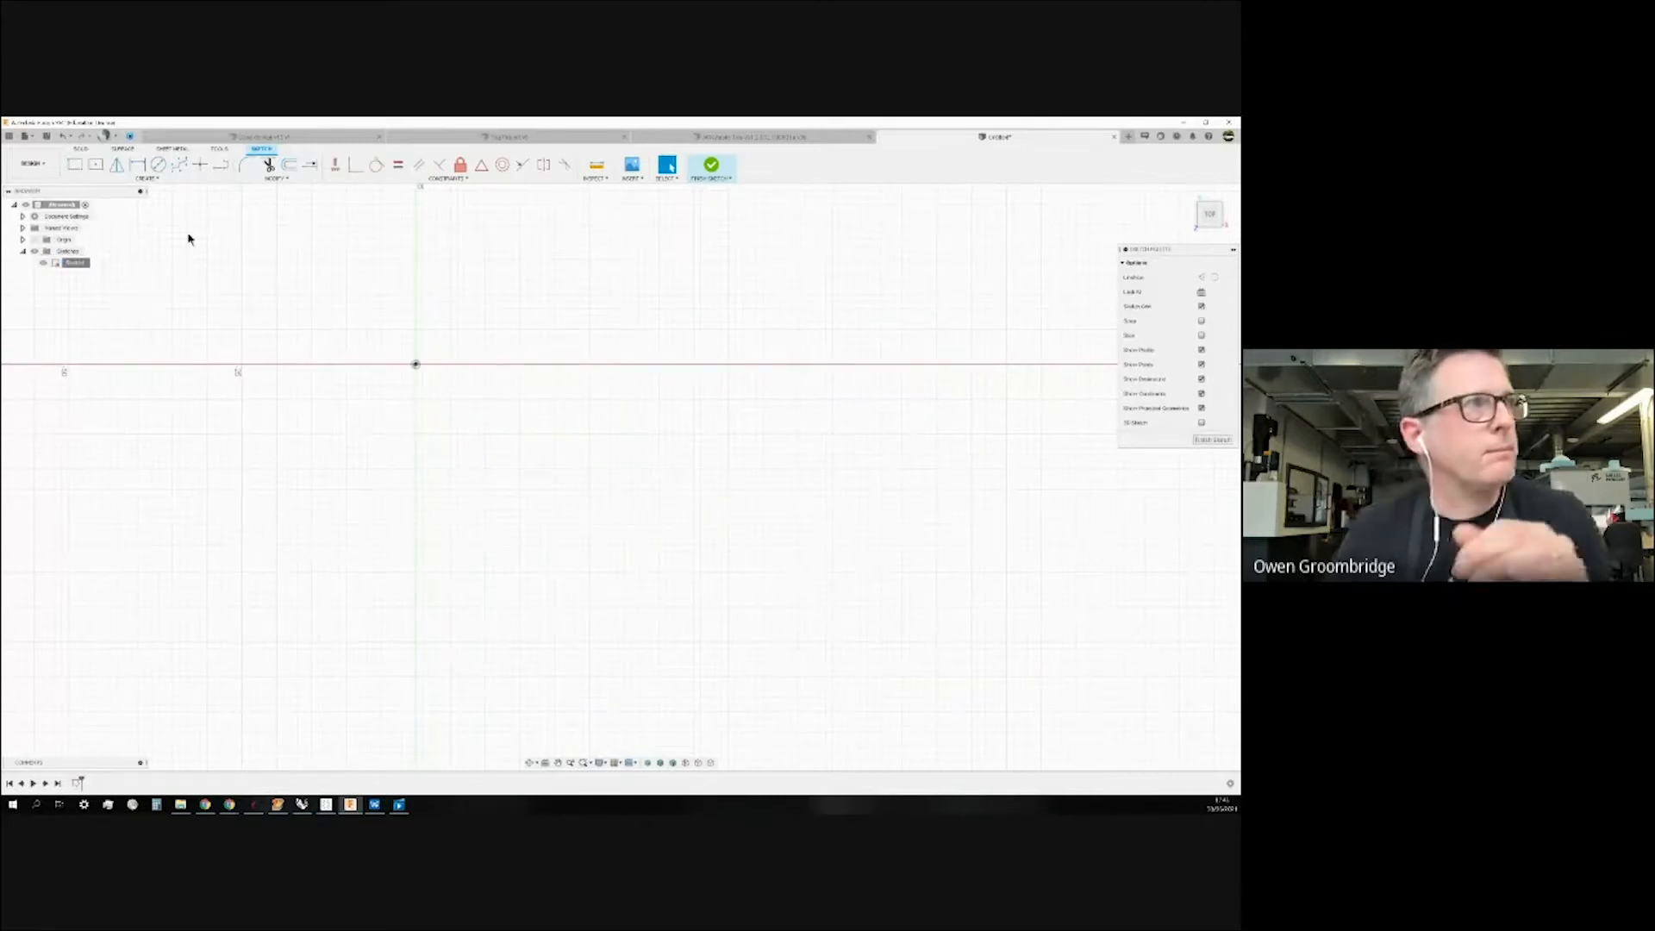
pyautogui.click(96, 165)
# Draw a centre rectangle at the origin and pin the sketch options panel open.
pyautogui.click(415, 364)
pyautogui.click(810, 691)
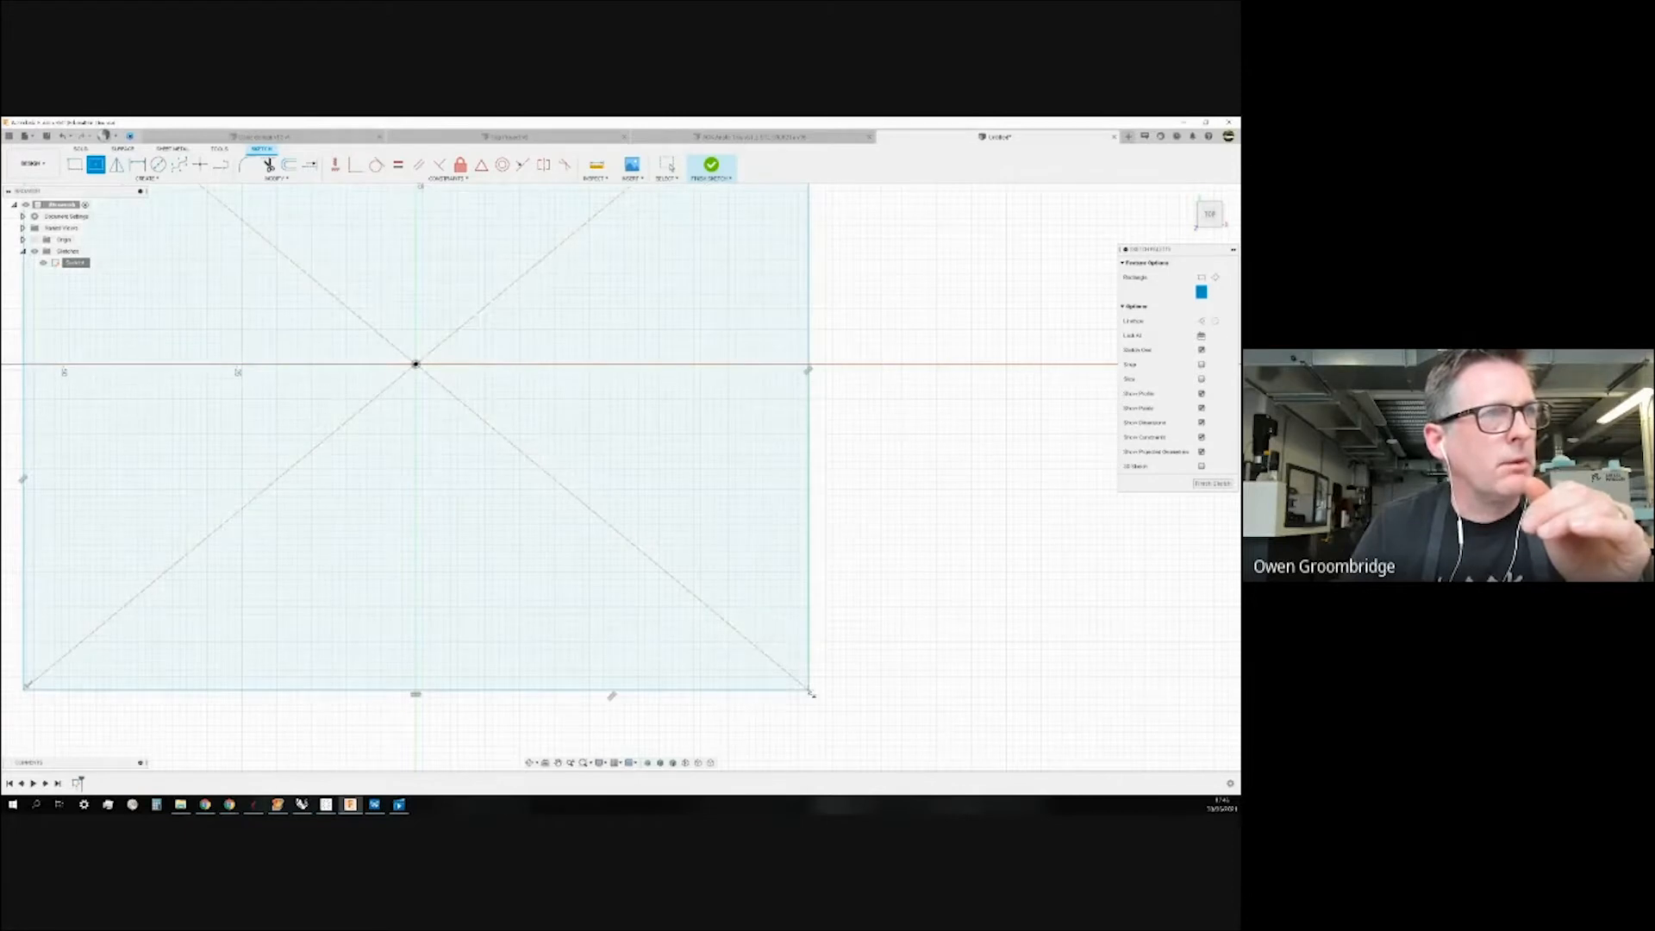
pyautogui.scroll(-3, 588, 658)
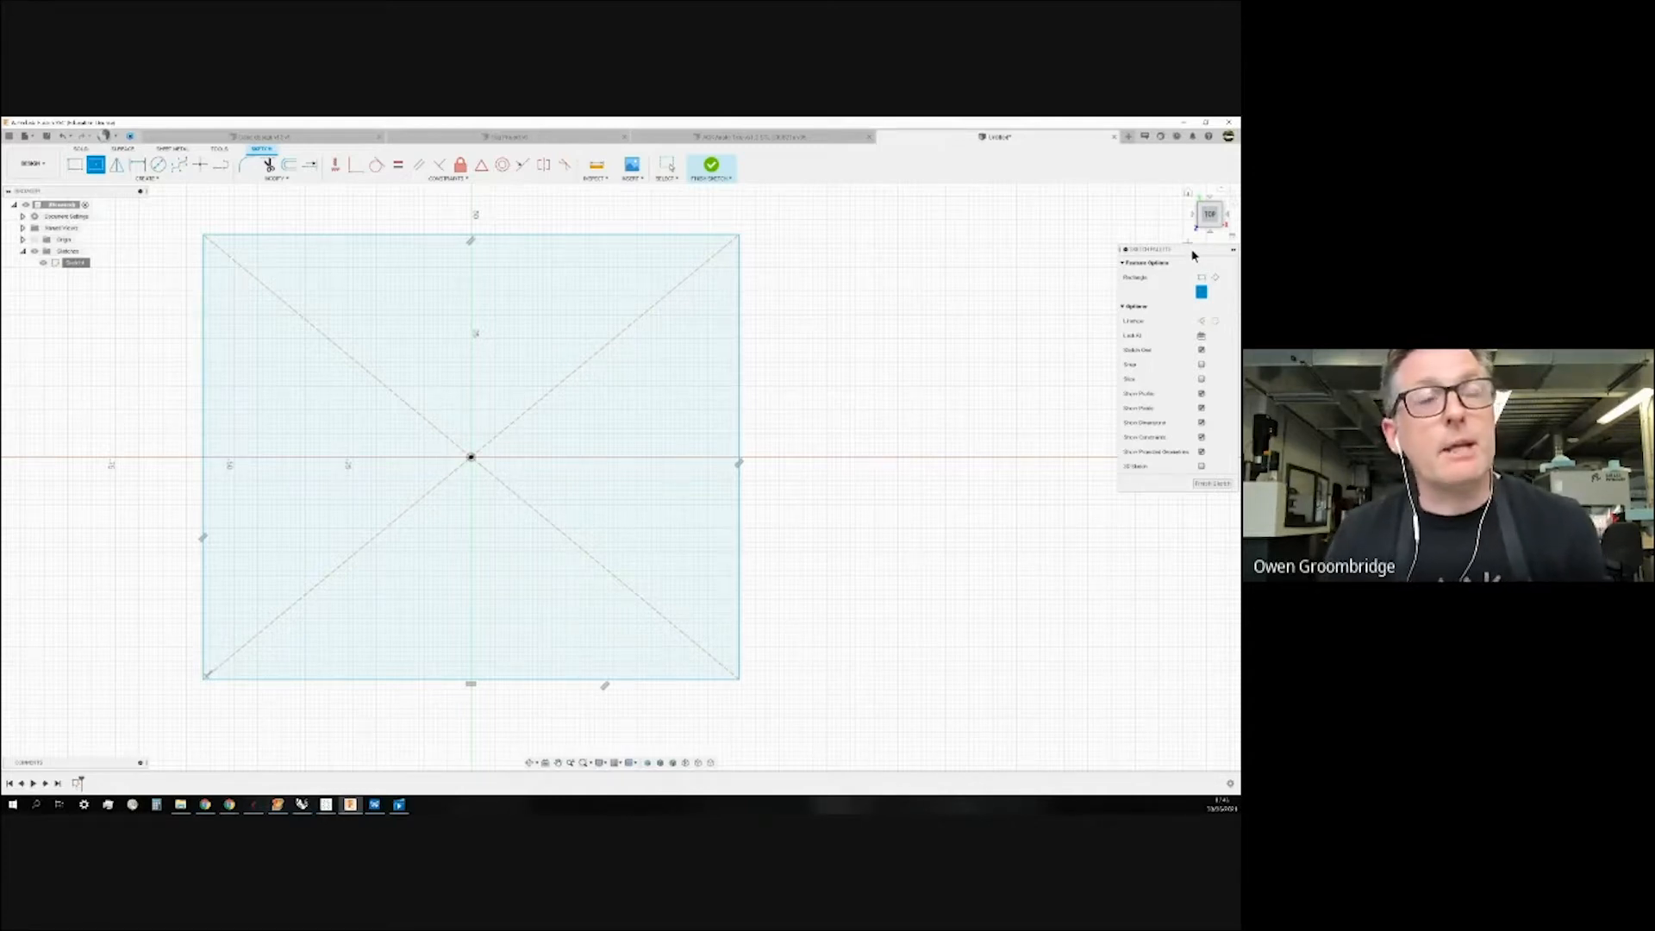
pyautogui.click(1234, 249)
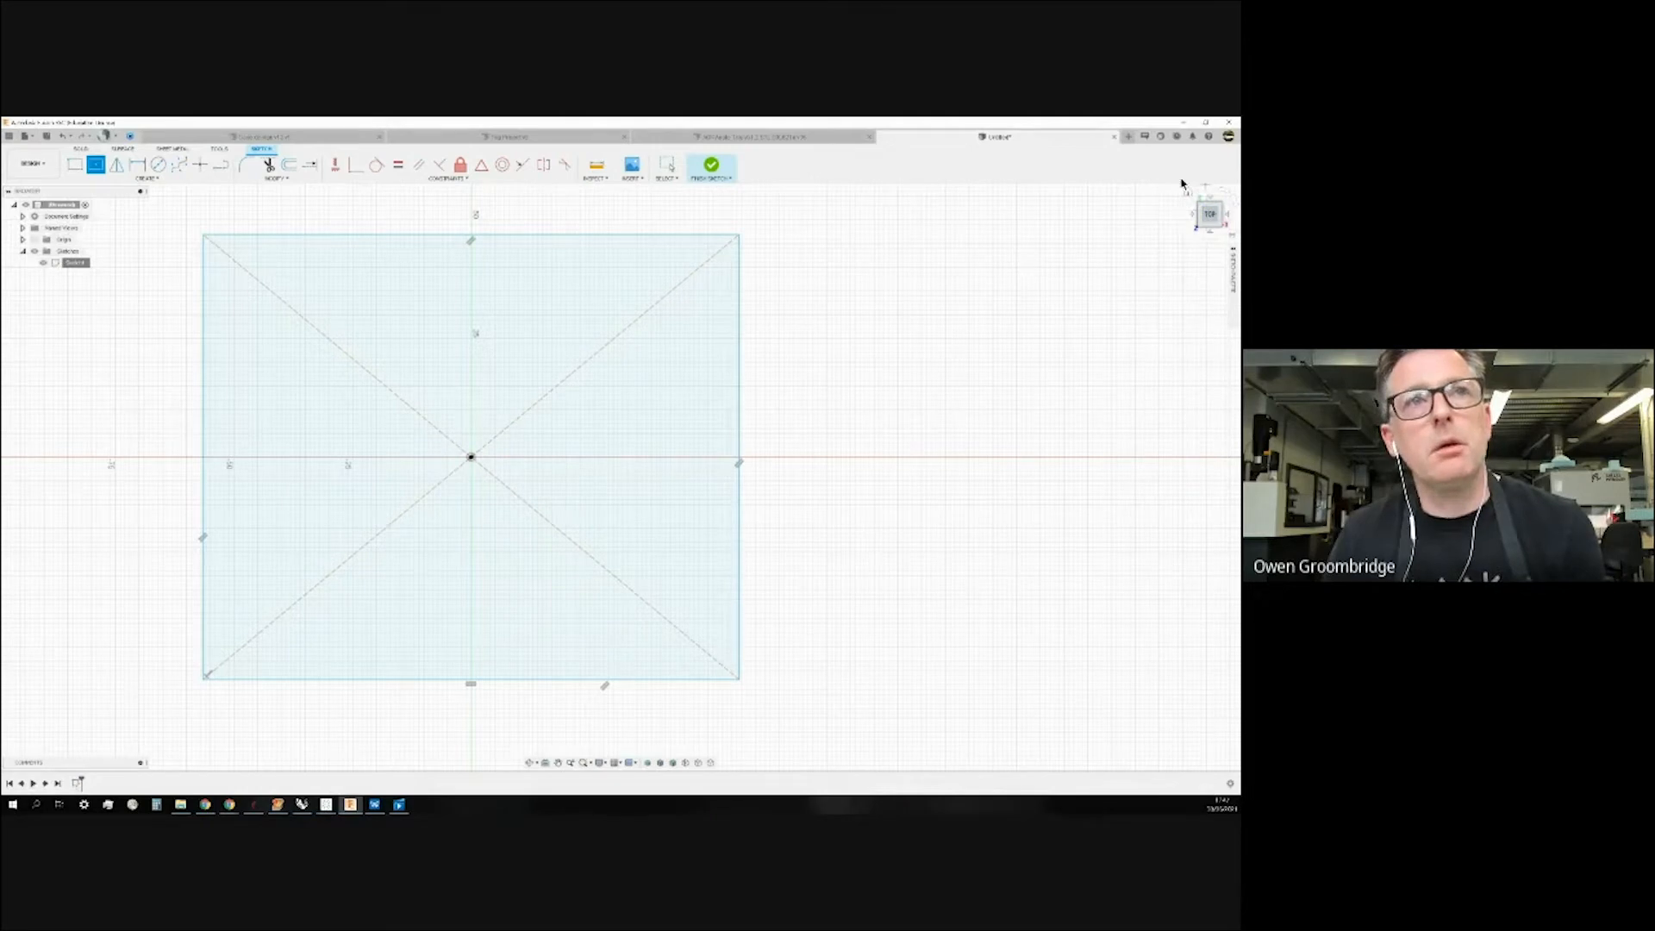
pyautogui.click(1234, 251)
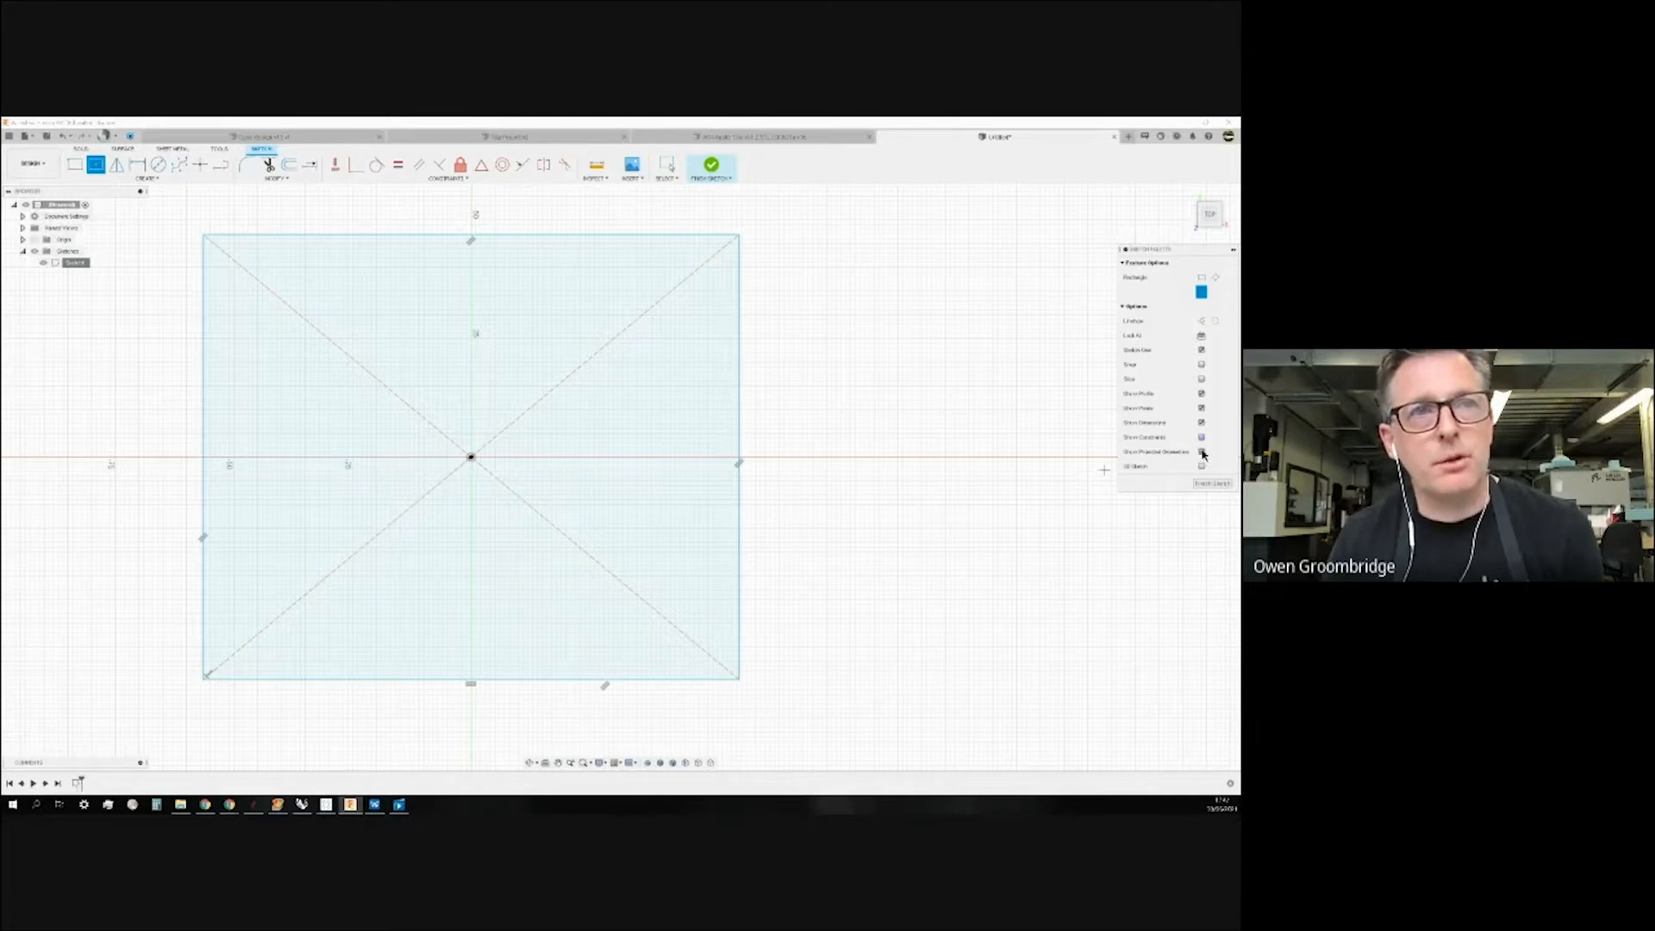
pyautogui.press('Escape')
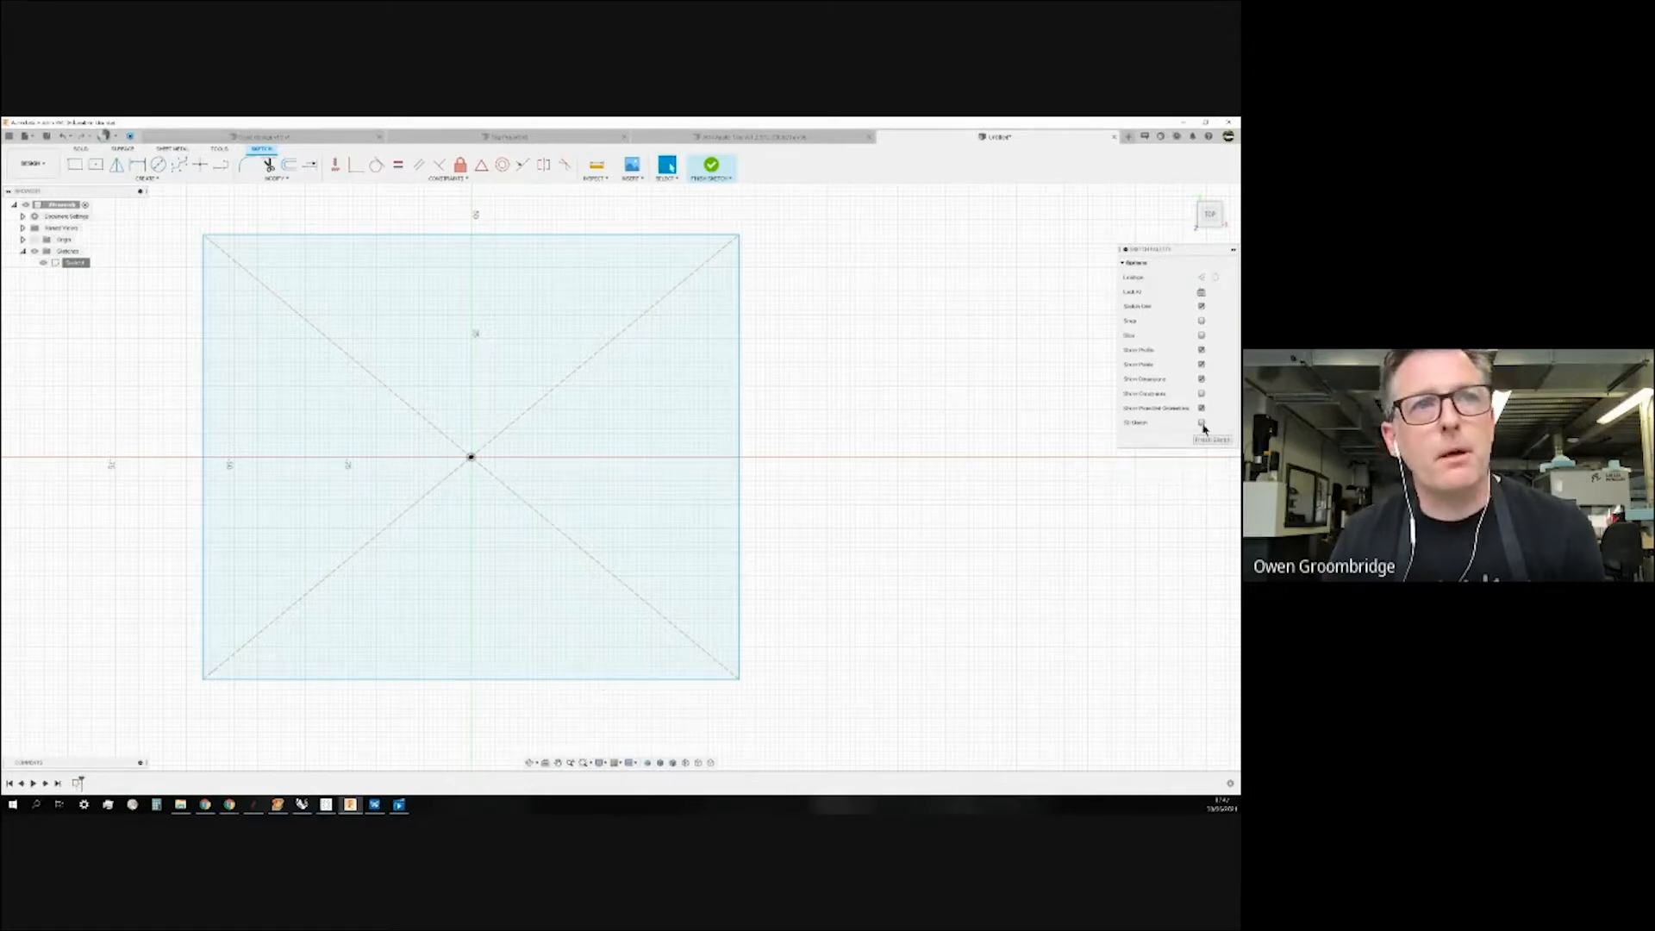
# Show constraints, switch to construction mode, and draw a smaller centre square right of the first.
pyautogui.click(1201, 393)
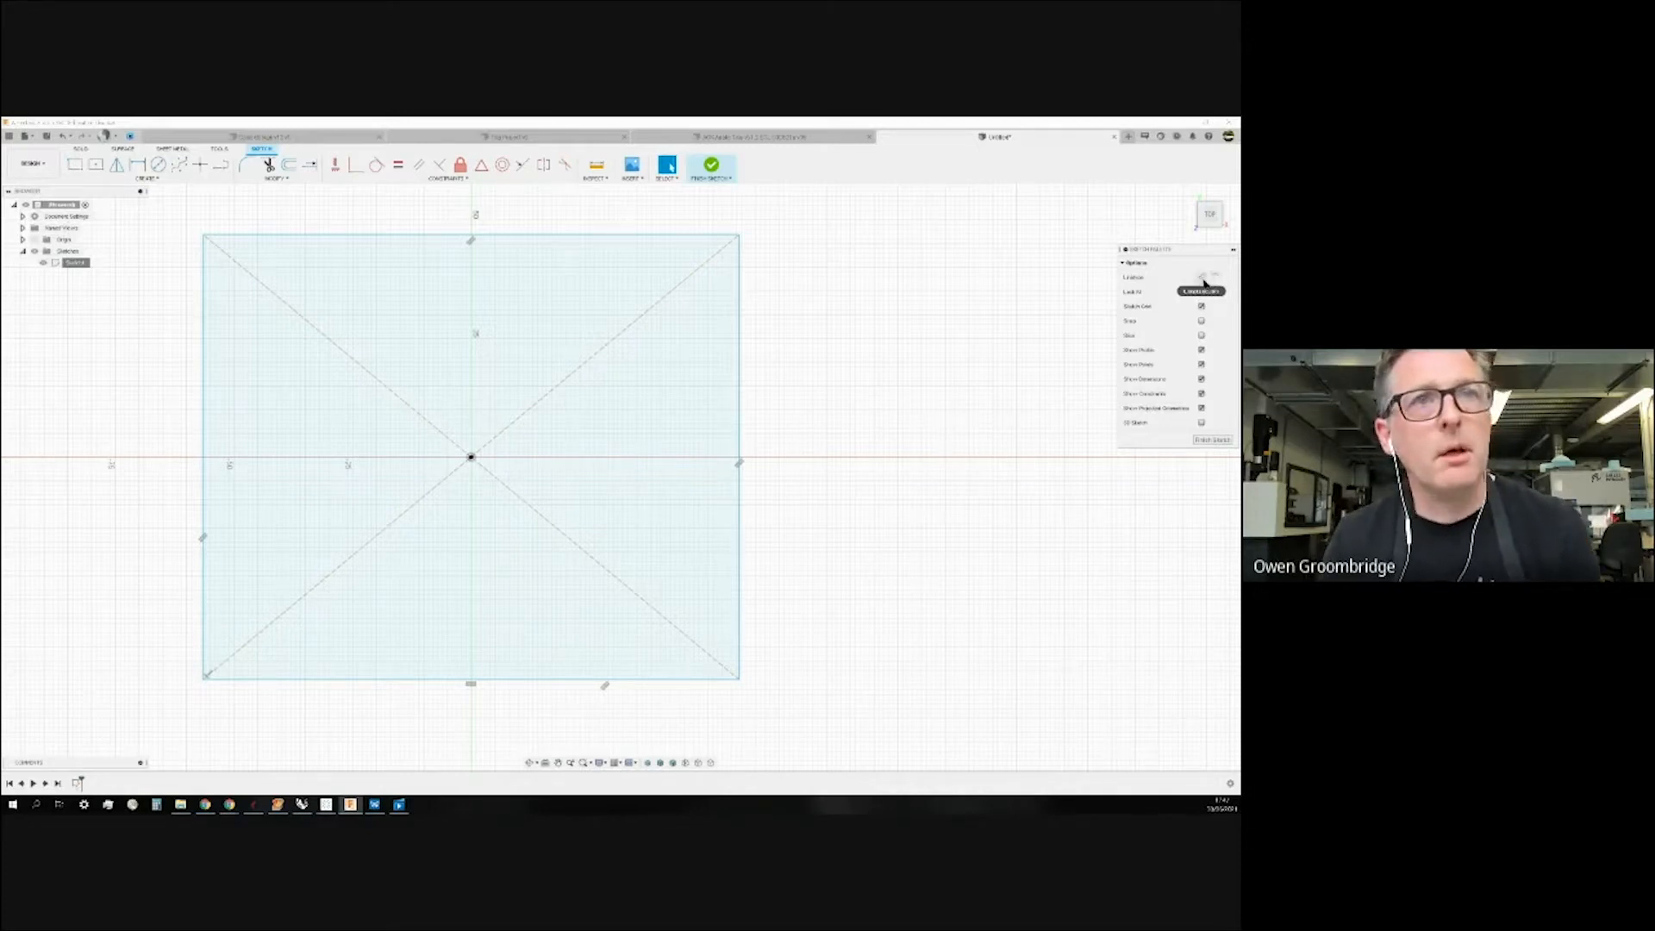
pyautogui.click(1200, 279)
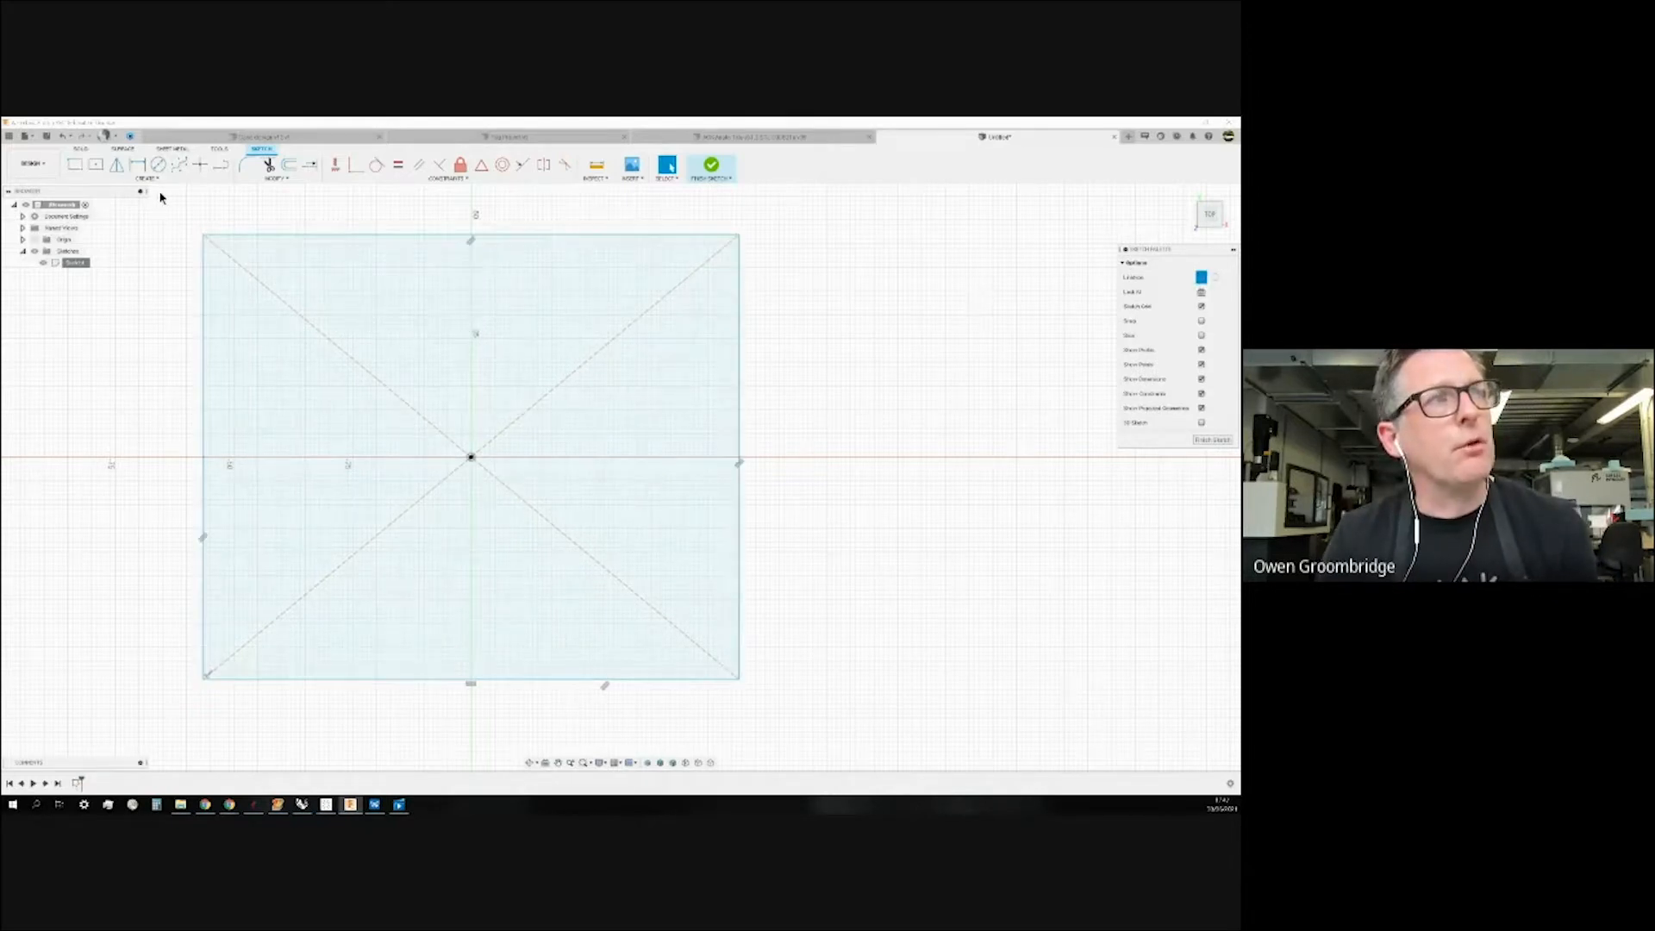
pyautogui.click(96, 166)
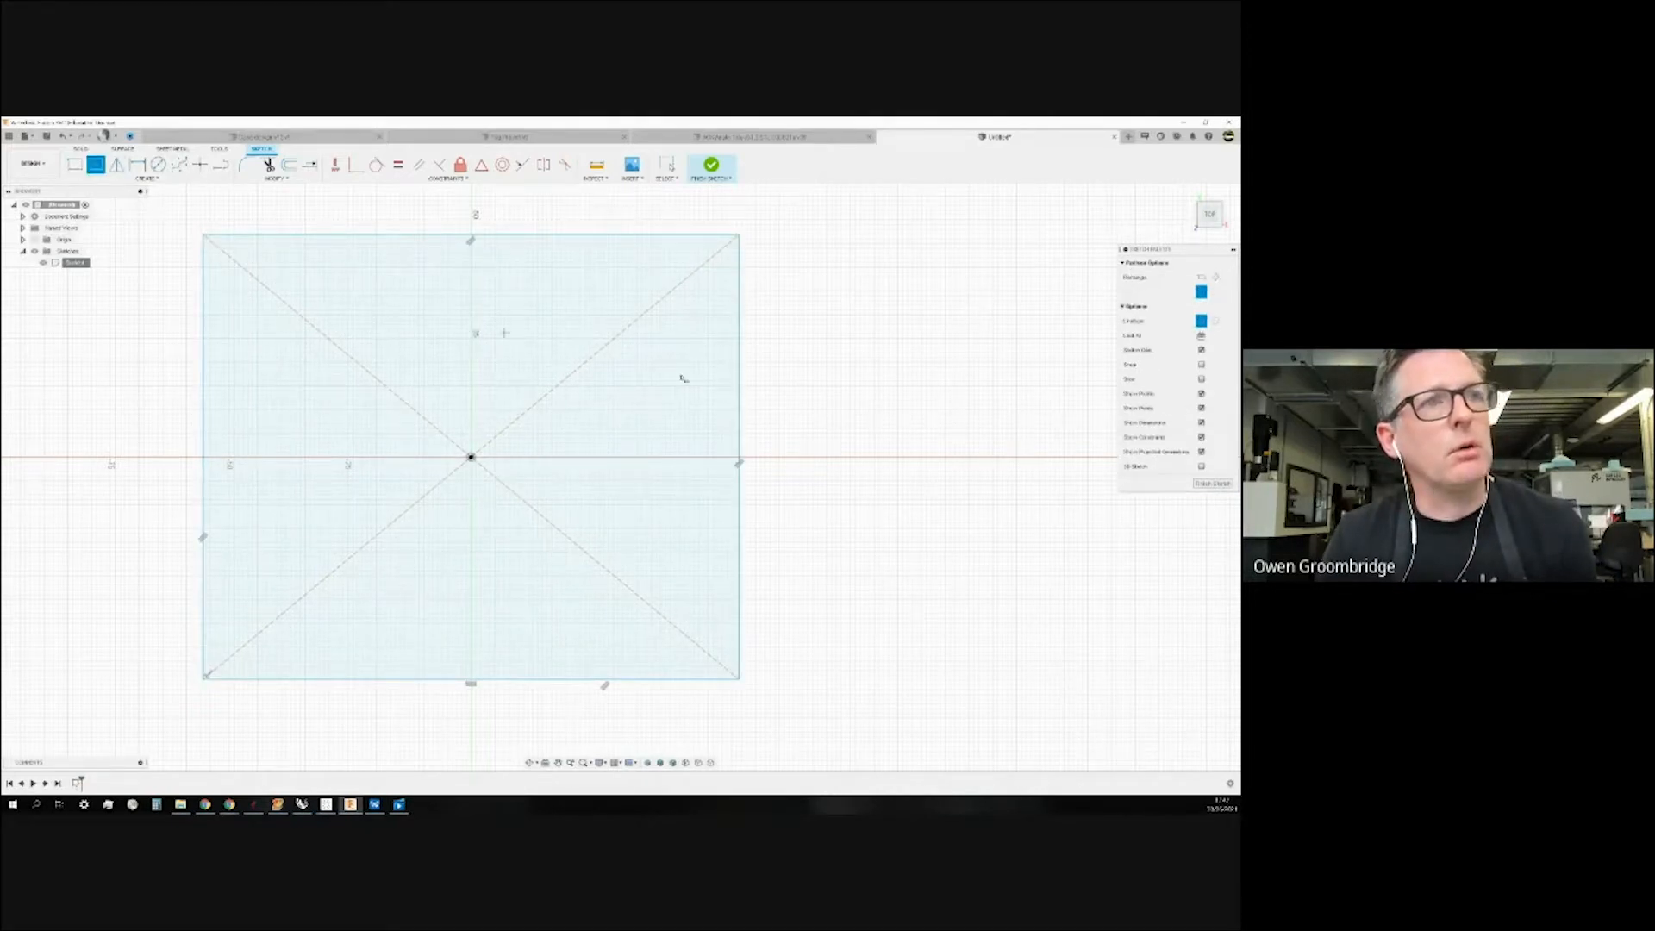
pyautogui.click(946, 456)
pyautogui.click(843, 340)
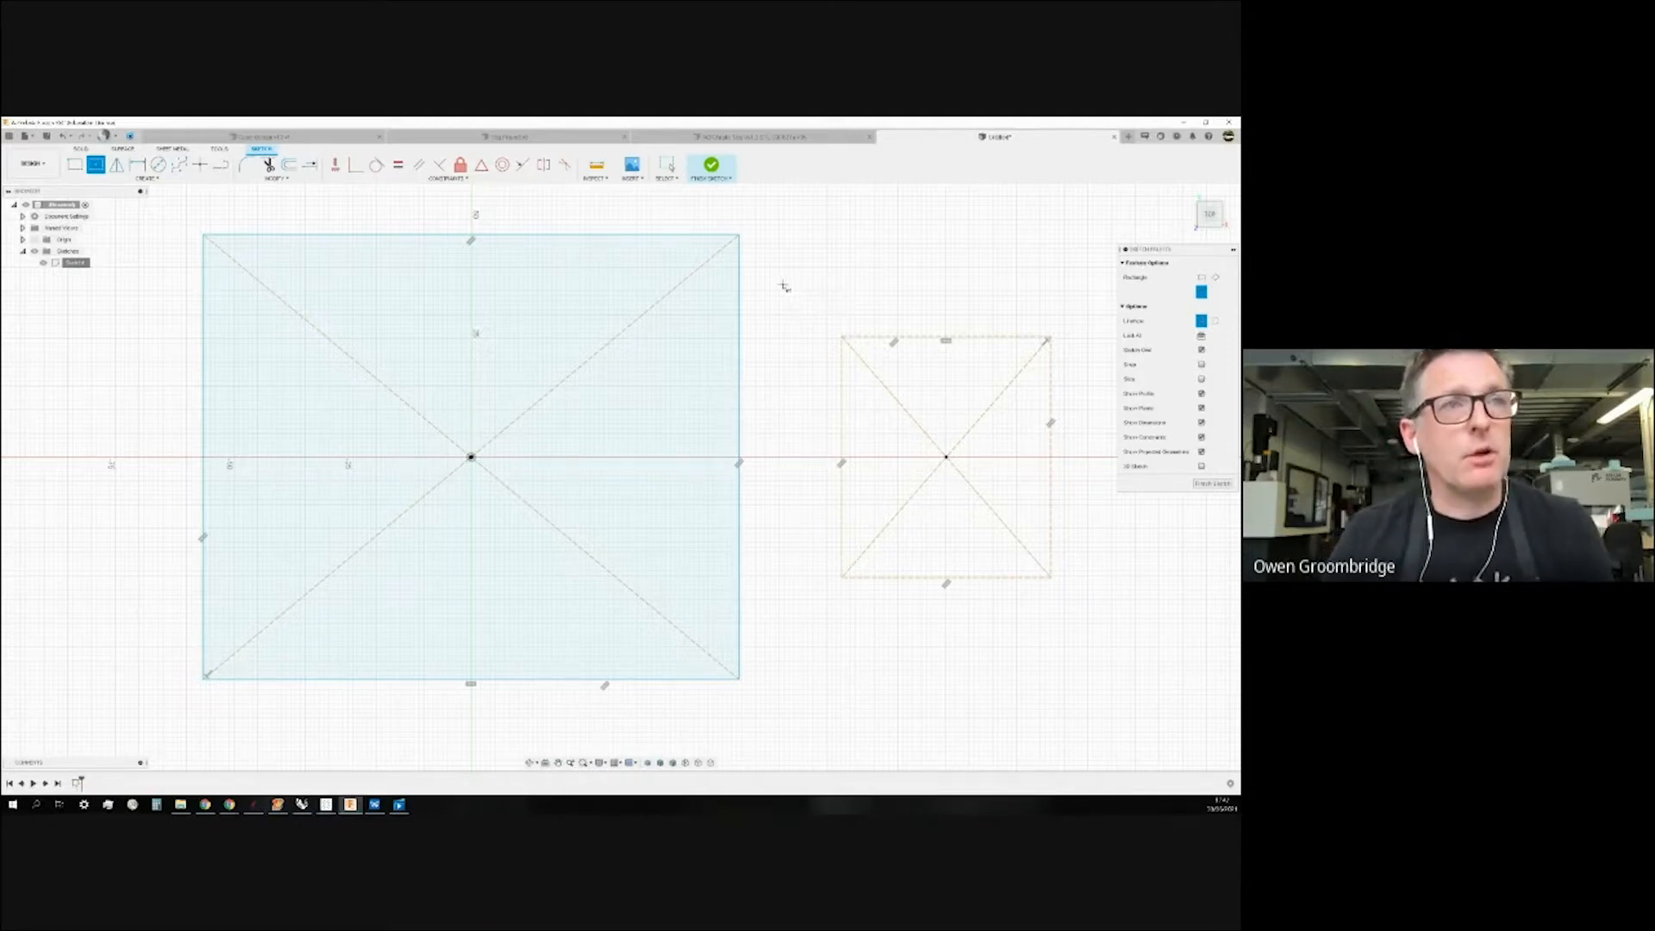
pyautogui.scroll(-2, 774, 358)
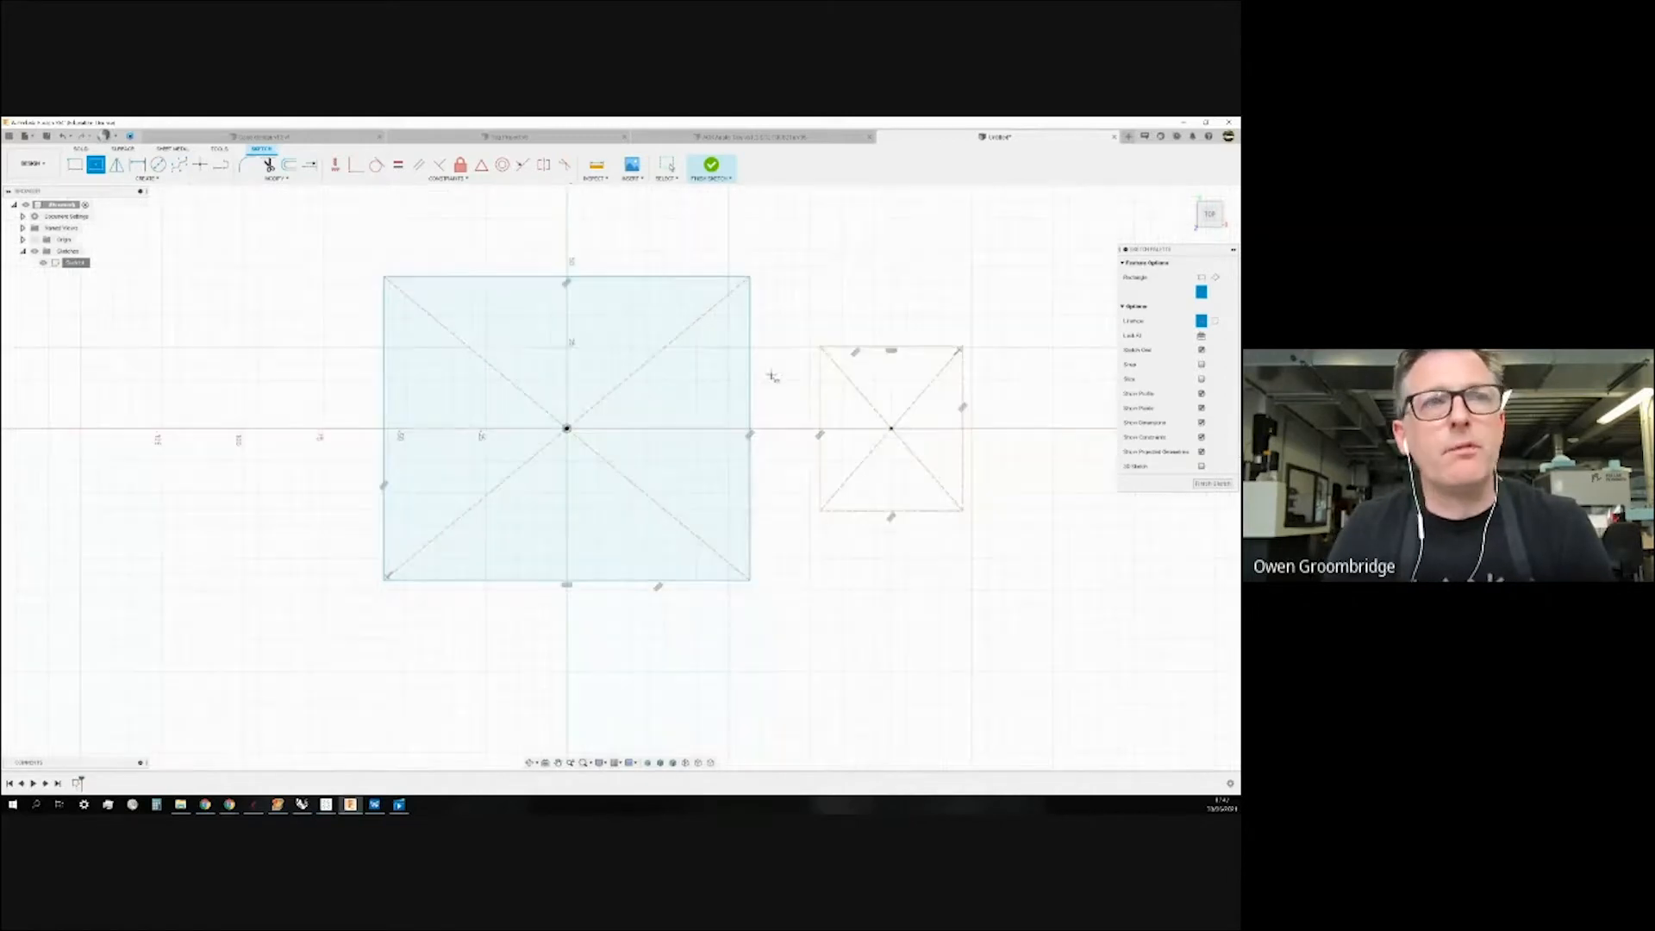
pyautogui.scroll(1, 1040, 369)
pyautogui.scroll(1, 1008, 351)
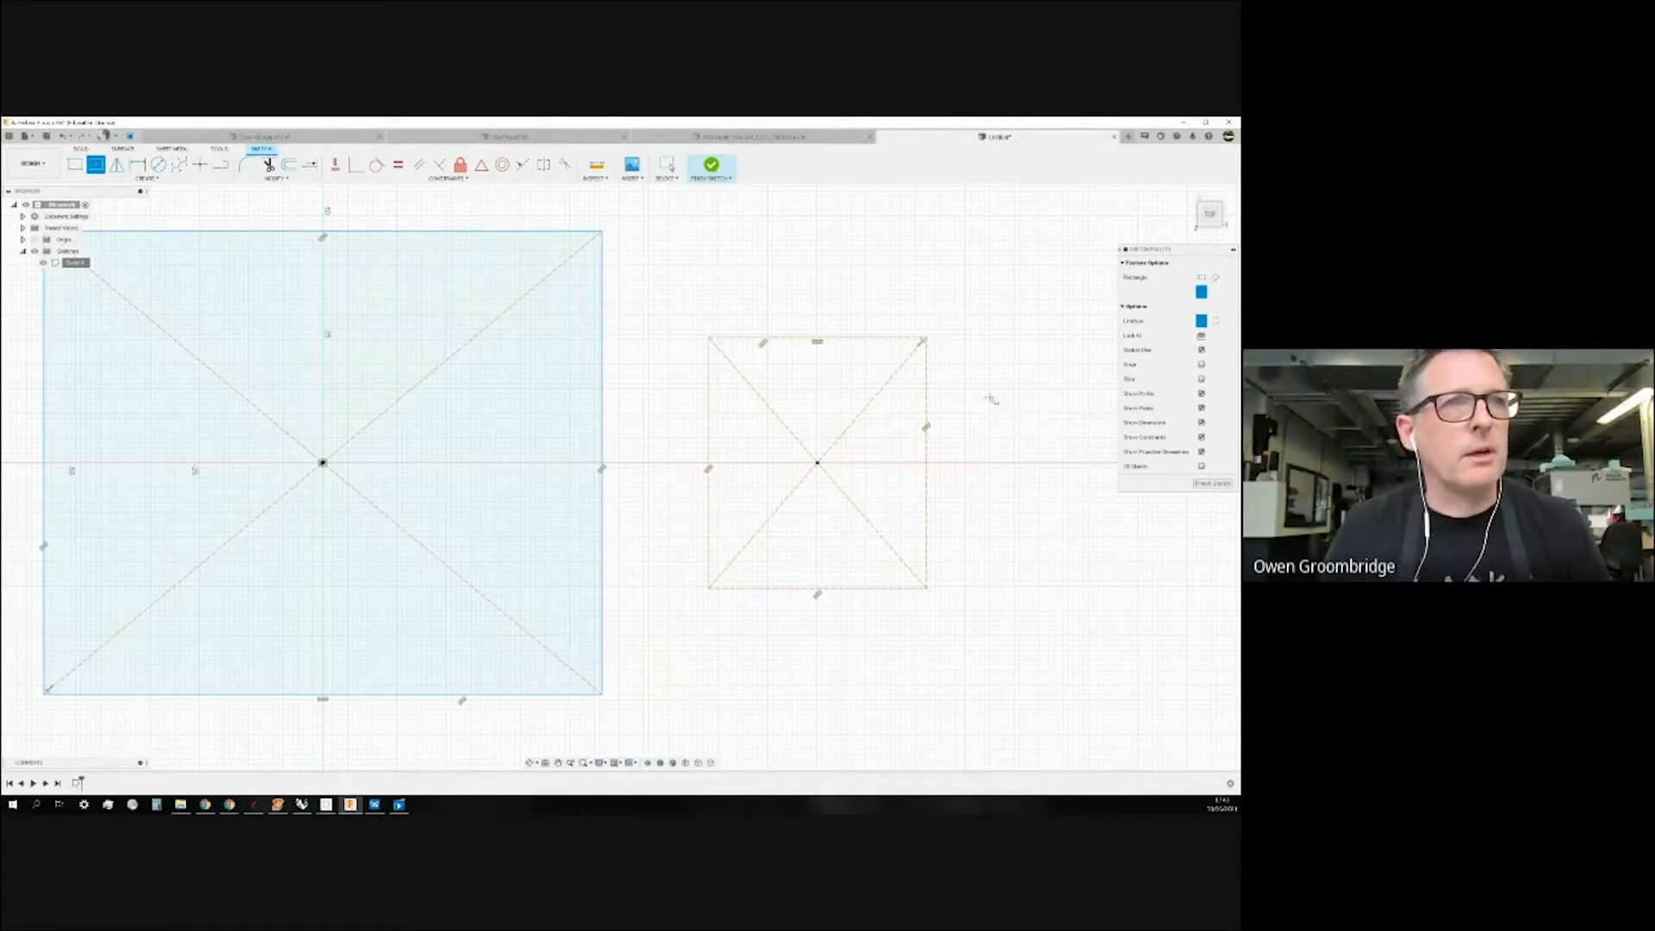
pyautogui.scroll(-2, 743, 387)
pyautogui.press('Escape')
# Convert the small square's bottom-left to top-right diagonal into a construction line with X.
pyautogui.click(743, 381)
pyautogui.click(837, 414)
pyautogui.press('Escape')
pyautogui.click(860, 390)
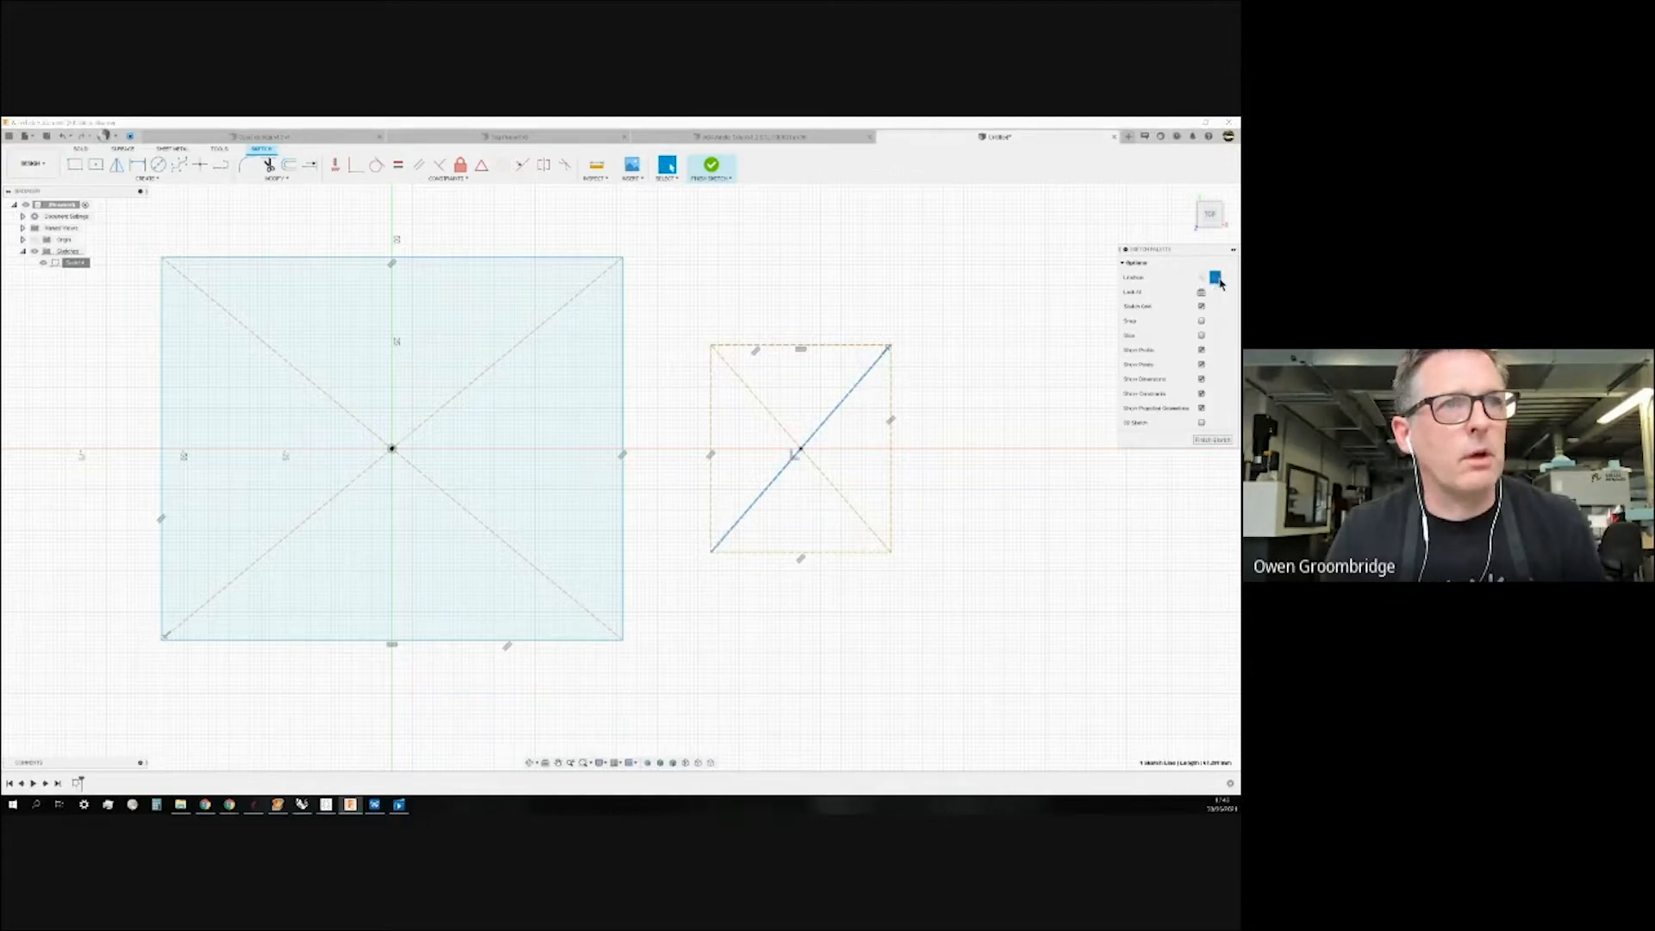
pyautogui.press('x')
pyautogui.scroll(3, 834, 428)
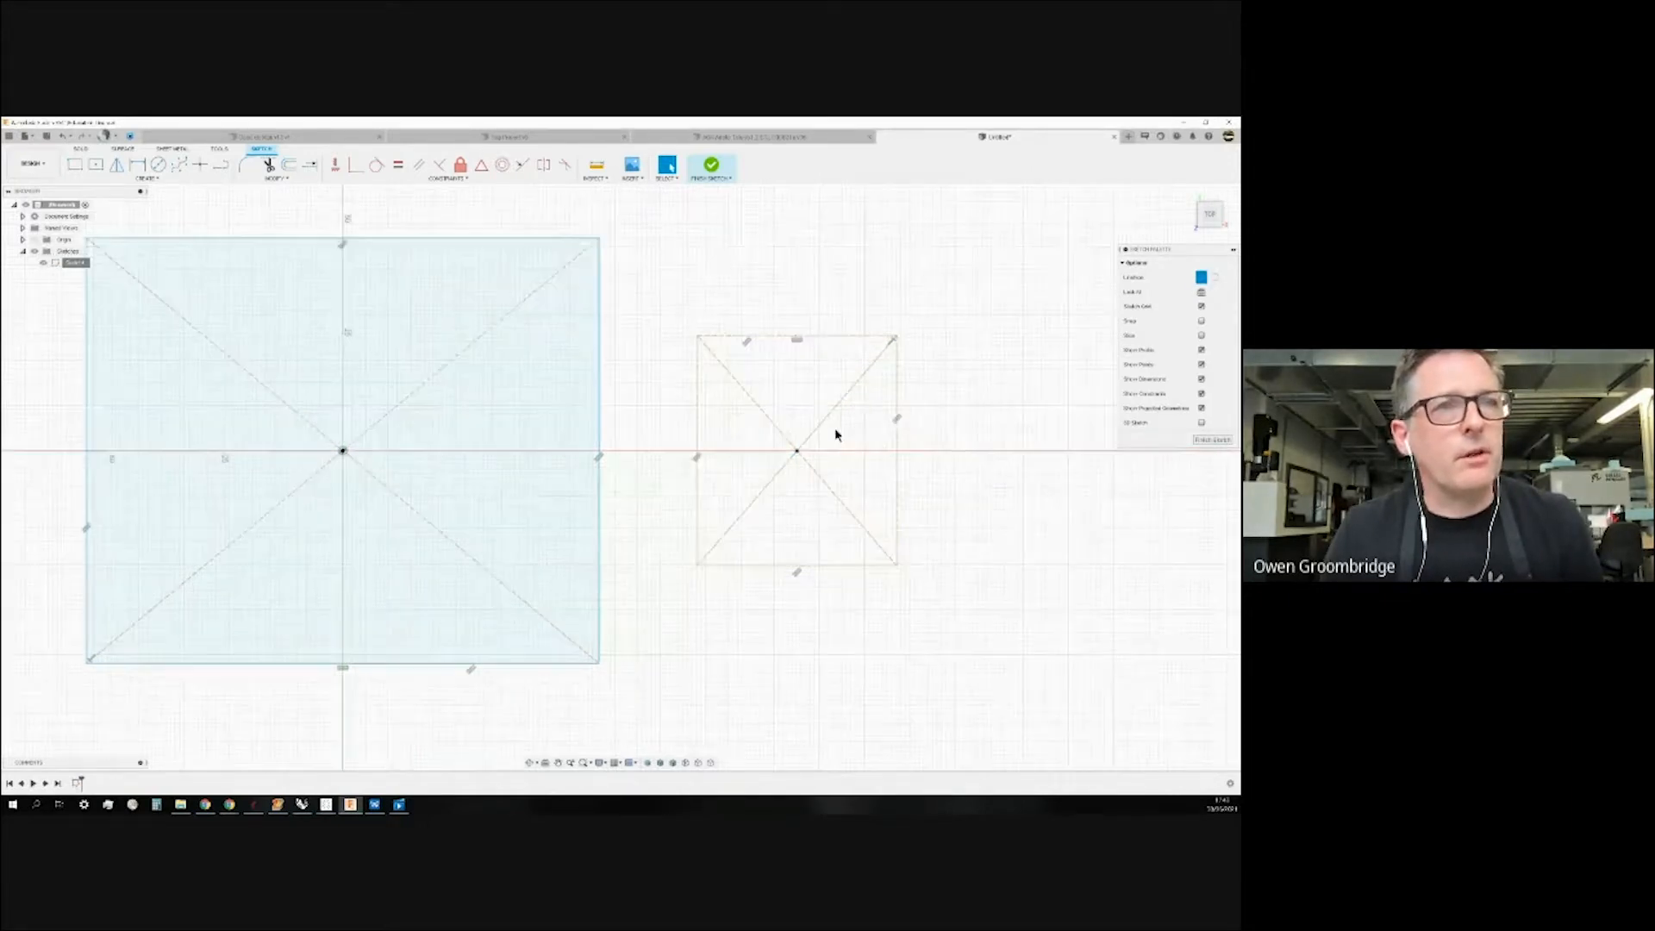
pyautogui.scroll(3, 829, 419)
pyautogui.scroll(-3, 819, 419)
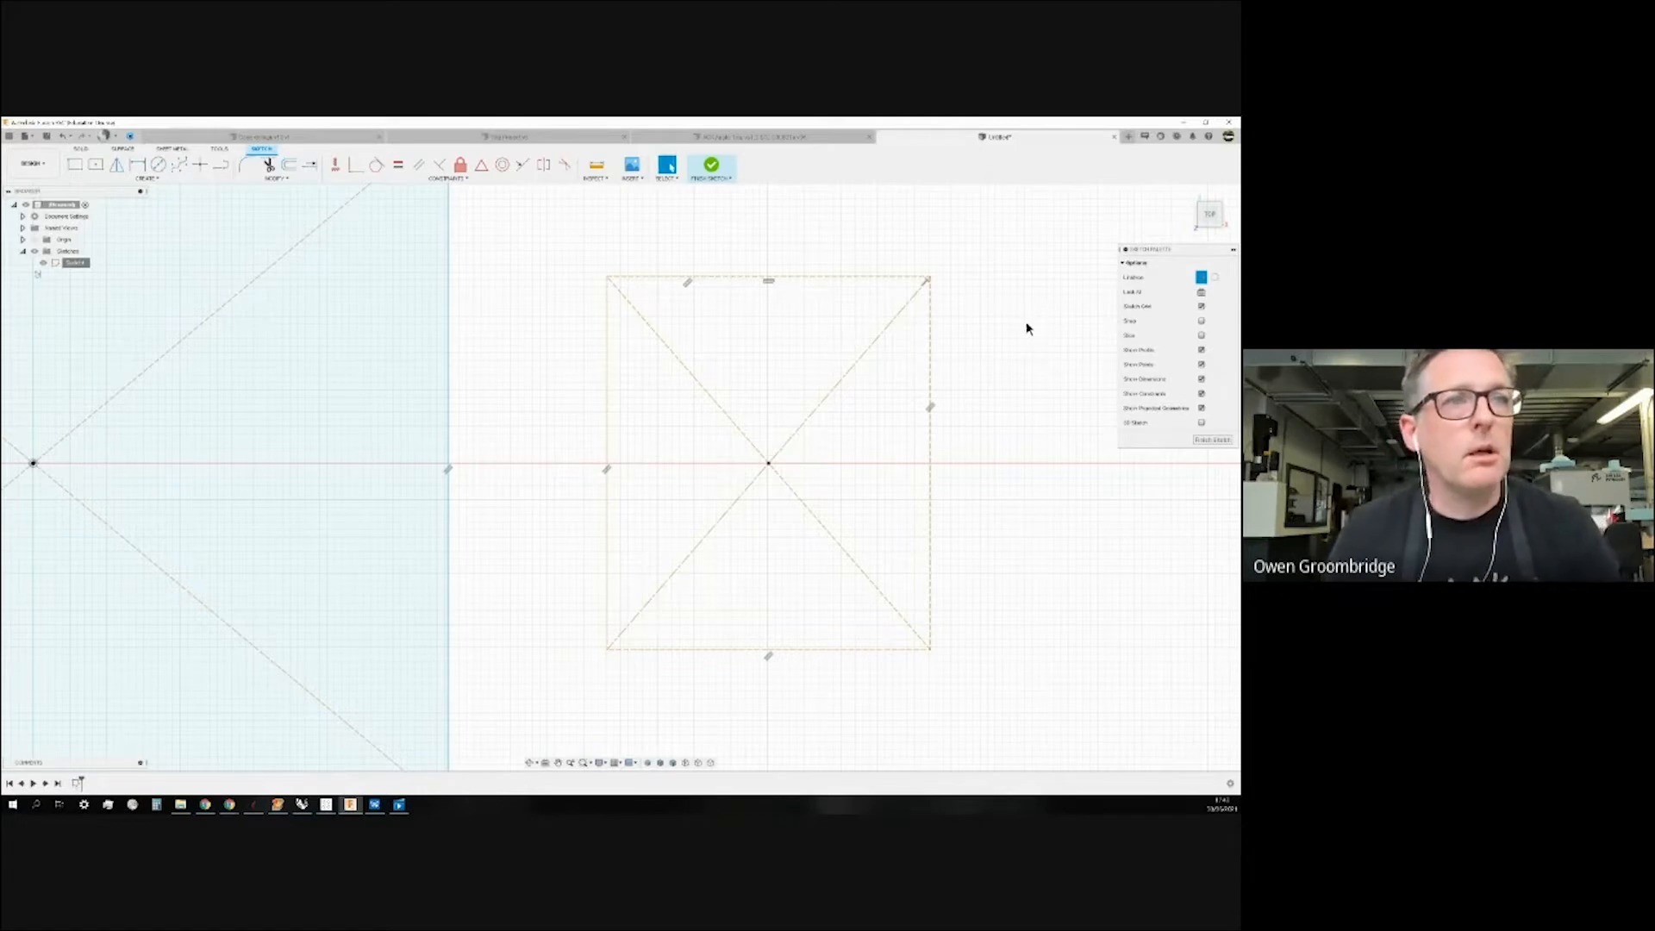
pyautogui.scroll(1, 865, 407)
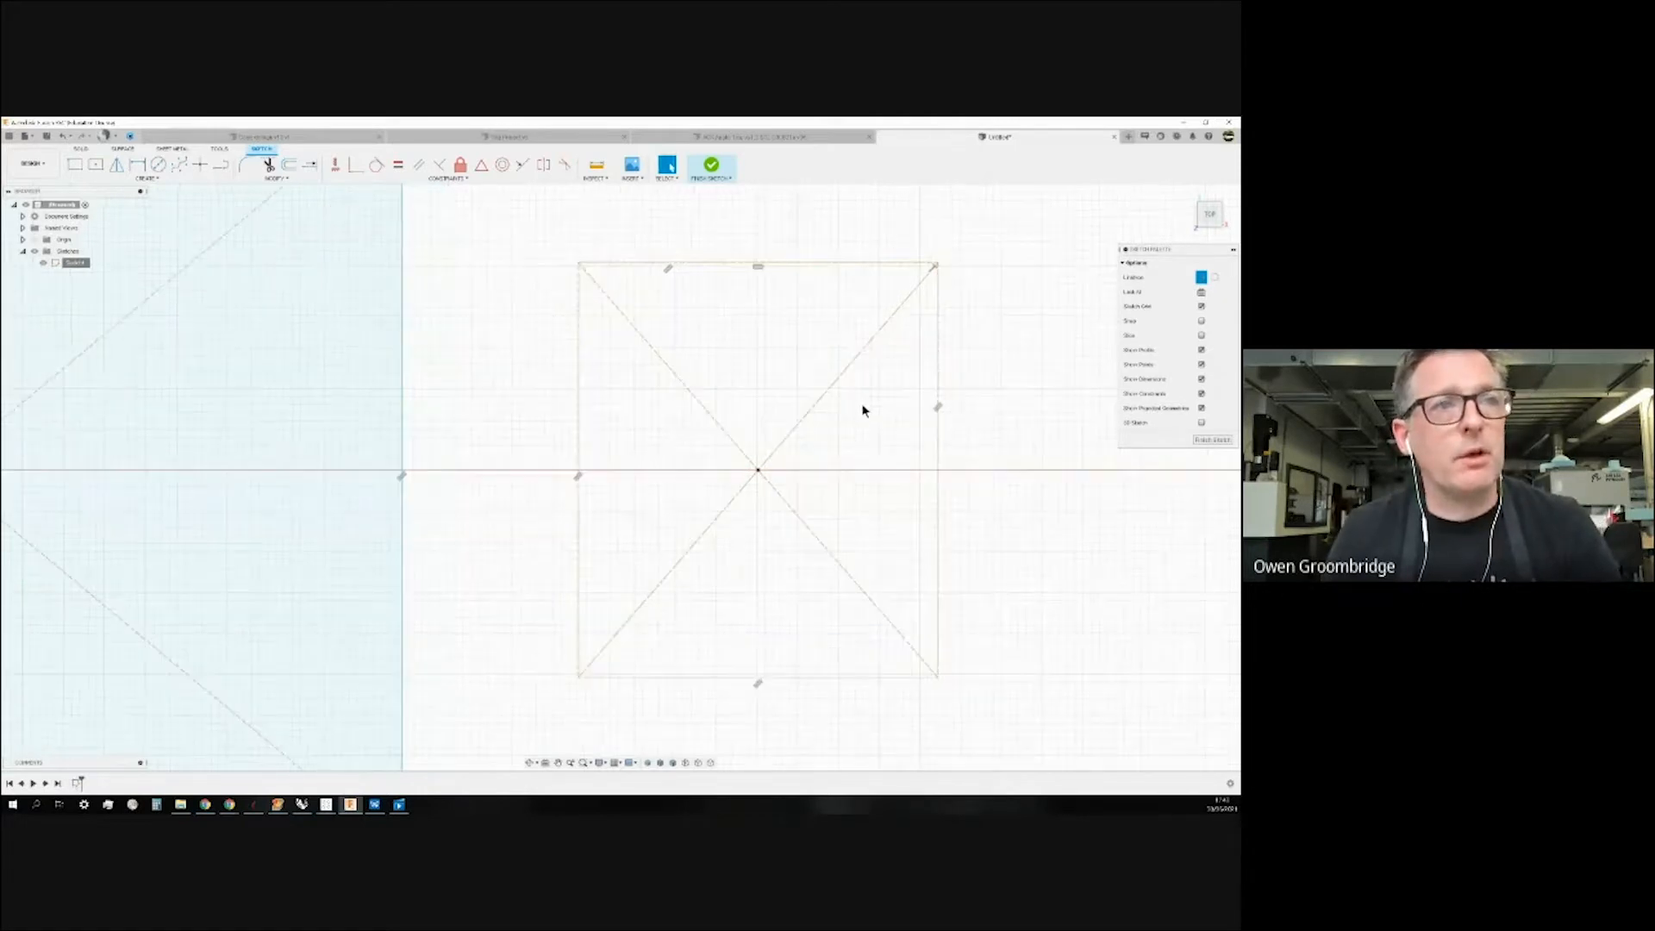
pyautogui.scroll(-4, 863, 410)
pyautogui.click(159, 164)
pyautogui.scroll(-4, 466, 406)
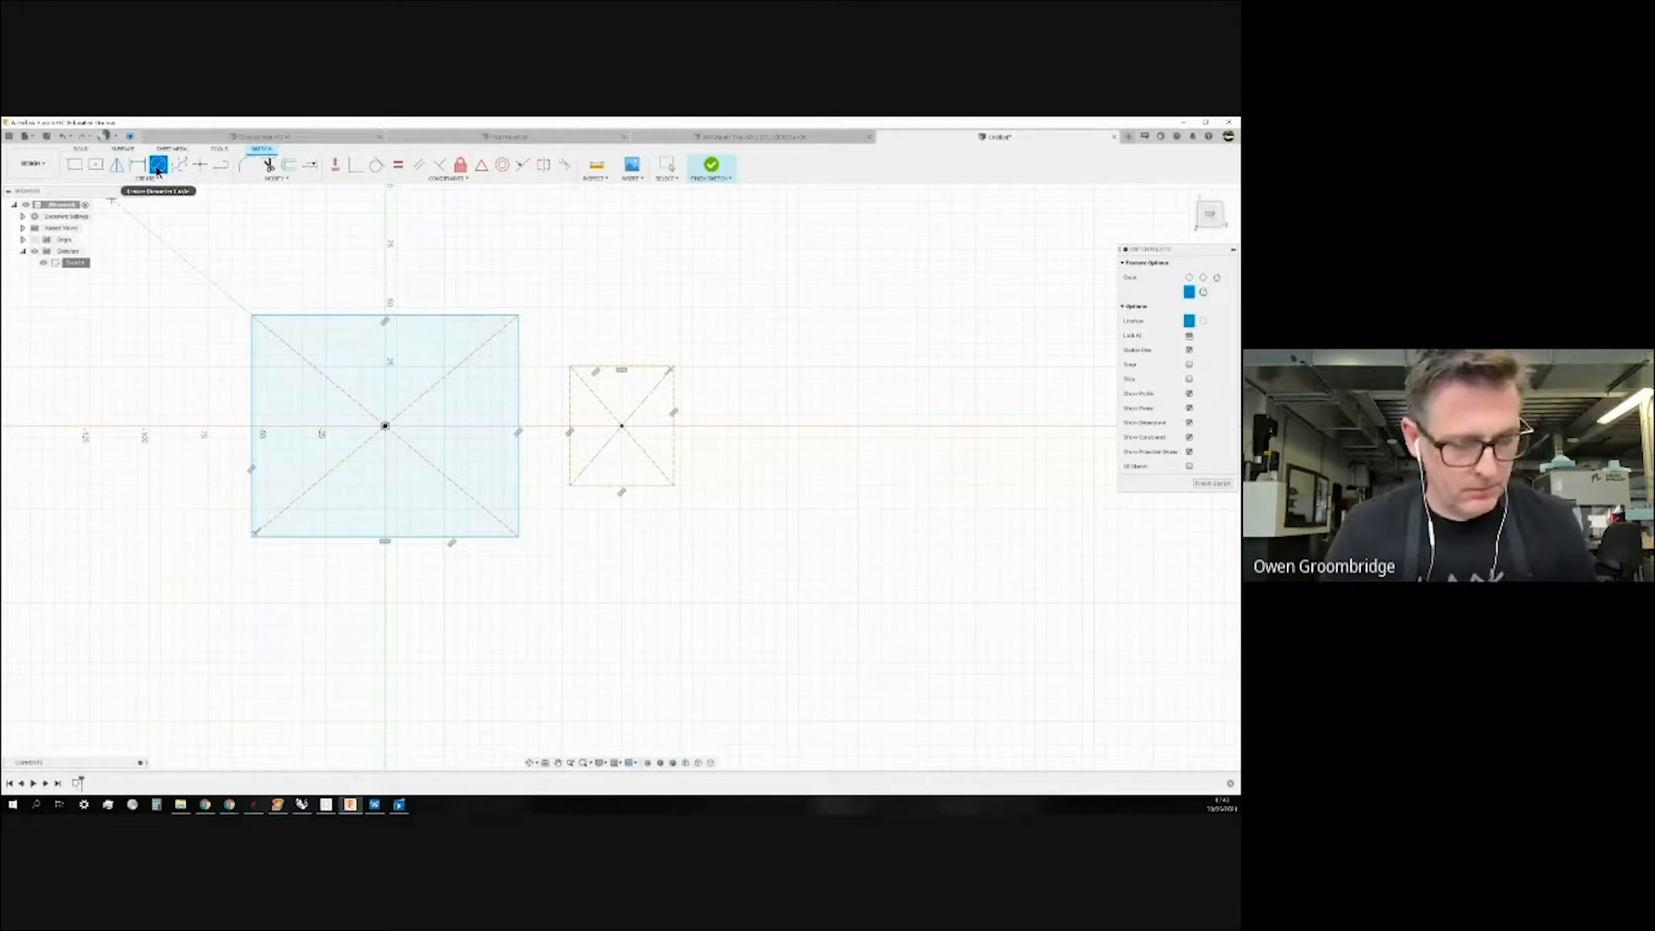
# Window-select both rectangles and delete them.
pyautogui.press('Escape')
pyautogui.moveTo(152, 261)
pyautogui.mouseDown()
pyautogui.moveTo(521, 498)
pyautogui.moveTo(803, 597)
pyautogui.mouseUp()
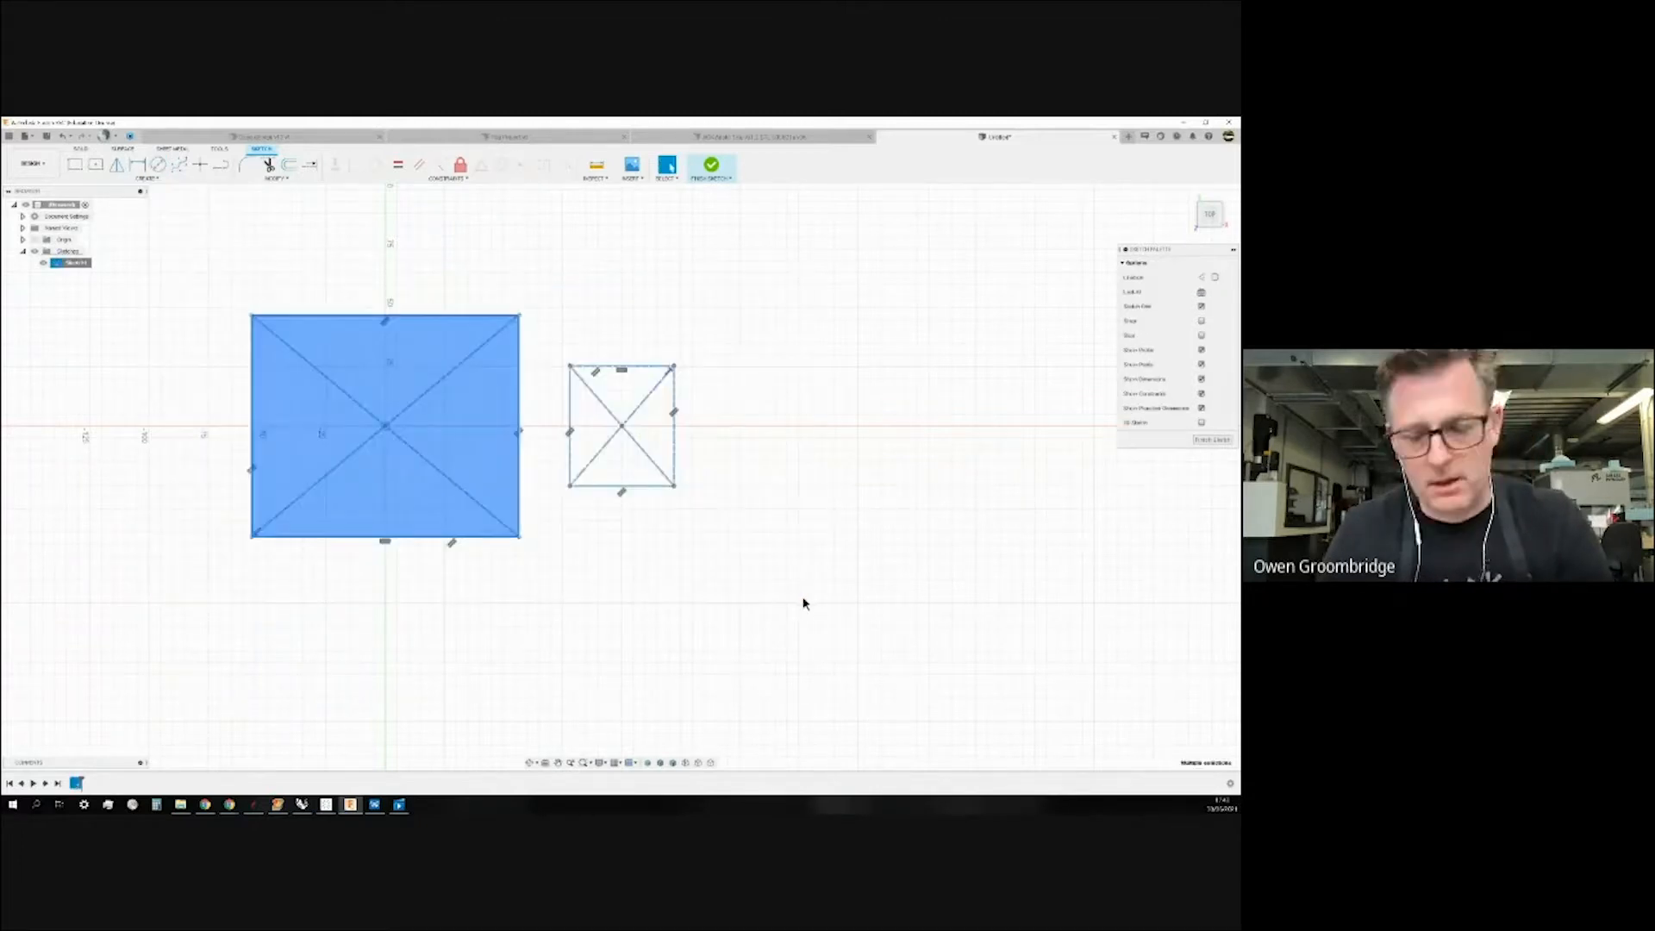
pyautogui.press('Delete')
# Draw a trial circle centred on the origin.
pyautogui.click(158, 164)
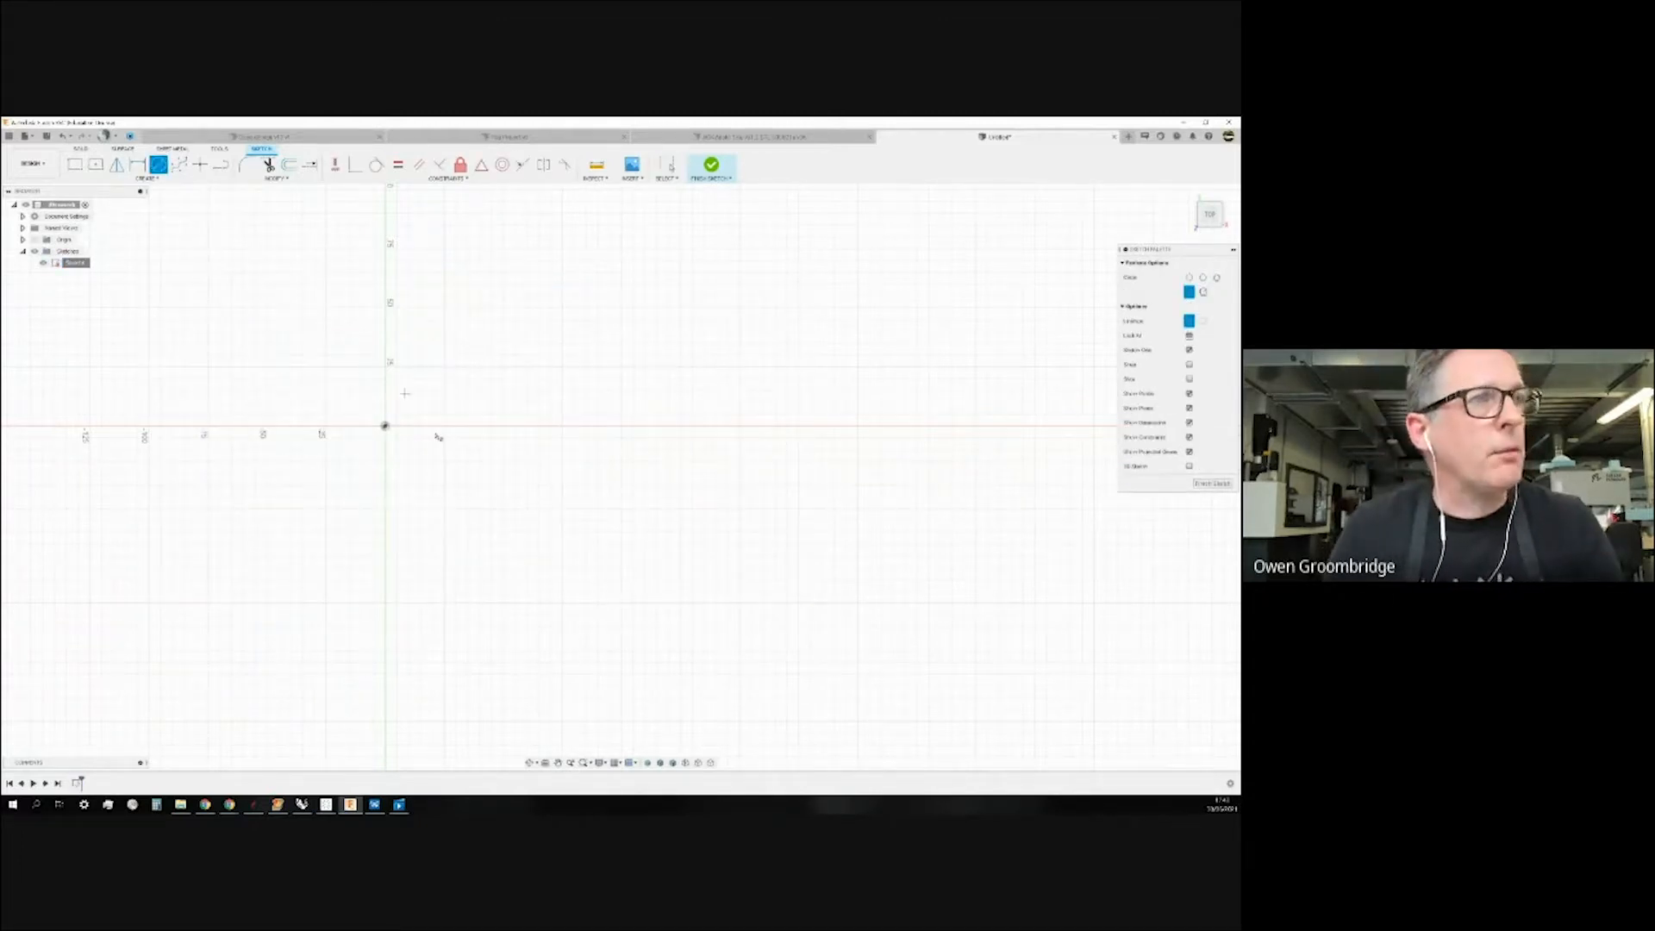
pyautogui.click(385, 426)
pyautogui.click(399, 320)
pyautogui.press('Escape')
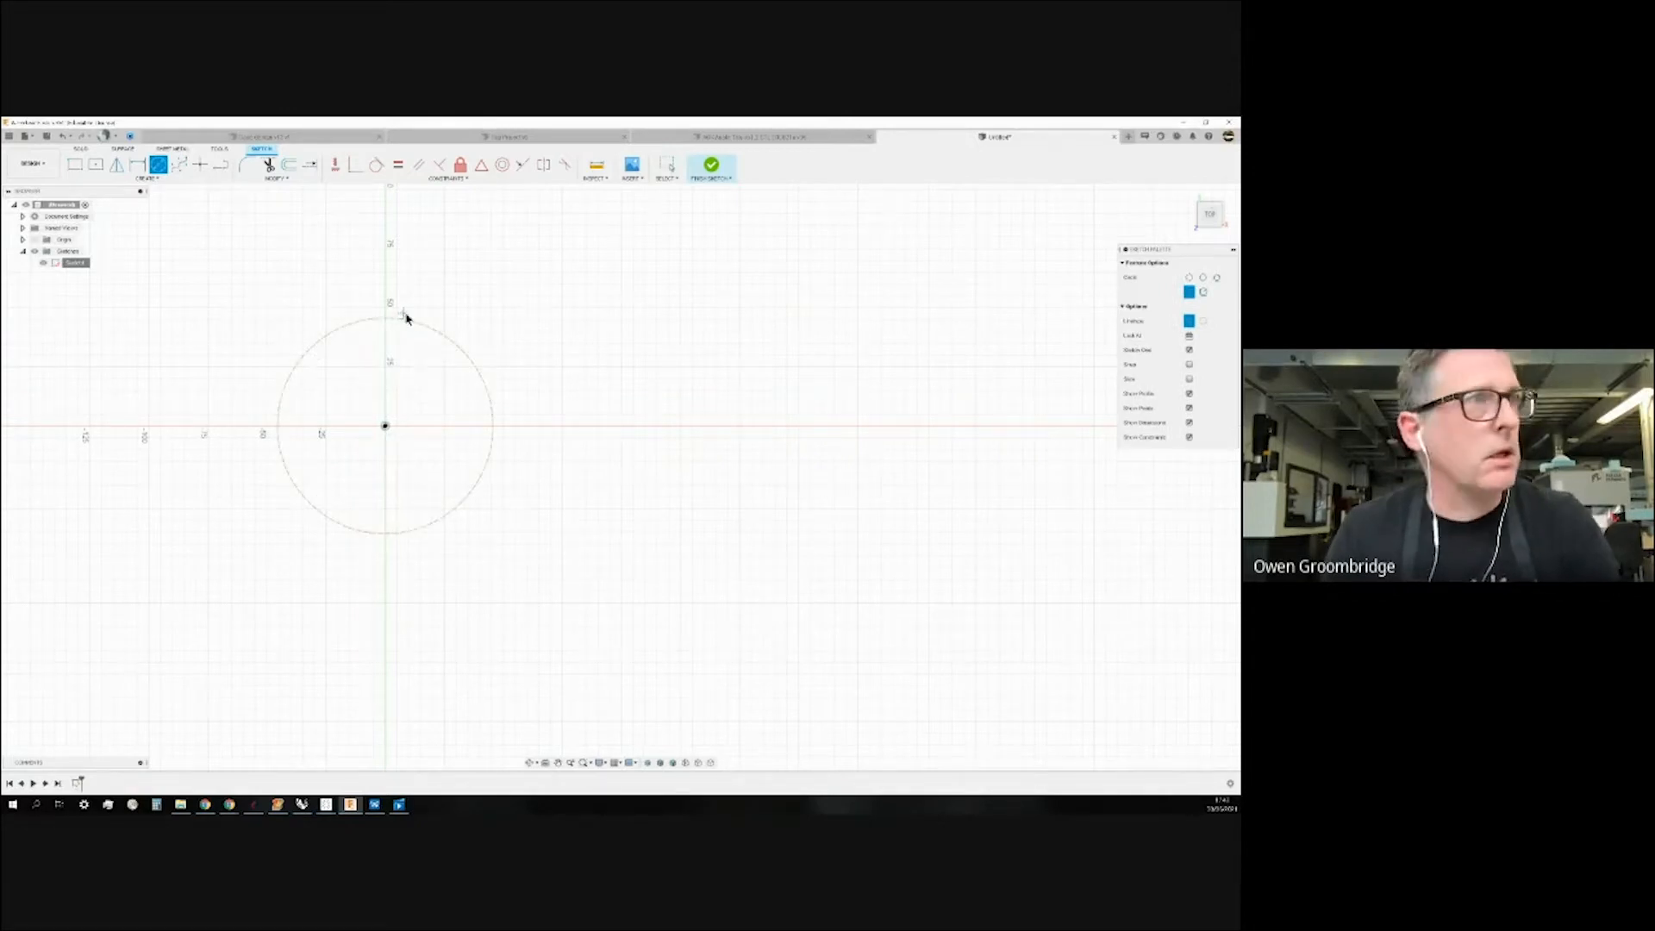
pyautogui.click(458, 347)
pyautogui.click(1093, 310)
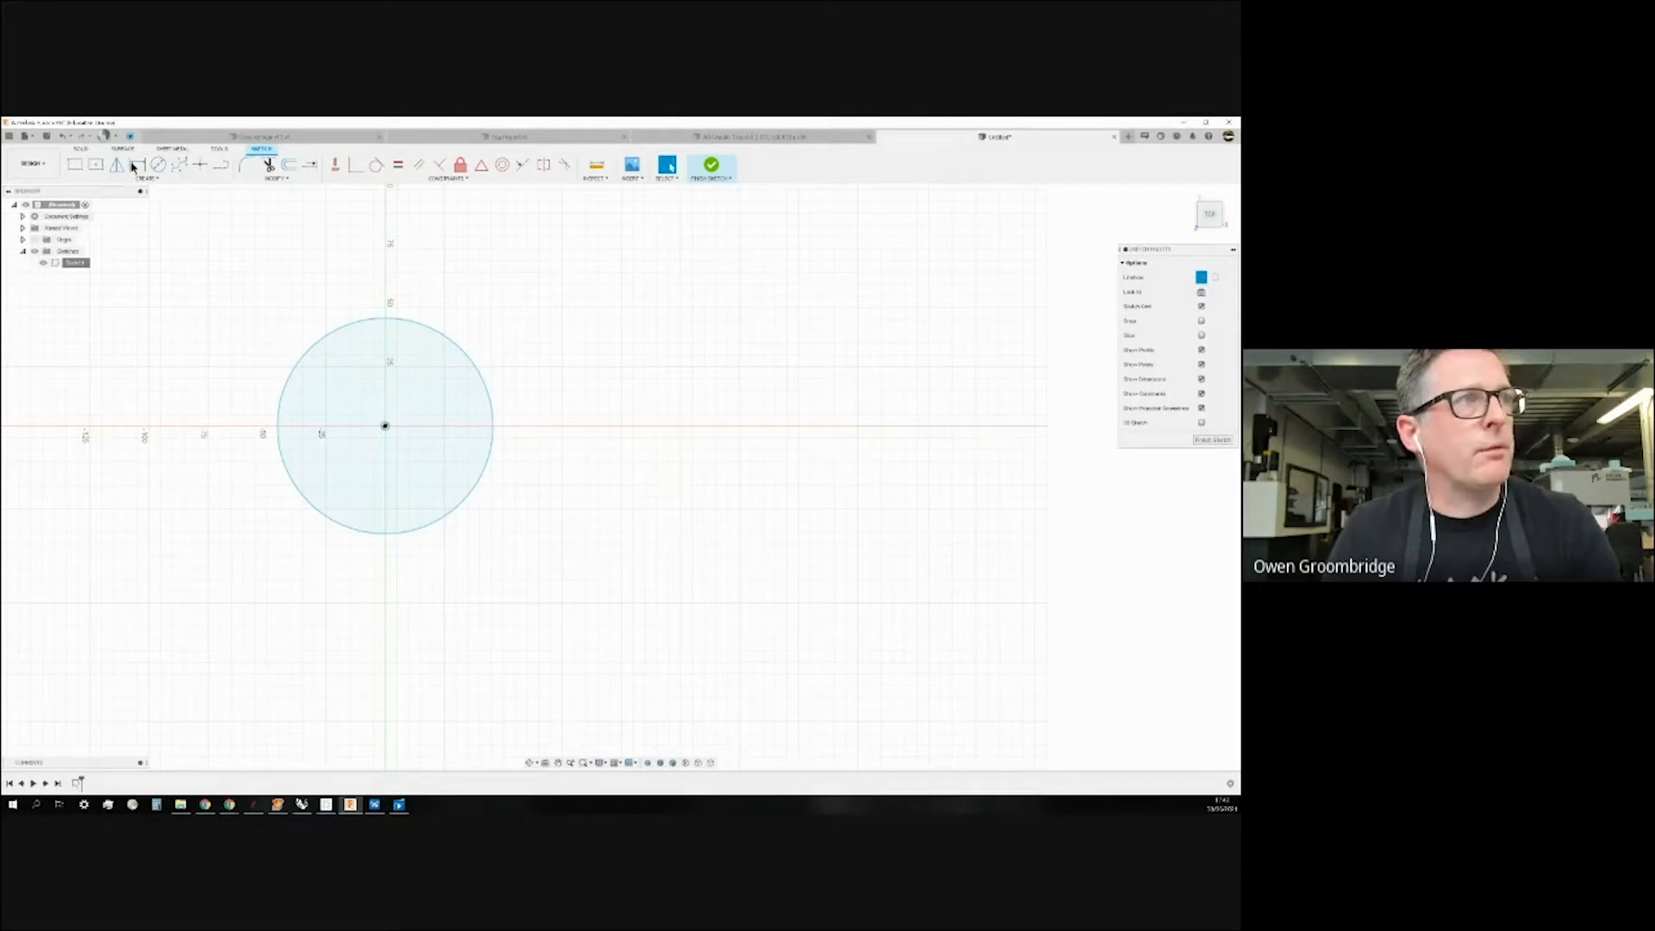
# Add a vertical construction line from the circle's centre to its top.
pyautogui.click(221, 165)
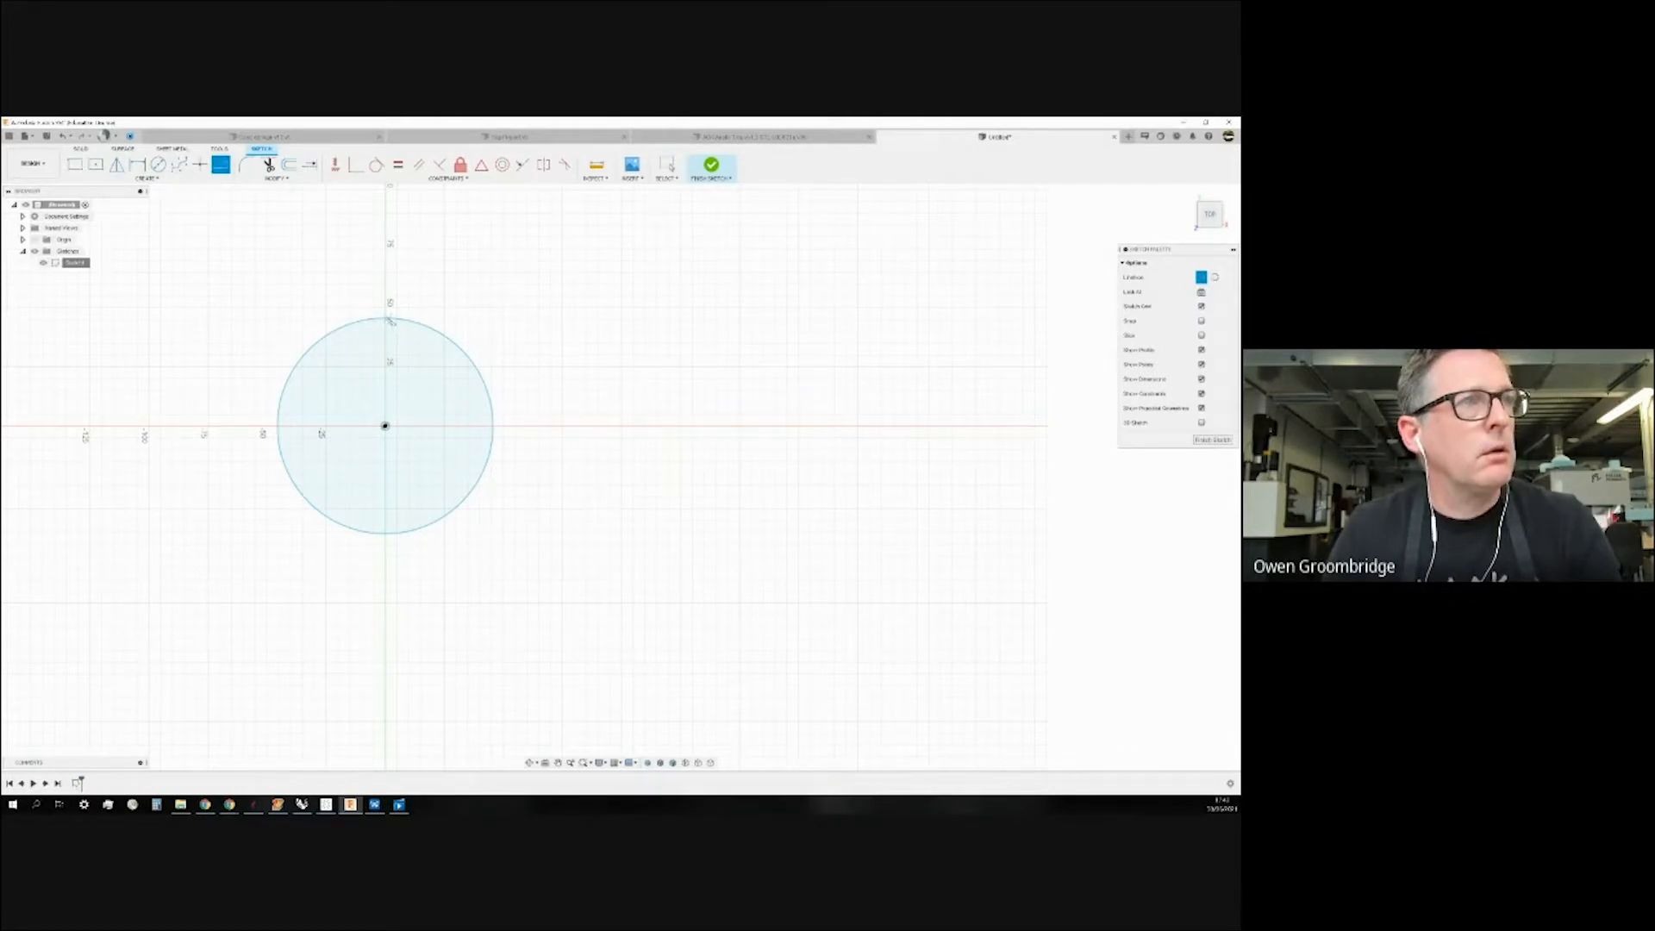
pyautogui.click(385, 425)
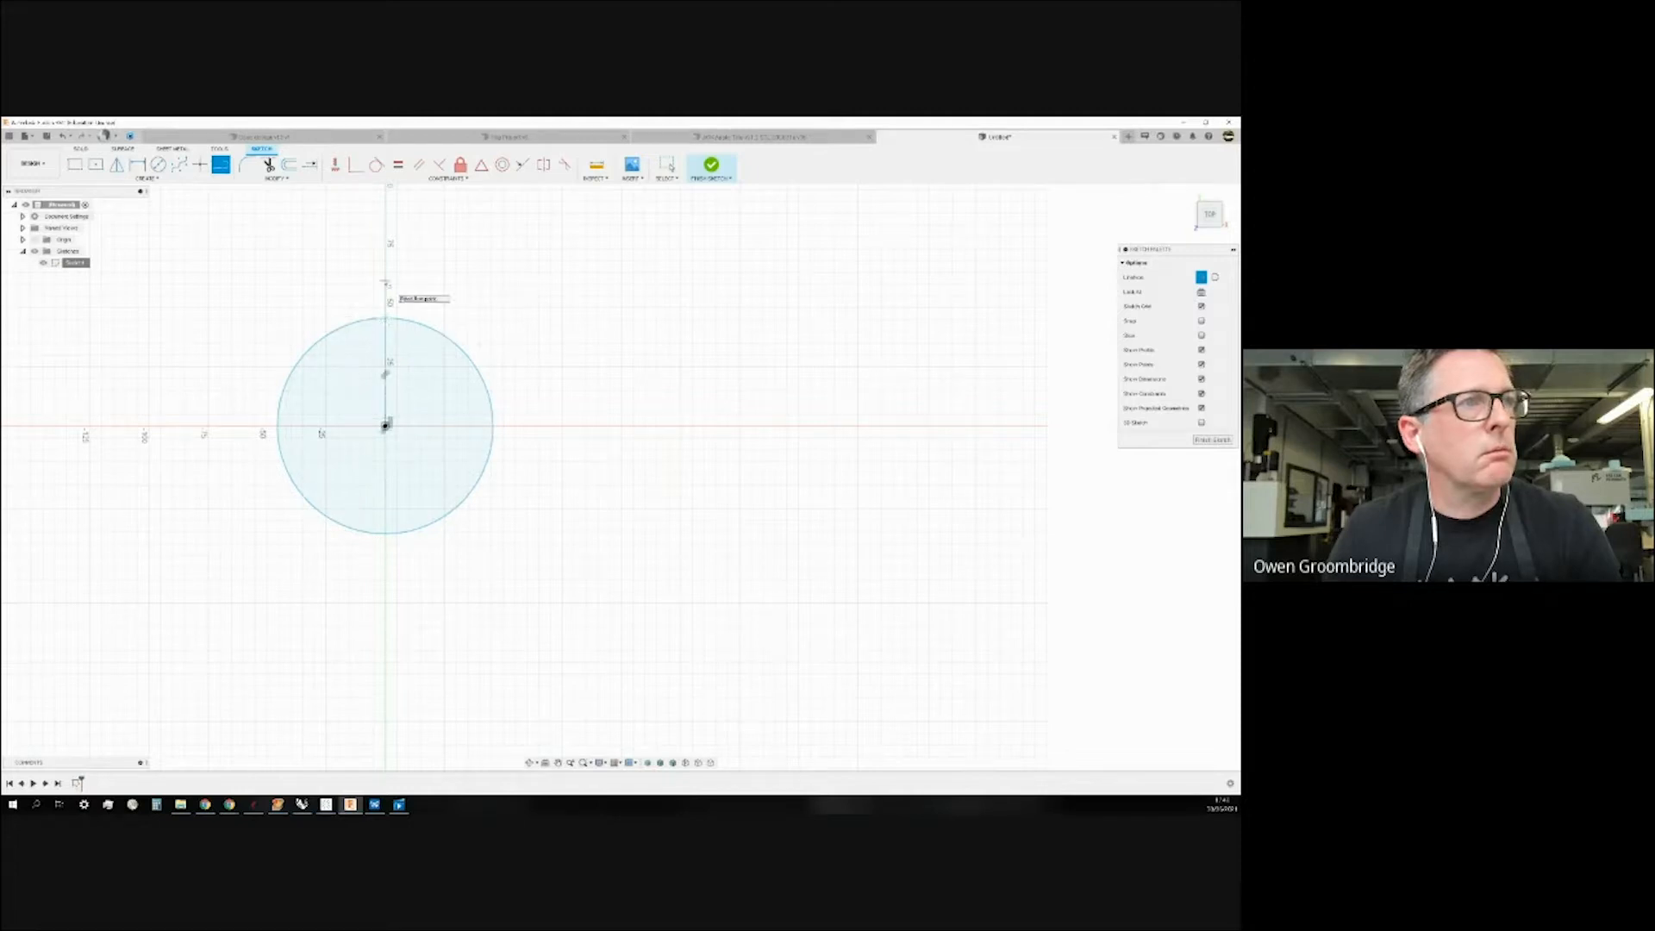
pyautogui.press('Escape')
pyautogui.click(386, 365)
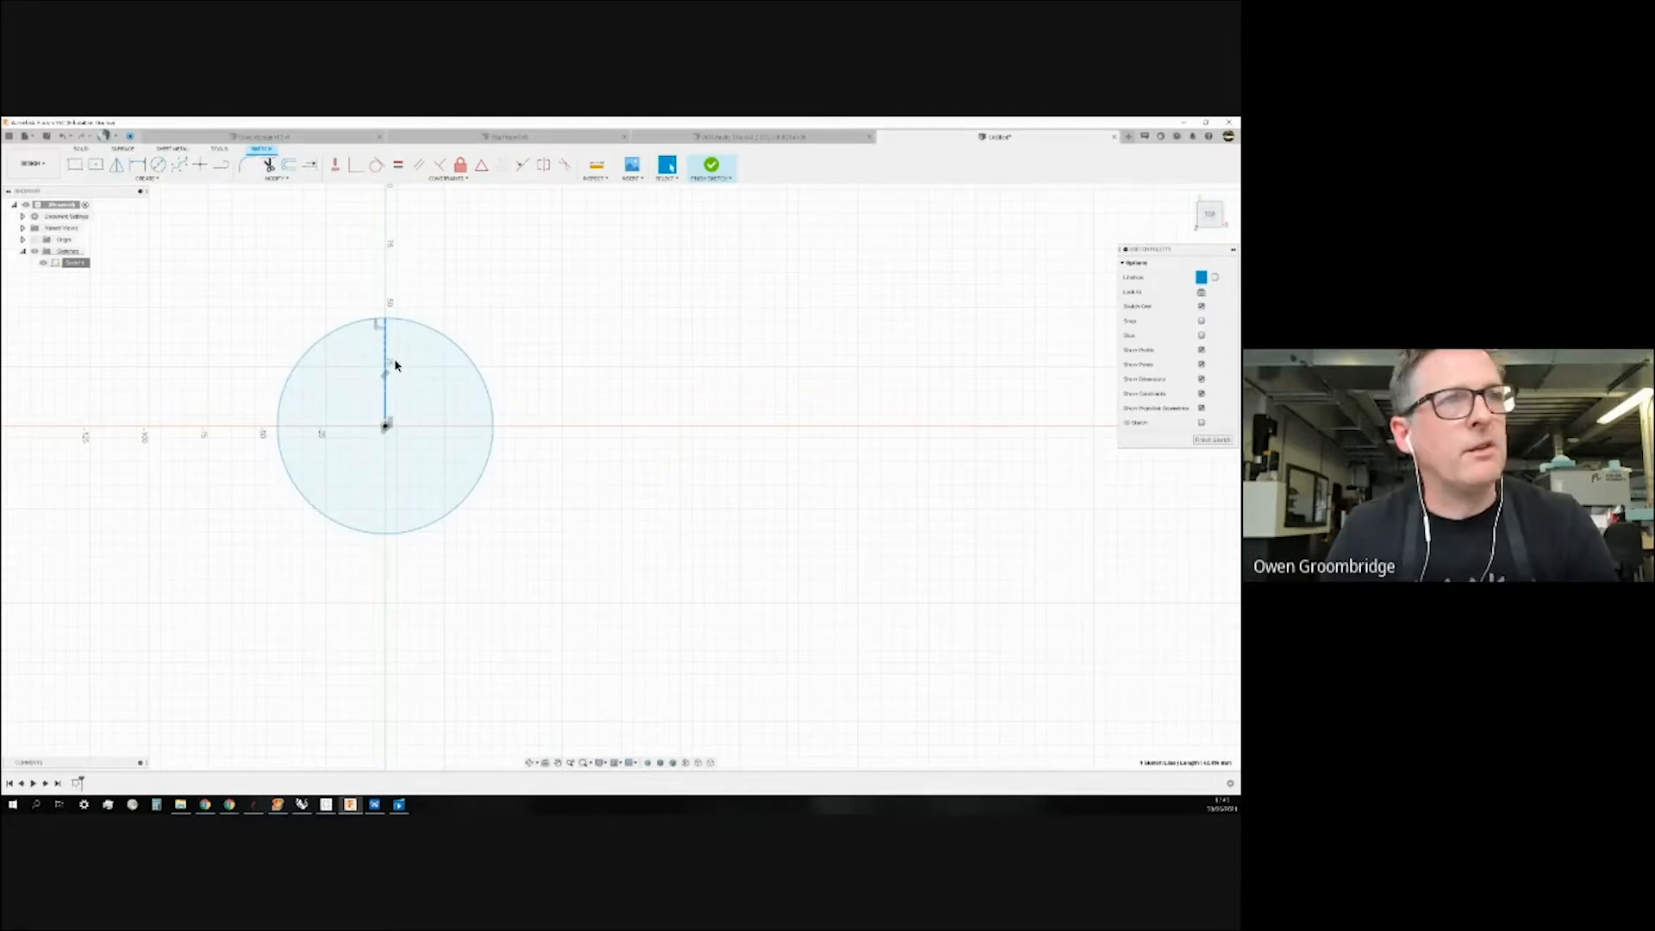
pyautogui.click(1215, 277)
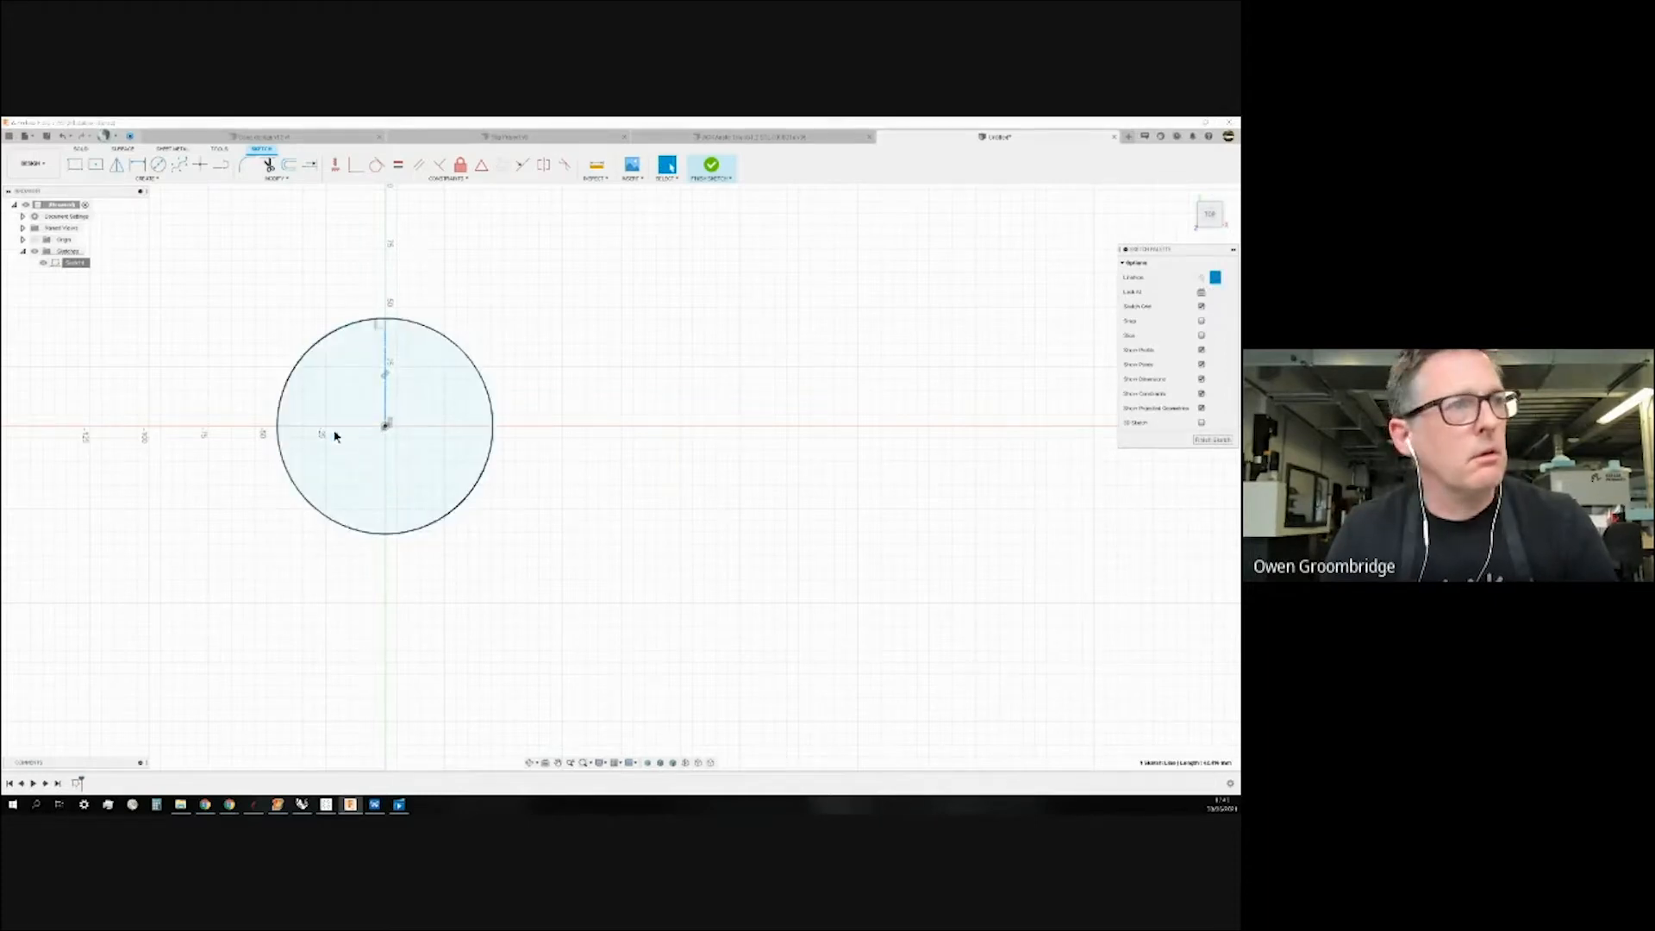
# Window-select the trial circle and its construction line and delete them.
pyautogui.scroll(3, 384, 397)
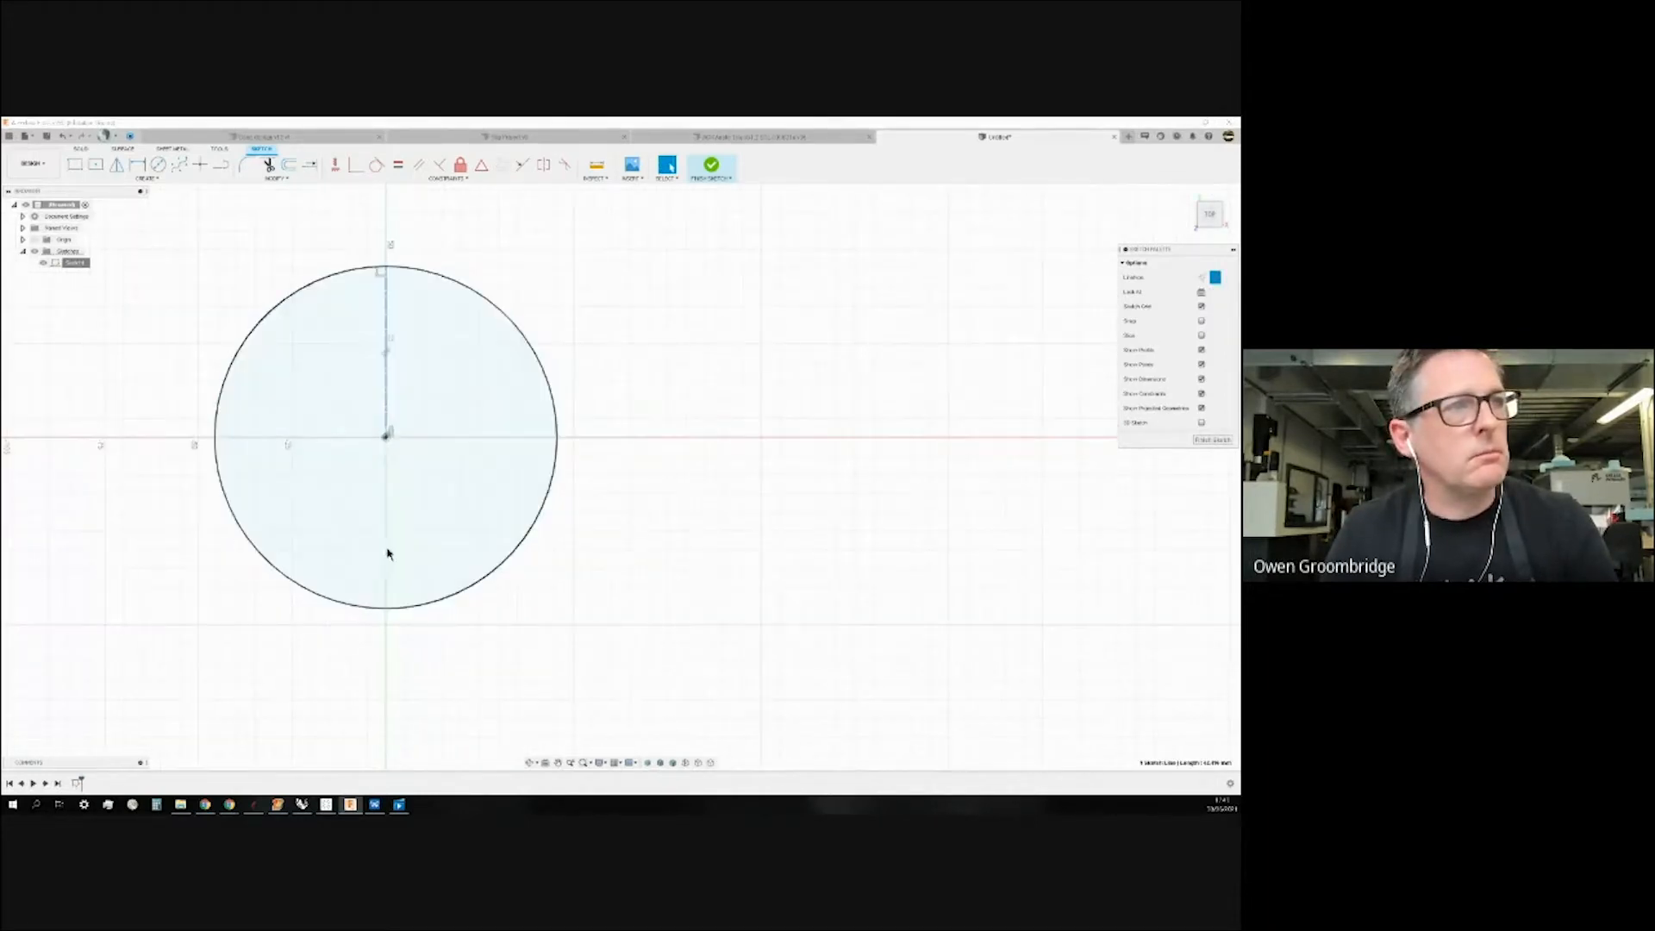
pyautogui.scroll(-2, 655, 450)
pyautogui.moveTo(215, 265); pyautogui.dragTo(754, 664)
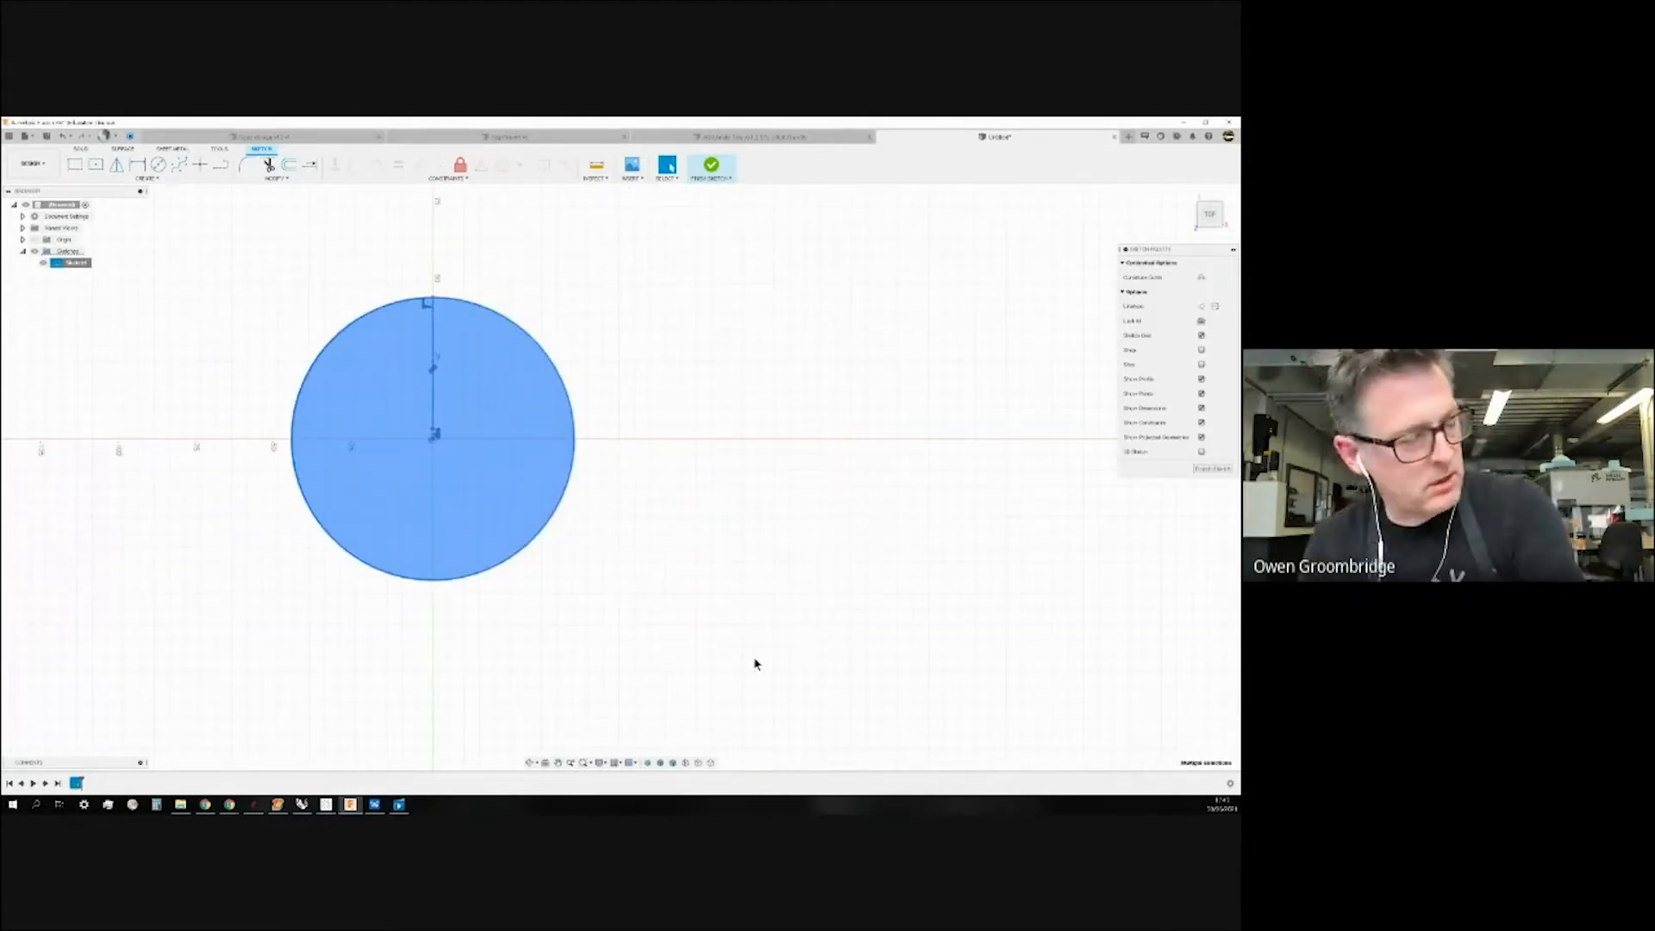
pyautogui.press('Delete')
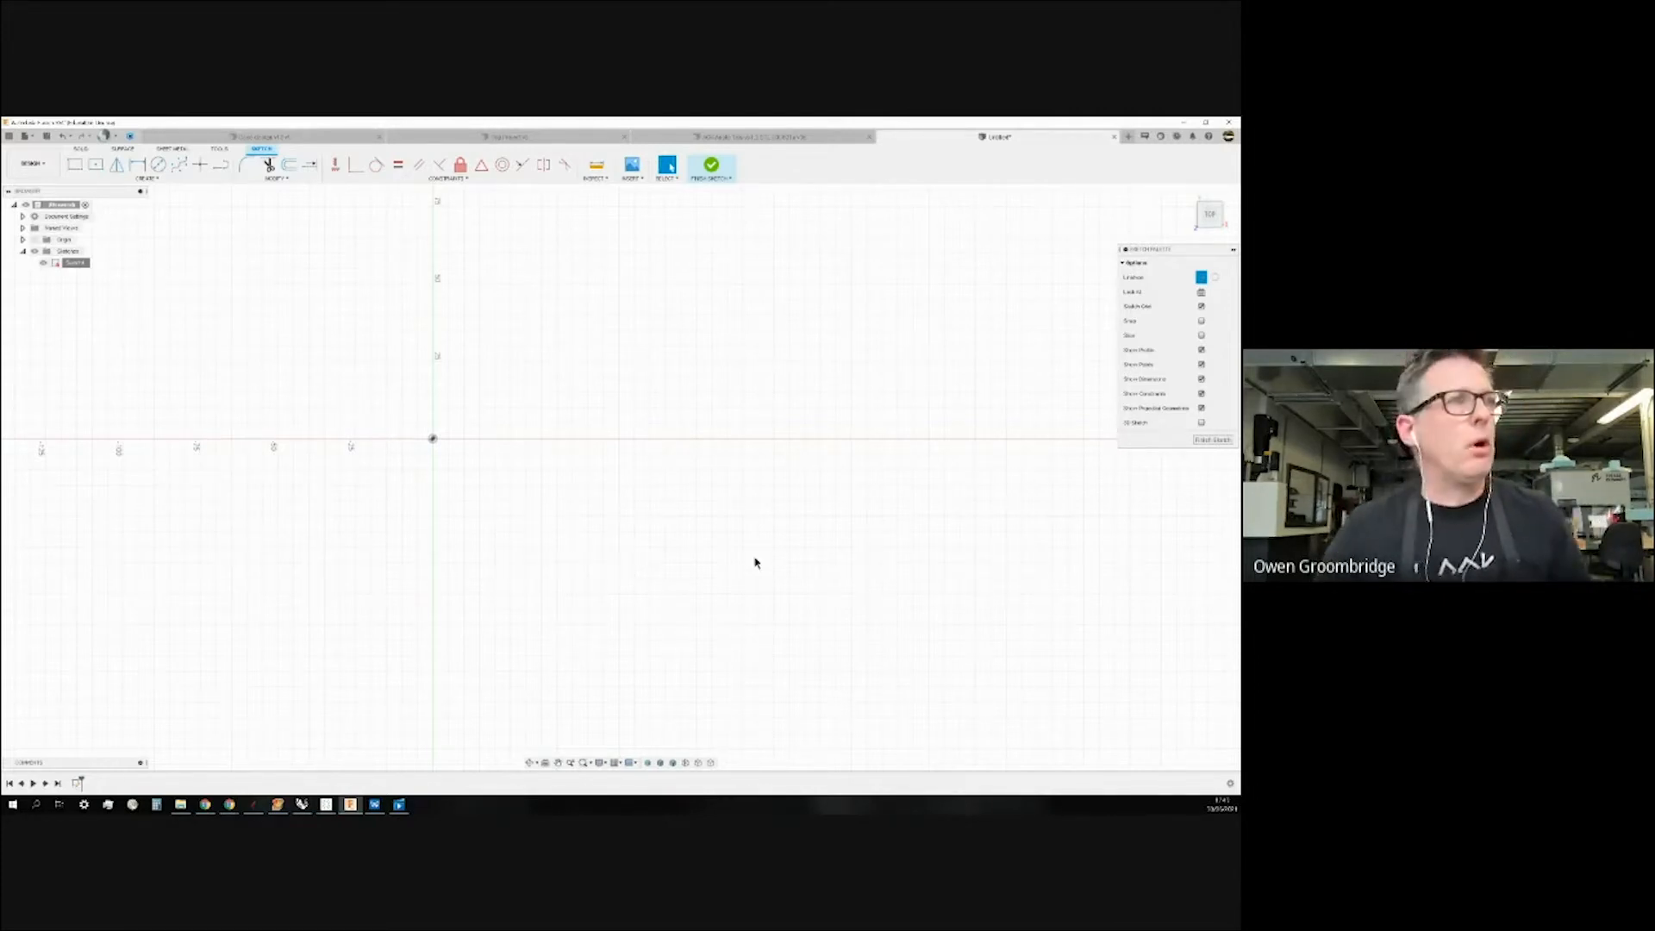
# Switch to isometric view, finish the empty sketch, and bring up the Top Pivot hinge handle document.
pyautogui.moveTo(687, 345)
pyautogui.keyDown('shift'); pyautogui.mouseDown(button='middle')
pyautogui.moveTo(681, 367)
pyautogui.moveTo(693, 348)
pyautogui.mouseUp(button='middle'); pyautogui.keyUp('shift')
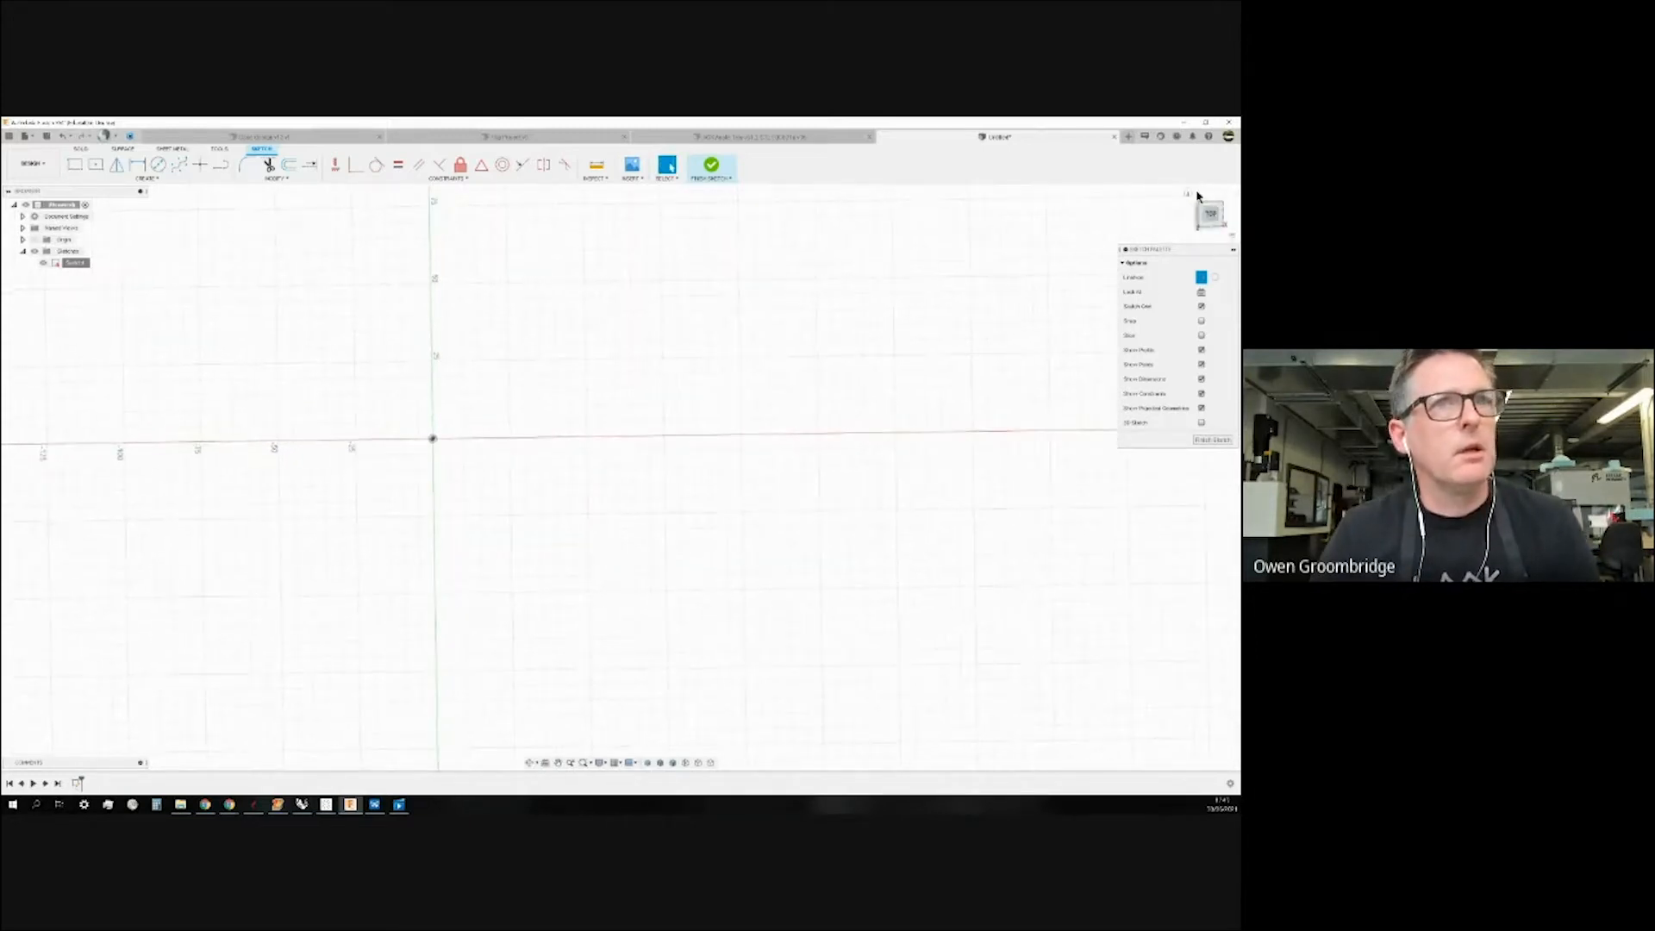
pyautogui.click(1186, 201)
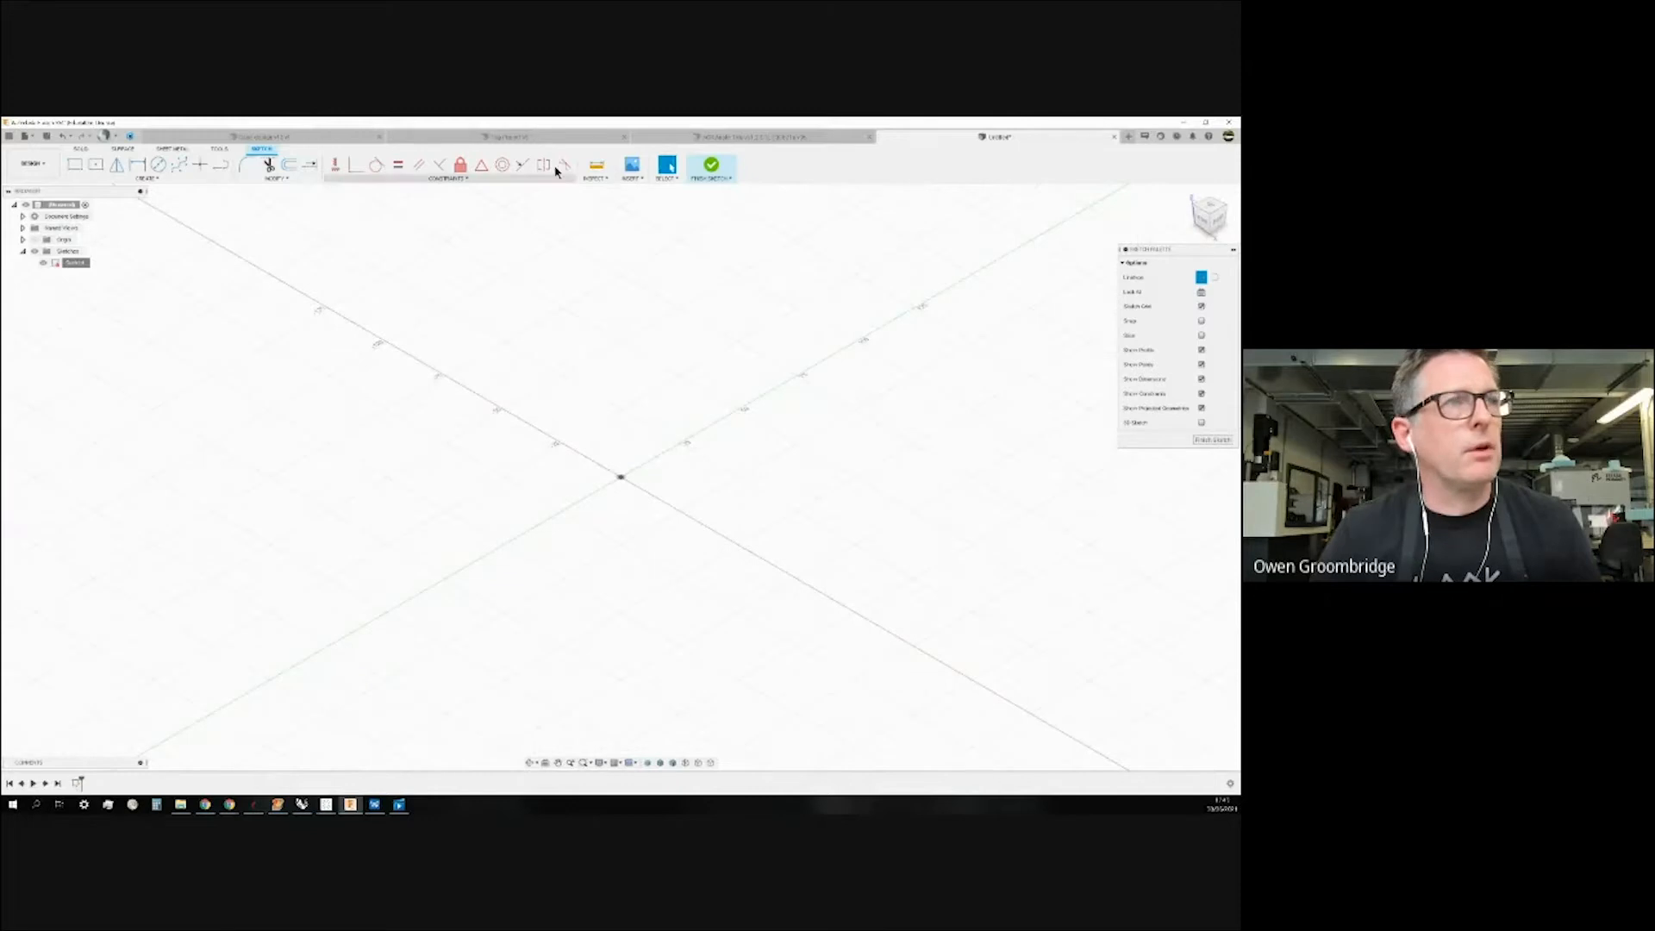
pyautogui.click(711, 172)
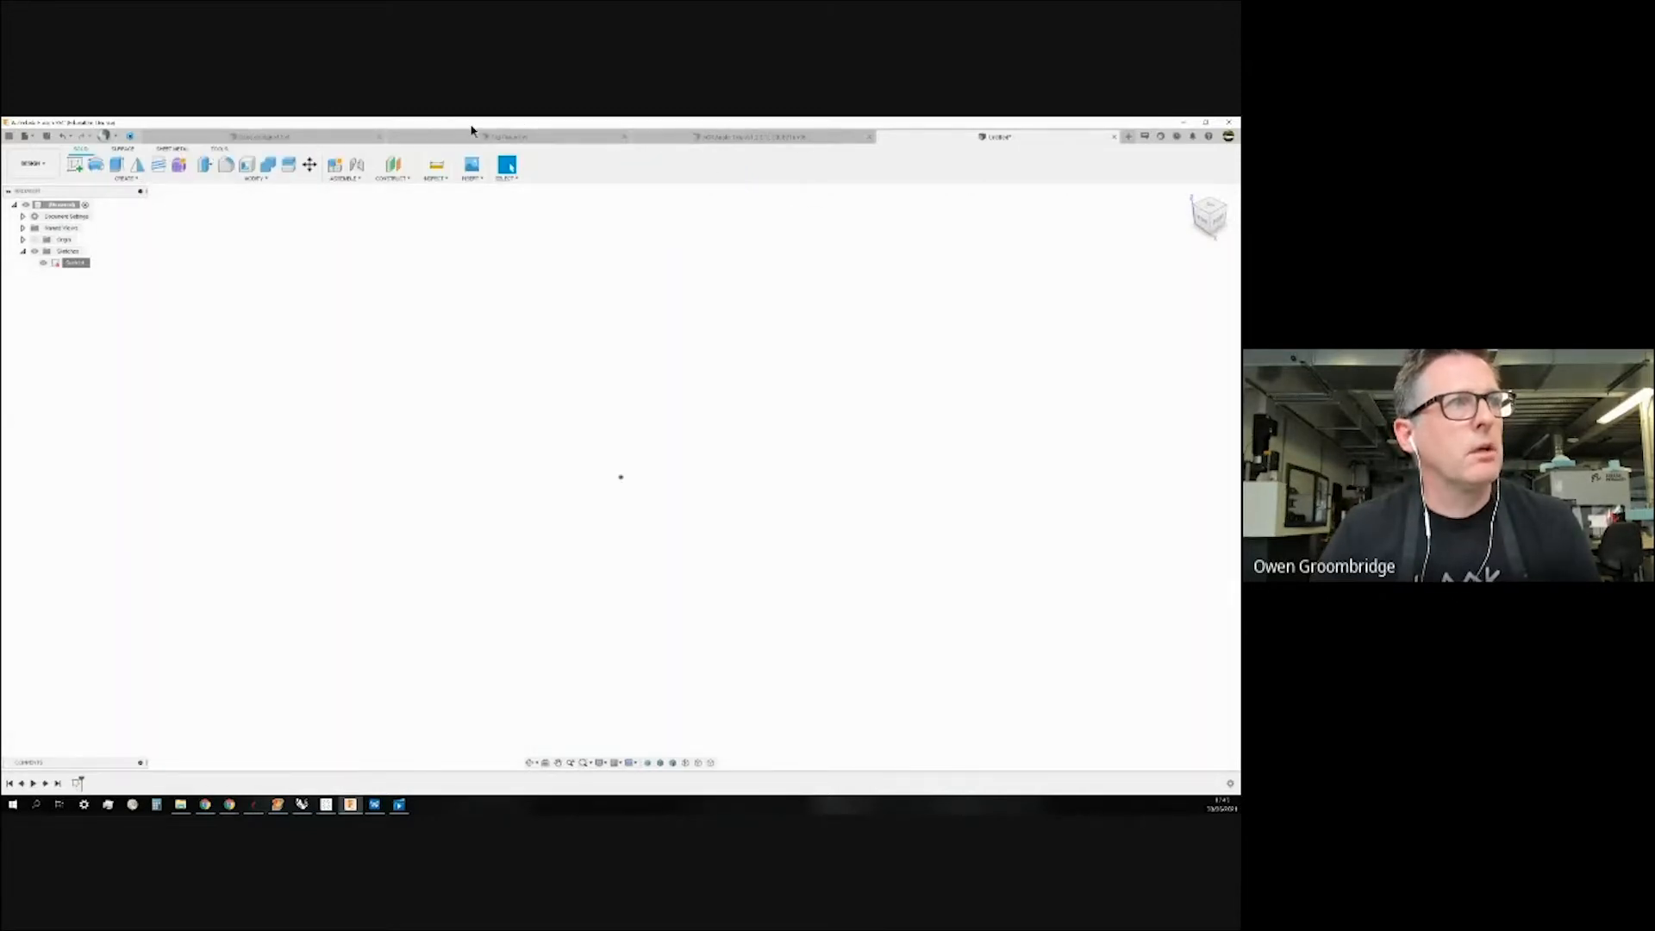
pyautogui.click(517, 136)
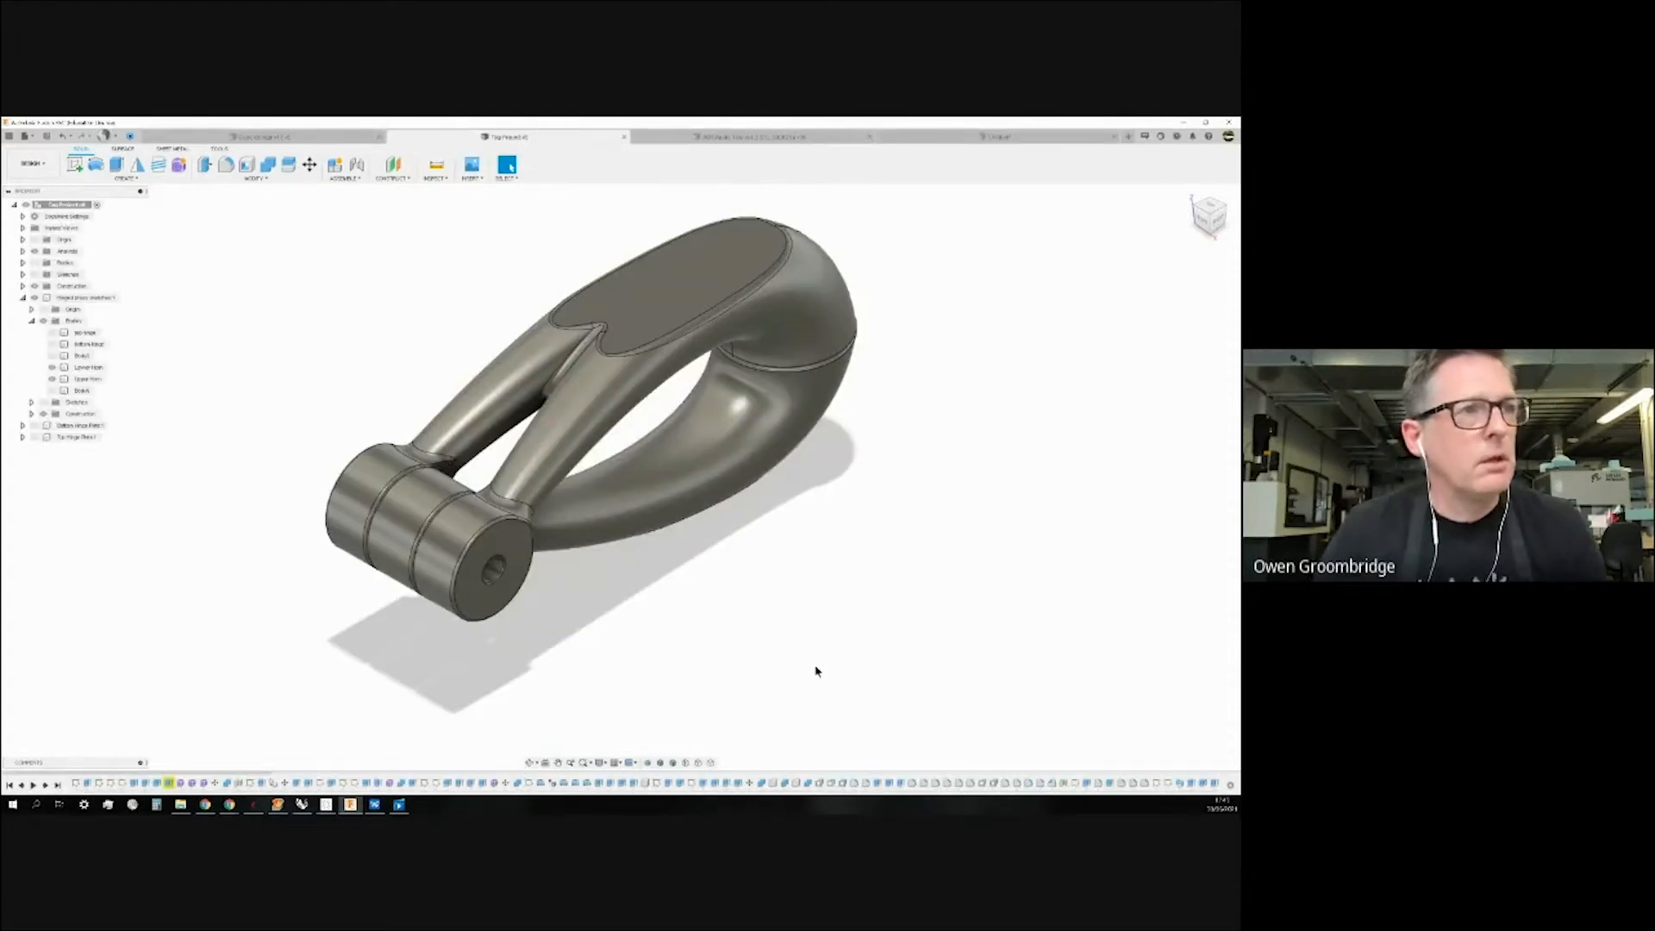
pyautogui.scroll(-1, 817, 671)
pyautogui.scroll(1, 683, 564)
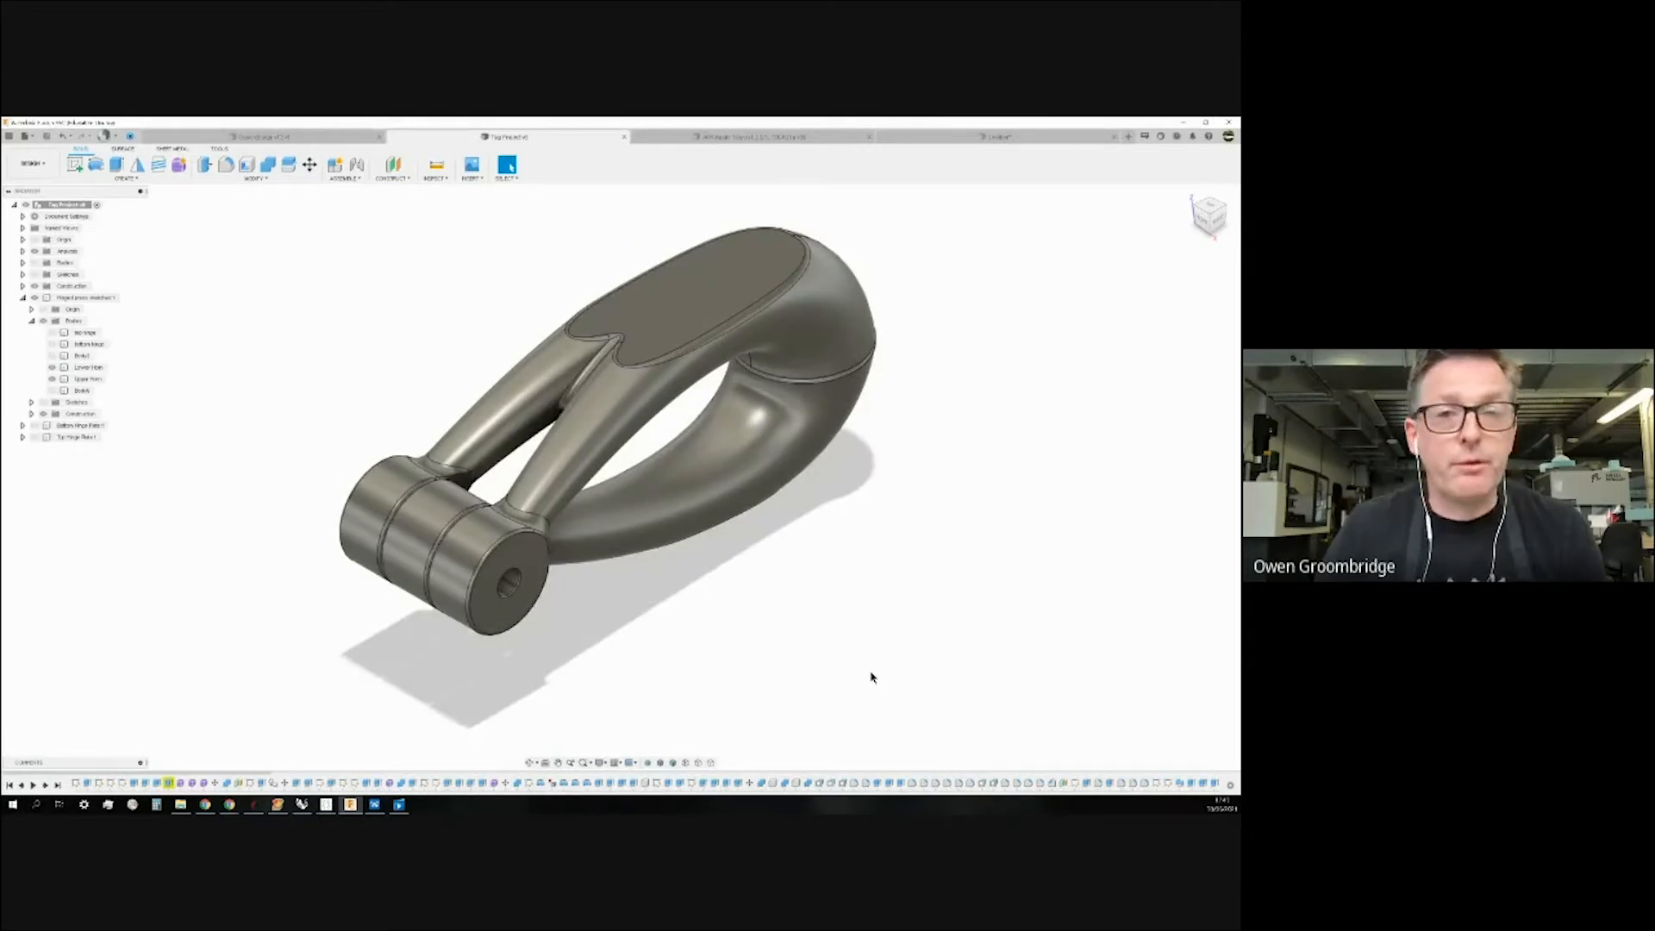
pyautogui.moveTo(928, 491)
pyautogui.keyDown('shift'); pyautogui.mouseDown(button='middle')
pyautogui.moveTo(920, 480)
pyautogui.moveTo(917, 498)
pyautogui.mouseUp(button='middle'); pyautogui.keyUp('shift')
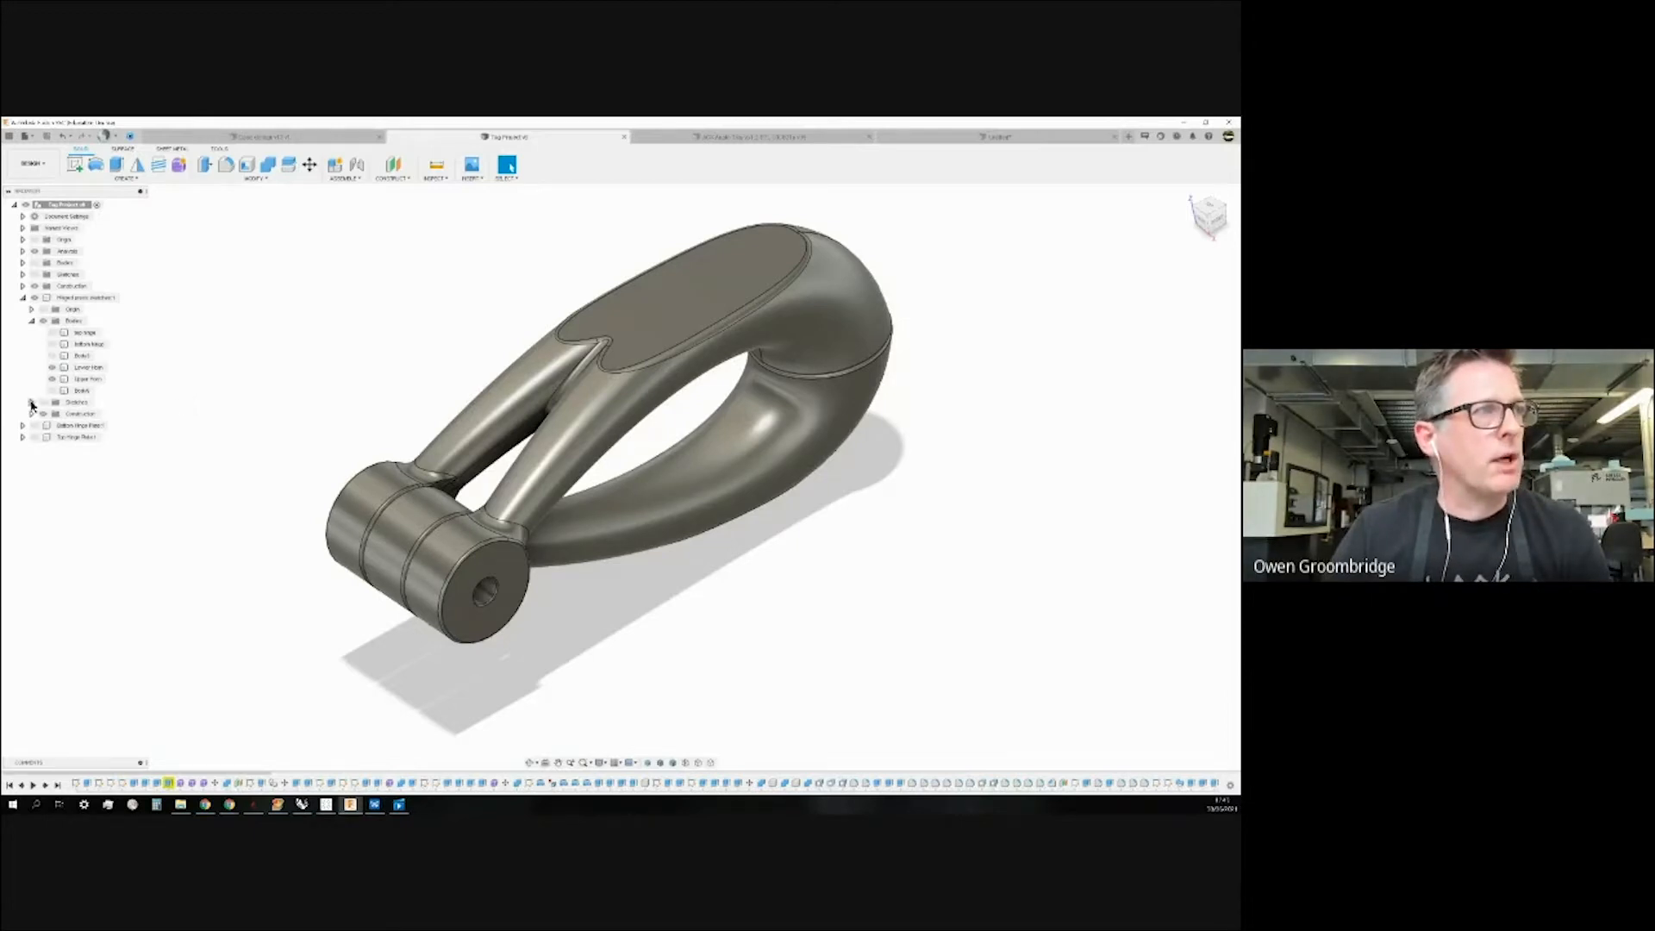
# Hide the Lower Horn and other handle bodies and make the sketches folder visible and expanded.
pyautogui.click(53, 368)
pyautogui.click(52, 369)
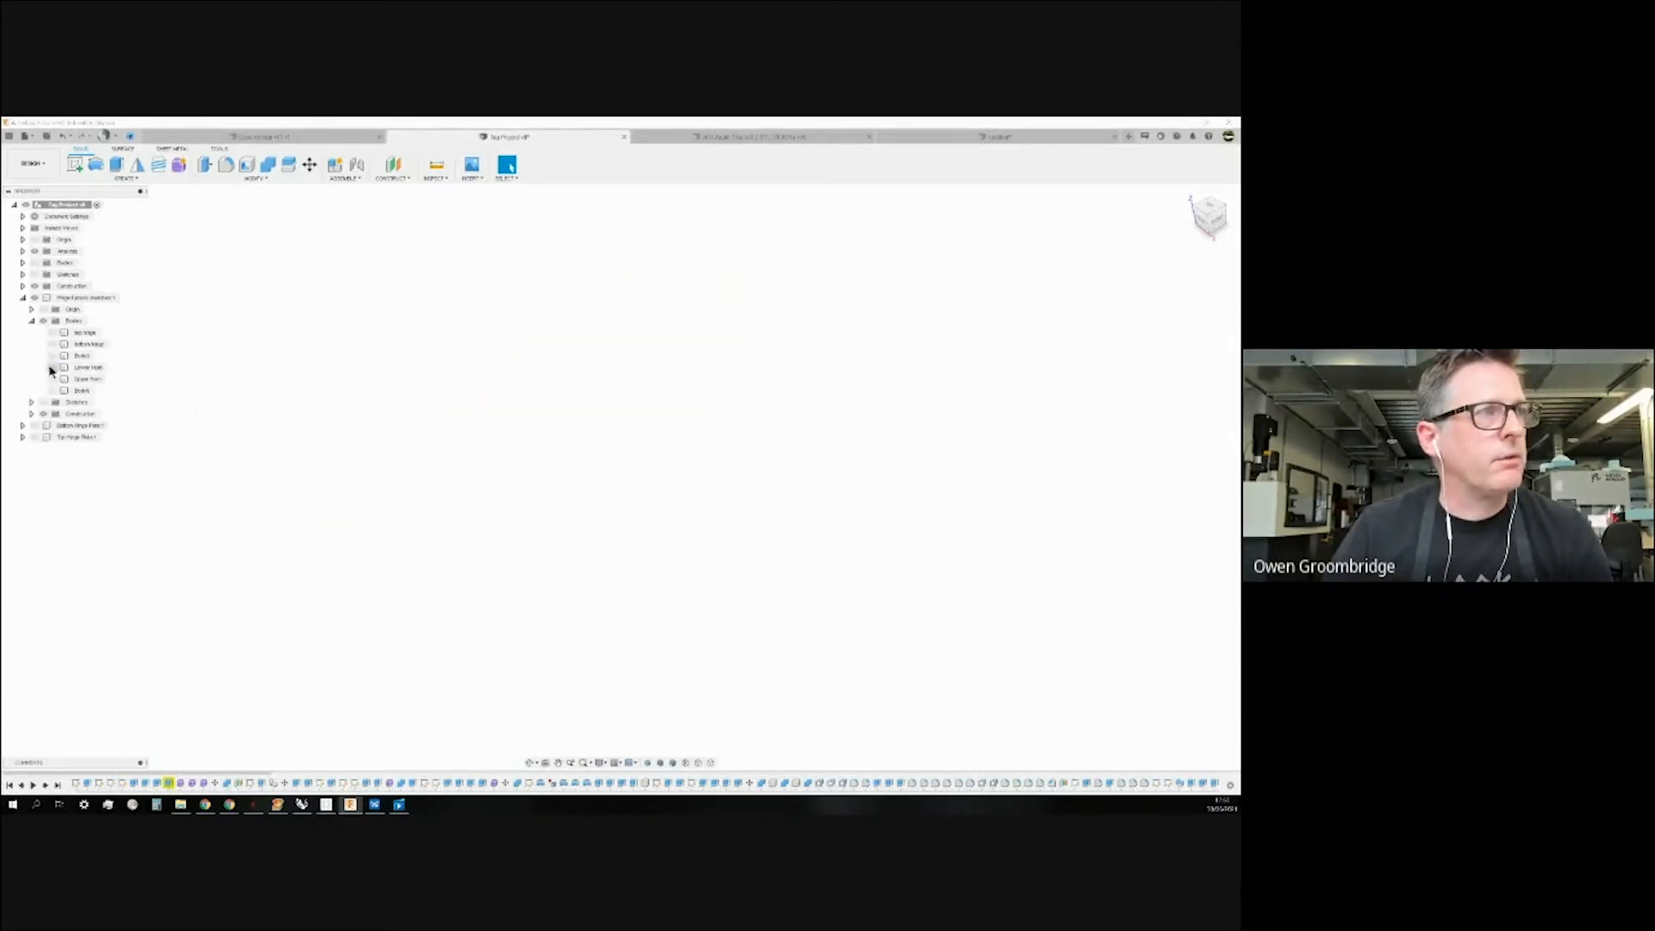
pyautogui.click(43, 402)
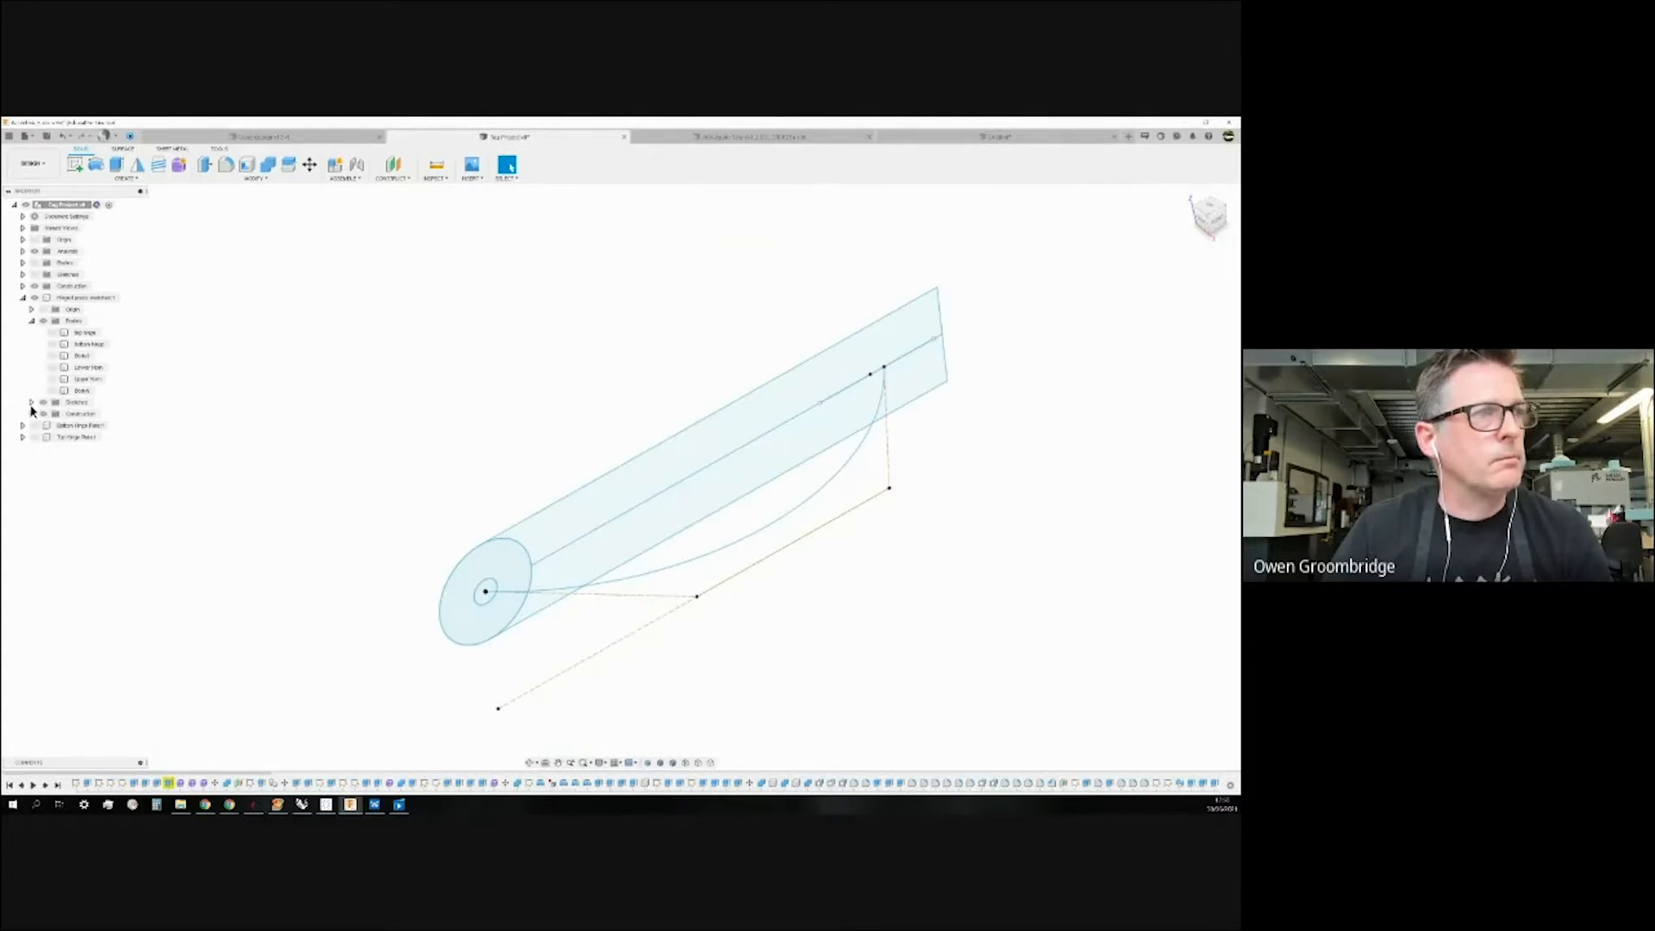
pyautogui.click(31, 403)
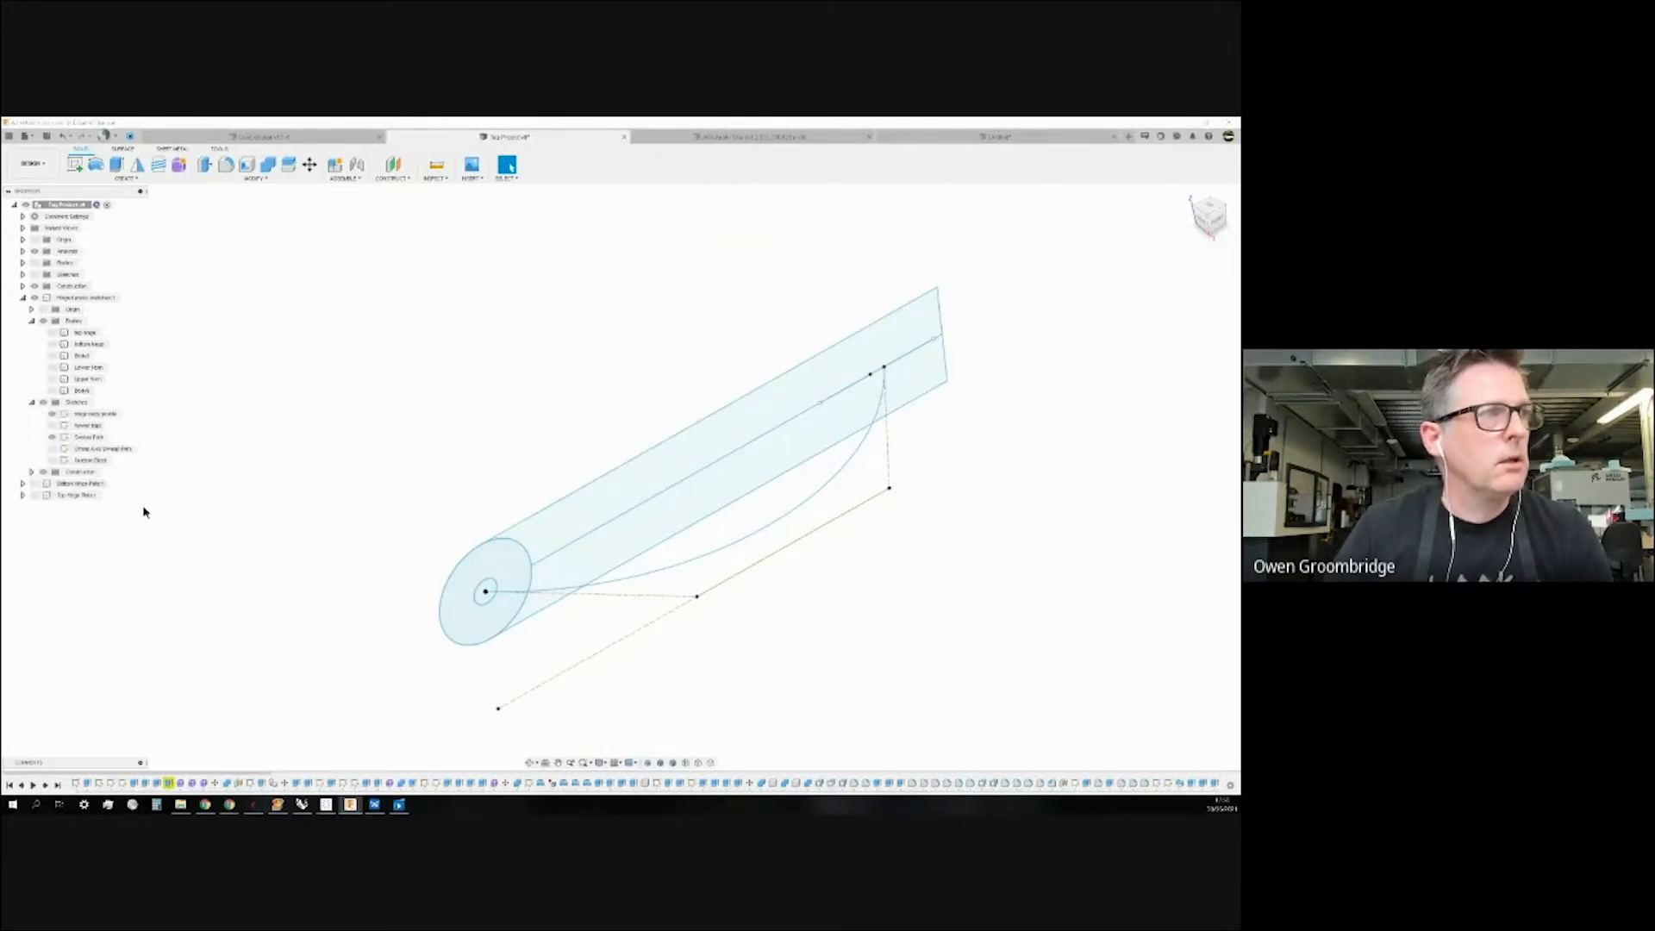
# Toggle the Offset Axis and Sweep Path sketches, leaving Sweep Path shown and the tube hidden.
pyautogui.click(51, 448)
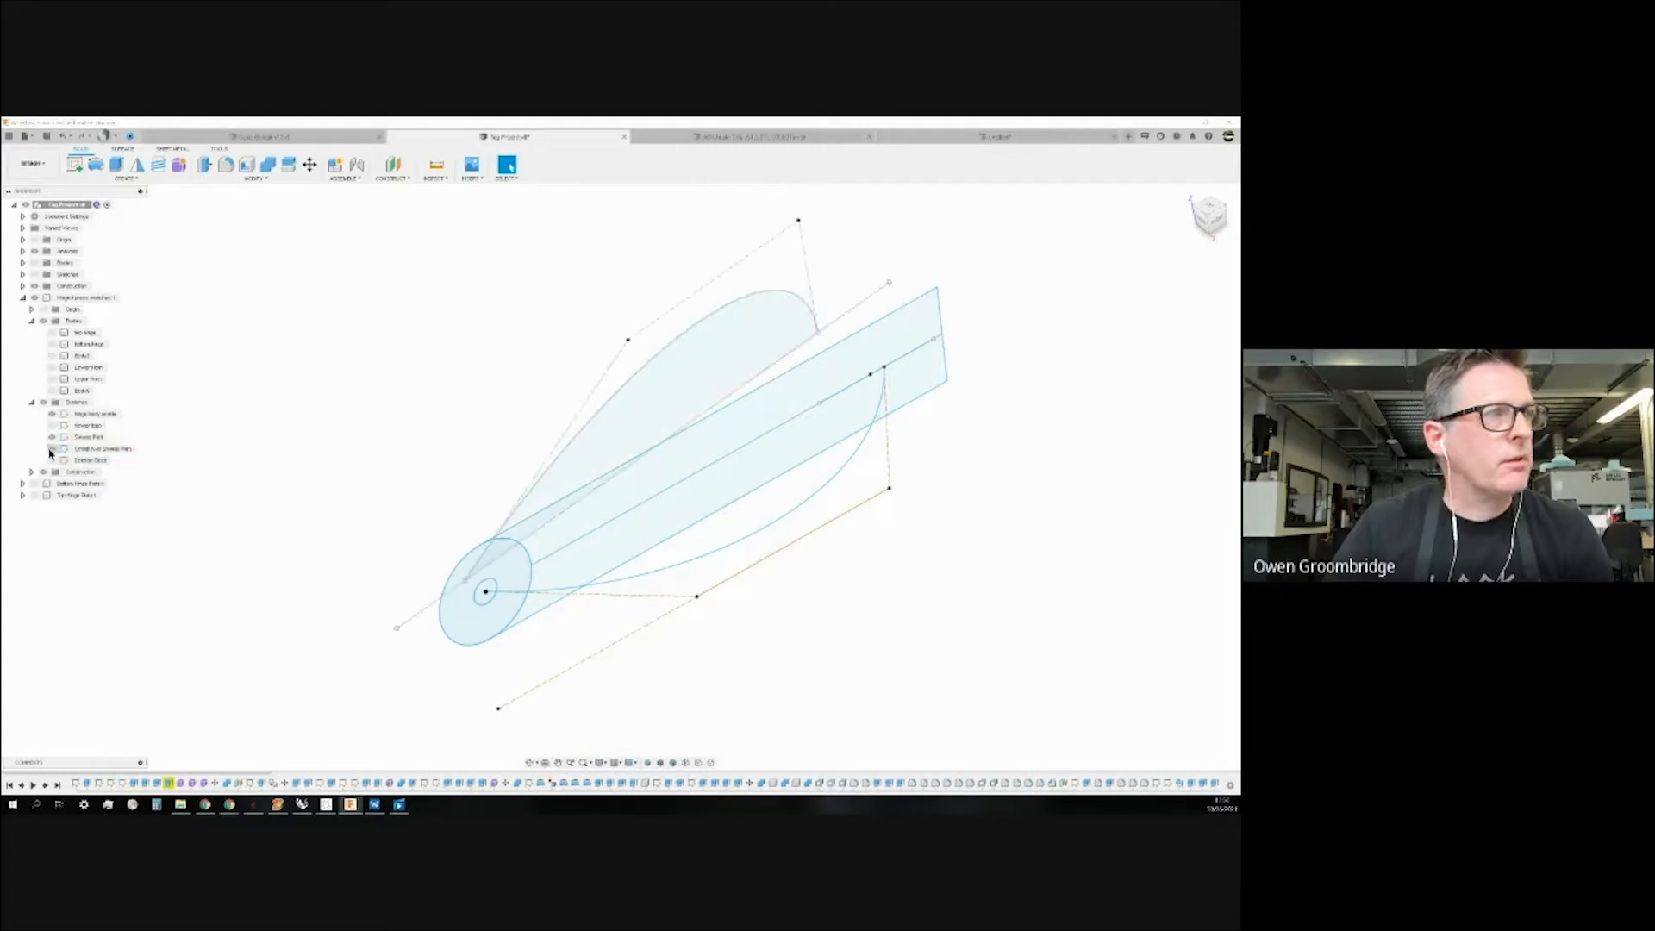
pyautogui.click(51, 425)
pyautogui.click(51, 425)
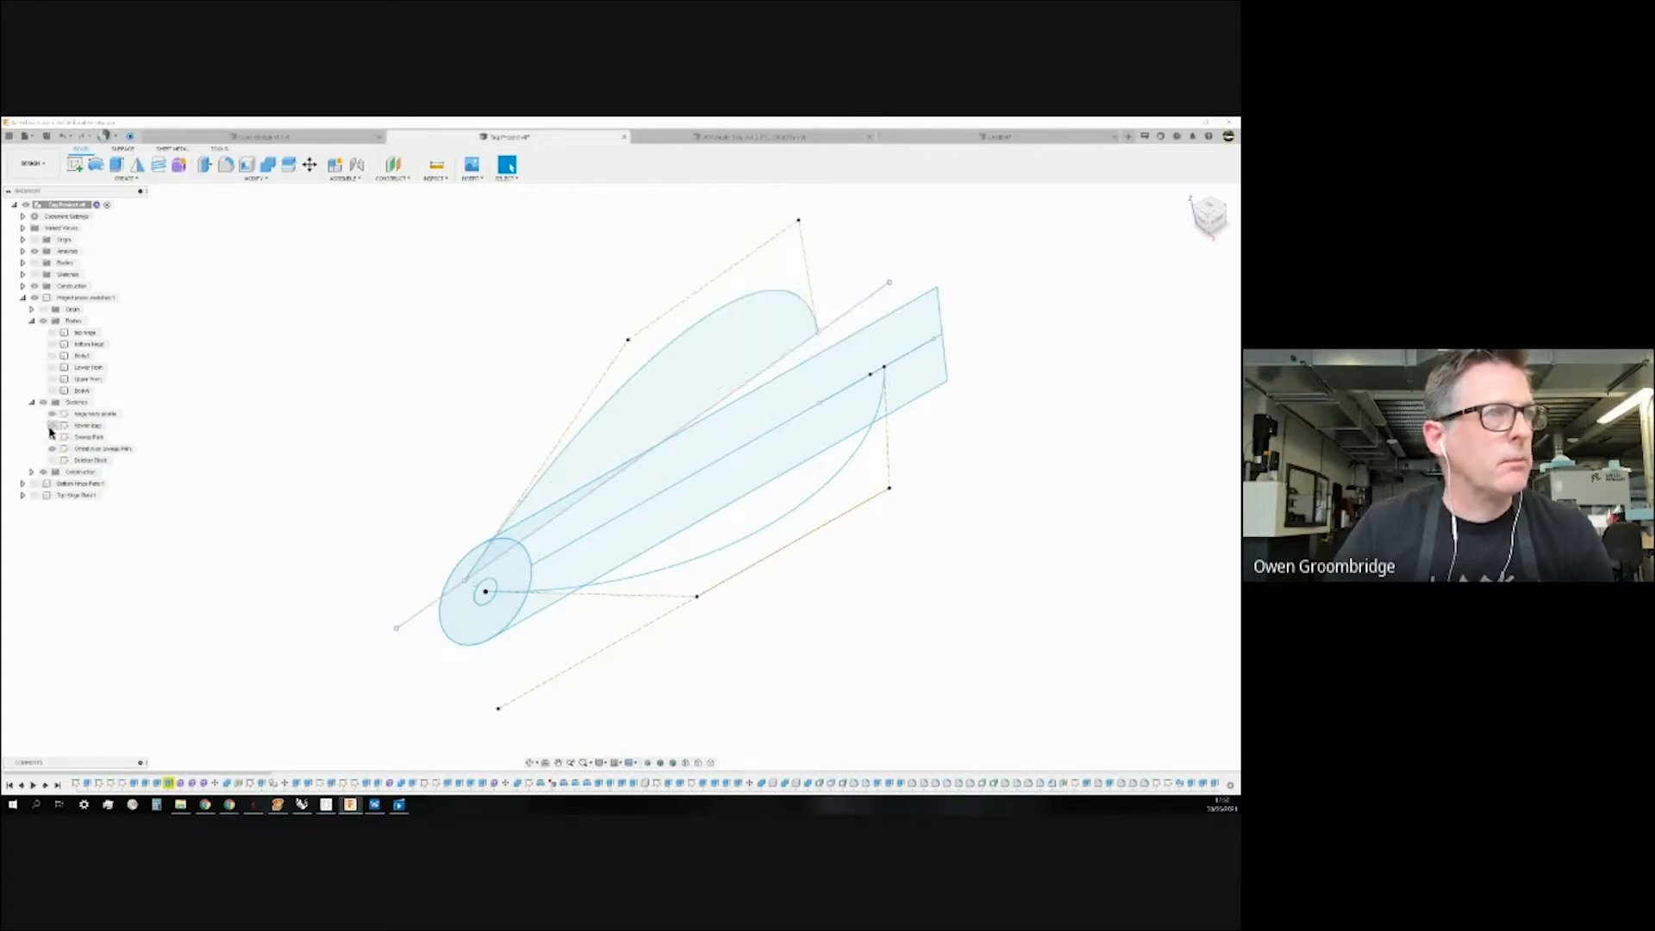
pyautogui.click(52, 448)
pyautogui.click(51, 437)
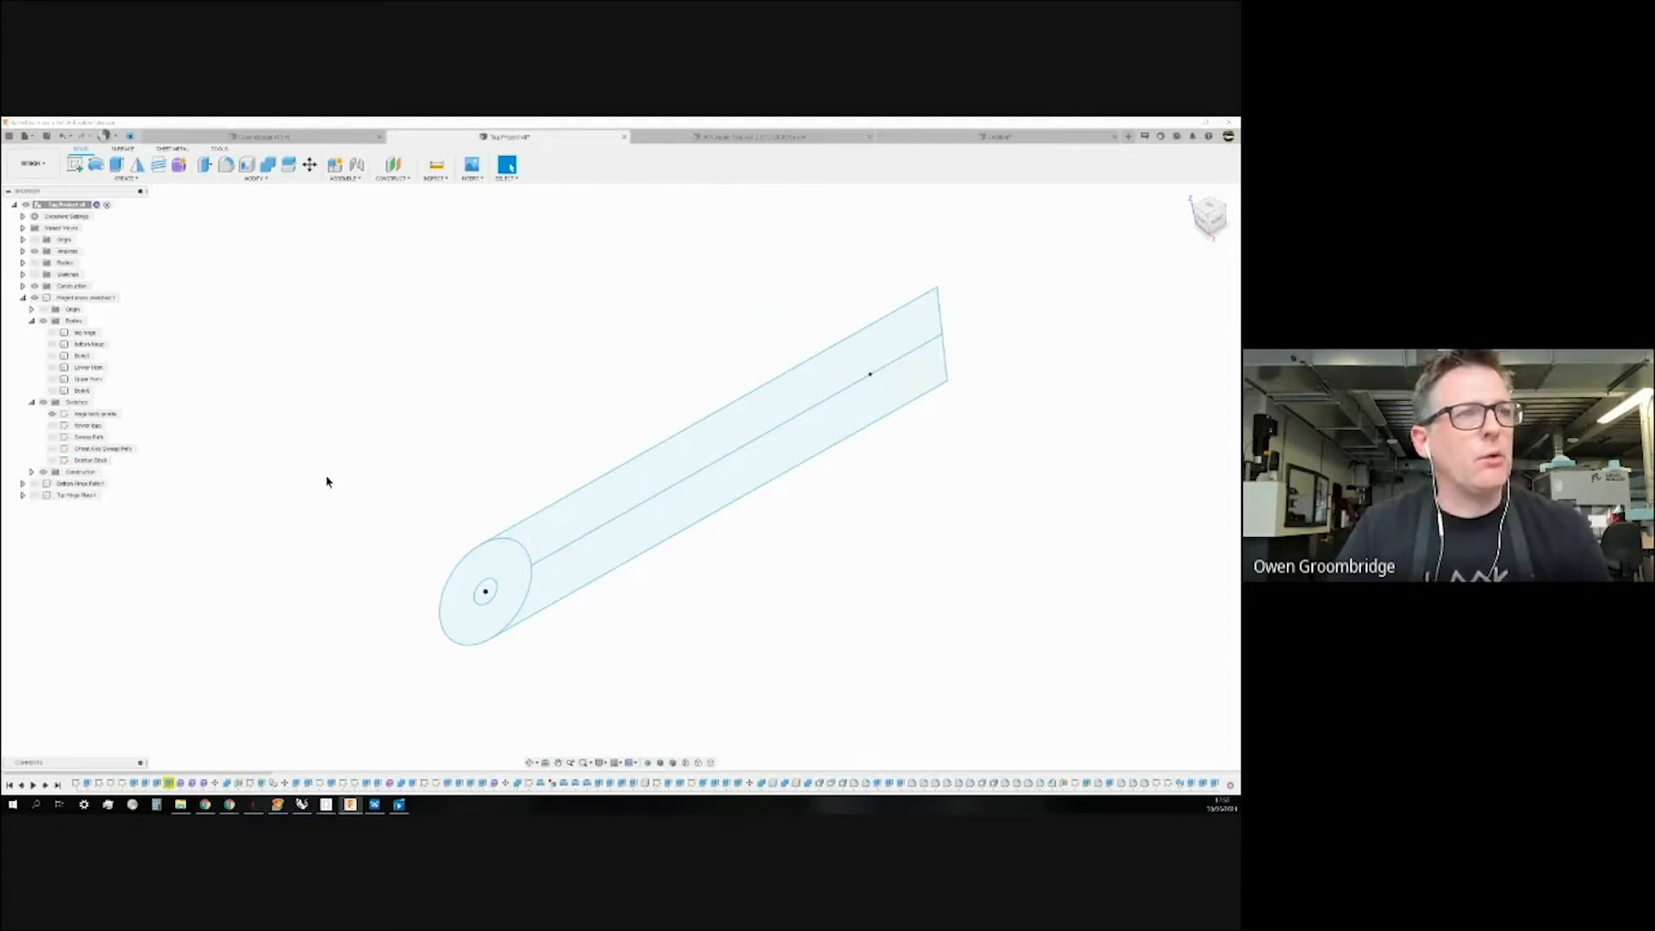
pyautogui.scroll(1, 327, 480)
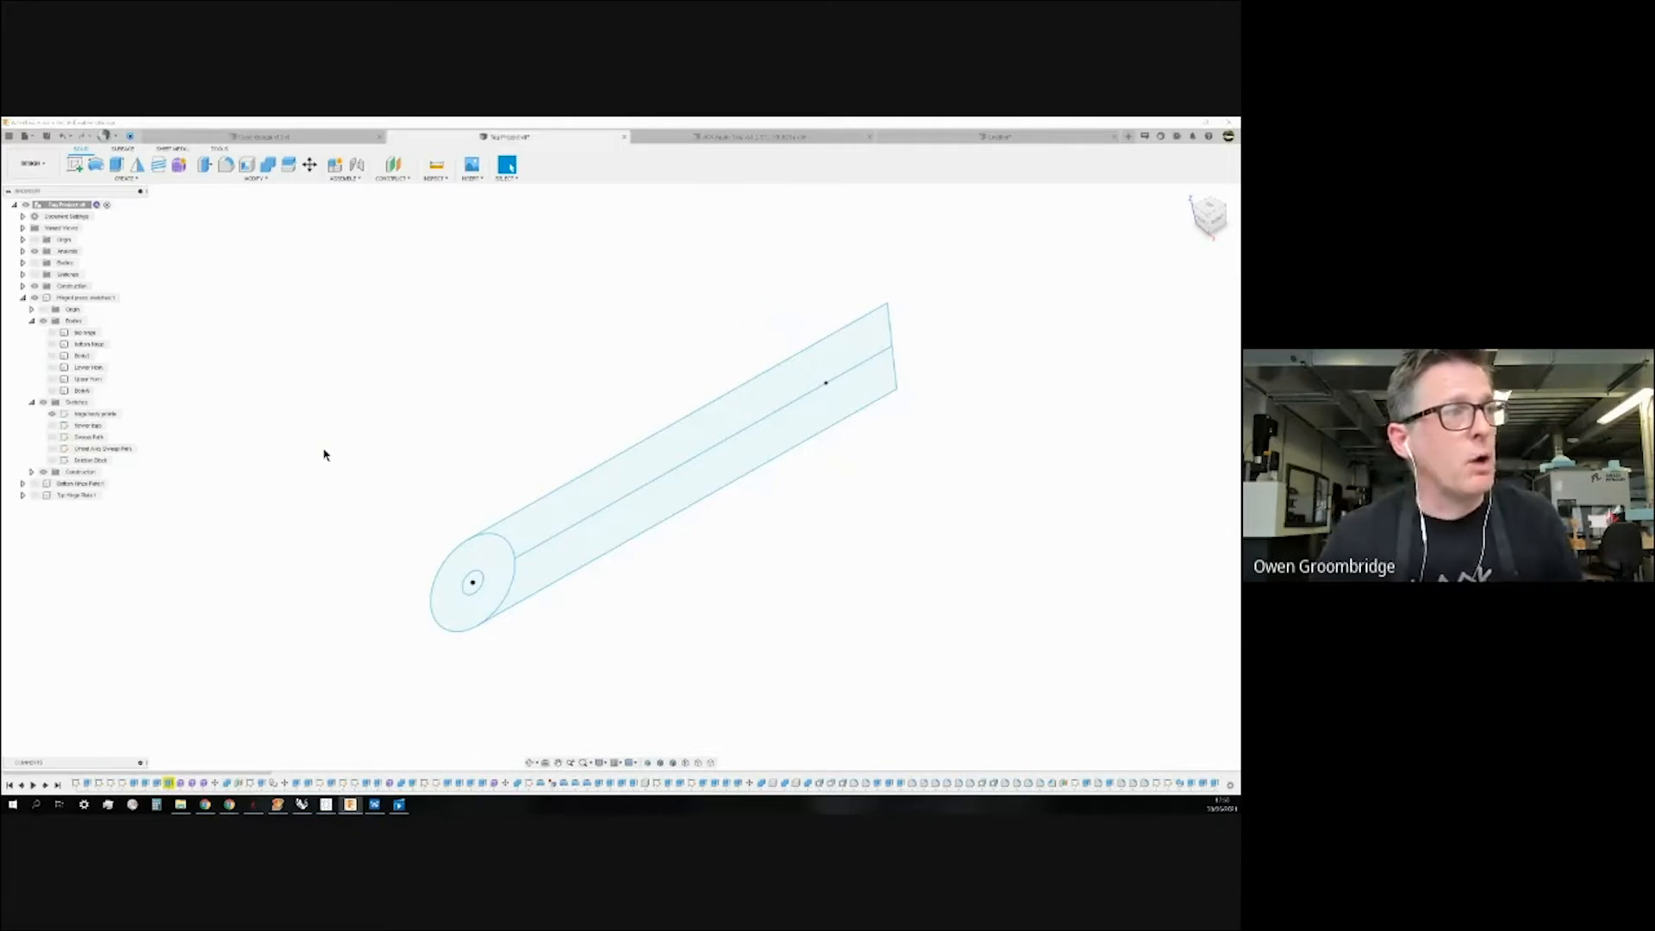
pyautogui.keyDown('shift'); pyautogui.moveTo(362, 465); pyautogui.dragTo(337, 462, button='middle'); pyautogui.keyUp('shift')
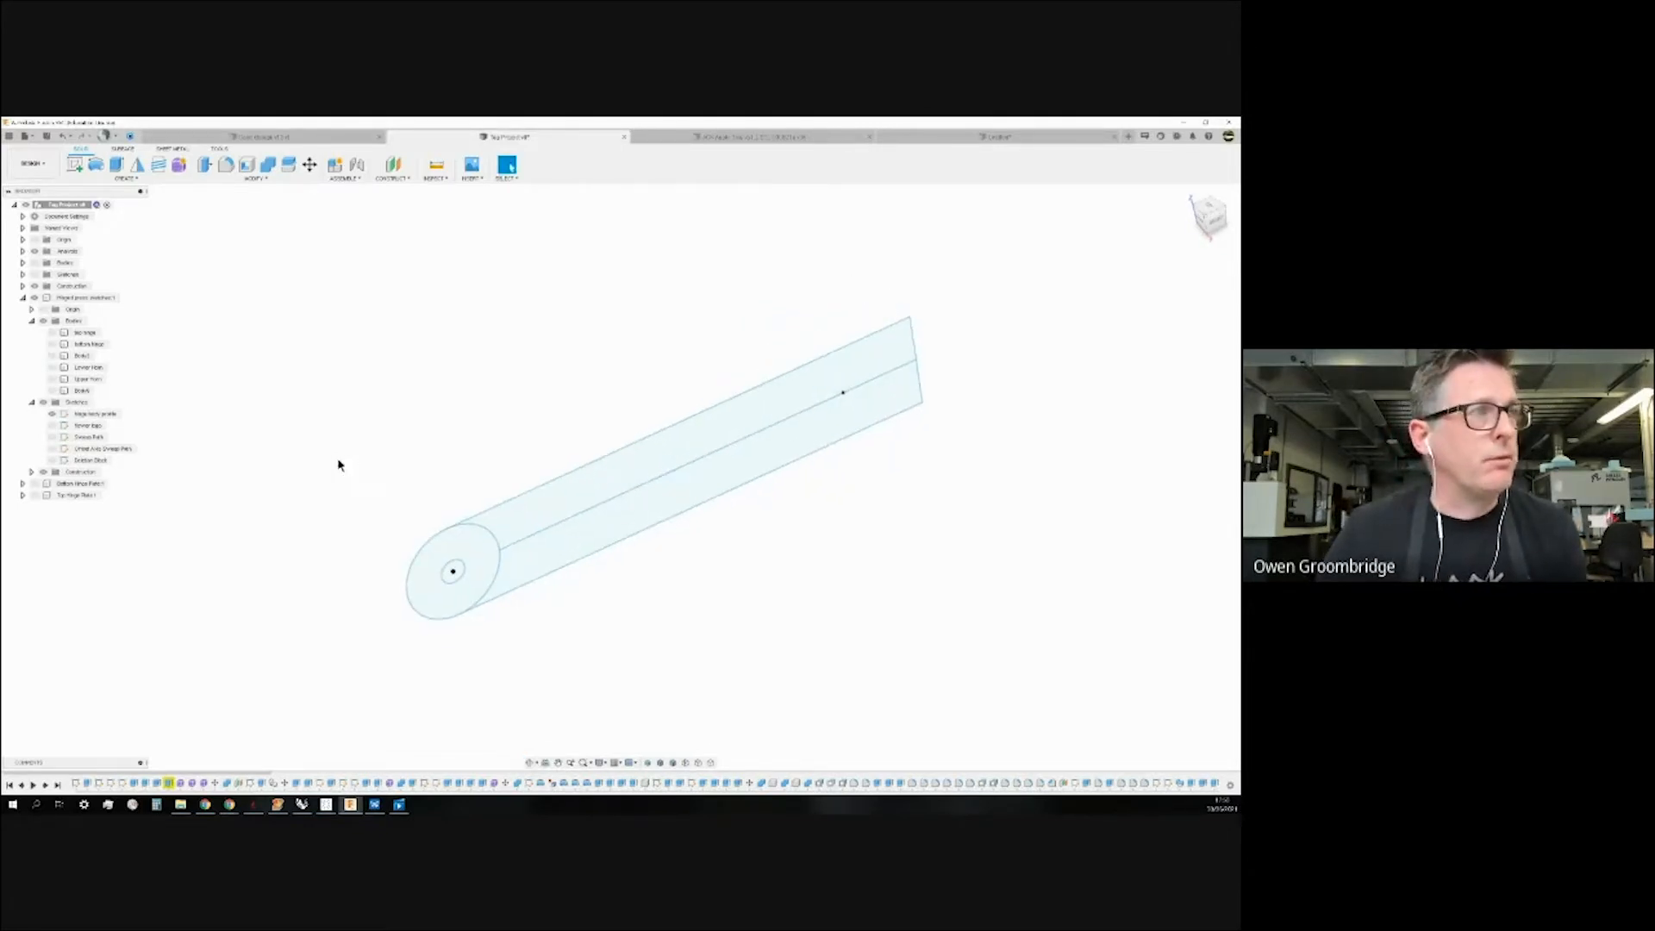
pyautogui.click(54, 439)
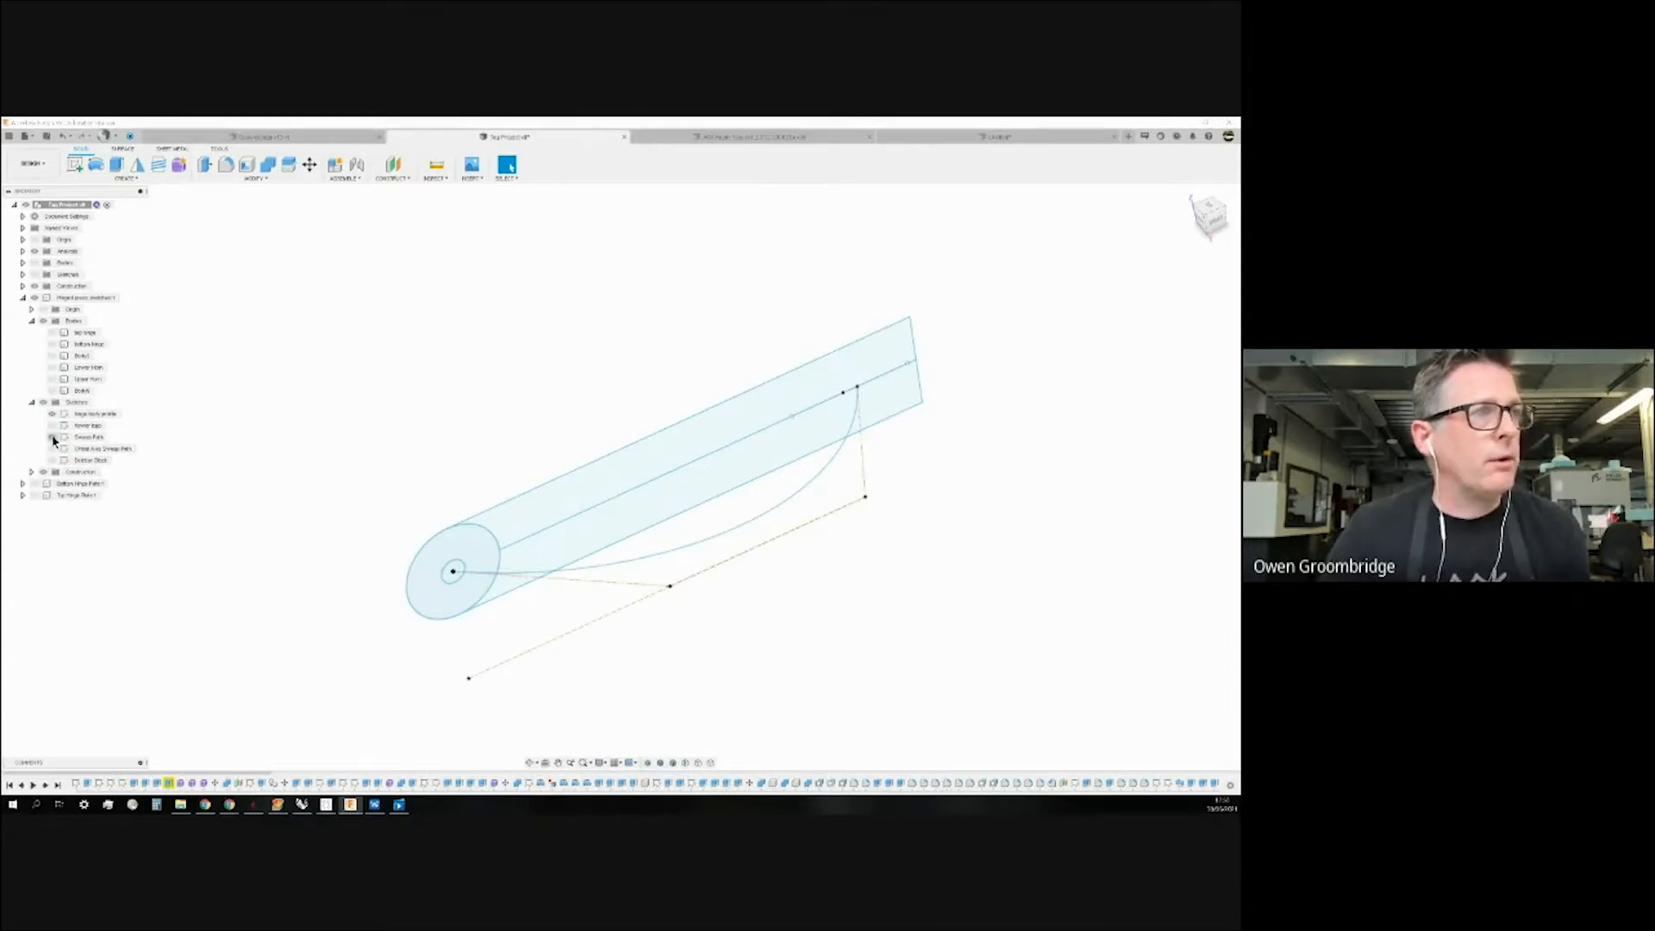
pyautogui.click(53, 437)
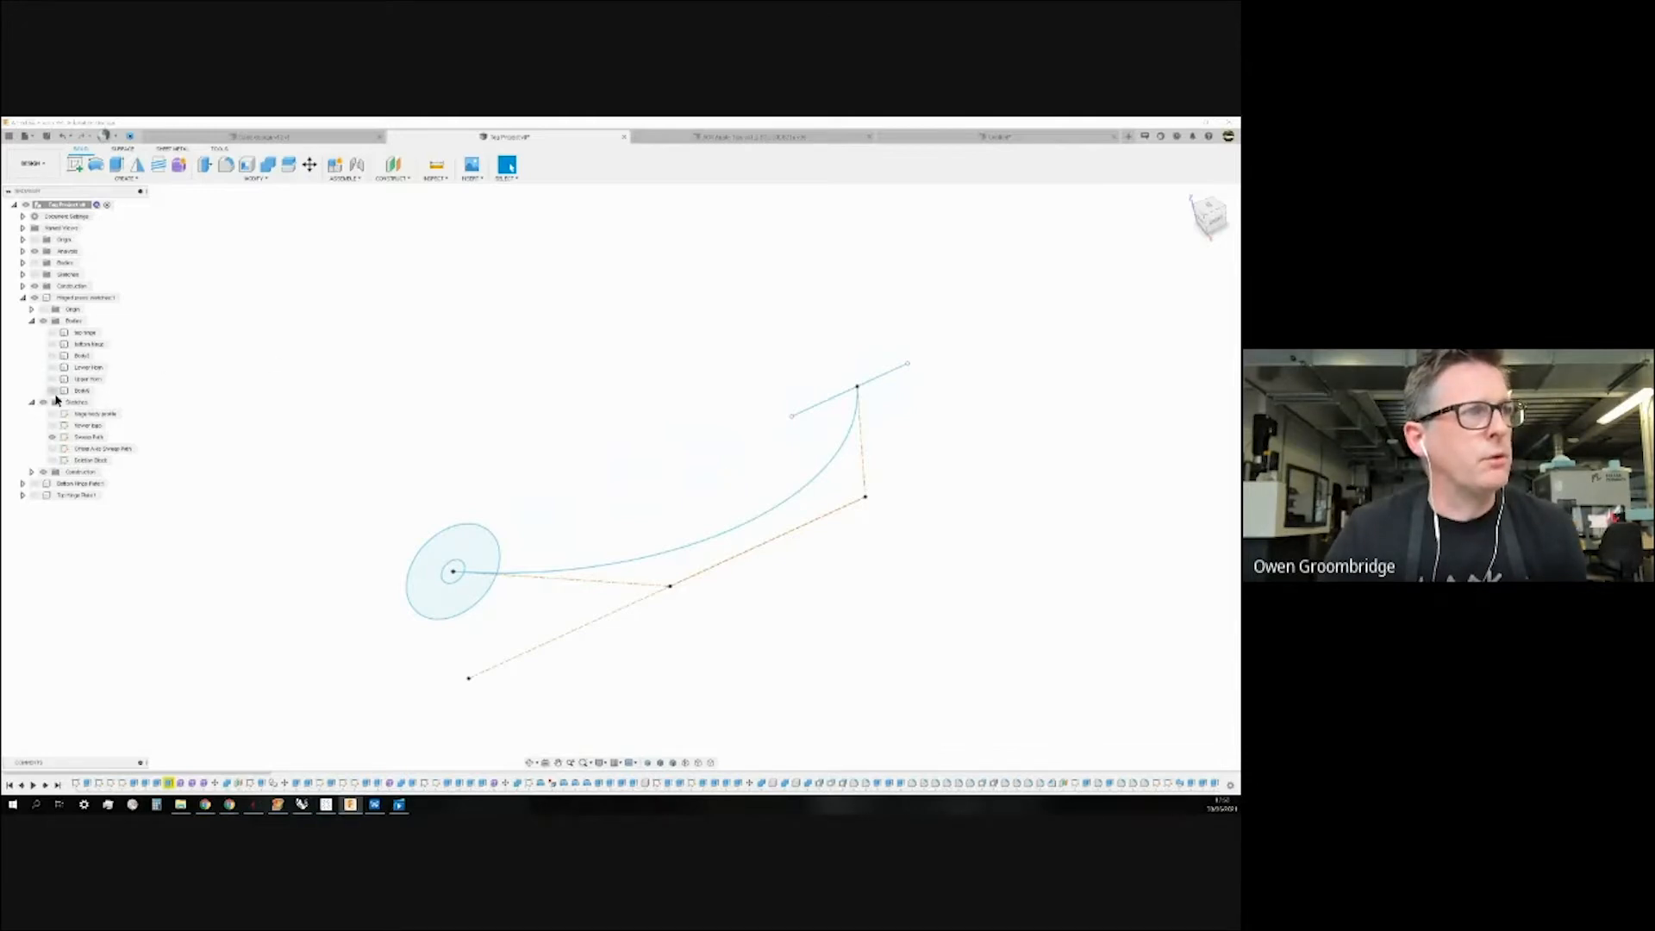
# Show the Lower Horn and Upper Horn bodies with the Sweep Path sketch, orbiting to inspect the handle.
pyautogui.click(53, 369)
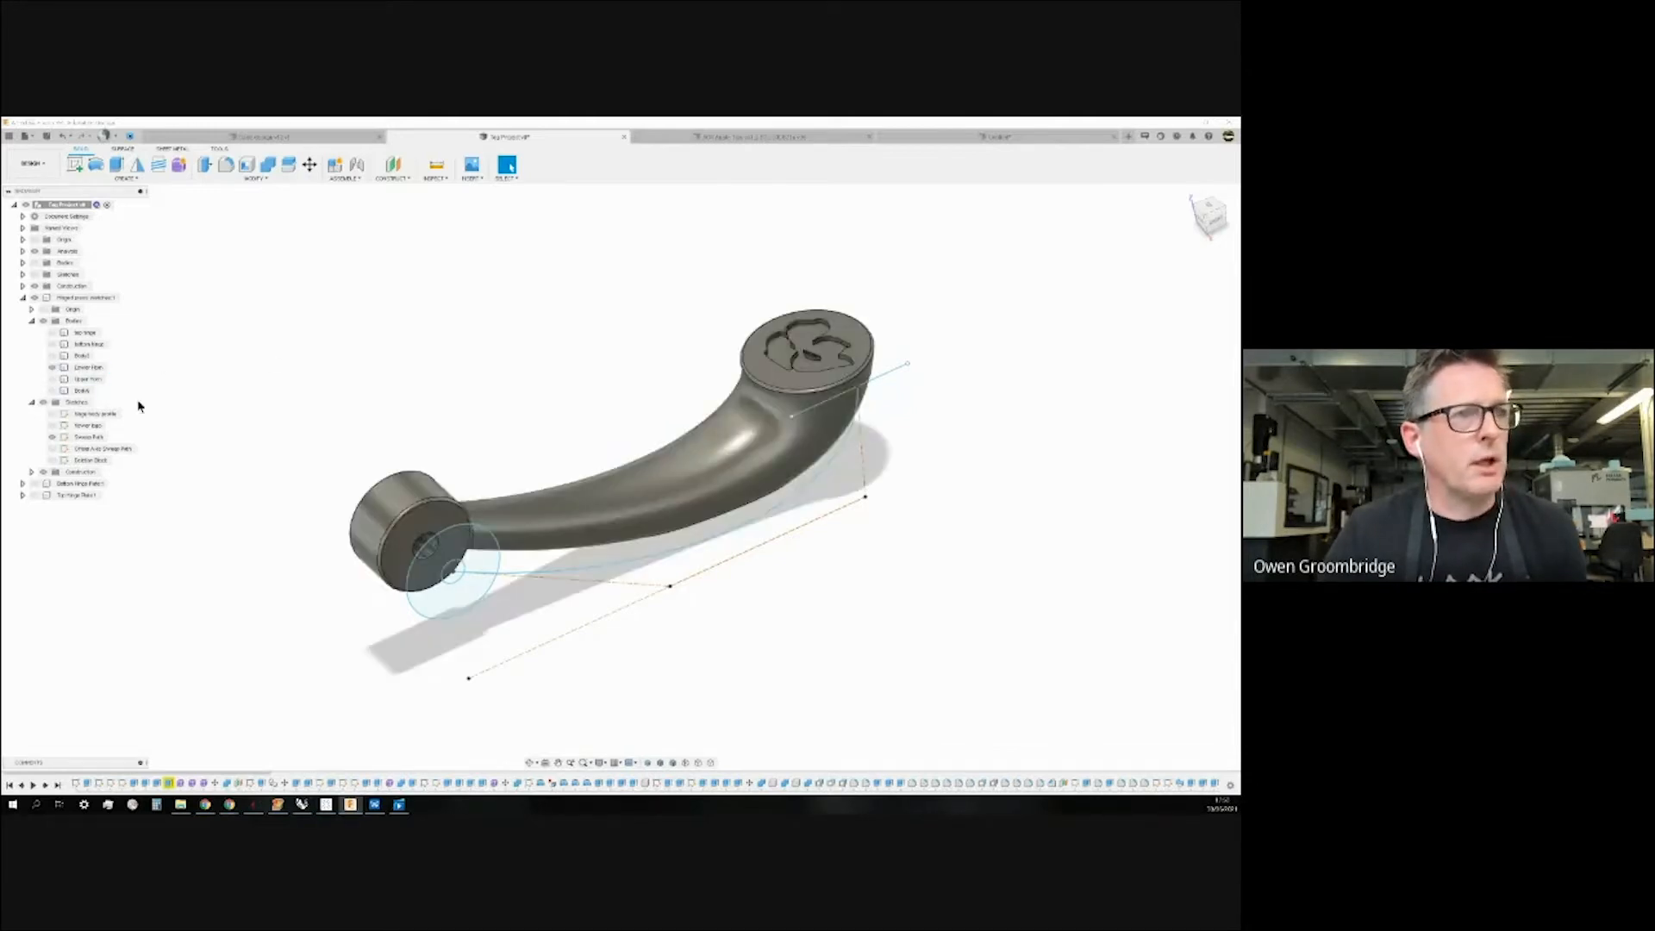
pyautogui.moveTo(367, 462)
pyautogui.keyDown('shift'); pyautogui.mouseDown(button='middle')
pyautogui.moveTo(365, 369)
pyautogui.moveTo(362, 468)
pyautogui.mouseUp(button='middle'); pyautogui.keyUp('shift')
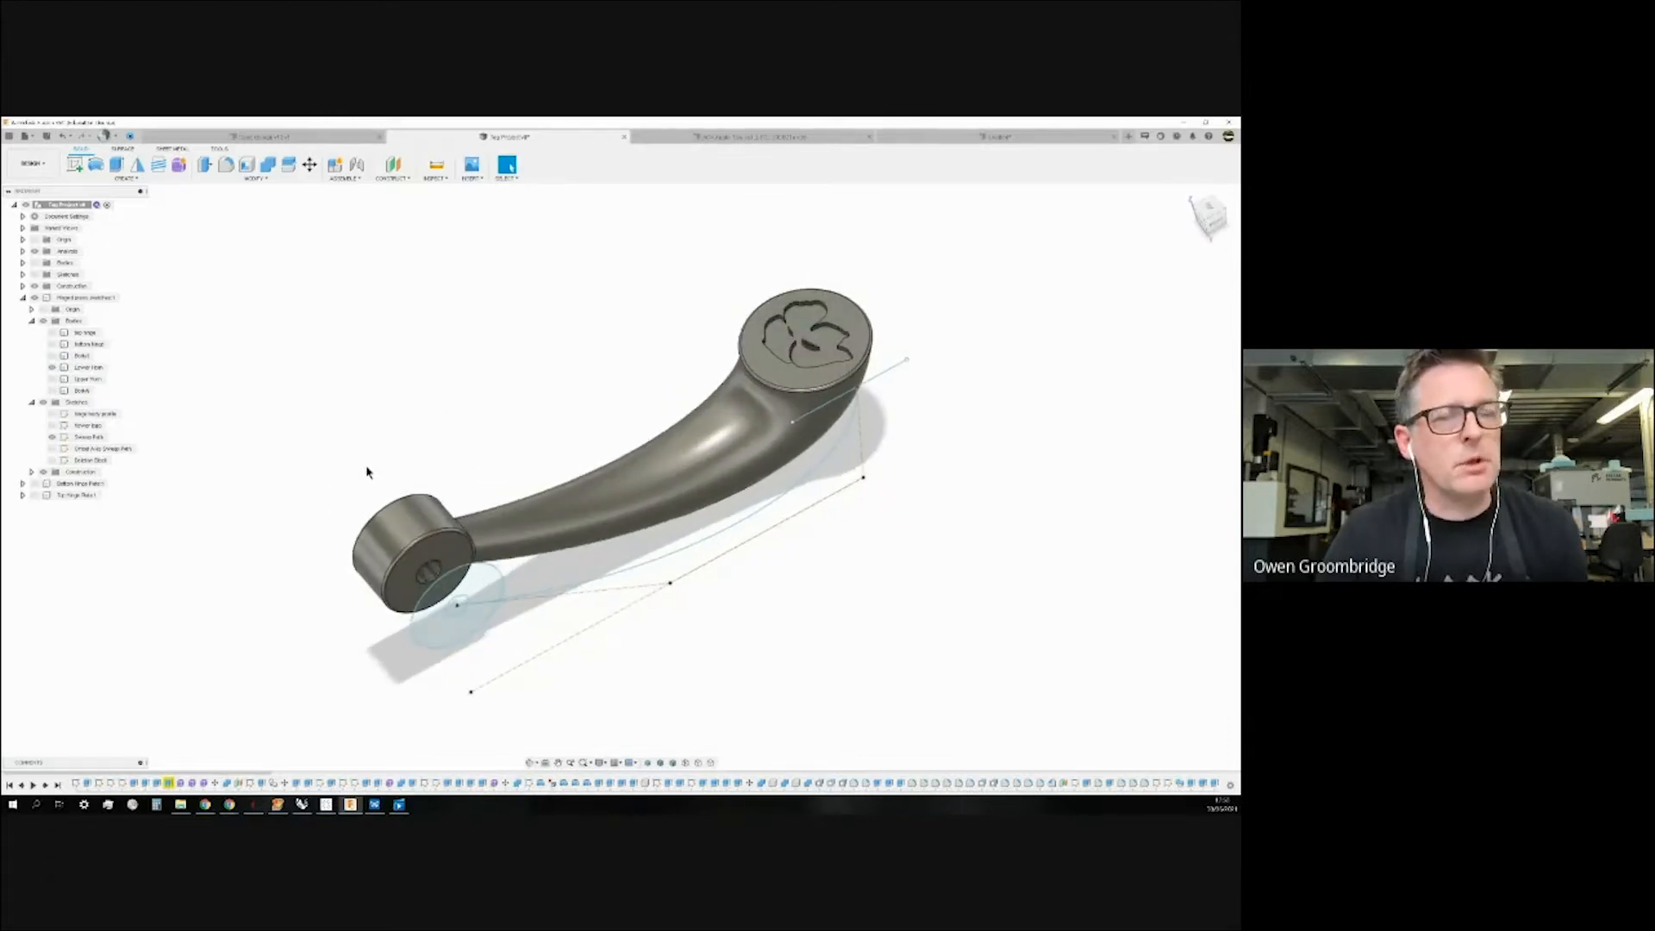
pyautogui.click(58, 439)
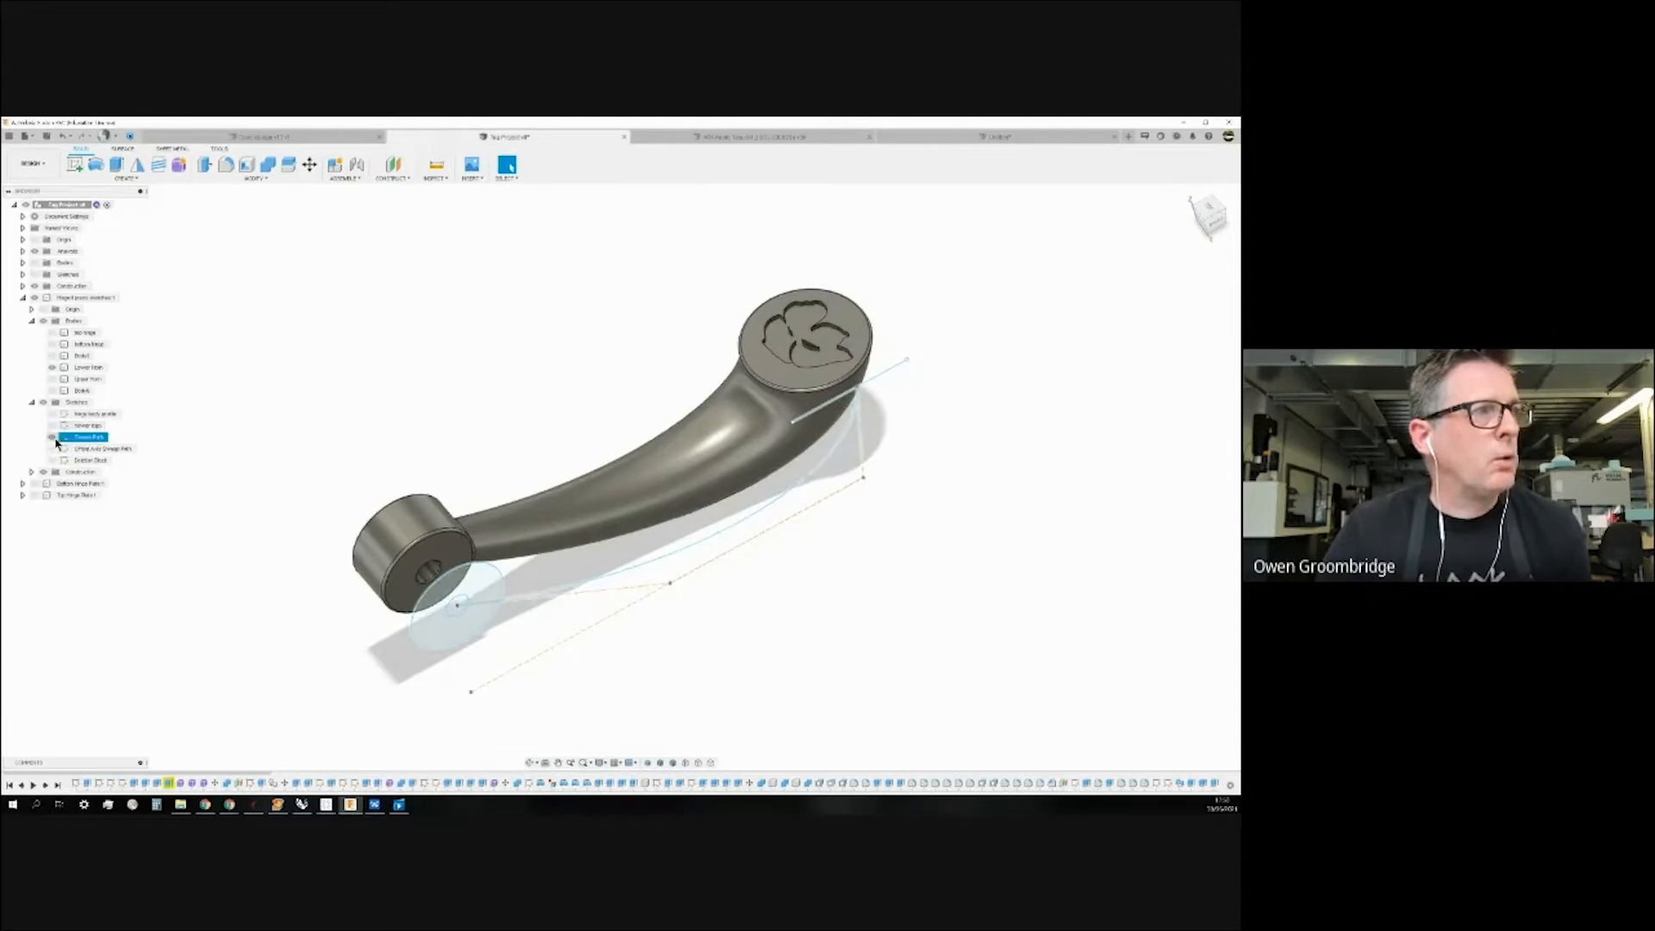
pyautogui.click(52, 438)
pyautogui.click(52, 379)
pyautogui.click(52, 379)
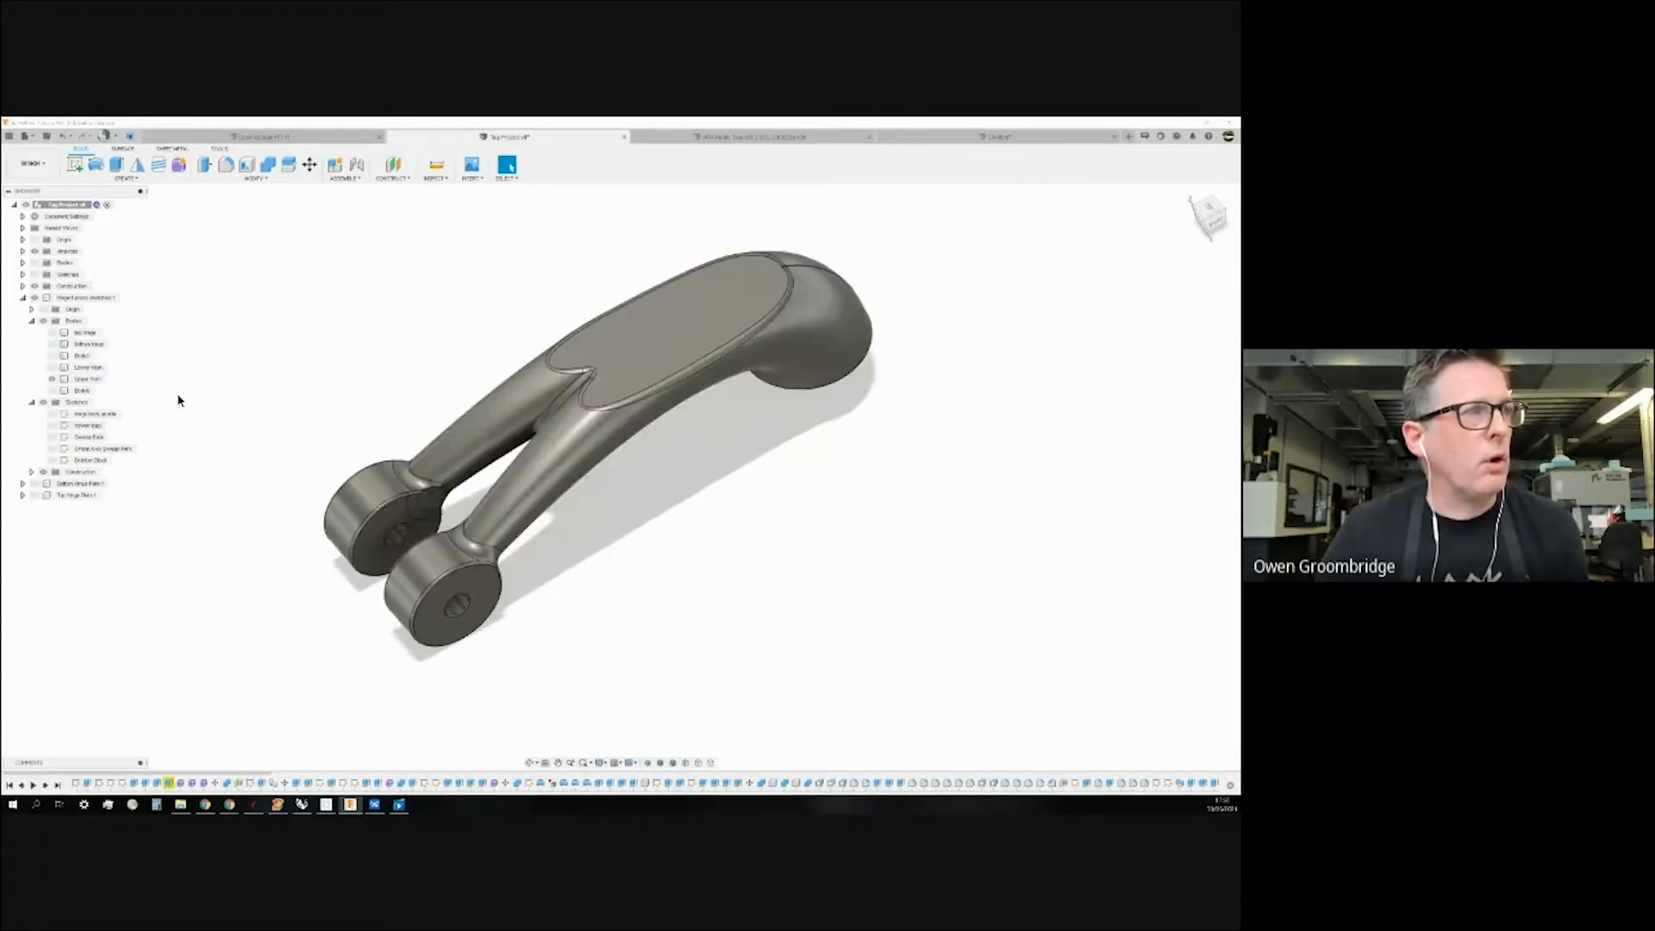
pyautogui.click(52, 438)
pyautogui.keyDown('shift'); pyautogui.moveTo(248, 428); pyautogui.dragTo(247, 384, button='middle'); pyautogui.keyUp('shift')
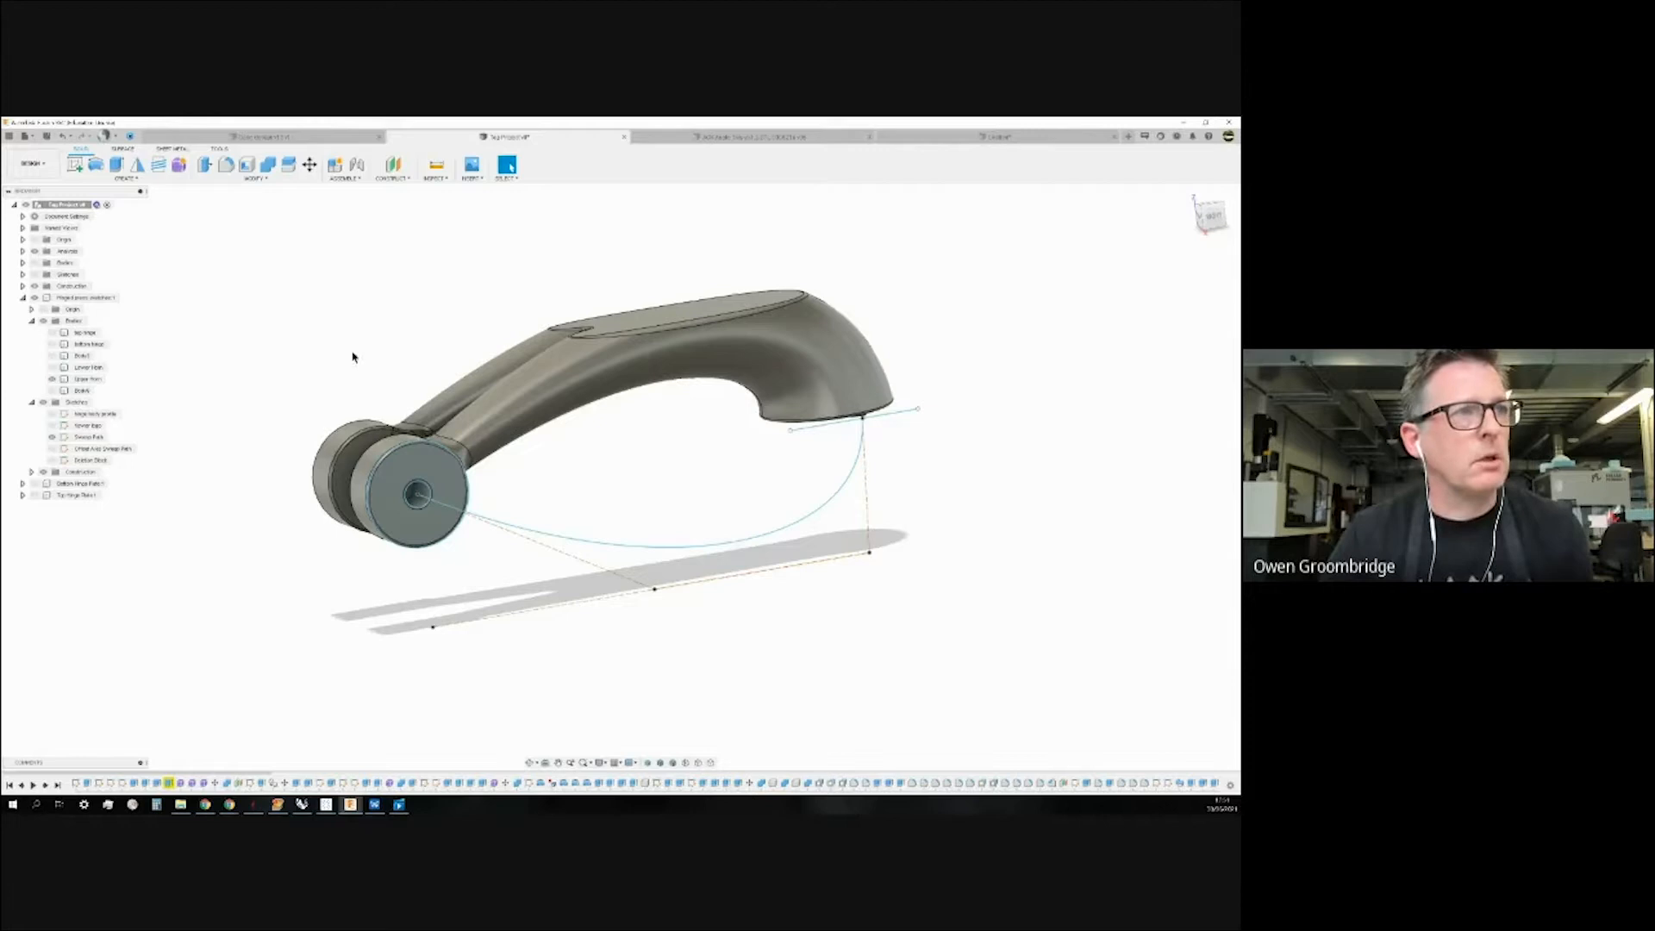
pyautogui.keyDown('shift'); pyautogui.moveTo(343, 344); pyautogui.dragTo(350, 378, button='middle'); pyautogui.keyUp('shift')
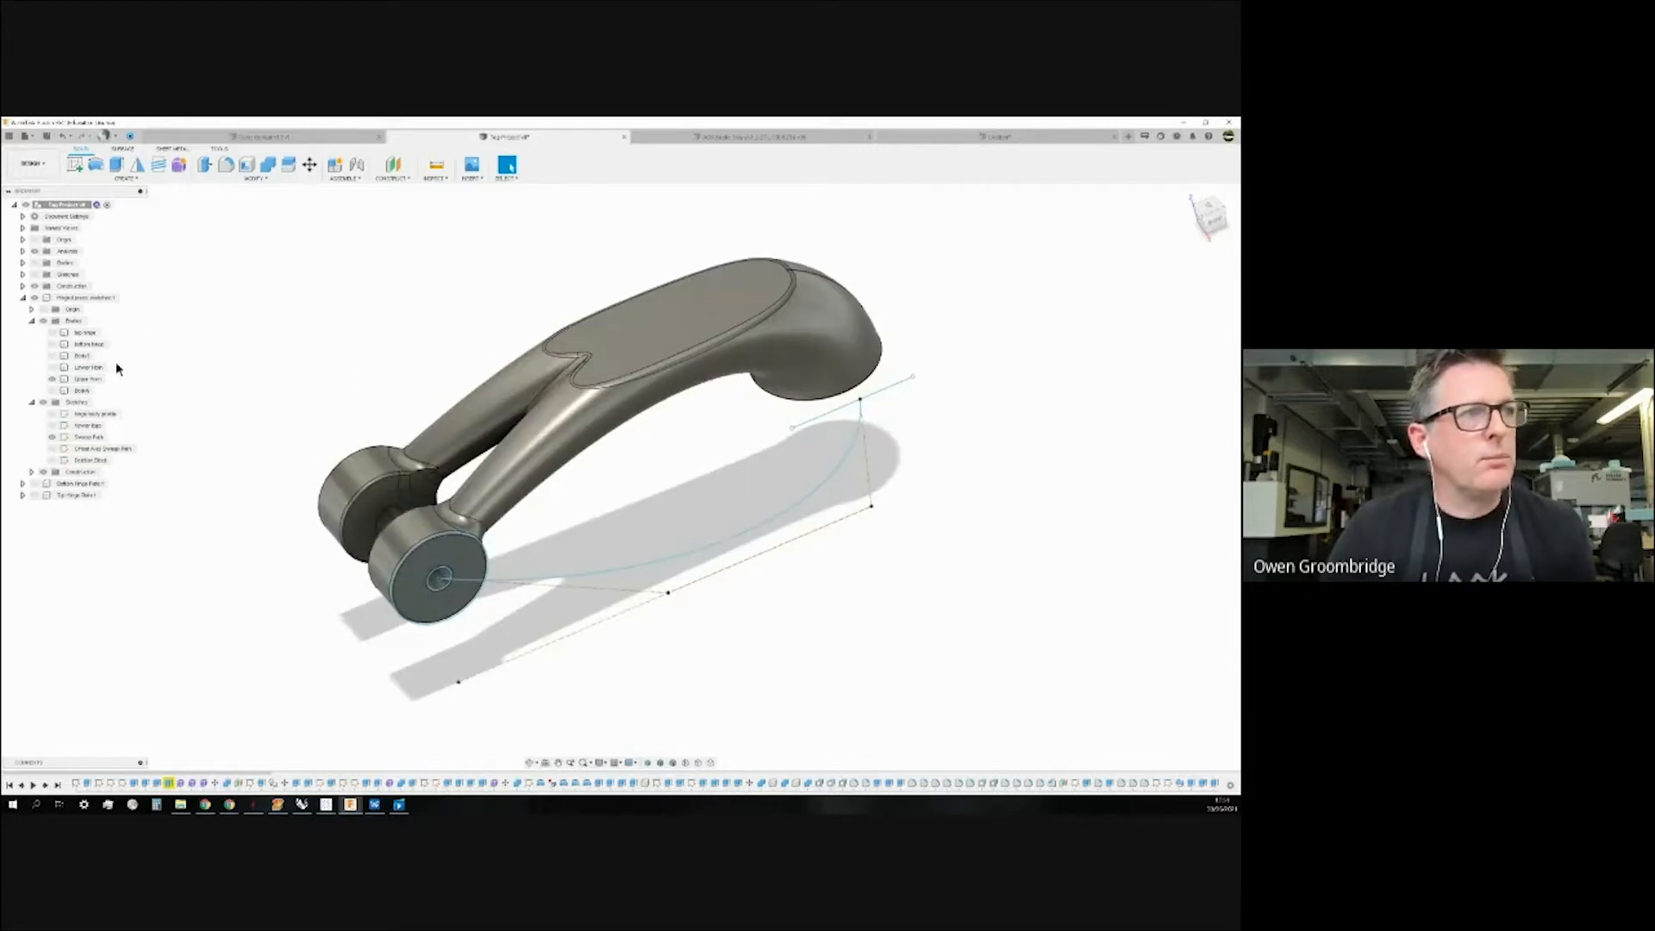
pyautogui.click(51, 379)
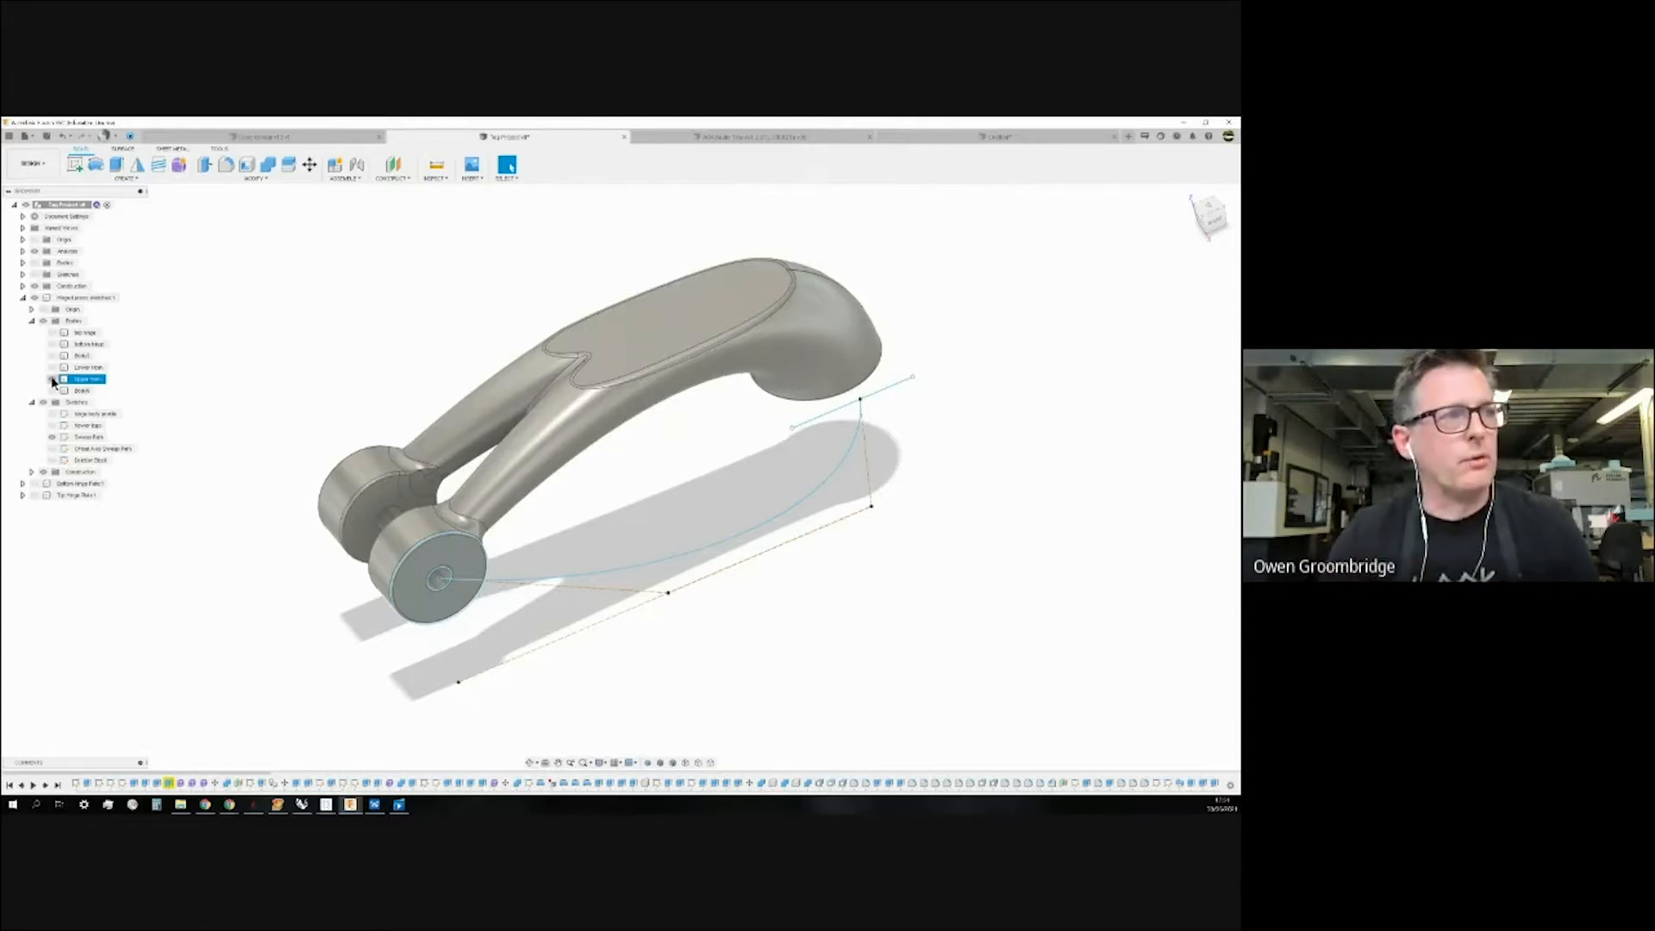
# Hide the Upper Horn body, then start and cancel a trial sketch.
pyautogui.click(53, 380)
pyautogui.click(53, 438)
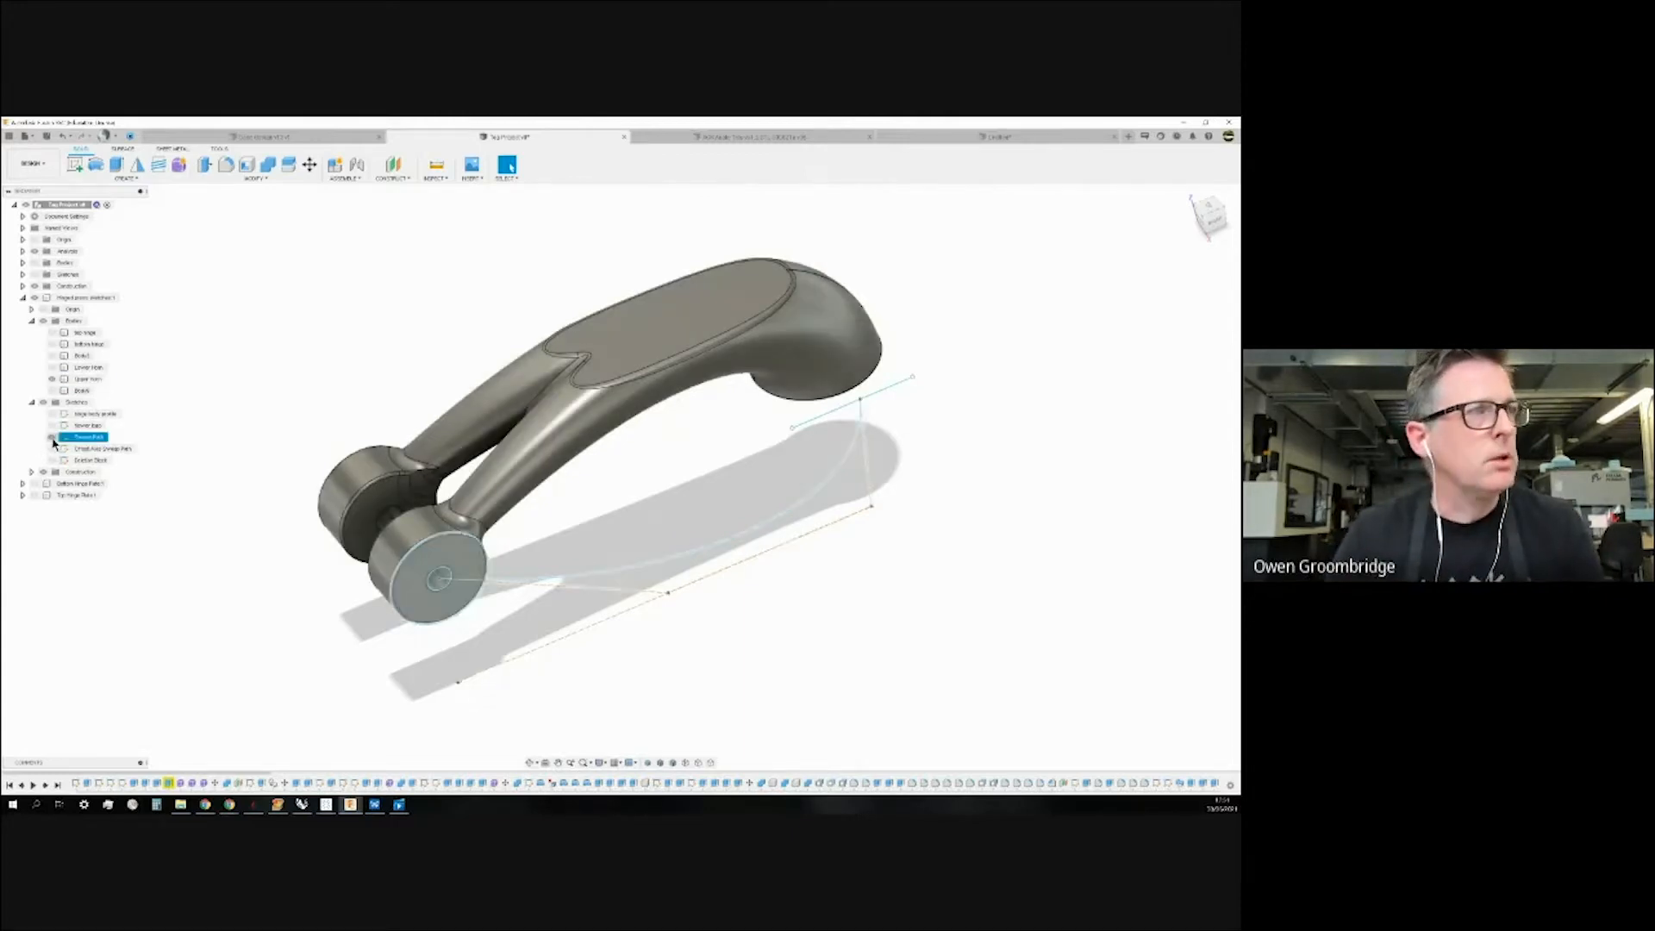
pyautogui.click(51, 378)
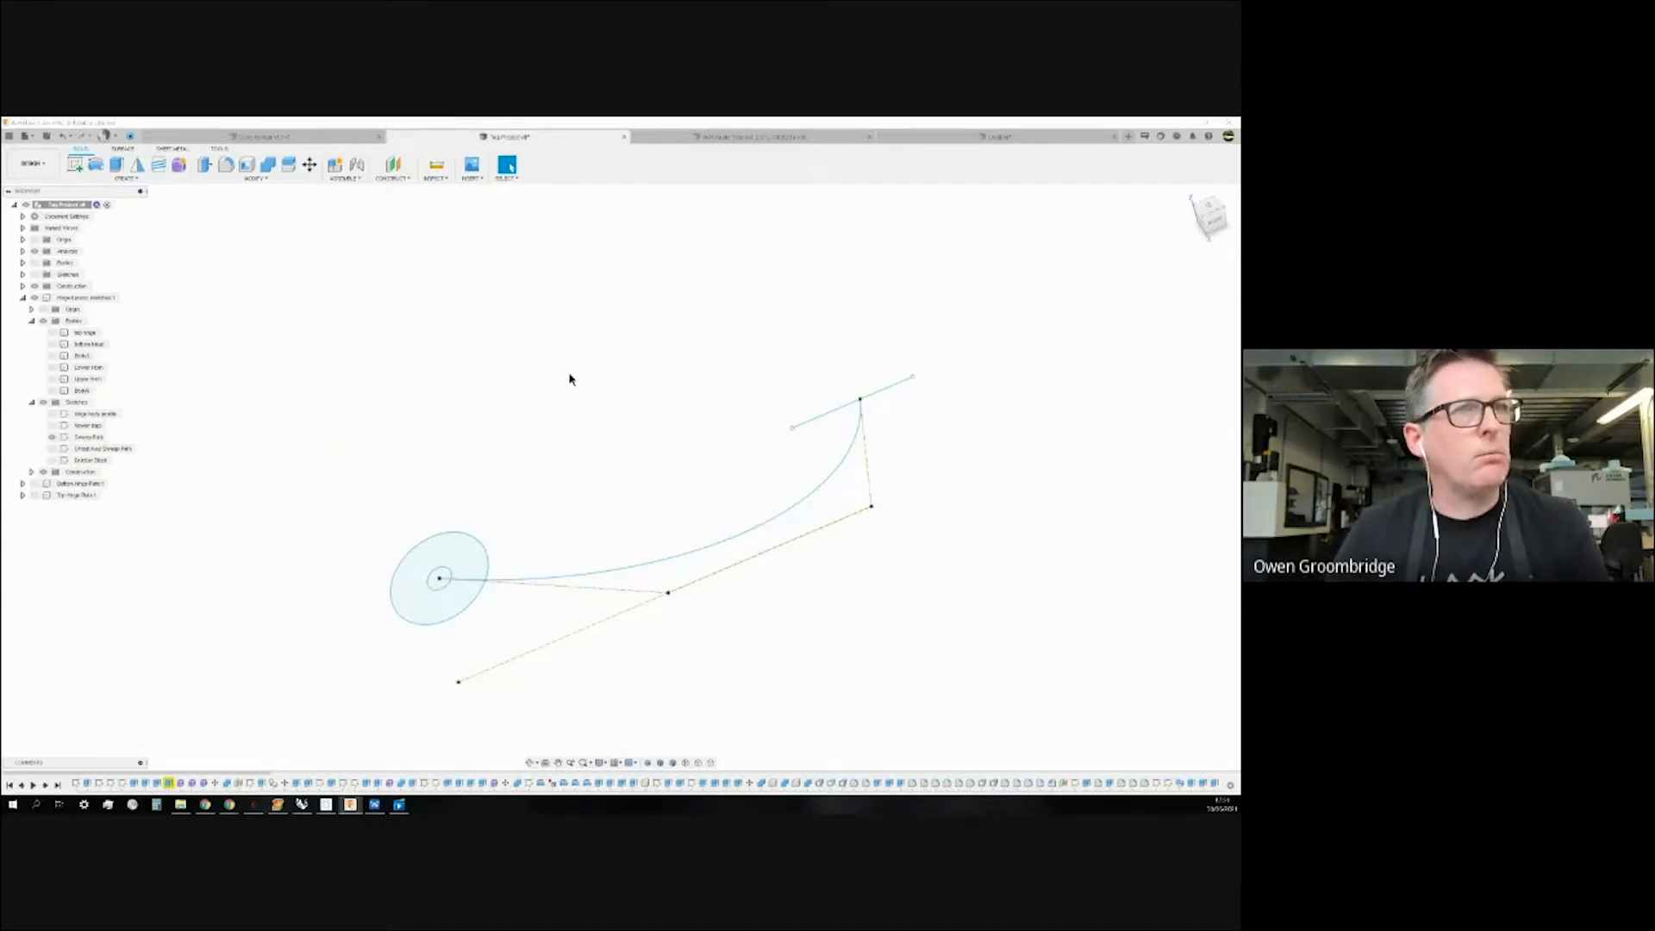
pyautogui.click(75, 169)
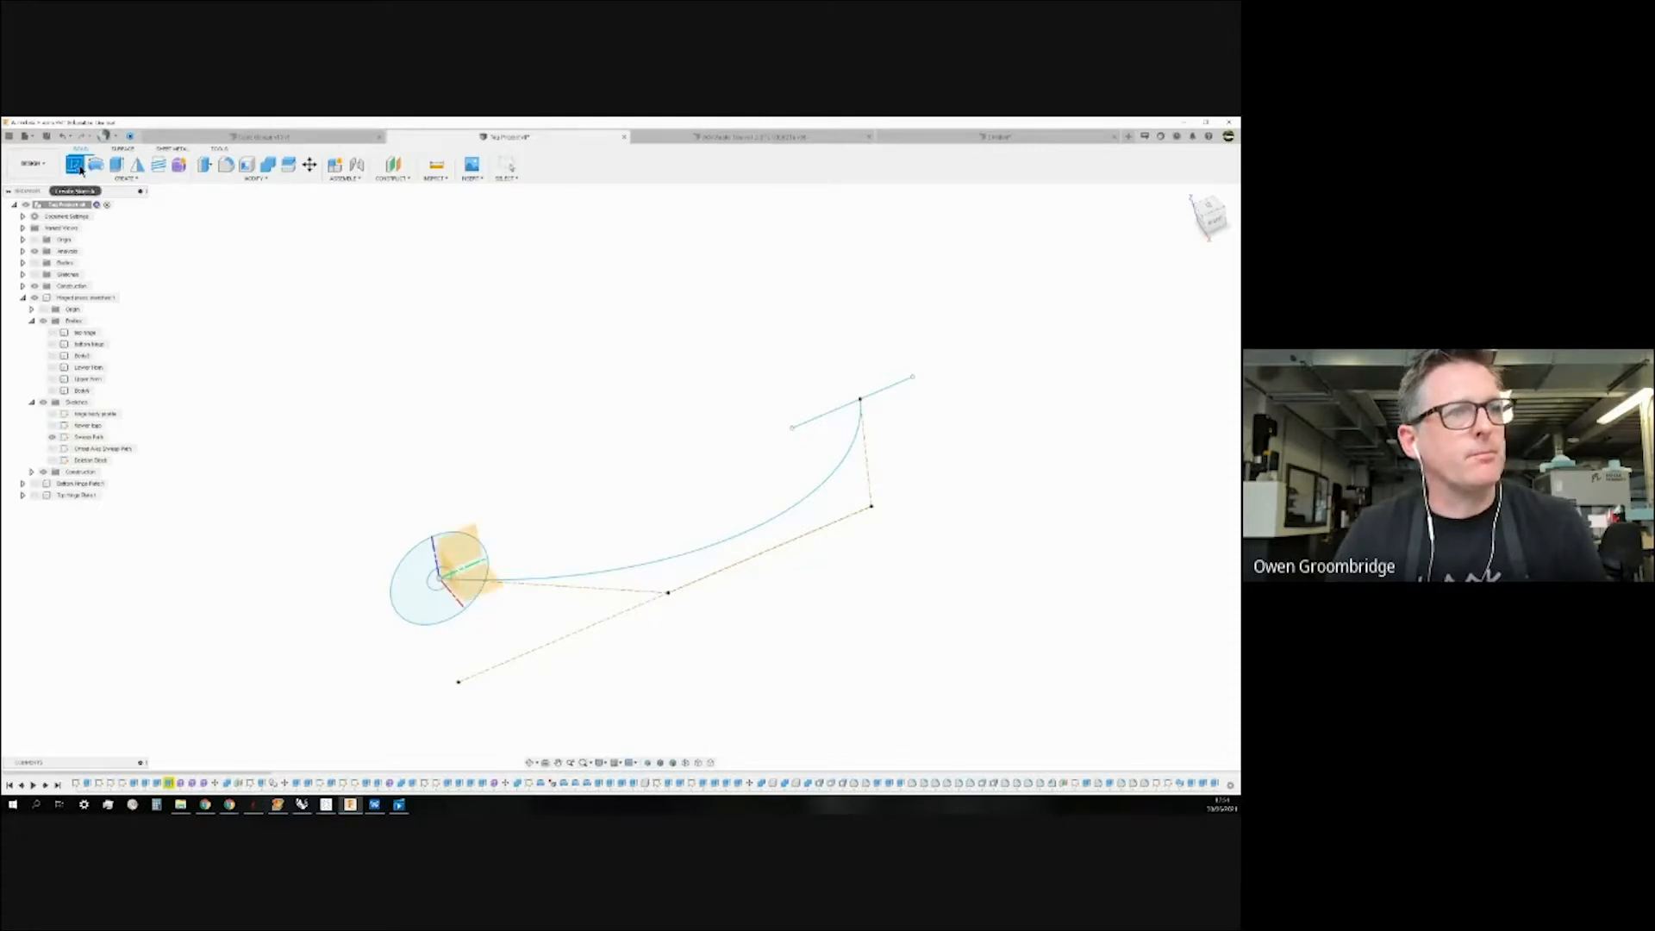
pyautogui.keyDown('shift'); pyautogui.moveTo(530, 452); pyautogui.dragTo(672, 401, button='middle'); pyautogui.keyUp('shift')
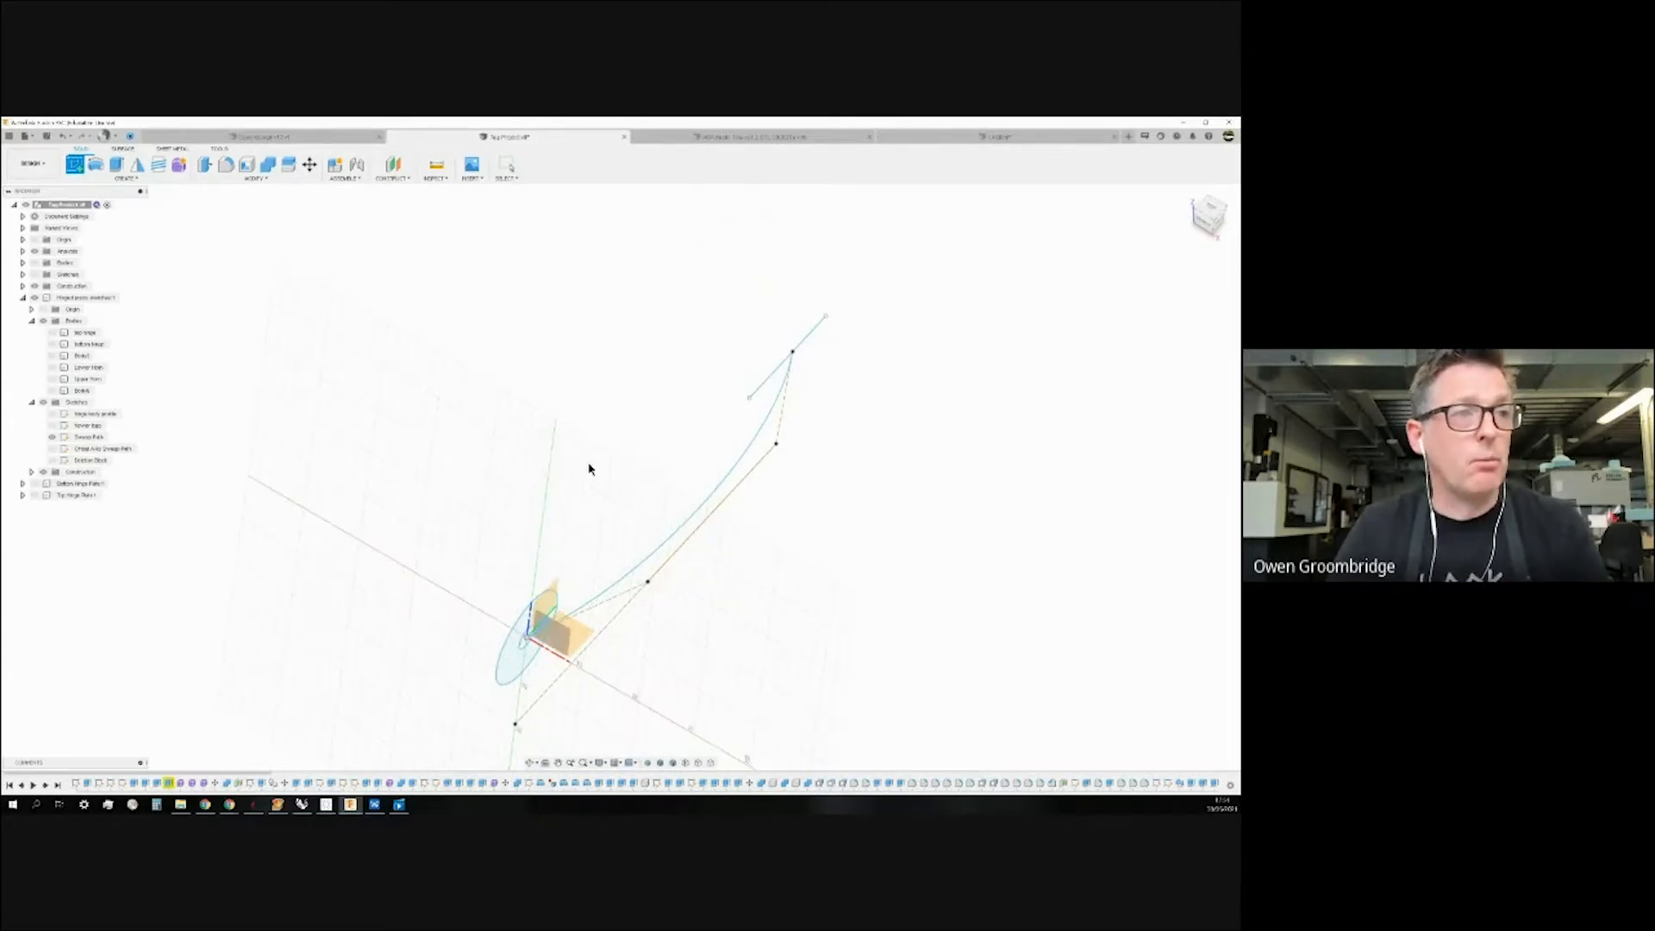
pyautogui.click(712, 473)
pyautogui.keyDown('shift'); pyautogui.moveTo(712, 473); pyautogui.dragTo(636, 458, button='middle'); pyautogui.keyUp('shift')
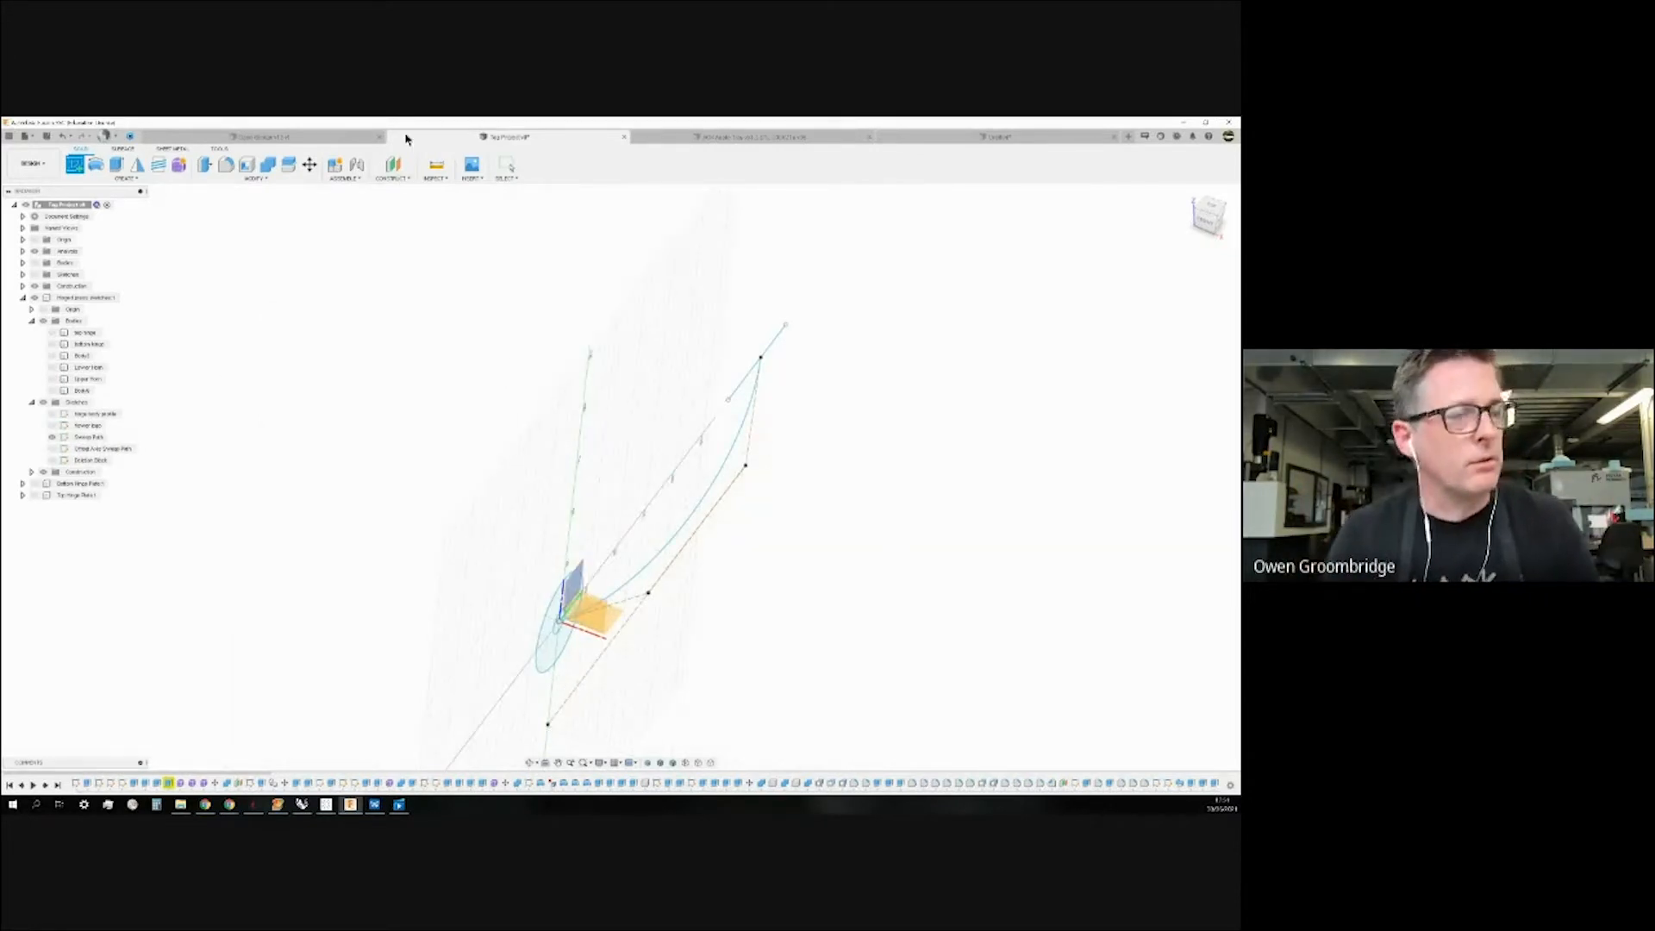
pyautogui.press('Escape')
pyautogui.keyDown('shift'); pyautogui.moveTo(394, 358); pyautogui.dragTo(443, 262, button='middle'); pyautogui.keyUp('shift')
# Create an offset construction plane dragged away from the circular profile face.
pyautogui.click(393, 166)
pyautogui.keyDown('shift'); pyautogui.moveTo(533, 361); pyautogui.dragTo(506, 580, button='middle'); pyautogui.keyUp('shift')
pyautogui.click(562, 597)
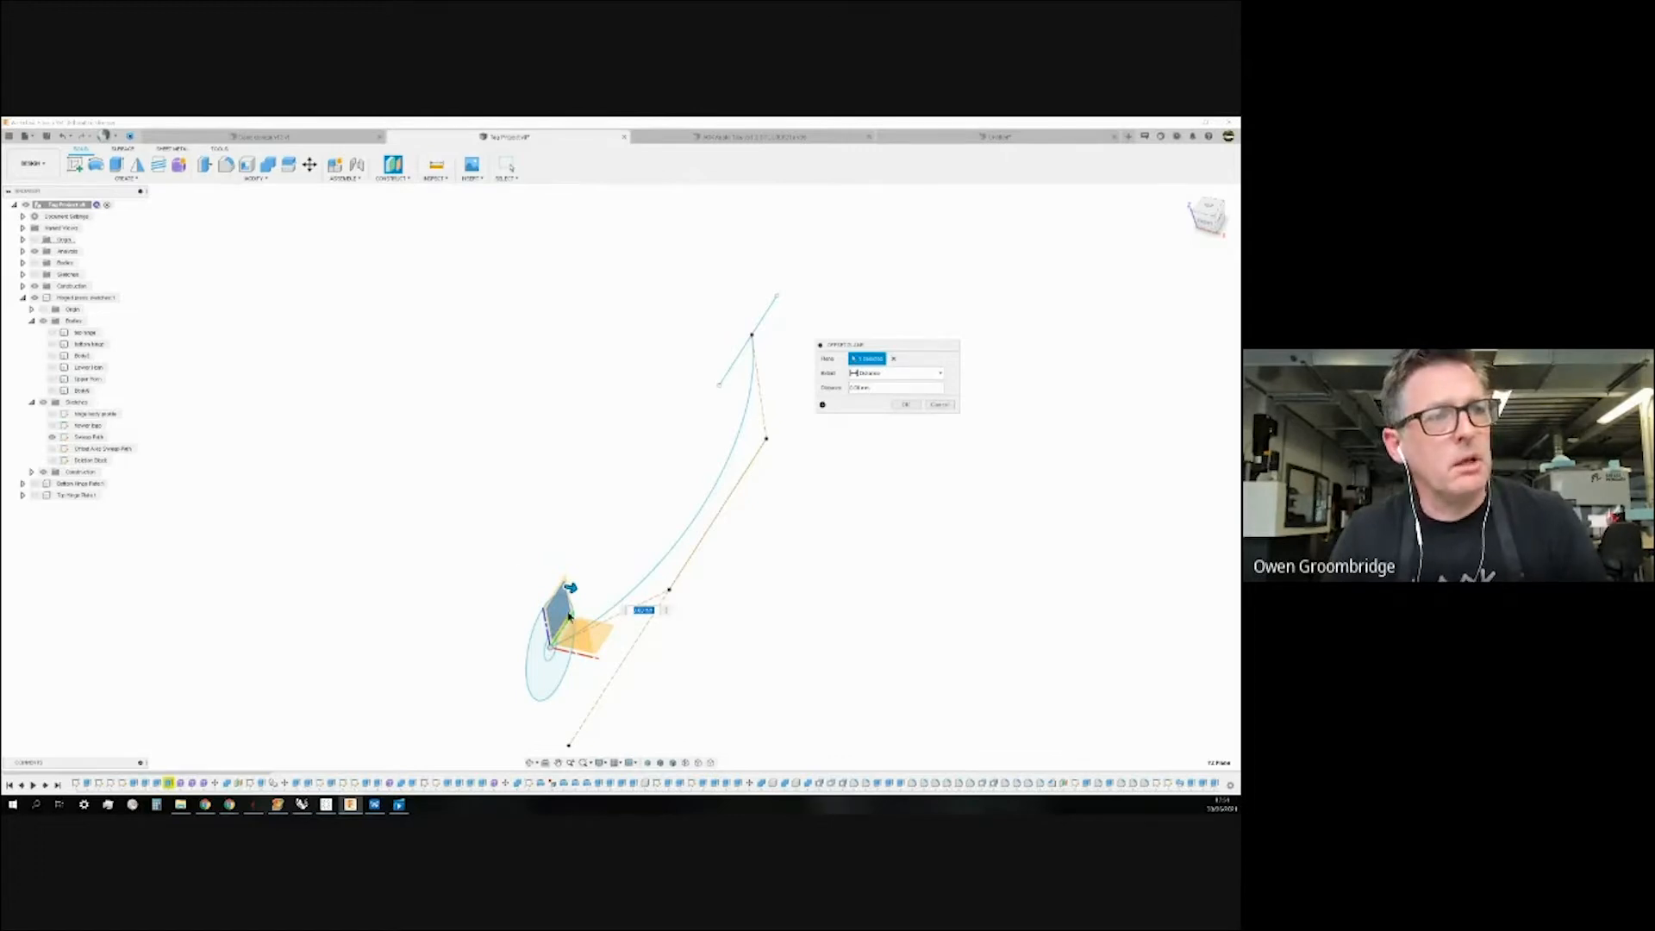
pyautogui.moveTo(570, 587); pyautogui.dragTo(371, 542)
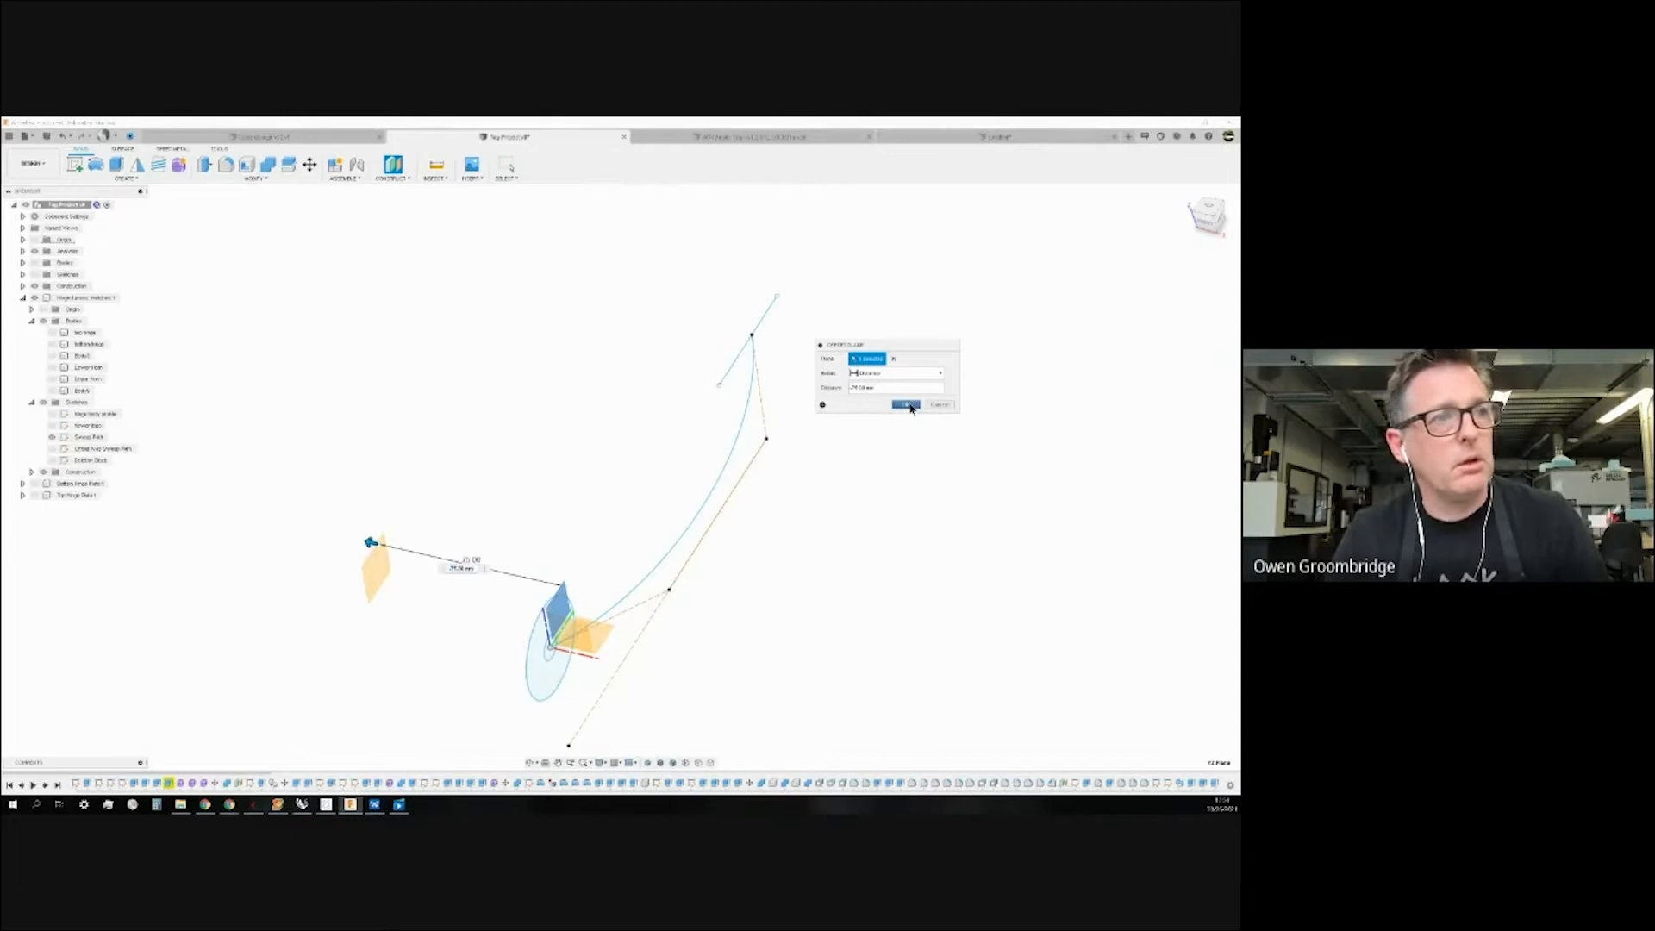
pyautogui.click(905, 404)
pyautogui.keyDown('shift'); pyautogui.moveTo(550, 451); pyautogui.dragTo(525, 444, button='middle'); pyautogui.keyUp('shift')
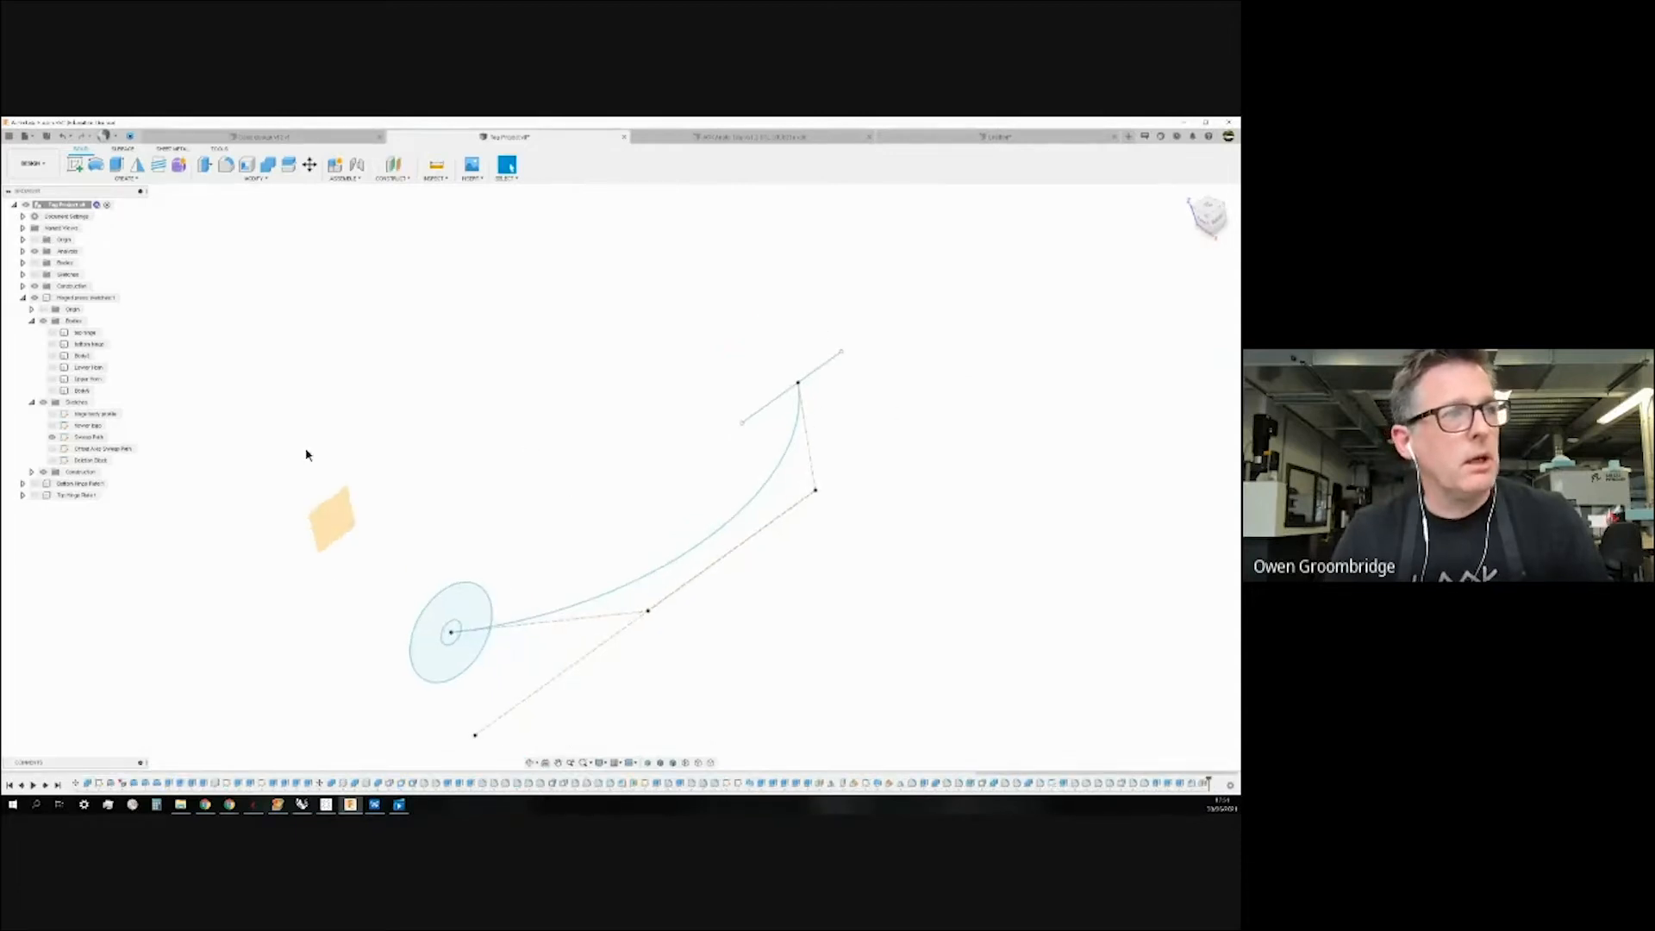
# Create a new sketch on the offset construction plane.
pyautogui.rightClick(338, 518)
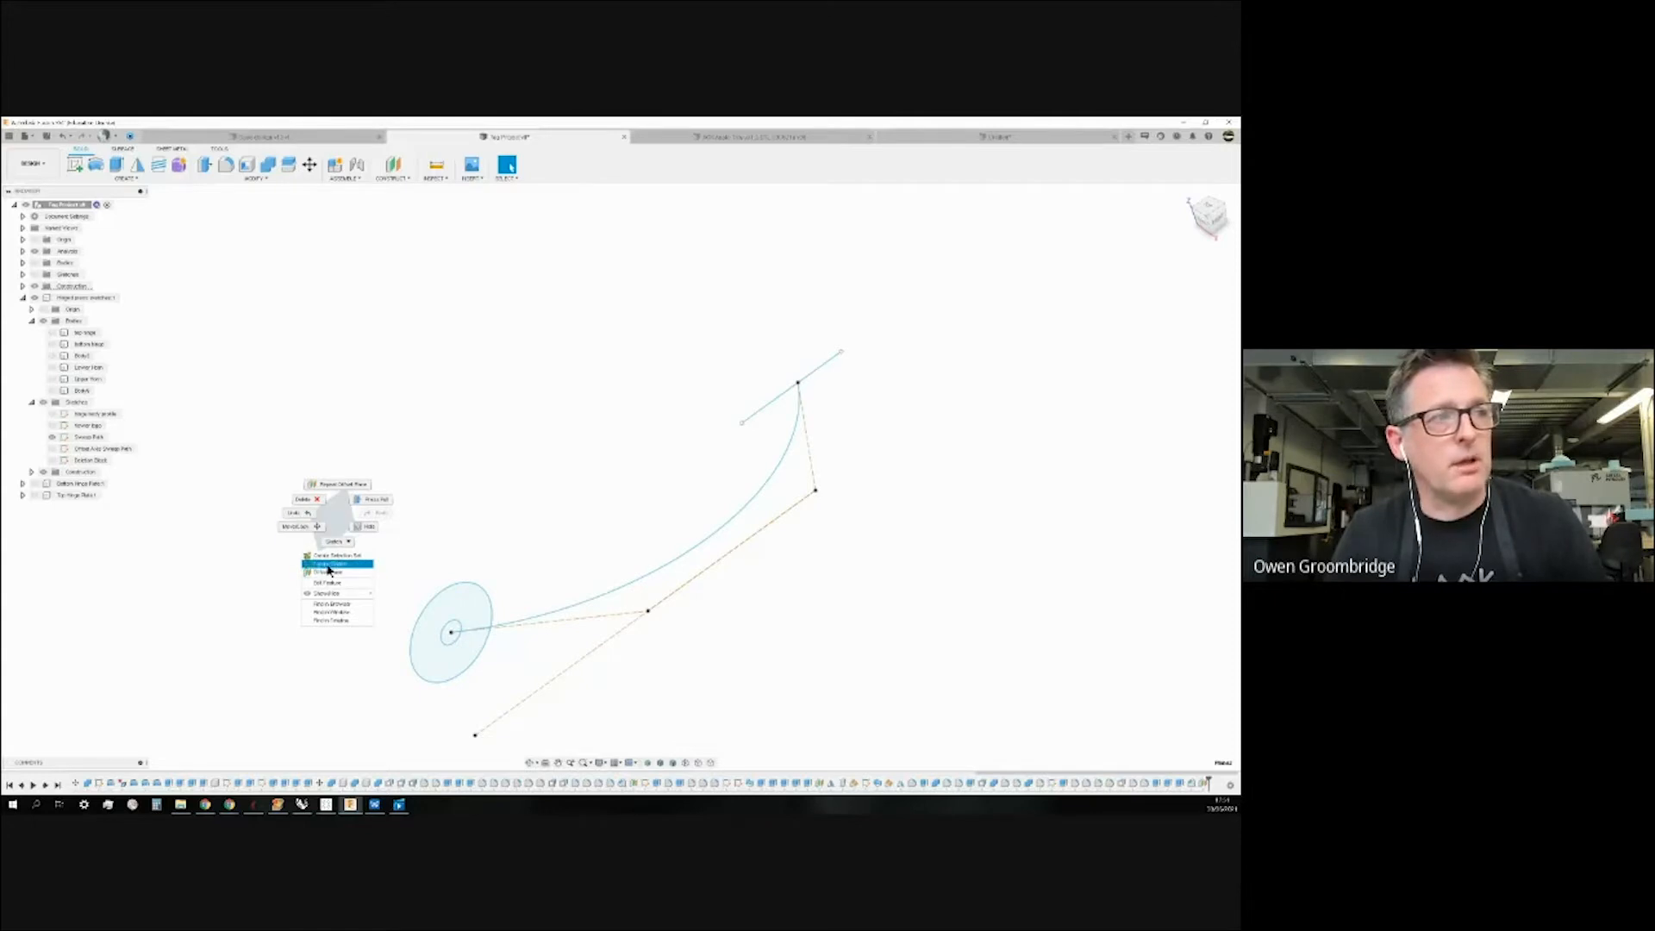
pyautogui.click(420, 458)
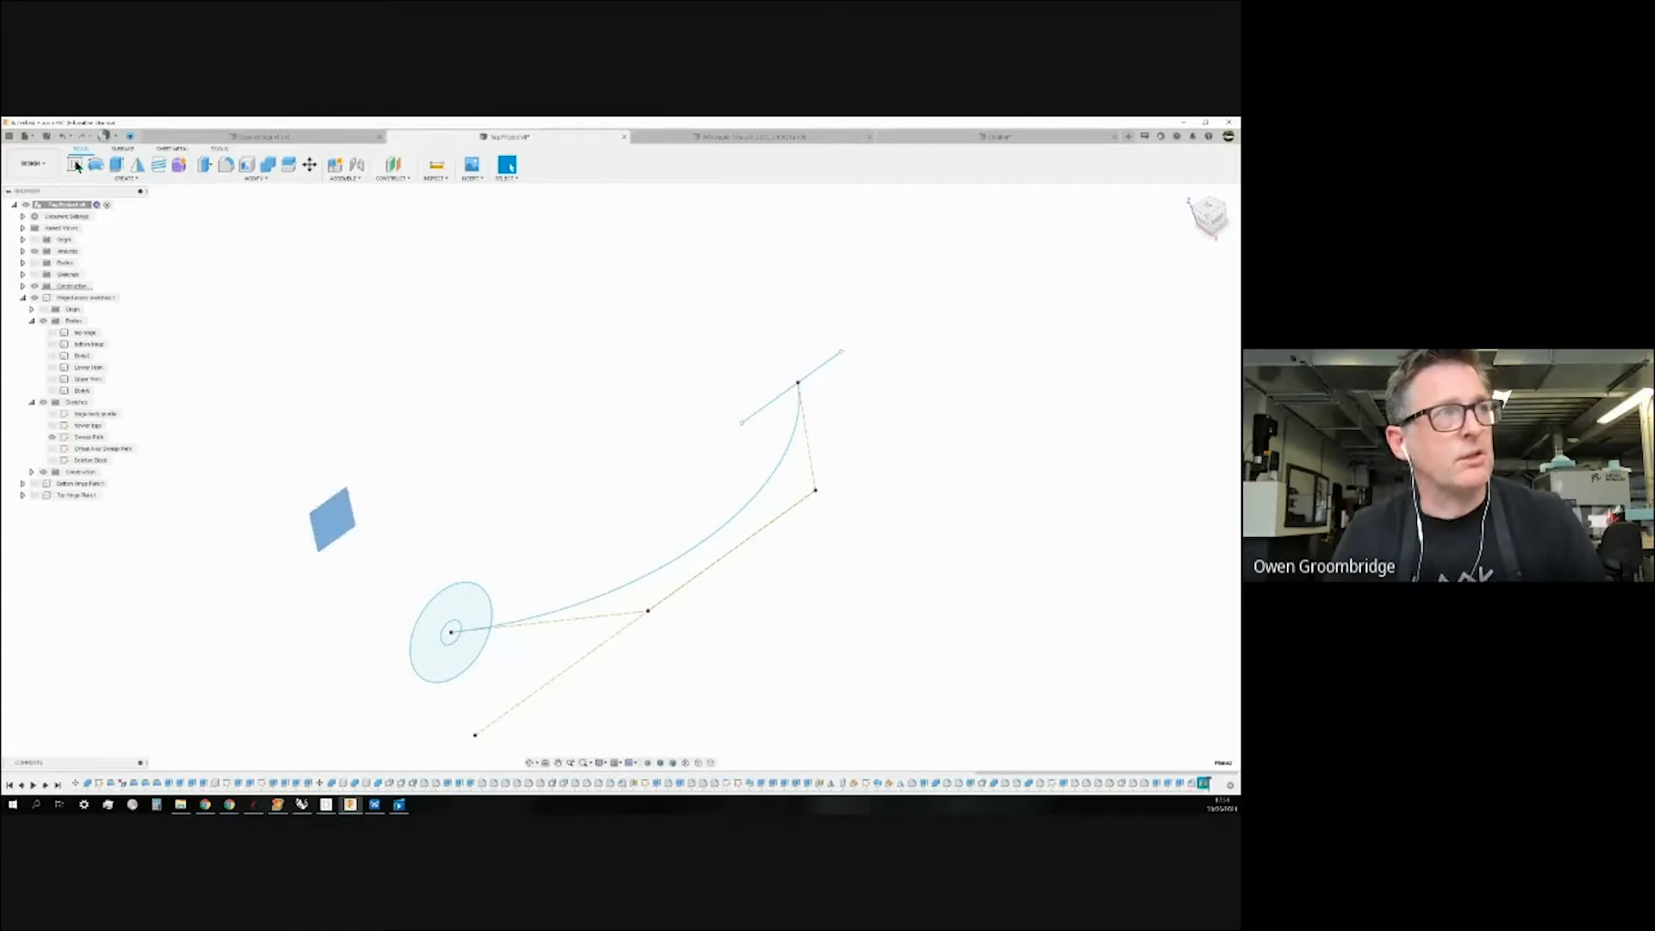
pyautogui.click(76, 163)
pyautogui.click(333, 525)
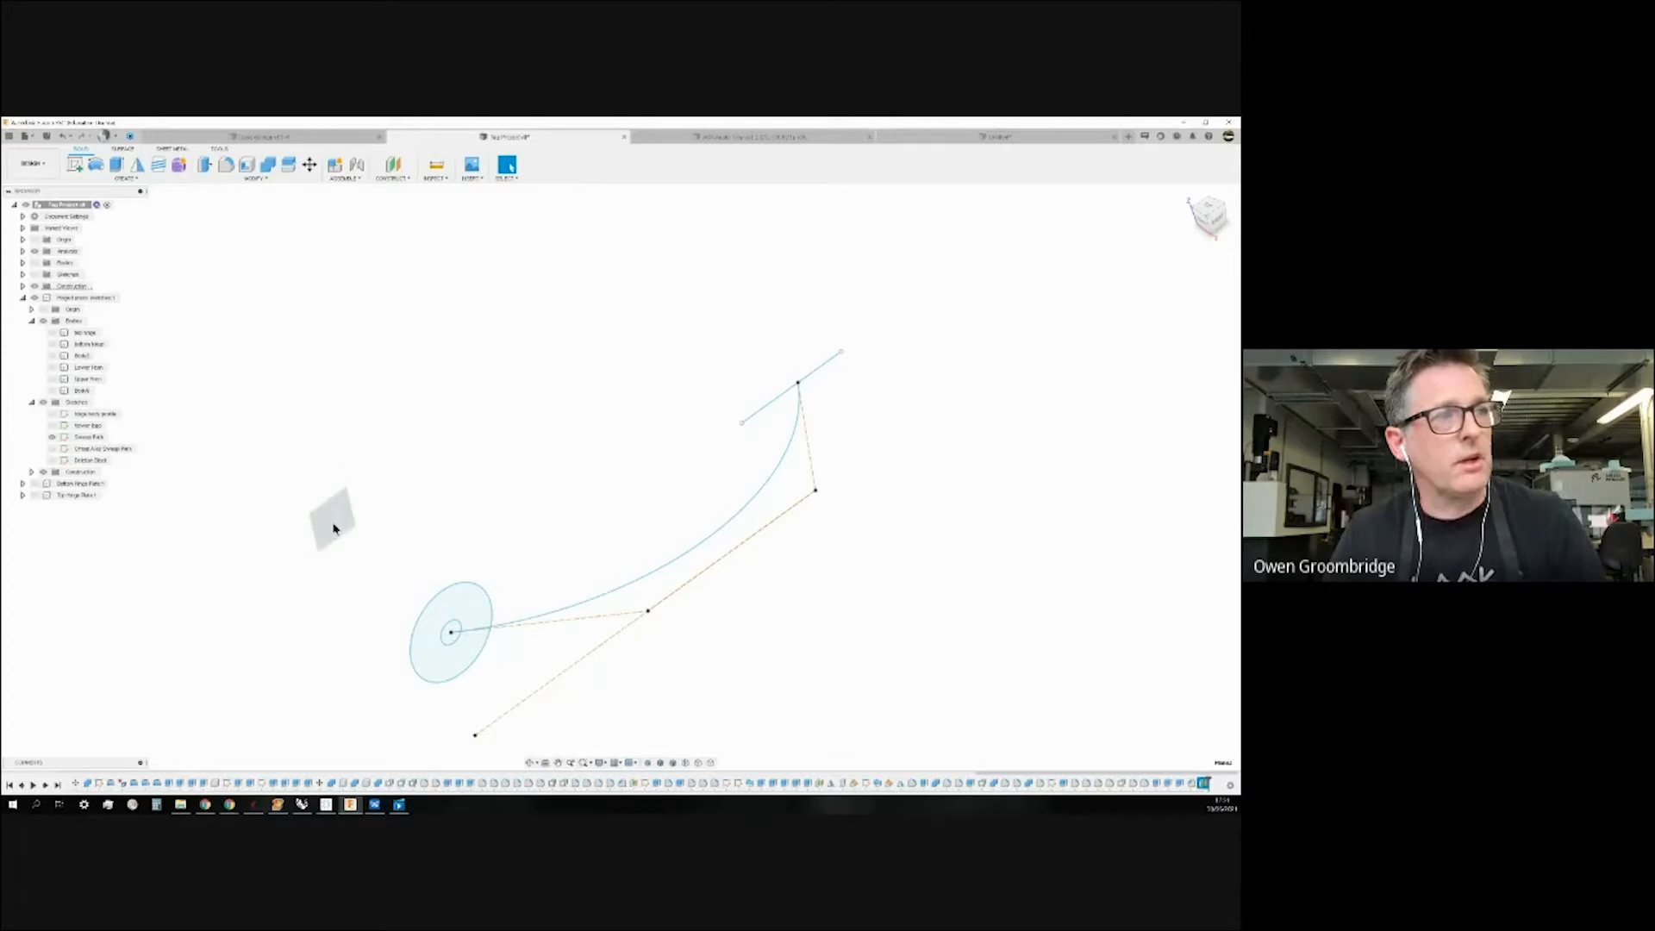
pyautogui.click(335, 528)
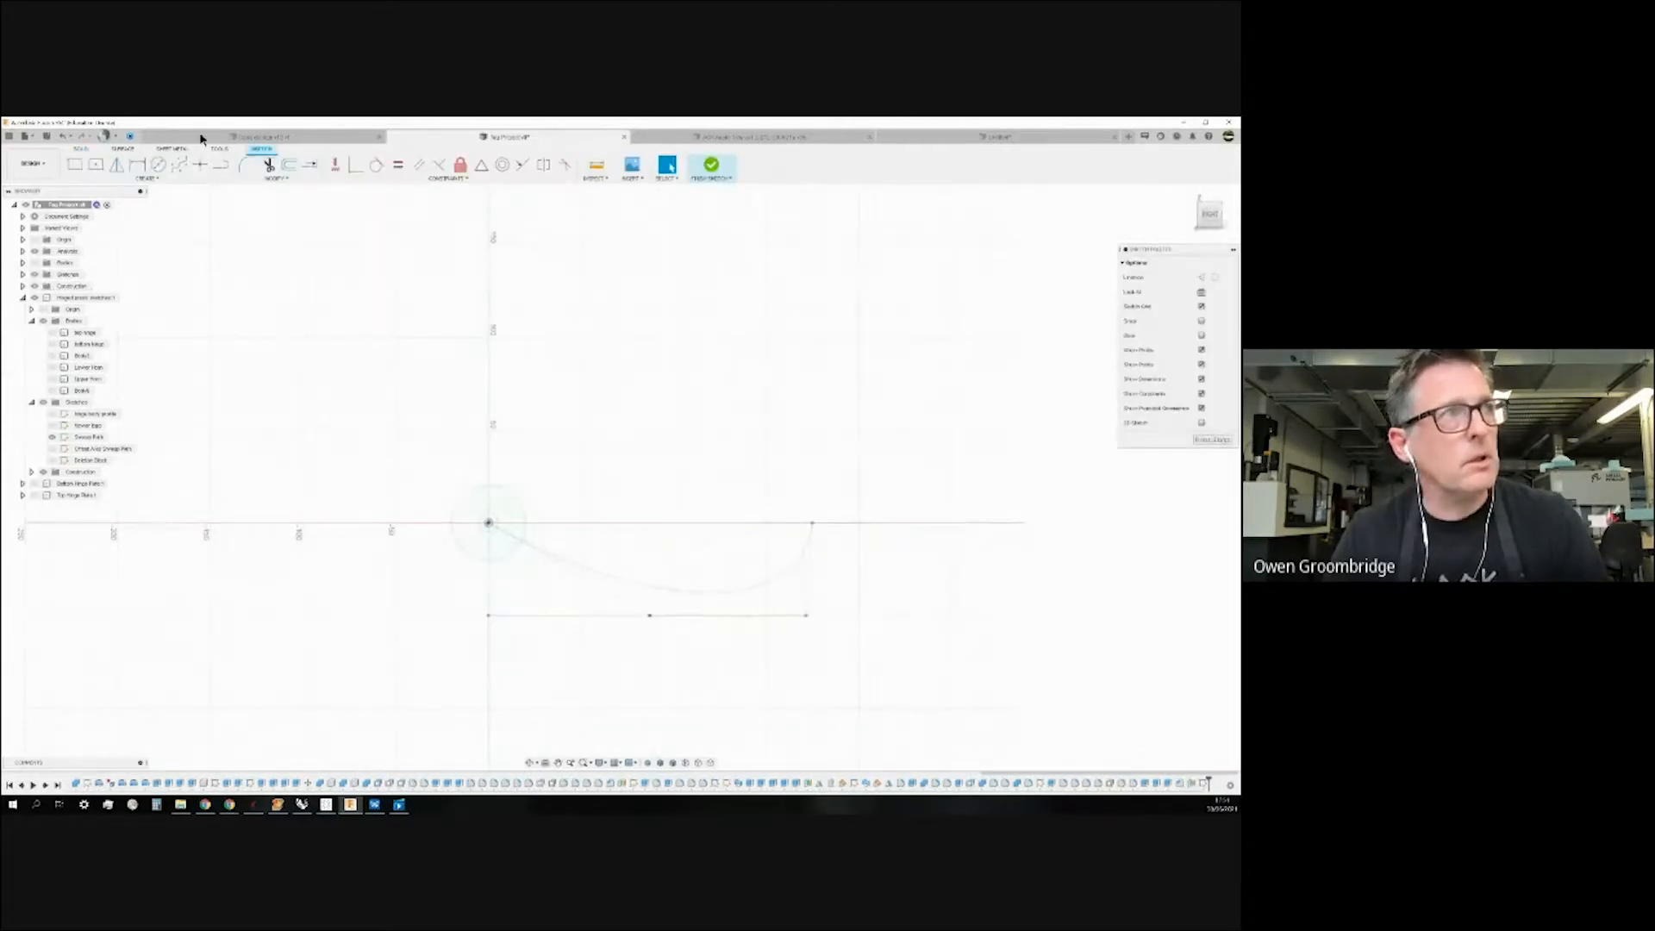
# Project the sweep path spline into the new sketch with Project / Include > Project.
pyautogui.click(152, 181)
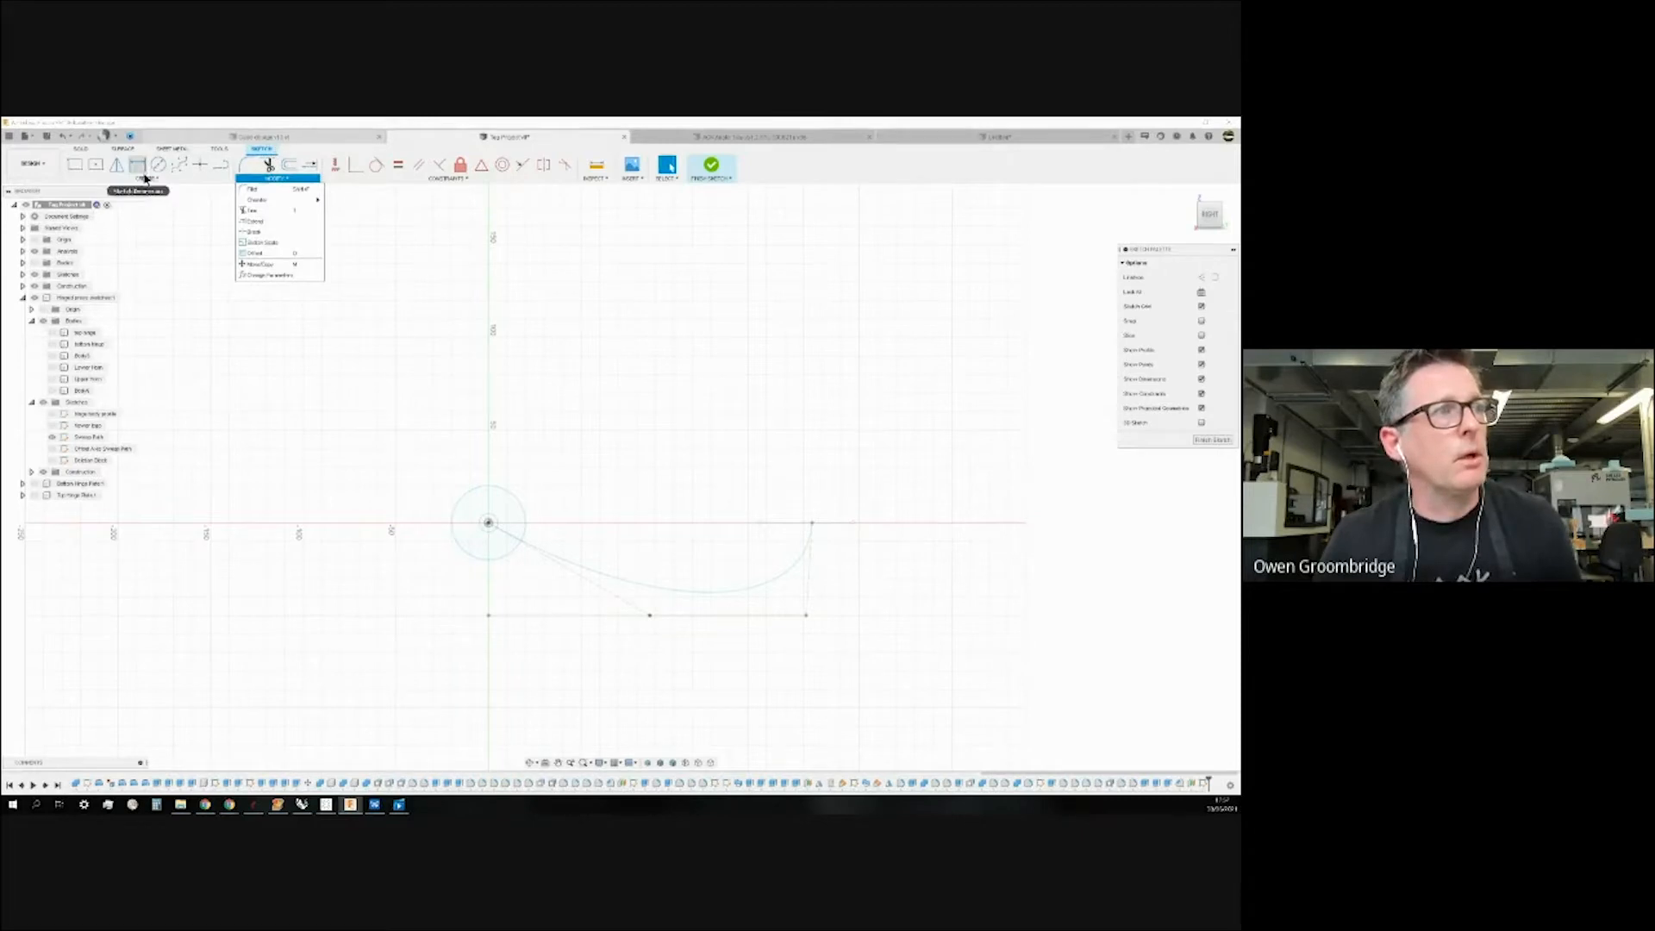
pyautogui.moveTo(147, 178)
pyautogui.moveTo(104, 350)
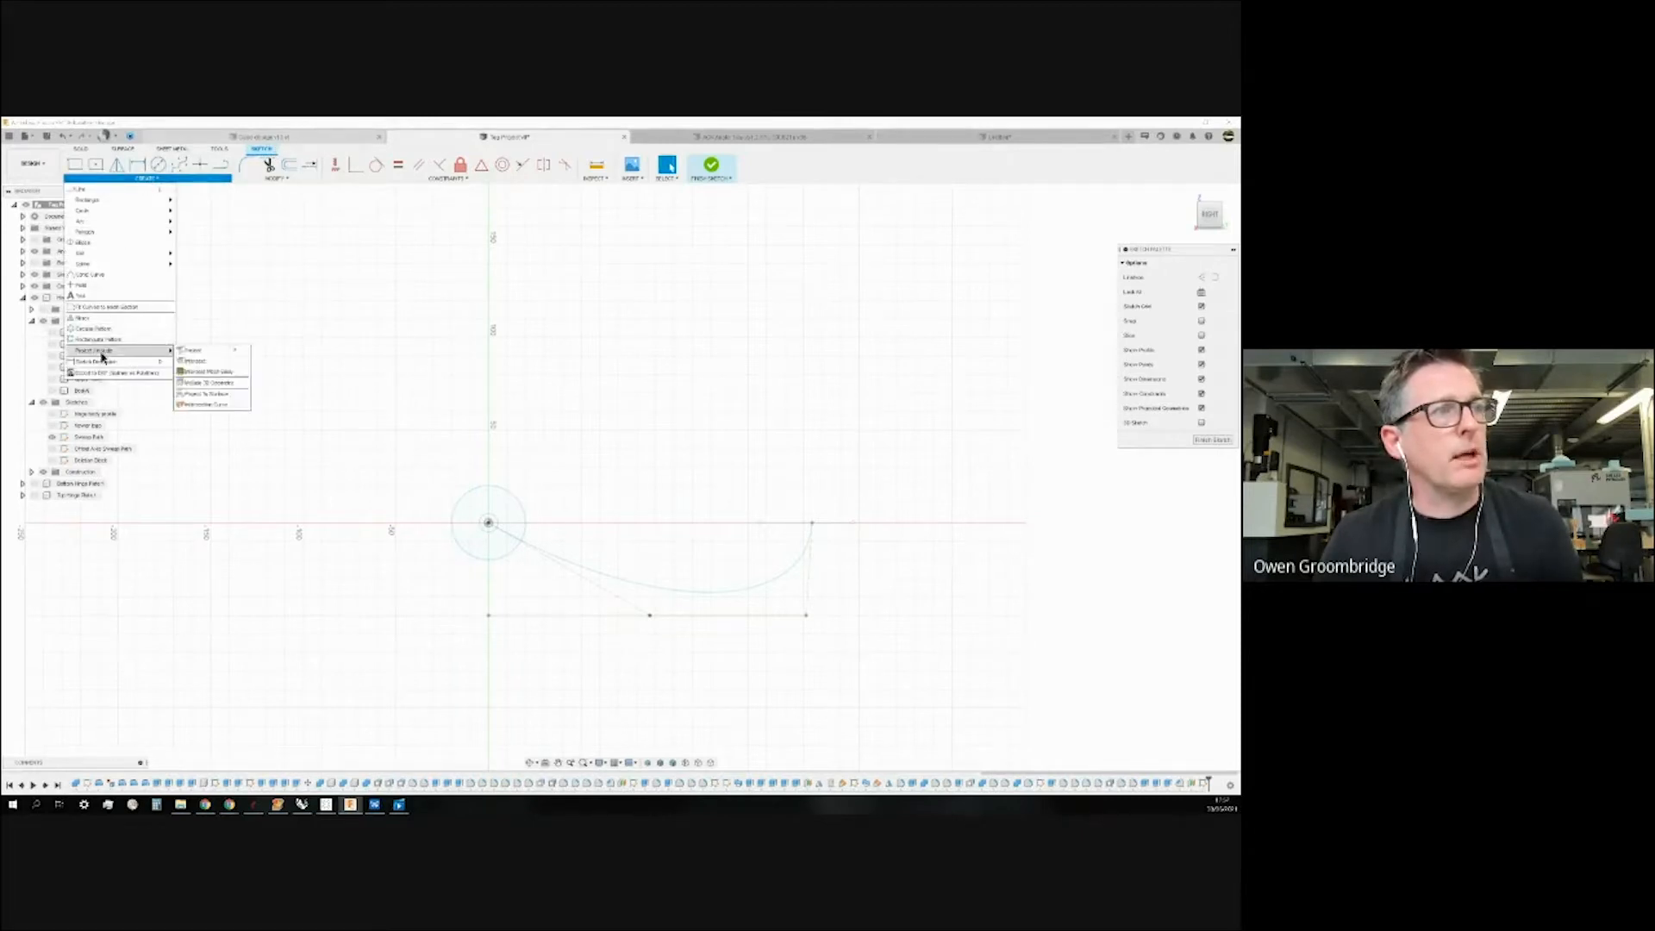
pyautogui.click(200, 355)
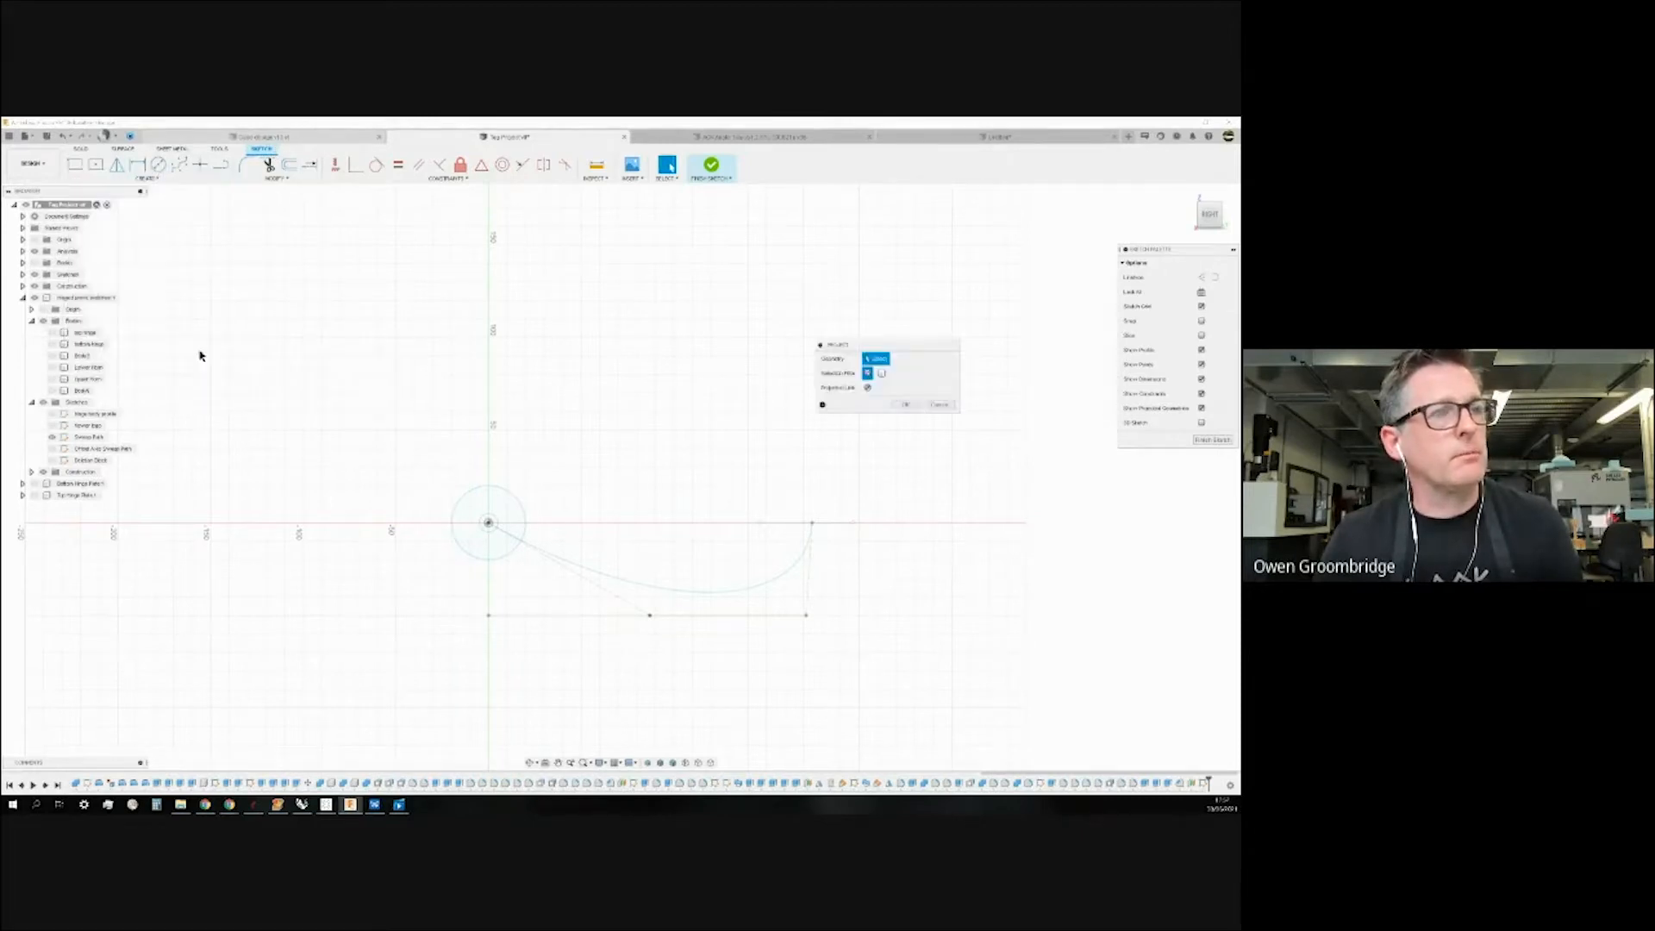
pyautogui.click(673, 593)
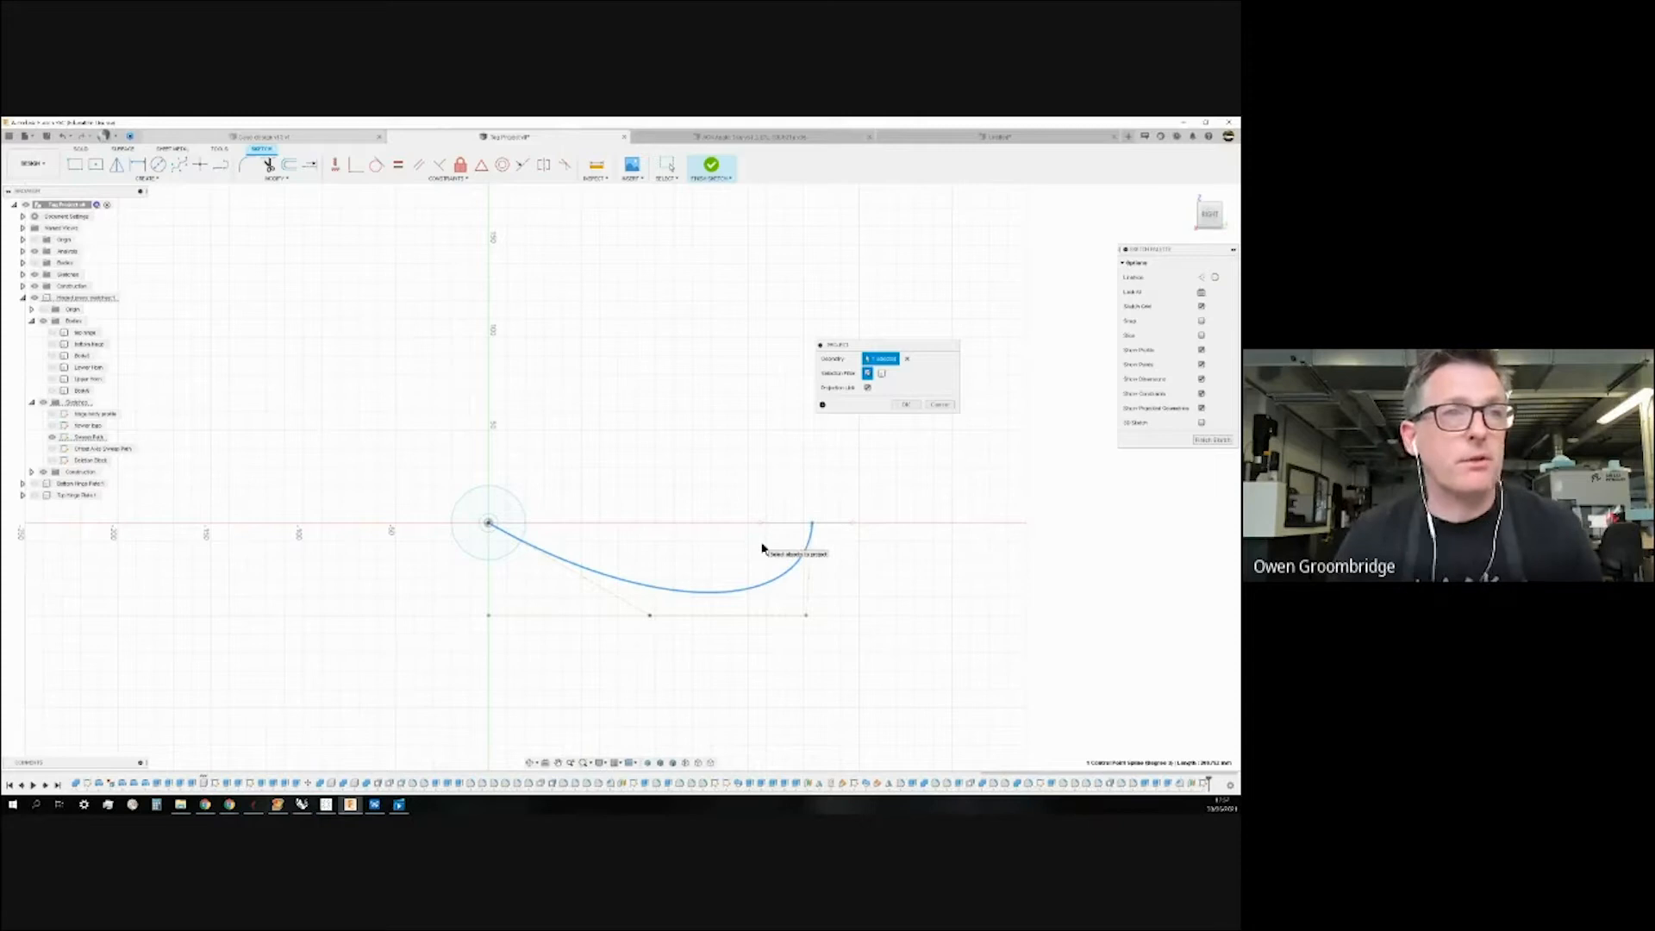
pyautogui.click(905, 404)
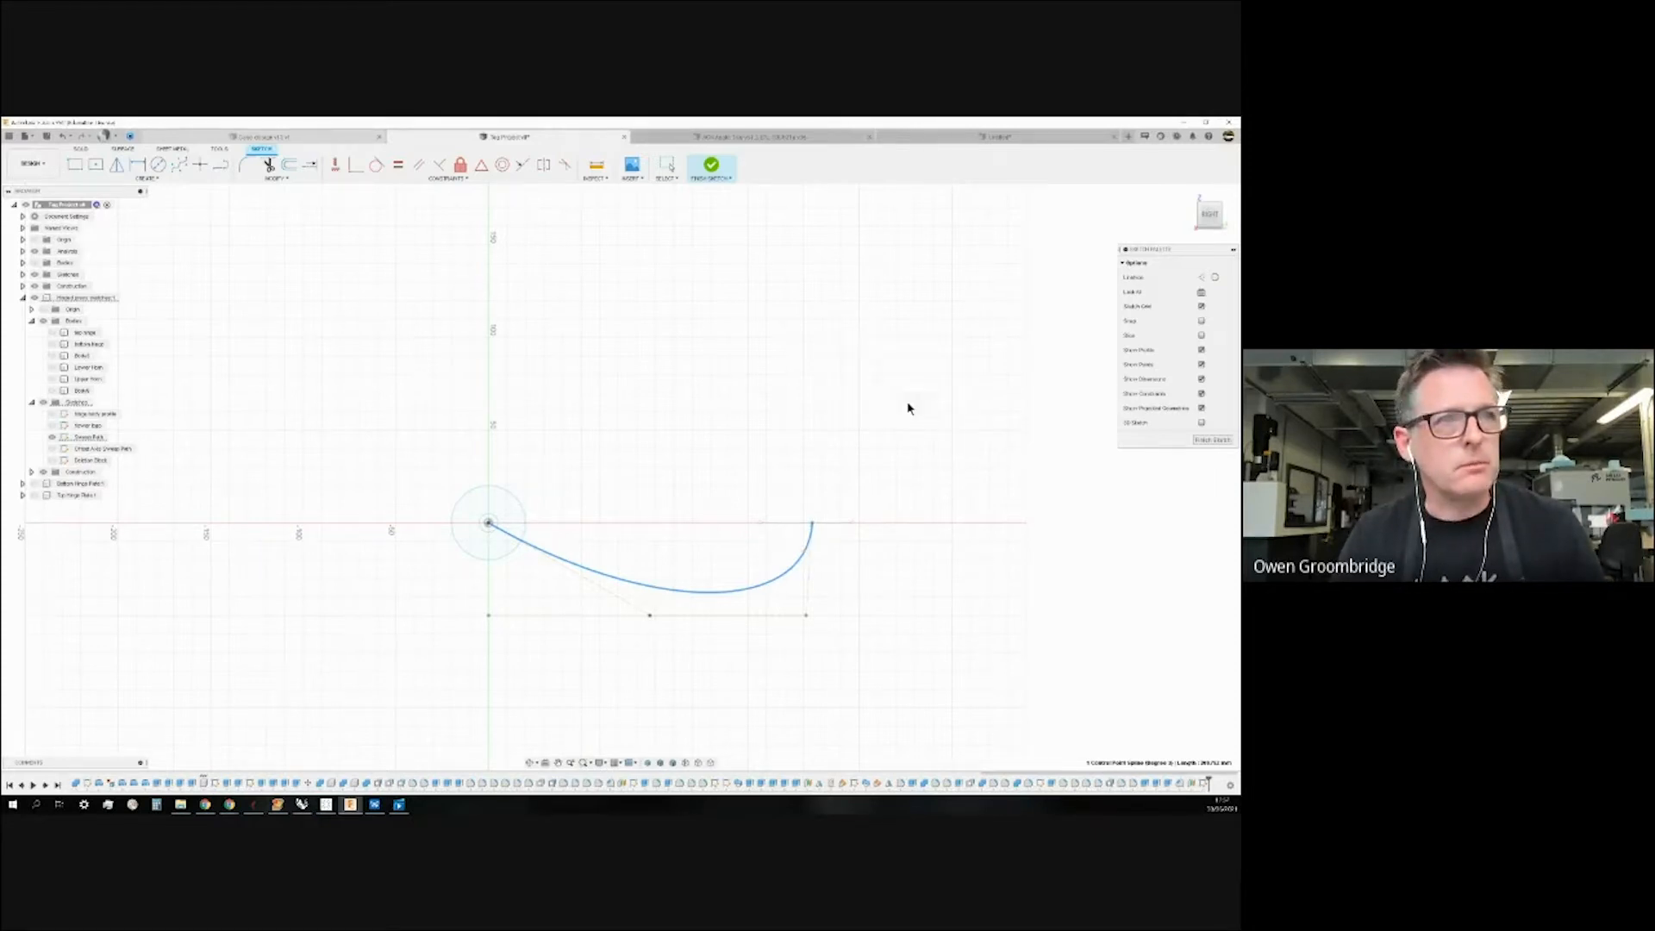
# Face the sketch head-on and delete the old spline and its control lines.
pyautogui.click(1228, 193)
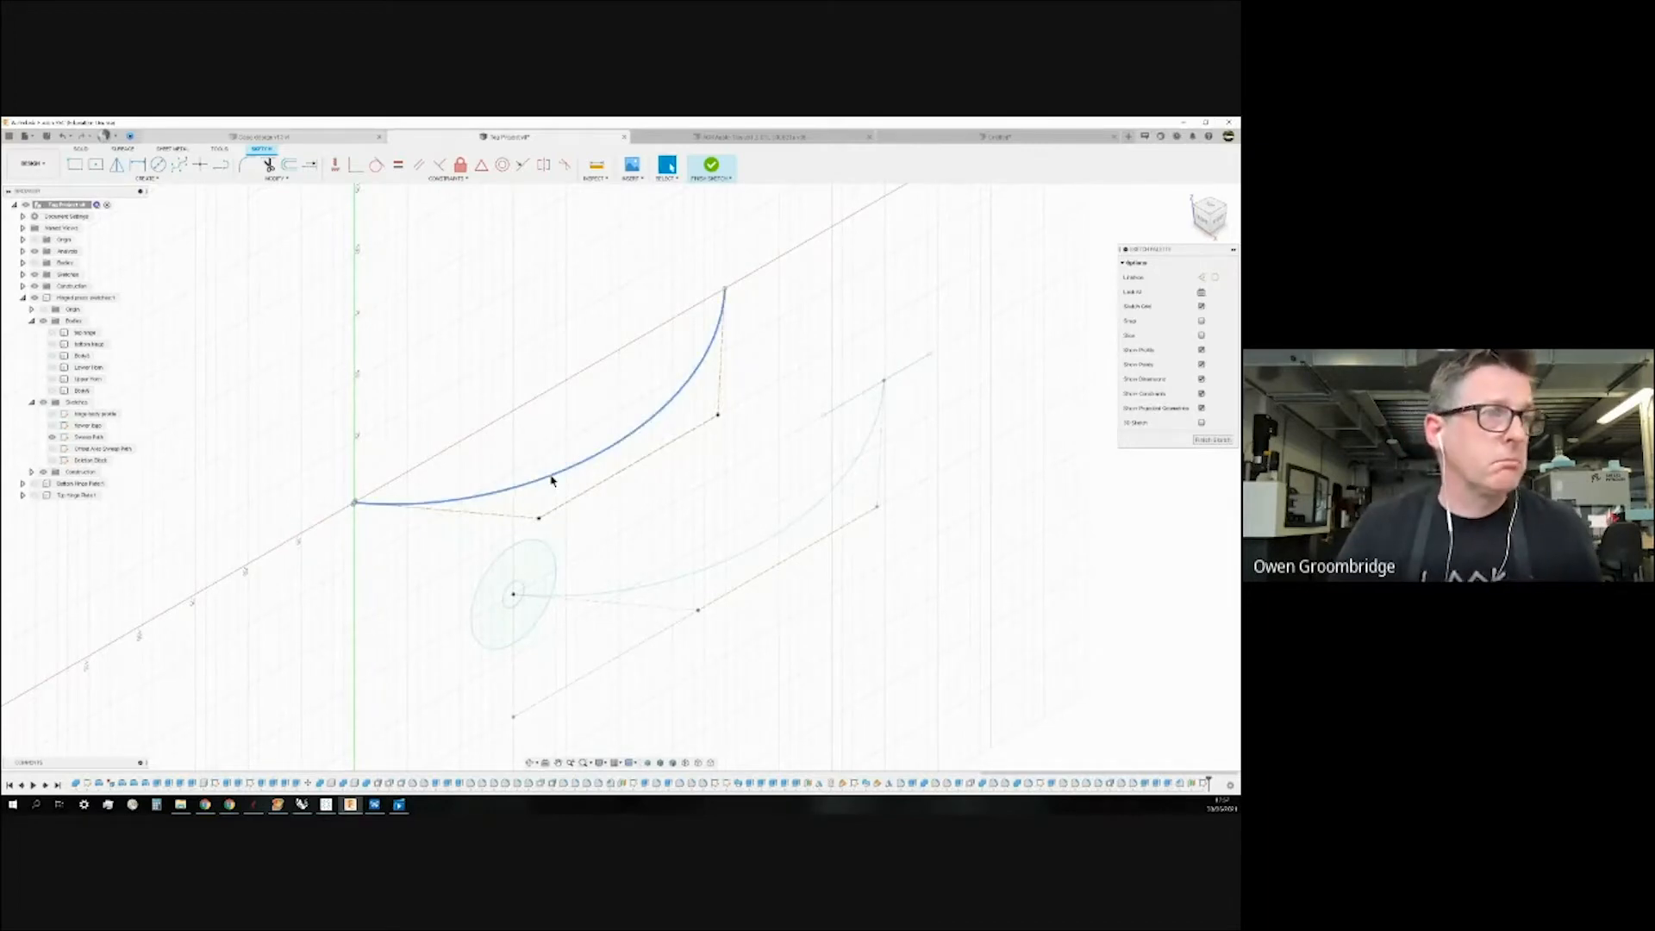
pyautogui.rightClick(80, 392)
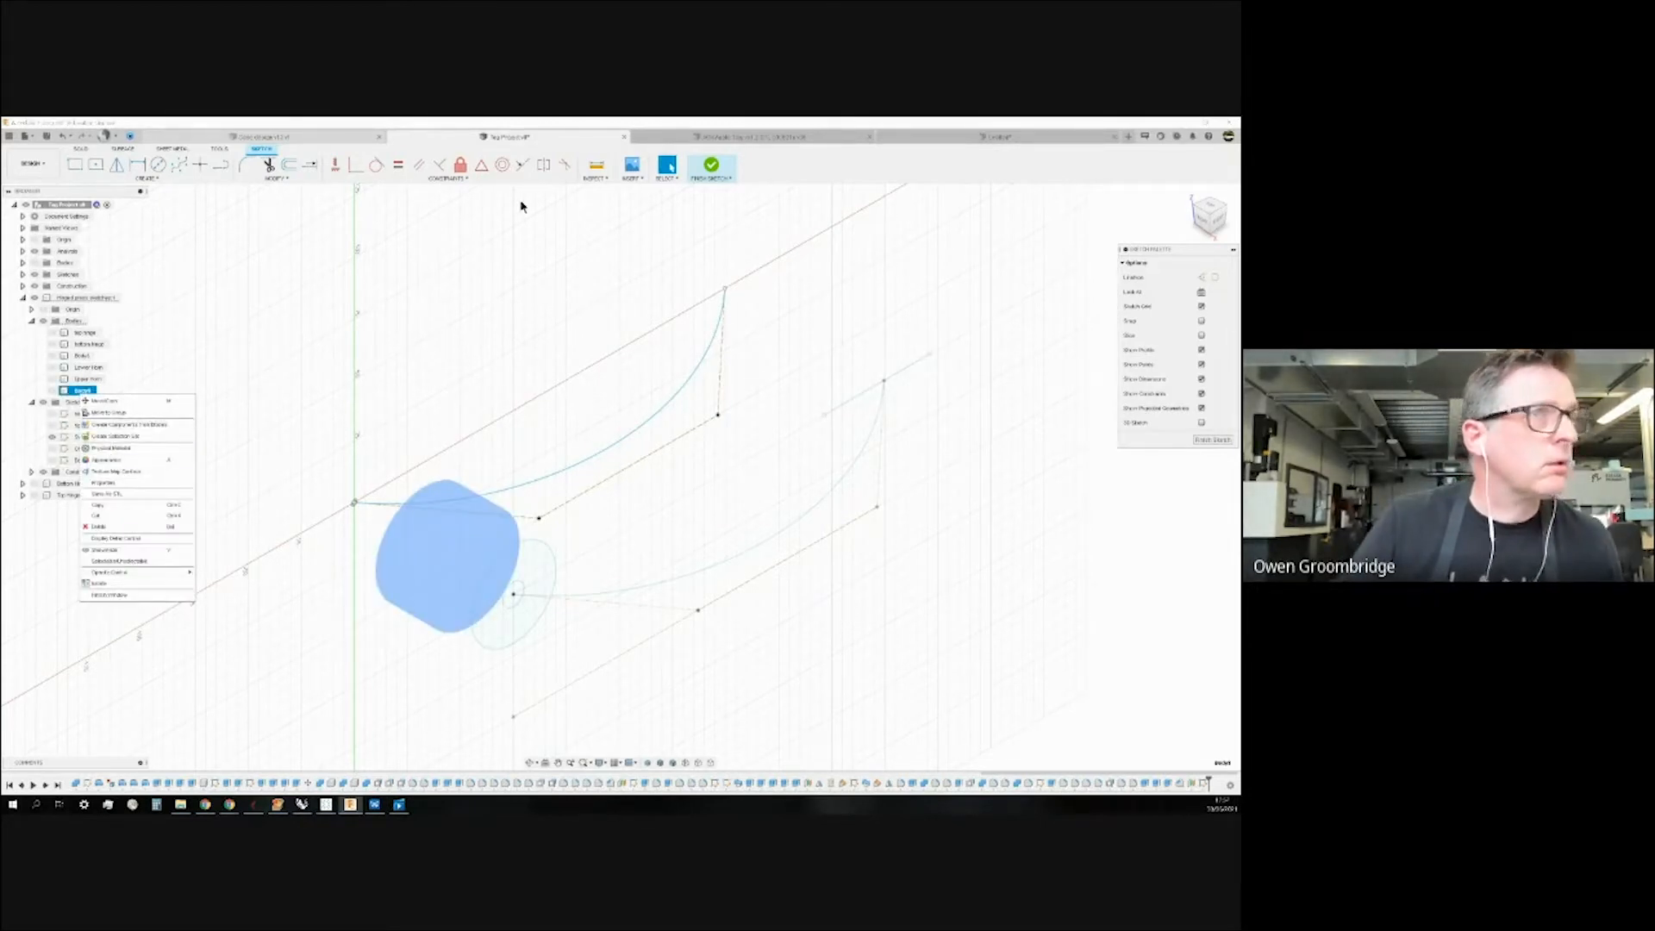
pyautogui.press('Escape')
pyautogui.click(292, 287)
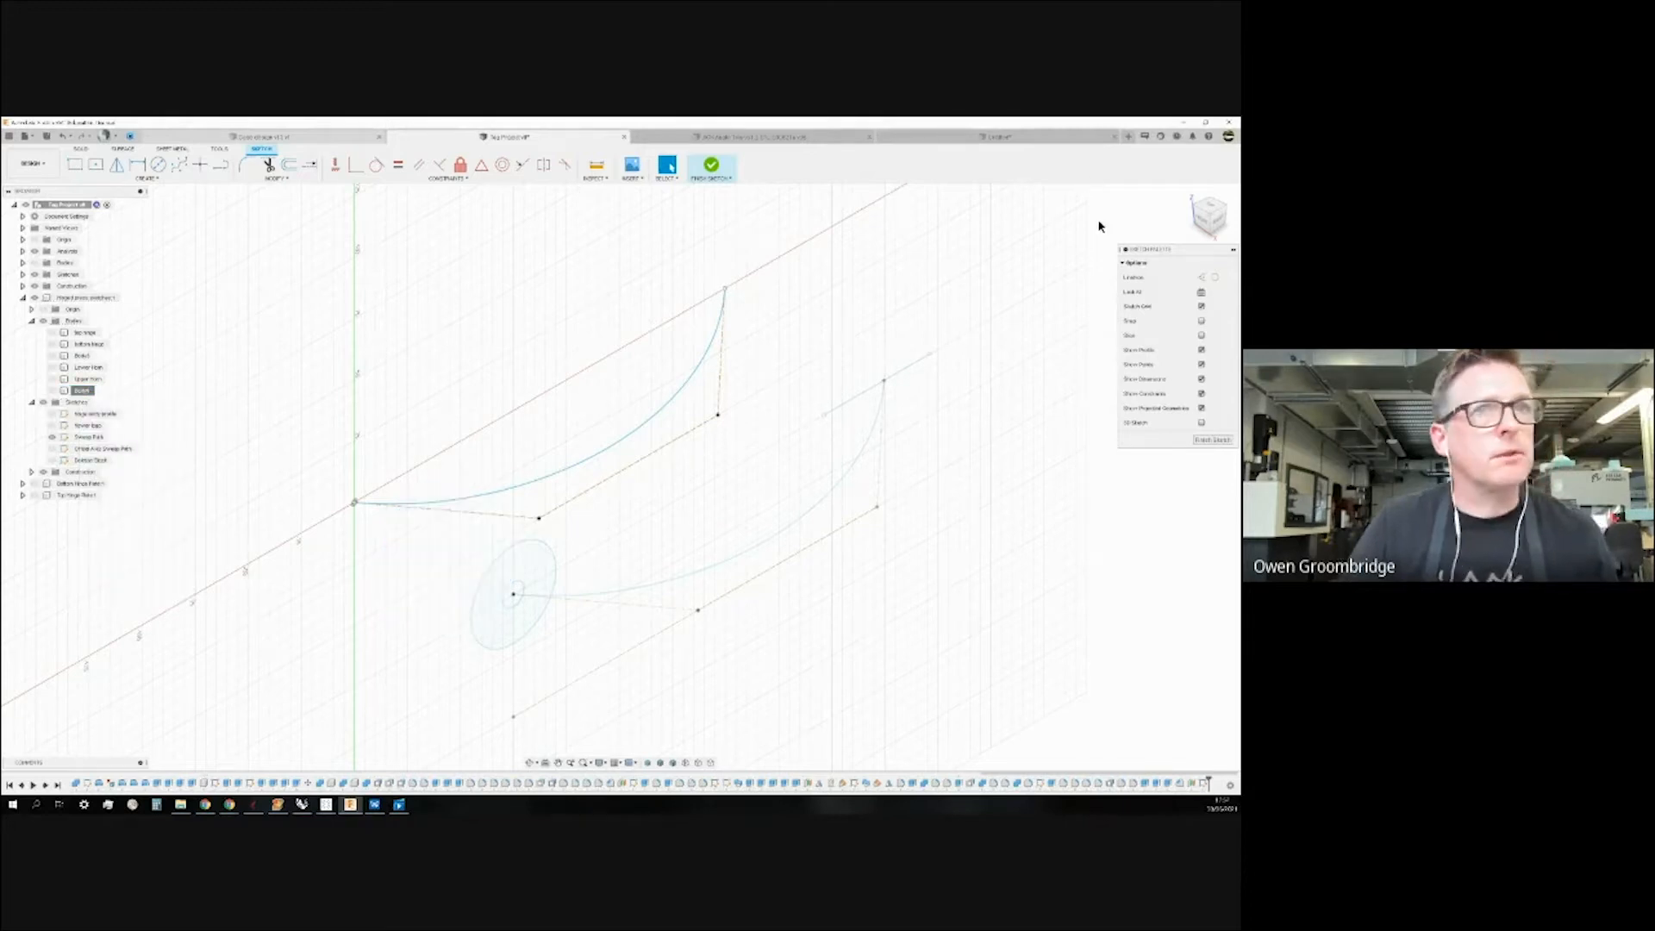
pyautogui.click(1213, 220)
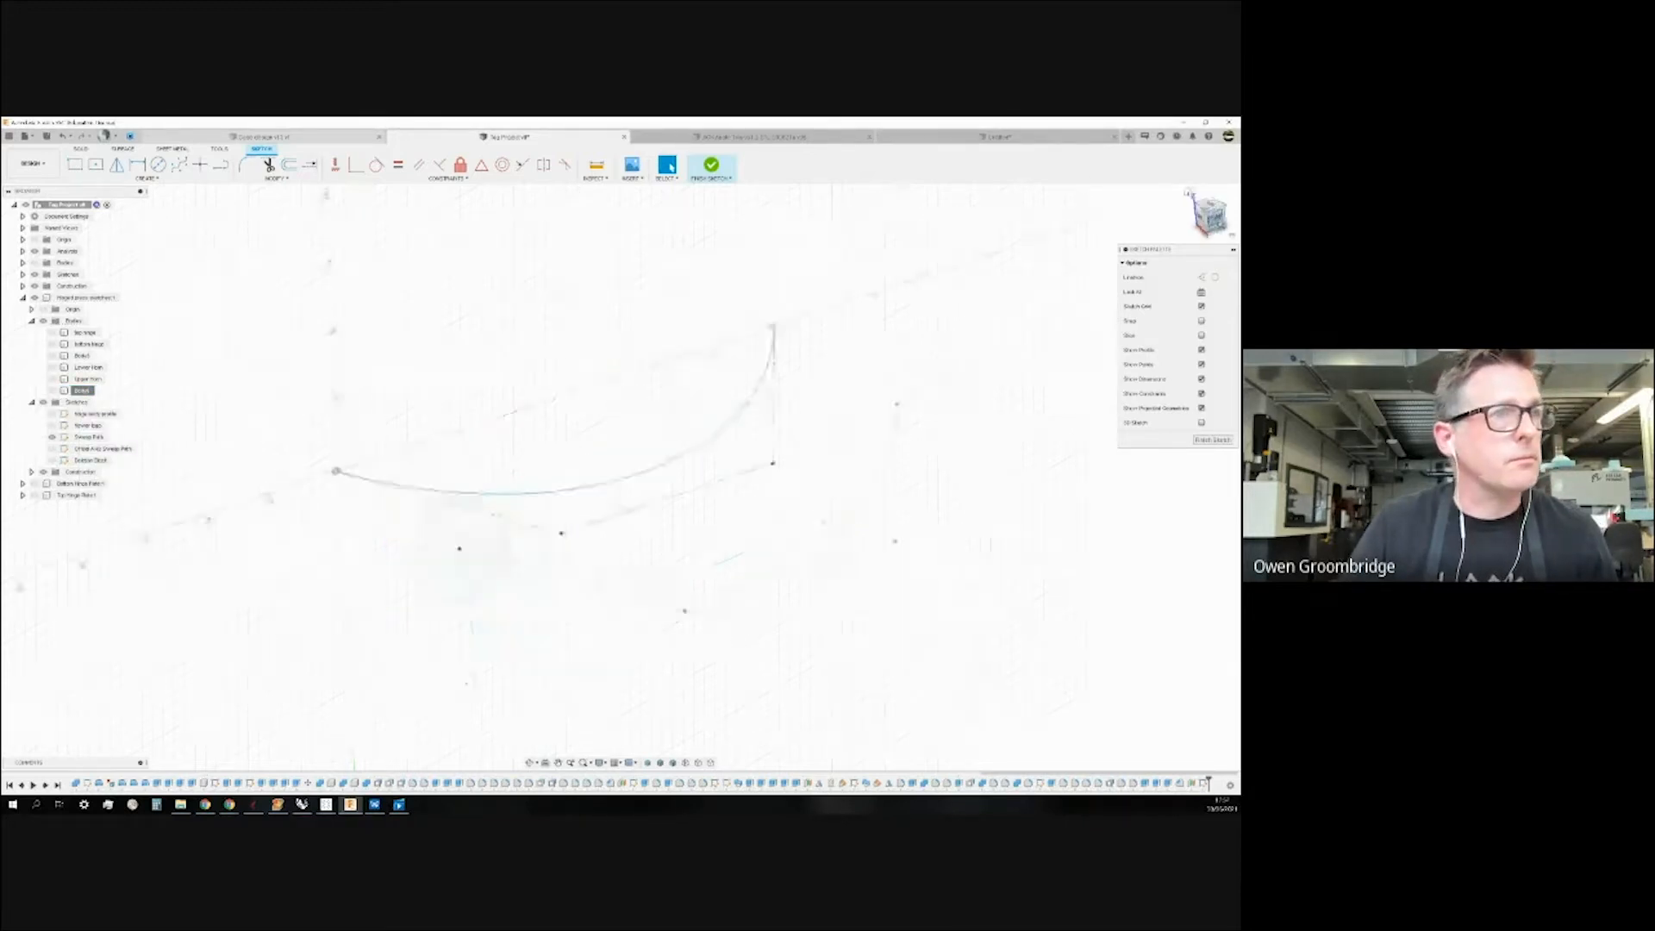
pyautogui.moveTo(202, 300); pyautogui.dragTo(1046, 687)
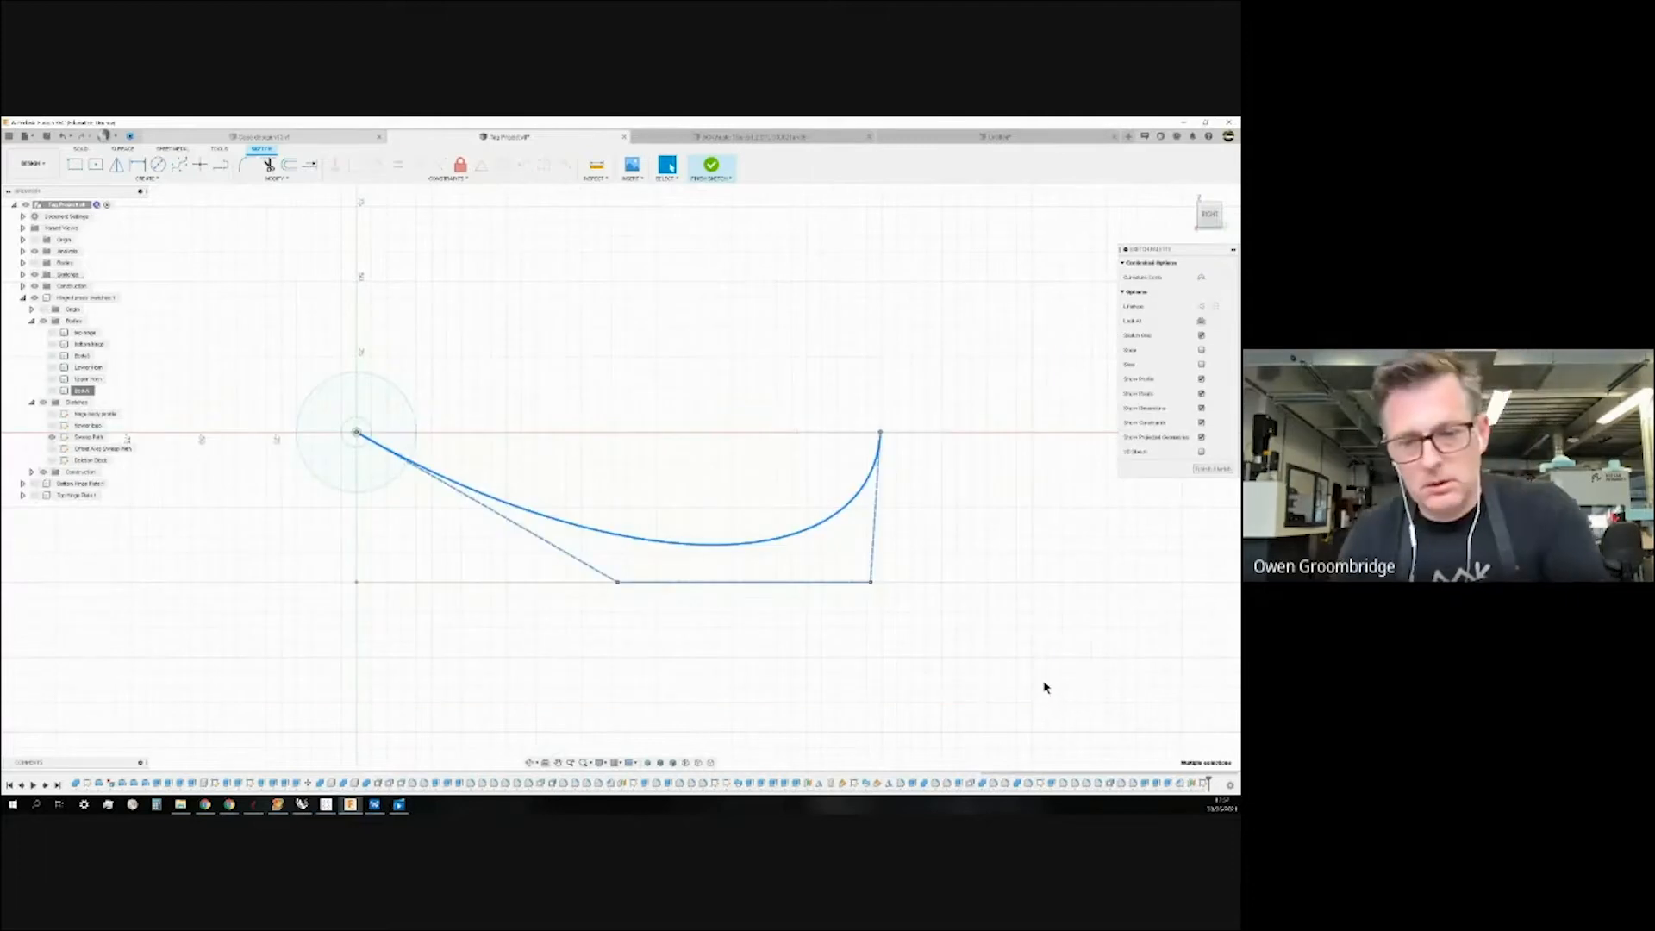
pyautogui.press('Delete')
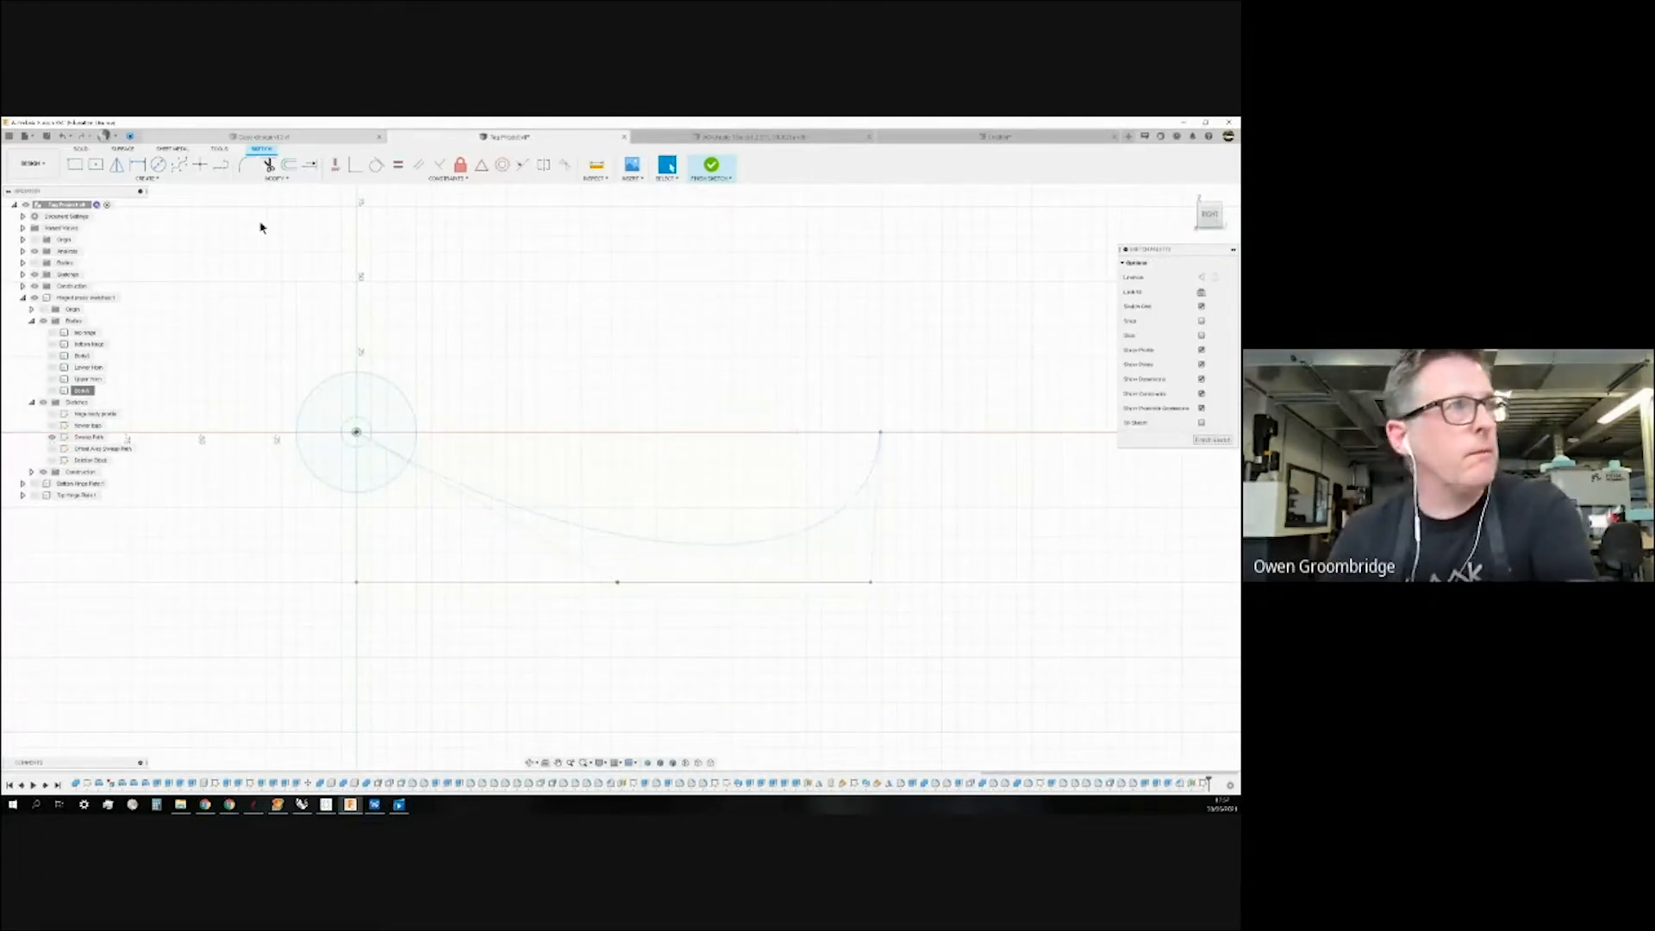
# Toggle the Sweep Path sketch off and on to check the remaining geometry.
pyautogui.click(127, 180)
pyautogui.click(506, 368)
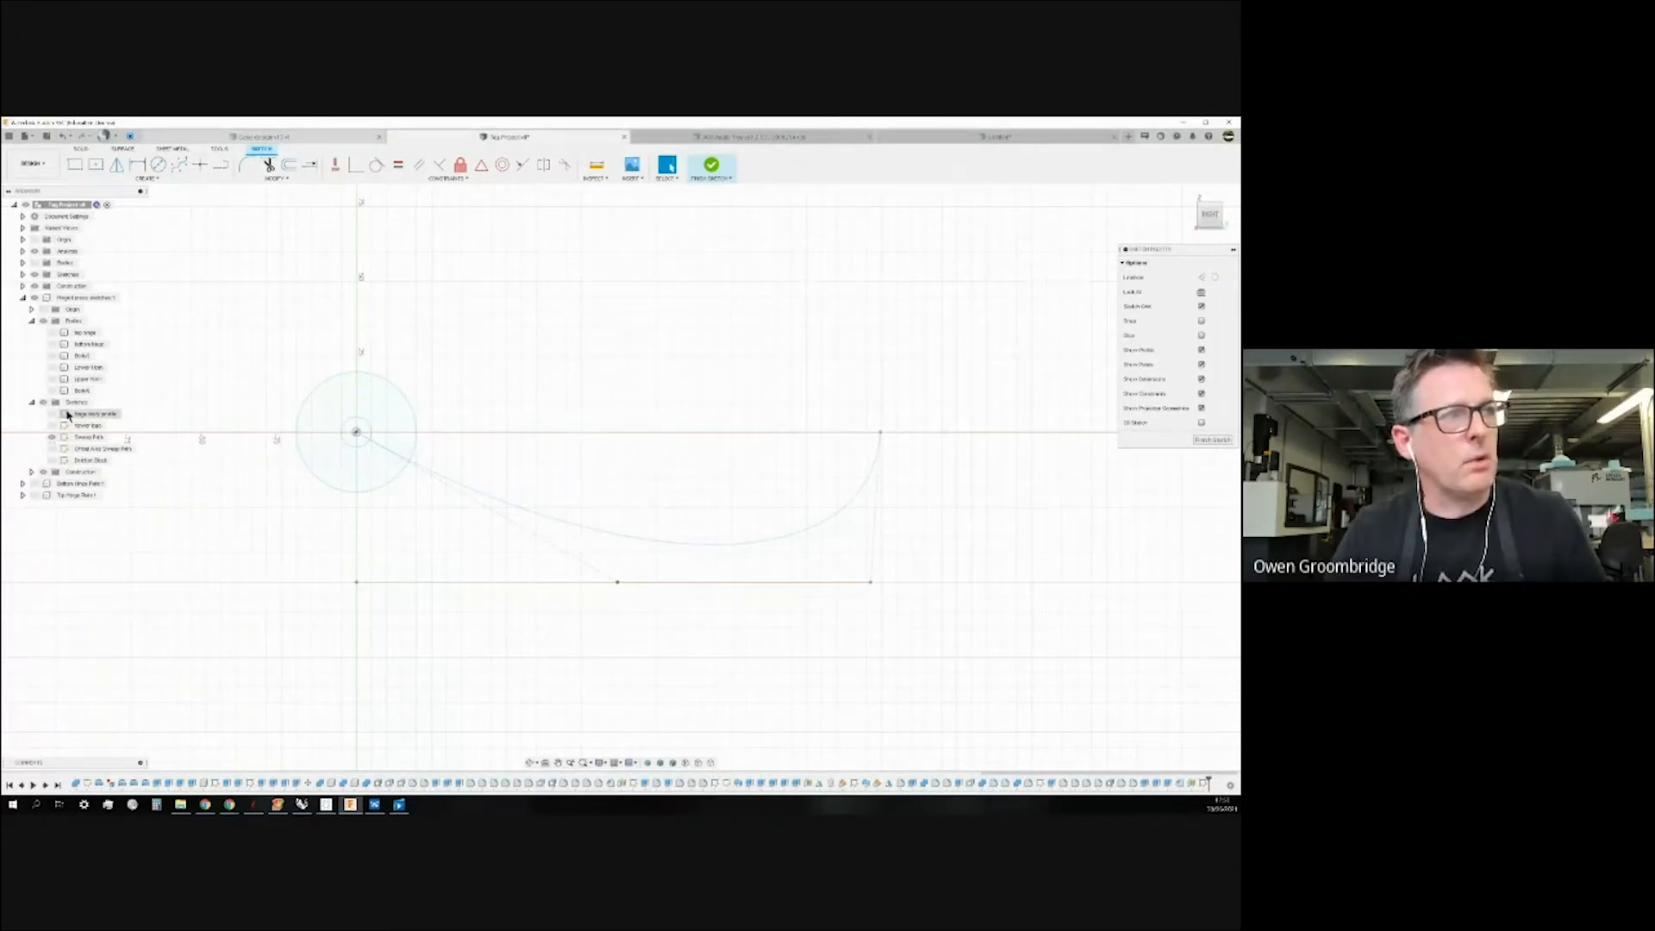
pyautogui.click(51, 438)
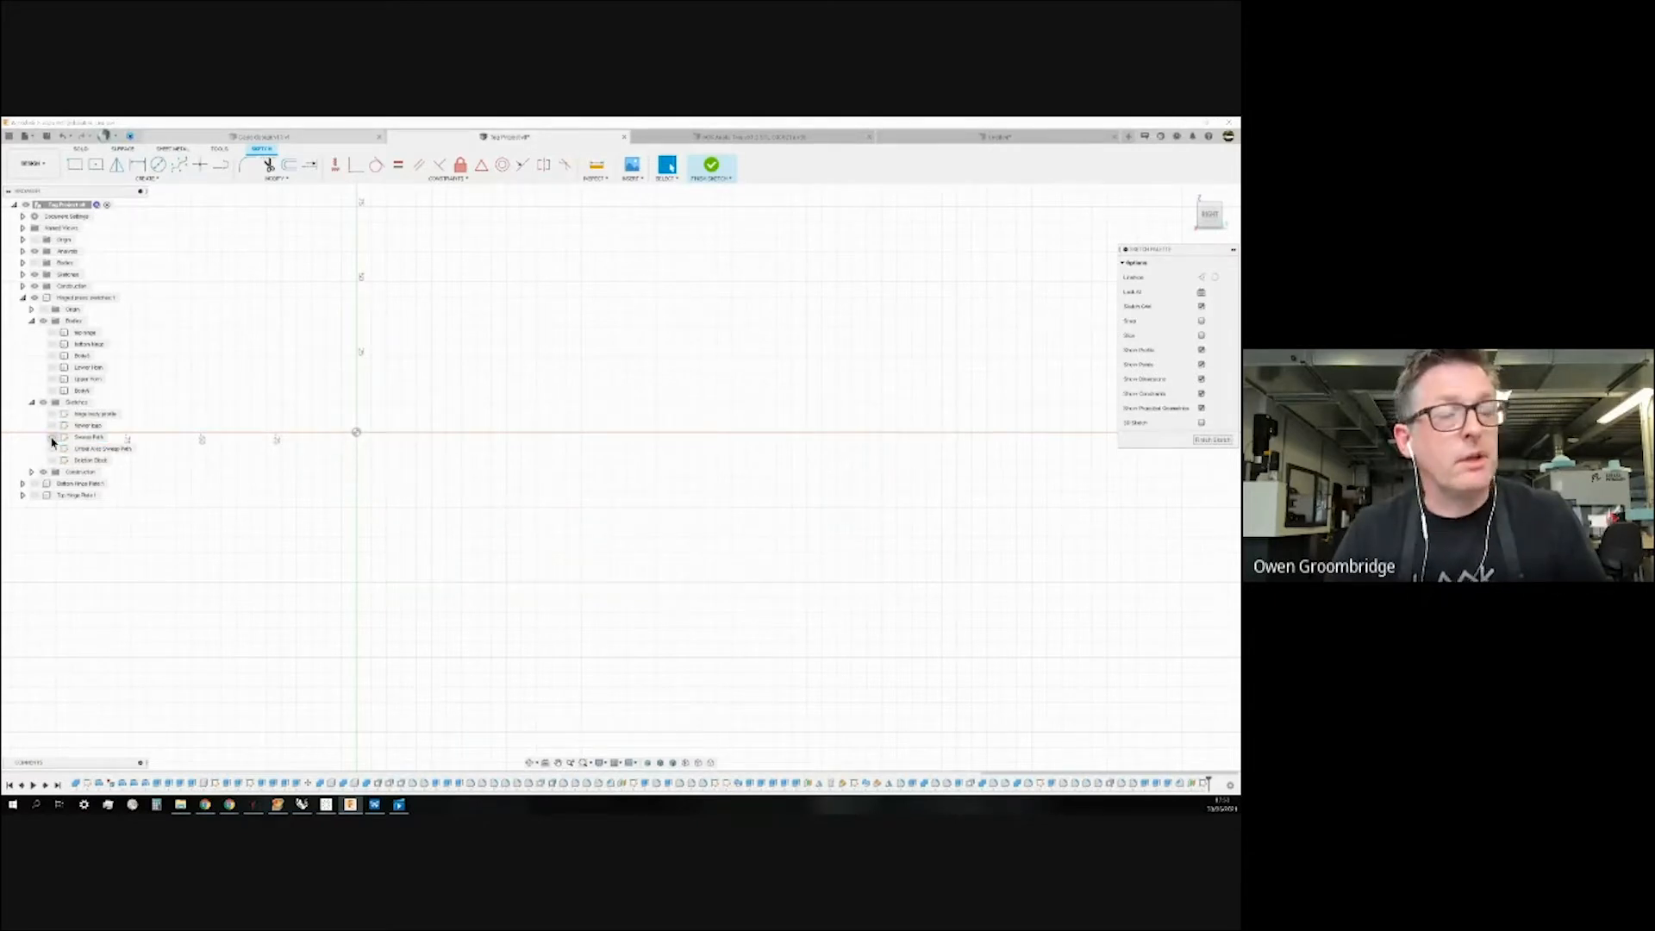
pyautogui.click(52, 438)
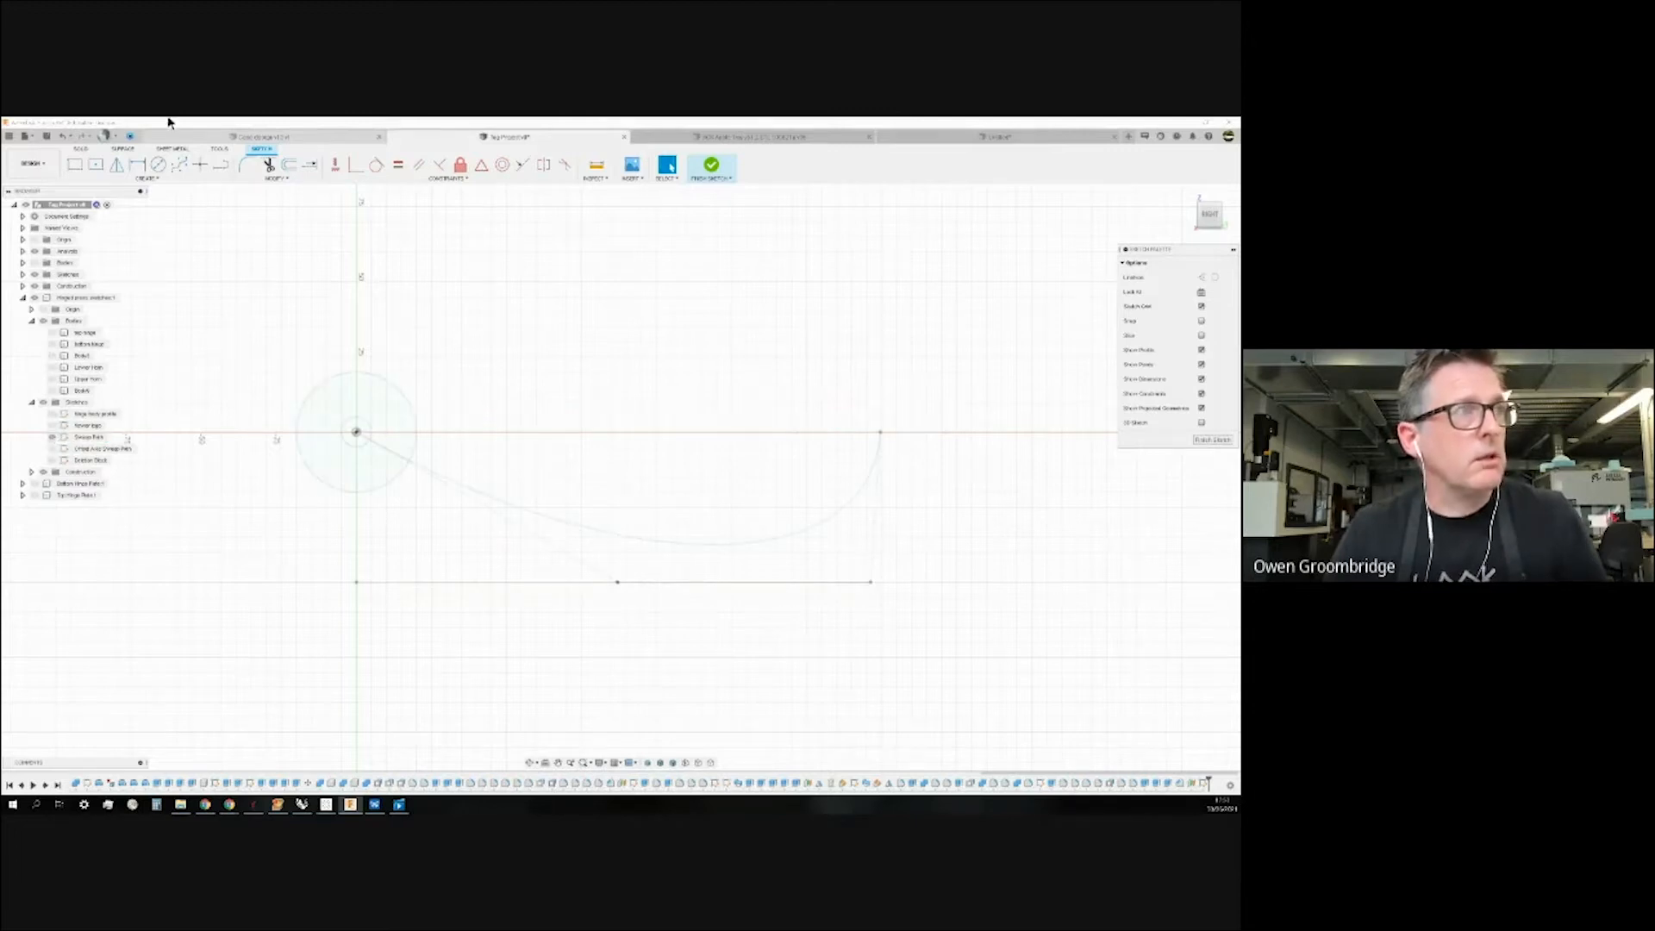
pyautogui.click(145, 177)
# Project the sweep path curve into the current sketch.
pyautogui.moveTo(97, 358)
pyautogui.click(194, 354)
pyautogui.click(591, 533)
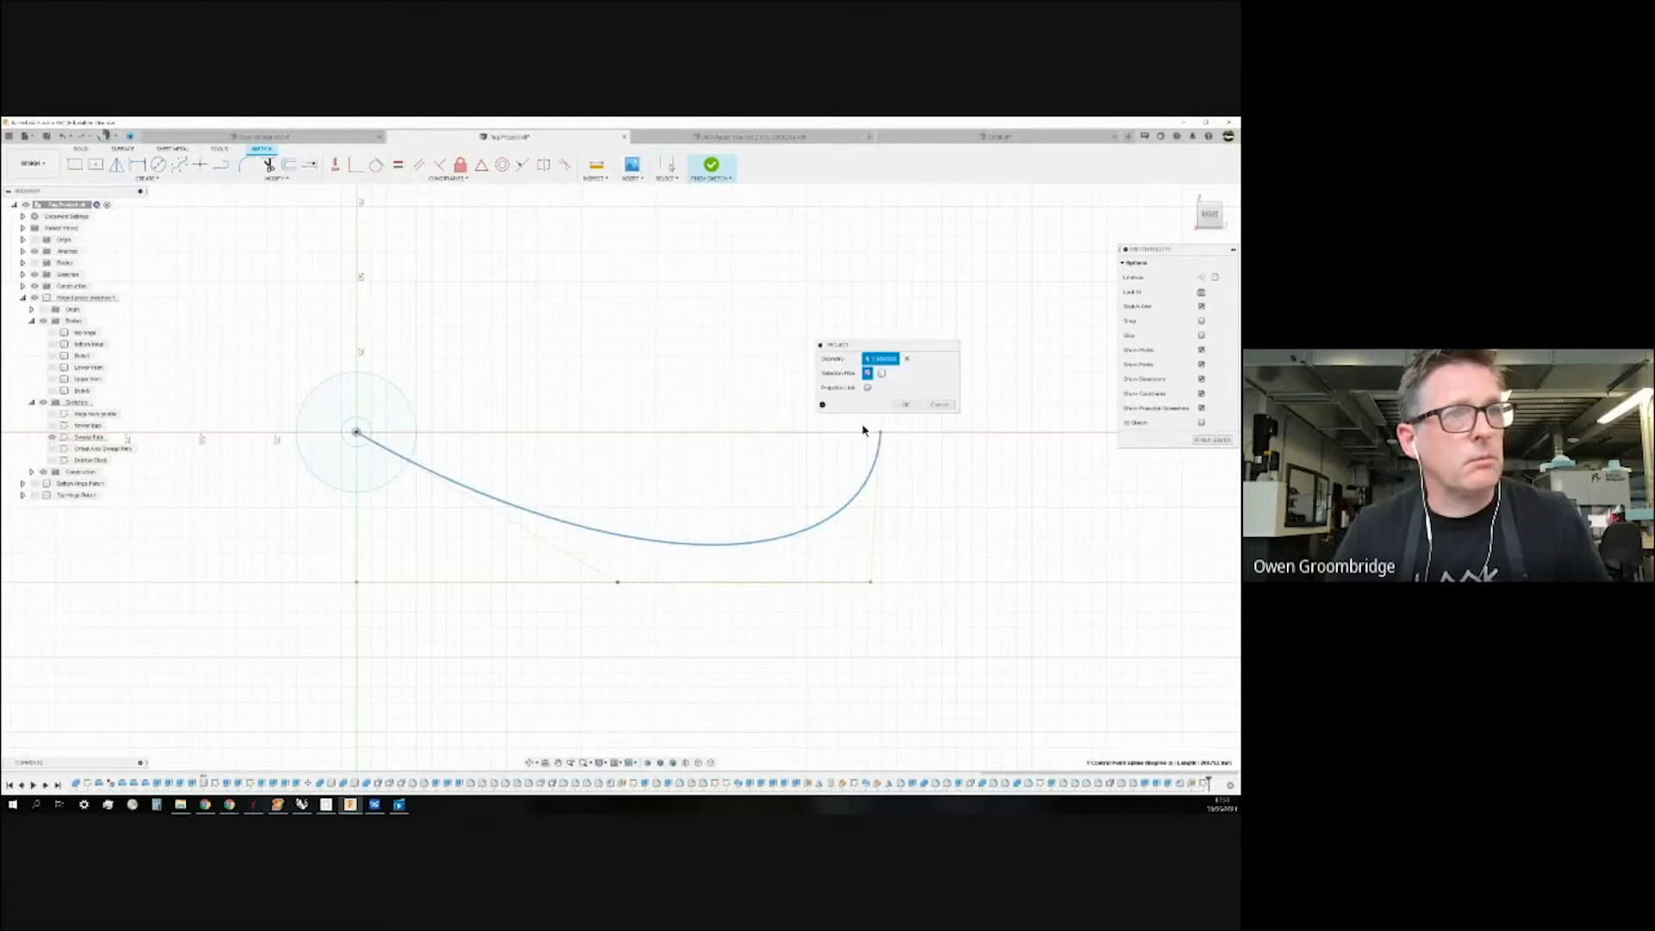
pyautogui.click(905, 404)
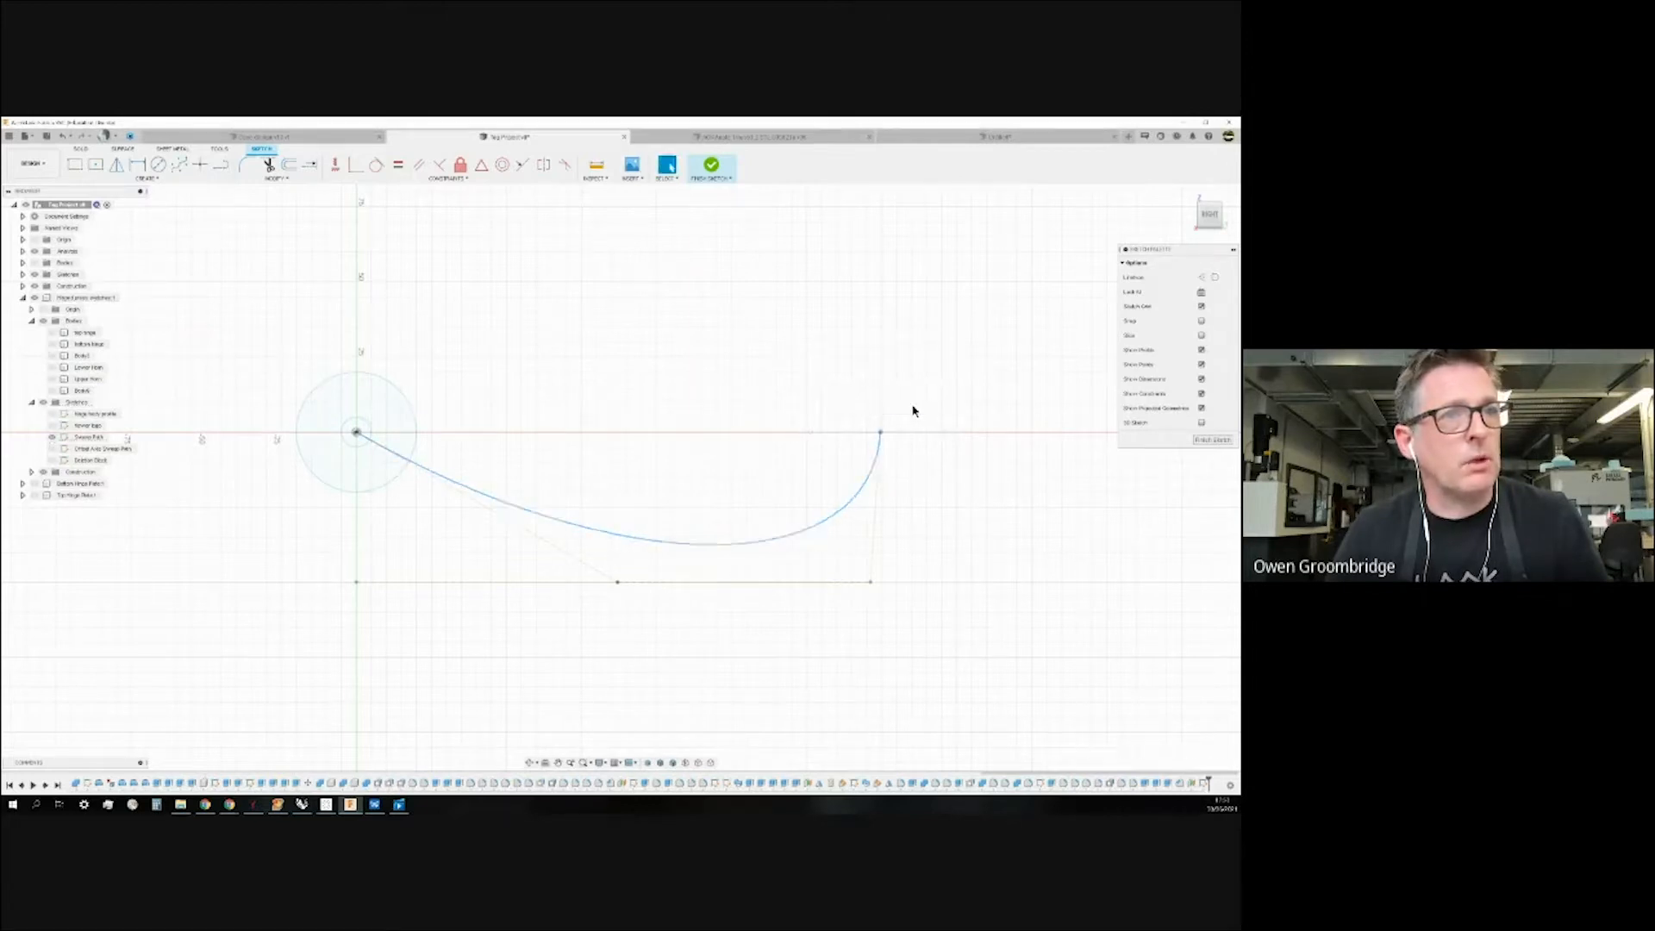
# Check the projected curve in 3D, hide the Sweep Path sketch, and return to the Right view.
pyautogui.click(1194, 203)
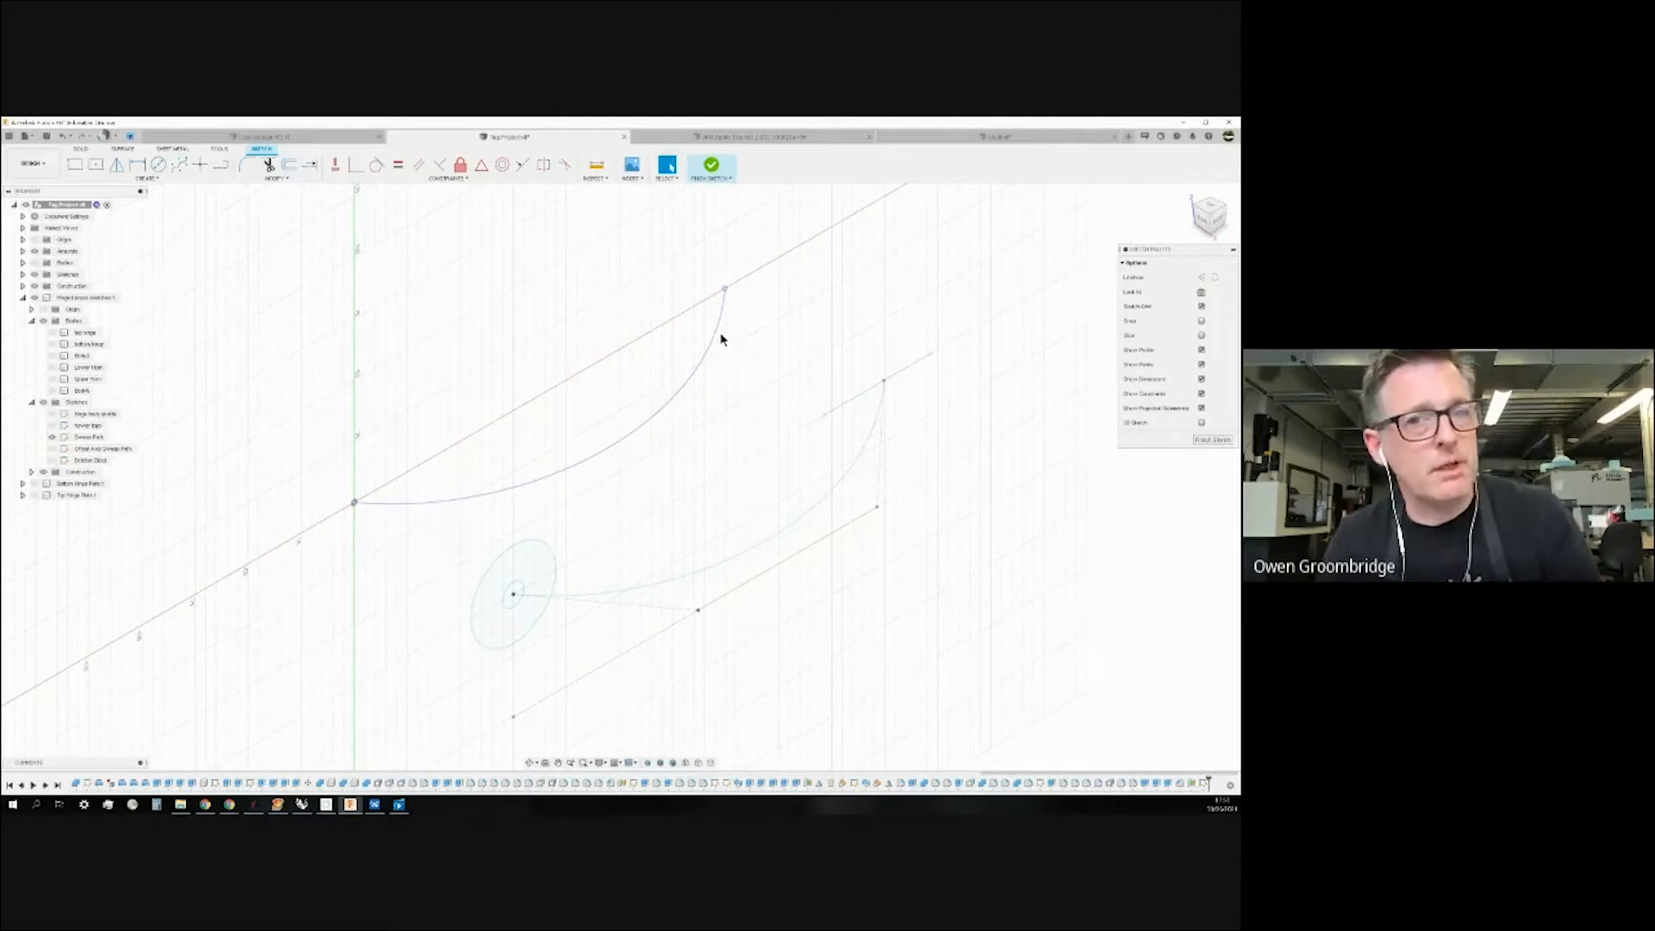
pyautogui.click(718, 335)
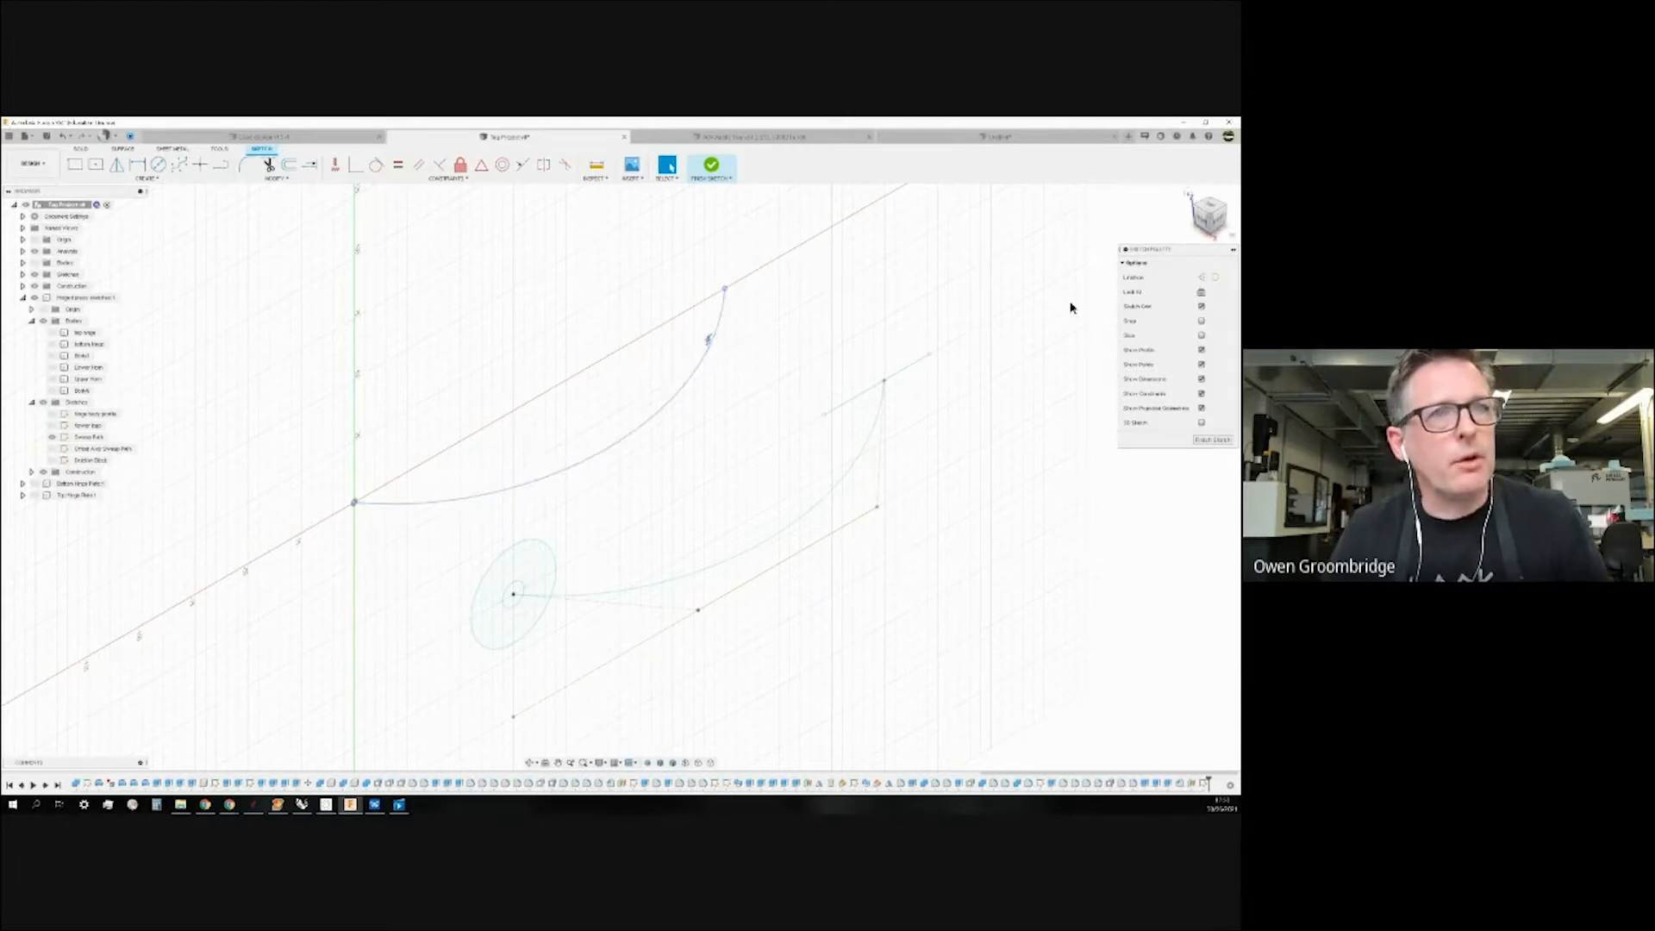
pyautogui.click(53, 437)
pyautogui.click(1210, 215)
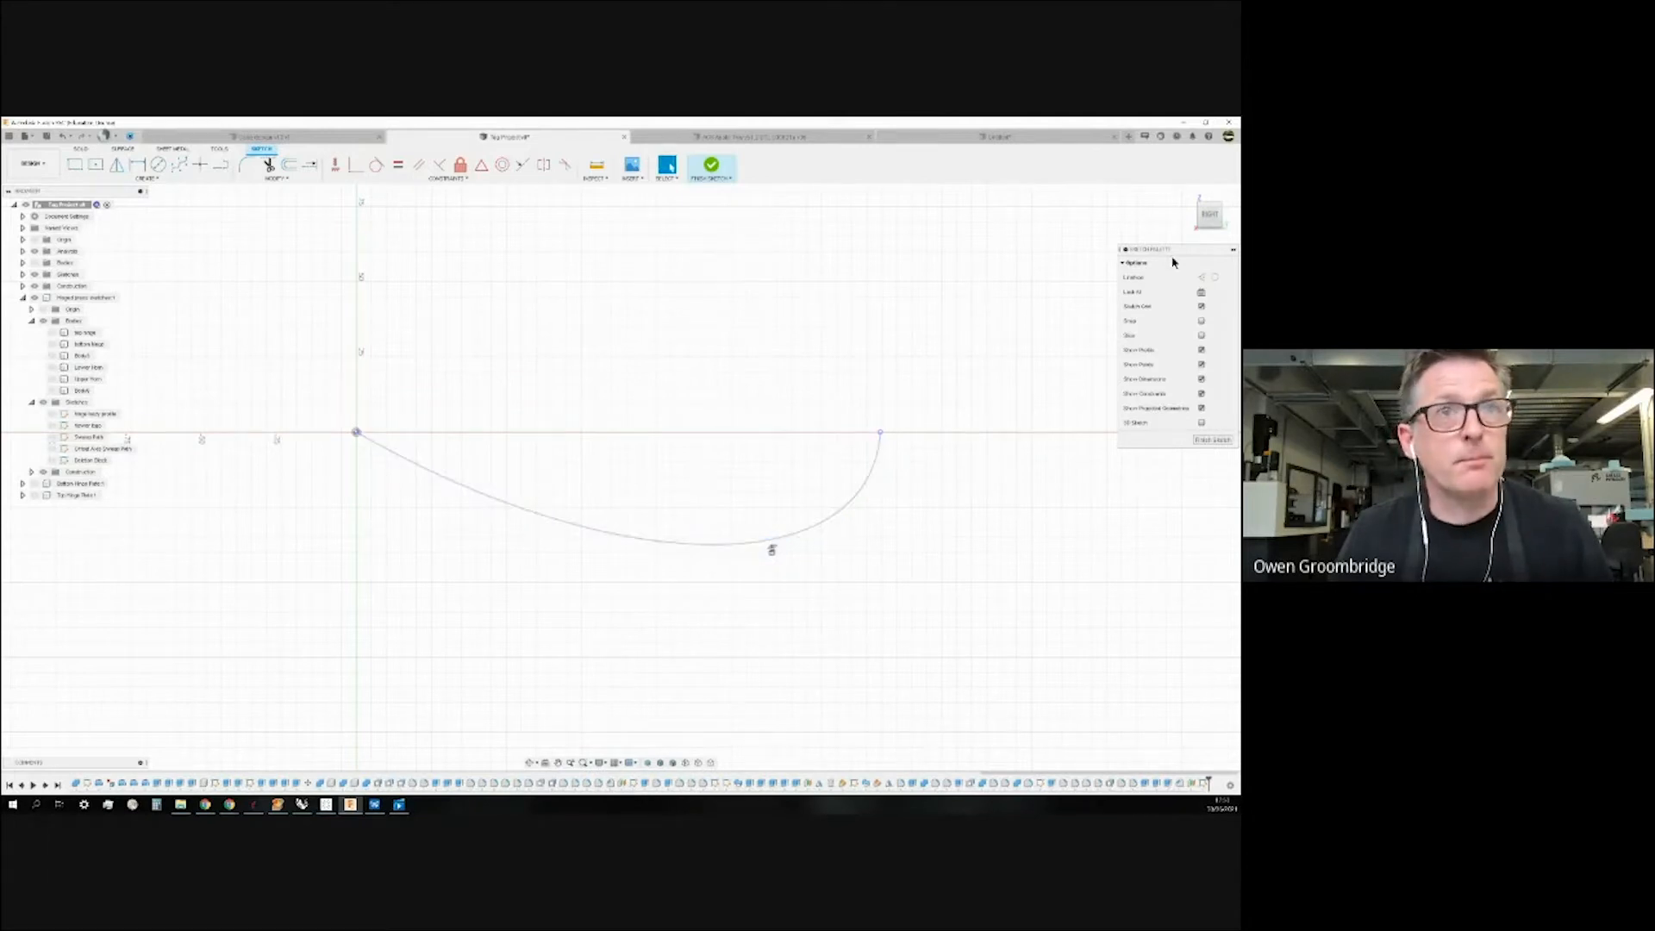
# From the Home view, display the projected curve's control-point frame for spline editing.
pyautogui.click(1189, 193)
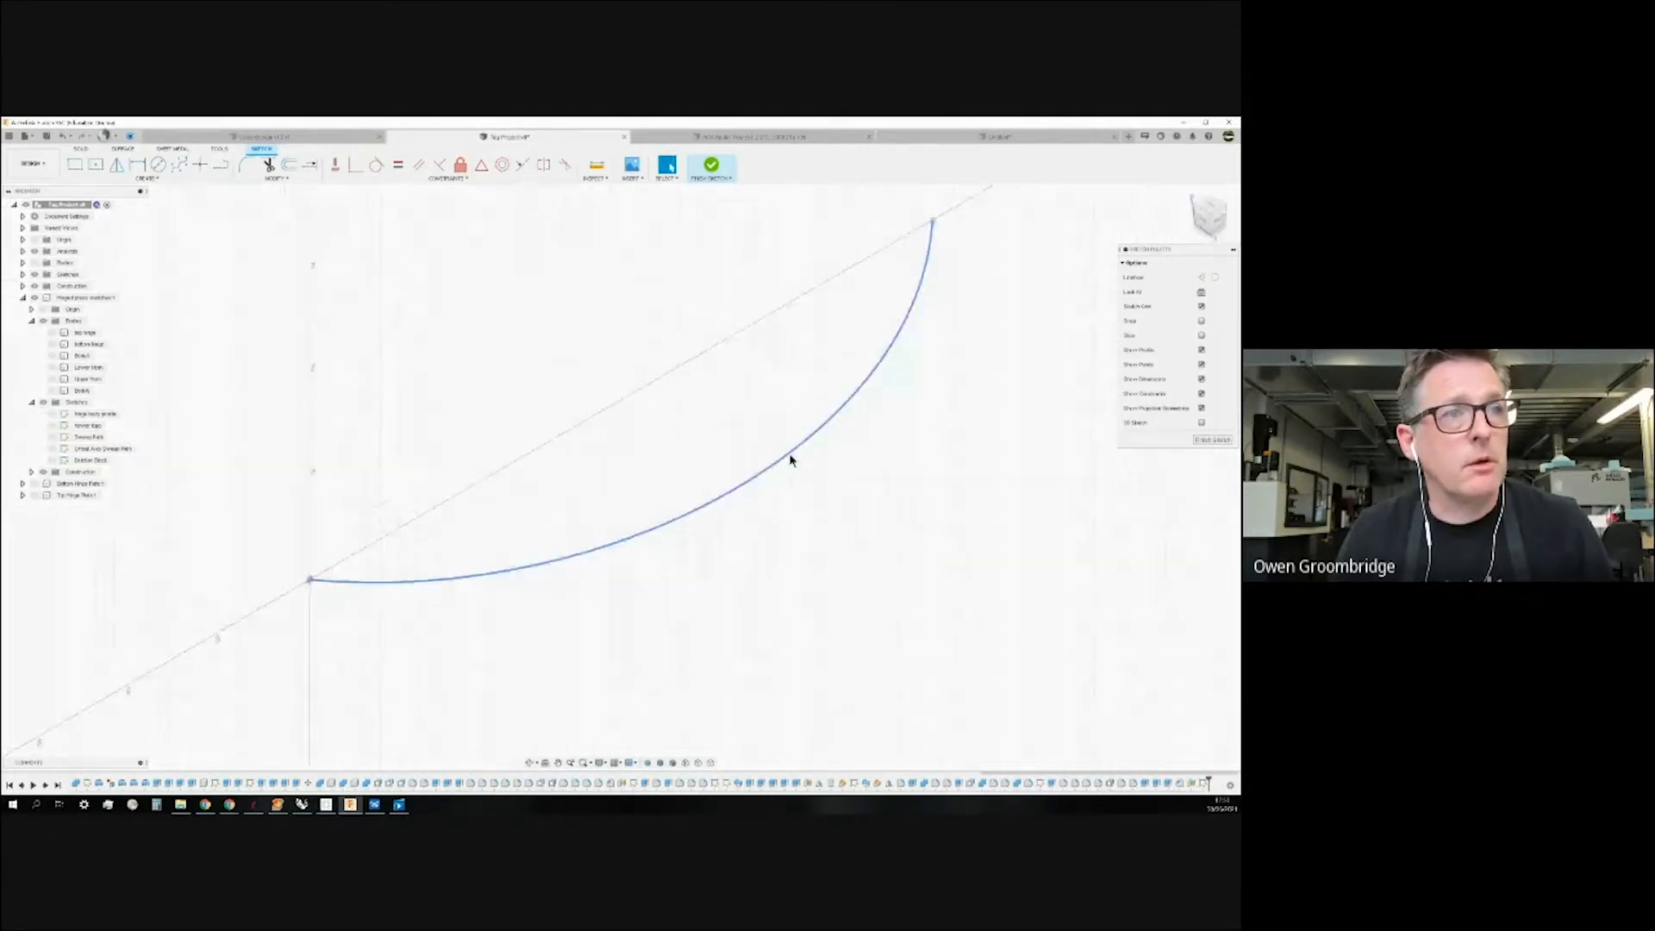
pyautogui.rightClick(791, 459)
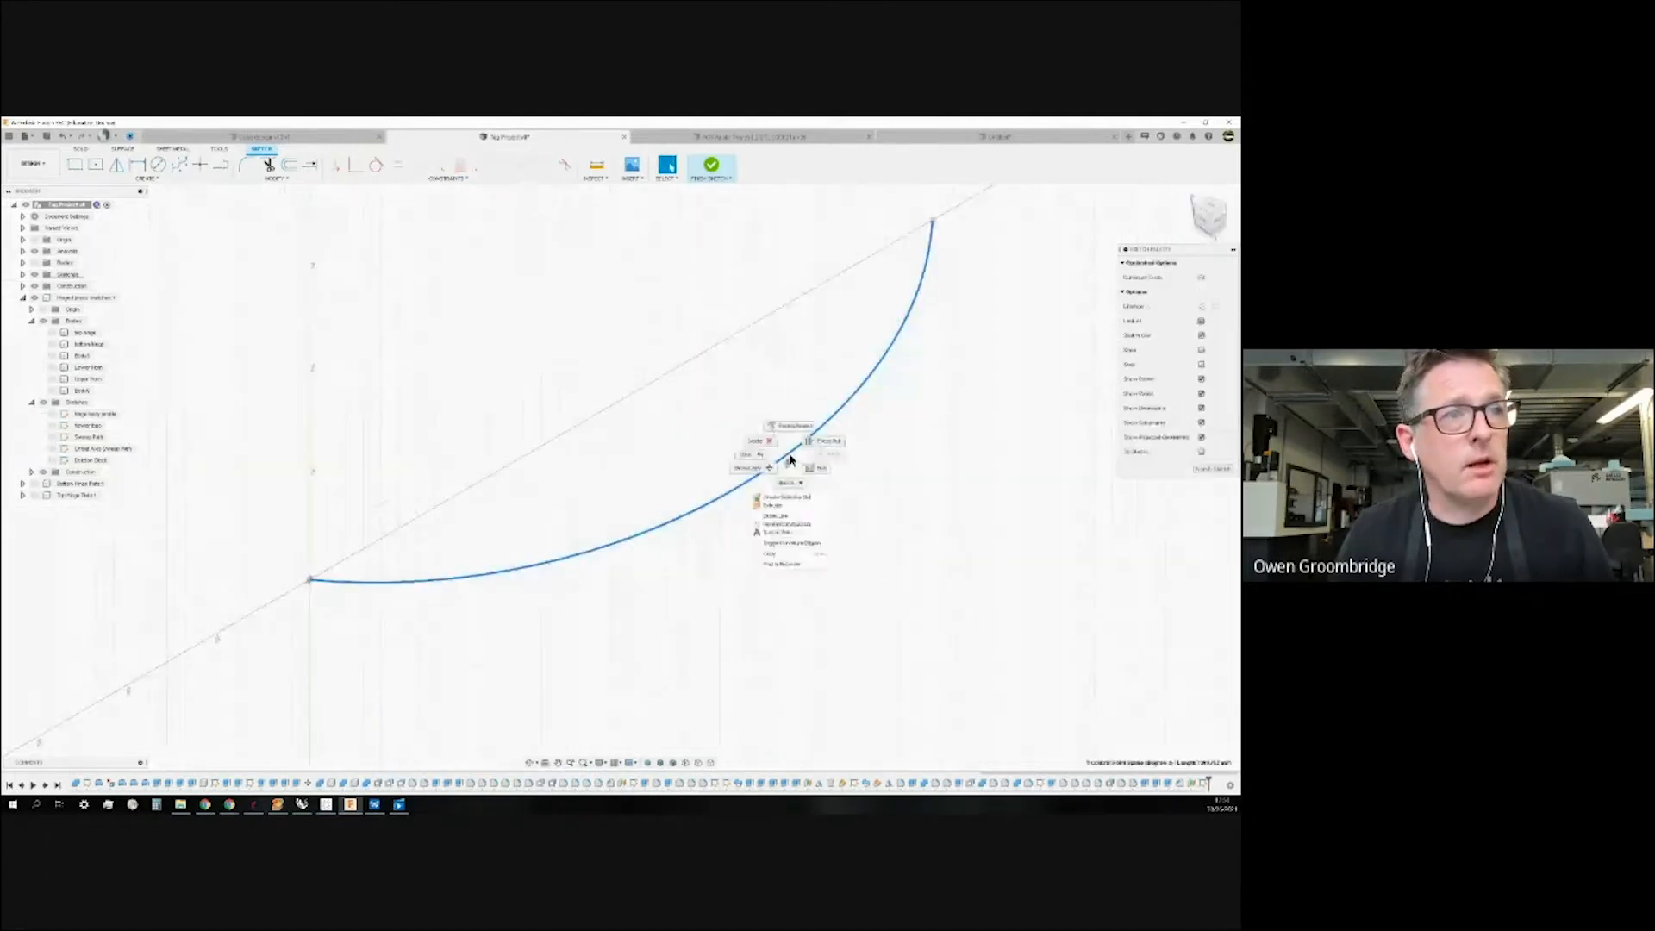
pyautogui.click(784, 517)
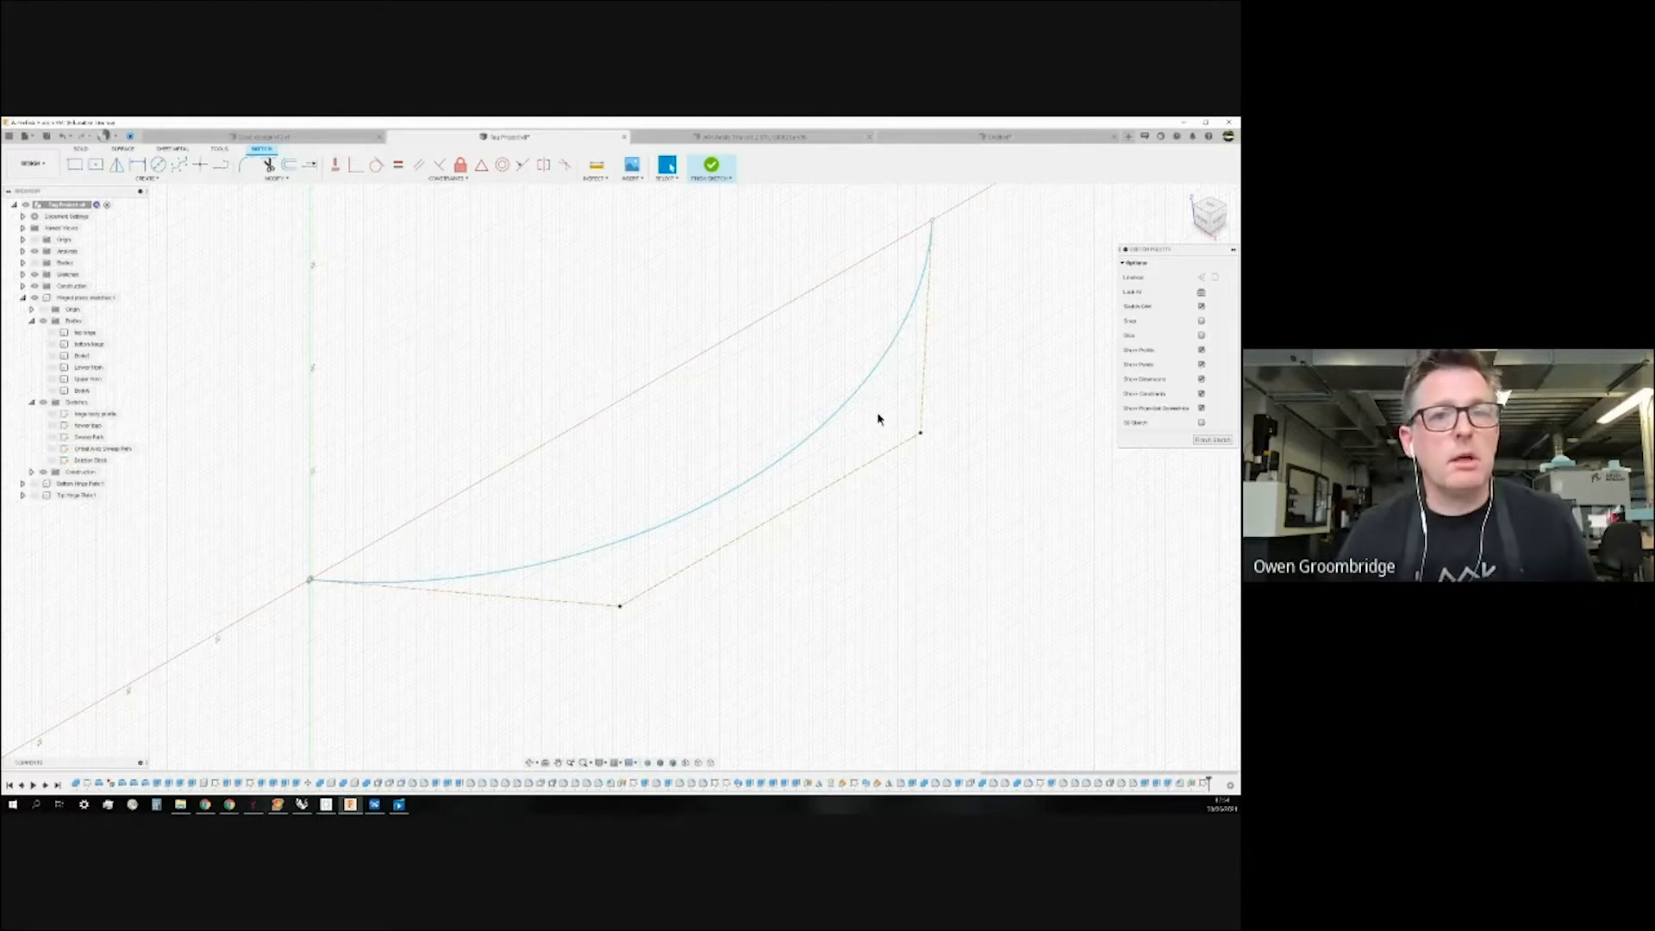
pyautogui.scroll(-4, 723, 514)
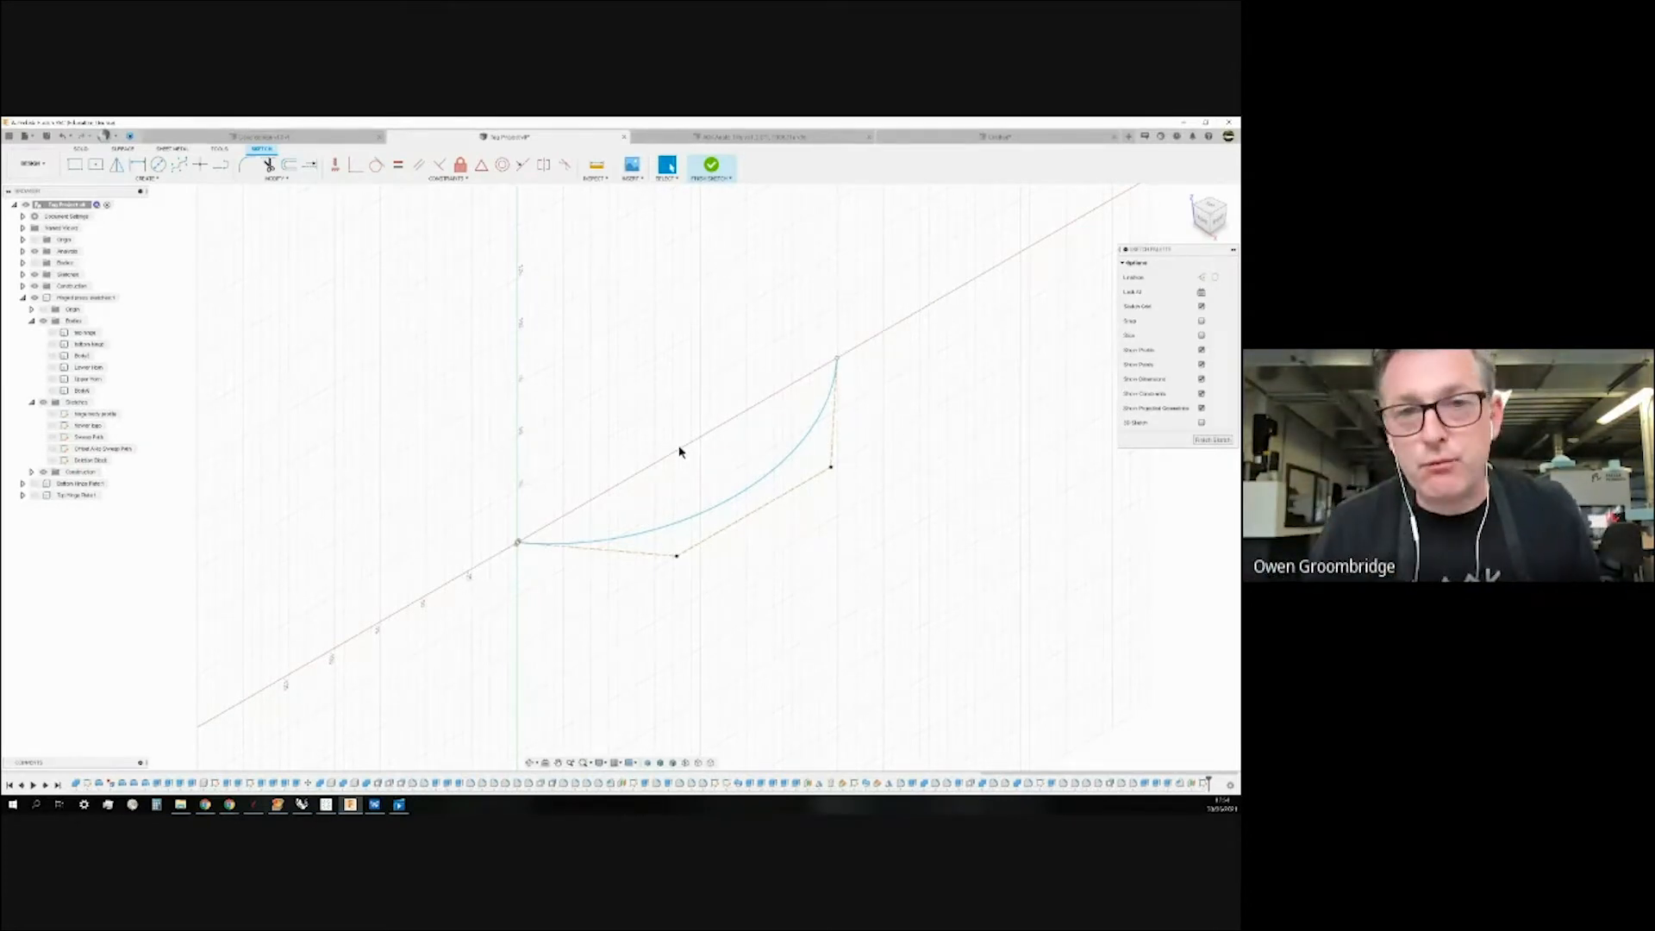
# Make the Upper Horn body visible again and finish the current sketch.
pyautogui.click(57, 380)
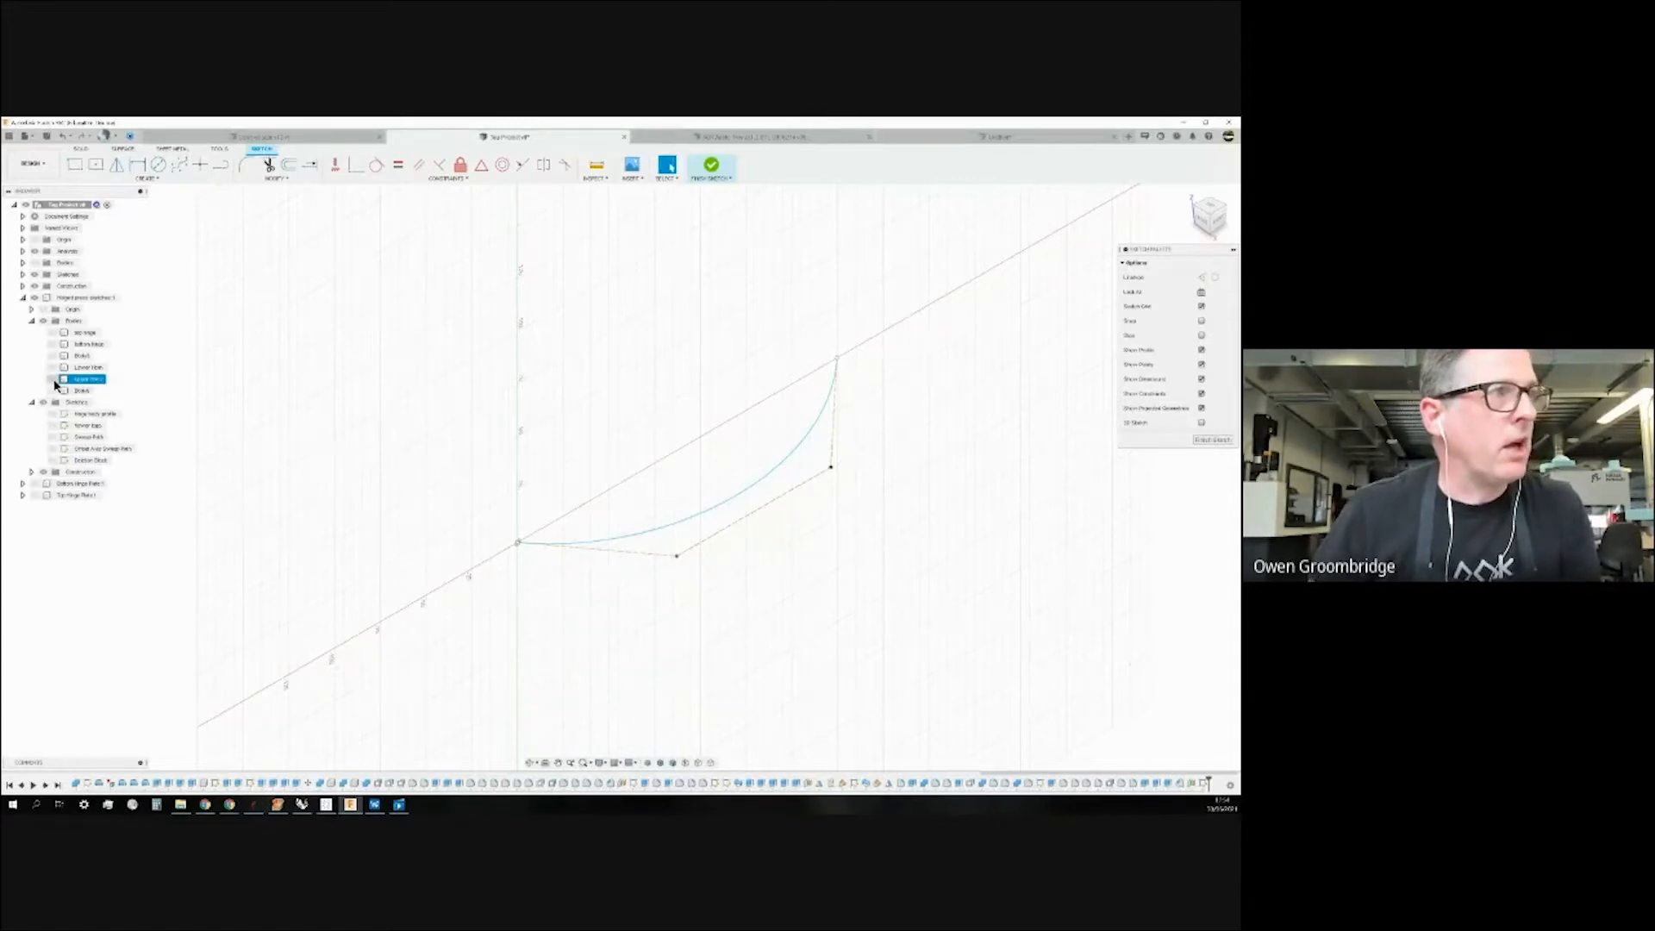
pyautogui.click(54, 373)
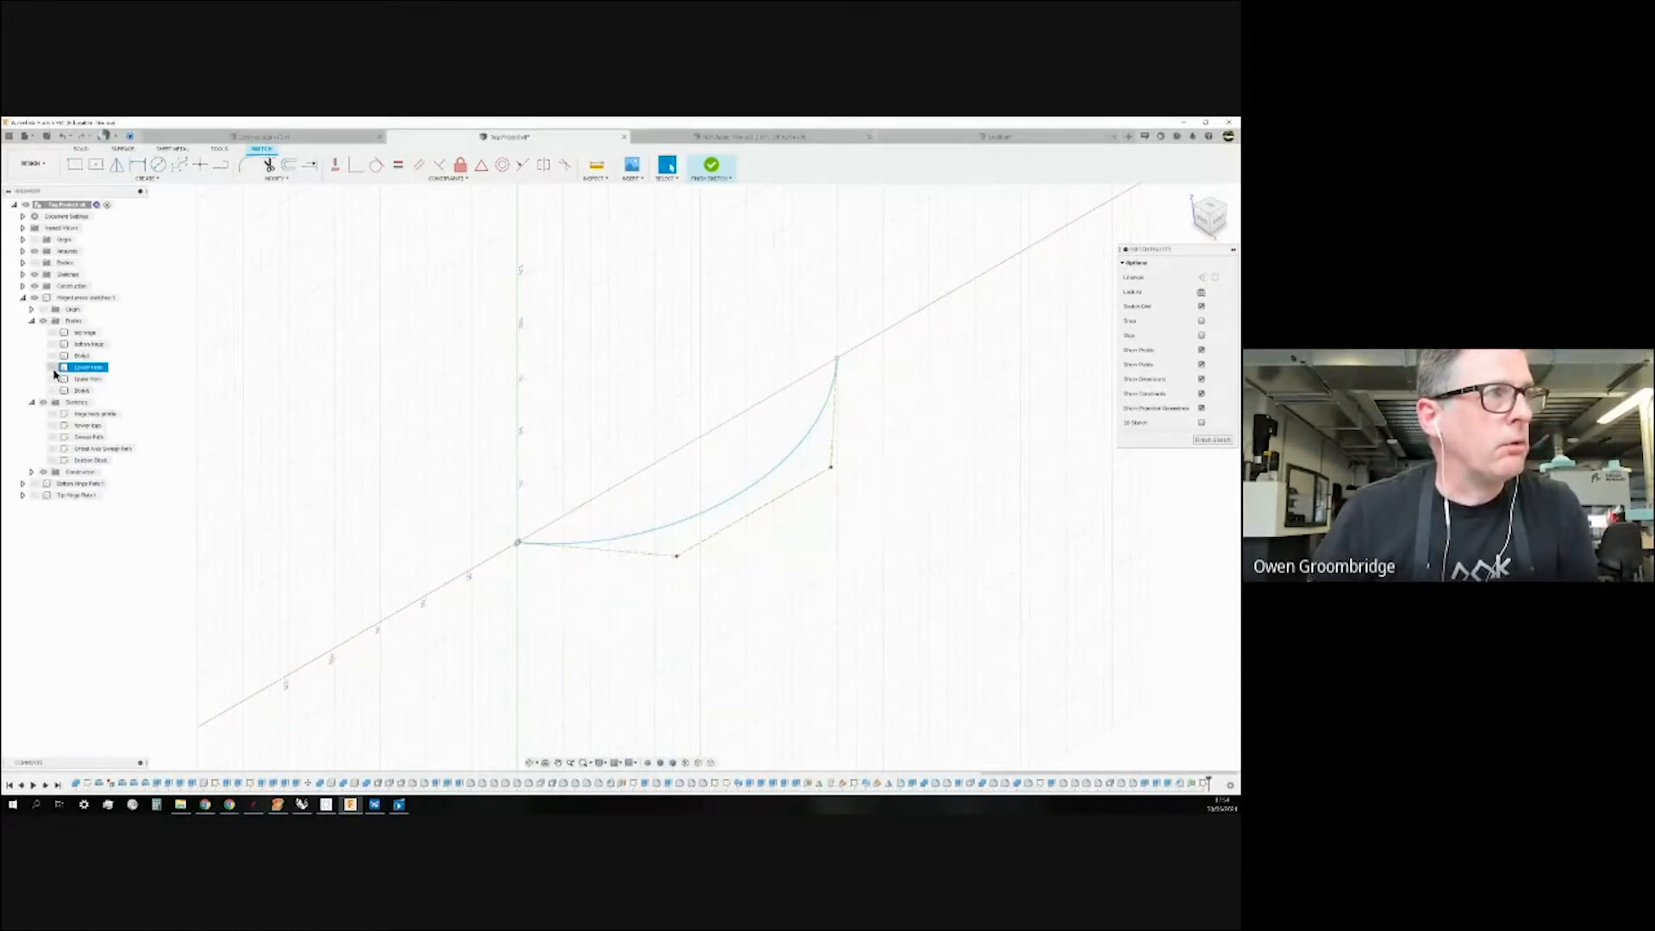
pyautogui.click(52, 378)
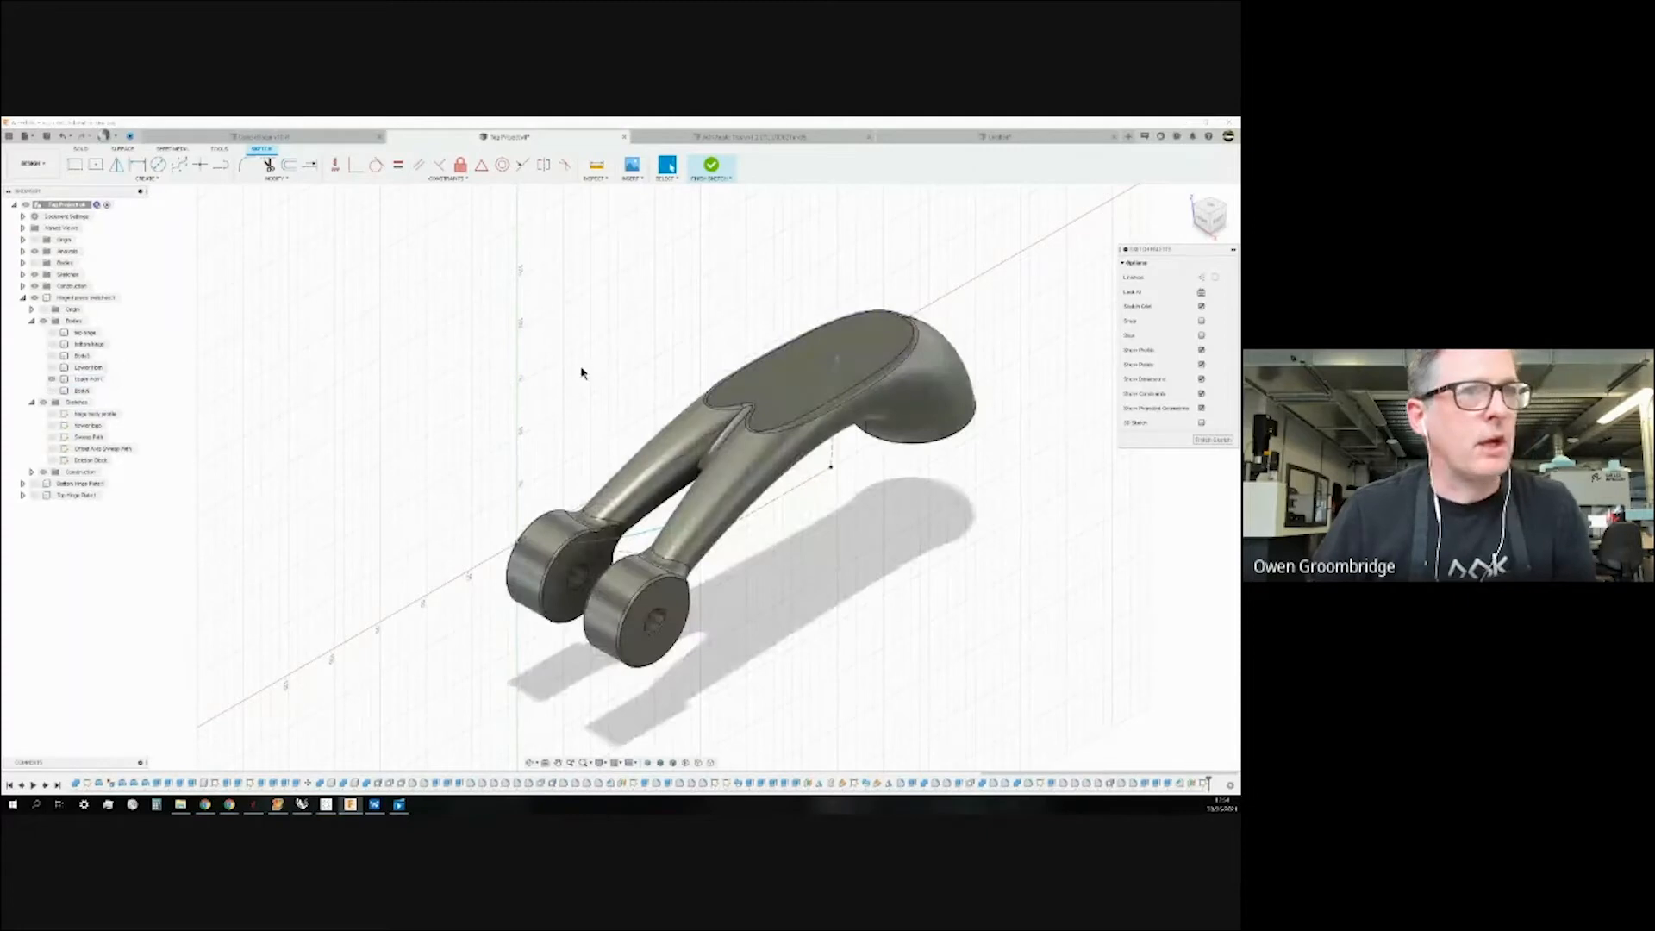
pyautogui.click(713, 170)
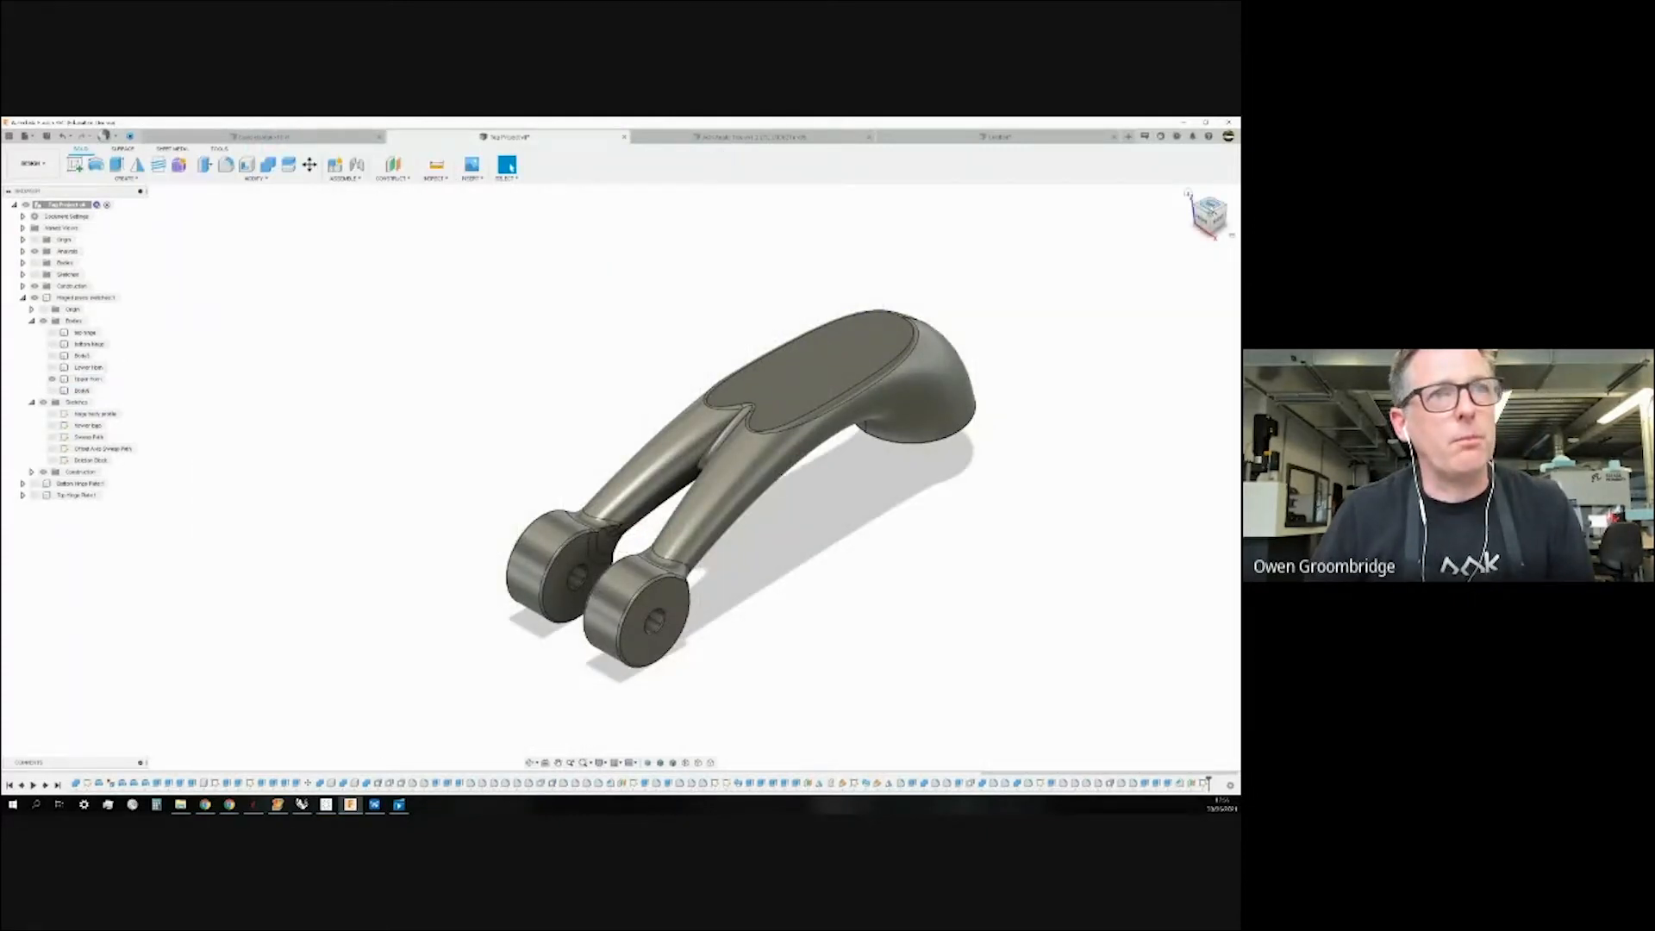
# From the top view, start a new sketch on the origin plane beneath the handle.
pyautogui.click(1205, 205)
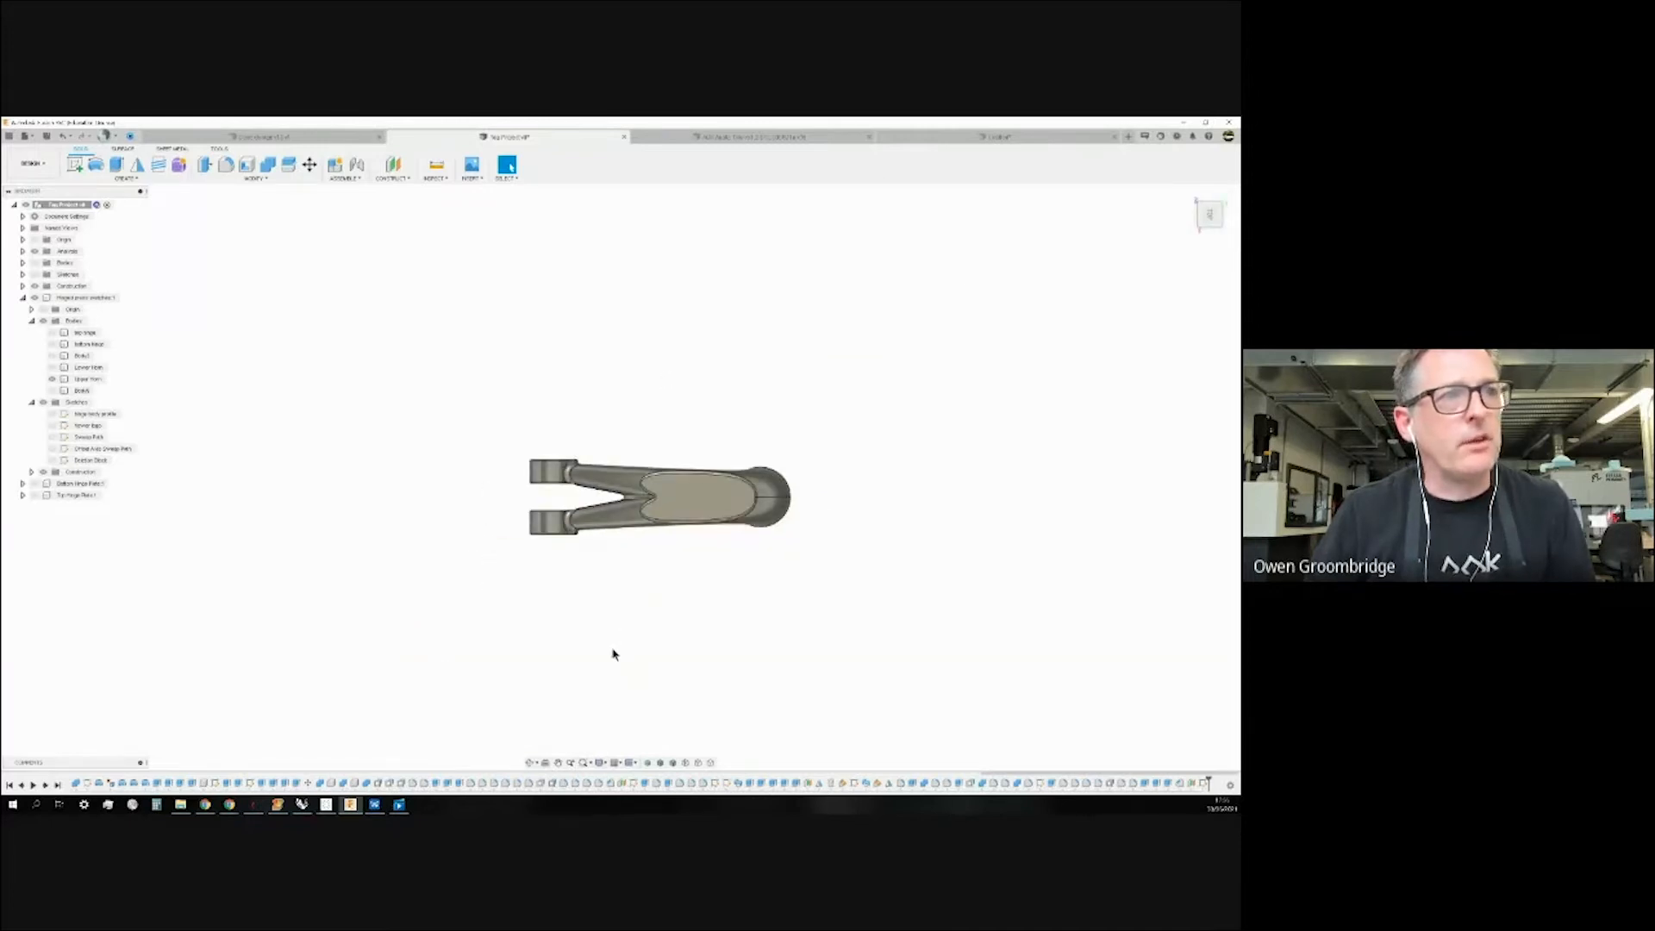
pyautogui.scroll(3, 614, 654)
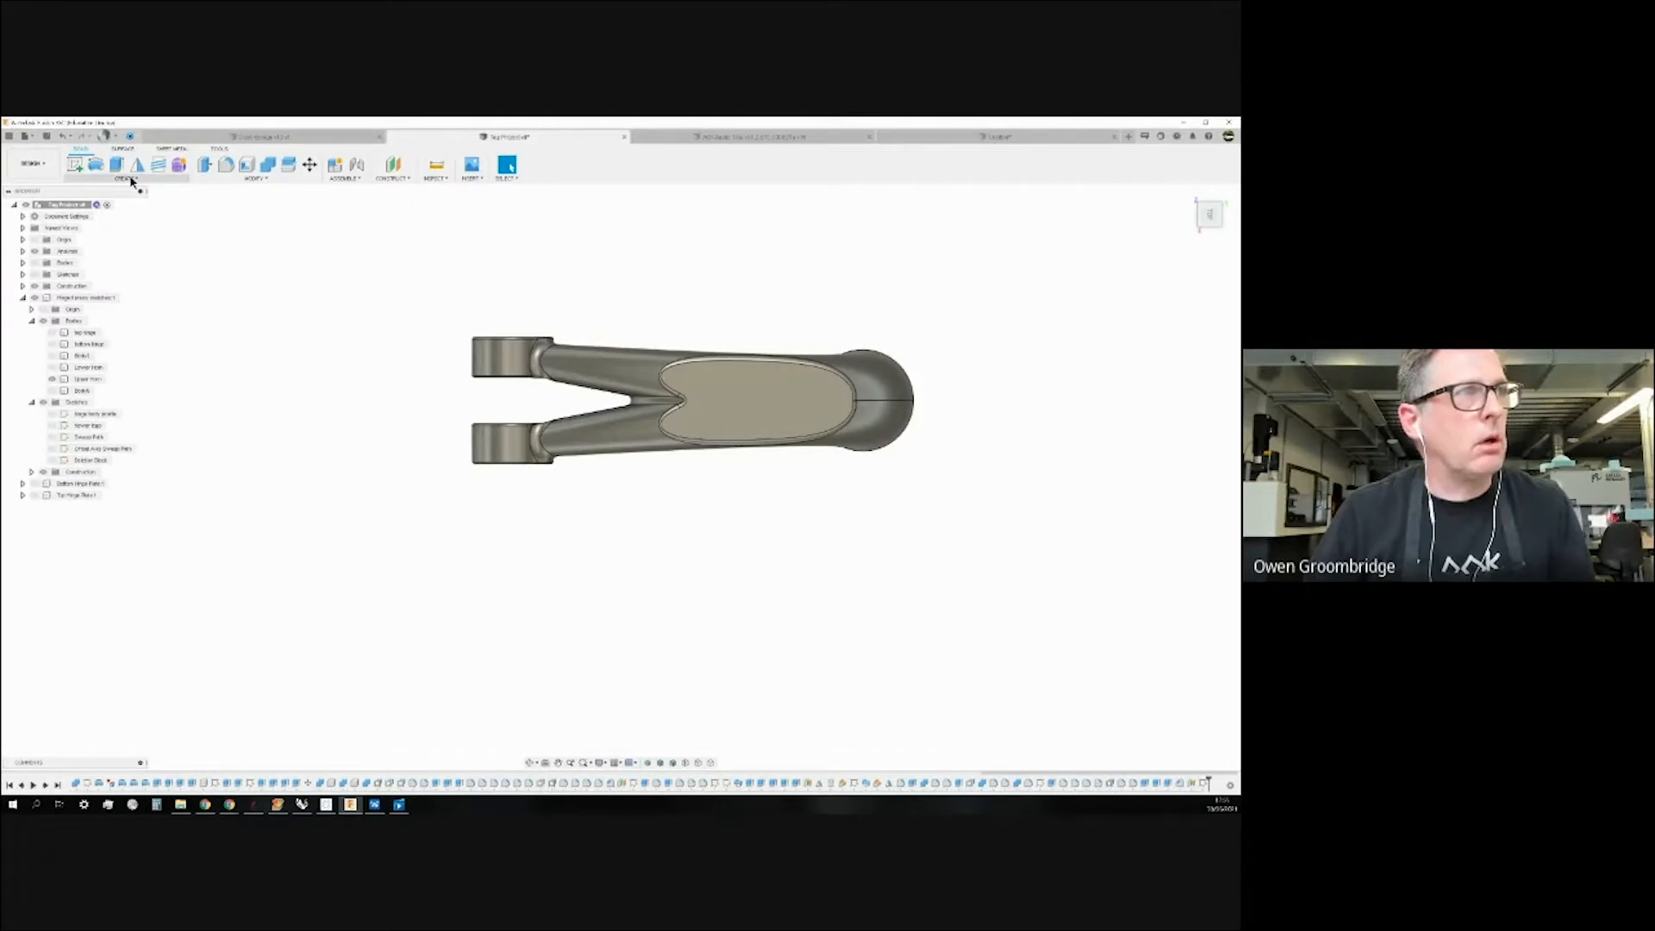
pyautogui.click(75, 164)
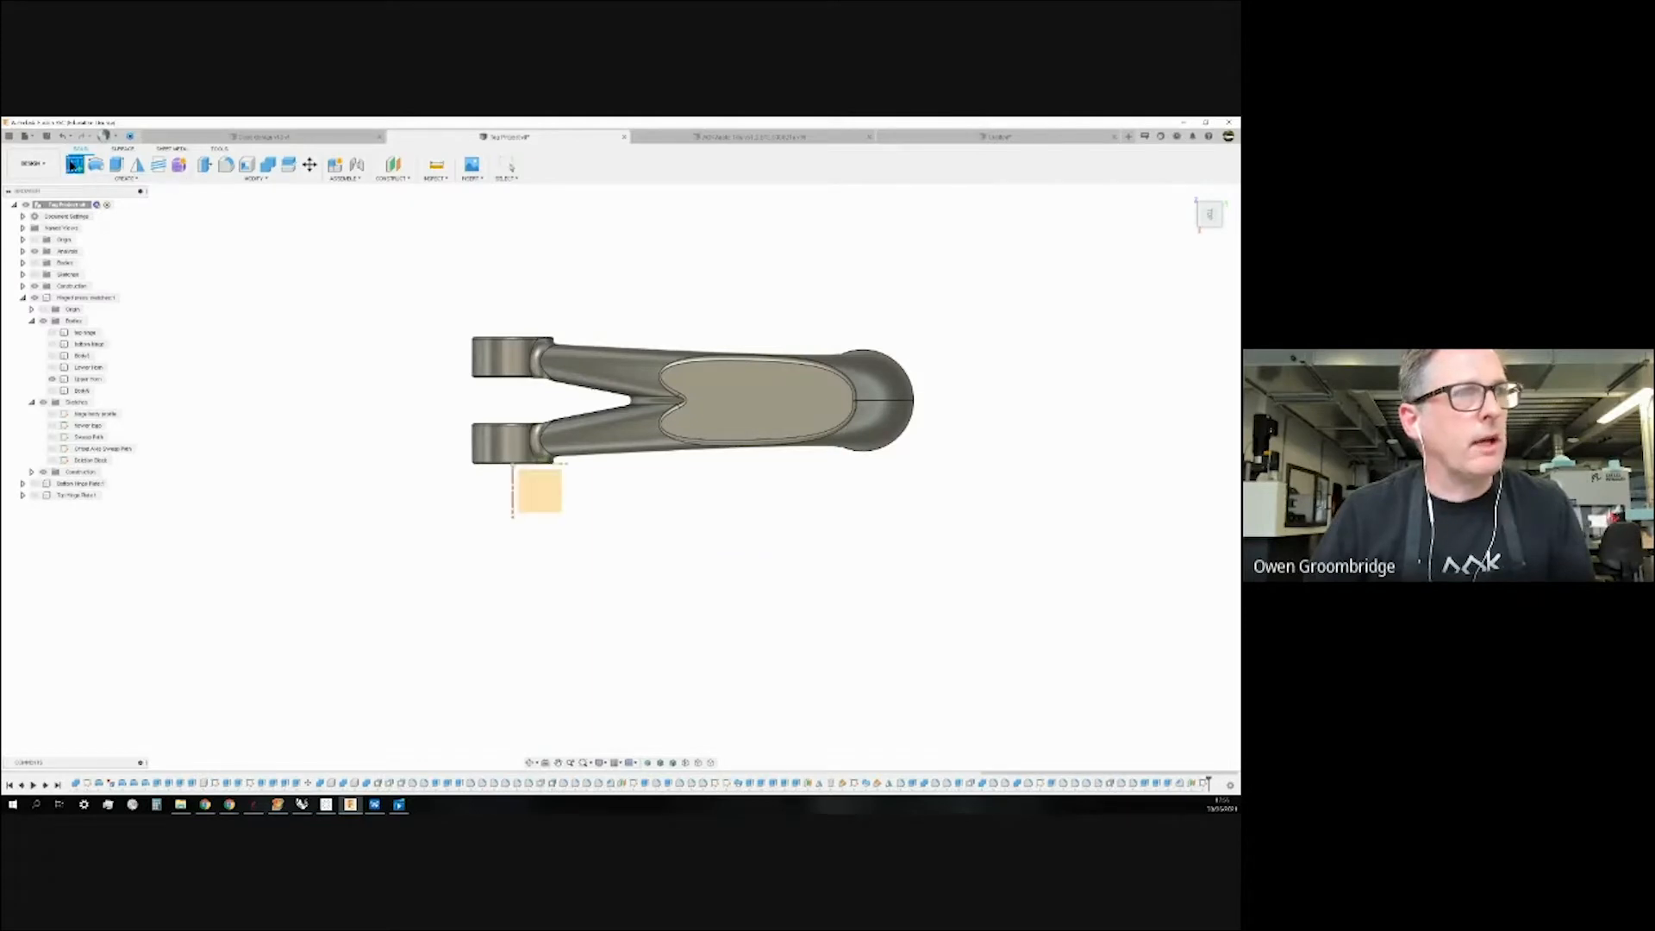
pyautogui.click(559, 500)
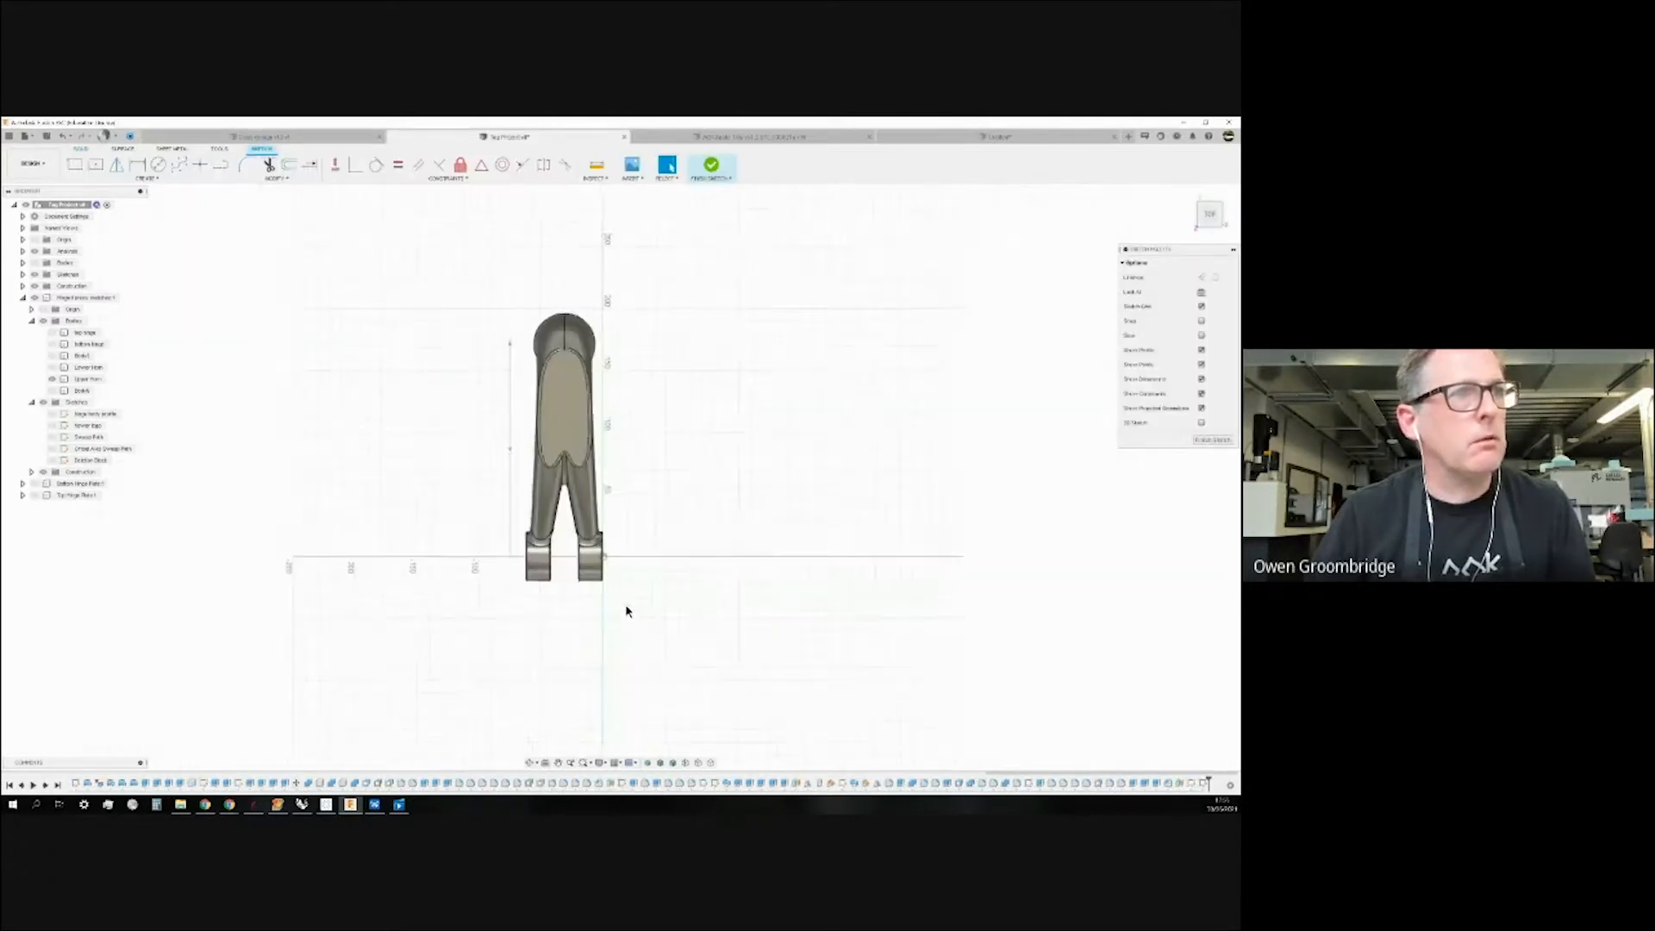
# Reorient the new sketch's view and bring up the sketch Create tools list.
pyautogui.click(1236, 203)
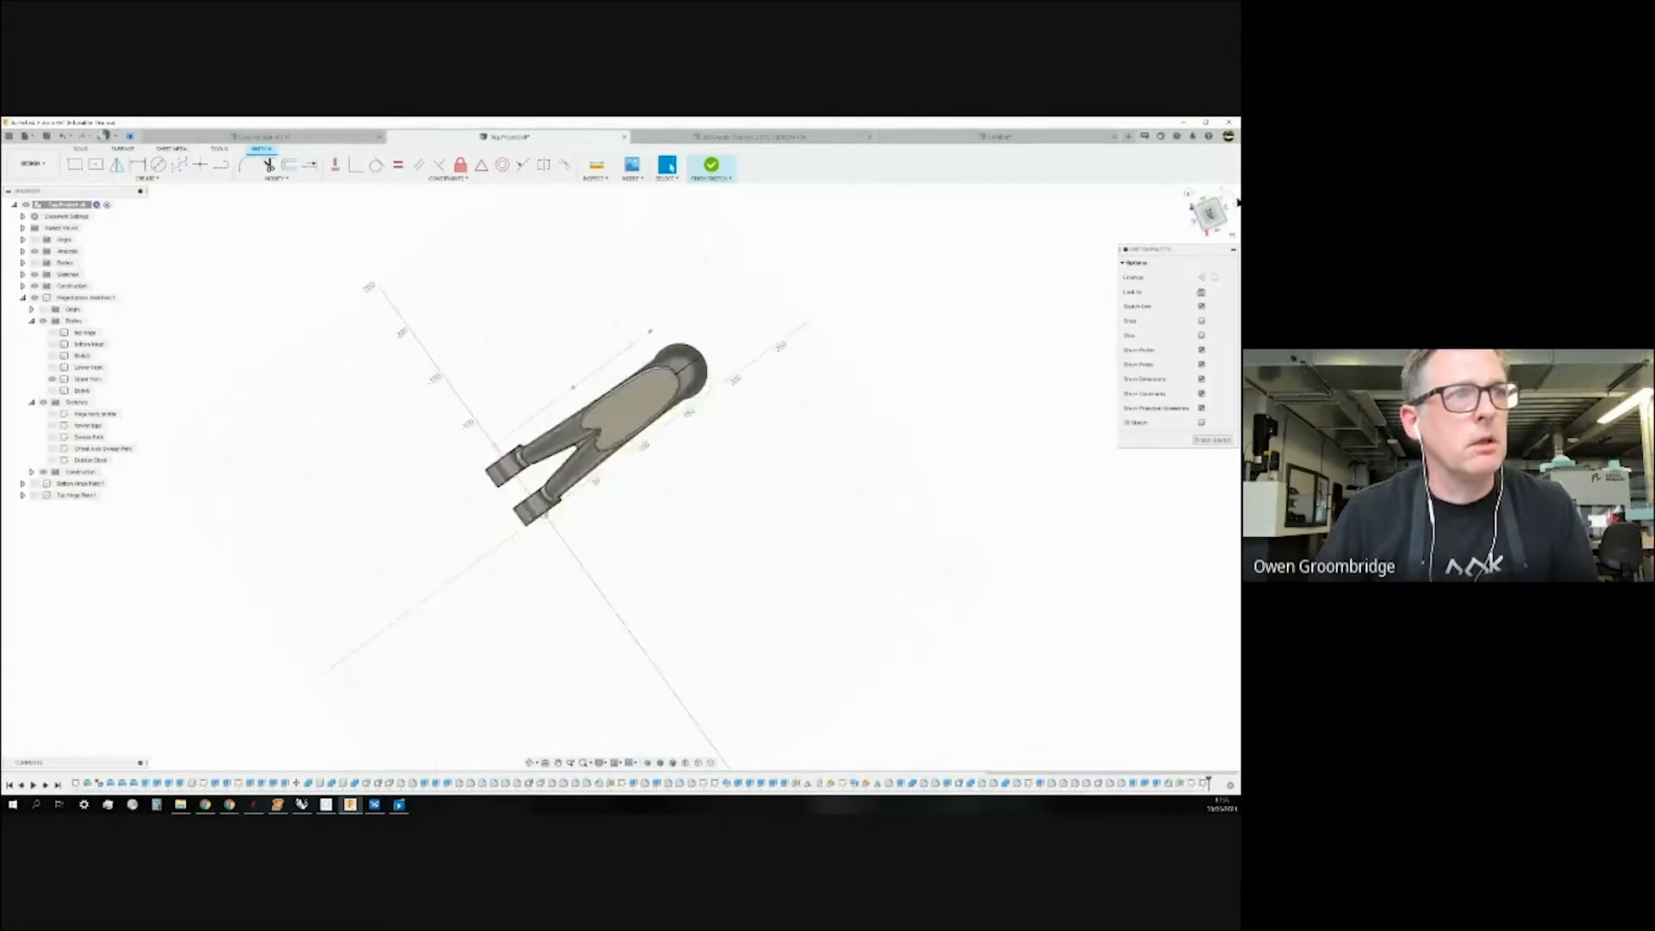
pyautogui.scroll(-2, 569, 439)
pyautogui.scroll(2, 702, 417)
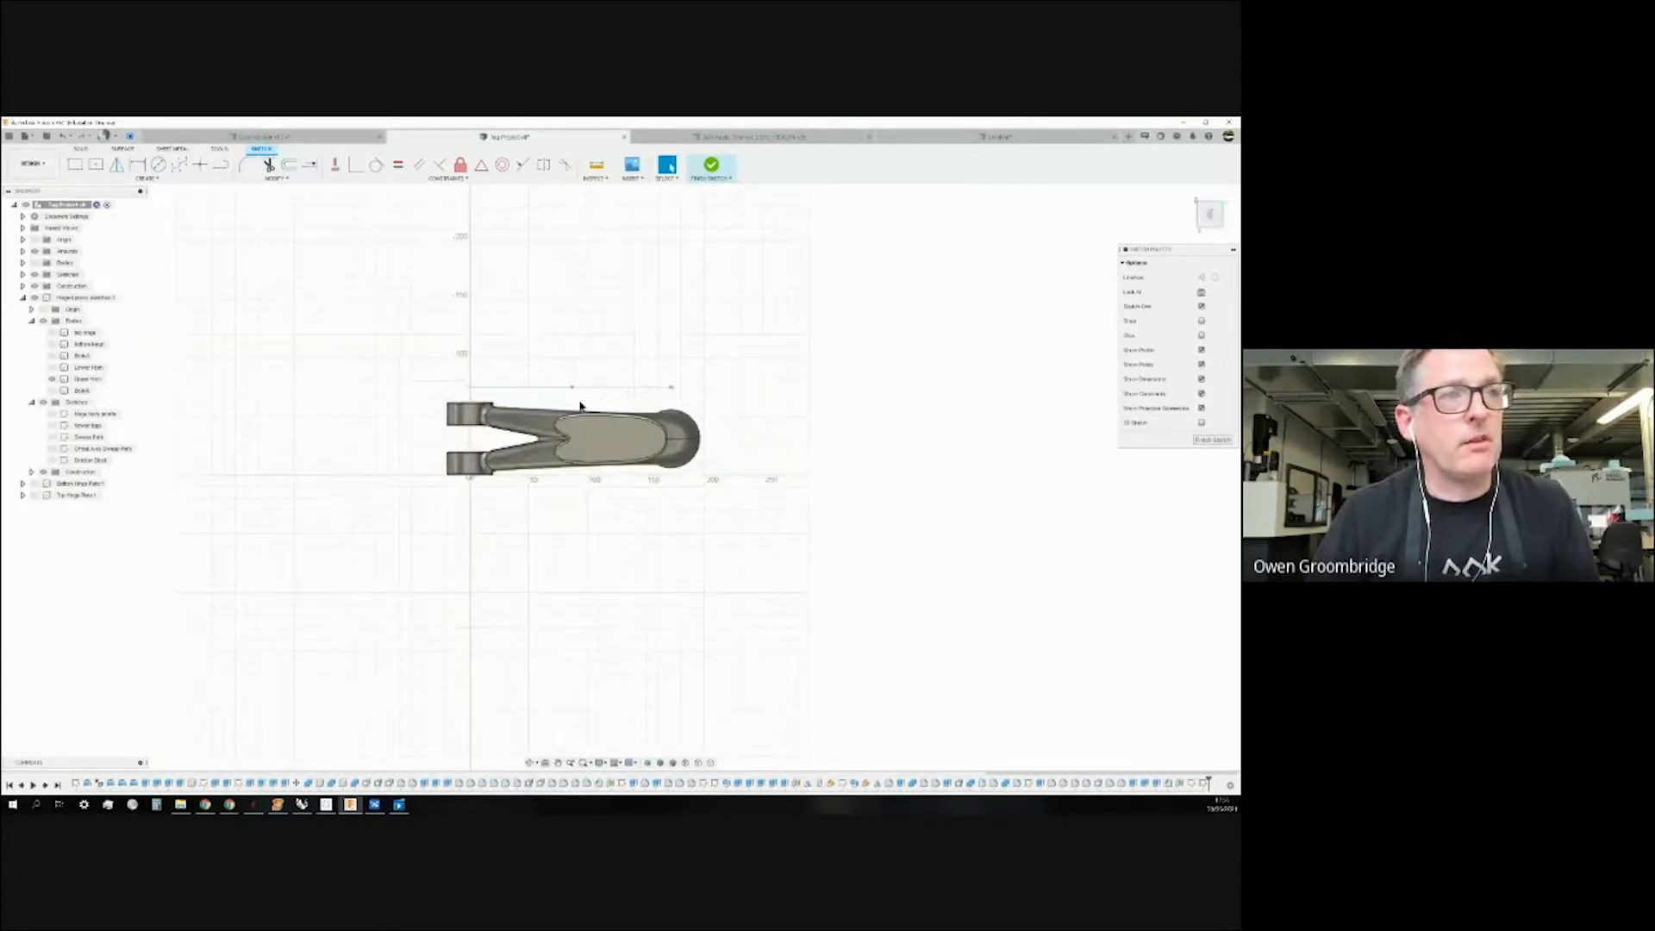
pyautogui.scroll(2, 539, 404)
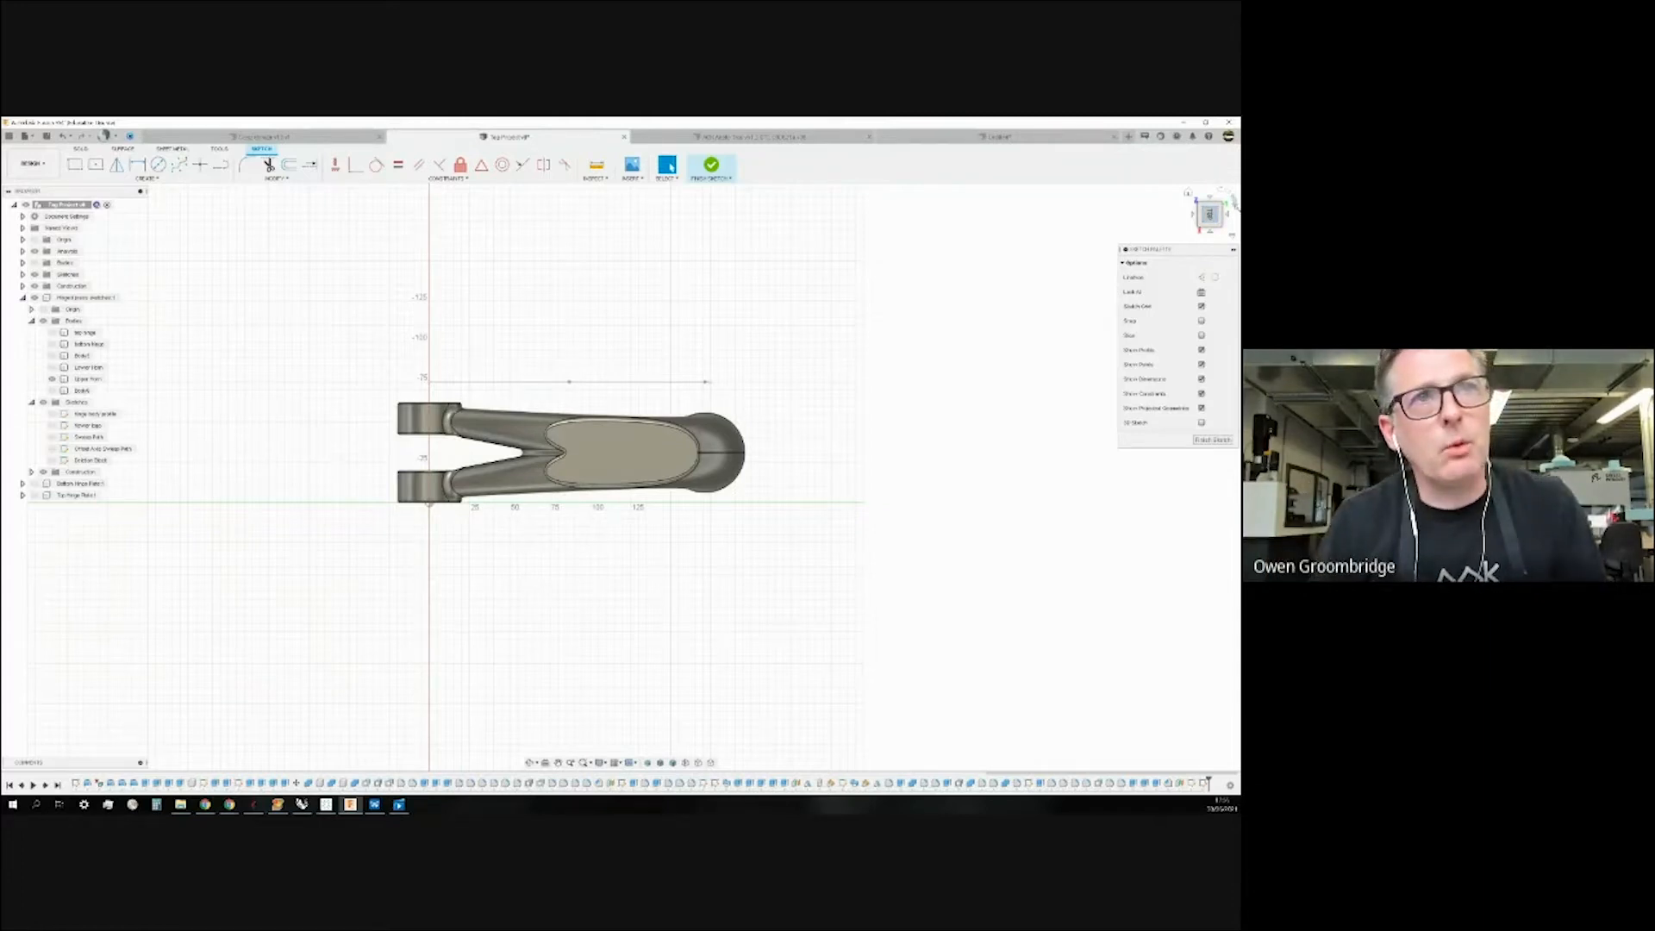
pyautogui.click(1235, 205)
pyautogui.click(1228, 193)
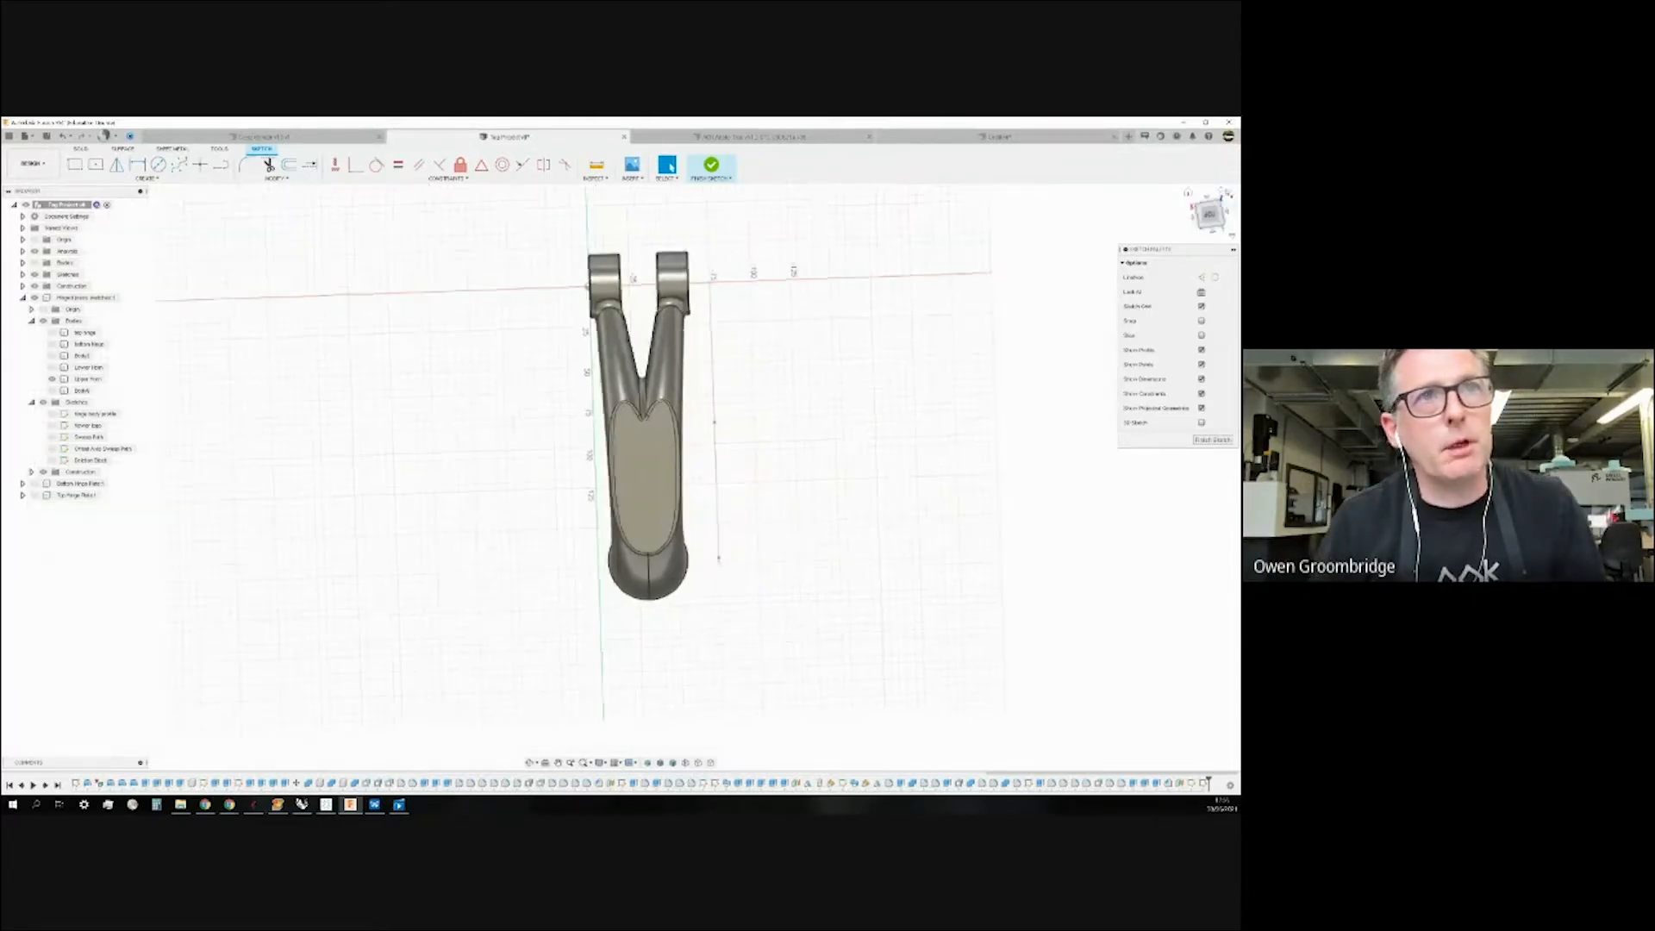
pyautogui.click(146, 177)
# Start Project and pick the upper hinge and upper arm bodies.
pyautogui.moveTo(115, 350)
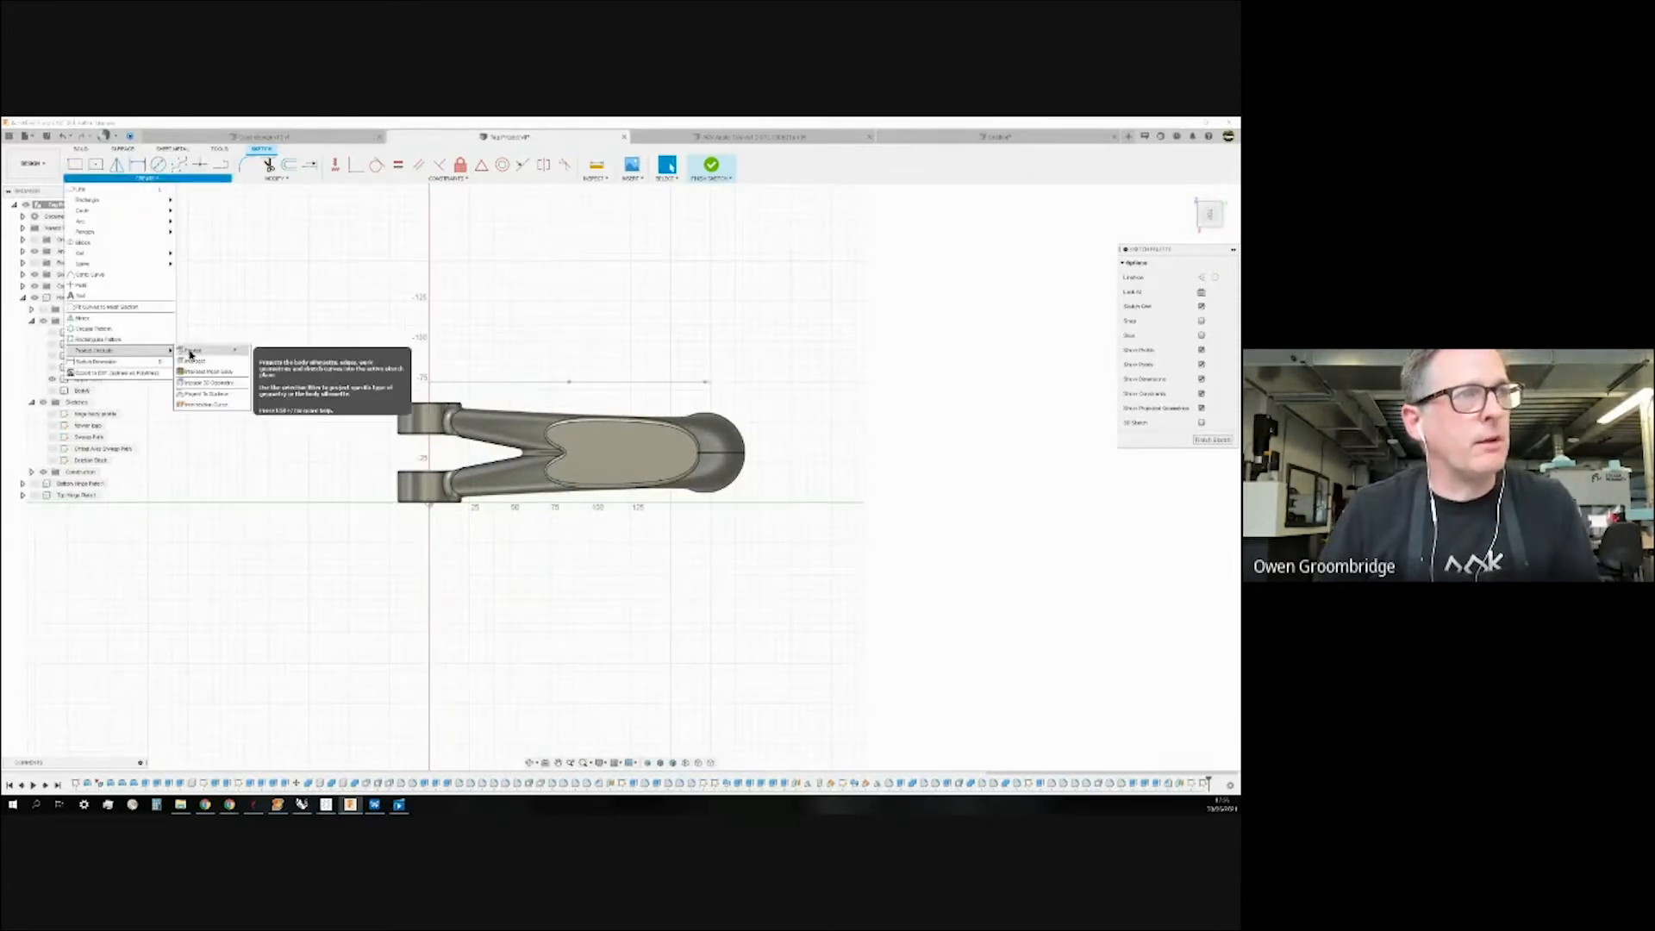
pyautogui.click(200, 351)
pyautogui.scroll(3, 414, 425)
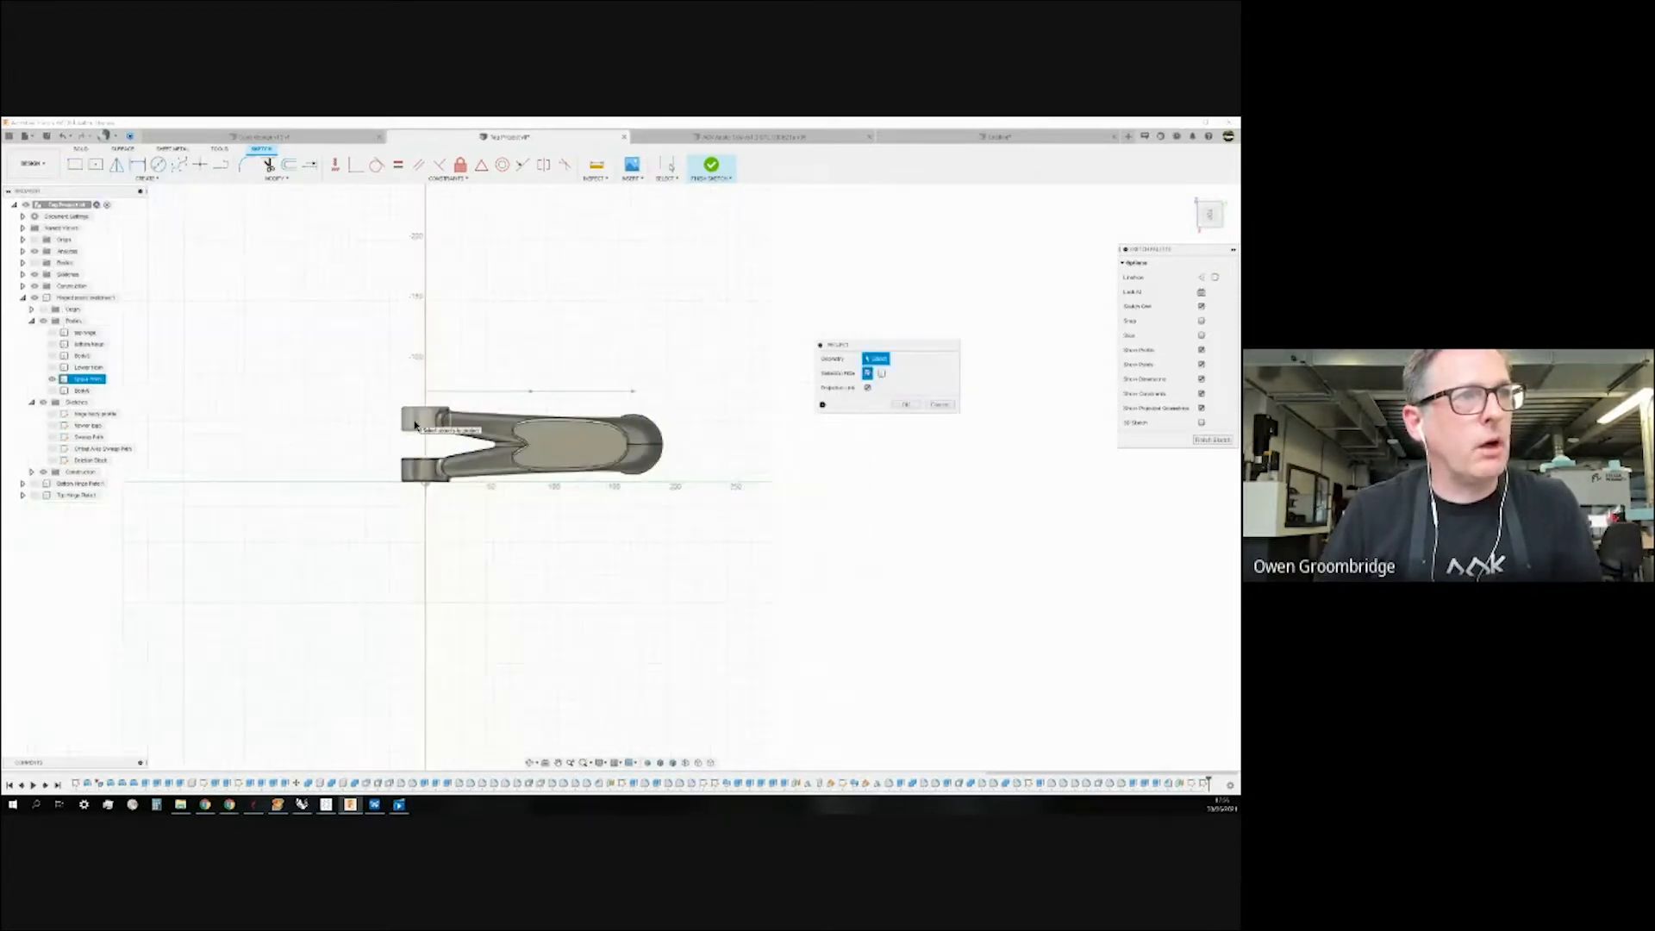
pyautogui.scroll(3, 414, 425)
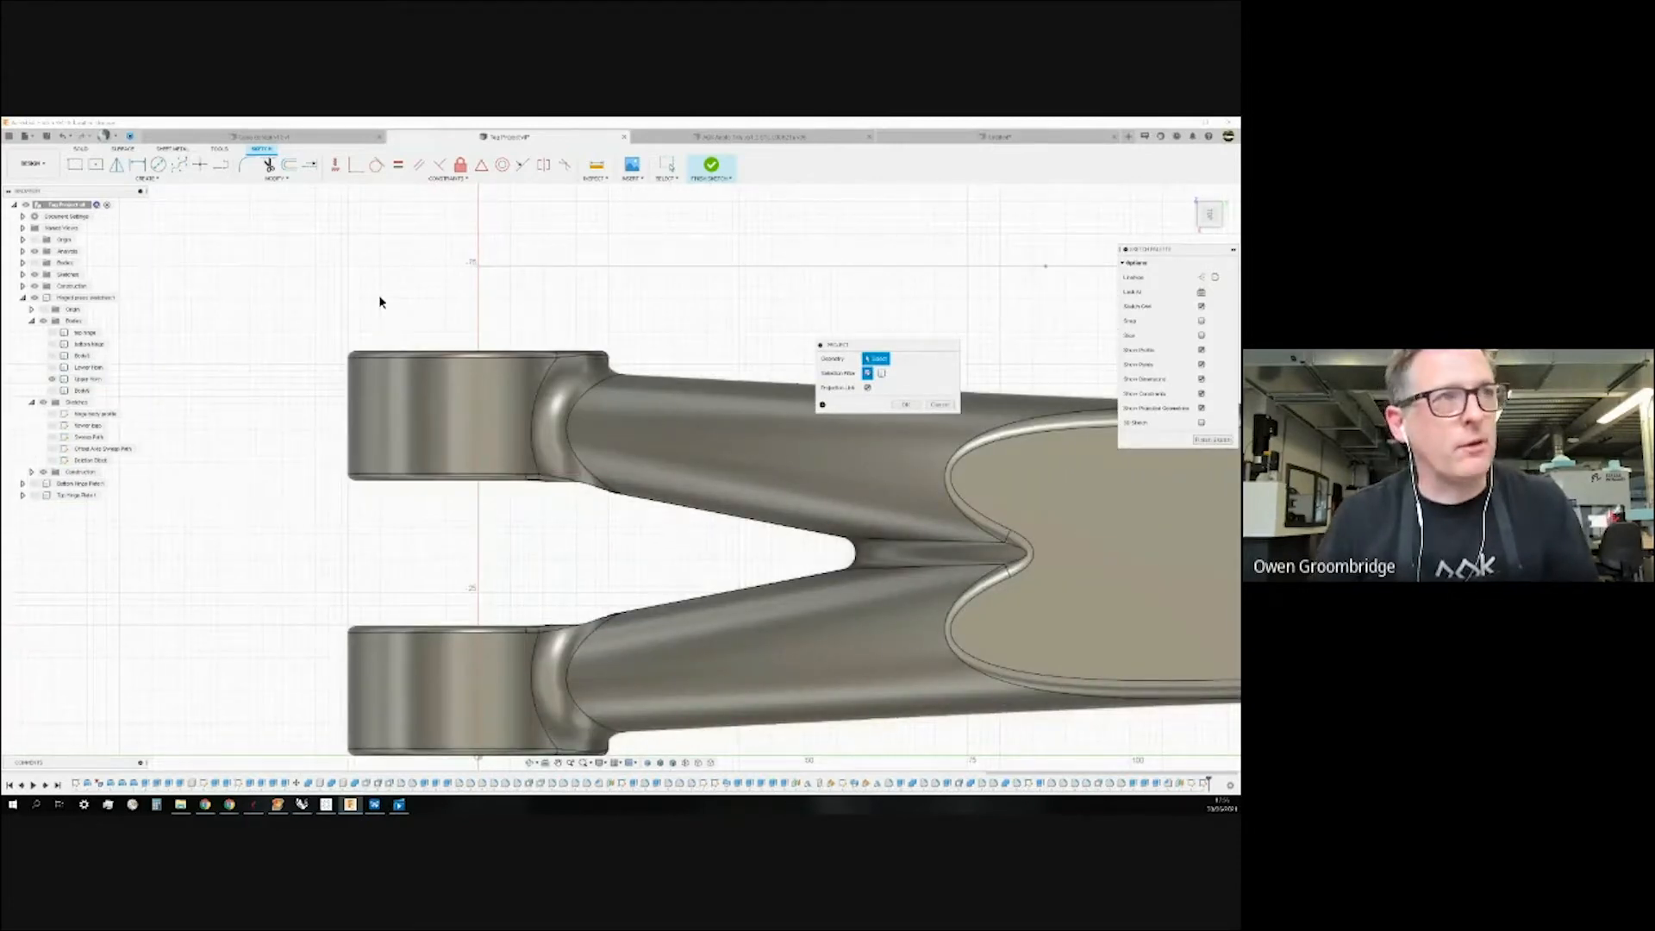
pyautogui.scroll(-3, 299, 310)
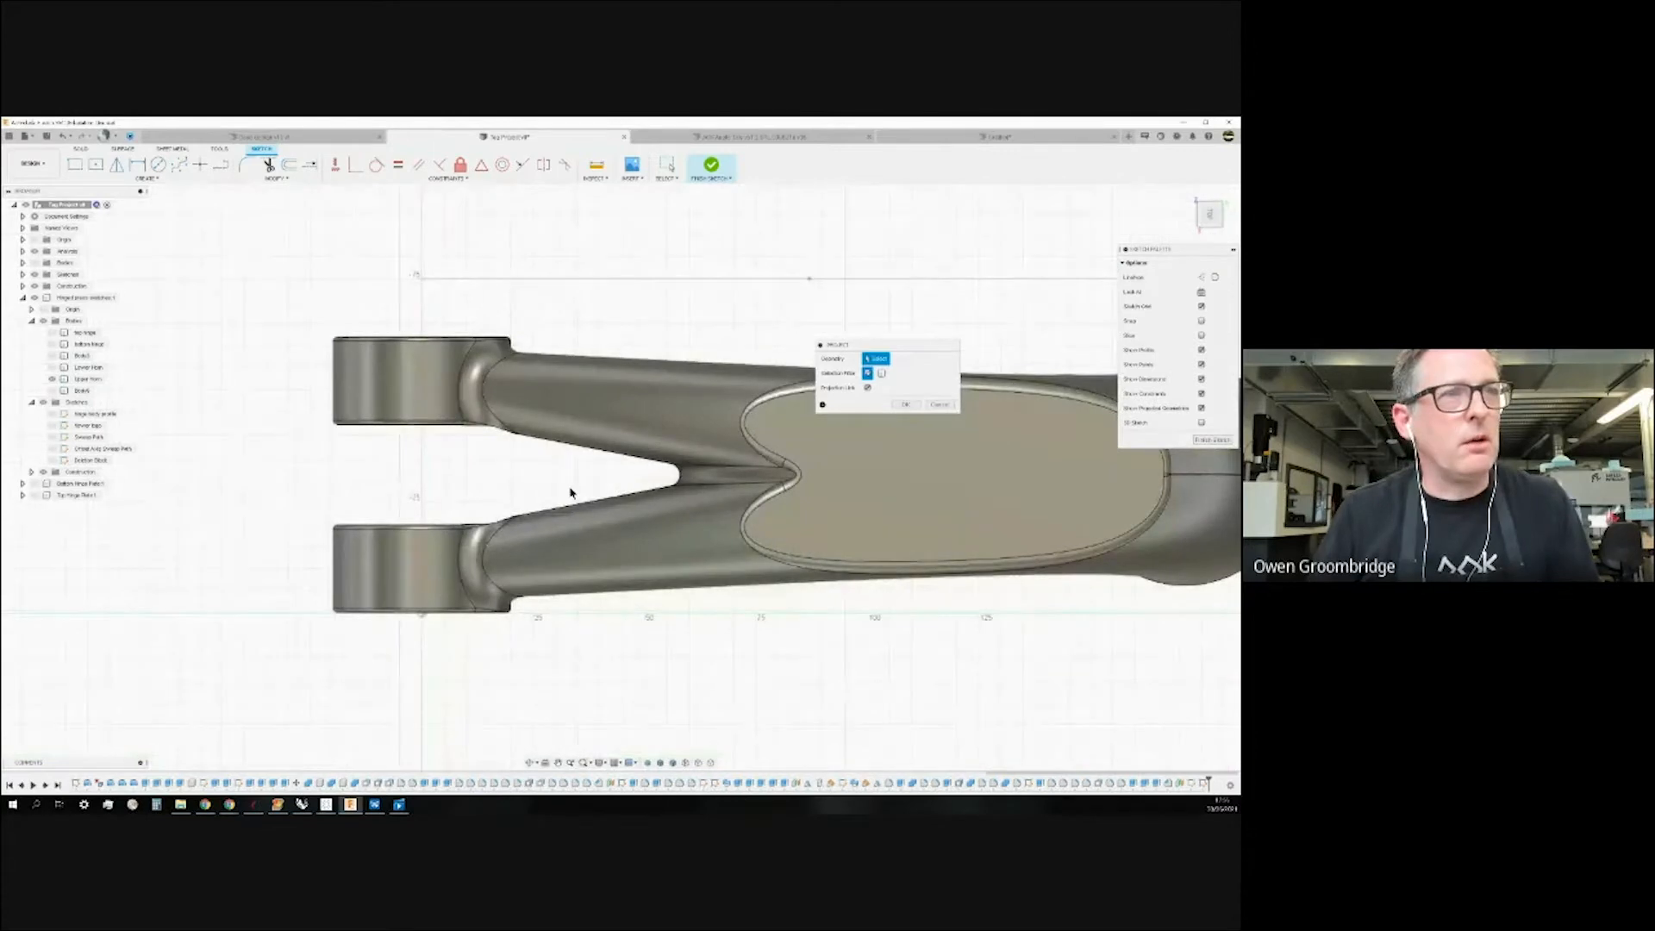
pyautogui.scroll(-4, 372, 463)
pyautogui.scroll(2, 369, 464)
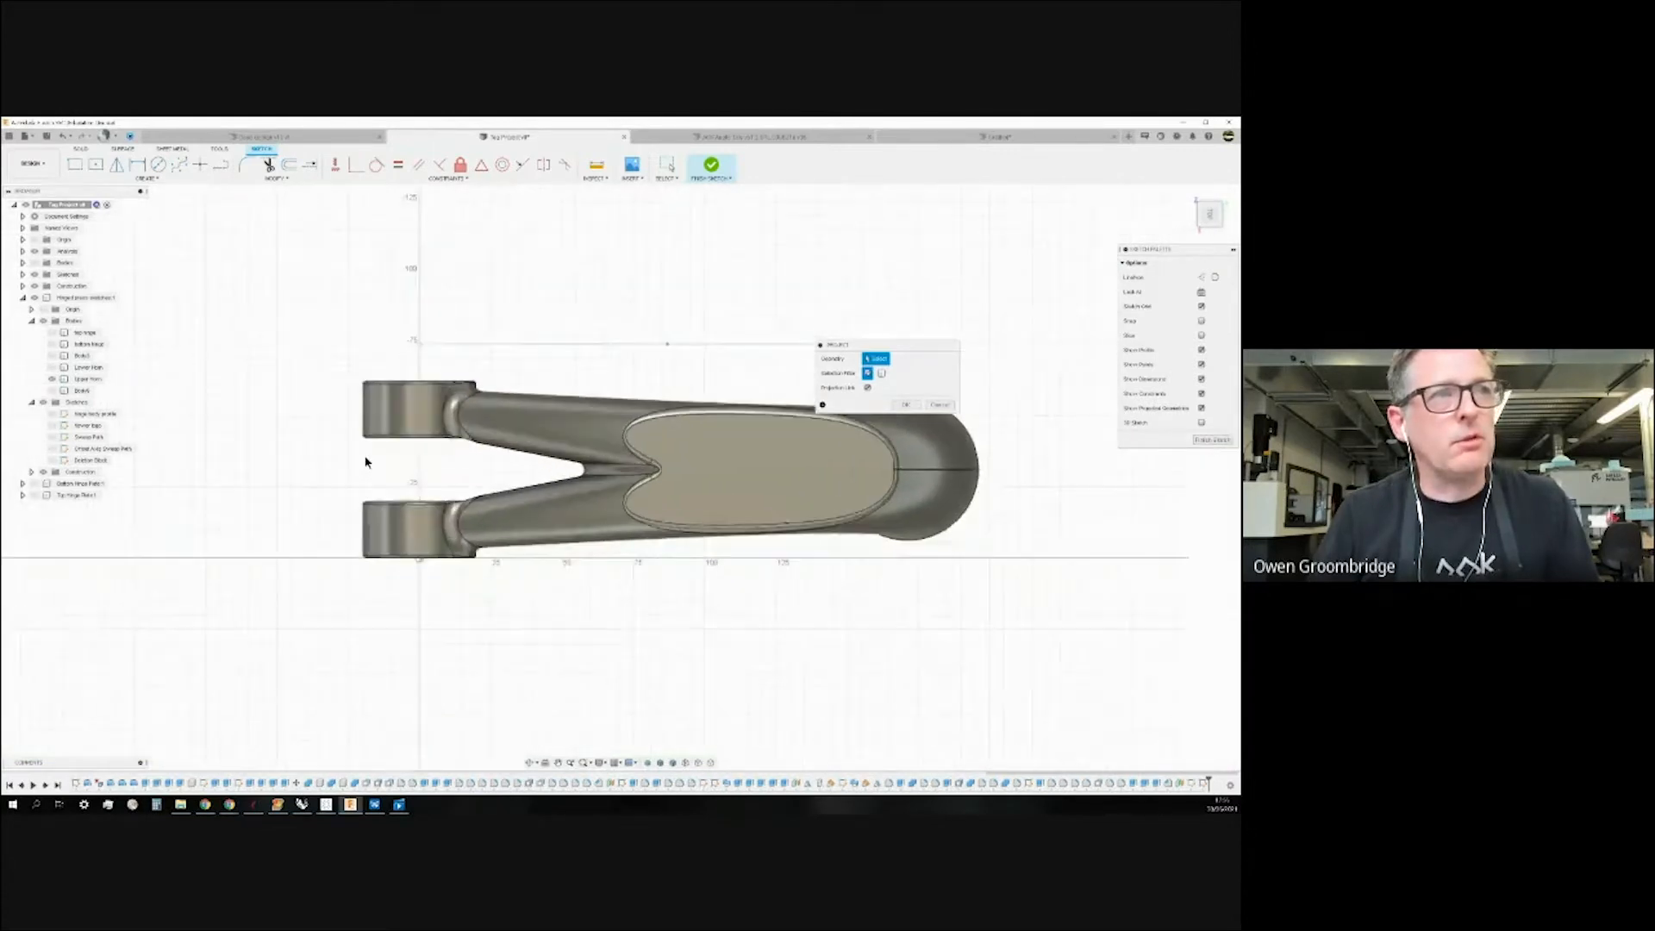
pyautogui.scroll(2, 365, 462)
pyautogui.click(394, 398)
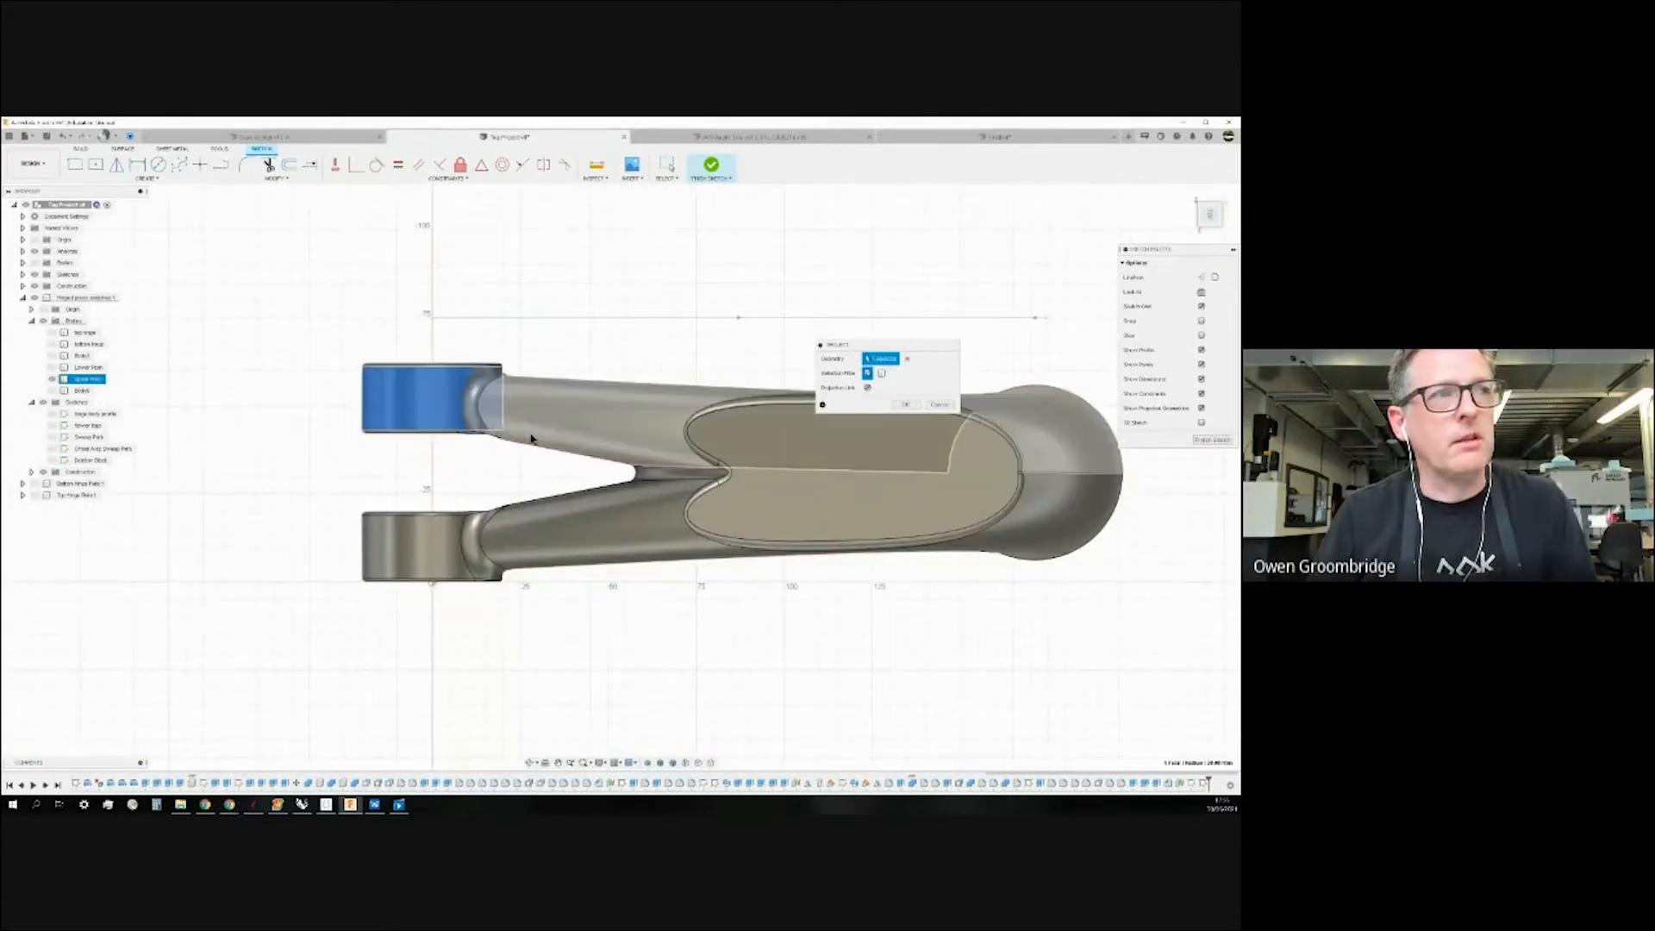
pyautogui.click(505, 417)
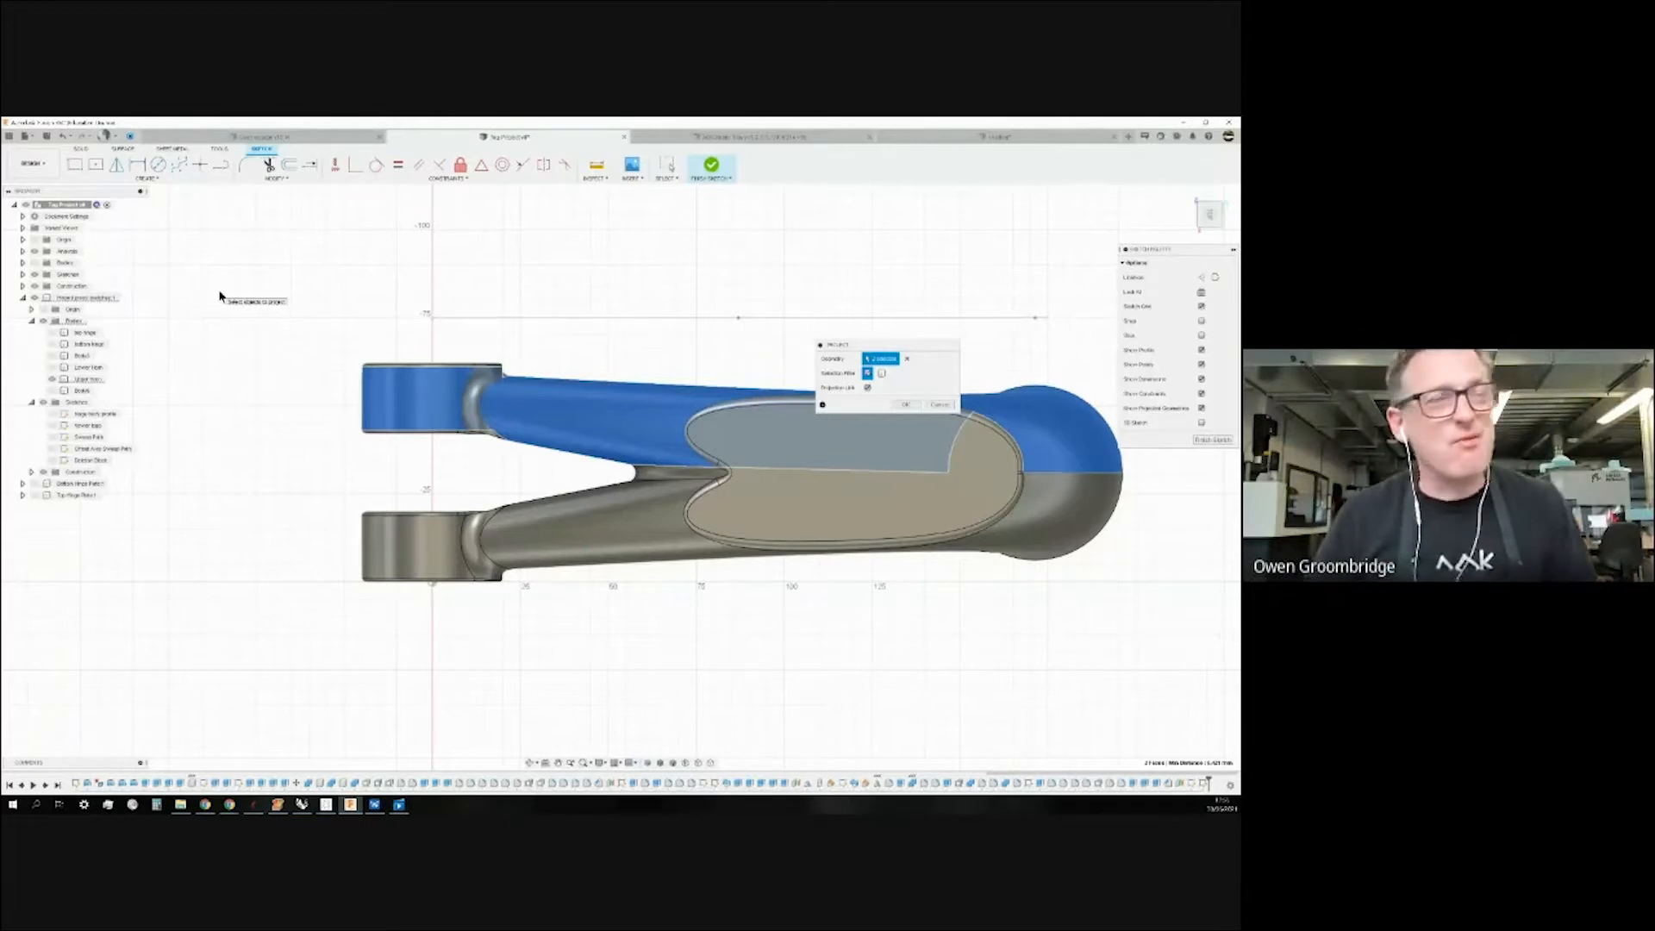
pyautogui.click(400, 431)
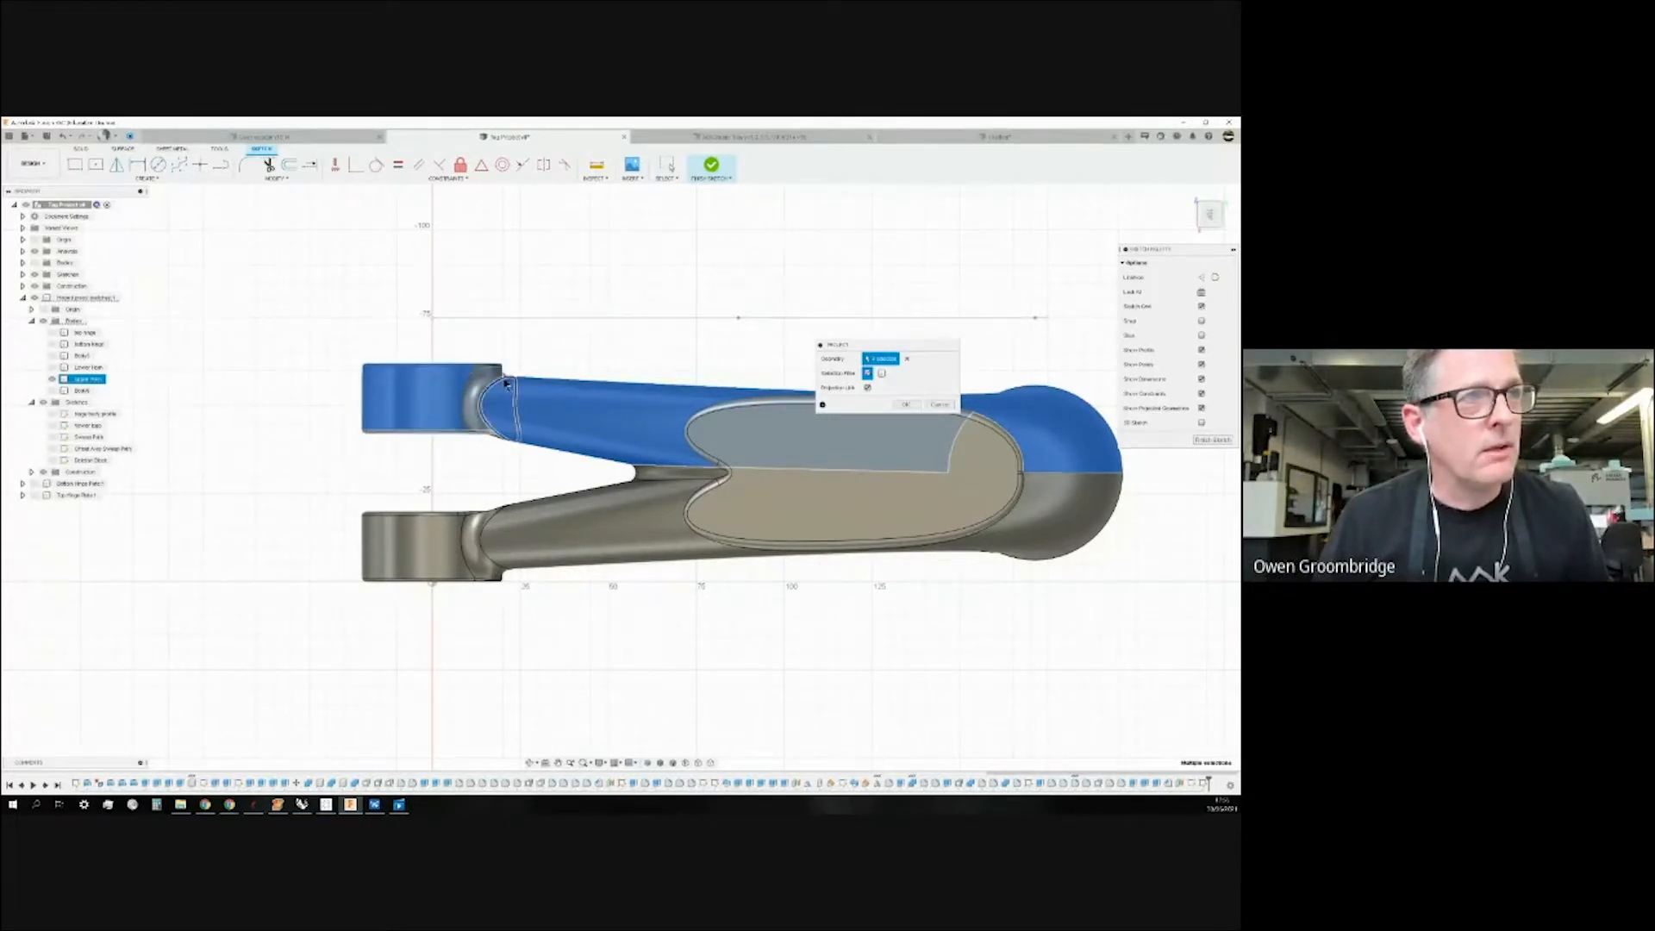
# Add the small faces under the arm, the lower arm face and the hinge fillet, then confirm.
pyautogui.scroll(5, 506, 383)
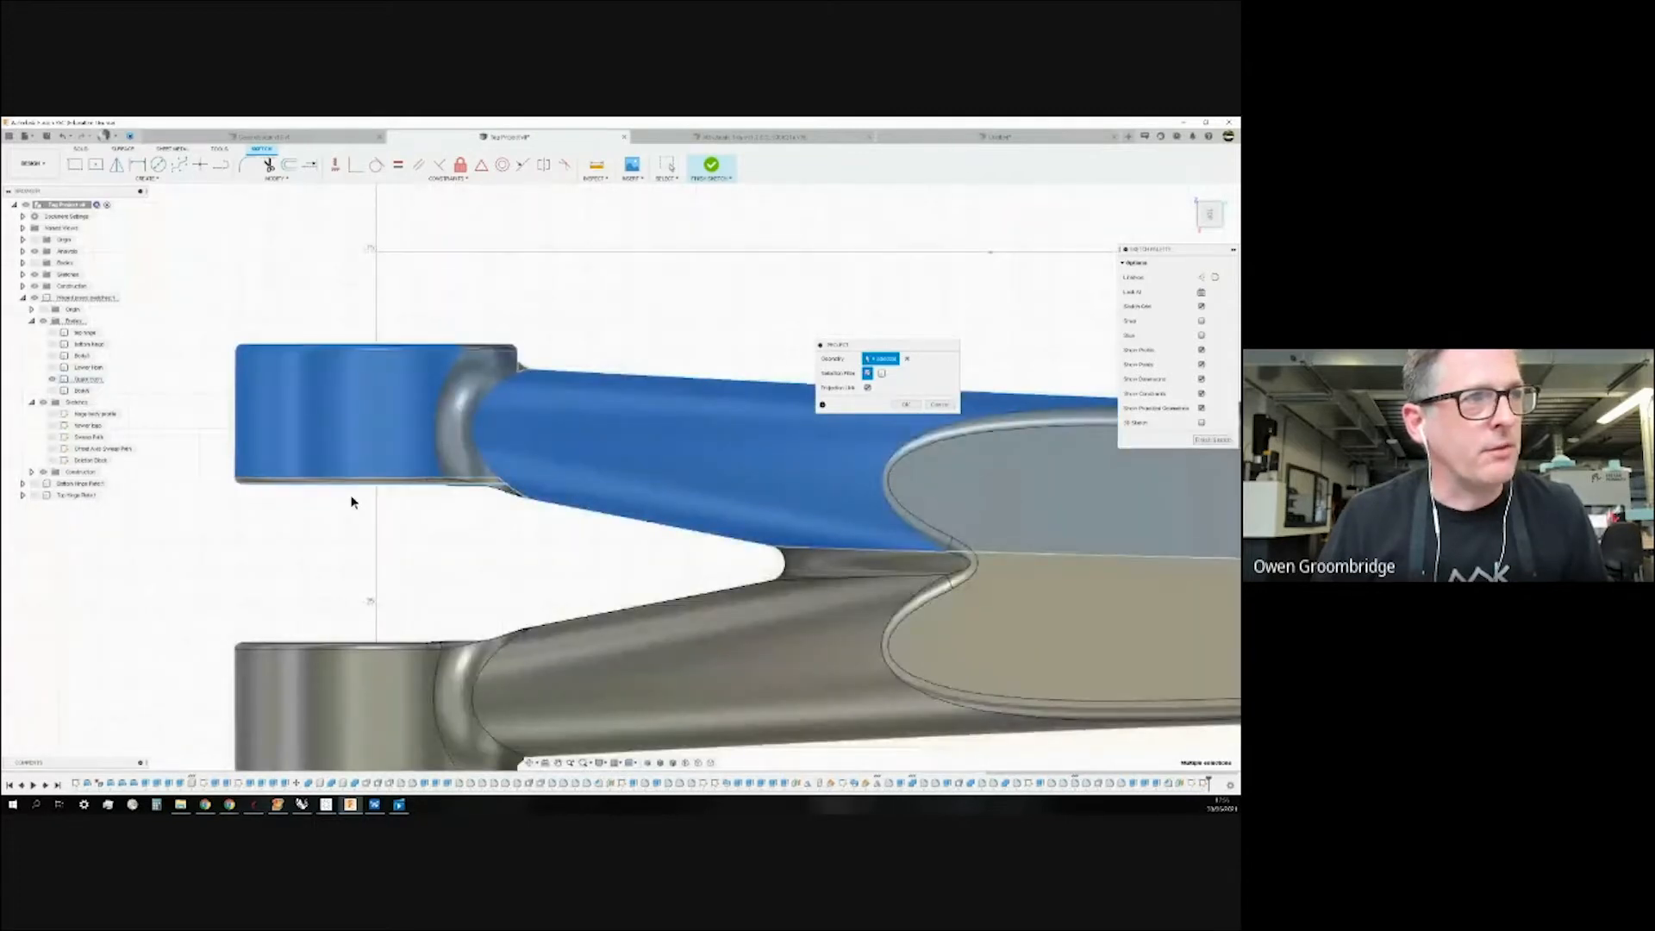
pyautogui.scroll(3, 231, 475)
pyautogui.scroll(-2, 167, 474)
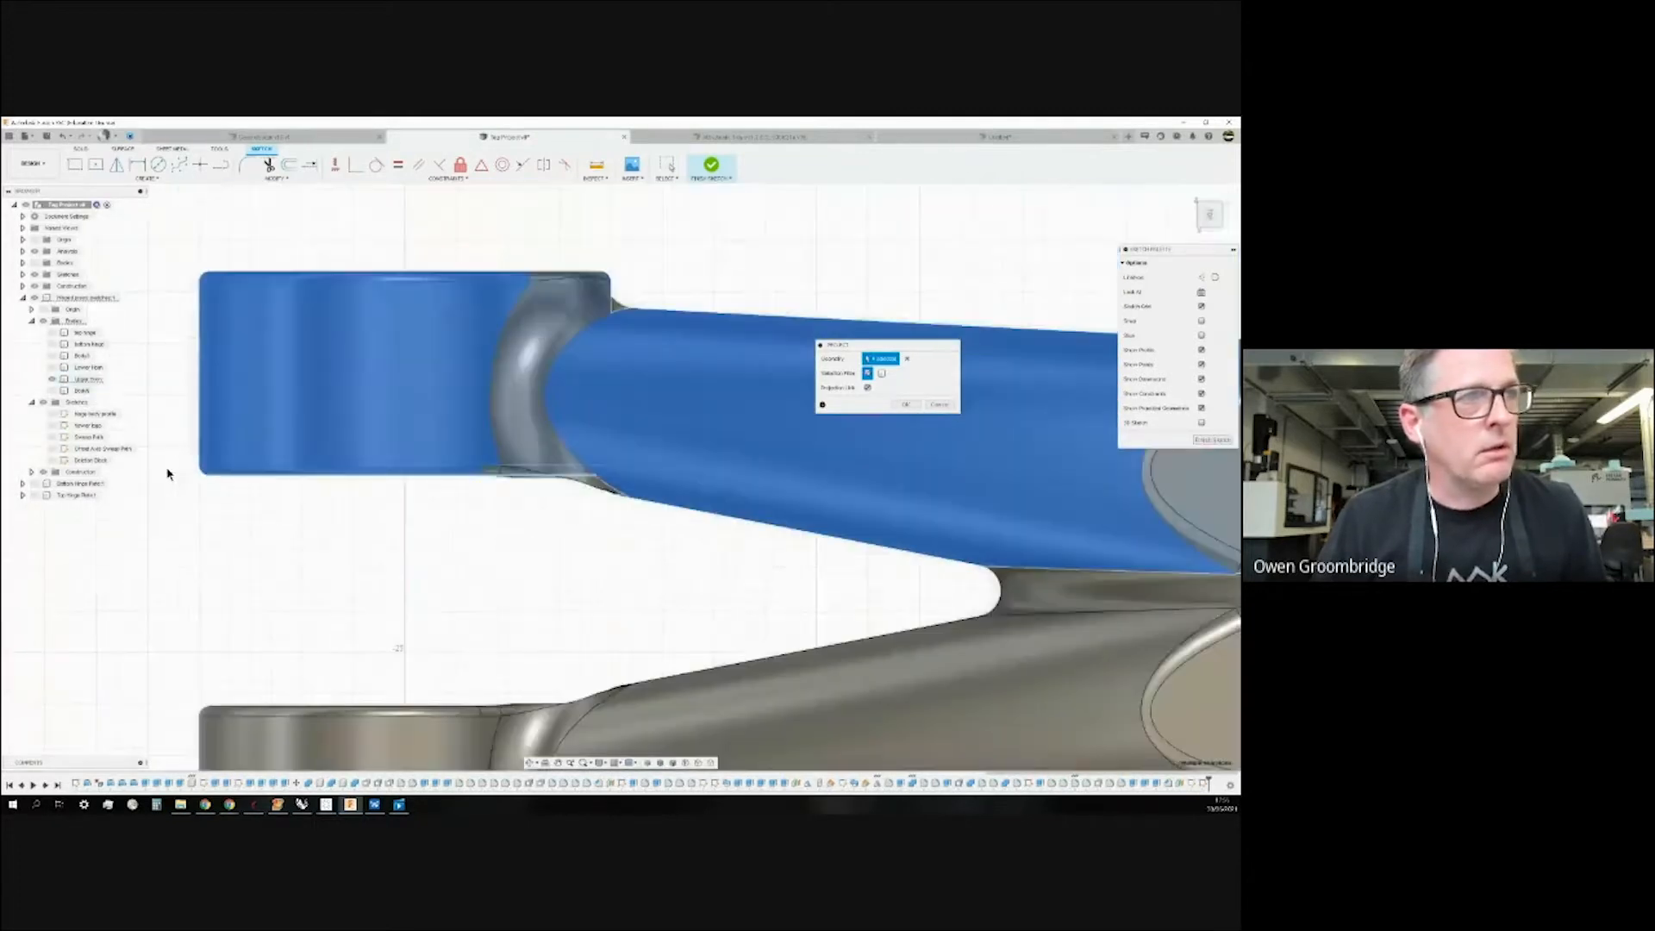
pyautogui.click(589, 483)
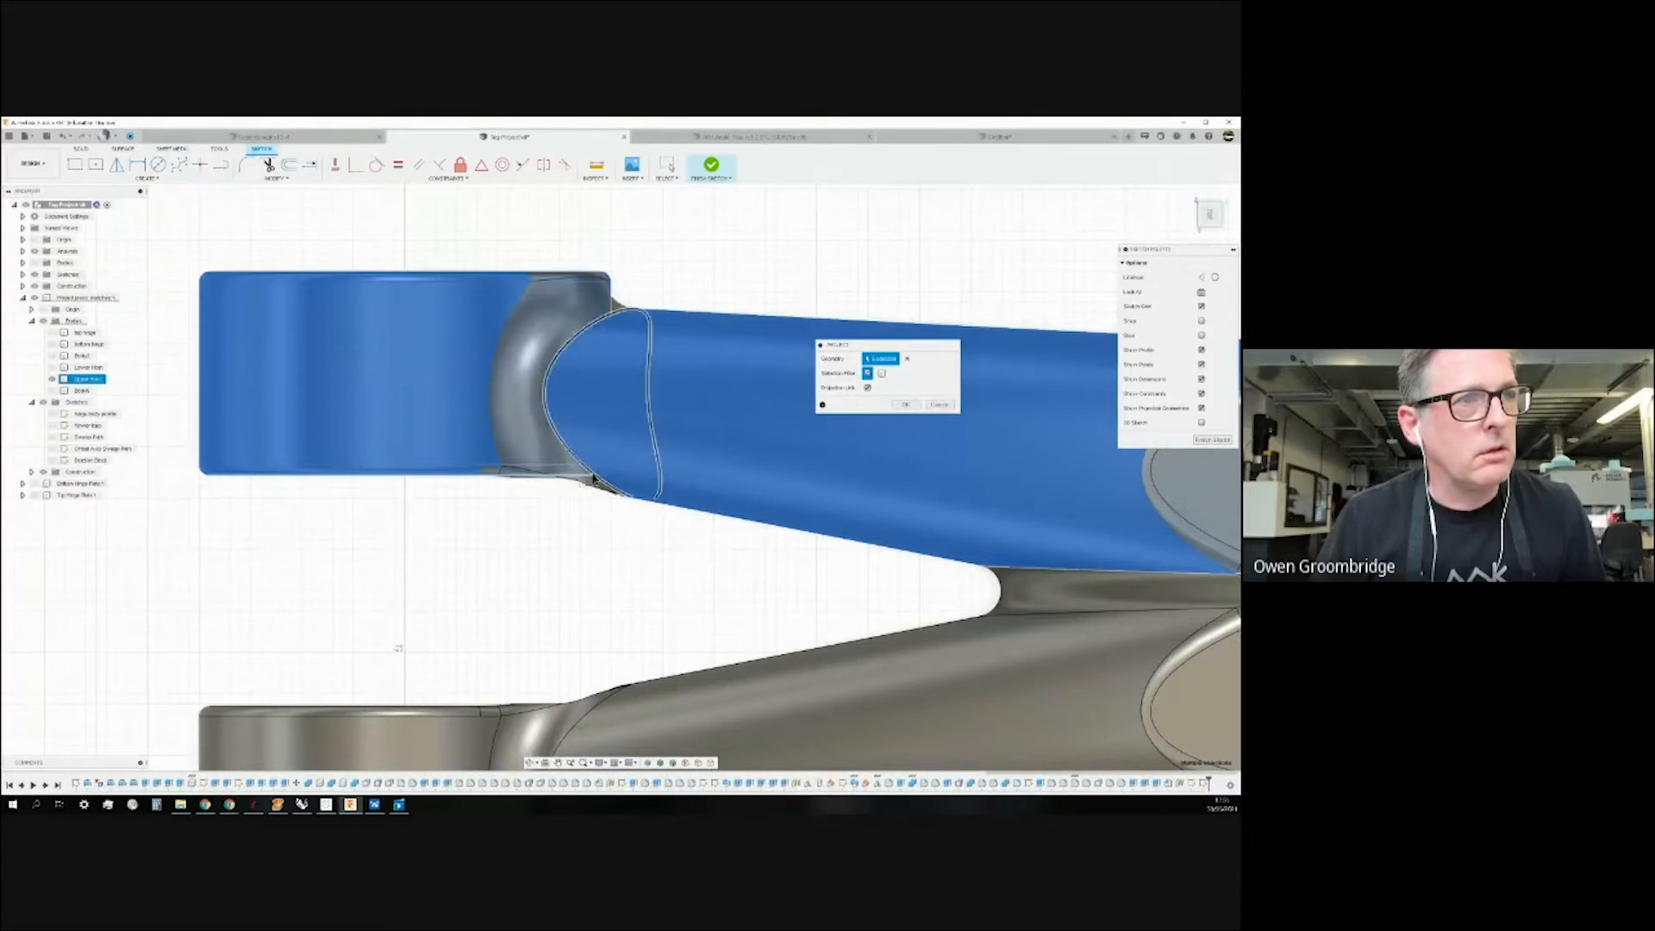
pyautogui.click(512, 473)
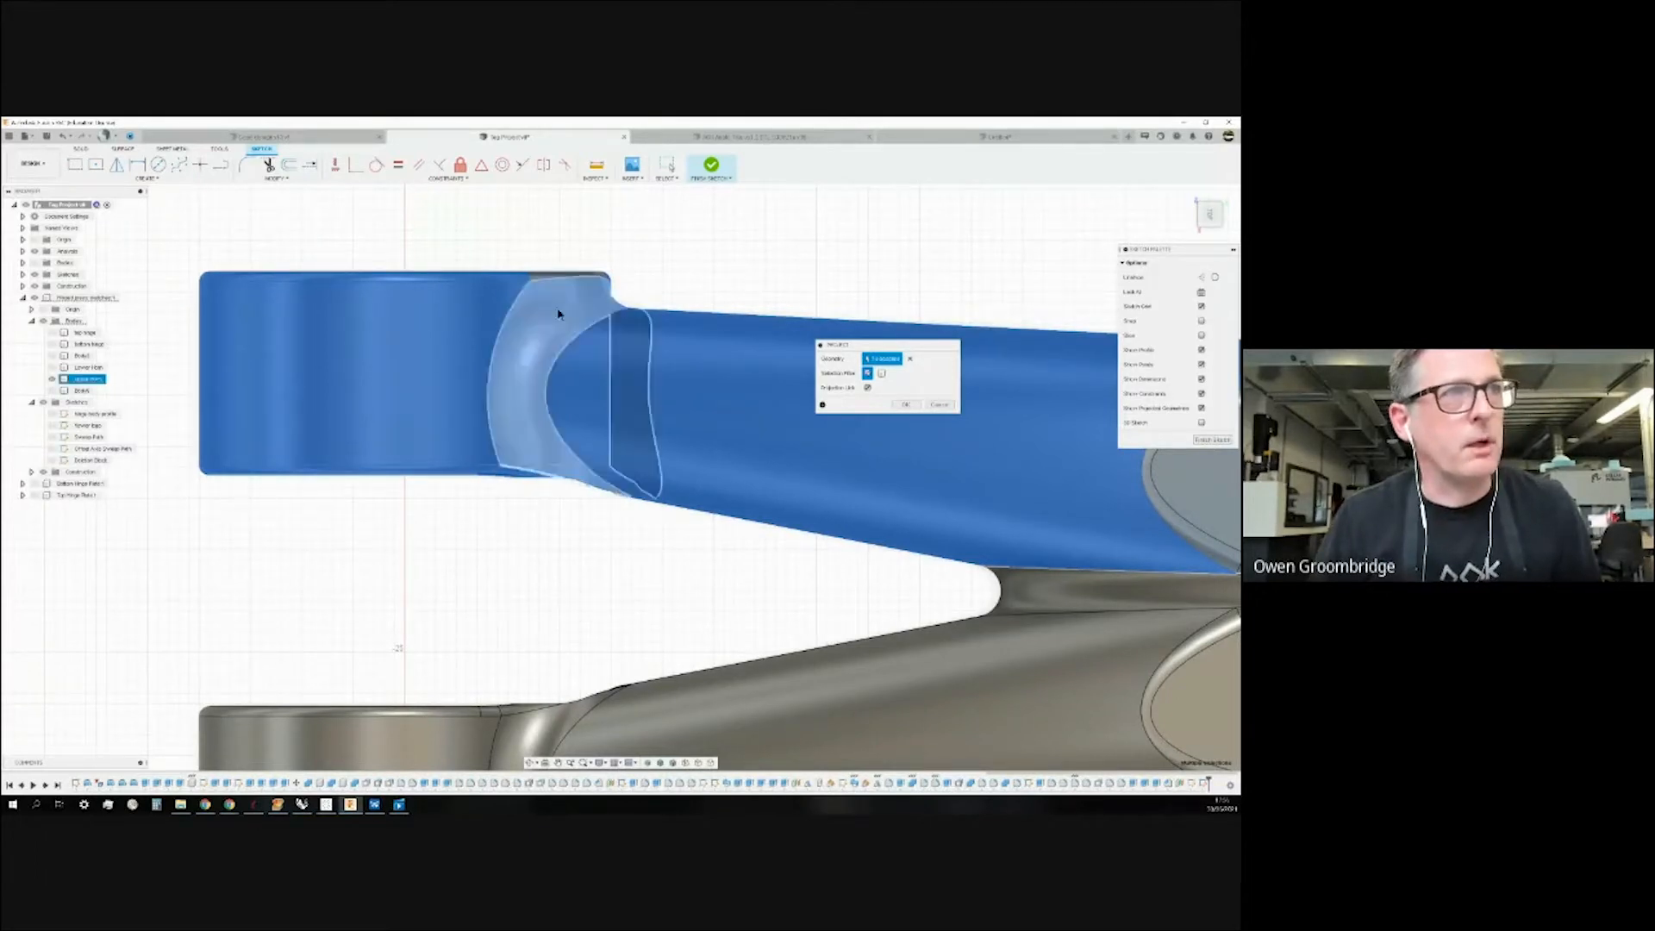
pyautogui.scroll(-5, 288, 310)
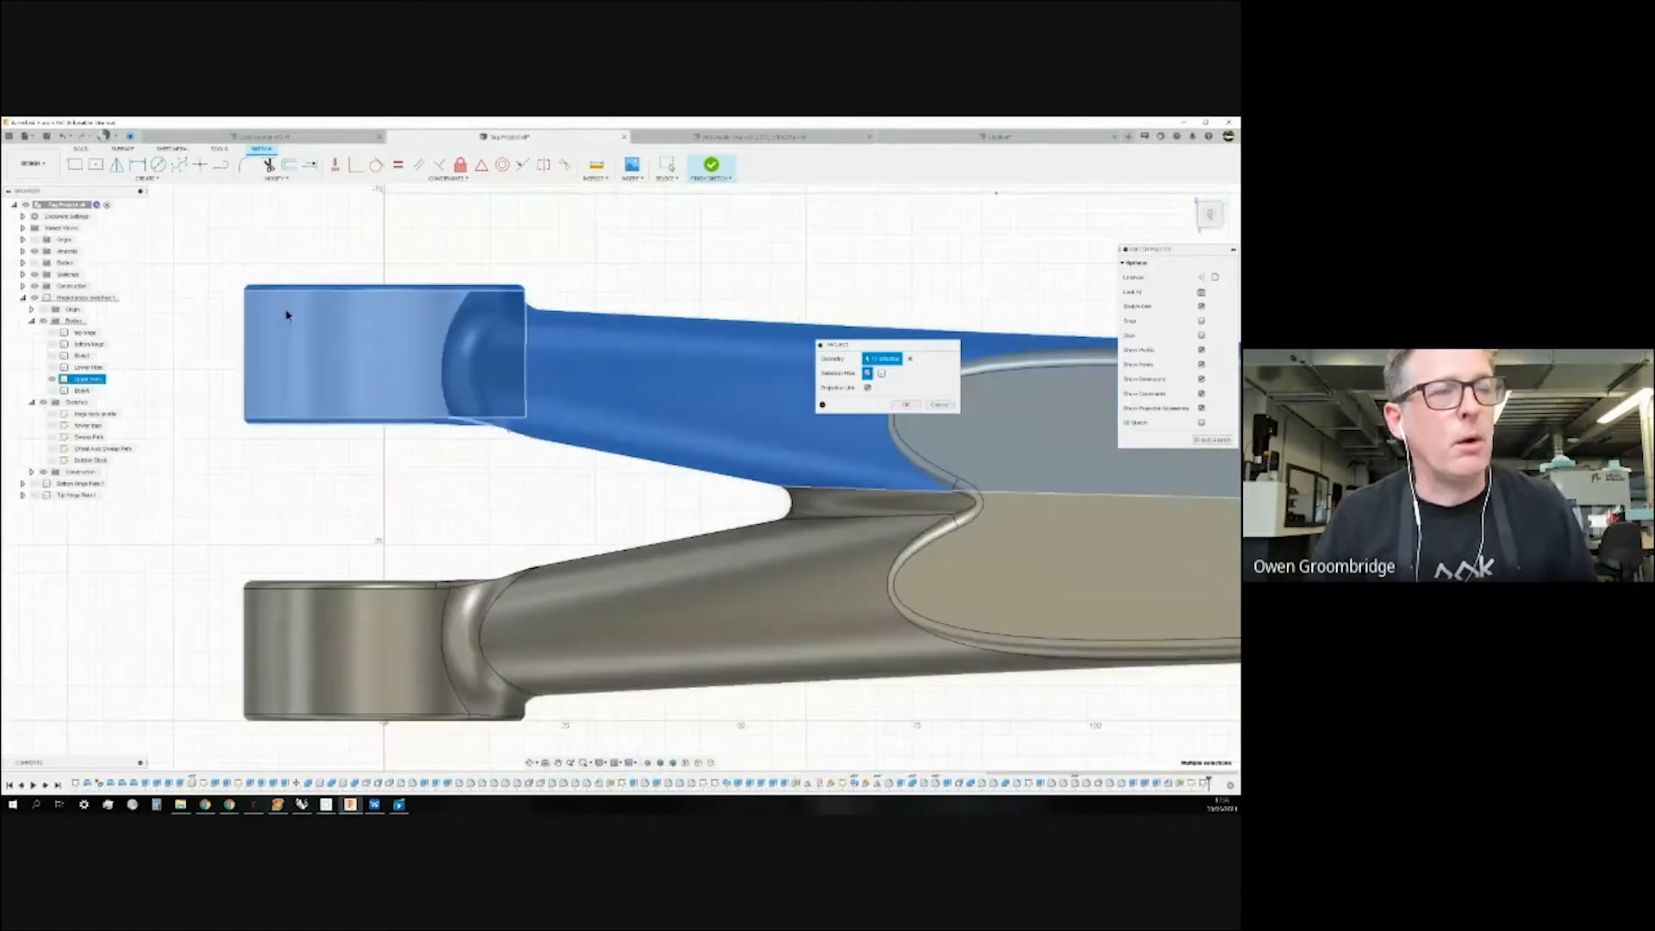
pyautogui.scroll(-2, 493, 489)
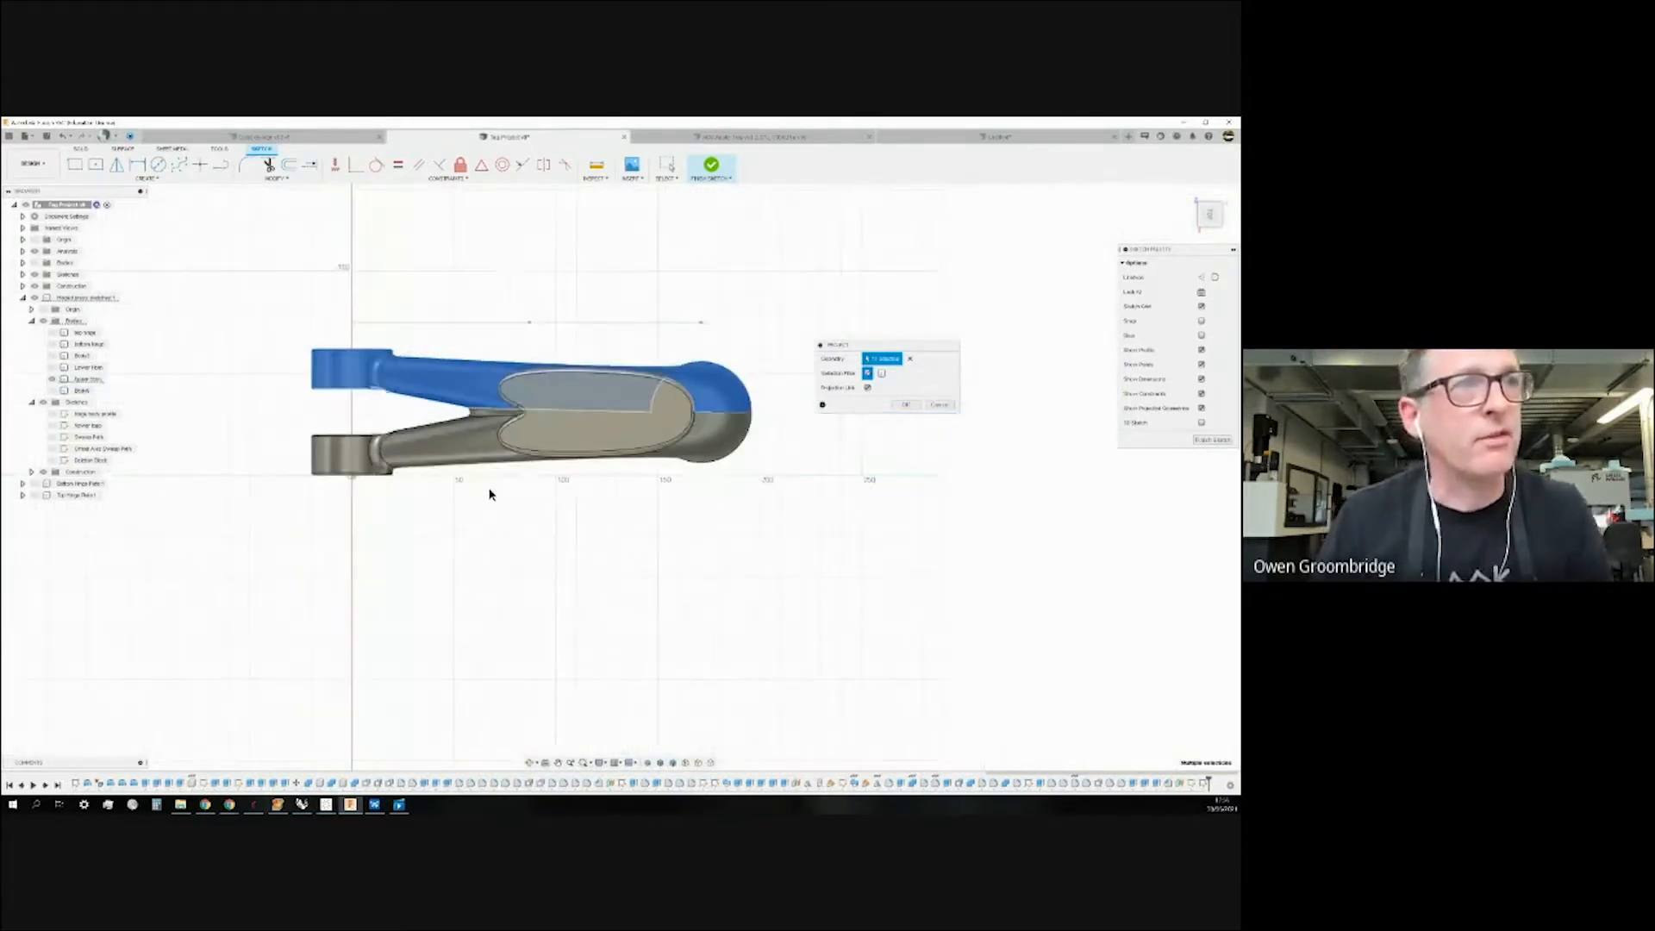
pyautogui.scroll(2, 644, 427)
pyautogui.click(739, 448)
pyautogui.scroll(-3, 204, 478)
pyautogui.scroll(4, 205, 479)
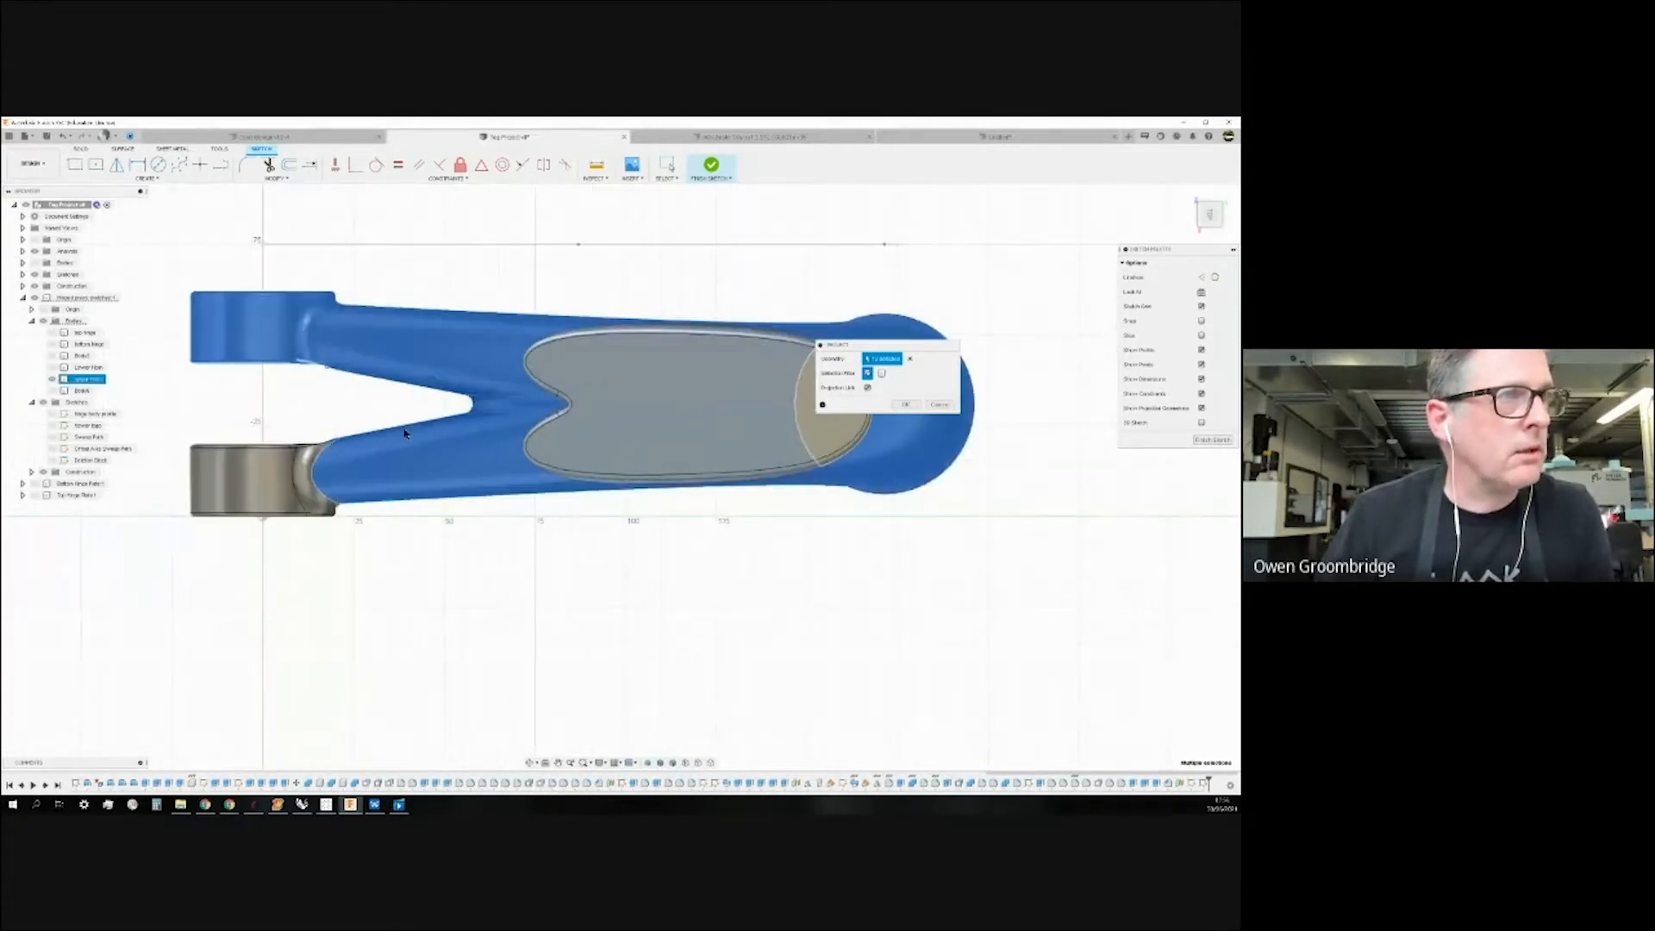
pyautogui.scroll(5, 215, 450)
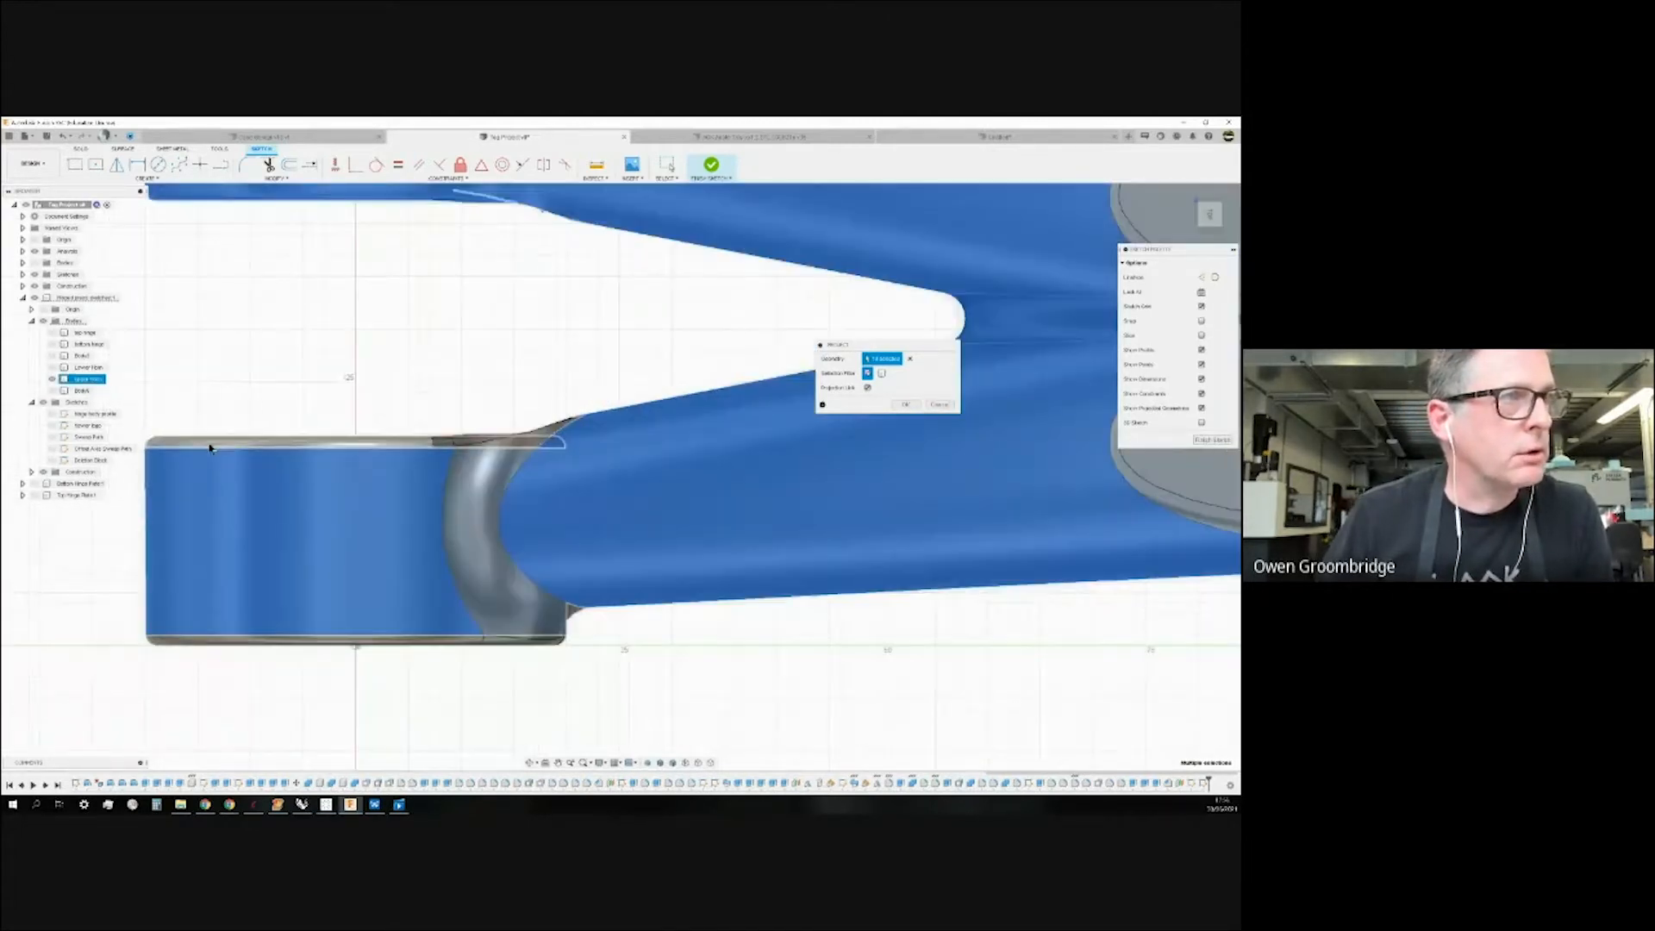
pyautogui.click(476, 480)
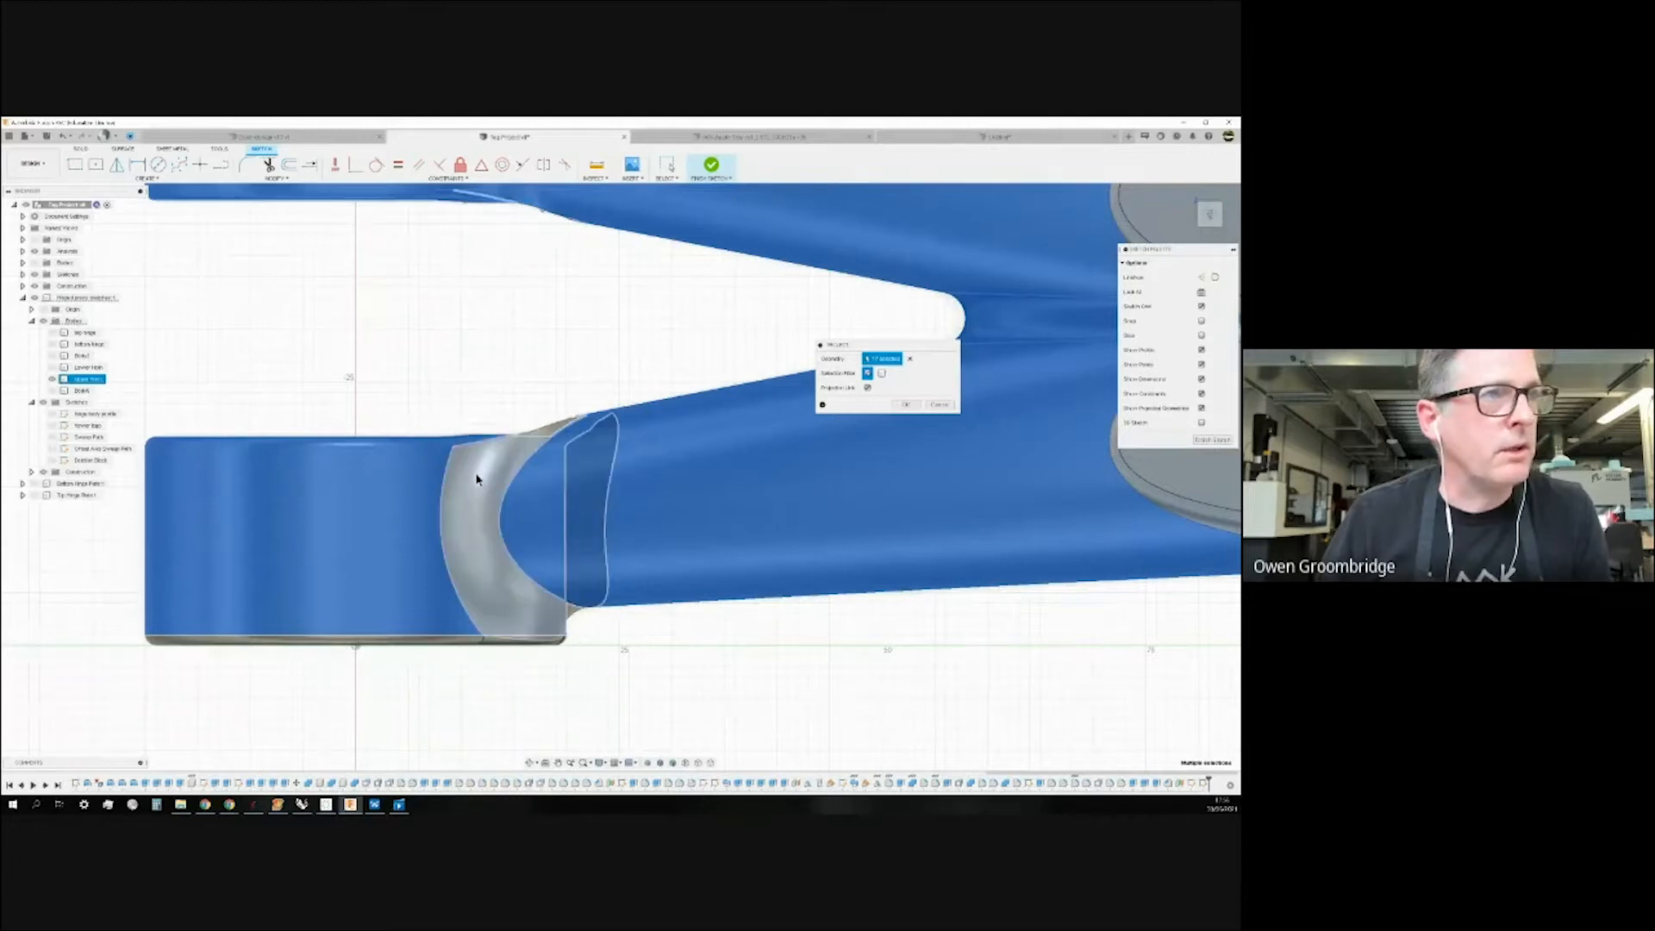
pyautogui.scroll(-2, 536, 406)
pyautogui.scroll(2, 359, 525)
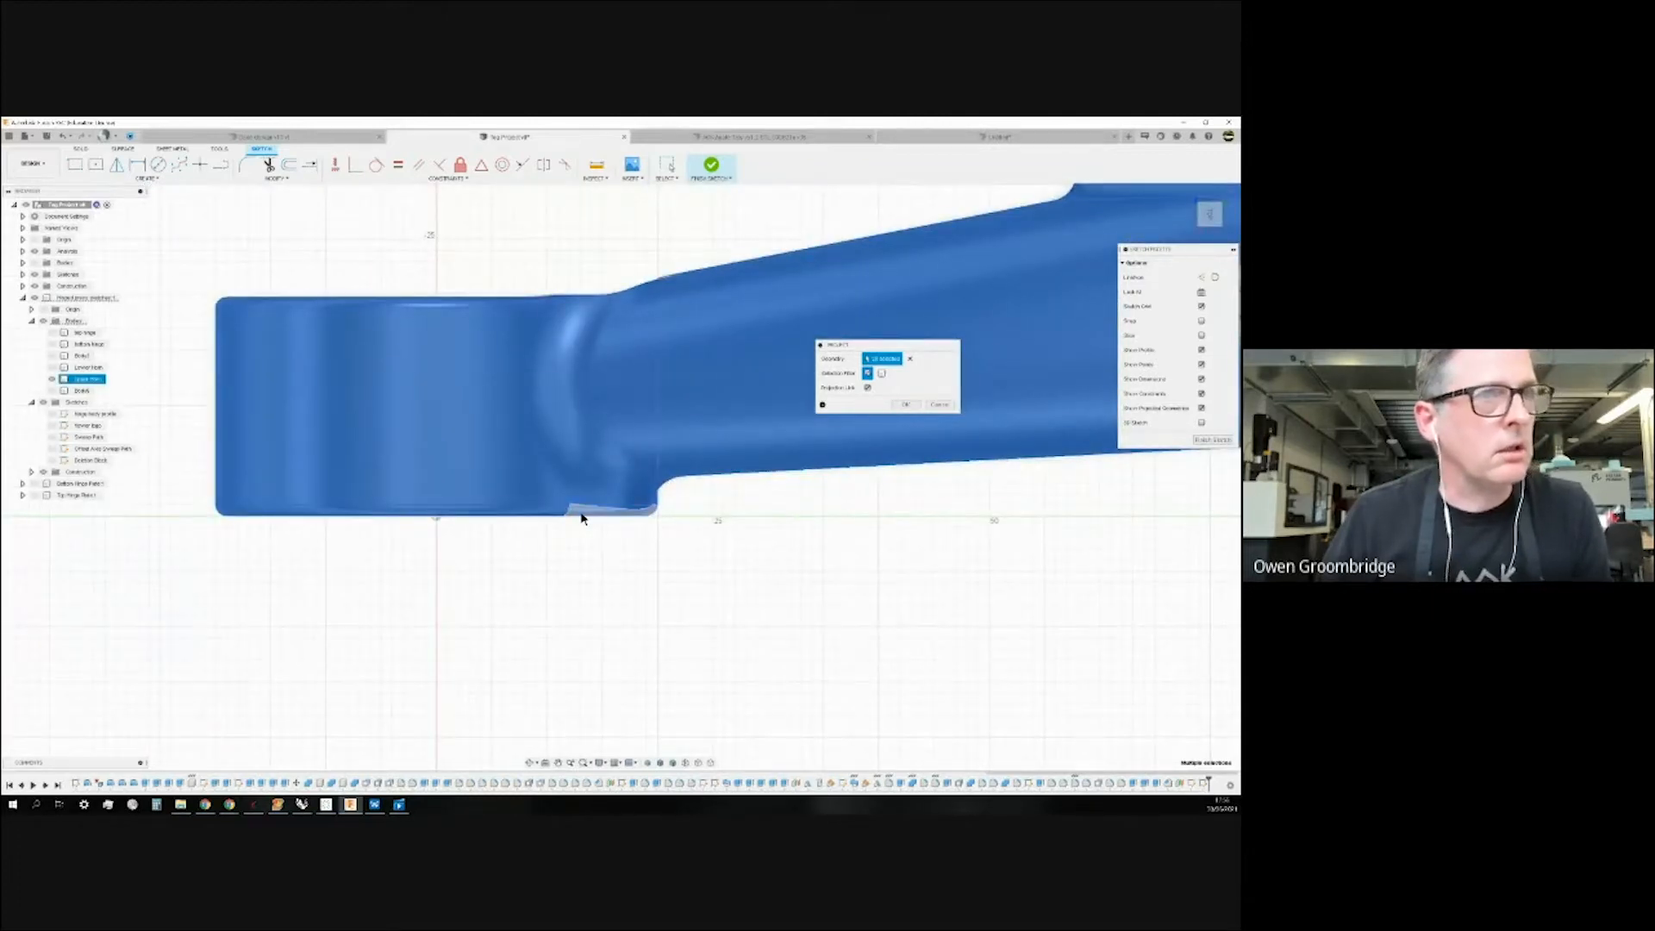
pyautogui.scroll(-2, 738, 546)
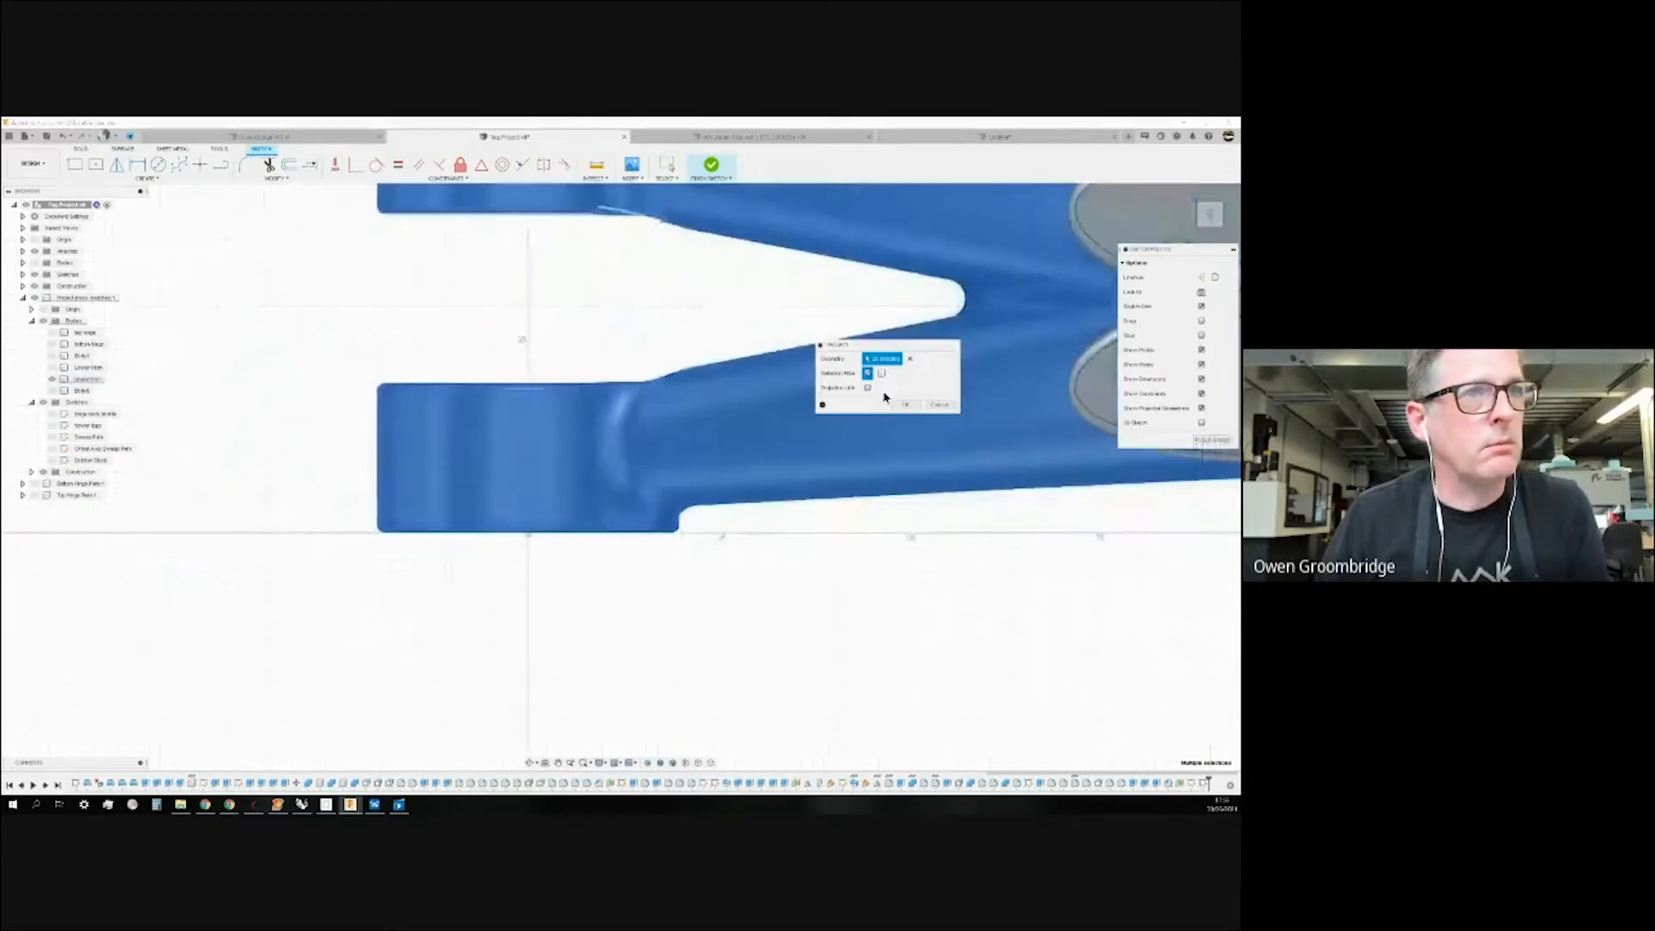
pyautogui.click(904, 405)
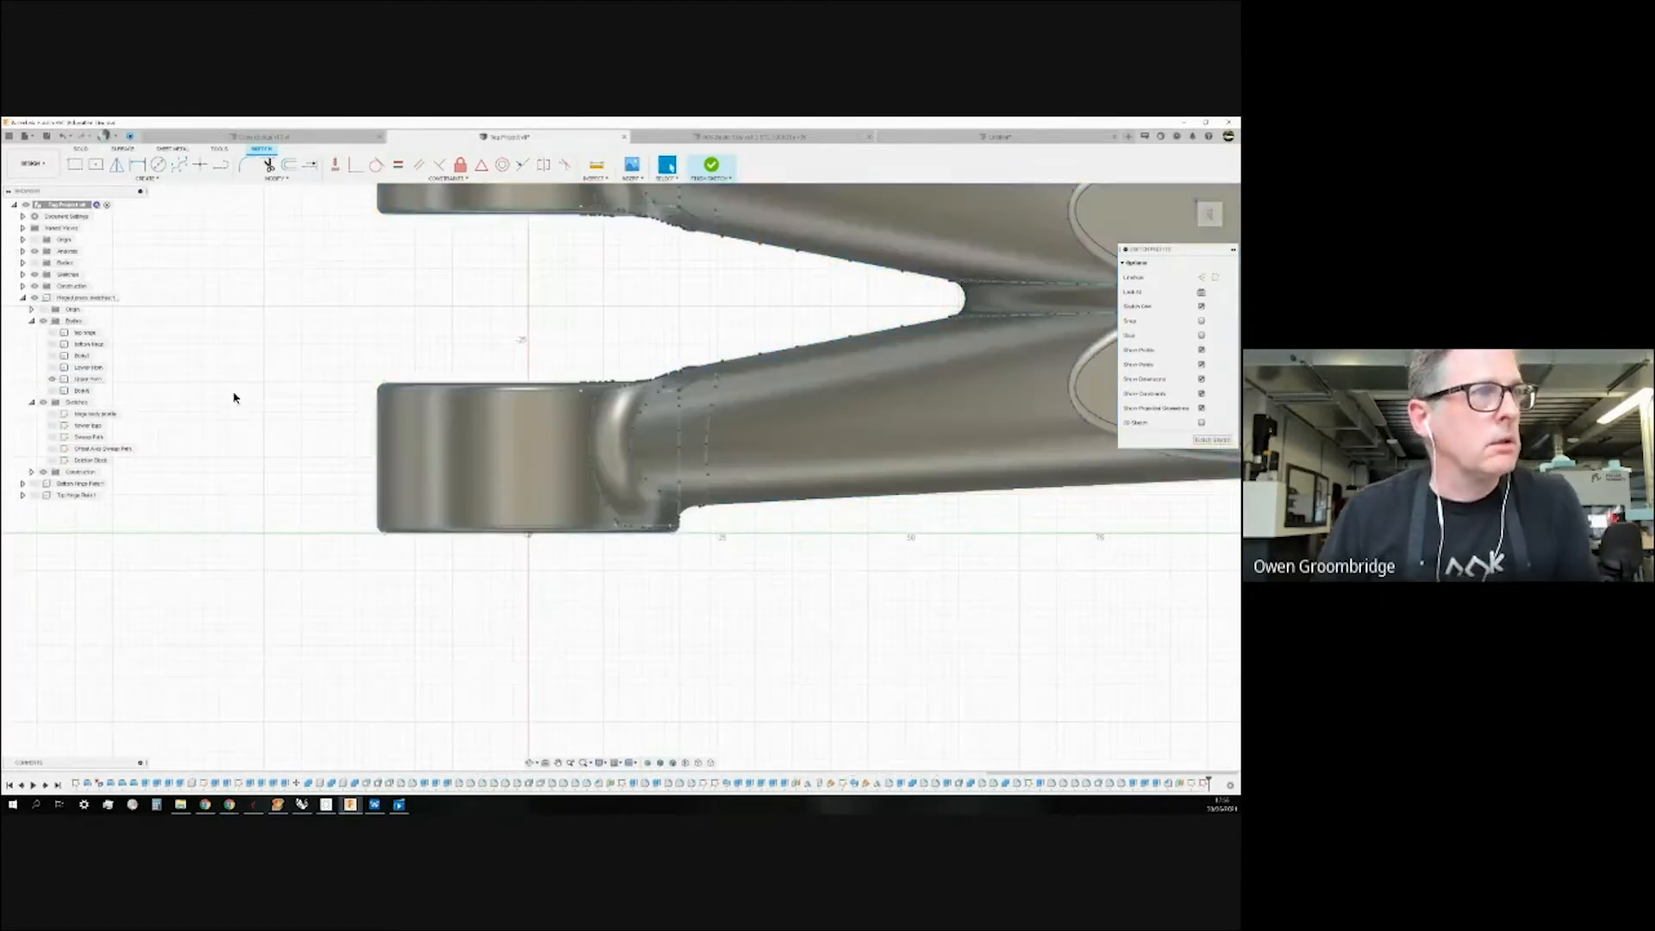
# Hide the upper arm body, zoom out to check the projection, and finish the sketch.
pyautogui.click(52, 379)
pyautogui.scroll(-4, 344, 597)
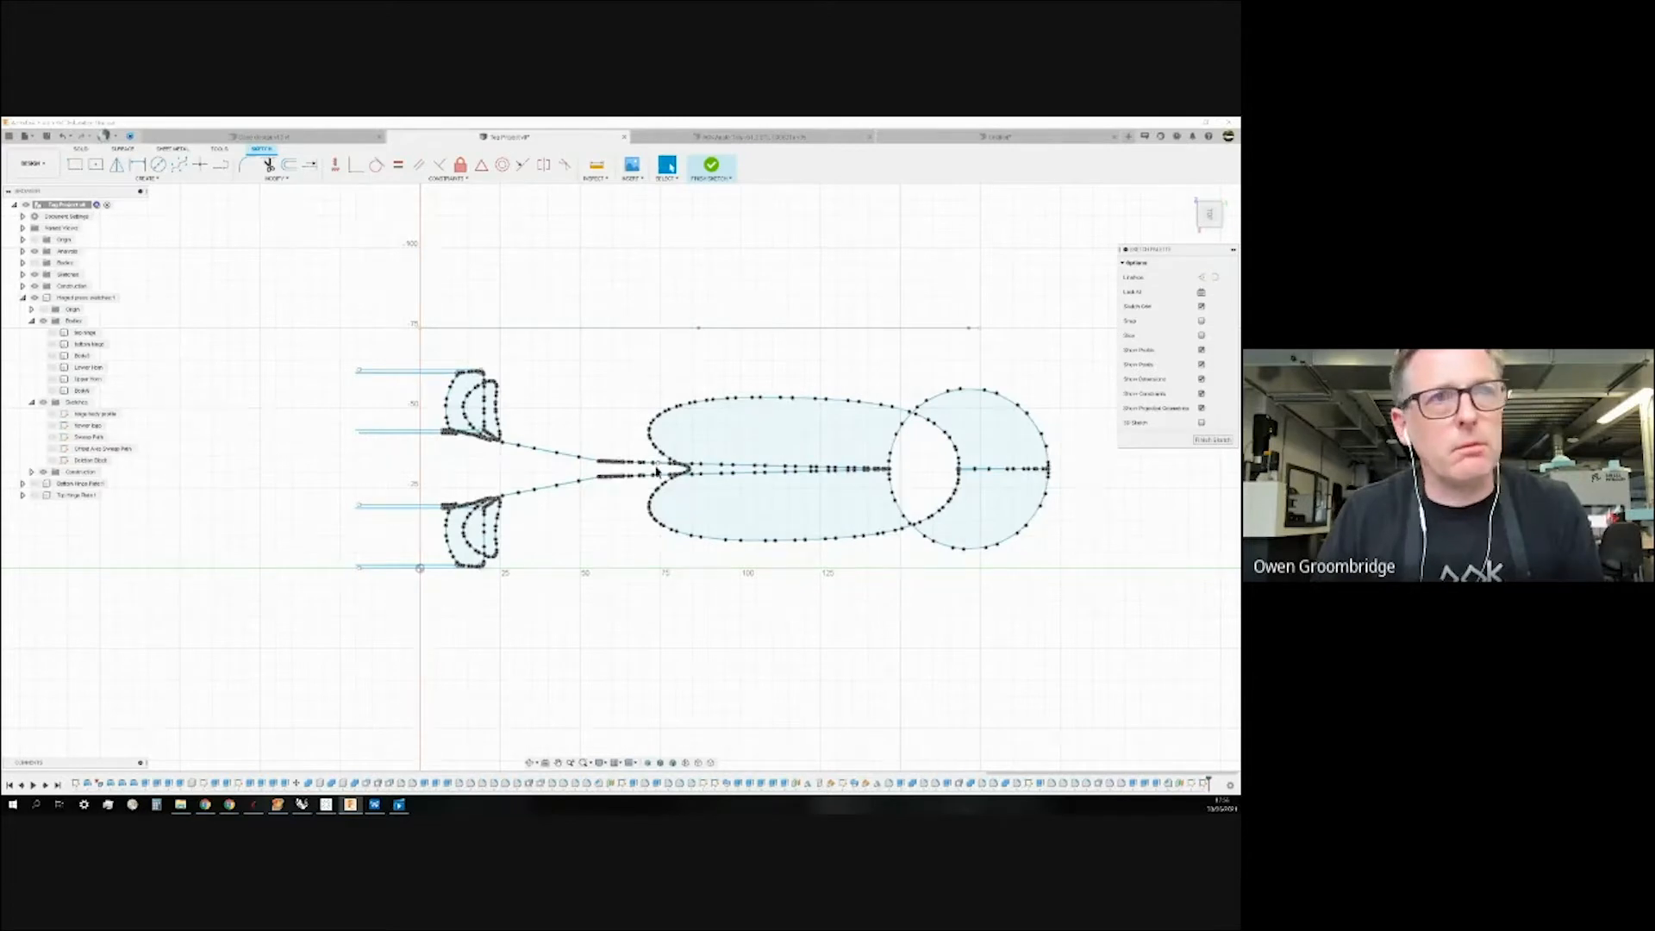
pyautogui.scroll(-2, 768, 515)
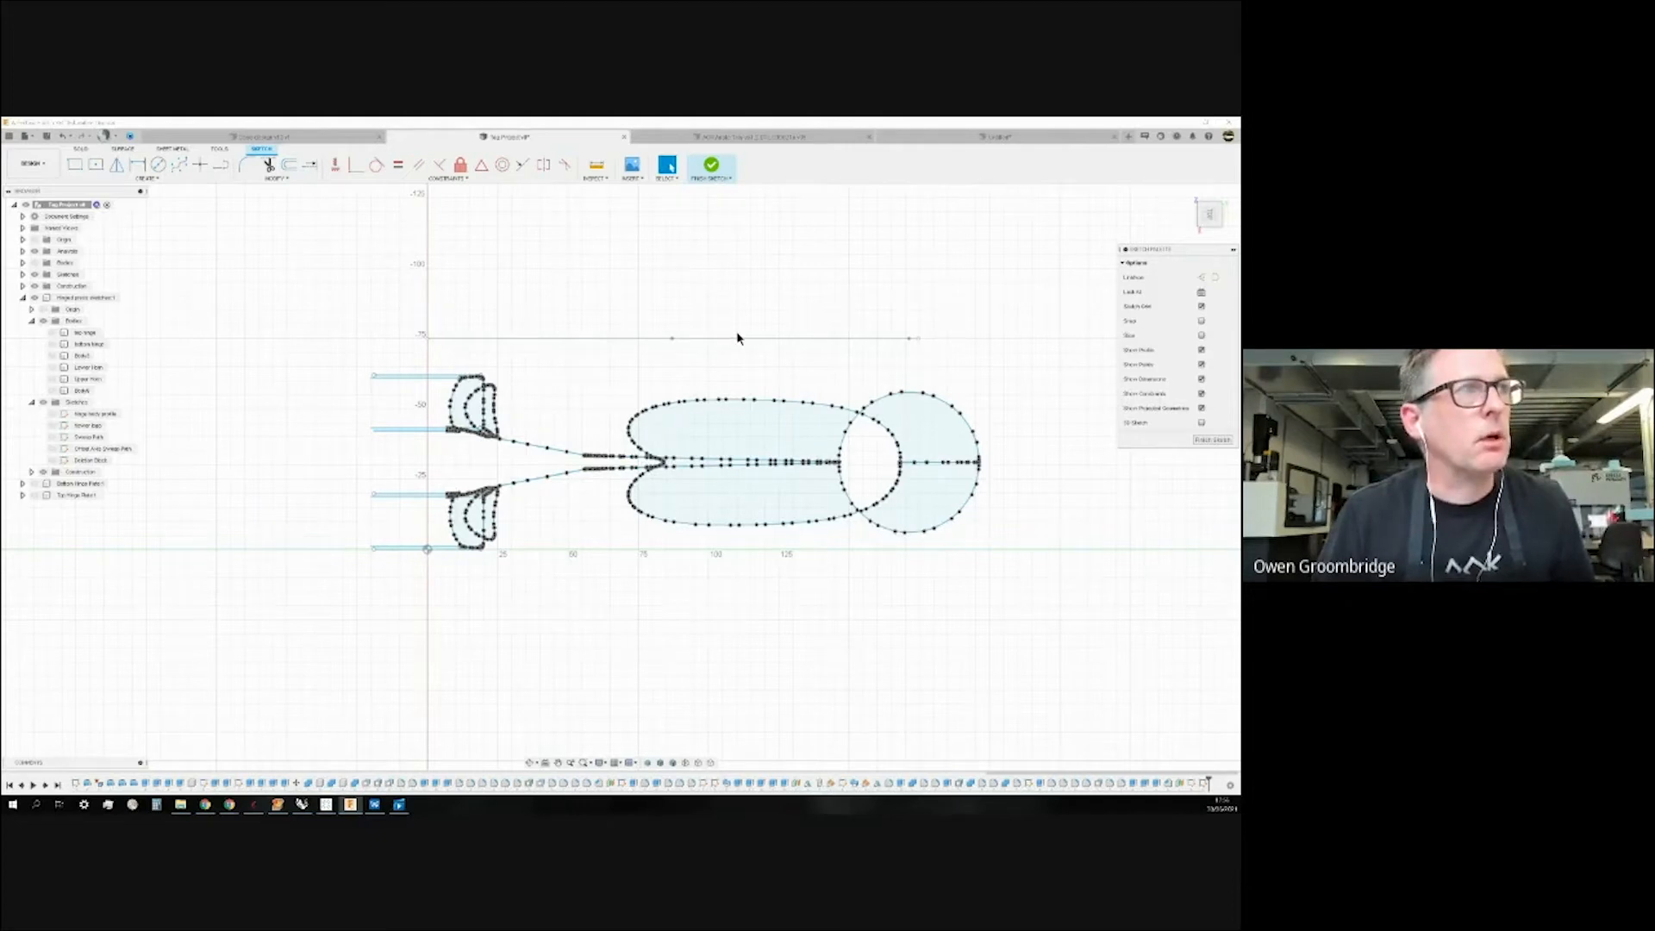
pyautogui.click(711, 164)
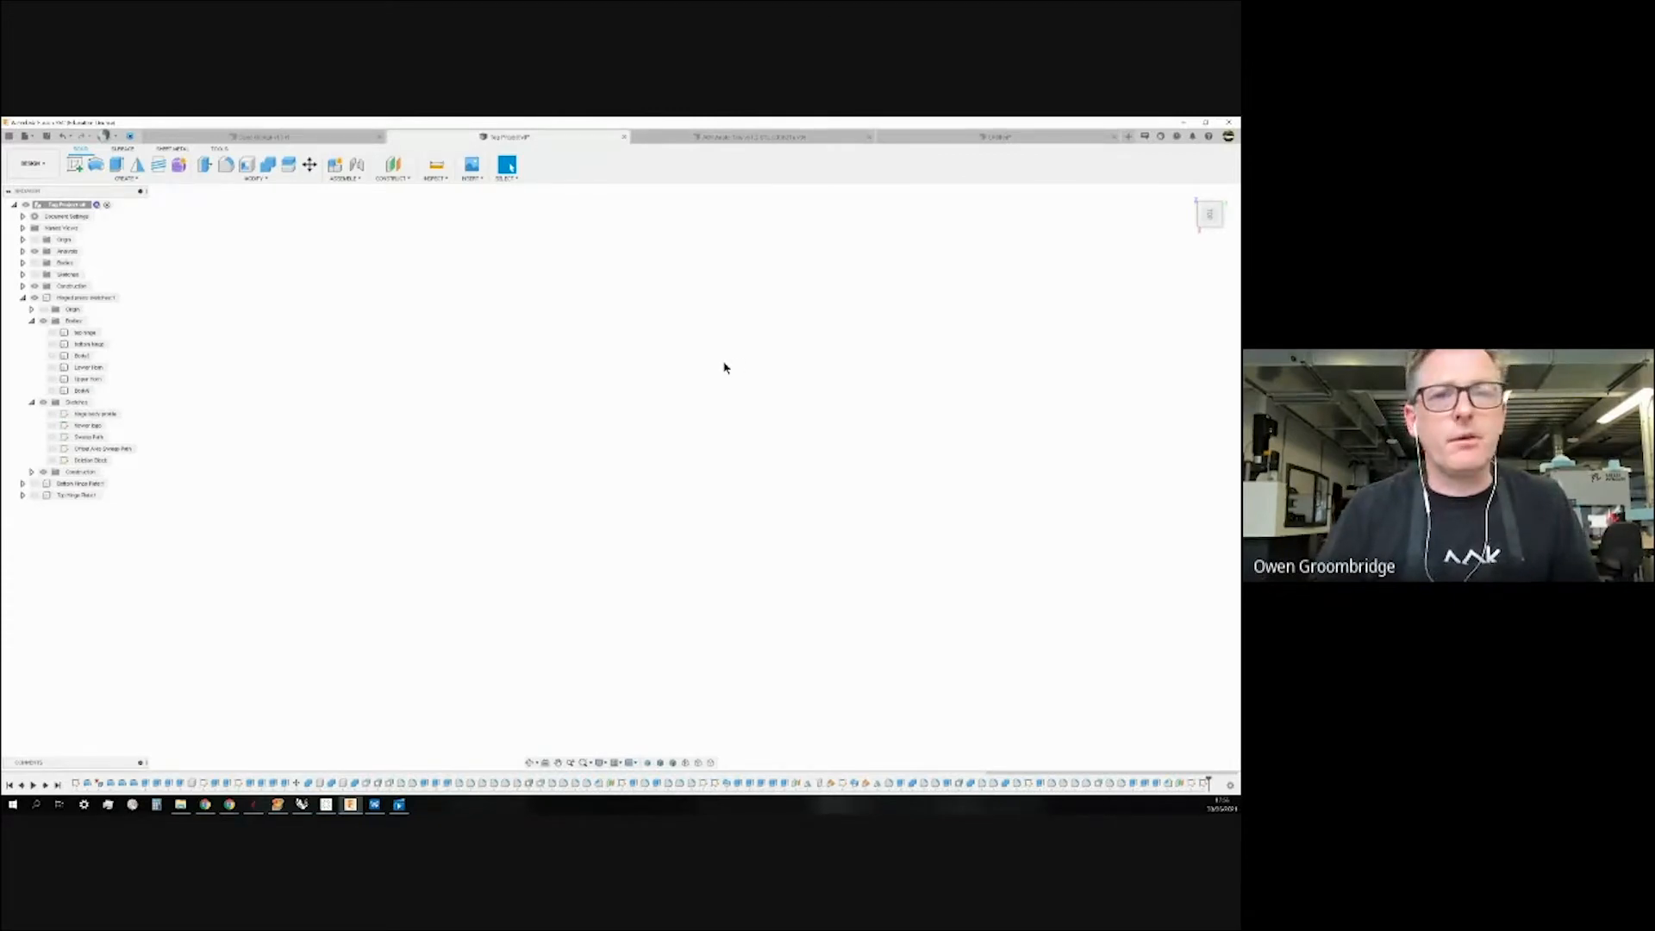
# Hide the last body in the Bodies list and start a new sketch on an origin plane.
pyautogui.click(437, 180)
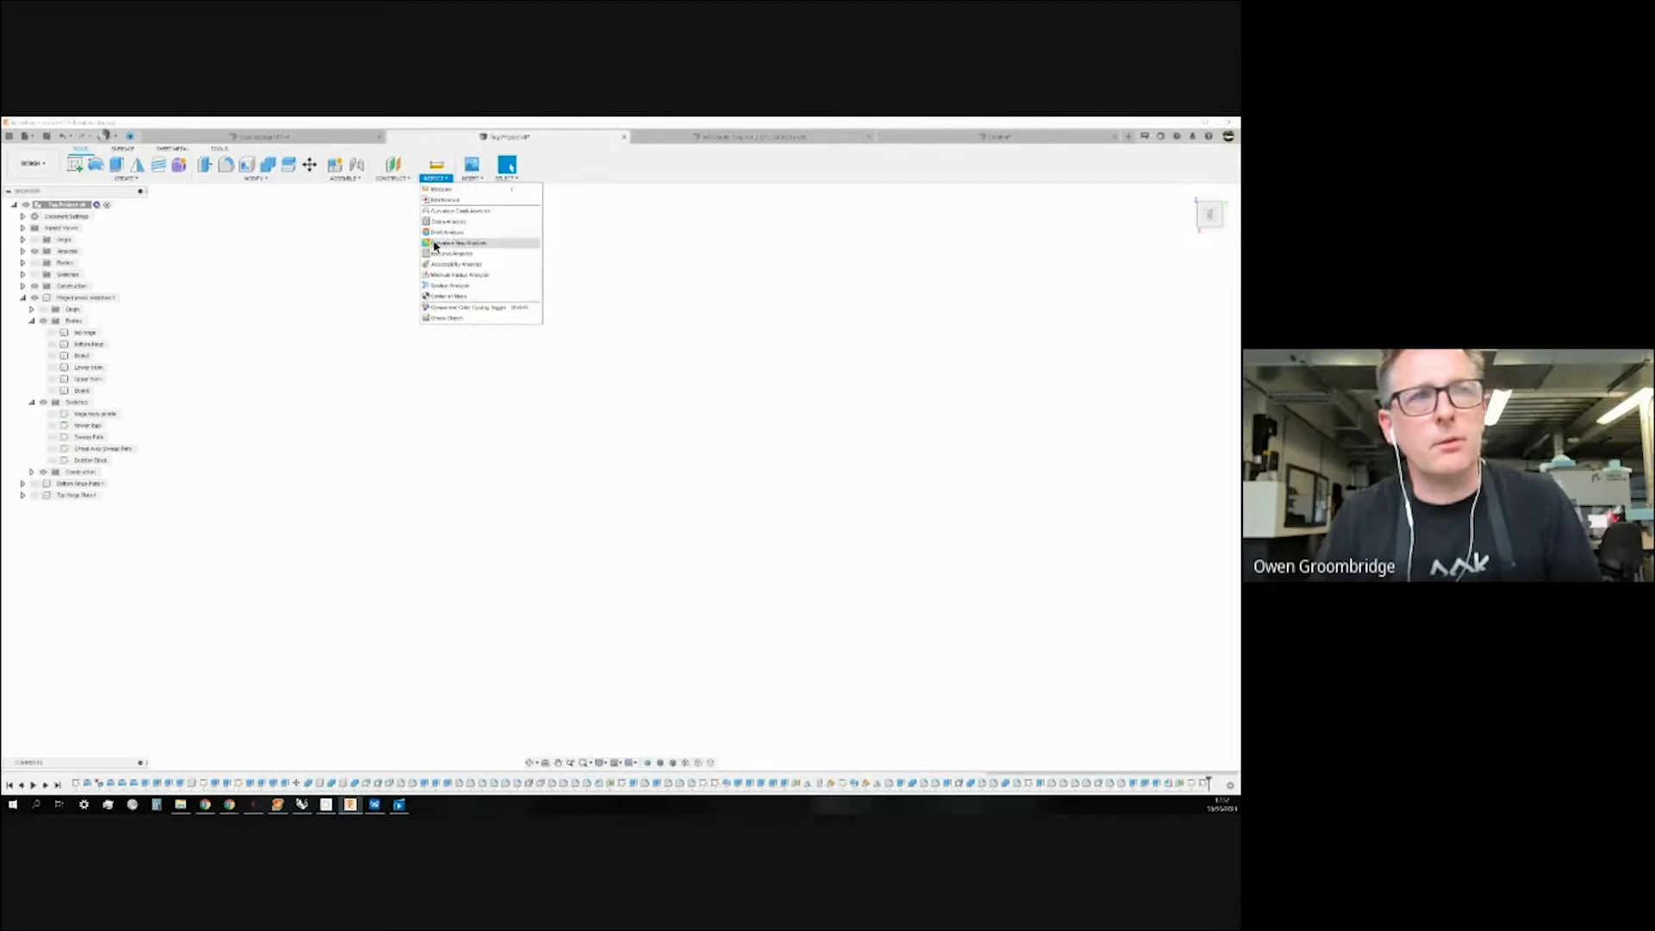
pyautogui.click(371, 251)
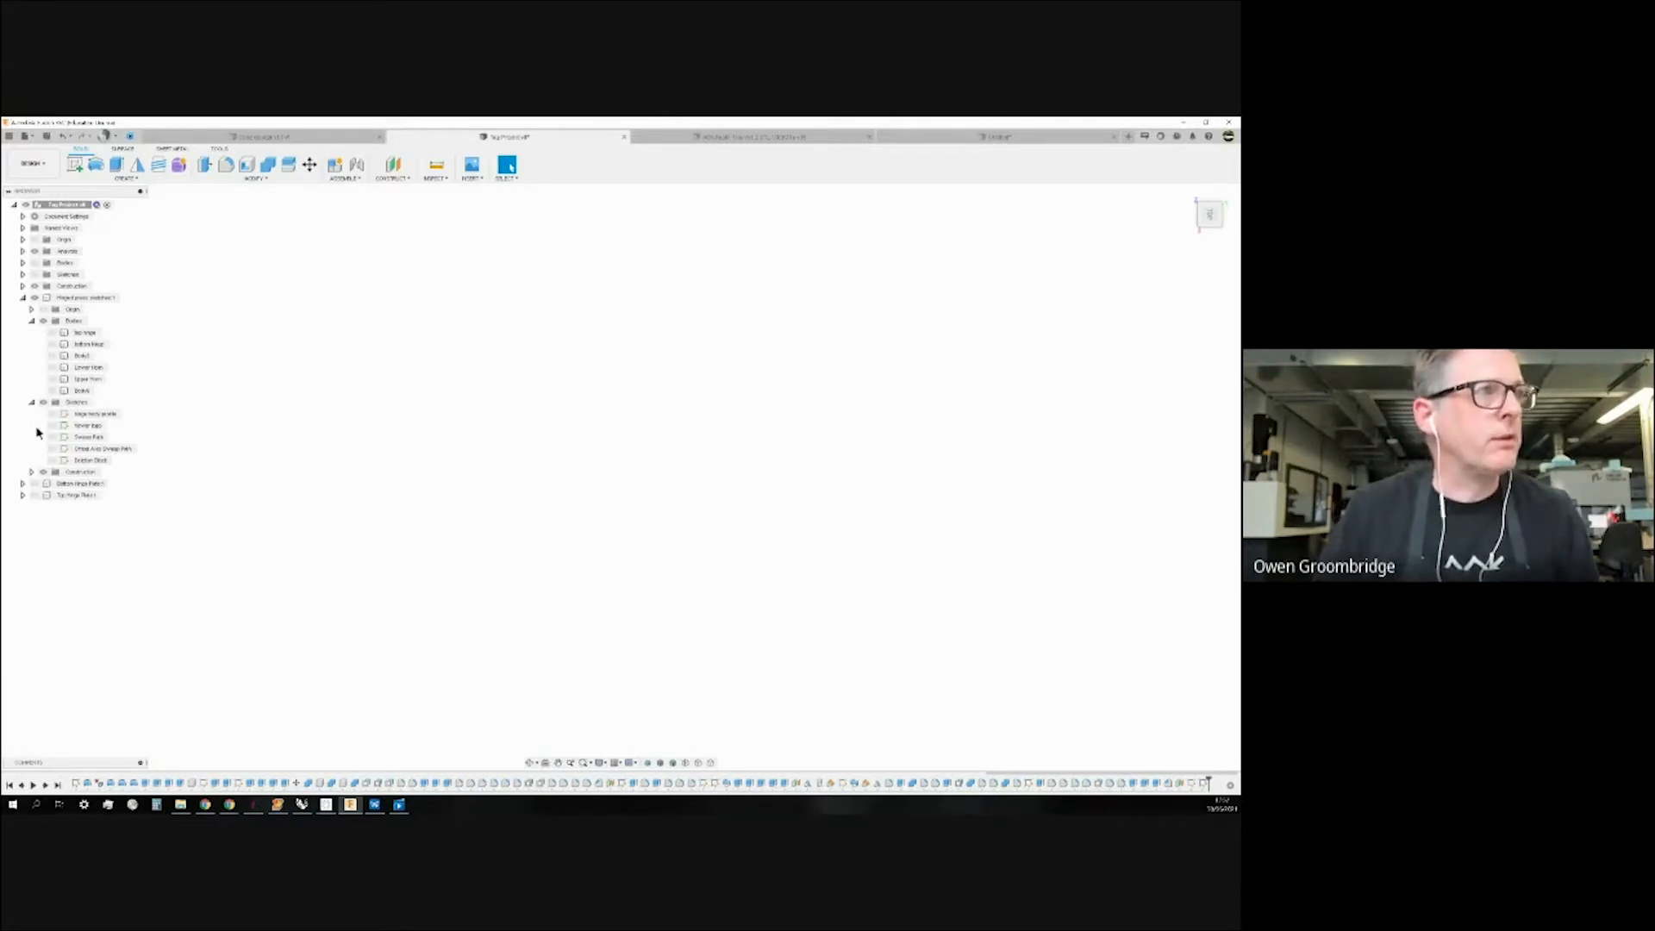
pyautogui.rightClick(76, 391)
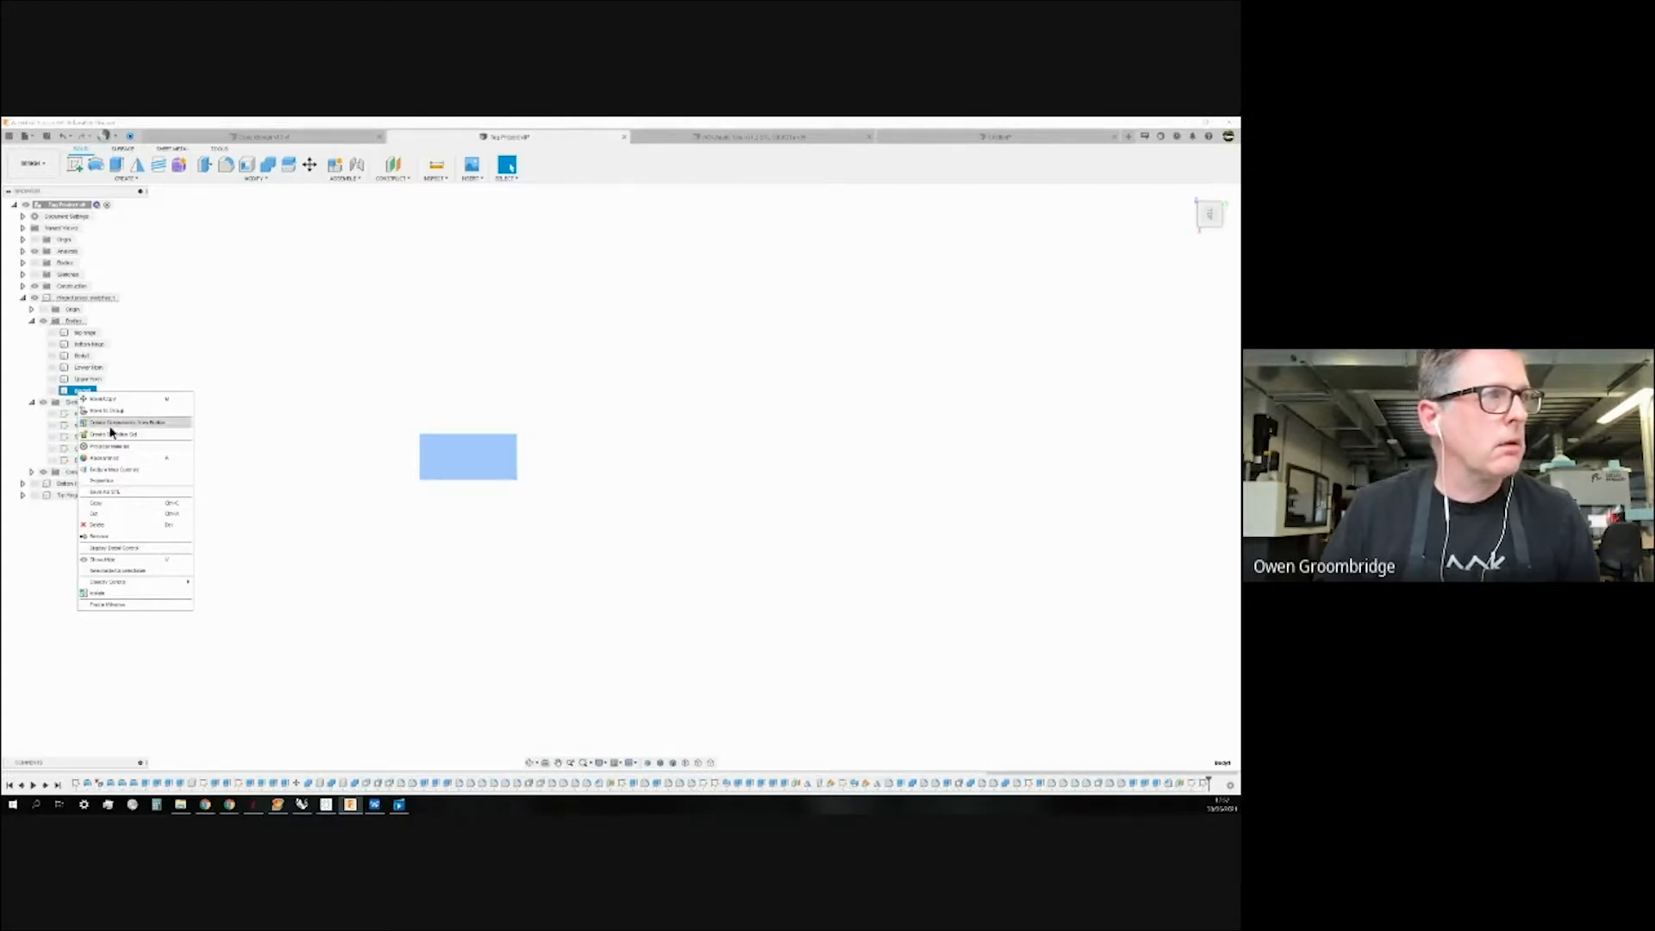
pyautogui.click(237, 344)
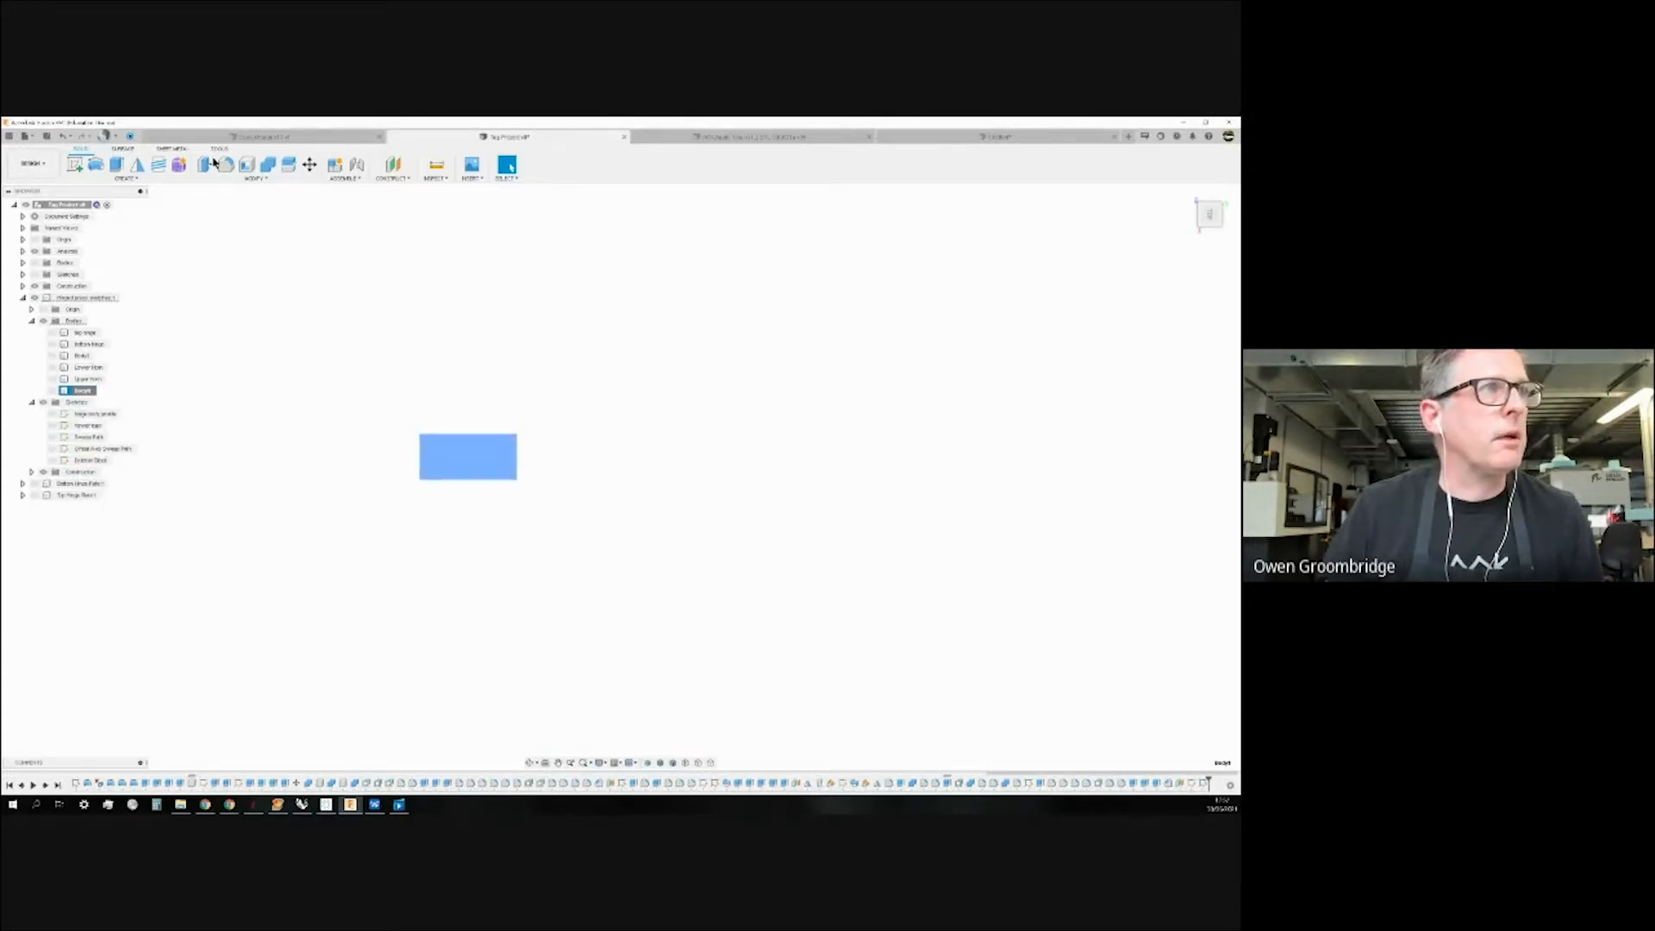
pyautogui.click(111, 388)
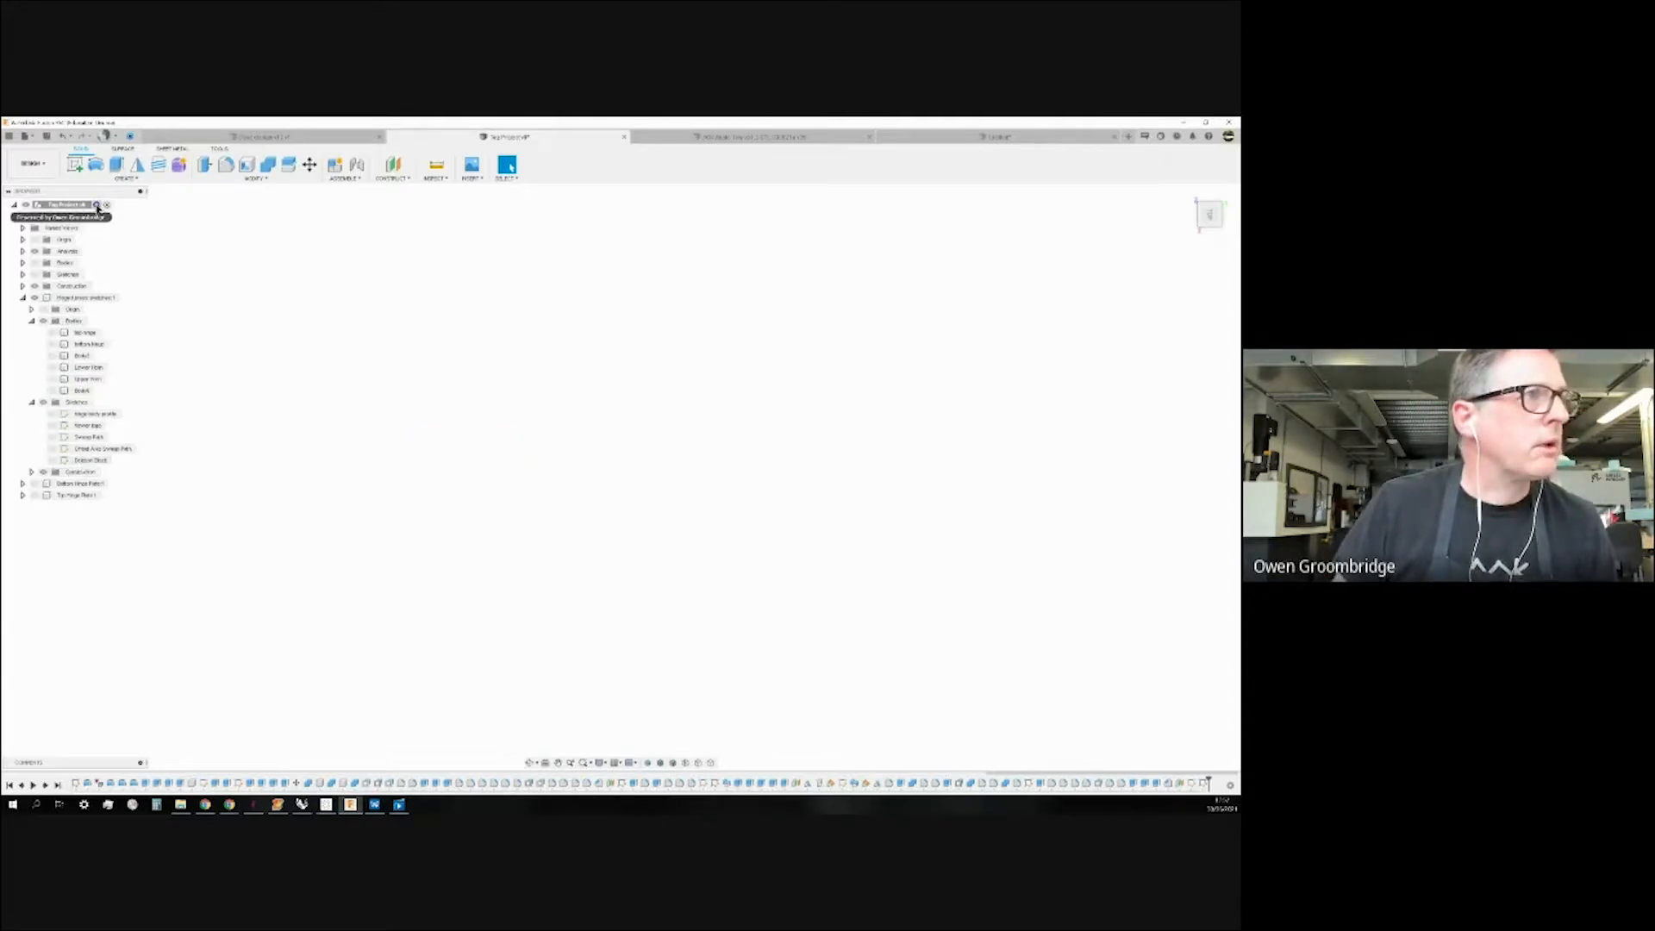
pyautogui.click(76, 165)
pyautogui.click(513, 540)
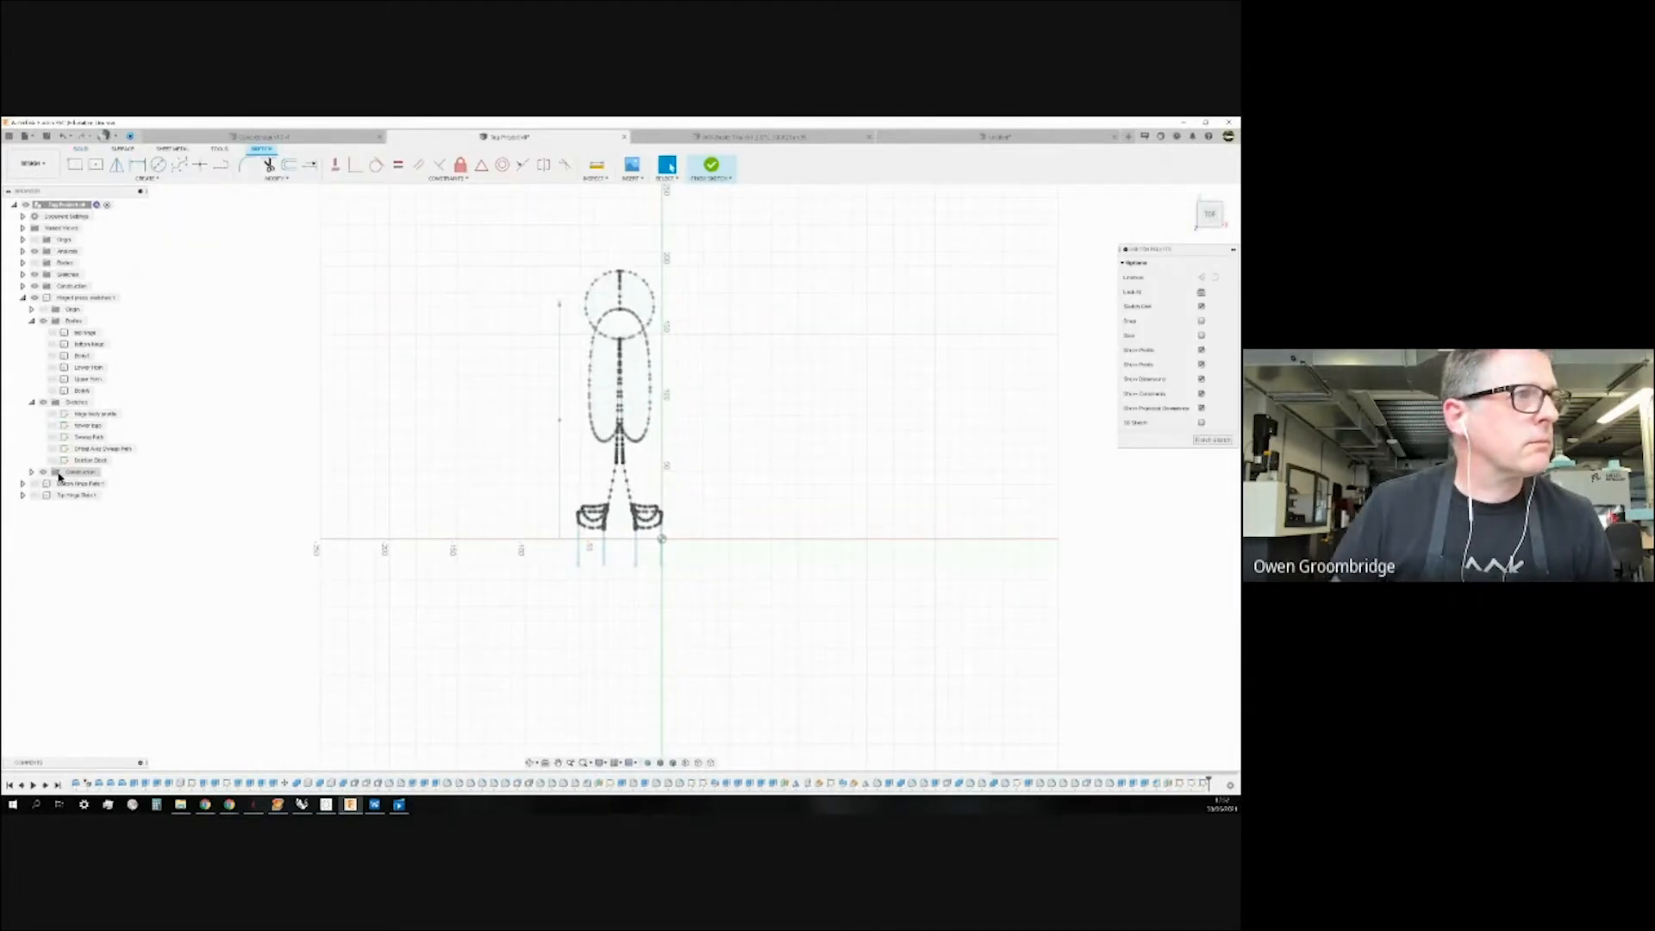
# Hide Sketch20 and Sketch19 in the Sketches list.
pyautogui.click(23, 275)
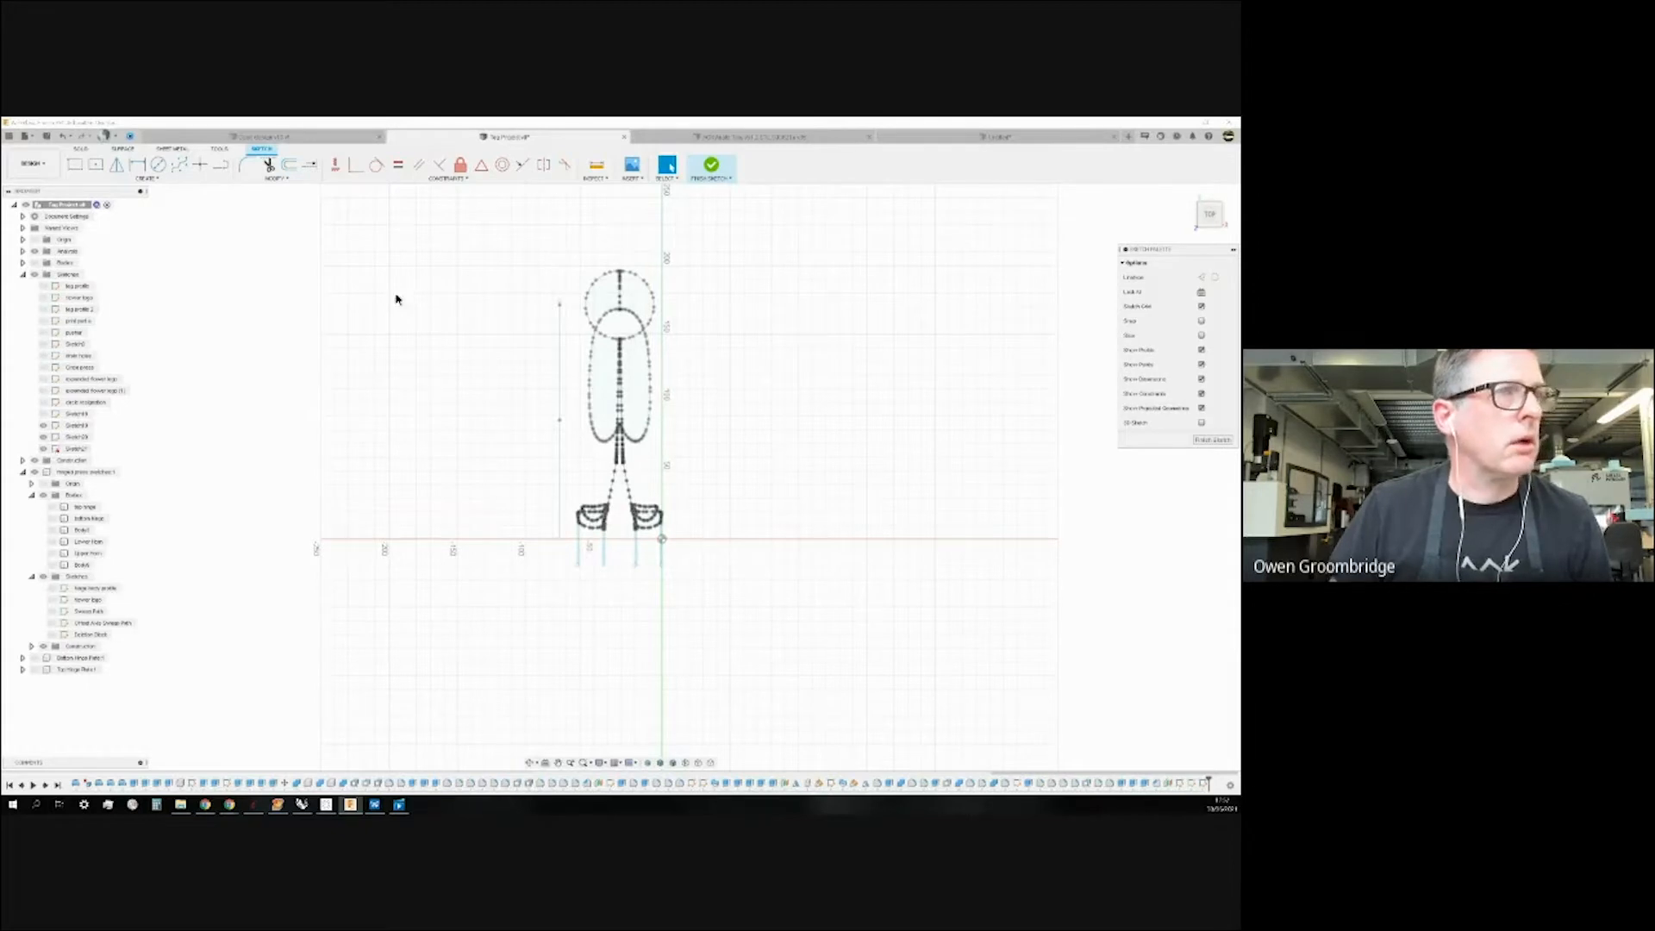
pyautogui.click(425, 221)
pyautogui.moveTo(440, 328); pyautogui.dragTo(439, 329)
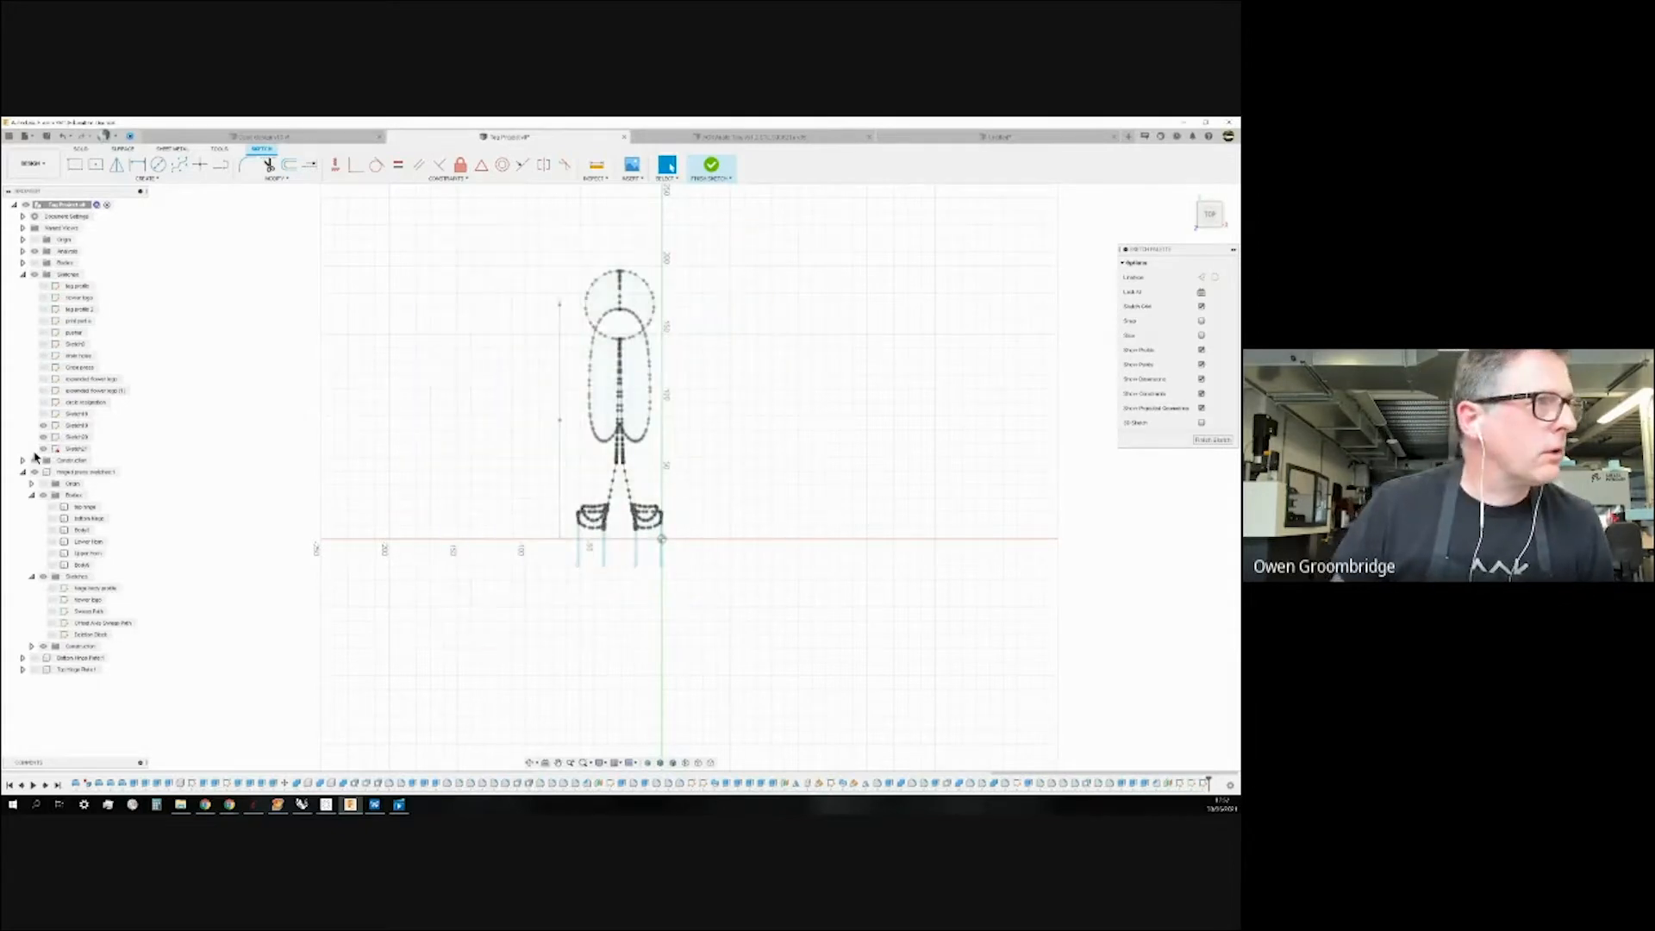
pyautogui.click(44, 437)
pyautogui.click(43, 425)
pyautogui.scroll(-1, 608, 586)
# Draw a centre-point rectangle forming the square.
pyautogui.click(95, 164)
pyautogui.click(465, 322)
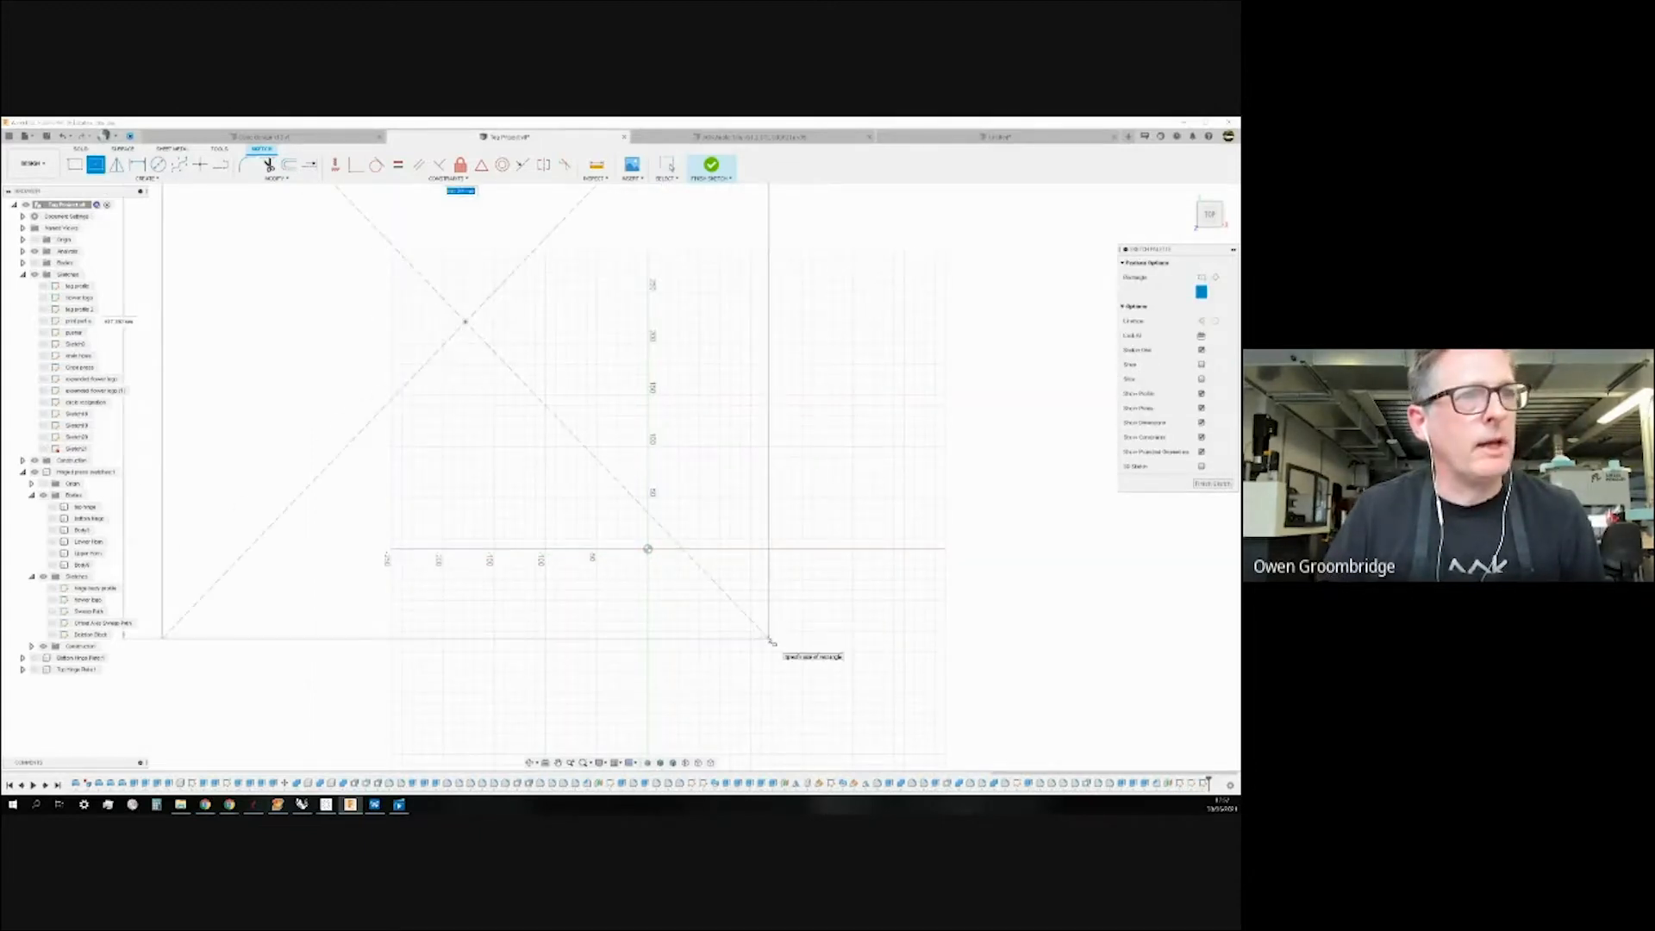
pyautogui.click(767, 638)
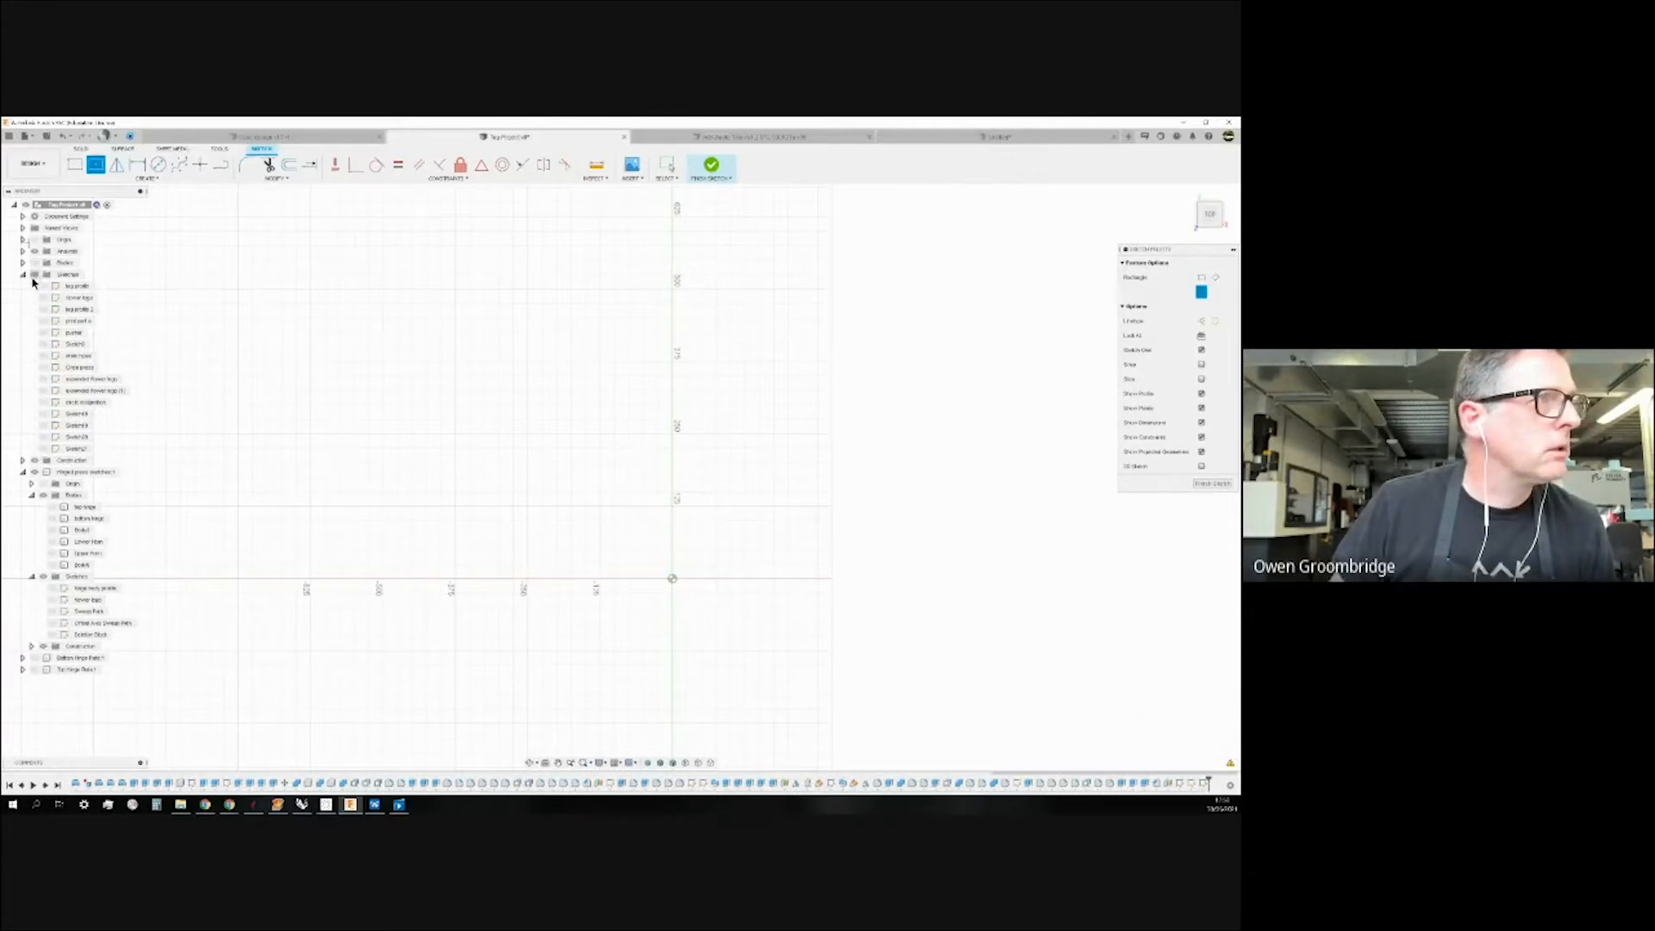
# Draw a large circle on the square's lower-right corner and a smaller one at their intersection.
pyautogui.click(43, 448)
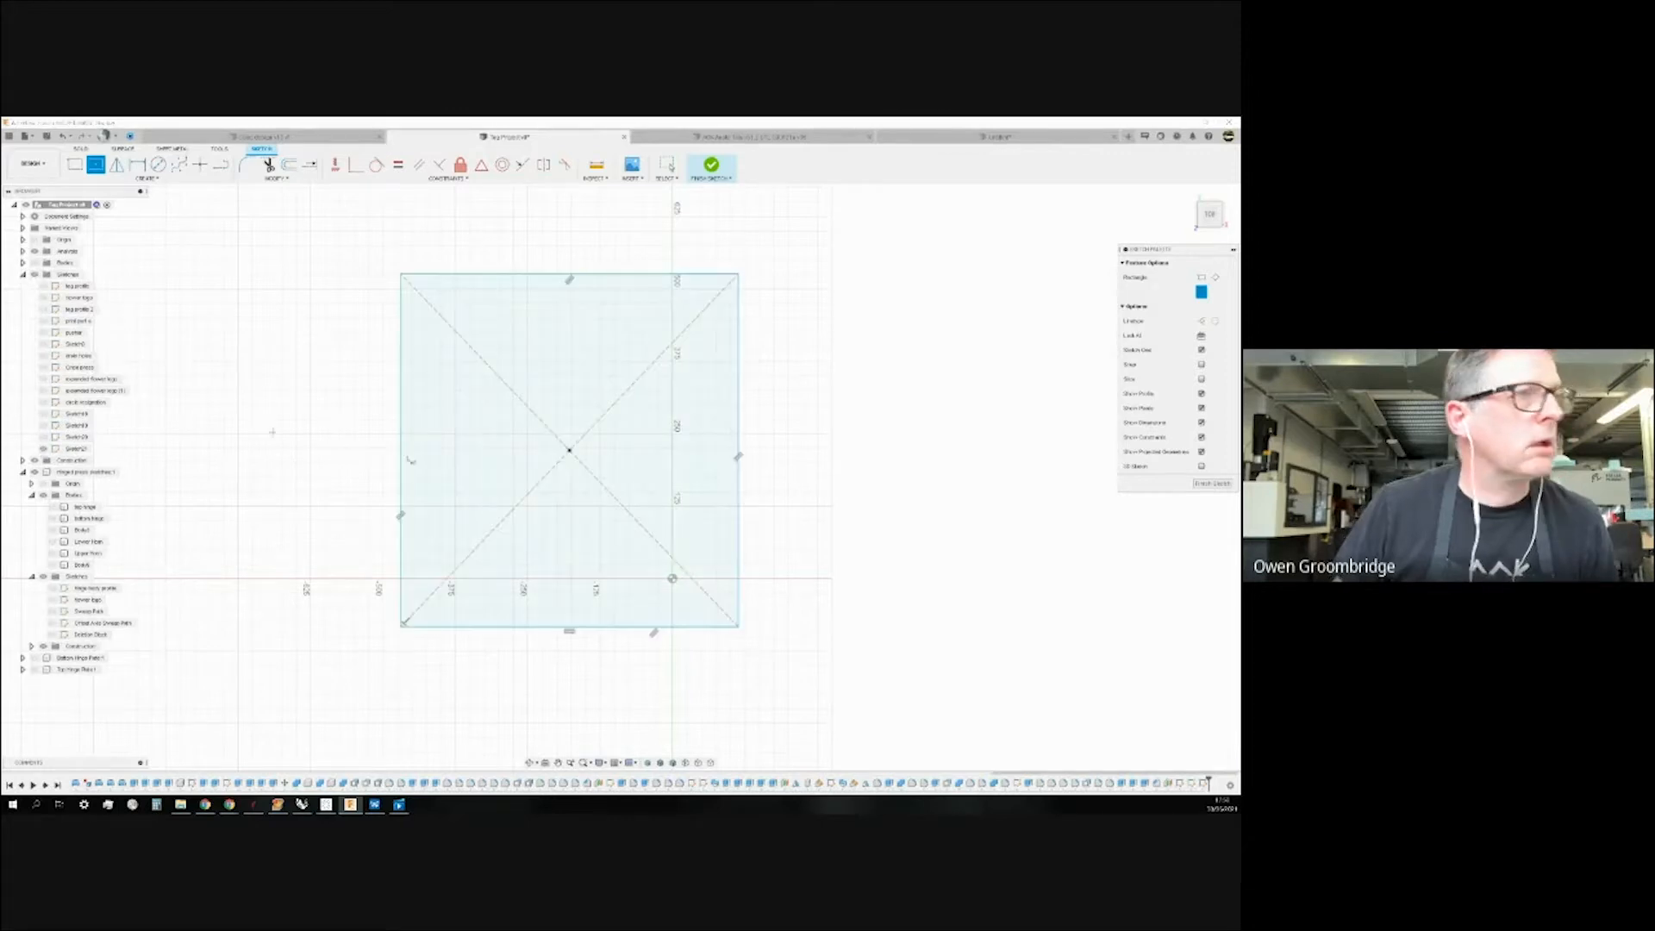
pyautogui.click(155, 165)
pyautogui.click(739, 627)
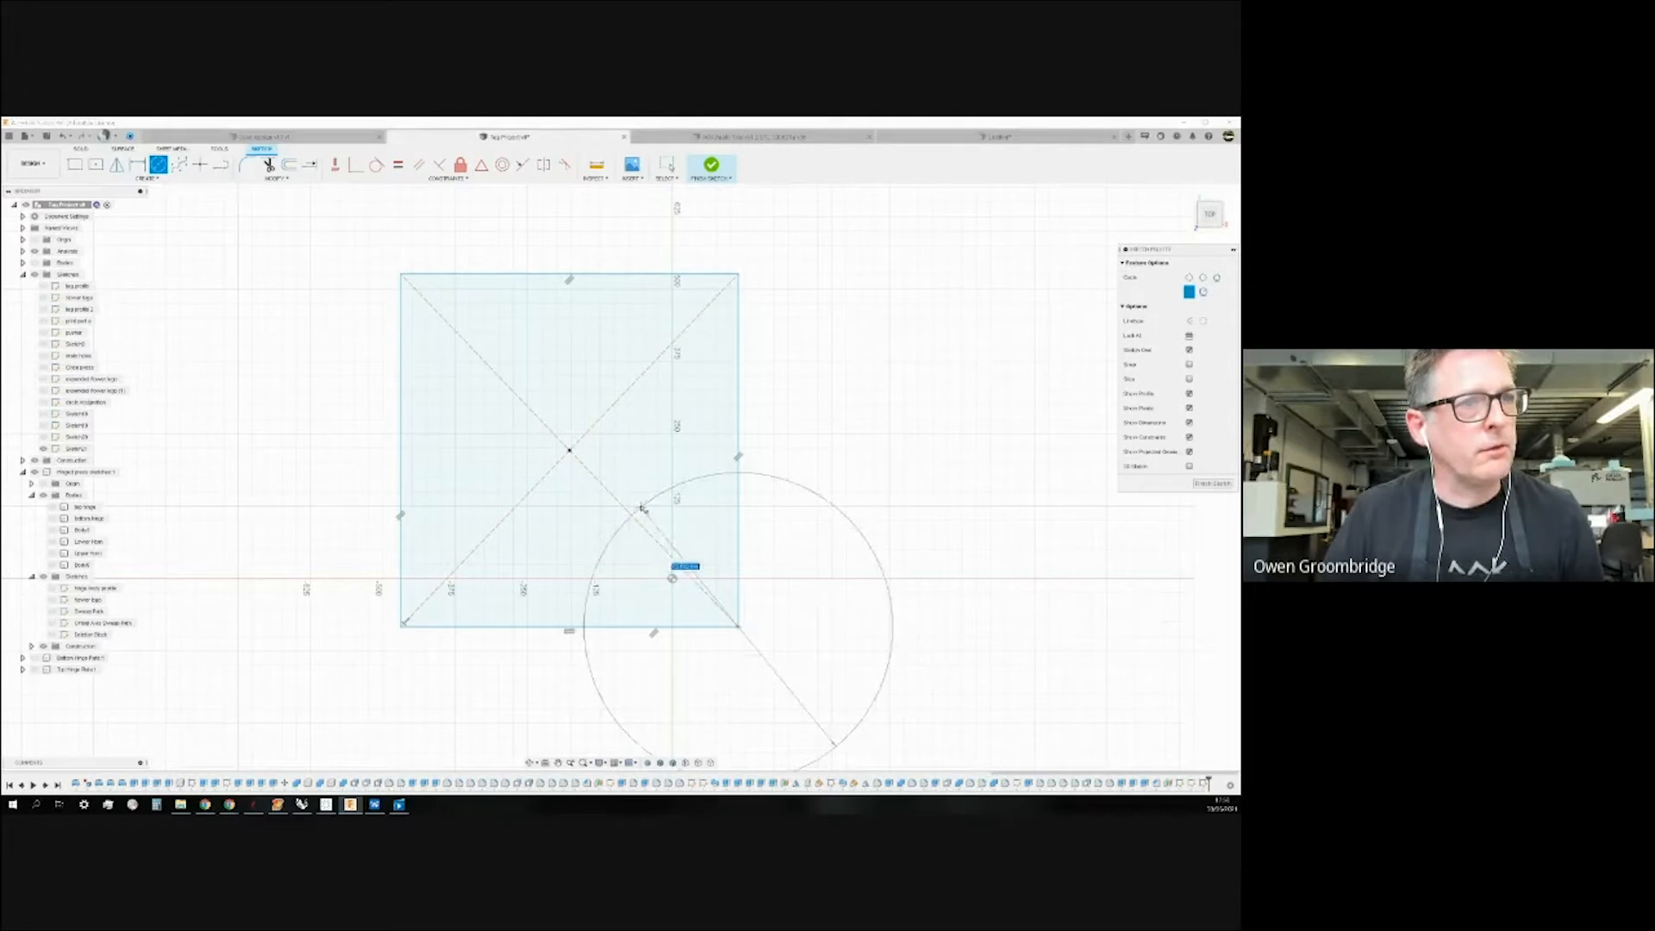
pyautogui.click(623, 507)
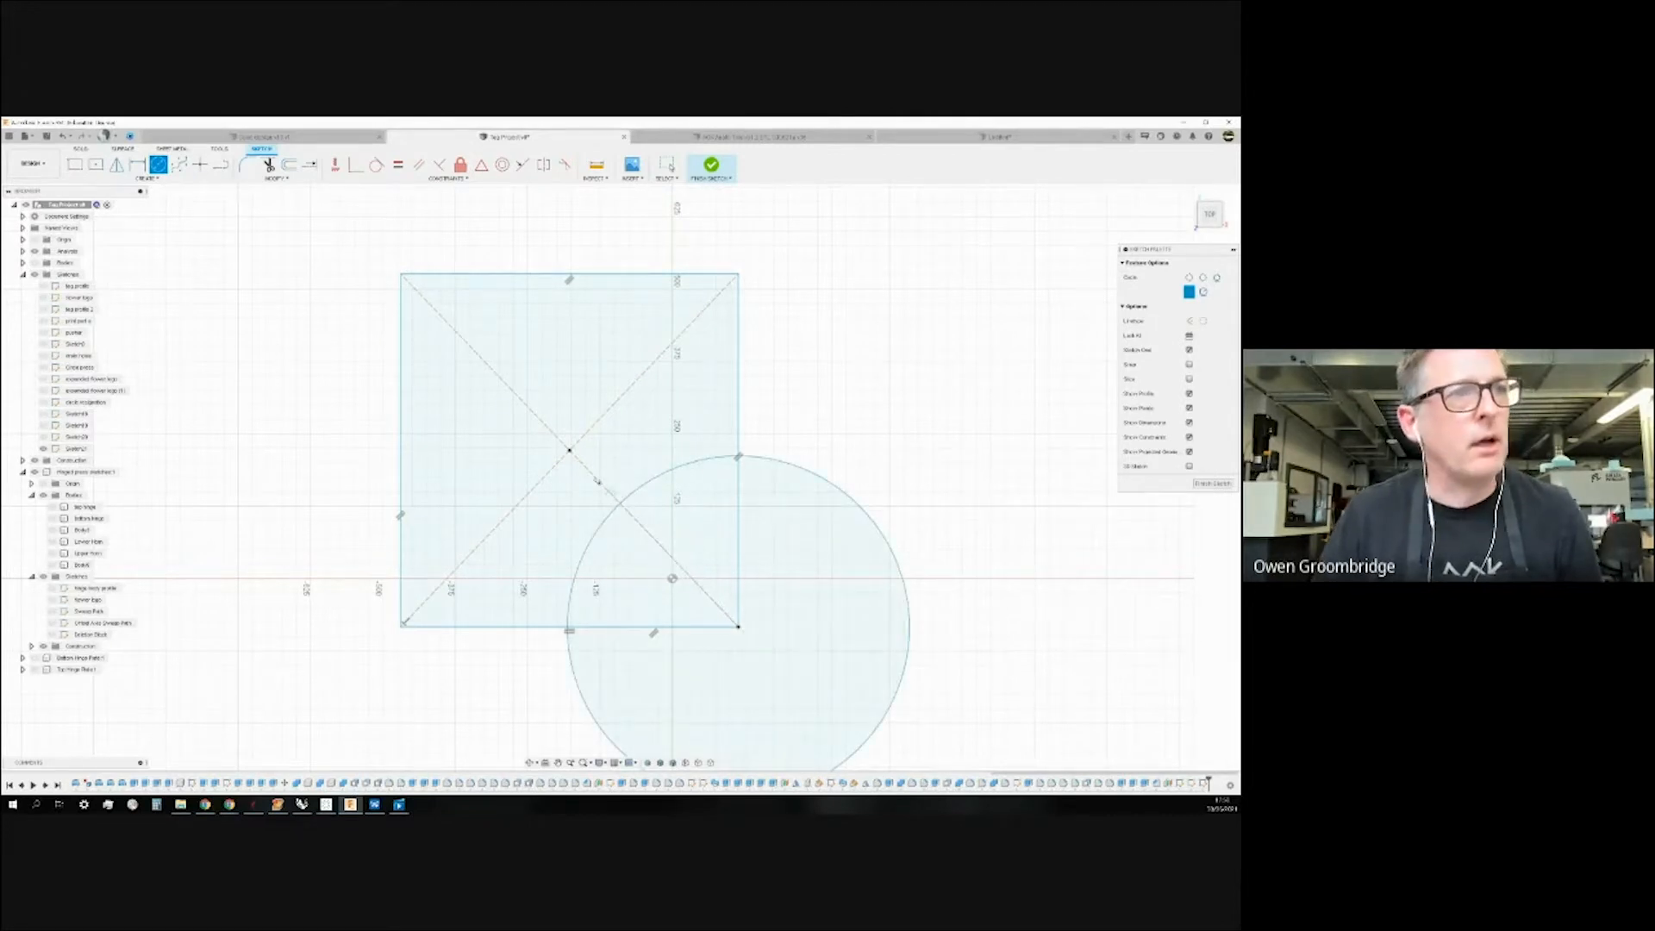
pyautogui.scroll(-3, 354, 521)
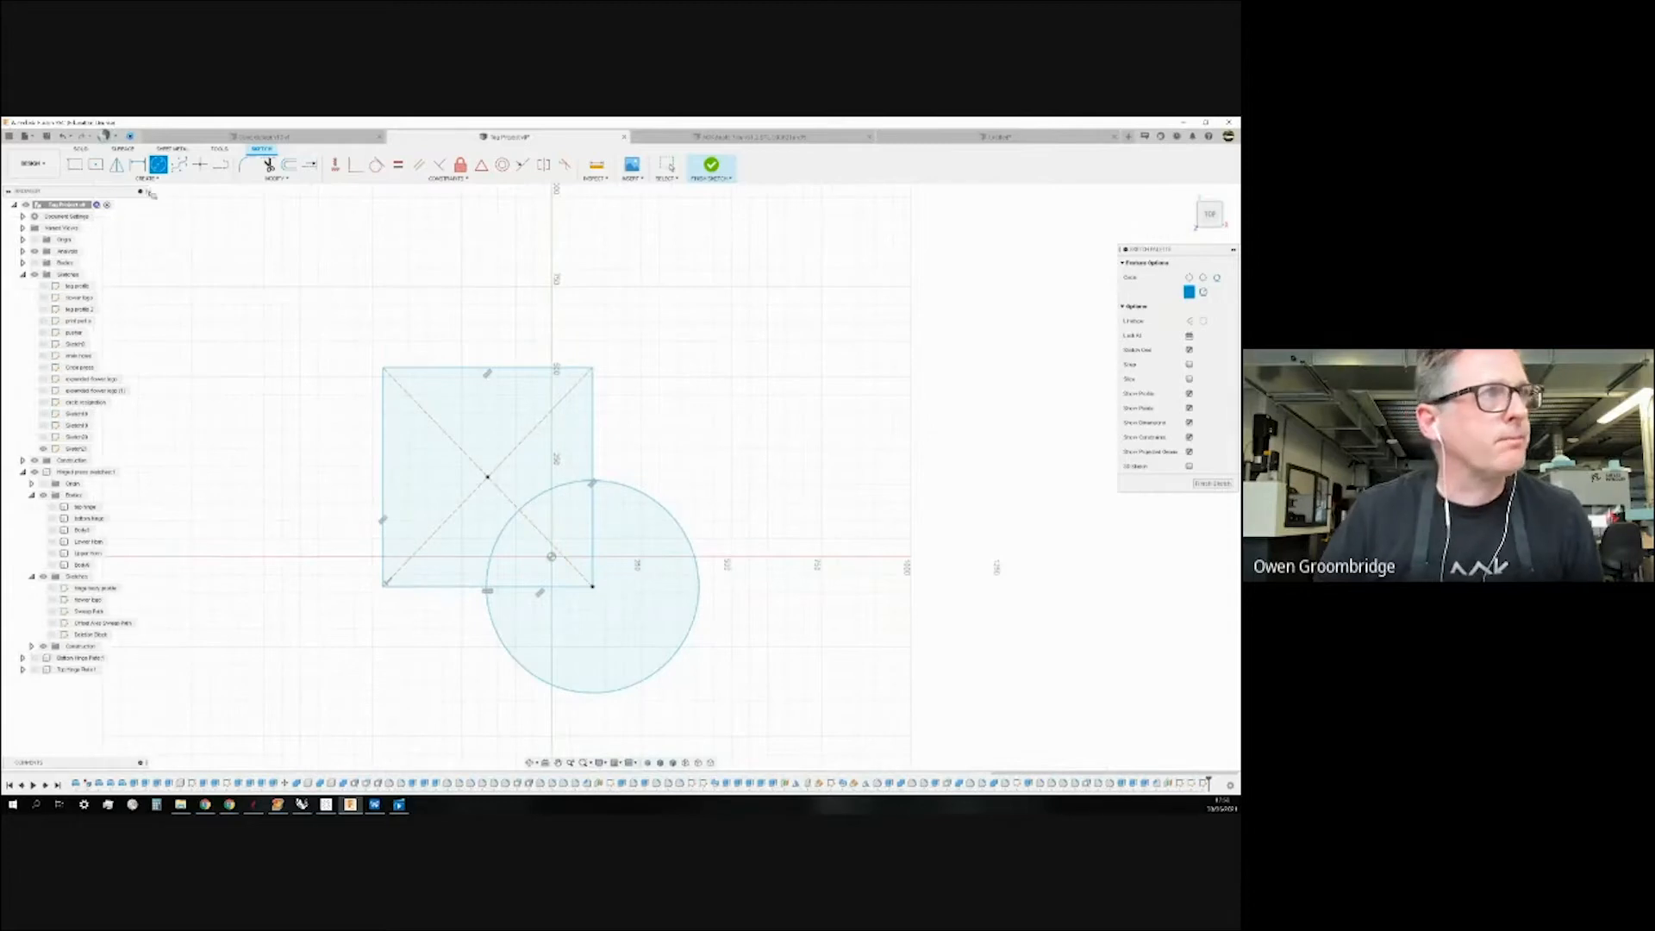
pyautogui.click(592, 480)
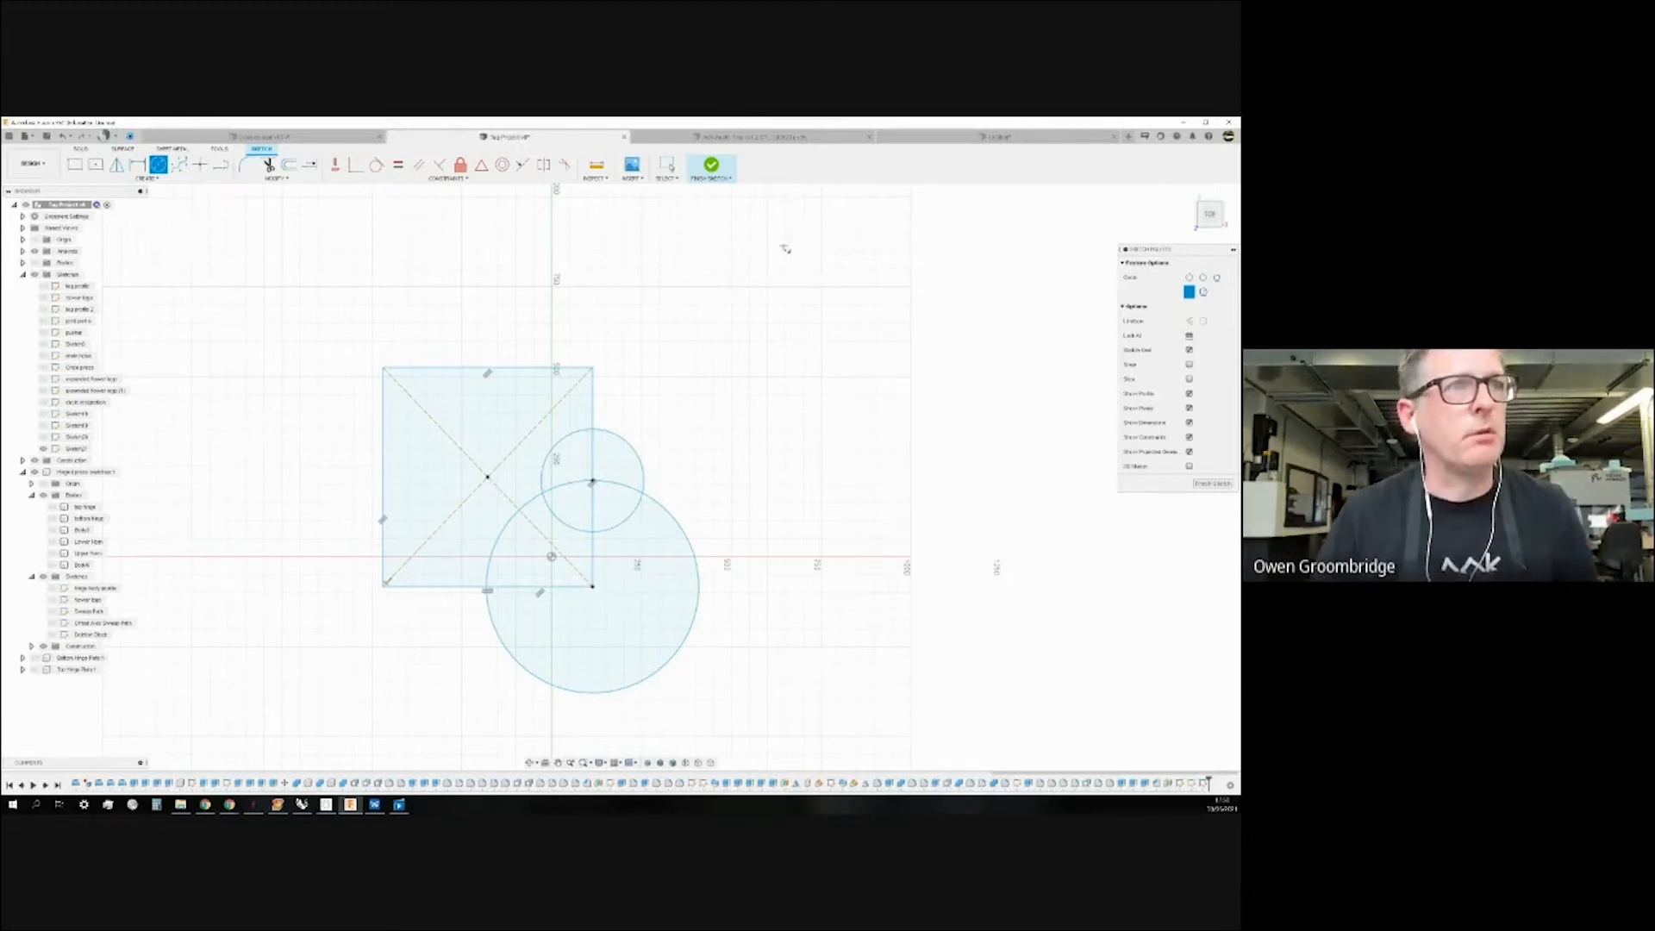
pyautogui.click(711, 166)
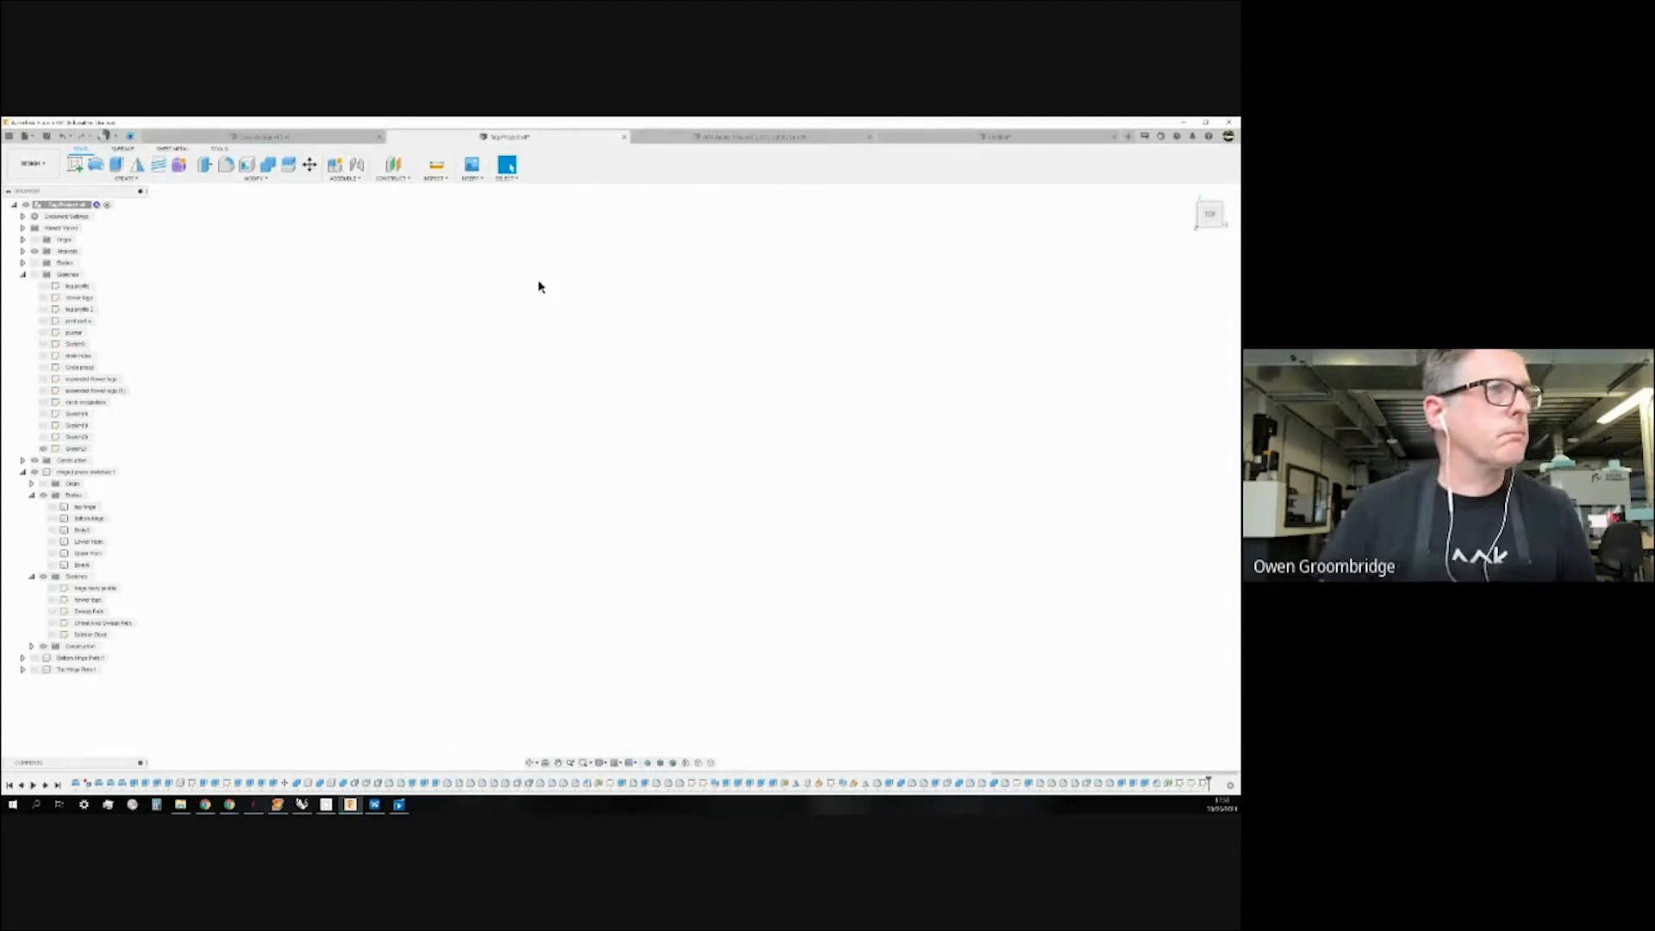
# Show the Sketches folder and switch to the isometric home view.
pyautogui.click(35, 274)
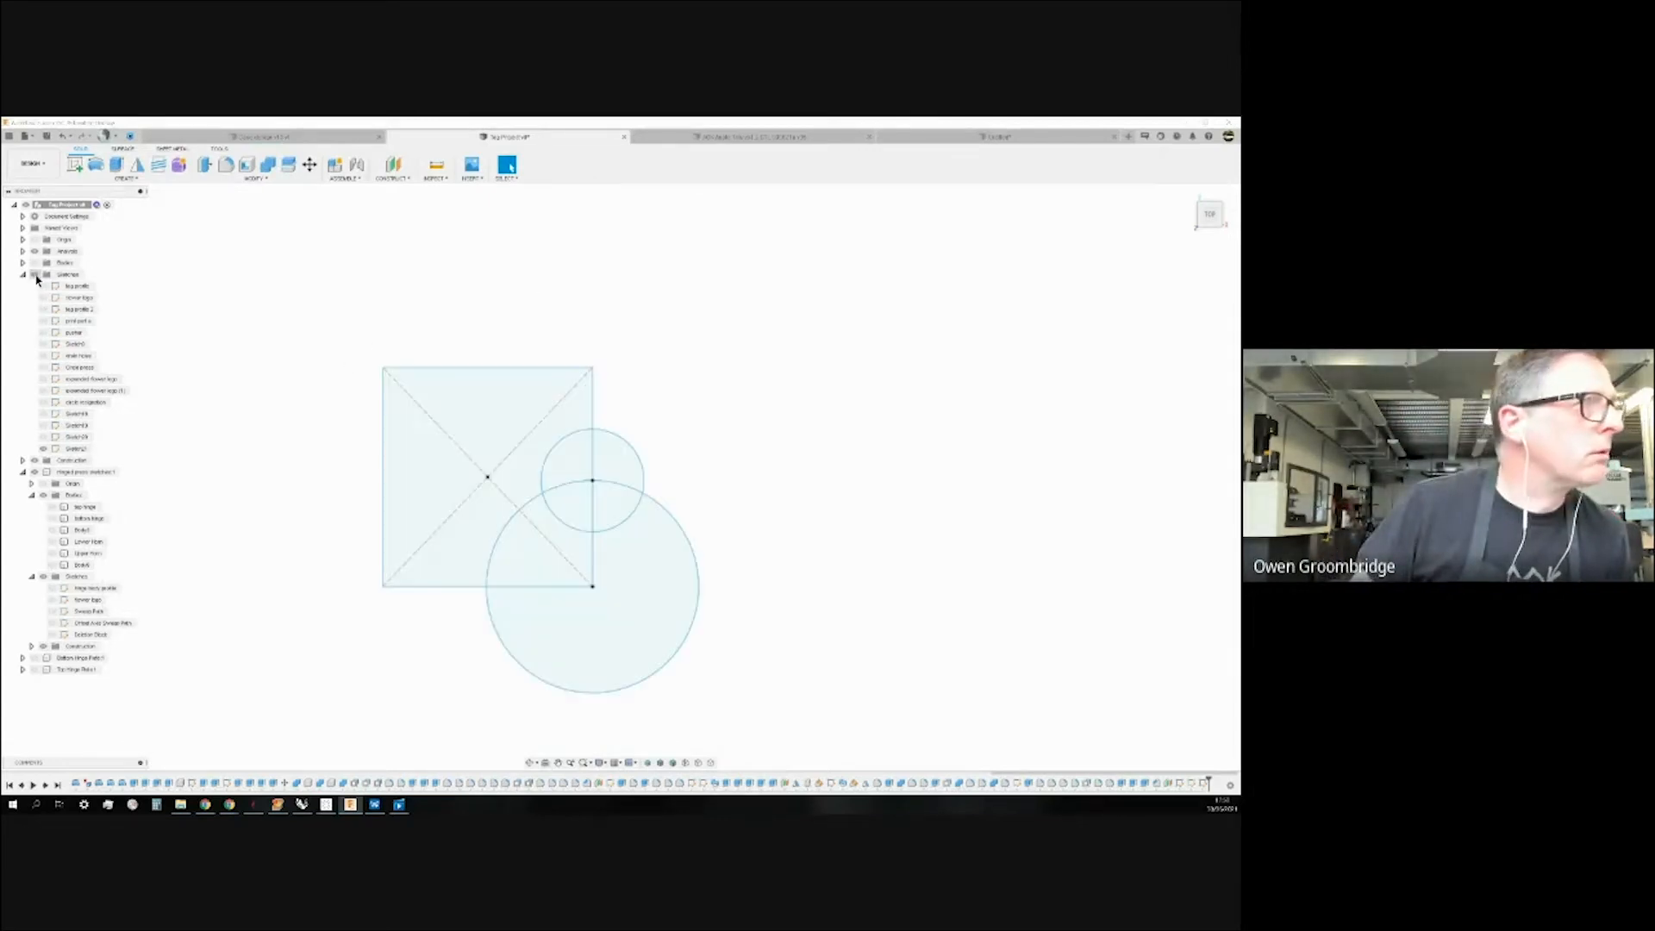
pyautogui.click(1190, 194)
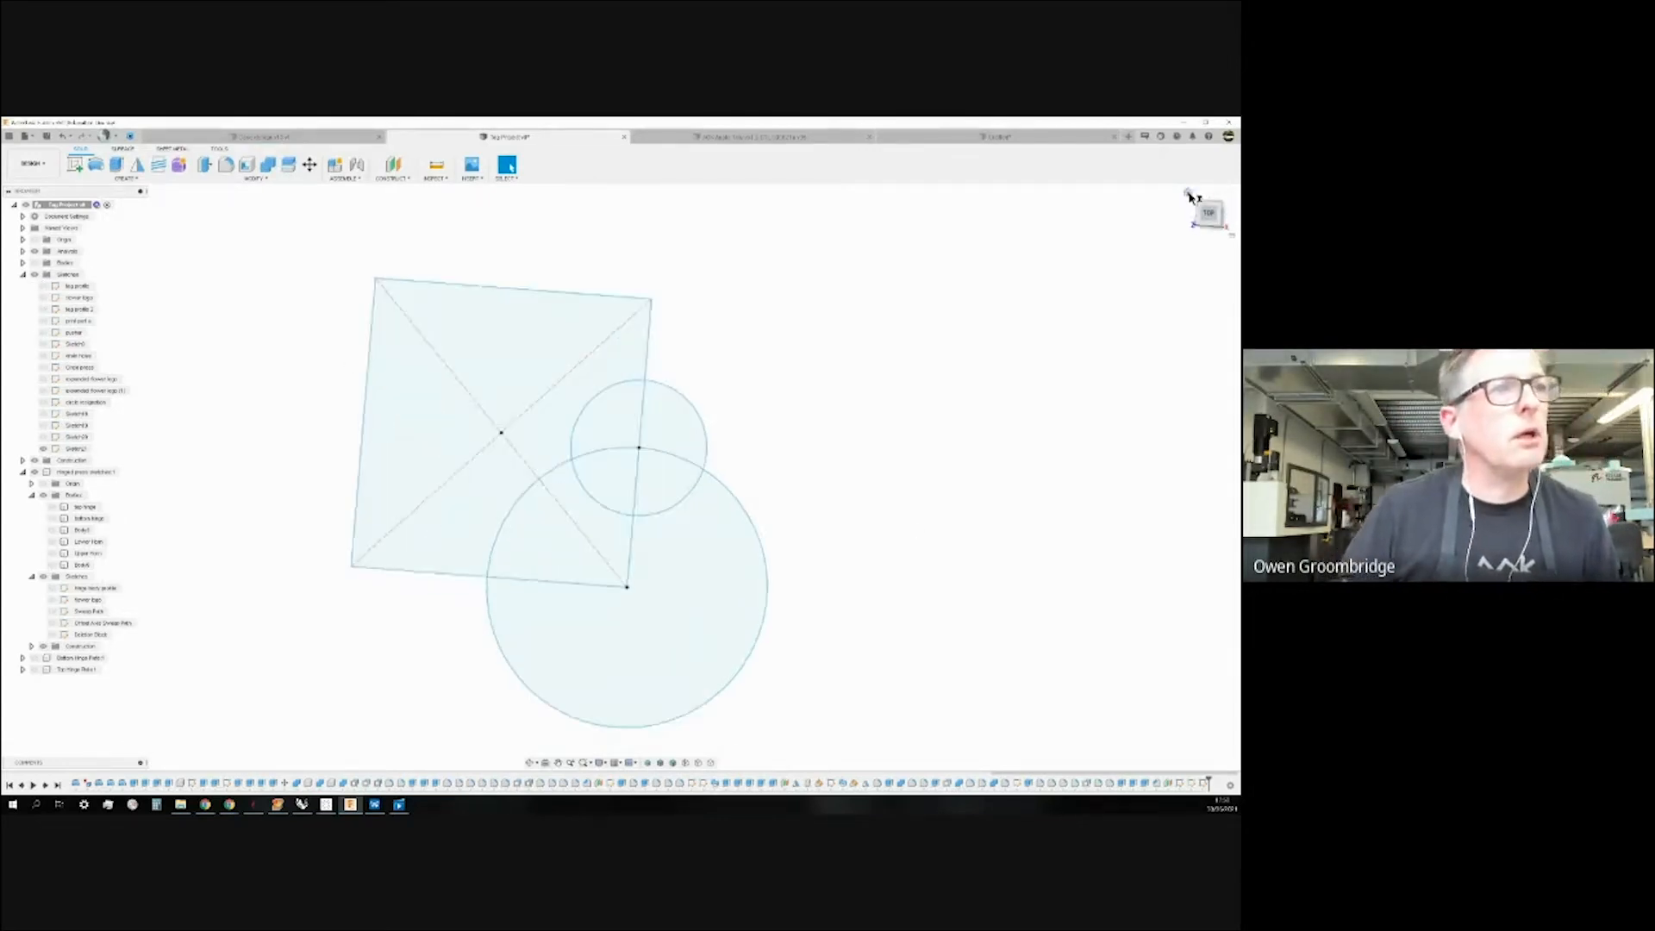
pyautogui.scroll(-3, 363, 505)
pyautogui.scroll(3, 357, 506)
pyautogui.scroll(-3, 357, 507)
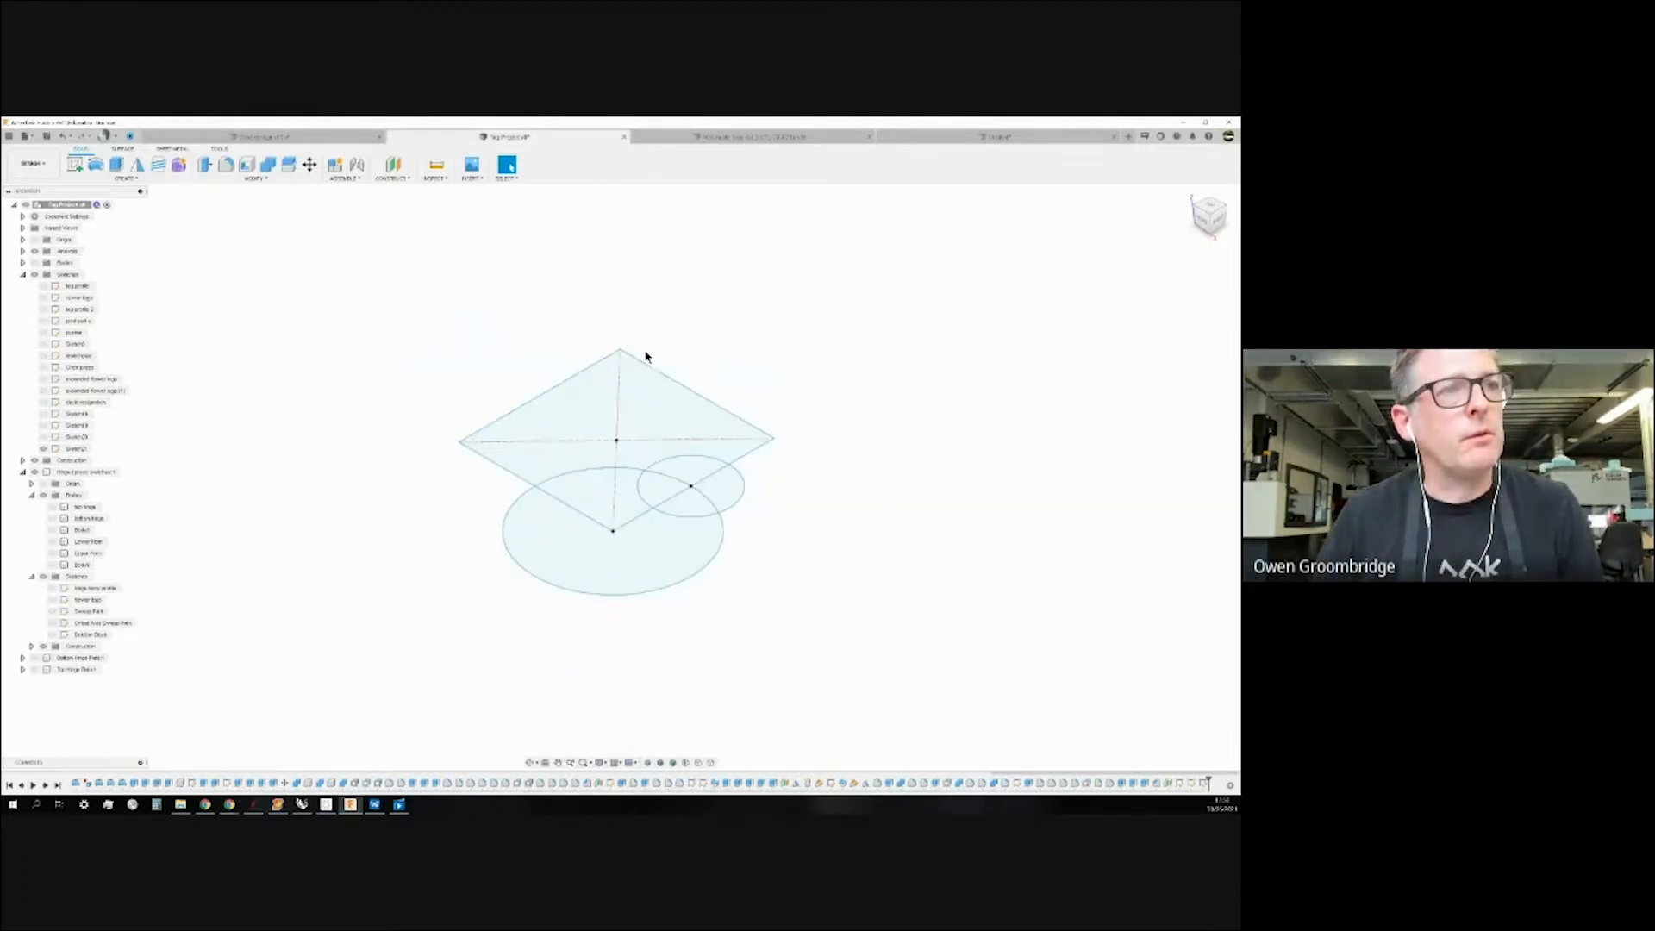
# Select the wedge inside the square, the rest of the large circle, and the small circle's upper wedge.
pyautogui.click(606, 491)
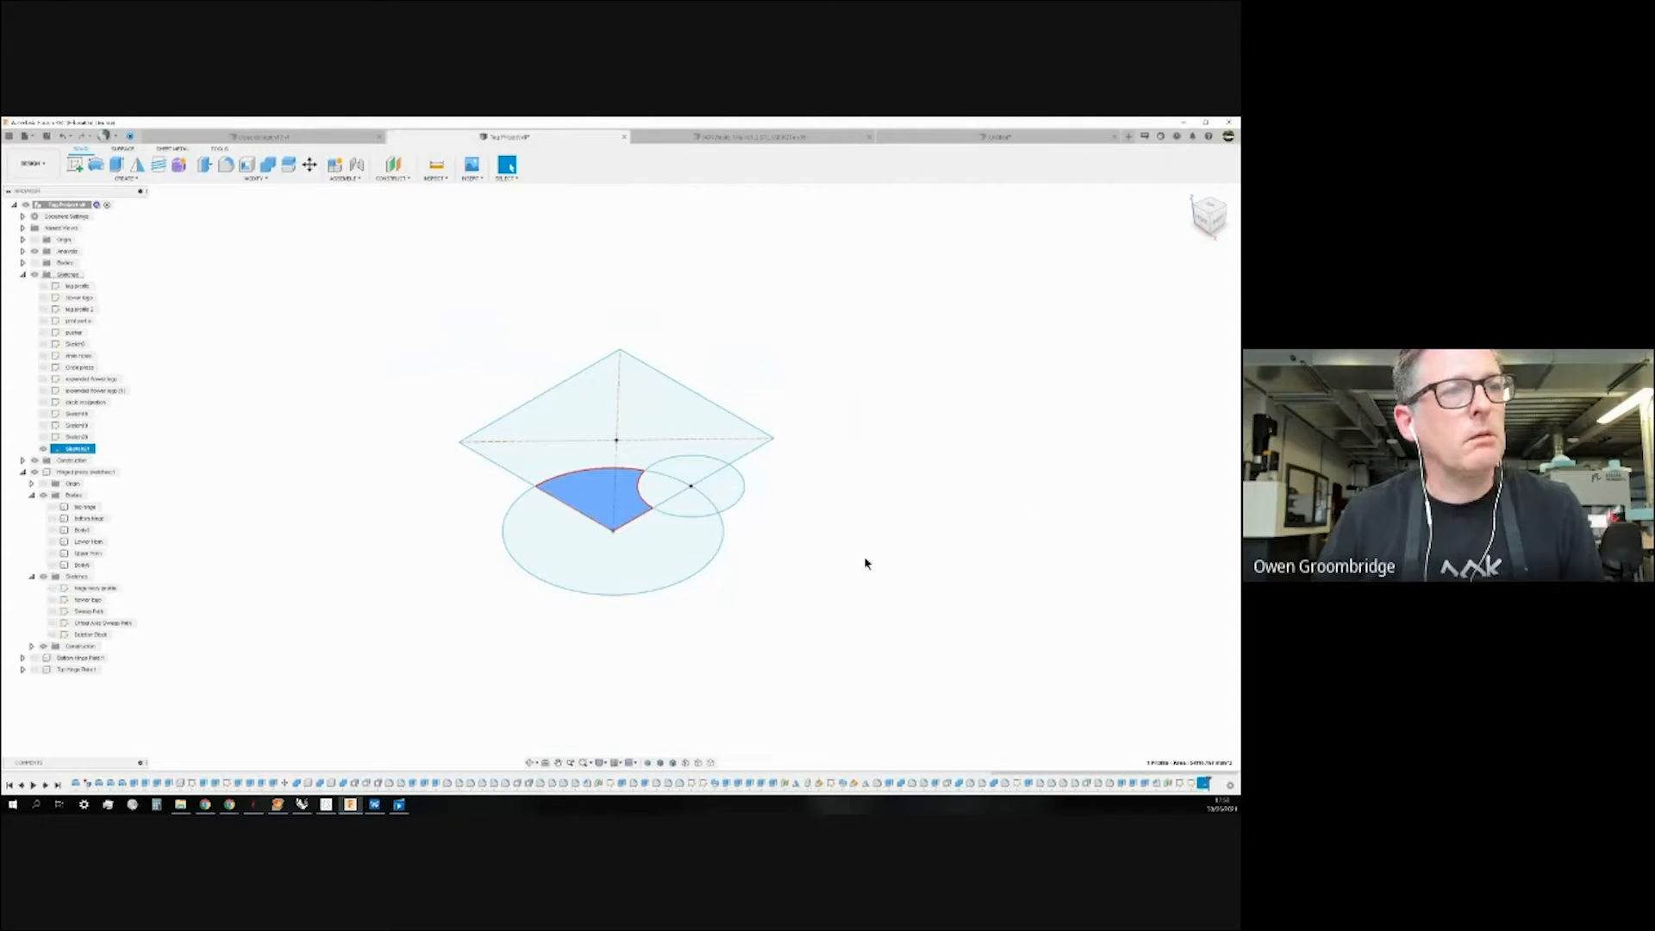
pyautogui.scroll(-1, 399, 572)
pyautogui.scroll(3, 388, 483)
pyautogui.scroll(-1, 558, 484)
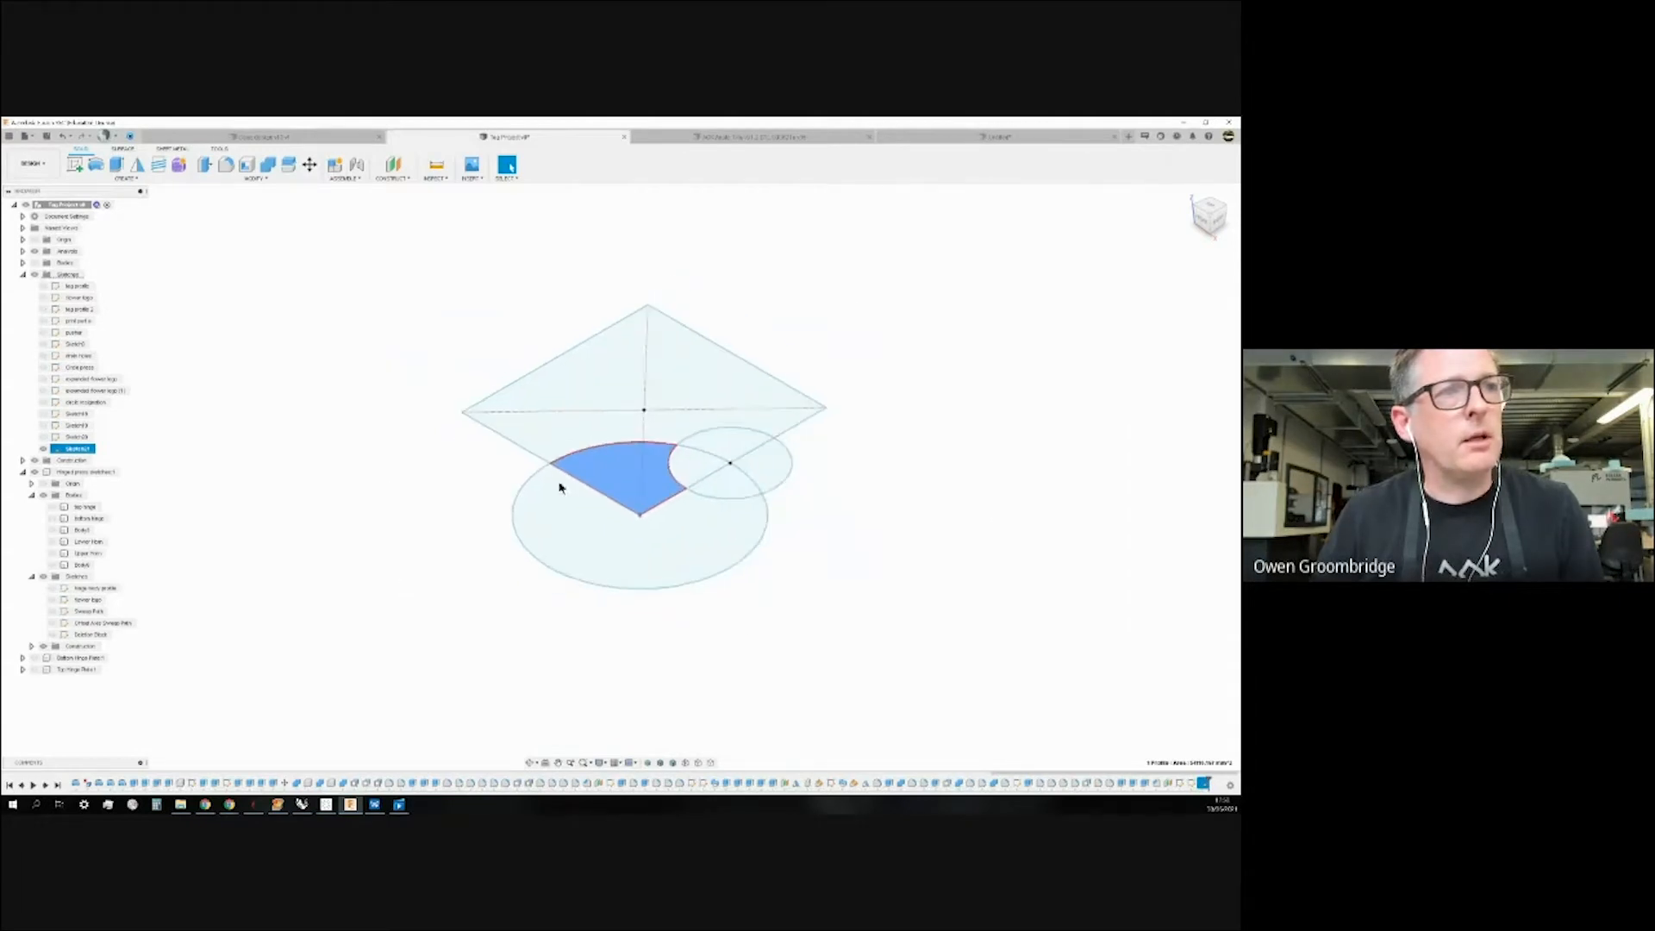
pyautogui.scroll(2, 631, 476)
pyautogui.scroll(2, 634, 474)
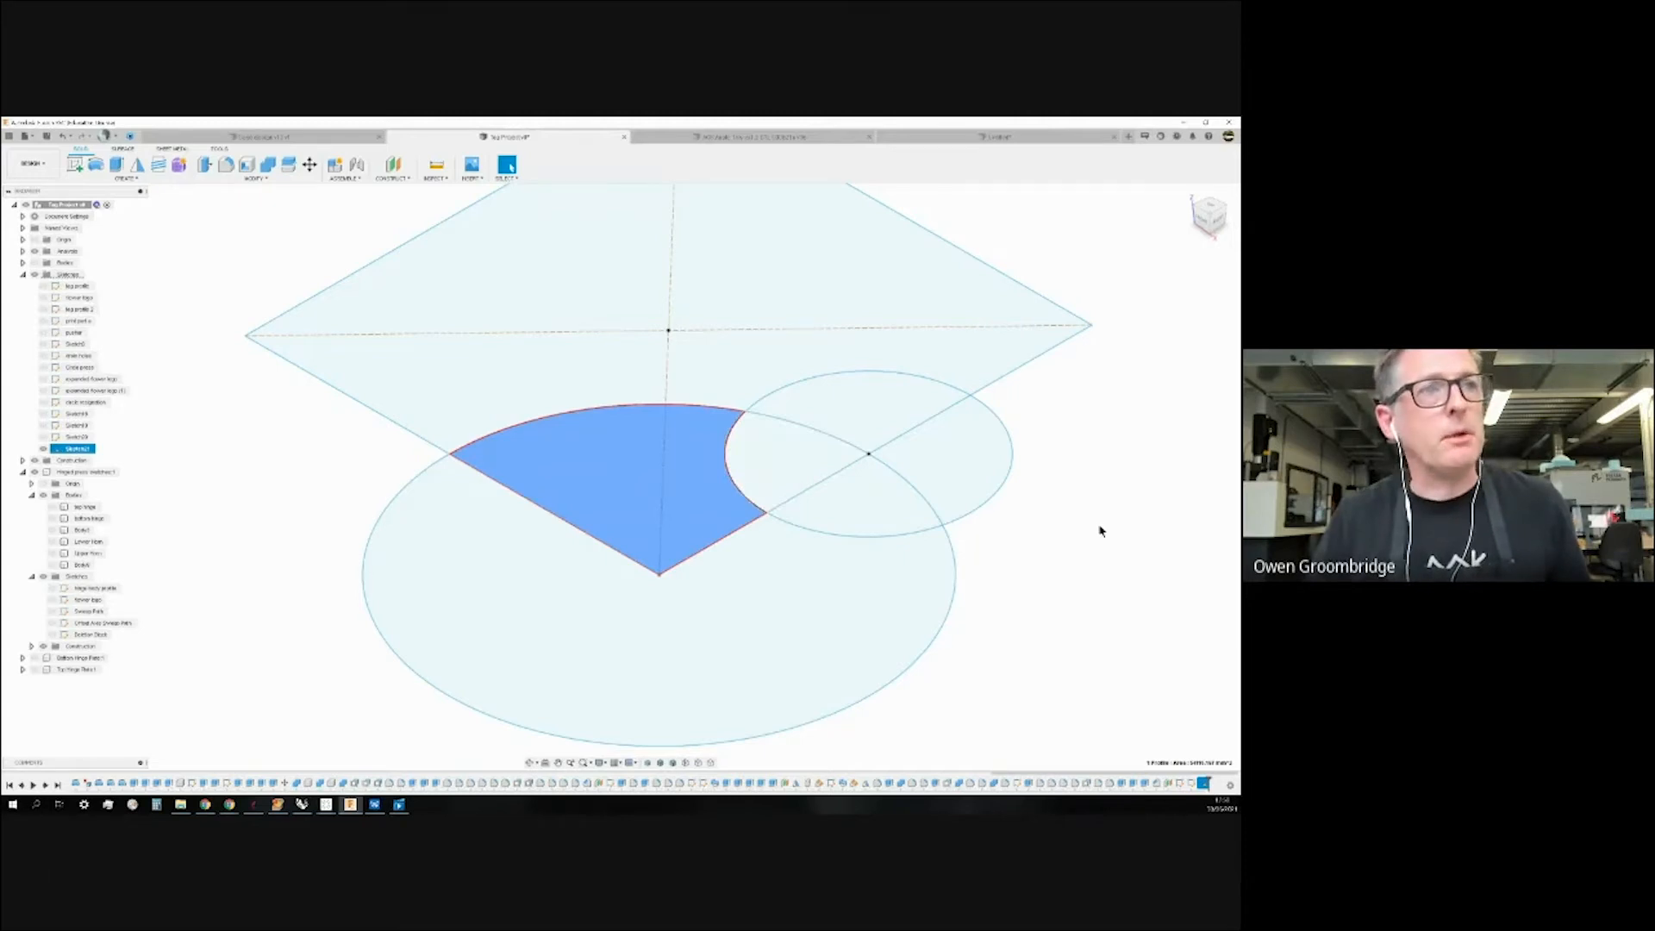
pyautogui.click(734, 682)
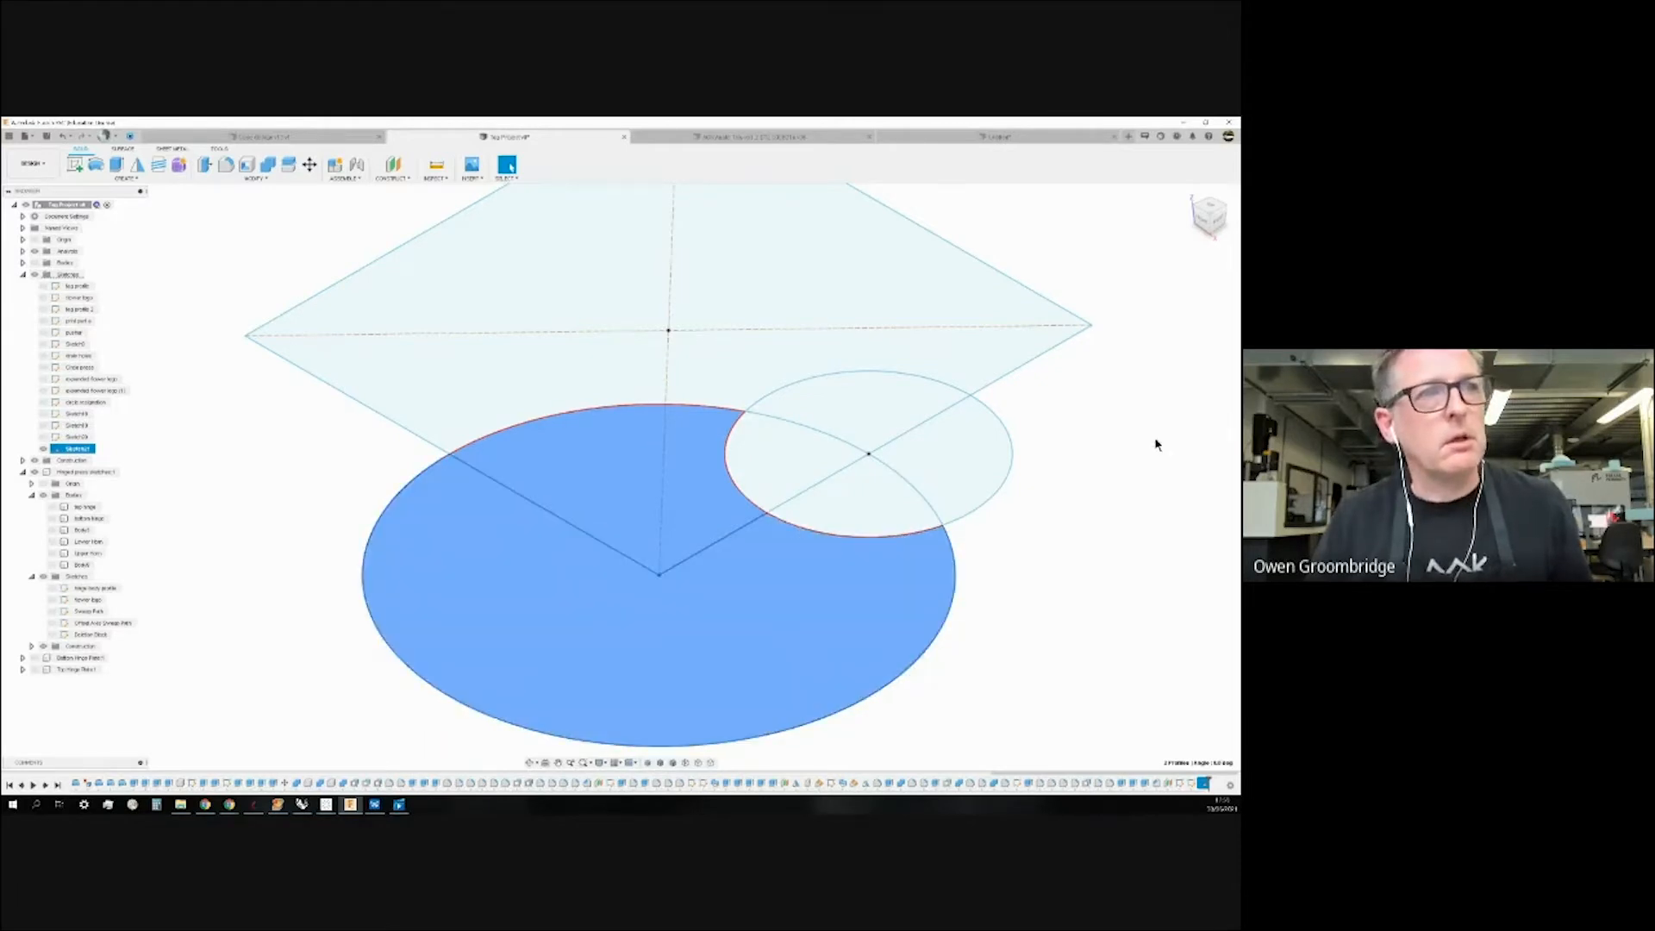
pyautogui.keyDown('shift'); pyautogui.click(804, 395); pyautogui.keyUp('shift')
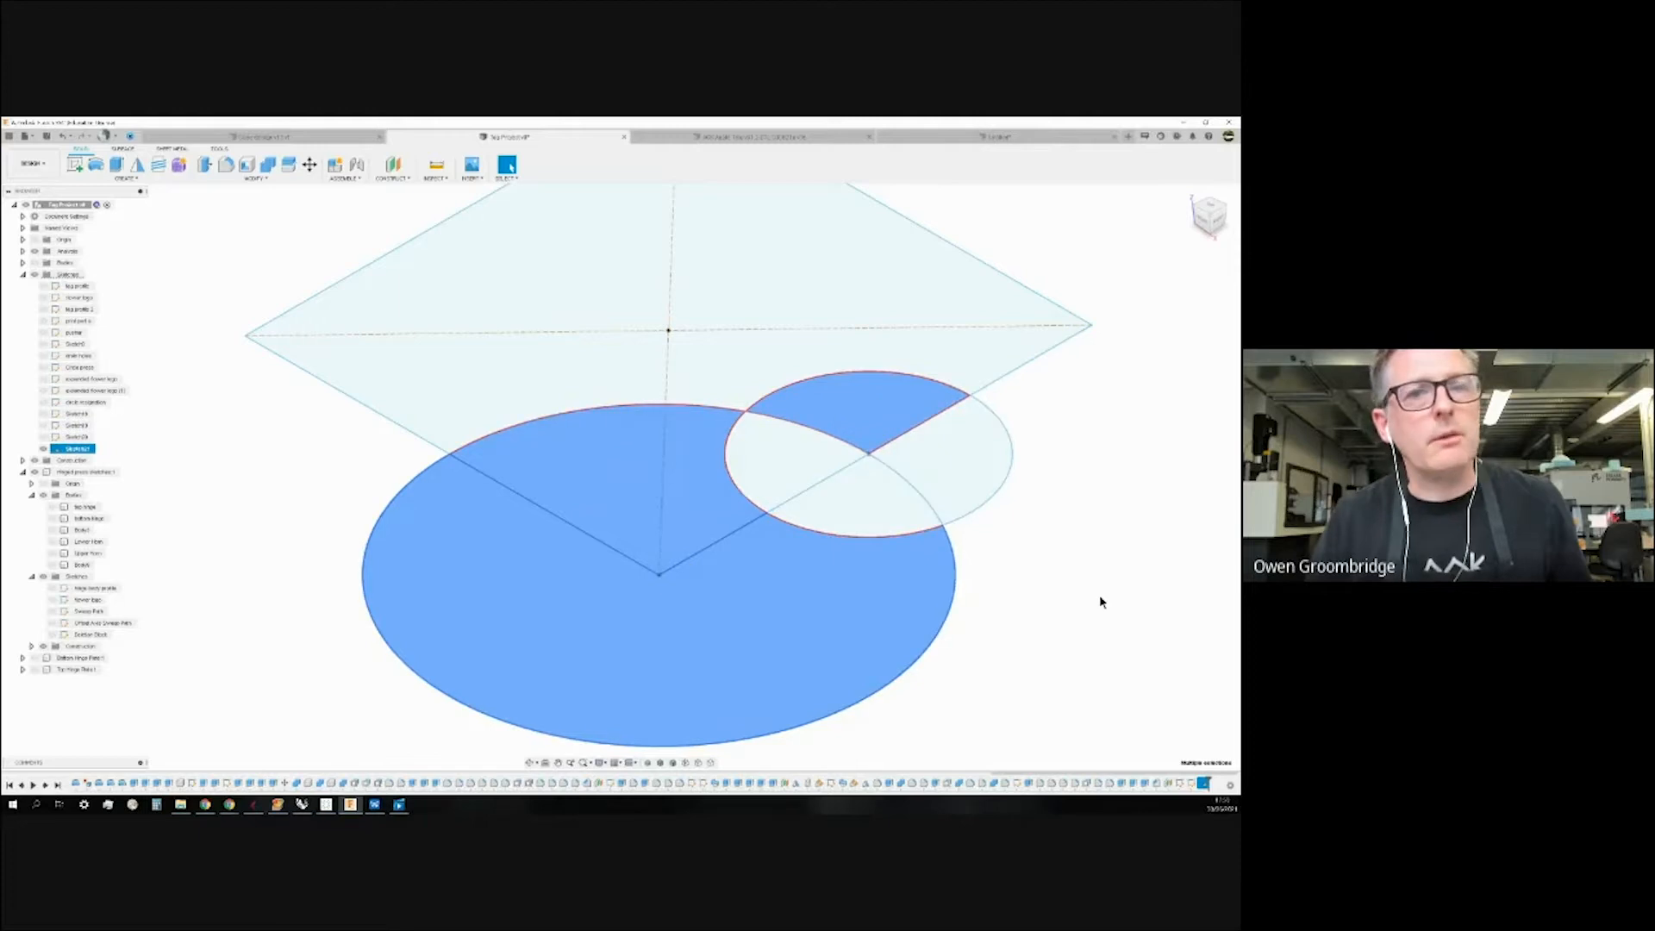
pyautogui.scroll(-1, 1099, 601)
pyautogui.scroll(-3, 462, 539)
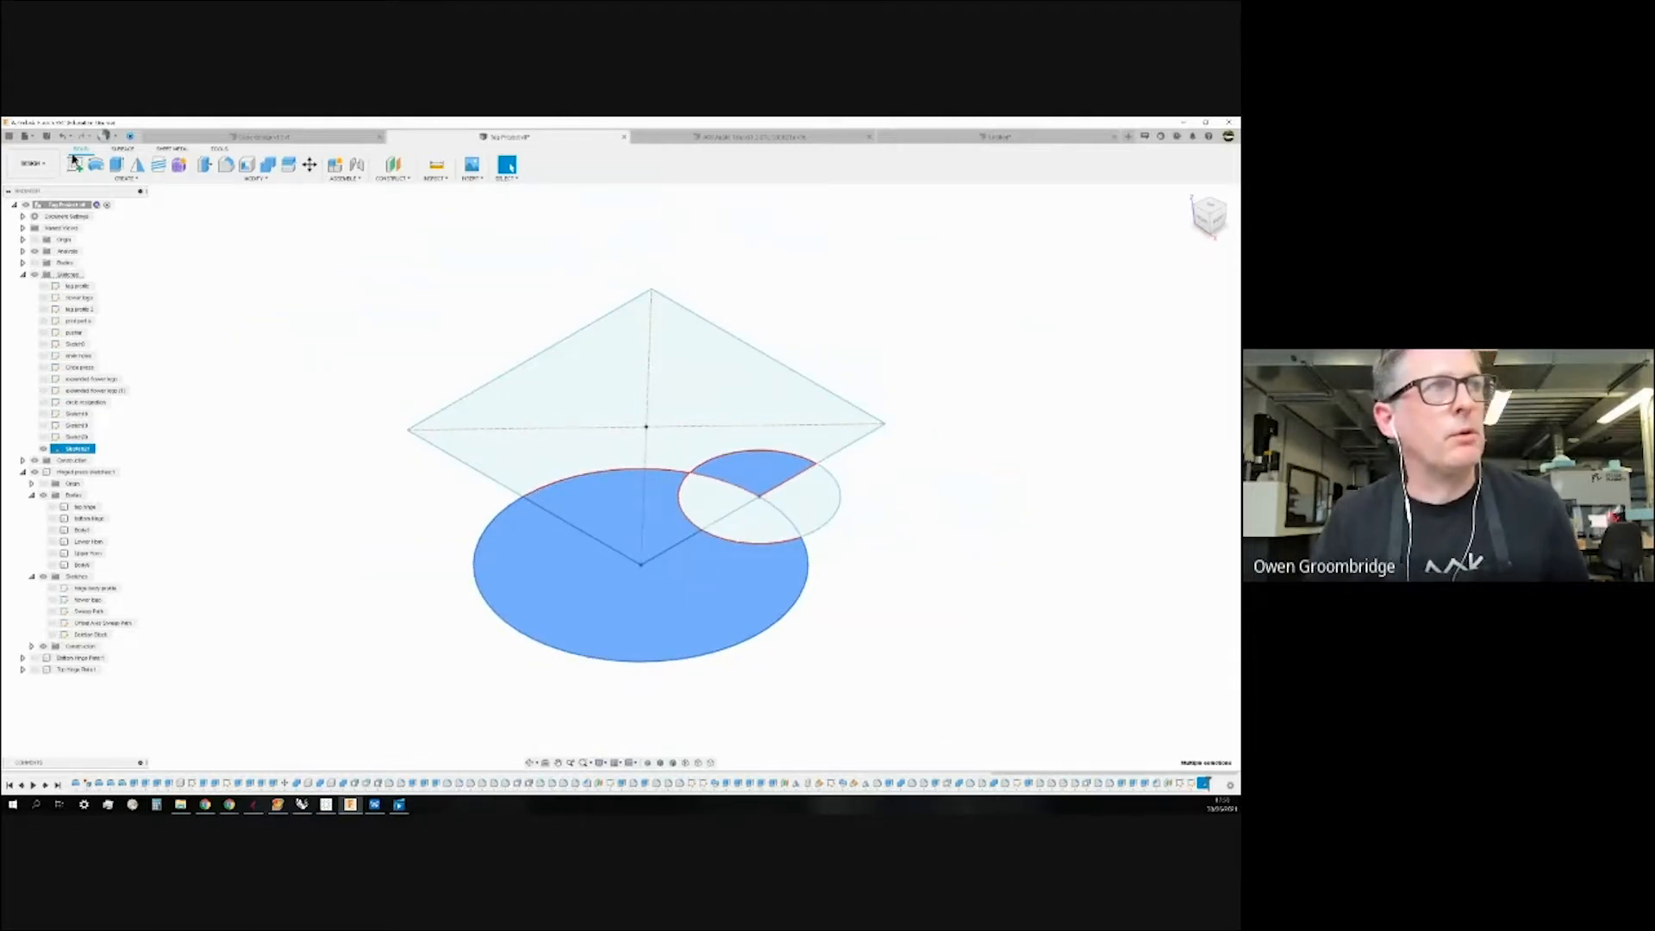
# Extrude the selected profiles upward about 350 mm as a new body, then view its top.
pyautogui.click(116, 163)
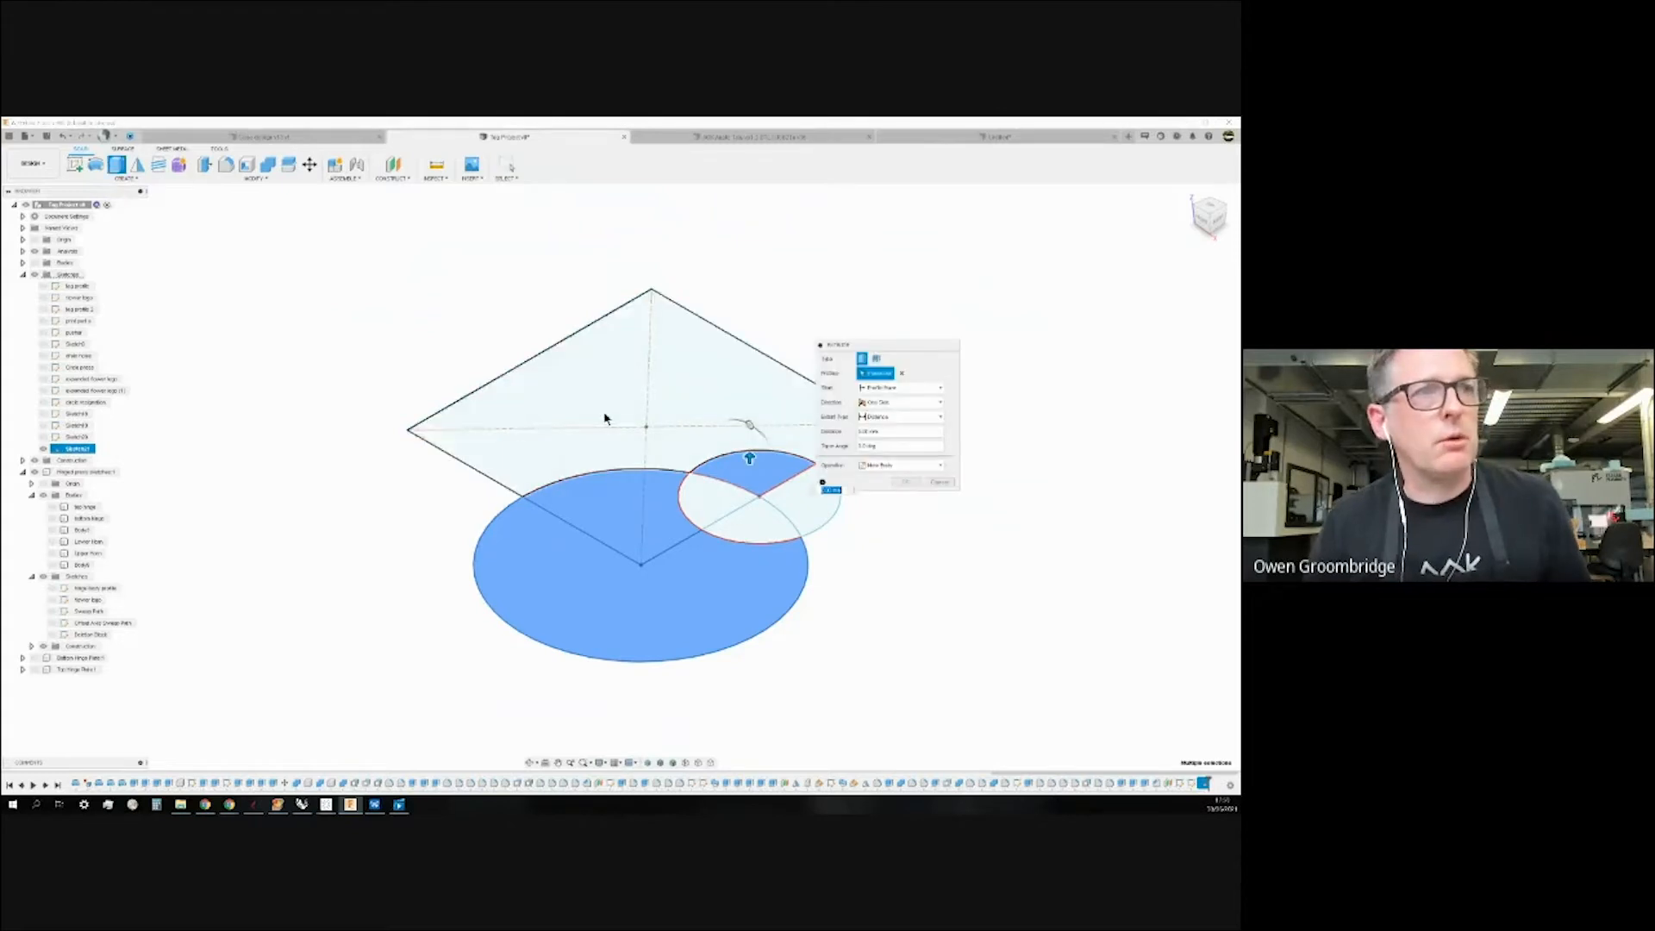
pyautogui.moveTo(749, 458); pyautogui.dragTo(749, 296)
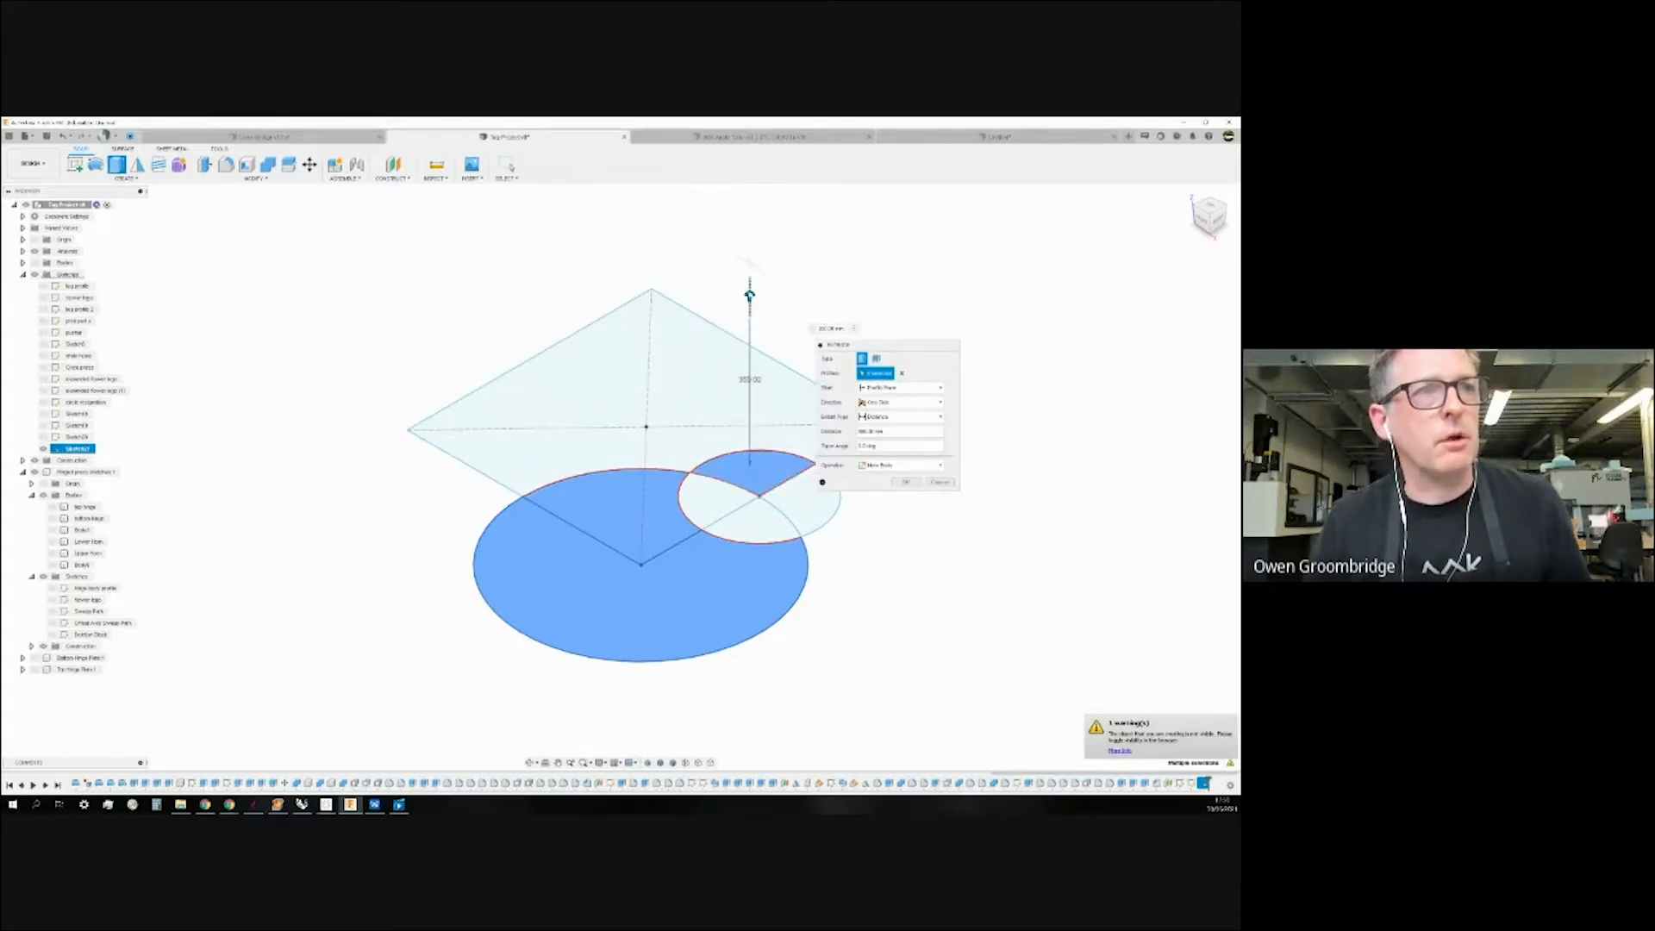
pyautogui.click(23, 264)
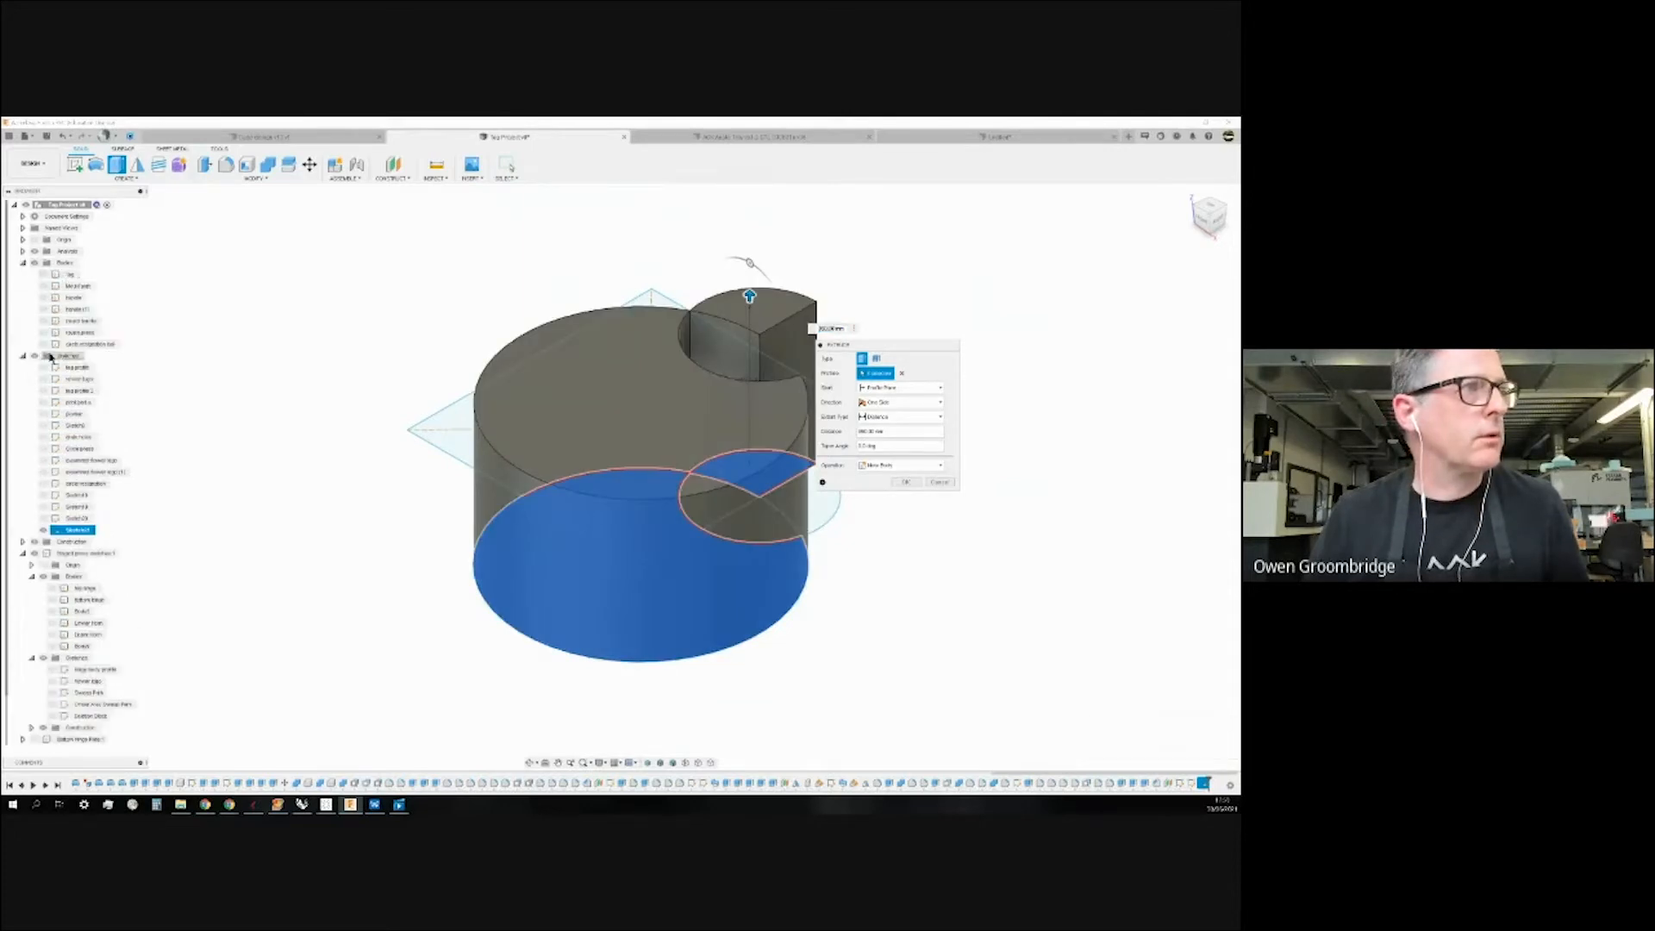
pyautogui.click(23, 264)
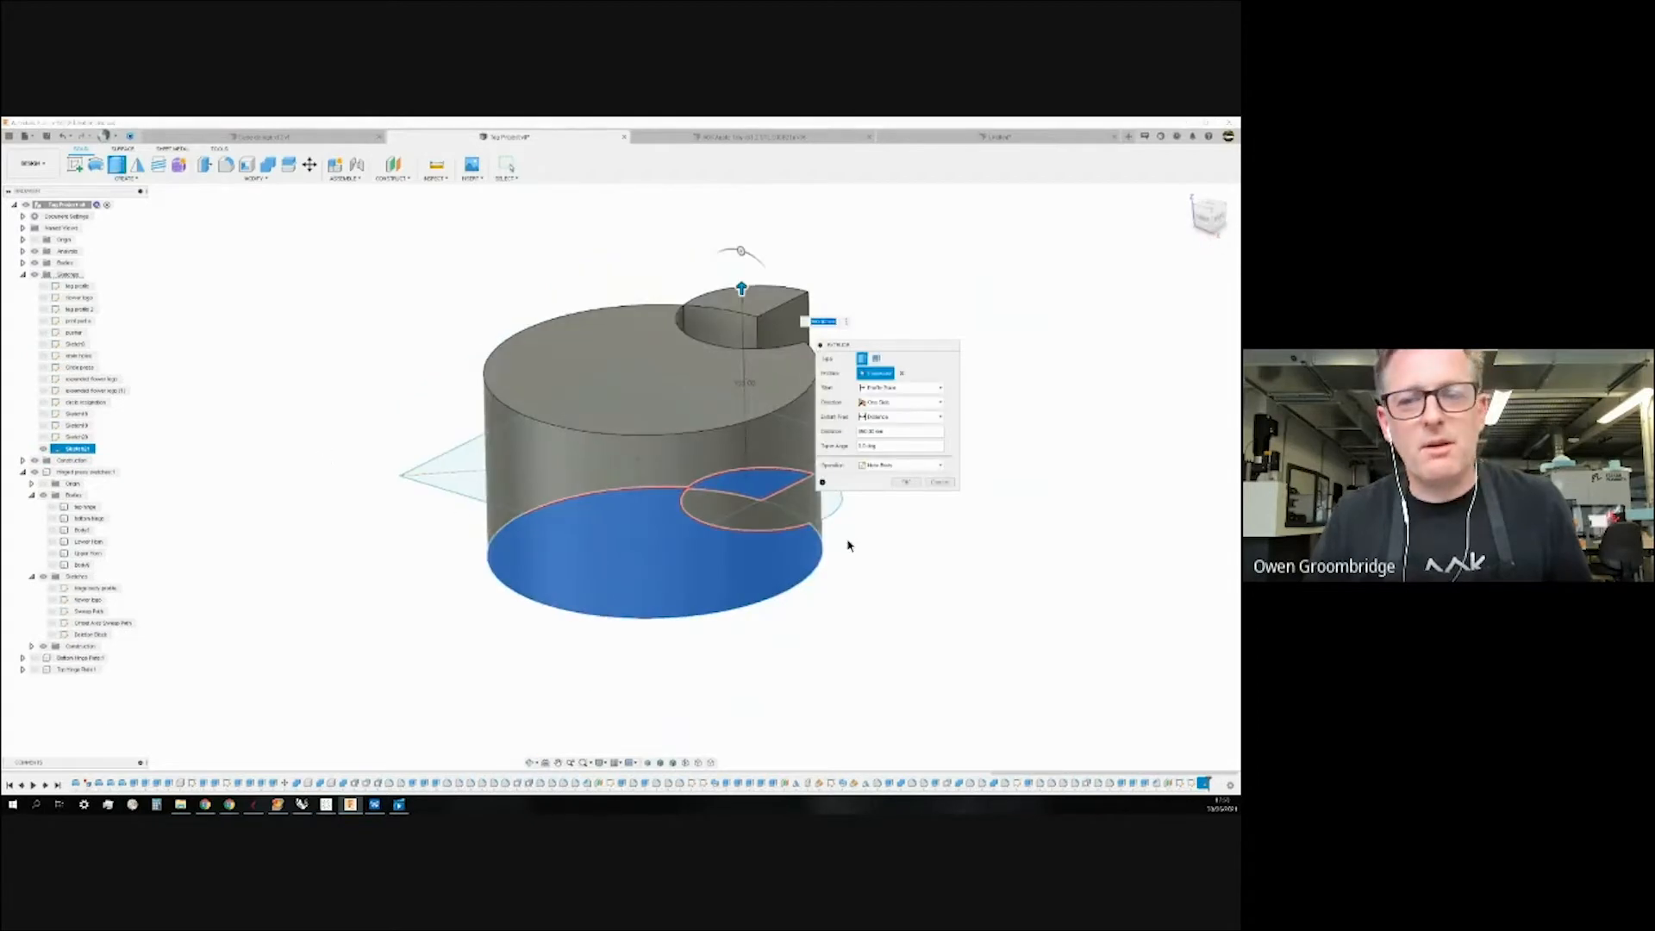
pyautogui.click(903, 481)
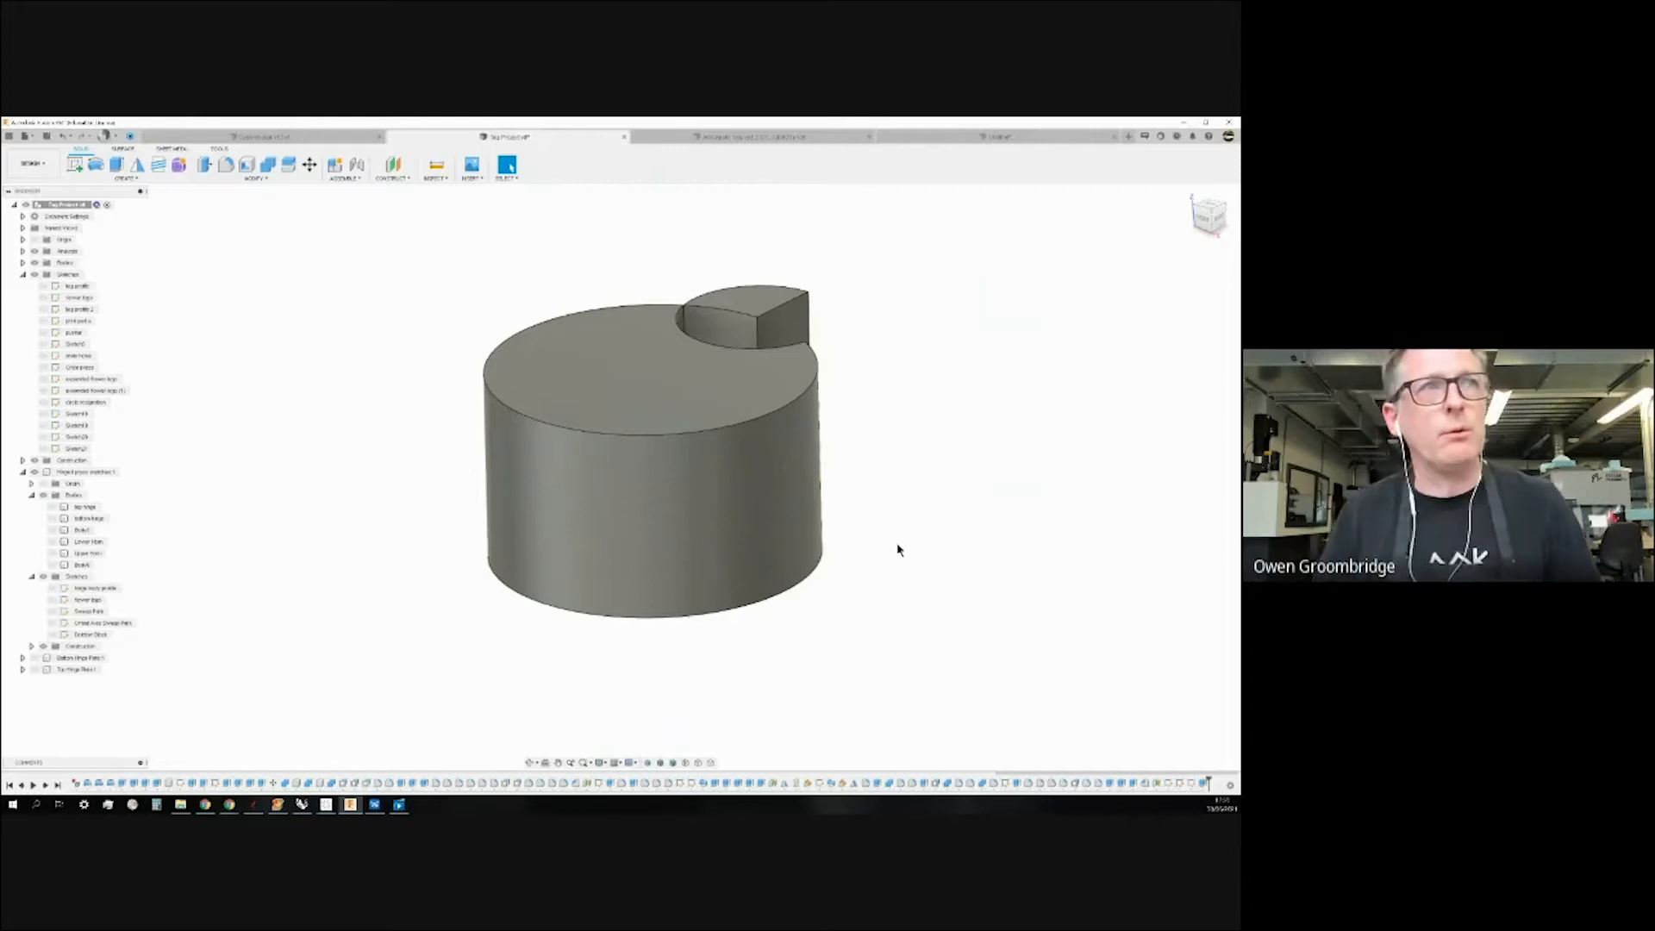
pyautogui.keyDown('shift'); pyautogui.moveTo(949, 376); pyautogui.dragTo(909, 480, button='middle'); pyautogui.keyUp('shift')
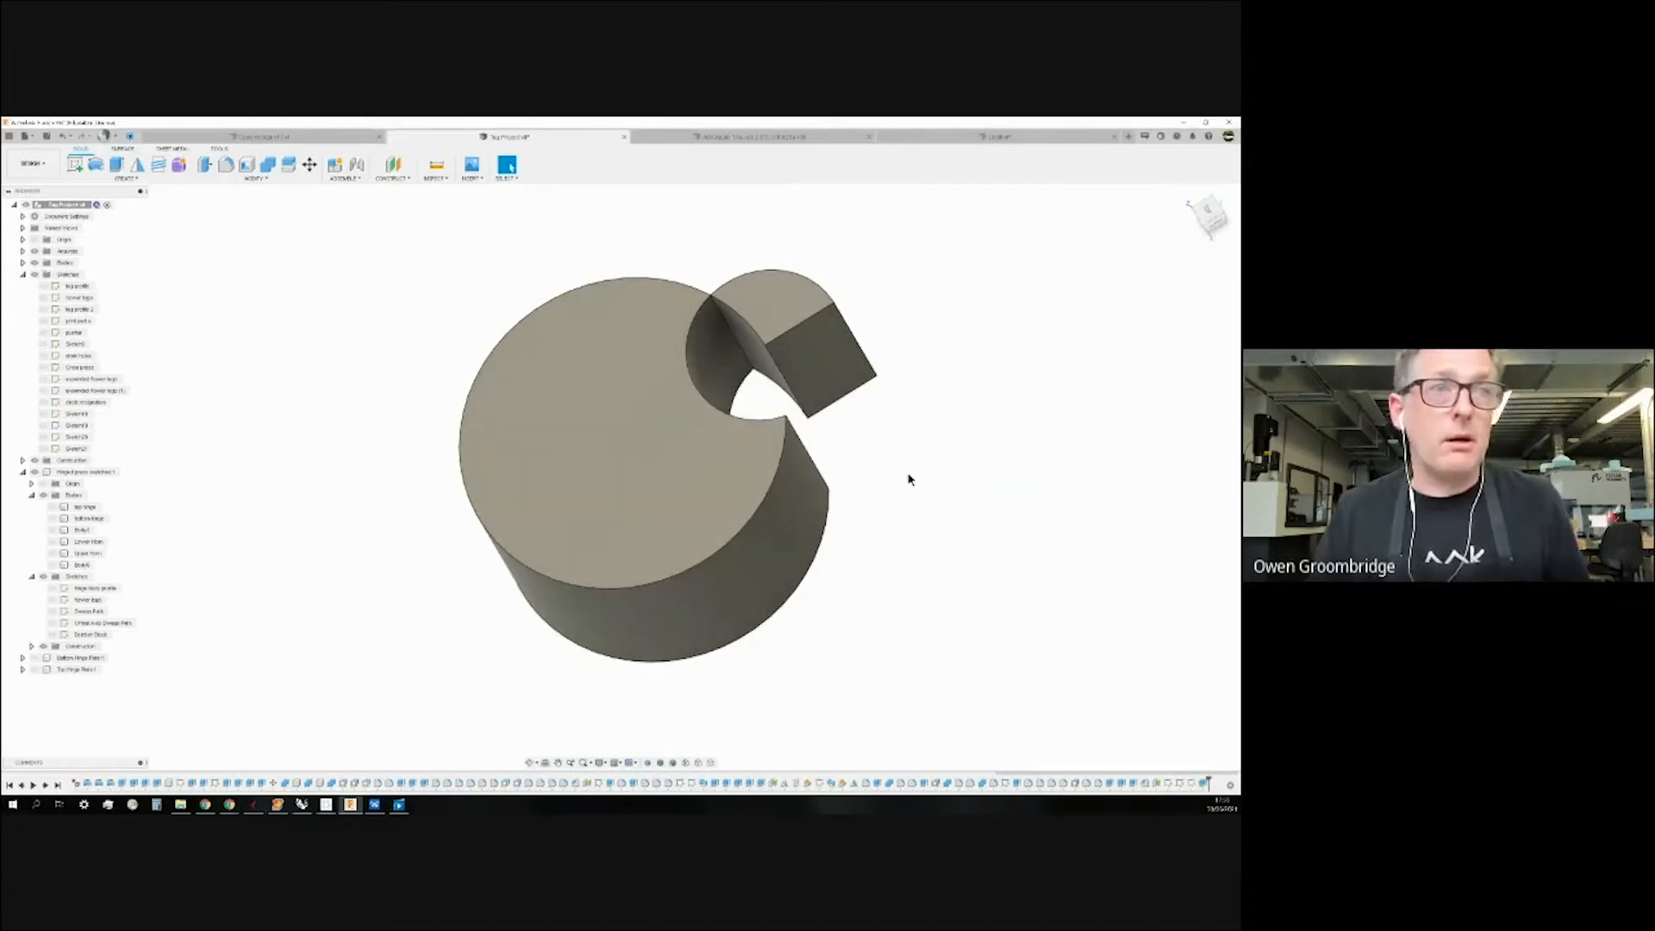
# Hide the new extruded body in the Bodies list.
pyautogui.click(22, 264)
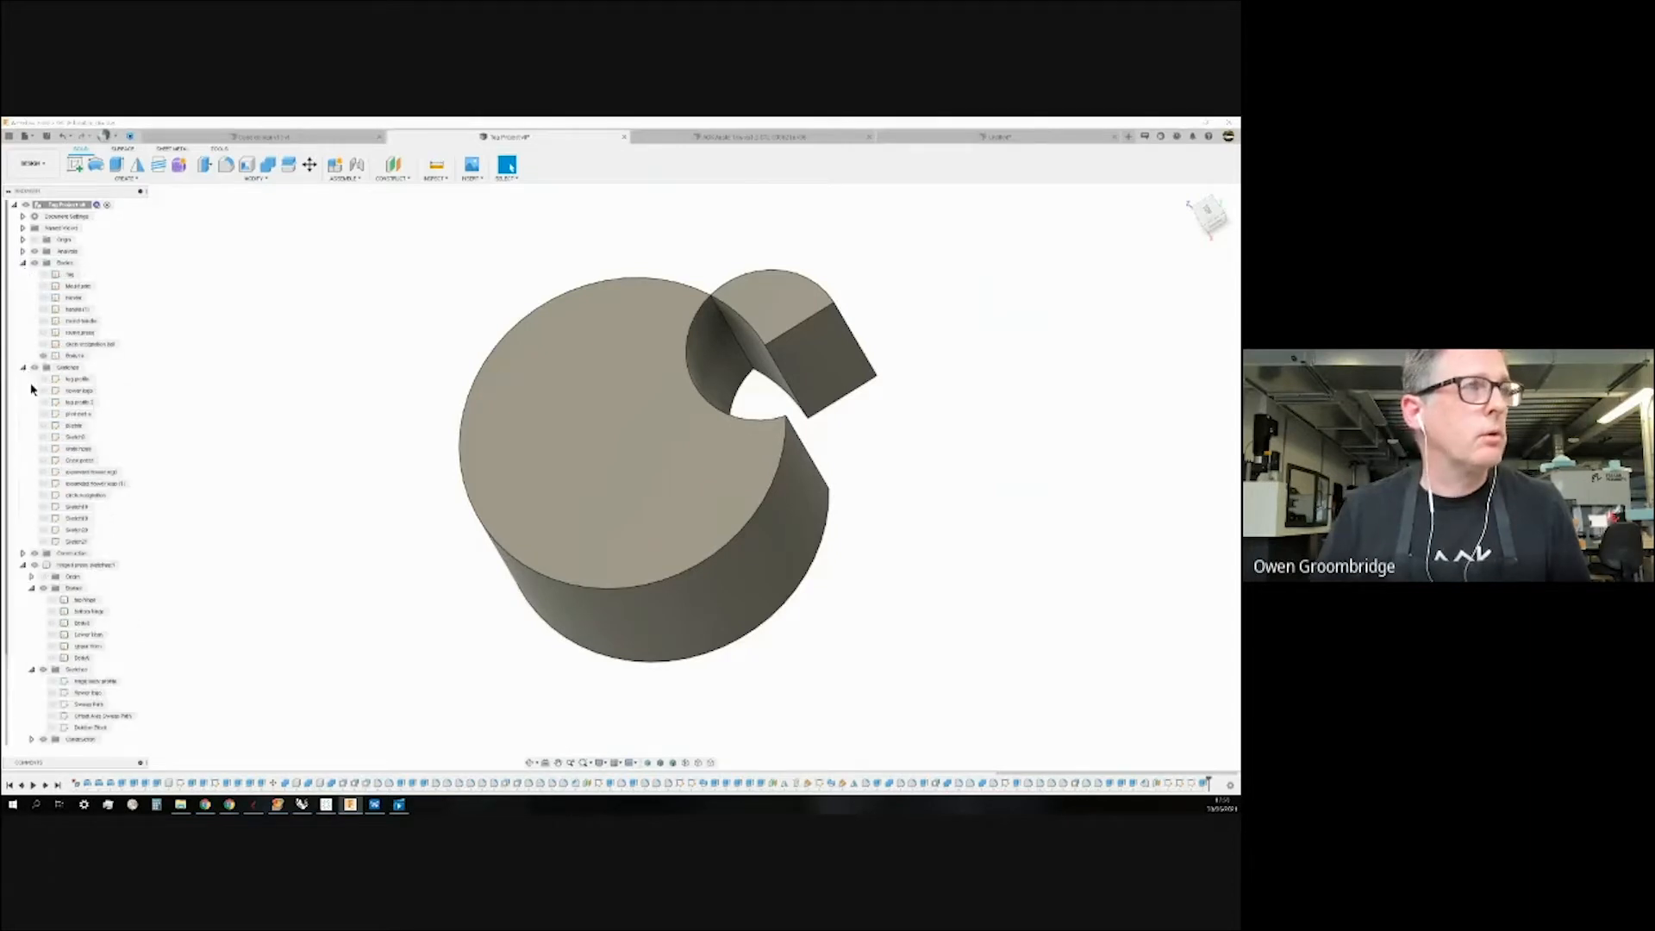
pyautogui.click(45, 356)
pyautogui.click(43, 356)
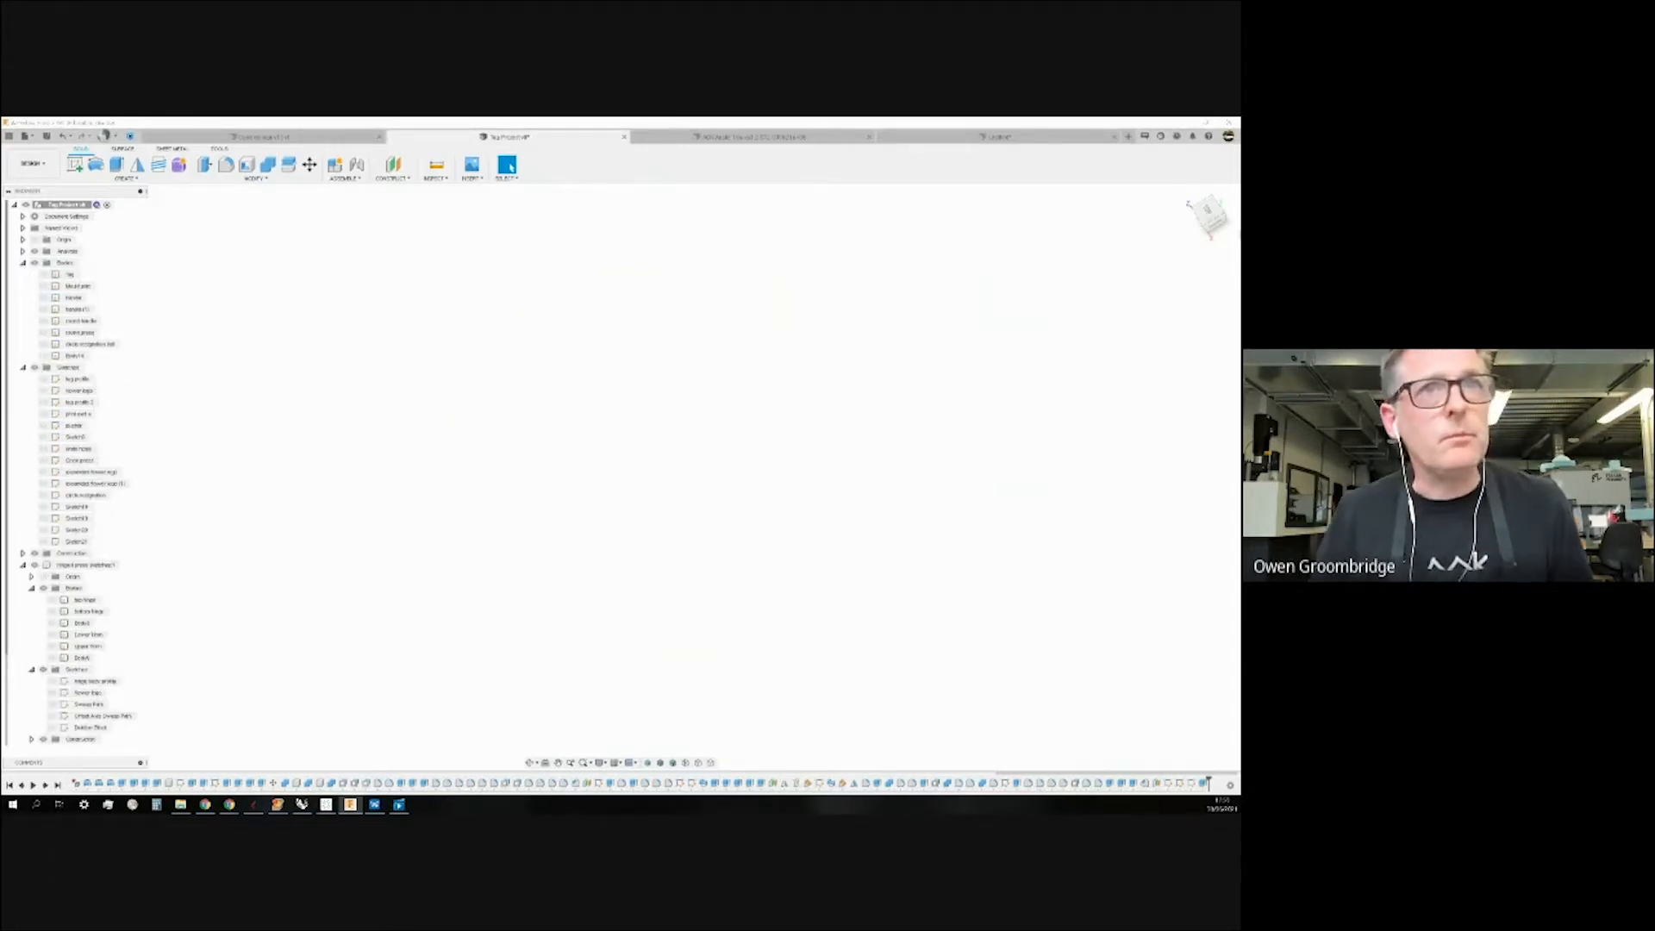
# Show the Origin planes and axes and frame them from the home view.
pyautogui.click(35, 239)
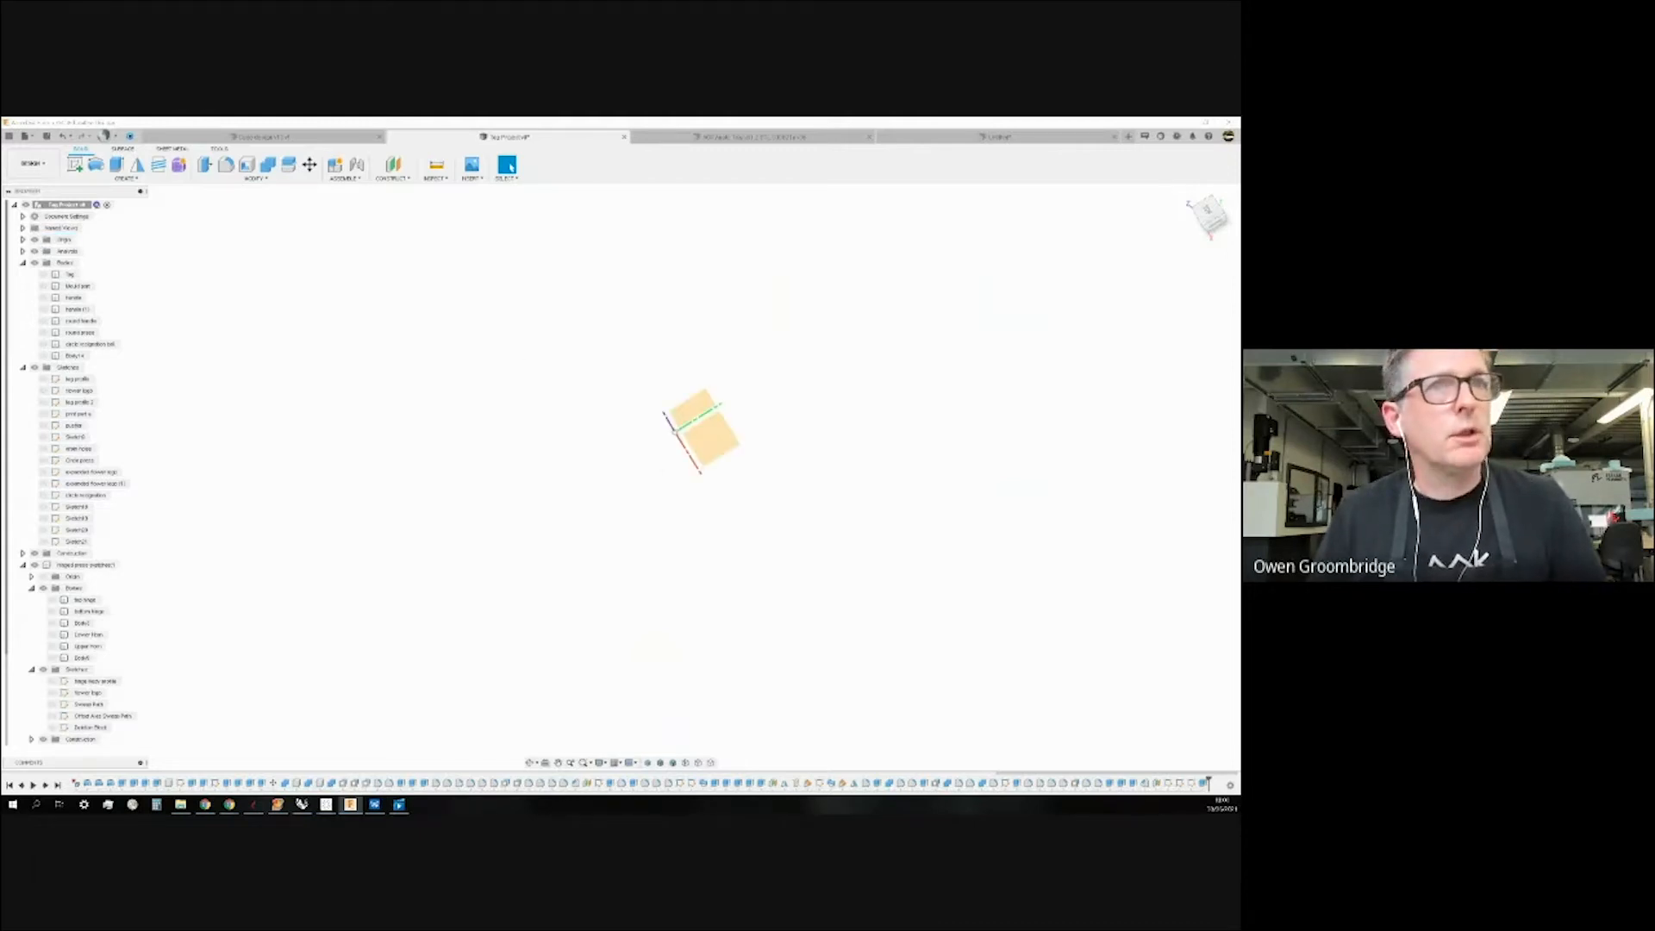
pyautogui.click(1191, 195)
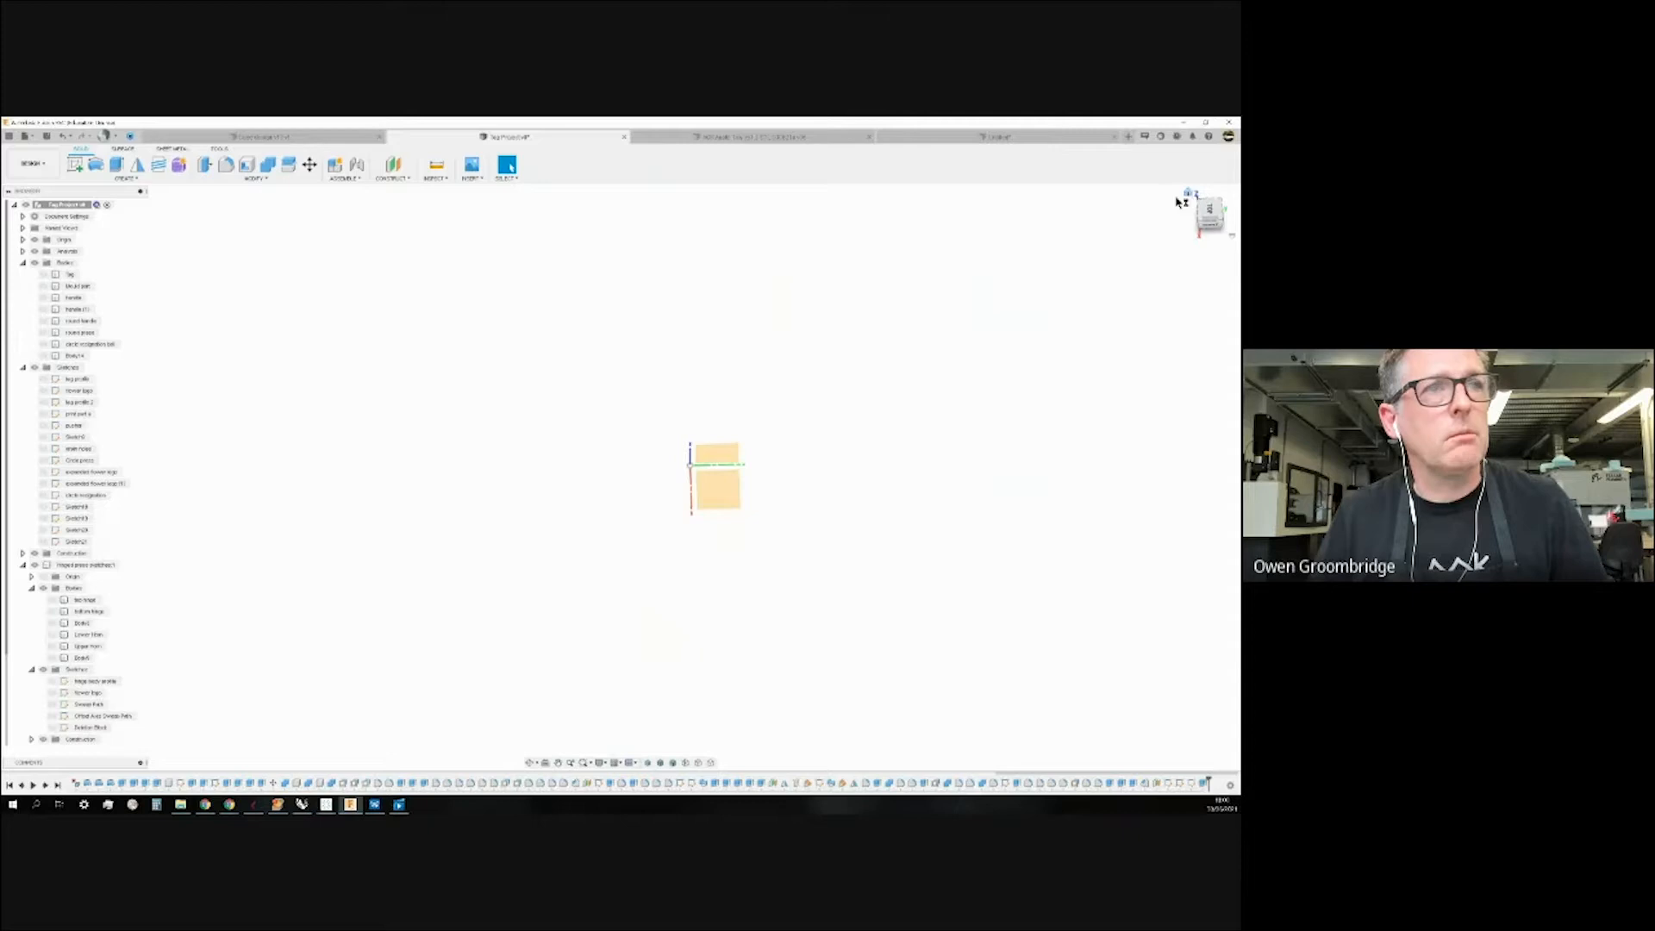
pyautogui.keyDown('shift'); pyautogui.moveTo(964, 354); pyautogui.dragTo(991, 344, button='middle'); pyautogui.keyUp('shift')
pyautogui.click(1189, 194)
pyautogui.scroll(-2, 581, 590)
pyautogui.scroll(-8, 580, 519)
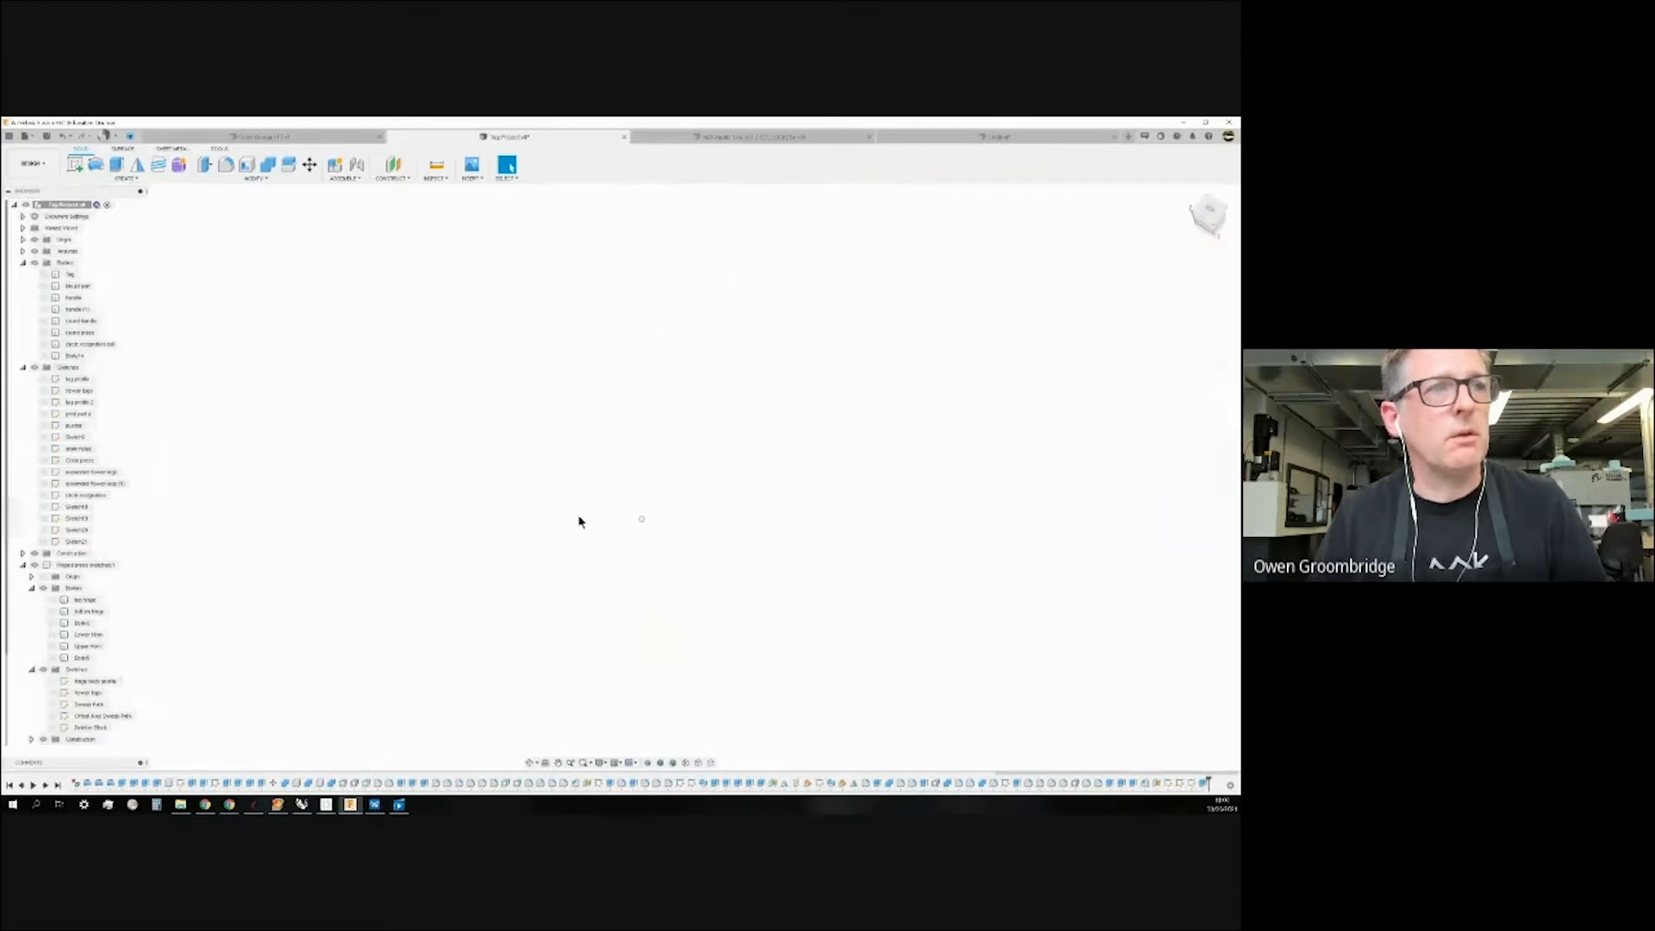
pyautogui.scroll(-10, 648, 512)
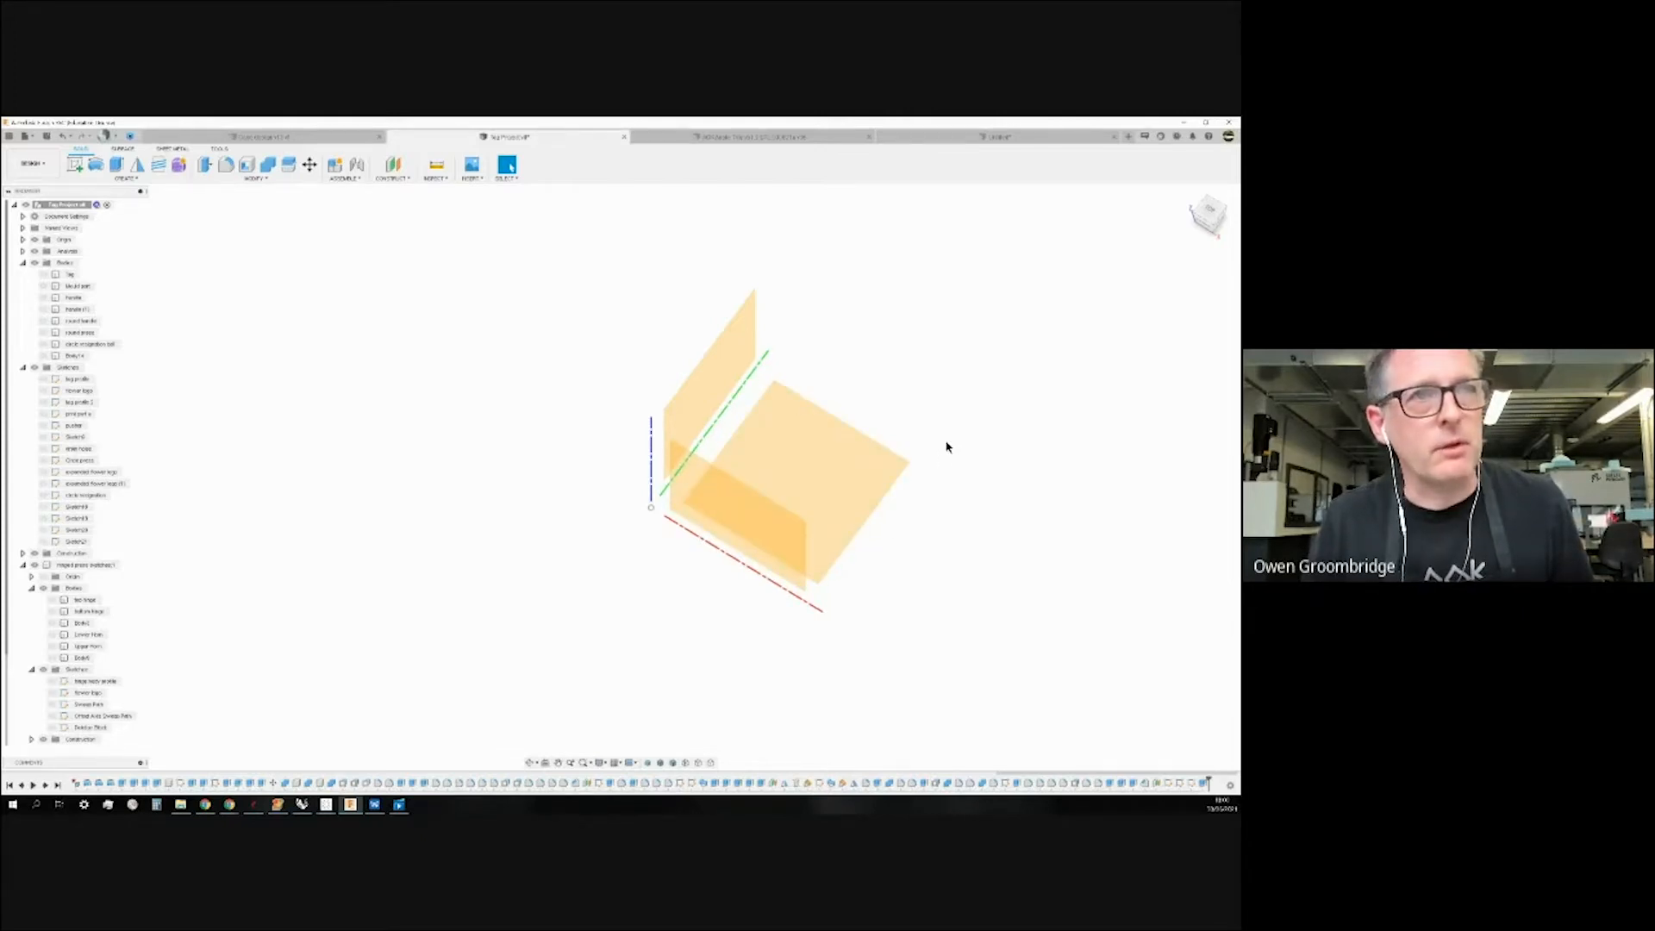
# View the origin from a lower, rotated angle and bring up the Construct options list.
pyautogui.keyDown('shift'); pyautogui.moveTo(967, 468); pyautogui.dragTo(953, 437, button='middle'); pyautogui.keyUp('shift')
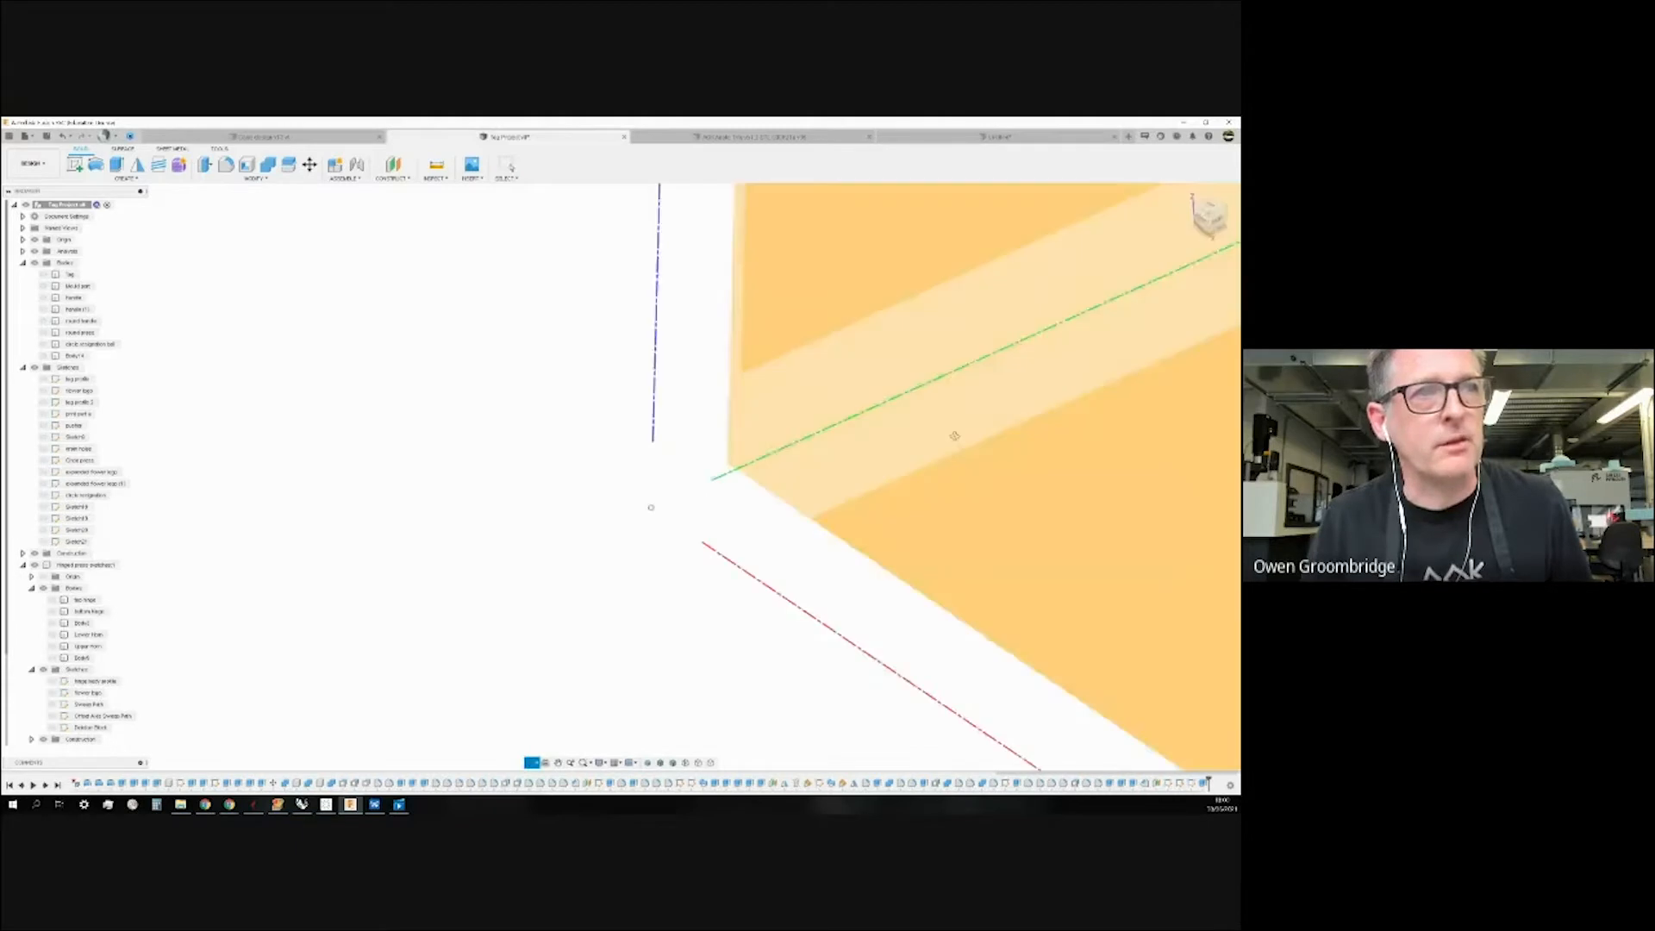
pyautogui.scroll(-5, 617, 567)
pyautogui.scroll(-3, 632, 538)
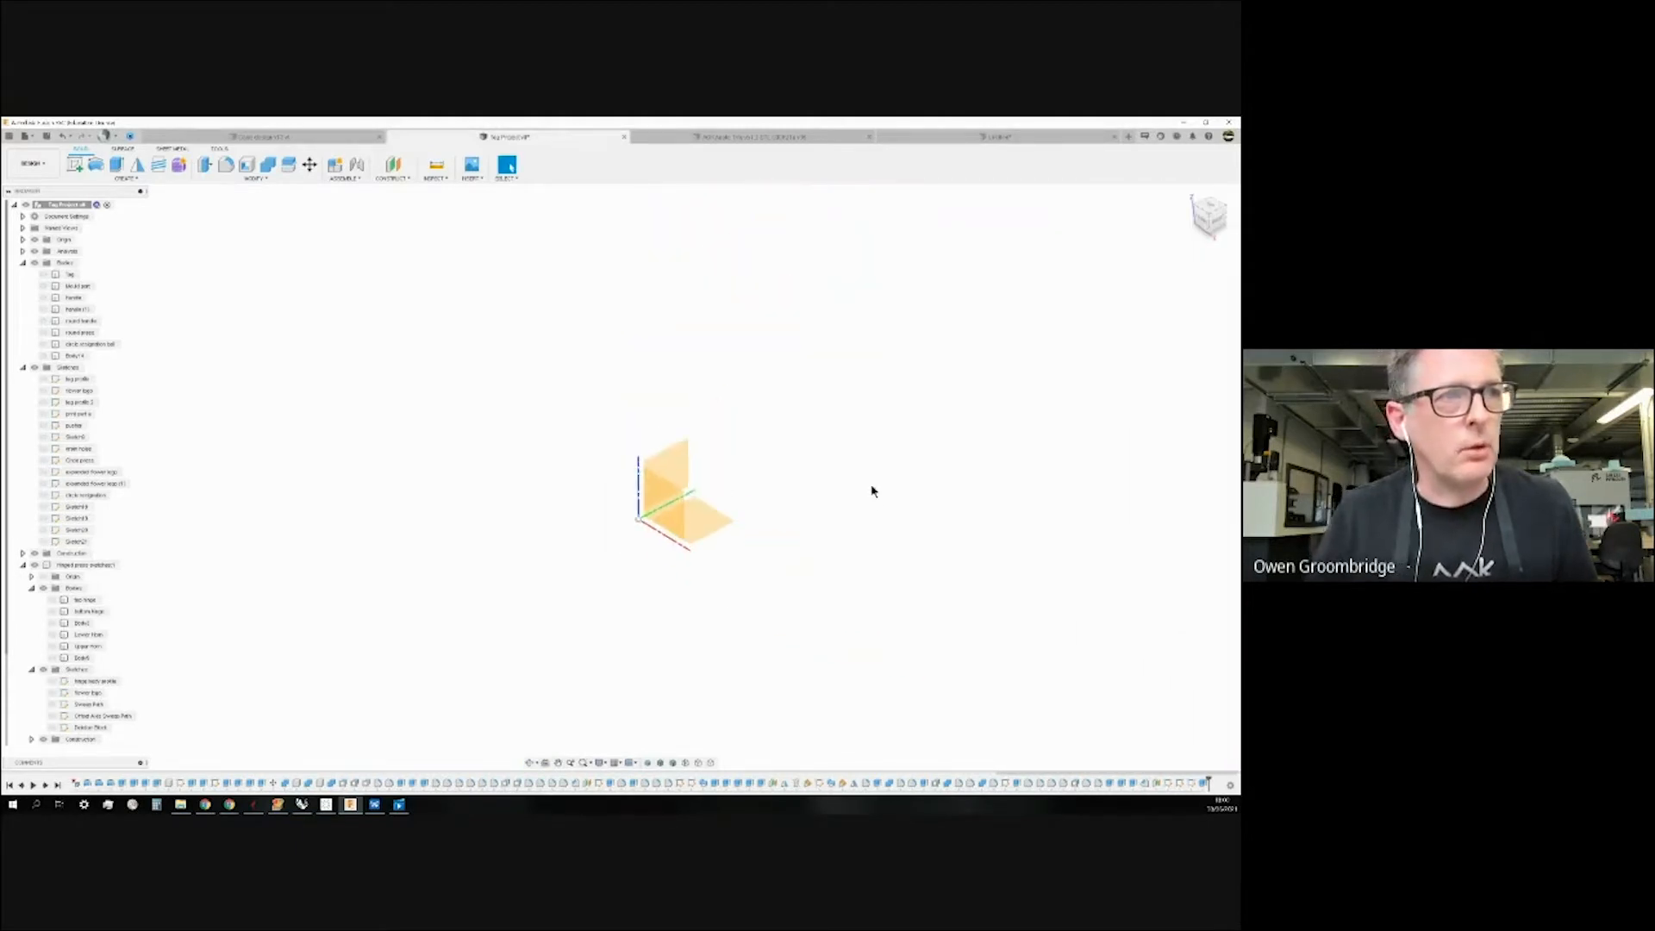
pyautogui.scroll(-2, 872, 485)
pyautogui.scroll(-3, 602, 520)
pyautogui.keyDown('shift'); pyautogui.moveTo(756, 492); pyautogui.dragTo(842, 503, button='middle'); pyautogui.keyUp('shift')
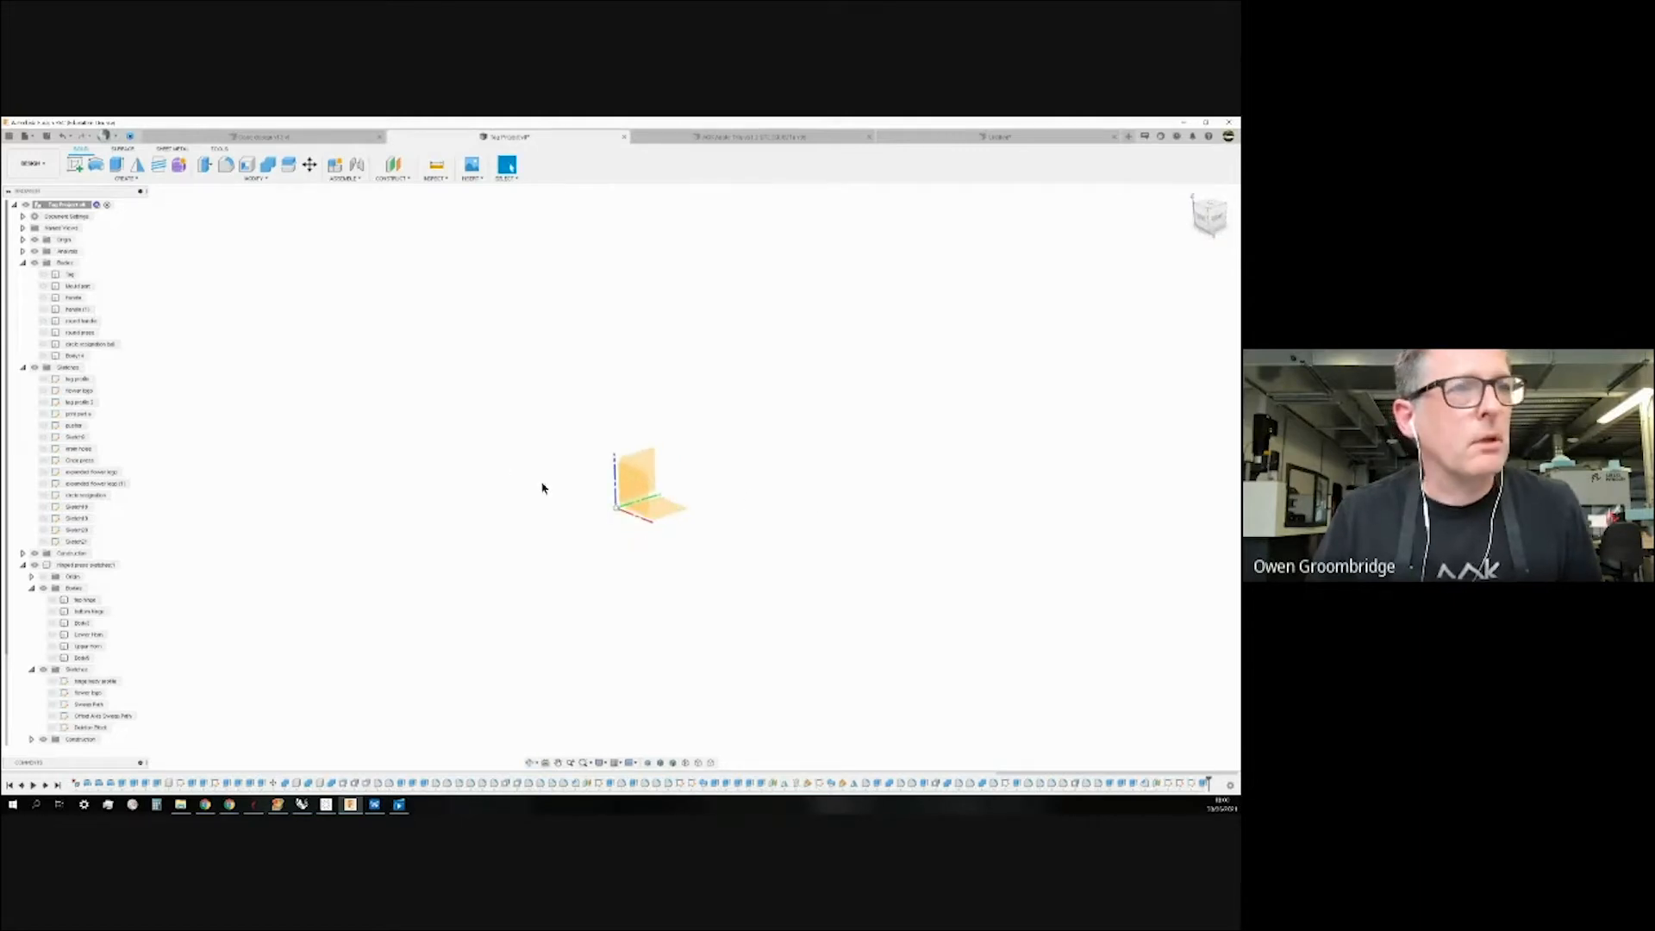
pyautogui.scroll(-1, 607, 512)
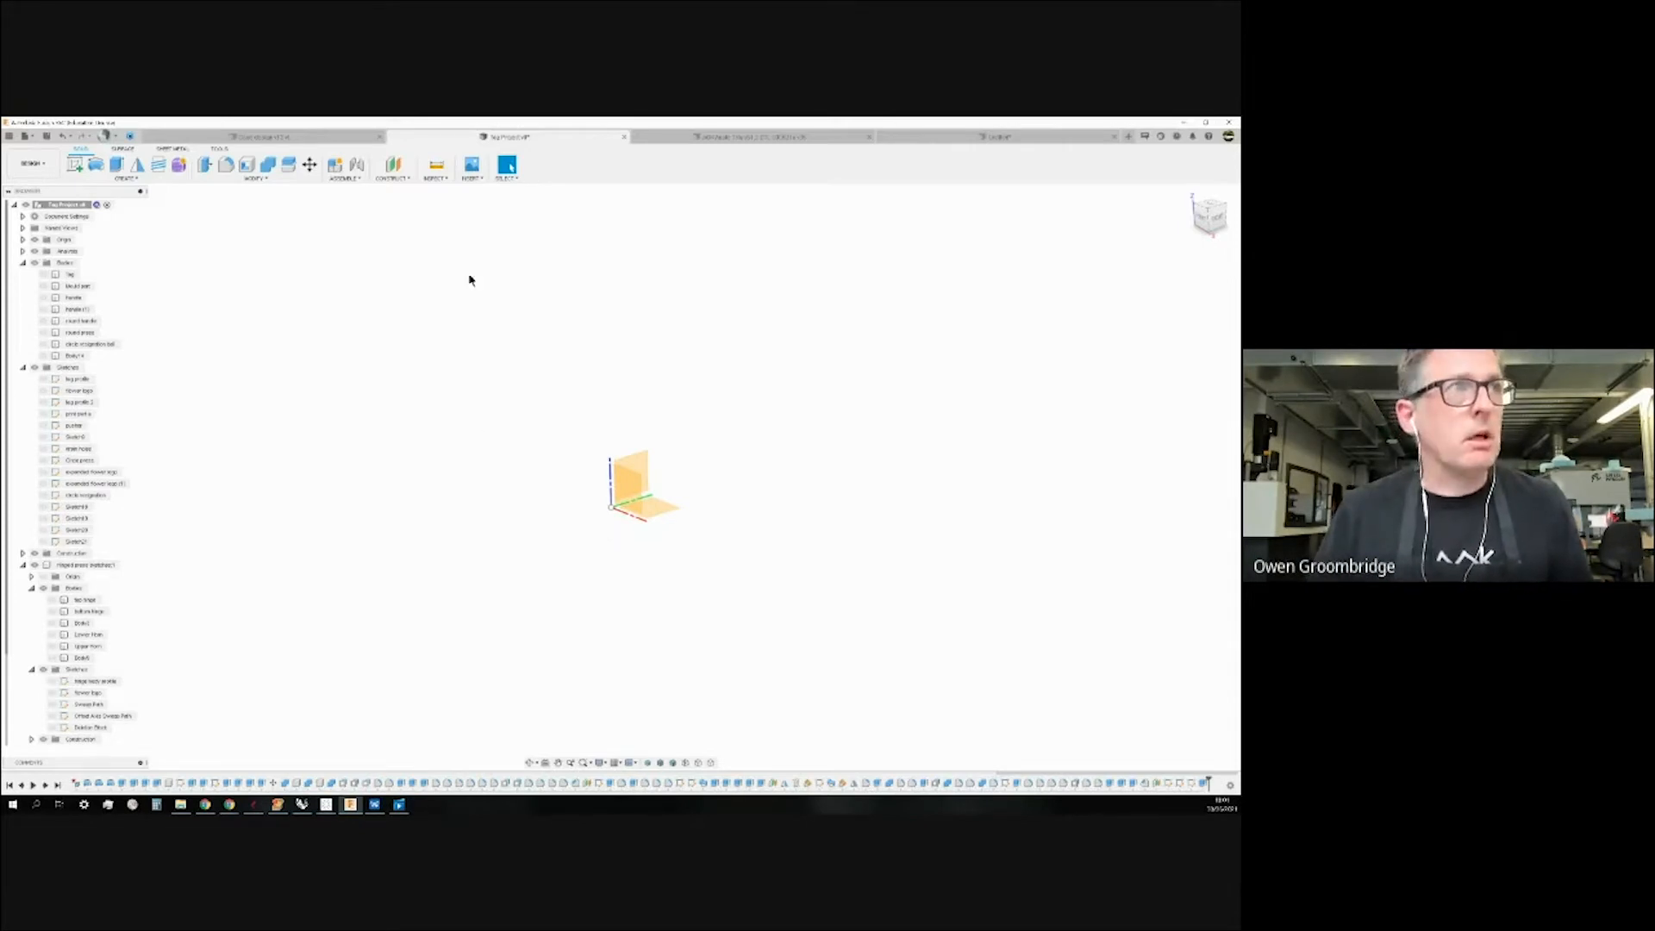
pyautogui.click(404, 181)
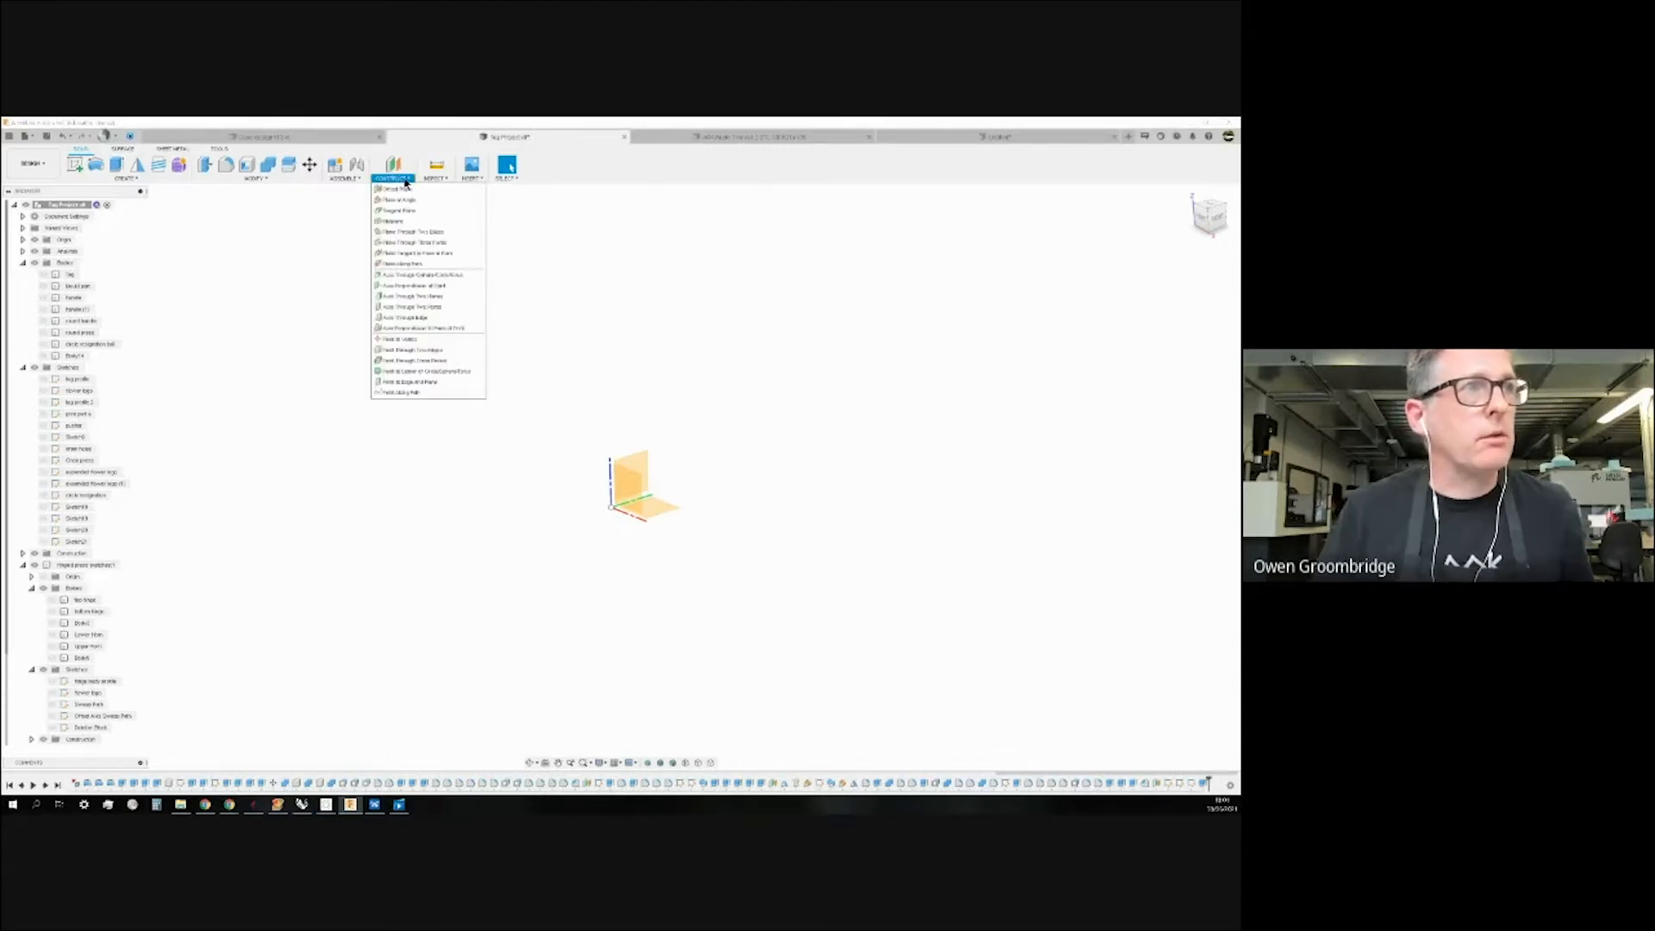
# Try an Axis Through Two Planes on two origin planes, then clear the selection and cancel.
pyautogui.click(433, 299)
pyautogui.click(642, 467)
pyautogui.click(671, 510)
pyautogui.moveTo(749, 540)
pyautogui.keyDown('shift'); pyautogui.mouseDown(button='middle')
pyautogui.moveTo(752, 560)
pyautogui.moveTo(738, 549)
pyautogui.mouseUp(button='middle'); pyautogui.keyUp('shift')
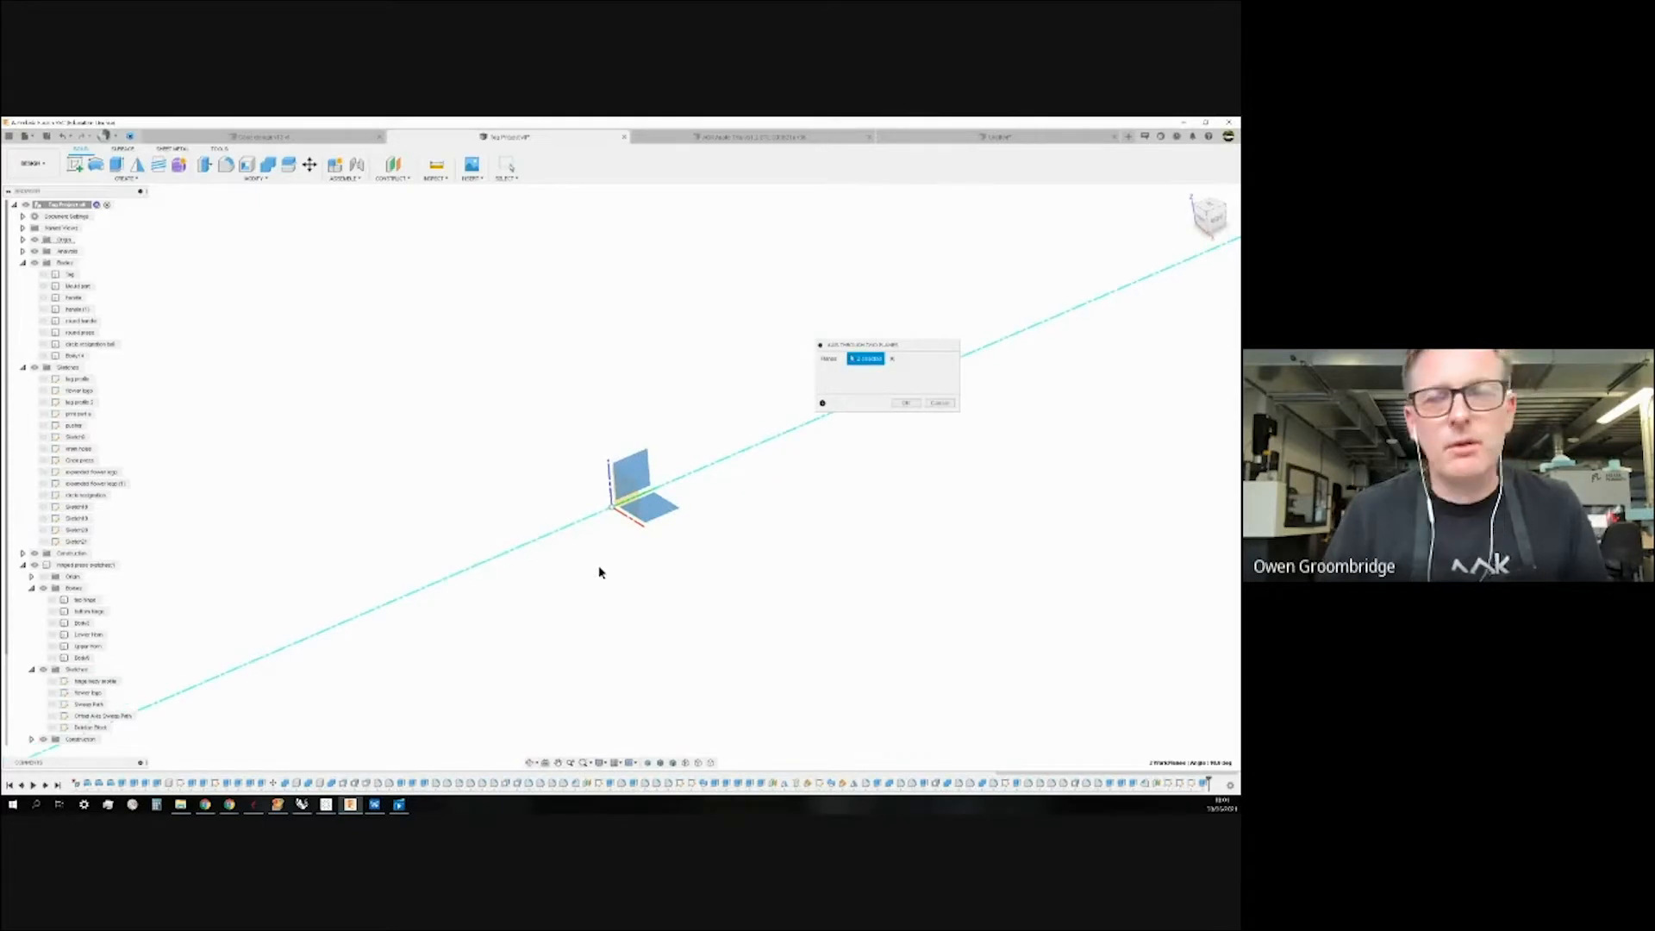
pyautogui.moveTo(608, 526); pyautogui.dragTo(608, 536, button='middle')
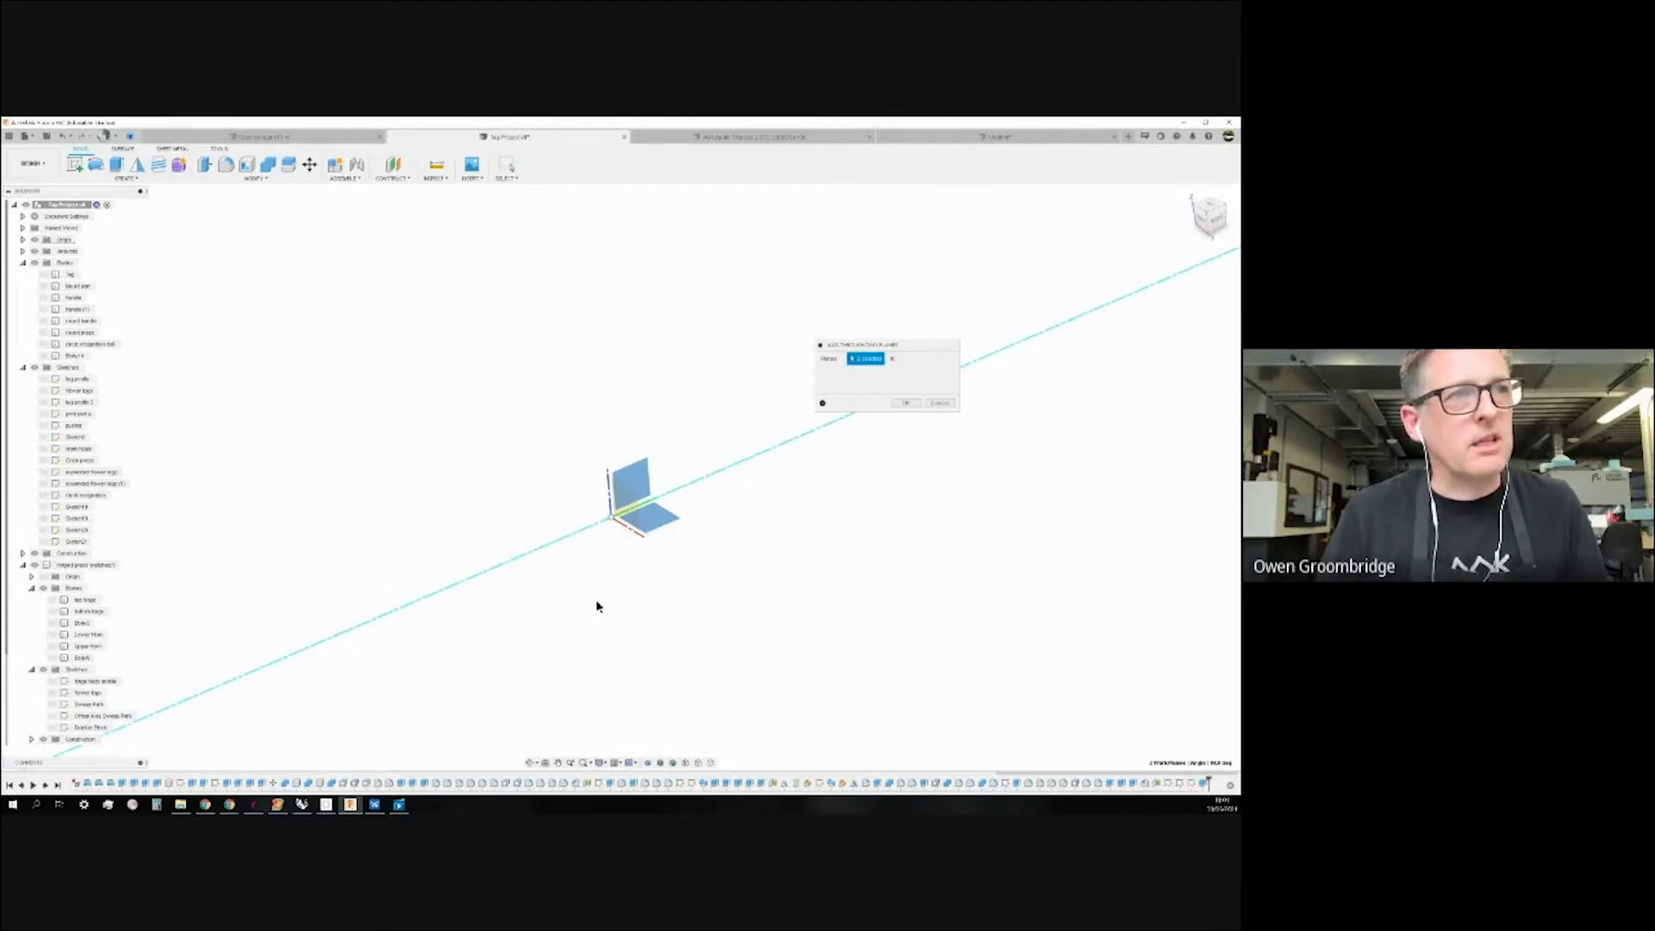
pyautogui.click(892, 359)
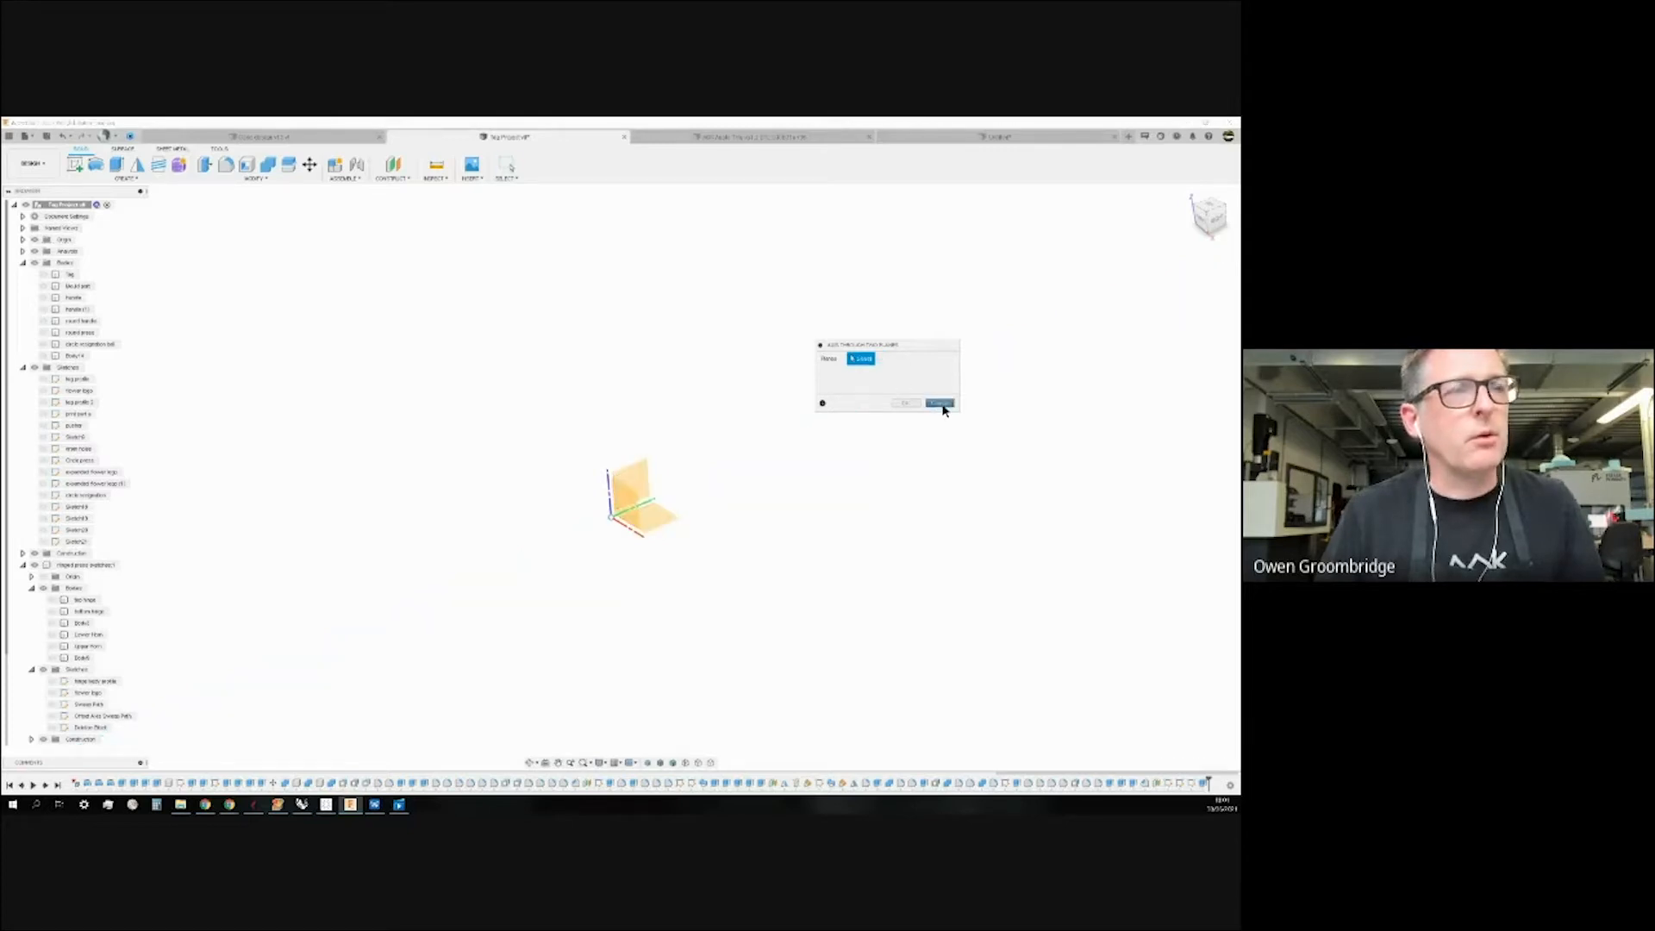
pyautogui.click(941, 403)
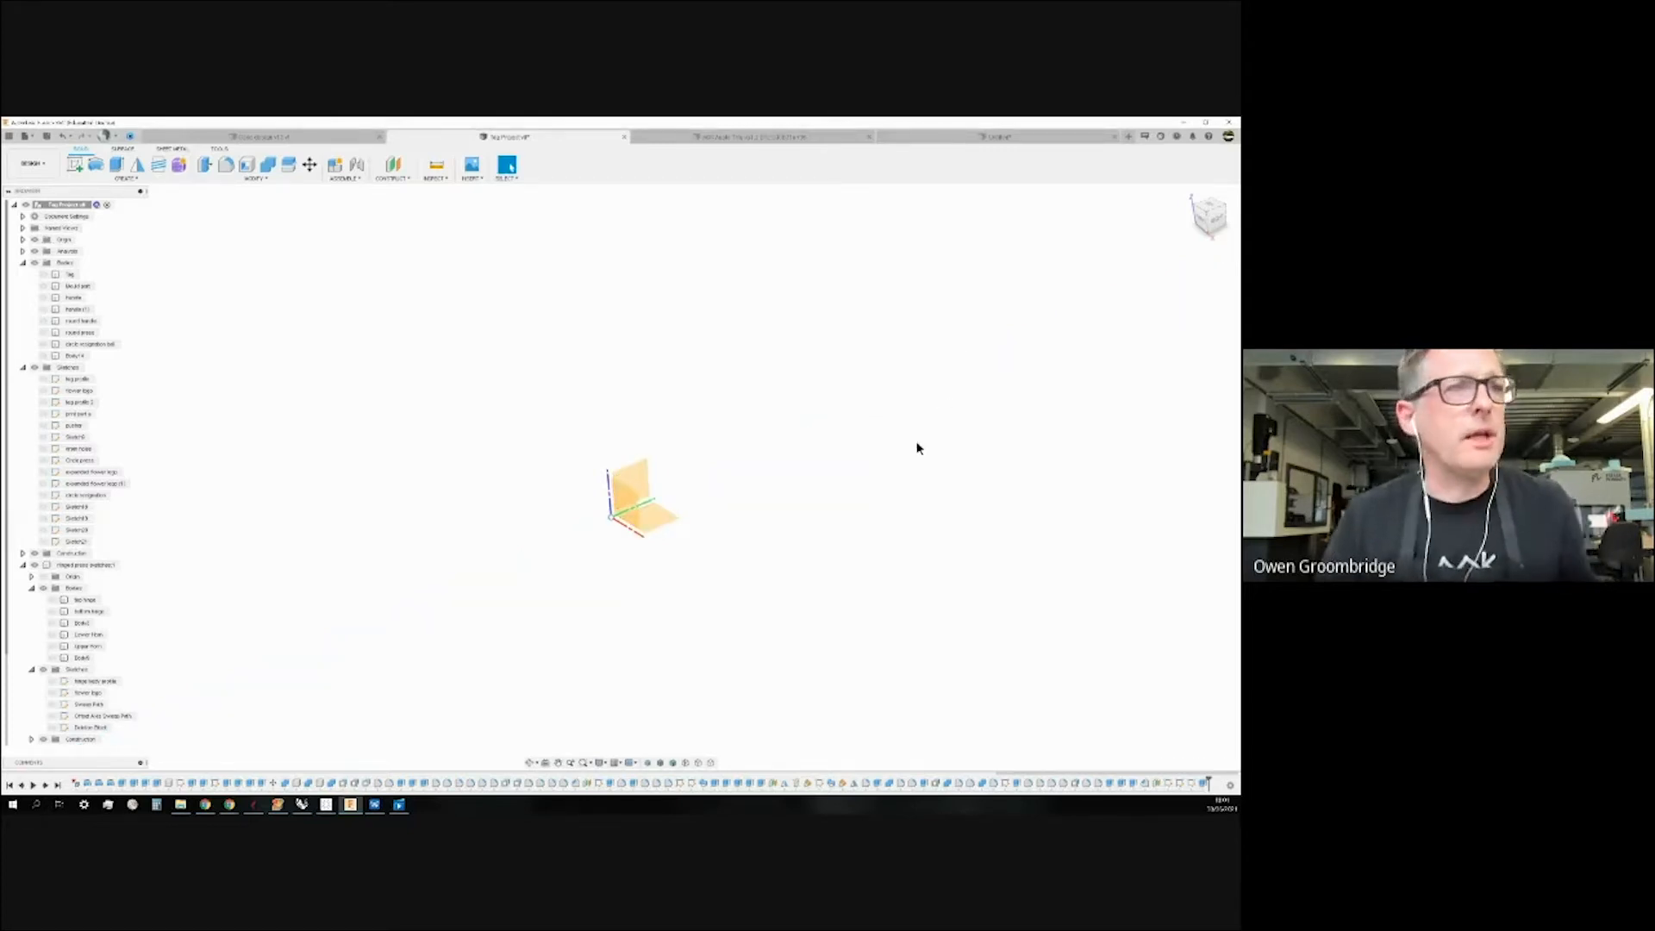
# Hide the origin planes and return the camera to the home view.
pyautogui.click(35, 238)
pyautogui.scroll(-1, 66, 444)
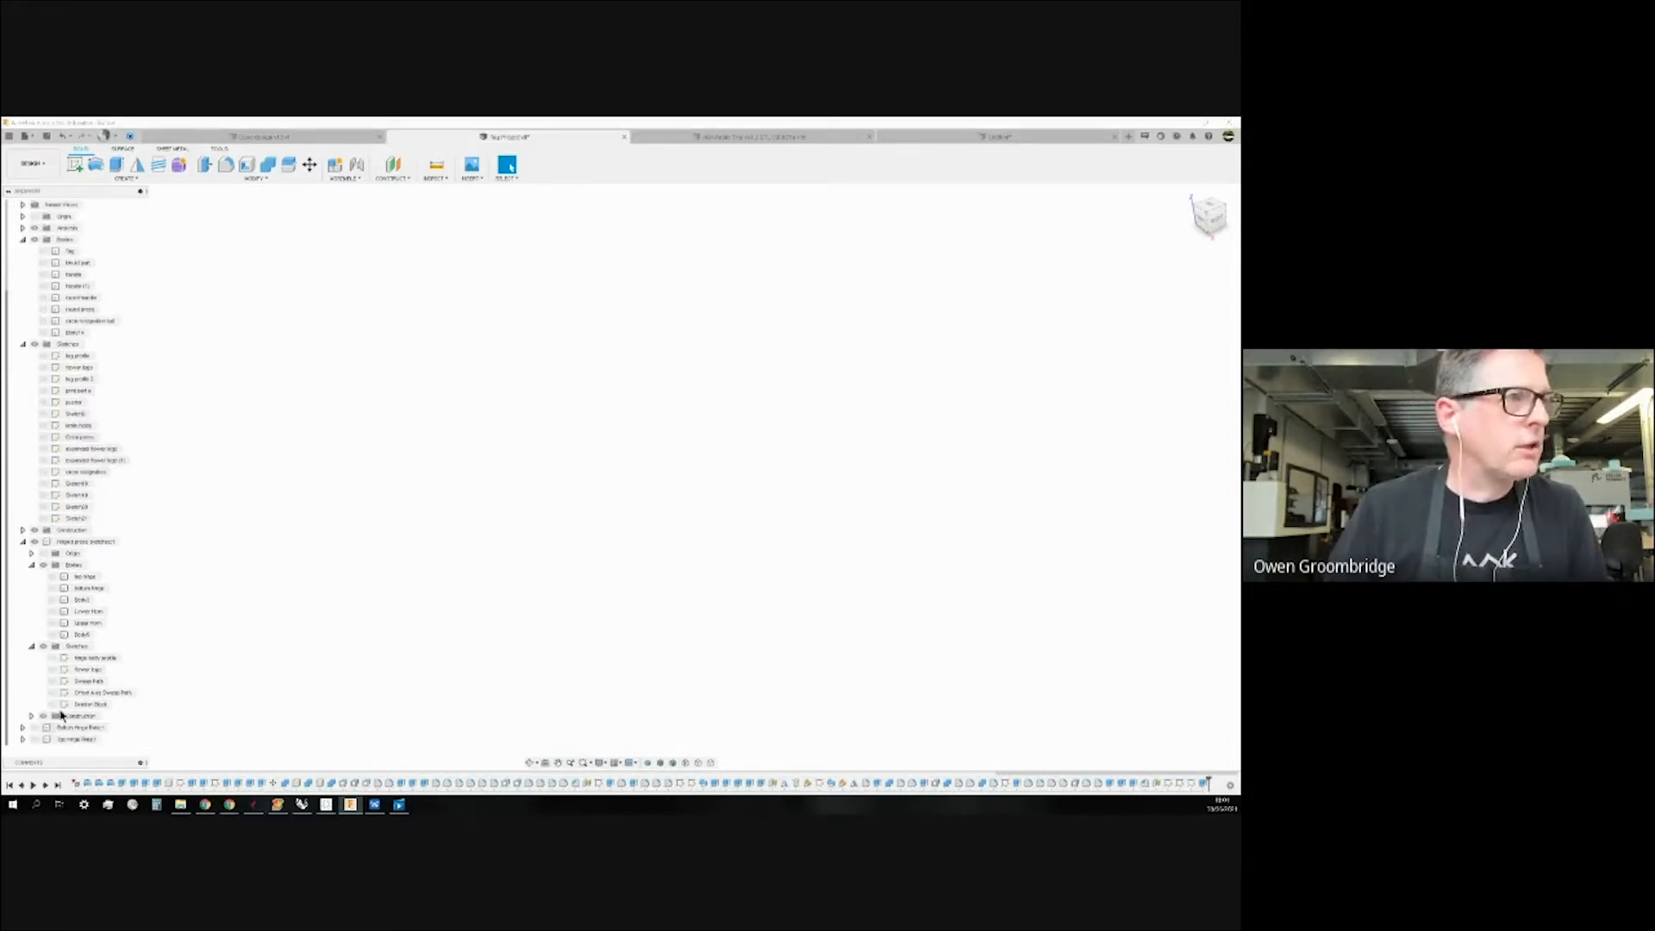
pyautogui.click(122, 542)
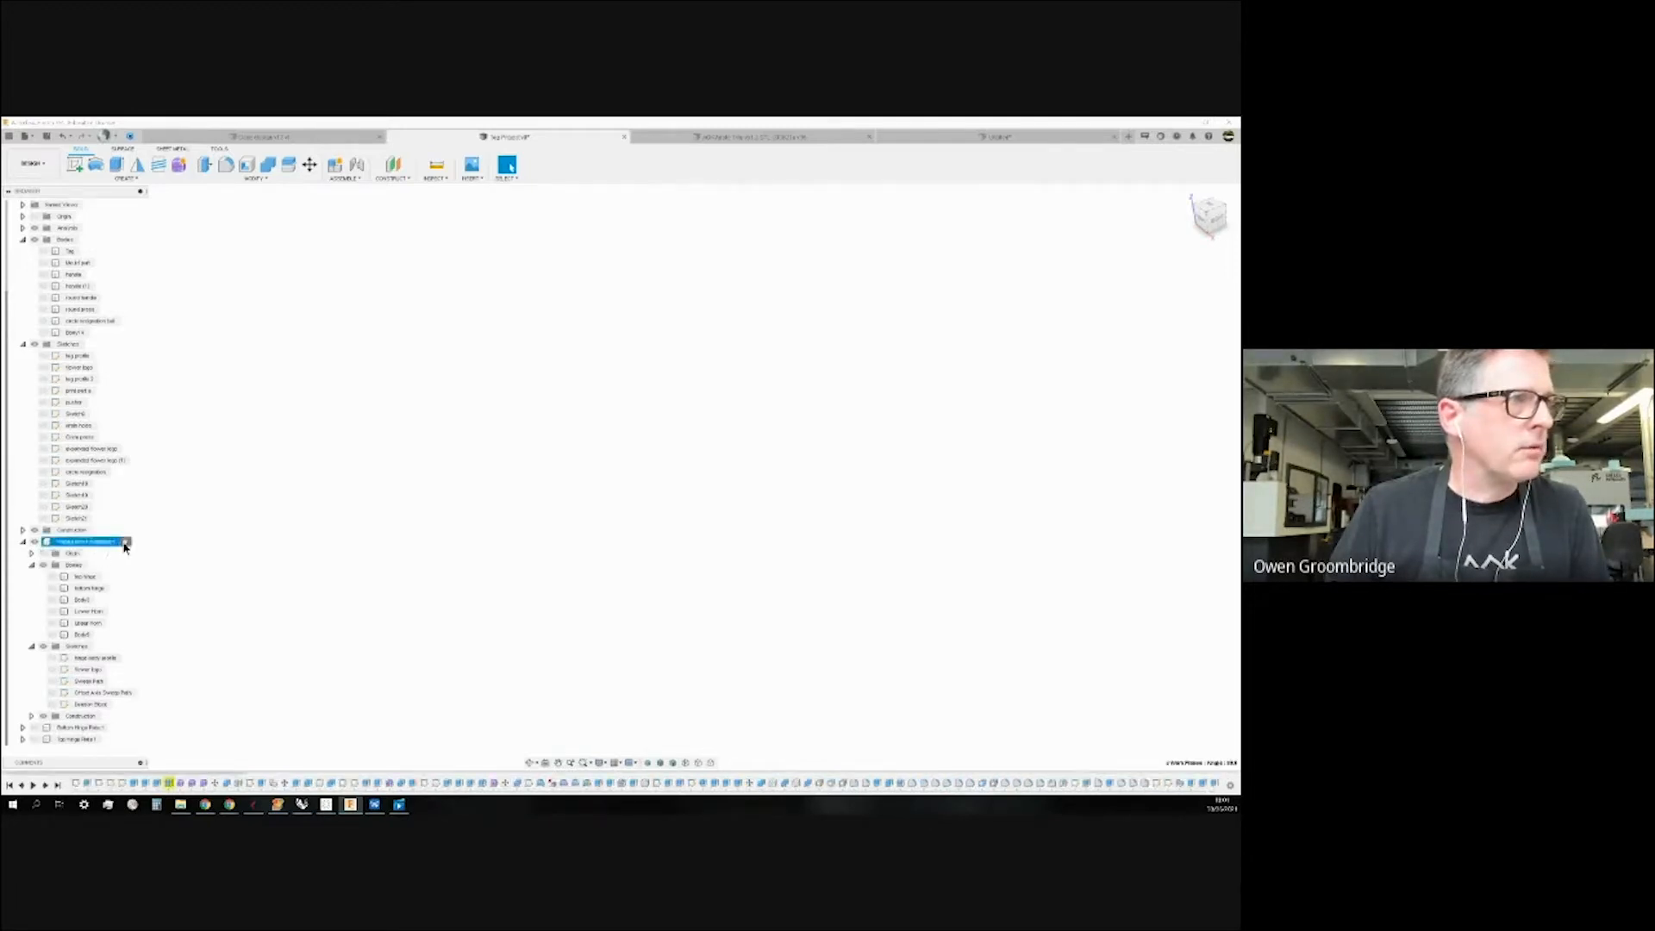
pyautogui.click(524, 518)
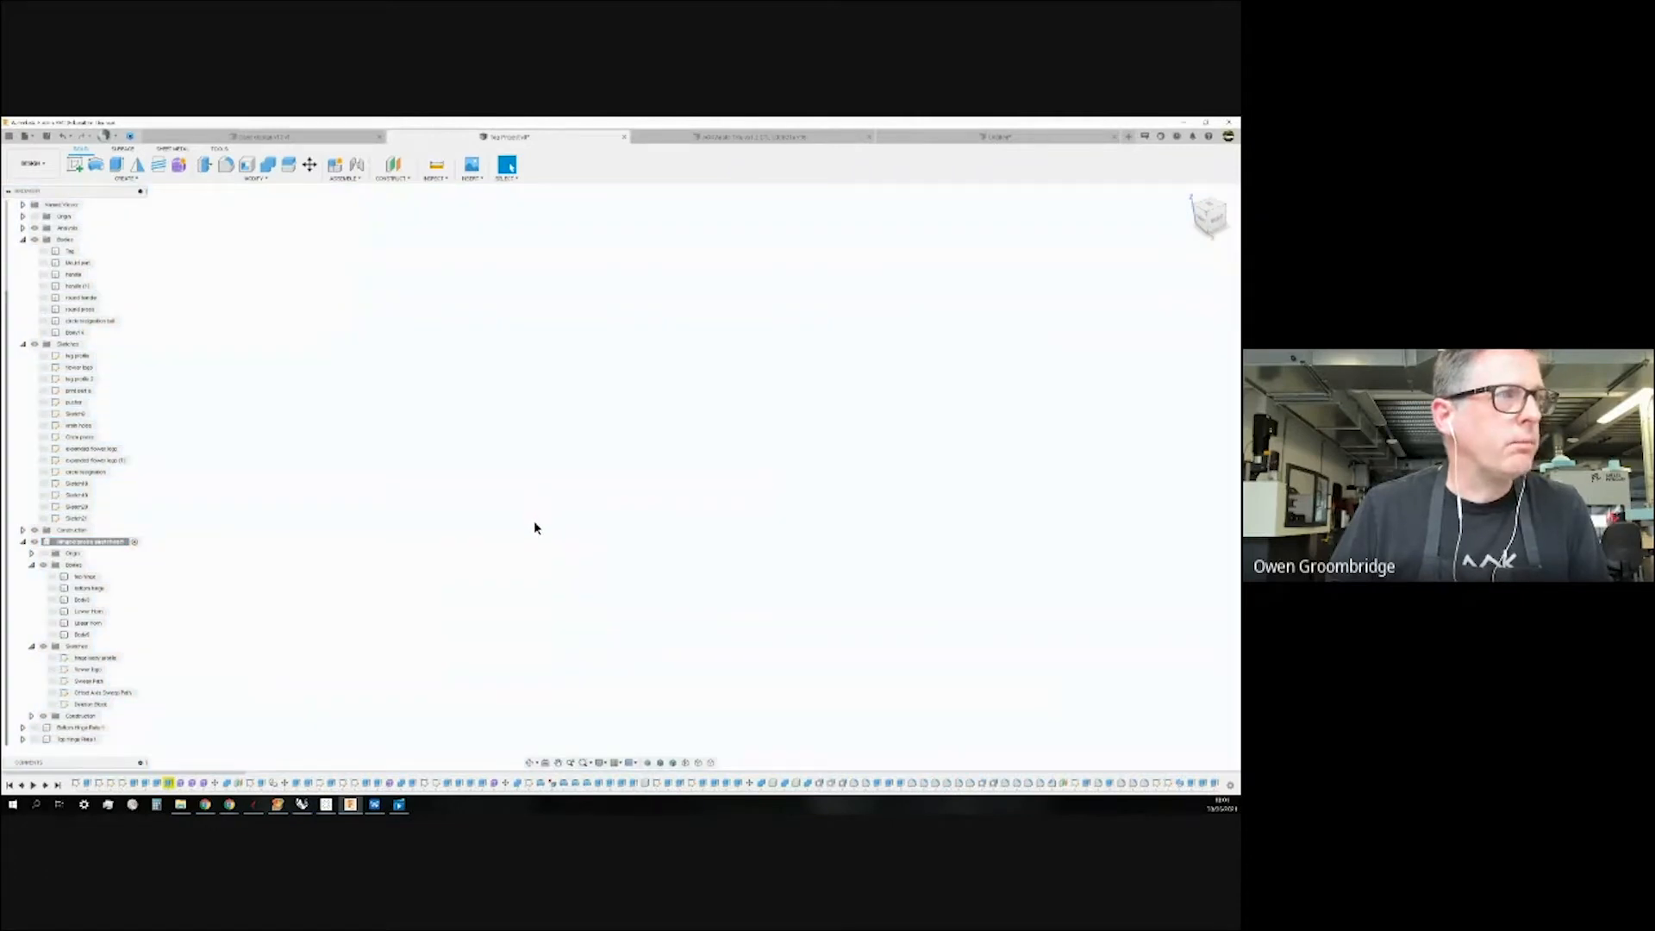
pyautogui.click(82, 622)
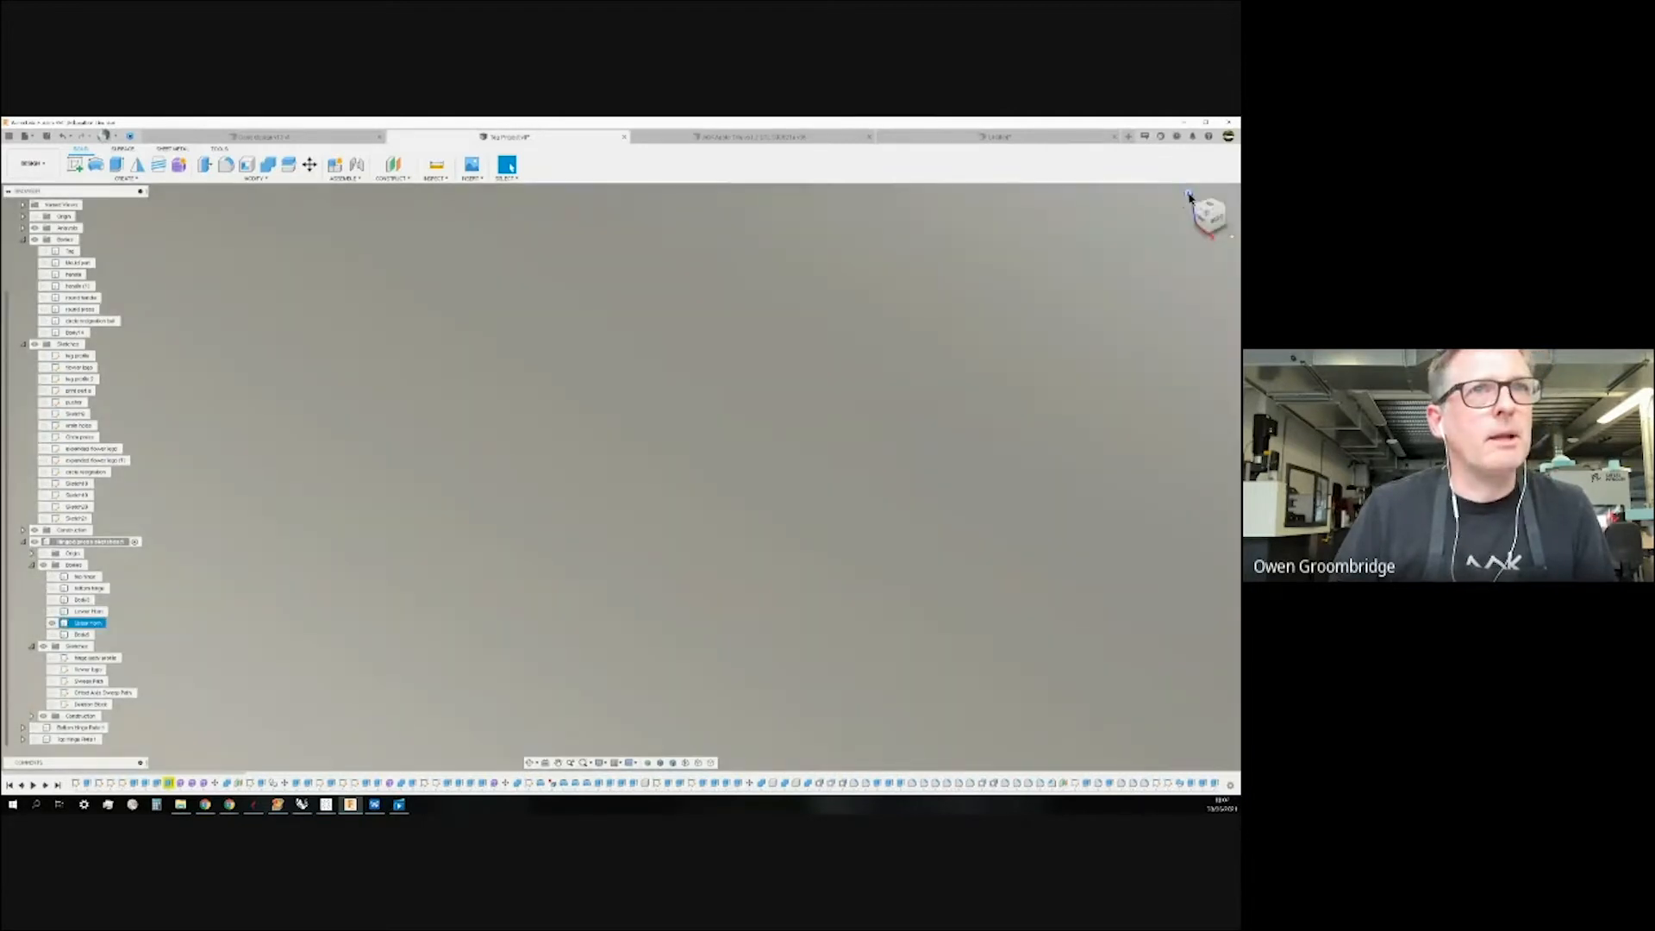
pyautogui.click(1188, 198)
pyautogui.click(897, 394)
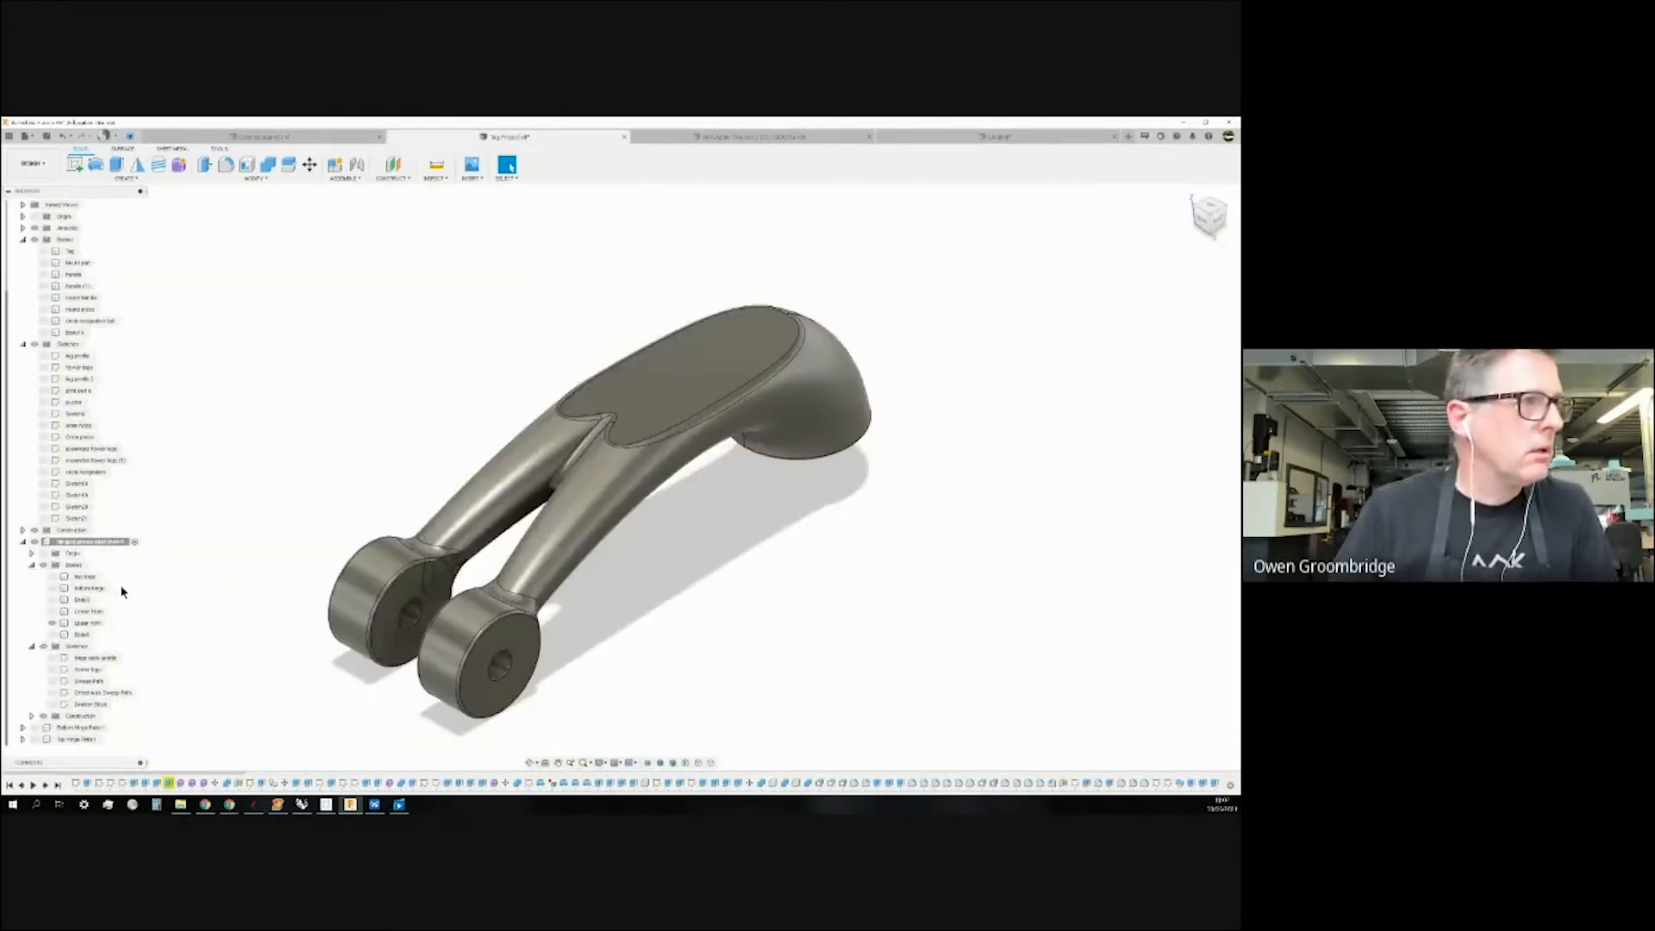
# Show the Upper Horn and Lower Horn bodies to inspect them, then hide both again.
pyautogui.click(52, 623)
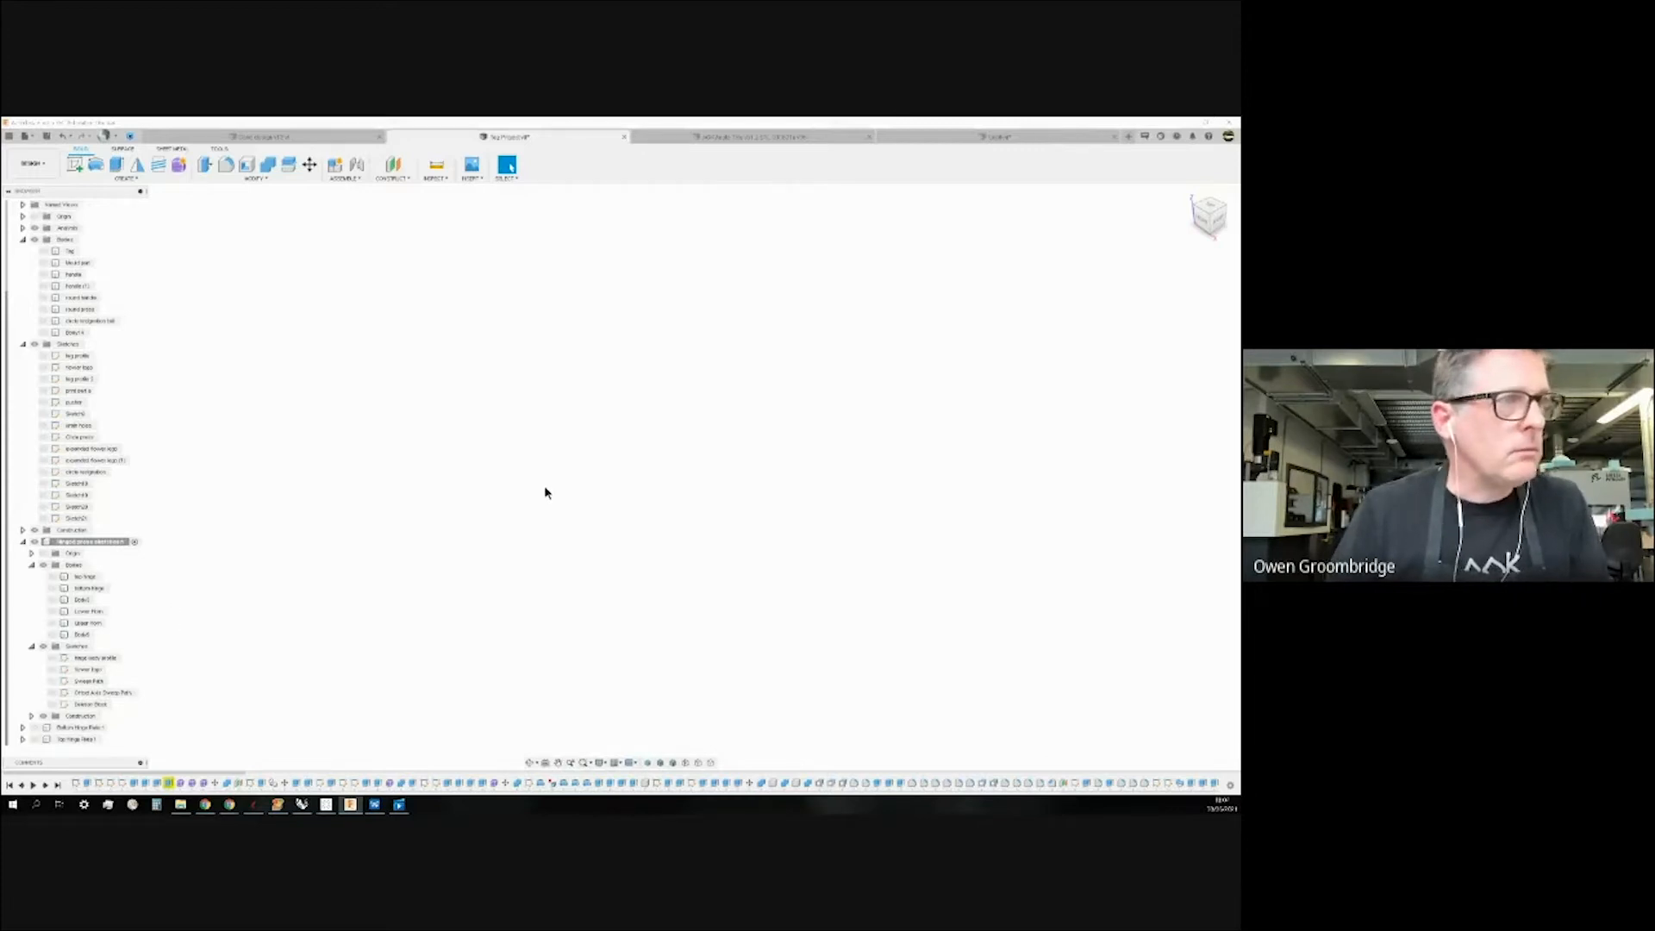
pyautogui.click(52, 622)
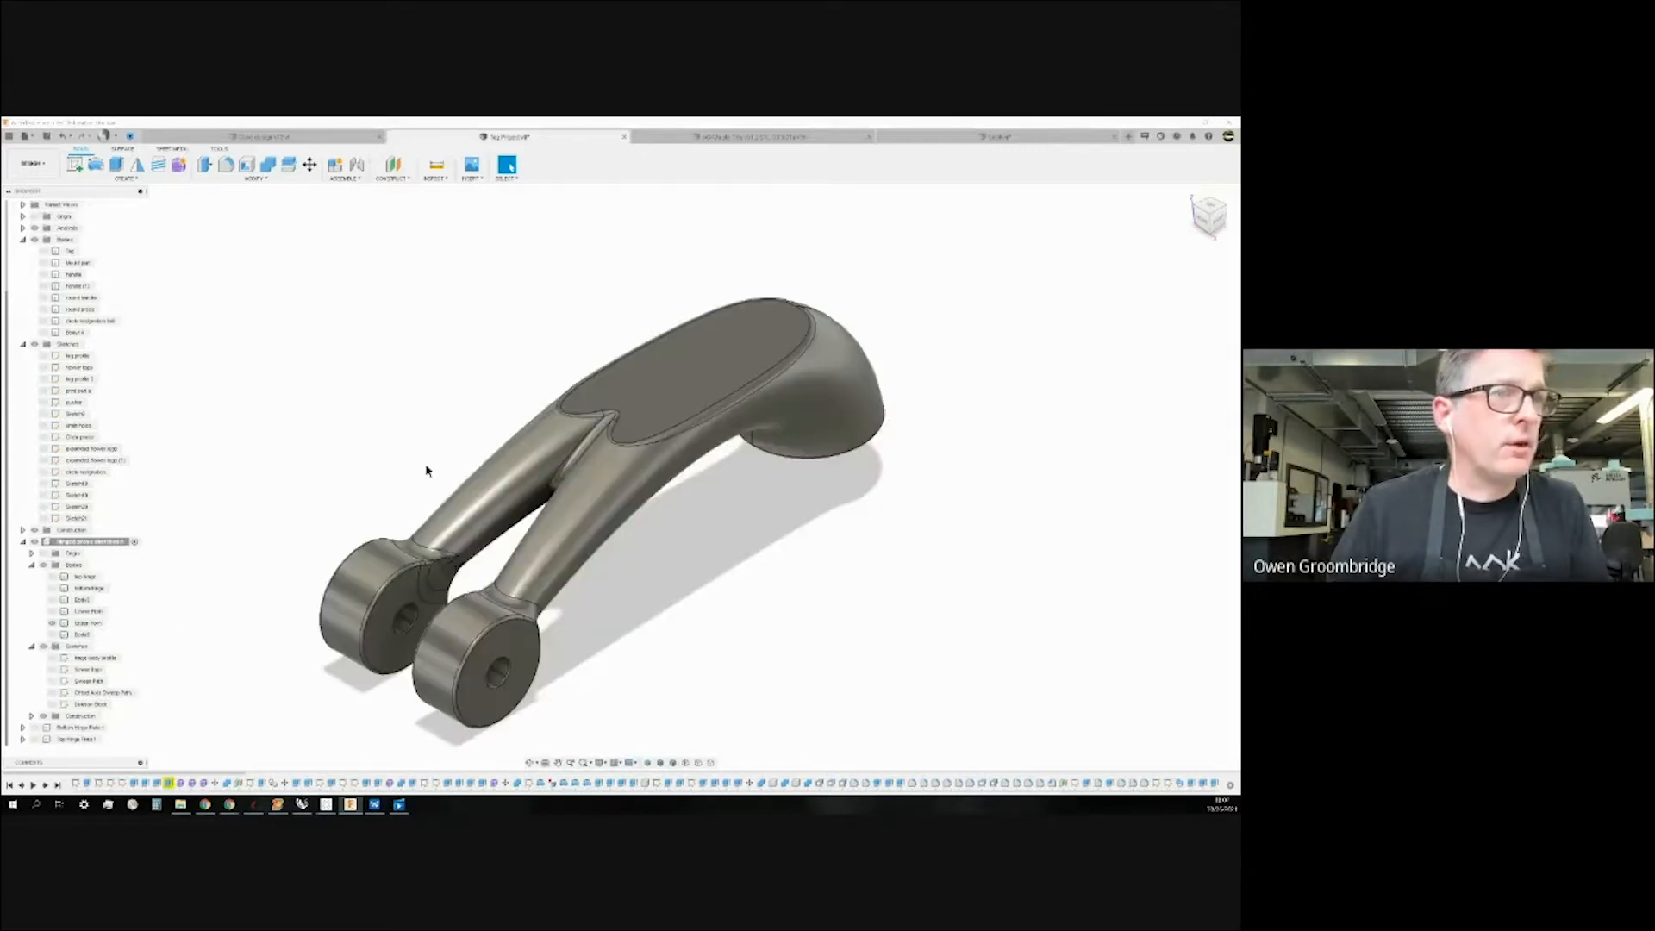
pyautogui.moveTo(423, 360)
pyautogui.keyDown('shift'); pyautogui.mouseDown(button='middle')
pyautogui.moveTo(447, 368)
pyautogui.moveTo(400, 365)
pyautogui.mouseUp(button='middle'); pyautogui.keyUp('shift')
pyautogui.click(53, 611)
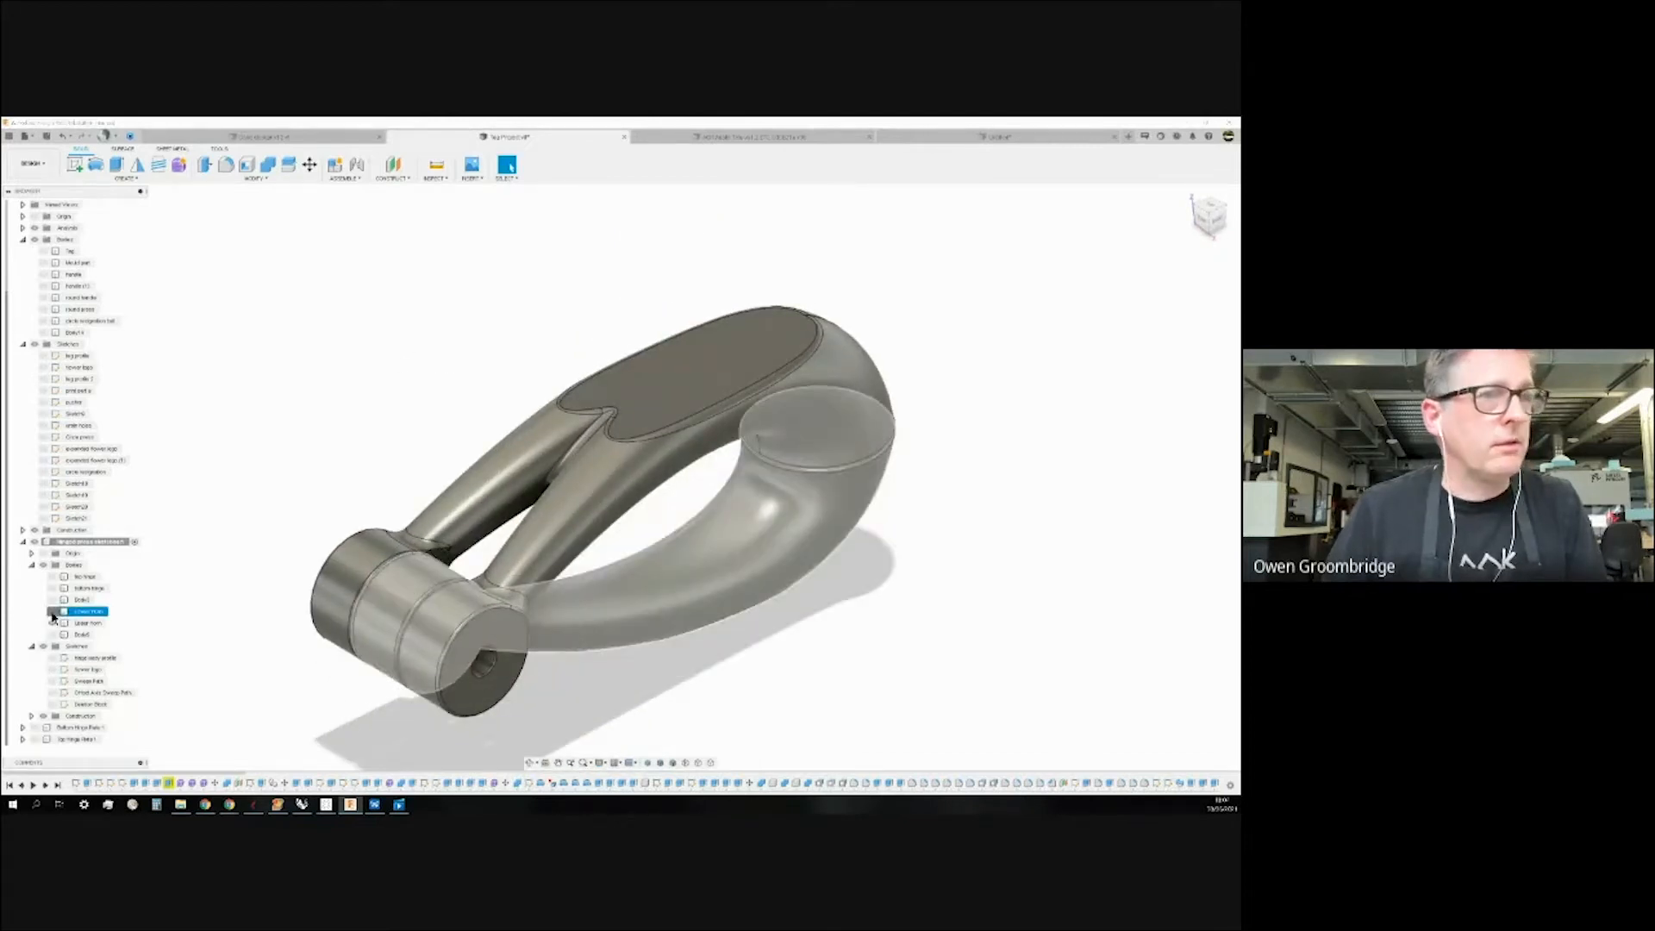
pyautogui.moveTo(903, 629)
pyautogui.keyDown('shift'); pyautogui.mouseDown(button='middle')
pyautogui.moveTo(908, 668)
pyautogui.moveTo(912, 646)
pyautogui.mouseUp(button='middle'); pyautogui.keyUp('shift')
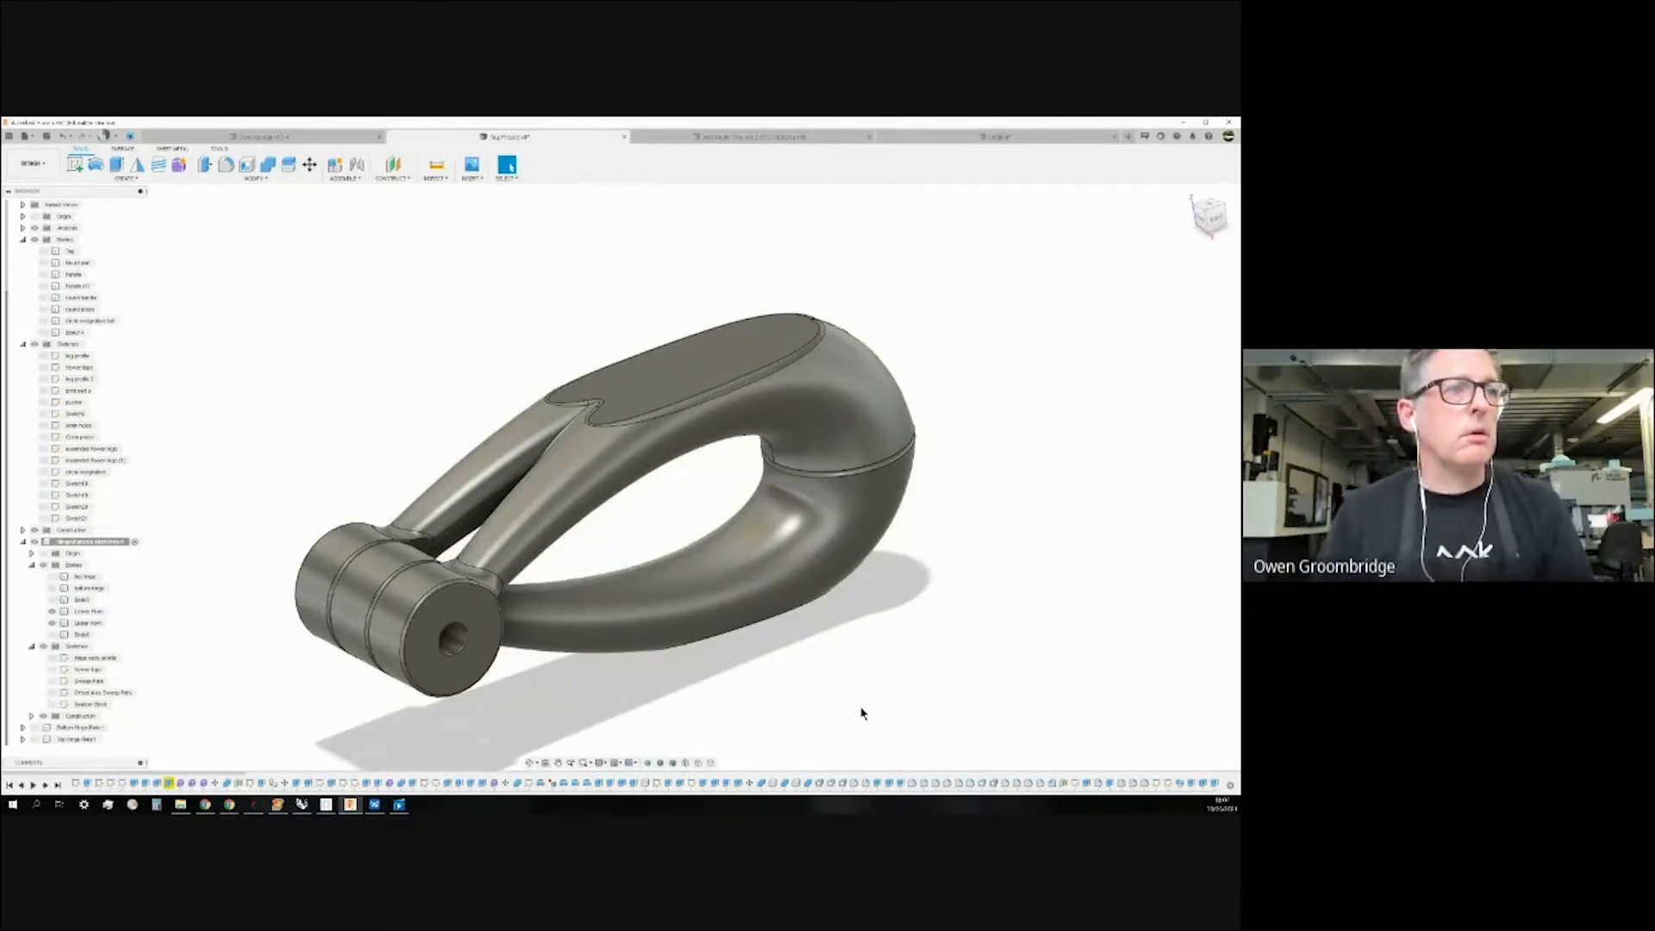
pyautogui.click(51, 611)
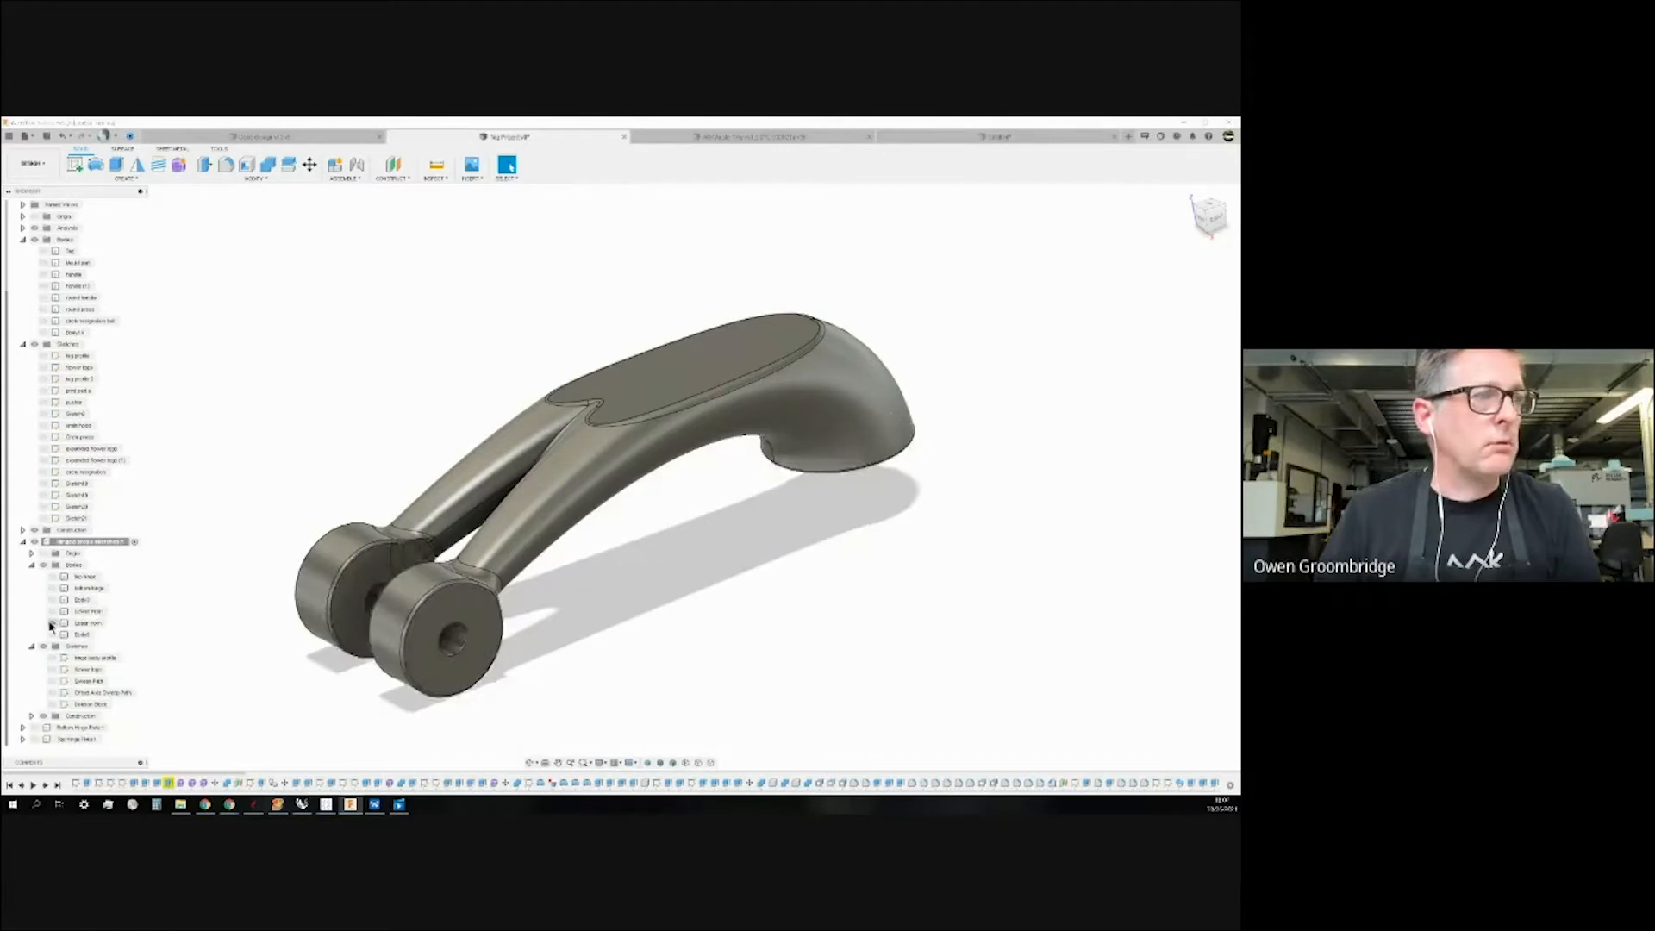
pyautogui.click(51, 623)
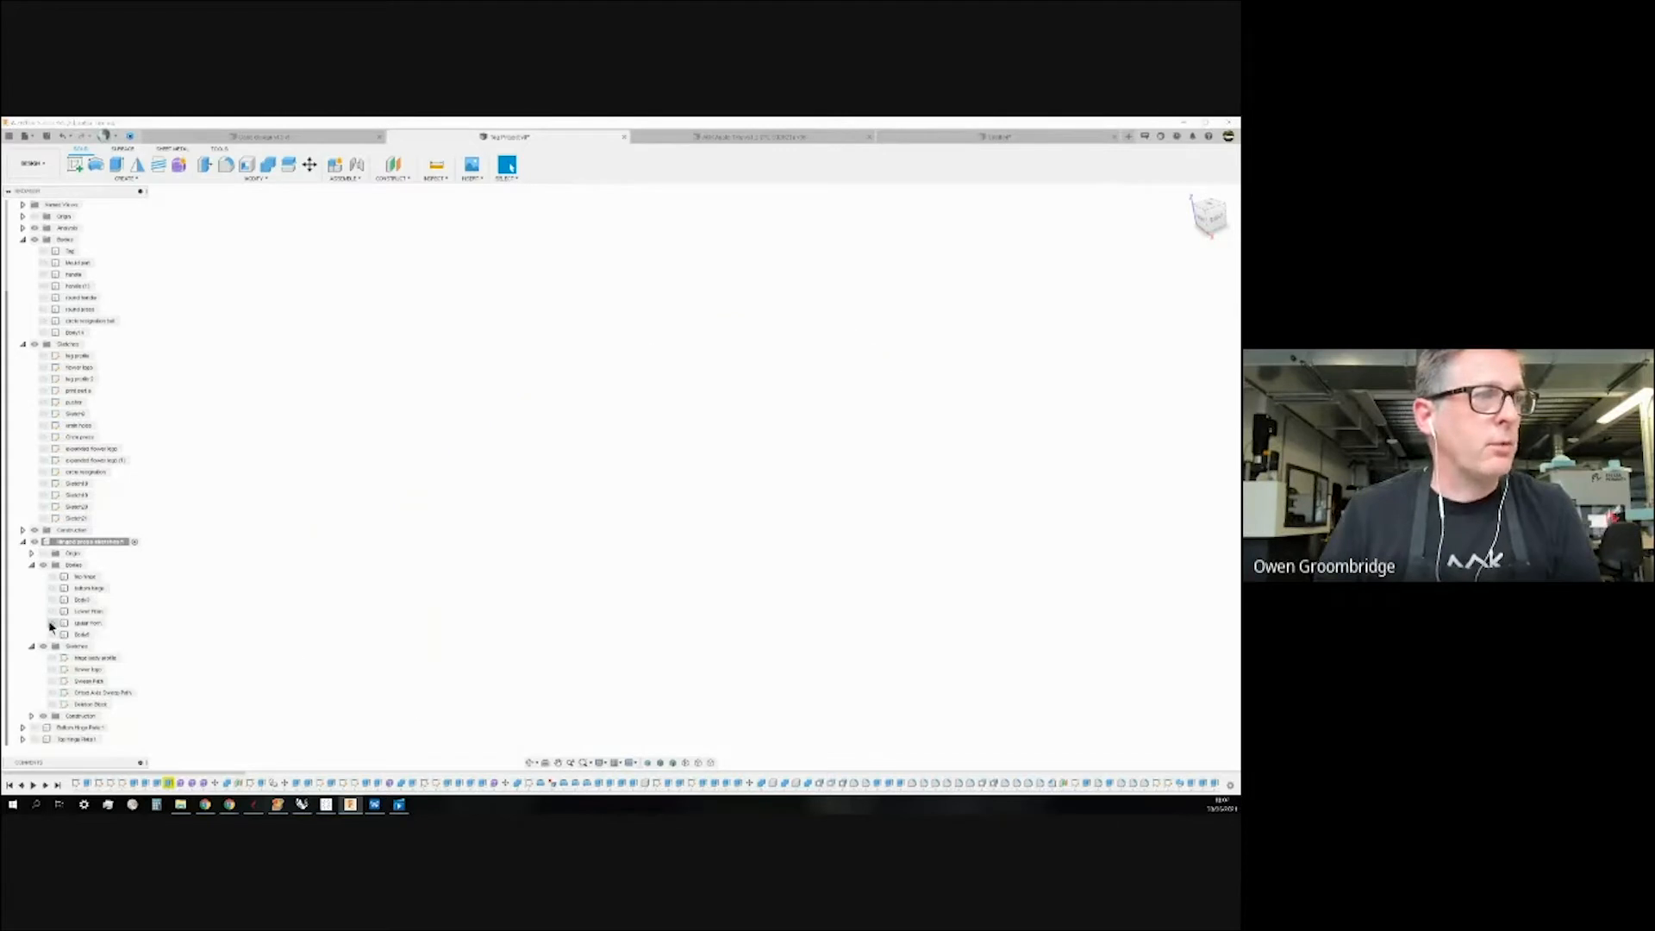
# Show the sweep path and flower logo sketches and check the curved spline and ellipse.
pyautogui.click(51, 670)
pyautogui.click(51, 670)
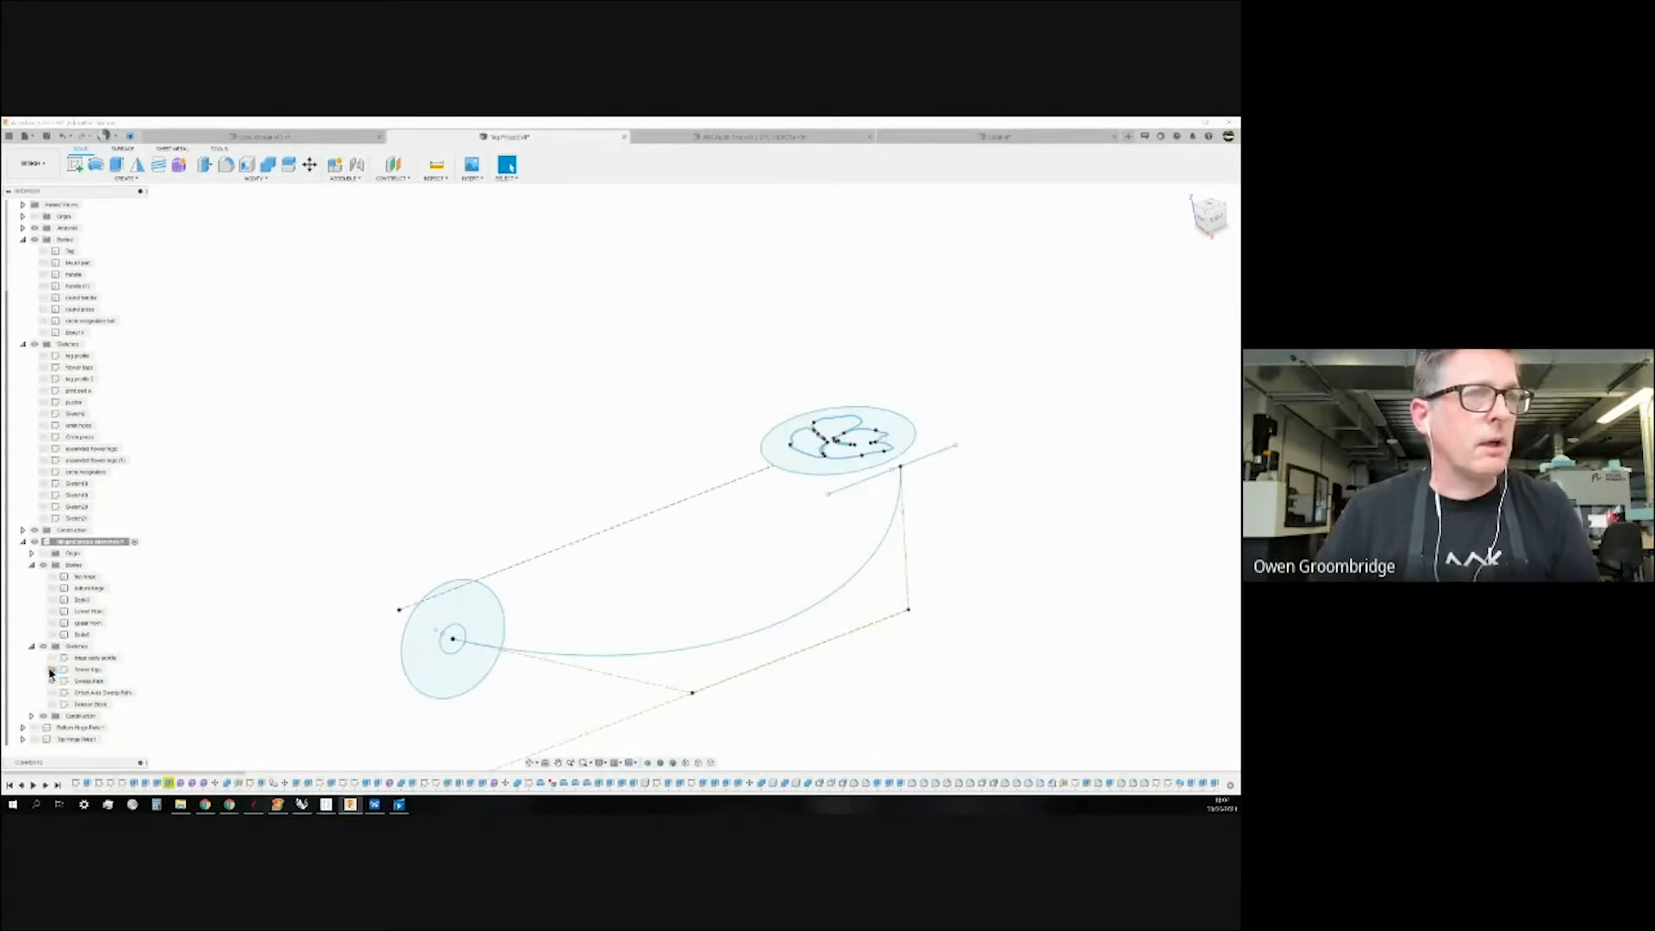
pyautogui.click(136, 181)
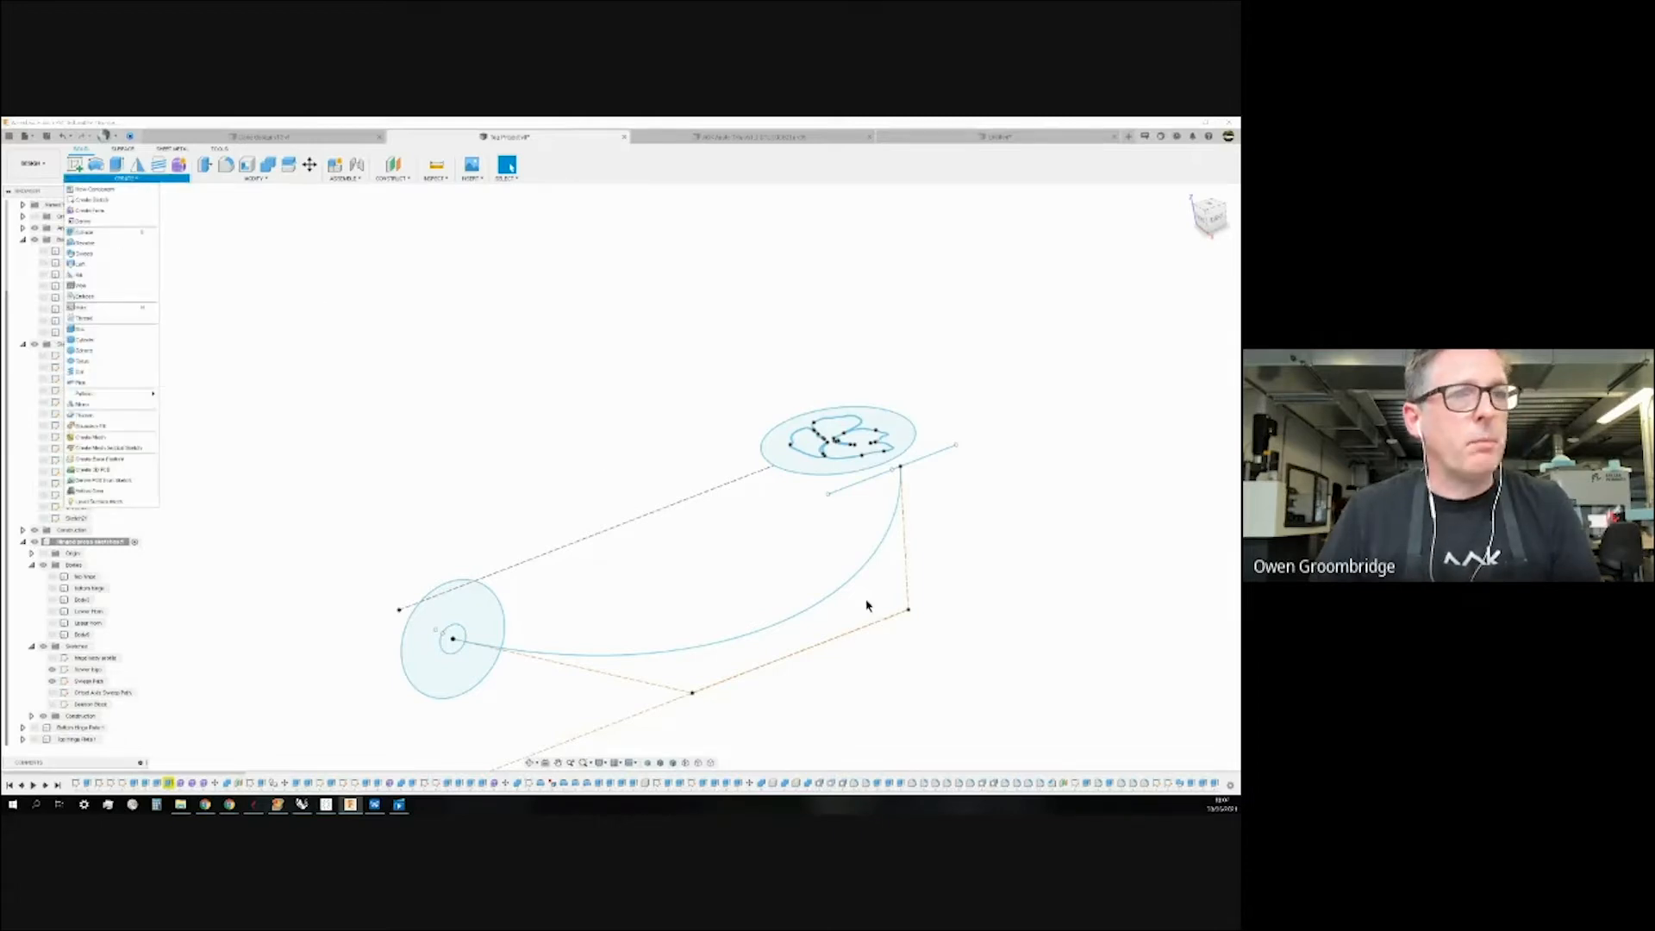
pyautogui.click(885, 555)
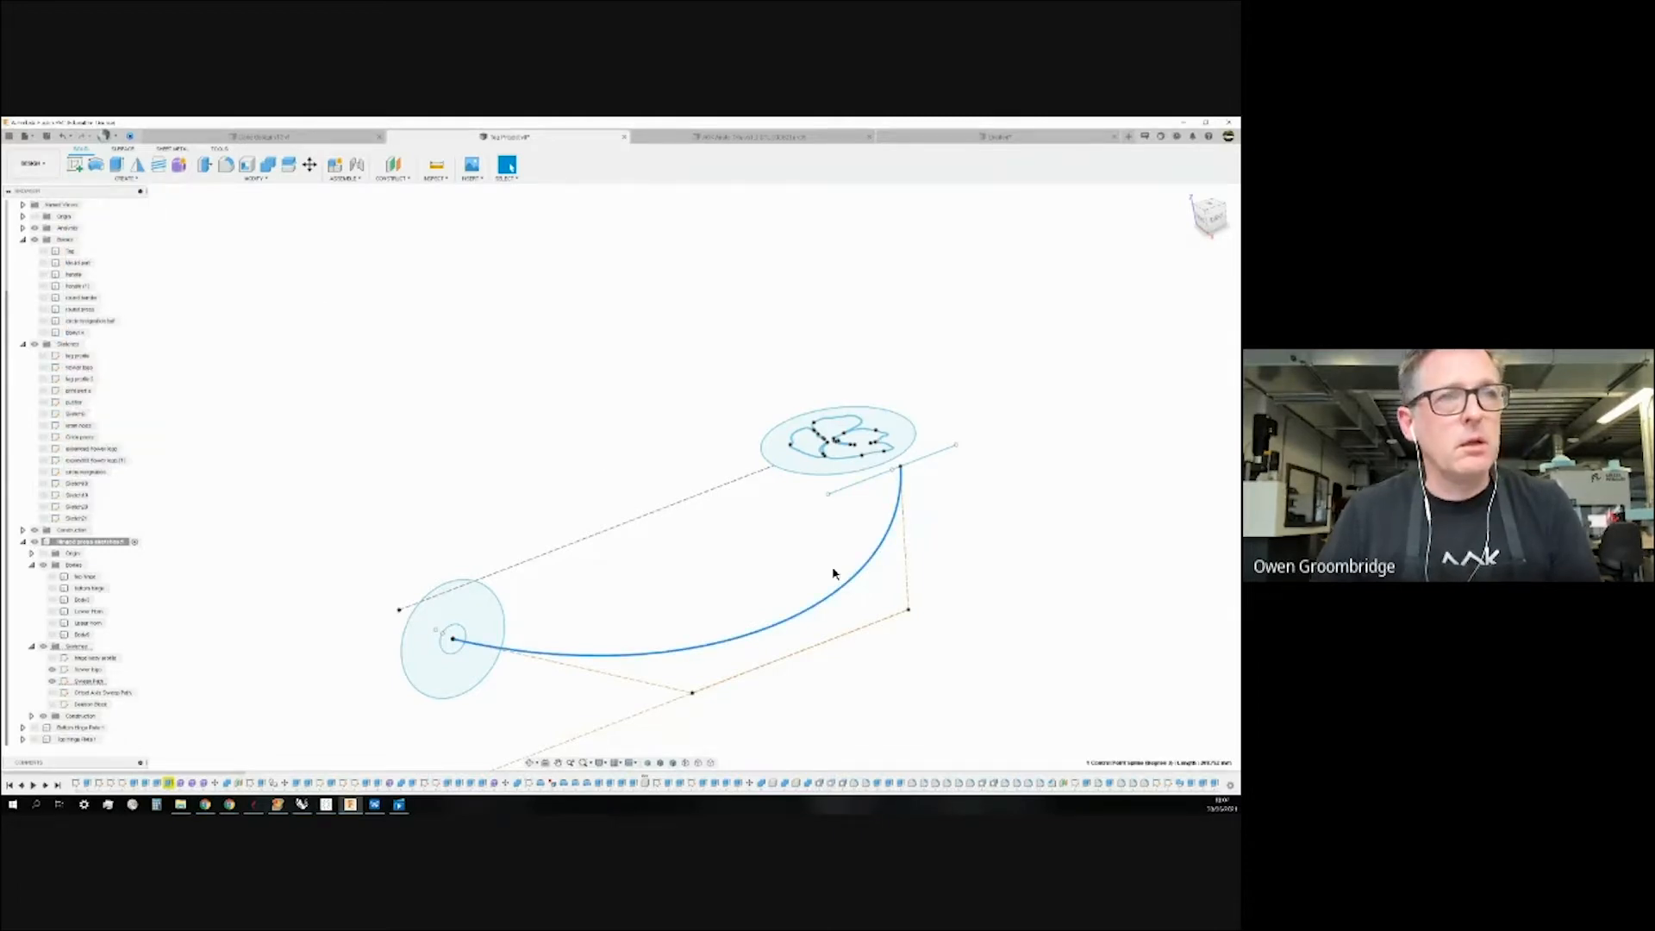
pyautogui.click(763, 442)
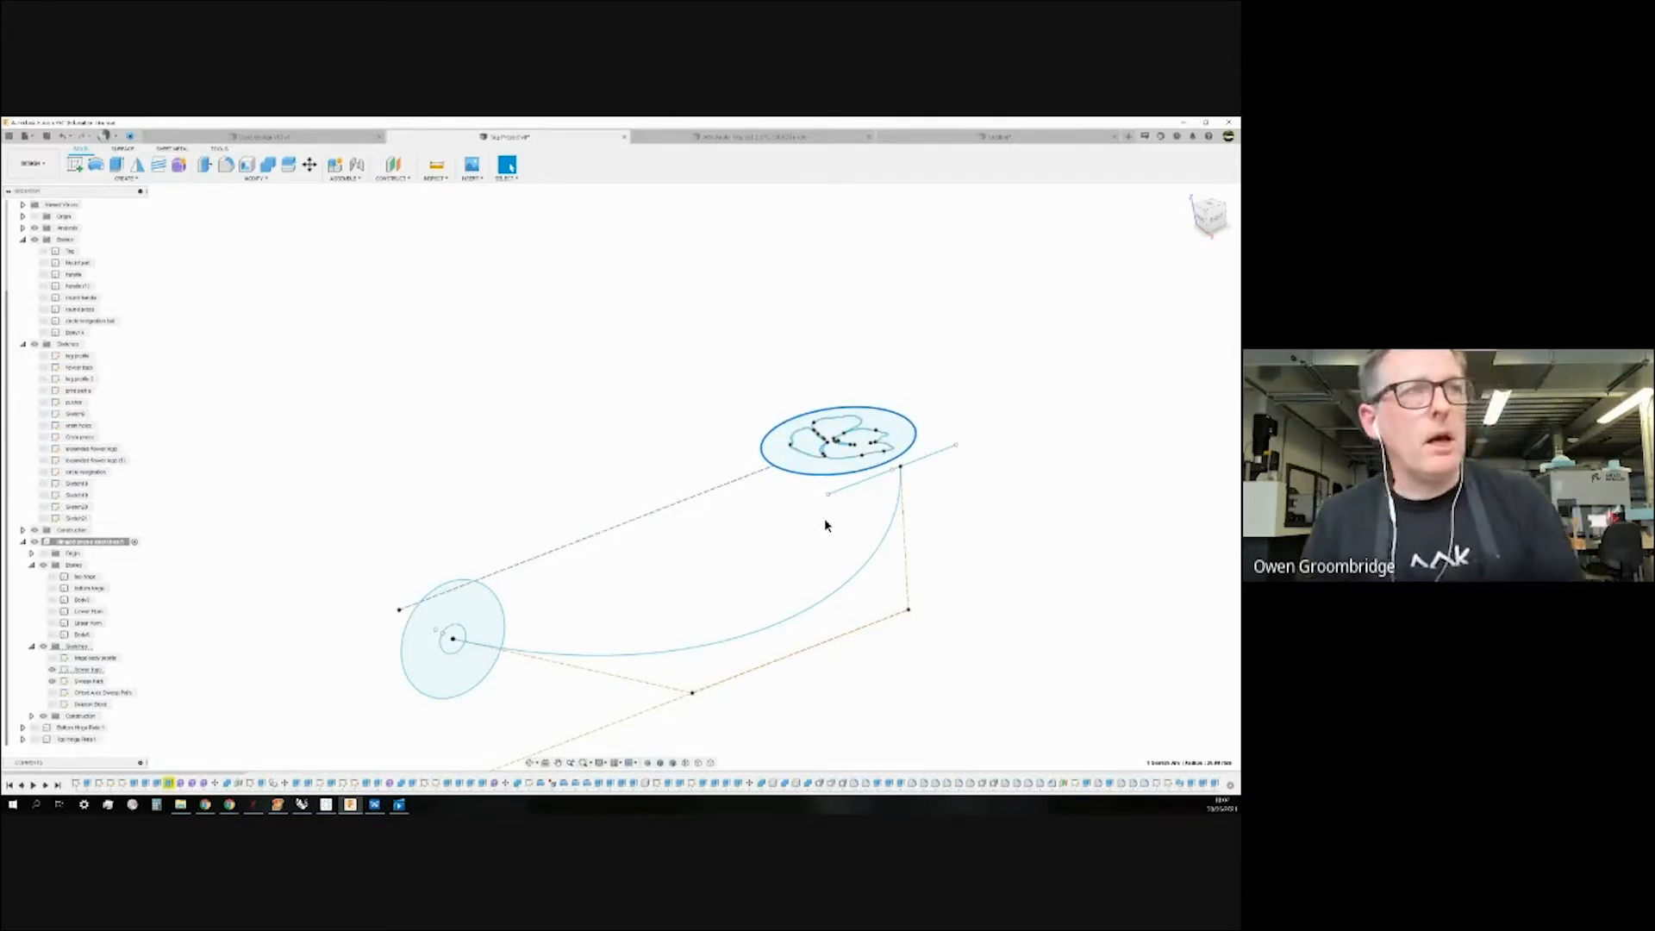
pyautogui.click(560, 413)
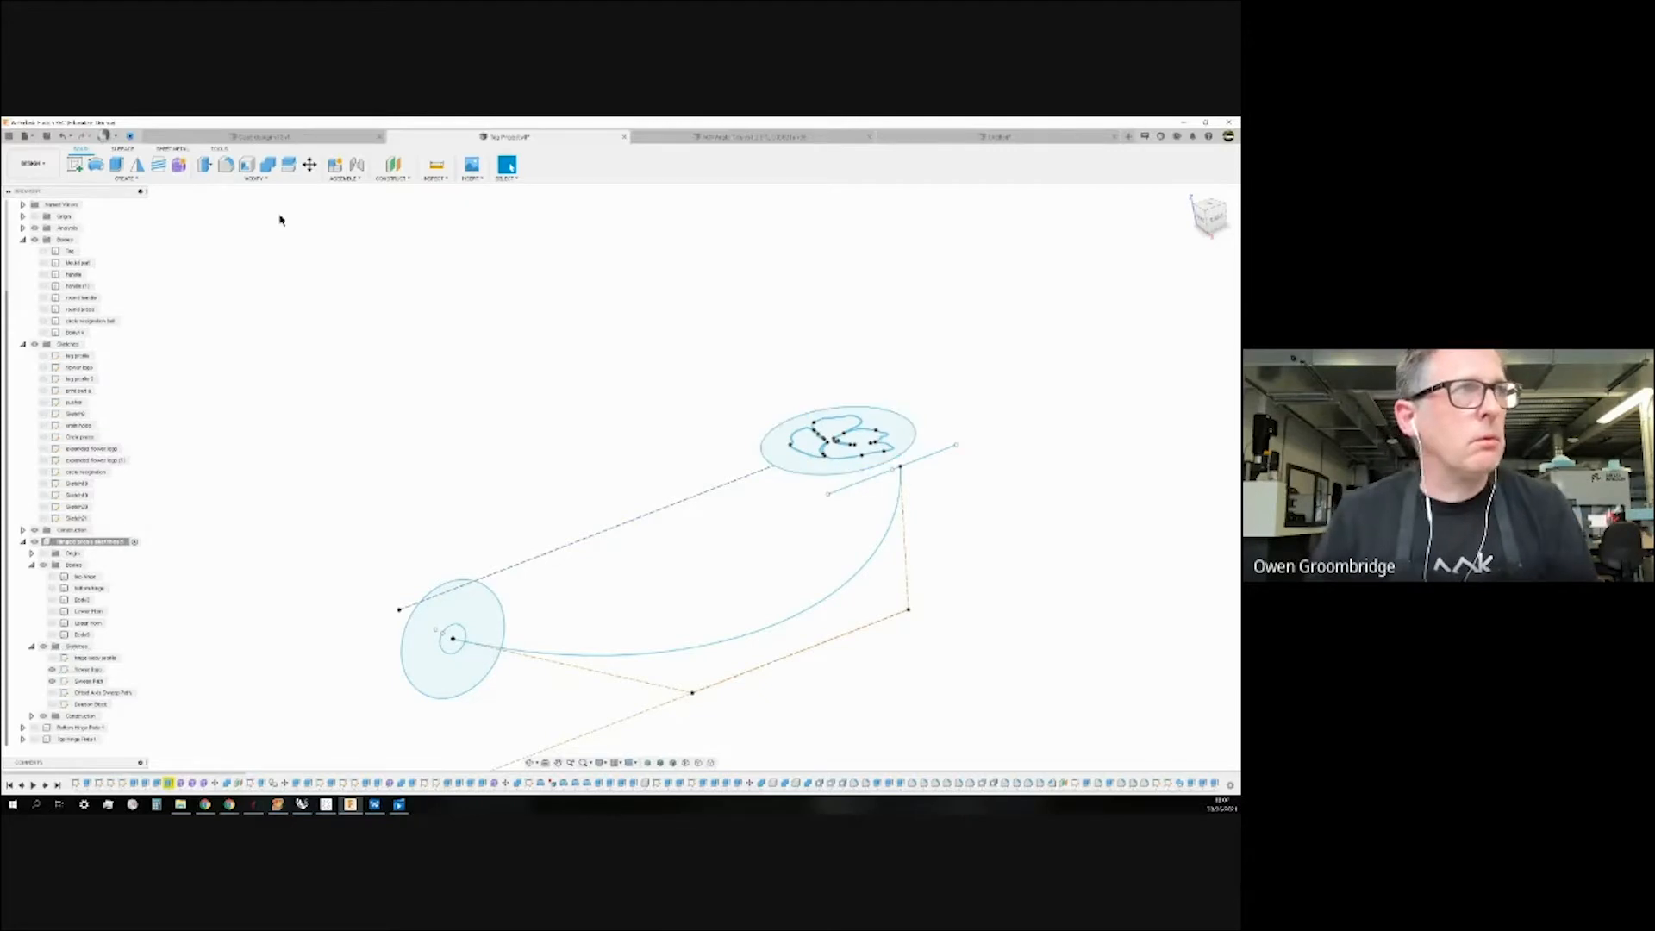
# Inspect the sketches from the right-side view, then return to the home view.
pyautogui.click(138, 180)
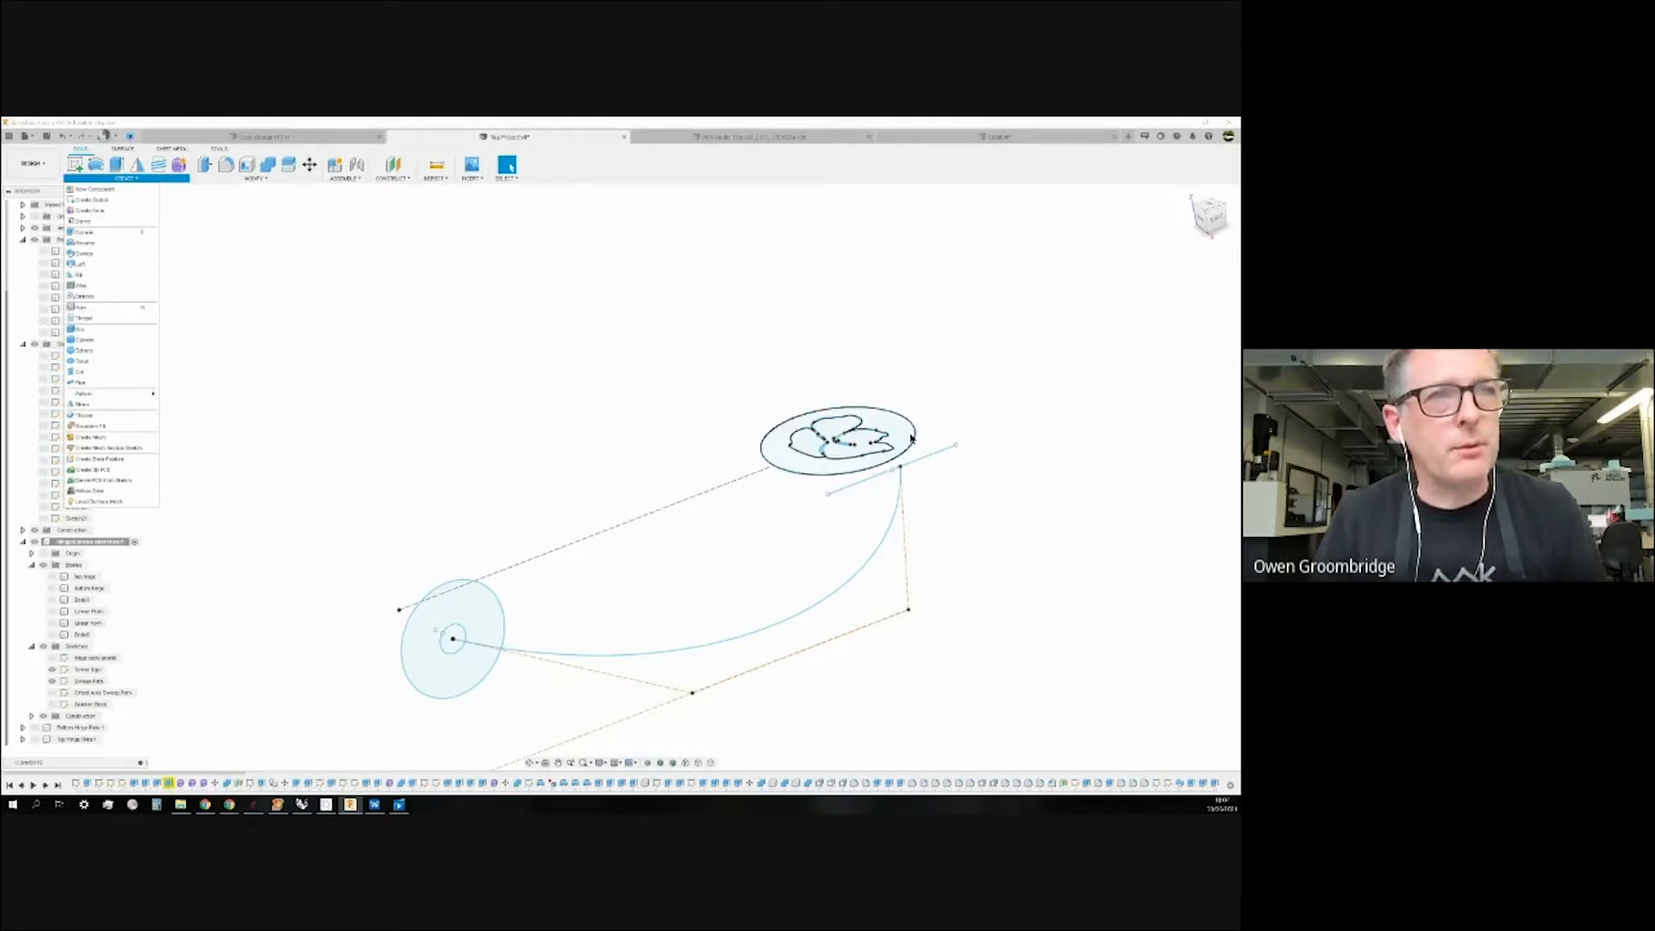
pyautogui.keyDown('shift'); pyautogui.moveTo(1021, 520); pyautogui.dragTo(944, 513, button='middle'); pyautogui.keyUp('shift')
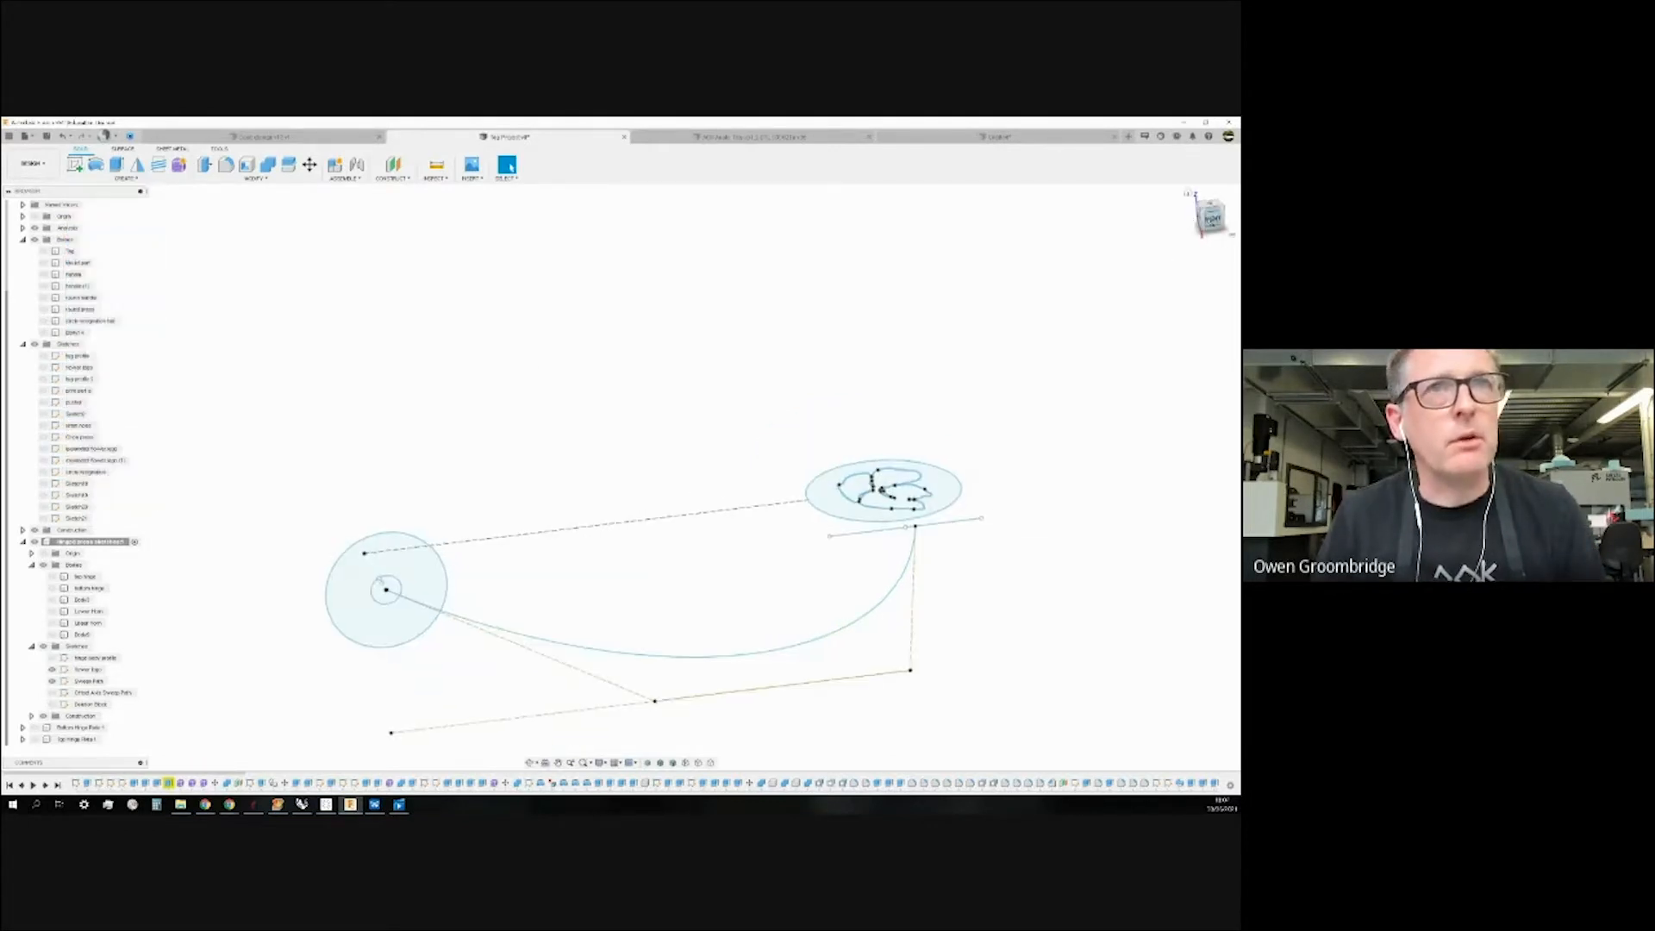
pyautogui.click(1211, 220)
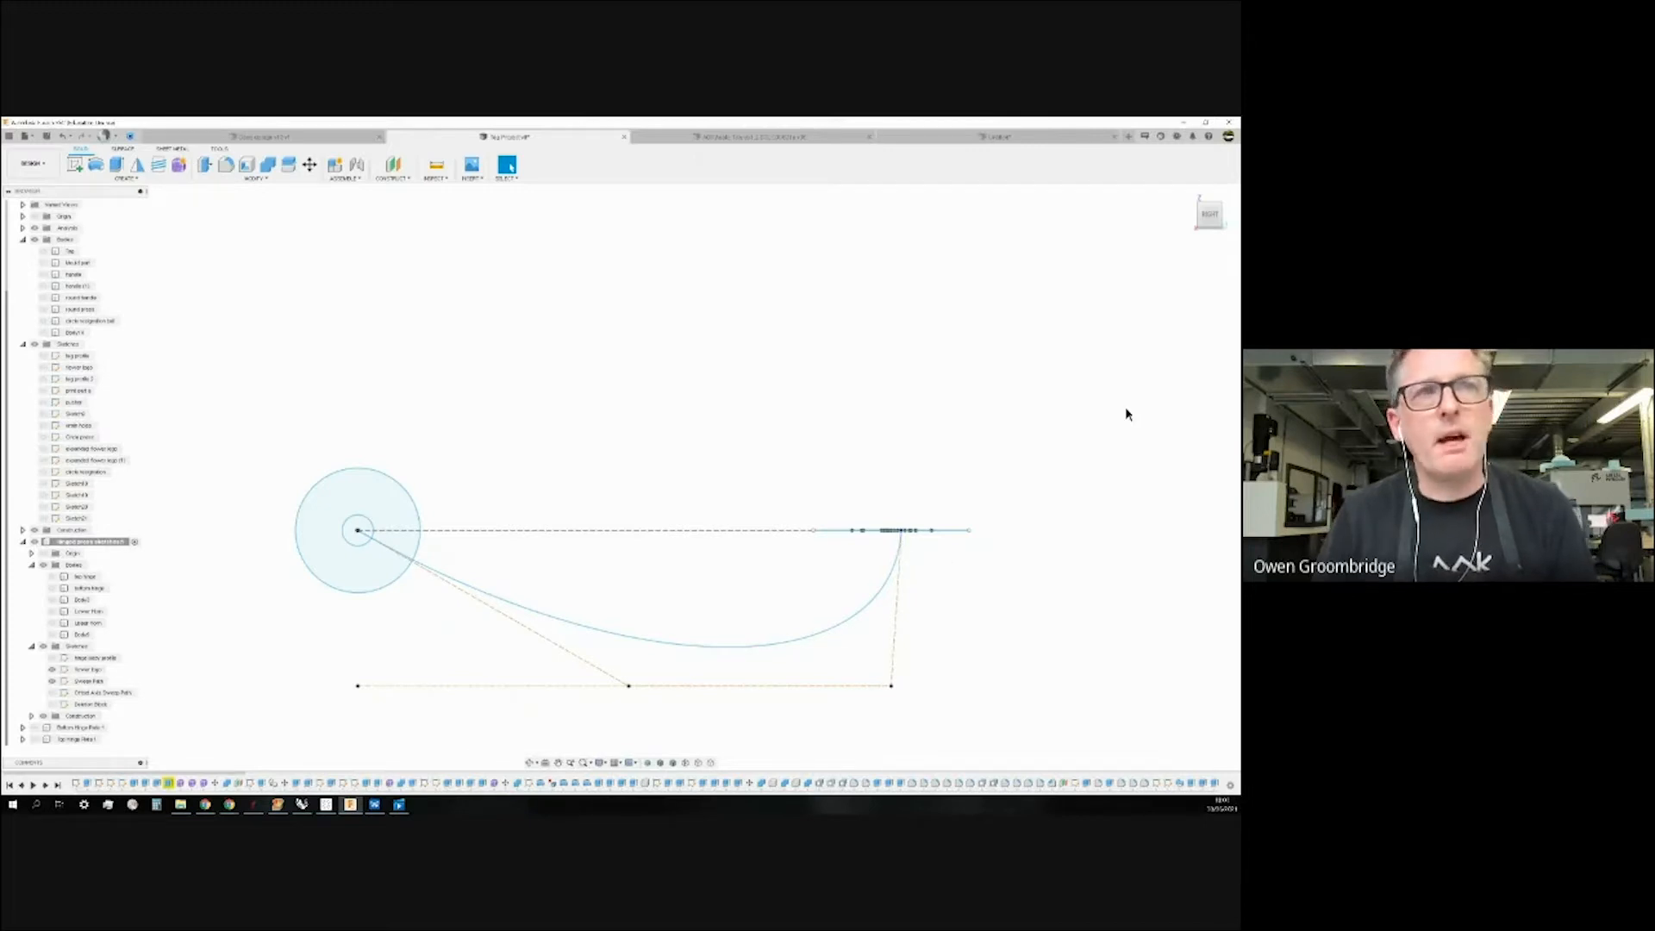
pyautogui.click(1186, 195)
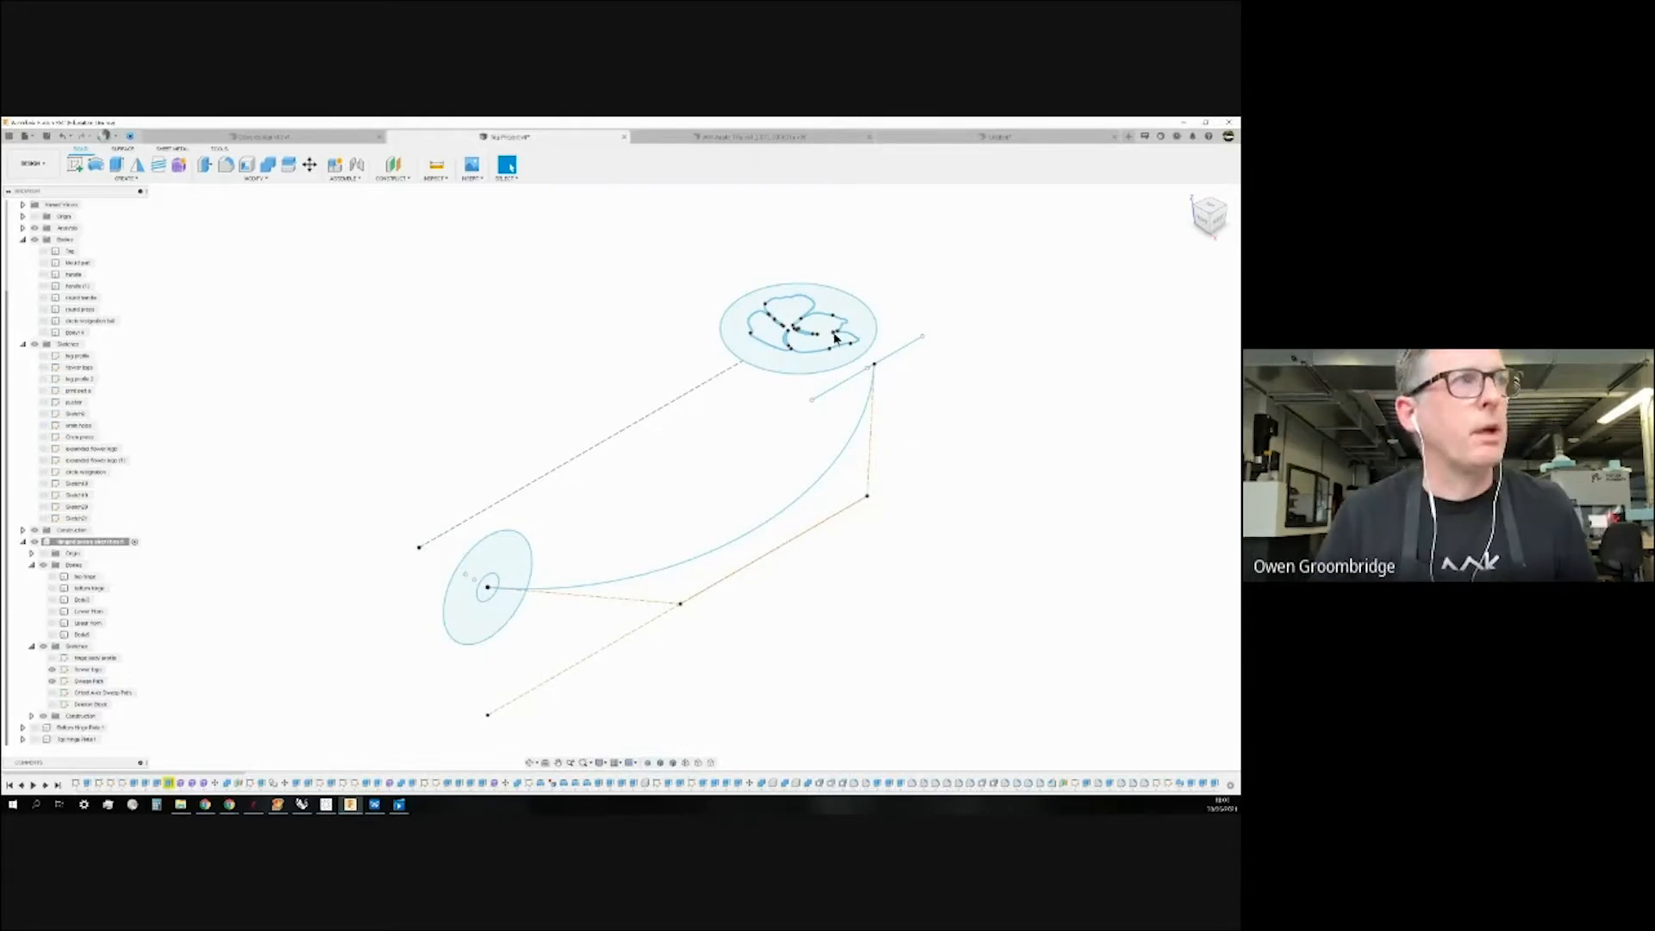
pyautogui.click(135, 183)
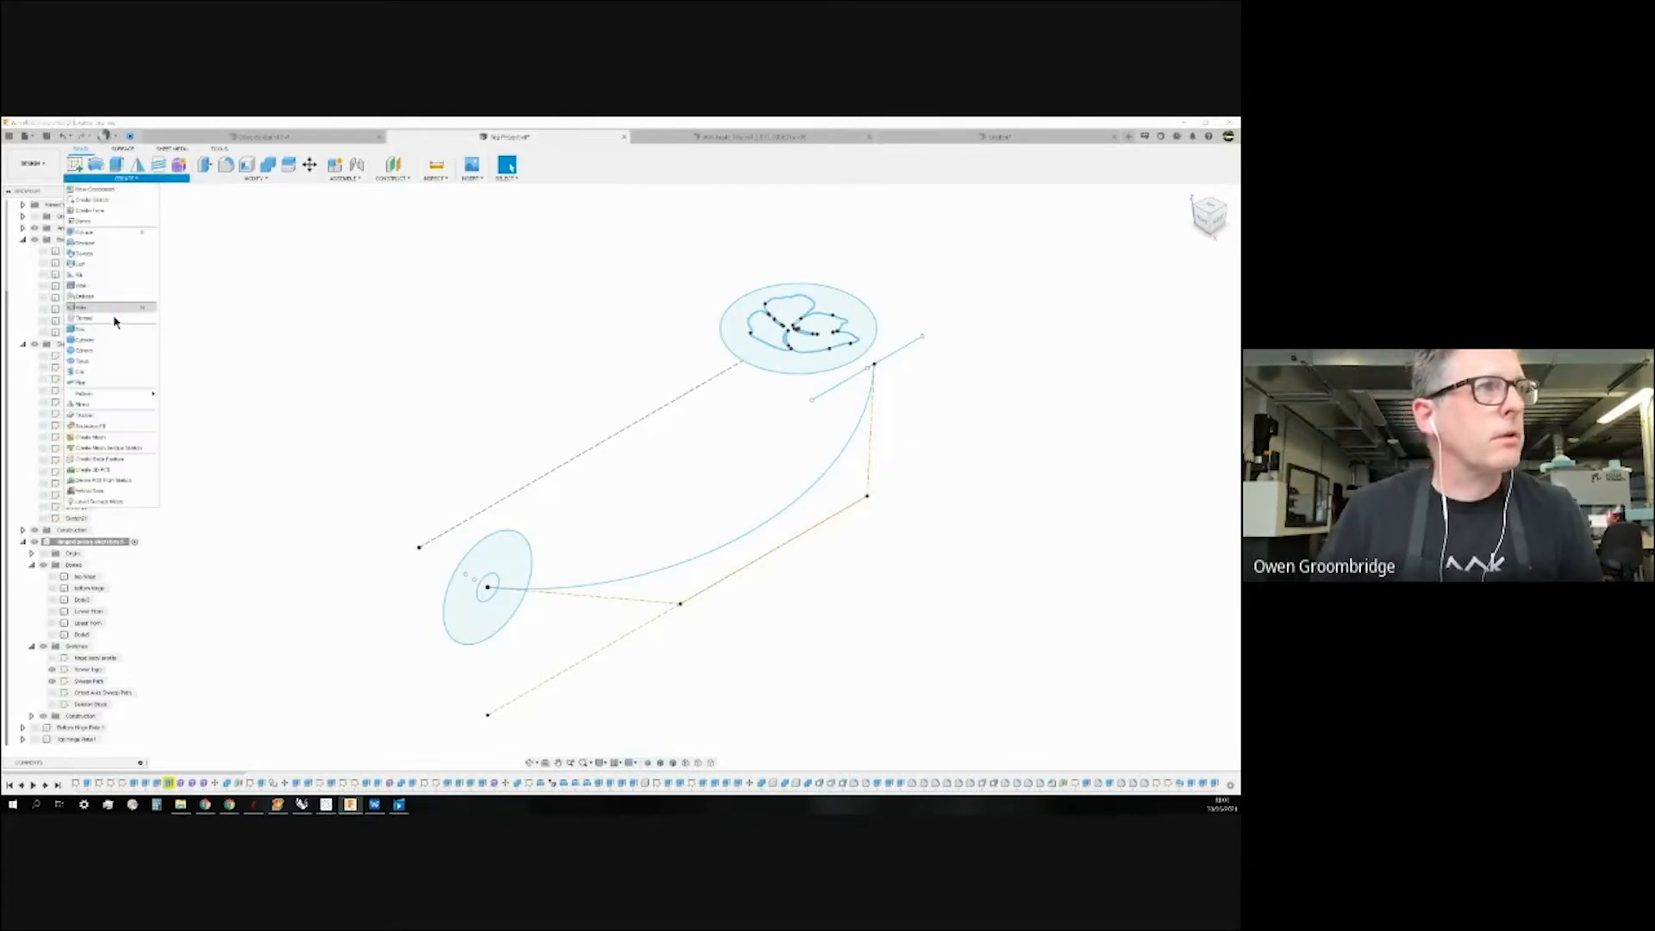
# Start a sweep with the curved spline as path and the flower shape as profile.
pyautogui.click(96, 245)
pyautogui.moveTo(1159, 255); pyautogui.dragTo(586, 261)
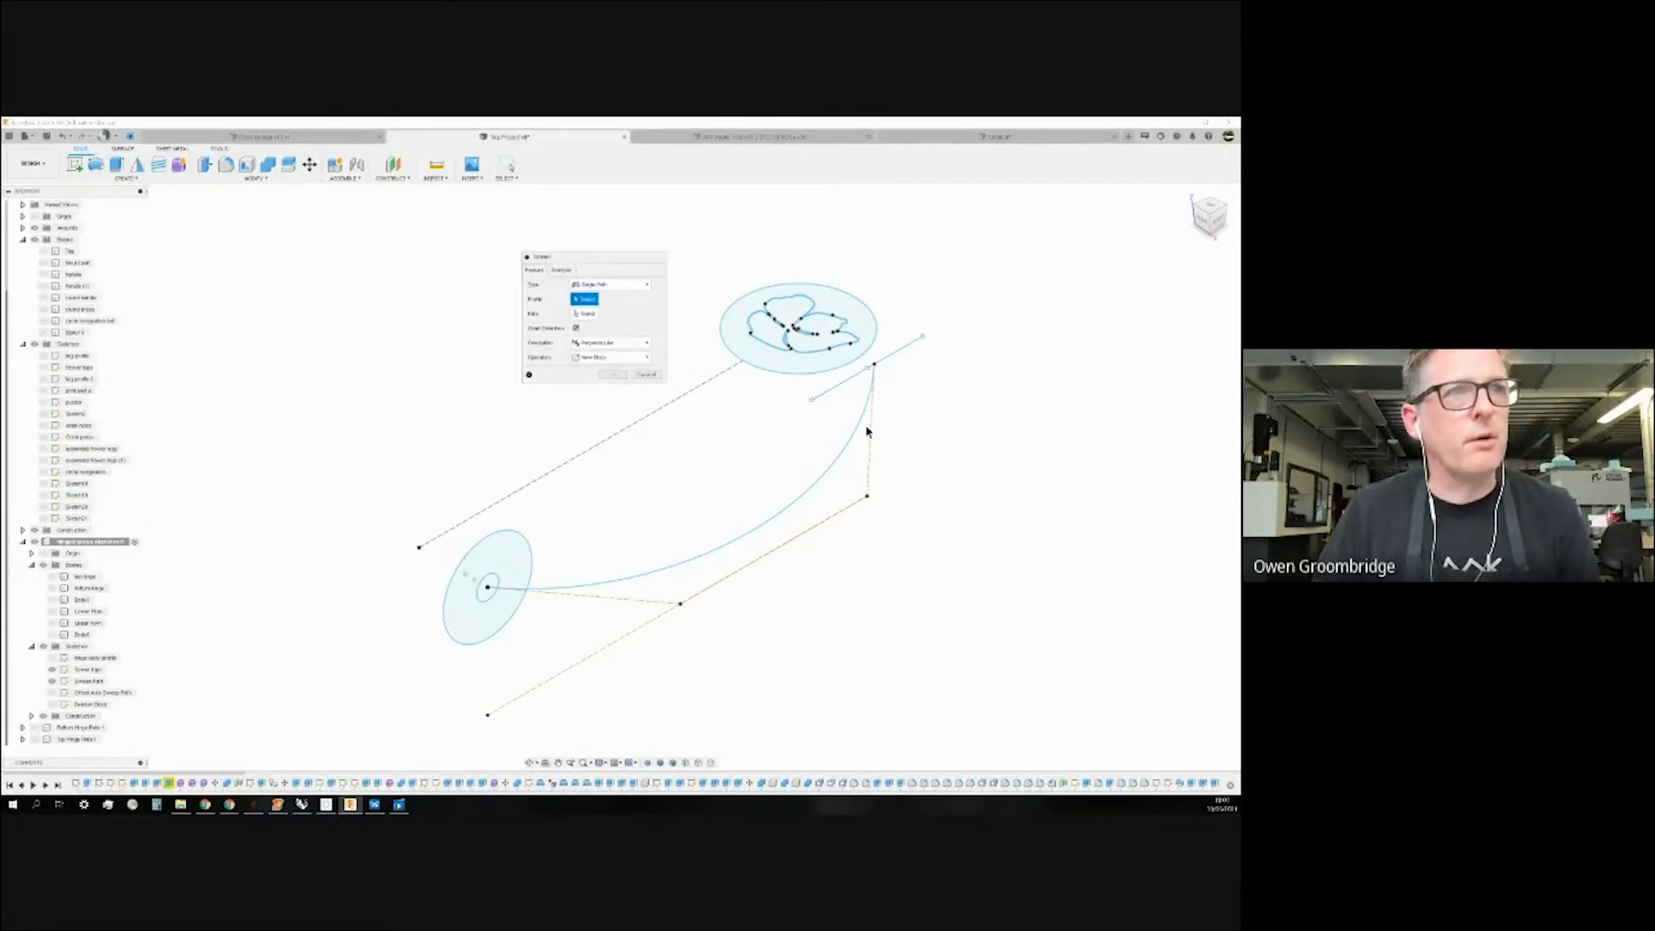
pyautogui.moveTo(591, 263); pyautogui.dragTo(535, 263)
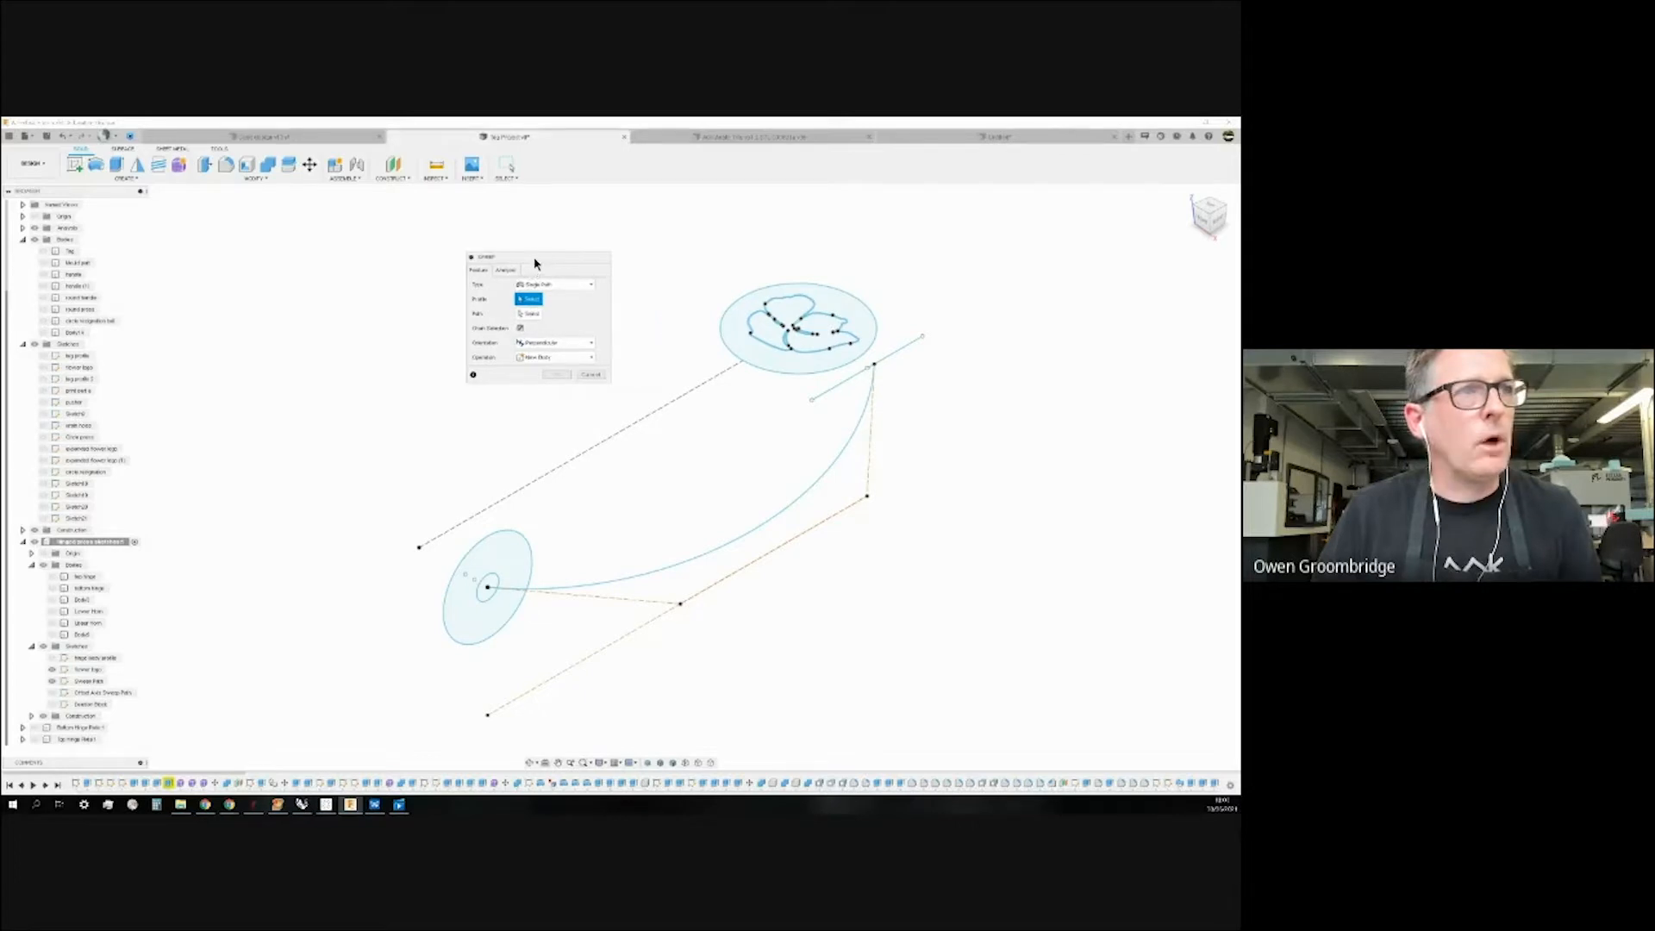
pyautogui.click(528, 314)
pyautogui.click(842, 465)
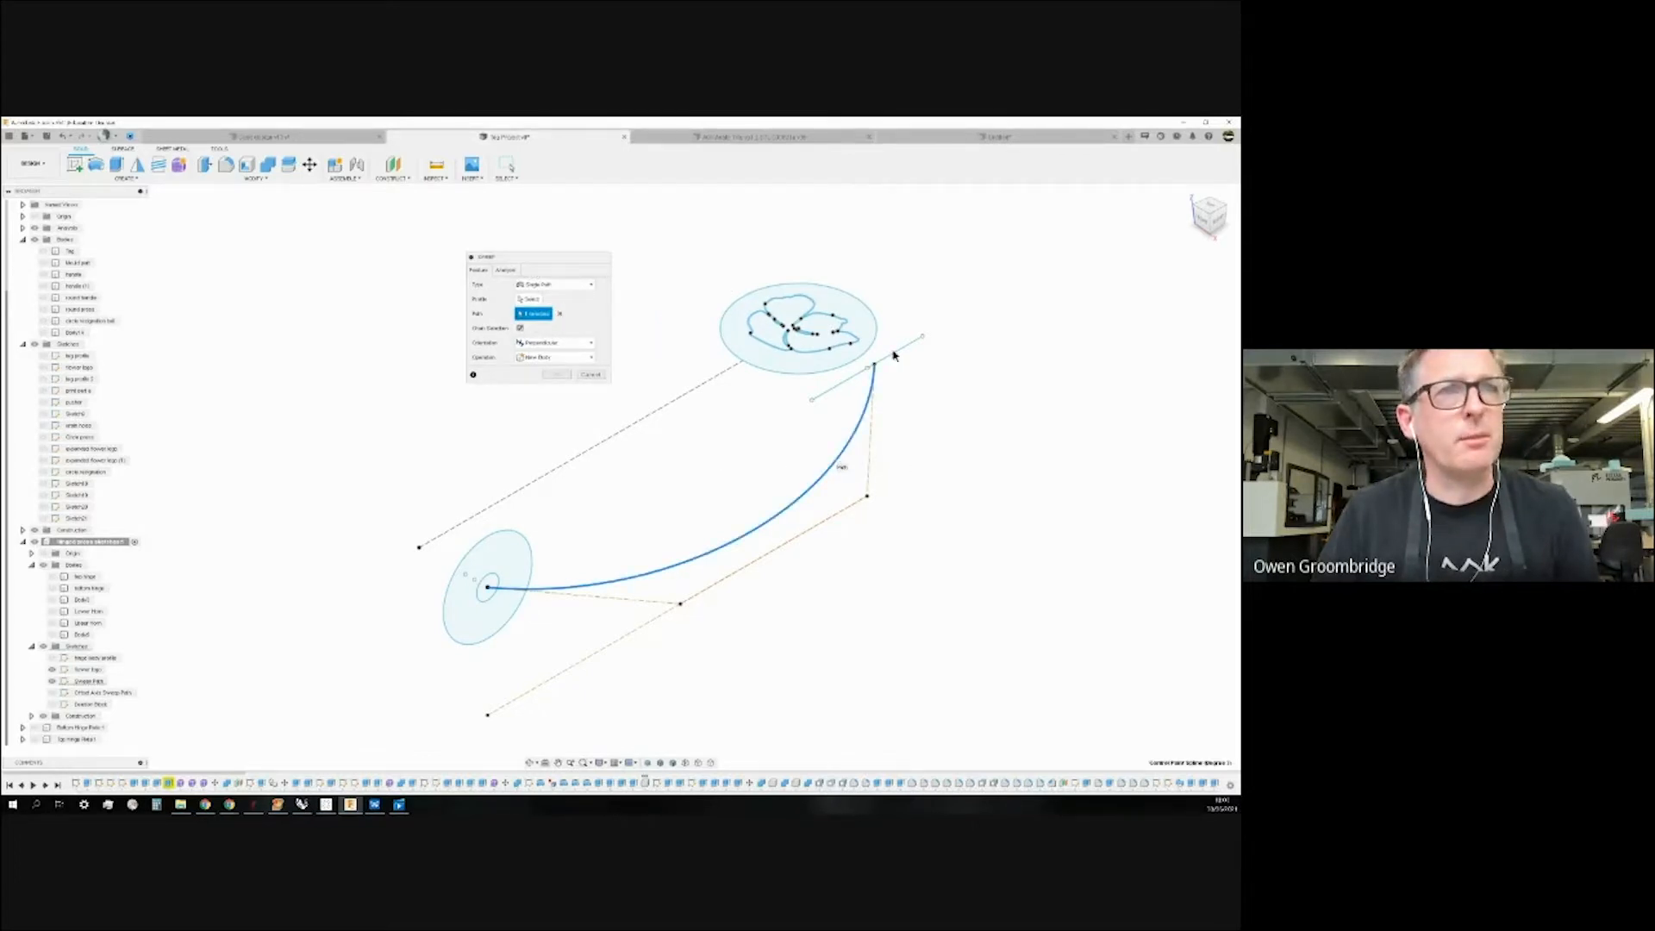
pyautogui.click(529, 298)
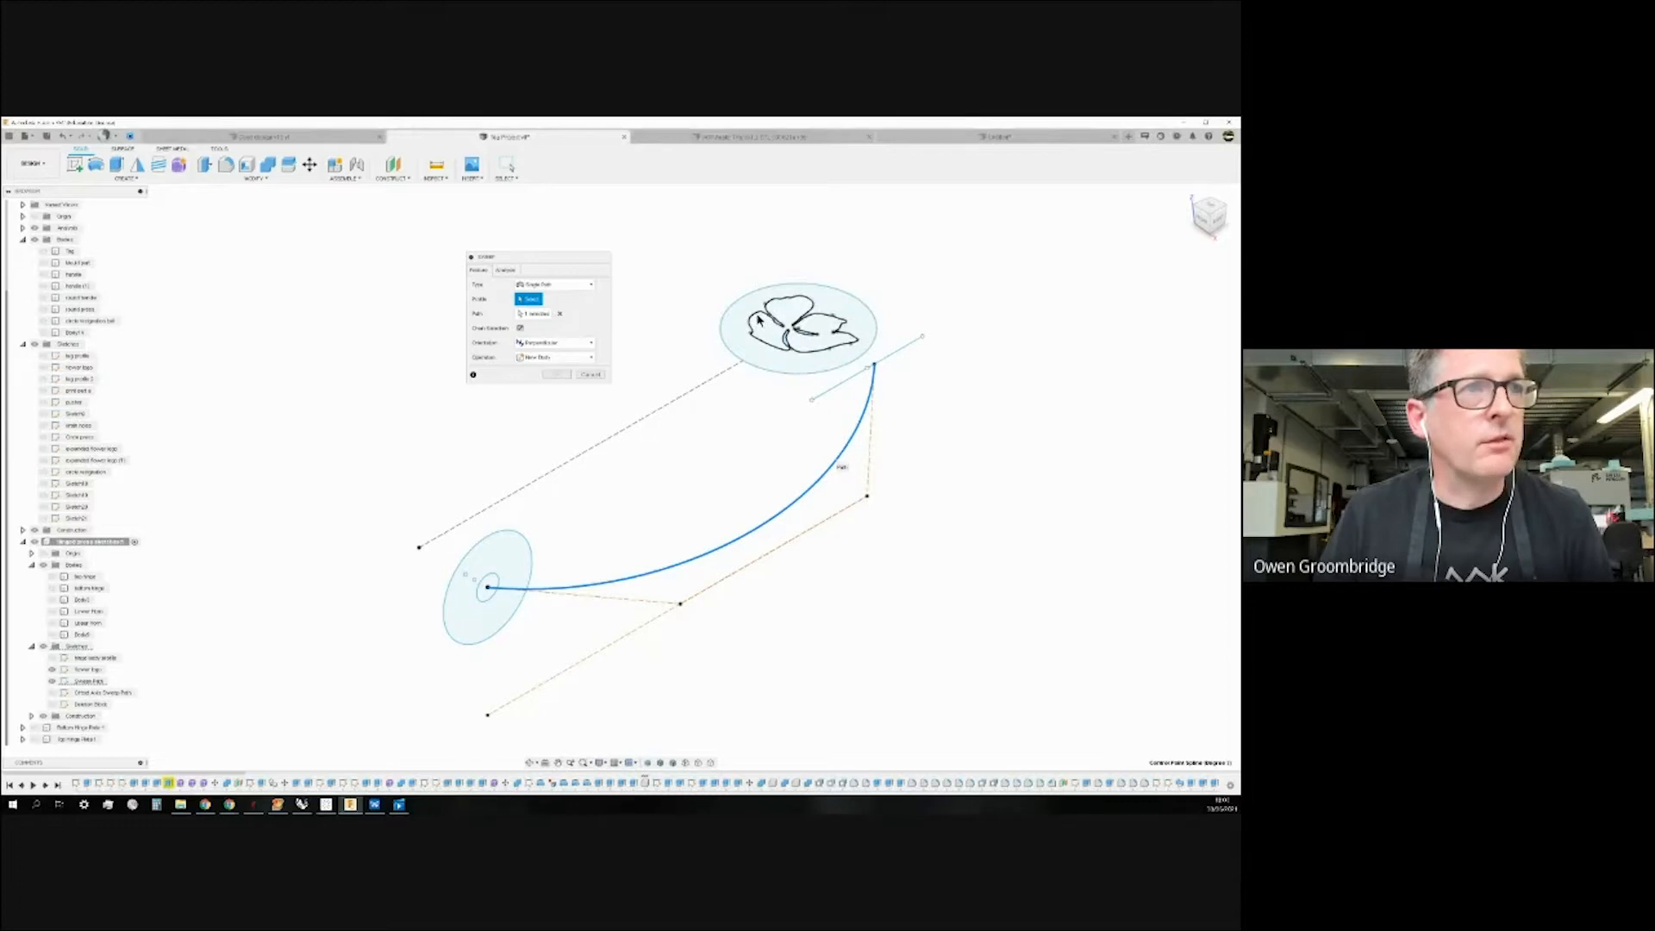
pyautogui.click(757, 319)
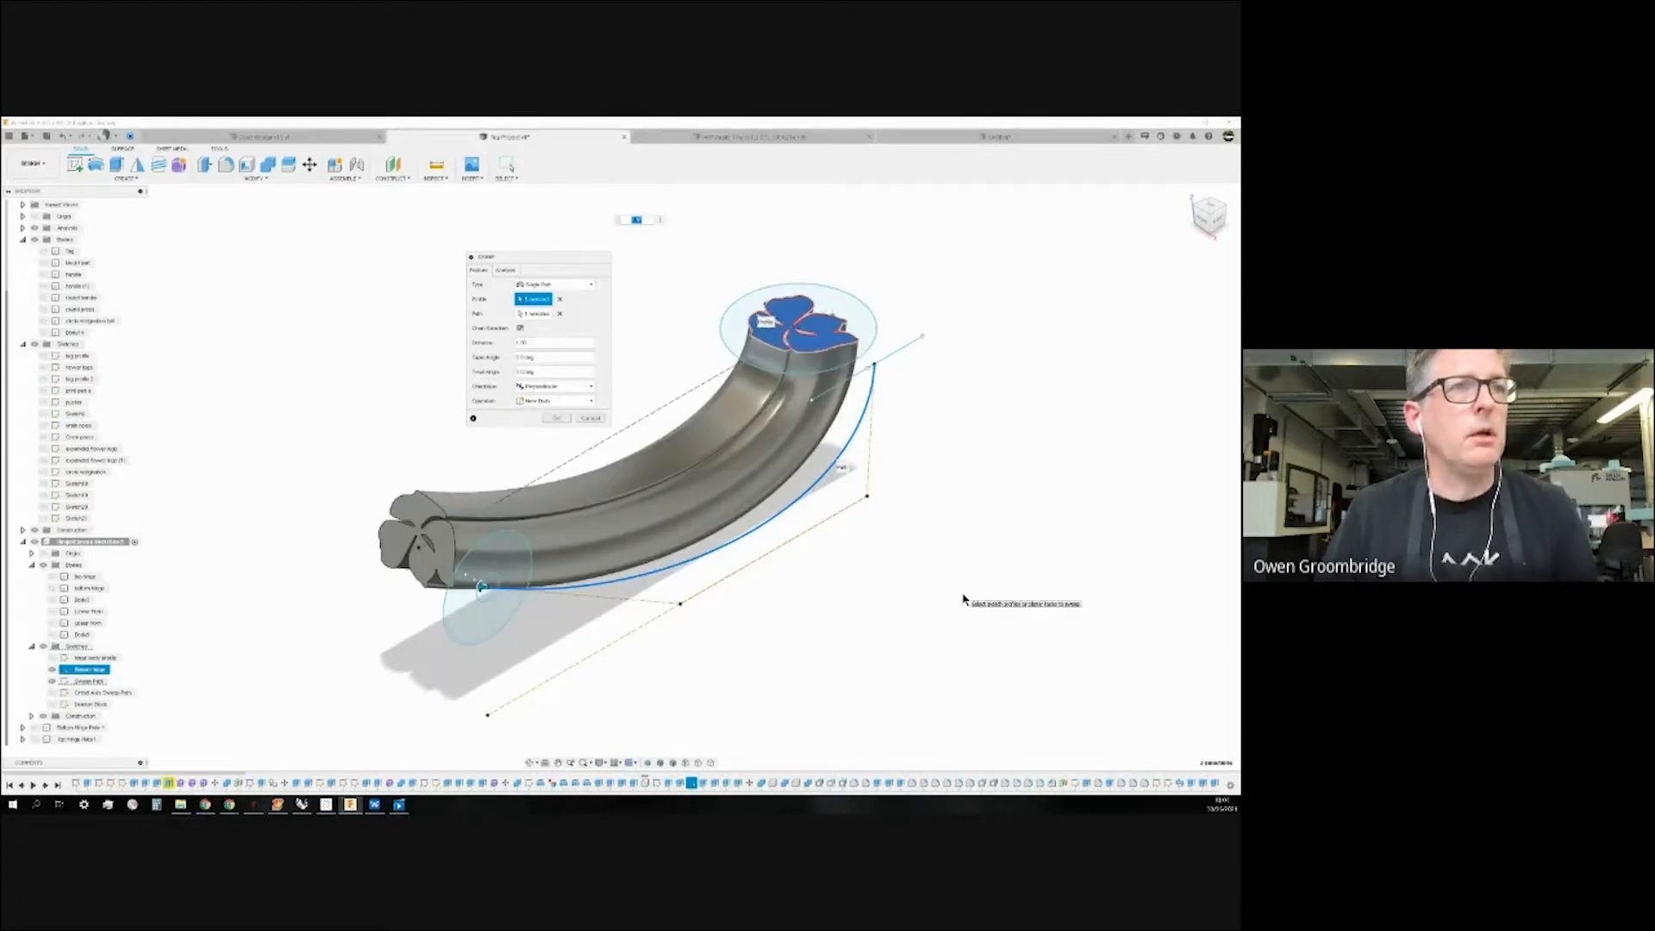
# Reselect all flower profile regions, check the sweep preview, then cancel the sweep.
pyautogui.moveTo(926, 590)
pyautogui.keyDown('shift'); pyautogui.mouseDown(button='middle')
pyautogui.moveTo(967, 555)
pyautogui.moveTo(947, 613)
pyautogui.moveTo(951, 588)
pyautogui.mouseUp(button='middle'); pyautogui.keyUp('shift')
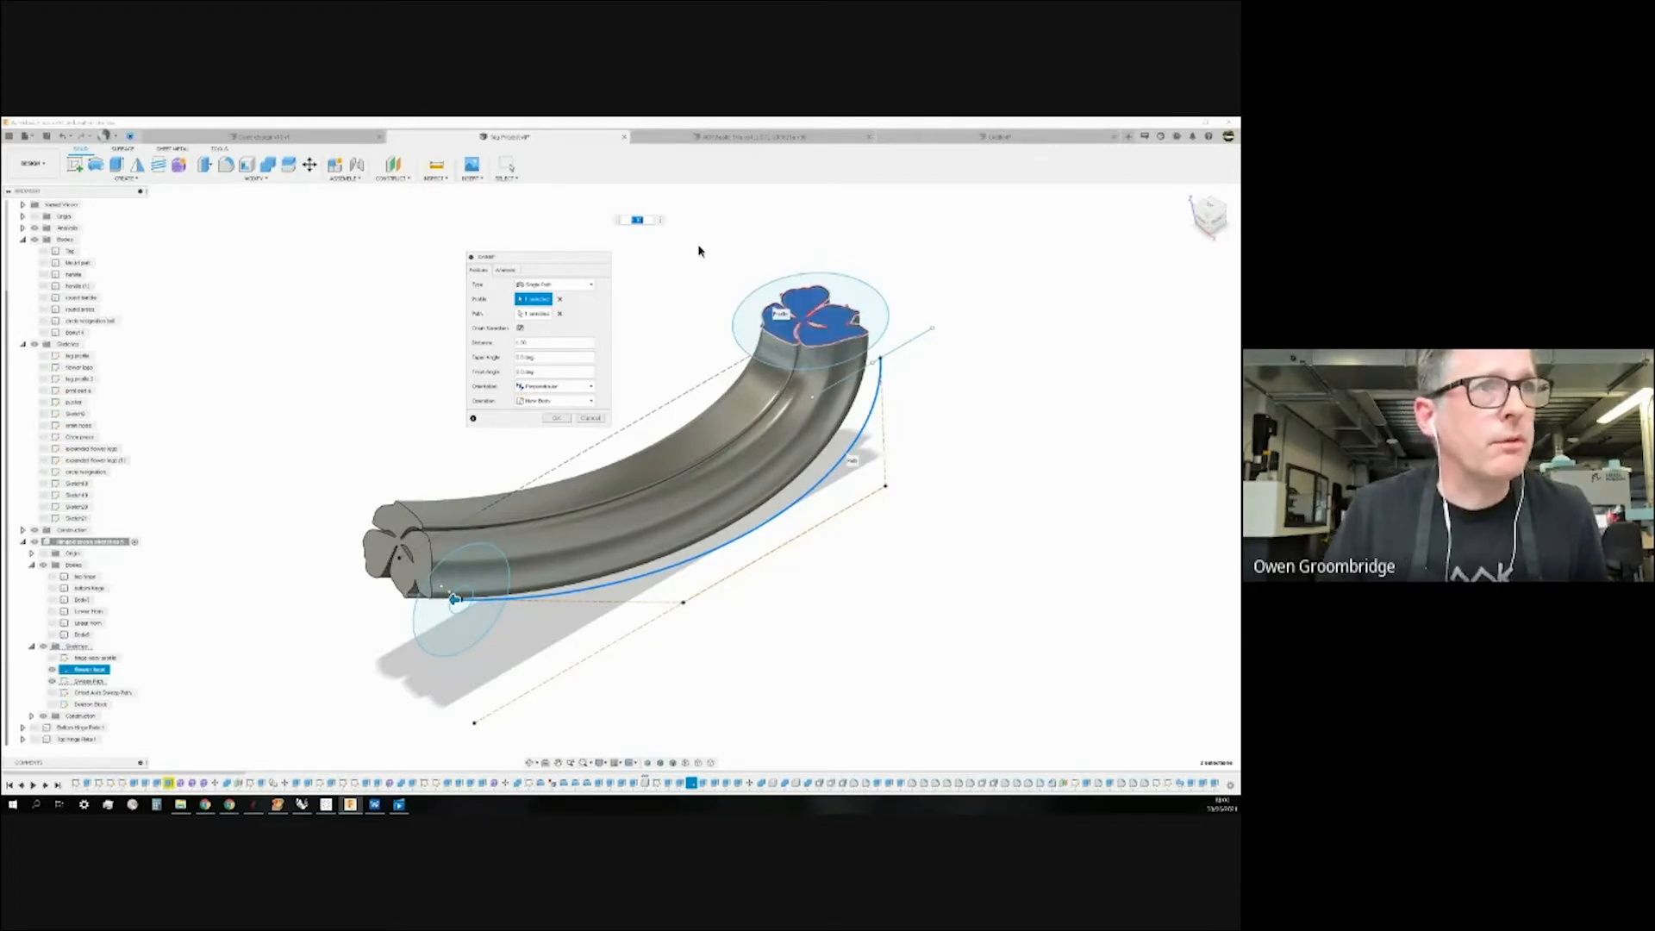
pyautogui.moveTo(913, 393); pyautogui.dragTo(996, 415)
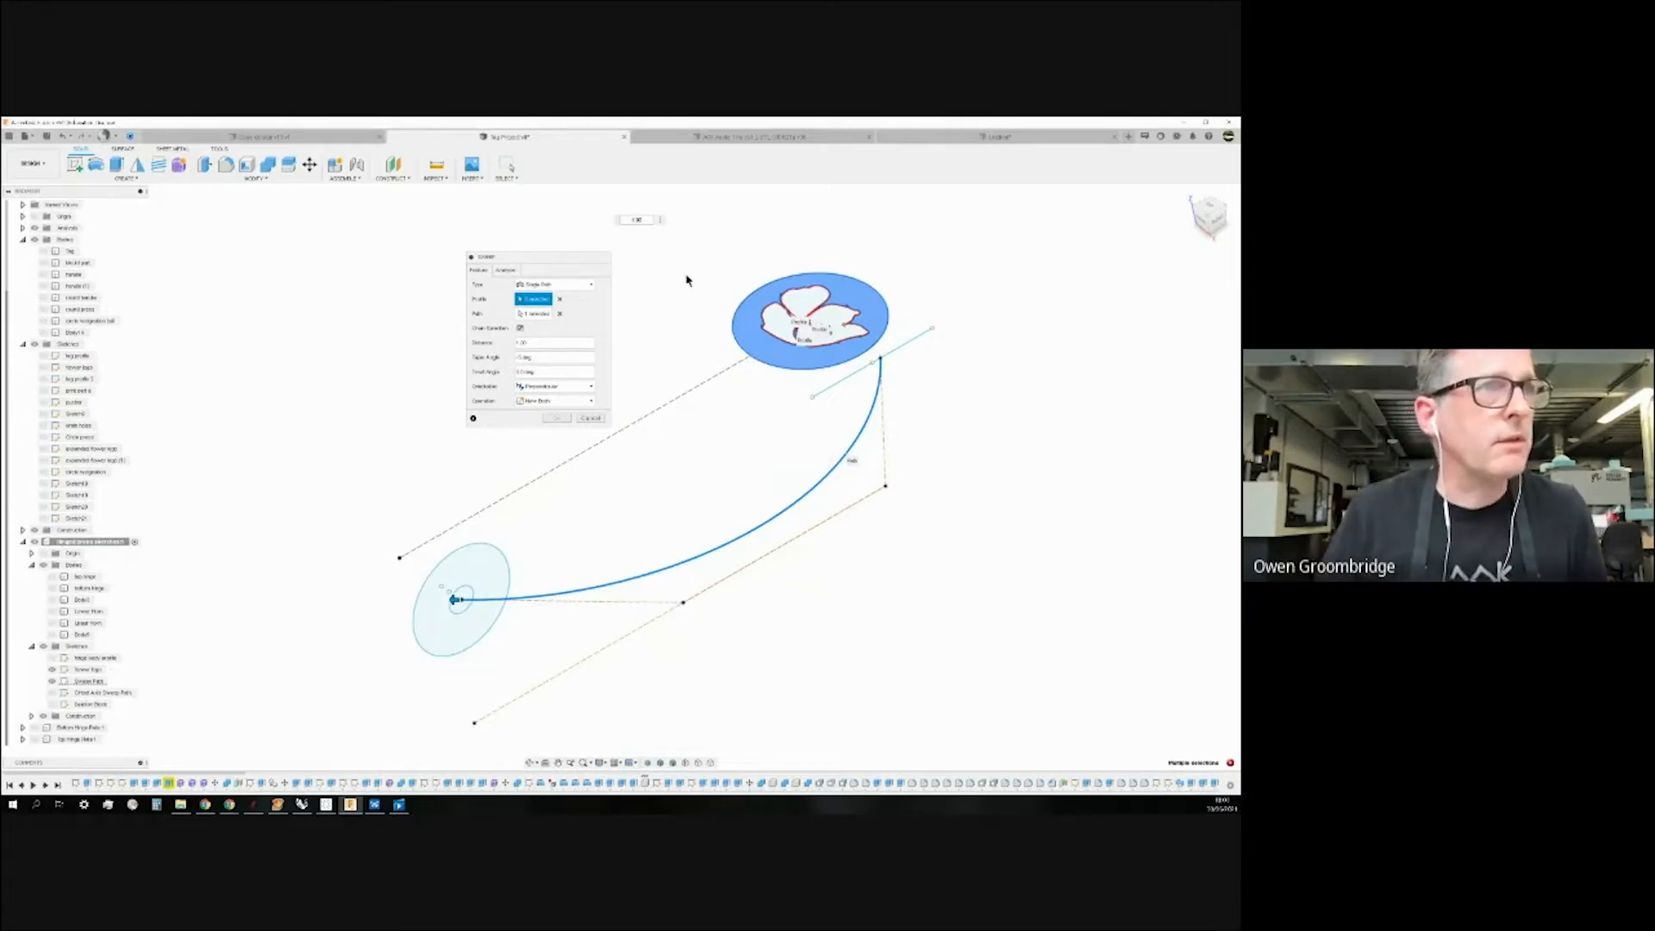
pyautogui.click(559, 298)
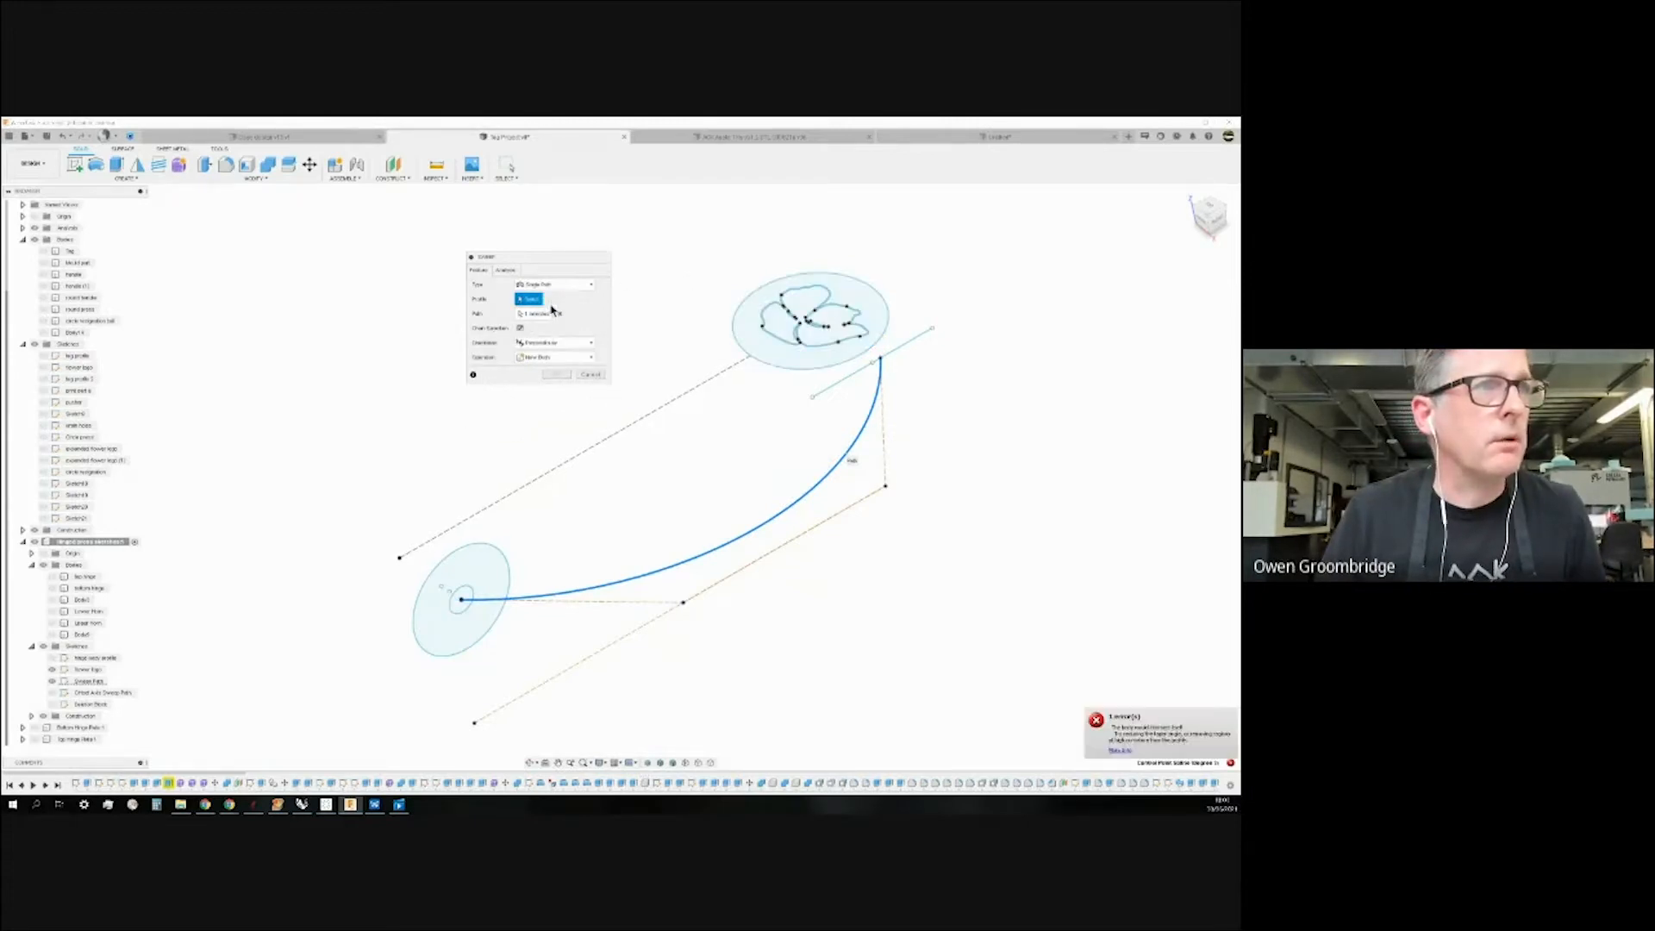
pyautogui.moveTo(668, 244); pyautogui.dragTo(1047, 453)
pyautogui.moveTo(391, 452)
pyautogui.keyDown('shift'); pyautogui.mouseDown(button='middle')
pyautogui.moveTo(410, 480)
pyautogui.moveTo(394, 452)
pyautogui.mouseUp(button='middle'); pyautogui.keyUp('shift')
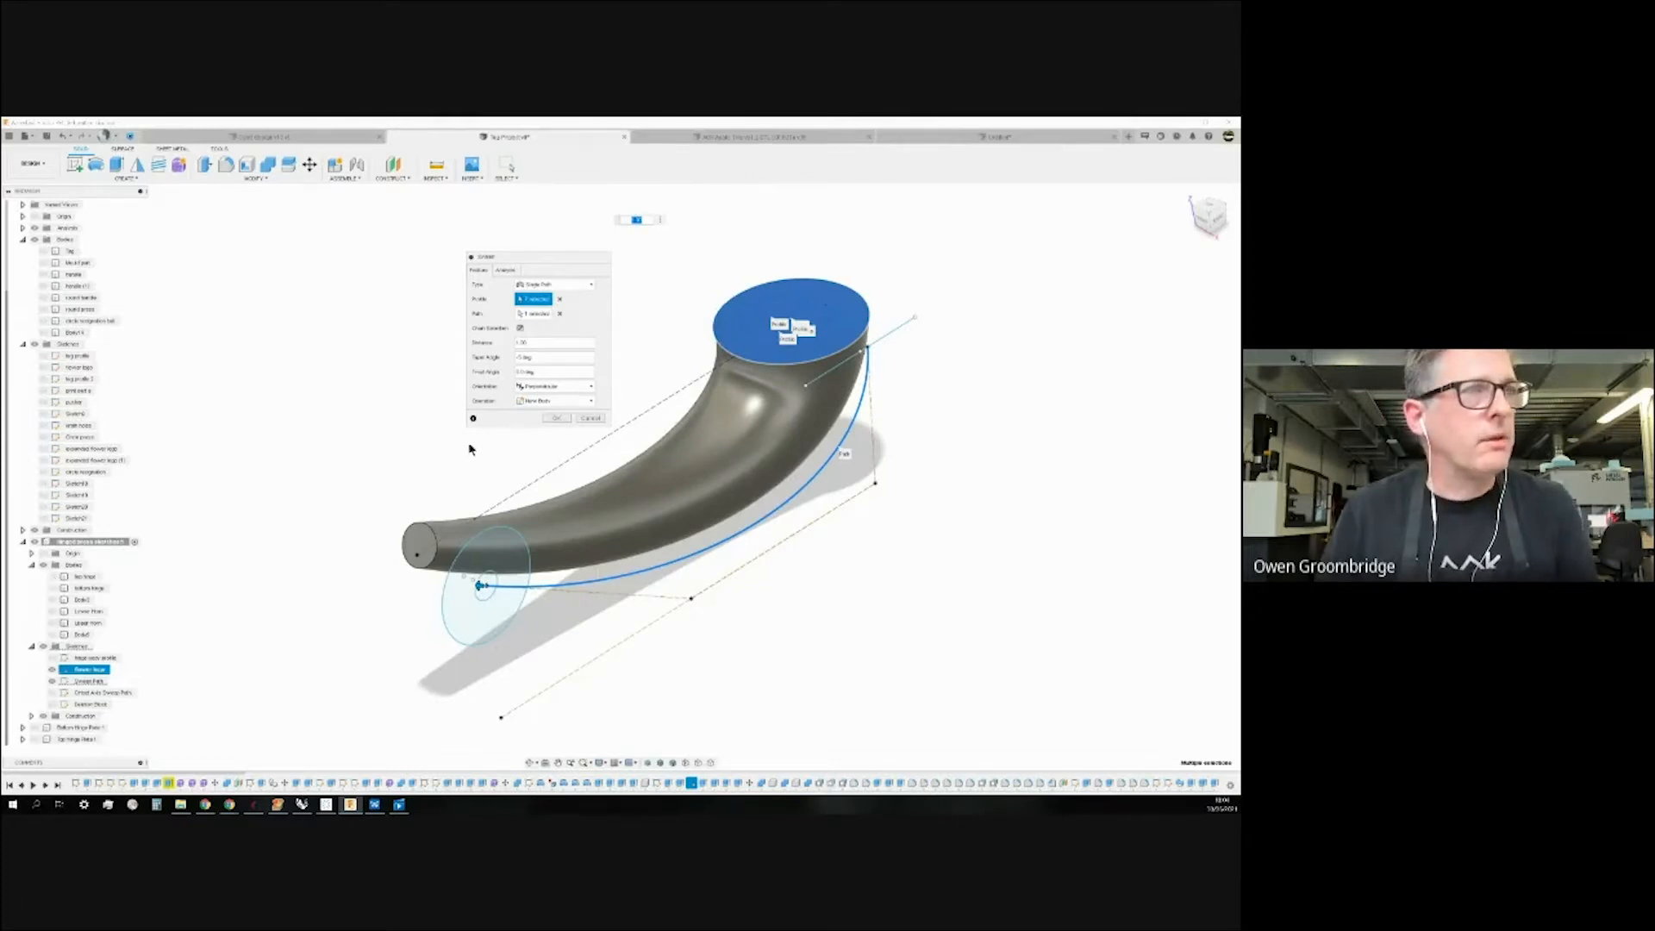
pyautogui.click(590, 418)
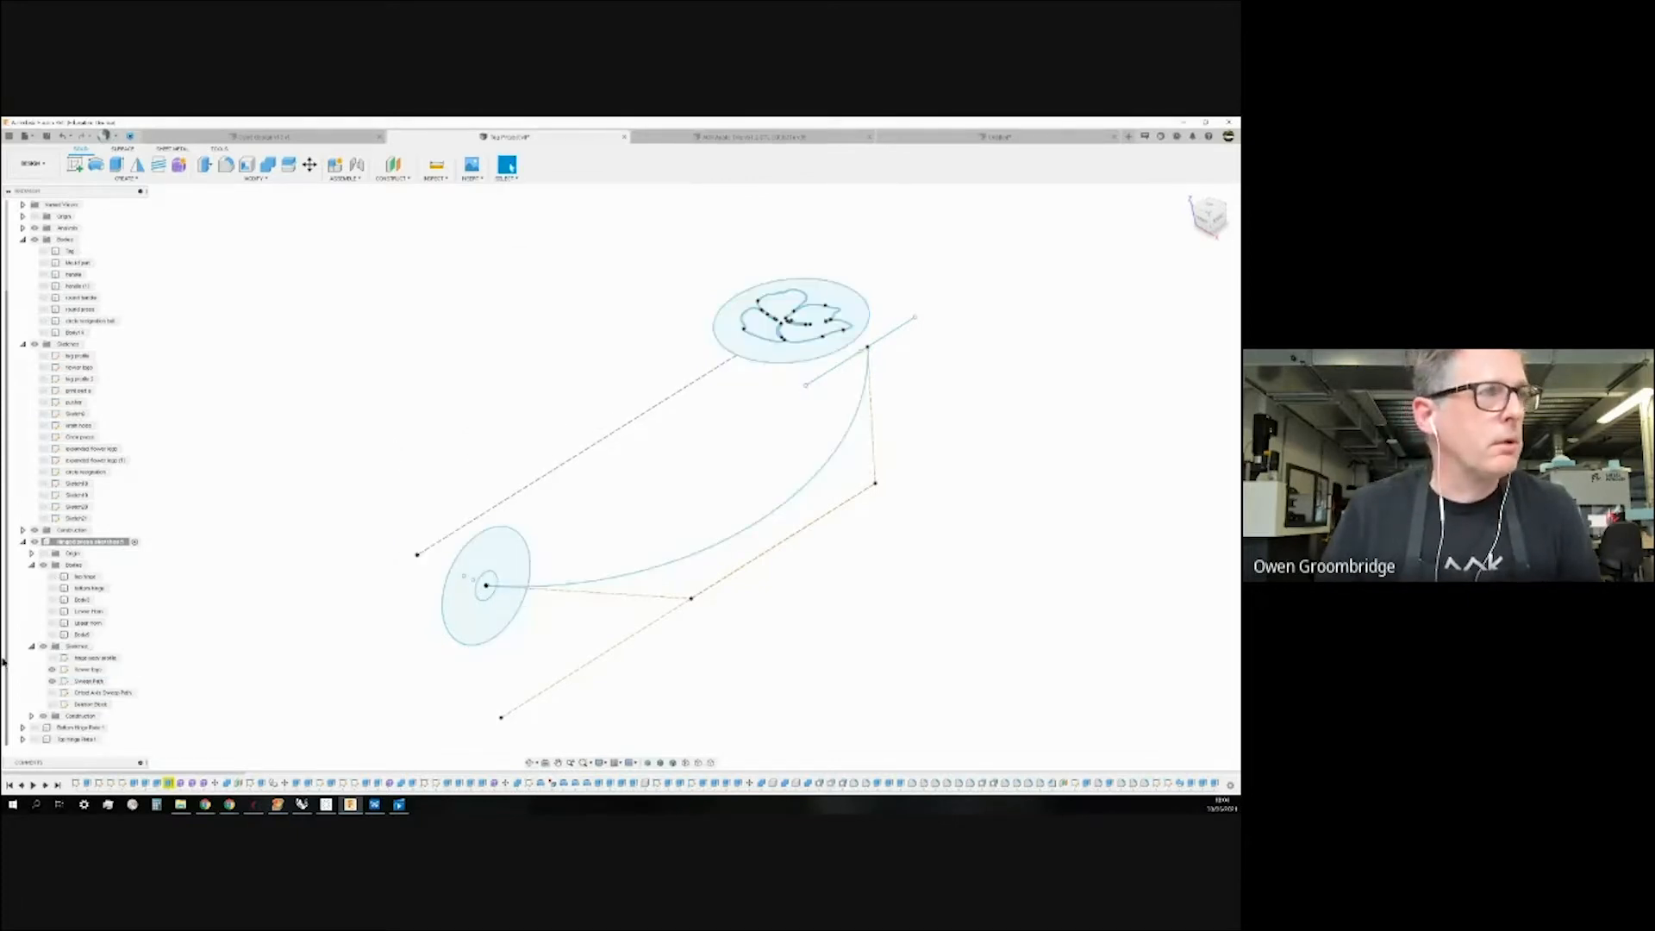
pyautogui.click(51, 623)
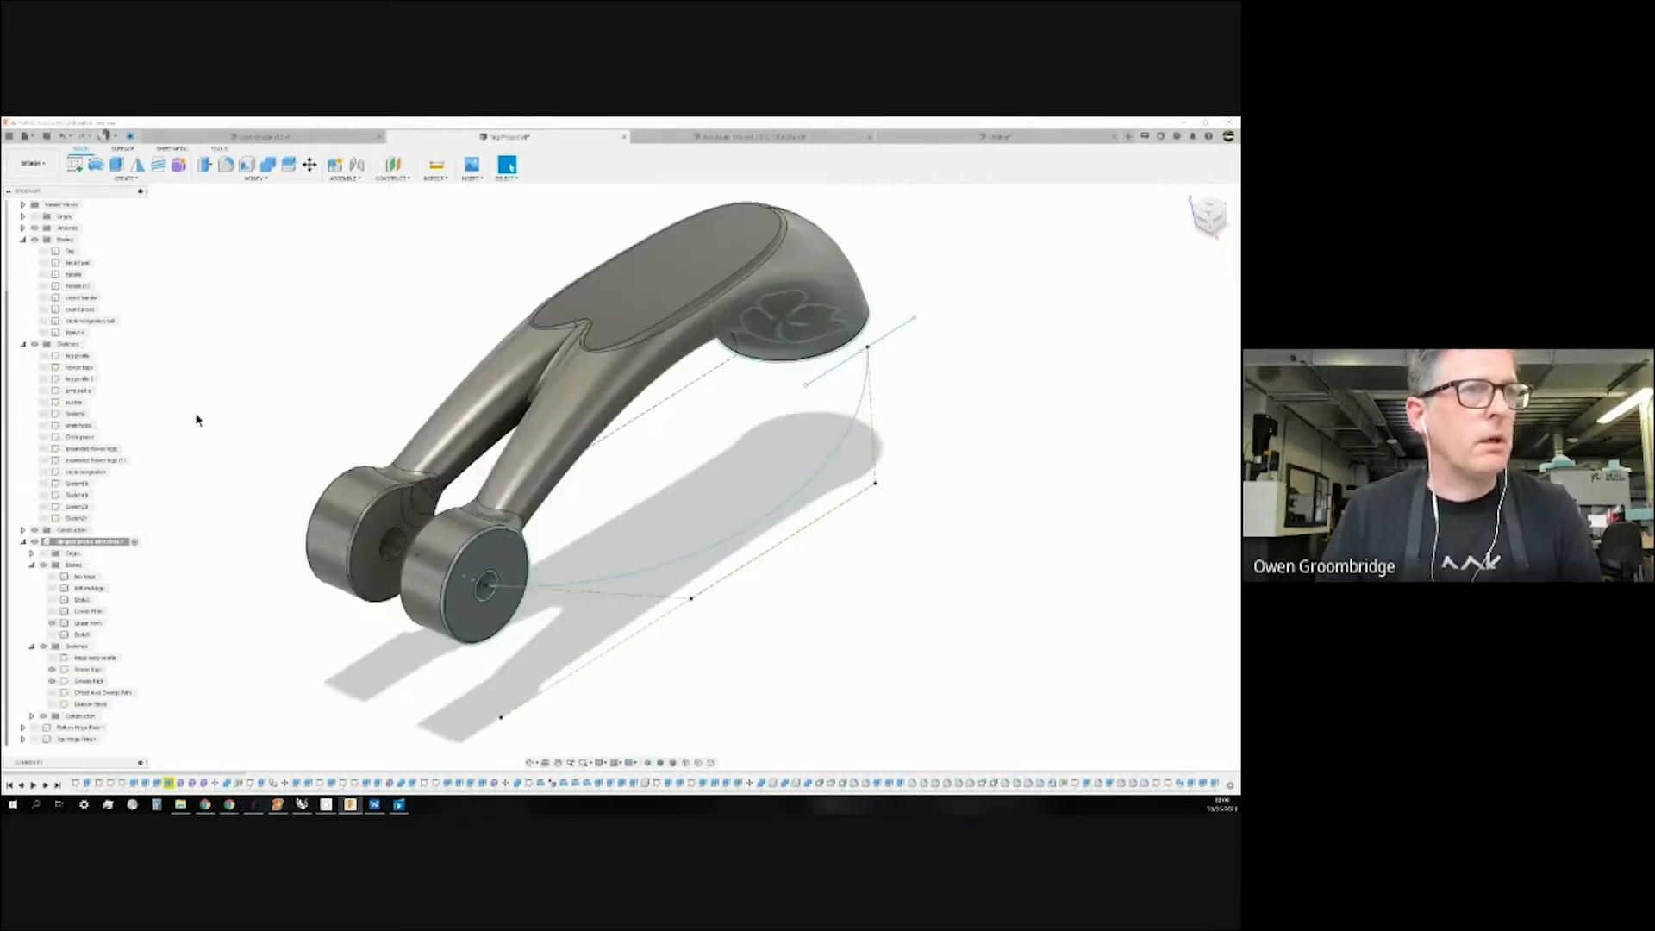
pyautogui.moveTo(207, 386)
pyautogui.keyDown('shift'); pyautogui.mouseDown(button='middle')
pyautogui.moveTo(219, 407)
pyautogui.moveTo(211, 384)
pyautogui.moveTo(199, 406)
pyautogui.mouseUp(button='middle'); pyautogui.keyUp('shift')
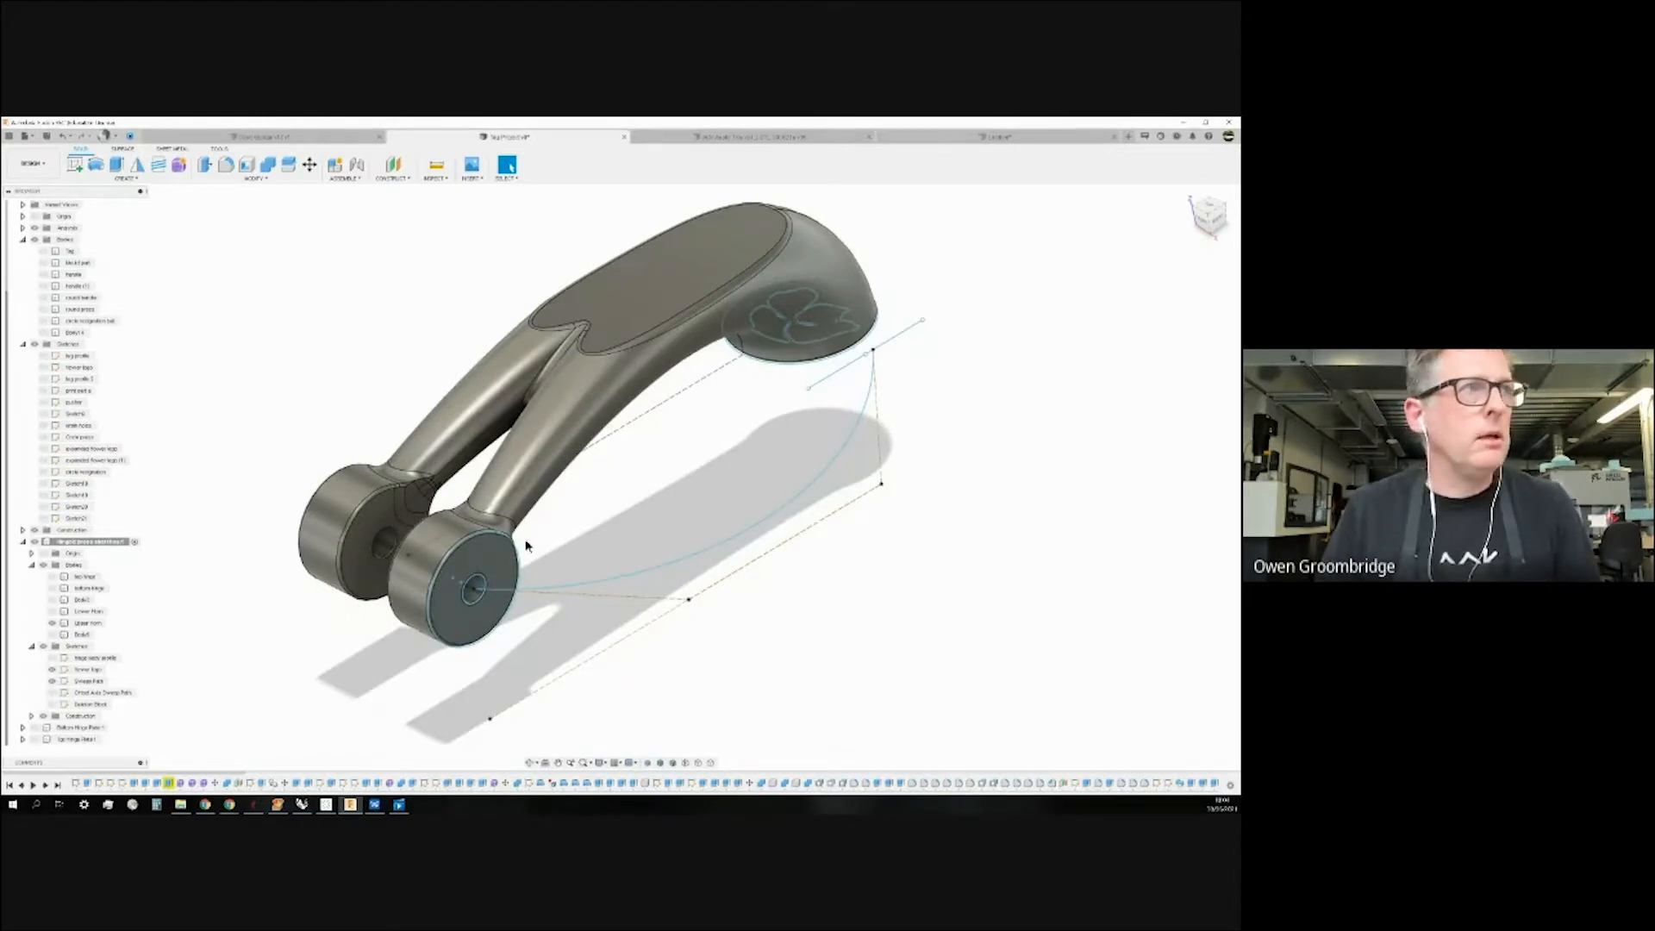
pyautogui.click(422, 544)
pyautogui.keyDown('shift'); pyautogui.moveTo(605, 677); pyautogui.dragTo(604, 667, button='middle'); pyautogui.keyUp('shift')
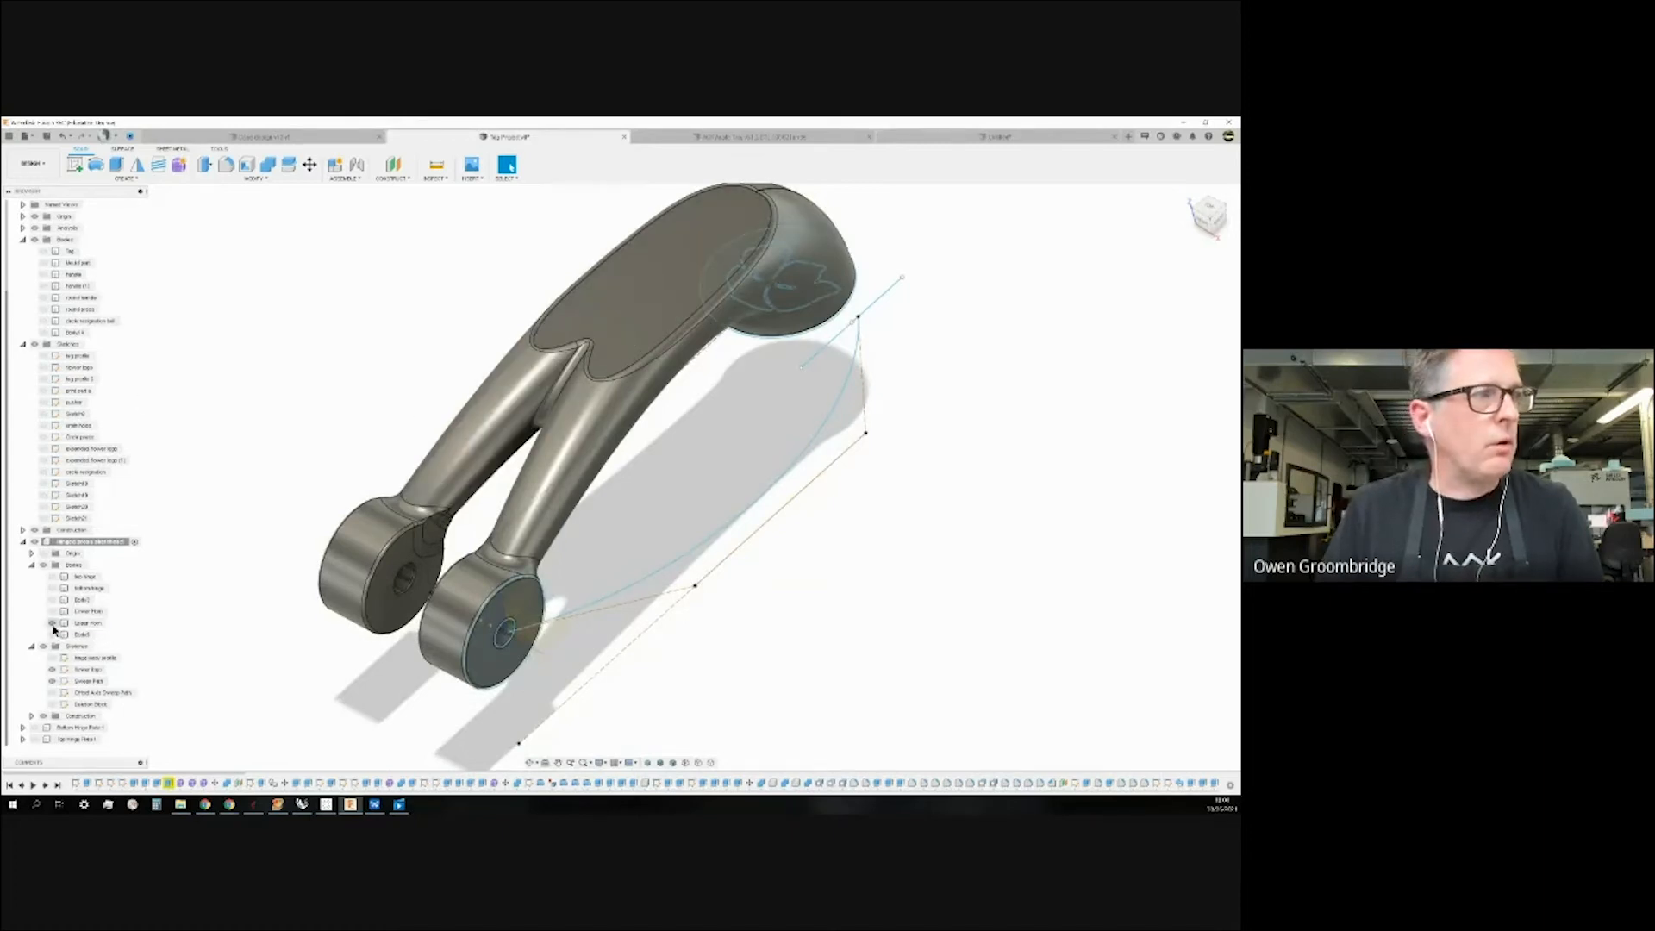
pyautogui.press('v')
pyautogui.scroll(5, 517, 616)
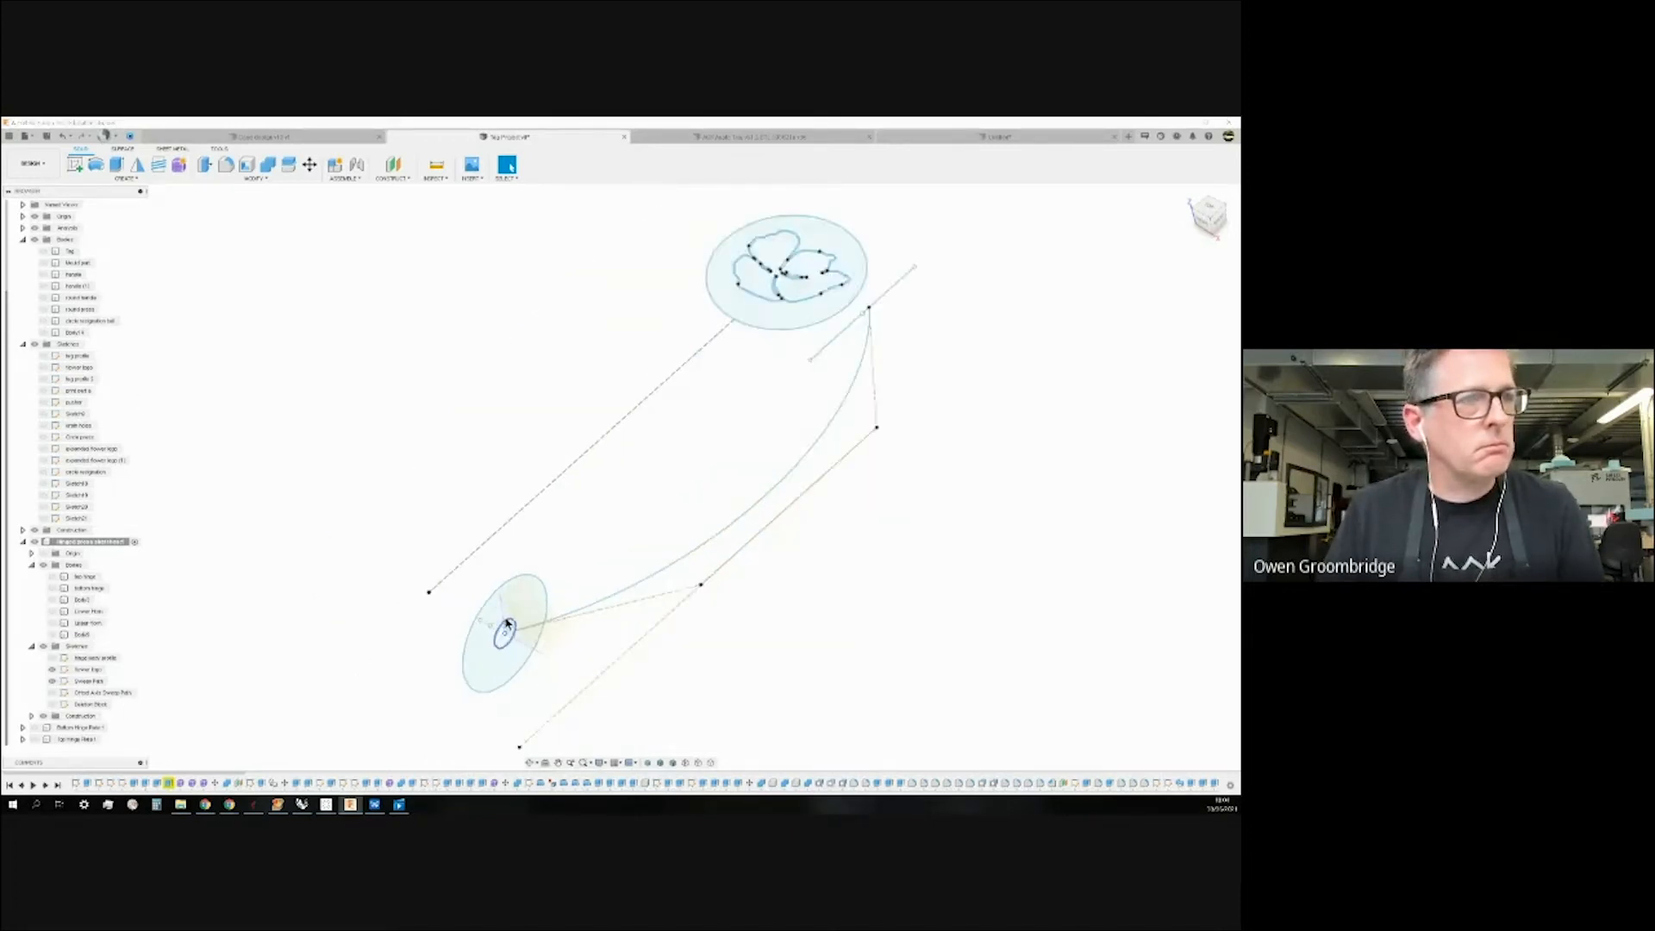
pyautogui.scroll(-2, 534, 584)
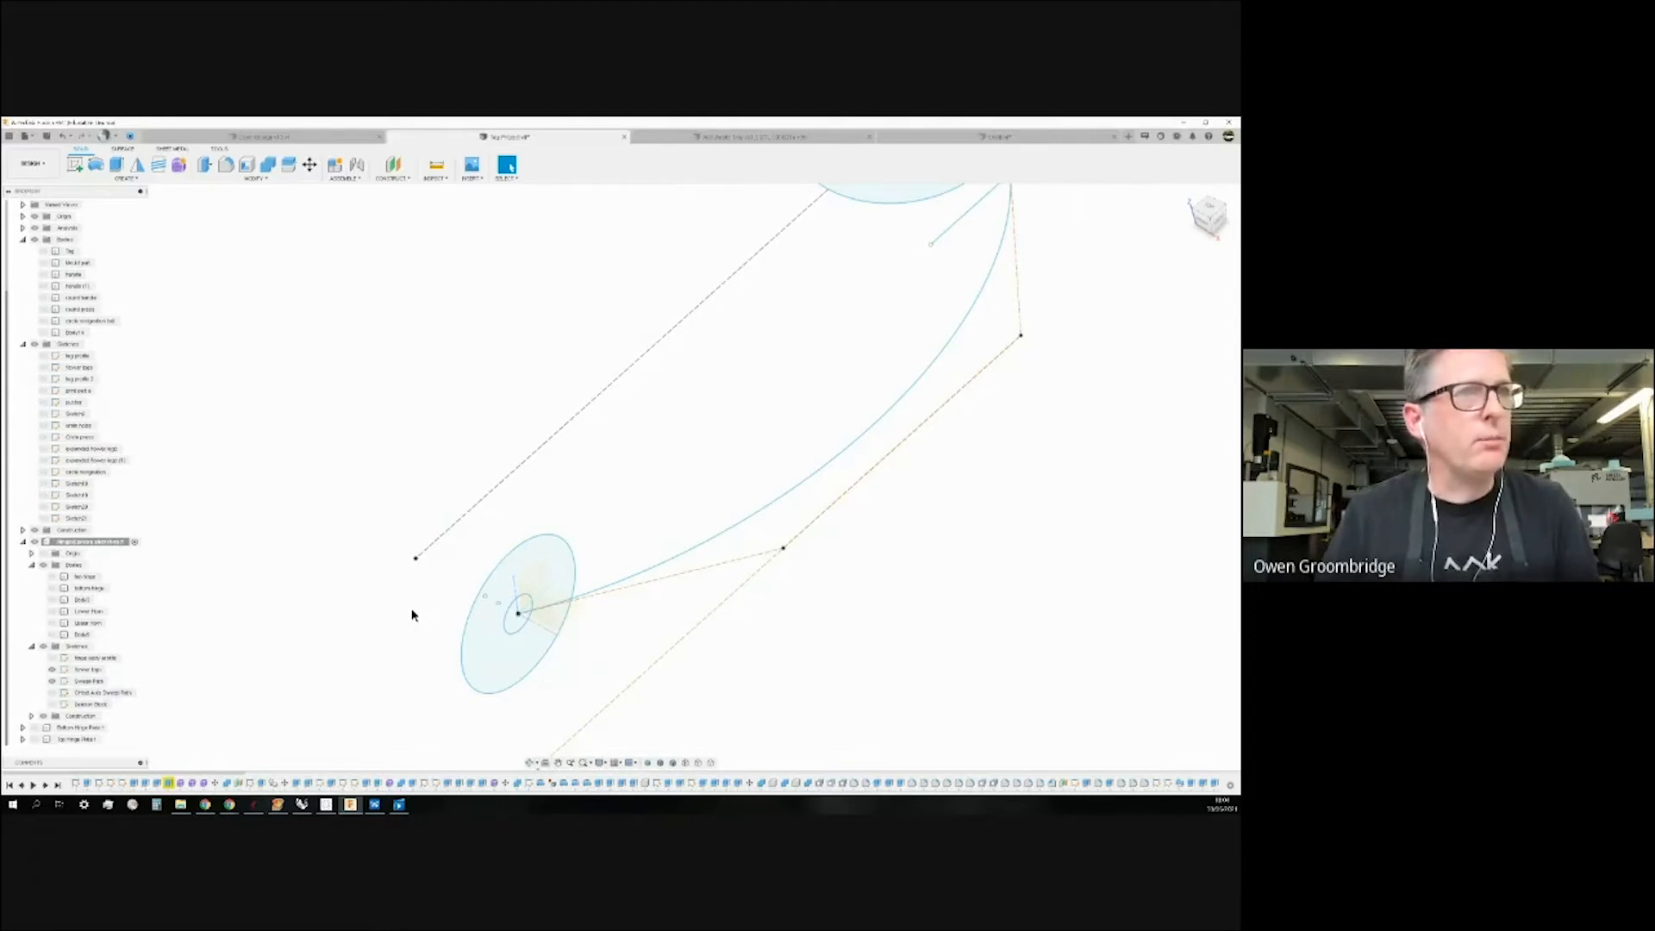
pyautogui.scroll(-2, 431, 595)
pyautogui.scroll(4, 746, 272)
pyautogui.scroll(2, 746, 271)
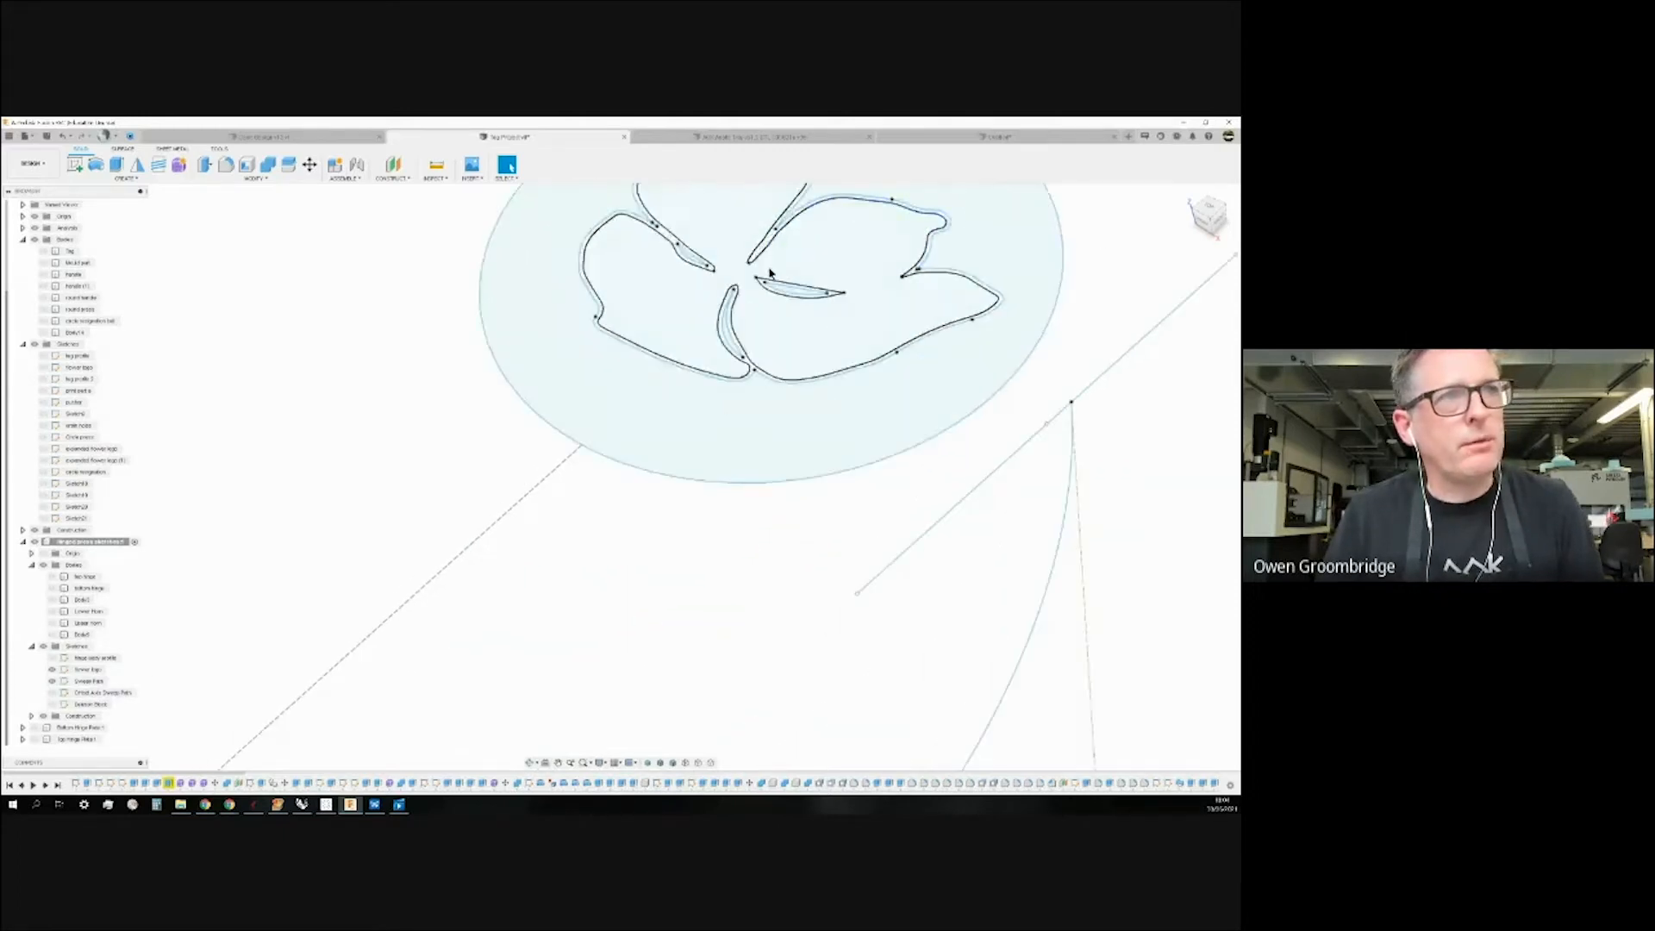
pyautogui.scroll(-3, 858, 280)
pyautogui.scroll(-3, 859, 281)
pyautogui.scroll(4, 583, 576)
pyautogui.keyDown('shift'); pyautogui.moveTo(473, 562); pyautogui.dragTo(500, 583, button='middle'); pyautogui.keyUp('shift')
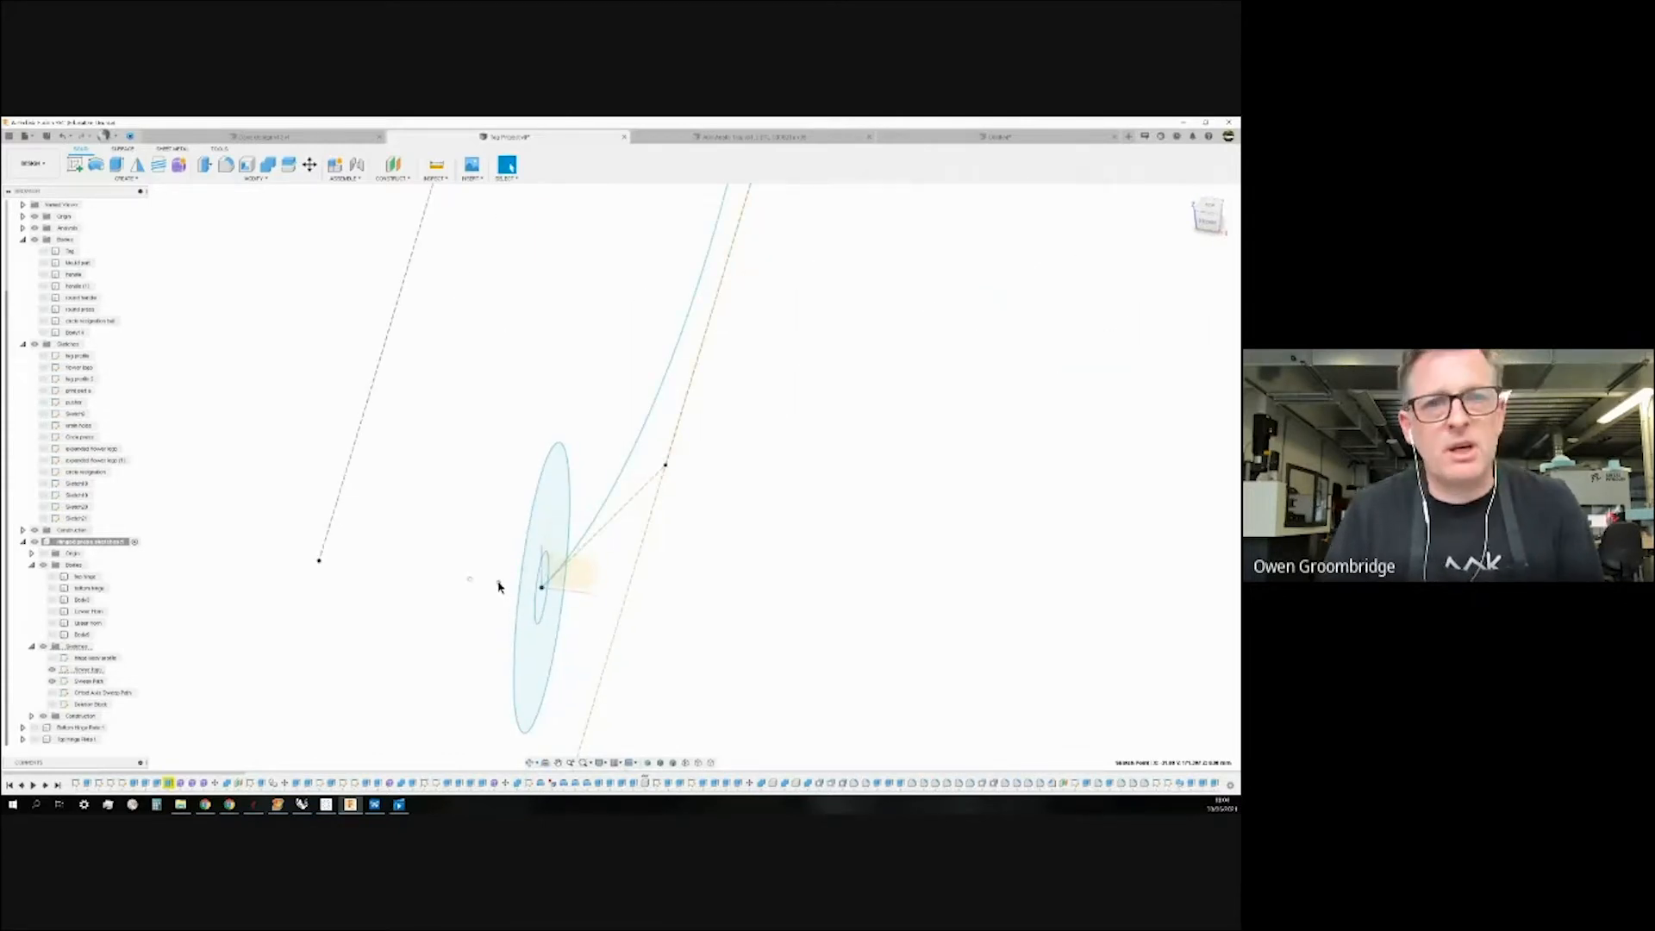
pyautogui.keyDown('shift'); pyautogui.moveTo(458, 632); pyautogui.dragTo(400, 638, button='middle'); pyautogui.keyUp('shift')
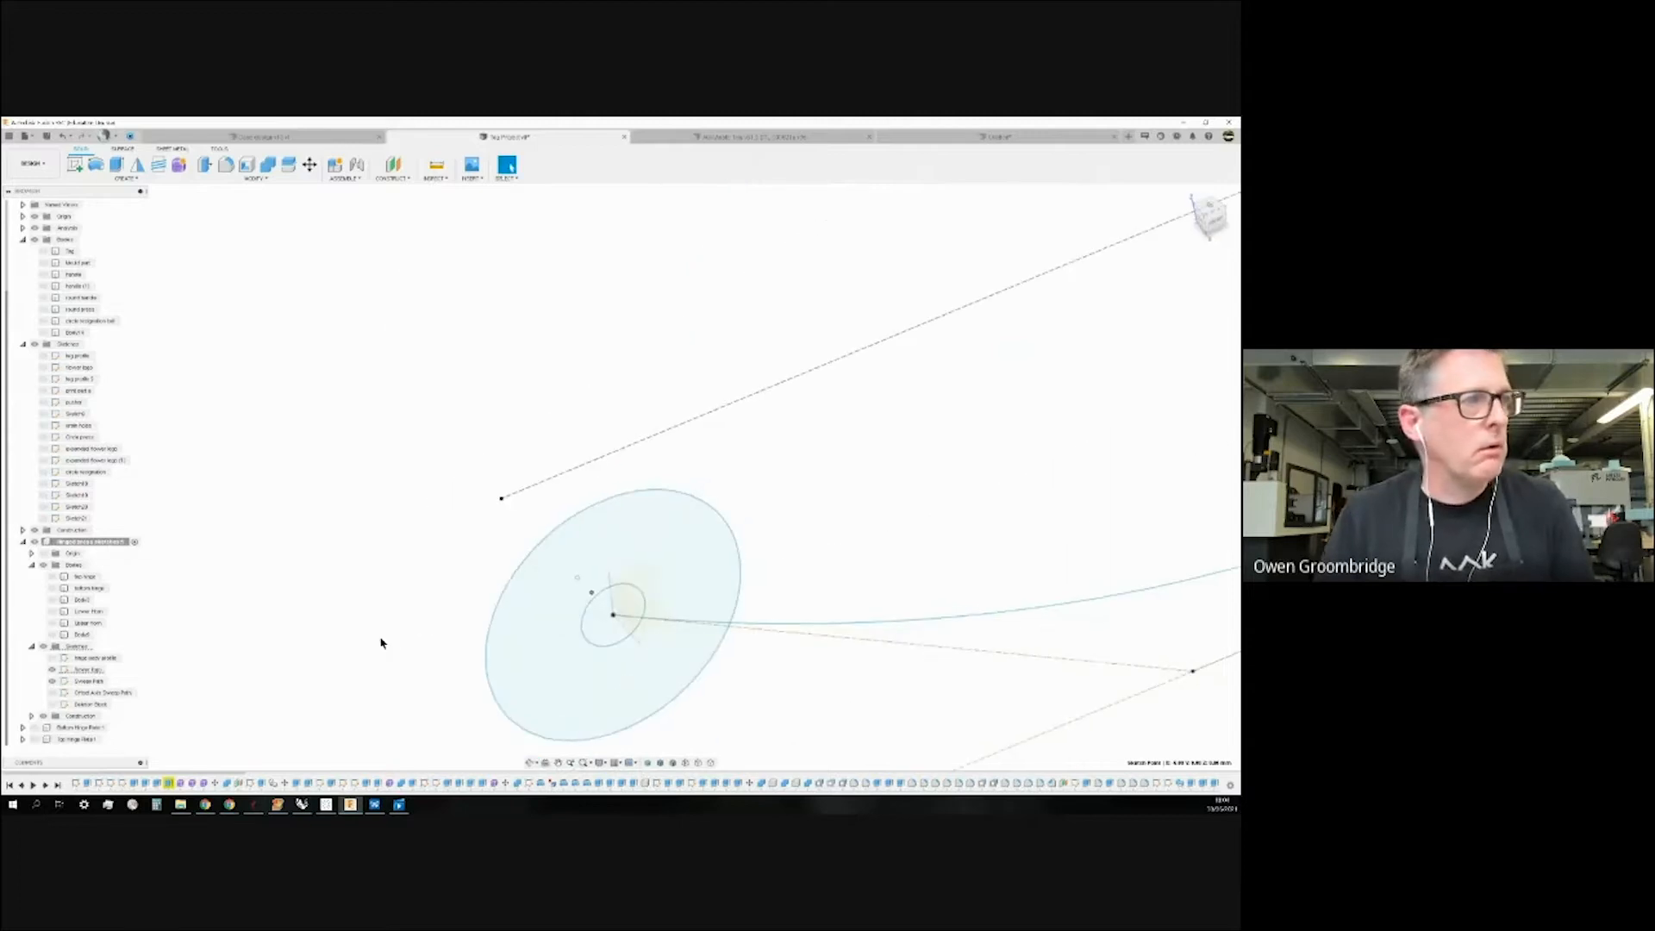
# Try an axis perpendicular at a point on the circle profile, then cancel it.
pyautogui.scroll(-2, 393, 308)
pyautogui.click(393, 178)
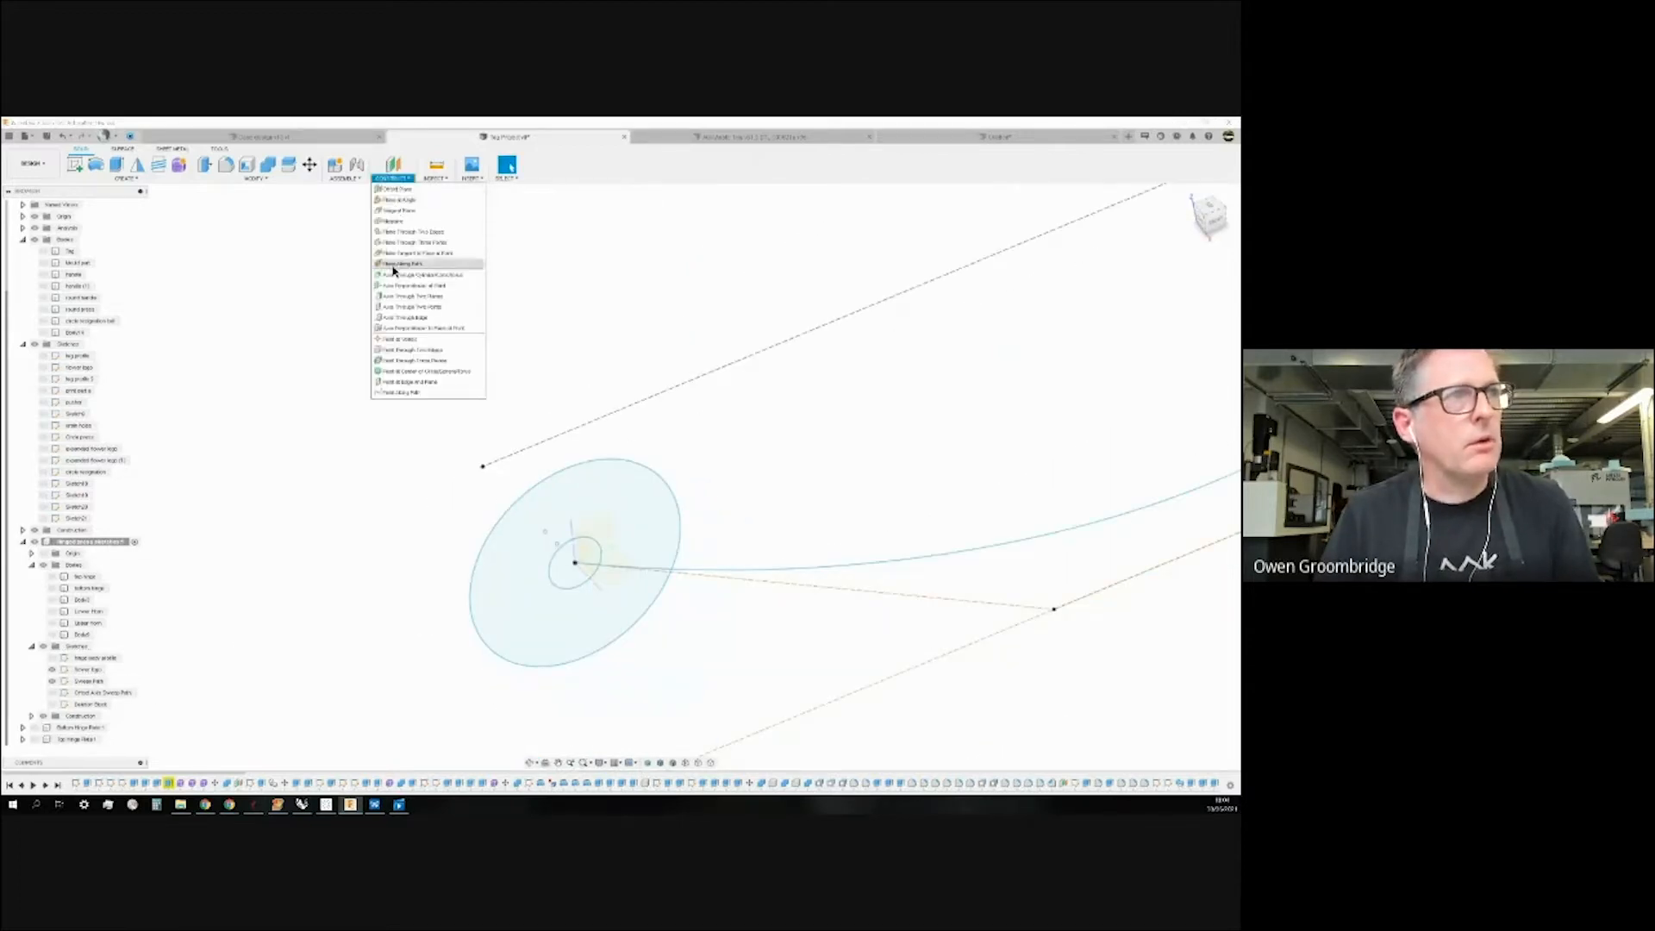
pyautogui.click(395, 285)
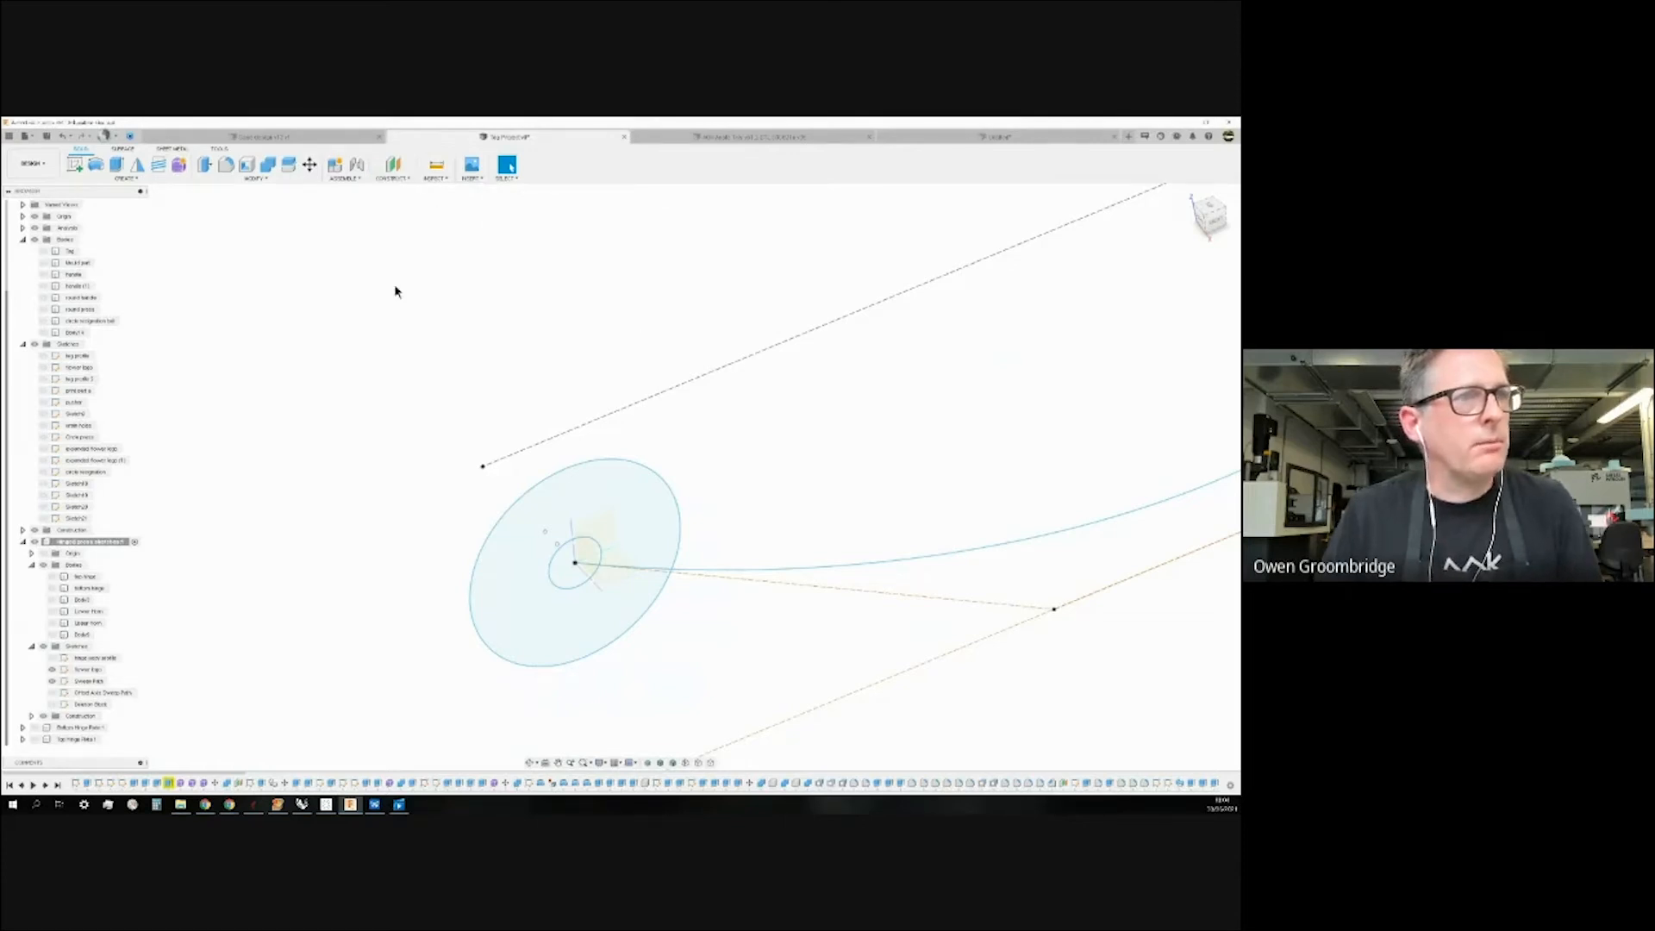
pyautogui.keyDown('shift'); pyautogui.moveTo(403, 522); pyautogui.dragTo(439, 522, button='middle'); pyautogui.keyUp('shift')
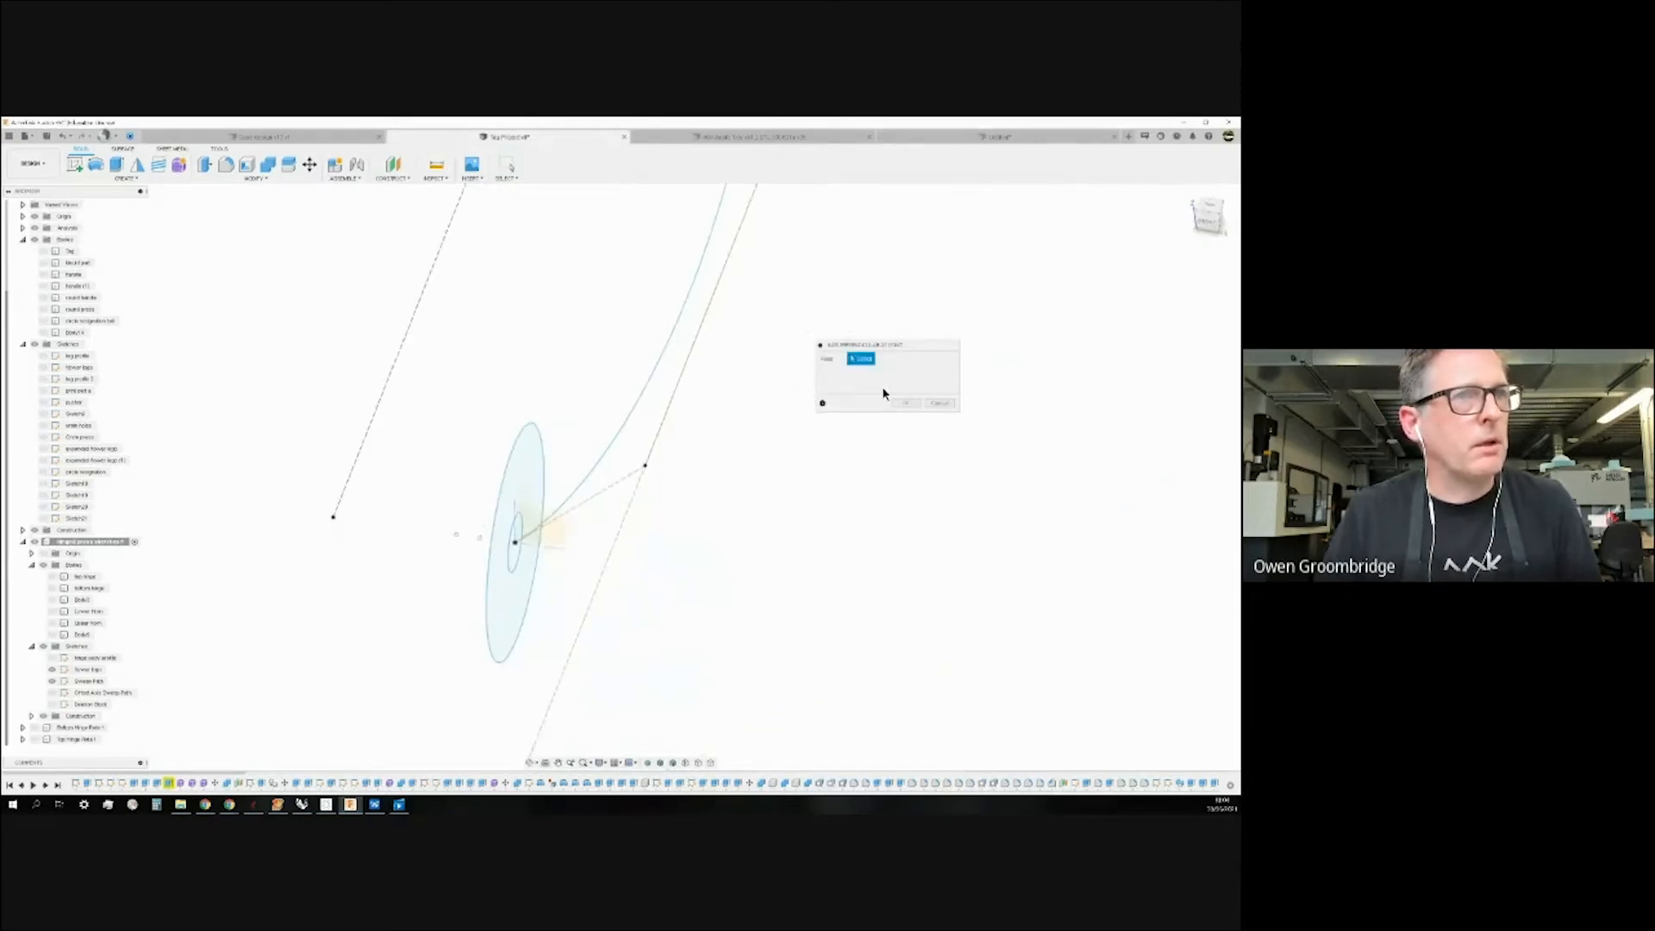
pyautogui.click(939, 404)
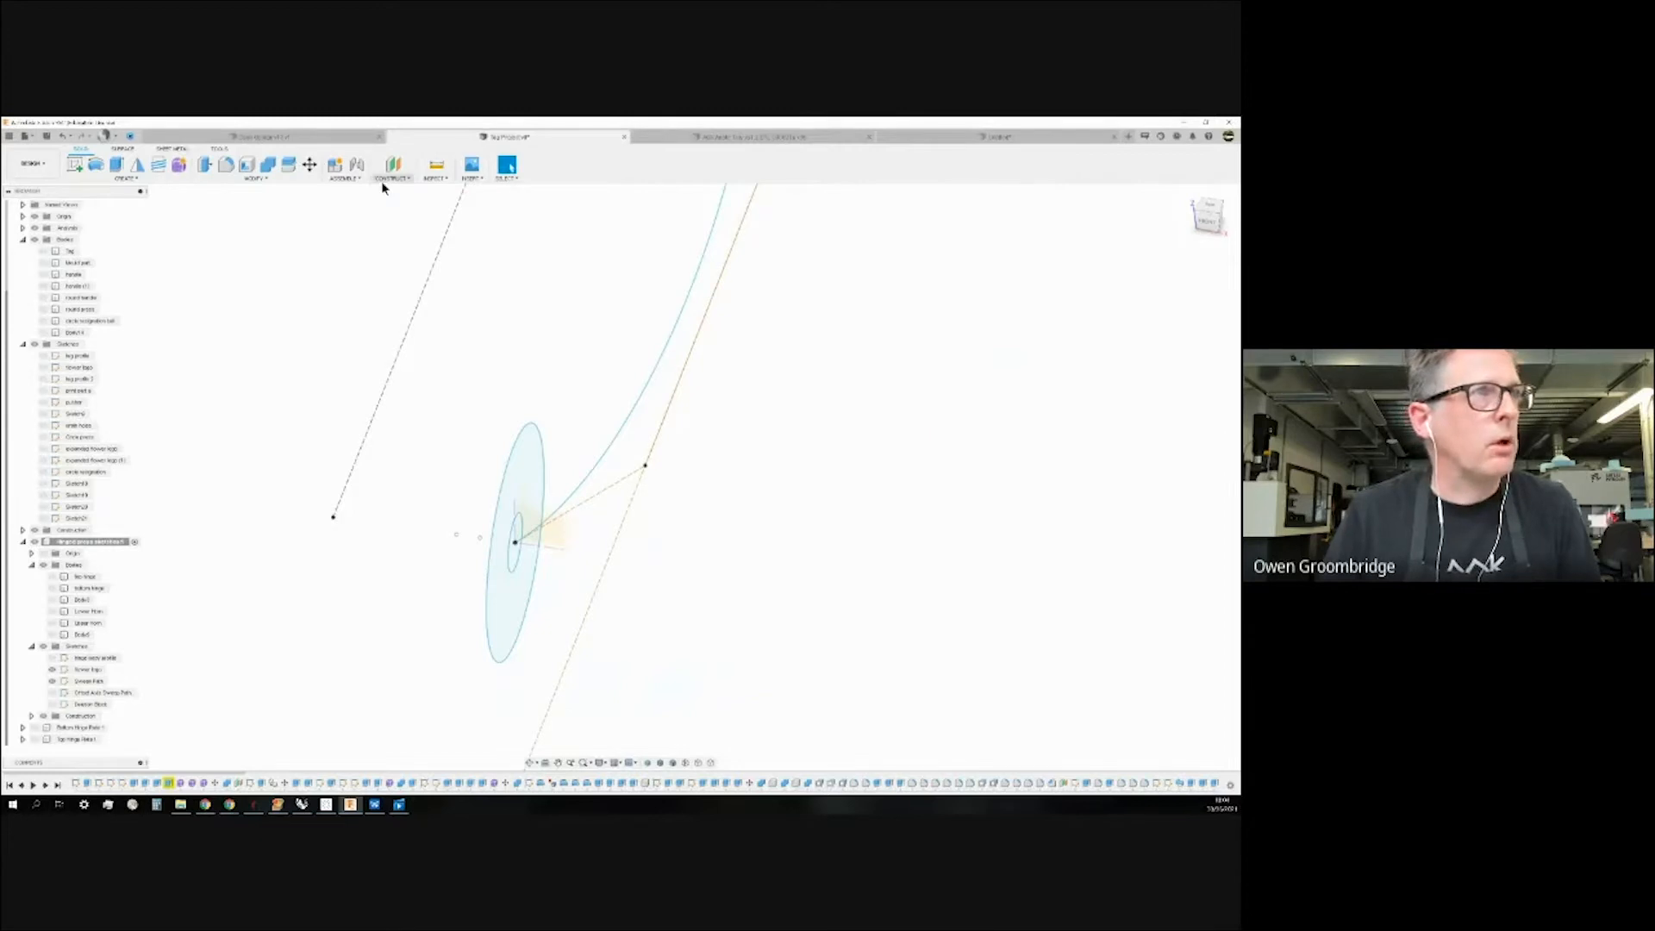
# Create a construction axis through the circle profile's centre and the flower sketch's centre.
pyautogui.click(387, 179)
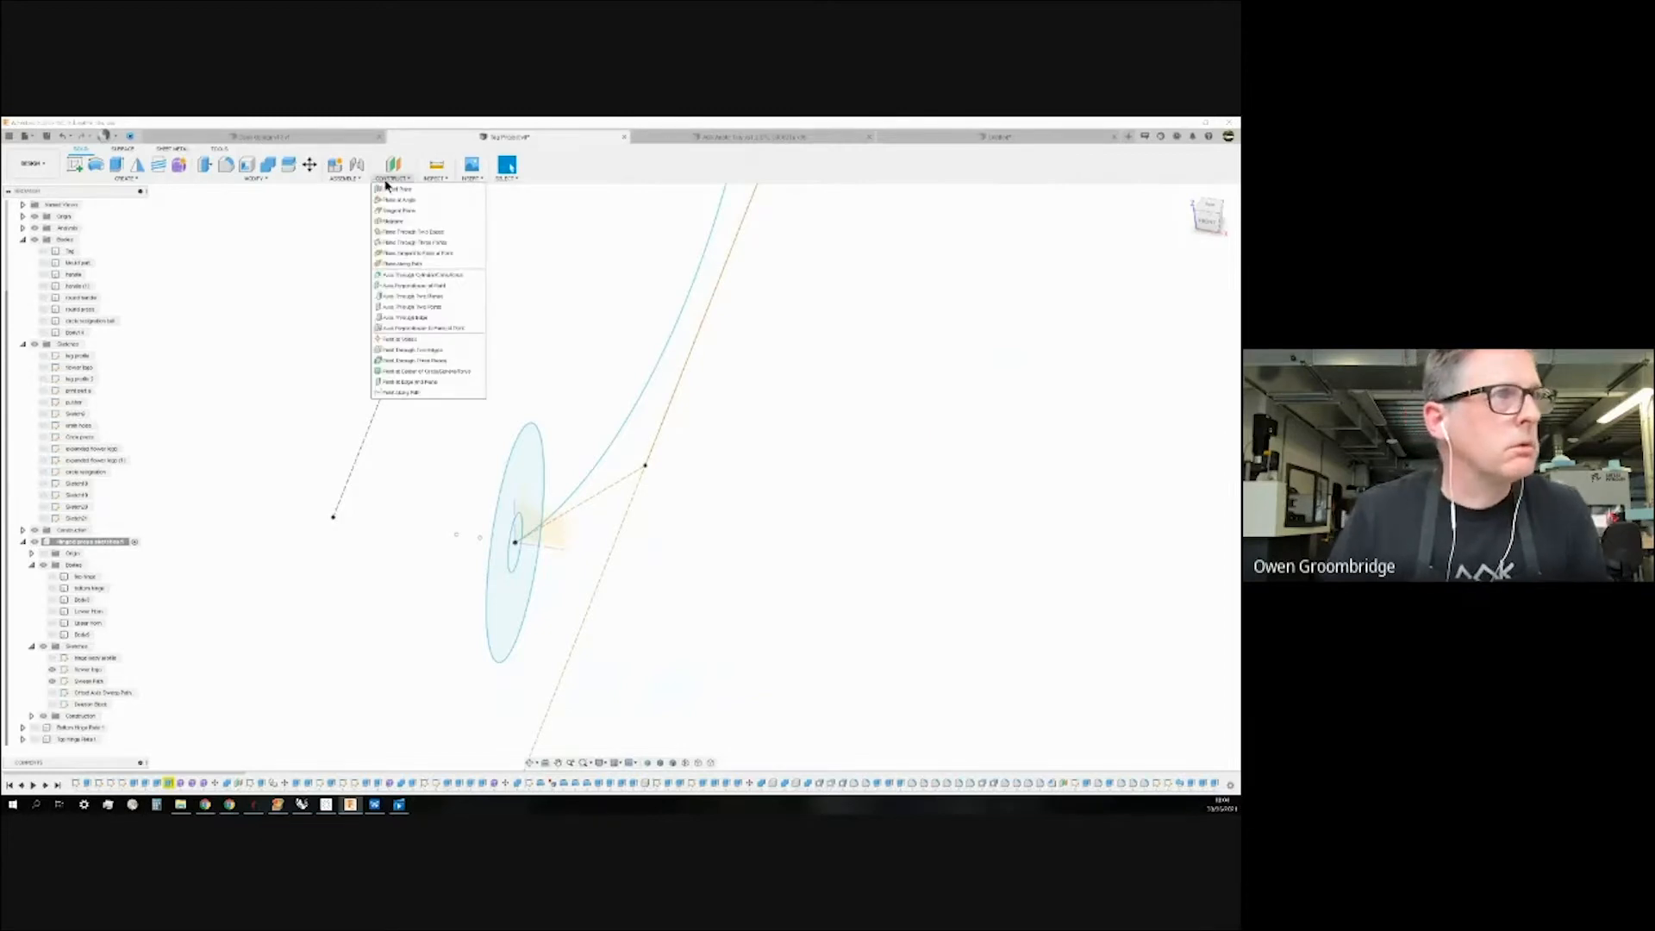
pyautogui.click(435, 308)
pyautogui.click(480, 538)
pyautogui.scroll(-5, 386, 546)
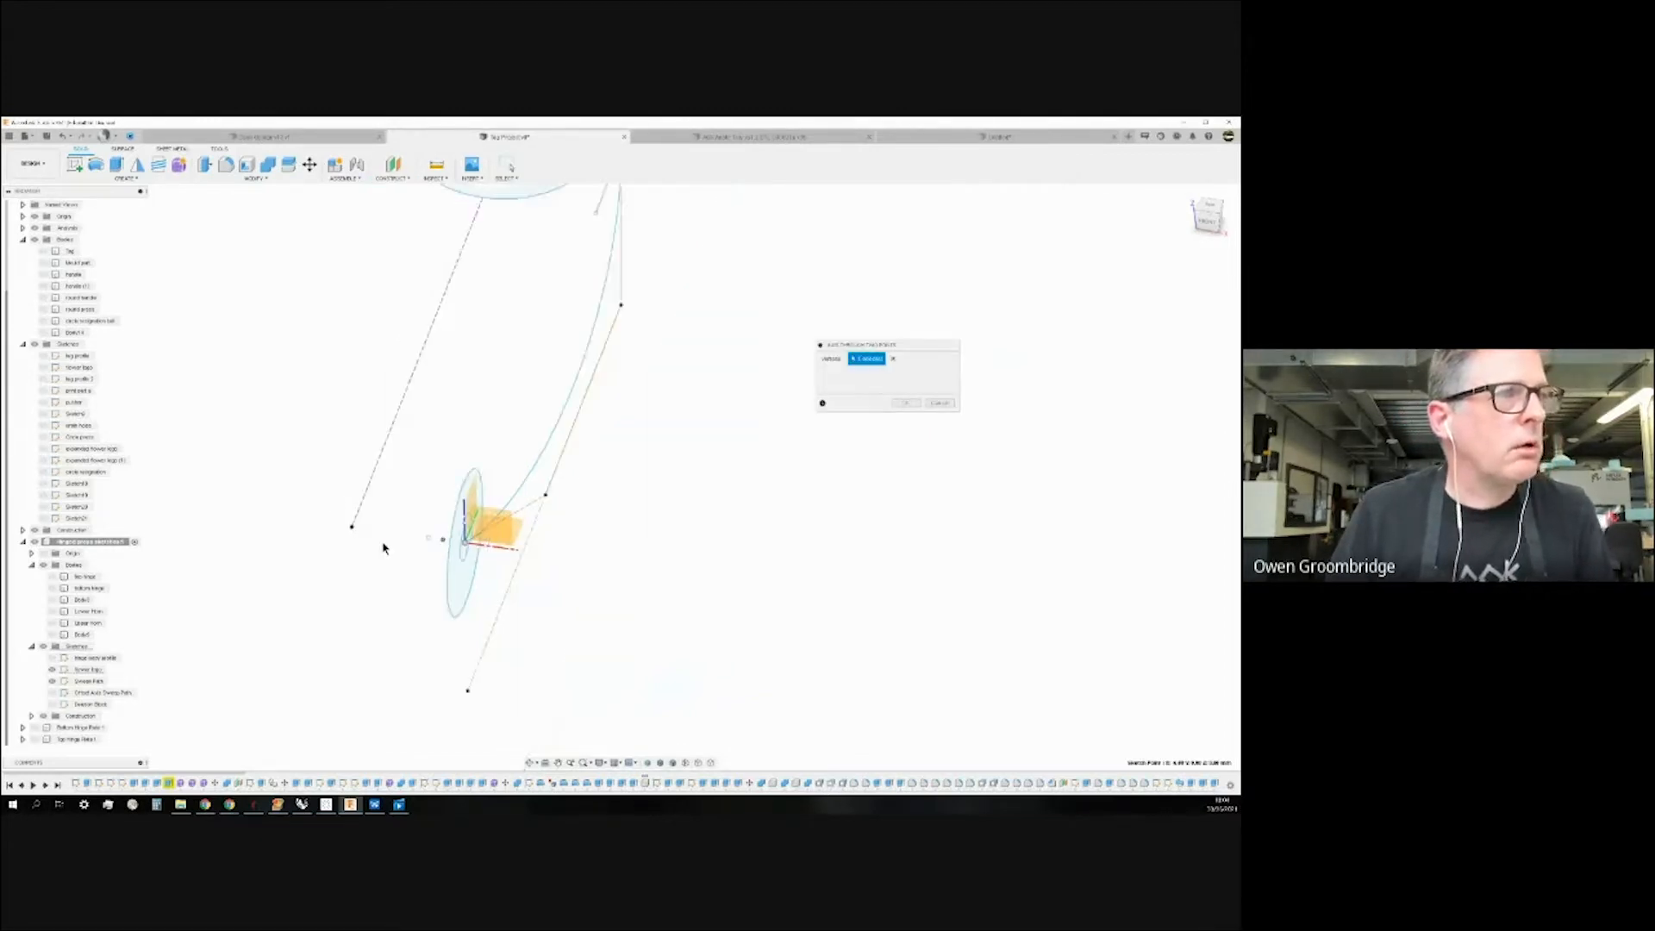
pyautogui.scroll(8, 441, 318)
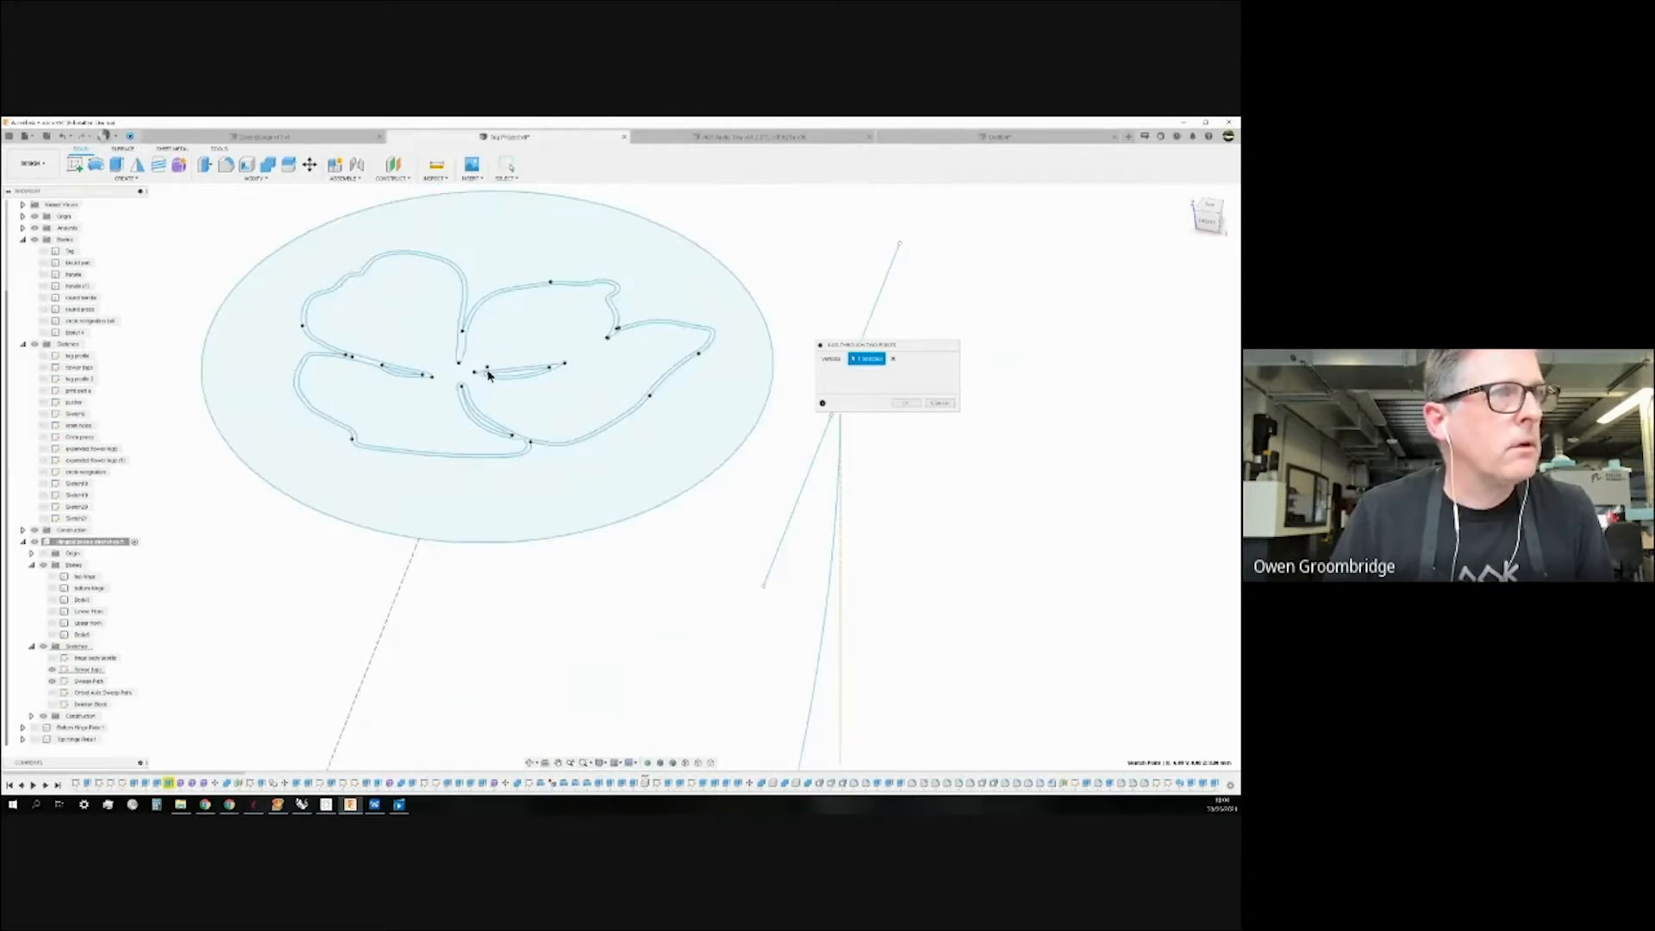
pyautogui.click(487, 370)
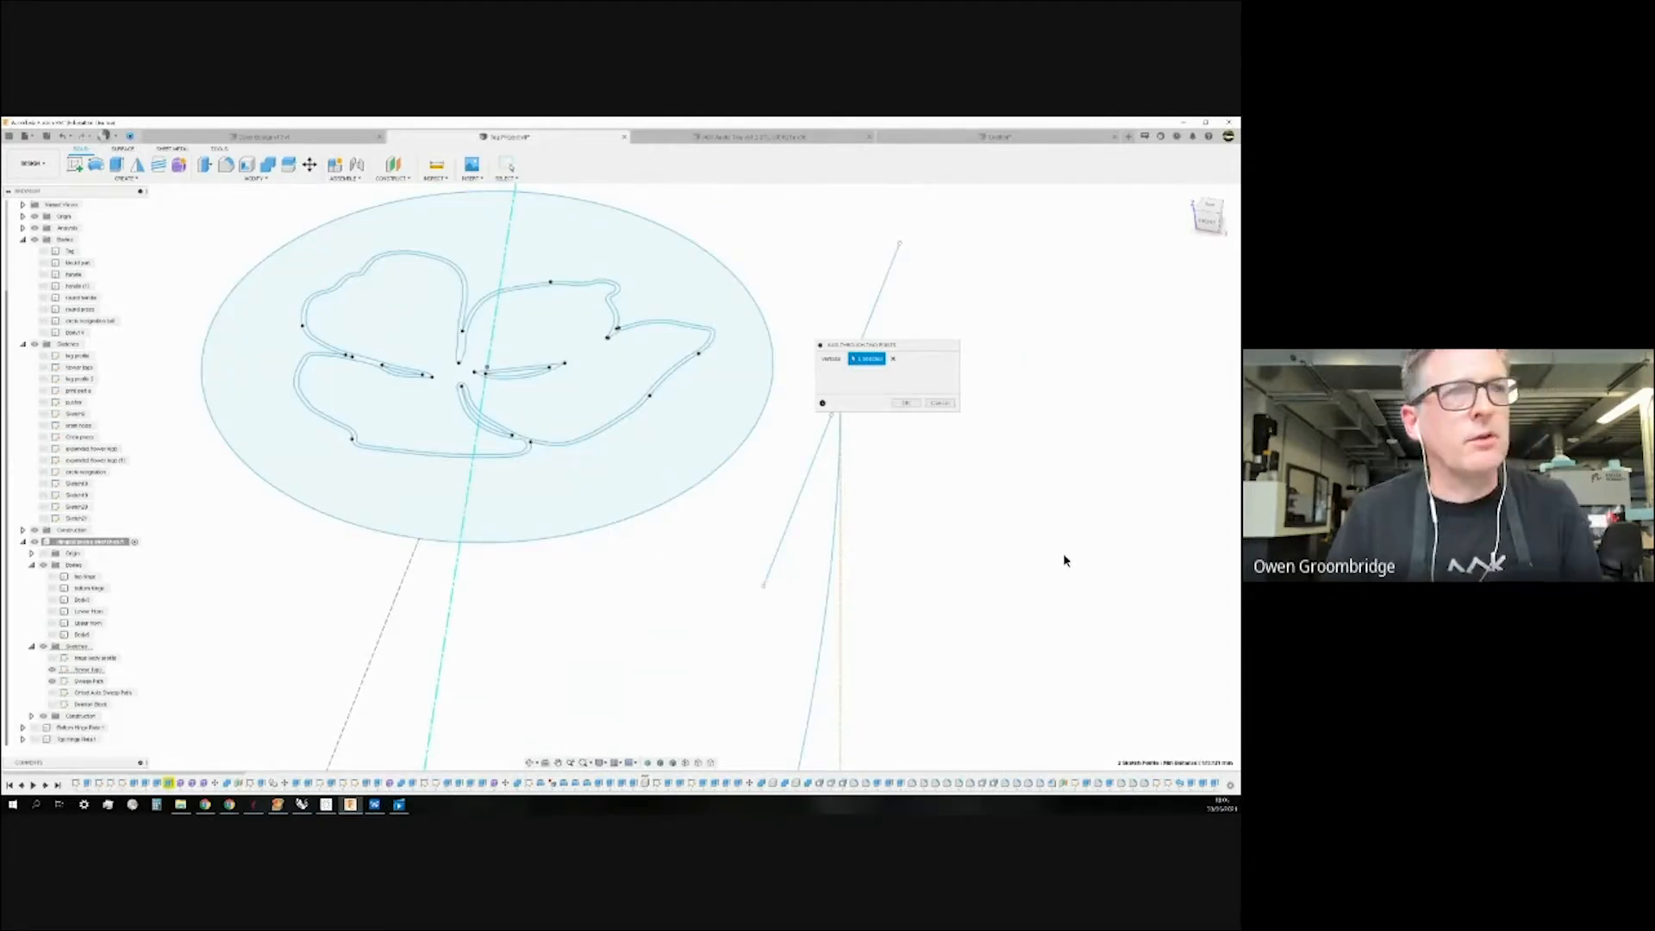
pyautogui.scroll(-6, 680, 557)
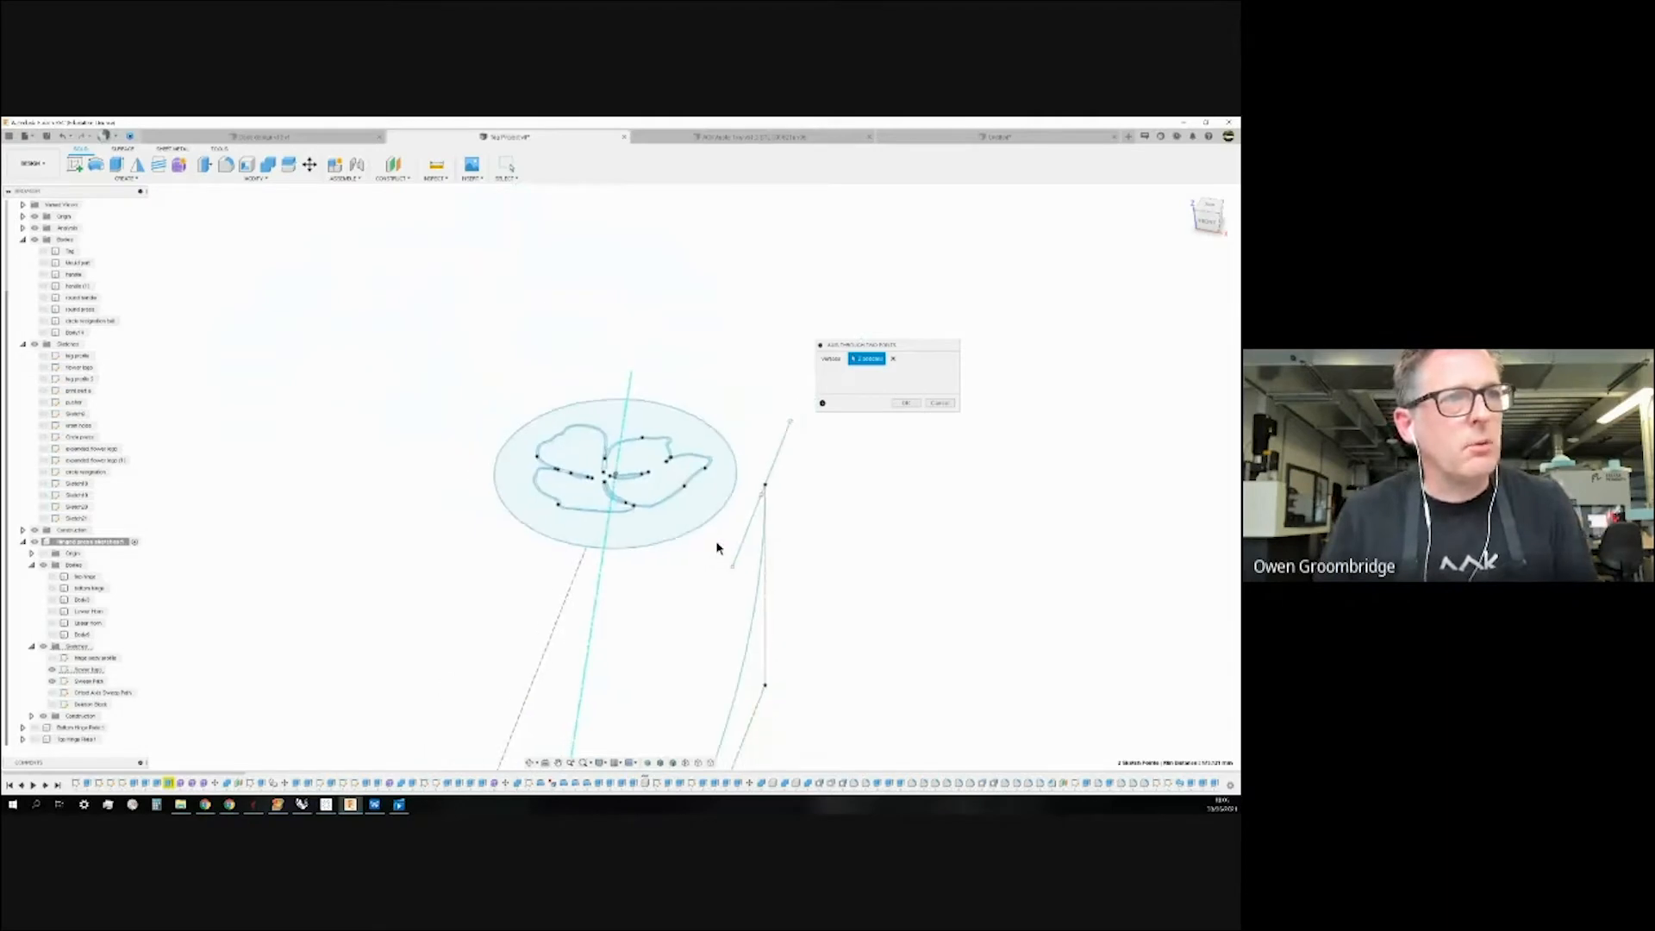
pyautogui.keyDown('shift'); pyautogui.moveTo(944, 566); pyautogui.dragTo(913, 543, button='middle'); pyautogui.keyUp('shift')
pyautogui.scroll(-2, 560, 603)
pyautogui.scroll(3, 721, 501)
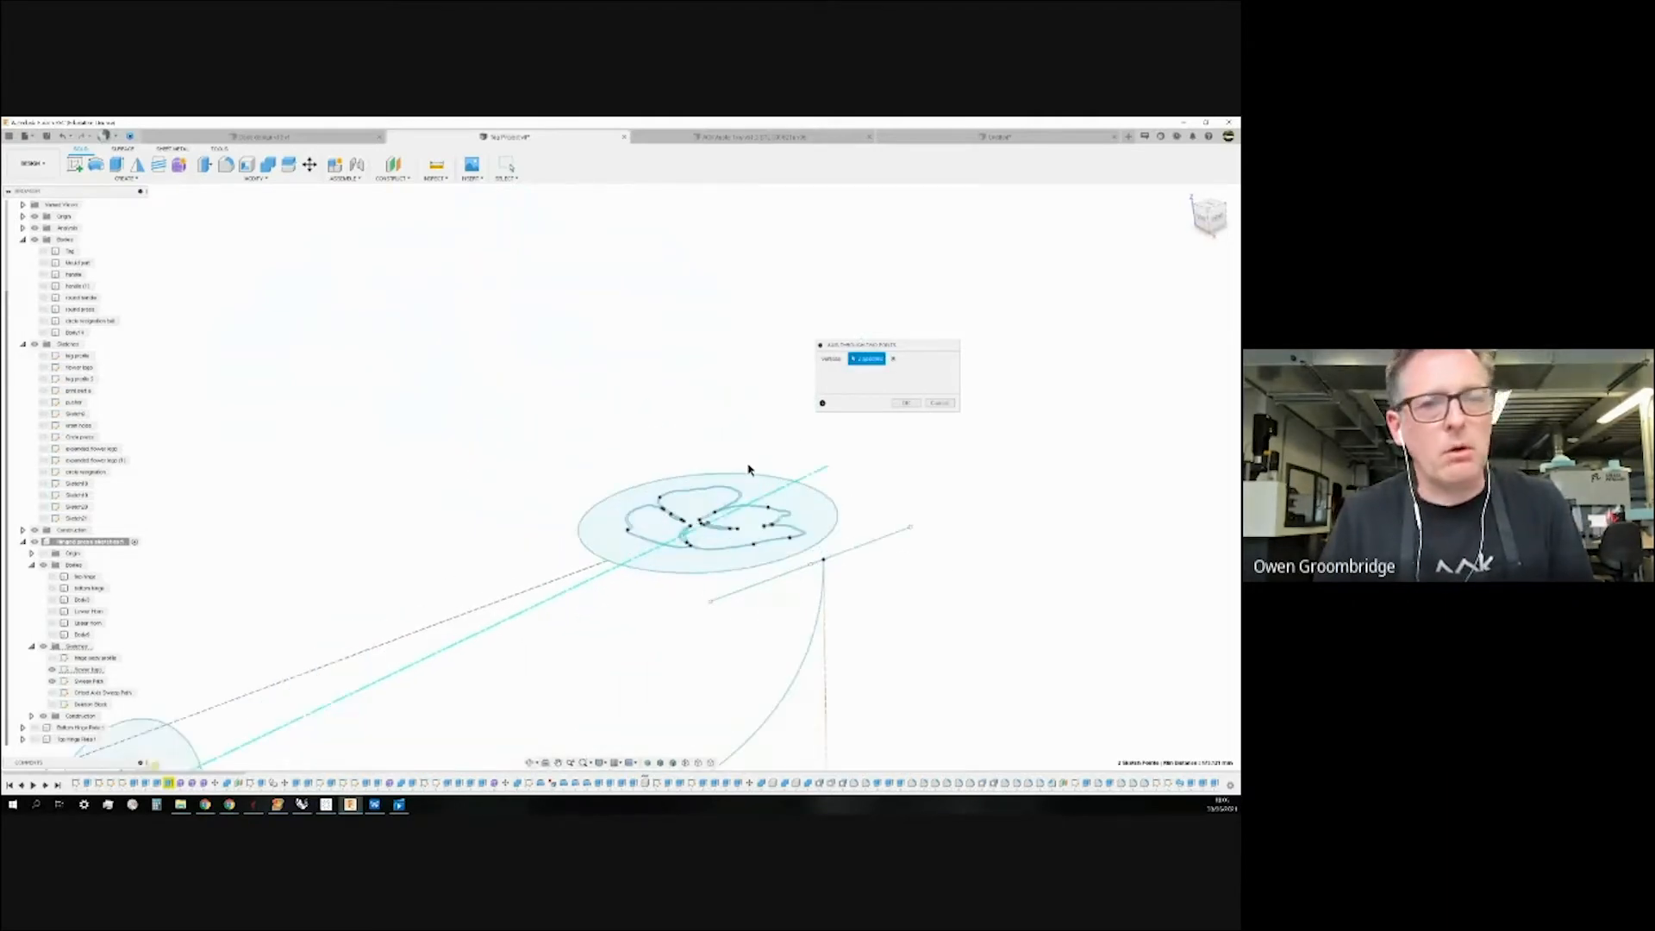
pyautogui.scroll(-4, 846, 486)
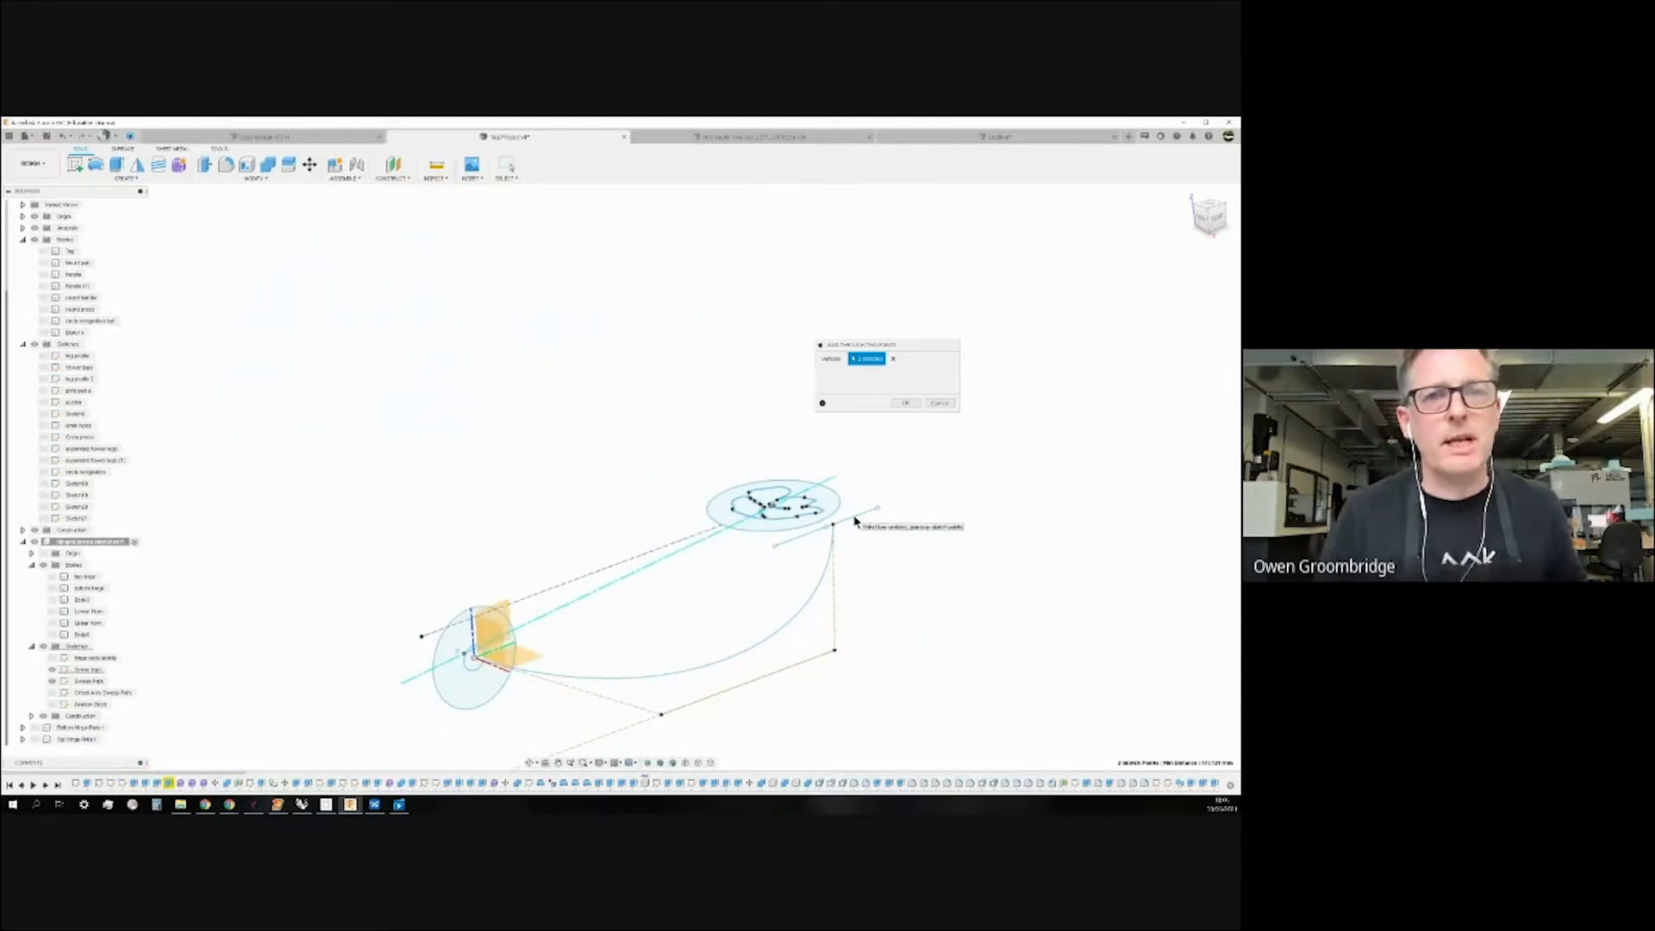
pyautogui.click(904, 403)
# Orbit around the new construction axis and select it to check its placement.
pyautogui.moveTo(612, 617)
pyautogui.keyDown('shift'); pyautogui.mouseDown(button='middle')
pyautogui.moveTo(664, 621)
pyautogui.moveTo(615, 617)
pyautogui.mouseUp(button='middle'); pyautogui.keyUp('shift')
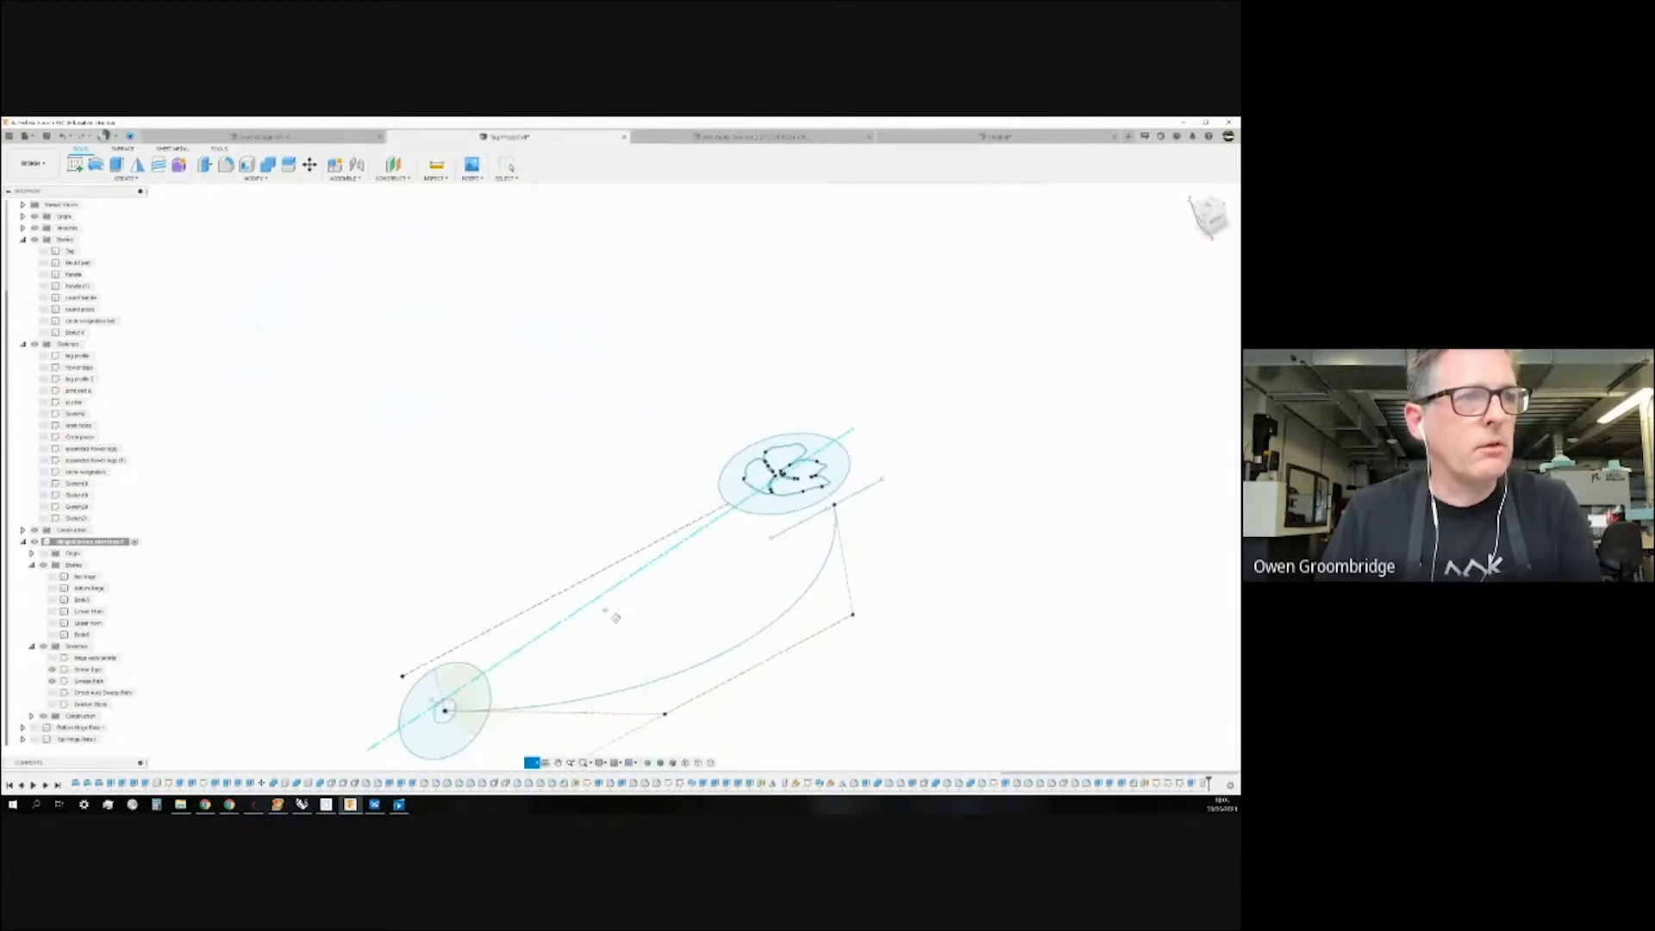
pyautogui.scroll(-2, 660, 599)
pyautogui.scroll(6, 502, 668)
pyautogui.scroll(-2, 637, 651)
pyautogui.click(677, 587)
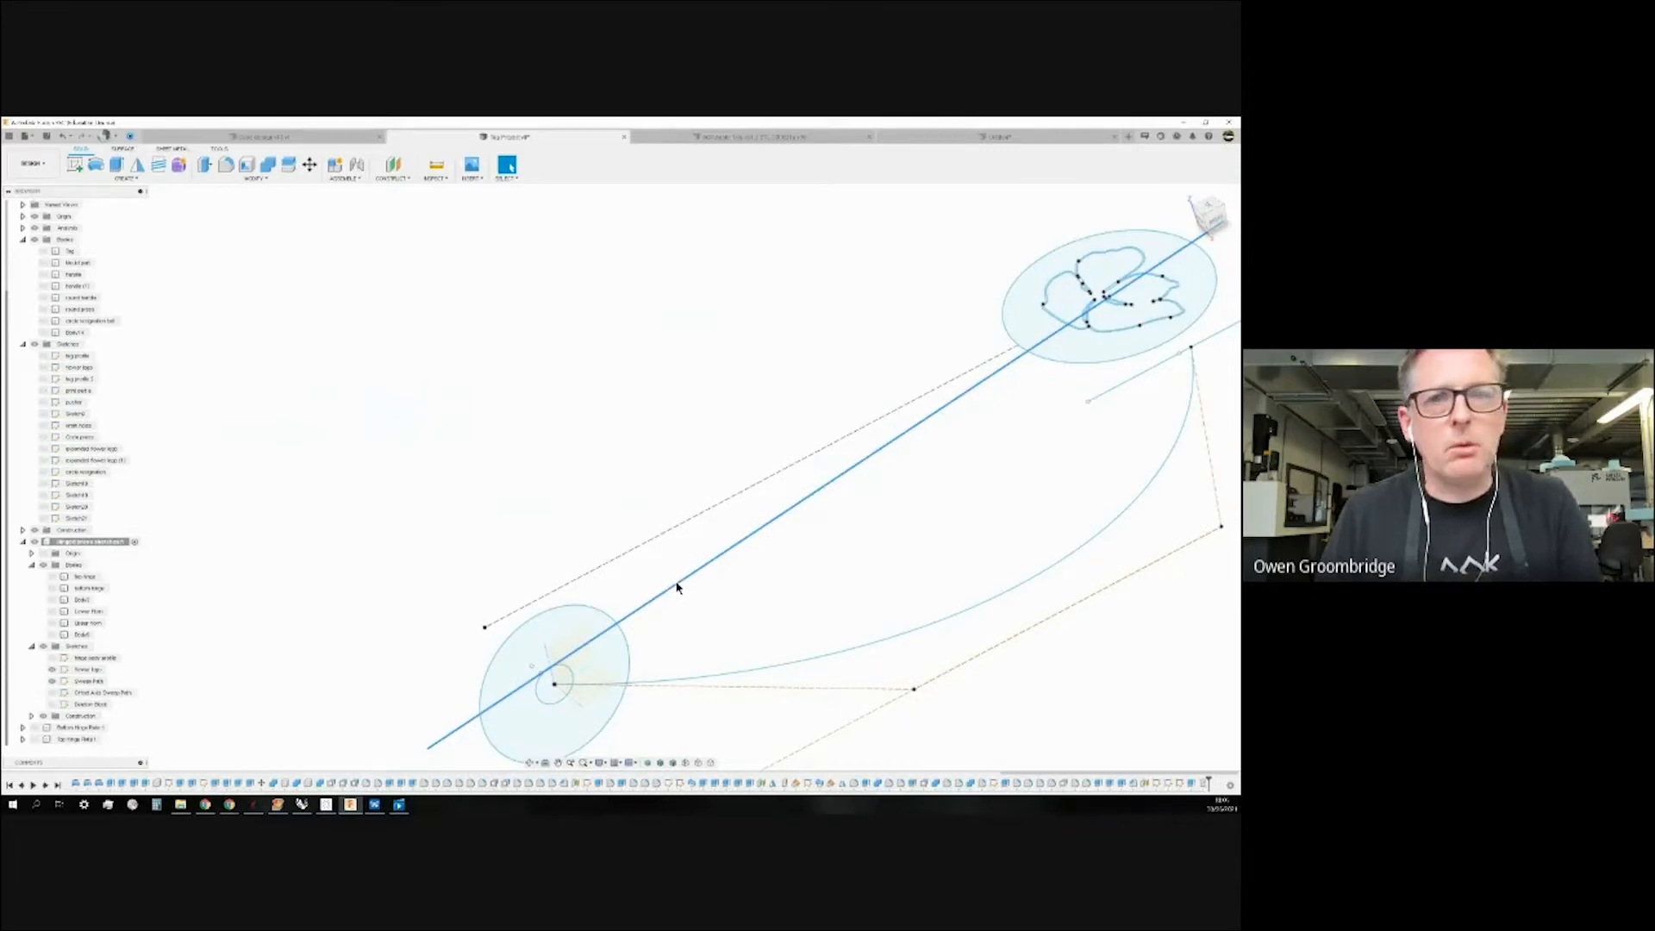
pyautogui.keyDown('shift'); pyautogui.moveTo(733, 622); pyautogui.dragTo(734, 618, button='middle'); pyautogui.keyUp('shift')
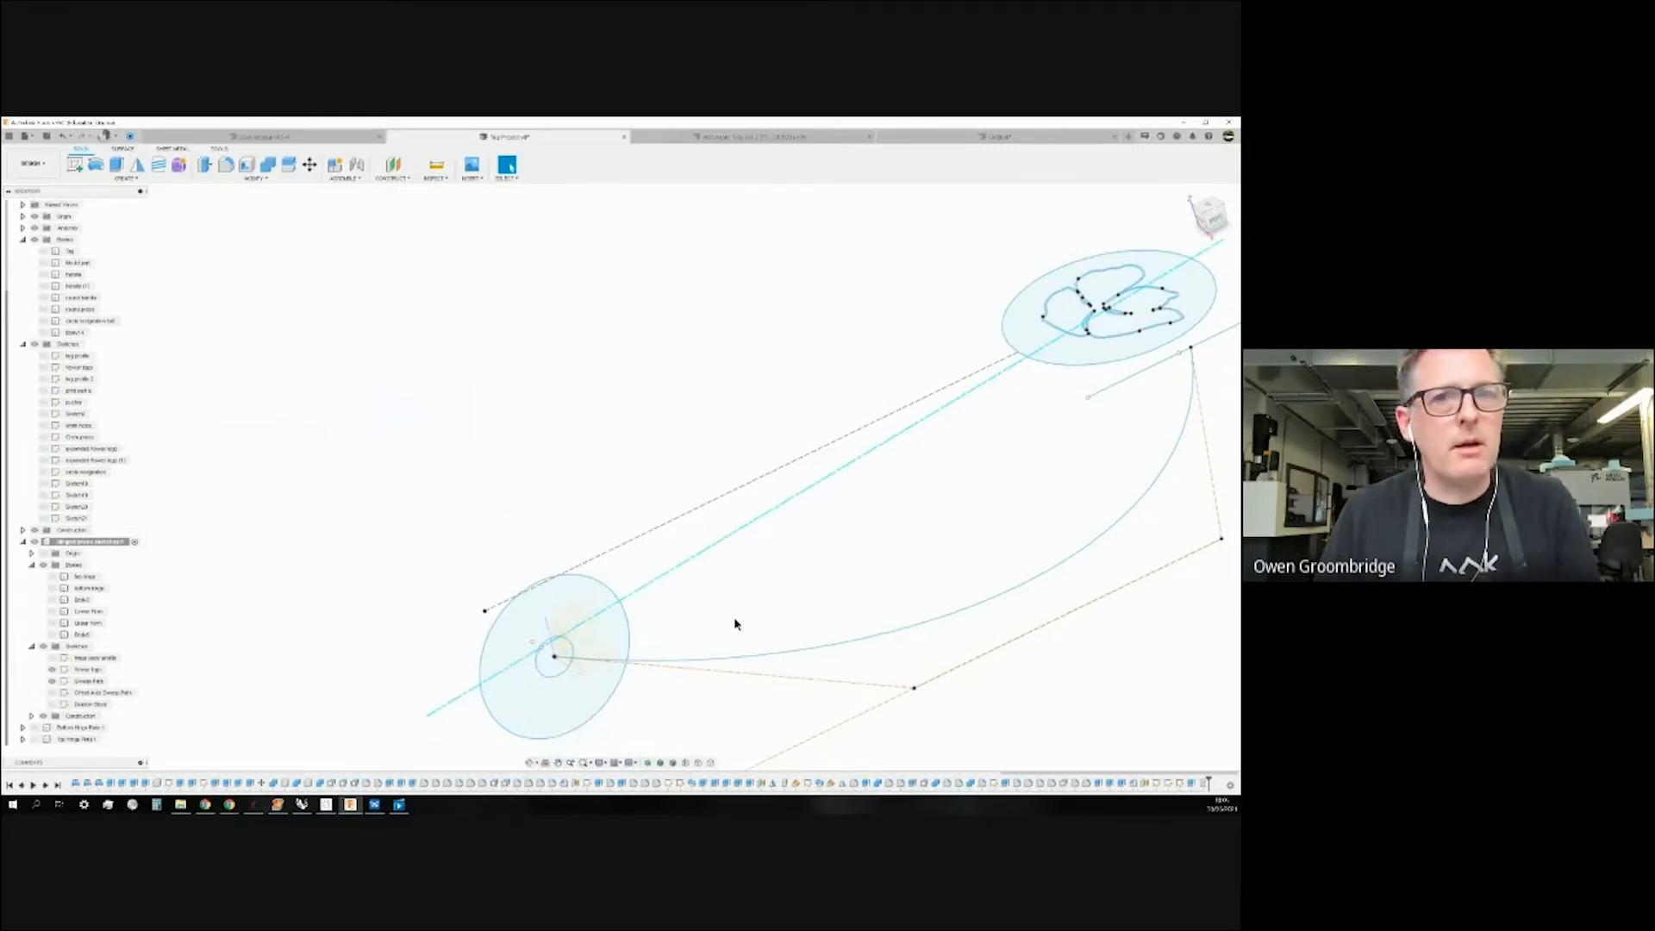
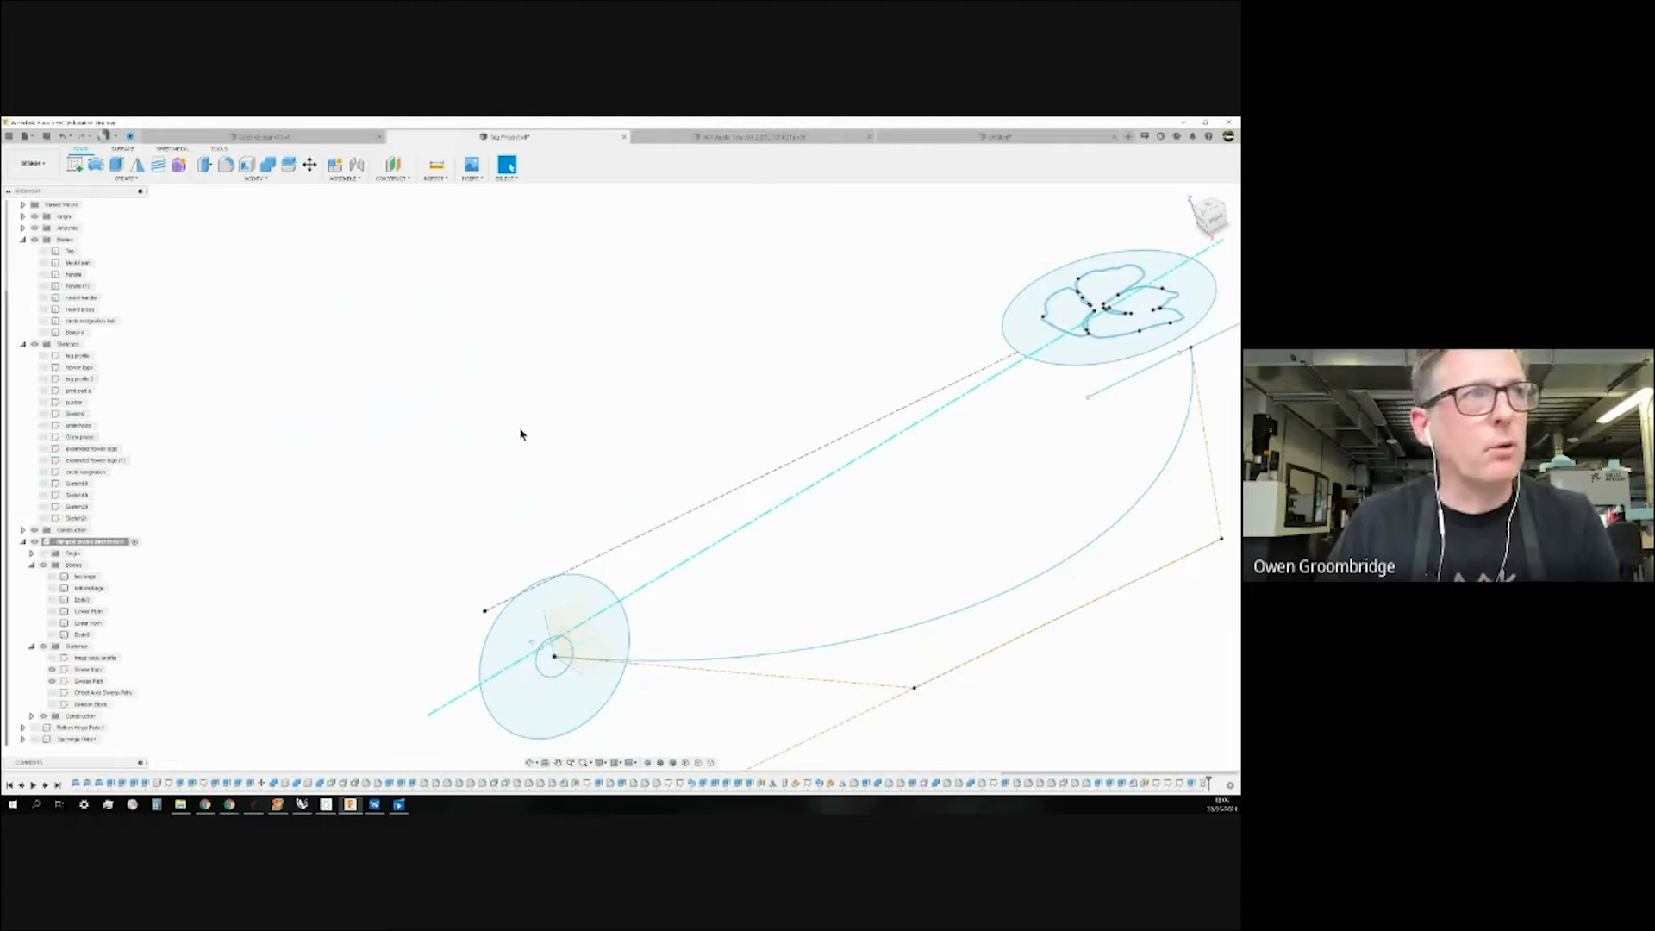
# Select the straight axis line and the spline path to read the sweep path's length.
pyautogui.scroll(-5, 615, 511)
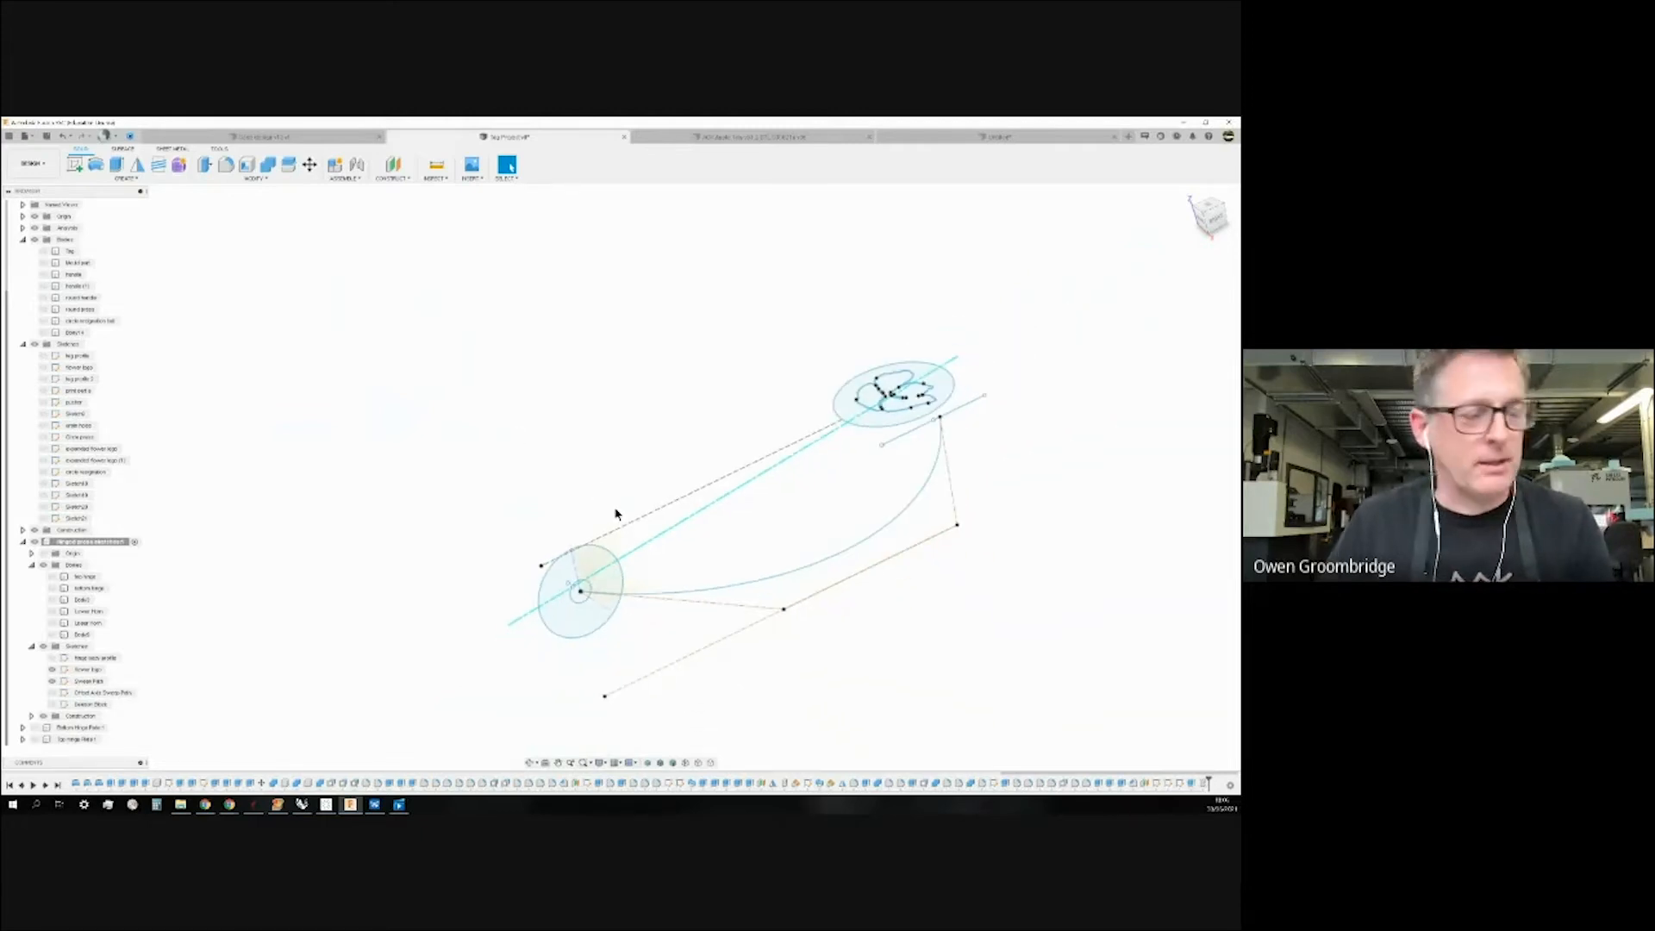
pyautogui.keyDown('shift'); pyautogui.moveTo(722, 518); pyautogui.dragTo(726, 522, button='middle'); pyautogui.keyUp('shift')
pyautogui.click(726, 522)
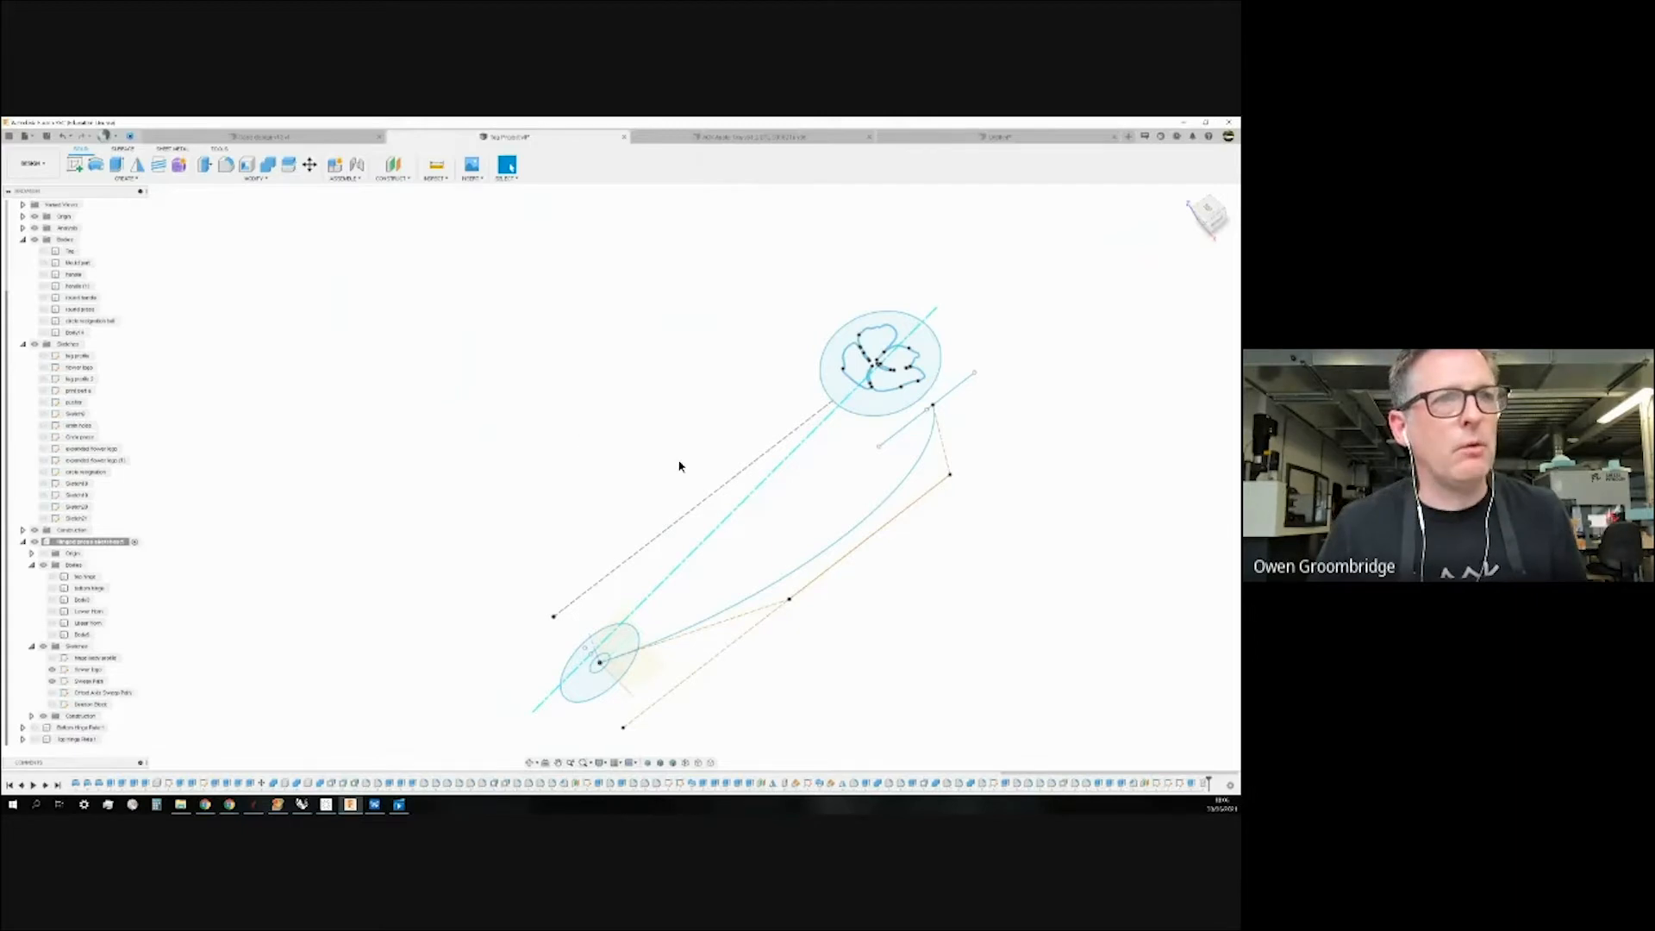
pyautogui.scroll(5, 914, 489)
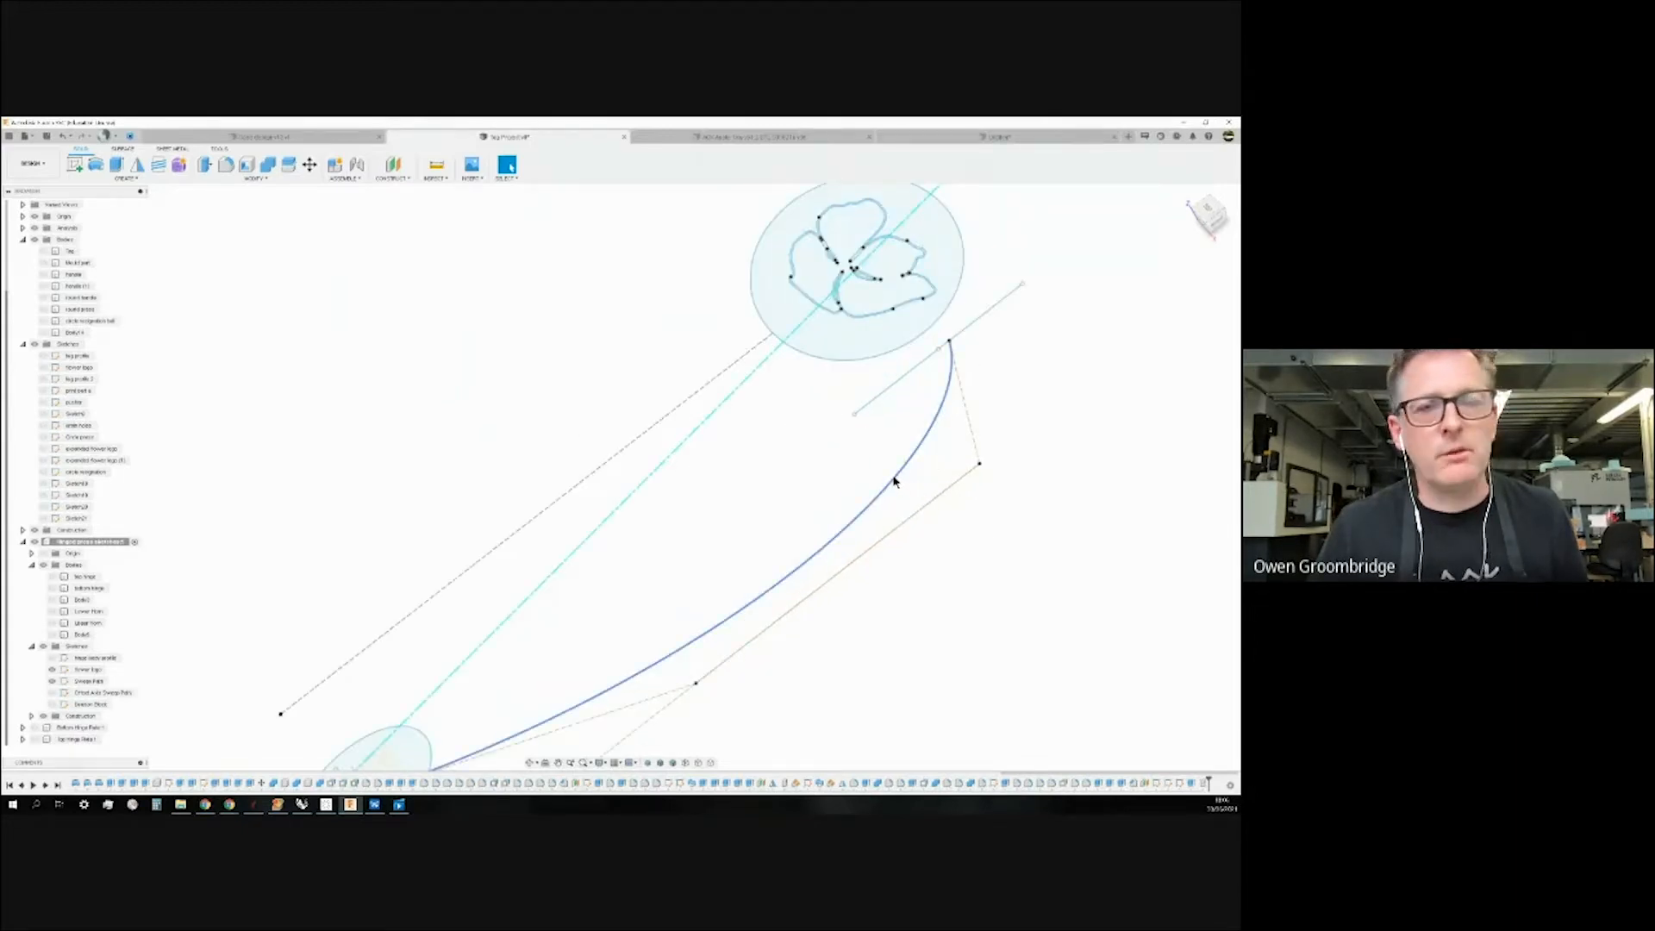
pyautogui.click(893, 481)
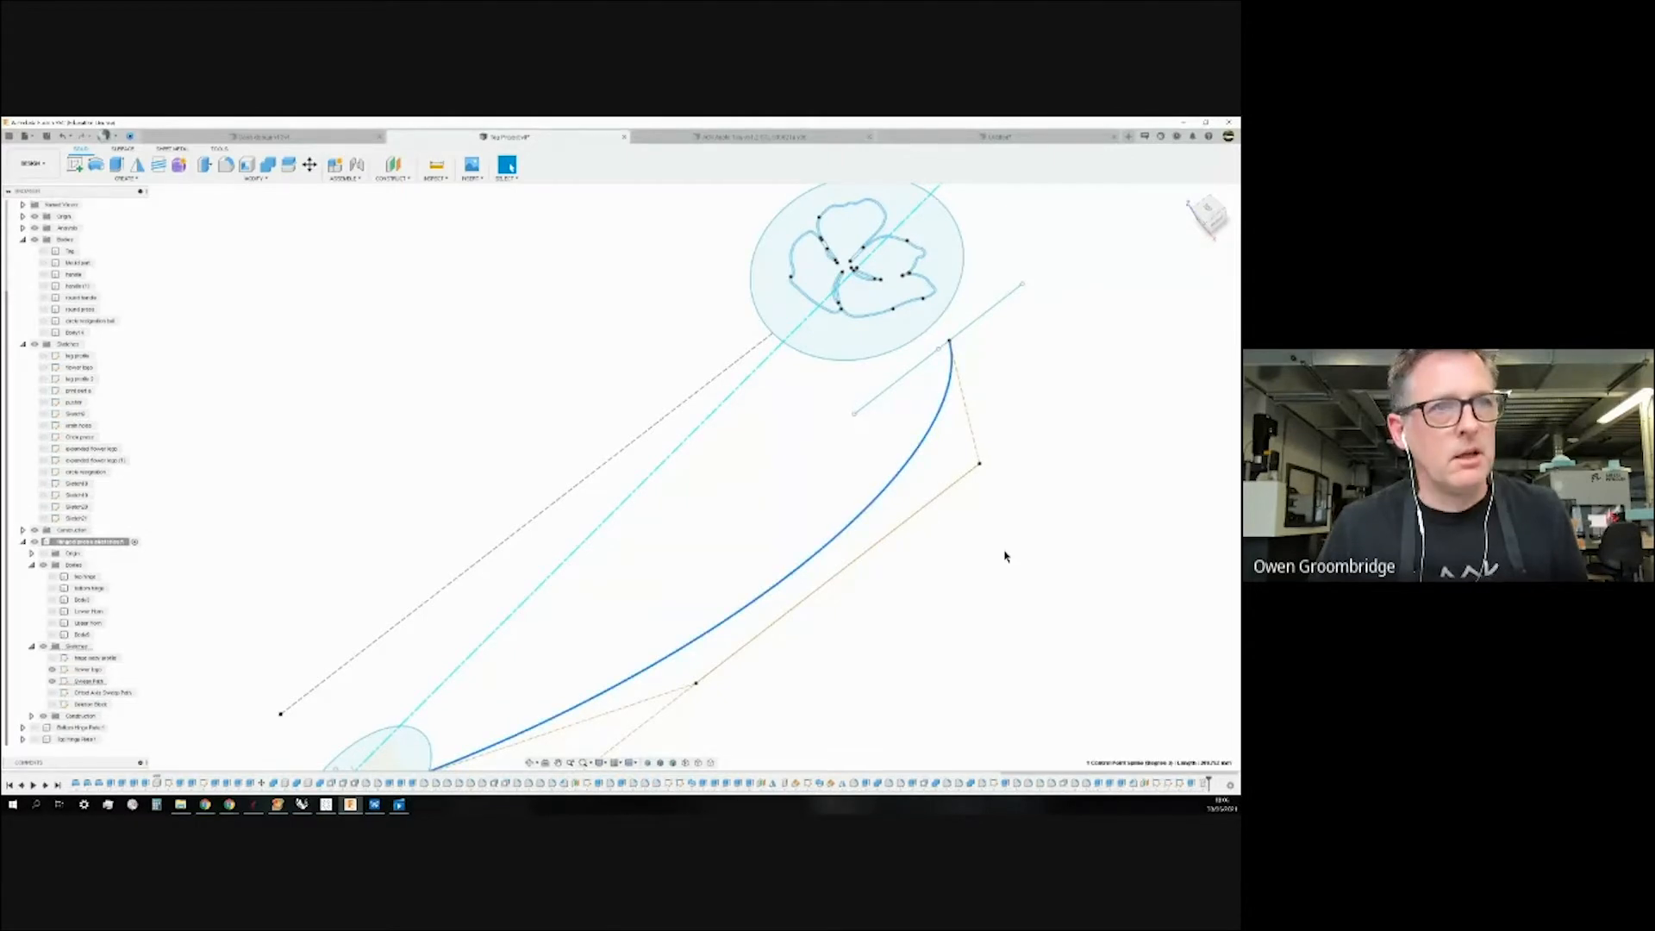
pyautogui.scroll(-2, 879, 514)
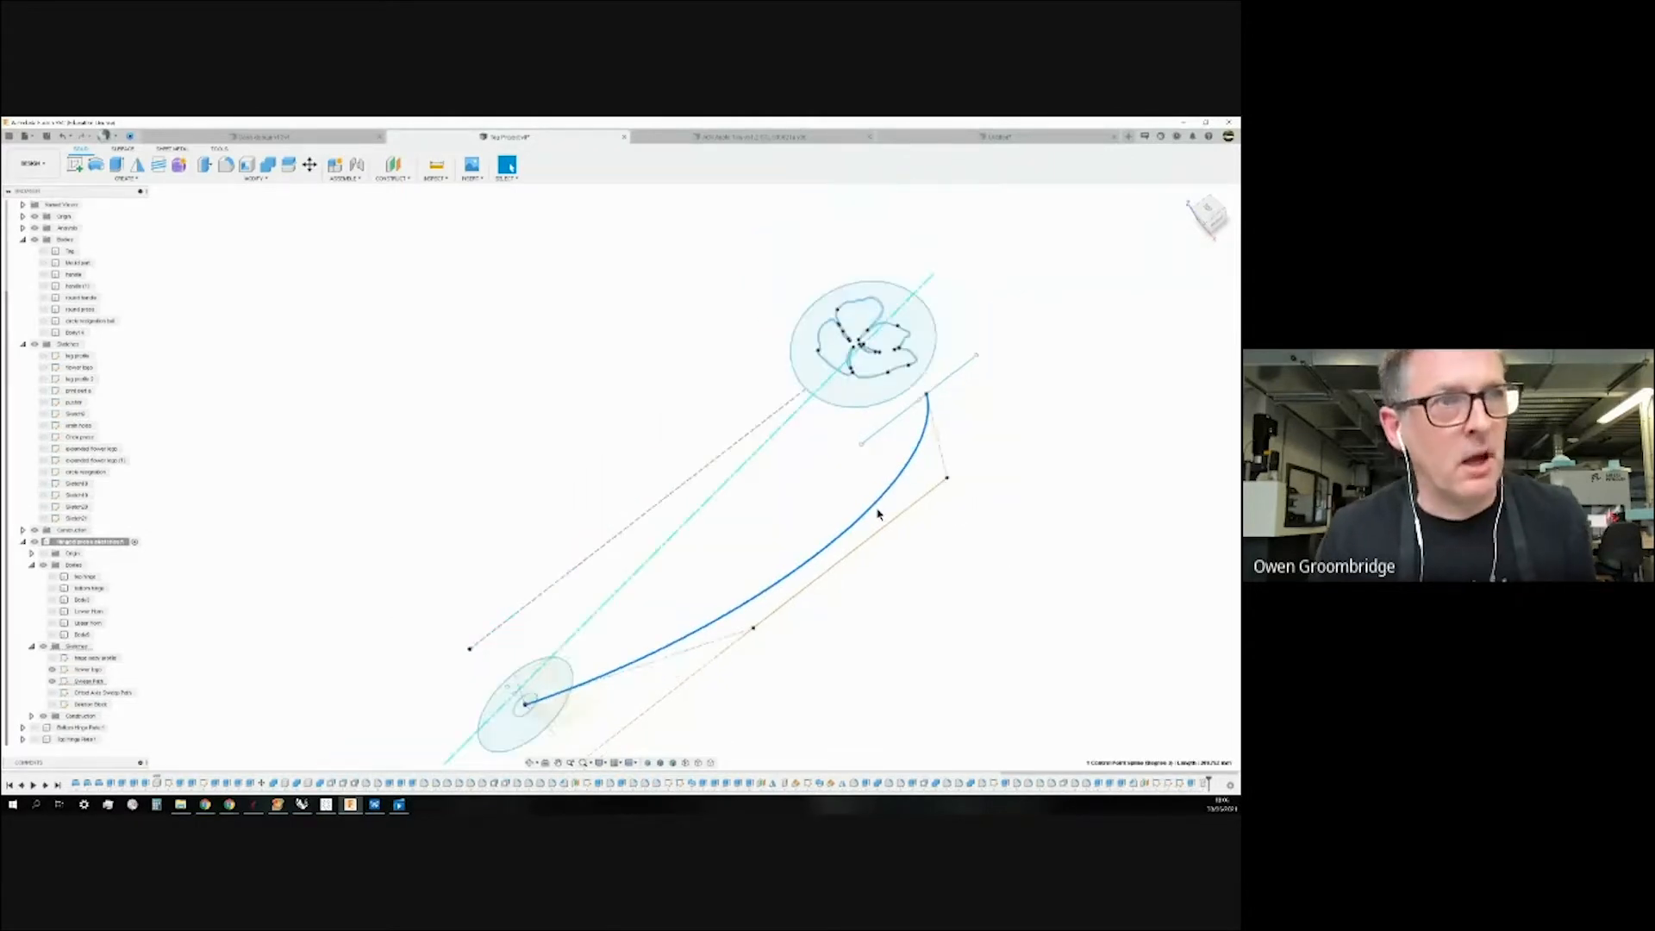
pyautogui.scroll(6, 878, 513)
pyautogui.scroll(-1, 879, 513)
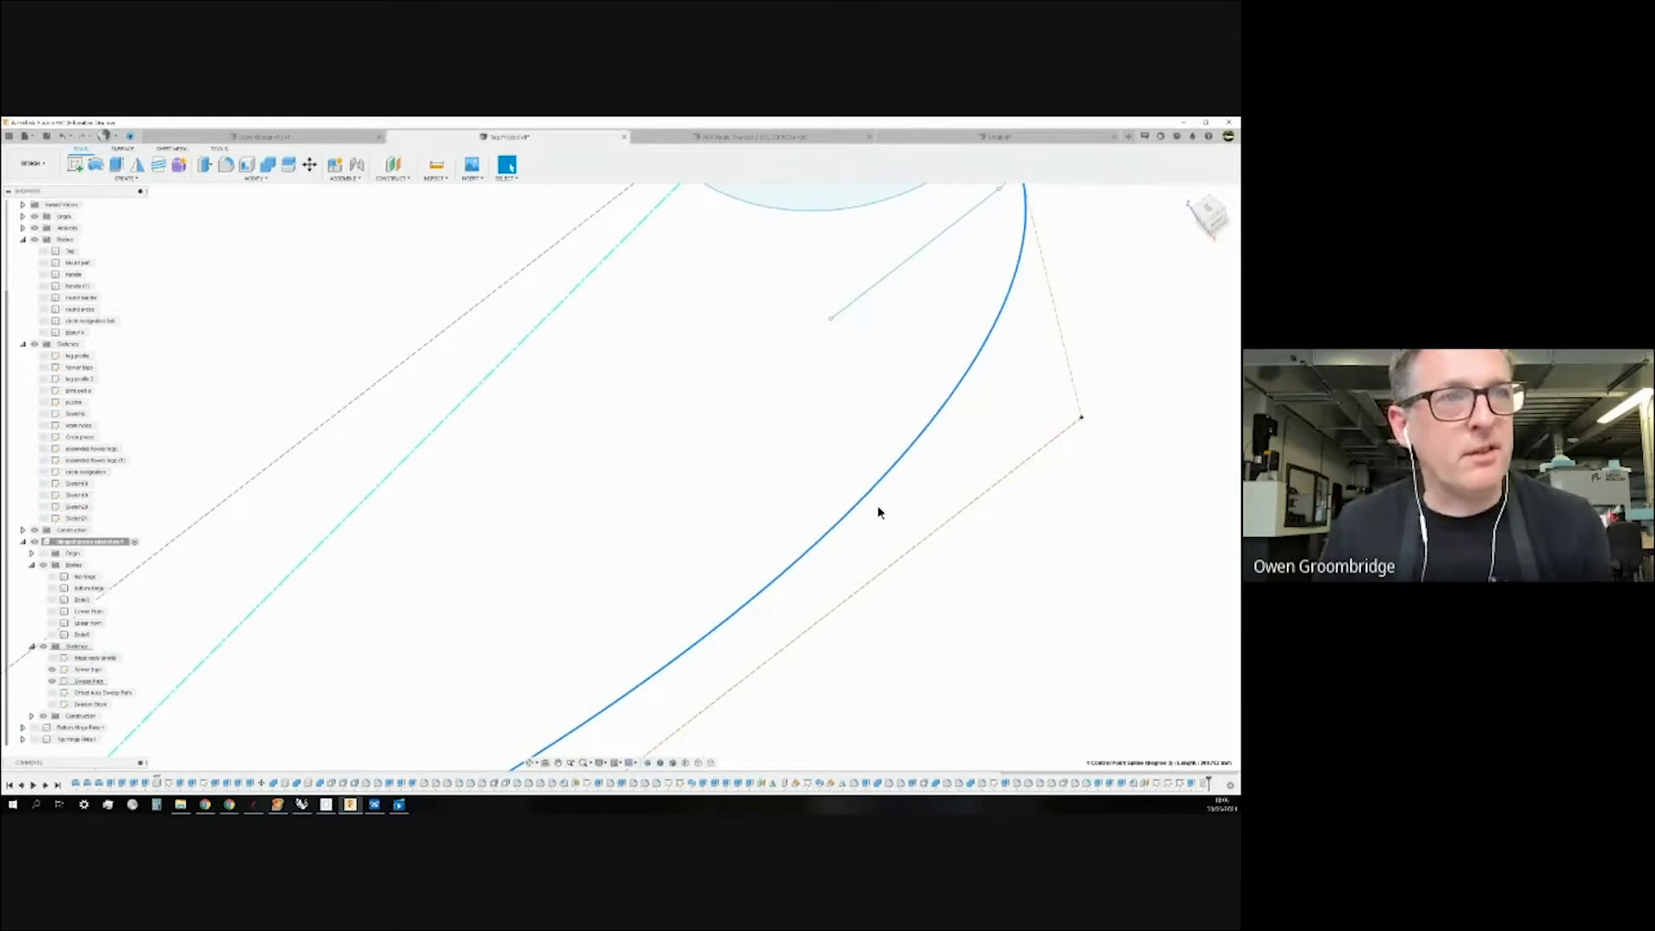
pyautogui.click(882, 495)
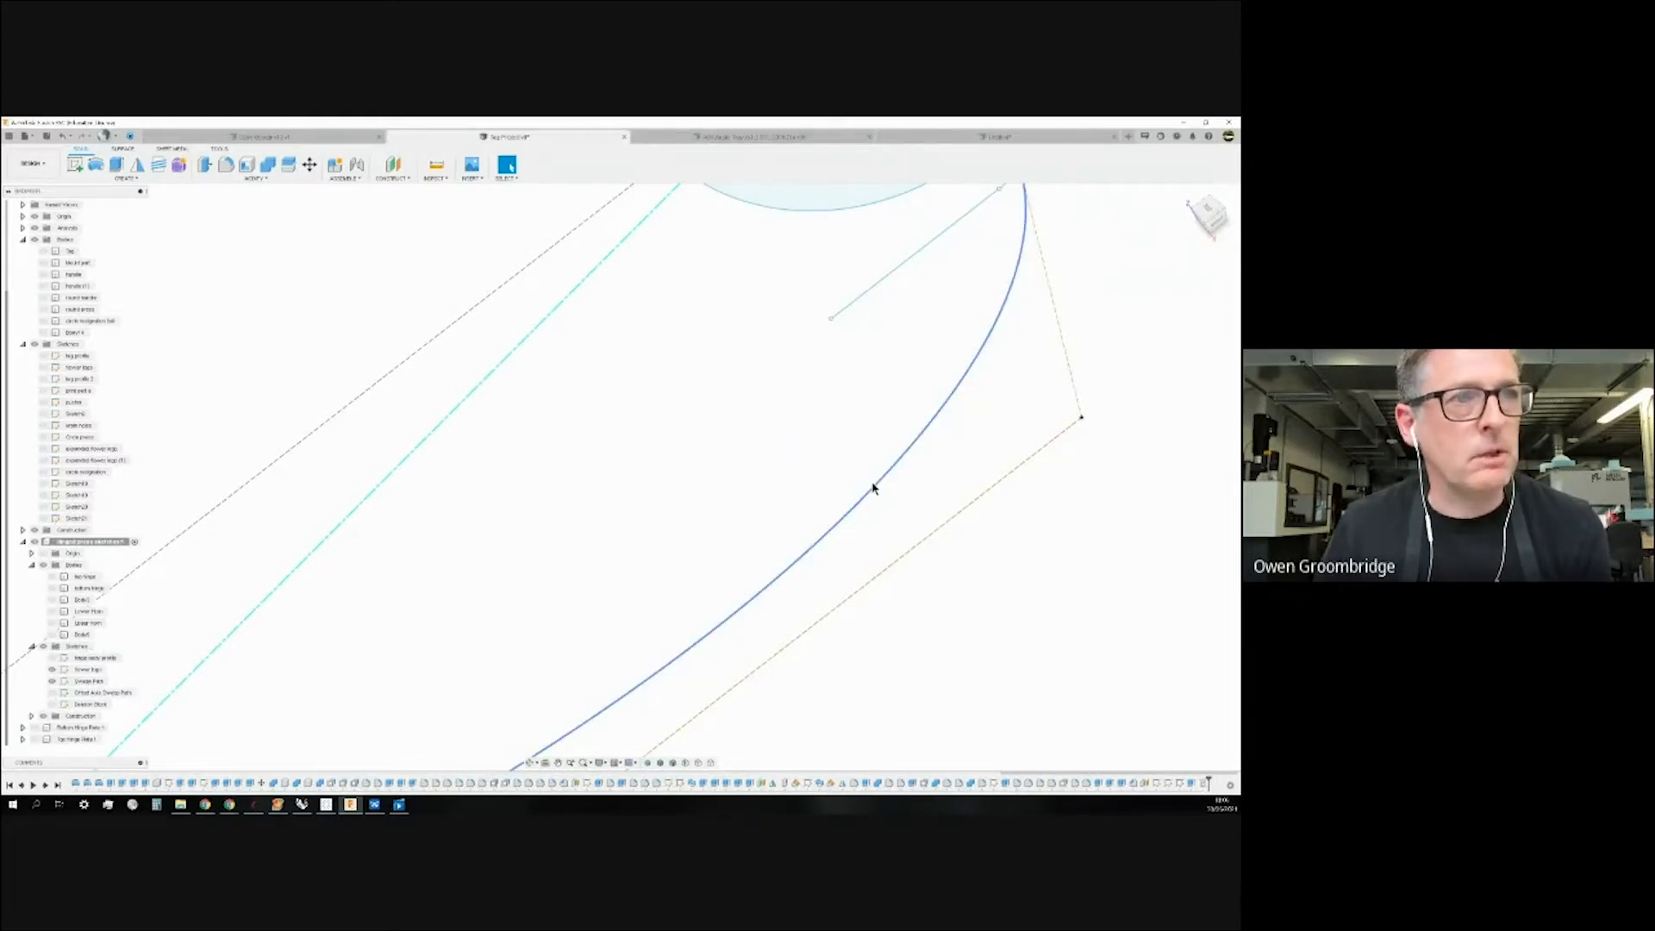
pyautogui.click(873, 488)
pyautogui.scroll(-3, 881, 506)
pyautogui.click(818, 415)
# Check the flower-logo curves and ring profile, then switch to the nearly empty Untitled design.
pyautogui.click(799, 322)
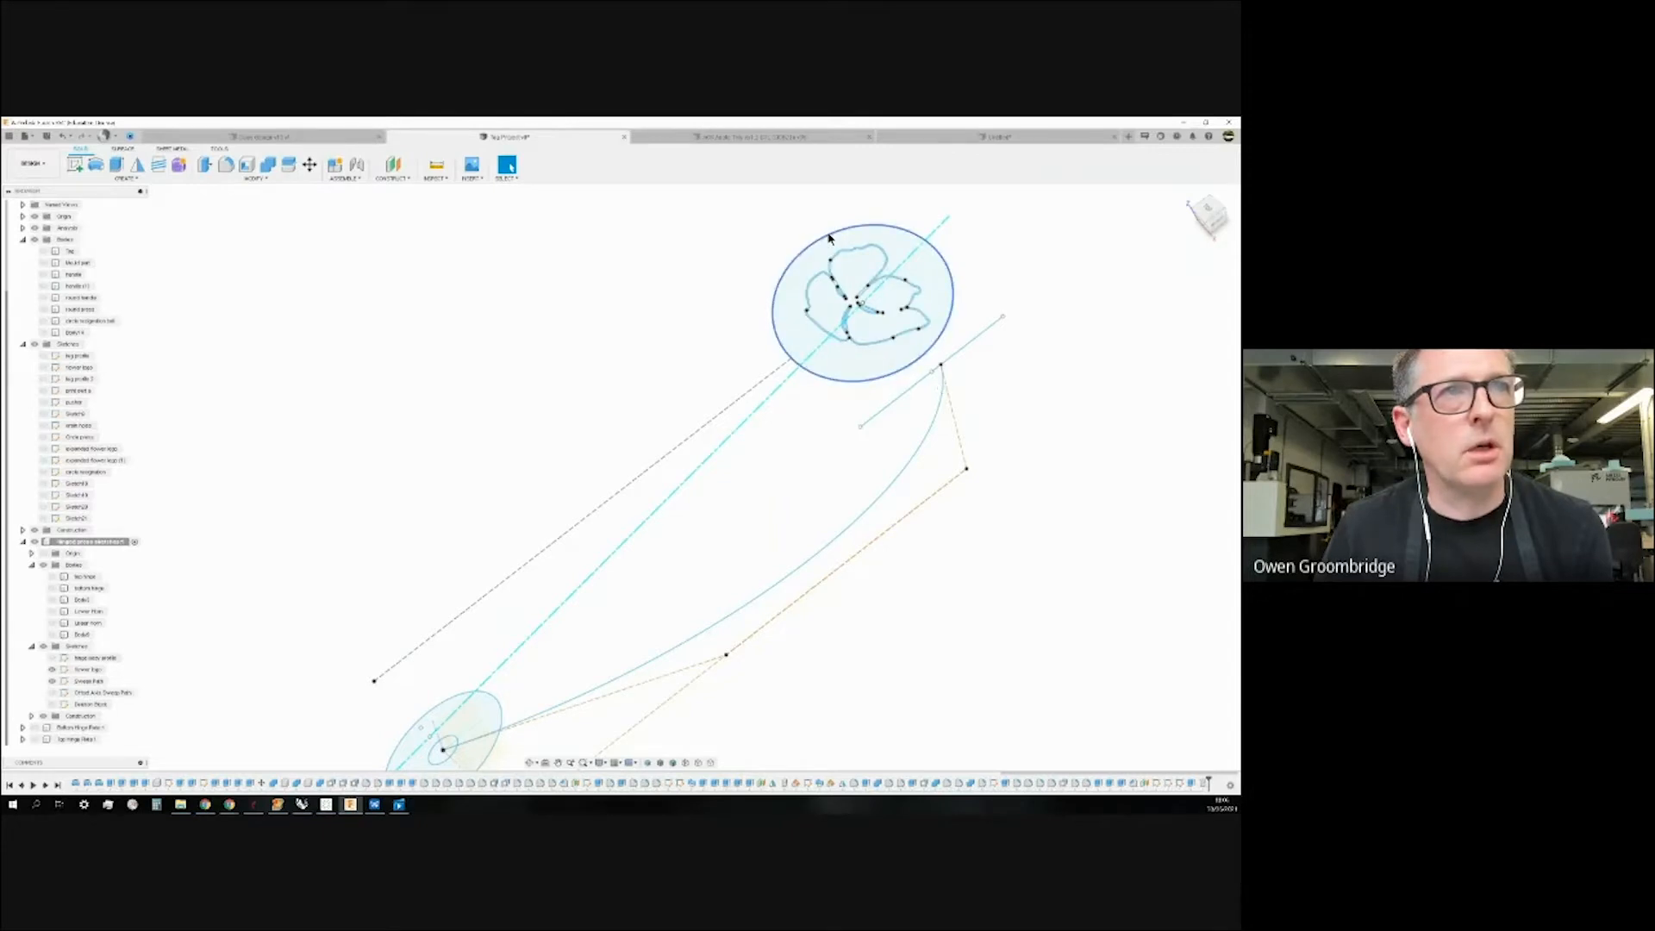
pyautogui.scroll(5, 698, 262)
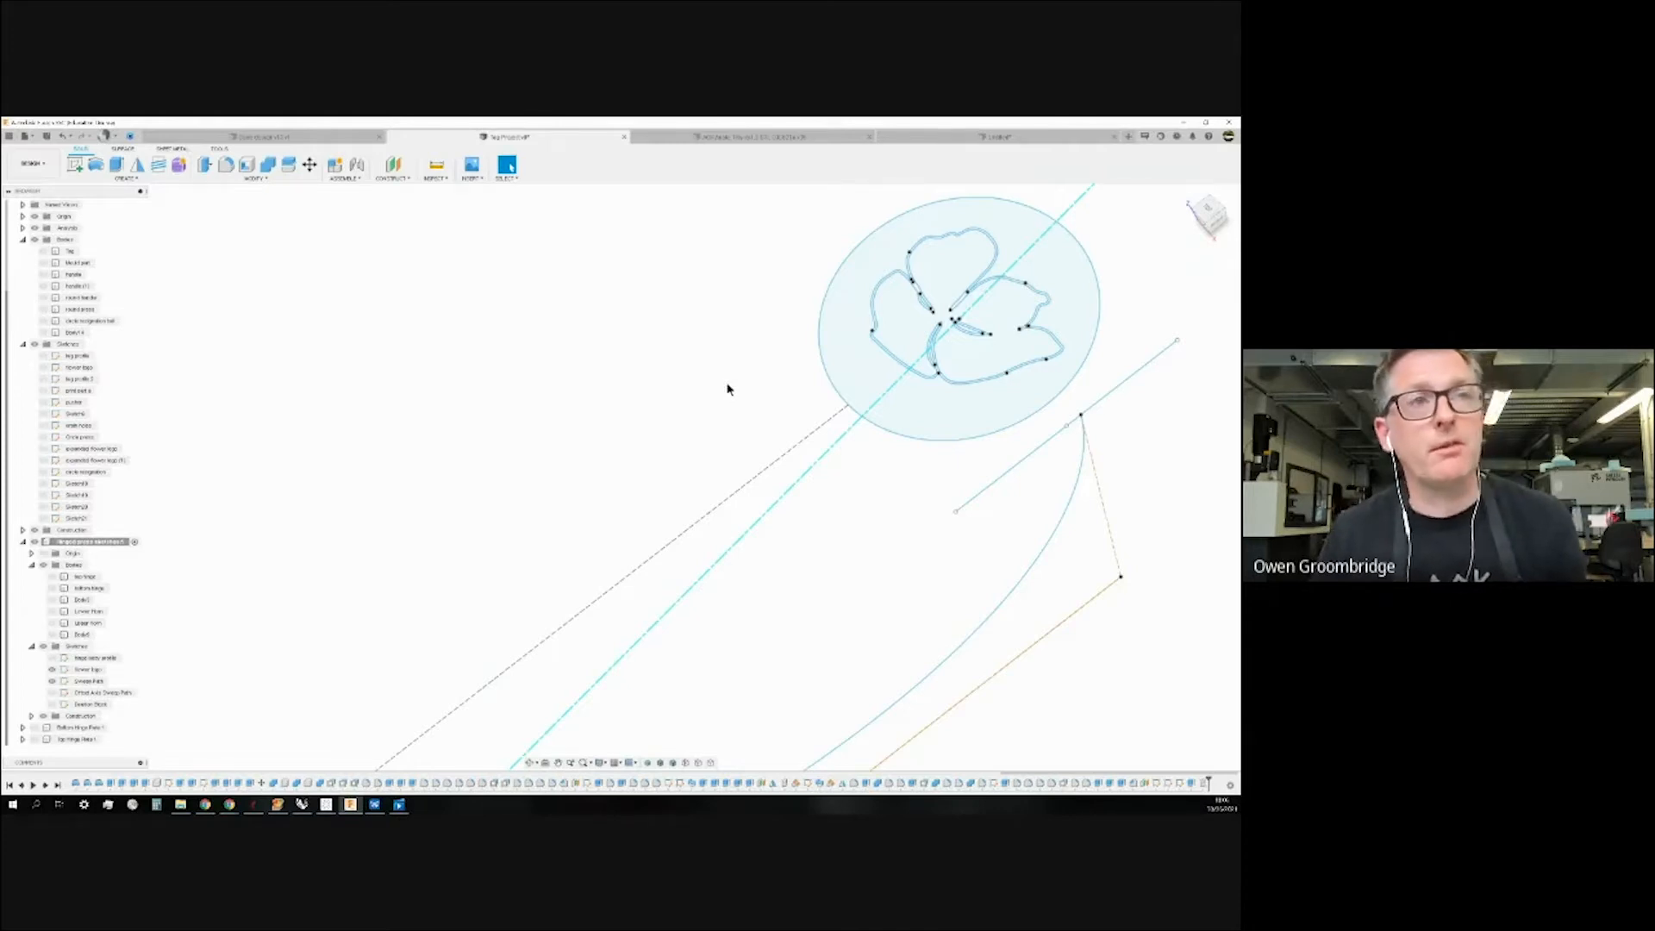
pyautogui.click(871, 276)
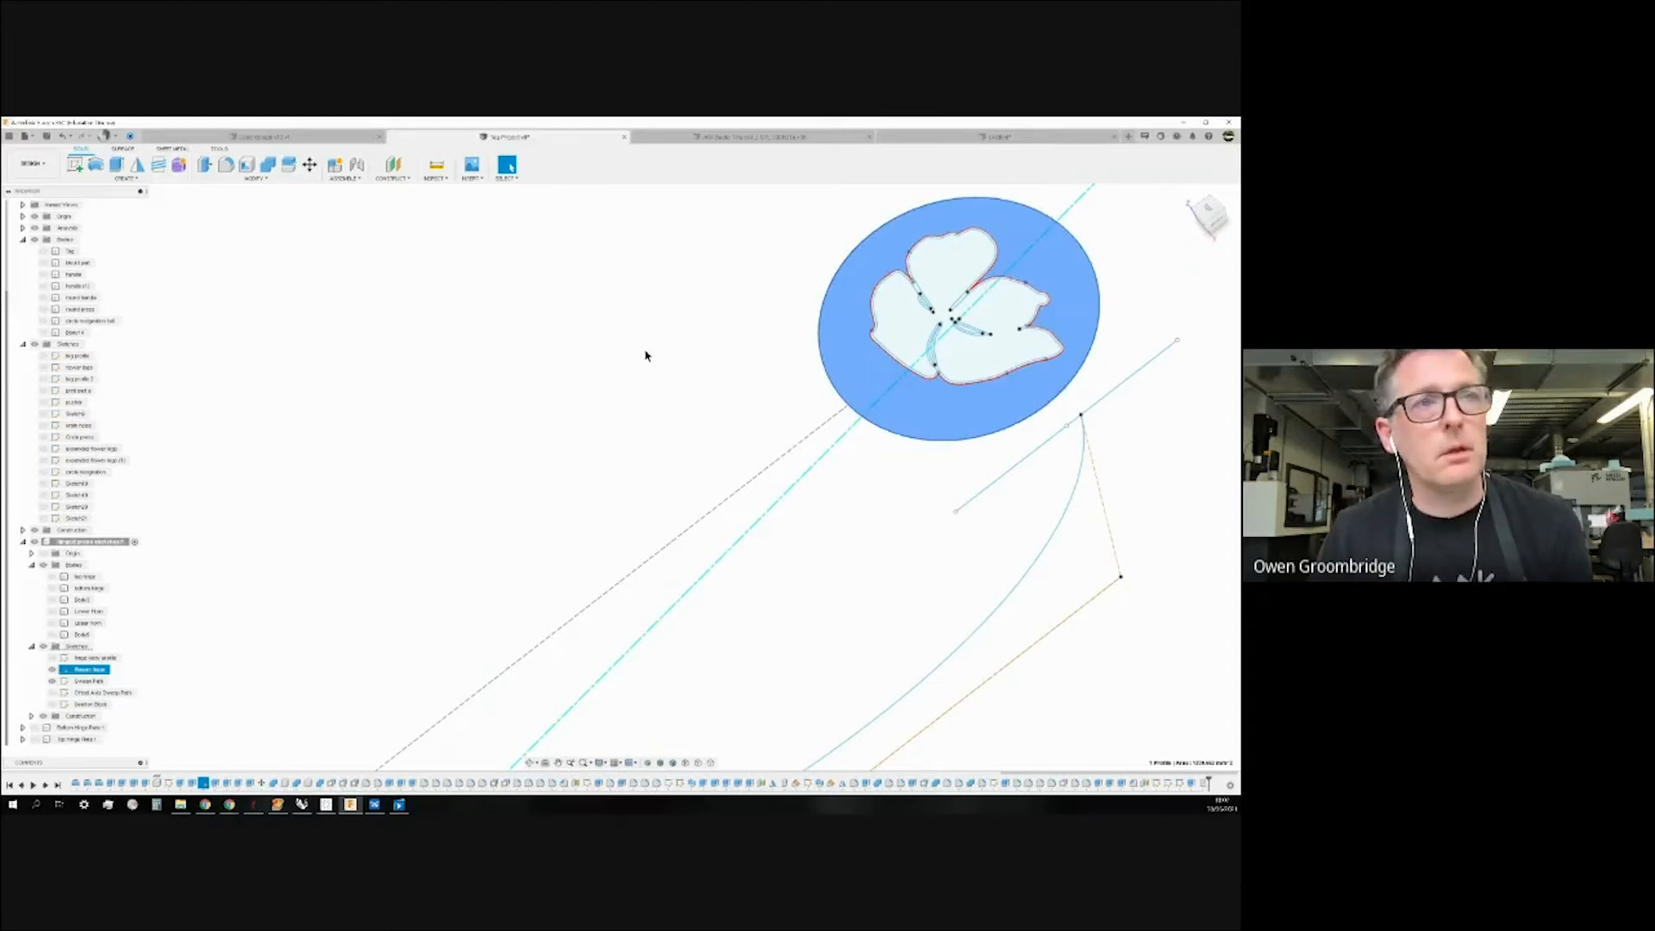
pyautogui.click(774, 344)
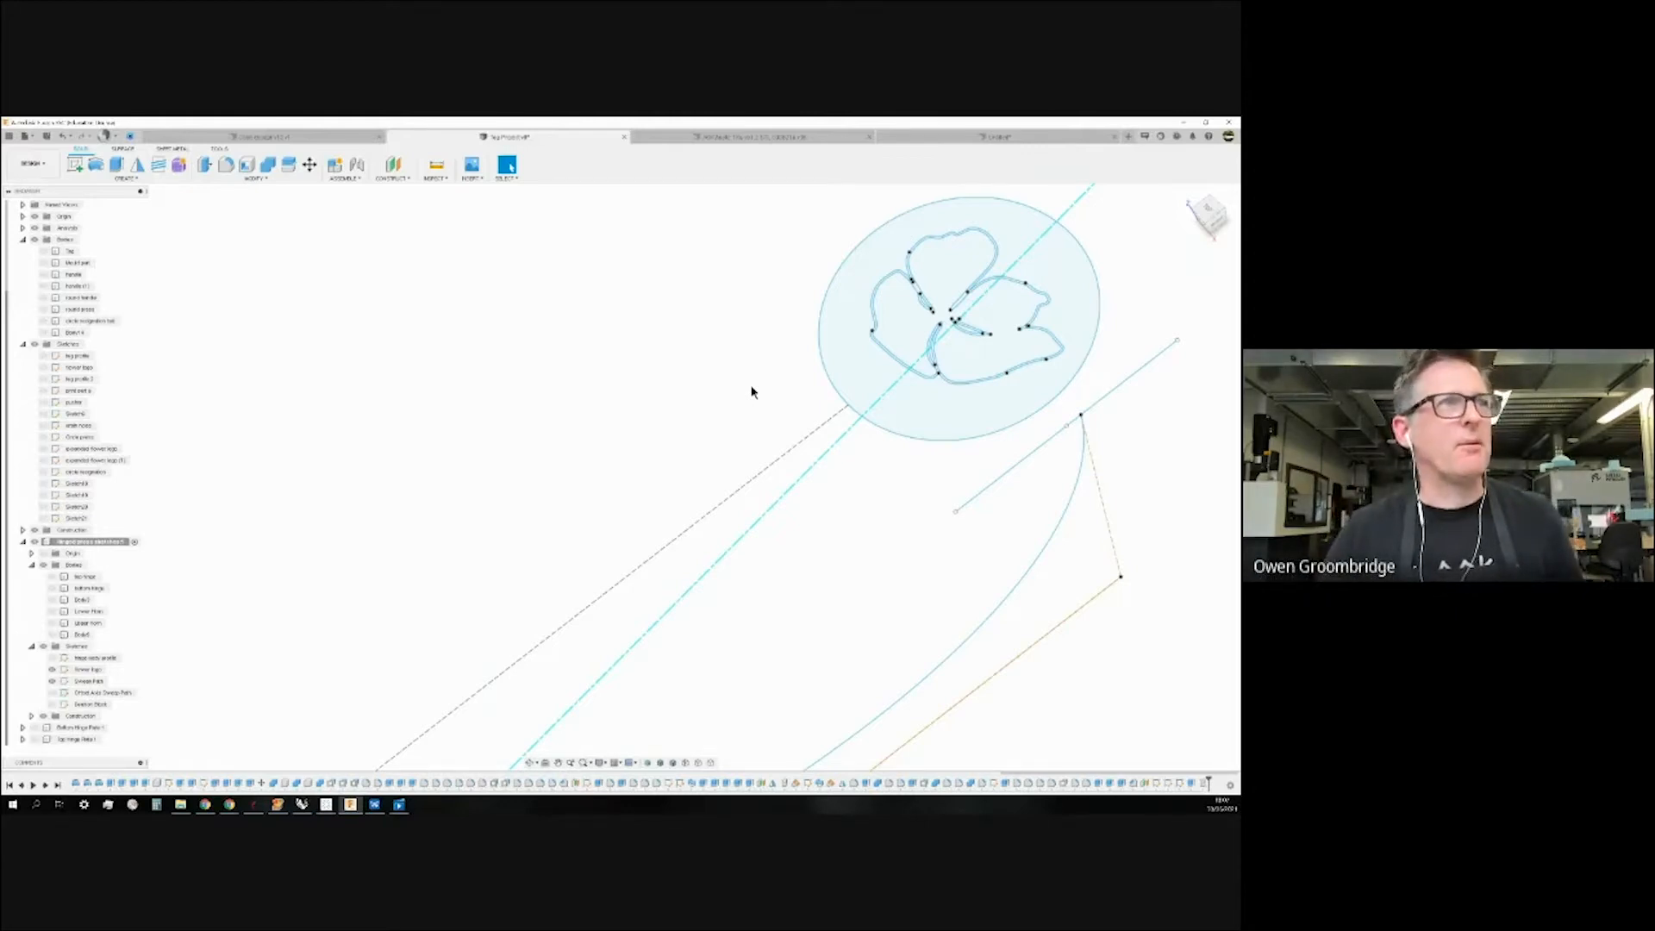
pyautogui.scroll(-2, 636, 431)
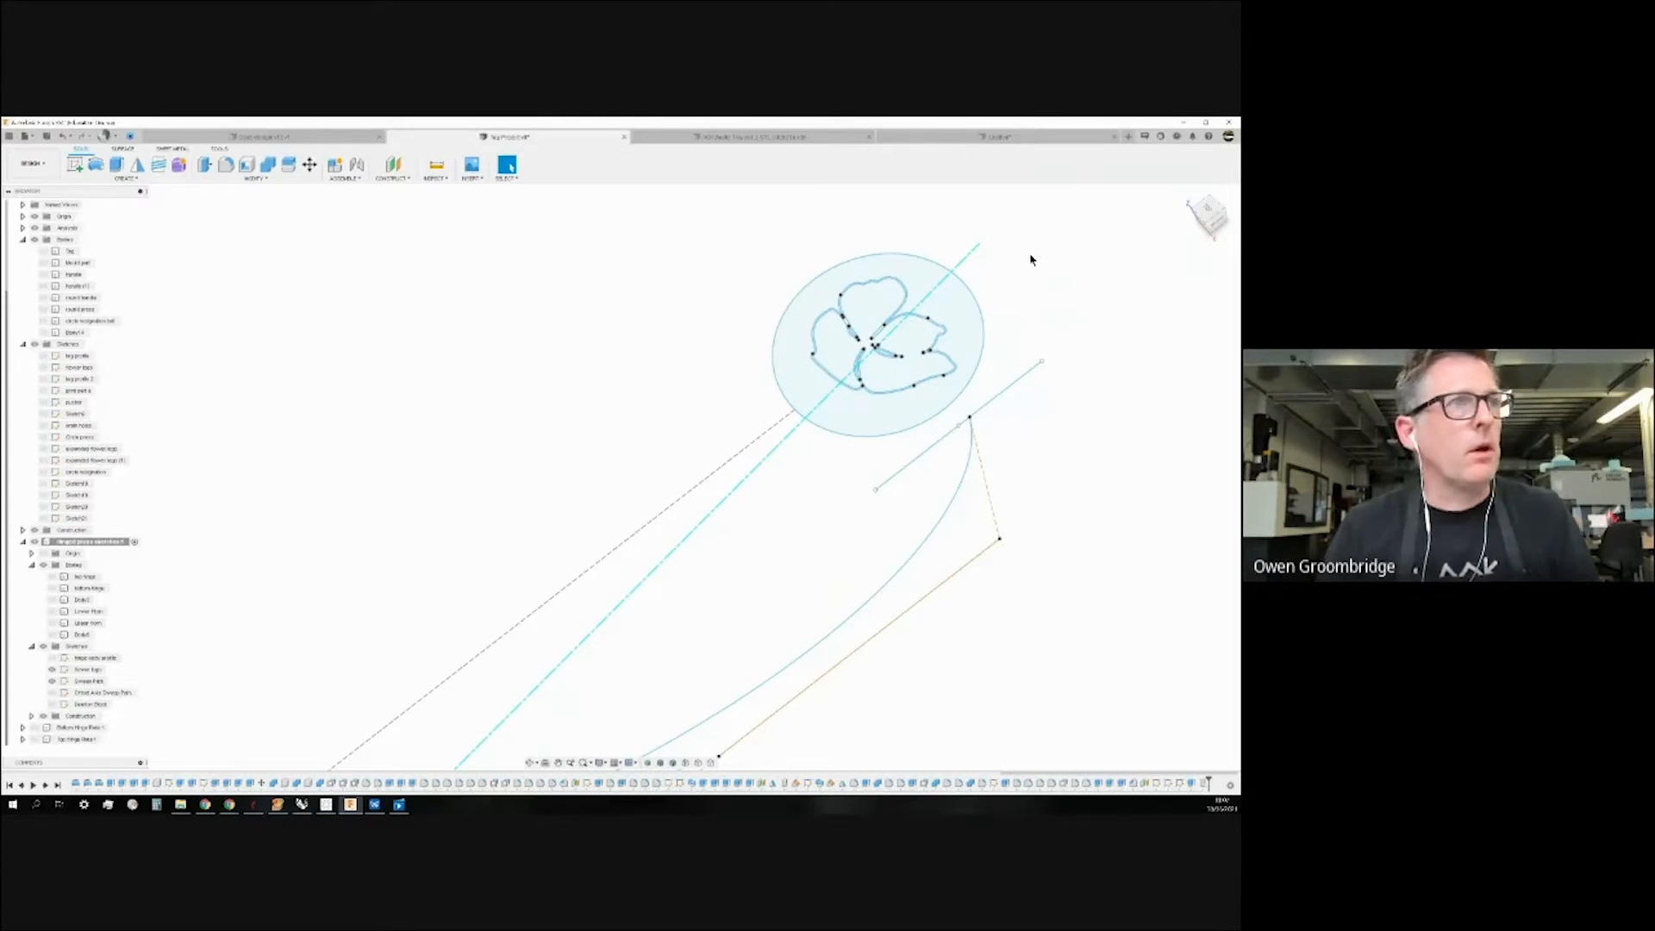
pyautogui.click(998, 138)
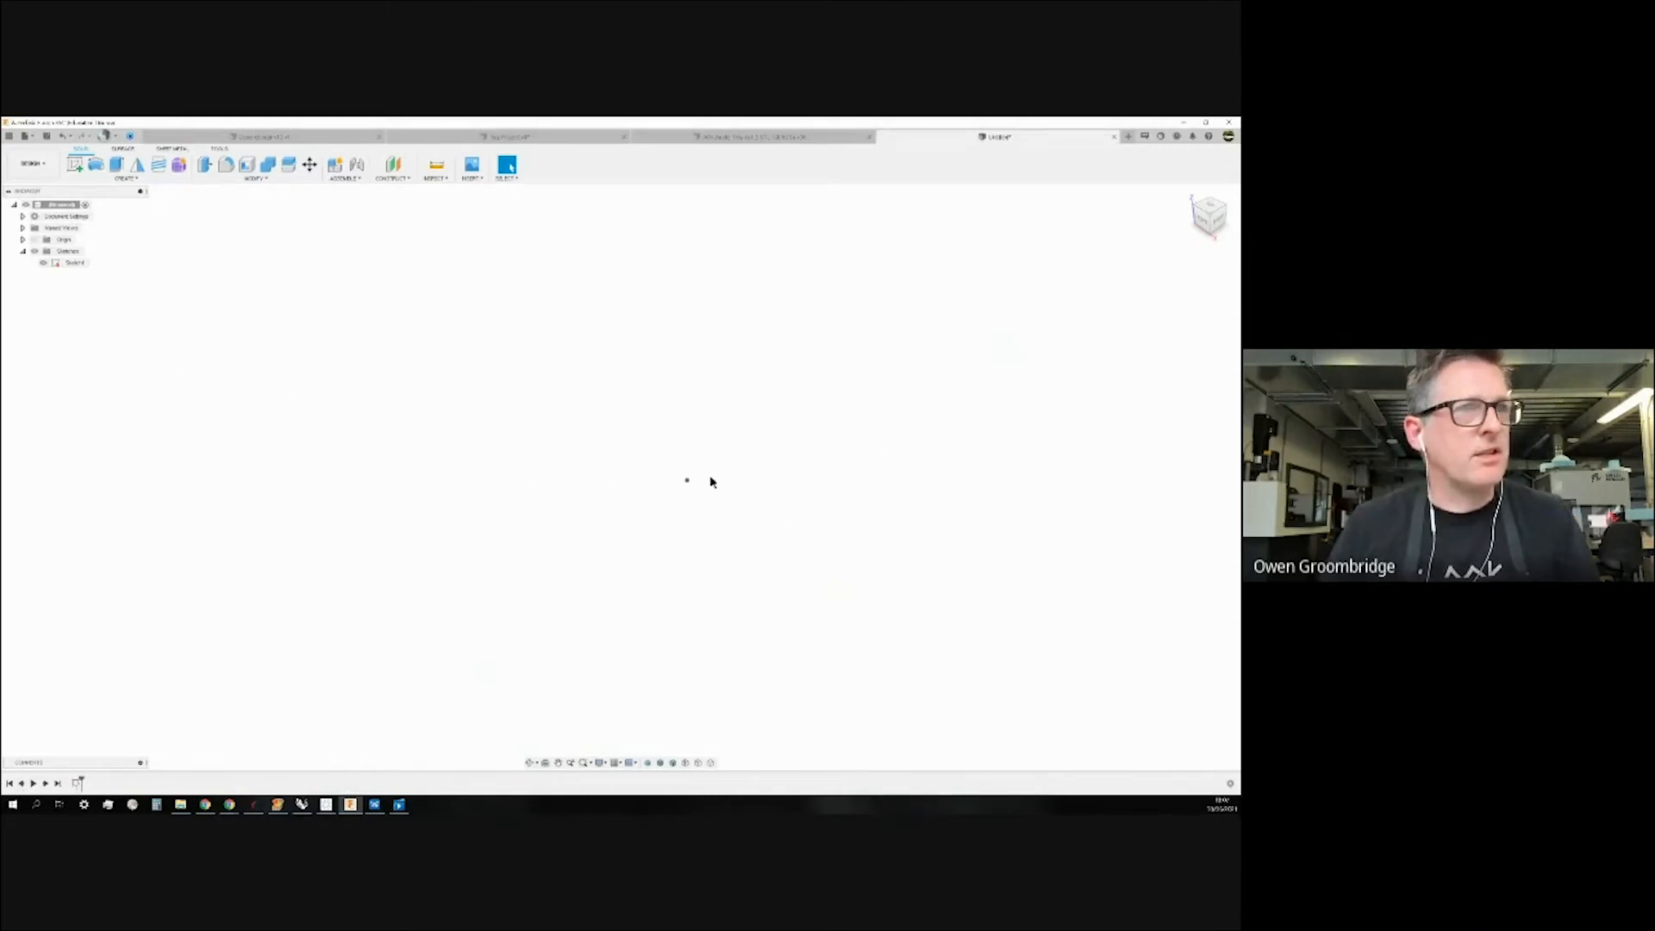
# Edit Sketch1 and draw a 120 mm construction circle centred on the origin.
pyautogui.rightClick(69, 262)
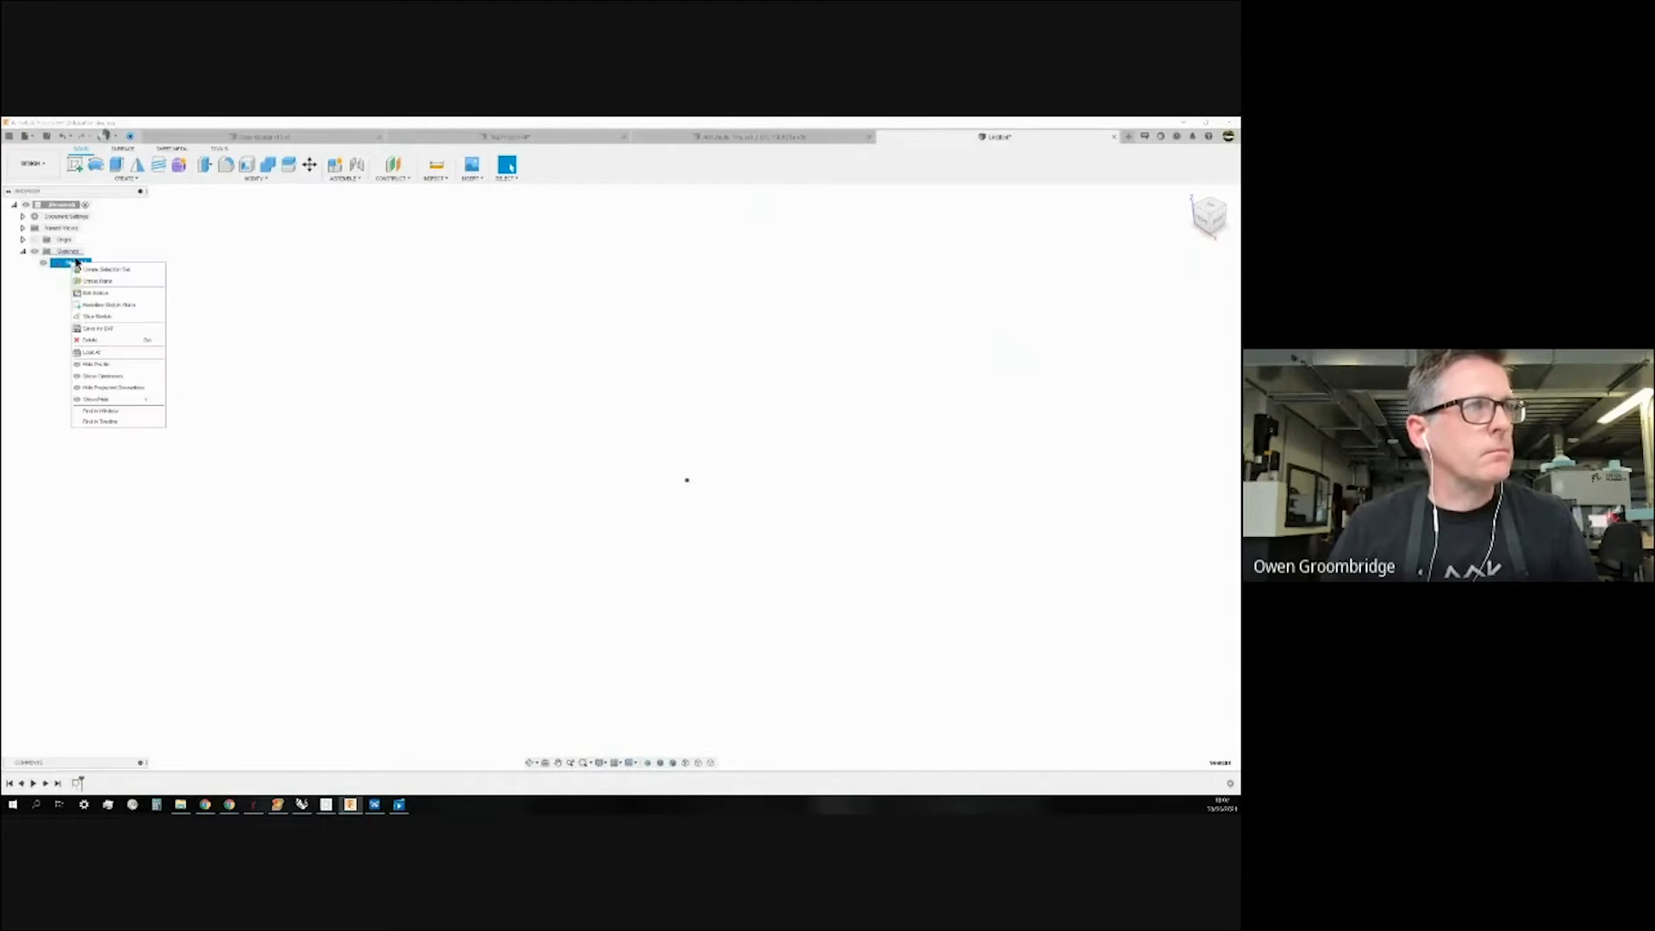
pyautogui.click(96, 298)
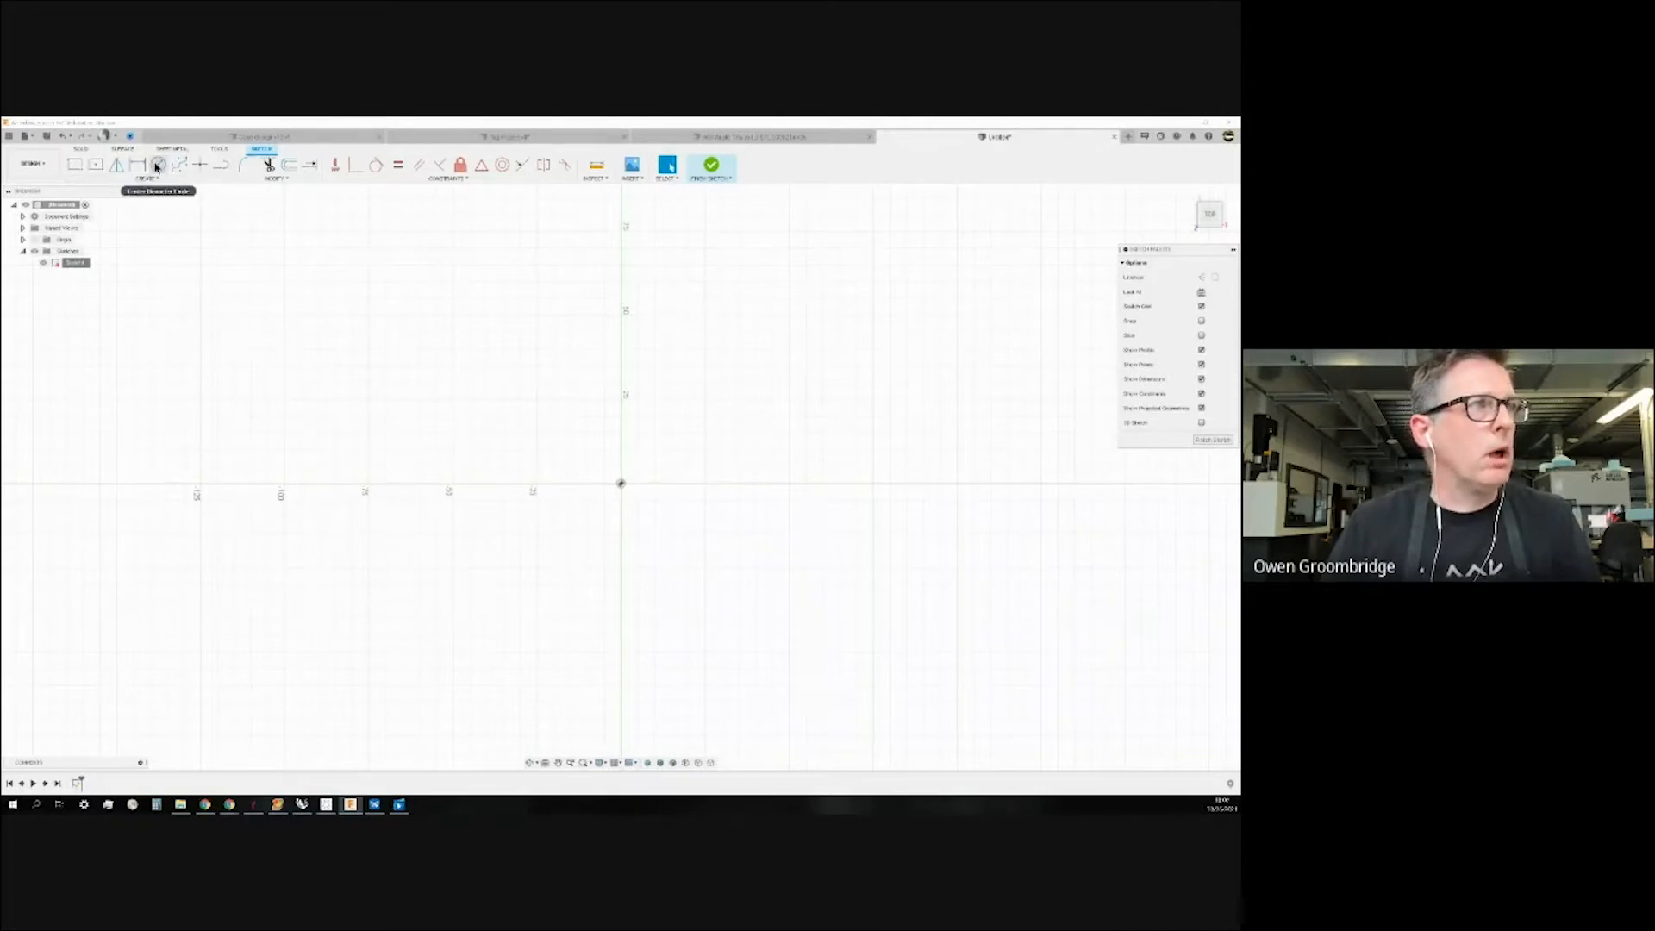
pyautogui.click(1201, 278)
pyautogui.click(163, 169)
pyautogui.click(622, 484)
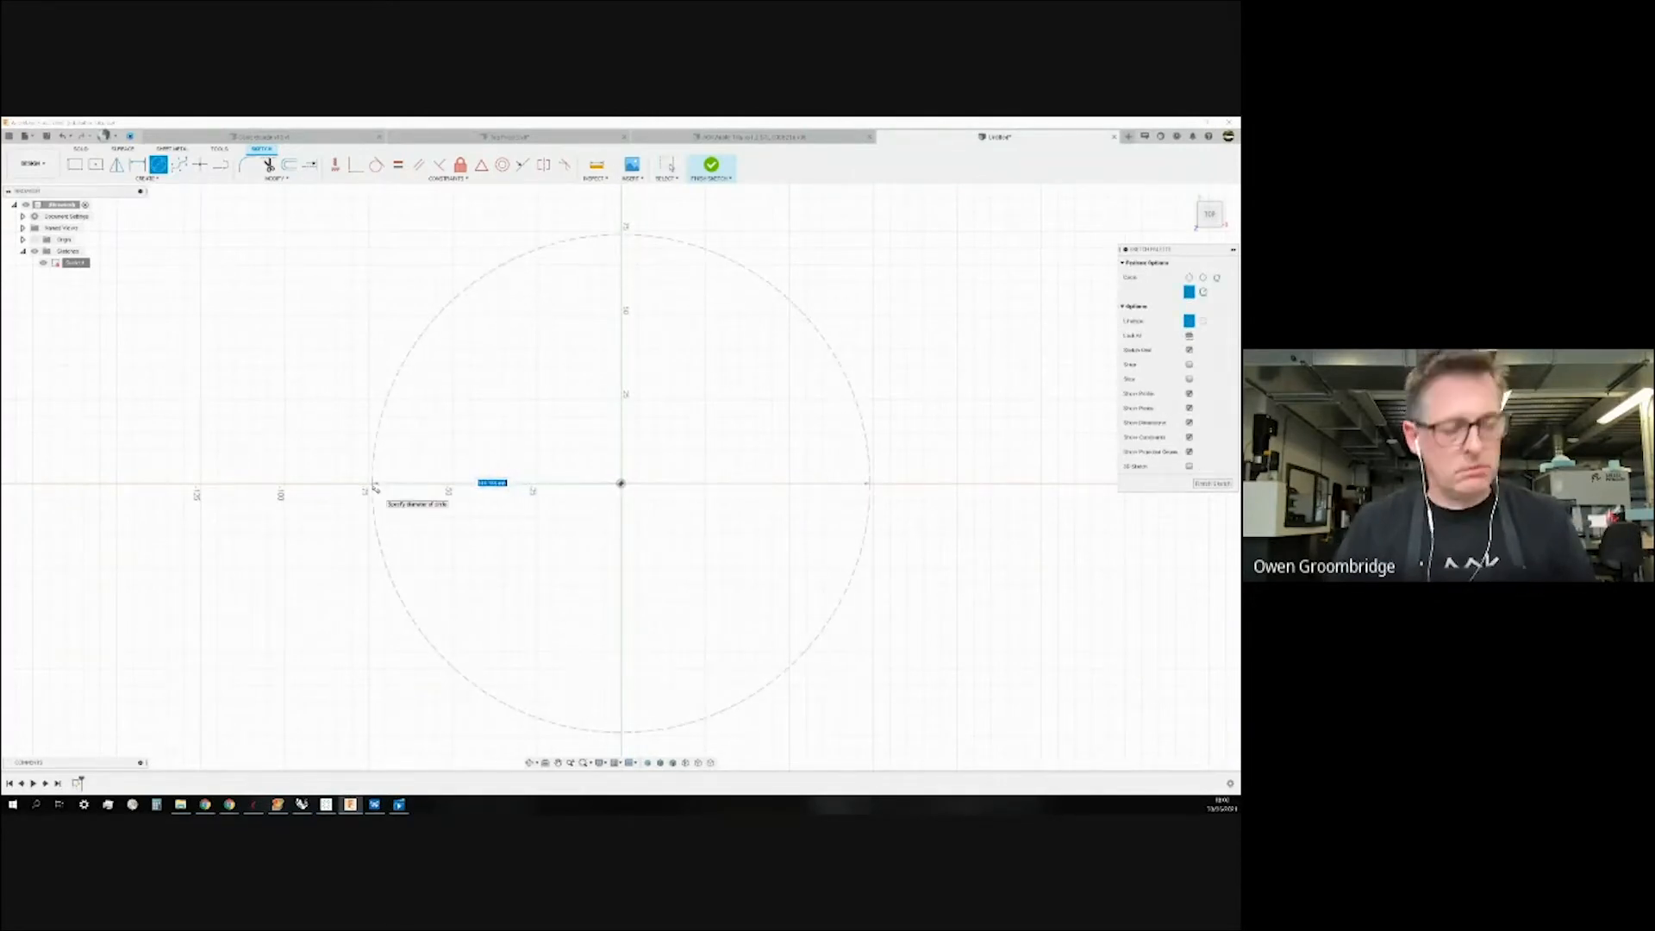
pyautogui.write('120')
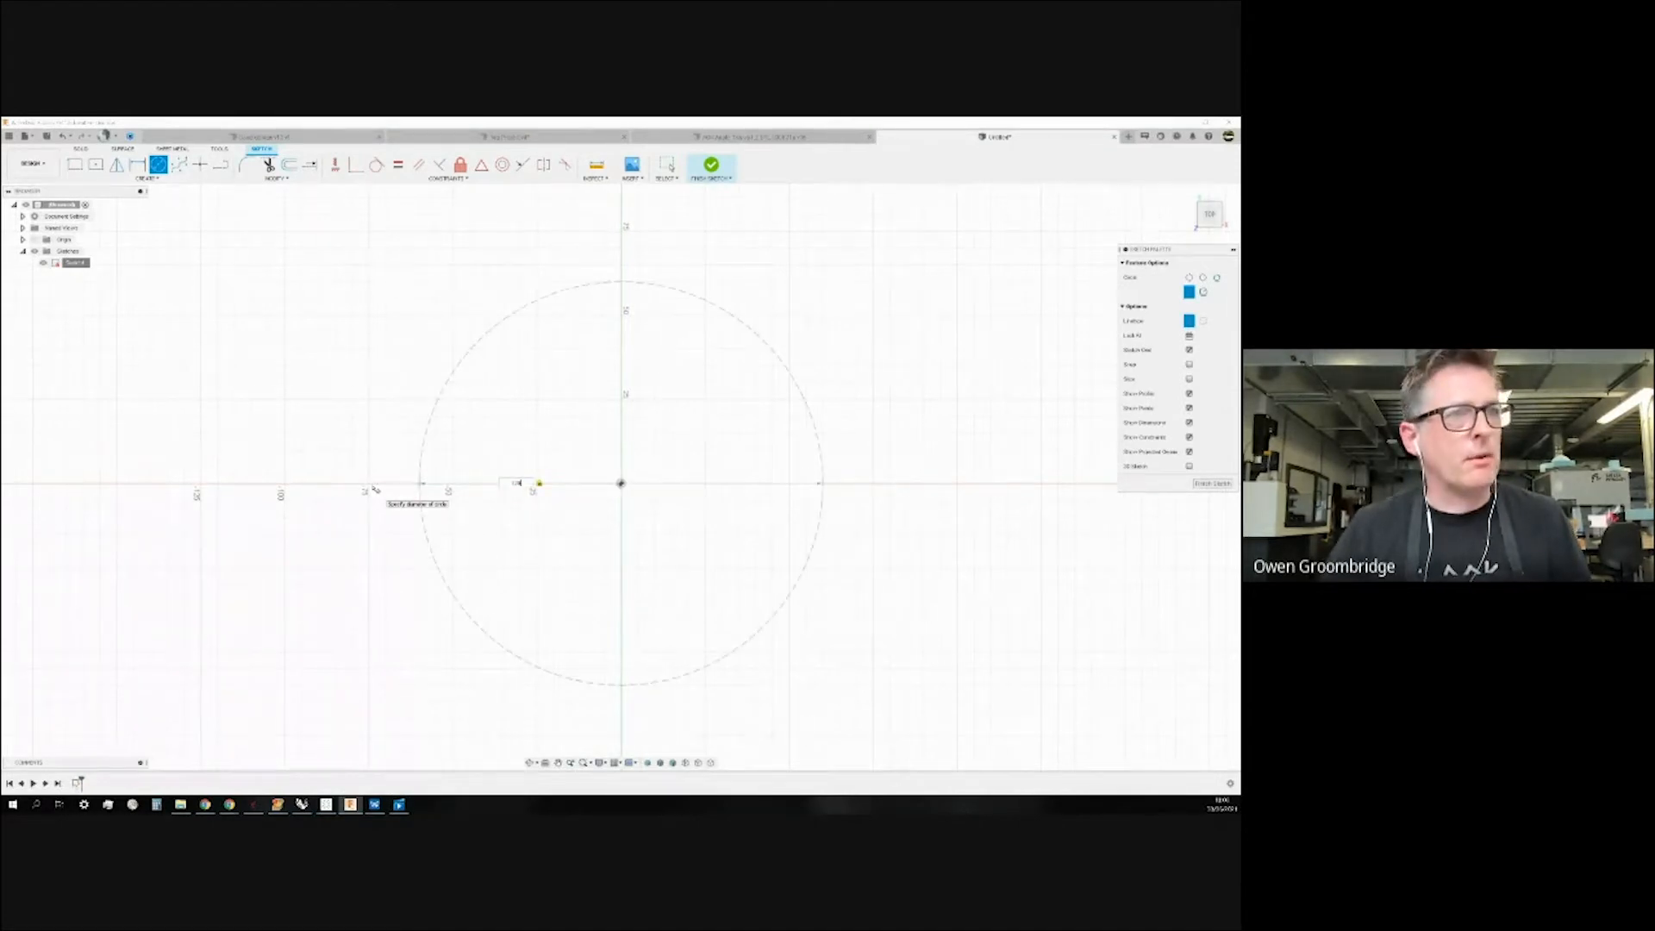
pyautogui.press('Return')
pyautogui.moveTo(517, 486); pyautogui.dragTo(310, 646)
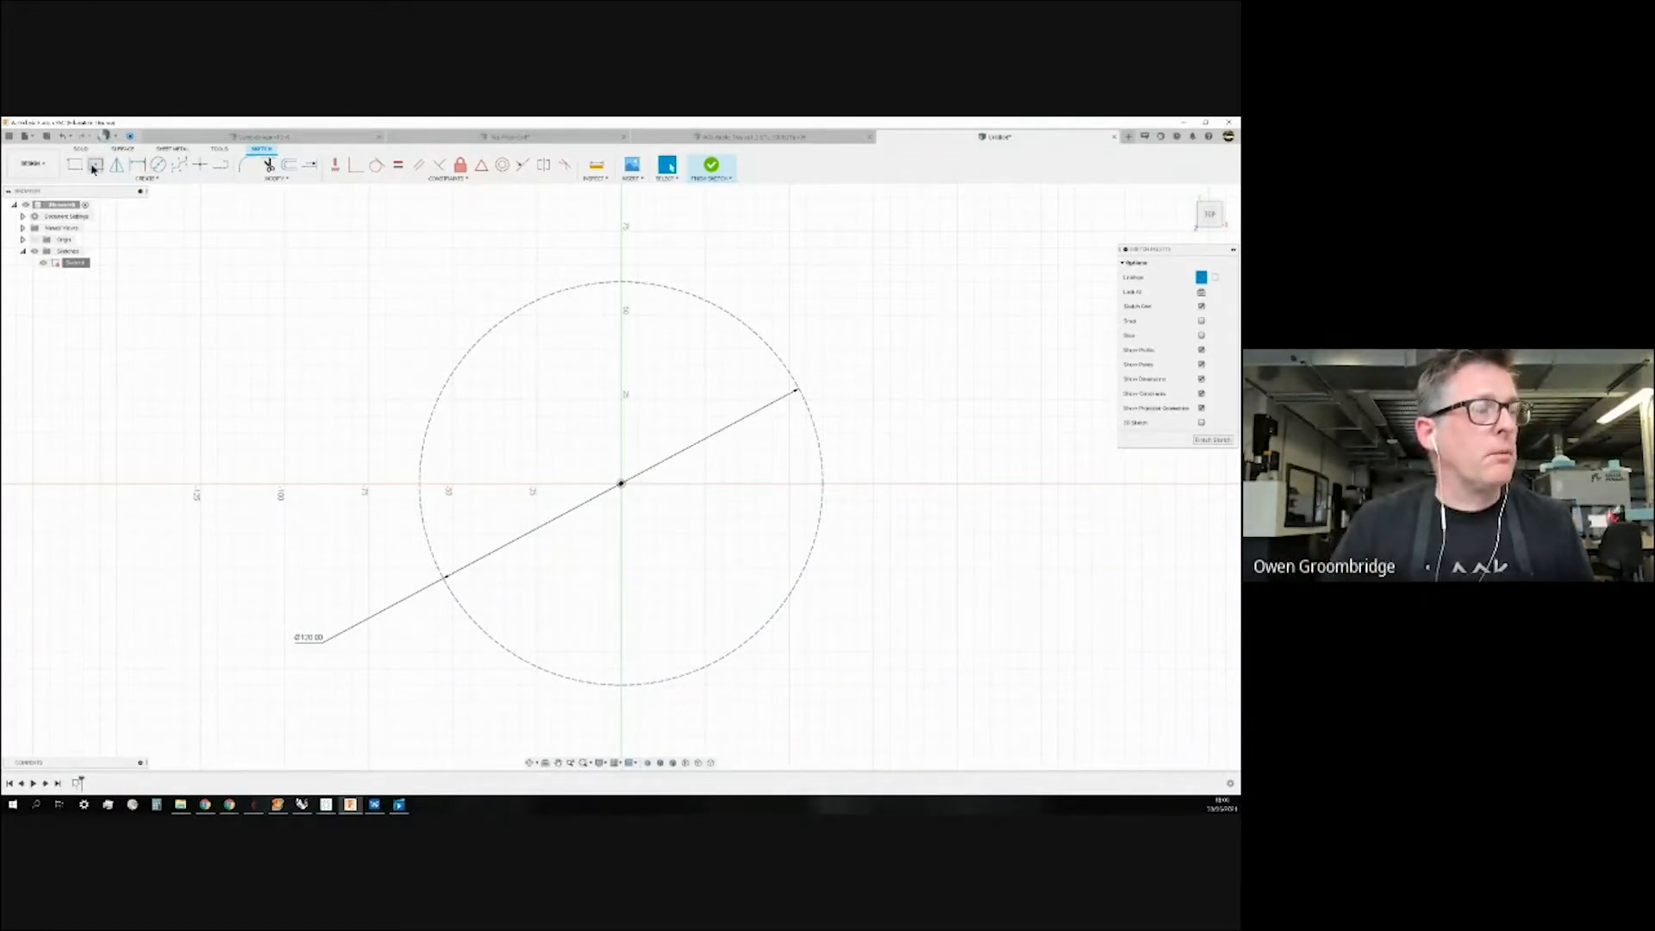
# Start a polygon centred on the circle's upper-left edge with size 25.
pyautogui.click(158, 180)
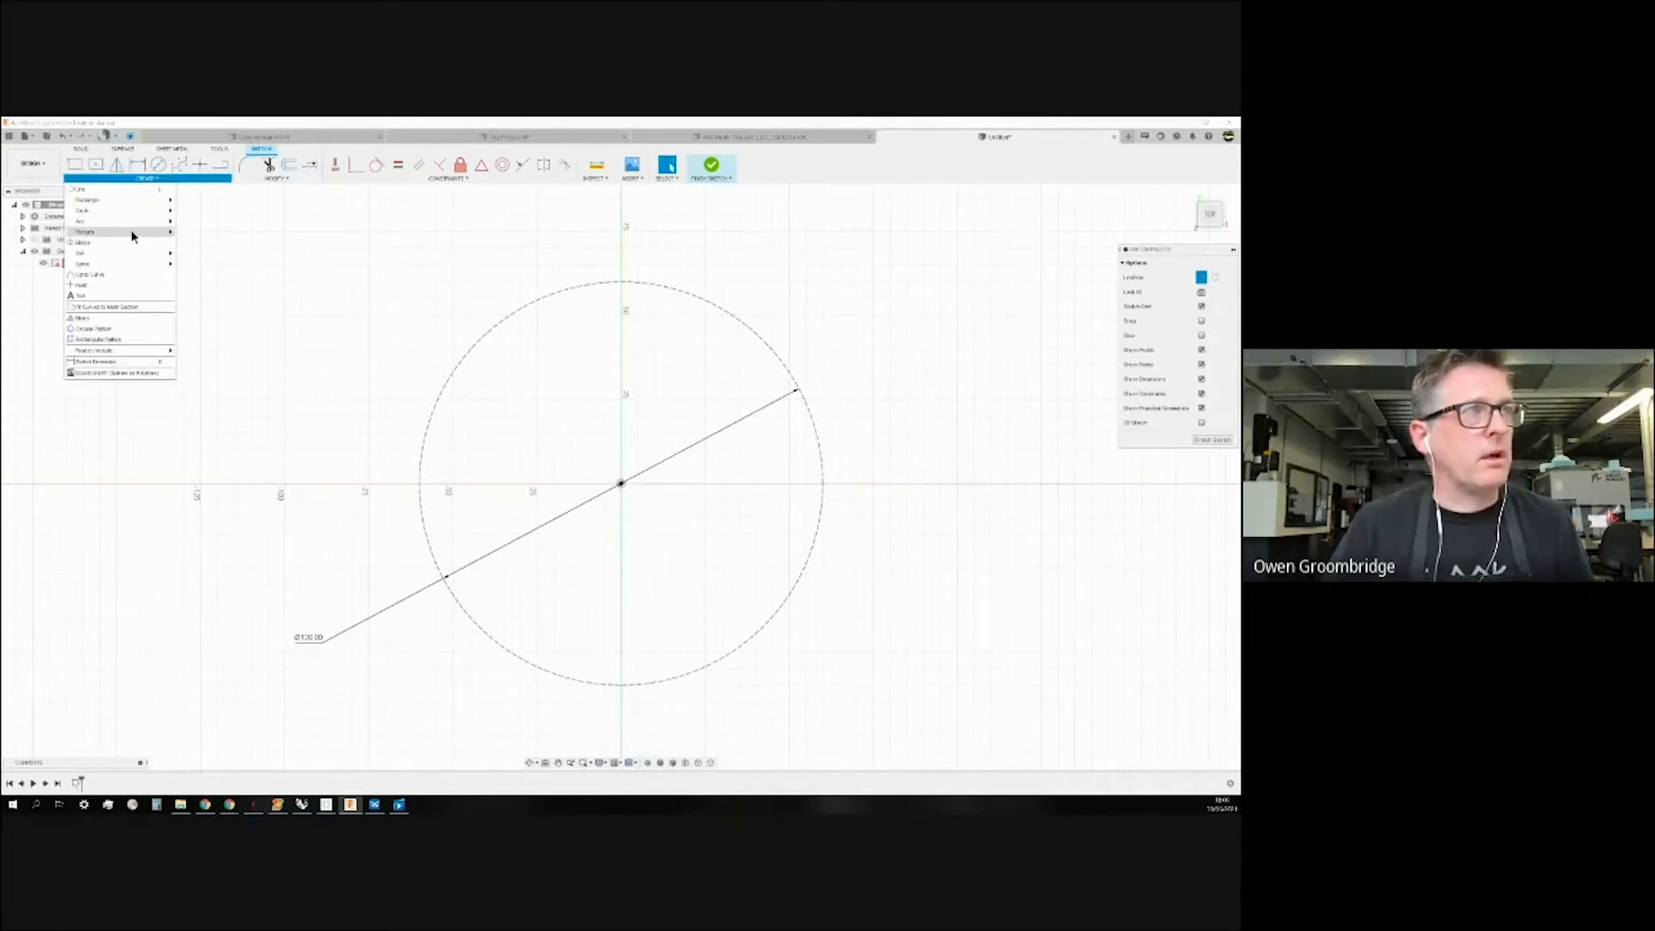
pyautogui.moveTo(133, 235)
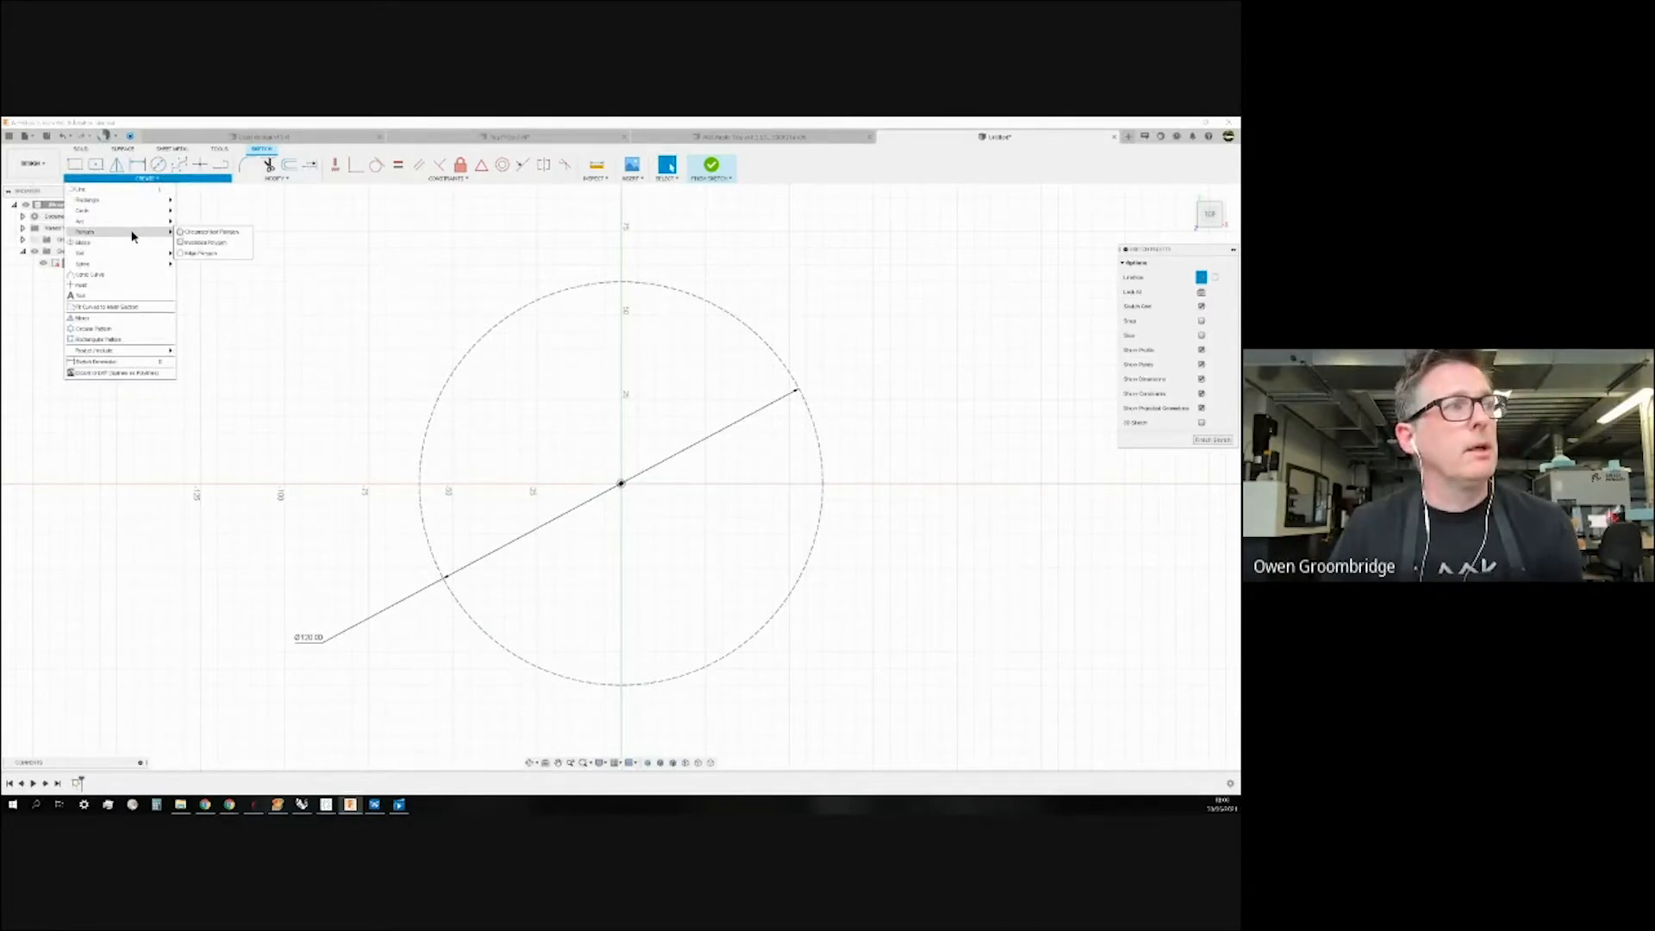
pyautogui.click(196, 233)
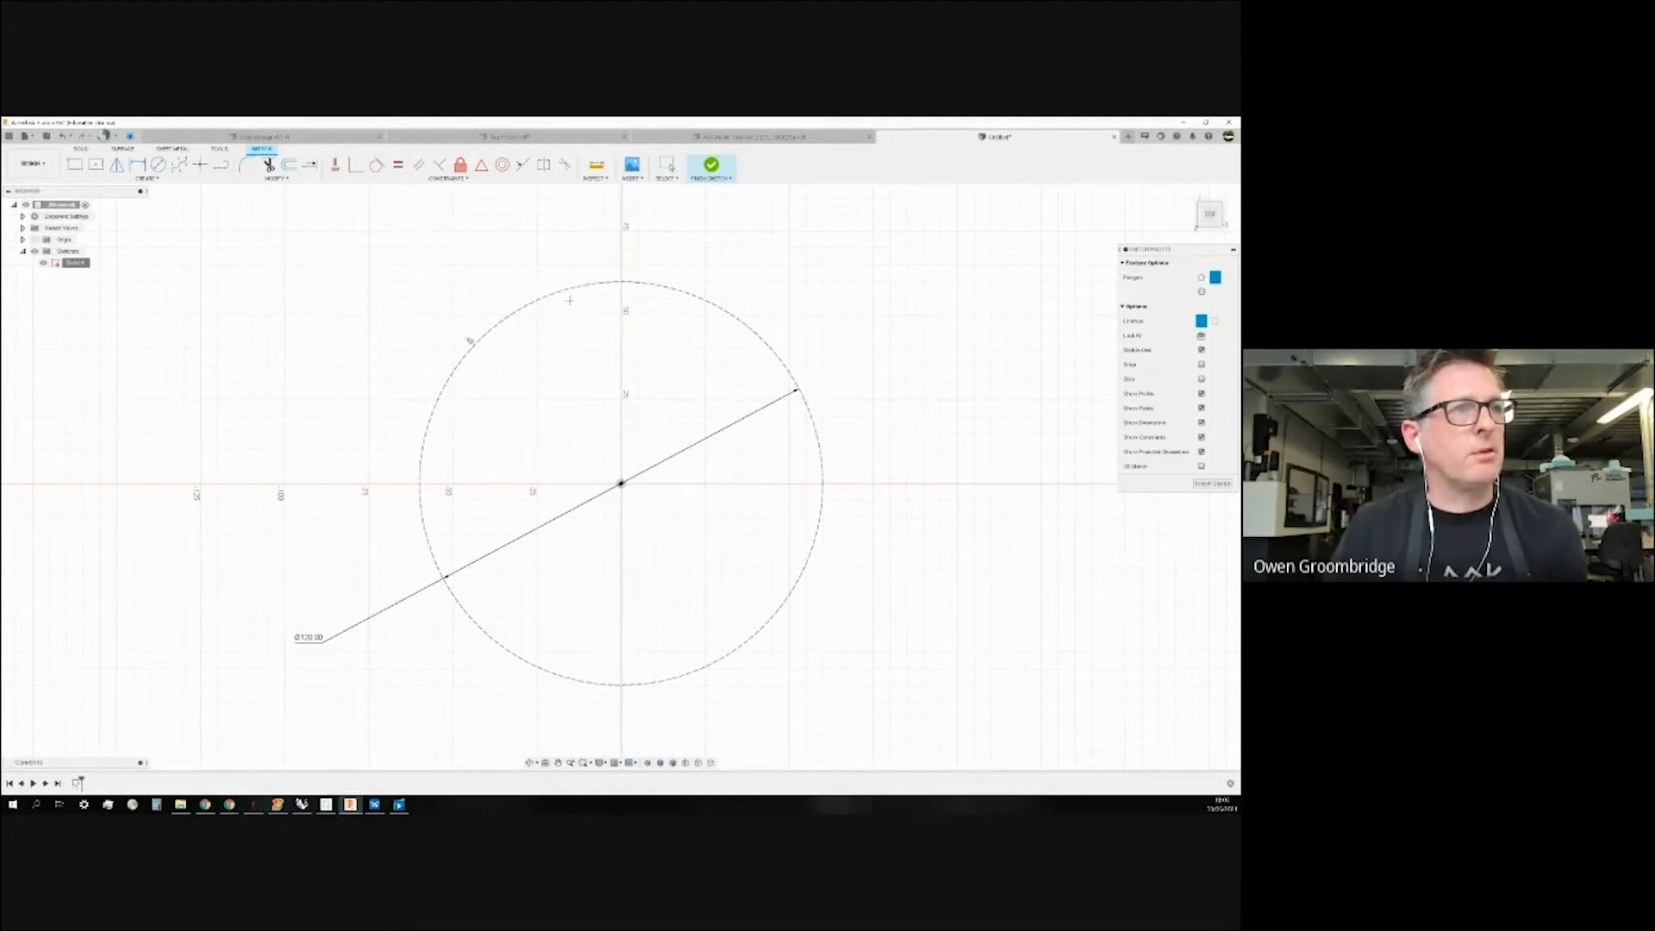
pyautogui.click(492, 327)
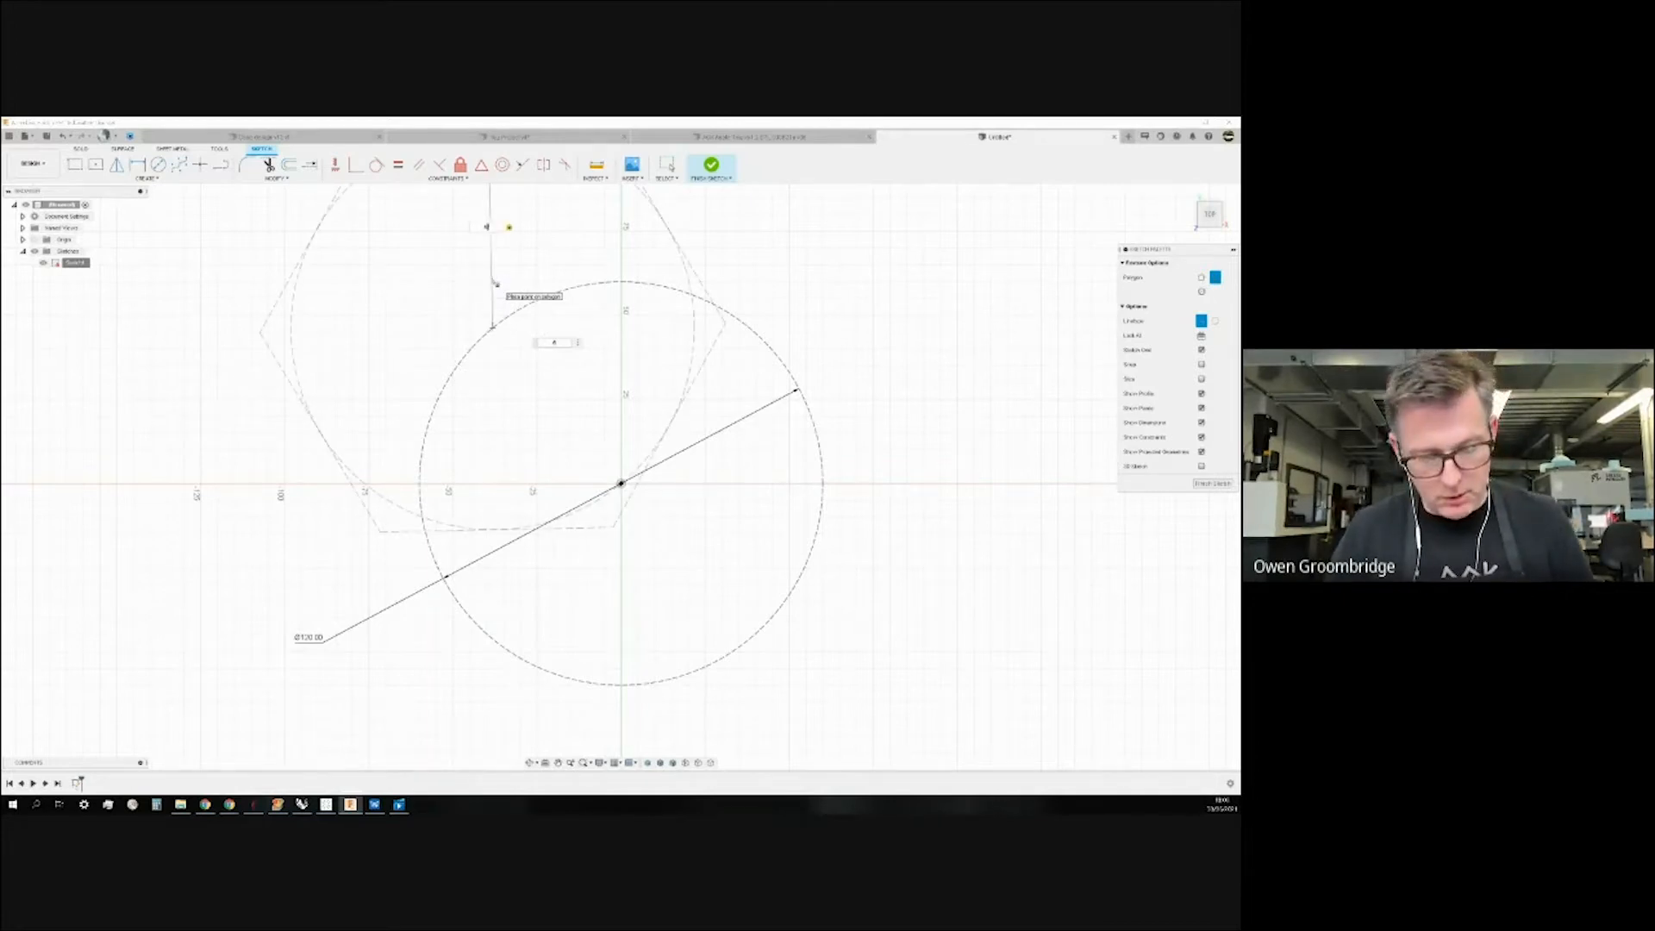
pyautogui.write('40')
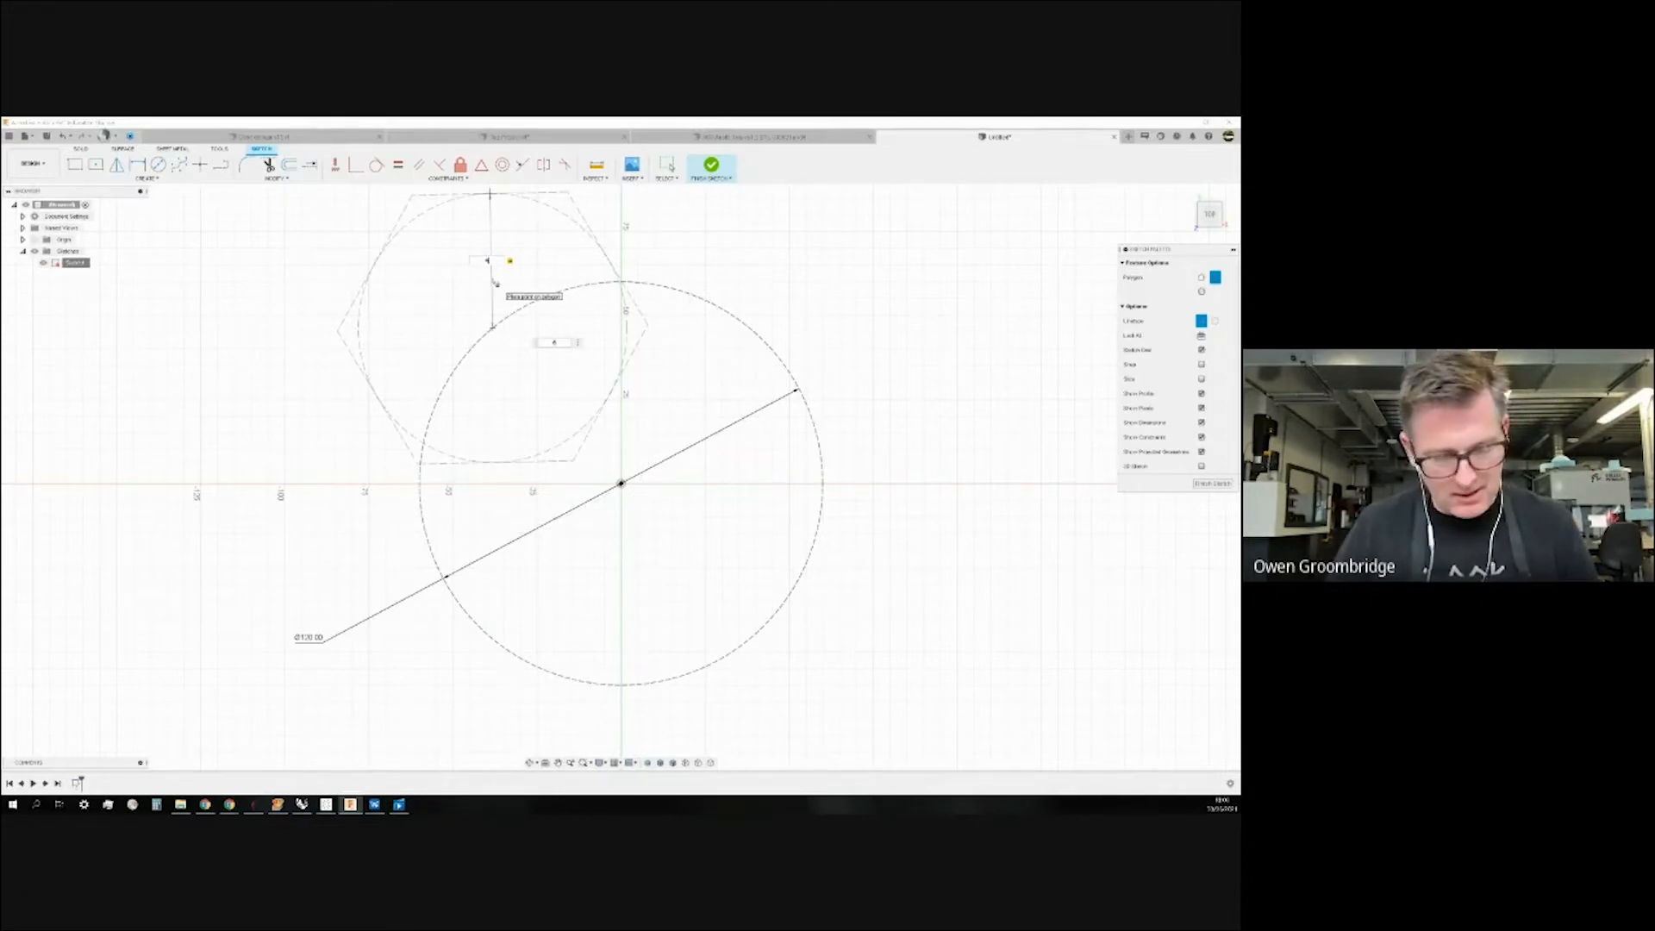
pyautogui.press('BackSpace')
pyautogui.write('25')
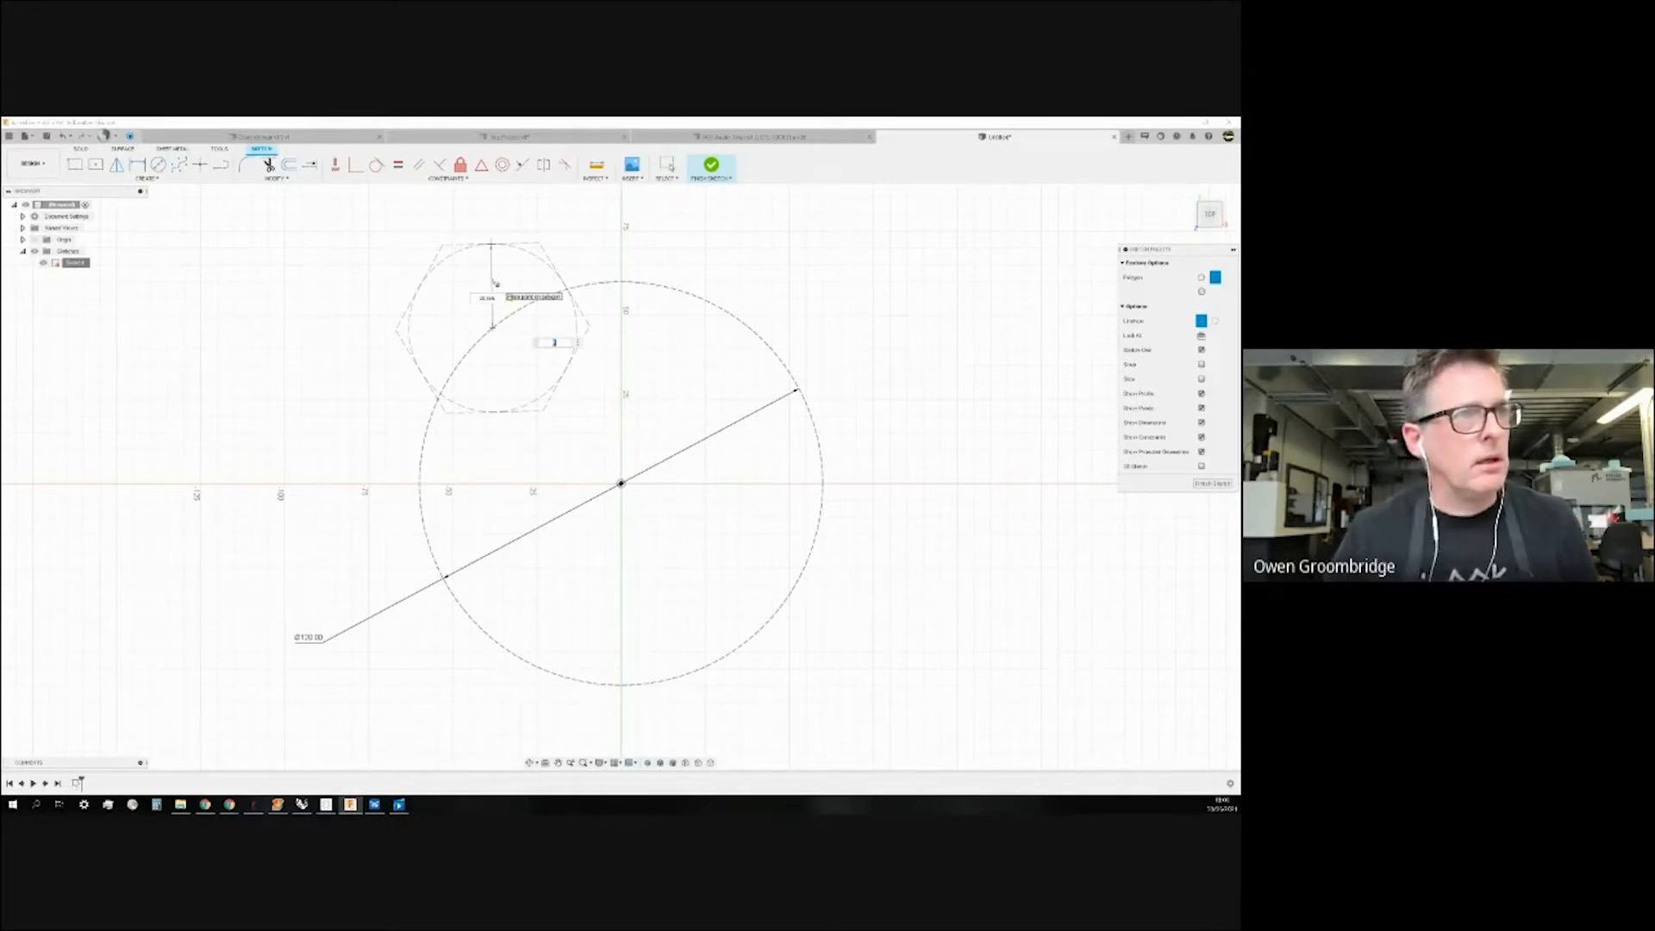
pyautogui.press('Tab')
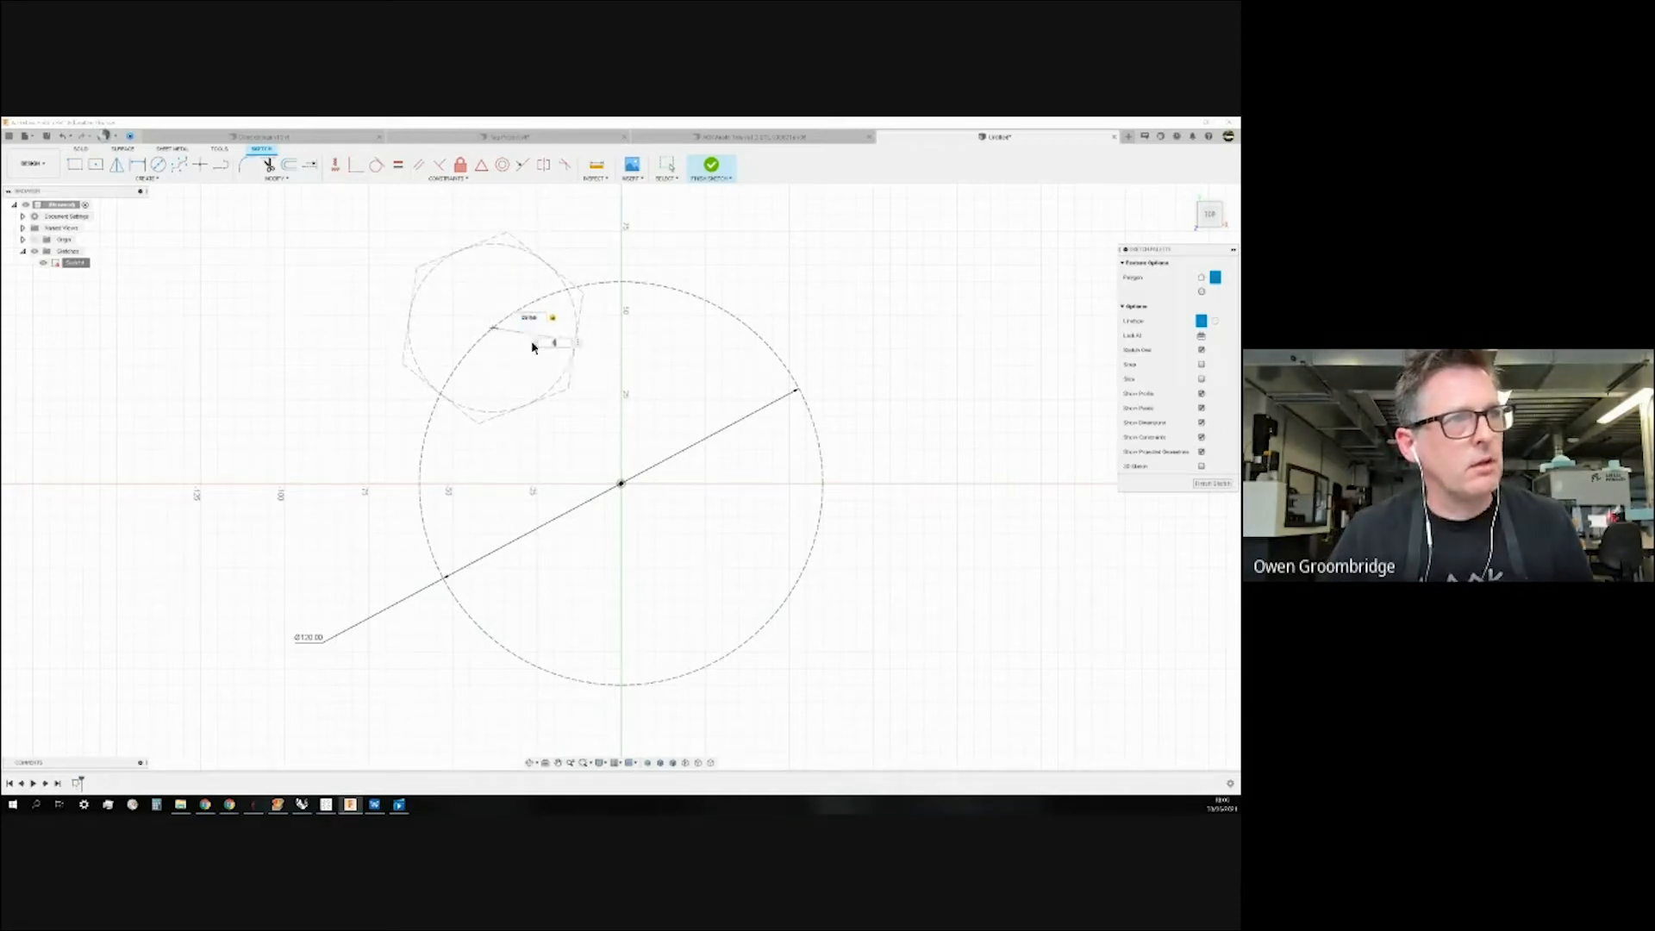
# Make the polygon nine-sided, commit it, and window-select its edges to check them.
pyautogui.press('BackSpace')
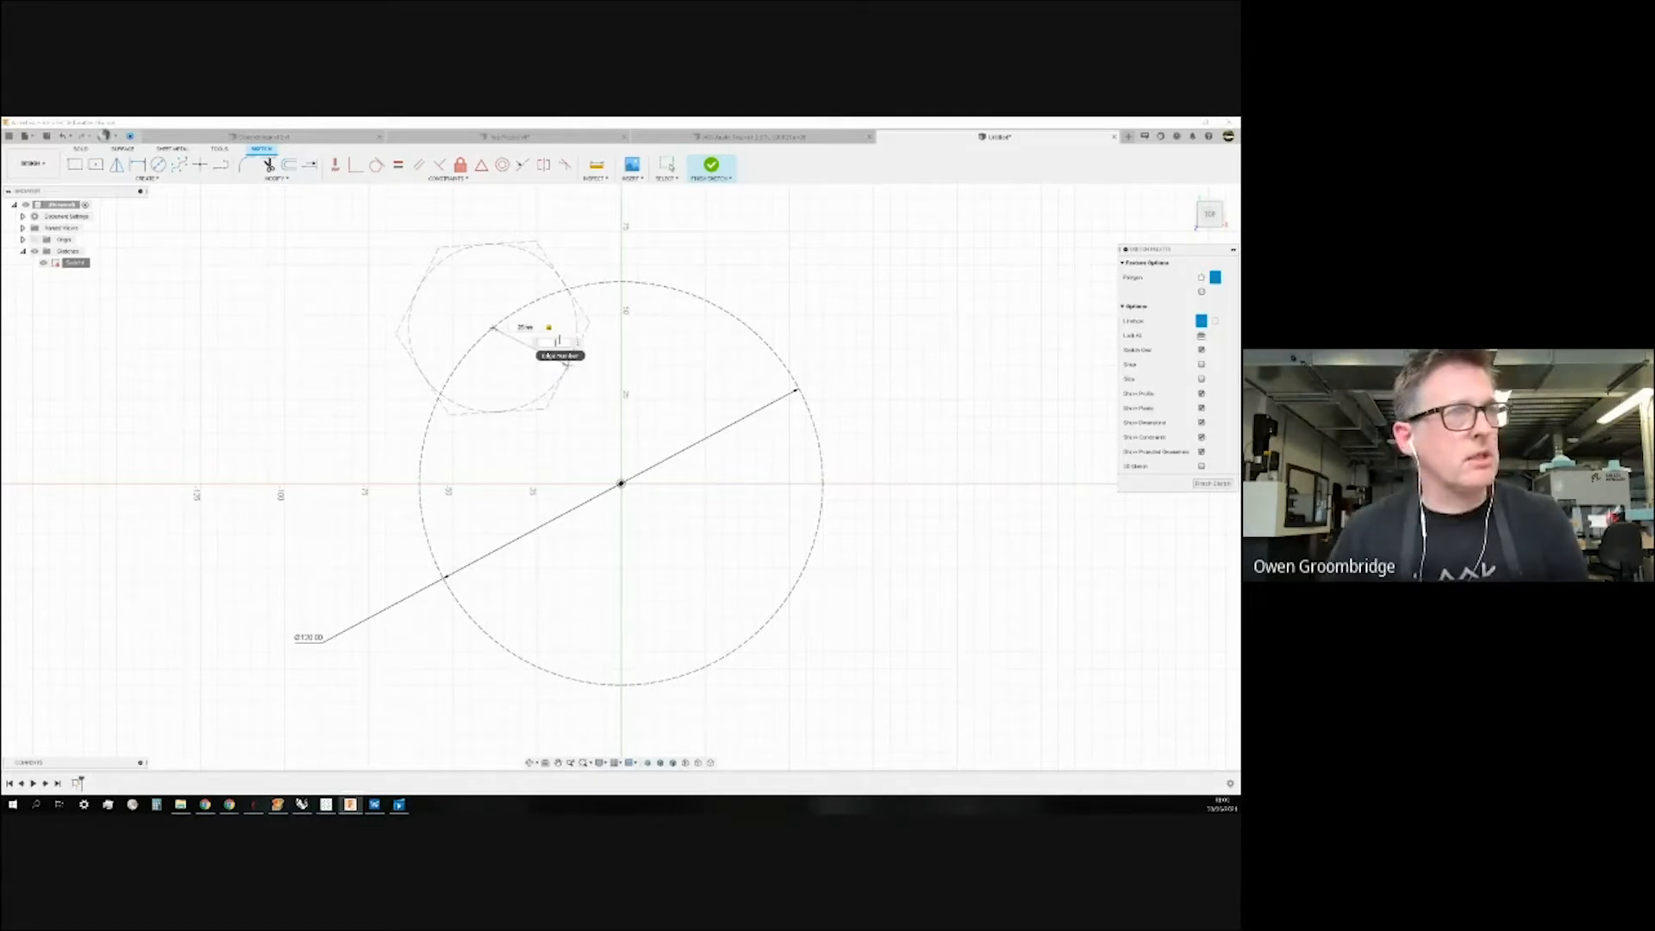
pyautogui.write('9')
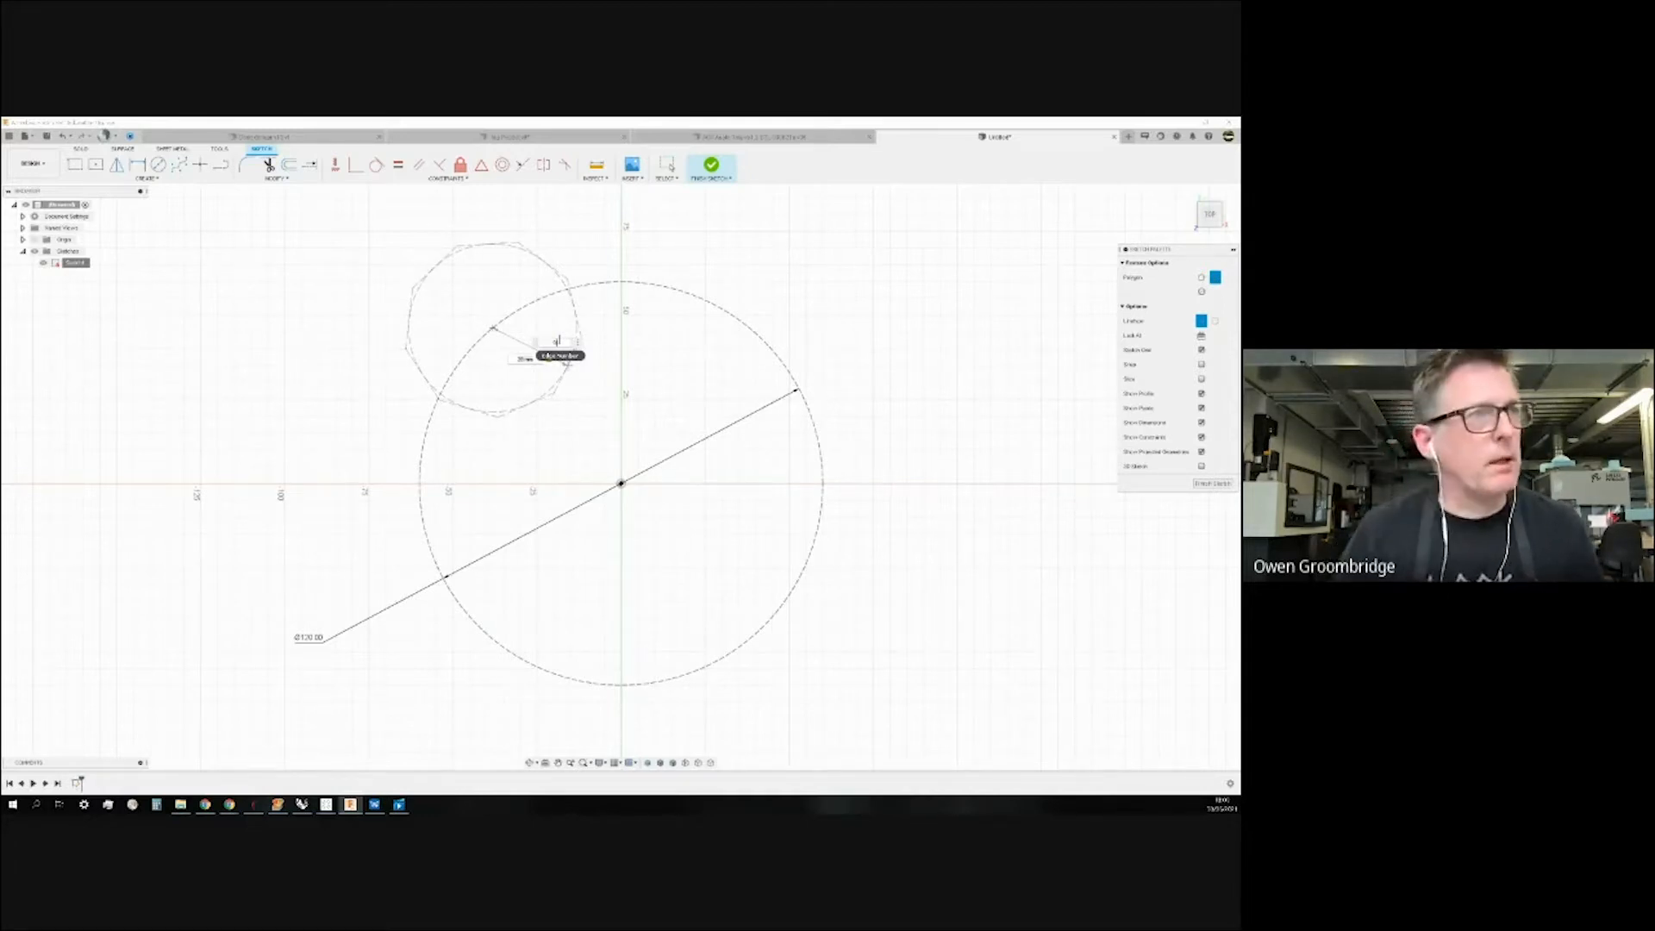
pyautogui.press('Return')
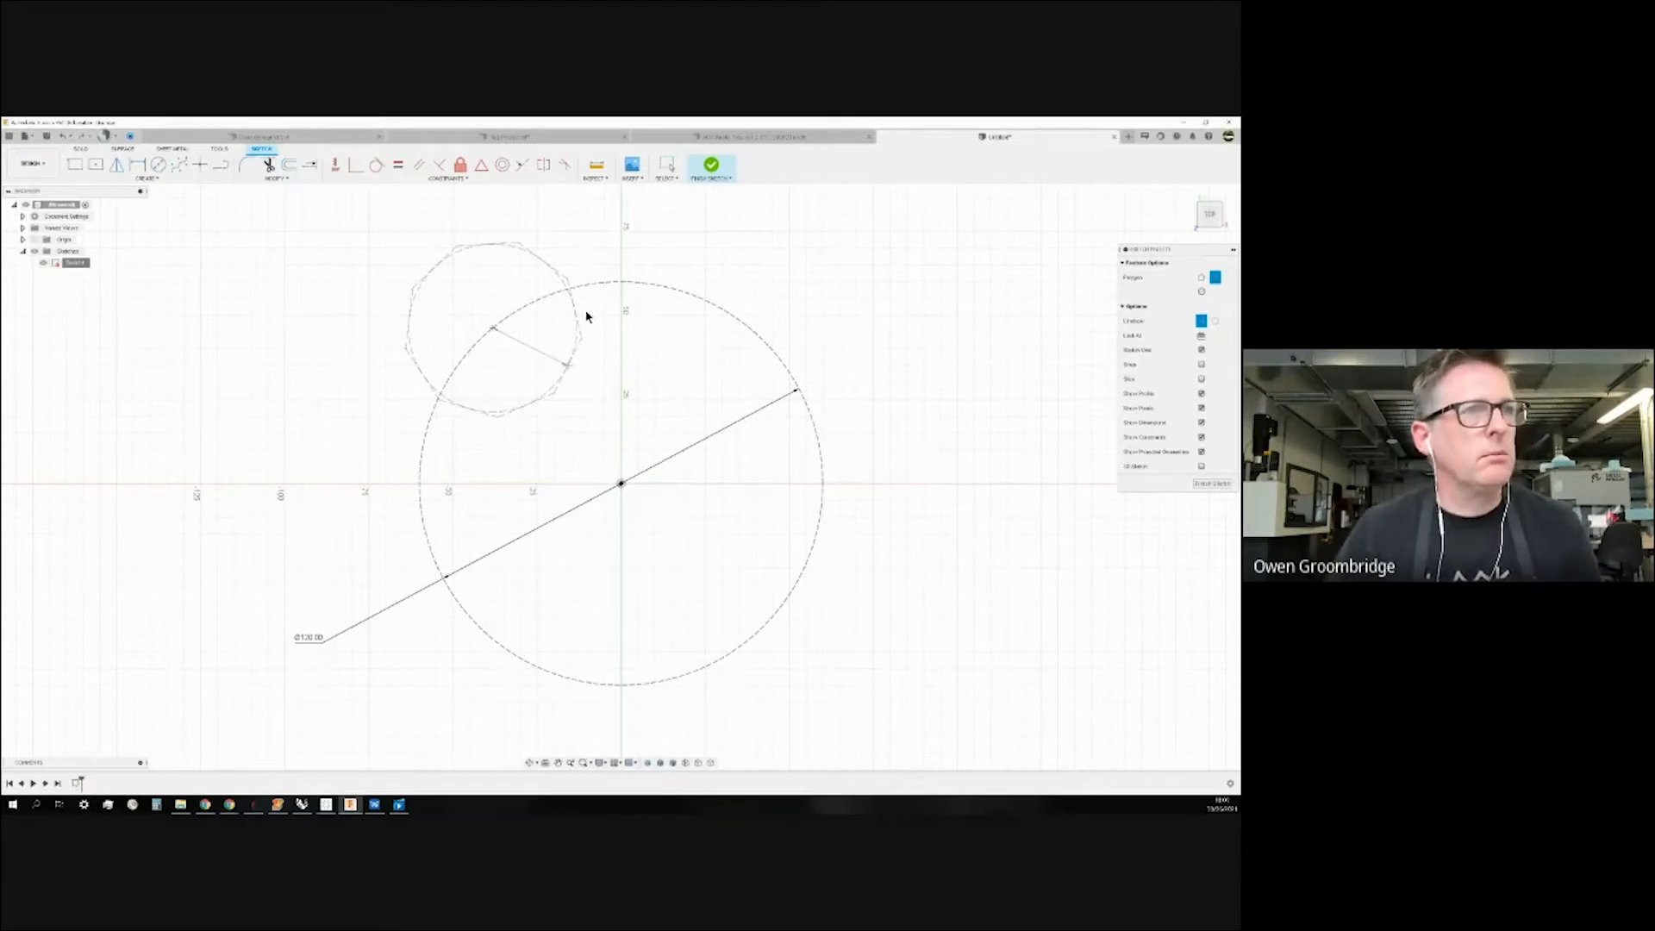
pyautogui.press('Escape')
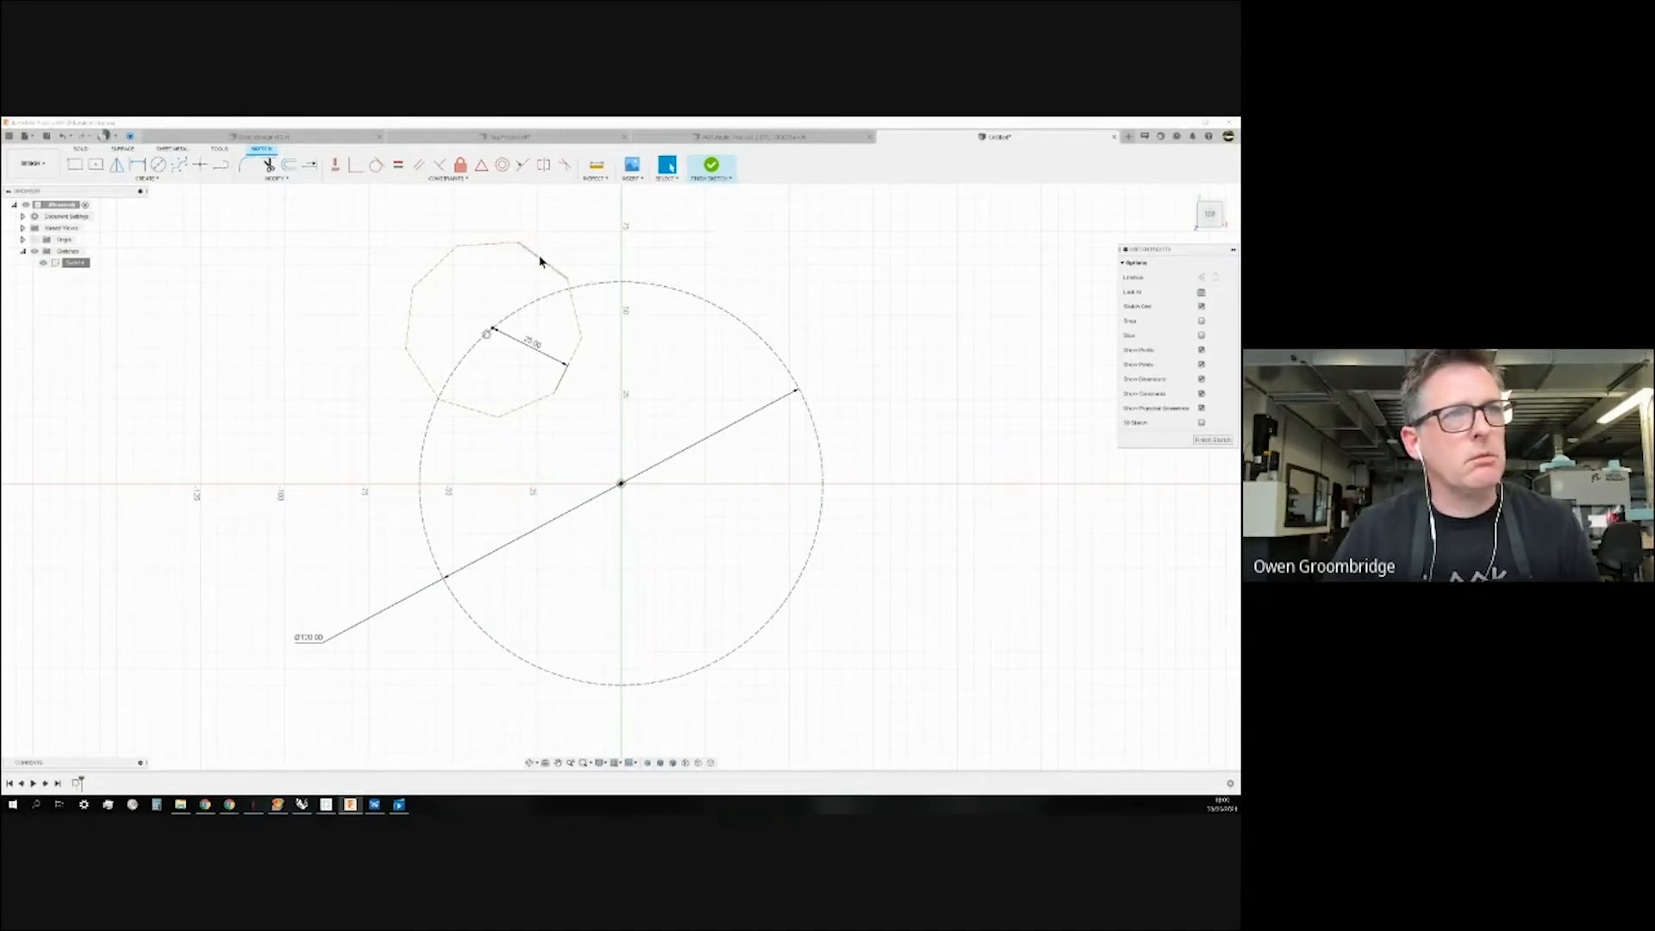
pyautogui.moveTo(352, 219); pyautogui.dragTo(638, 472)
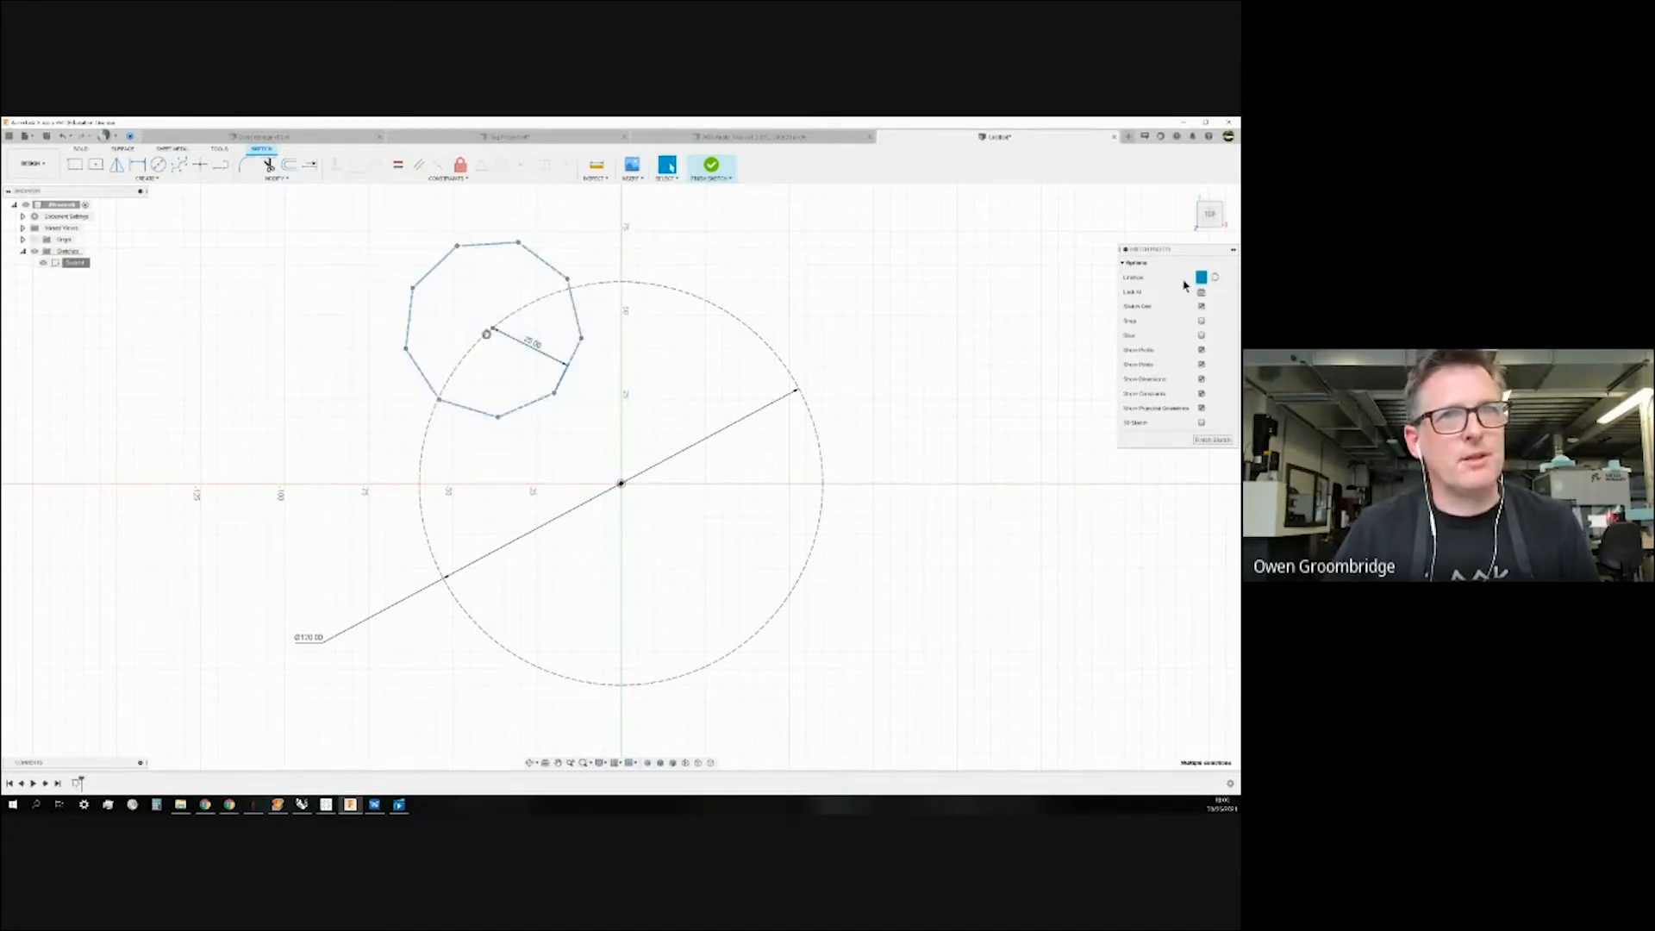
pyautogui.click(754, 261)
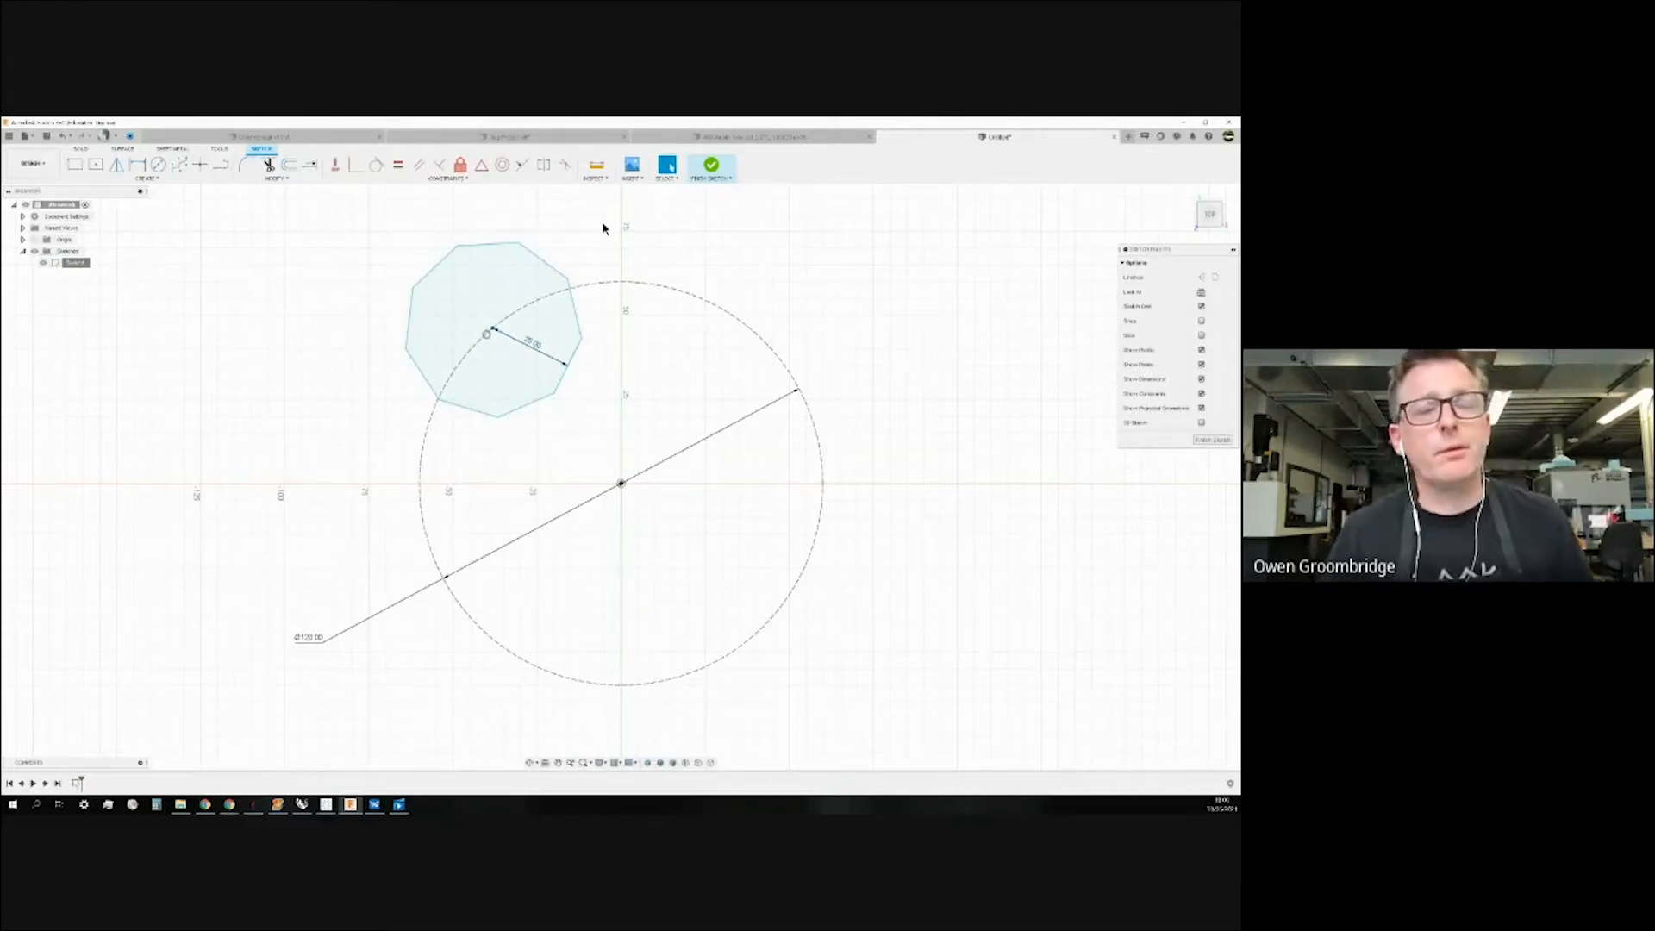
# Start a rectangular pattern with 30 mm spacing in both directions.
pyautogui.click(152, 179)
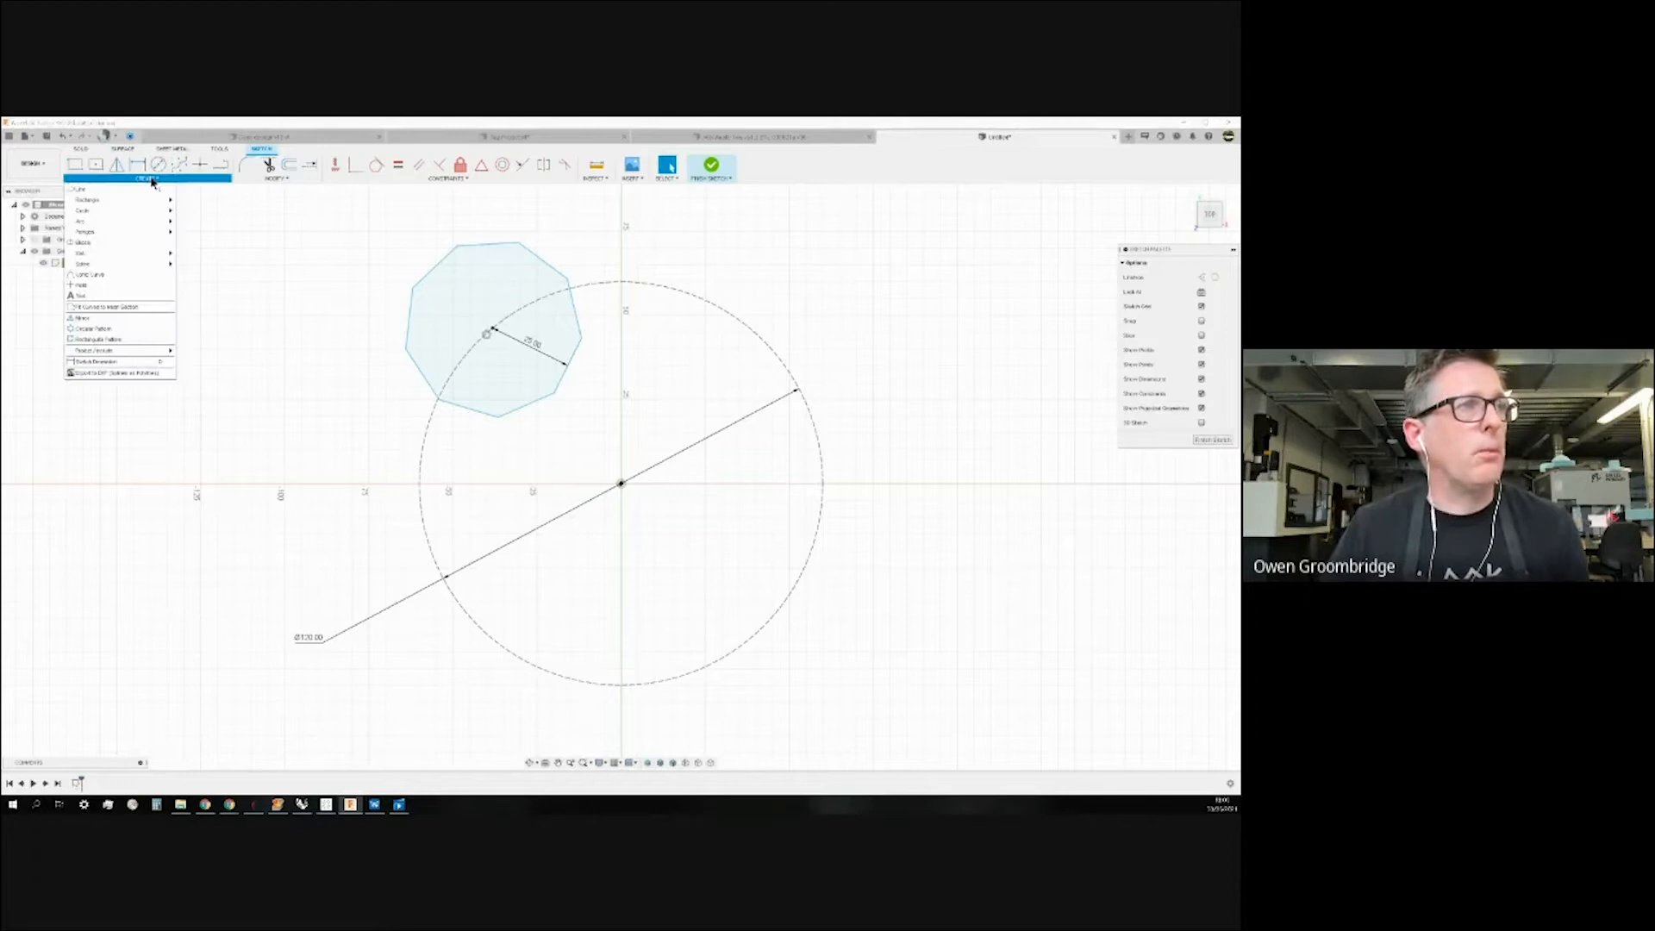
pyautogui.moveTo(134, 258)
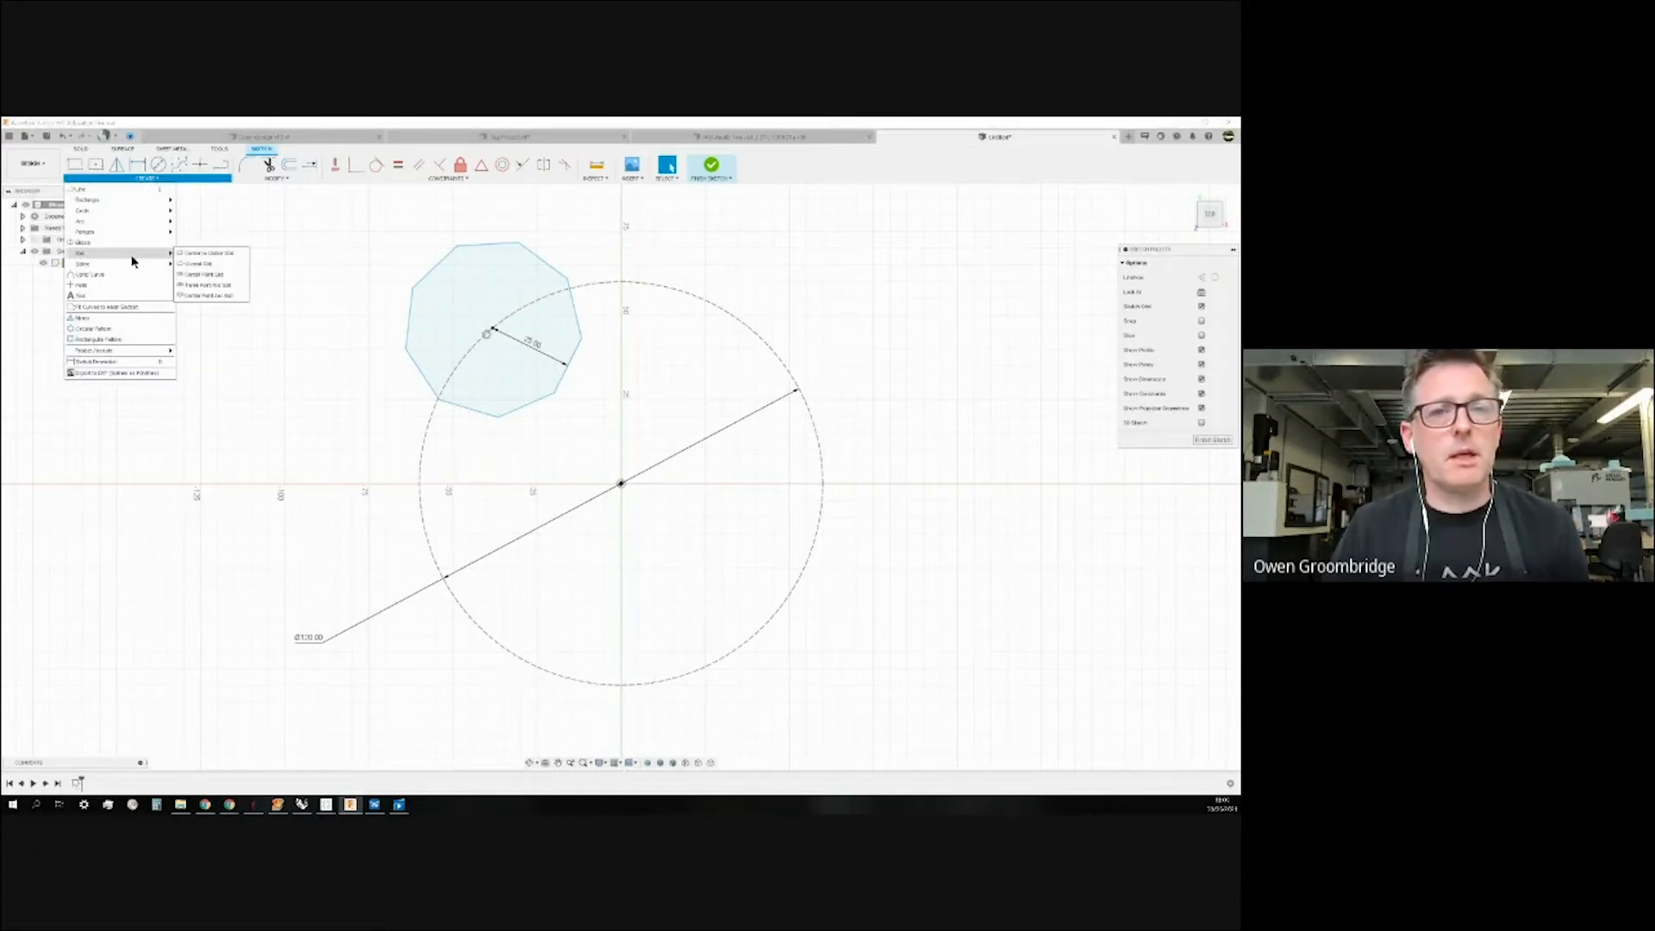
pyautogui.click(136, 341)
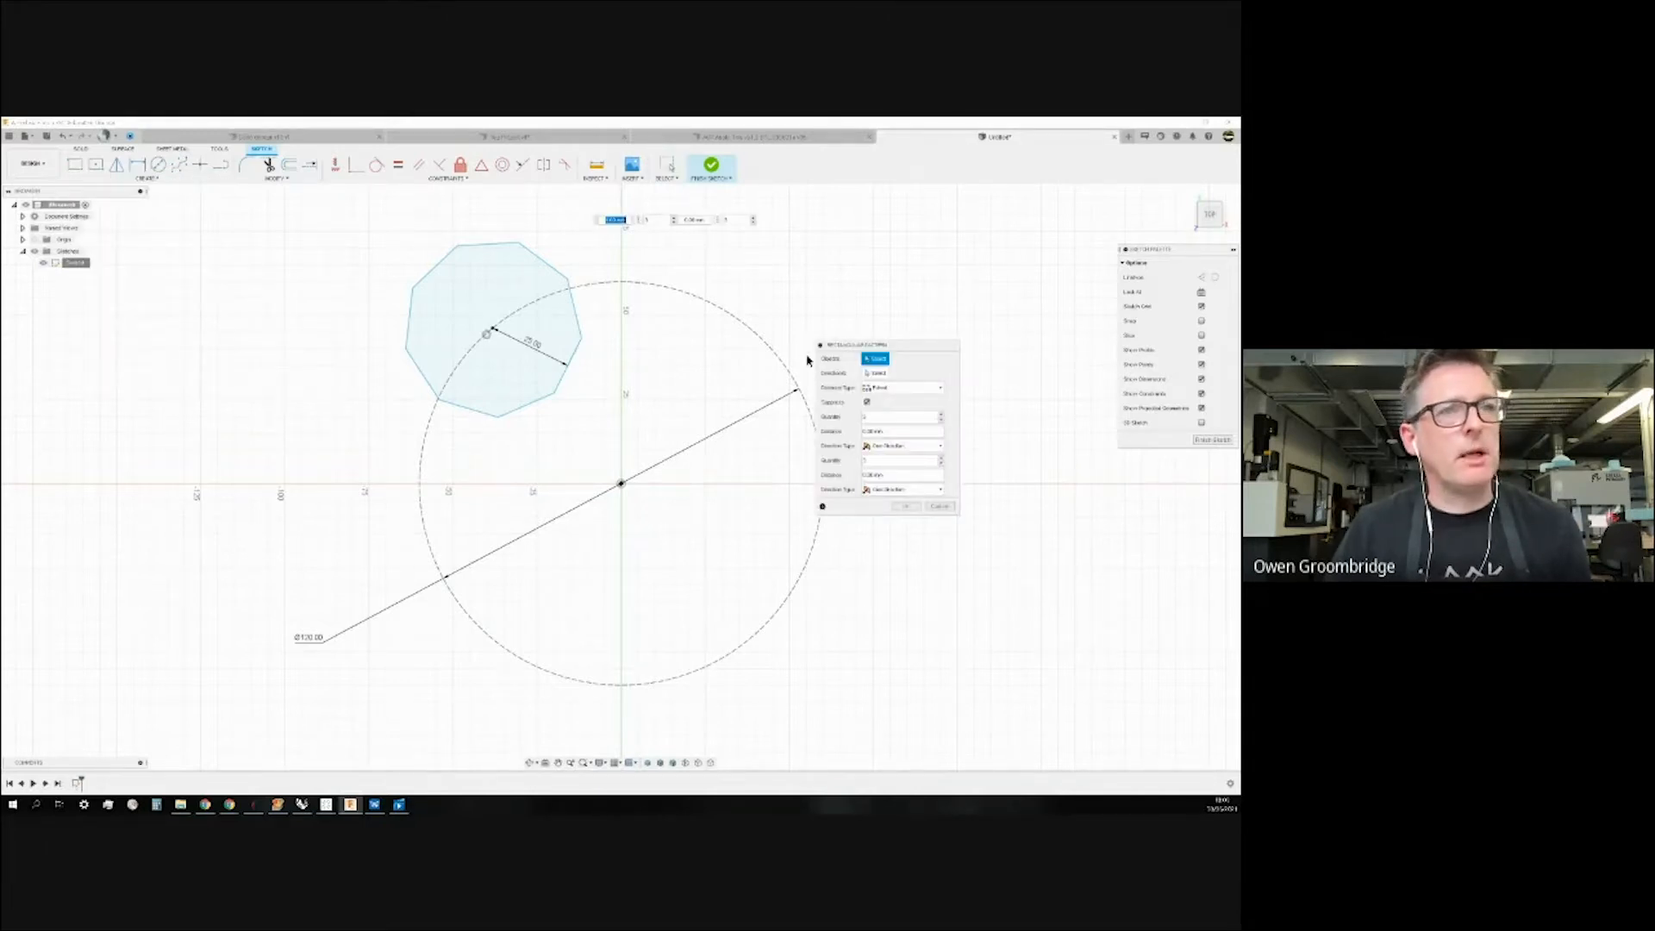
pyautogui.moveTo(904, 352); pyautogui.dragTo(1013, 543)
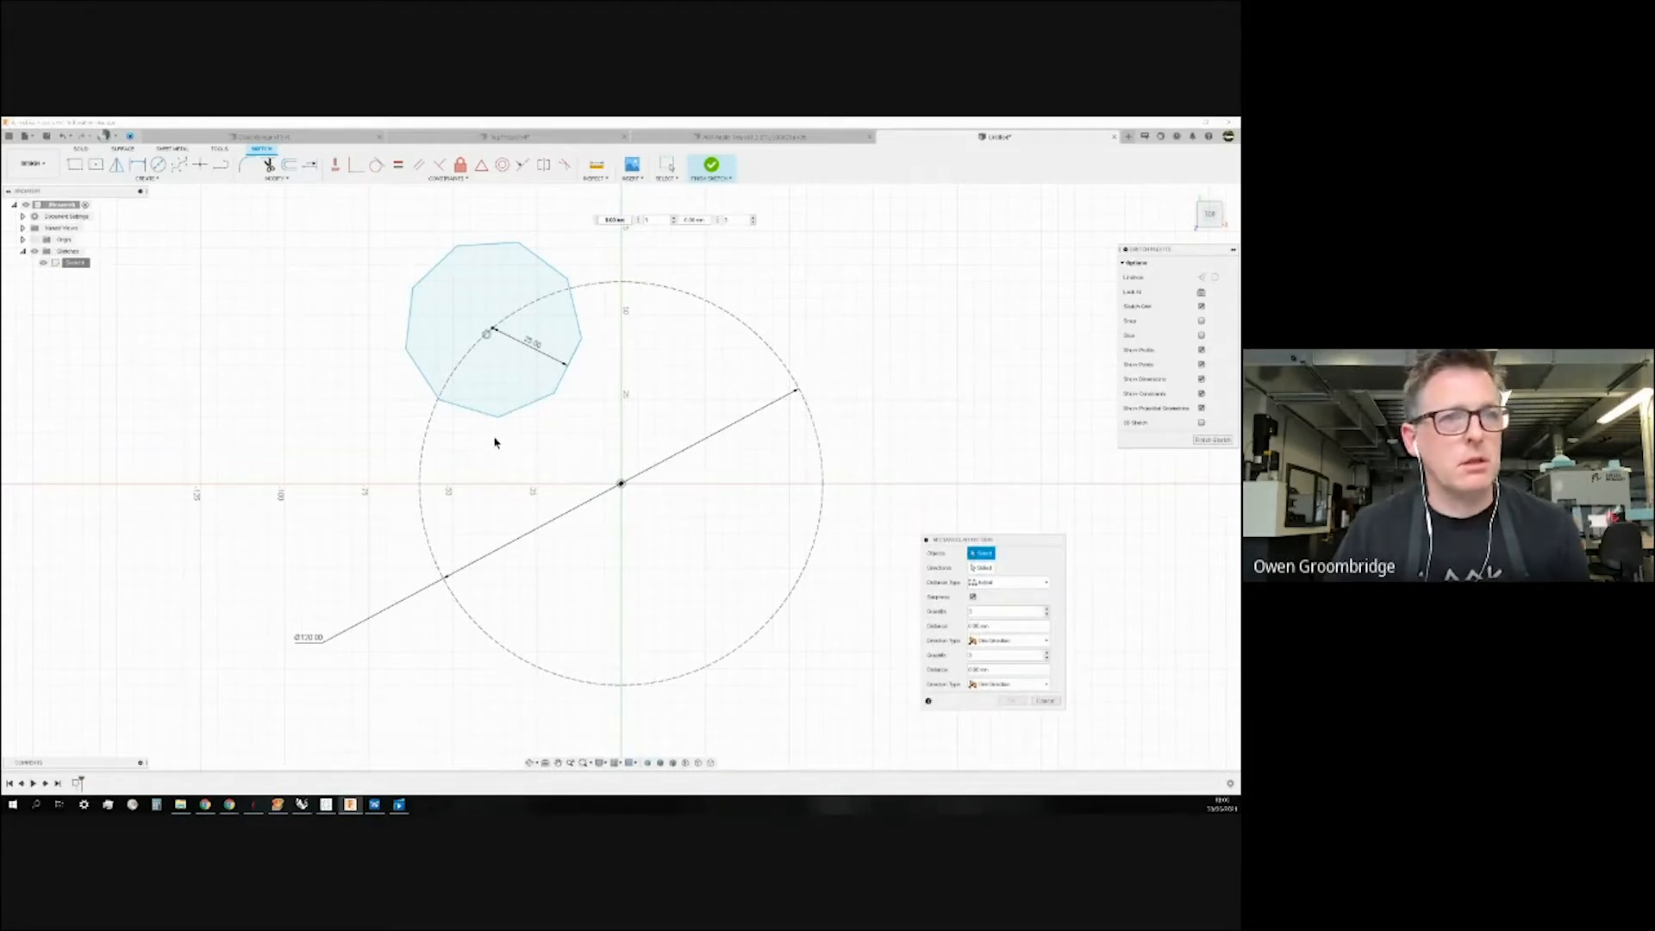
pyautogui.scroll(-4, 498, 434)
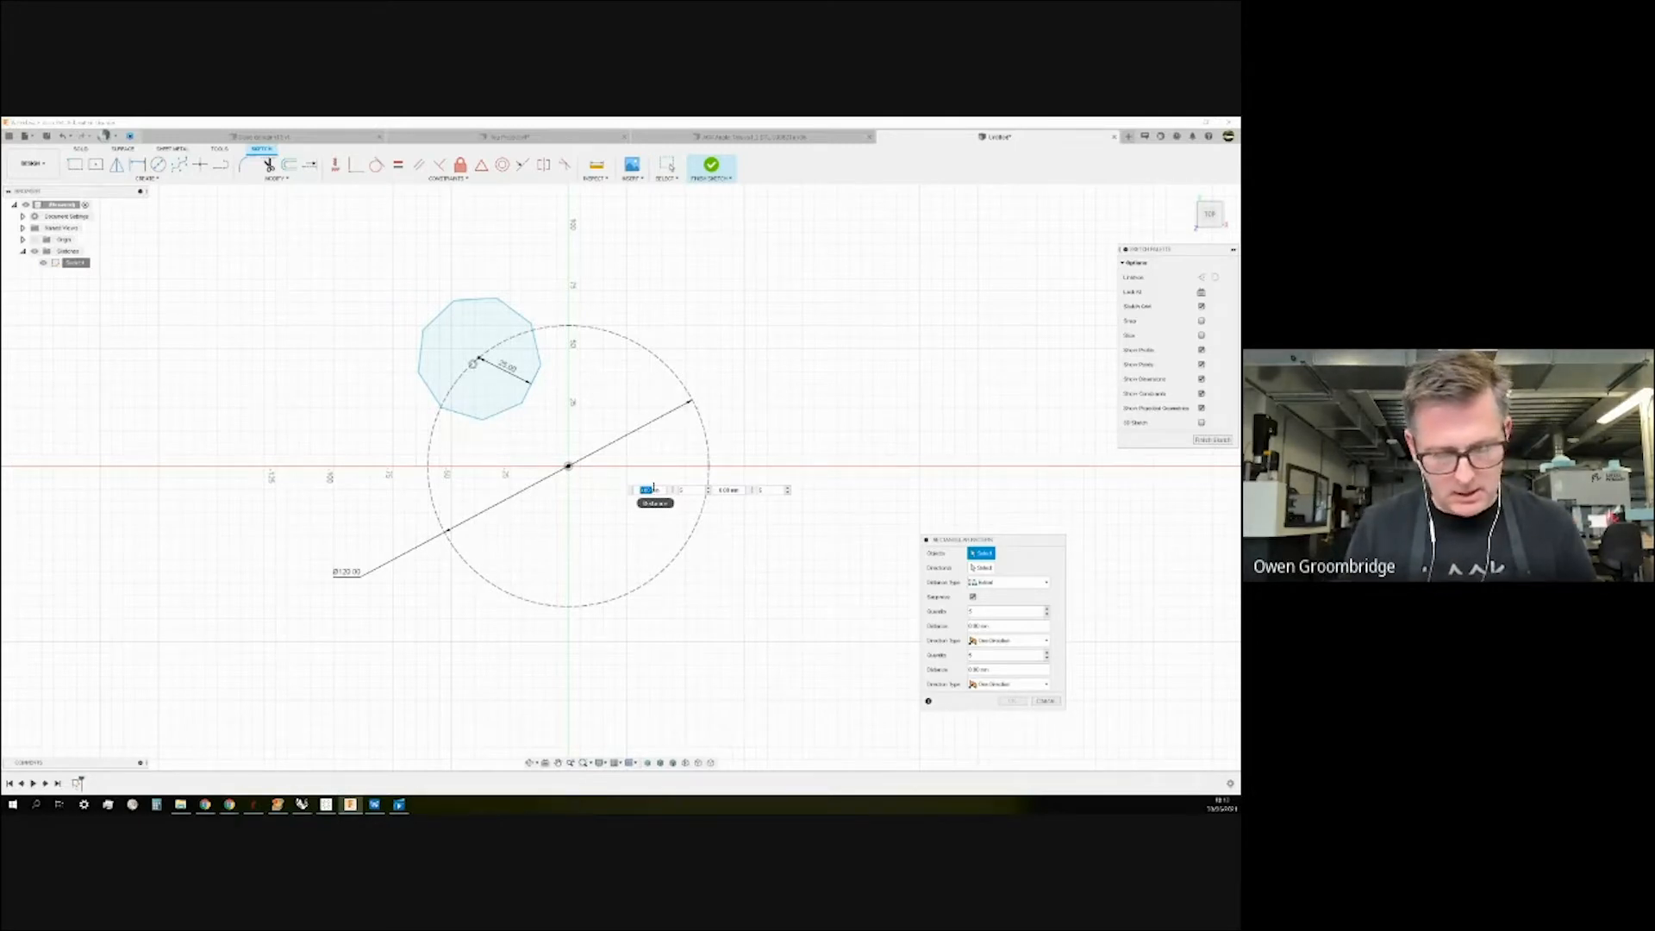
pyautogui.press('BackSpace')
pyautogui.write('30')
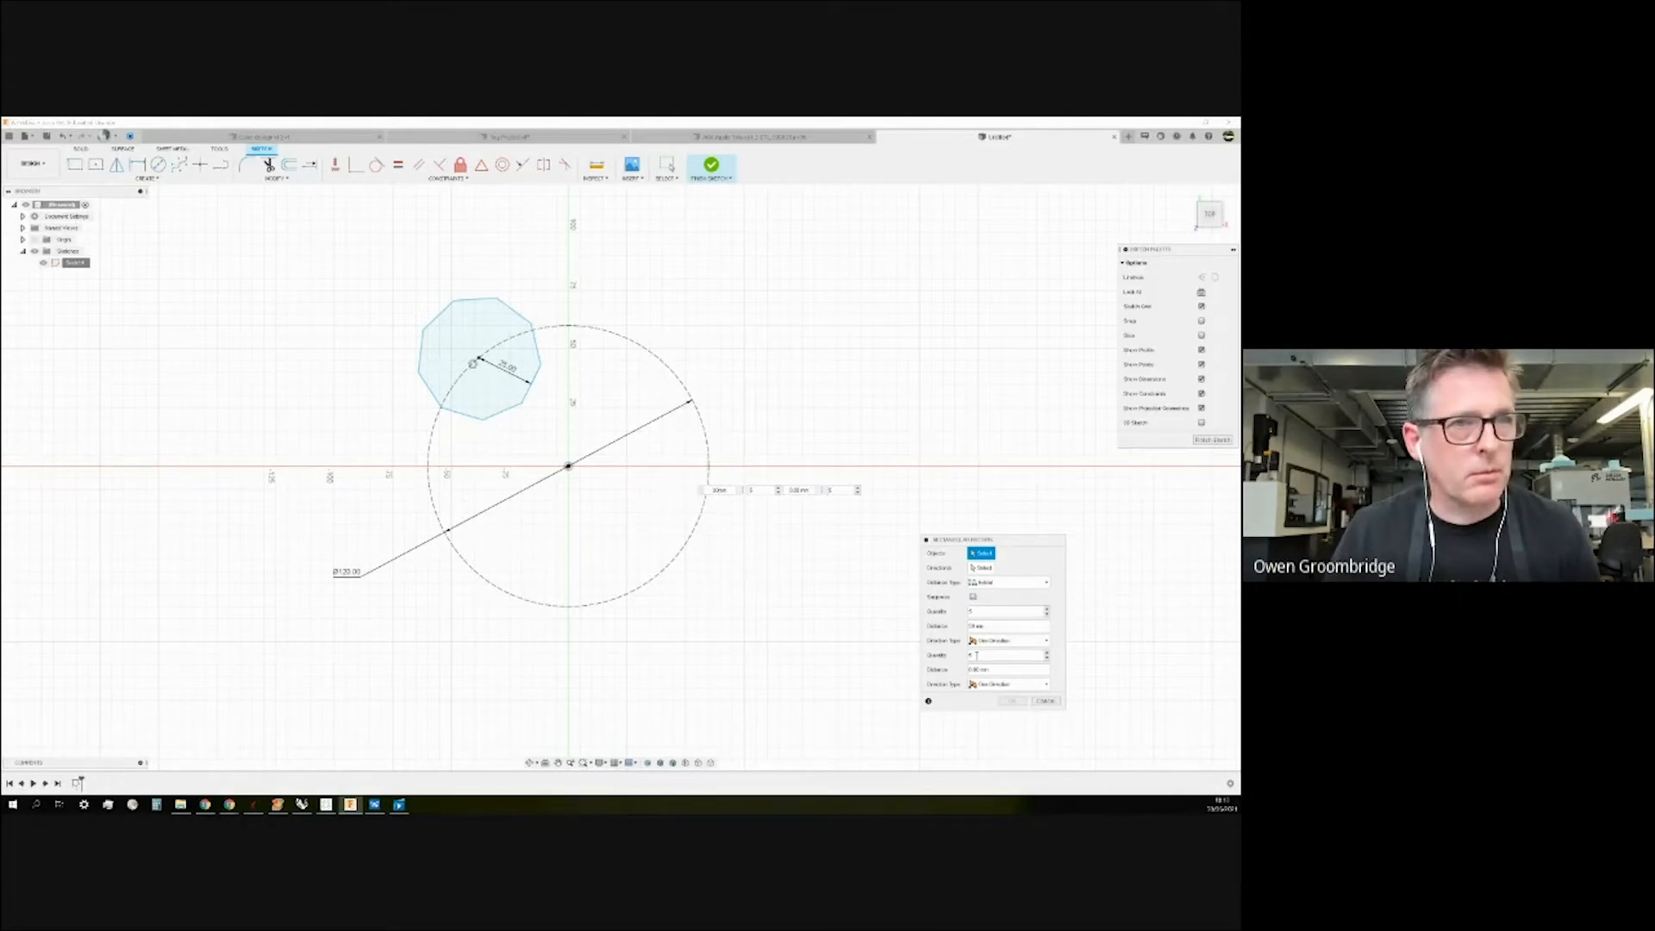
pyautogui.click(800, 489)
pyautogui.write('30')
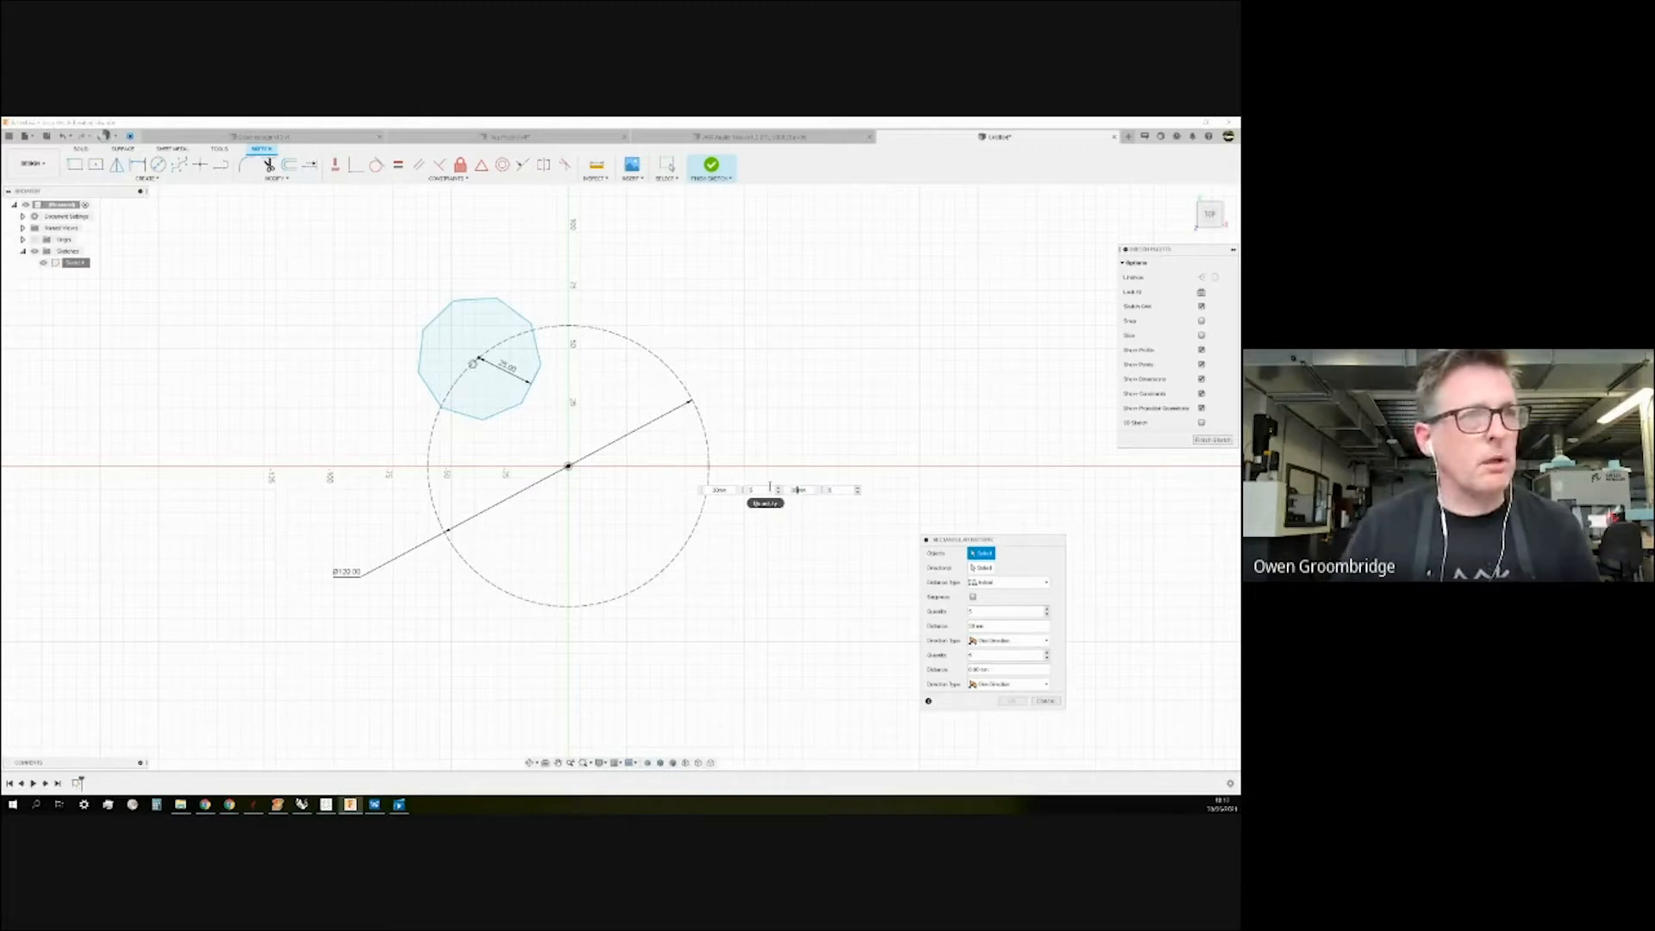
# Pick the pattern directions and the polygon, extending it into a 3x3 grid.
pyautogui.click(980, 568)
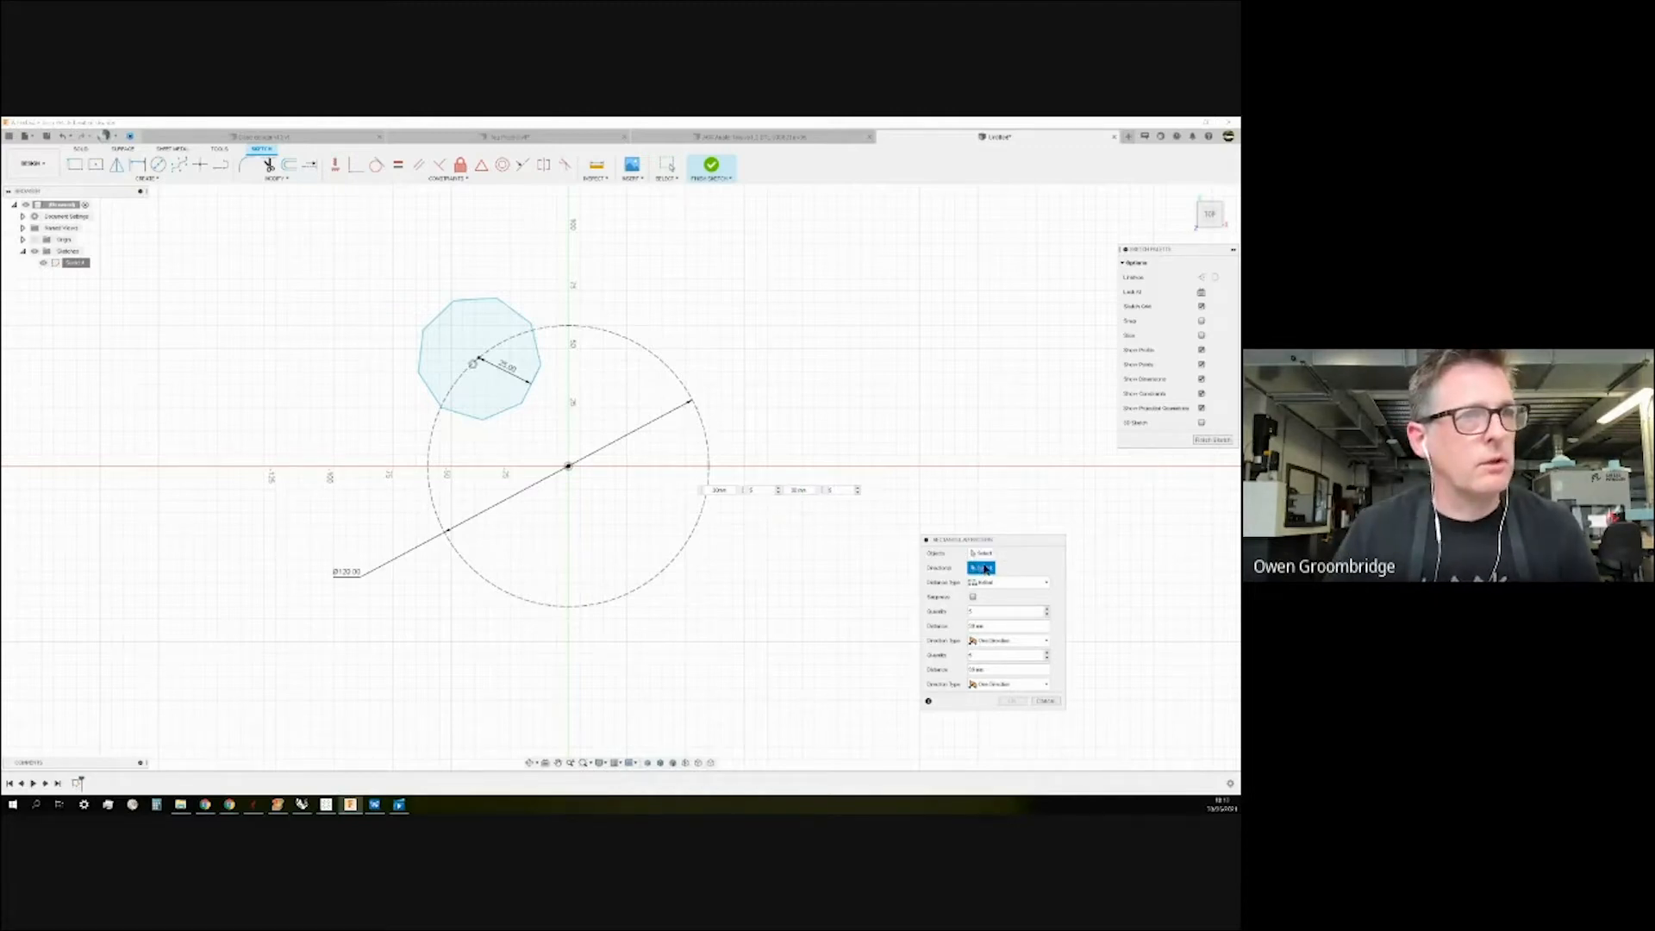
pyautogui.scroll(-3, 448, 504)
pyautogui.scroll(-2, 453, 554)
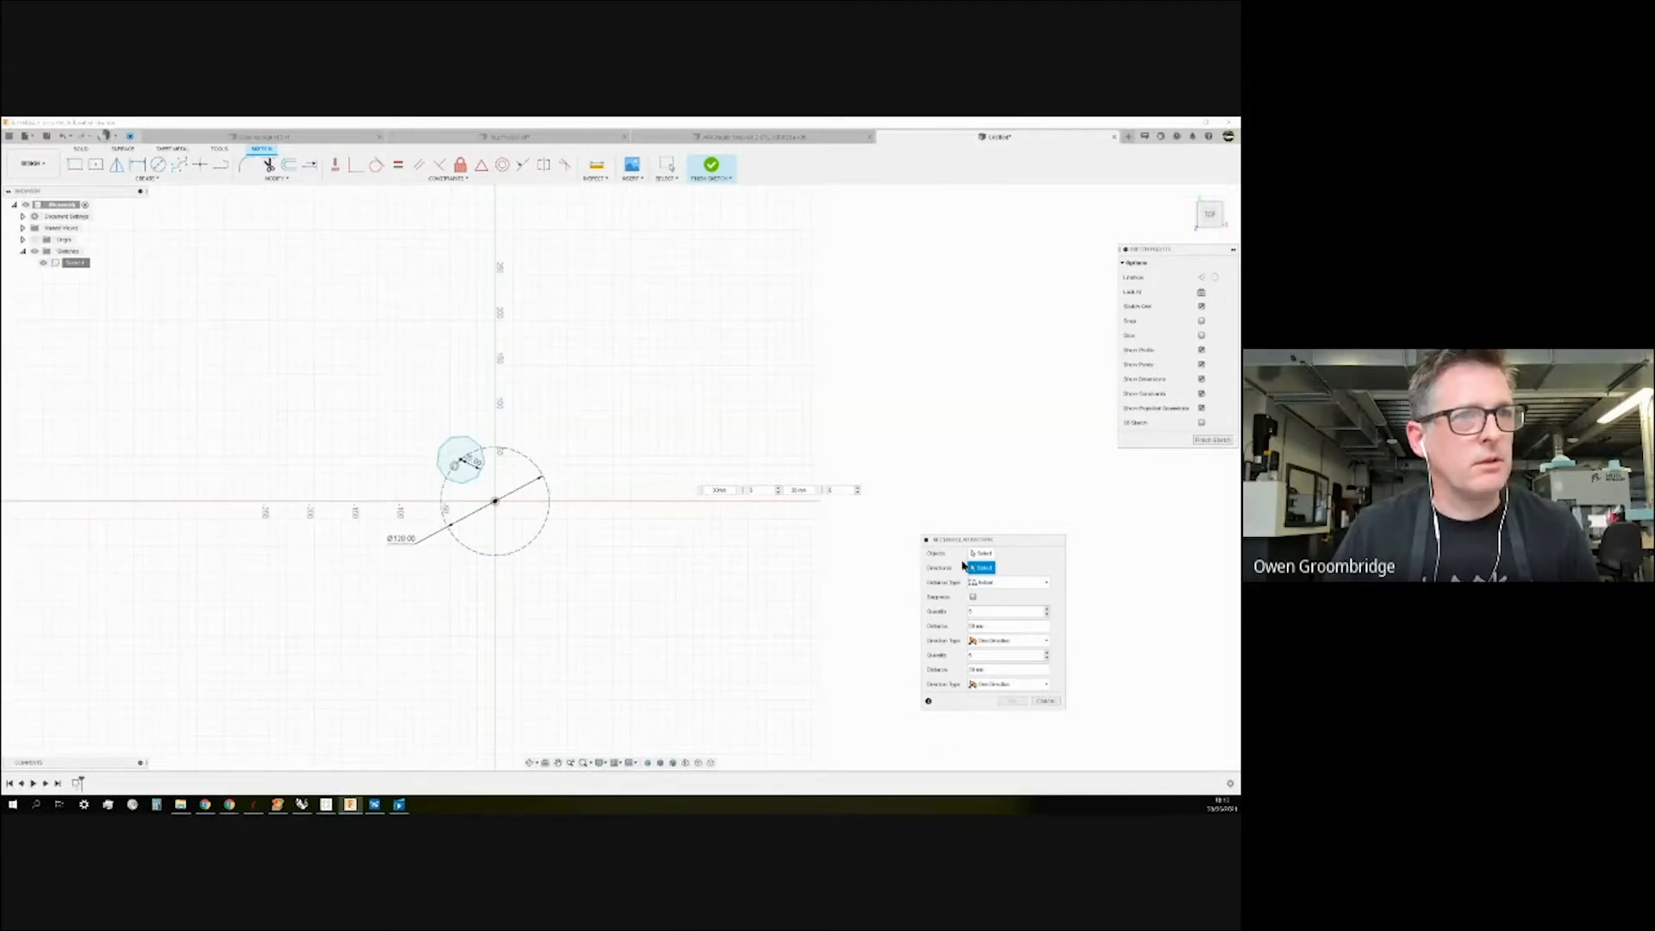
pyautogui.click(481, 453)
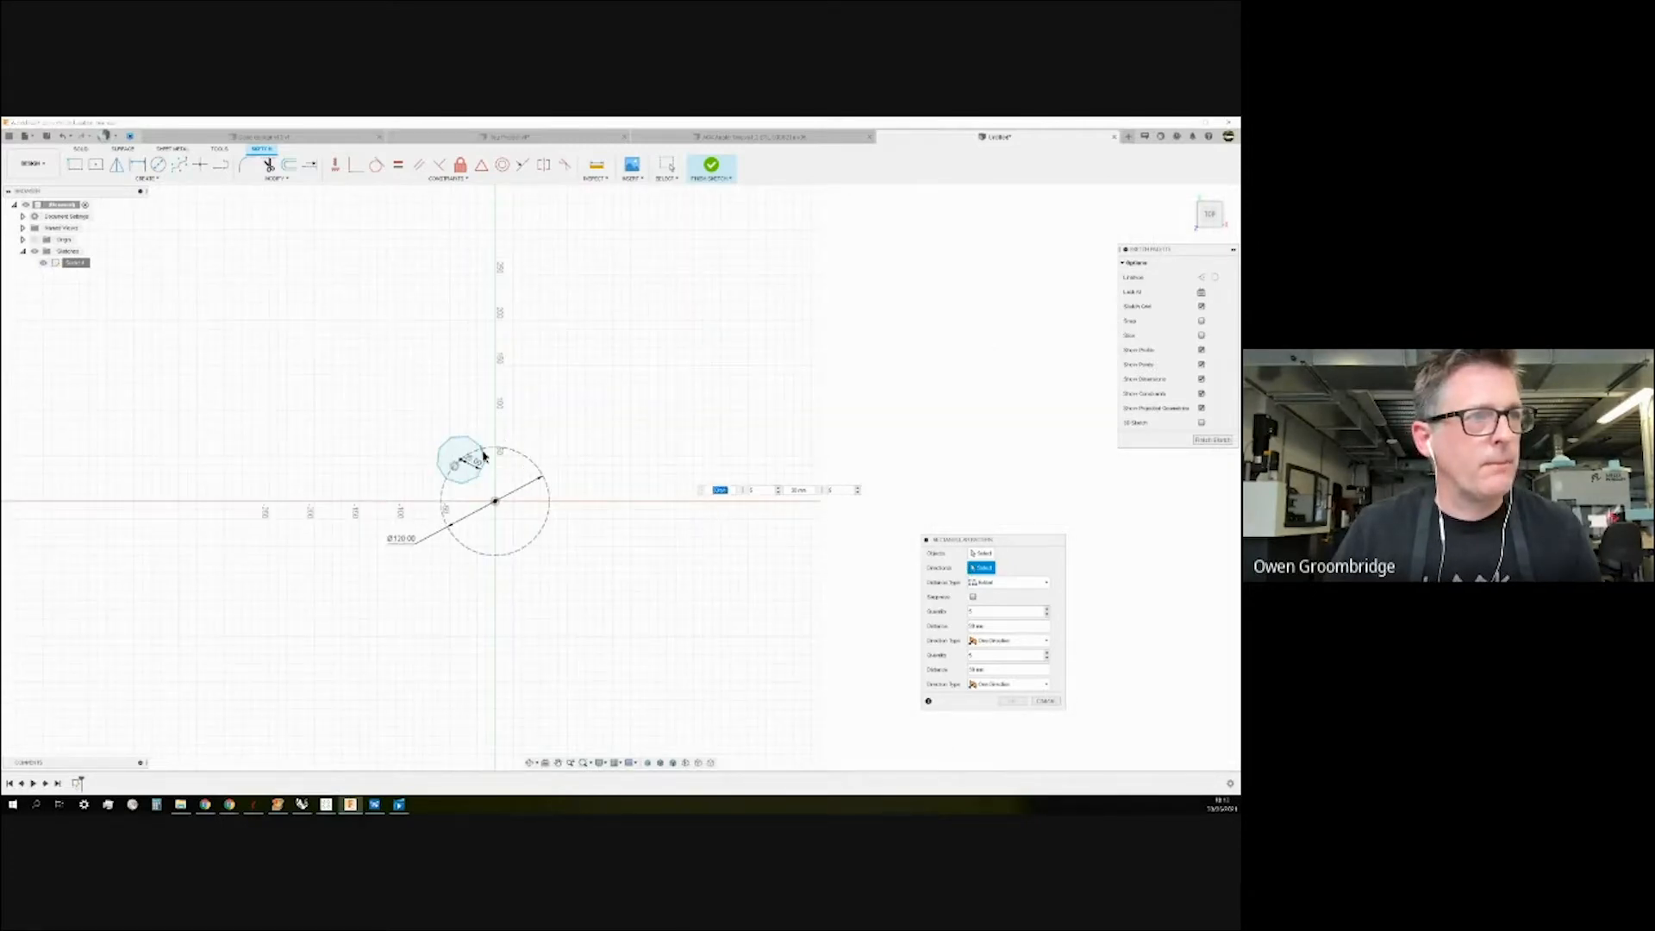
pyautogui.click(983, 554)
pyautogui.moveTo(405, 413); pyautogui.dragTo(712, 459)
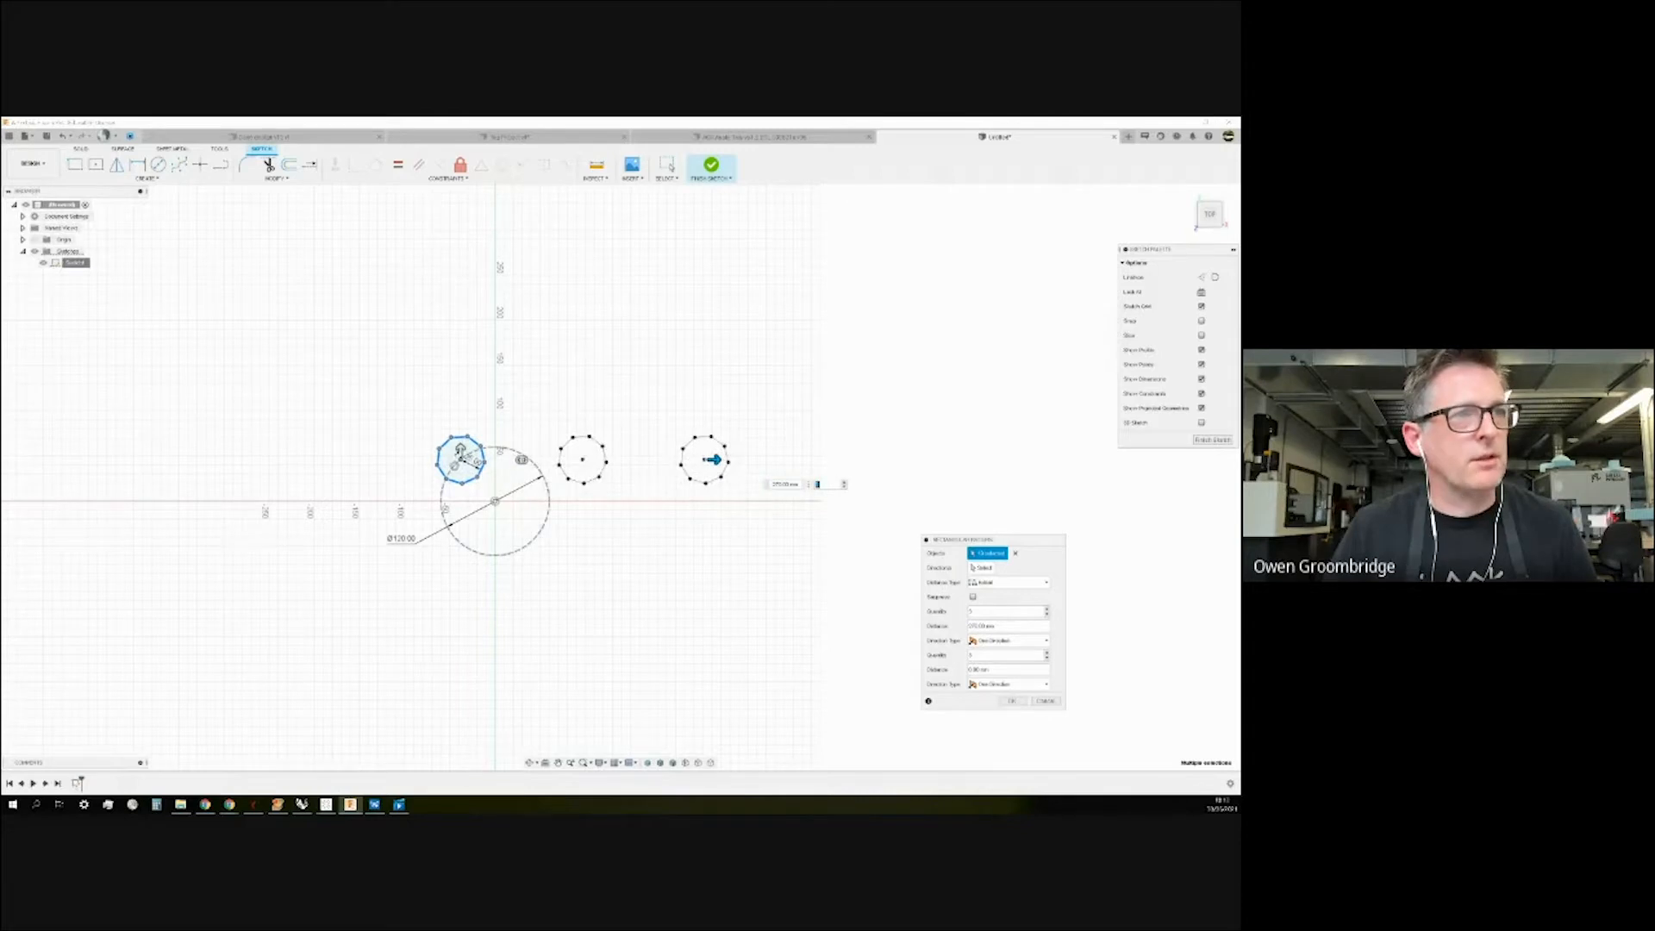
pyautogui.moveTo(460, 449); pyautogui.dragTo(460, 270)
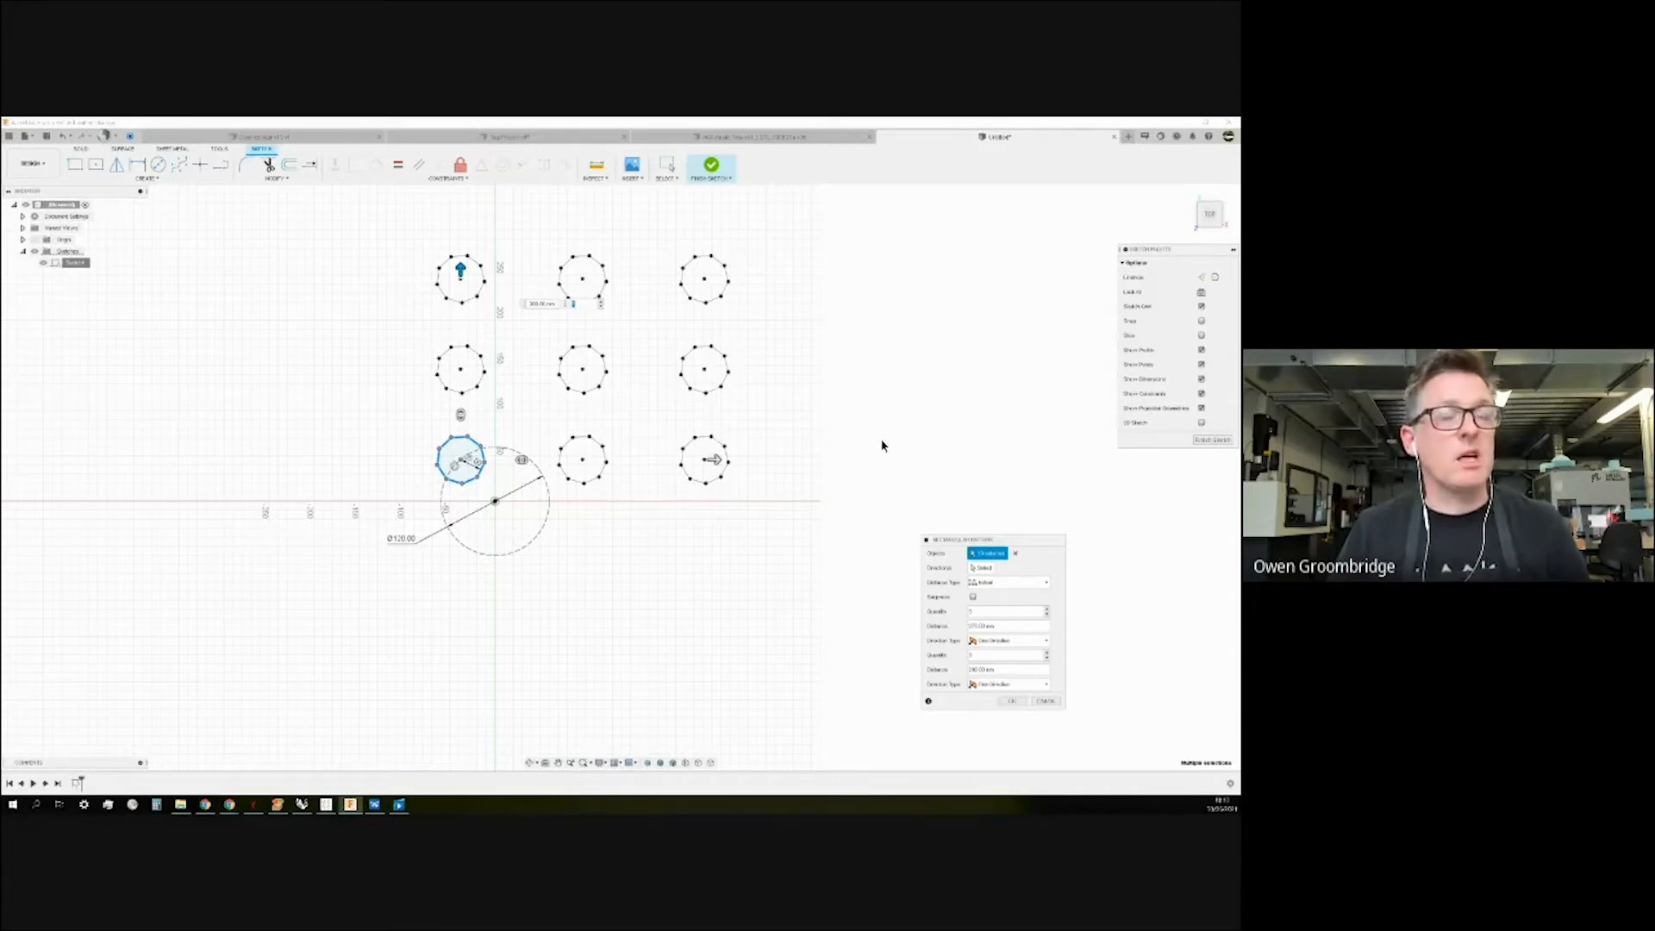
pyautogui.moveTo(1011, 545); pyautogui.dragTo(281, 291)
# Enable suppression and remove the lower-middle, upper-right and lower-right polygon copies.
pyautogui.click(243, 343)
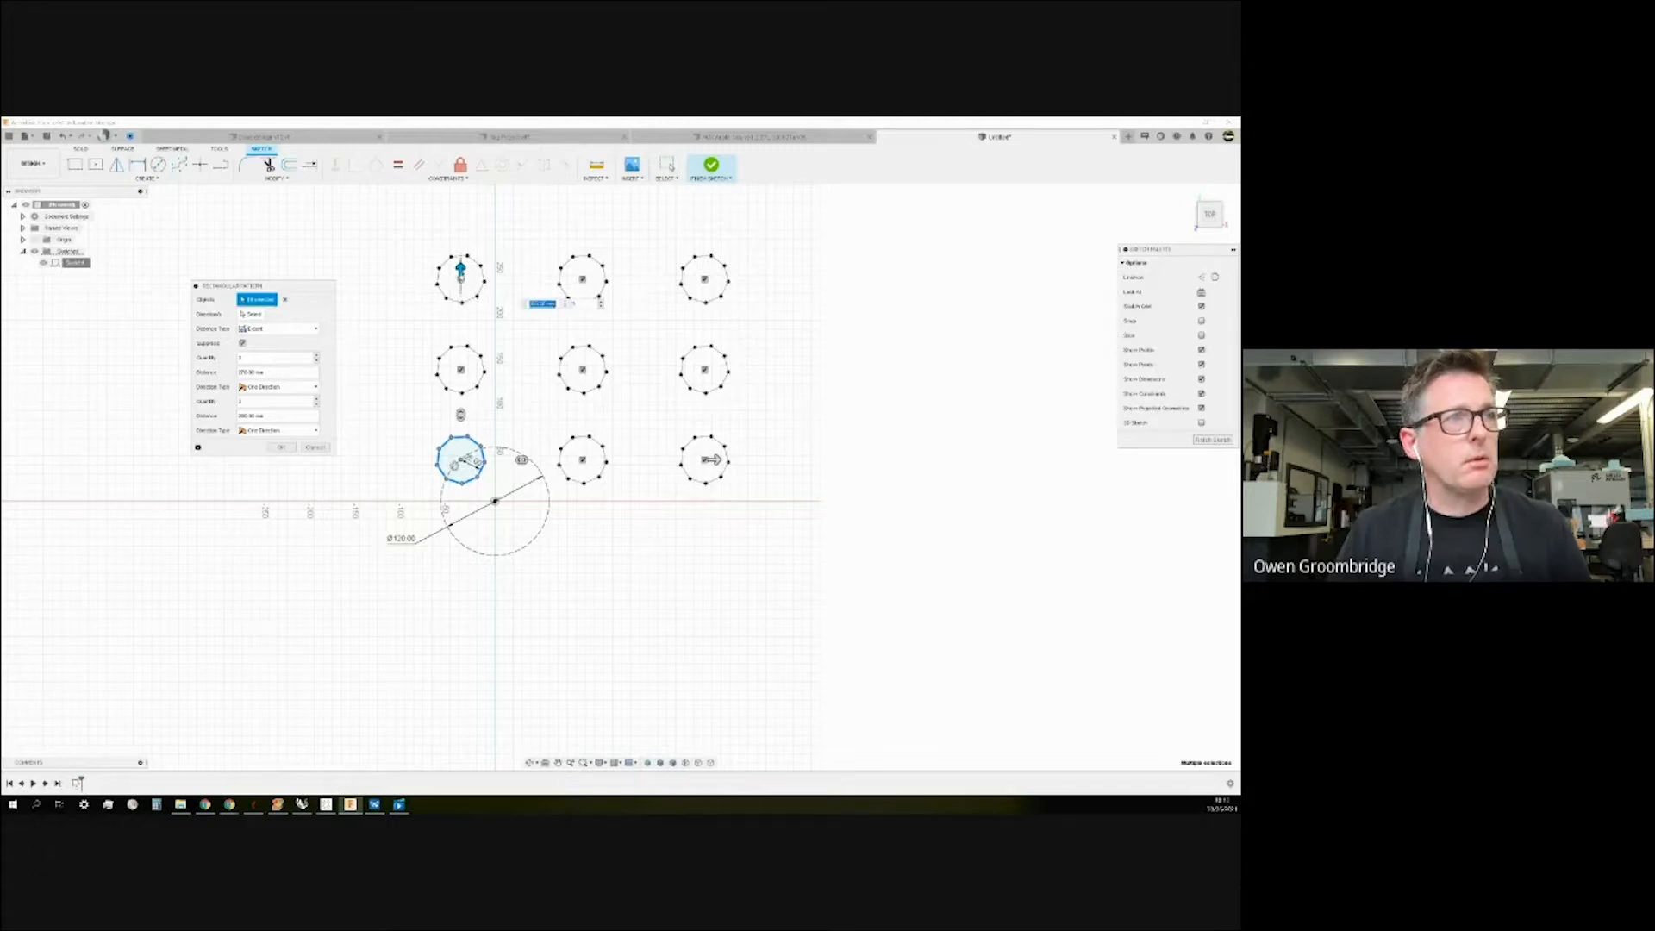
pyautogui.scroll(-3, 461, 271)
pyautogui.scroll(5, 463, 276)
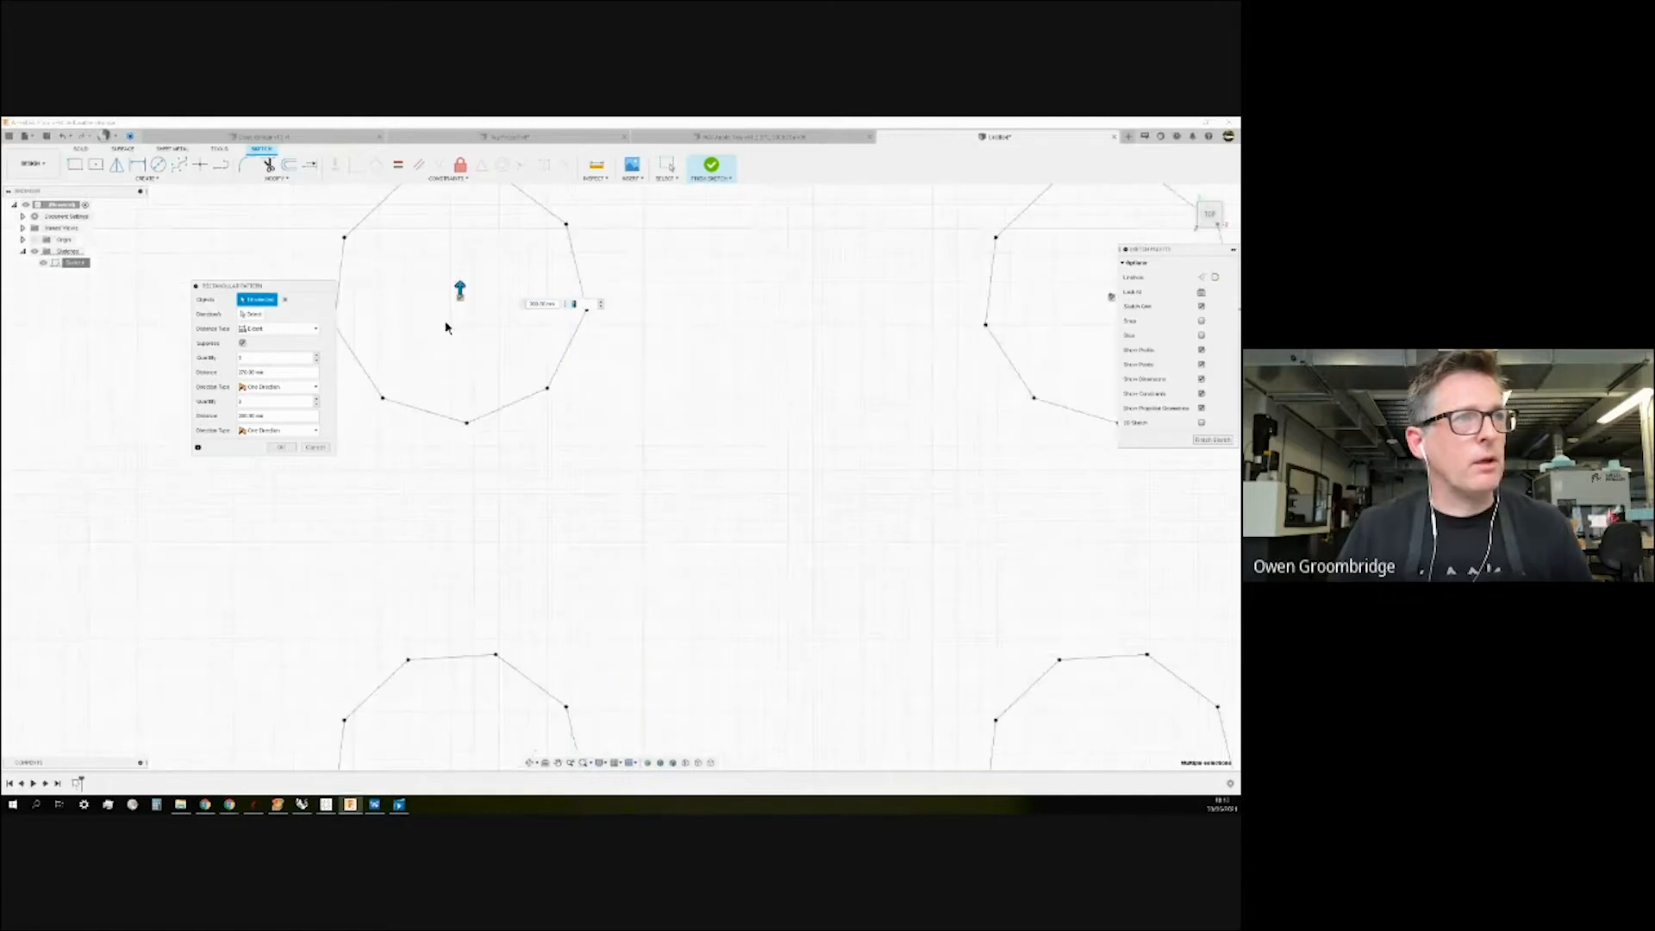
pyautogui.click(243, 343)
pyautogui.scroll(-2, 375, 394)
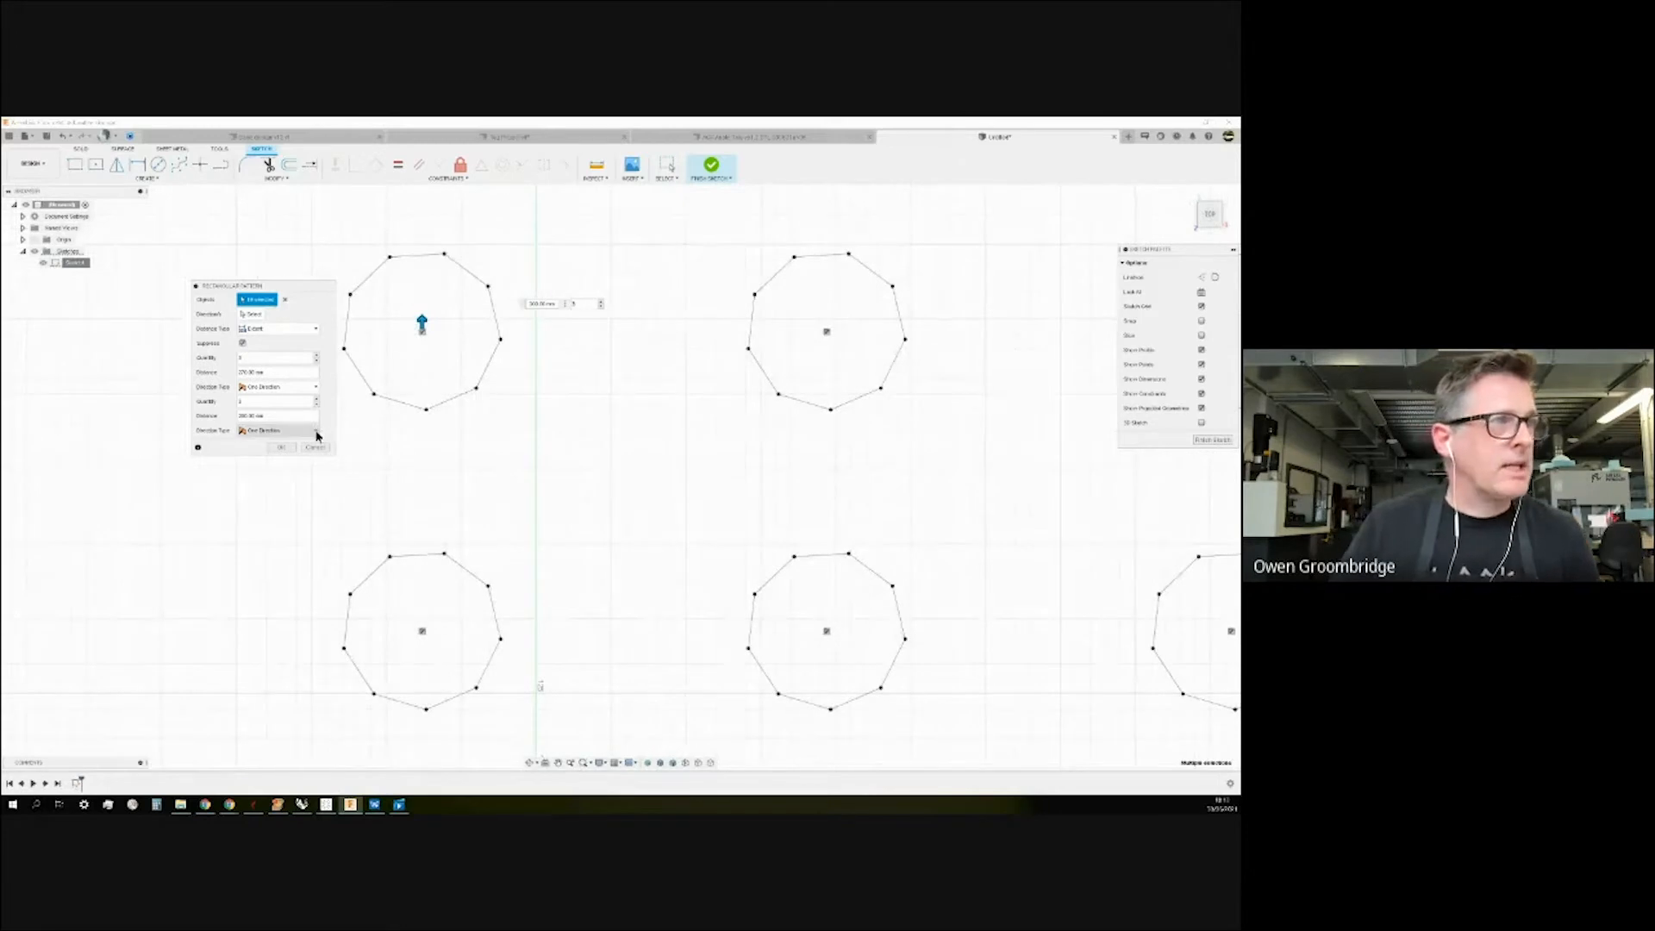
pyautogui.click(826, 629)
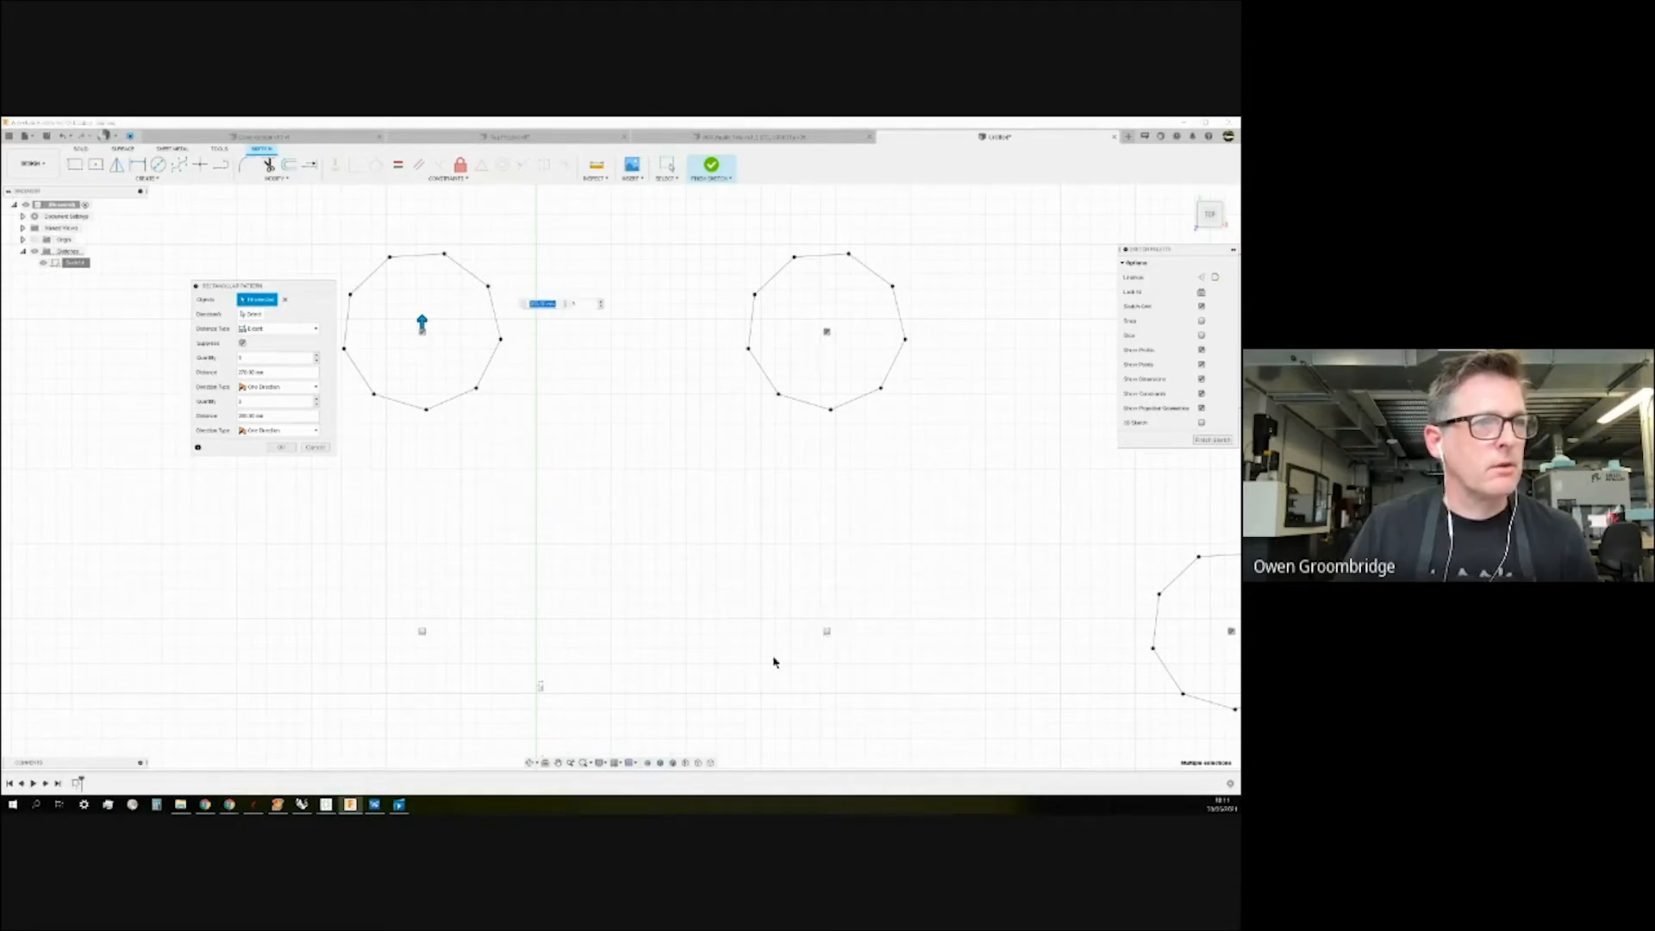
pyautogui.click(826, 332)
pyautogui.scroll(-3, 689, 405)
pyautogui.scroll(5, 991, 702)
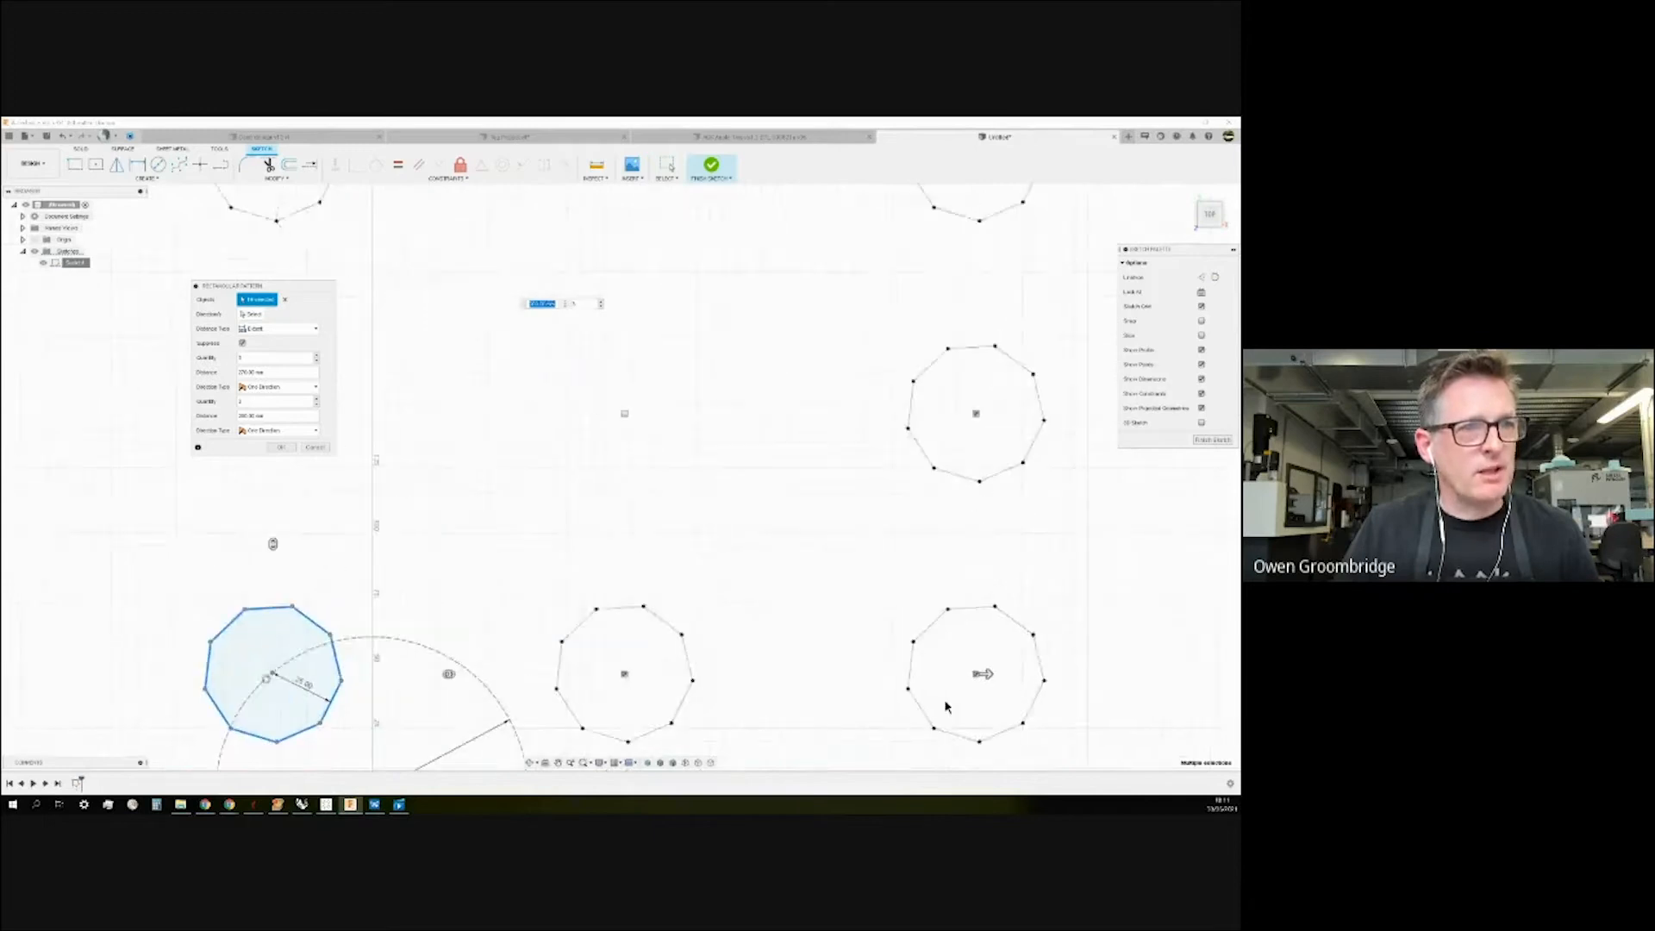
pyautogui.click(991, 662)
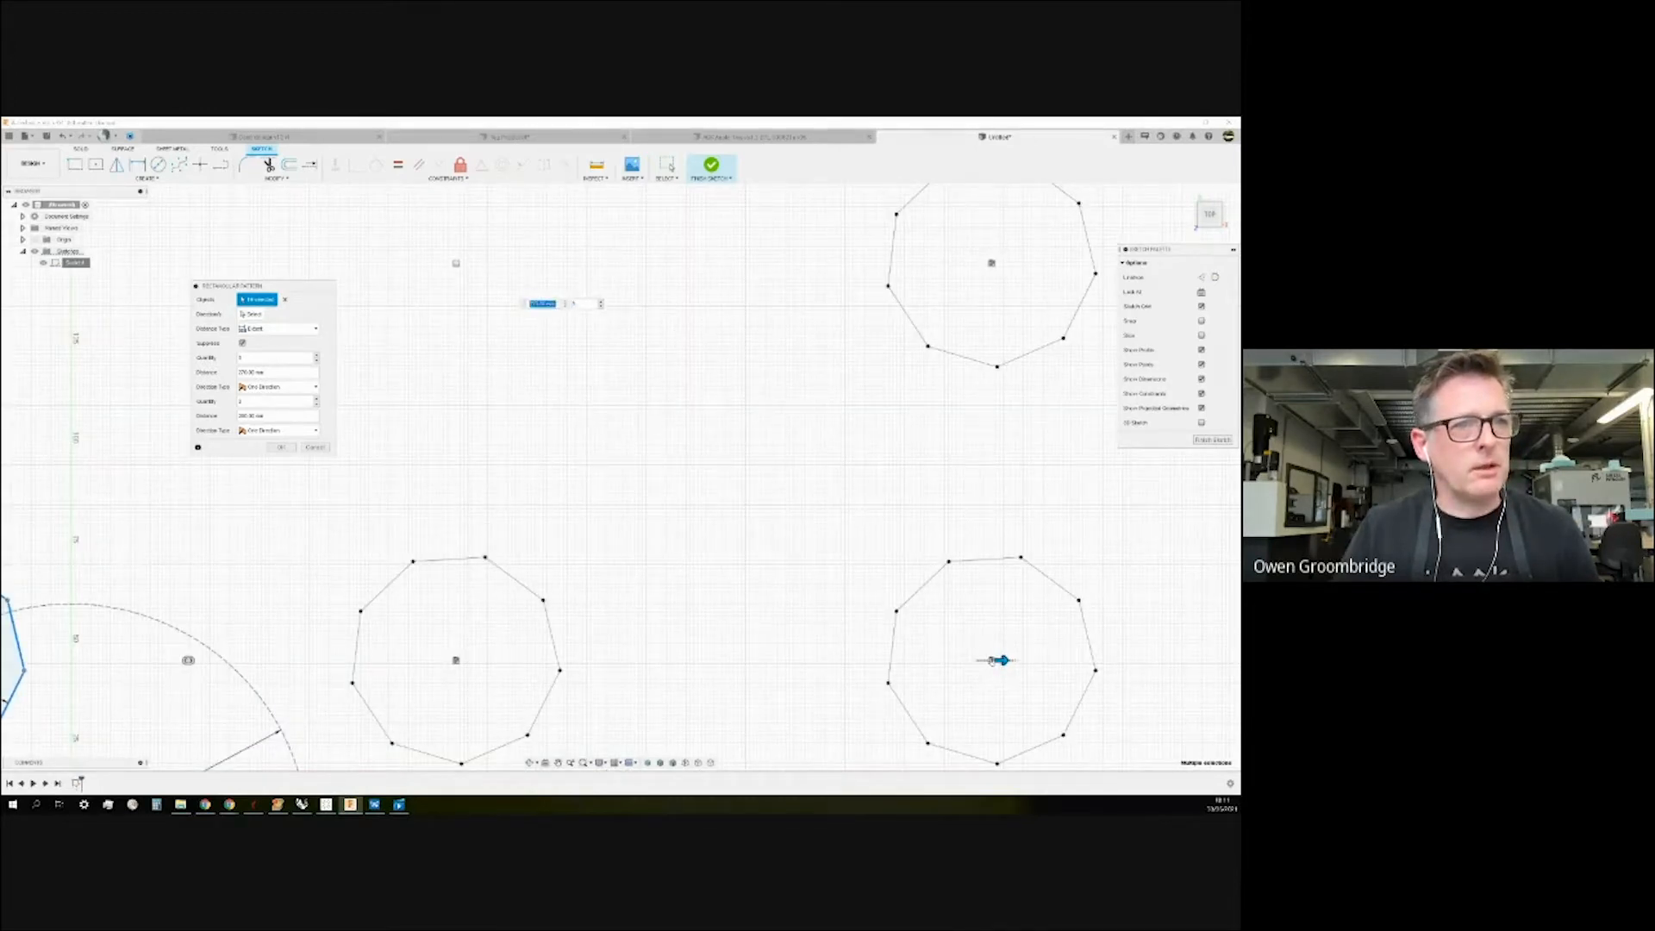
pyautogui.click(991, 660)
pyautogui.scroll(-5, 924, 579)
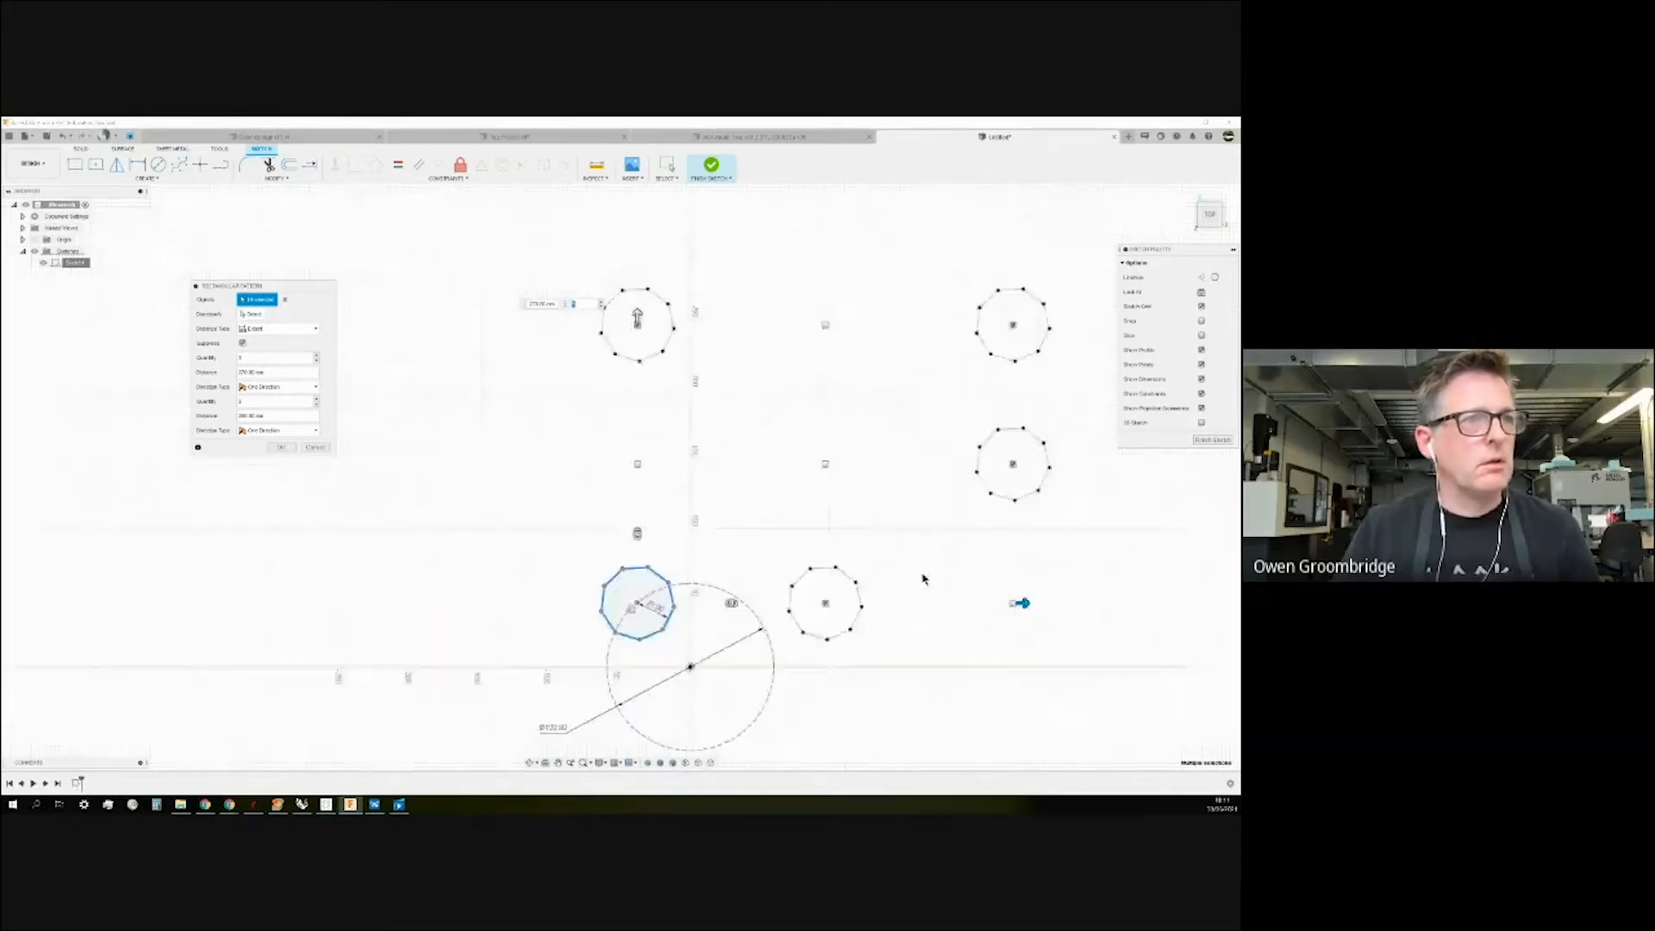
pyautogui.scroll(-2, 886, 573)
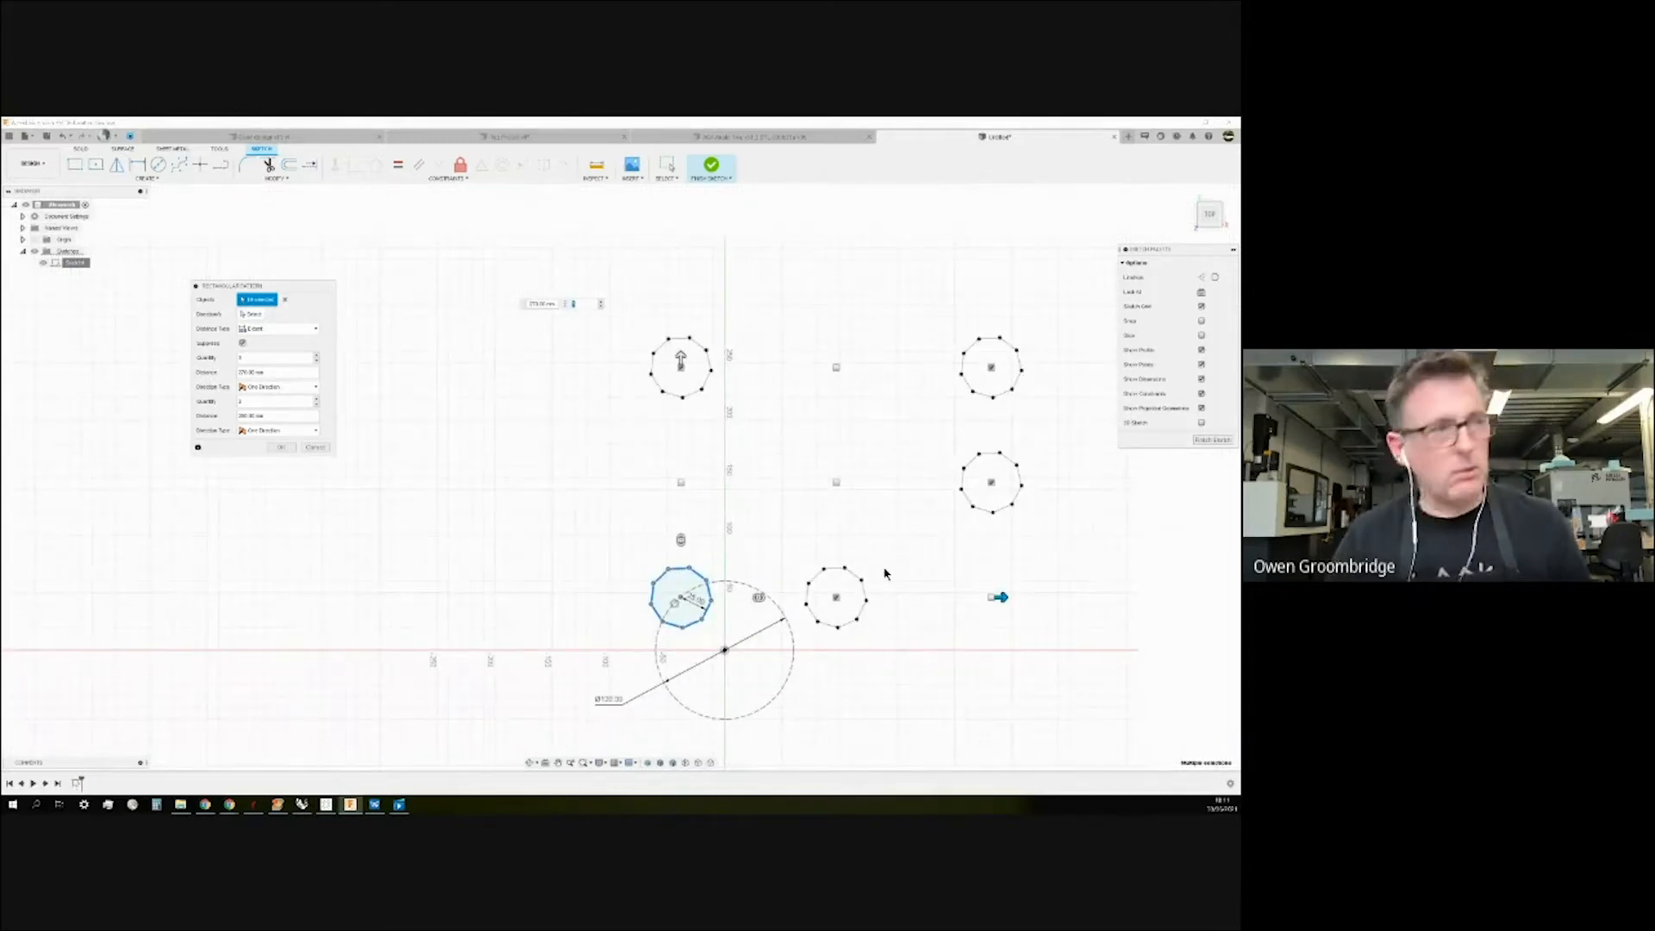
# Keep the second direction one-sided, add a fourth row, and commit the pattern.
pyautogui.click(317, 387)
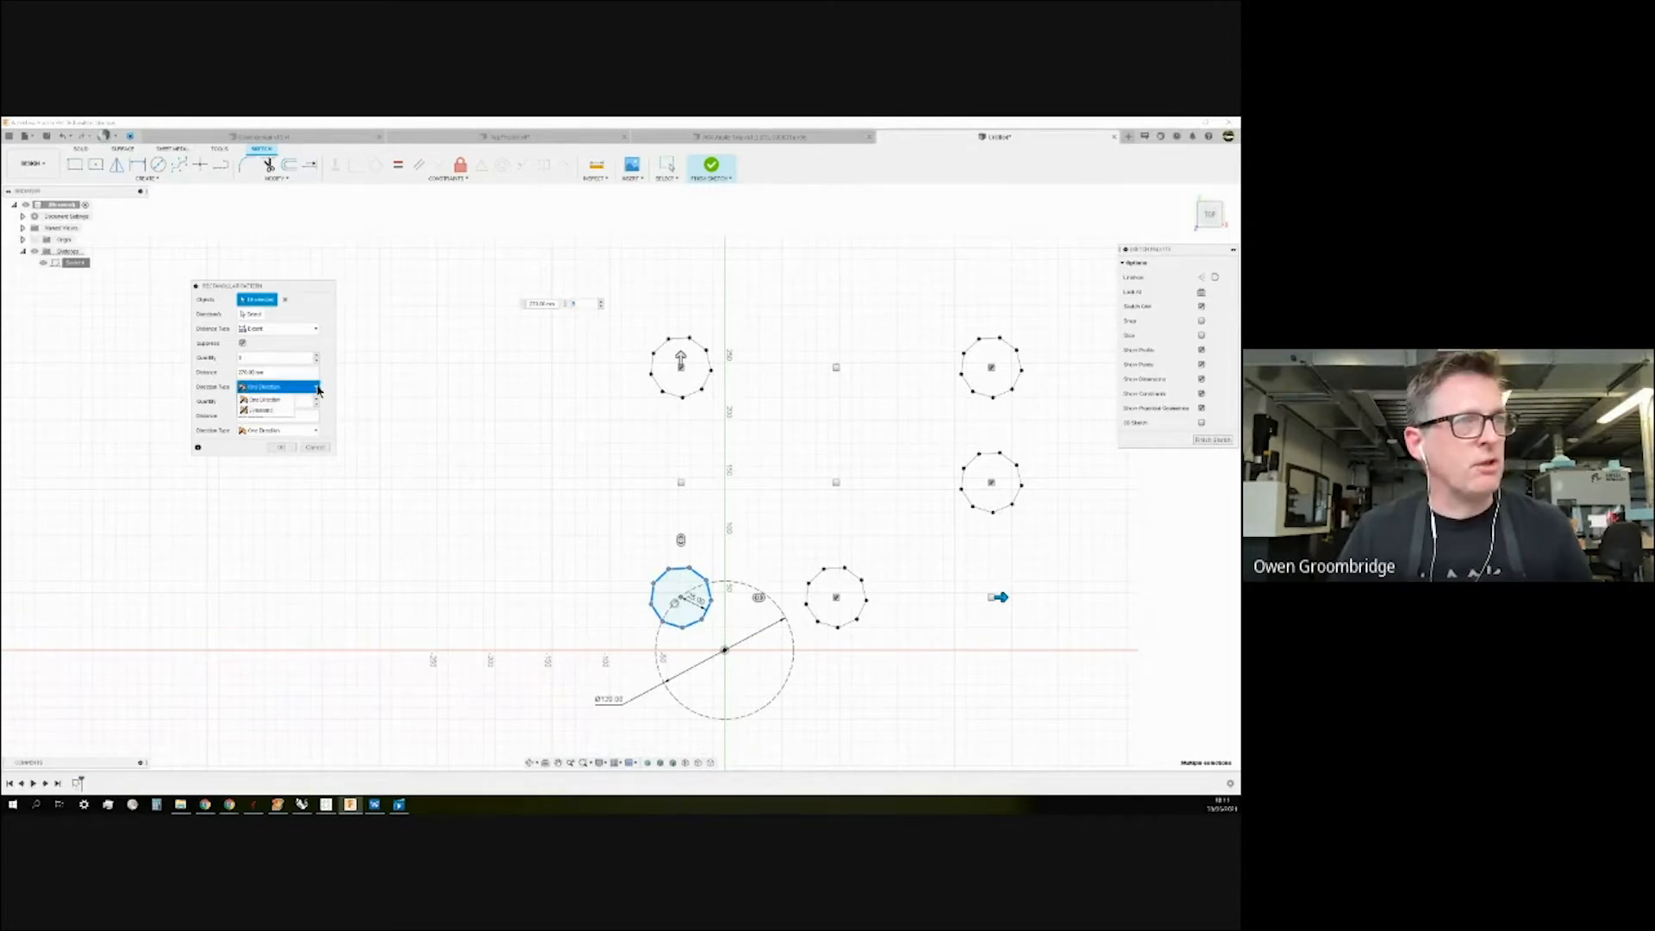
pyautogui.click(276, 412)
pyautogui.click(316, 386)
pyautogui.click(283, 401)
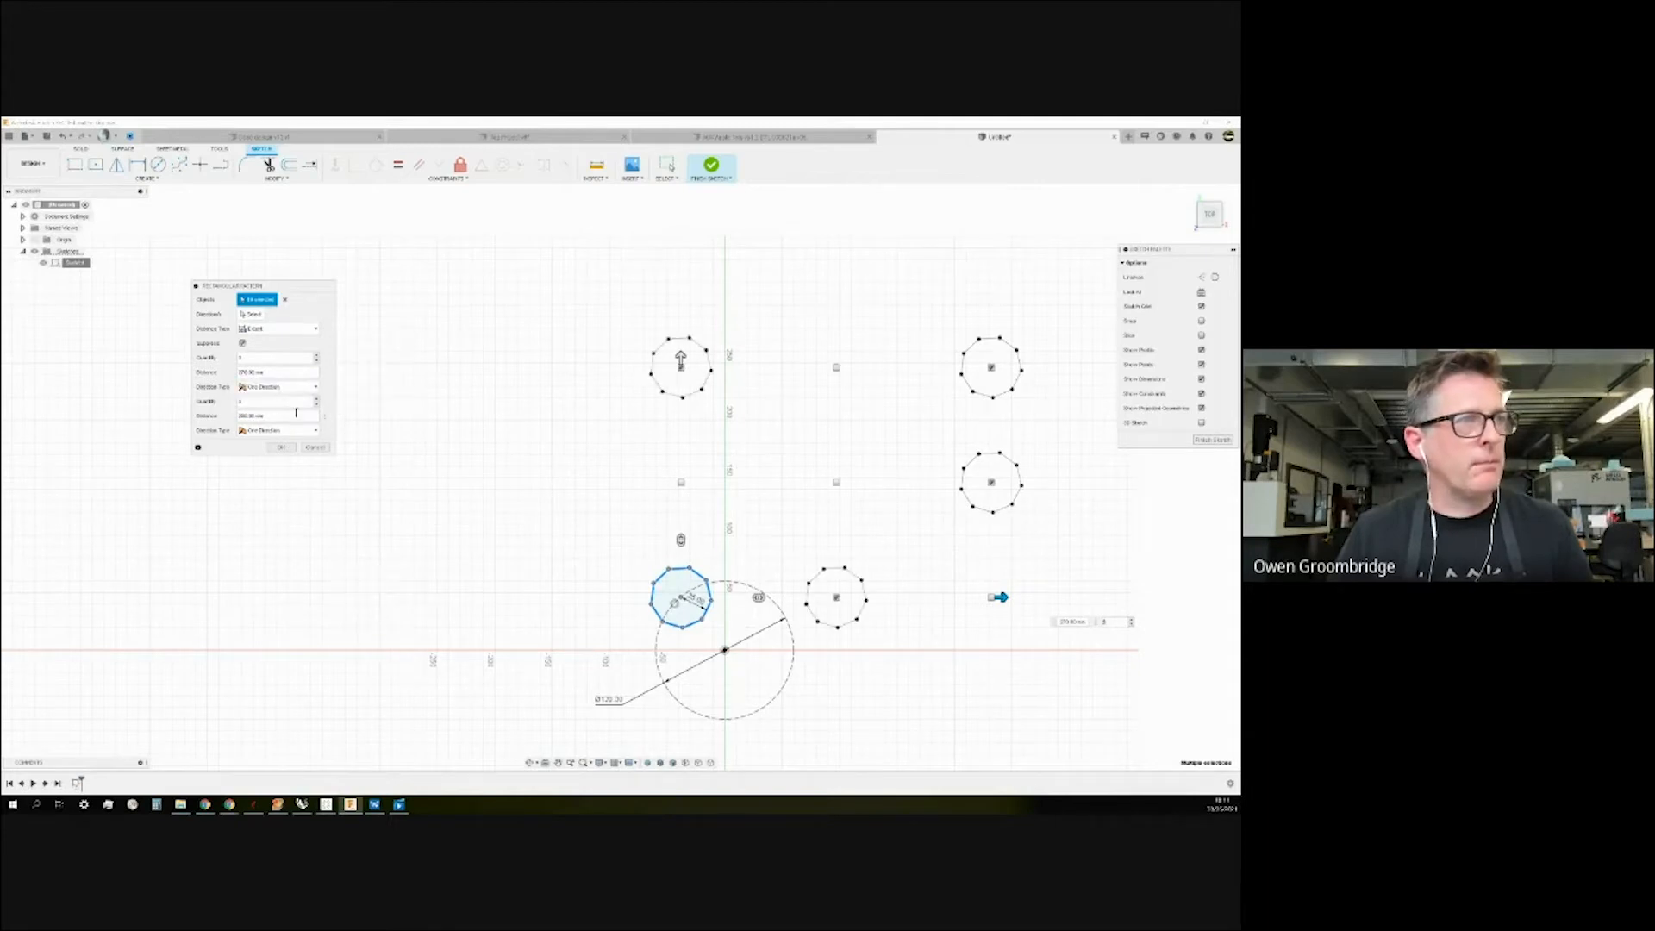
pyautogui.click(316, 397)
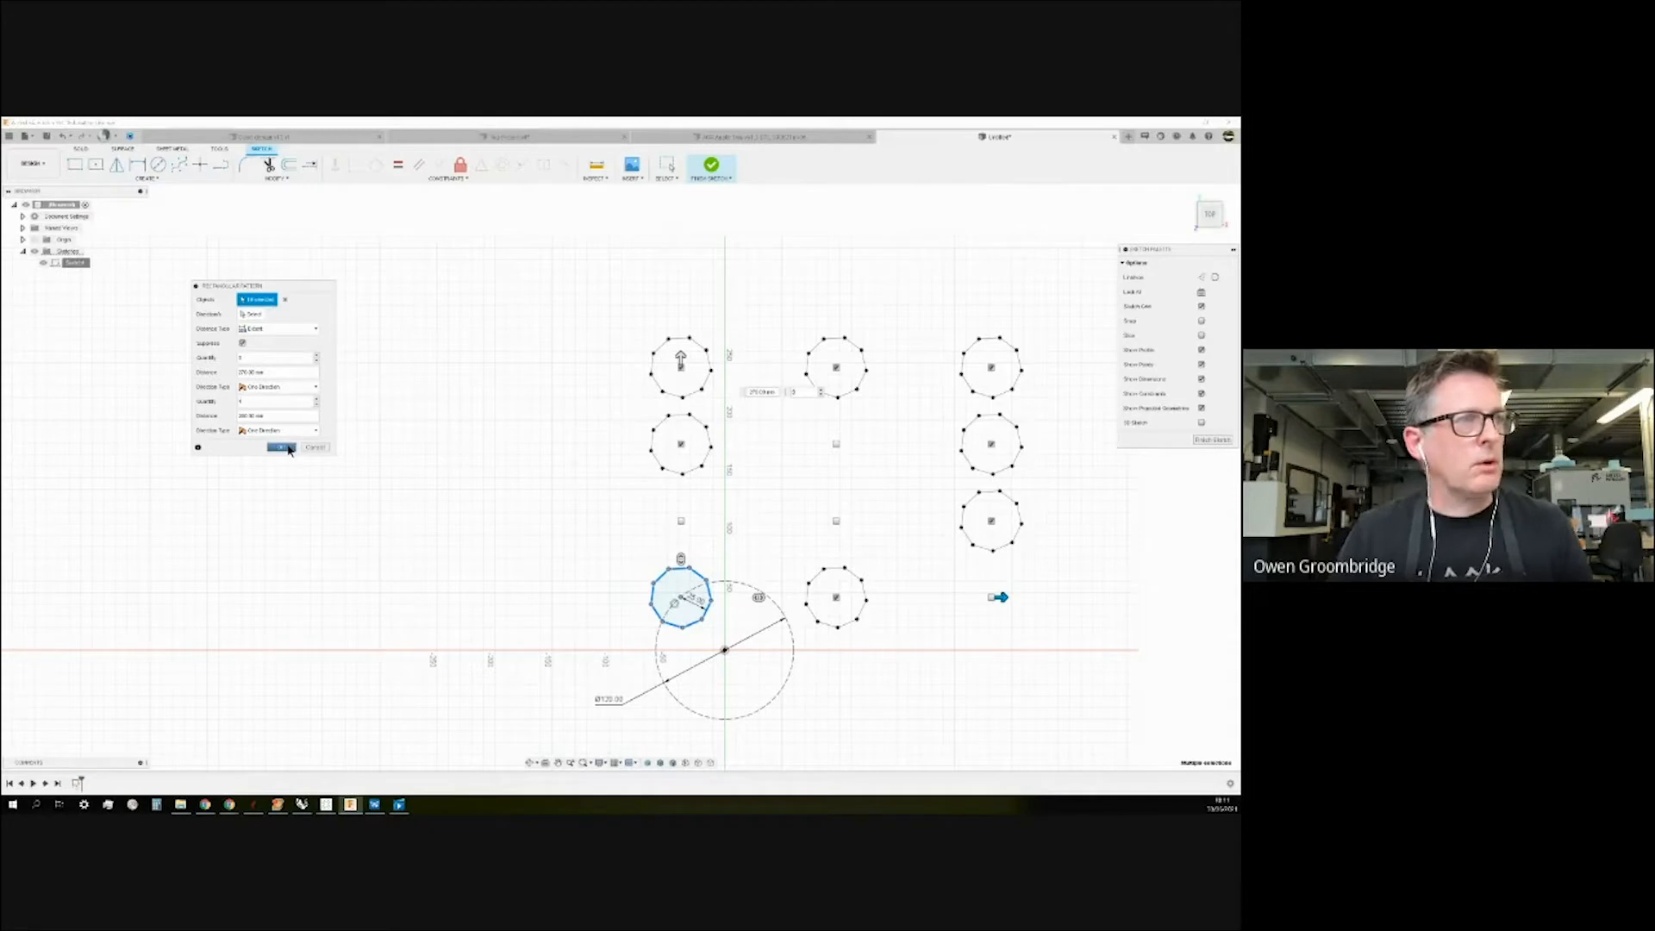
pyautogui.click(281, 448)
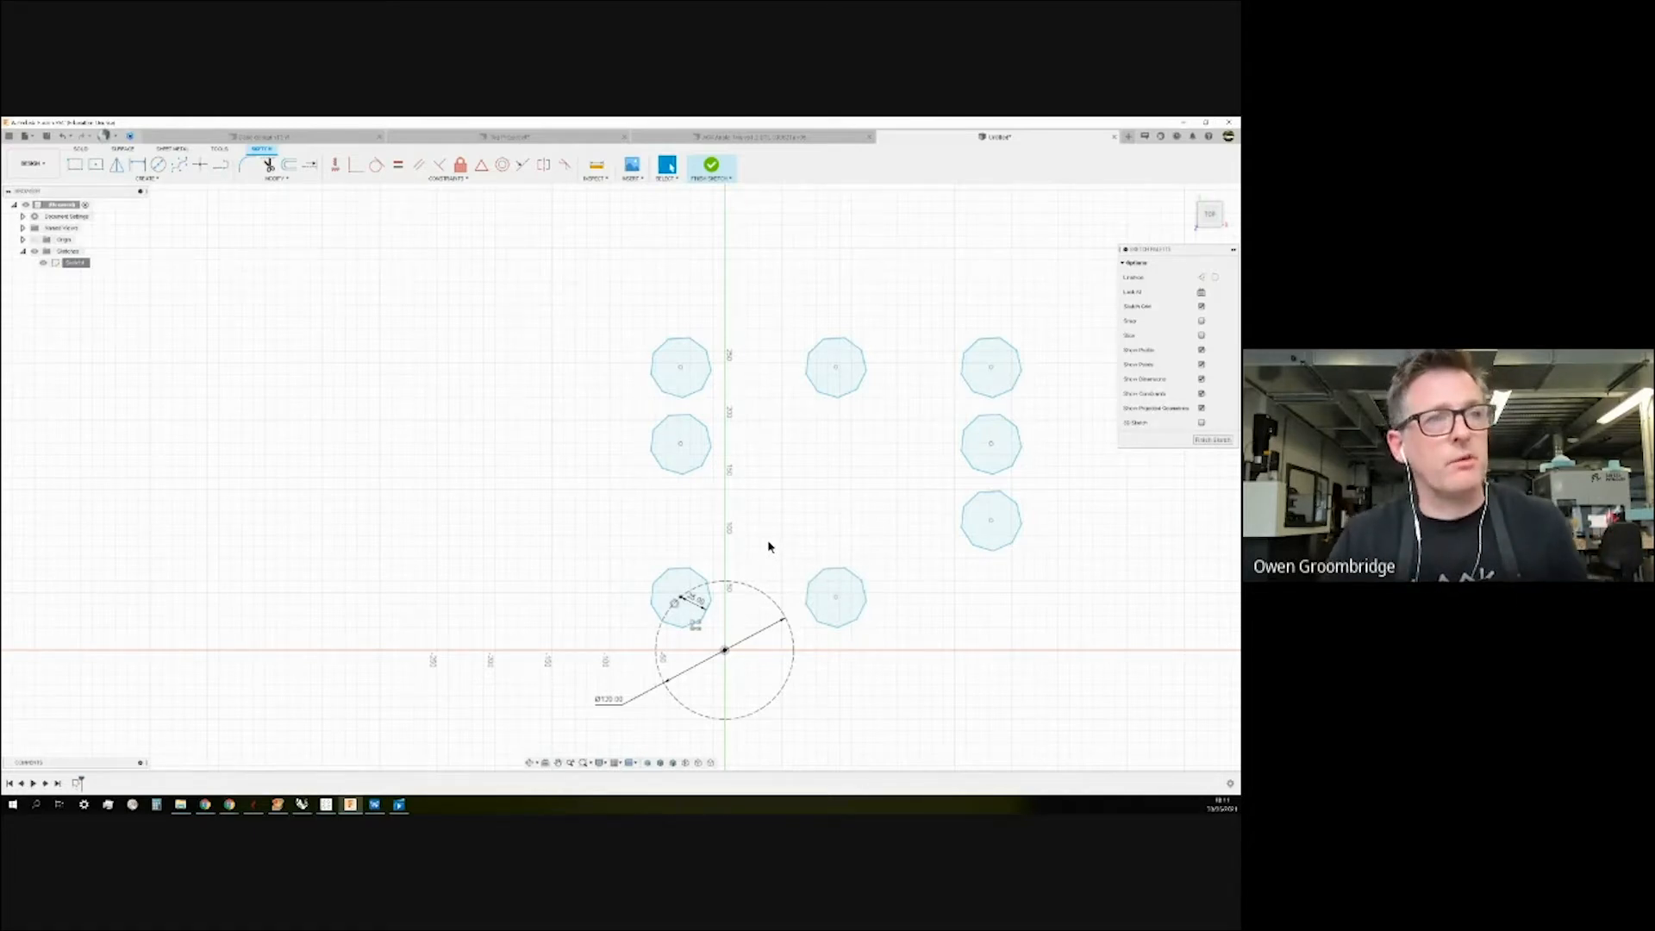
# Undo the rectangular pattern and circular-pattern the polygon around the circle's centre.
pyautogui.hotkey('ctrl', 'z')
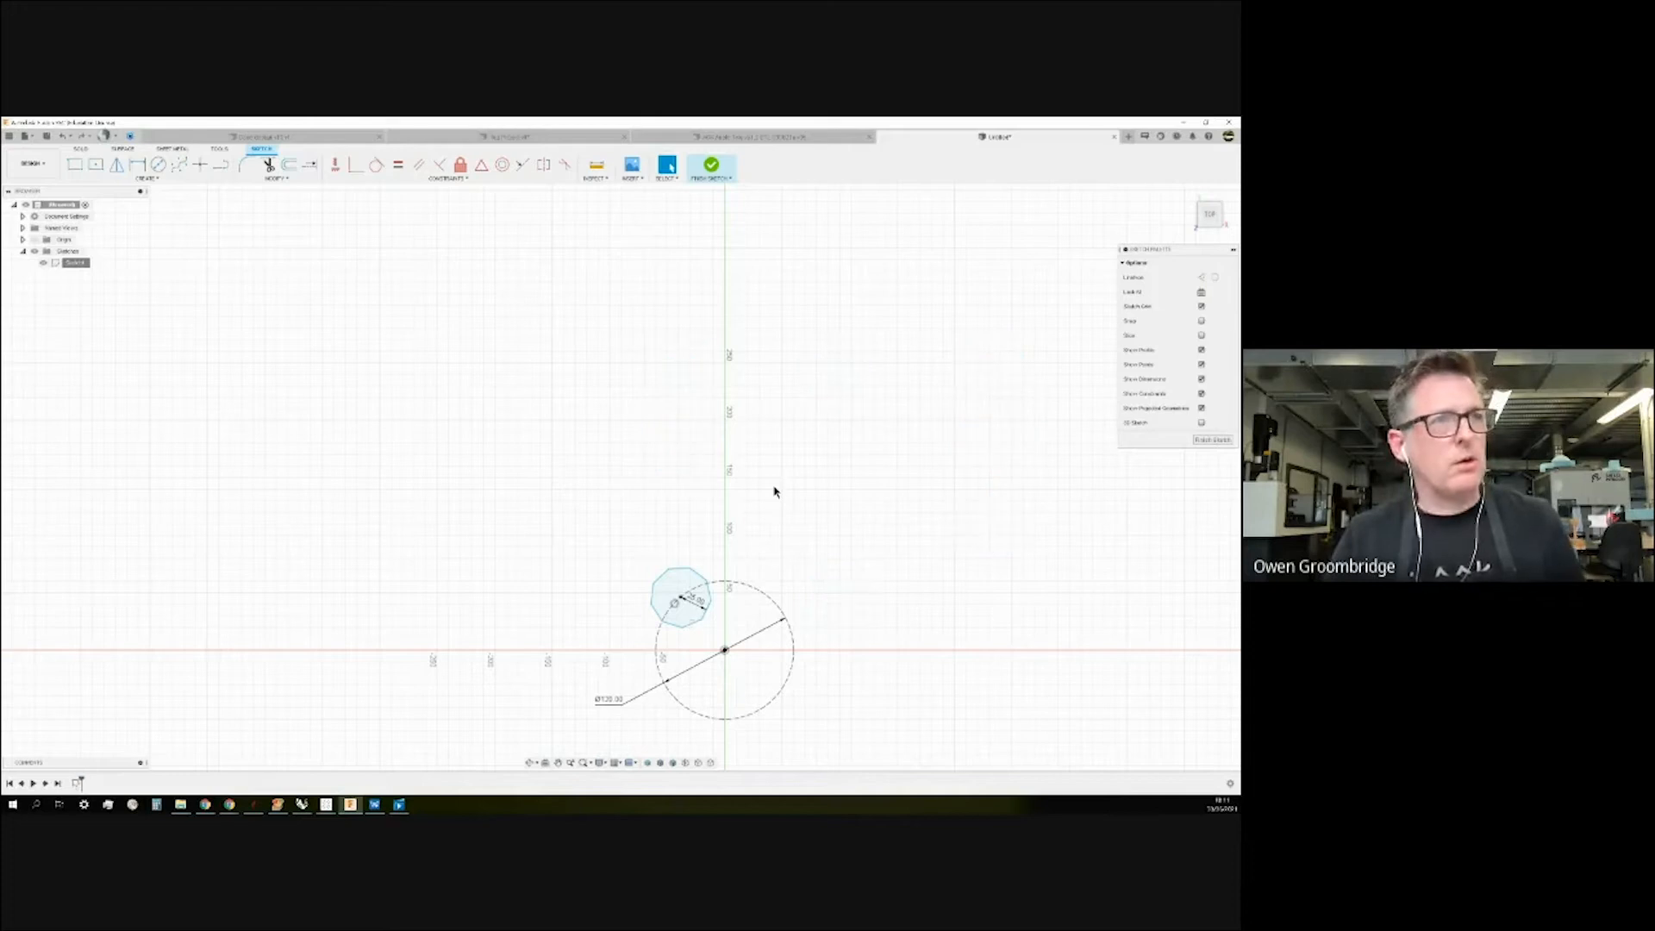
pyautogui.scroll(-2, 610, 431)
pyautogui.scroll(3, 635, 439)
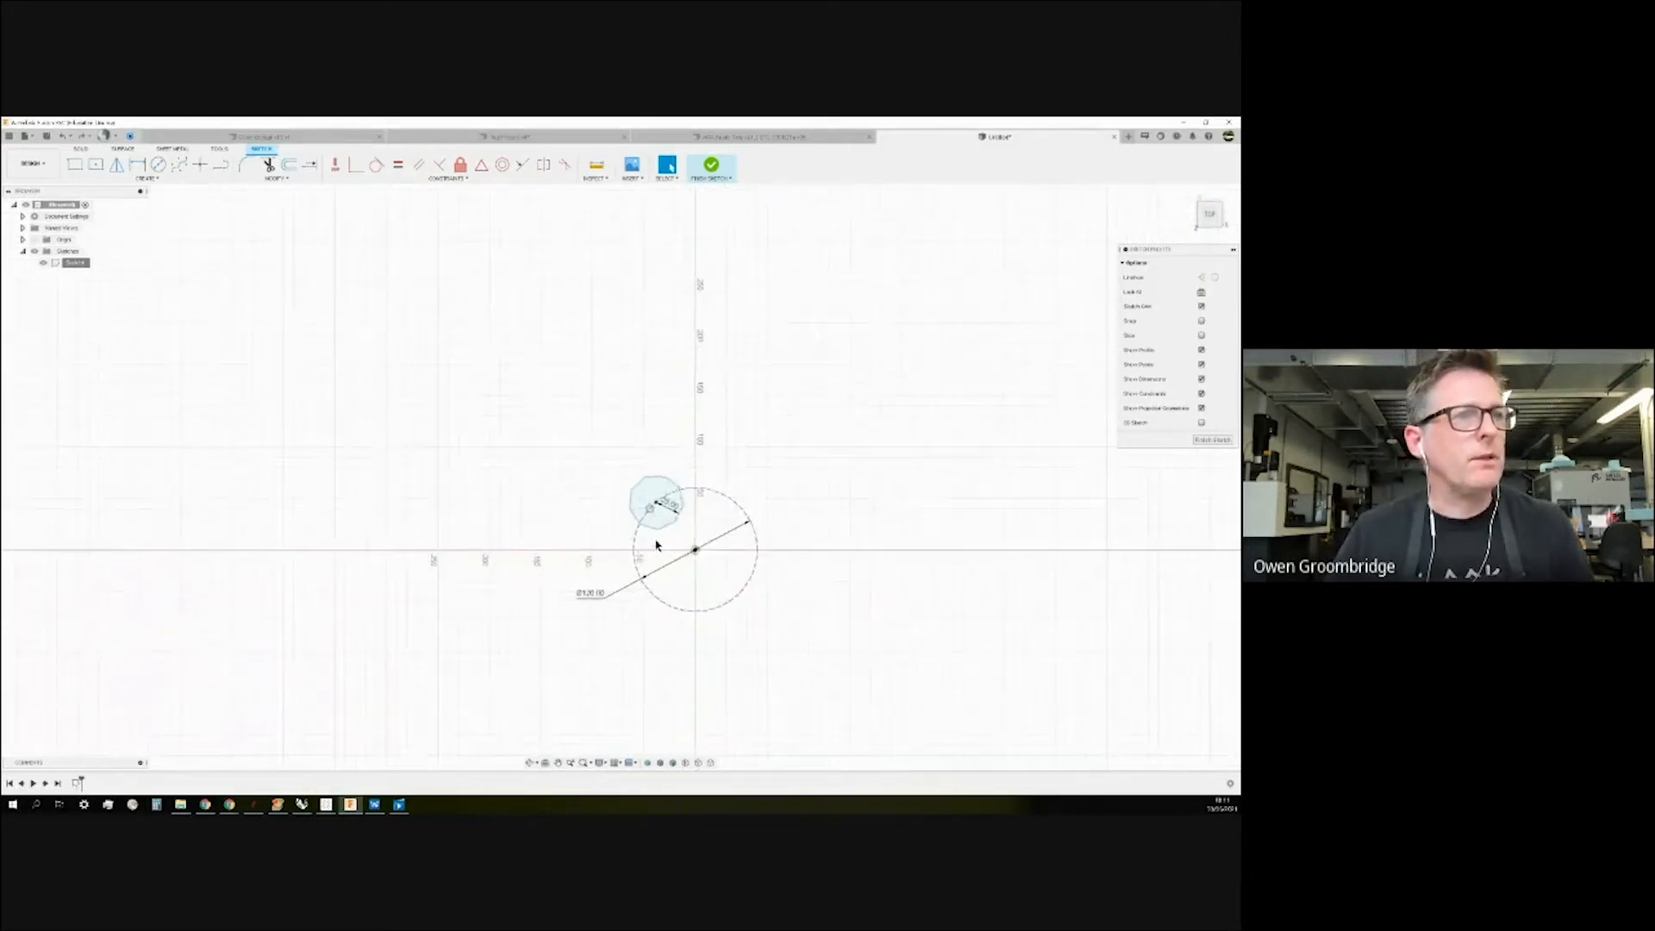
pyautogui.click(152, 179)
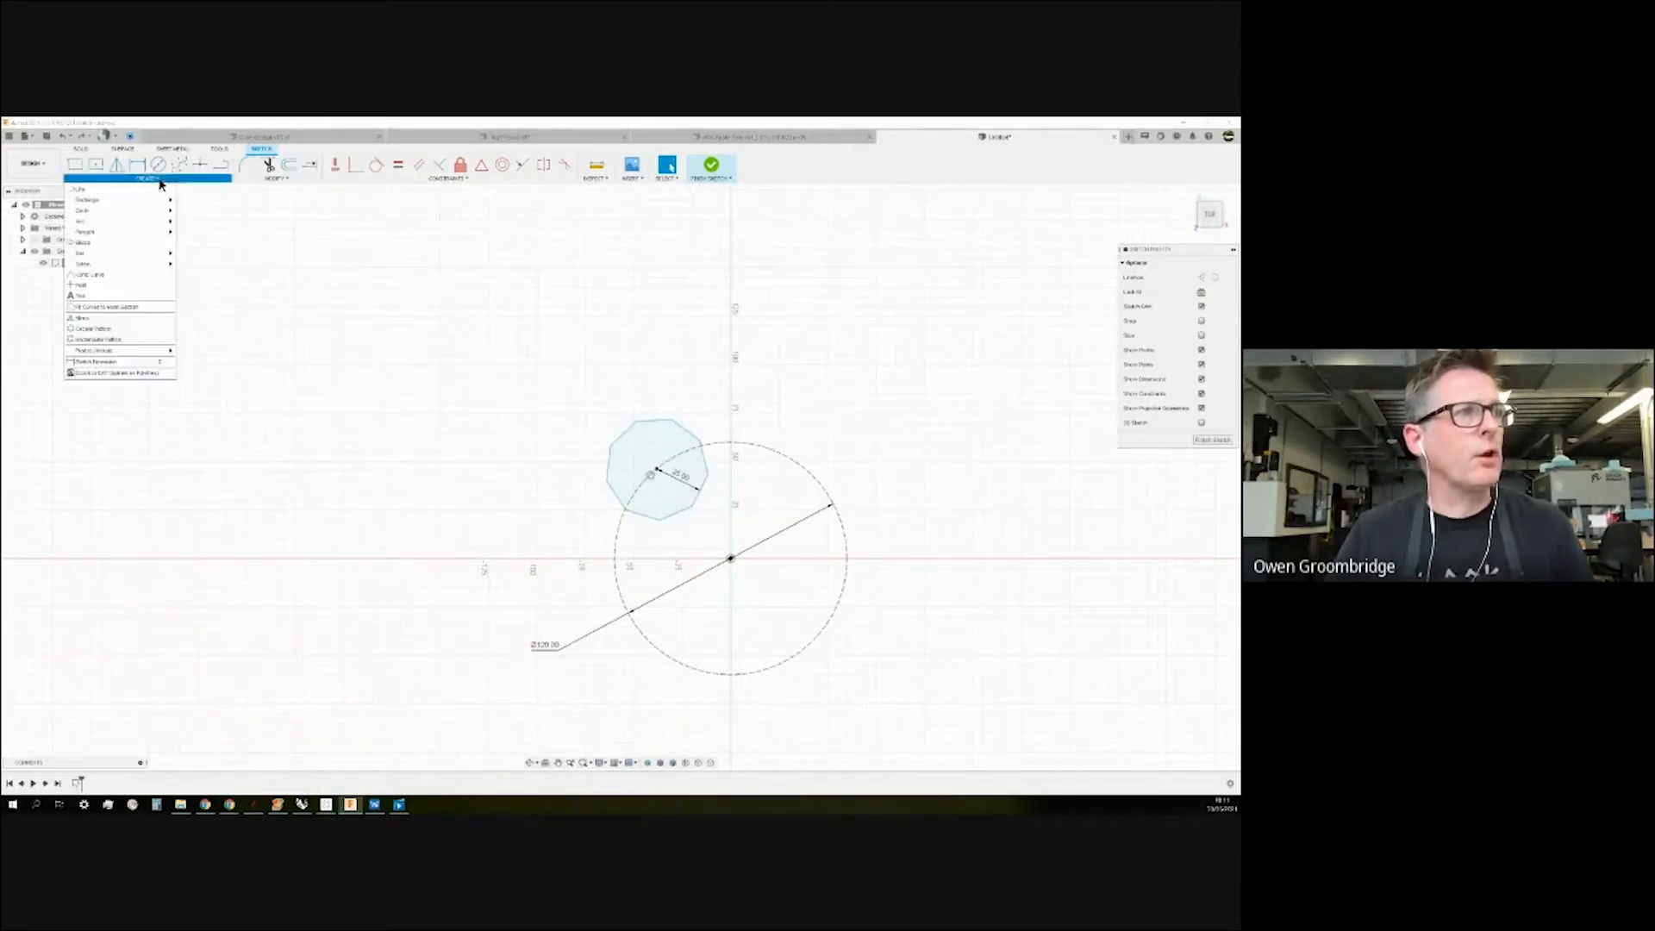
pyautogui.click(100, 330)
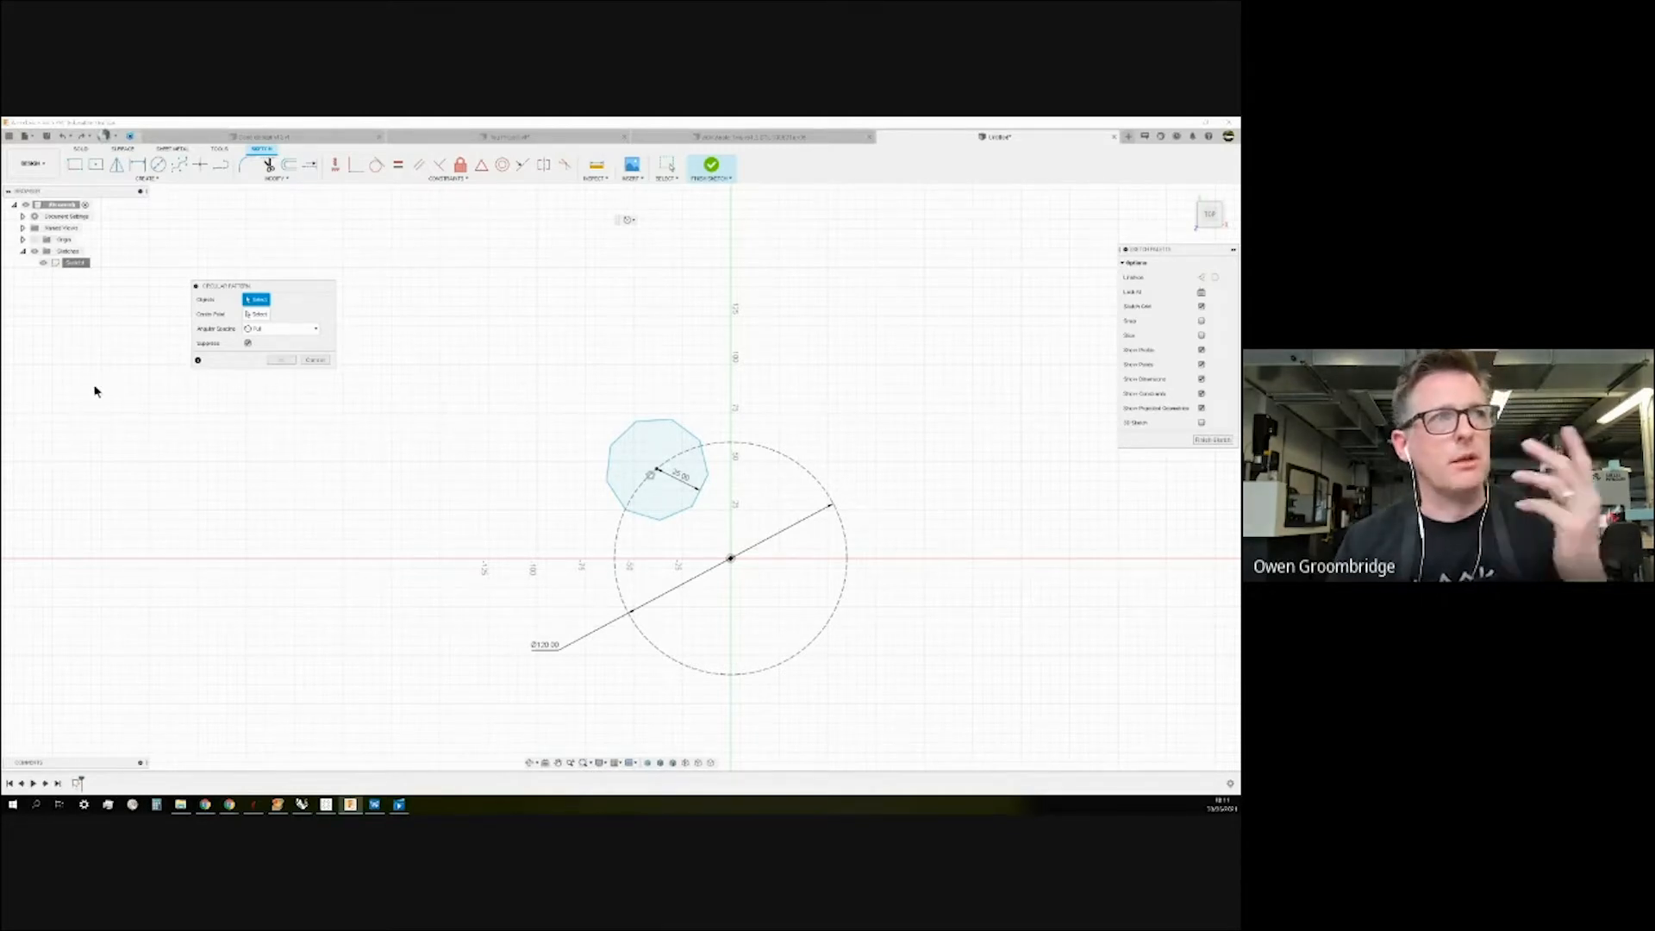
pyautogui.scroll(-1, 359, 457)
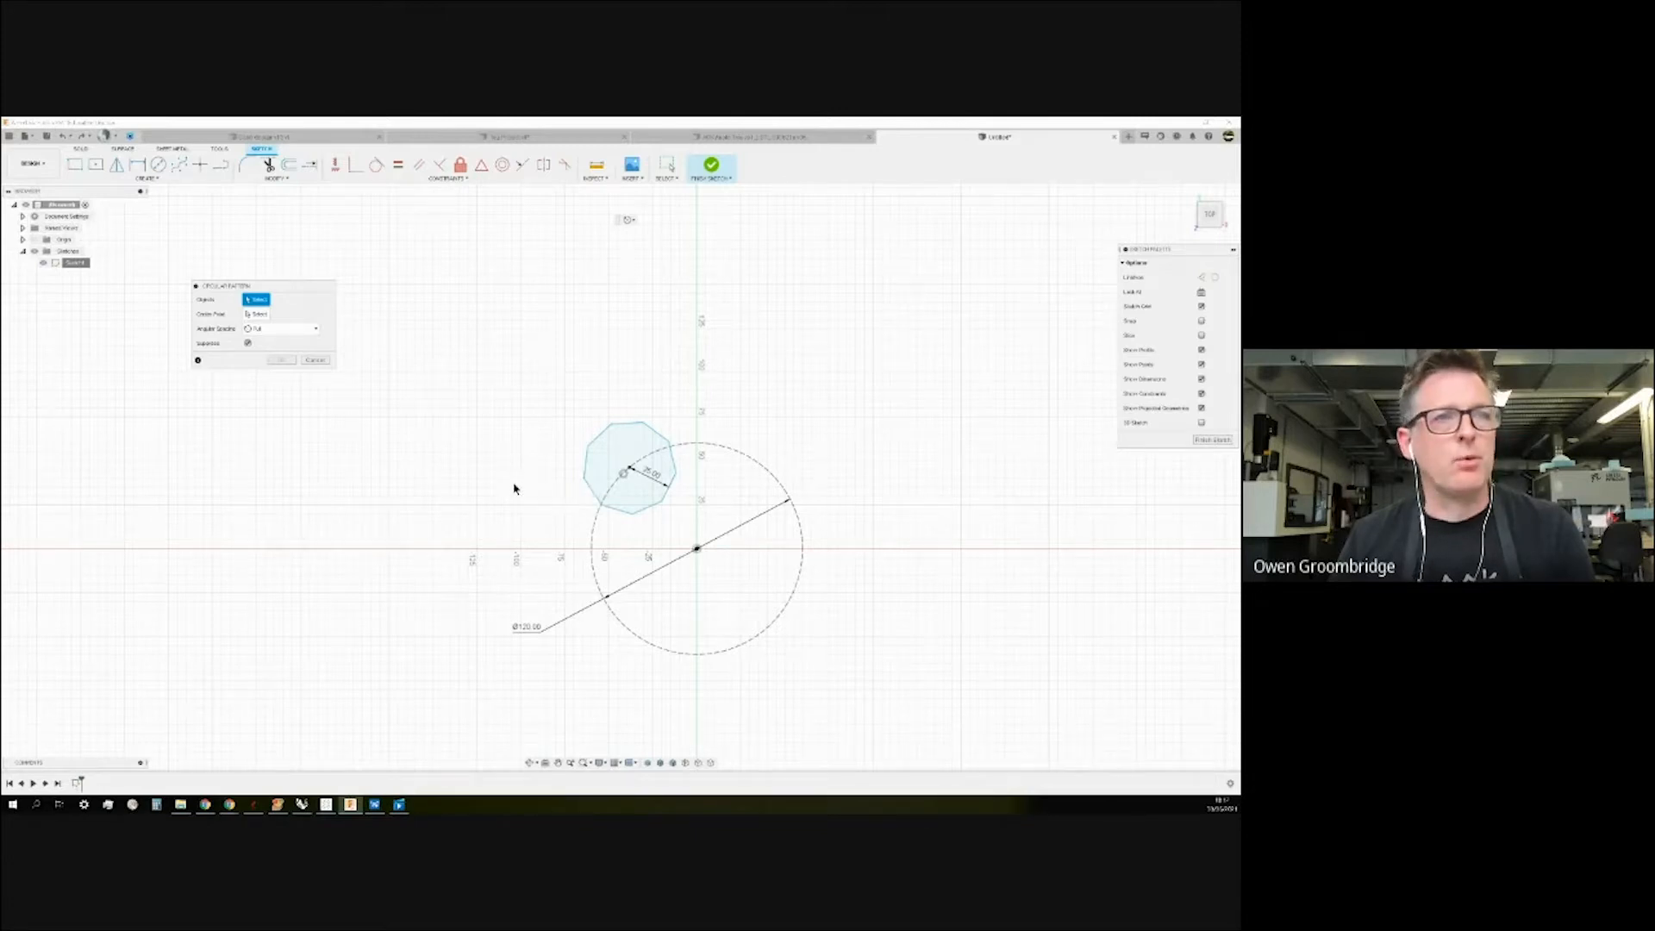
pyautogui.scroll(2, 511, 481)
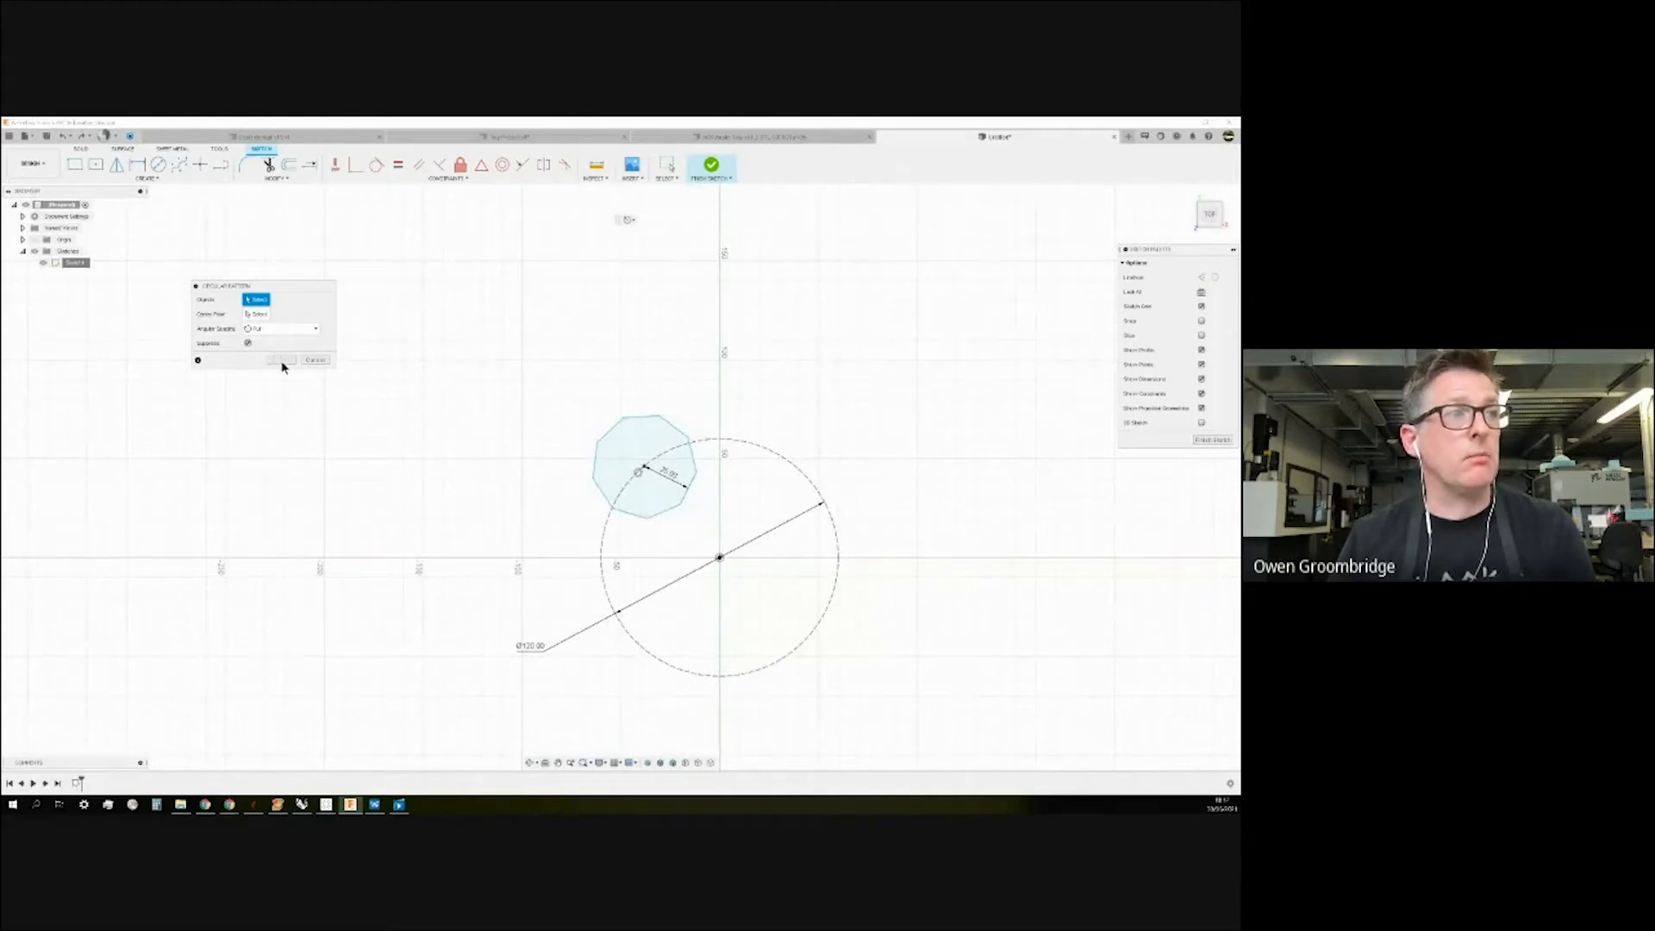
pyautogui.moveTo(554, 376); pyautogui.dragTo(789, 552)
pyautogui.click(269, 317)
pyautogui.click(720, 557)
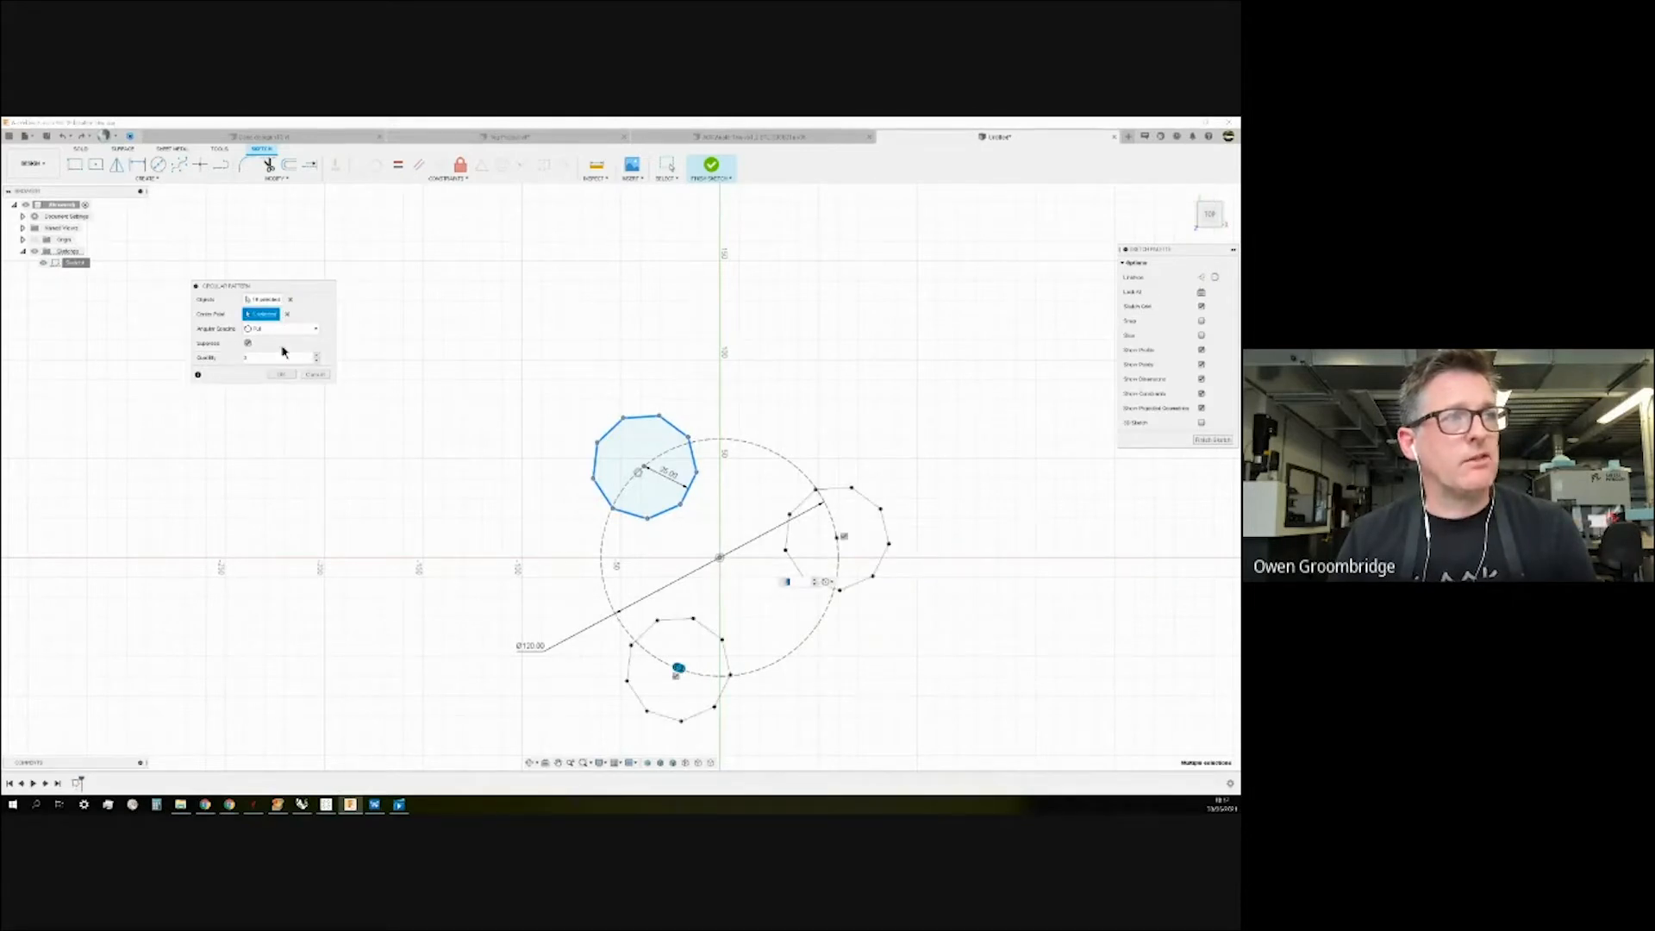
# Set the circular pattern quantity to 9 with suppression off, and confirm.
pyautogui.click(317, 357)
pyautogui.click(317, 357)
pyautogui.click(317, 357)
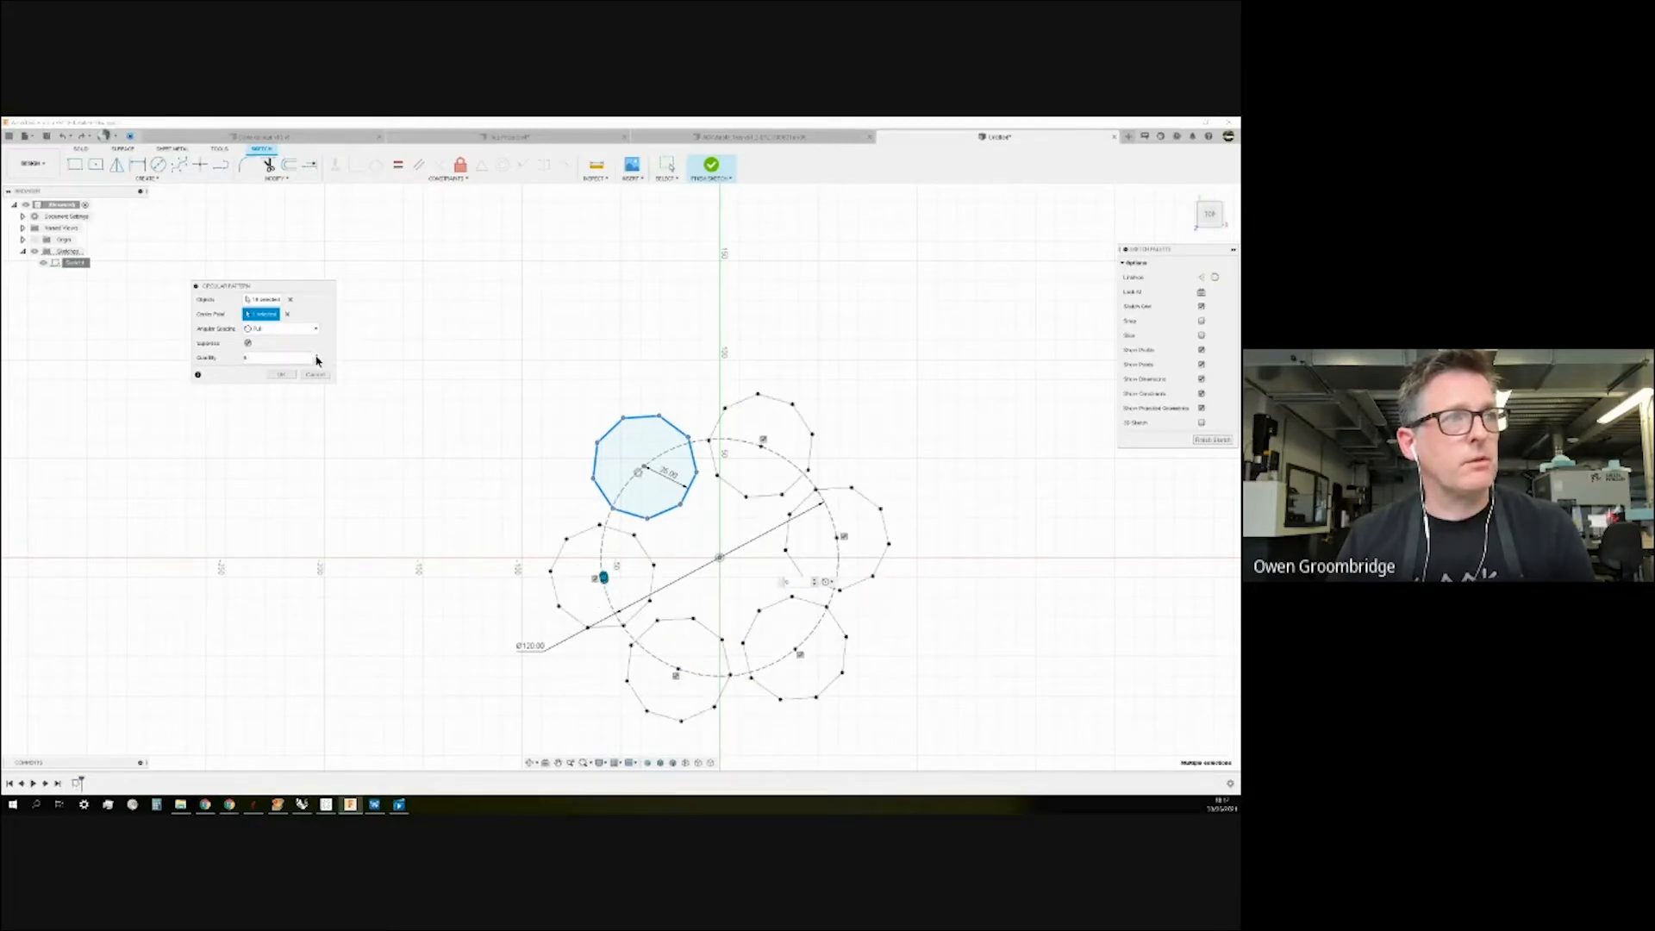
pyautogui.click(318, 357)
pyautogui.click(317, 357)
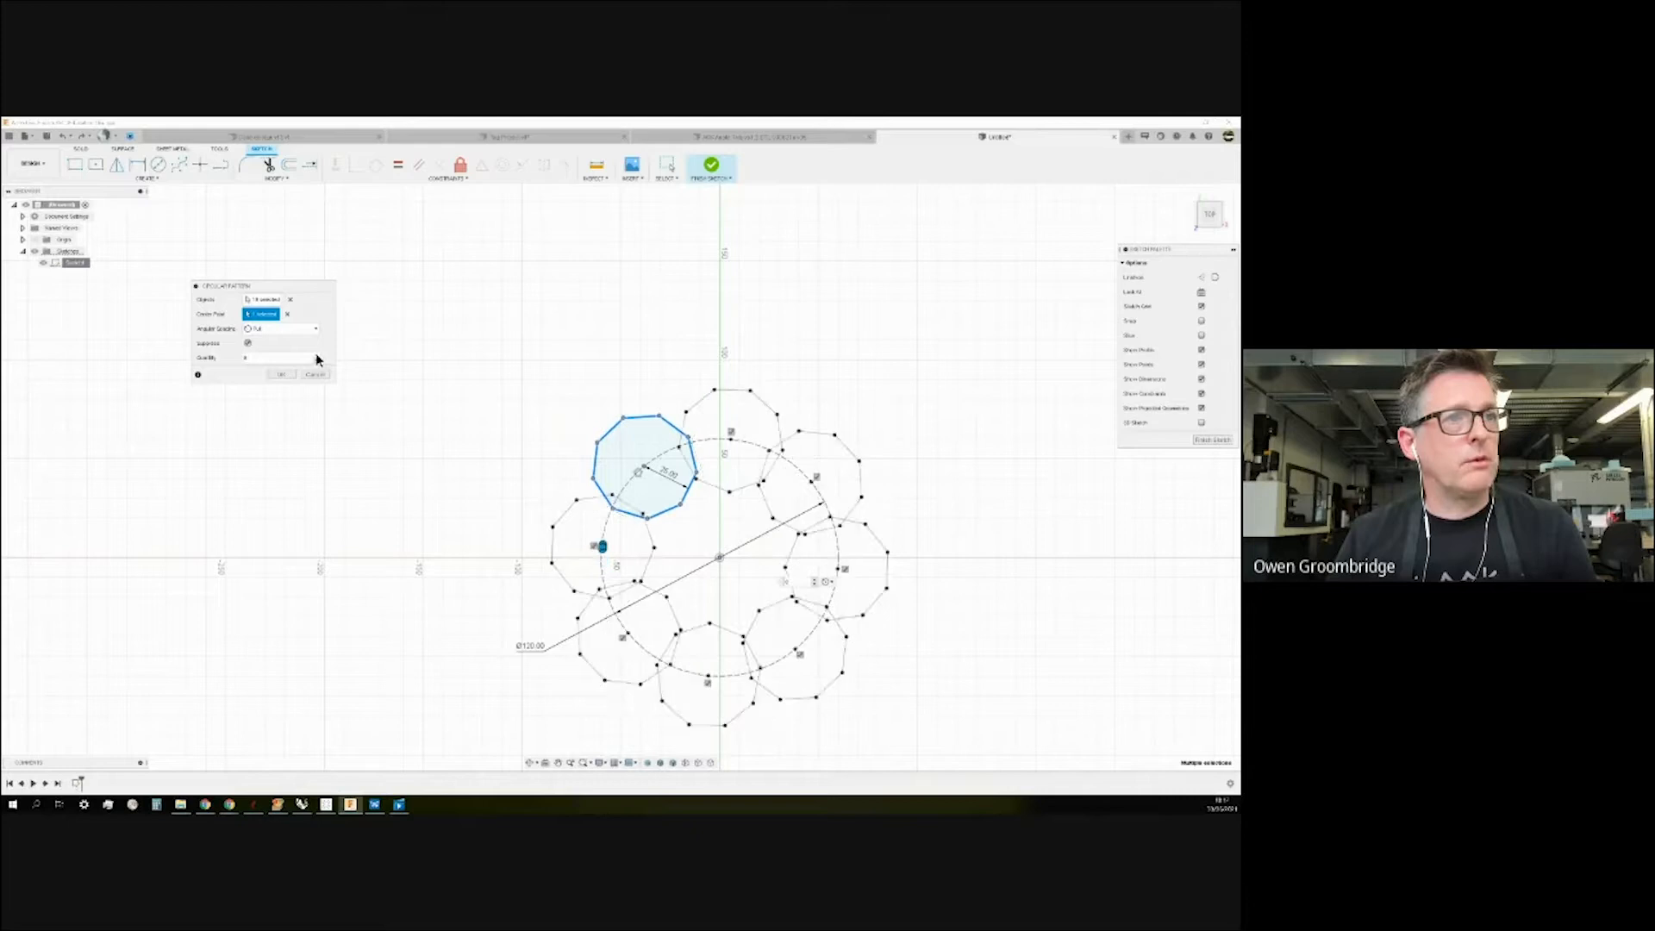
pyautogui.click(317, 357)
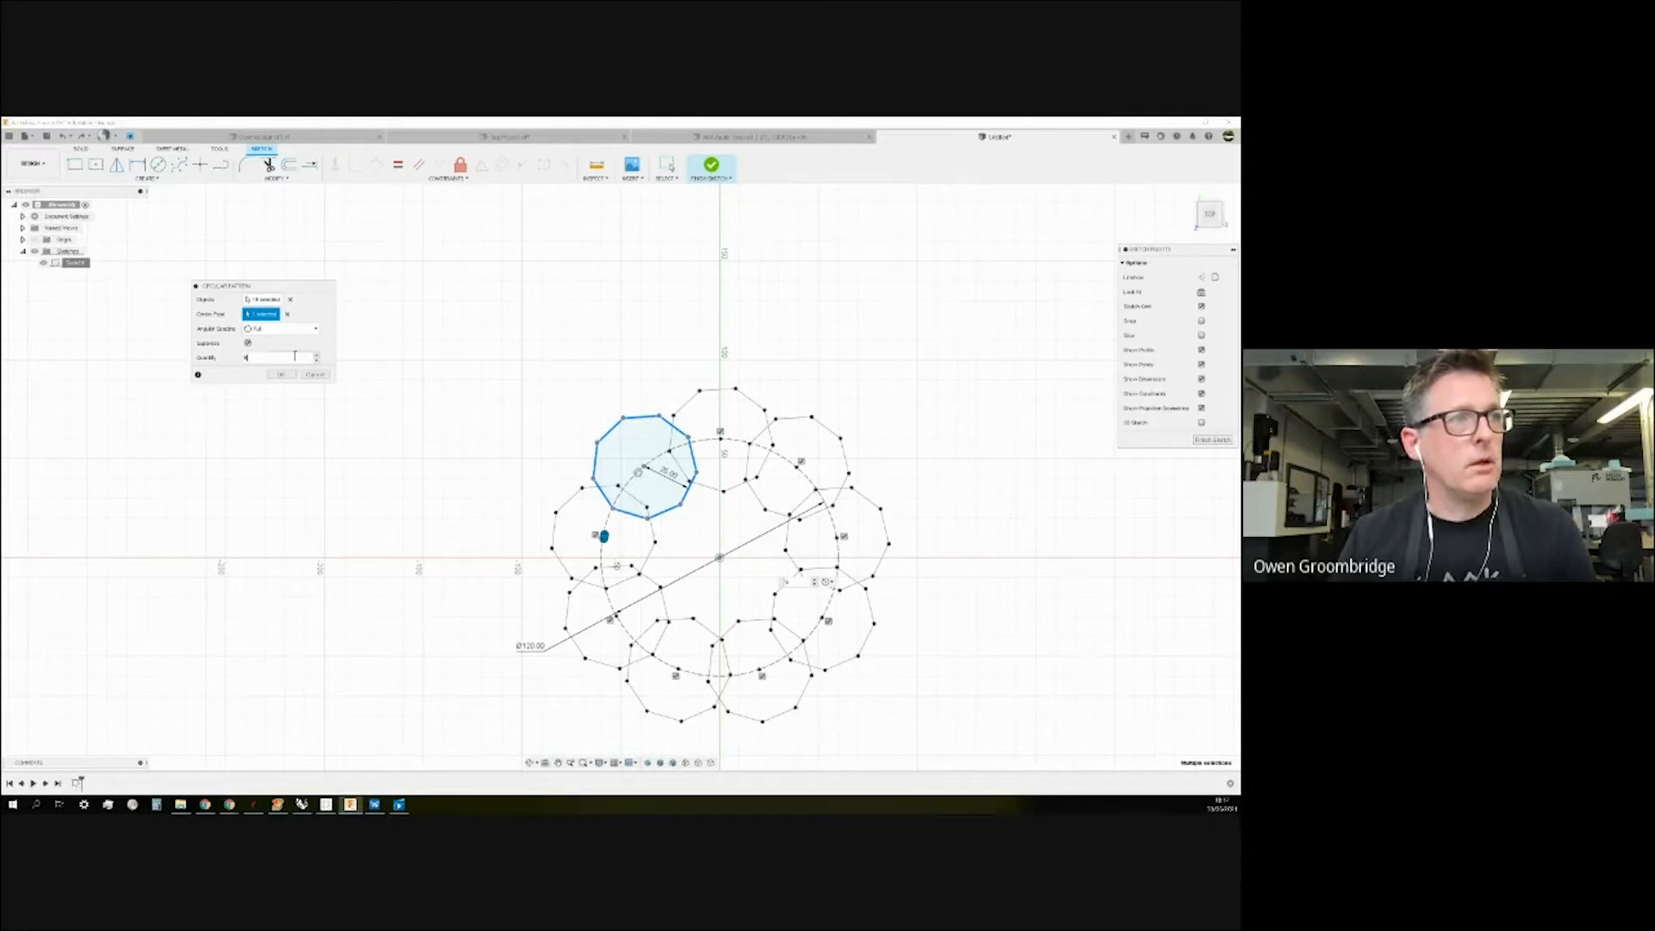
pyautogui.click(248, 344)
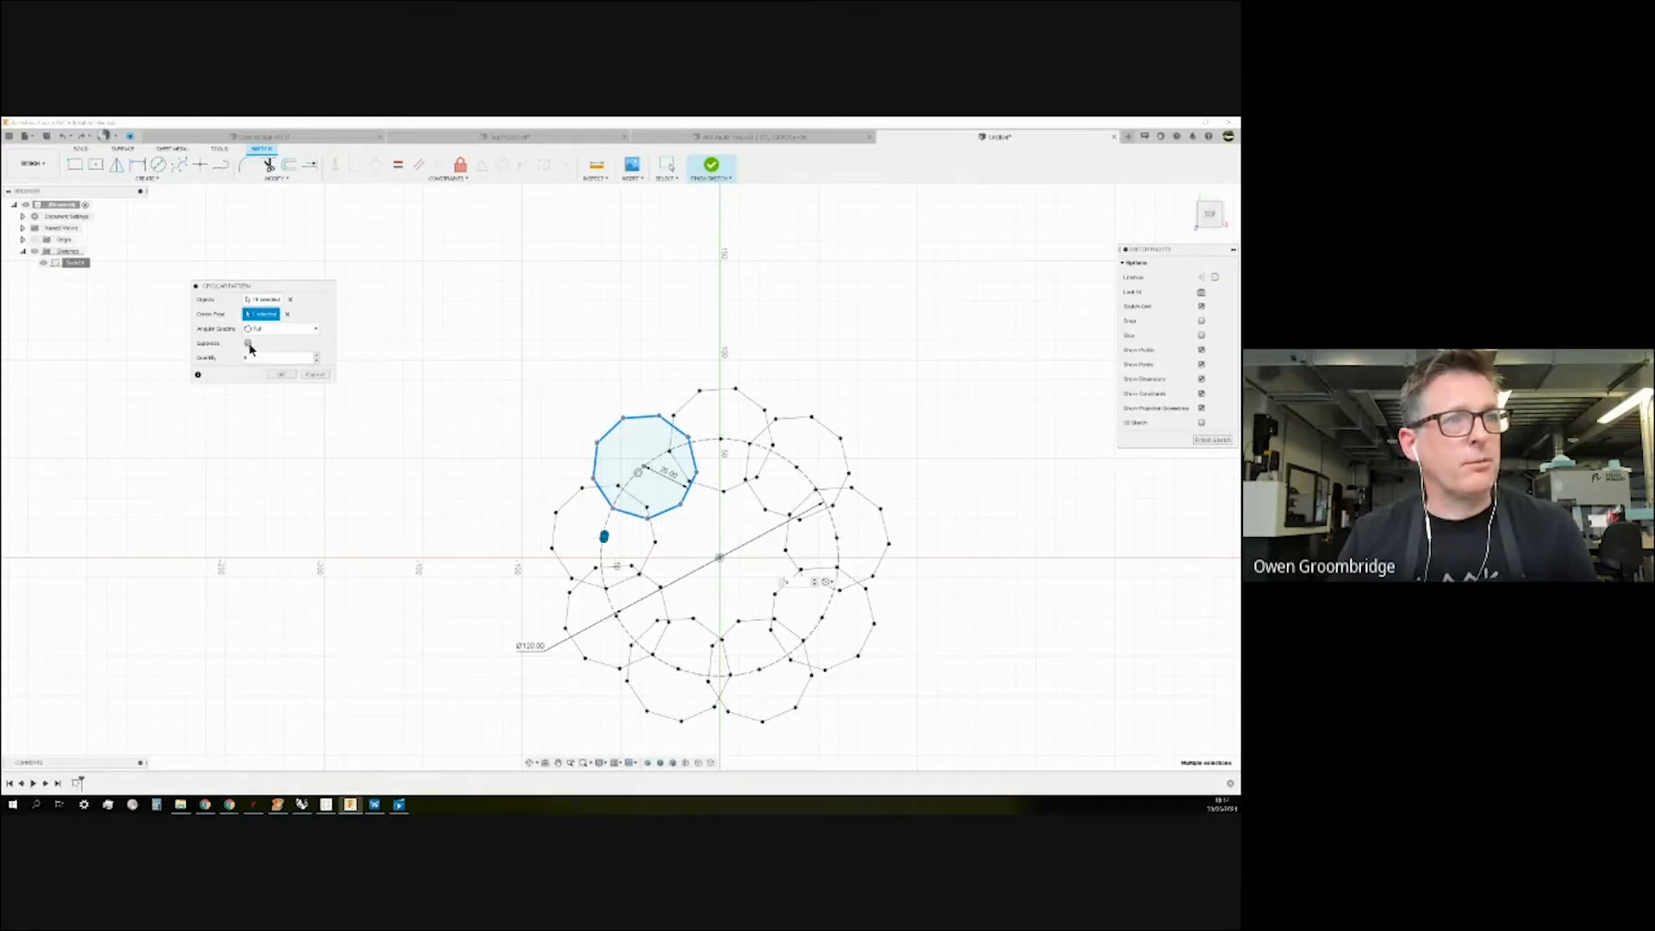
pyautogui.click(282, 375)
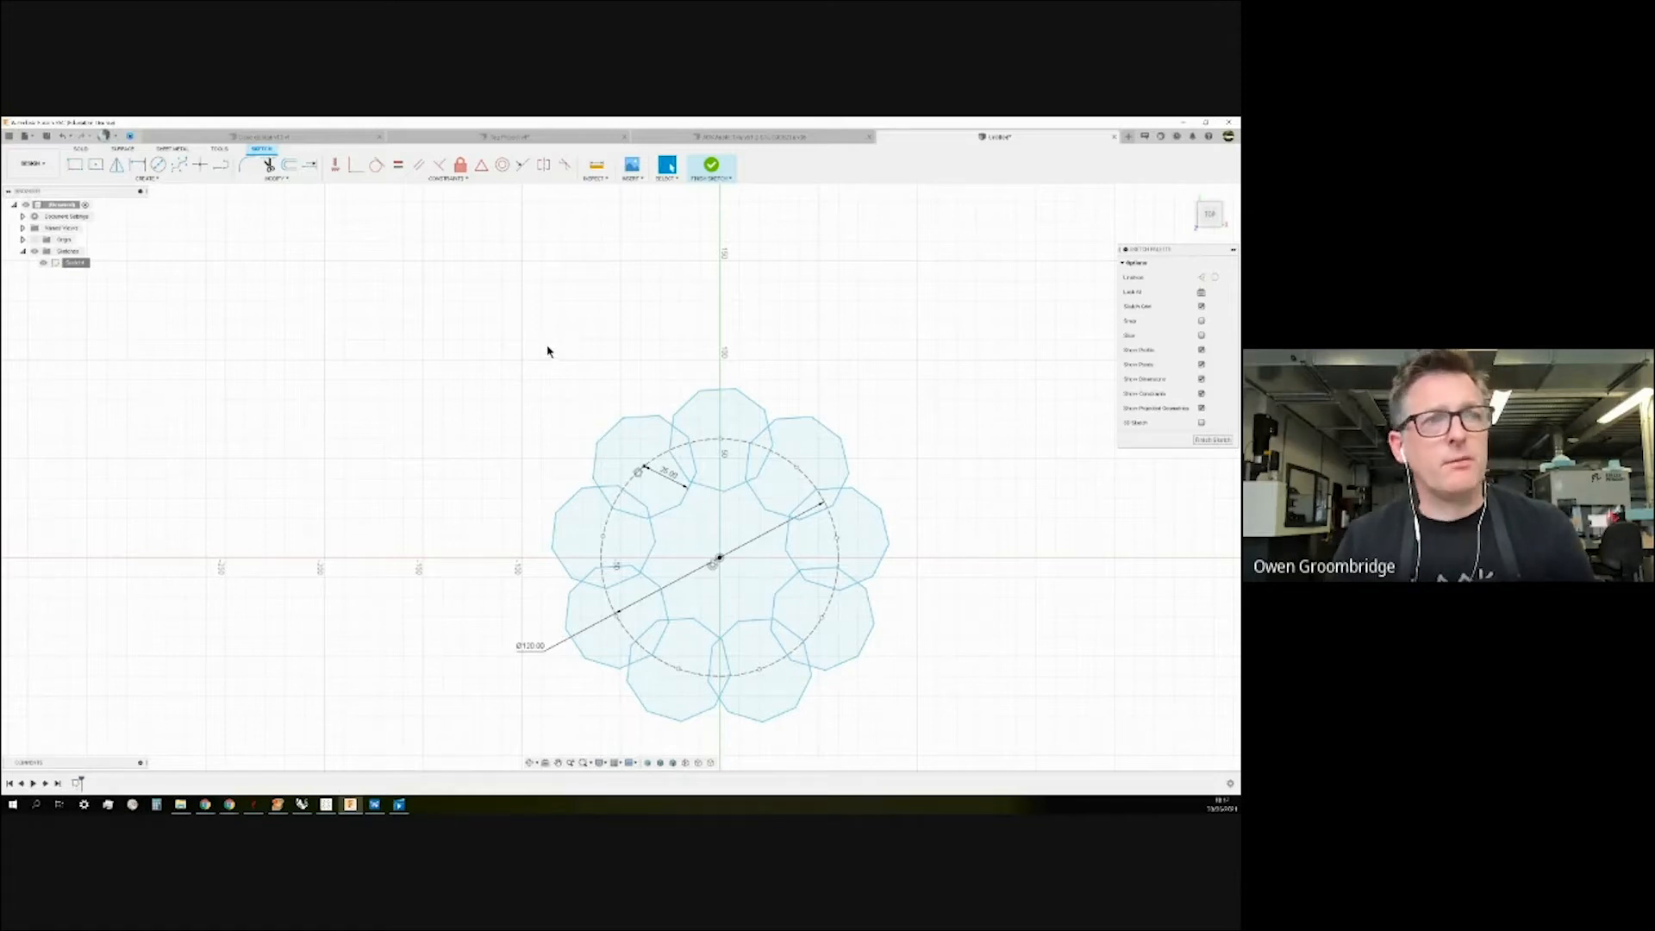
# Trim the top polygon's edge segment lying inside the Ø120 circle.
pyautogui.click(269, 166)
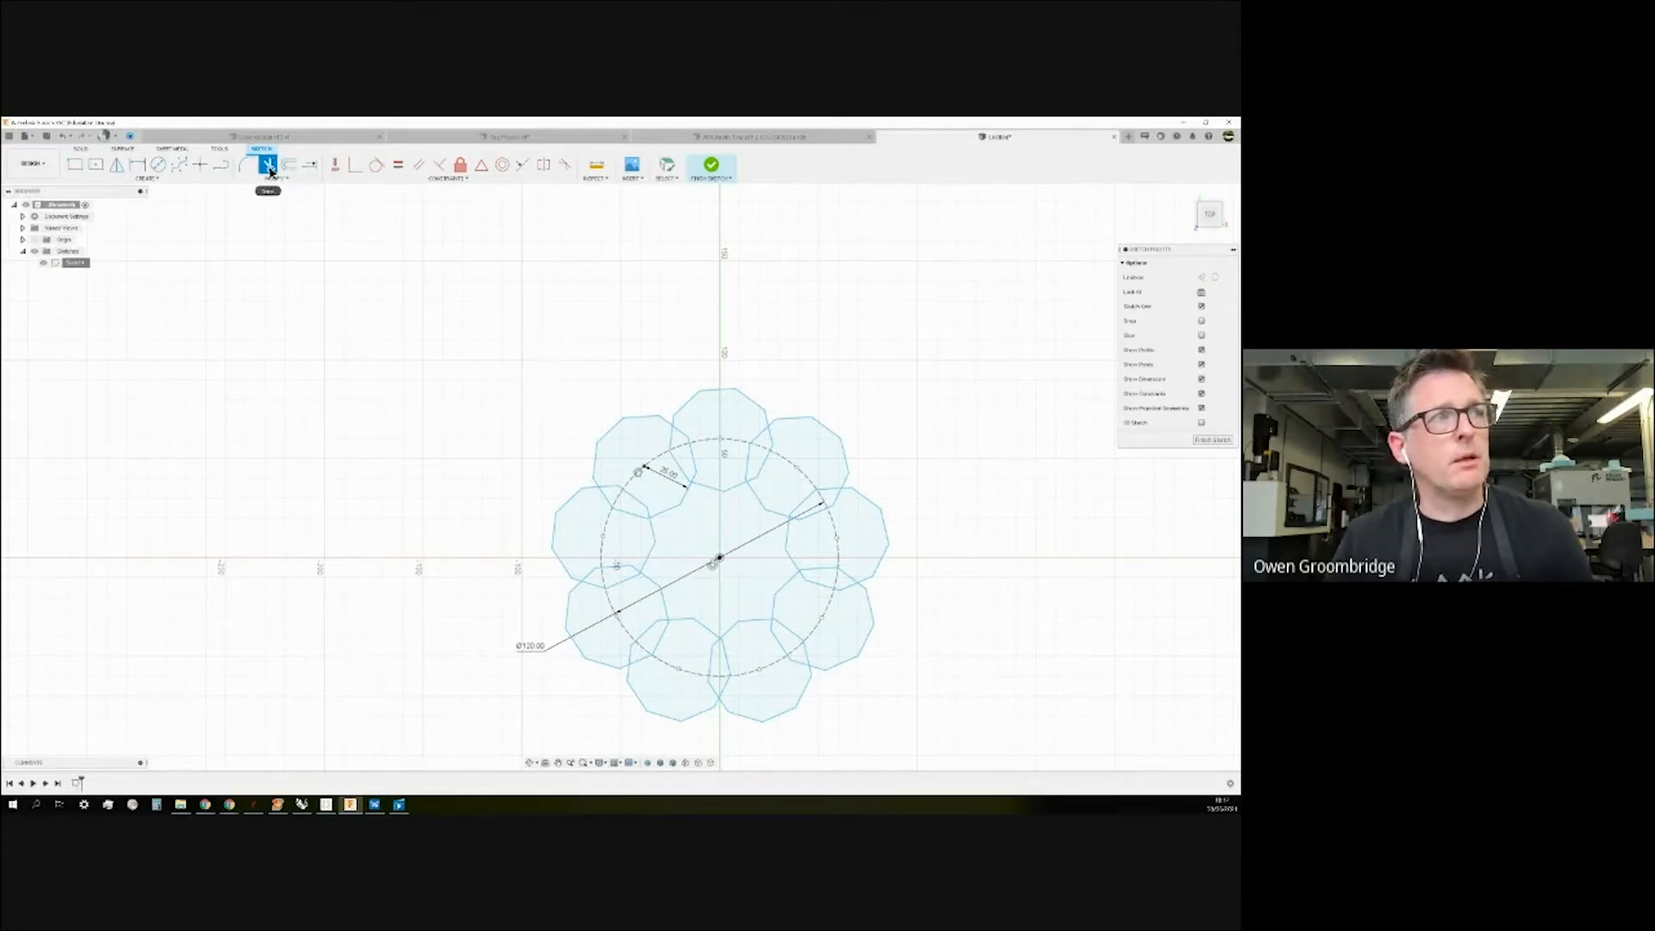
pyautogui.click(680, 459)
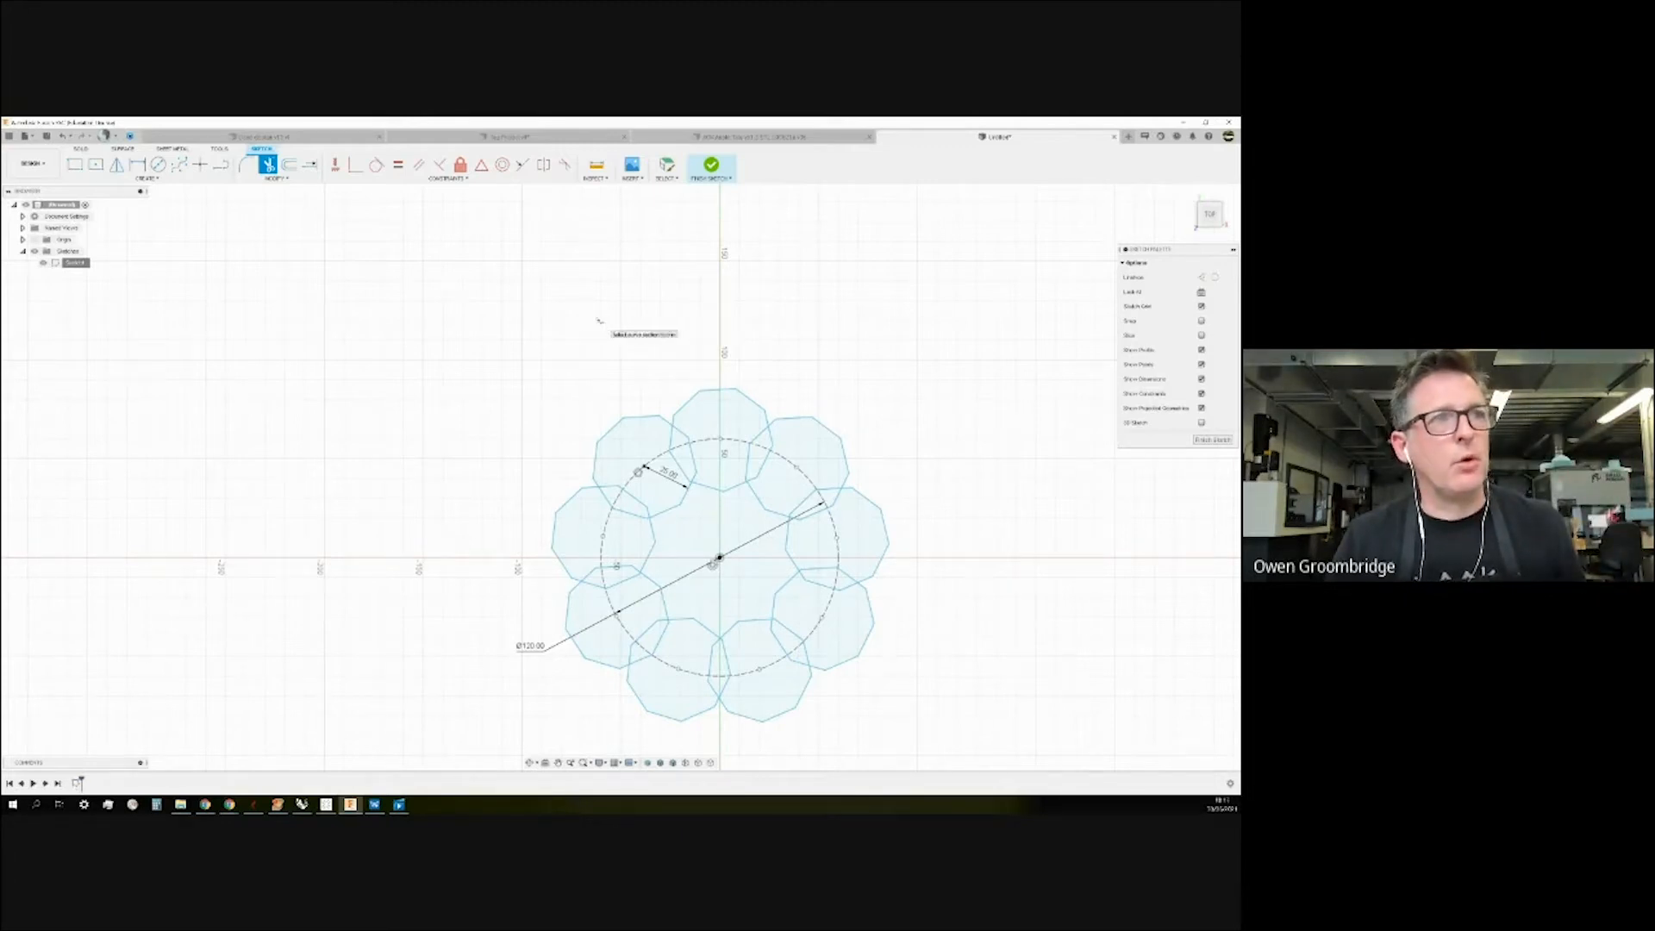
pyautogui.press('Escape')
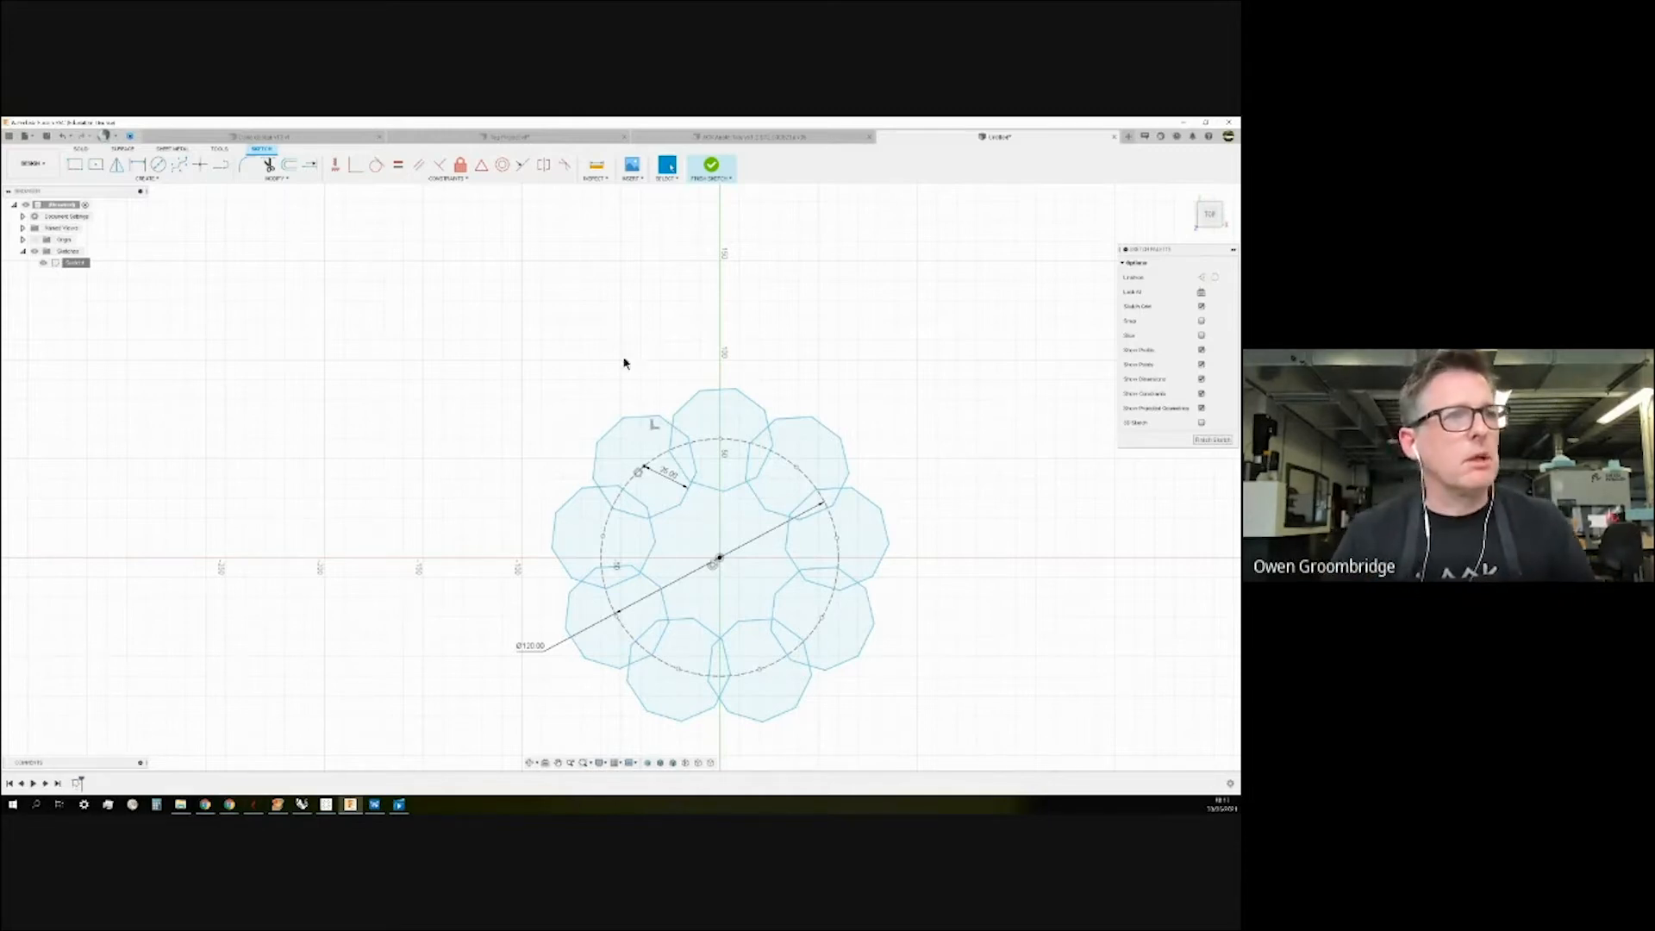
pyautogui.scroll(-2, 536, 343)
pyautogui.scroll(2, 927, 492)
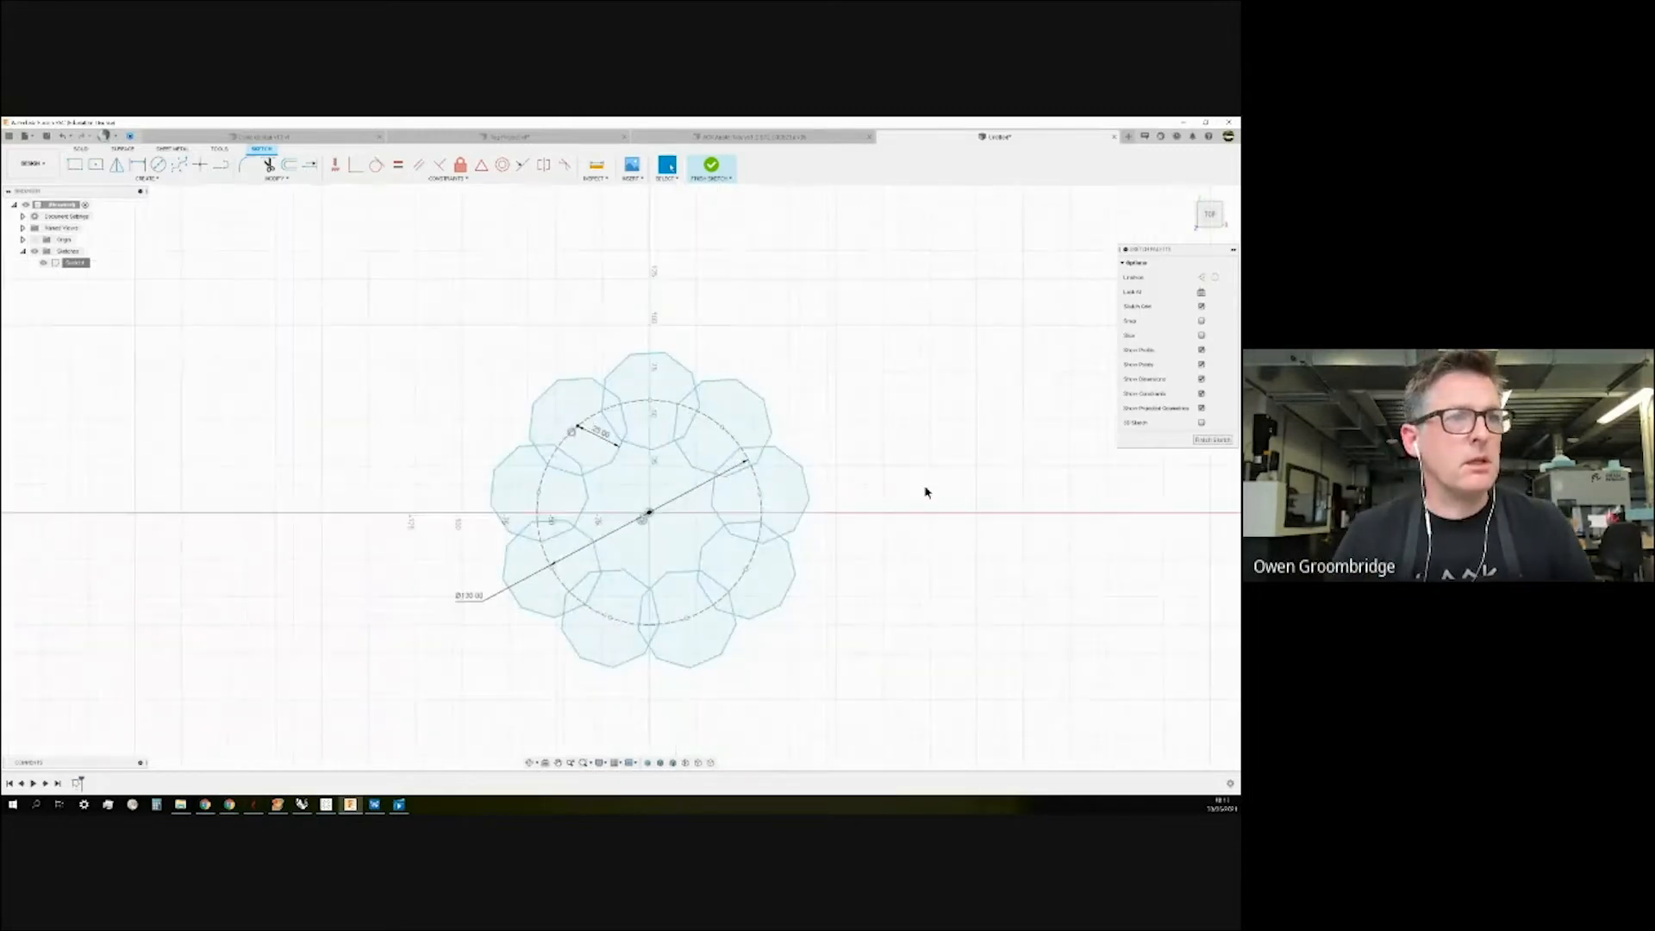
pyautogui.scroll(1, 927, 492)
pyautogui.scroll(-2, 927, 492)
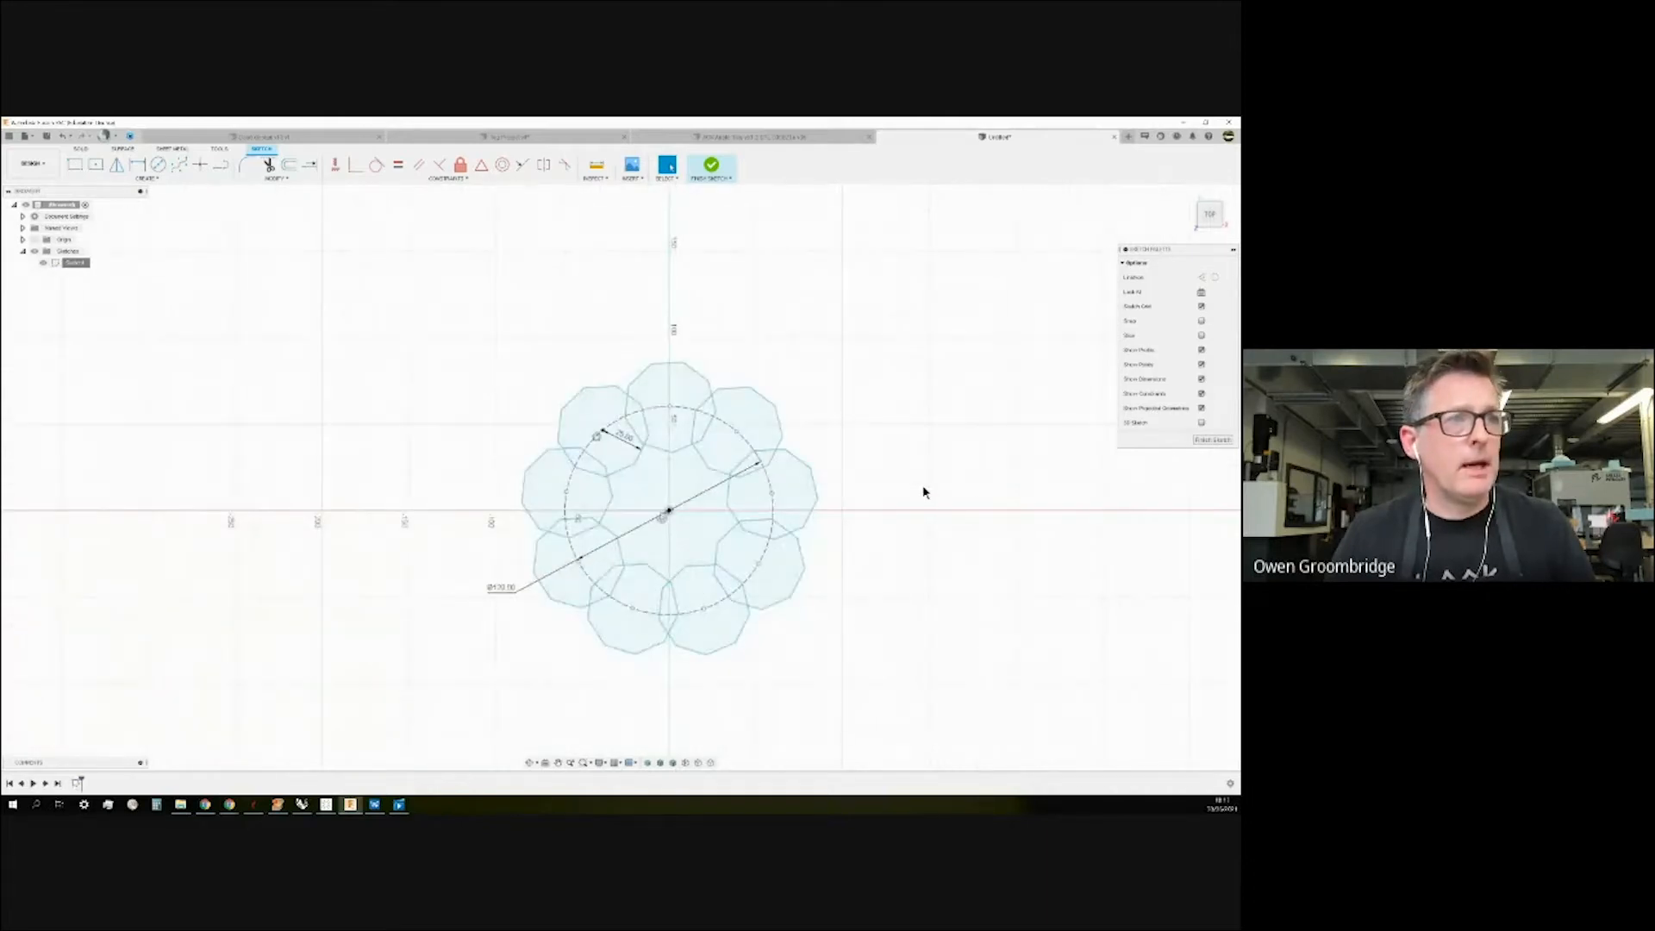
pyautogui.scroll(1, 767, 551)
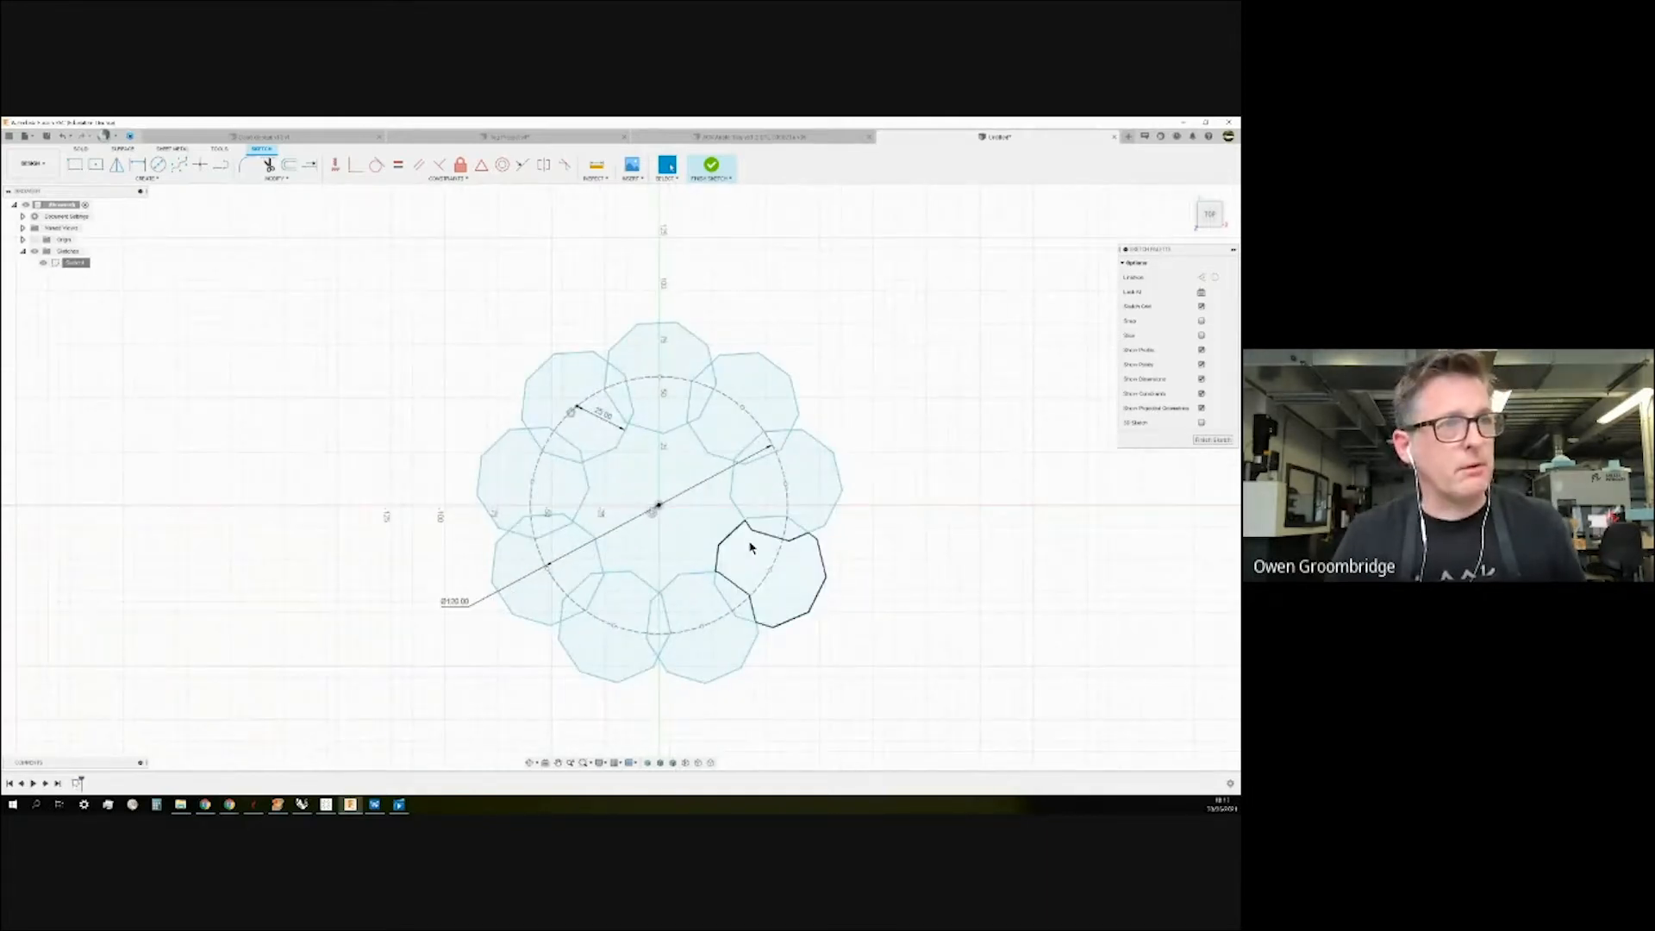
# Undo the circular pattern, then select the polygon for a Mirror and cancel it.
pyautogui.hotkey('ctrl', 'z')
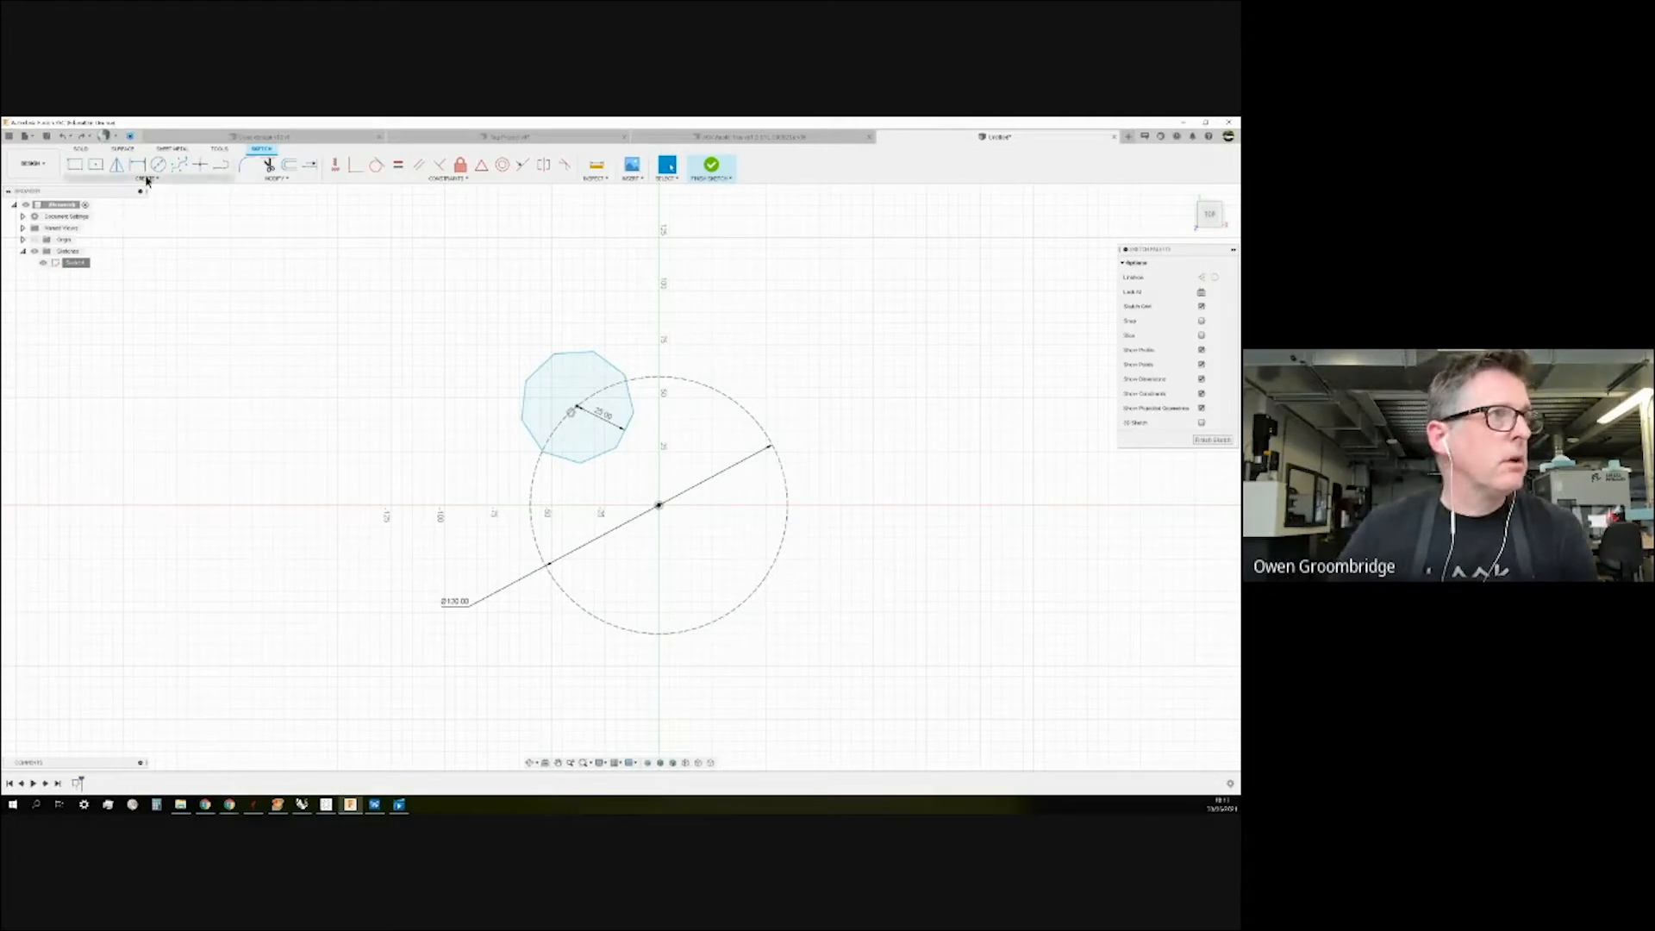
pyautogui.click(145, 178)
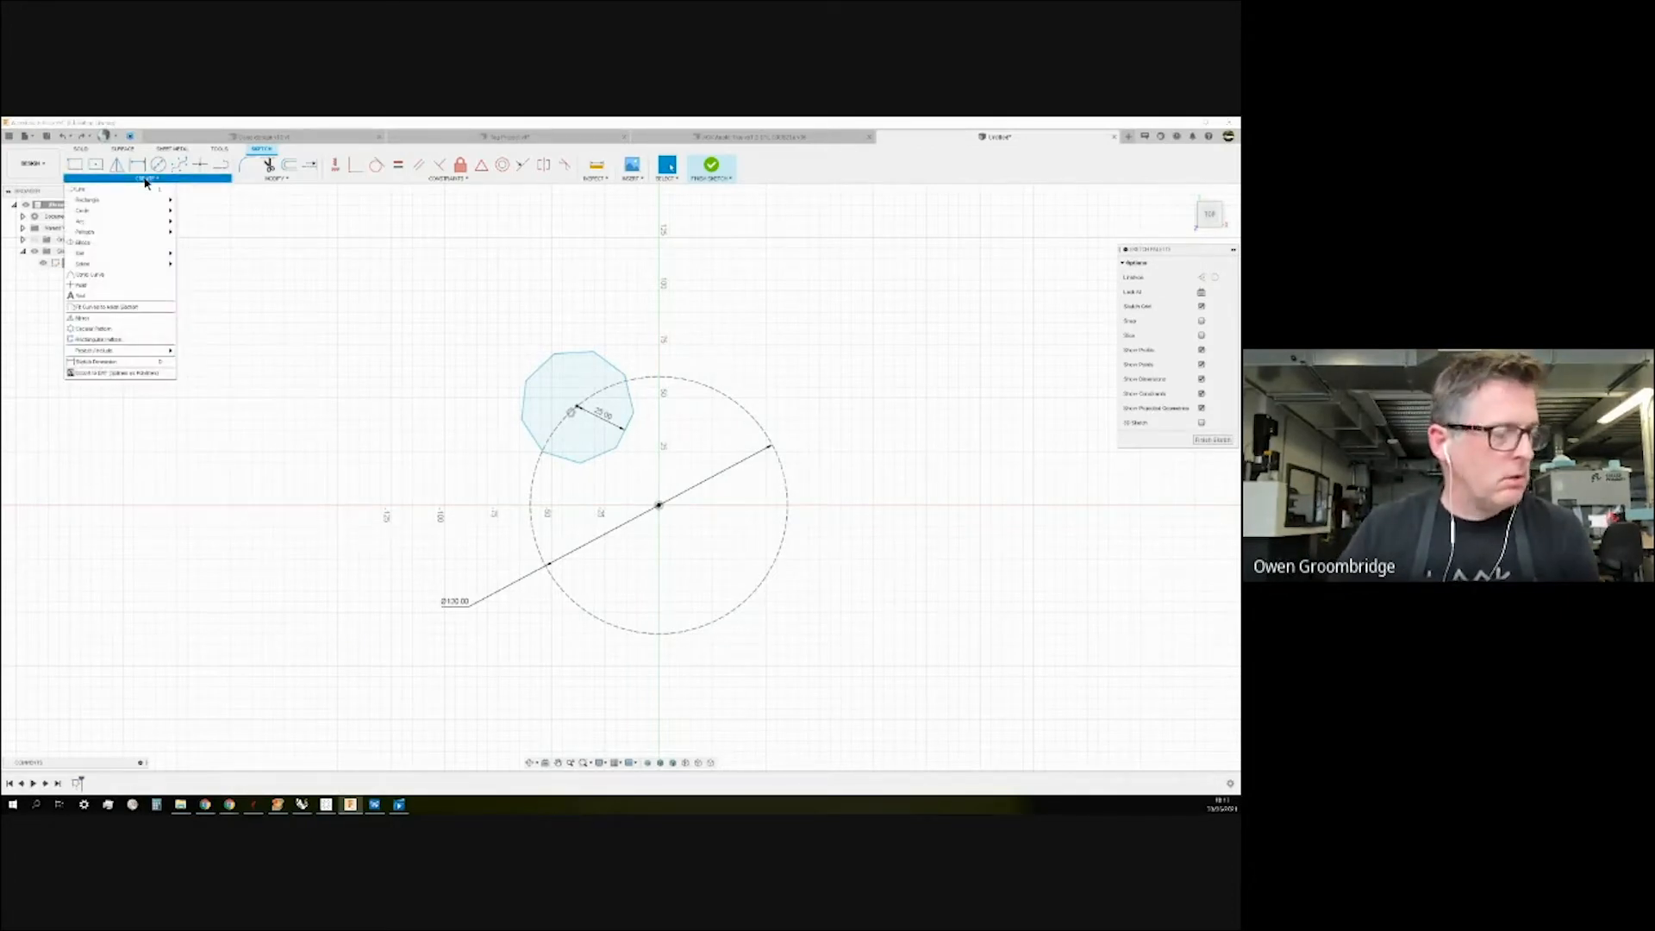
pyautogui.click(145, 325)
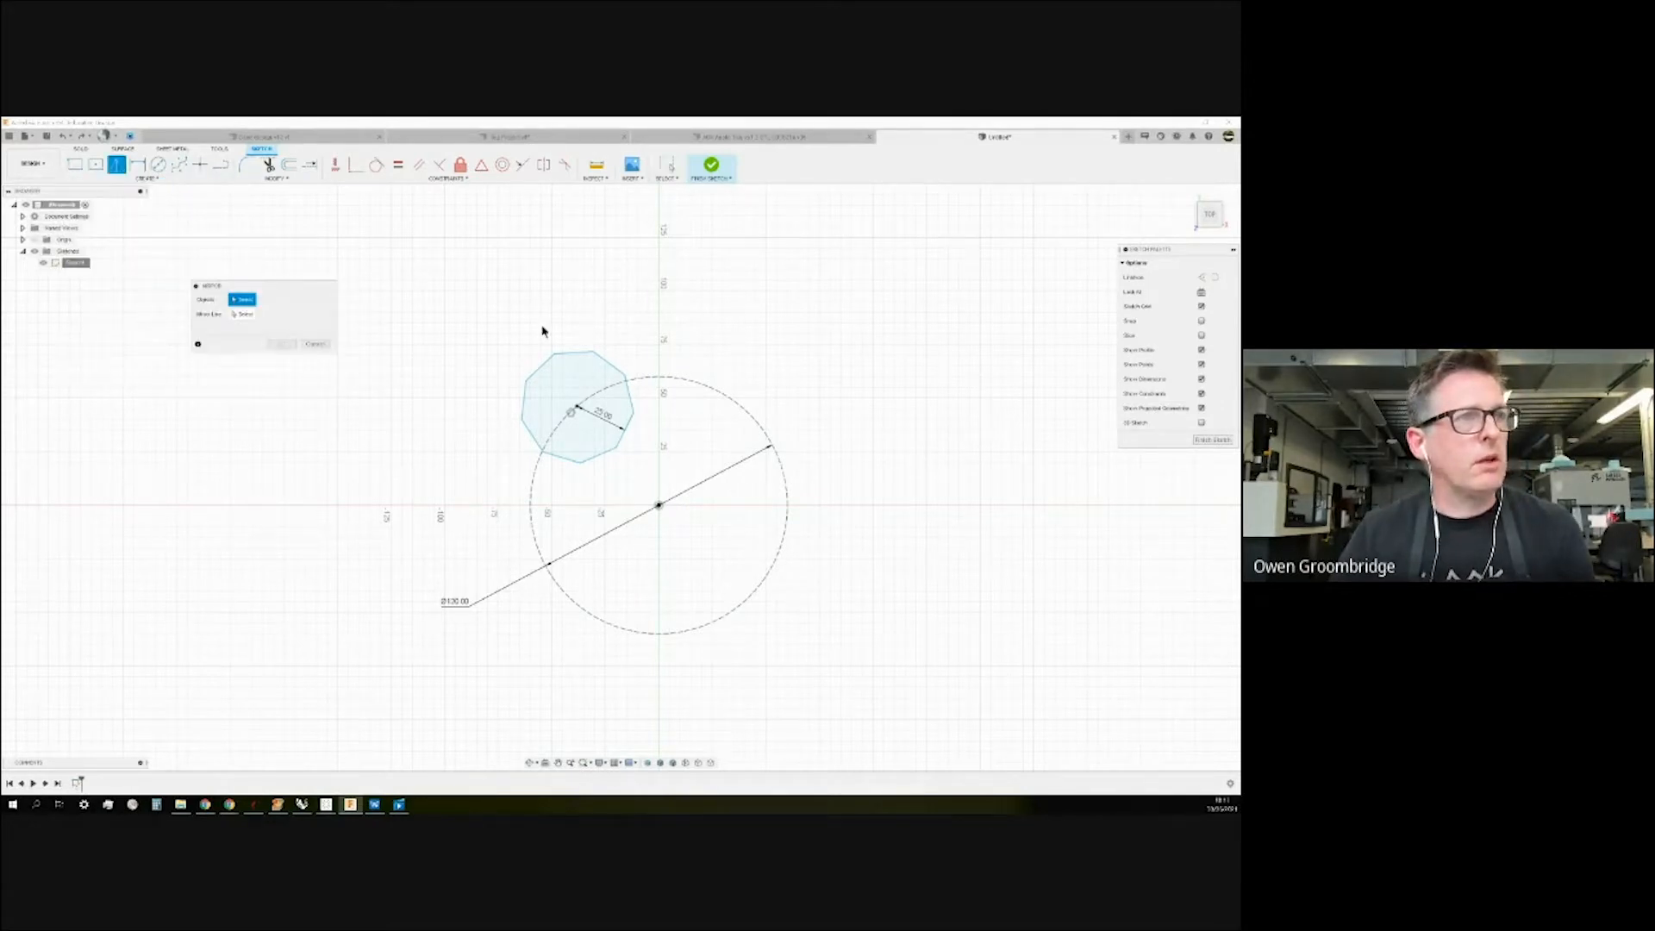
pyautogui.click(569, 353)
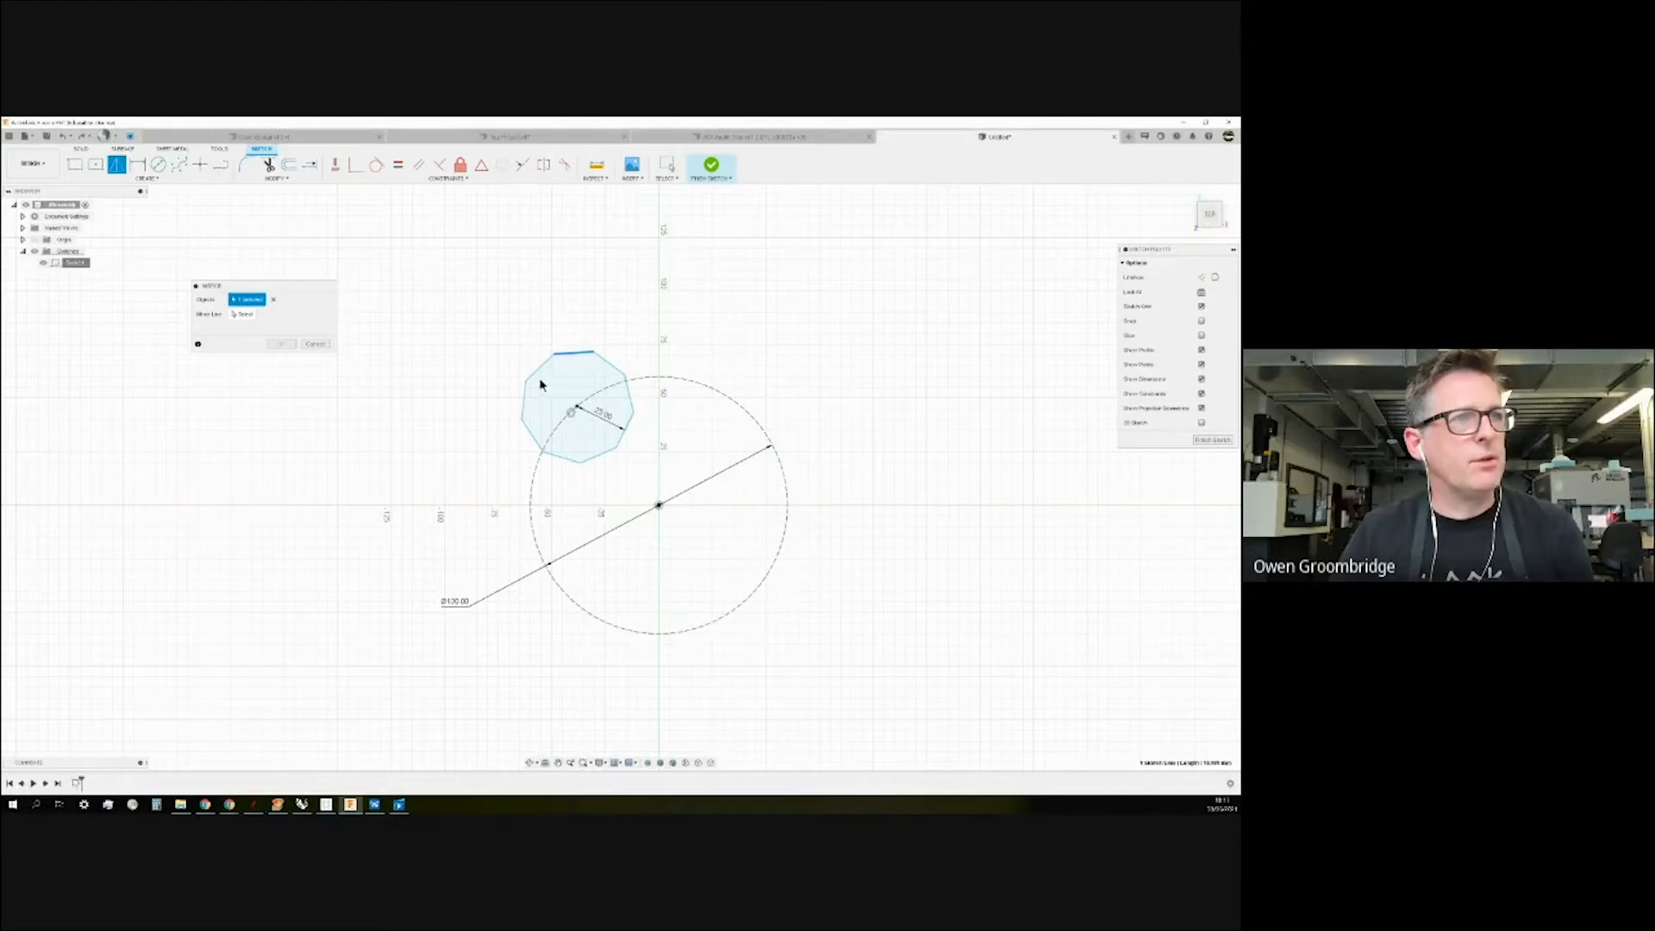
pyautogui.click(539, 368)
pyautogui.moveTo(473, 318); pyautogui.dragTo(727, 483)
pyautogui.click(277, 299)
pyautogui.moveTo(514, 326); pyautogui.dragTo(691, 494)
pyautogui.click(242, 313)
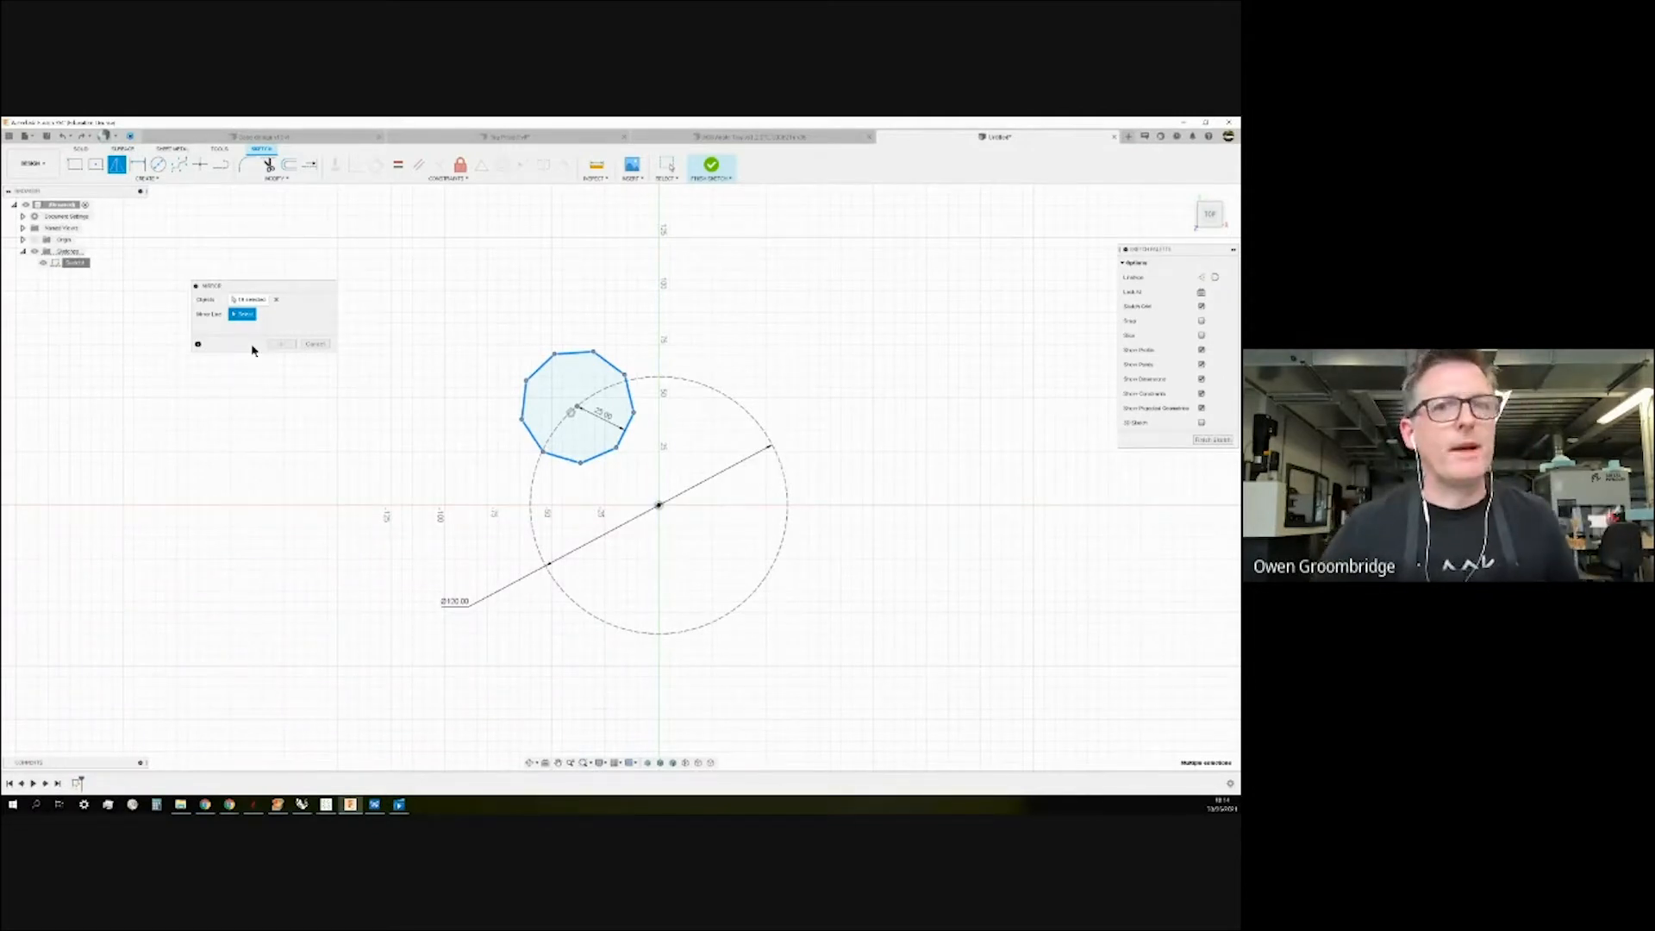
pyautogui.click(308, 345)
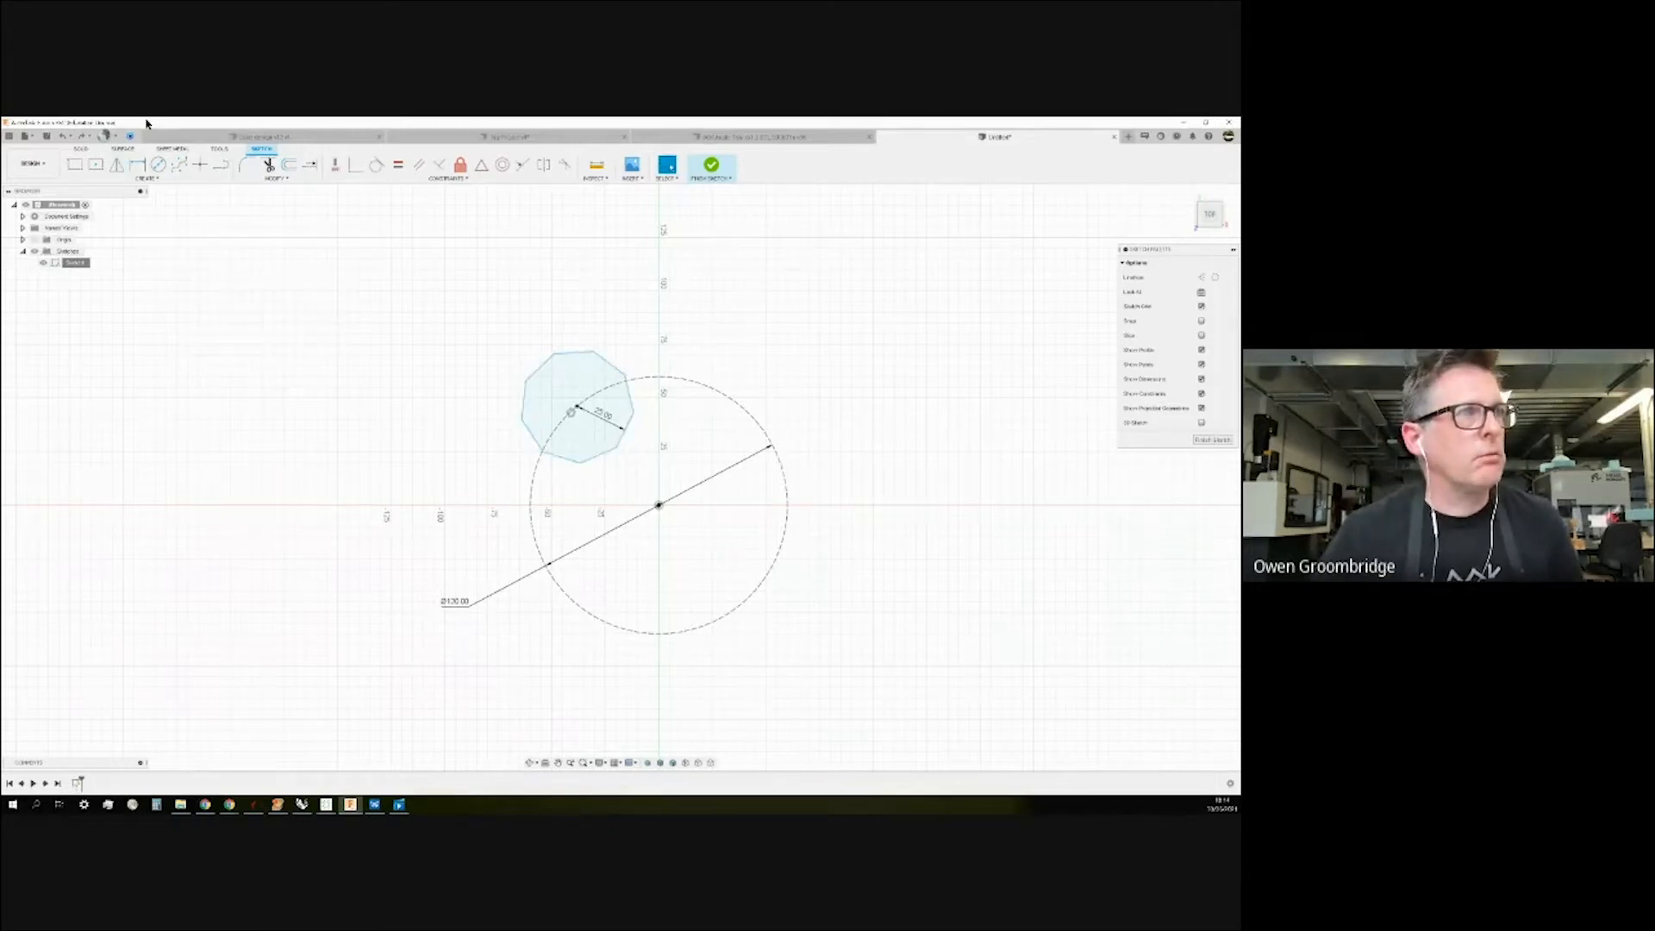
# Draw a vertical line up from the circle's centre and convert it to construction geometry.
pyautogui.click(221, 169)
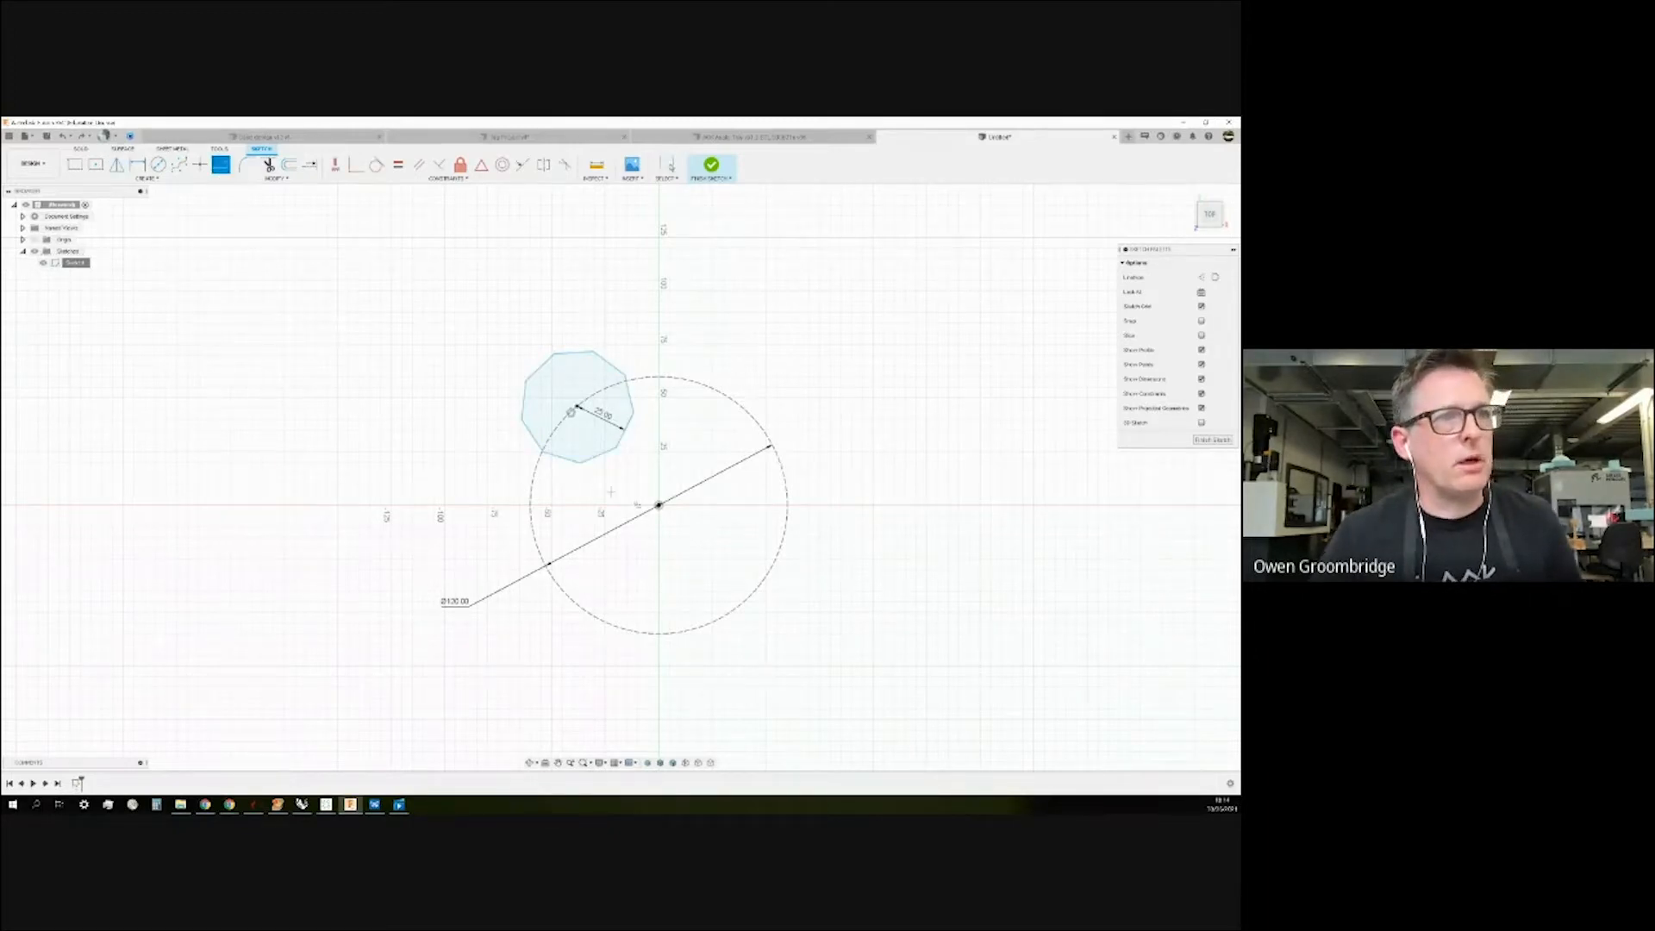
pyautogui.click(659, 504)
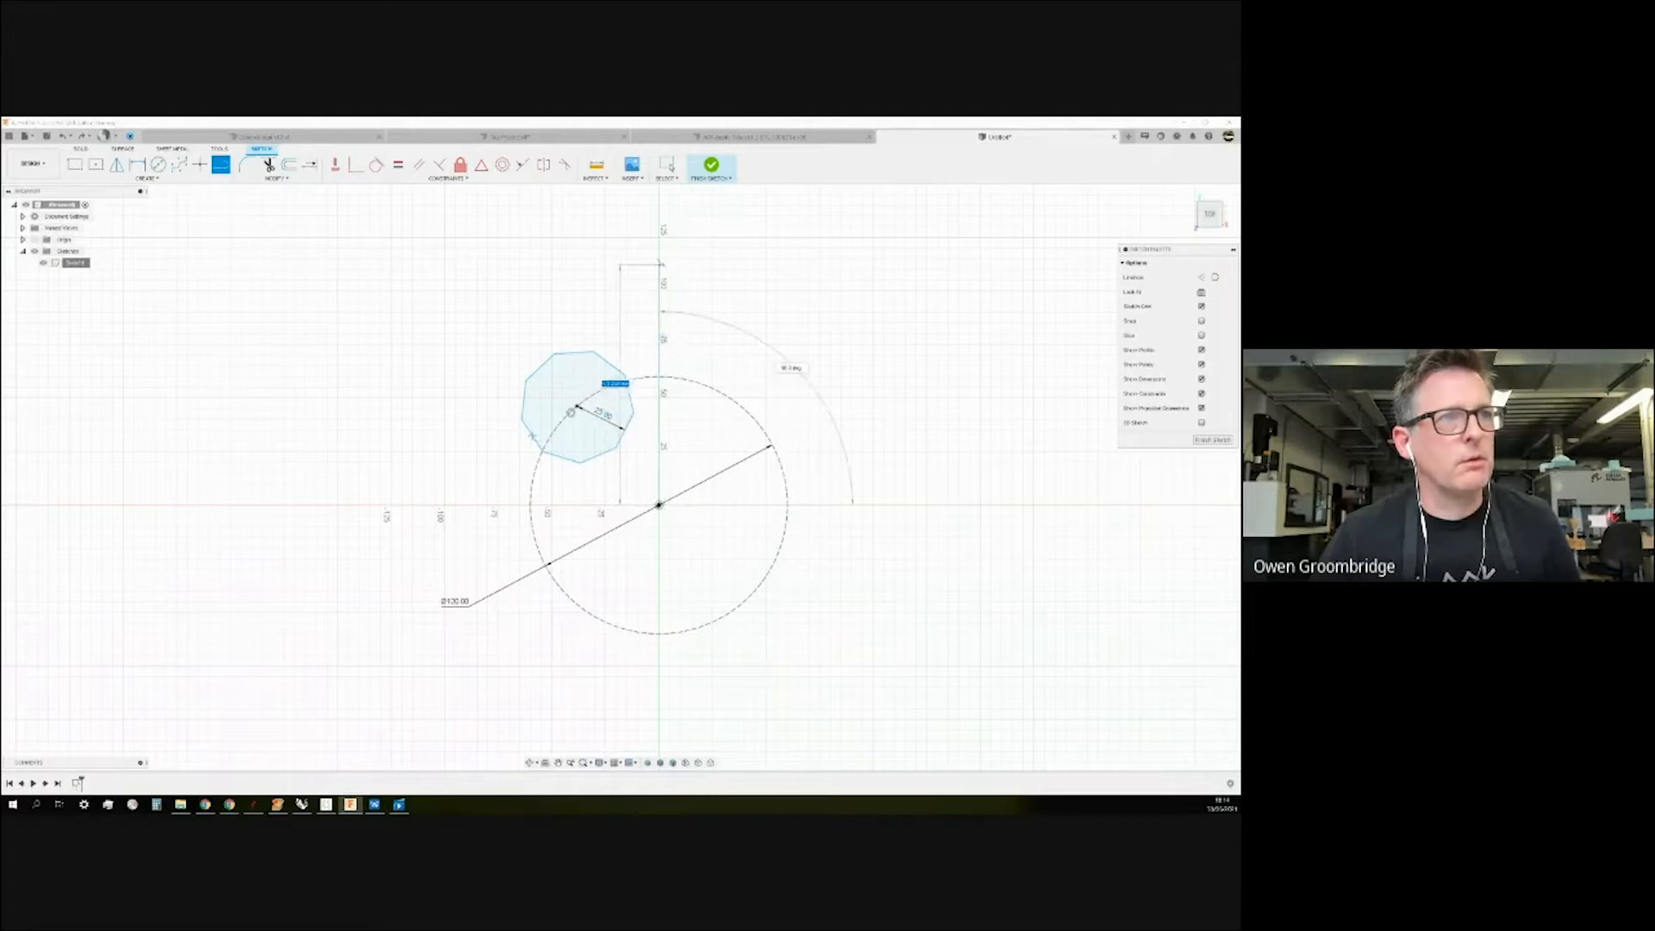
pyautogui.click(661, 239)
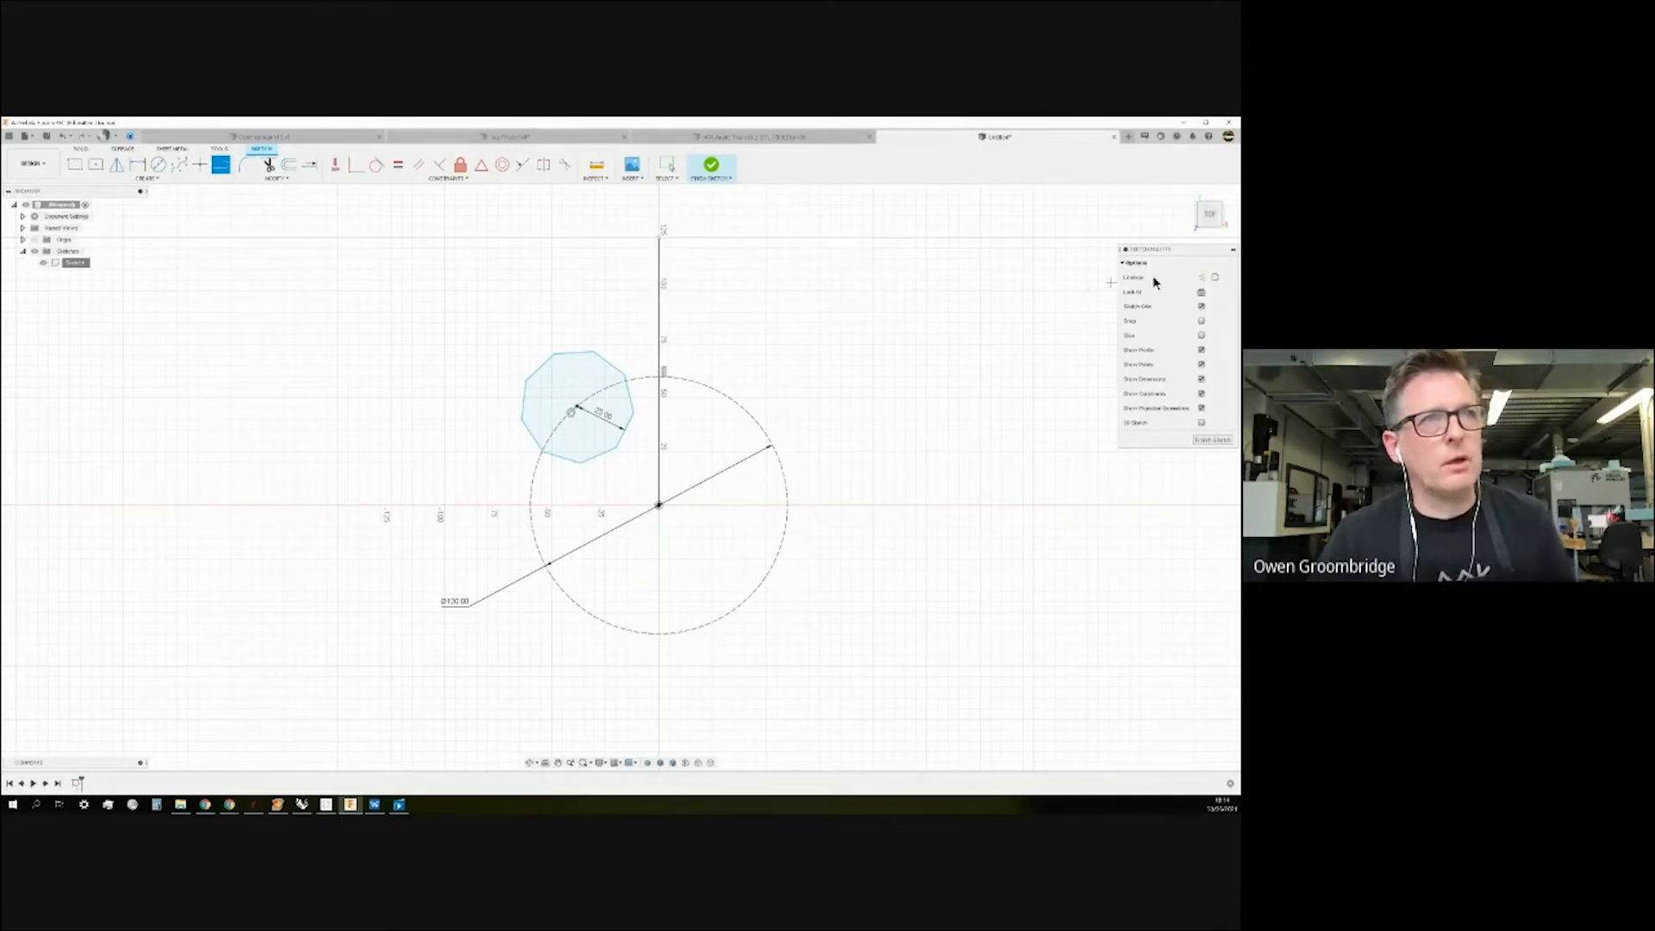
pyautogui.press('Escape')
pyautogui.click(660, 267)
pyautogui.click(1200, 276)
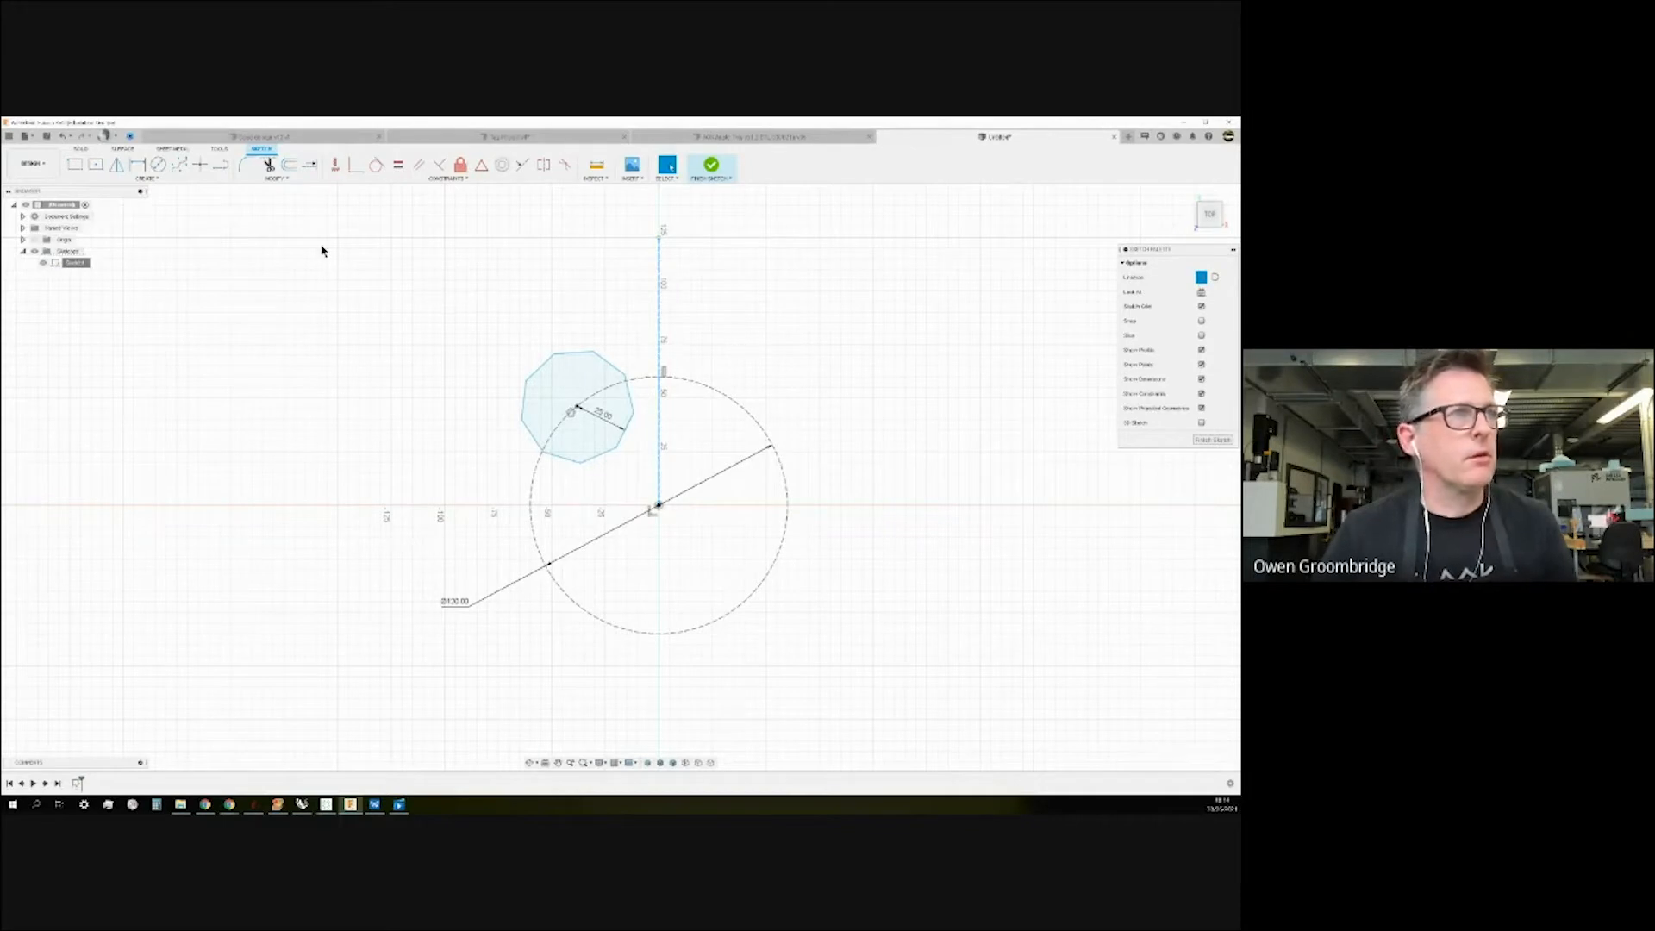
pyautogui.click(145, 178)
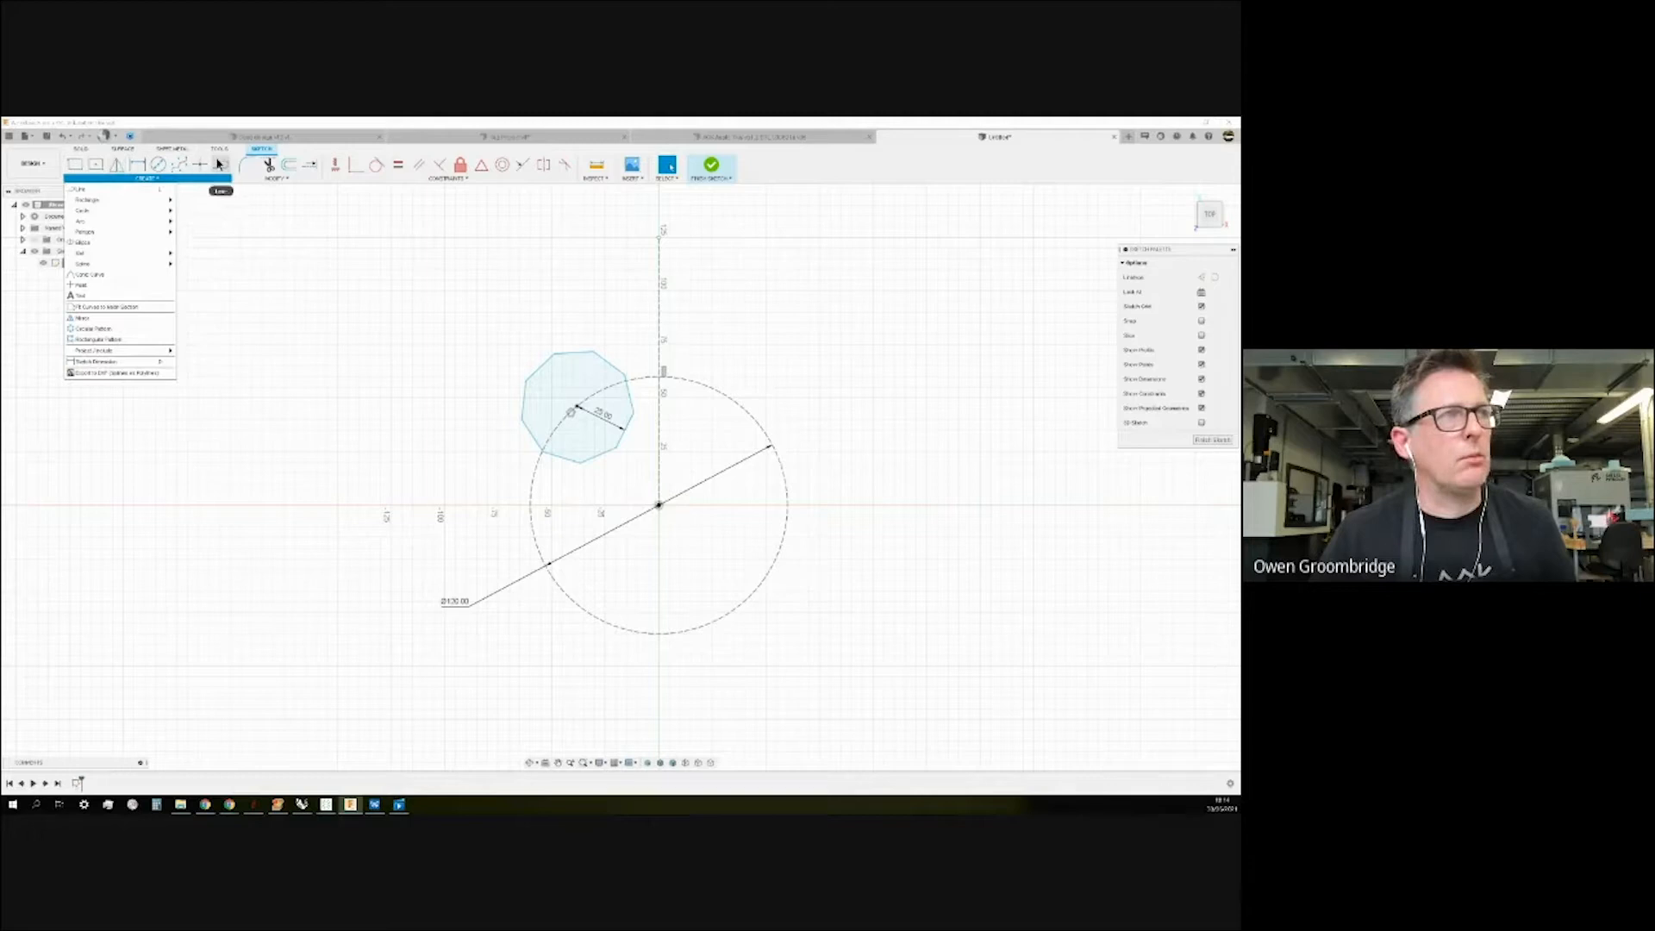
pyautogui.click(89, 318)
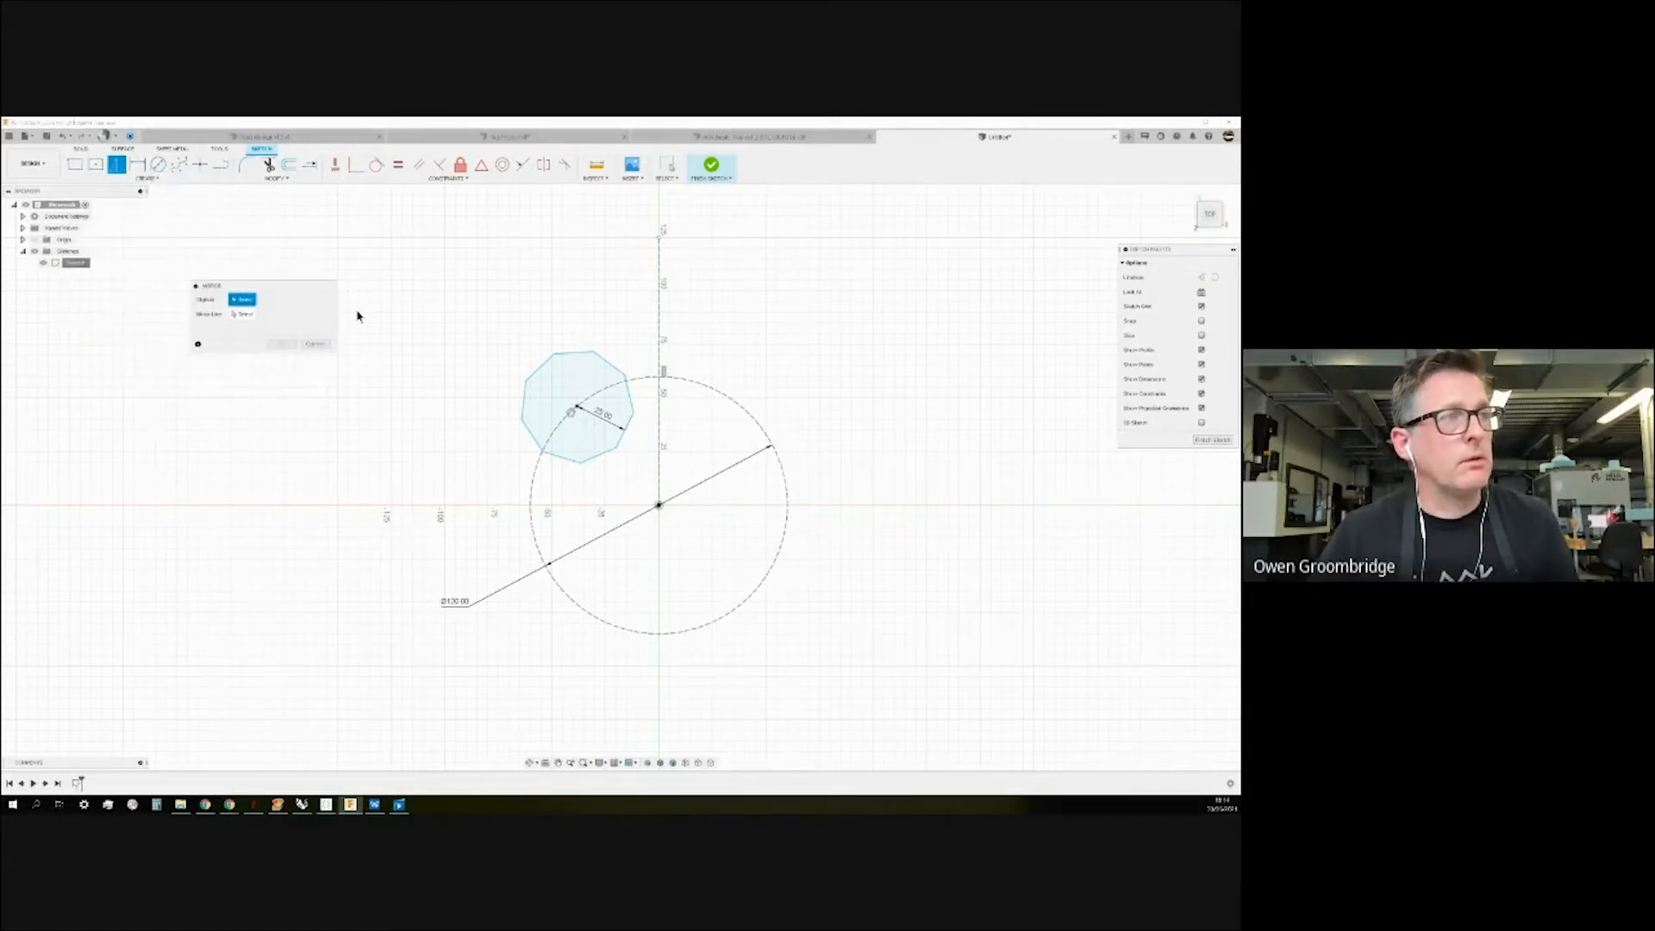
pyautogui.moveTo(451, 285); pyautogui.dragTo(648, 502)
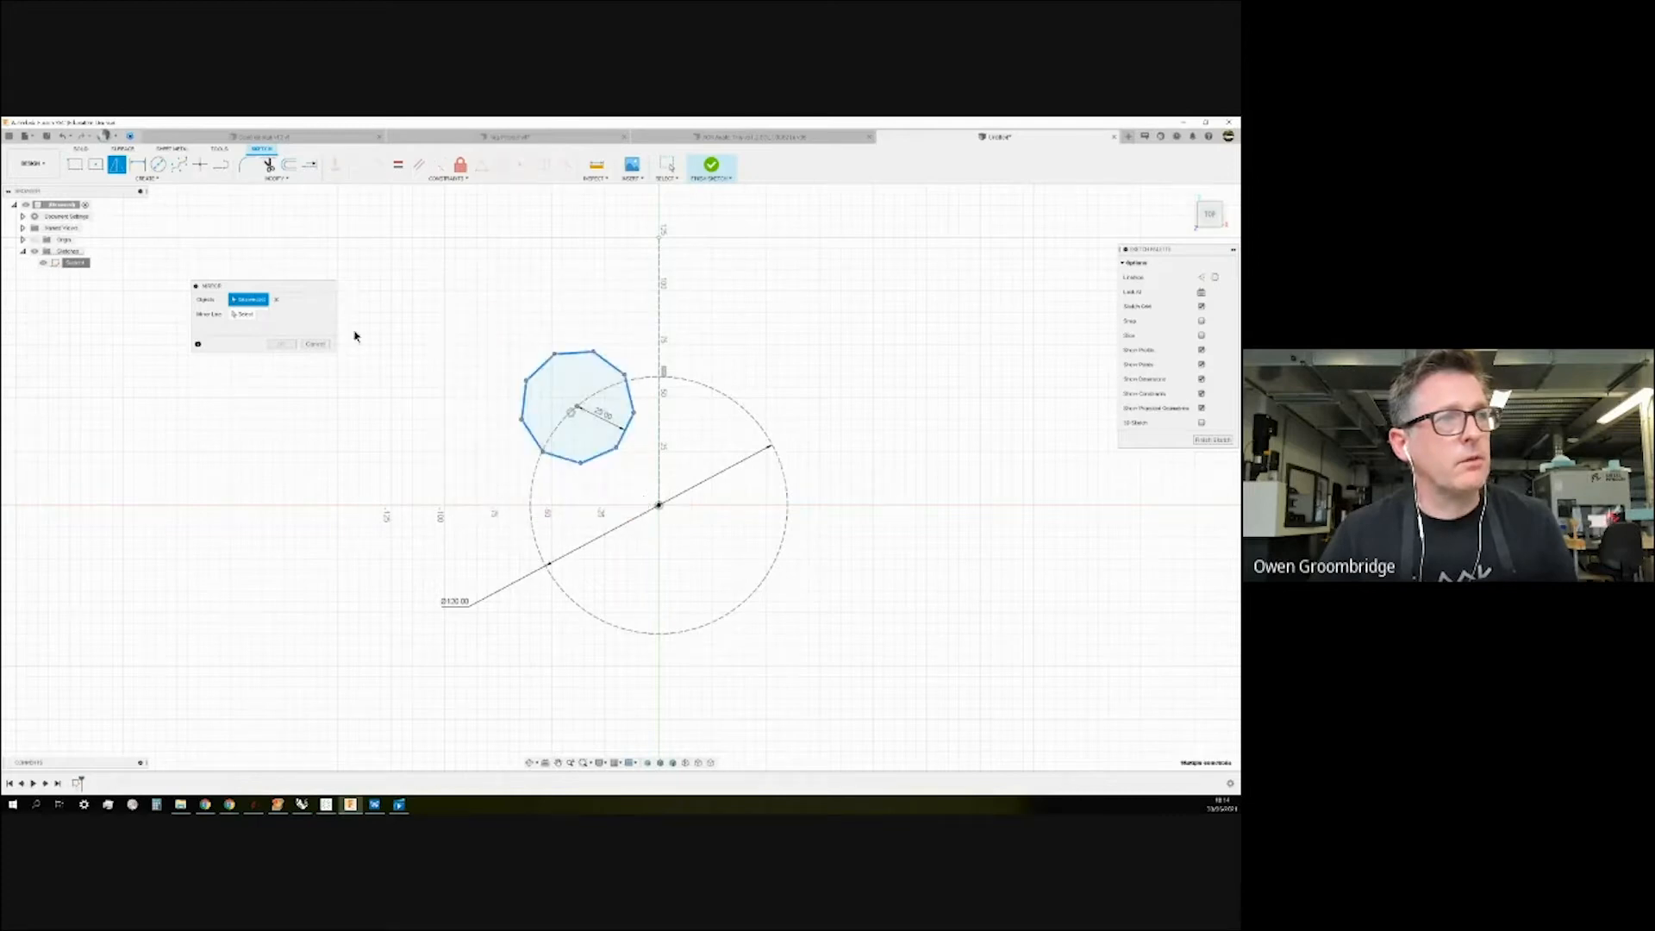
pyautogui.click(245, 315)
pyautogui.click(660, 322)
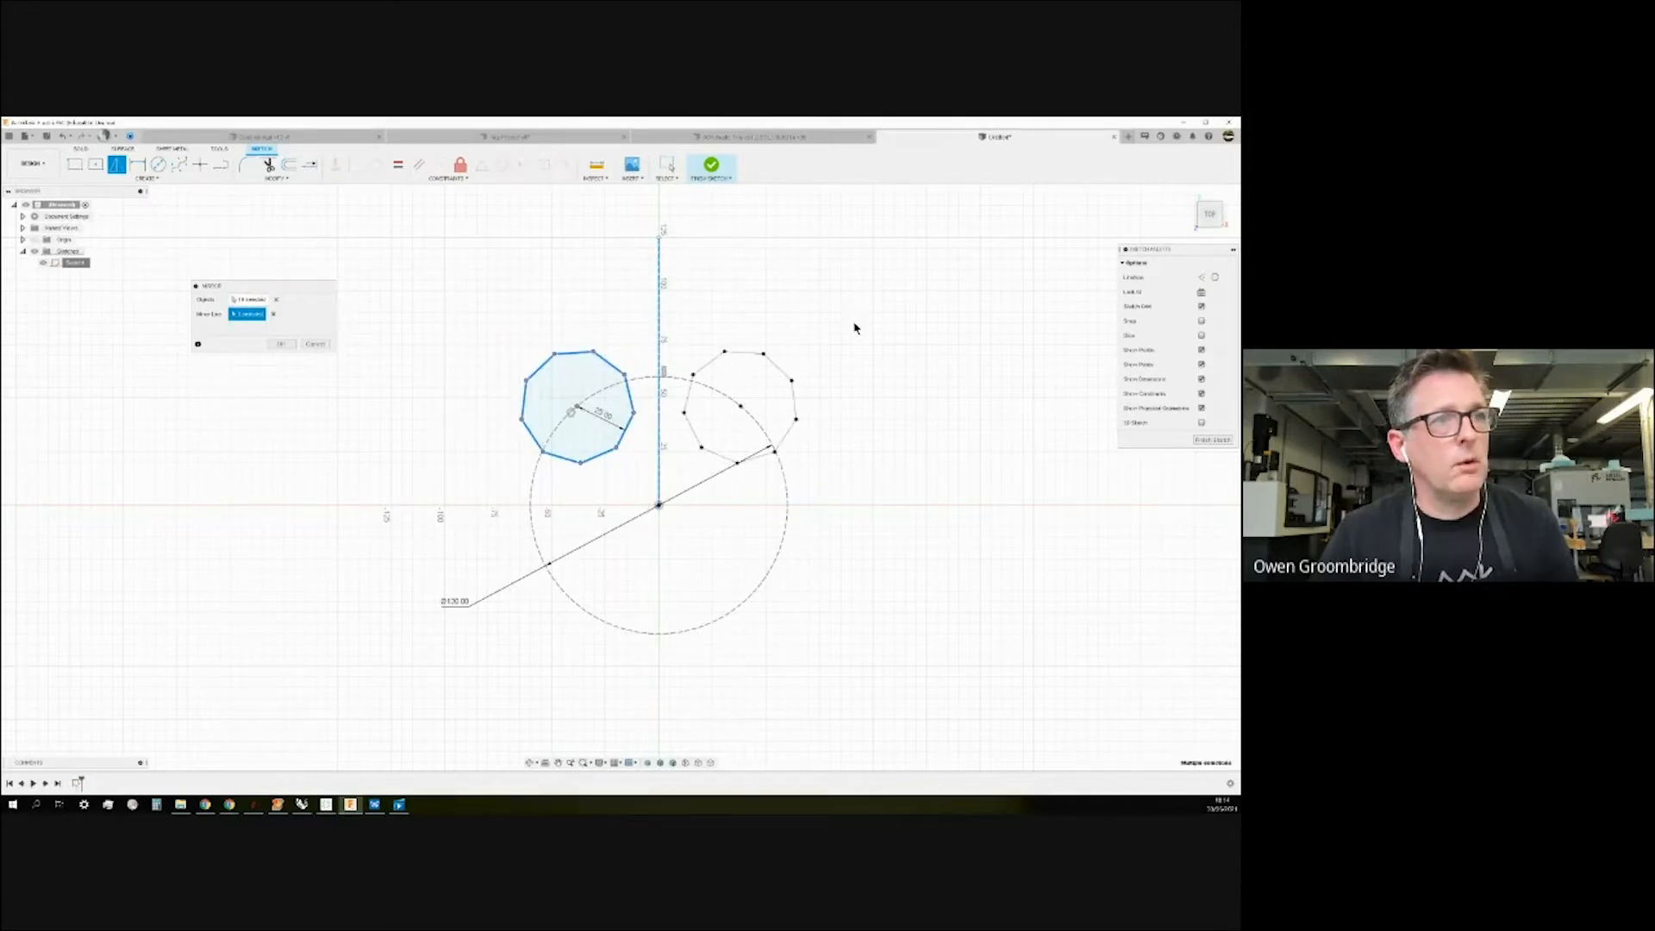
pyautogui.click(282, 344)
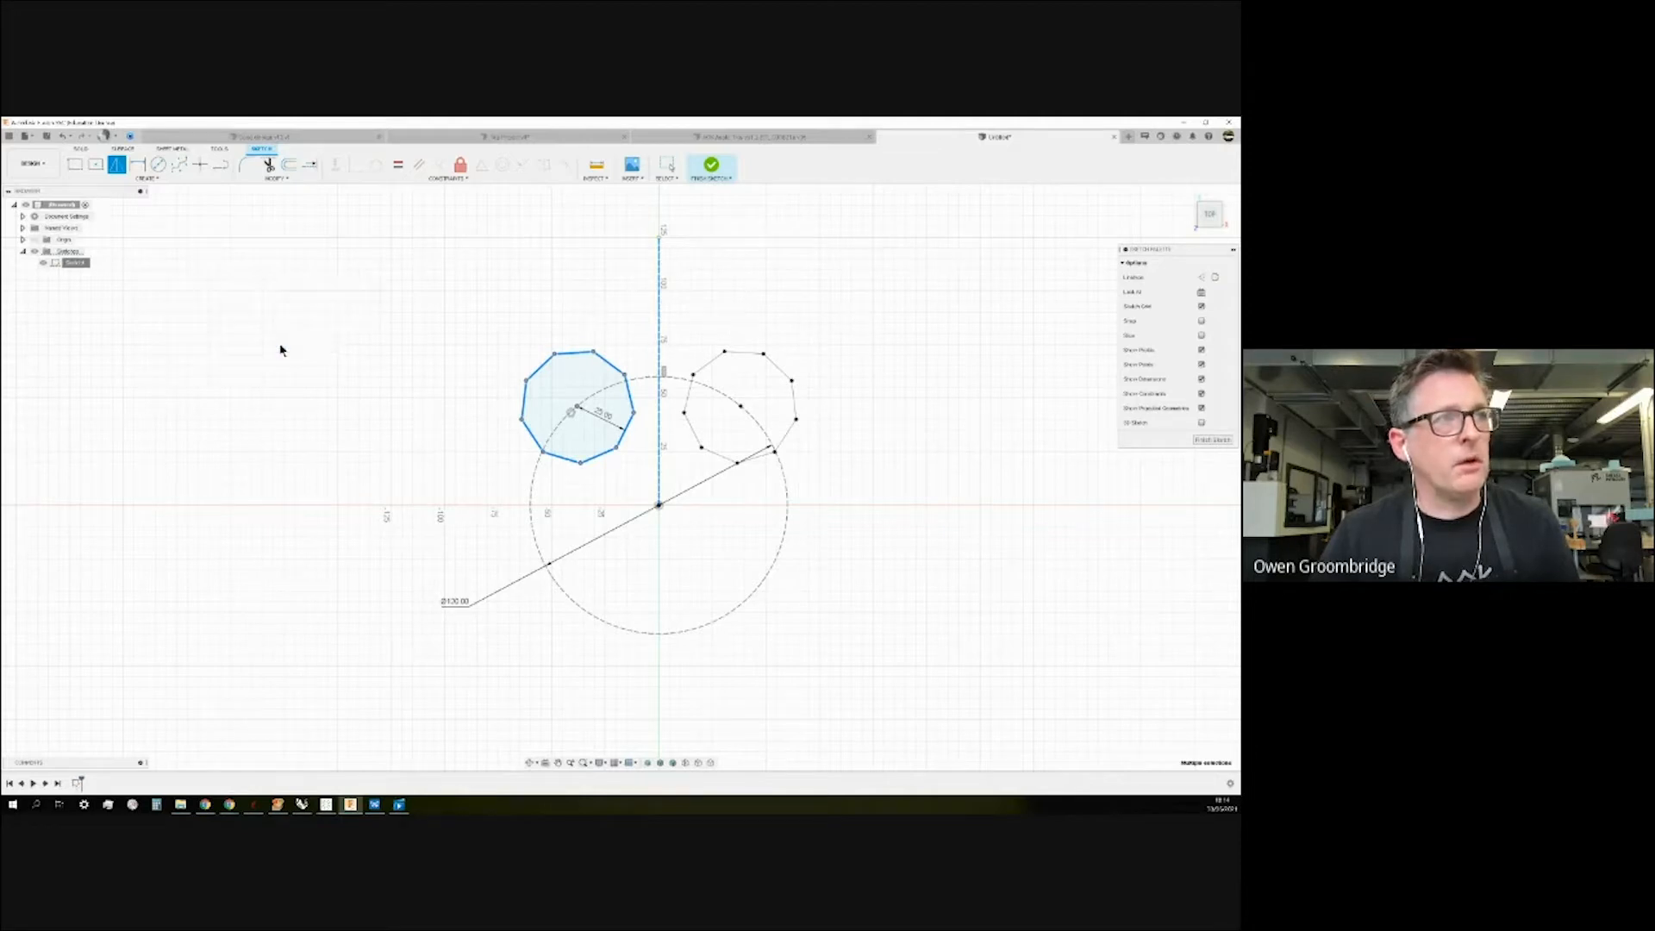
pyautogui.scroll(5, 721, 411)
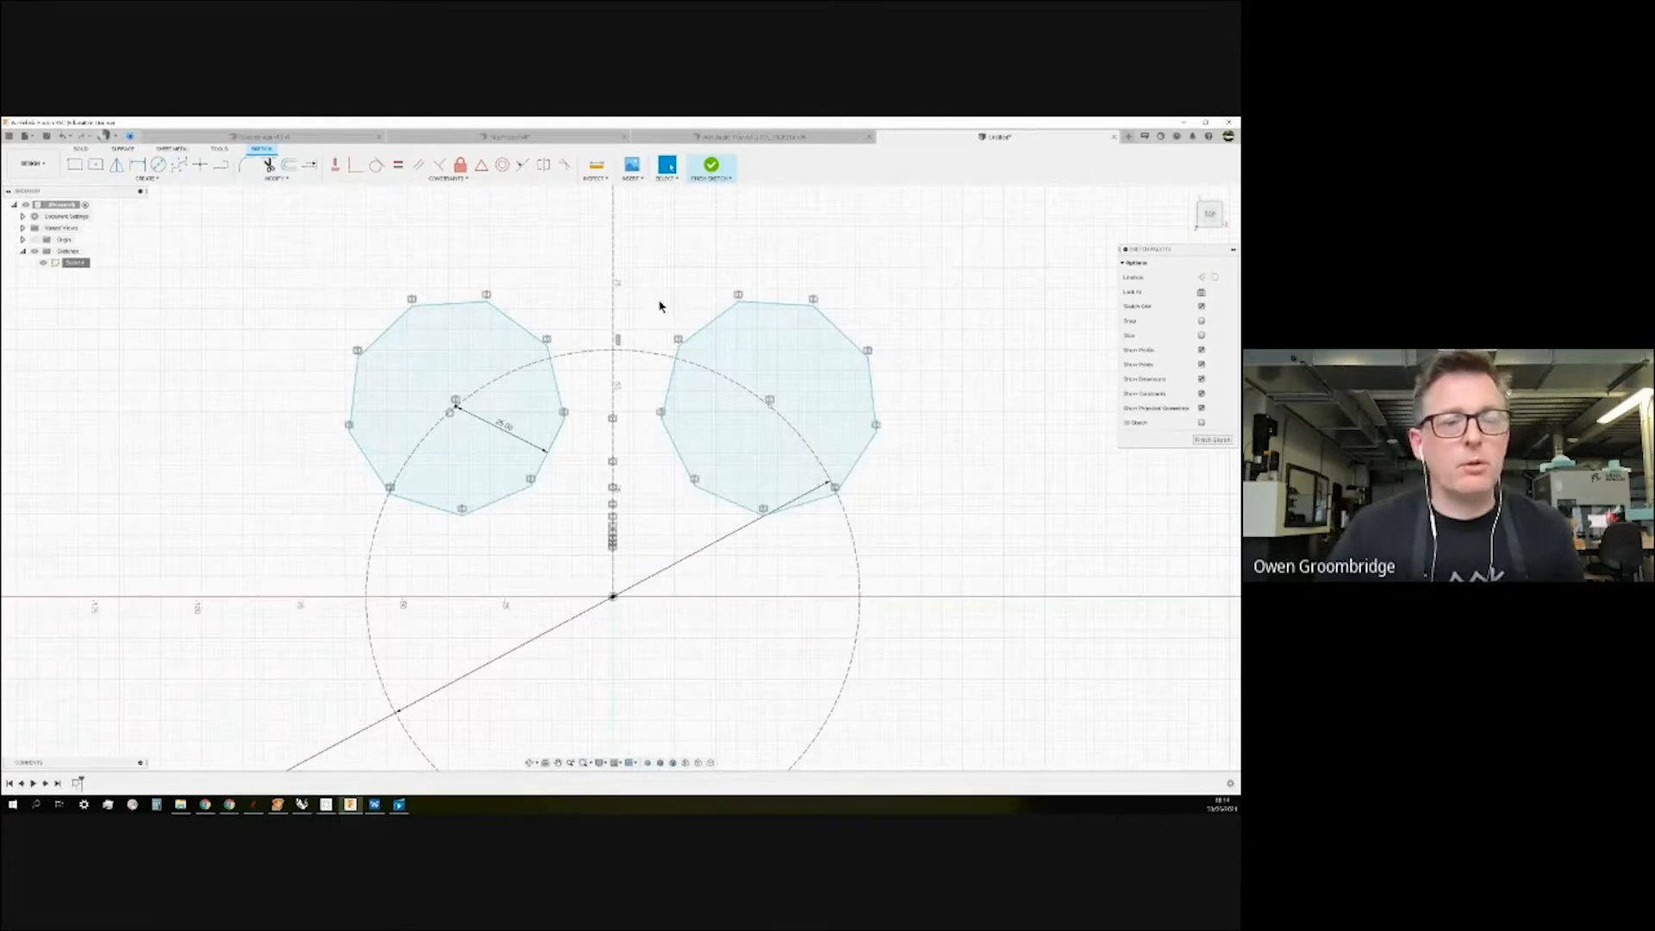
pyautogui.scroll(-6, 758, 450)
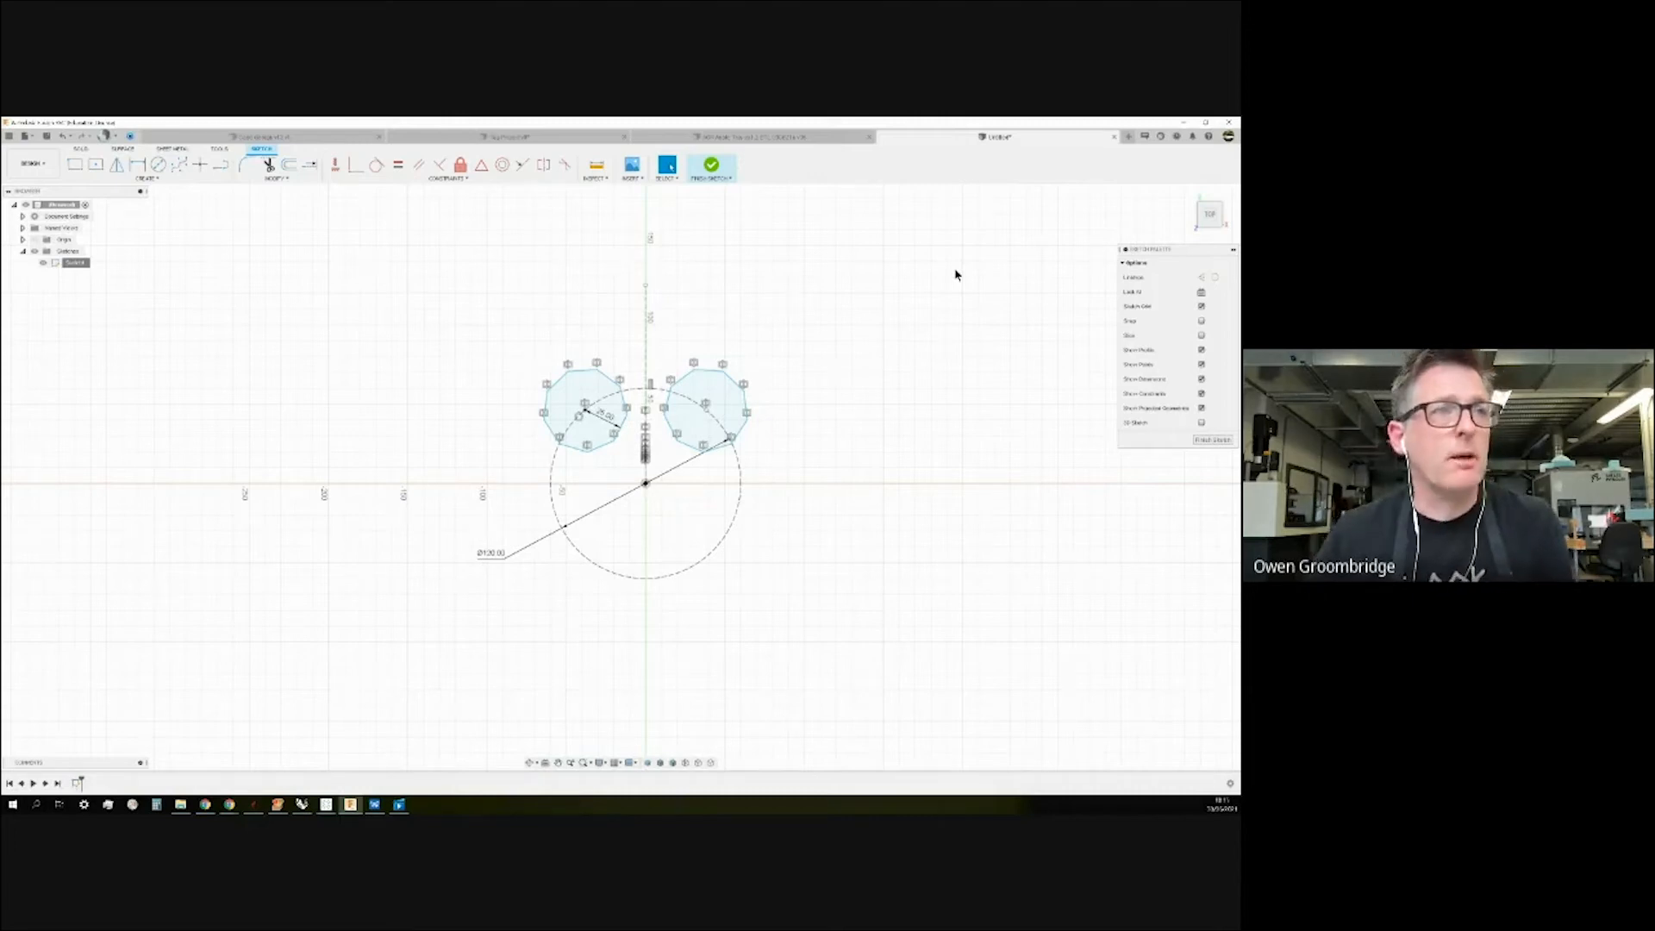
pyautogui.moveTo(814, 303)
pyautogui.keyDown('shift'); pyautogui.mouseDown(button='middle')
pyautogui.moveTo(823, 318)
pyautogui.moveTo(749, 334)
pyautogui.mouseUp(button='middle'); pyautogui.keyUp('shift')
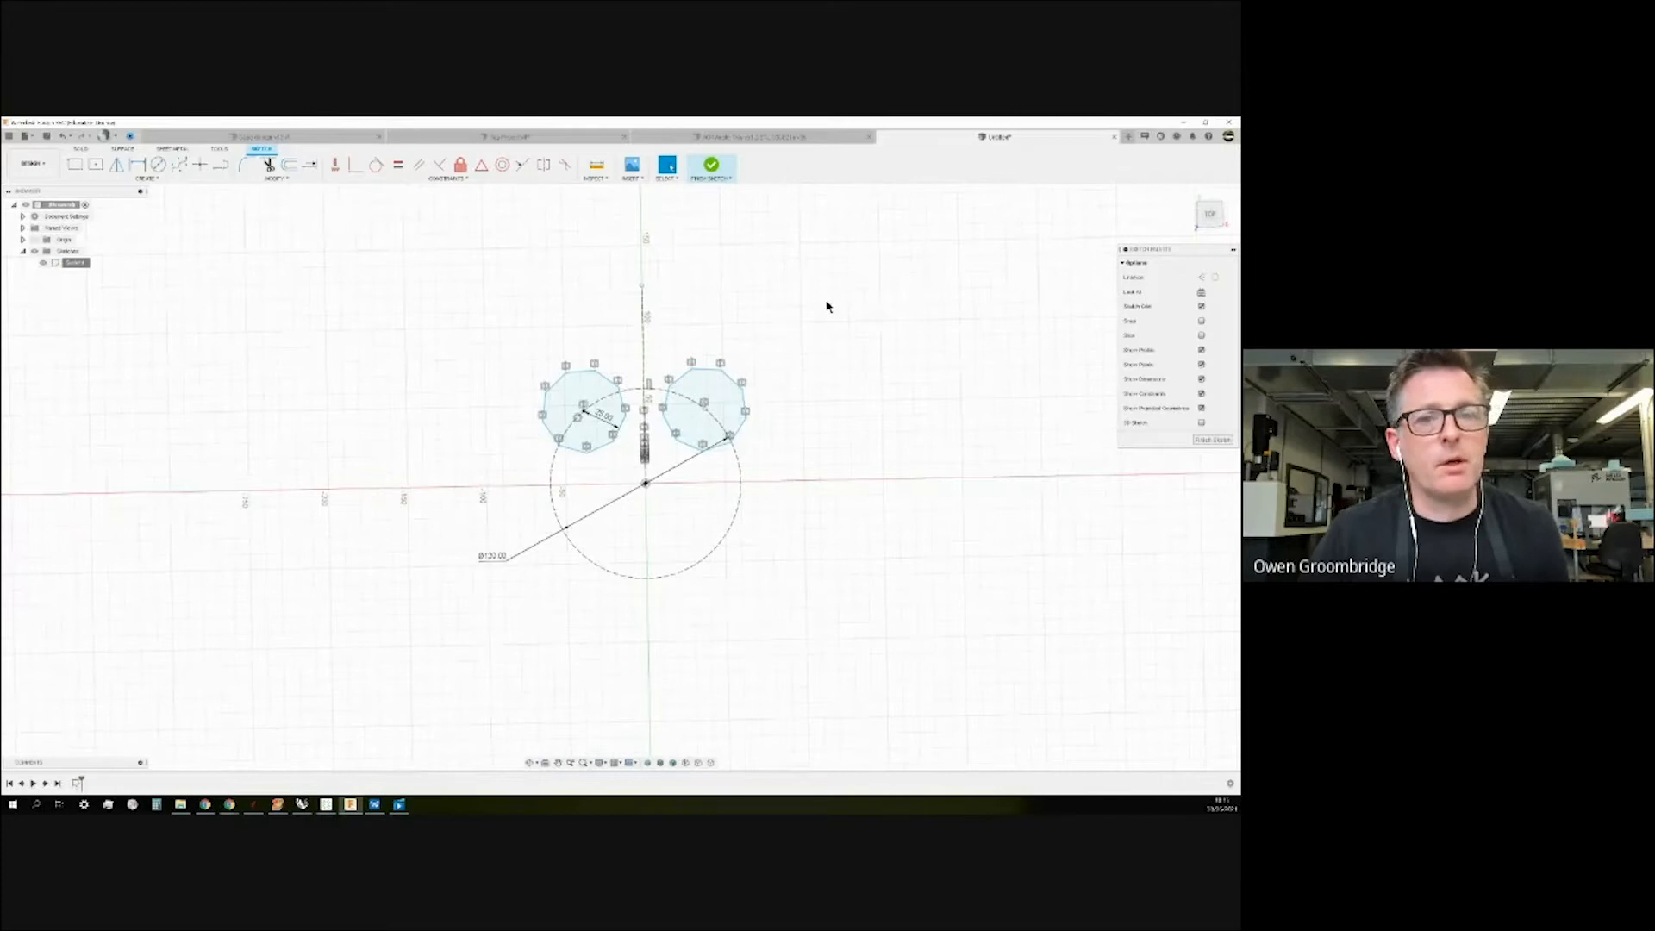
pyautogui.moveTo(836, 339)
pyautogui.keyDown('shift'); pyautogui.mouseDown(button='middle')
pyautogui.moveTo(813, 333)
pyautogui.moveTo(876, 340)
pyautogui.moveTo(1093, 239)
pyautogui.mouseUp(button='middle'); pyautogui.keyUp('shift')
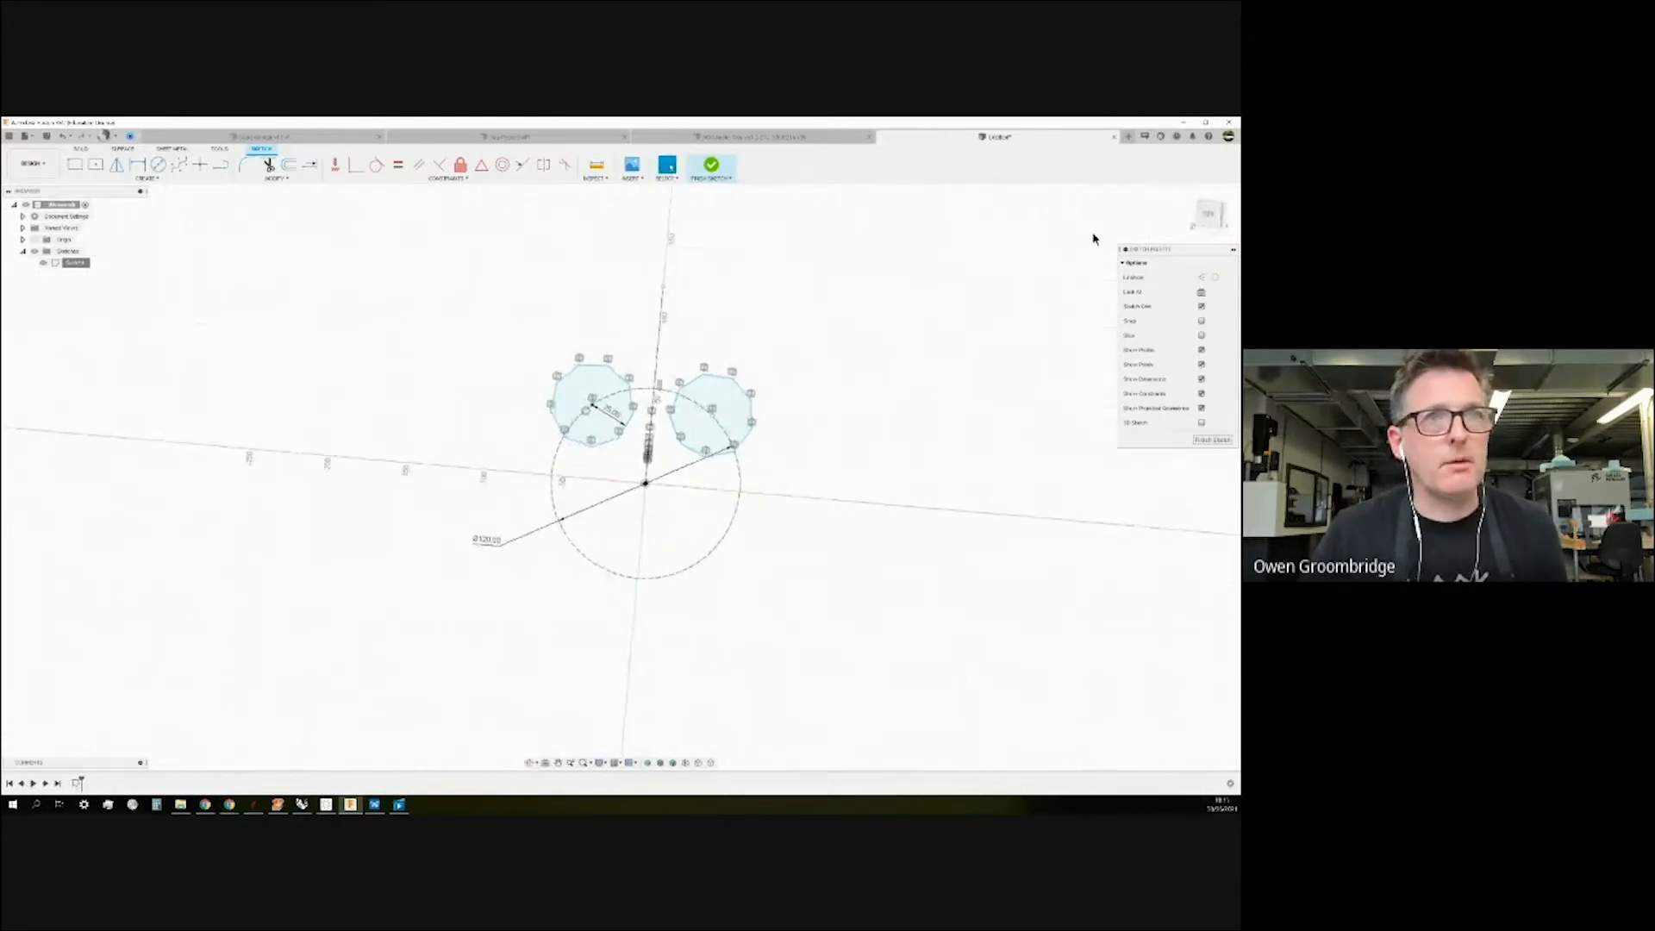
pyautogui.click(1186, 195)
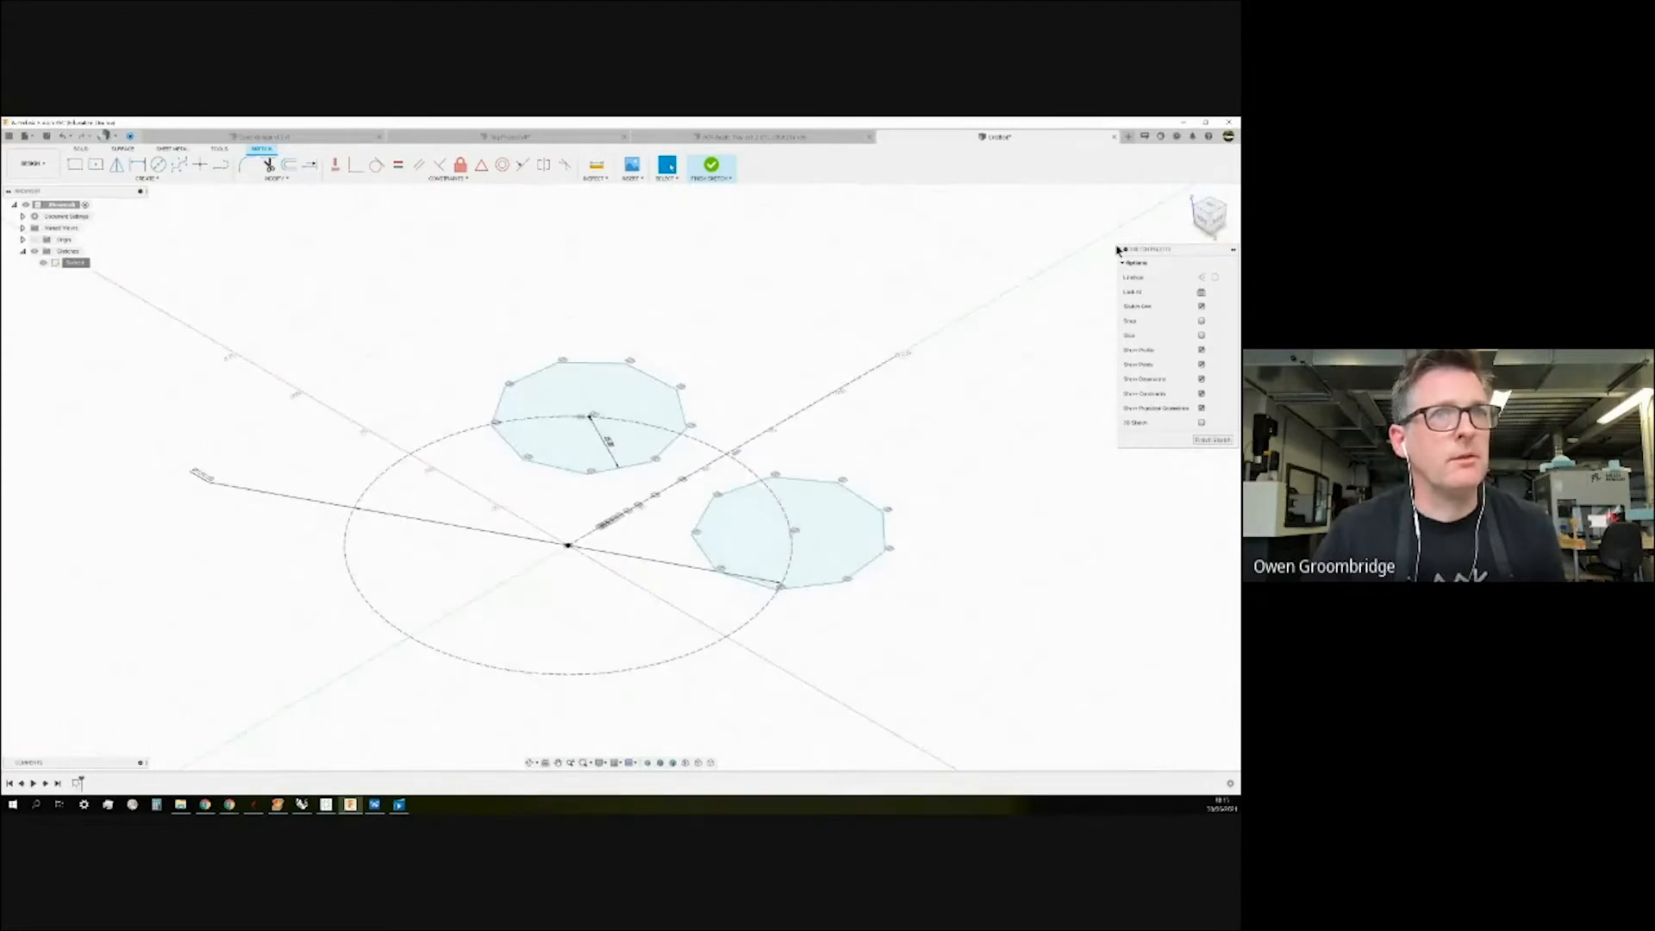
pyautogui.click(1209, 207)
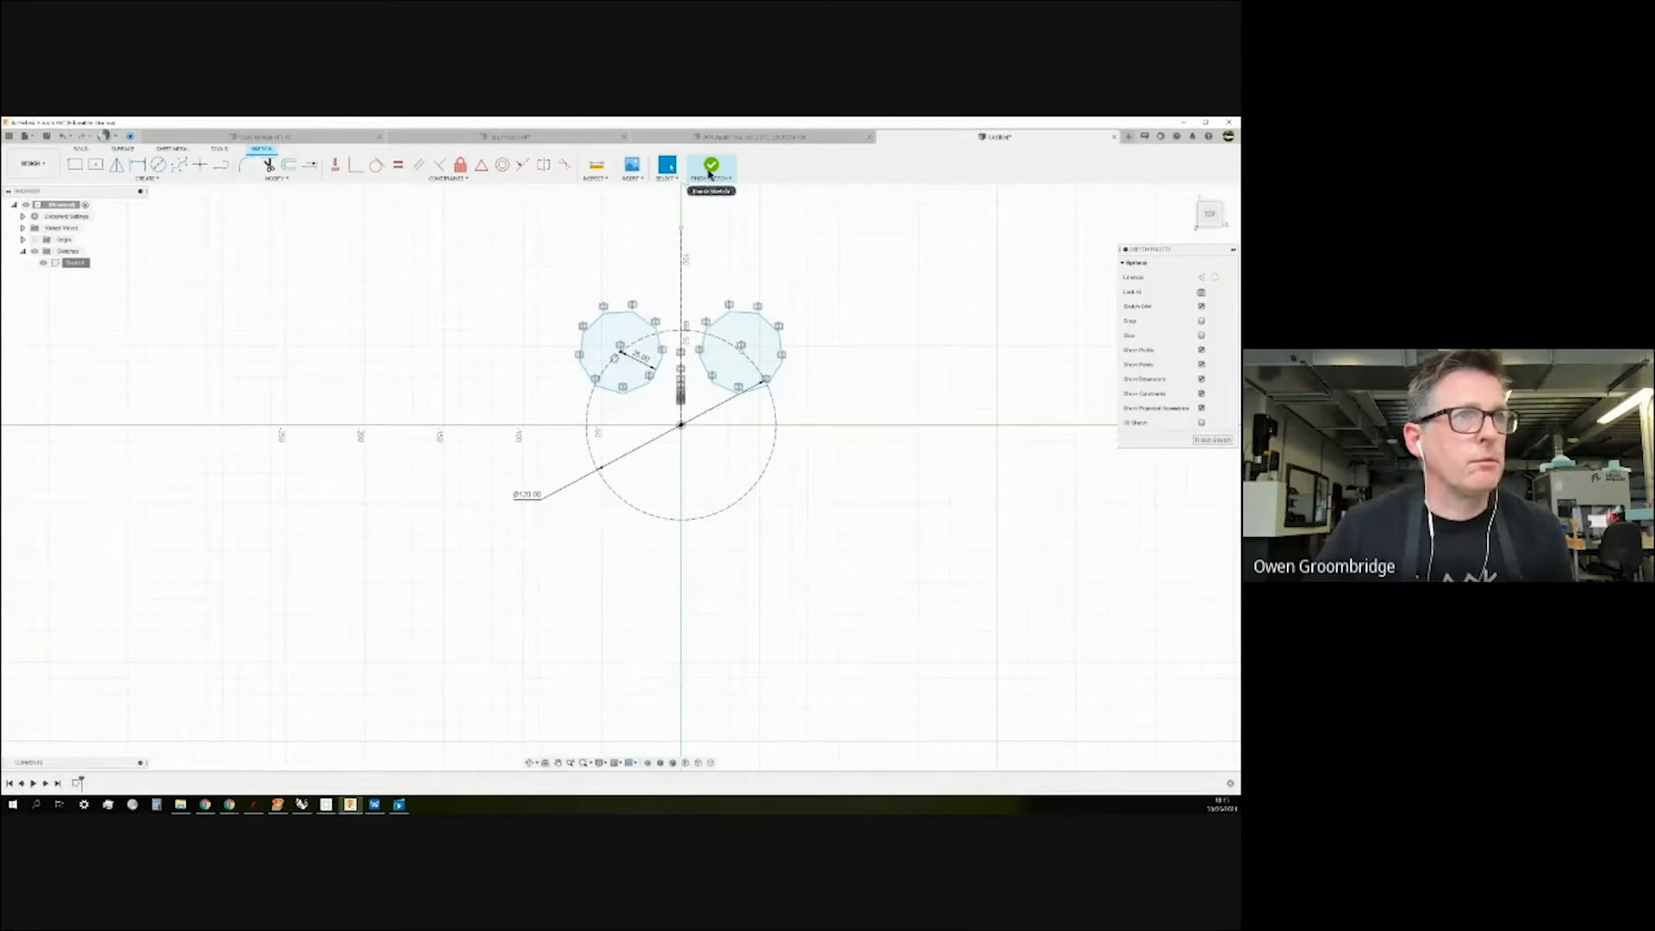
# Finish Sketch1 and start a new sketch on the XY plane.
pyautogui.click(711, 167)
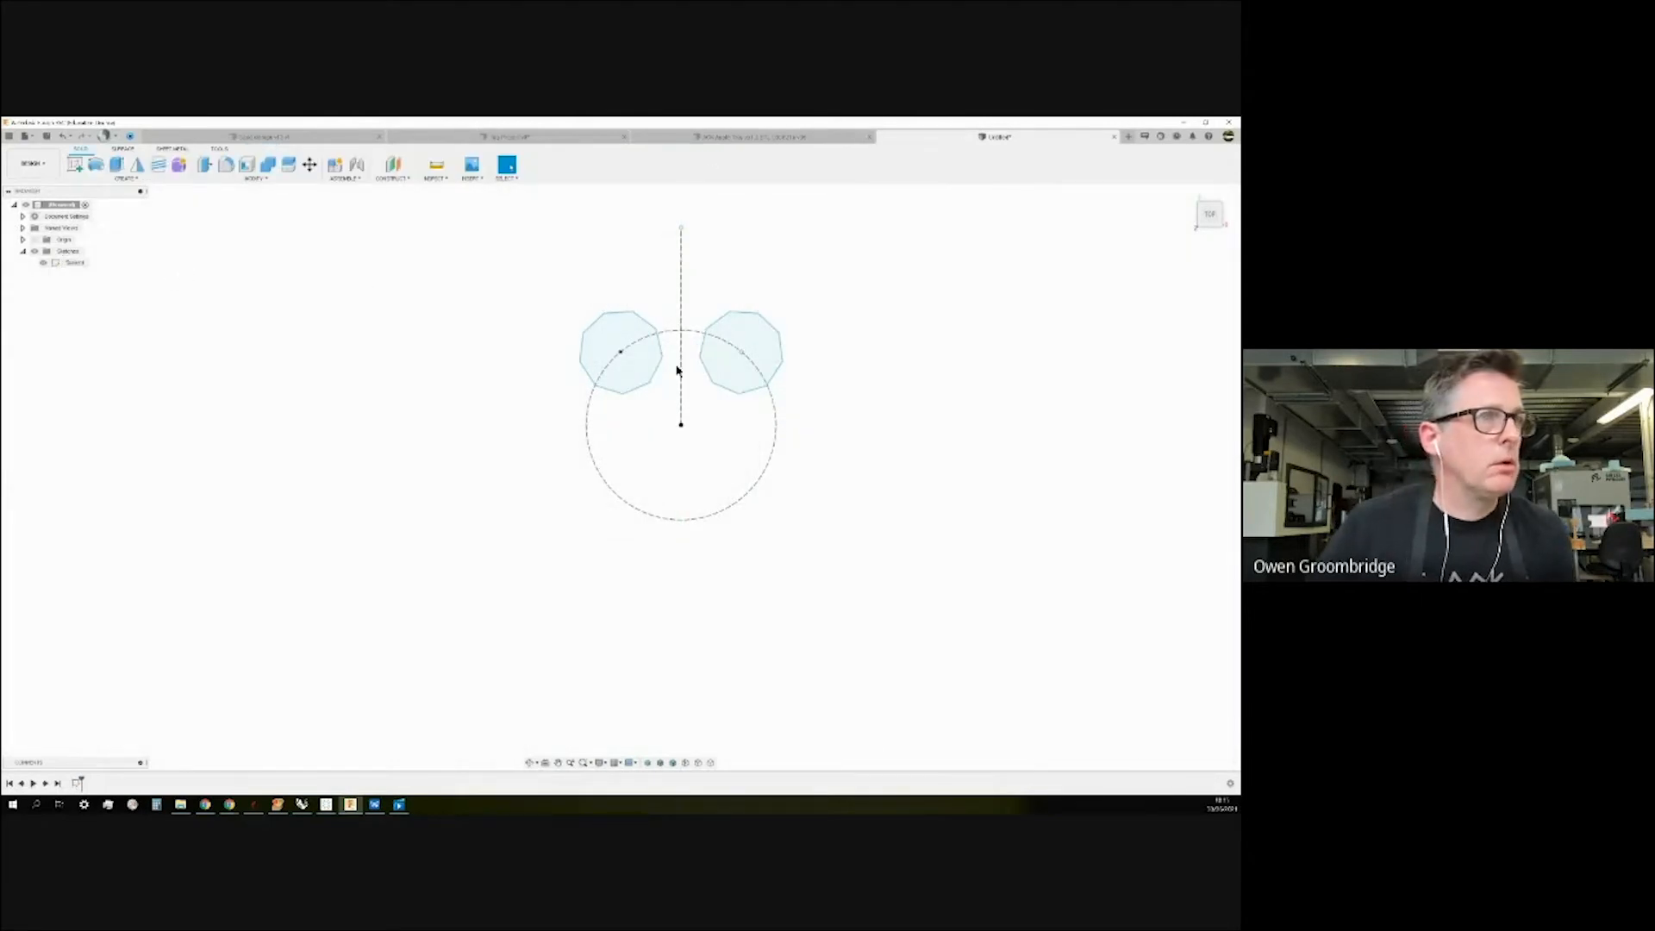
pyautogui.click(126, 179)
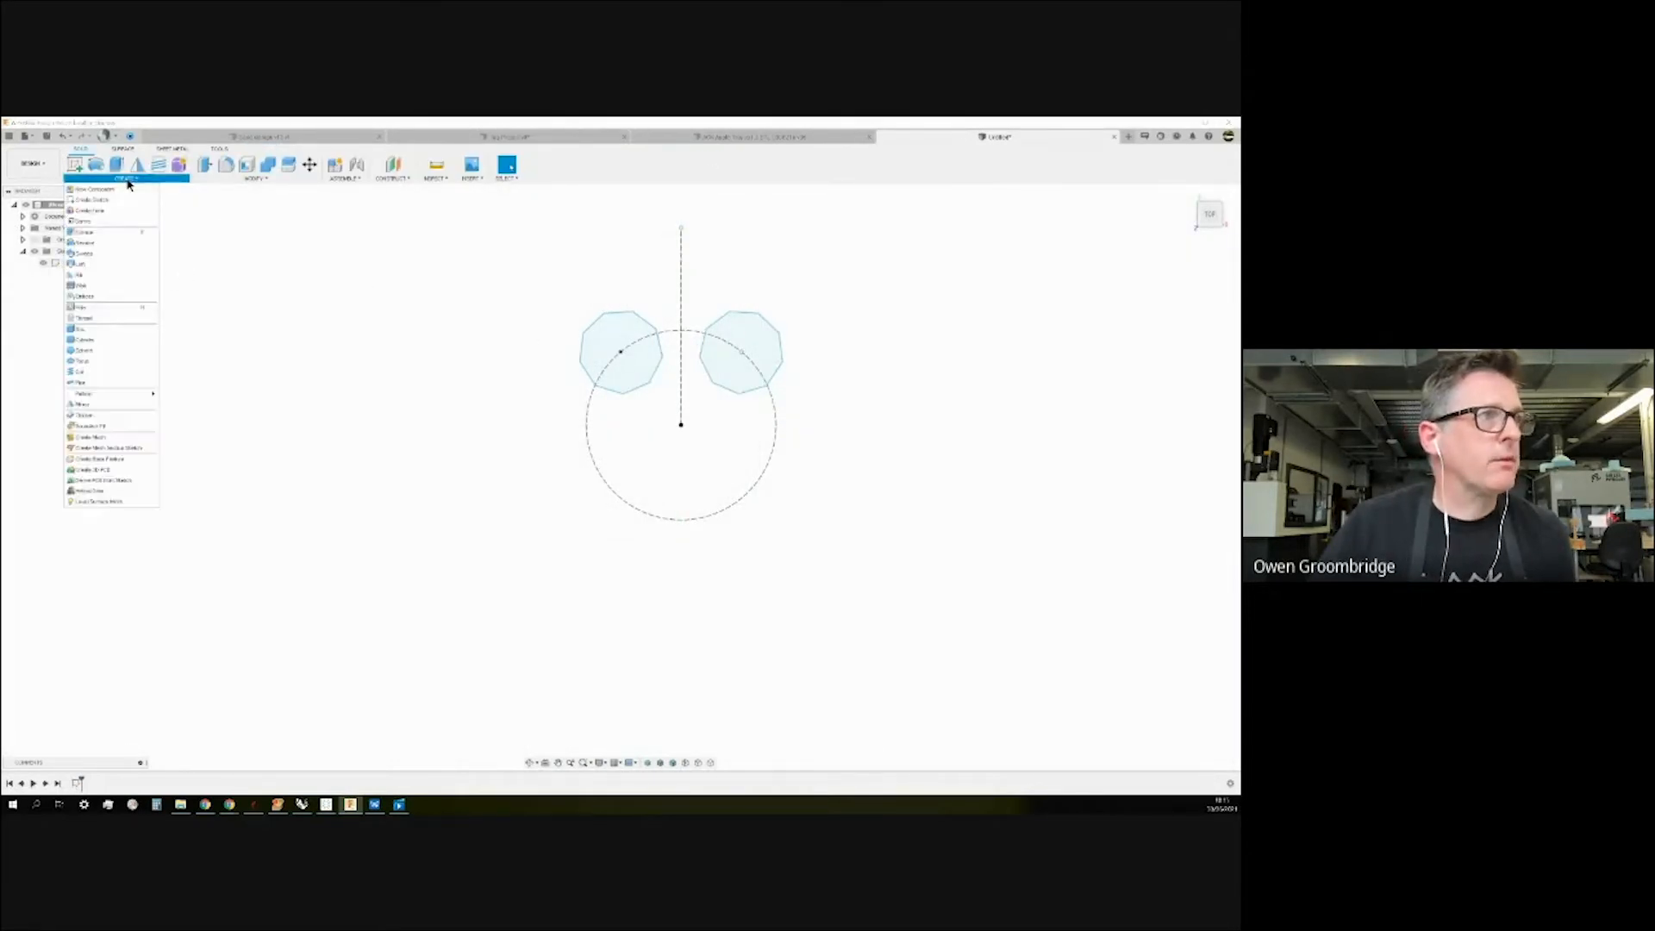
pyautogui.click(78, 167)
pyautogui.click(711, 401)
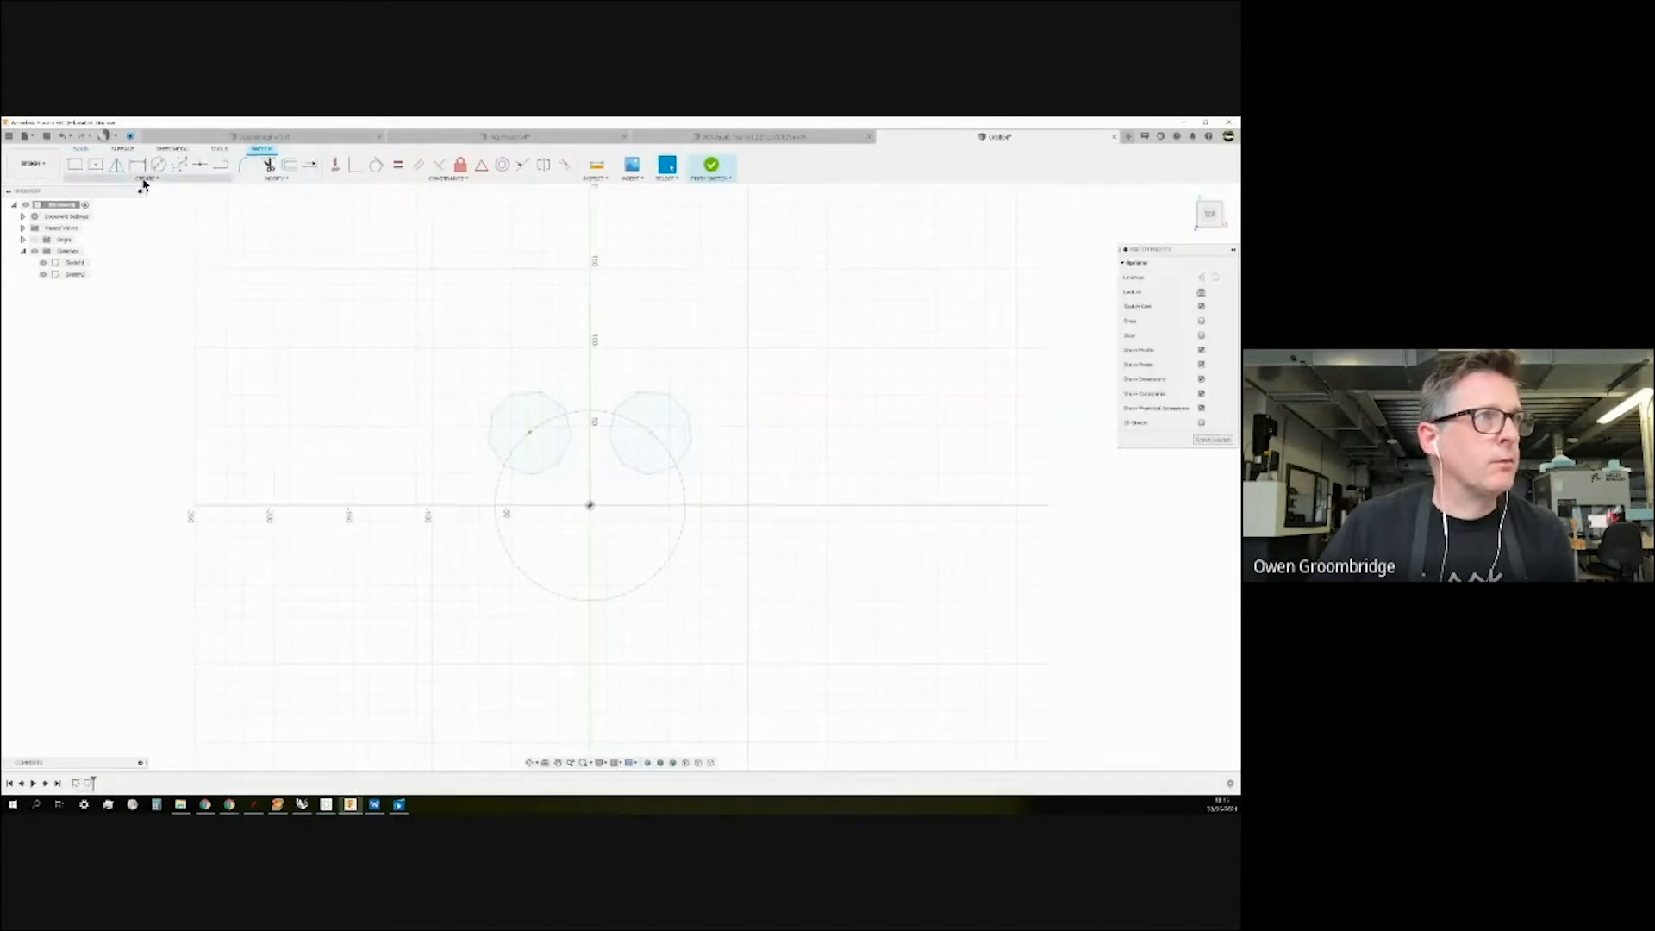
pyautogui.click(138, 178)
pyautogui.moveTo(129, 352)
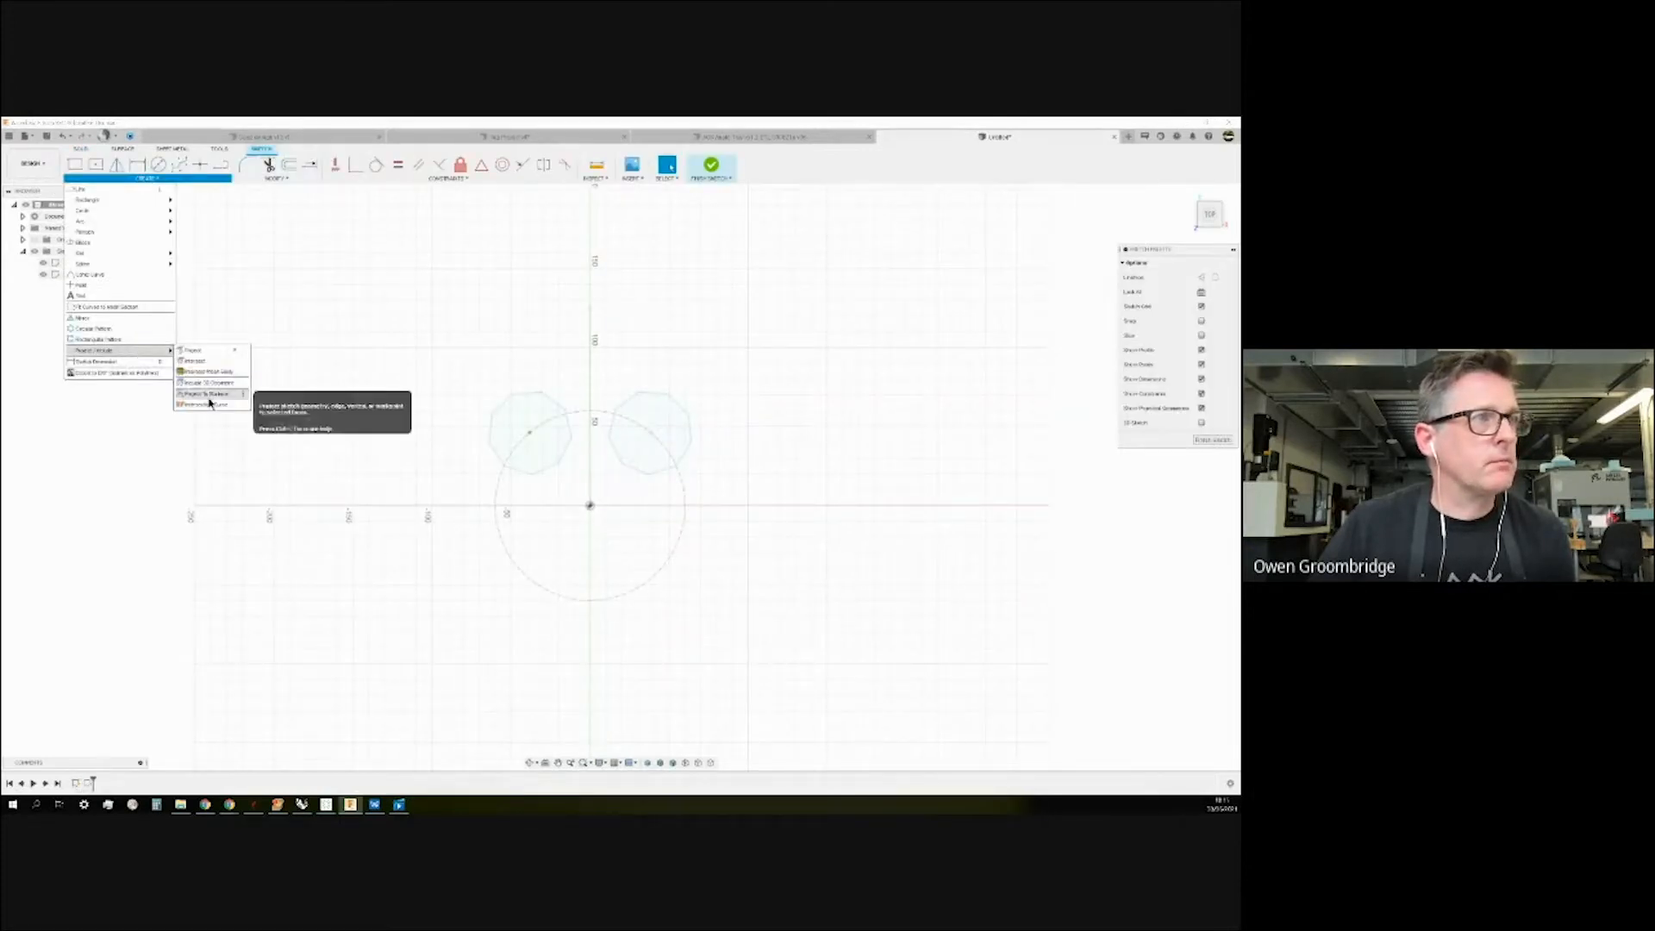
# Project both polygons' outer edges into Sketch2, then toggle Sketch1's visibility to check them.
pyautogui.click(203, 350)
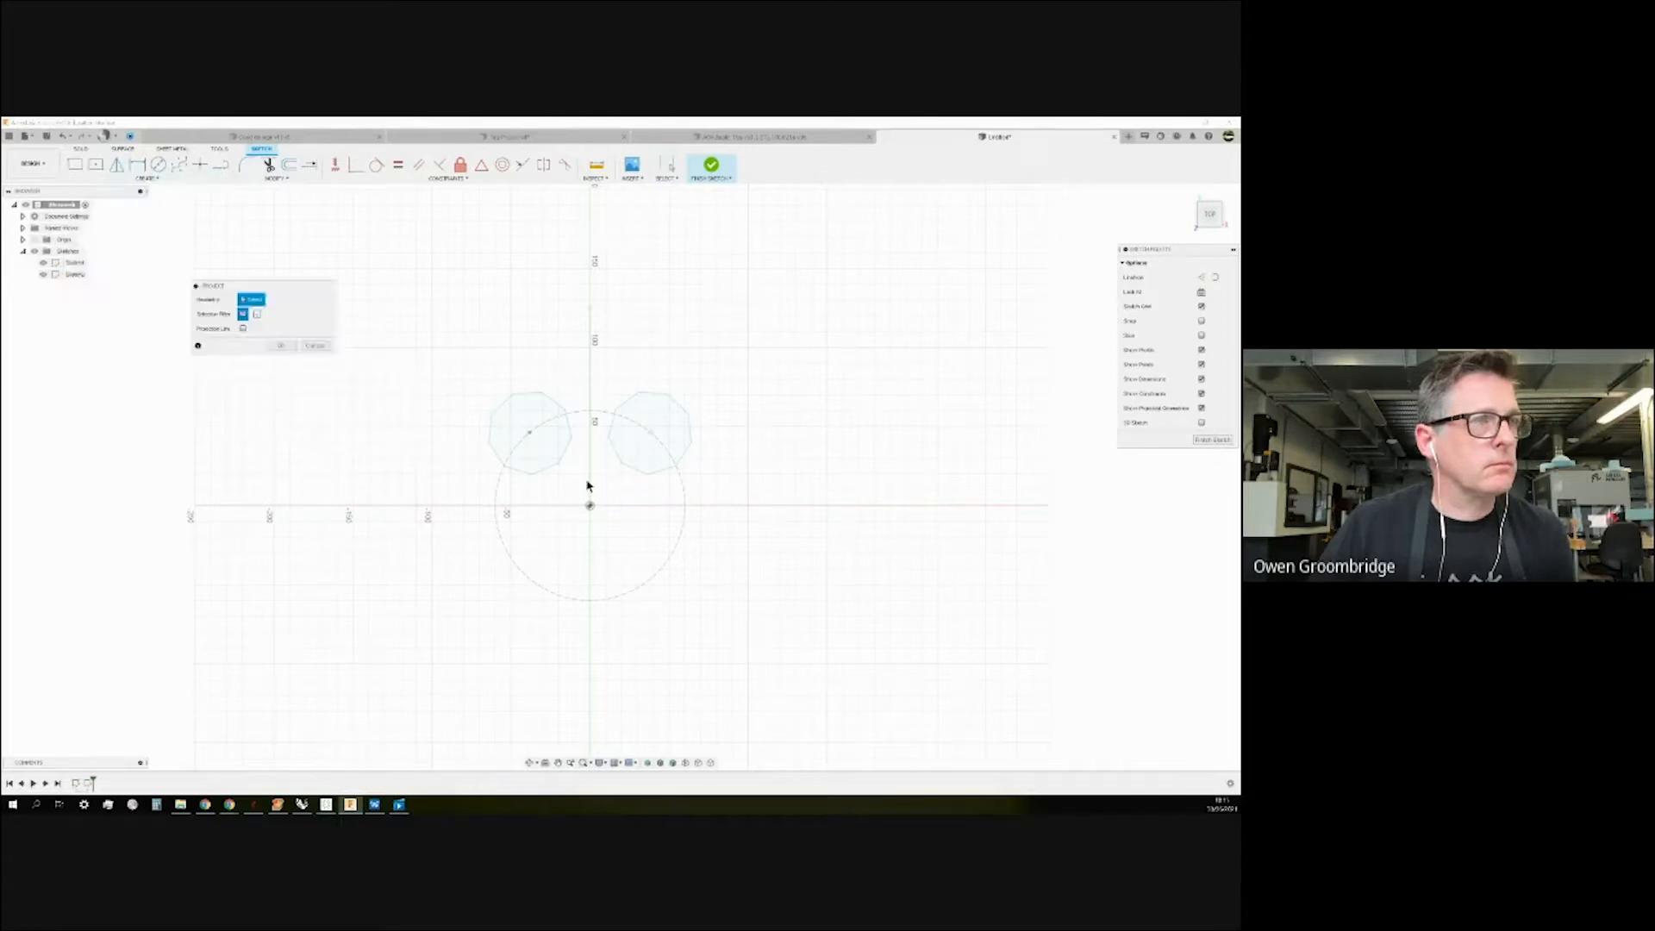
pyautogui.click(520, 471)
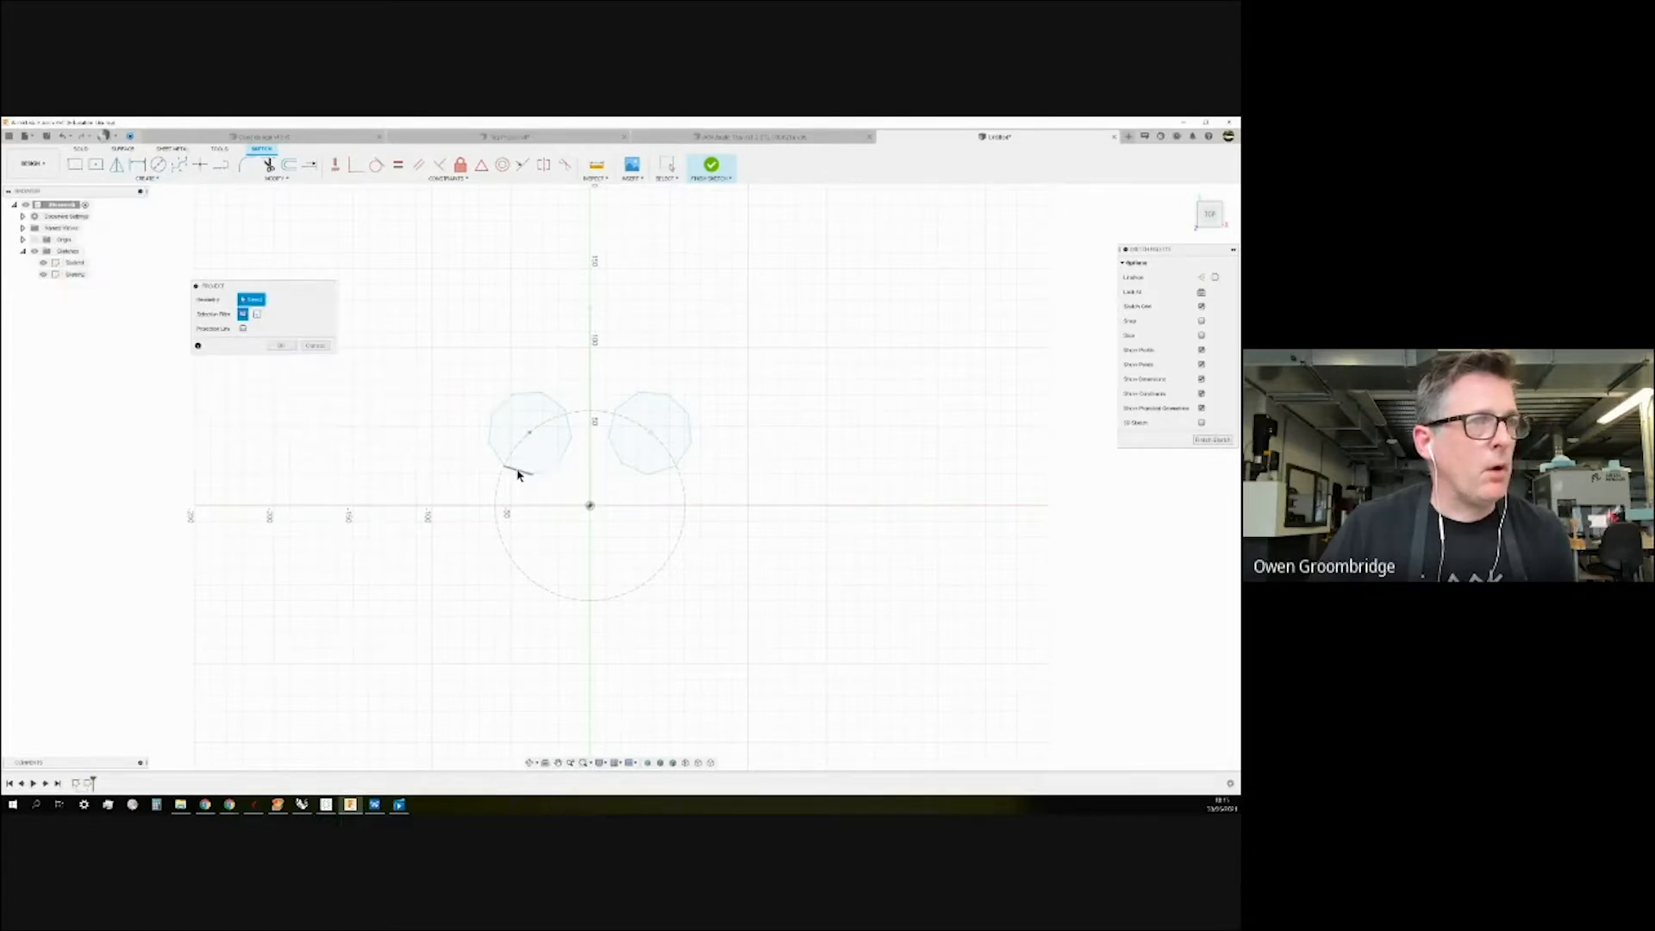
pyautogui.click(565, 447)
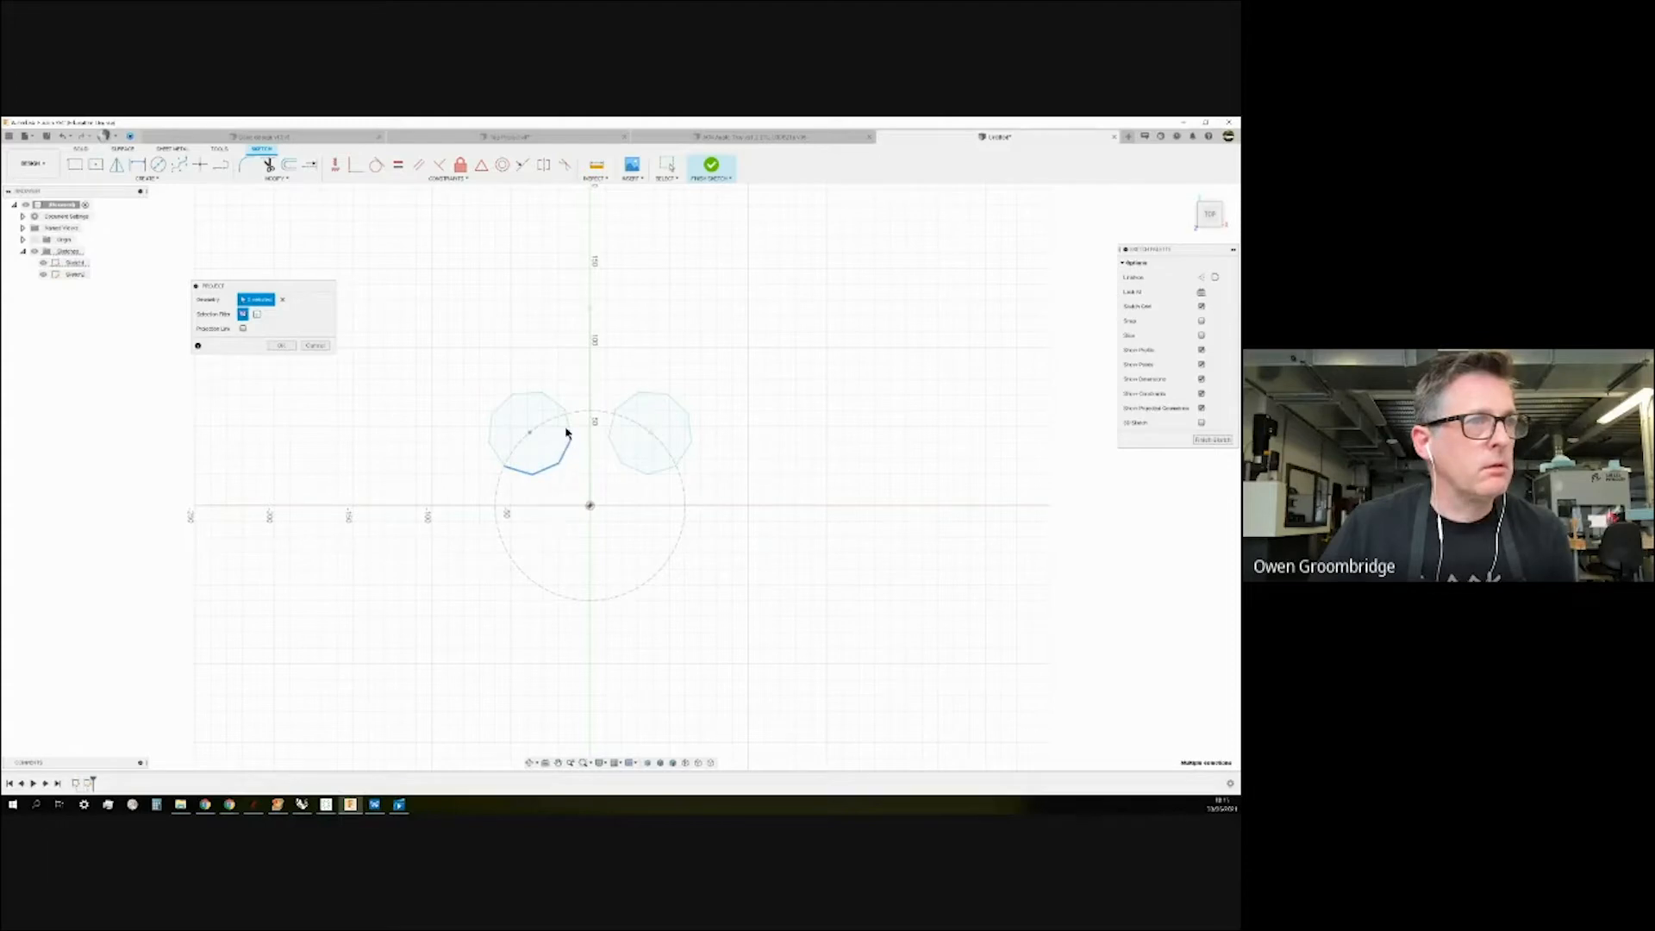
pyautogui.click(568, 427)
pyautogui.click(622, 405)
pyautogui.click(647, 394)
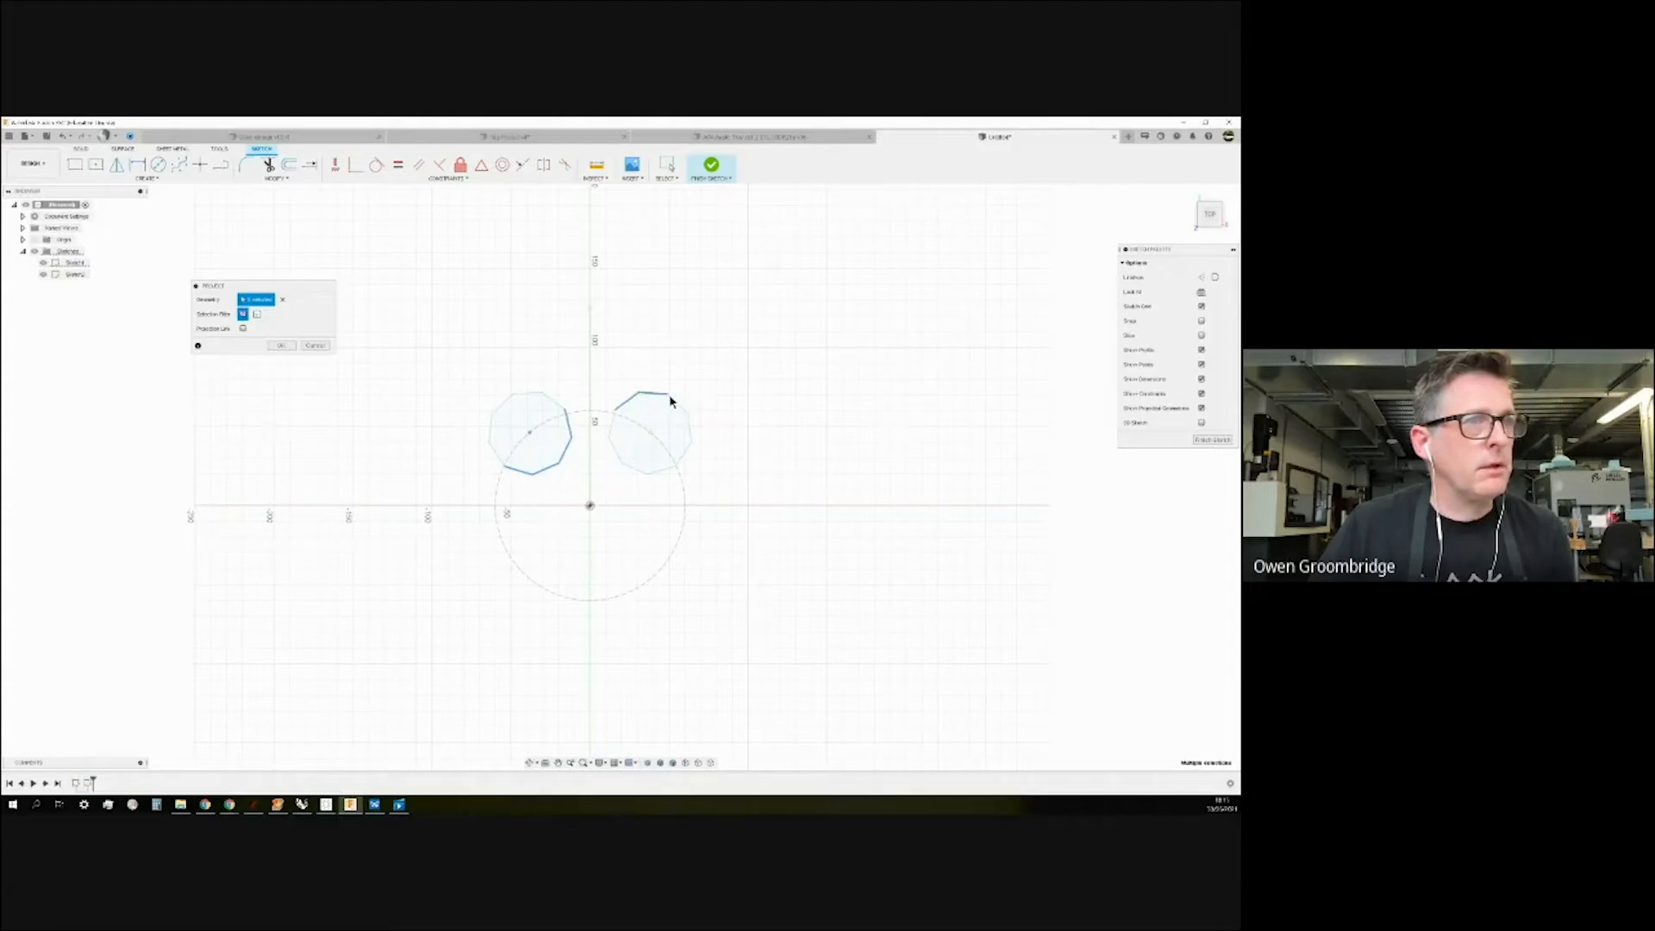
pyautogui.click(680, 405)
pyautogui.click(683, 455)
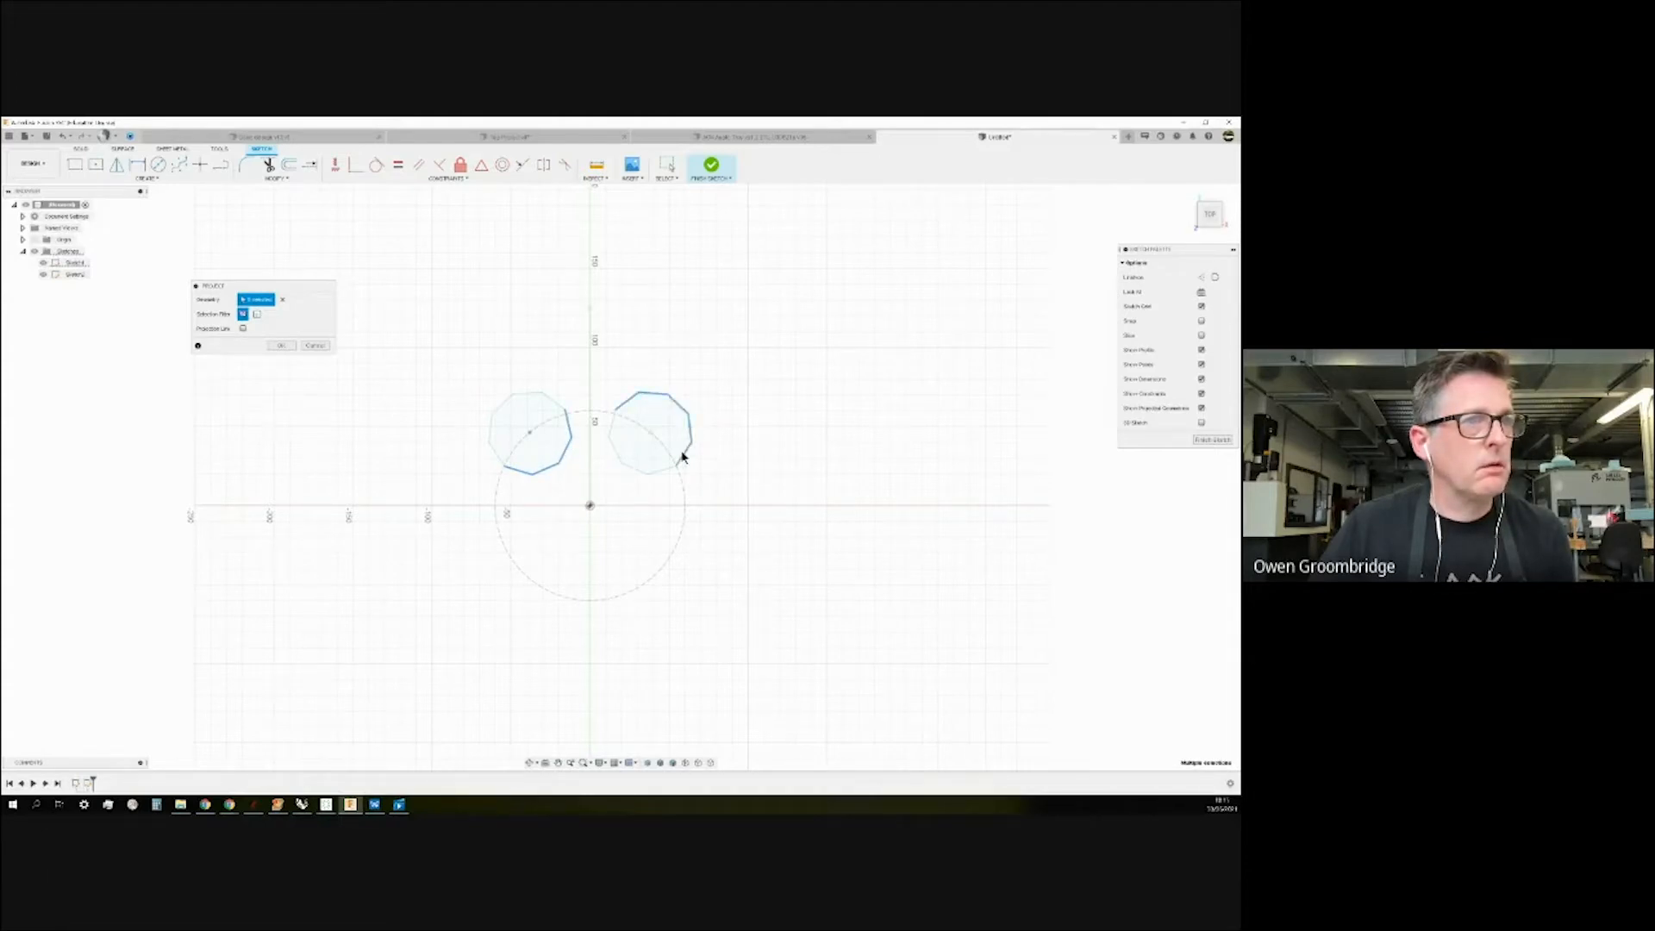
pyautogui.scroll(7, 629, 418)
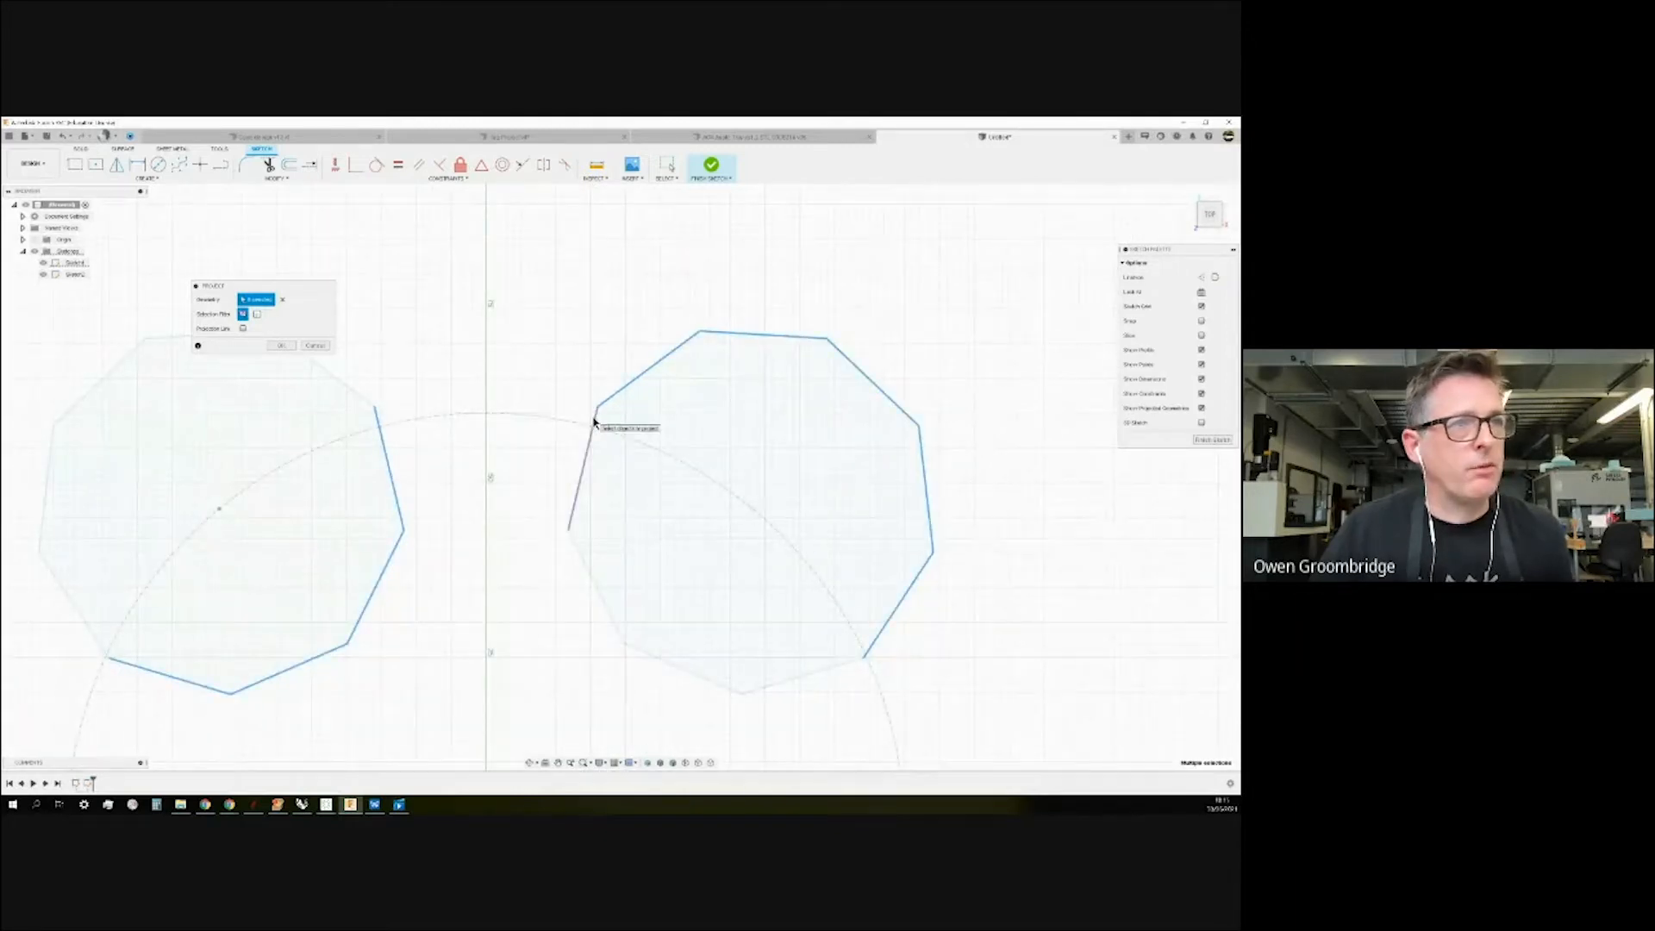
pyautogui.scroll(-5, 640, 404)
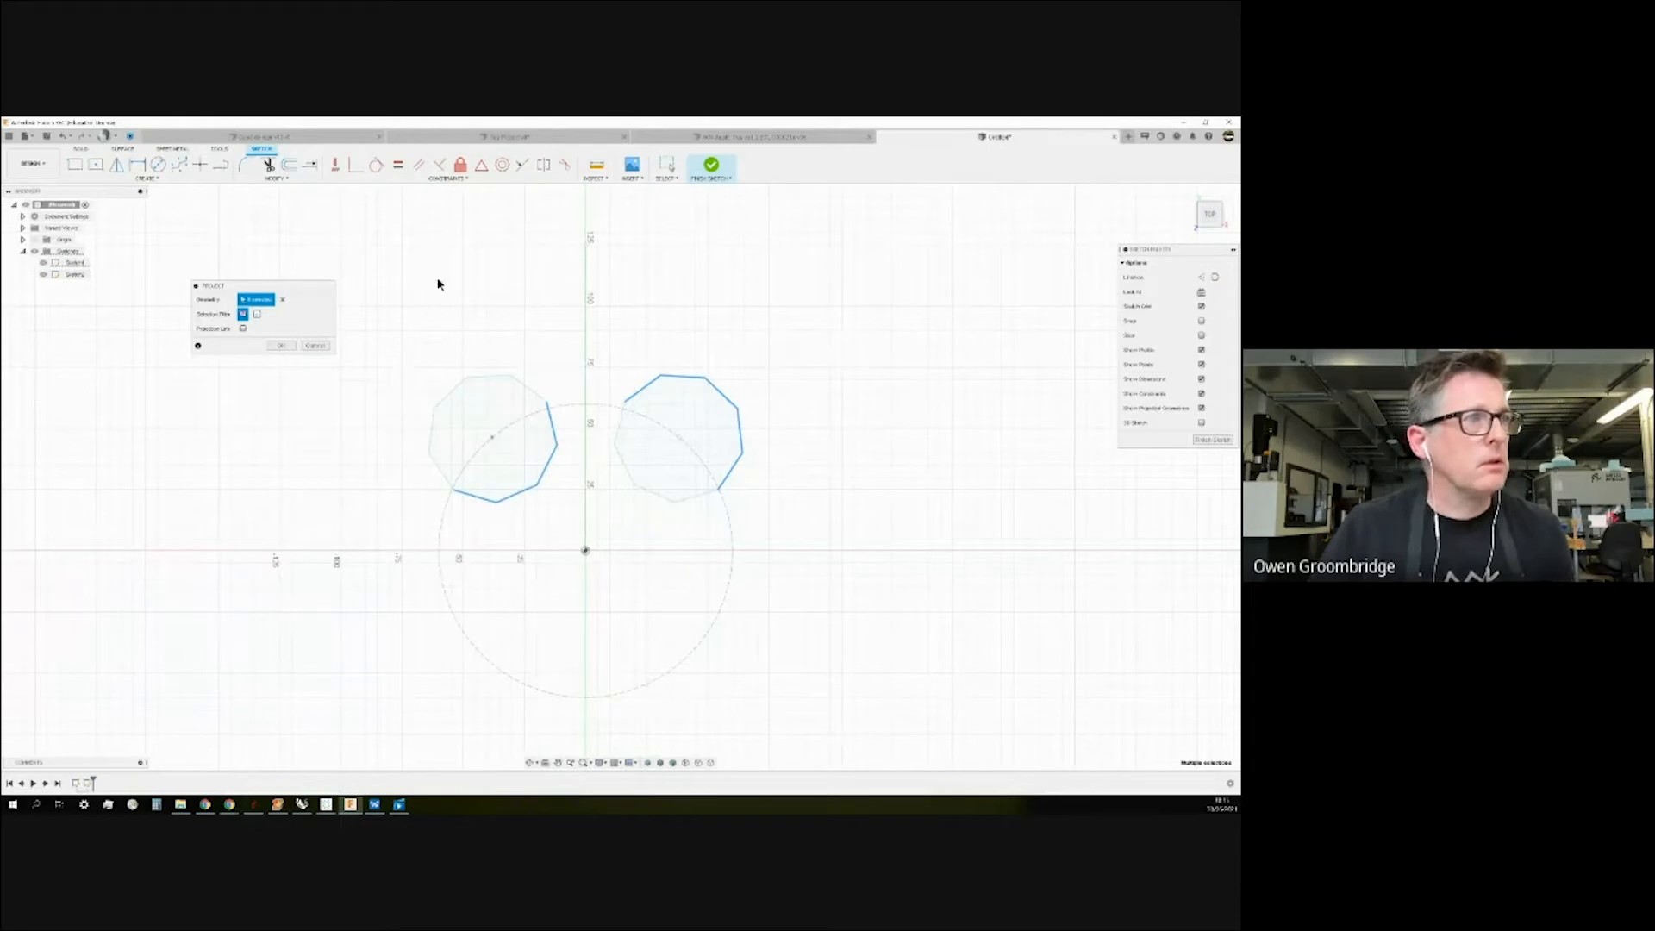
pyautogui.click(281, 345)
pyautogui.click(43, 263)
pyautogui.click(42, 264)
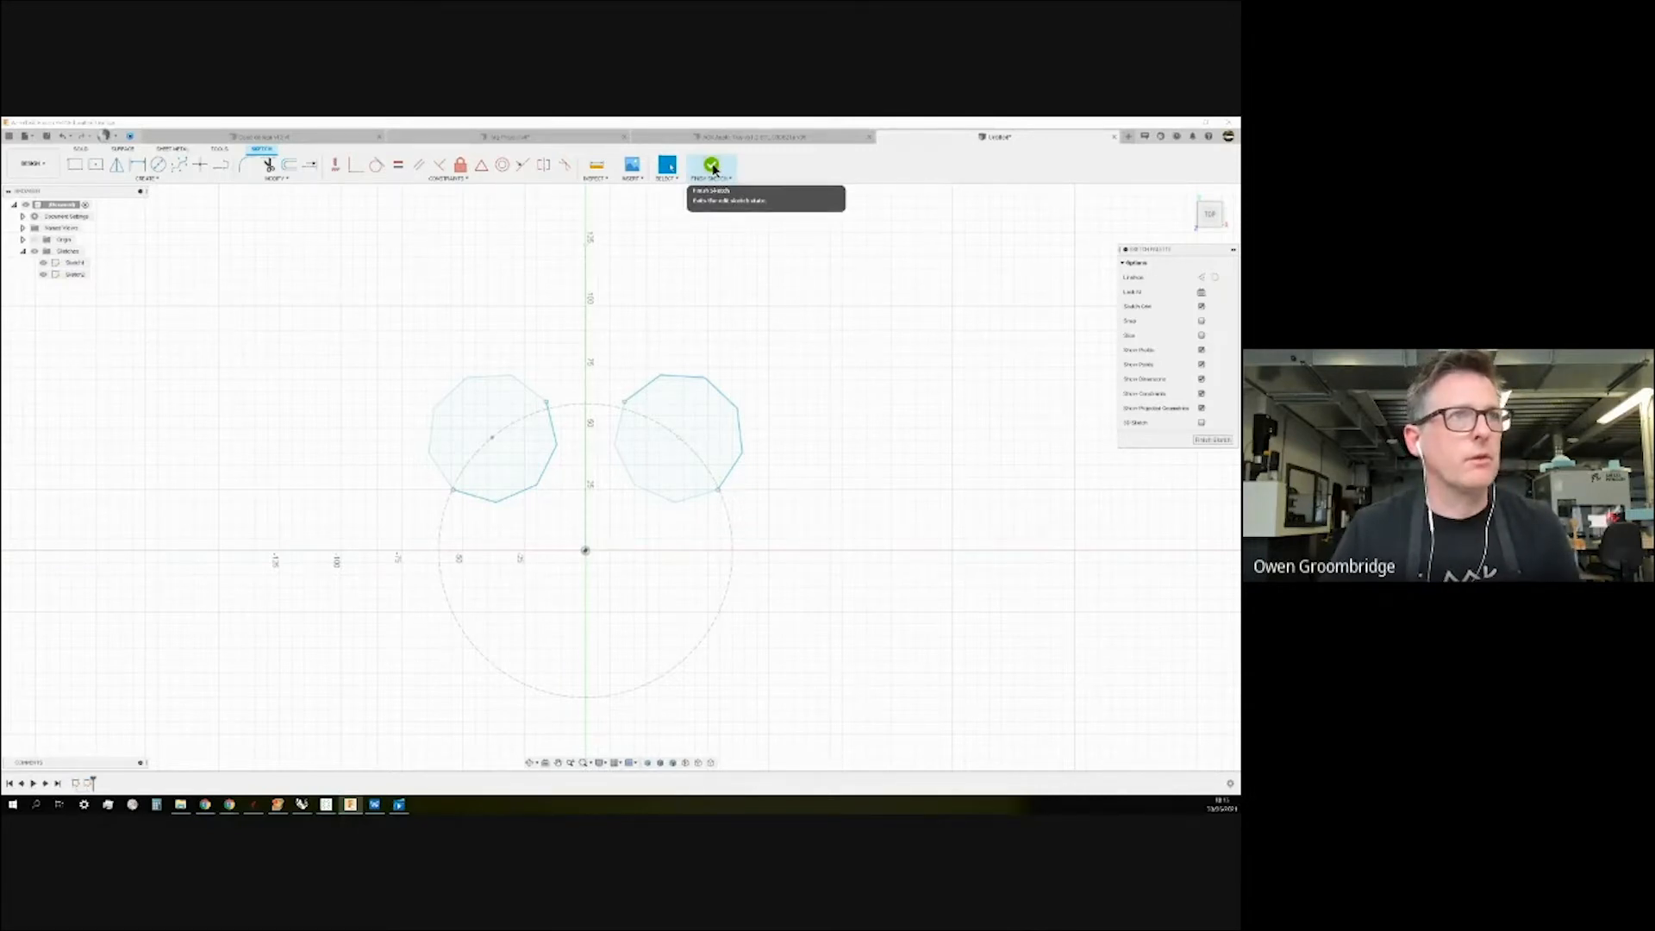
# Finish Sketch2 and return to the isometric home view to extrude its polygon profiles.
pyautogui.click(712, 166)
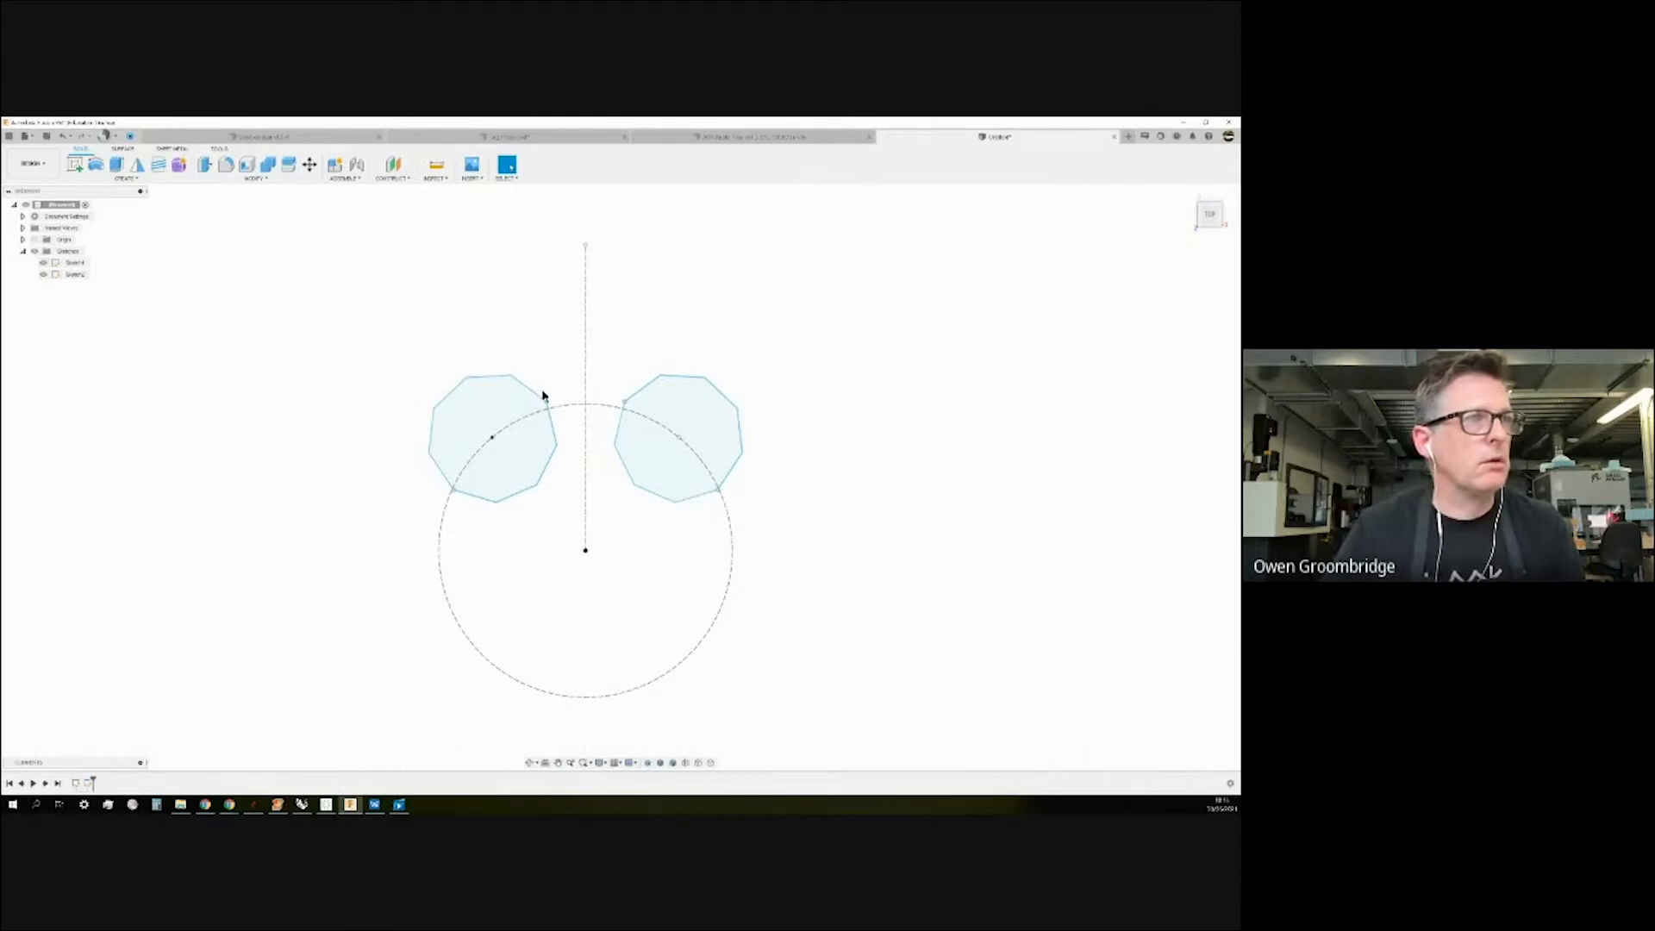
pyautogui.click(1188, 193)
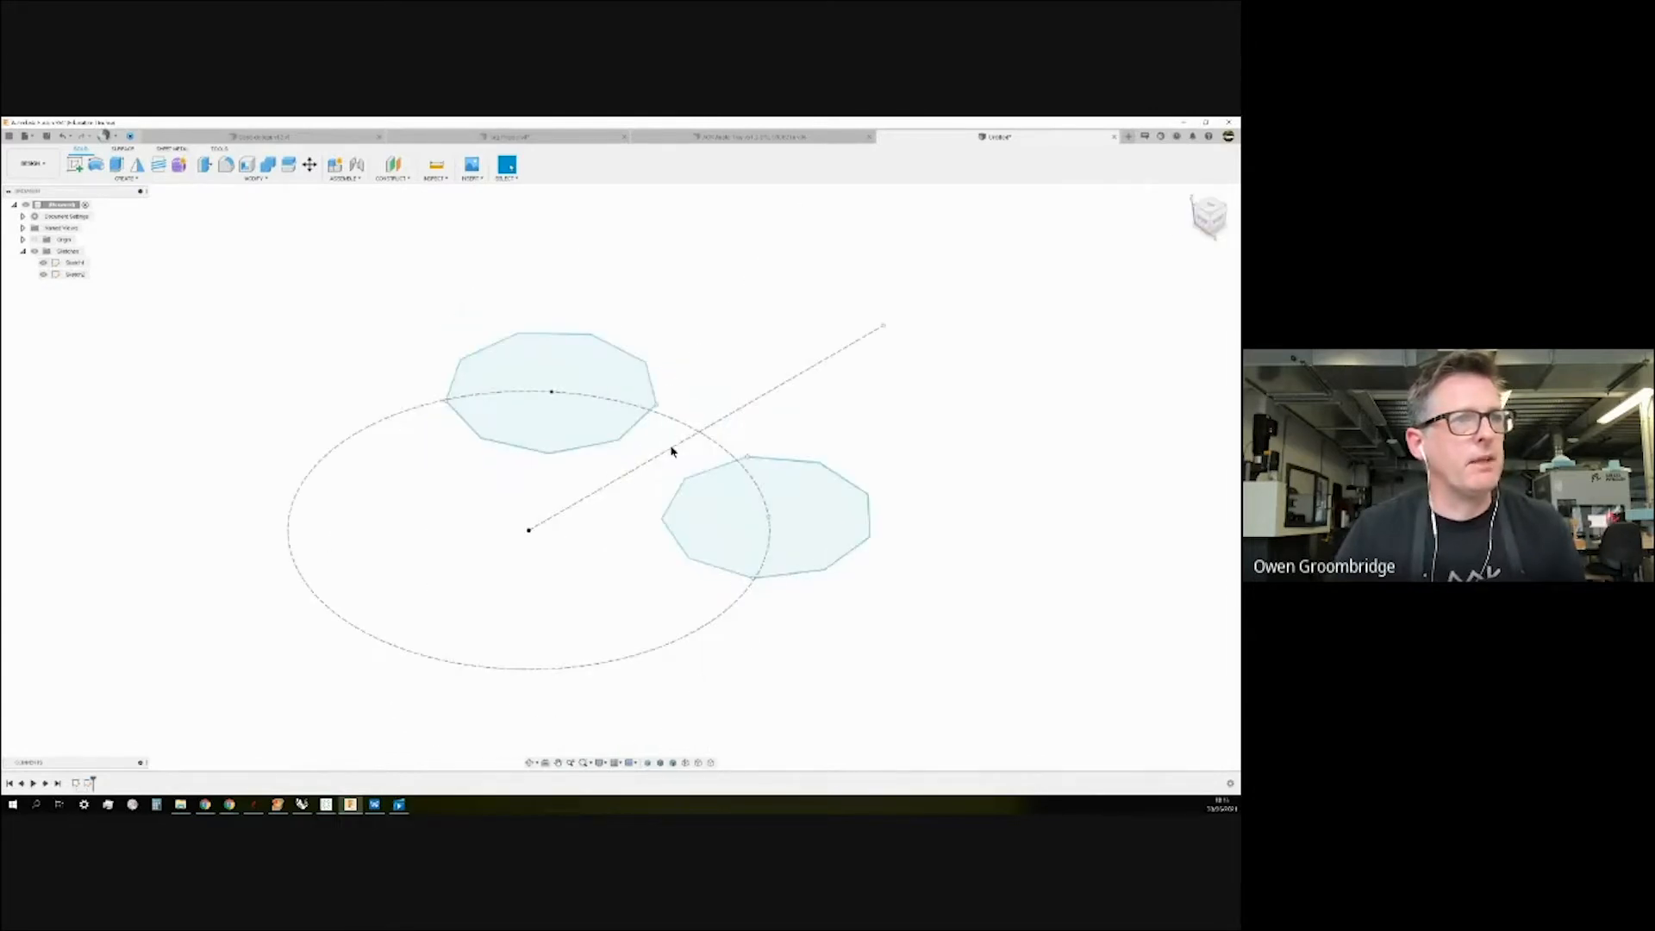
pyautogui.scroll(1, 776, 393)
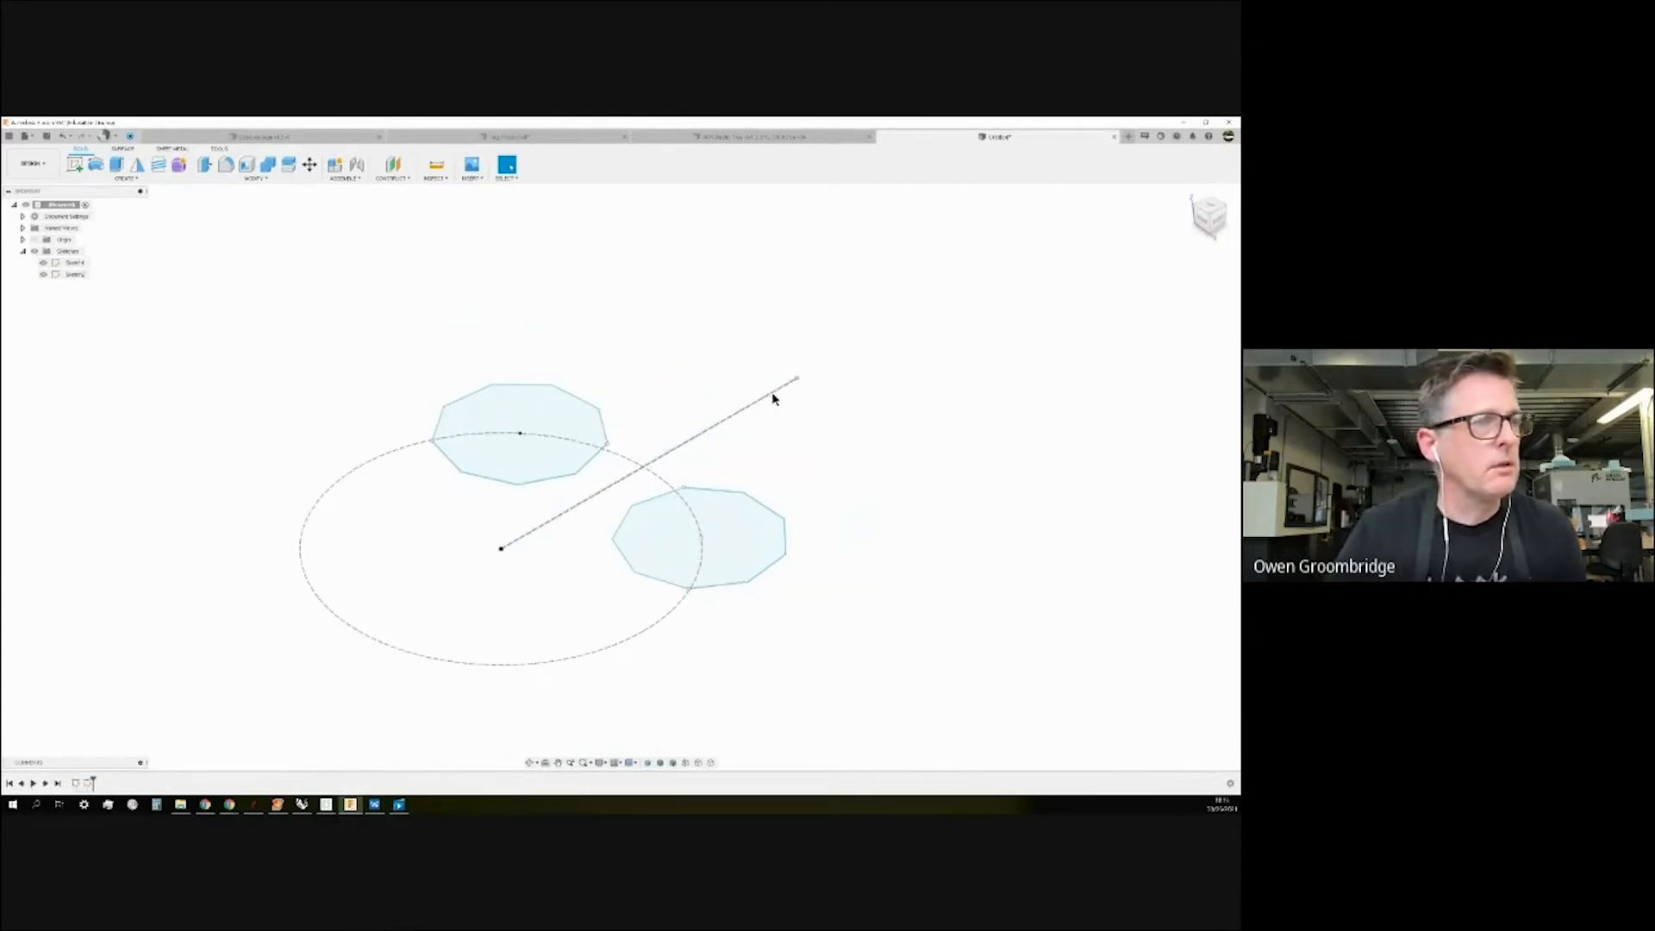
pyautogui.click(118, 166)
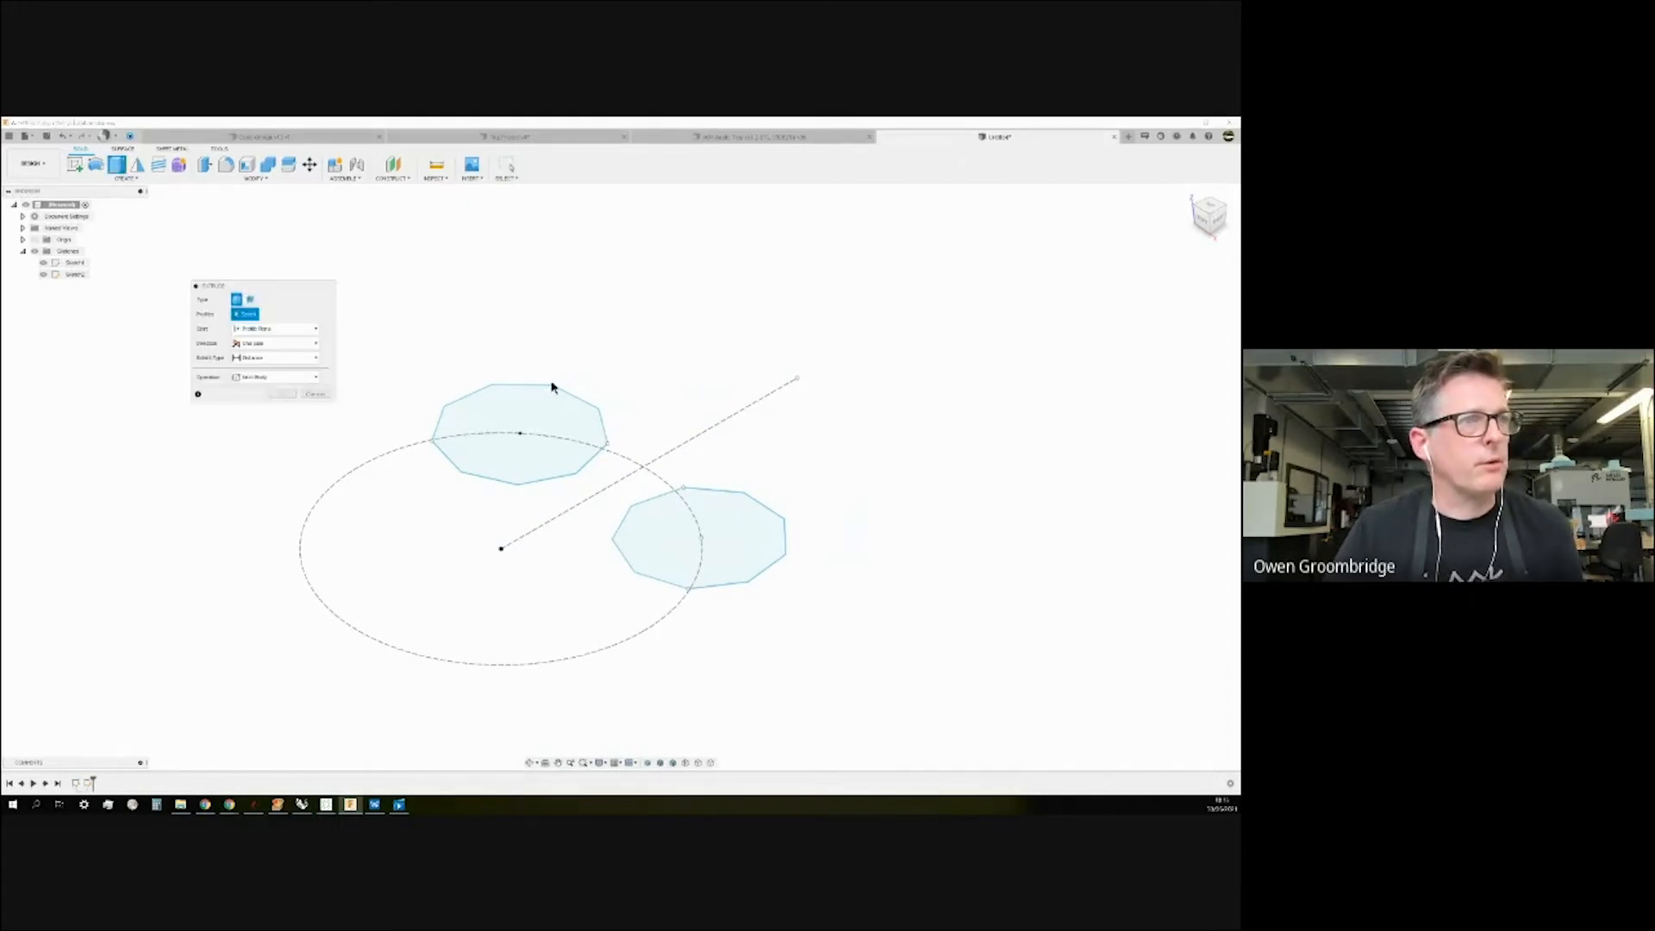
# Extrude only the upper decagon profile about 80 mm into a solid prism.
pyautogui.click(537, 424)
pyautogui.click(758, 556)
pyautogui.moveTo(699, 532); pyautogui.dragTo(719, 306)
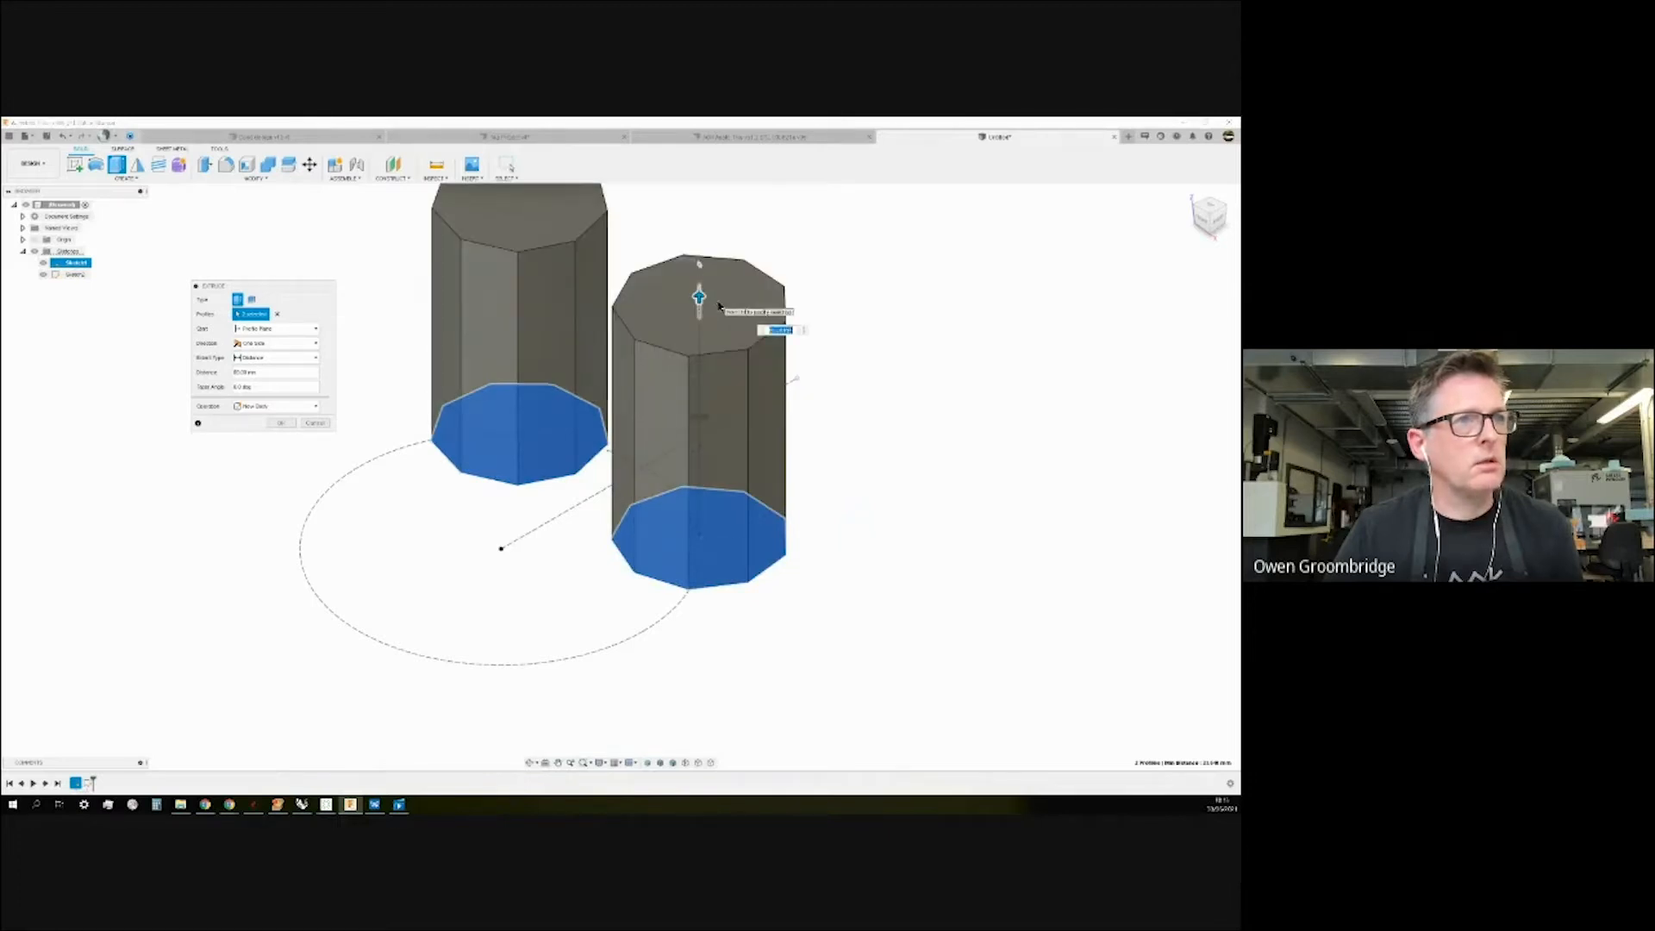
pyautogui.click(640, 566)
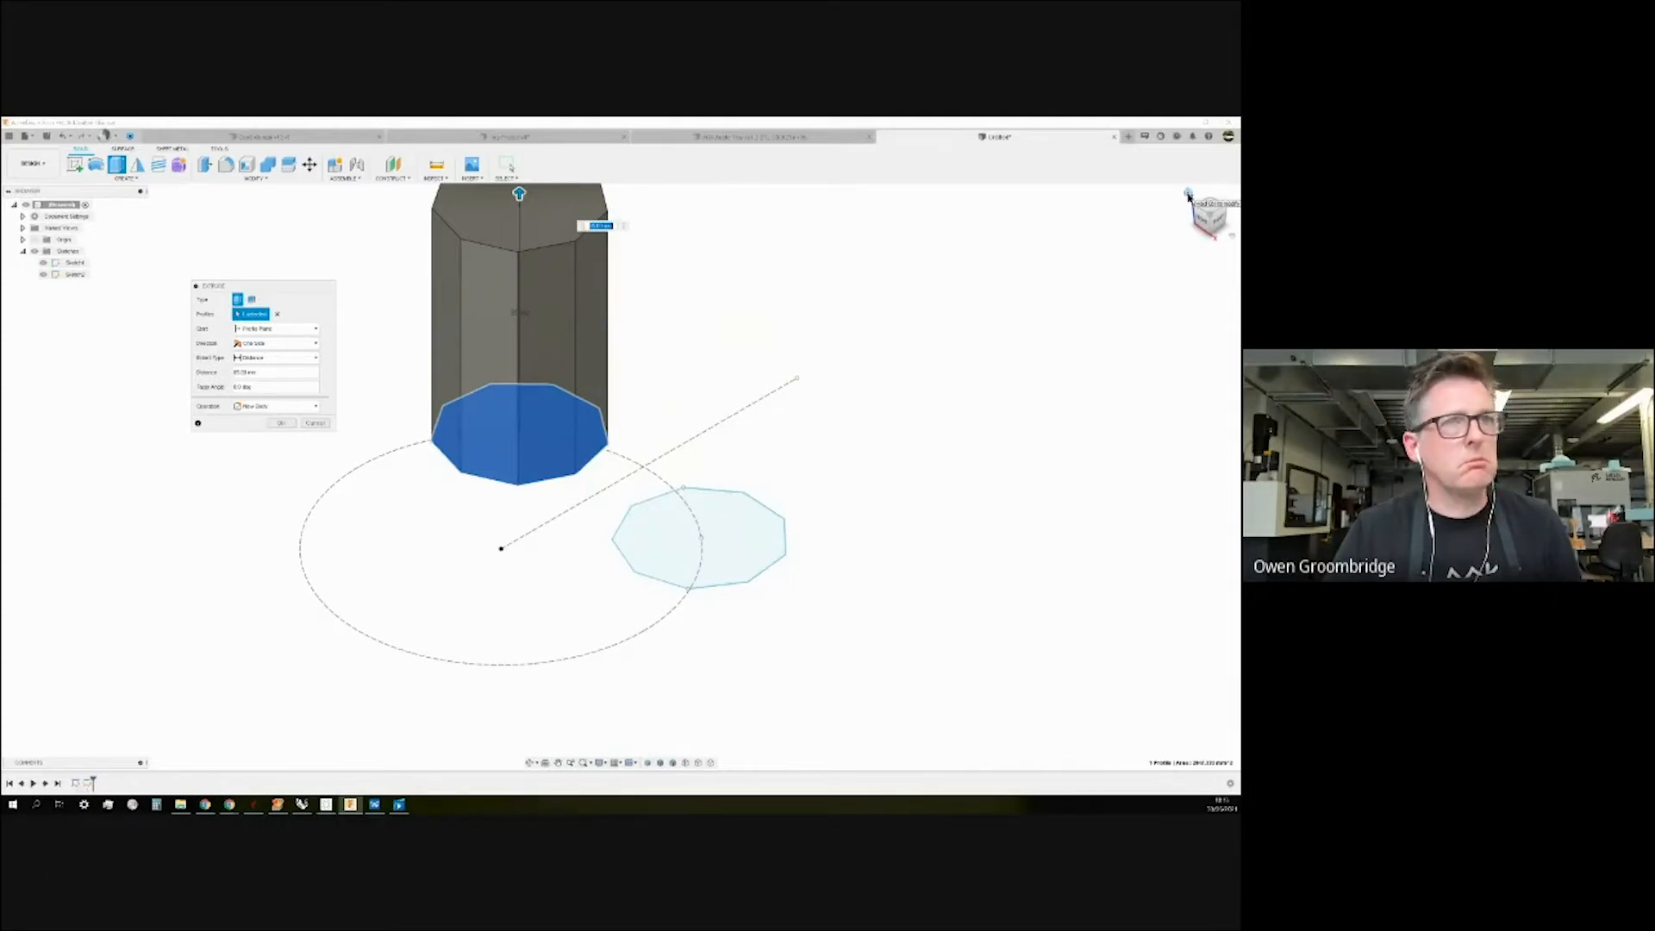
pyautogui.click(281, 423)
# Hide Sketch2 and orbit around the new prism.
pyautogui.scroll(-1, 661, 534)
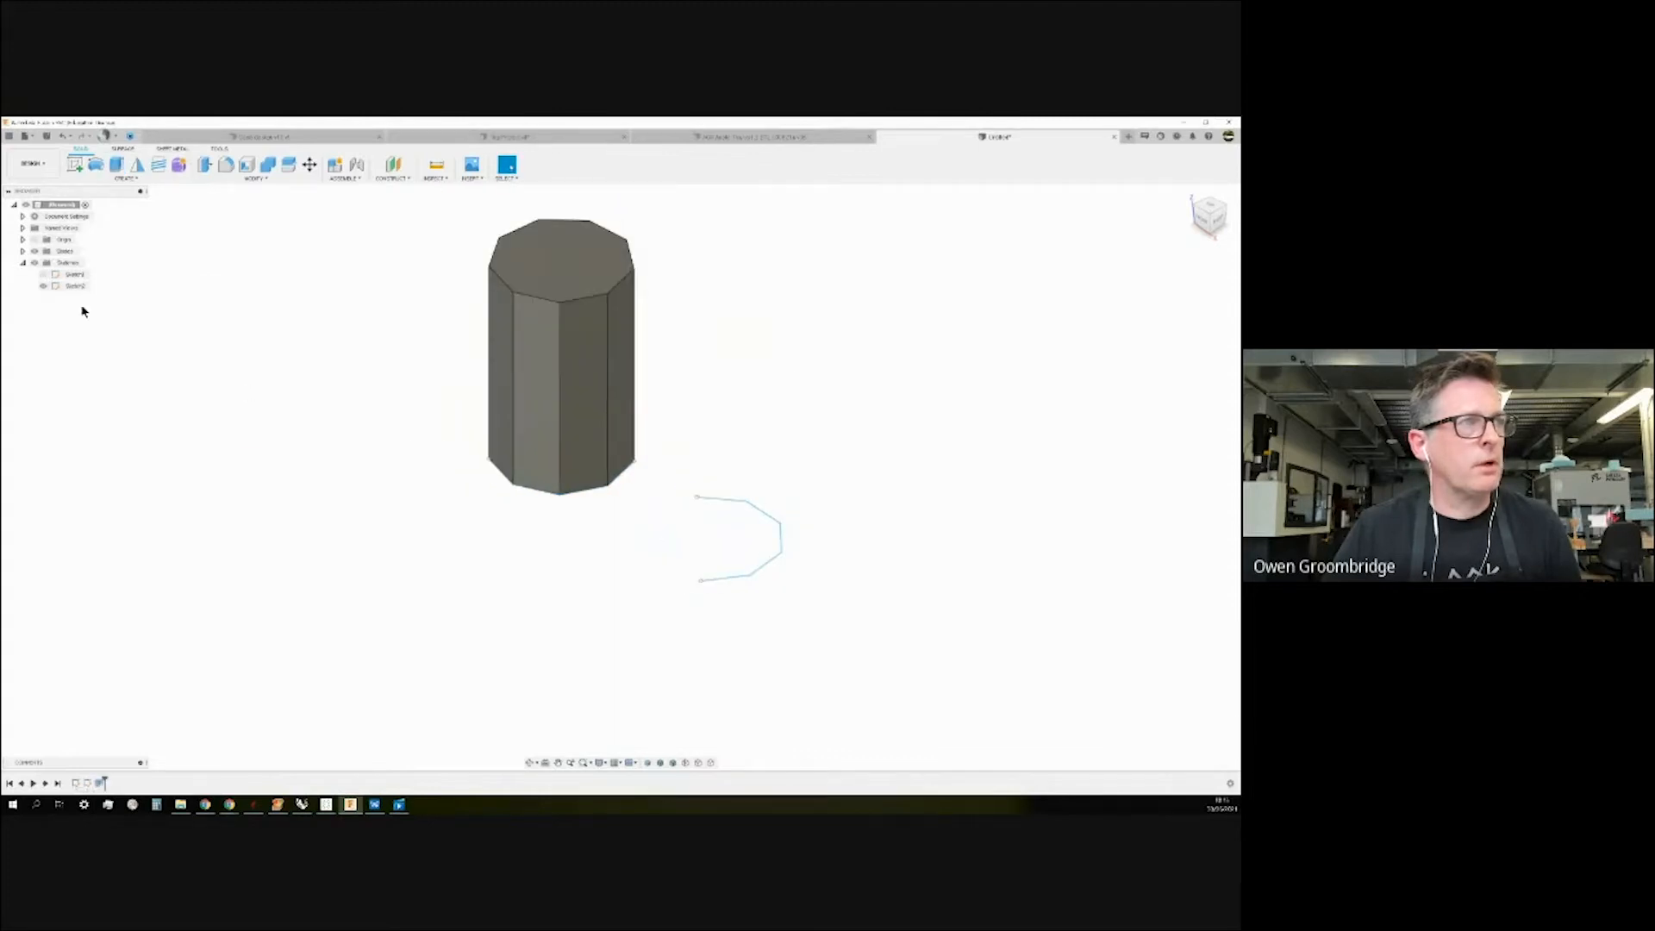
pyautogui.click(43, 286)
pyautogui.scroll(-3, 671, 508)
pyautogui.keyDown('shift'); pyautogui.moveTo(672, 509); pyautogui.dragTo(701, 452, button='middle'); pyautogui.keyUp('shift')
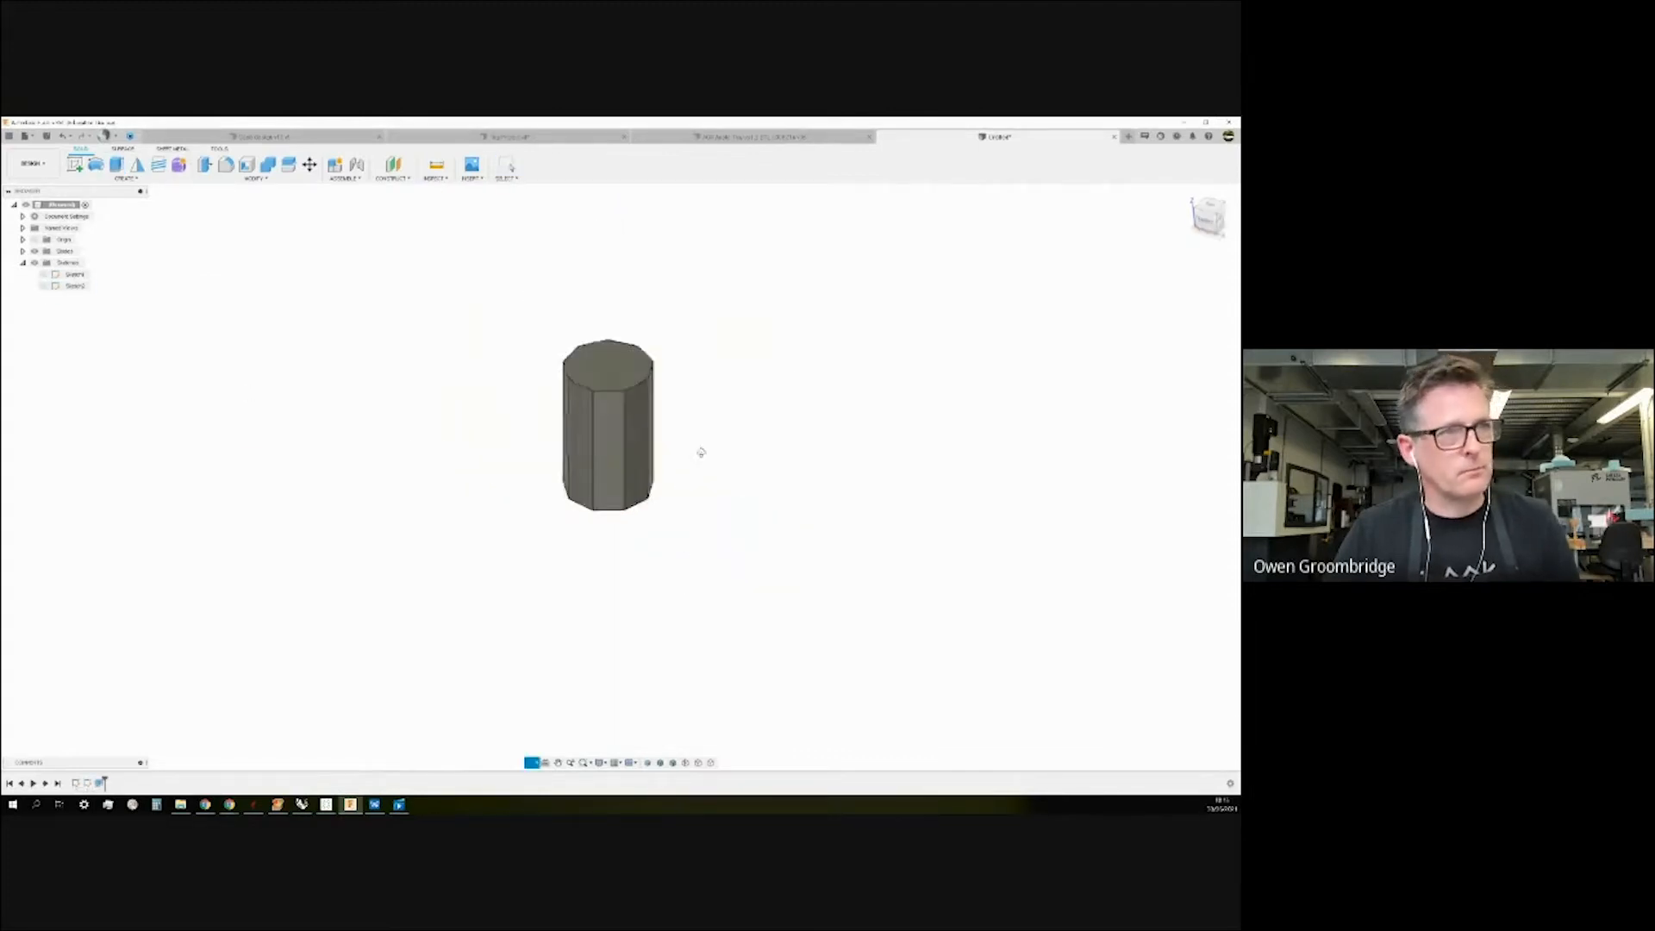
pyautogui.press('Escape')
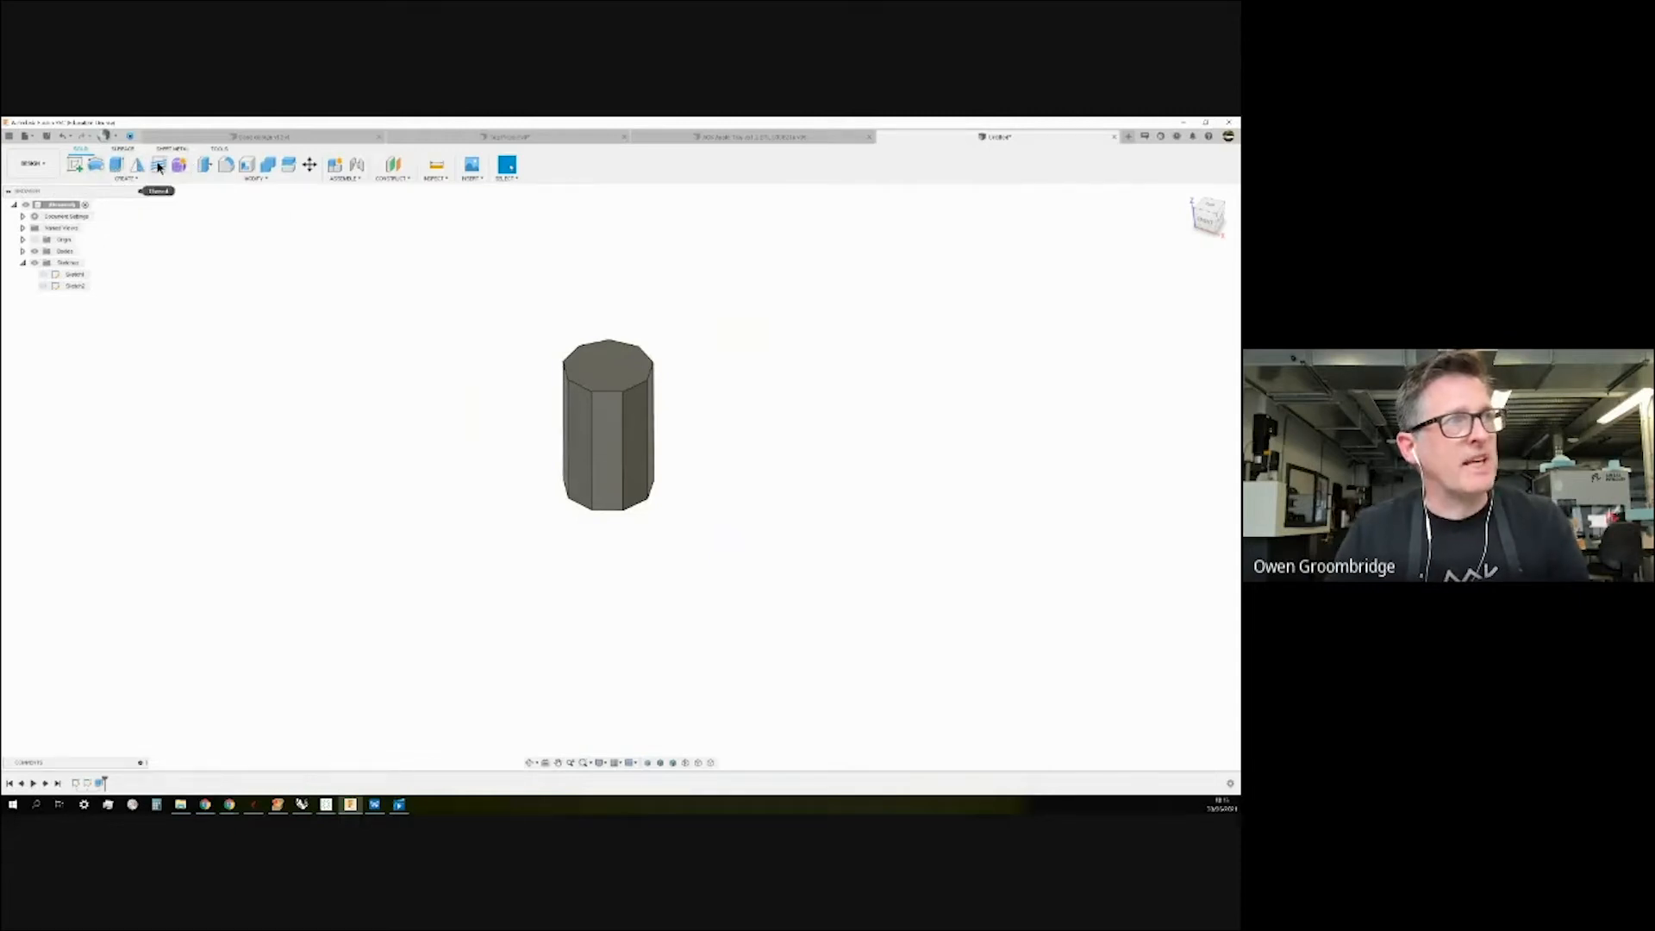
# Try mirroring the prism's top and two side faces across the origin plane, which errors out.
pyautogui.click(136, 178)
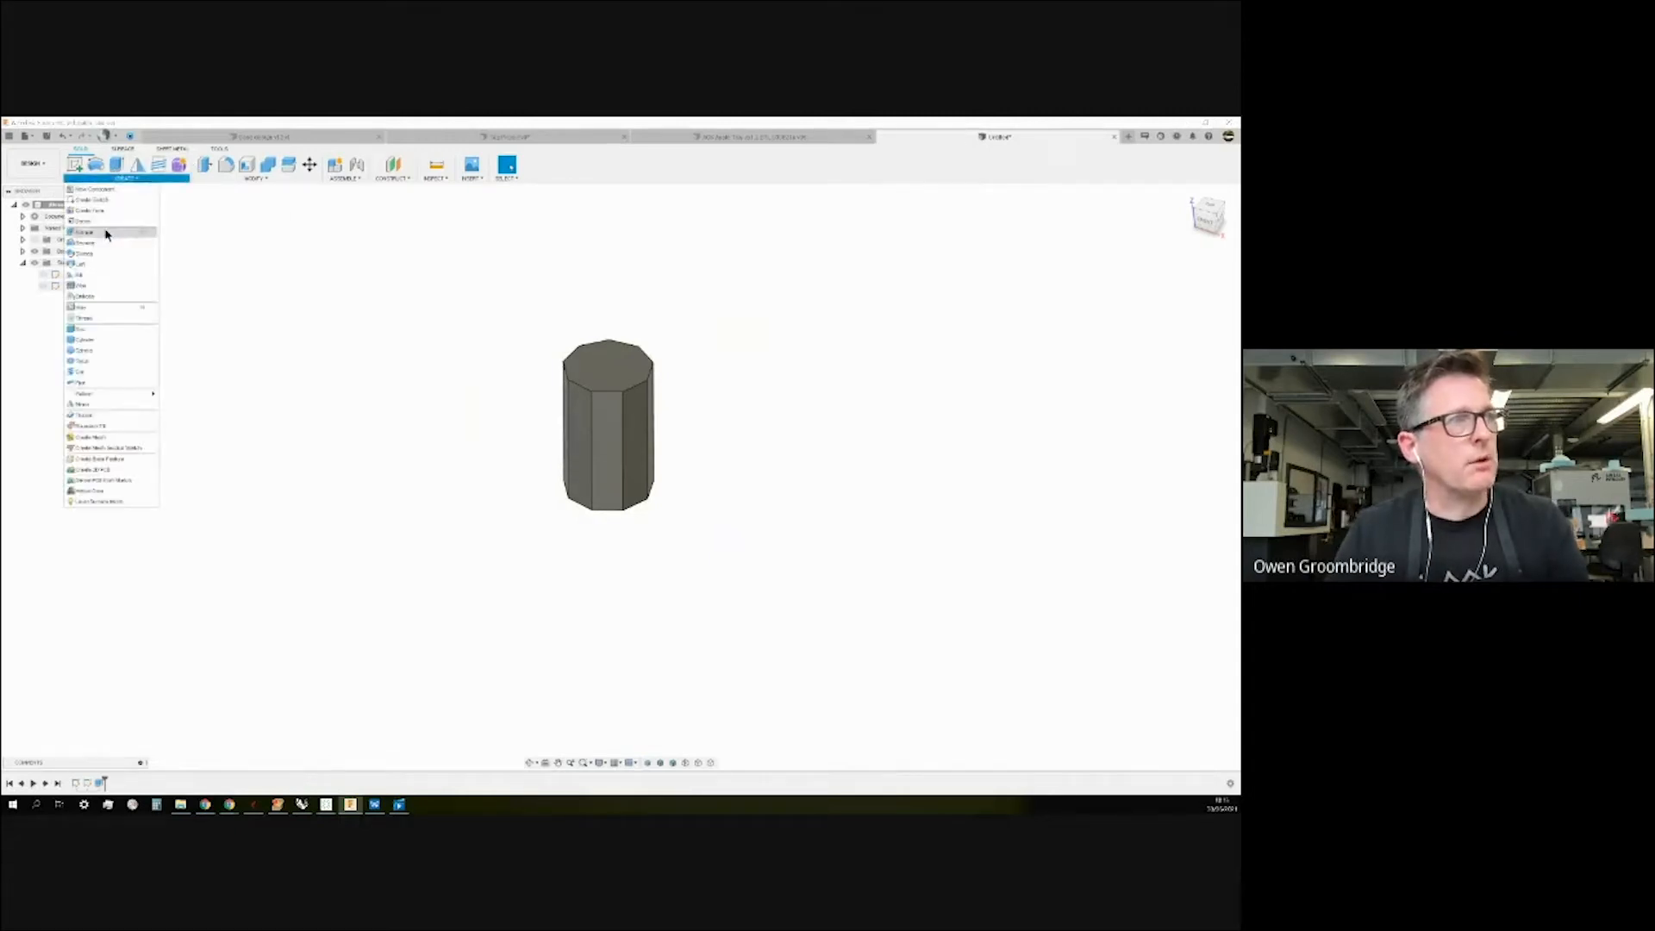
pyautogui.click(89, 408)
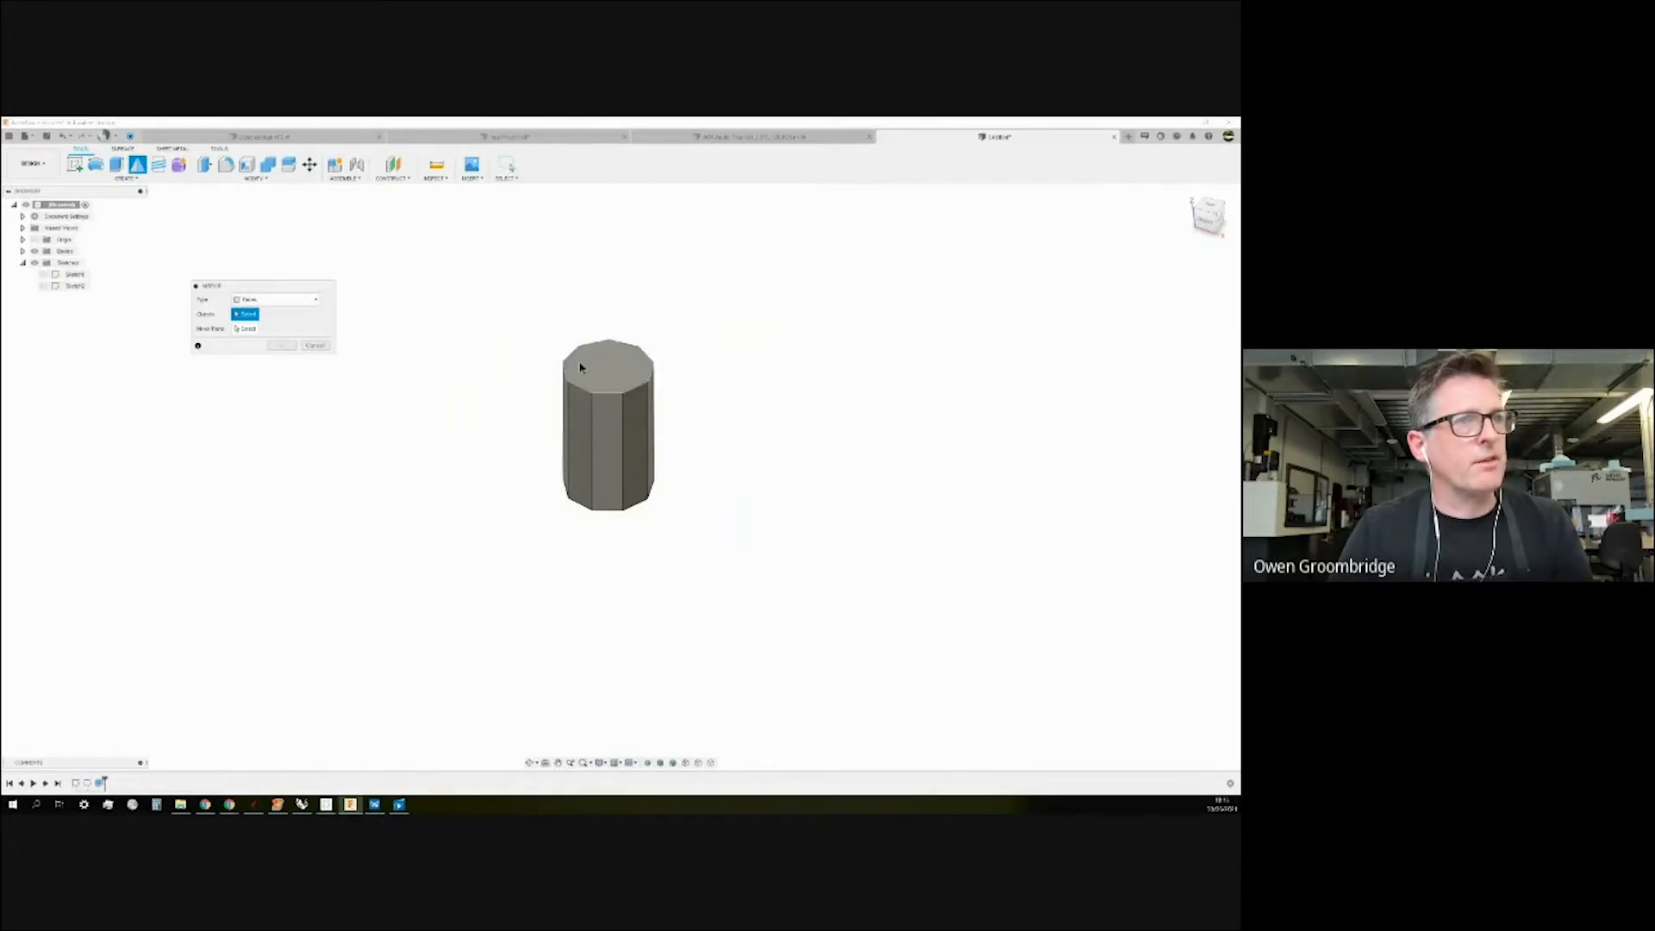
pyautogui.click(633, 389)
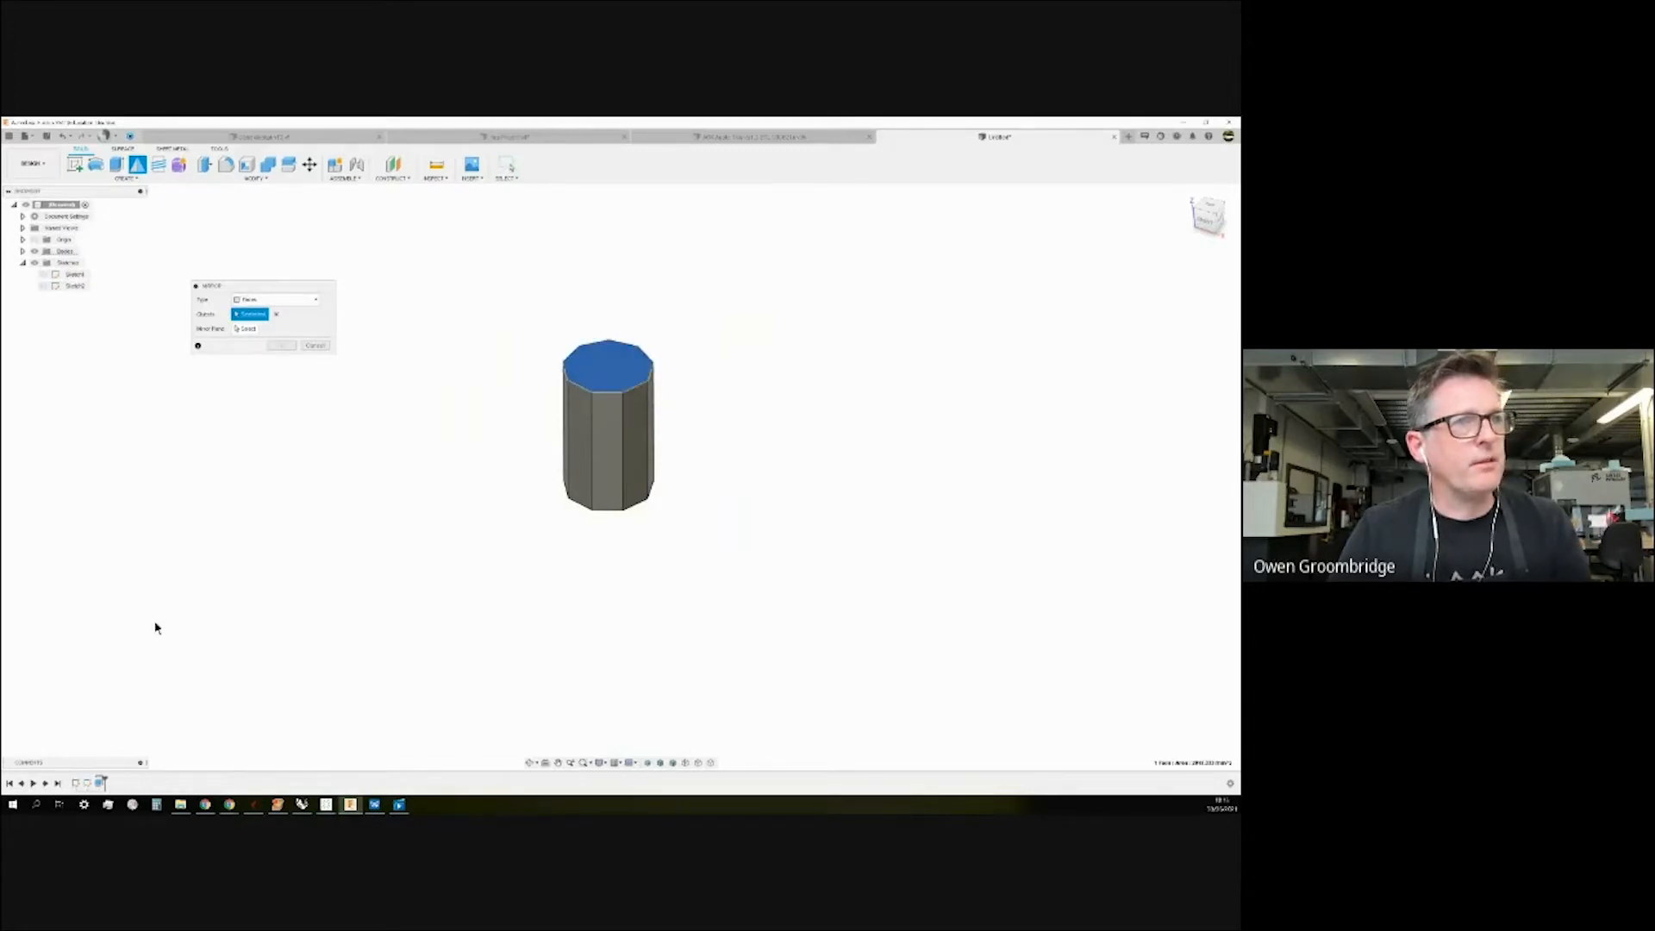
pyautogui.click(579, 468)
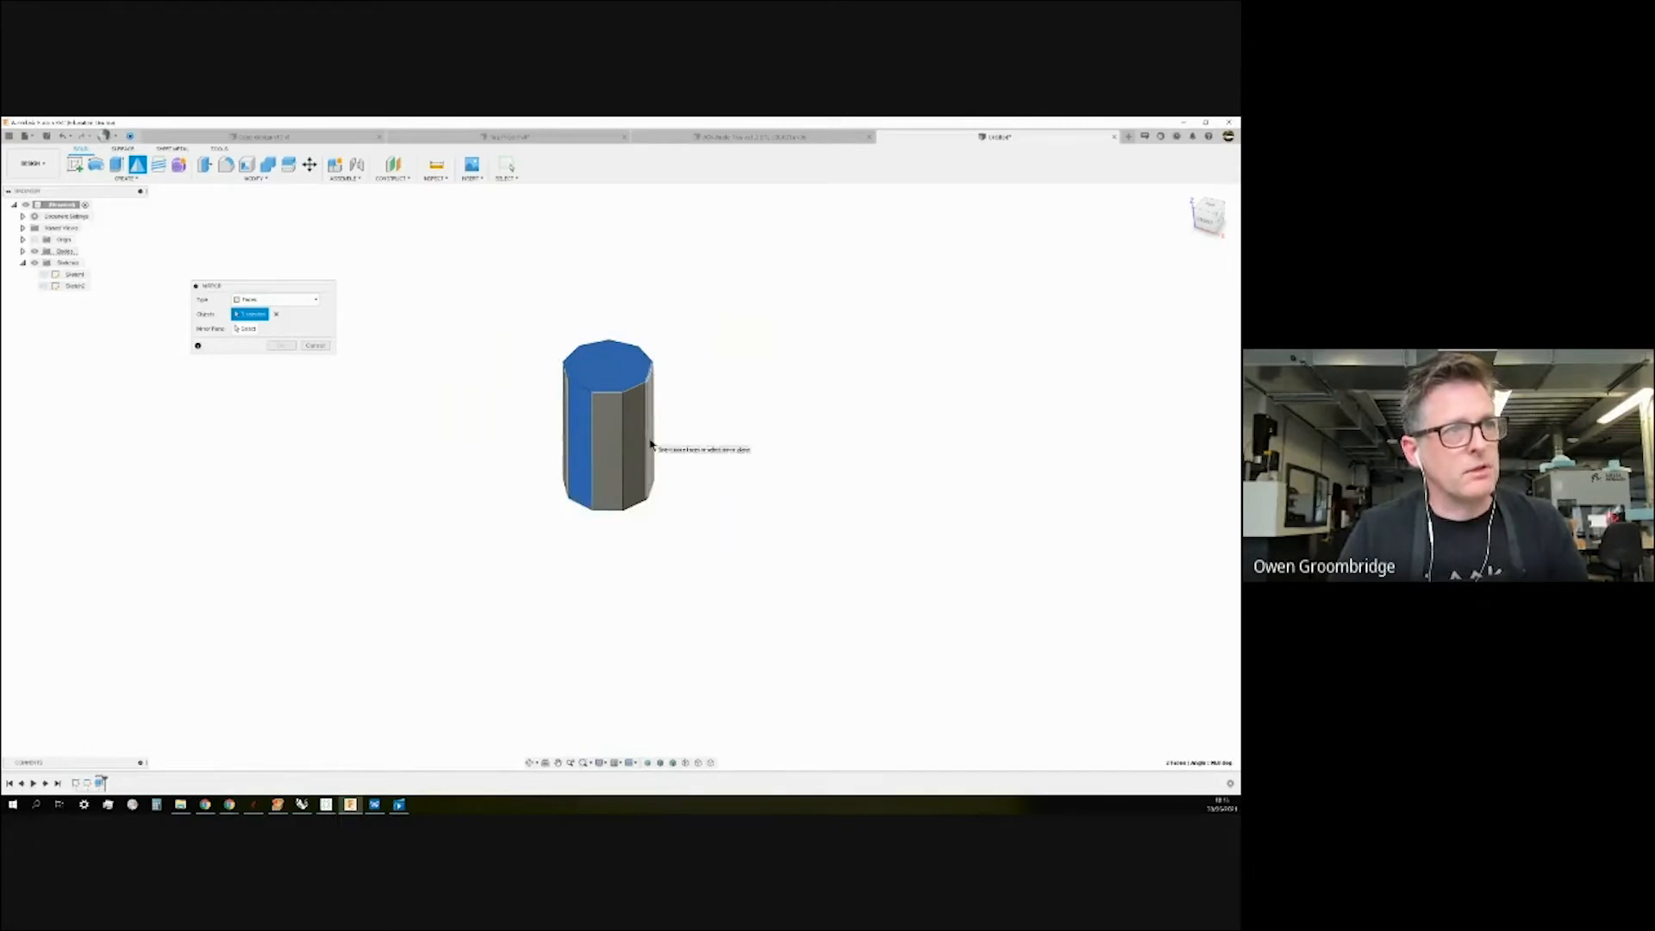
pyautogui.moveTo(717, 435)
pyautogui.keyDown('shift'); pyautogui.mouseDown(button='middle')
pyautogui.moveTo(790, 429)
pyautogui.moveTo(735, 439)
pyautogui.moveTo(731, 425)
pyautogui.mouseUp(button='middle'); pyautogui.keyUp('shift')
pyautogui.click(580, 458)
pyautogui.click(245, 329)
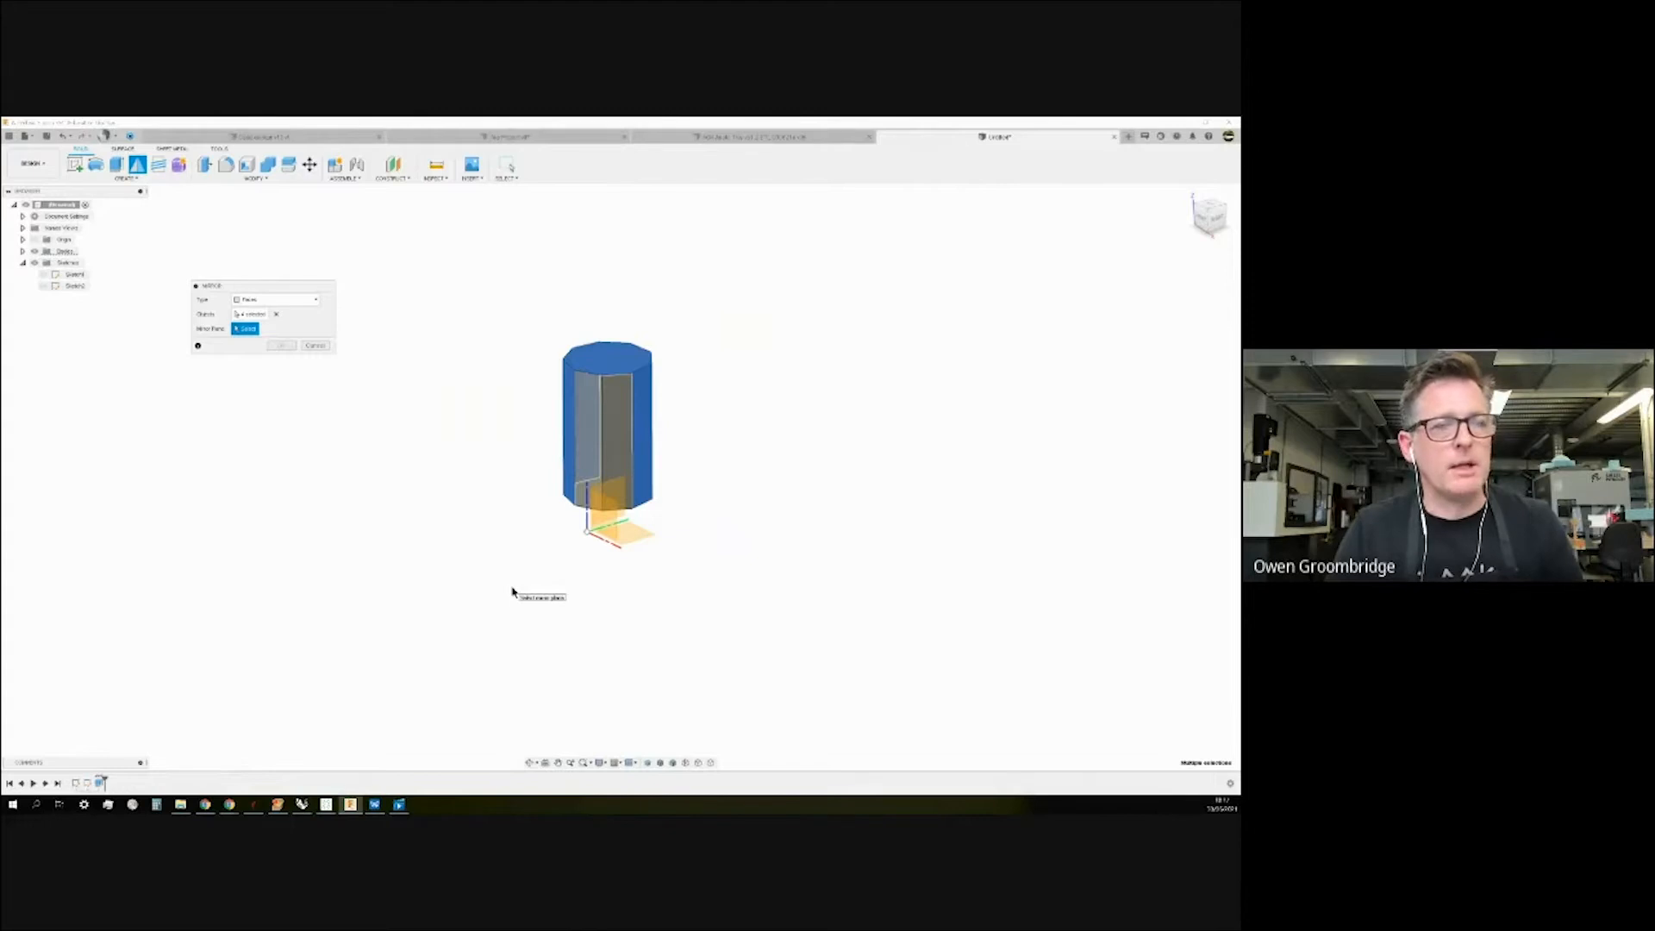
pyautogui.keyDown('shift'); pyautogui.moveTo(510, 589); pyautogui.dragTo(516, 612, button='middle'); pyautogui.keyUp('shift')
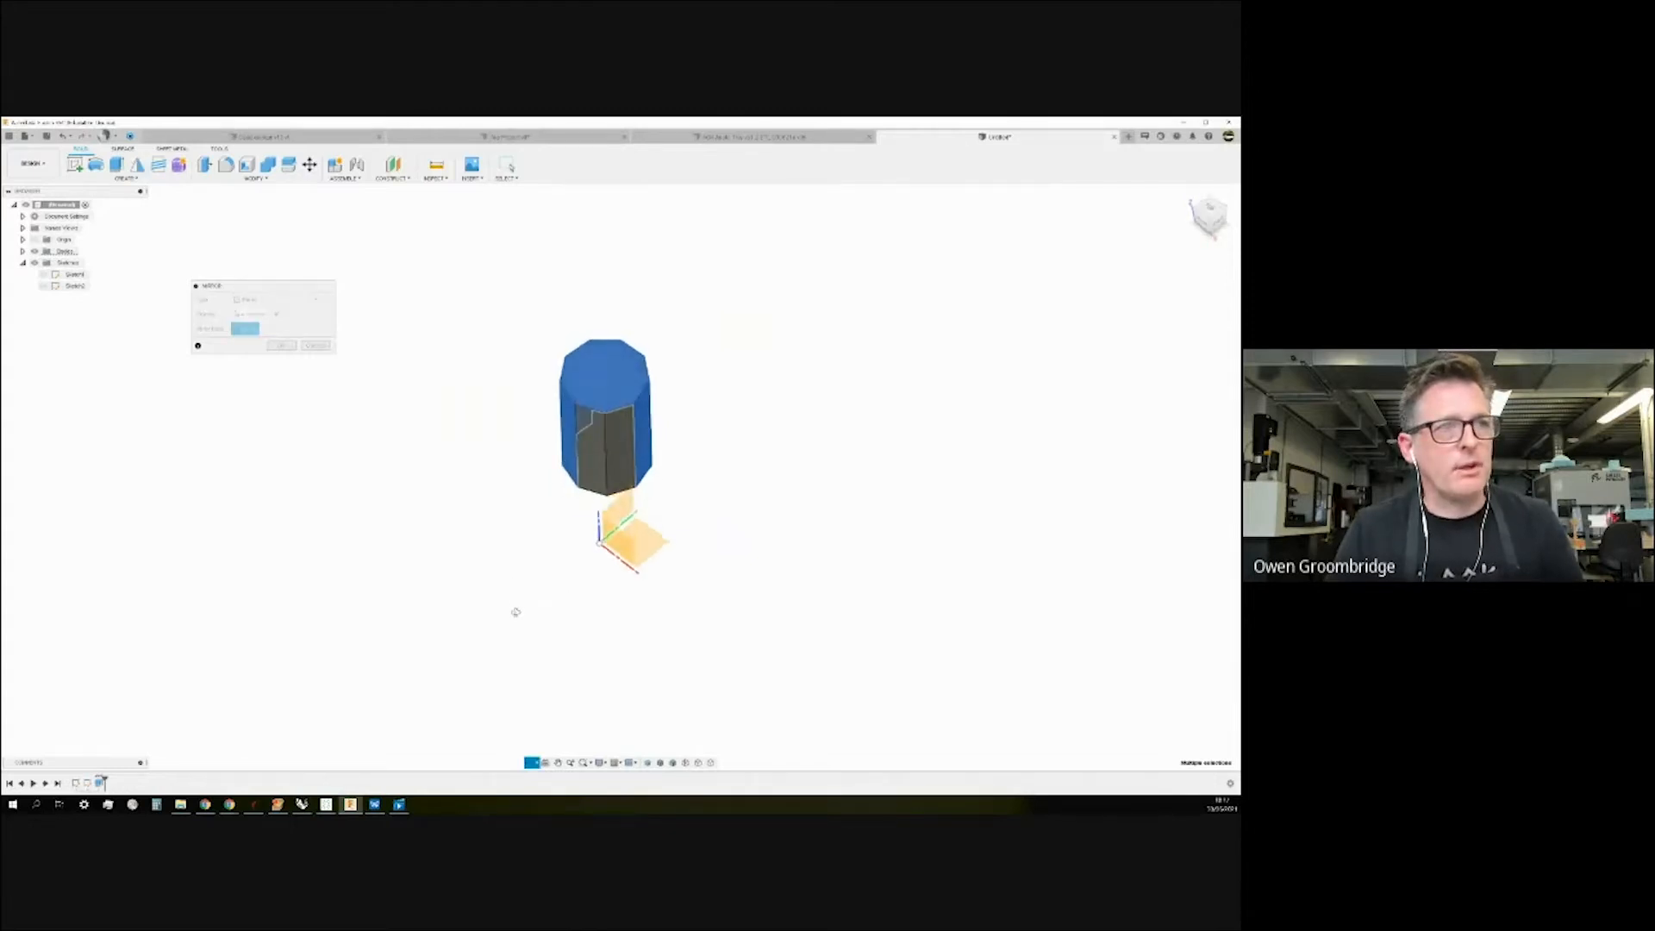
pyautogui.click(620, 514)
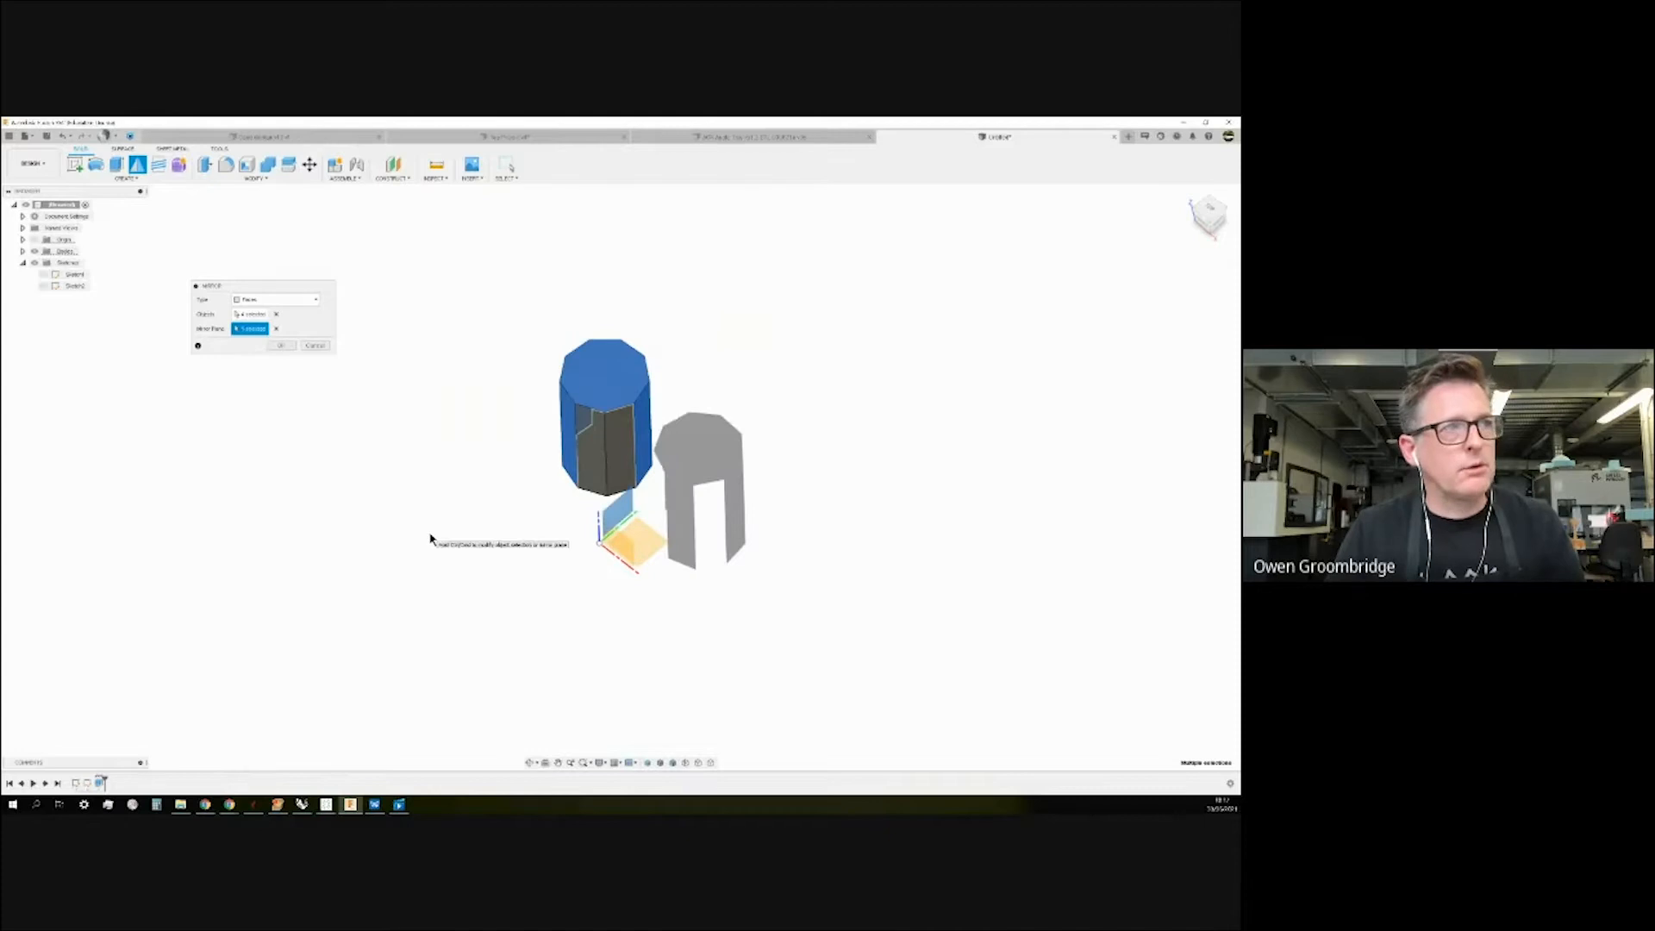
pyautogui.click(280, 345)
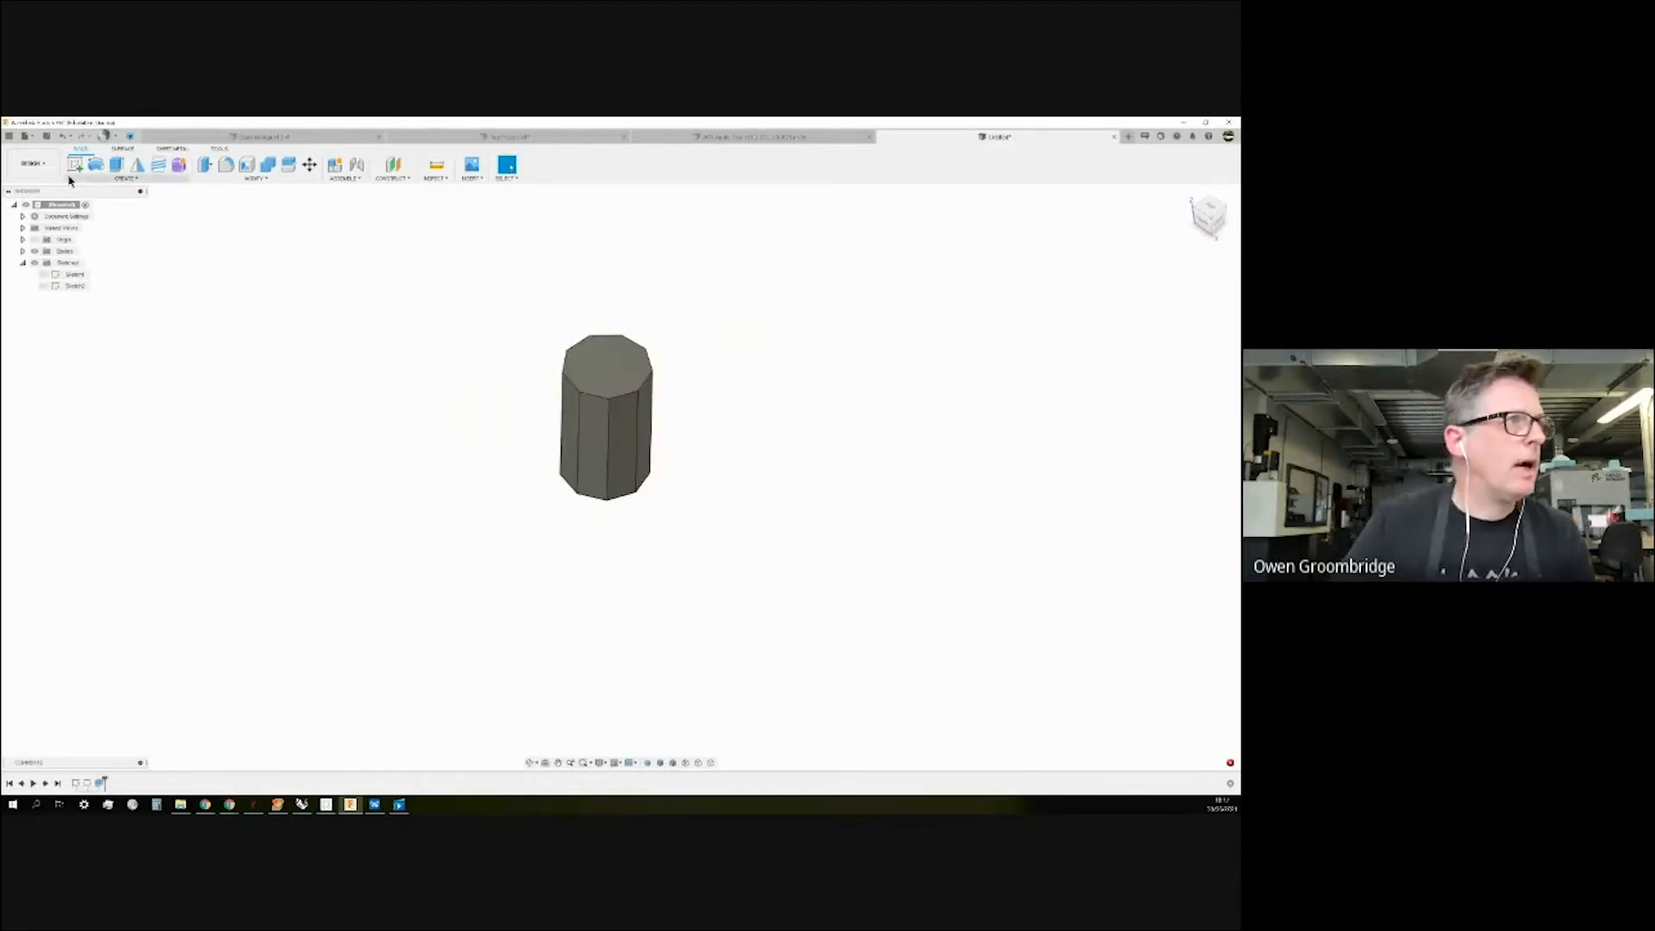
# Retry the mirror from the SURFACE tab with top and three side faces across the origin plane.
pyautogui.click(23, 251)
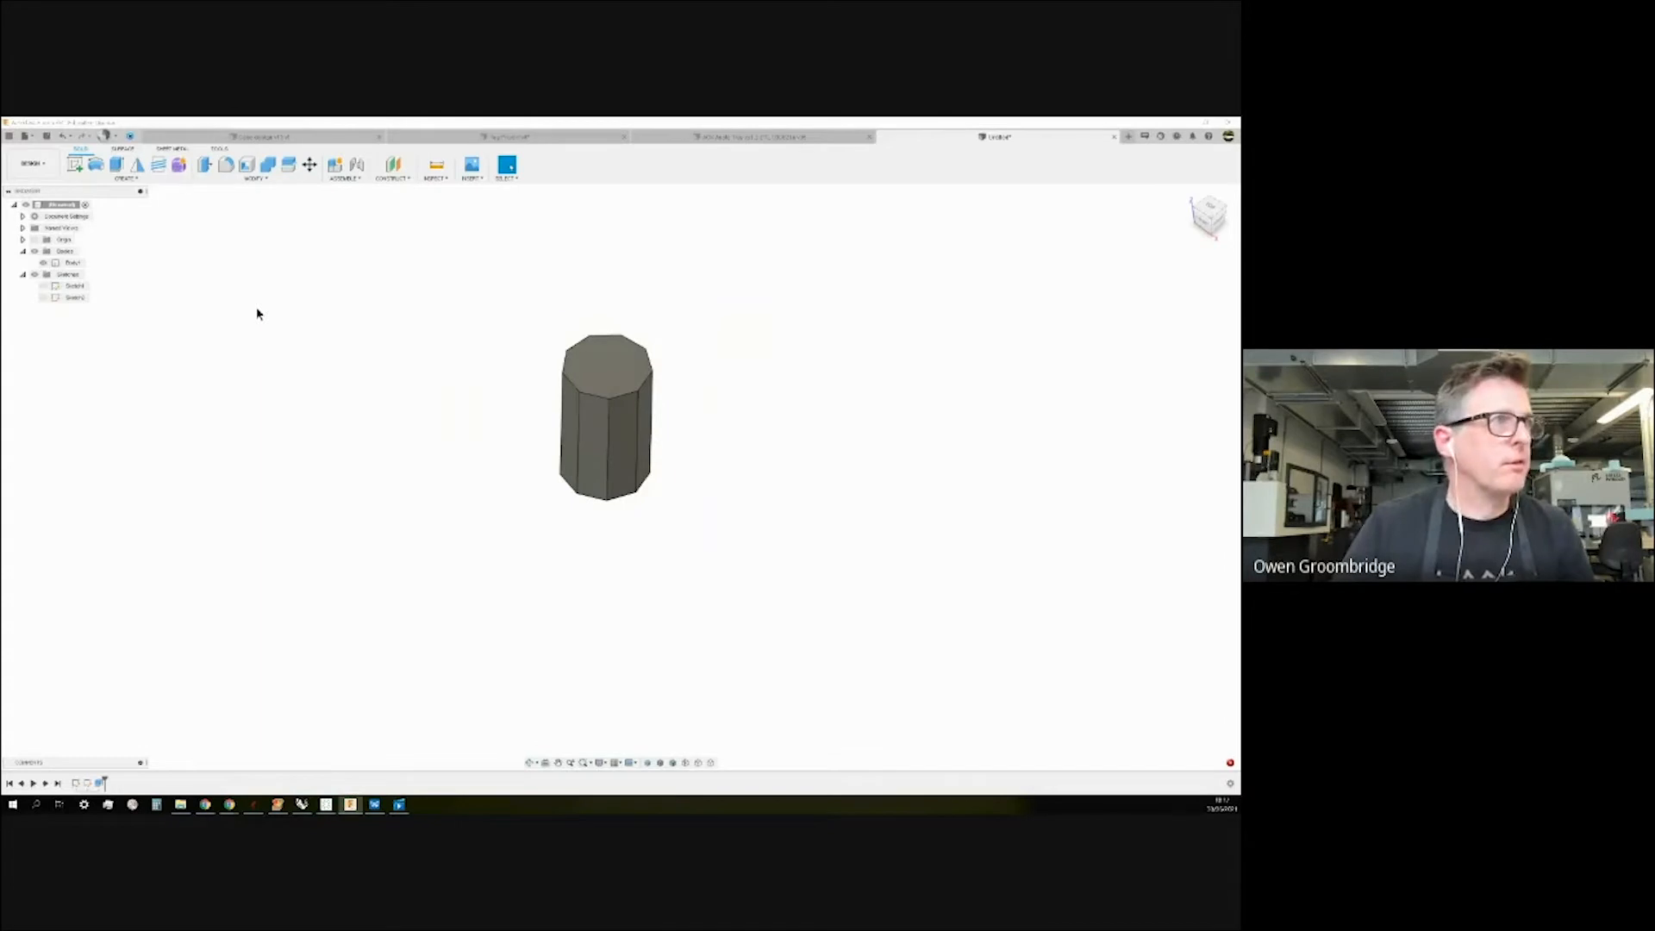
pyautogui.click(125, 149)
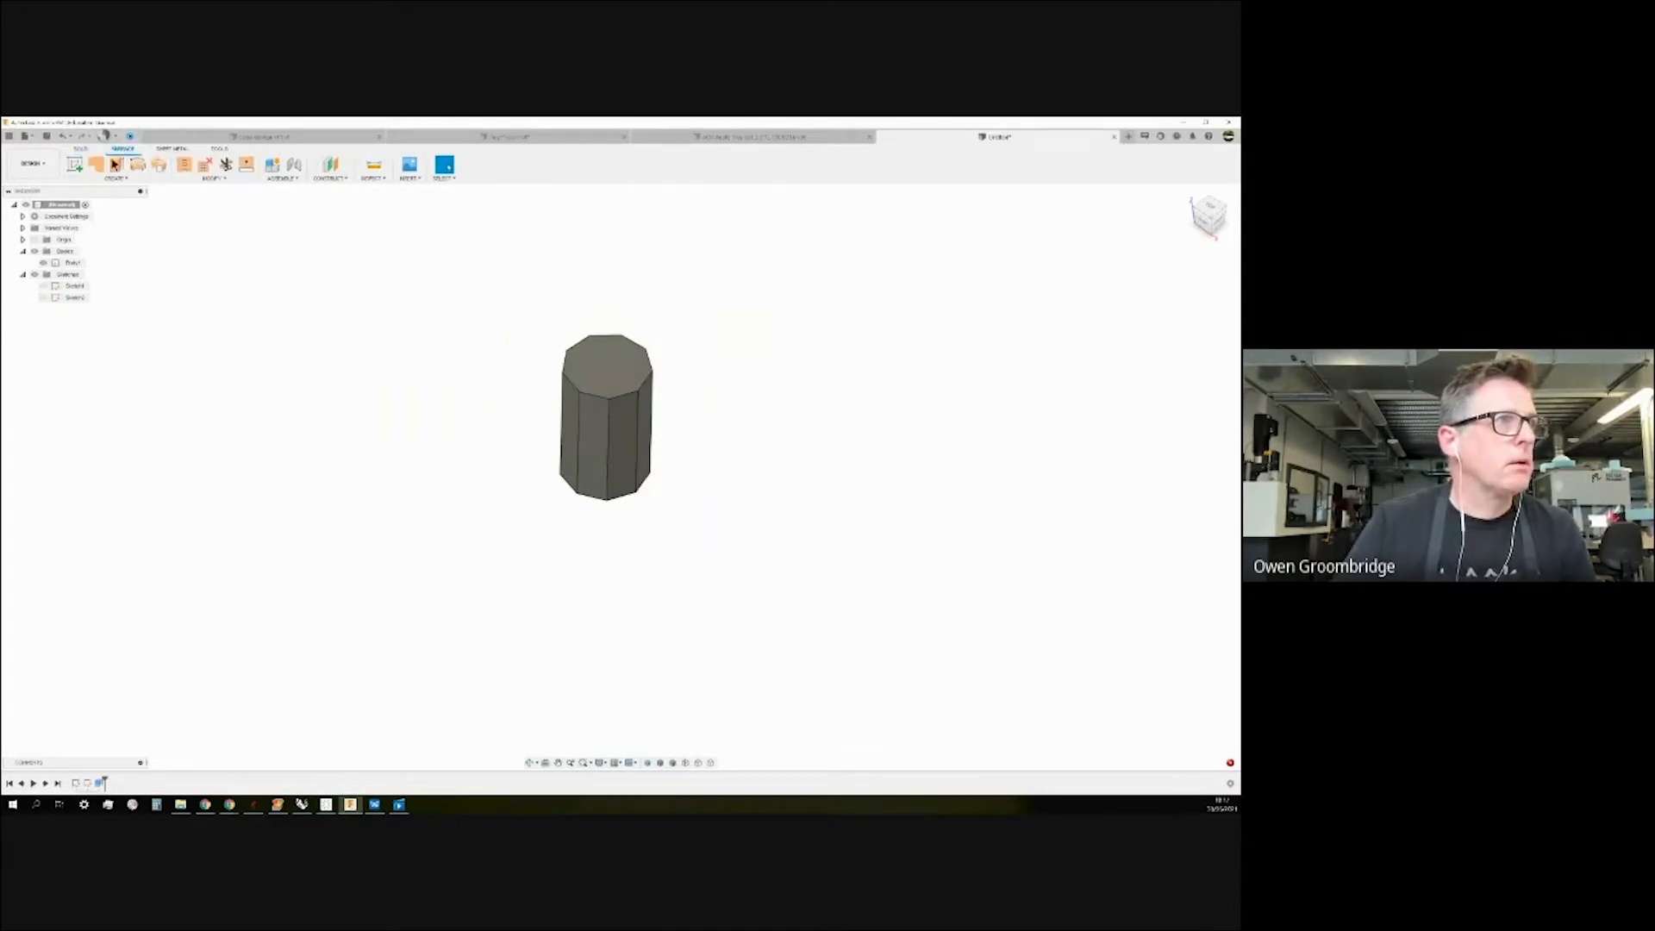
pyautogui.click(115, 177)
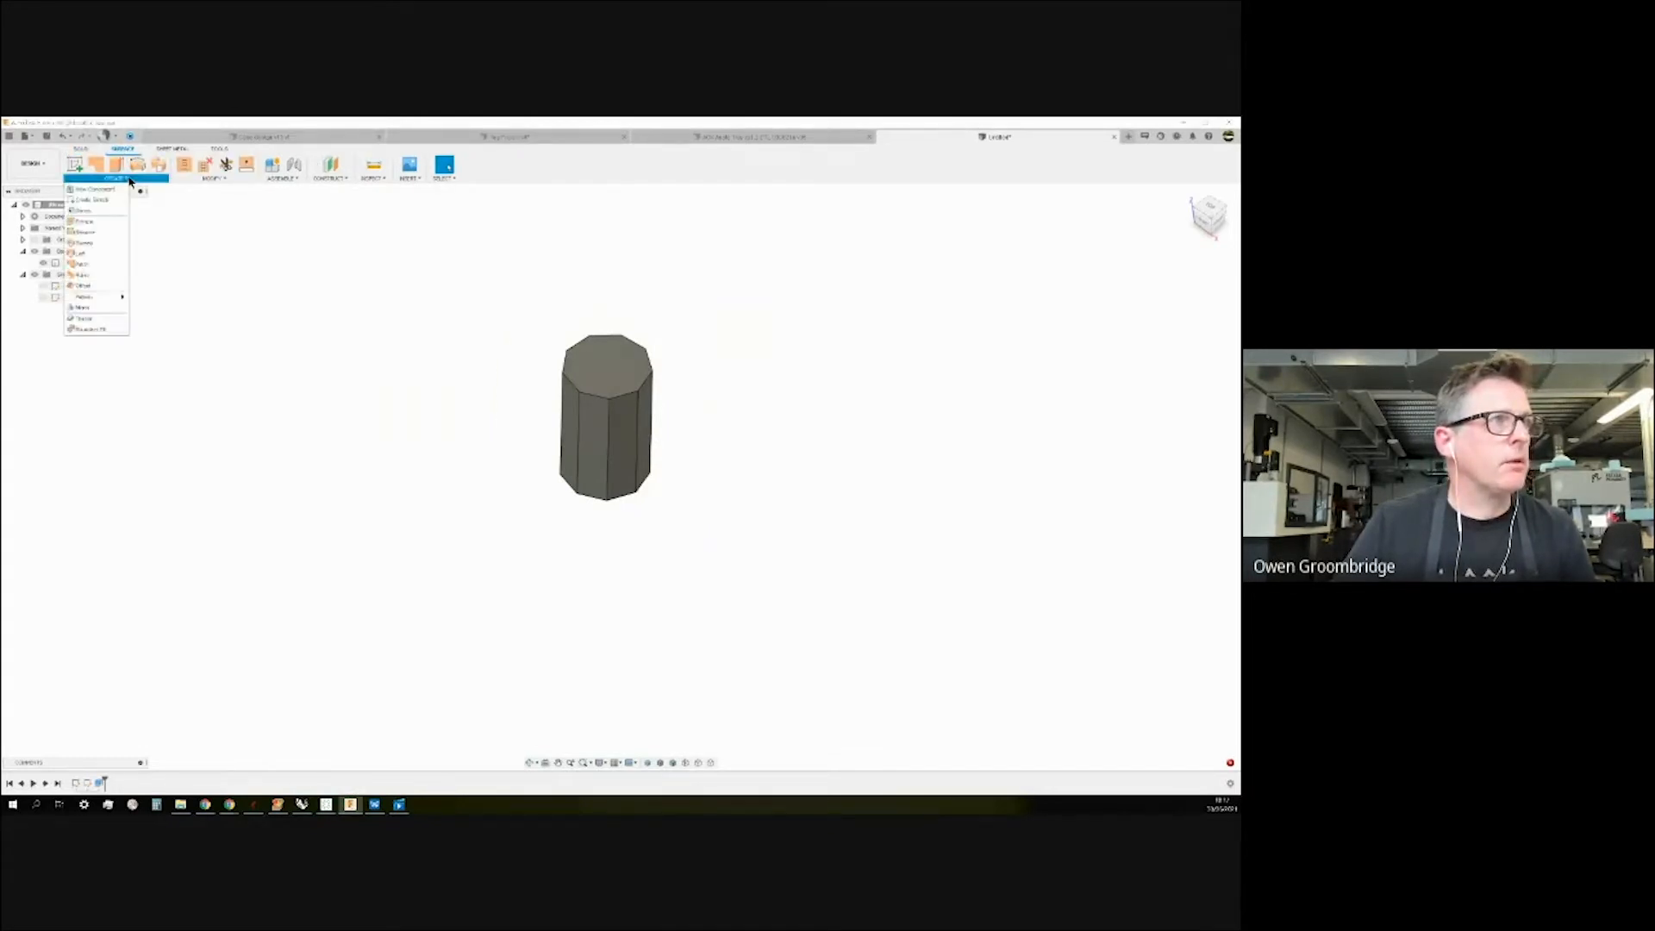
pyautogui.click(83, 309)
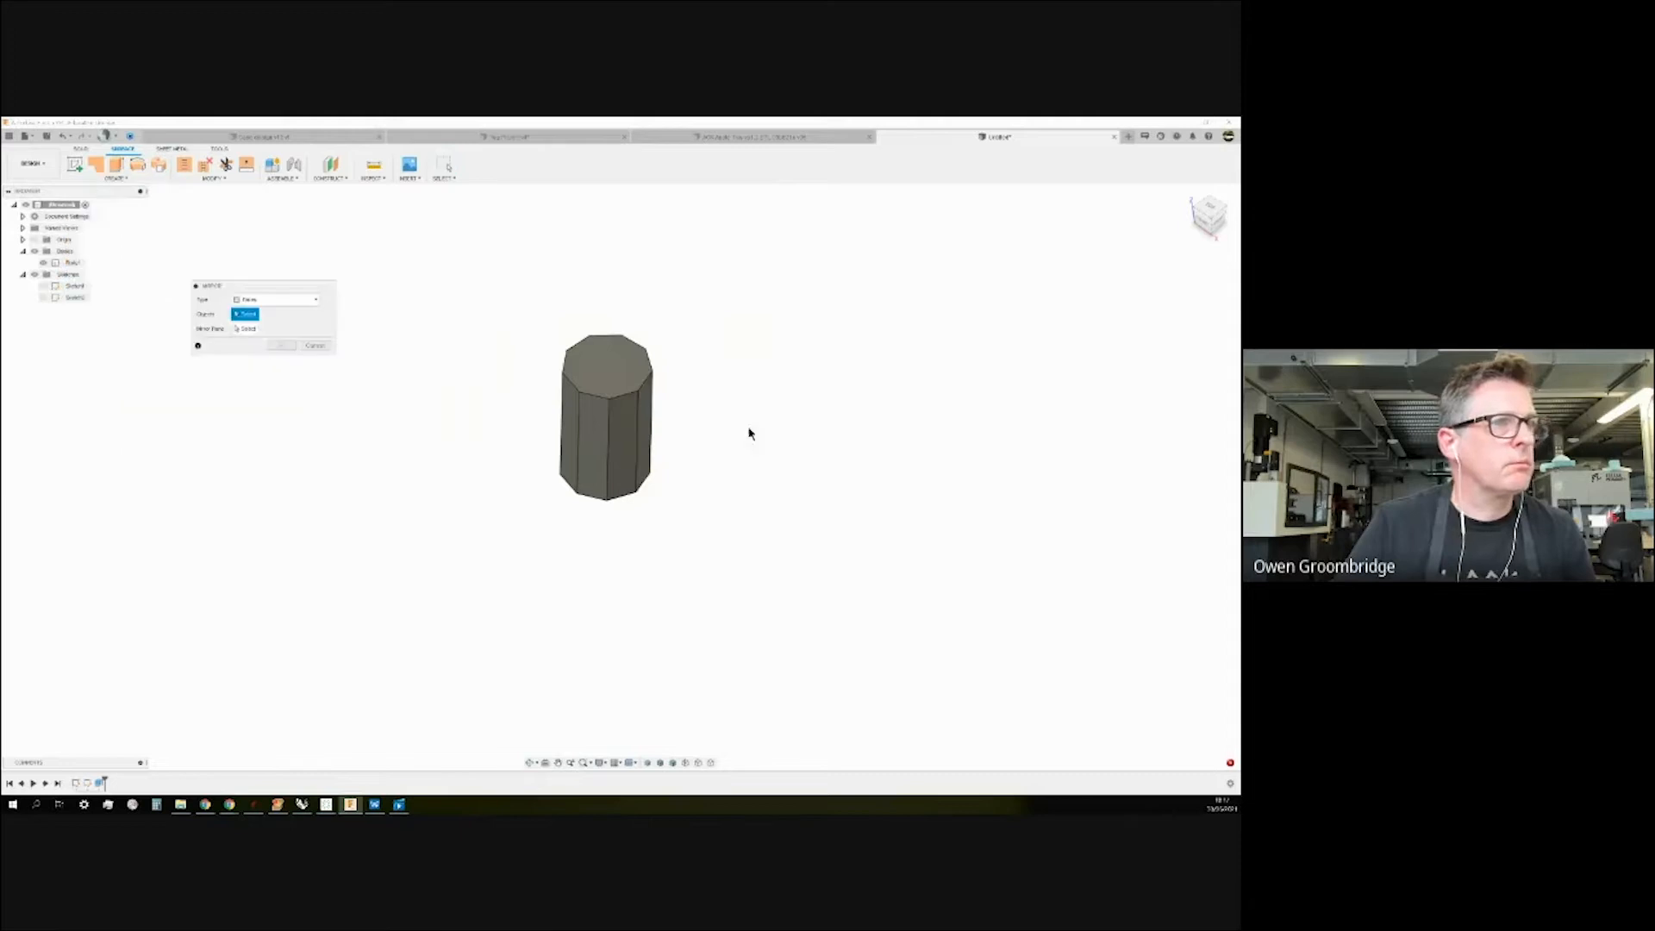
pyautogui.click(610, 380)
pyautogui.click(570, 431)
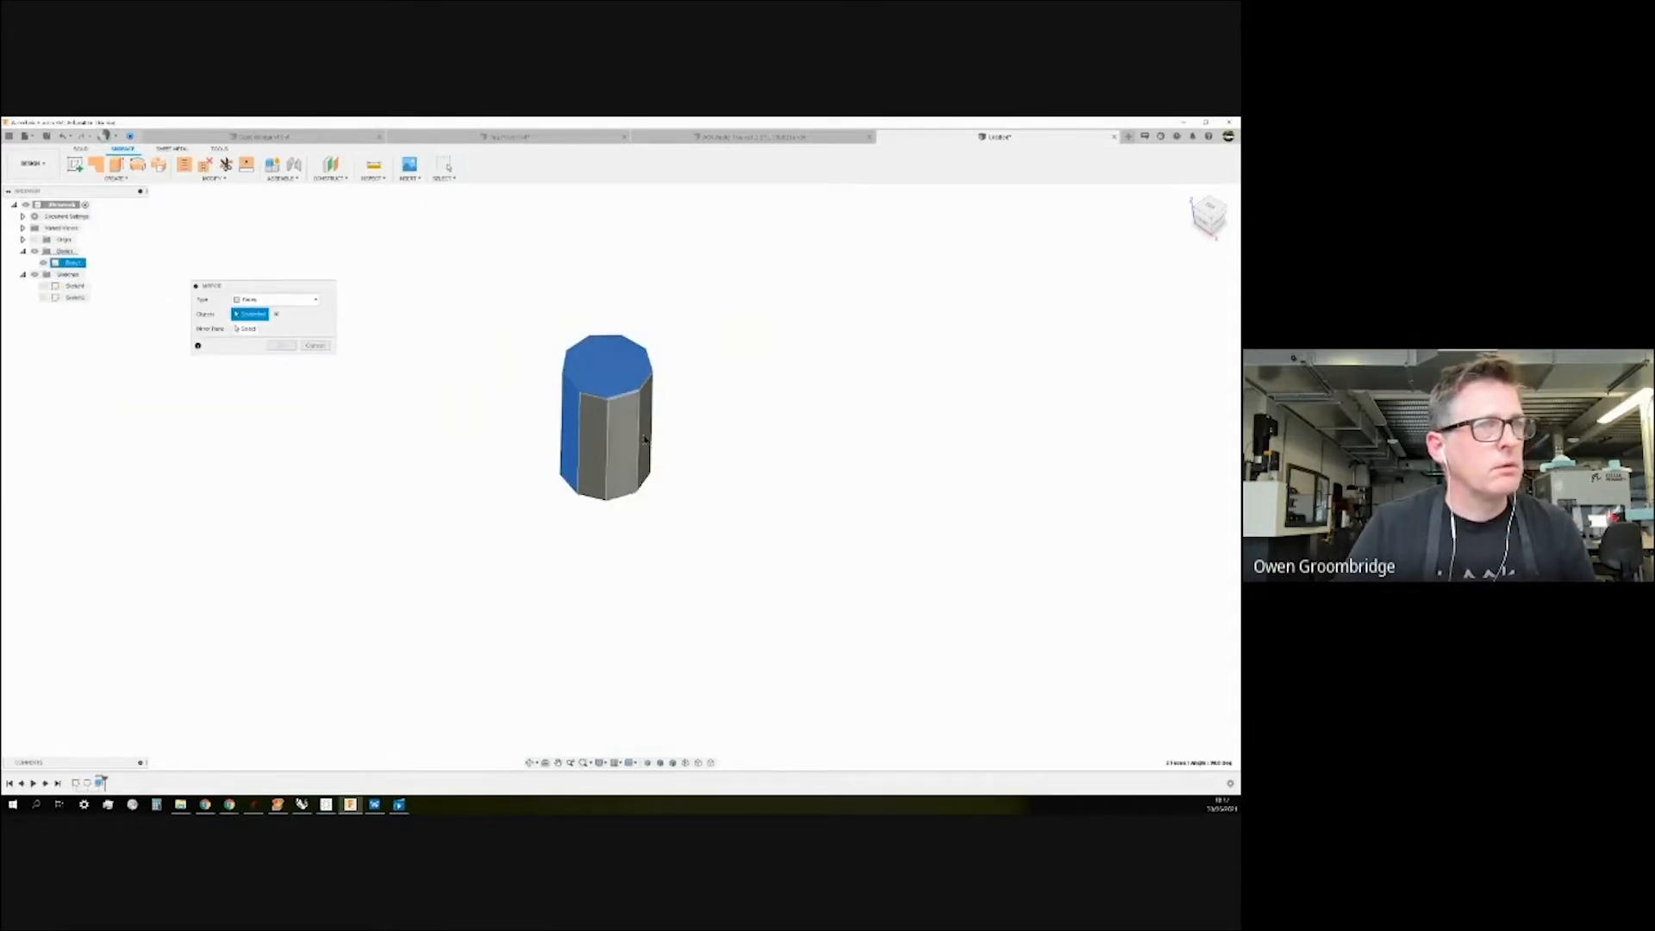
pyautogui.click(645, 440)
pyautogui.click(635, 446)
pyautogui.keyDown('shift'); pyautogui.moveTo(642, 445); pyautogui.dragTo(738, 425, button='middle'); pyautogui.keyUp('shift')
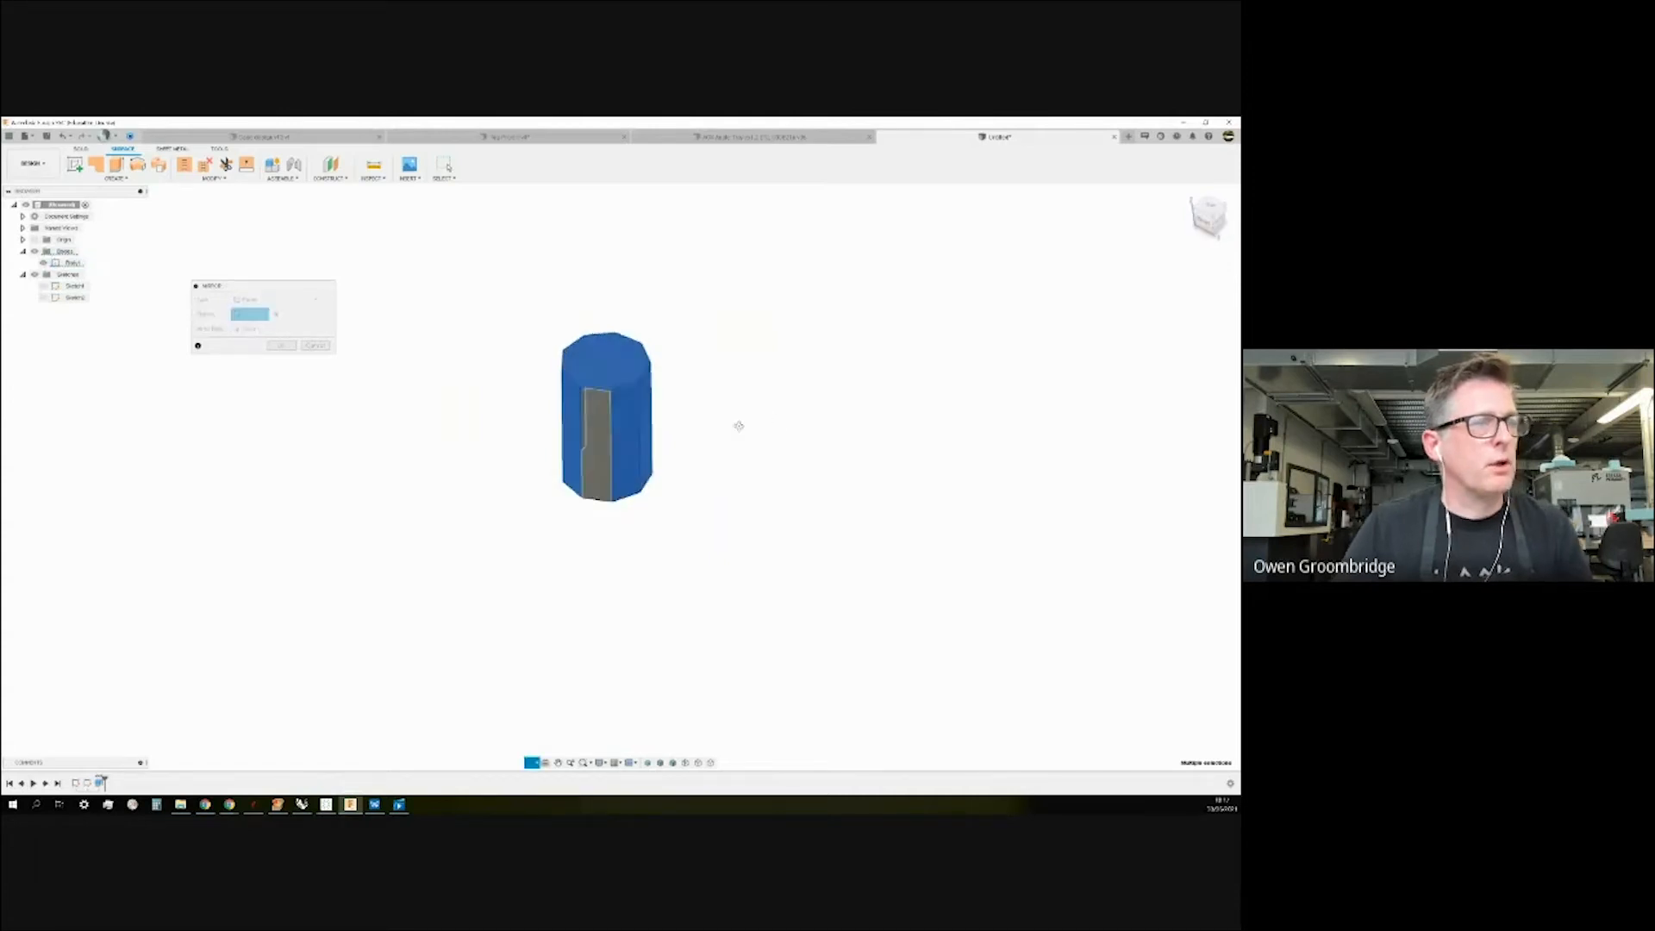
pyautogui.click(245, 329)
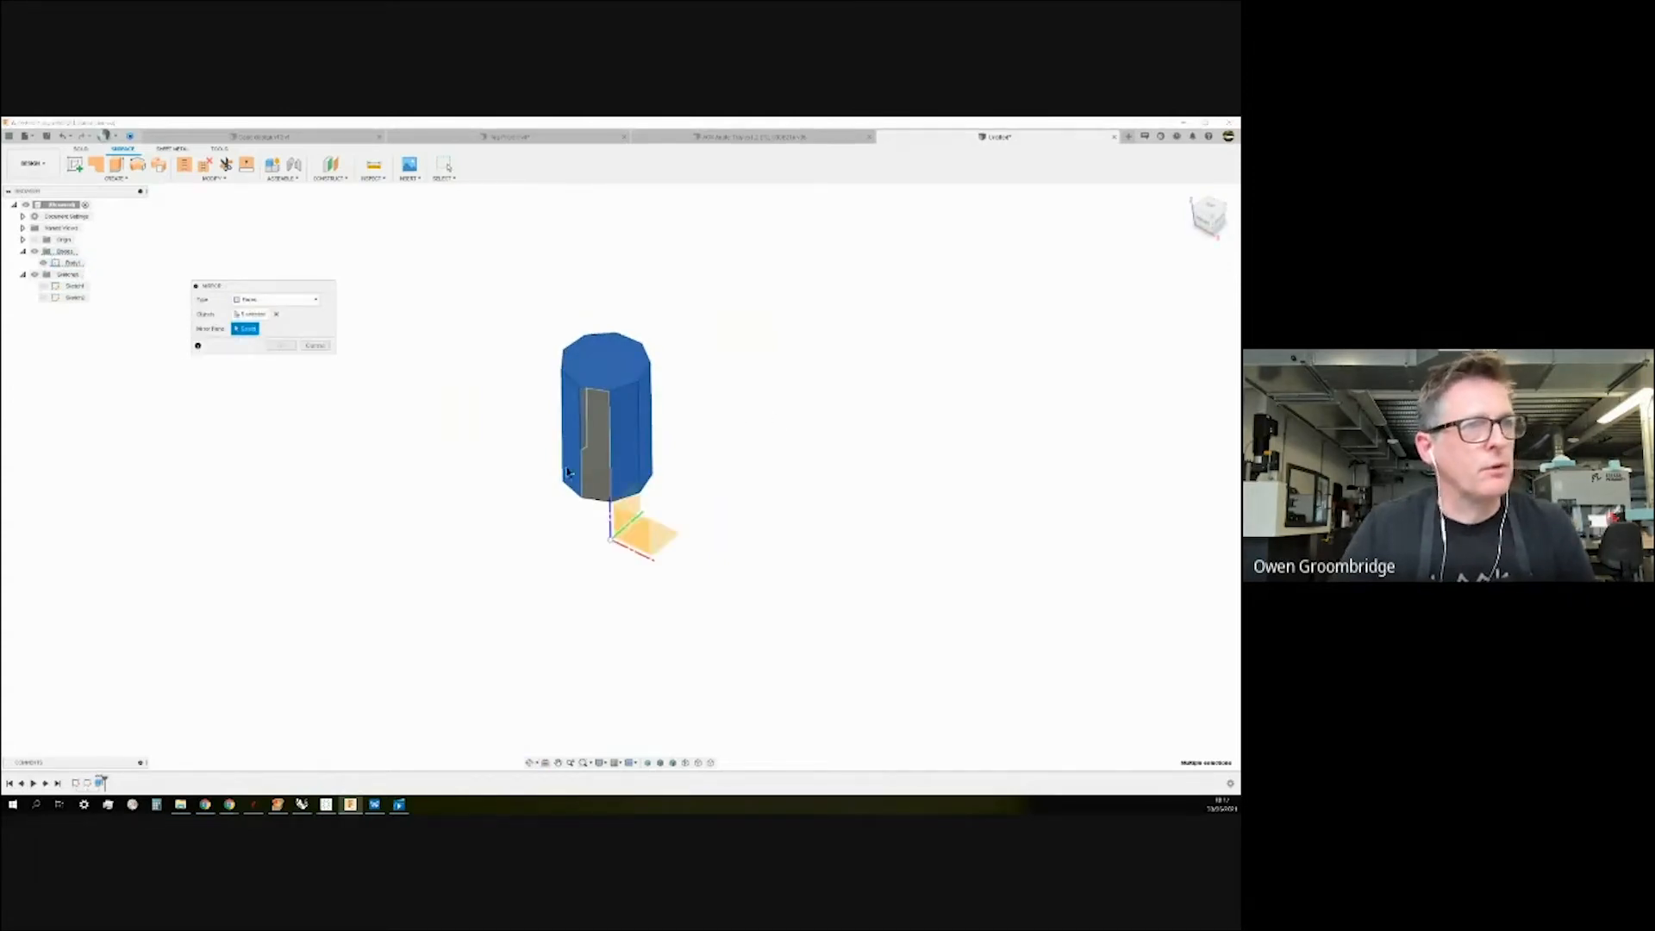
pyautogui.click(629, 508)
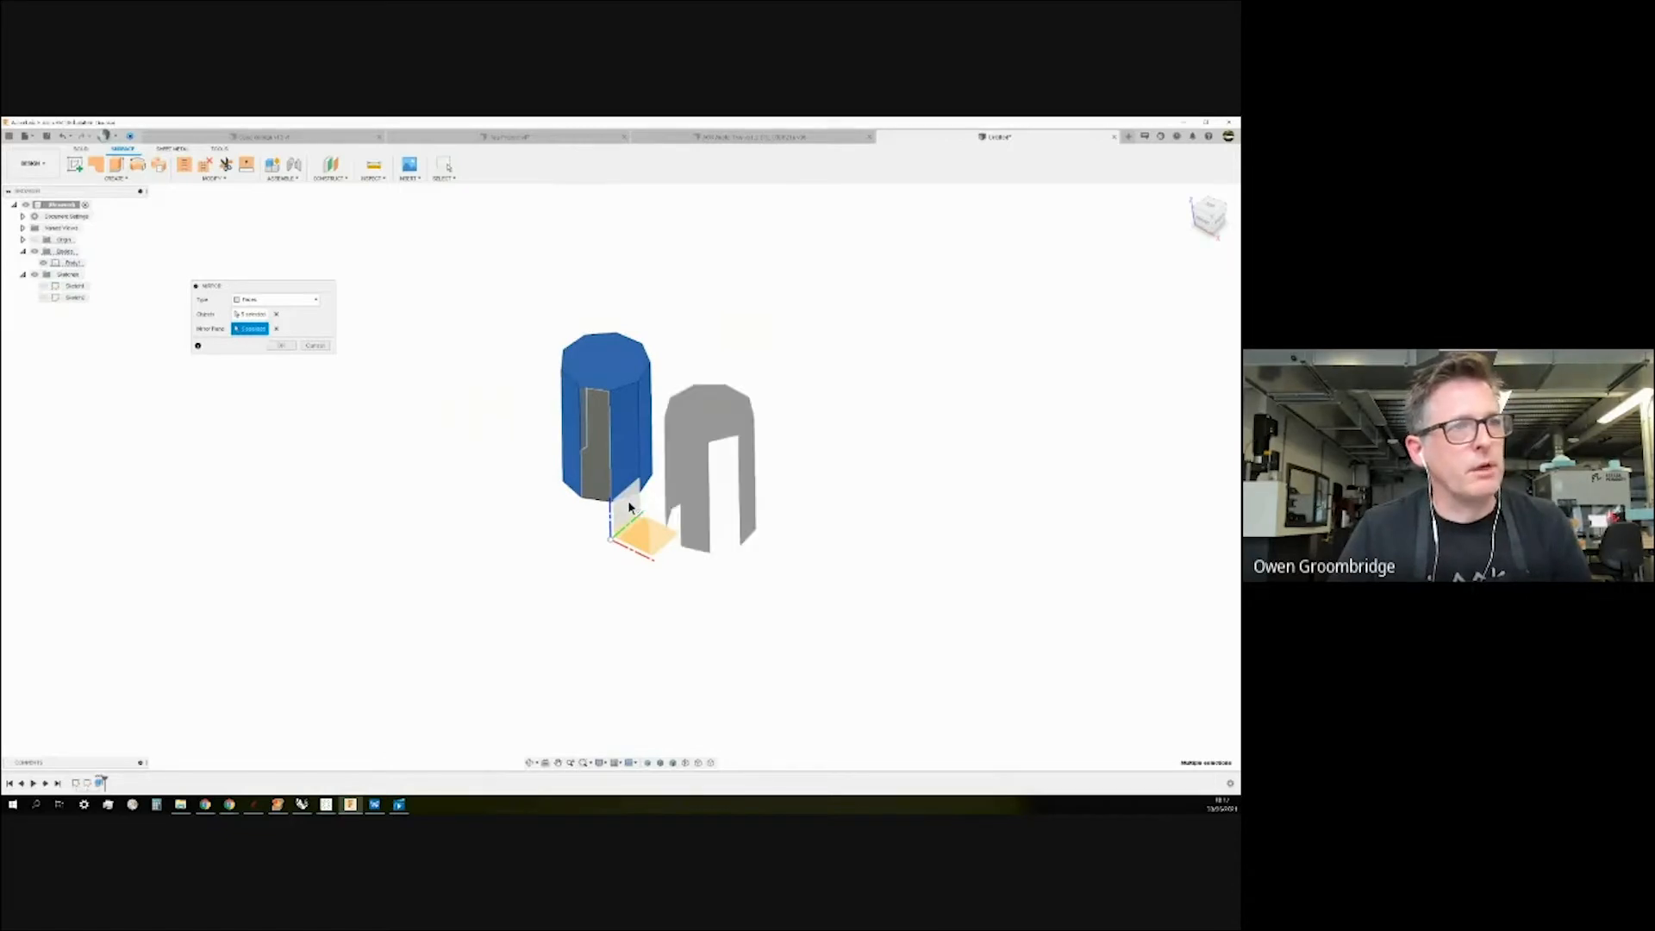
pyautogui.click(281, 347)
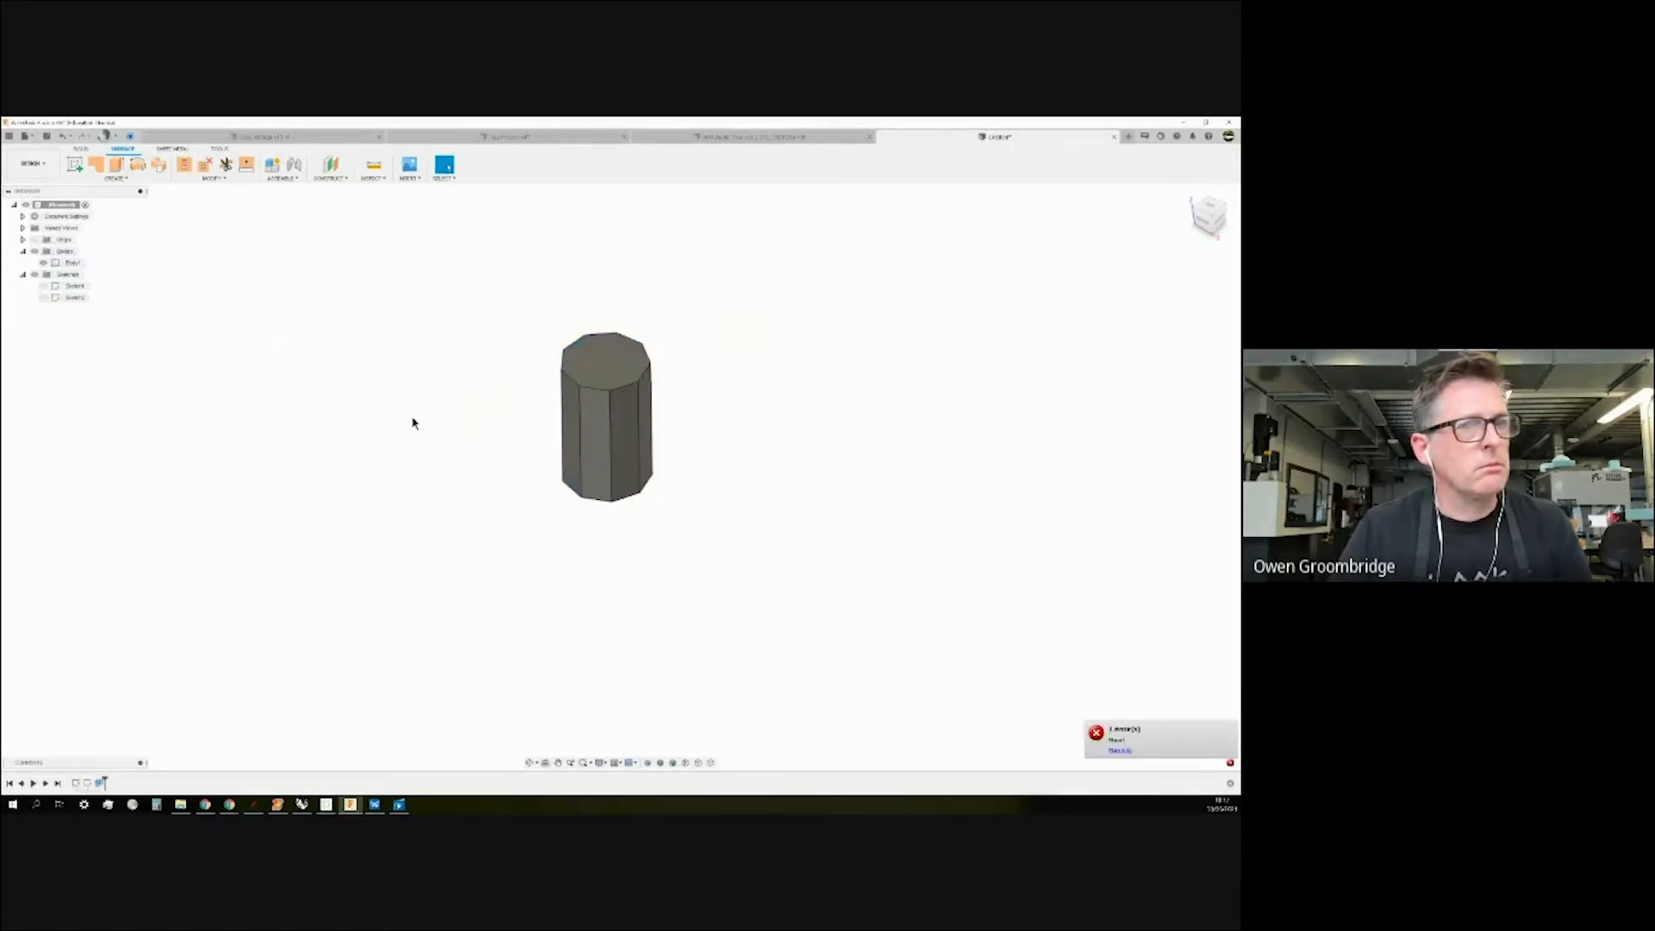
pyautogui.click(1123, 751)
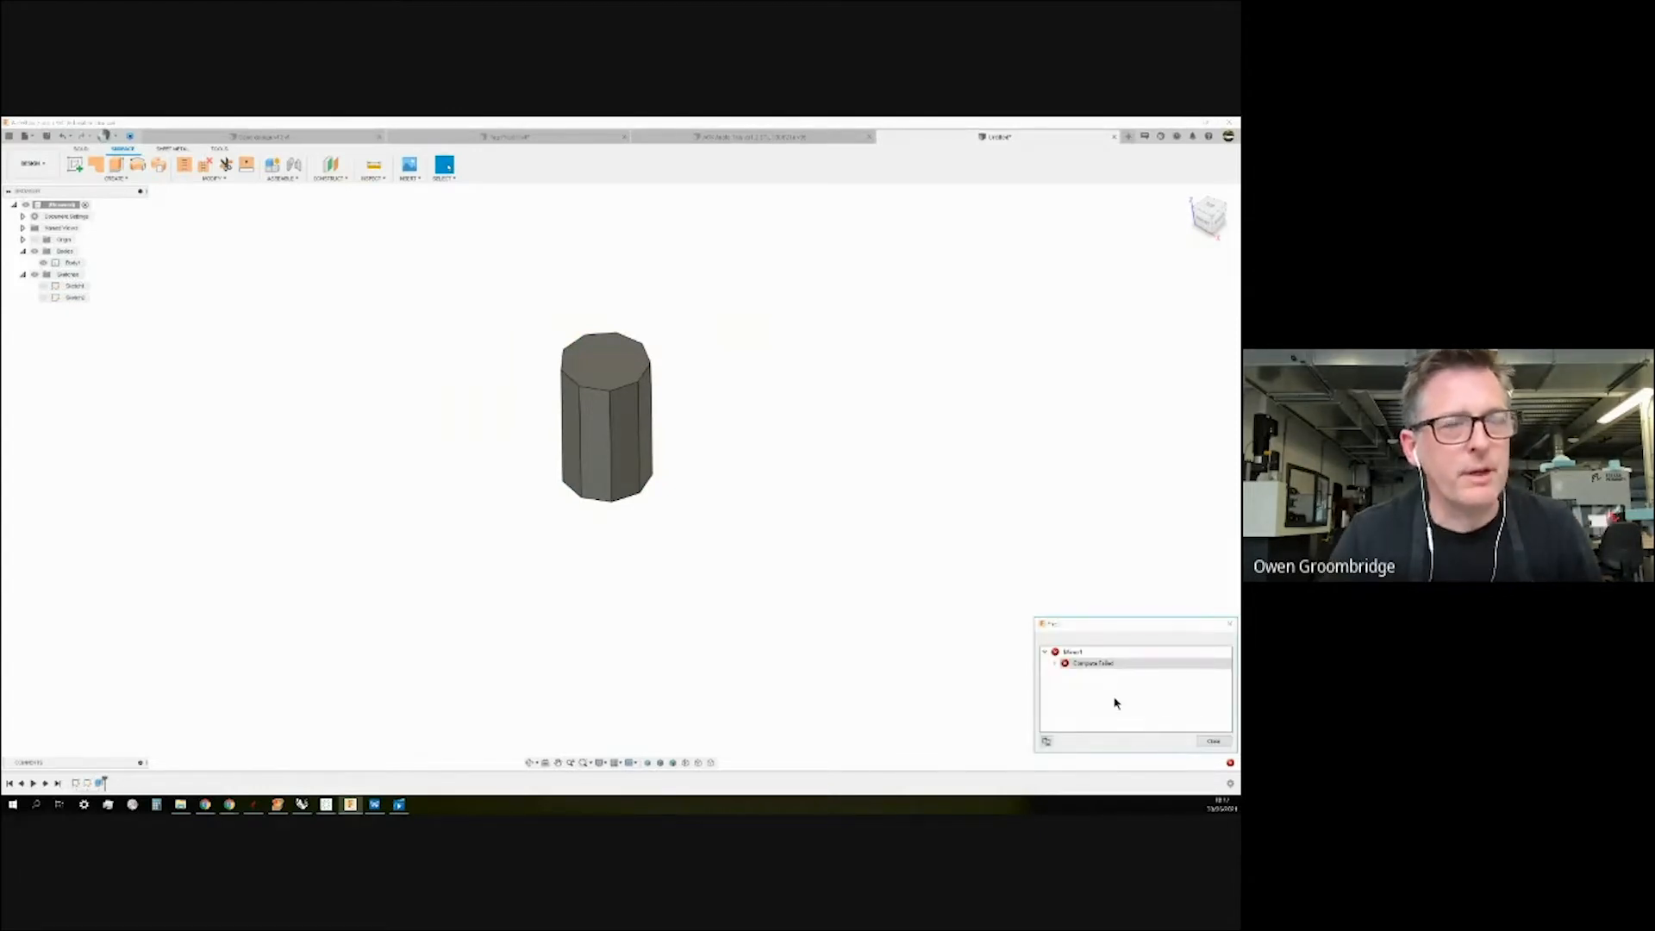
pyautogui.click(1211, 742)
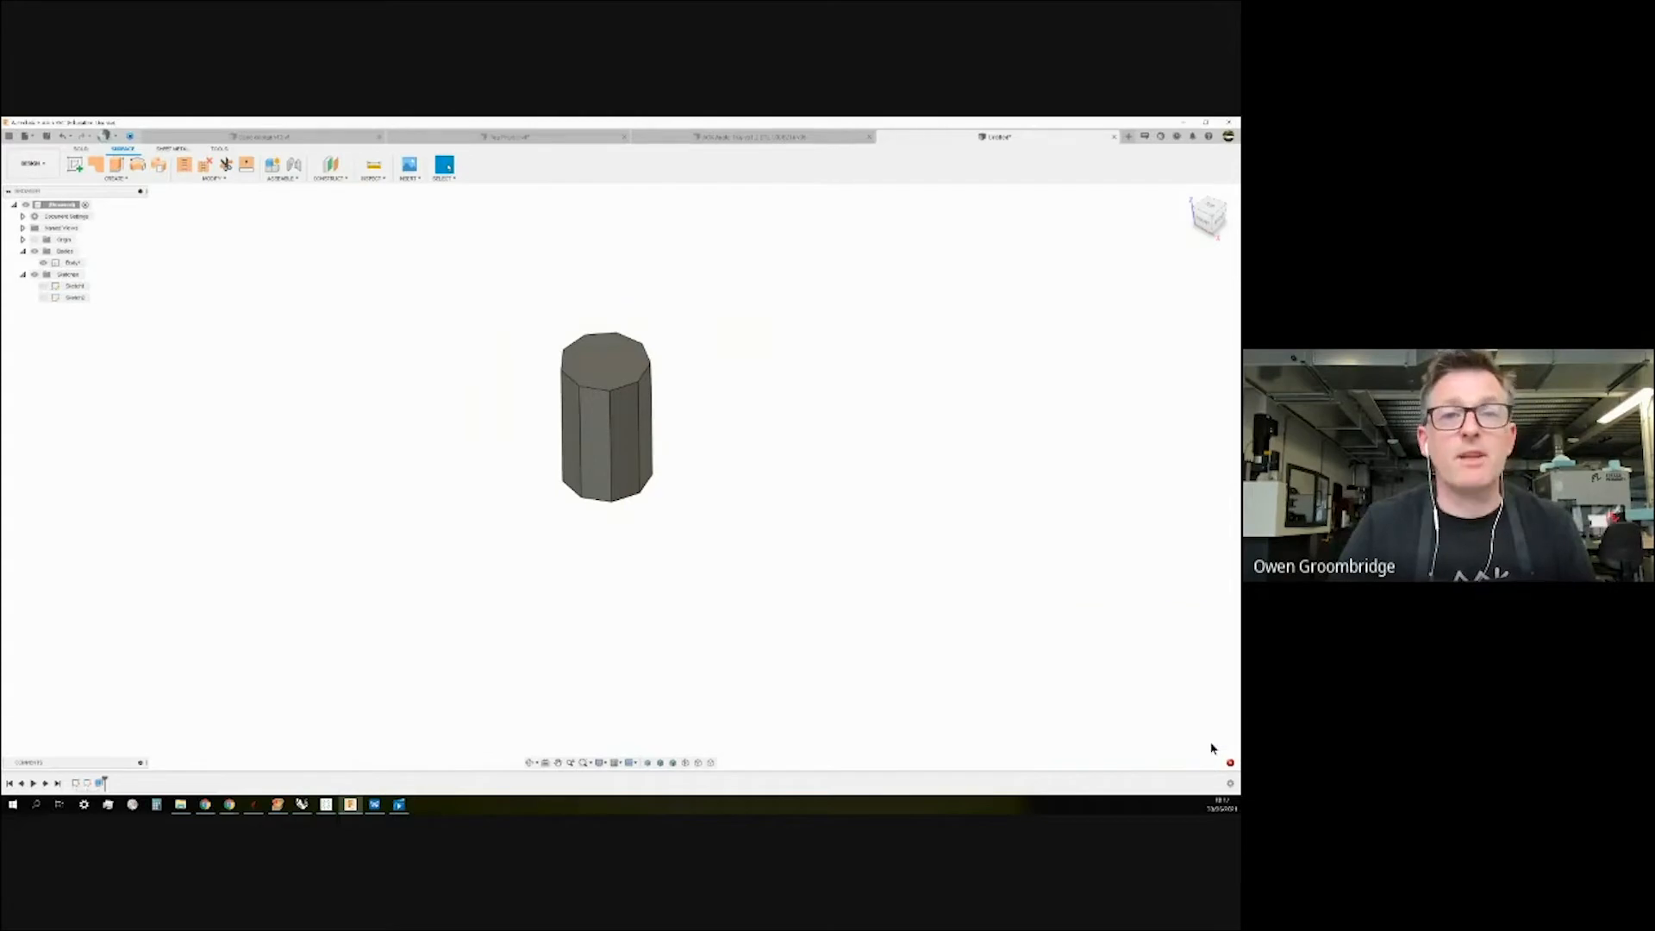
pyautogui.click(82, 149)
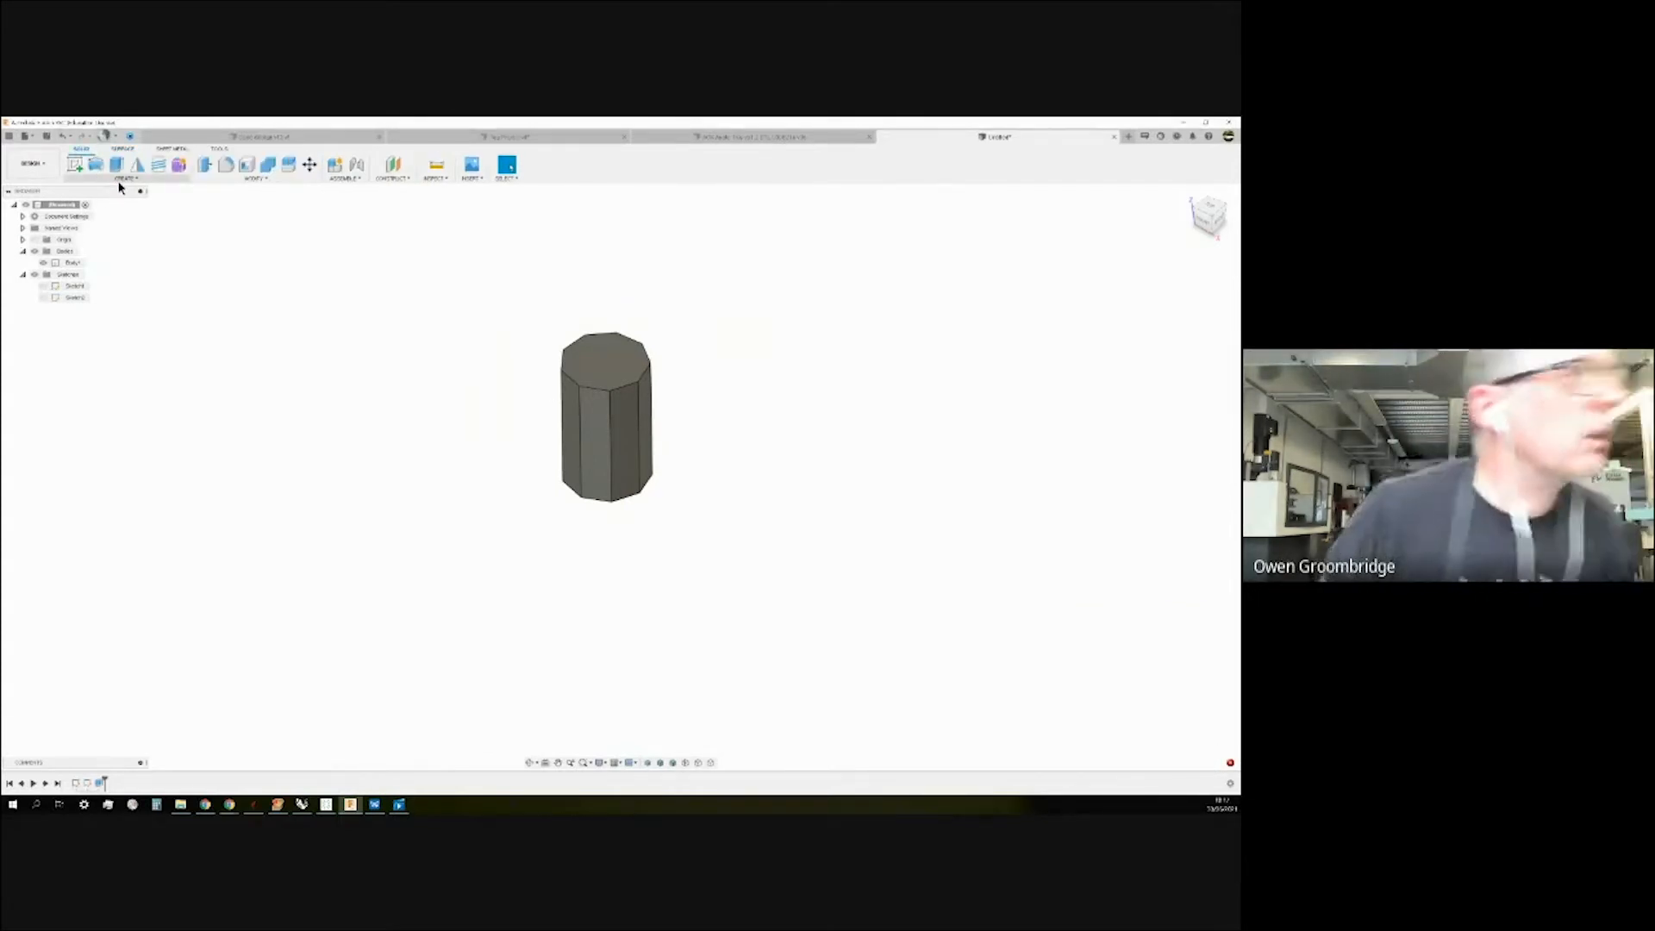
pyautogui.click(137, 165)
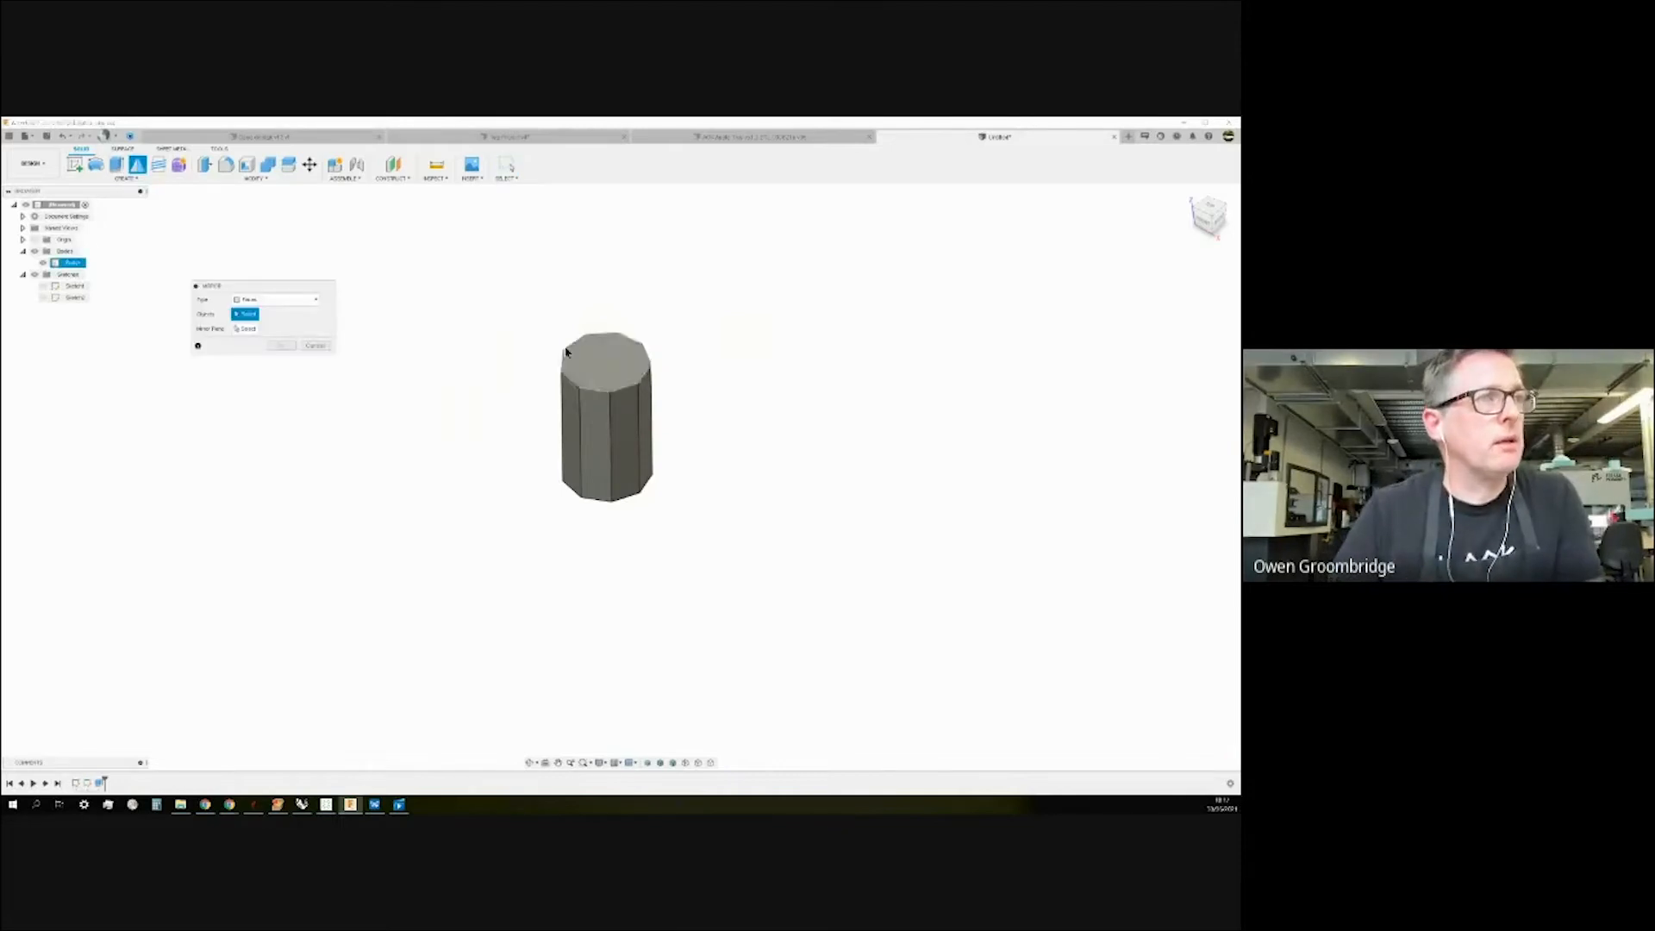
pyautogui.click(309, 301)
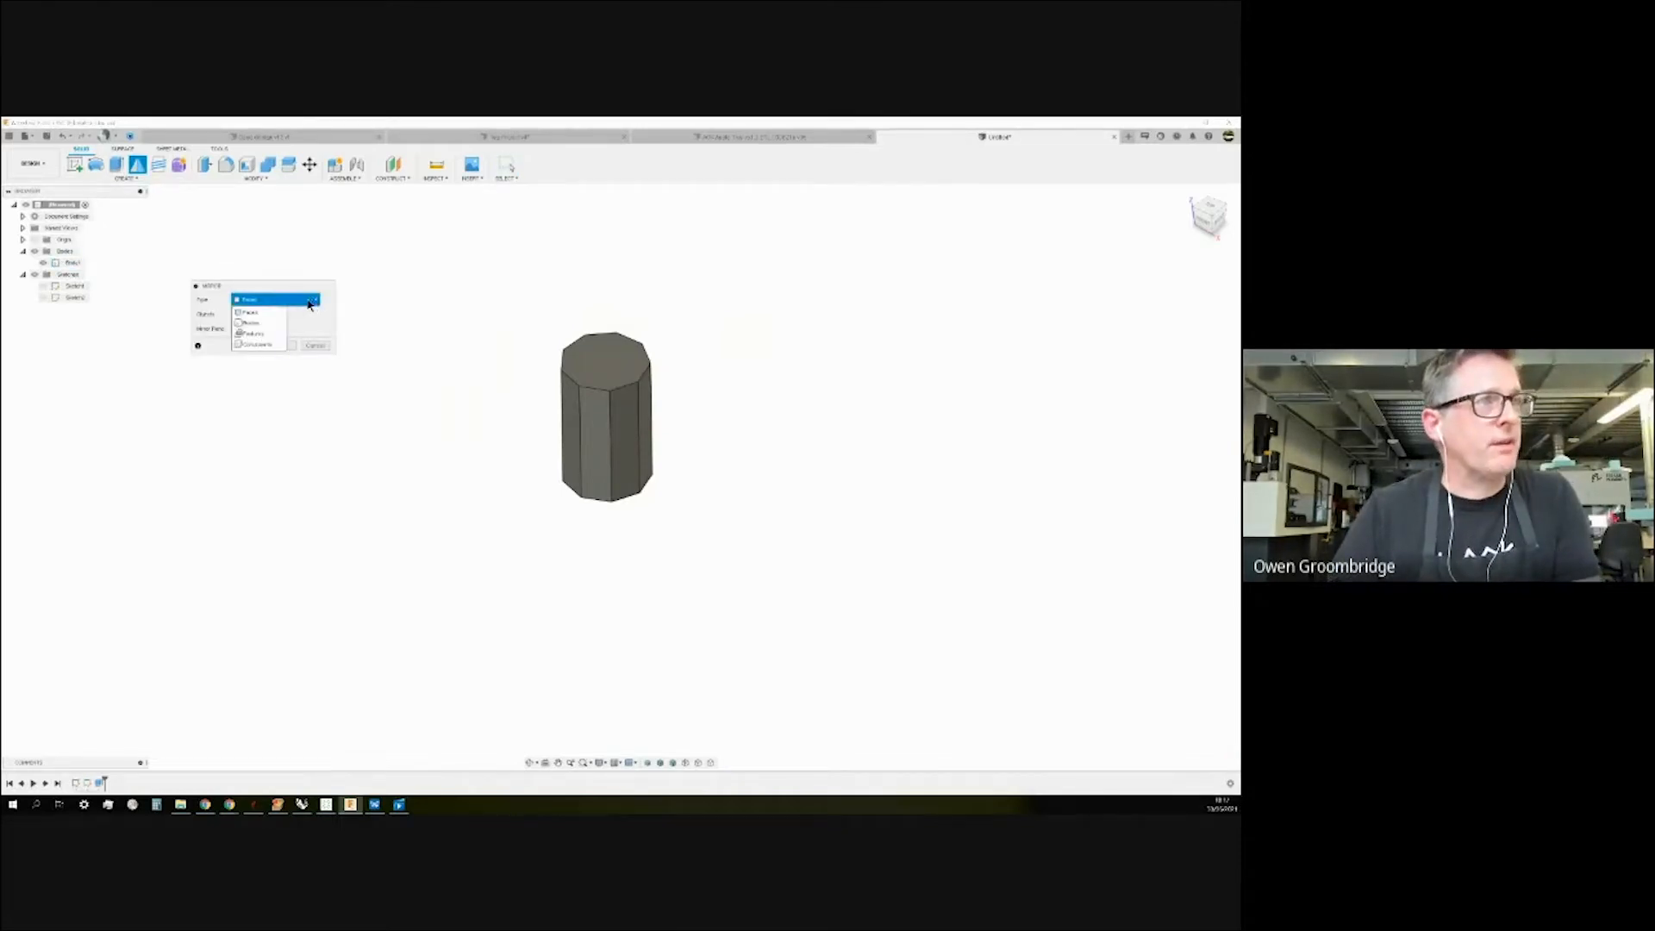
pyautogui.click(259, 325)
pyautogui.click(623, 378)
pyautogui.click(245, 328)
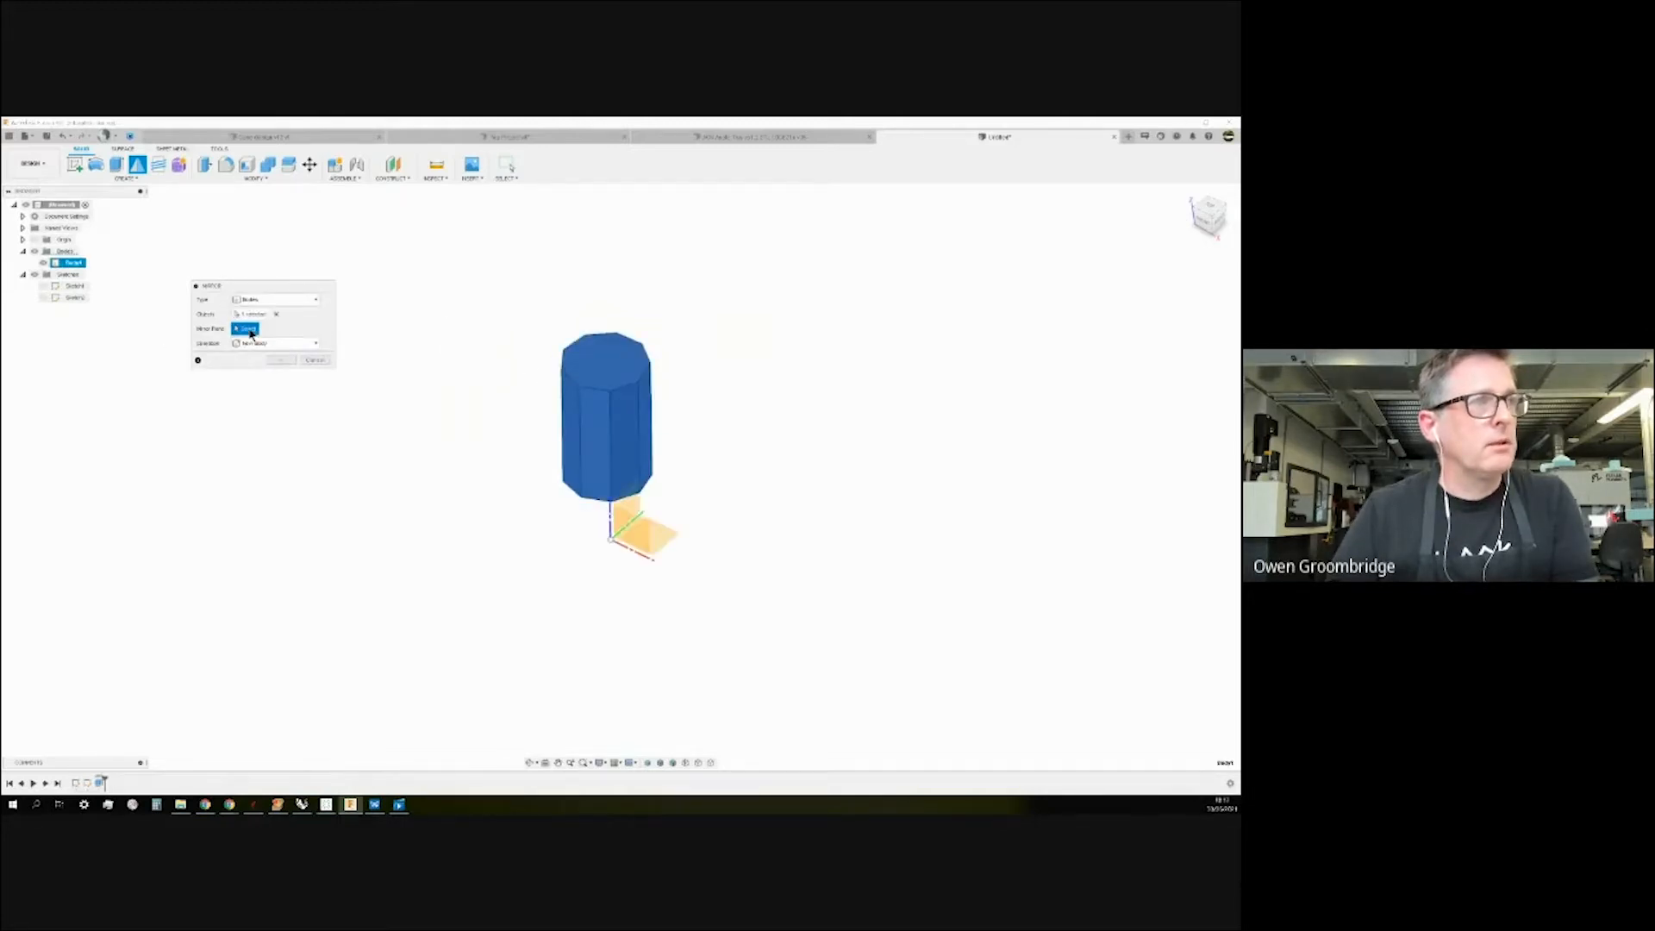
pyautogui.click(633, 505)
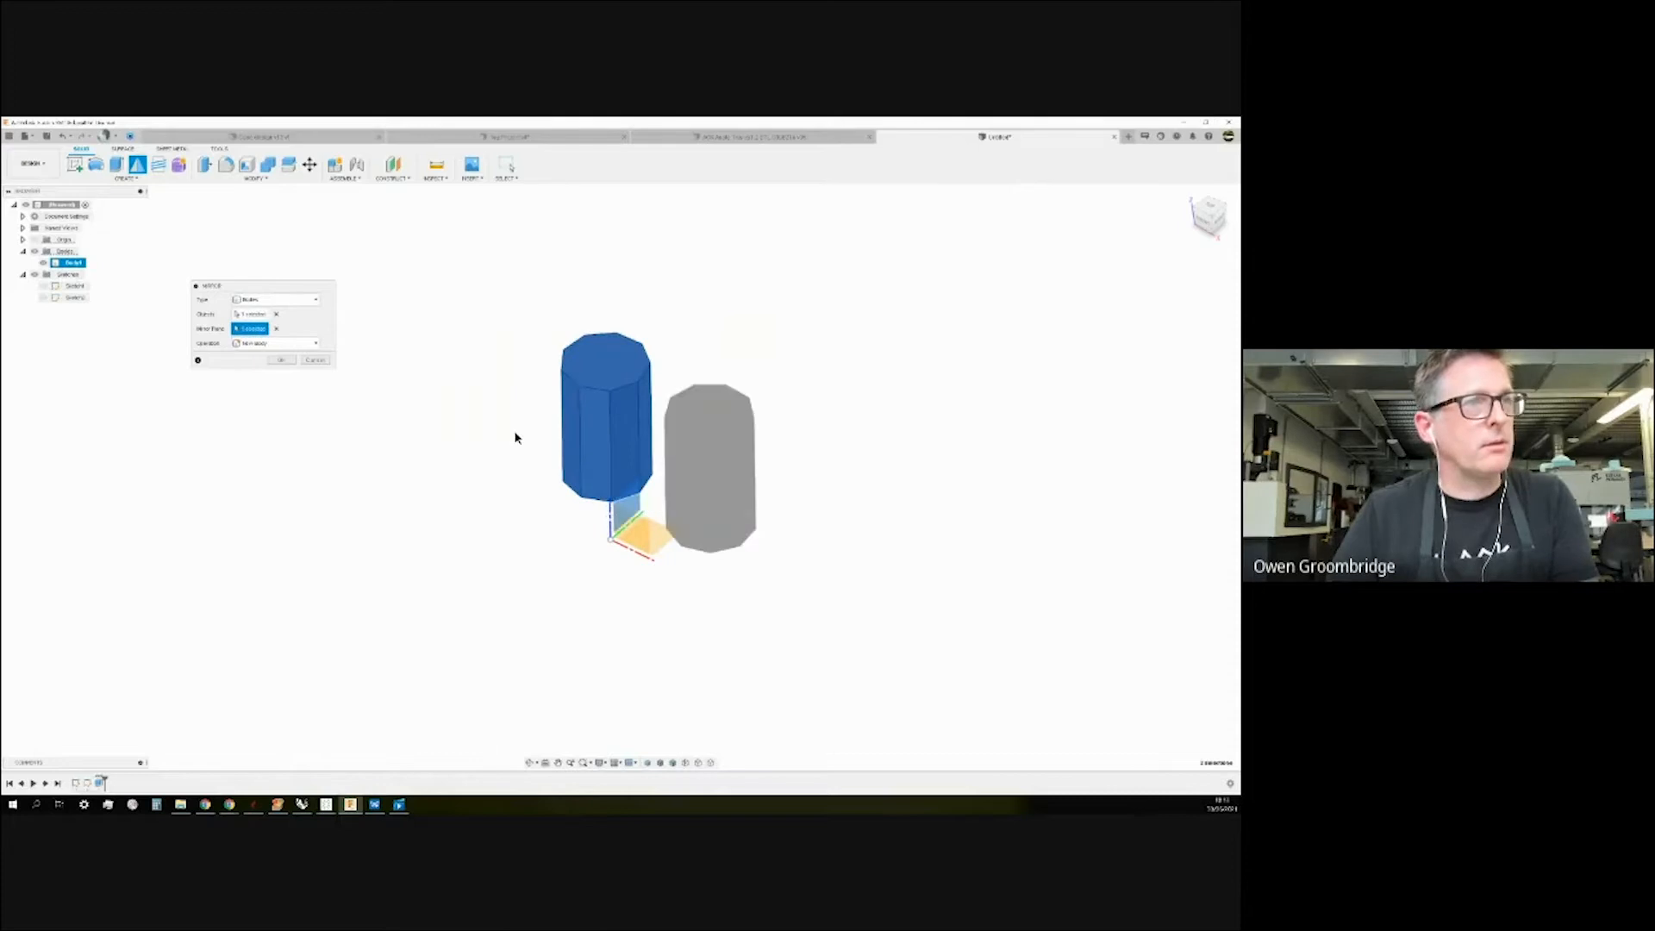
pyautogui.click(315, 343)
pyautogui.click(254, 355)
pyautogui.click(290, 360)
pyautogui.moveTo(383, 370)
pyautogui.keyDown('shift'); pyautogui.mouseDown(button='middle')
pyautogui.moveTo(414, 359)
pyautogui.moveTo(388, 343)
pyautogui.moveTo(404, 364)
pyautogui.mouseUp(button='middle'); pyautogui.keyUp('shift')
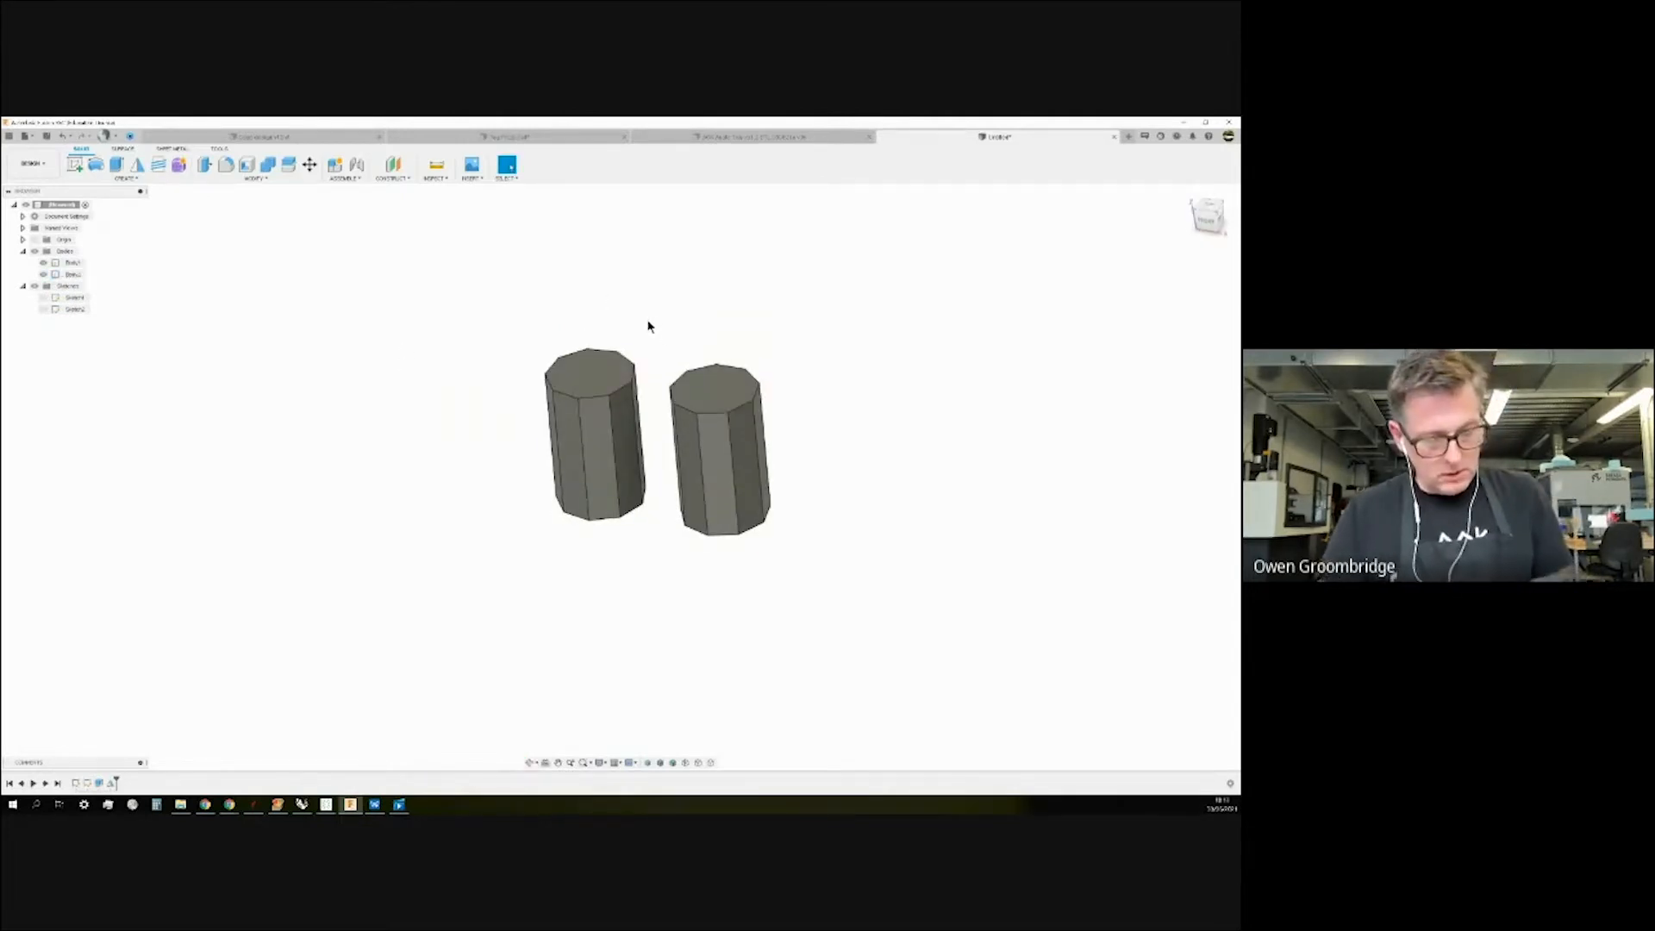
pyautogui.hotkey('ctrl', 'z')
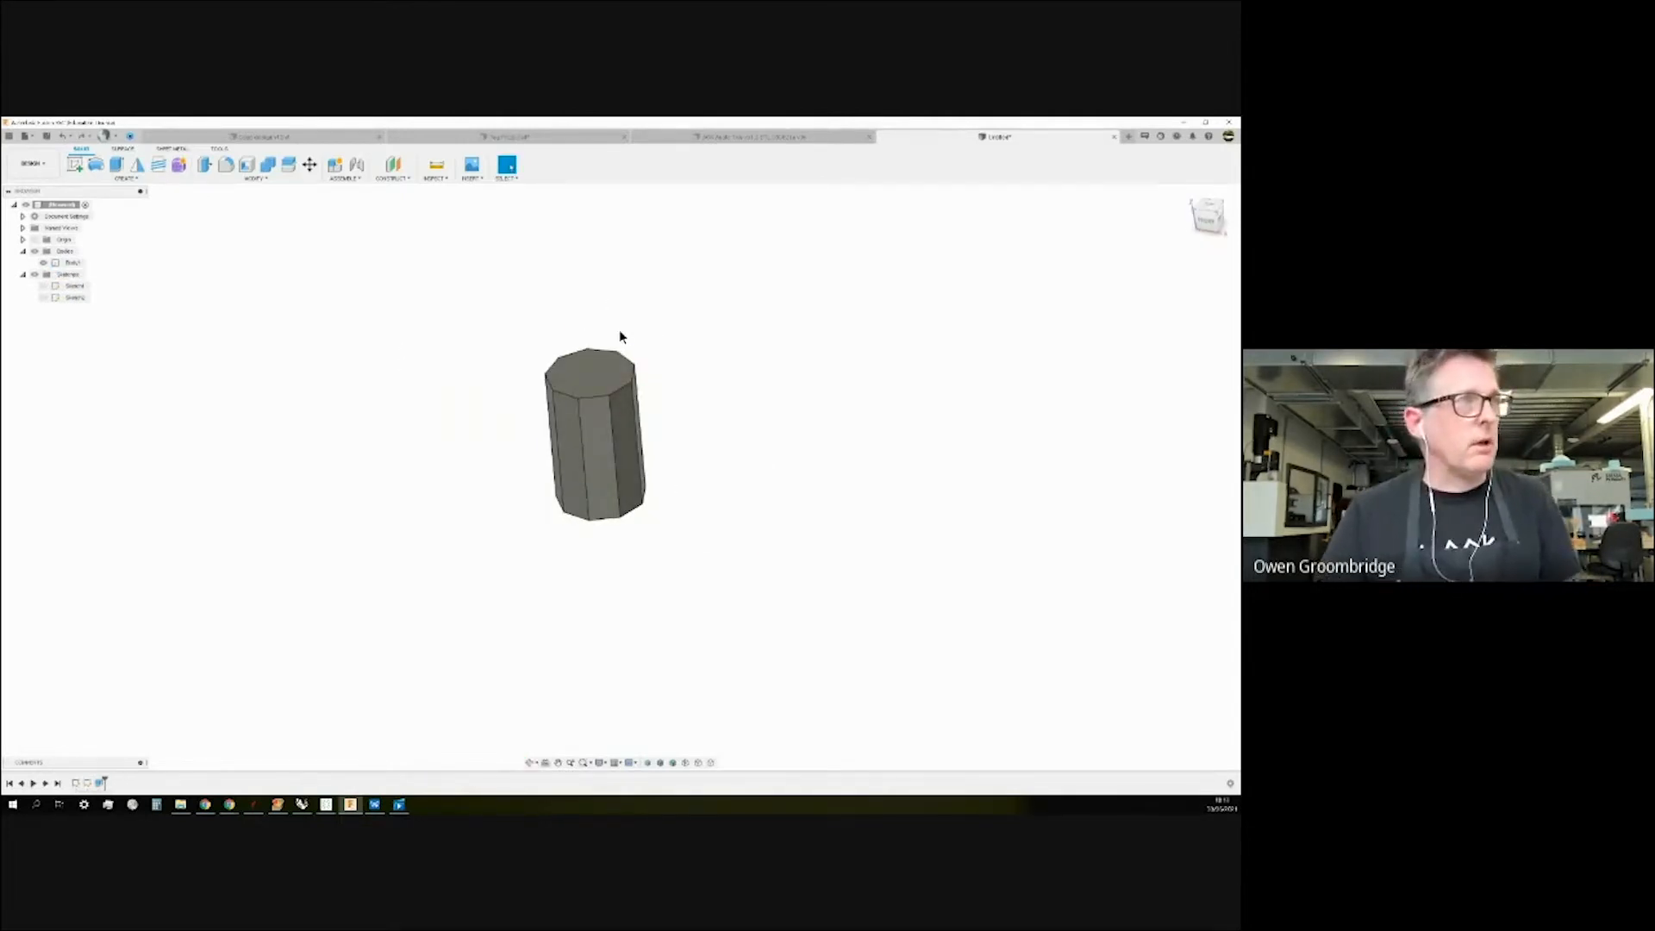
# Show Sketch2, edit it, and delete its two old curves.
pyautogui.click(127, 178)
pyautogui.moveTo(97, 394)
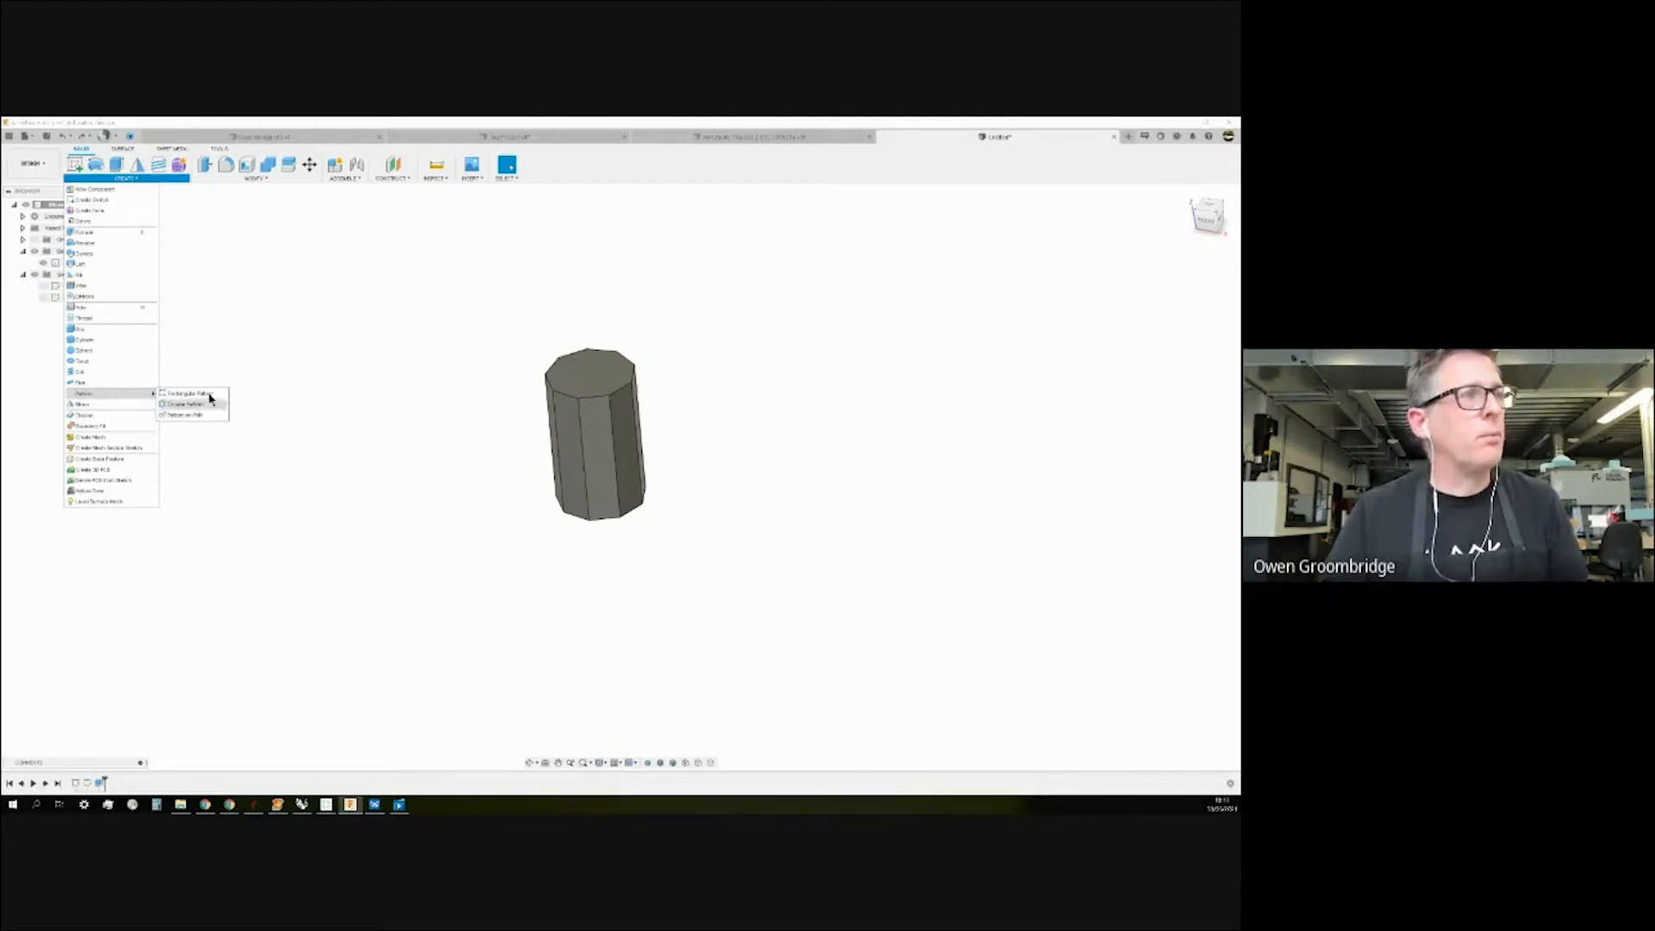
pyautogui.click(243, 334)
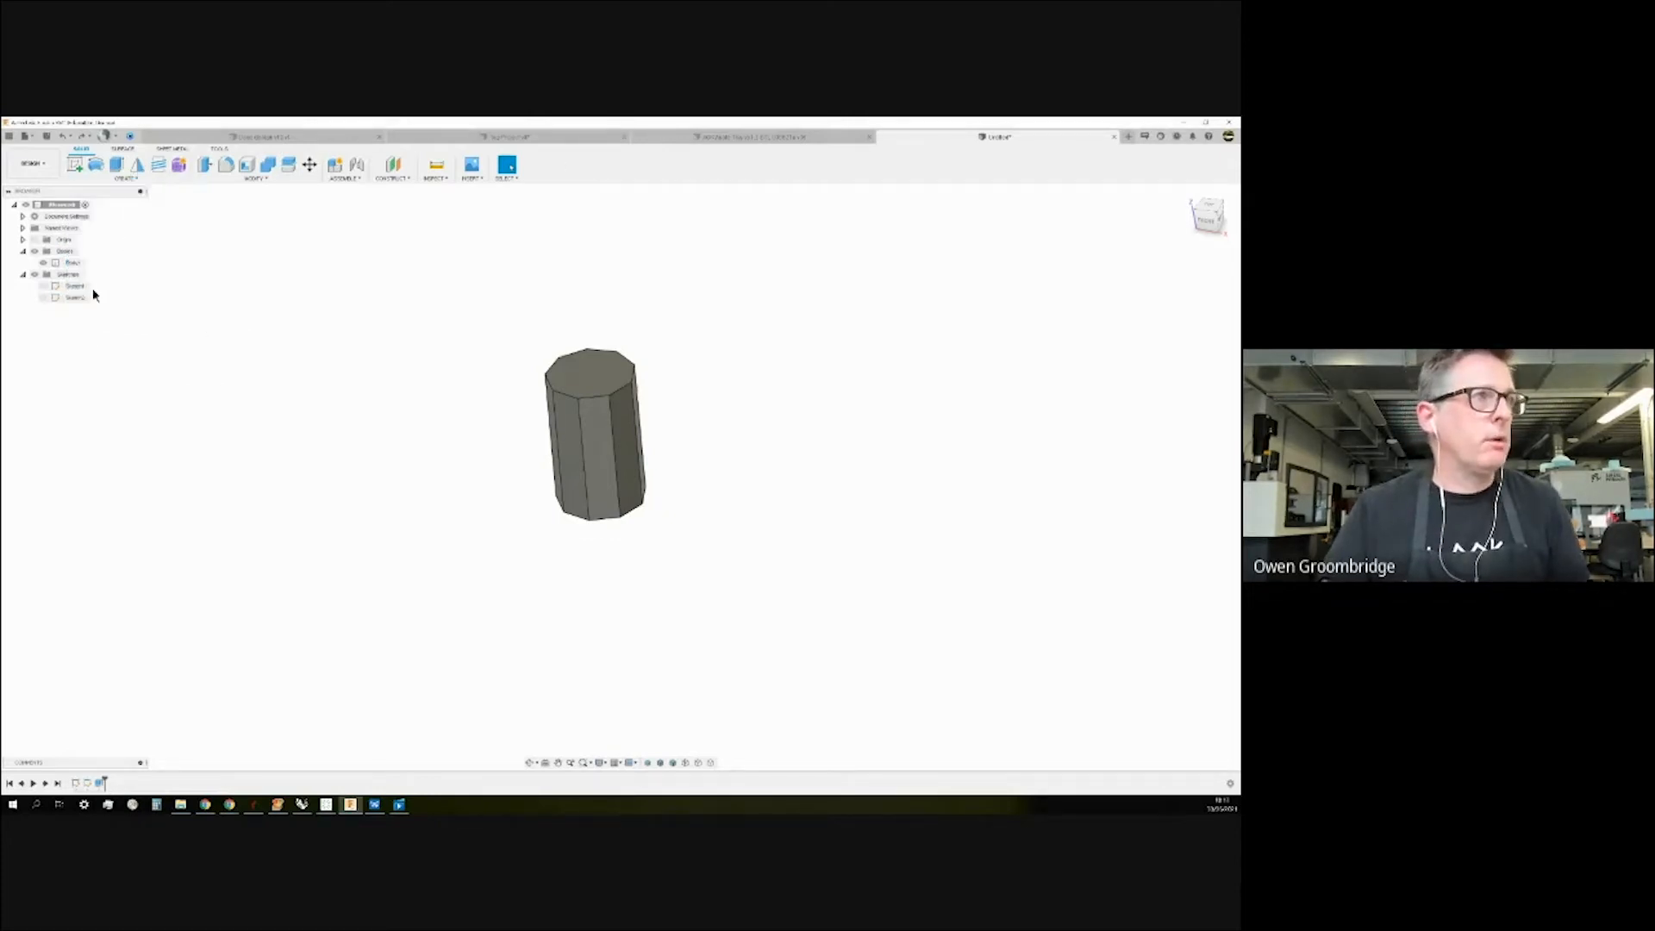
pyautogui.click(48, 299)
pyautogui.click(44, 300)
pyautogui.click(43, 297)
pyautogui.rightClick(69, 297)
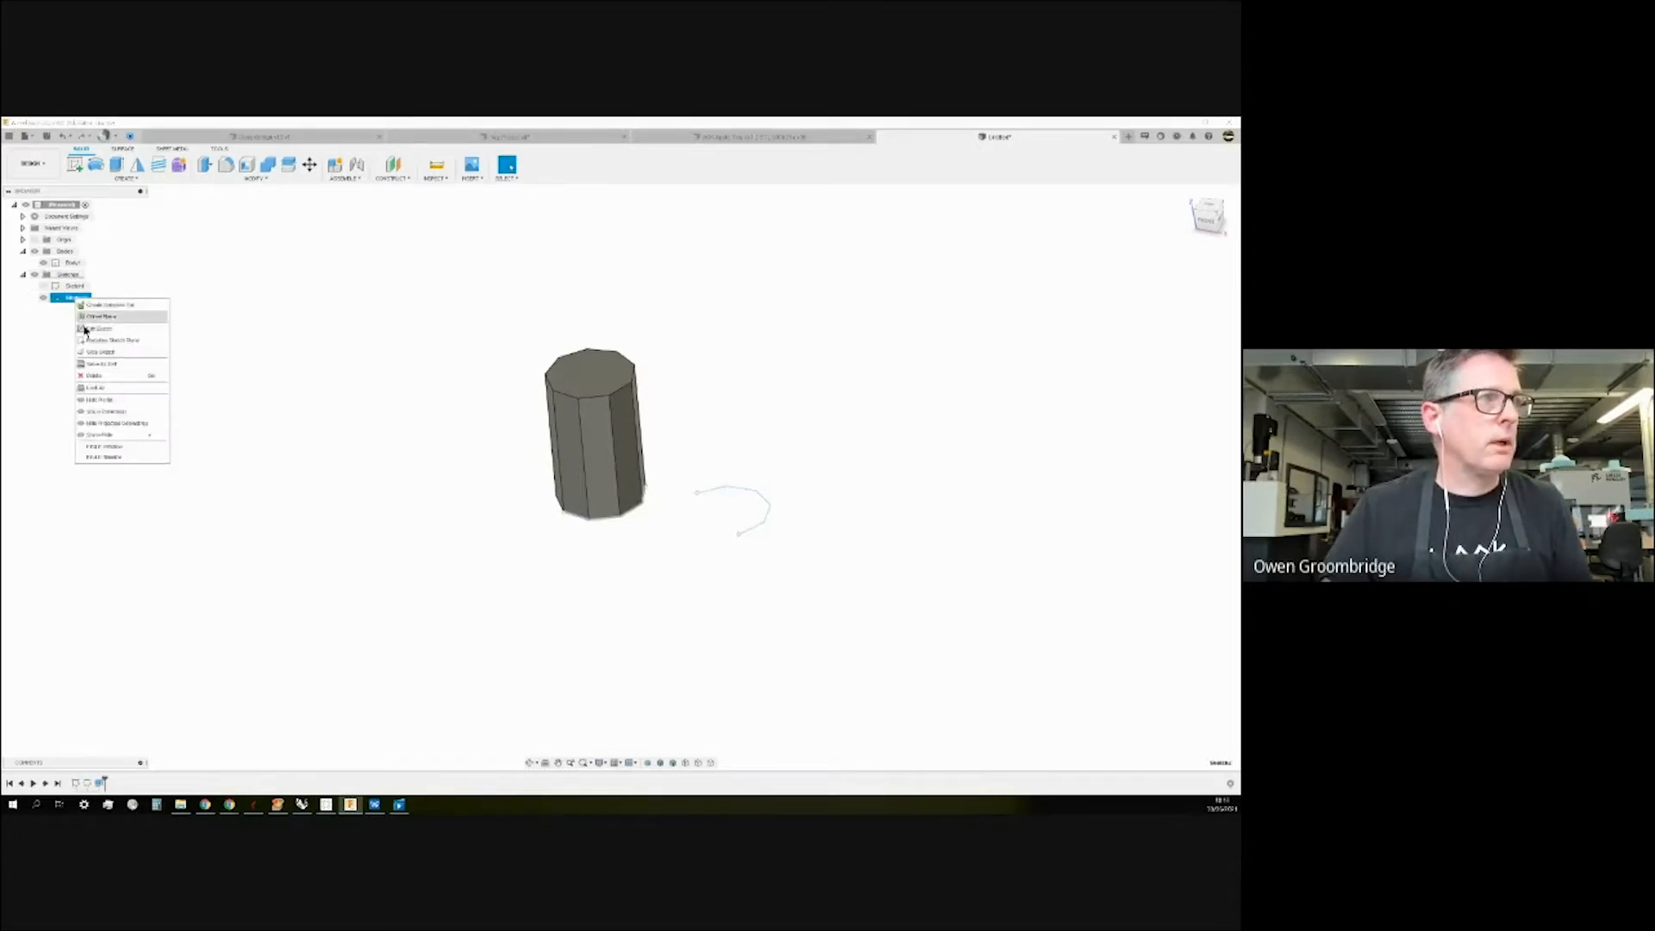
pyautogui.click(97, 329)
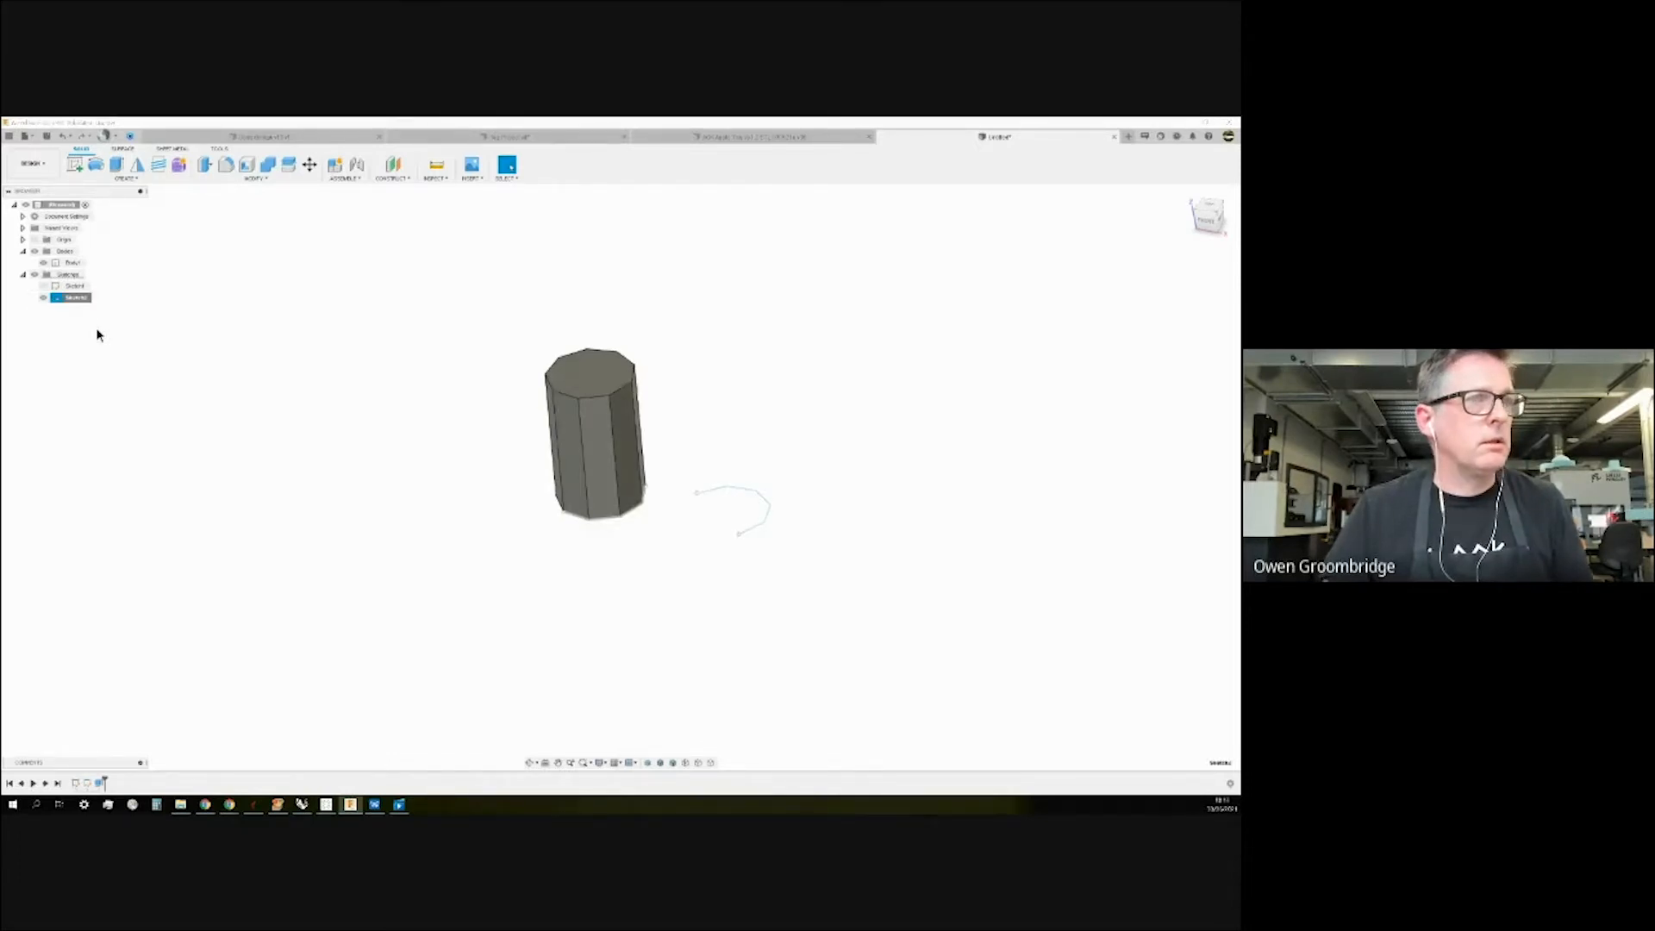
pyautogui.moveTo(804, 525); pyautogui.dragTo(923, 562)
pyautogui.press('Delete')
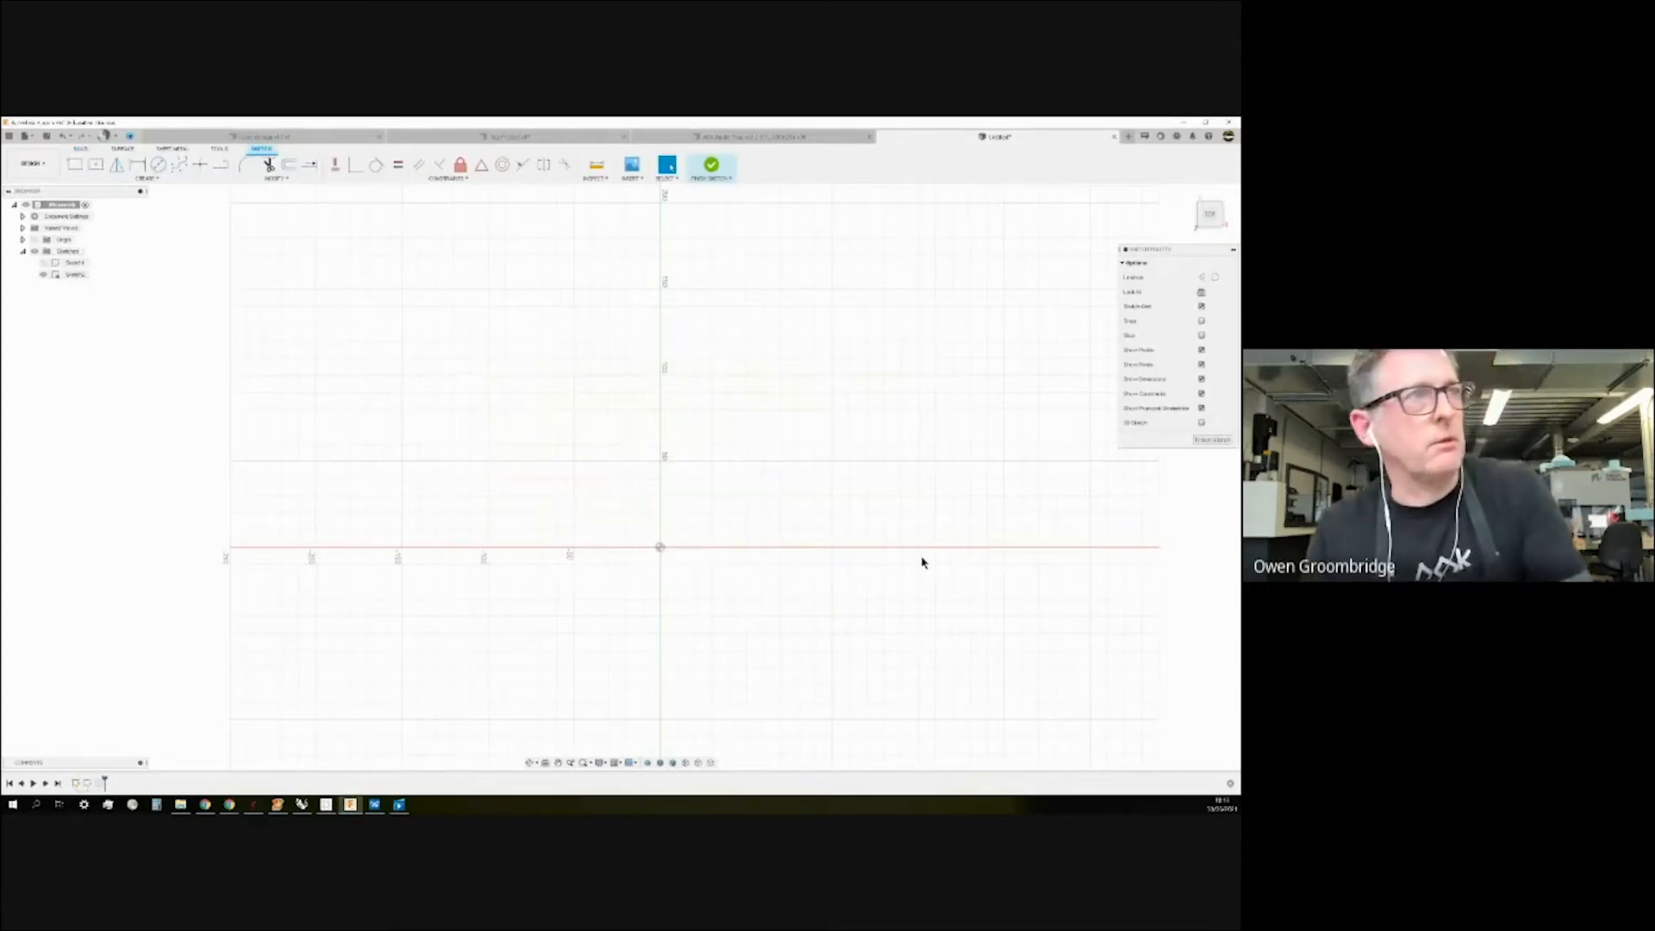
# Draw a six-point control-point spline from the origin arching up and down, then finish the sketch.
pyautogui.click(180, 164)
pyautogui.click(648, 512)
pyautogui.click(751, 352)
pyautogui.click(964, 492)
pyautogui.click(1123, 196)
pyautogui.scroll(-5, 499, 517)
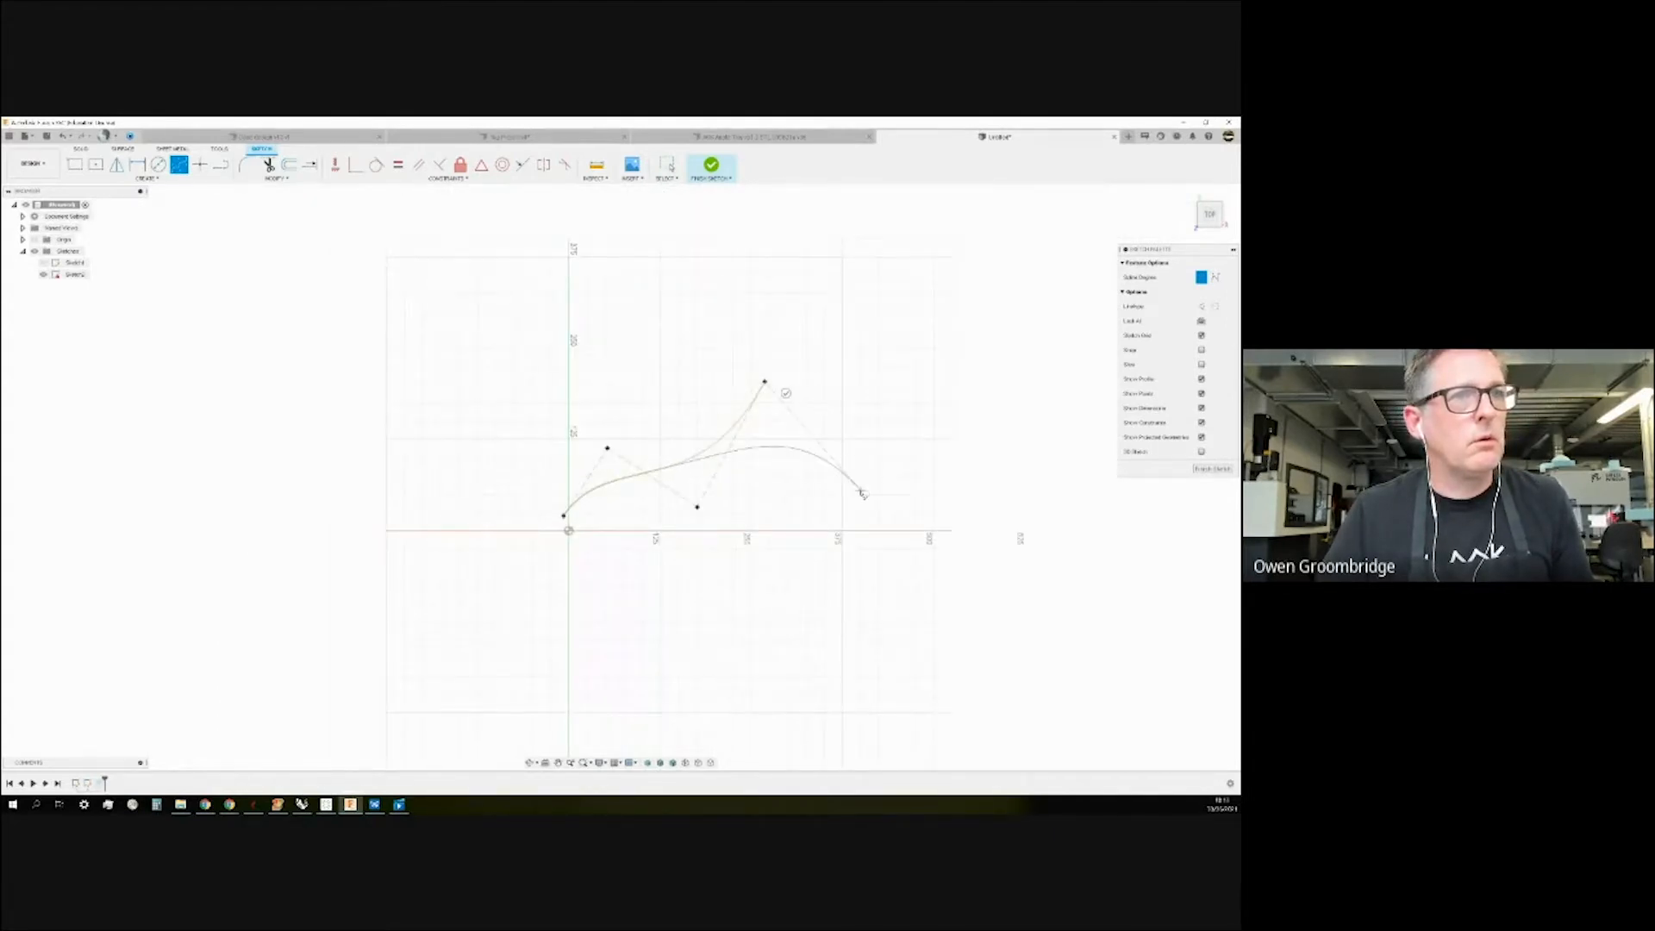
pyautogui.click(849, 290)
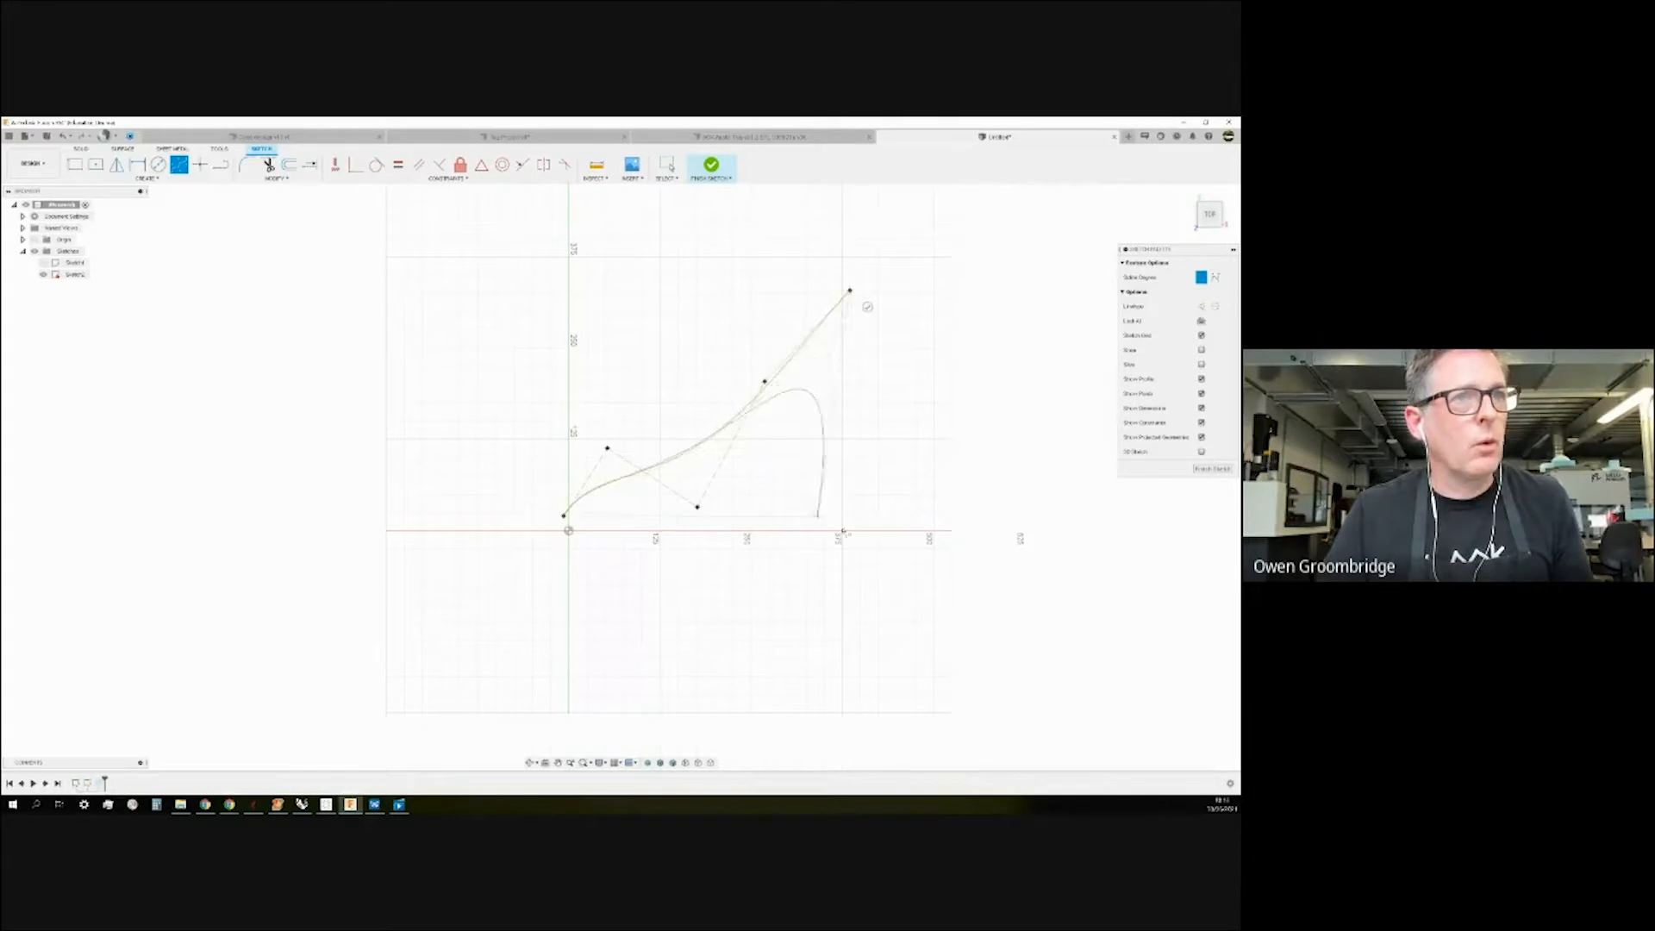
pyautogui.click(980, 557)
pyautogui.click(961, 568)
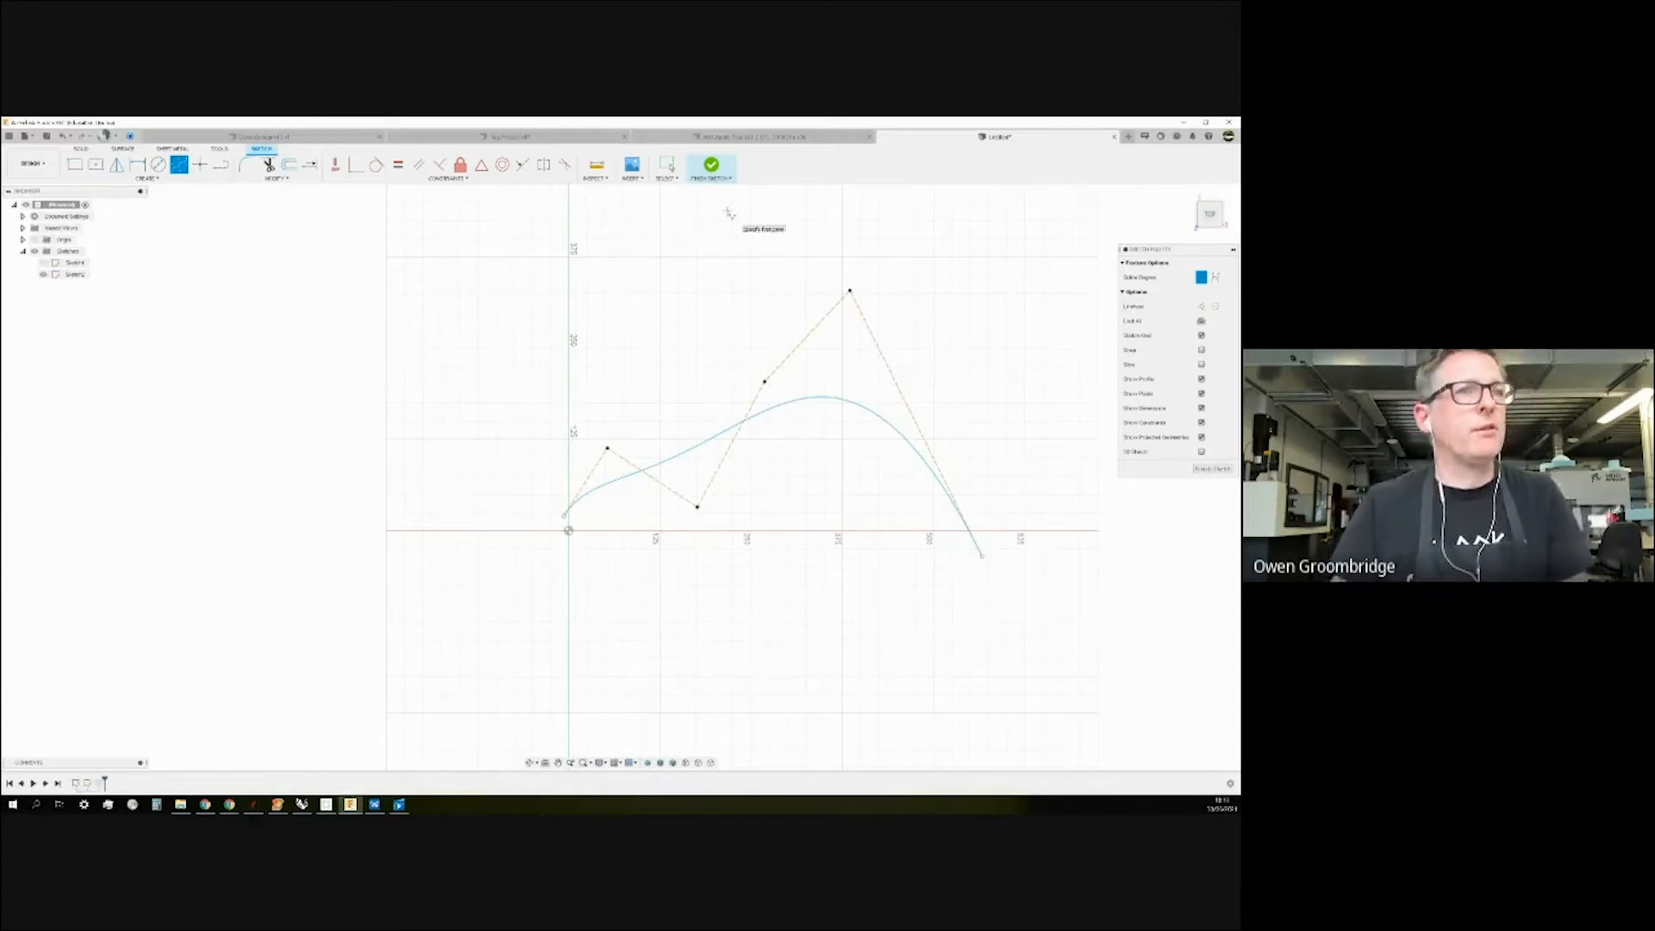
pyautogui.click(709, 167)
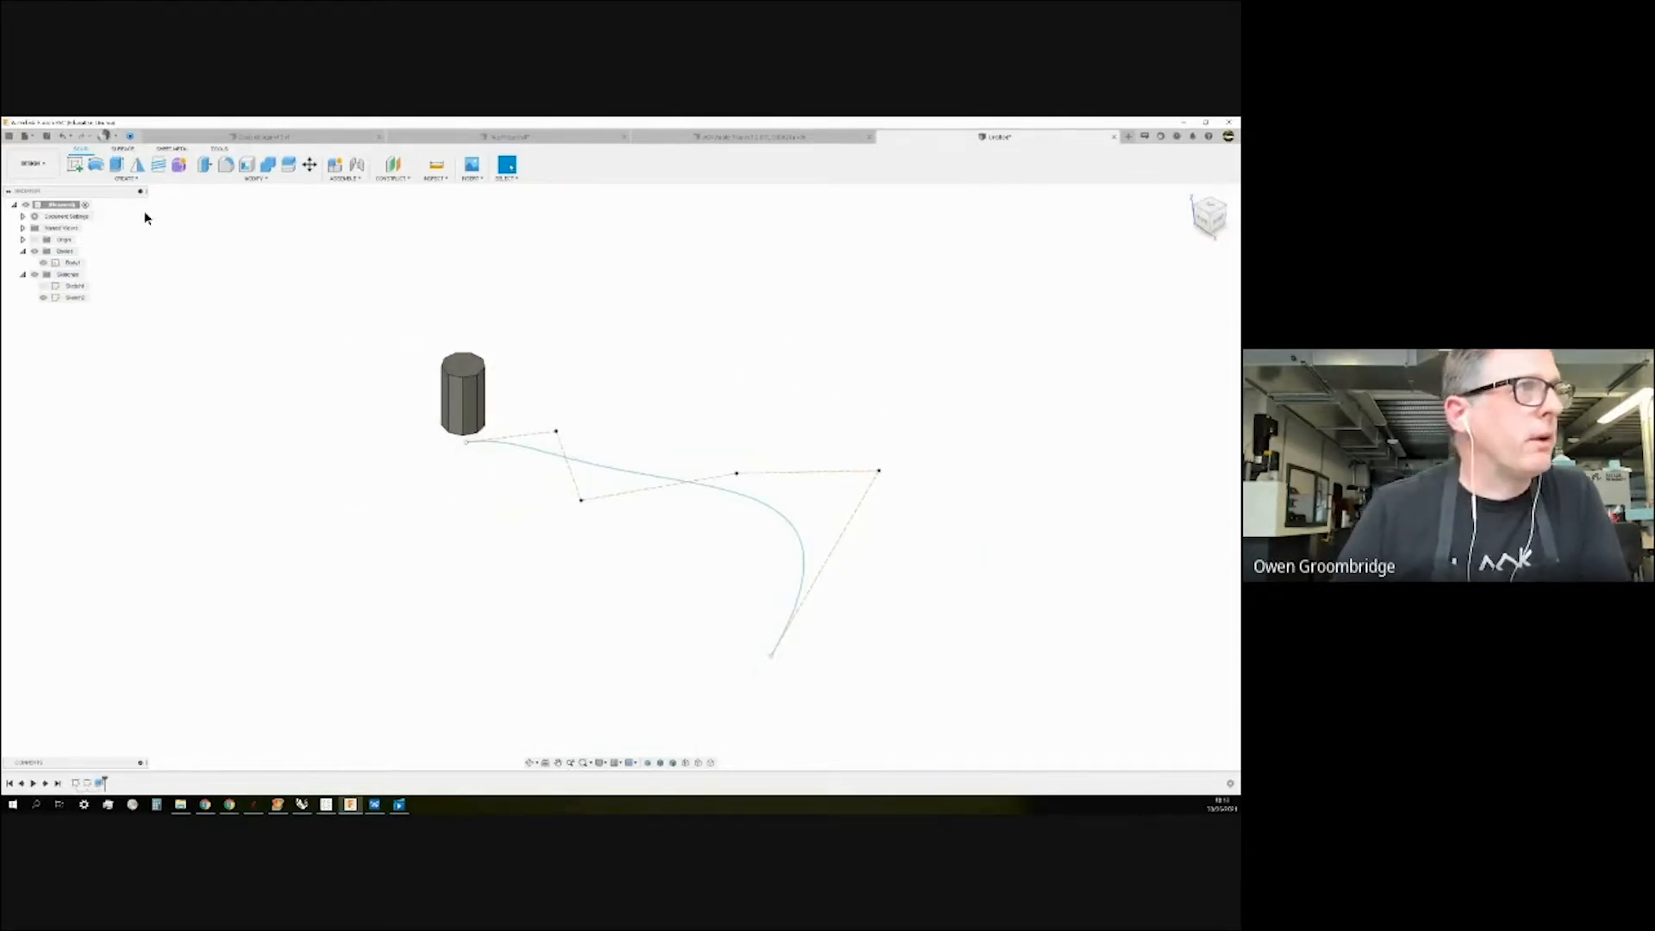
pyautogui.click(122, 180)
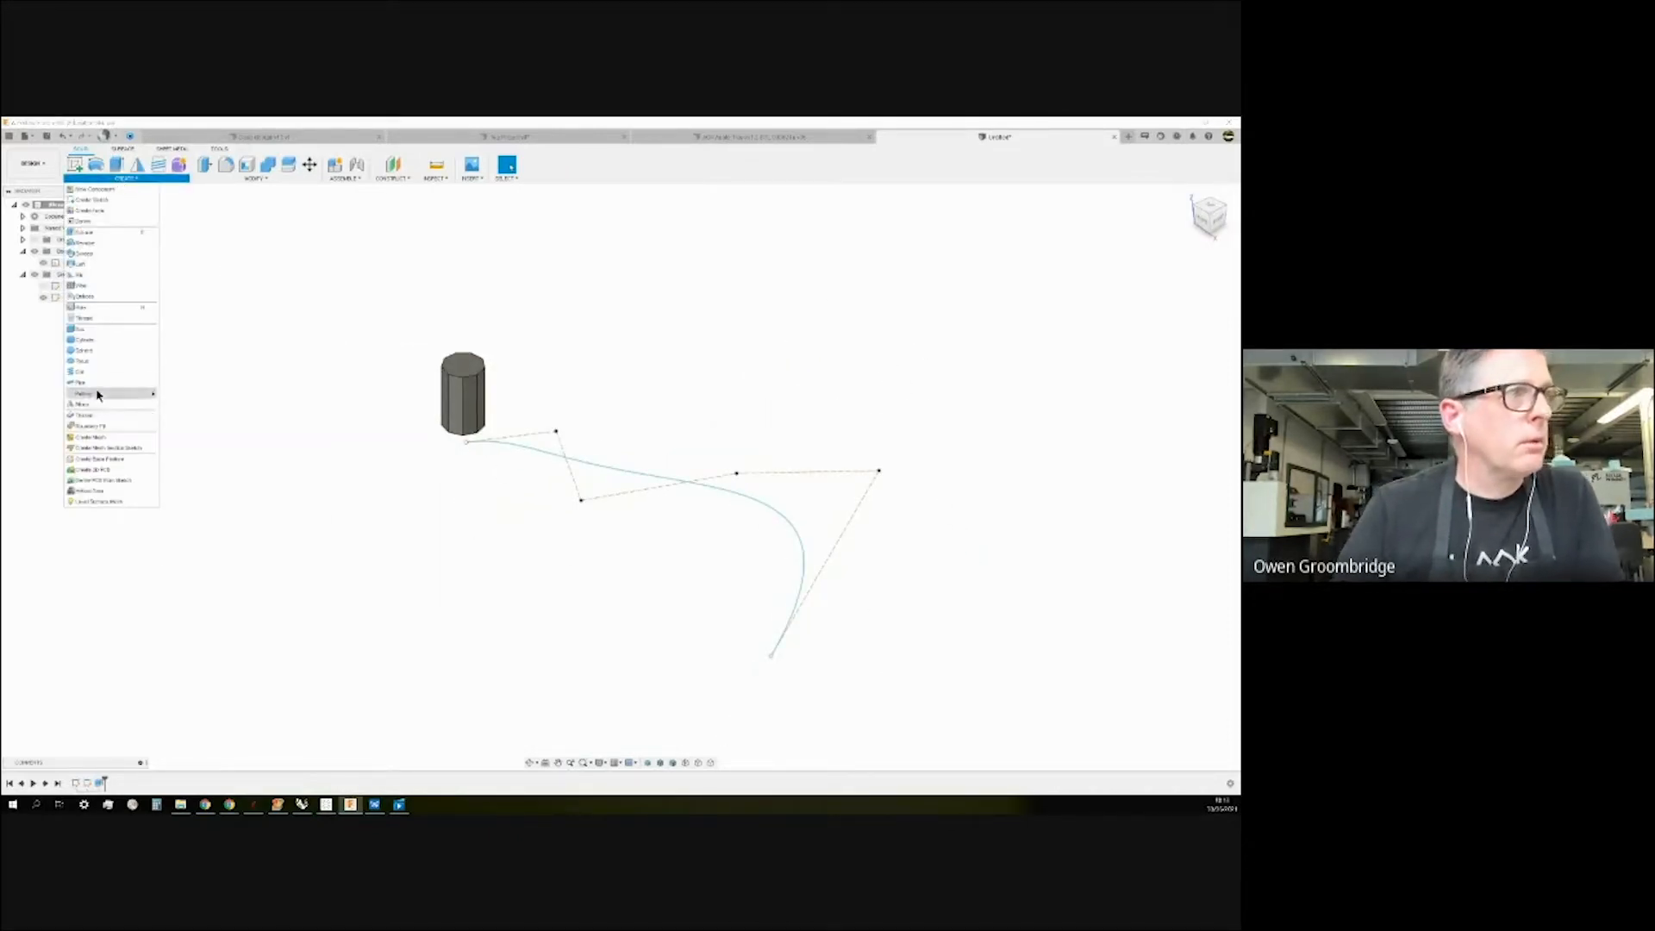
pyautogui.moveTo(100, 400)
pyautogui.click(207, 414)
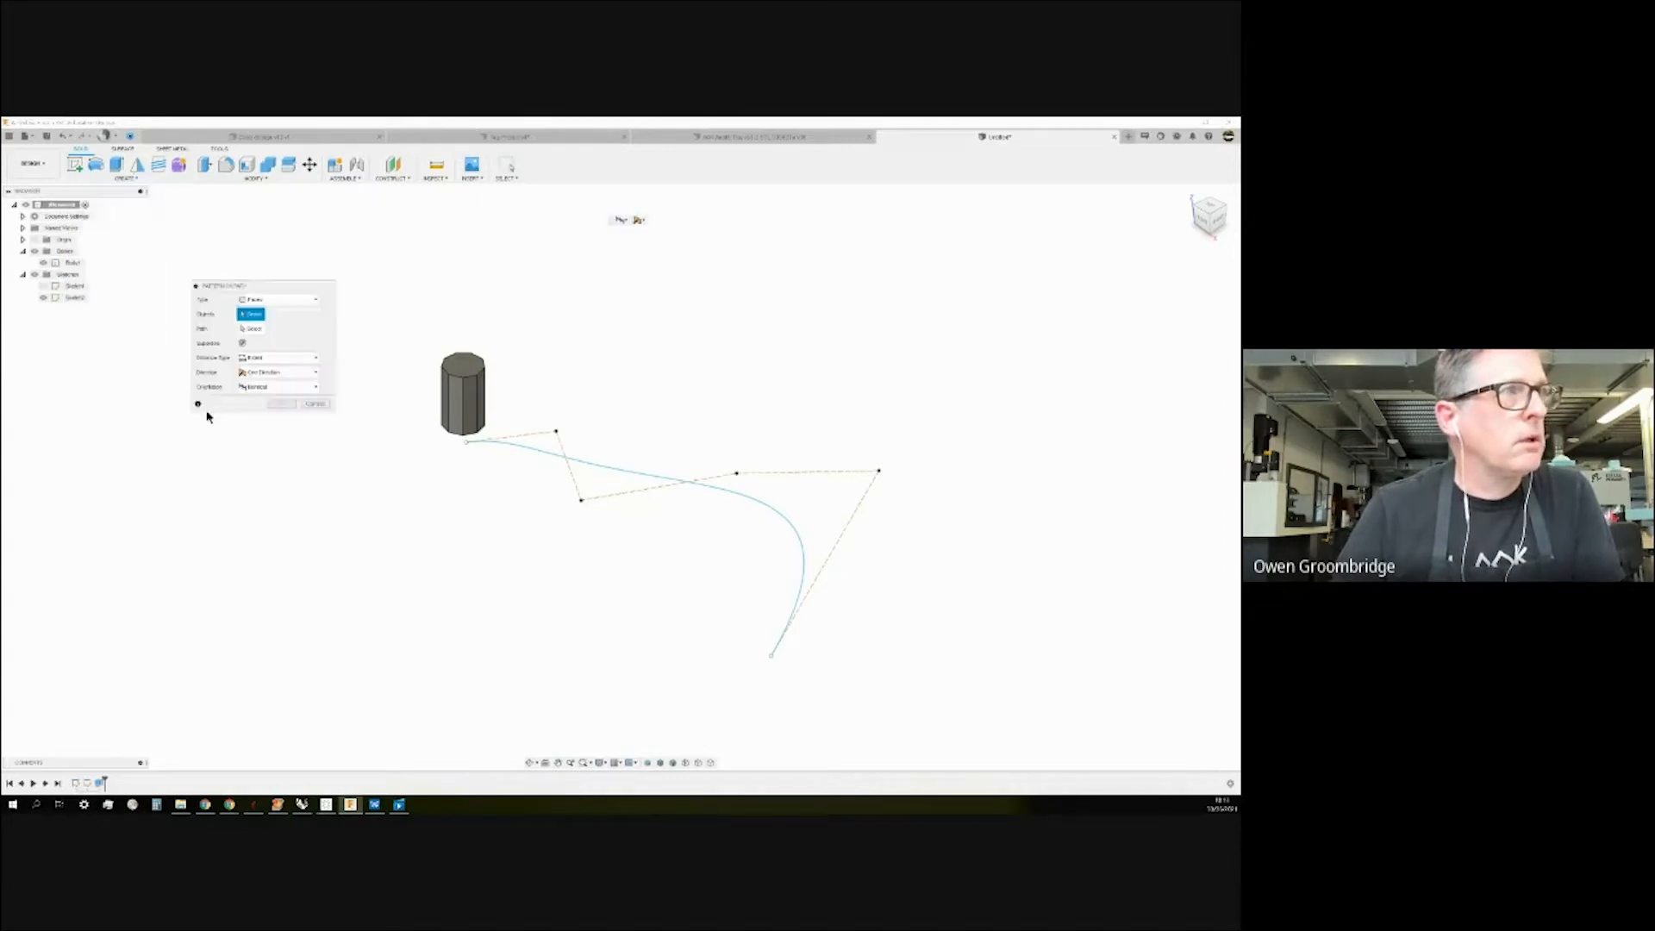
pyautogui.click(315, 305)
pyautogui.click(259, 326)
pyautogui.click(251, 328)
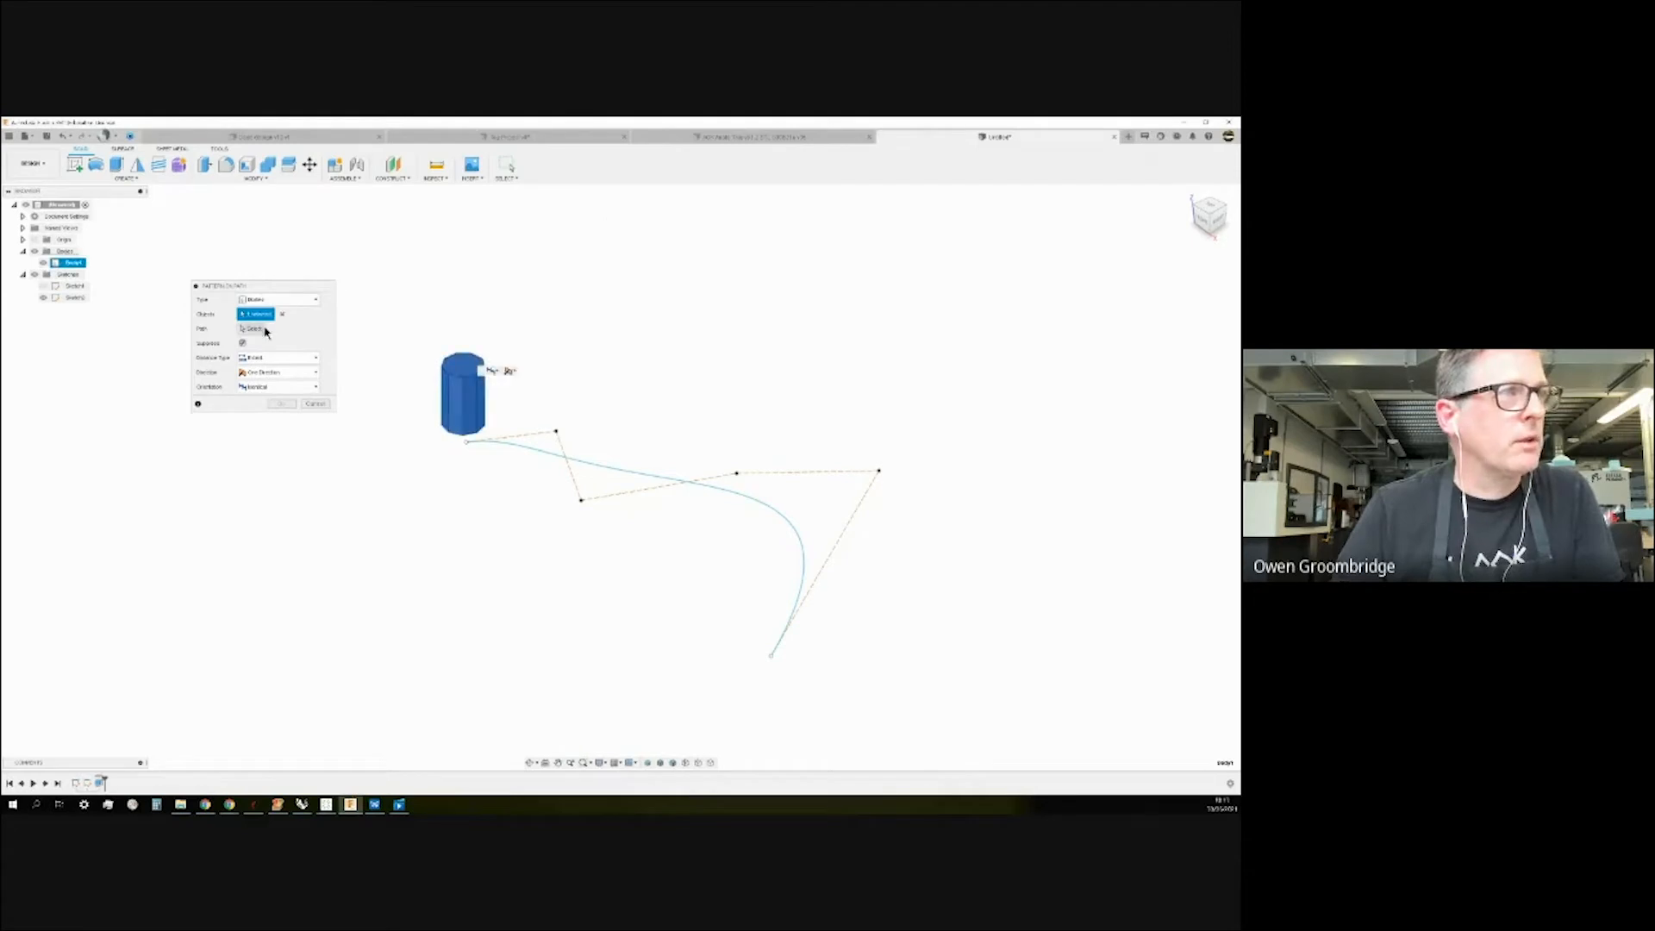
pyautogui.click(529, 447)
pyautogui.moveTo(476, 440); pyautogui.dragTo(757, 500)
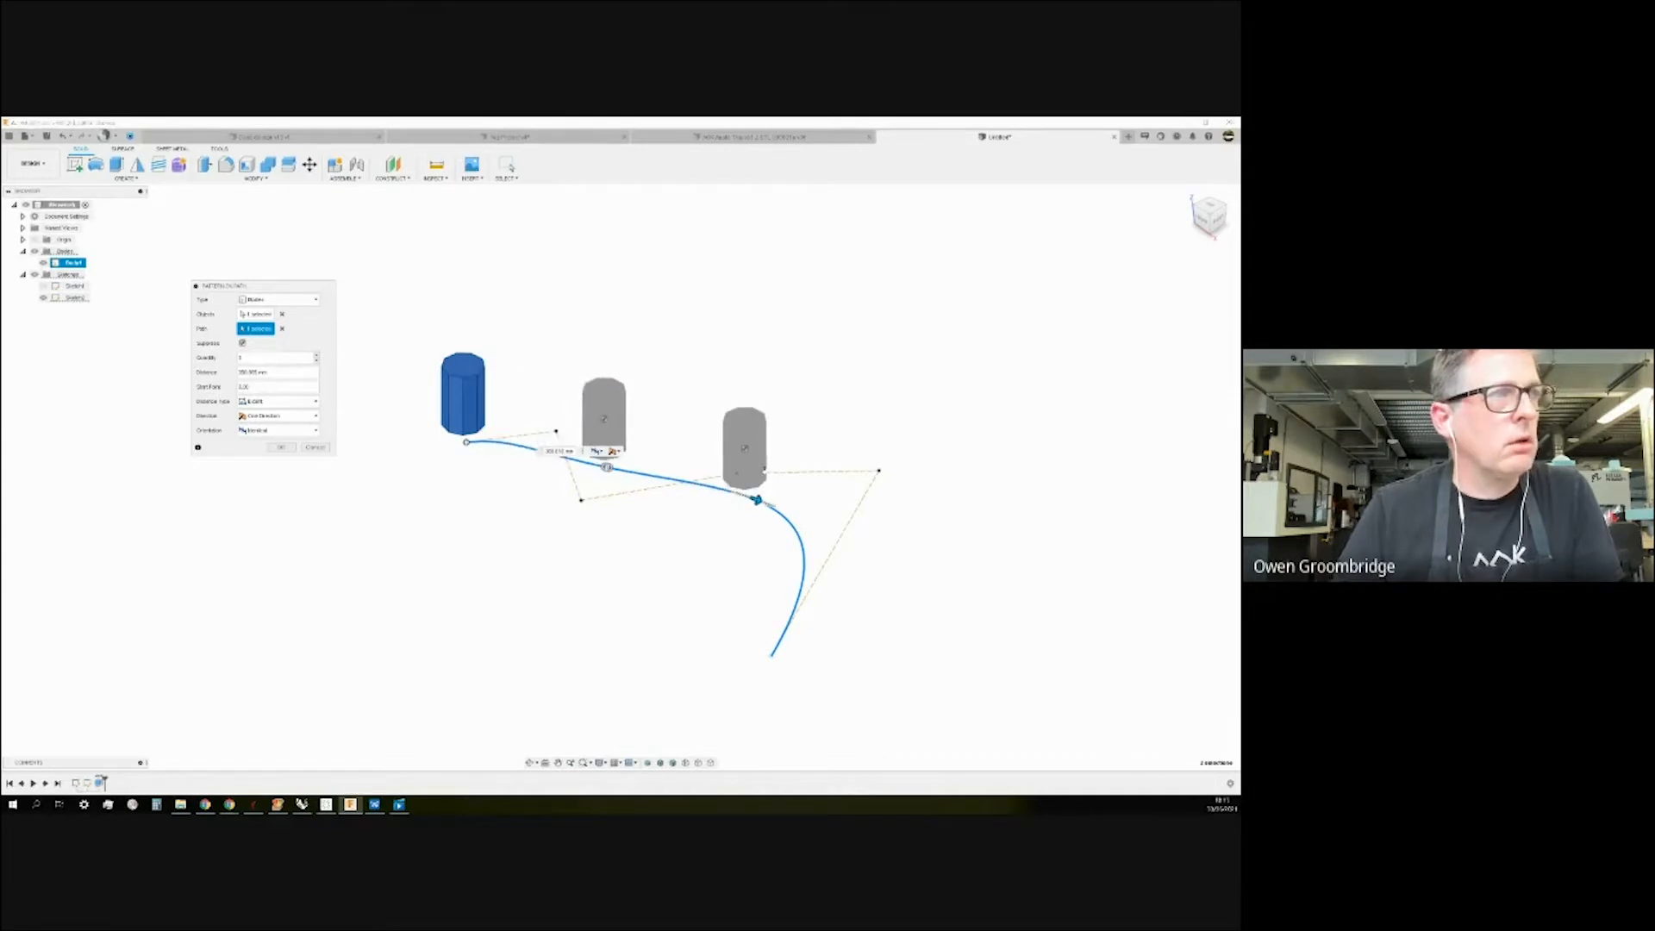
pyautogui.click(317, 360)
pyautogui.click(317, 360)
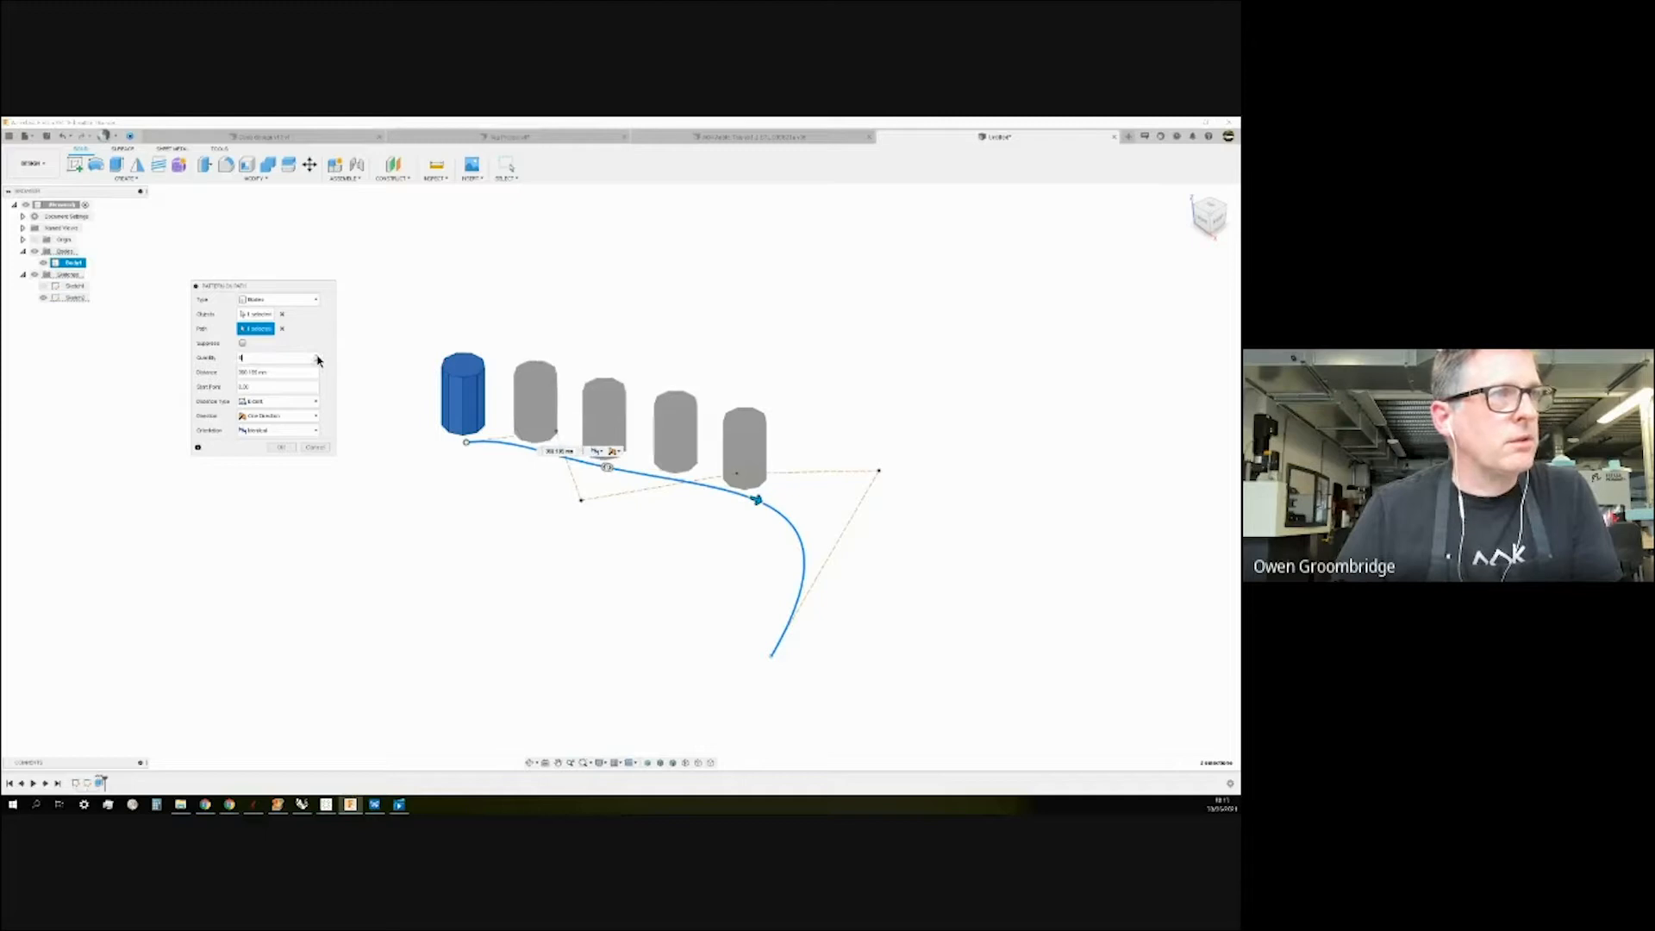
pyautogui.click(317, 360)
pyautogui.click(317, 358)
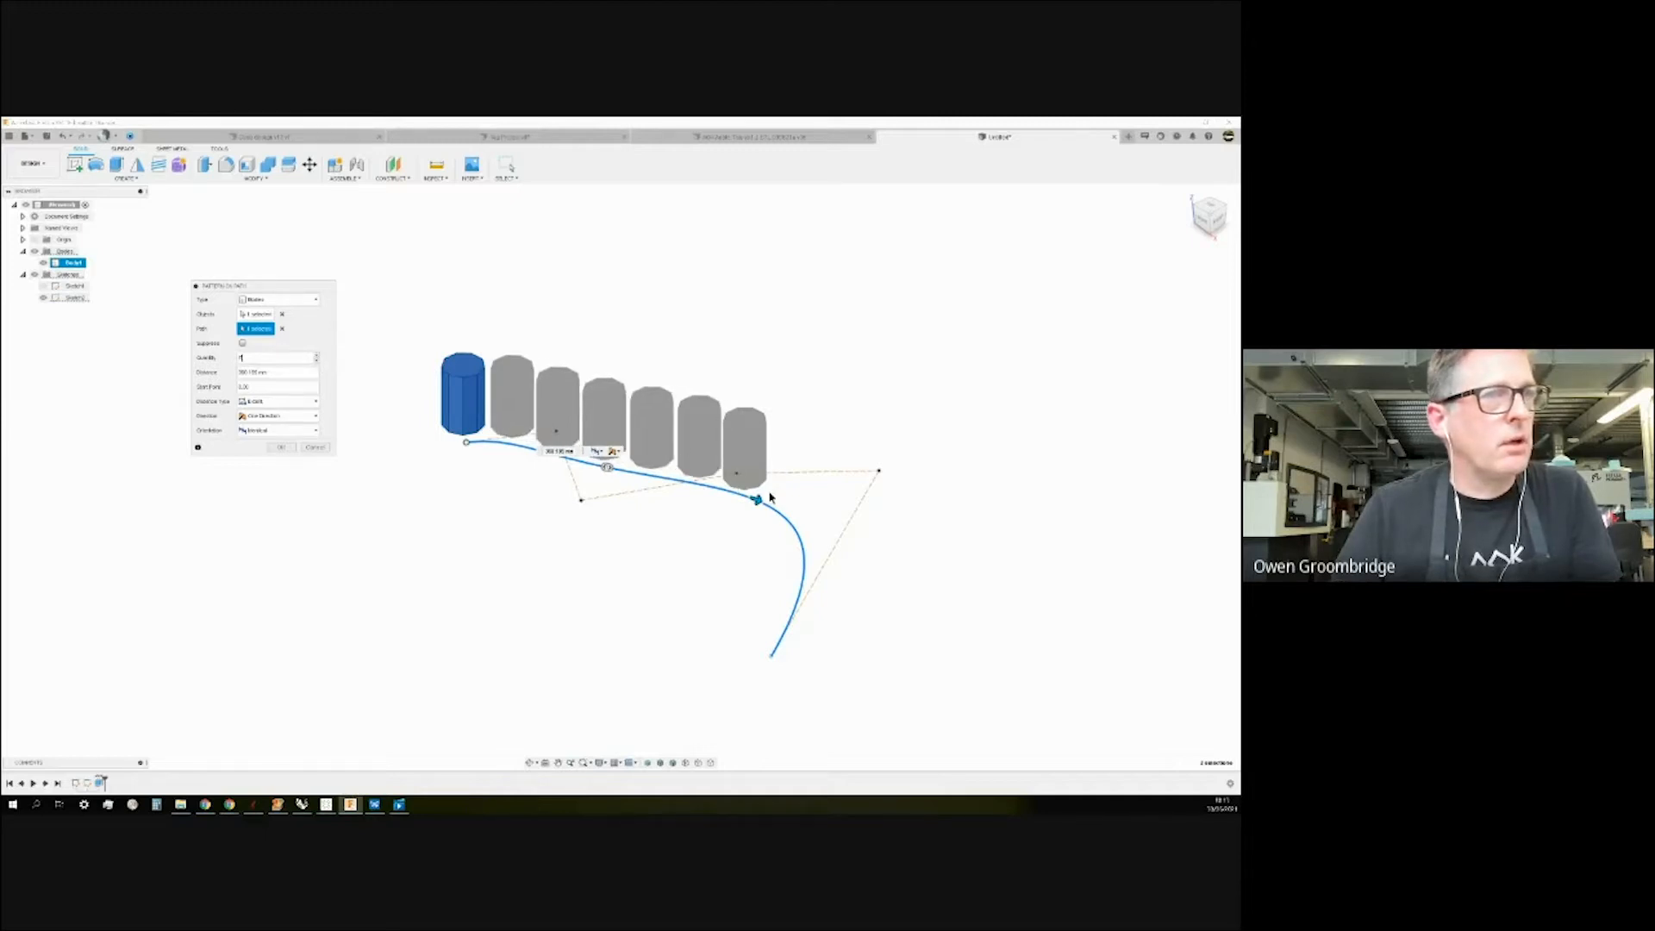
pyautogui.moveTo(755, 499); pyautogui.dragTo(758, 677)
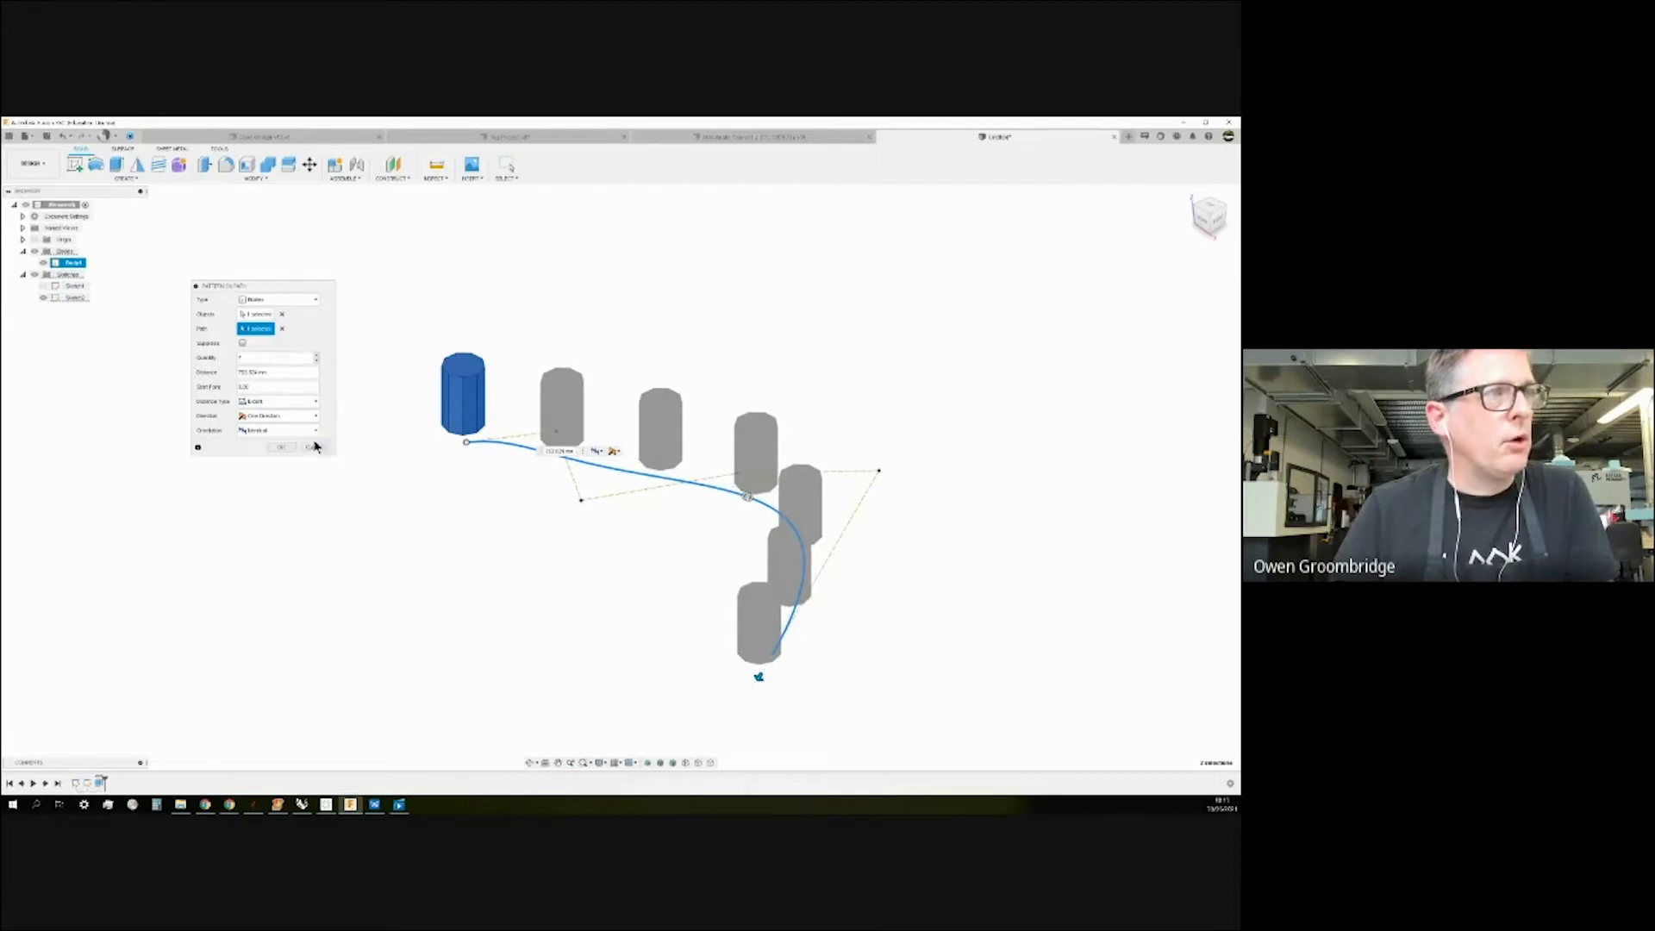
pyautogui.moveTo(640, 299)
pyautogui.keyDown('shift'); pyautogui.mouseDown(button='middle')
pyautogui.moveTo(643, 325)
pyautogui.moveTo(639, 247)
pyautogui.moveTo(650, 337)
pyautogui.moveTo(642, 289)
pyautogui.mouseUp(button='middle'); pyautogui.keyUp('shift')
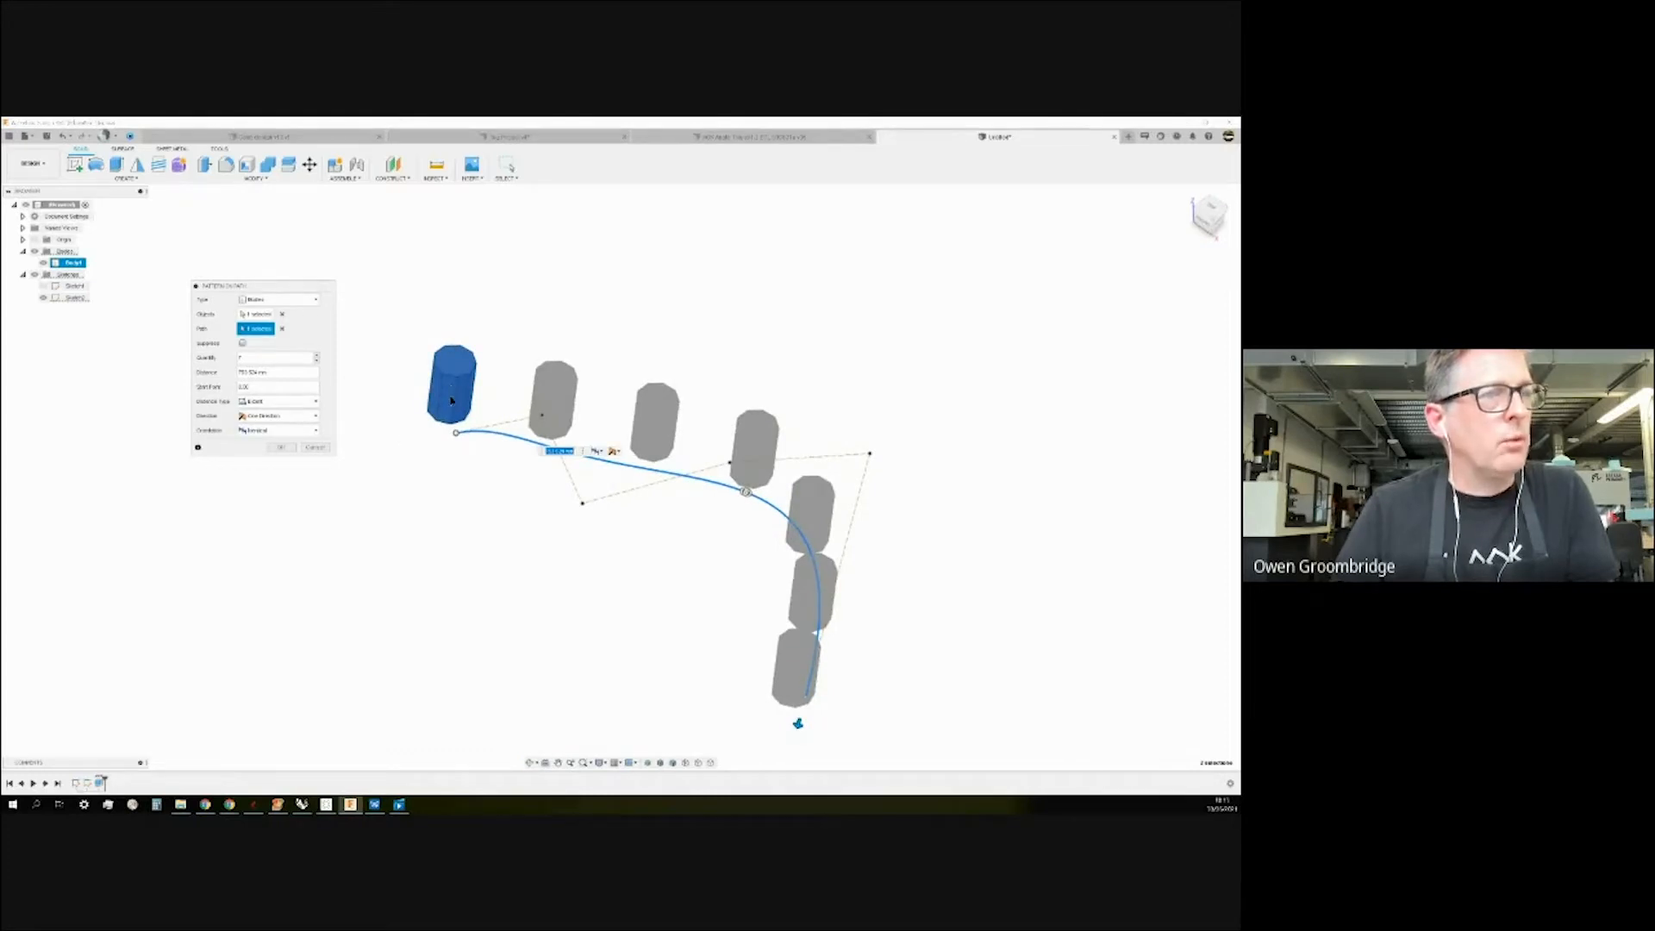
pyautogui.click(316, 434)
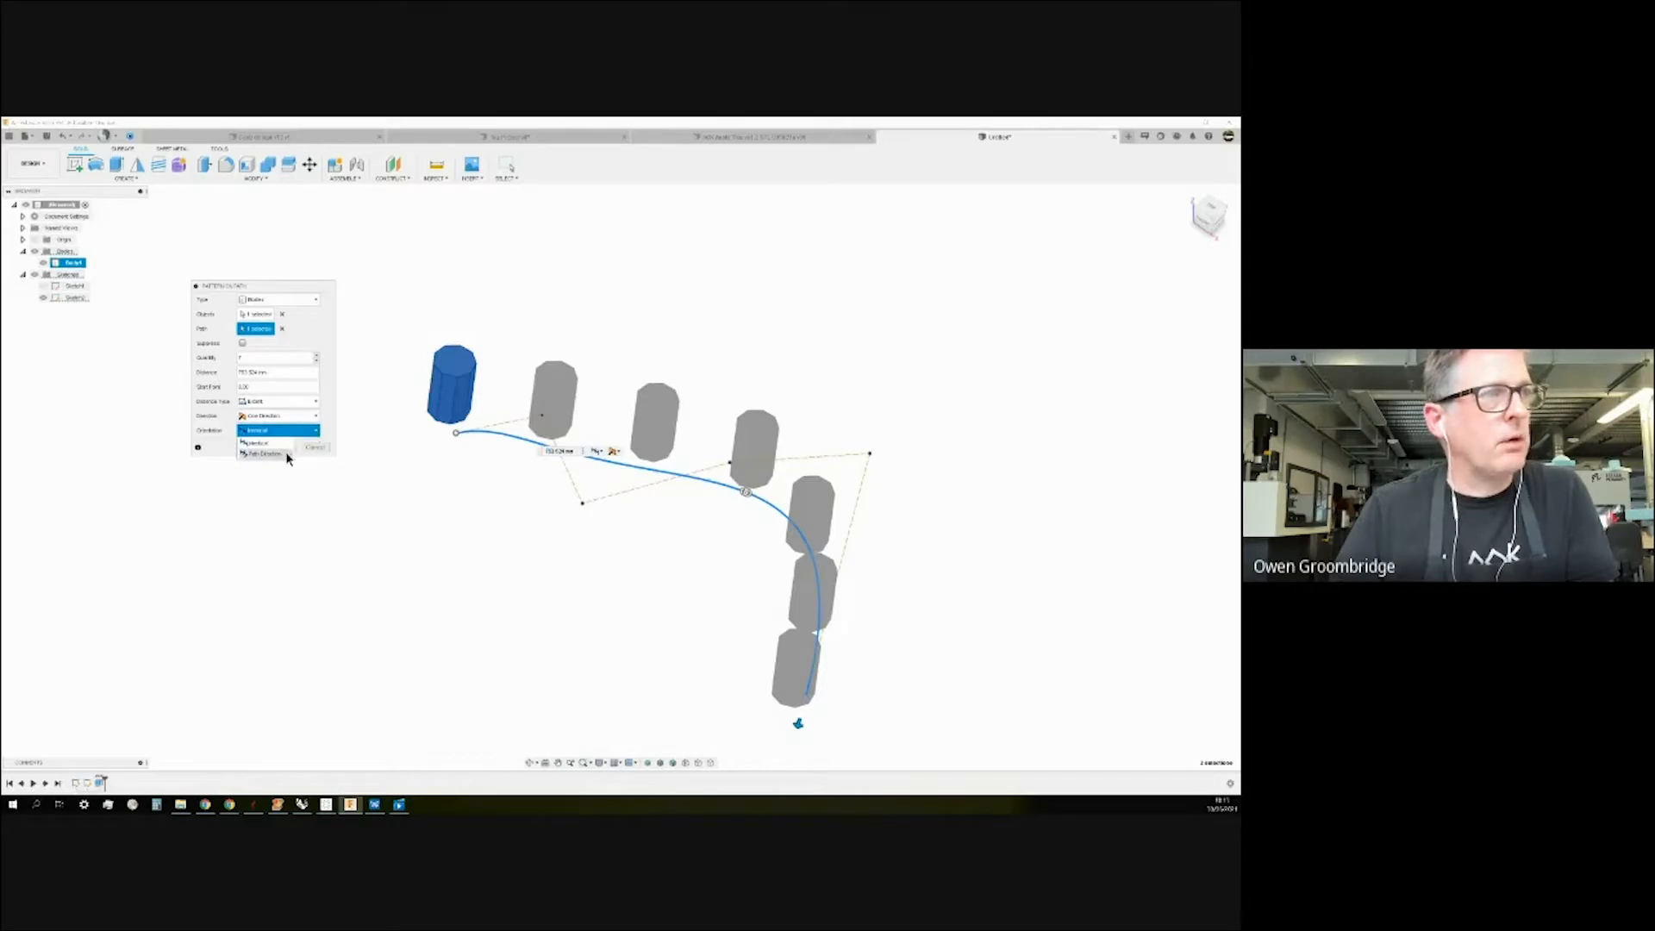
pyautogui.click(263, 453)
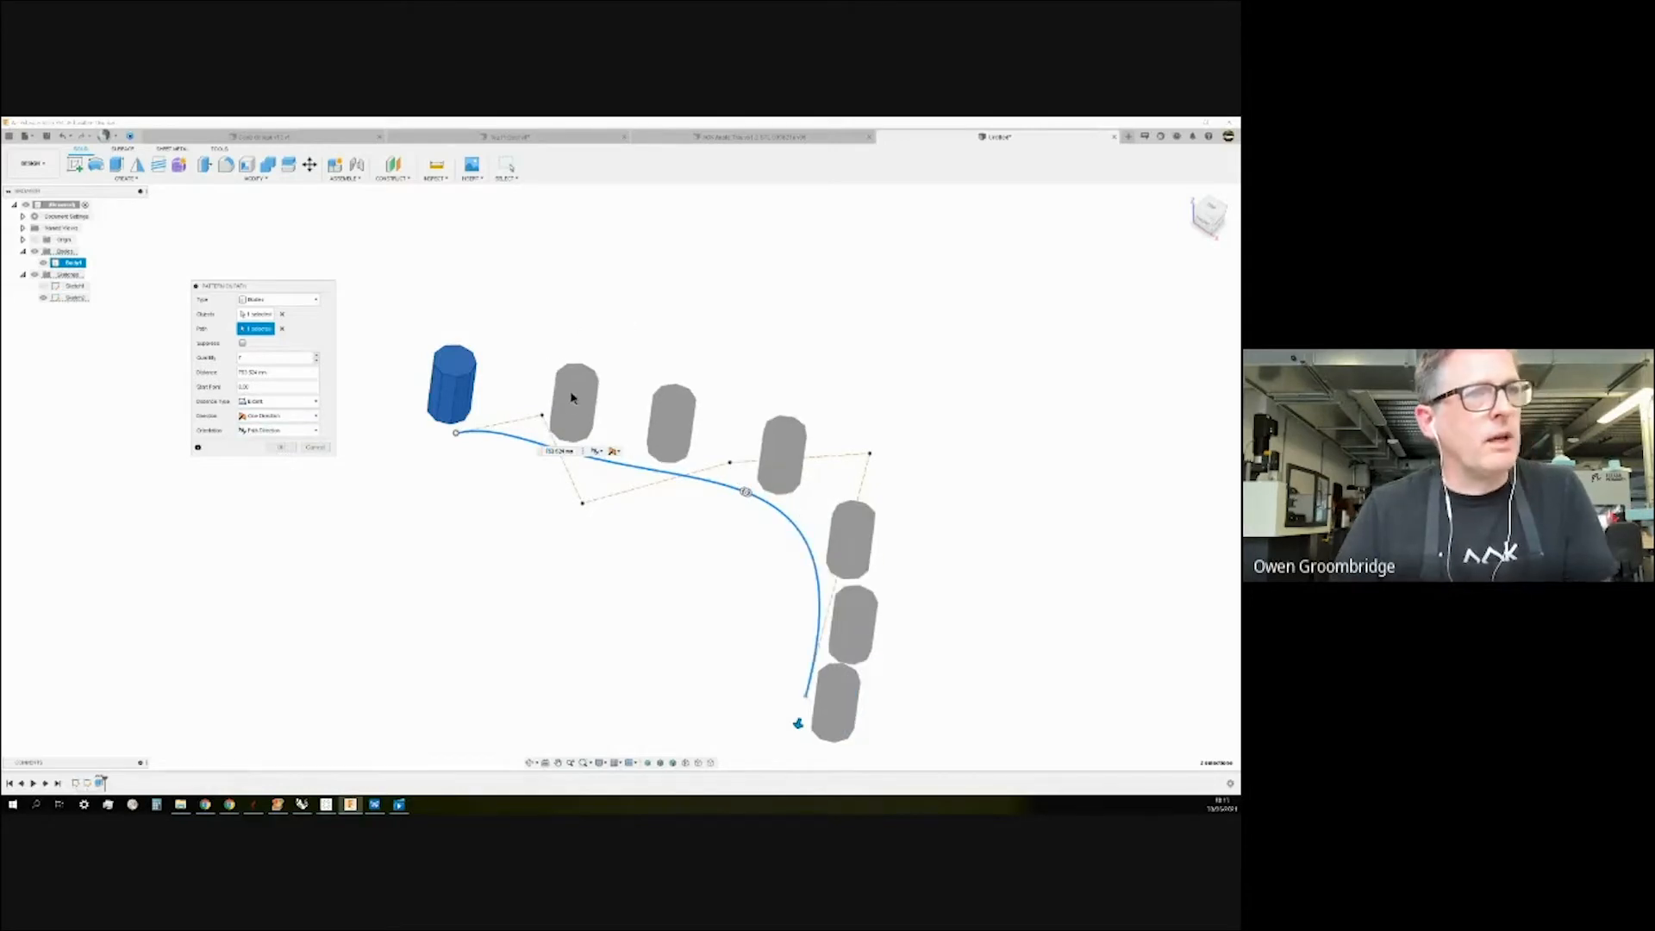
pyautogui.moveTo(891, 400)
pyautogui.keyDown('shift'); pyautogui.mouseDown(button='middle')
pyautogui.moveTo(902, 391)
pyautogui.moveTo(890, 439)
pyautogui.moveTo(894, 402)
pyautogui.mouseUp(button='middle'); pyautogui.keyUp('shift')
pyautogui.scroll(-2, 479, 382)
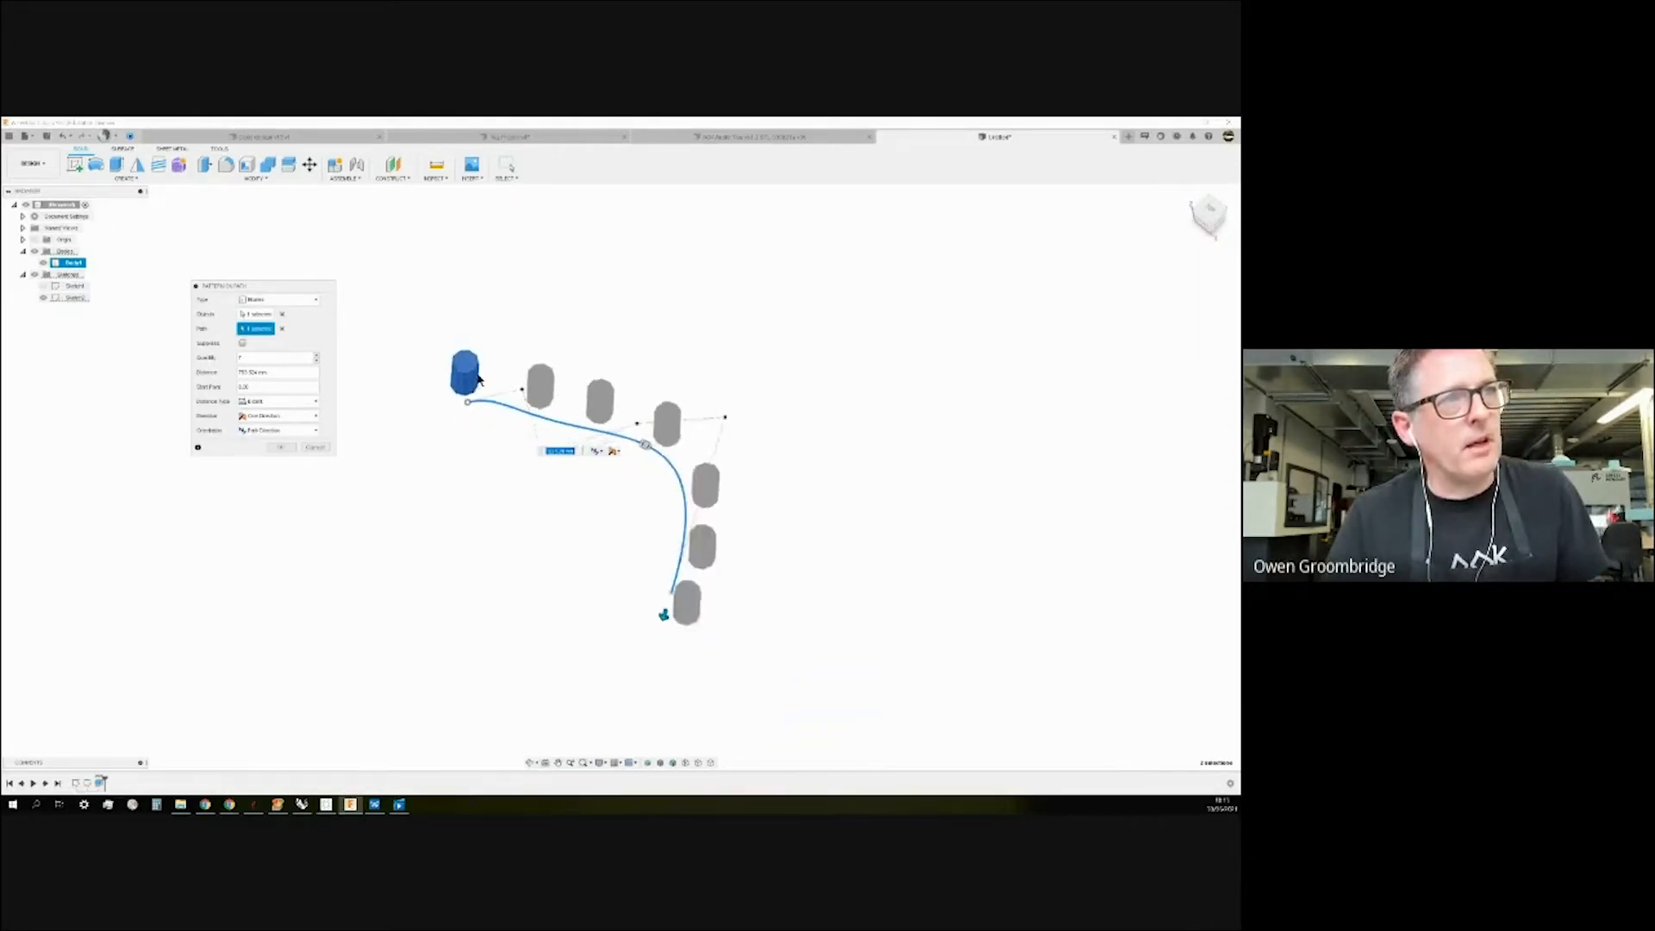
pyautogui.scroll(6, 479, 388)
pyautogui.keyDown('shift'); pyautogui.moveTo(561, 304); pyautogui.dragTo(515, 315, button='middle'); pyautogui.keyUp('shift')
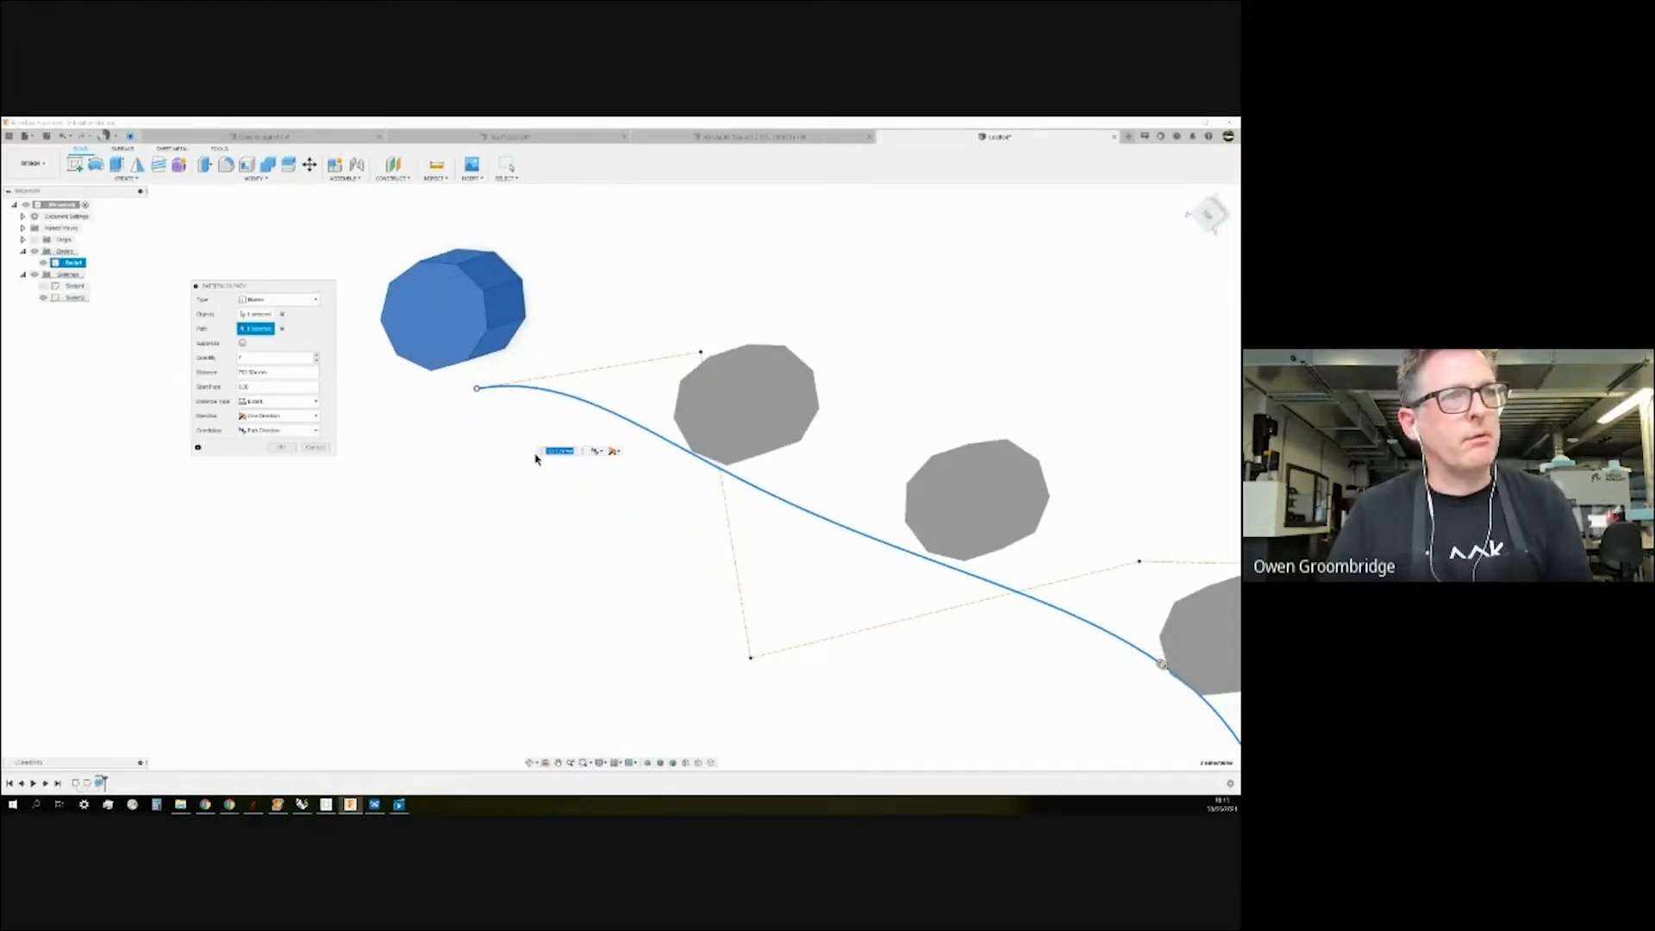
pyautogui.click(281, 447)
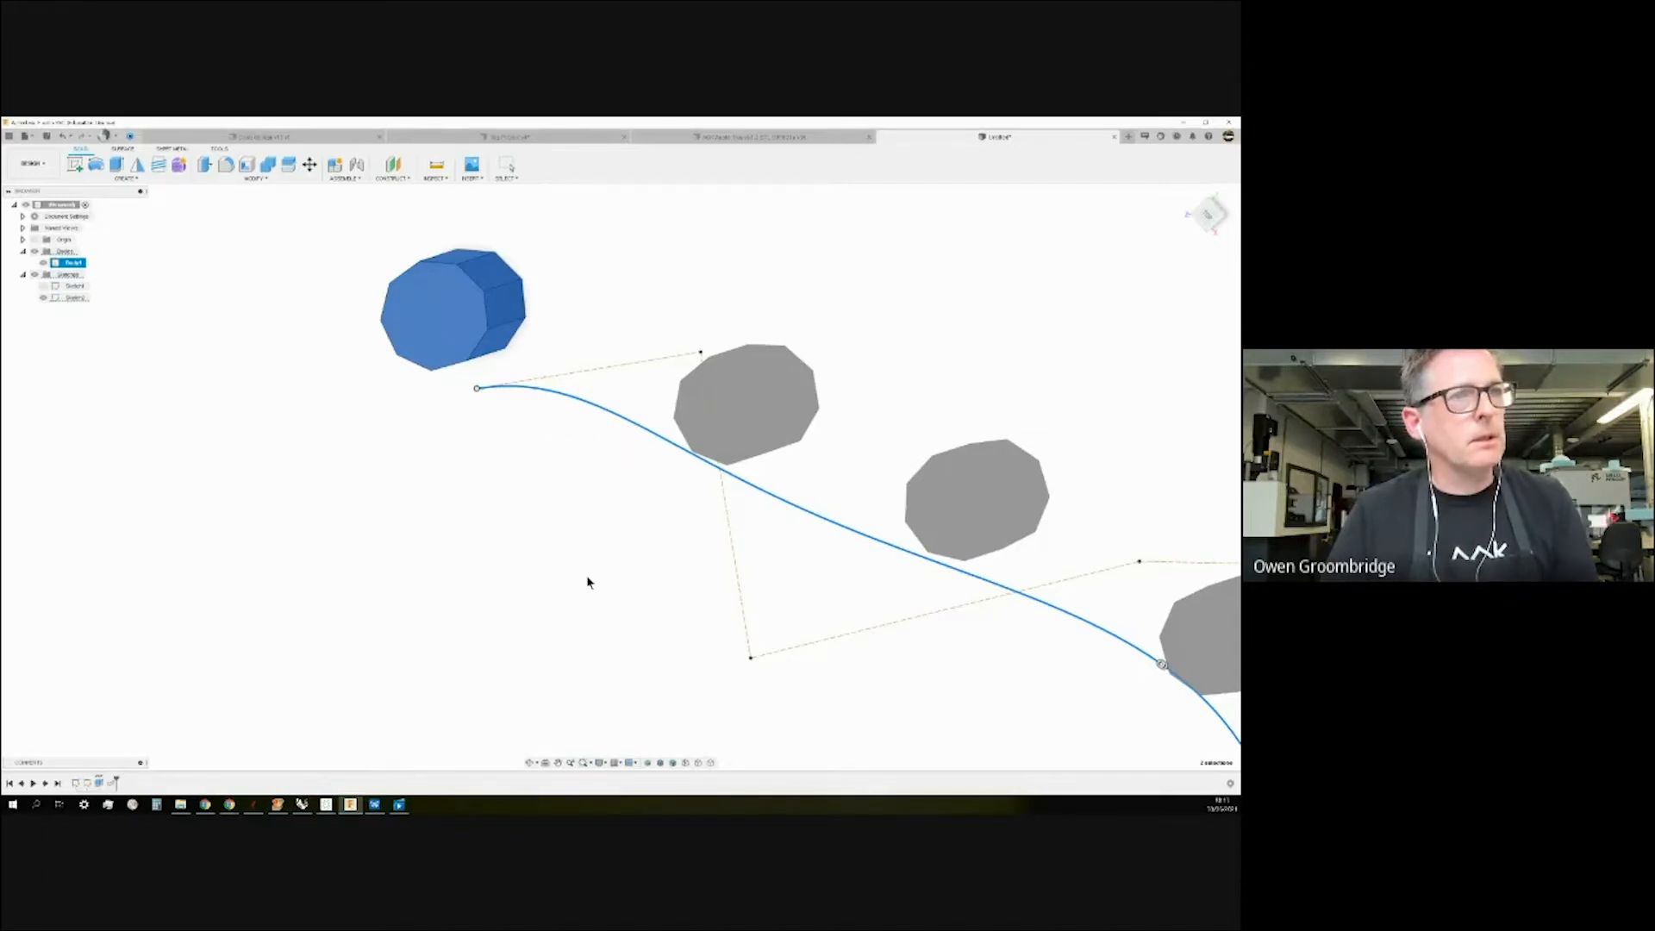
pyautogui.keyDown('shift'); pyautogui.moveTo(518, 483); pyautogui.dragTo(492, 431, button='middle'); pyautogui.keyUp('shift')
pyautogui.scroll(-3, 466, 448)
pyautogui.keyDown('shift'); pyautogui.moveTo(560, 610); pyautogui.dragTo(606, 668, button='middle'); pyautogui.keyUp('shift')
pyautogui.hotkey('ctrl', 'z')
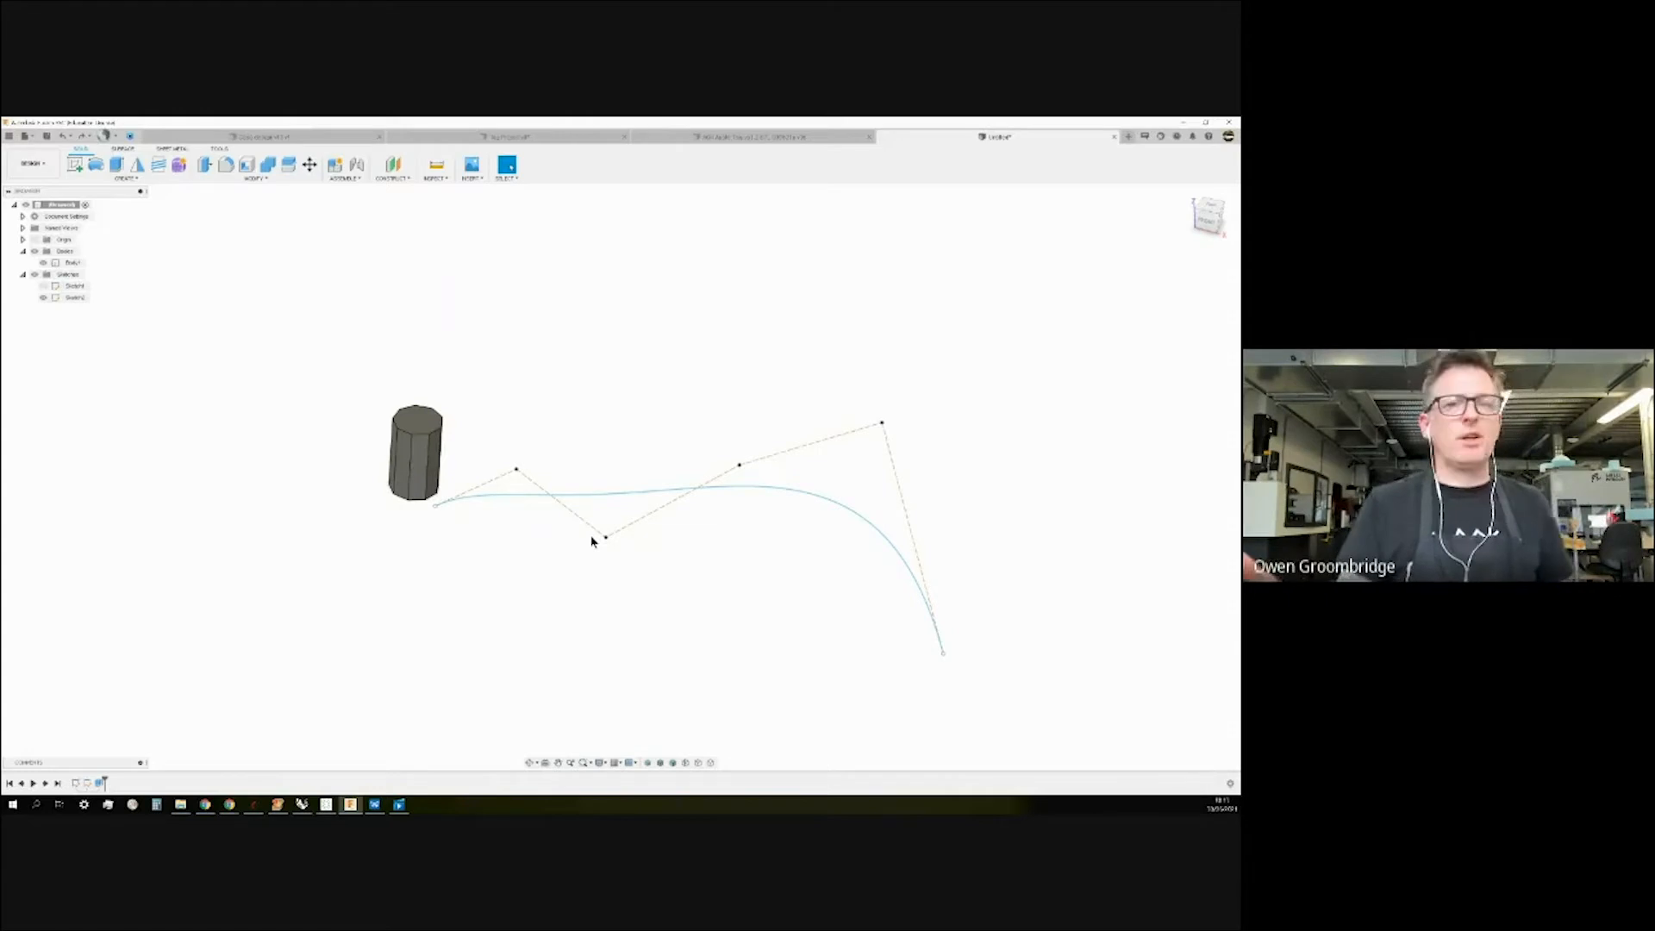
pyautogui.moveTo(369, 361)
pyautogui.keyDown('shift'); pyautogui.mouseDown(button='middle')
pyautogui.moveTo(381, 385)
pyautogui.moveTo(375, 365)
pyautogui.mouseUp(button='middle'); pyautogui.keyUp('shift')
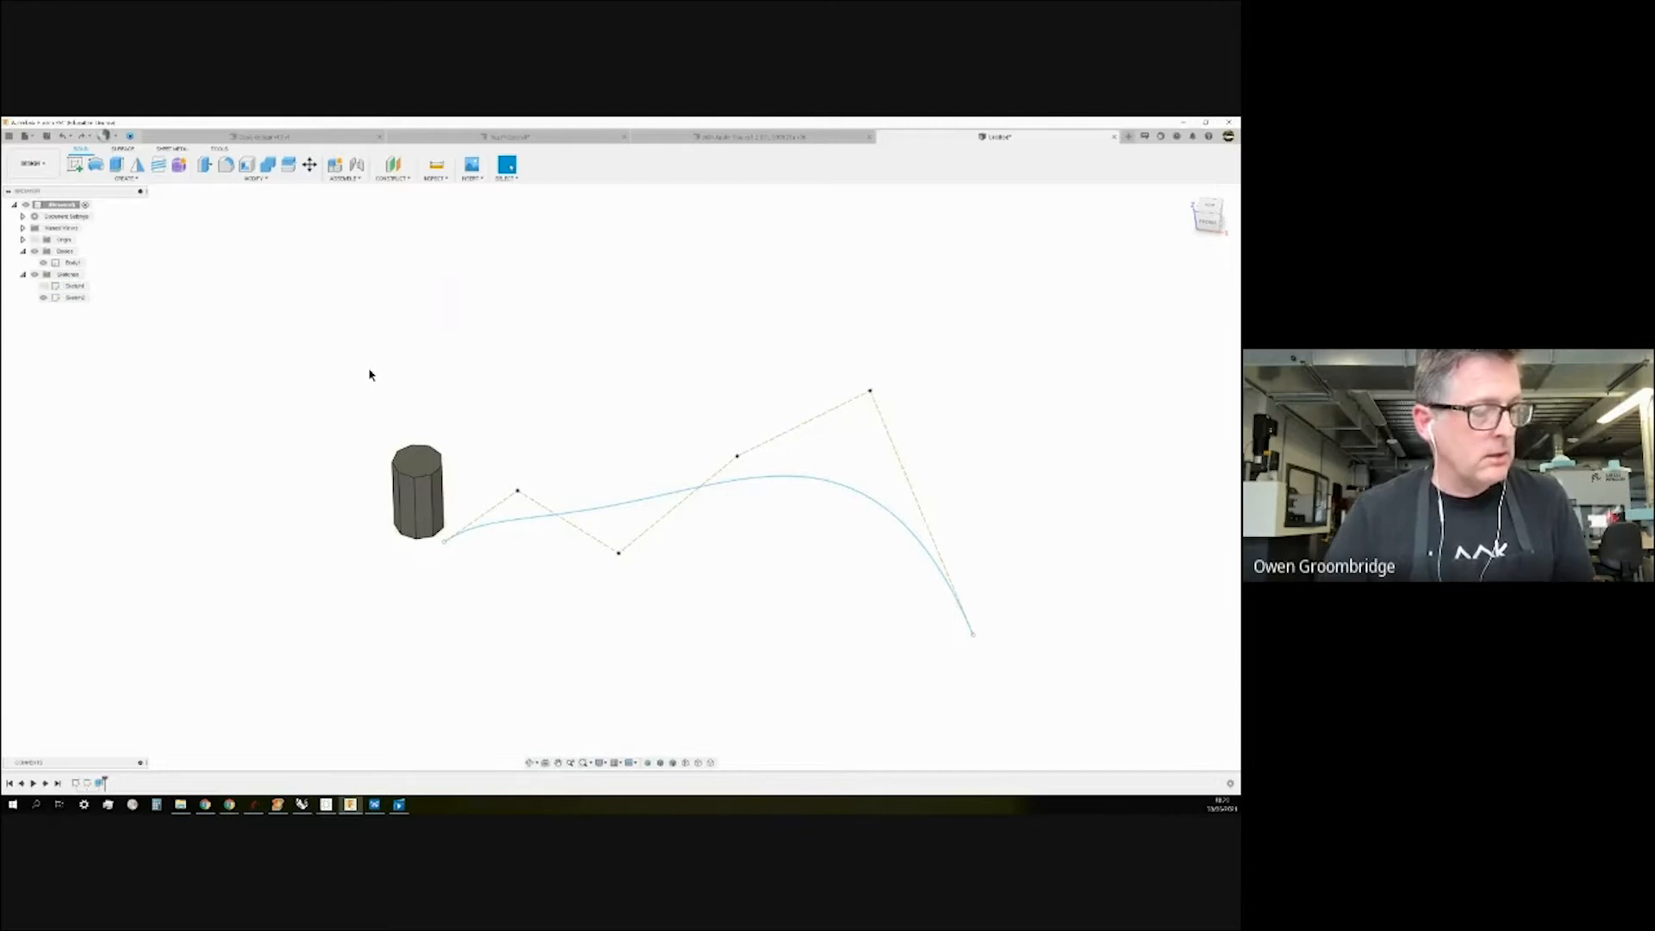
pyautogui.moveTo(443, 403)
pyautogui.keyDown('shift'); pyautogui.mouseDown(button='middle')
pyautogui.moveTo(447, 388)
pyautogui.moveTo(441, 402)
pyautogui.mouseUp(button='middle'); pyautogui.keyUp('shift')
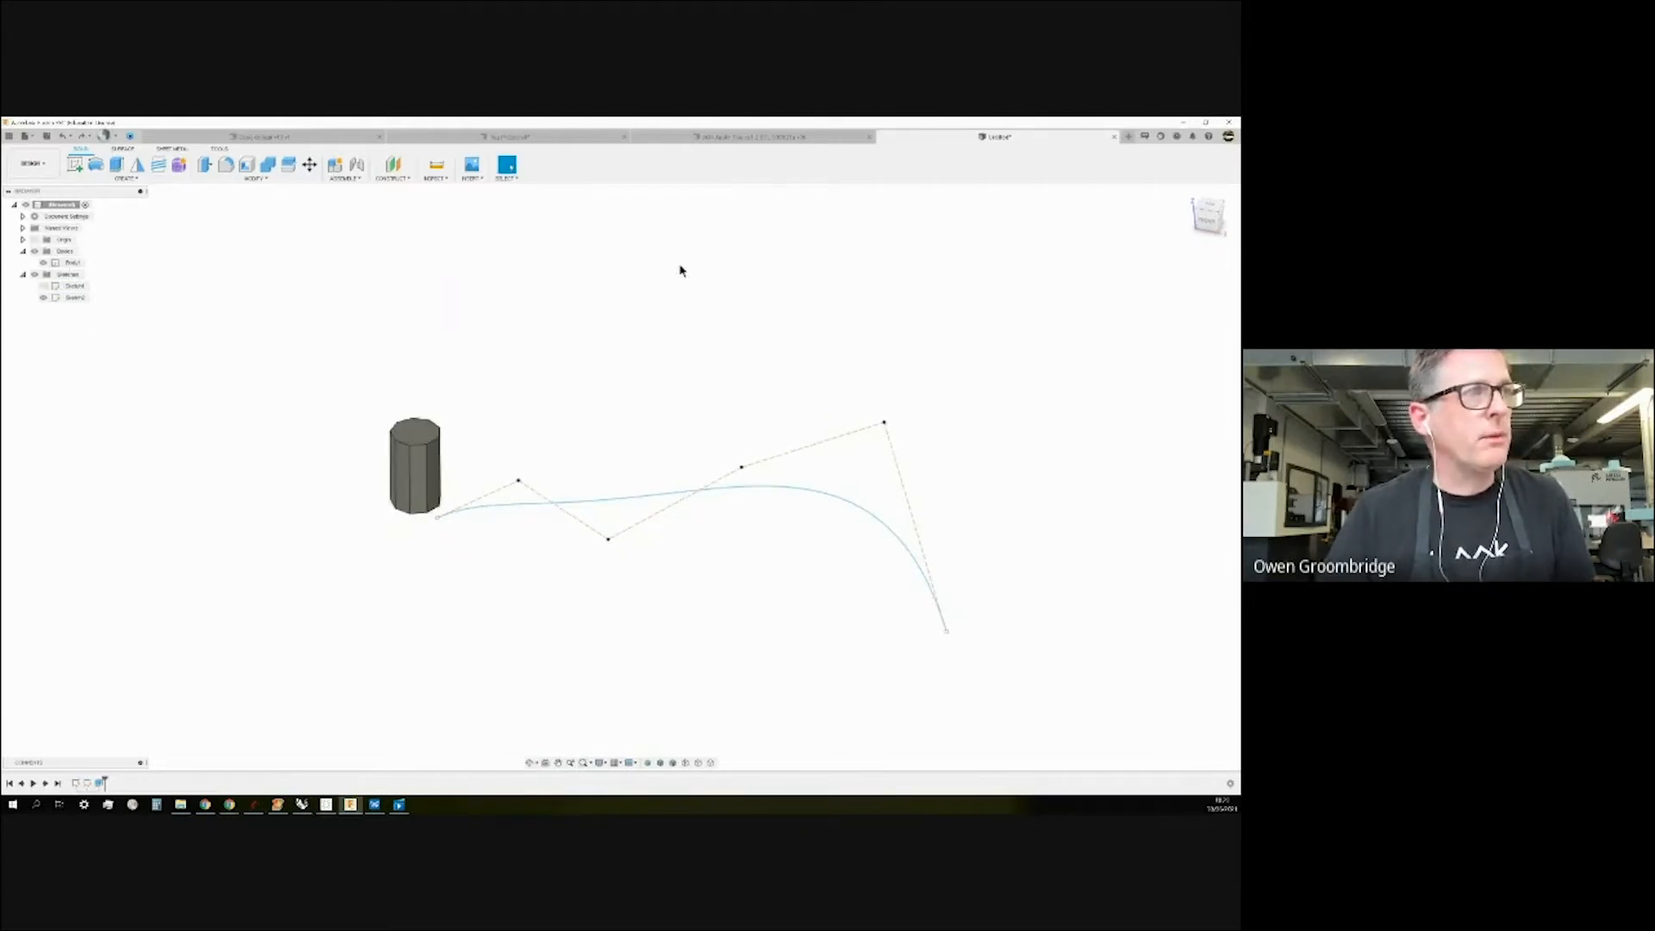
pyautogui.click(73, 262)
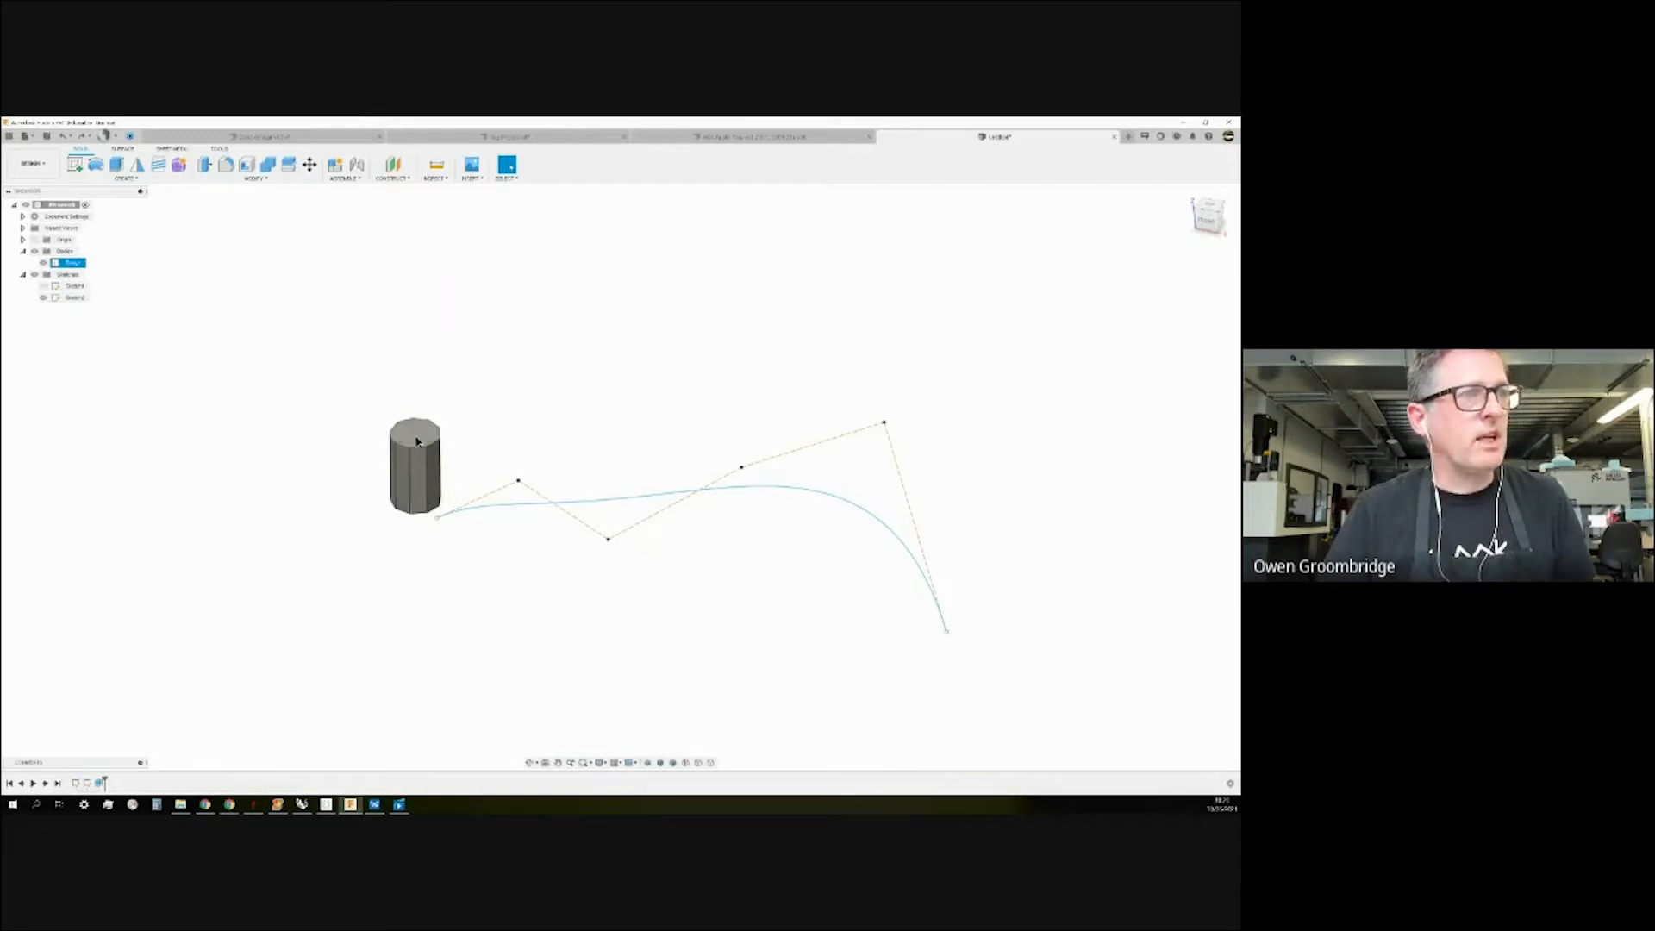
pyautogui.rightClick(418, 440)
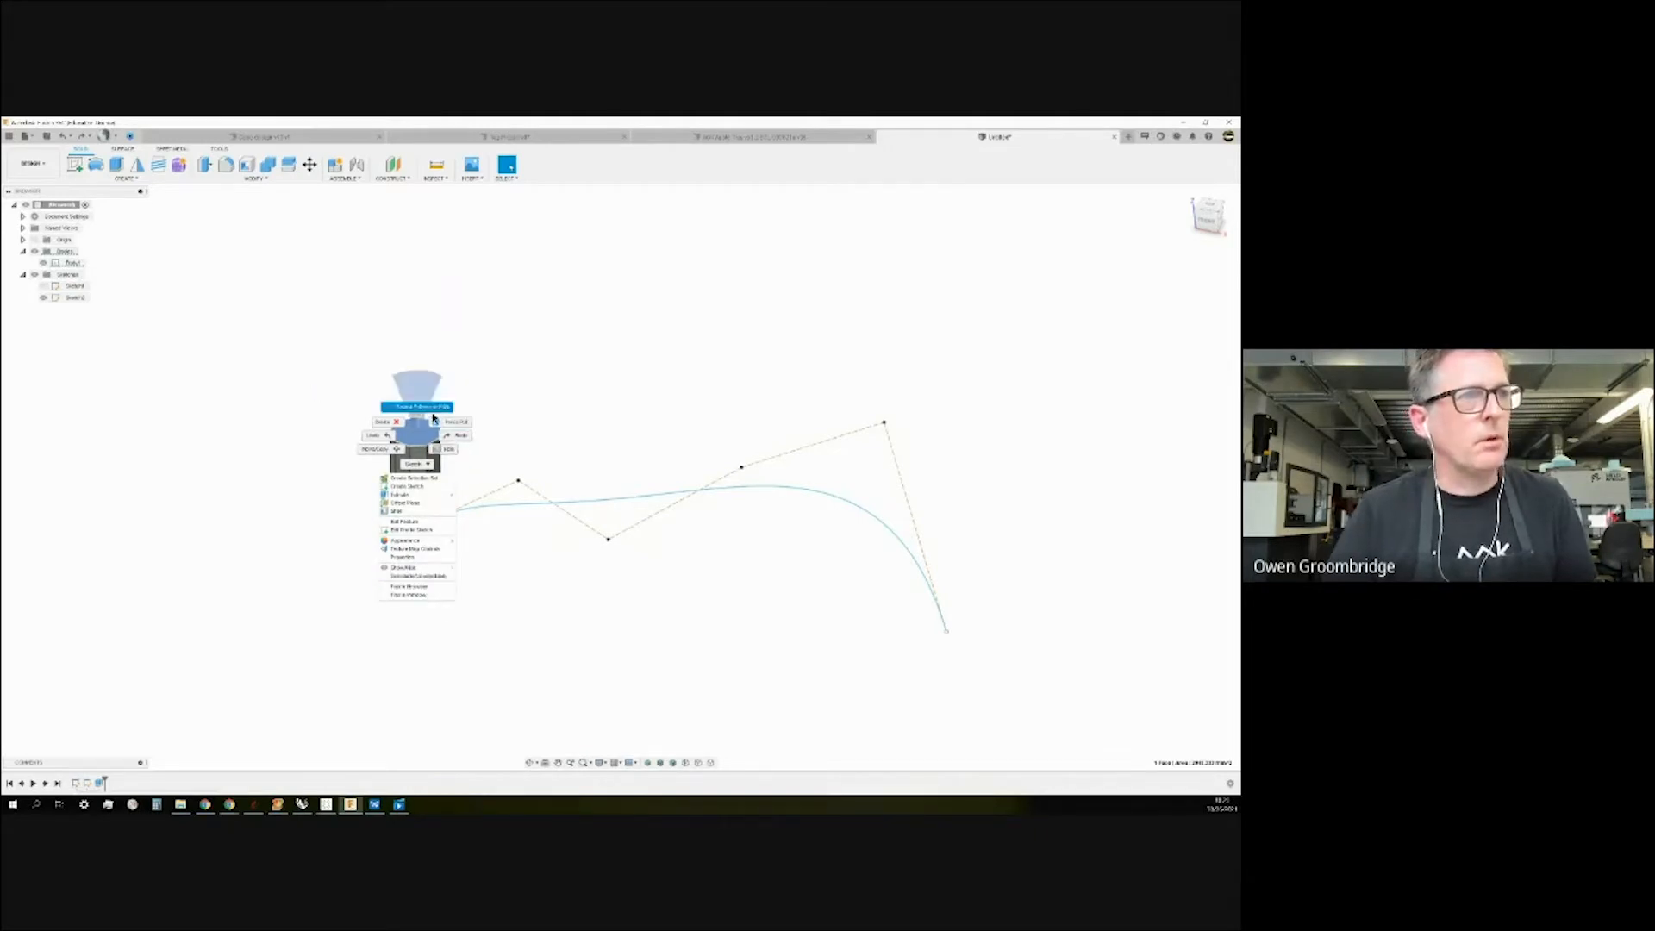
pyautogui.click(308, 360)
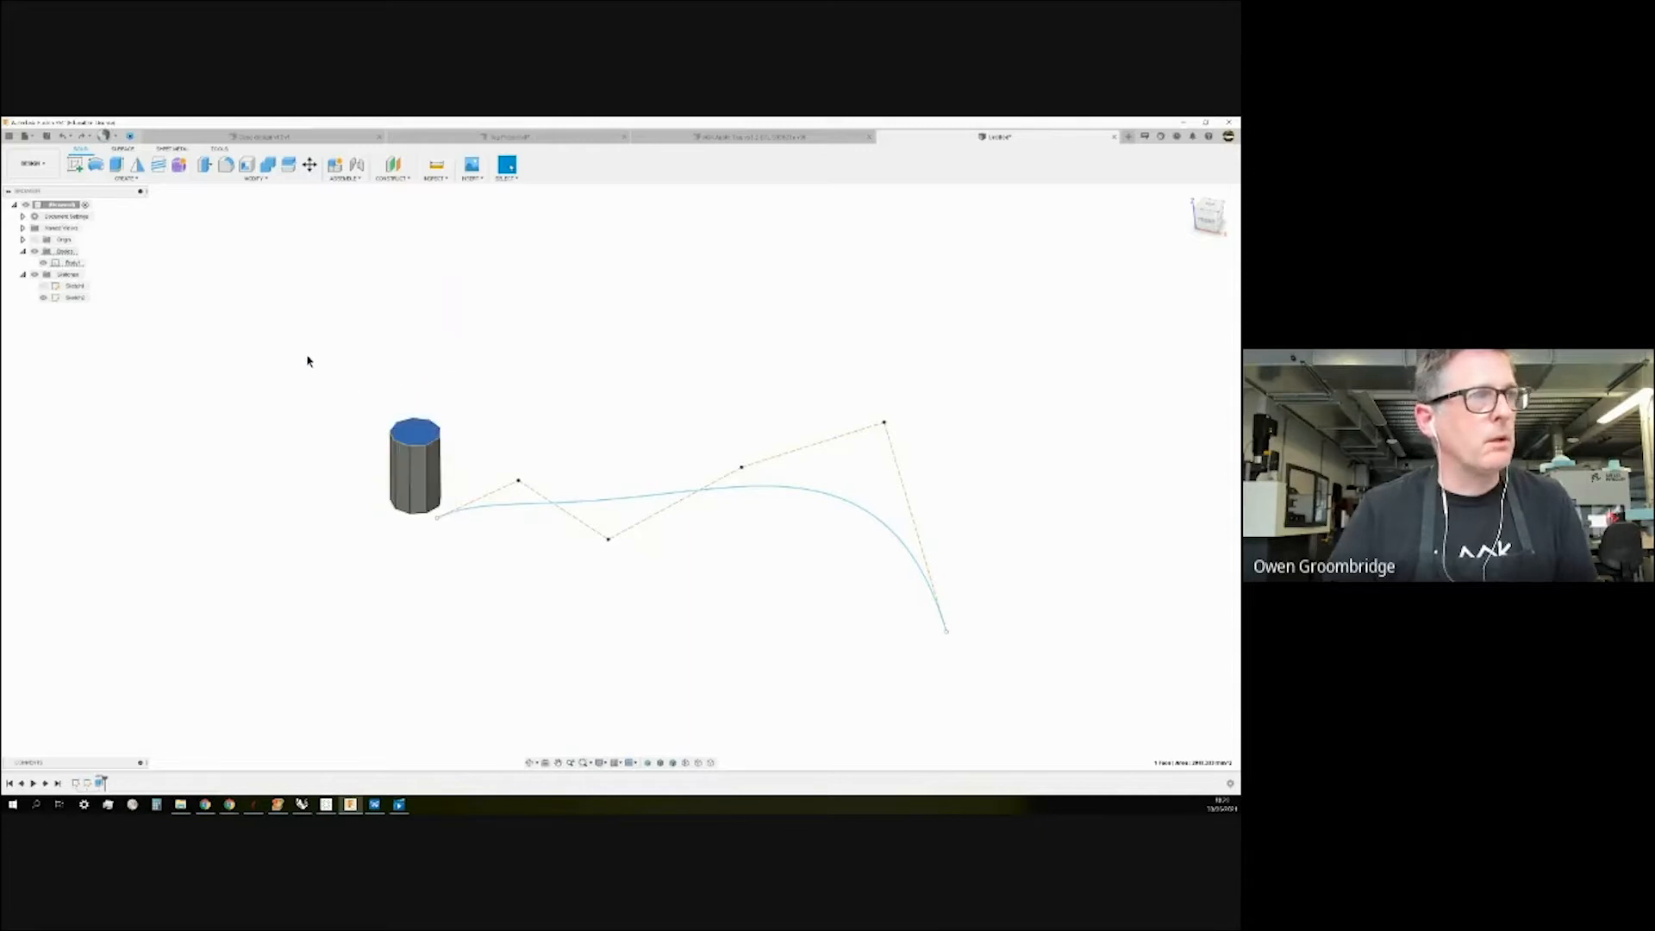
pyautogui.rightClick(71, 268)
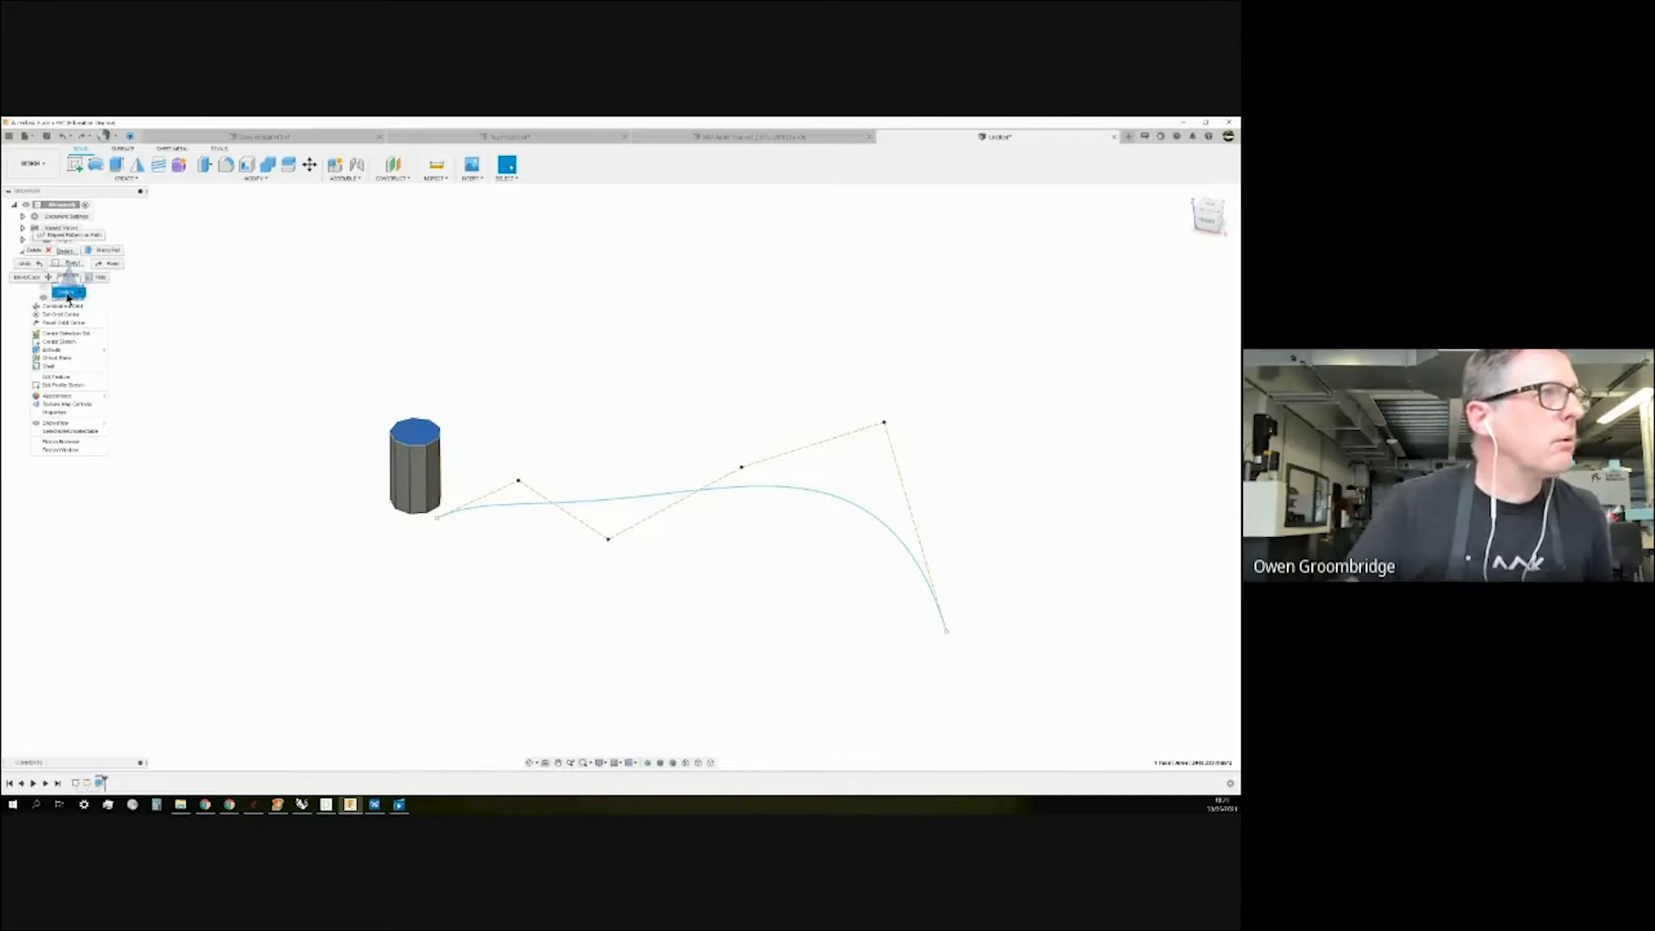
pyautogui.click(74, 298)
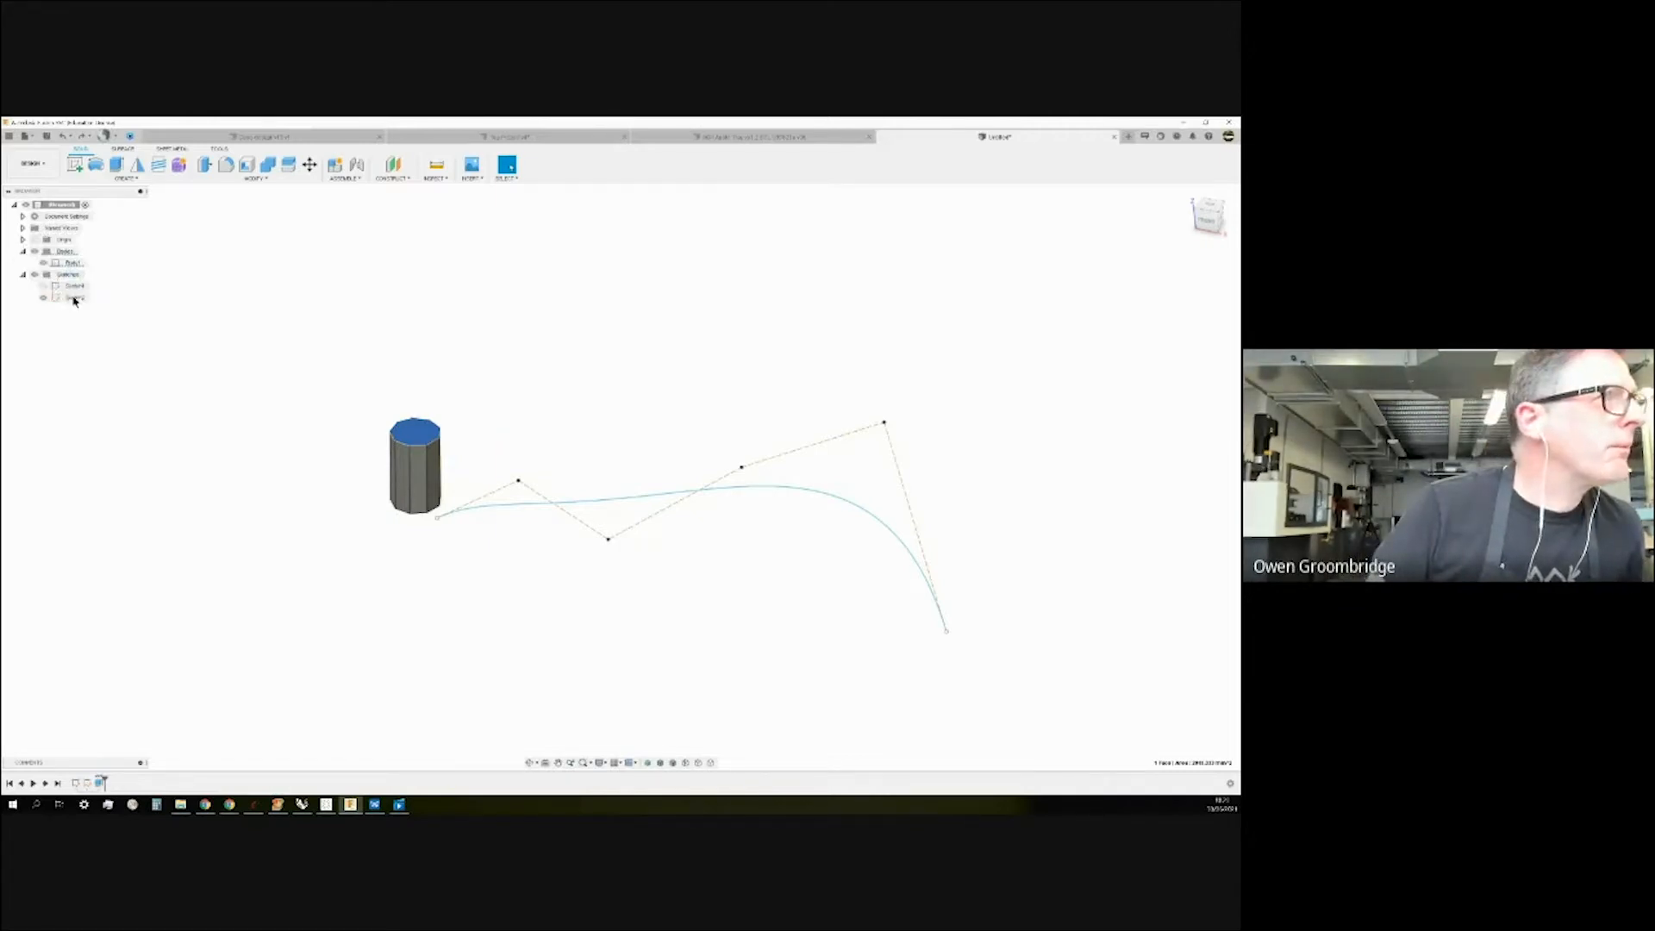
# Move/Copy Body1 with Create Copy, test-drag the copy sideways and up about 360 mm, then undo.
pyautogui.rightClick(64, 265)
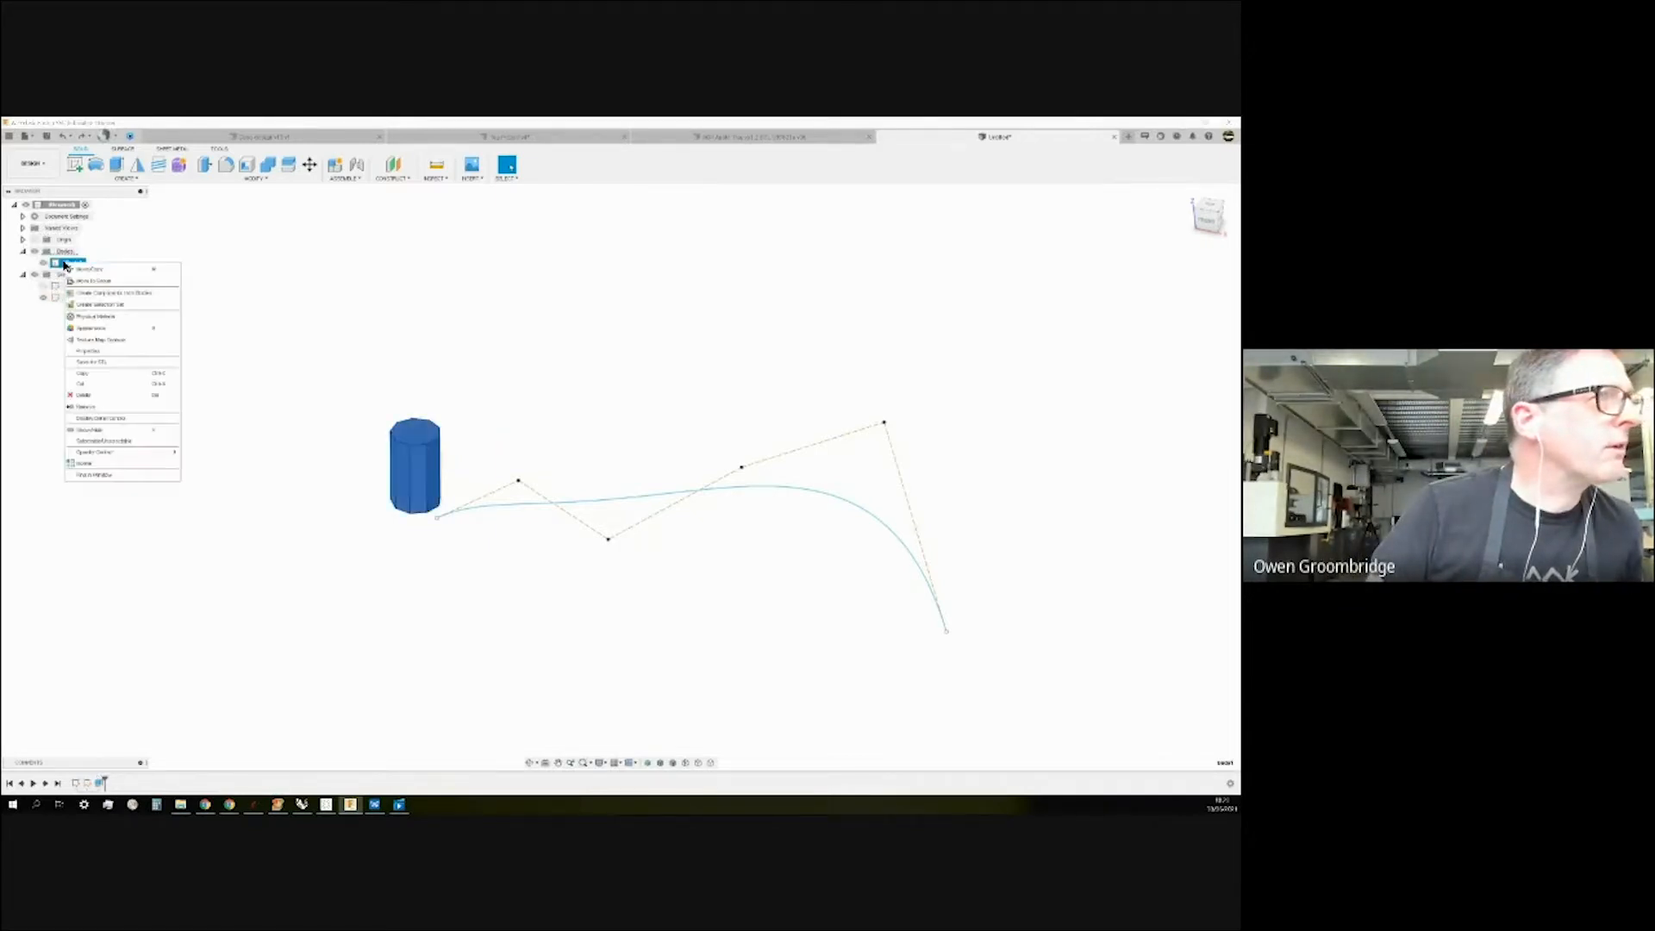
pyautogui.click(79, 273)
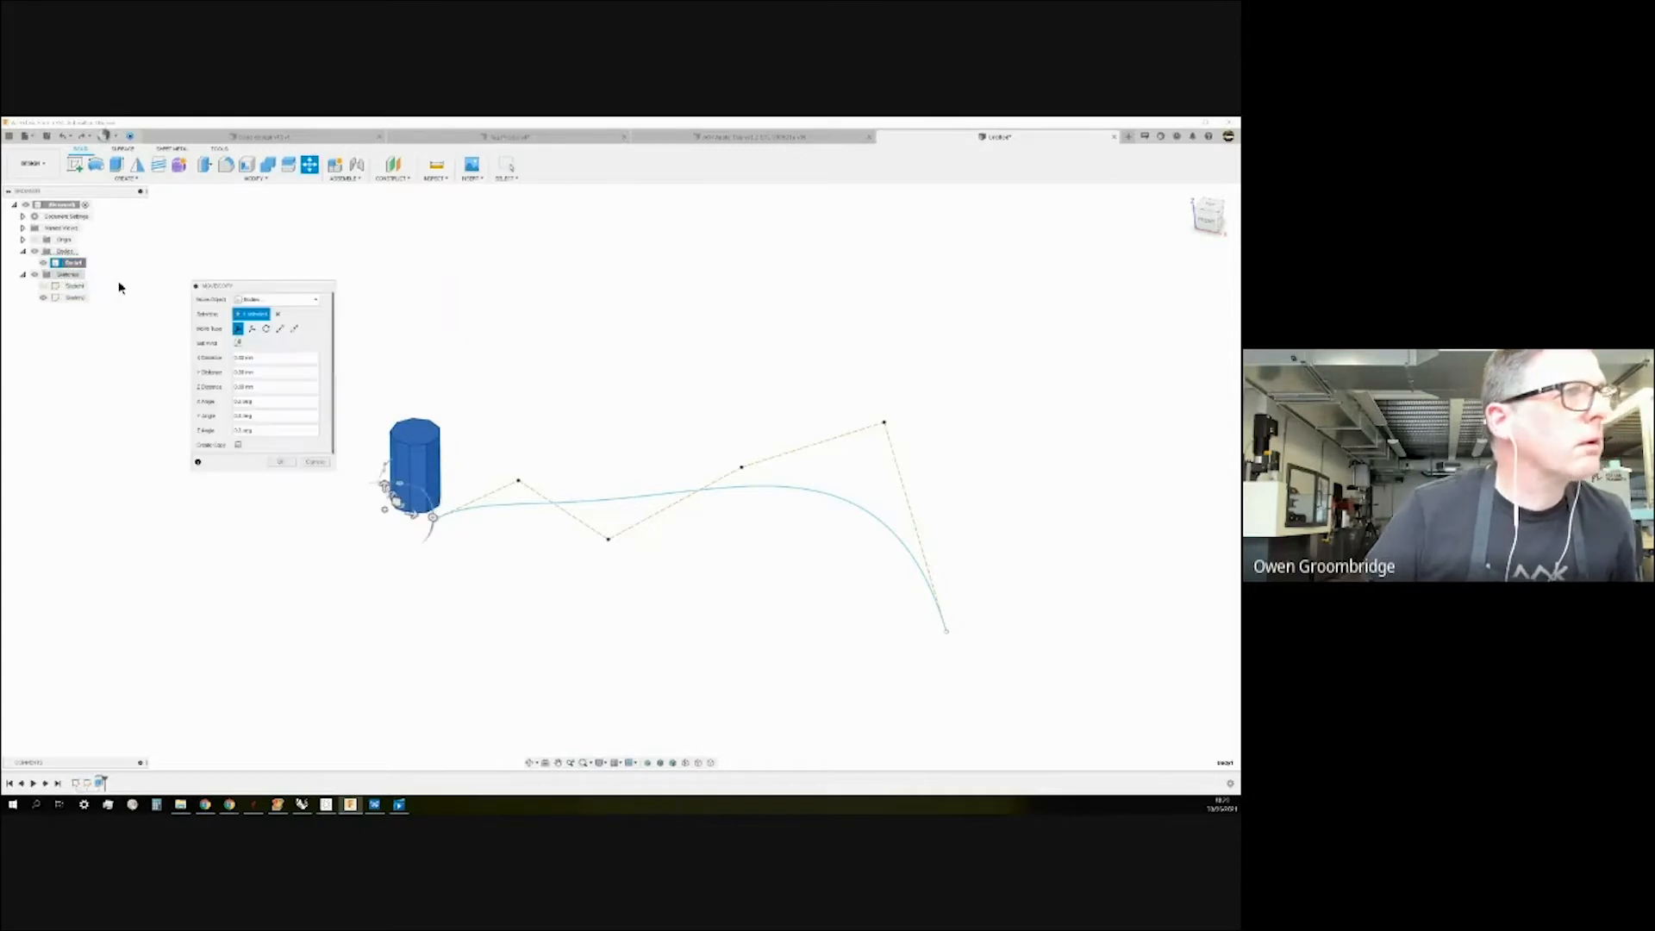
pyautogui.moveTo(284, 293); pyautogui.dragTo(502, 231)
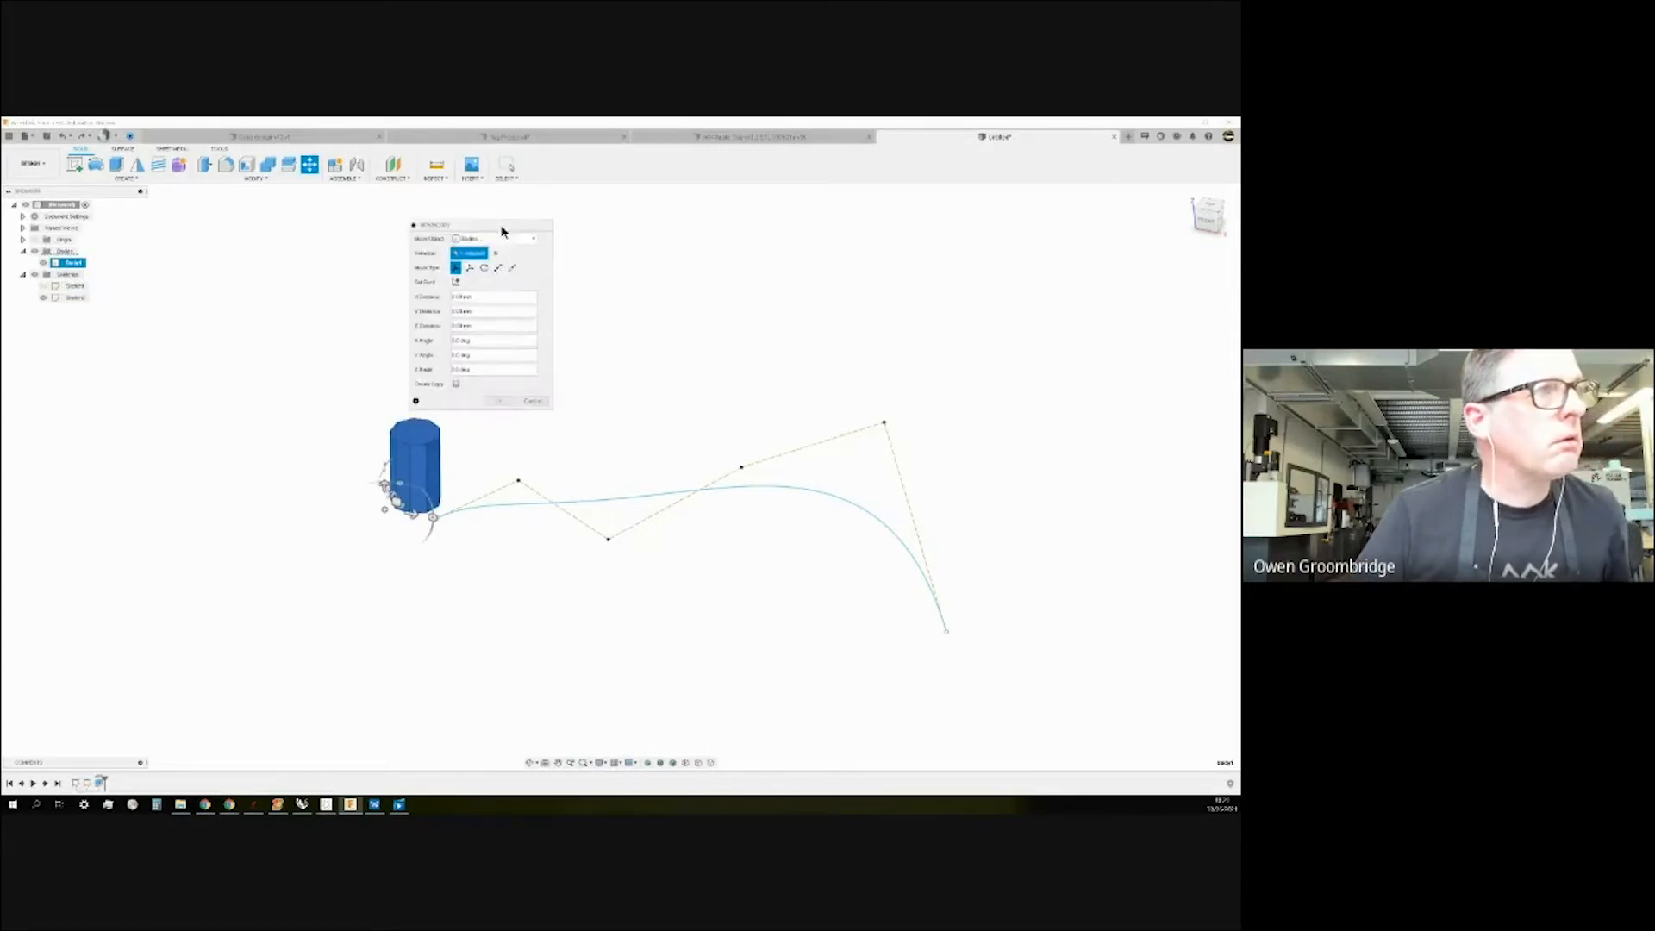
pyautogui.click(459, 382)
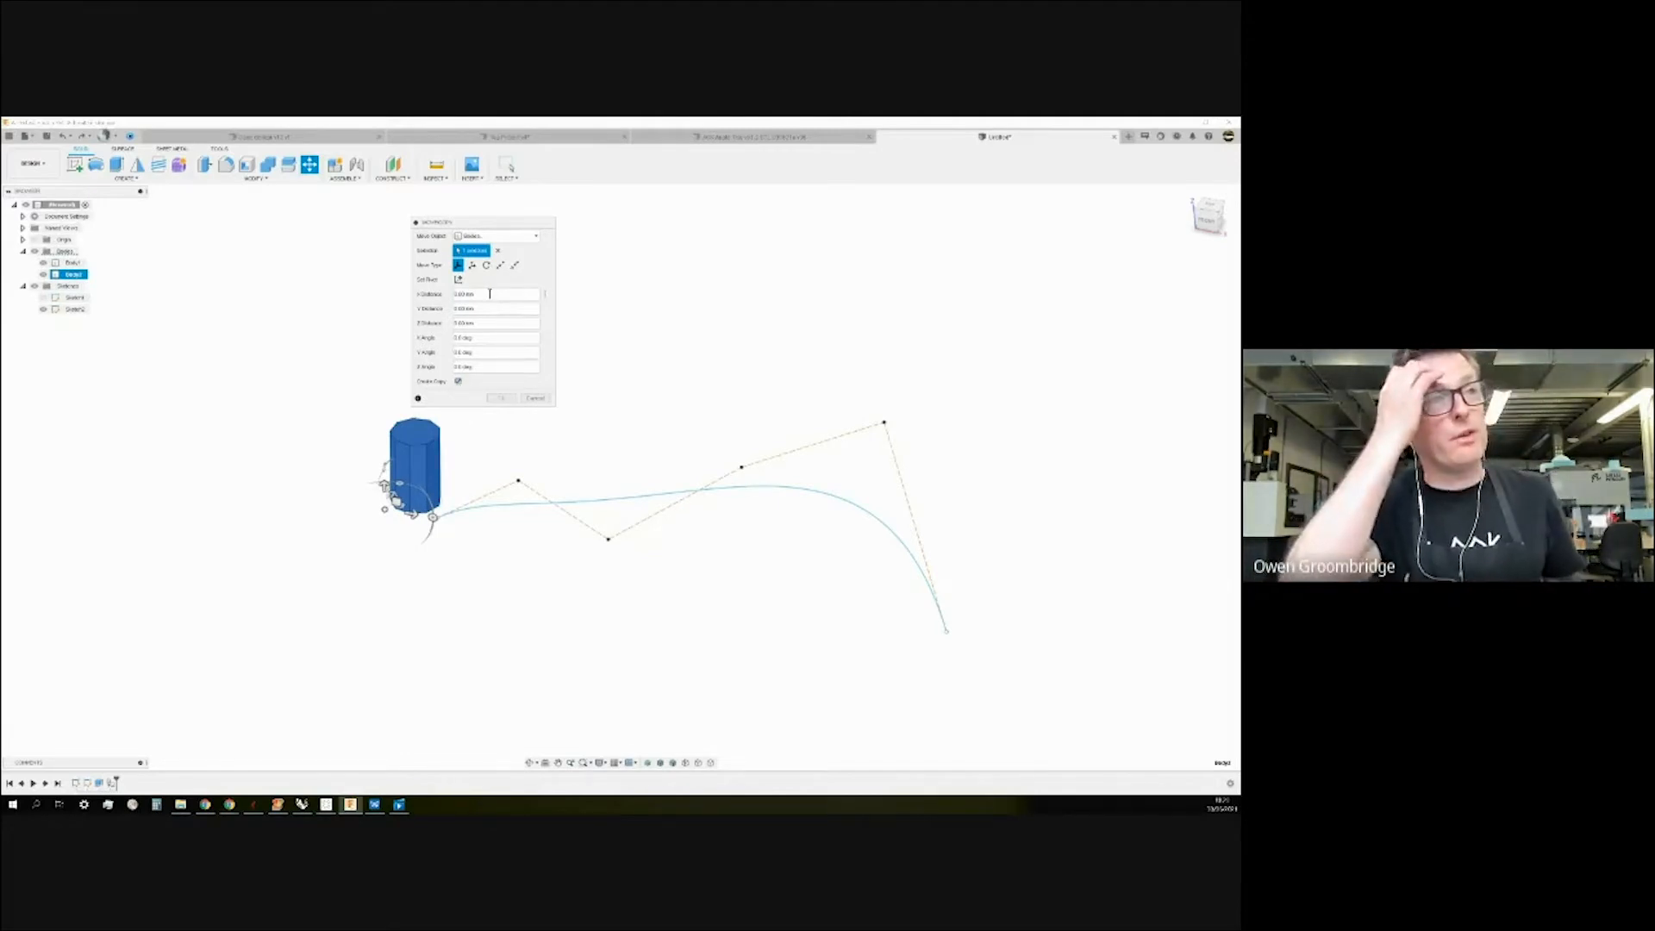
pyautogui.moveTo(424, 528); pyautogui.dragTo(820, 698)
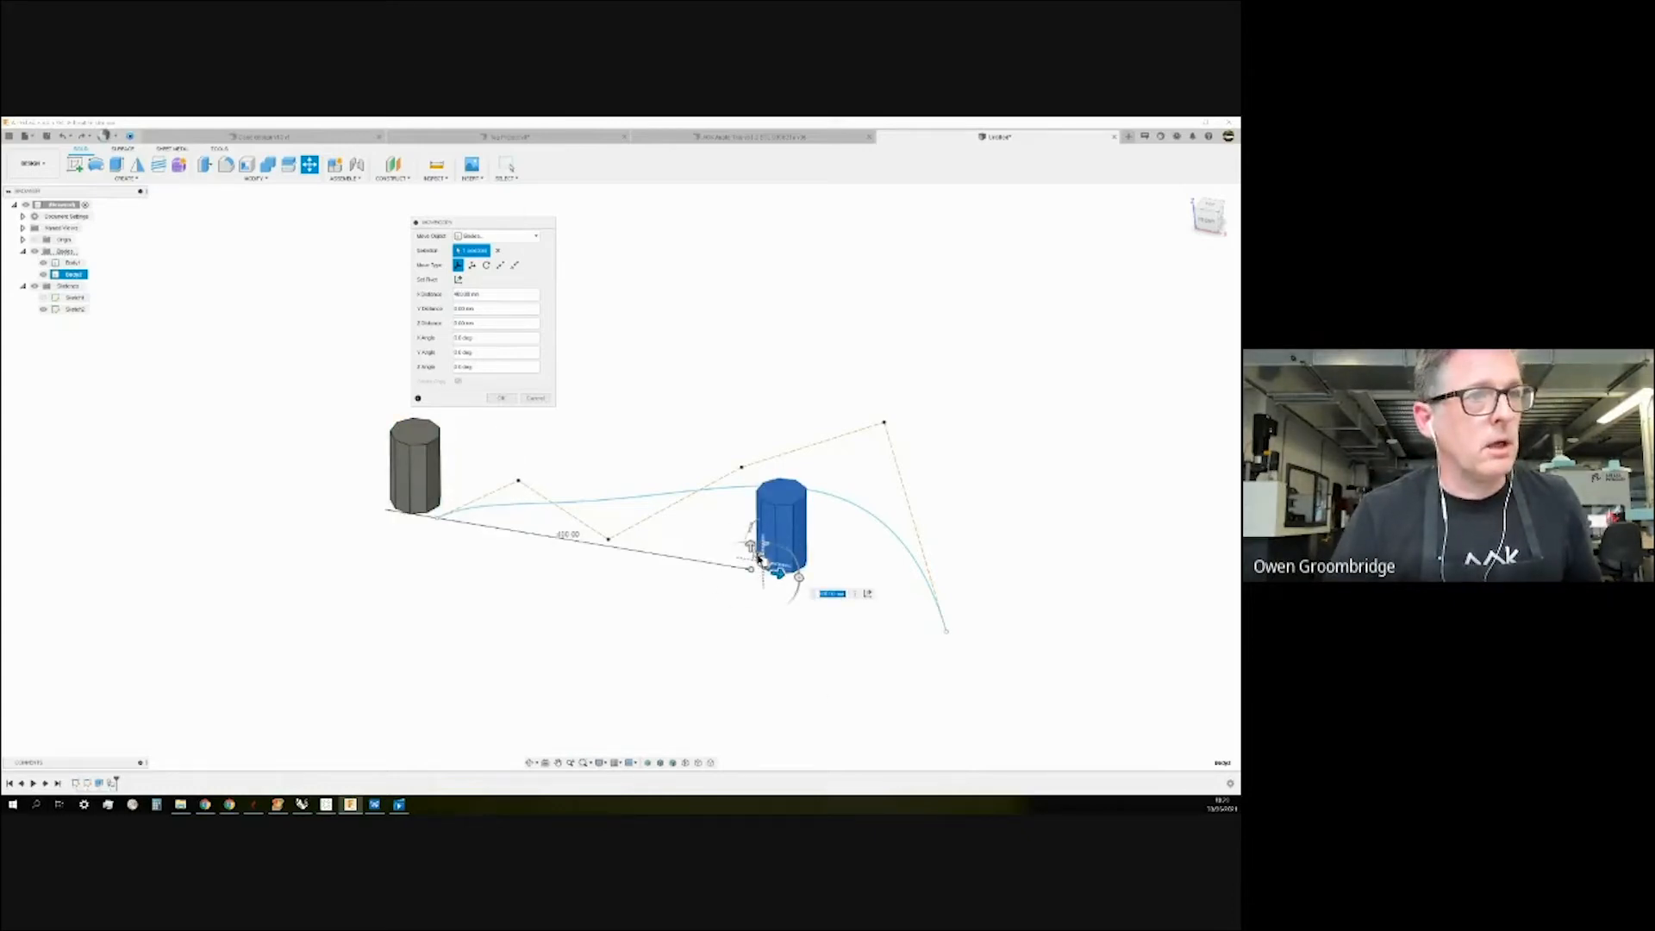
pyautogui.moveTo(758, 557); pyautogui.dragTo(749, 357)
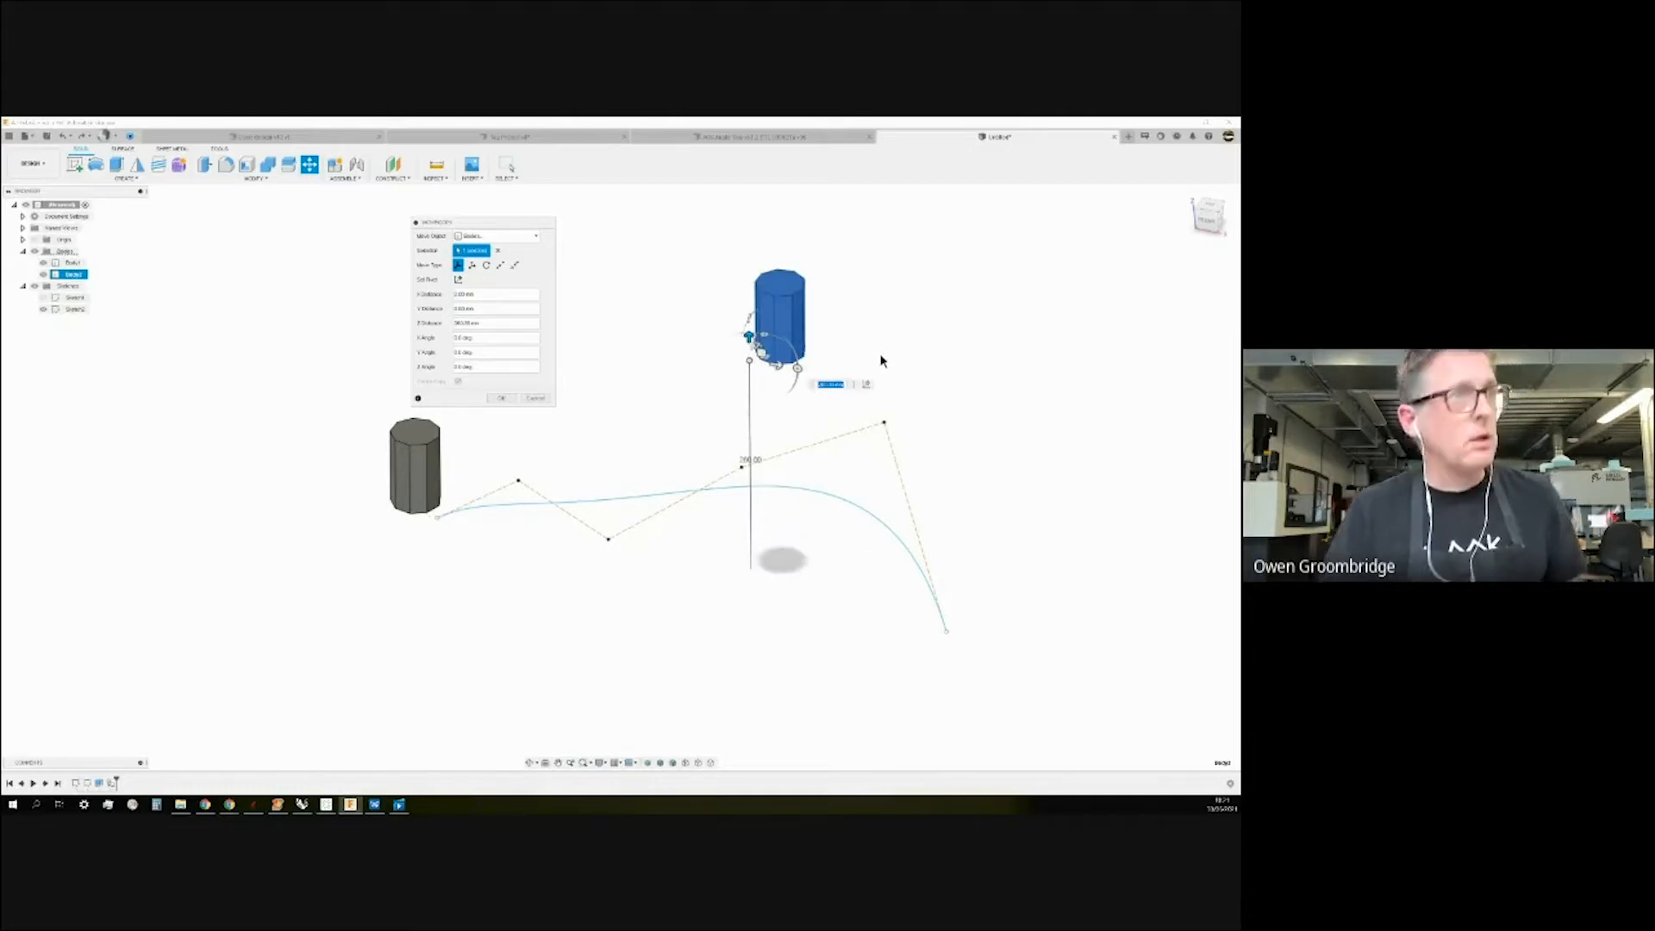
pyautogui.hotkey('ctrl', 'z')
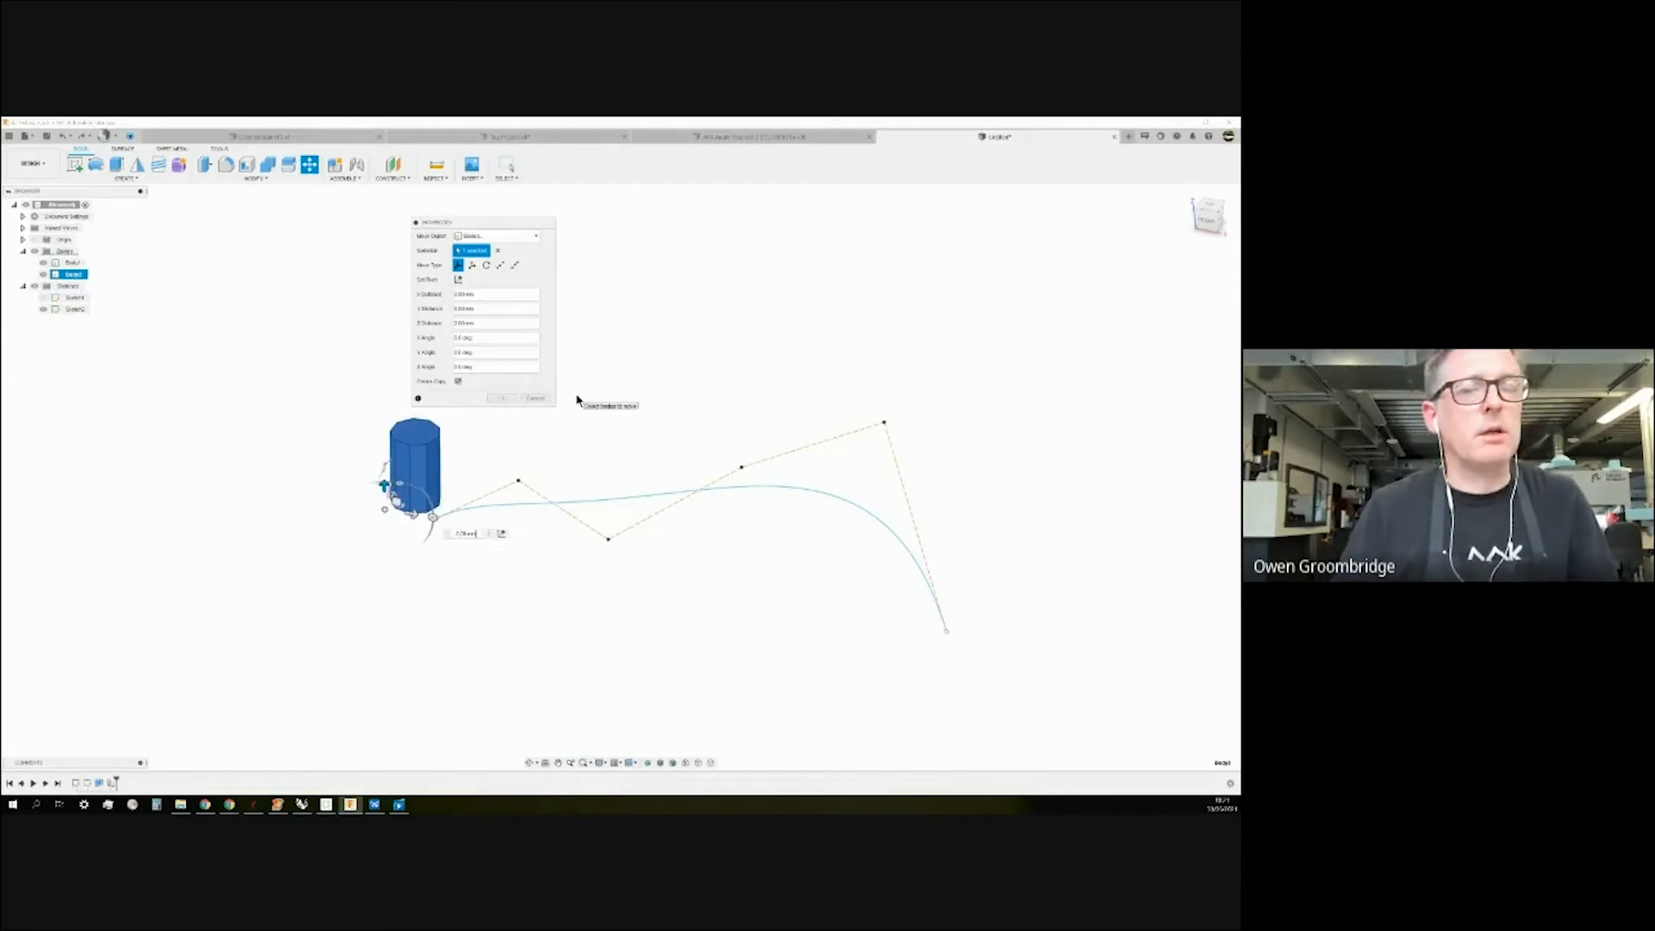
# Set a point-to-point copy from the spline's start to its end, then cancel the move.
pyautogui.click(502, 267)
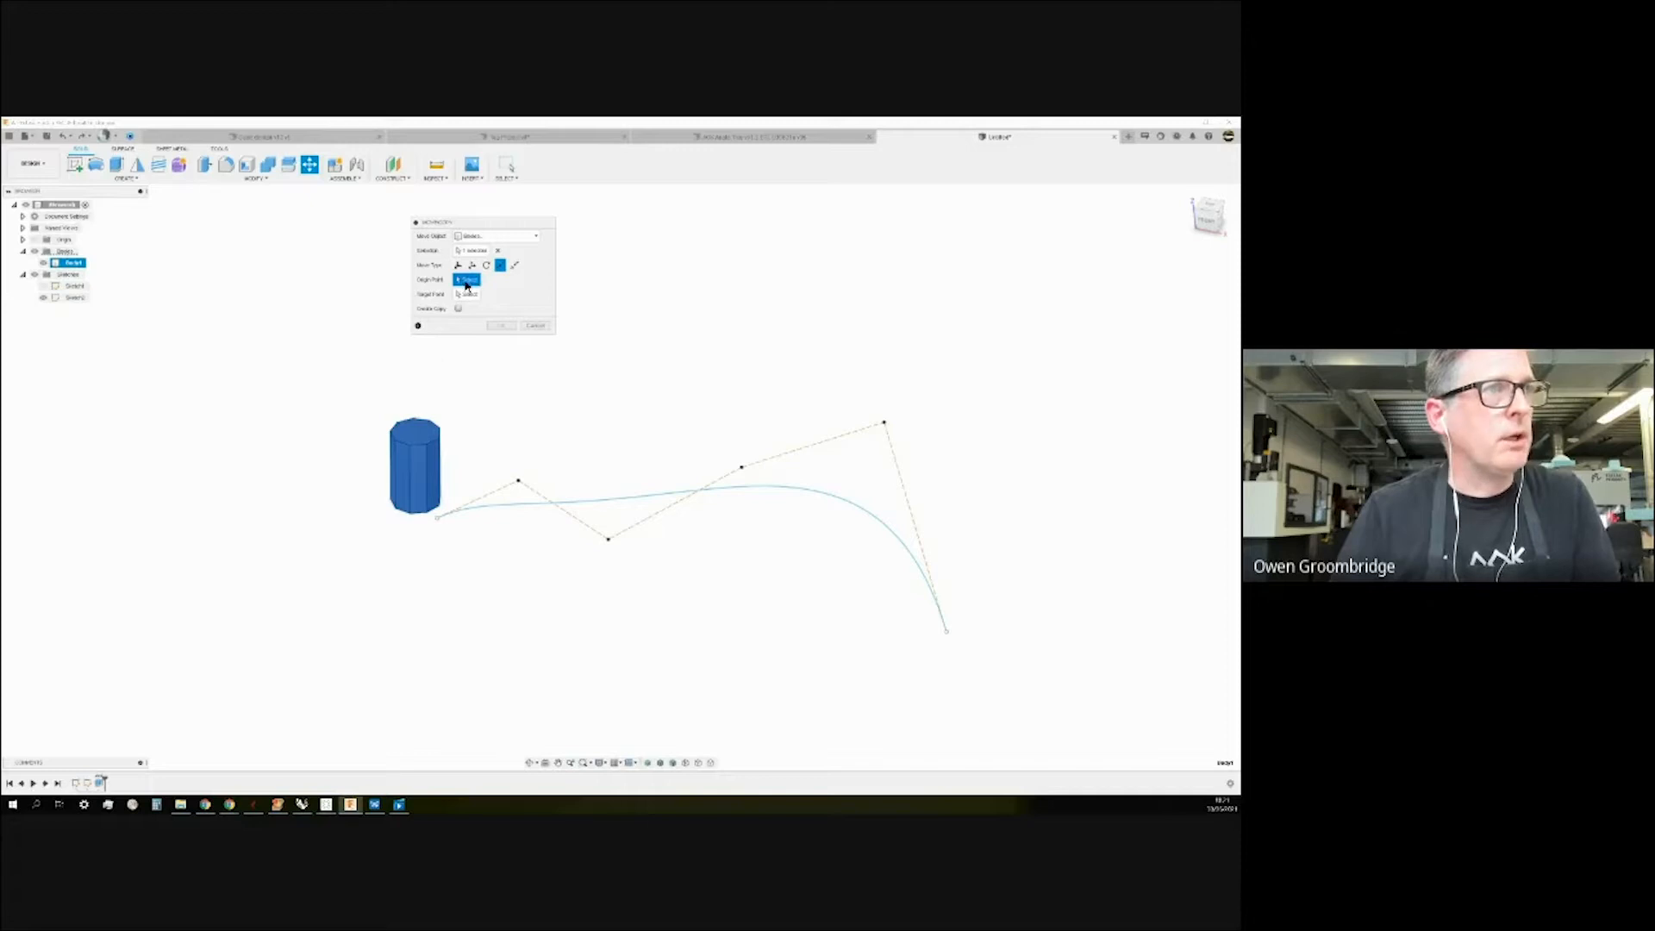
pyautogui.click(438, 518)
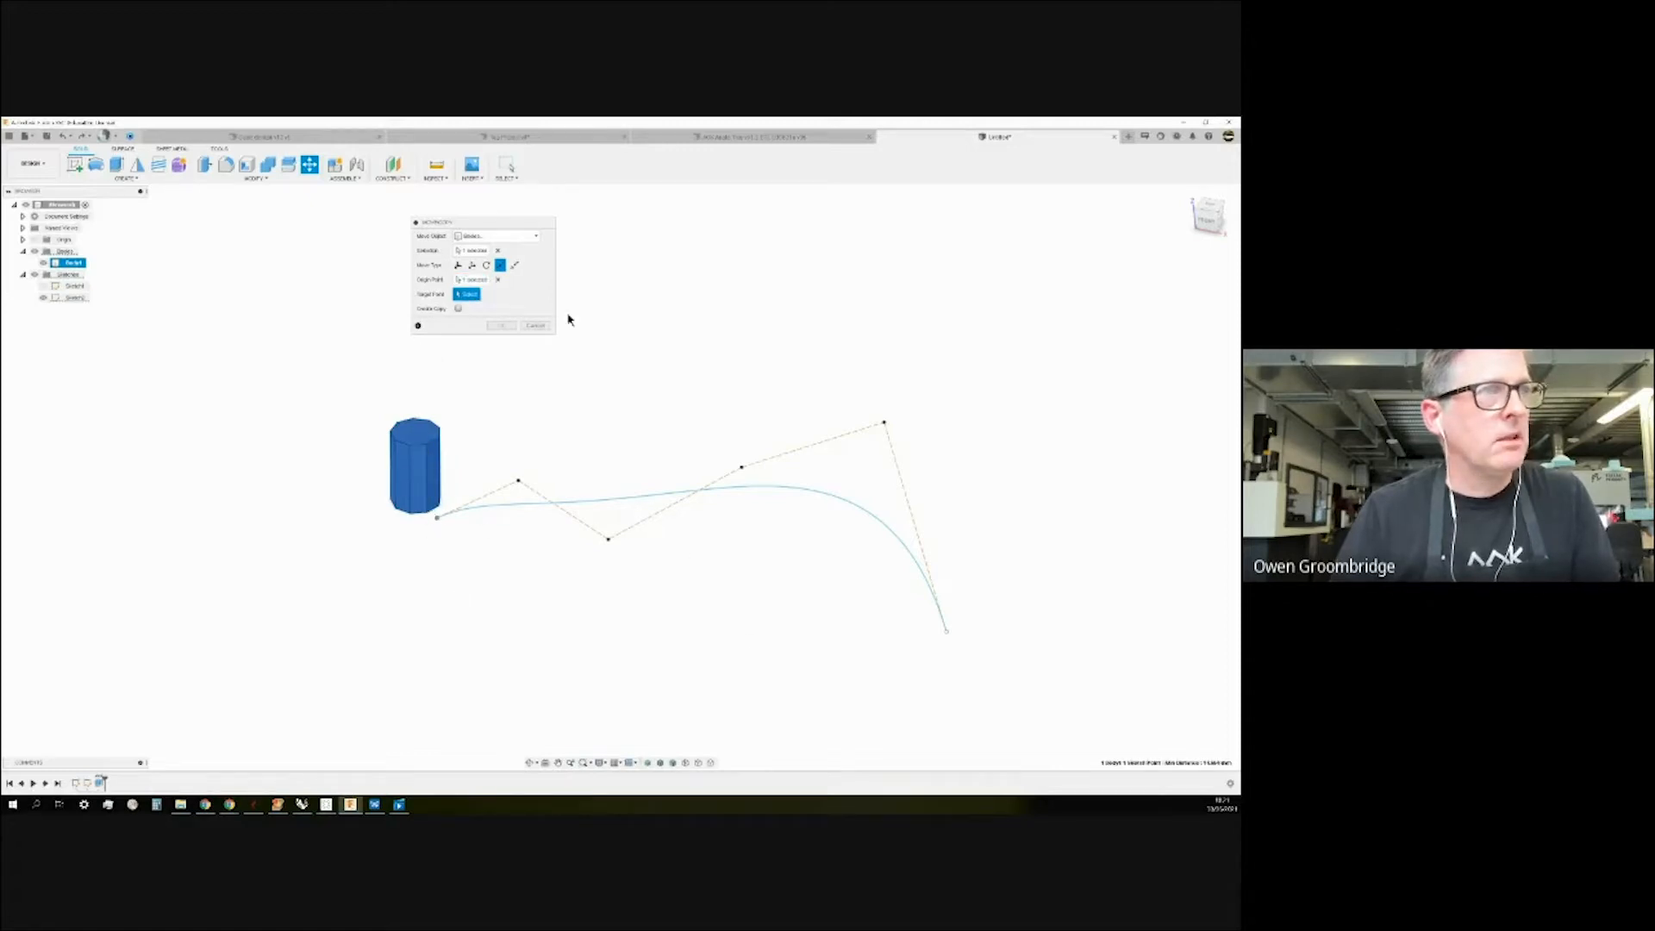
pyautogui.click(947, 634)
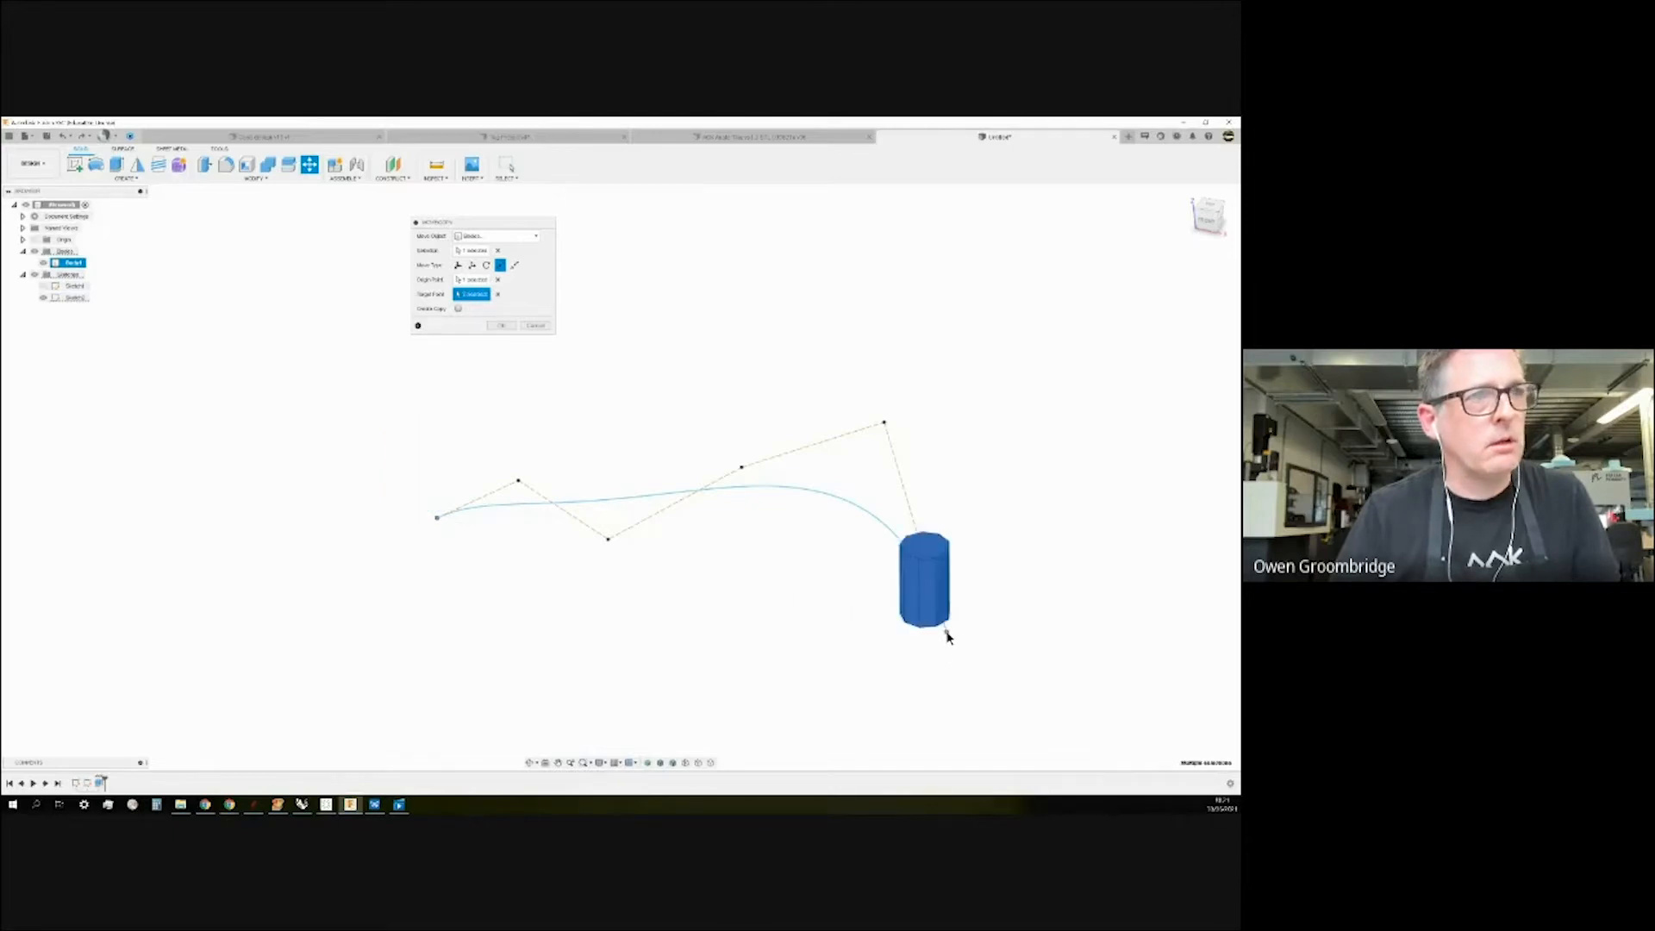
pyautogui.click(458, 308)
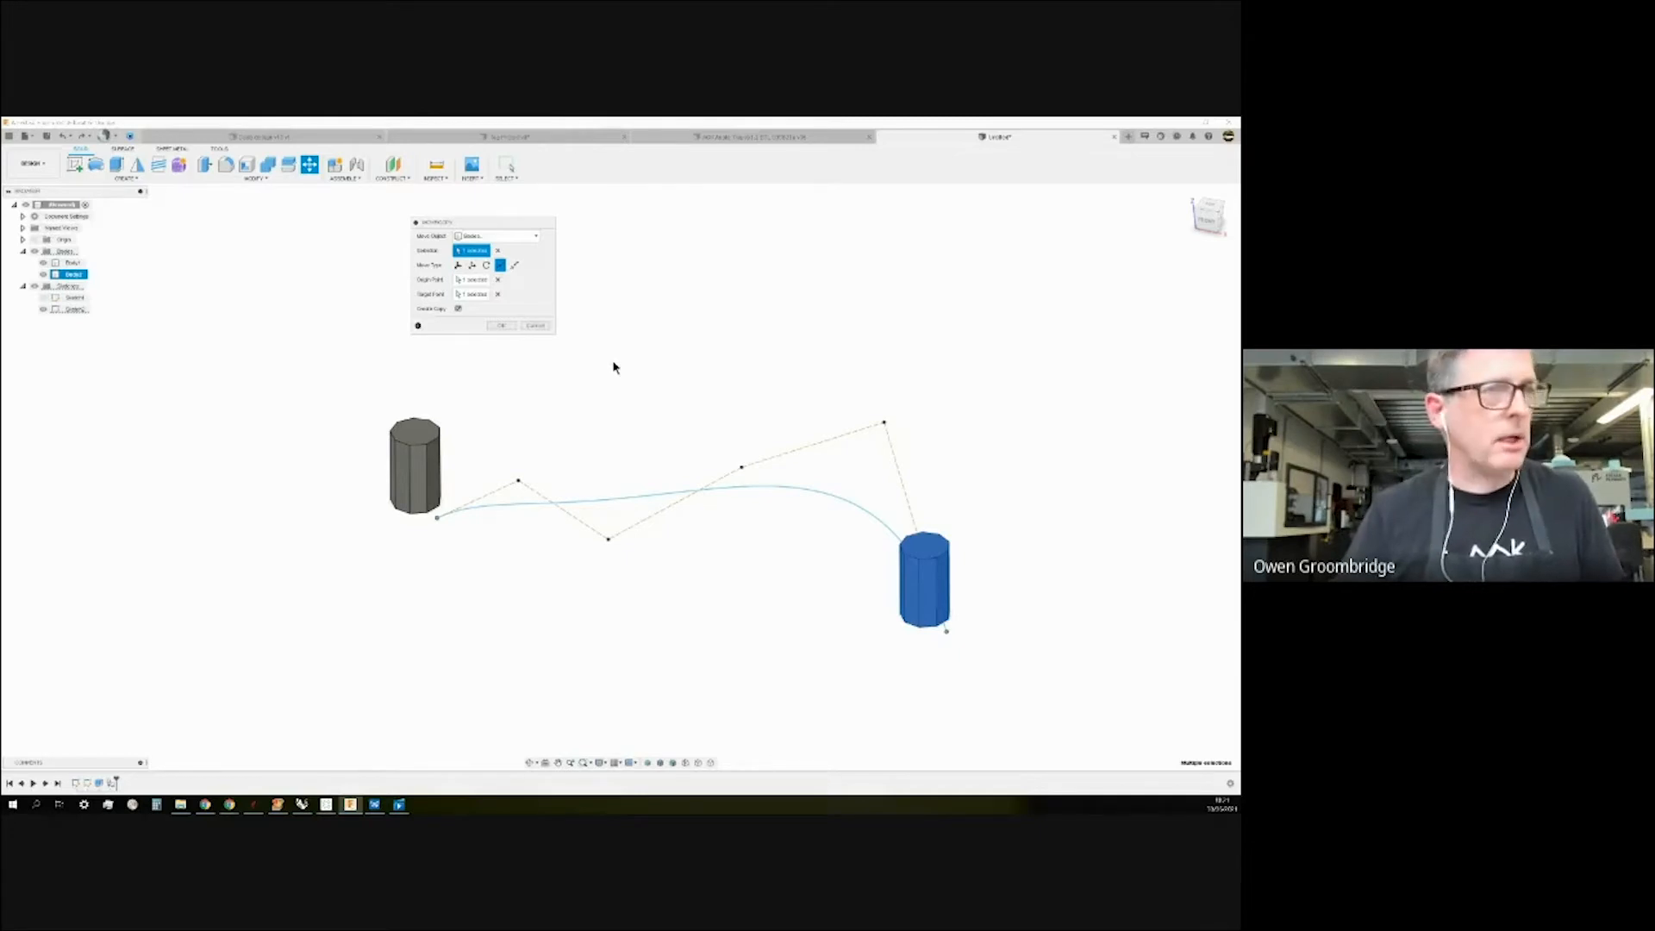
pyautogui.click(535, 326)
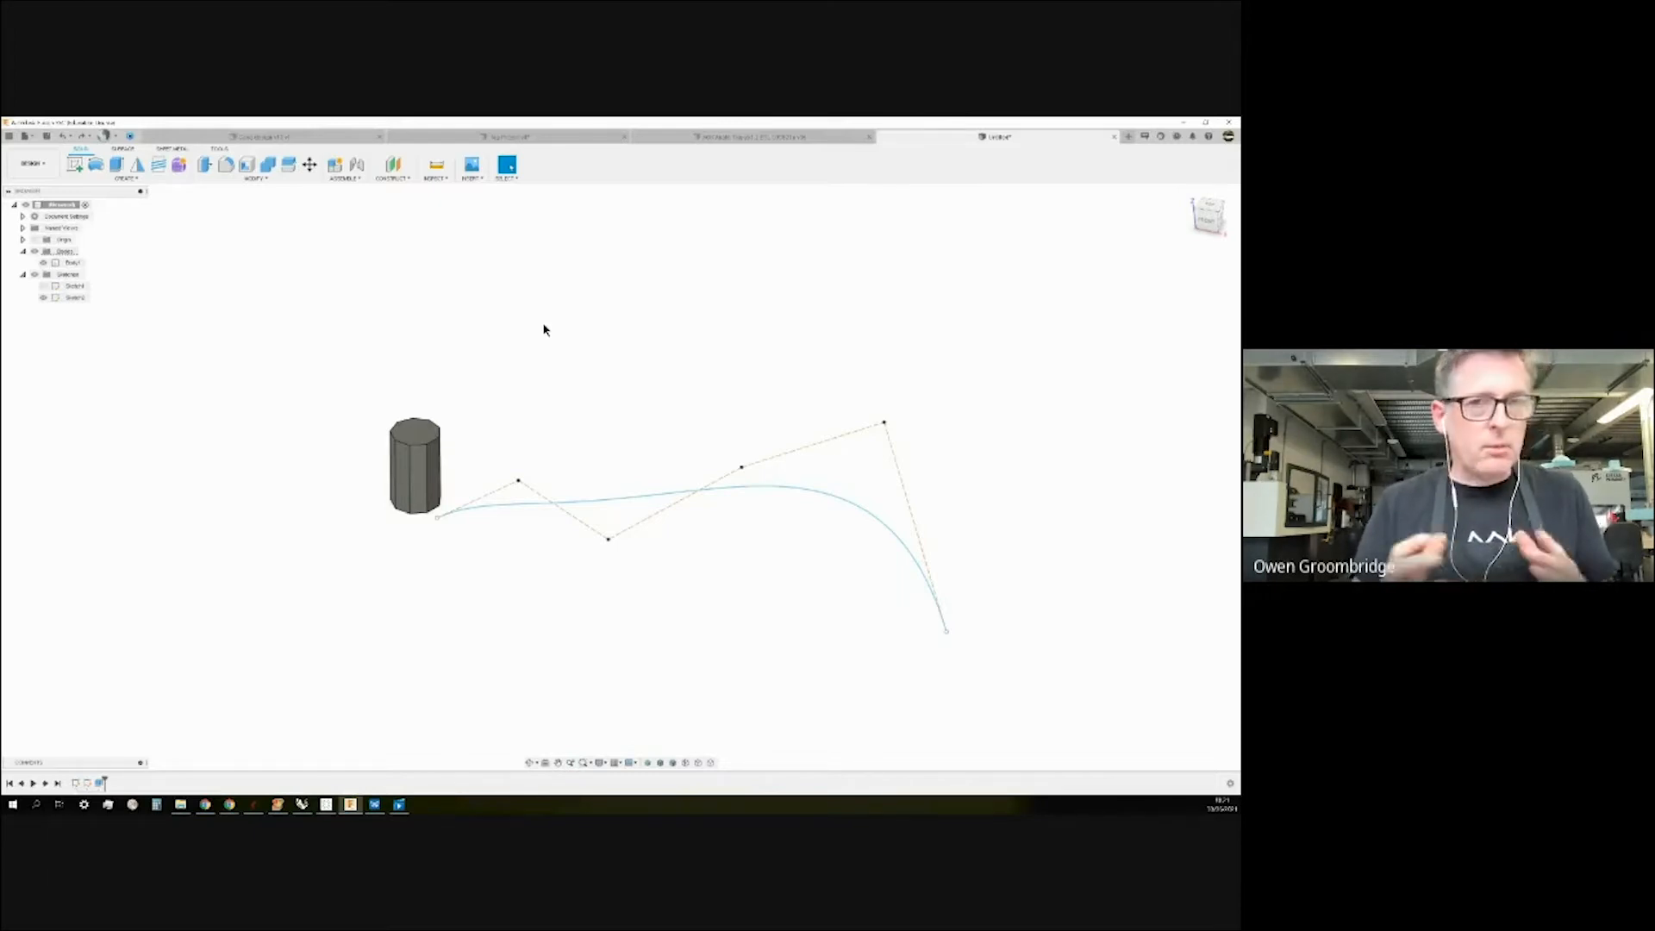
# Orbit around the prism and spline, then switch to the apple-tray design document.
pyautogui.scroll(-1, 554, 443)
pyautogui.scroll(1, 554, 444)
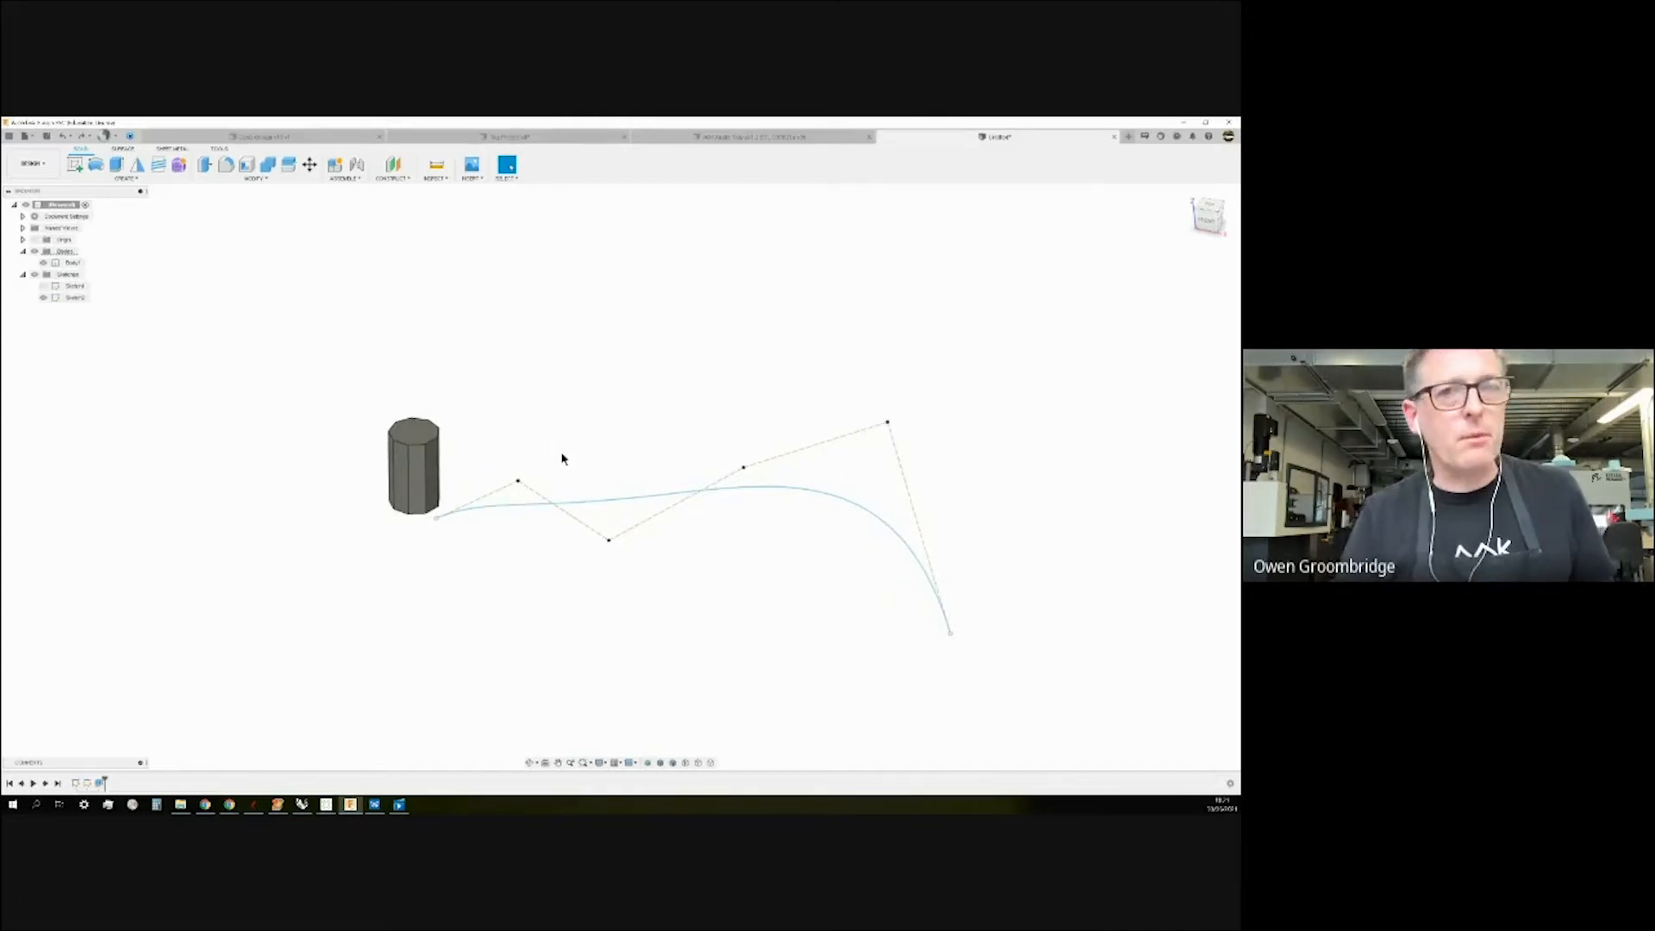
pyautogui.moveTo(558, 424)
pyautogui.keyDown('shift'); pyautogui.mouseDown(button='middle')
pyautogui.moveTo(565, 399)
pyautogui.moveTo(535, 417)
pyautogui.moveTo(573, 398)
pyautogui.mouseUp(button='middle'); pyautogui.keyUp('shift')
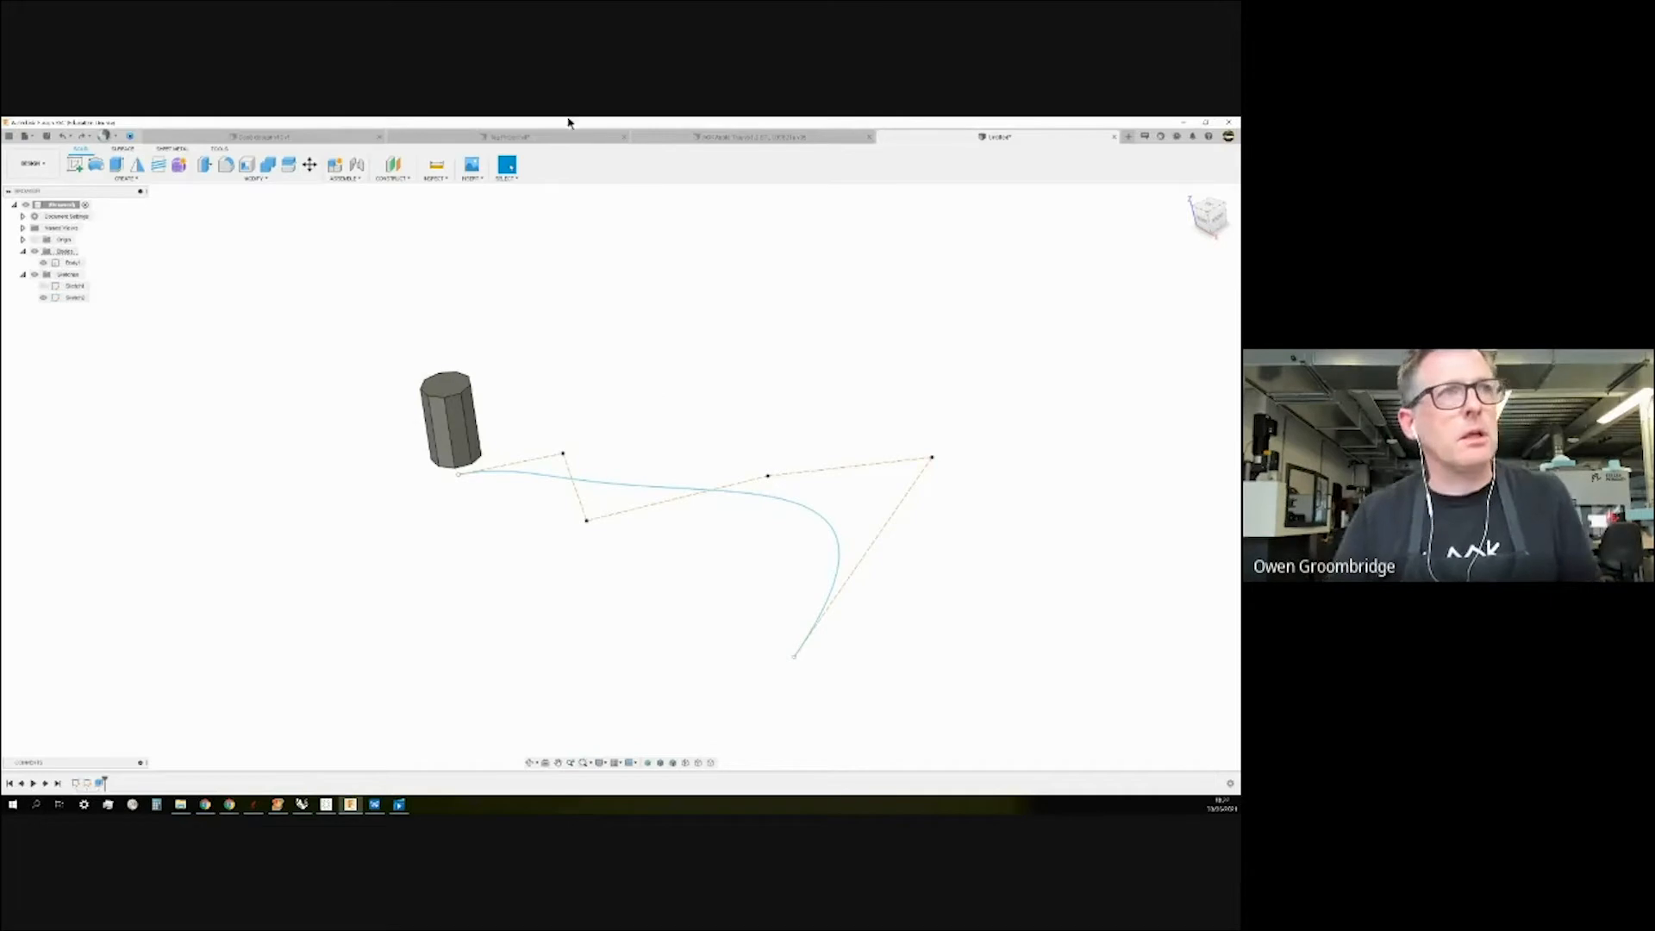
pyautogui.click(708, 140)
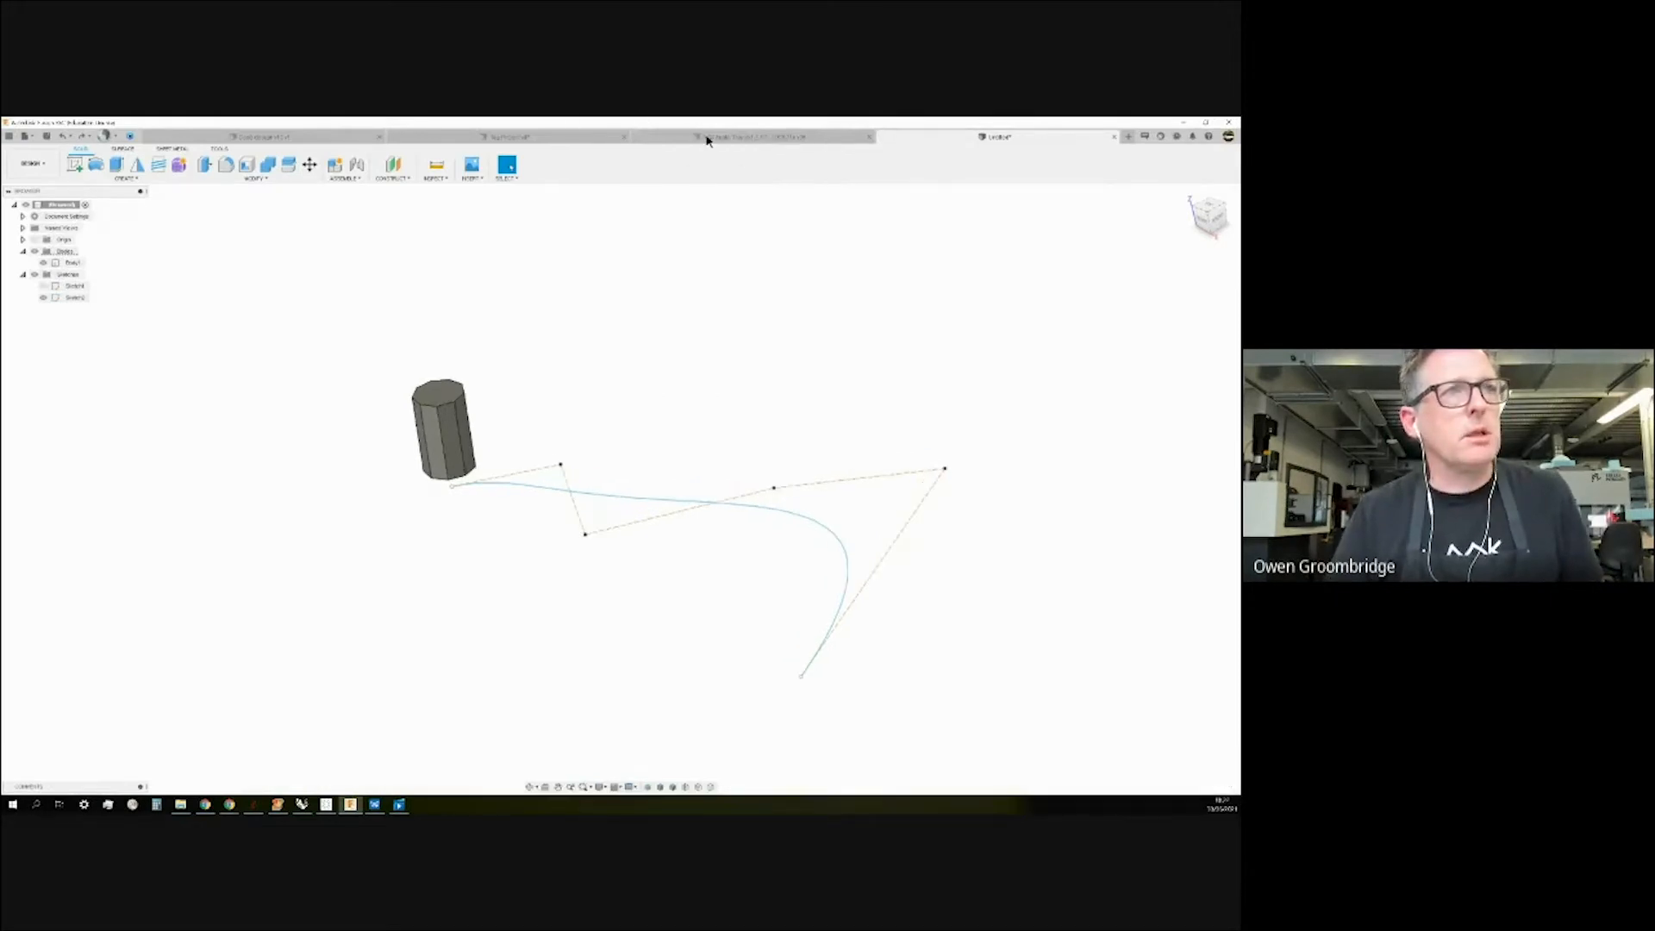
# Expand the tray component's Bodies, Sketches and Construction folders, then hide Lower Cradle.
pyautogui.keyDown('shift'); pyautogui.moveTo(960, 392); pyautogui.dragTo(965, 393, button='middle'); pyautogui.keyUp('shift')
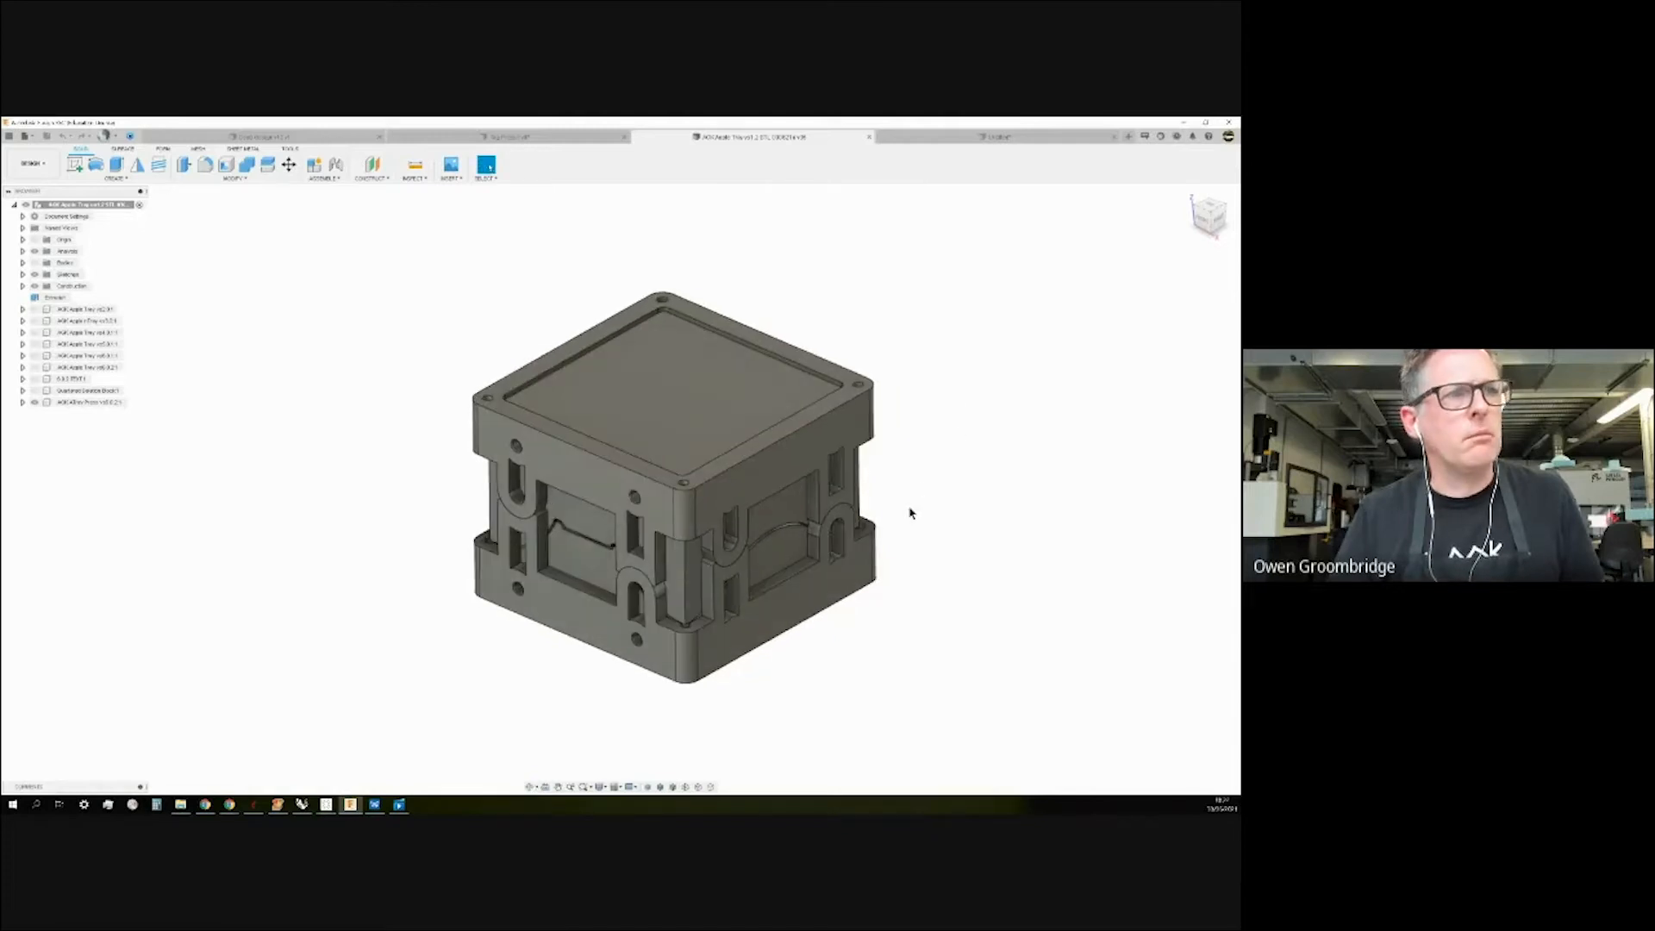
pyautogui.keyDown('shift'); pyautogui.moveTo(350, 474); pyautogui.dragTo(340, 481, button='middle'); pyautogui.keyUp('shift')
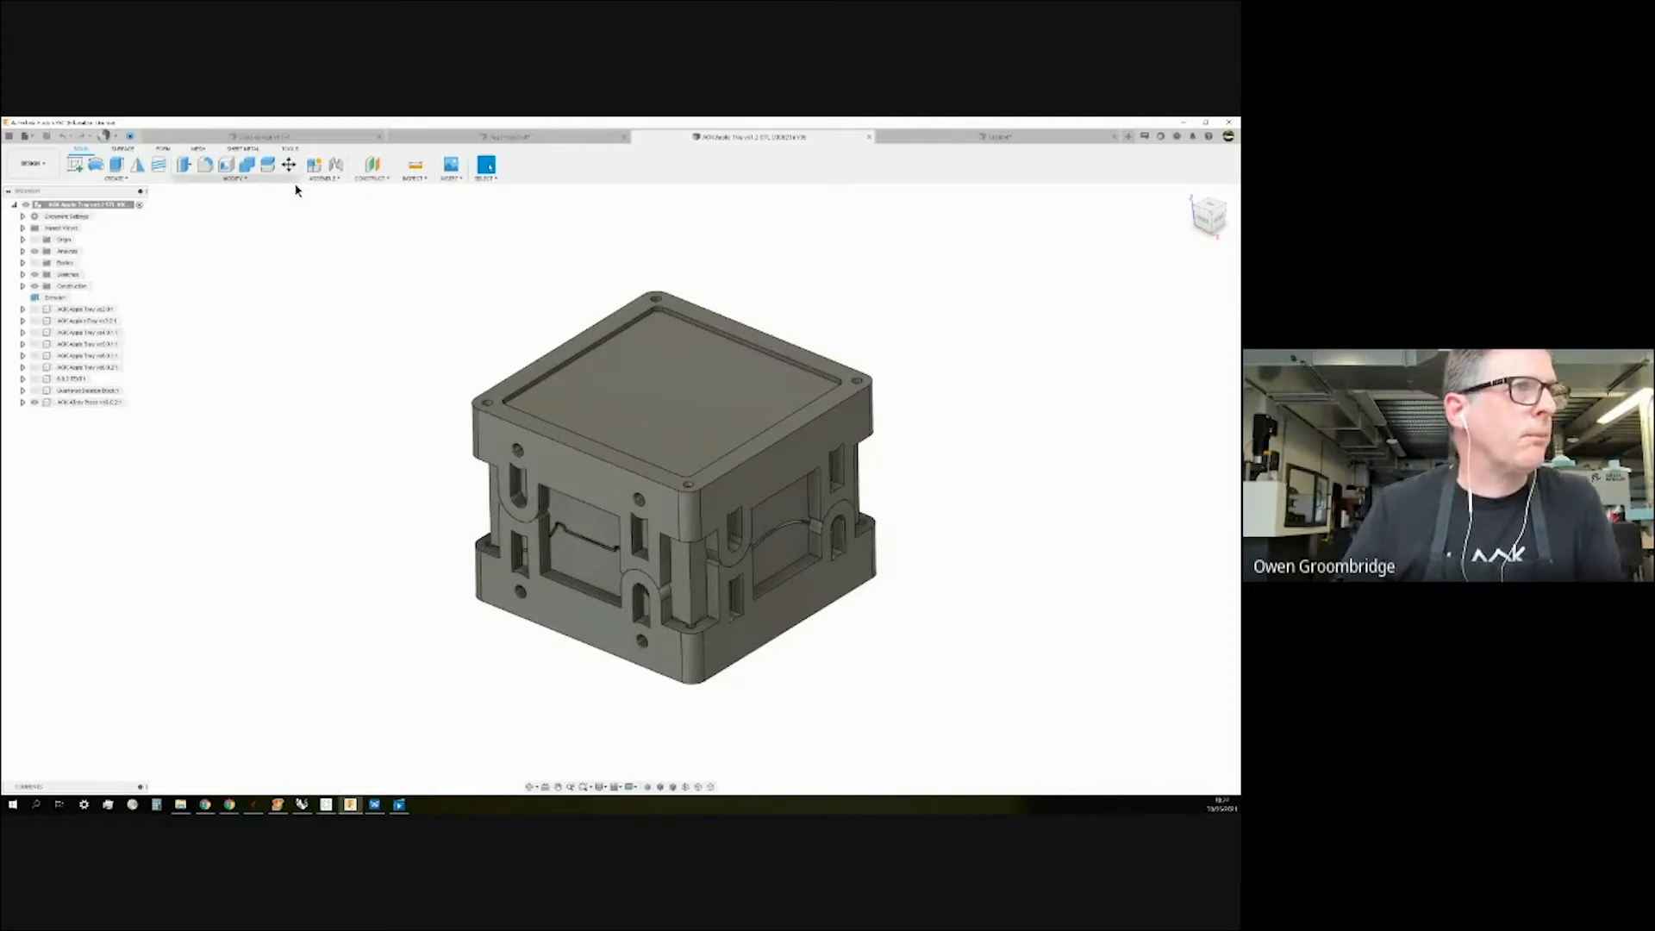
pyautogui.click(23, 402)
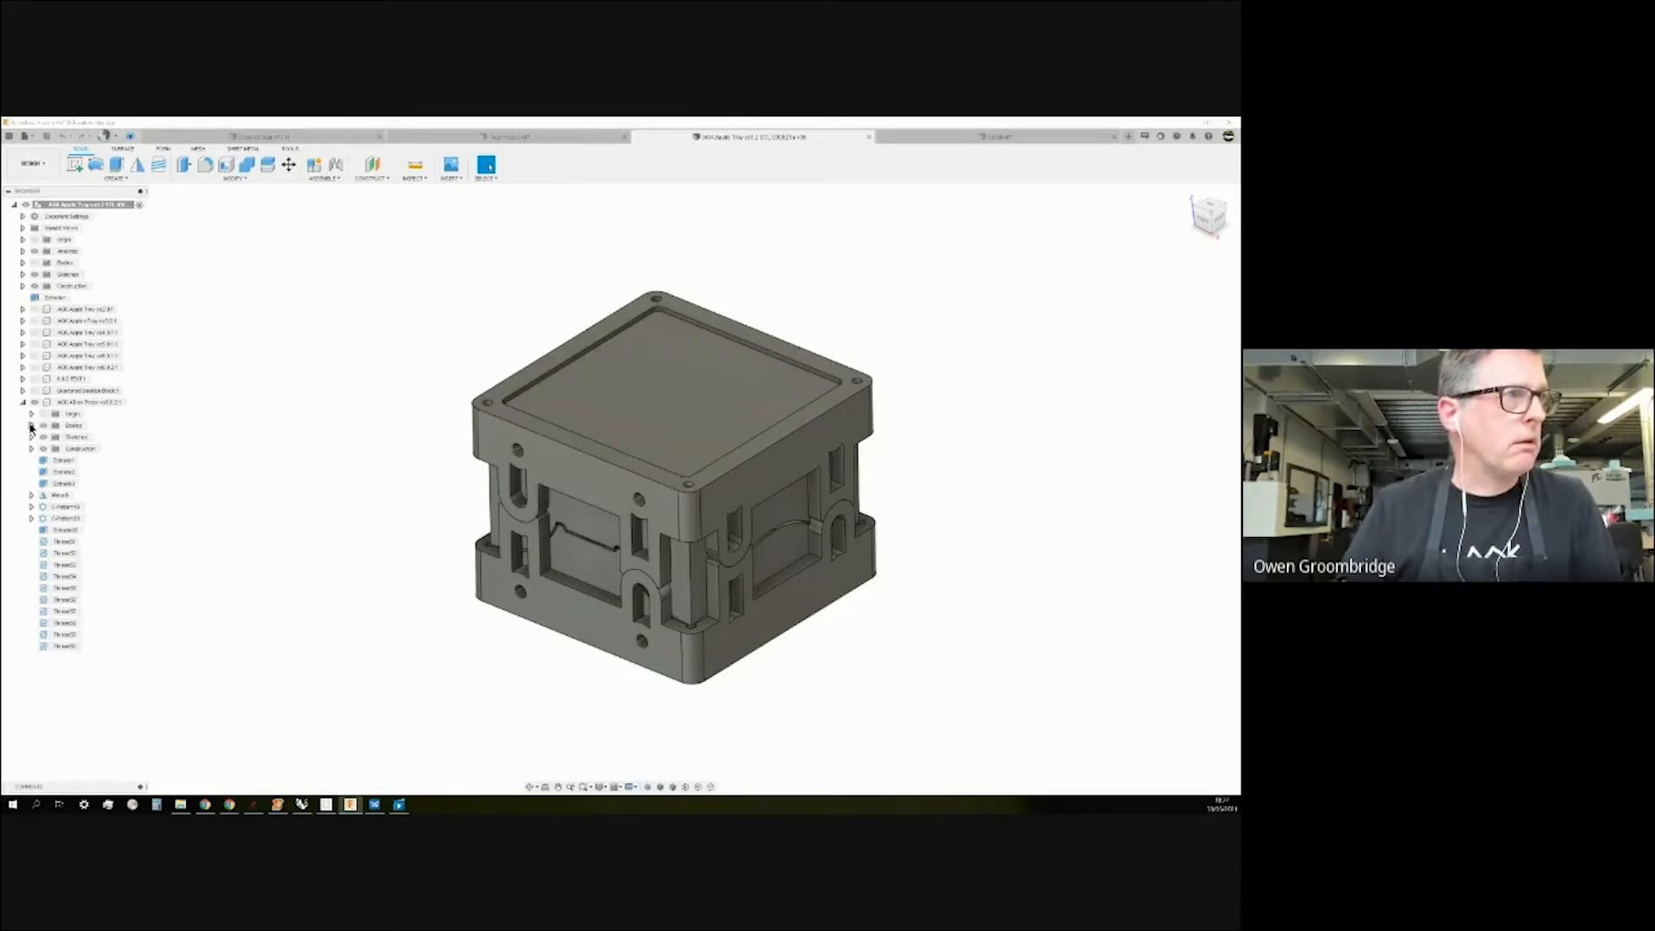
pyautogui.click(31, 426)
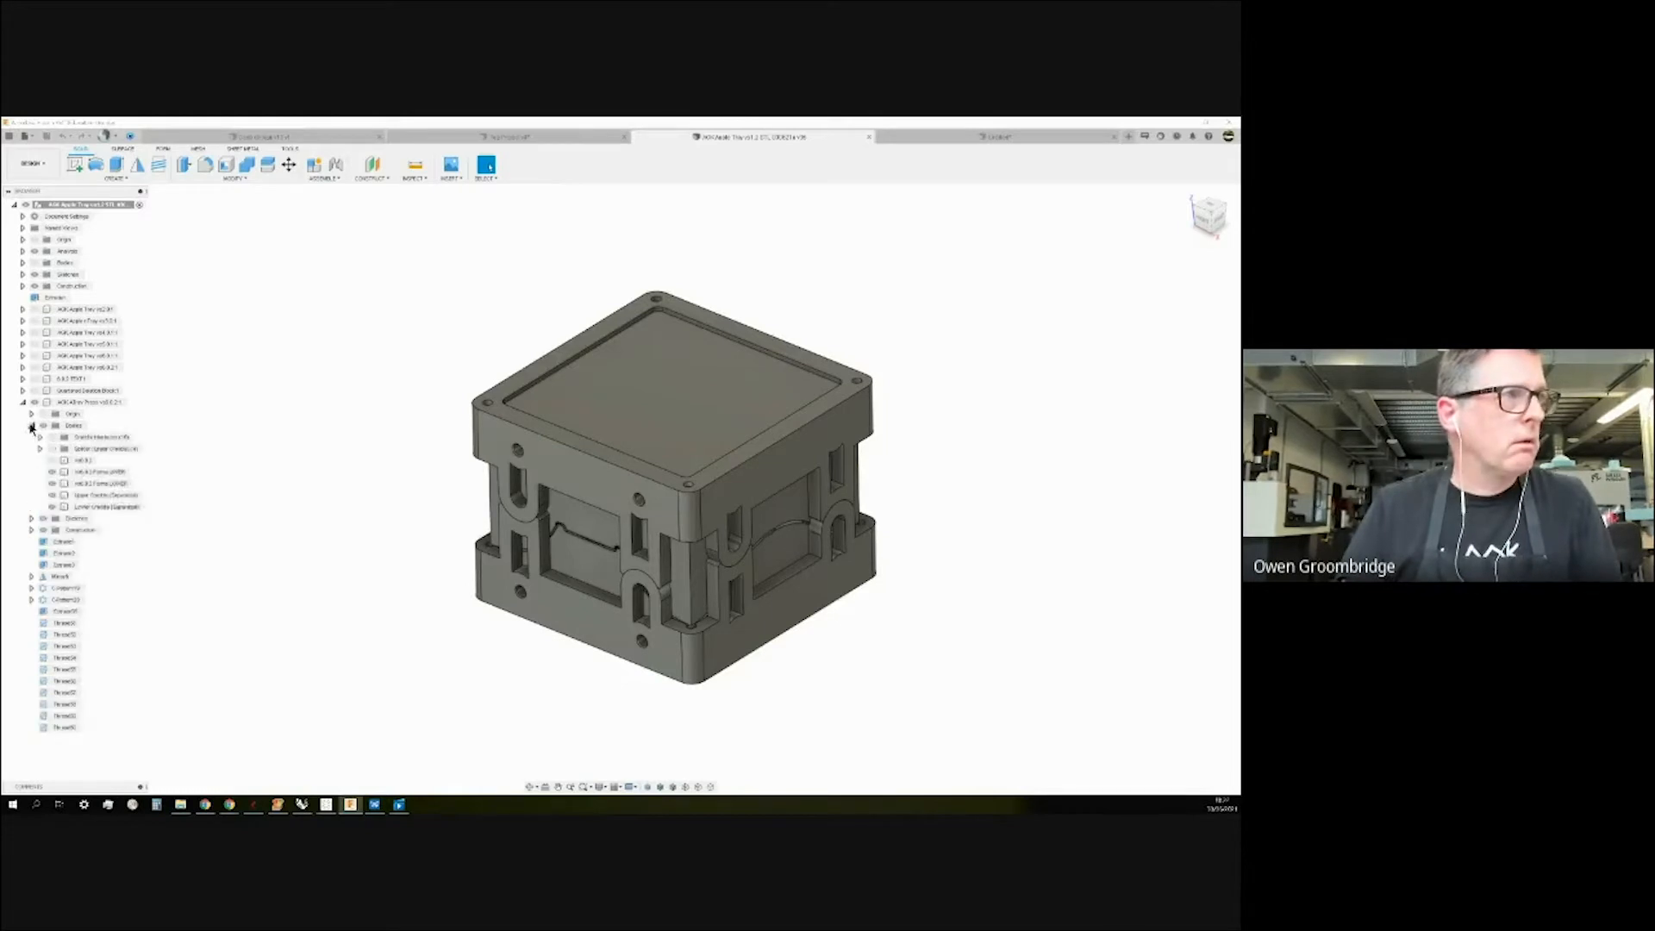
pyautogui.click(31, 519)
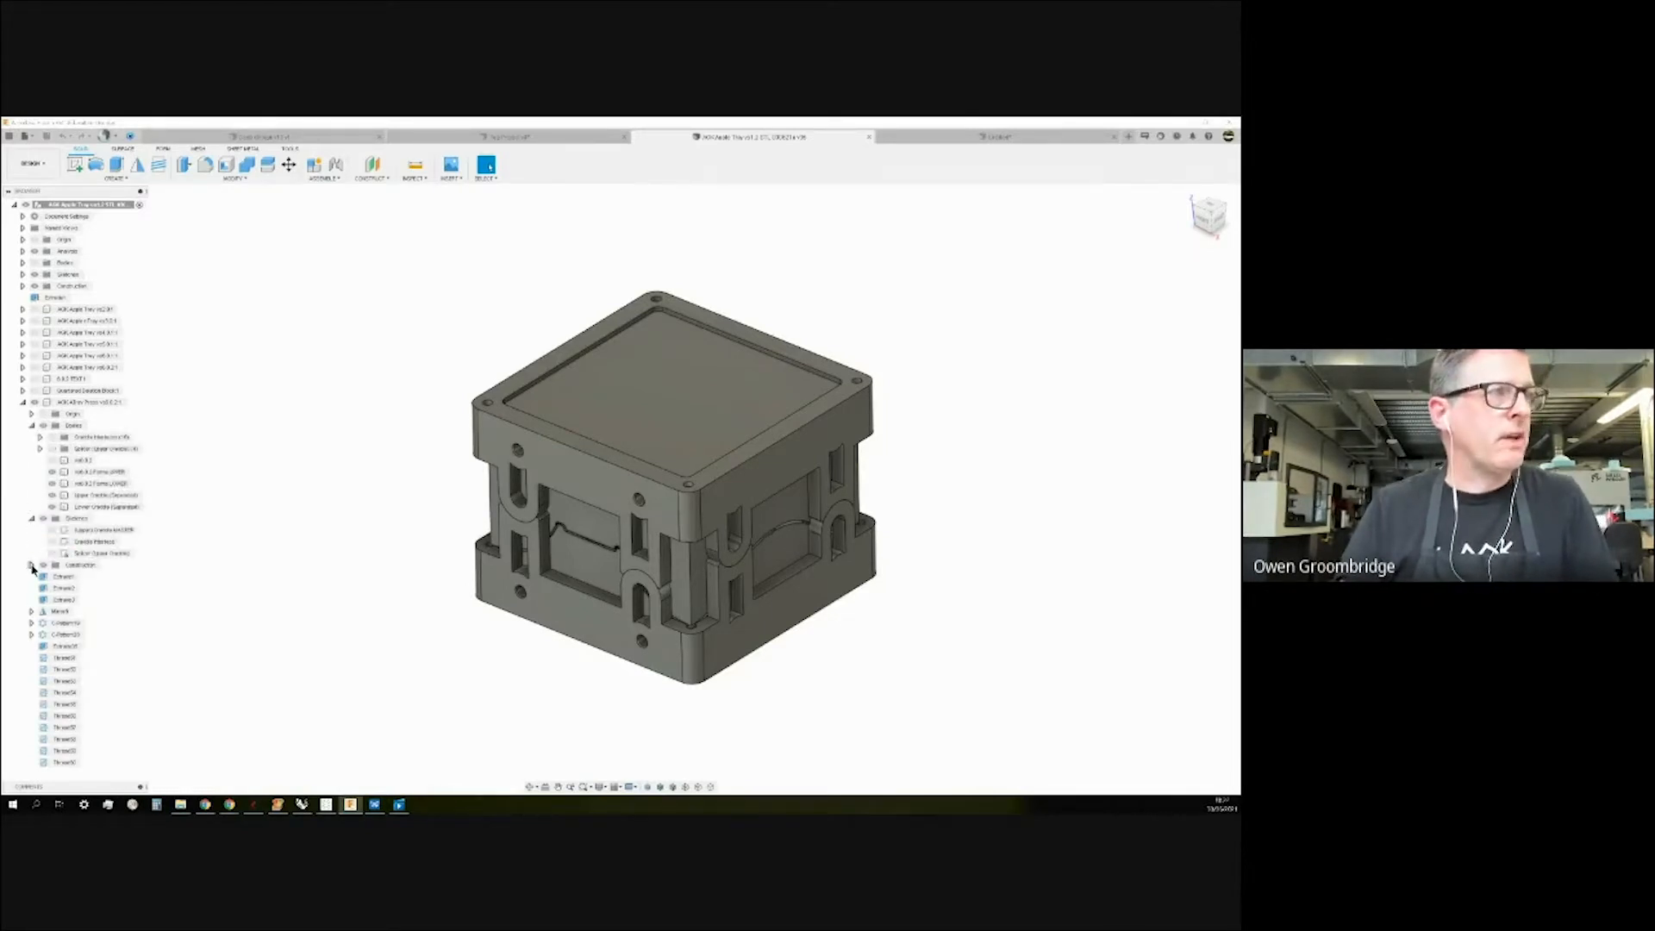
pyautogui.click(31, 565)
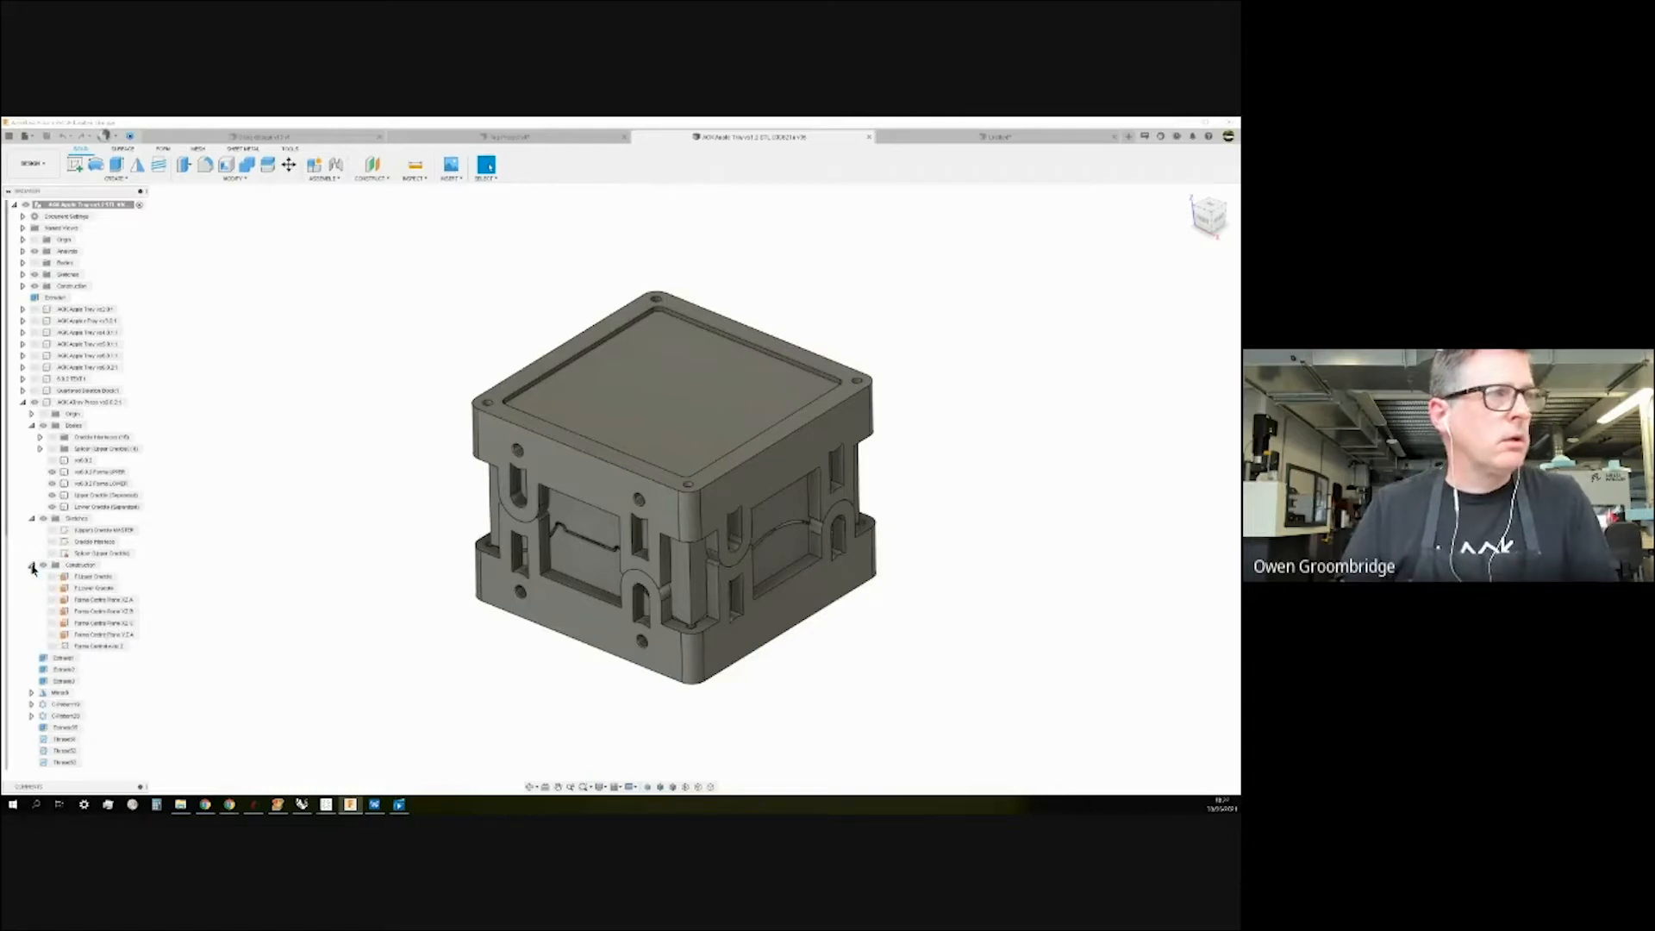
pyautogui.click(31, 566)
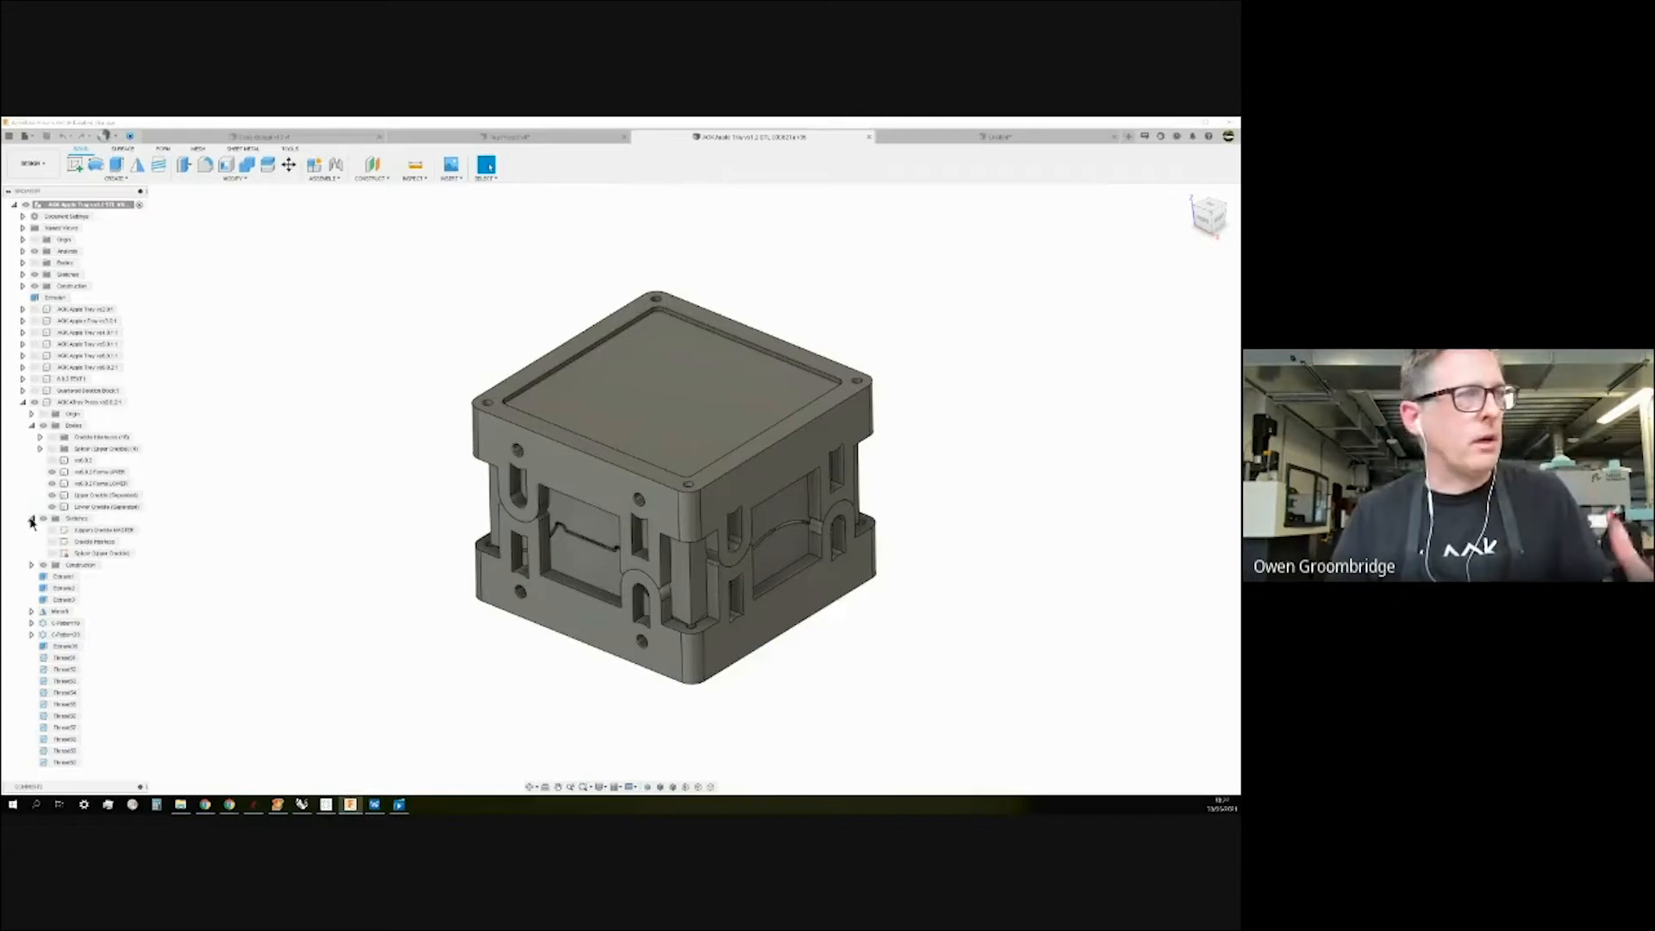
pyautogui.click(31, 519)
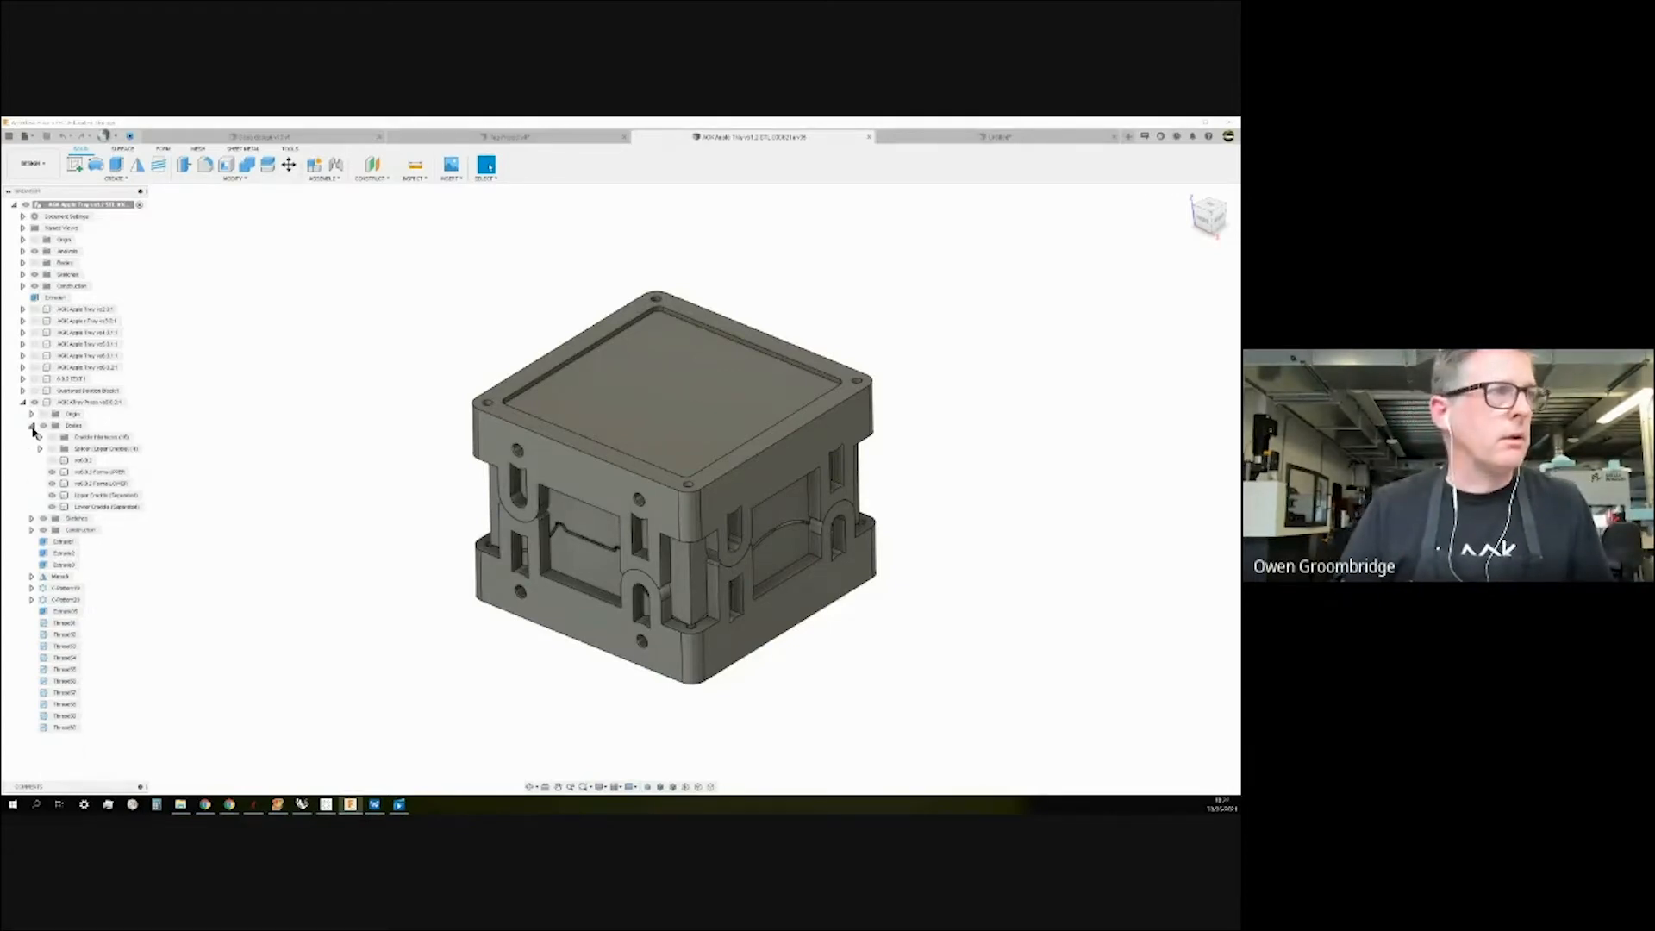
pyautogui.click(51, 507)
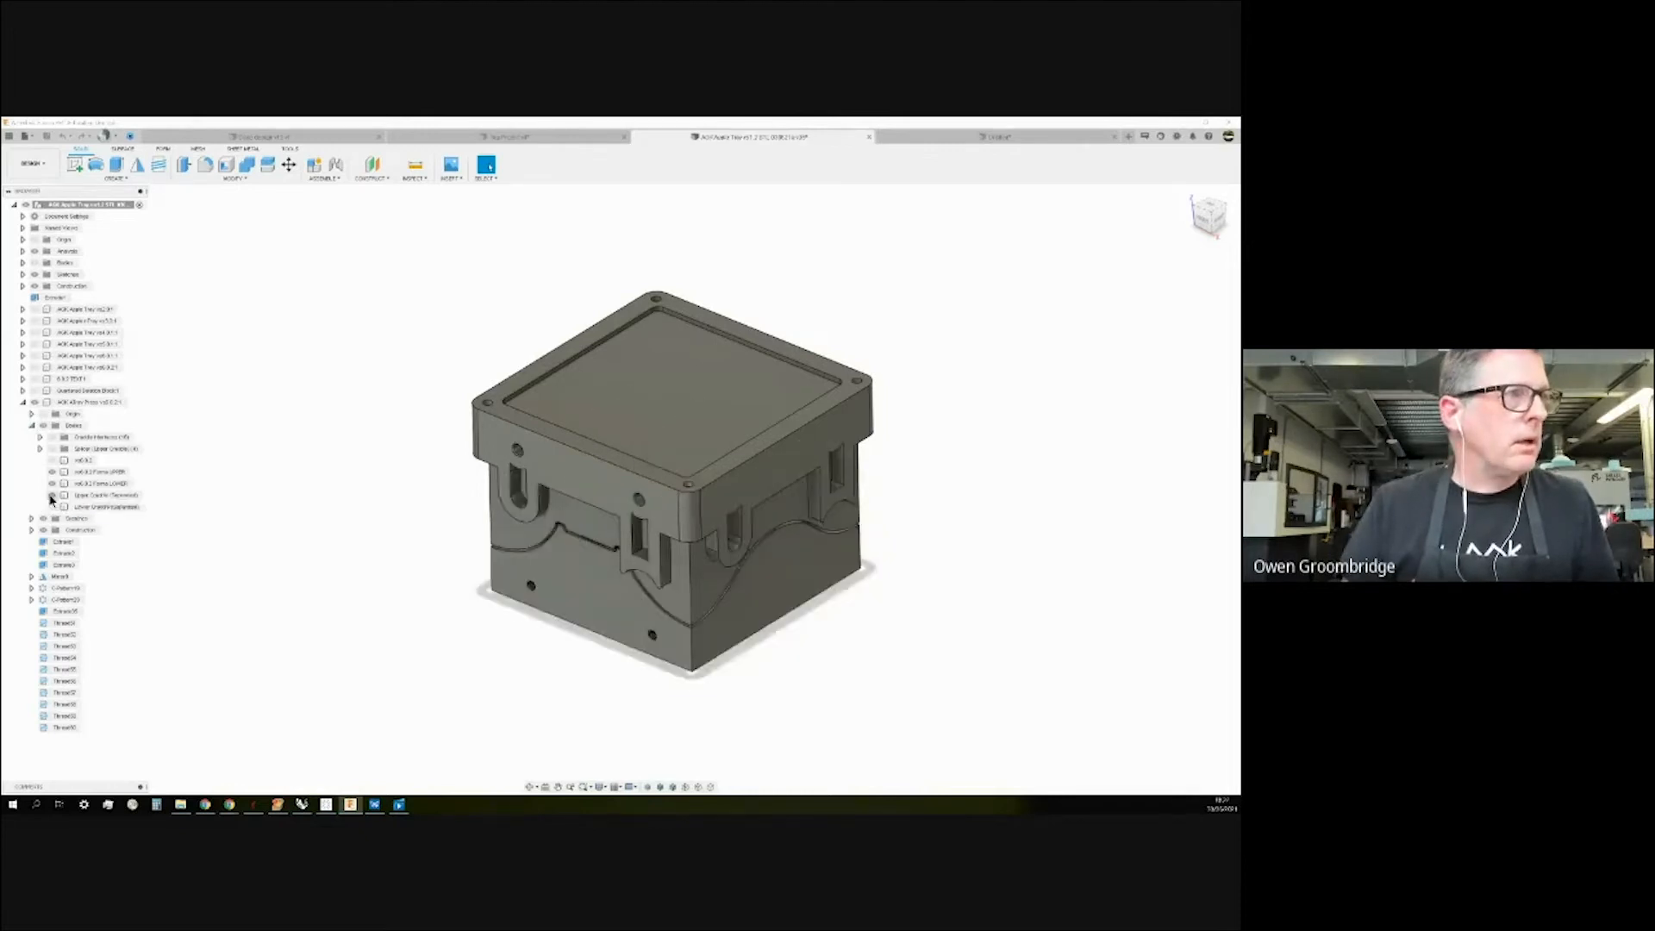
# Hide Upper Cradle and the upper and lower form bodies, leaving only the tray.
pyautogui.click(50, 496)
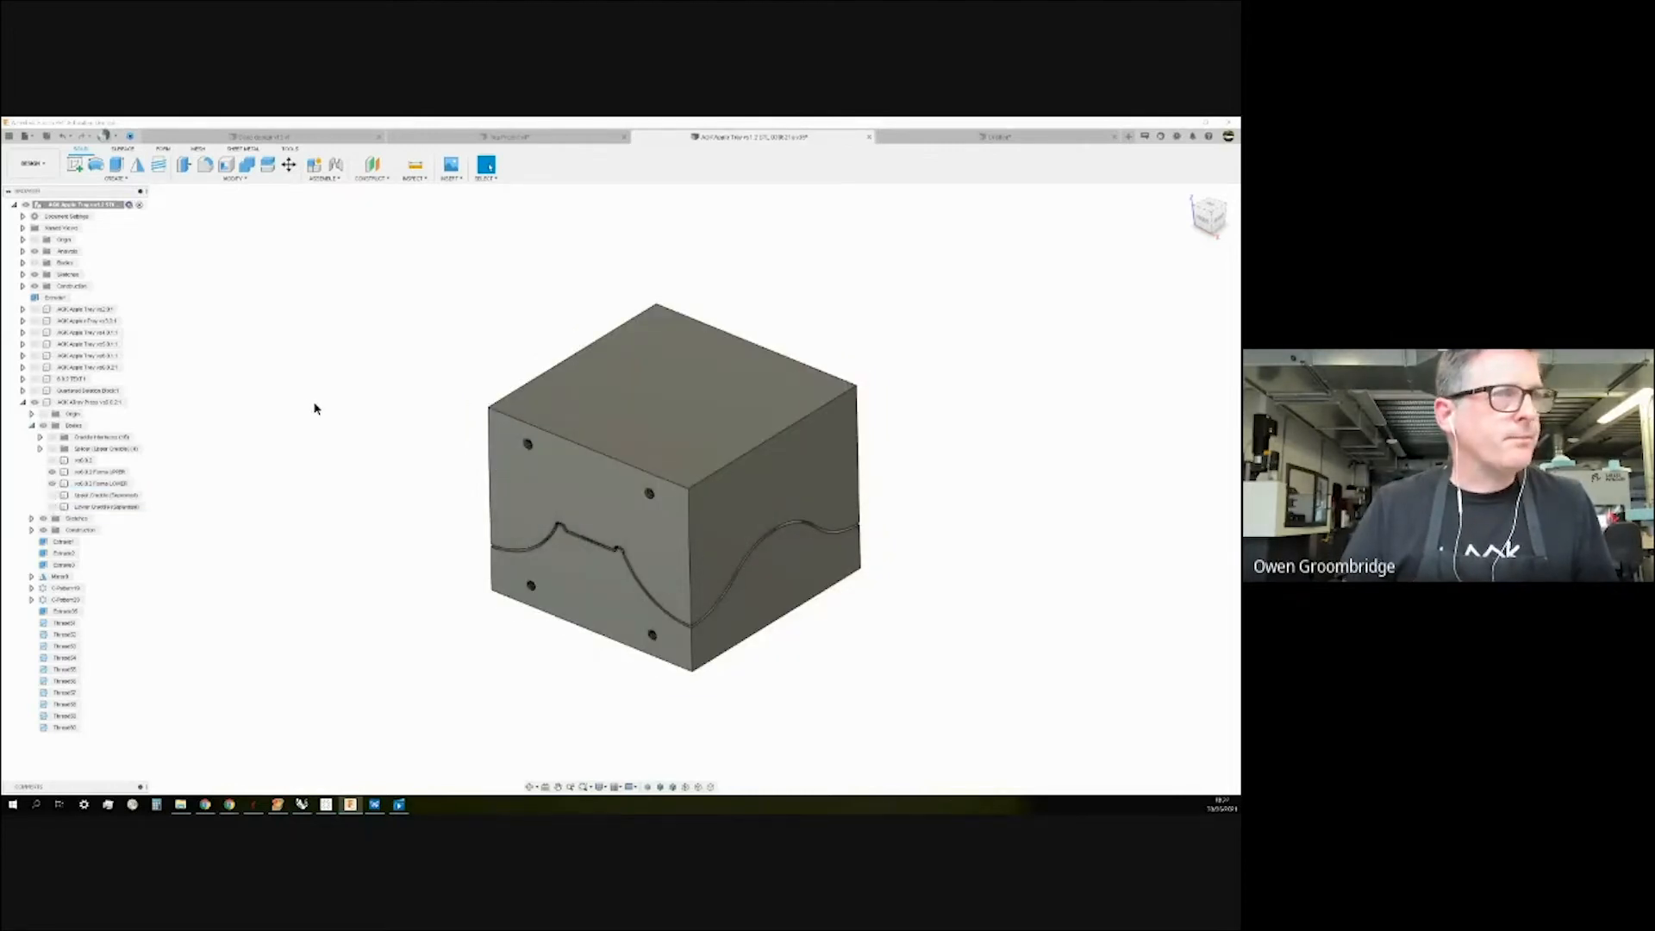
pyautogui.click(51, 471)
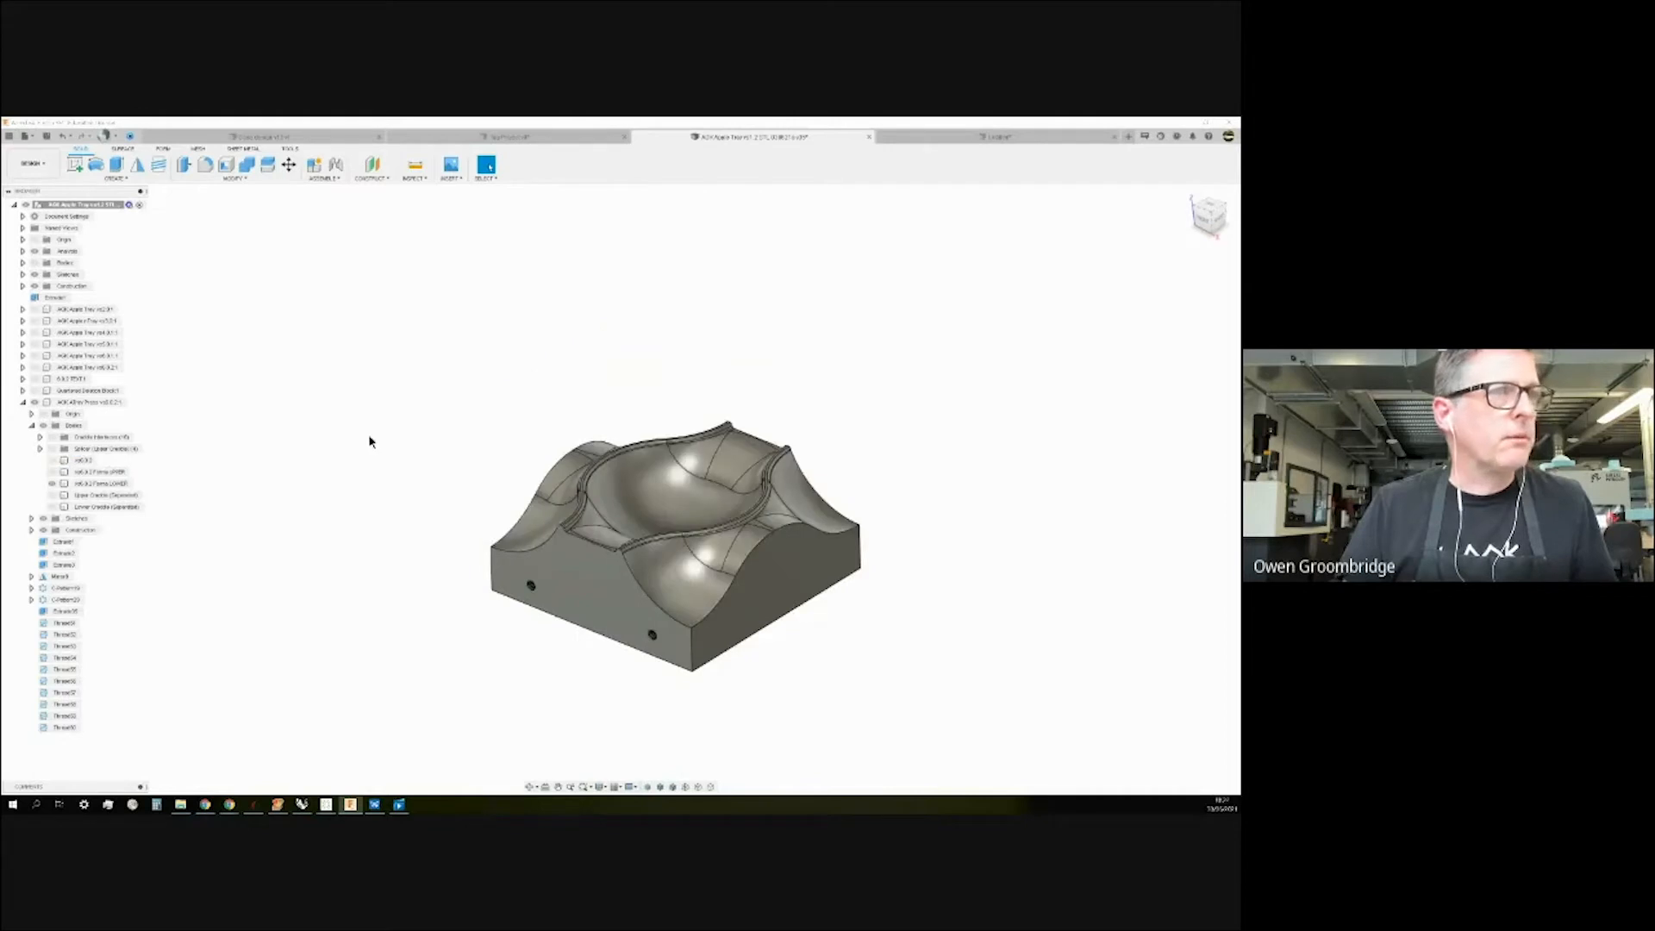
pyautogui.moveTo(362, 428)
pyautogui.keyDown('shift'); pyautogui.mouseDown(button='middle')
pyautogui.moveTo(365, 450)
pyautogui.moveTo(362, 414)
pyautogui.moveTo(369, 428)
pyautogui.mouseUp(button='middle'); pyautogui.keyUp('shift')
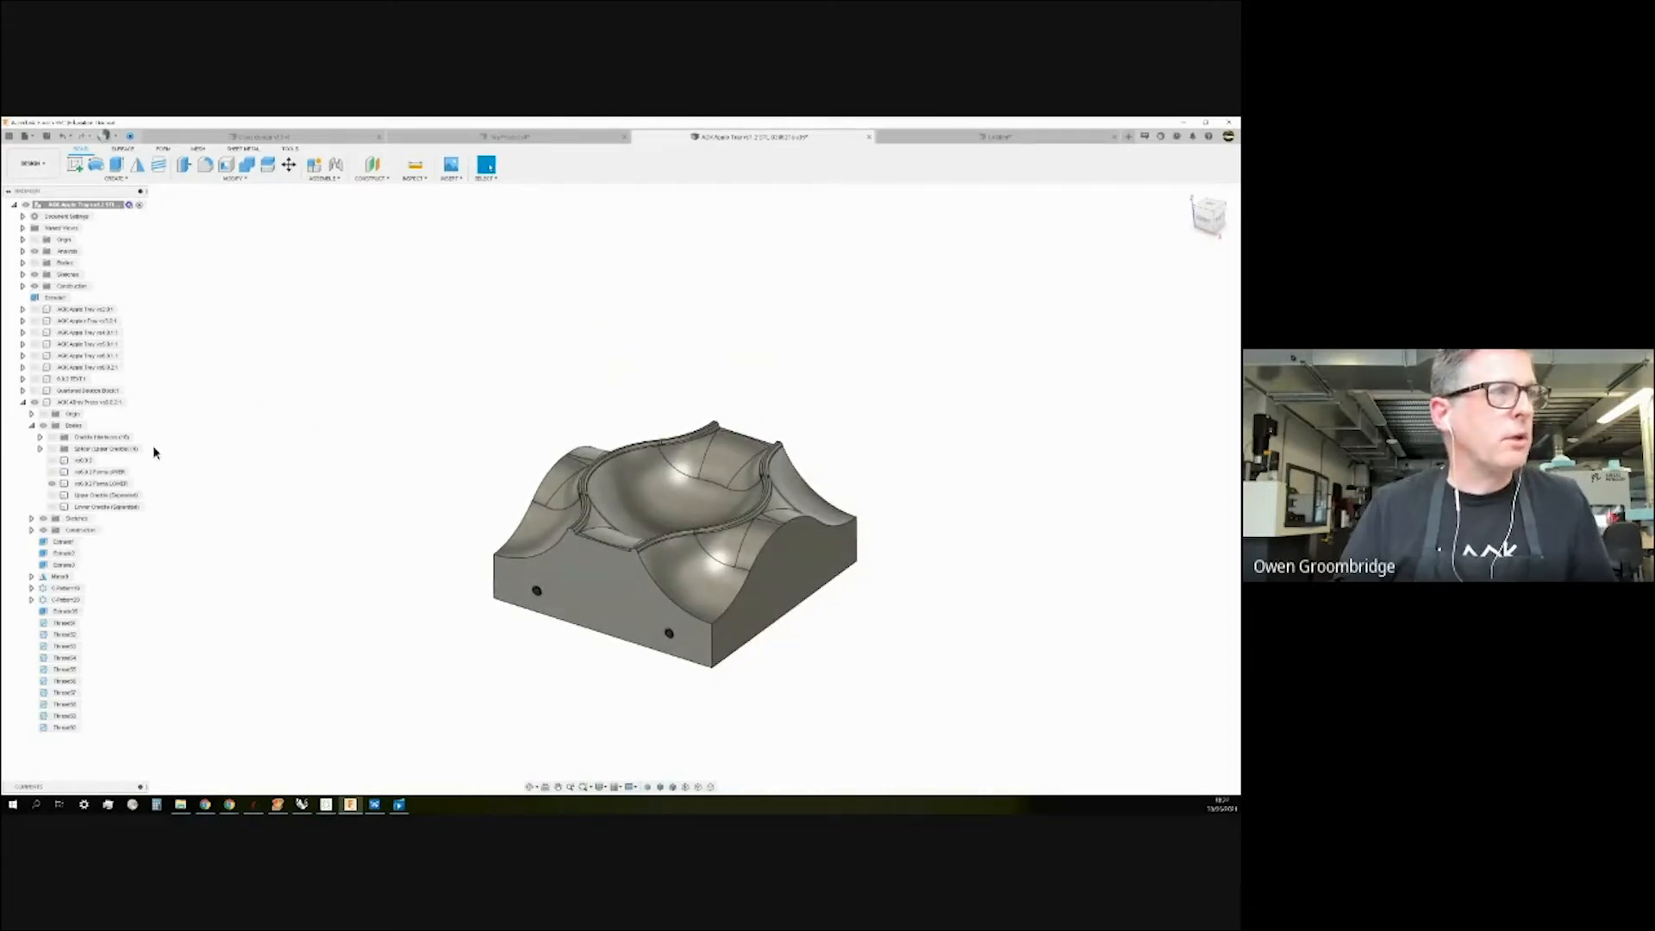
pyautogui.click(54, 471)
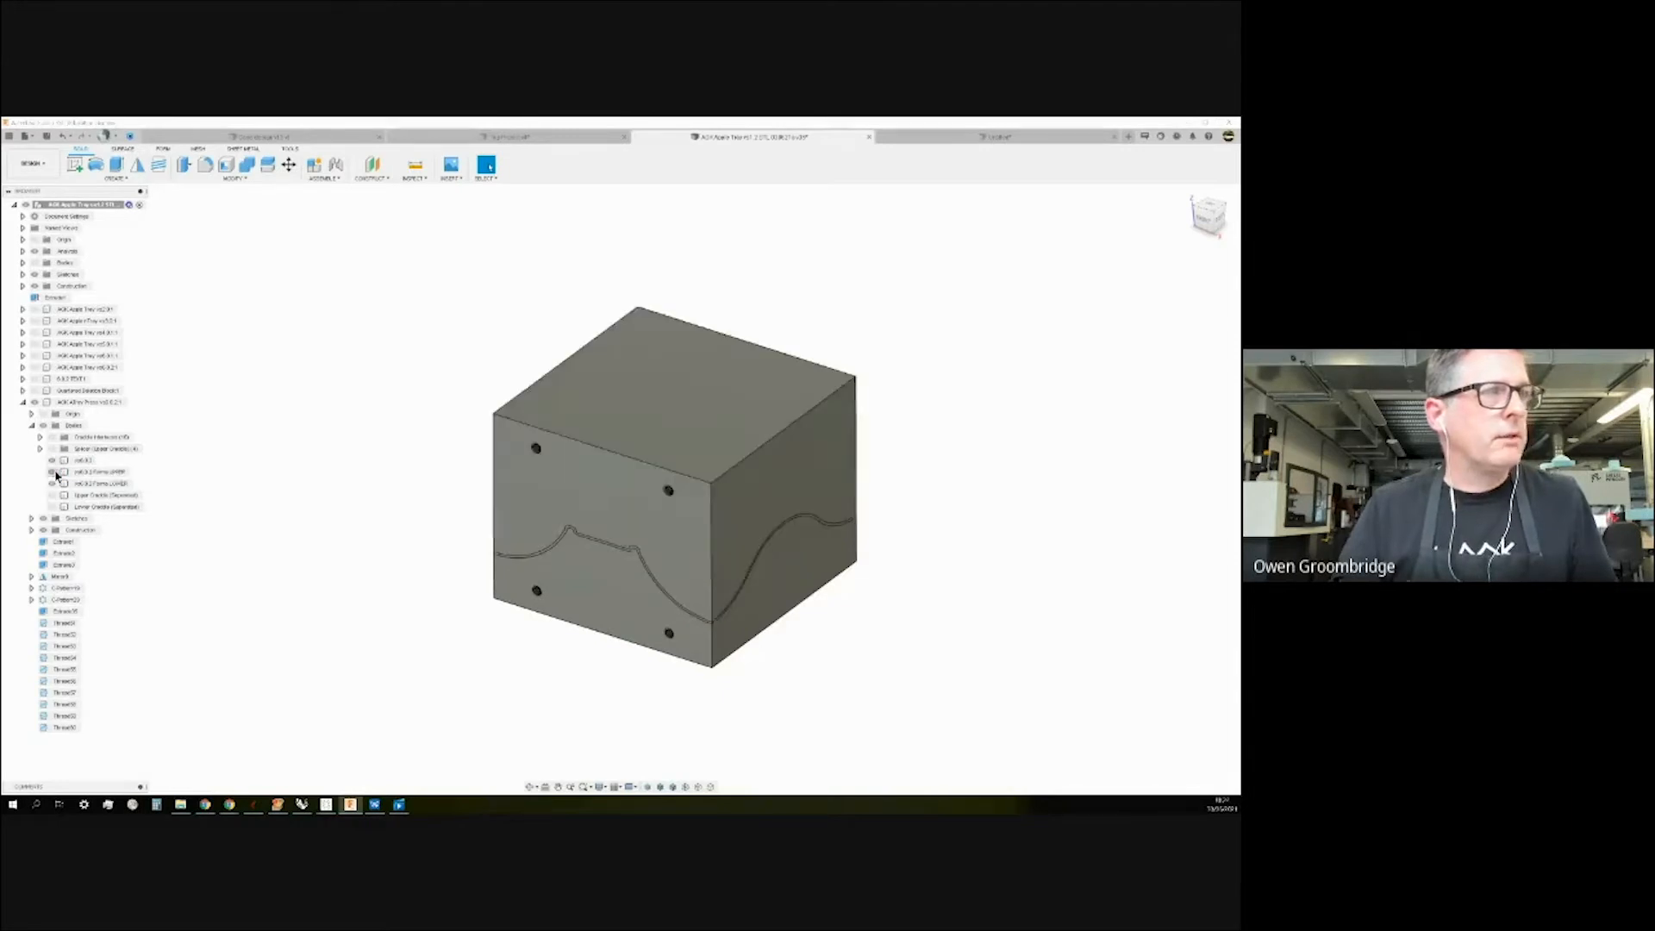
pyautogui.click(51, 472)
pyautogui.click(51, 483)
# Orbit the tray edge-on, from above, and round to its underside for inspection.
pyautogui.moveTo(285, 504)
pyautogui.keyDown('shift'); pyautogui.mouseDown(button='middle')
pyautogui.moveTo(287, 474)
pyautogui.moveTo(285, 501)
pyautogui.mouseUp(button='middle'); pyautogui.keyUp('shift')
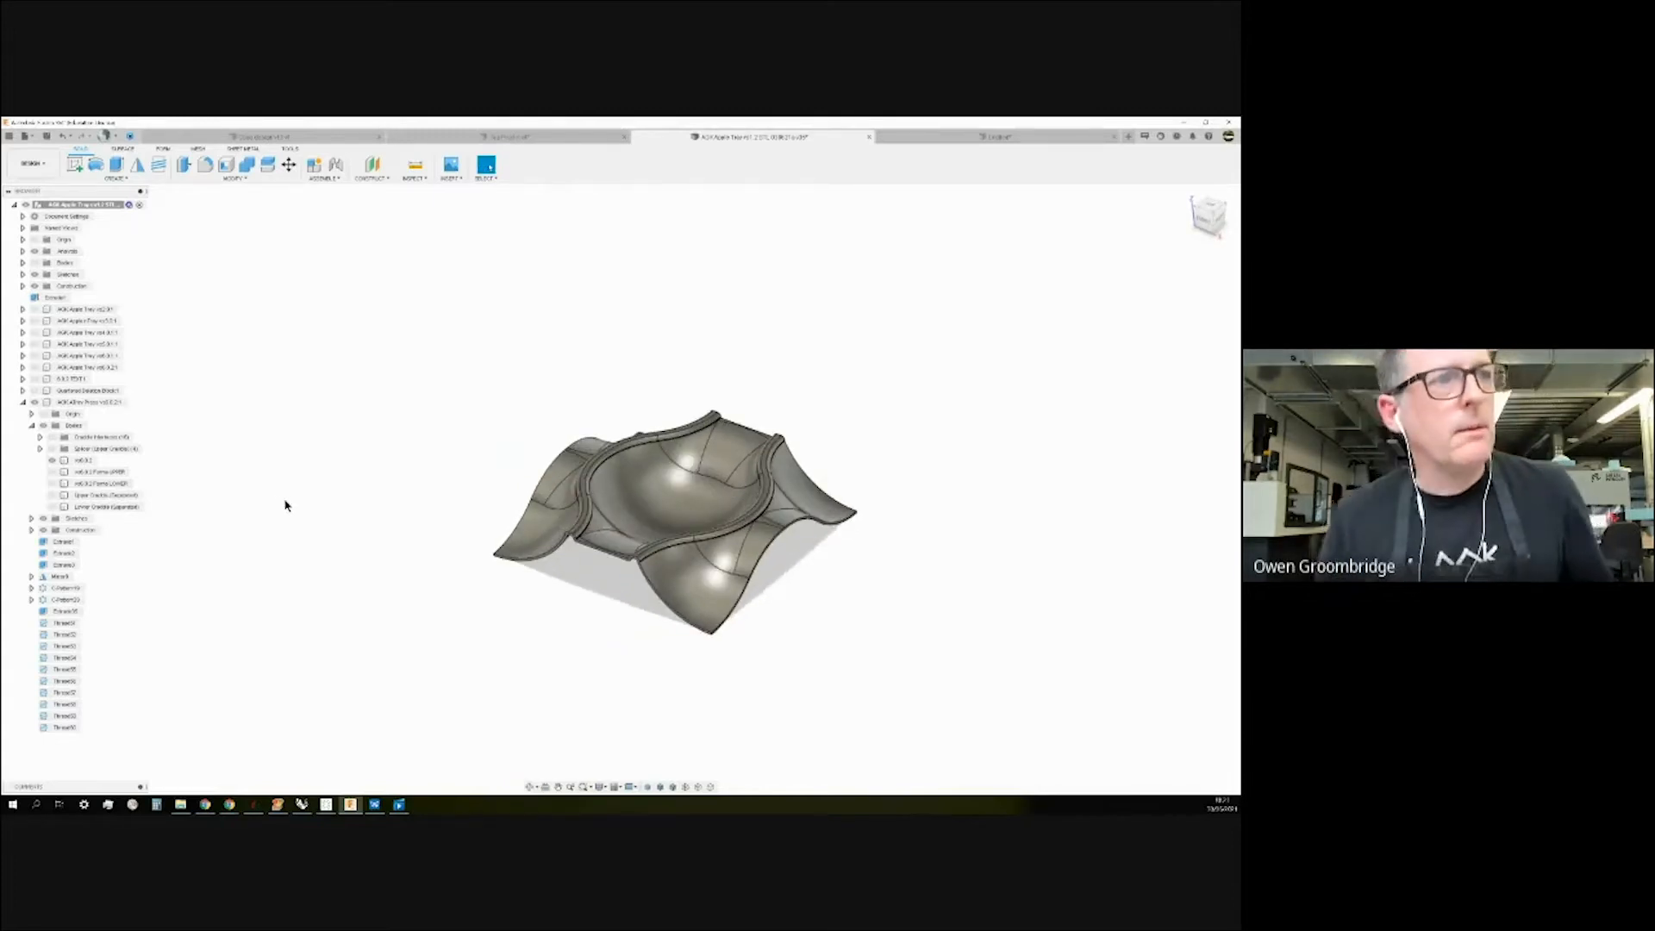
pyautogui.scroll(-2, 287, 500)
pyautogui.scroll(1, 287, 500)
pyautogui.scroll(1, 287, 498)
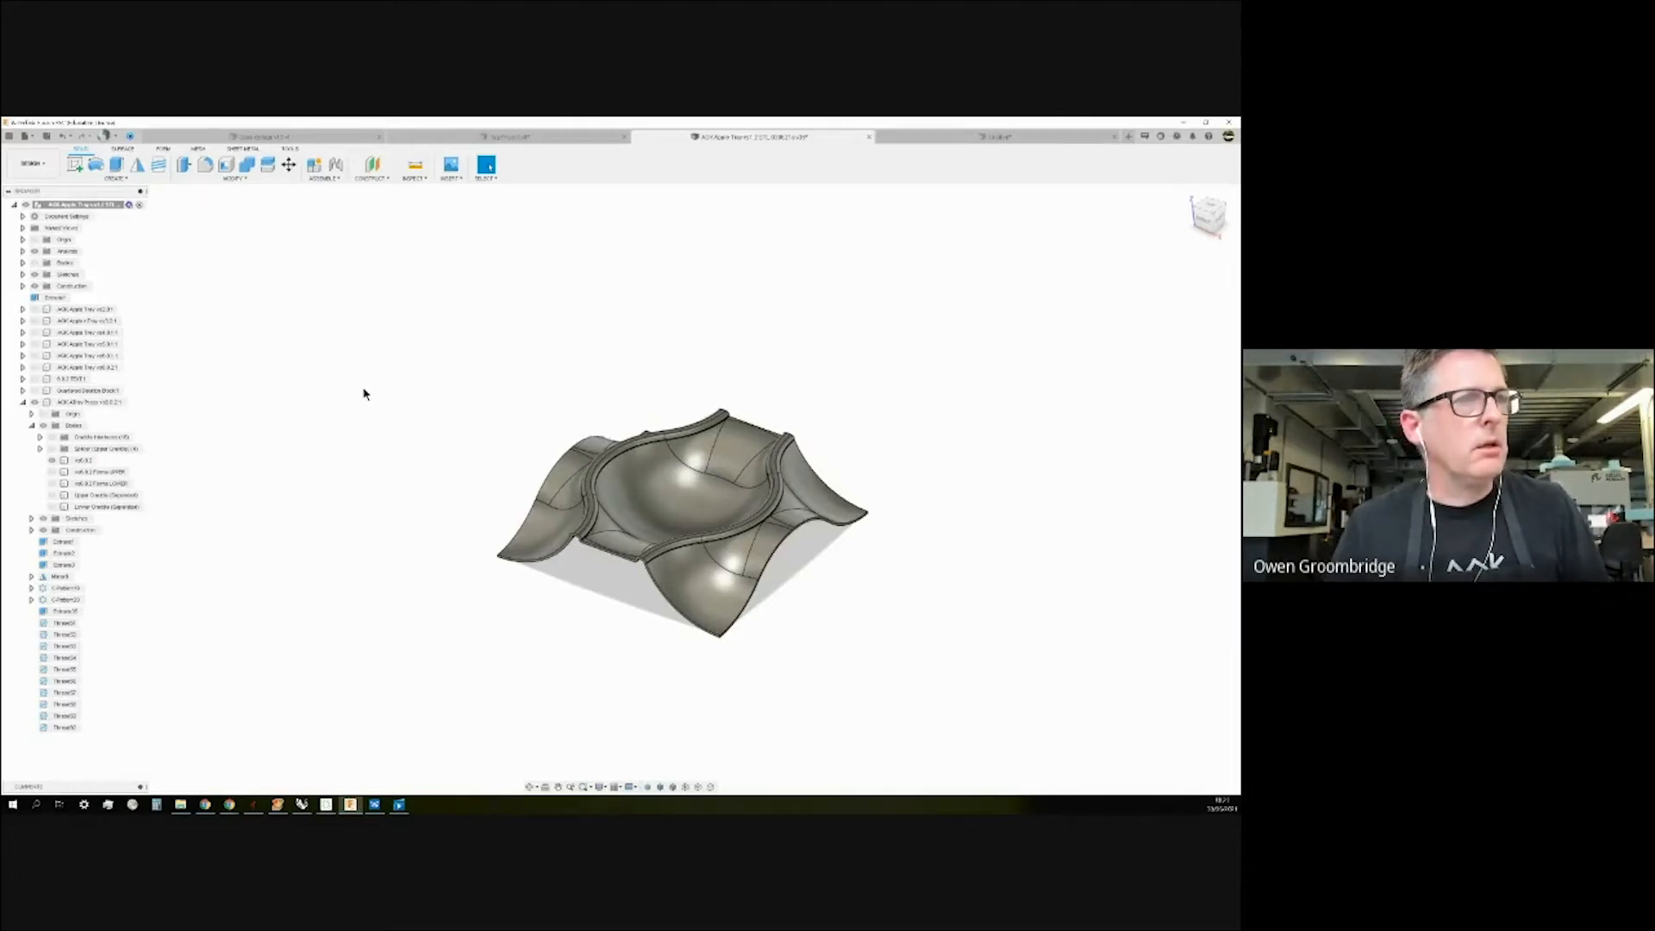
pyautogui.keyDown('shift'); pyautogui.moveTo(406, 422); pyautogui.dragTo(406, 422, button='middle'); pyautogui.keyUp('shift')
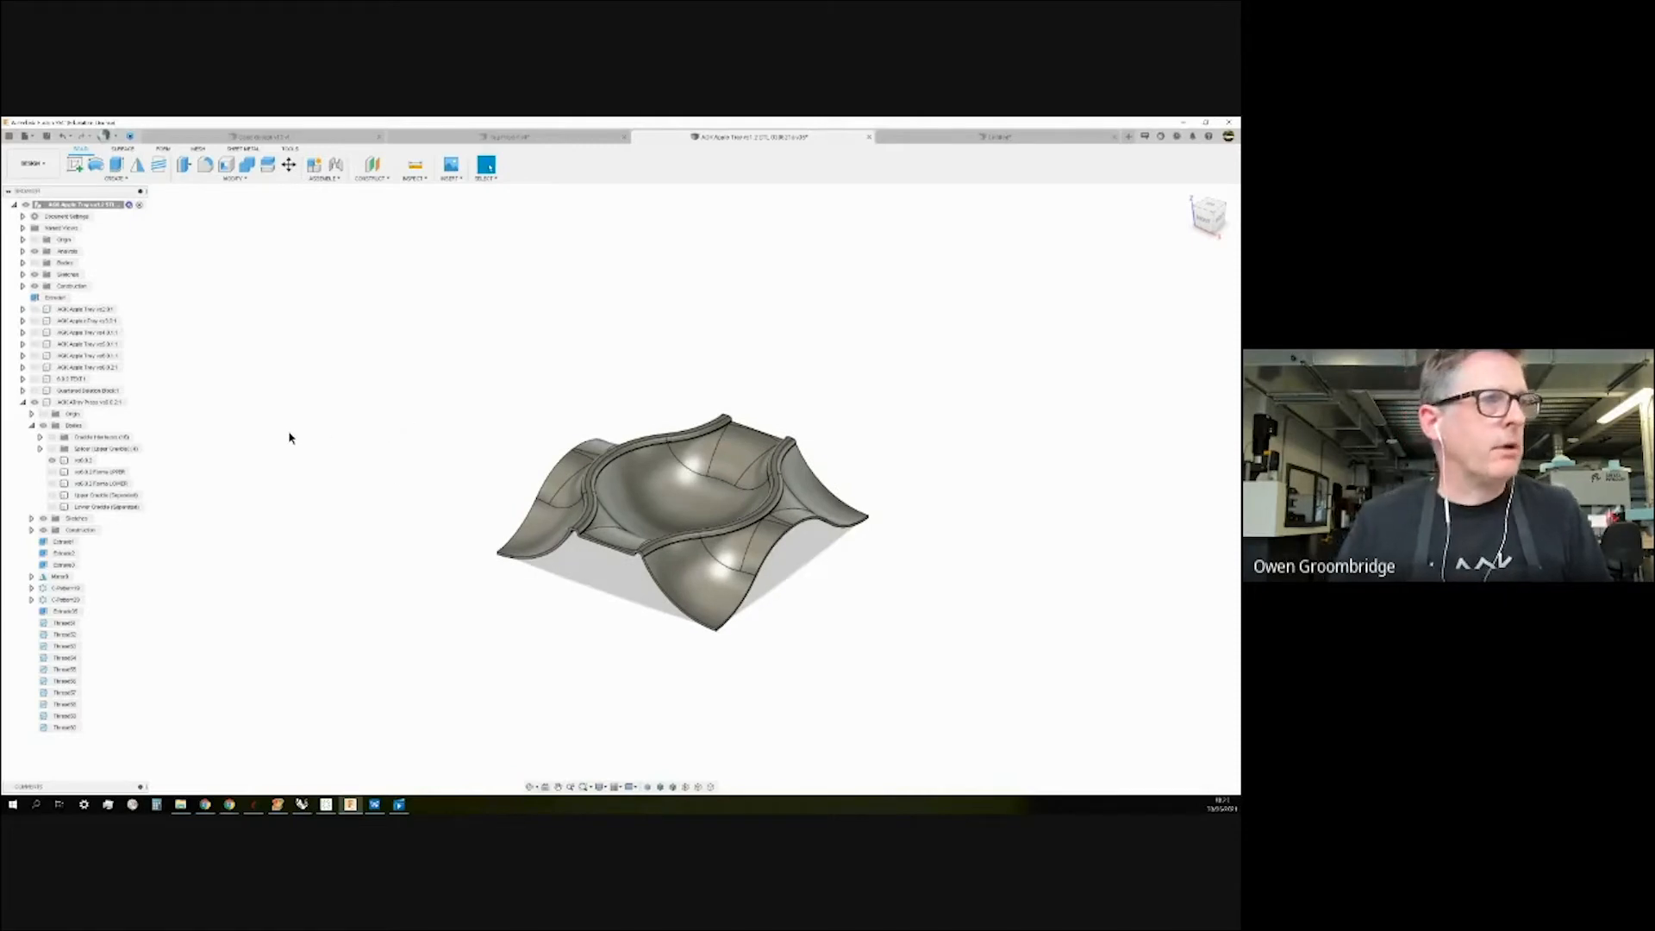
pyautogui.moveTo(396, 479)
pyautogui.keyDown('shift'); pyautogui.mouseDown(button='middle')
pyautogui.moveTo(395, 457)
pyautogui.moveTo(392, 476)
pyautogui.mouseUp(button='middle'); pyautogui.keyUp('shift')
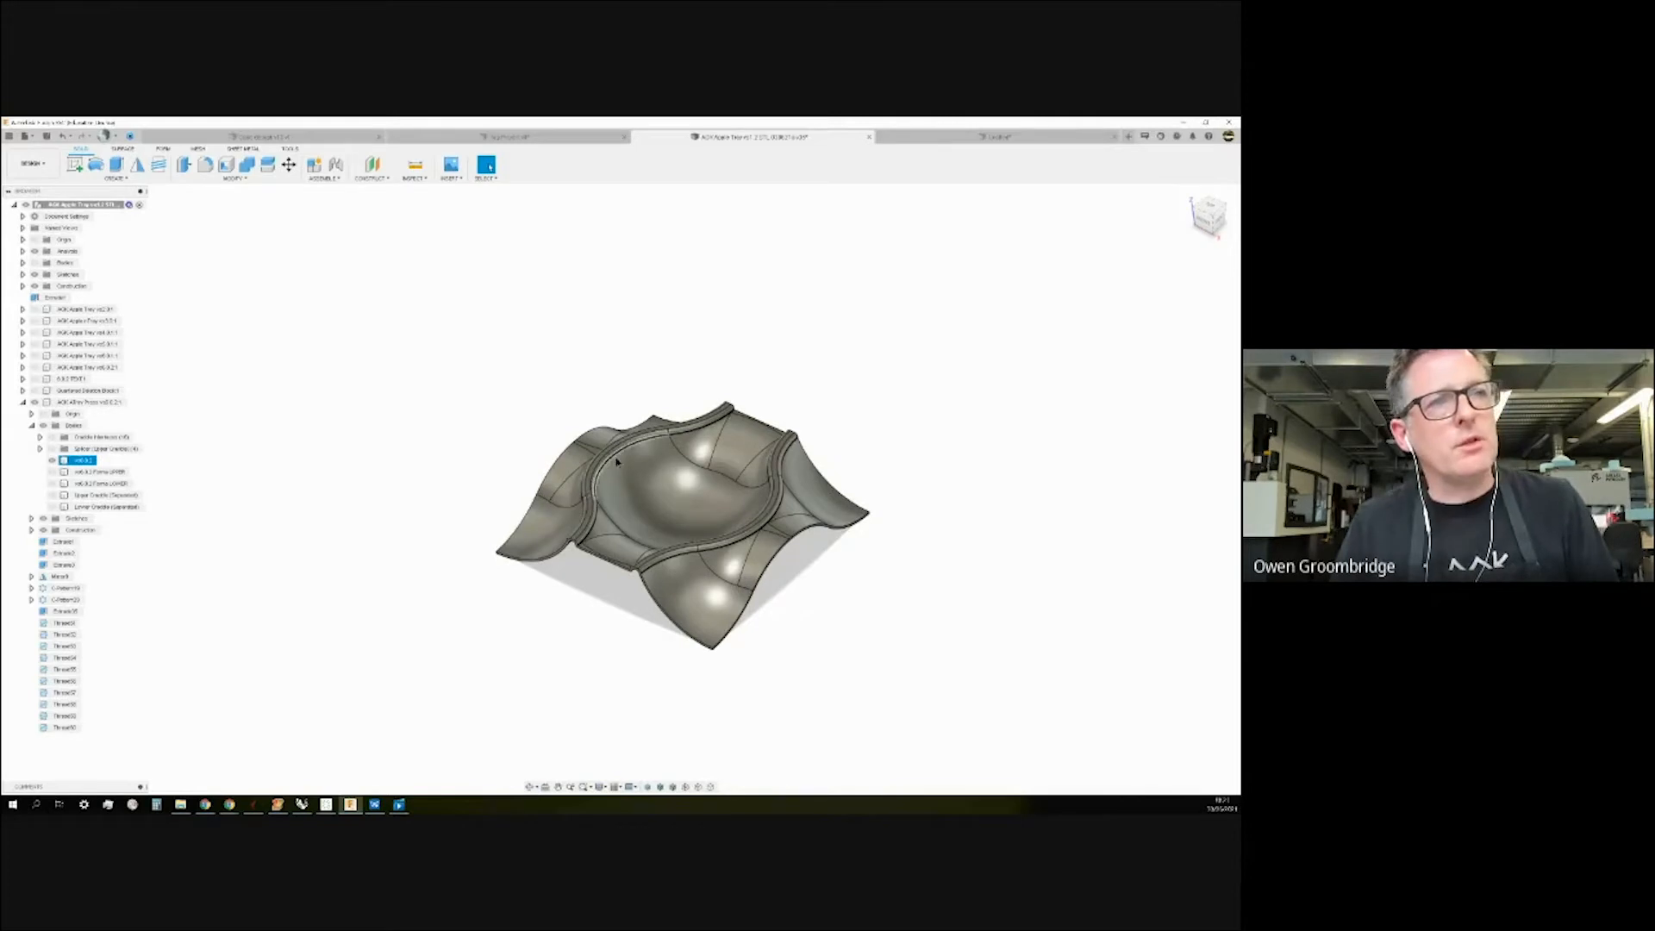
pyautogui.keyDown('shift'); pyautogui.moveTo(869, 333); pyautogui.dragTo(769, 500, button='middle'); pyautogui.keyUp('shift')
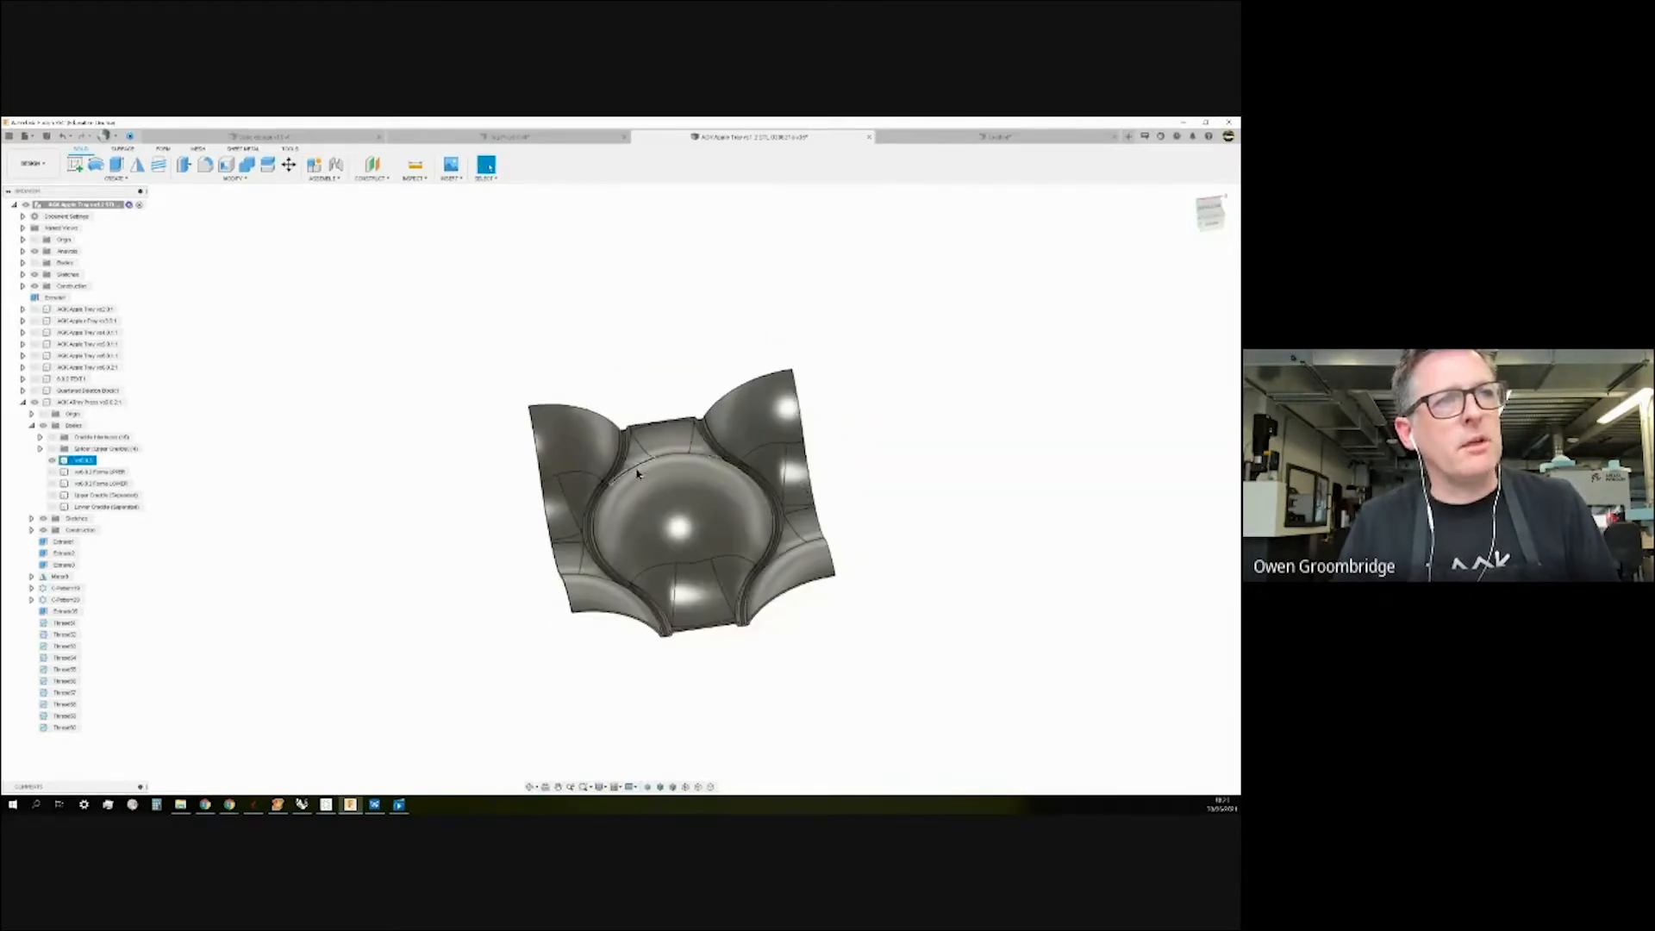
pyautogui.keyDown('shift'); pyautogui.moveTo(687, 303); pyautogui.dragTo(707, 426, button='middle'); pyautogui.keyUp('shift')
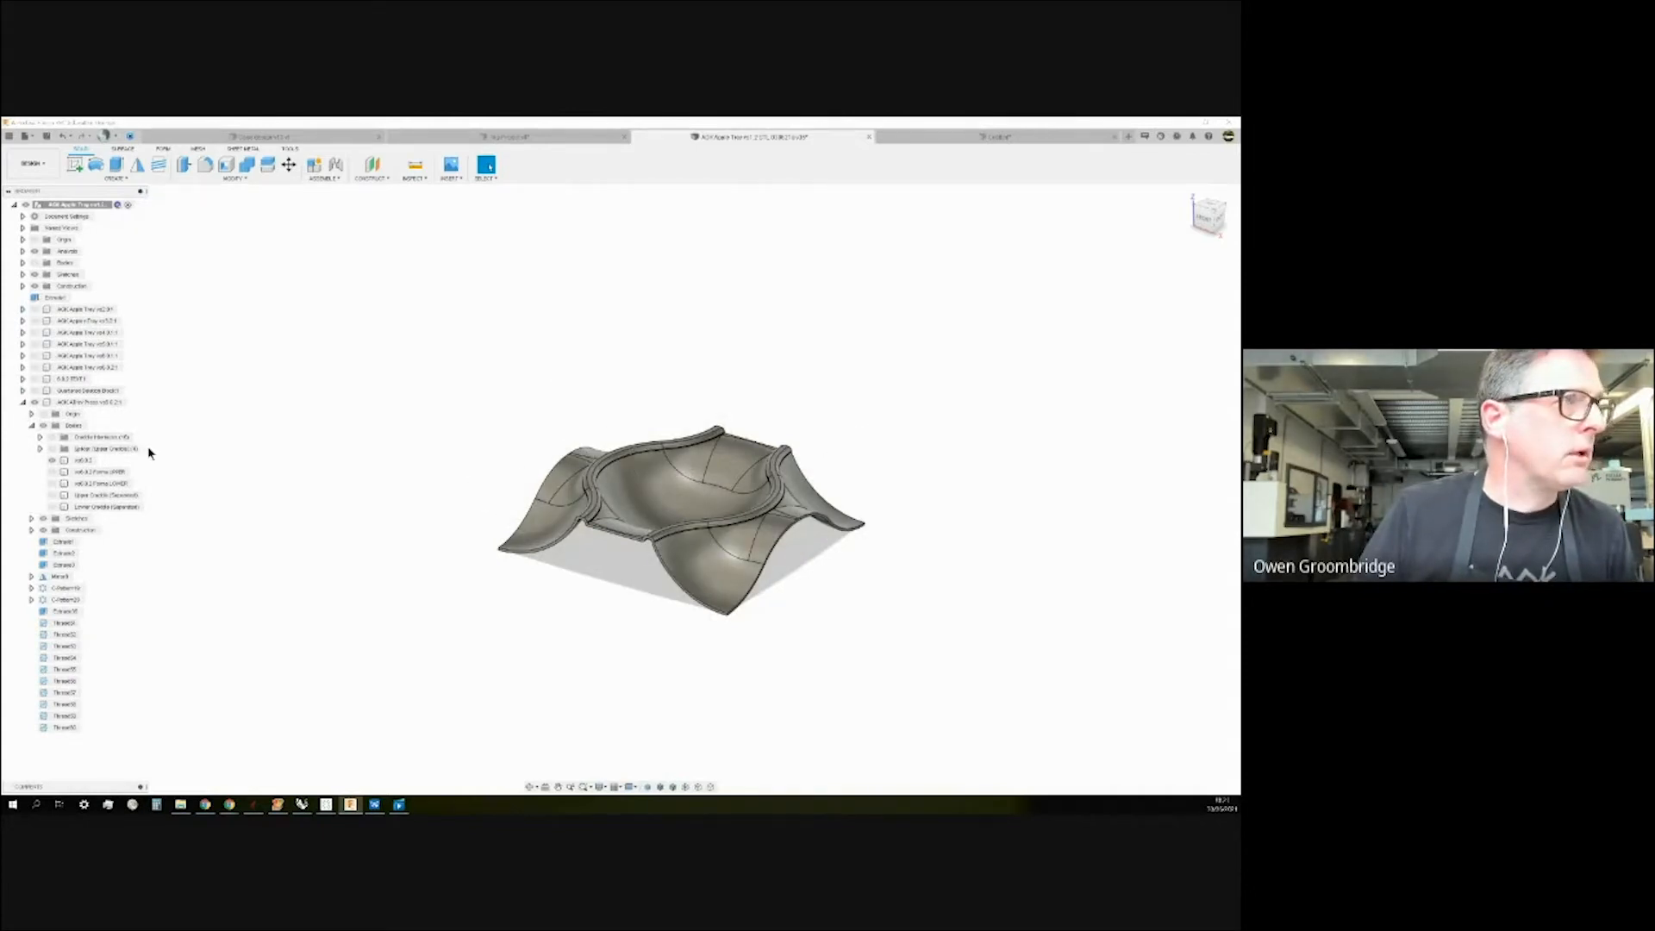
# Hide the Forms UPPER and LOWER bodies and the current tray, collapsing the Allen Press component.
pyautogui.click(55, 439)
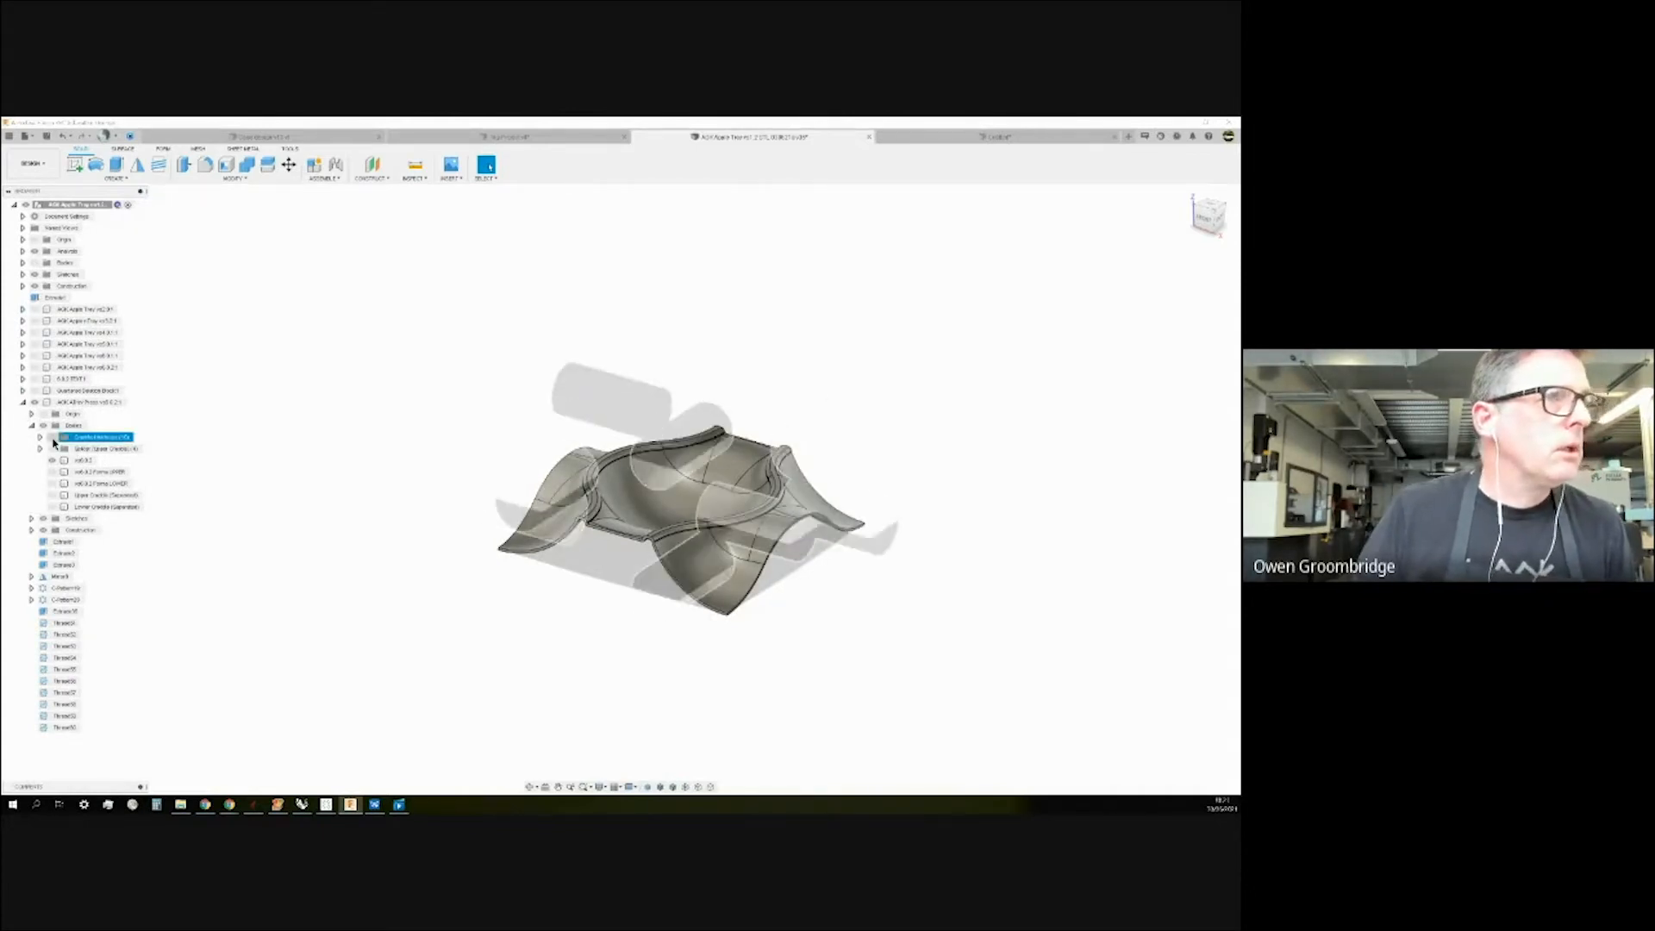
pyautogui.click(52, 472)
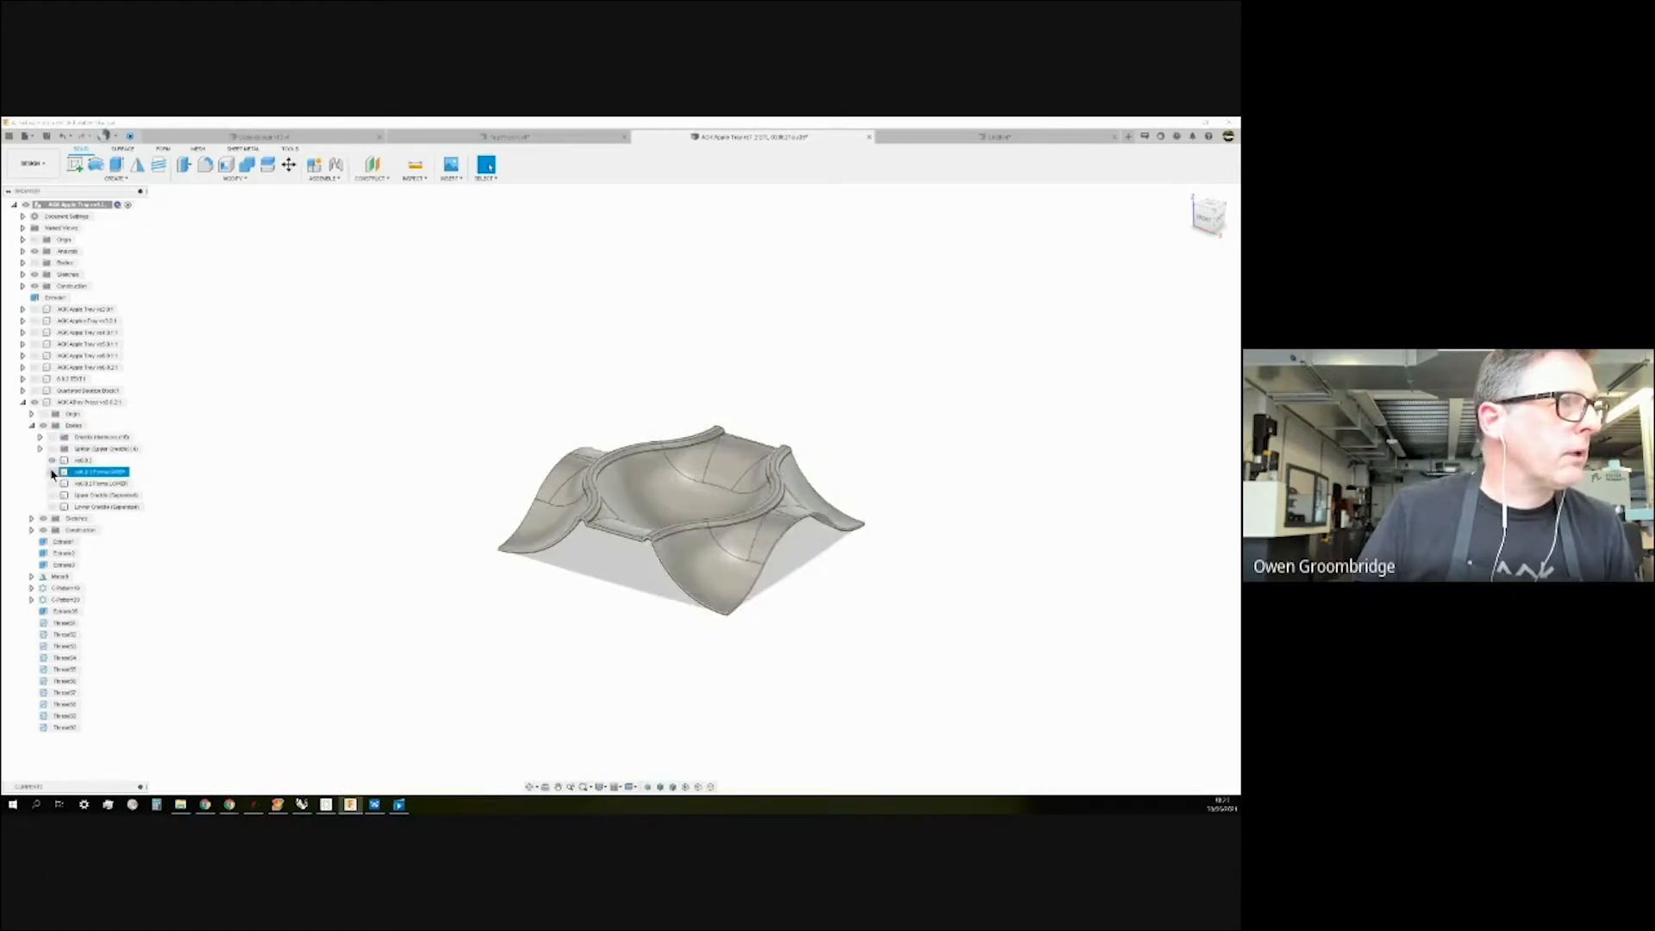
pyautogui.click(52, 472)
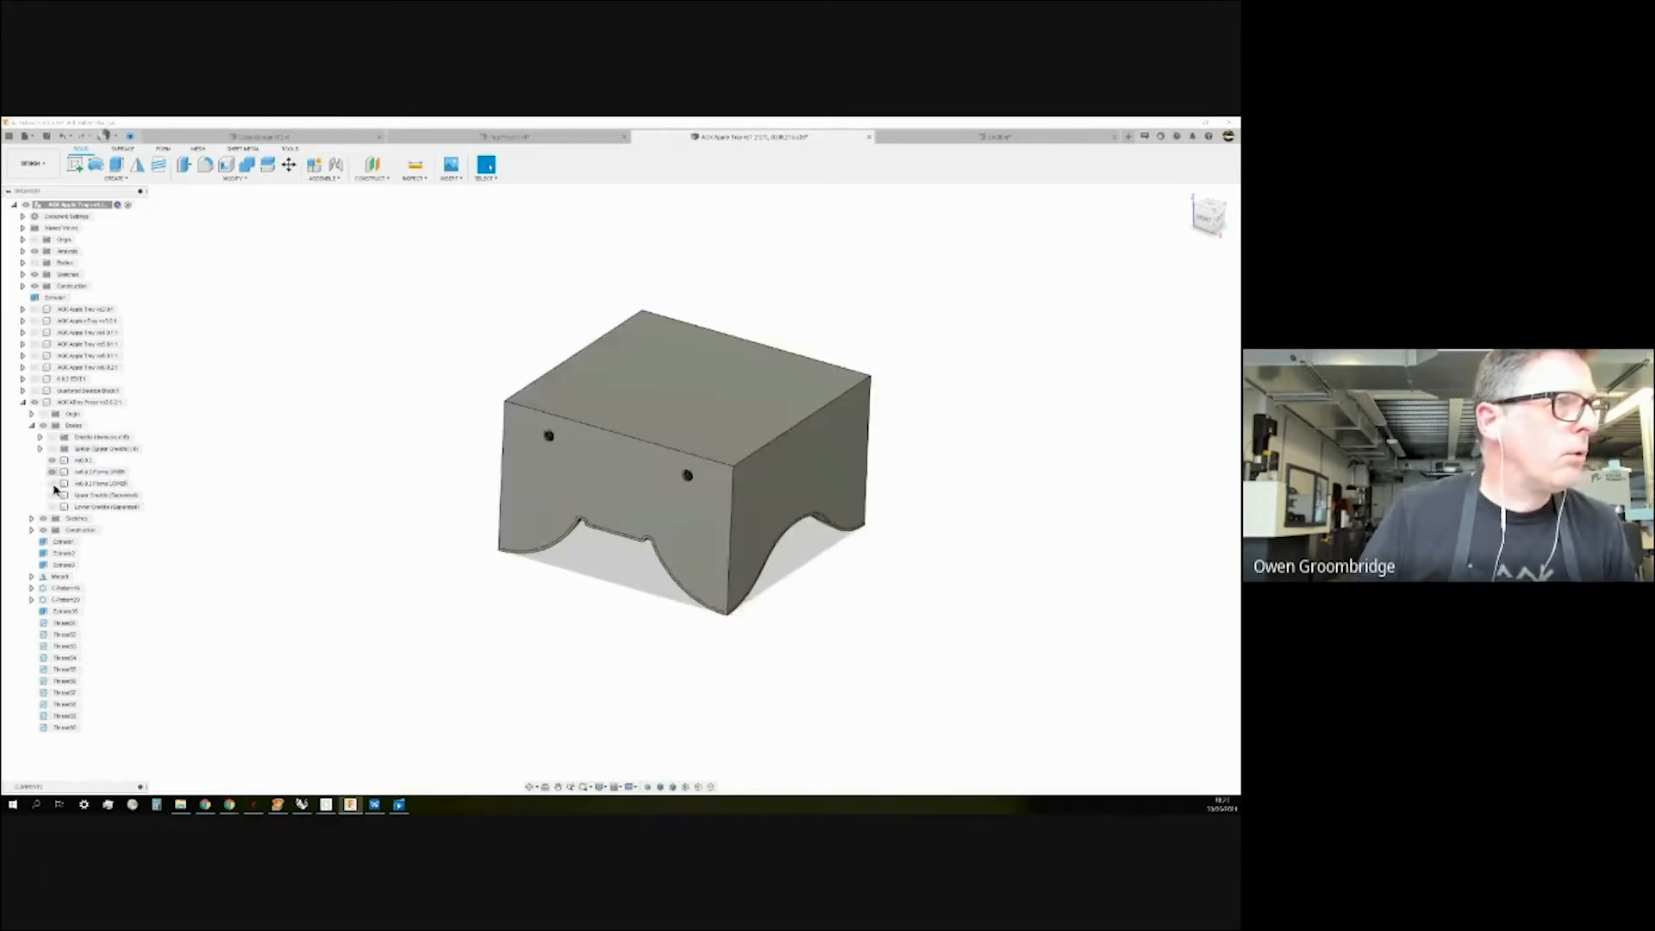
pyautogui.click(52, 484)
pyautogui.click(52, 483)
pyautogui.click(51, 472)
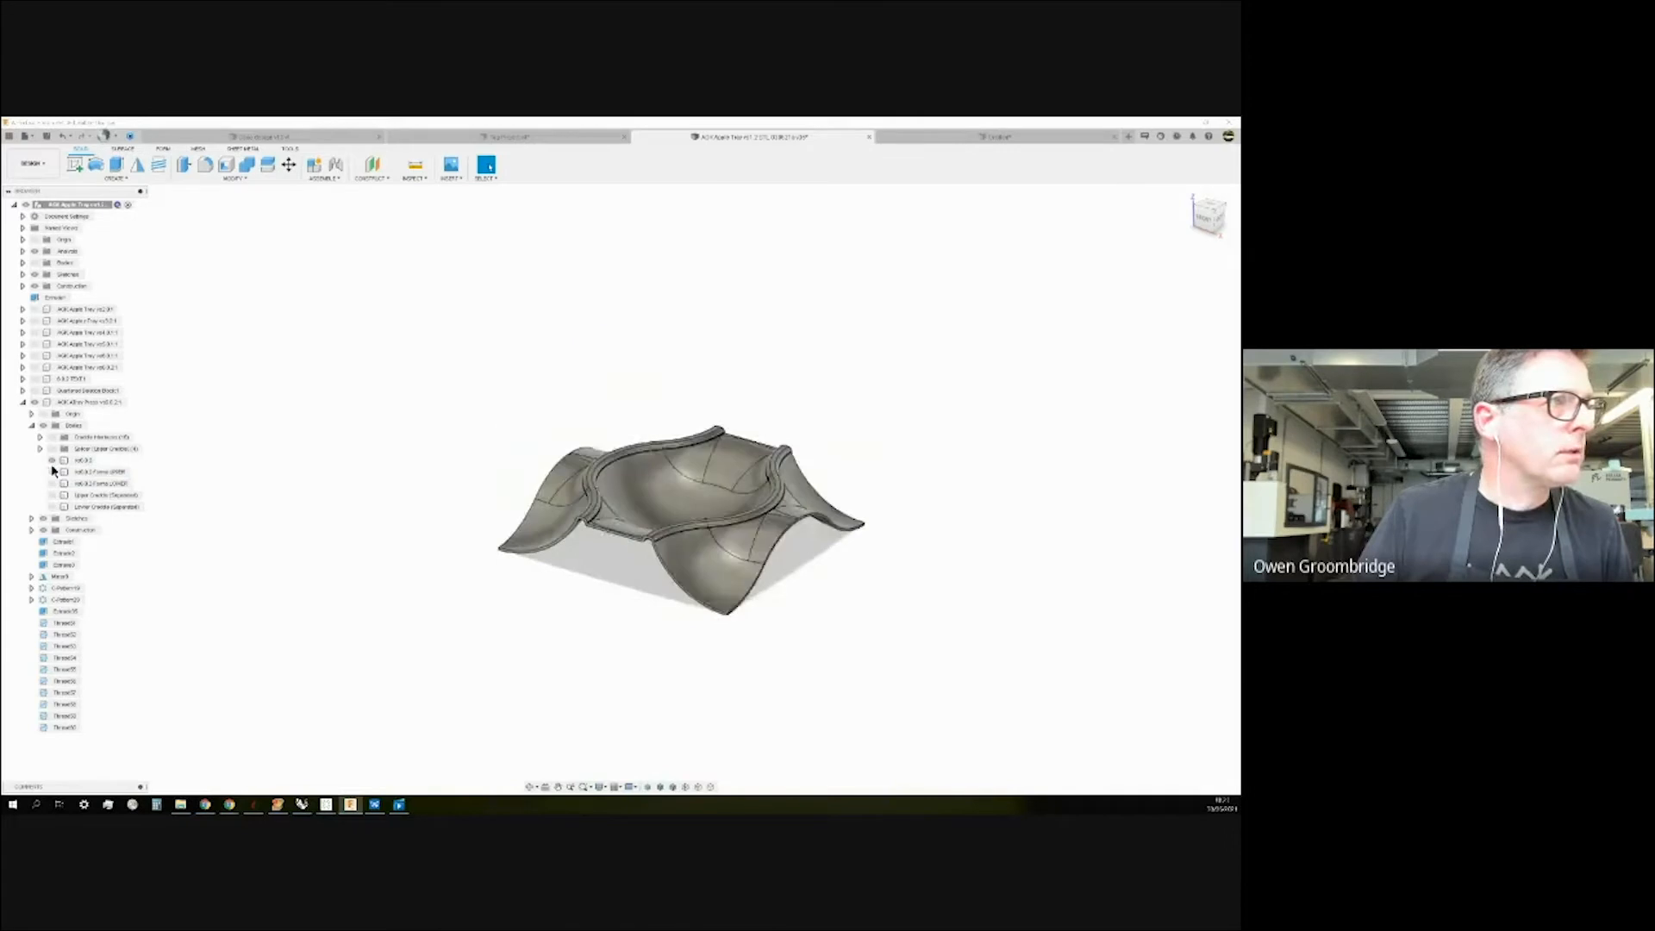
pyautogui.click(51, 460)
pyautogui.click(22, 402)
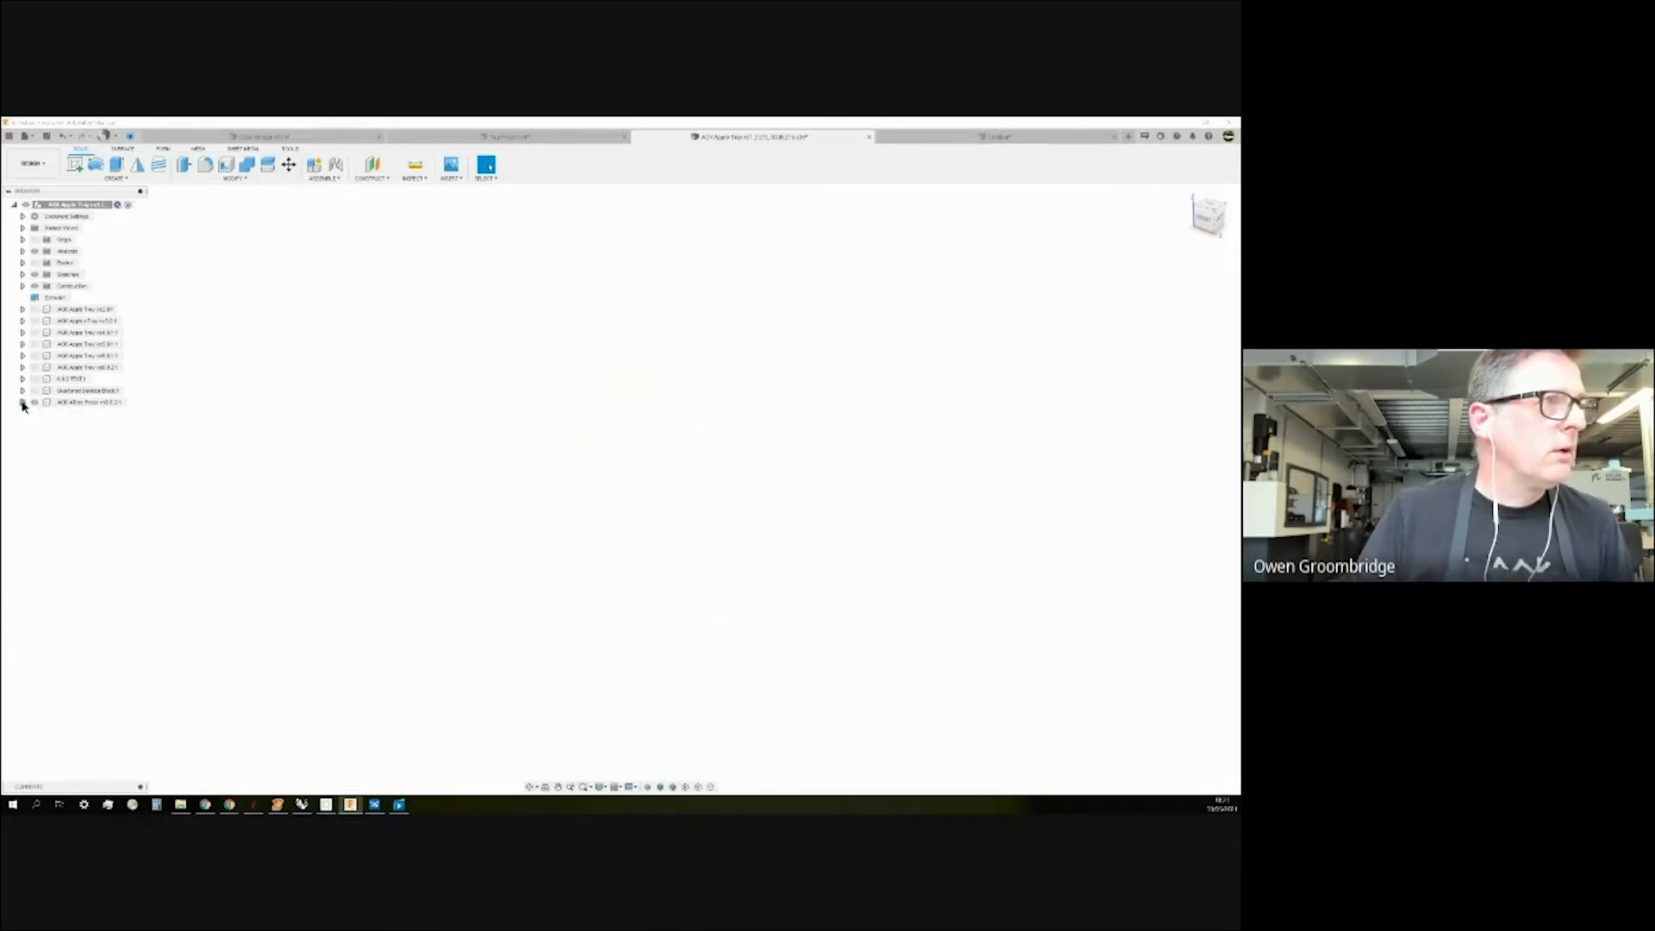
pyautogui.click(38, 392)
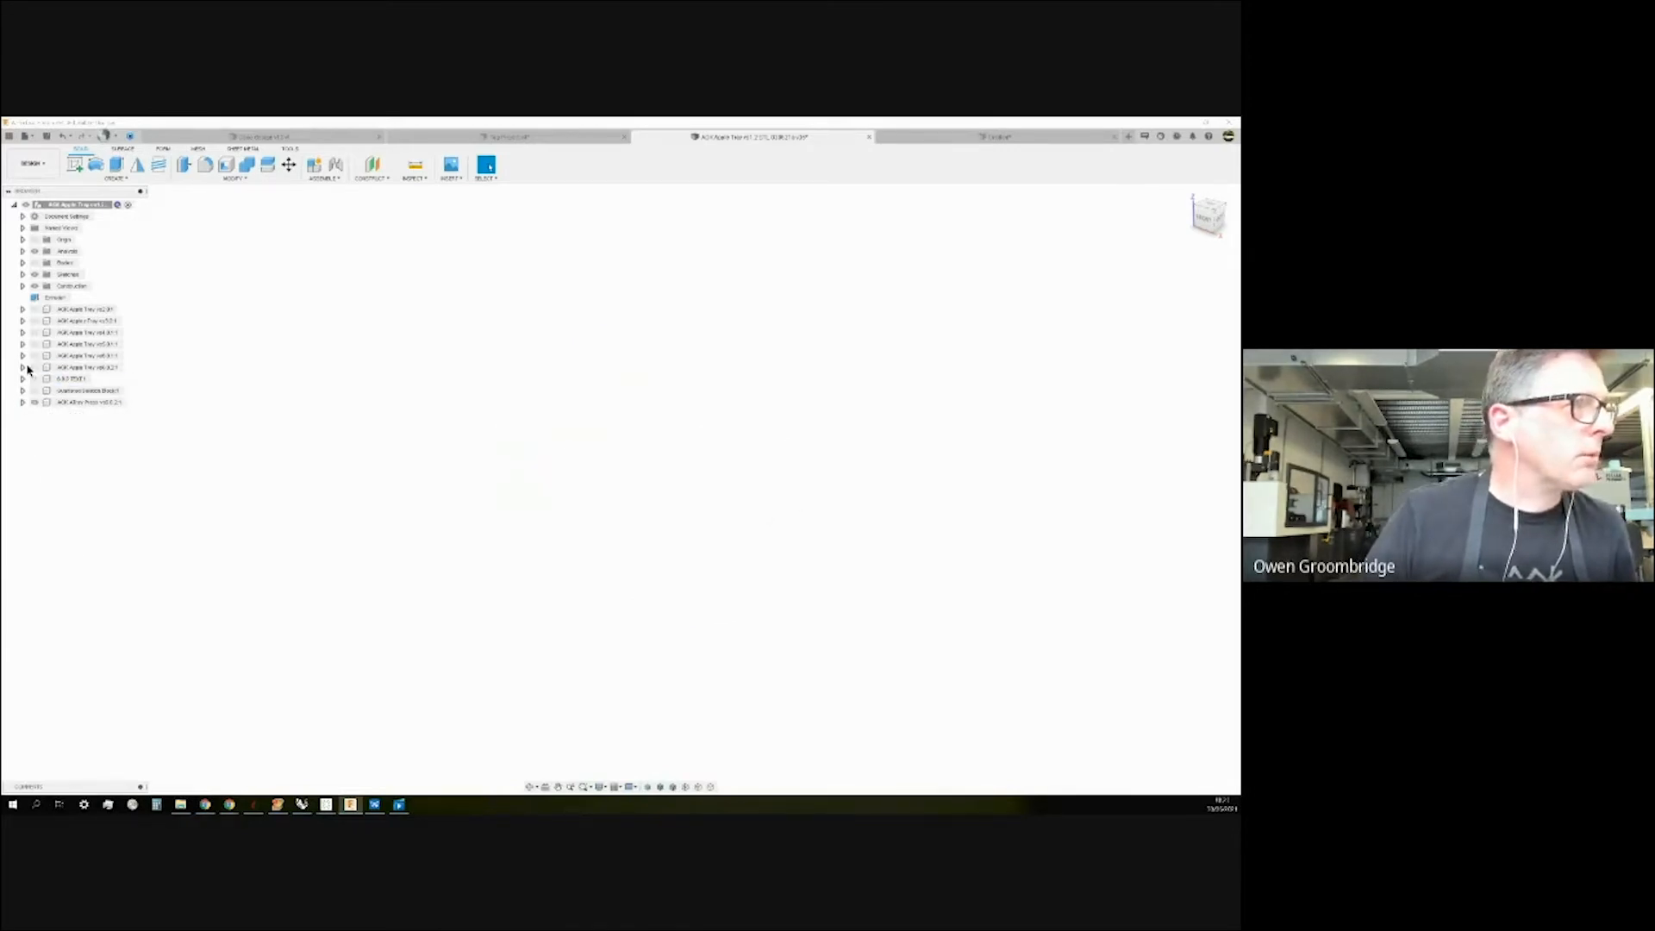
# Expand AOK Apple Tray, hide the small single-pocket tray and show the multi-pocket v6 tray.
pyautogui.click(23, 367)
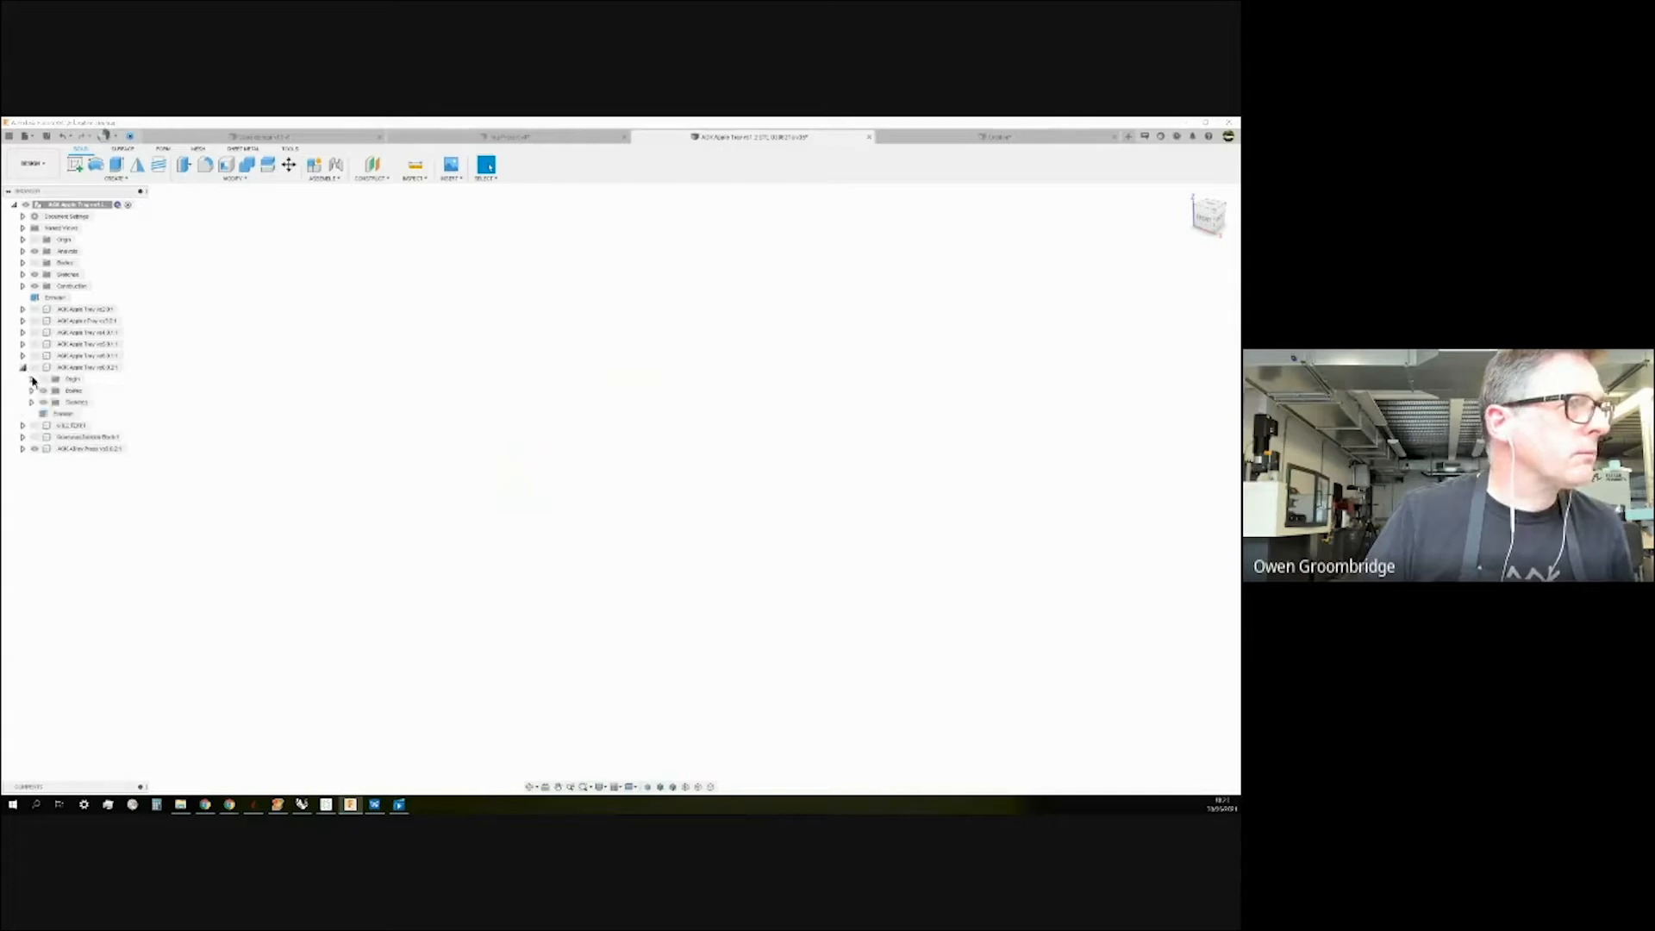
pyautogui.click(36, 368)
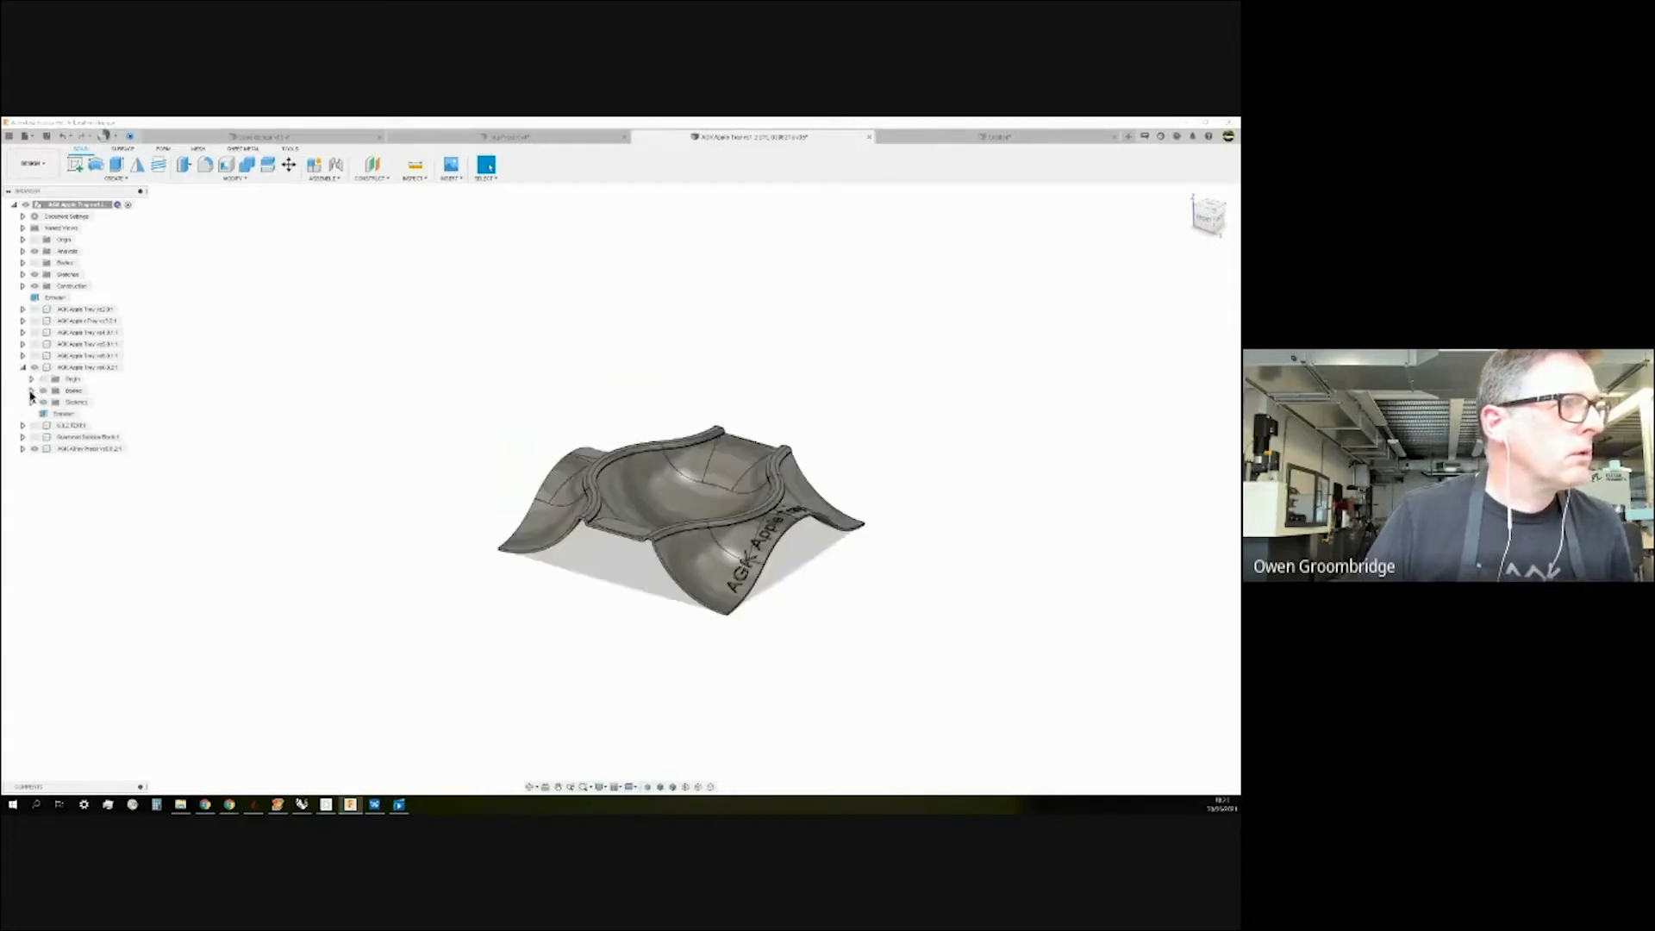
pyautogui.click(32, 391)
pyautogui.click(24, 368)
pyautogui.click(24, 356)
pyautogui.click(35, 426)
pyautogui.click(35, 344)
pyautogui.click(23, 356)
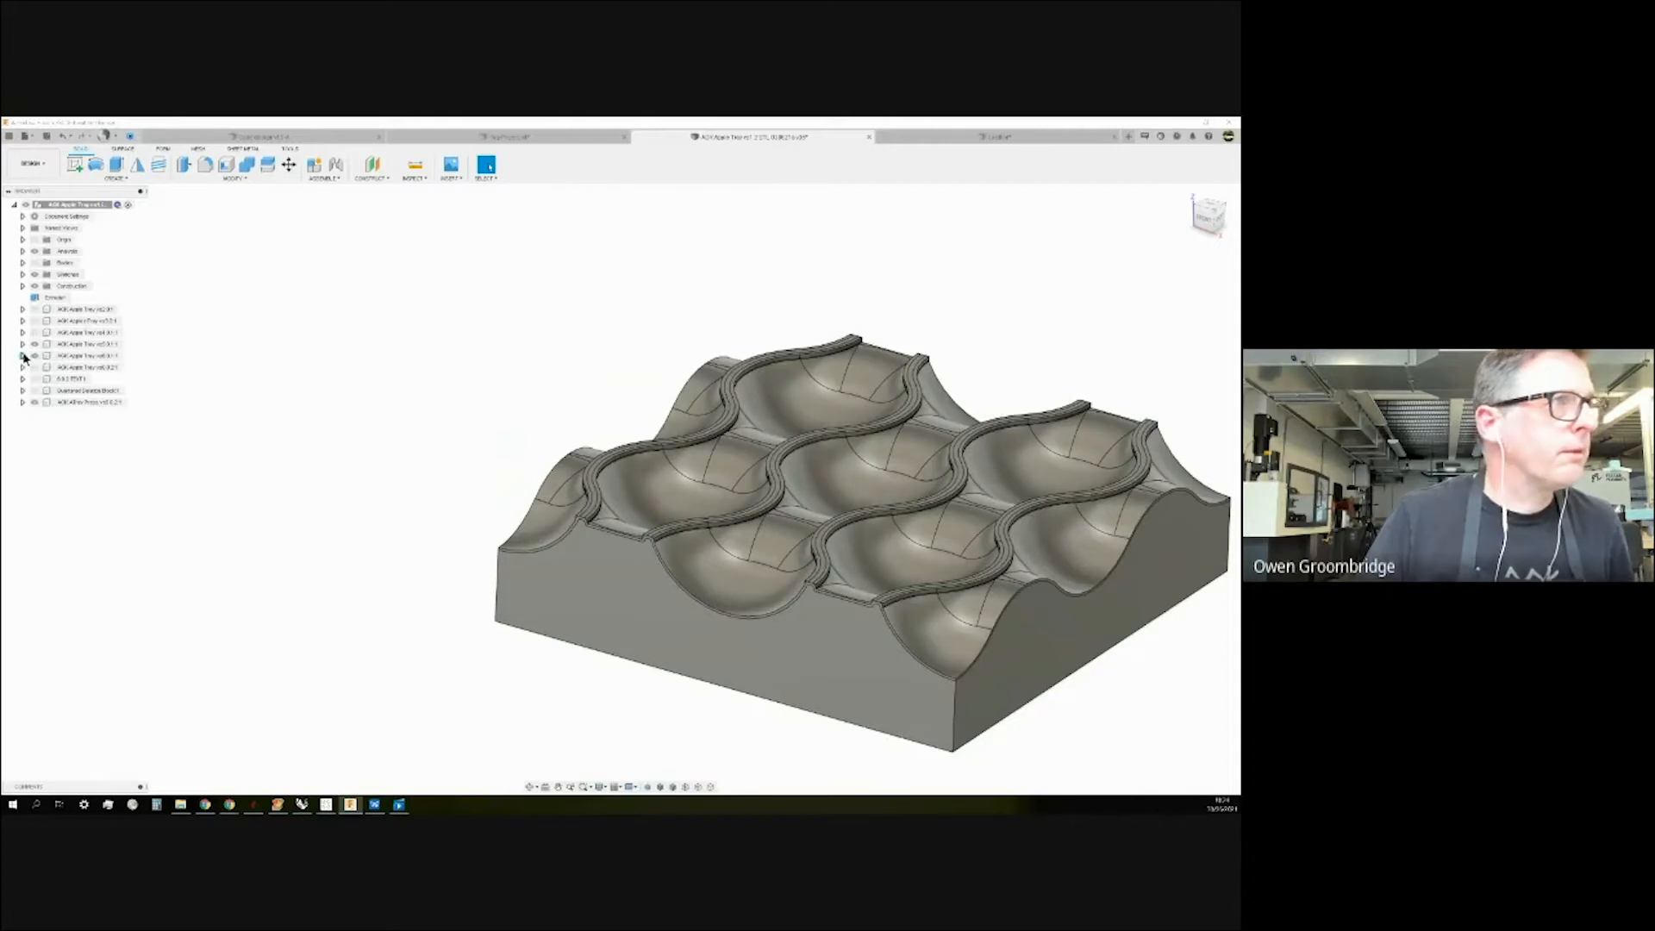
# Hide the Vol0.3:1 ribbed ridge body in the AOK Apple Tray v6 Bodies folder.
pyautogui.click(35, 350)
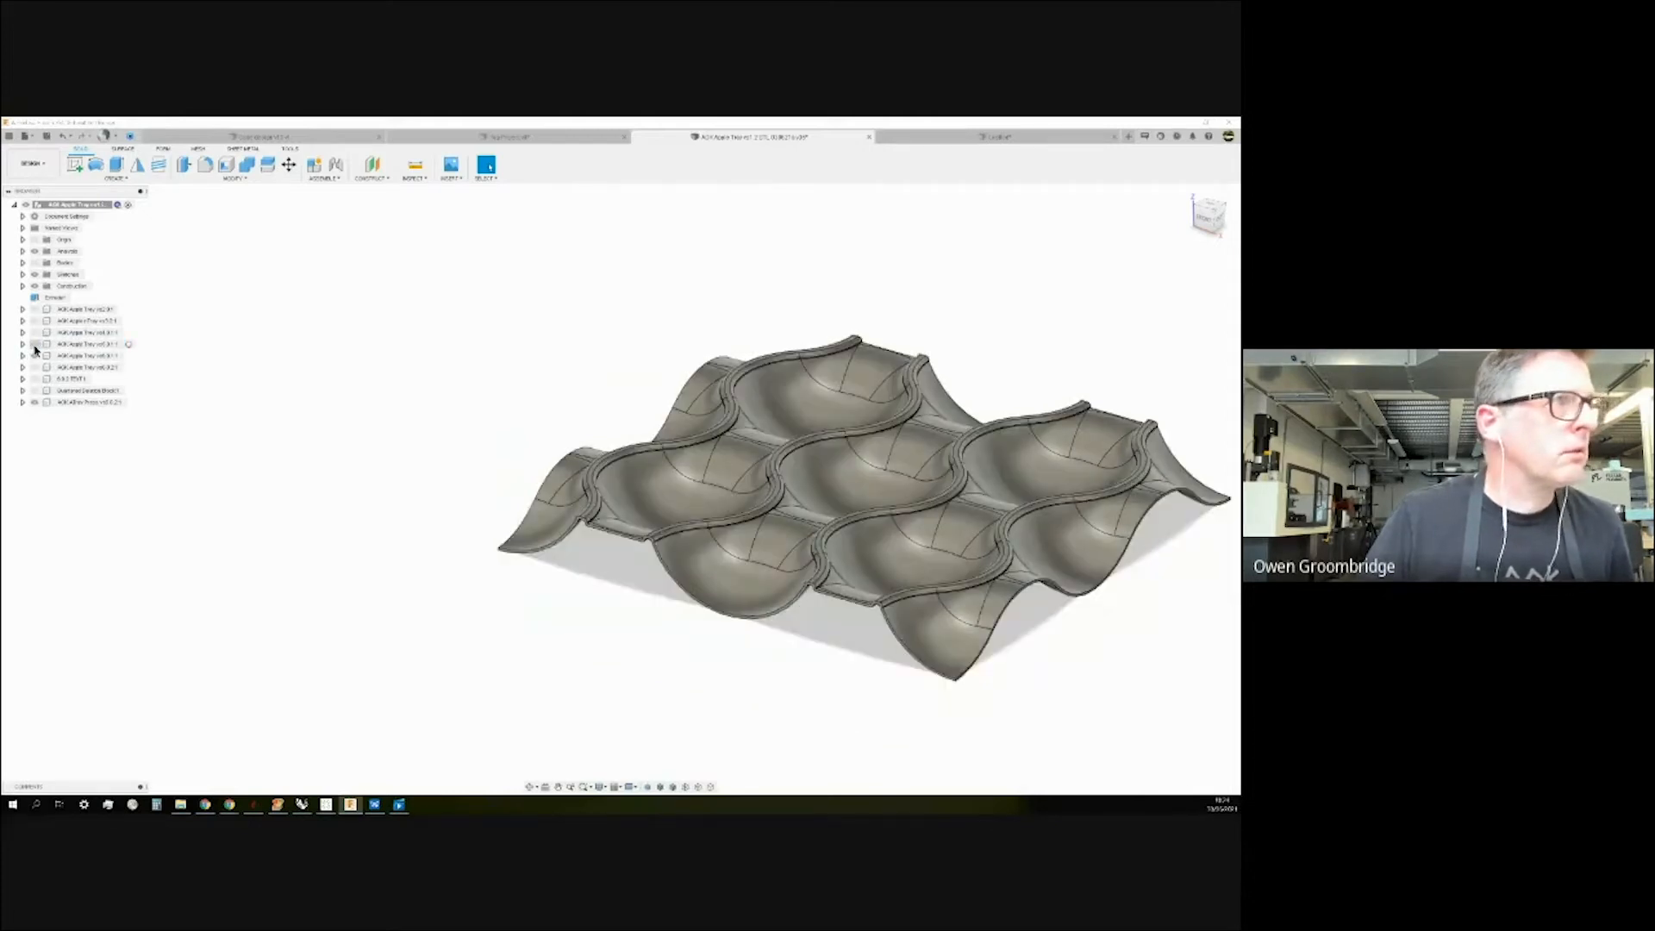
pyautogui.click(34, 345)
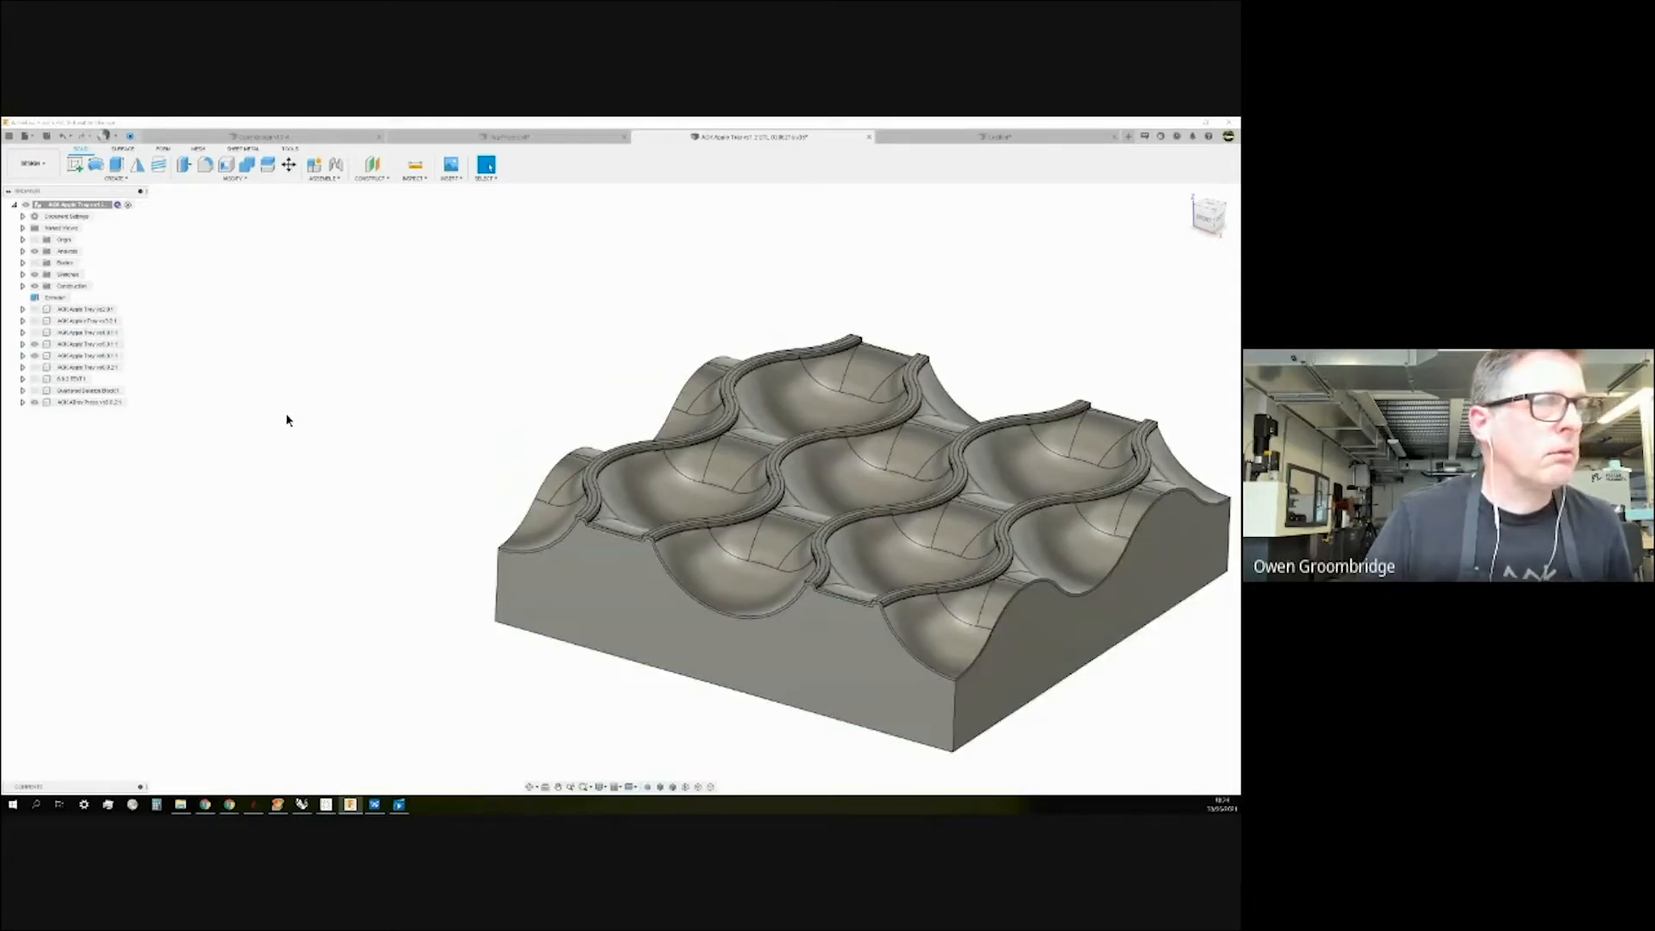
pyautogui.click(24, 356)
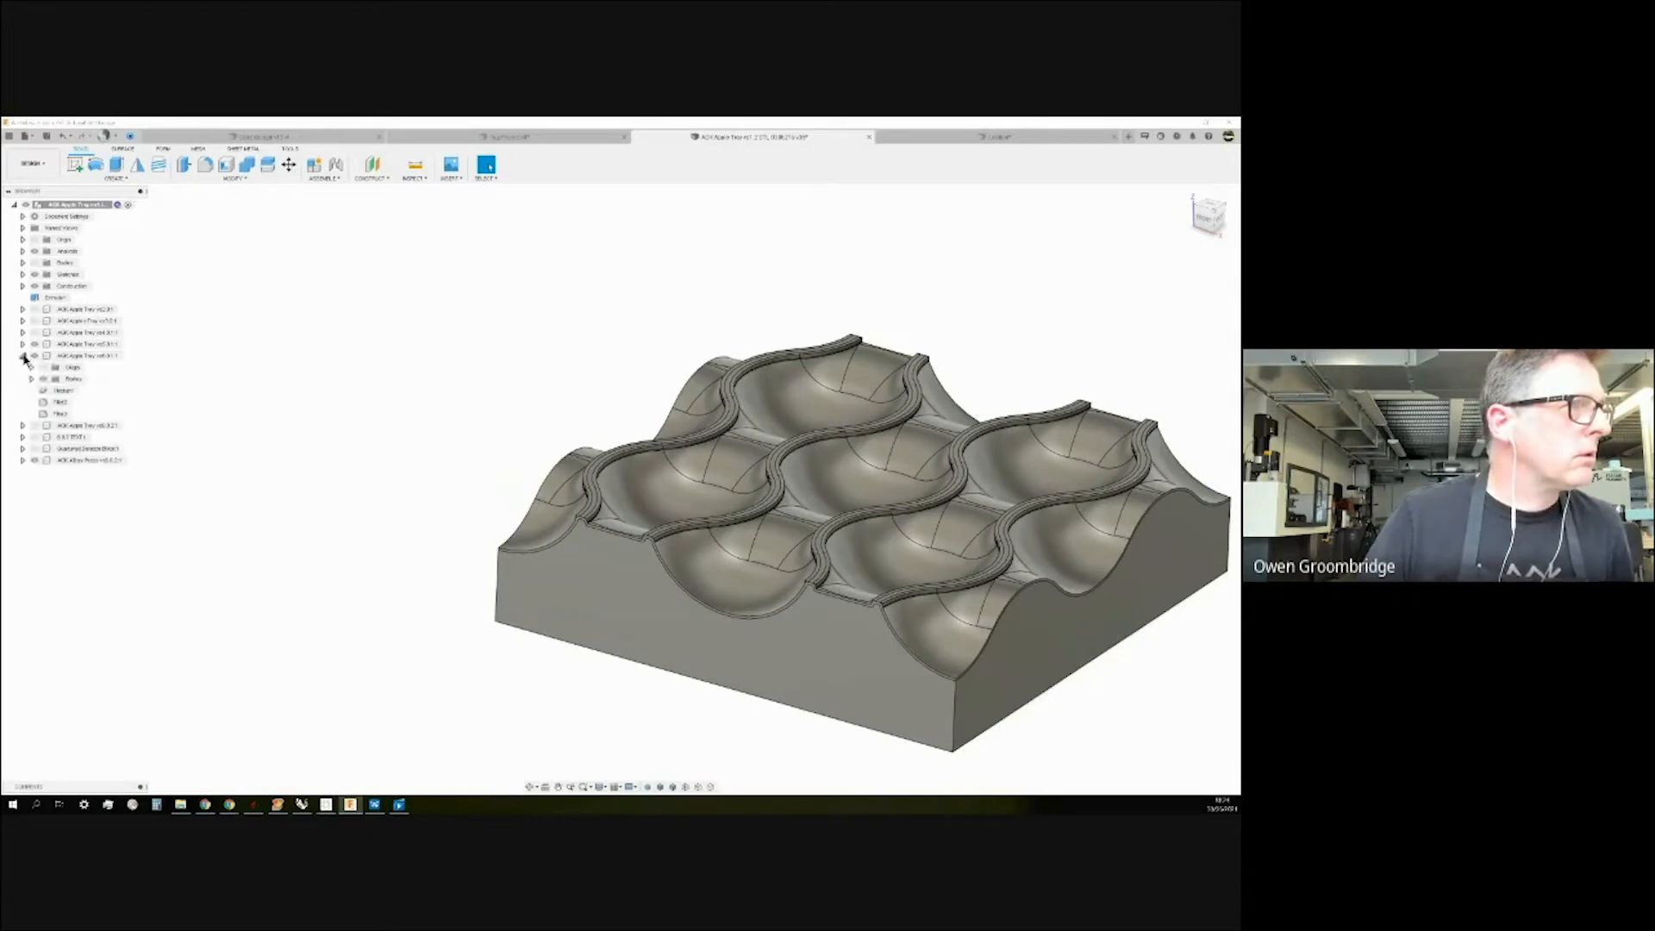
pyautogui.click(31, 379)
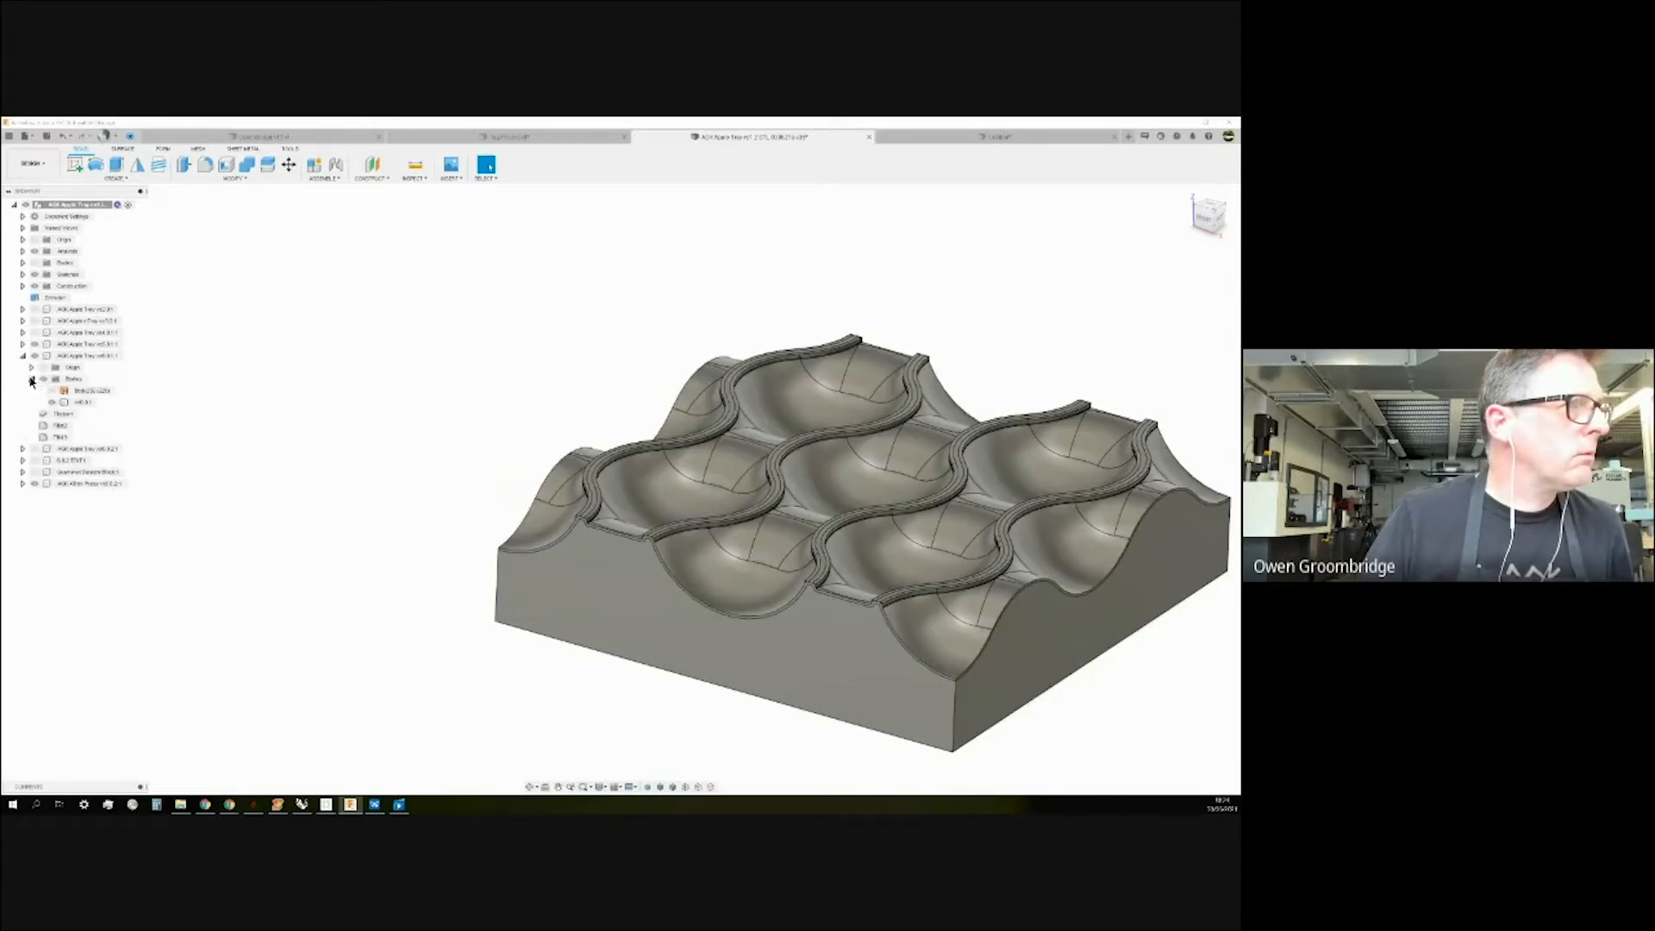
pyautogui.click(52, 402)
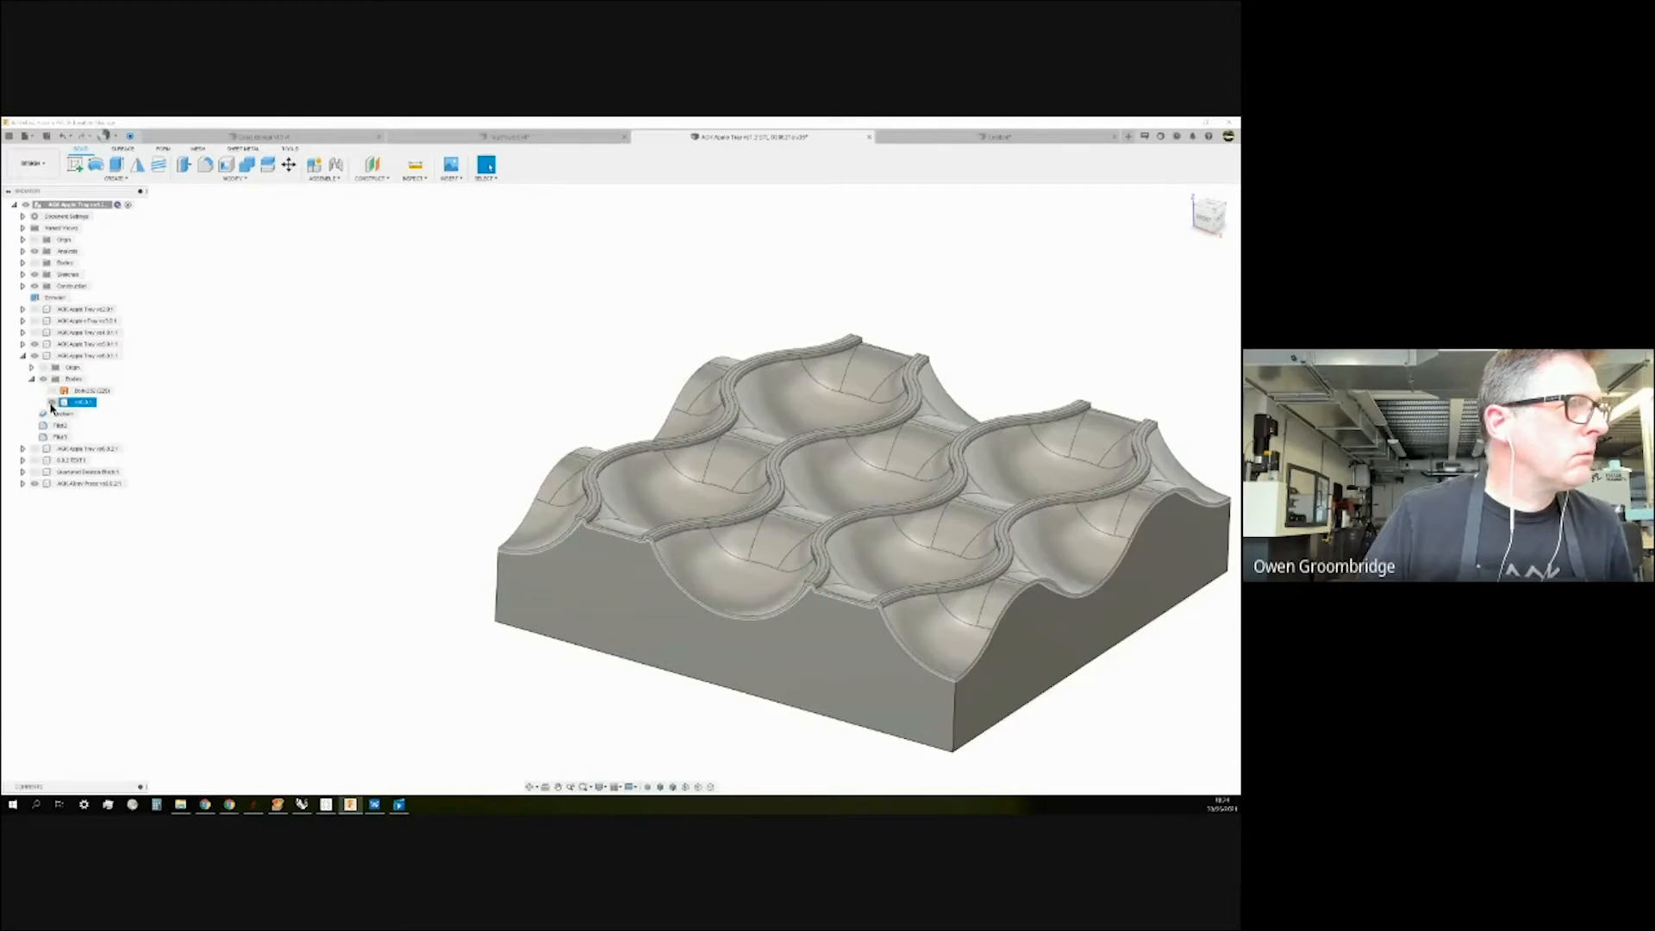
pyautogui.click(52, 403)
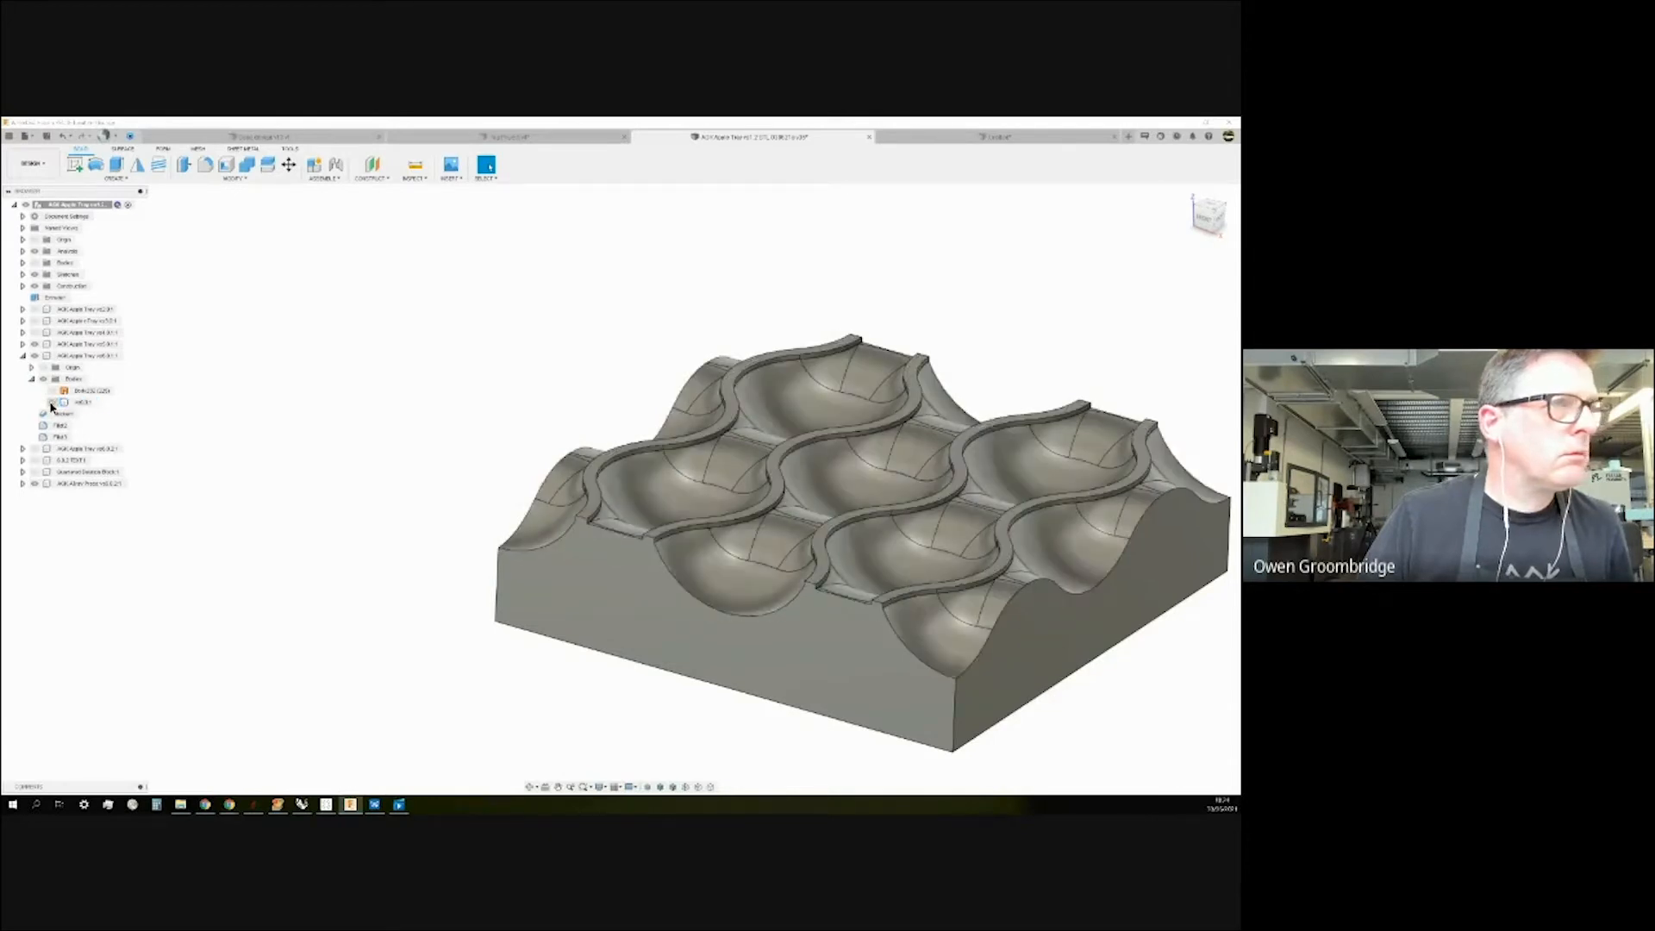
# Orbit and zoom to inspect the smooth ridges between the tray's nine pockets.
pyautogui.moveTo(351, 447)
pyautogui.keyDown('shift'); pyautogui.mouseDown(button='middle')
pyautogui.moveTo(353, 426)
pyautogui.moveTo(332, 466)
pyautogui.mouseUp(button='middle'); pyautogui.keyUp('shift')
pyautogui.scroll(-3, 281, 477)
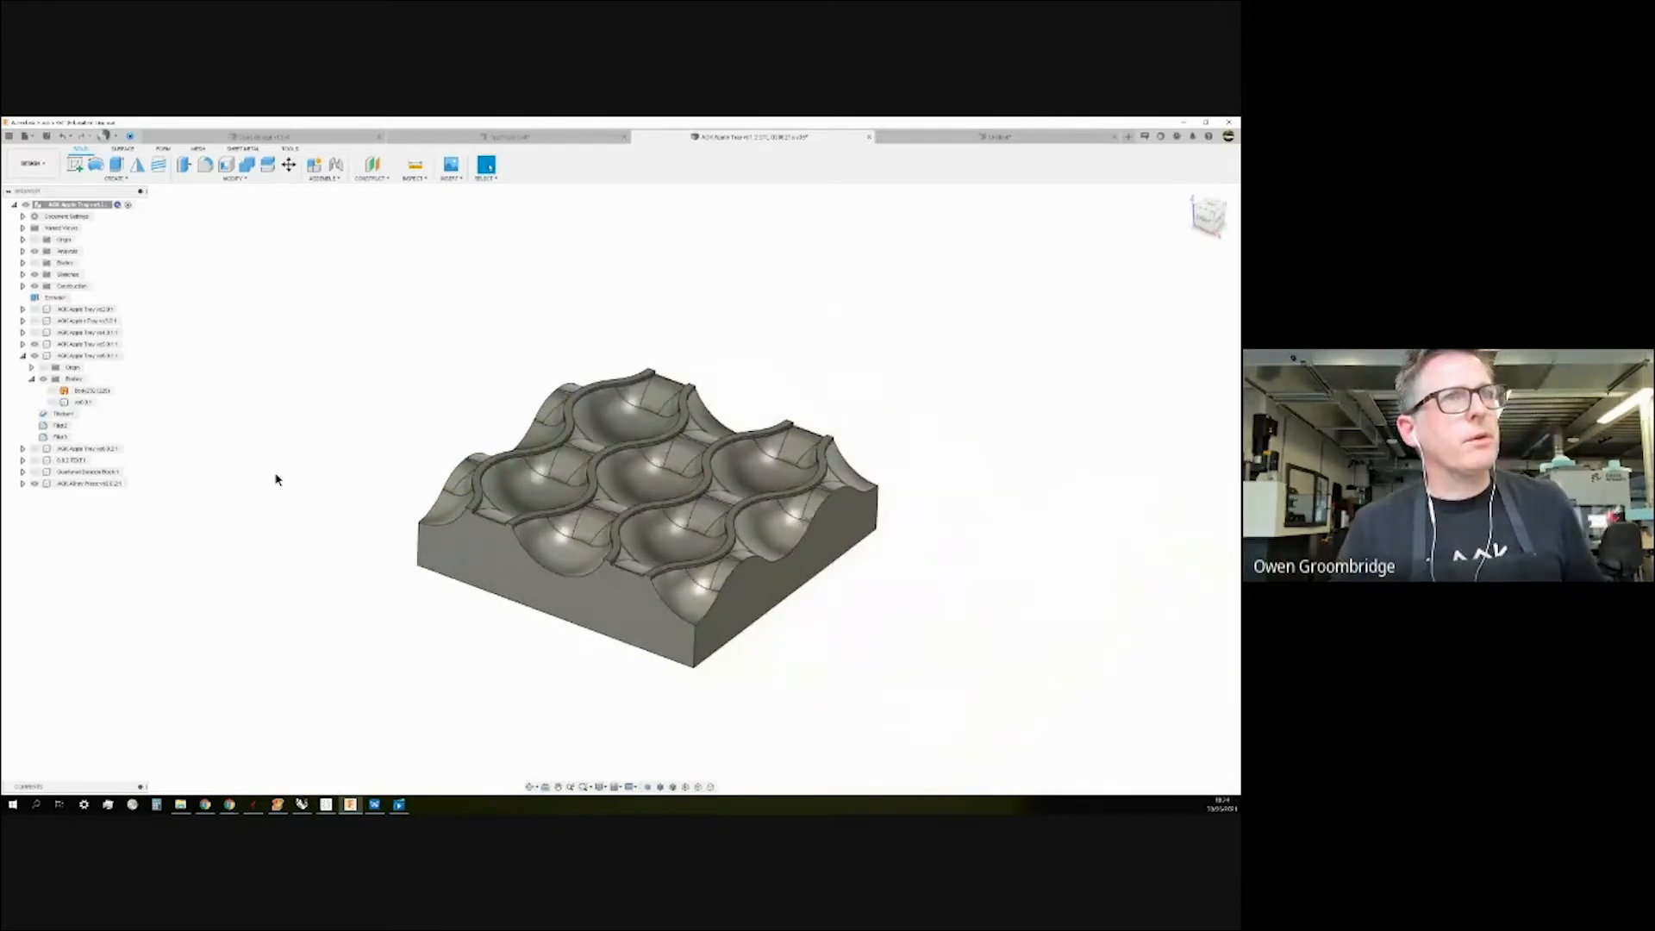
pyautogui.keyDown('shift'); pyautogui.moveTo(332, 462); pyautogui.dragTo(337, 450, button='middle'); pyautogui.keyUp('shift')
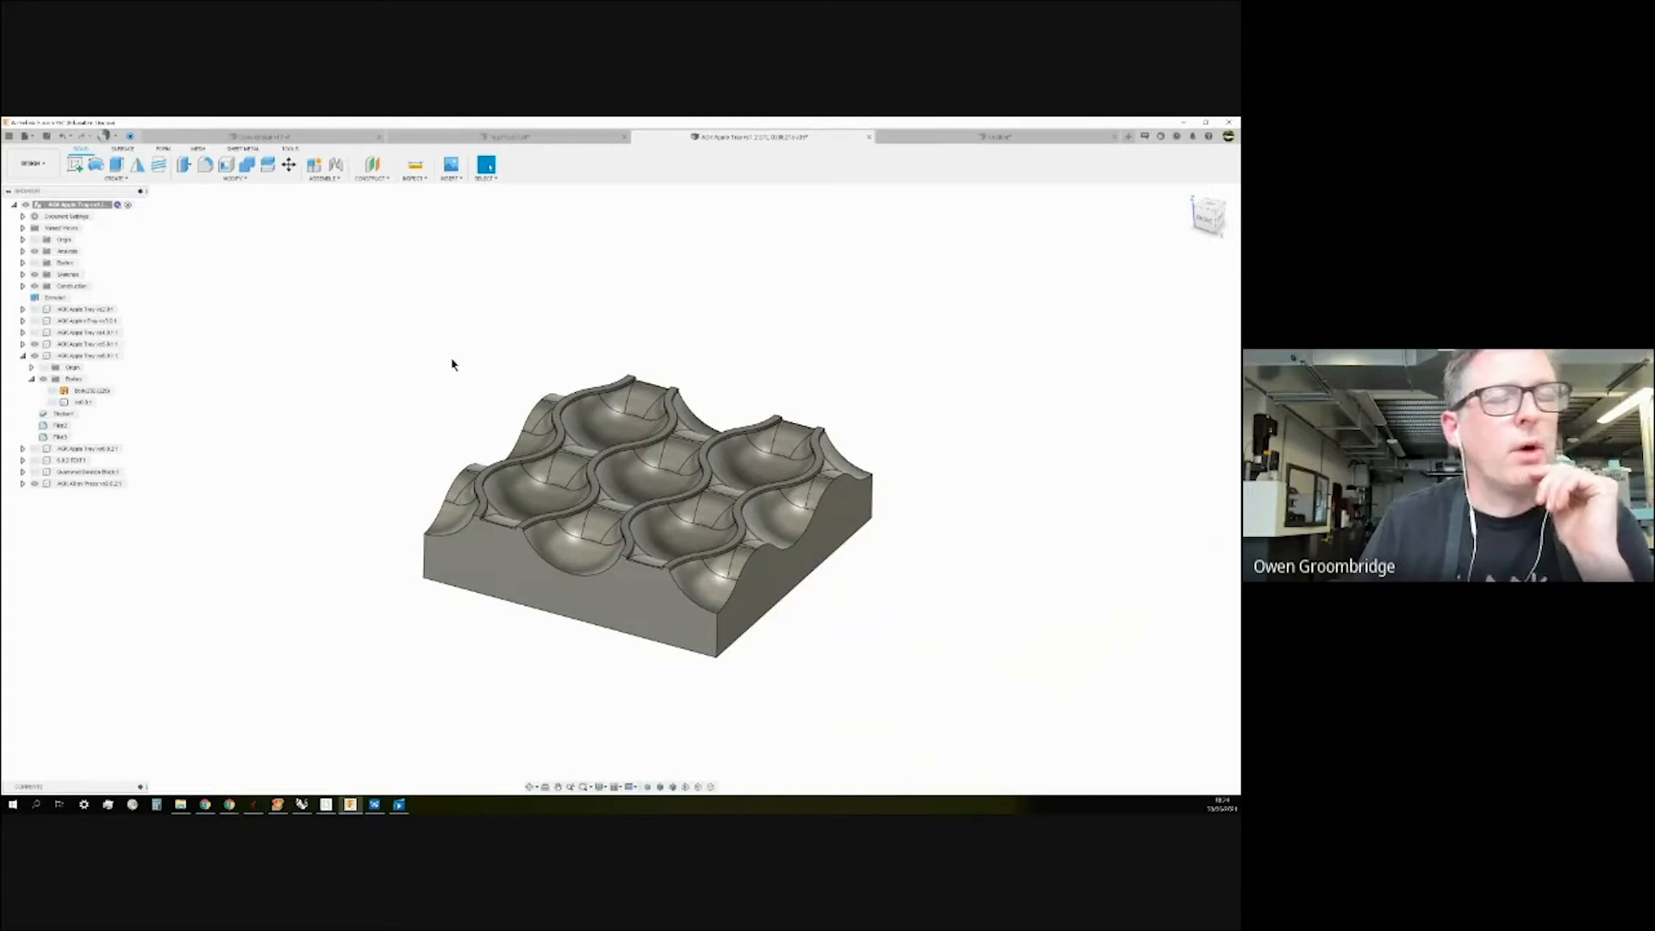
pyautogui.keyDown('shift'); pyautogui.moveTo(787, 399); pyautogui.dragTo(786, 402, button='middle'); pyautogui.keyUp('shift')
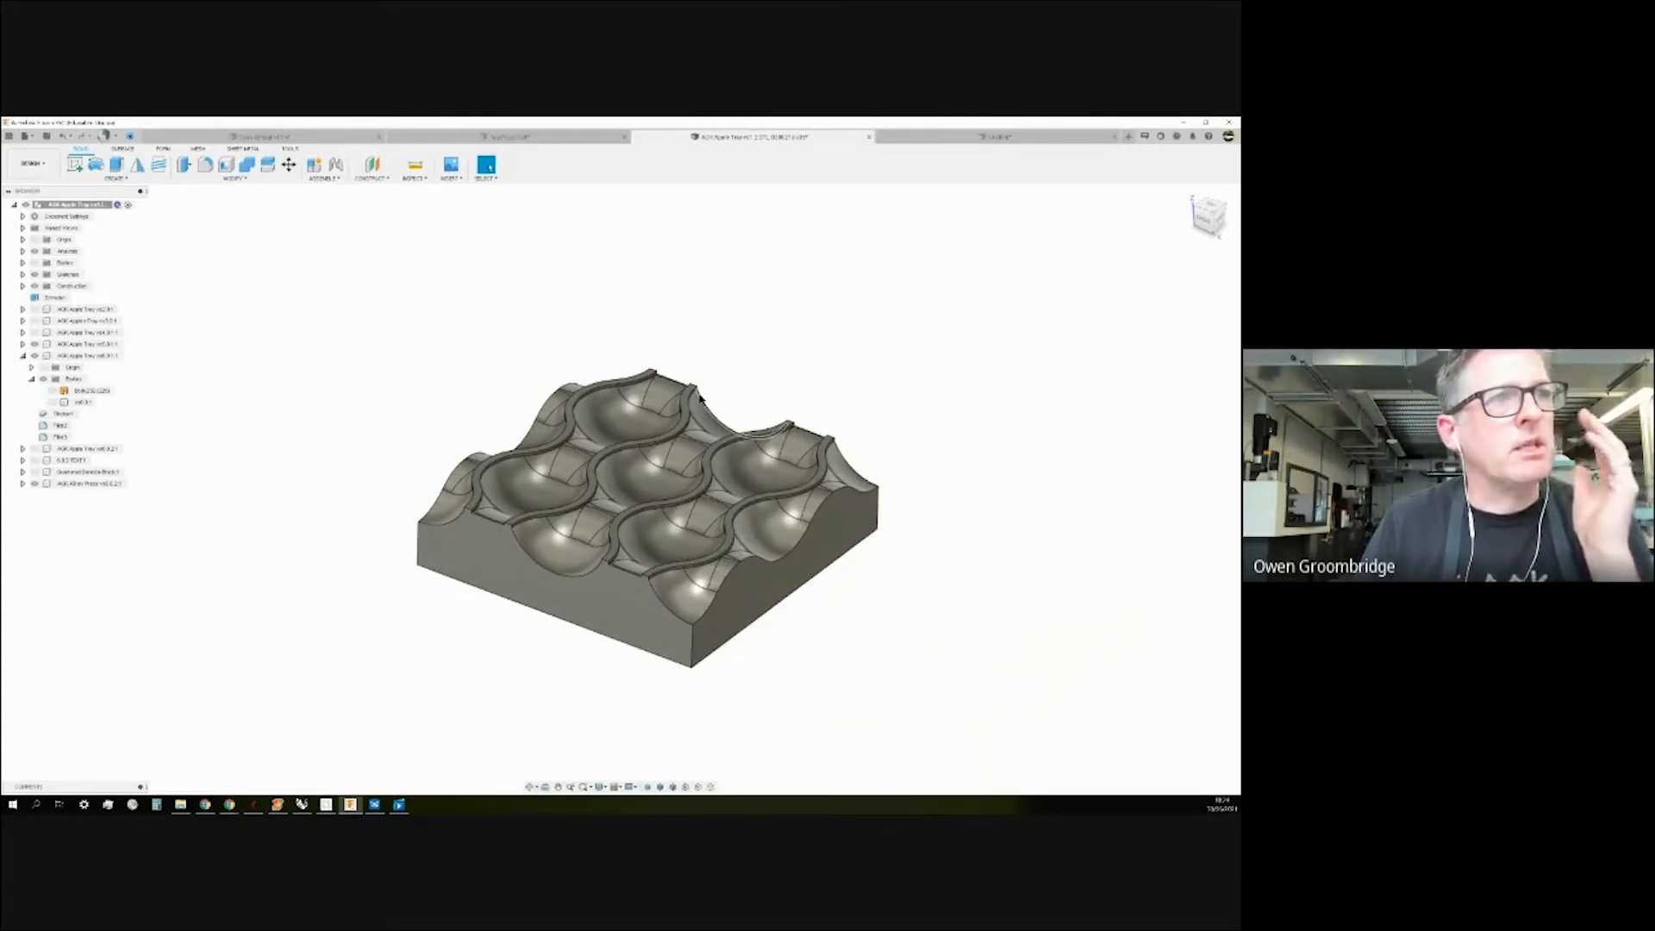
pyautogui.scroll(-1, 801, 388)
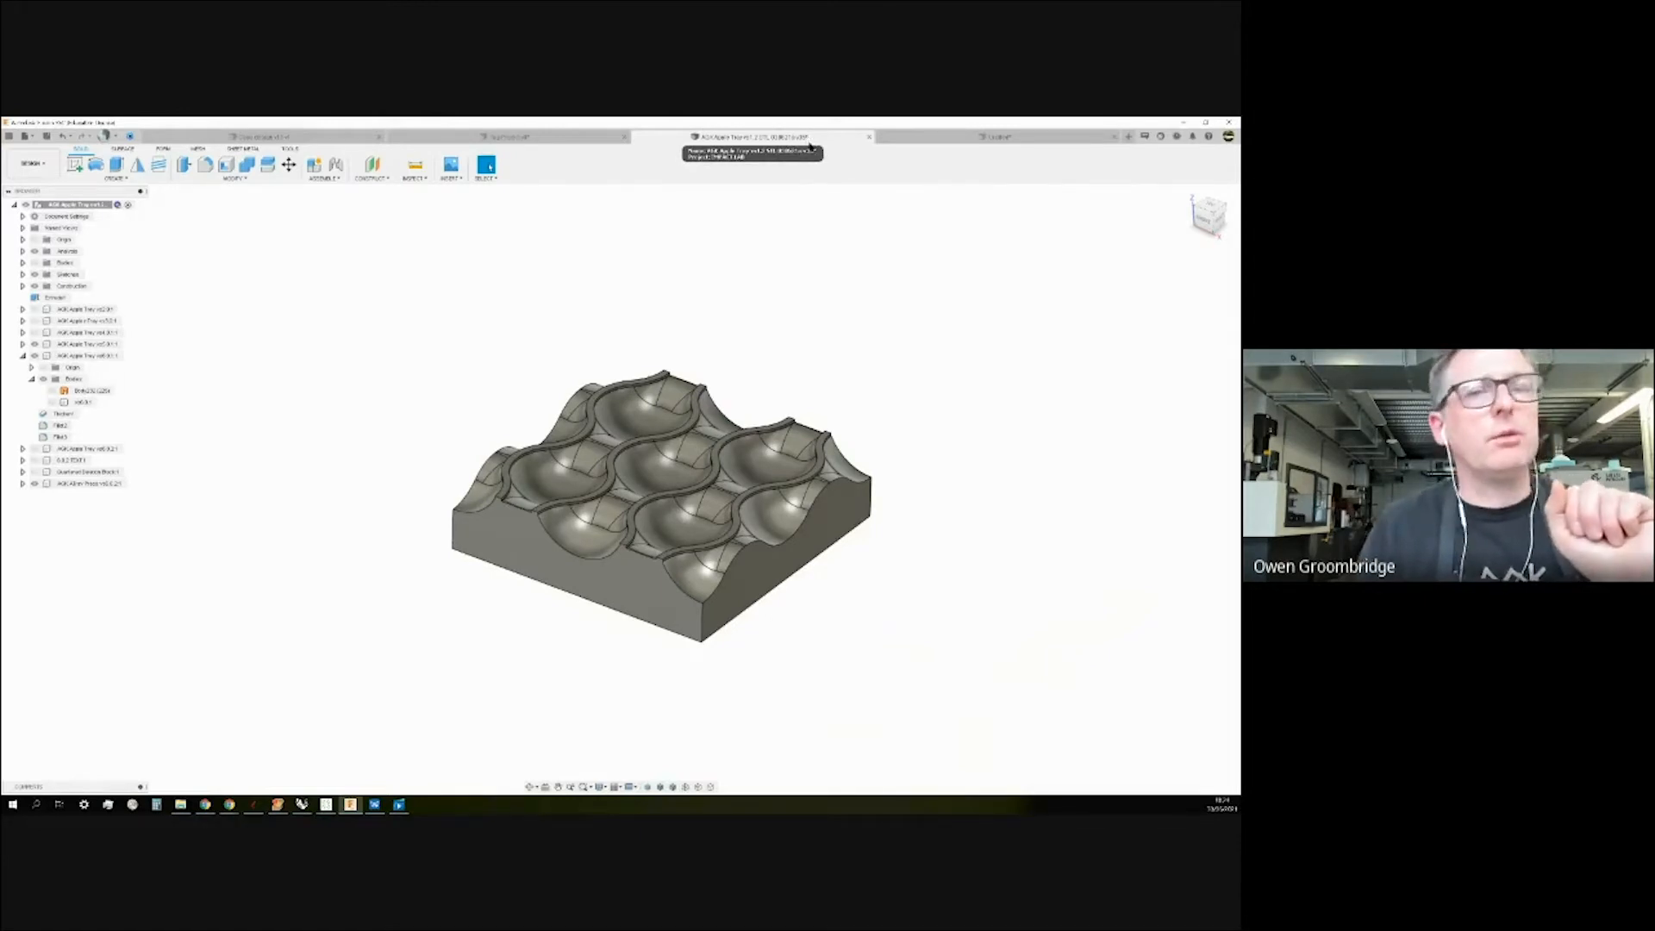
# Start Create > Derive from the Solid tools, then dismiss the save-first prompt.
pyautogui.click(120, 150)
pyautogui.click(115, 179)
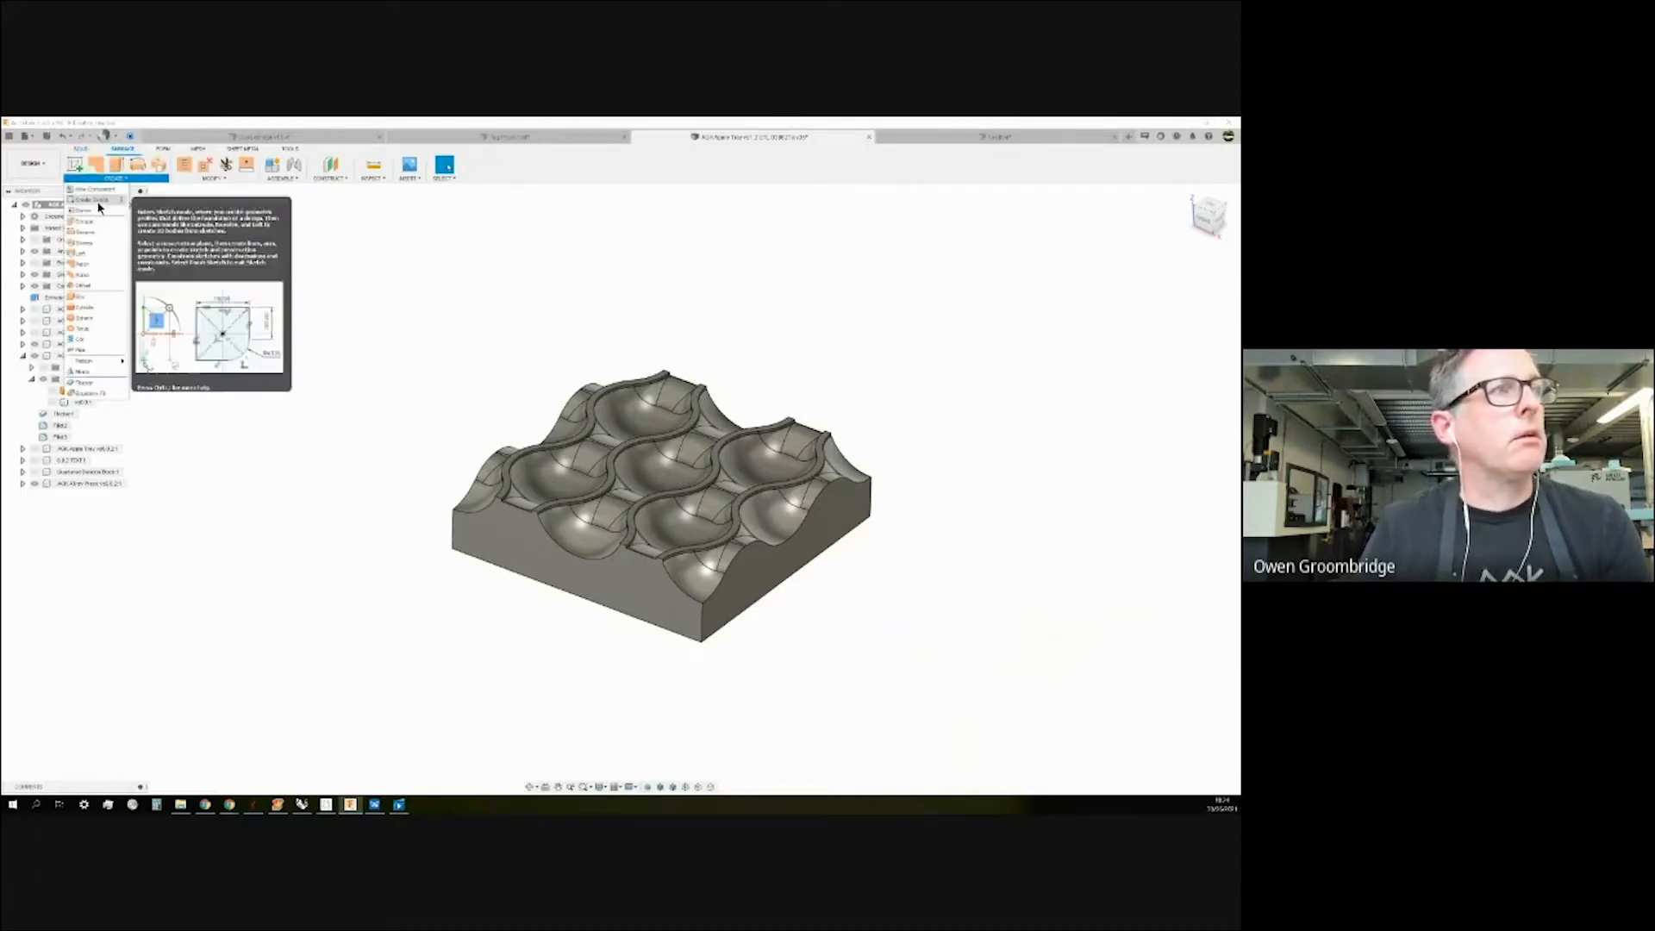
pyautogui.click(82, 149)
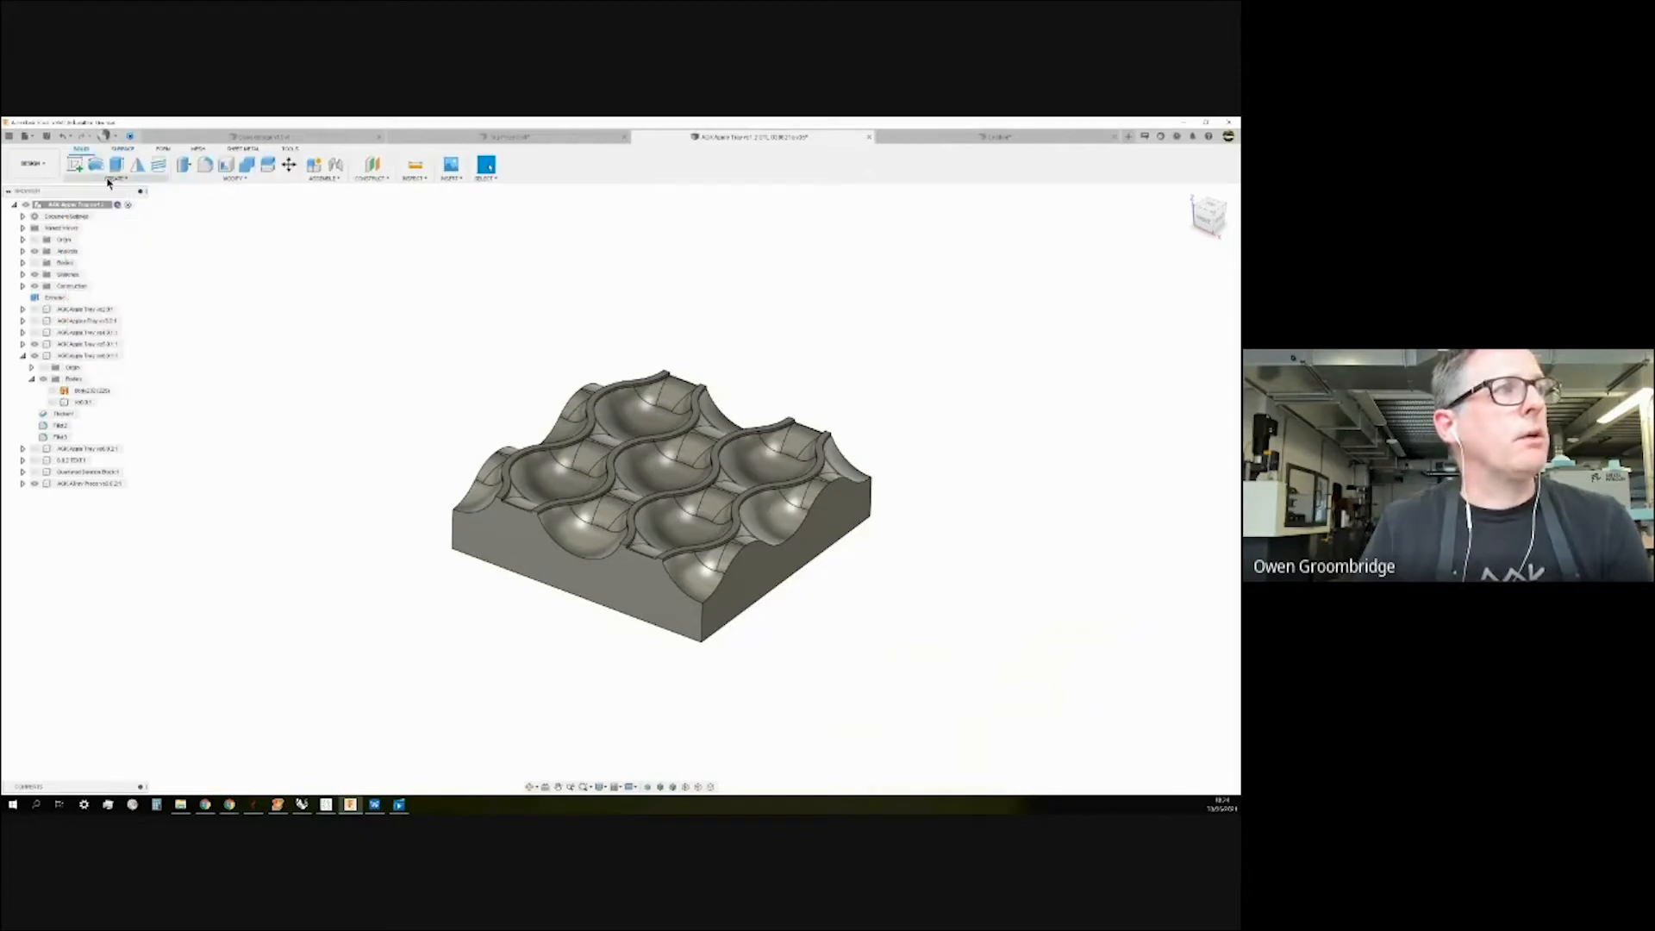
pyautogui.click(110, 178)
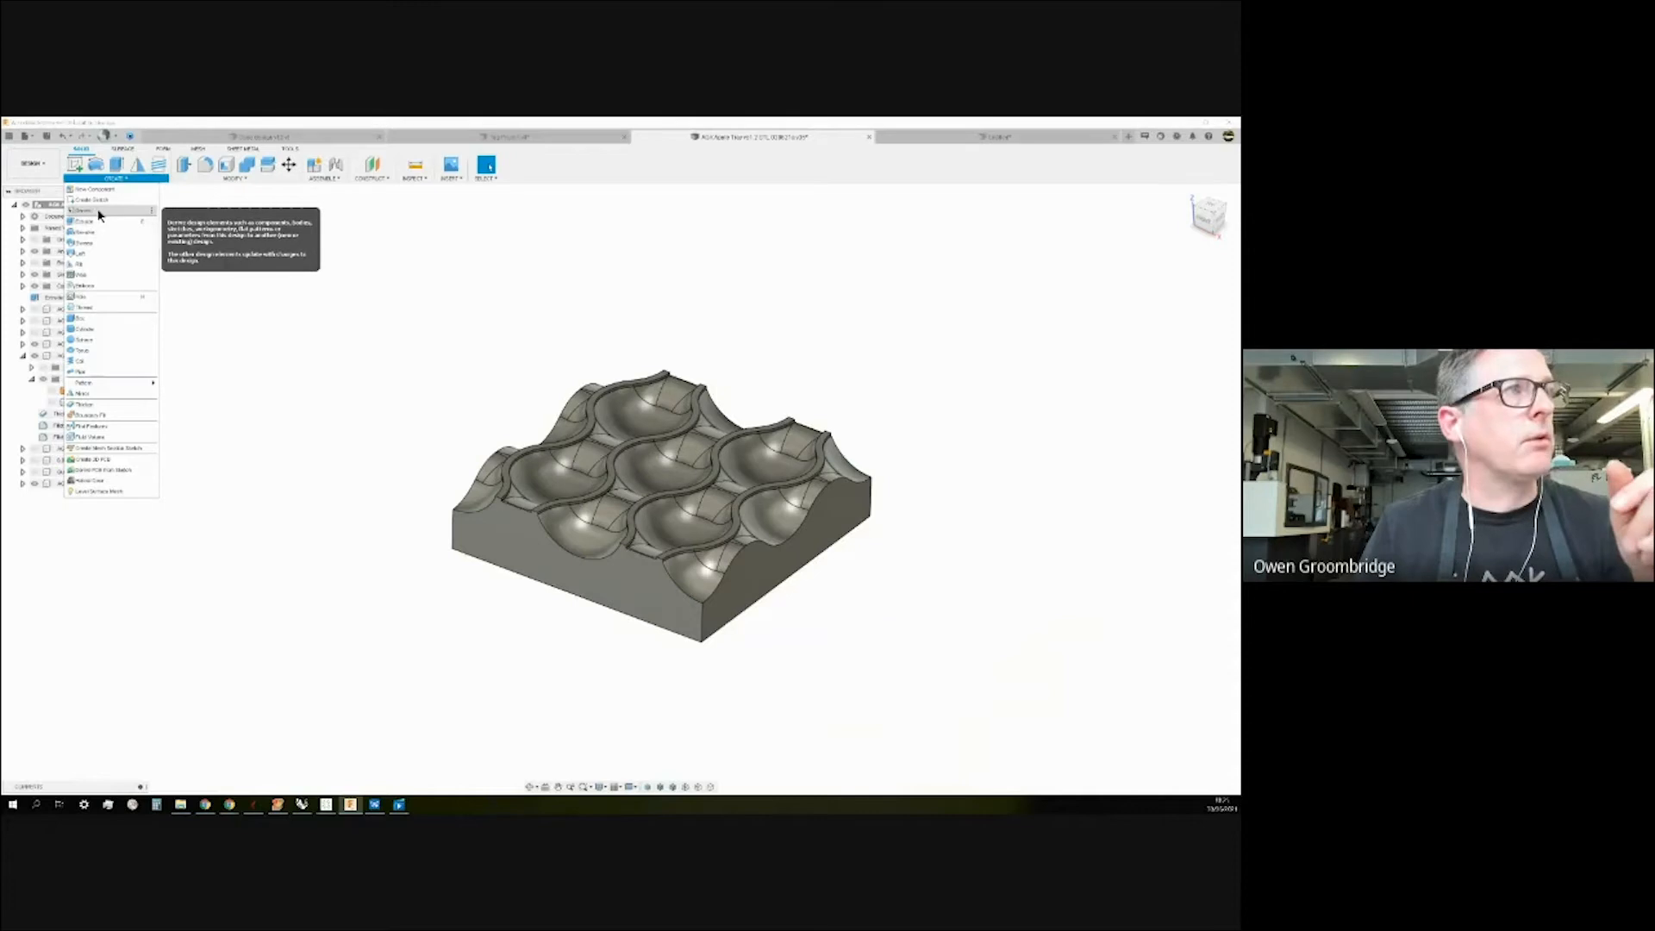
pyautogui.click(98, 211)
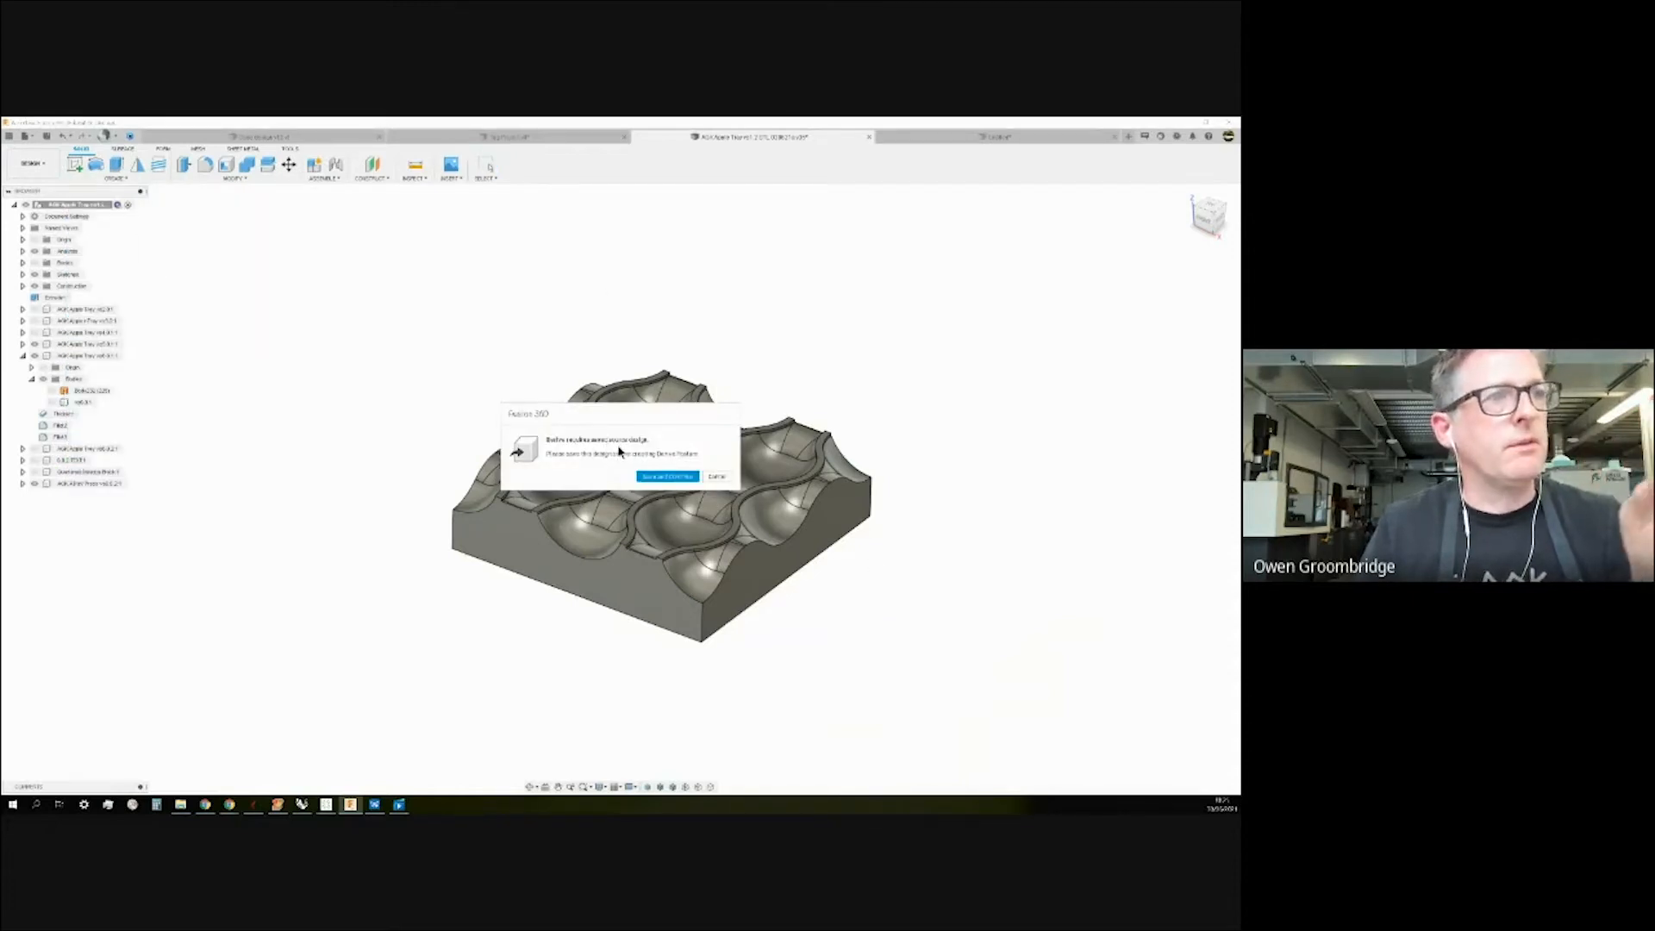
pyautogui.click(712, 476)
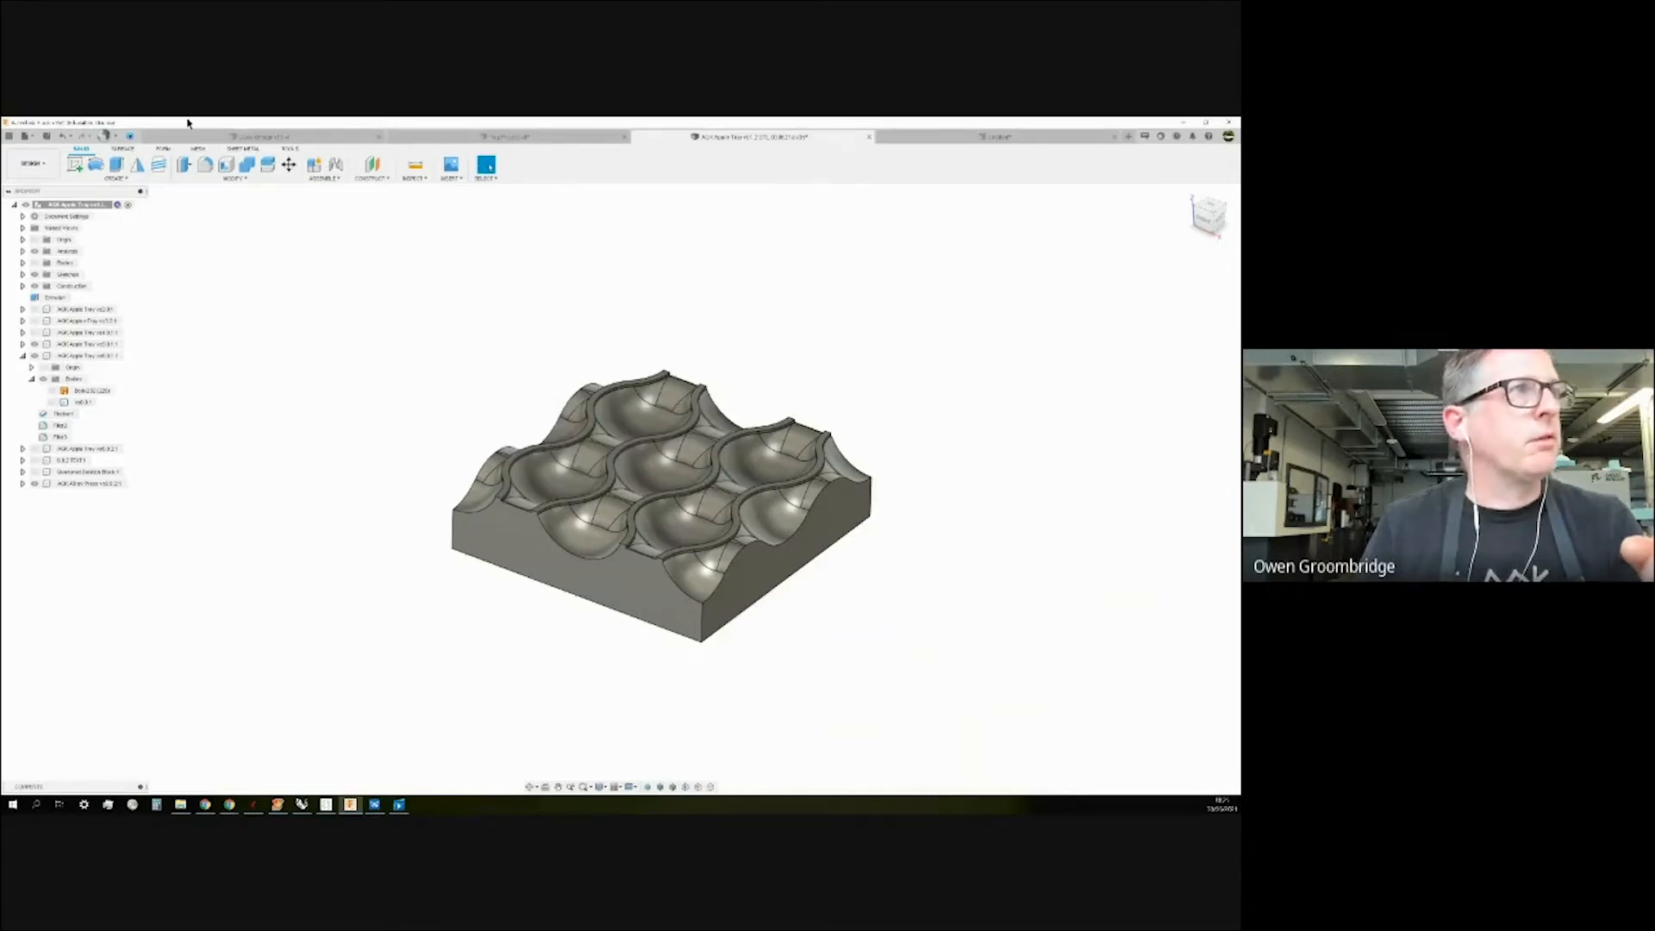
# Save the design as a new version with the 'User Saved' description.
pyautogui.click(46, 135)
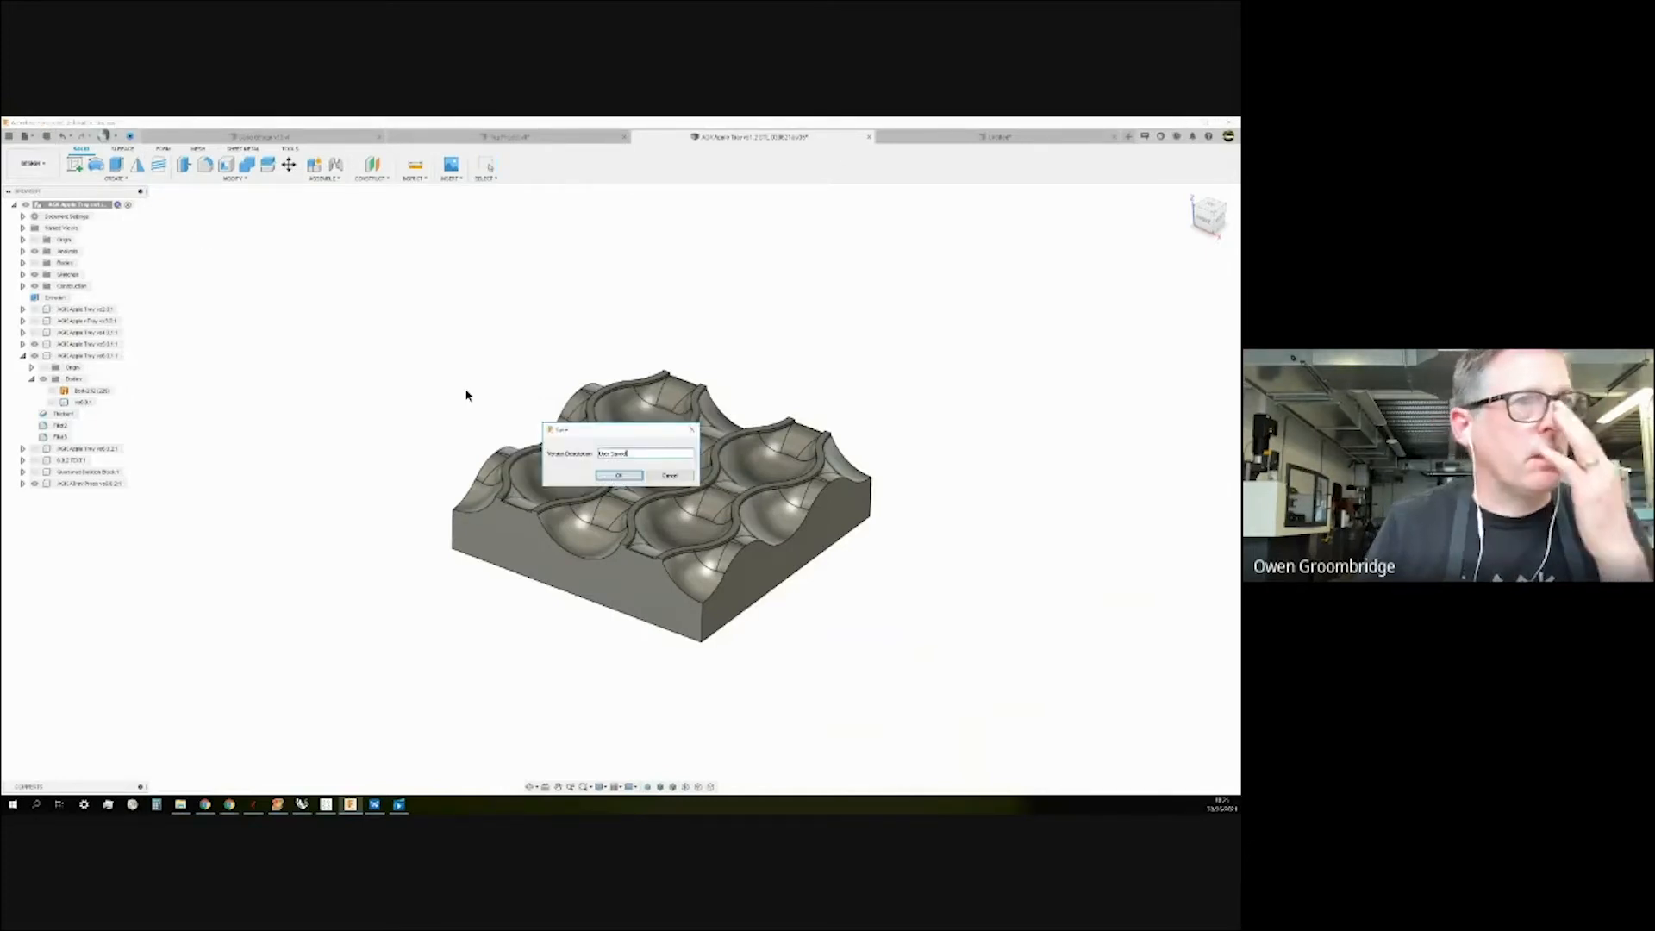
pyautogui.click(624, 475)
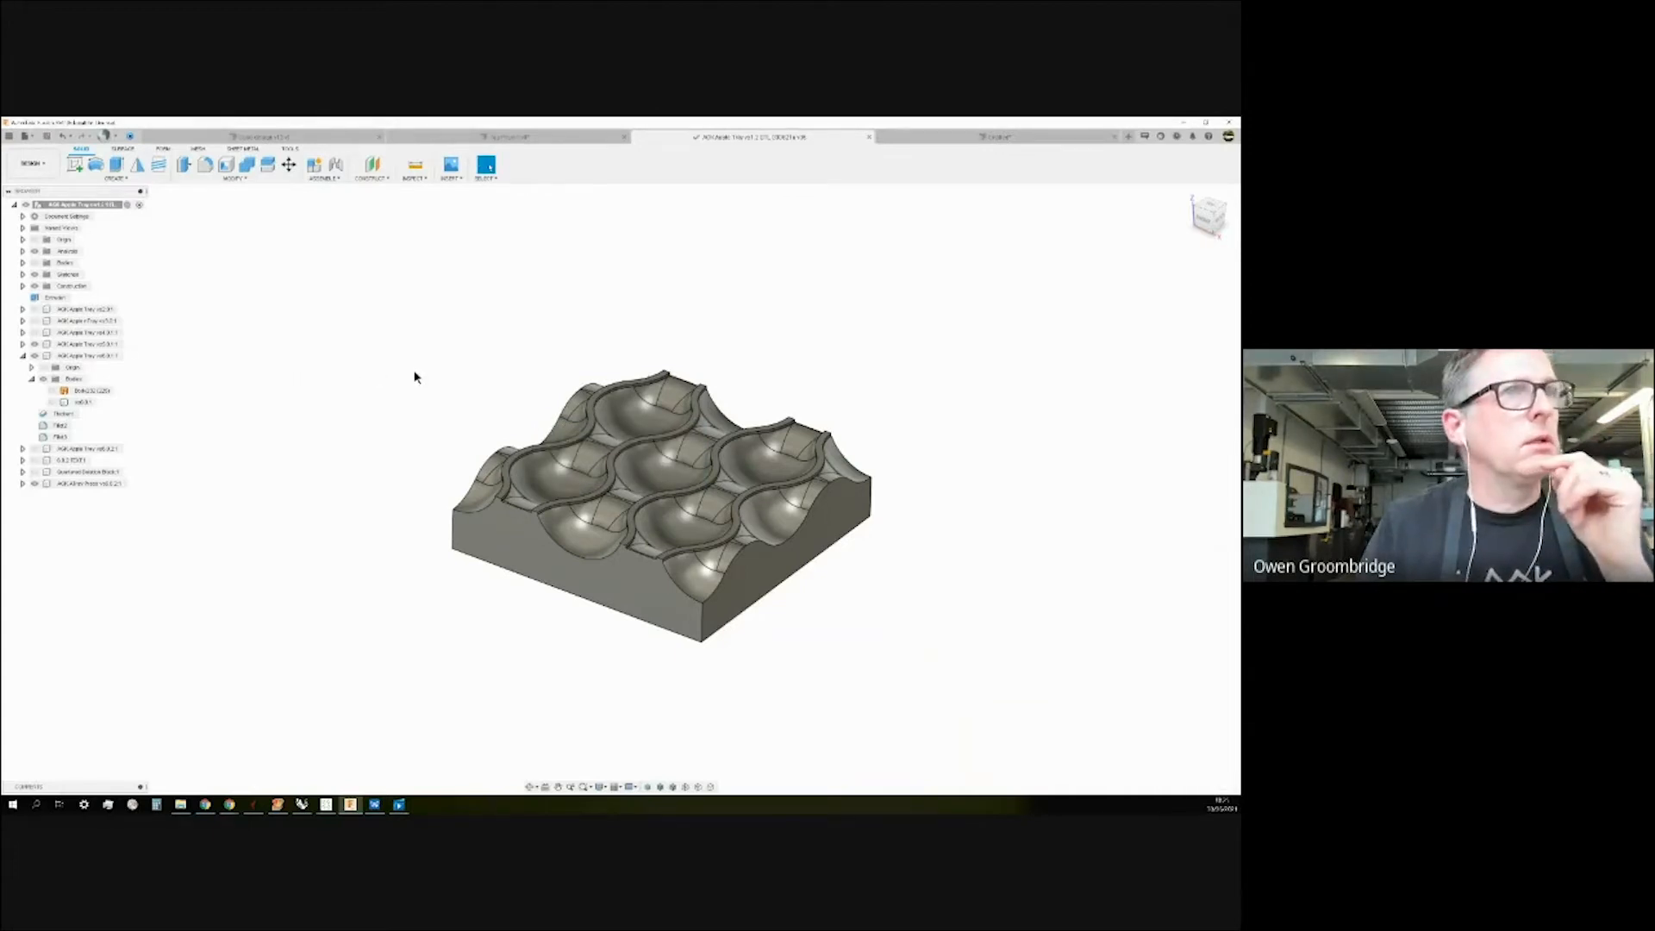
pyautogui.click(114, 178)
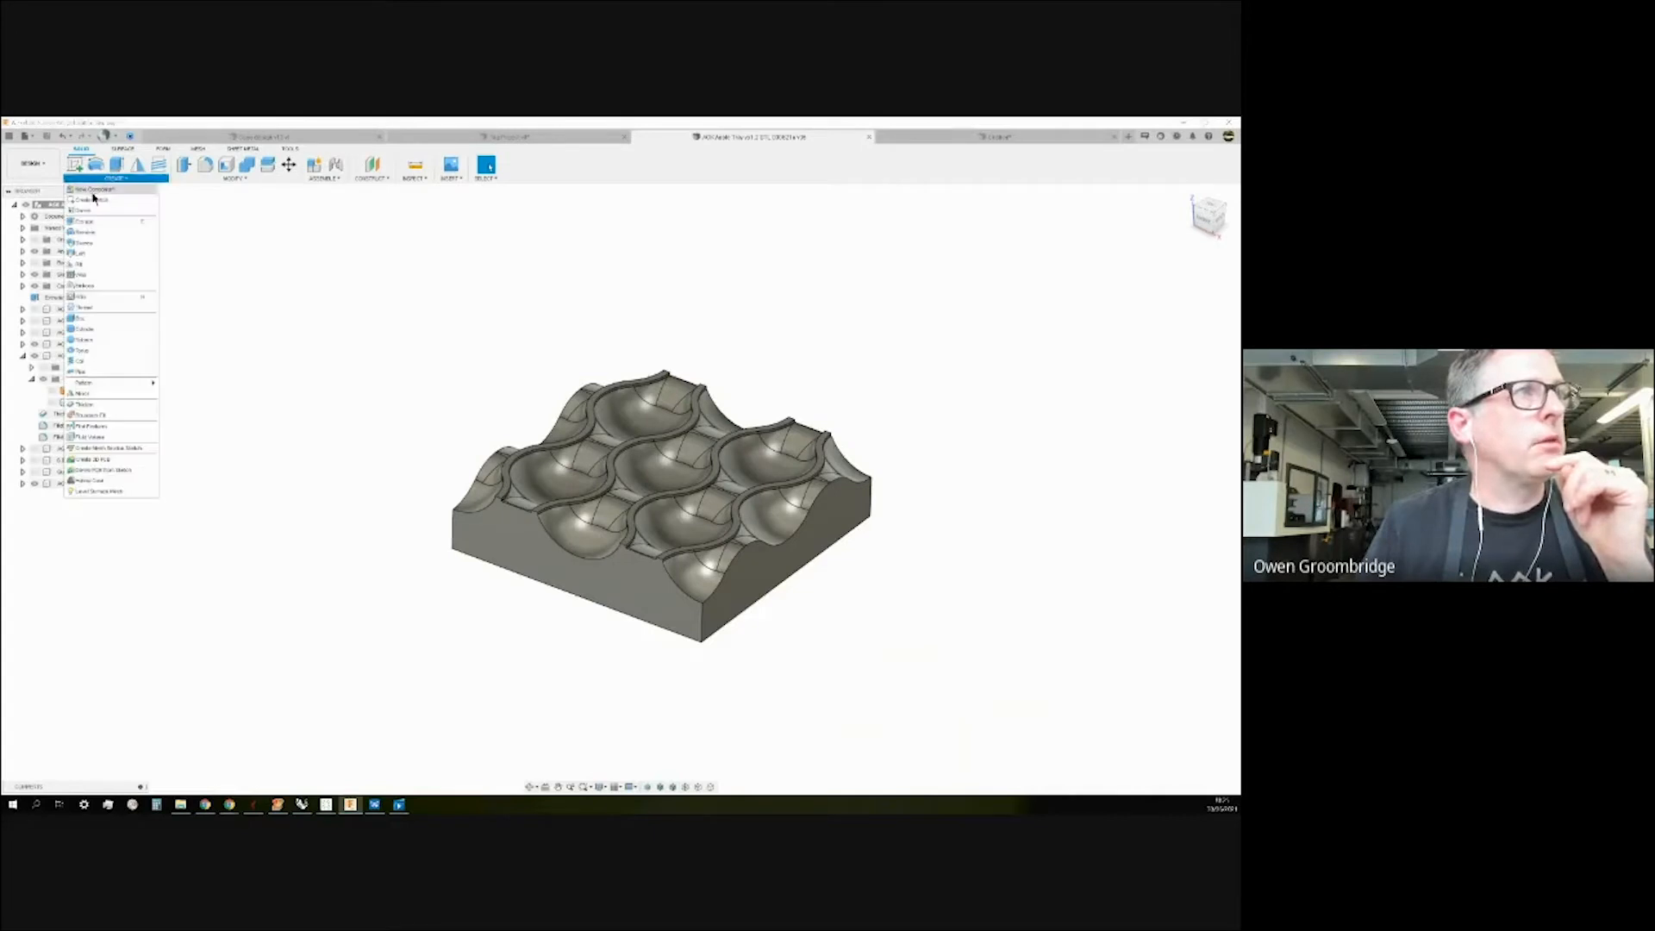
# Derive the multi-pocket tray body into a new design using Create New Design with Model Objects.
pyautogui.click(83, 212)
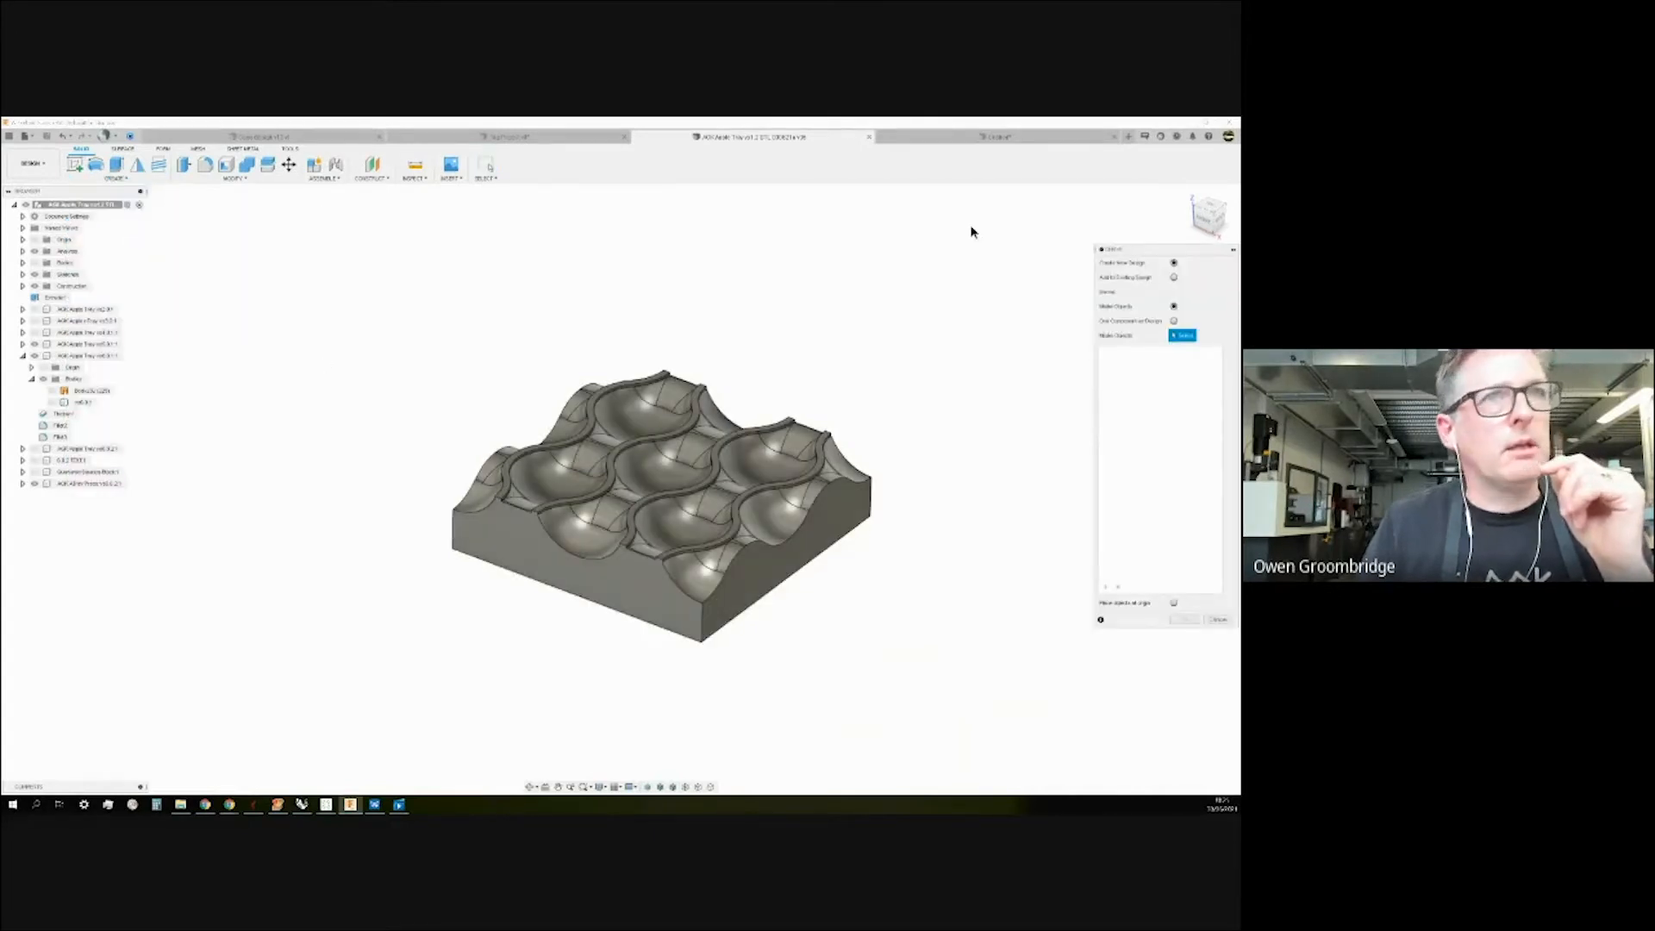
pyautogui.moveTo(1176, 252); pyautogui.dragTo(1066, 252)
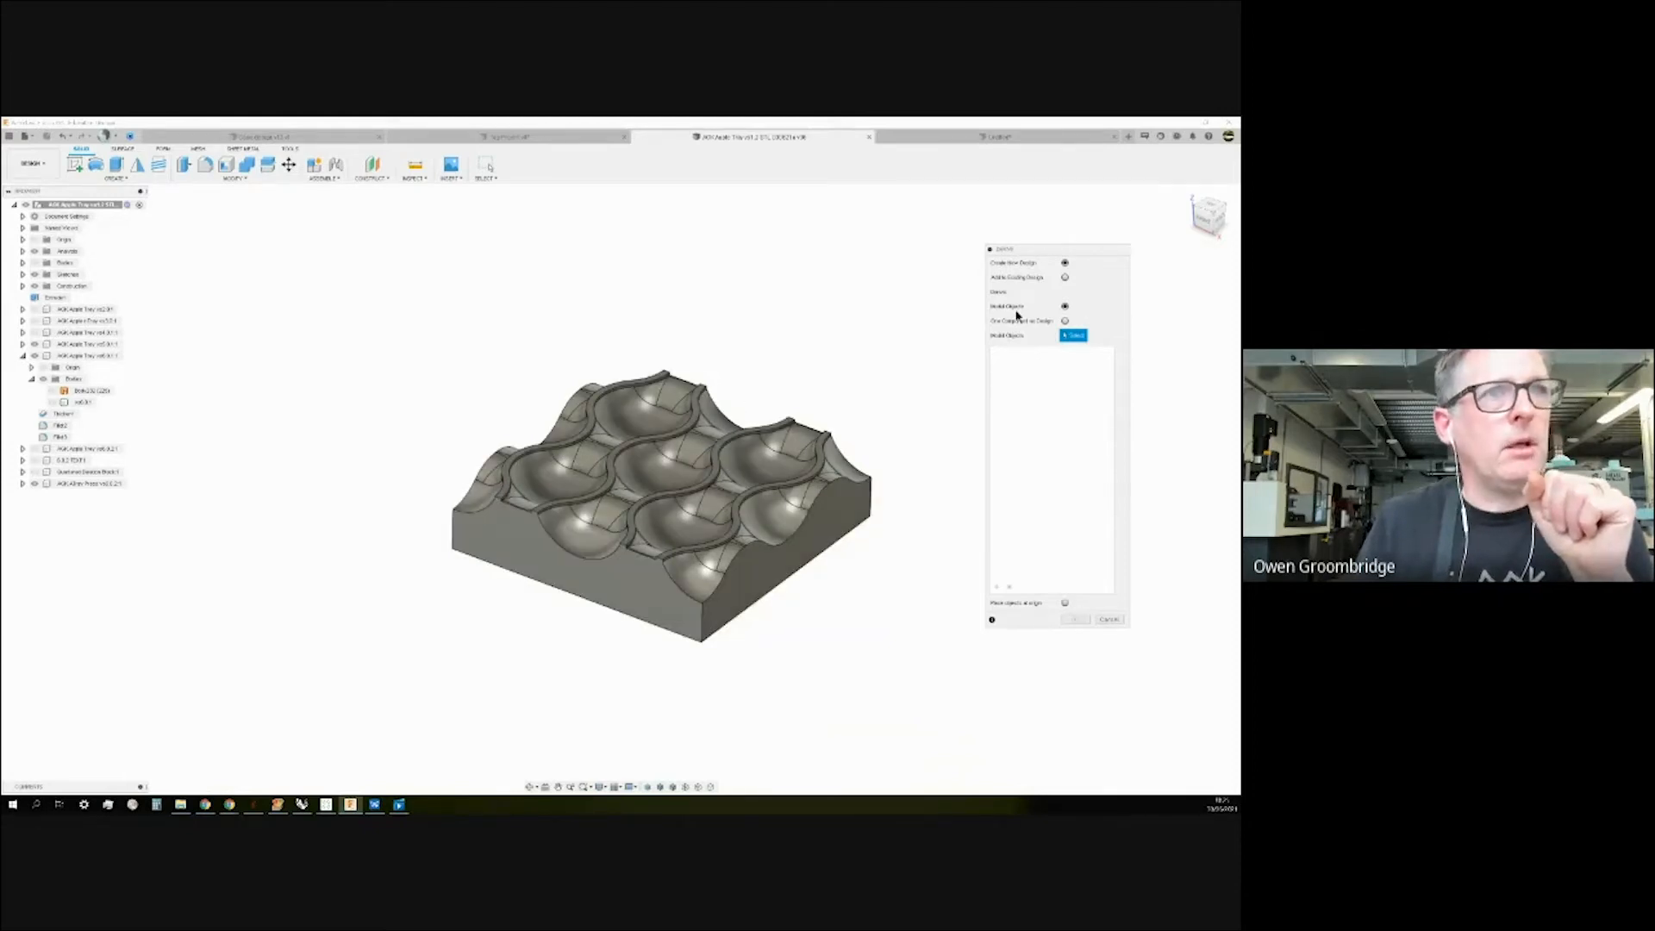
pyautogui.click(836, 440)
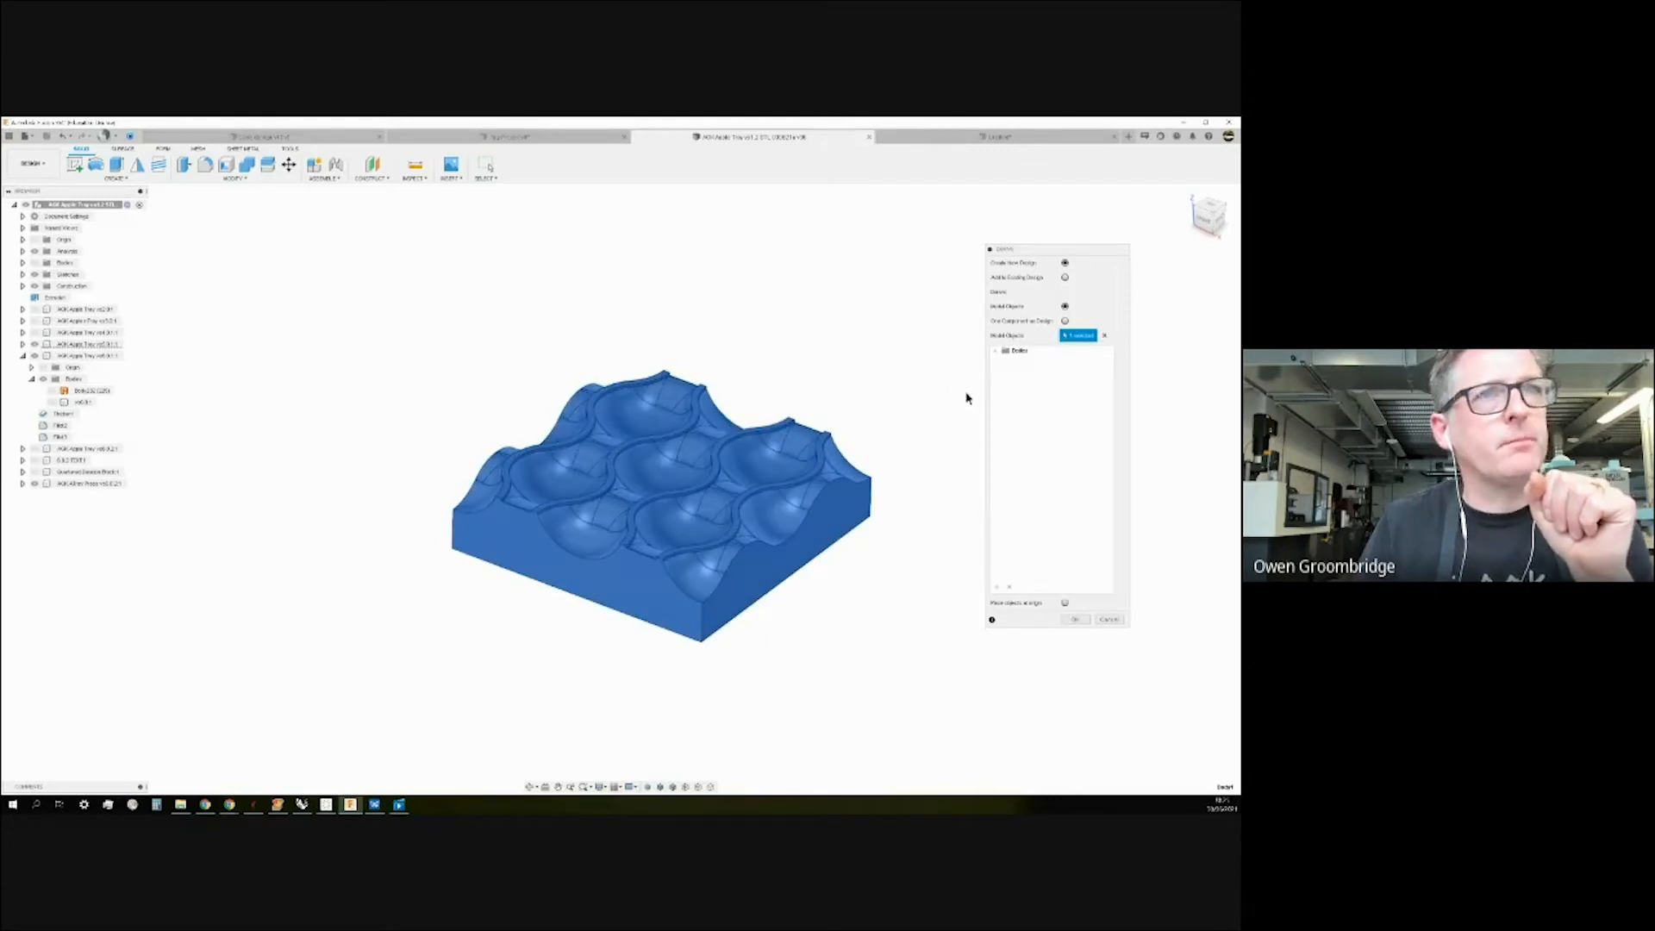
pyautogui.click(995, 351)
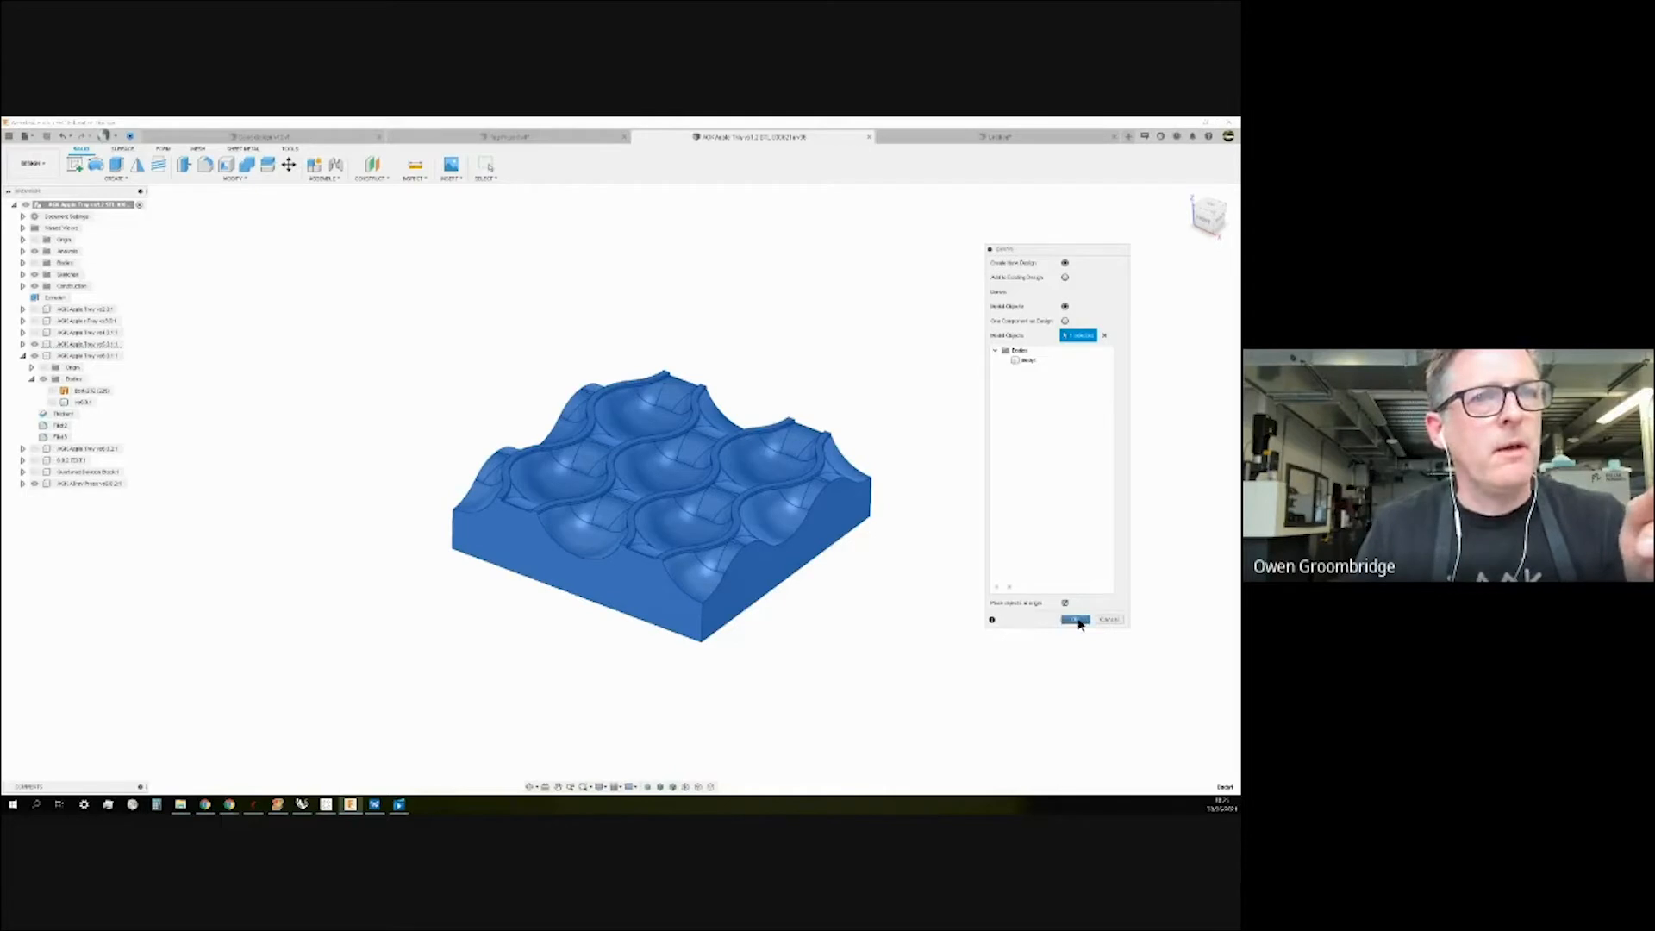
pyautogui.click(1075, 619)
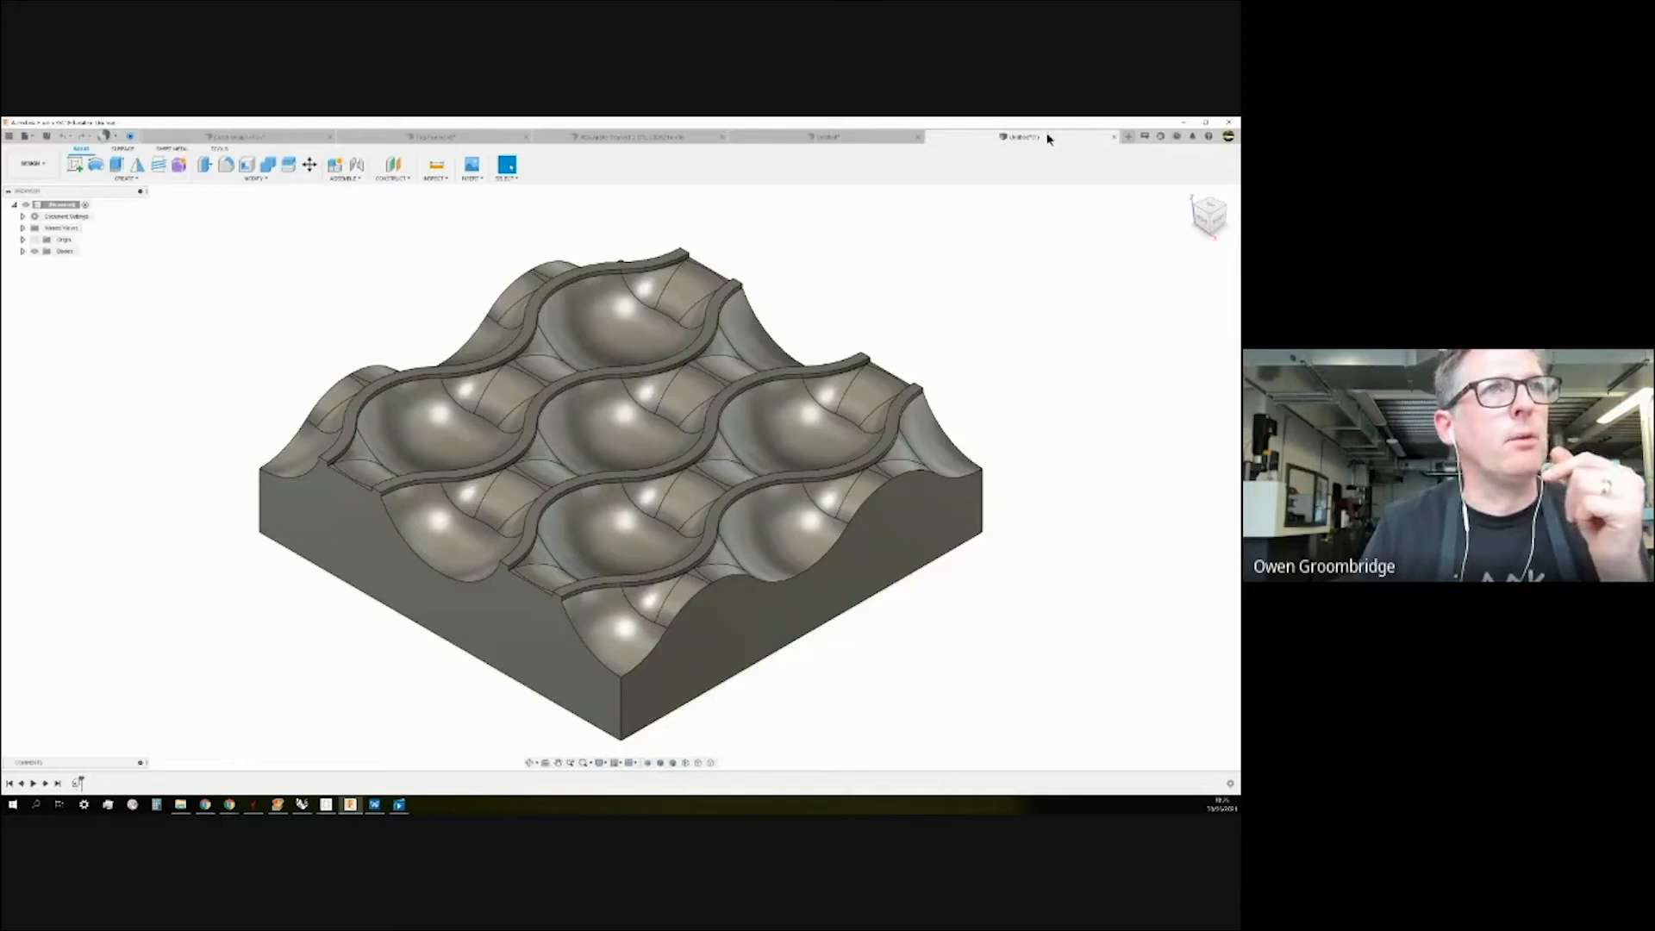
# Compare the derived untitled design with the AOK Apple Tray design, ending on the original.
pyautogui.click(630, 138)
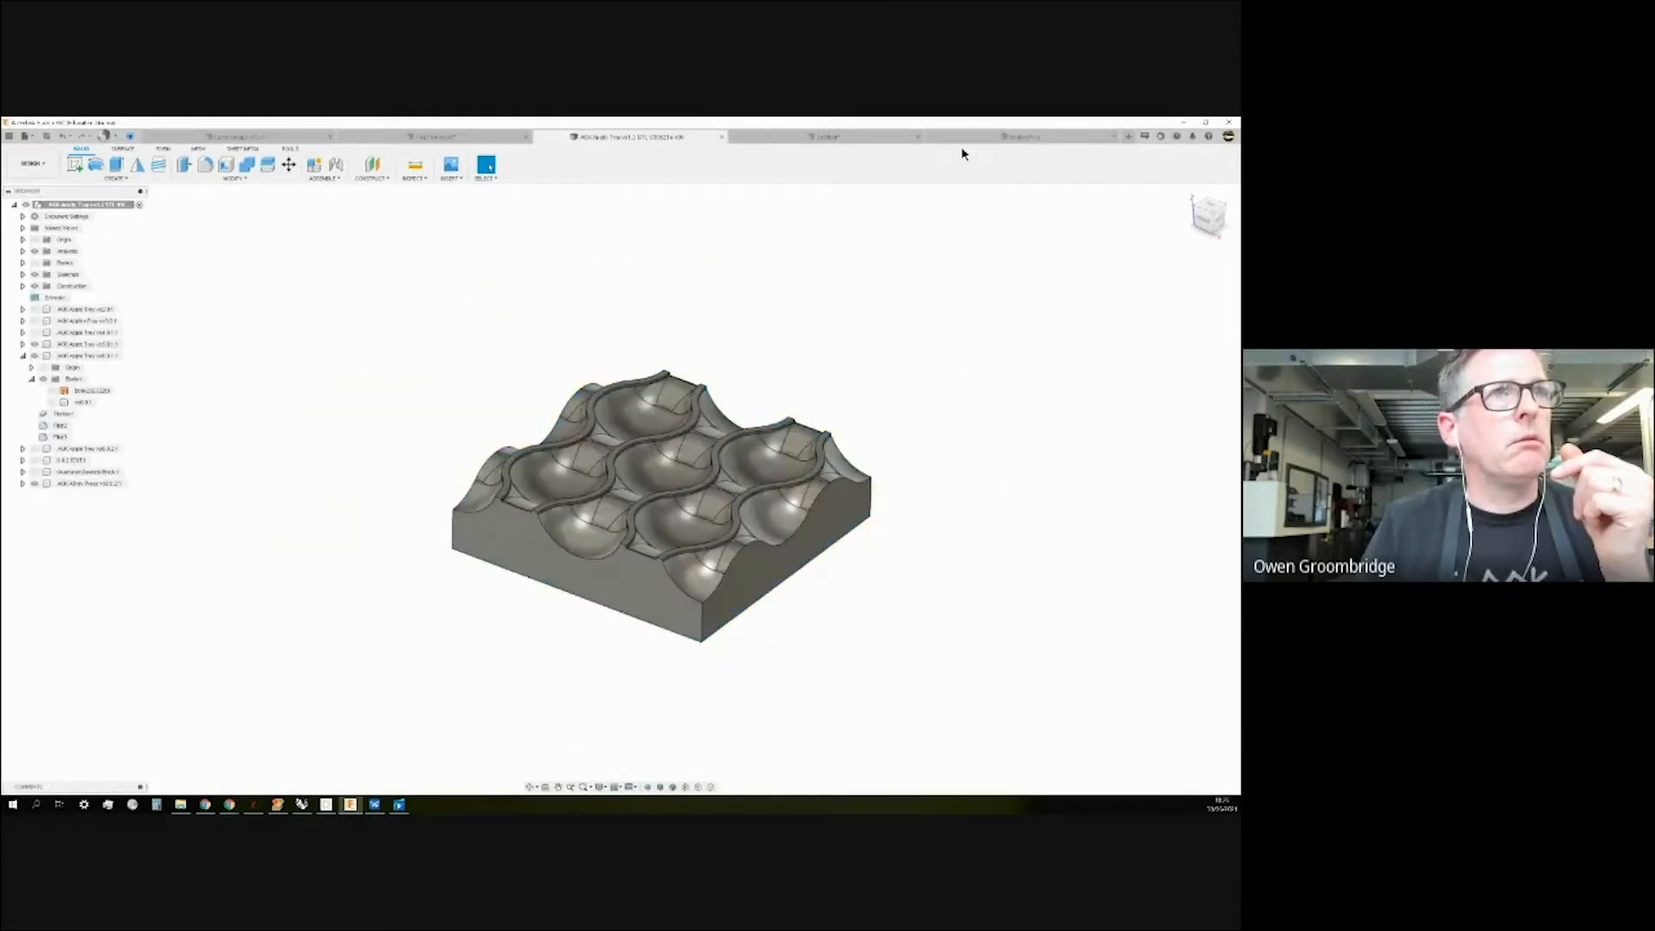
pyautogui.click(966, 137)
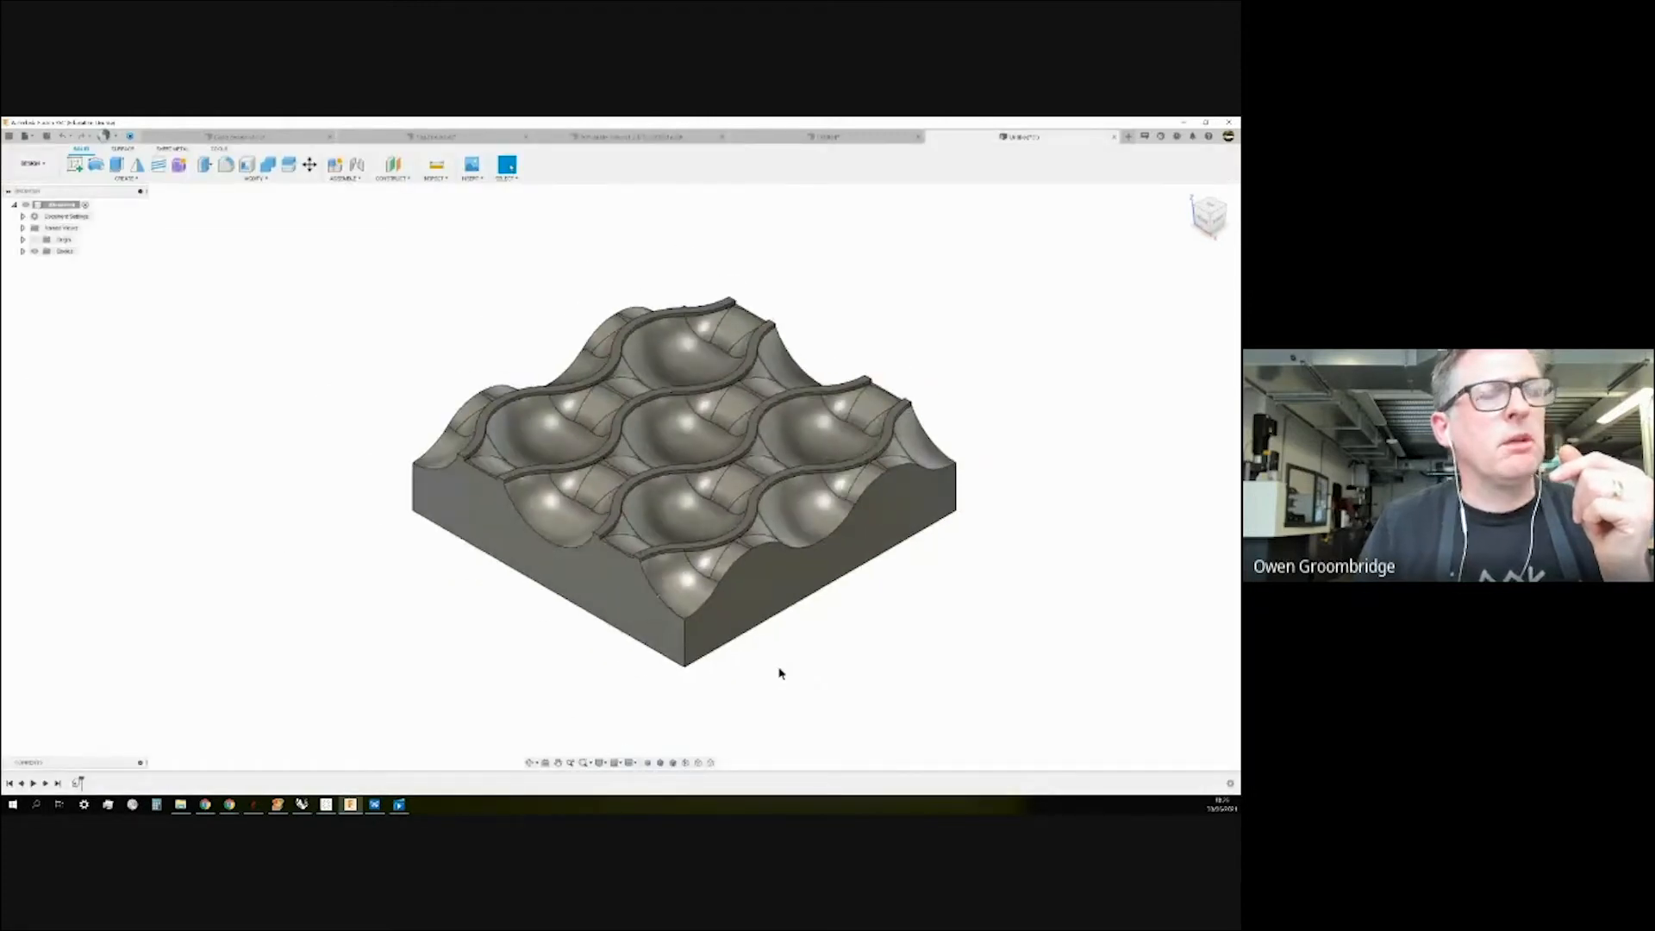
pyautogui.scroll(-2, 728, 694)
pyautogui.scroll(1, 714, 697)
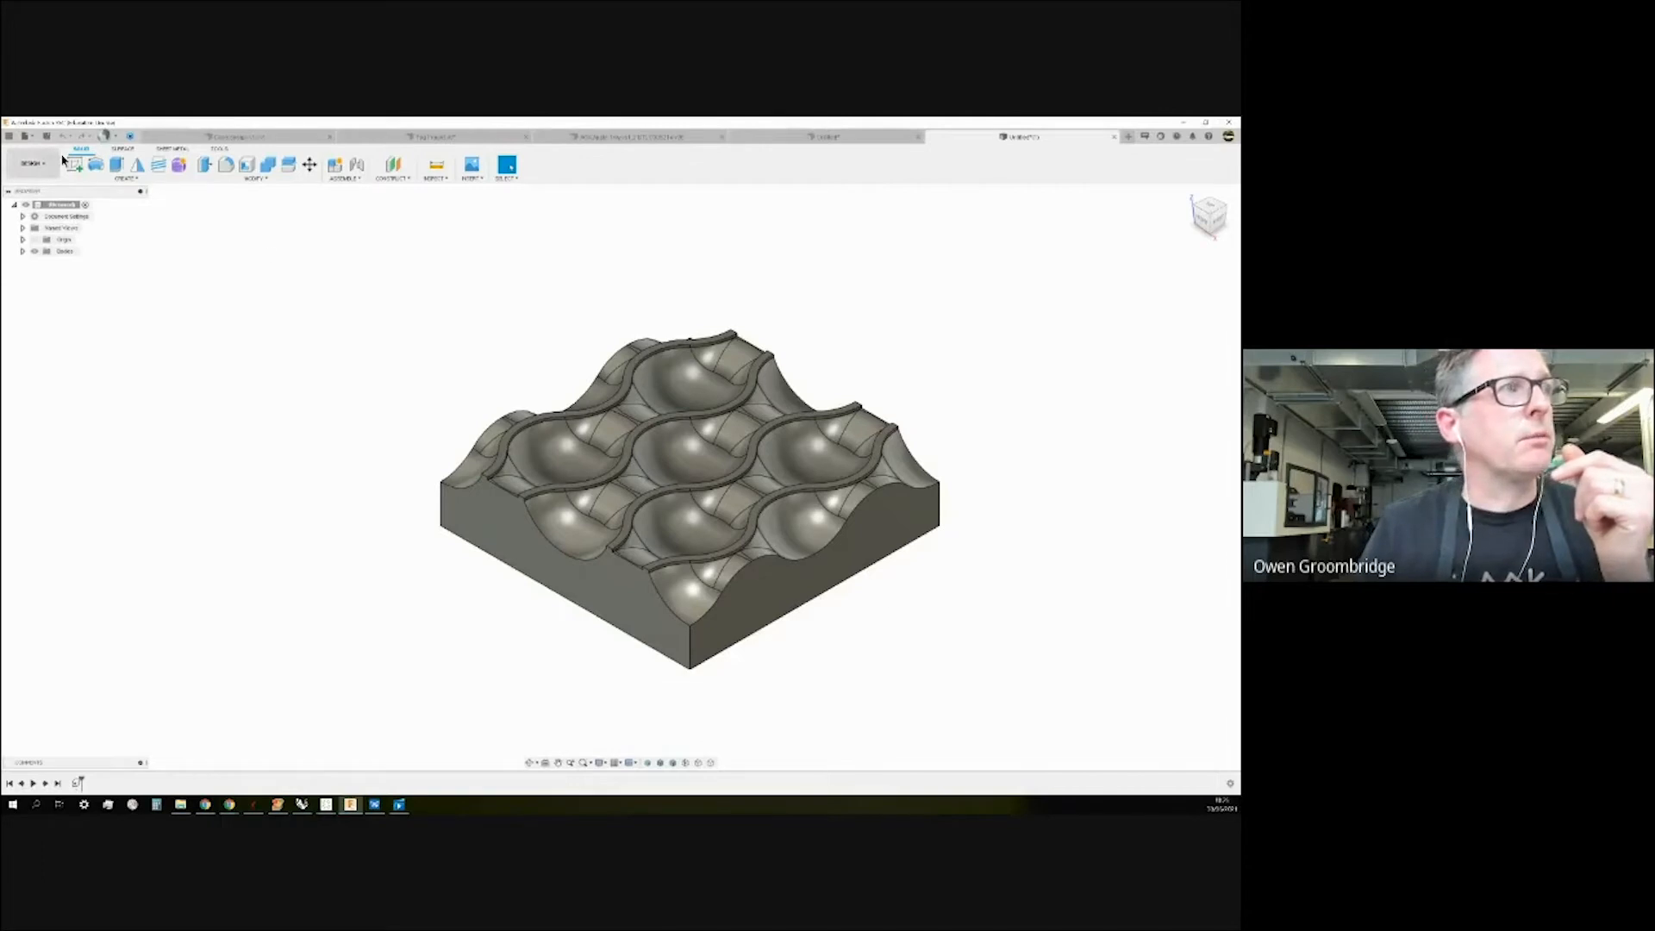
pyautogui.click(121, 149)
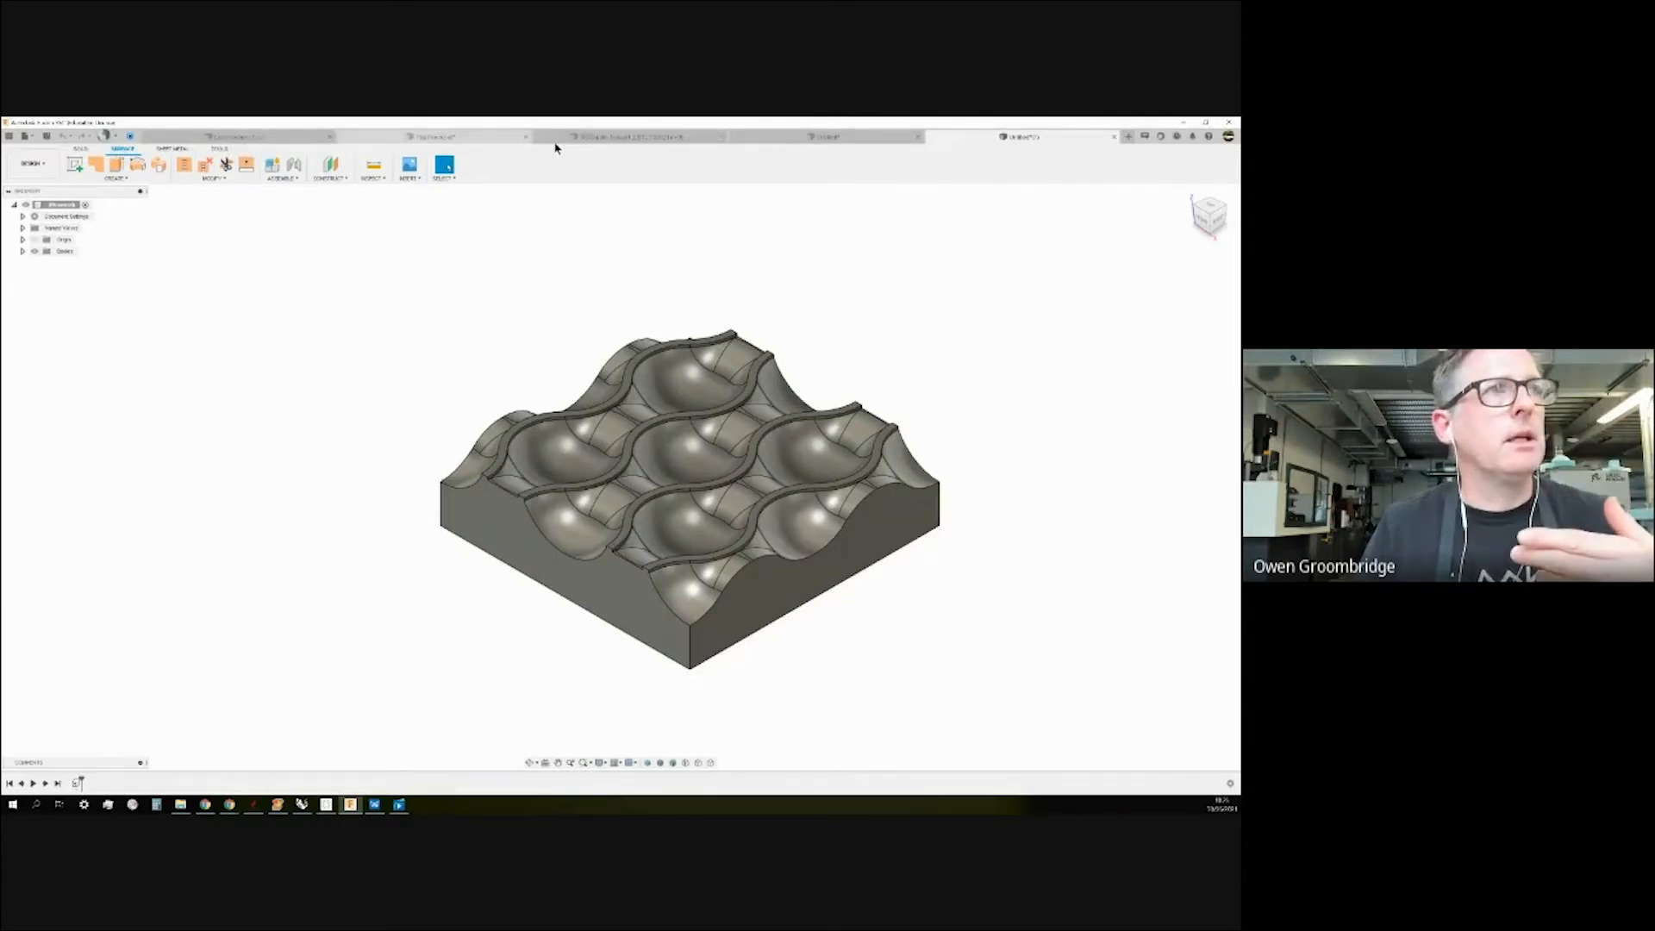
pyautogui.click(654, 136)
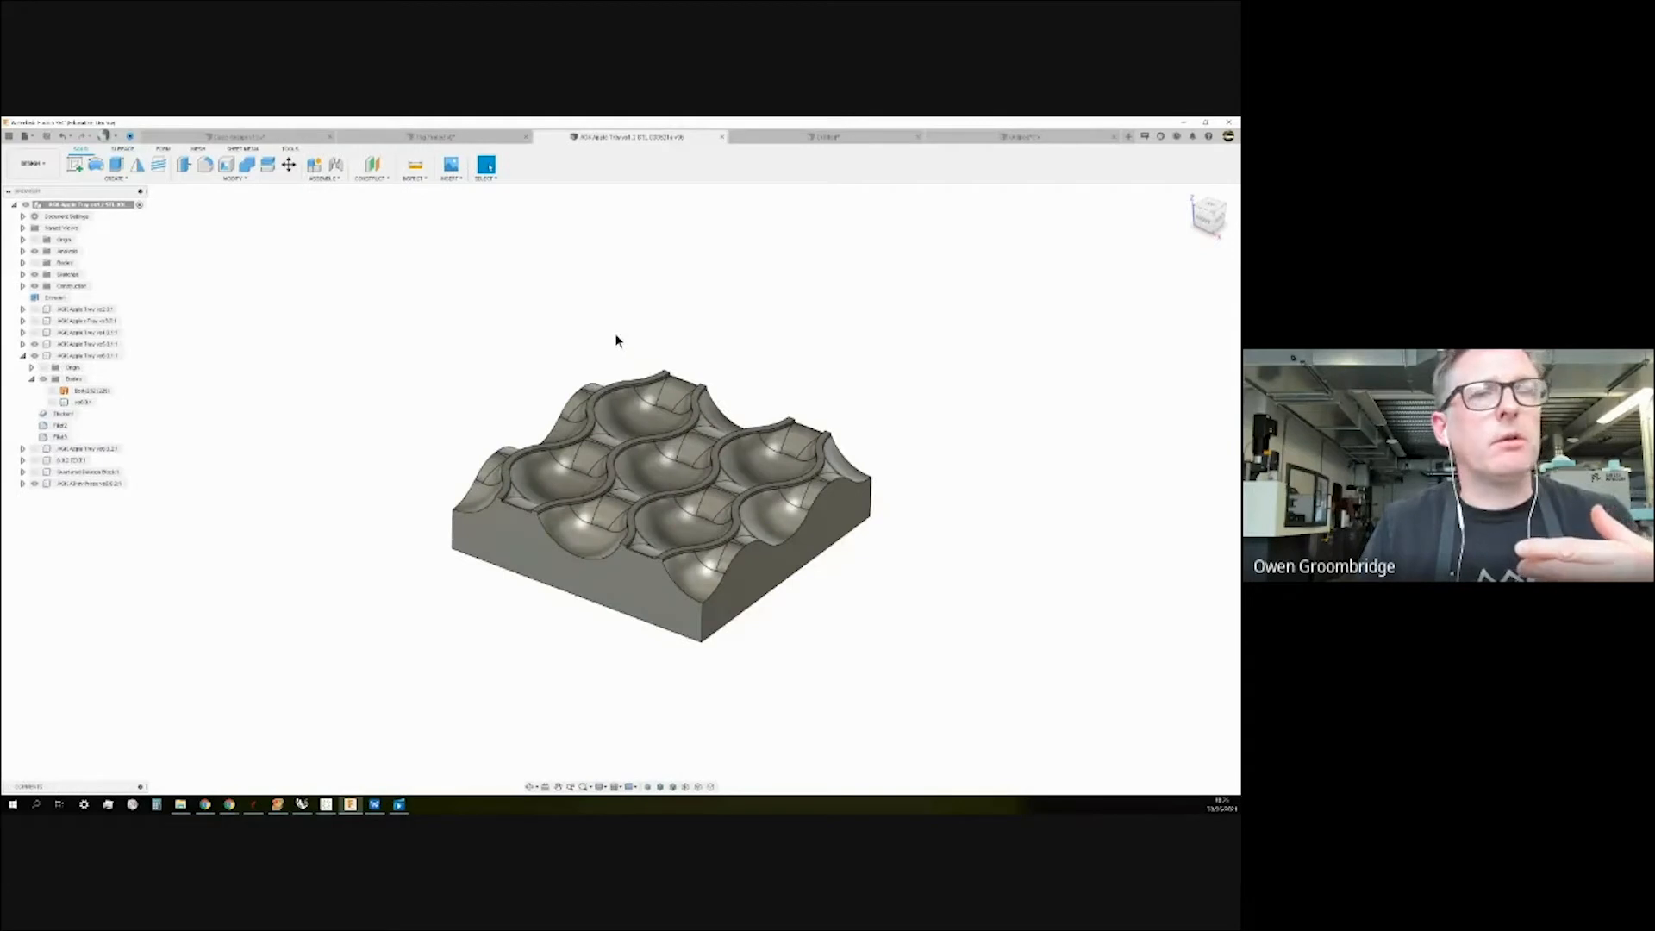
# Hide the AOK Apple Tray v6.3 component and expand the AOK Allen Press component.
pyautogui.click(31, 379)
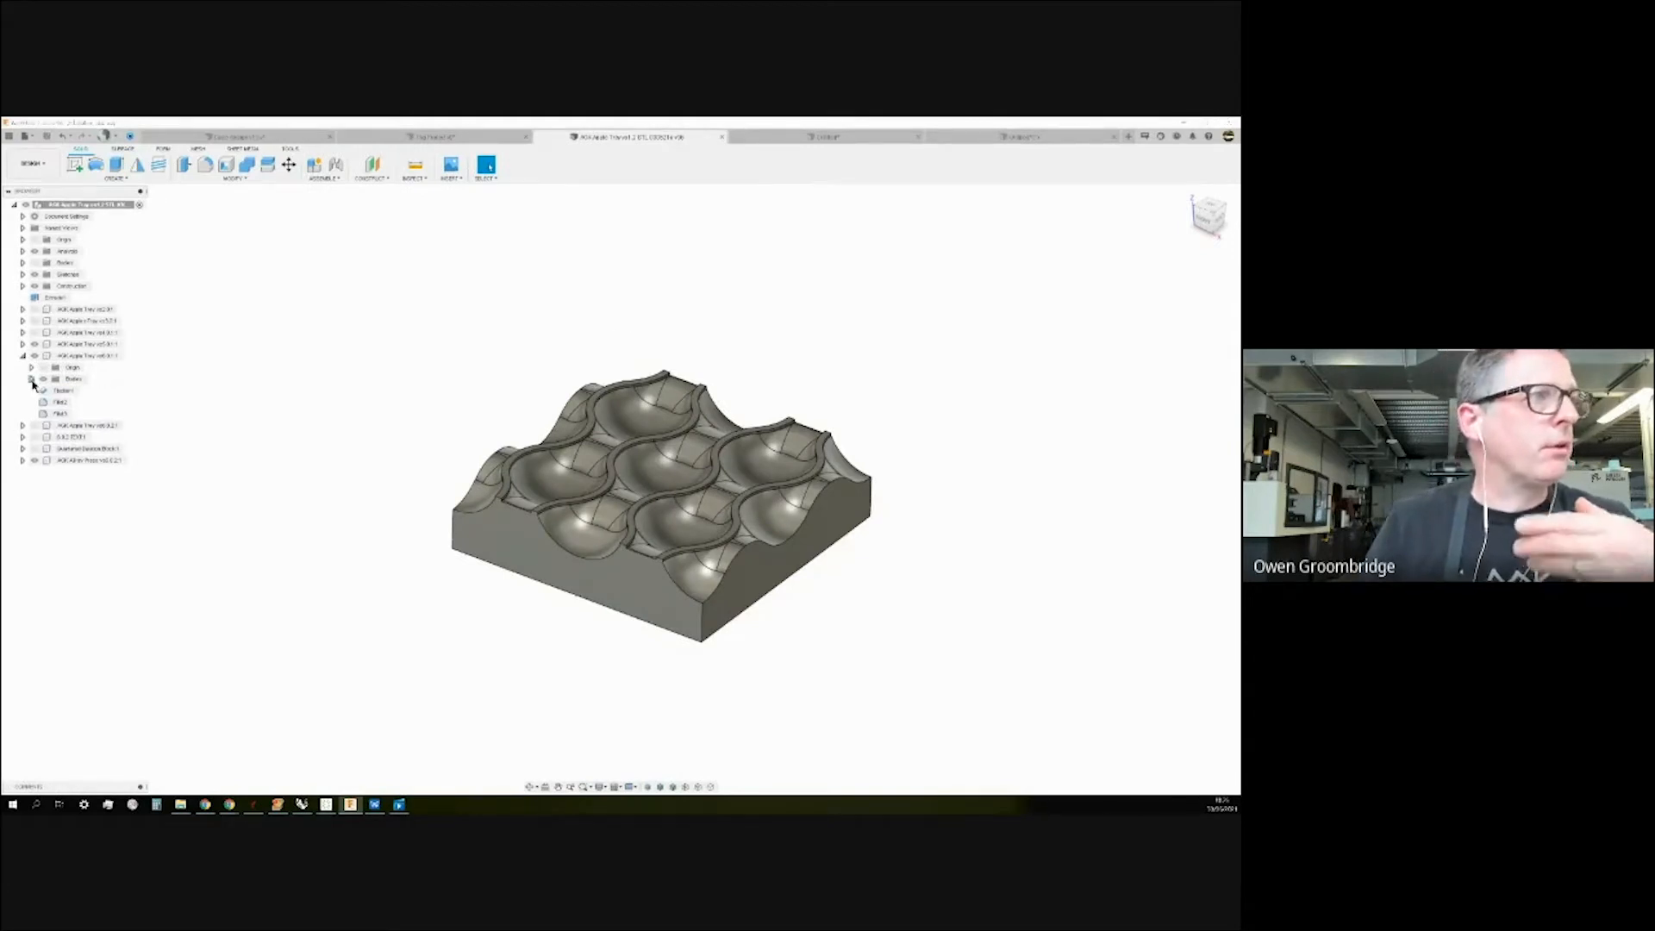
pyautogui.click(22, 461)
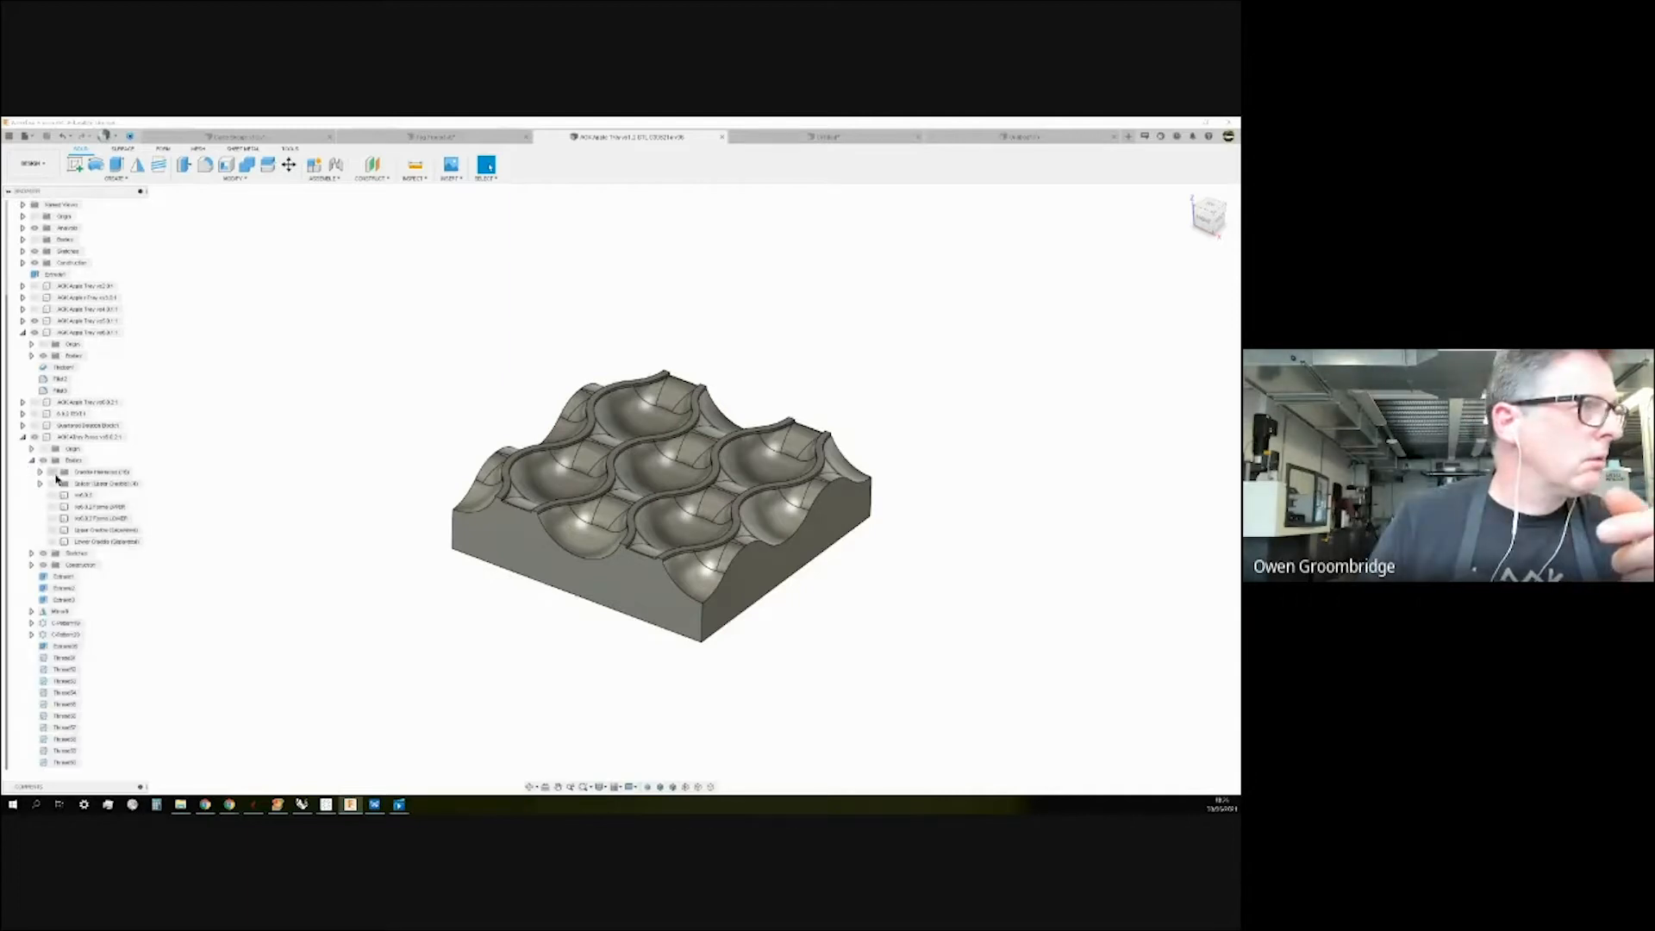
pyautogui.click(35, 332)
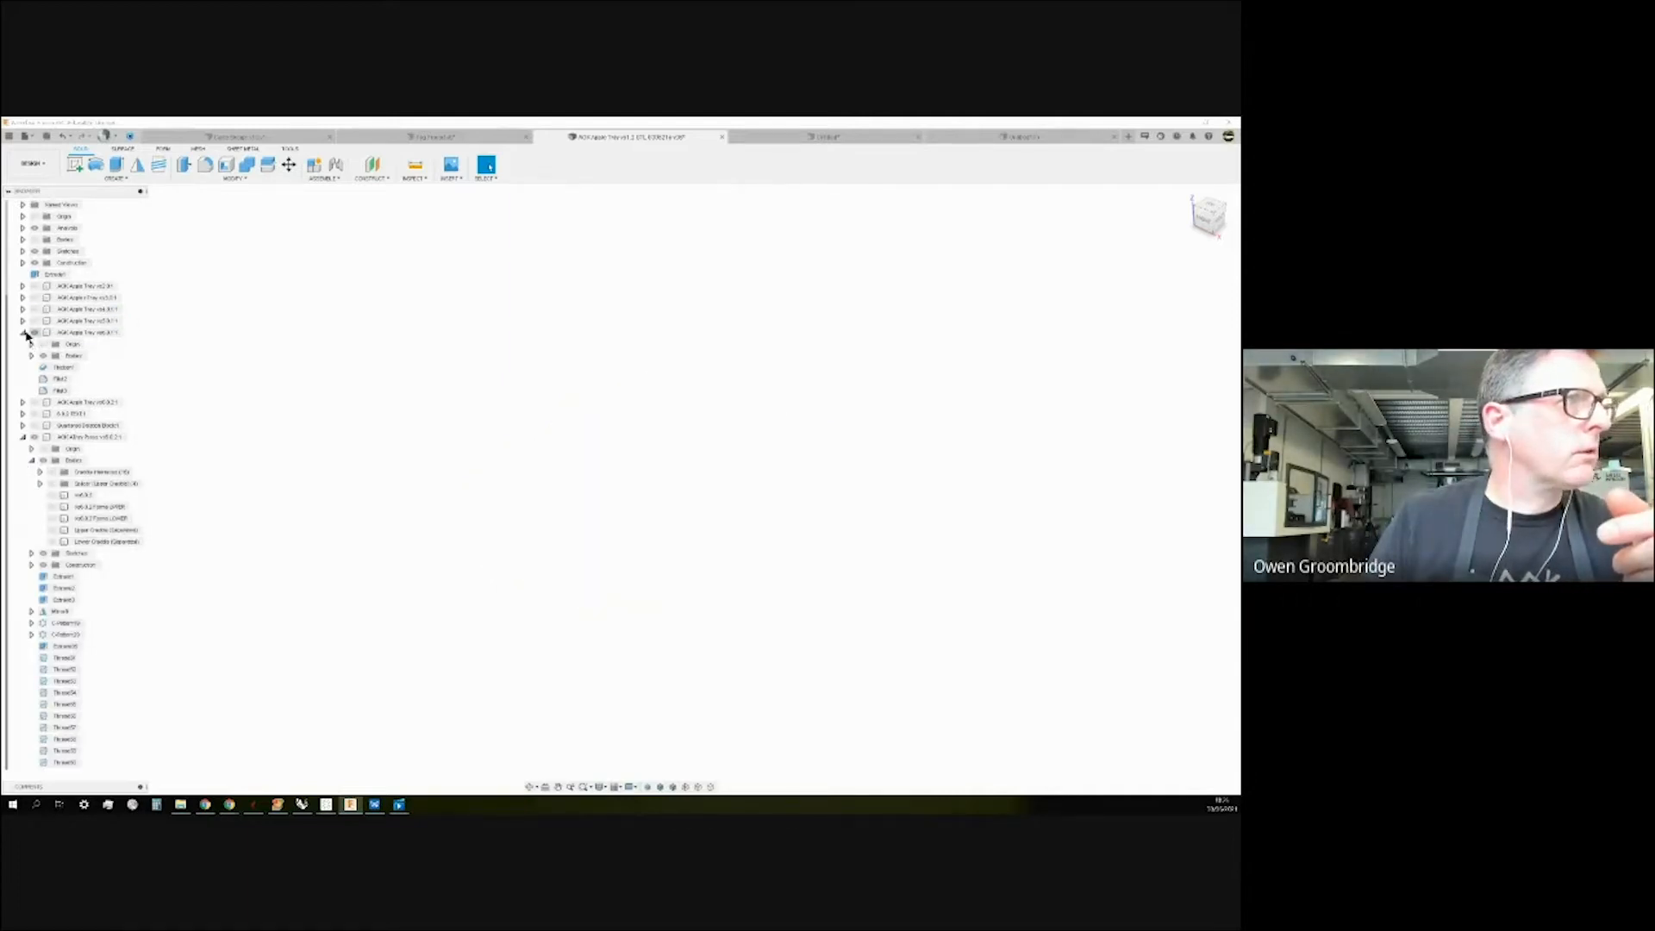
pyautogui.click(23, 332)
pyautogui.click(22, 403)
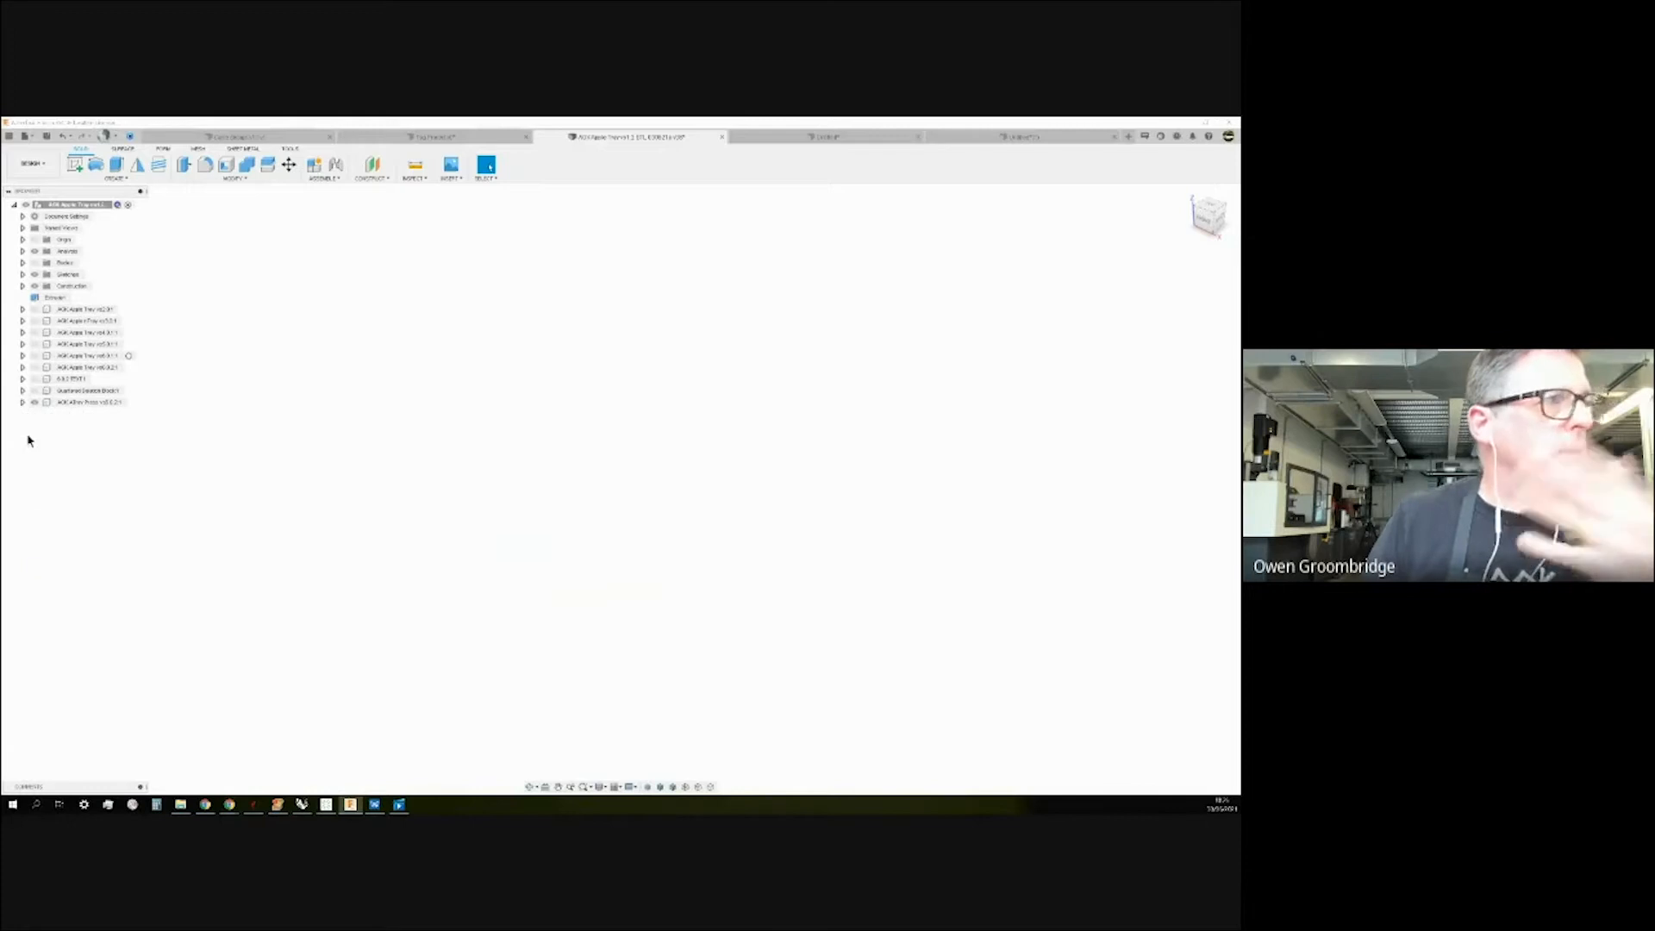
pyautogui.click(22, 403)
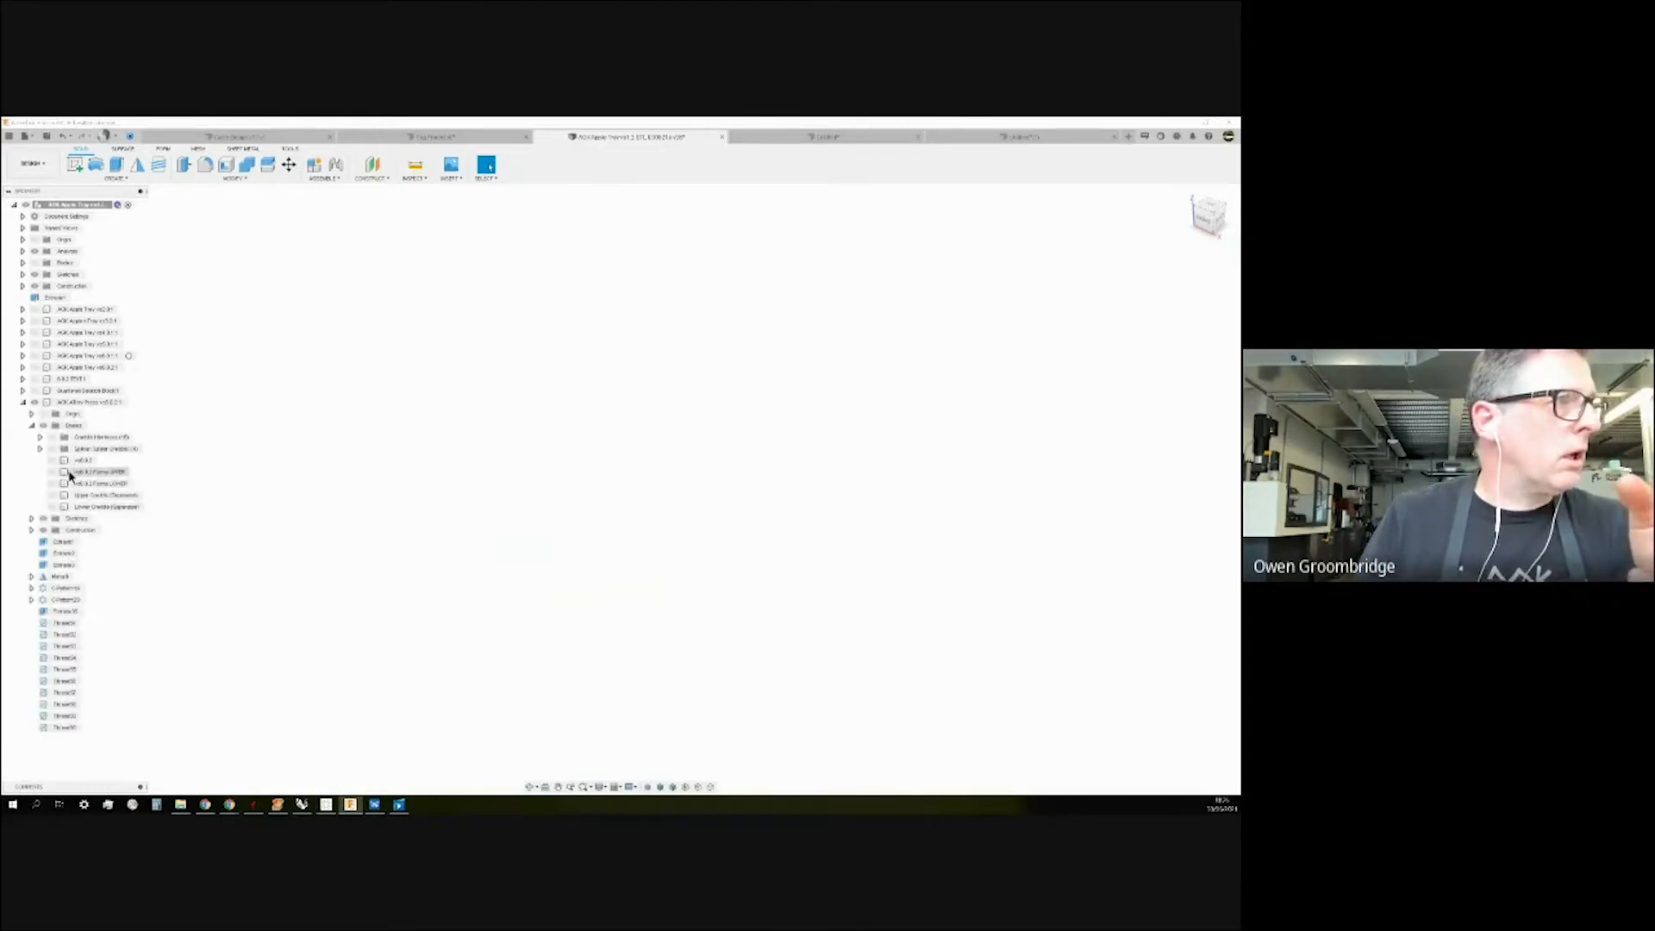
# Leave only the Forms UPPER body visible and orbit to see its underside cavity.
pyautogui.click(52, 484)
pyautogui.scroll(-2, 431, 490)
pyautogui.scroll(7, 474, 500)
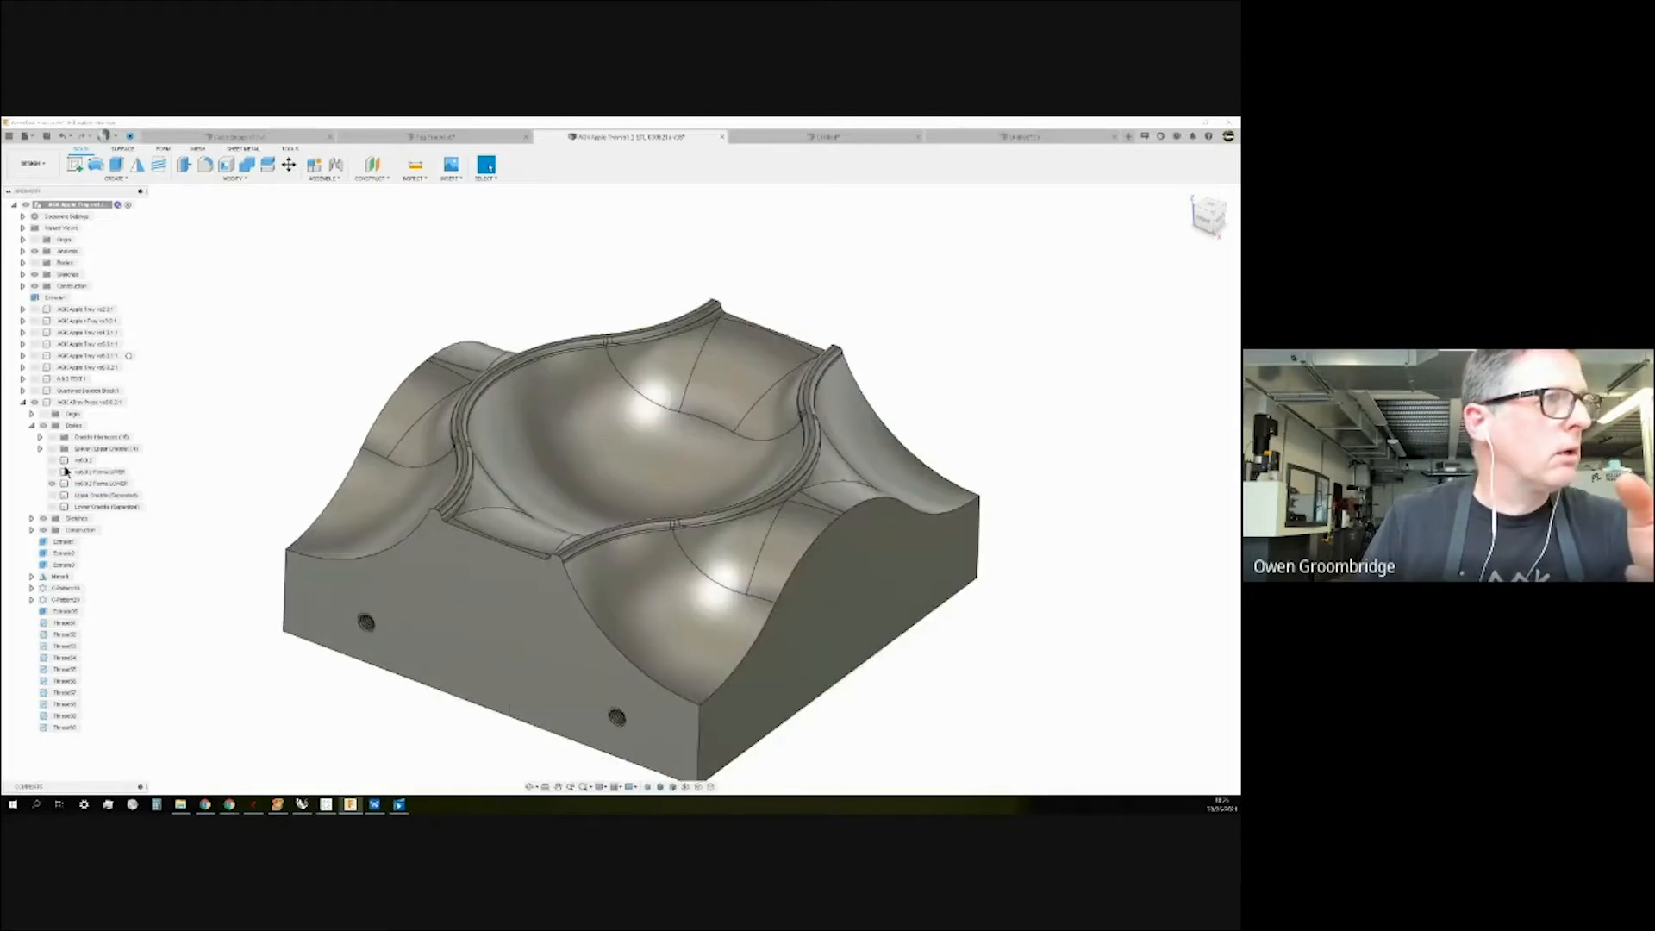
pyautogui.click(51, 472)
pyautogui.click(52, 484)
pyautogui.moveTo(217, 478)
pyautogui.keyDown('shift'); pyautogui.mouseDown(button='middle')
pyautogui.moveTo(229, 351)
pyautogui.moveTo(221, 469)
pyautogui.mouseUp(button='middle'); pyautogui.keyUp('shift')
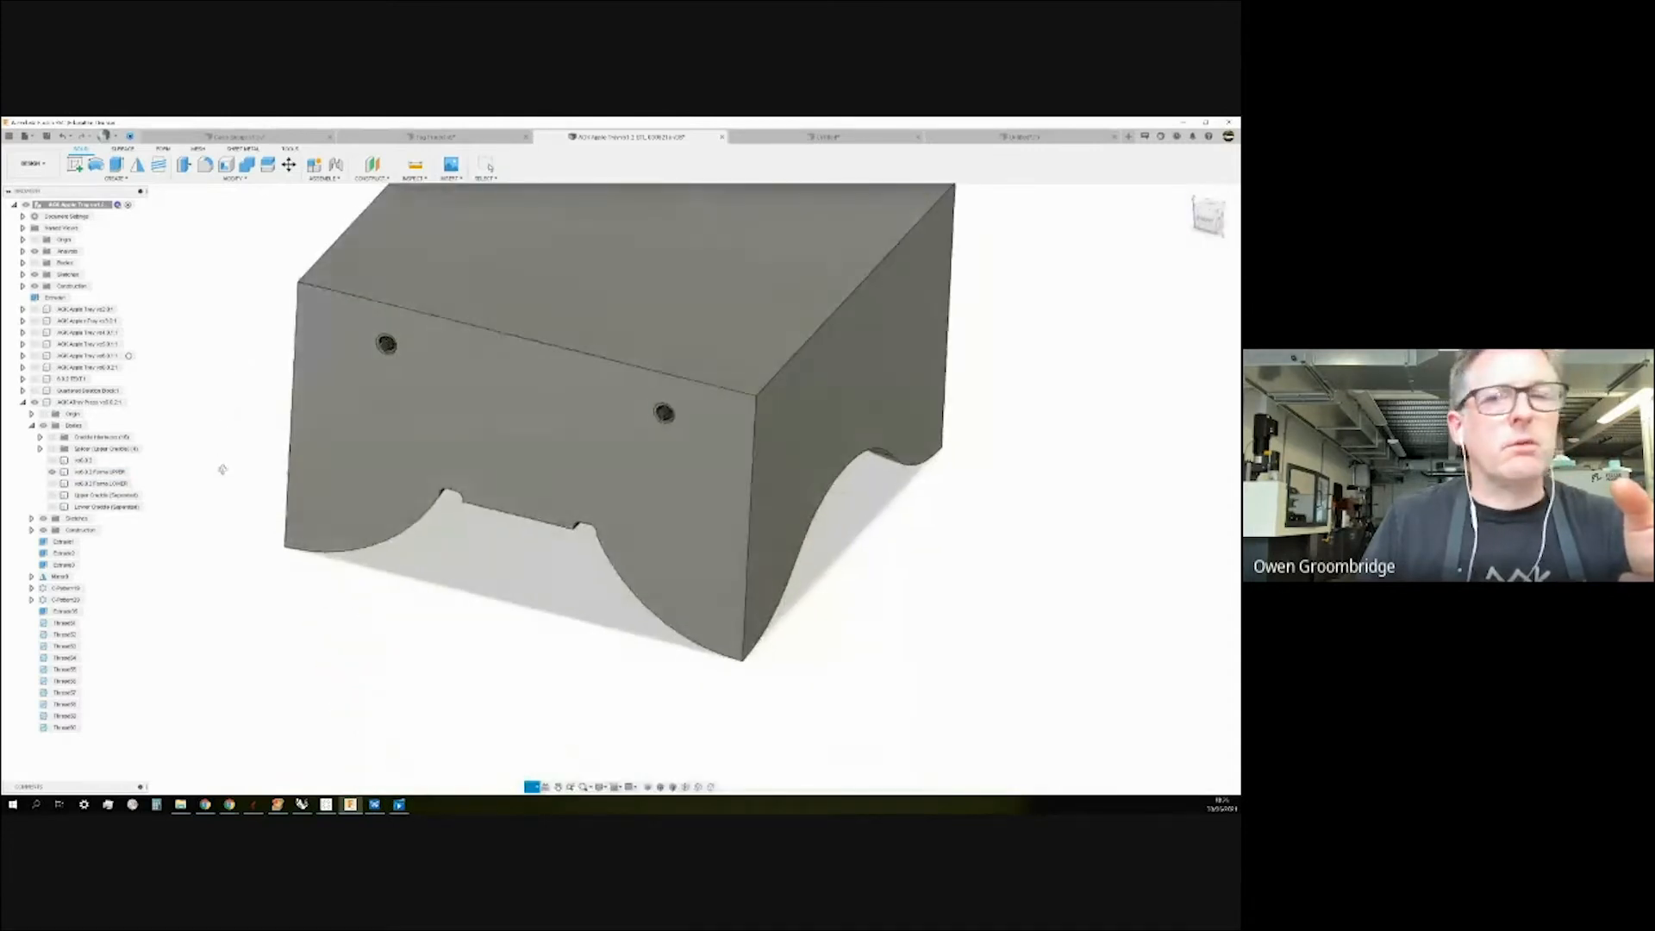
pyautogui.scroll(-4, 533, 529)
# Return to the untitled derived wavy tray design.
pyautogui.click(1001, 138)
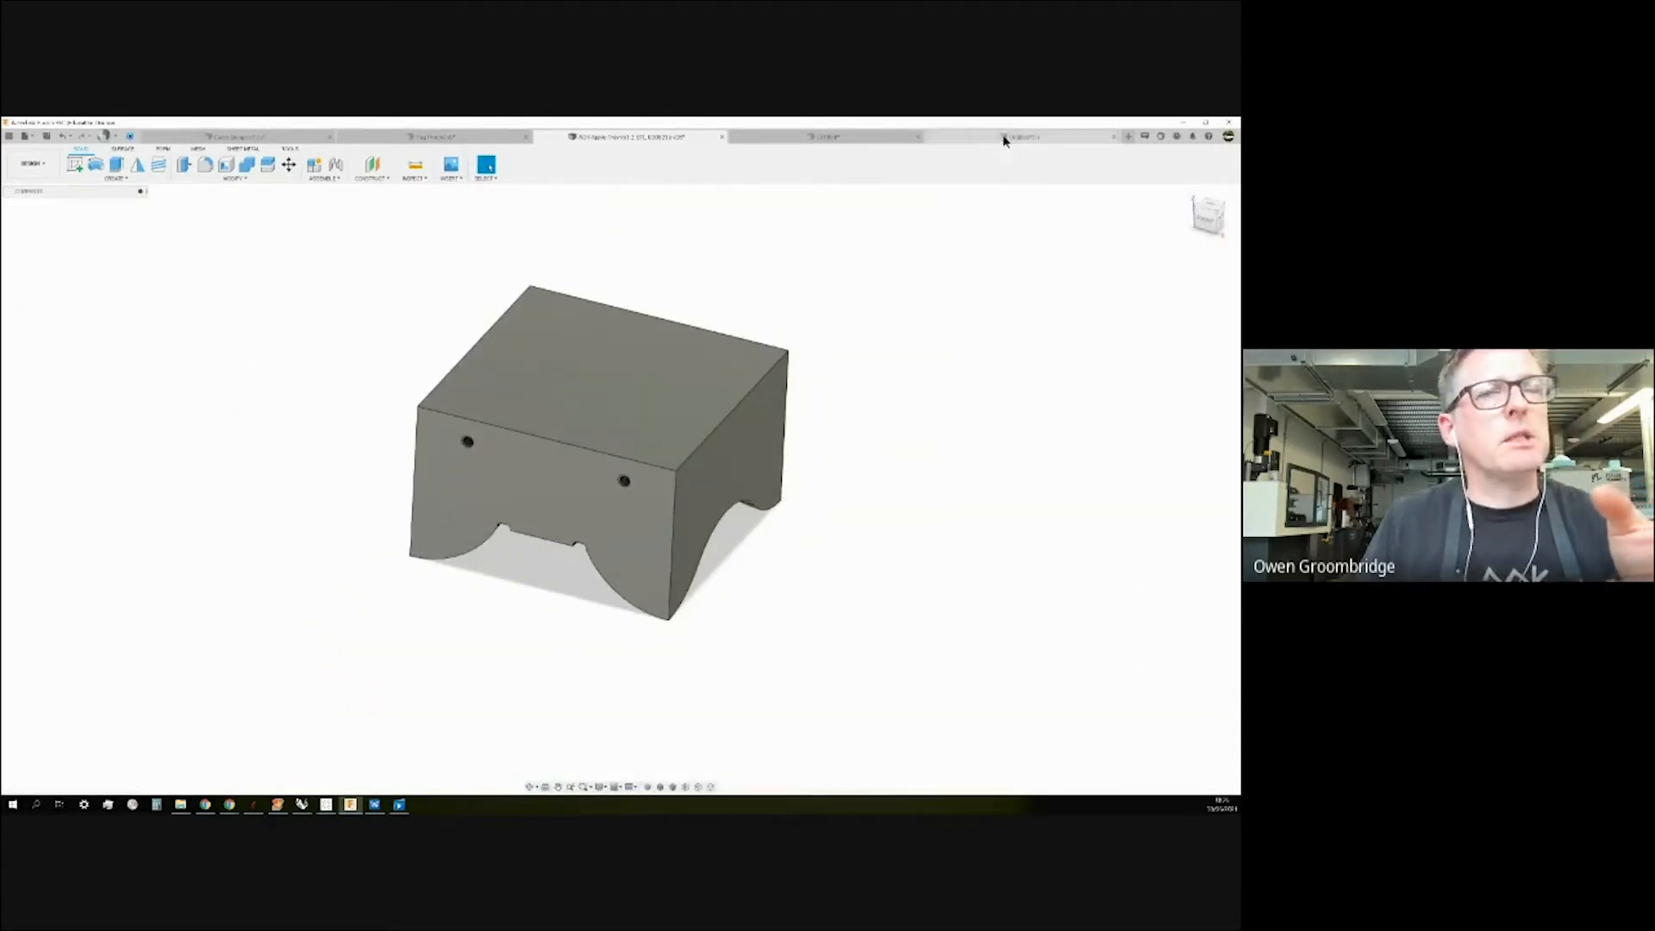
pyautogui.scroll(-3, 355, 389)
pyautogui.scroll(2, 353, 390)
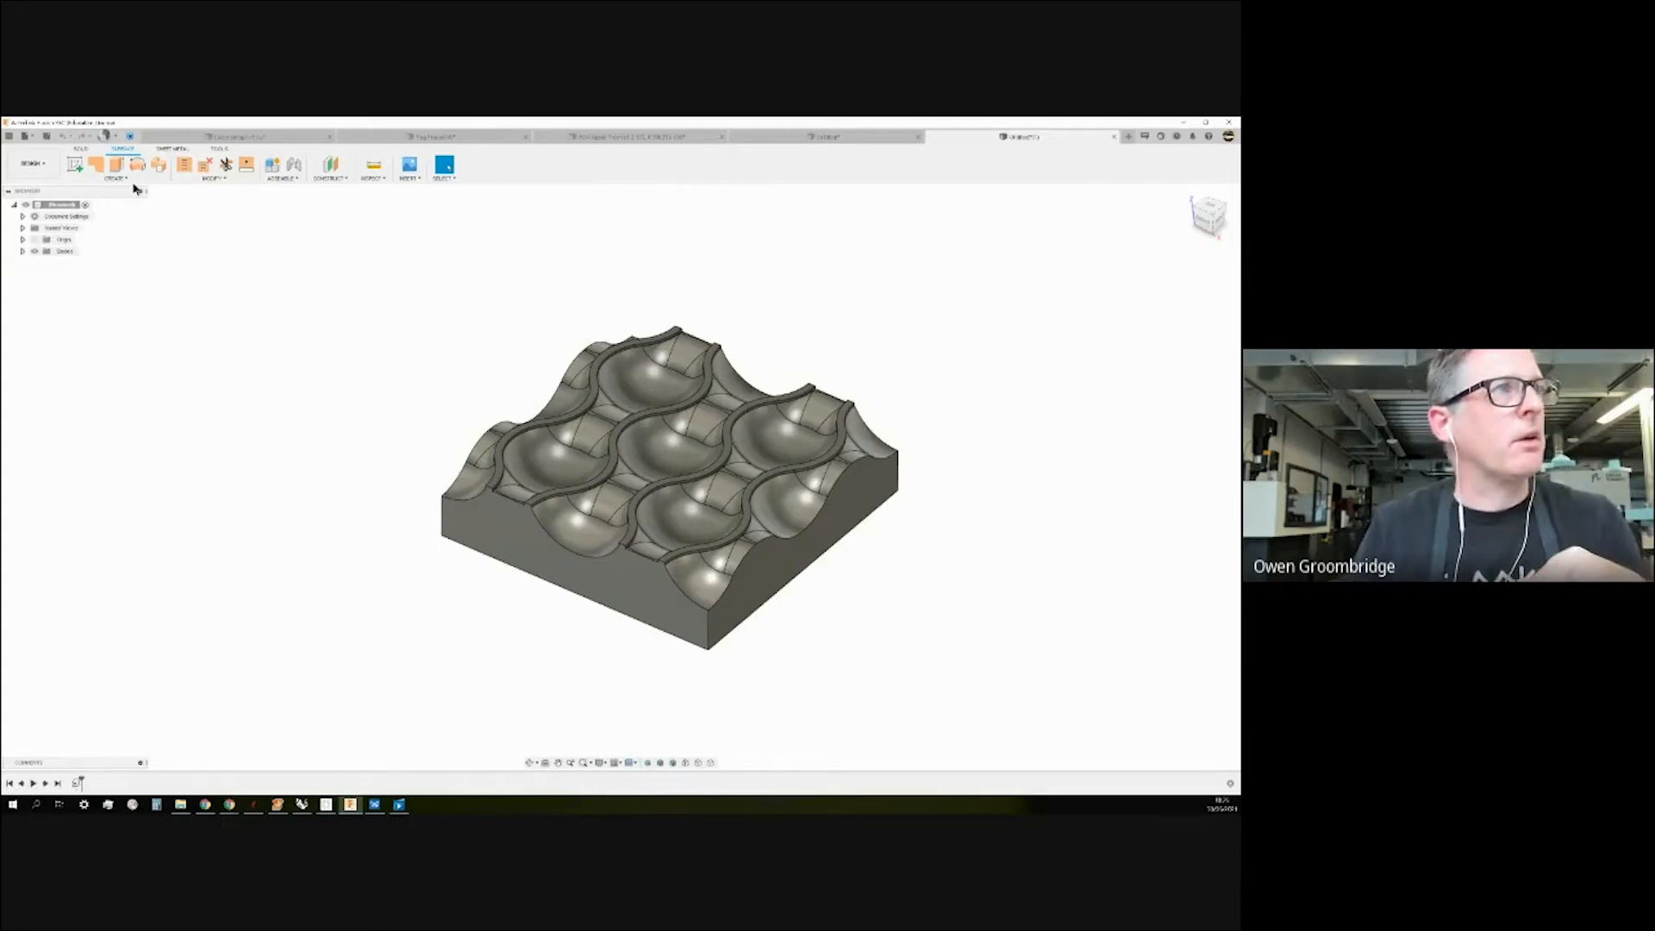
# Unstitch the whole tray body into separate surfaces.
pyautogui.click(205, 165)
pyautogui.click(483, 541)
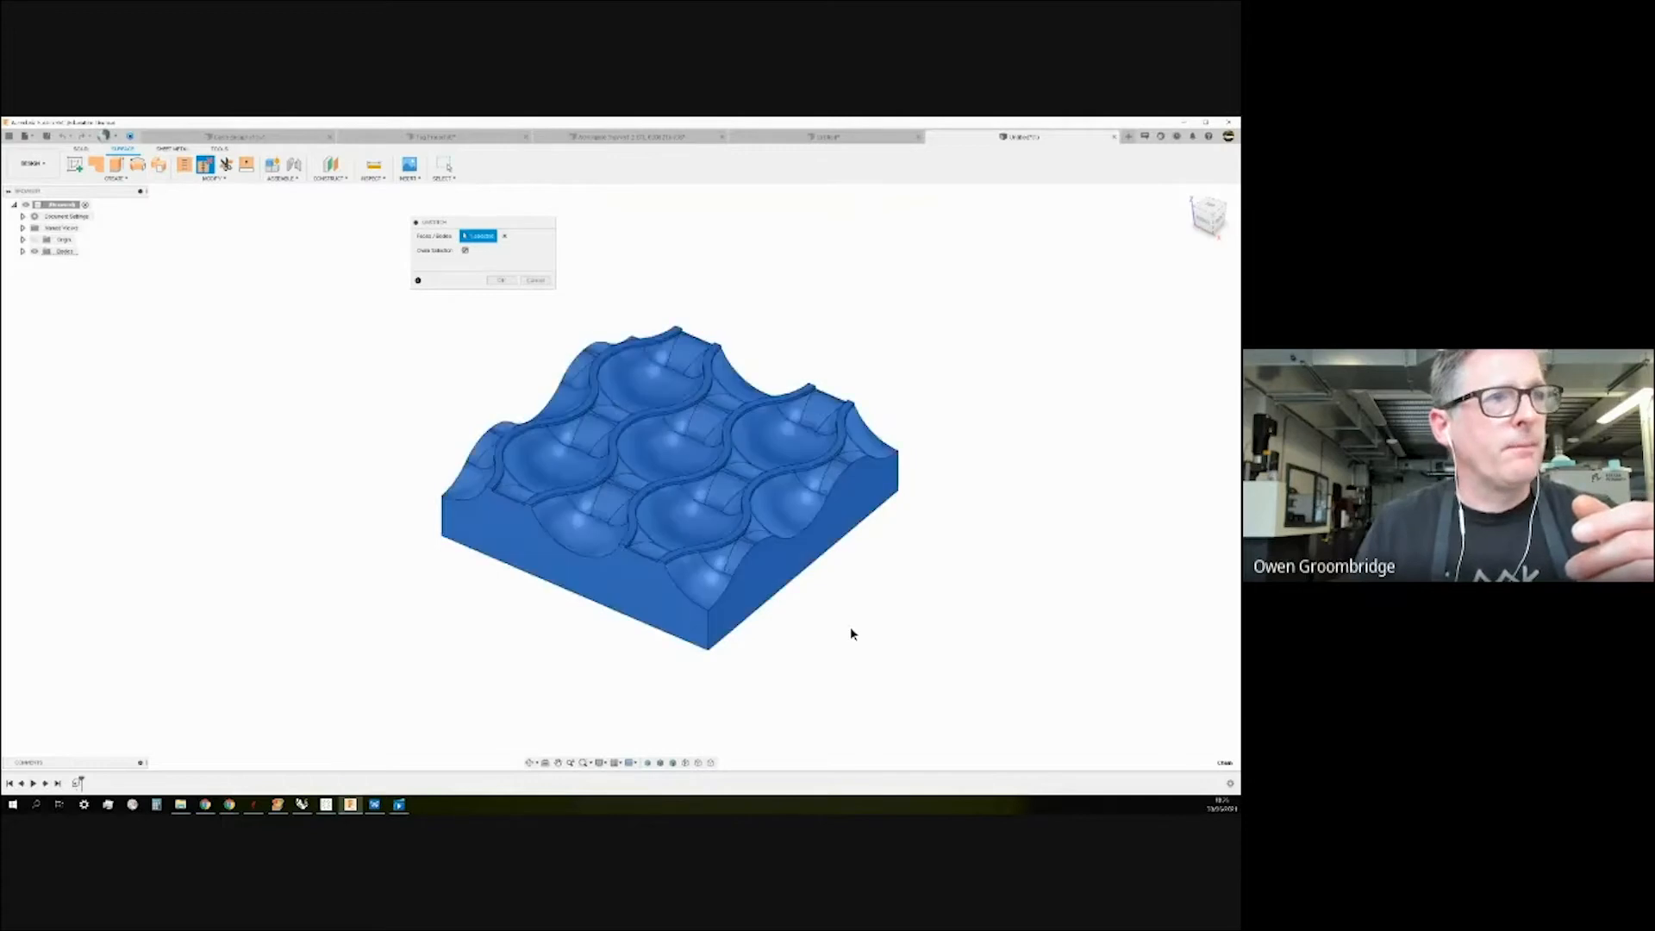
pyautogui.click(501, 280)
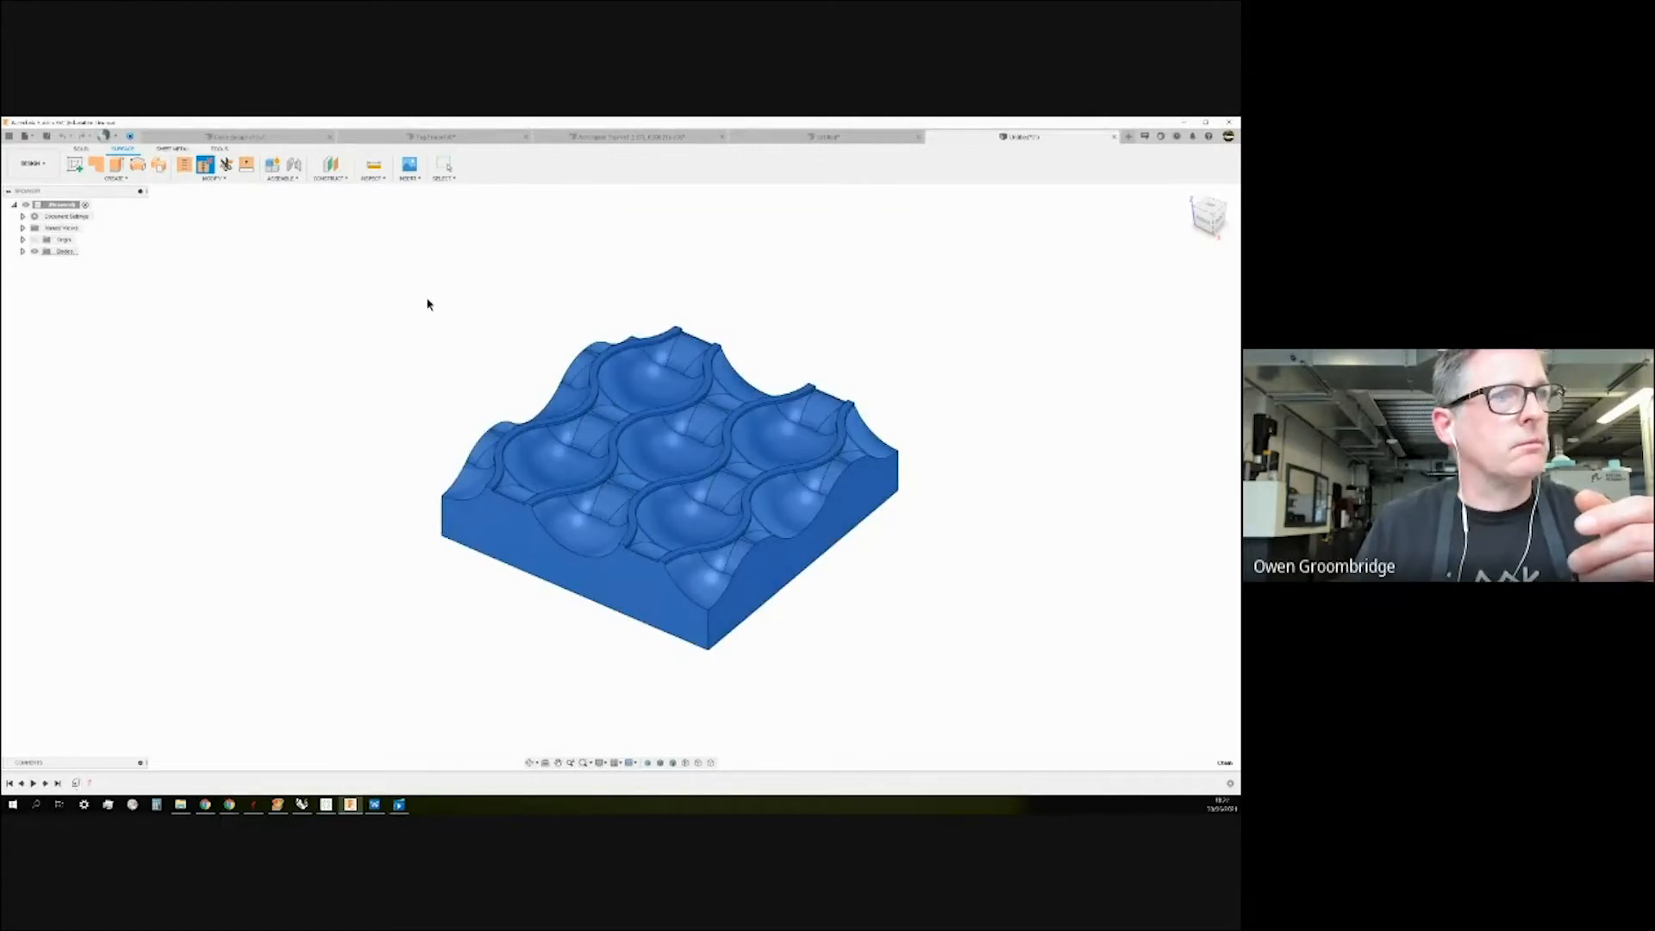
# Delete the bottom face and all four side faces of the unstitched tray.
pyautogui.click(452, 521)
pyautogui.press('Delete')
pyautogui.click(521, 554)
pyautogui.press('Delete')
pyautogui.click(738, 601)
pyautogui.press('Delete')
pyautogui.keyDown('shift'); pyautogui.moveTo(997, 551); pyautogui.dragTo(861, 565, button='middle'); pyautogui.keyUp('shift')
pyautogui.click(732, 476)
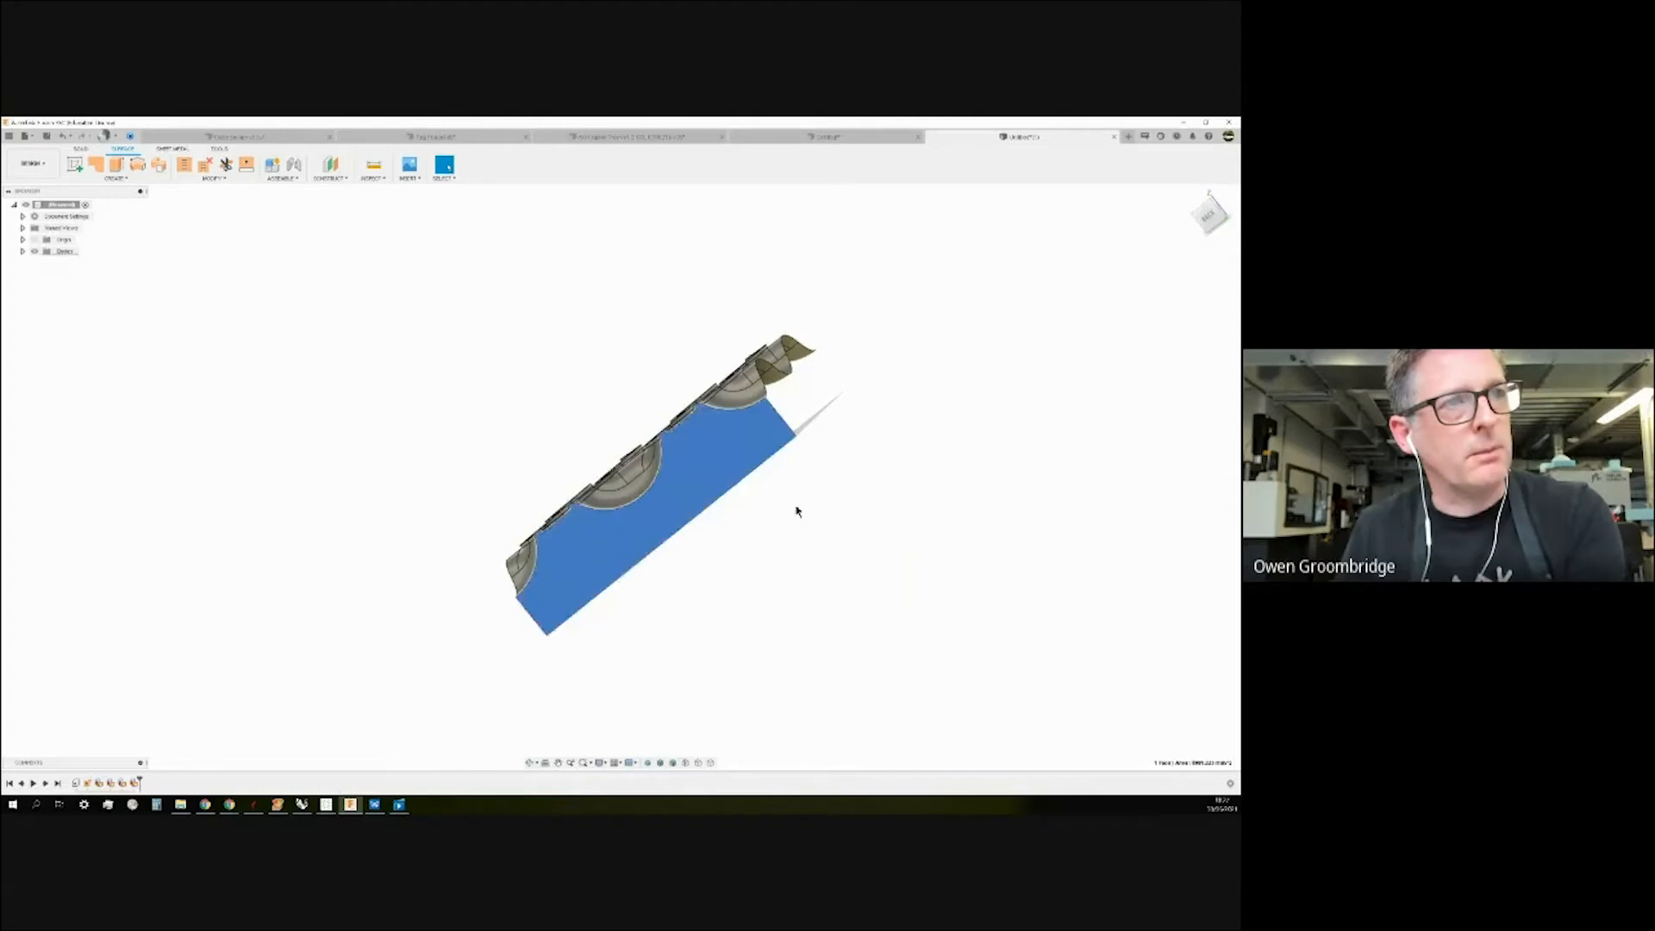
pyautogui.keyDown('shift'); pyautogui.moveTo(810, 509); pyautogui.dragTo(864, 534, button='middle'); pyautogui.keyUp('shift')
pyautogui.press('Delete')
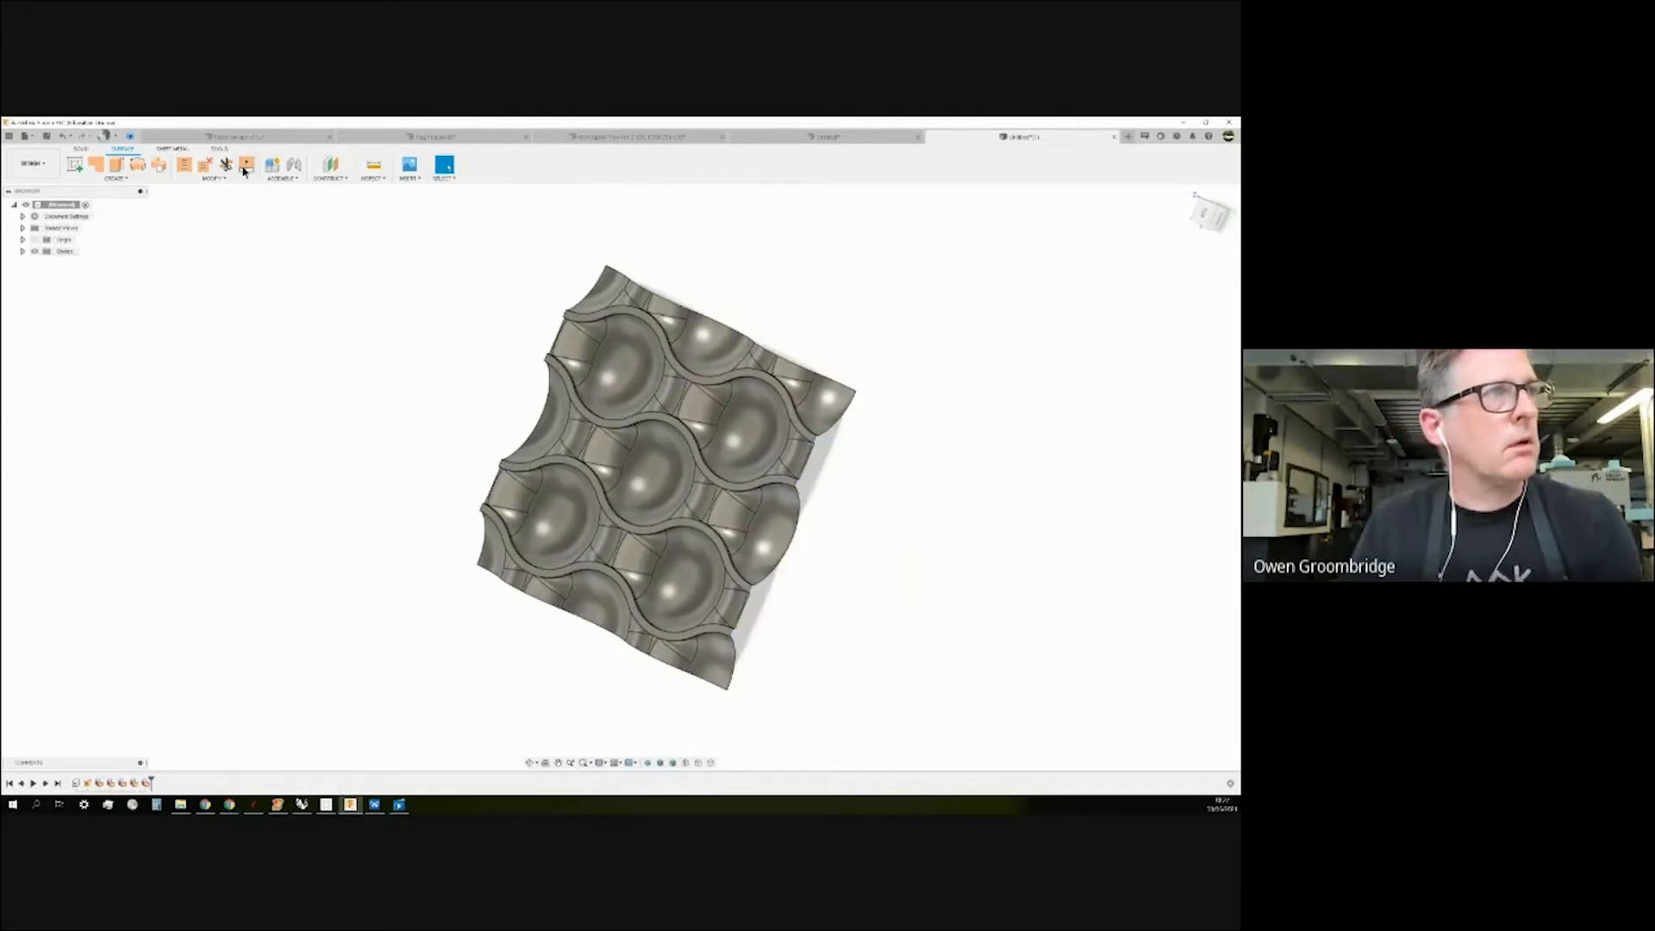
# Stitch the remaining wavy top surfaces into one and close the untitled design.
pyautogui.click(183, 165)
pyautogui.moveTo(338, 216); pyautogui.dragTo(998, 770)
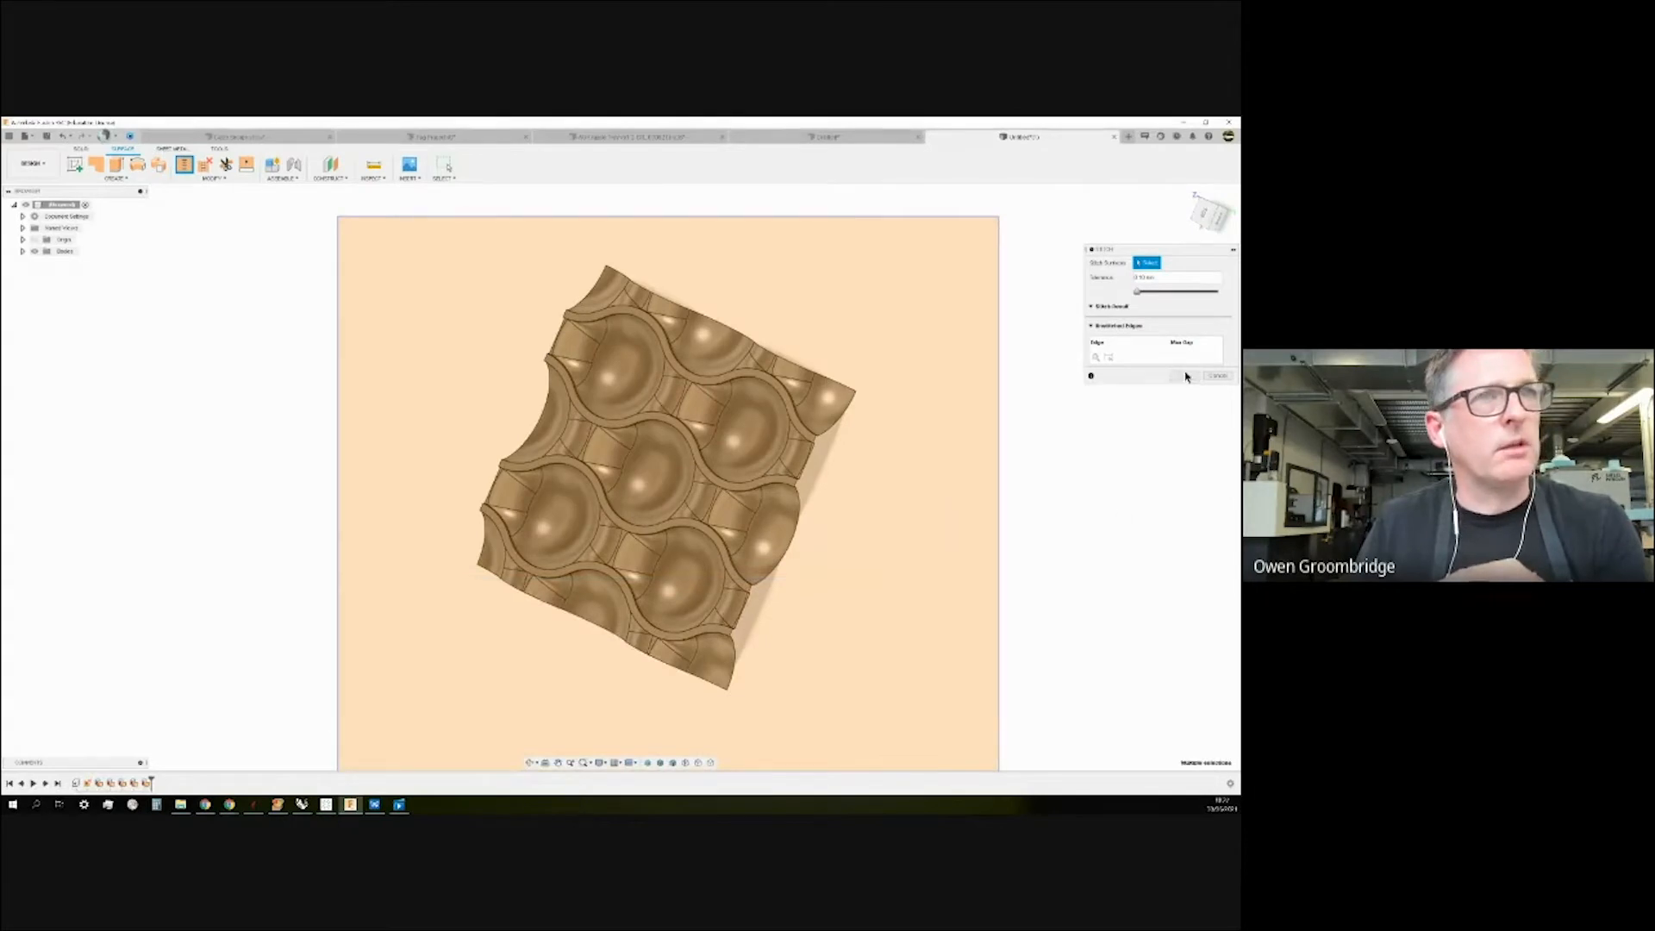
pyautogui.click(1184, 588)
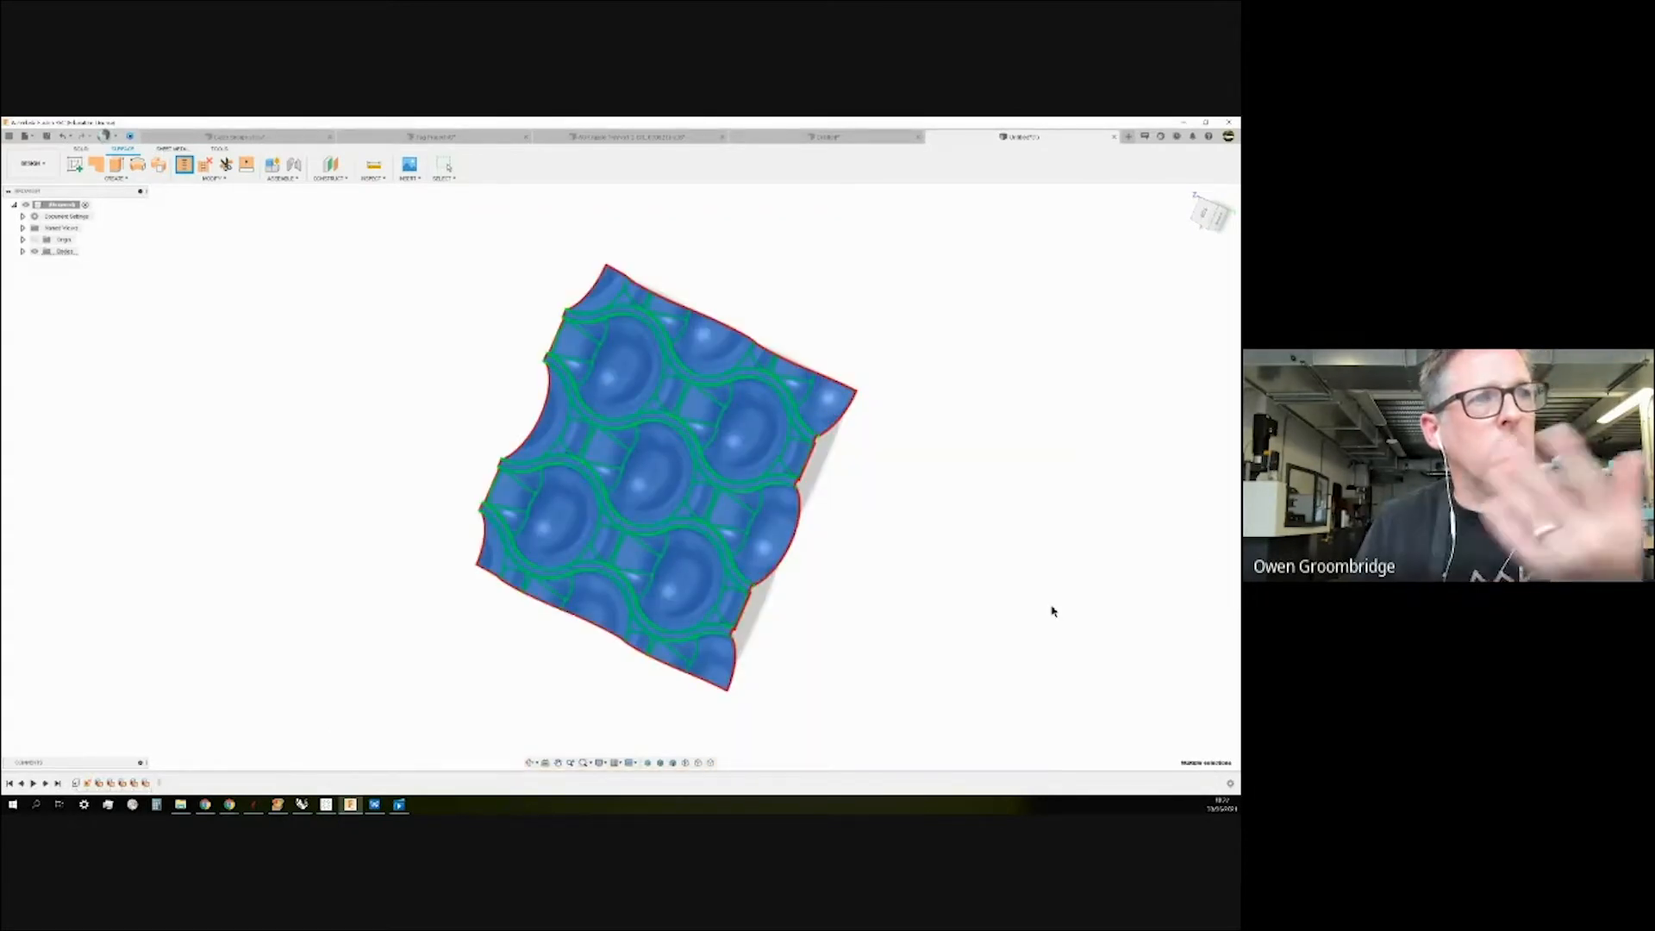
pyautogui.press('Escape')
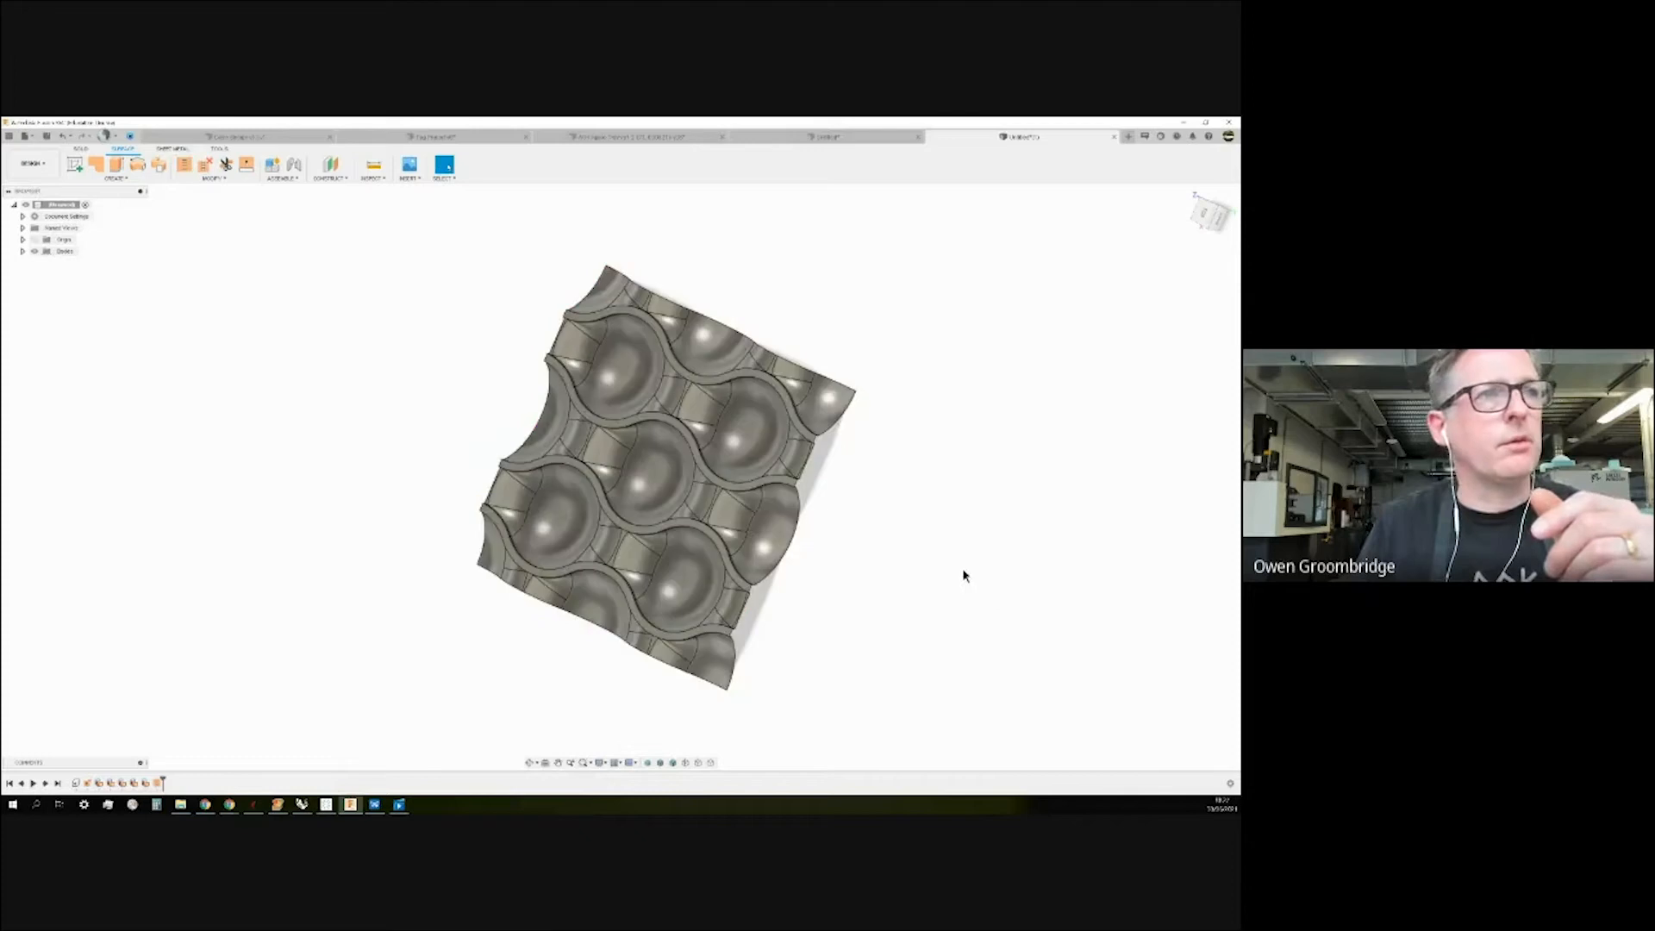
pyautogui.click(1115, 138)
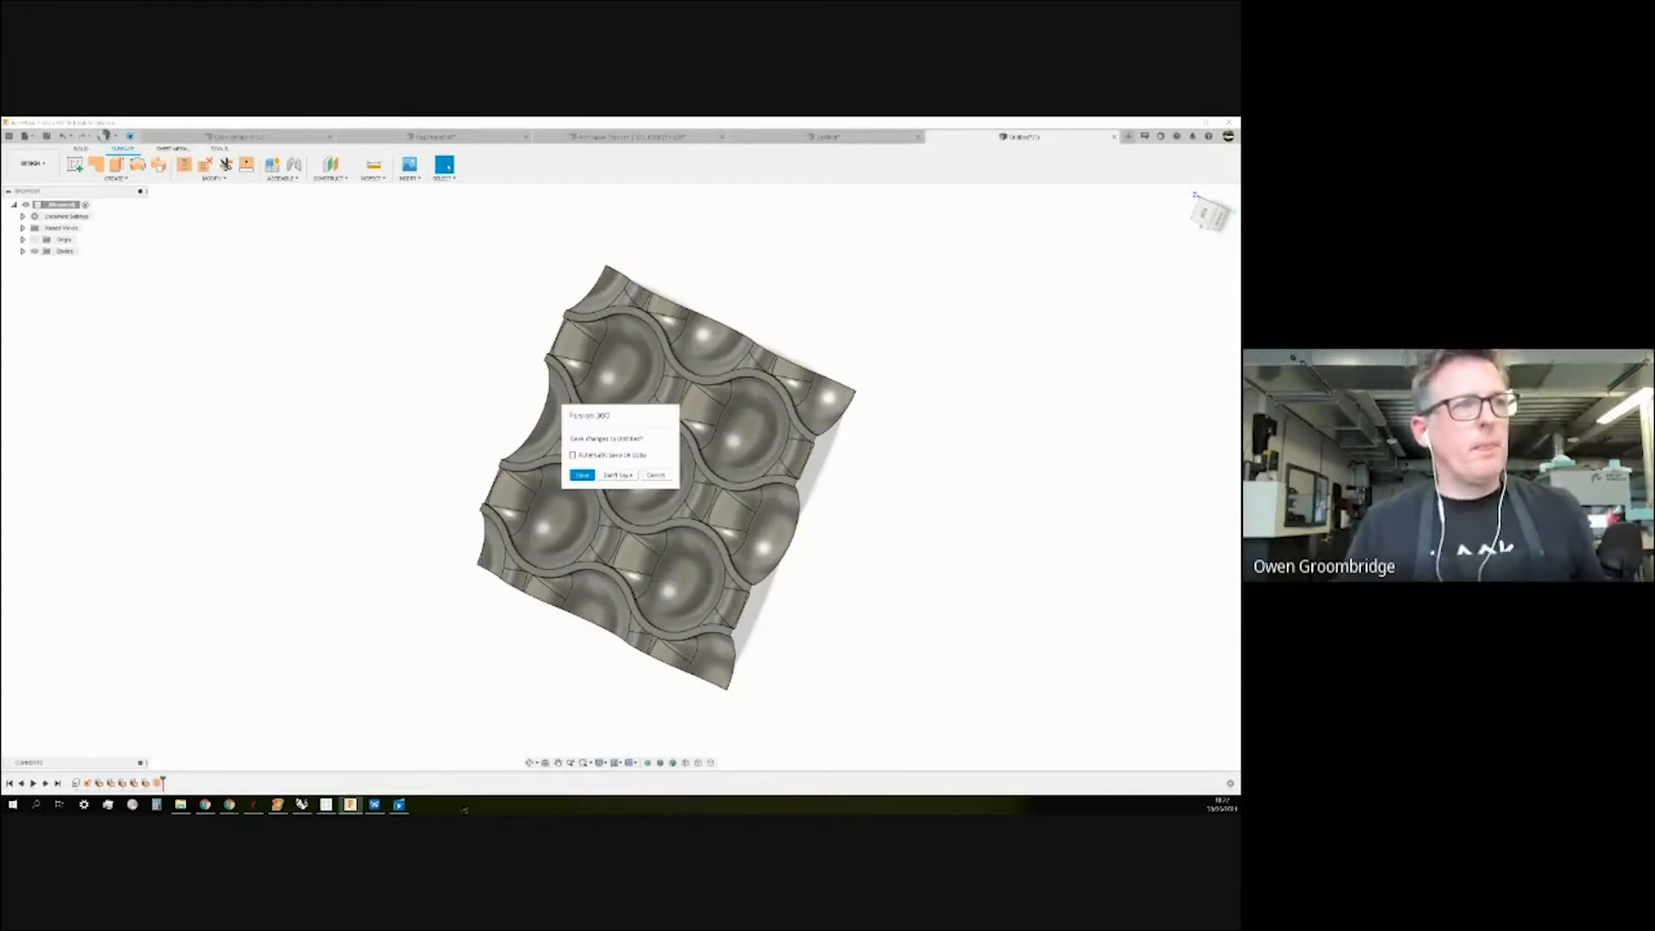
# Discard changes to the untitled design and orbit around the prism and its spline path.
pyautogui.click(629, 477)
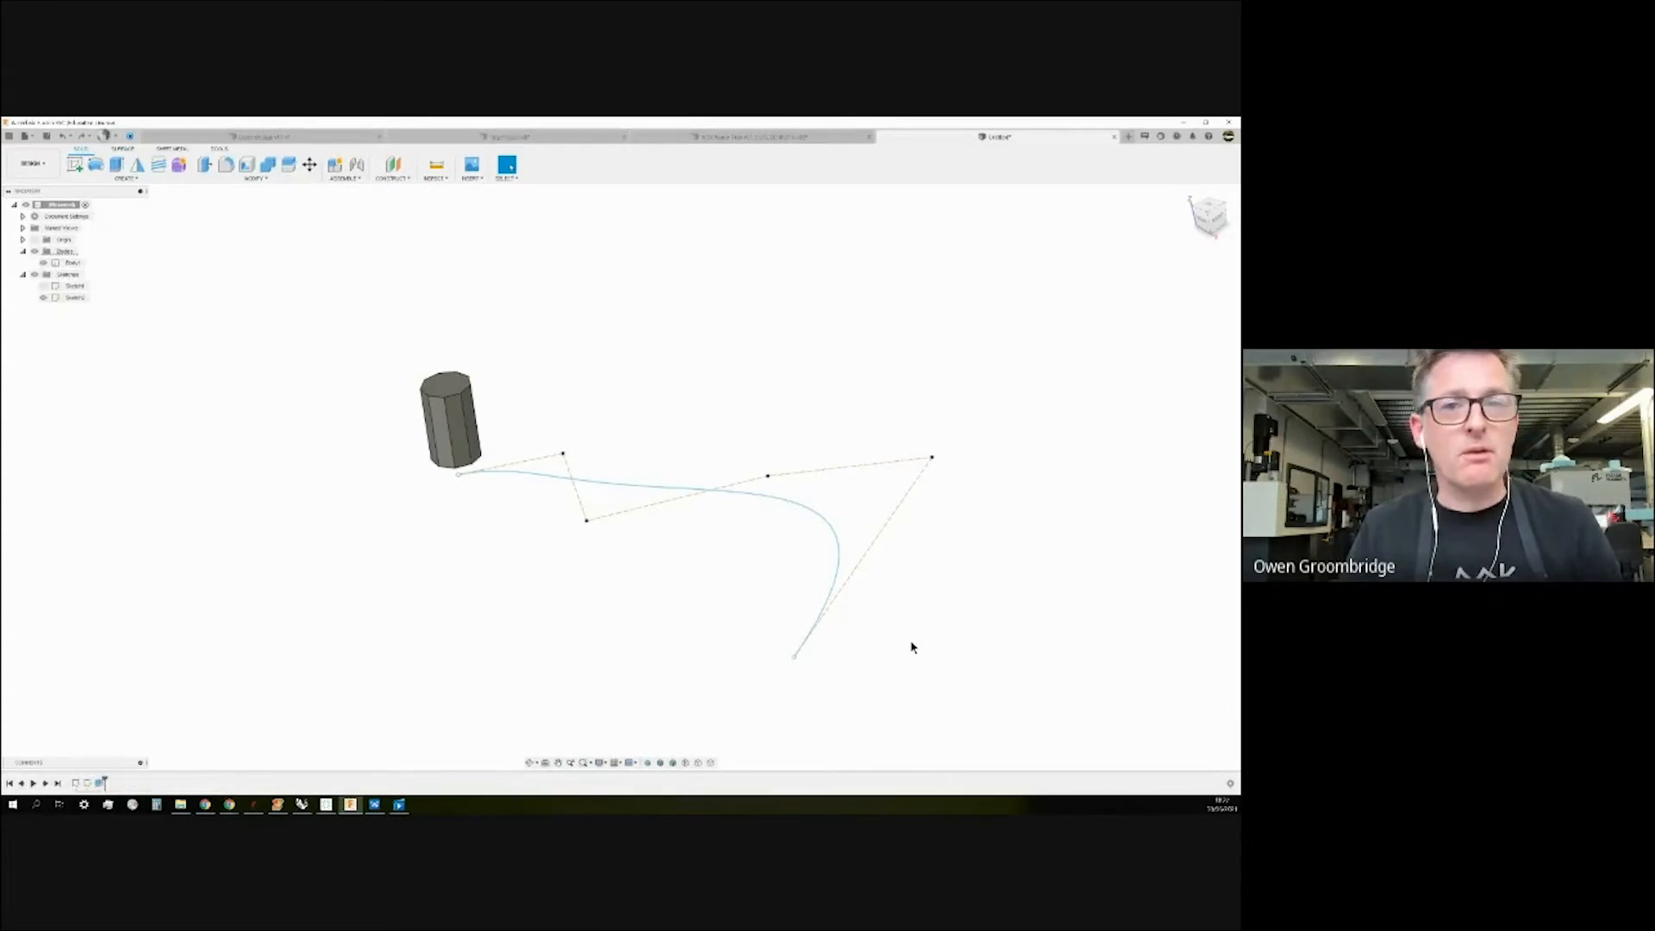
pyautogui.moveTo(913, 648)
pyautogui.keyDown('shift'); pyautogui.mouseDown(button='middle')
pyautogui.moveTo(916, 620)
pyautogui.moveTo(905, 638)
pyautogui.mouseUp(button='middle'); pyautogui.keyUp('shift')
pyautogui.moveTo(629, 479)
pyautogui.keyDown('shift'); pyautogui.mouseDown(button='middle')
pyautogui.moveTo(606, 539)
pyautogui.moveTo(628, 595)
pyautogui.moveTo(649, 463)
pyautogui.mouseUp(button='middle'); pyautogui.keyUp('shift')
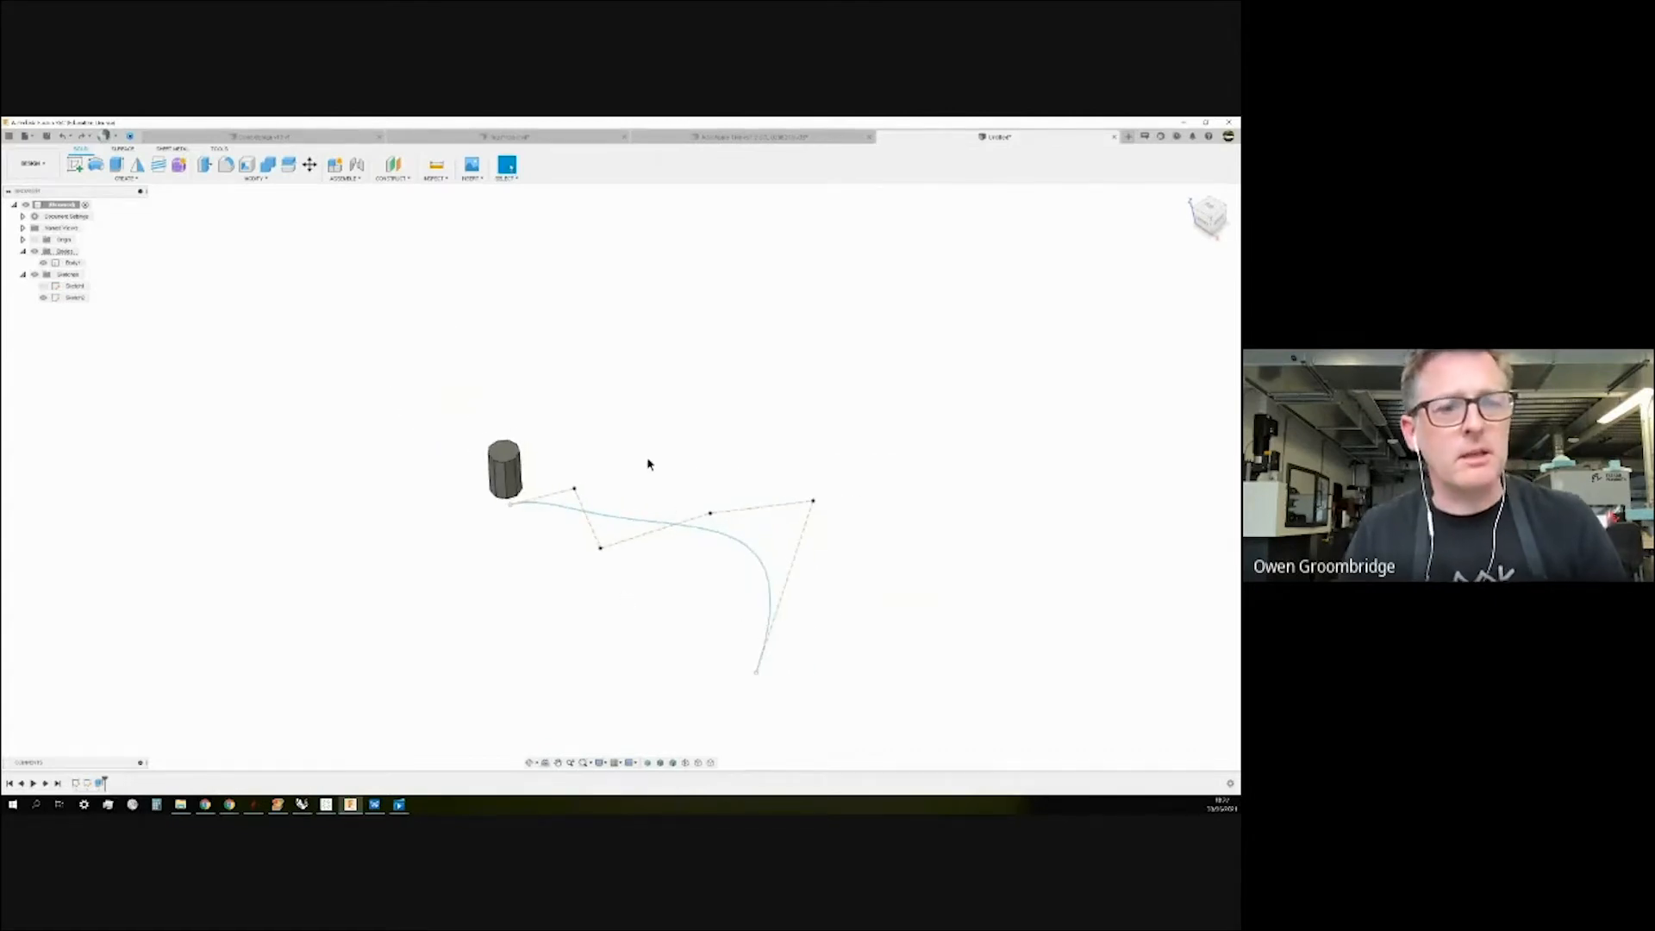
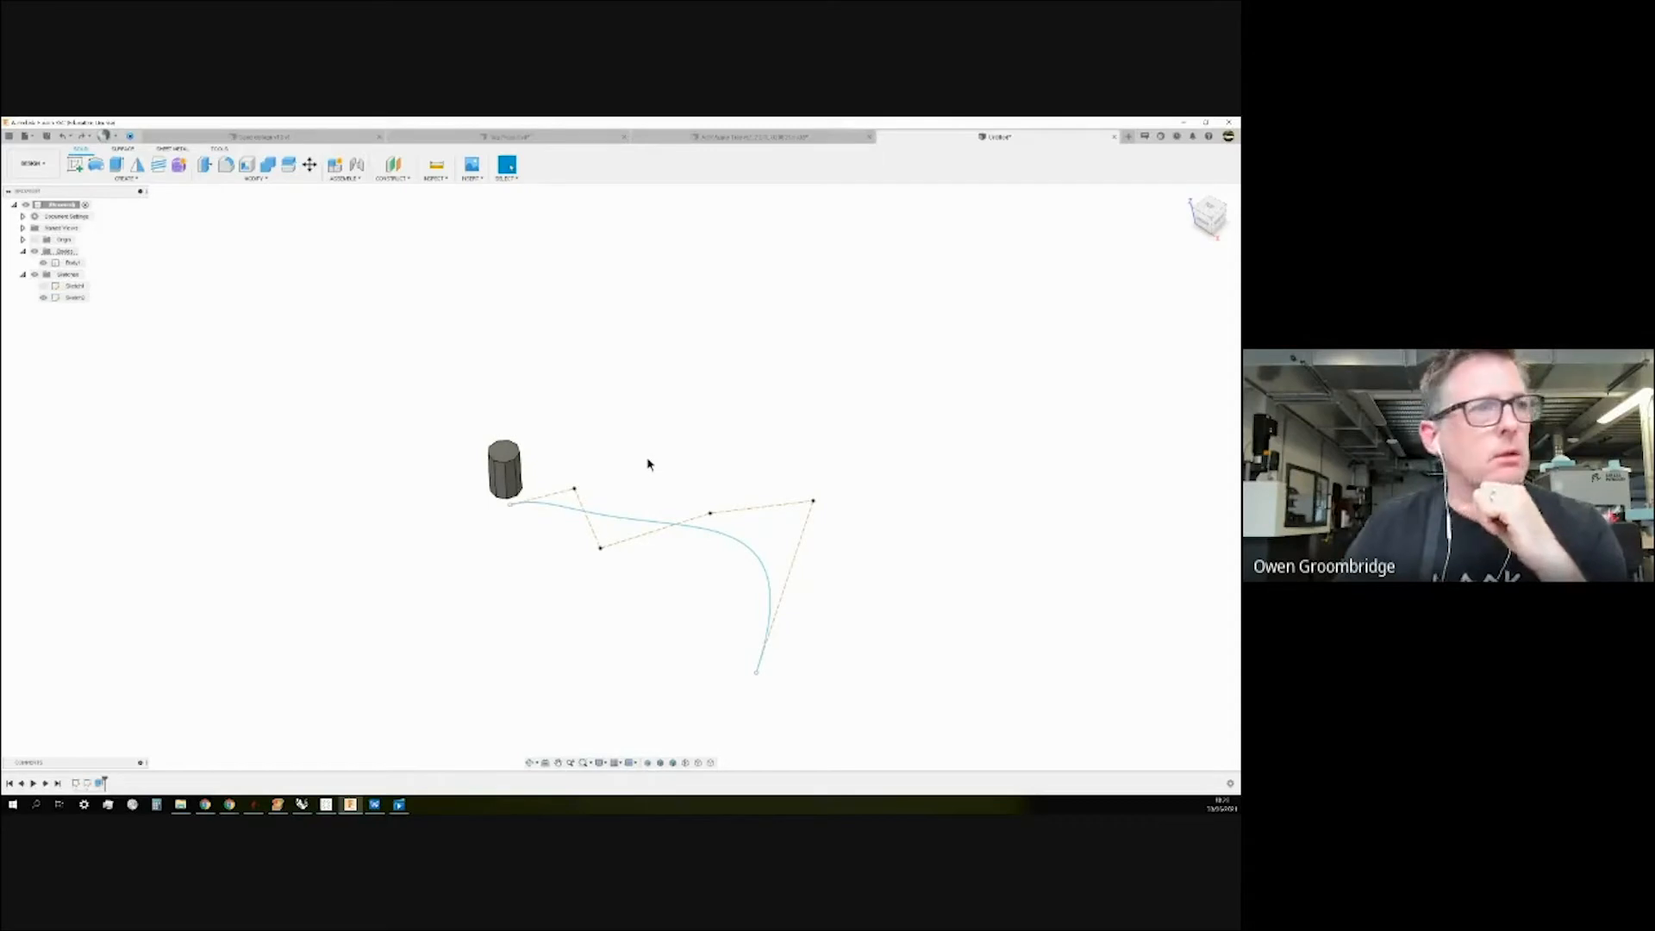
# Hide the spline sketch Sketch2, leaving the cylinder visible.
pyautogui.keyDown('shift'); pyautogui.moveTo(576, 399); pyautogui.dragTo(613, 378, button='middle'); pyautogui.keyUp('shift')
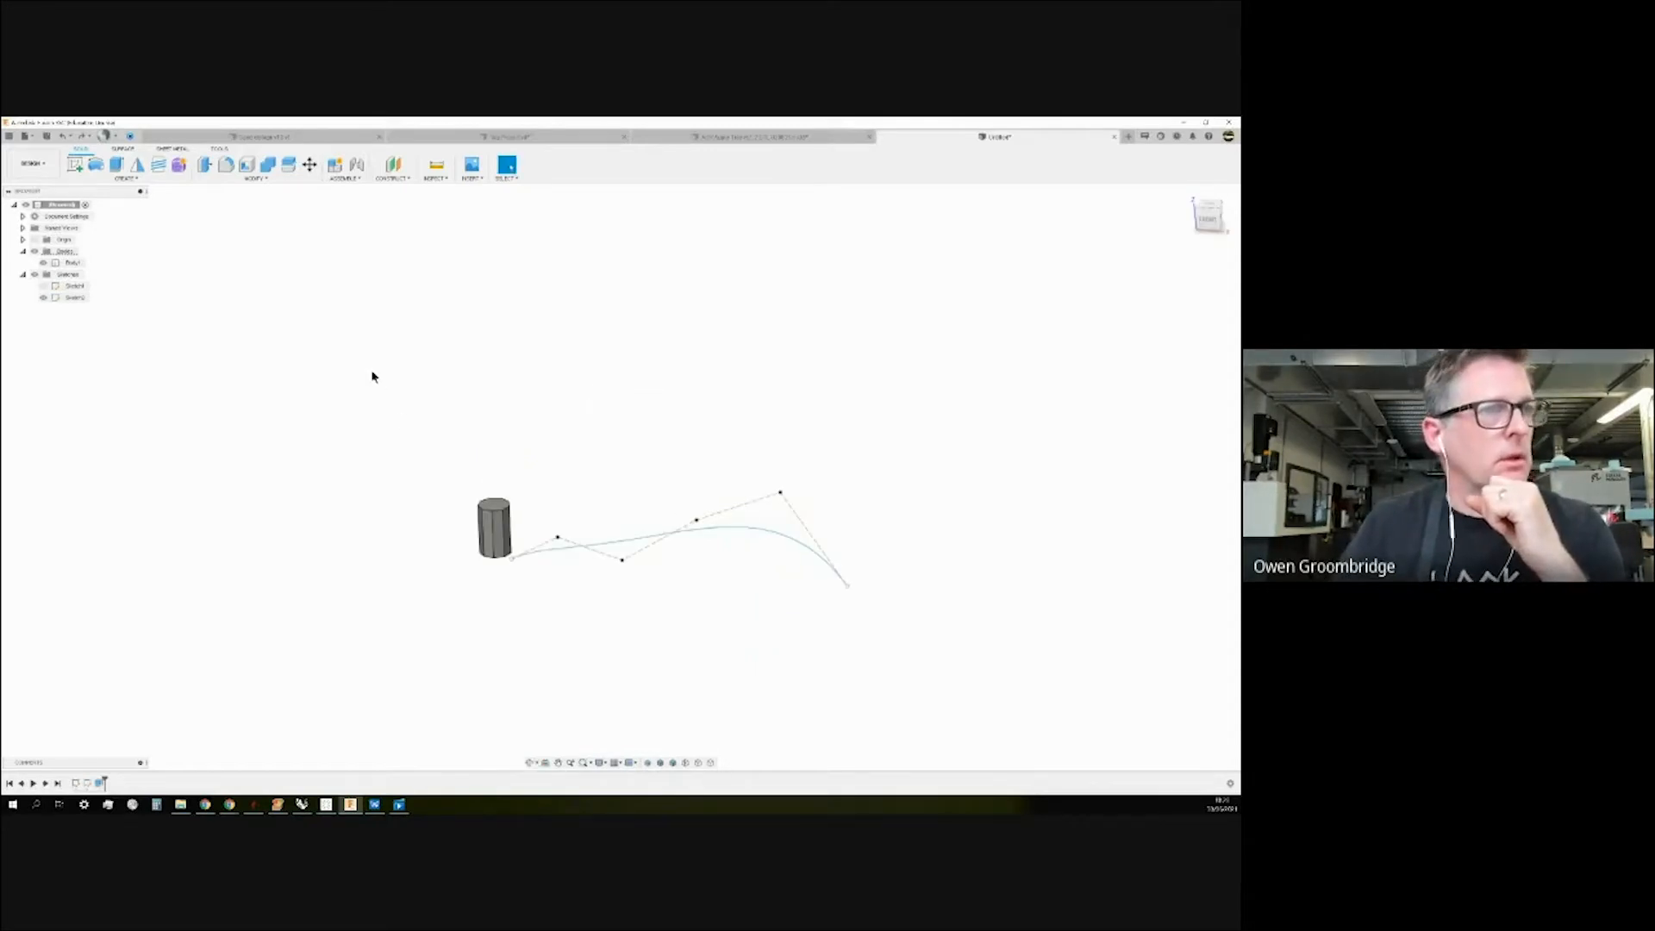
pyautogui.click(43, 297)
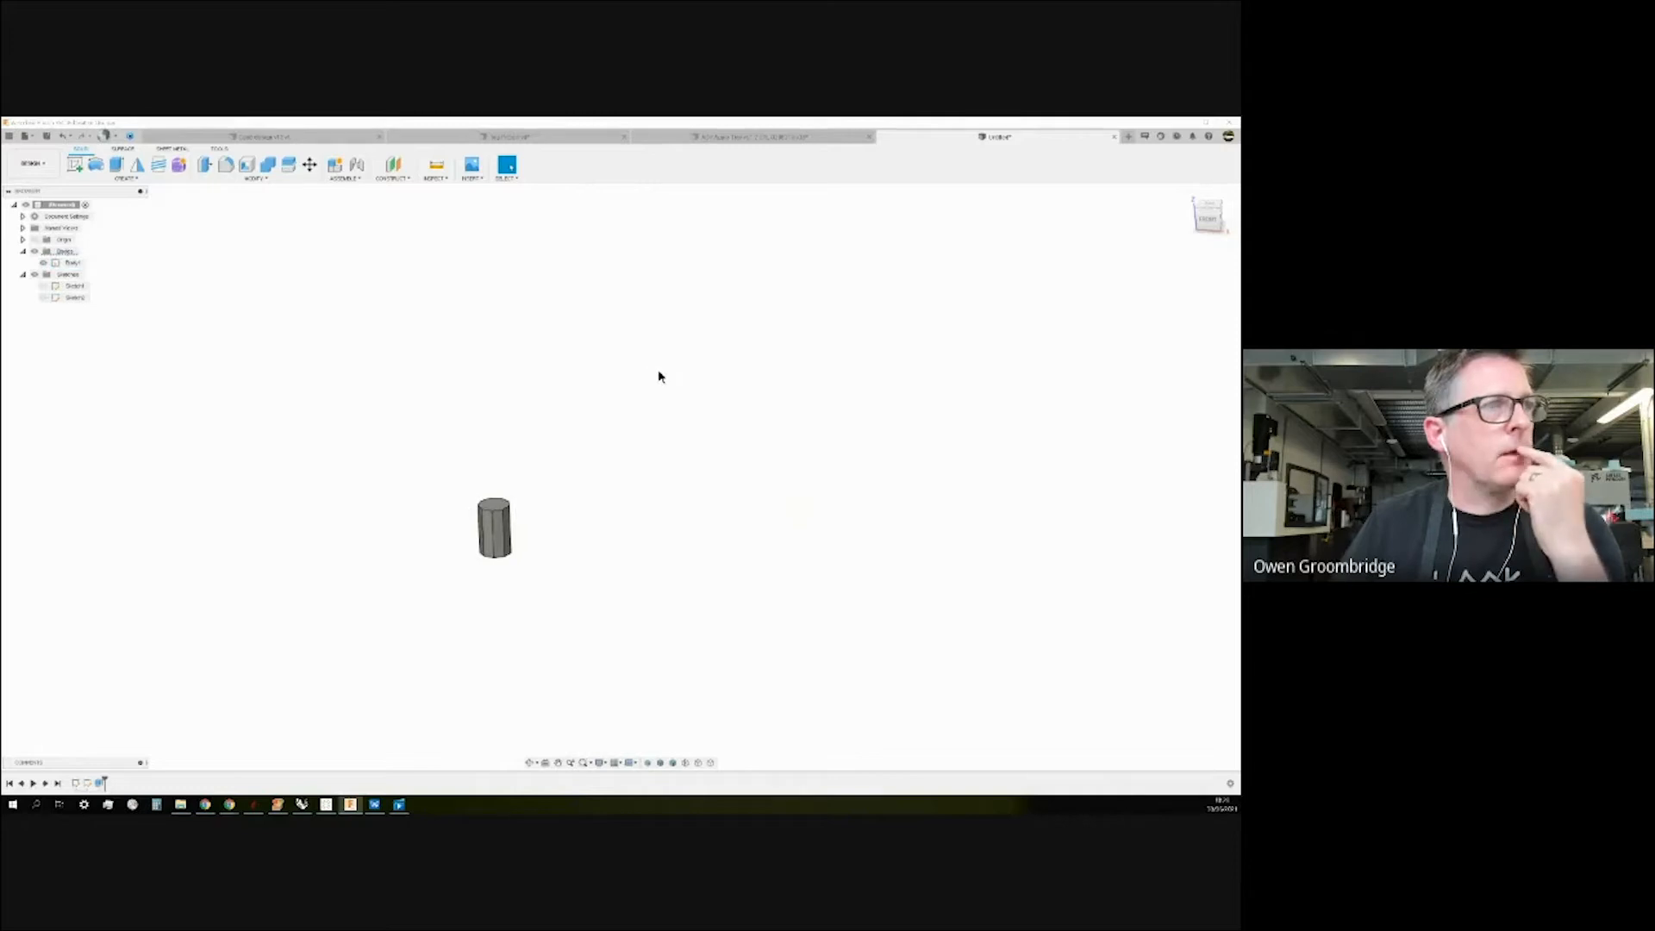
pyautogui.keyDown('shift'); pyautogui.moveTo(587, 473); pyautogui.dragTo(584, 432, button='middle'); pyautogui.keyUp('shift')
pyautogui.scroll(3, 340, 517)
pyautogui.scroll(-1, 508, 362)
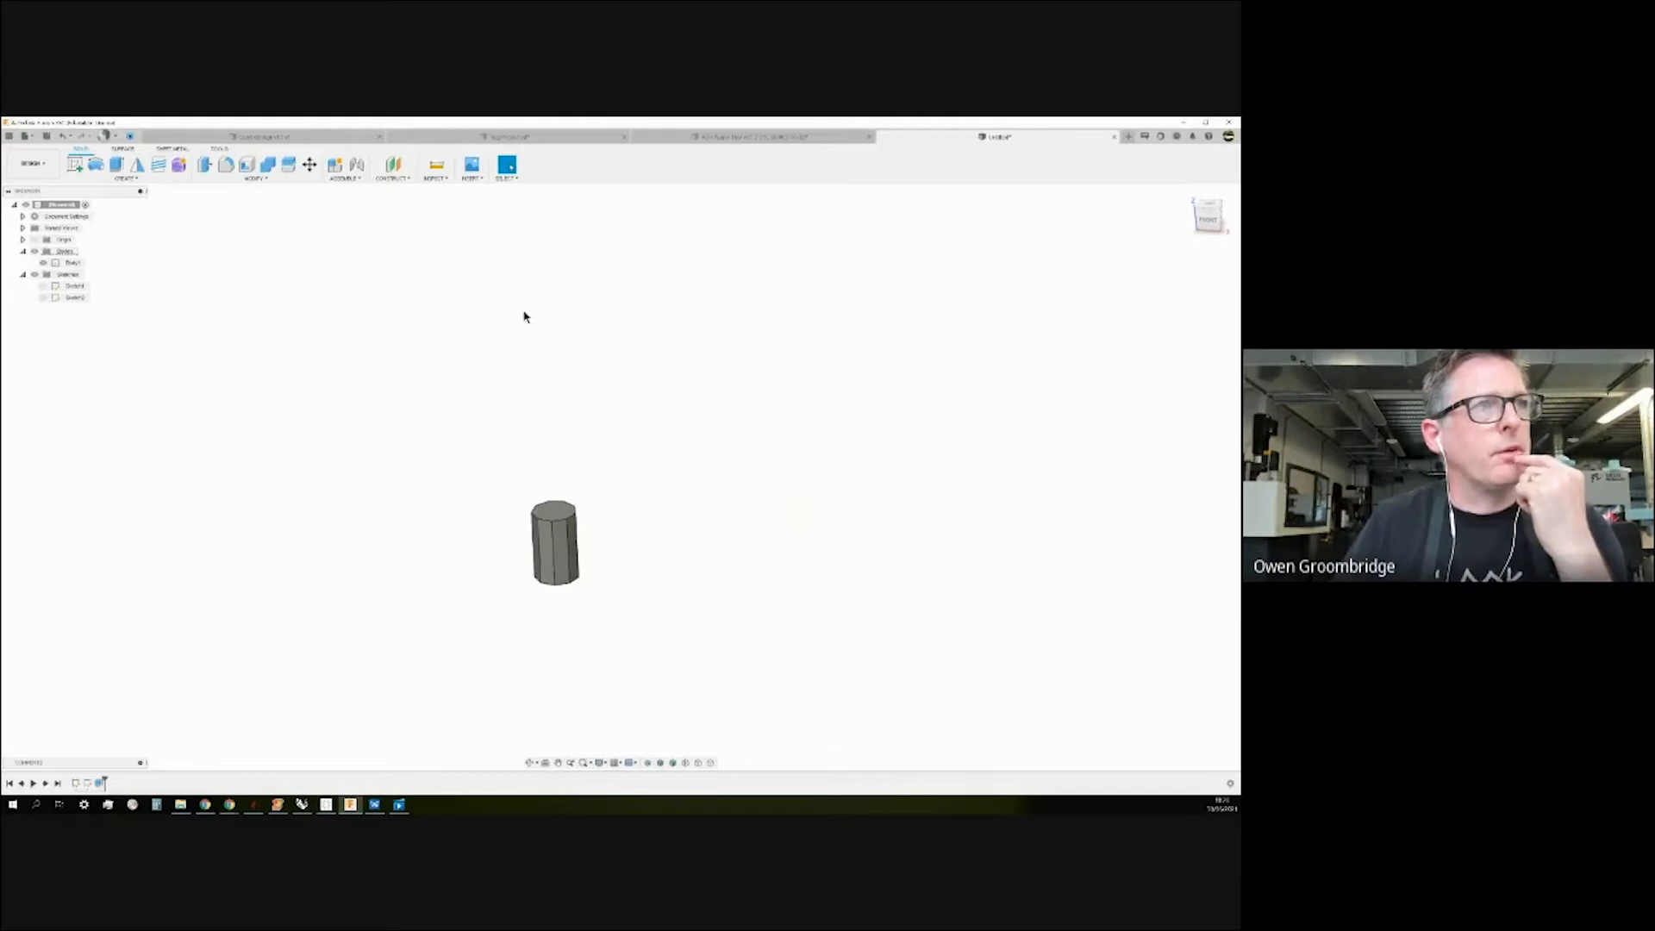
# Turn on the Origin planes and axes so they show beside the cylinder.
pyautogui.click(36, 241)
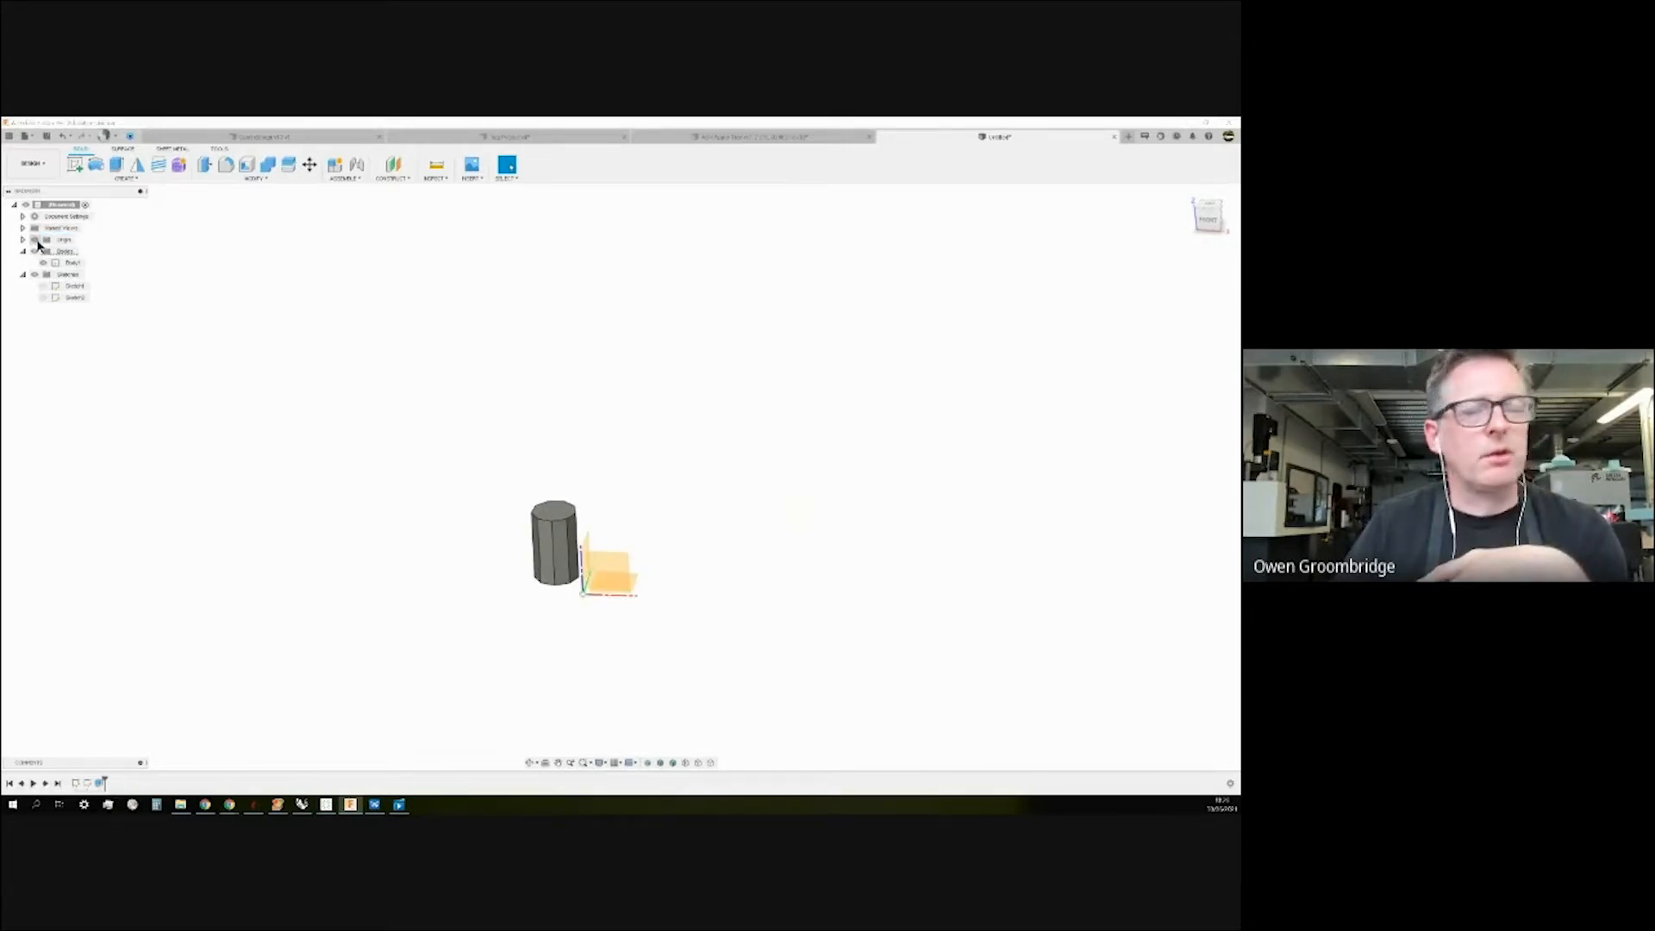
pyautogui.click(24, 240)
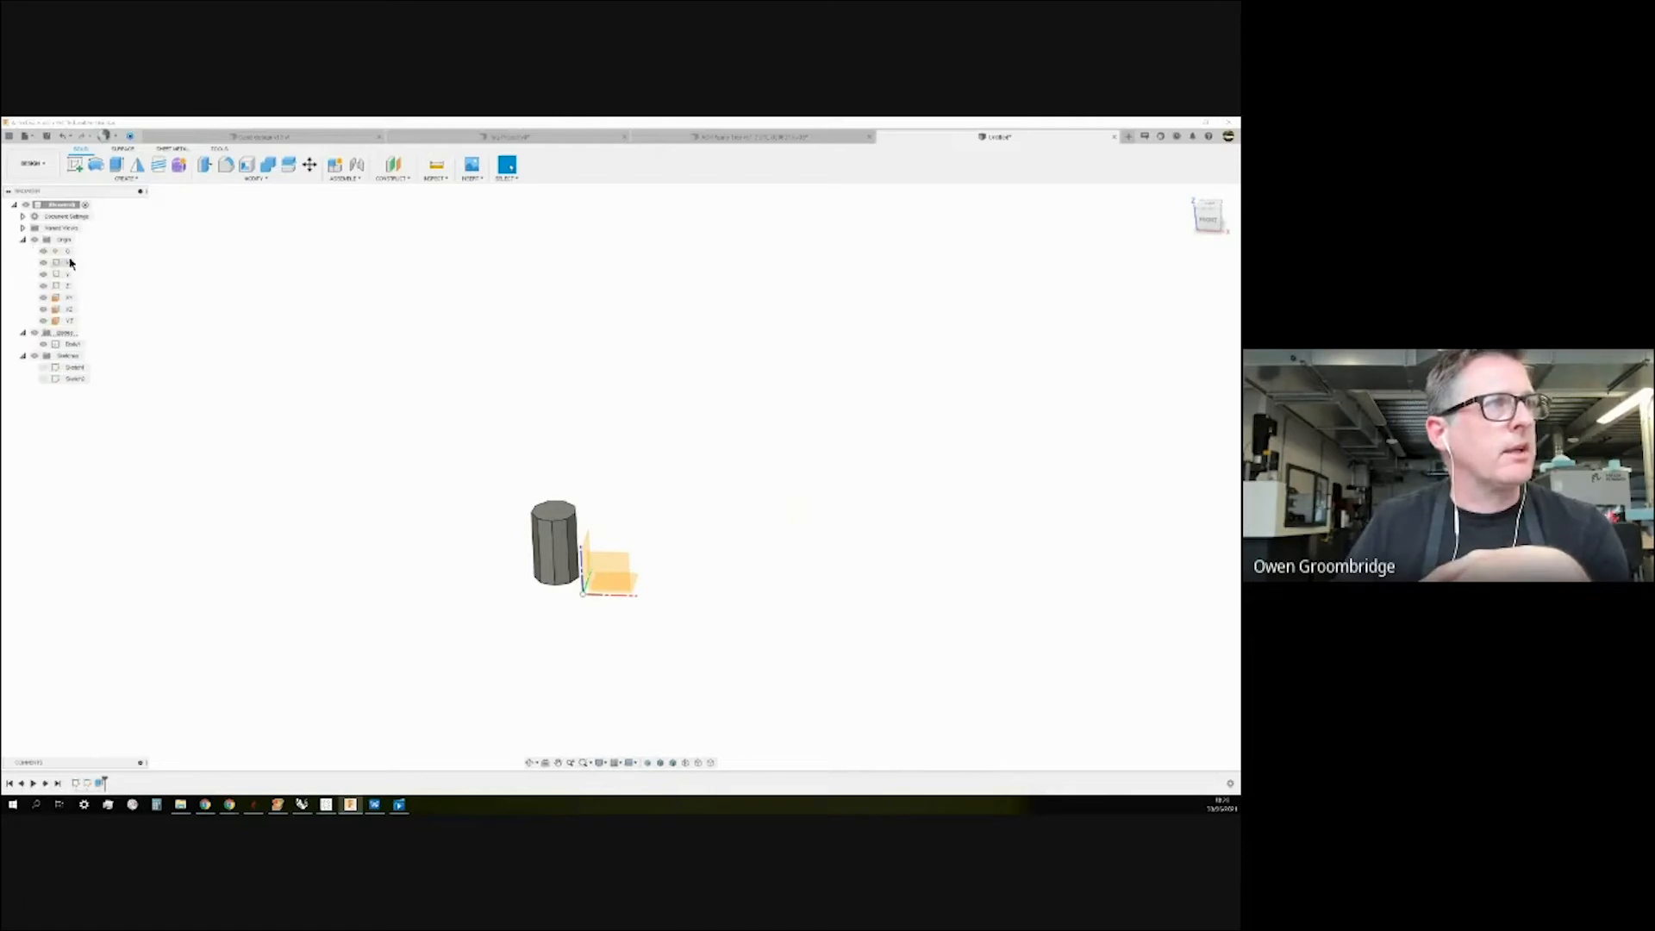
pyautogui.click(23, 240)
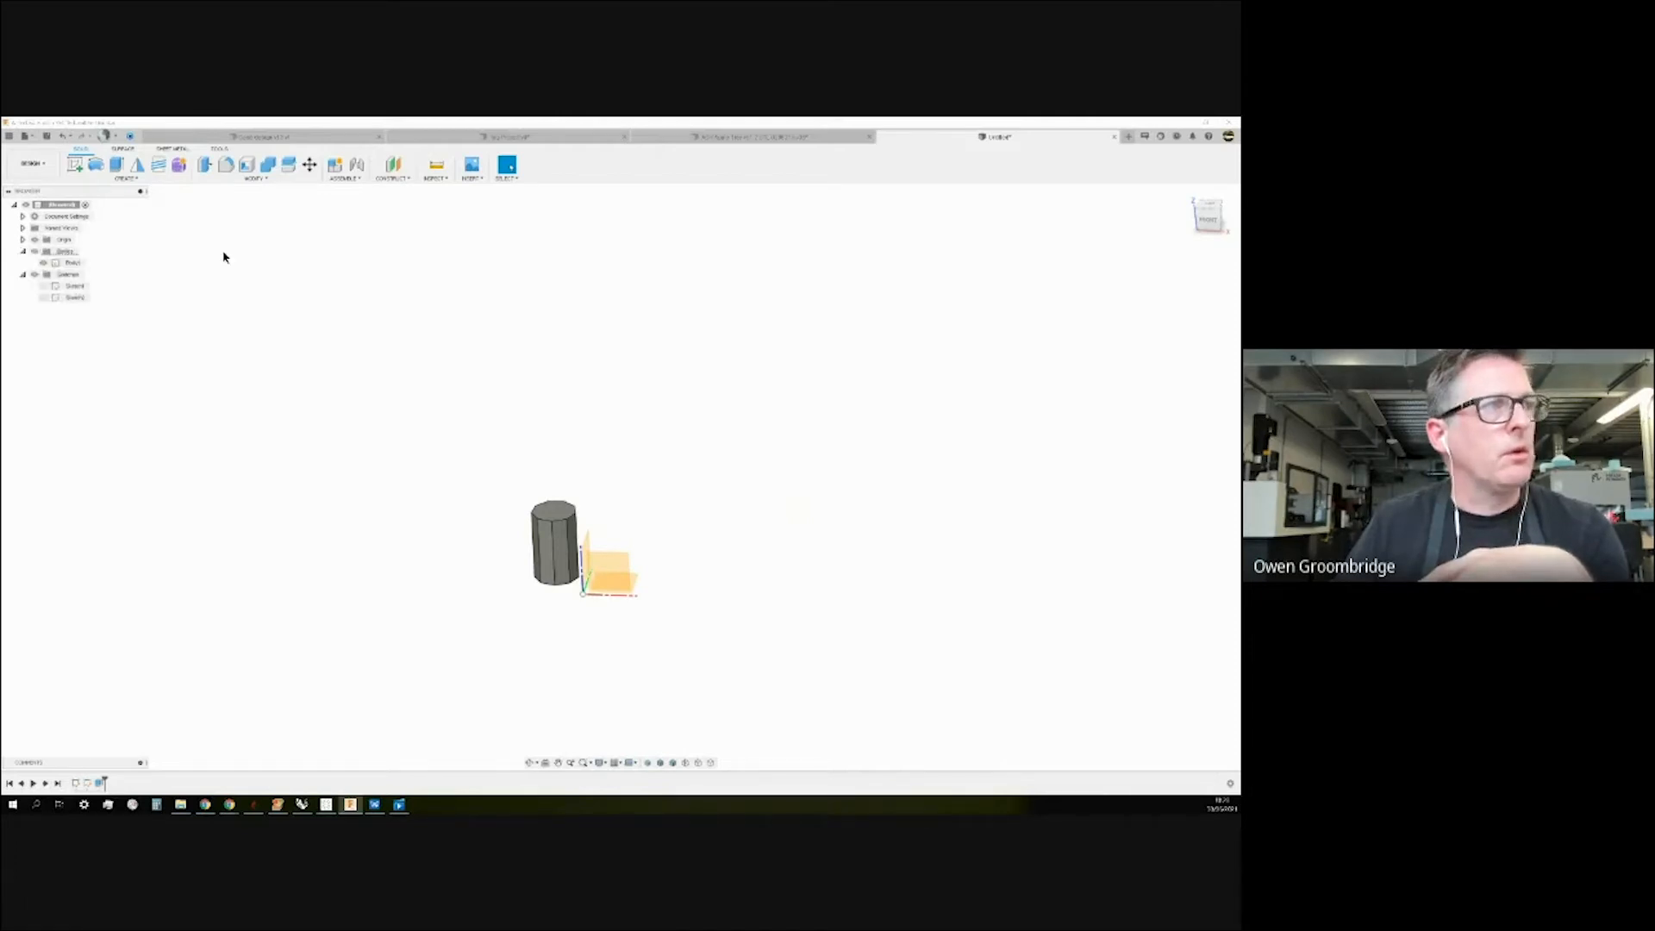
pyautogui.moveTo(739, 549)
pyautogui.keyDown('shift'); pyautogui.mouseDown(button='middle')
pyautogui.moveTo(702, 543)
pyautogui.moveTo(726, 541)
pyautogui.mouseUp(button='middle'); pyautogui.keyUp('shift')
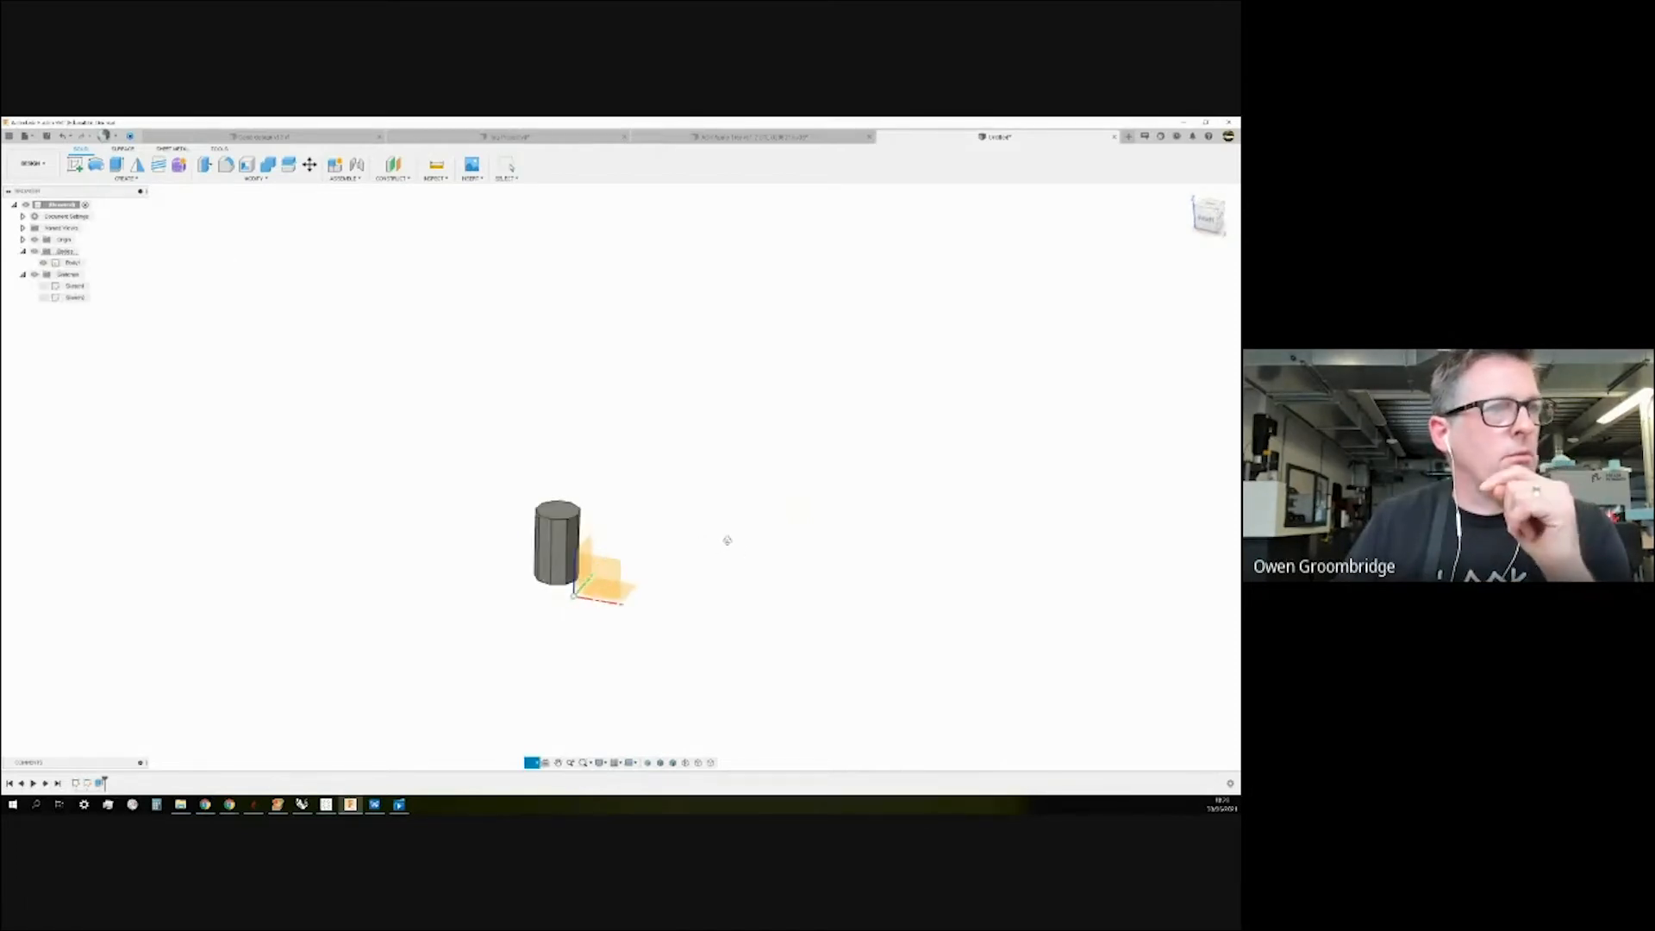
pyautogui.scroll(3, 606, 647)
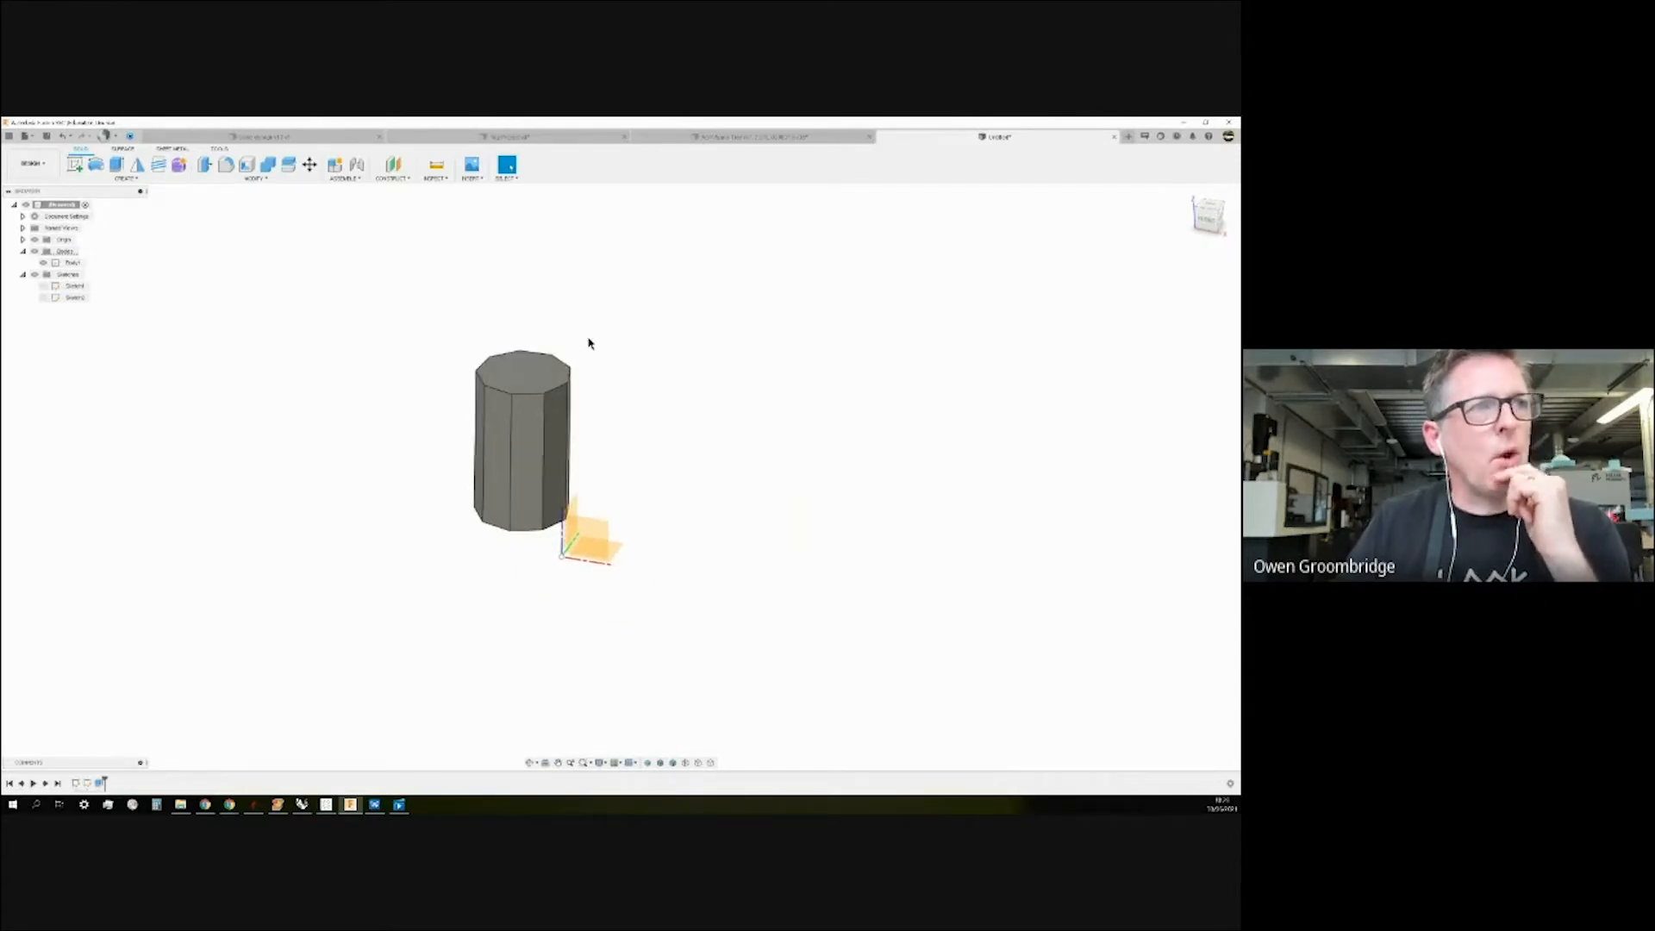
pyautogui.scroll(-1, 805, 522)
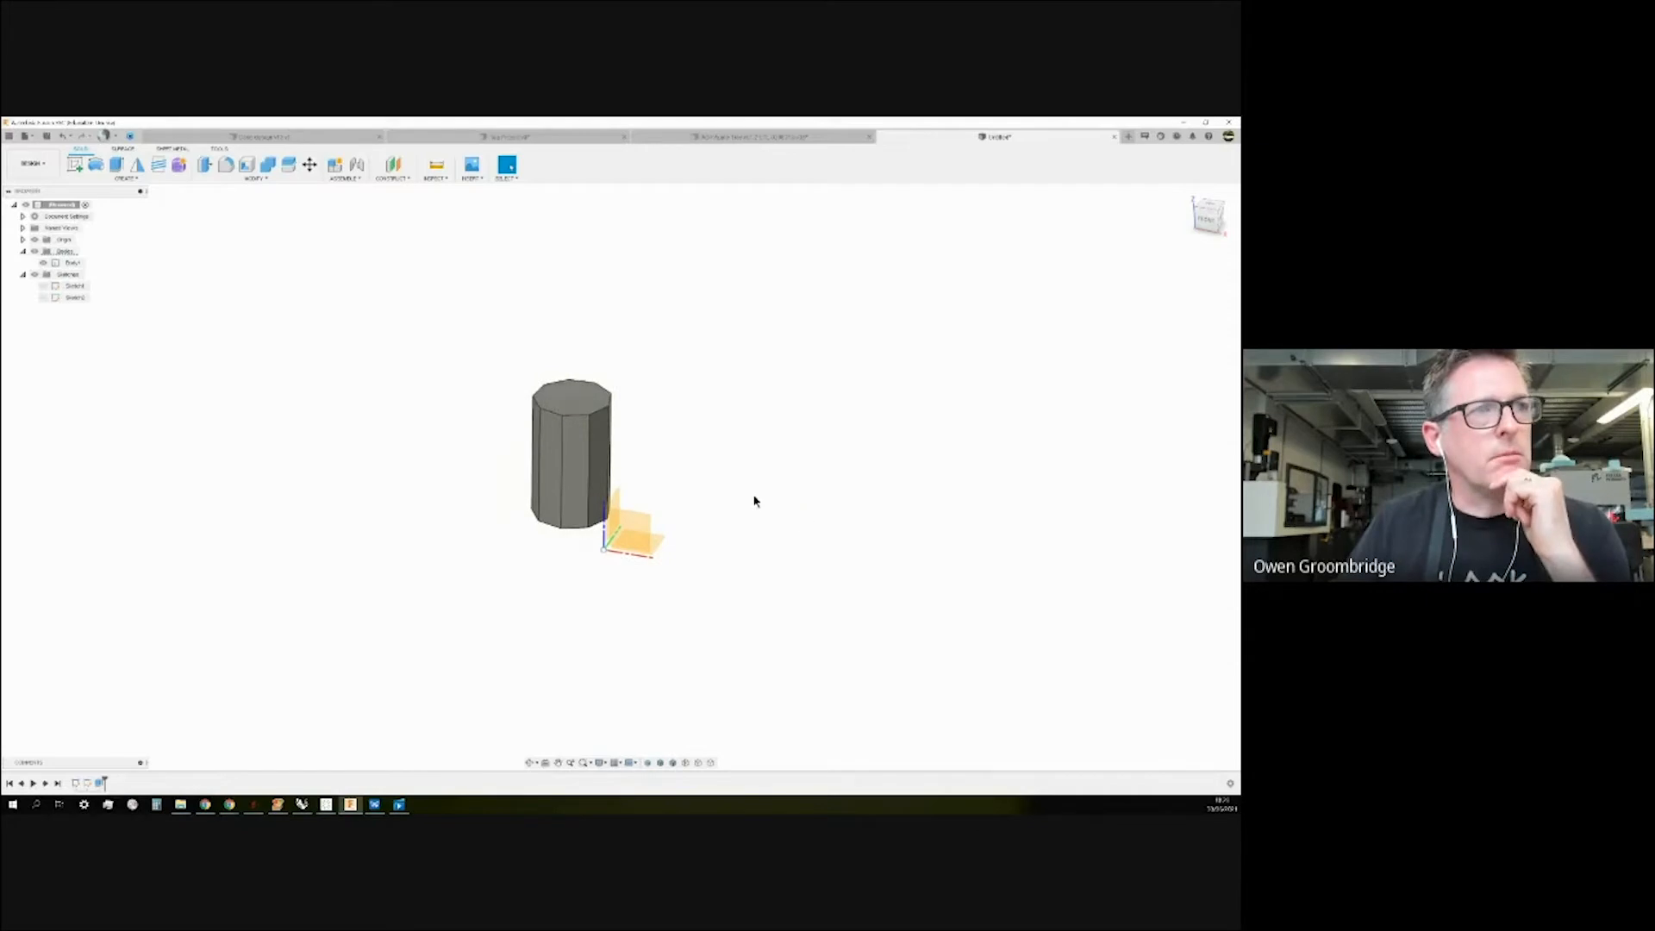
pyautogui.scroll(2, 569, 332)
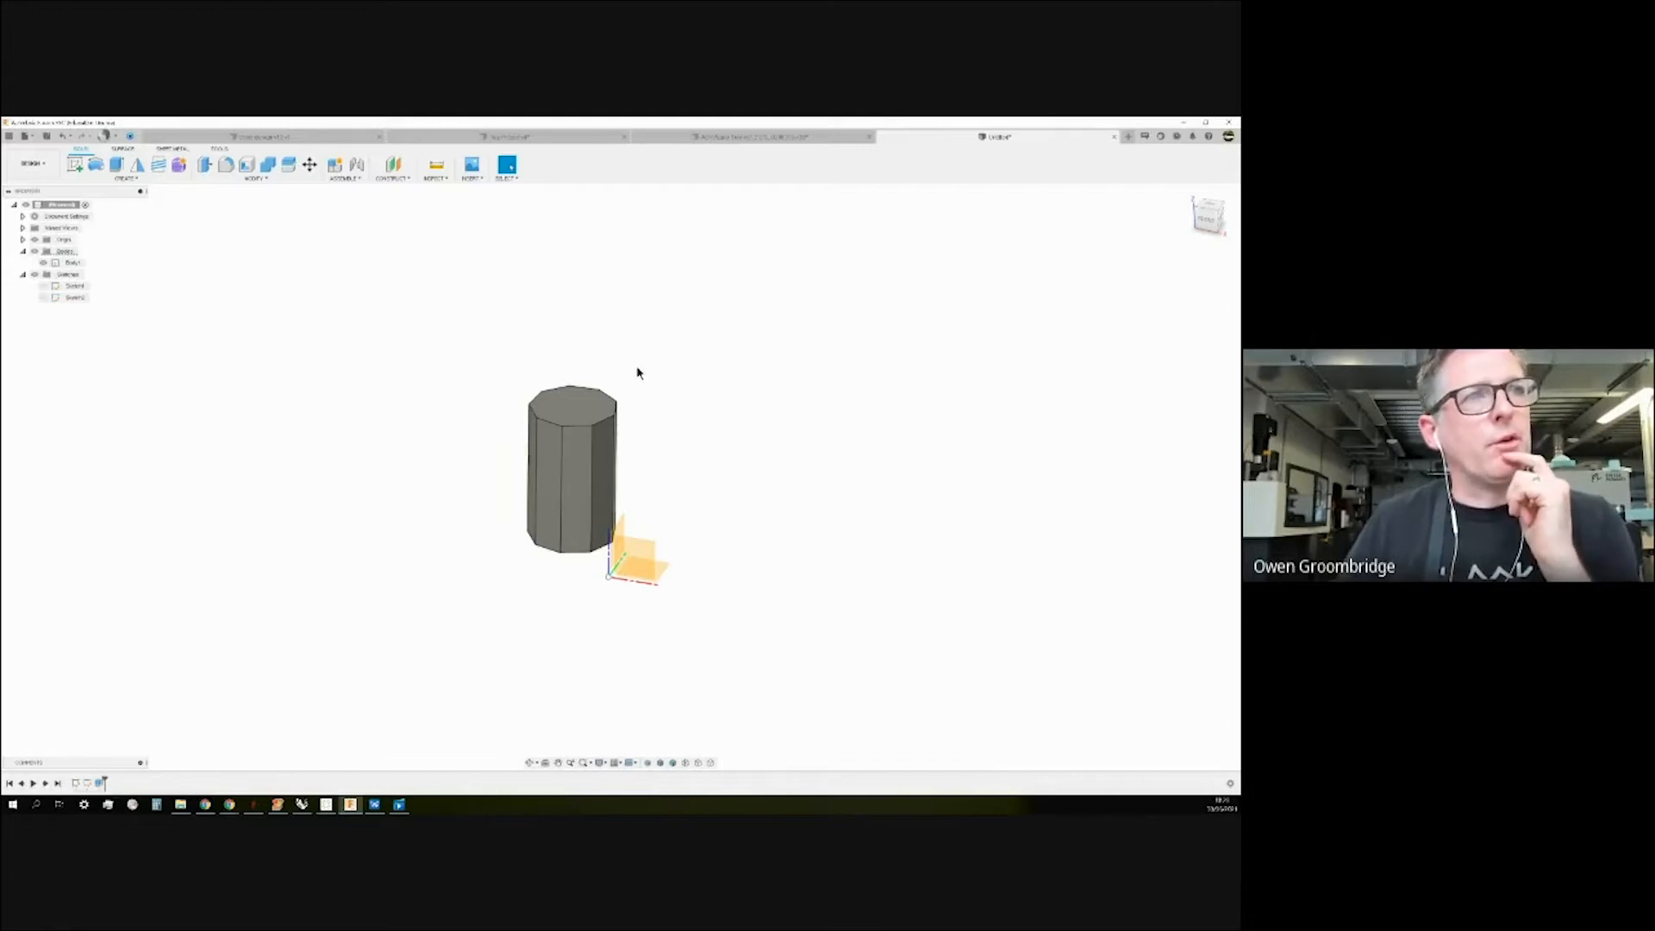
pyautogui.click(576, 428)
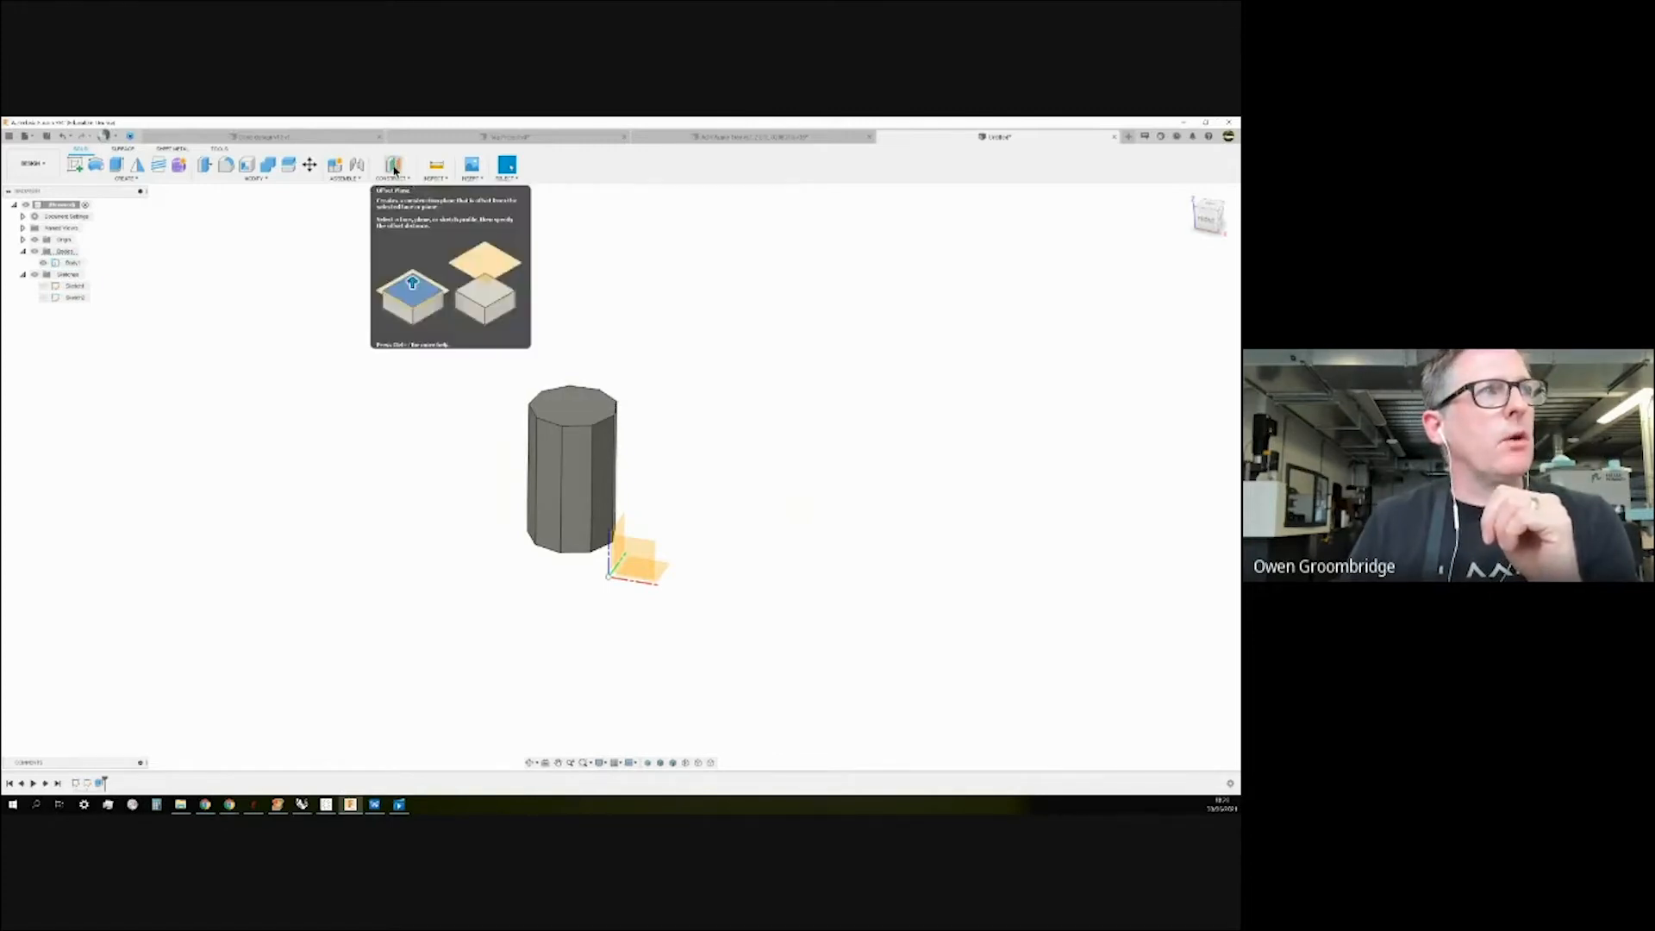
# Browse the Surface, Sheet Metal and Tools tabs, then return to Solid.
pyautogui.click(123, 148)
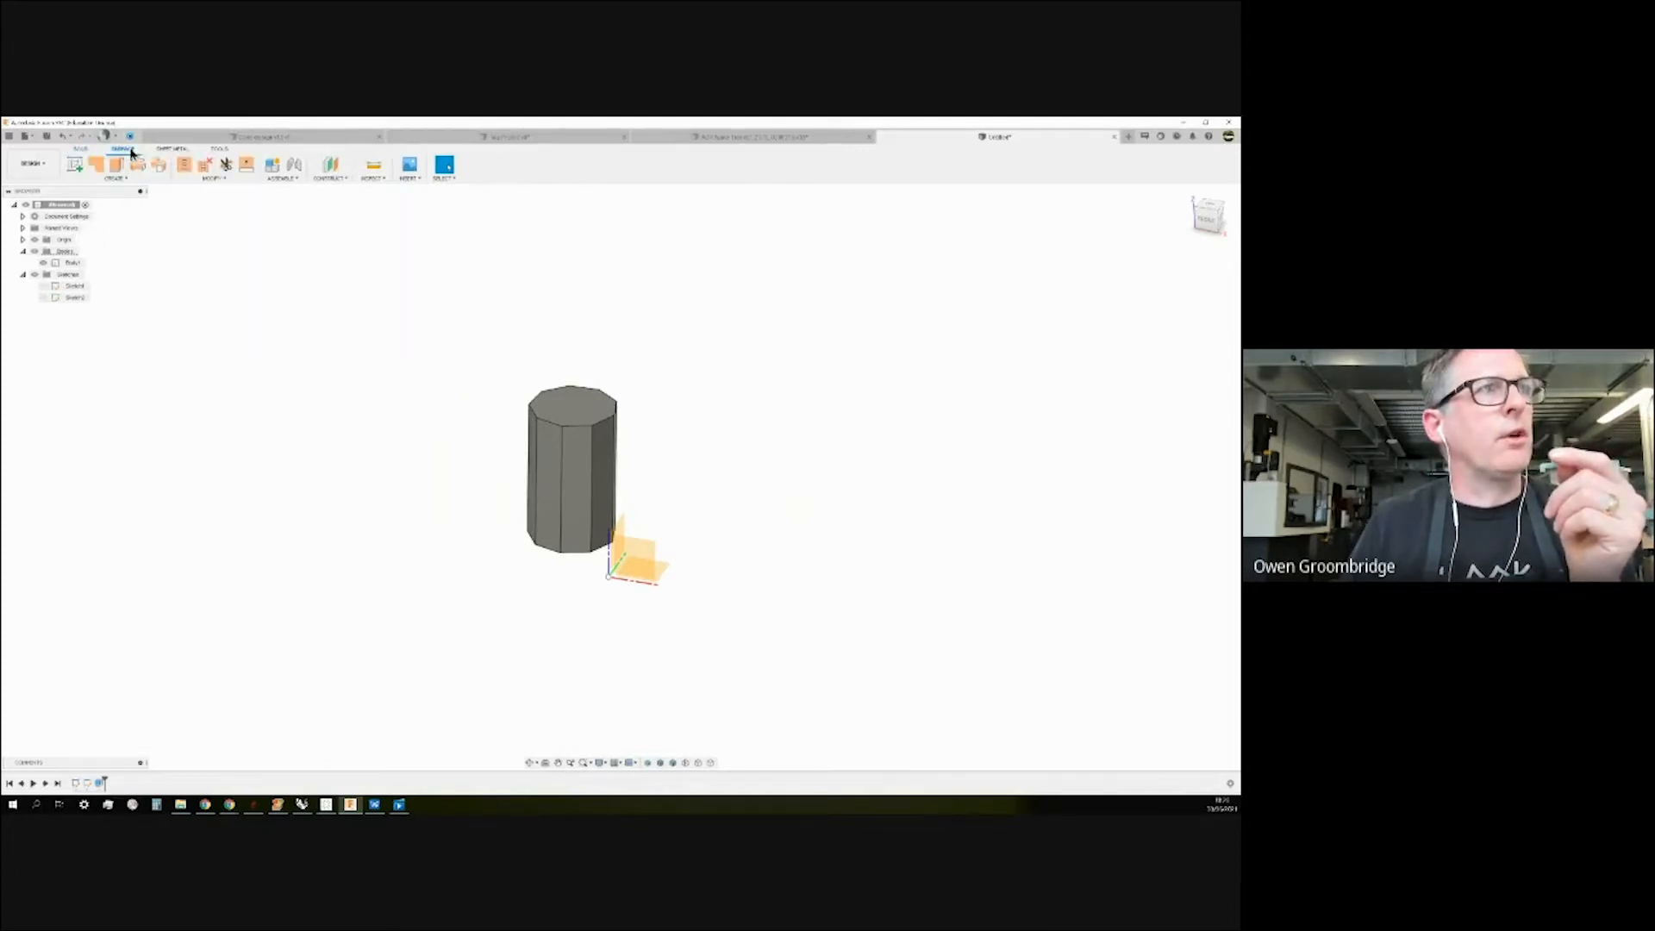
pyautogui.click(166, 150)
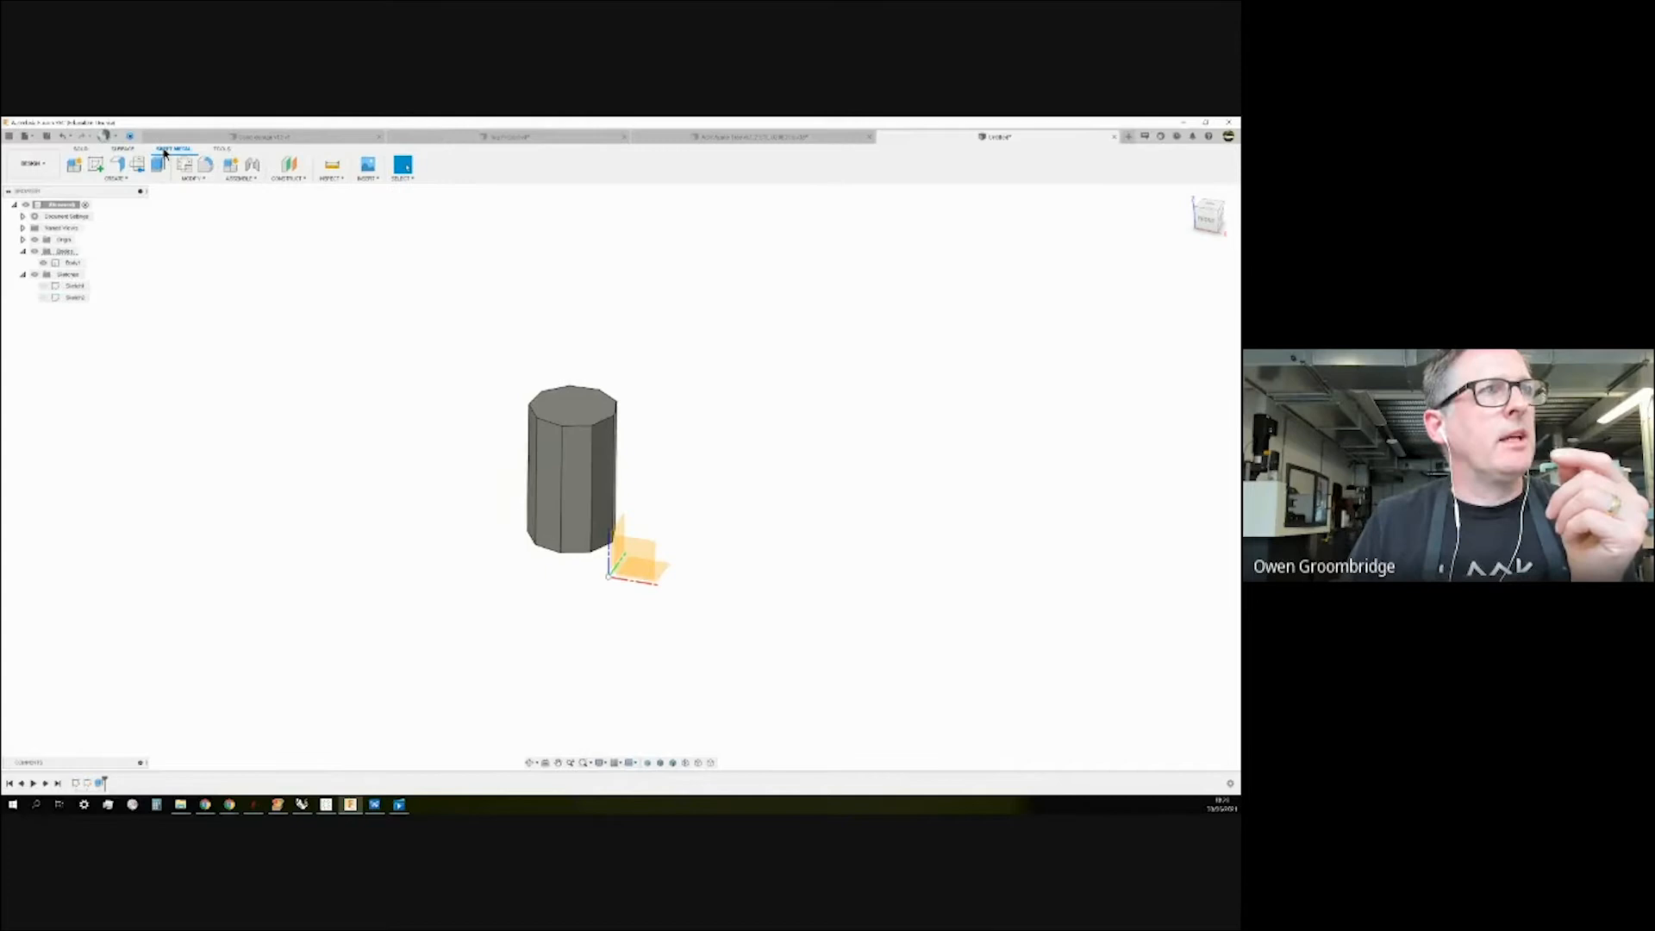
pyautogui.click(221, 149)
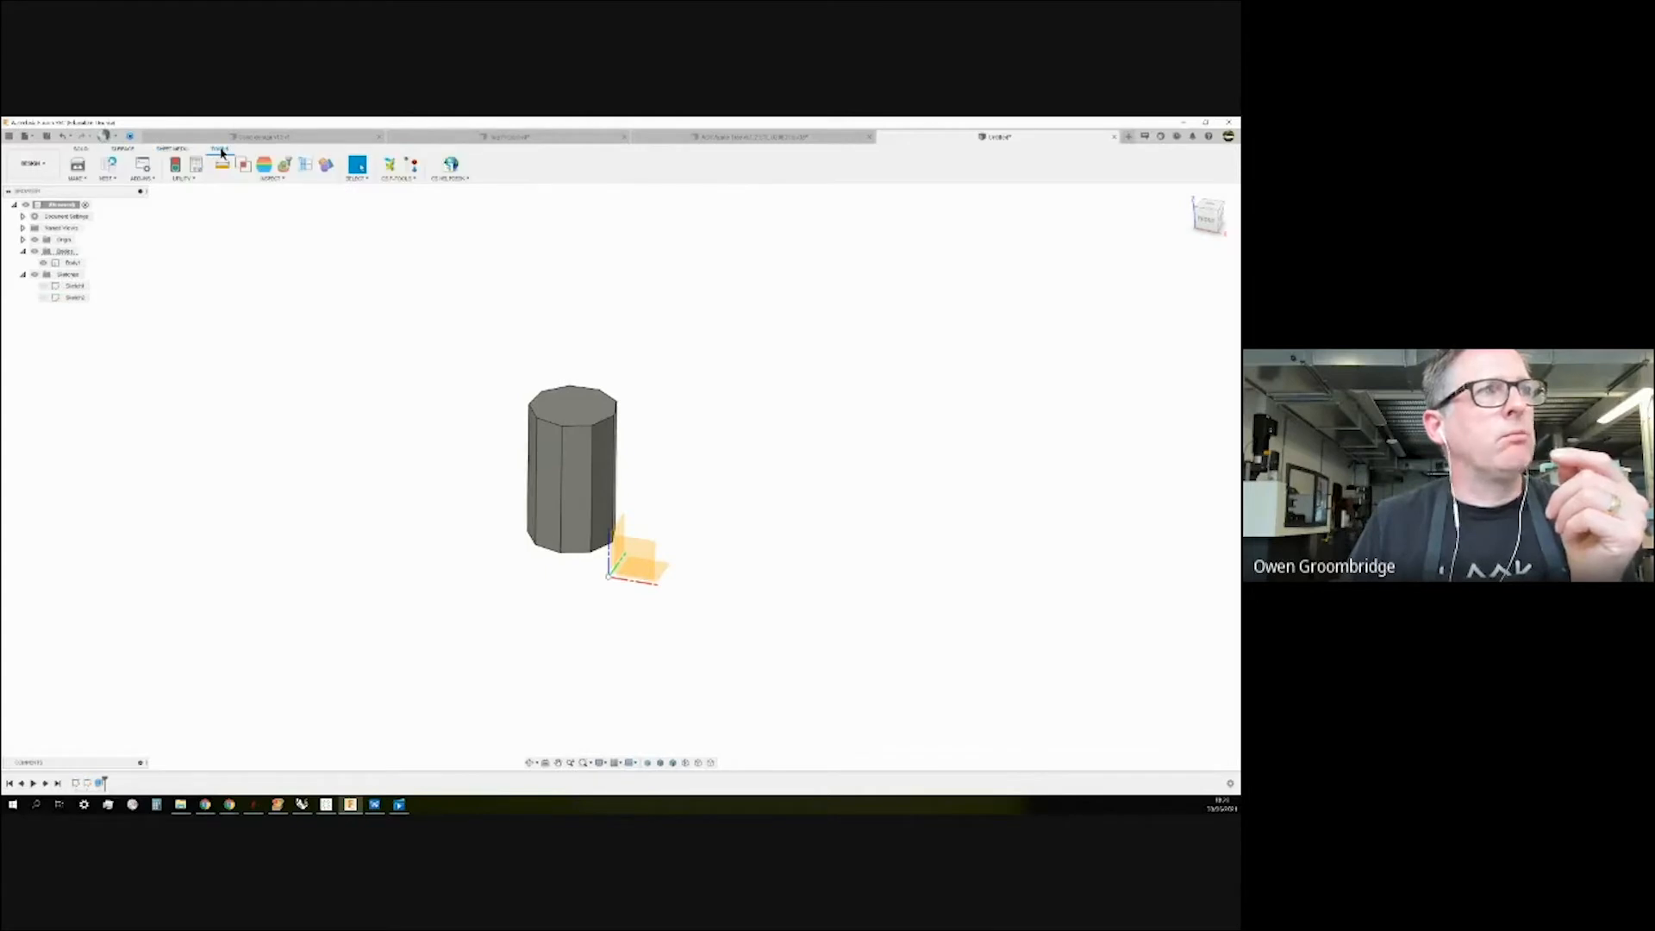
pyautogui.click(83, 149)
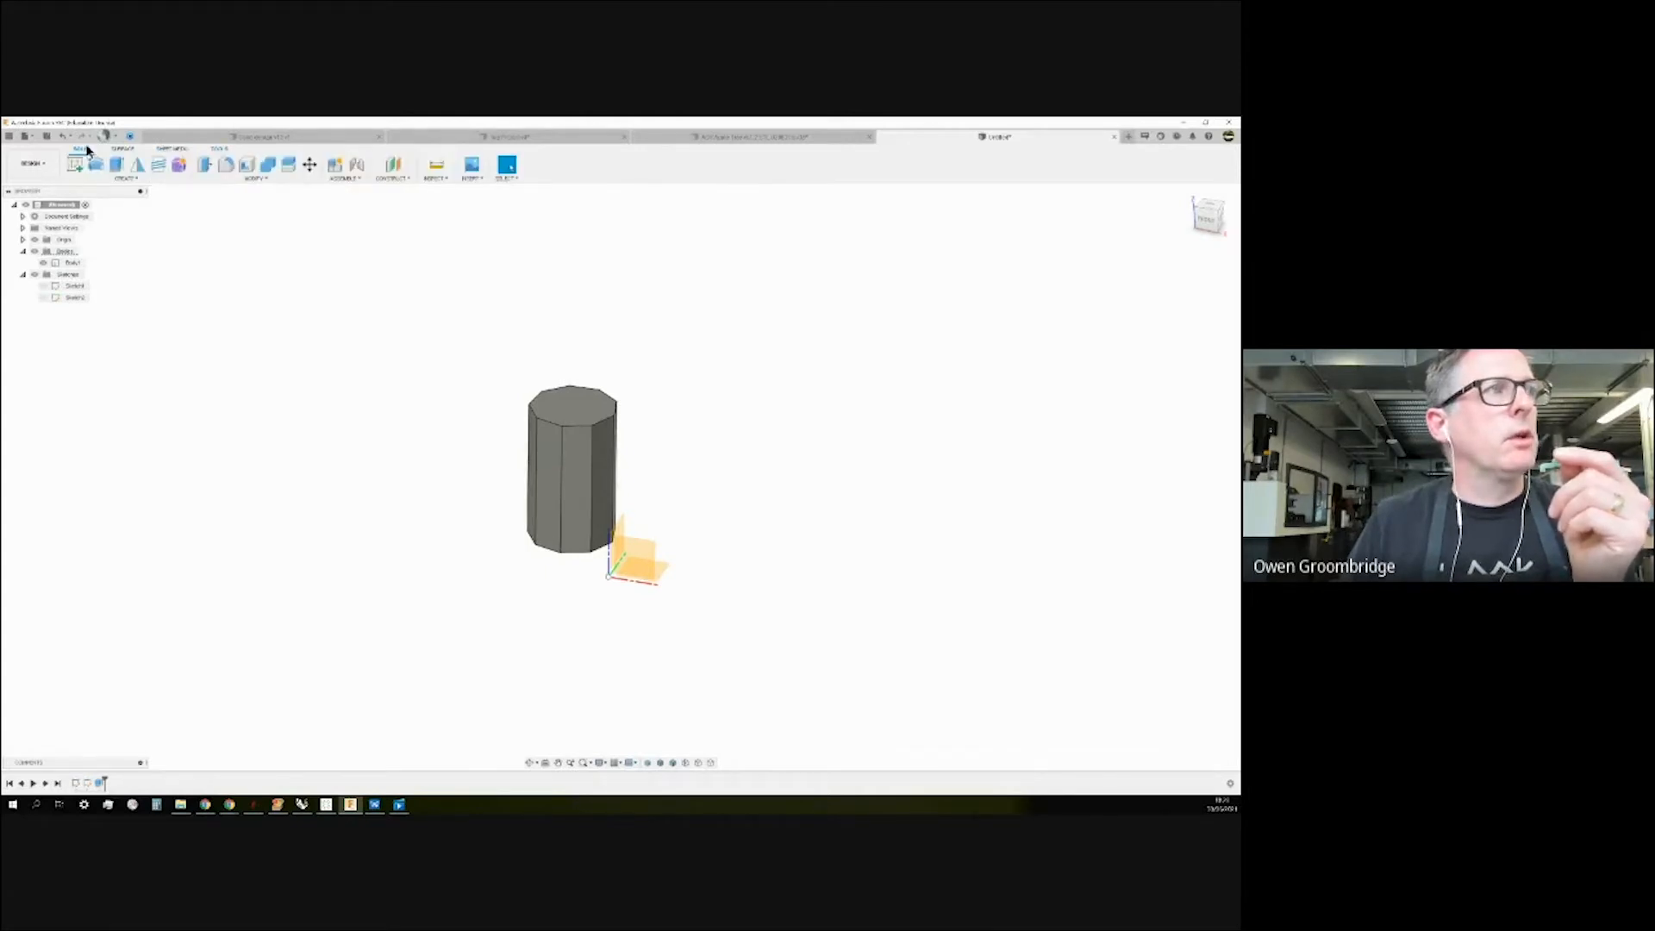
# Start an Offset Plane from the Construct menu.
pyautogui.click(401, 179)
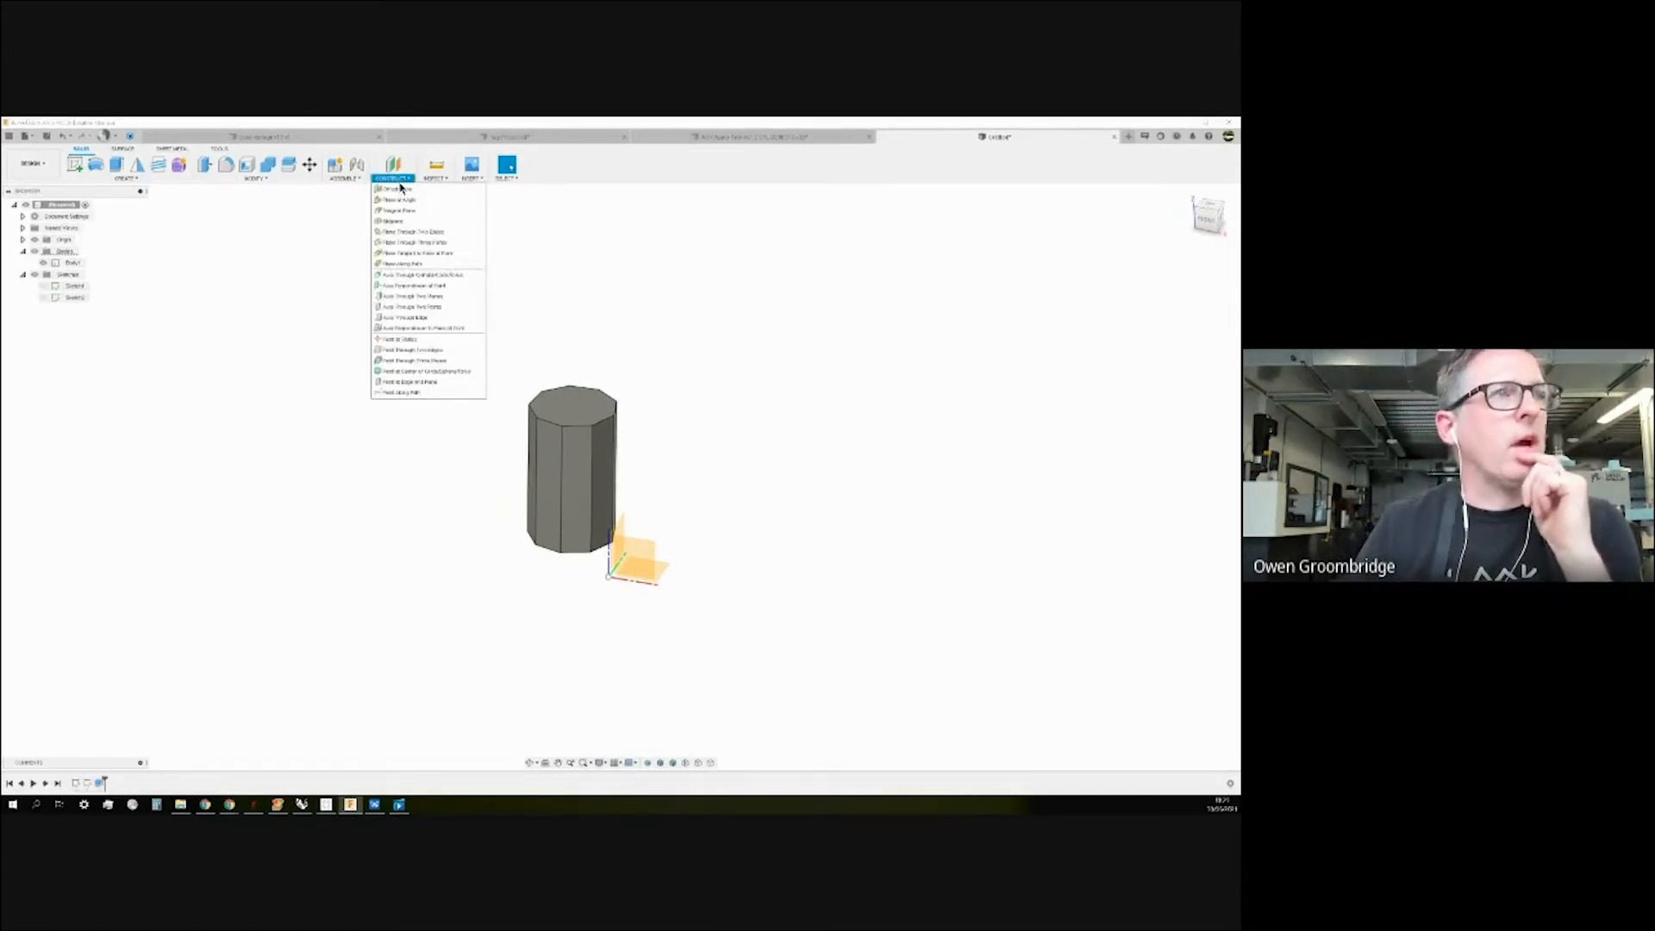
pyautogui.moveTo(442, 161)
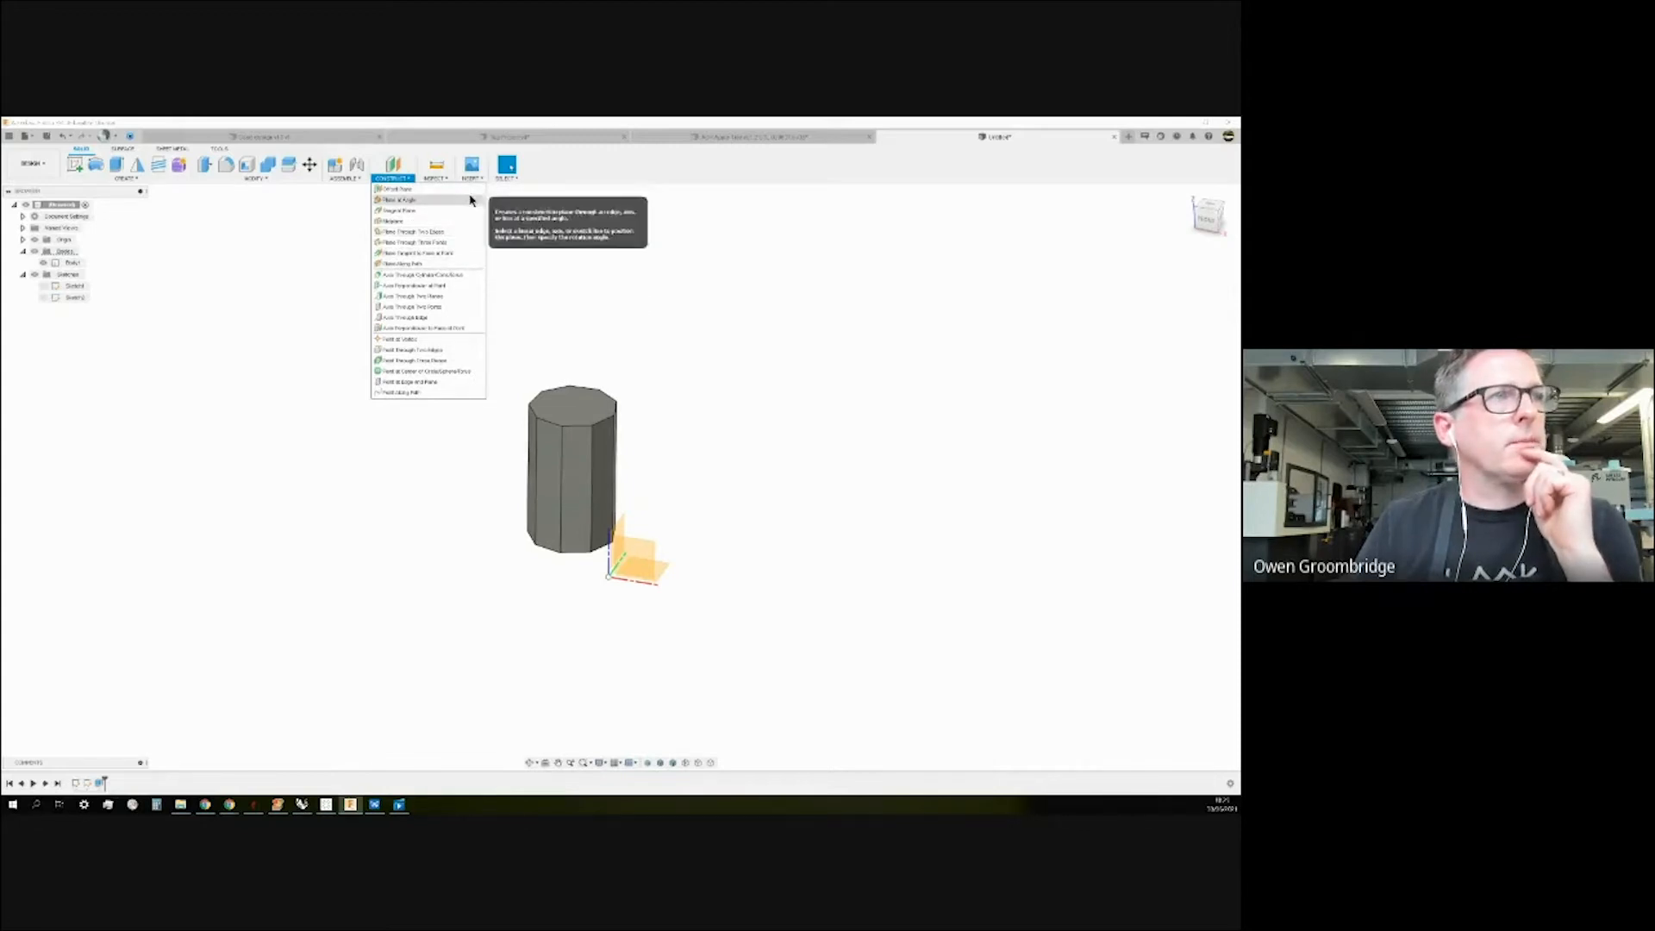
pyautogui.click(398, 189)
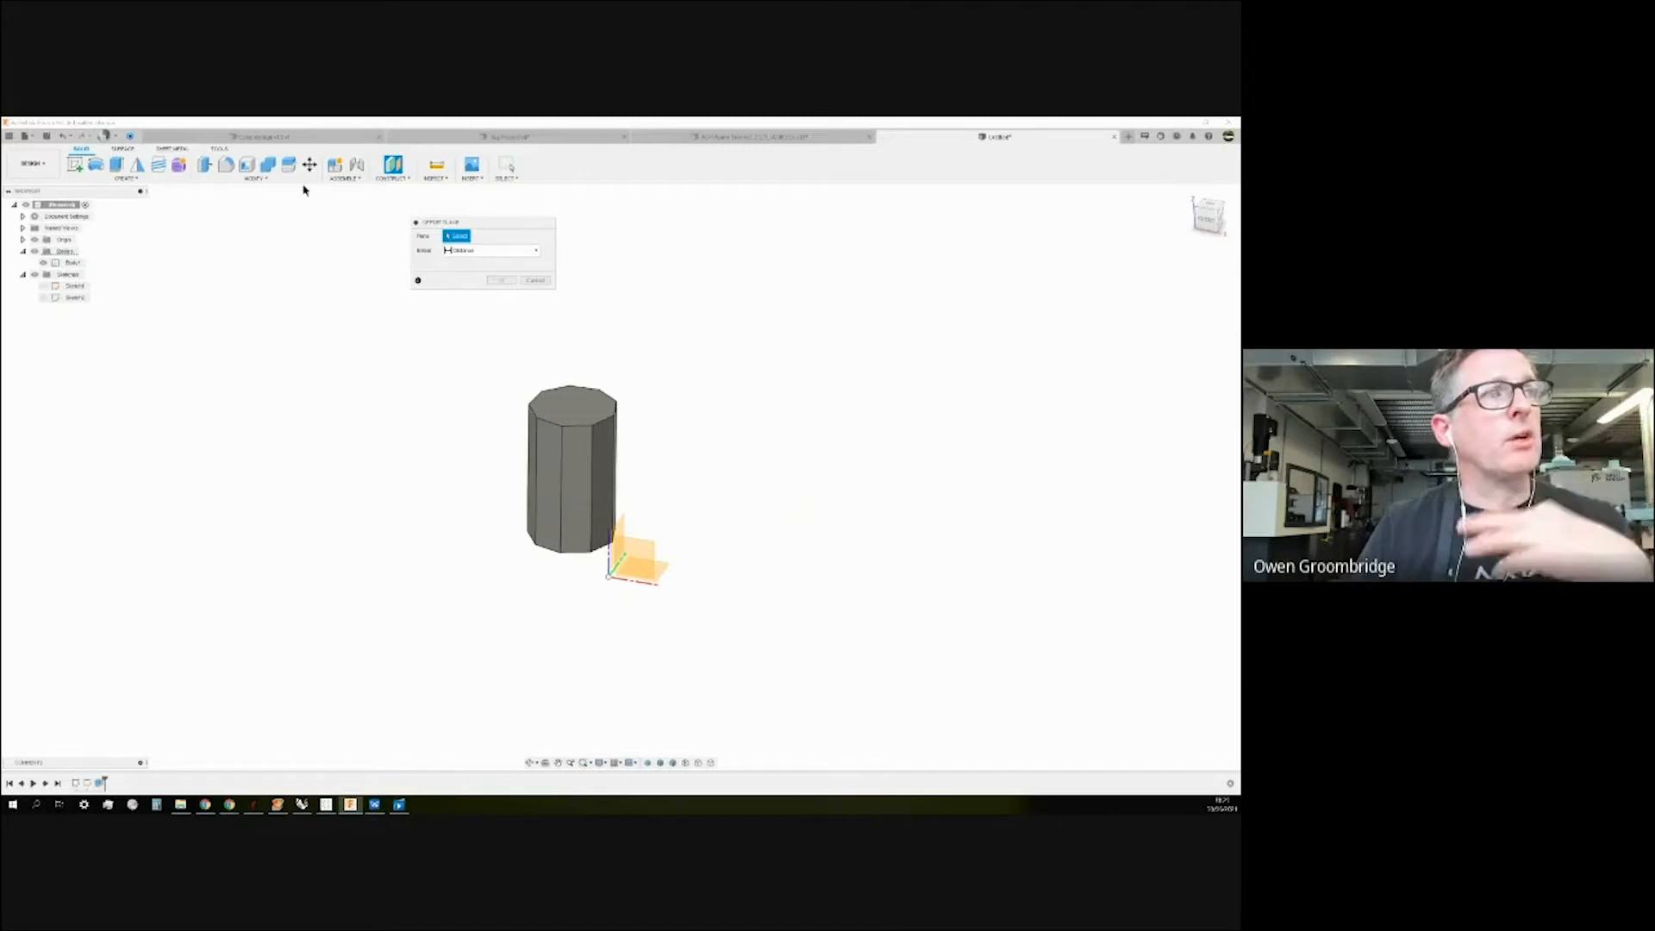
pyautogui.click(392, 178)
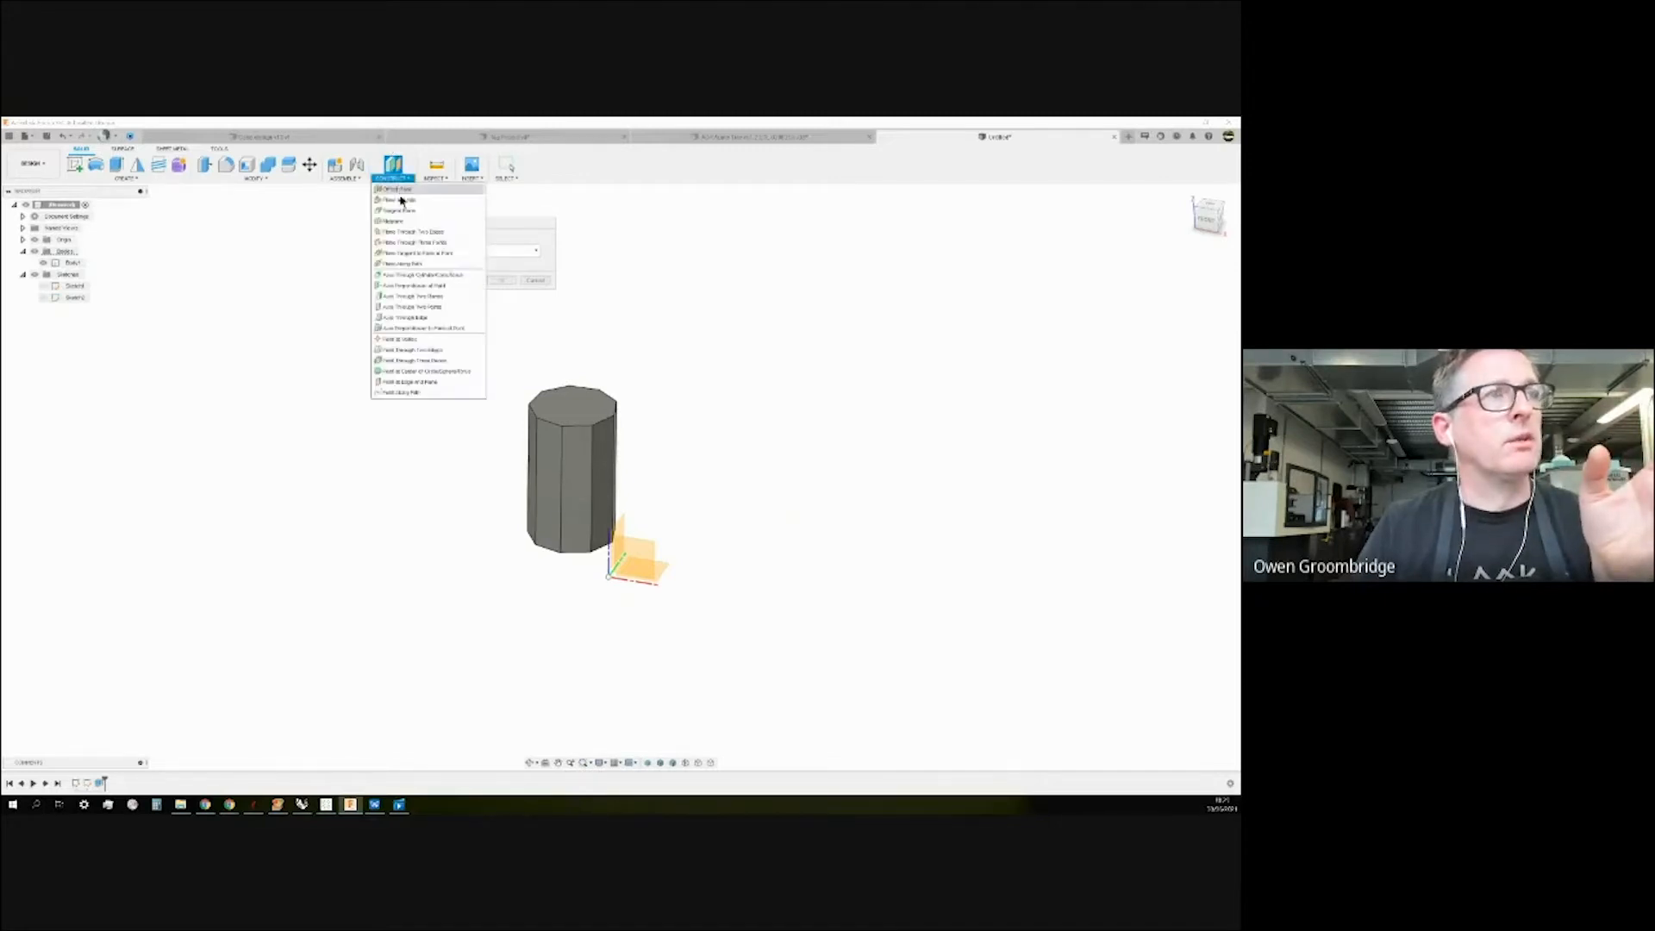
pyautogui.click(480, 201)
pyautogui.click(508, 204)
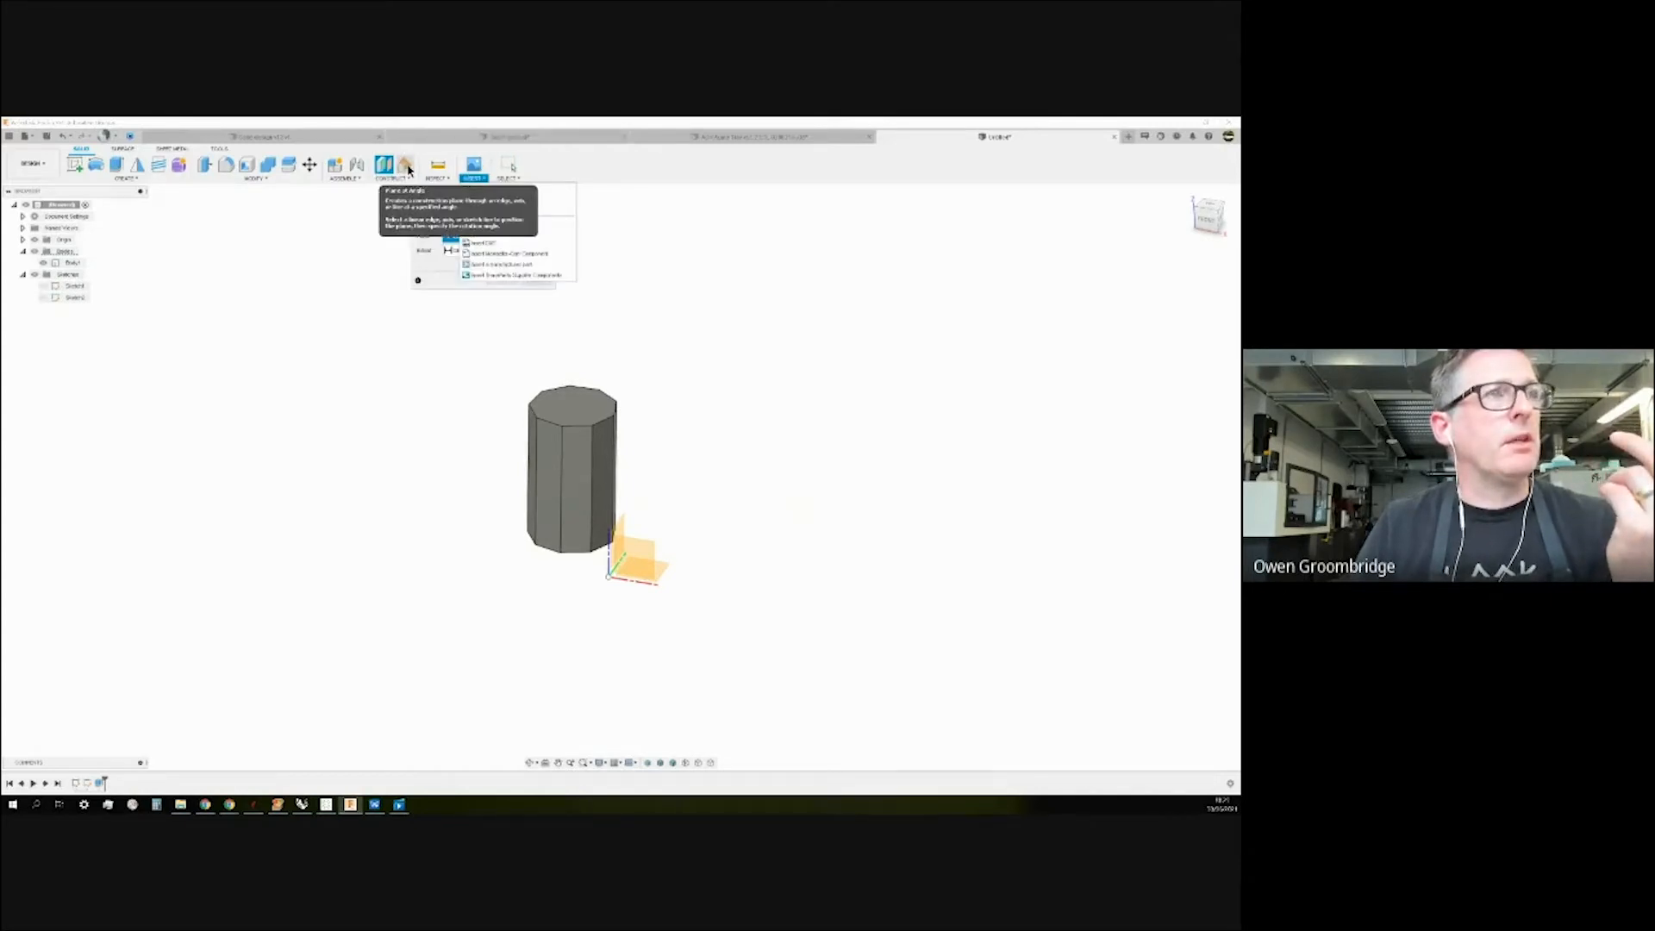
pyautogui.click(405, 166)
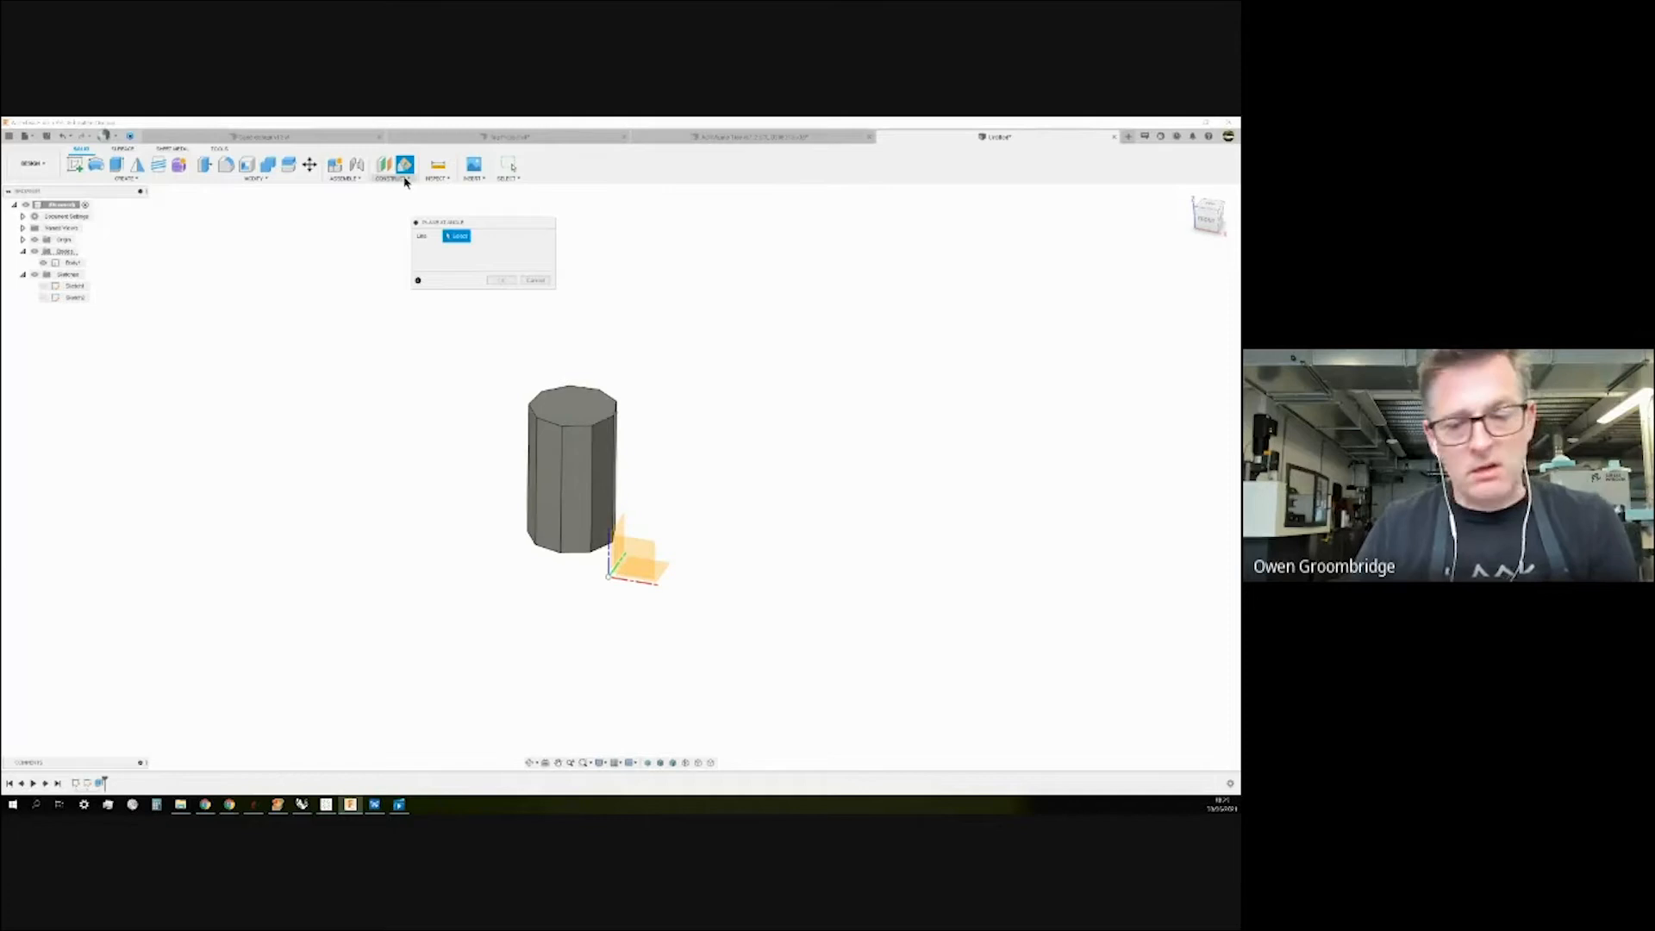
pyautogui.press('Escape')
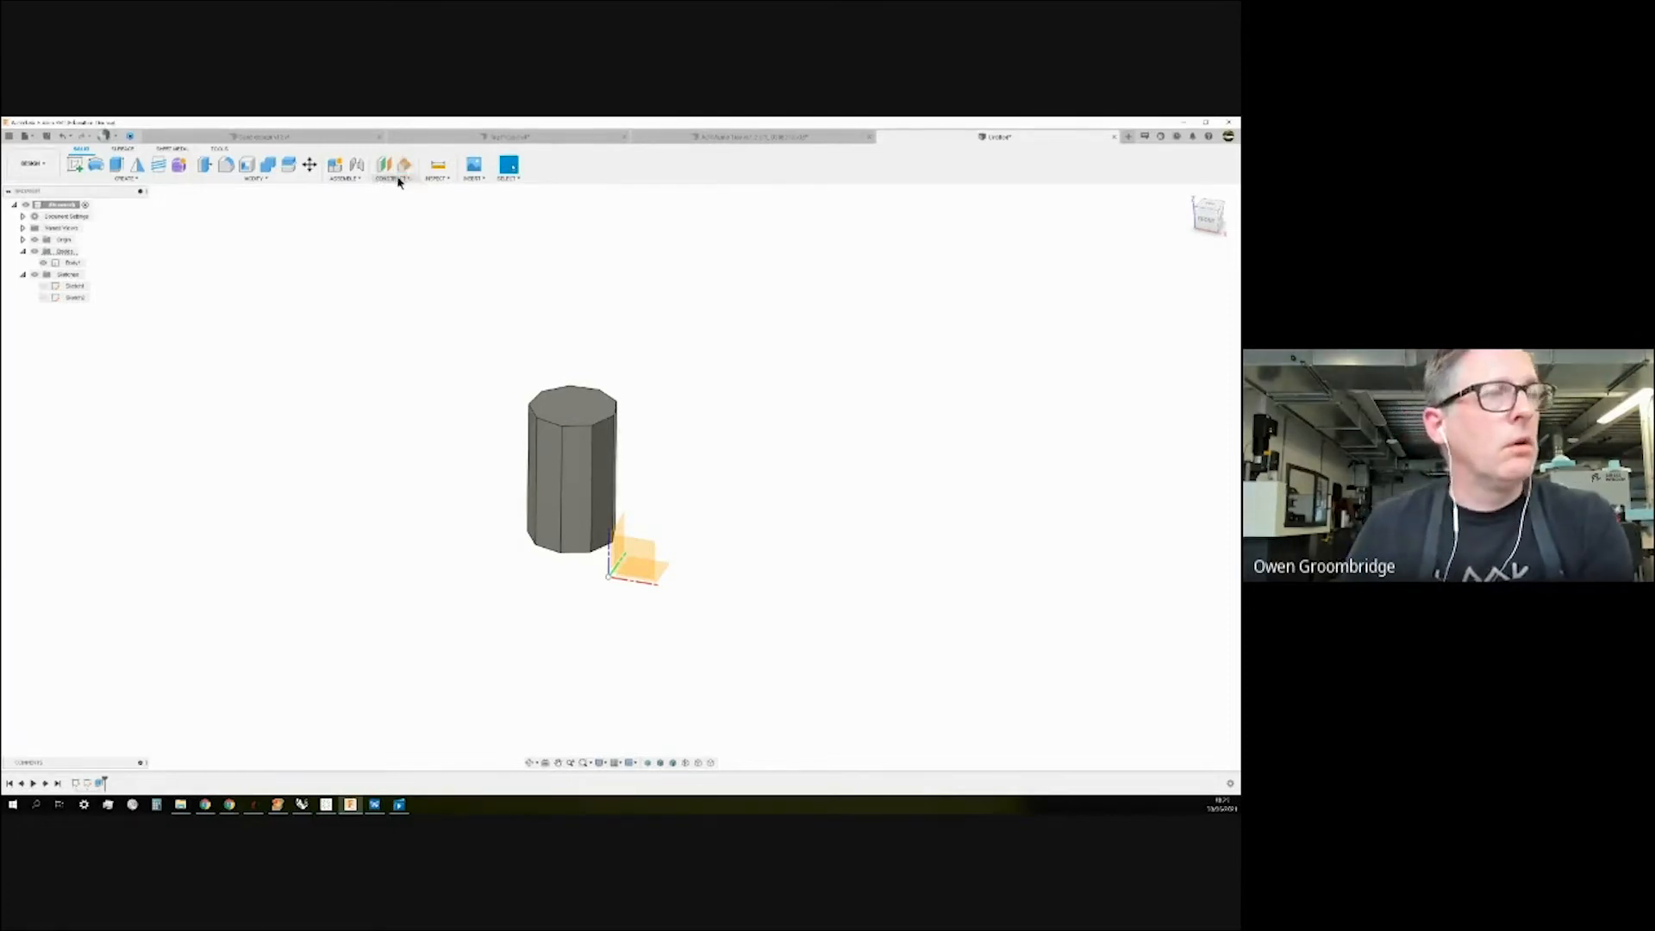
pyautogui.click(399, 179)
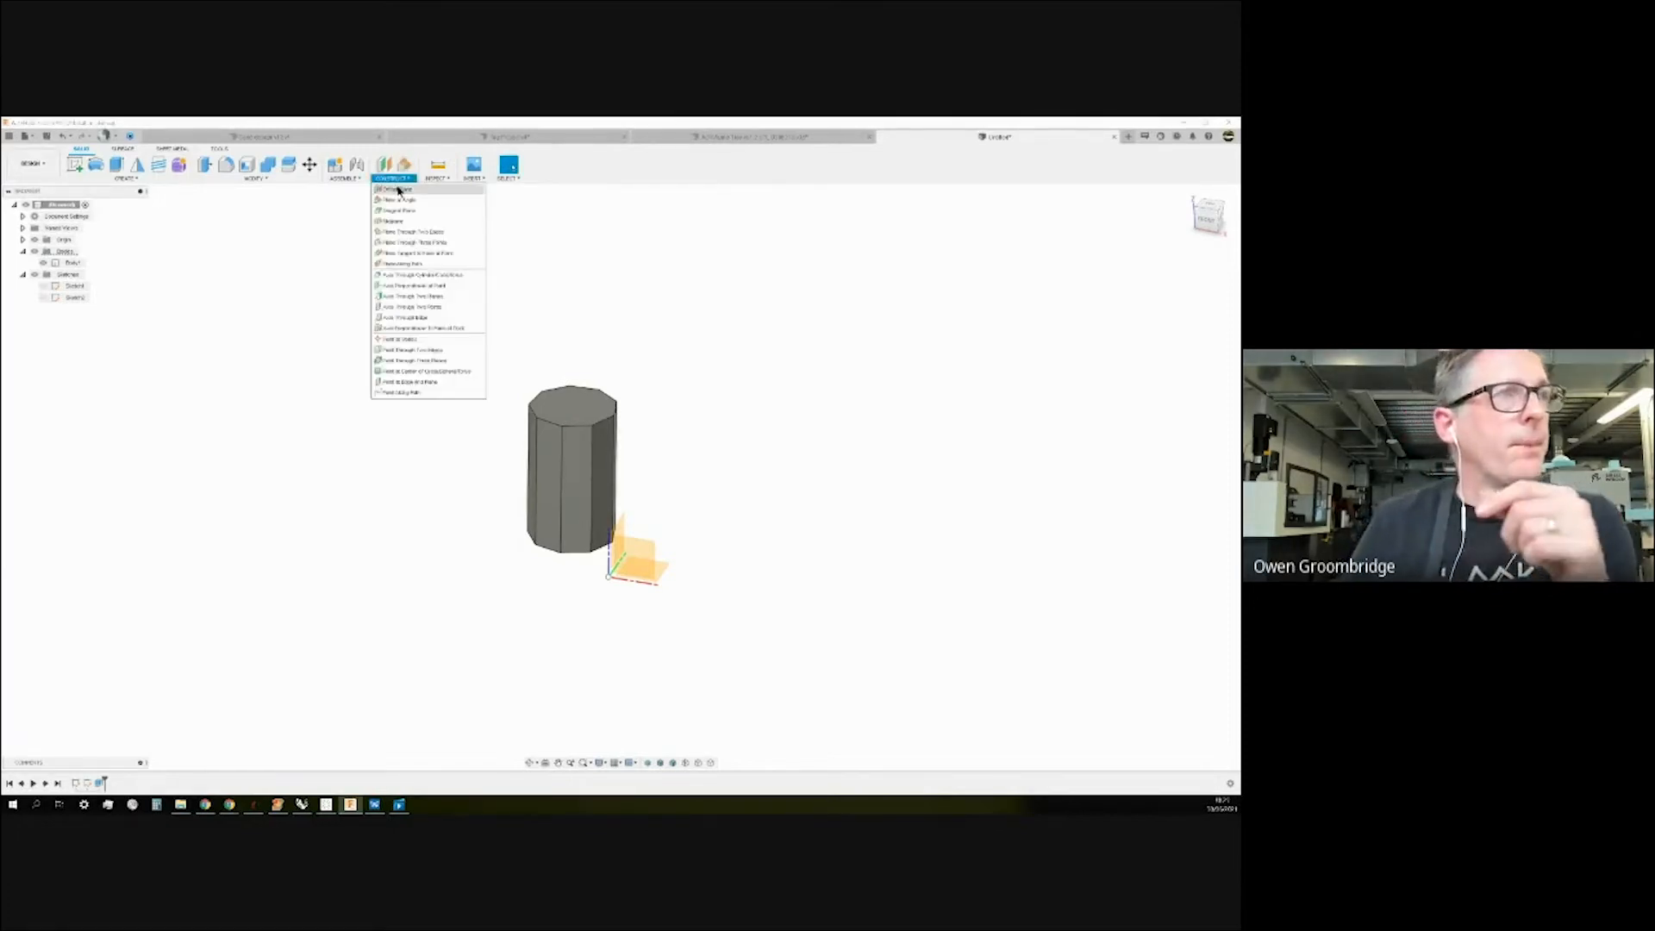
pyautogui.click(490, 202)
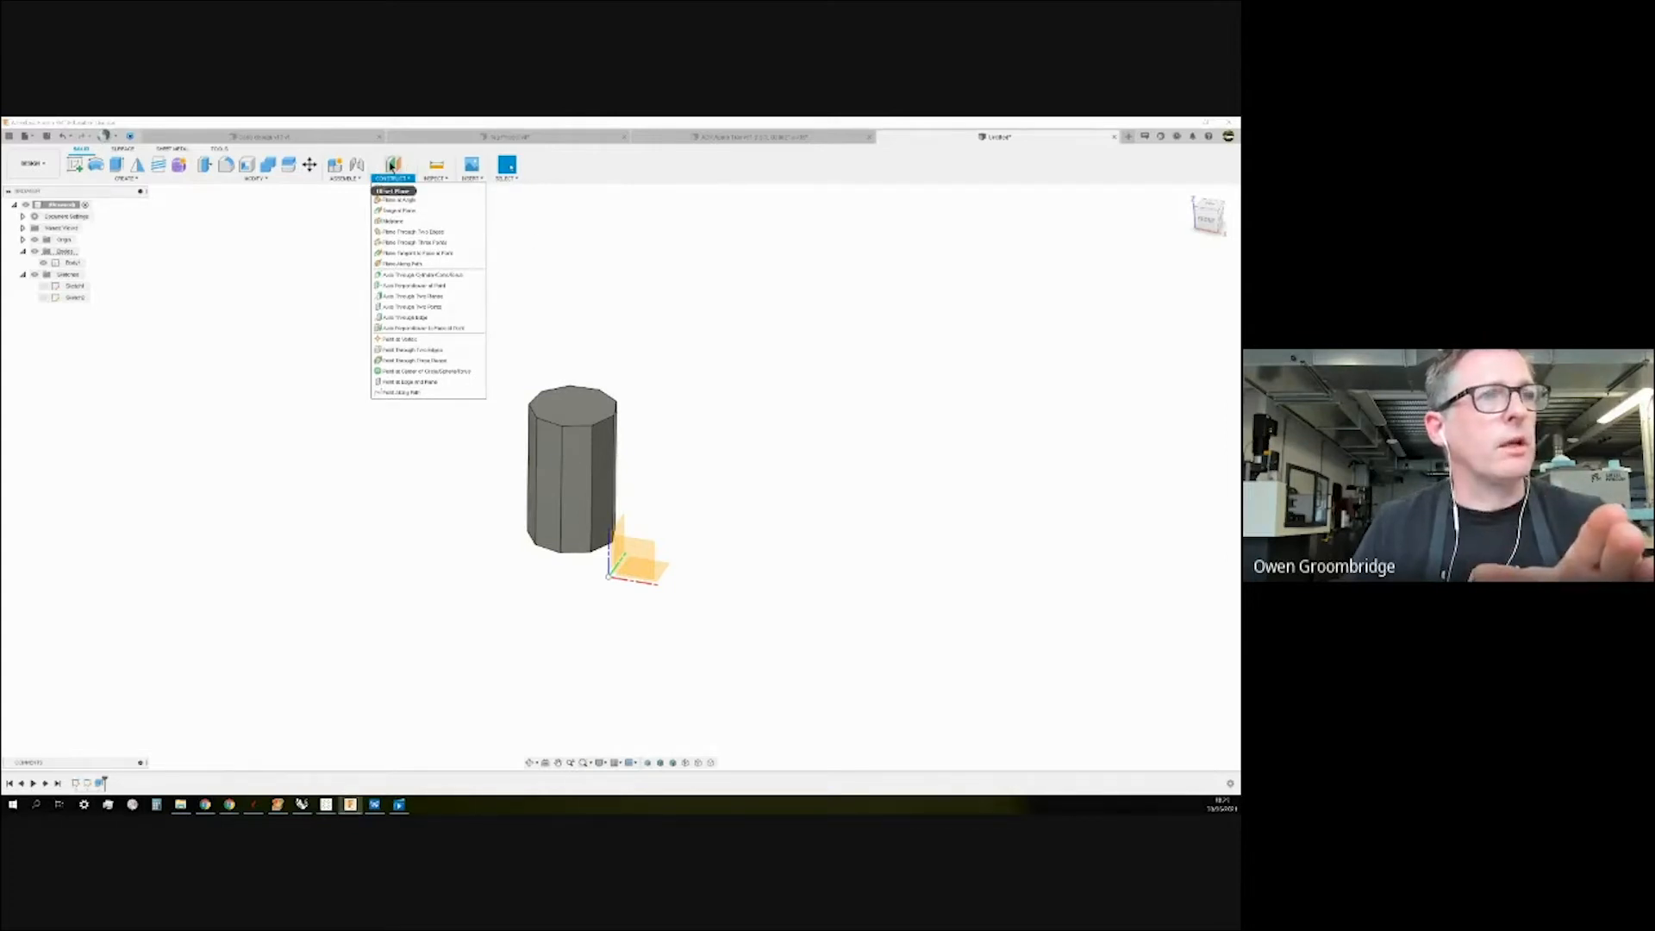
pyautogui.click(392, 164)
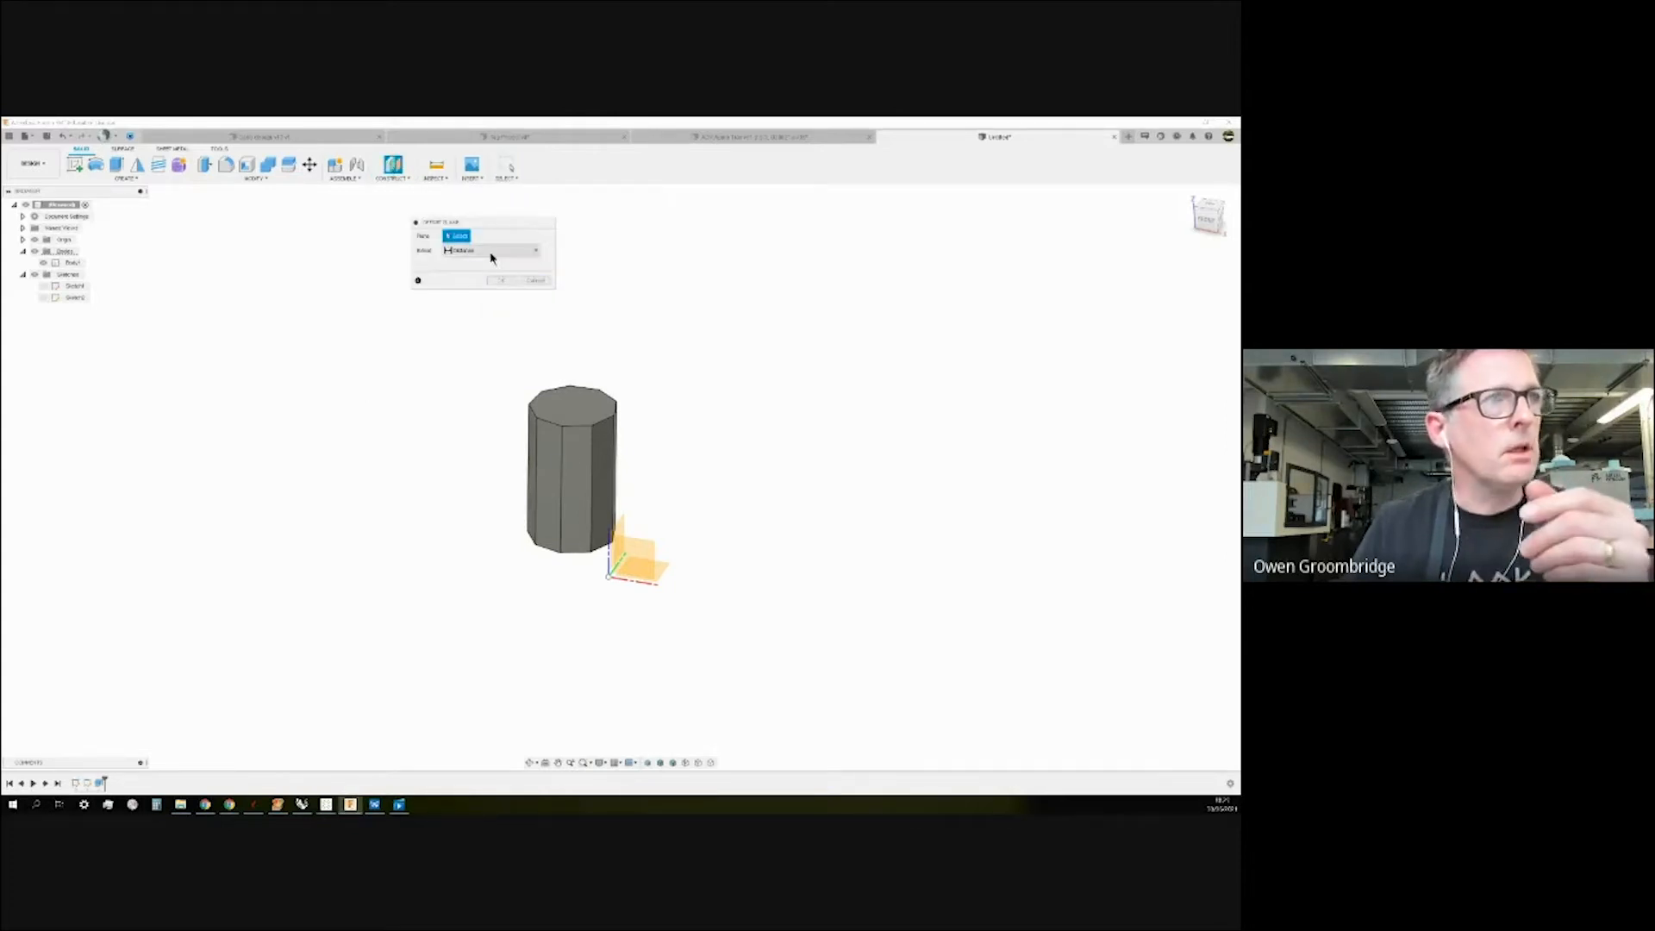
pyautogui.moveTo(512, 222); pyautogui.dragTo(817, 282)
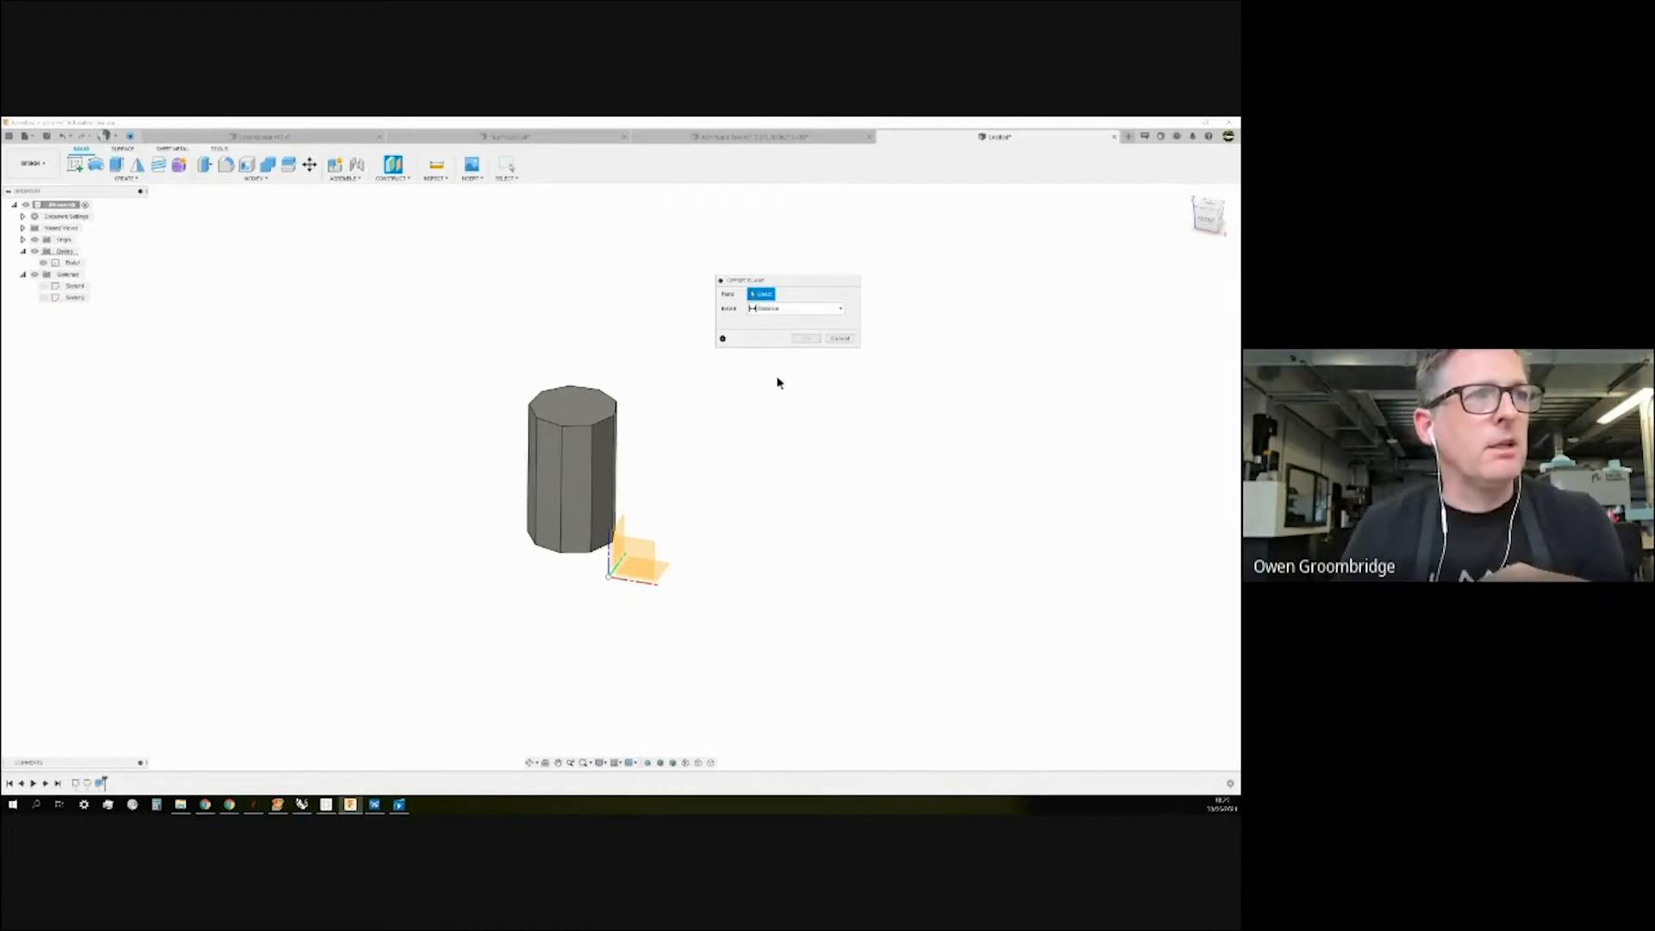
# Try the cylinder's top face as reference with an 80 mm offset, then clear it.
pyautogui.click(581, 405)
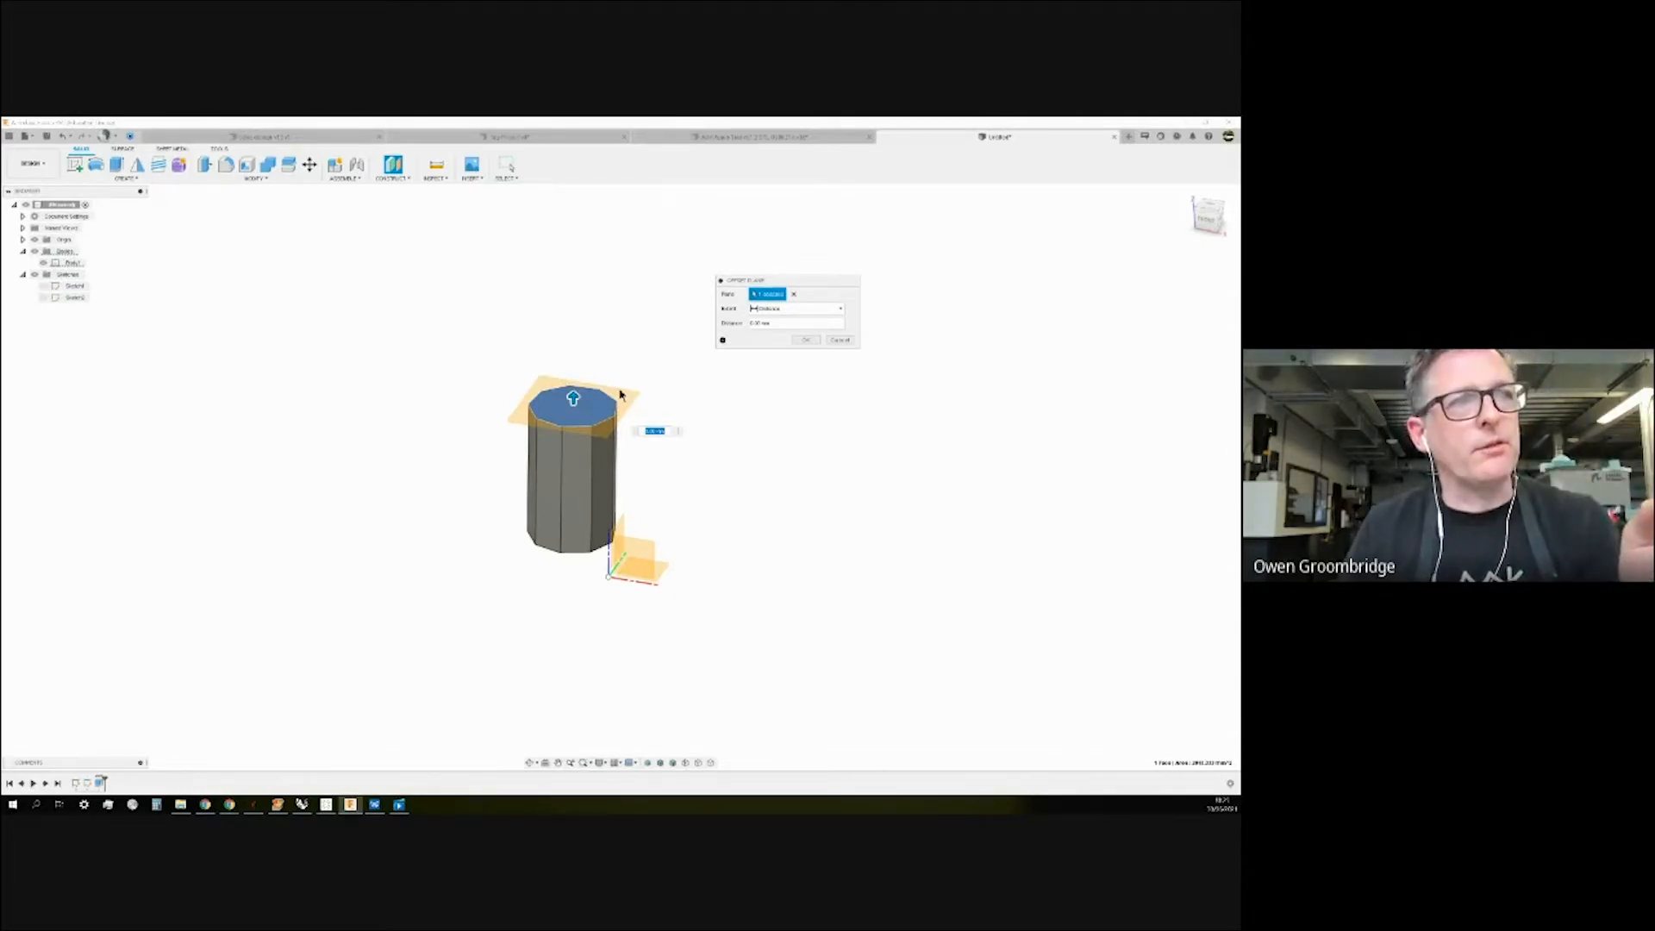
pyautogui.moveTo(572, 396); pyautogui.dragTo(612, 331)
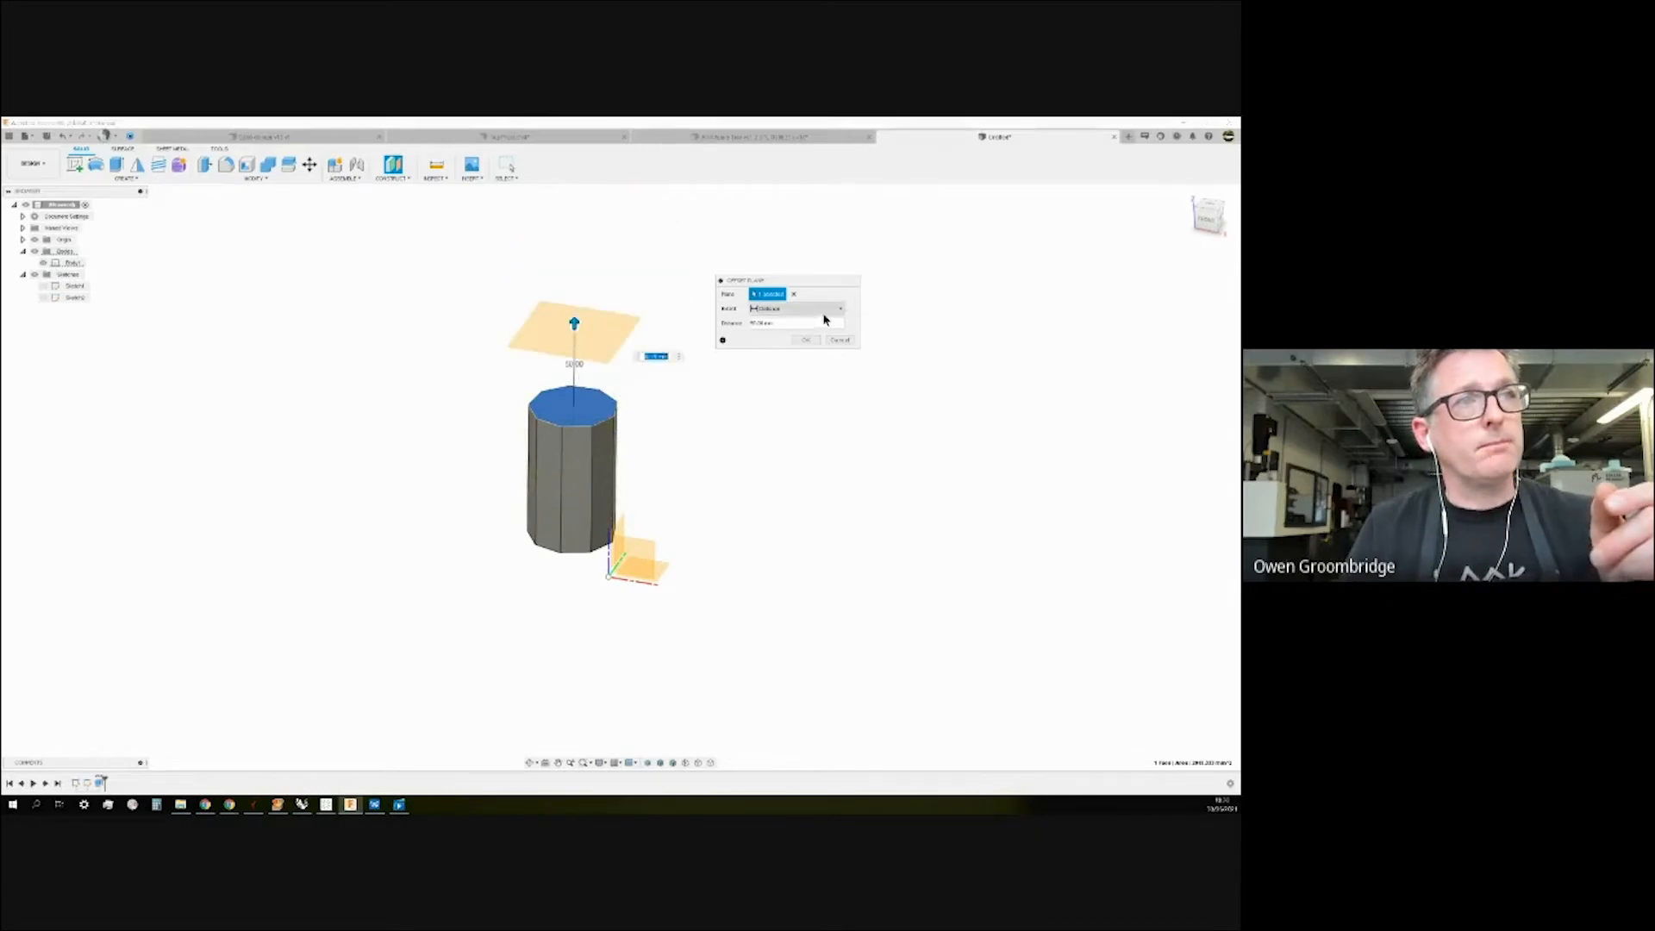
pyautogui.click(794, 294)
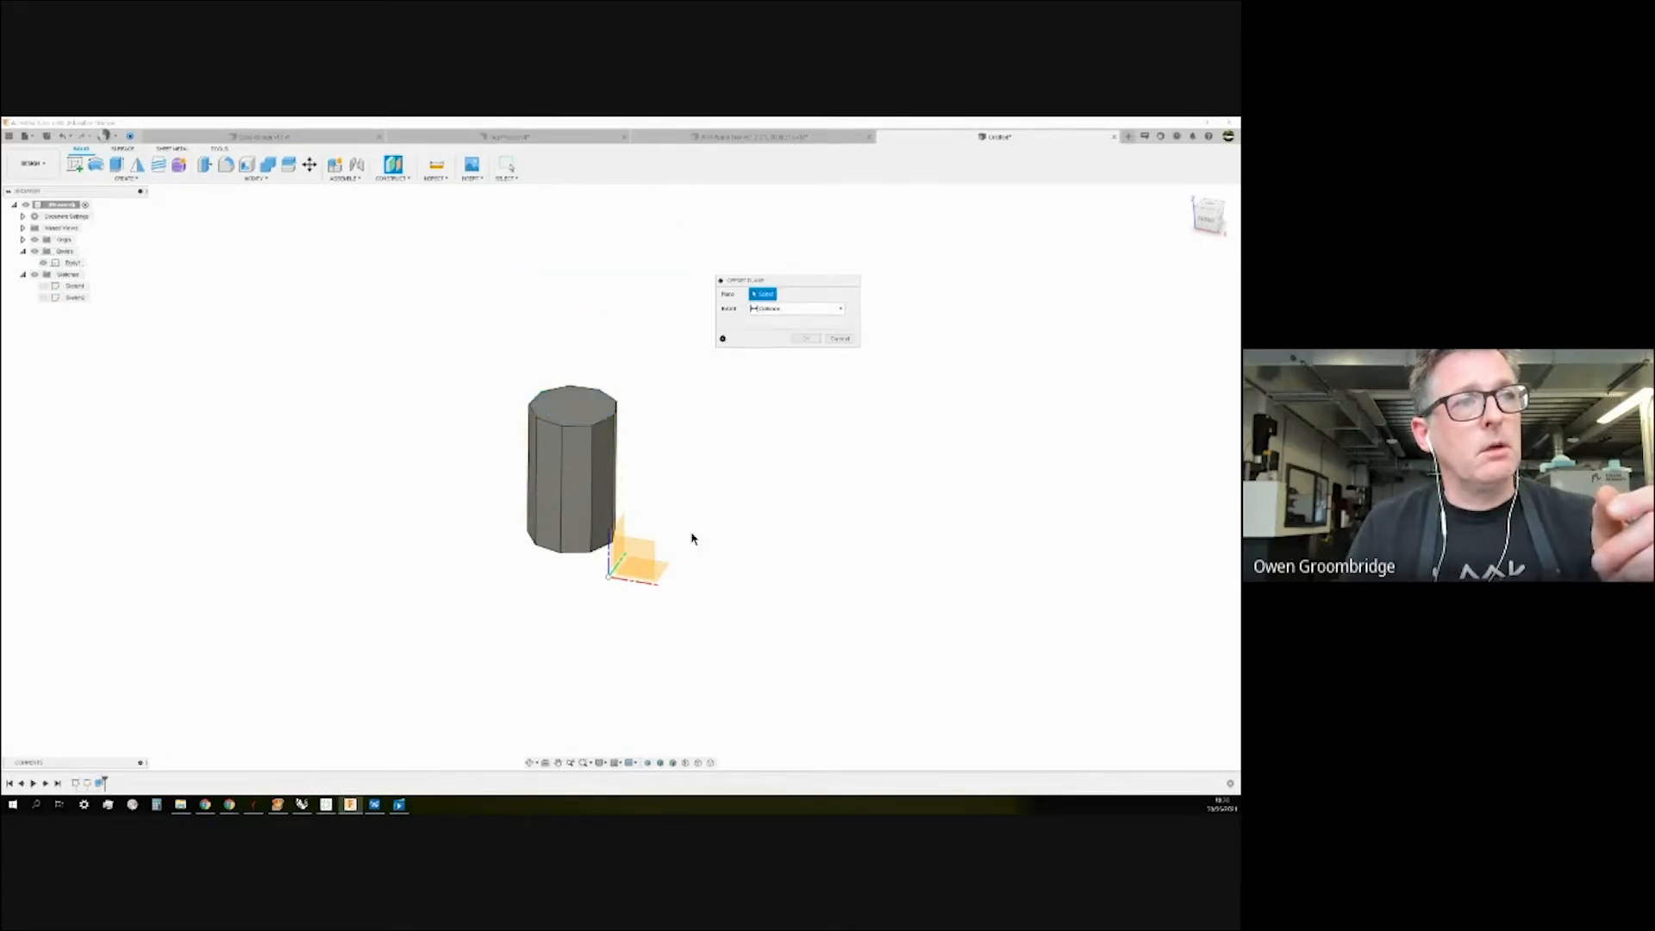
# Try the XY origin plane as reference, raising the plane to about 165 mm, then remove it.
pyautogui.click(664, 571)
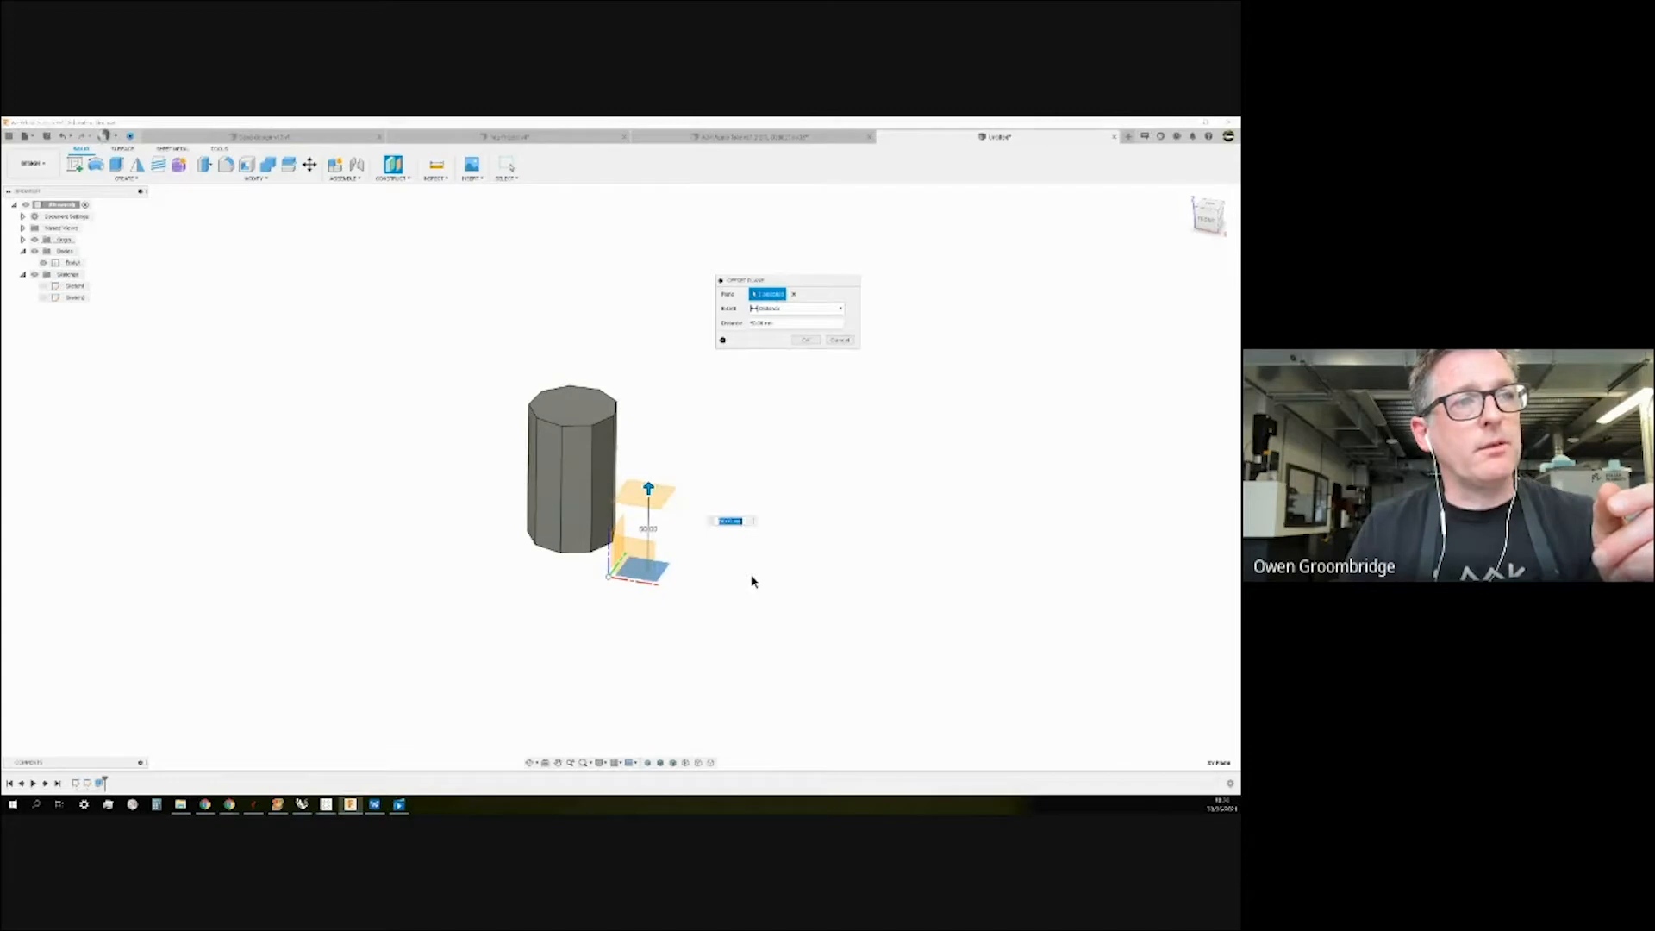
pyautogui.keyDown('shift'); pyautogui.moveTo(733, 584); pyautogui.dragTo(714, 575, button='middle'); pyautogui.keyUp('shift')
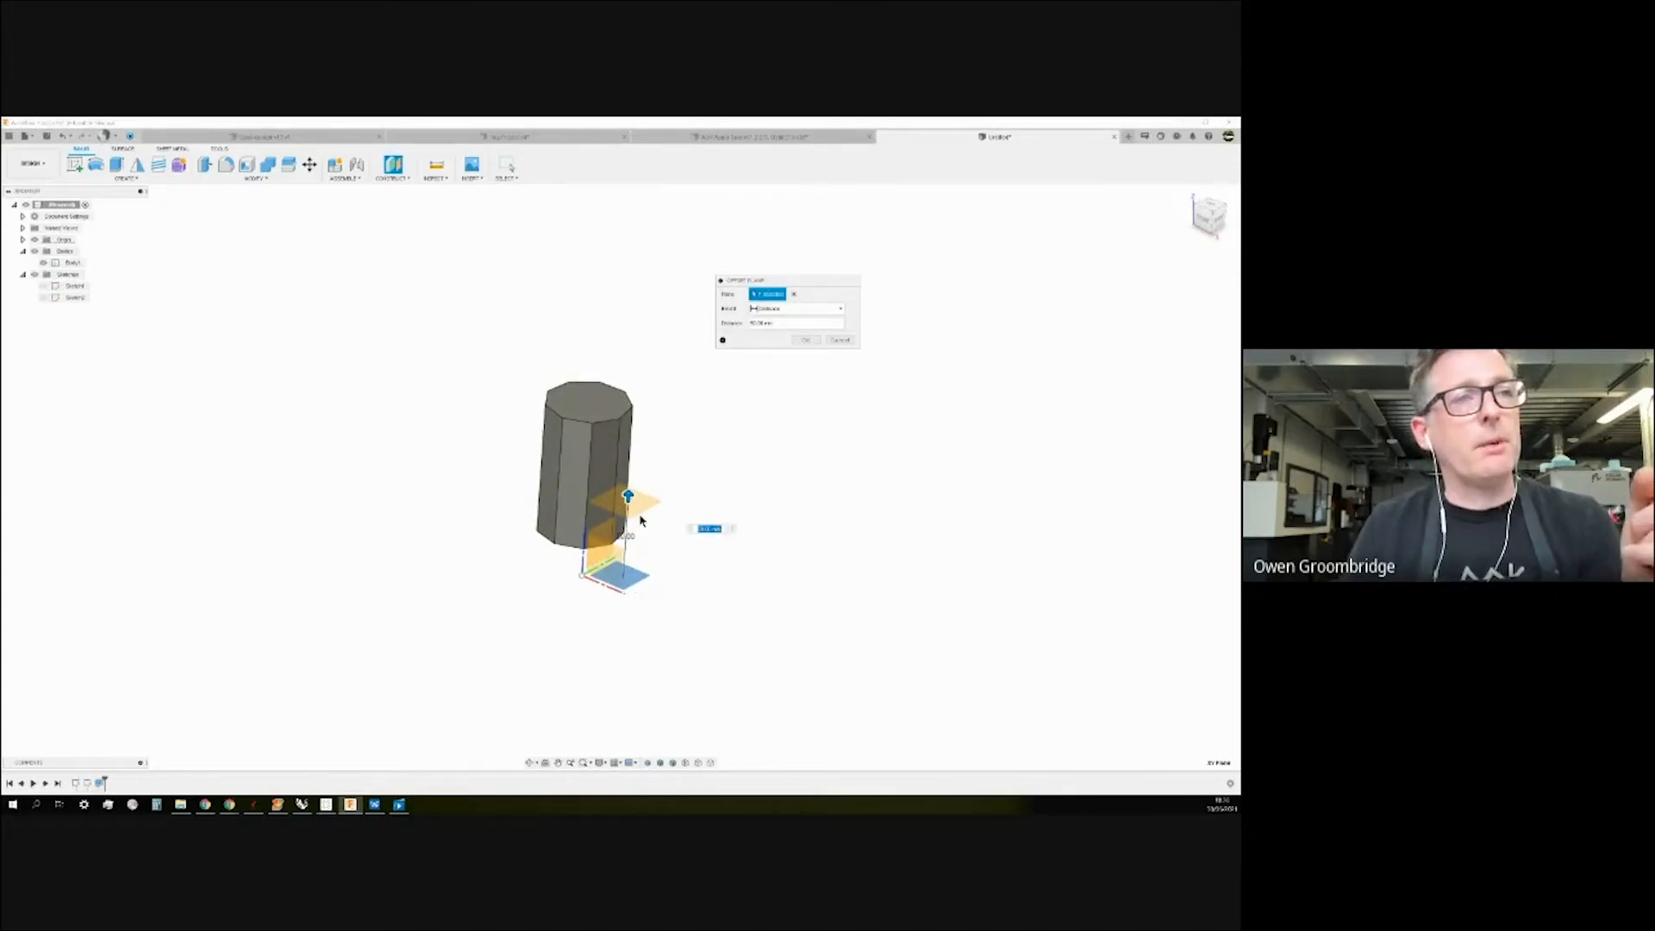
pyautogui.keyDown('shift'); pyautogui.moveTo(725, 477); pyautogui.dragTo(741, 477, button='middle'); pyautogui.keyUp('shift')
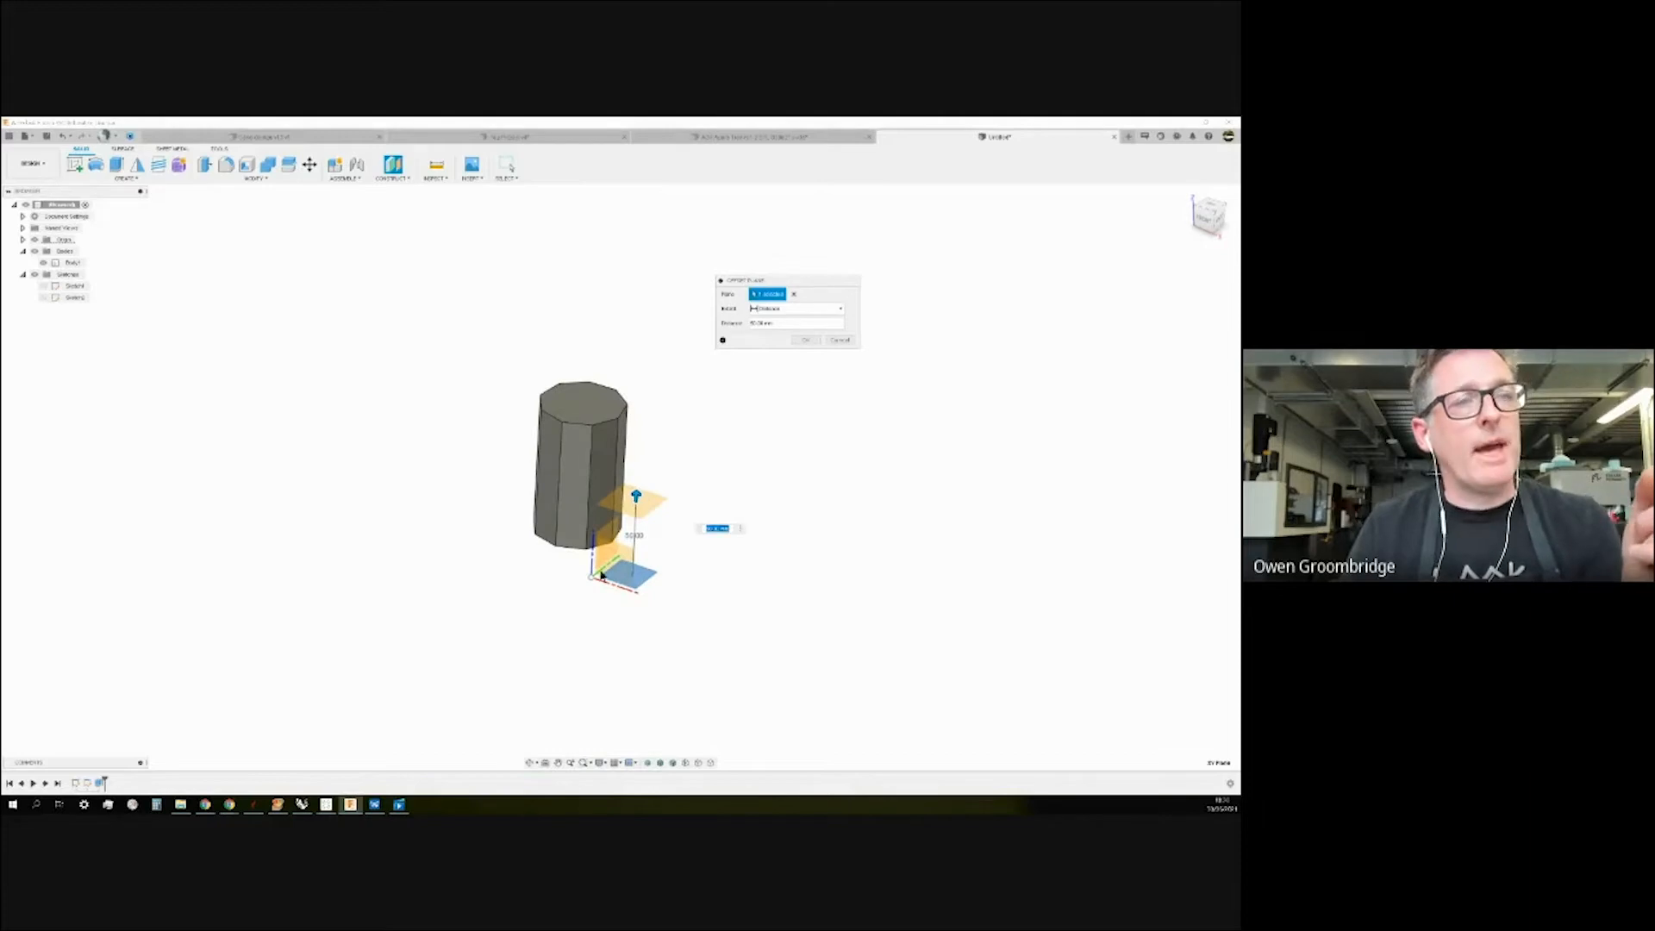
pyautogui.moveTo(635, 495); pyautogui.dragTo(646, 304)
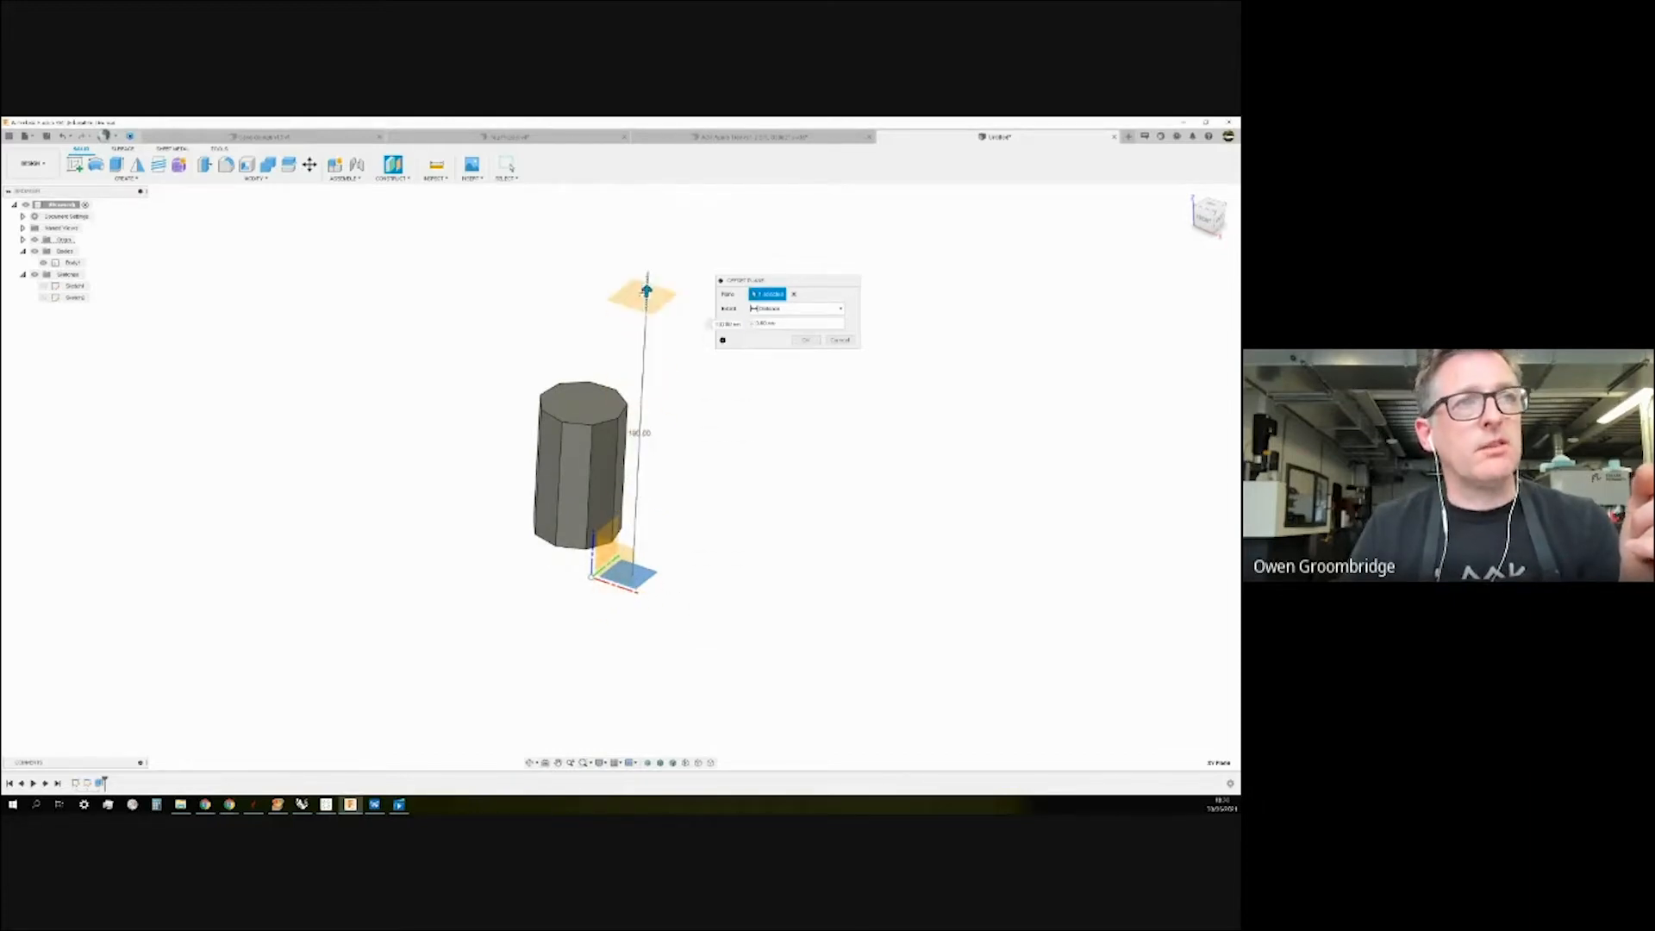
pyautogui.click(793, 294)
# Try the prism's side face at a 35 mm offset, then clear that reference.
pyautogui.click(616, 473)
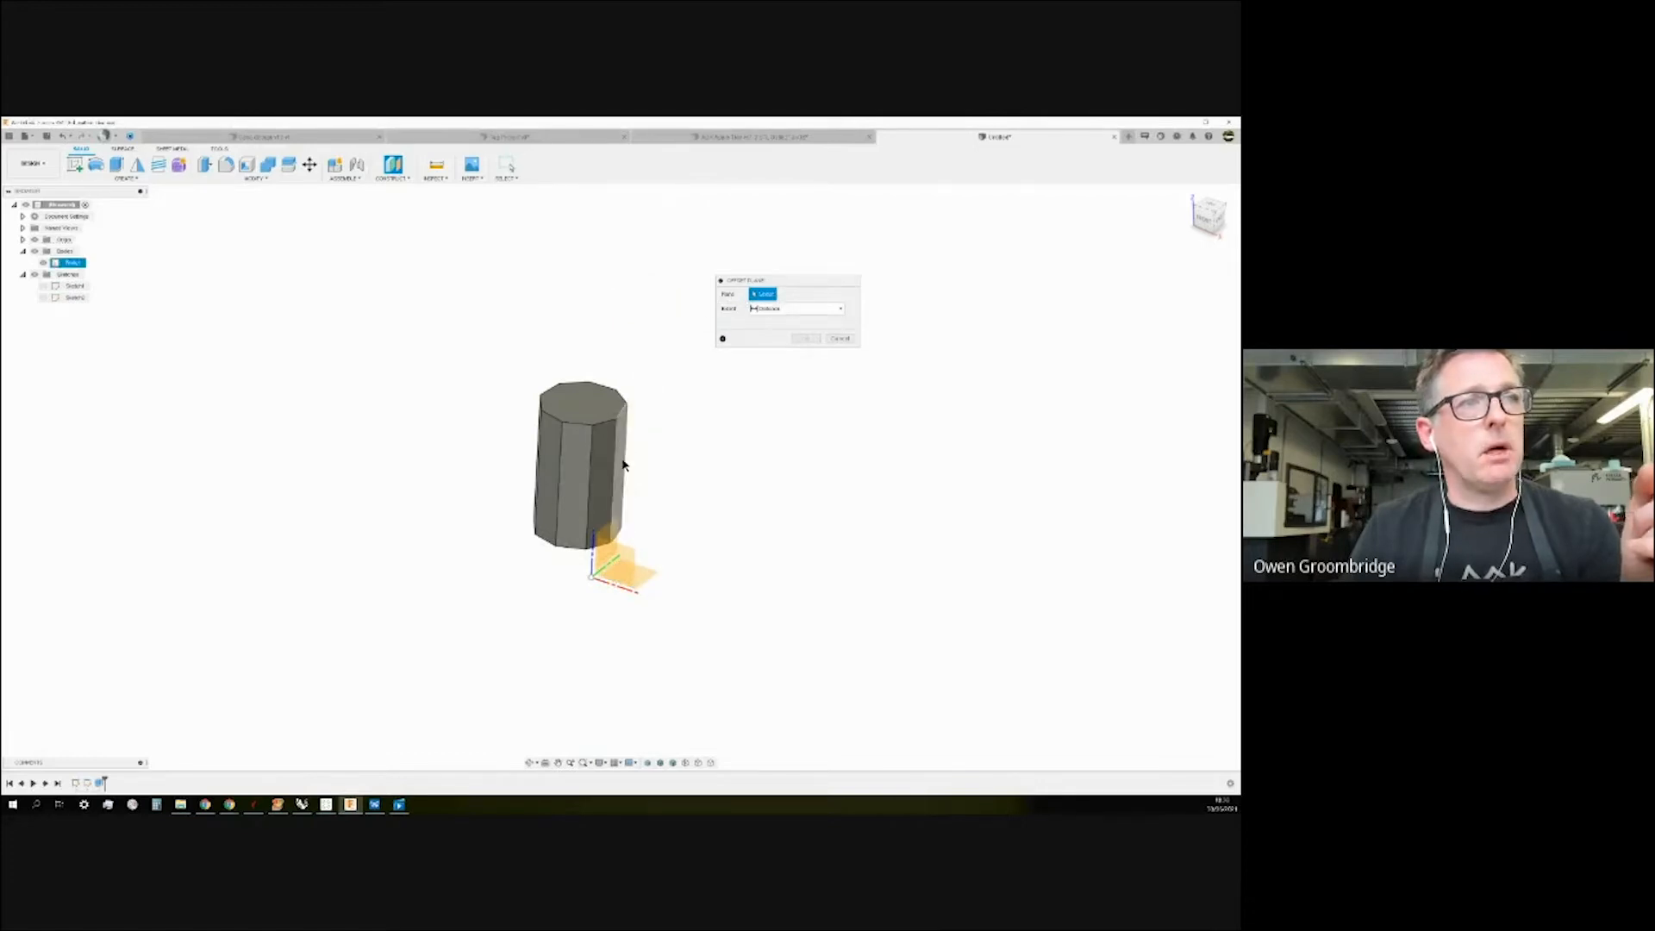
pyautogui.moveTo(782, 511); pyautogui.dragTo(687, 483)
pyautogui.keyDown('shift'); pyautogui.moveTo(724, 454); pyautogui.dragTo(719, 493, button='middle'); pyautogui.keyUp('shift')
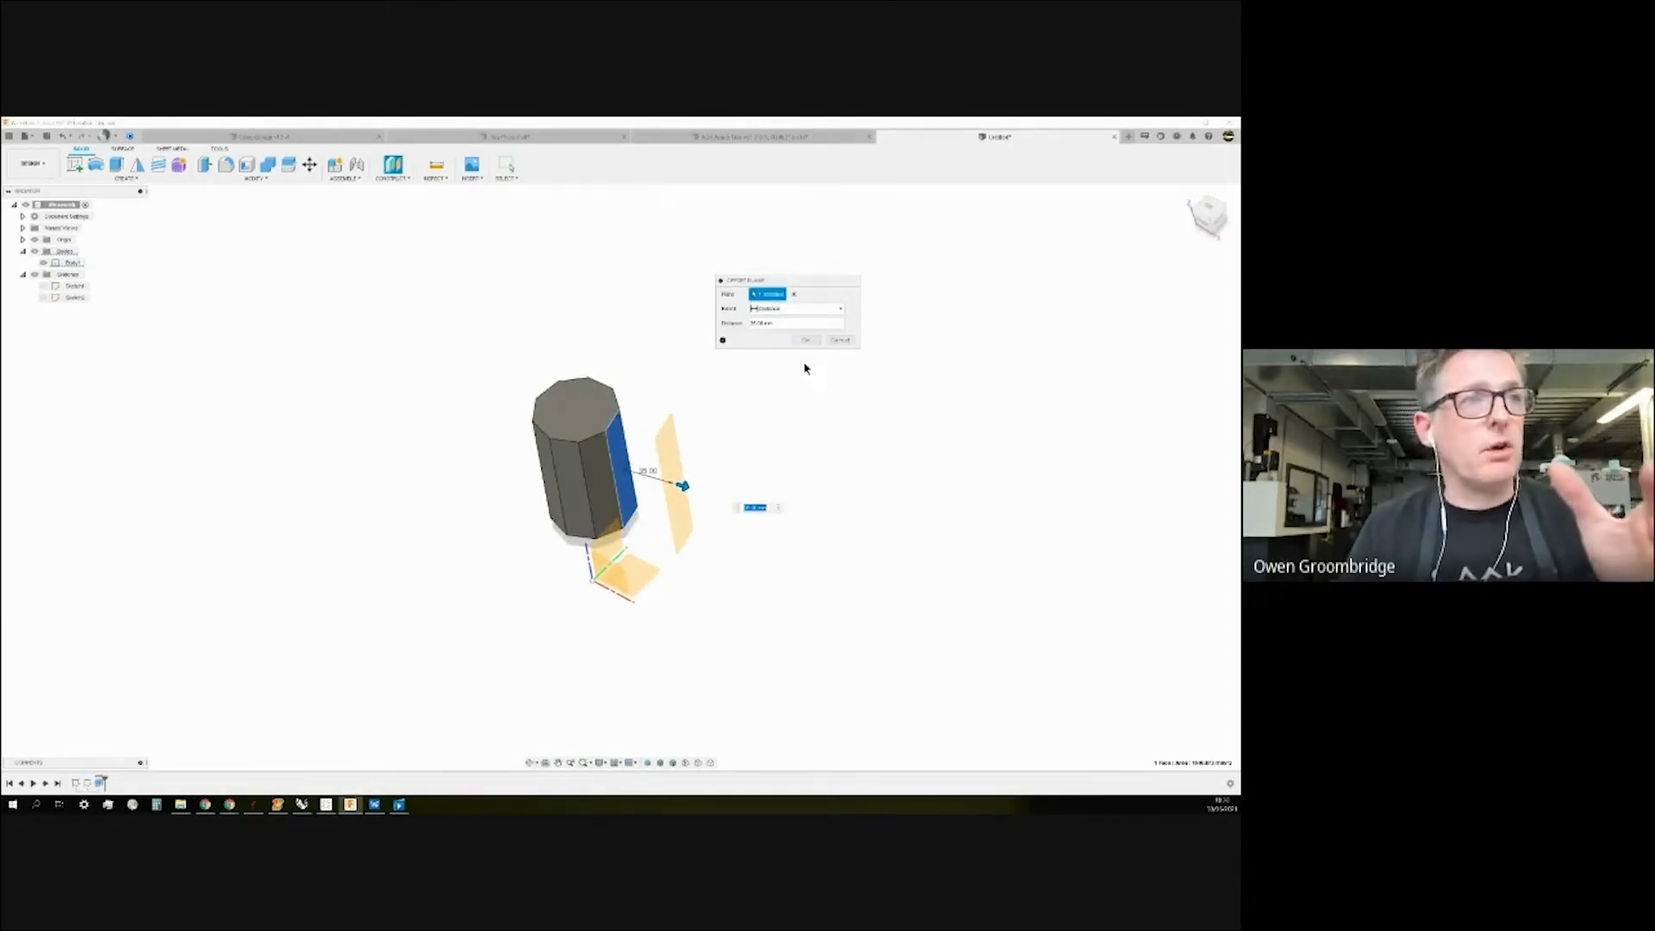
pyautogui.click(794, 294)
pyautogui.moveTo(846, 458)
pyautogui.keyDown('shift'); pyautogui.mouseDown(button='middle')
pyautogui.moveTo(827, 477)
pyautogui.moveTo(832, 450)
pyautogui.mouseUp(button='middle'); pyautogui.keyUp('shift')
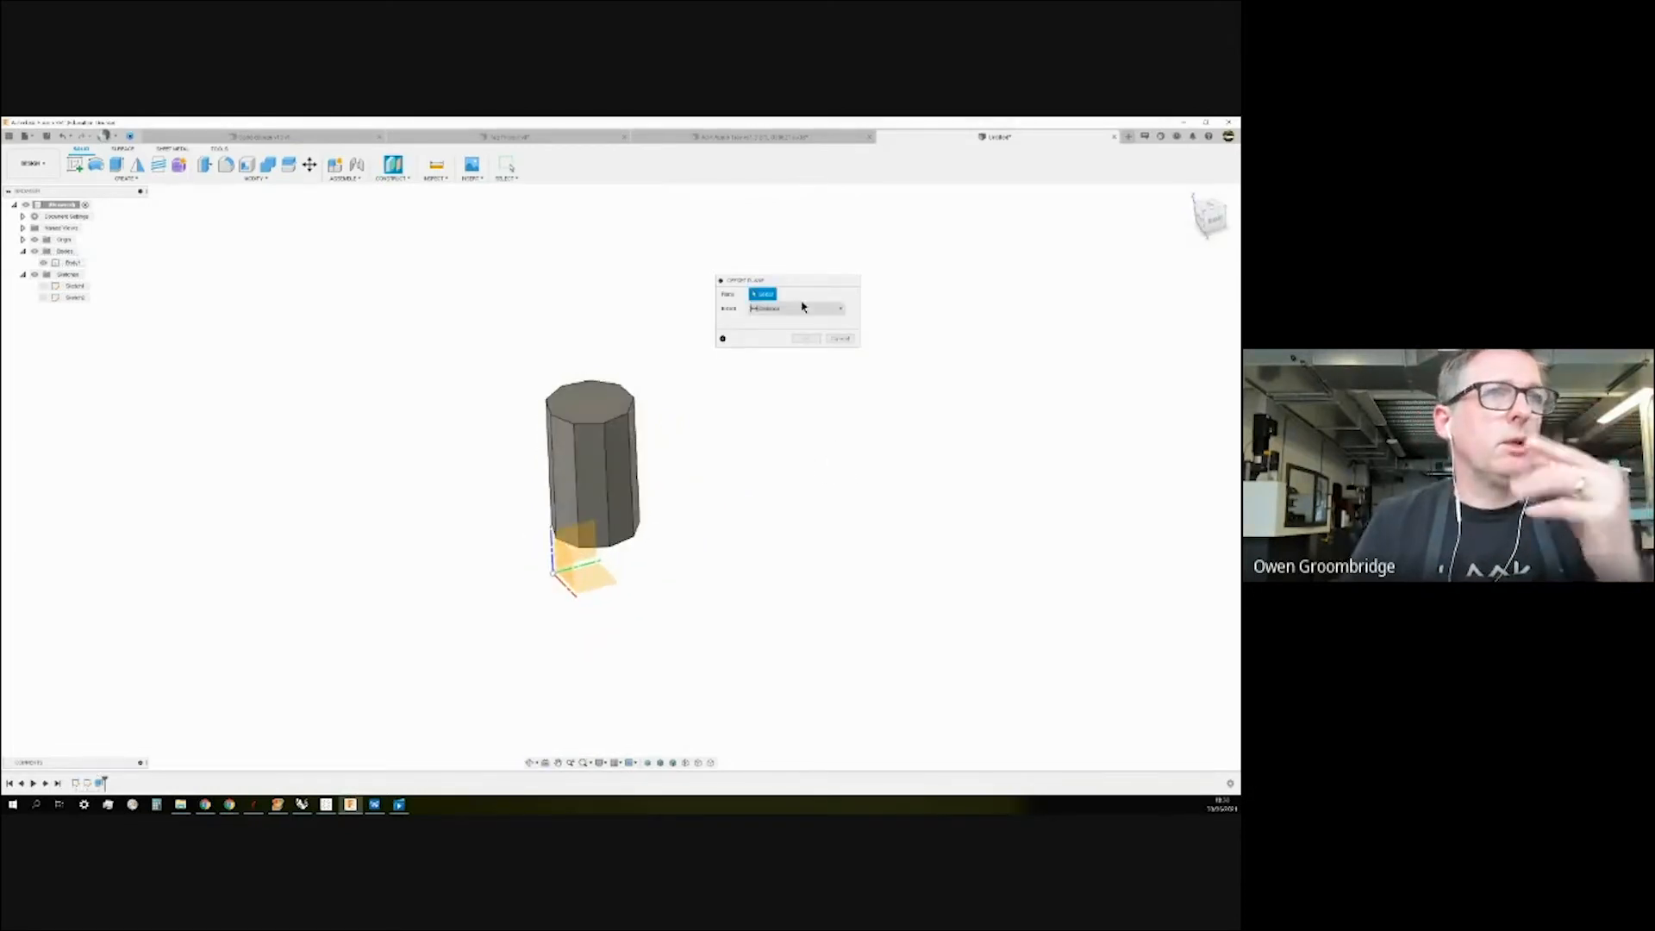
pyautogui.keyDown('shift'); pyautogui.moveTo(769, 526); pyautogui.dragTo(780, 528, button='middle'); pyautogui.keyUp('shift')
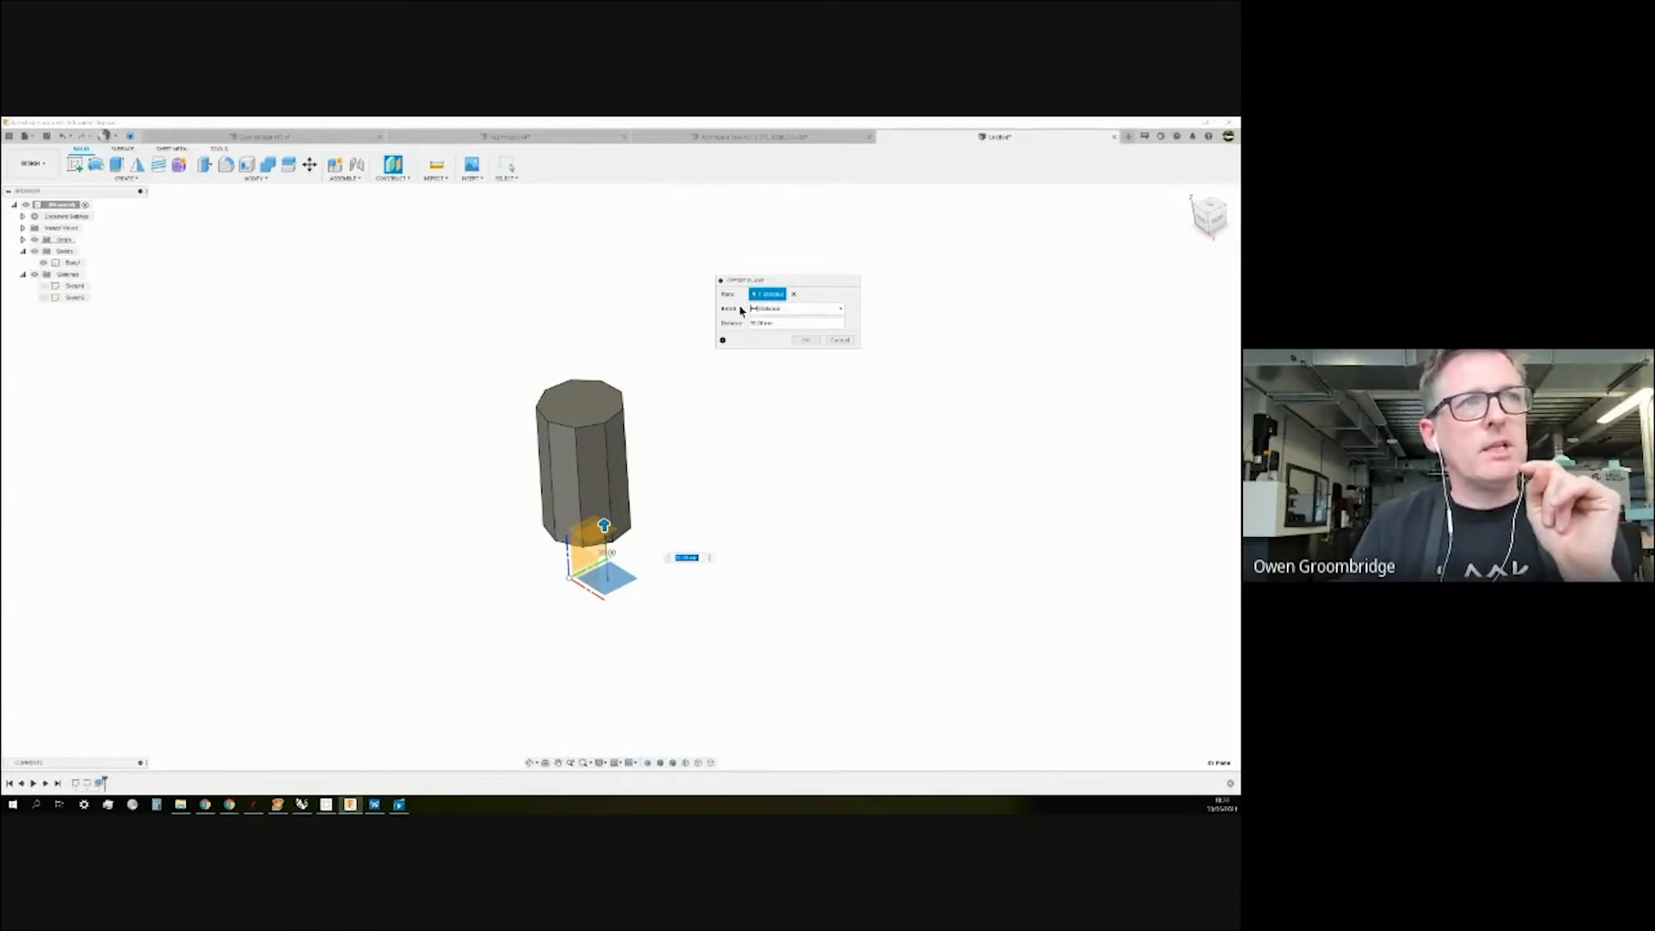
# Create the offset plane with extent To Object, reaching a point near the prism's top.
pyautogui.click(843, 310)
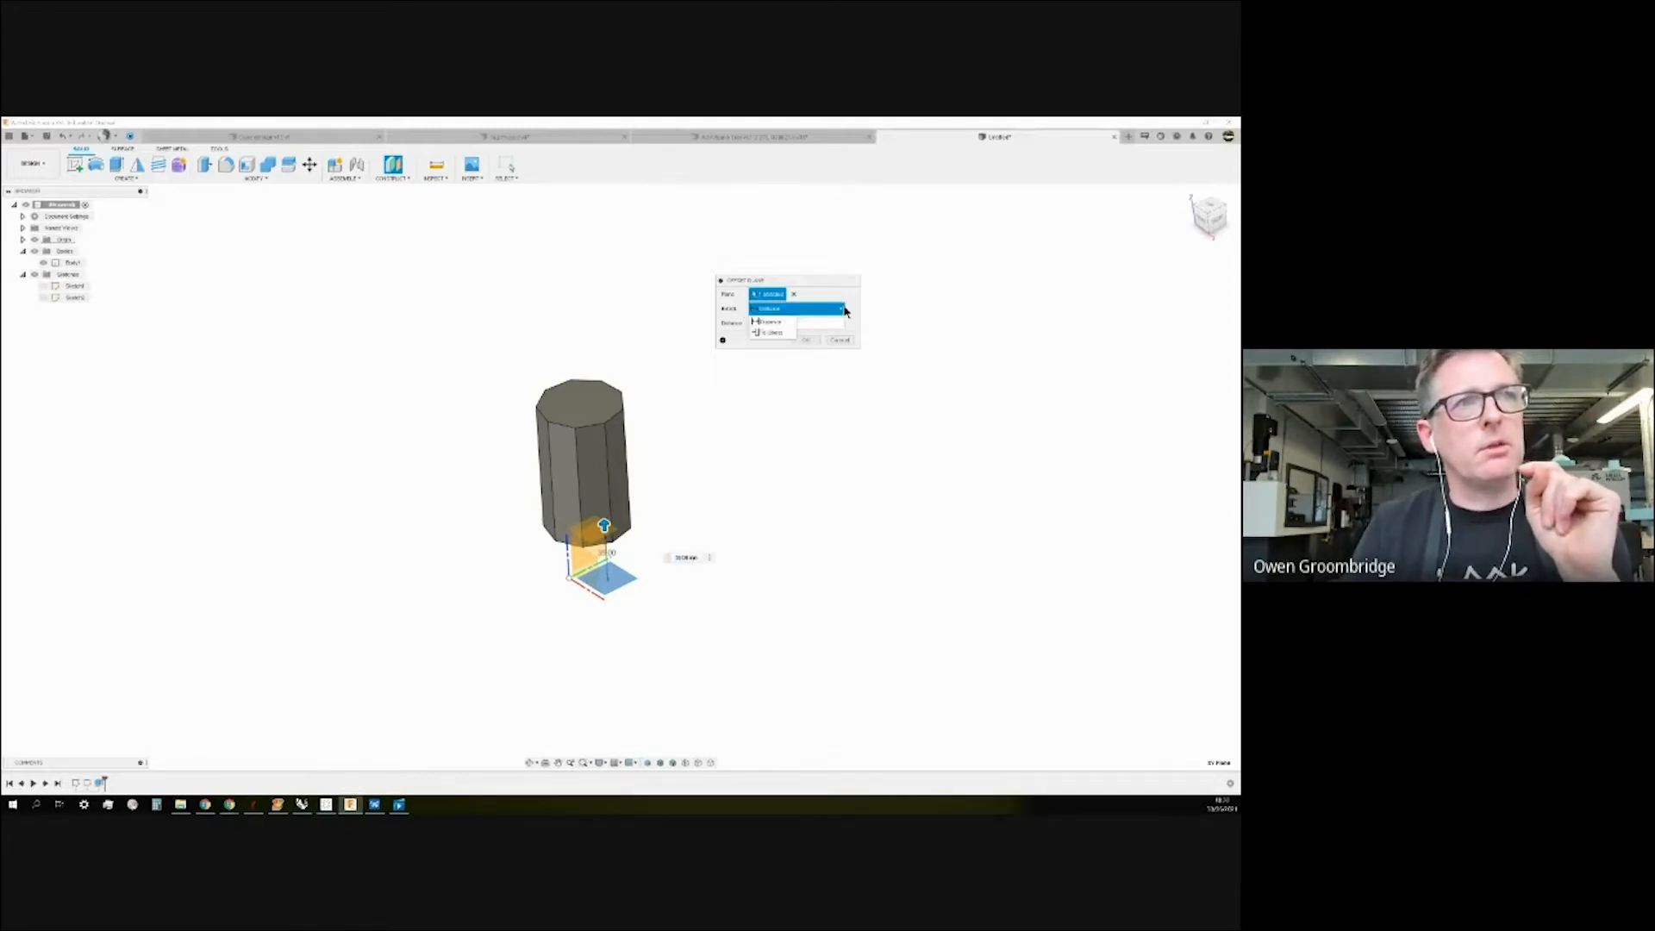
pyautogui.click(775, 332)
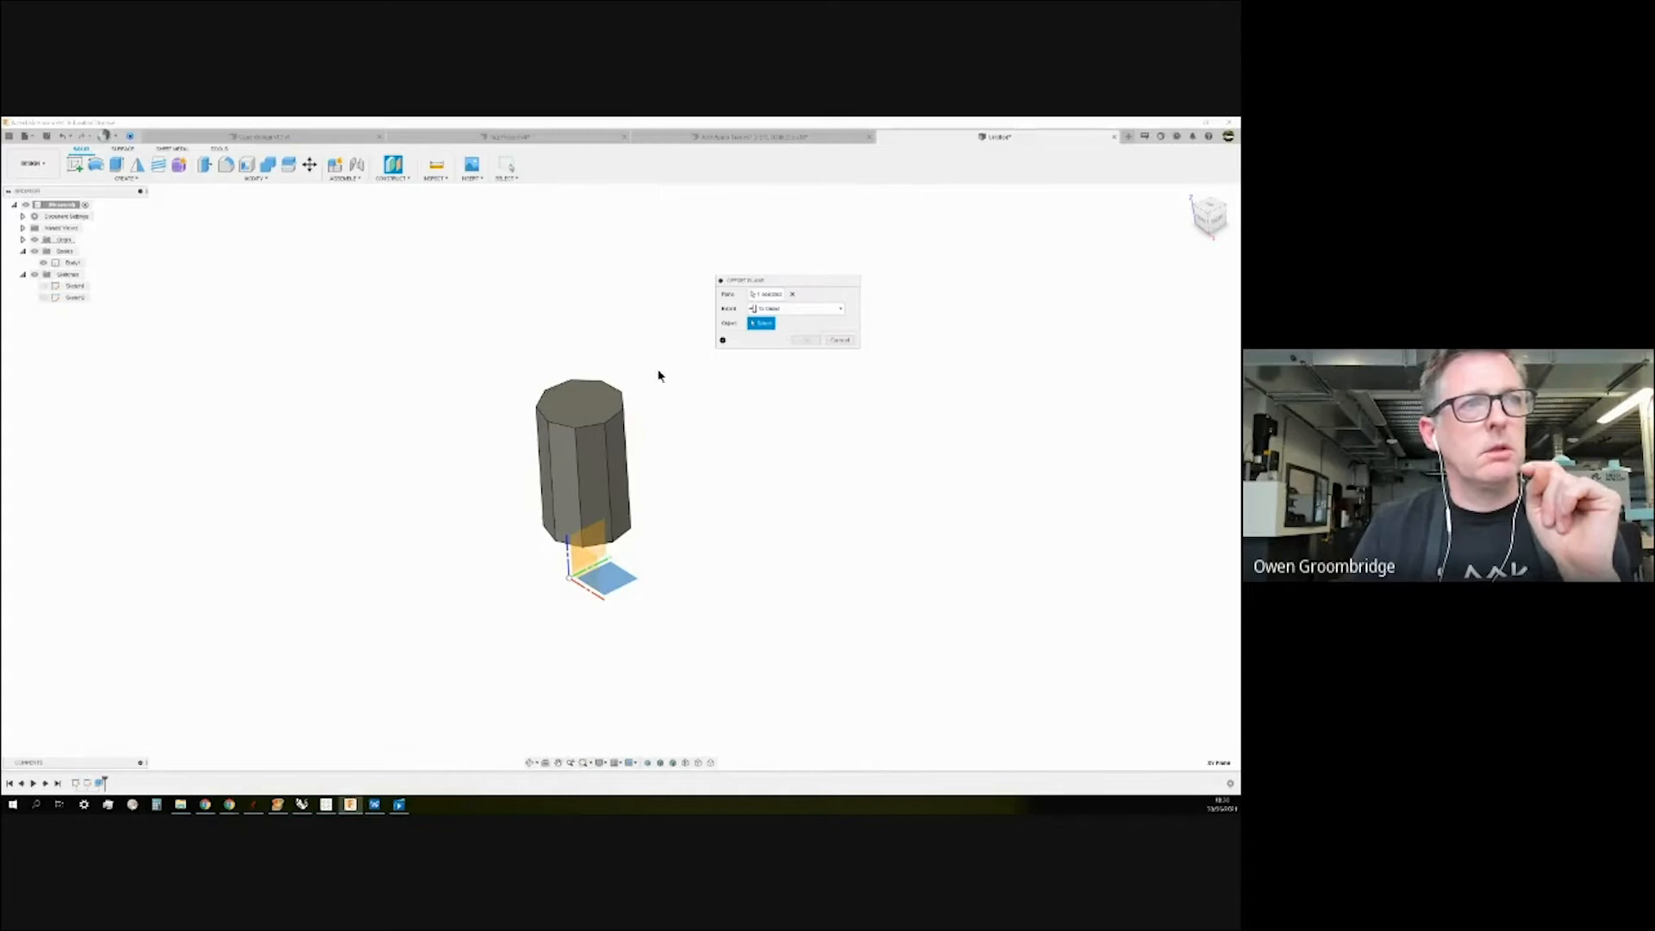
pyautogui.click(609, 423)
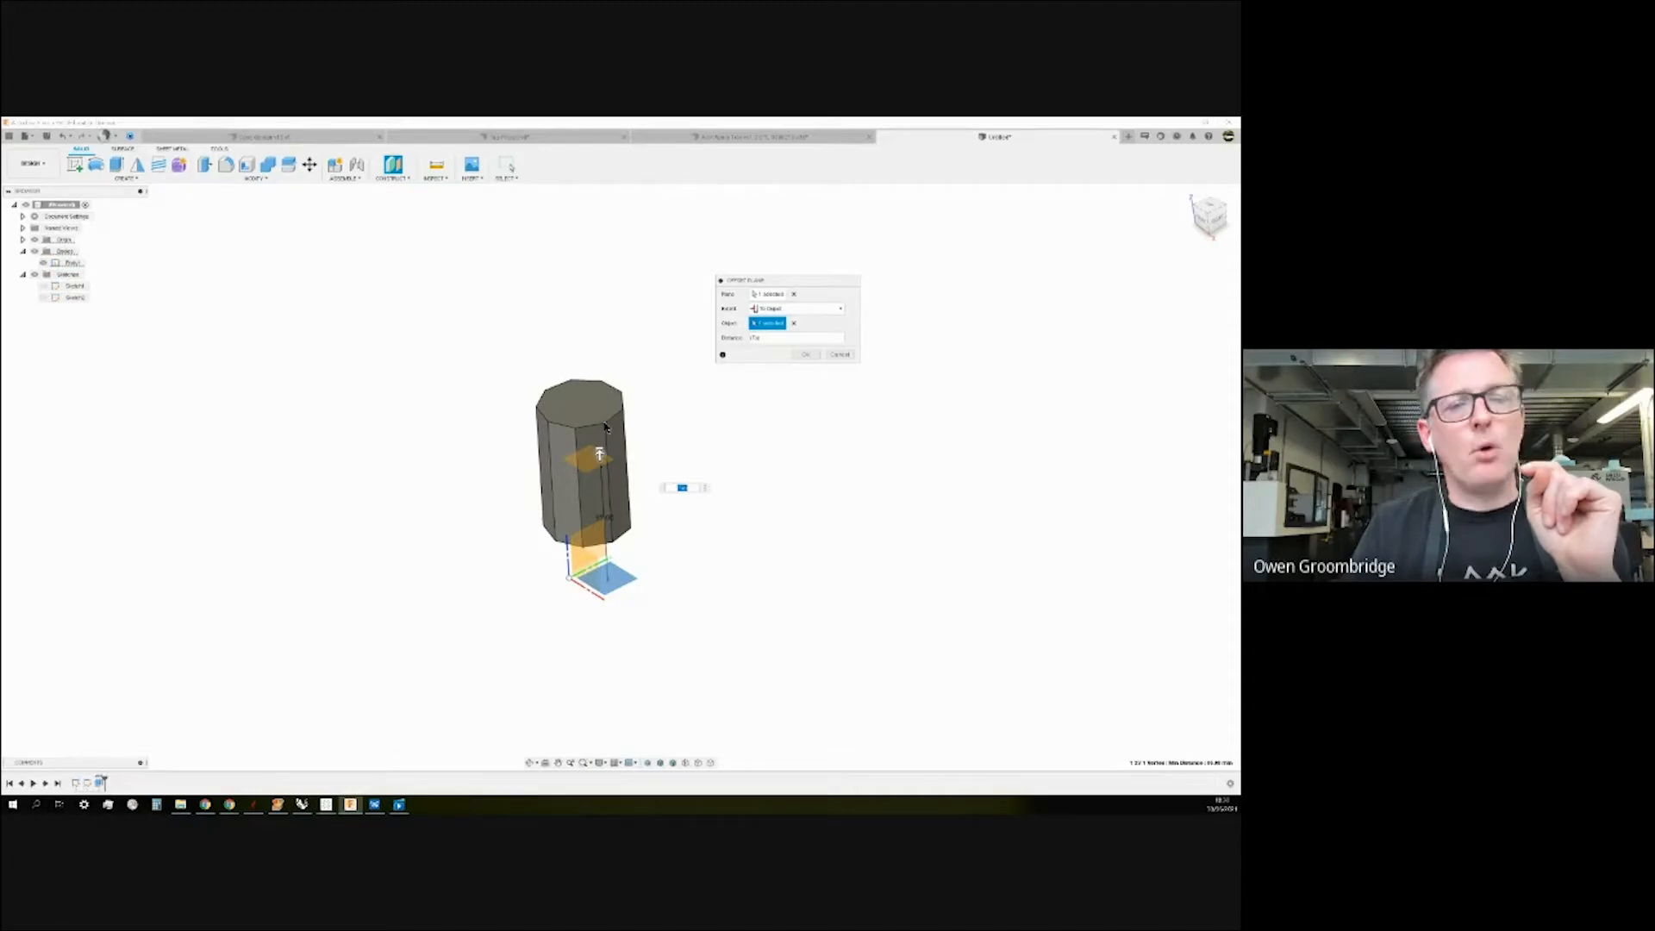
pyautogui.keyDown('shift'); pyautogui.moveTo(738, 462); pyautogui.dragTo(746, 451, button='middle'); pyautogui.keyUp('shift')
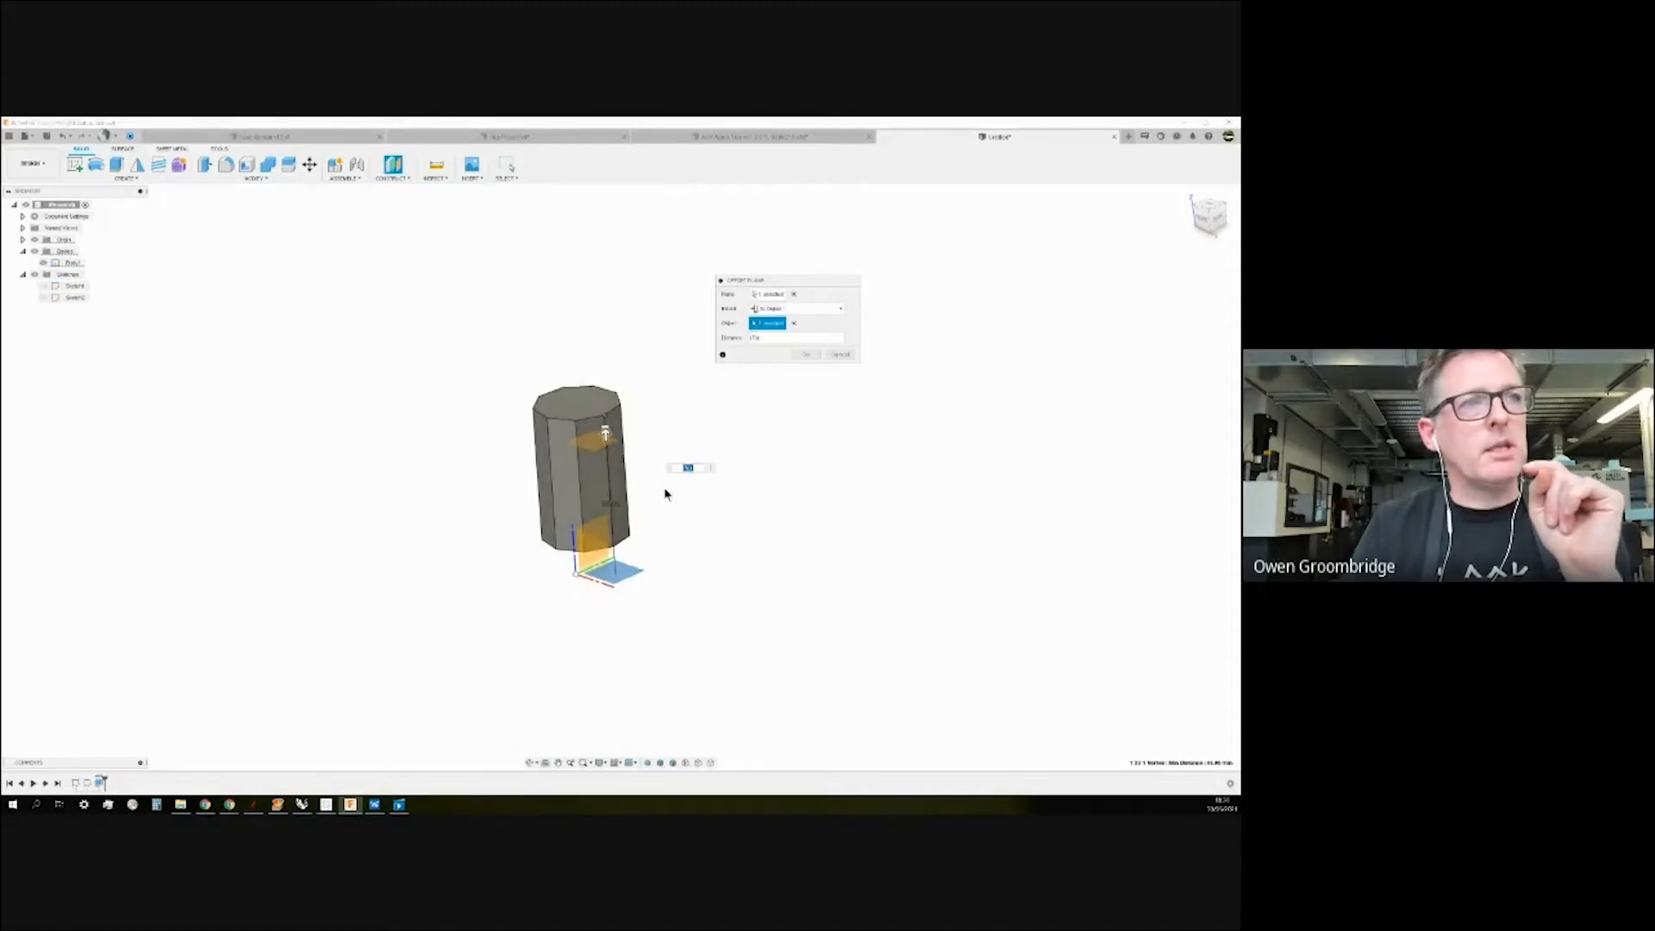
pyautogui.moveTo(883, 508)
pyautogui.keyDown('shift'); pyautogui.mouseDown(button='middle')
pyautogui.moveTo(887, 484)
pyautogui.moveTo(885, 505)
pyautogui.mouseUp(button='middle'); pyautogui.keyUp('shift')
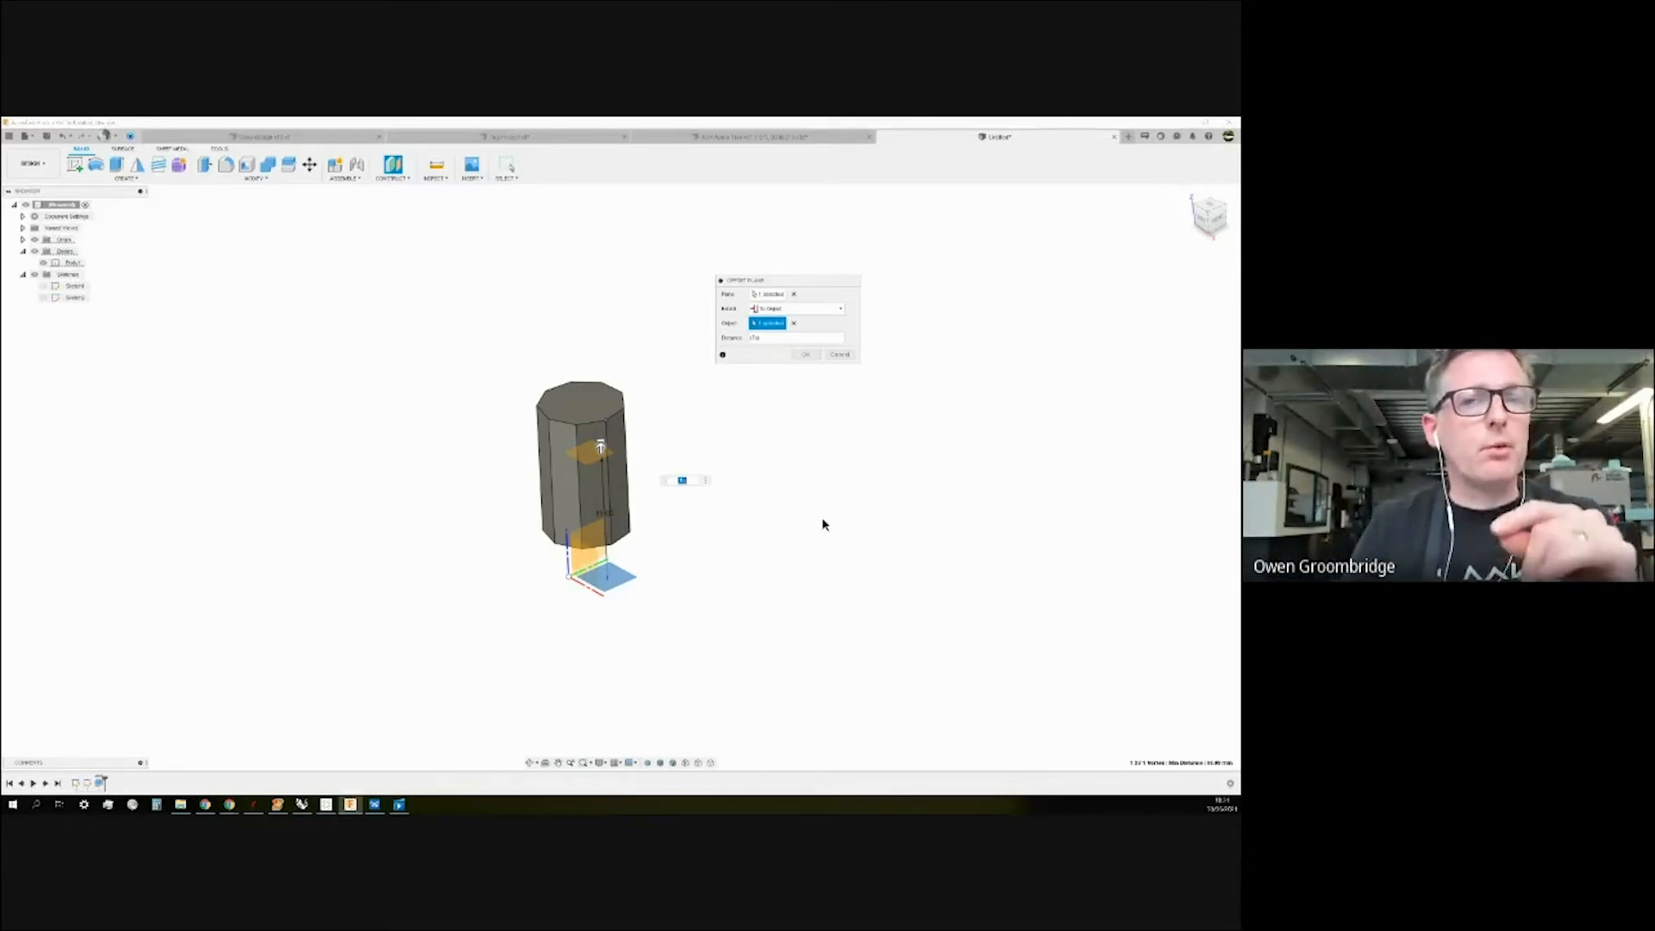
pyautogui.keyDown('shift'); pyautogui.moveTo(800, 468); pyautogui.dragTo(771, 448, button='middle'); pyautogui.keyUp('shift')
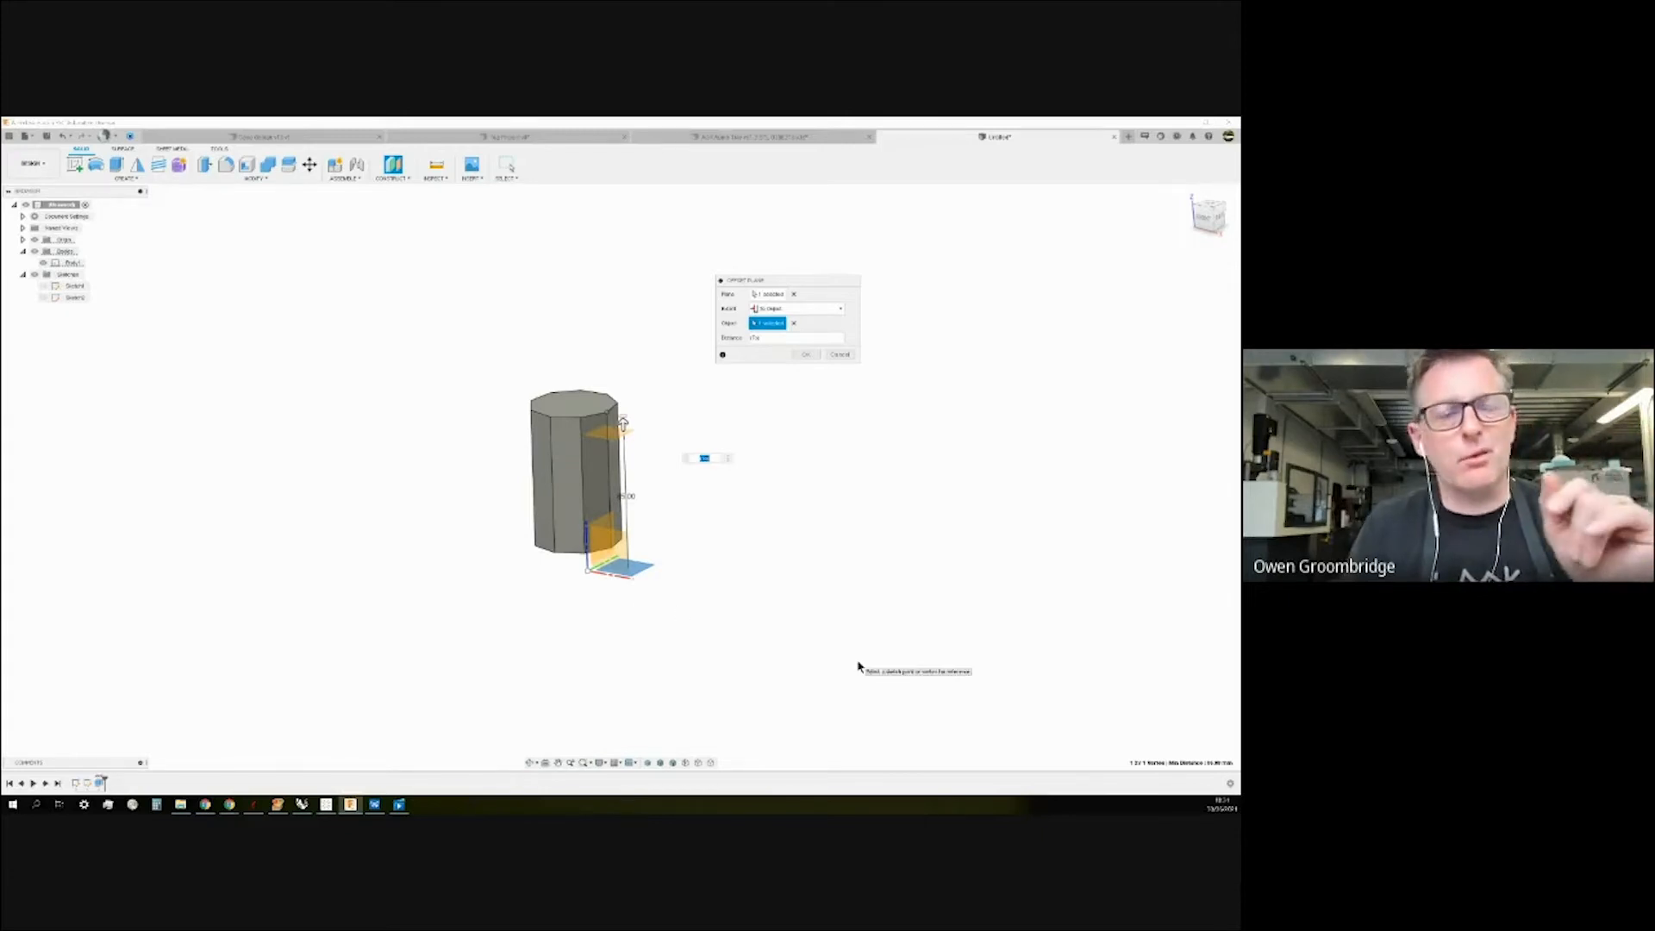
pyautogui.click(807, 355)
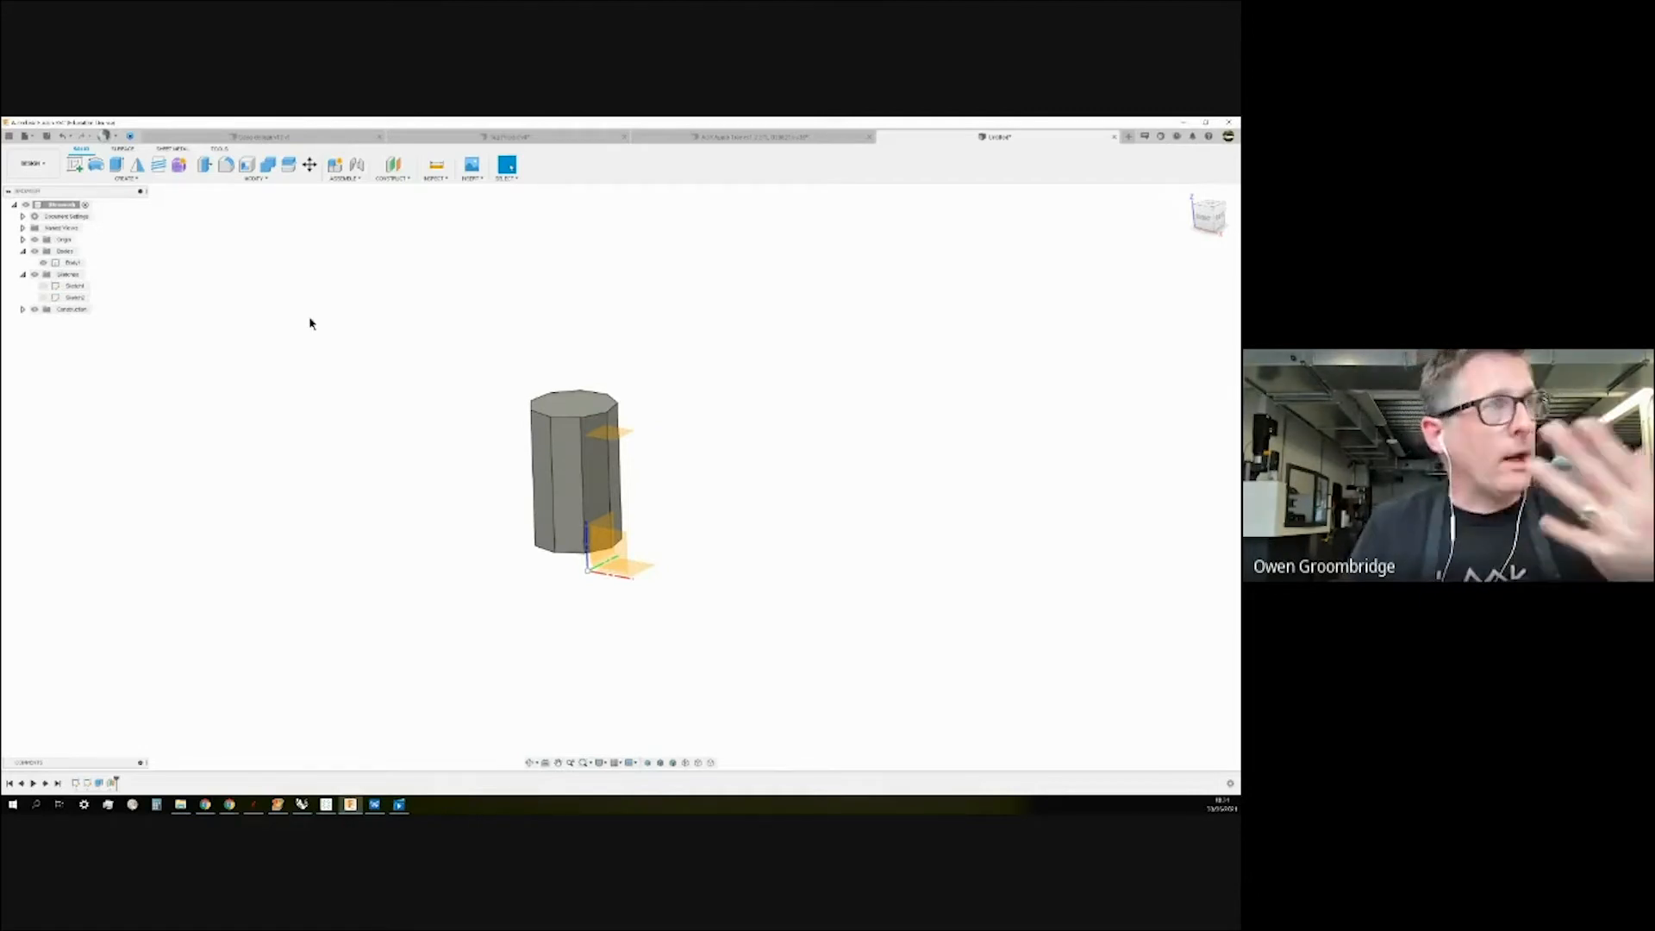
# Expand the browser's Construction folder to show the new Plane1.
pyautogui.click(395, 179)
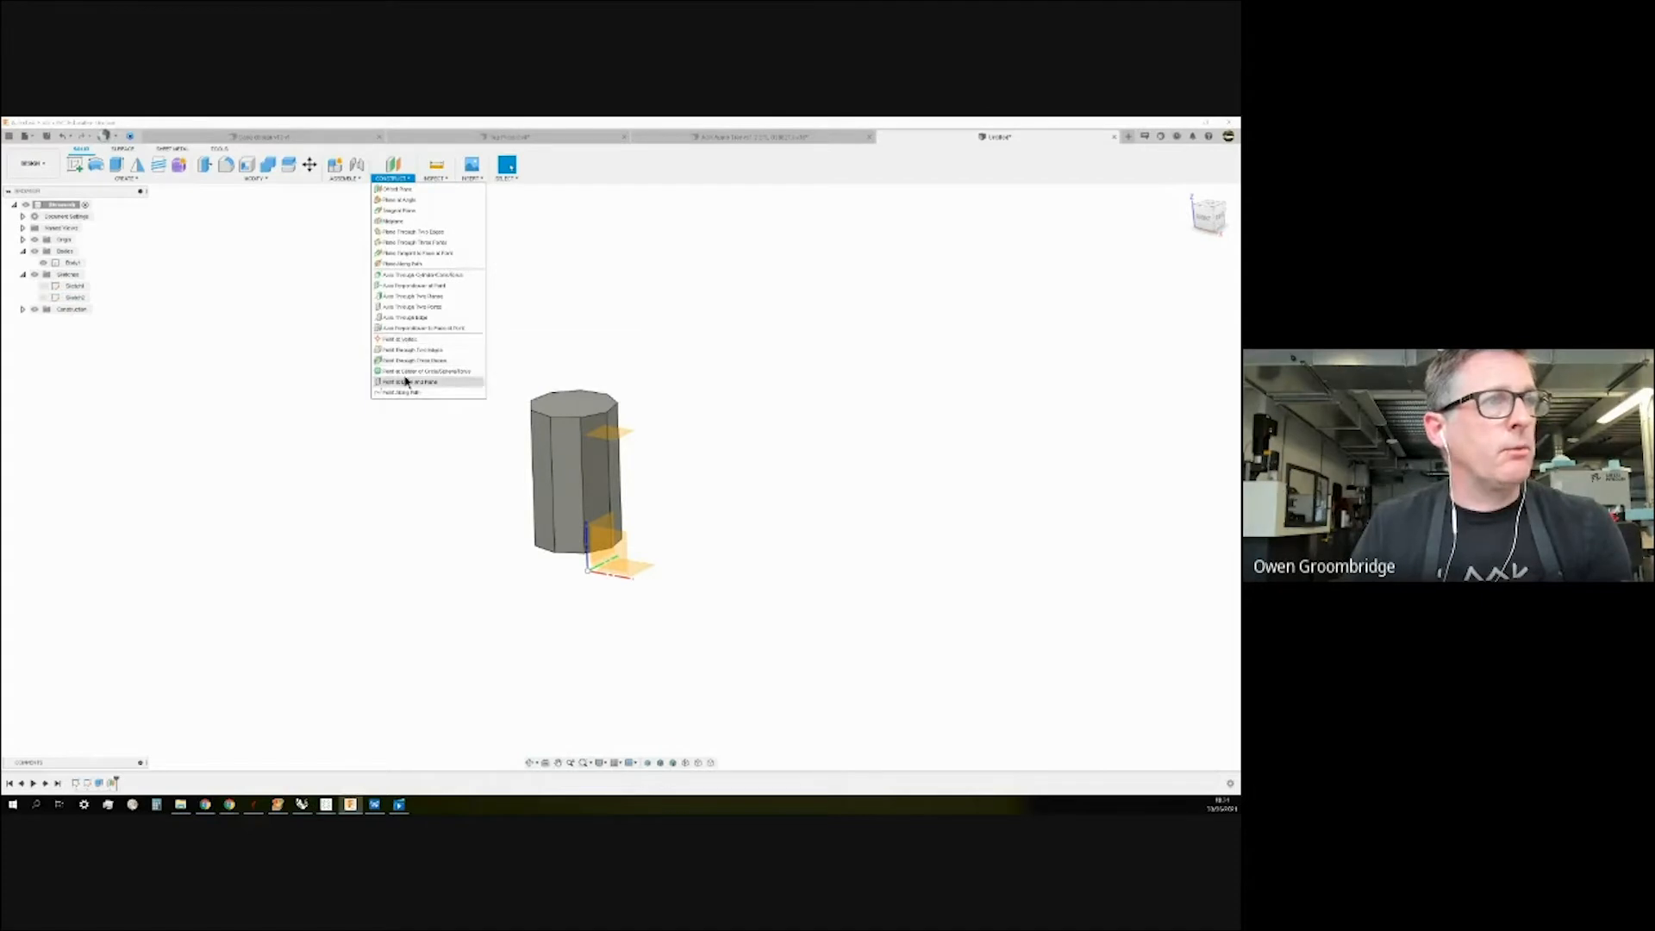
pyautogui.click(213, 298)
pyautogui.click(23, 309)
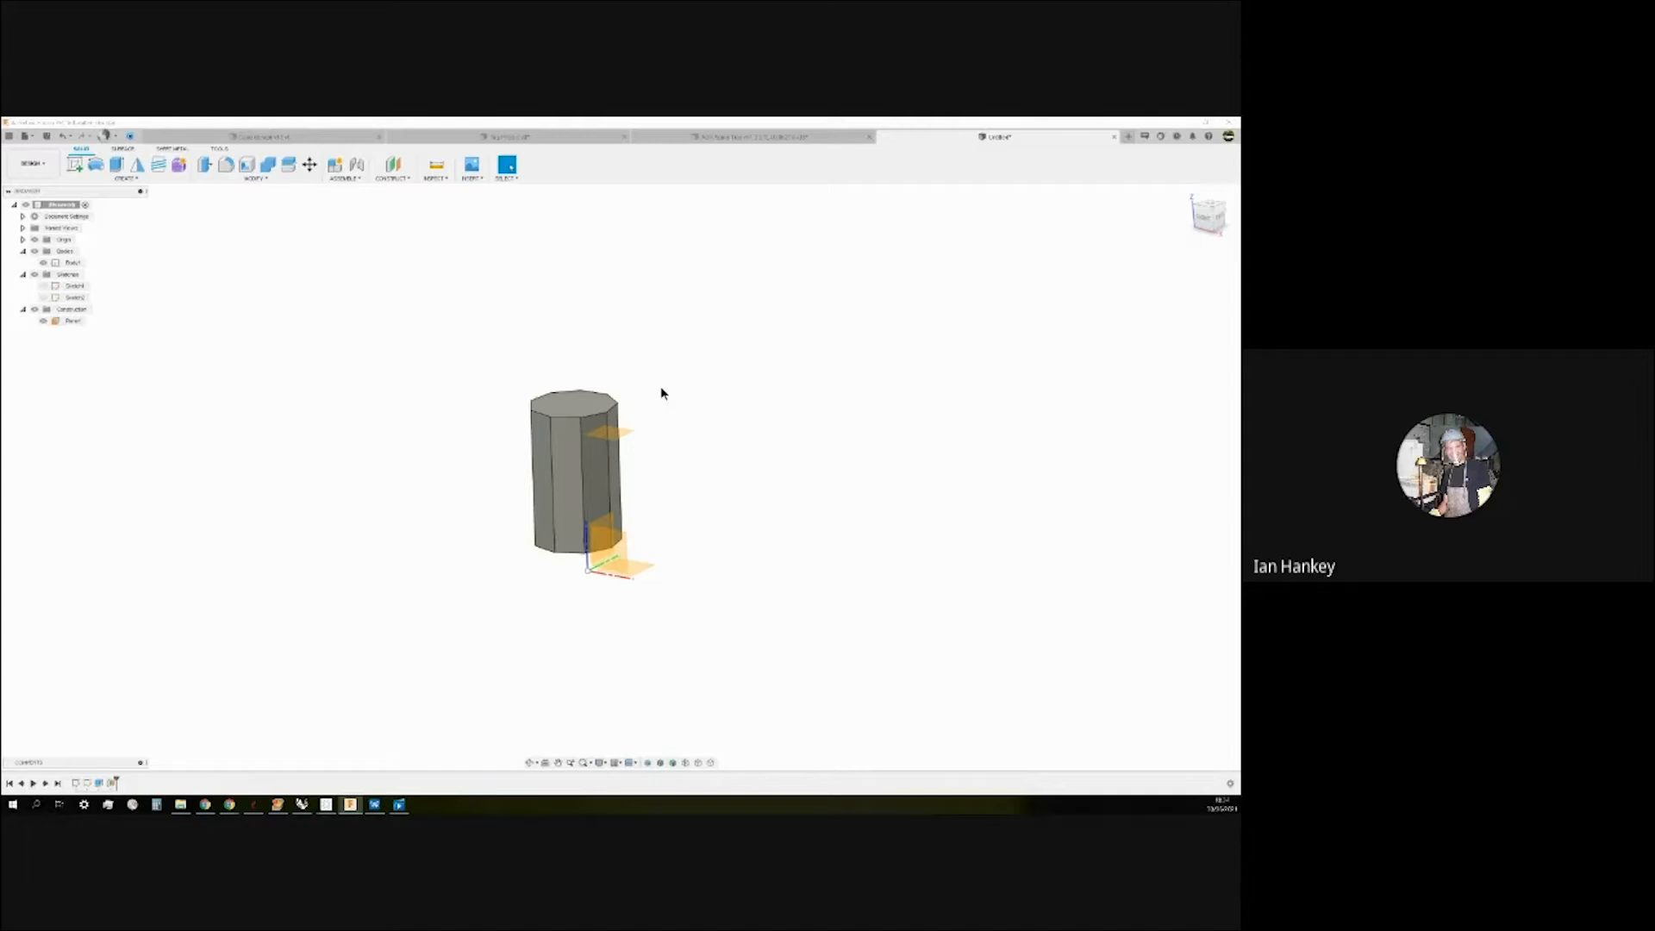
pyautogui.keyDown('shift'); pyautogui.moveTo(692, 394); pyautogui.dragTo(768, 417, button='middle'); pyautogui.keyUp('shift')
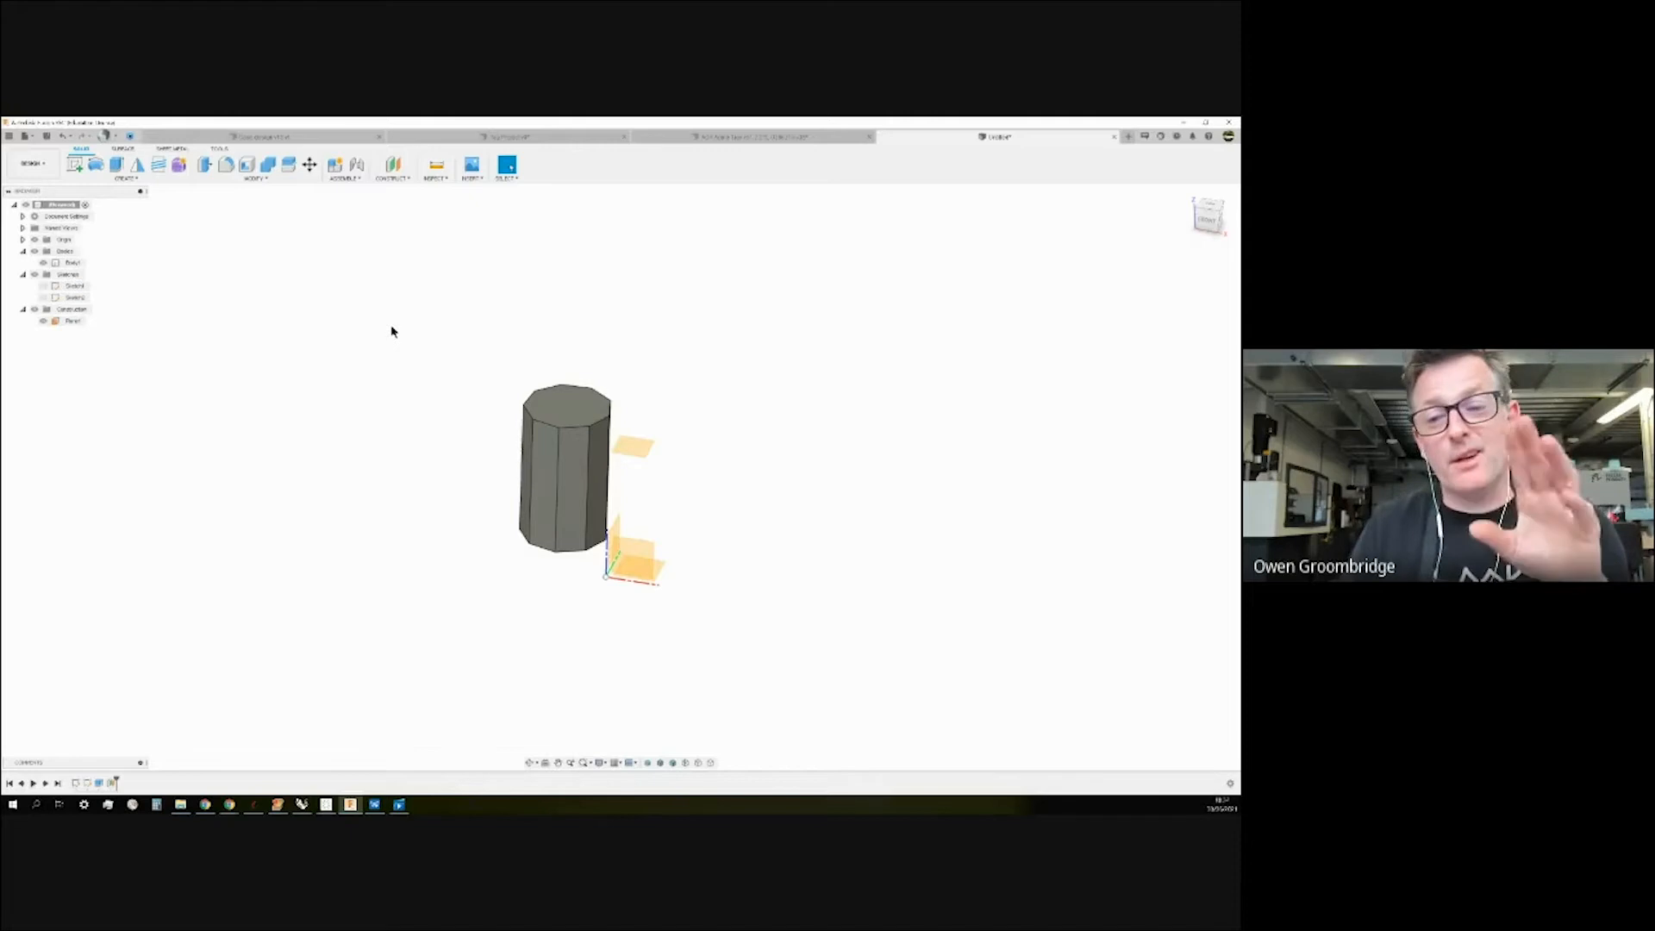
# Hide Plane1, the Origin and Body1.
pyautogui.click(44, 322)
pyautogui.click(43, 322)
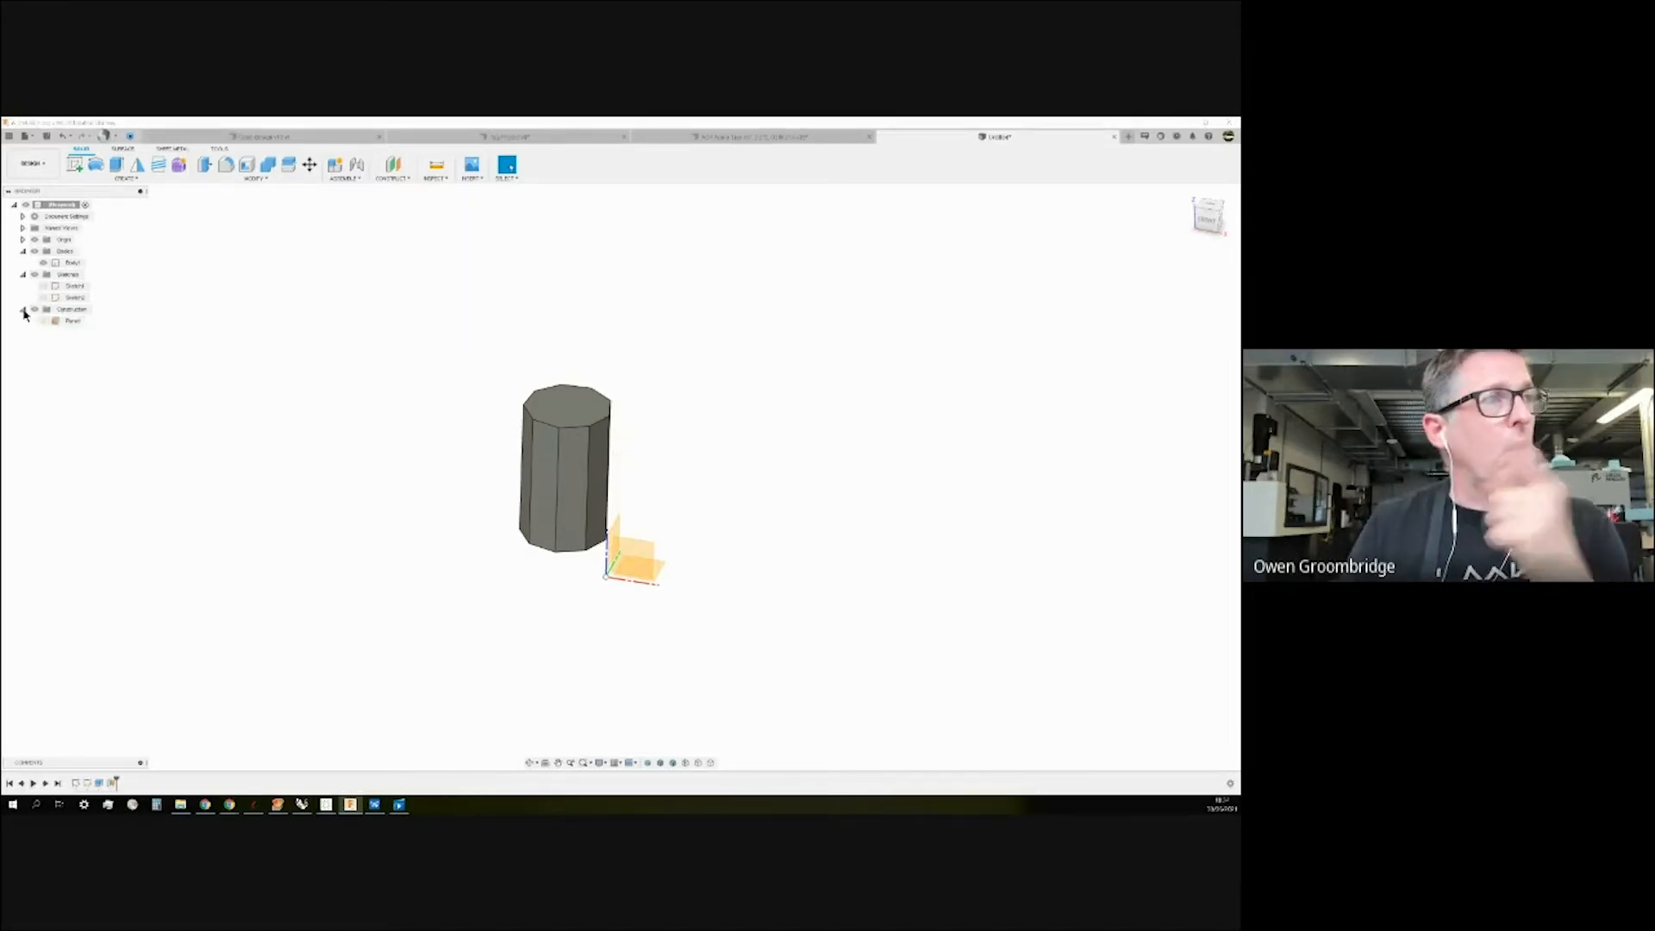
pyautogui.click(23, 310)
pyautogui.click(34, 239)
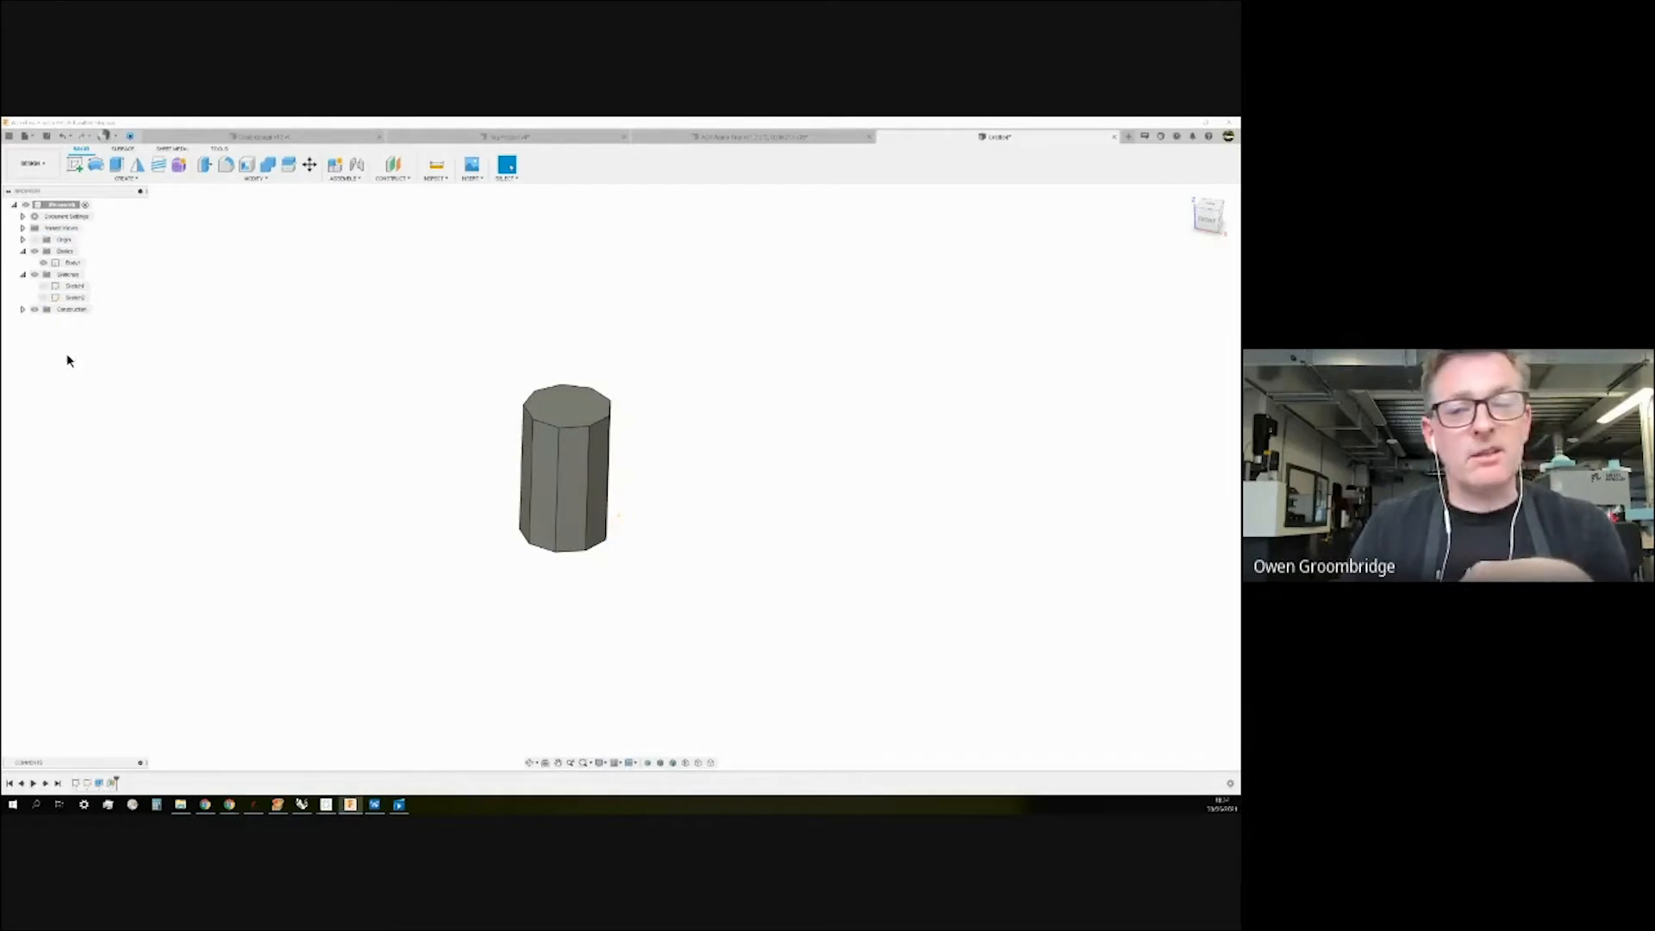
pyautogui.click(43, 262)
# Show Sketch1 and open it for editing.
pyautogui.click(45, 286)
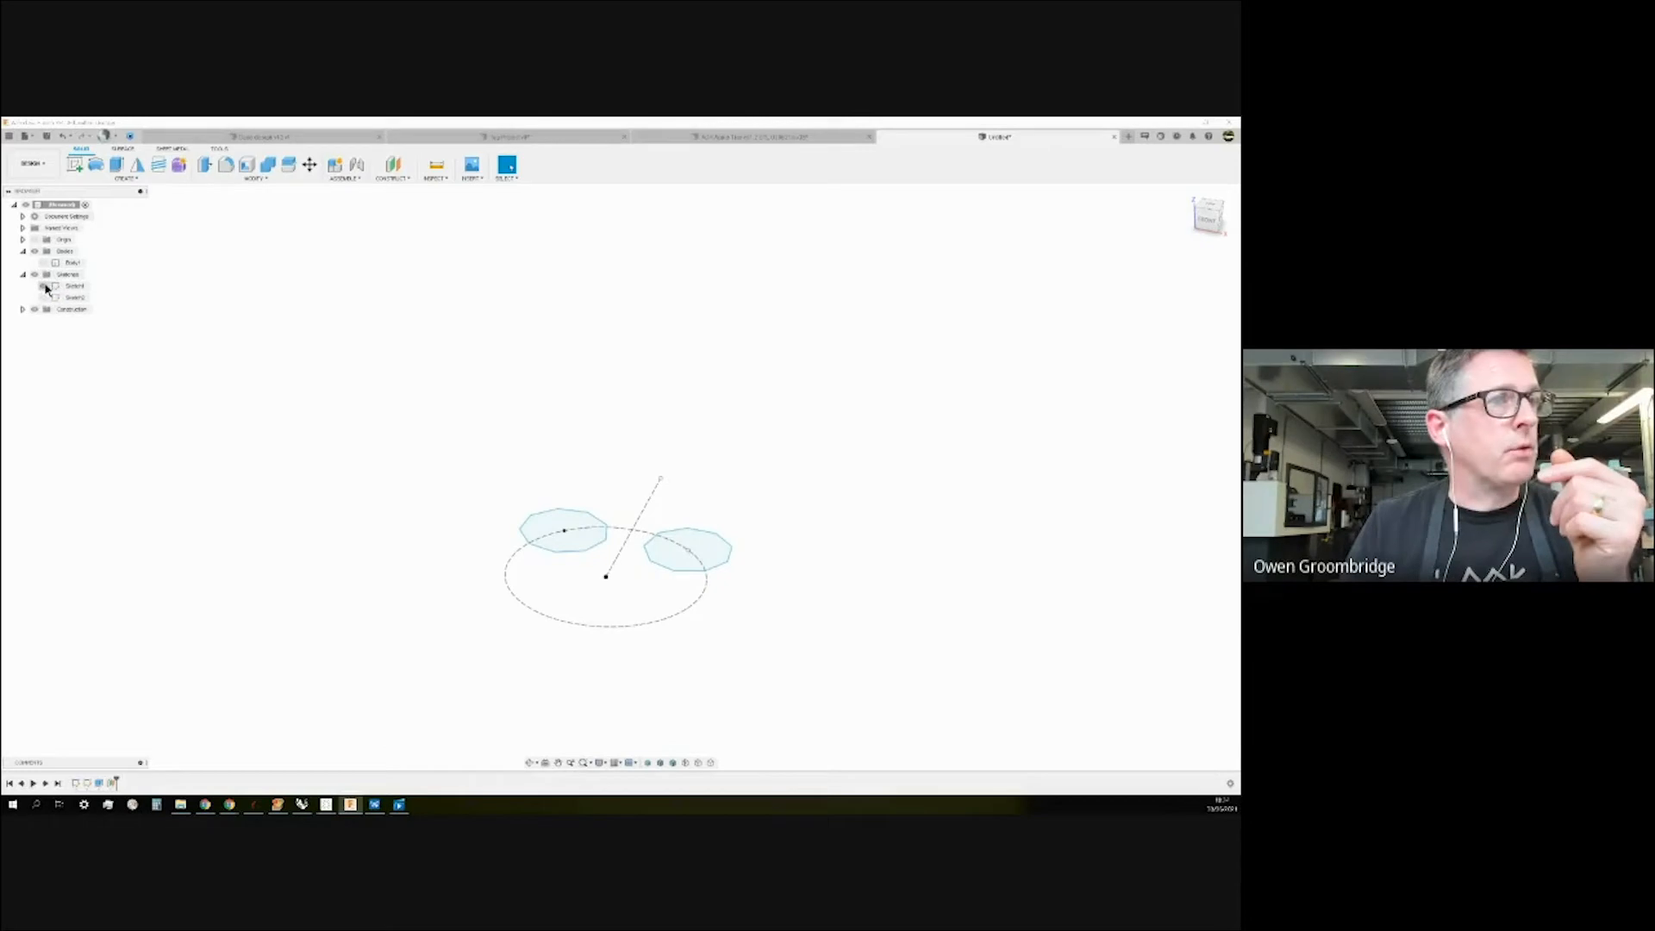
pyautogui.keyDown('shift'); pyautogui.moveTo(428, 394); pyautogui.dragTo(426, 415, button='middle'); pyautogui.keyUp('shift')
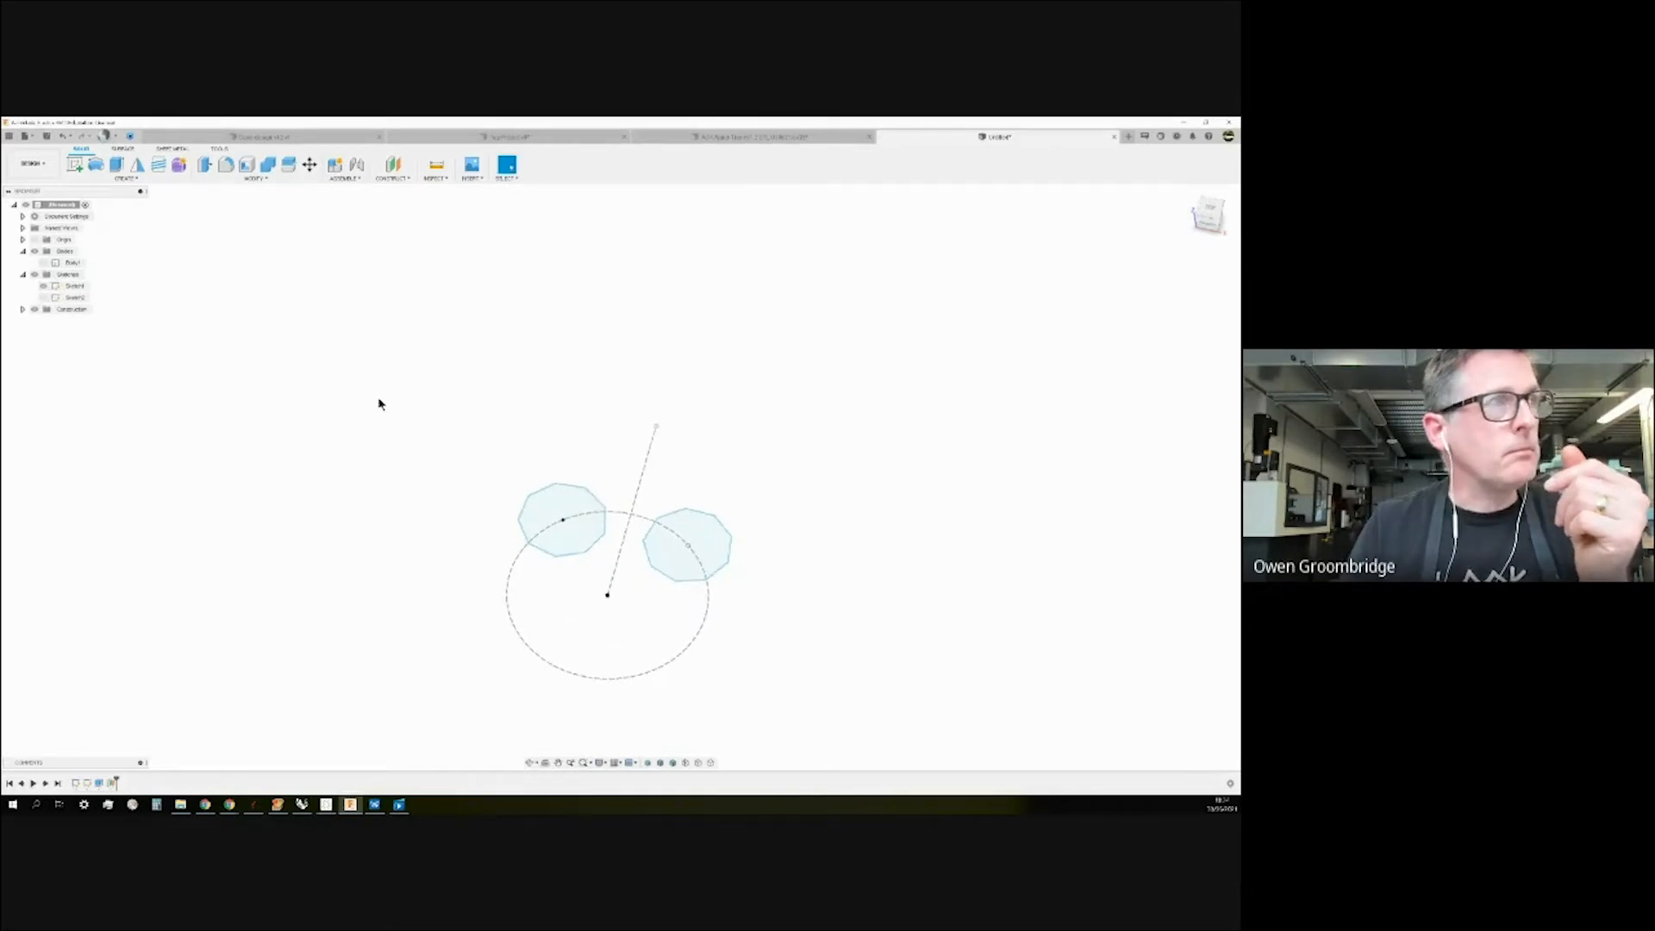
pyautogui.click(73, 286)
pyautogui.rightClick(76, 286)
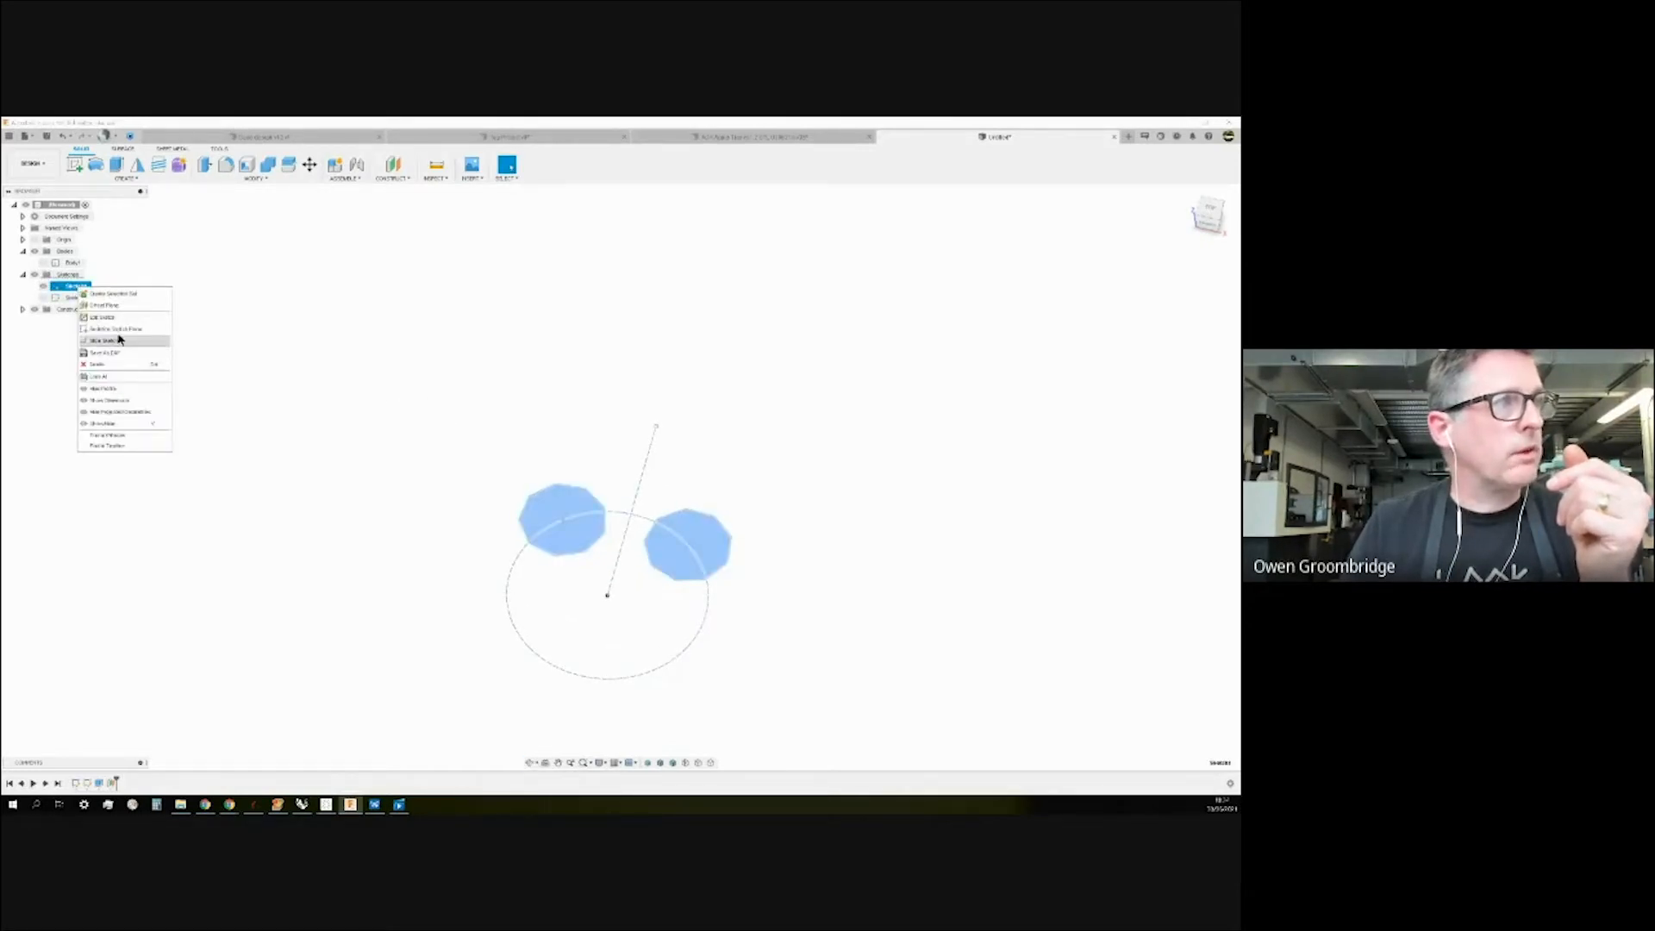
pyautogui.click(119, 318)
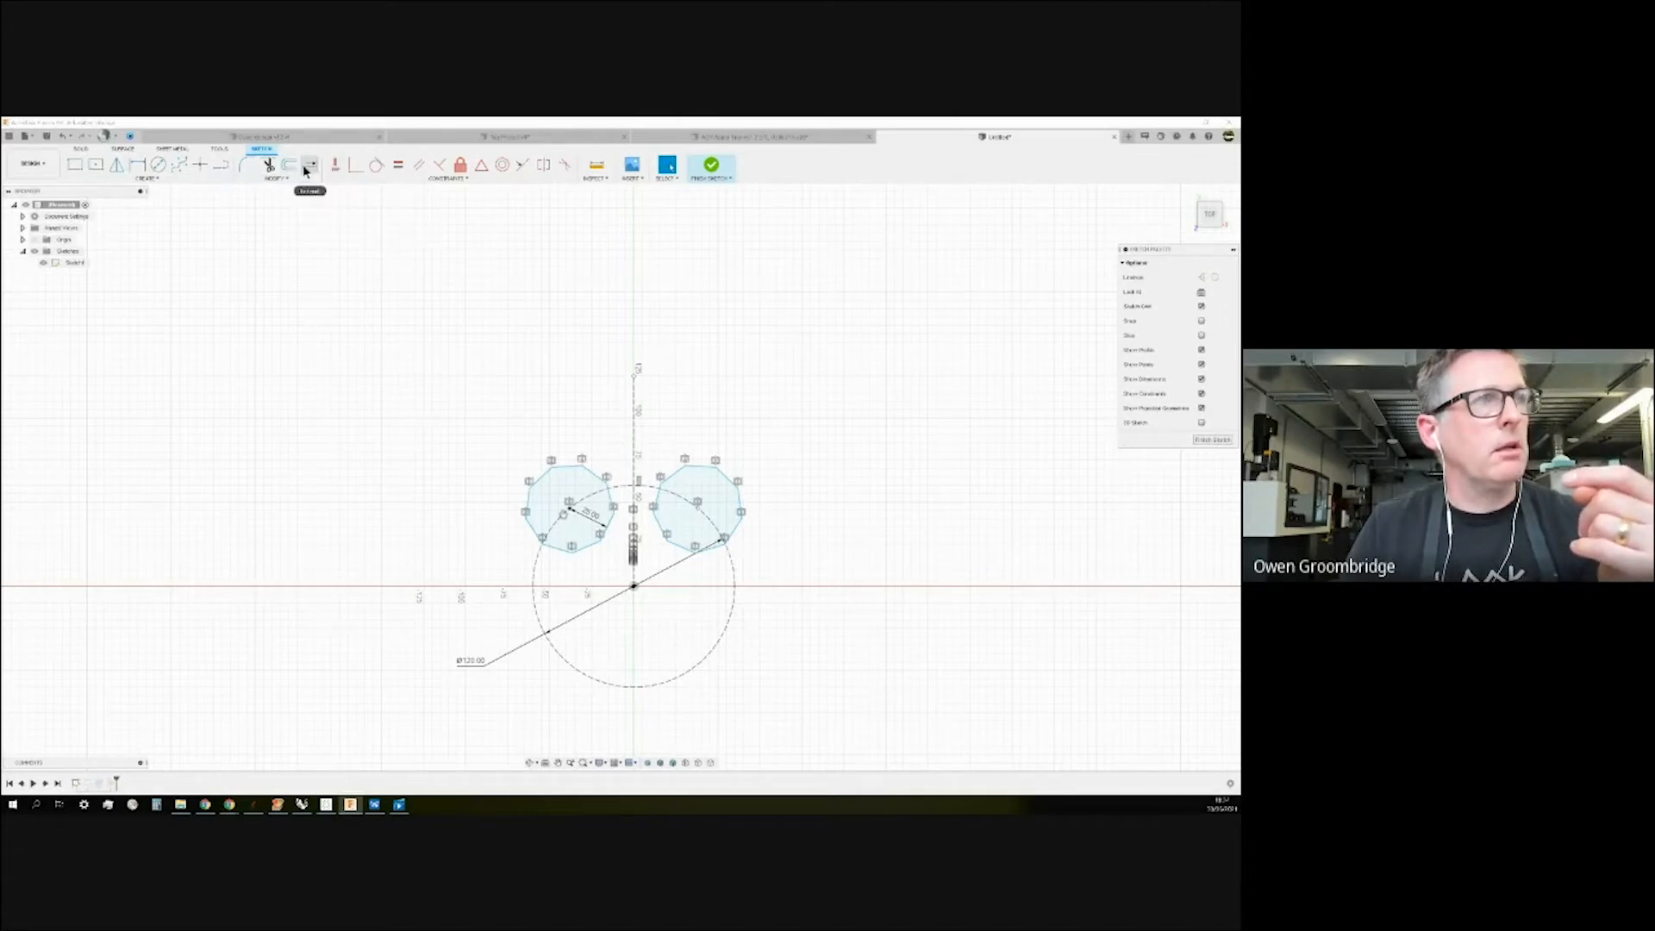
# Start the sketch Offset tool and select the whole left octagon outline.
pyautogui.click(277, 178)
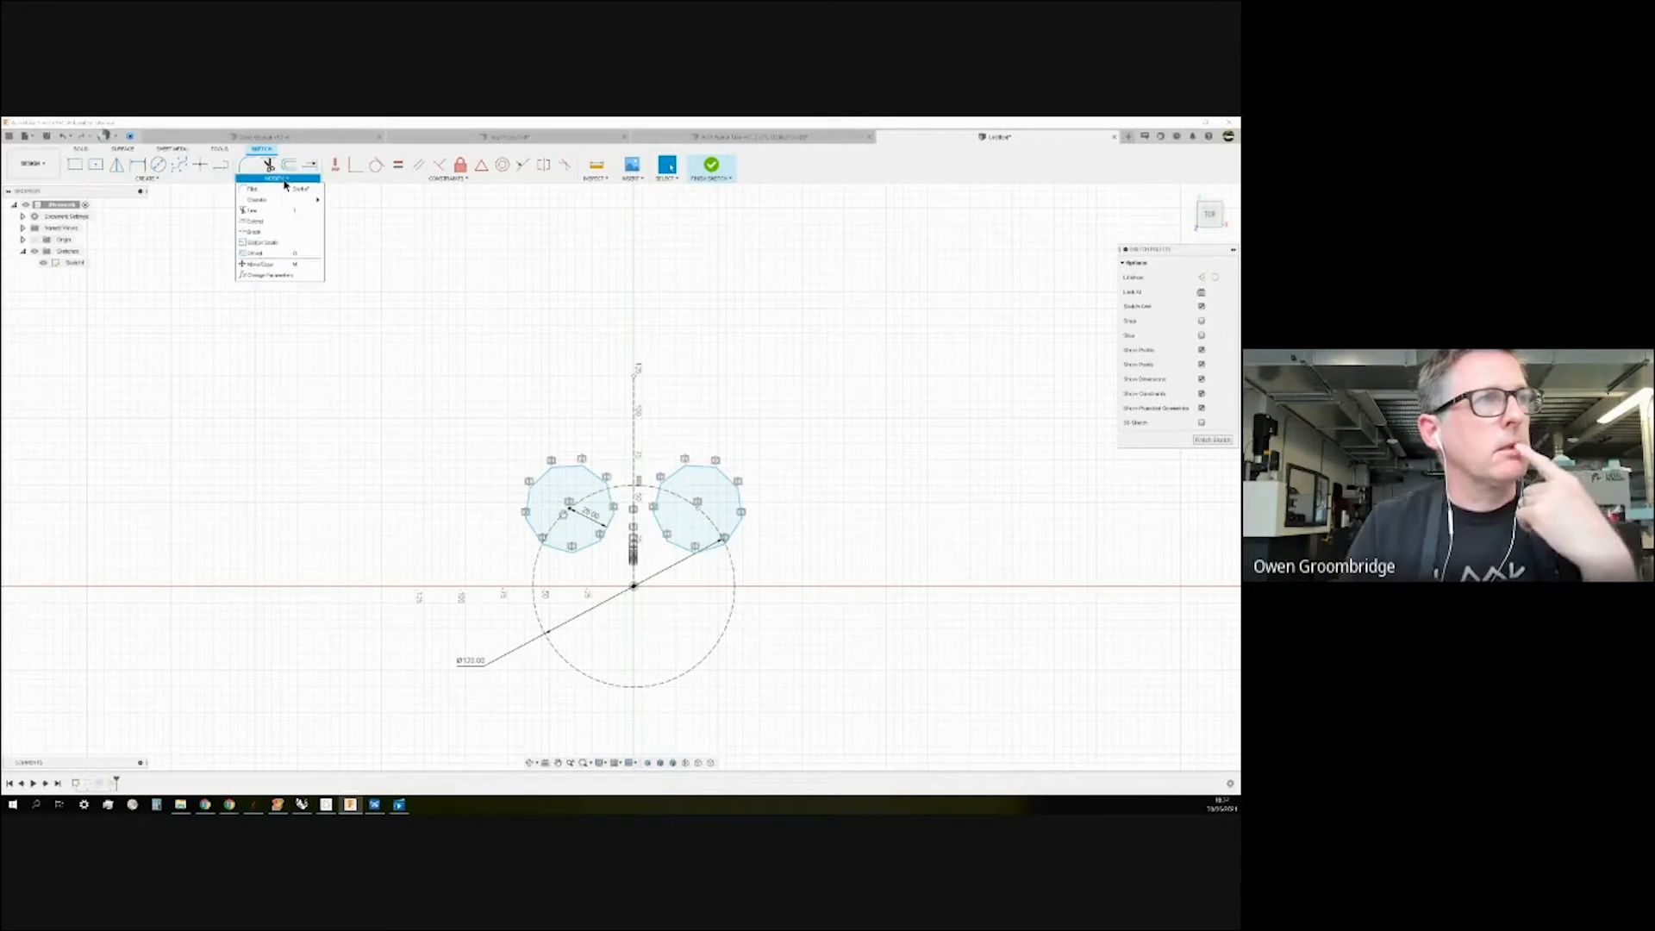
pyautogui.click(273, 254)
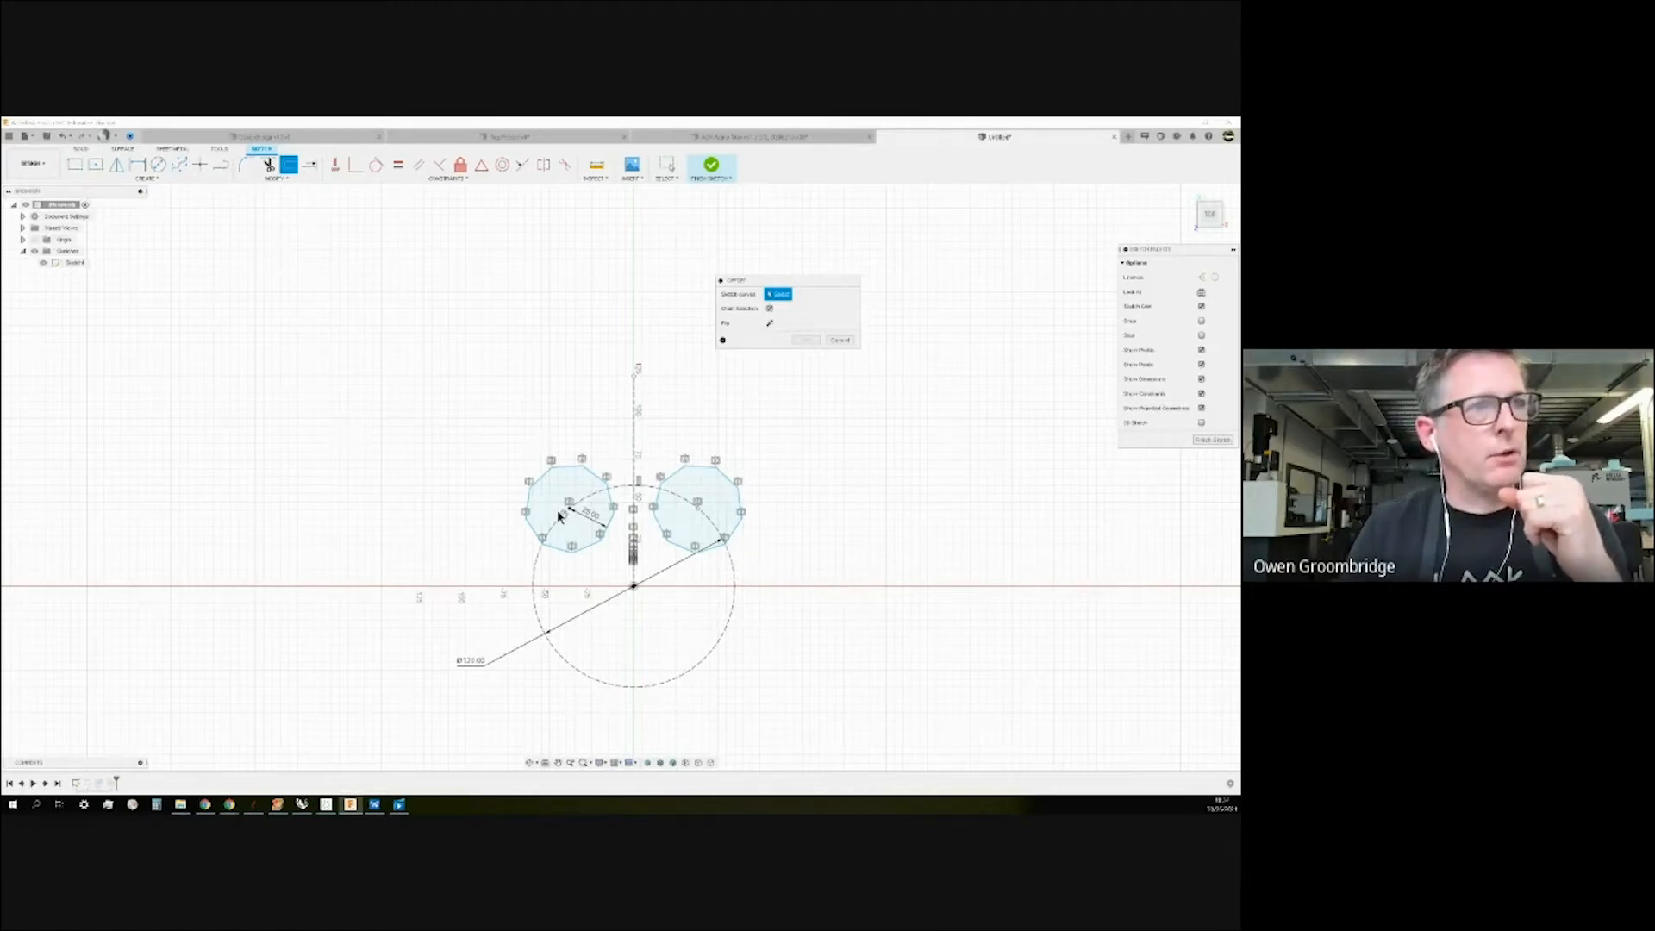
pyautogui.scroll(1, 561, 517)
pyautogui.click(561, 459)
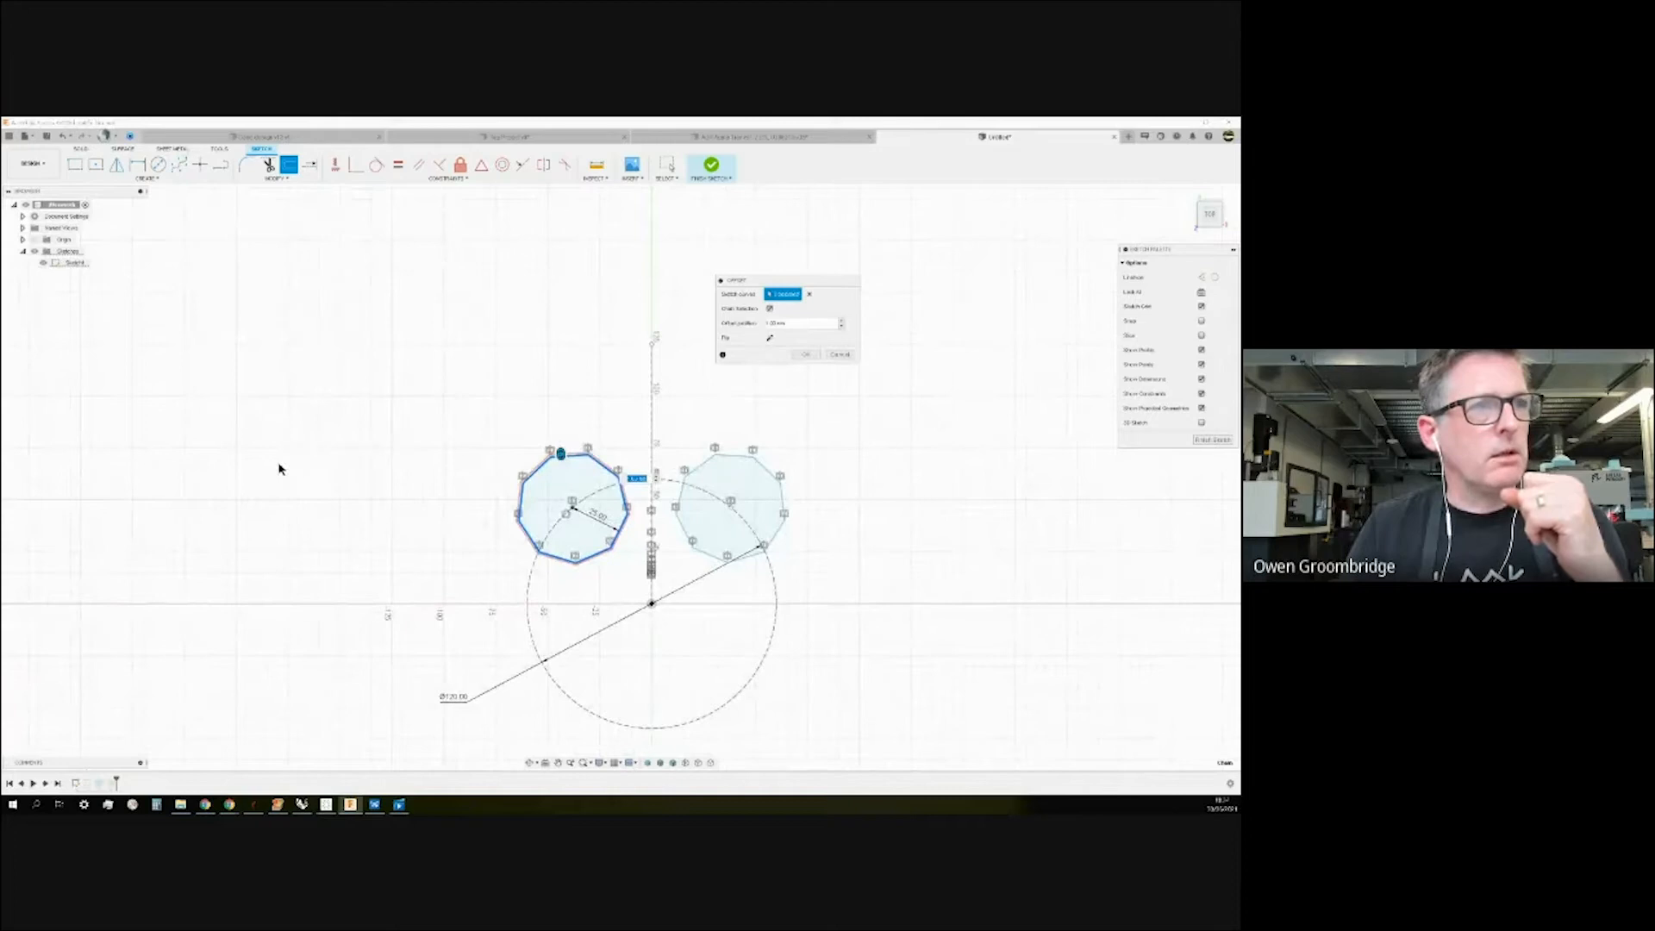
pyautogui.click(770, 309)
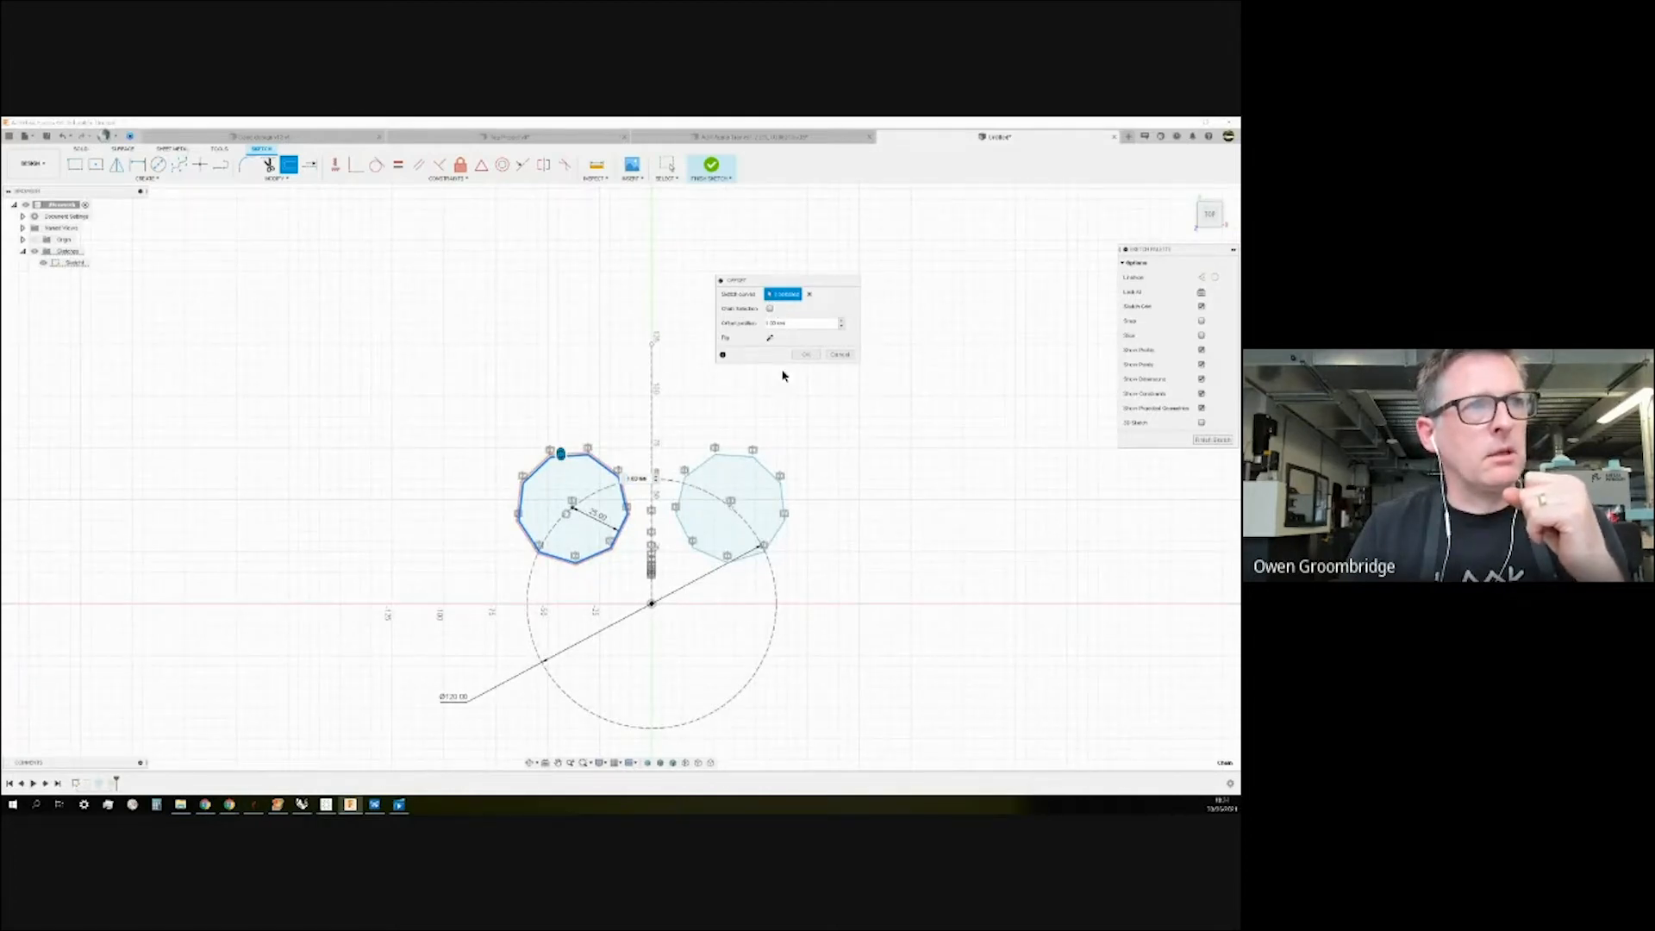
pyautogui.click(810, 294)
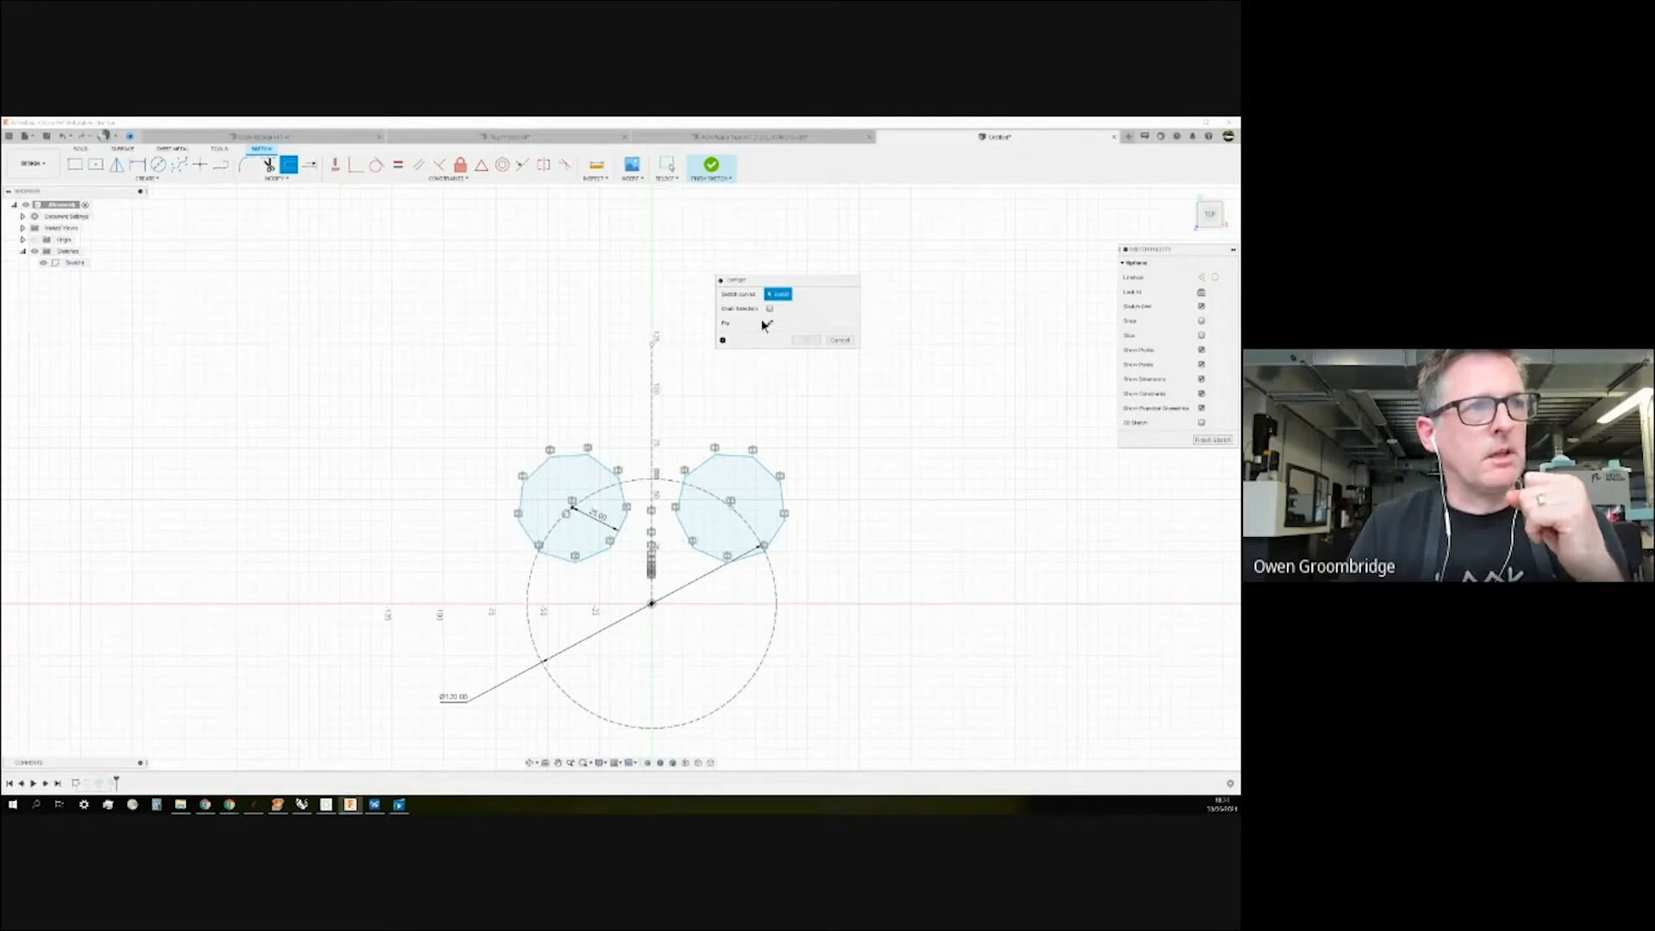
pyautogui.click(565, 456)
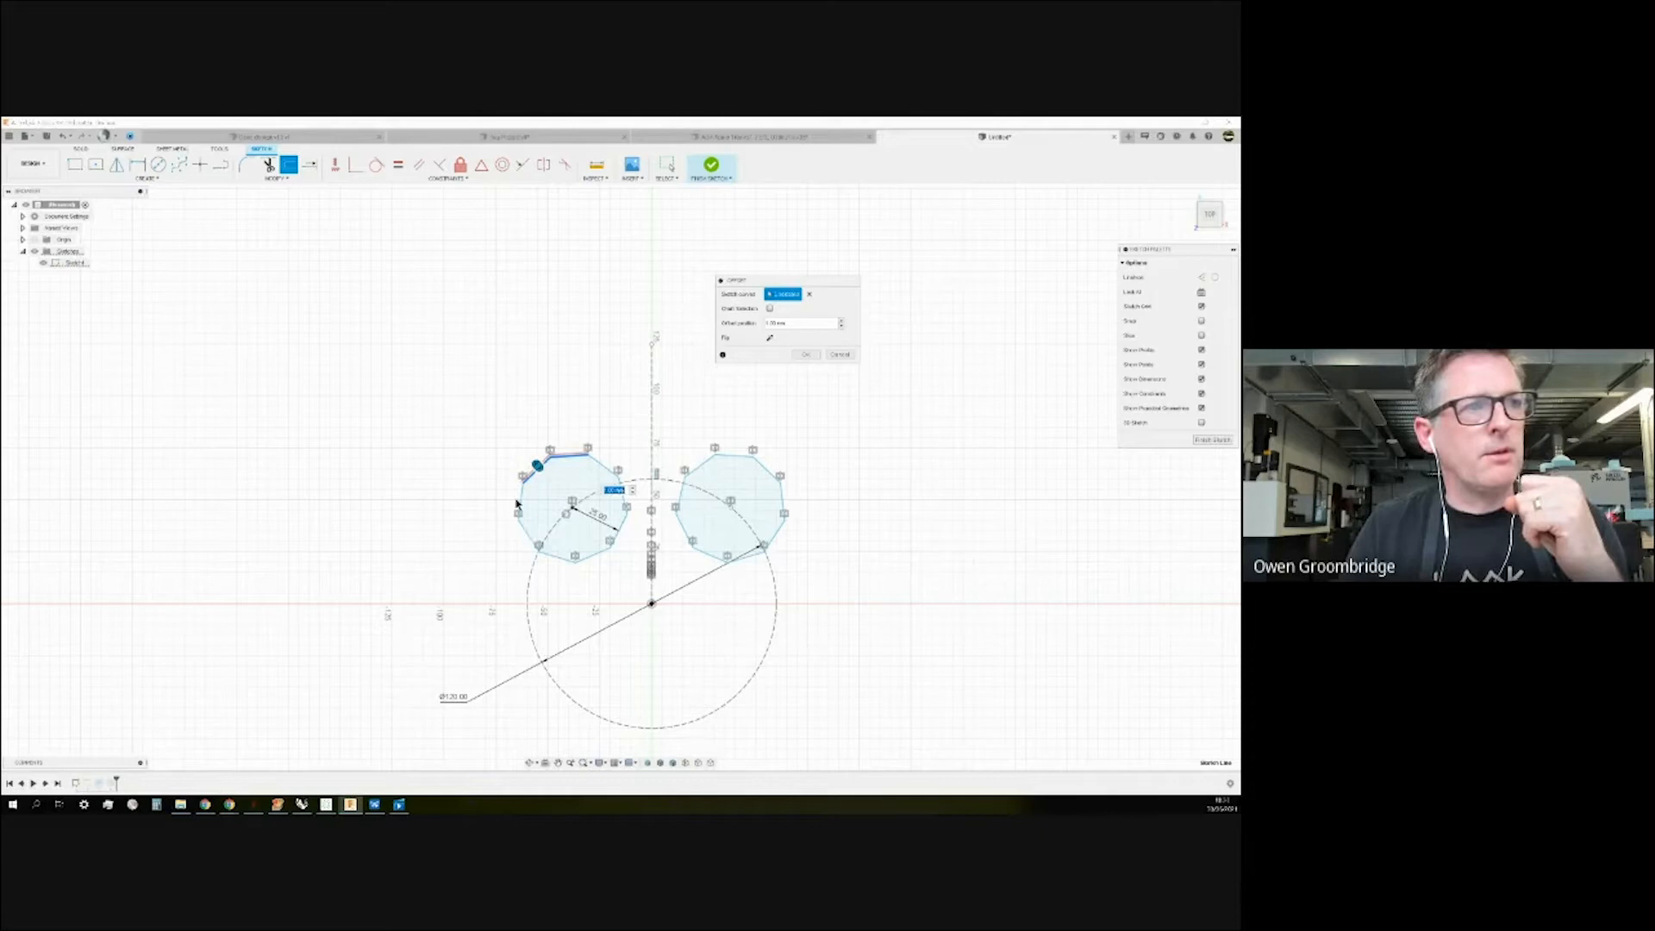
pyautogui.click(519, 497)
pyautogui.click(528, 535)
pyautogui.click(605, 465)
pyautogui.click(622, 489)
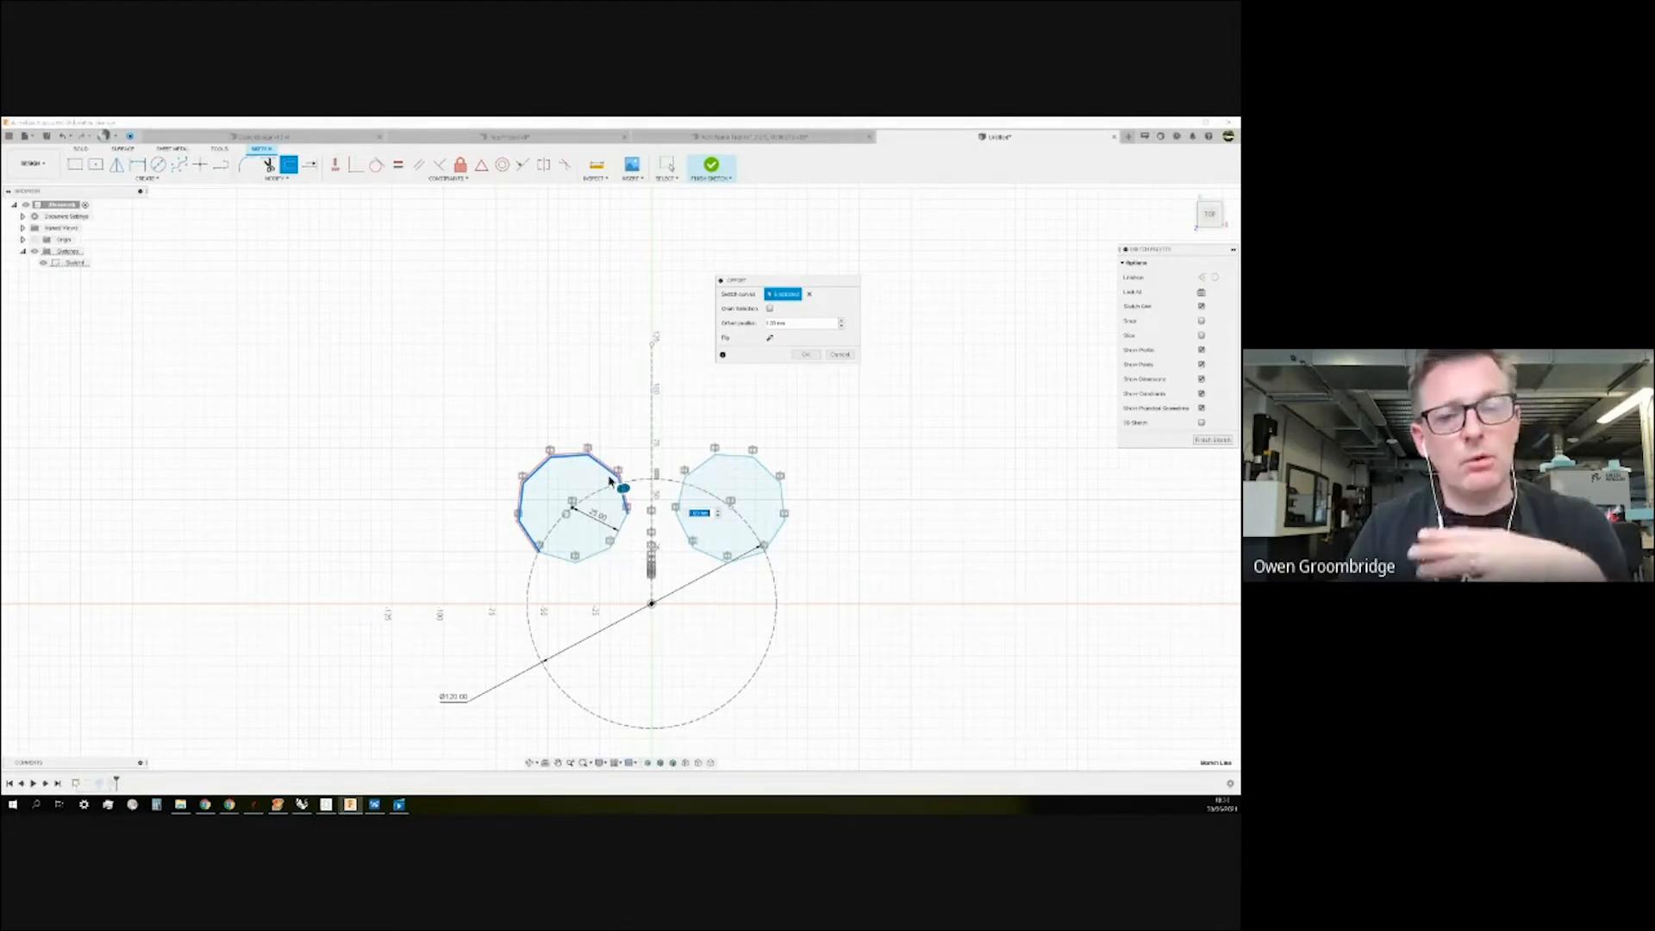
pyautogui.click(771, 309)
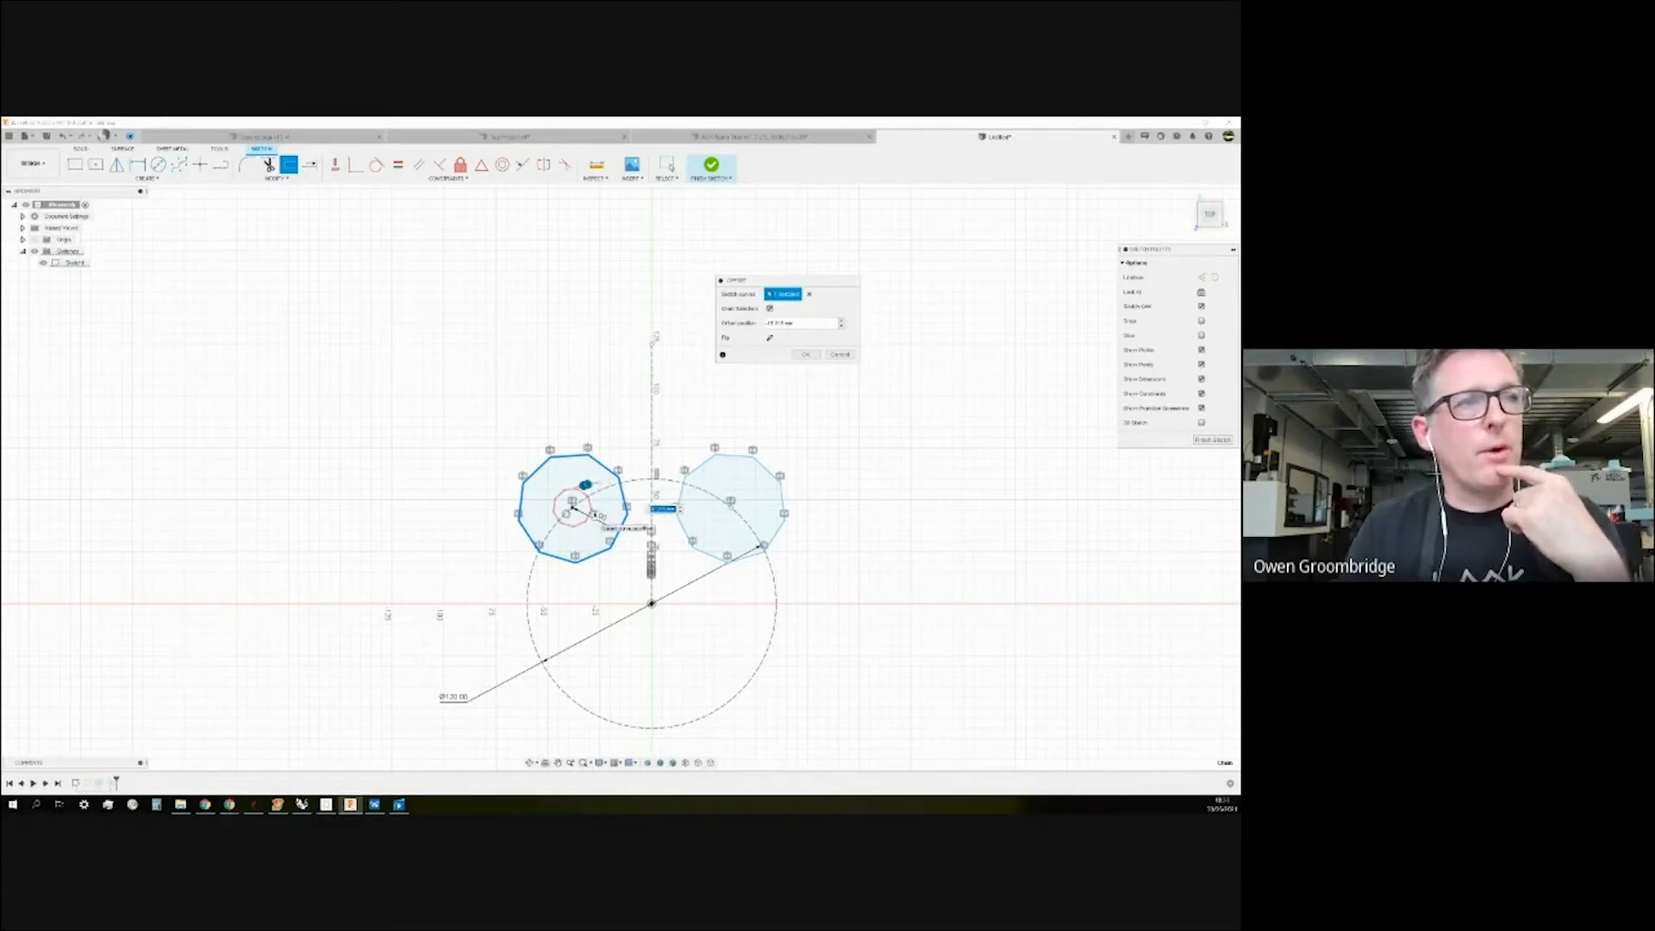
# Keep the offset on the outside and commit it at 10 mm.
pyautogui.scroll(-1, 603, 509)
pyautogui.scroll(2, 605, 504)
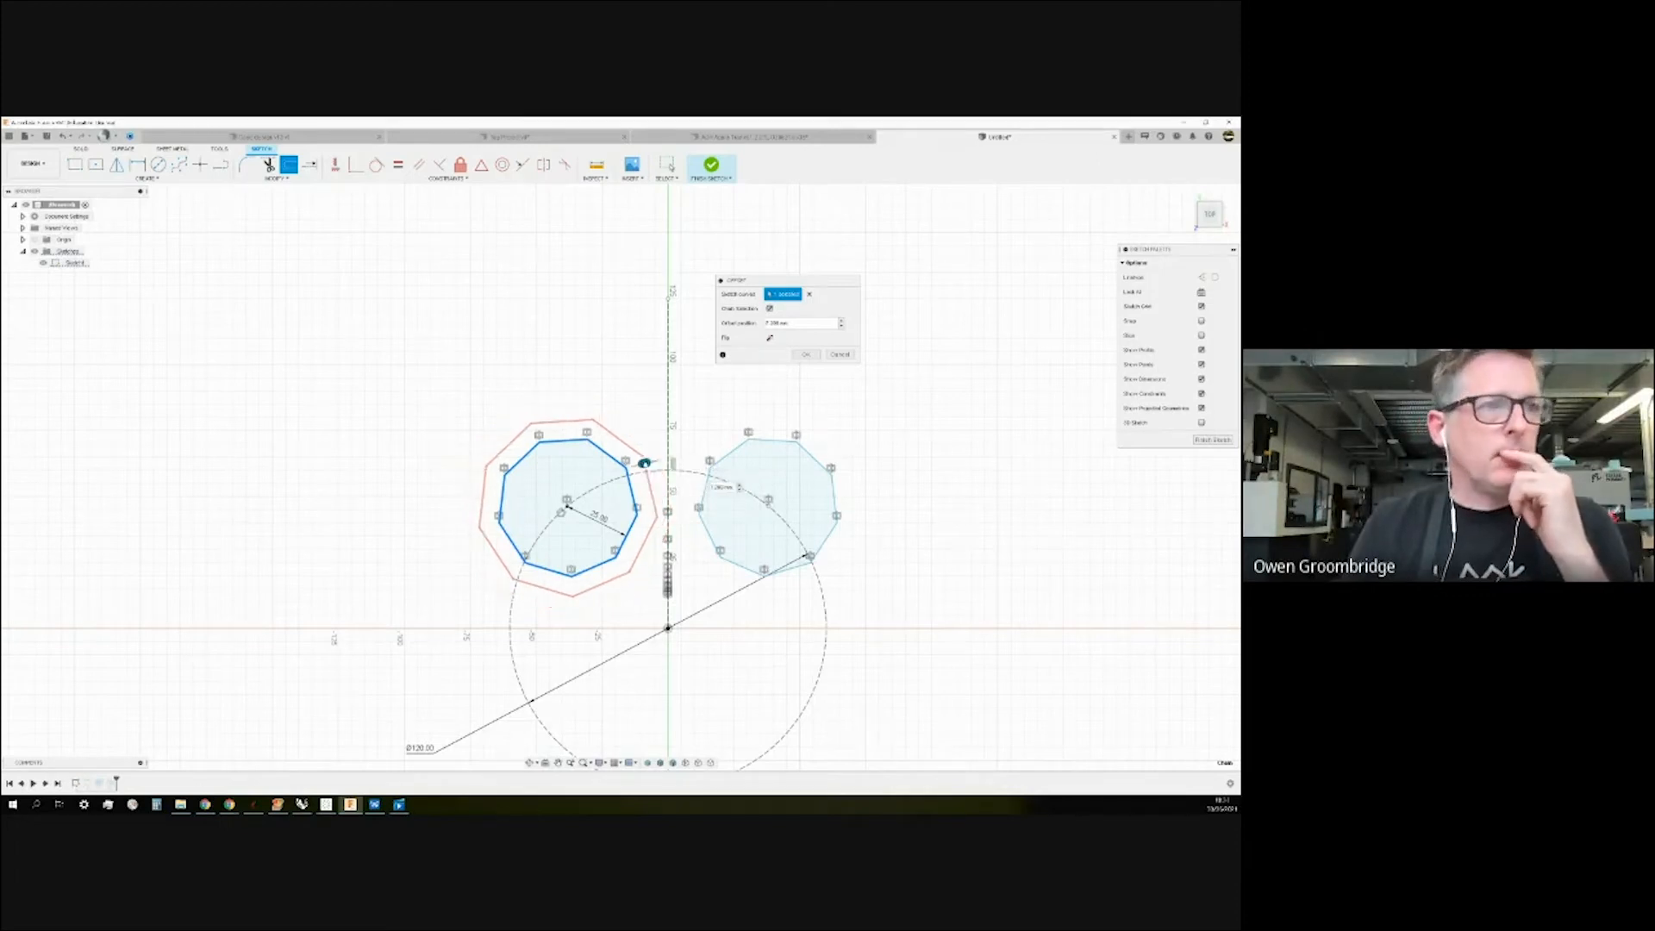
pyautogui.click(770, 338)
pyautogui.click(771, 338)
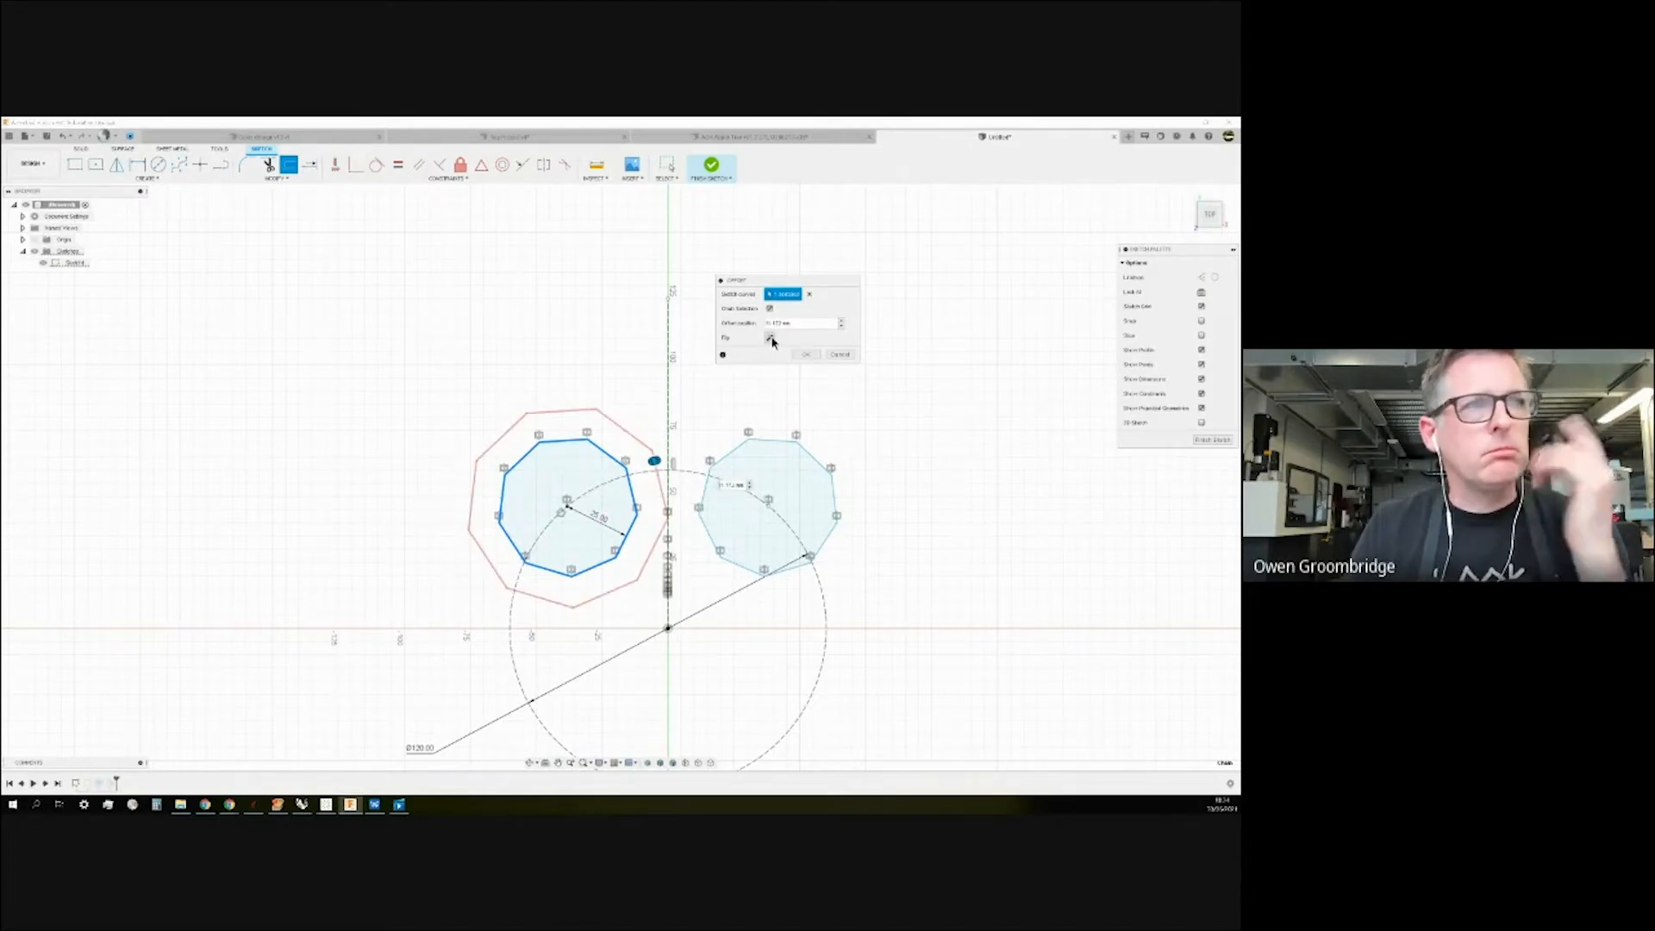
pyautogui.moveTo(658, 458); pyautogui.dragTo(656, 459)
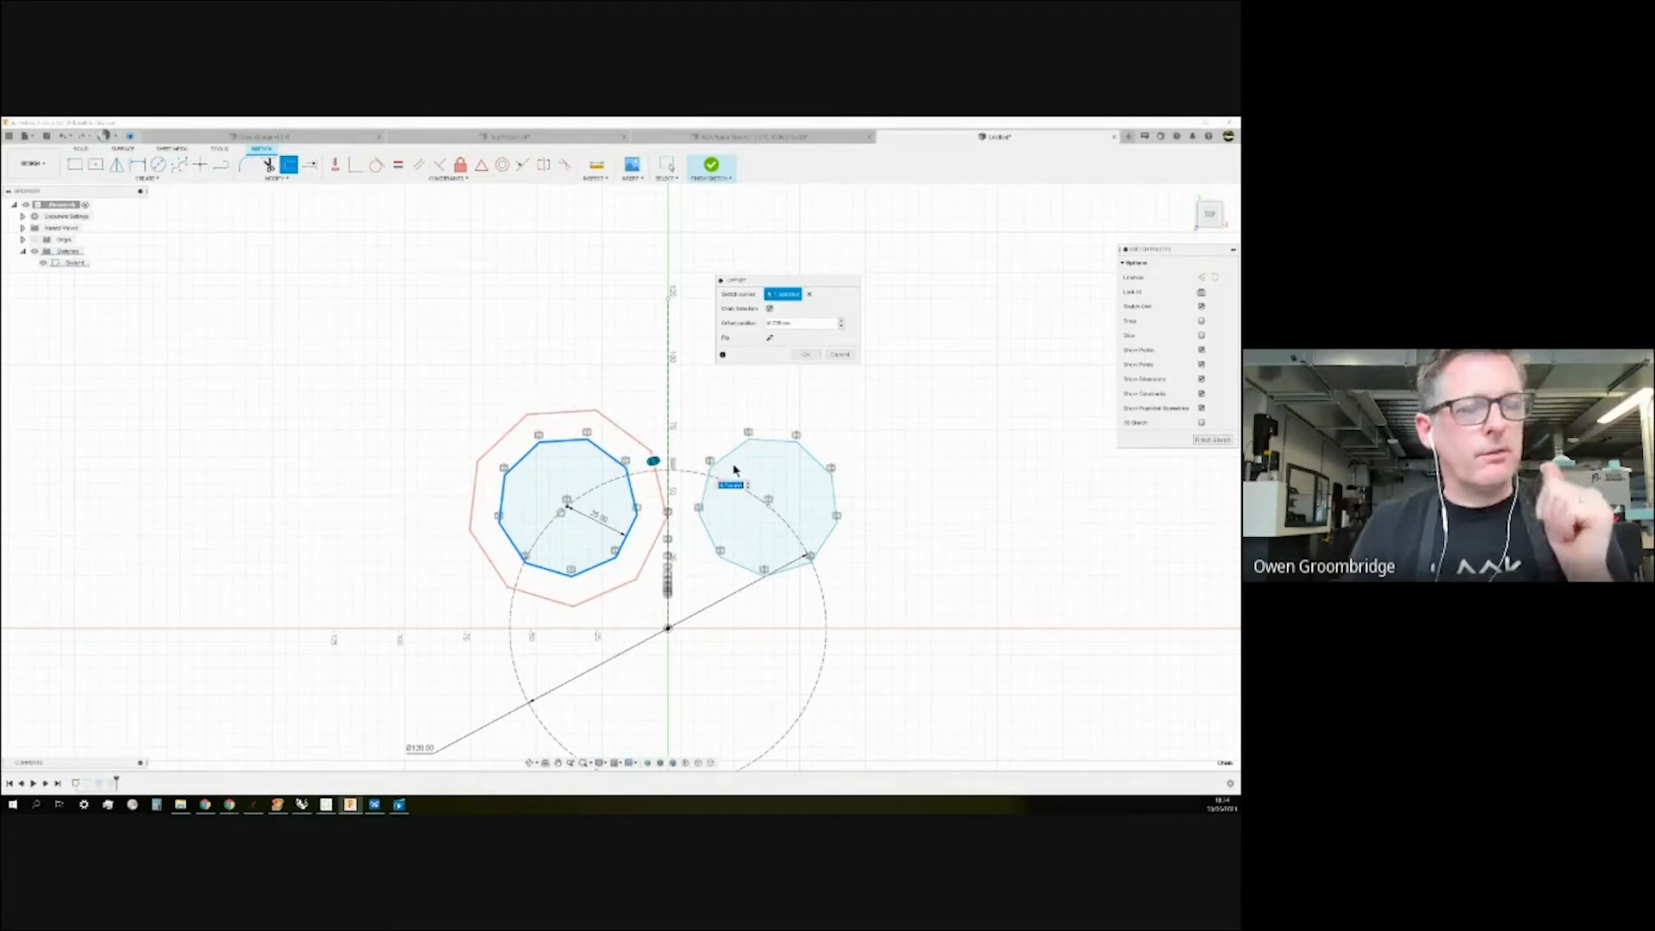
pyautogui.write('10')
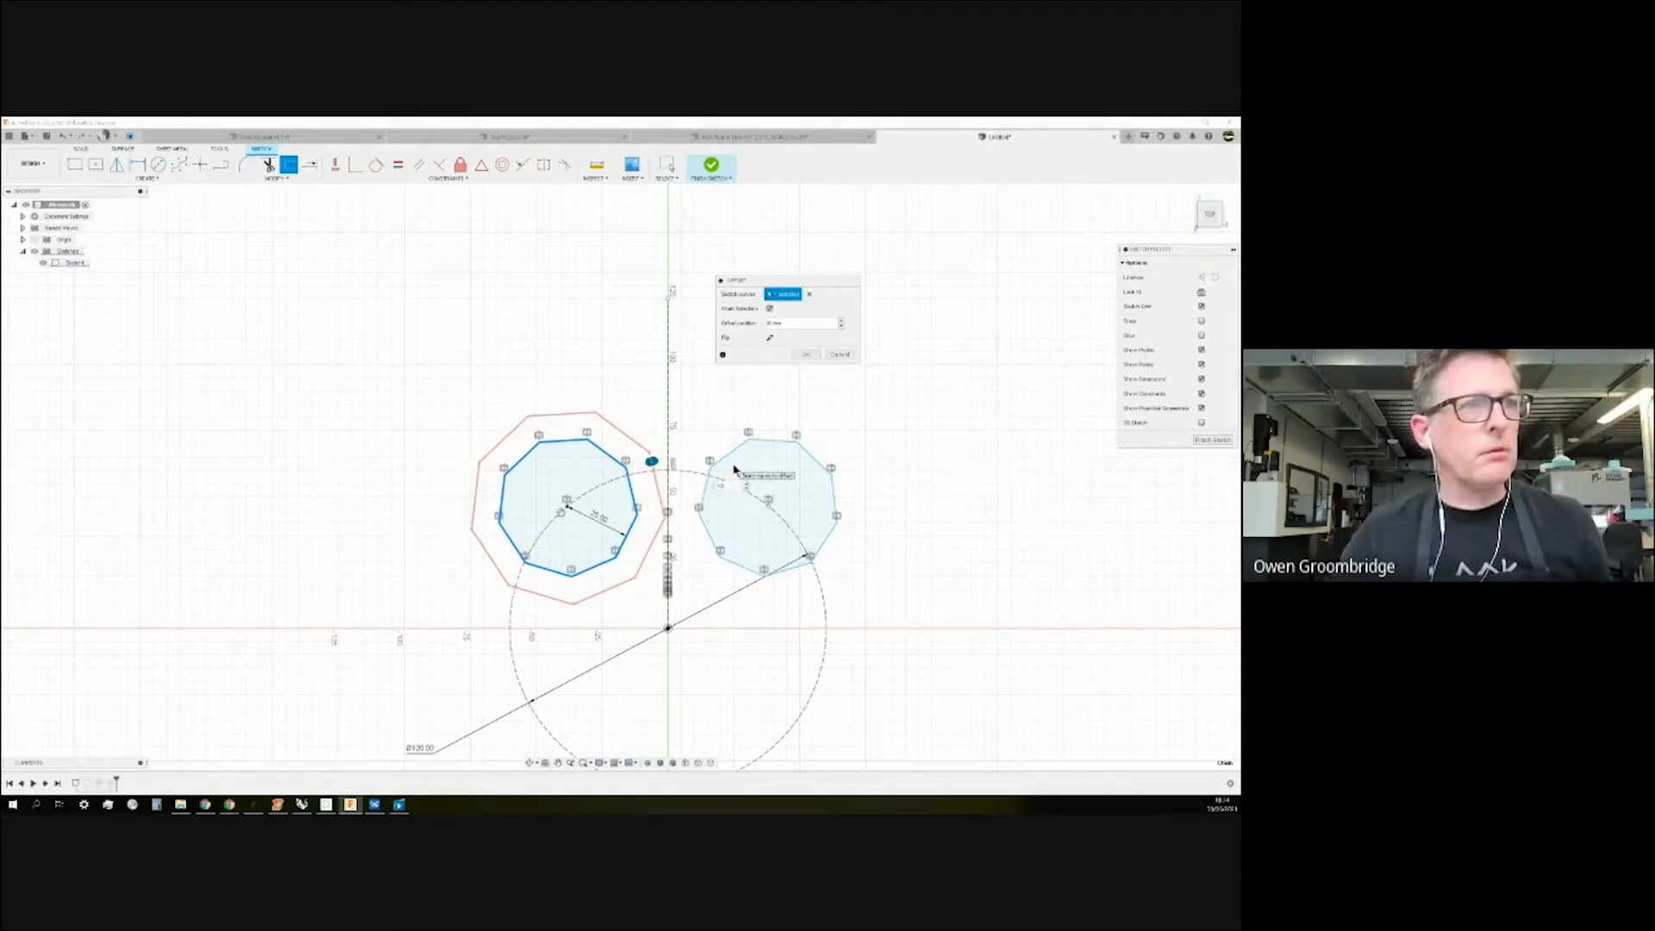
pyautogui.press('Return')
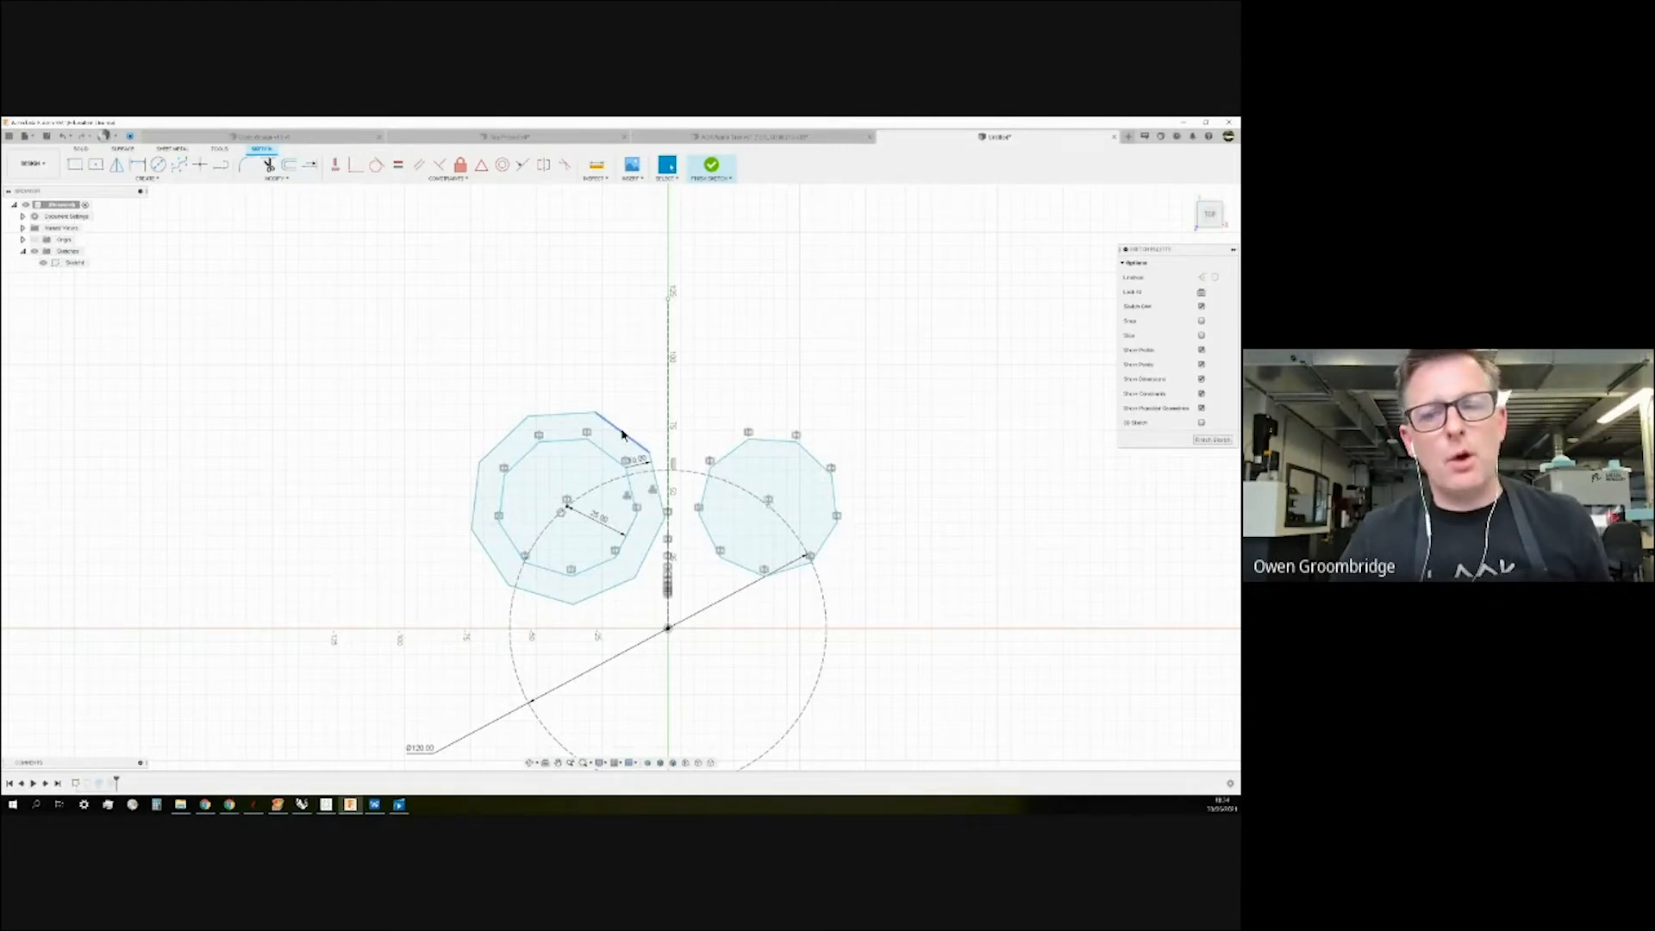
# Start another offset on the outer polygon and dismiss the resulting error.
pyautogui.click(287, 164)
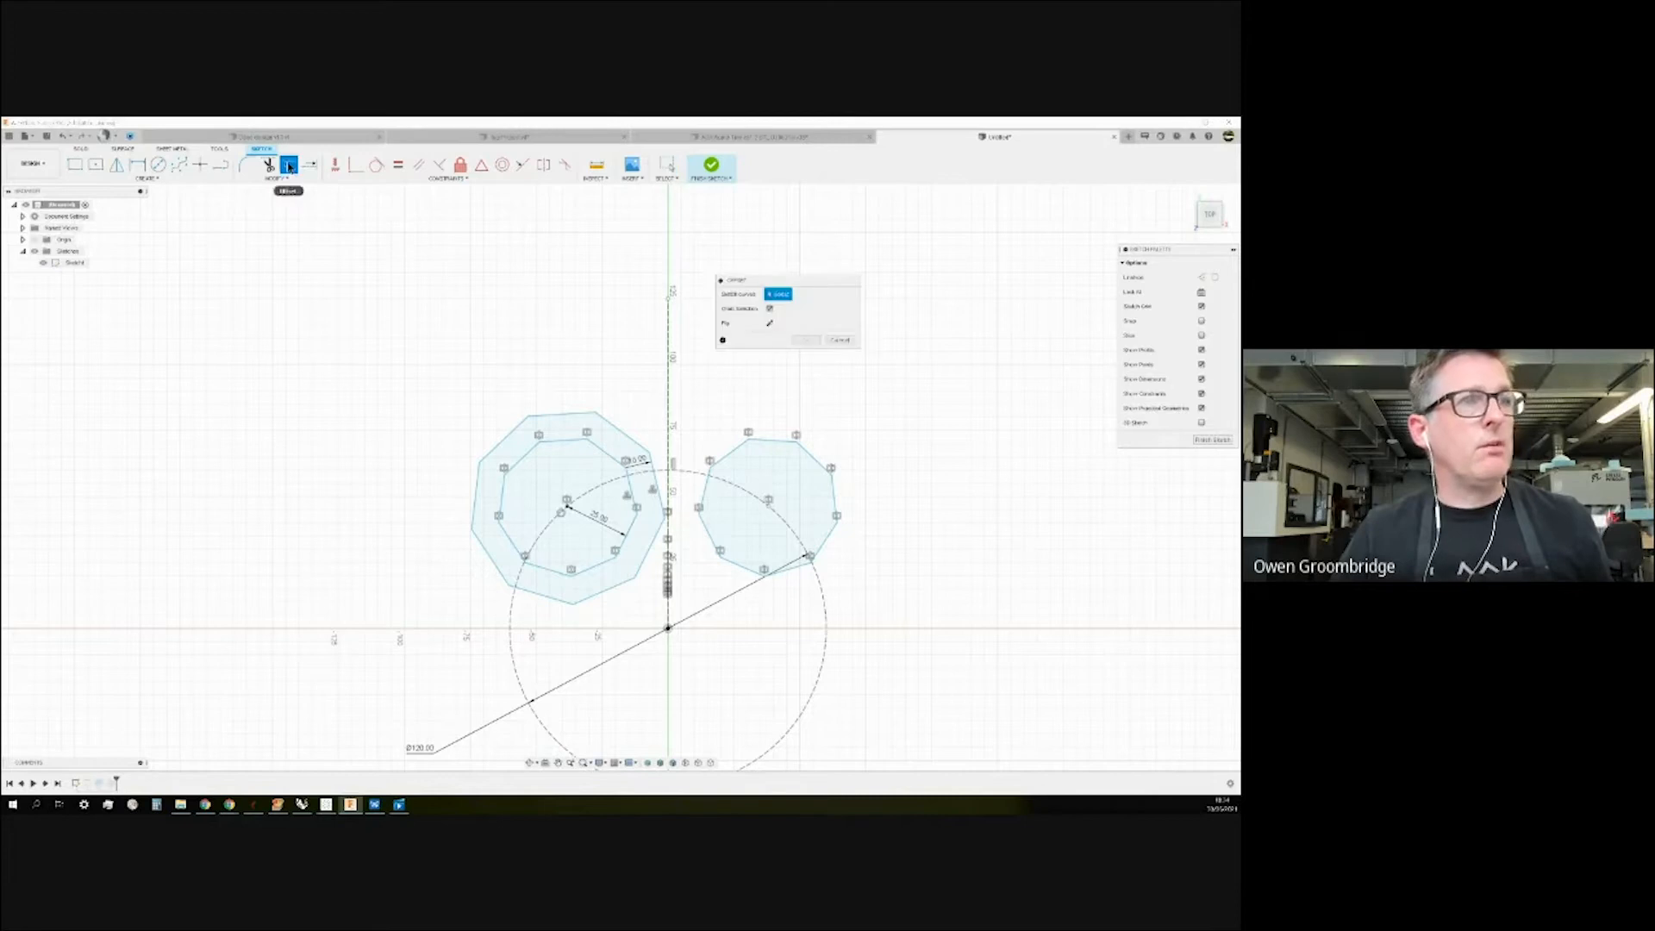
pyautogui.click(564, 420)
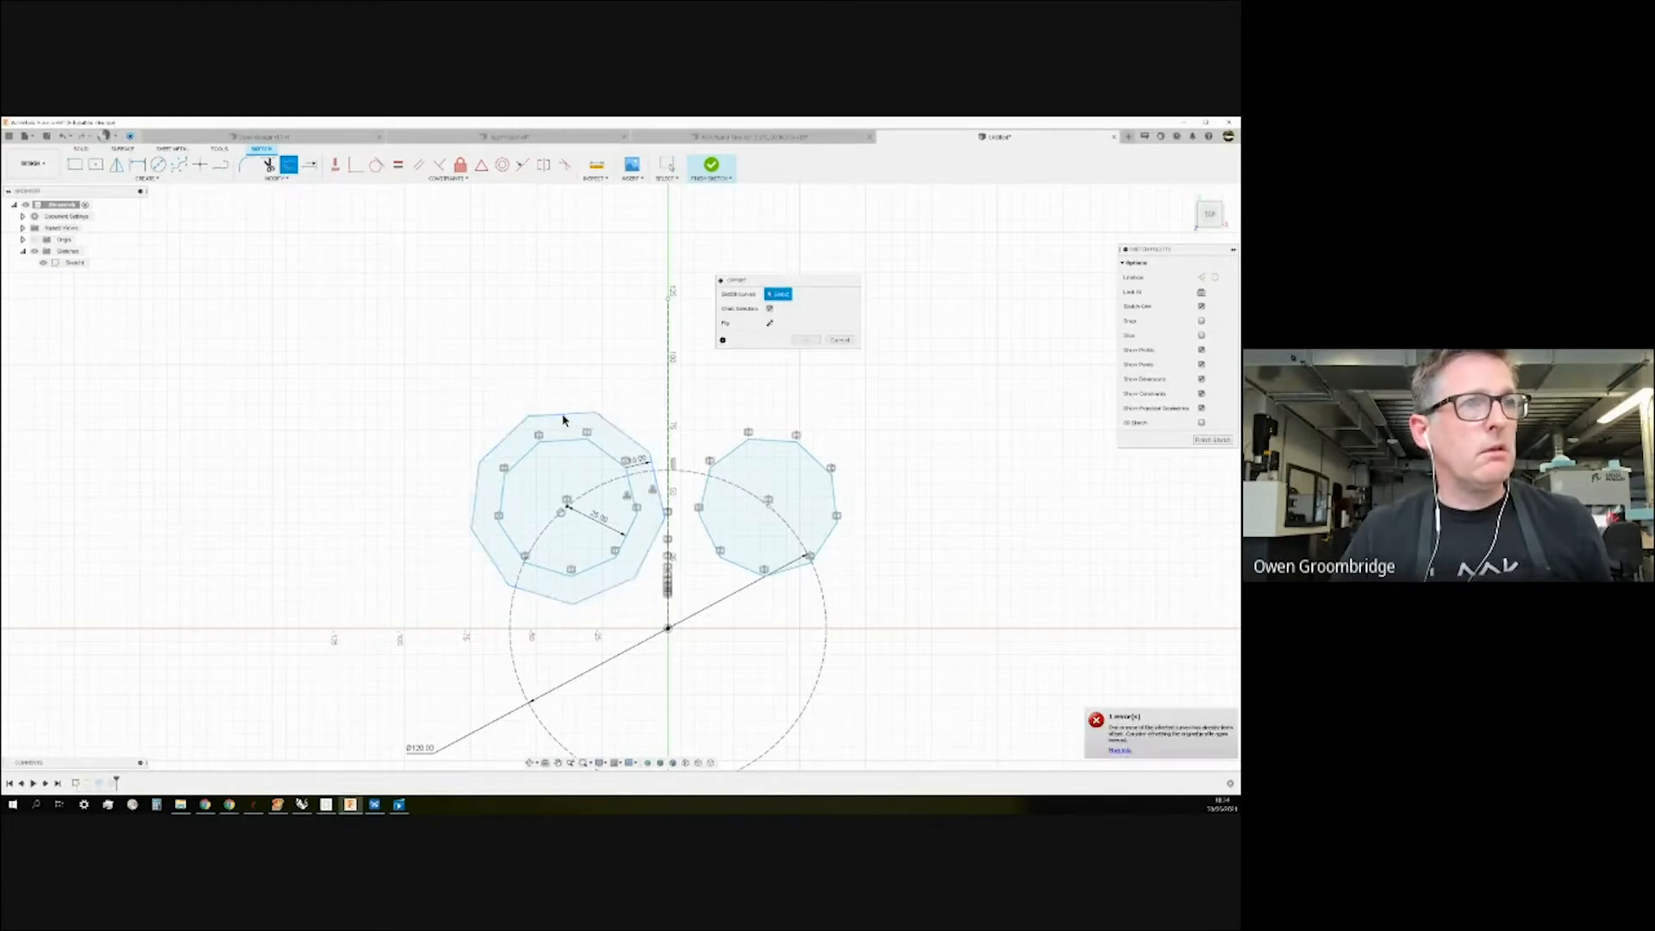
pyautogui.click(1202, 741)
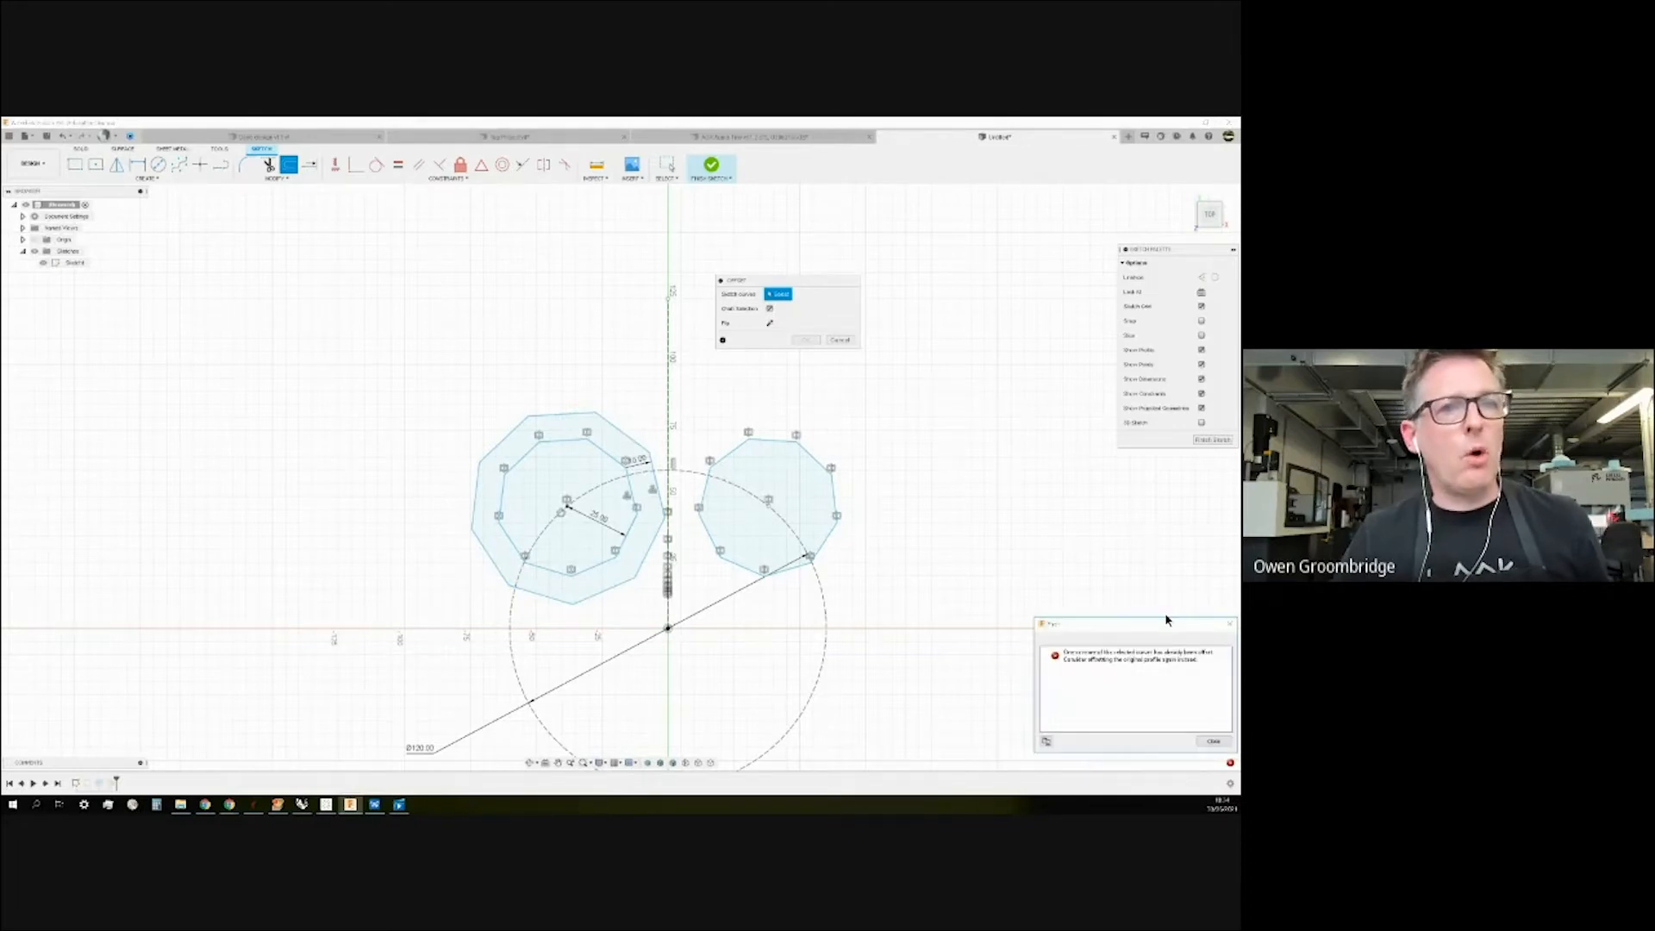
pyautogui.moveTo(1165, 627); pyautogui.dragTo(887, 369)
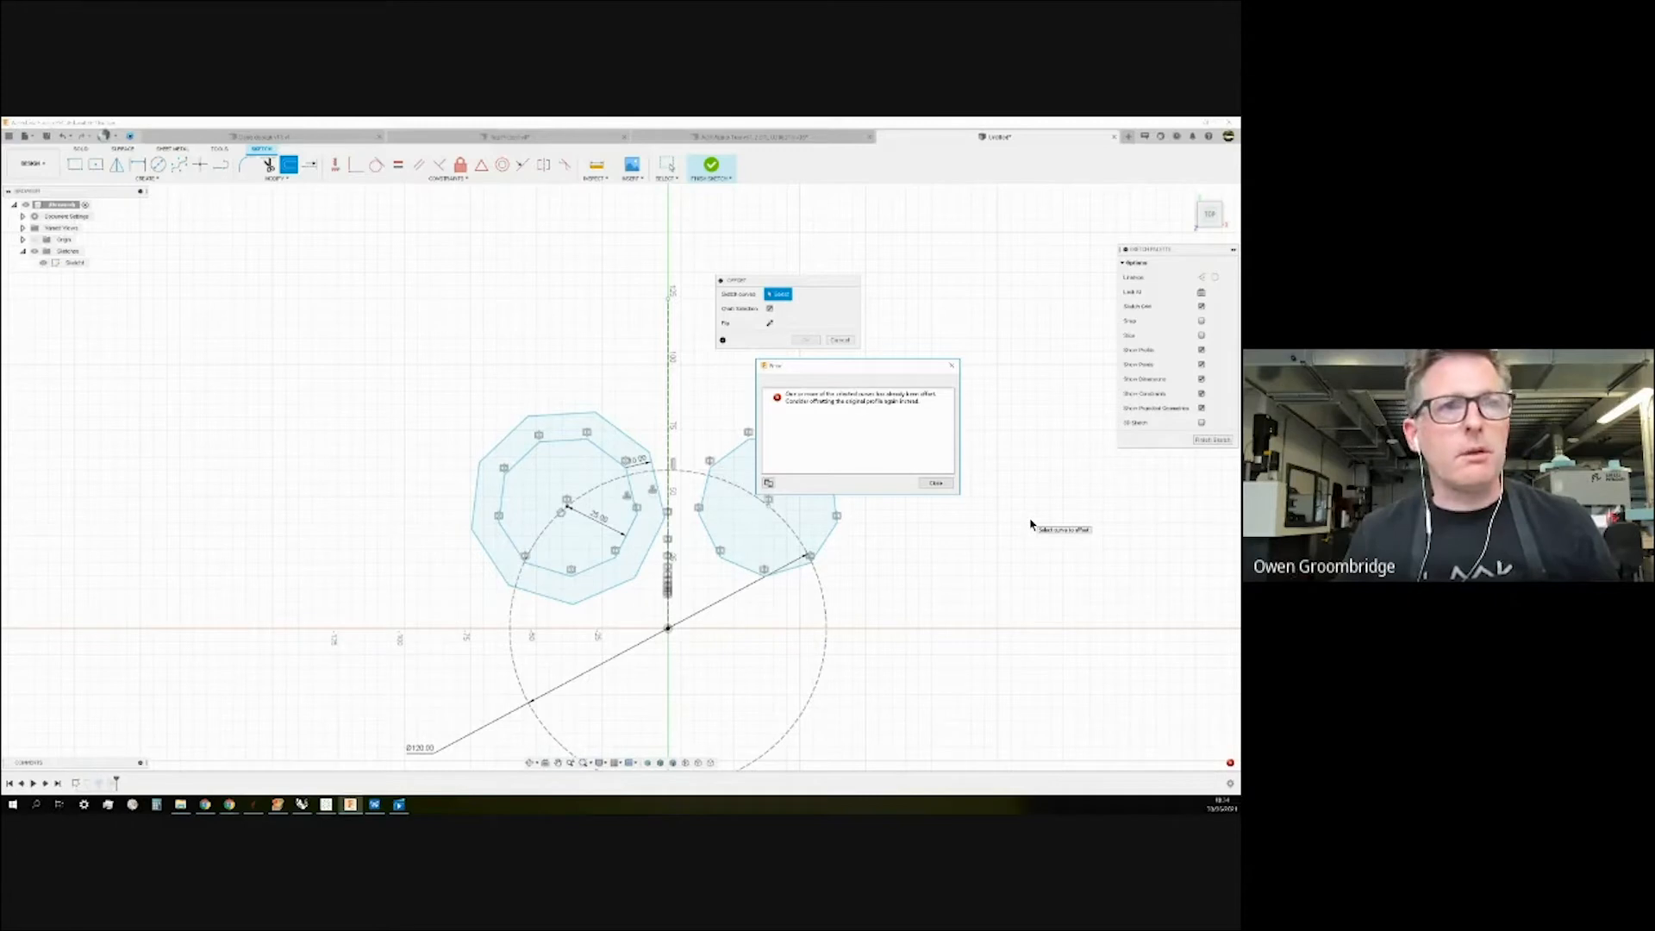
pyautogui.click(936, 484)
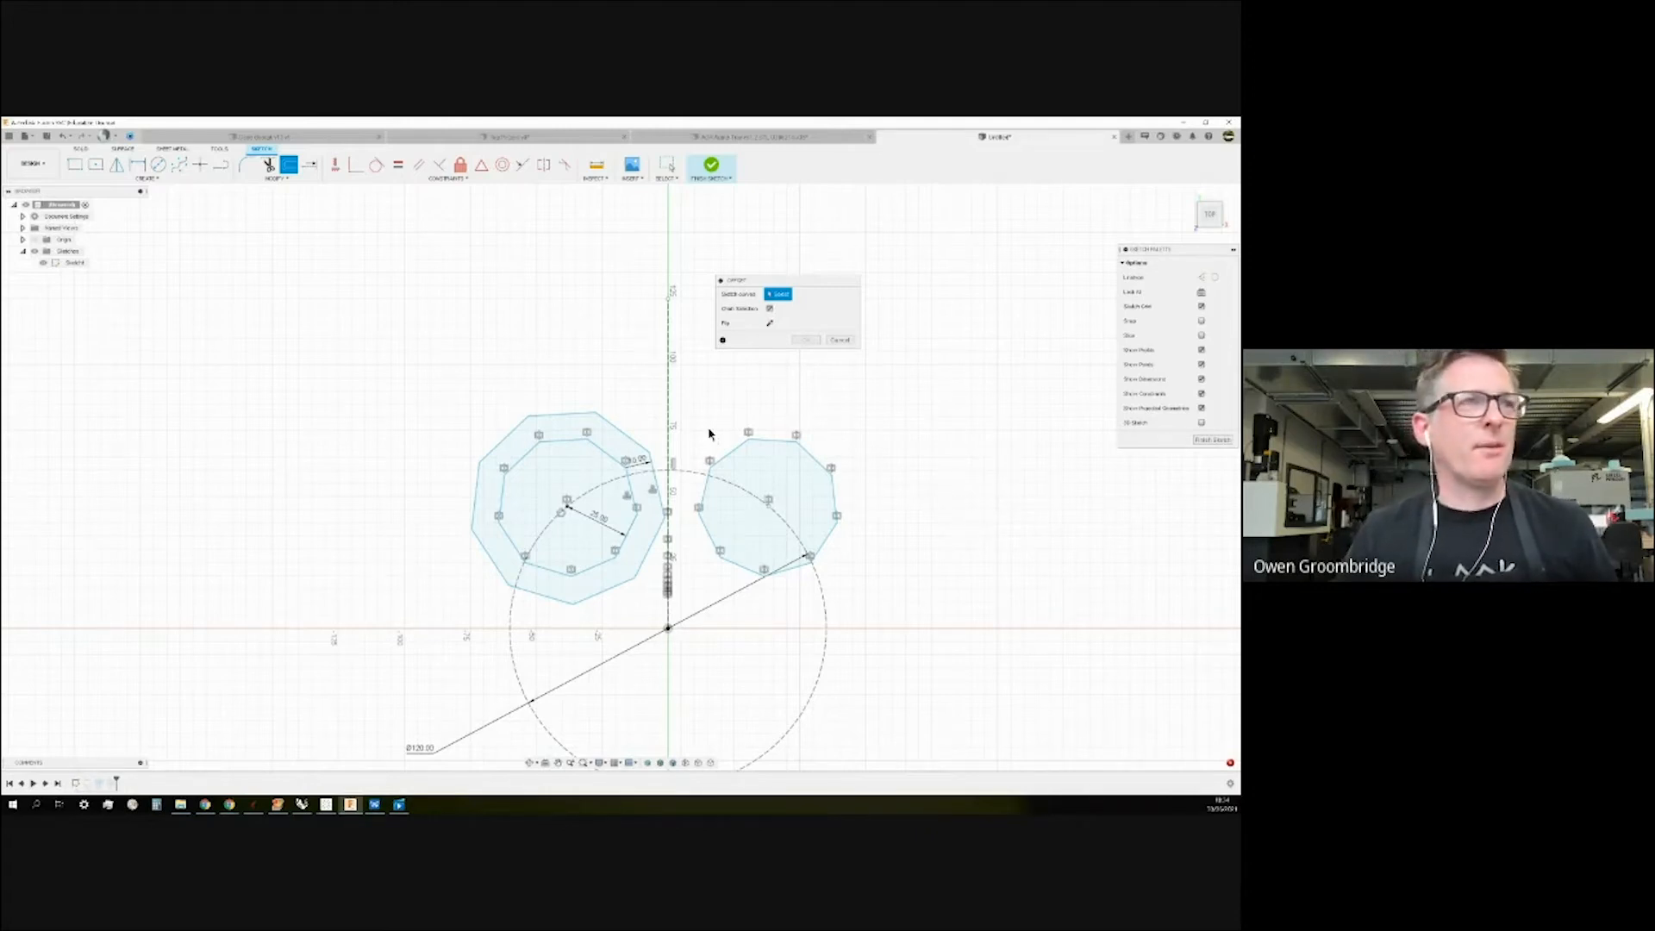
# Offset the inner polygon of the left shape outward and confirm it.
pyautogui.click(555, 438)
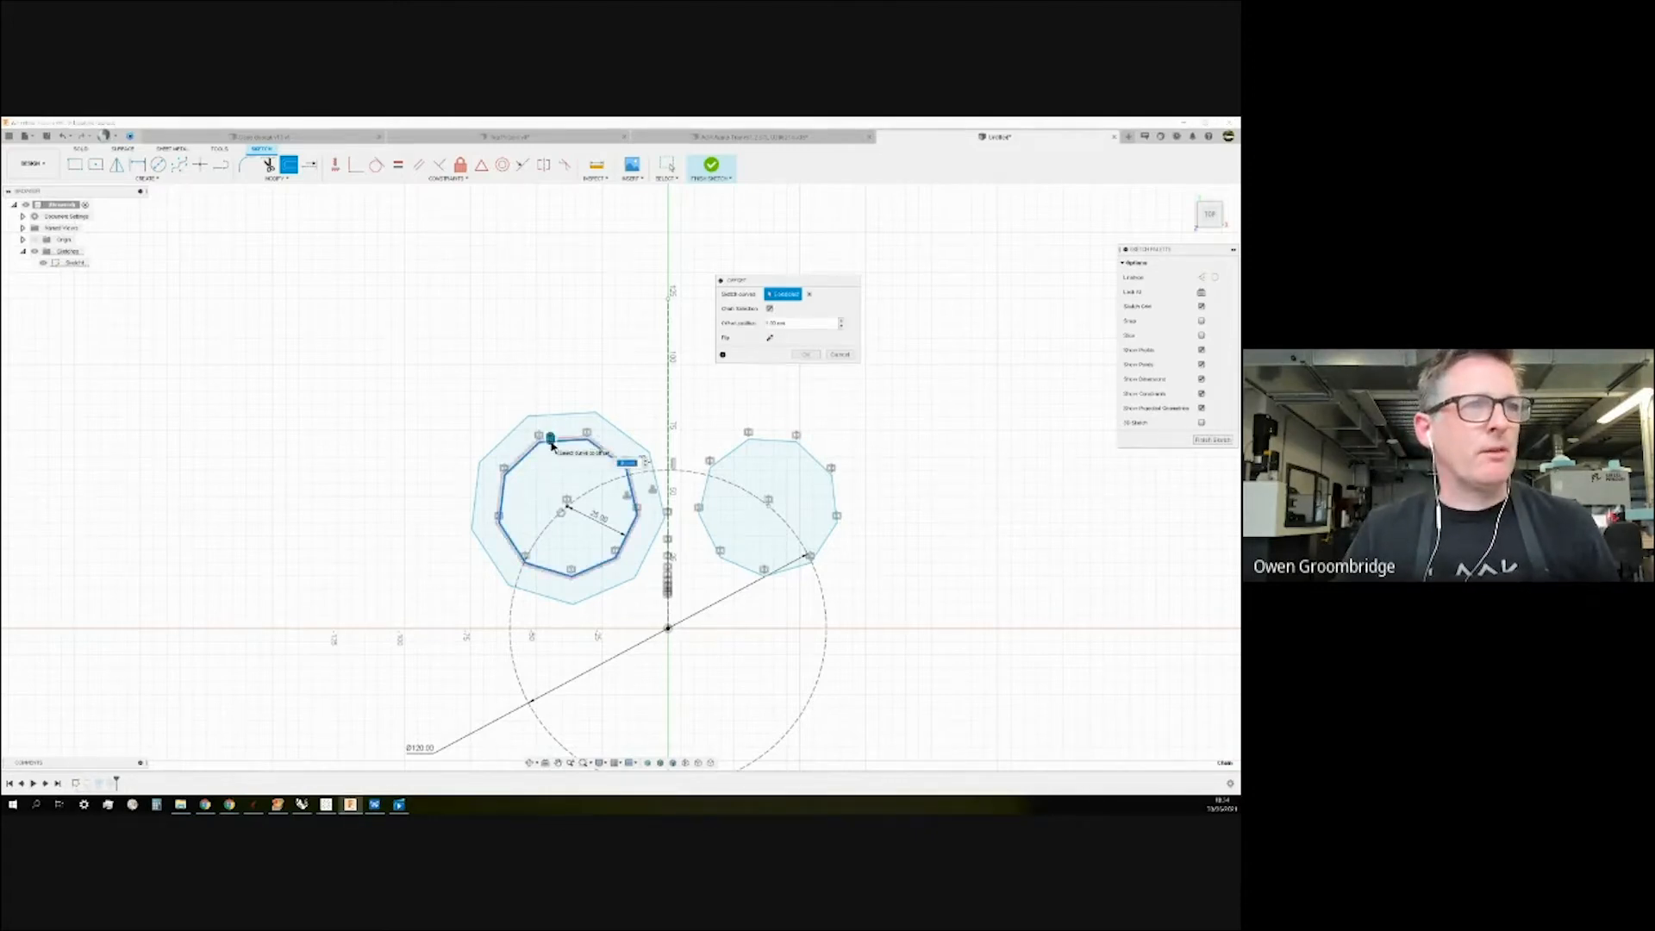
pyautogui.moveTo(547, 391); pyautogui.dragTo(590, 376)
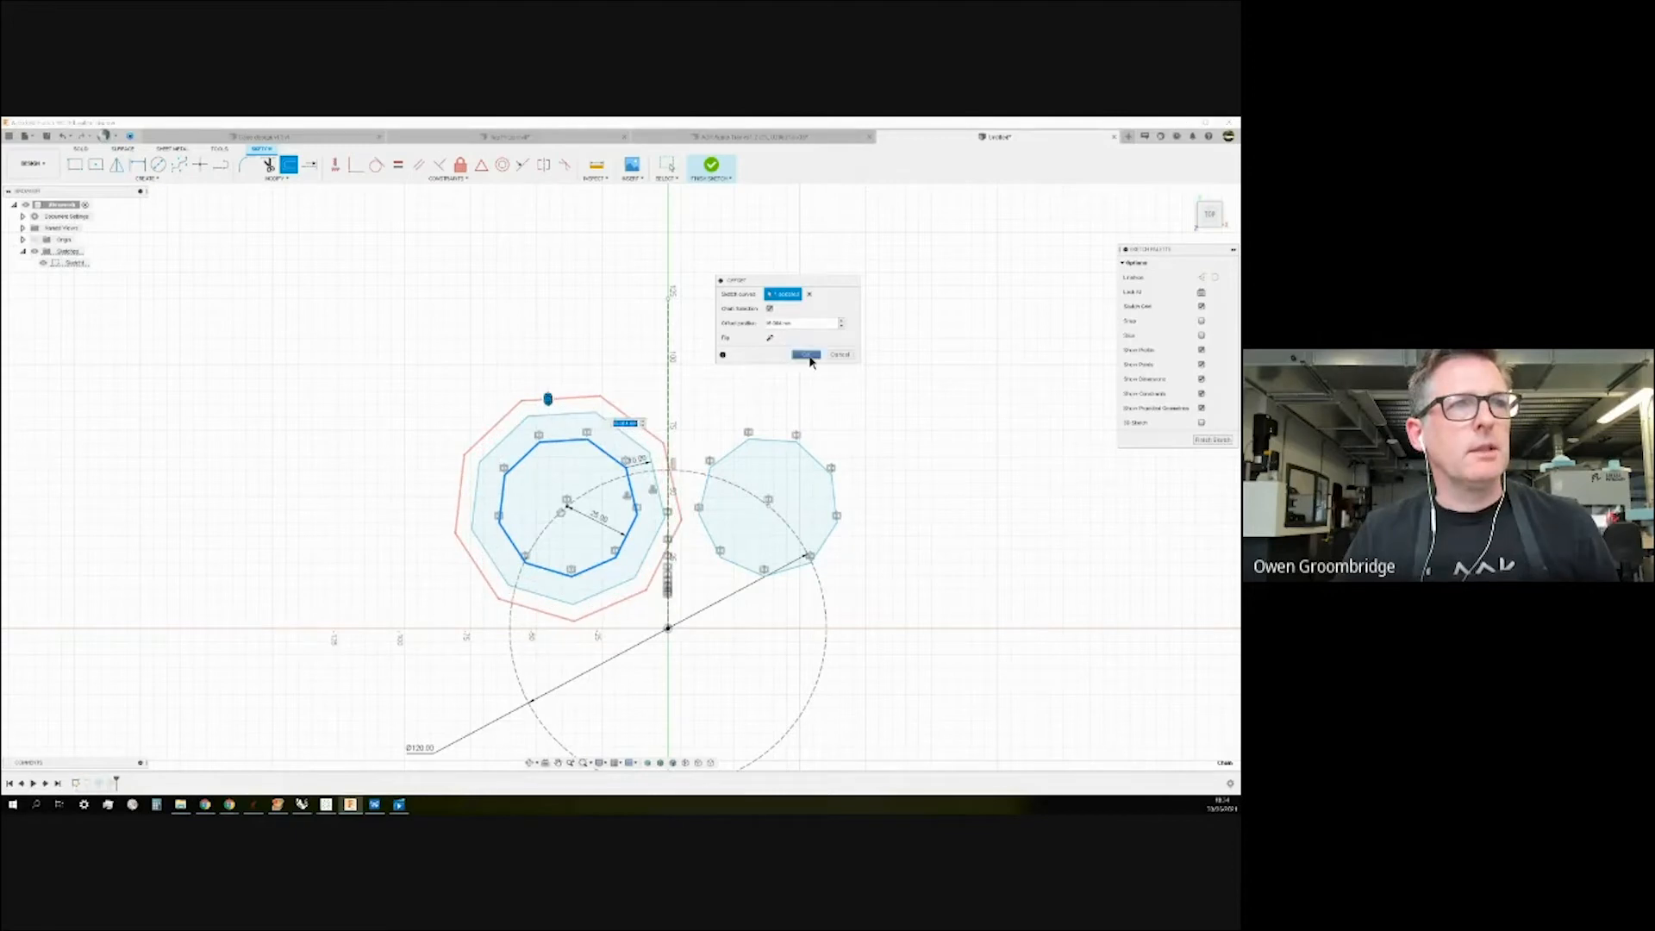
pyautogui.click(806, 354)
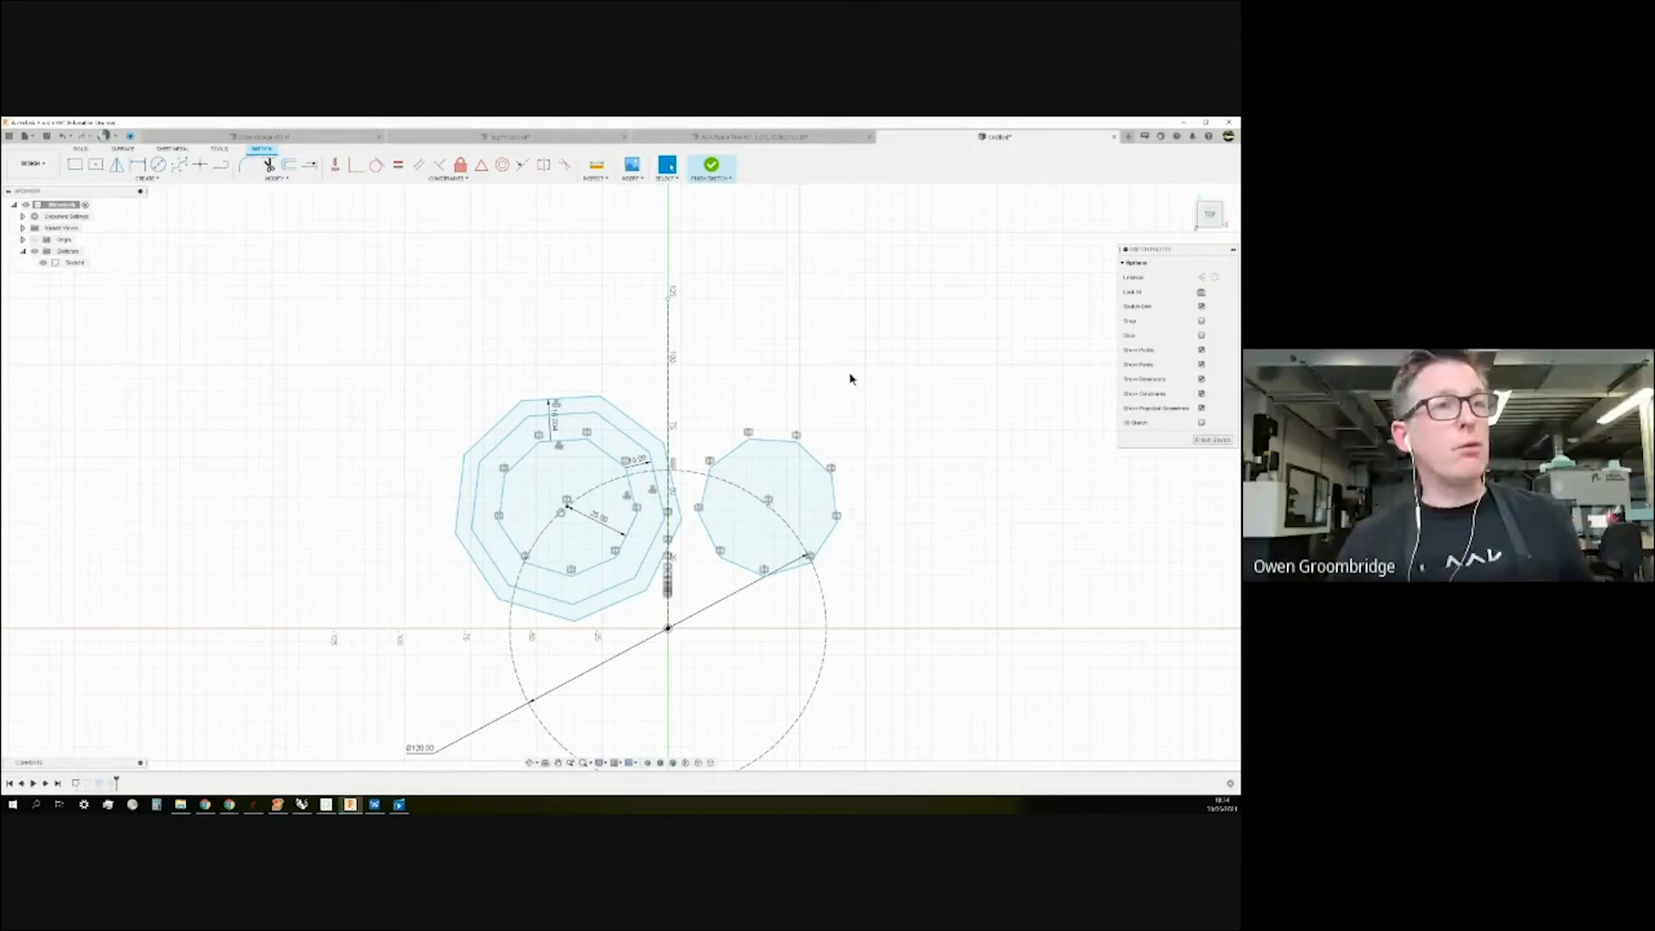
# Finish the sketch, inspect its profiles at an angle, then switch to the tray design document.
pyautogui.click(712, 165)
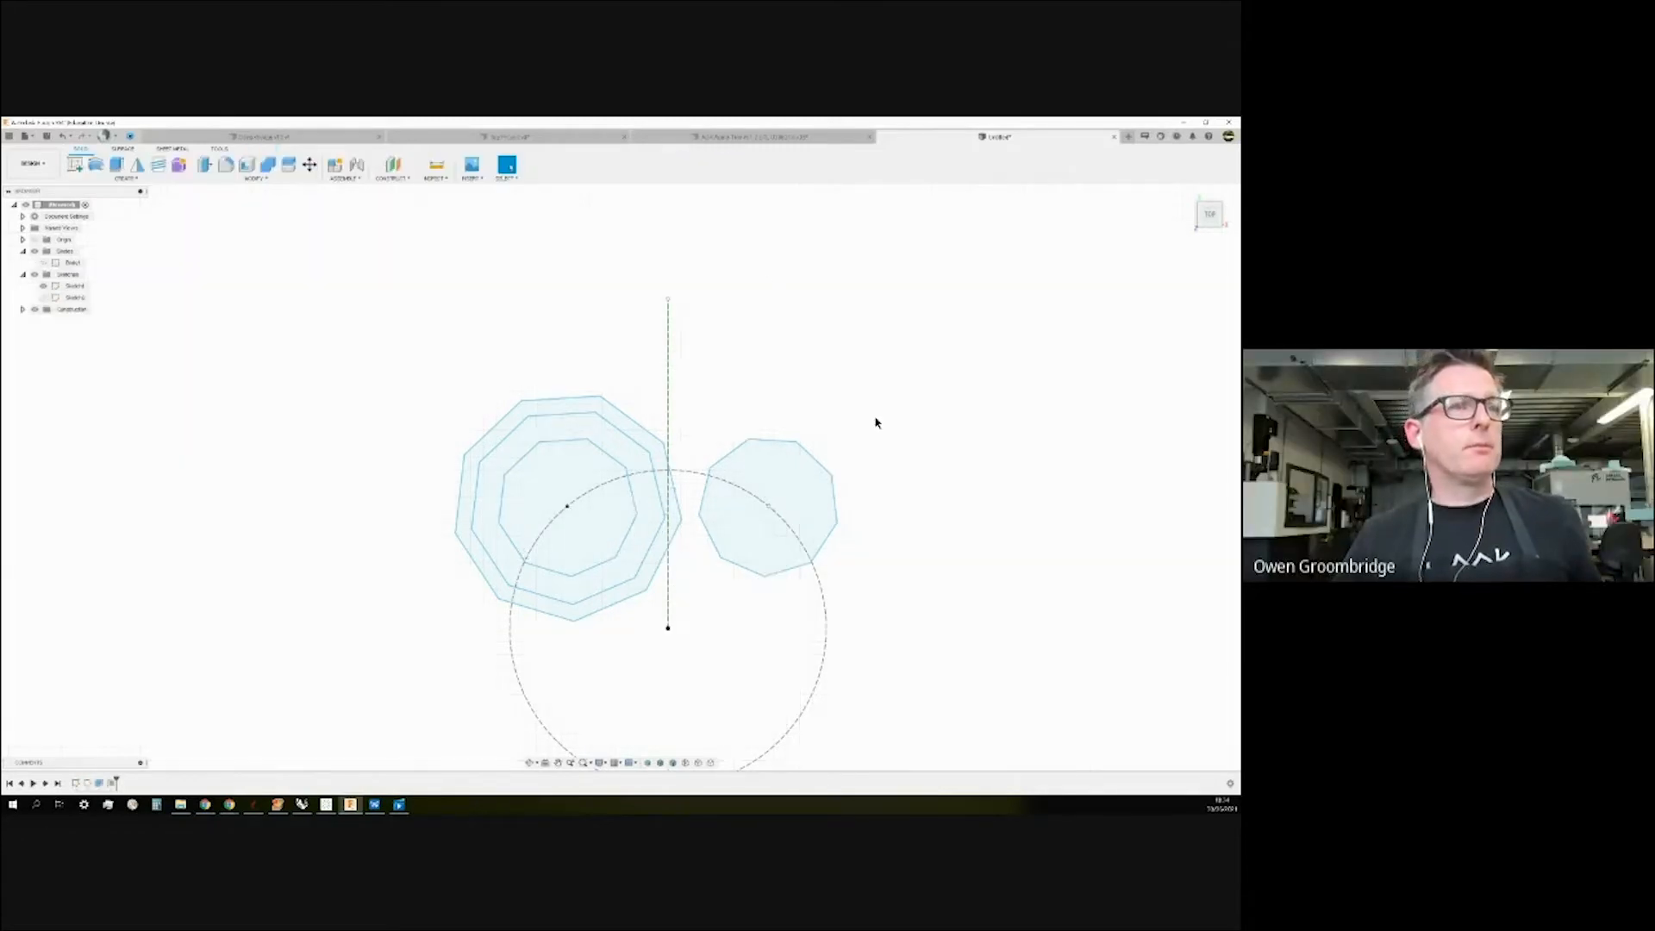
pyautogui.scroll(-3, 876, 429)
pyautogui.moveTo(1008, 569)
pyautogui.keyDown('shift'); pyautogui.mouseDown(button='middle')
pyautogui.moveTo(975, 561)
pyautogui.moveTo(1007, 498)
pyautogui.mouseUp(button='middle'); pyautogui.keyUp('shift')
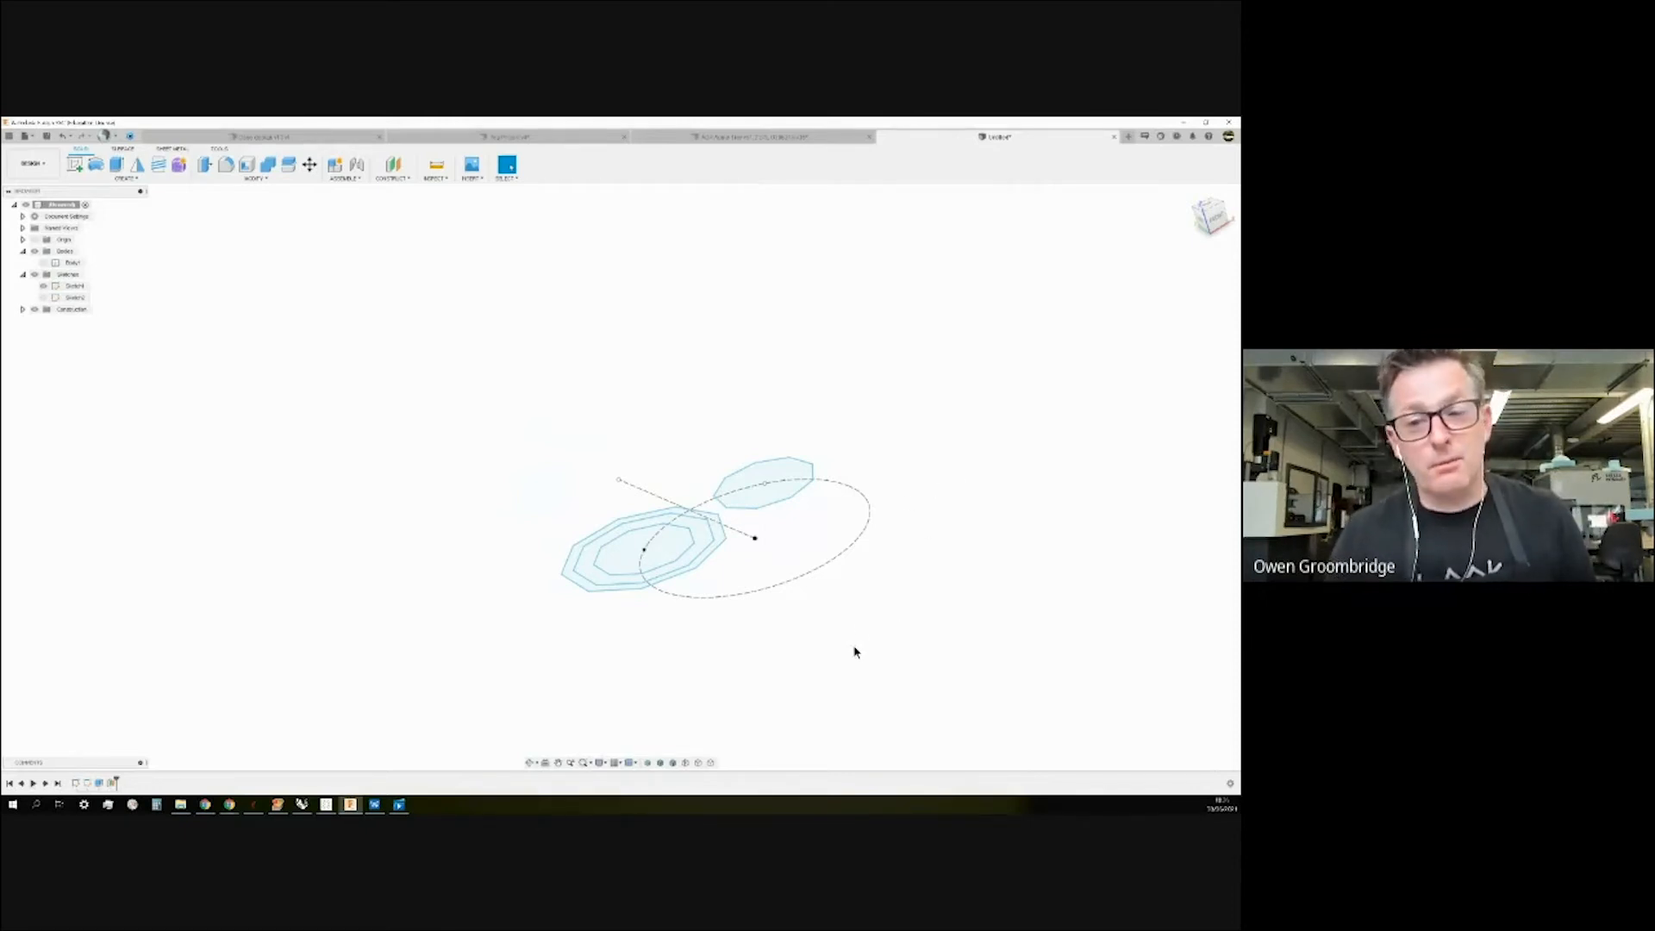
pyautogui.moveTo(931, 546)
pyautogui.keyDown('shift'); pyautogui.mouseDown(button='middle')
pyautogui.moveTo(901, 547)
pyautogui.moveTo(889, 598)
pyautogui.moveTo(912, 573)
pyautogui.mouseUp(button='middle'); pyautogui.keyUp('shift')
pyautogui.scroll(-2, 755, 586)
pyautogui.scroll(2, 847, 620)
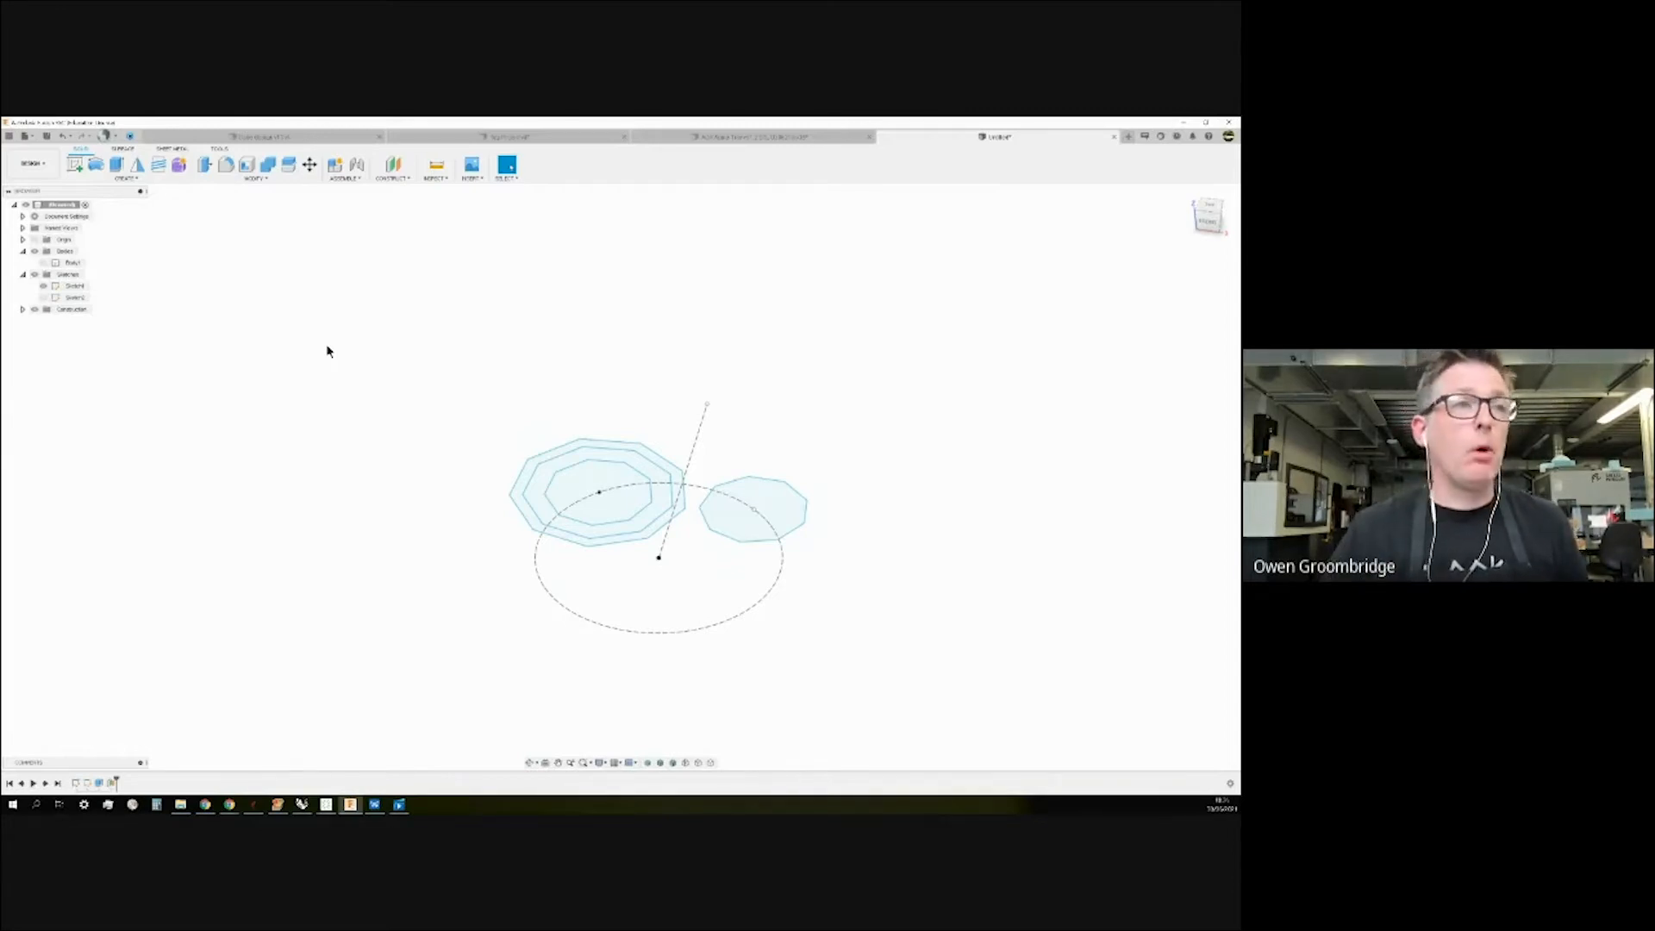
pyautogui.click(756, 139)
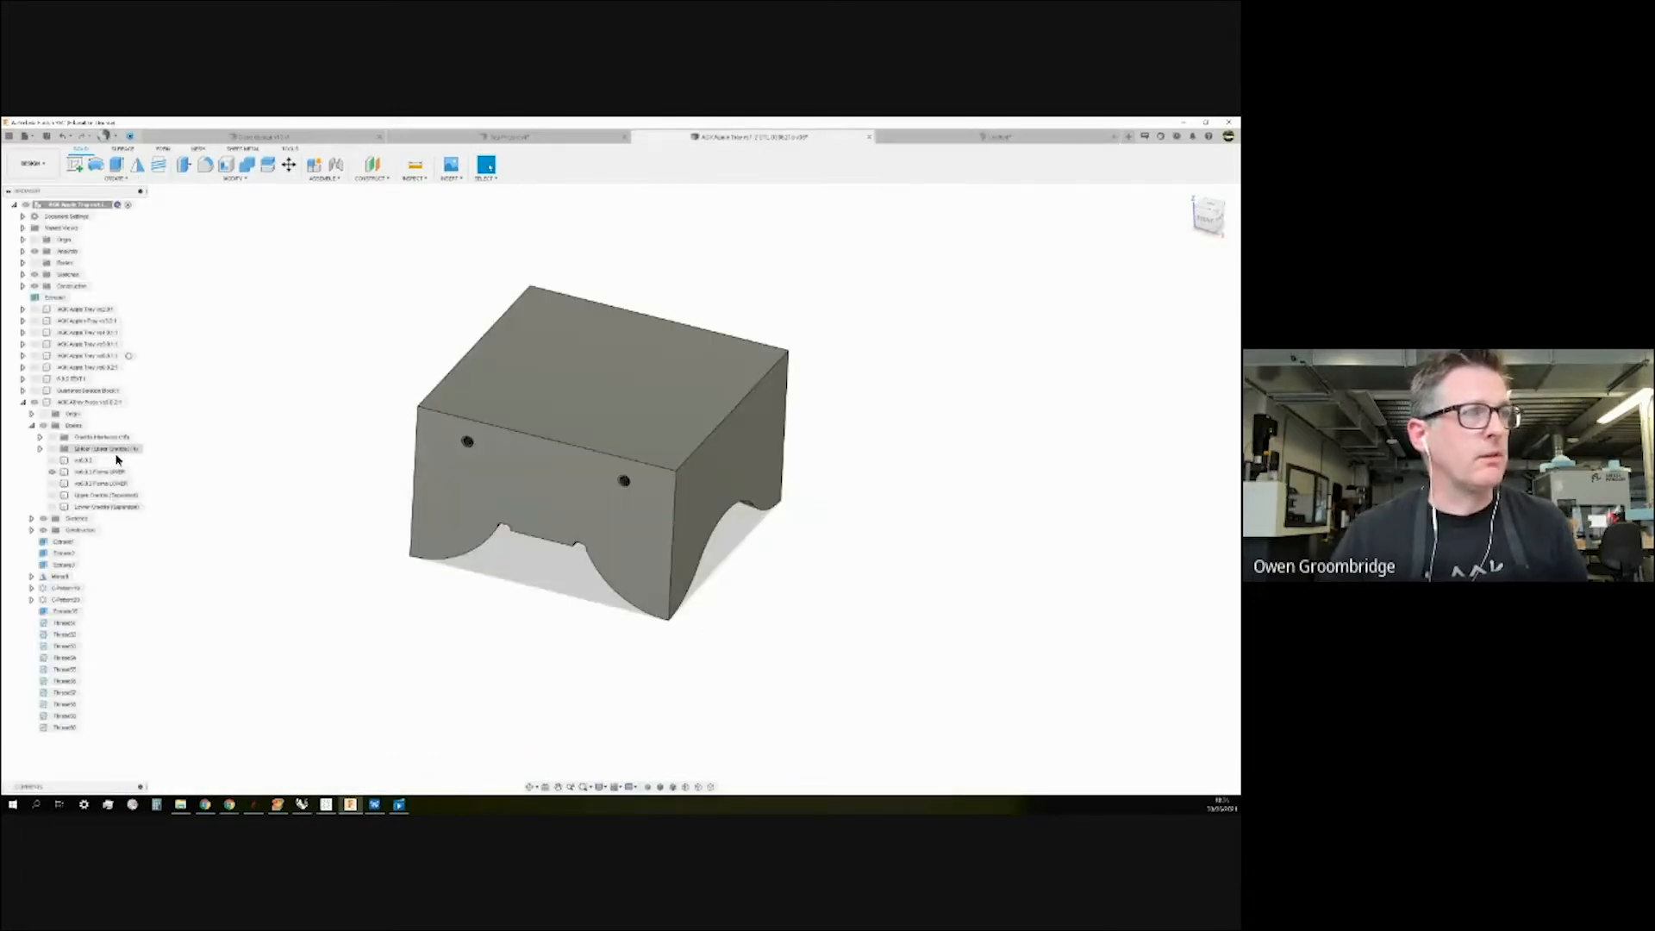
# Show the Frame LOWER body and inspect the completed box from an isometric view.
pyautogui.click(61, 485)
pyautogui.click(53, 484)
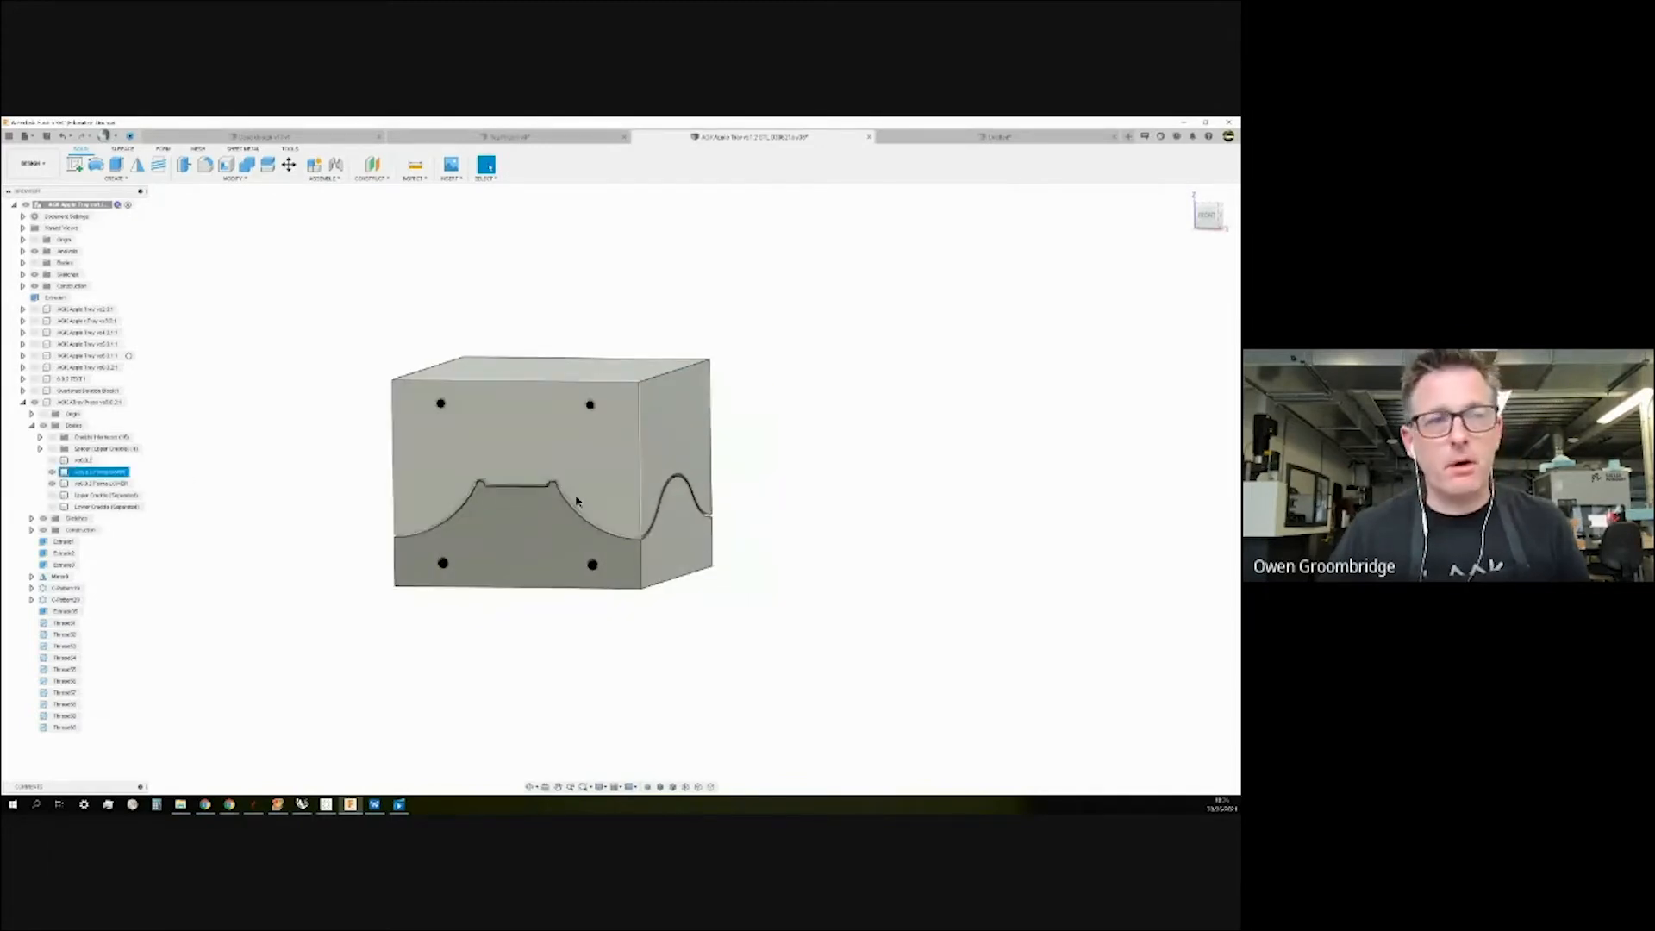
pyautogui.scroll(-3, 992, 516)
pyautogui.keyDown('shift'); pyautogui.moveTo(992, 515); pyautogui.dragTo(889, 545, button='middle'); pyautogui.keyUp('shift')
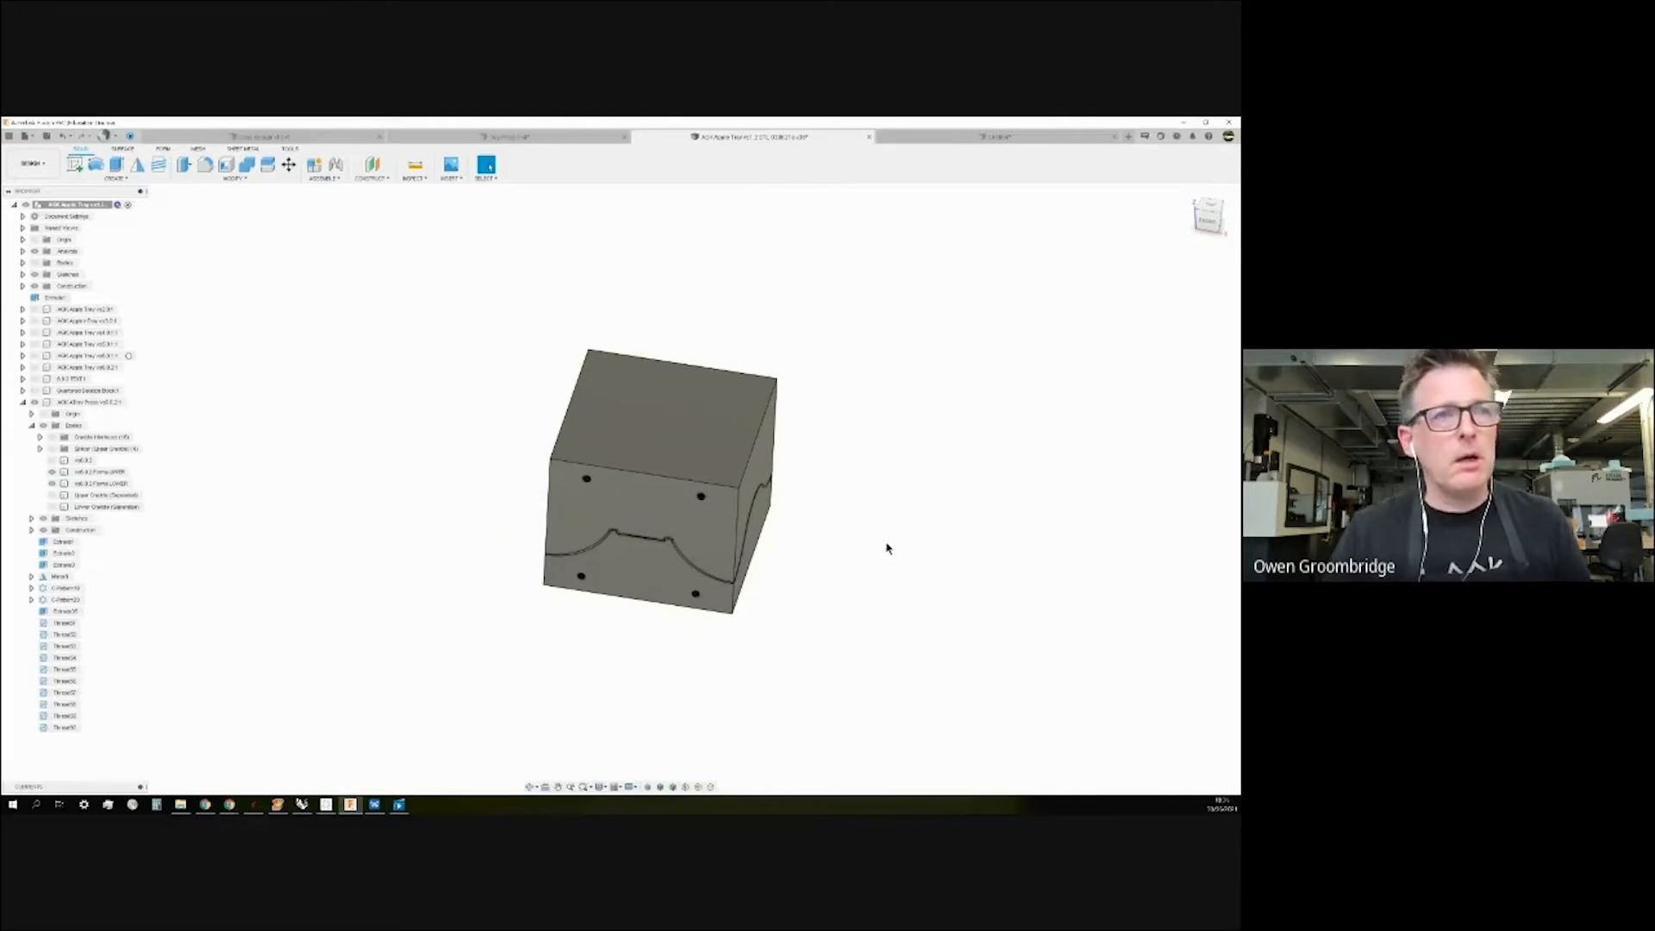
pyautogui.moveTo(890, 539)
pyautogui.keyDown('shift'); pyautogui.mouseDown(button='middle')
pyautogui.moveTo(861, 514)
pyautogui.moveTo(875, 509)
pyautogui.moveTo(863, 520)
pyautogui.mouseUp(button='middle'); pyautogui.keyUp('shift')
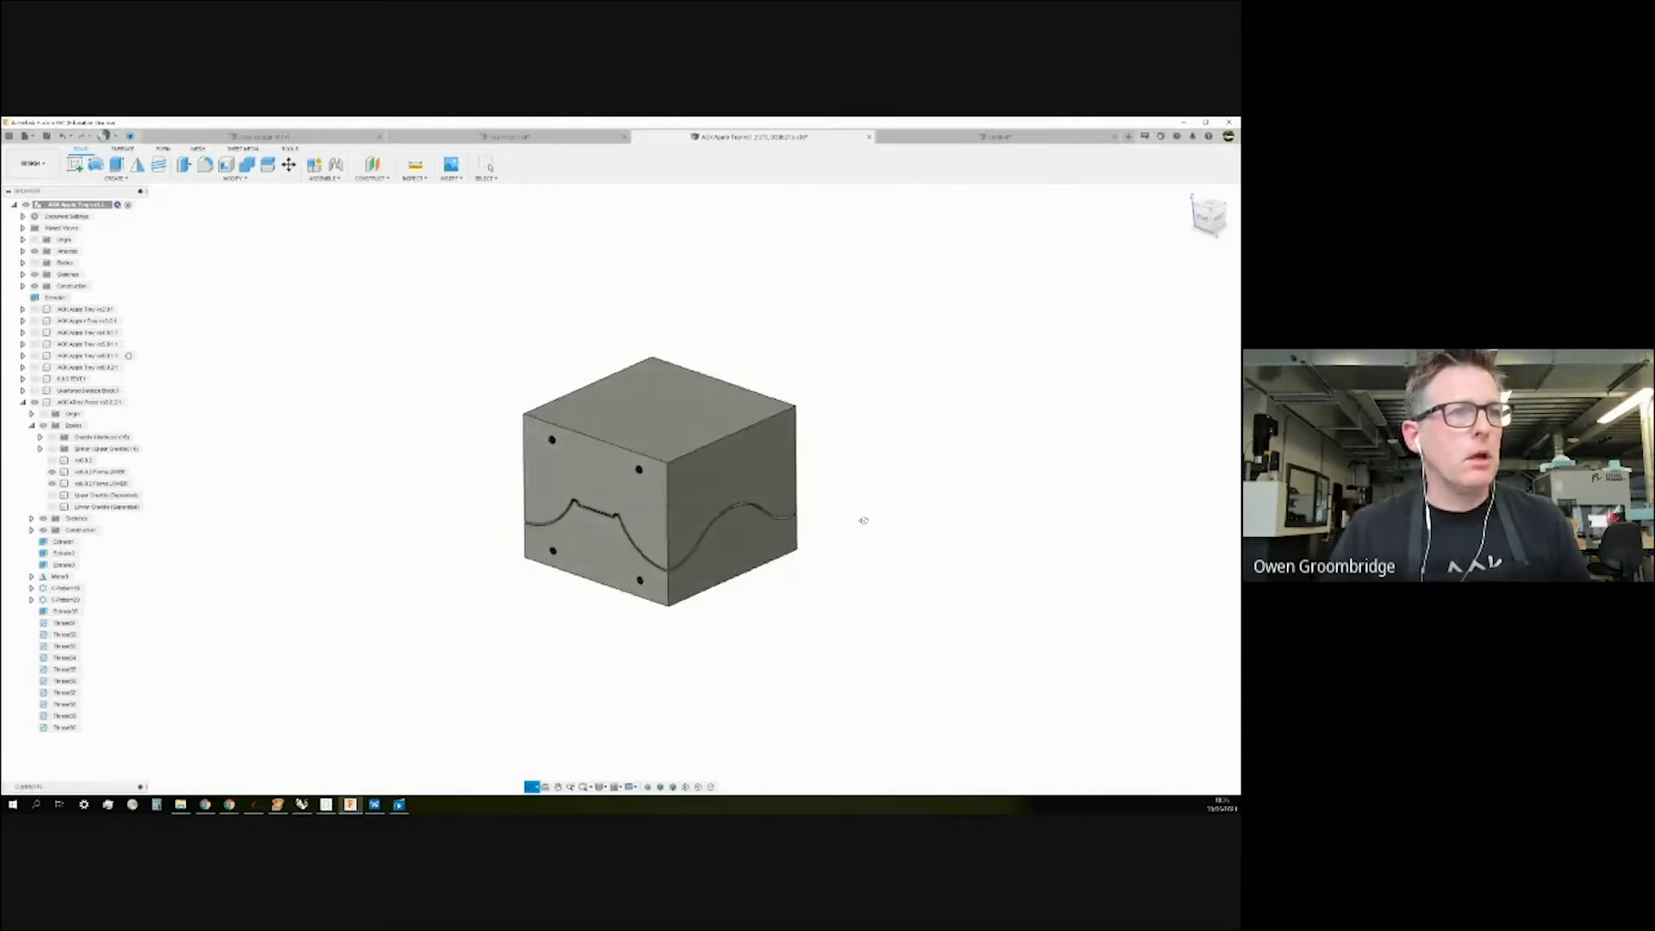
pyautogui.scroll(-2, 665, 663)
pyautogui.scroll(5, 666, 662)
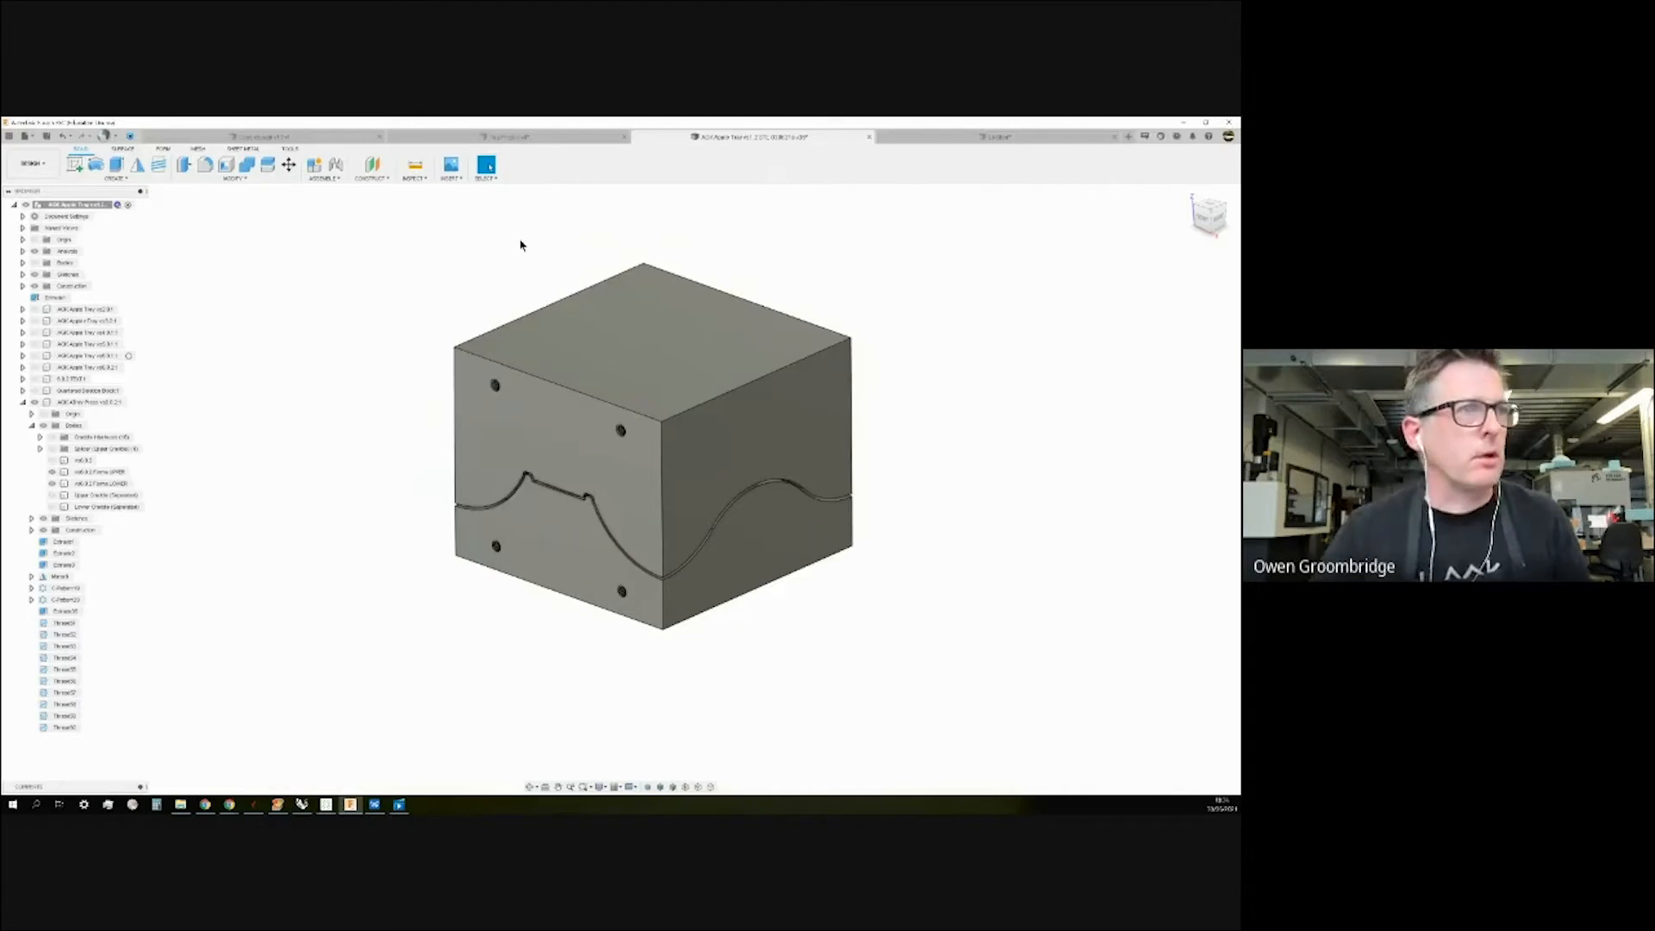
pyautogui.scroll(-1, 455, 406)
pyautogui.keyDown('shift'); pyautogui.moveTo(384, 379); pyautogui.dragTo(384, 366, button='middle'); pyautogui.keyUp('shift')
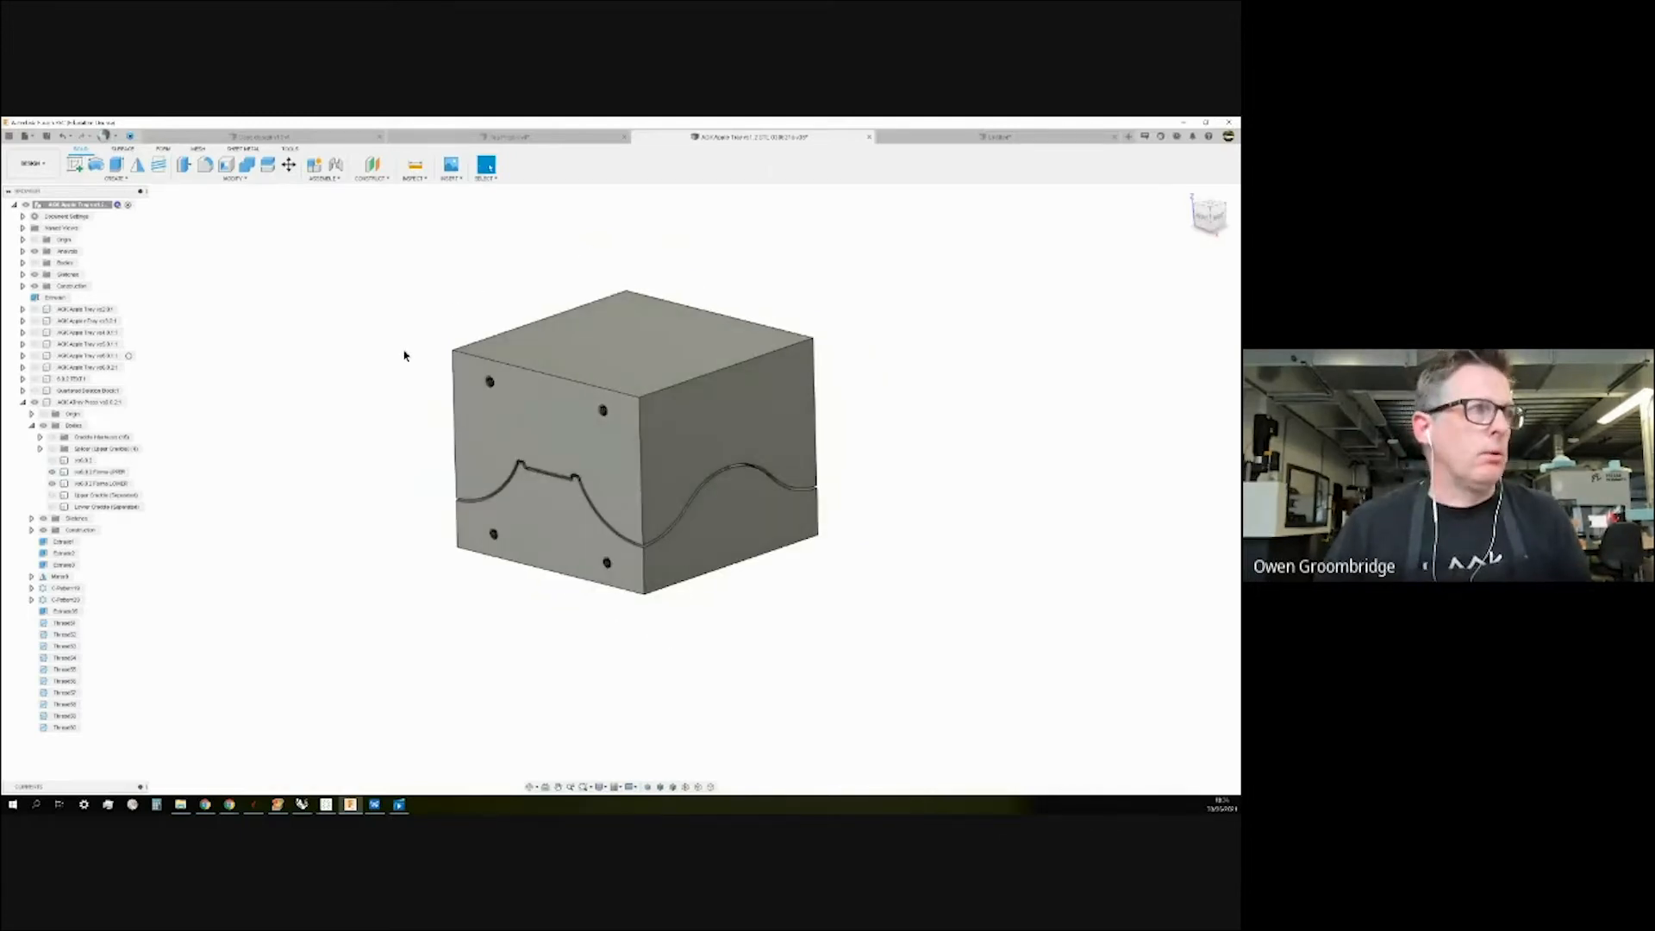
# Rename the tray component in the browser.
pyautogui.click(84, 323)
pyautogui.doubleClick(90, 322)
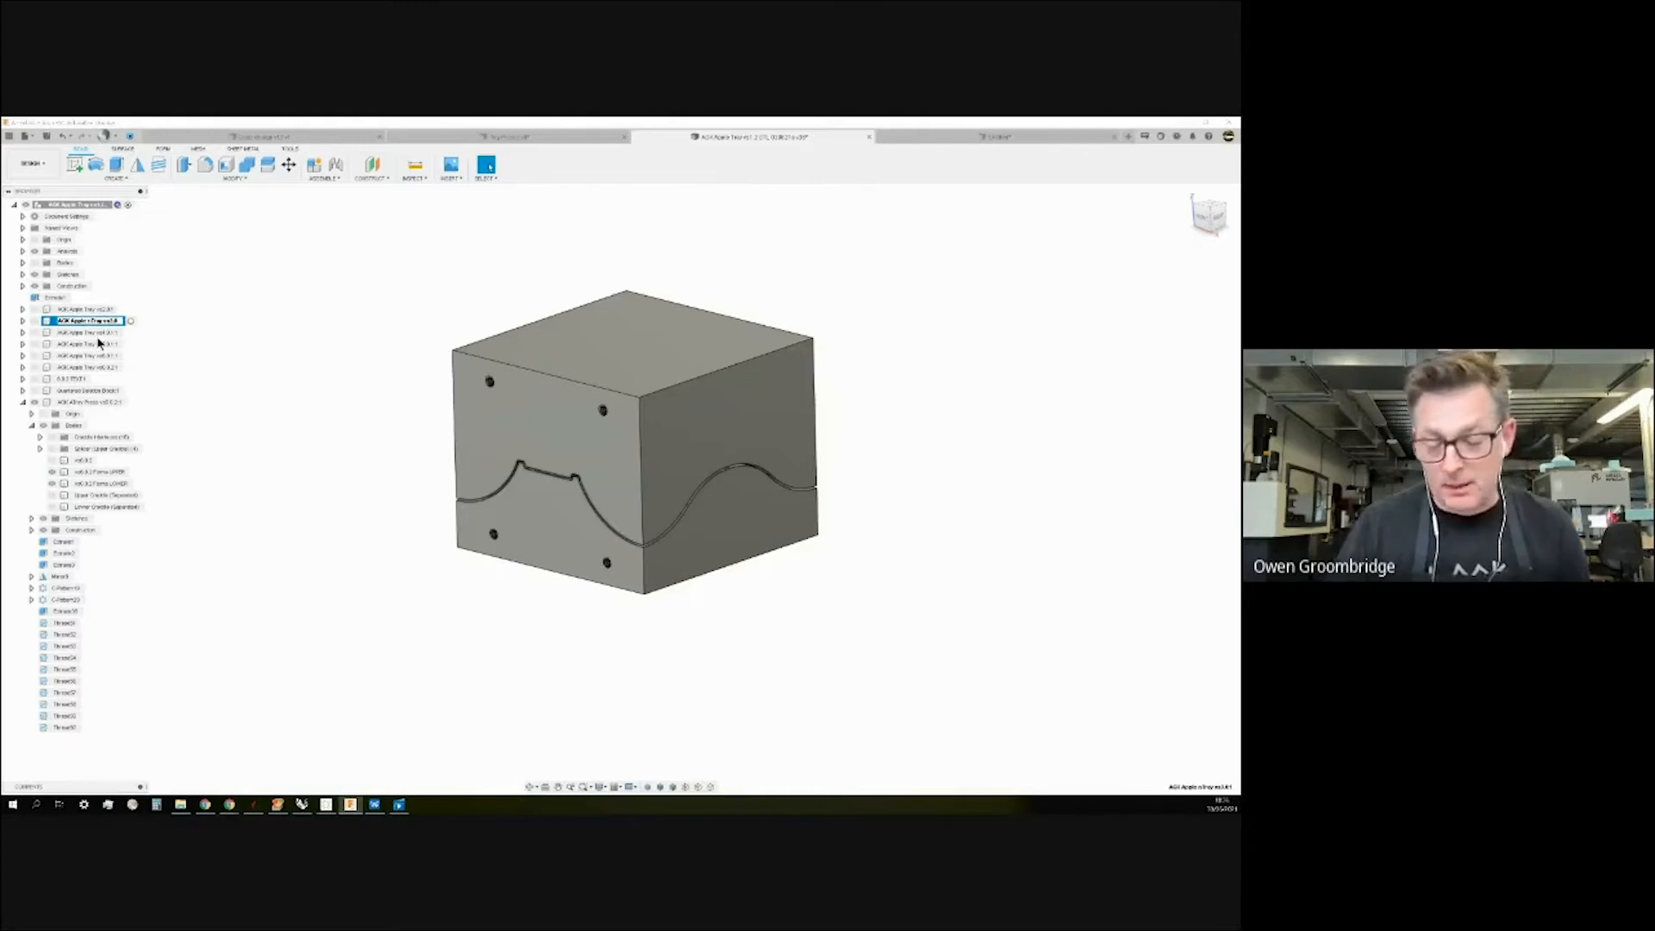
pyautogui.press('Return')
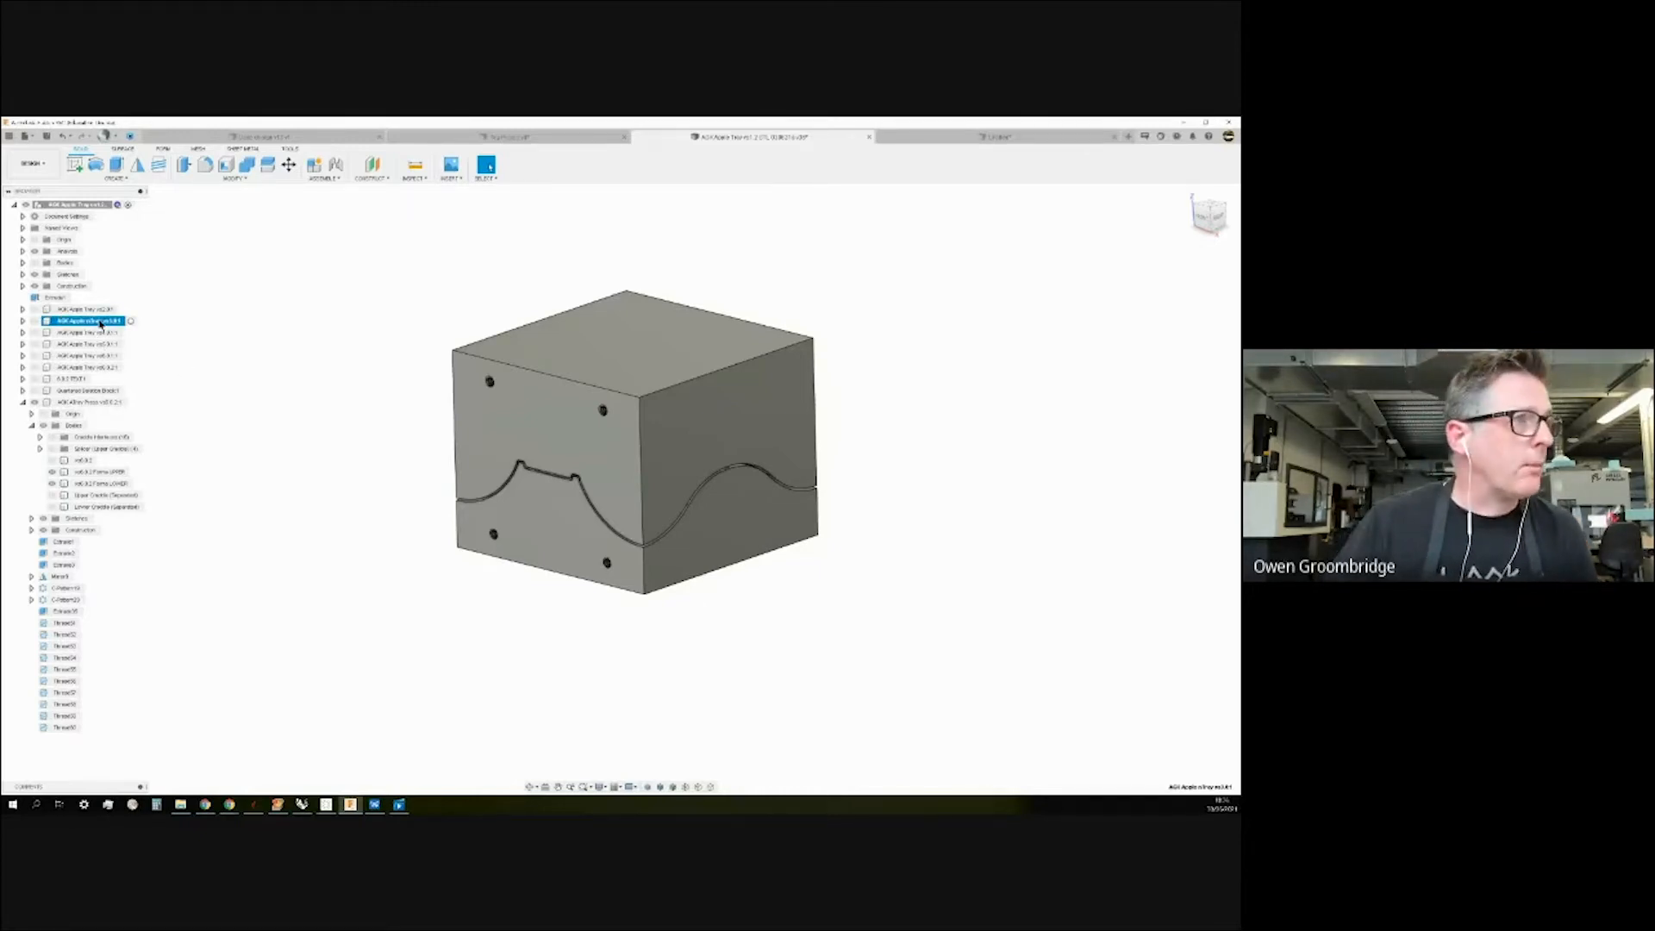
pyautogui.click(203, 325)
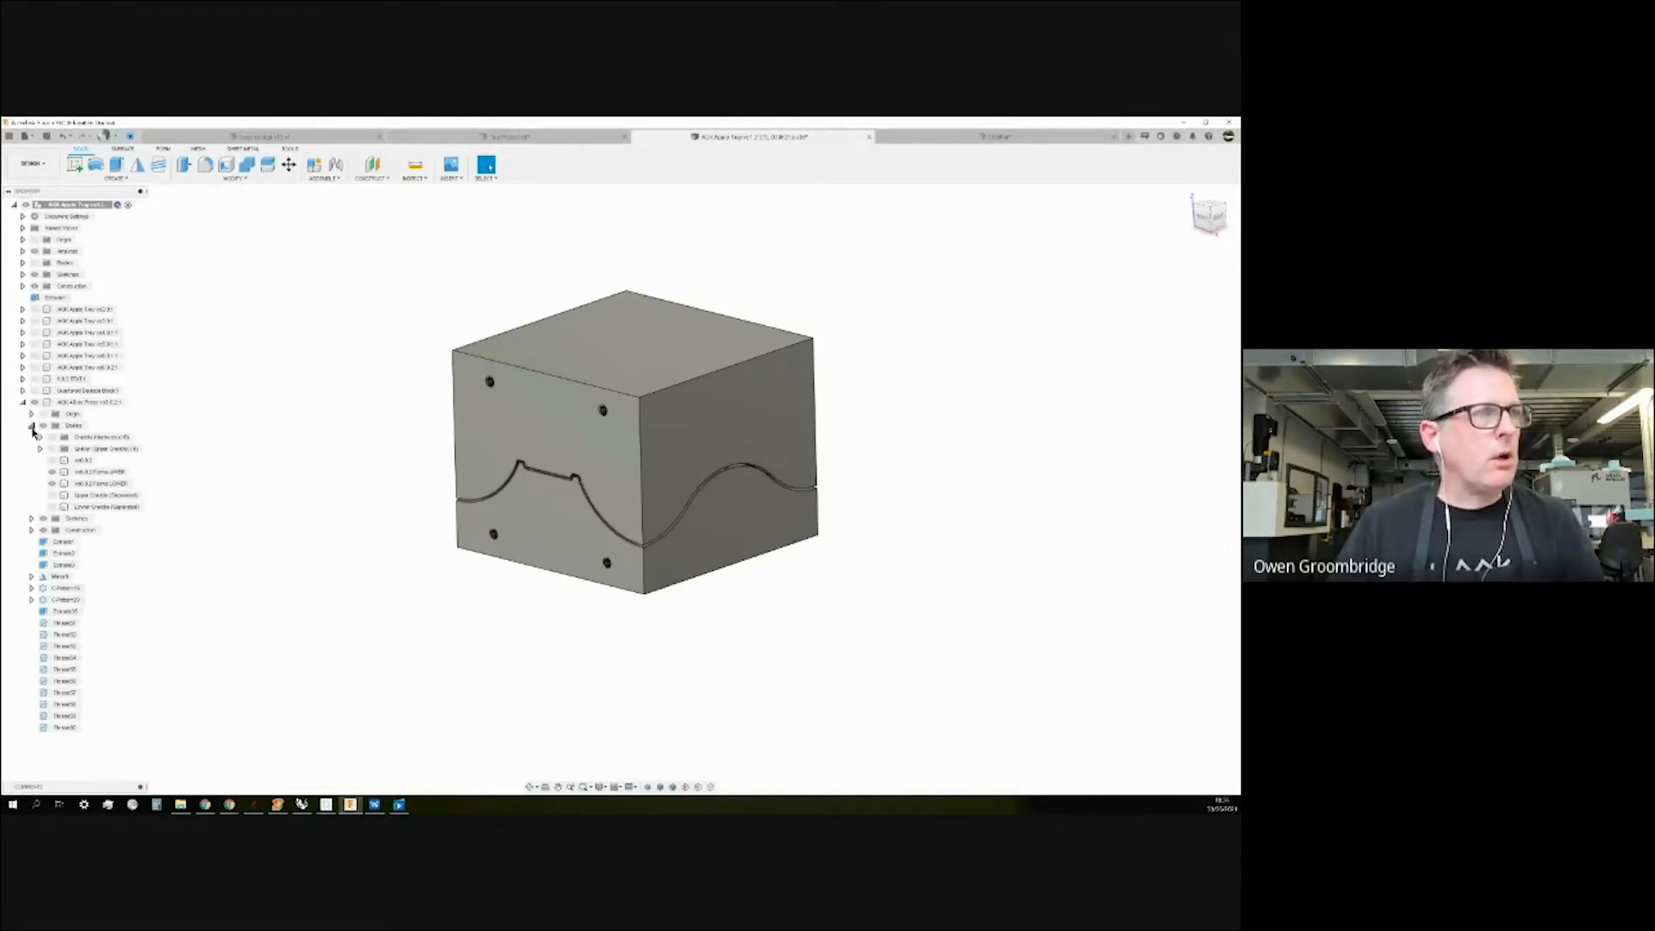
# Hide the upper form body and the lower tray body in the browser.
pyautogui.click(51, 471)
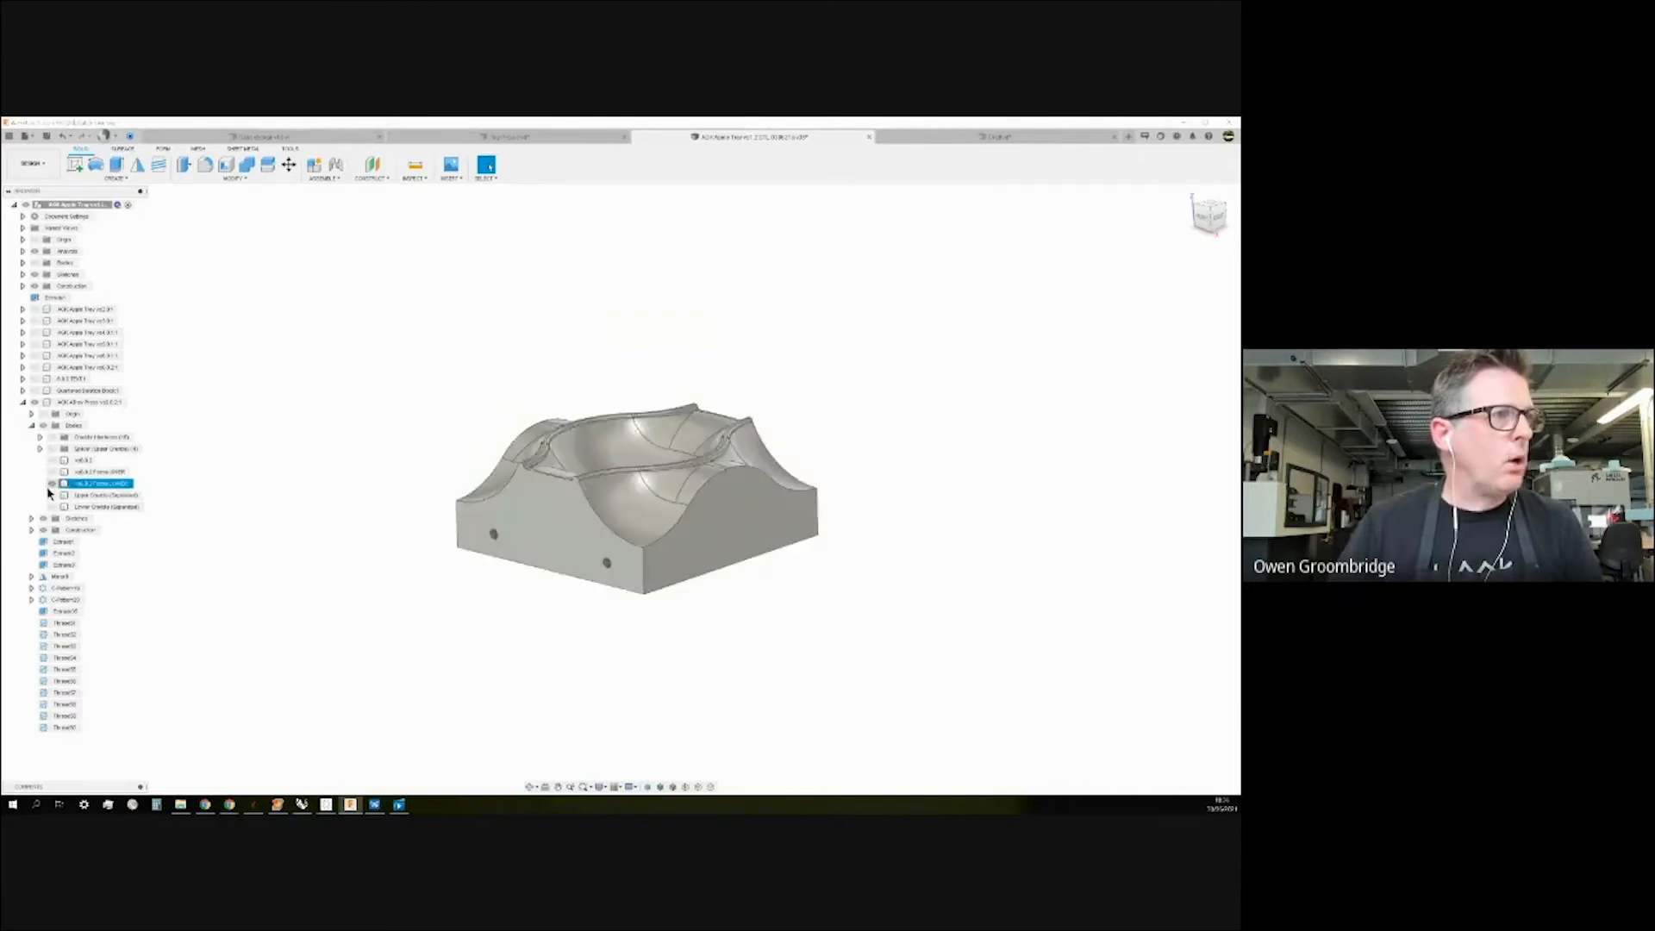
pyautogui.click(52, 482)
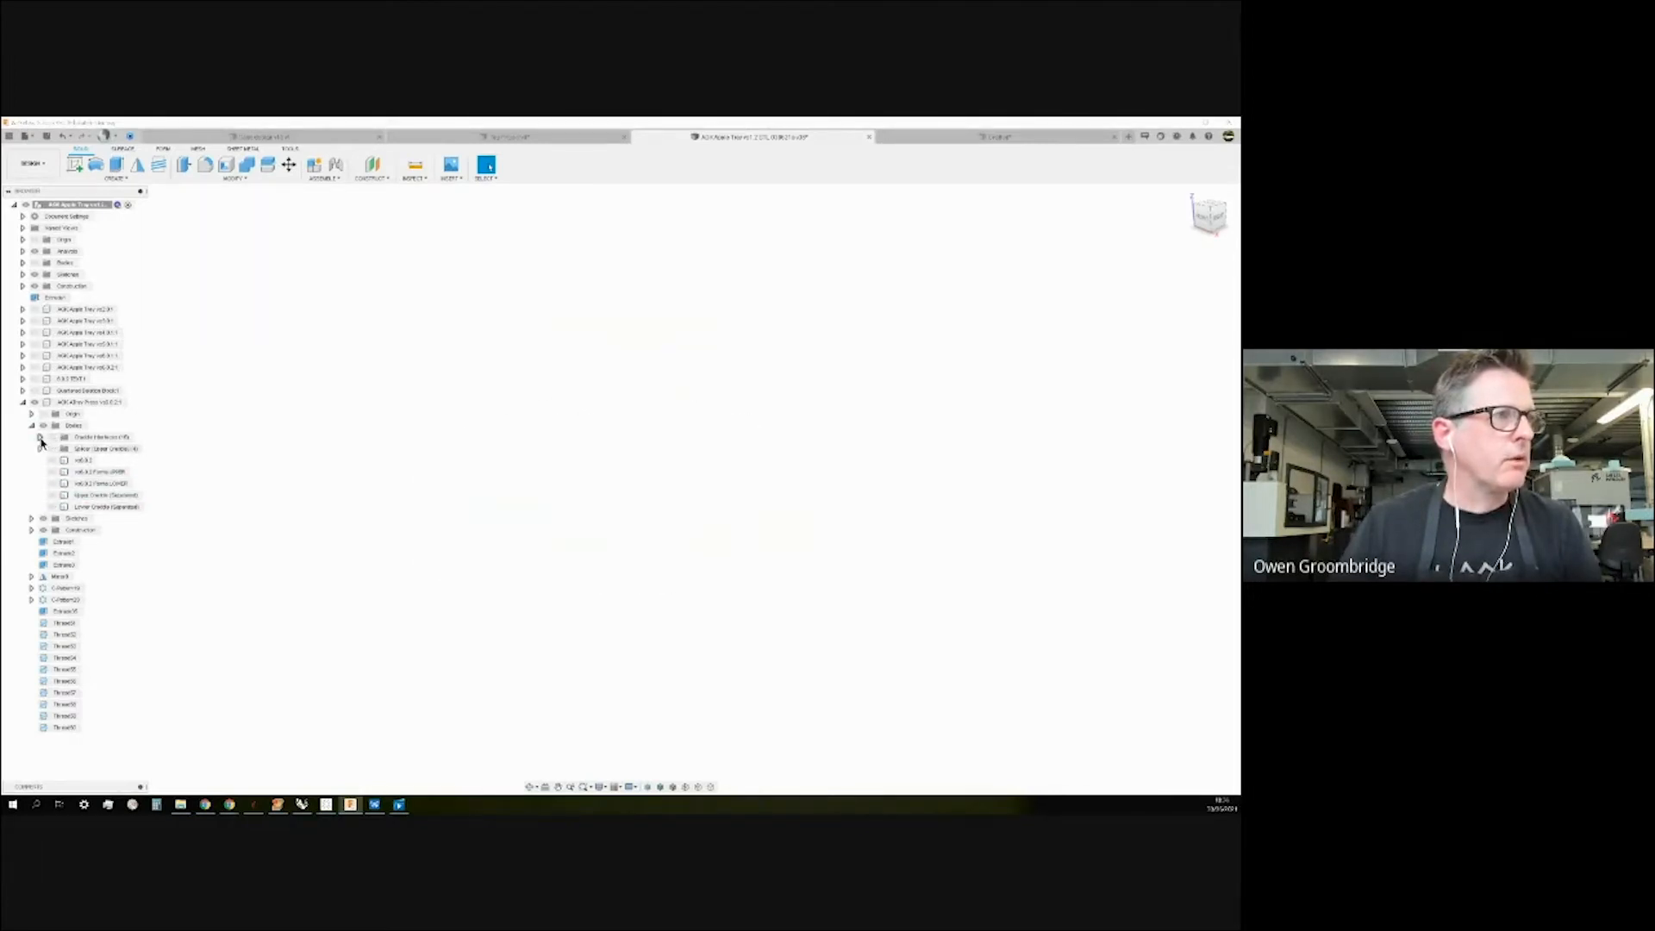
pyautogui.moveTo(73, 450)
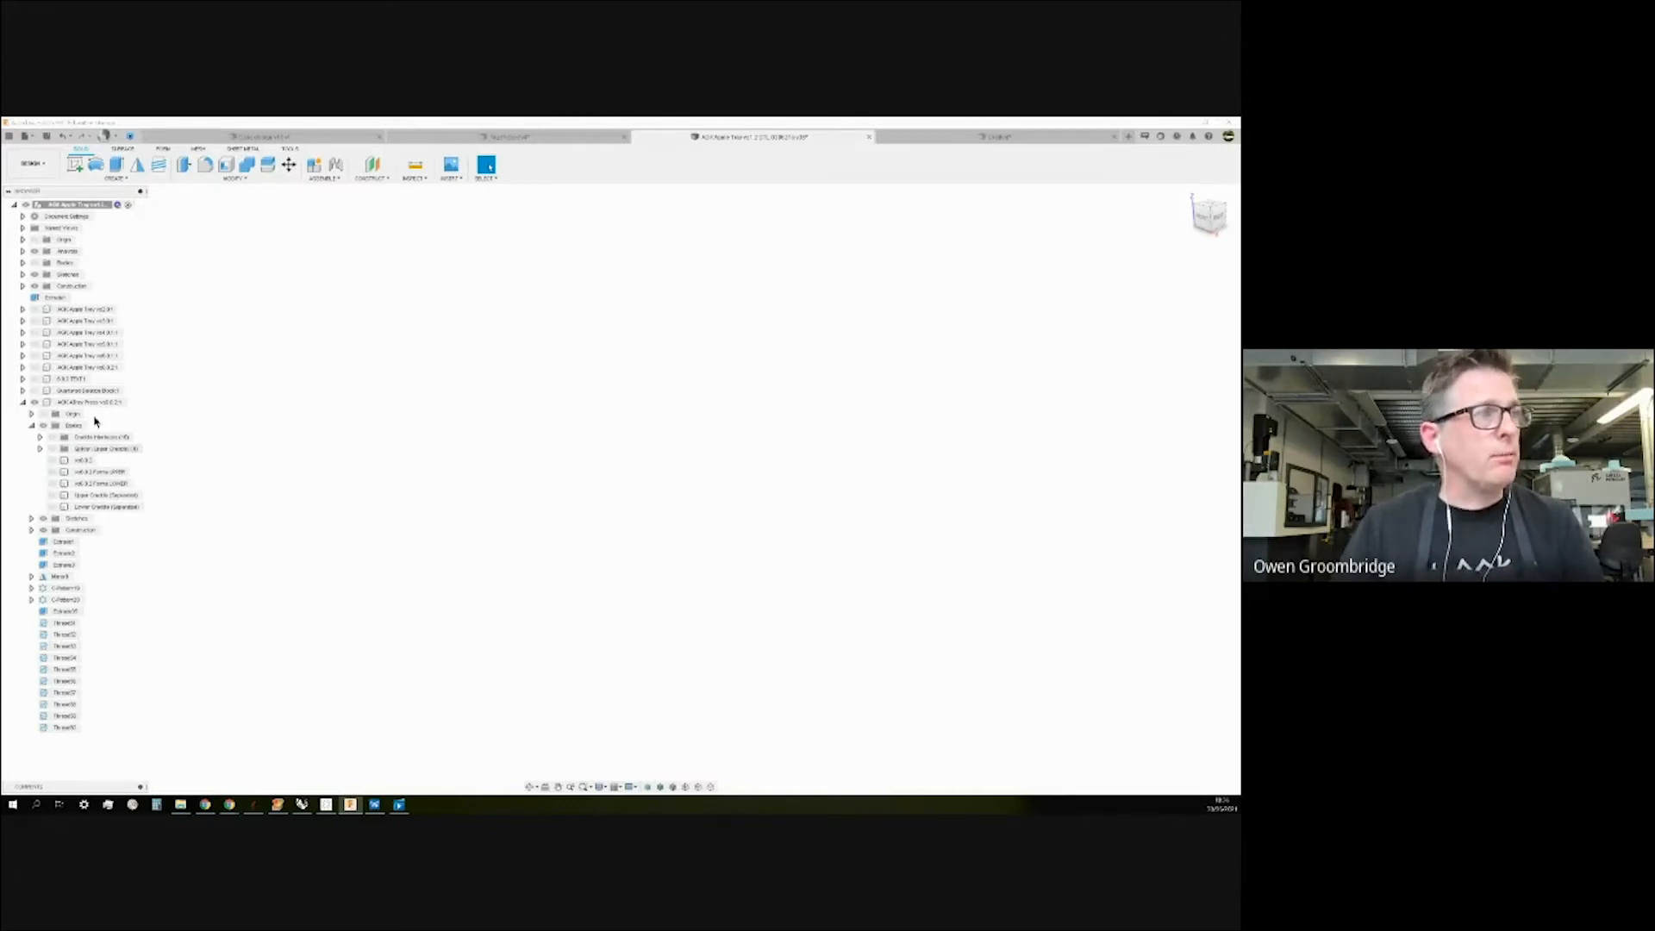
pyautogui.click(31, 427)
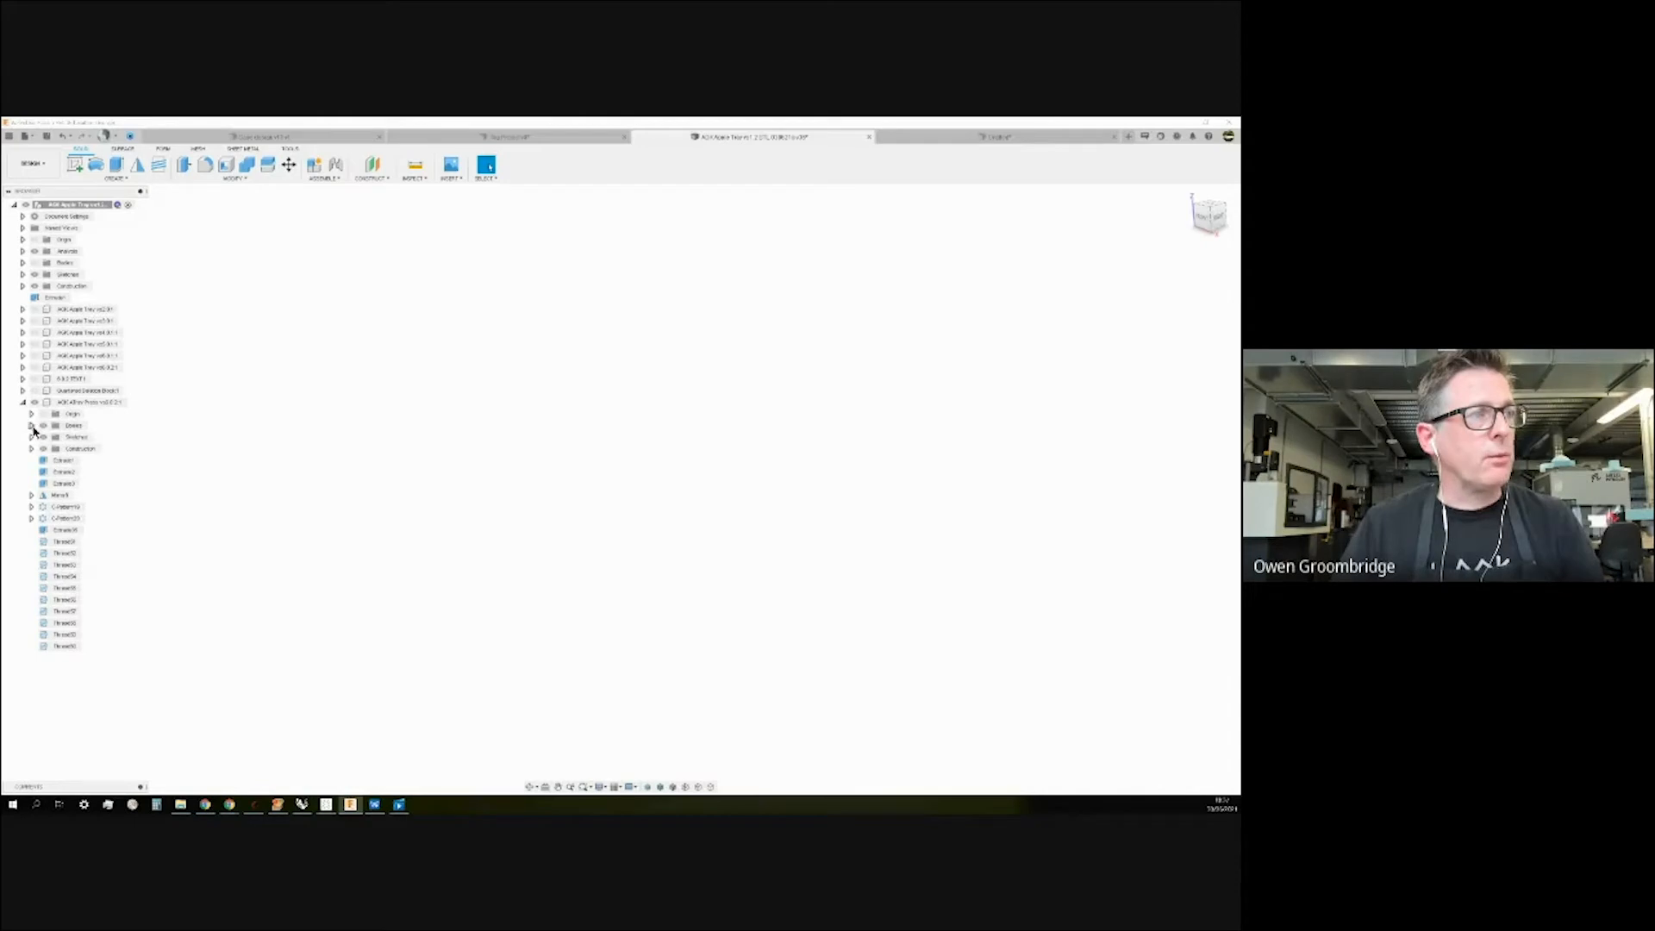
pyautogui.click(32, 426)
# Create a new body group in the Bodies folder named DEMO.
pyautogui.rightClick(69, 426)
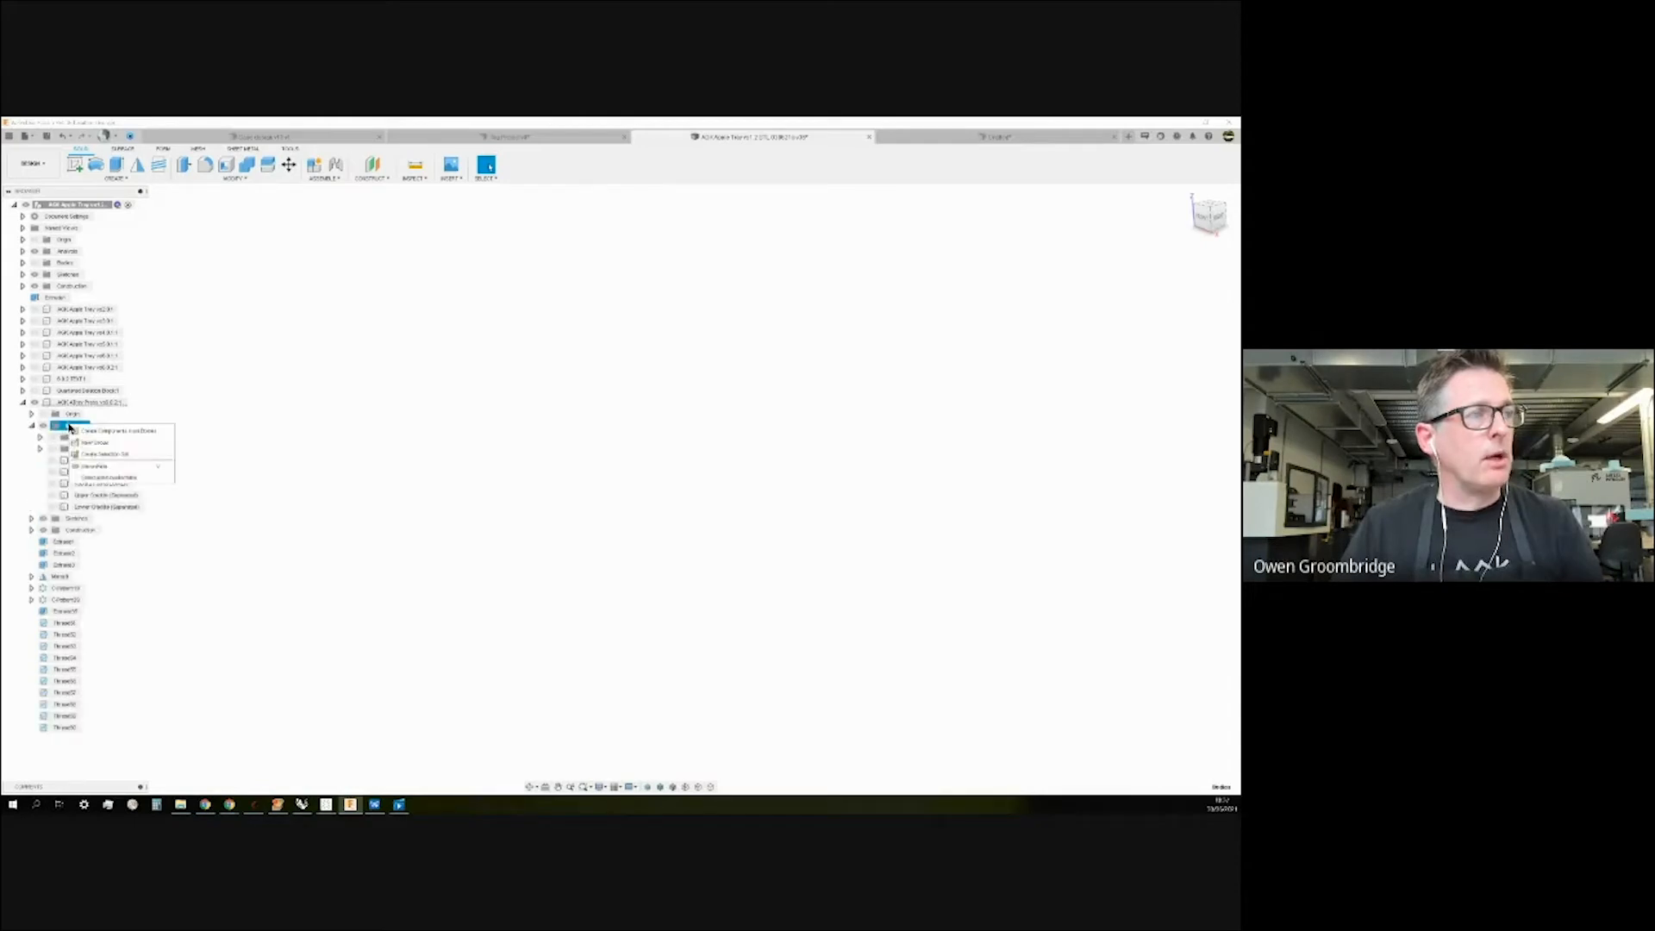
pyautogui.click(78, 444)
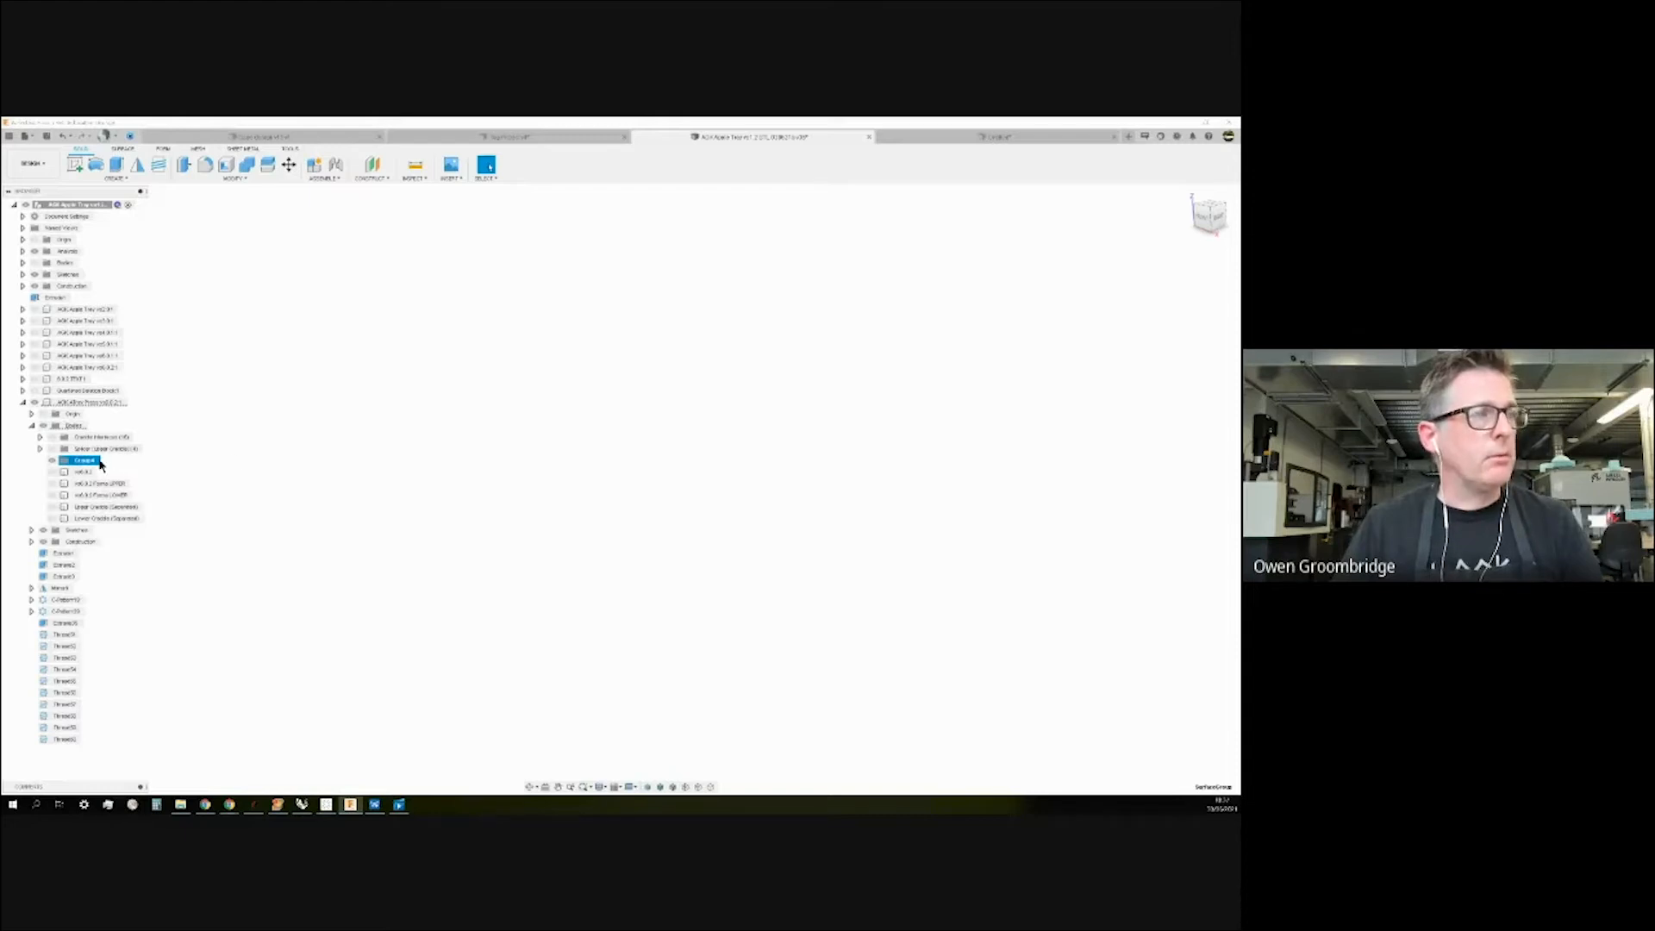
pyautogui.doubleClick(93, 463)
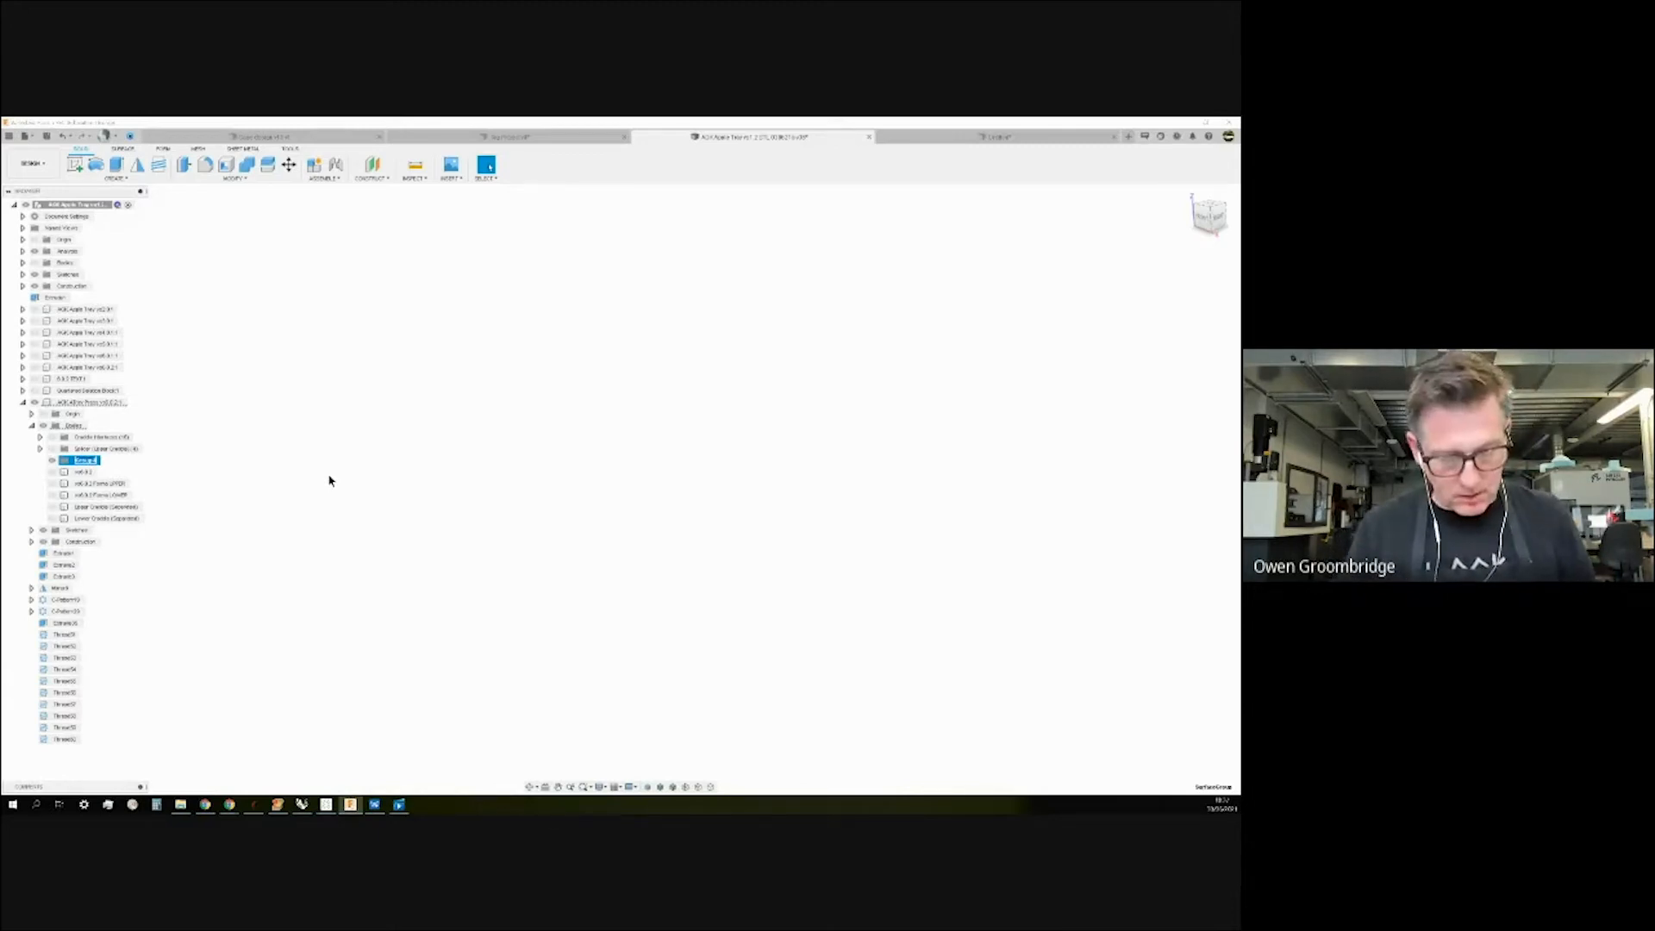
pyautogui.write('MO')
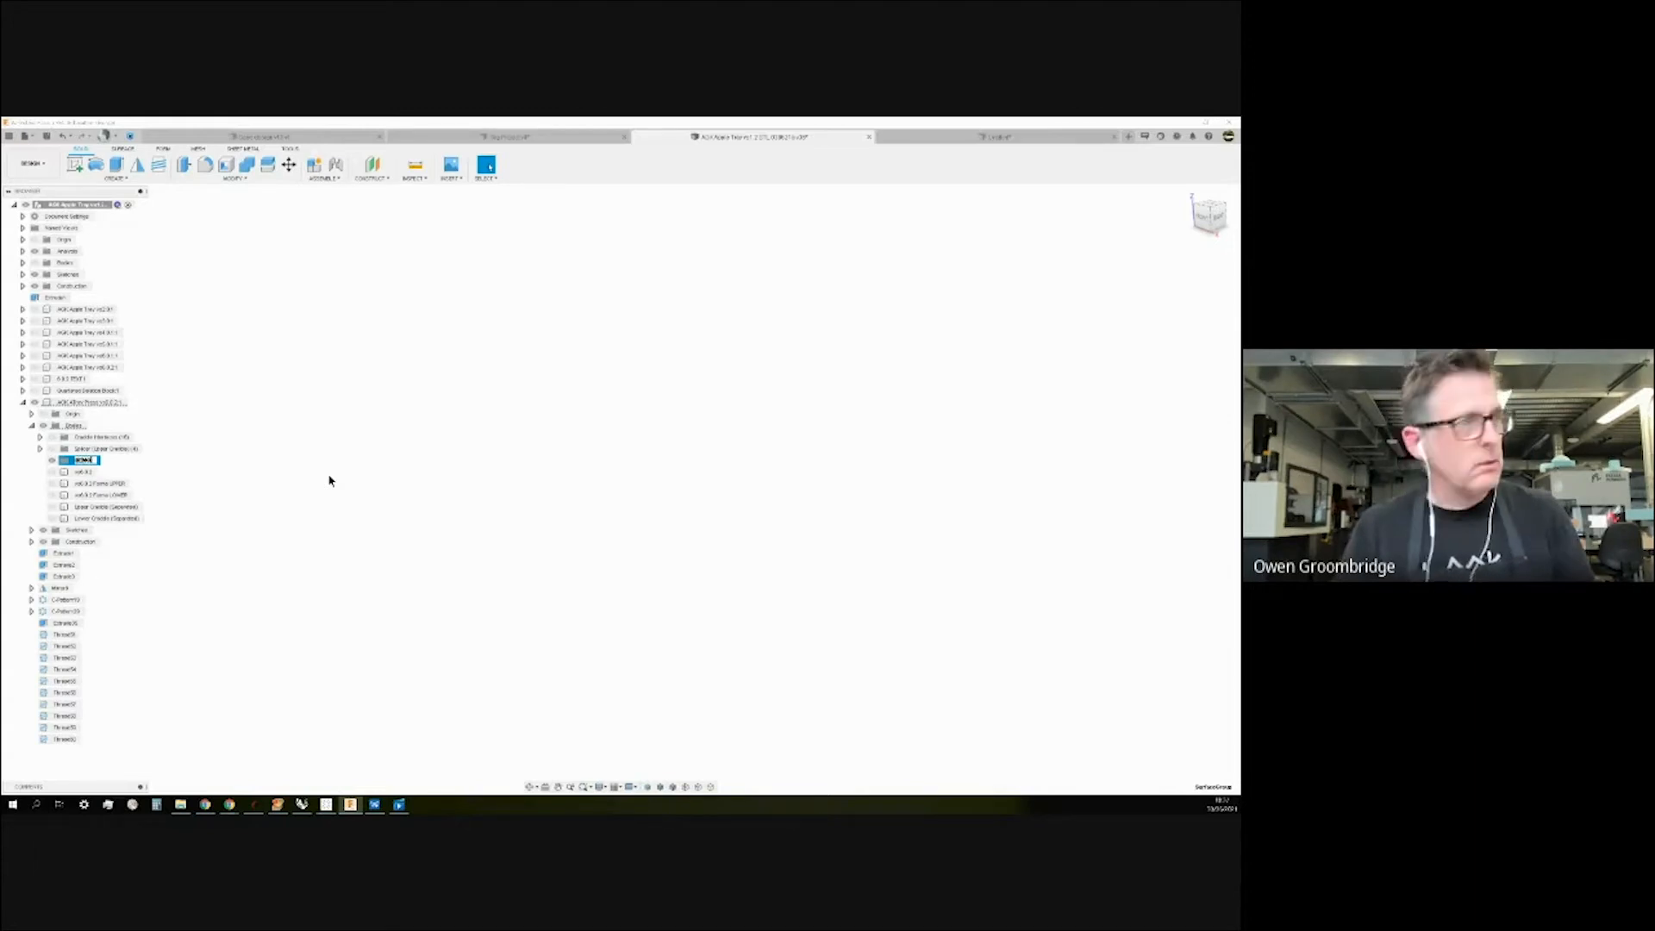
pyautogui.press('Return')
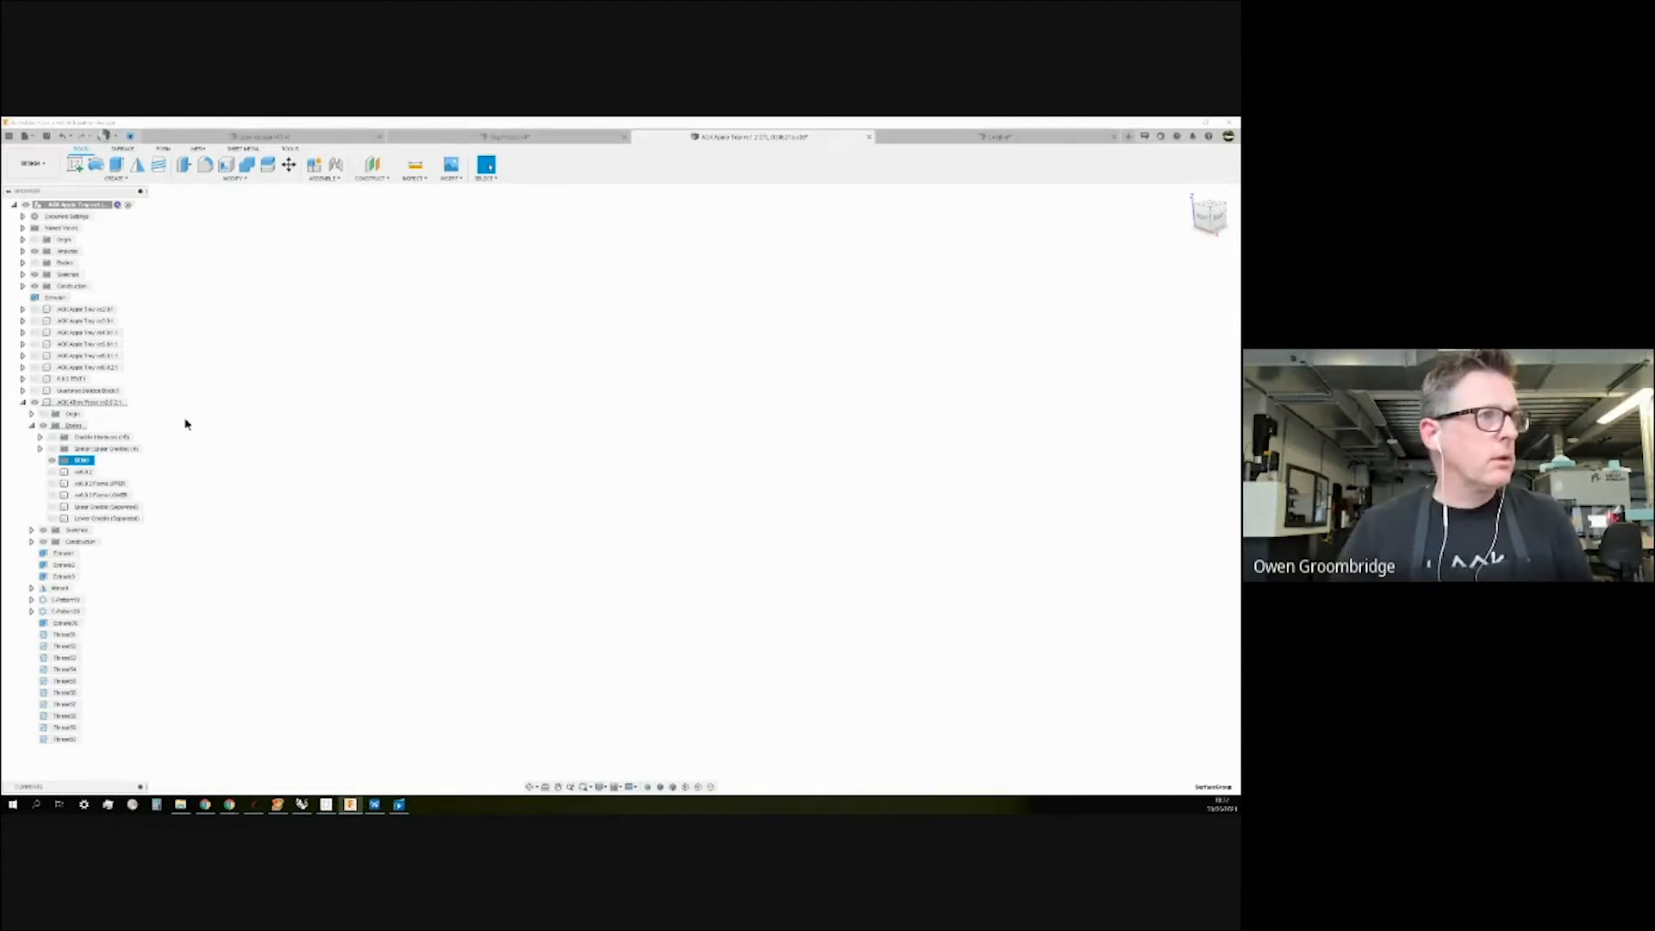
# Re-show the Splicer (Upper Cradle) folder, expand its four bodies, and inspect the grooved blocks.
pyautogui.click(53, 449)
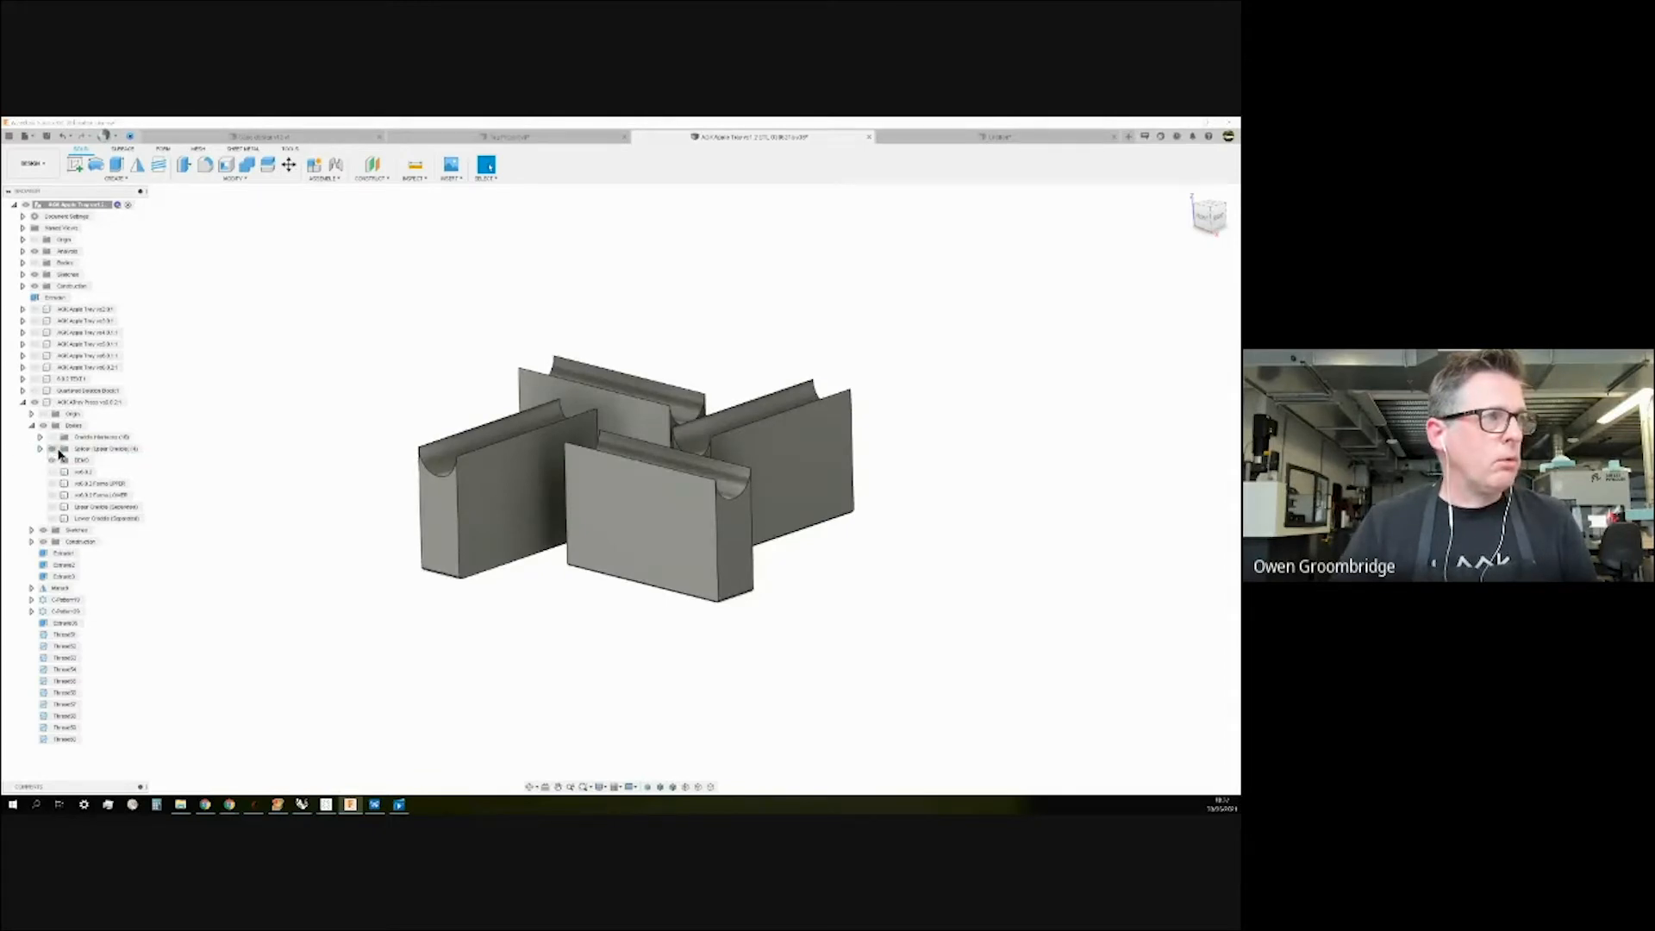
pyautogui.click(39, 449)
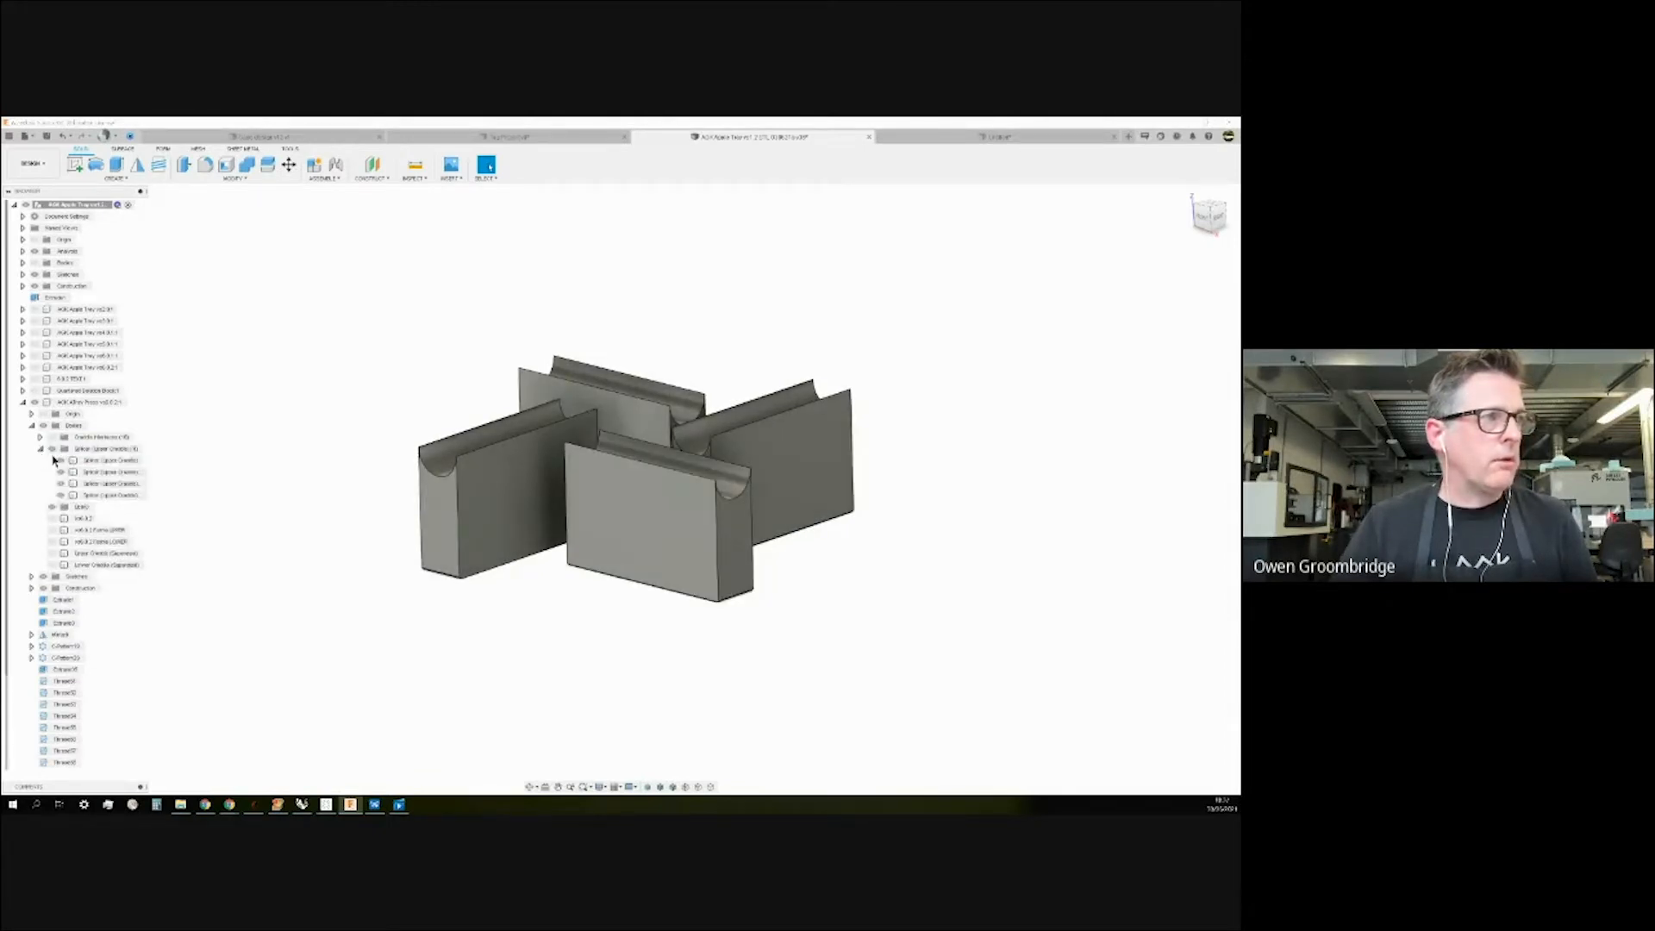
pyautogui.moveTo(406, 391)
pyautogui.keyDown('shift'); pyautogui.mouseDown(button='middle')
pyautogui.moveTo(392, 429)
pyautogui.moveTo(399, 392)
pyautogui.moveTo(394, 408)
pyautogui.mouseUp(button='middle'); pyautogui.keyUp('shift')
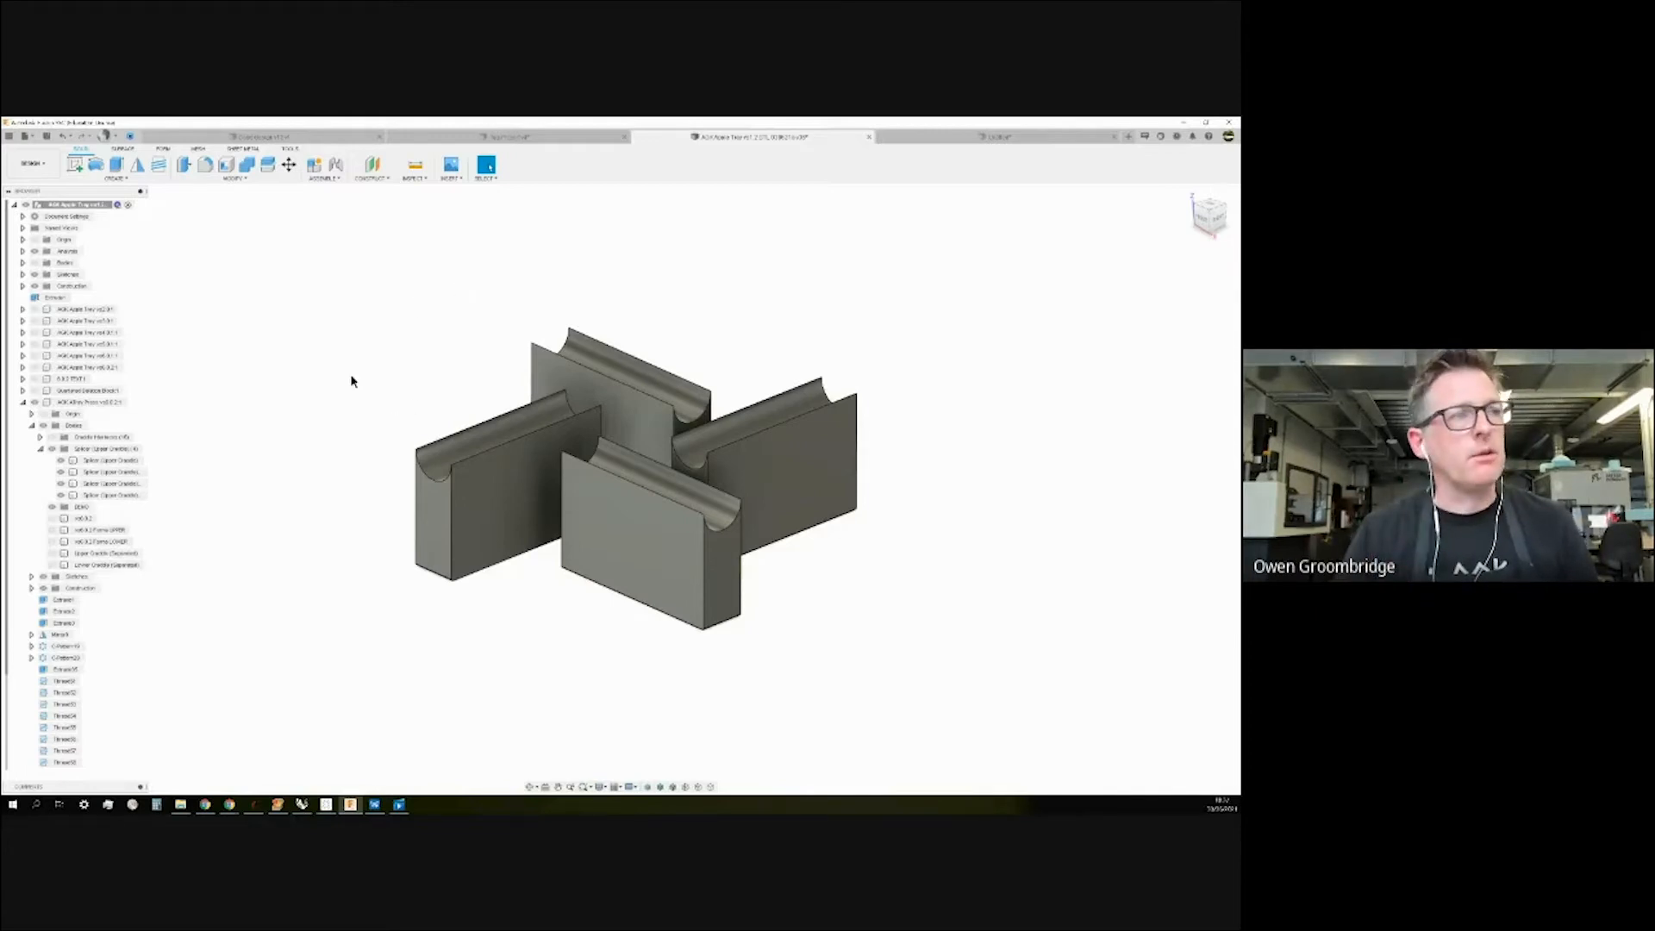
pyautogui.keyDown('shift'); pyautogui.moveTo(231, 430); pyautogui.dragTo(238, 449, button='middle'); pyautogui.keyUp('shift')
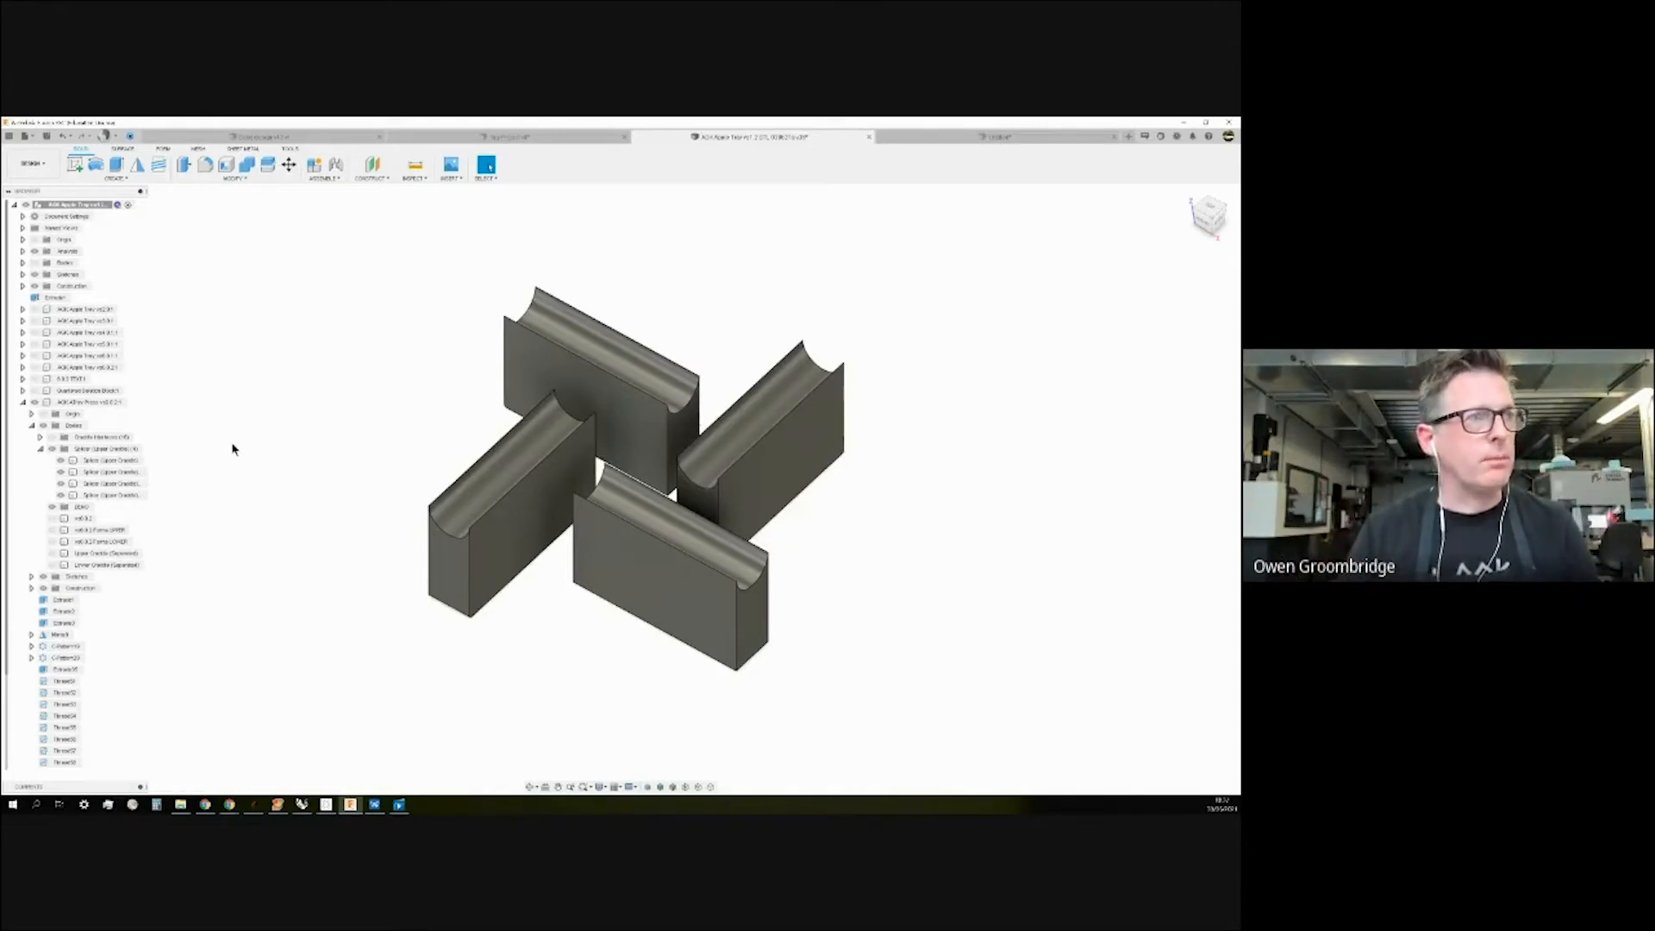
pyautogui.click(52, 450)
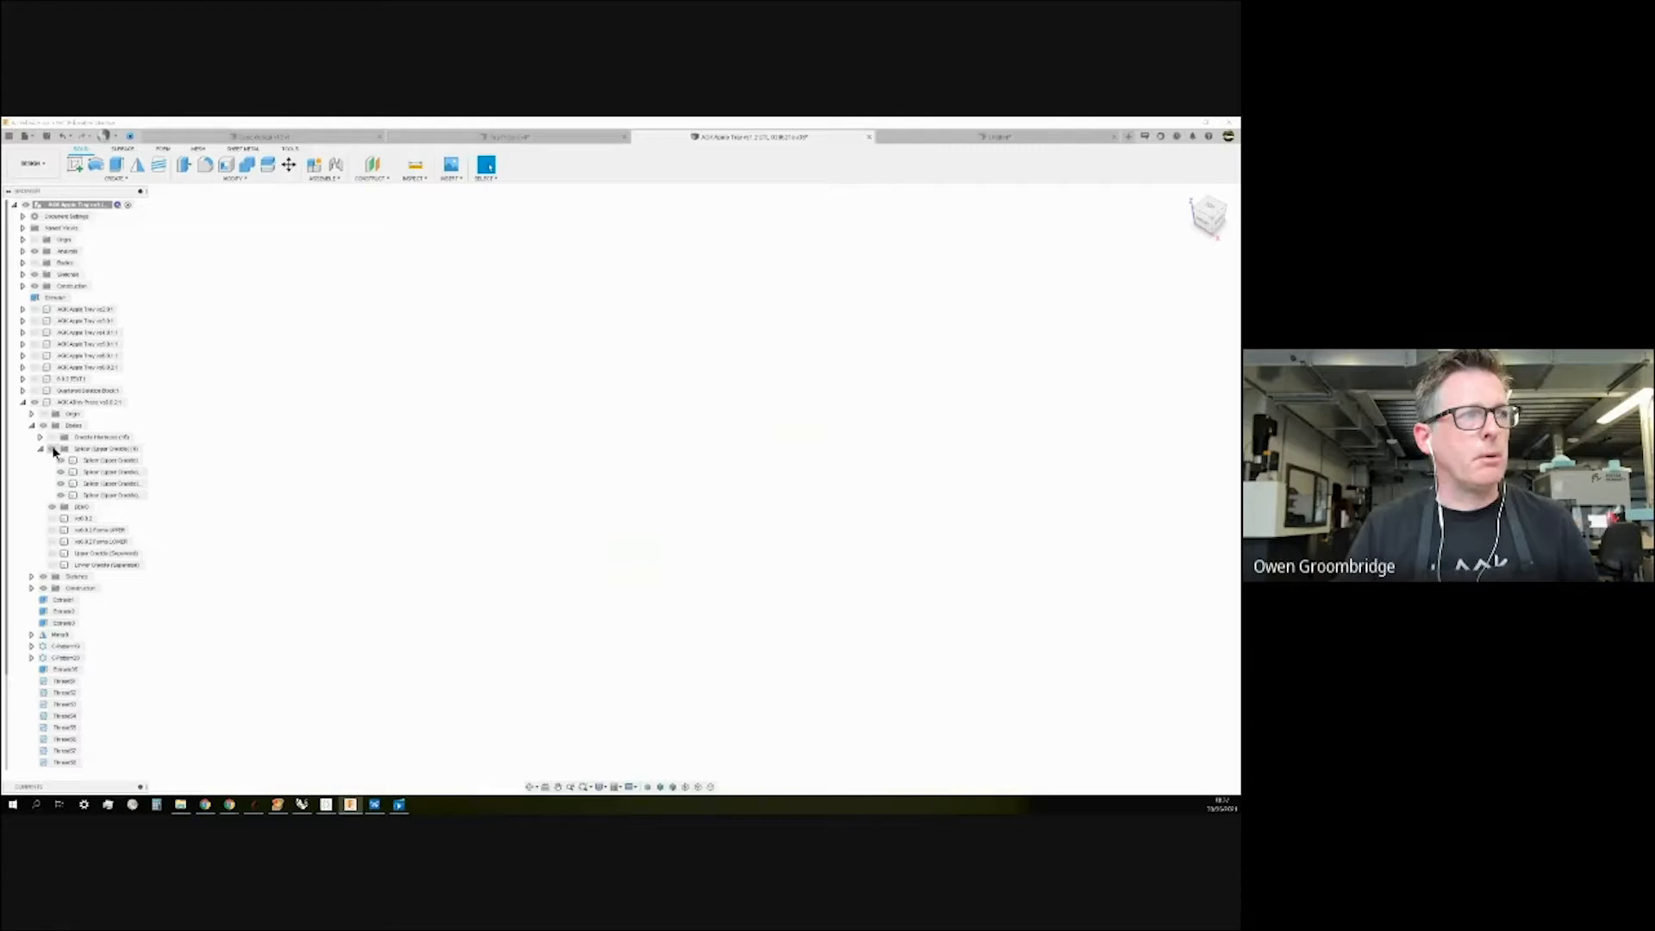
pyautogui.click(53, 450)
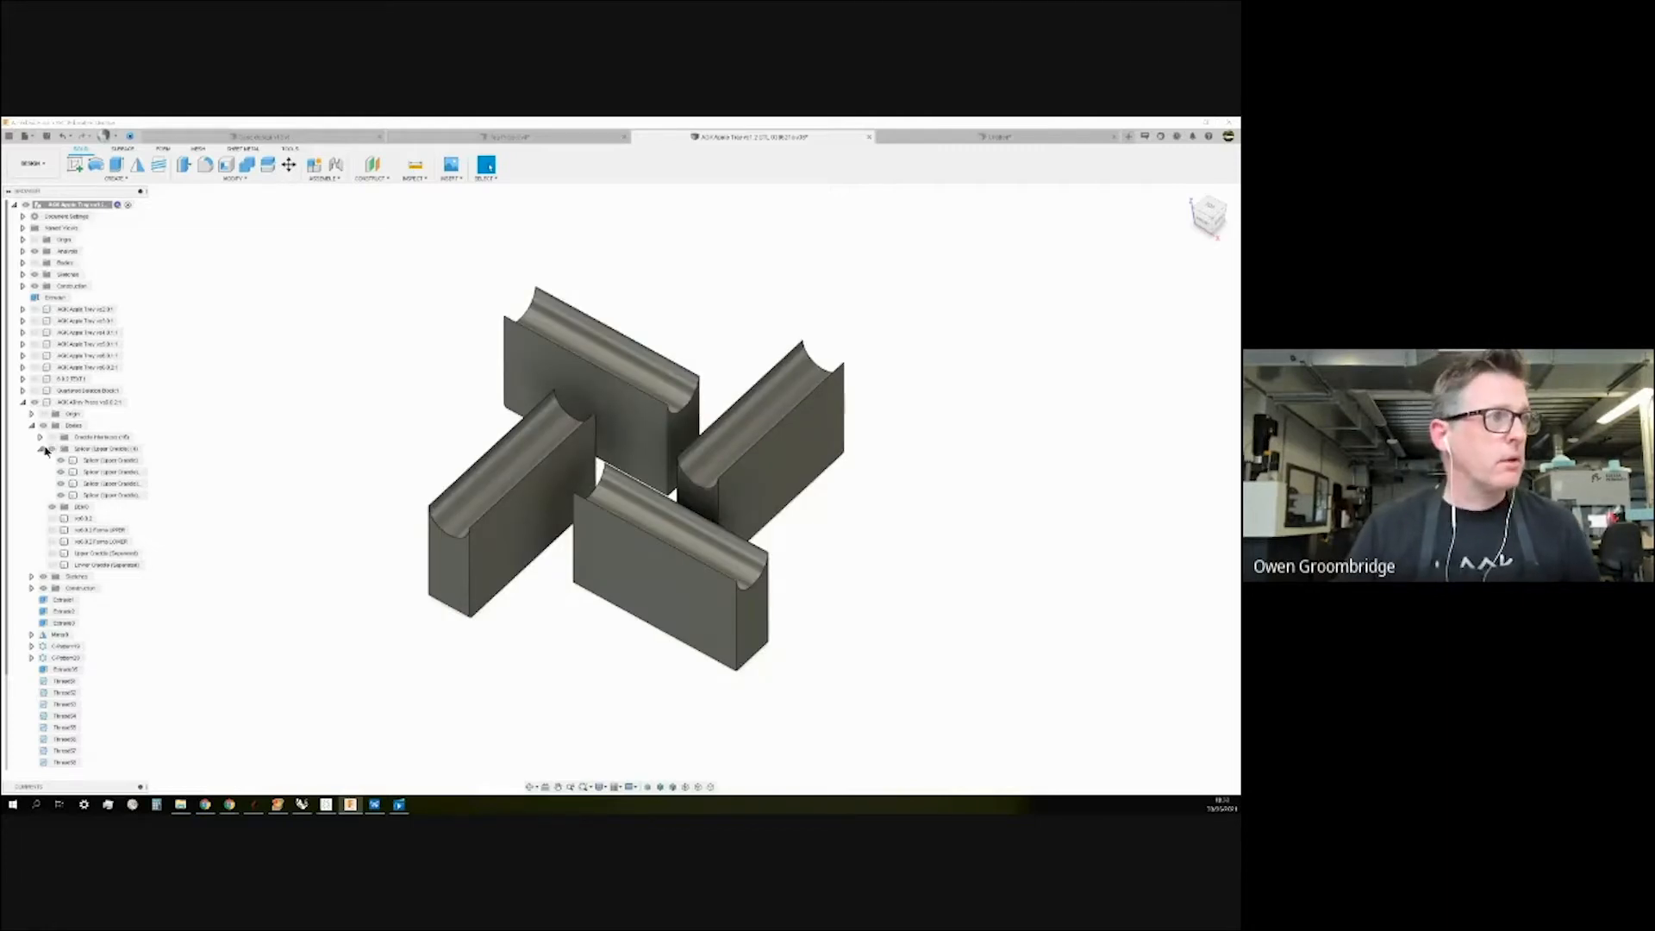
# Hide and collapse the splicer folder, then expand the Cradle Interfaces folder.
pyautogui.click(51, 450)
pyautogui.click(40, 449)
pyautogui.click(40, 437)
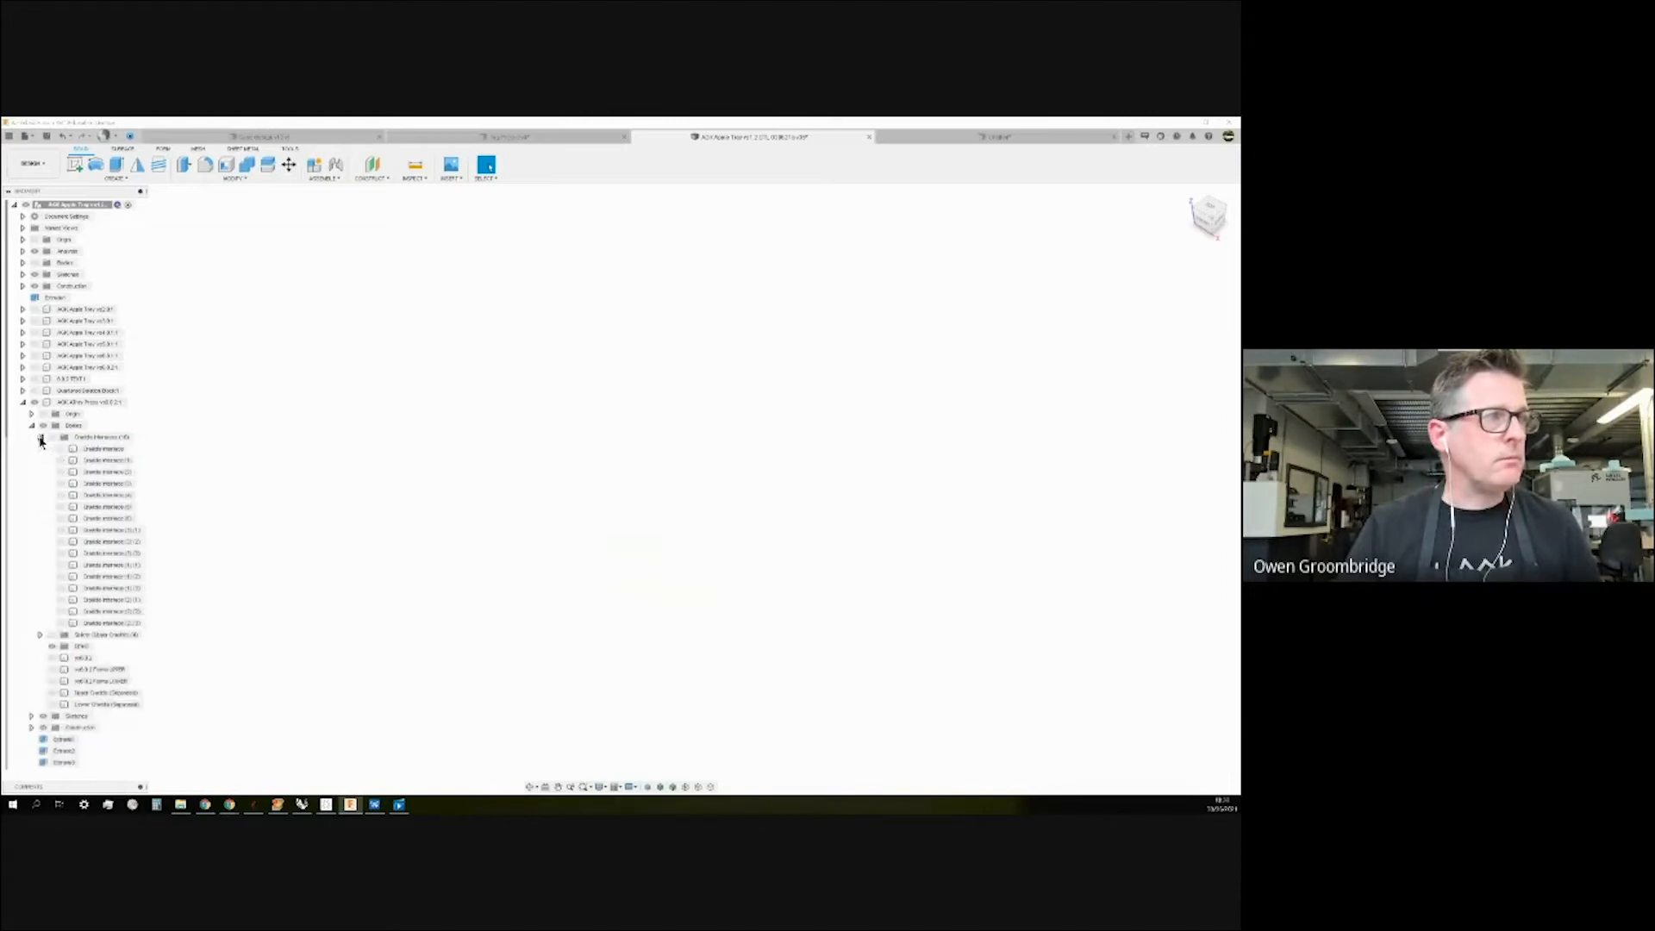
pyautogui.click(53, 437)
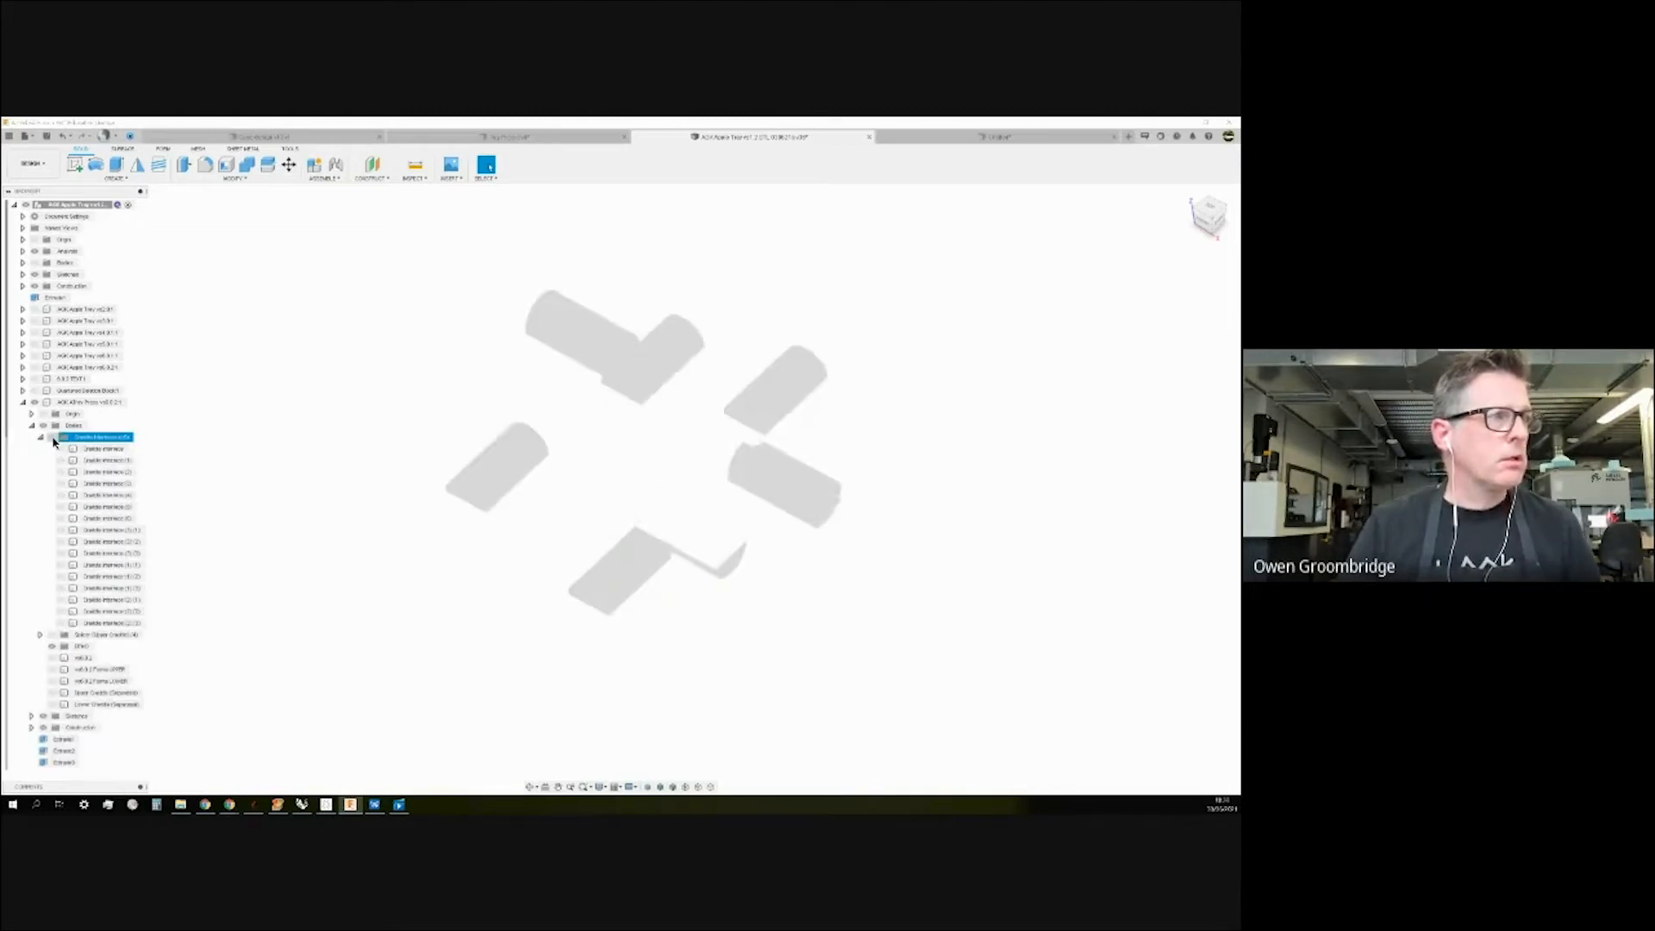
pyautogui.click(53, 438)
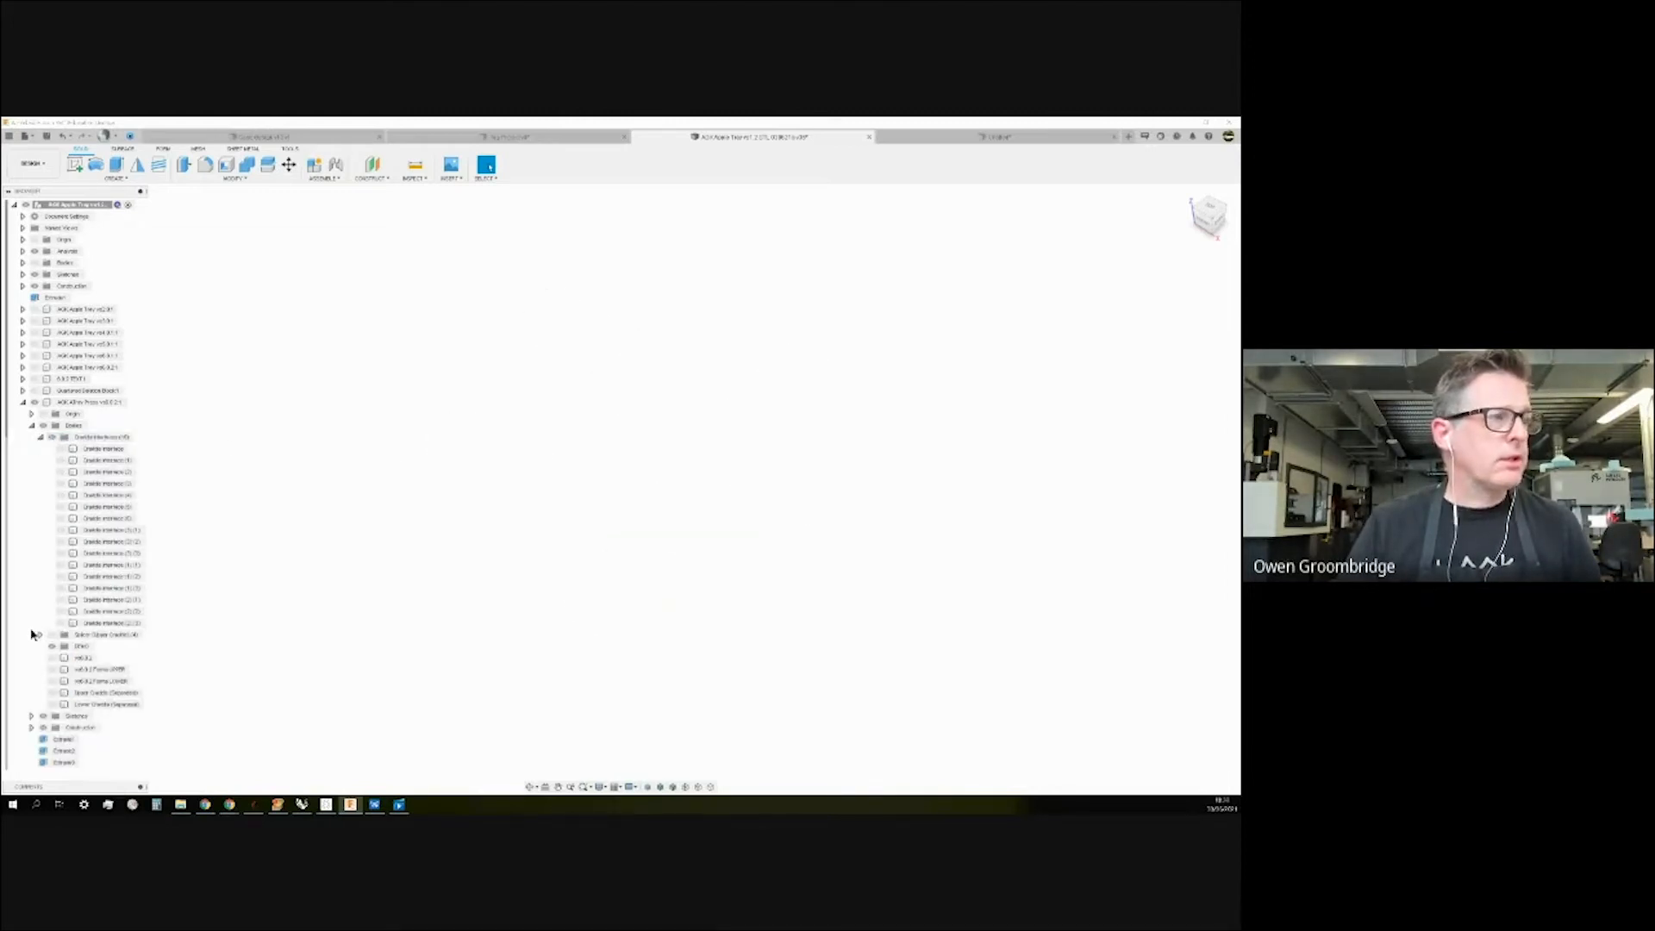
# Turn on the cradle interface bodies one by one to complete the cylinders.
pyautogui.click(60, 622)
pyautogui.click(60, 611)
pyautogui.click(61, 599)
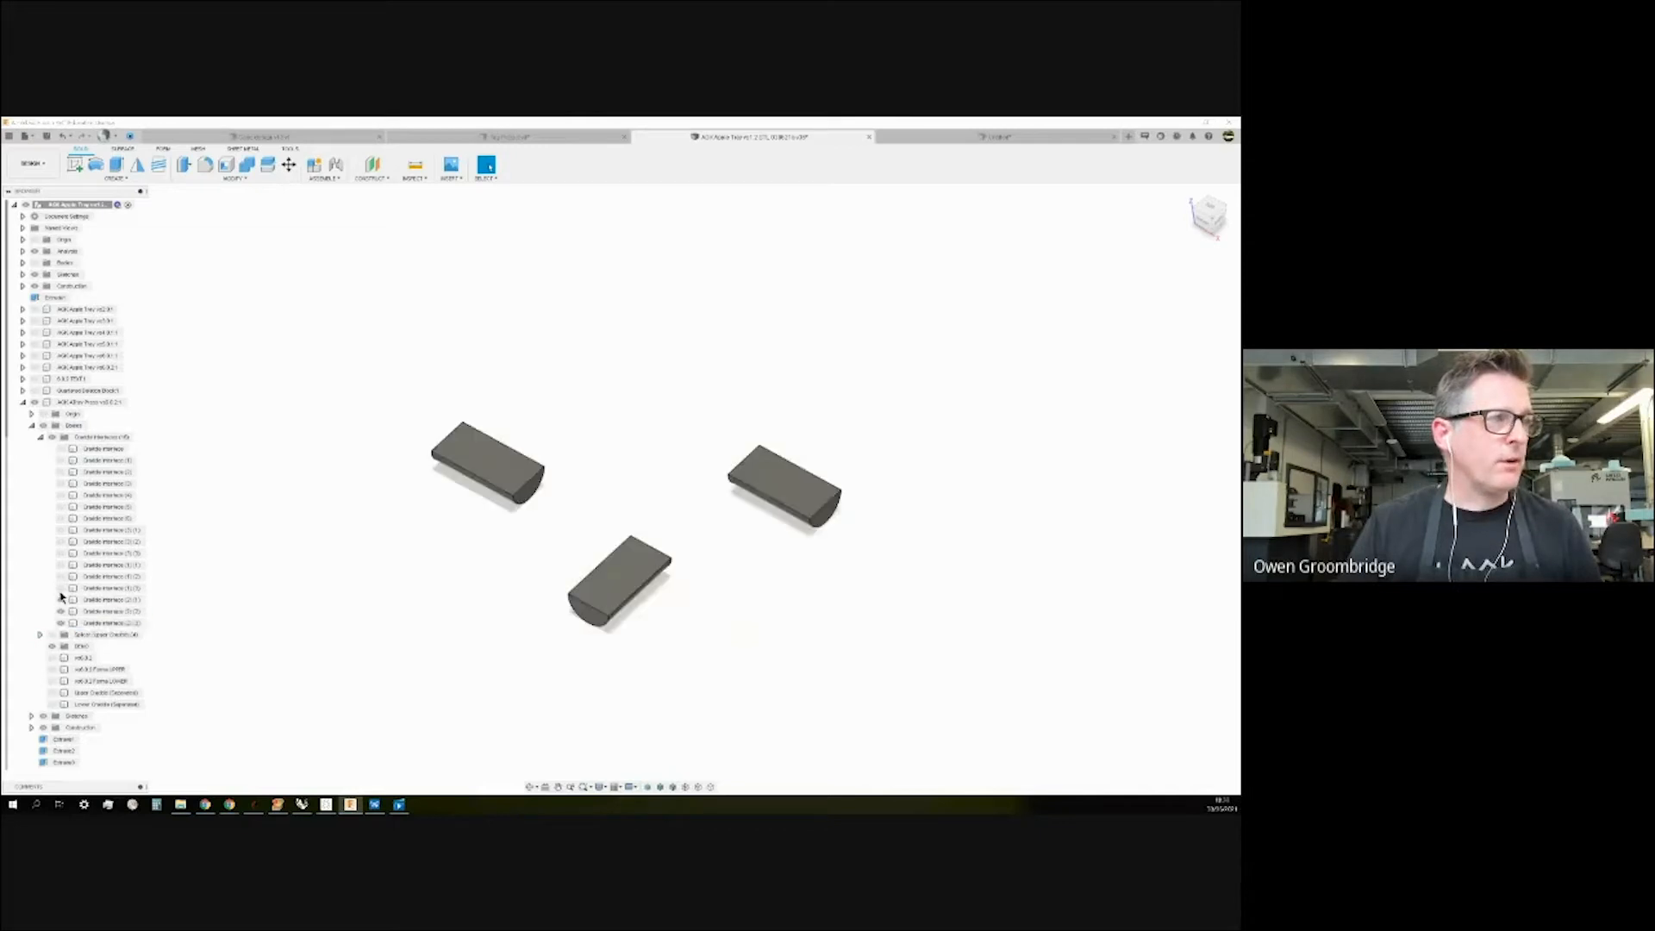
pyautogui.click(60, 588)
pyautogui.click(60, 575)
pyautogui.click(61, 564)
pyautogui.click(60, 553)
pyautogui.click(60, 542)
pyautogui.click(60, 529)
pyautogui.click(60, 518)
pyautogui.click(60, 507)
pyautogui.click(60, 495)
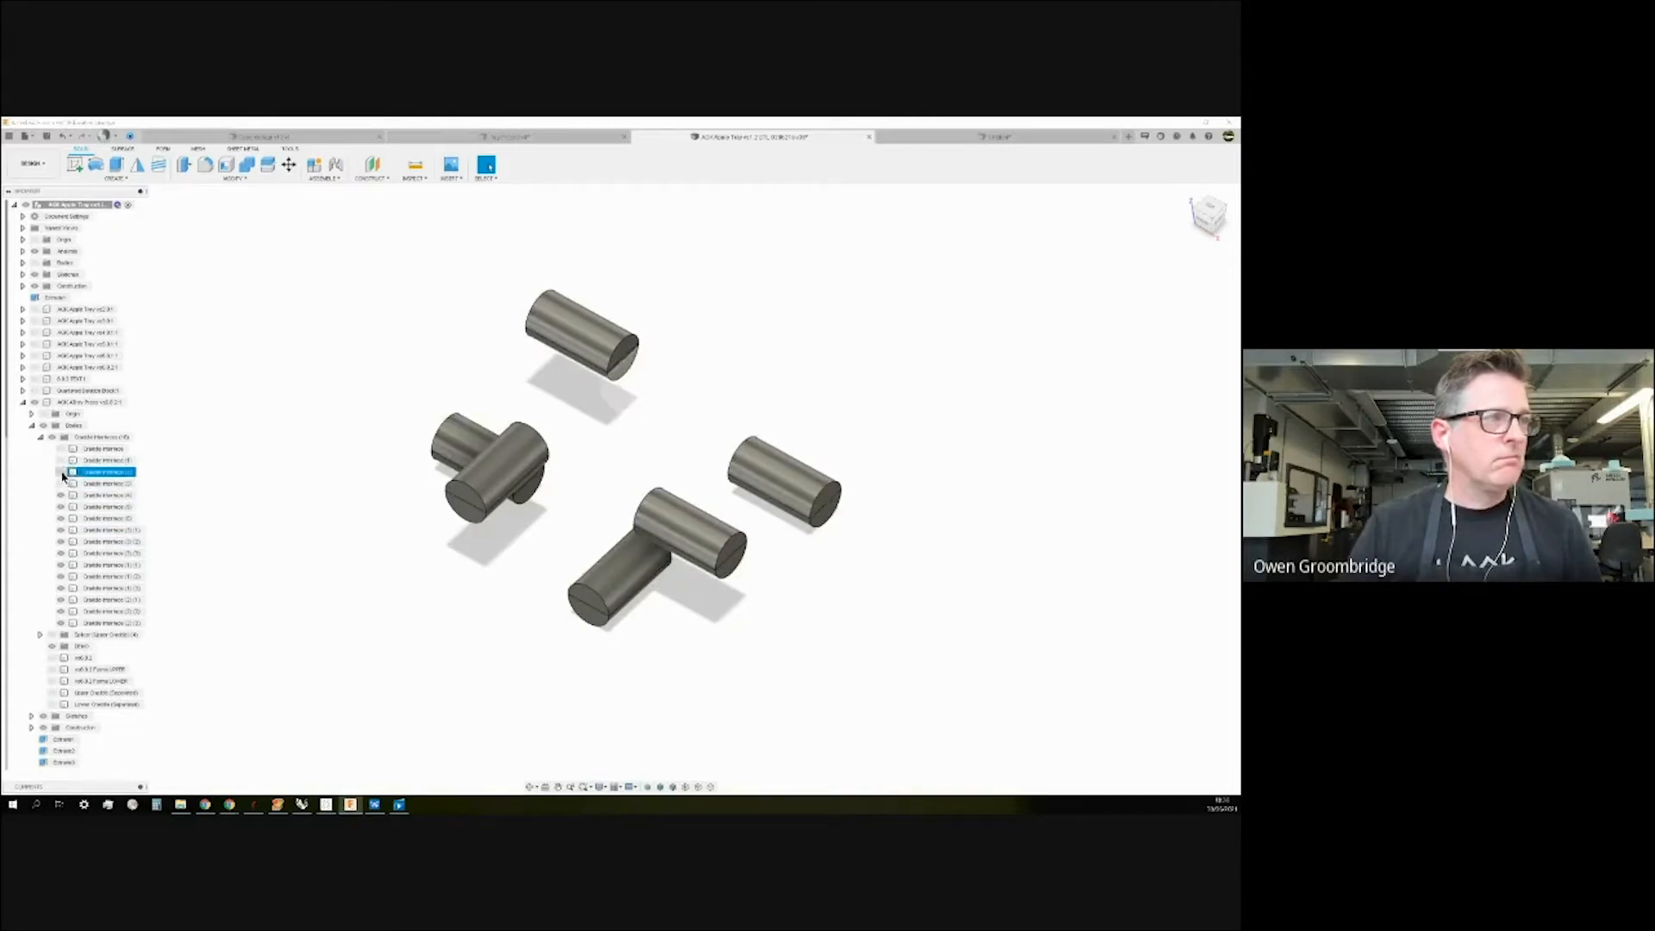
pyautogui.click(60, 472)
pyautogui.click(61, 460)
pyautogui.click(60, 449)
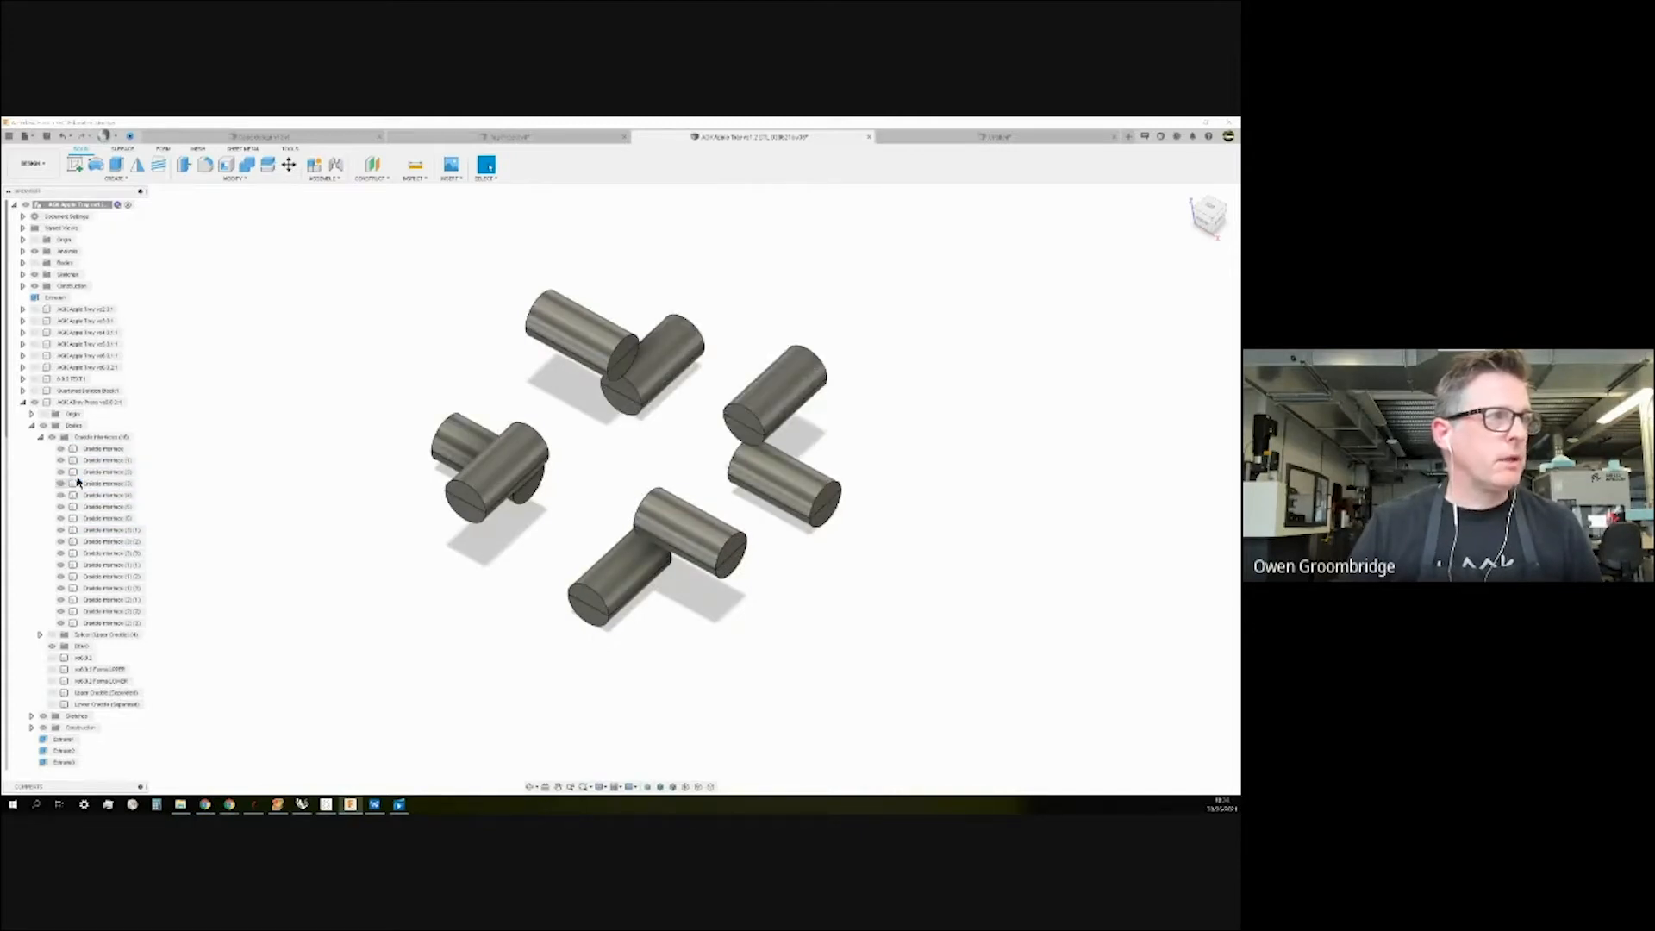
# Hide the Cradle Interface (3) (2) half-cylinder and inspect the cylinders from several angles.
pyautogui.keyDown('shift'); pyautogui.moveTo(349, 526); pyautogui.dragTo(345, 500, button='middle'); pyautogui.keyUp('shift')
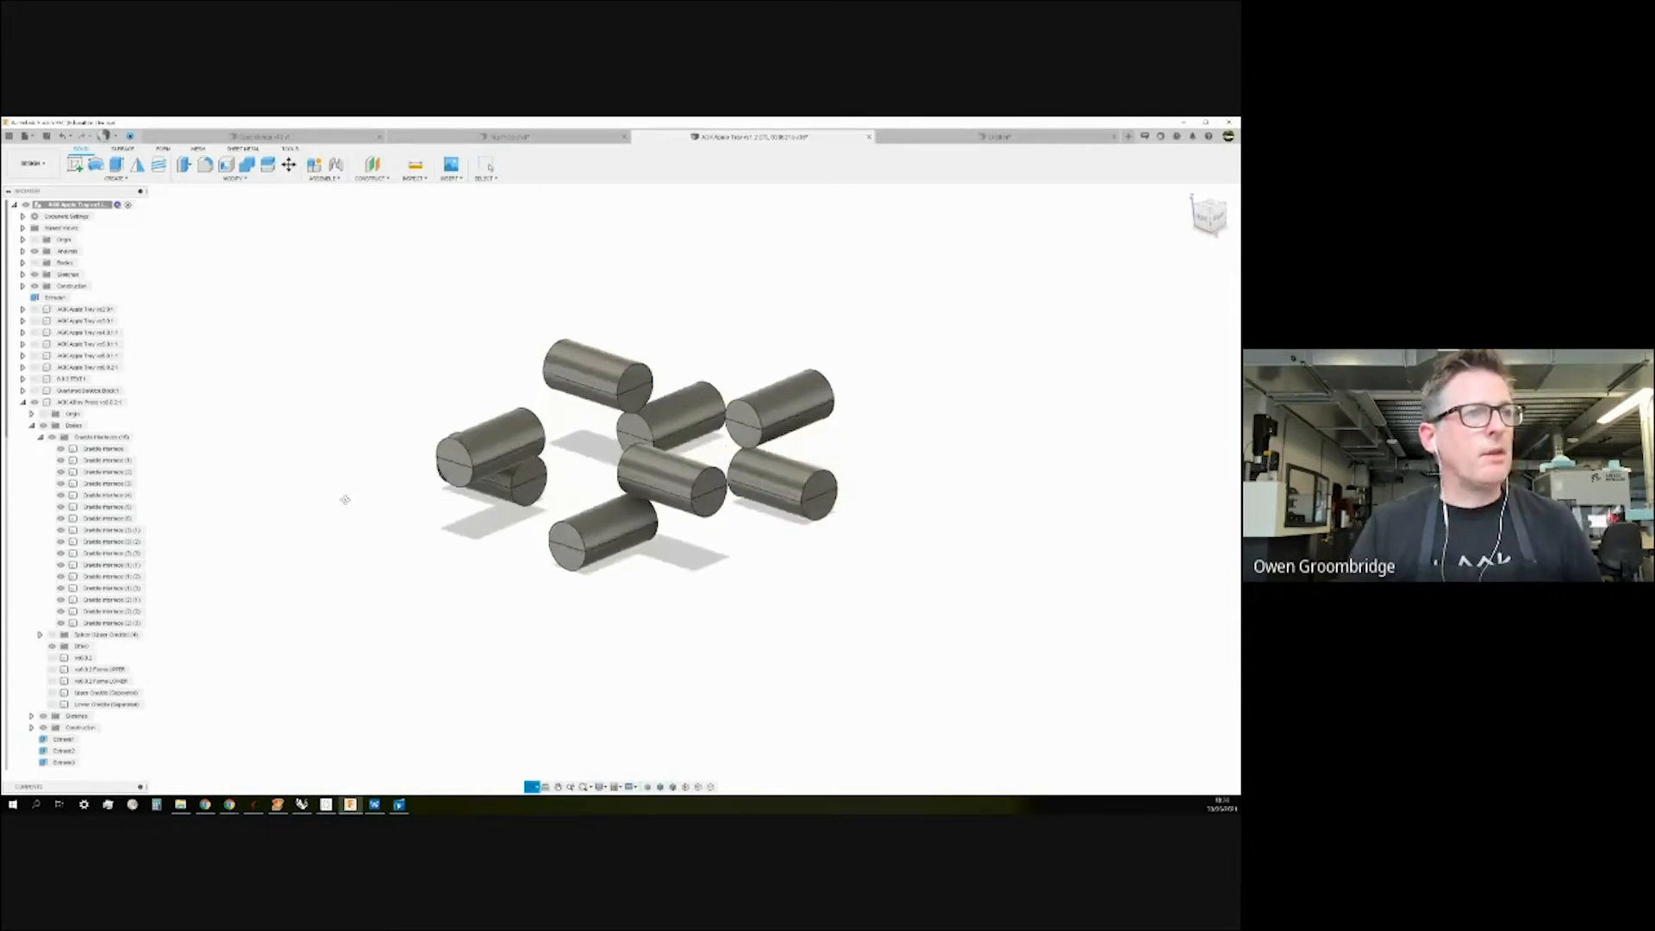
pyautogui.click(62, 542)
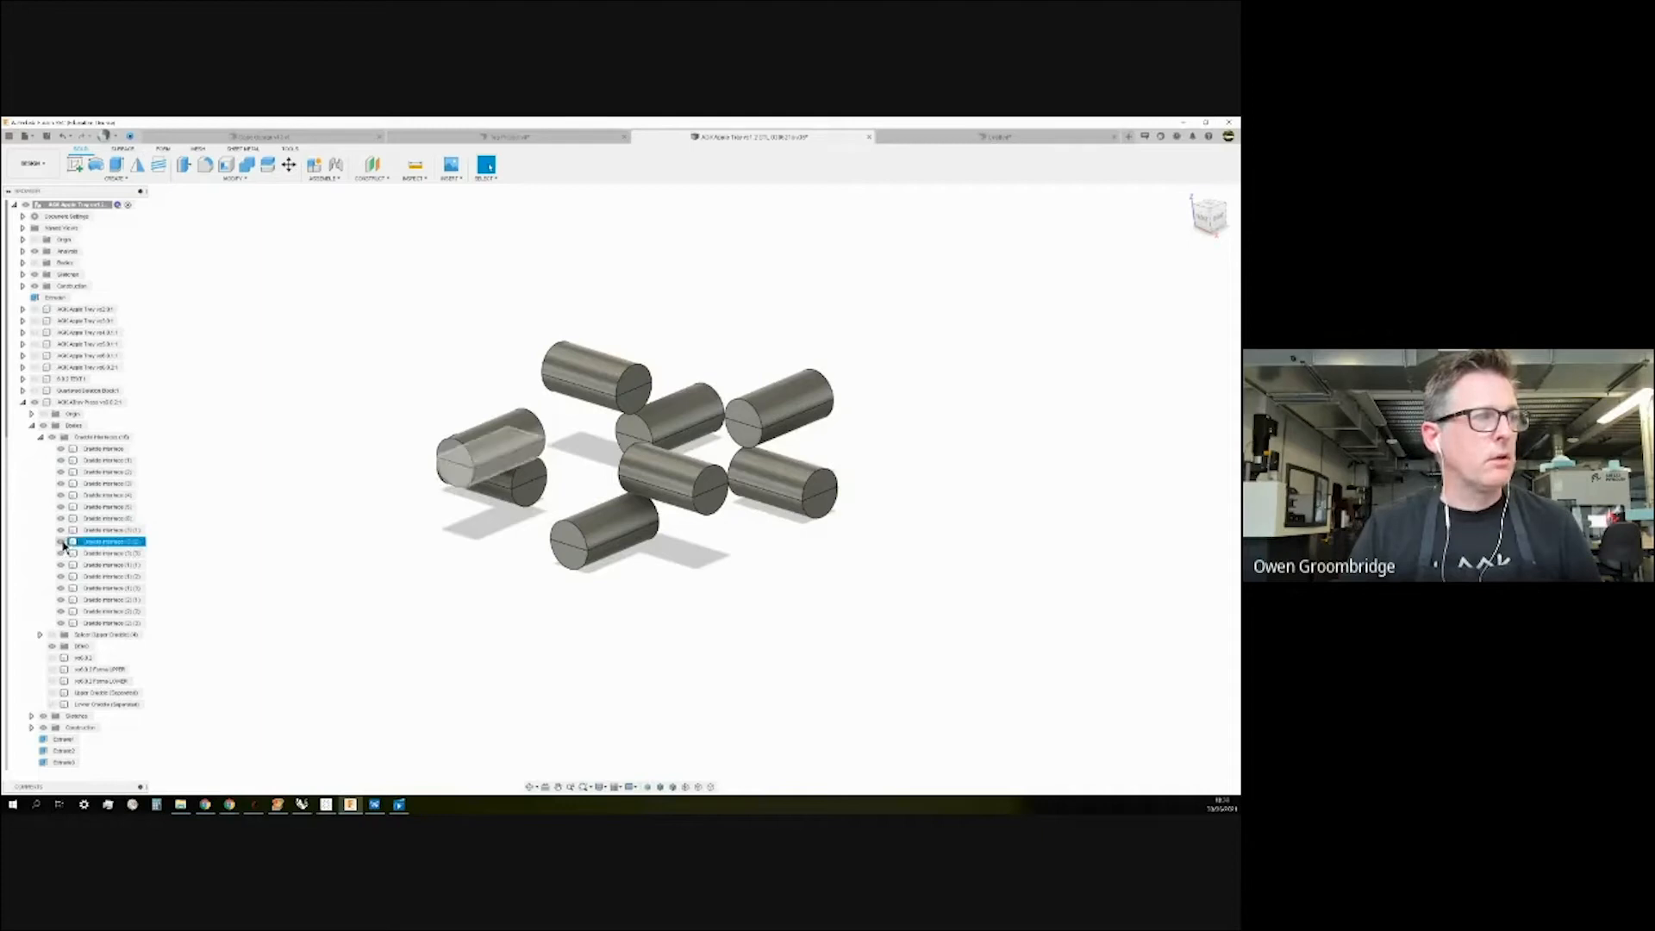
pyautogui.keyDown('shift'); pyautogui.moveTo(309, 449); pyautogui.dragTo(240, 480, button='middle'); pyautogui.keyUp('shift')
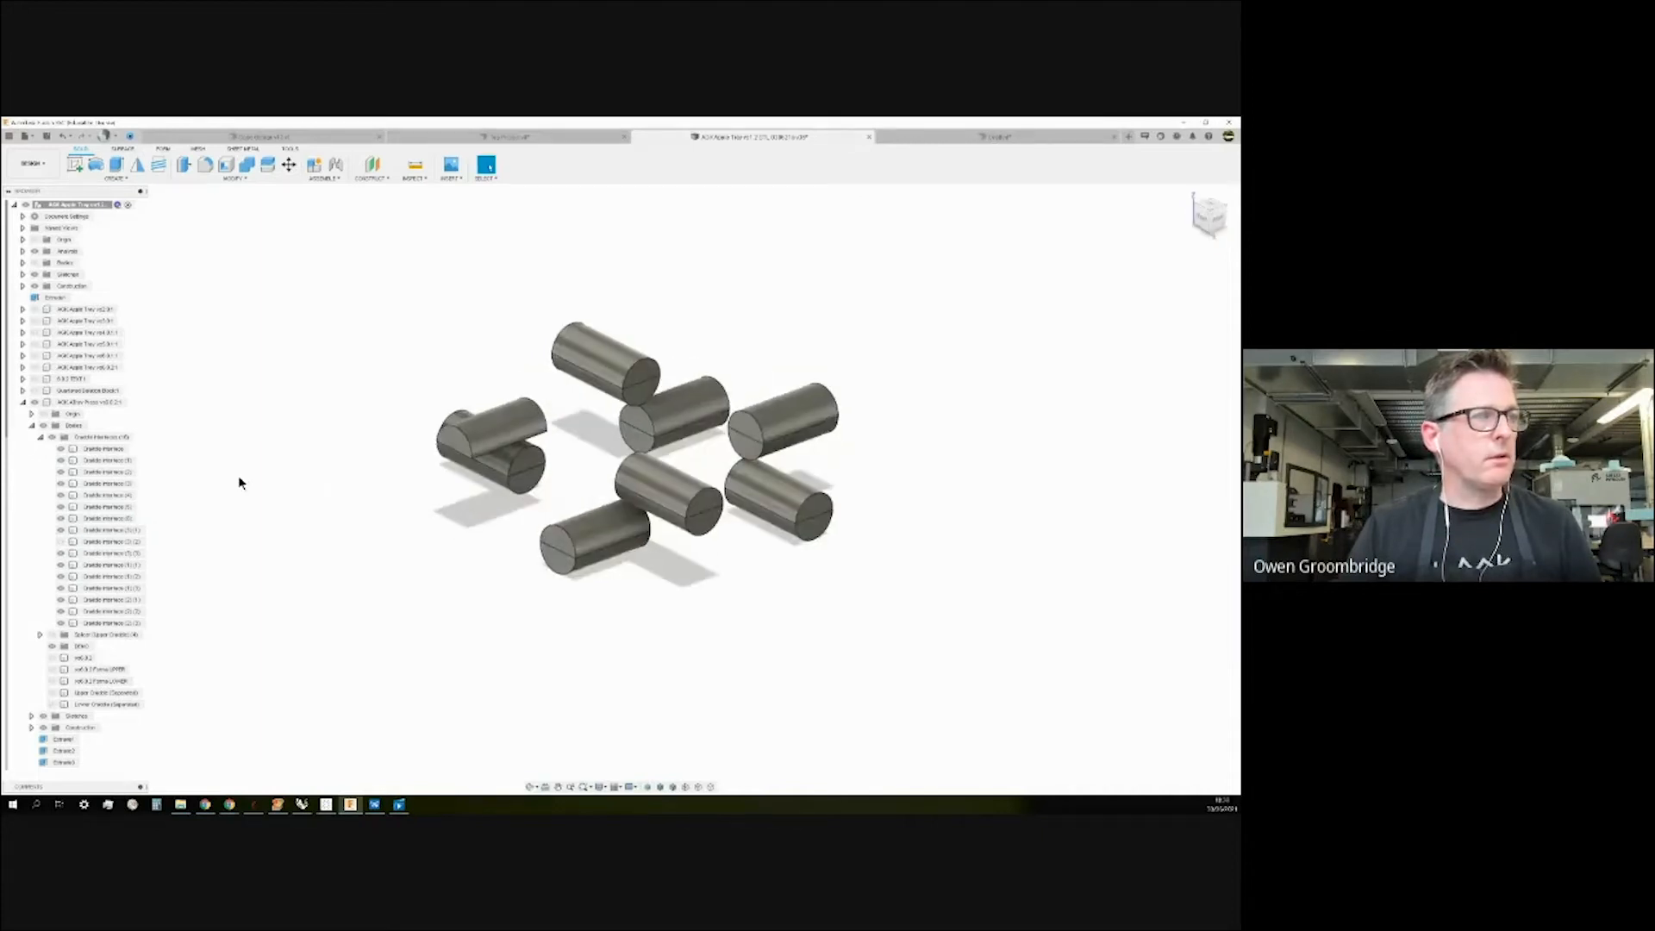
pyautogui.moveTo(351, 529)
pyautogui.keyDown('shift'); pyautogui.mouseDown(button='middle')
pyautogui.moveTo(344, 499)
pyautogui.moveTo(355, 508)
pyautogui.mouseUp(button='middle'); pyautogui.keyUp('shift')
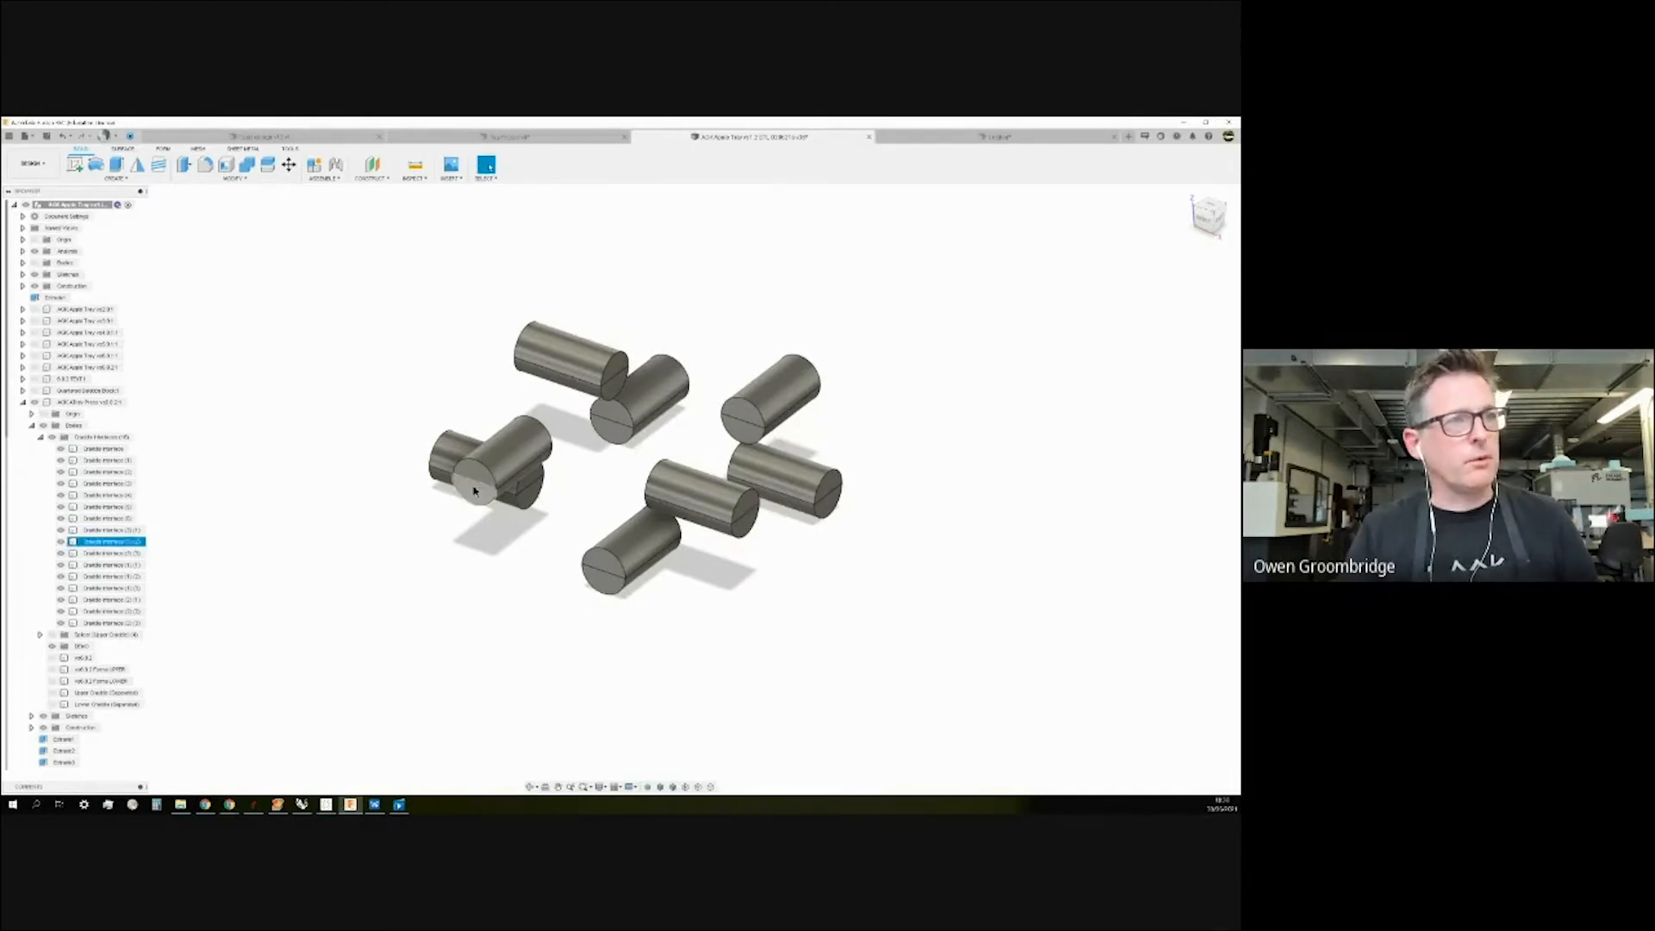
pyautogui.moveTo(381, 534)
pyautogui.keyDown('shift'); pyautogui.mouseDown(button='middle')
pyautogui.moveTo(382, 509)
pyautogui.moveTo(380, 527)
pyautogui.mouseUp(button='middle'); pyautogui.keyUp('shift')
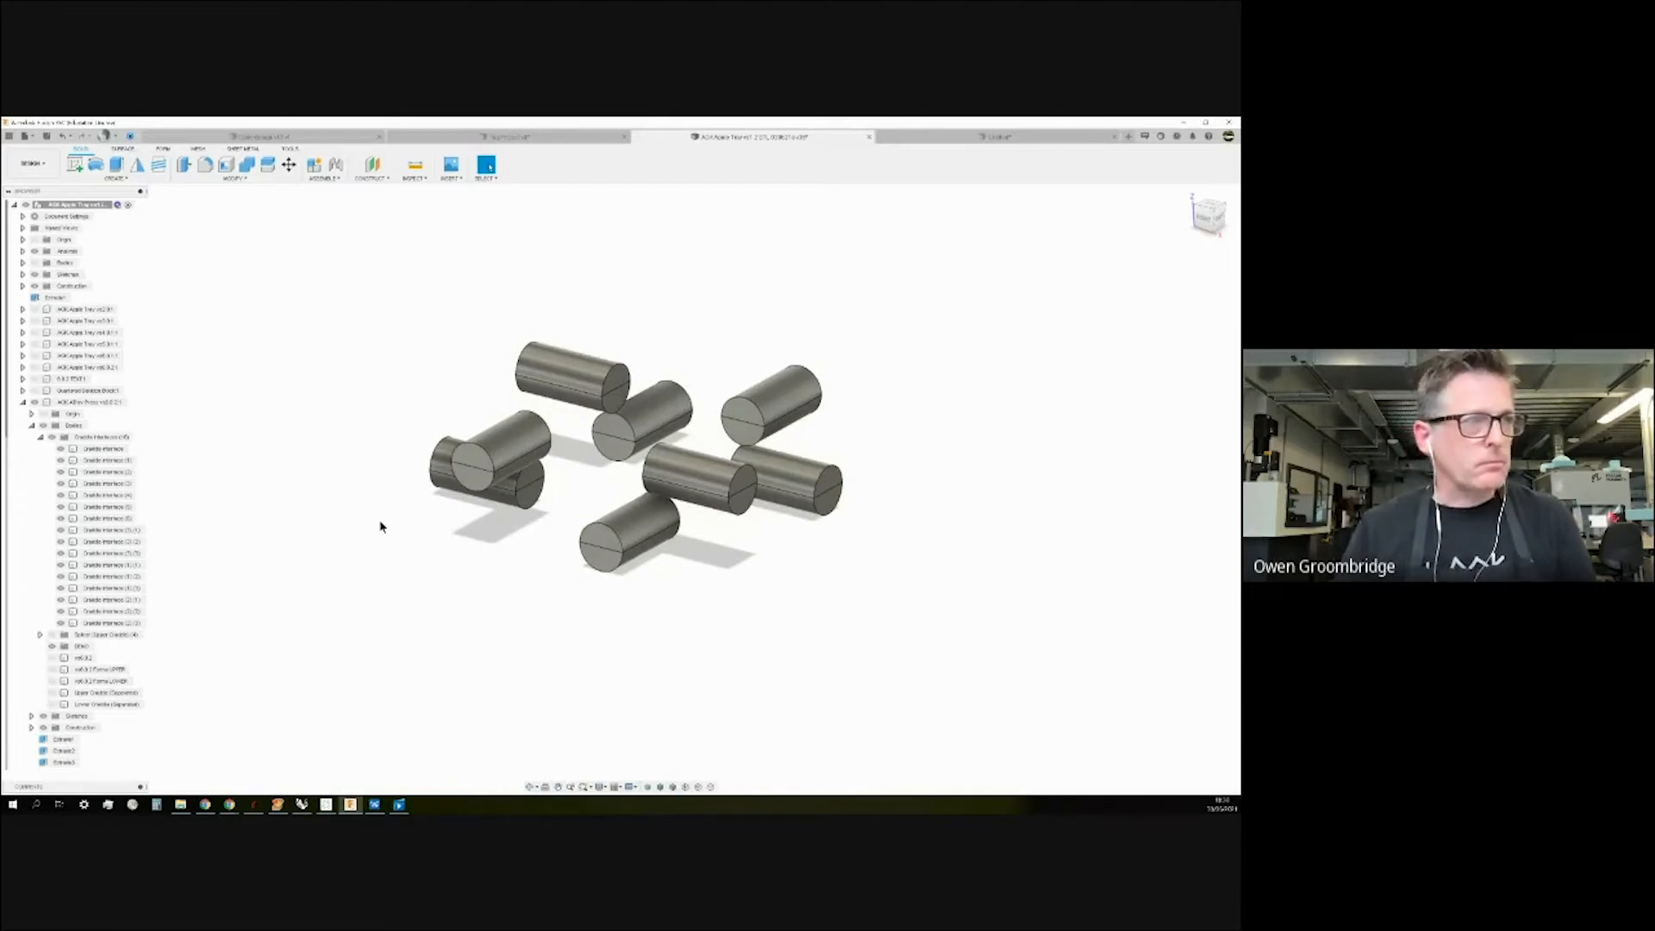
pyautogui.keyDown('shift'); pyautogui.moveTo(220, 466); pyautogui.dragTo(221, 466, button='middle'); pyautogui.keyUp('shift')
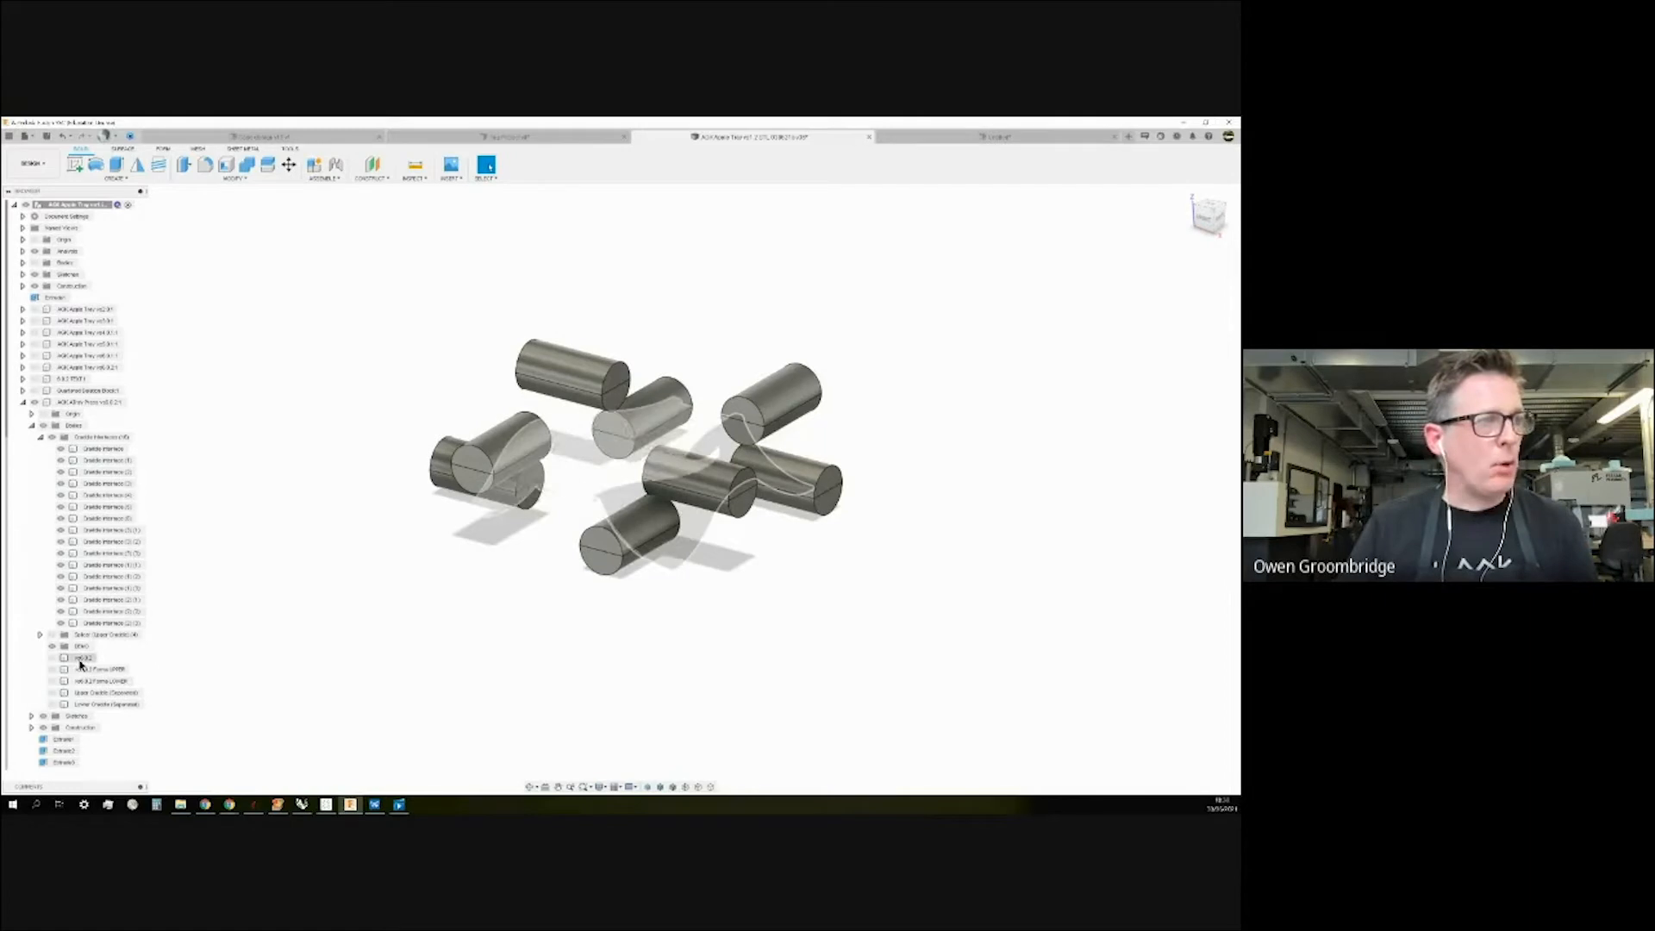
# Collapse and hide the Cradle Interfaces folder, then select the DEMO group.
pyautogui.scroll(2, 178, 545)
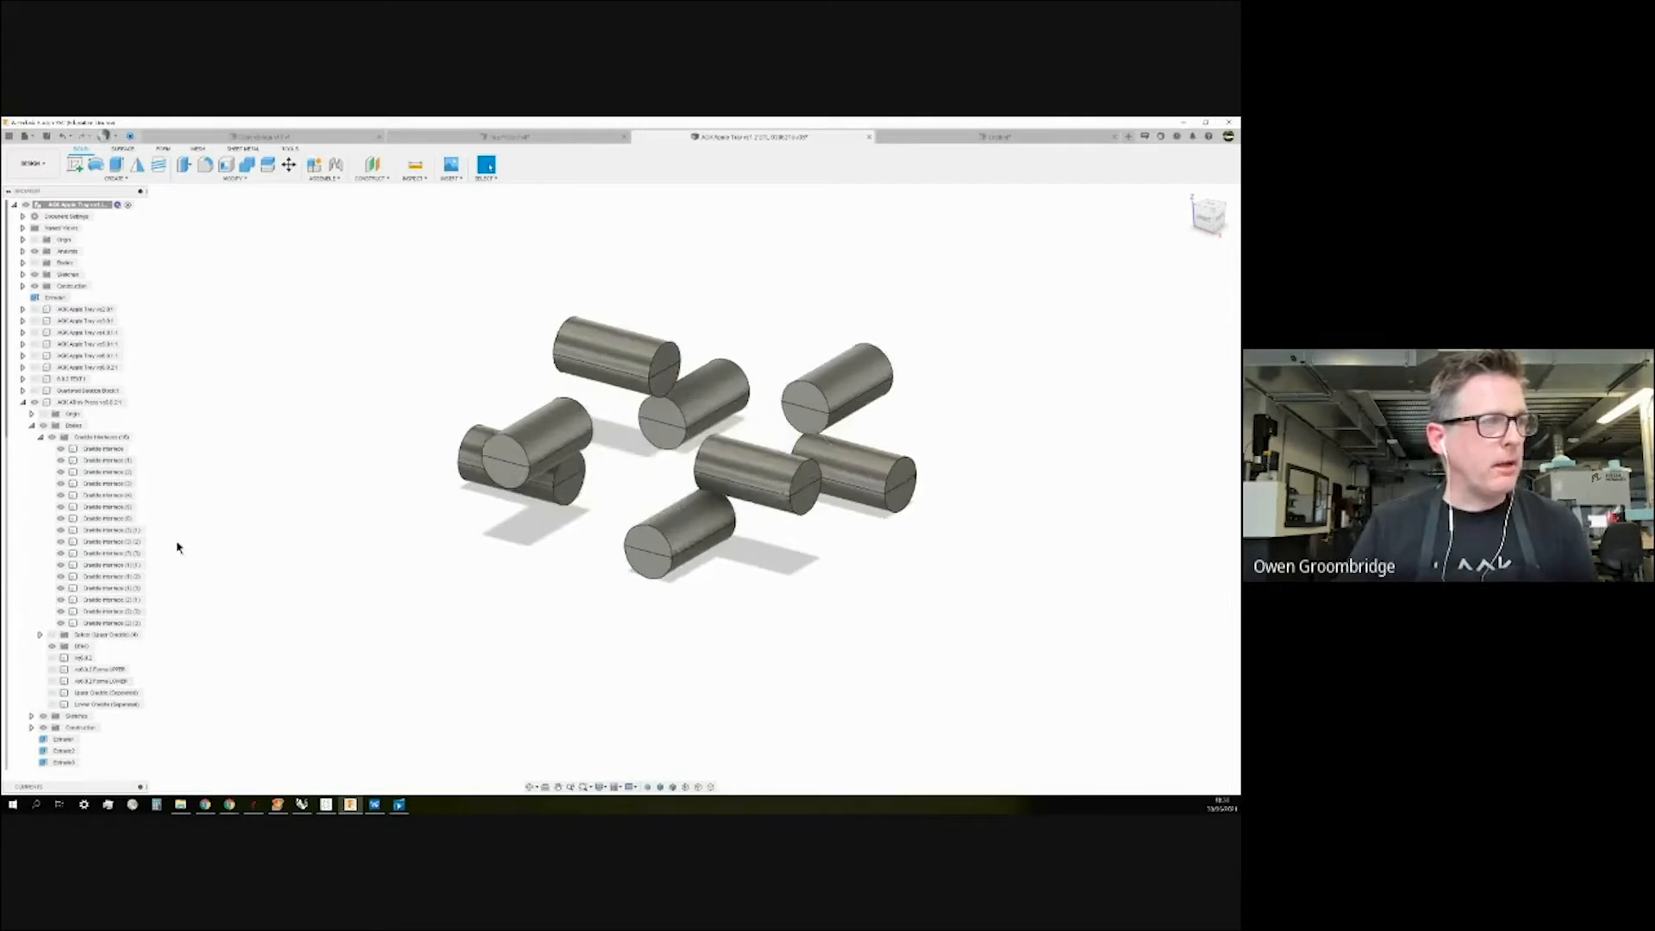
pyautogui.click(32, 425)
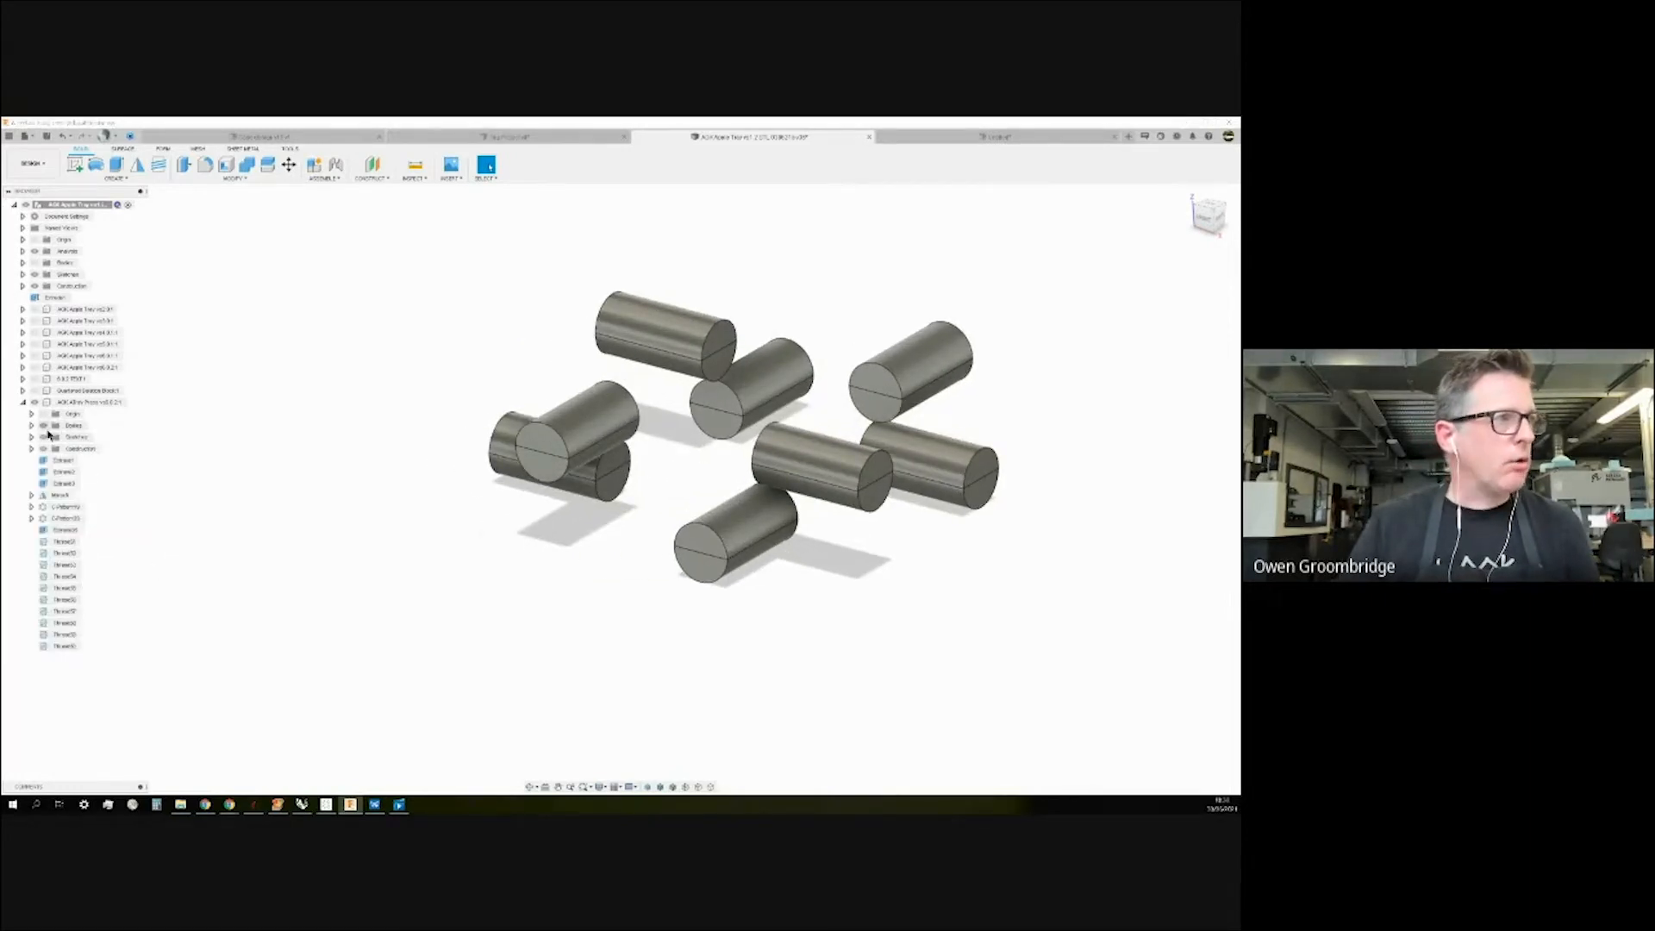
pyautogui.click(31, 426)
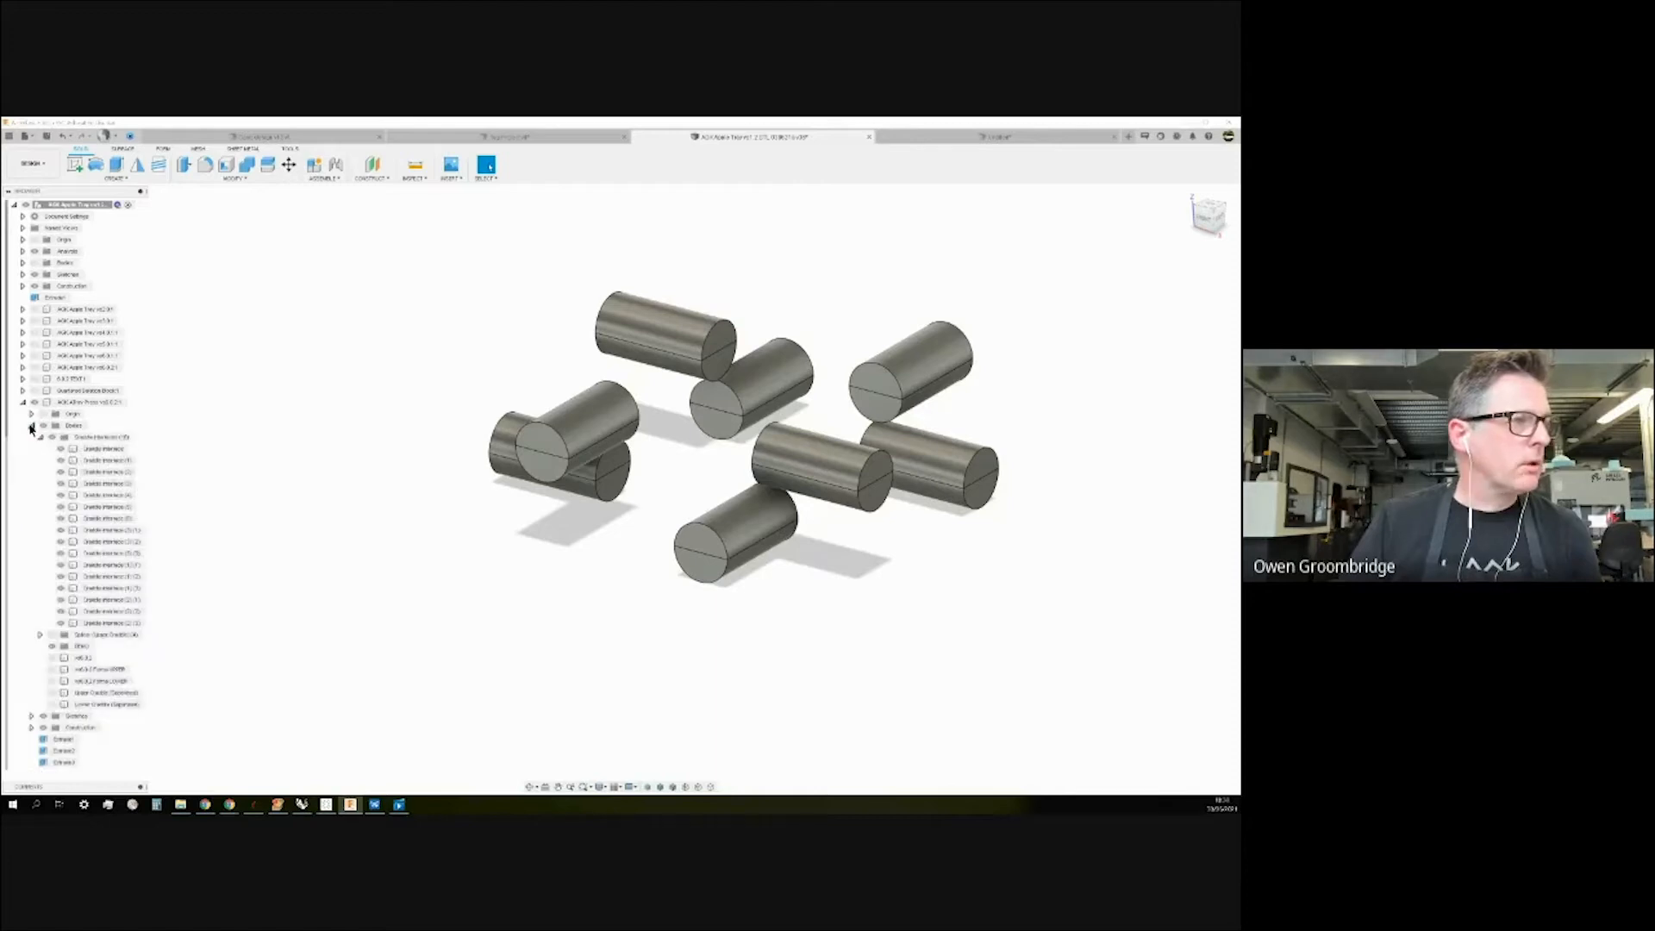
pyautogui.click(40, 438)
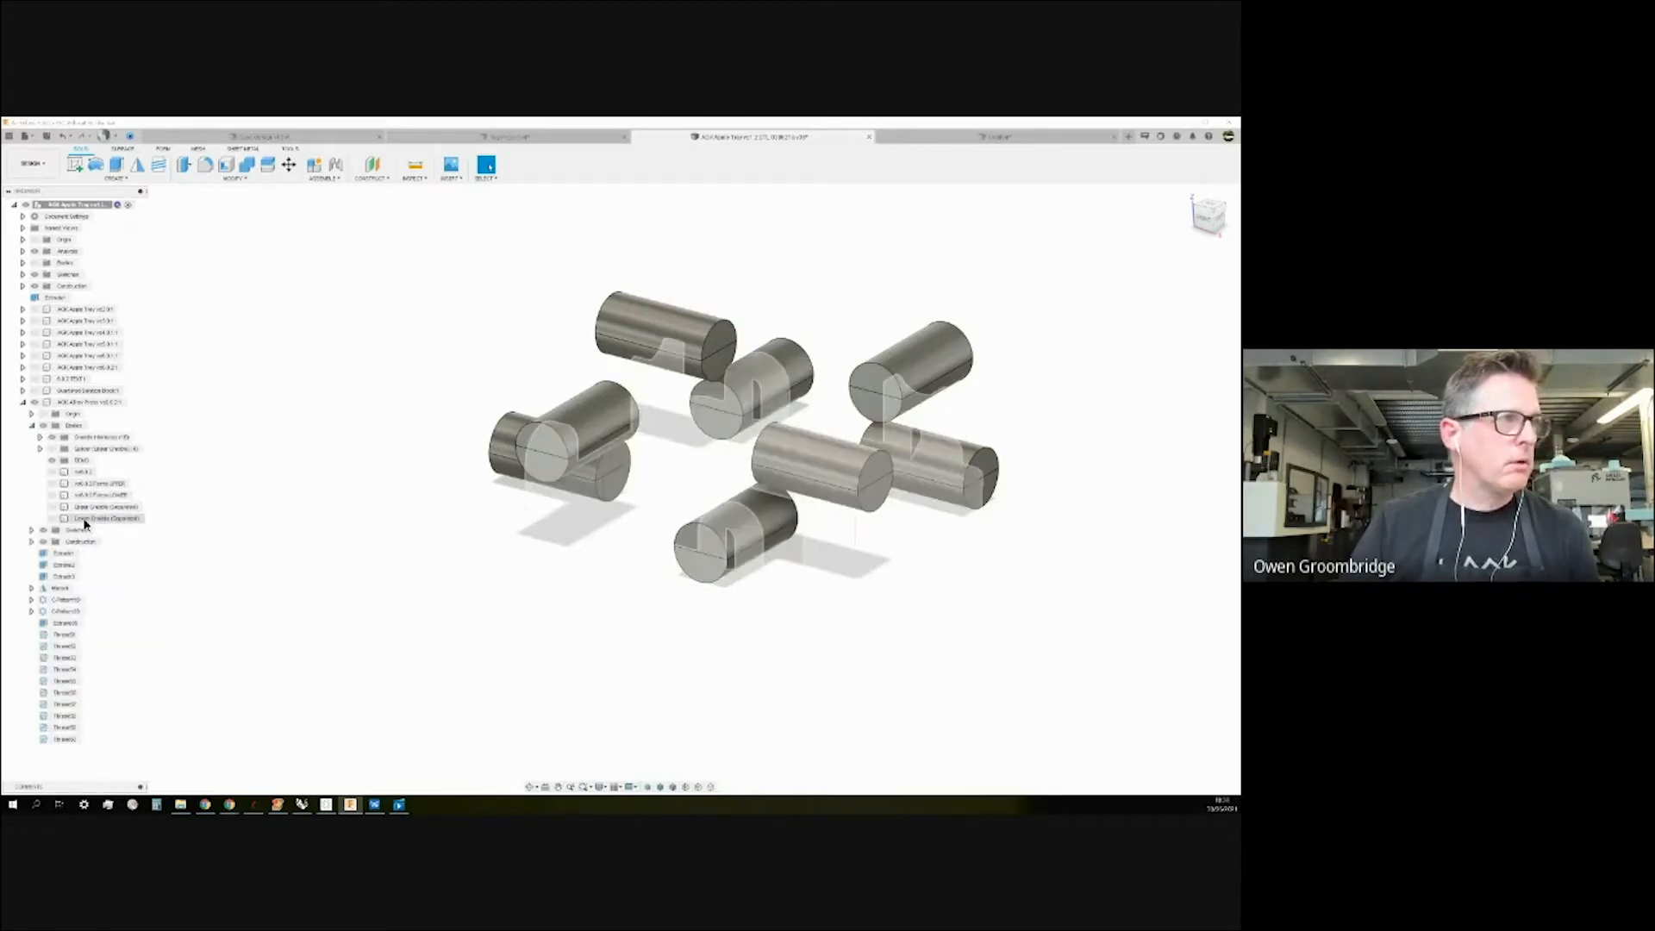
pyautogui.click(51, 437)
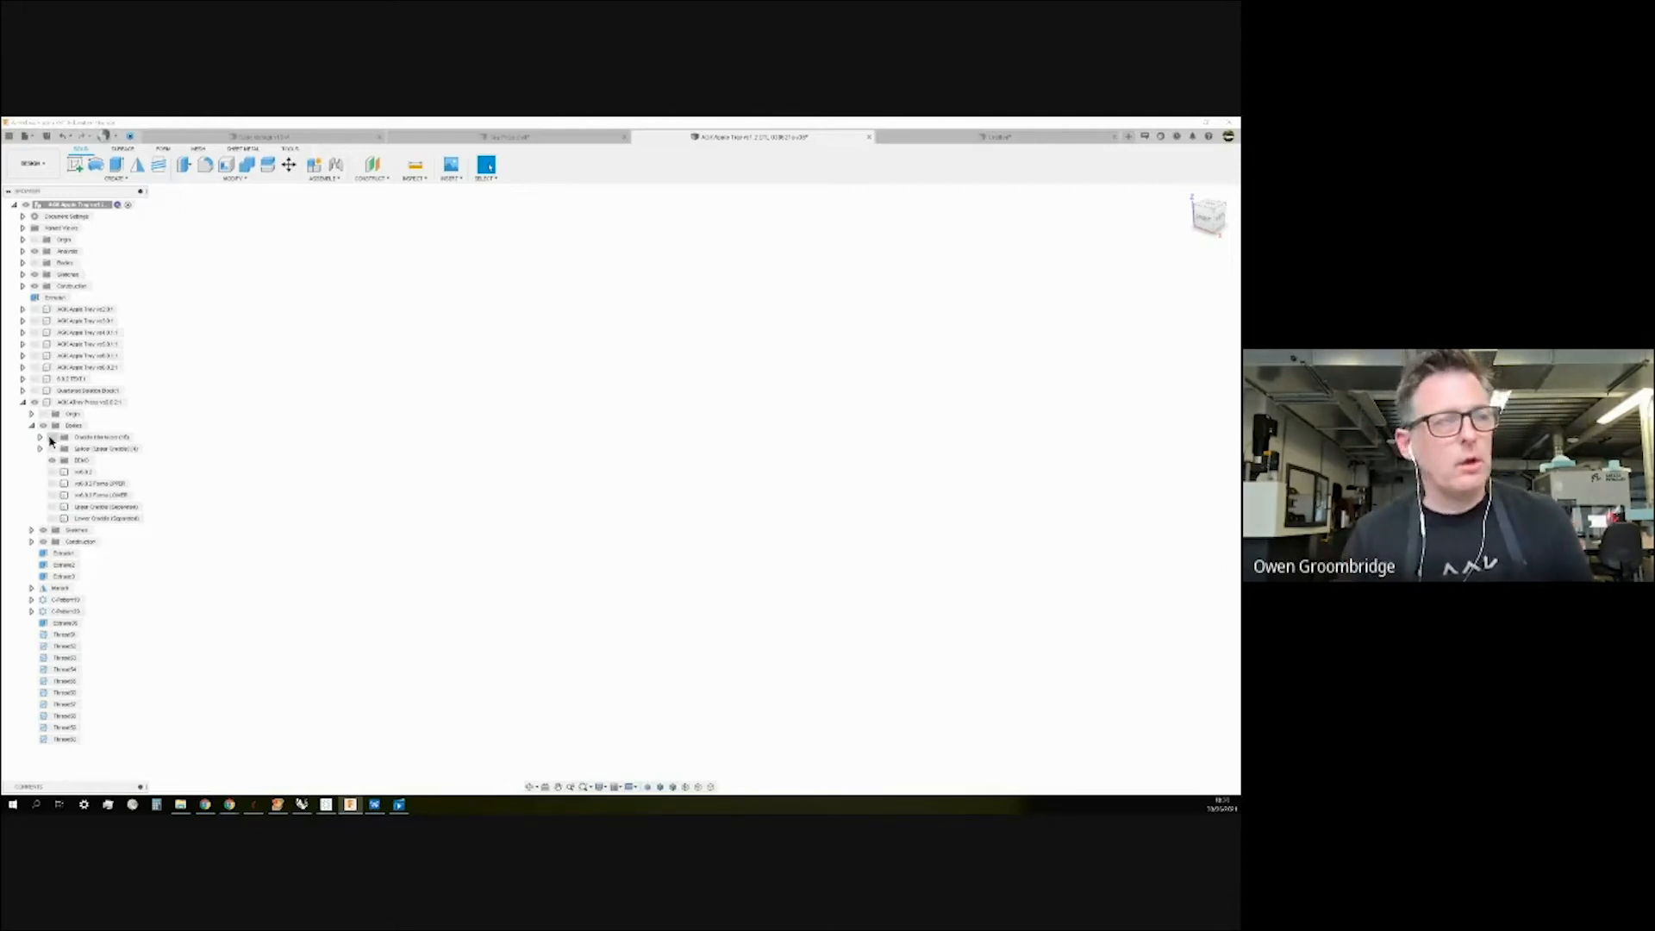
pyautogui.click(52, 461)
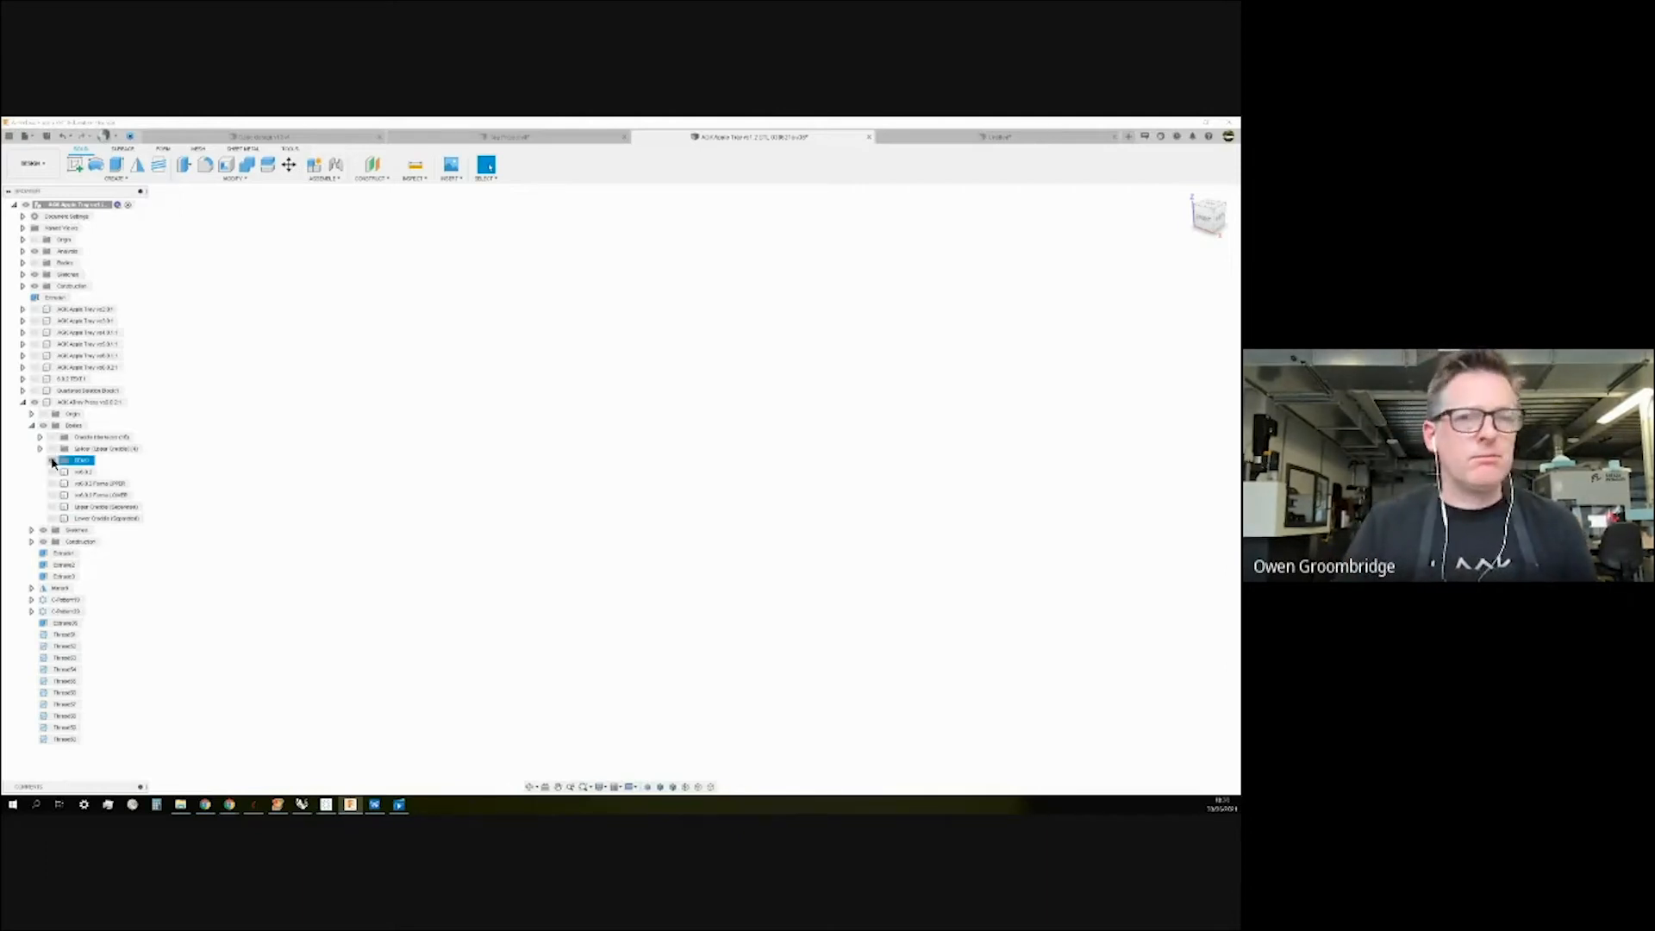
pyautogui.click(86, 463)
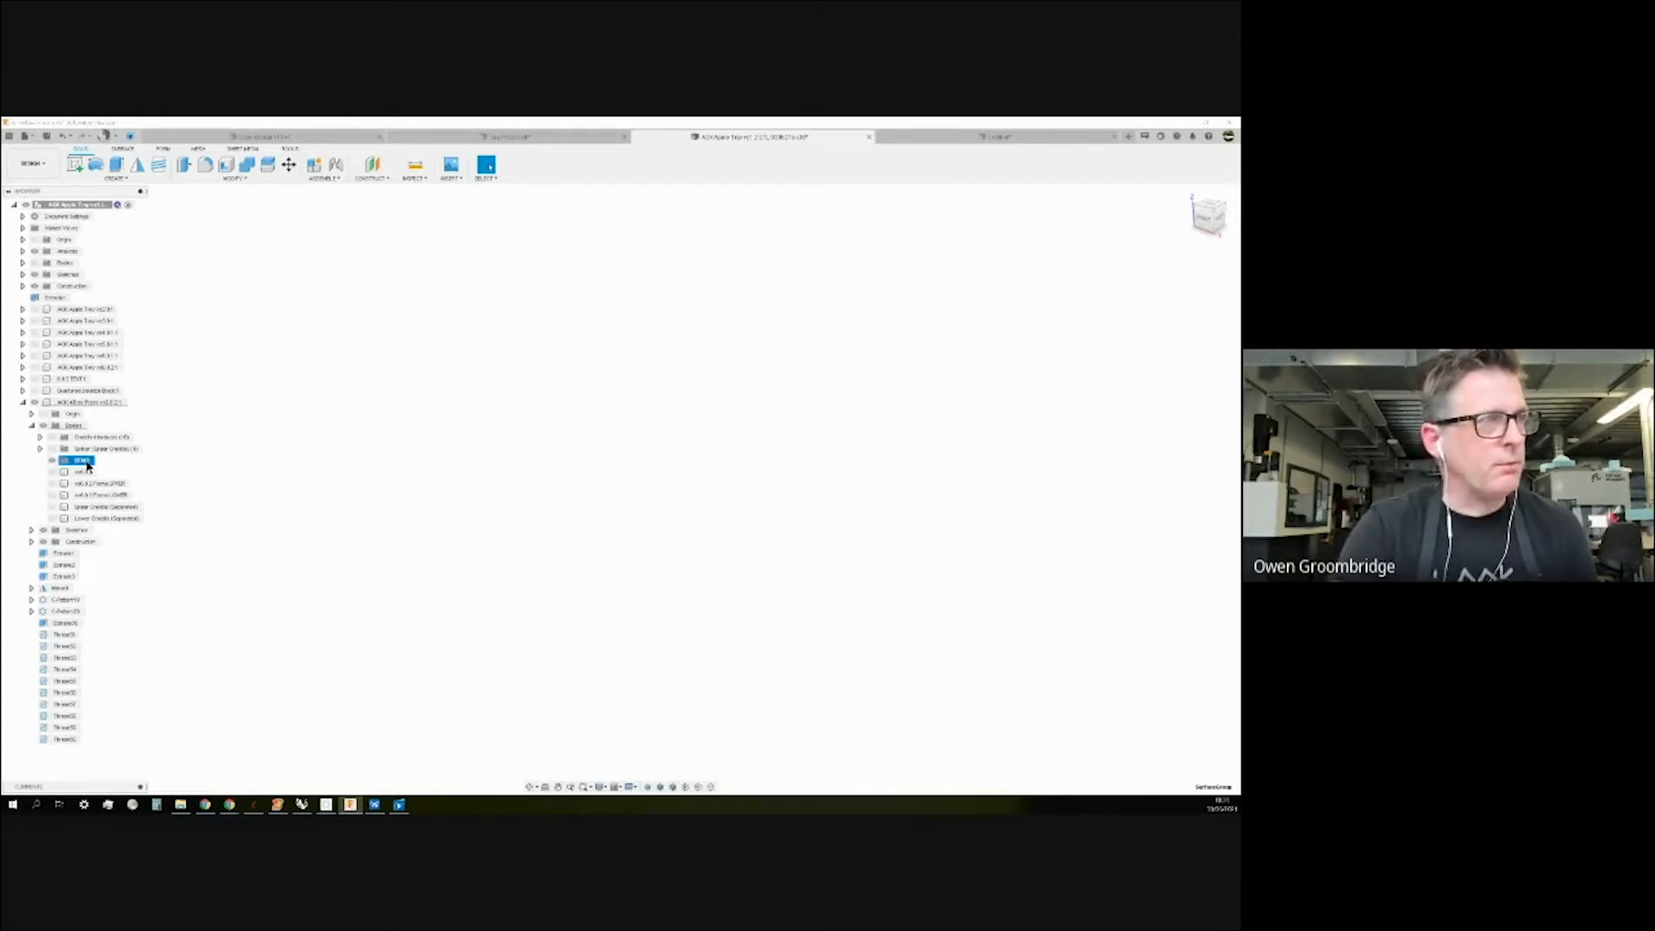
# Delete the DEMO group while keeping its contents in the Bodies folder.
pyautogui.press('Delete')
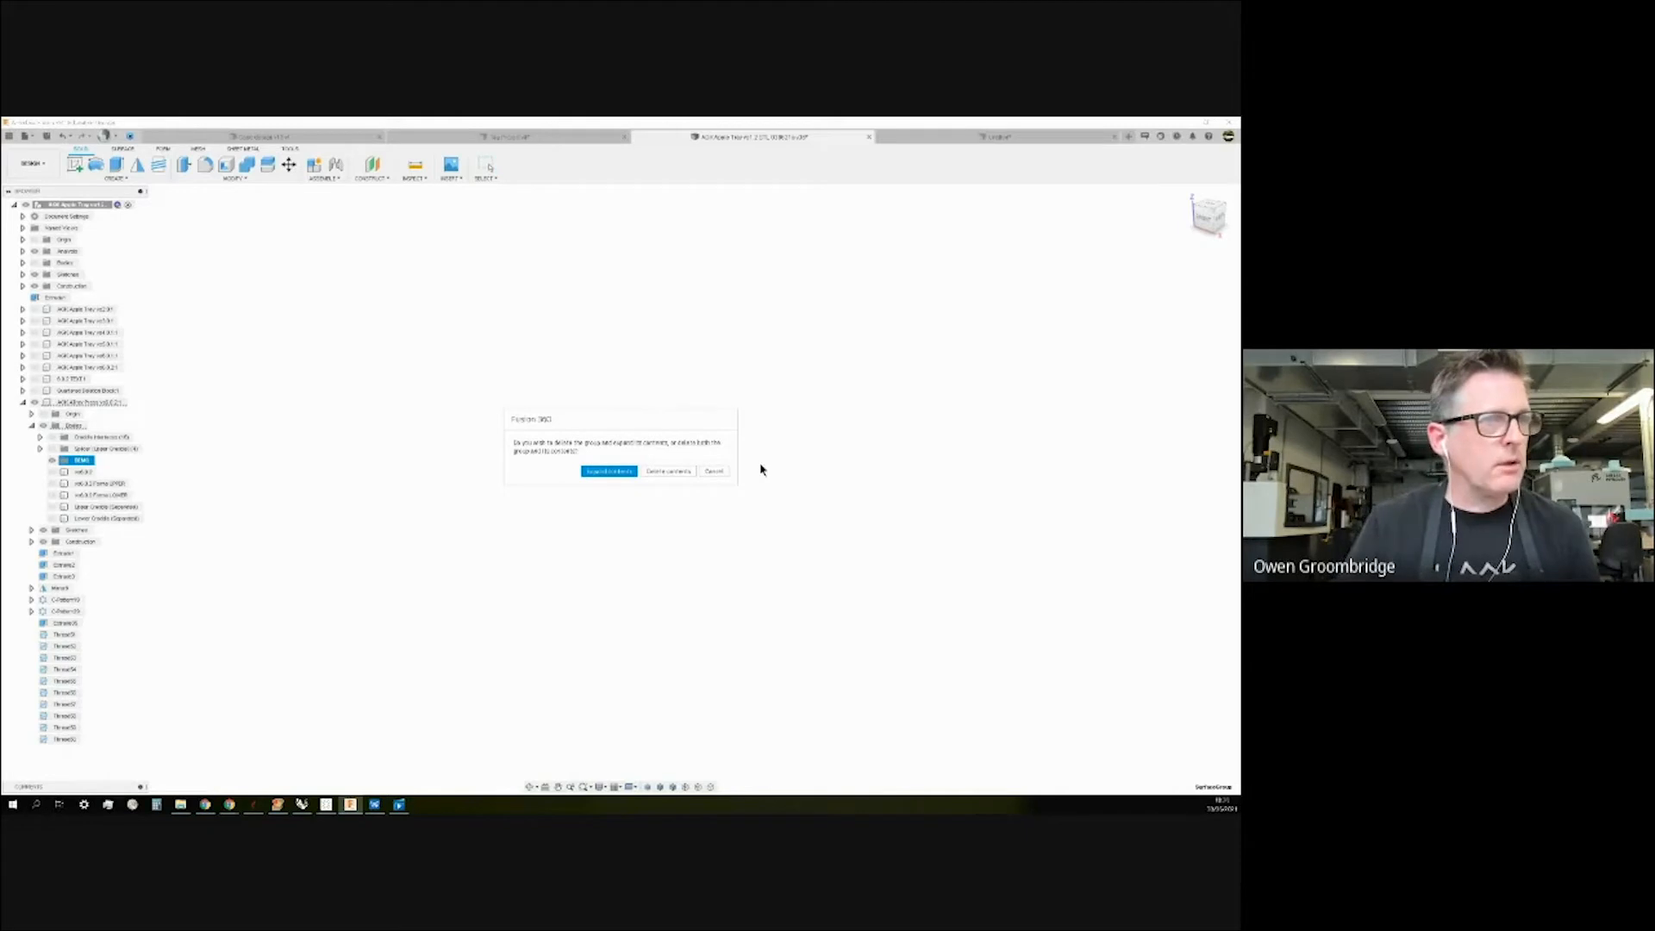
pyautogui.click(680, 472)
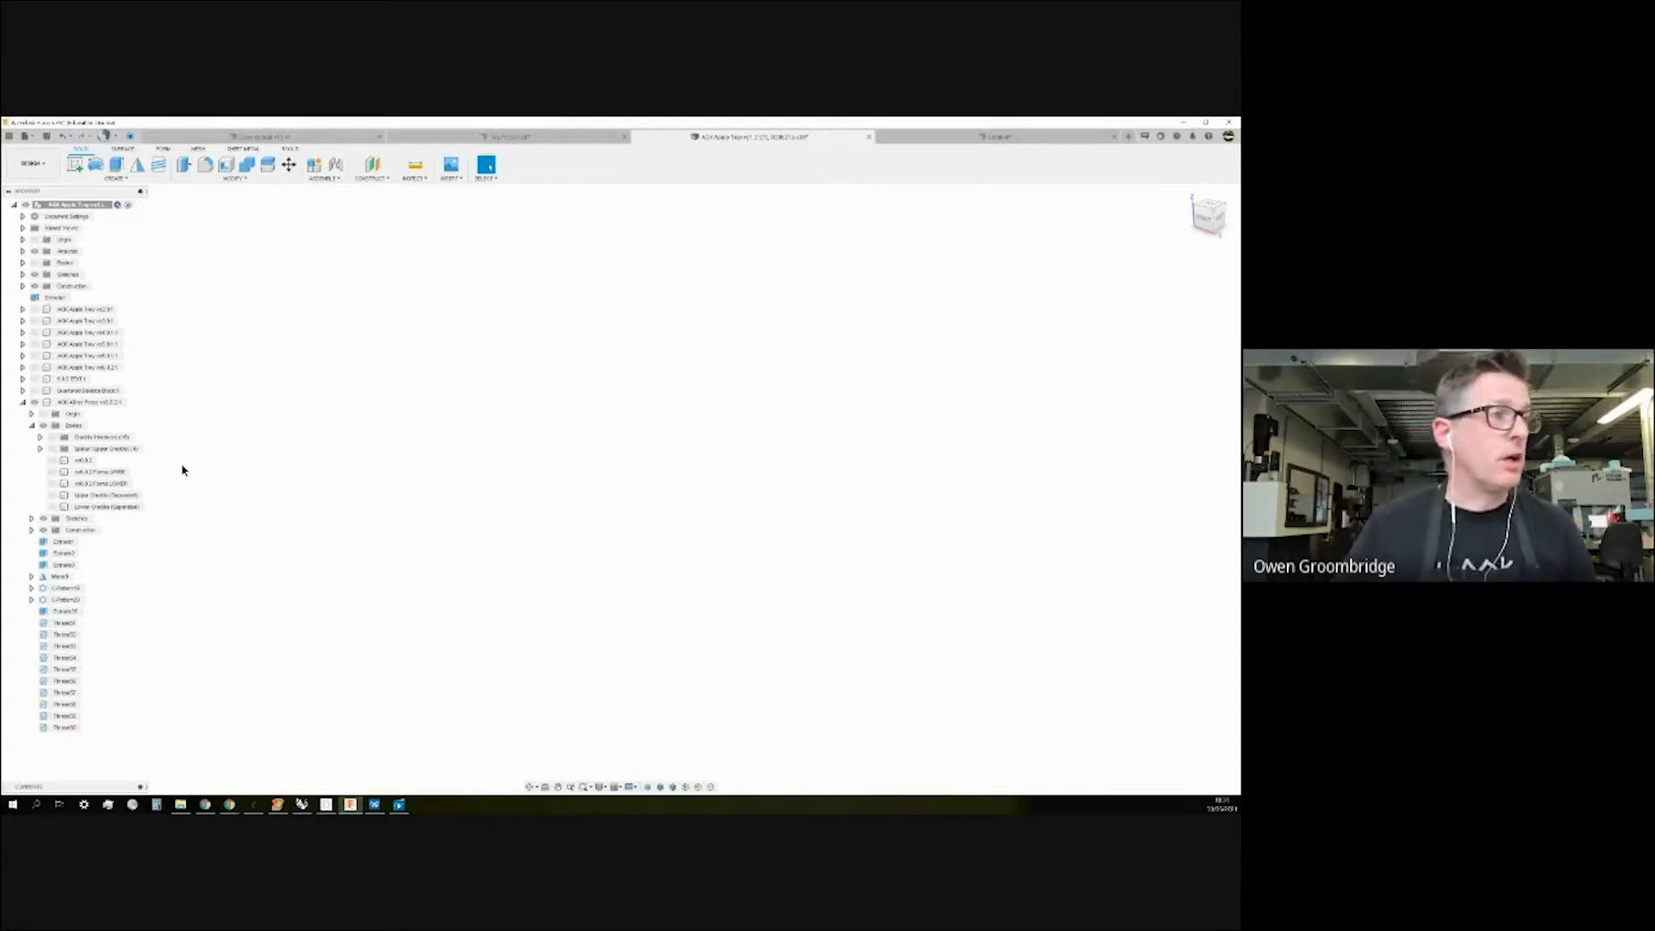
pyautogui.click(39, 448)
pyautogui.click(39, 449)
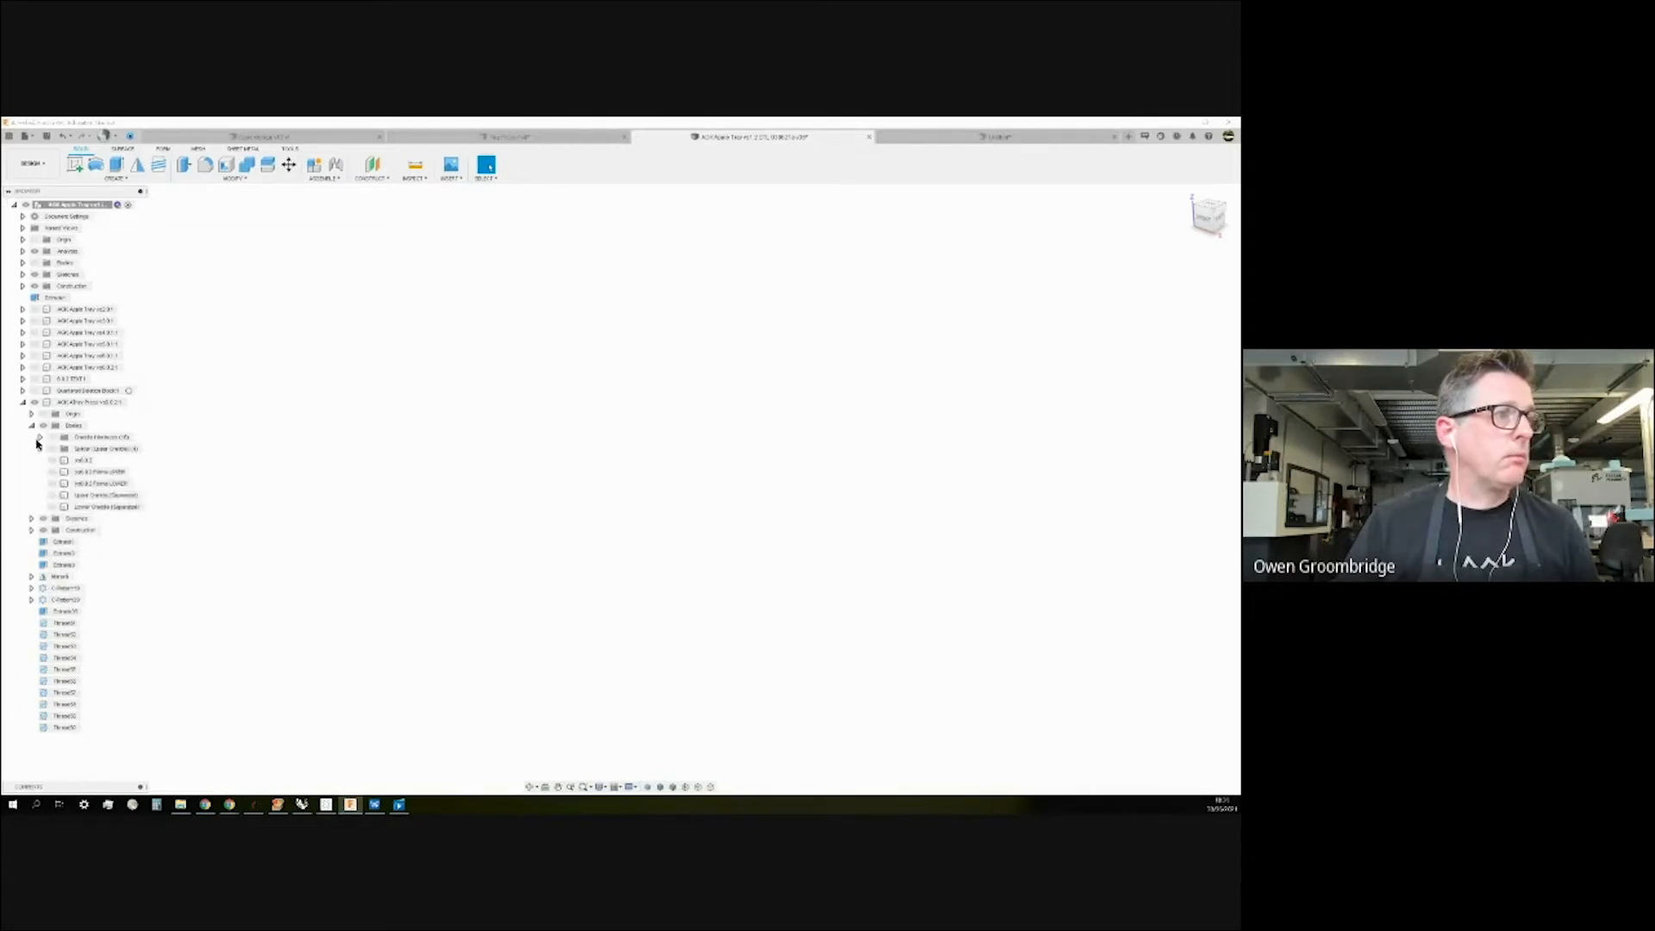
# Show the cradle interfaces and create a new group inside them named 'Lower C'.
pyautogui.click(39, 437)
pyautogui.click(82, 437)
pyautogui.rightClick(92, 441)
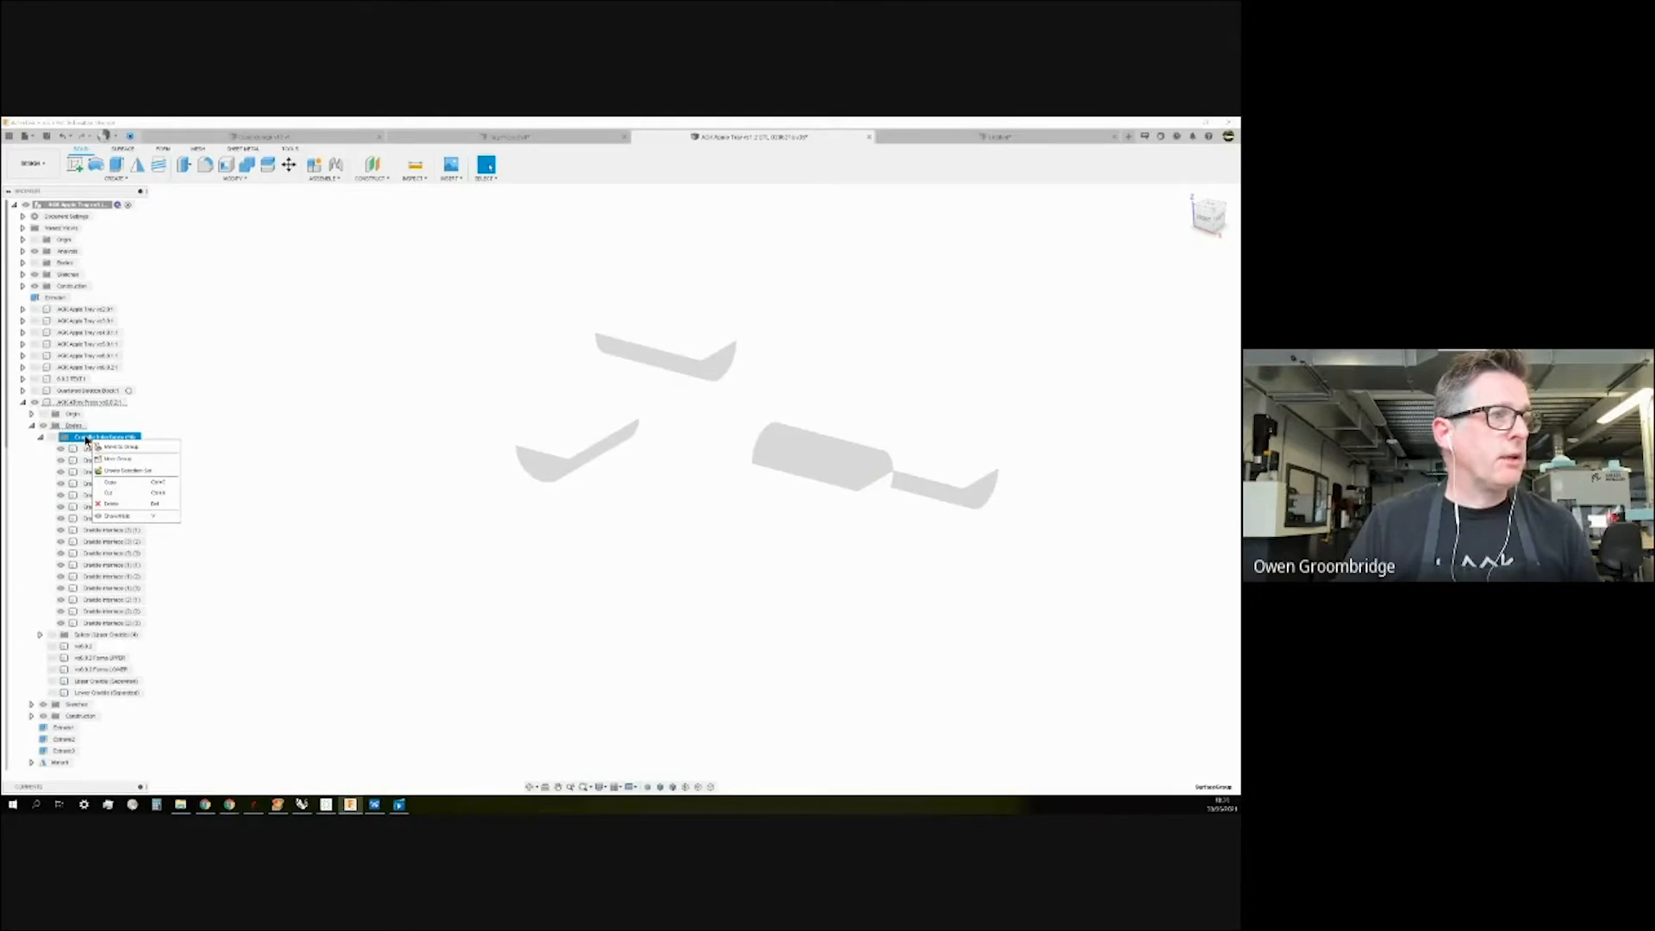
pyautogui.click(118, 459)
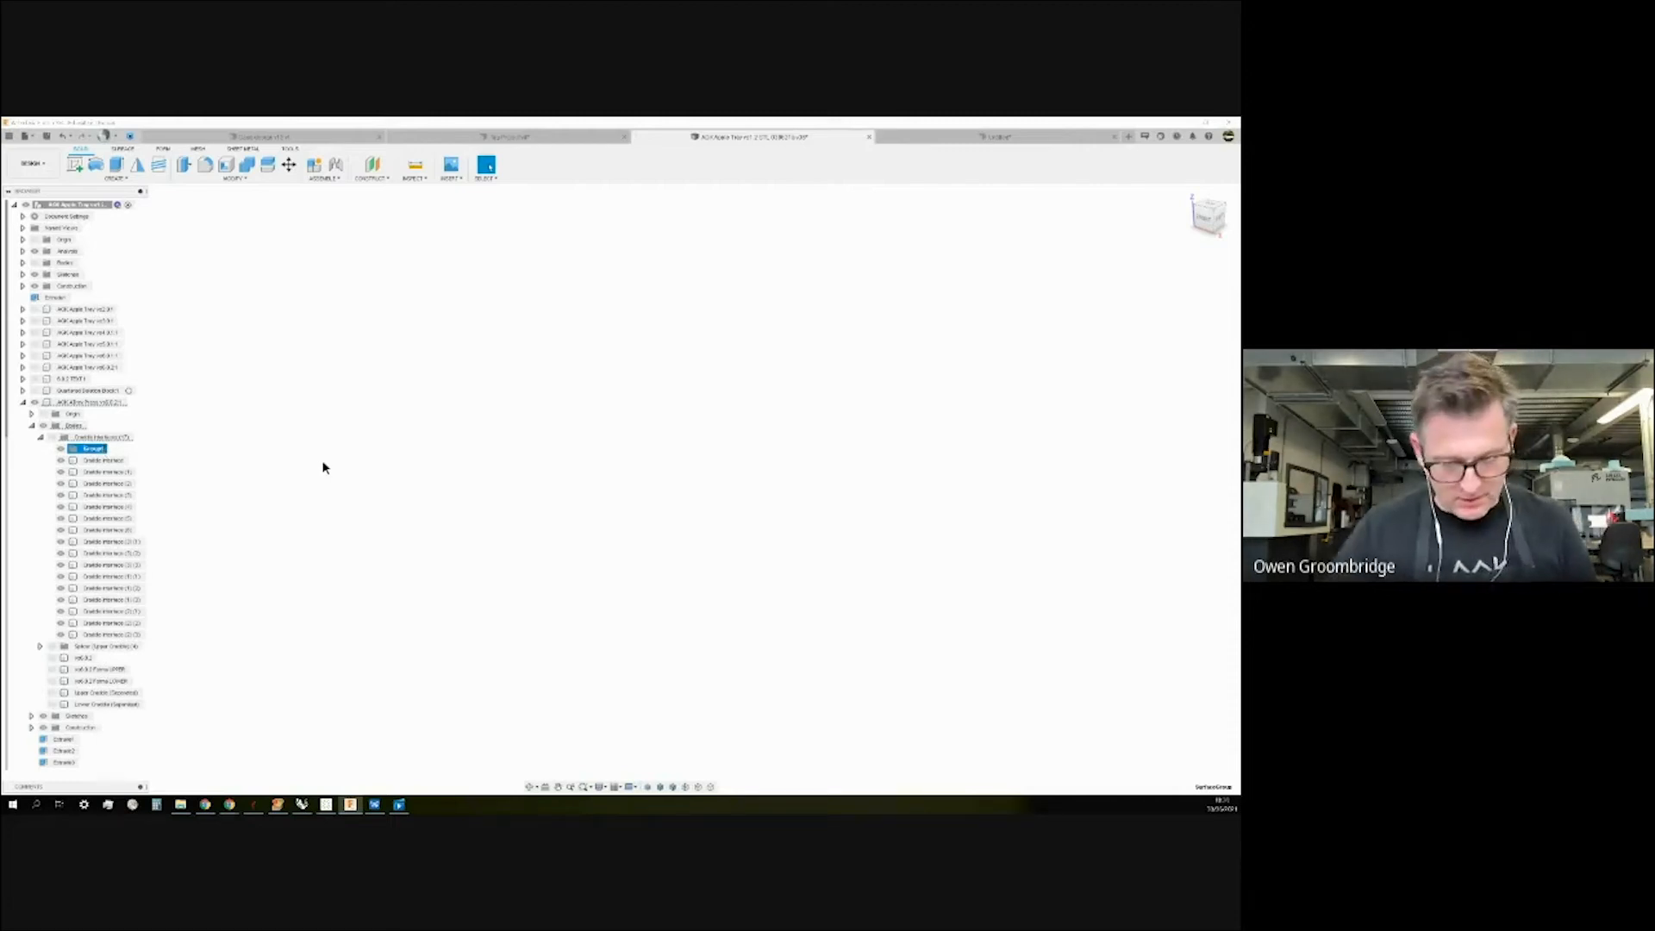
pyautogui.write('Lower C')
pyautogui.press('Return')
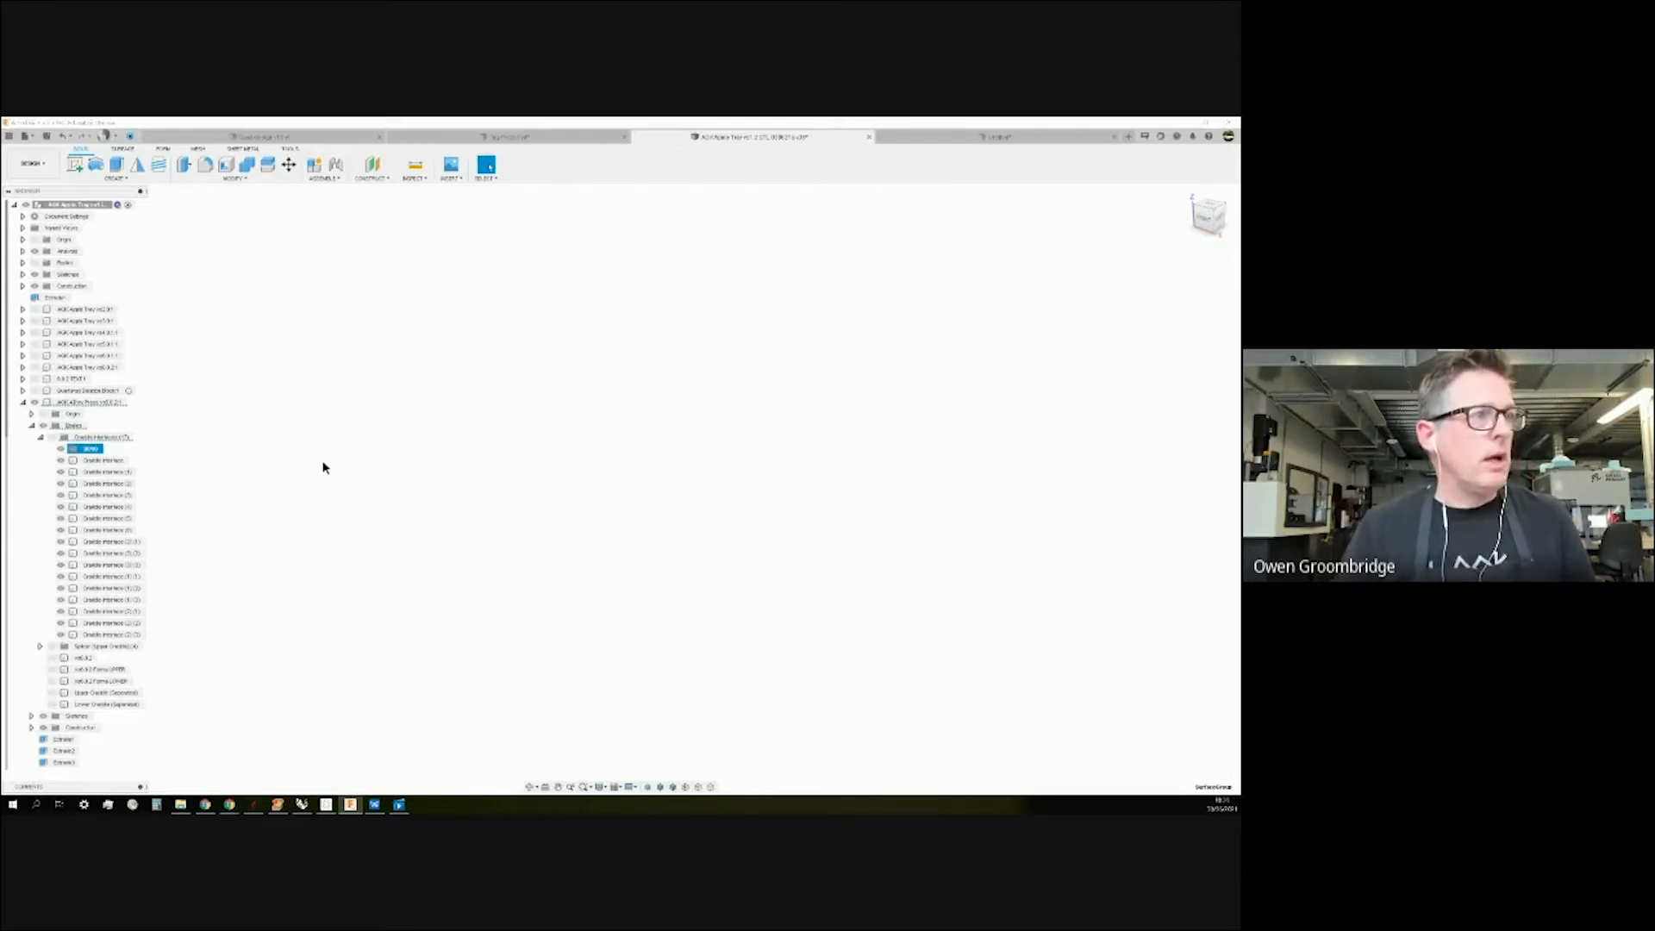
# Select thirteen Cradle Interface bodies, excluding three of them from the selection.
pyautogui.click(117, 461)
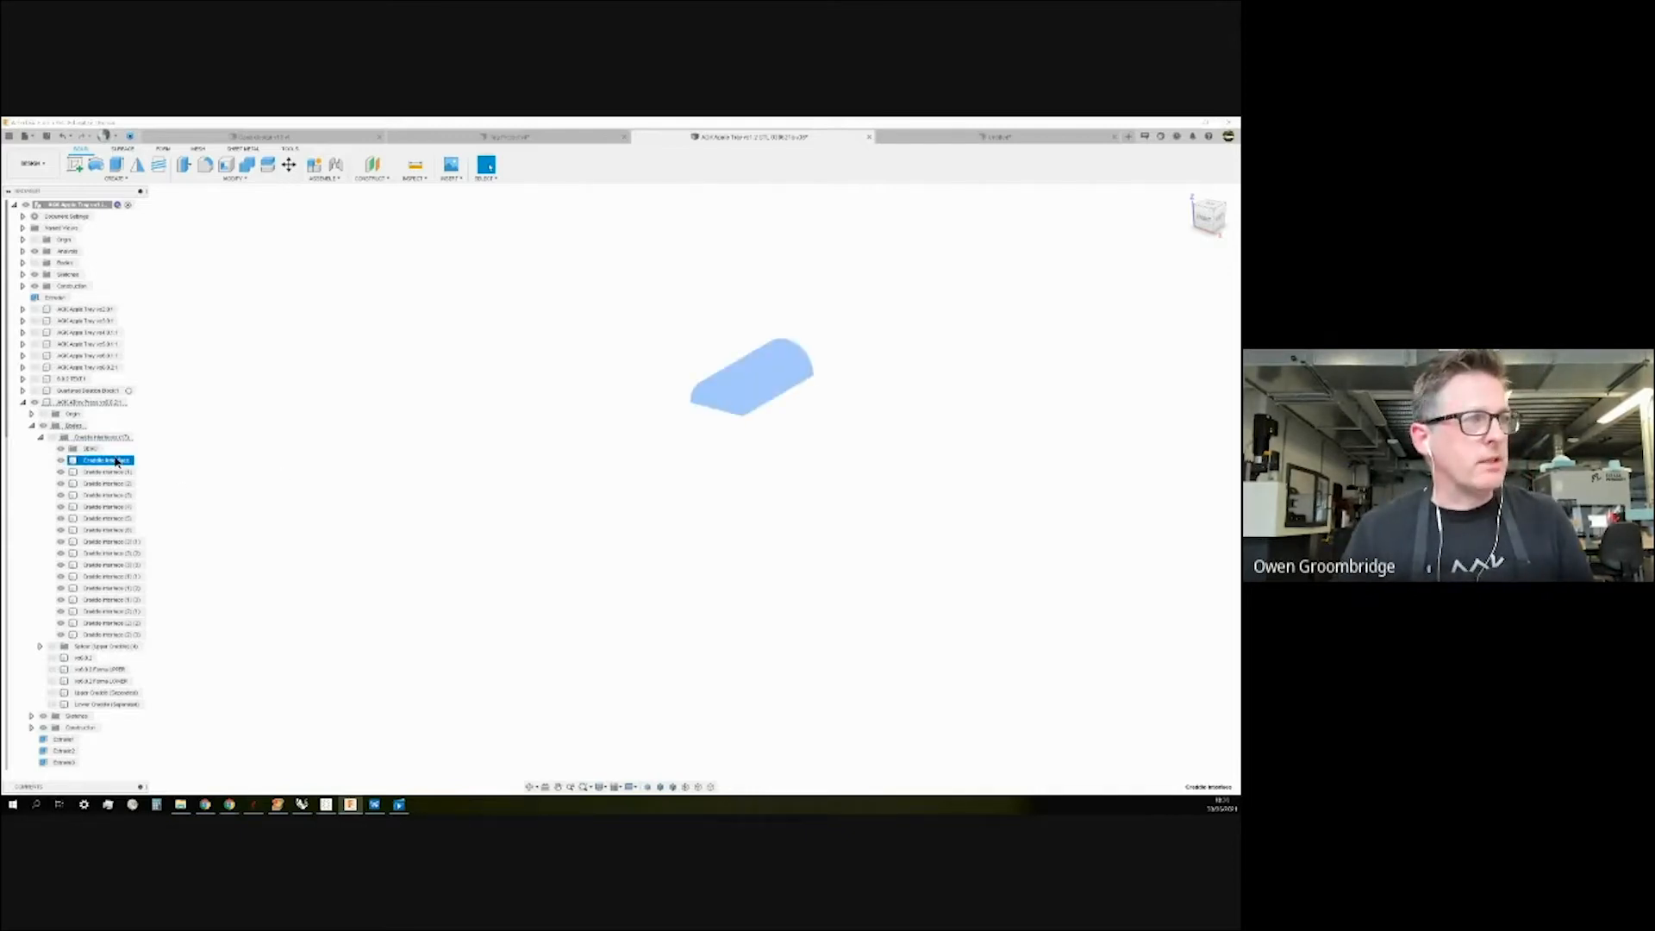
pyautogui.keyDown('shift'); pyautogui.click(100, 635); pyautogui.keyUp('shift')
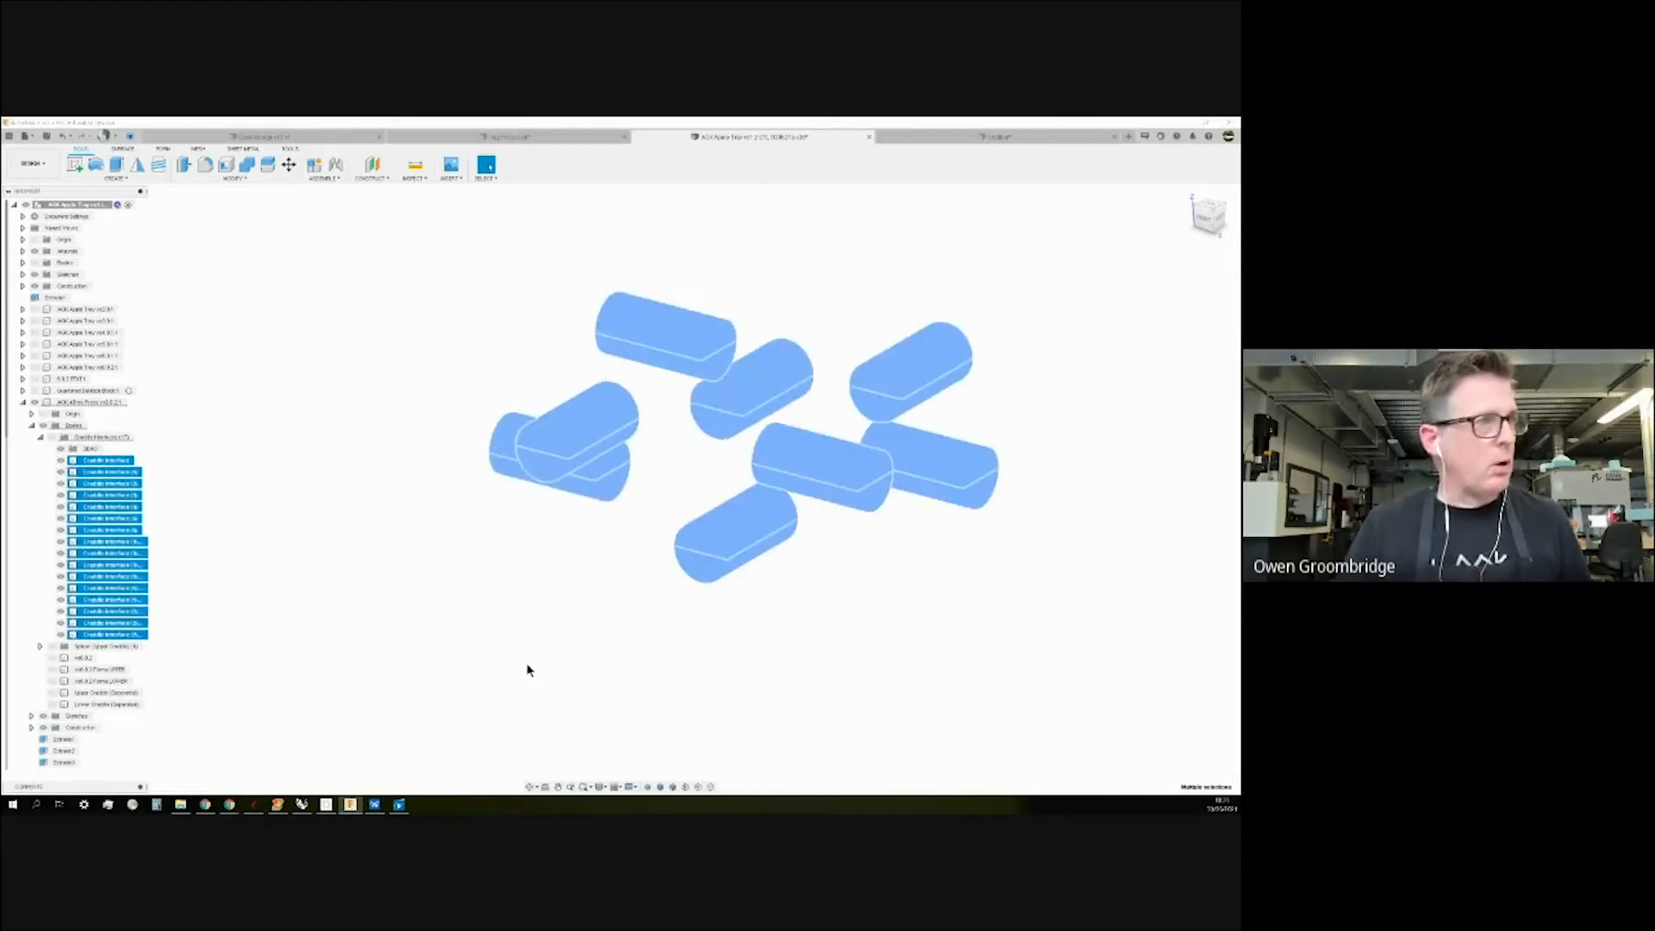
pyautogui.keyDown('ctrl'); pyautogui.click(111, 530); pyautogui.keyUp('ctrl')
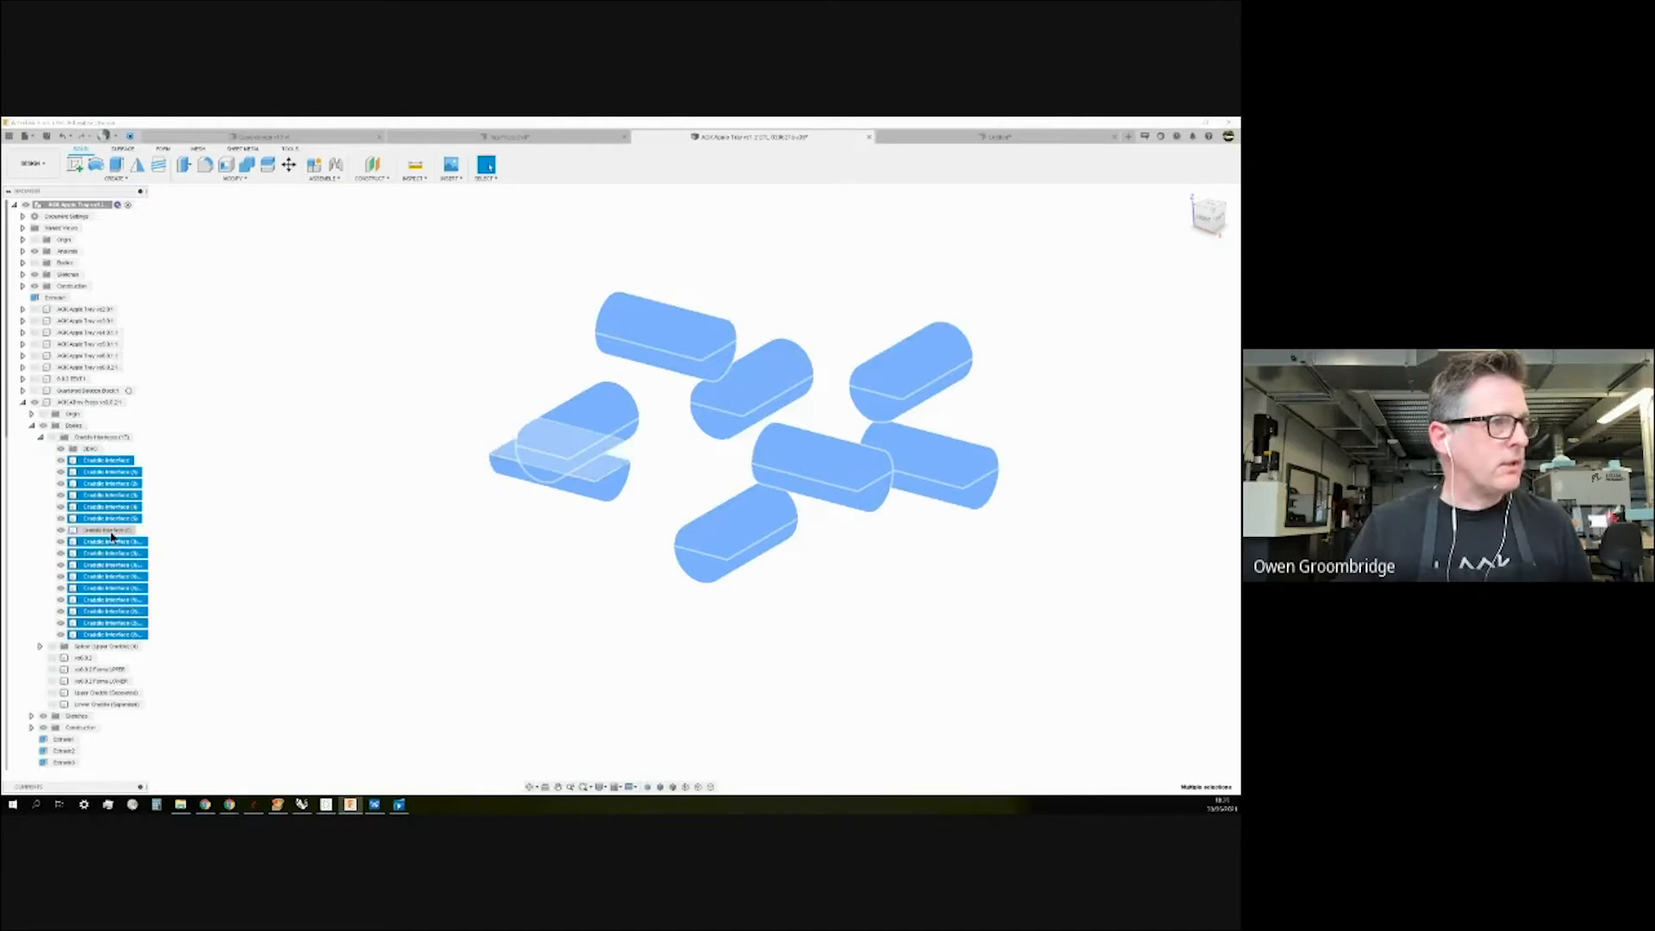
pyautogui.keyDown('ctrl'); pyautogui.click(128, 588); pyautogui.keyUp('ctrl')
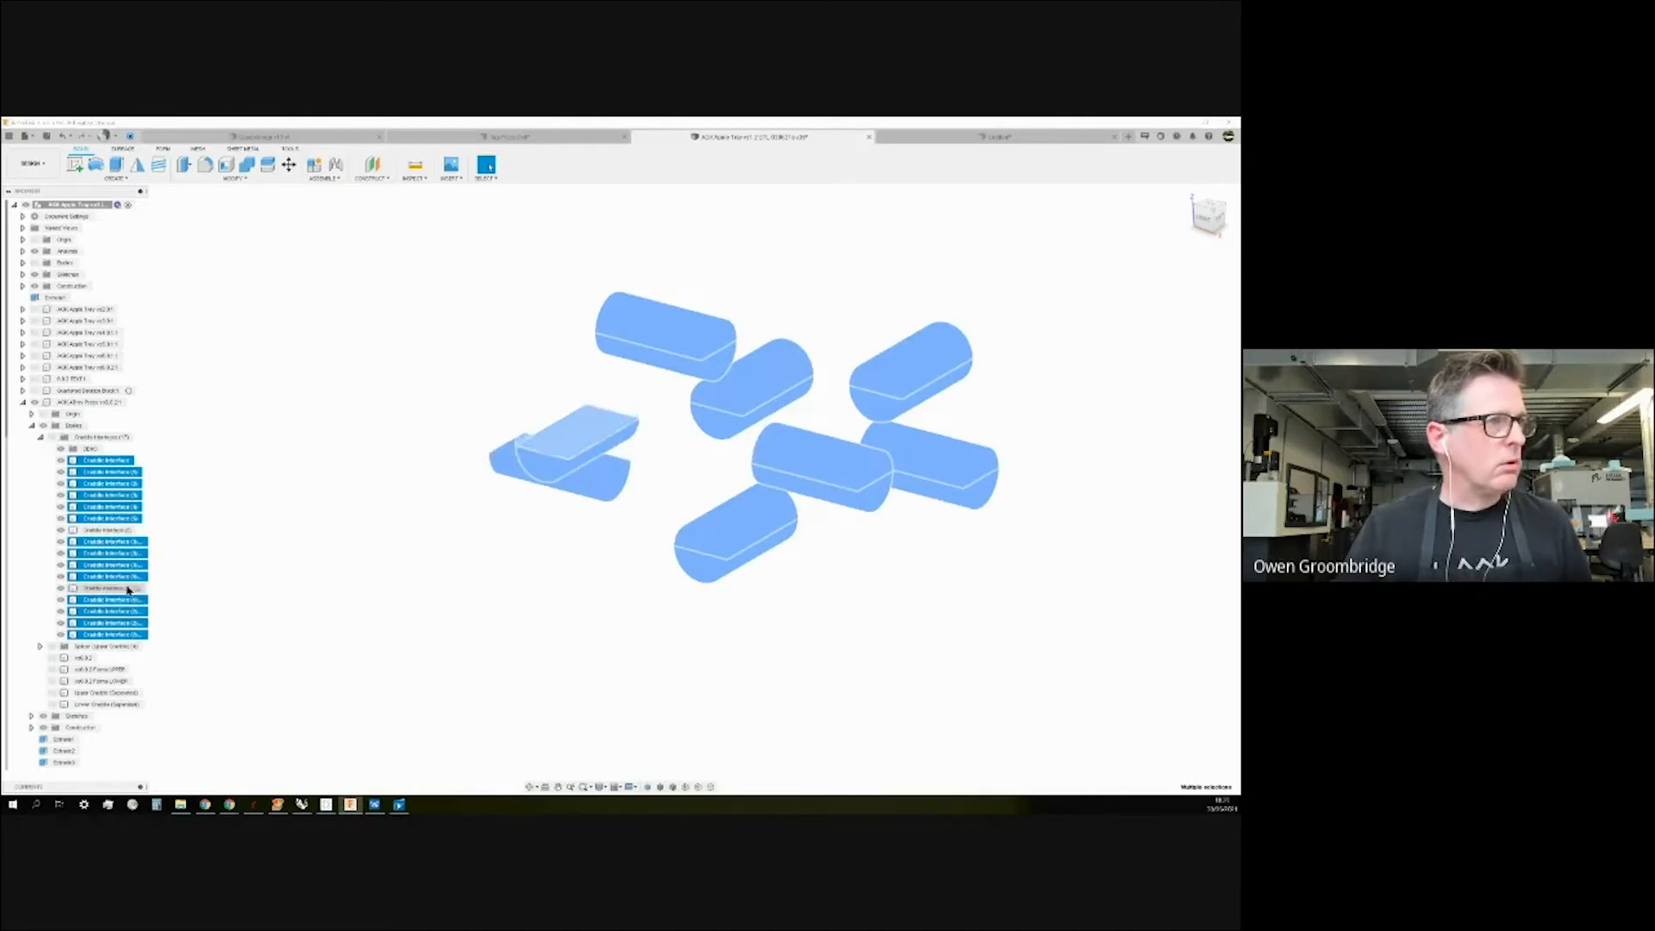
pyautogui.keyDown('ctrl'); pyautogui.click(129, 494); pyautogui.keyUp('ctrl')
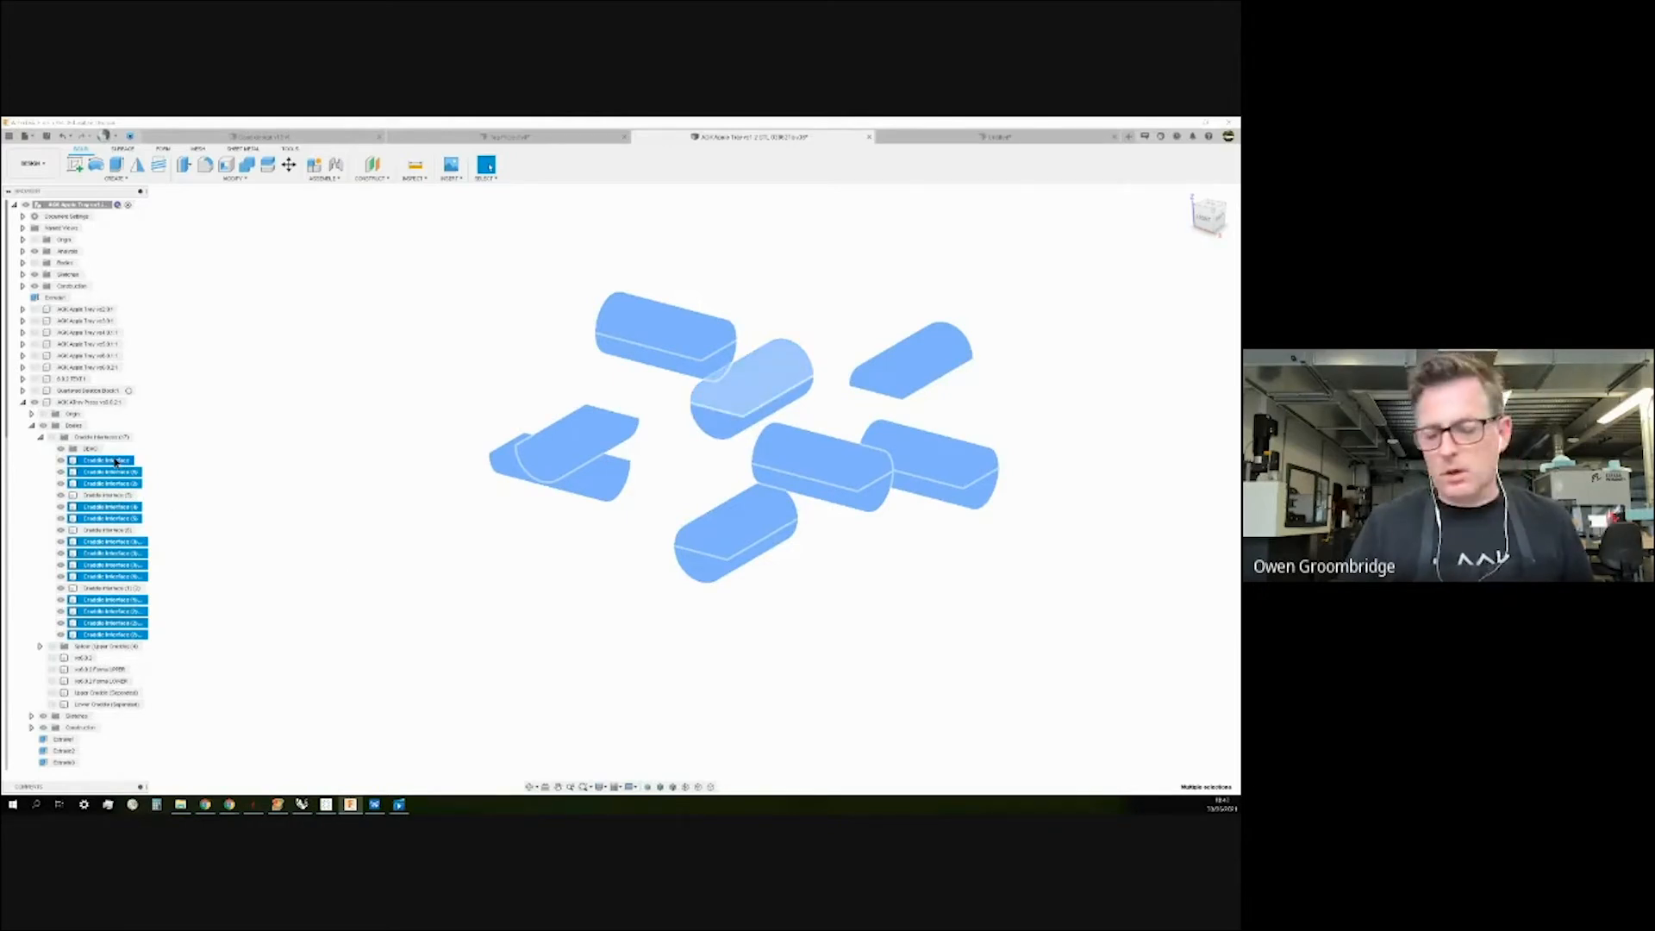
# Move the selected bodies into a group, choosing Bodies as the target.
pyautogui.rightClick(115, 462)
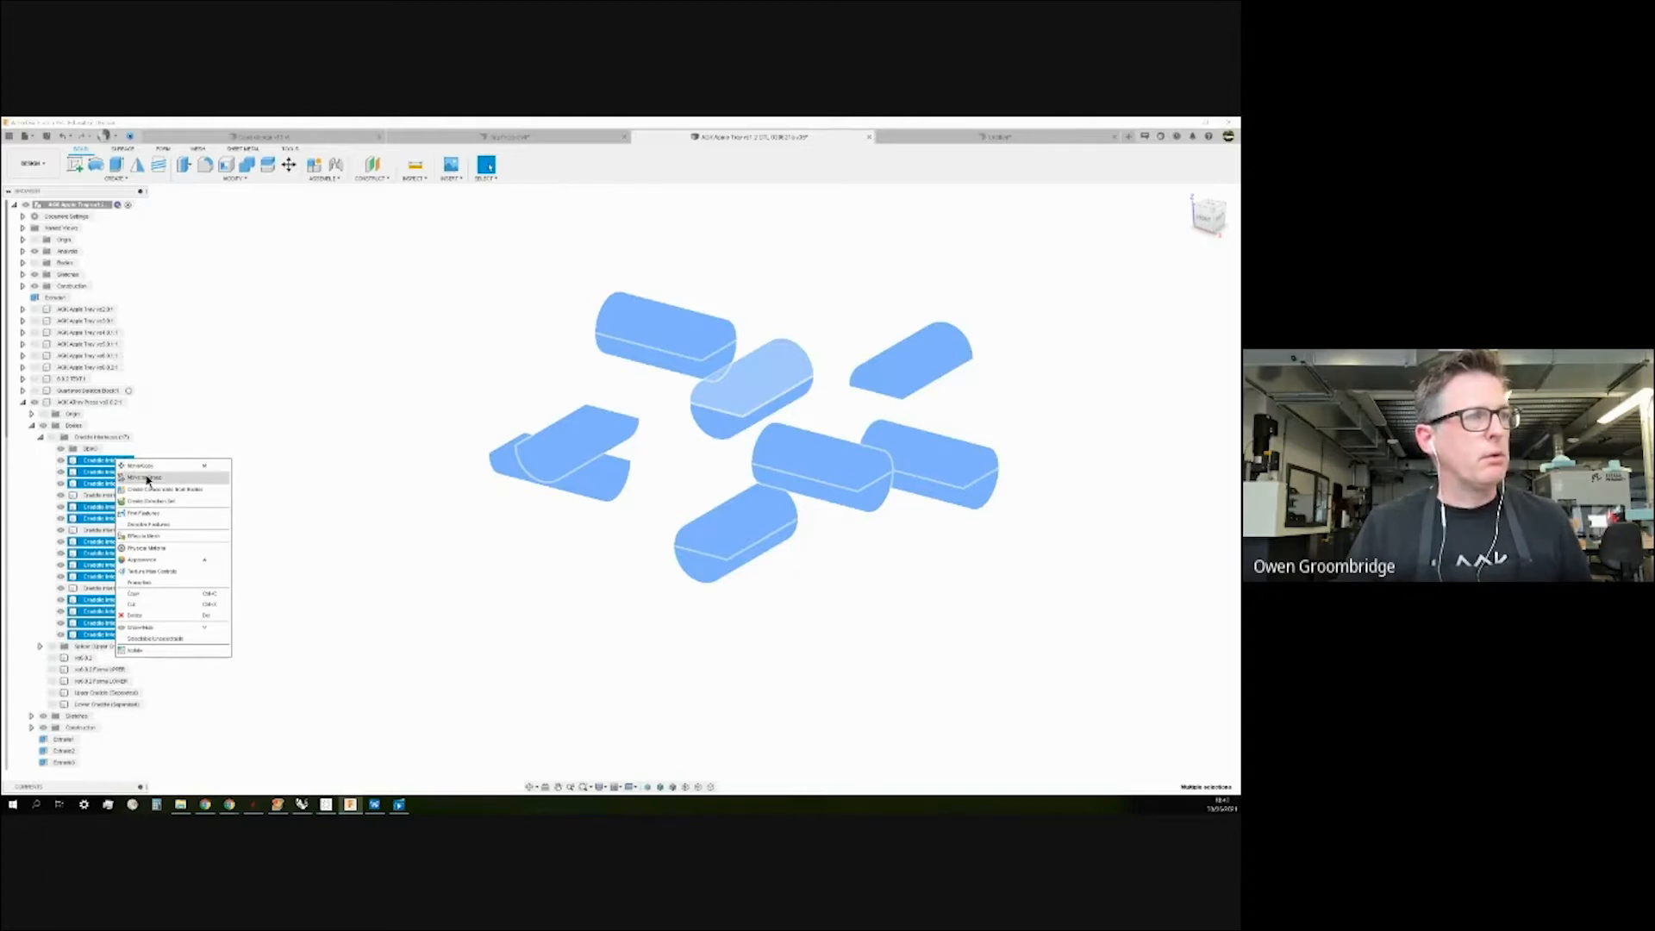
pyautogui.click(148, 479)
pyautogui.moveTo(786, 282); pyautogui.dragTo(337, 281)
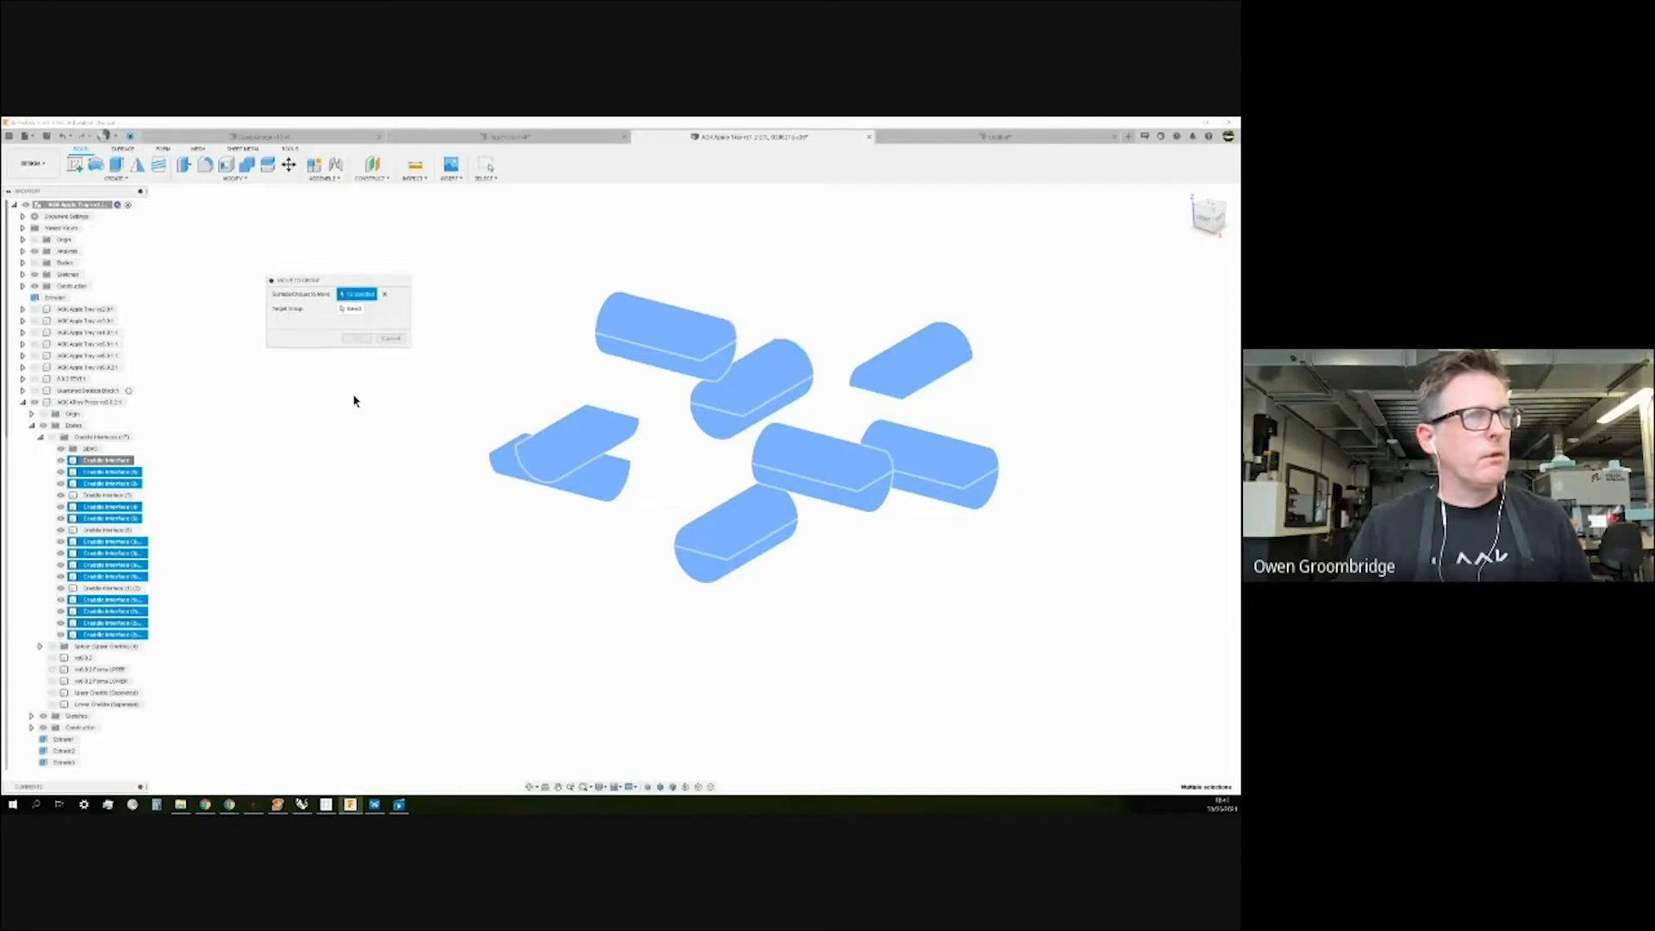
pyautogui.click(357, 311)
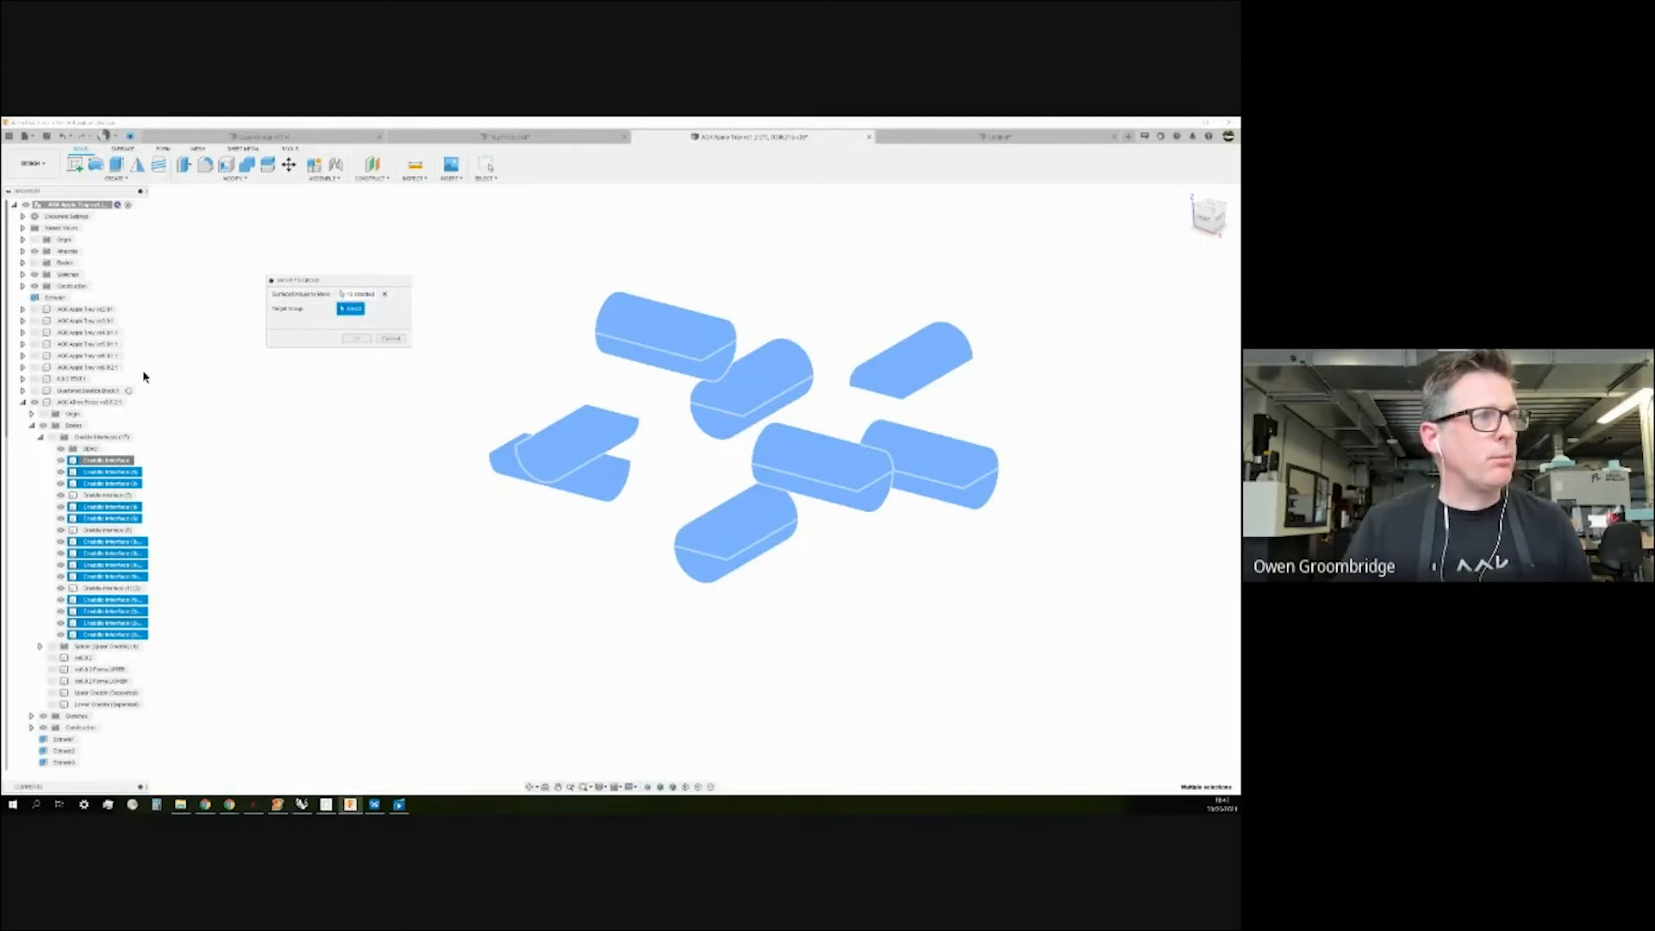
pyautogui.click(91, 449)
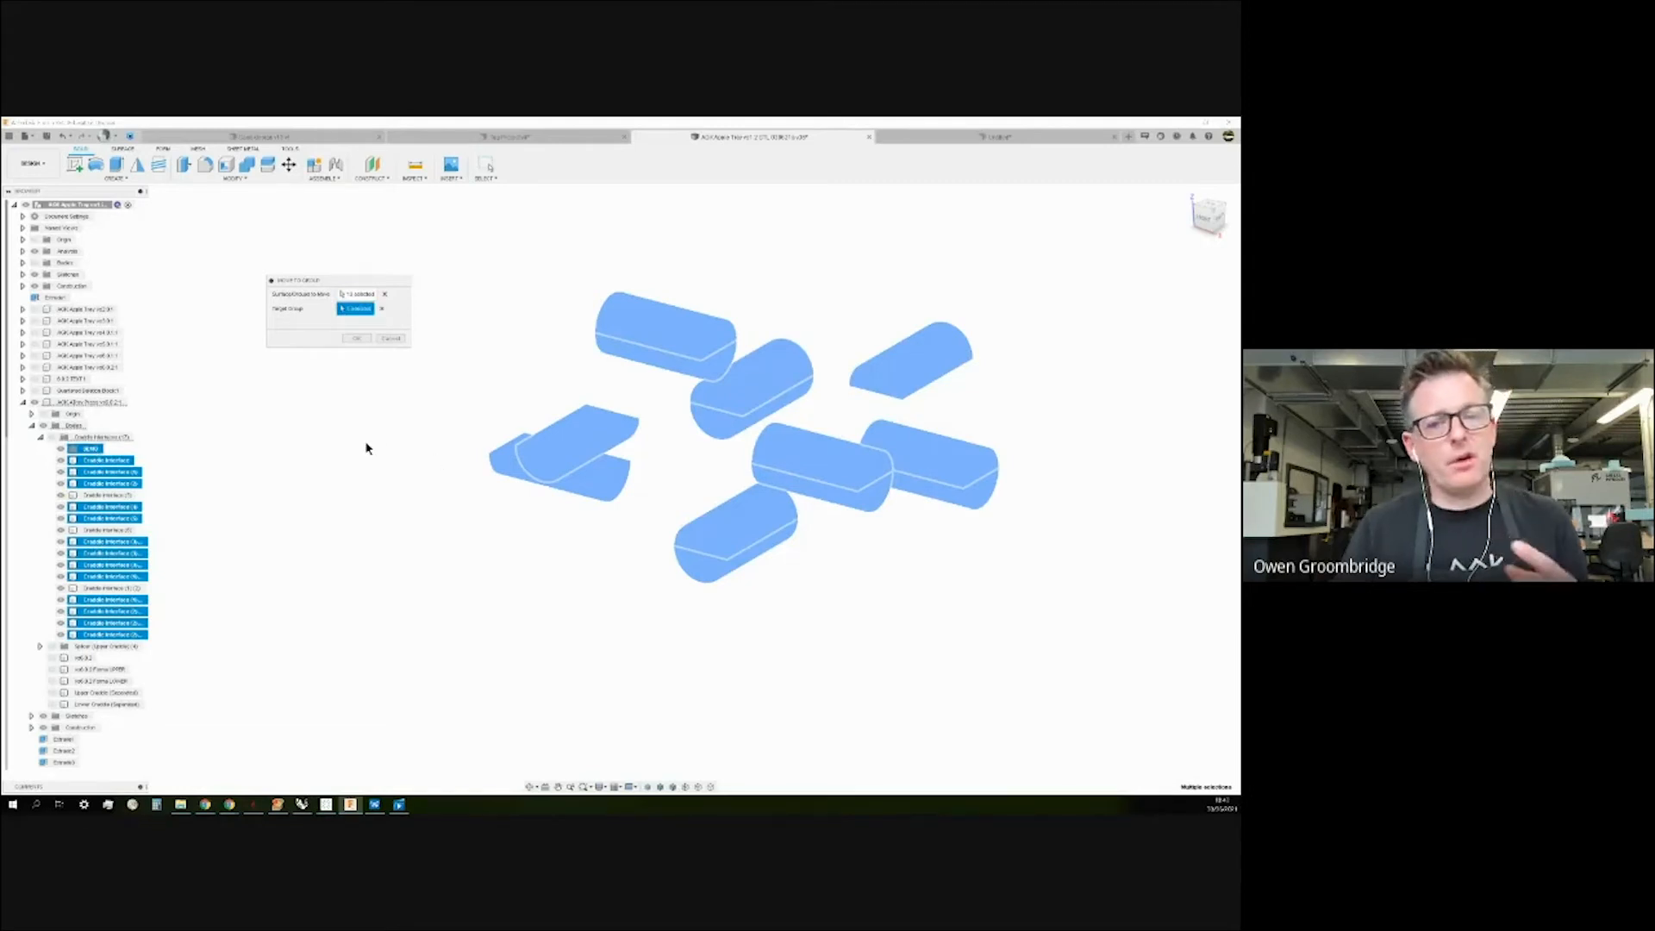
pyautogui.click(357, 339)
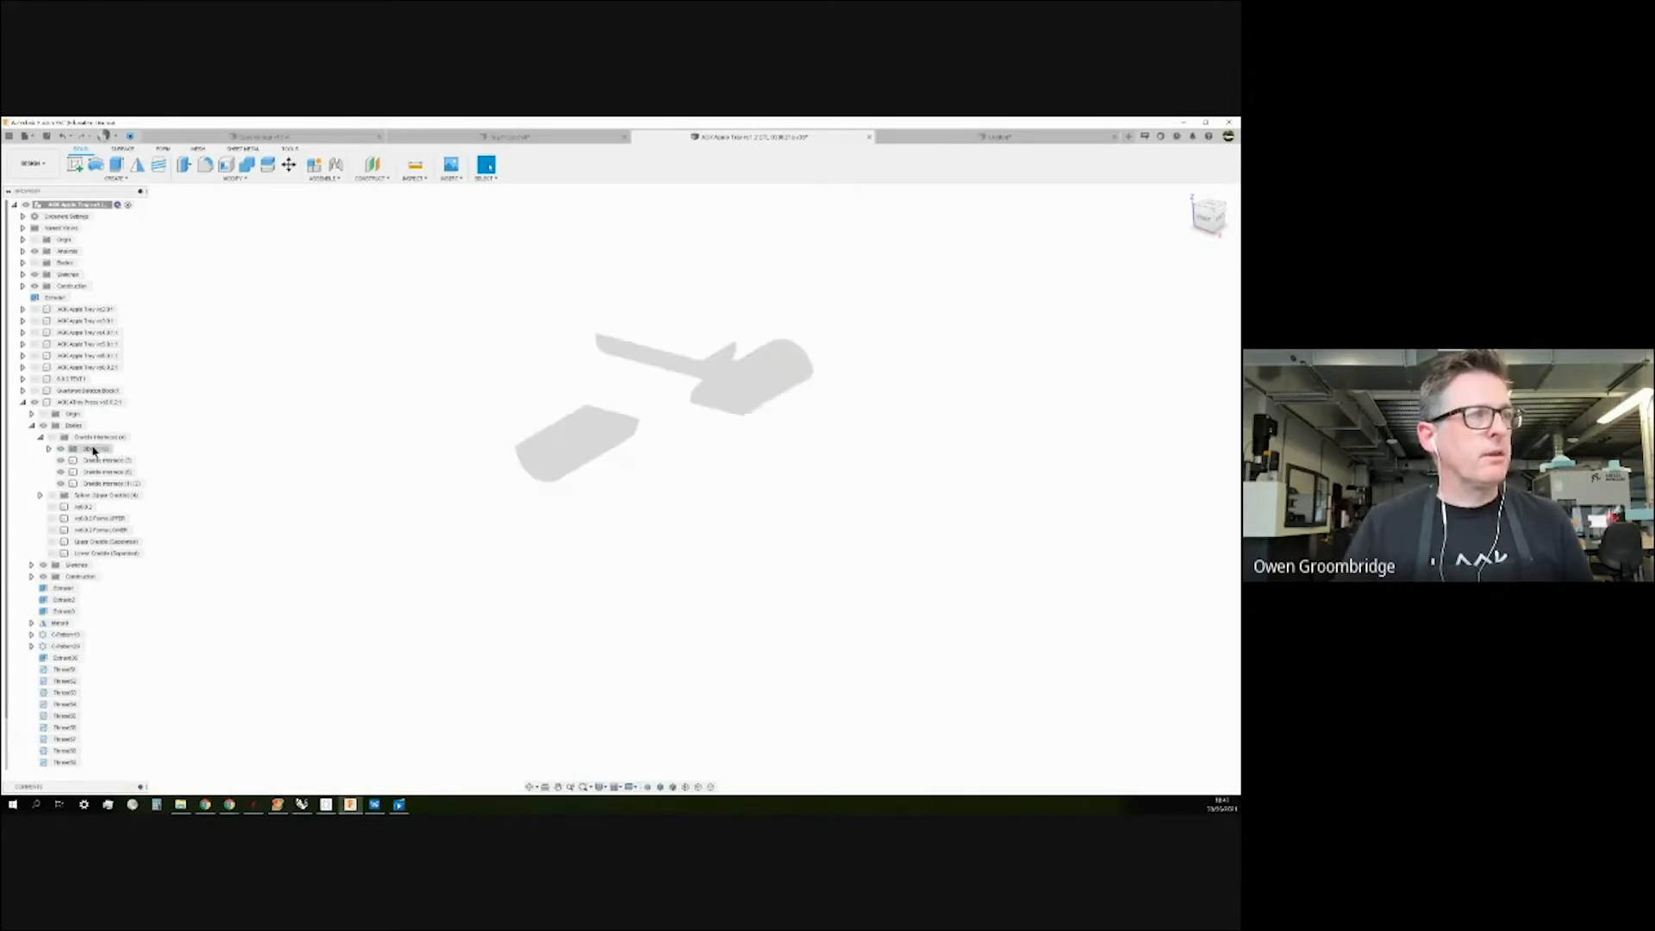
# Check the new group's contents, then undo the move with Ctrl+Z.
pyautogui.click(49, 449)
pyautogui.click(49, 449)
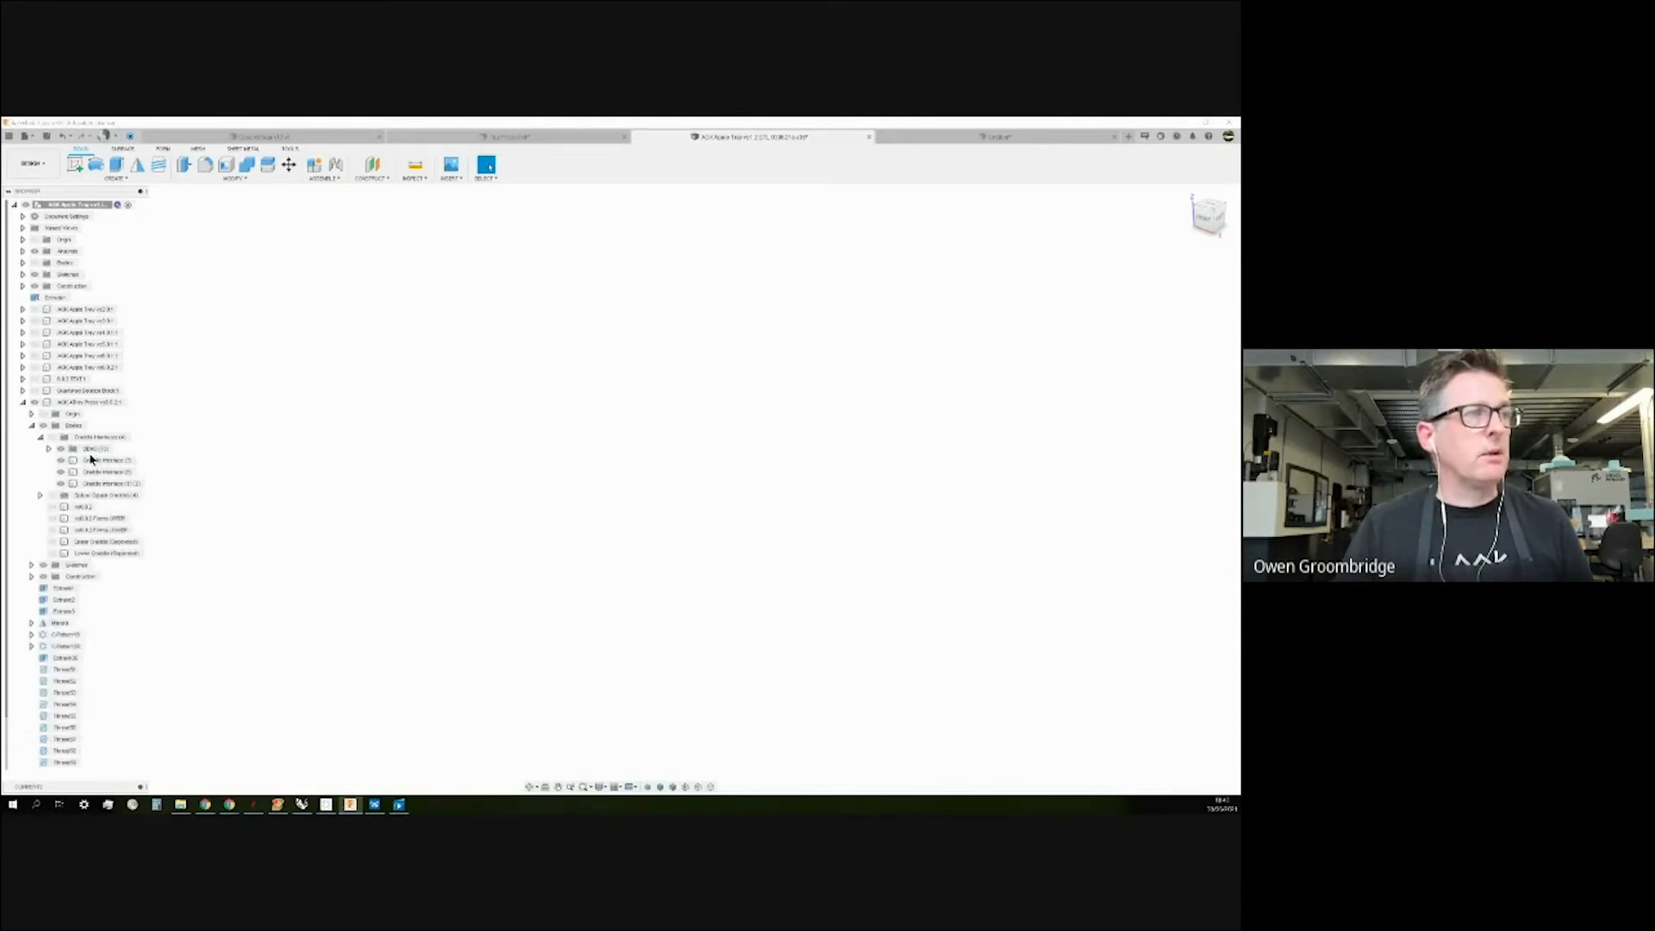
pyautogui.click(89, 450)
pyautogui.rightClick(89, 451)
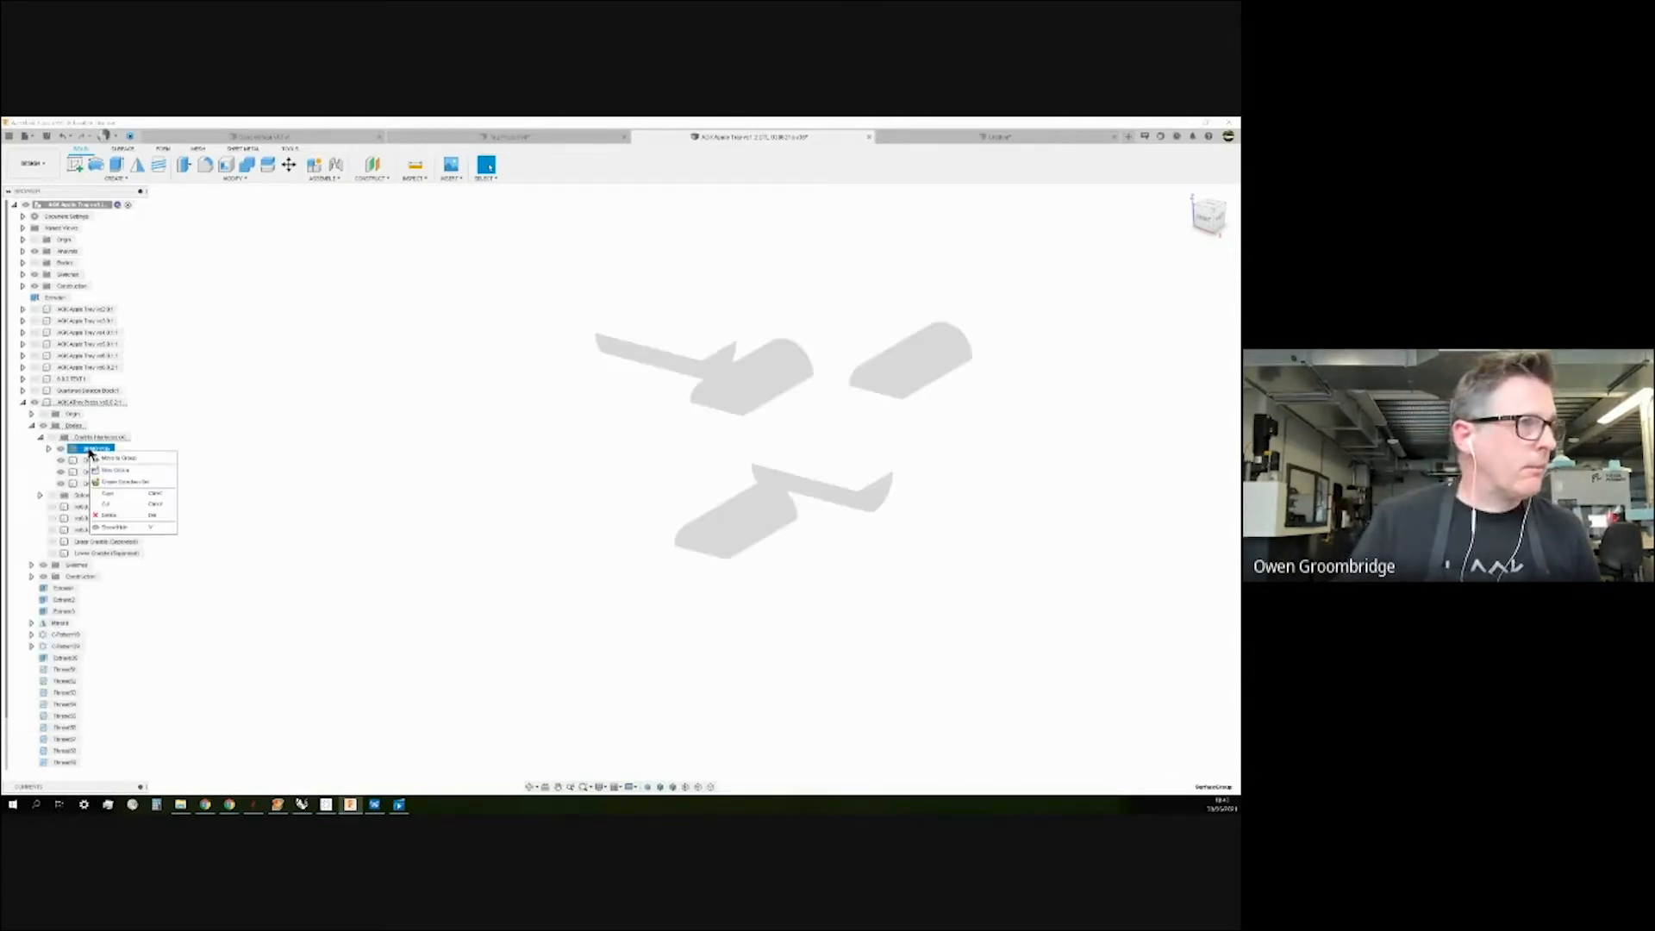
pyautogui.press('v')
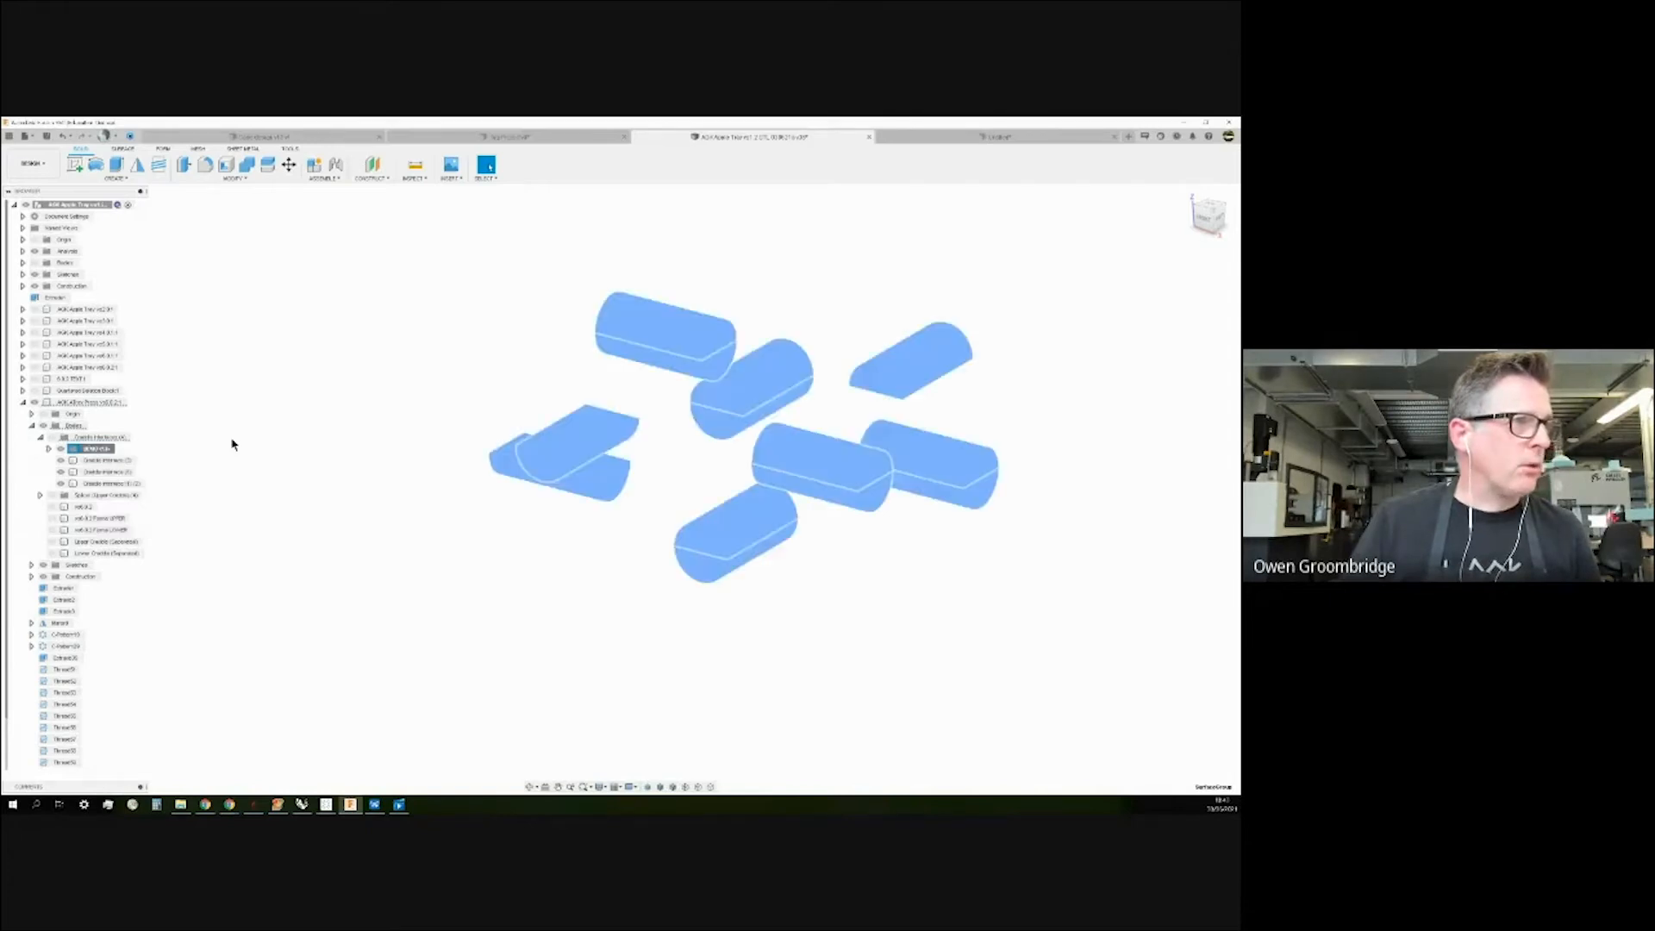
pyautogui.hotkey('ctrl', 'z')
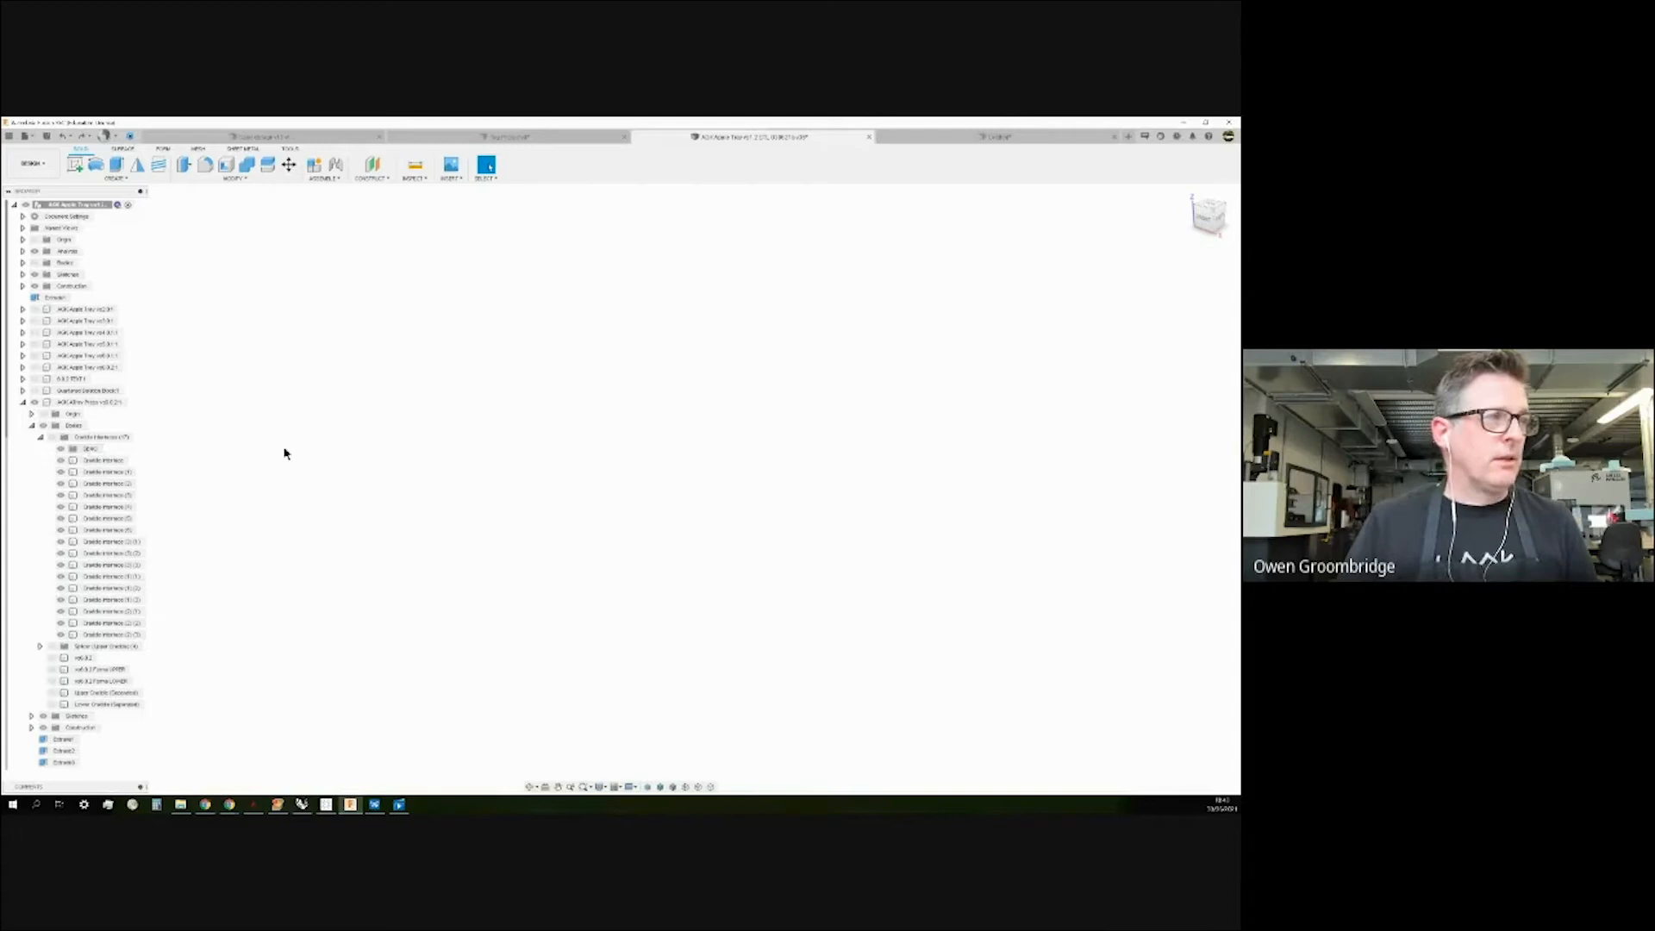
# Undo the empty DEMO group, collapse the browser folders, and show the Quartering Block body.
pyautogui.hotkey('ctrl', 'z')
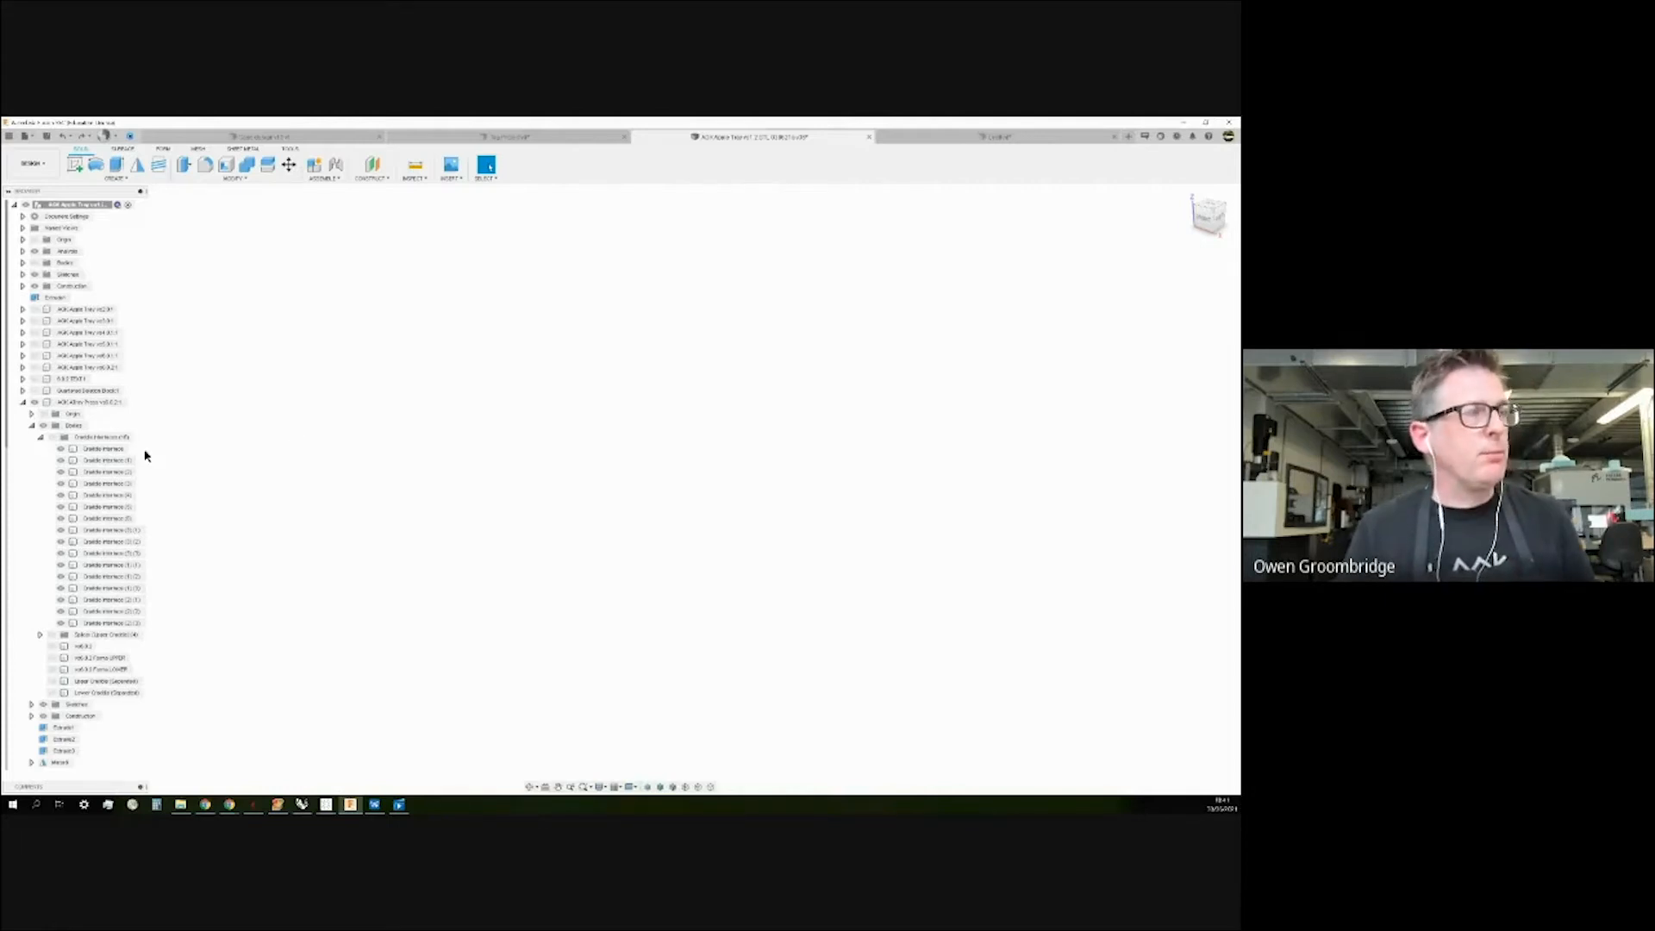
pyautogui.click(40, 437)
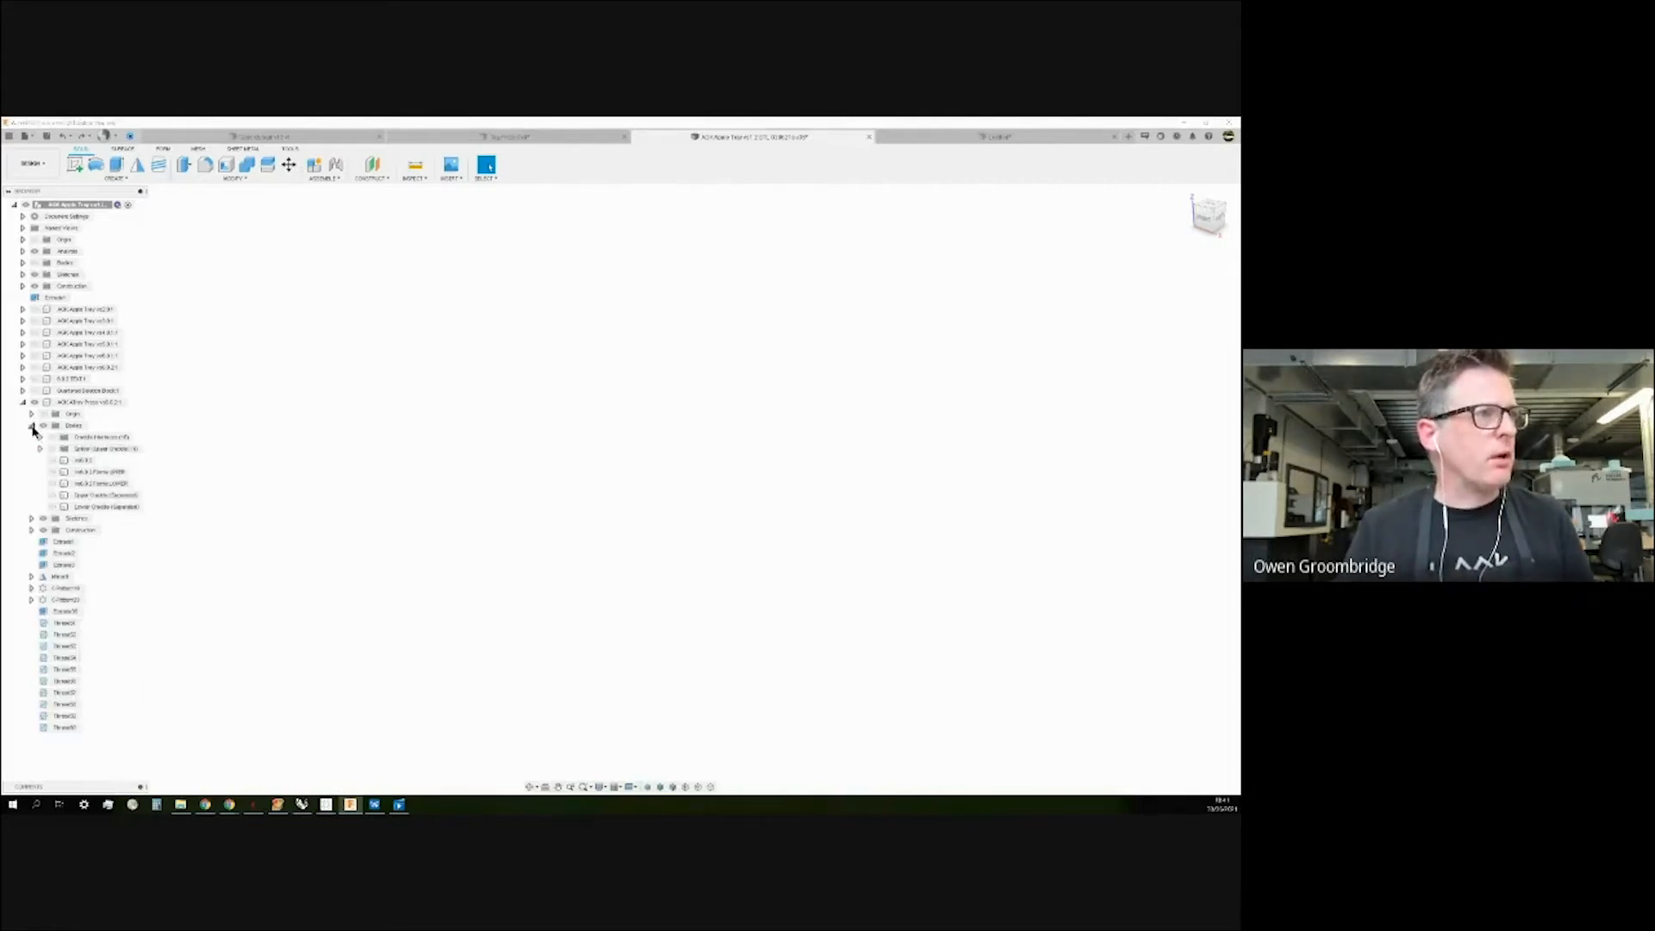
pyautogui.click(32, 426)
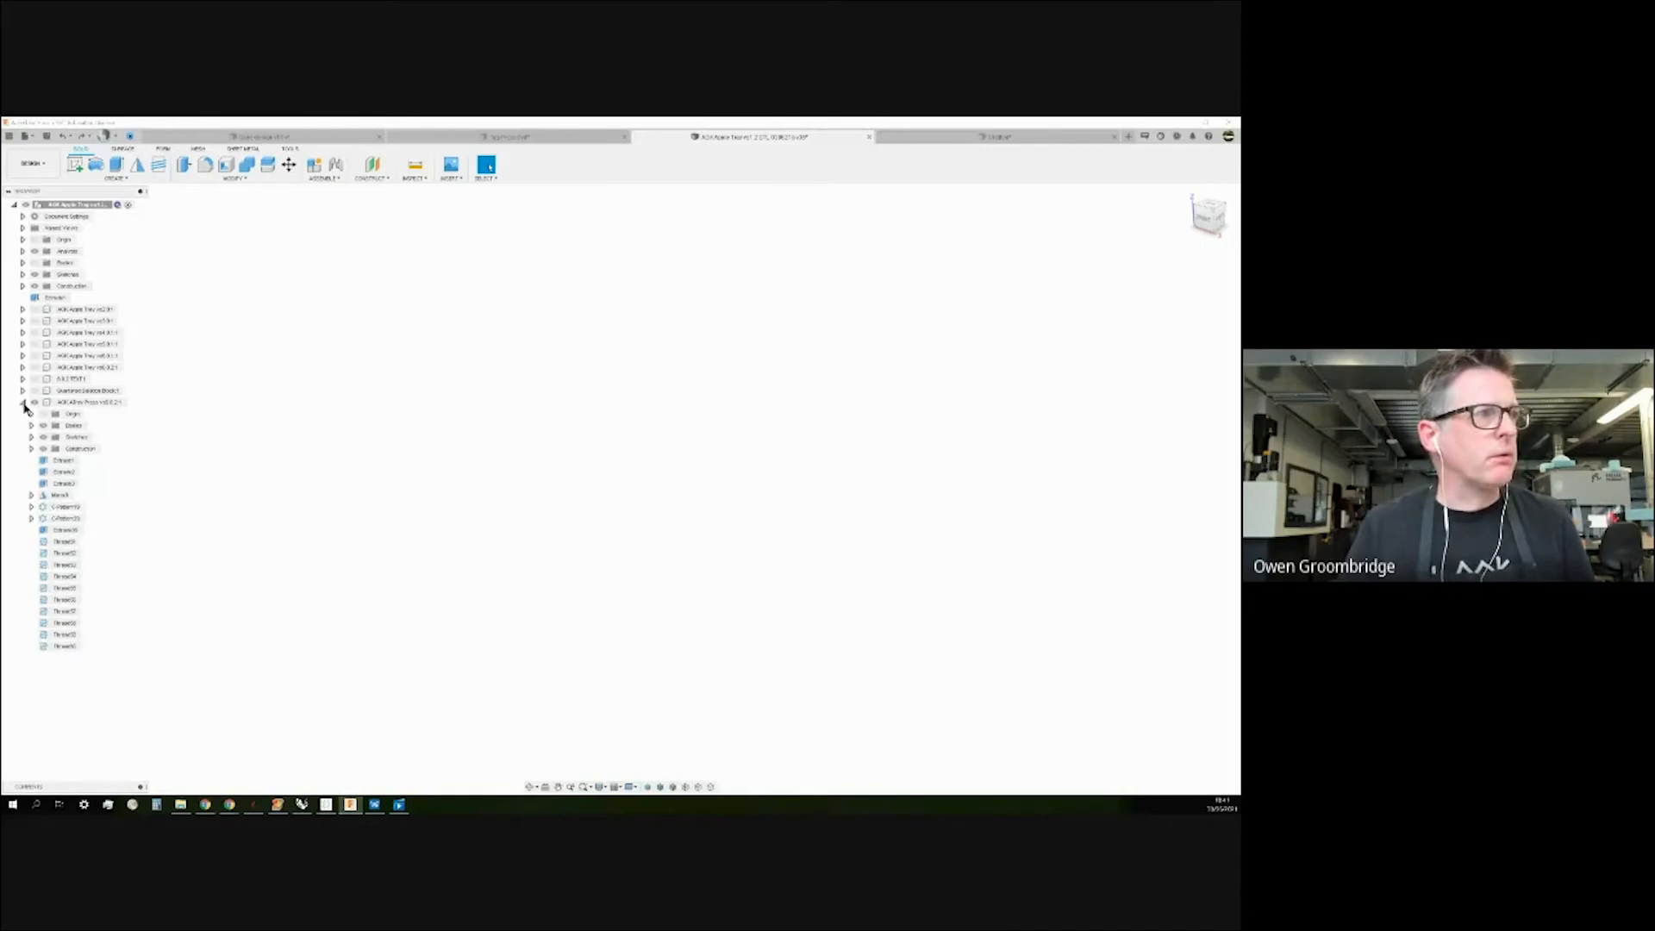
pyautogui.click(23, 403)
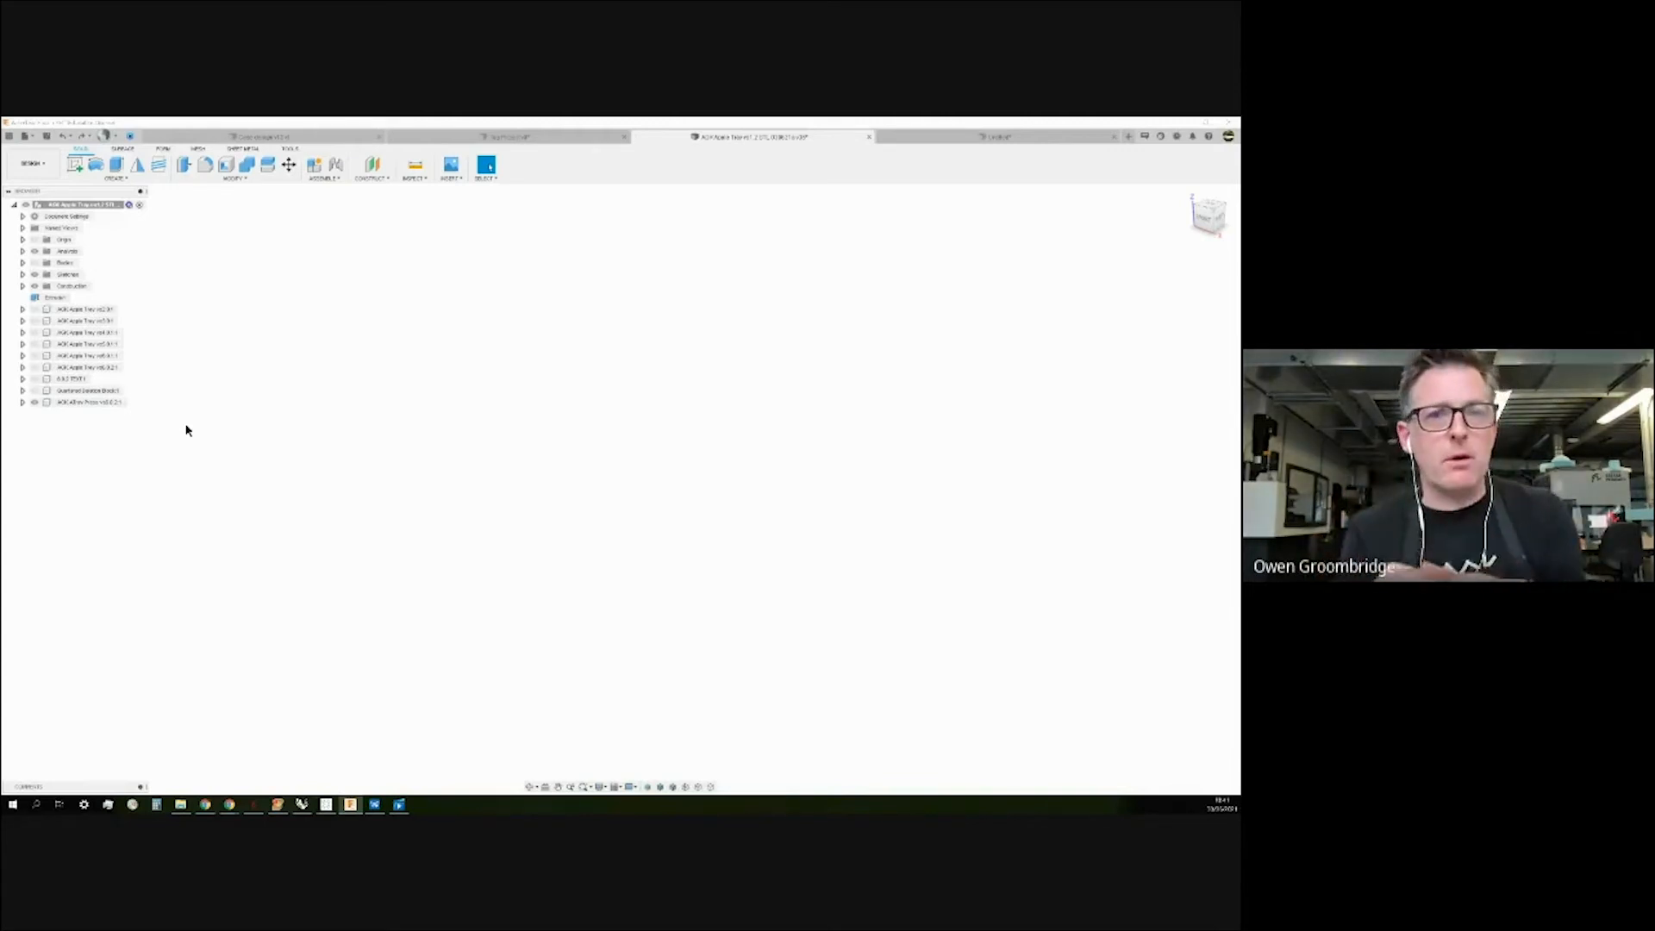
pyautogui.click(22, 262)
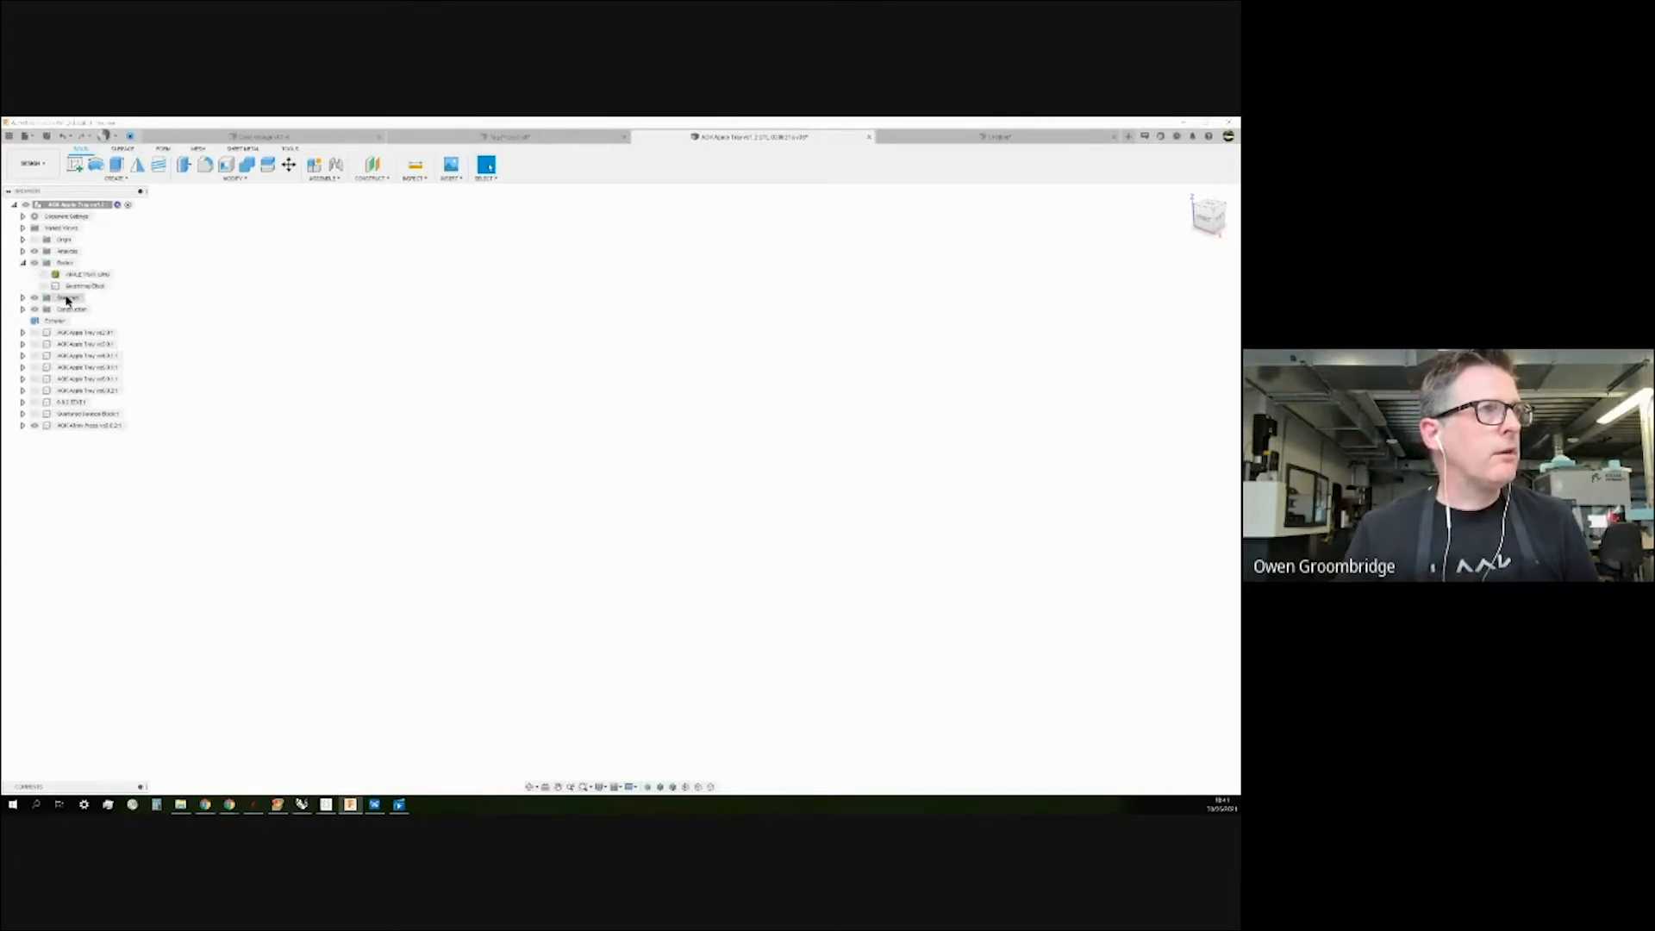
pyautogui.click(44, 286)
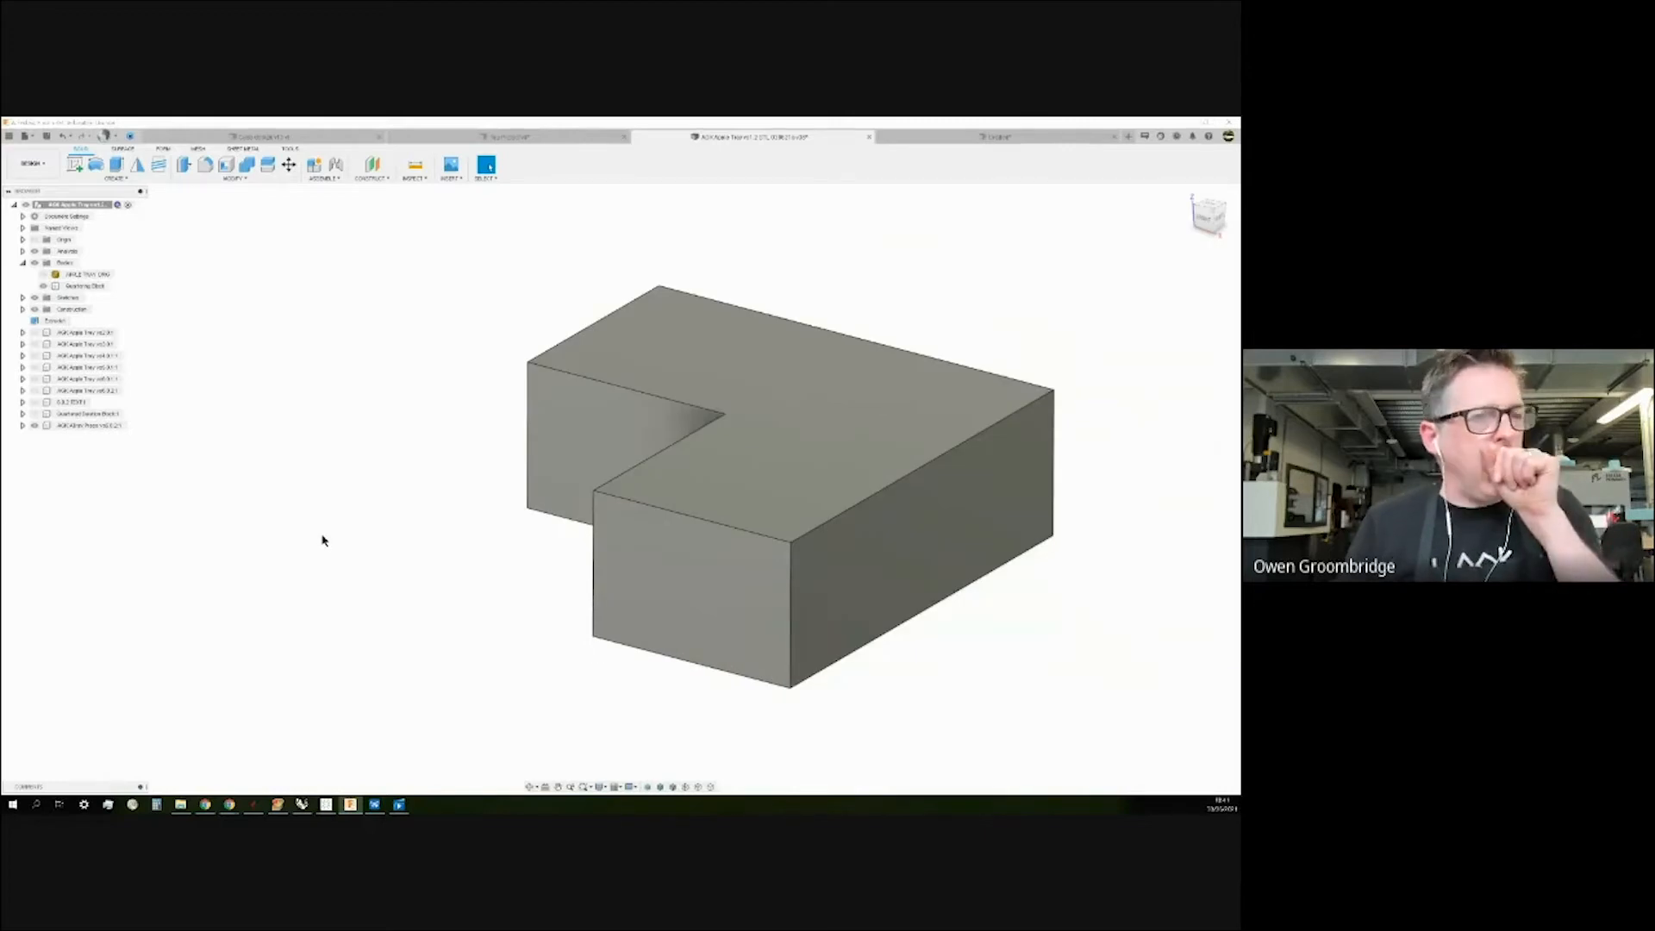
pyautogui.keyDown('shift'); pyautogui.moveTo(343, 502); pyautogui.dragTo(343, 514, button='middle'); pyautogui.keyUp('shift')
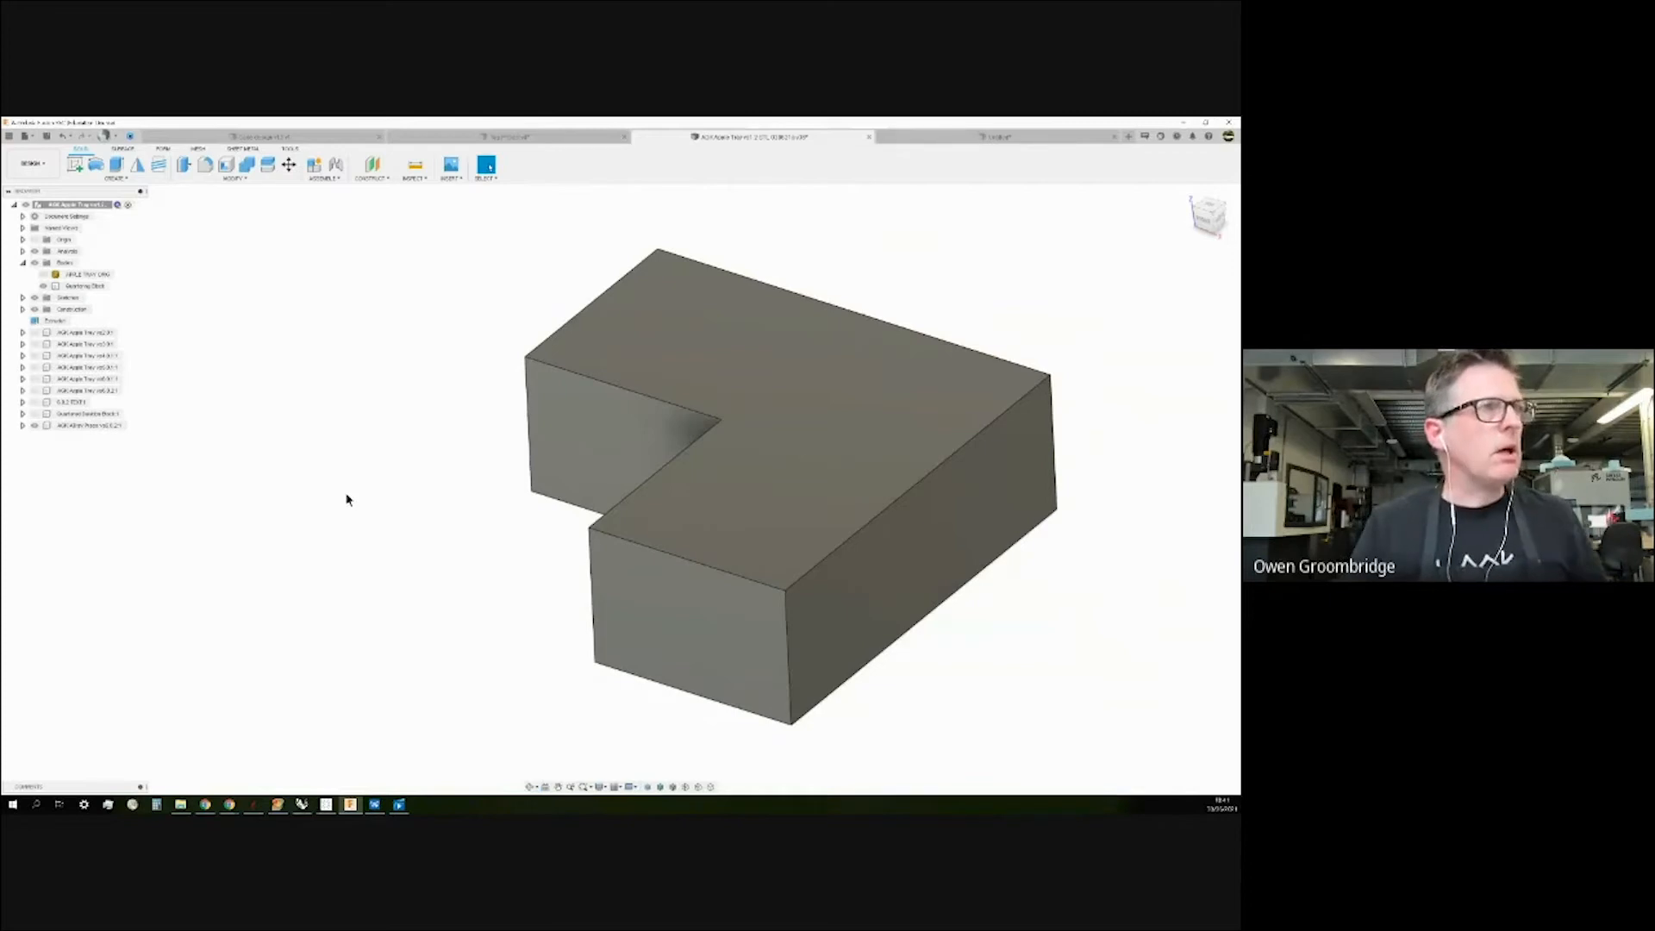
pyautogui.click(568, 408)
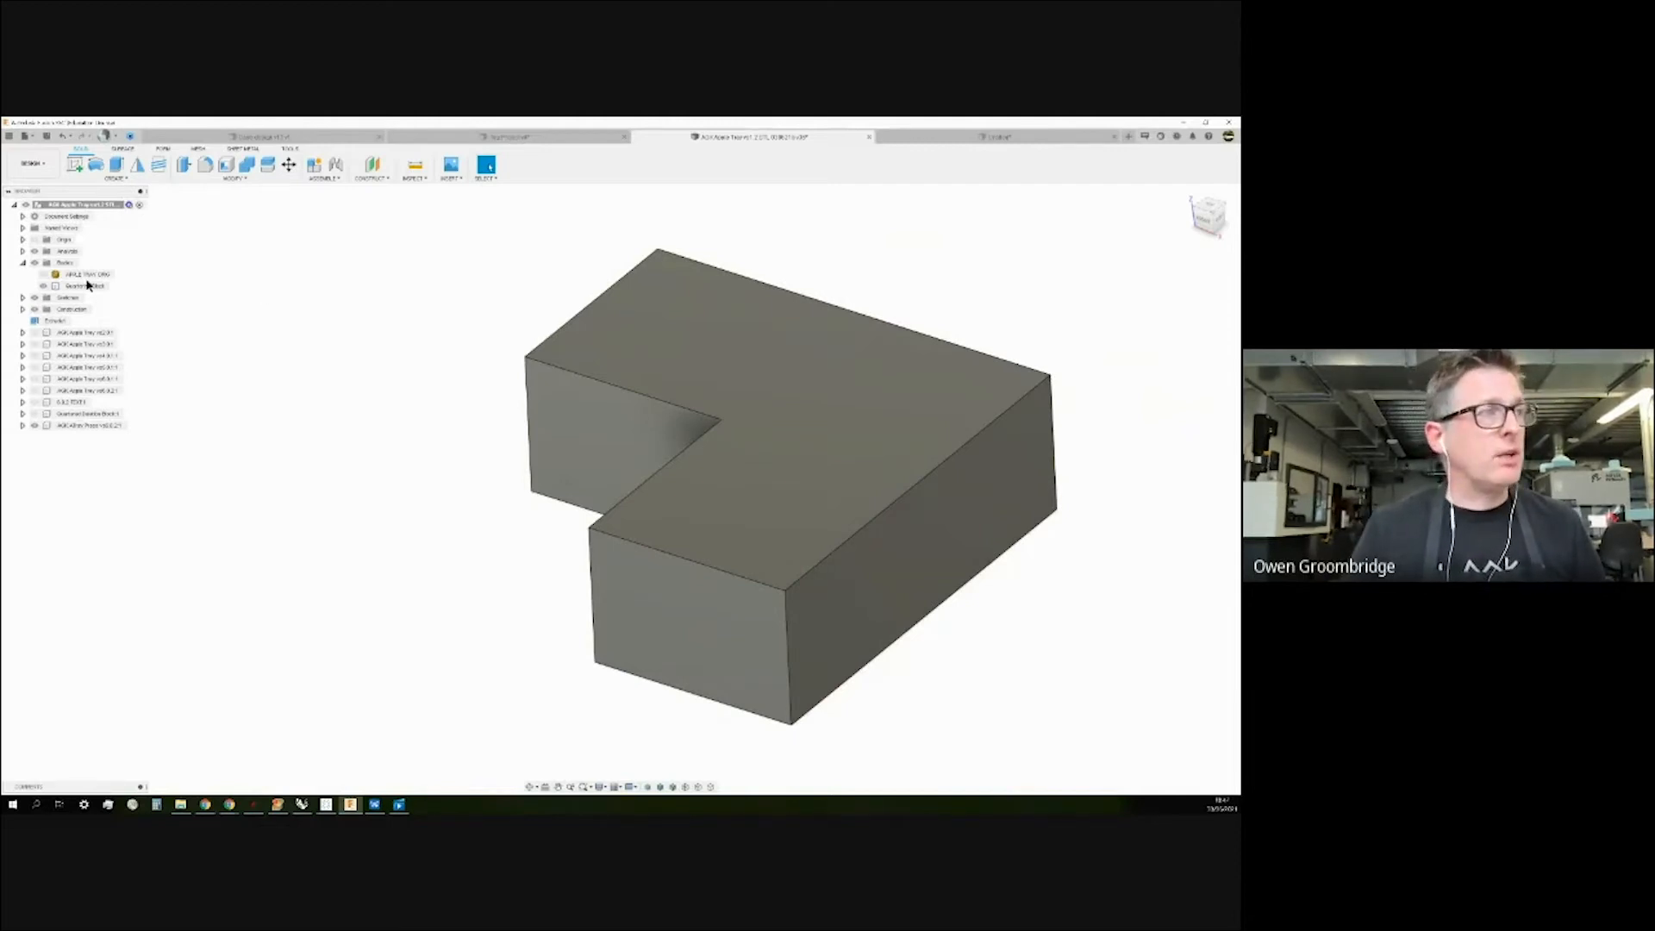
pyautogui.click(22, 332)
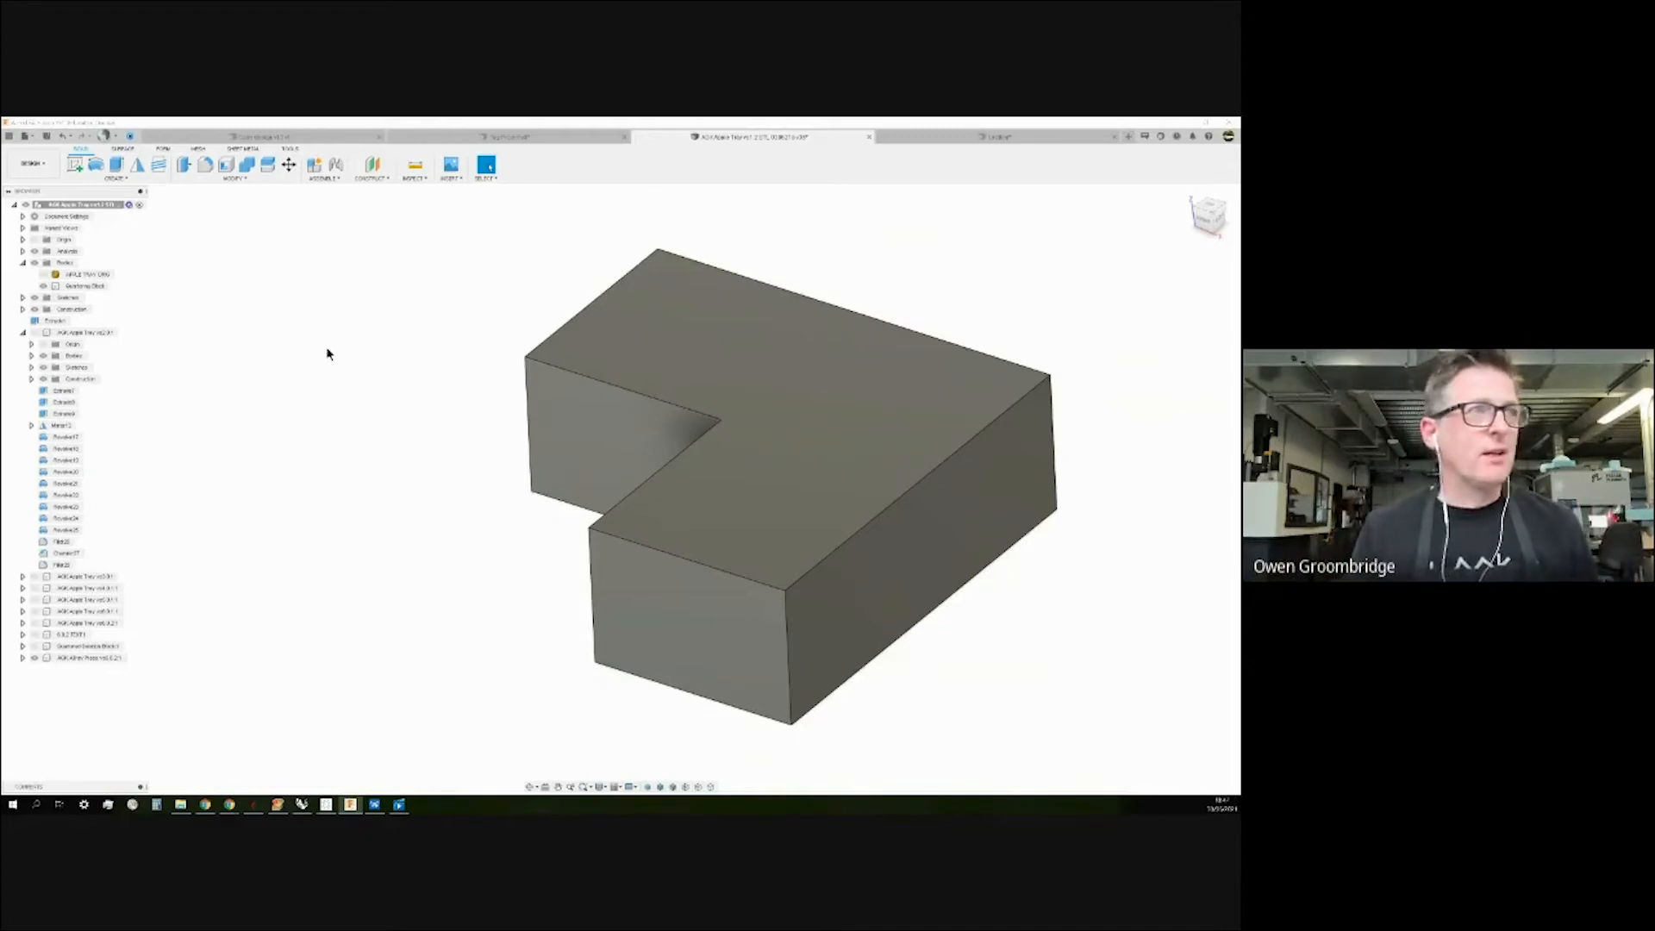
pyautogui.click(21, 264)
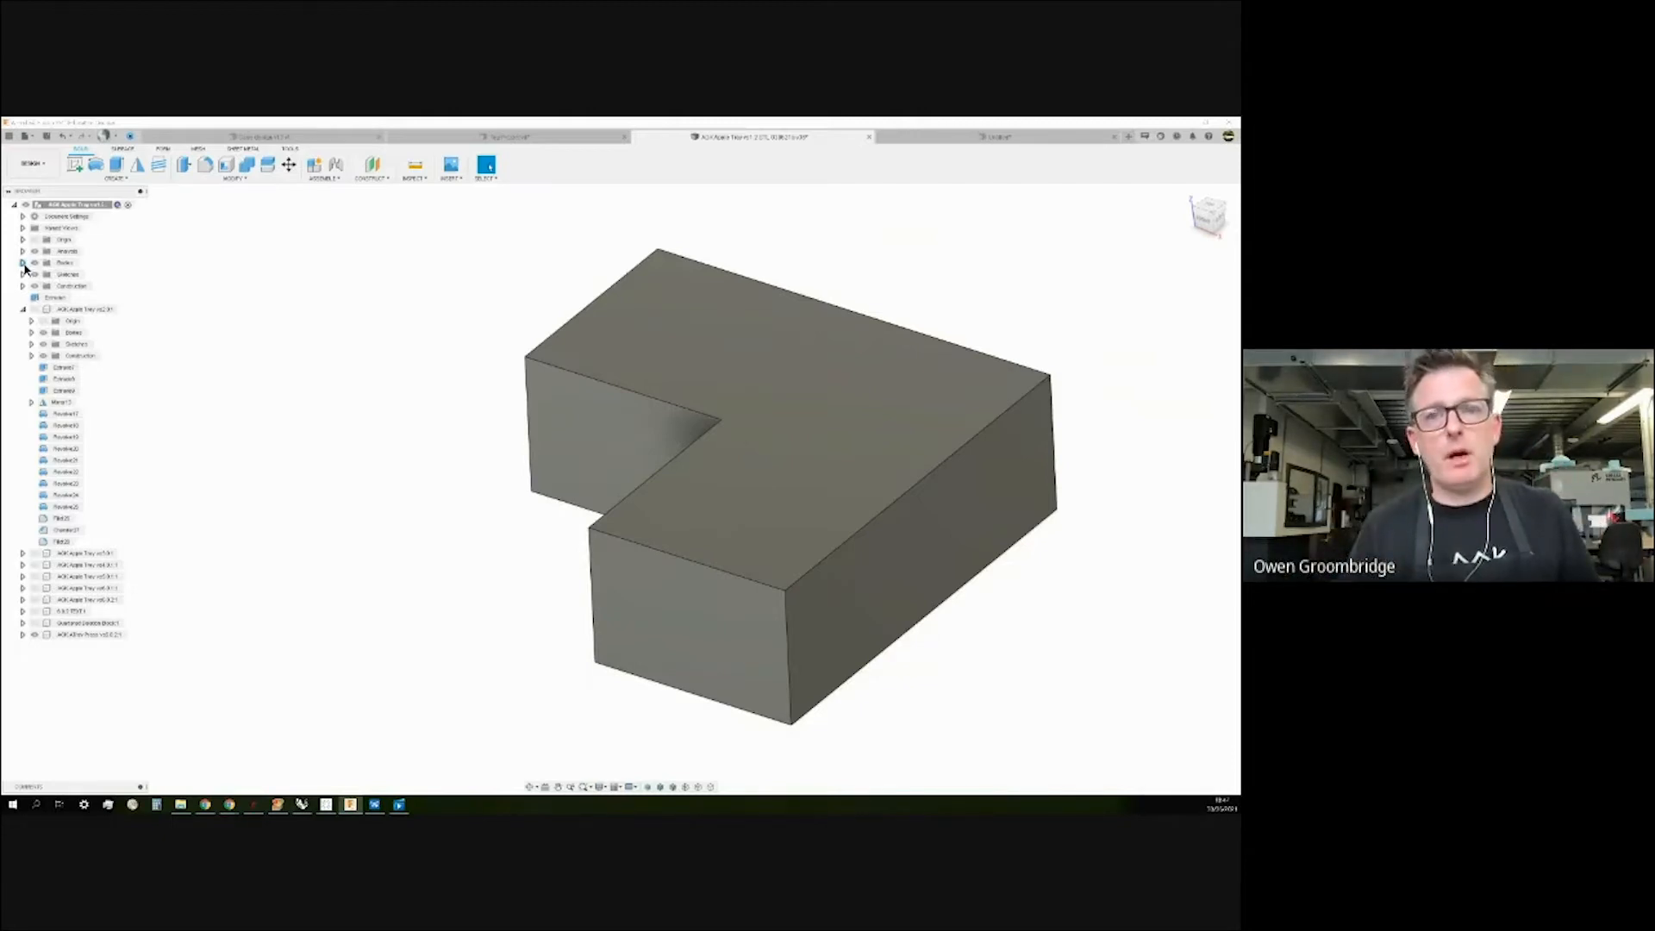
pyautogui.click(22, 310)
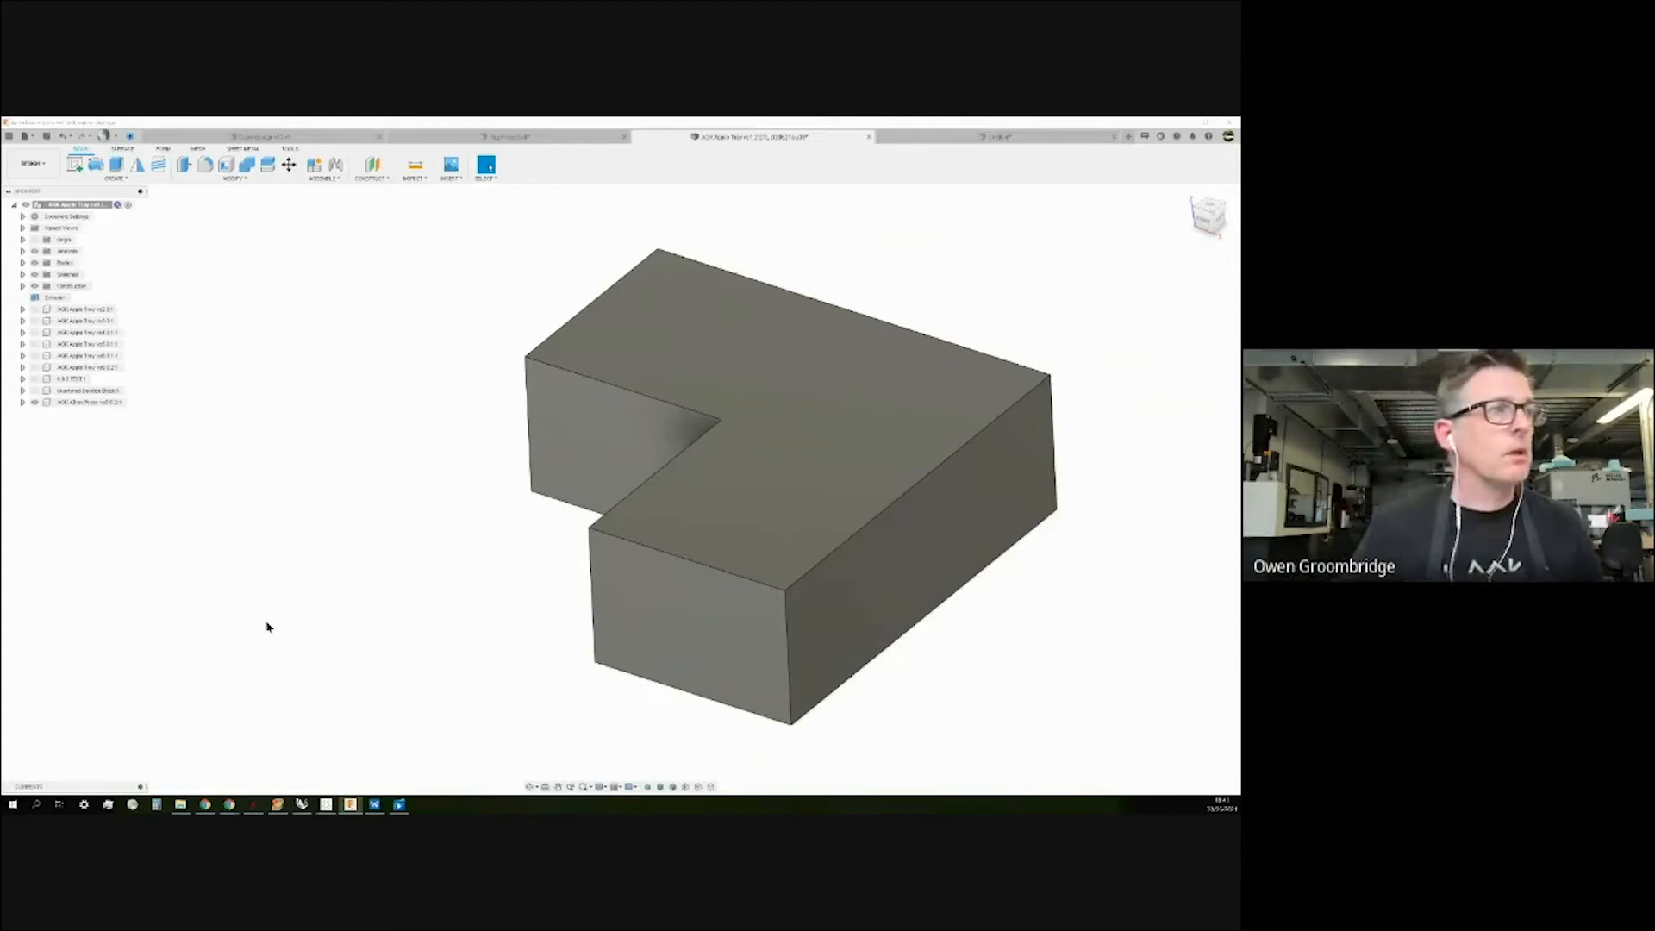
# Expand the apple tray features and check which circles Revolve17, Revolve21 and neighbours create.
pyautogui.click(23, 308)
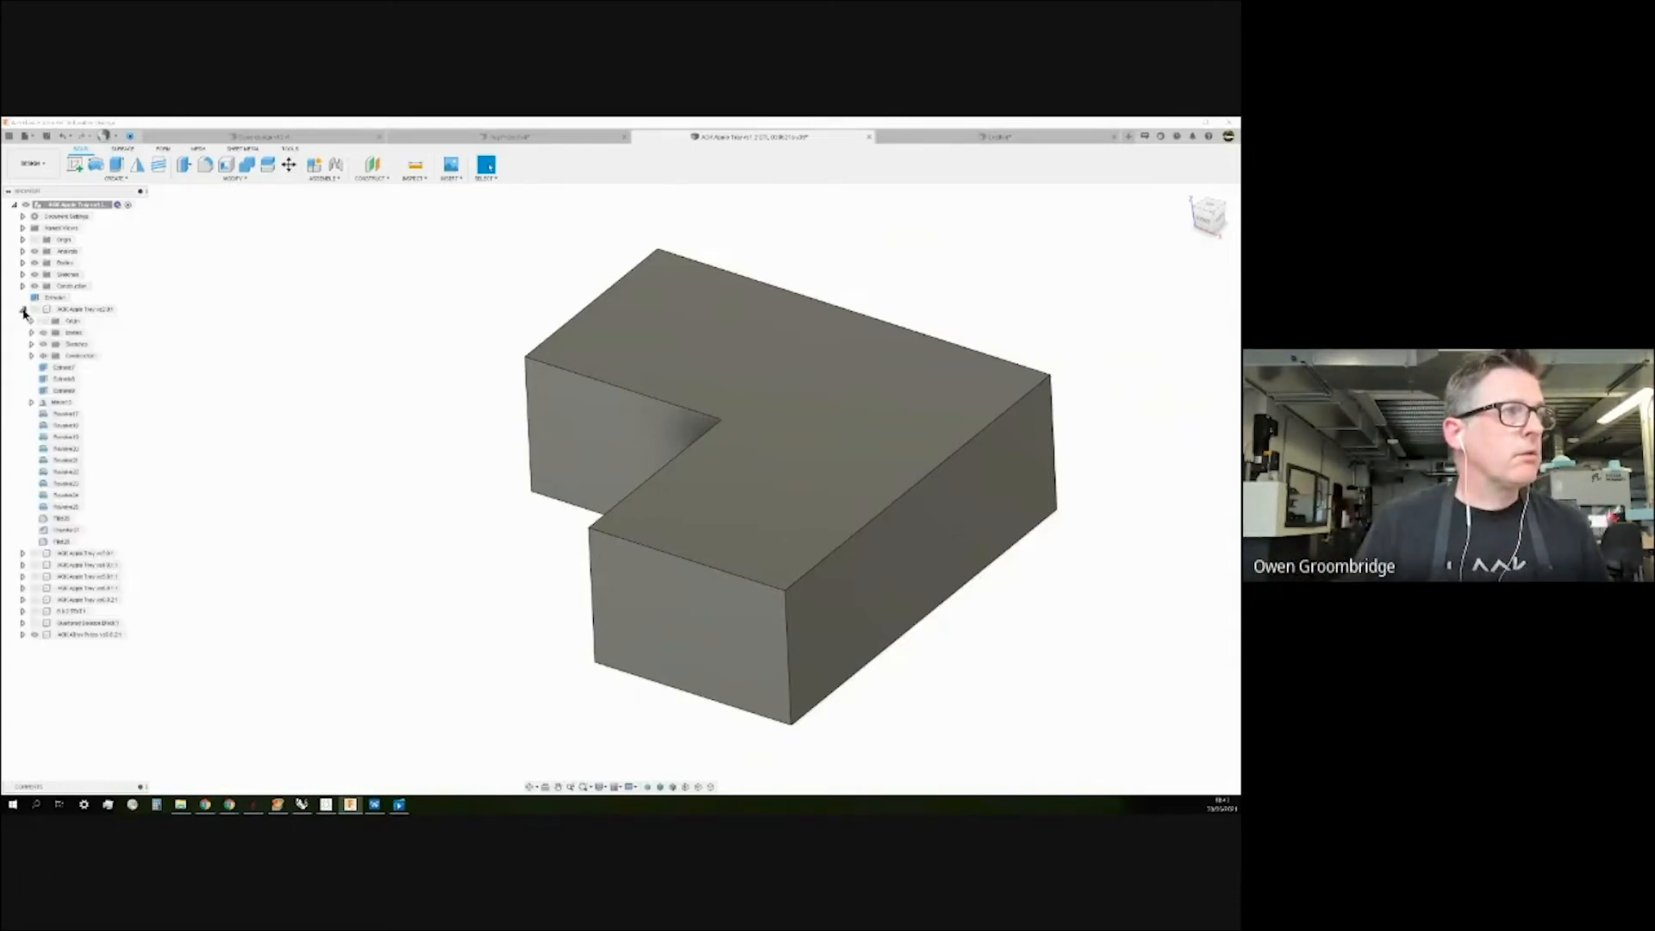
pyautogui.rightClick(60, 426)
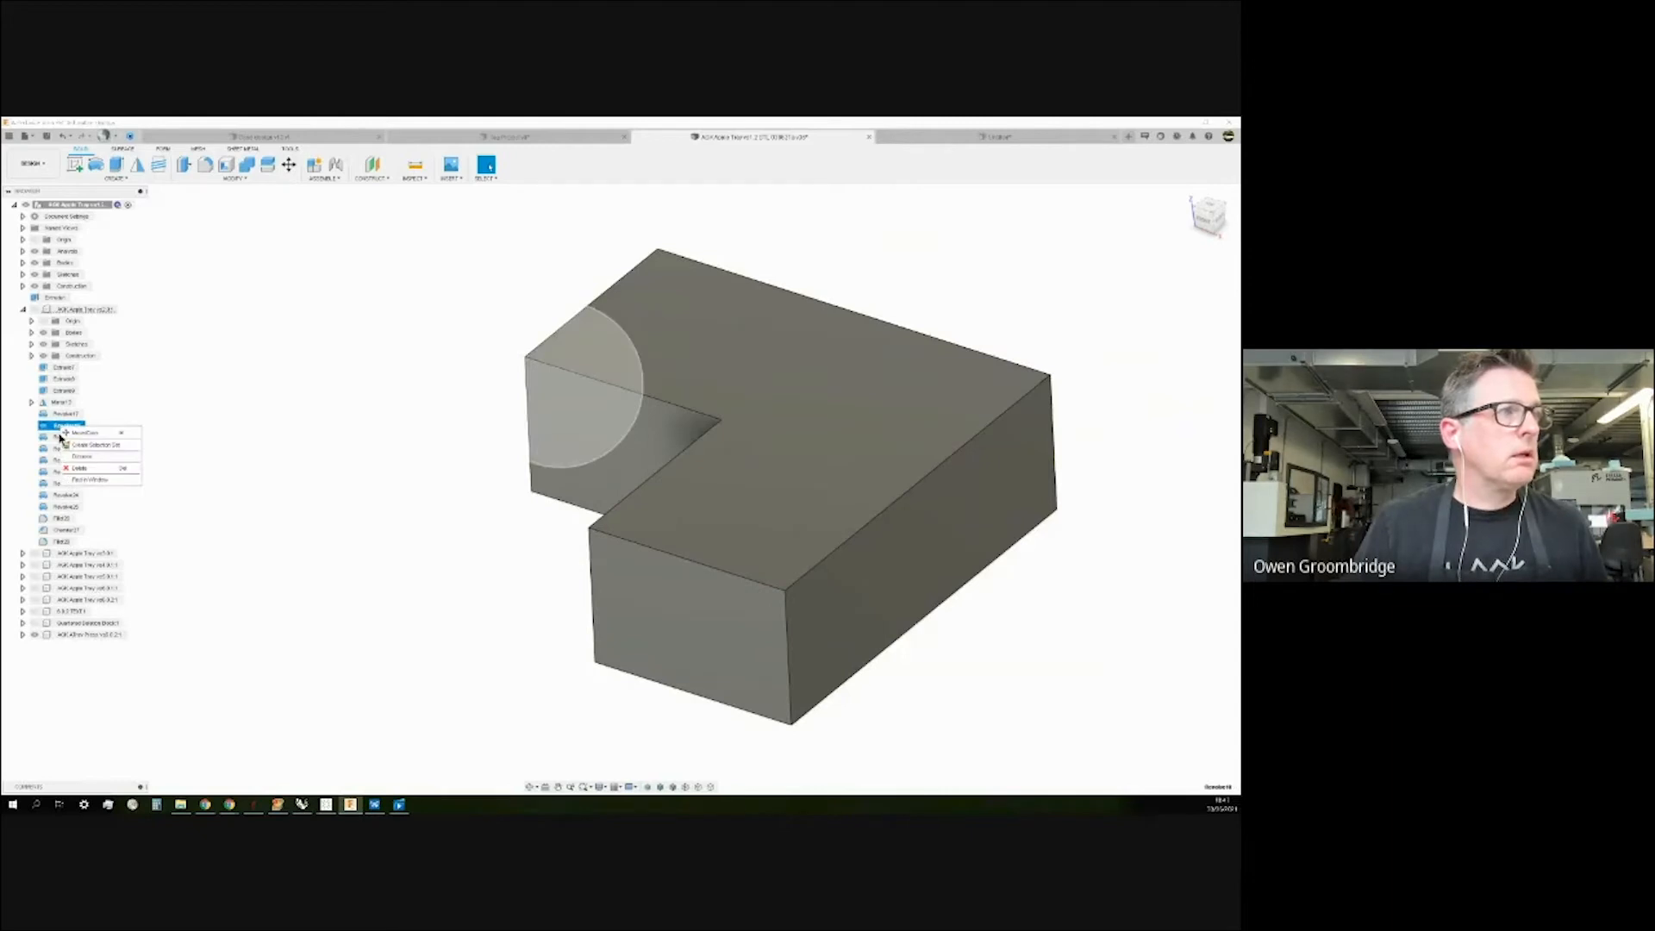
pyautogui.click(177, 421)
pyautogui.click(61, 437)
pyautogui.click(60, 462)
pyautogui.click(57, 415)
pyautogui.click(167, 396)
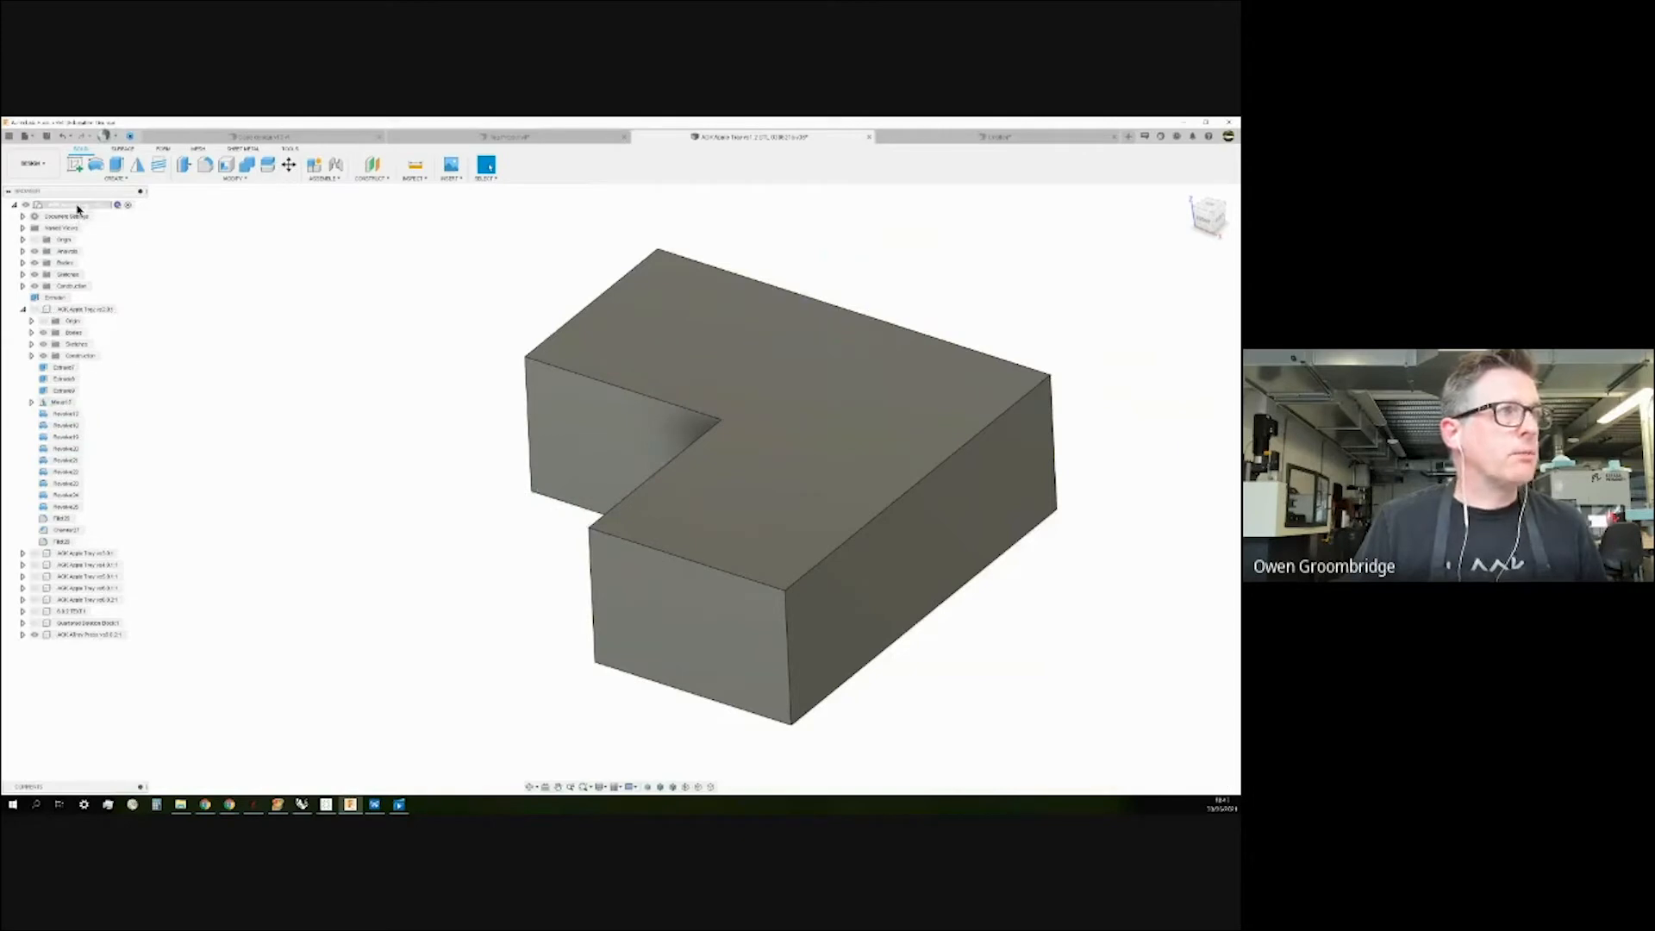
# Review the design's version history, then turn on Capture Design History.
pyautogui.rightClick(78, 205)
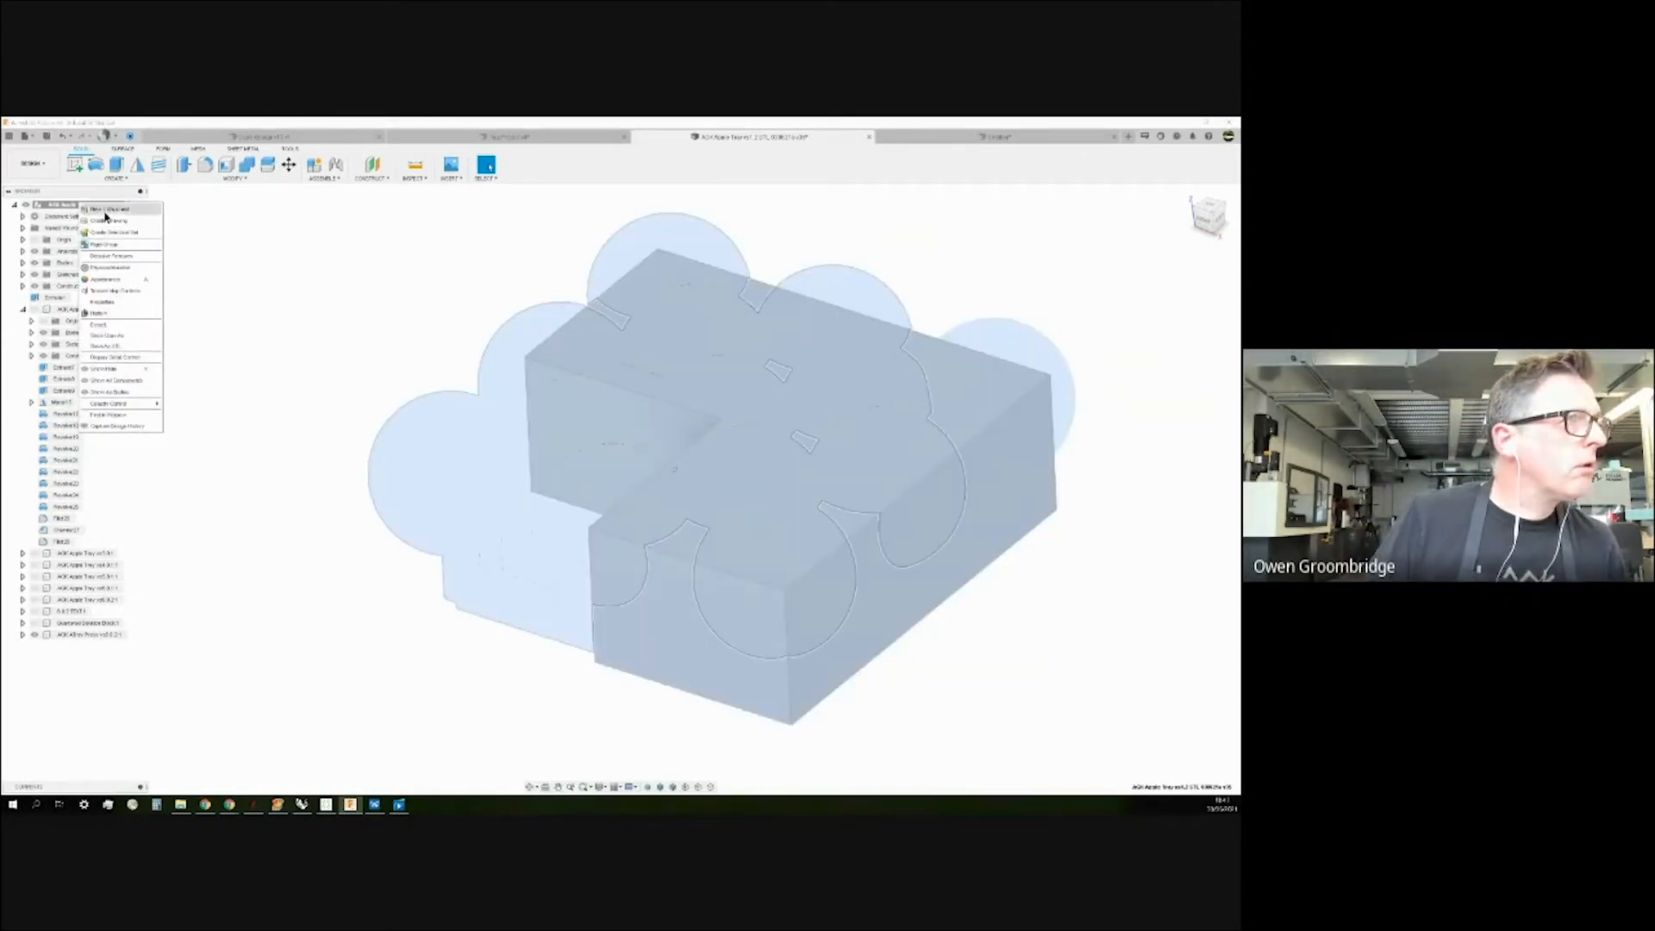
pyautogui.click(109, 316)
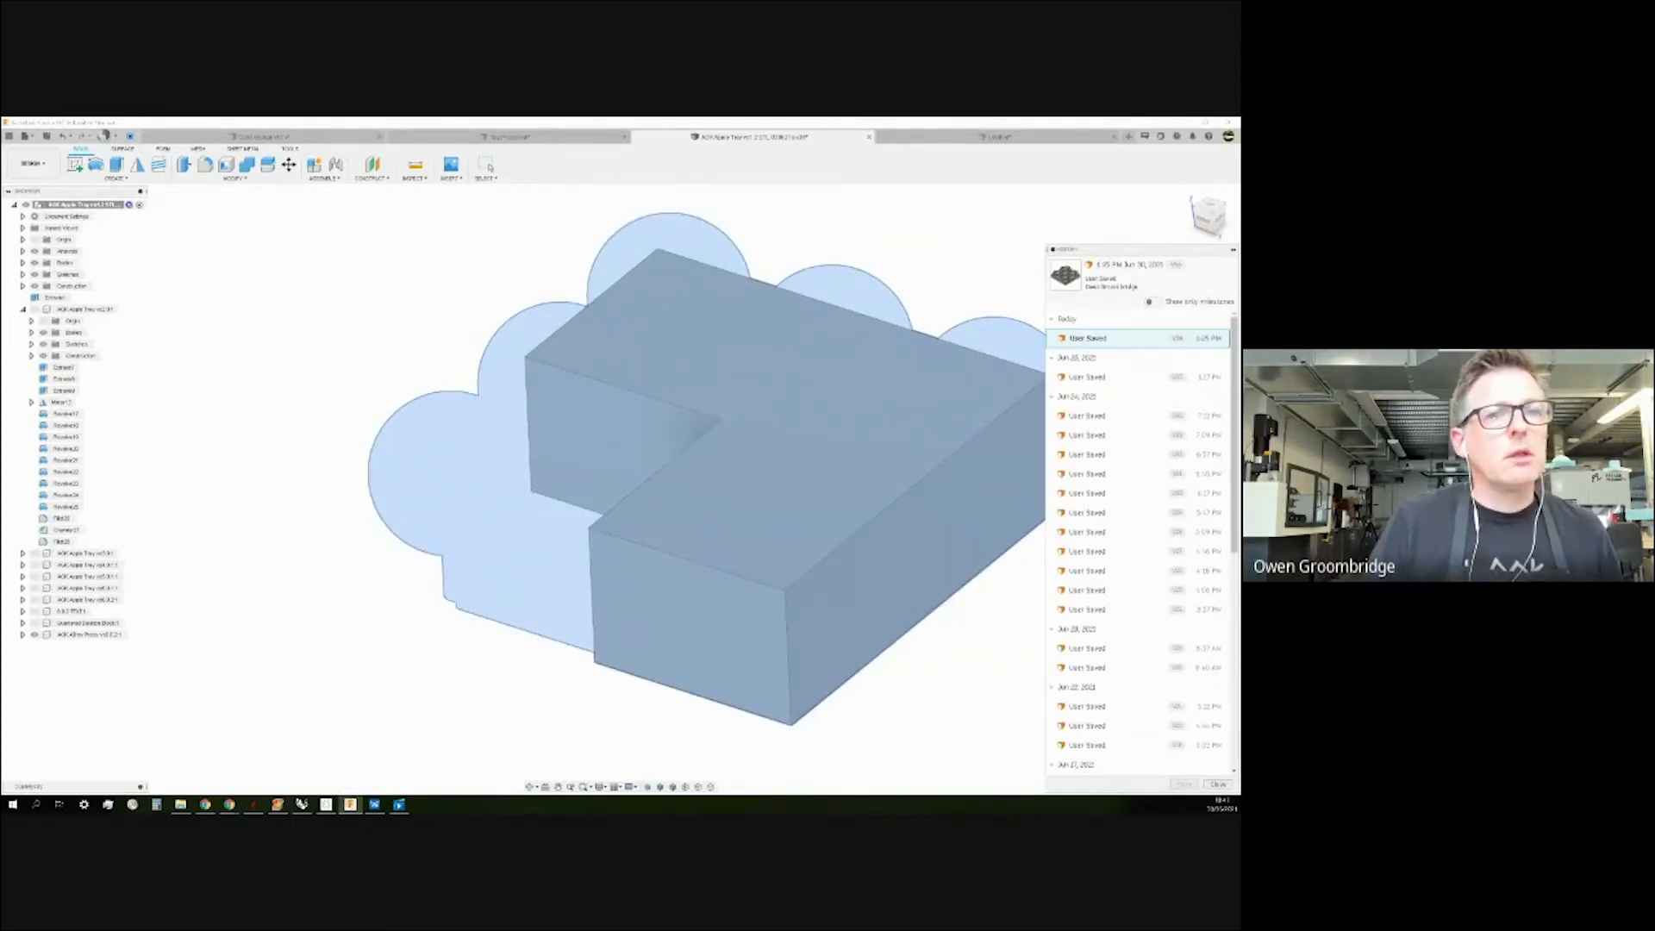
pyautogui.click(1211, 786)
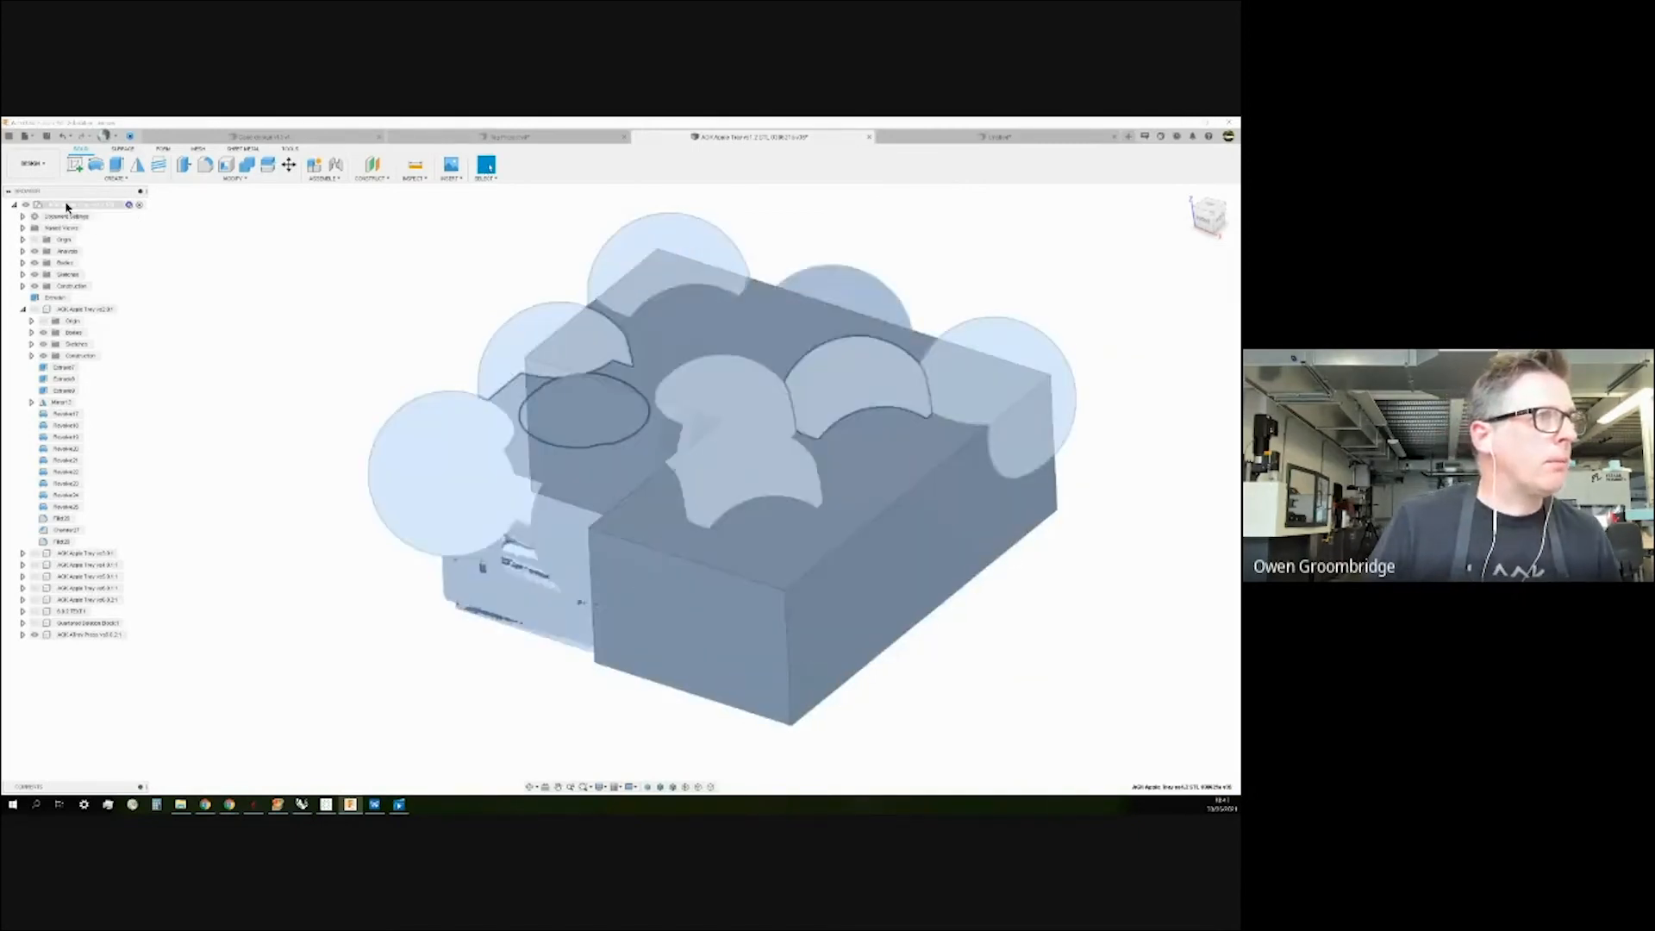
pyautogui.rightClick(68, 207)
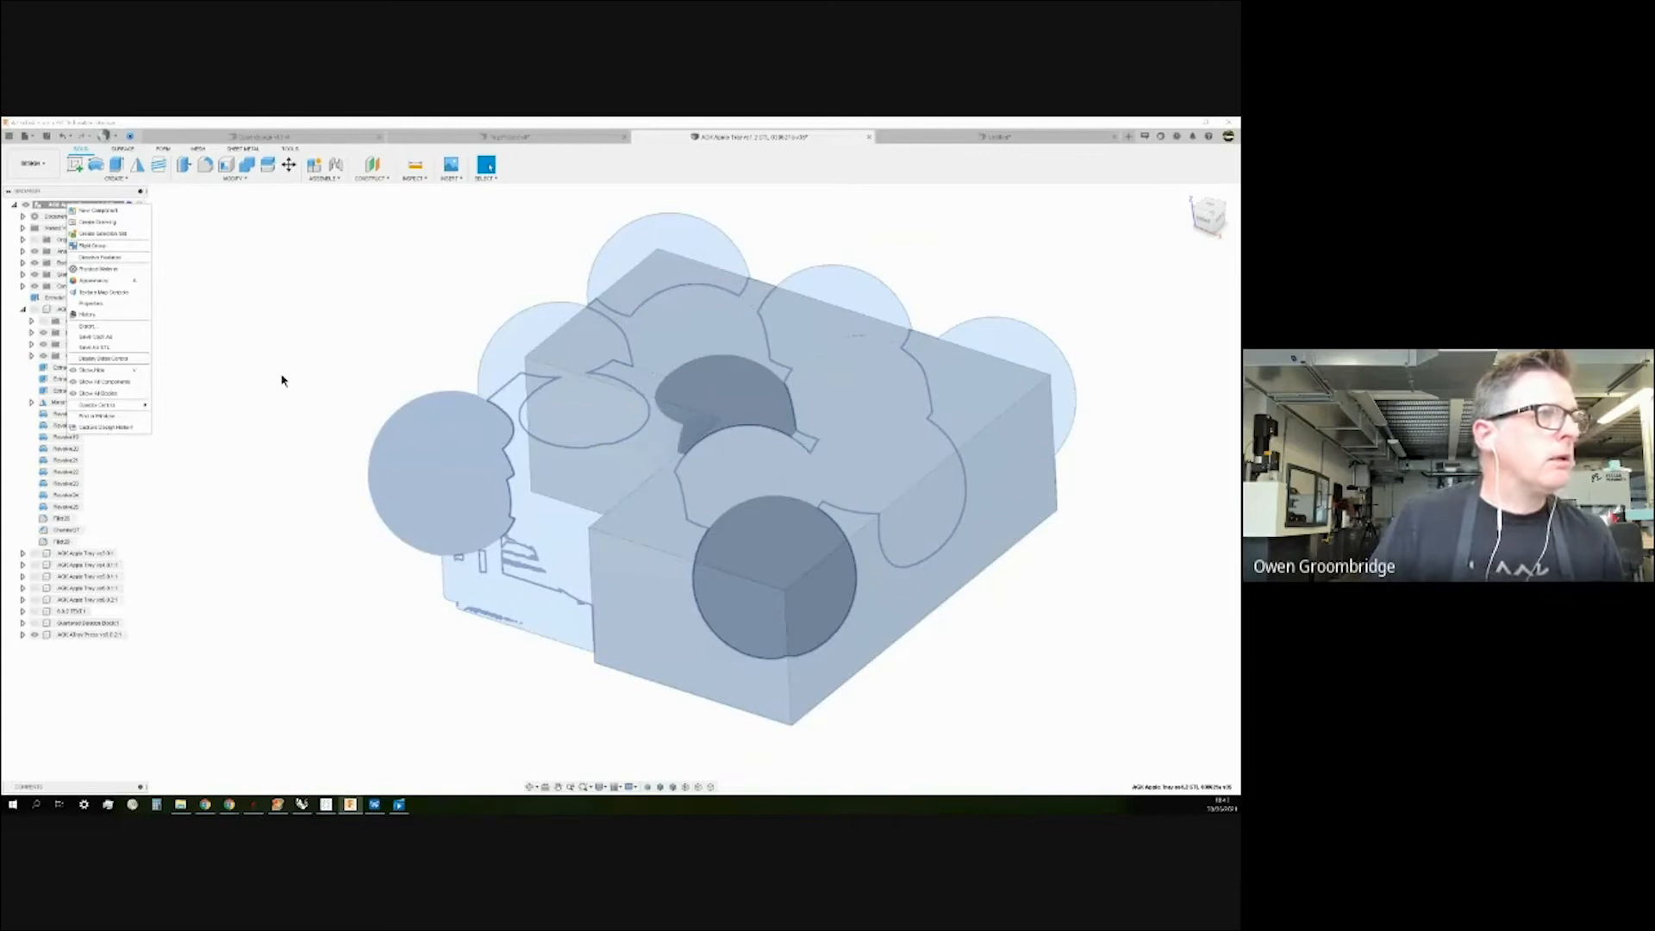
pyautogui.click(130, 428)
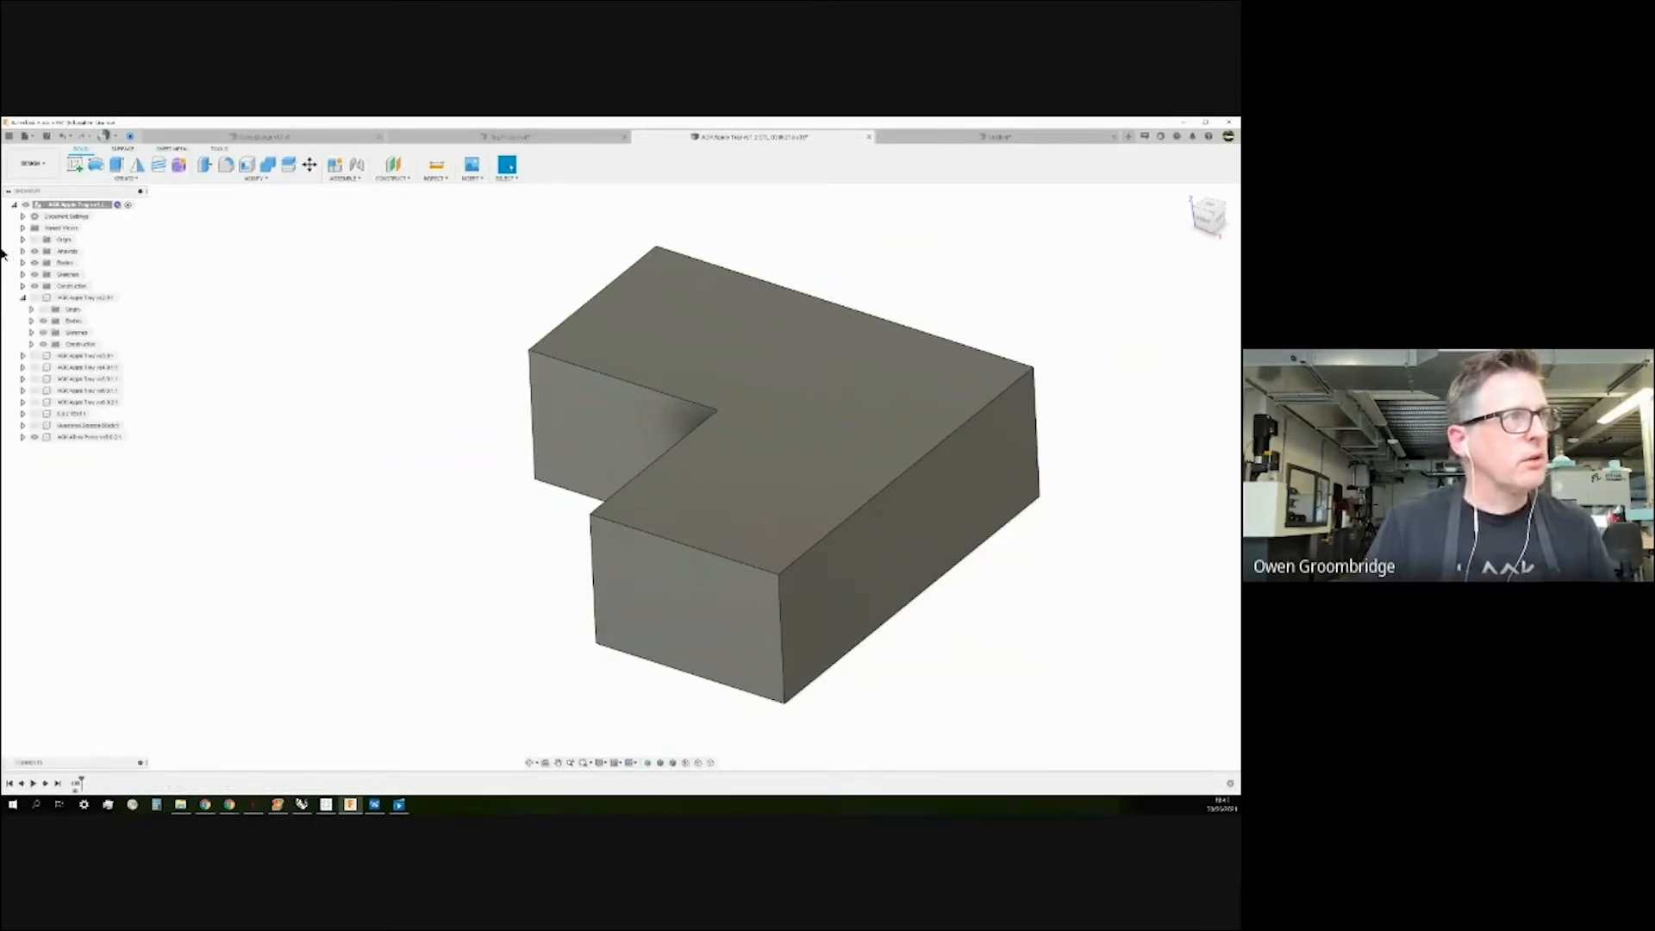
# Activate the AGK Apple Tray v03 component and highlight the other tray components.
pyautogui.click(22, 356)
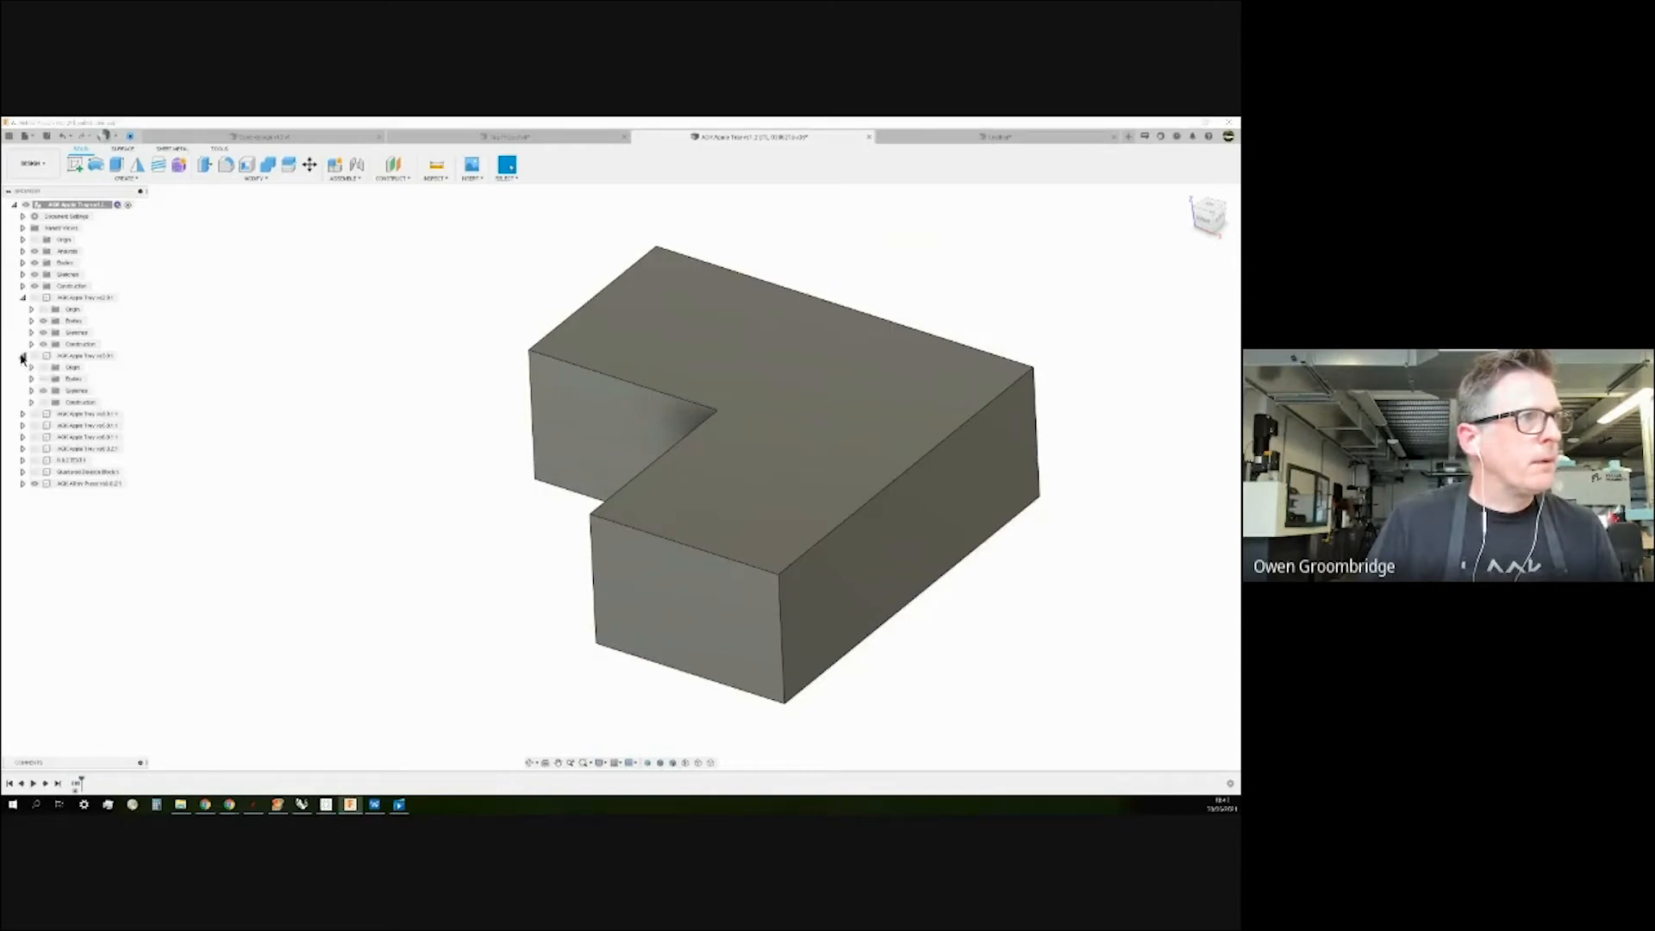
pyautogui.click(124, 356)
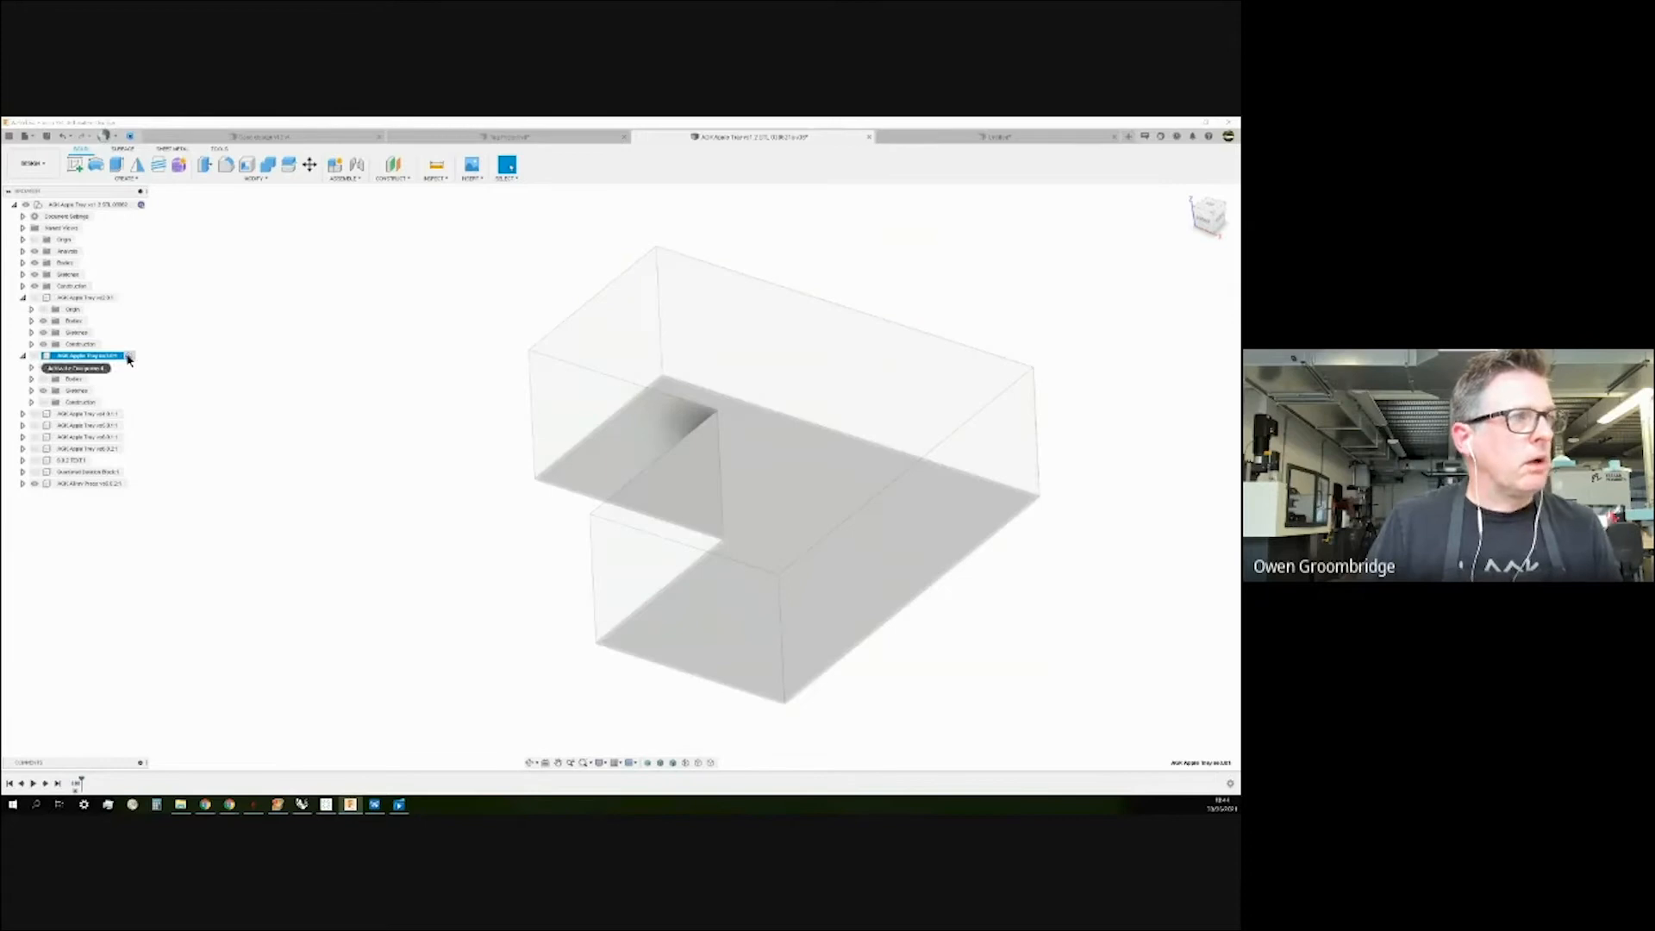
pyautogui.click(23, 357)
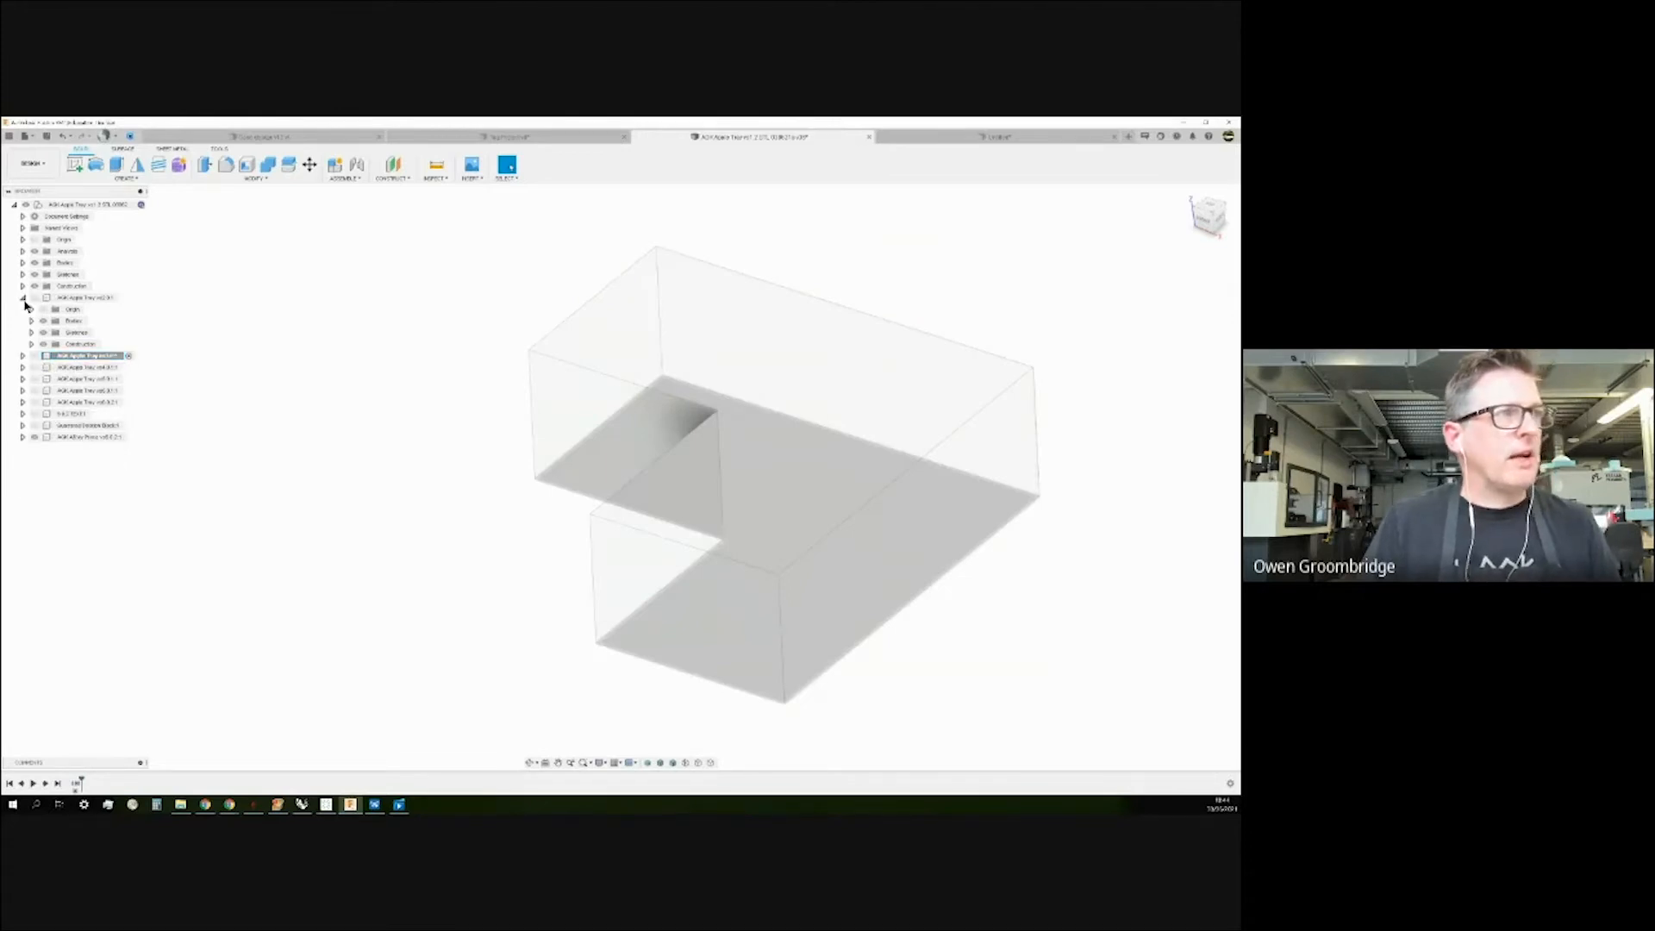
pyautogui.click(130, 356)
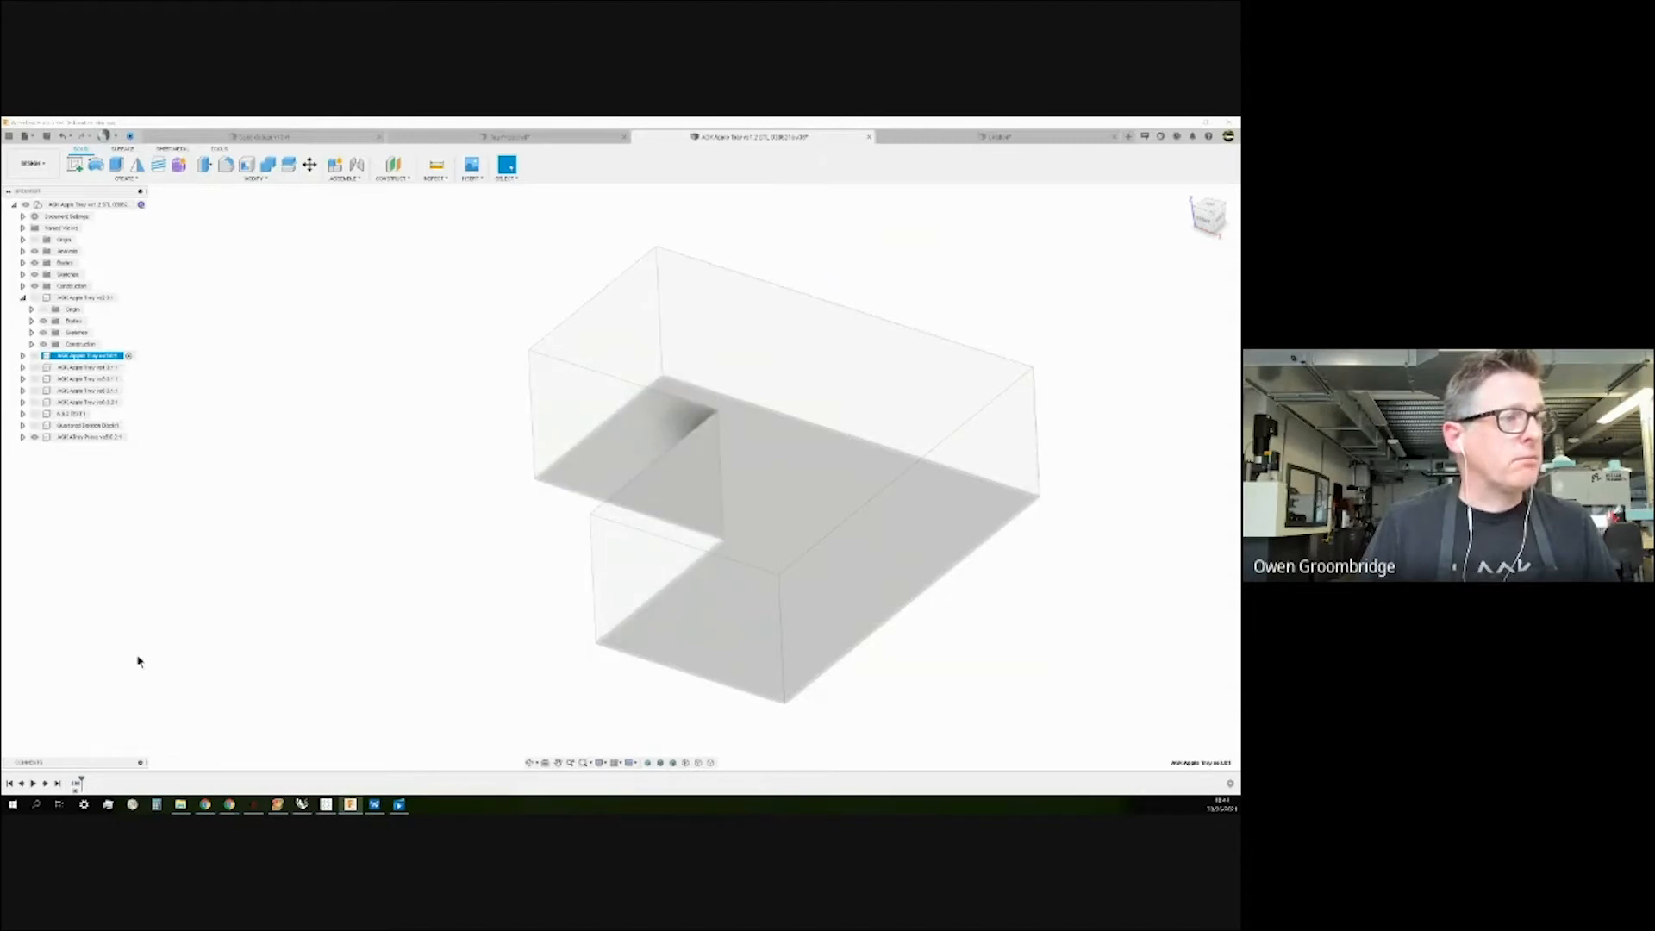
pyautogui.moveTo(77, 787)
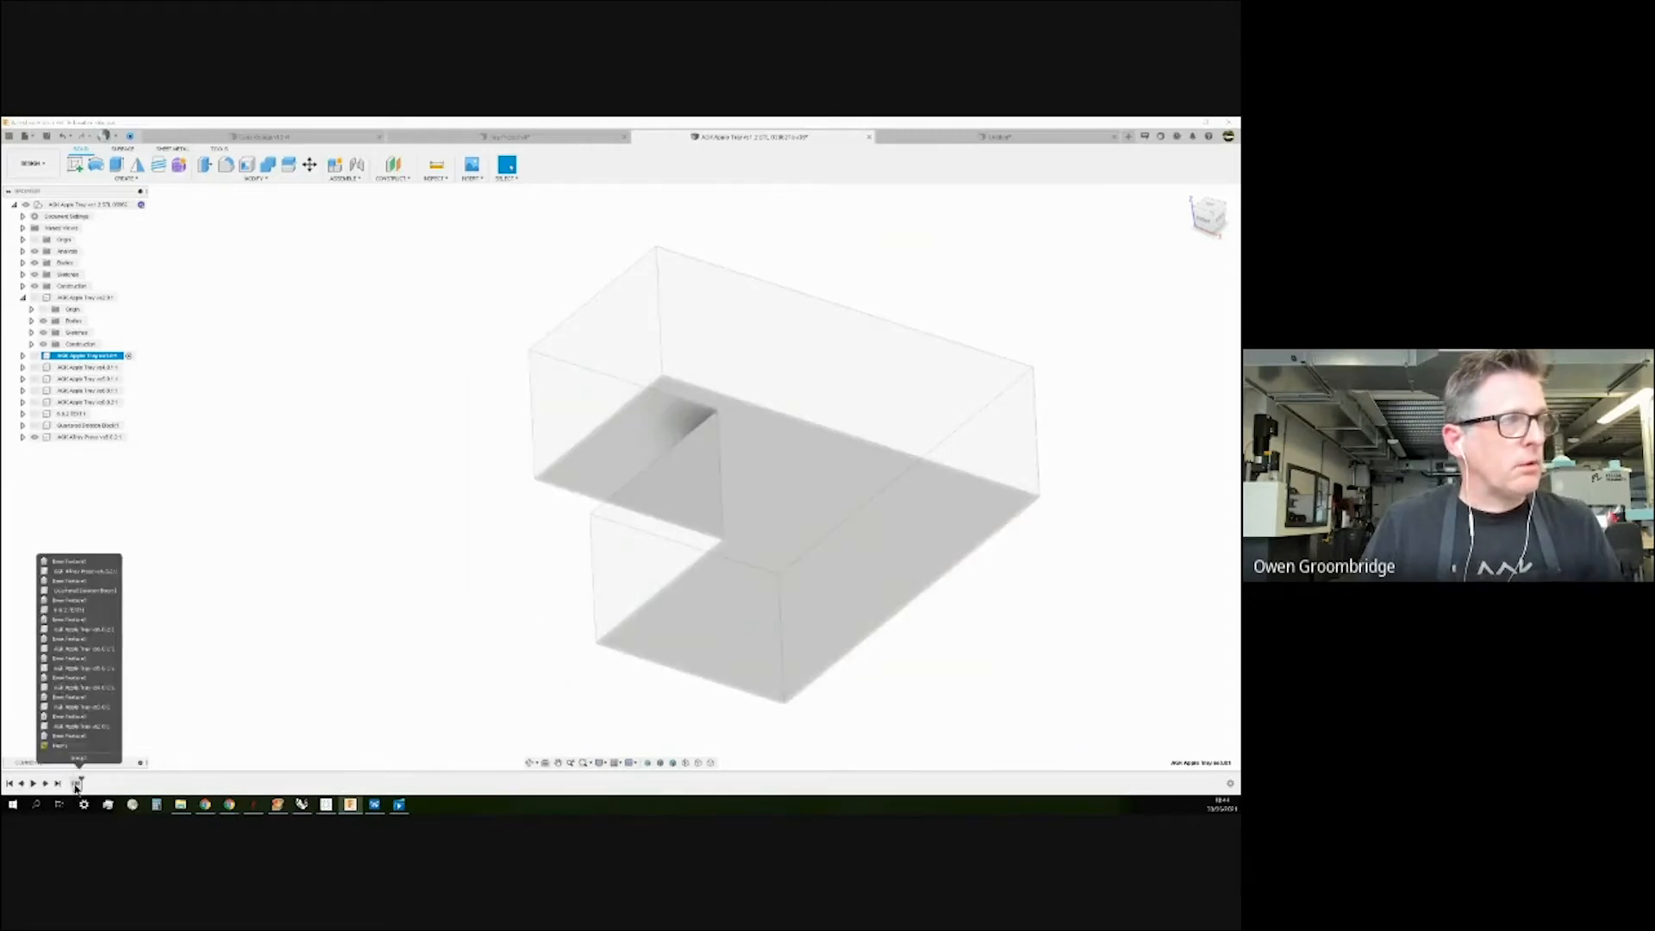
pyautogui.click(128, 370)
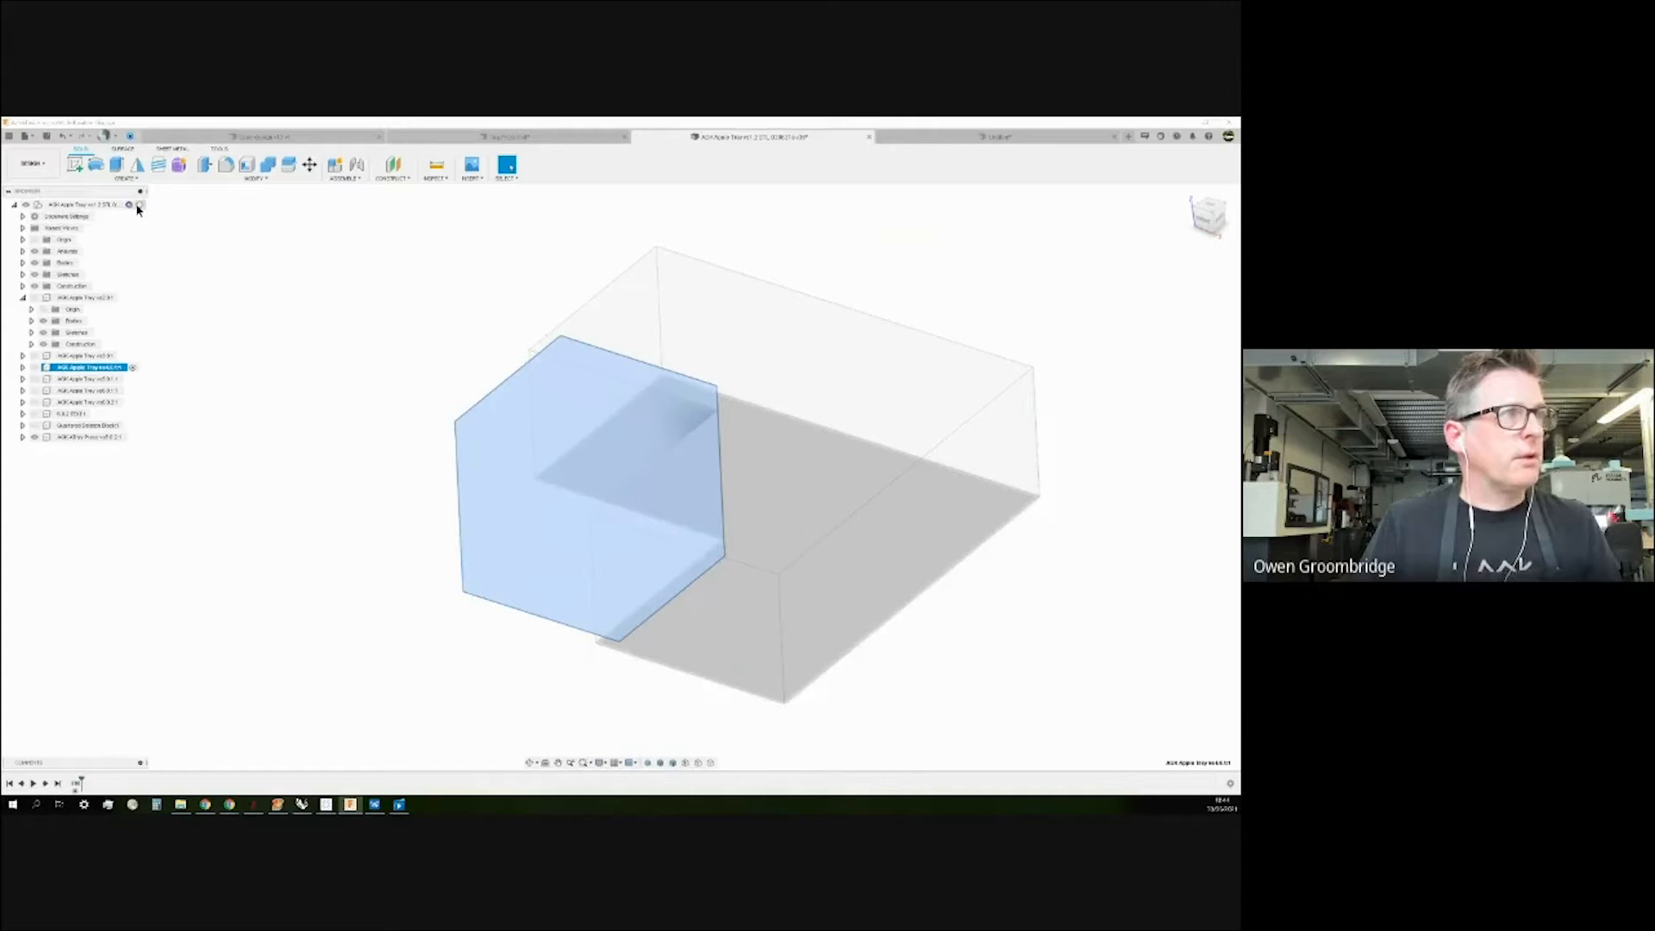
# Reactivate the top-level assembly and hide the L-shaped body and root construction planes.
pyautogui.click(139, 205)
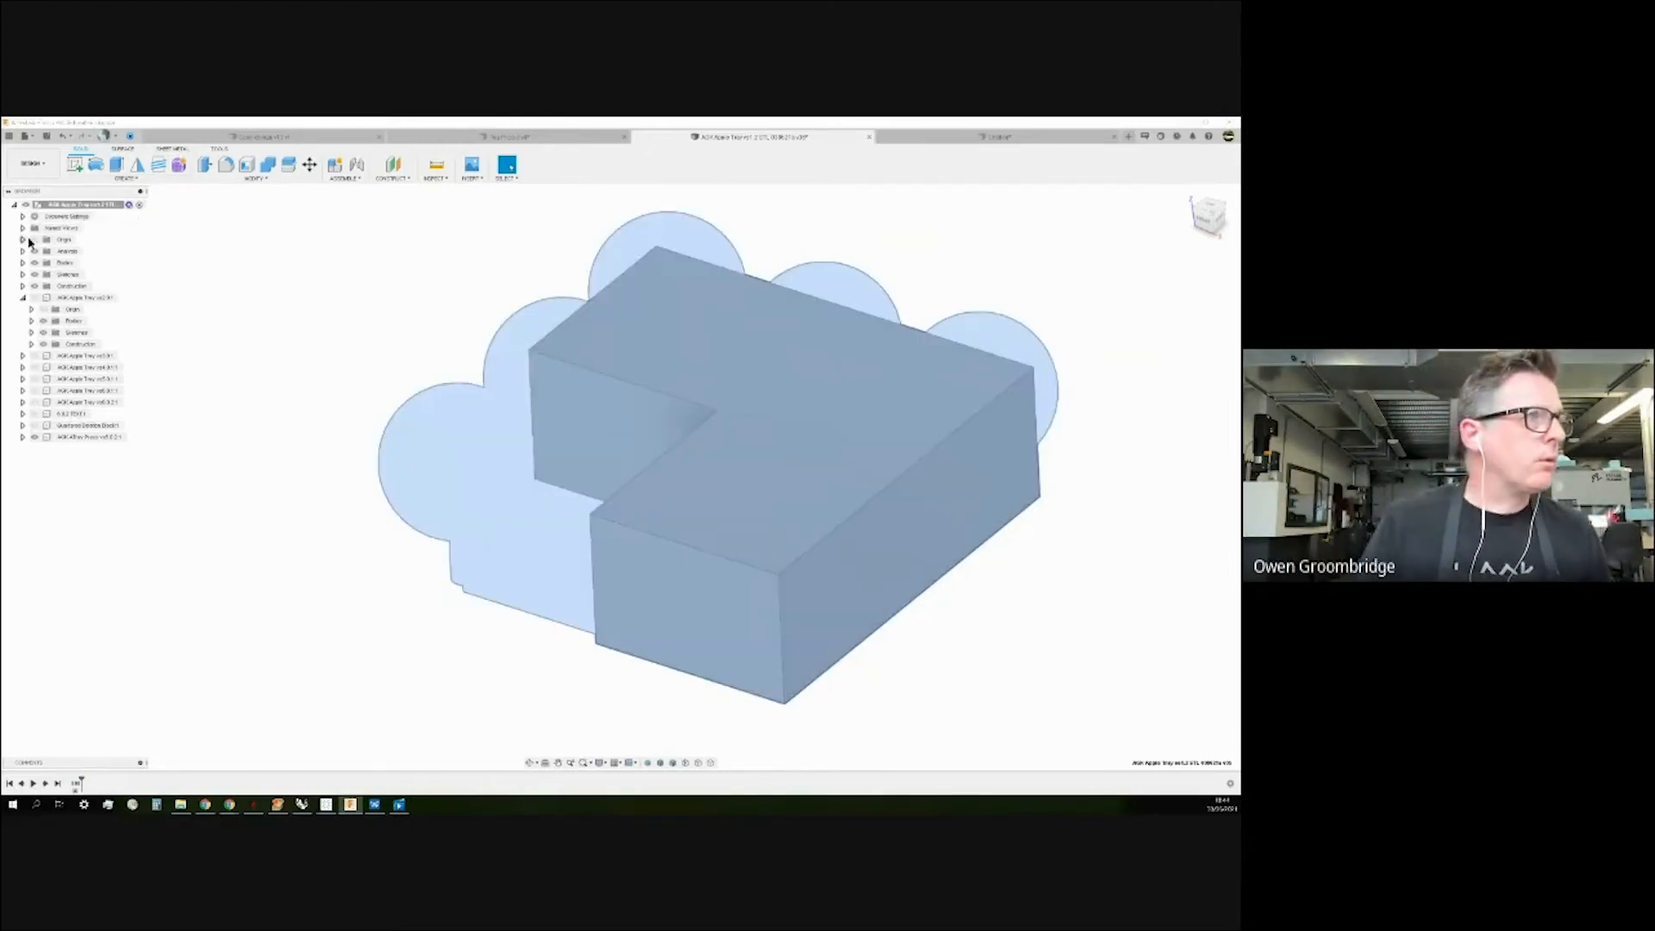
pyautogui.click(34, 262)
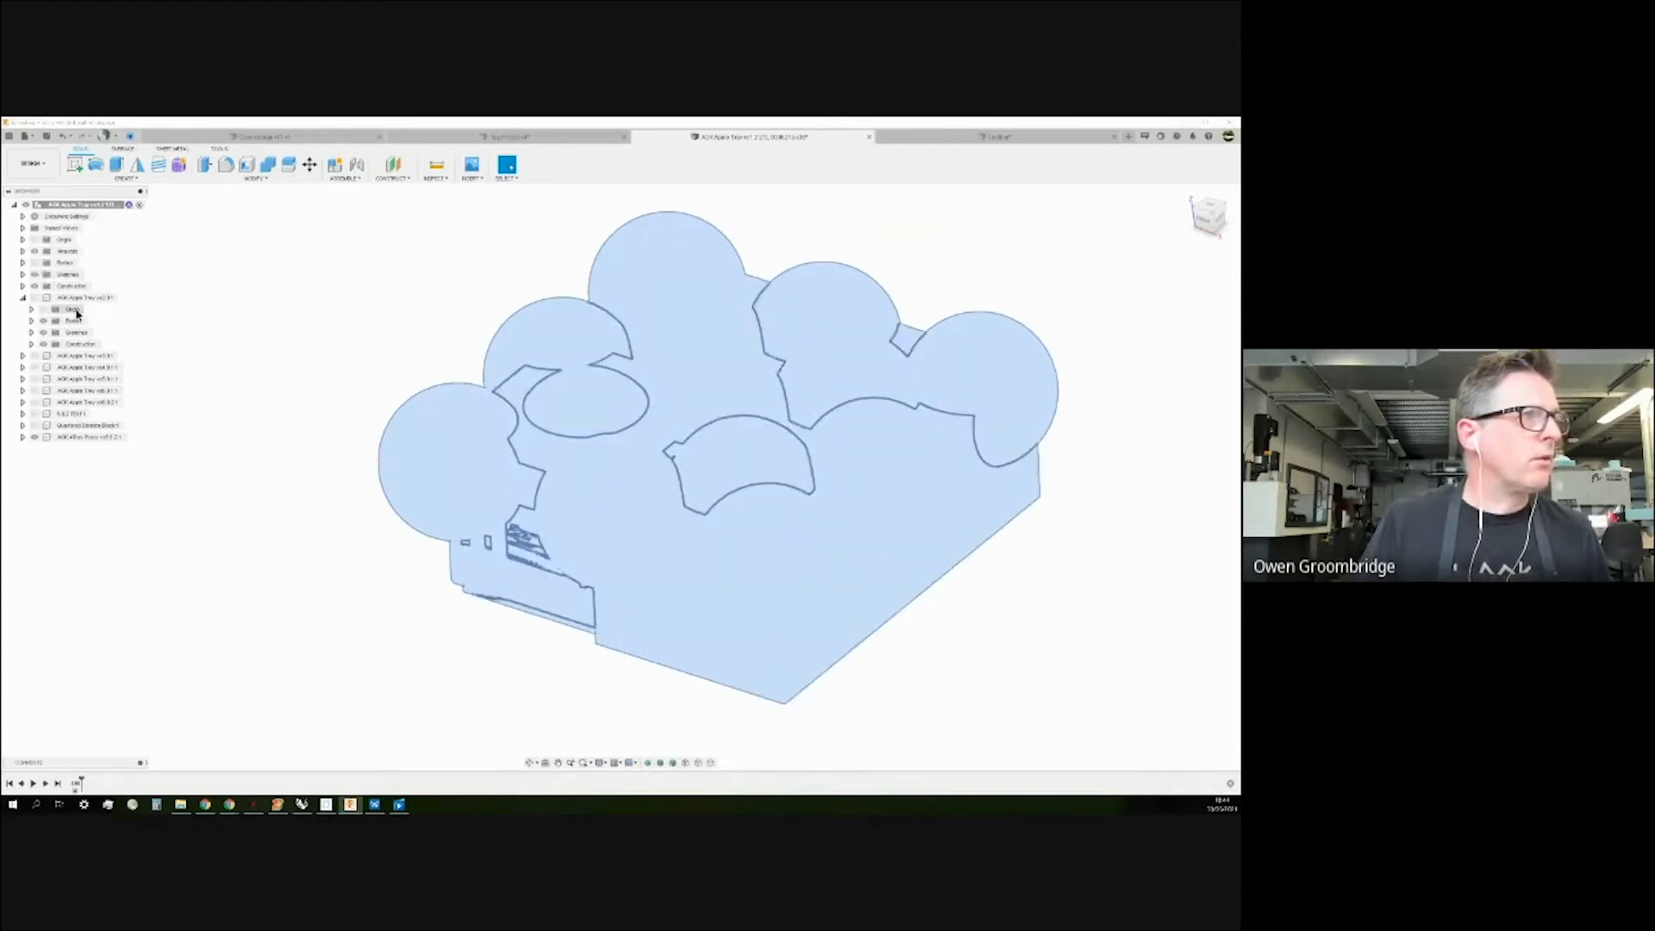
pyautogui.click(34, 286)
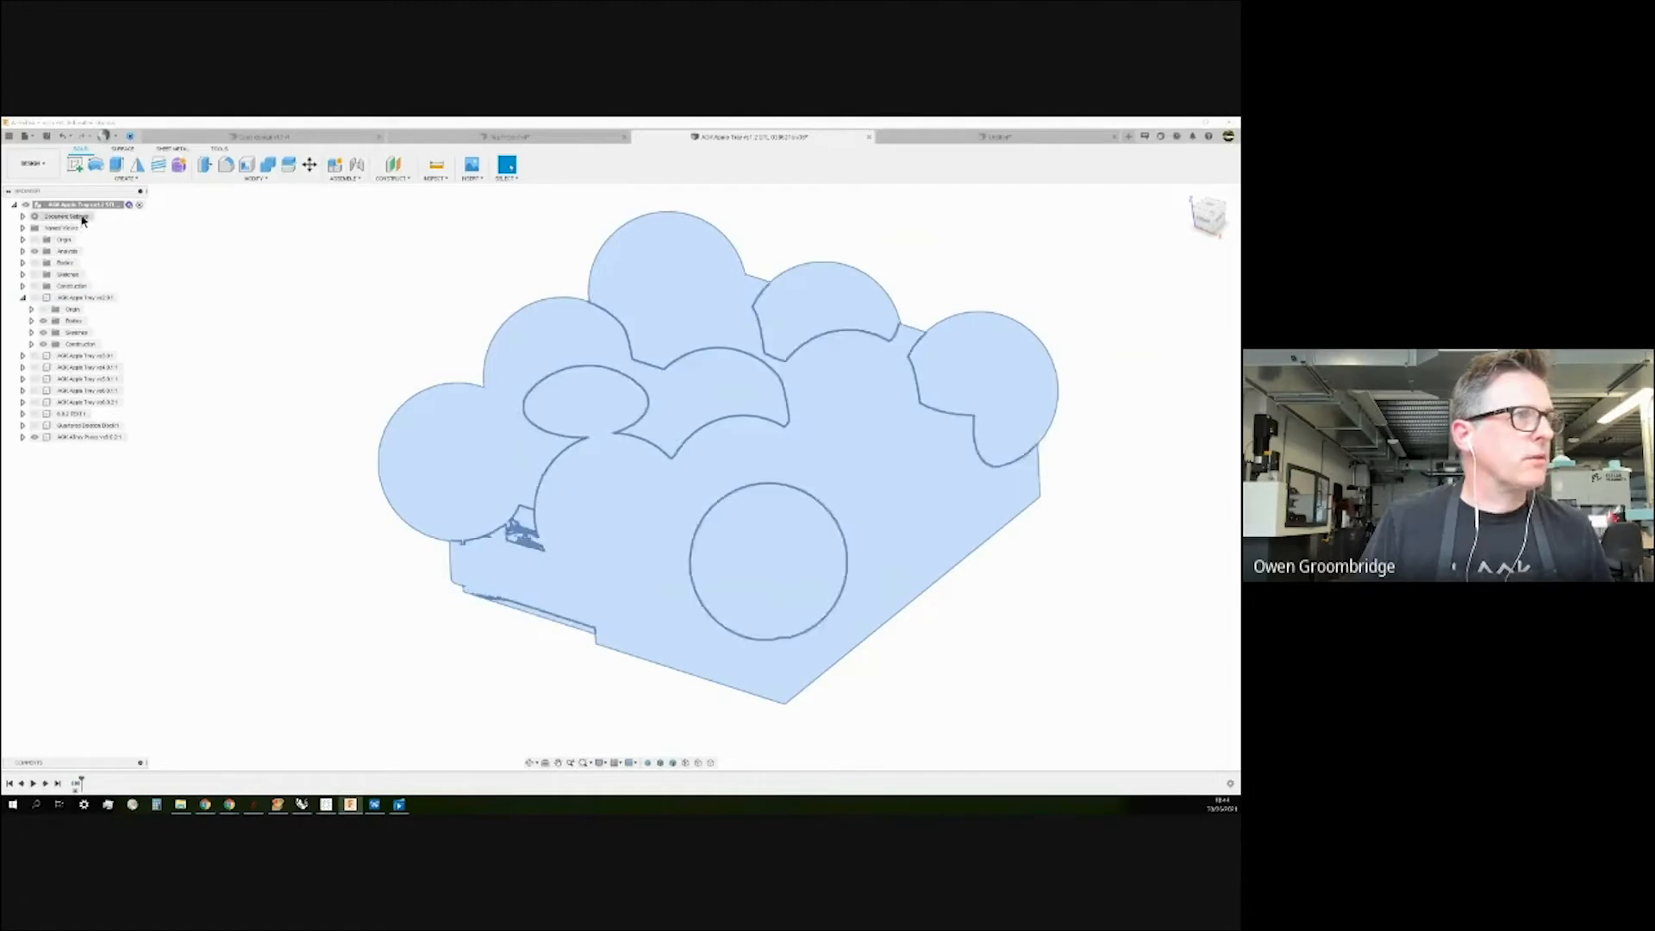
pyautogui.click(22, 297)
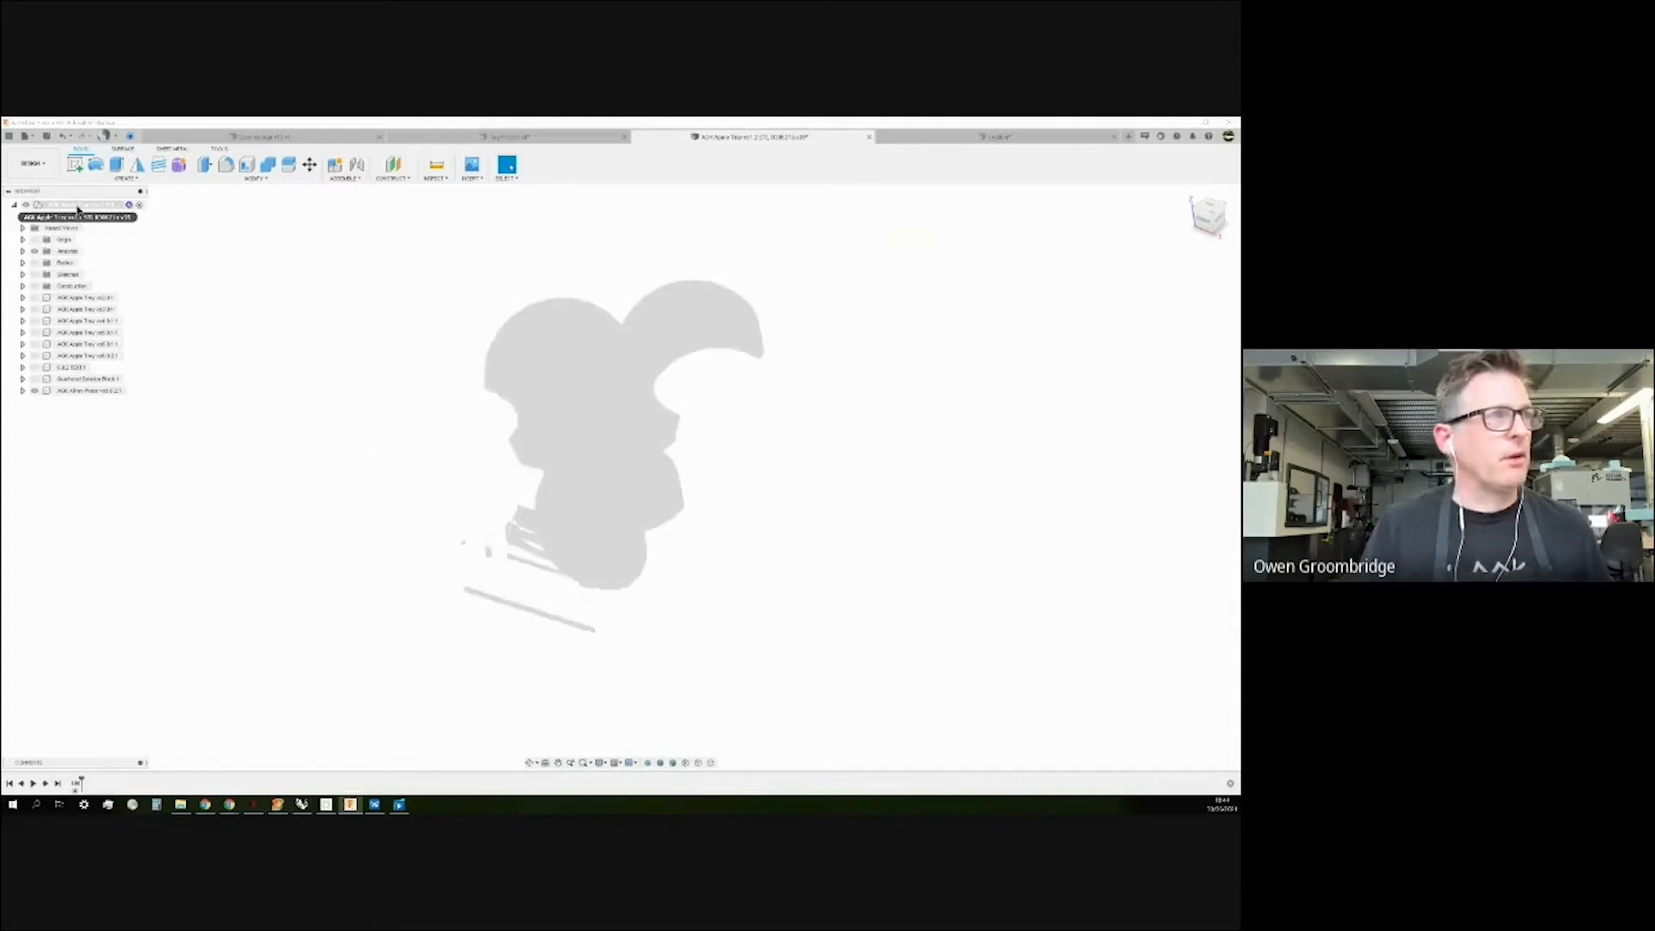
# Create an internal Standard component, Component1:1, parented to the last tray component.
pyautogui.rightClick(78, 209)
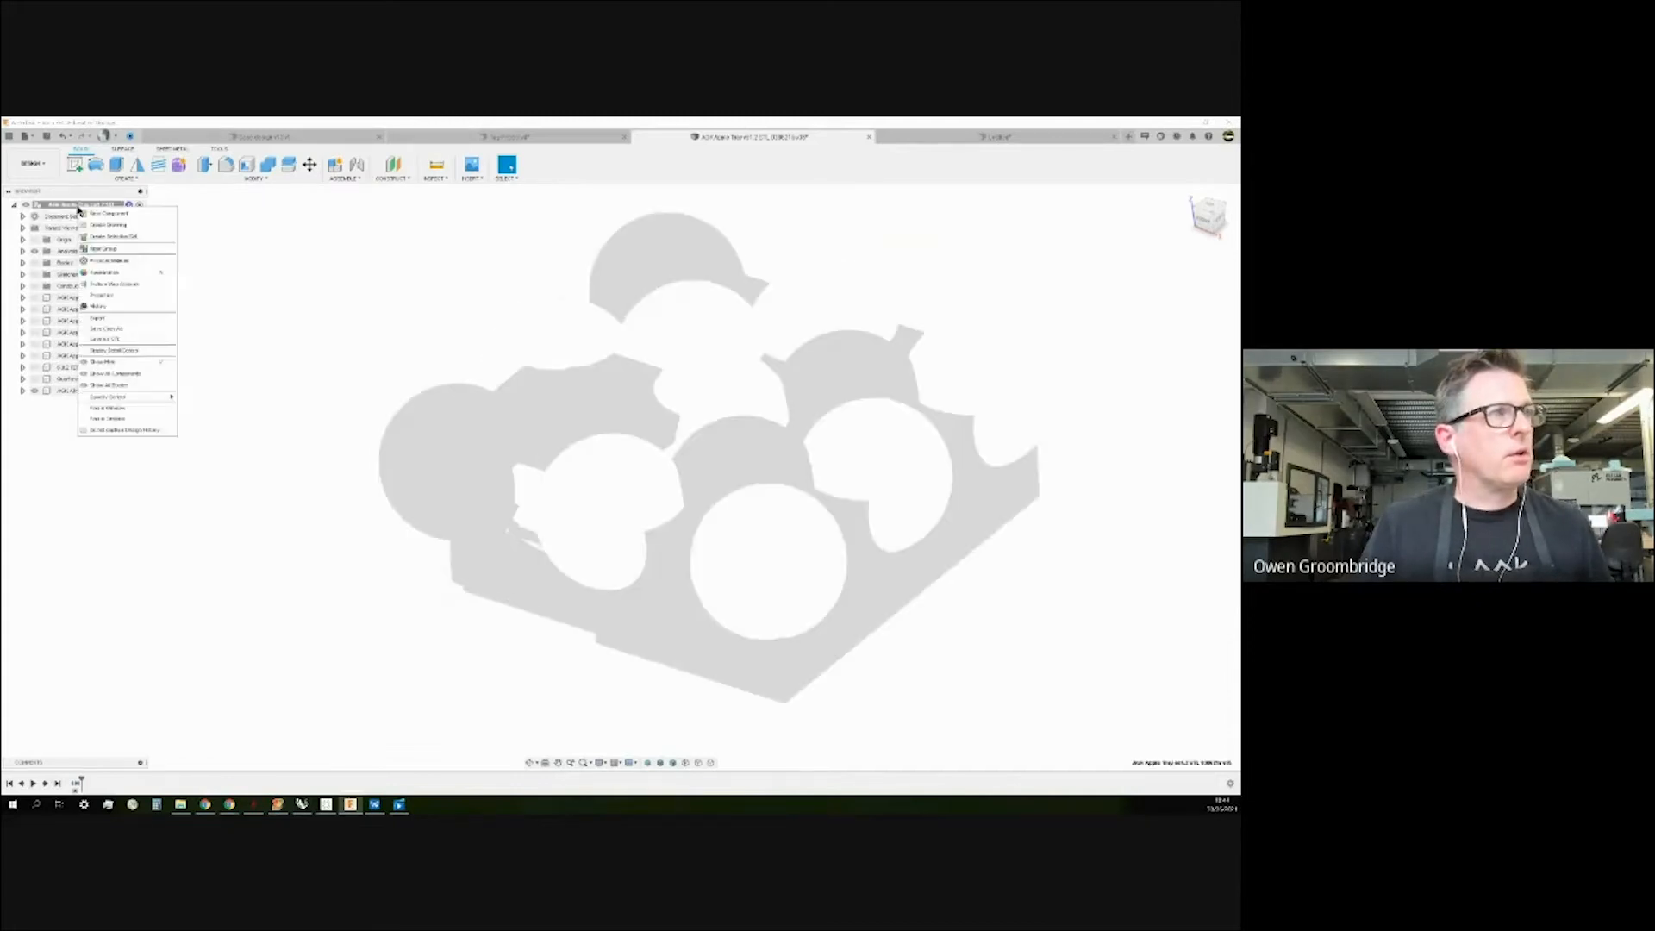
pyautogui.click(116, 215)
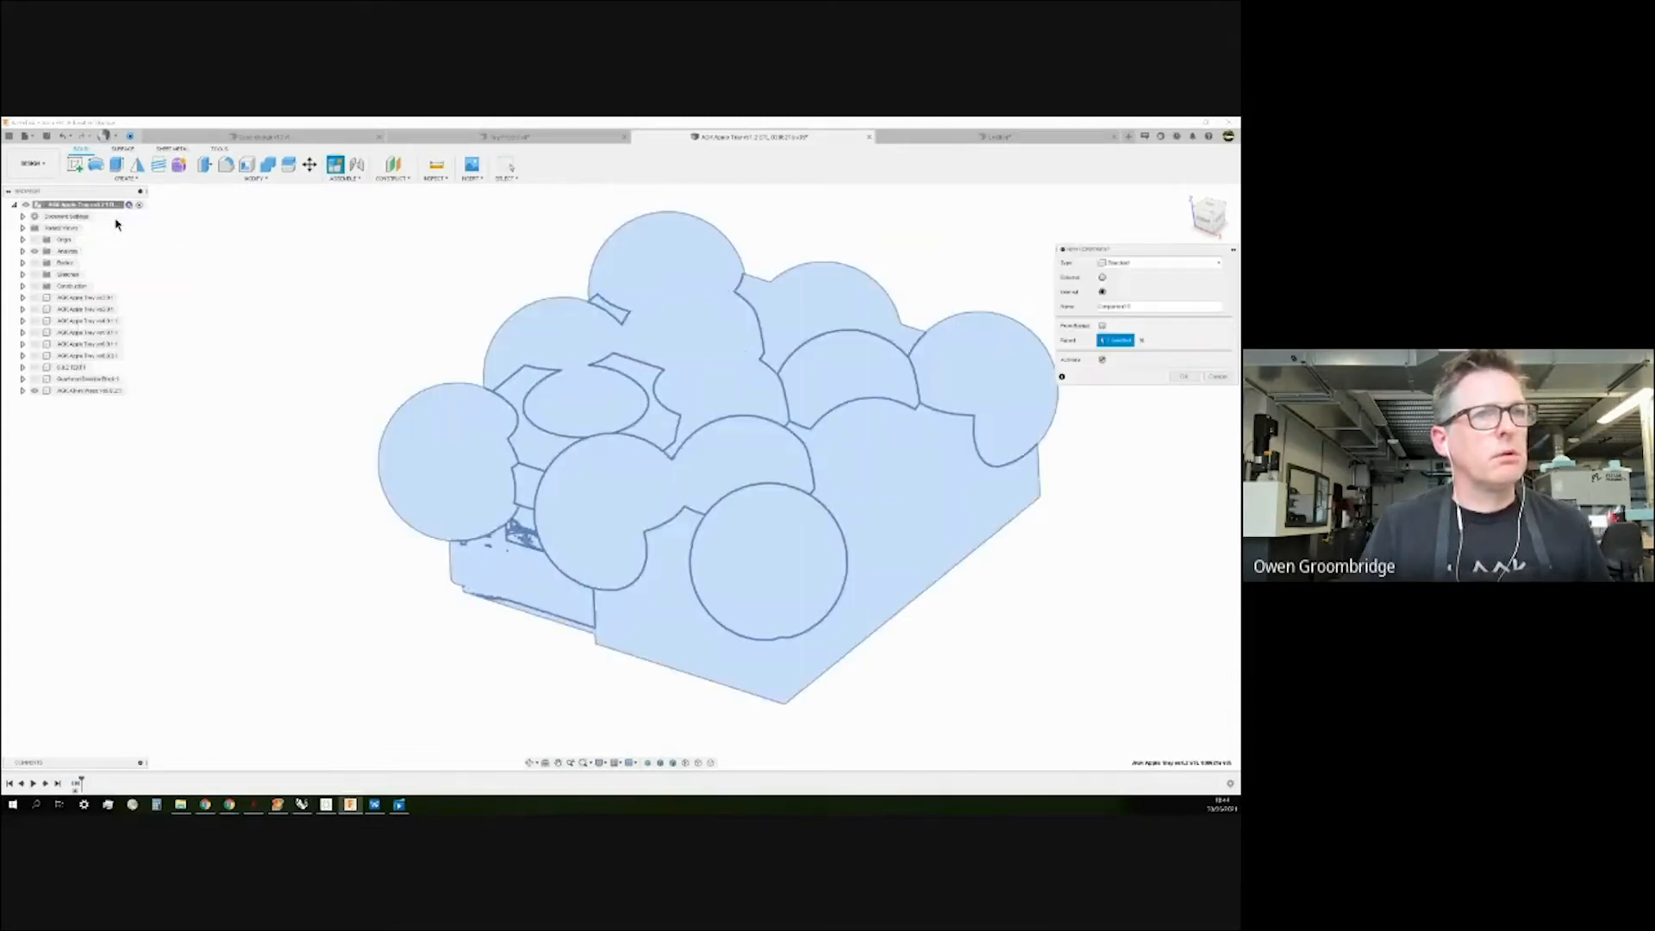
pyautogui.moveTo(1167, 252); pyautogui.dragTo(369, 216)
pyautogui.click(421, 229)
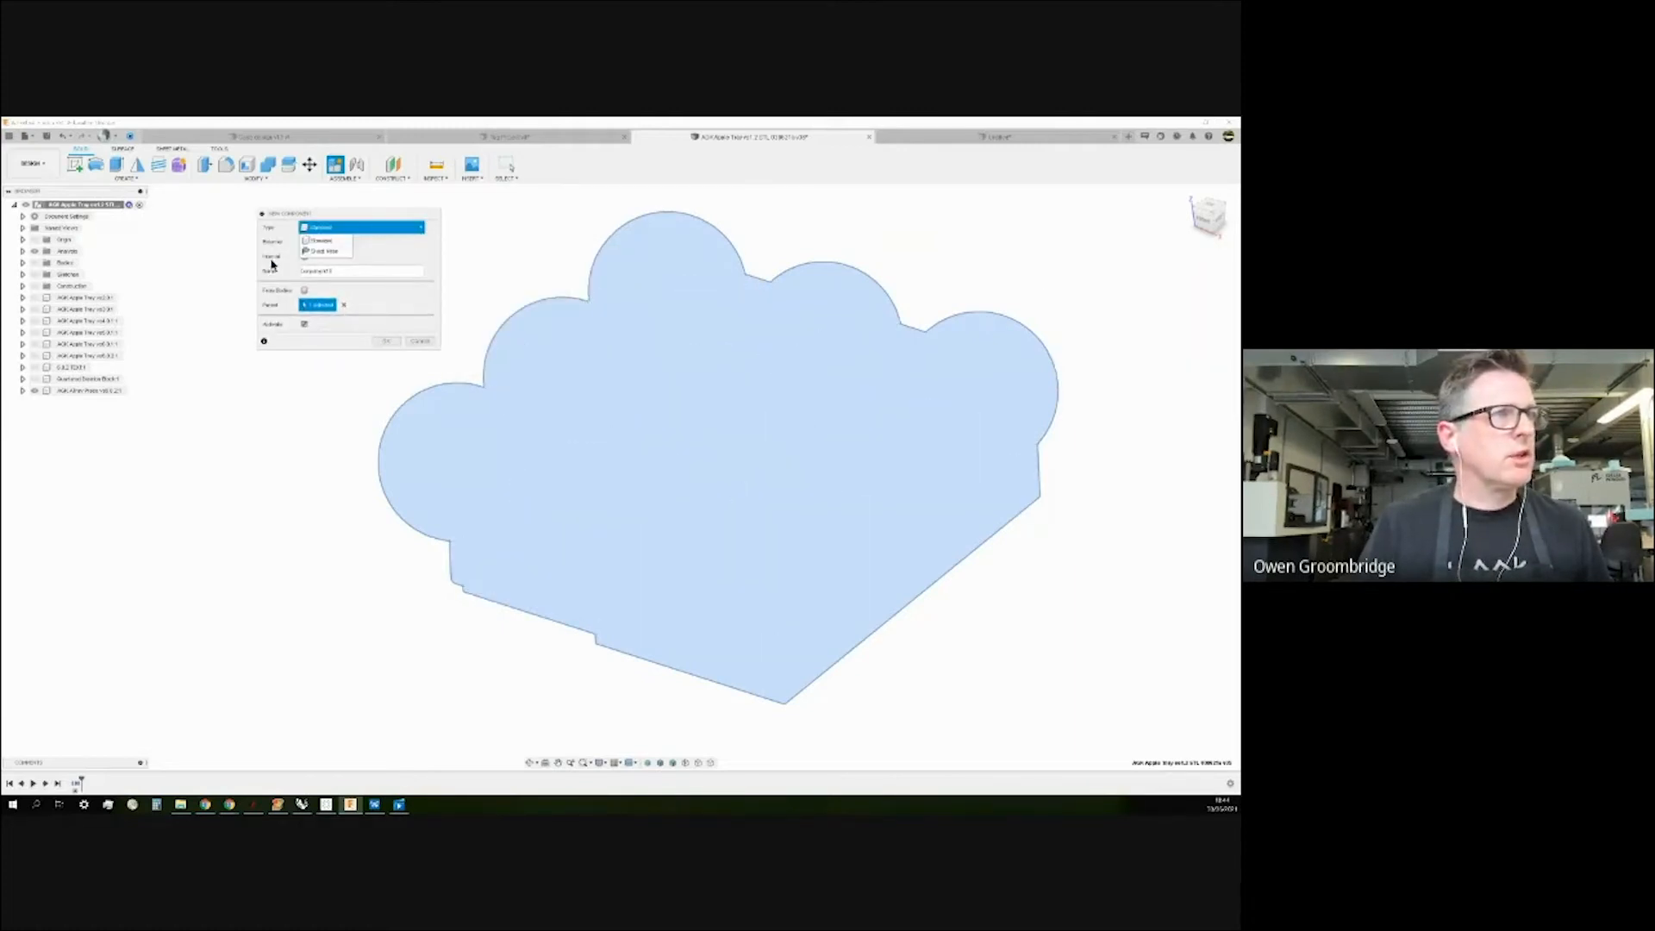
pyautogui.click(323, 239)
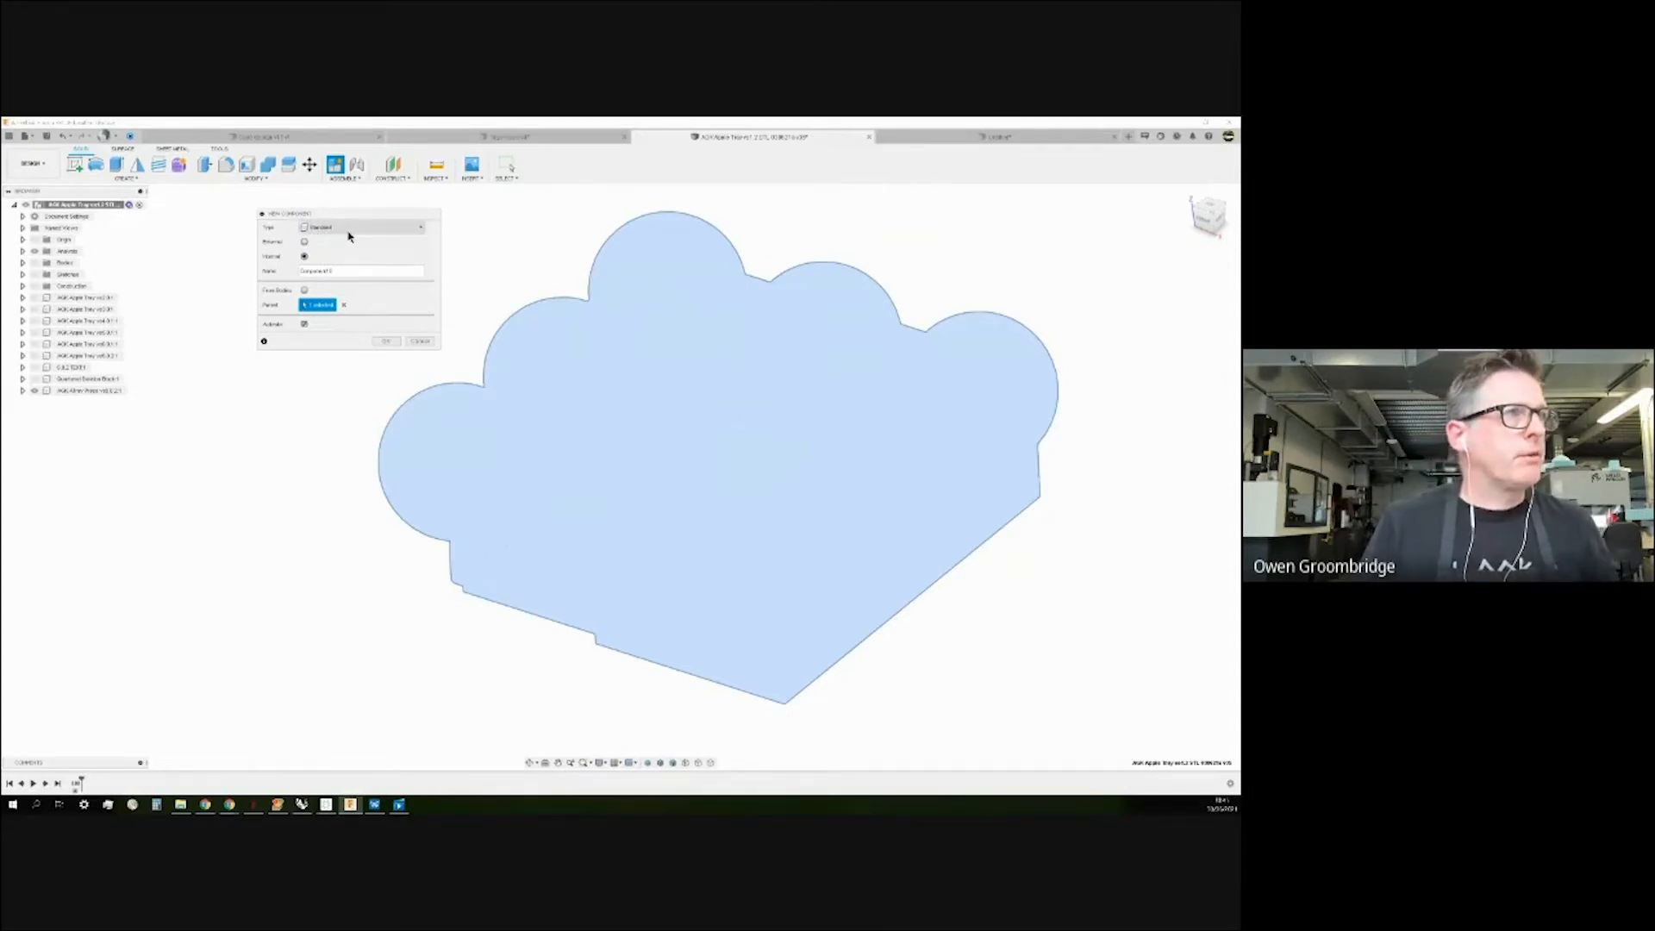
pyautogui.click(305, 256)
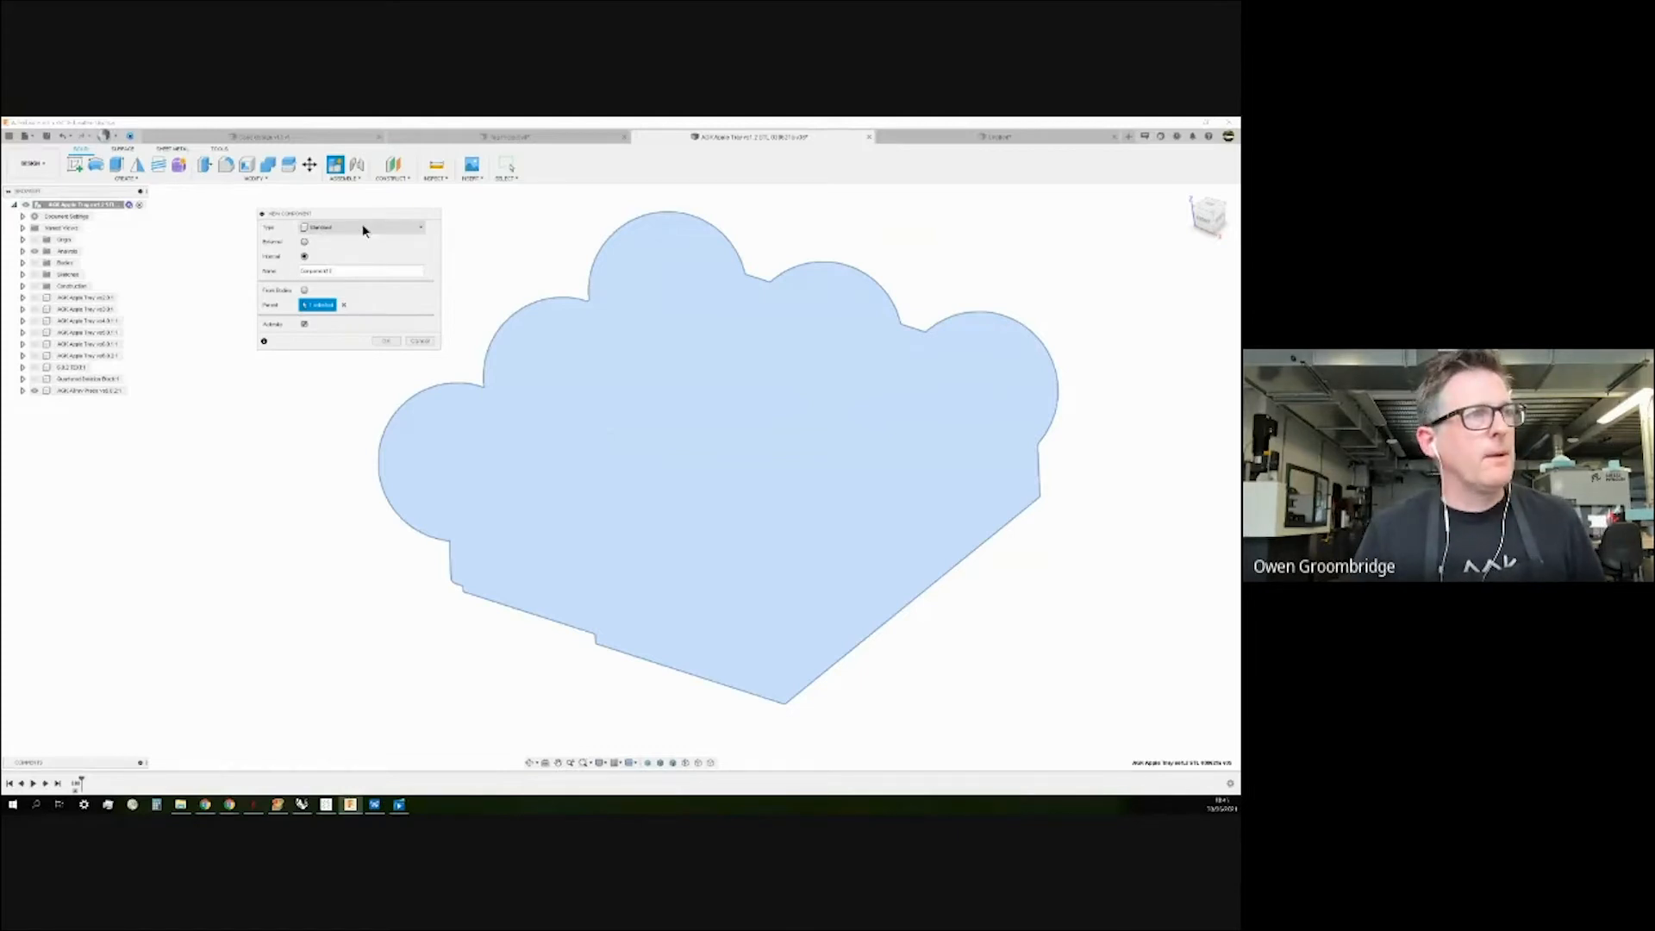
pyautogui.moveTo(345, 271); pyautogui.dragTo(243, 278)
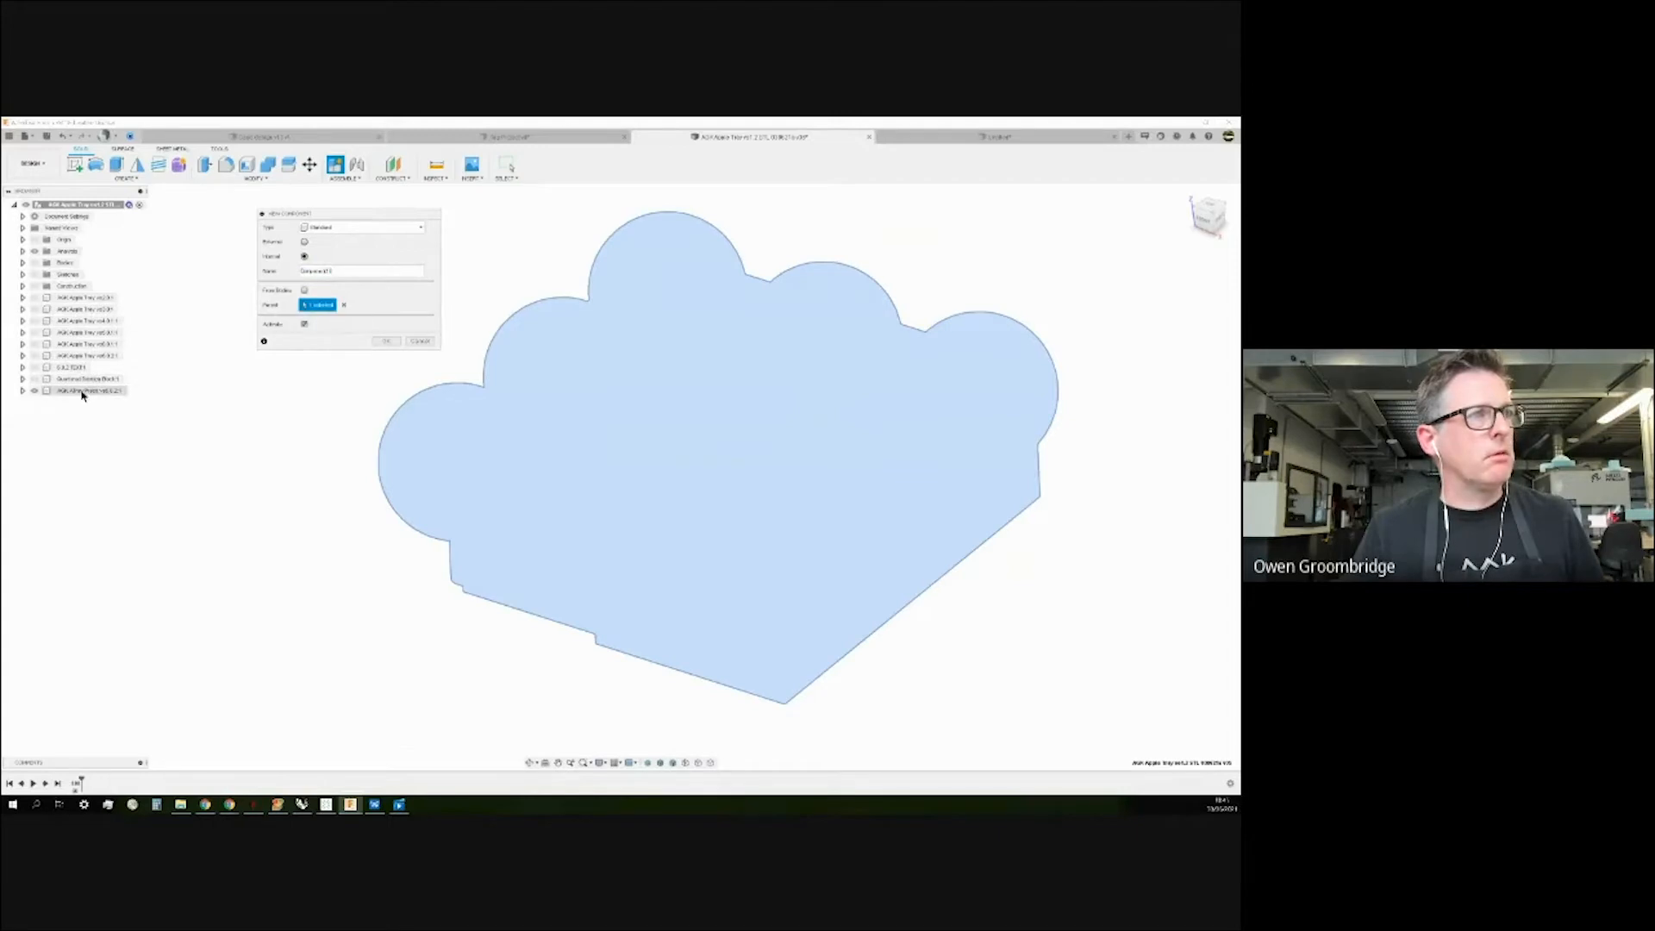
pyautogui.click(121, 394)
pyautogui.press('Return')
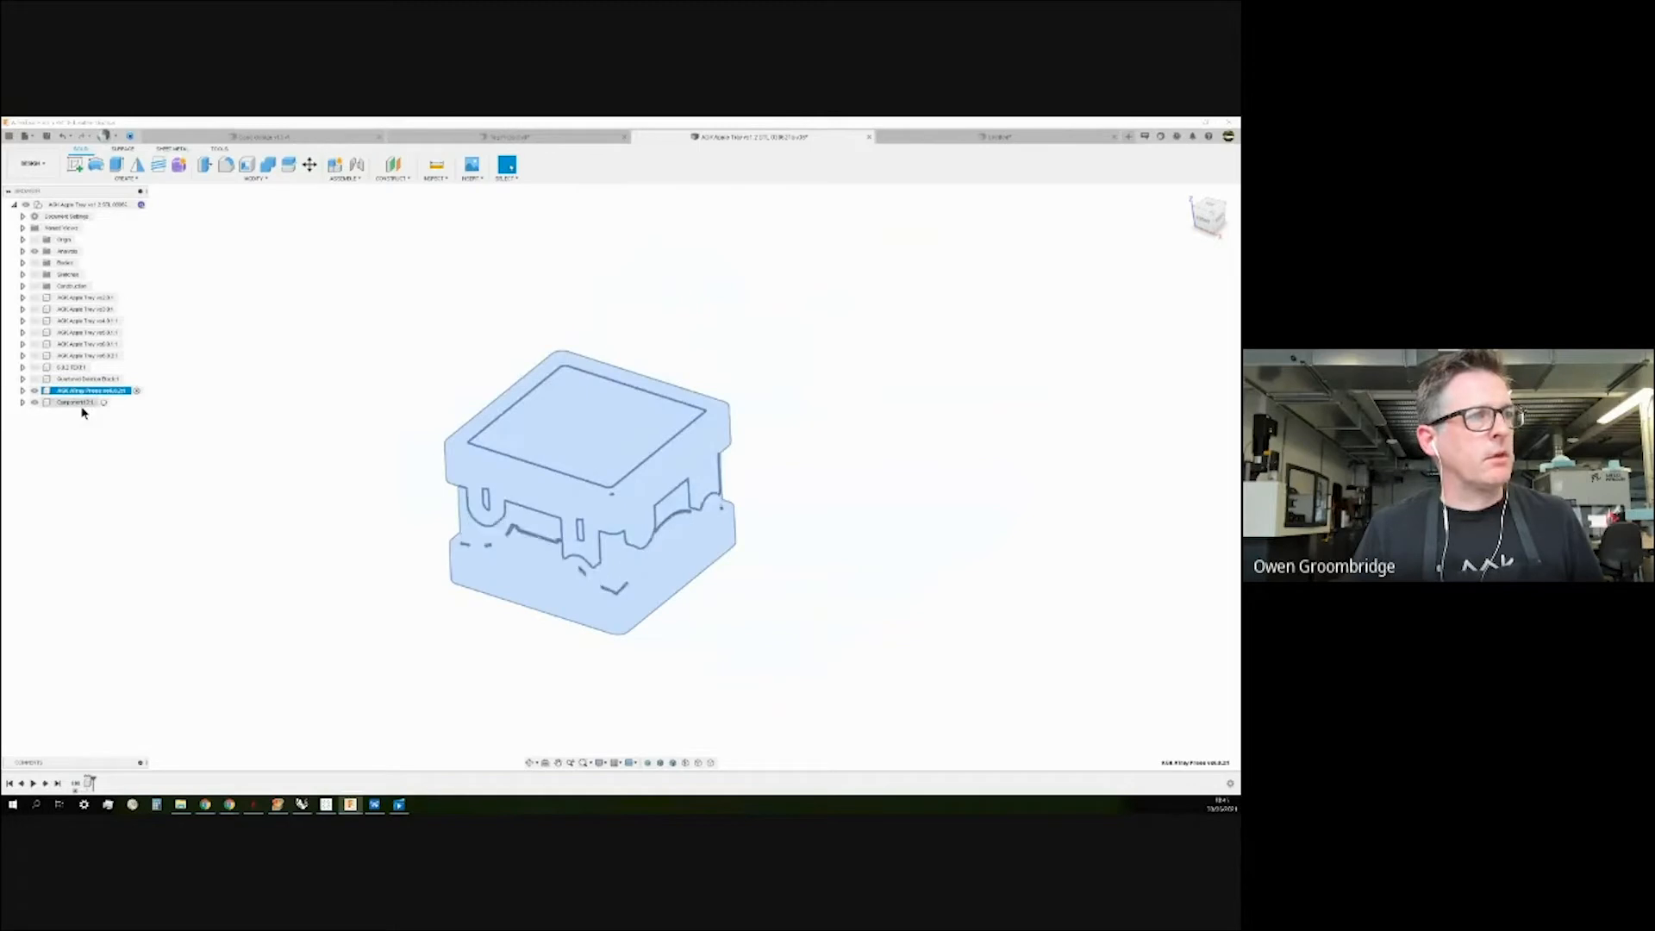
# Hide the box model component and delete the empty Component1:1.
pyautogui.click(36, 392)
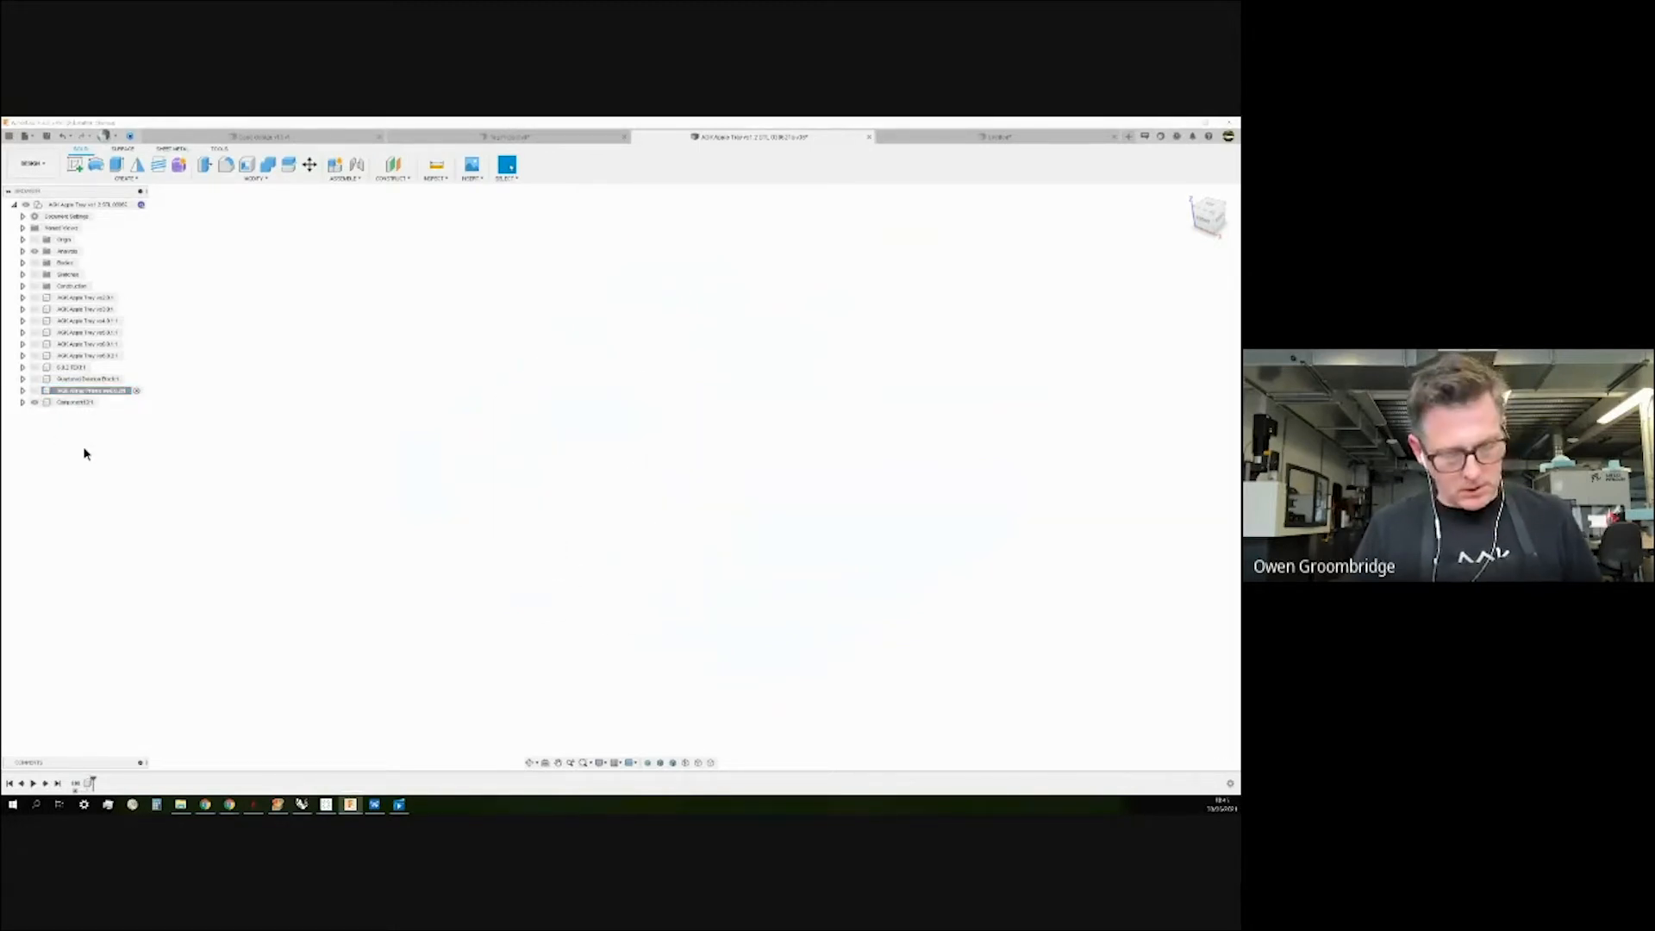
pyautogui.click(22, 403)
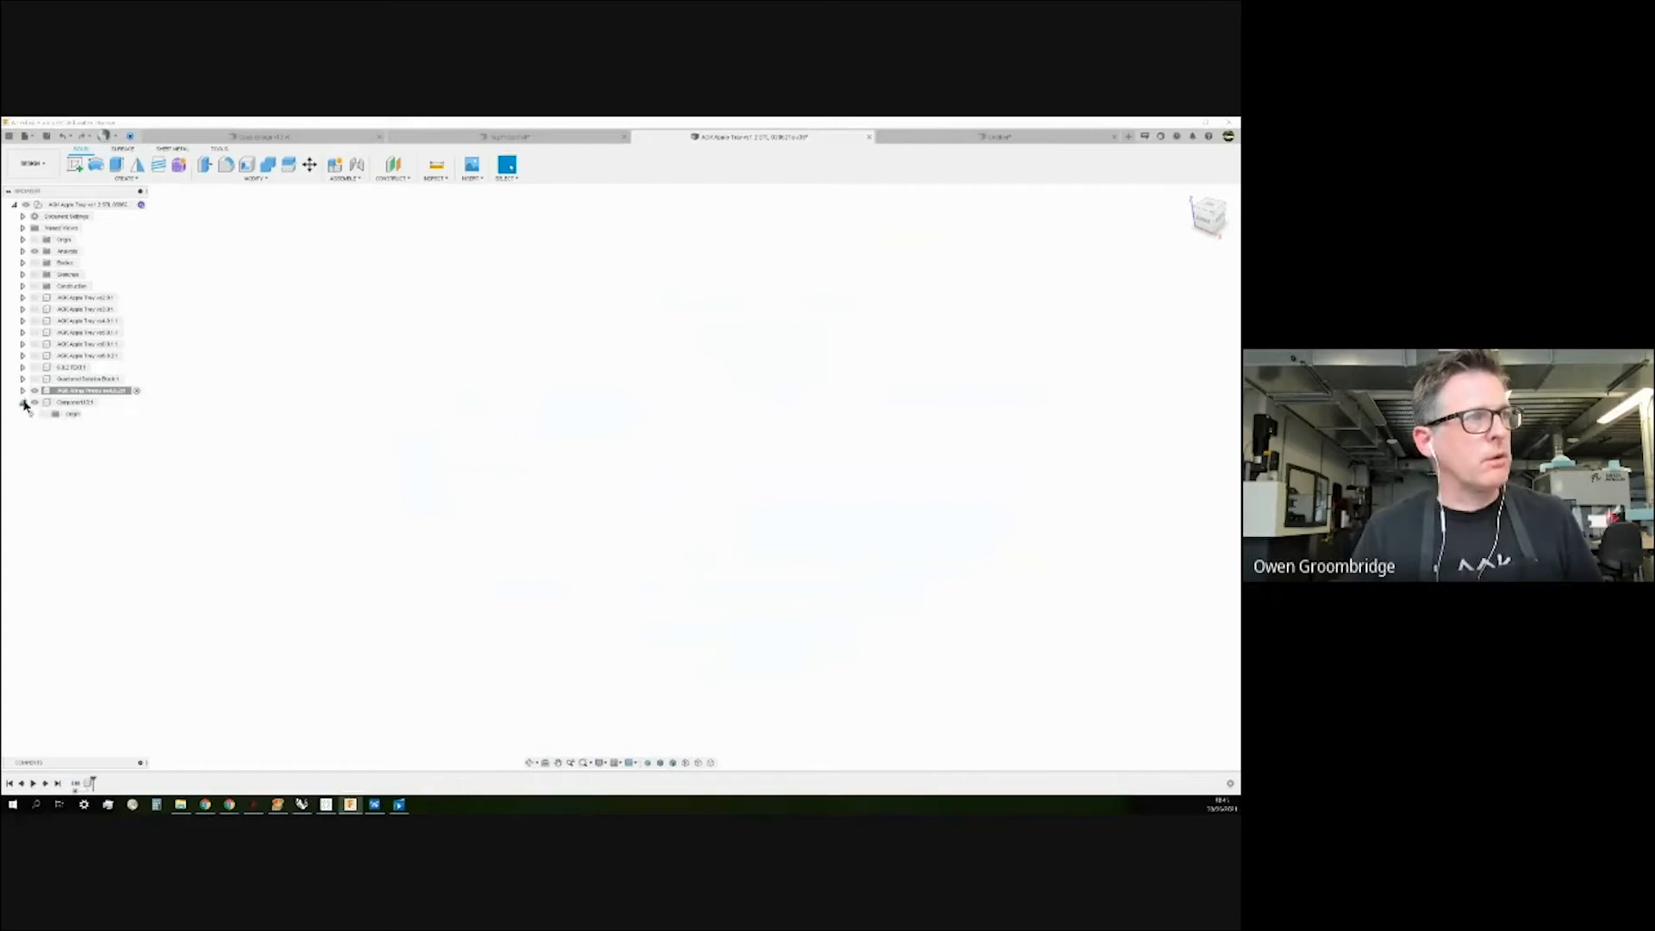
pyautogui.rightClick(76, 403)
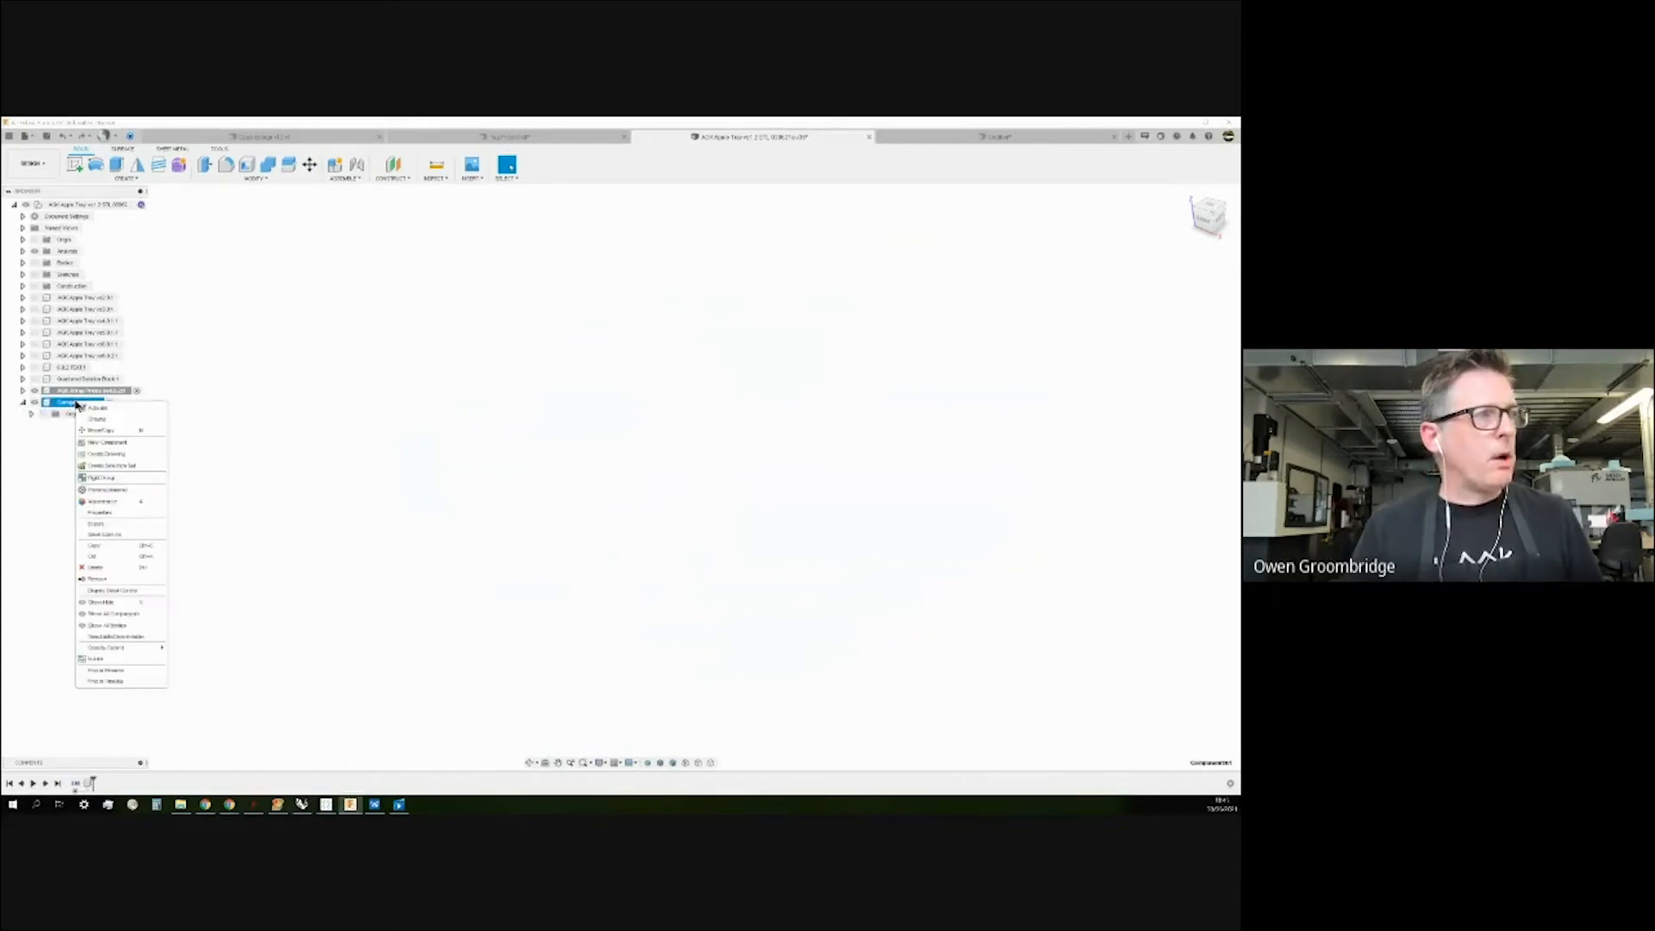
pyautogui.click(95, 567)
# Check the bottom tray component's origin, bodies, sketches and construction geometry, then hide it.
pyautogui.click(23, 391)
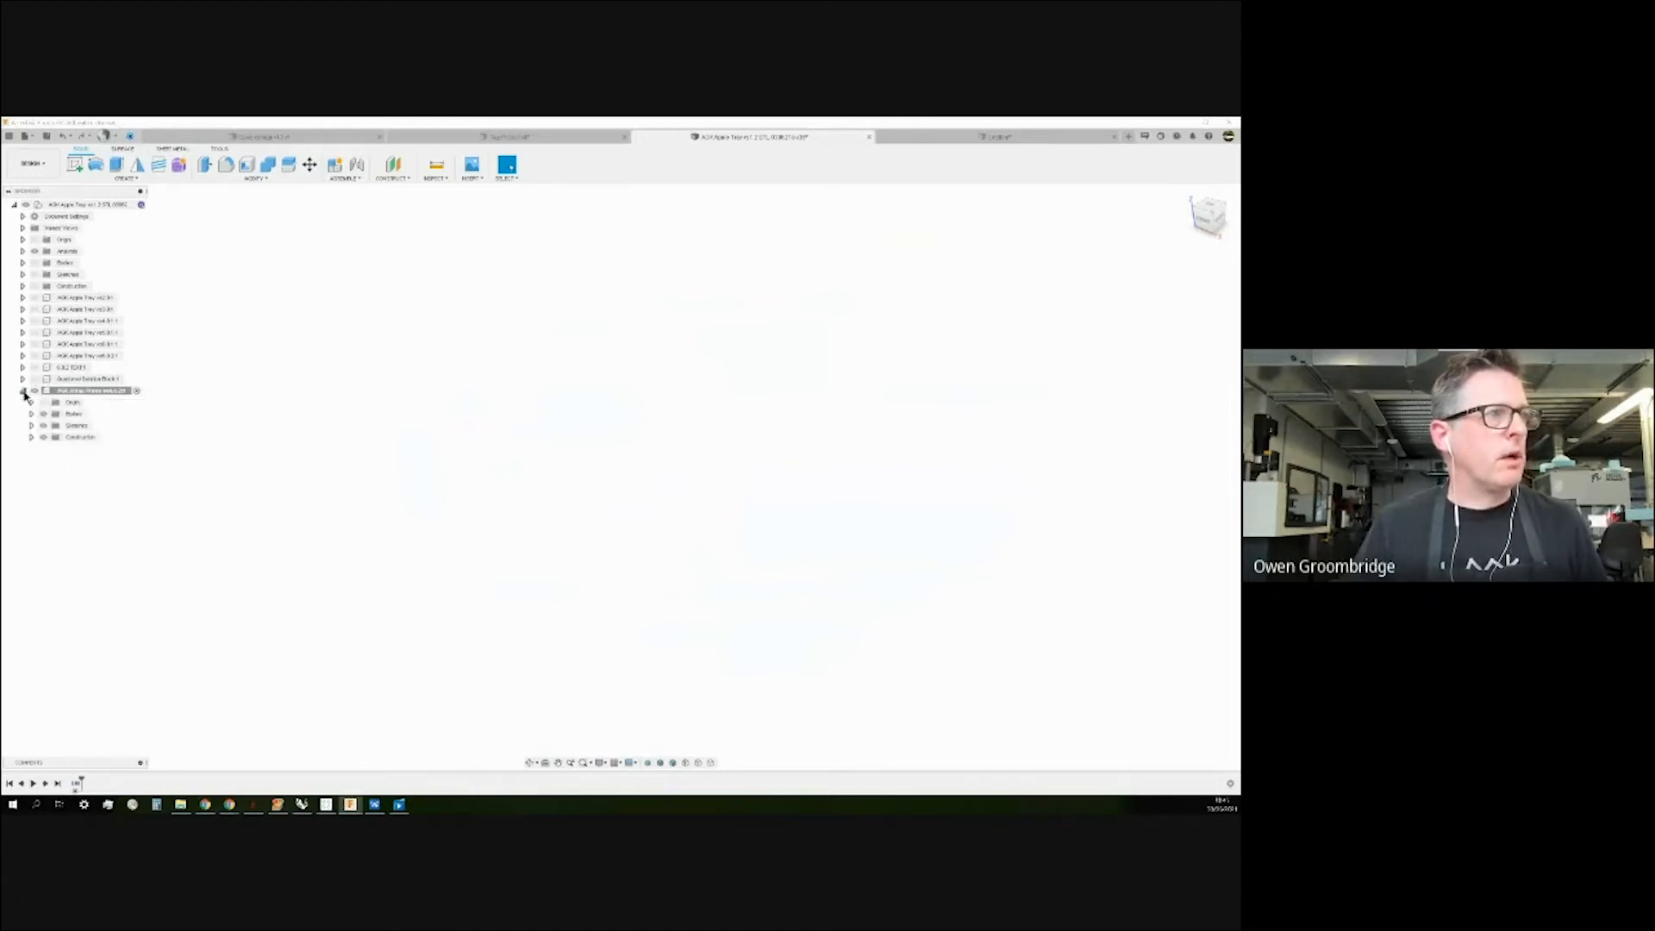
pyautogui.click(43, 402)
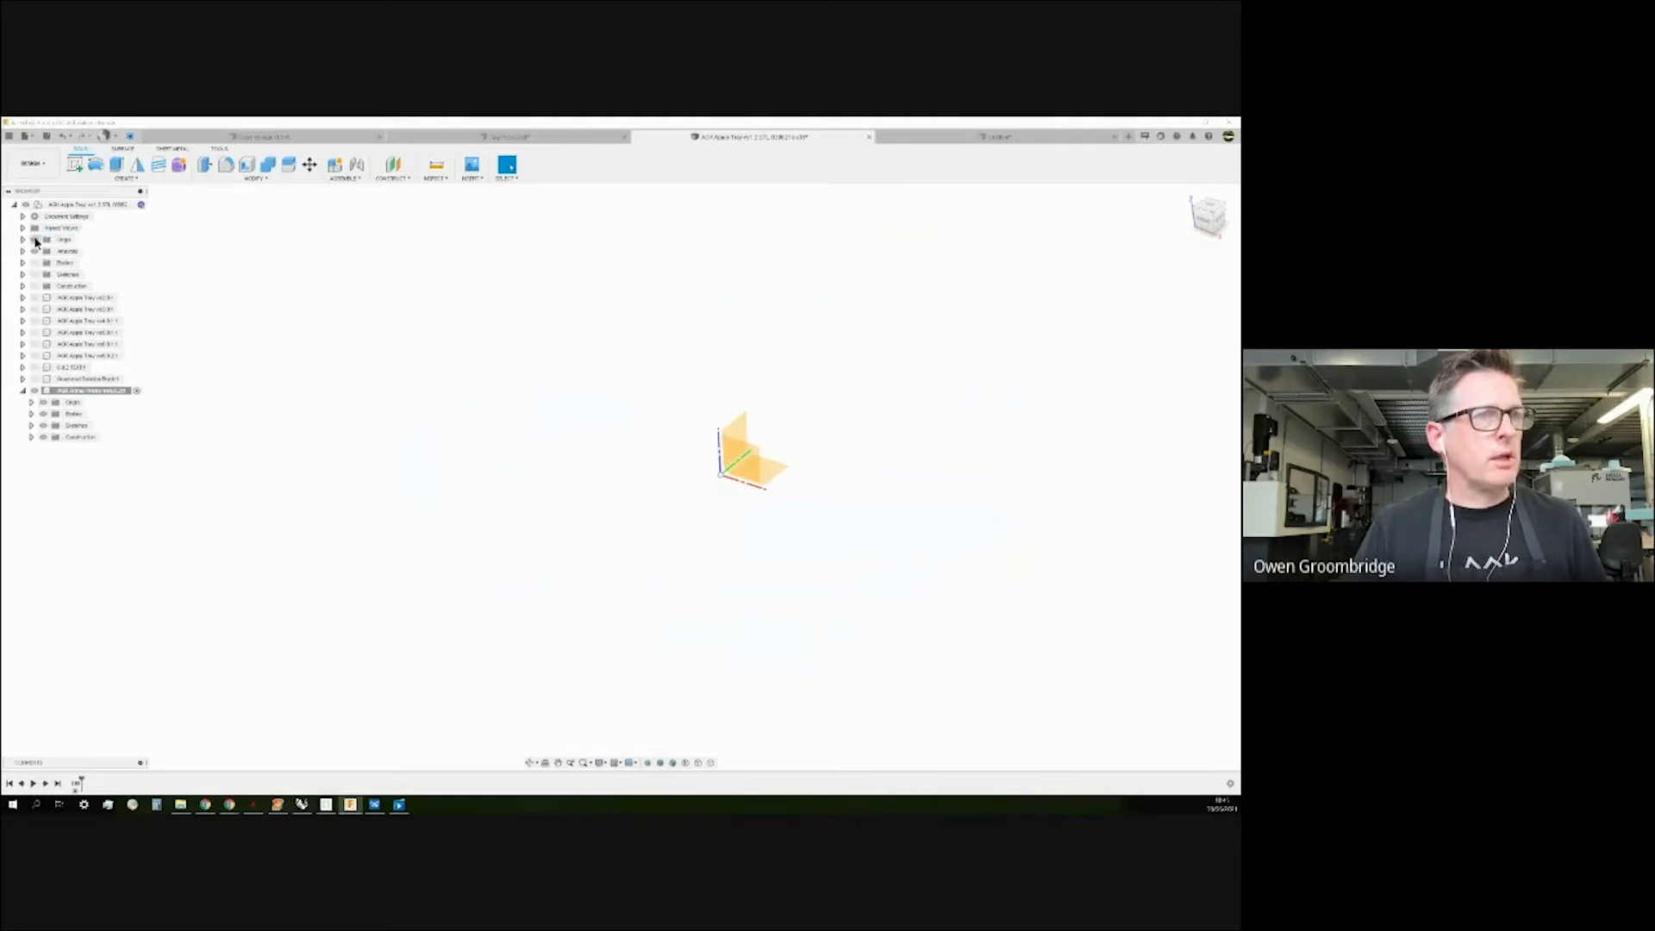
pyautogui.click(31, 415)
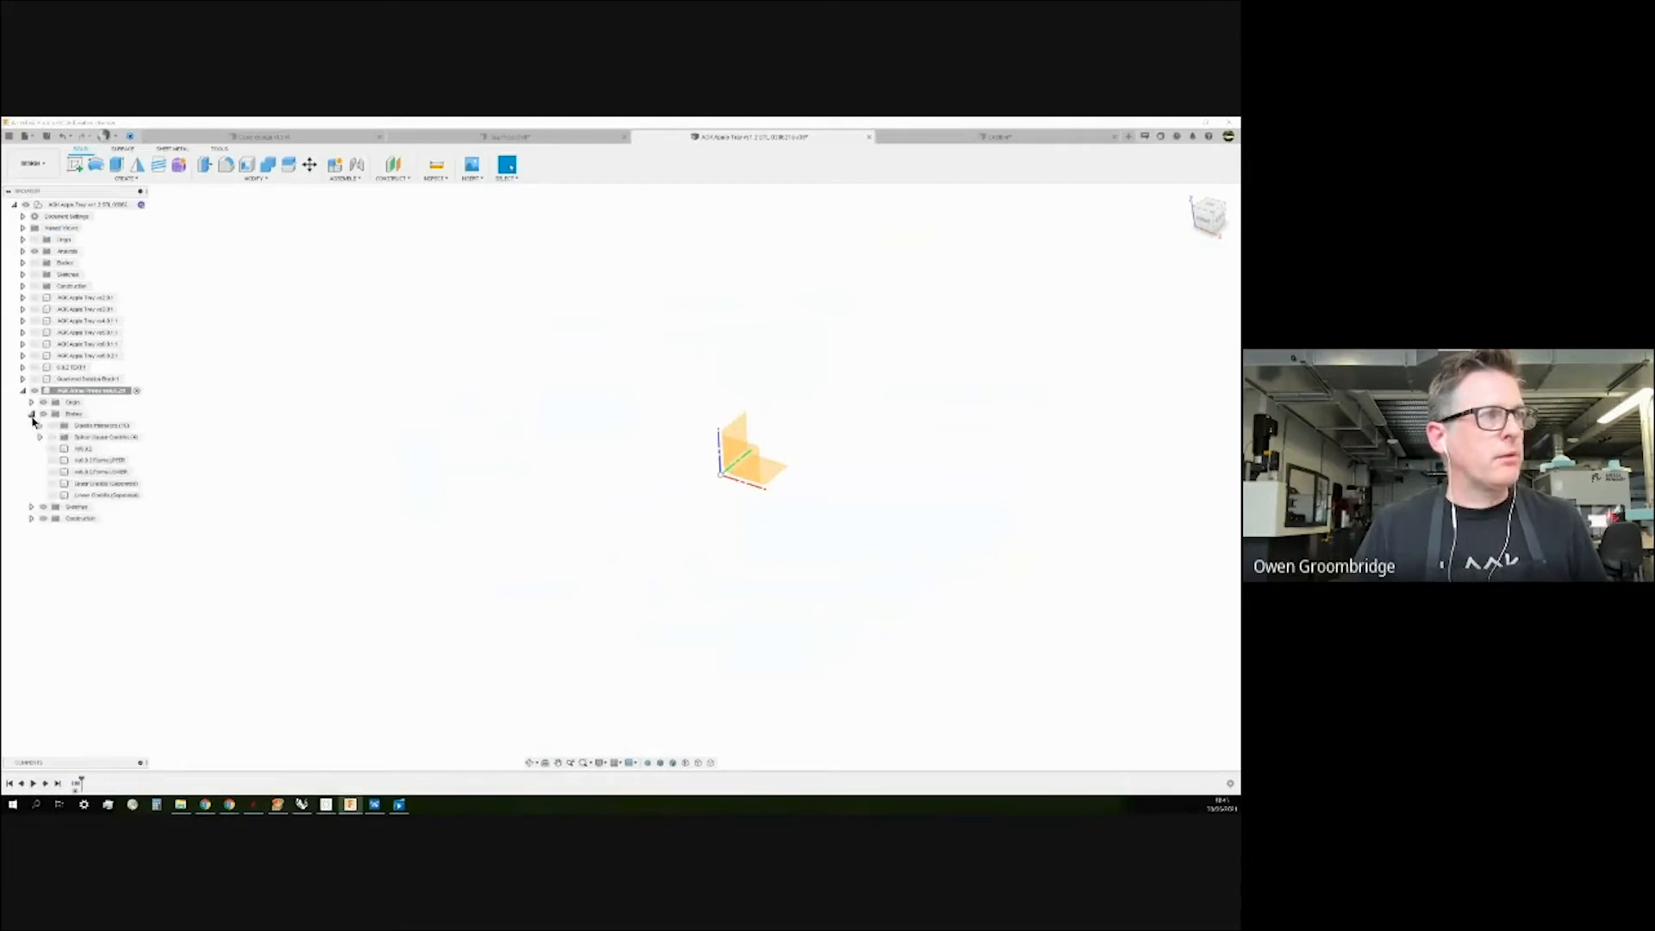
pyautogui.click(31, 519)
pyautogui.click(31, 507)
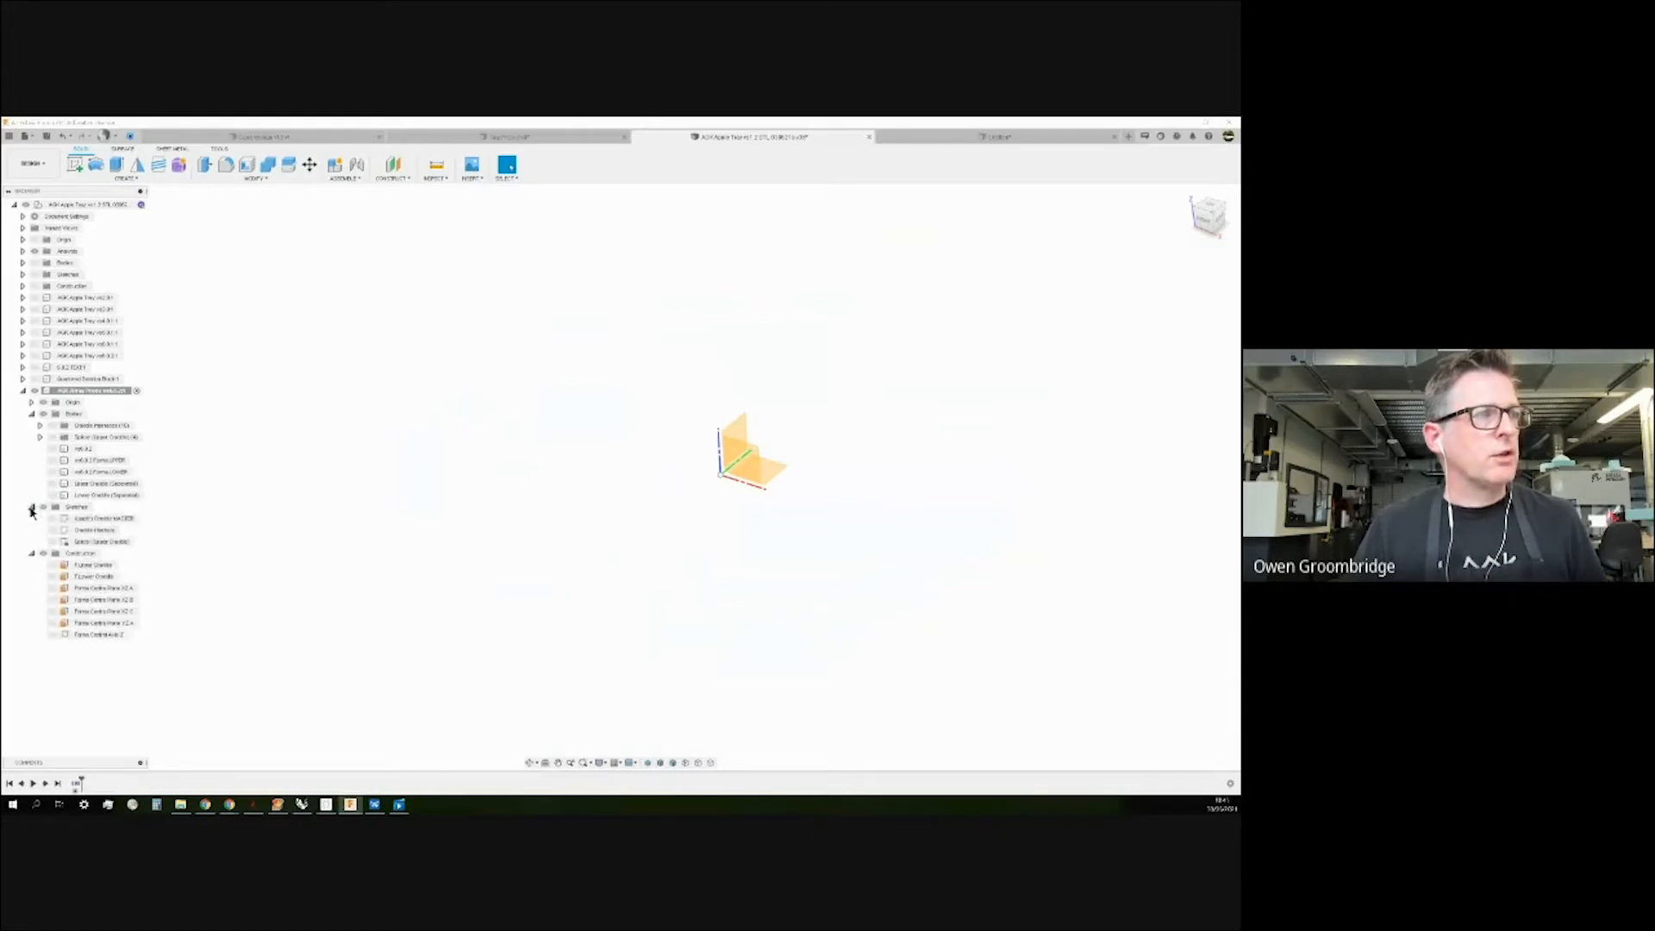
pyautogui.click(31, 554)
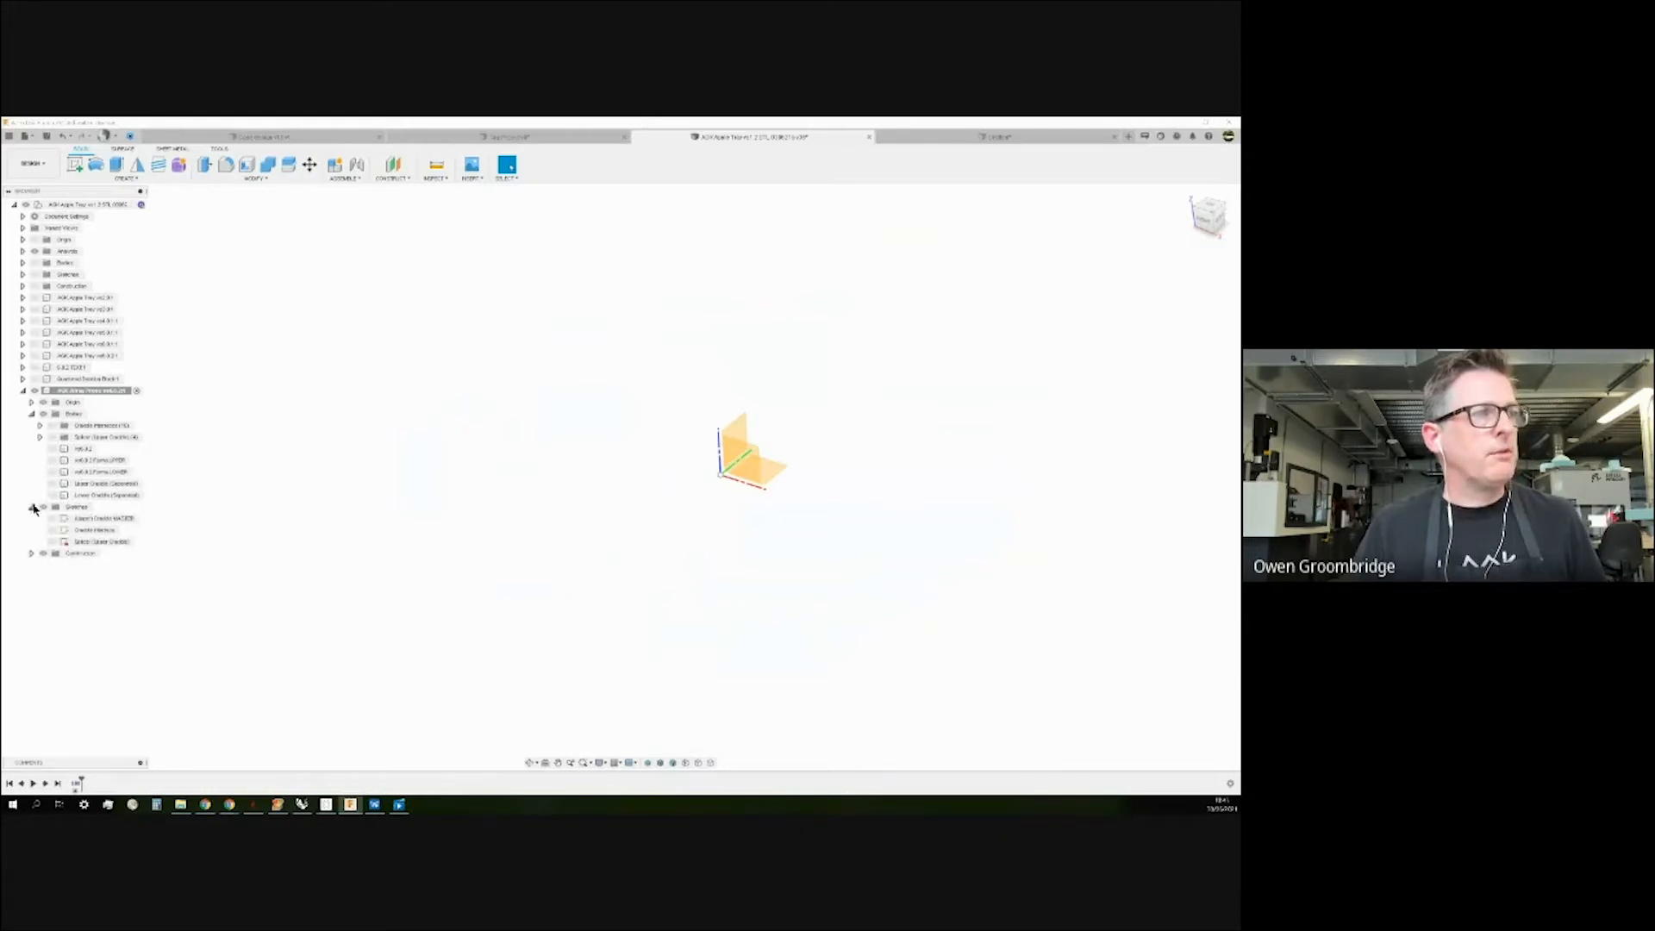
pyautogui.click(32, 414)
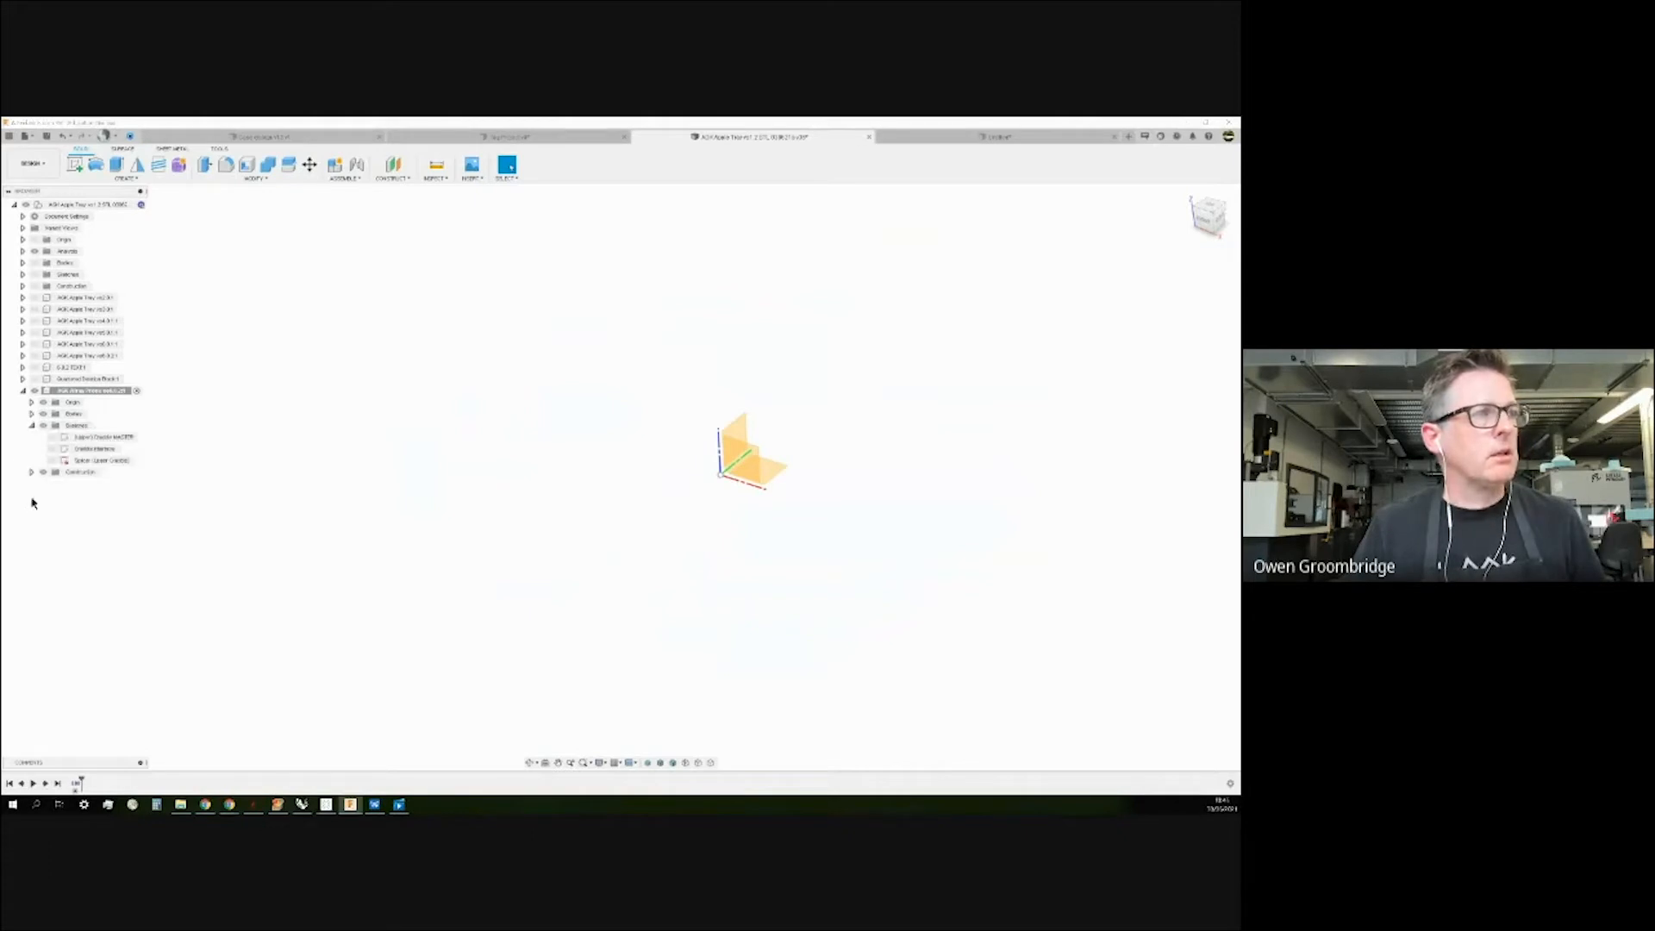
pyautogui.click(24, 392)
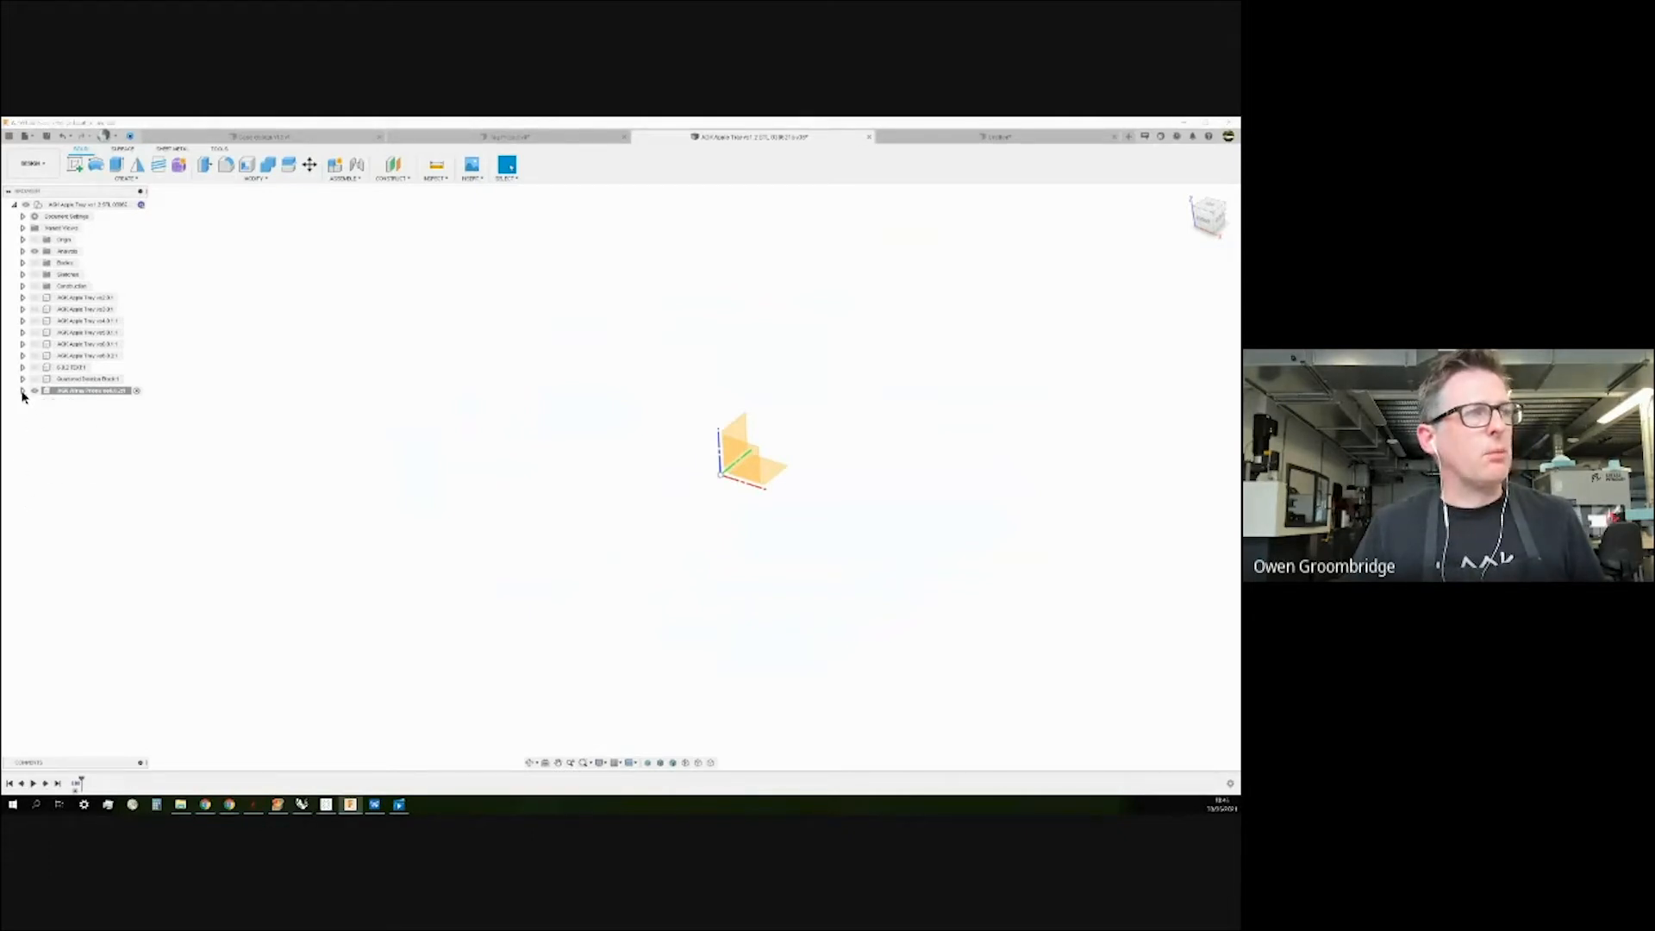
pyautogui.click(24, 391)
pyautogui.click(32, 426)
pyautogui.click(24, 392)
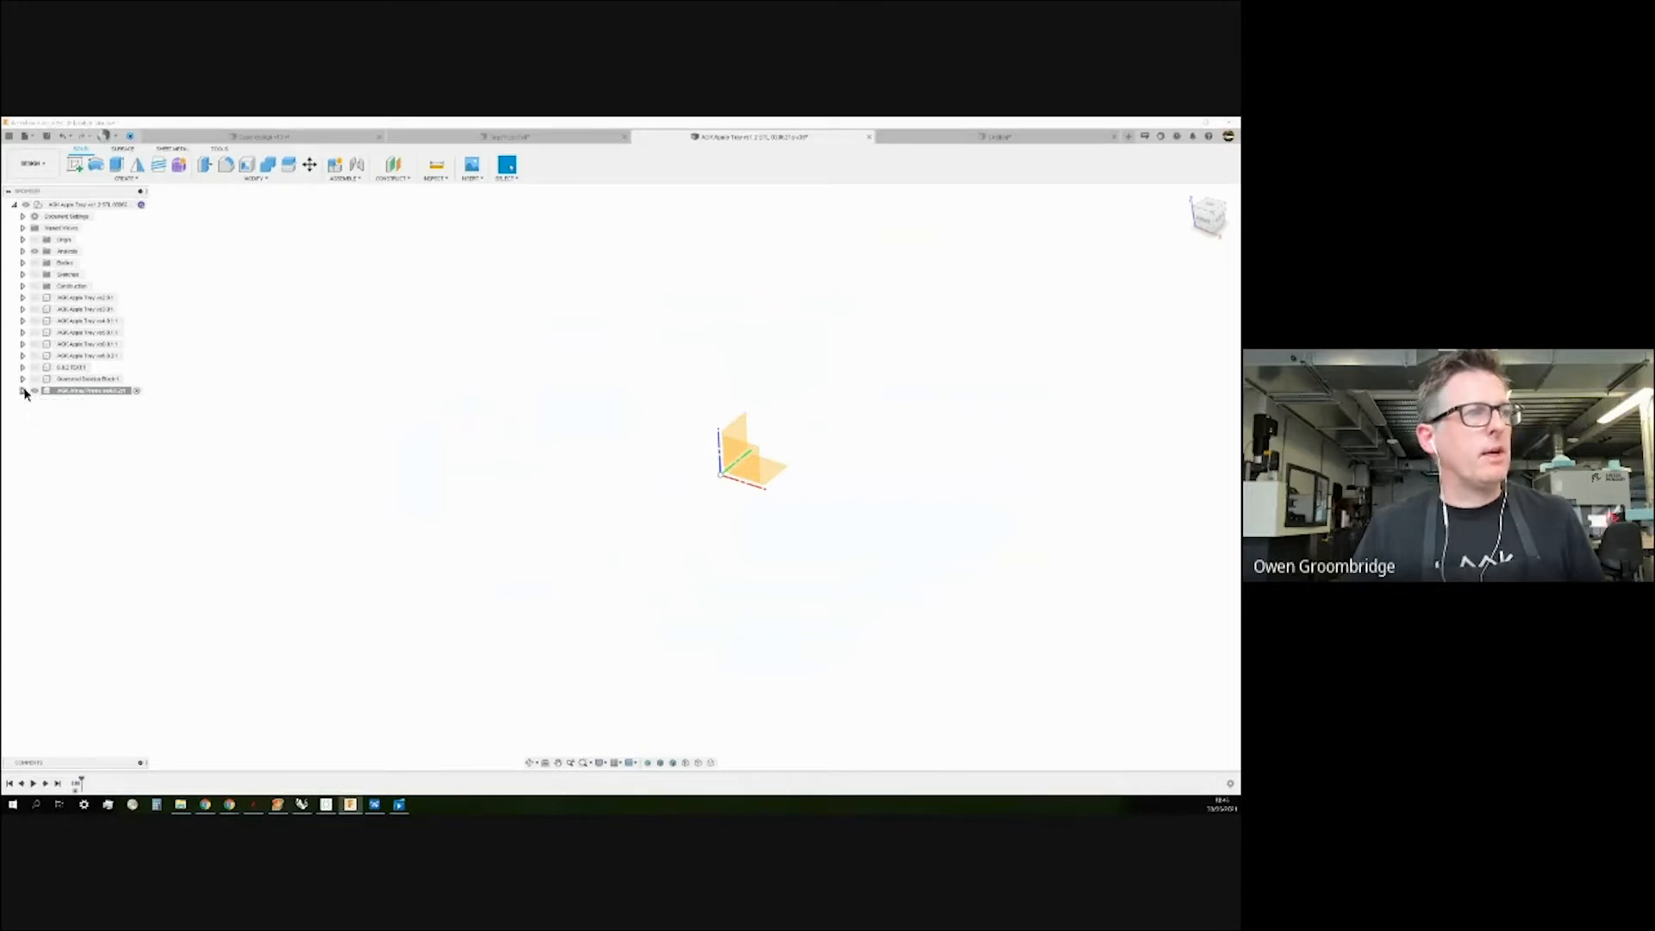
pyautogui.click(34, 392)
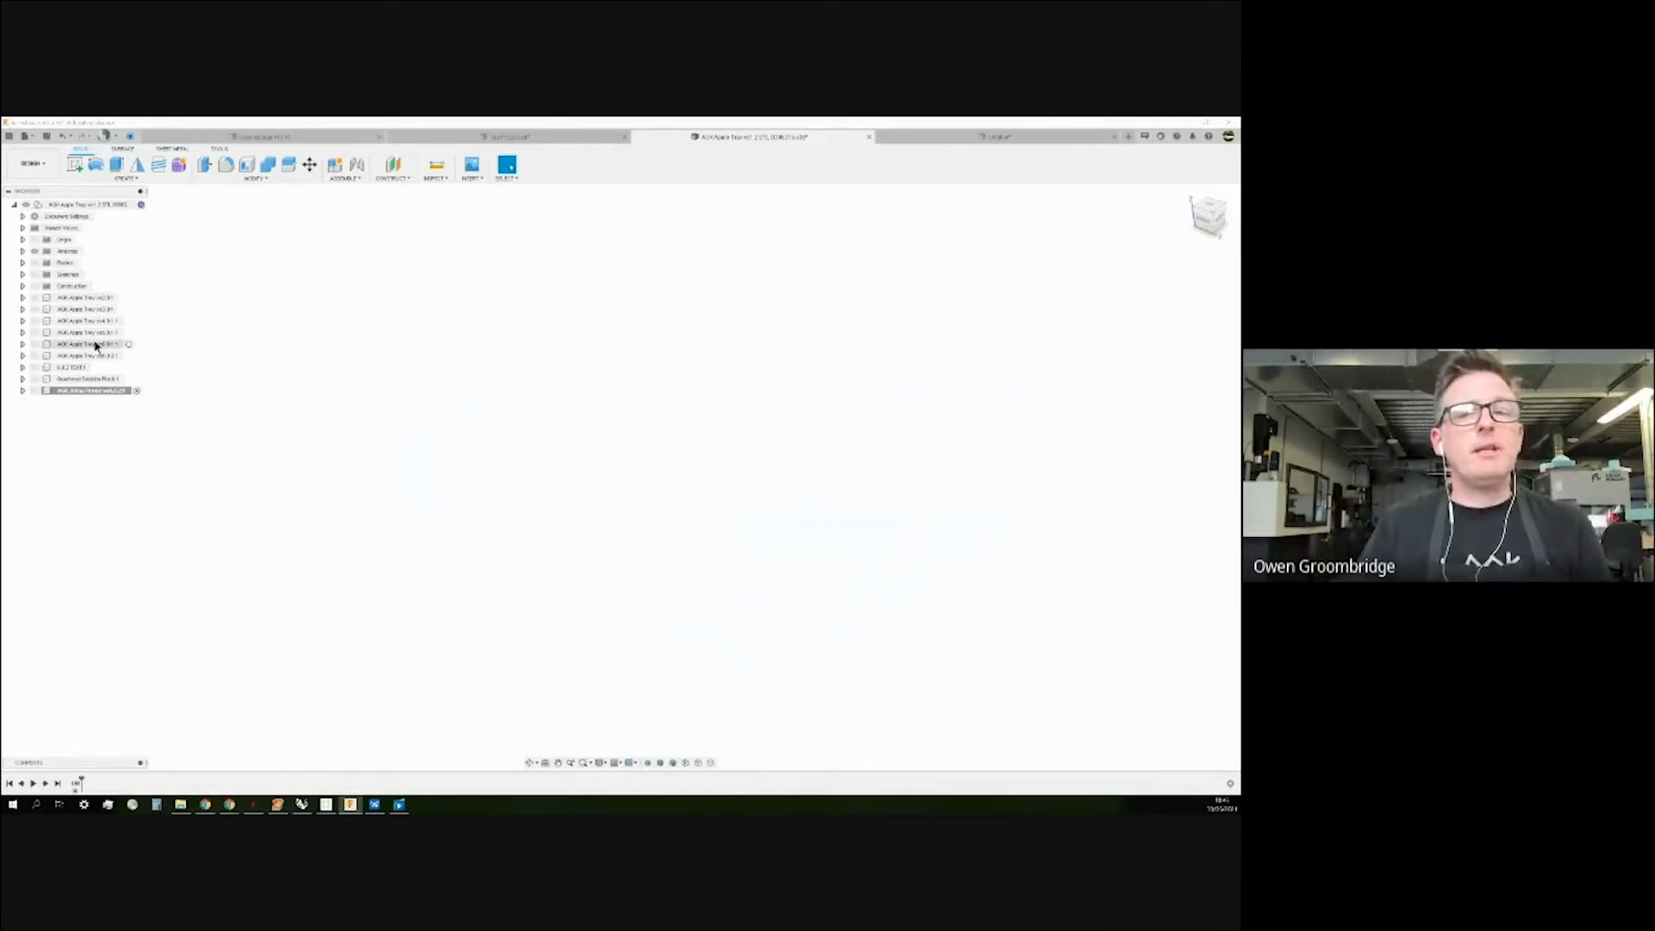
# Inspect the lettering bodies Body10 and Body7 in the AGK Apple Tray v6.3.2.1 component.
pyautogui.click(22, 356)
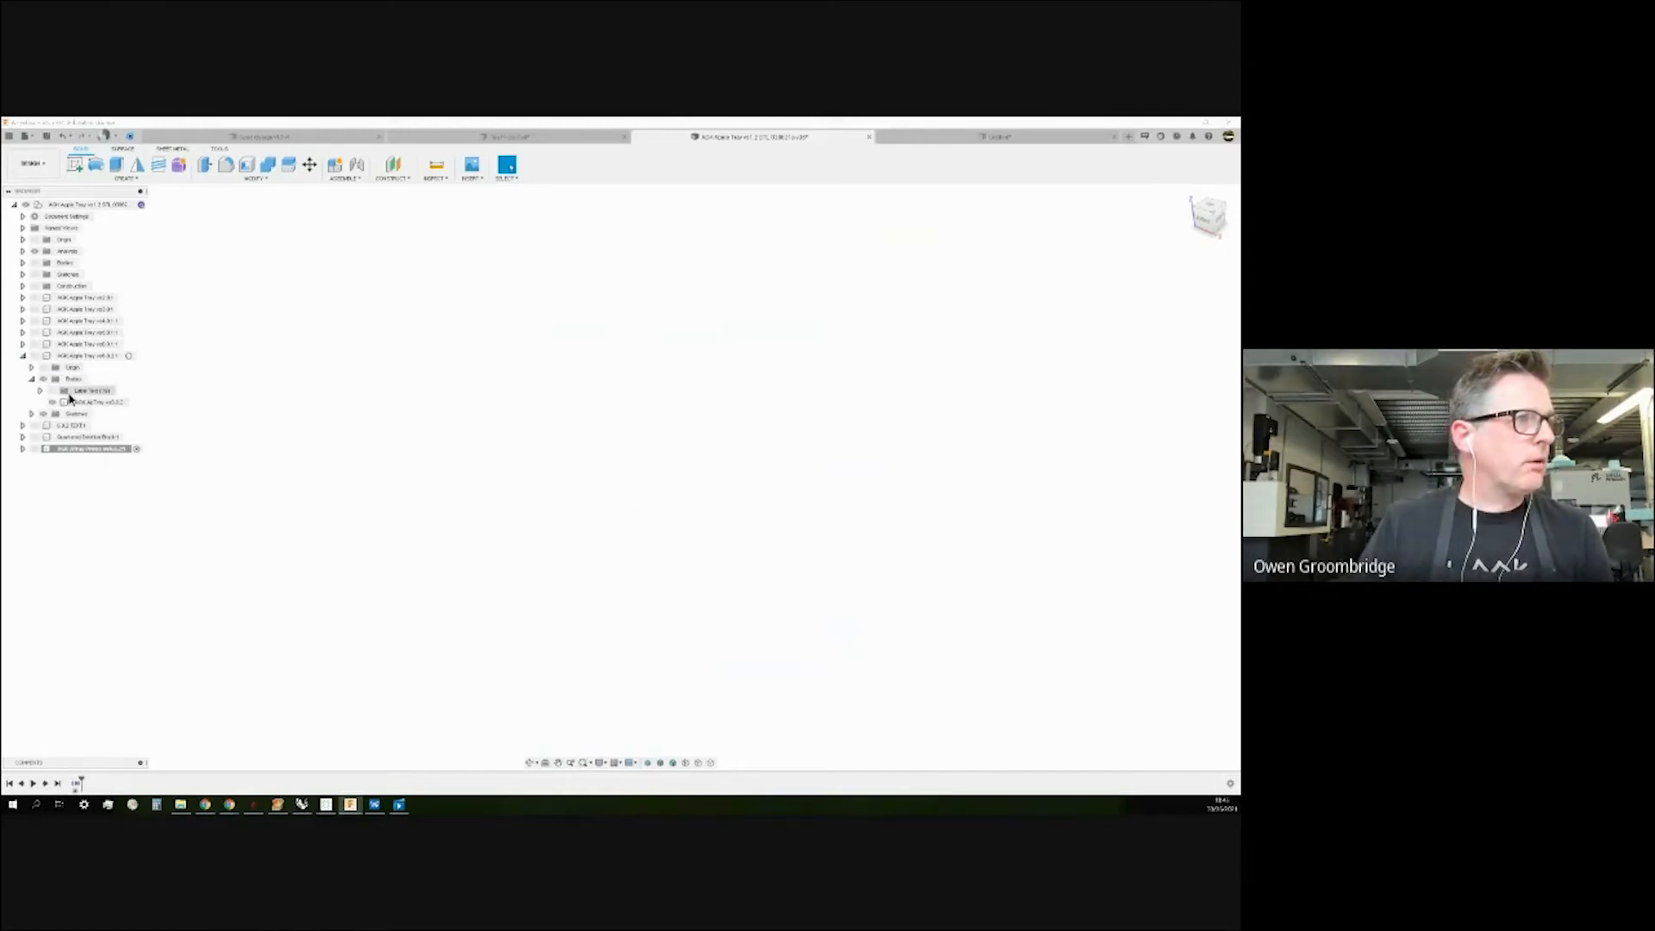
pyautogui.click(41, 392)
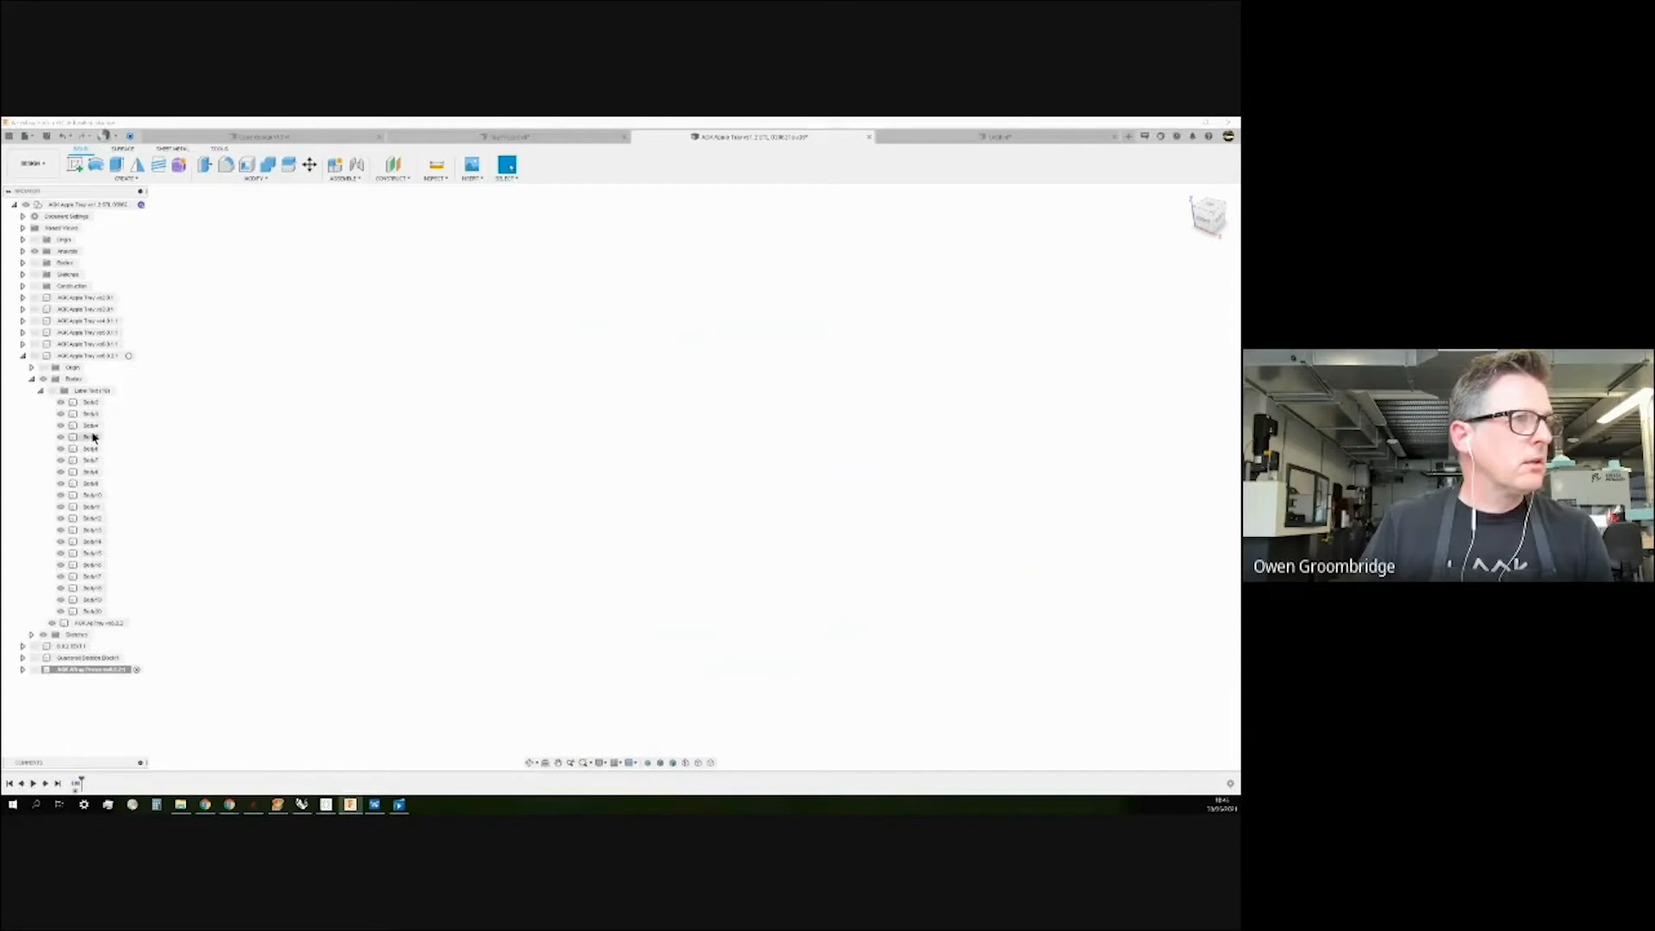
pyautogui.click(90, 495)
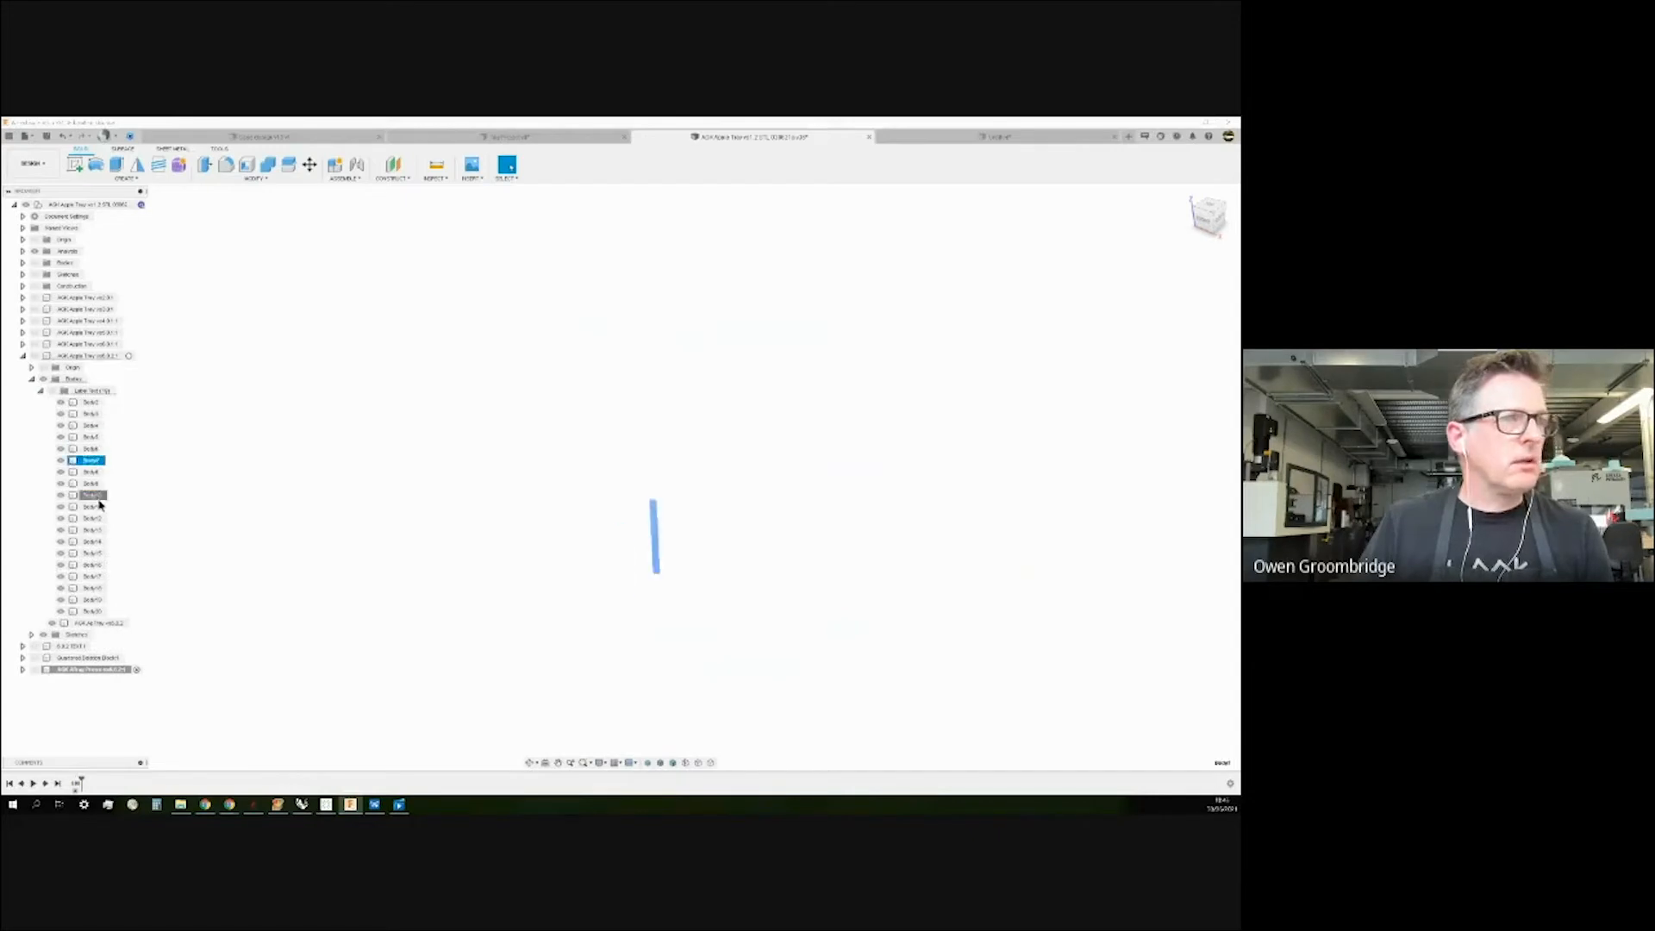
pyautogui.click(128, 356)
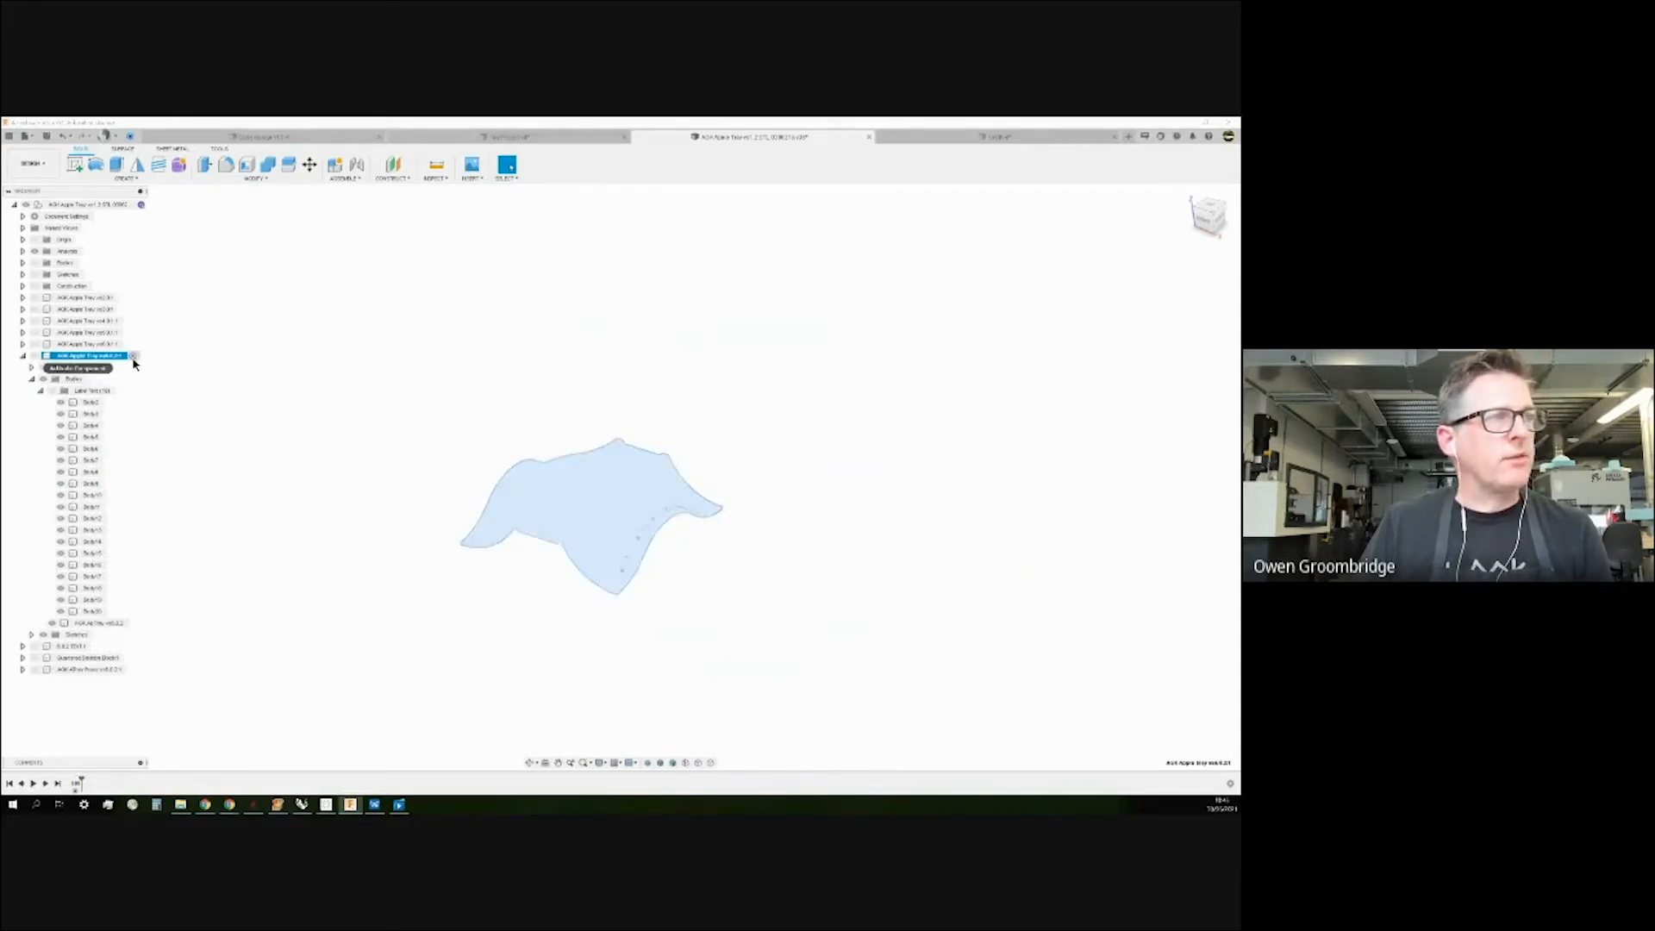
pyautogui.click(131, 378)
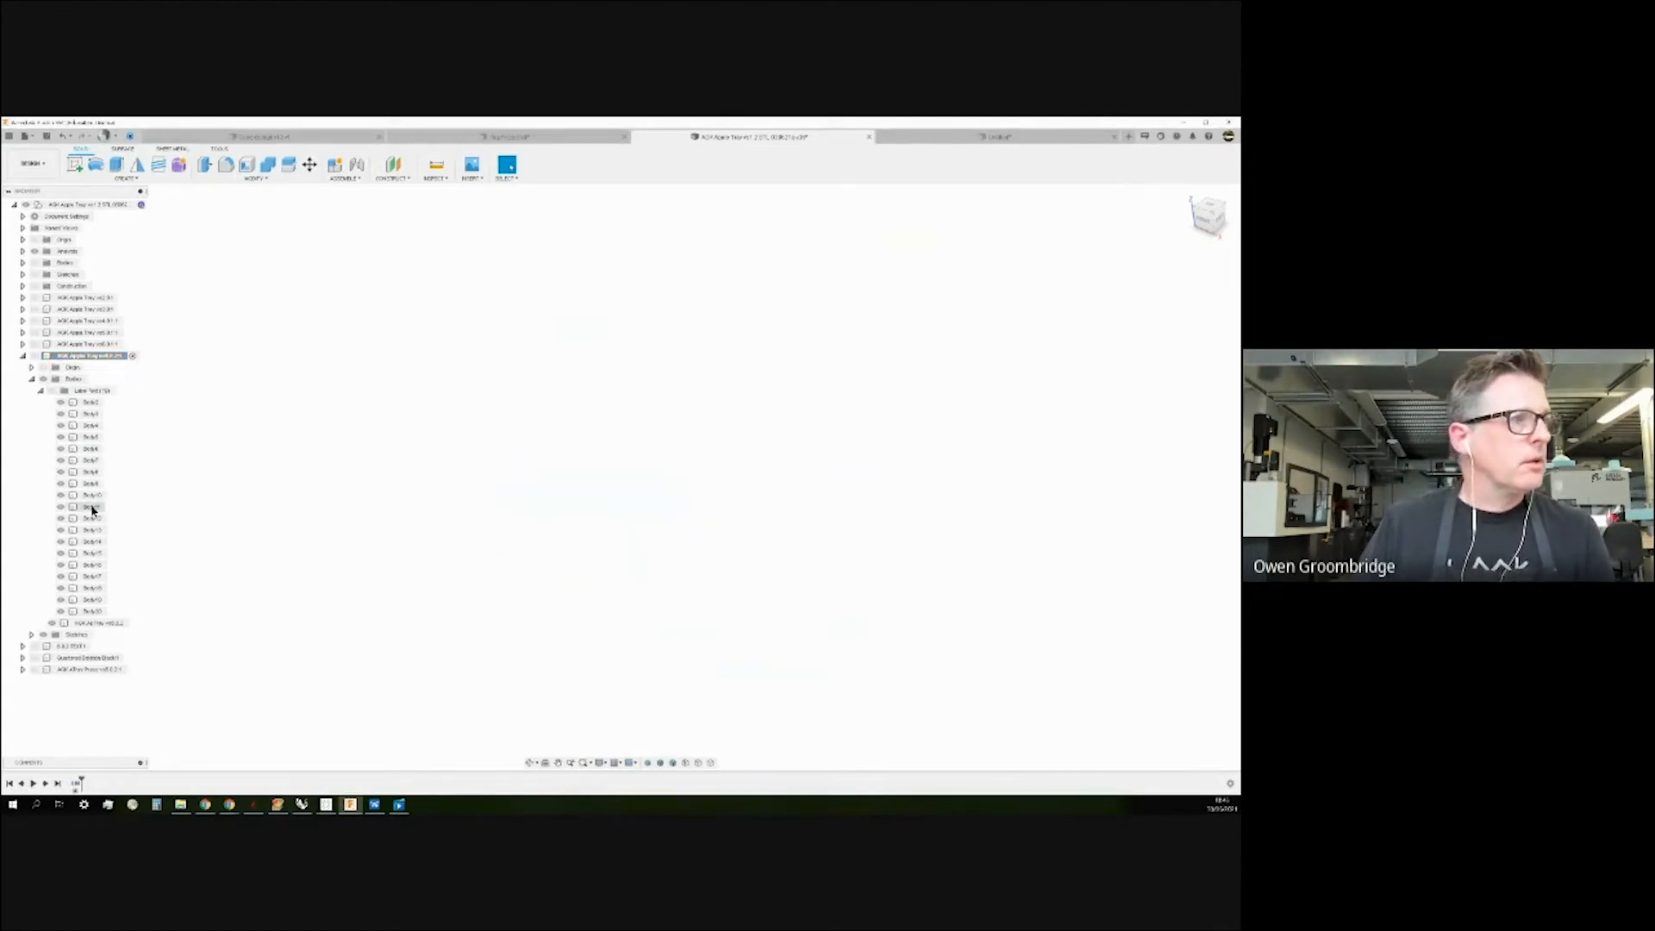
pyautogui.click(91, 459)
pyautogui.click(322, 572)
# Make the Apple Tray model visible and collapse the Lettering bodies list.
pyautogui.click(35, 356)
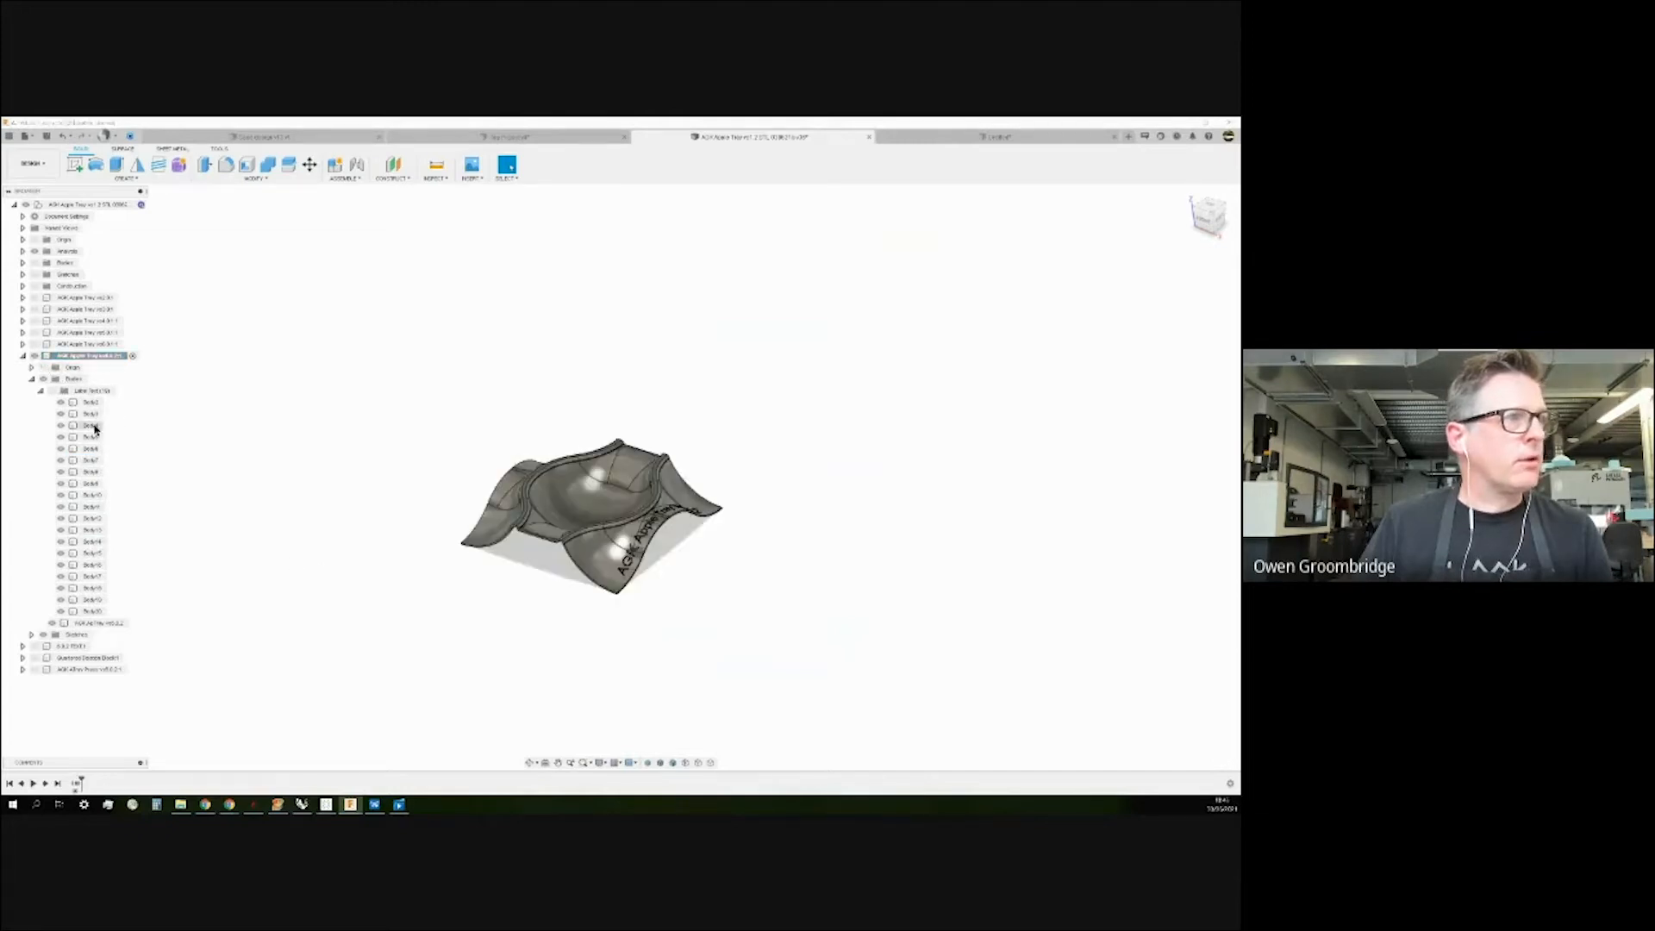
pyautogui.click(41, 392)
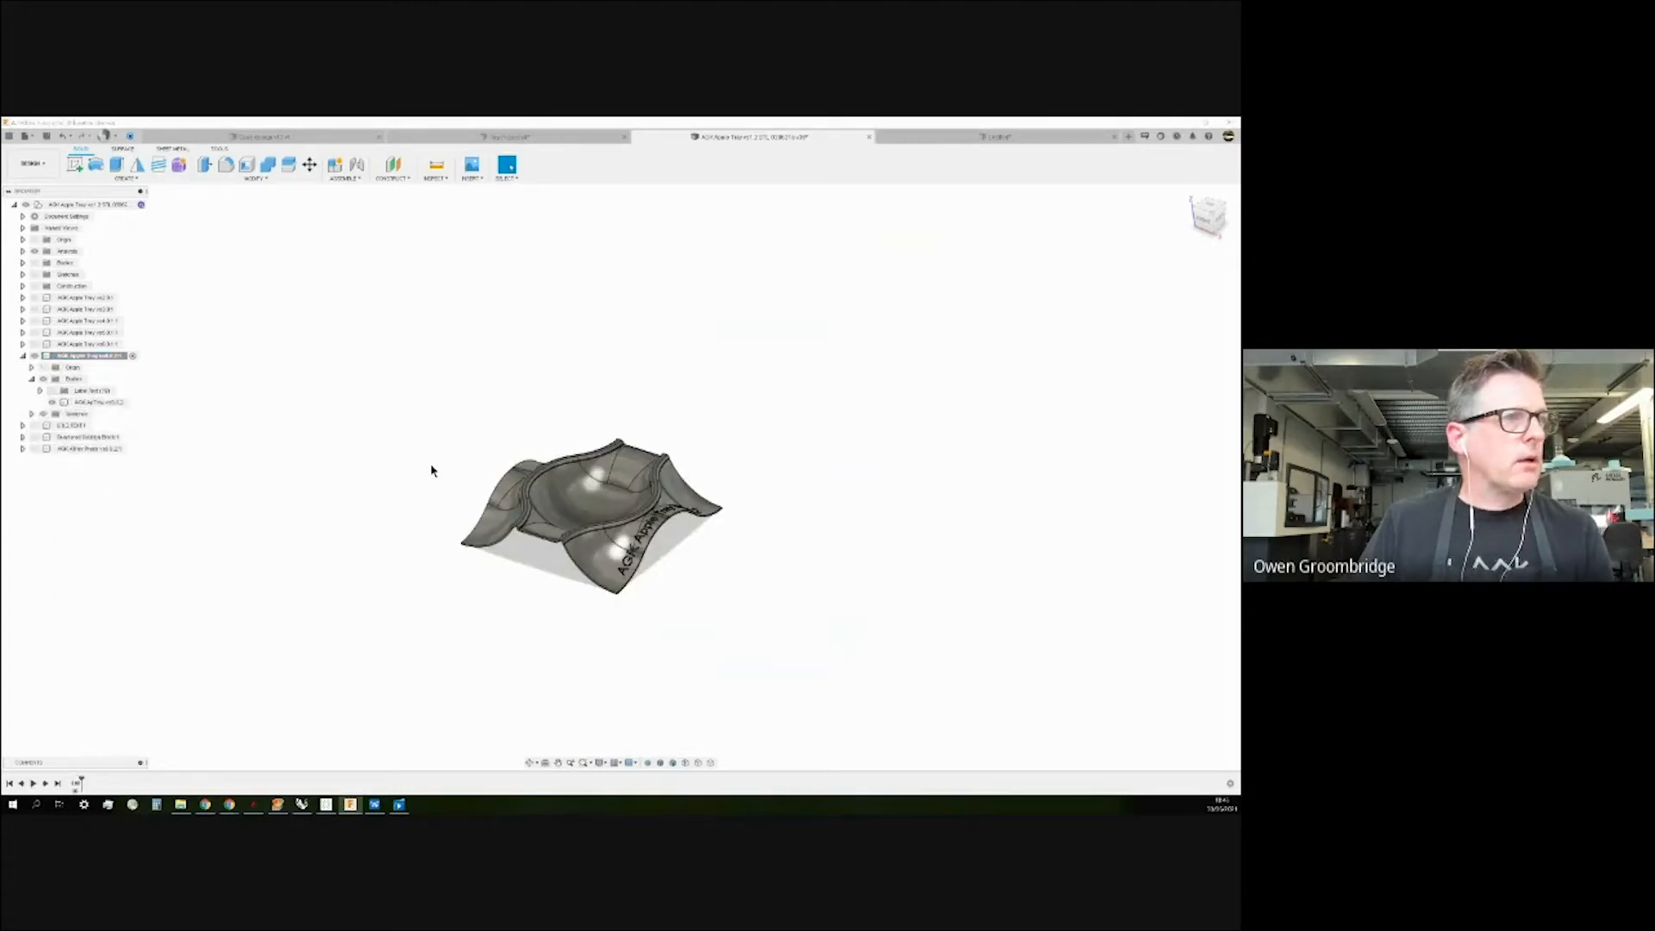
pyautogui.scroll(3, 628, 470)
pyautogui.keyDown('shift'); pyautogui.moveTo(860, 426); pyautogui.dragTo(879, 430, button='middle'); pyautogui.keyUp('shift')
pyautogui.press('Escape')
pyautogui.scroll(-2, 879, 431)
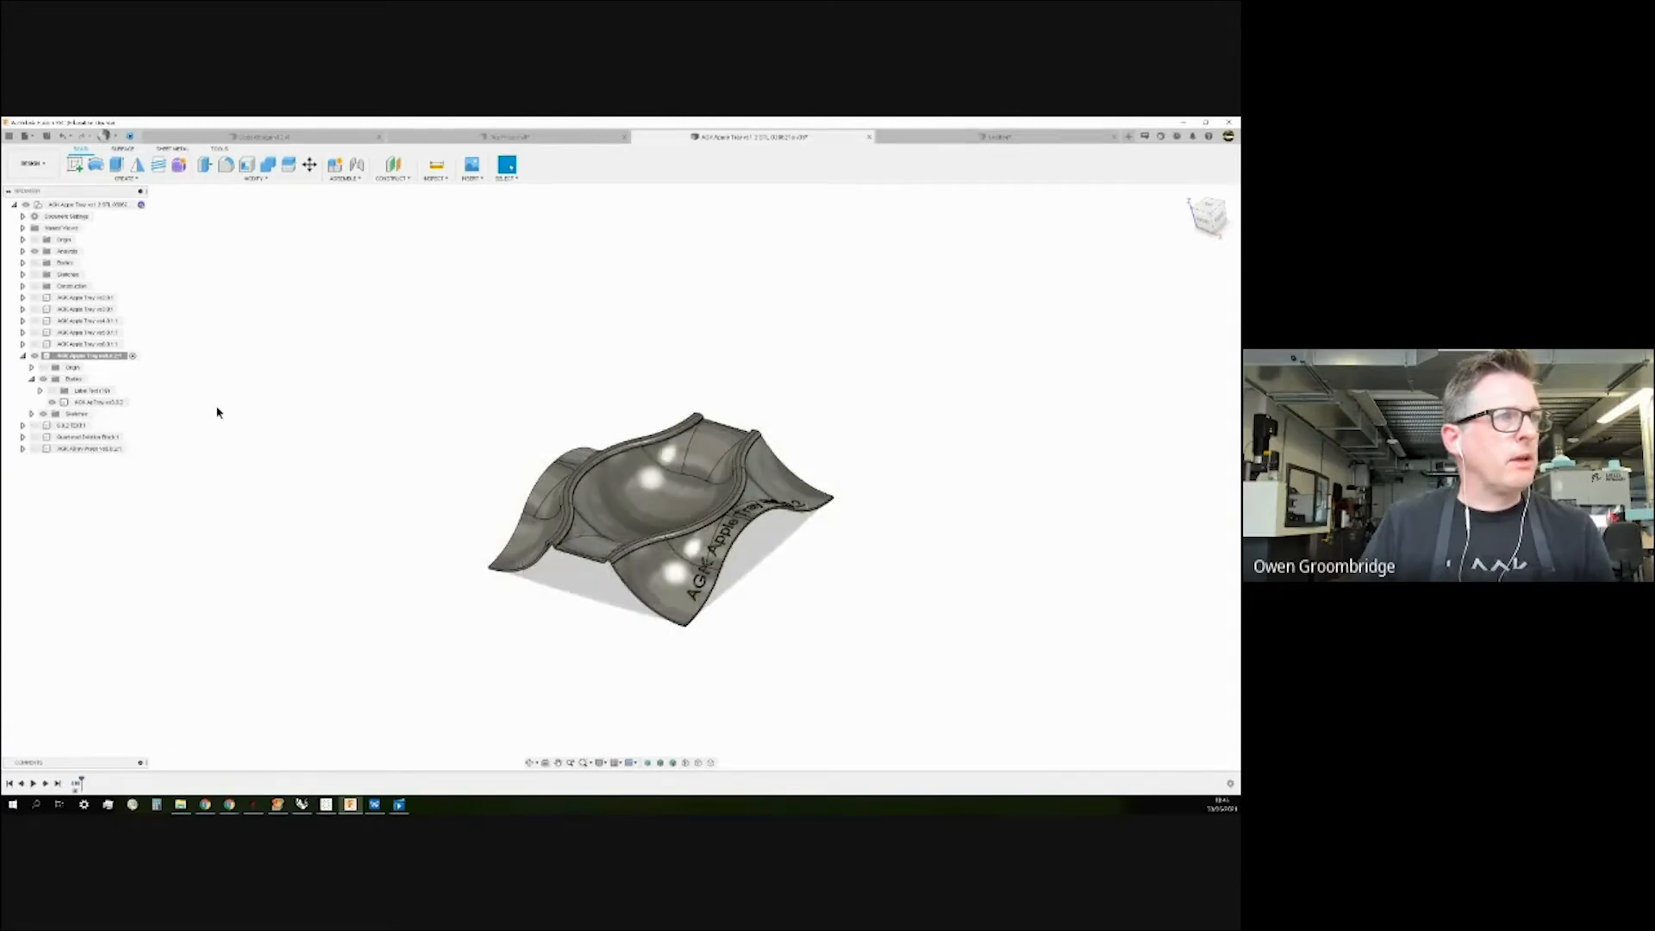
# Expand the AGK Apple Tray v0.4 component and its Bodies folder.
pyautogui.click(23, 275)
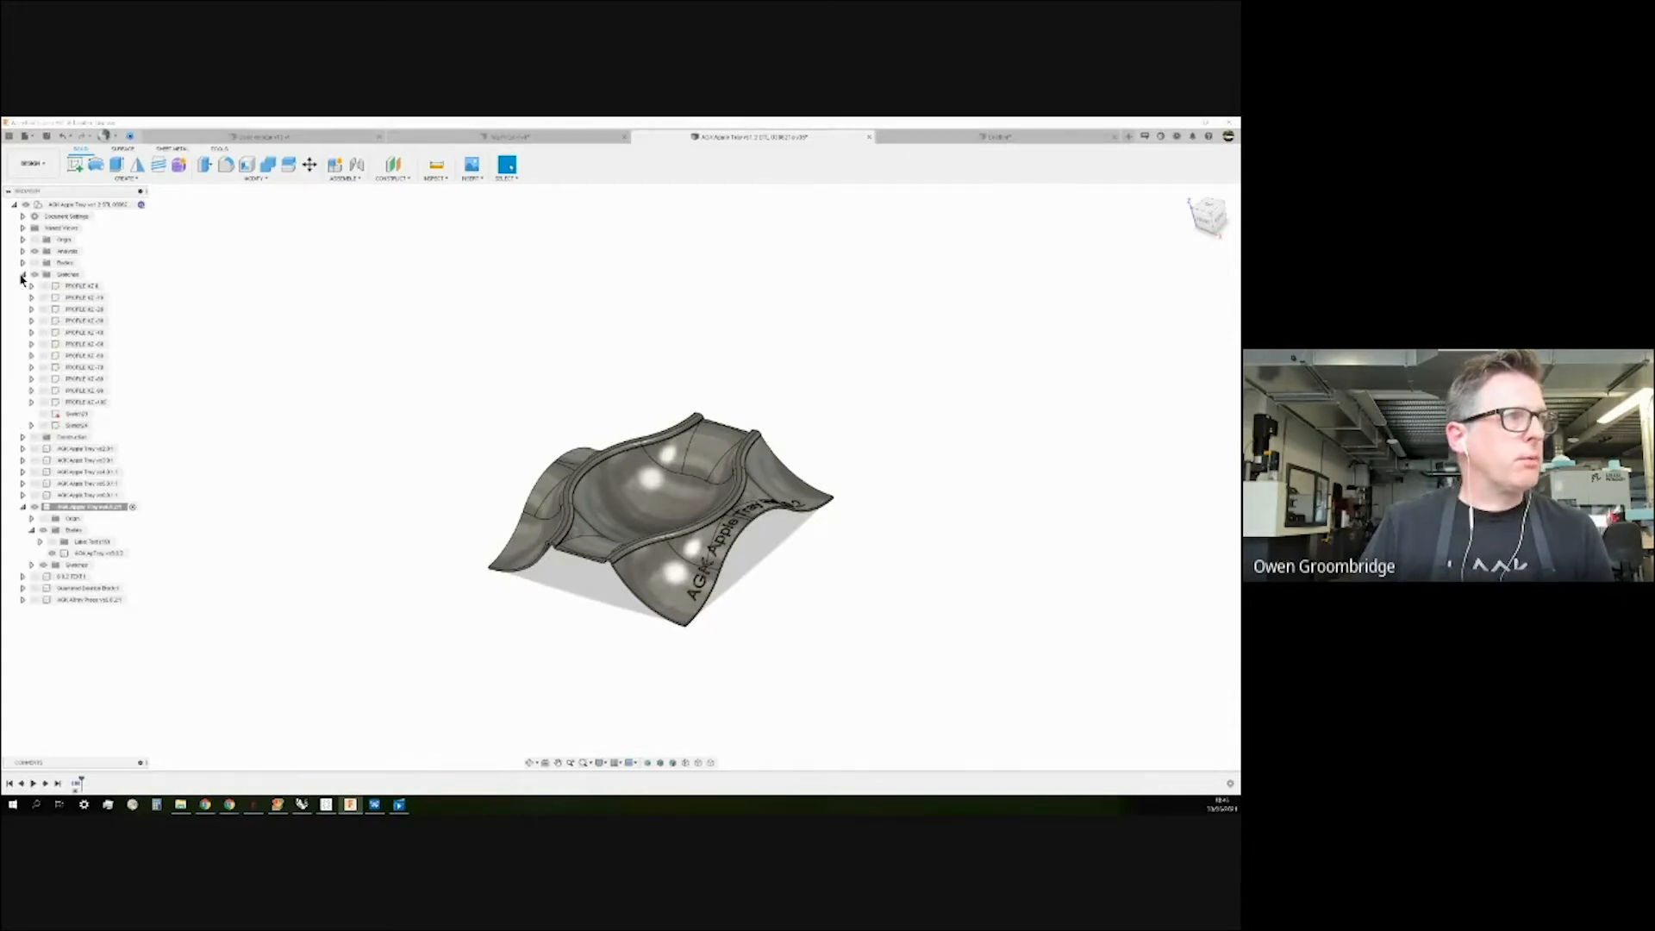
pyautogui.click(23, 275)
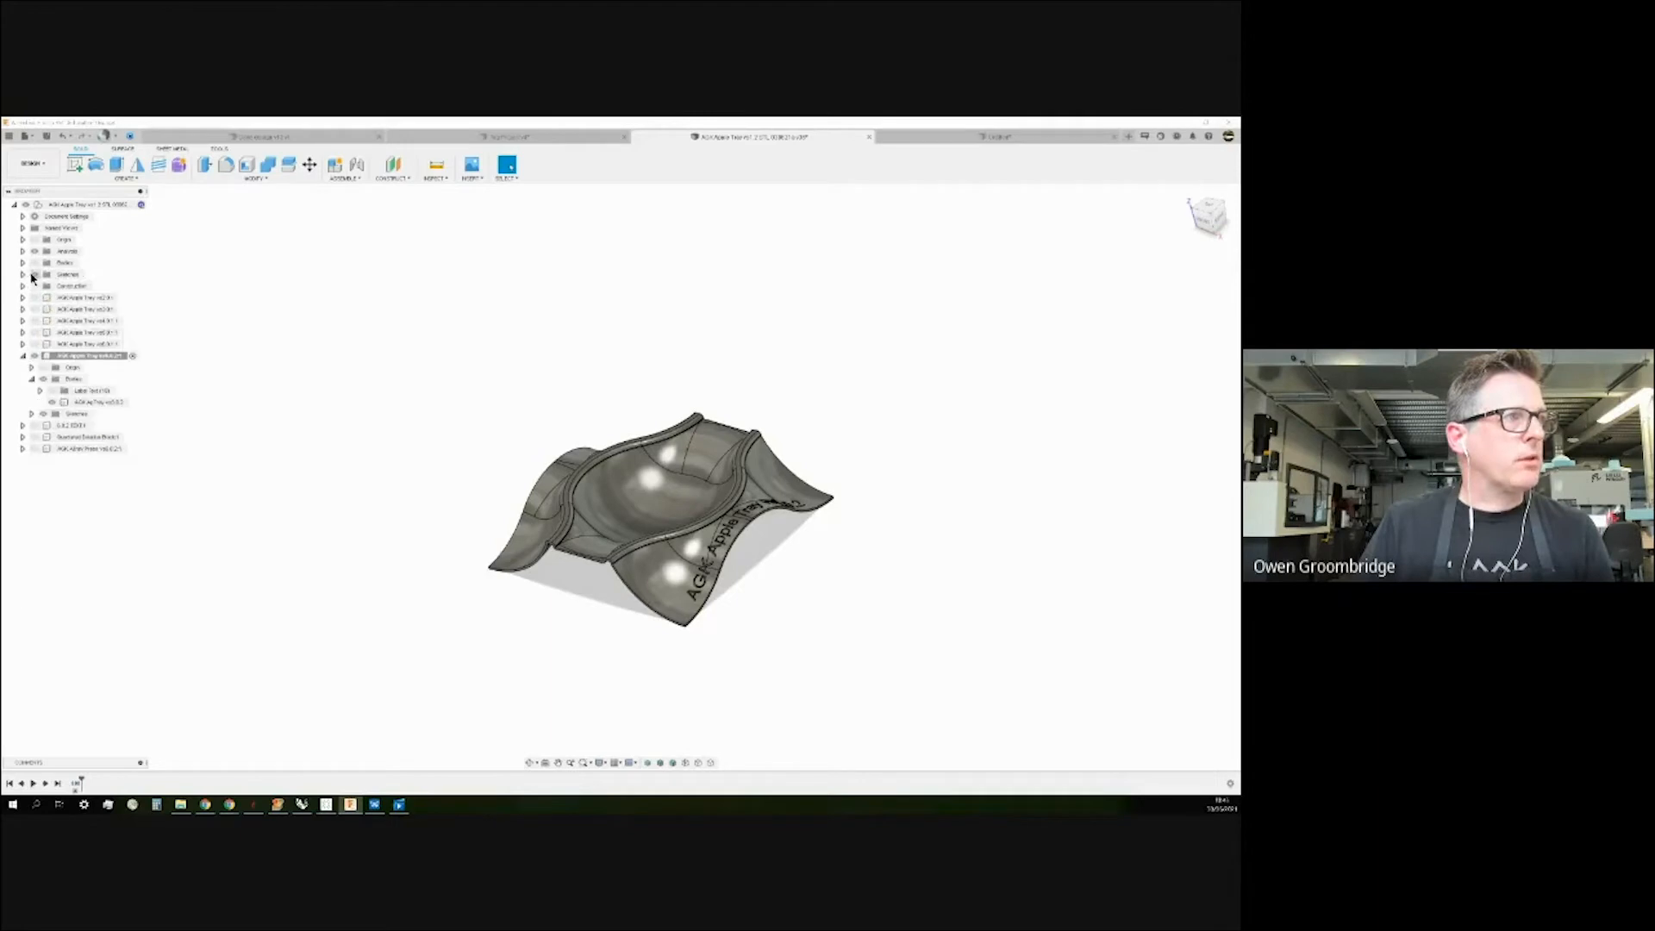
pyautogui.click(23, 332)
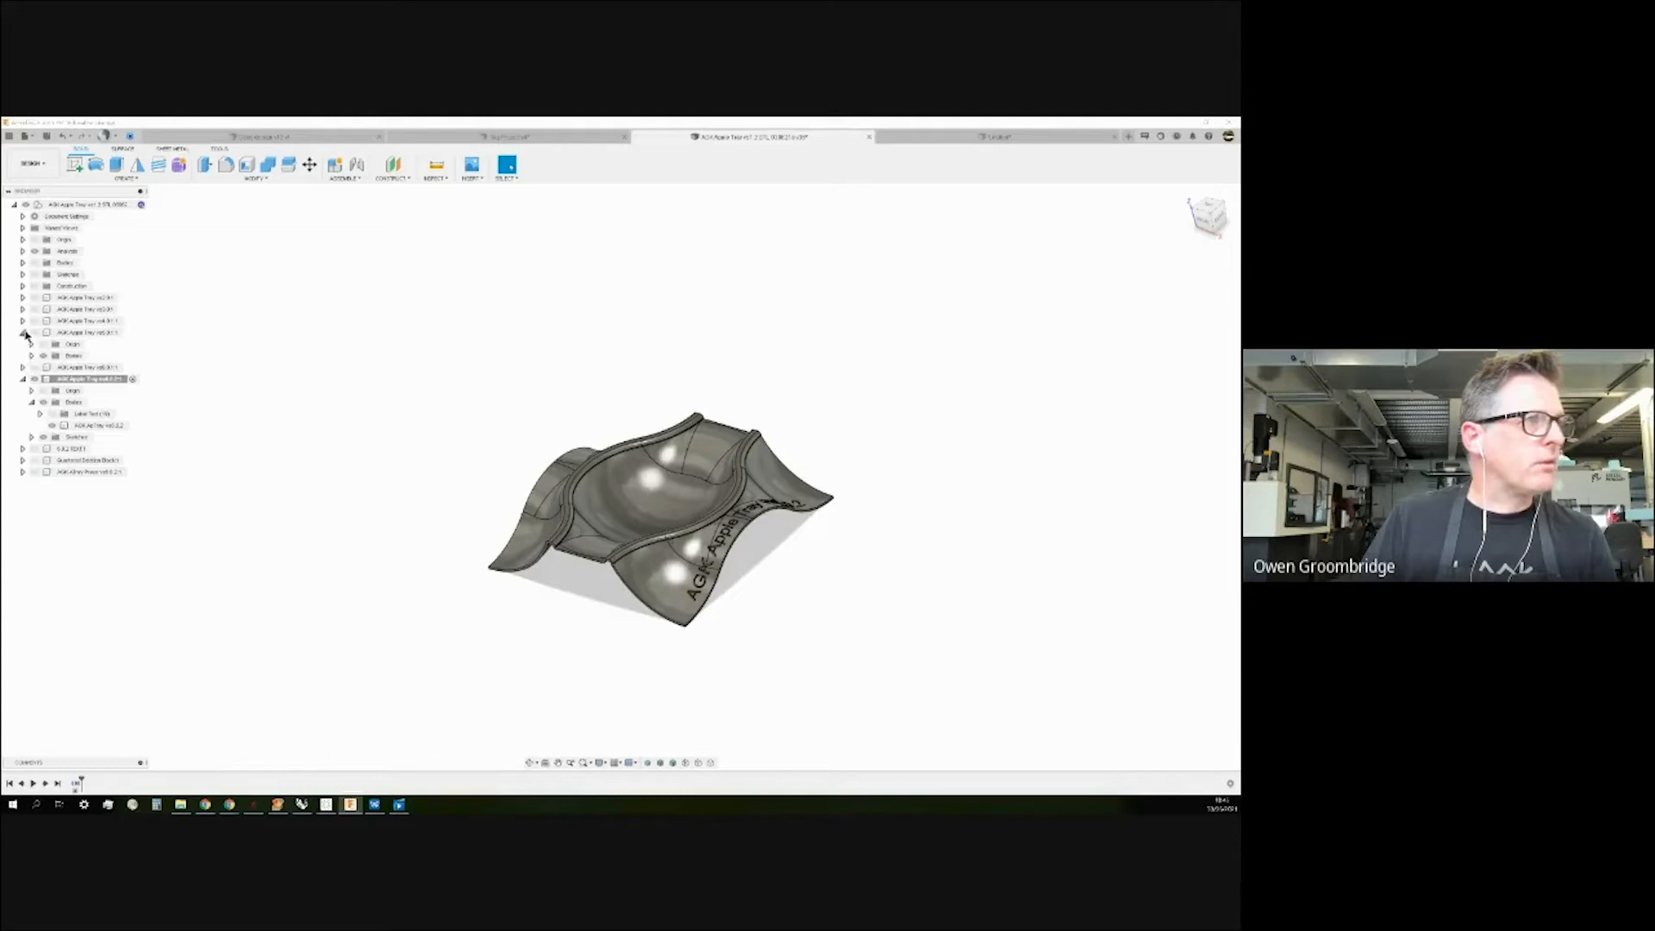
pyautogui.click(23, 333)
pyautogui.click(23, 344)
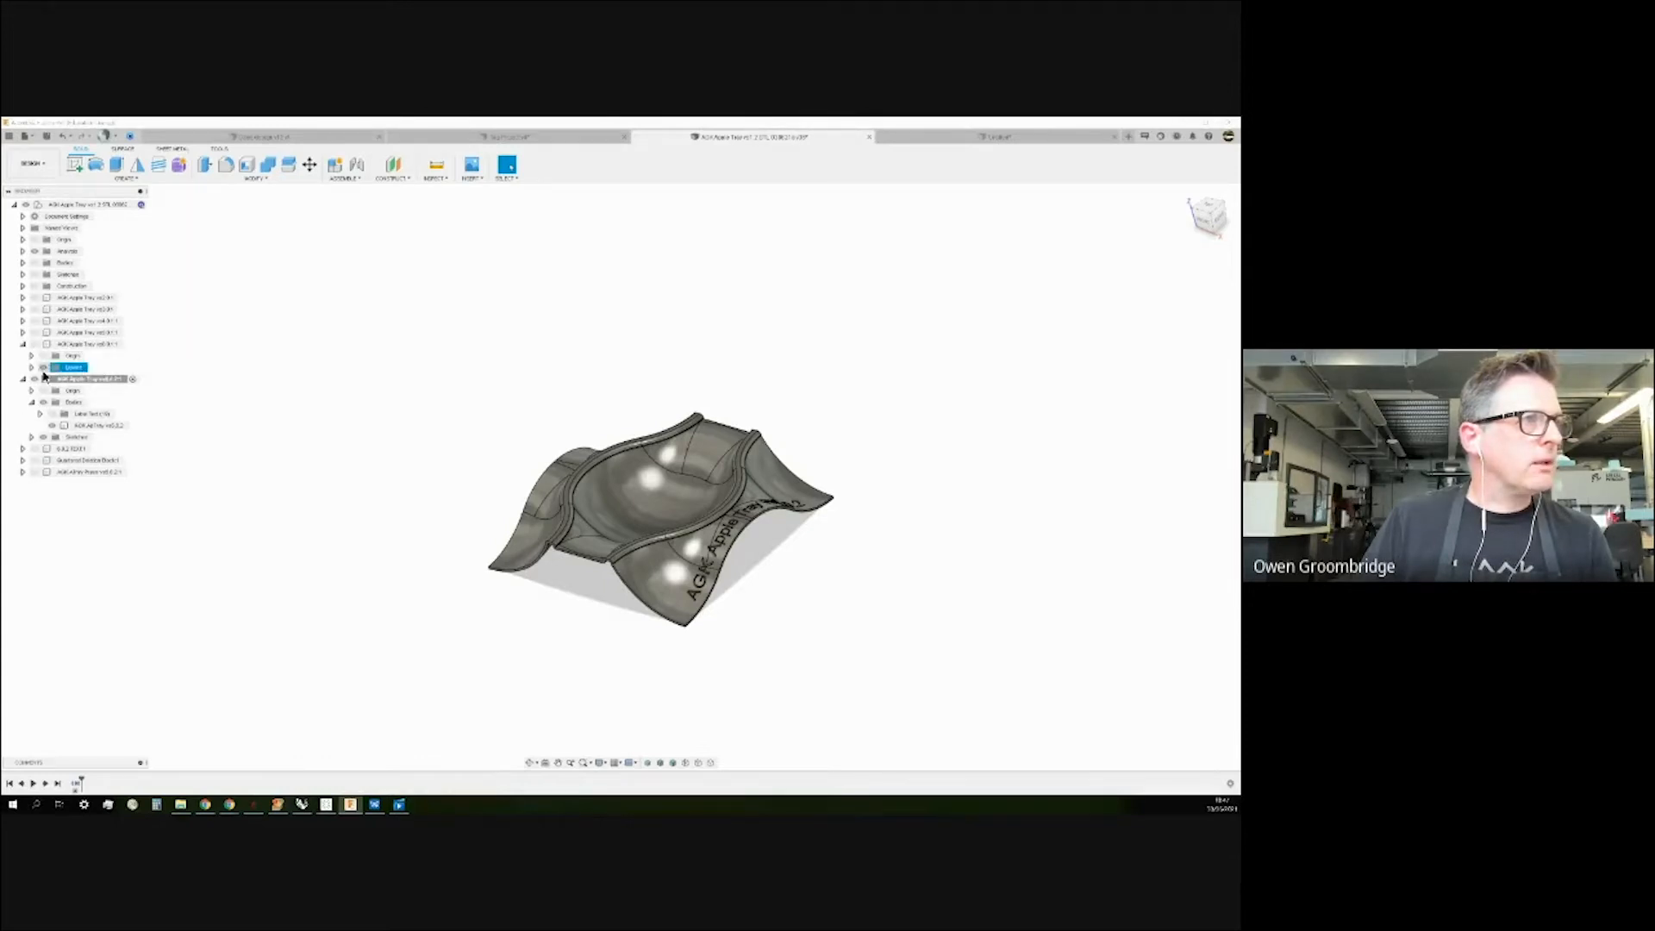
pyautogui.click(31, 367)
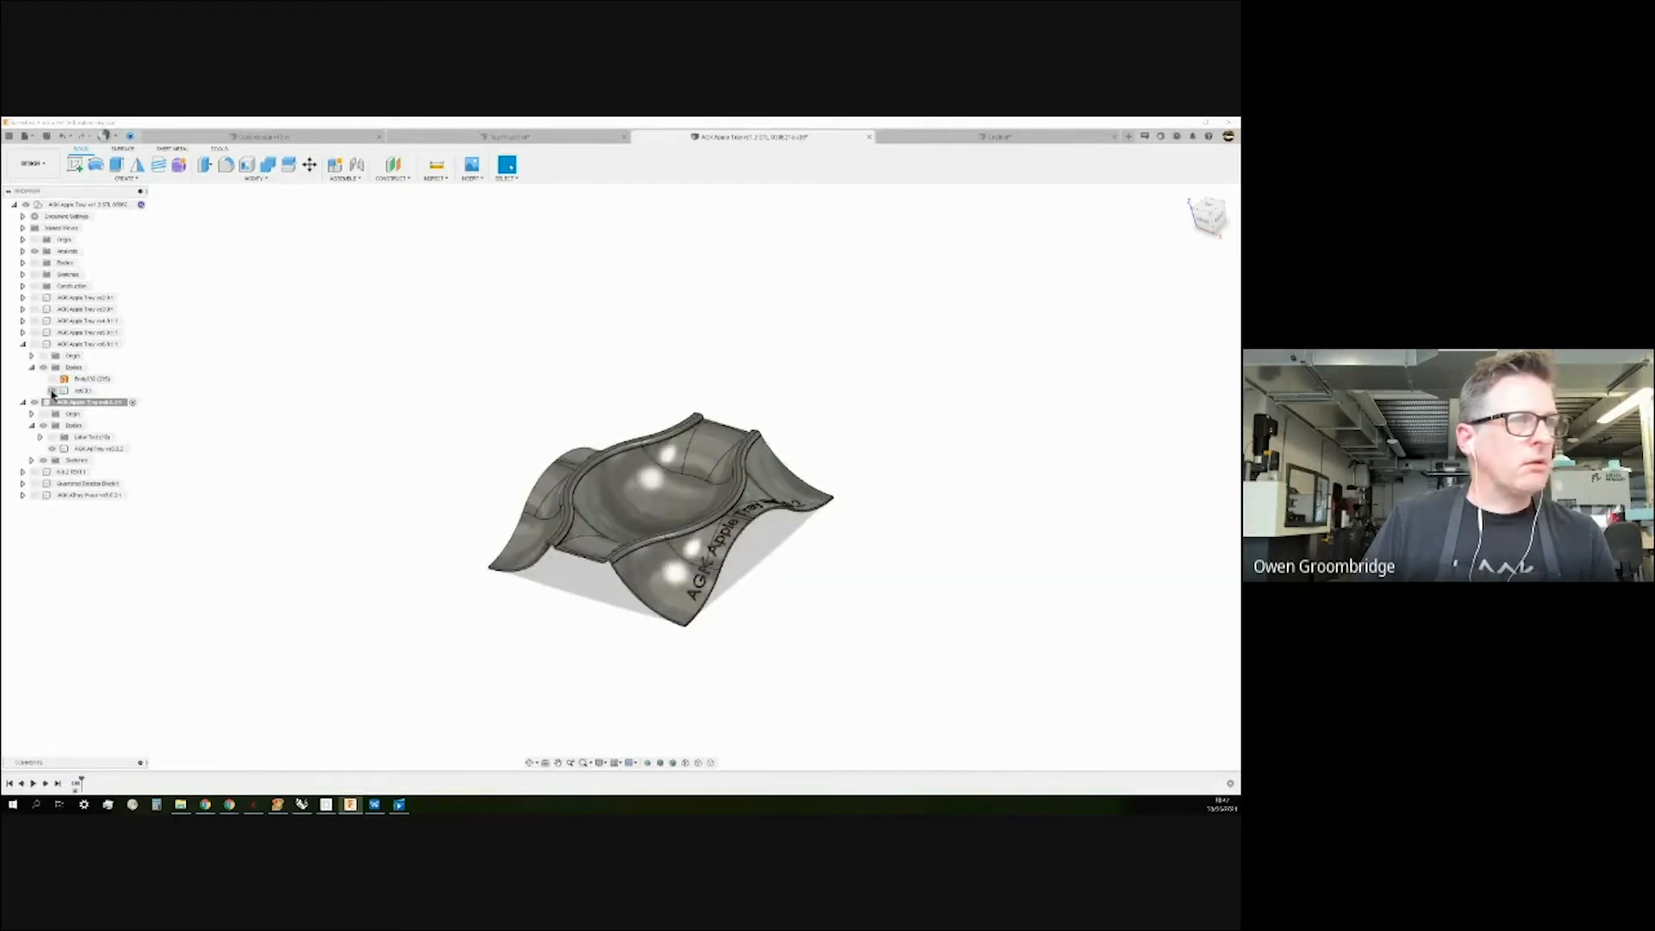
# View the tray from the top and start Combine from the Solid tab's MODIFY menu.
pyautogui.click(82, 390)
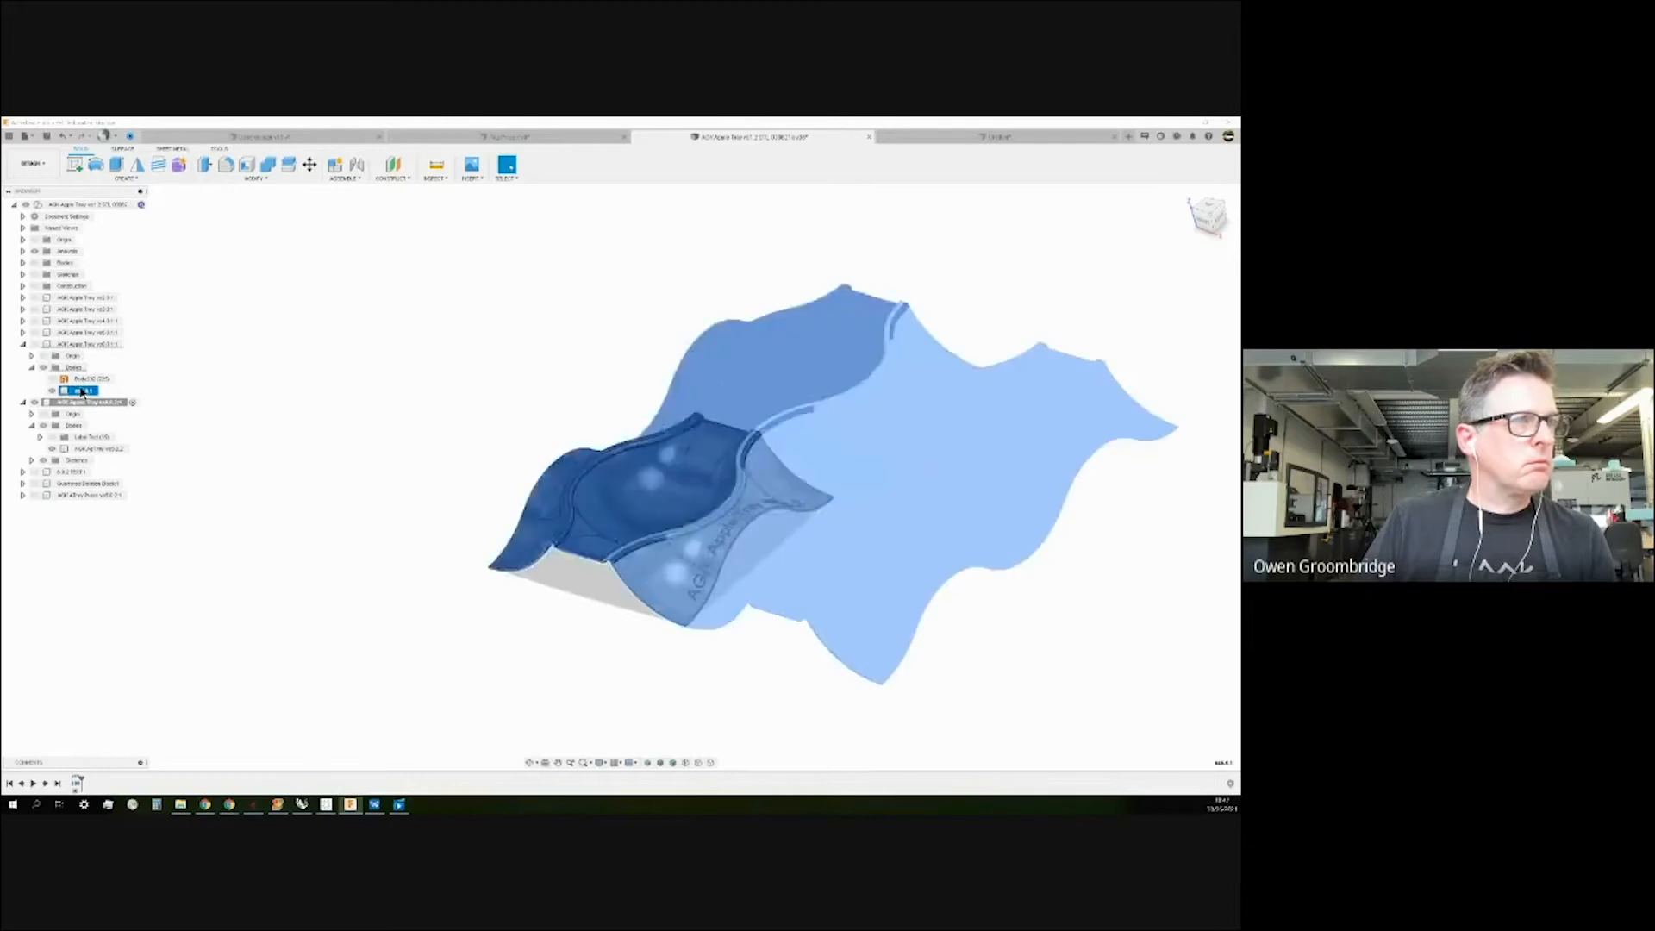
pyautogui.keyDown('shift'); pyautogui.moveTo(330, 344); pyautogui.dragTo(310, 399, button='middle'); pyautogui.keyUp('shift')
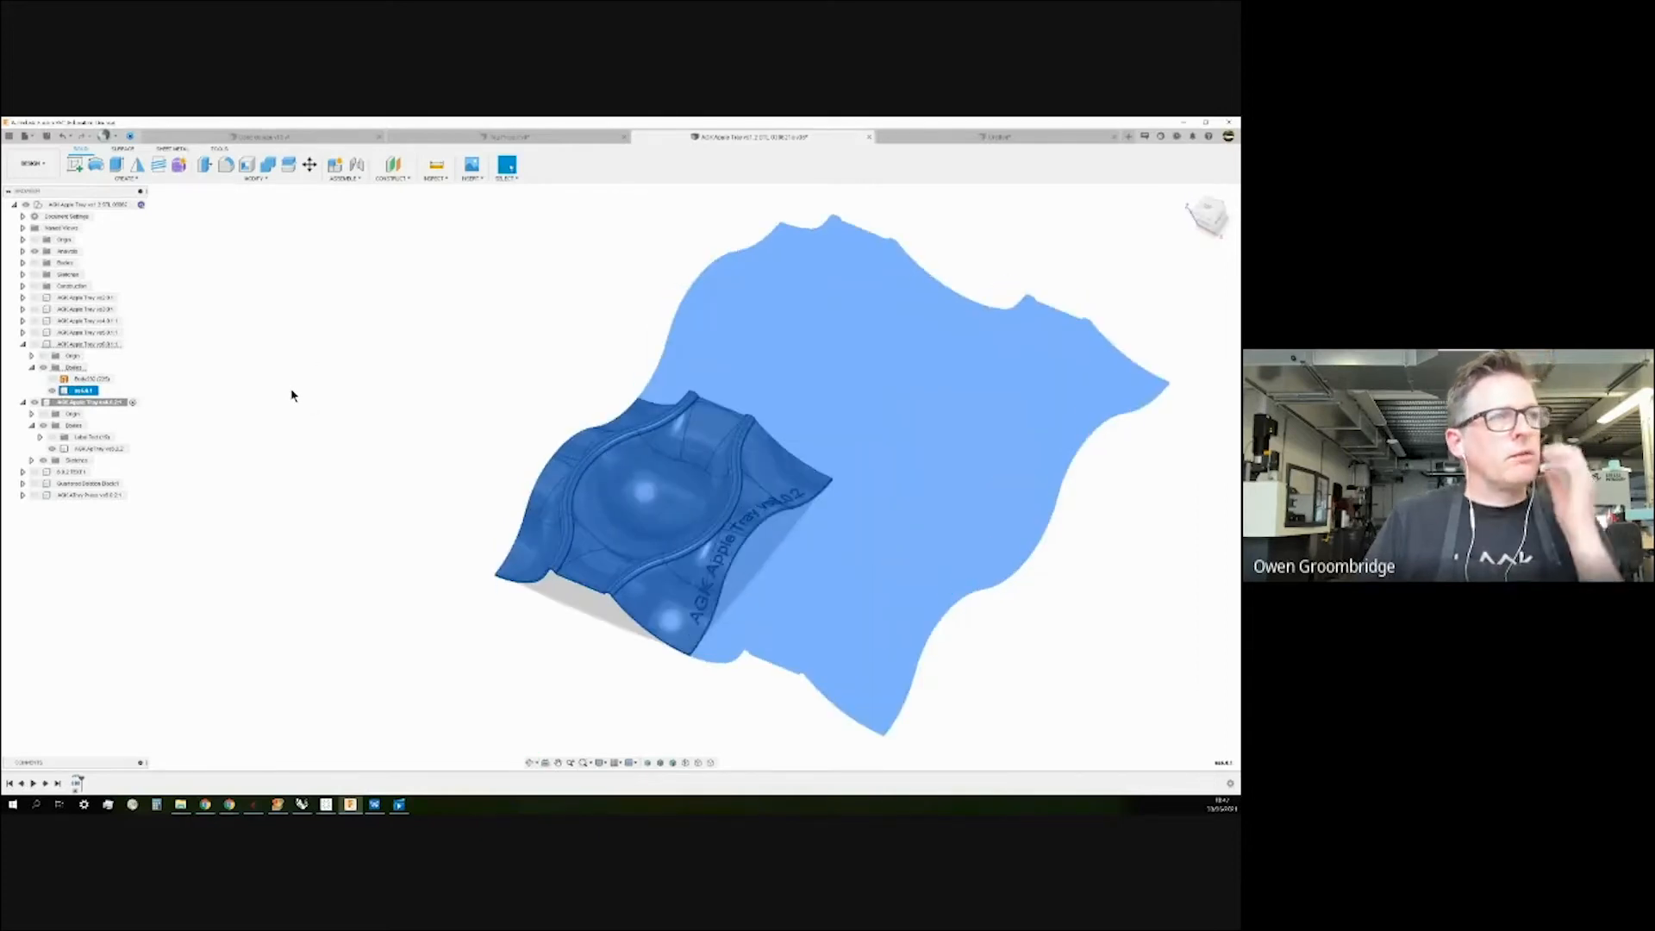
pyautogui.click(293, 395)
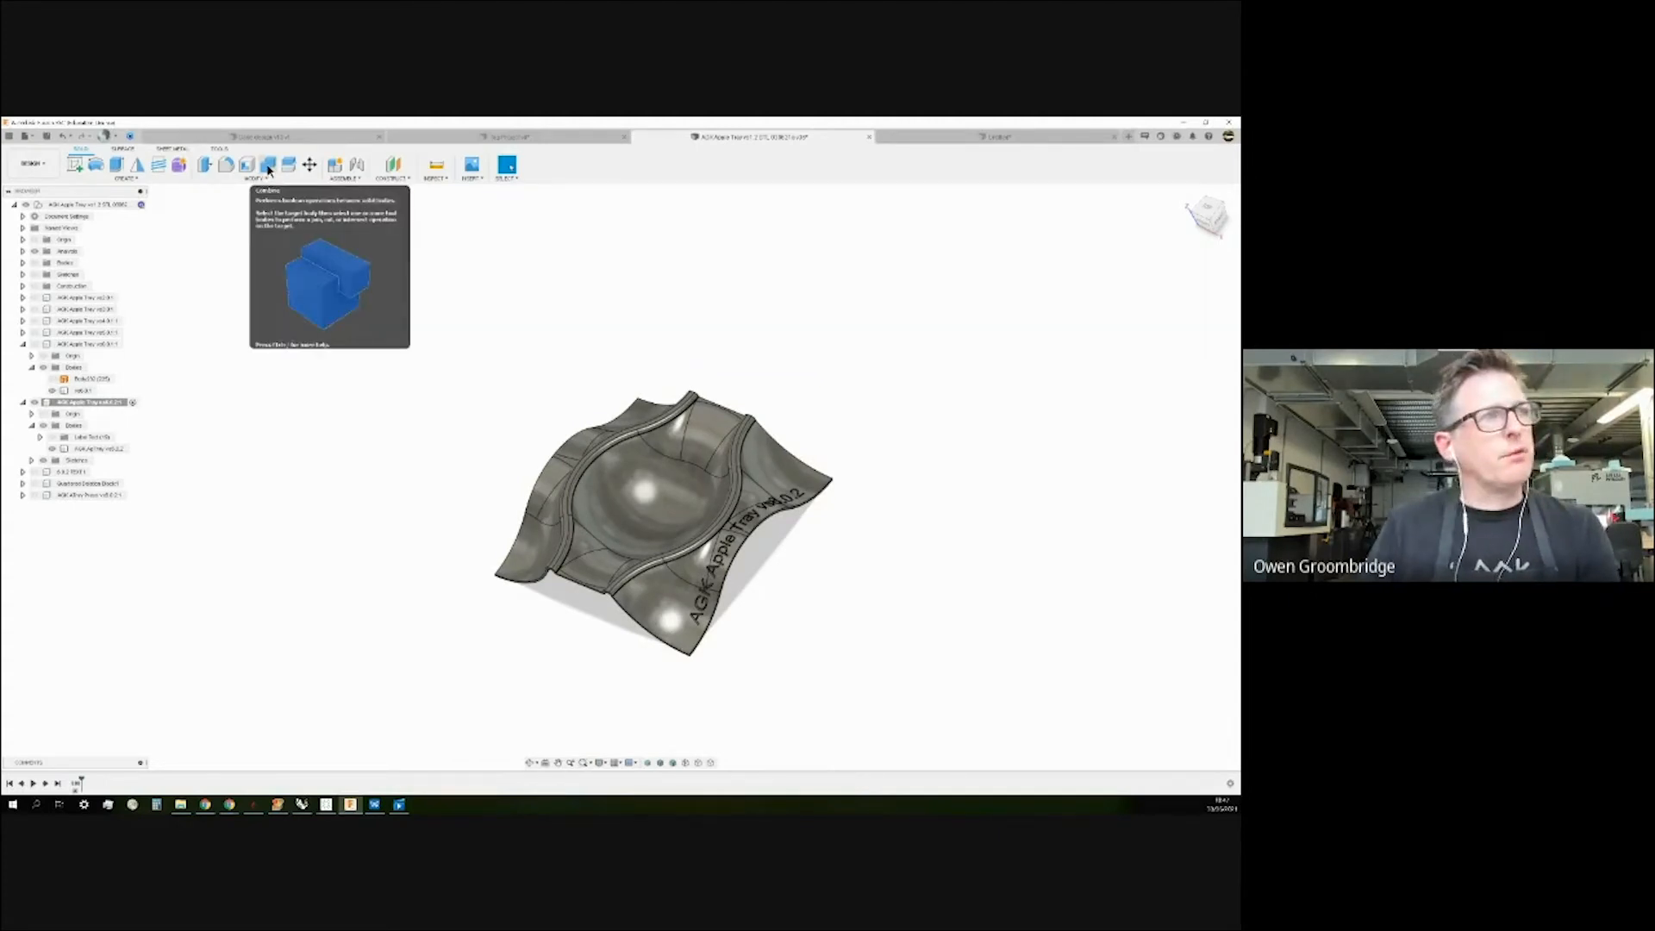
pyautogui.click(120, 150)
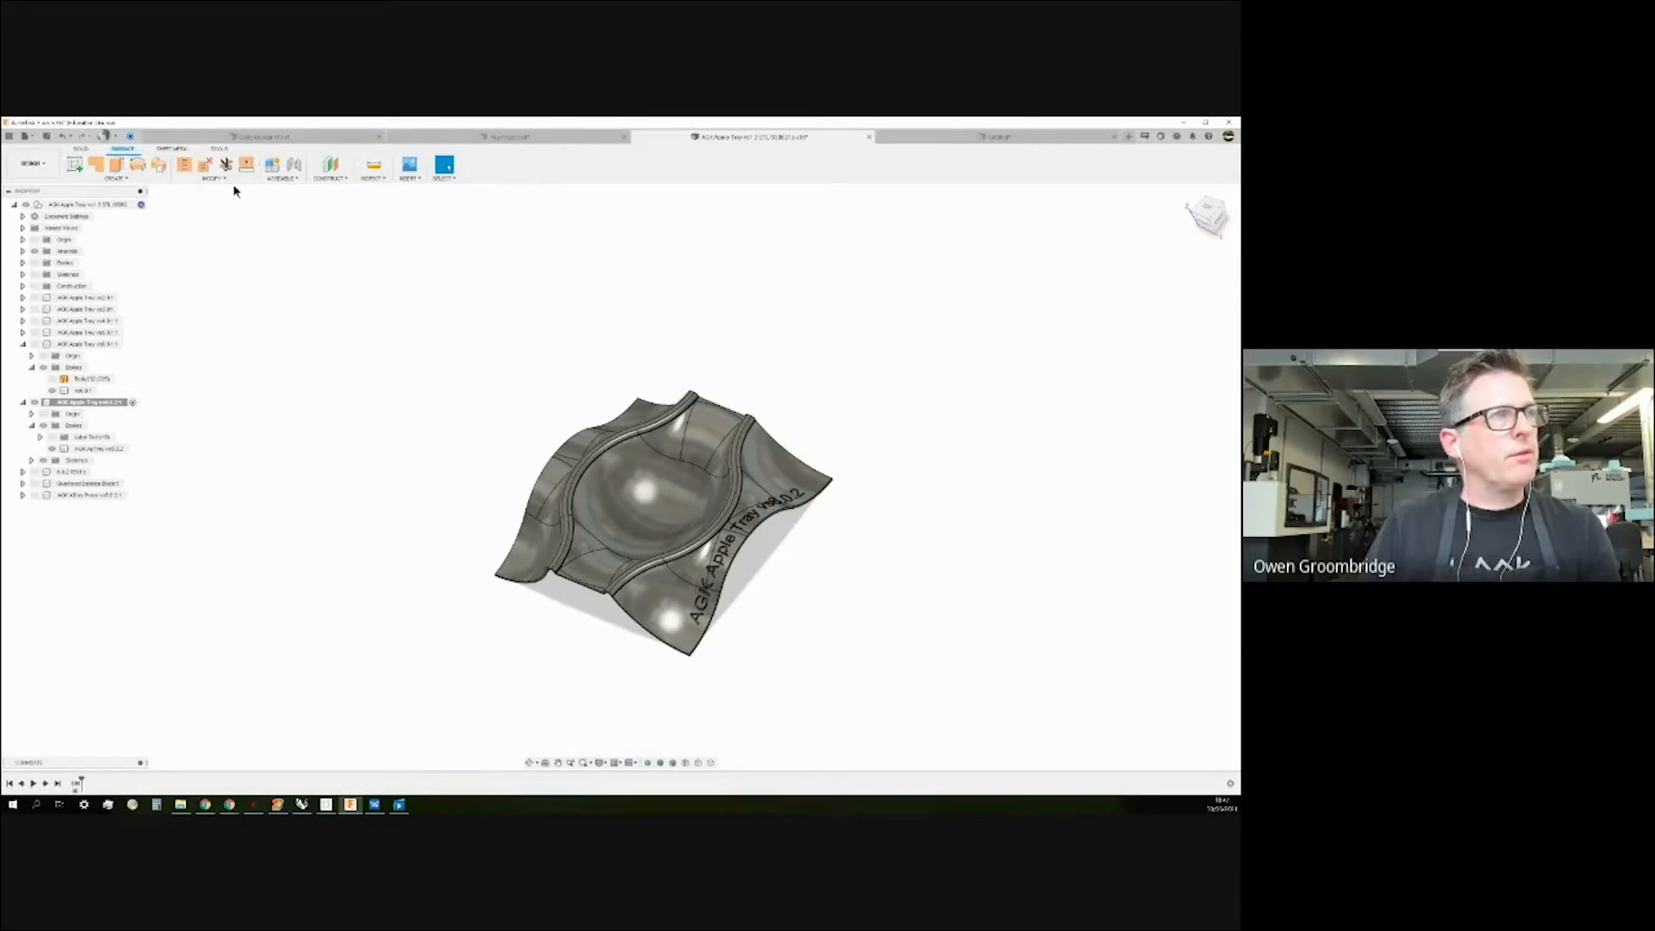
pyautogui.click(87, 150)
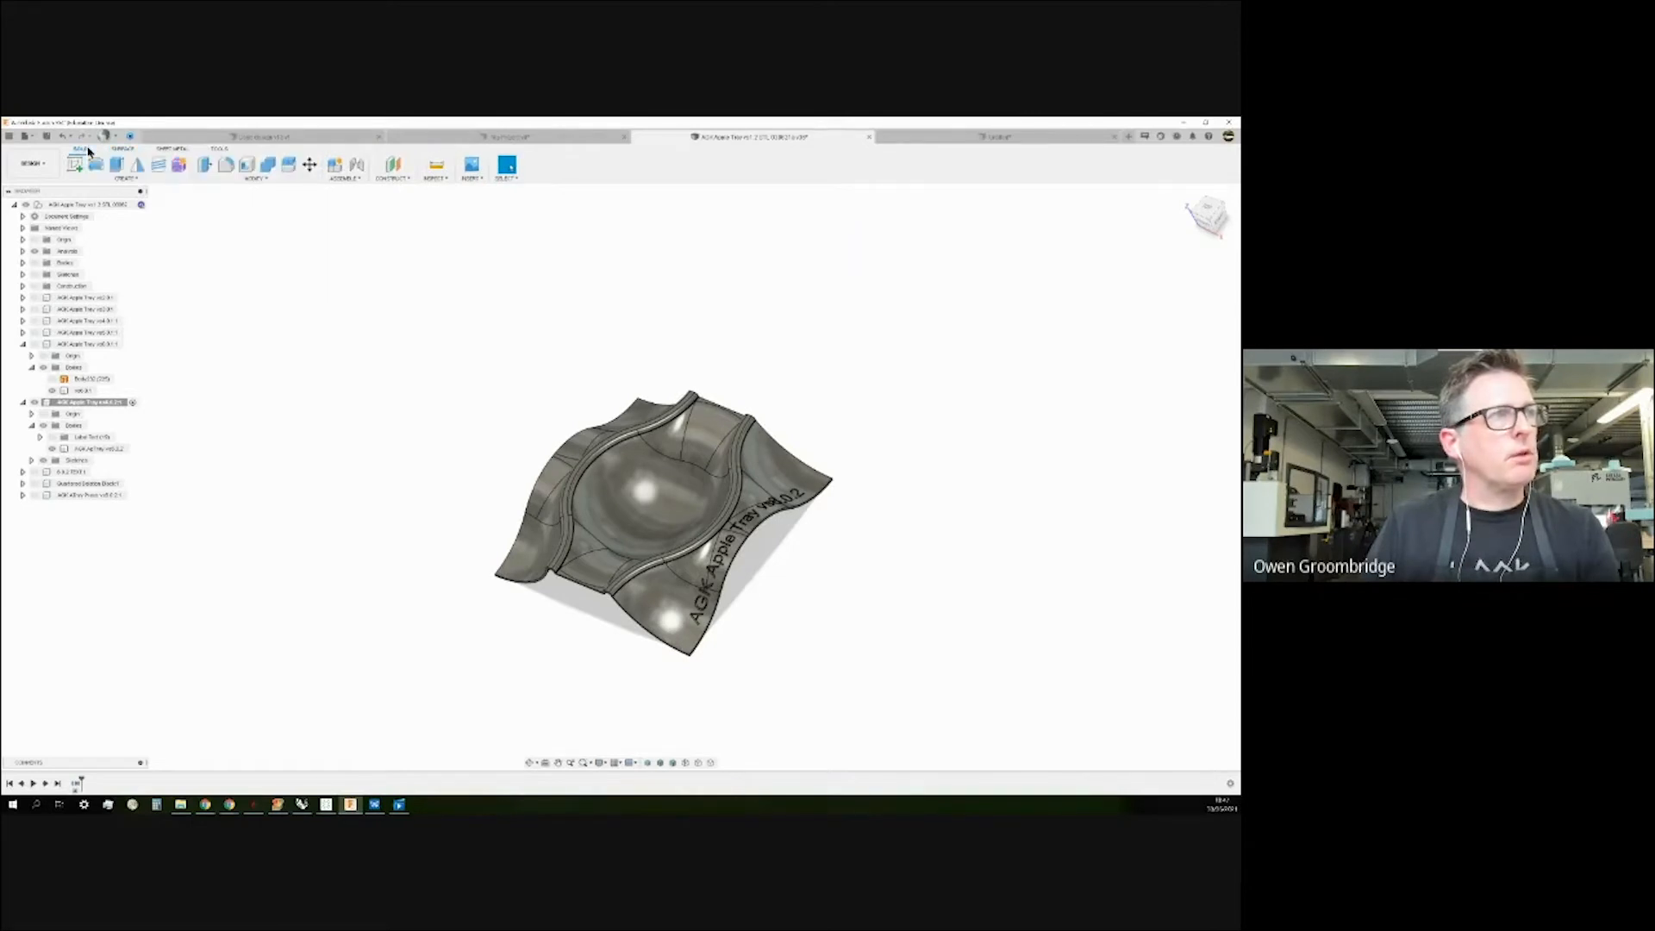
pyautogui.click(260, 179)
pyautogui.click(214, 255)
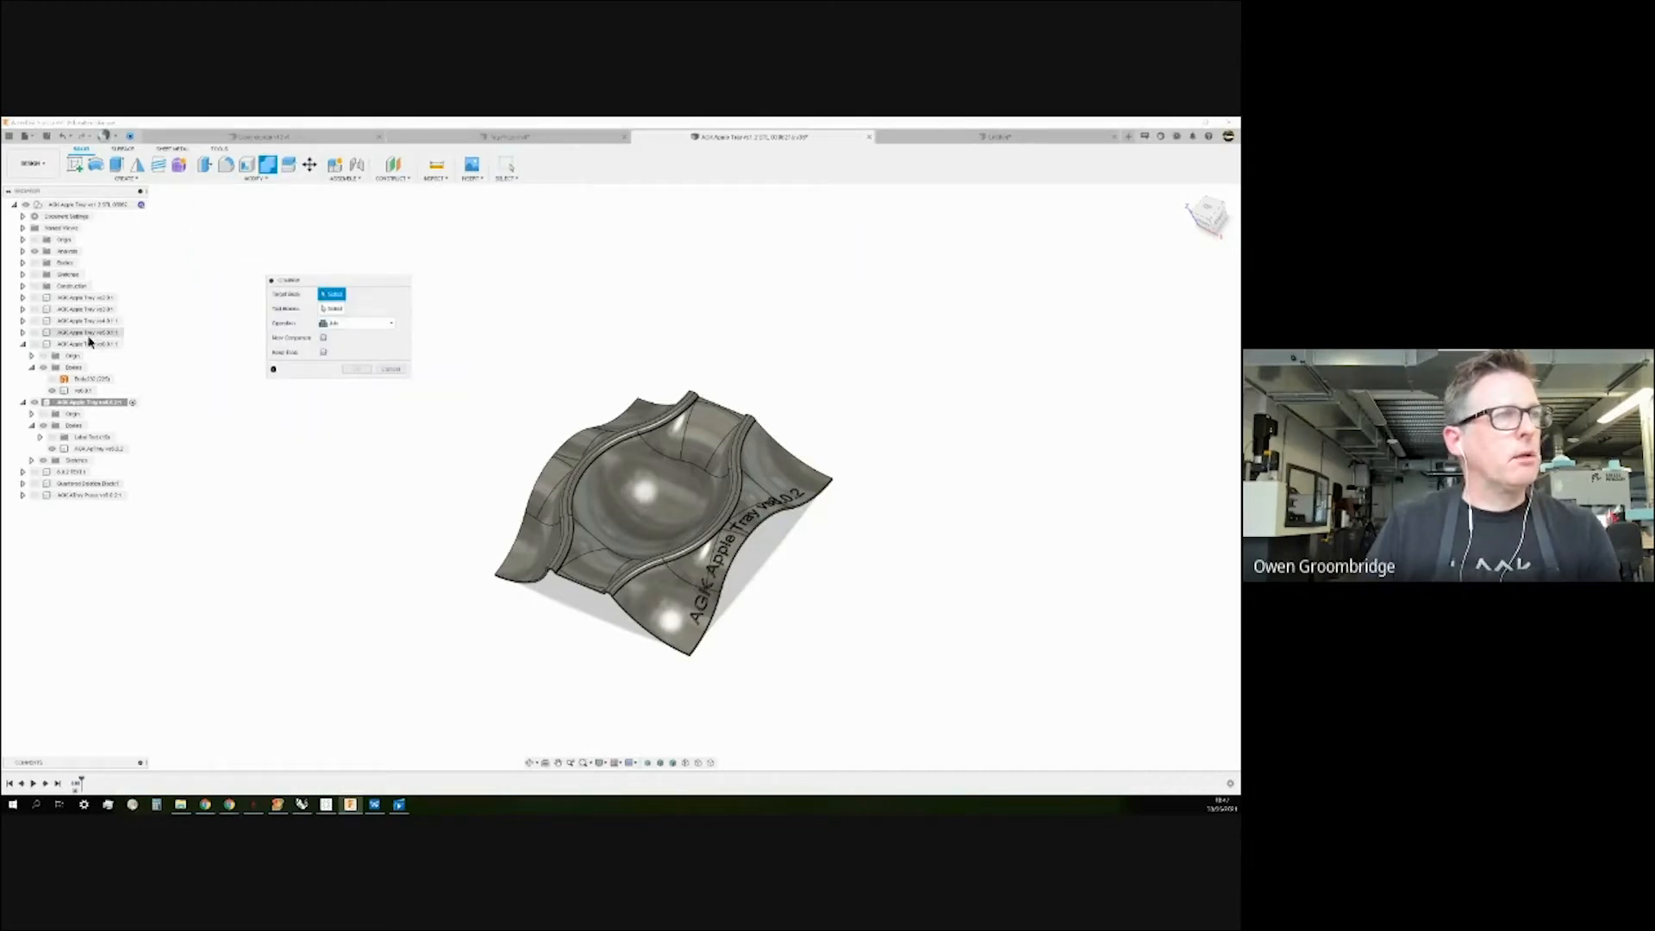
# Cut the tray tool body from target v0.4:1 into a new component, keeping the tools.
pyautogui.click(84, 391)
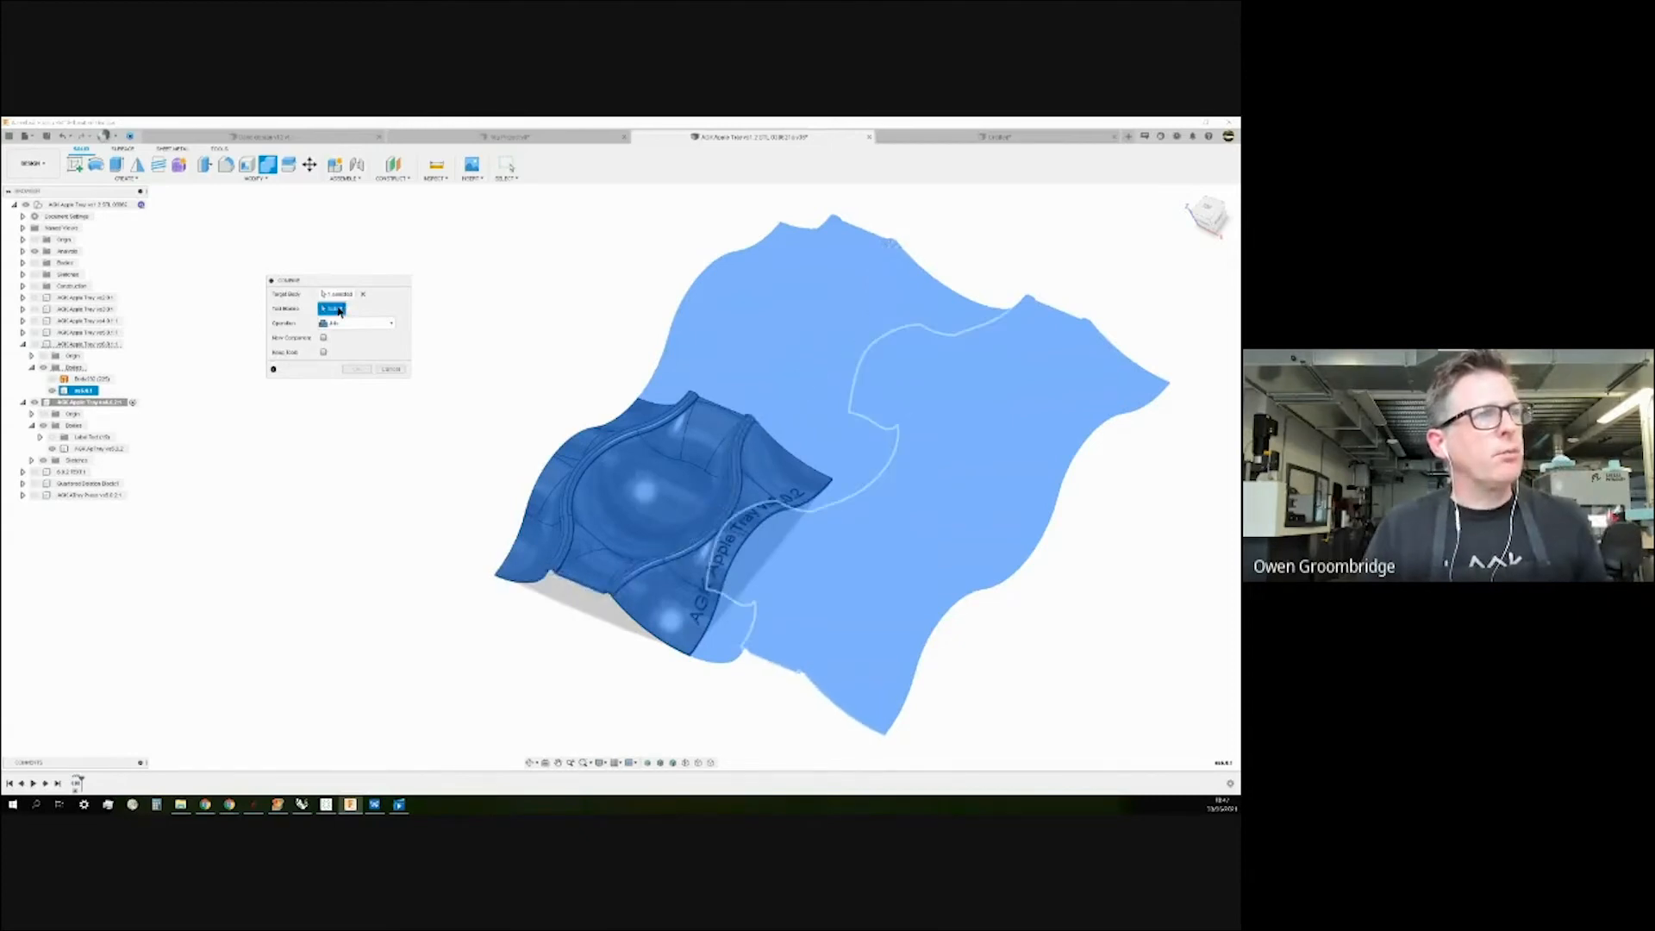
pyautogui.click(572, 511)
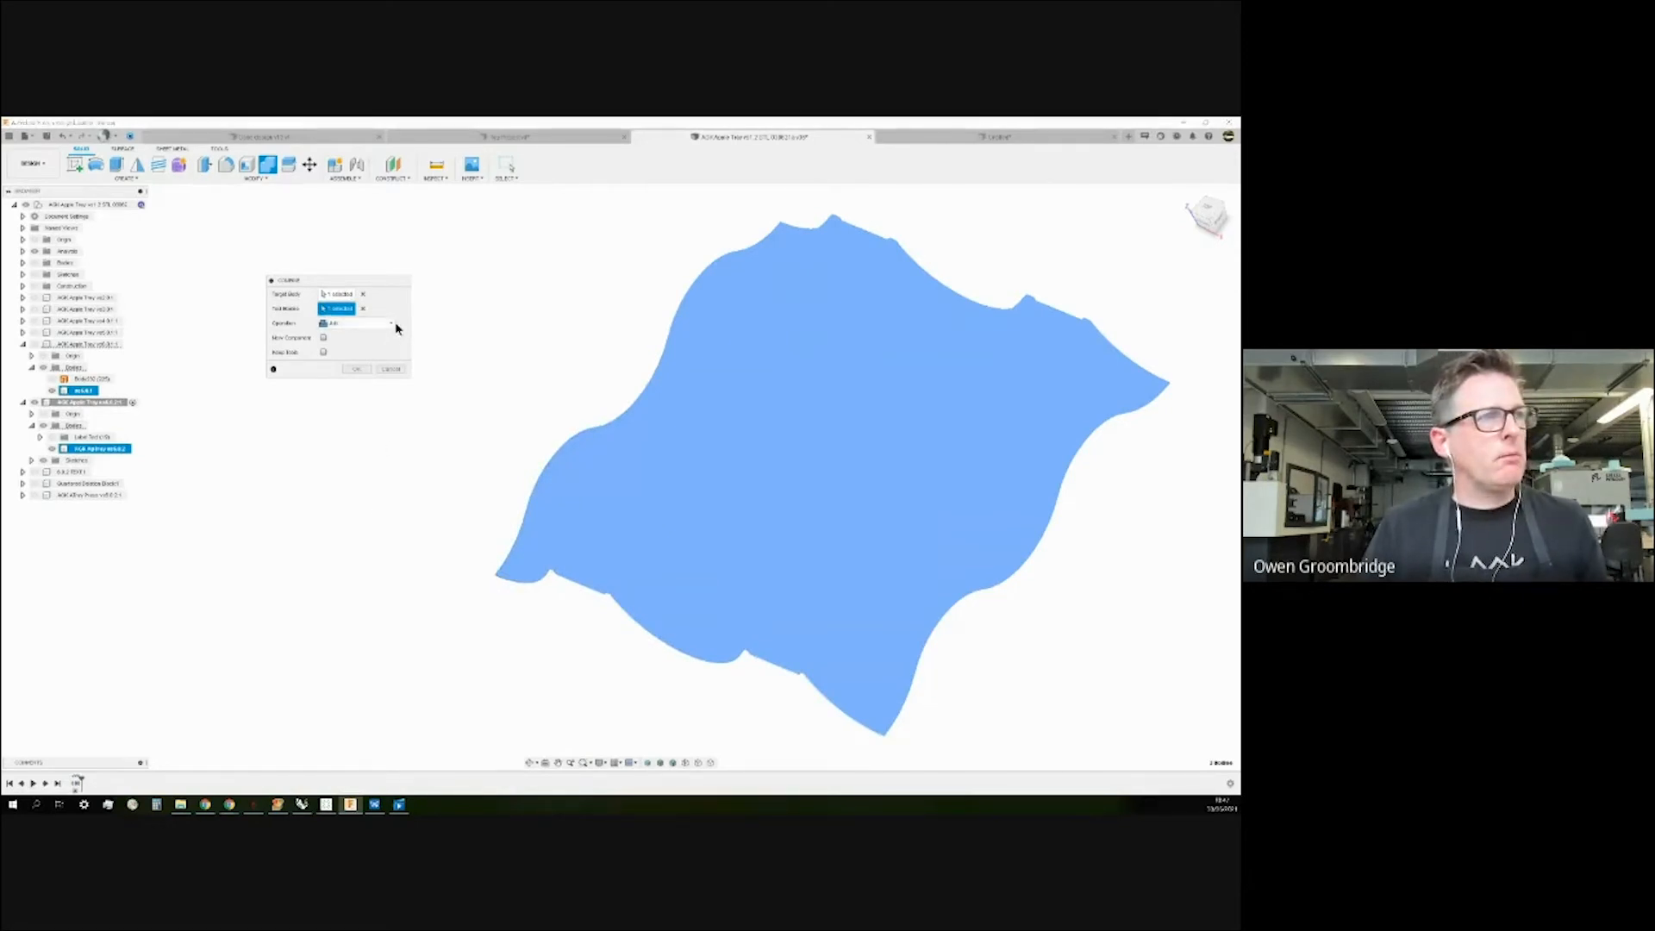
pyautogui.click(397, 329)
pyautogui.click(329, 365)
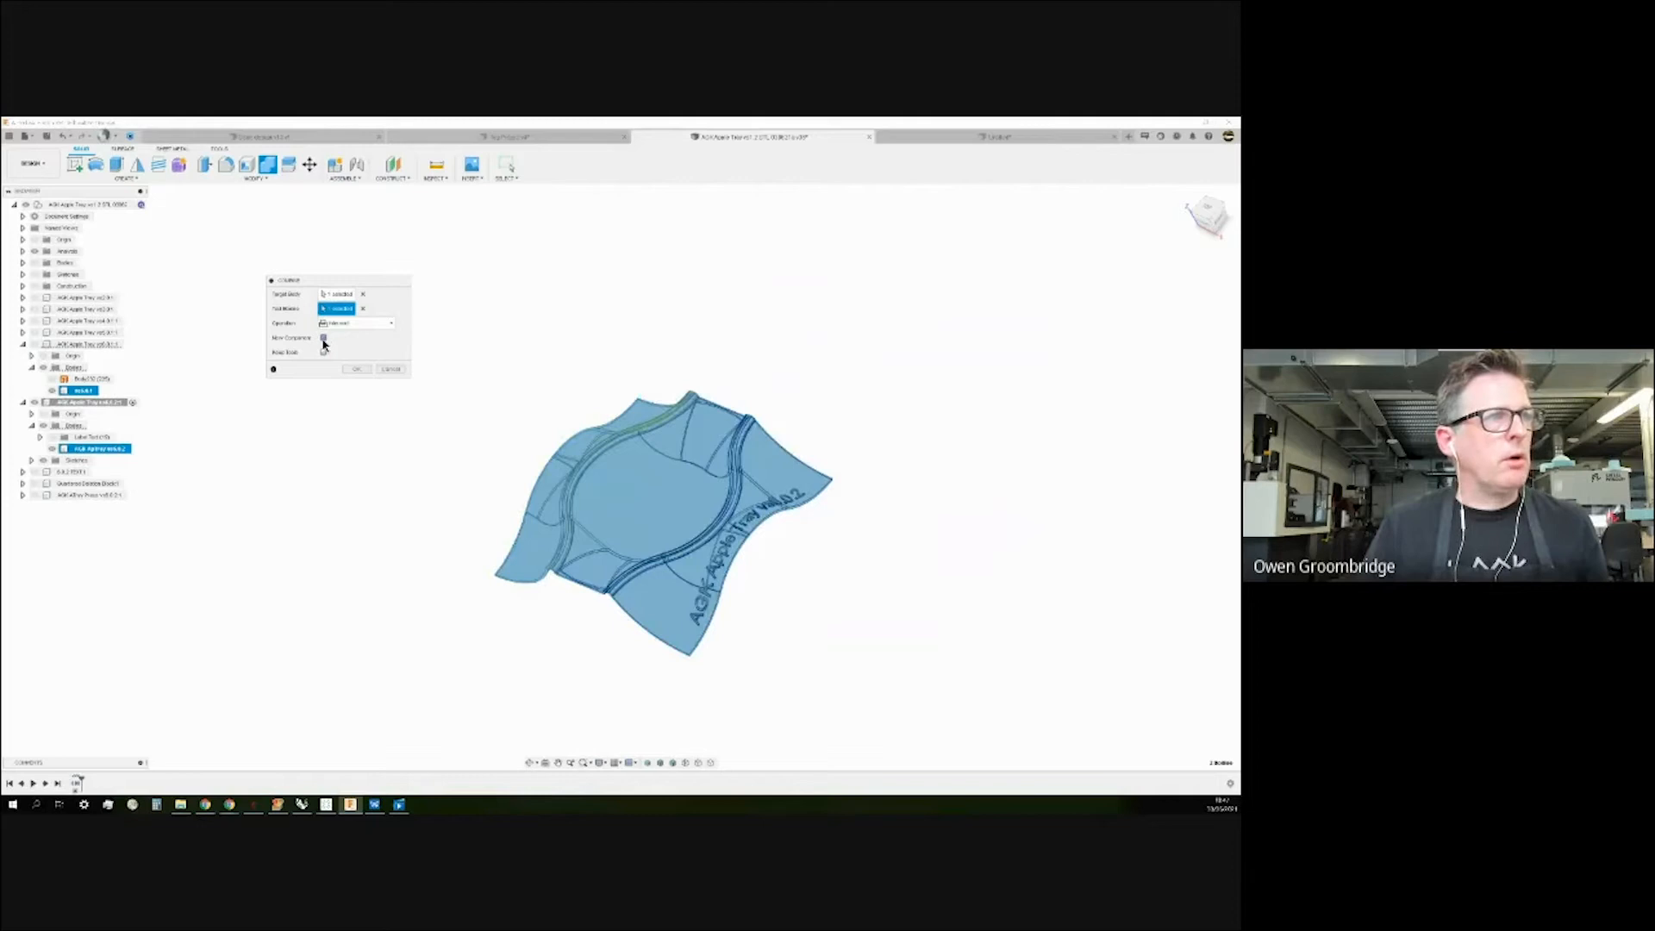
pyautogui.click(324, 353)
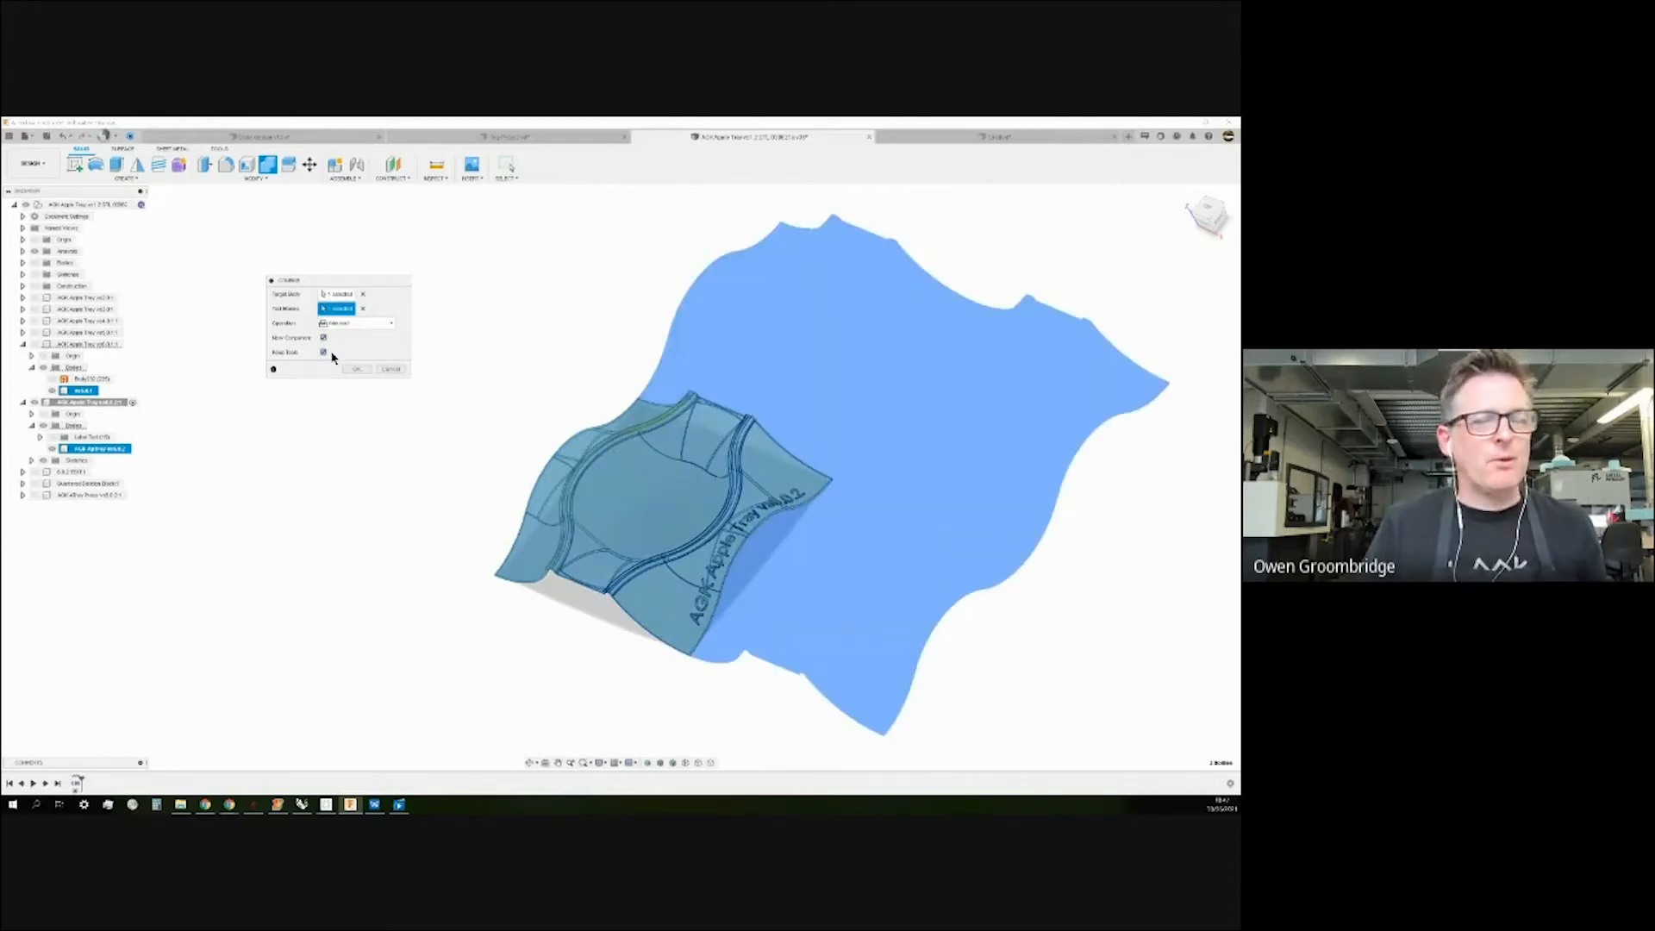
pyautogui.keyDown('shift'); pyautogui.moveTo(424, 399); pyautogui.dragTo(676, 597, button='middle'); pyautogui.keyUp('shift')
pyautogui.click(388, 323)
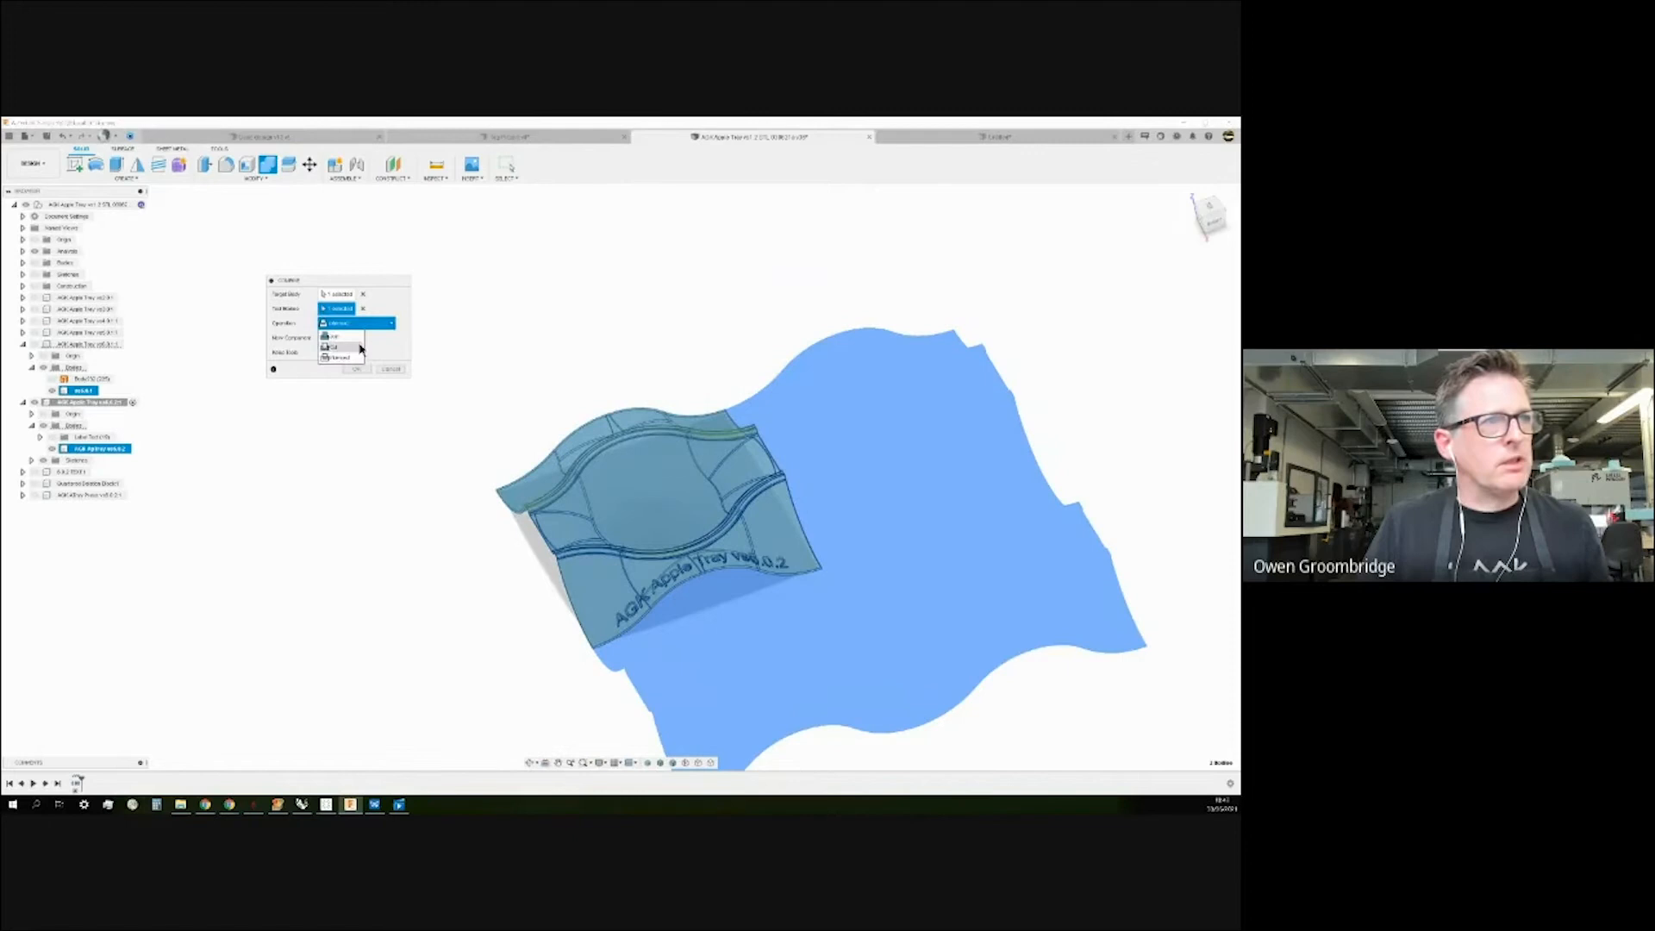
pyautogui.click(360, 350)
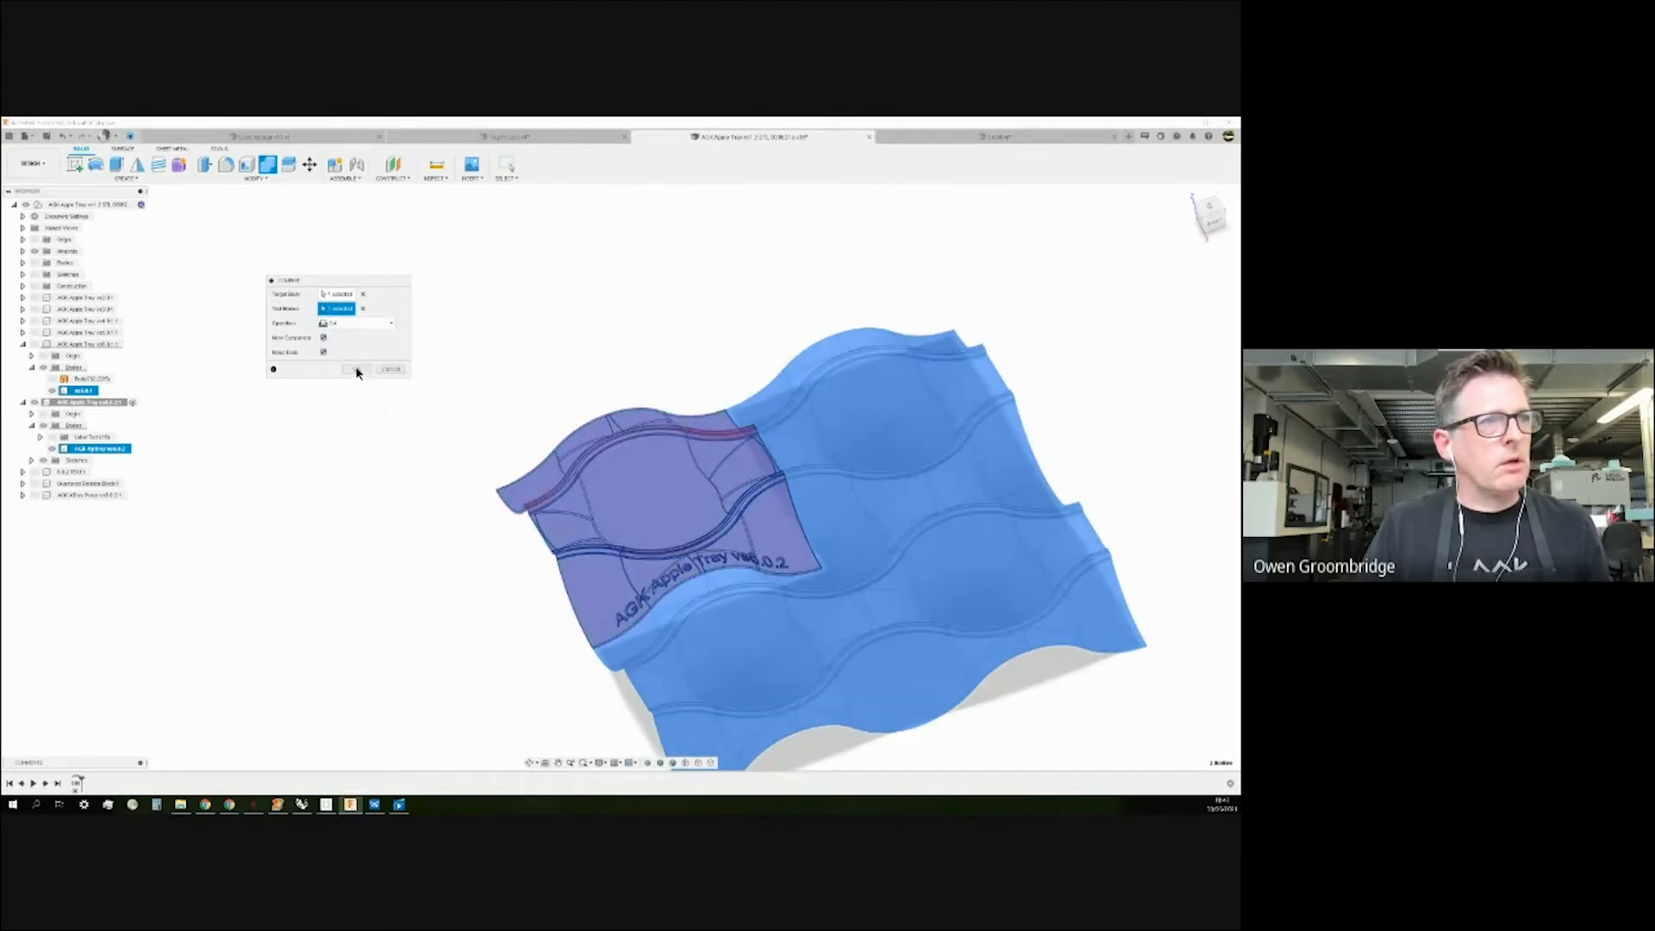
pyautogui.click(358, 370)
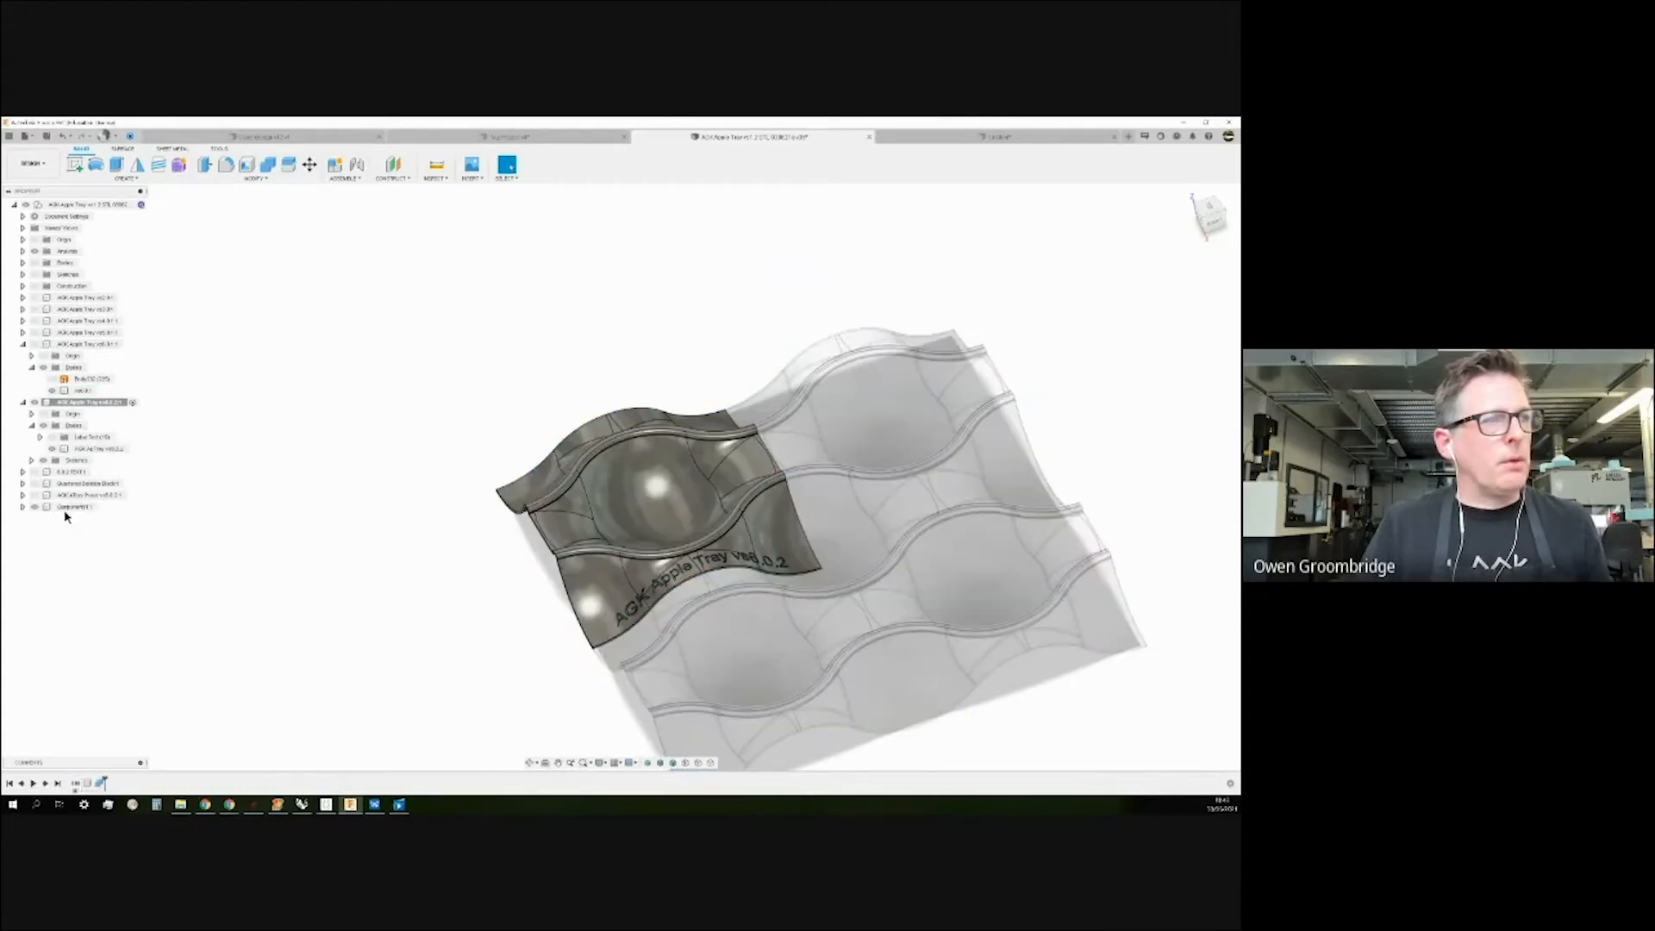
# Hide the AGK Apple Tray v6.0.1 and v6.0.2 bodies.
pyautogui.click(758, 536)
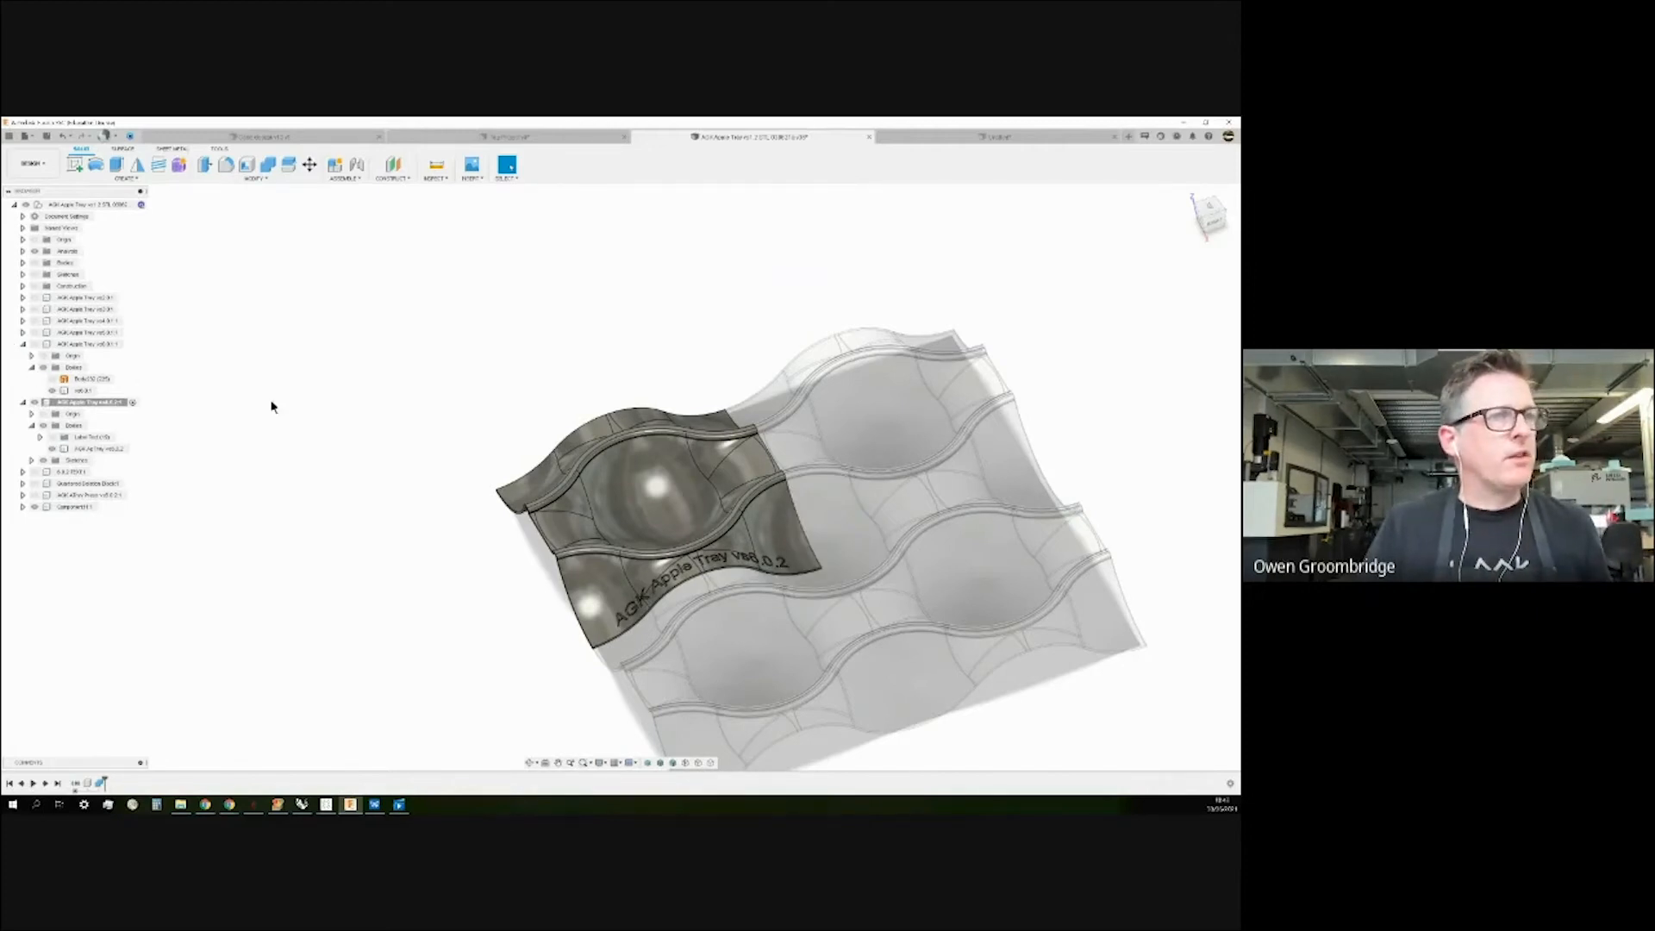
pyautogui.click(53, 391)
pyautogui.click(53, 392)
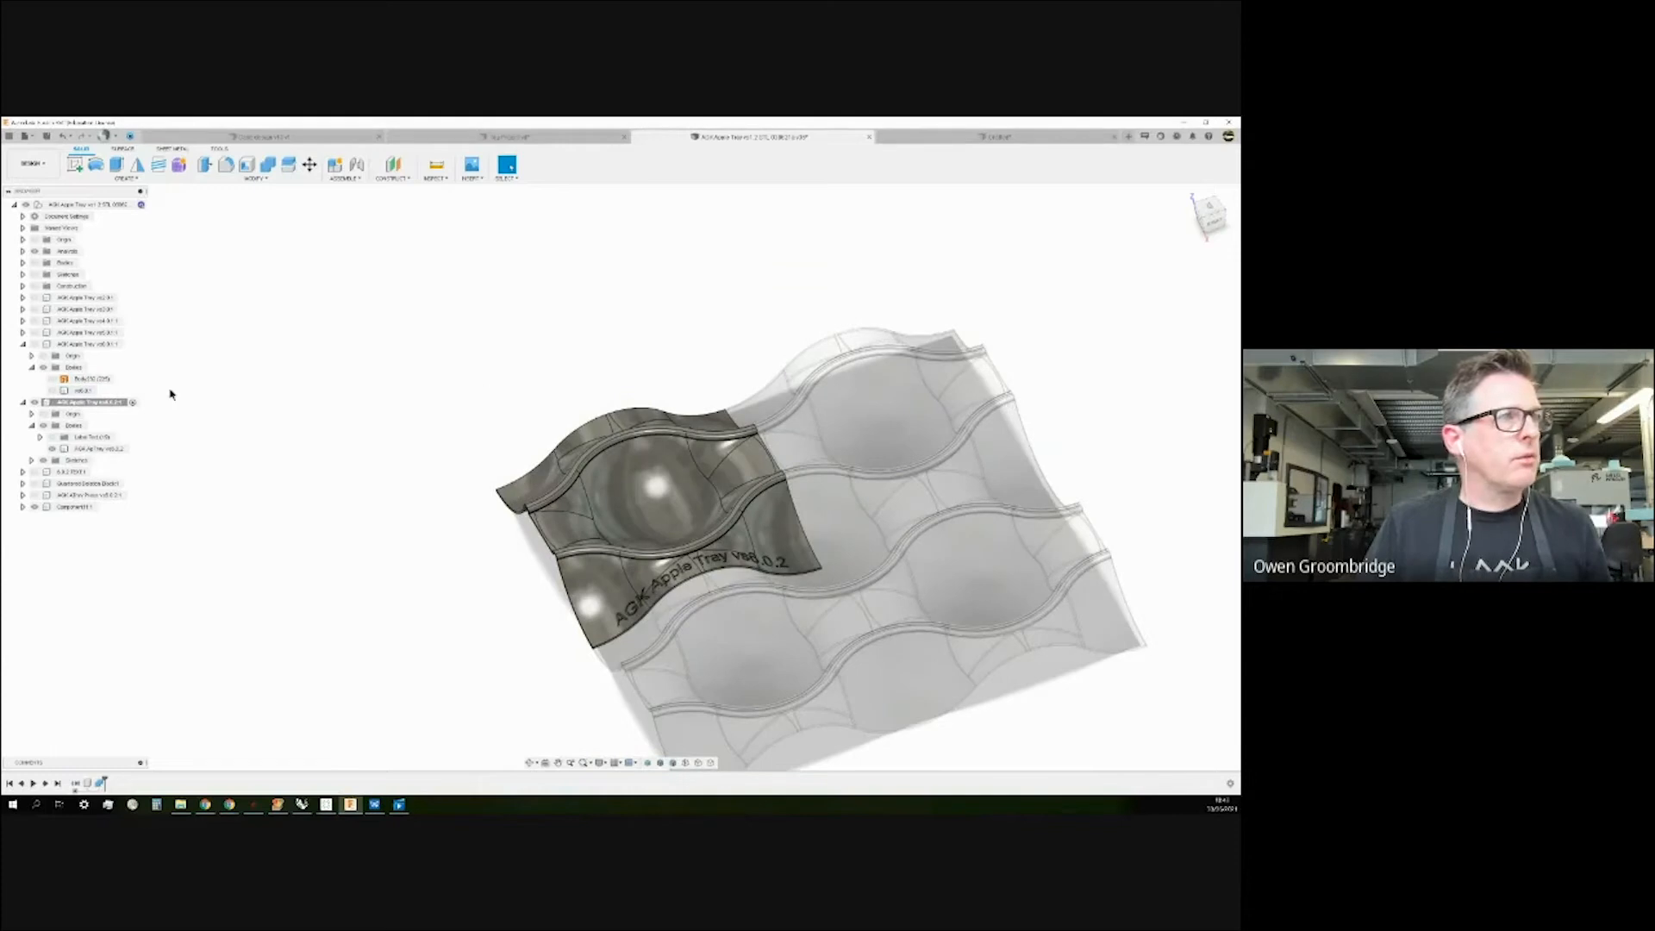
pyautogui.click(51, 449)
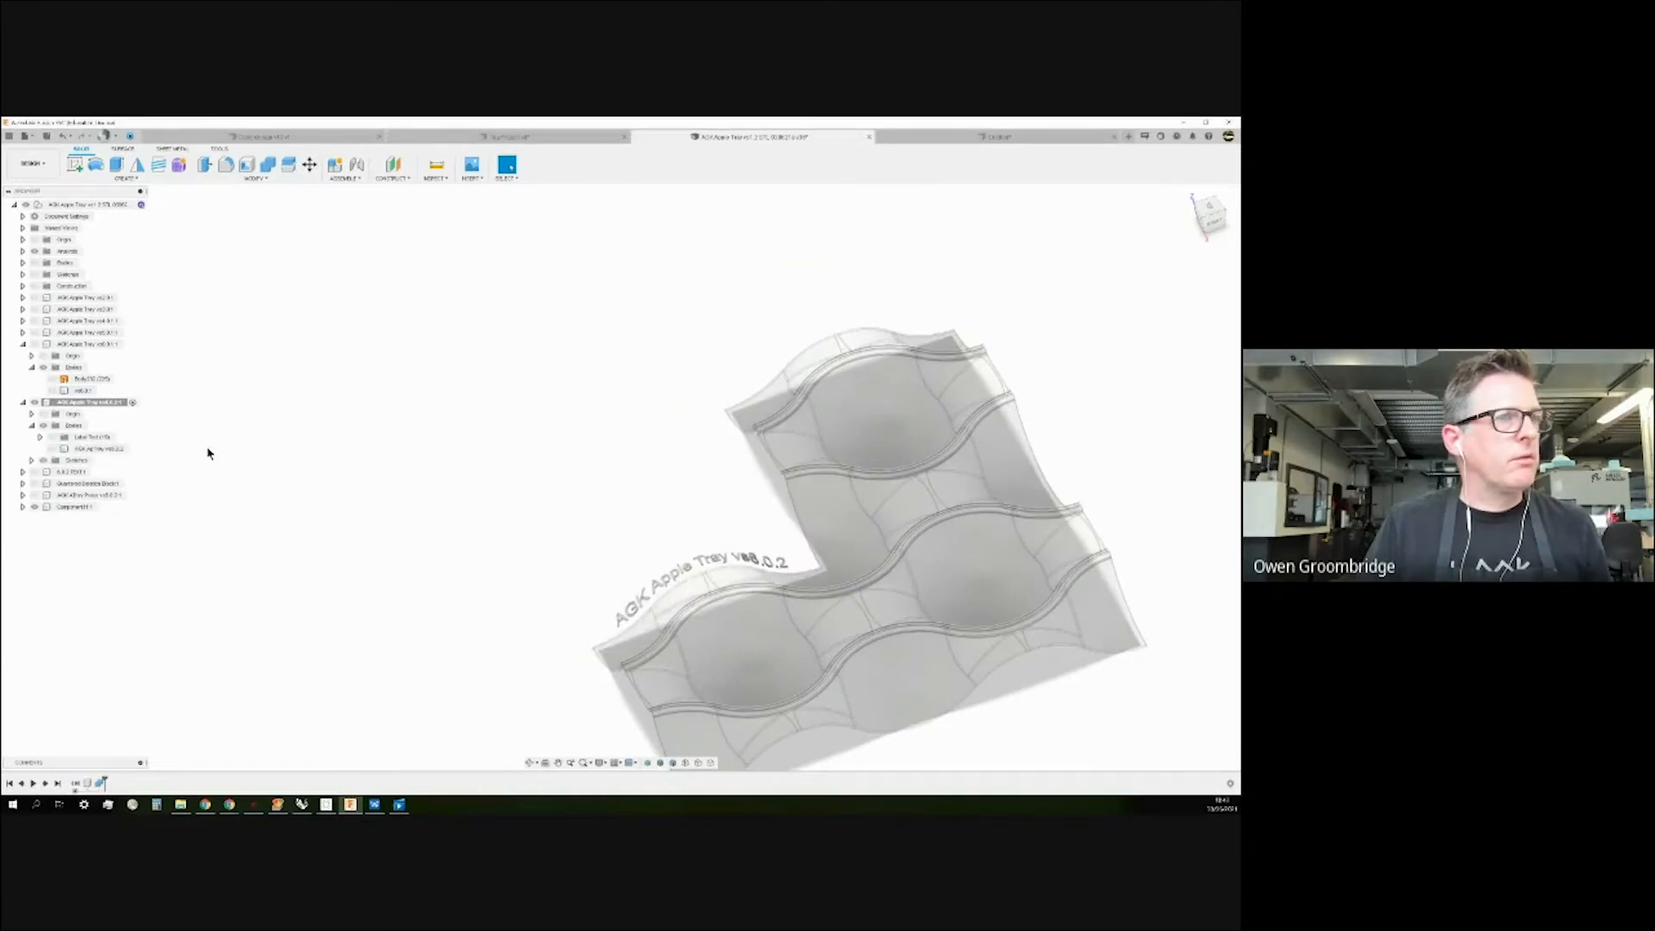
# Delete Component1, which holds the Combine cut result.
pyautogui.click(96, 509)
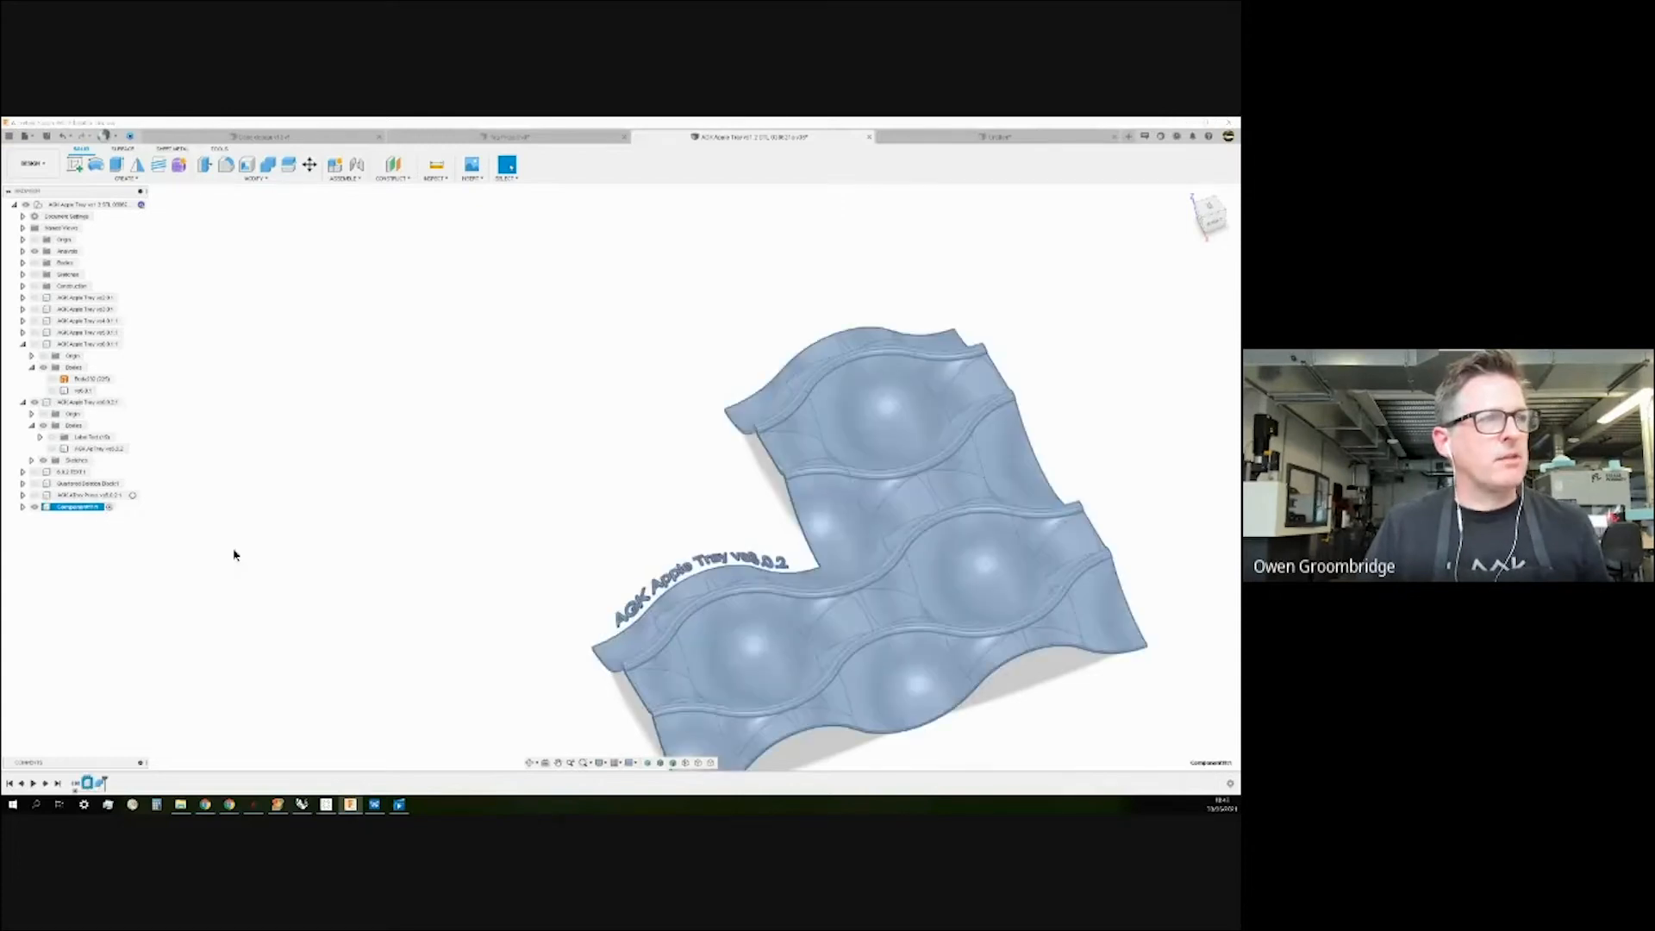
pyautogui.moveTo(373, 547)
pyautogui.keyDown('shift'); pyautogui.mouseDown(button='middle')
pyautogui.moveTo(428, 491)
pyautogui.moveTo(398, 544)
pyautogui.mouseUp(button='middle'); pyautogui.keyUp('shift')
pyautogui.click(398, 544)
pyautogui.moveTo(561, 541)
pyautogui.keyDown('shift'); pyautogui.mouseDown(button='middle')
pyautogui.moveTo(557, 569)
pyautogui.moveTo(536, 574)
pyautogui.moveTo(562, 533)
pyautogui.mouseUp(button='middle'); pyautogui.keyUp('shift')
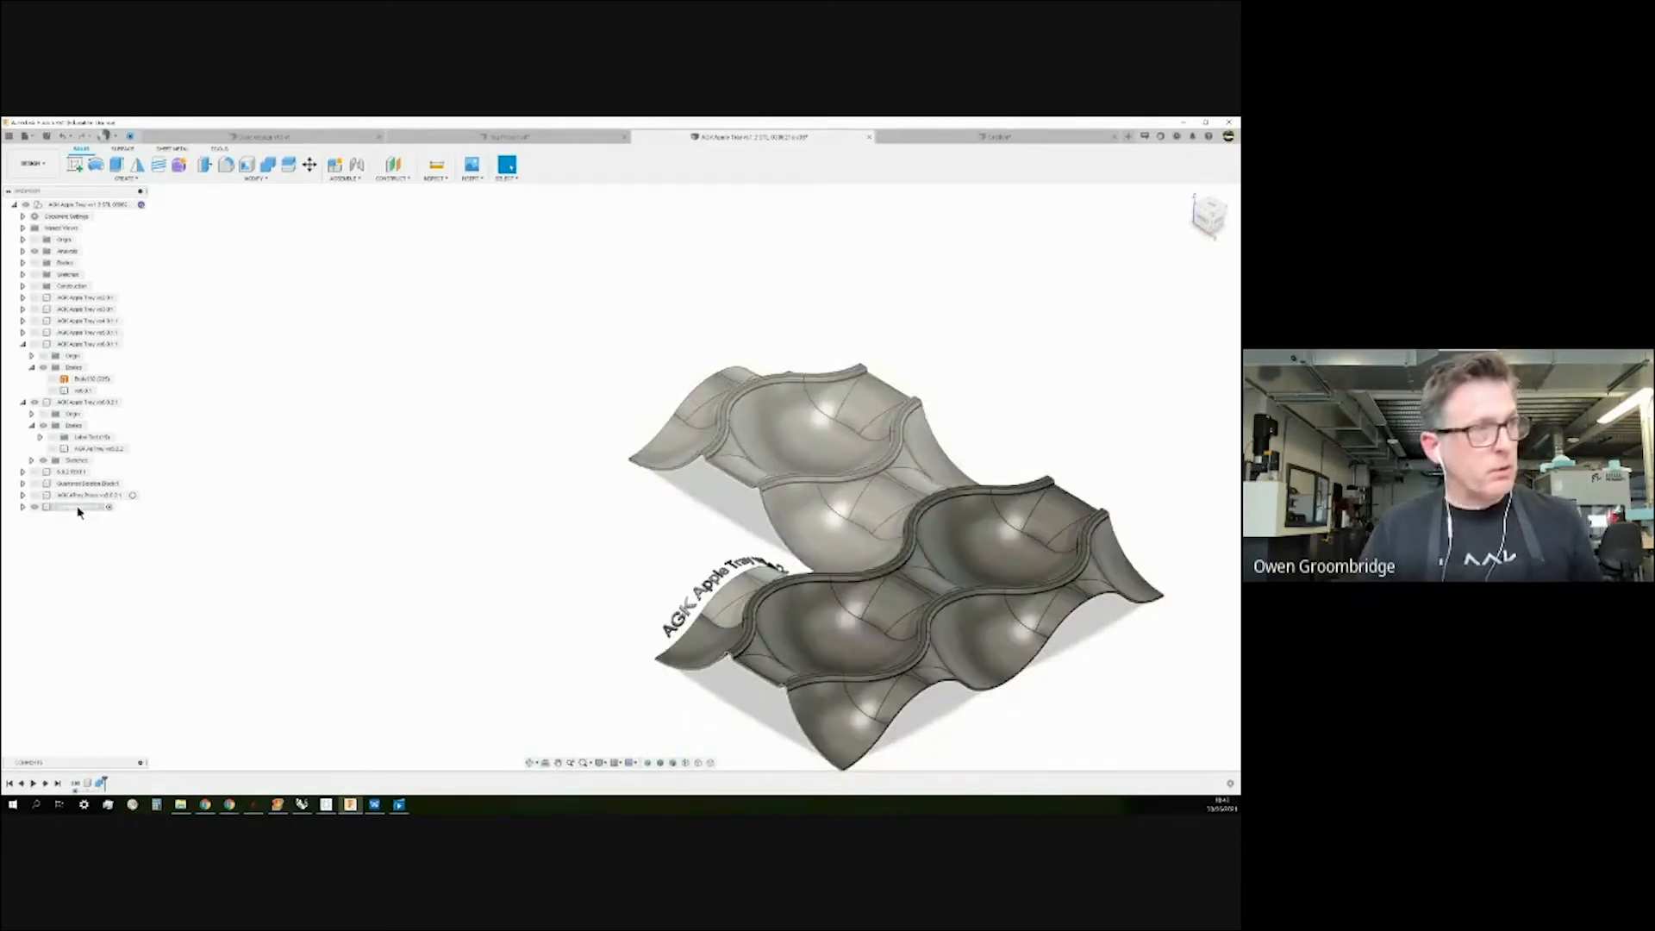
pyautogui.rightClick(79, 508)
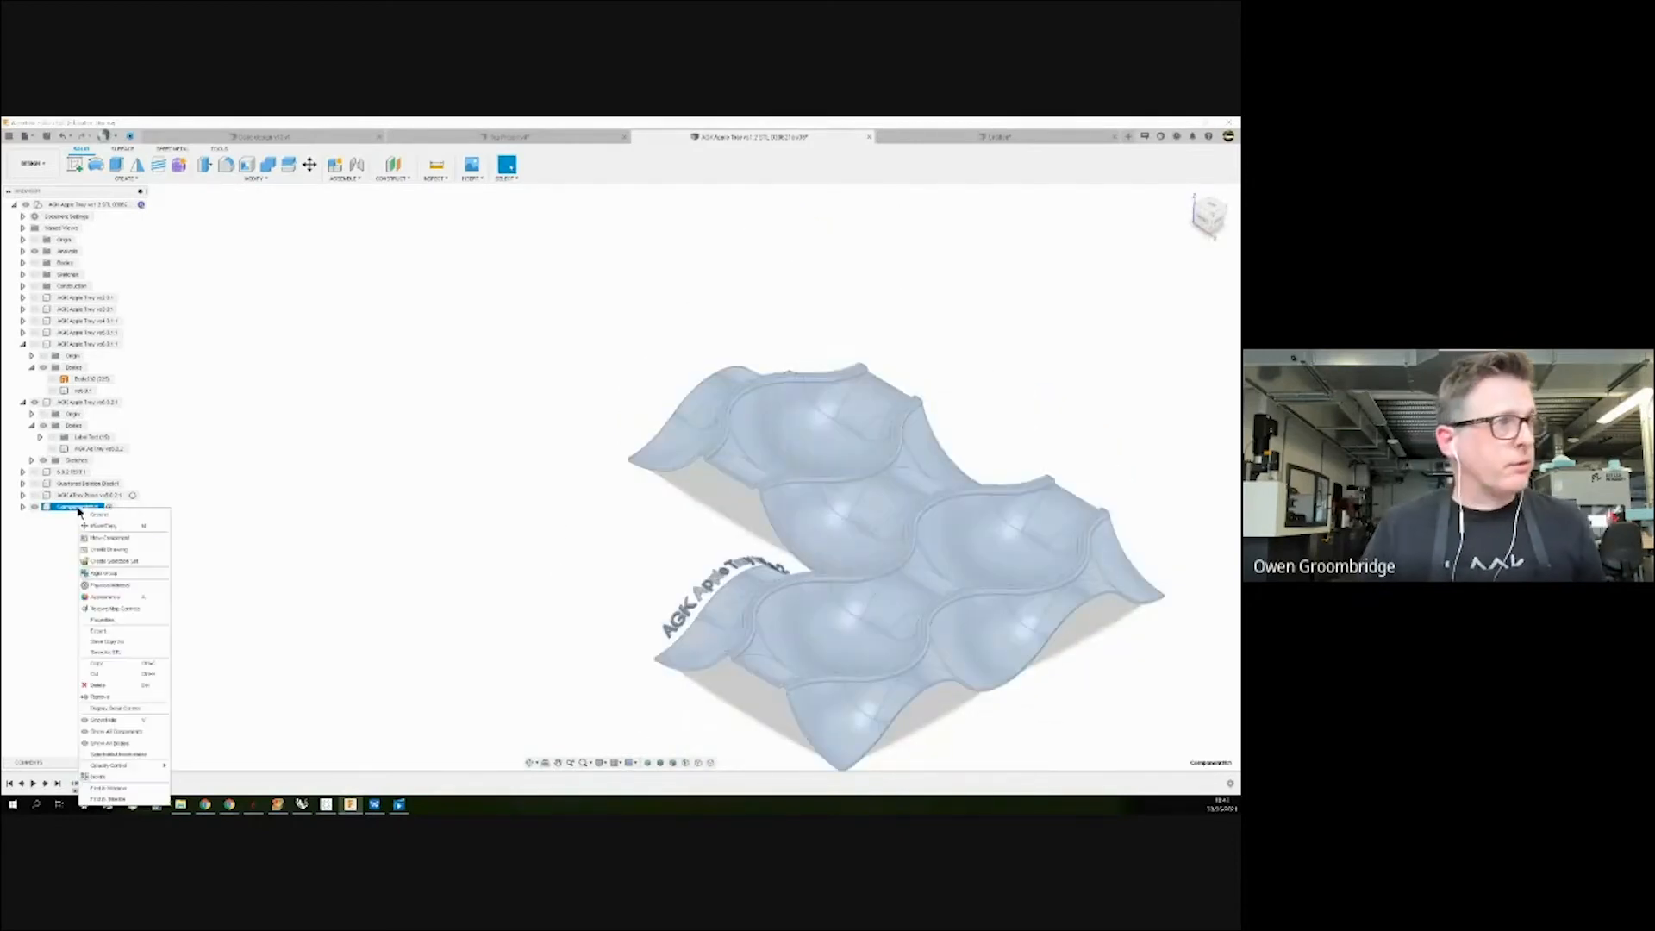
pyautogui.click(98, 685)
pyautogui.click(587, 479)
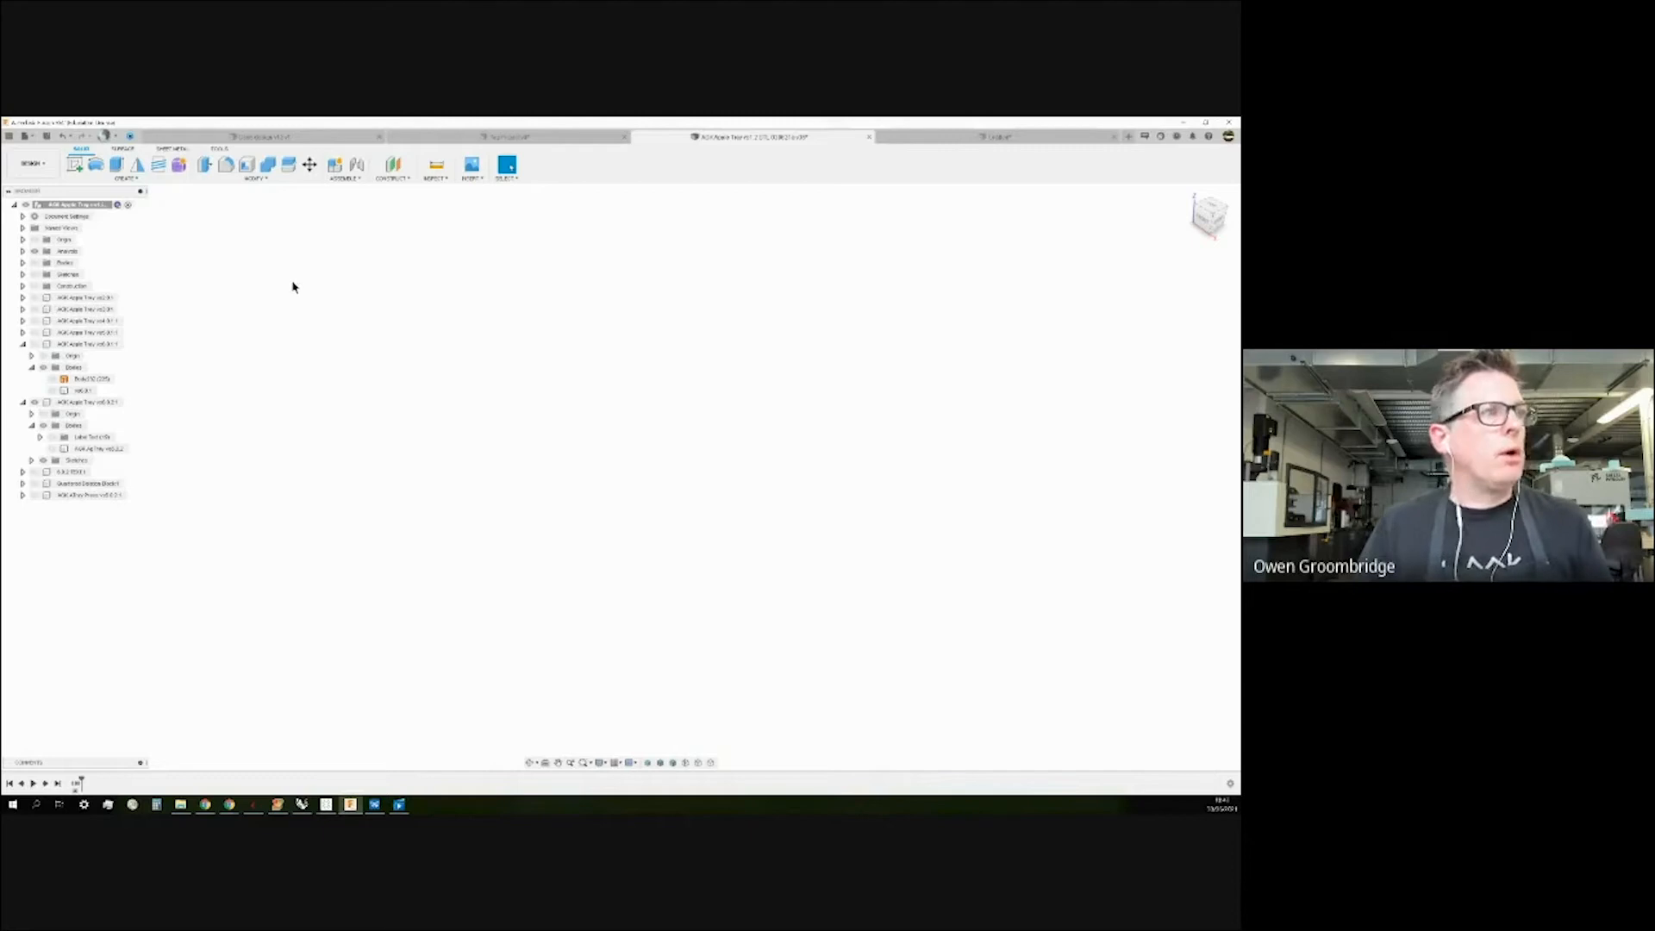
# Extrude the inner octagon profile upward into a tall prism as a new component.
pyautogui.click(979, 140)
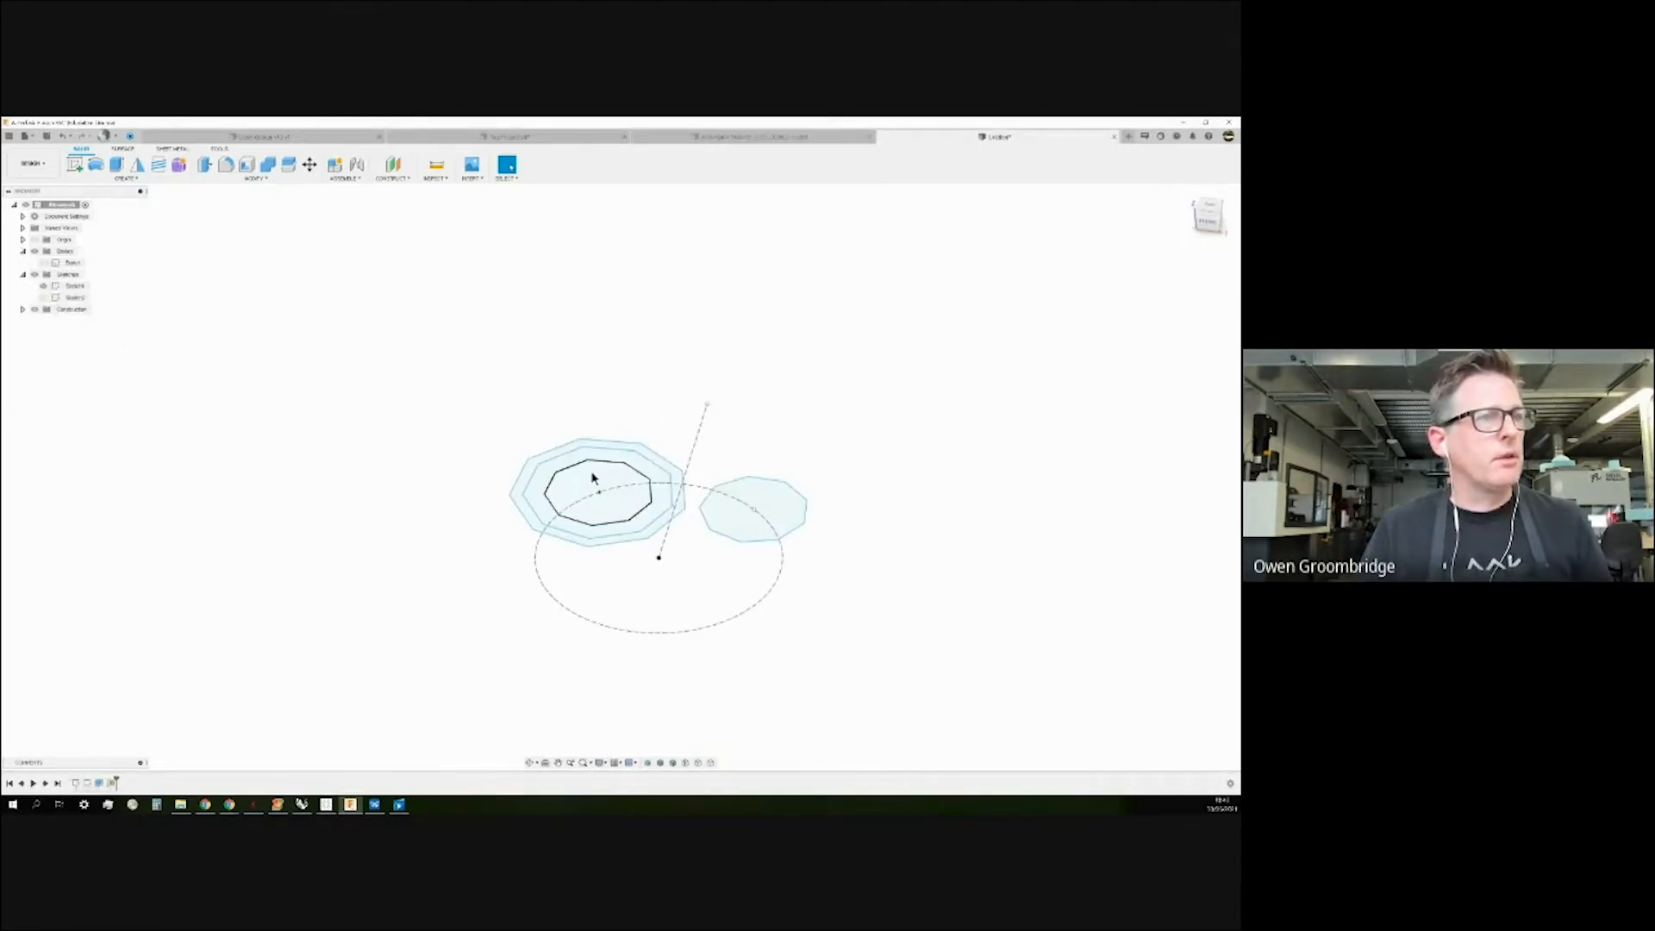
pyautogui.click(117, 164)
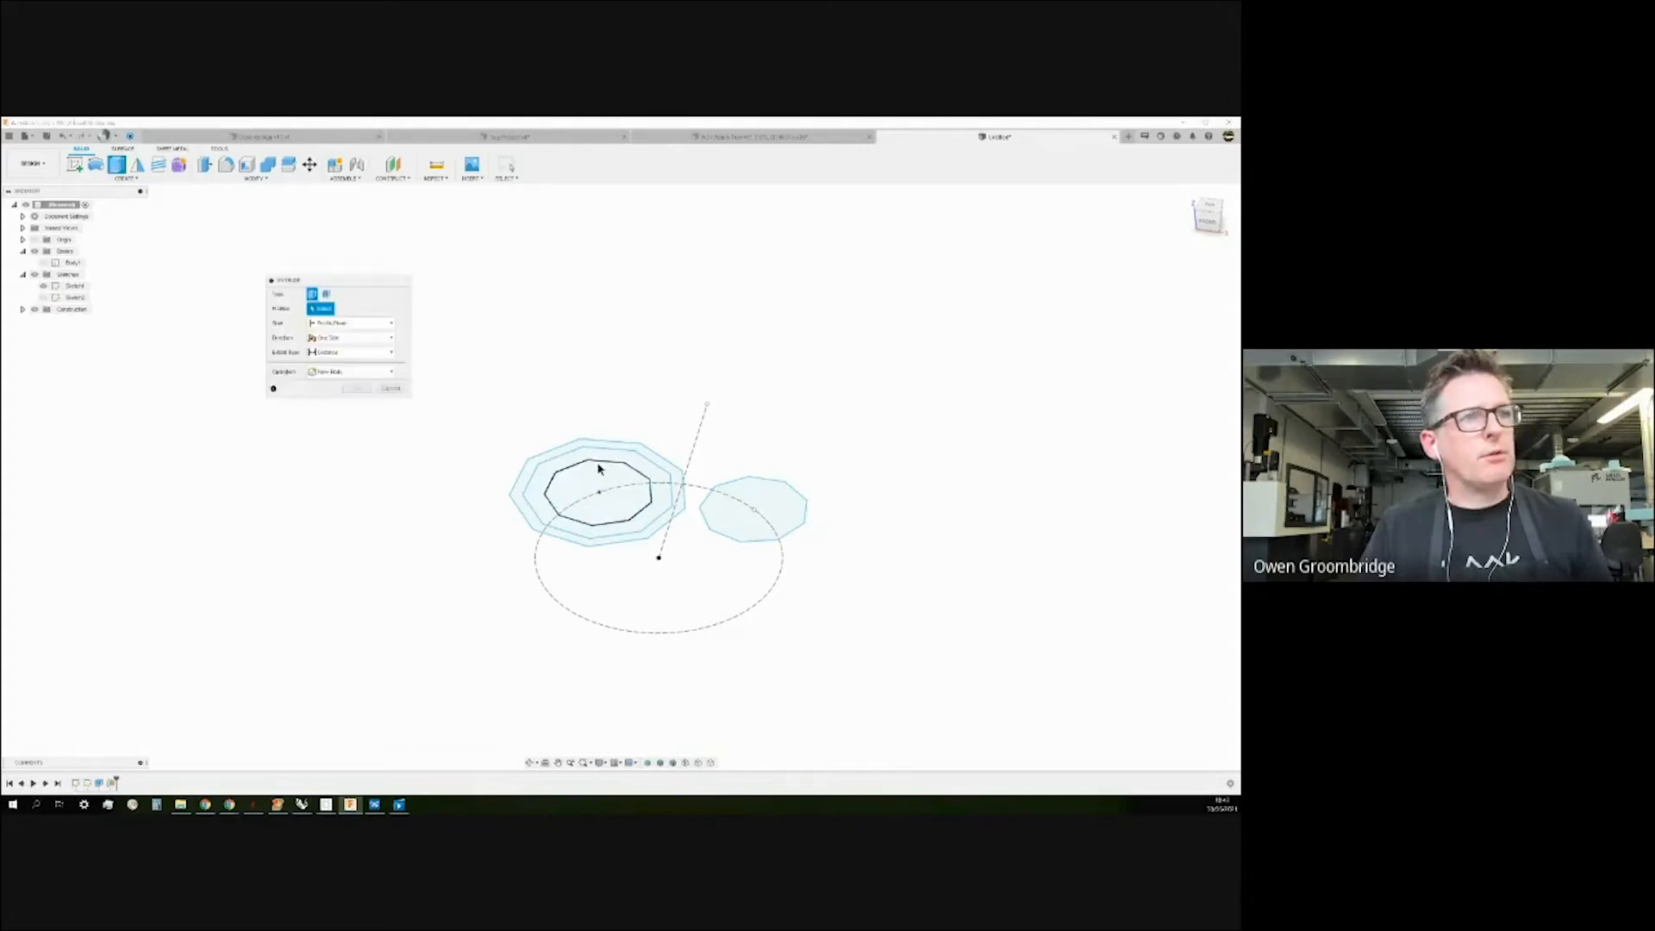
pyautogui.click(598, 475)
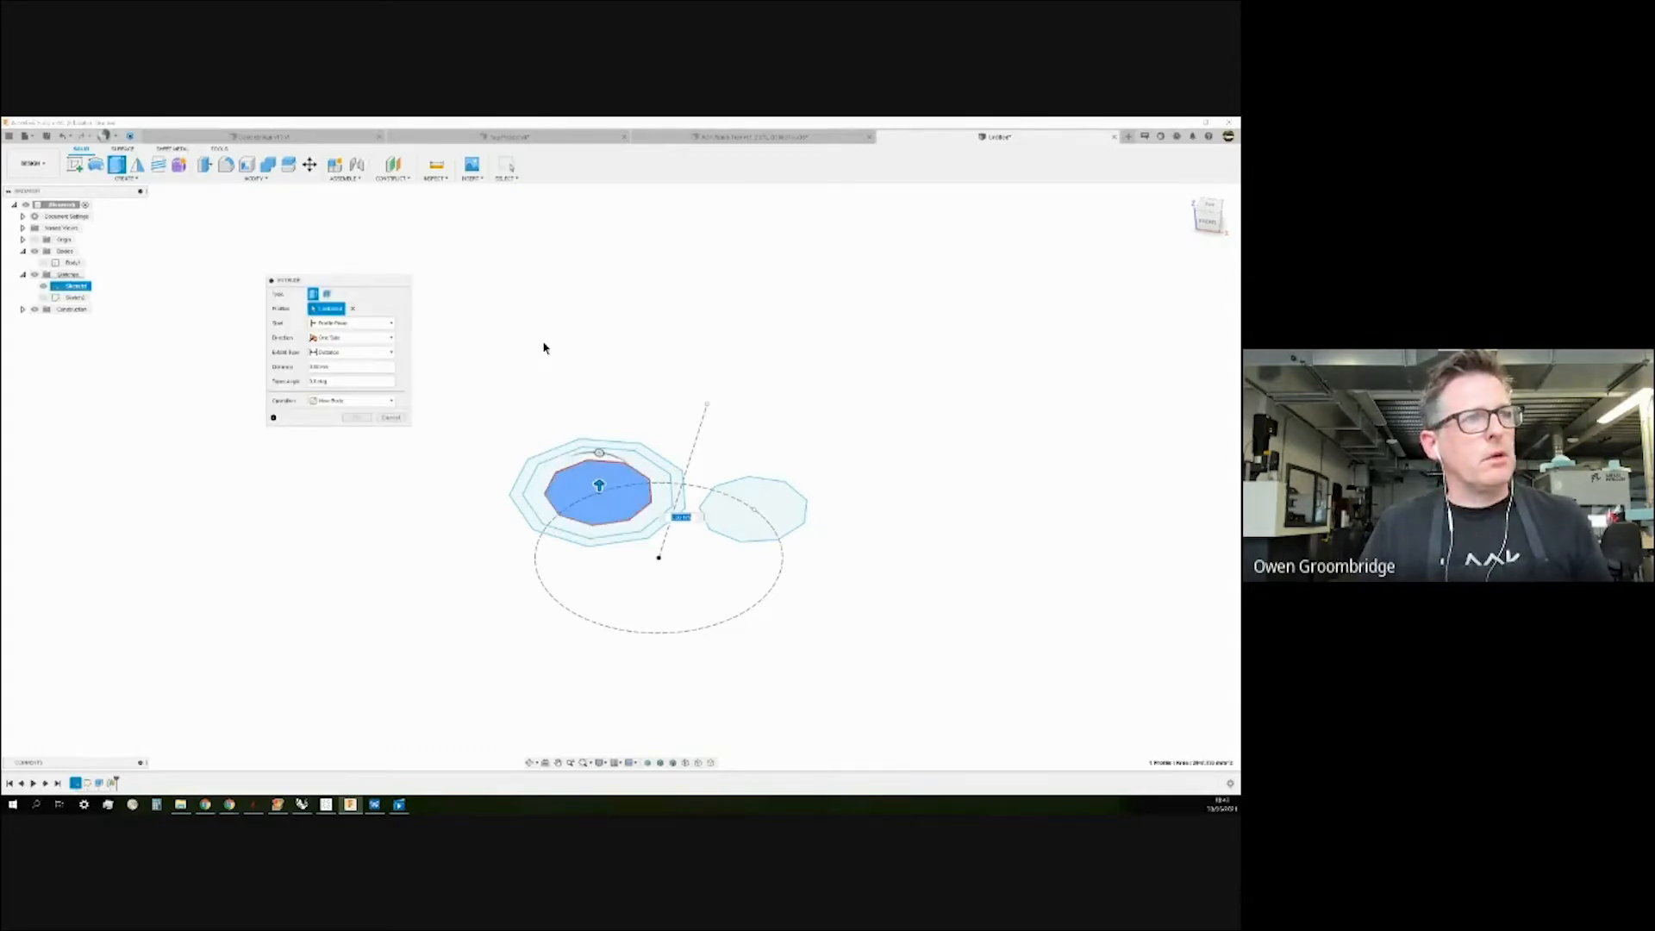
pyautogui.moveTo(599, 486); pyautogui.dragTo(597, 256)
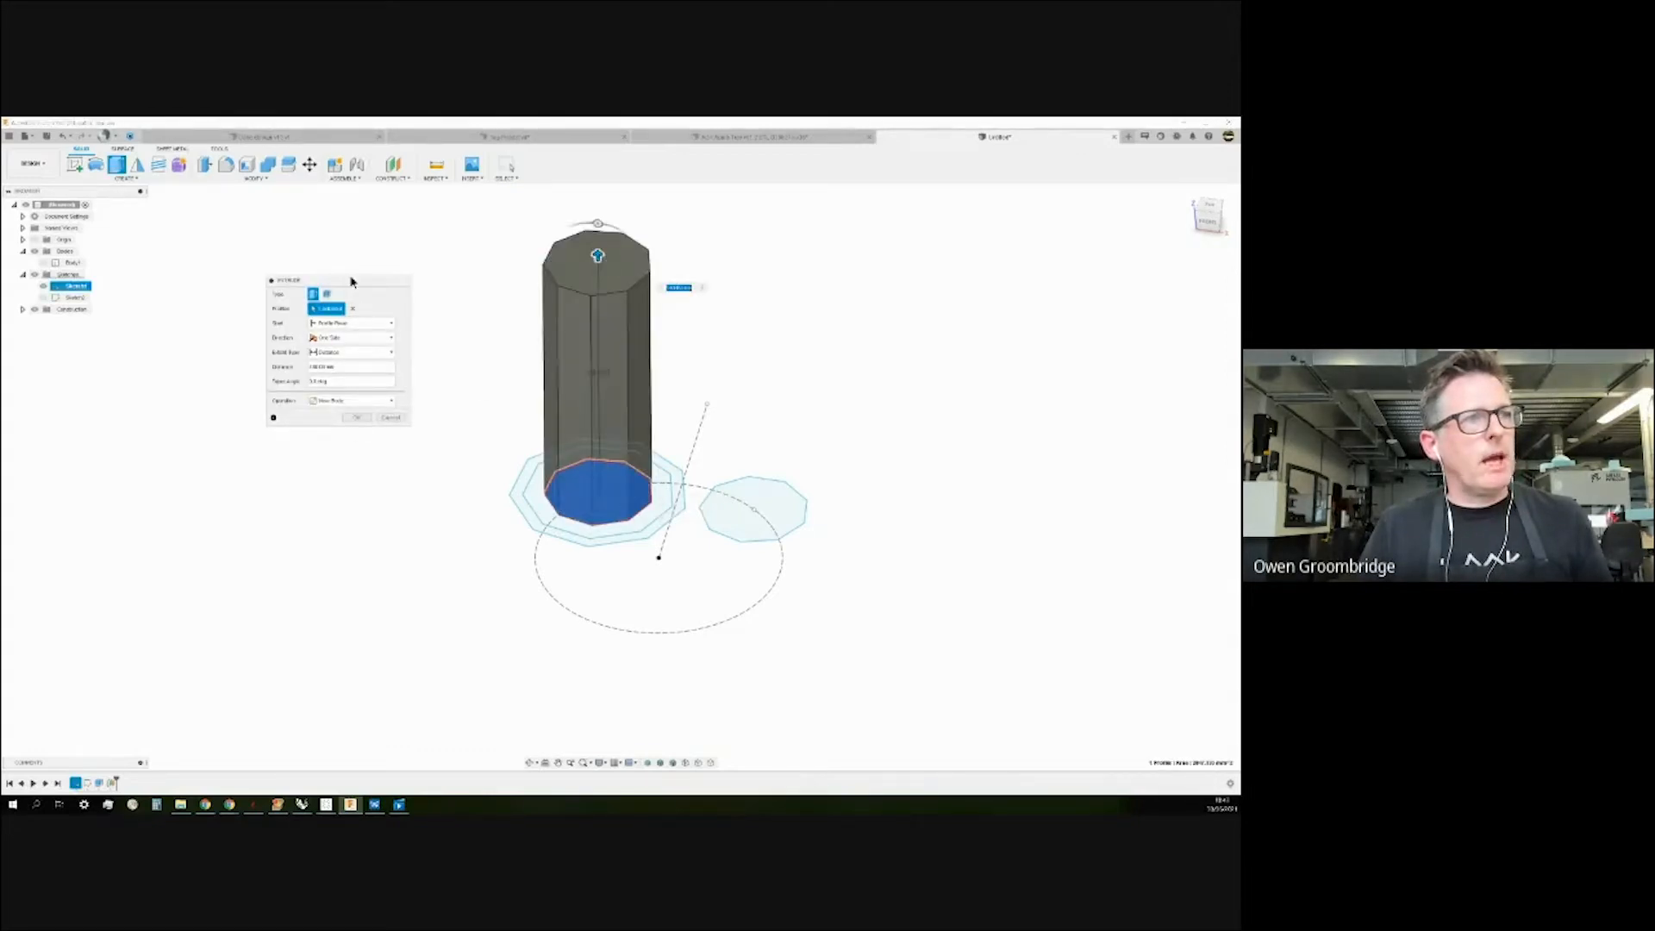
pyautogui.moveTo(351, 281); pyautogui.dragTo(359, 375)
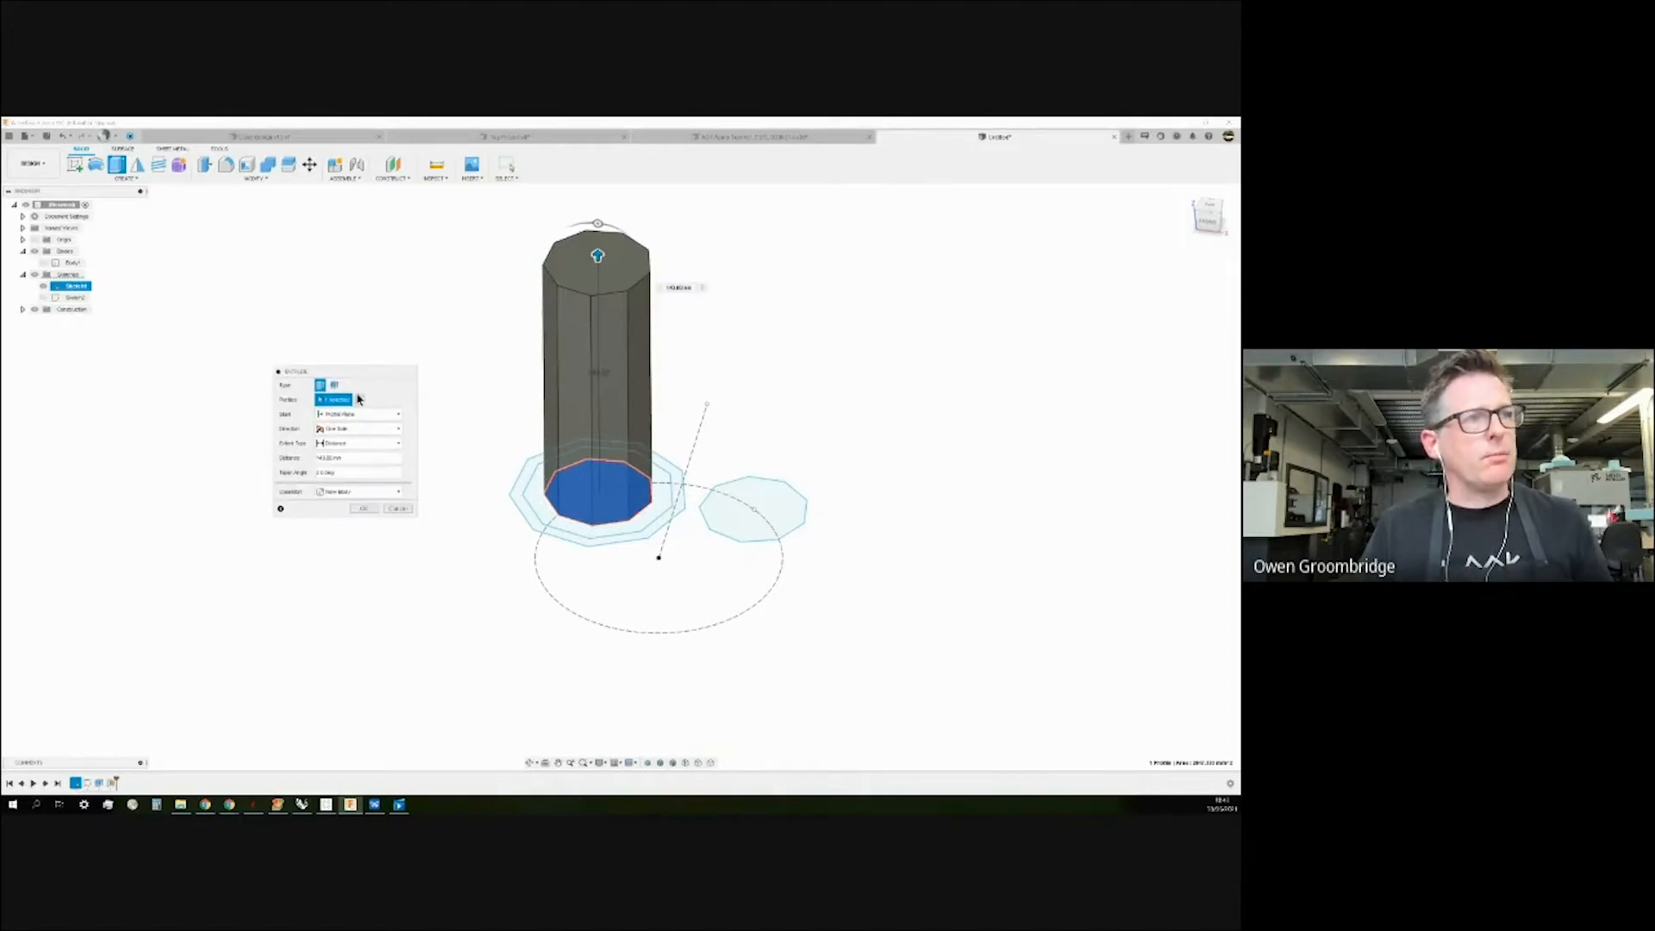
pyautogui.click(399, 495)
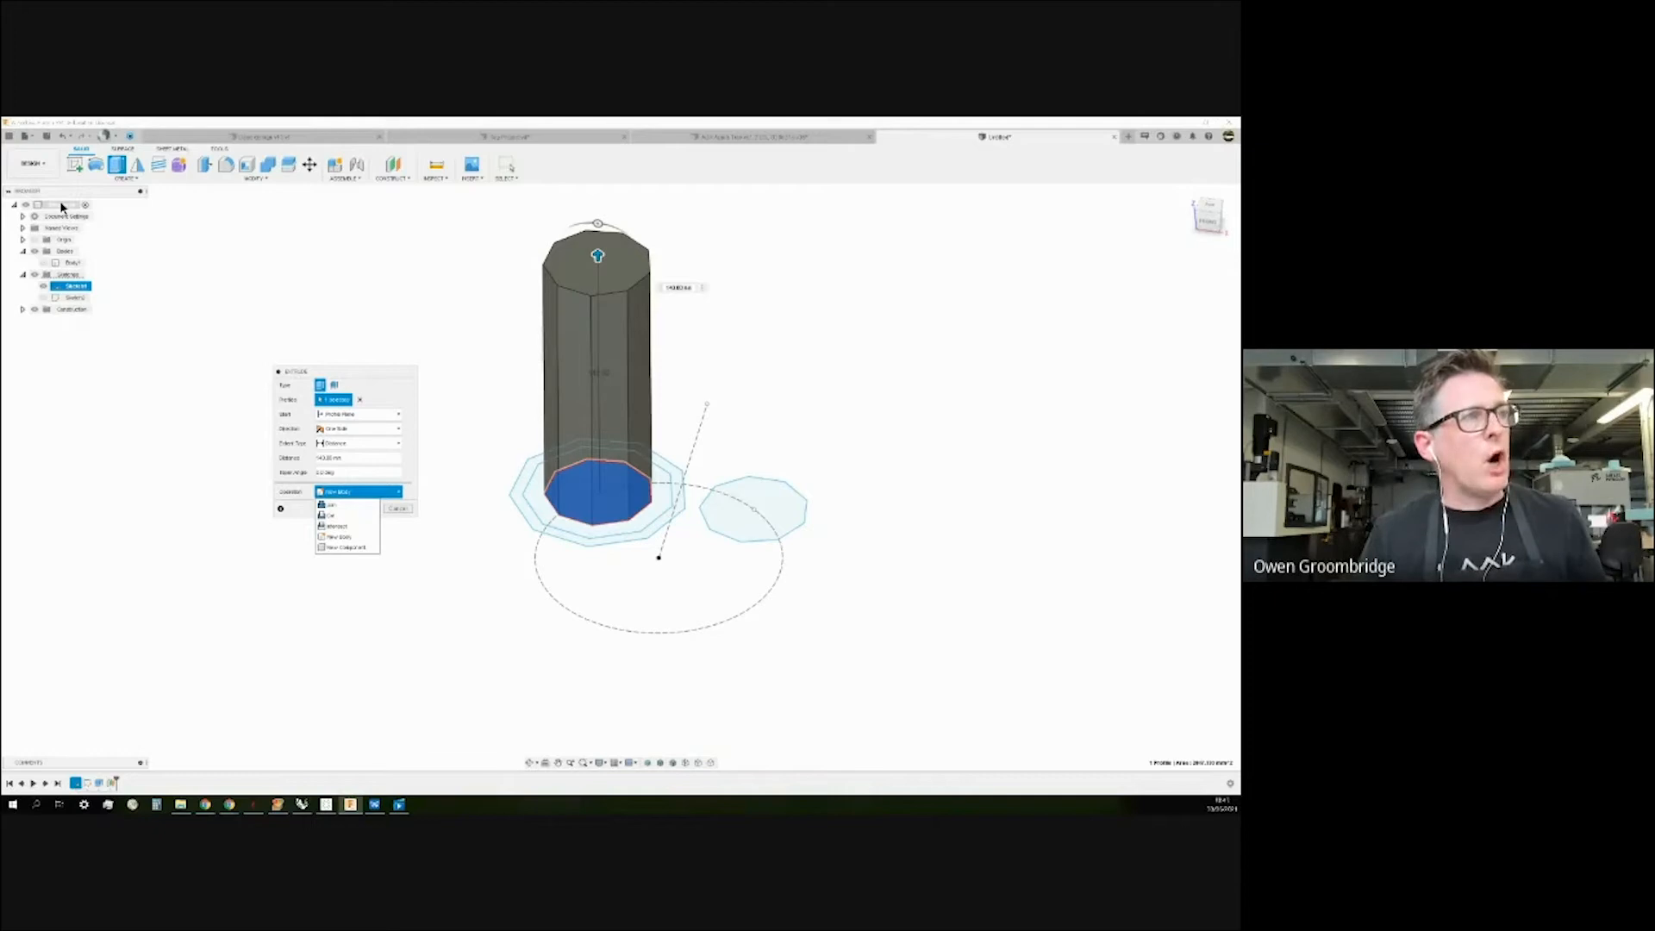
pyautogui.click(354, 548)
pyautogui.click(366, 508)
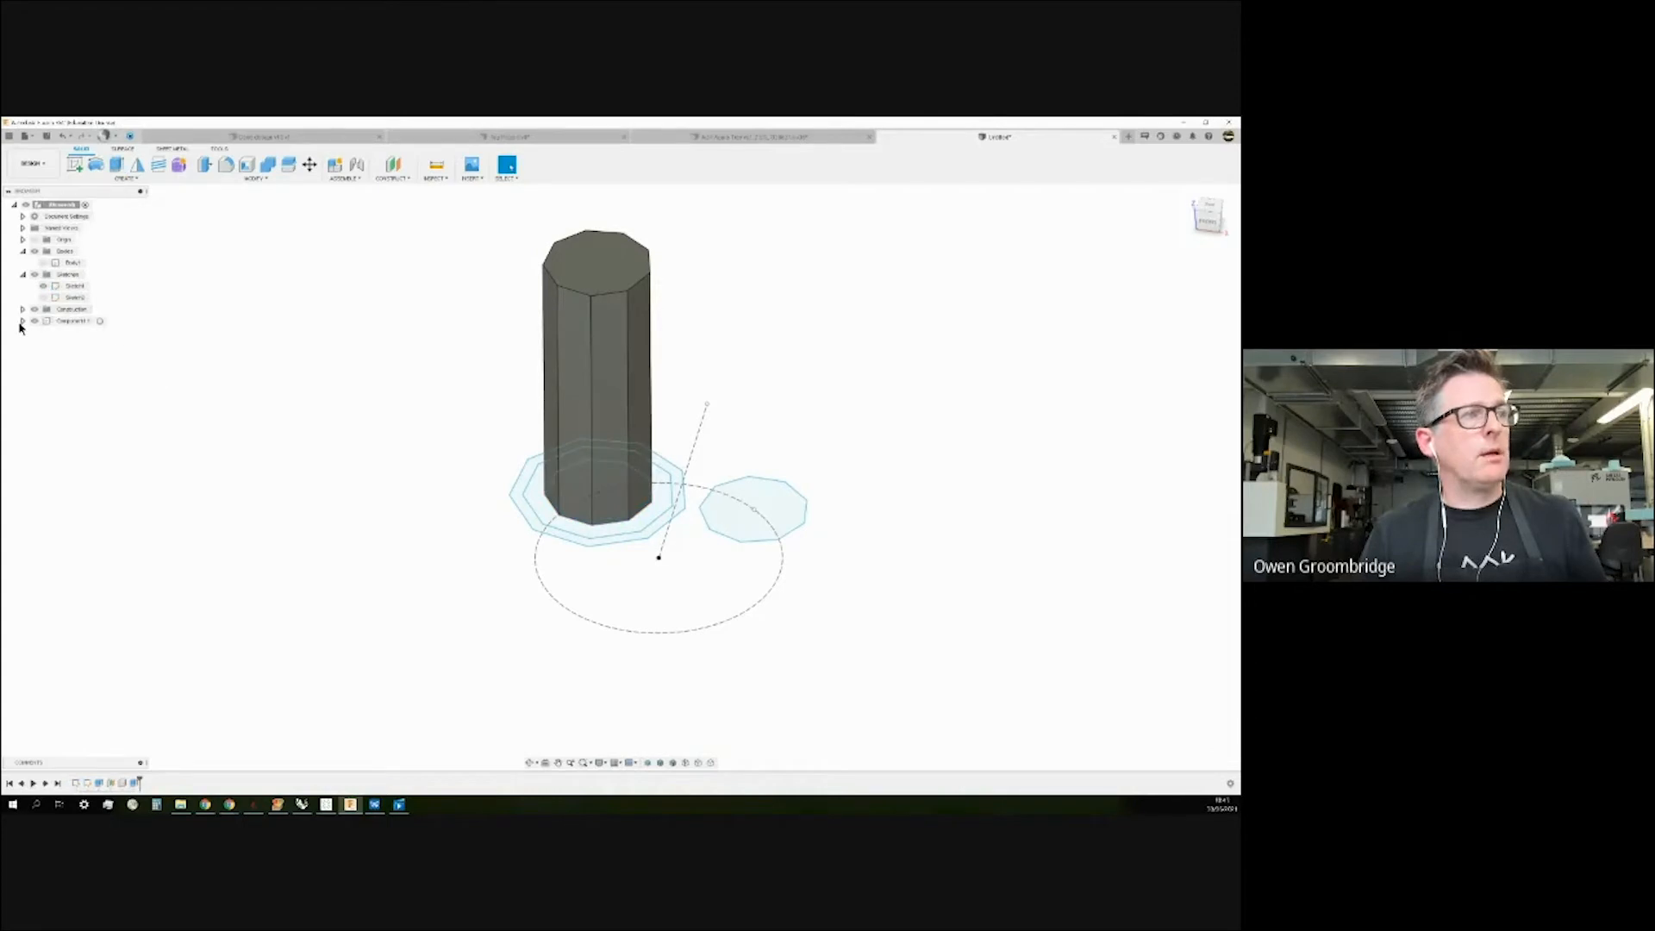
# Activate Component1, hide the root-level bodies, and list Component1's Body1.
pyautogui.click(23, 321)
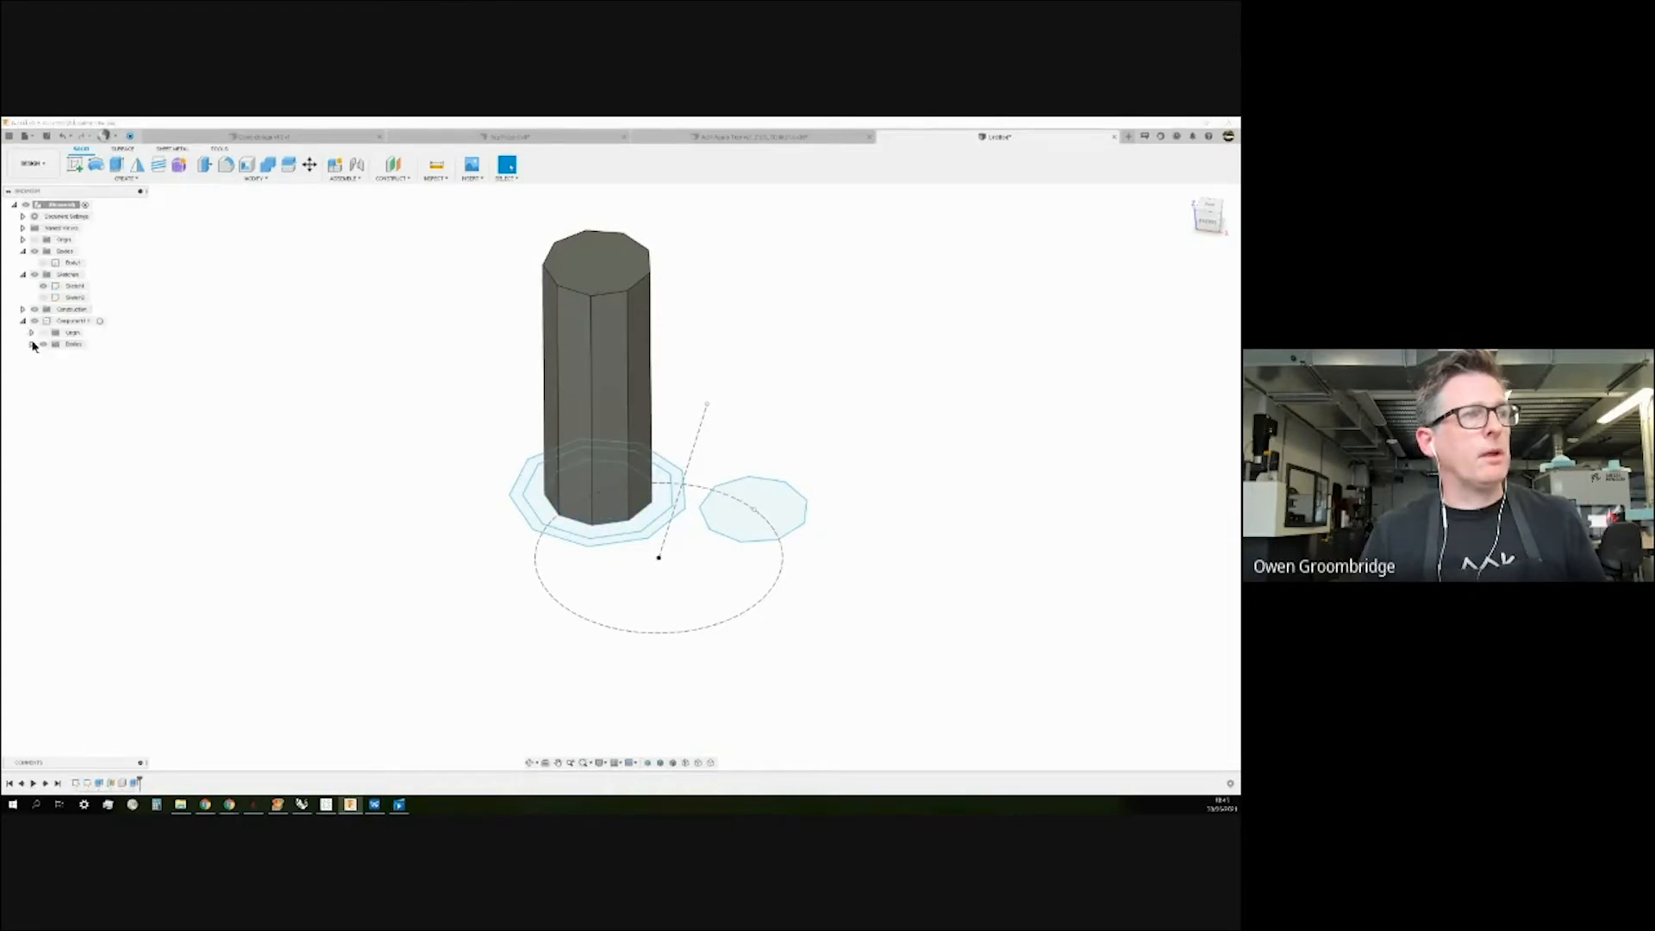
pyautogui.click(98, 322)
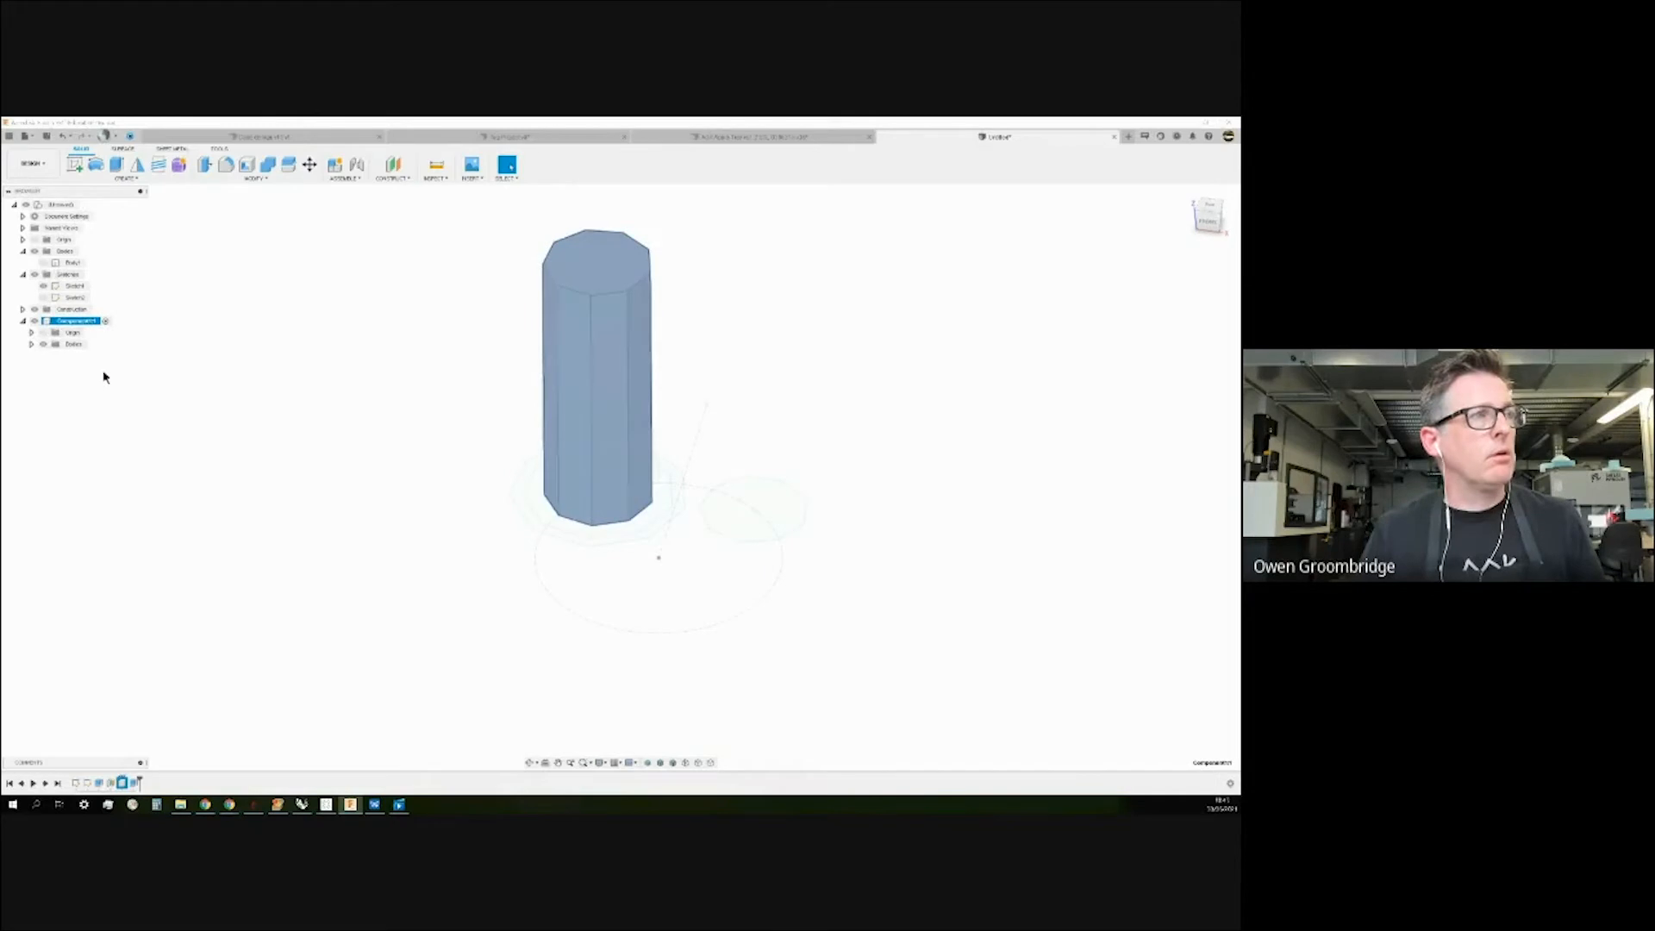
pyautogui.click(35, 251)
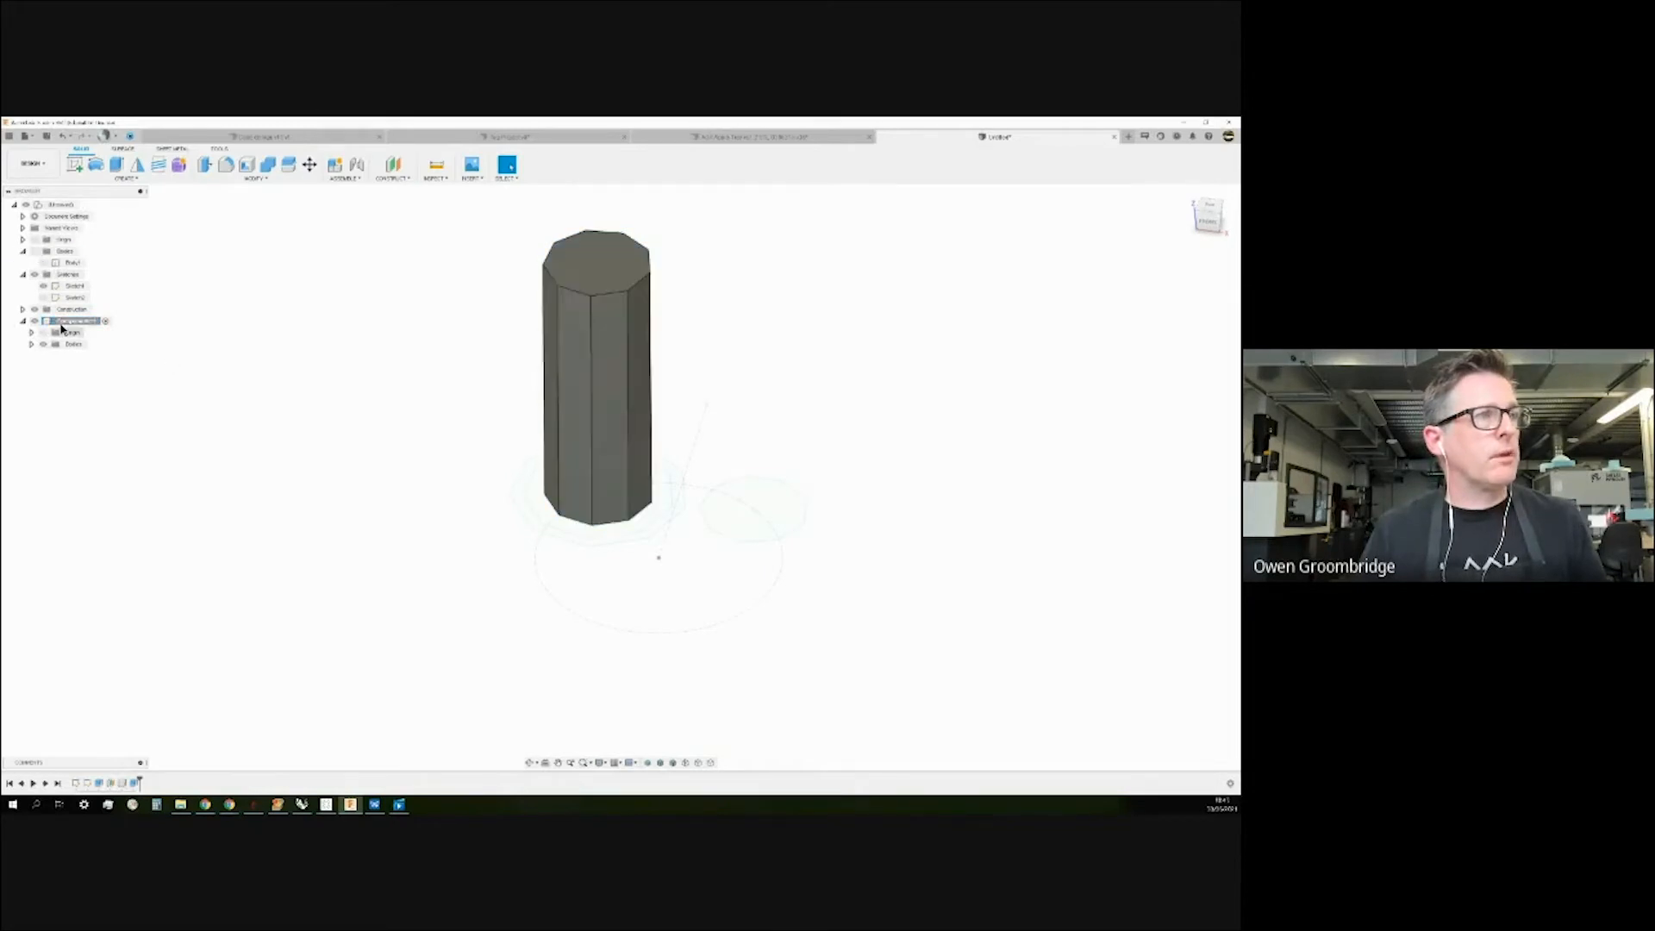
pyautogui.click(31, 345)
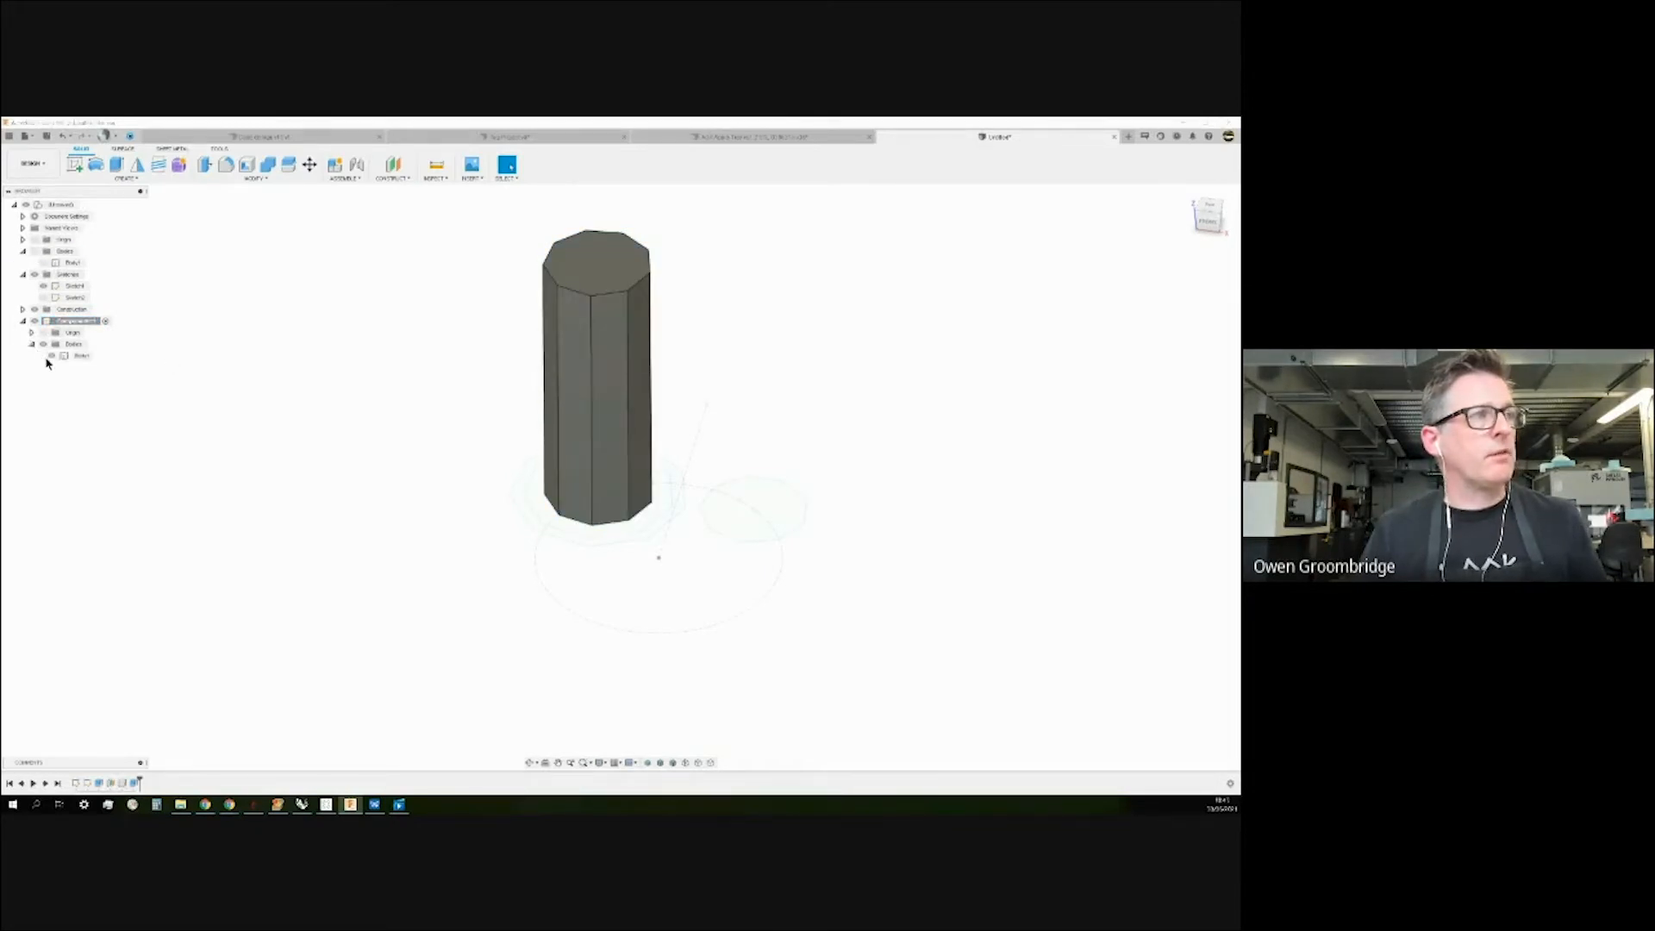
pyautogui.click(52, 355)
pyautogui.click(52, 356)
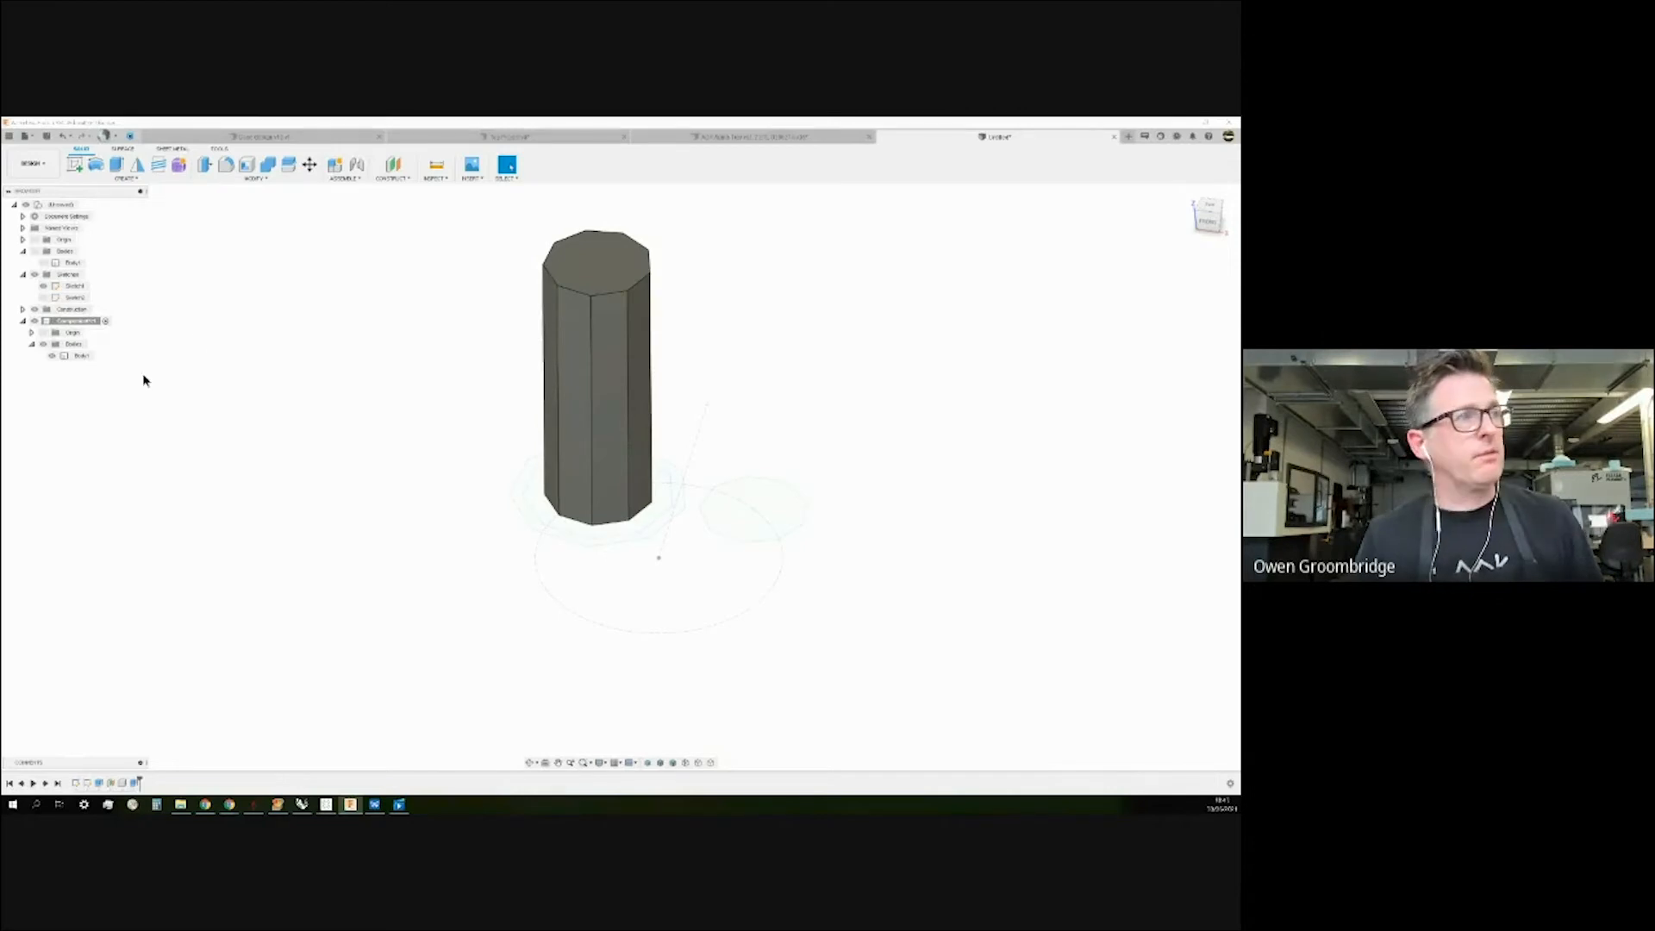
pyautogui.scroll(-2, 384, 490)
pyautogui.scroll(1, 380, 485)
pyautogui.scroll(-1, 532, 593)
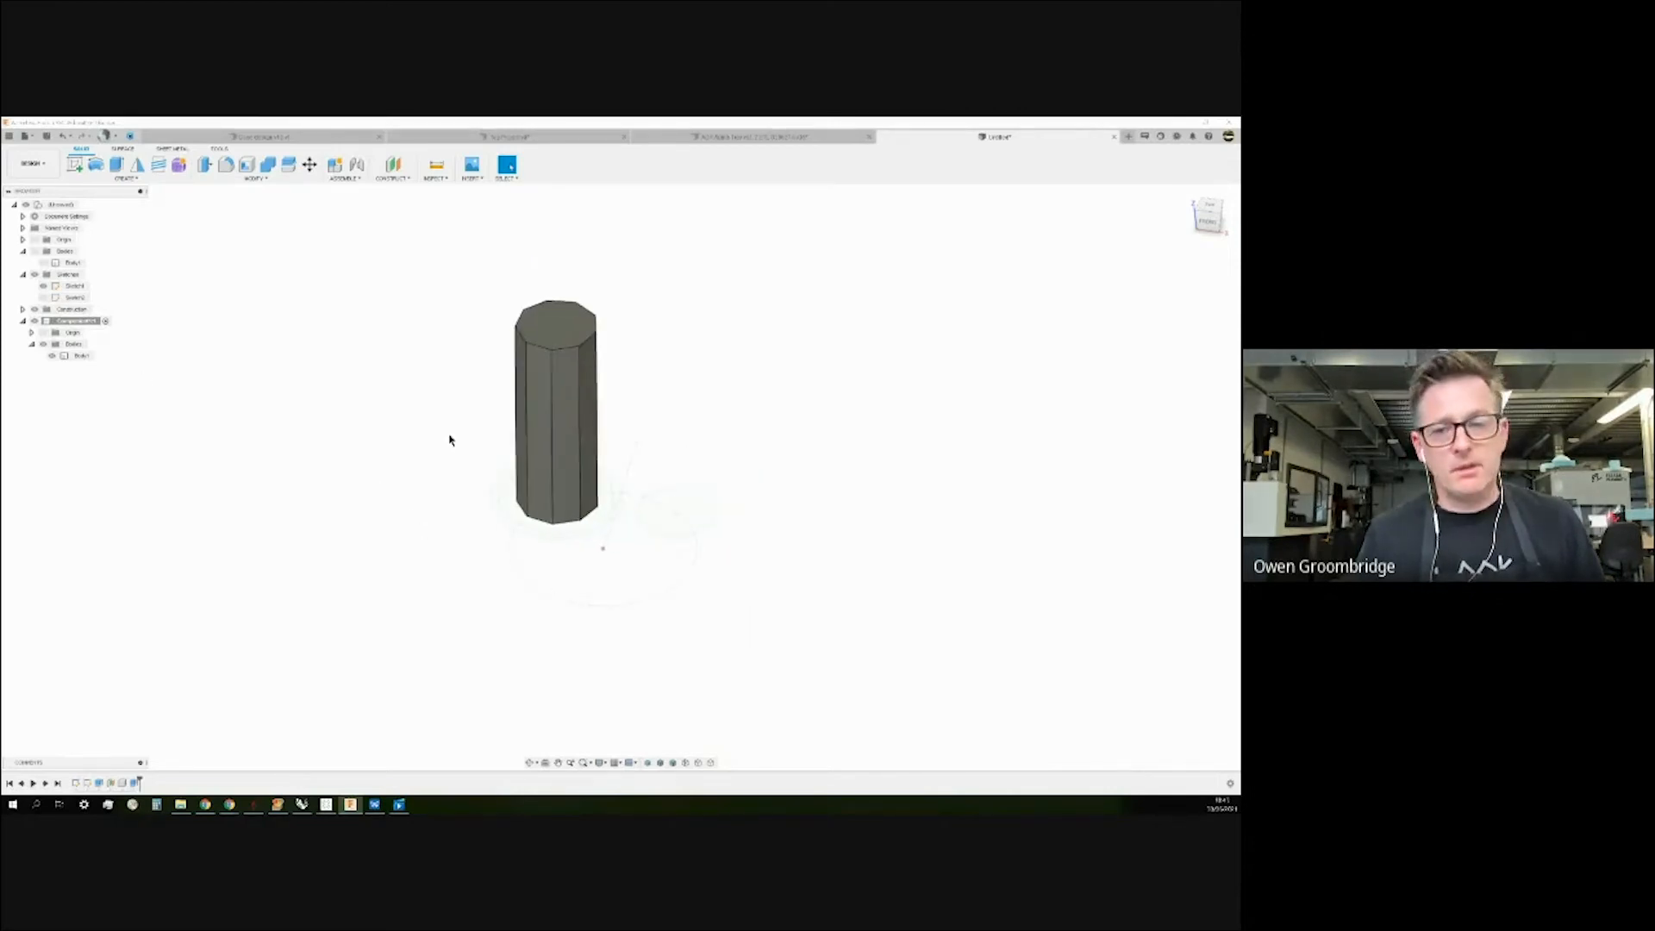
pyautogui.scroll(1, 453, 438)
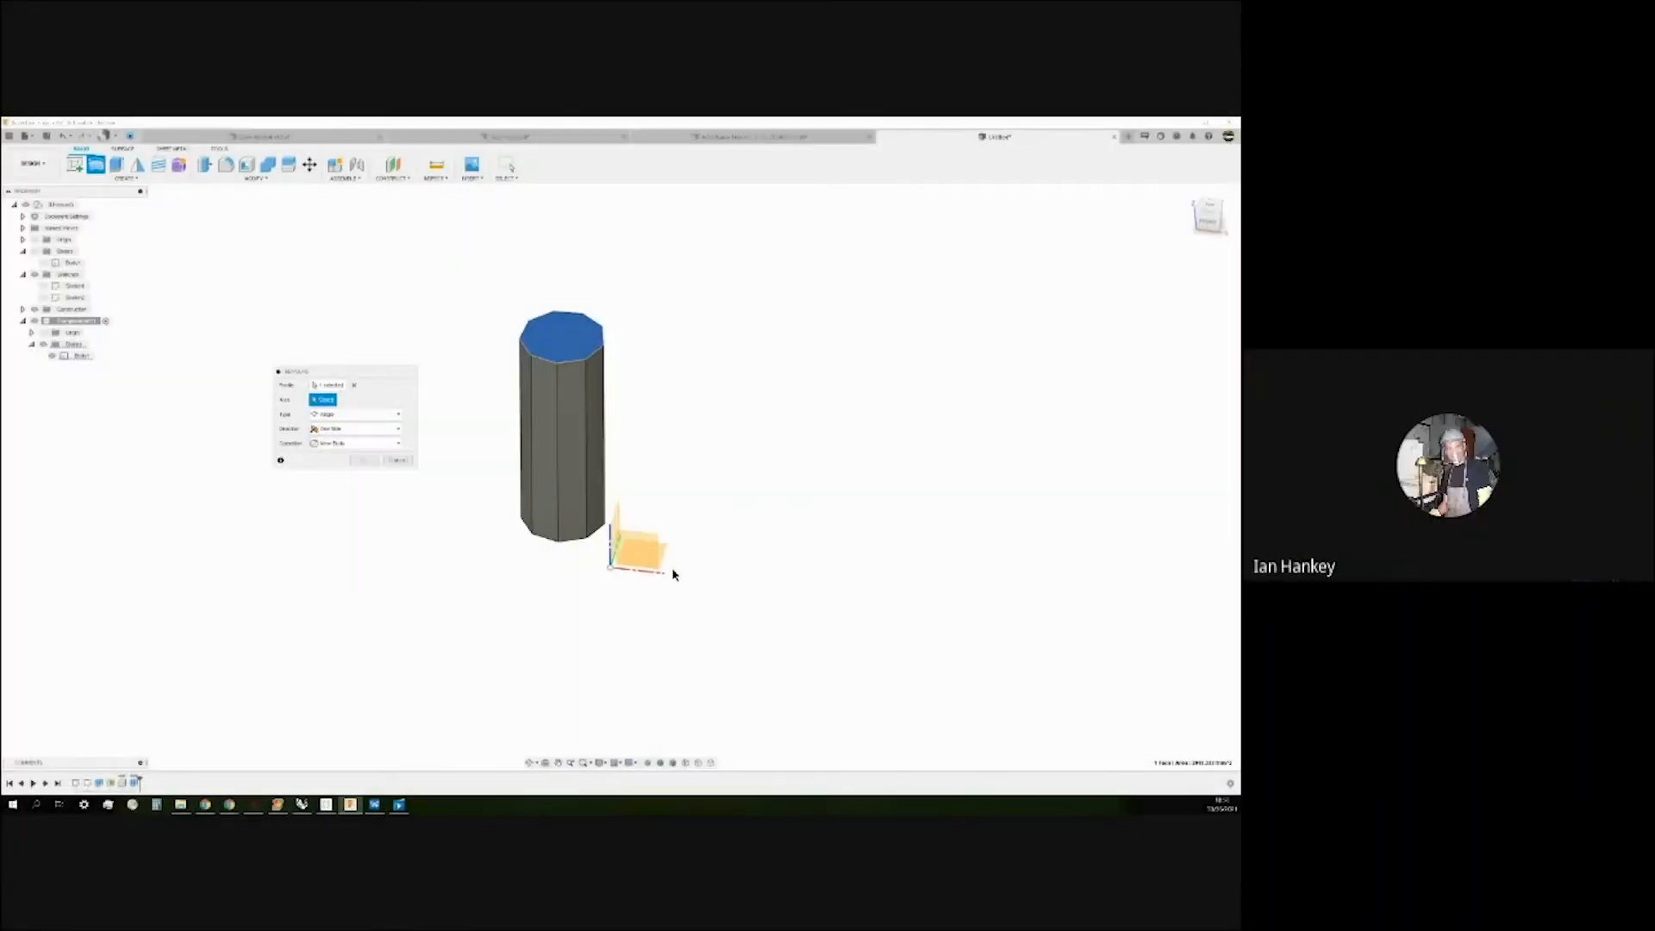
# Revolve the top face into a holed disc as a new component, then hide the stem body.
pyautogui.click(611, 545)
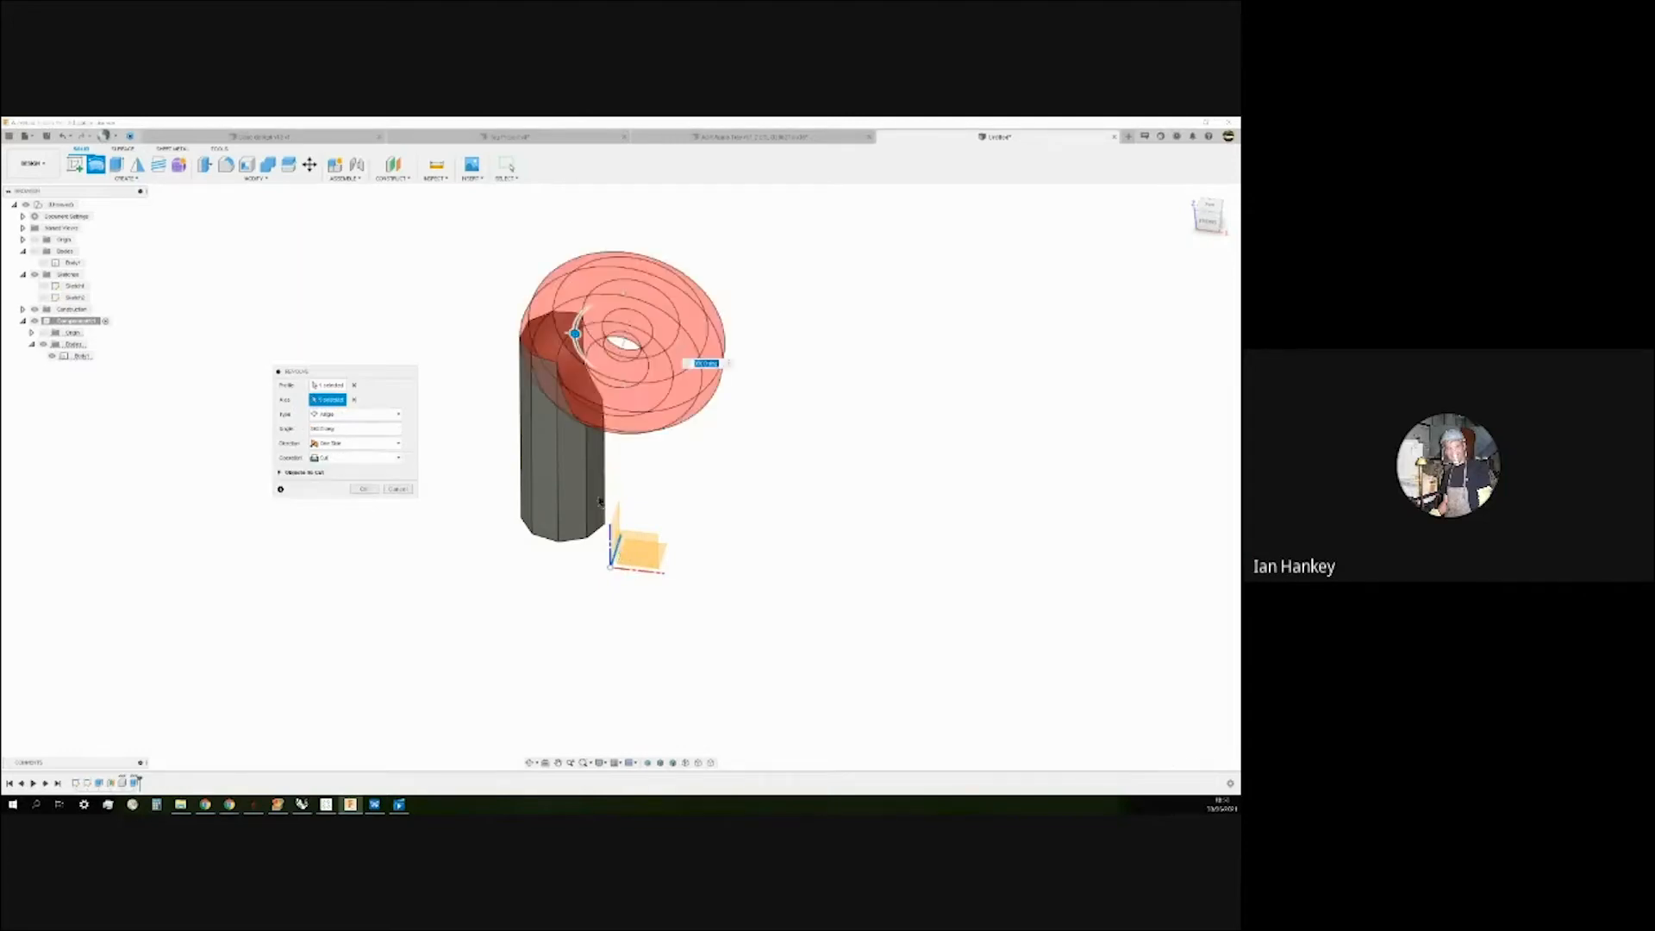
pyautogui.moveTo(823, 506)
pyautogui.keyDown('shift'); pyautogui.mouseDown(button='middle')
pyautogui.moveTo(839, 475)
pyautogui.moveTo(809, 525)
pyautogui.mouseUp(button='middle'); pyautogui.keyUp('shift')
pyautogui.click(379, 457)
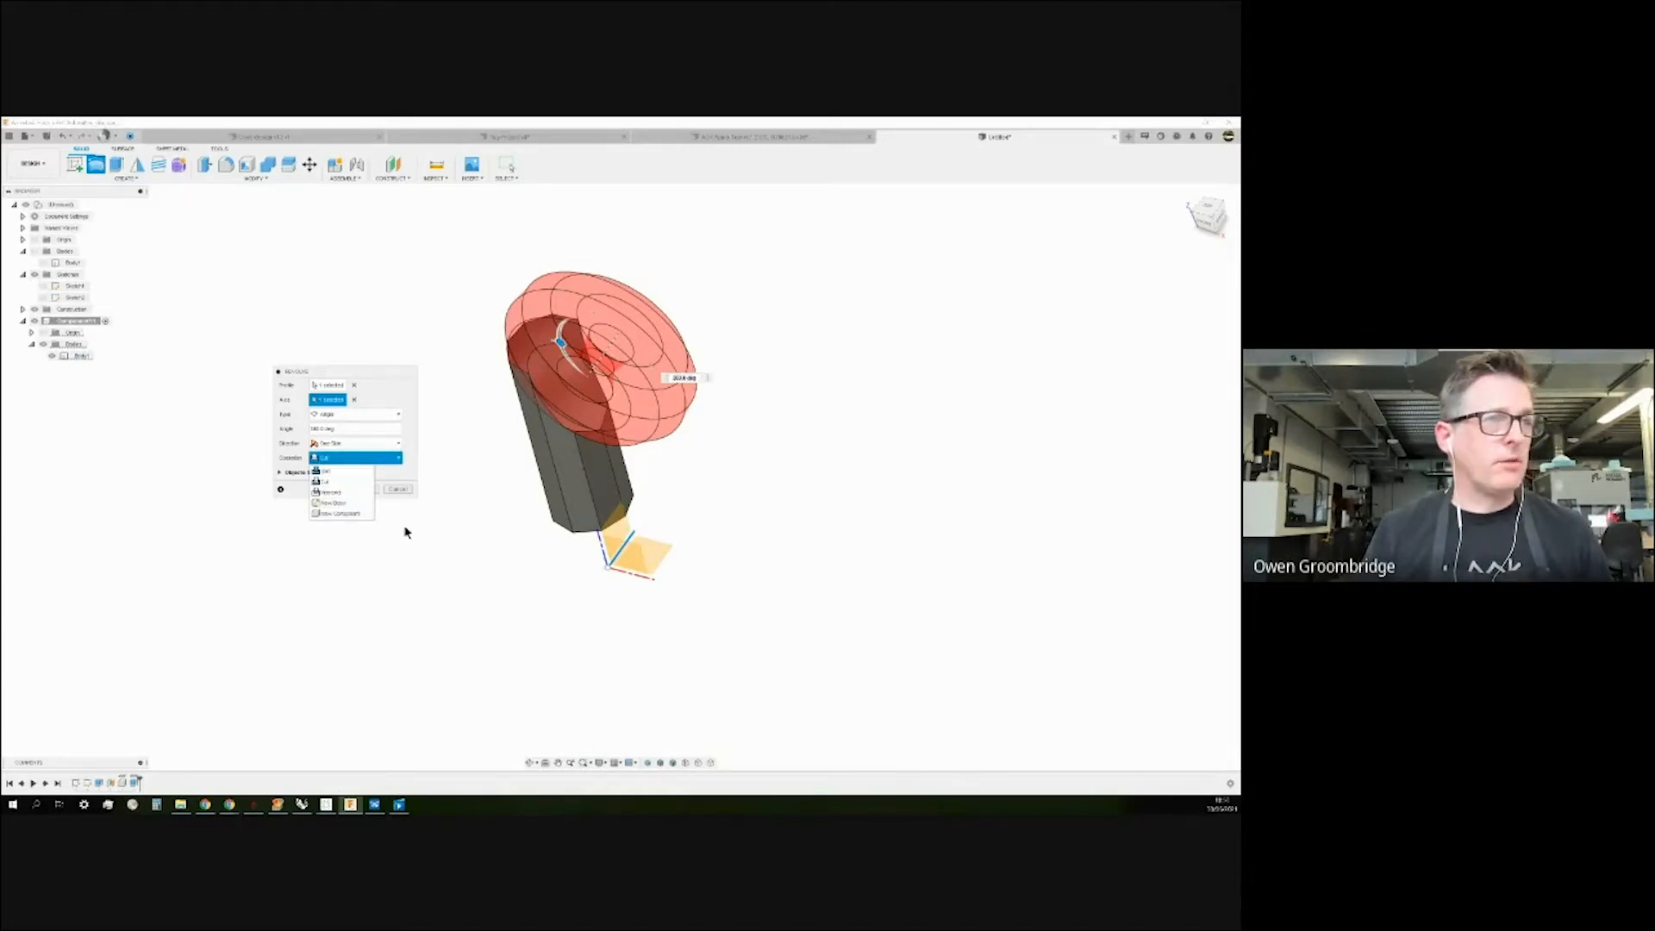
pyautogui.click(336, 514)
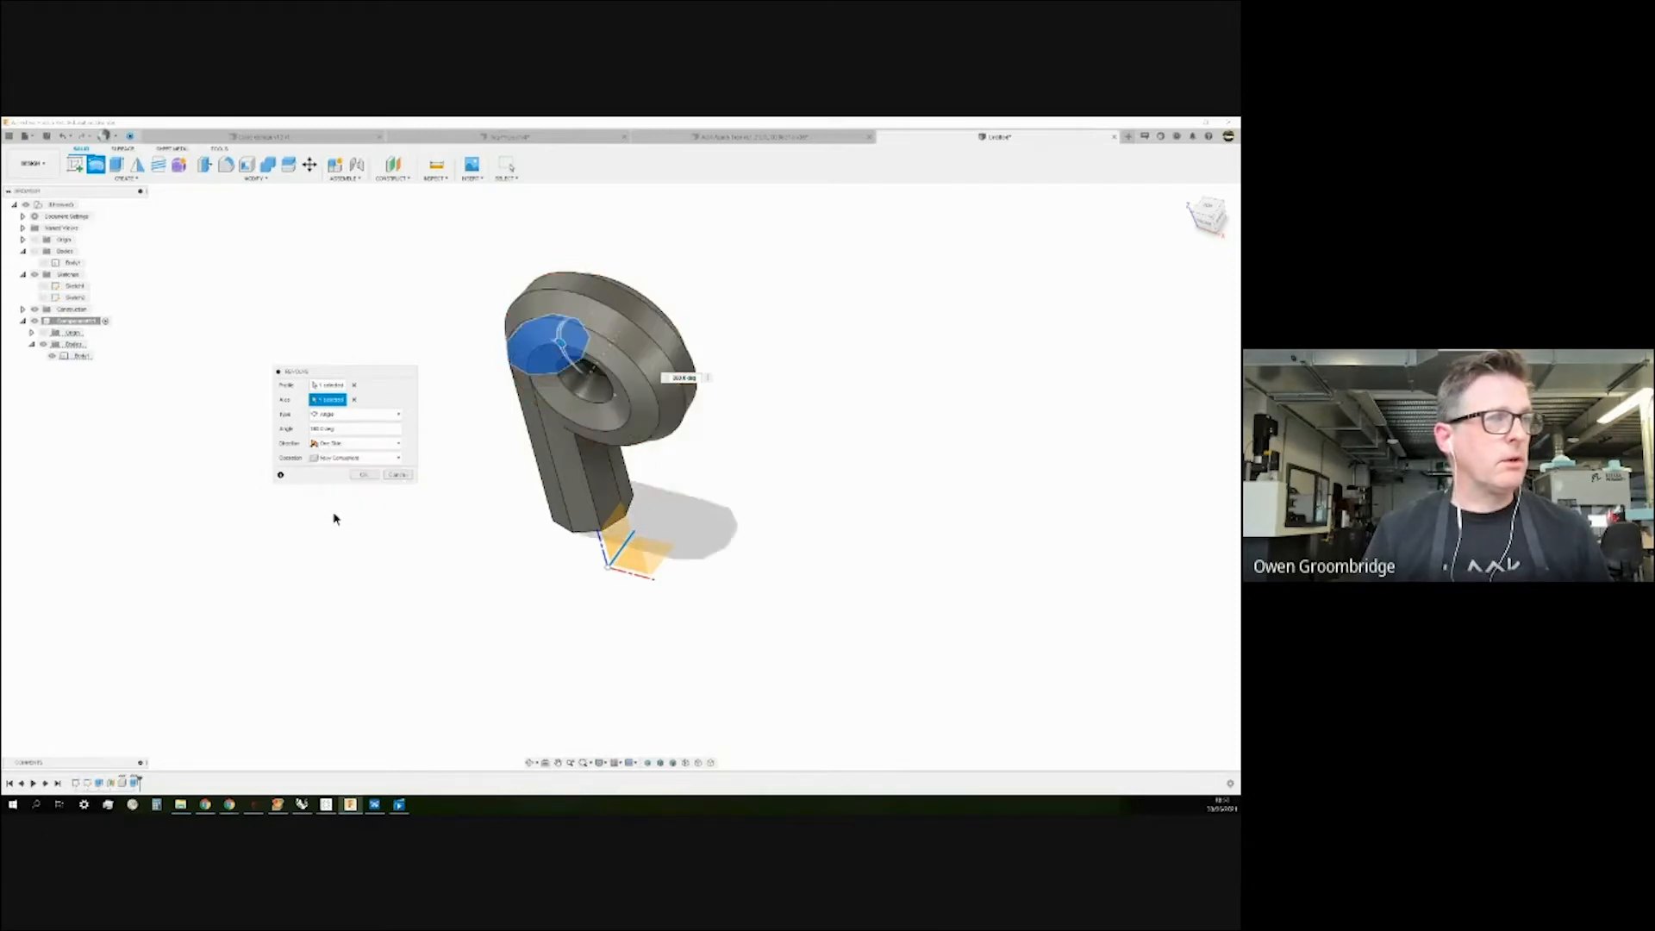
pyautogui.click(365, 475)
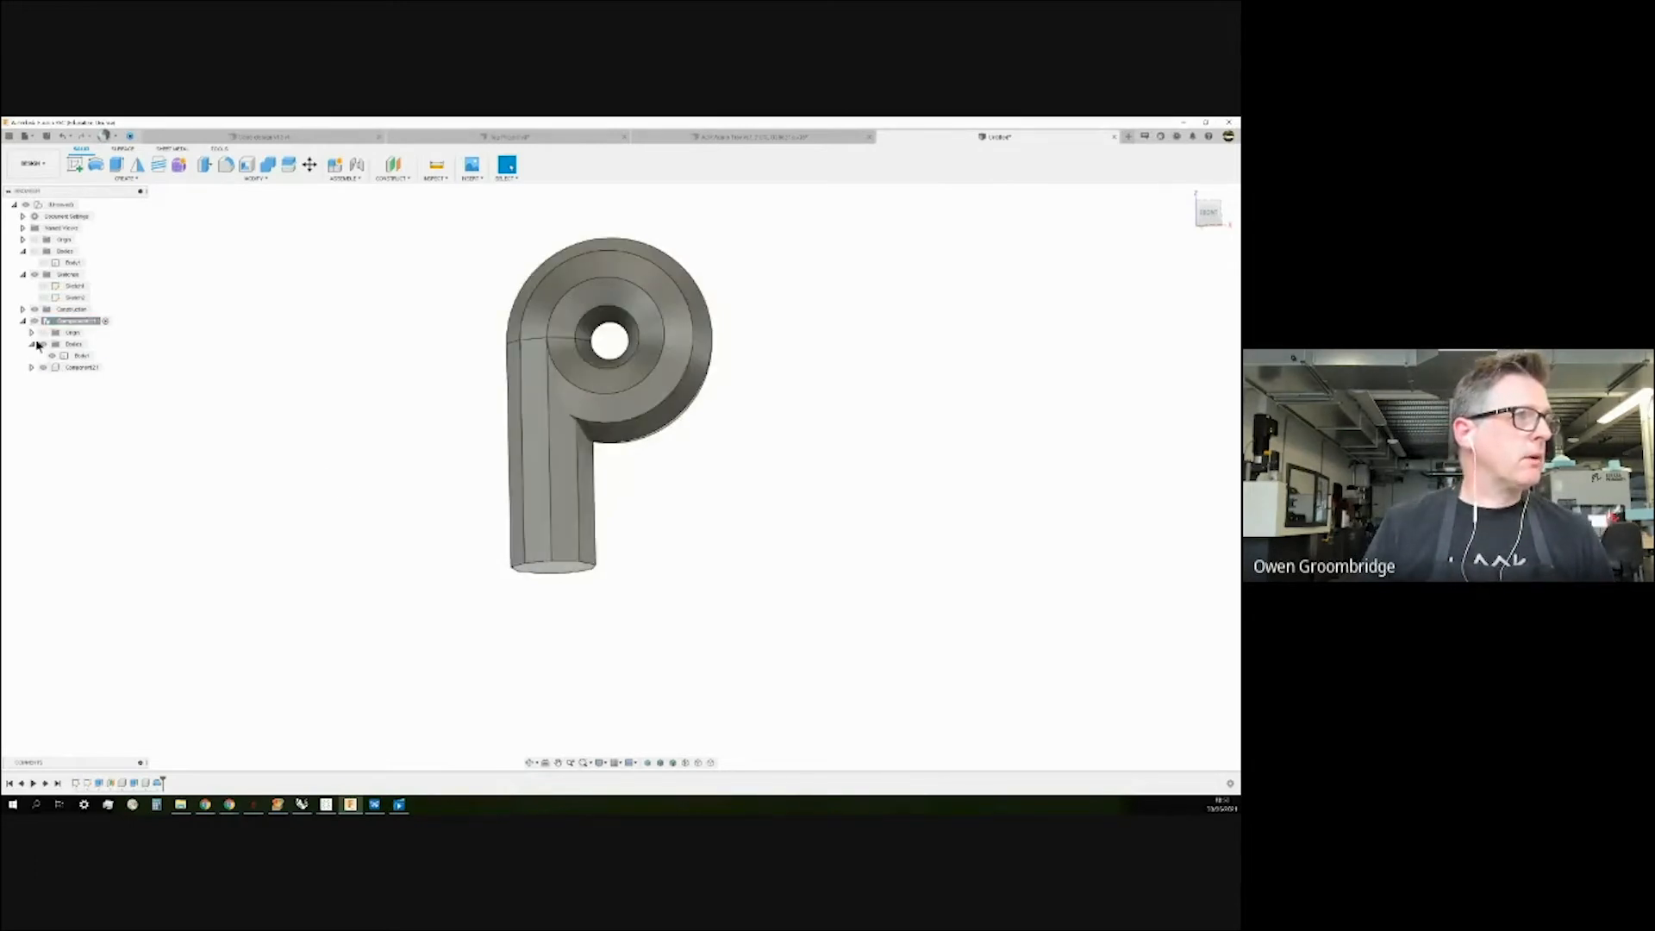
pyautogui.click(43, 368)
# Check the disc body under Component21's Bodies, then bring the PreForm print job window on screen.
pyautogui.click(31, 367)
pyautogui.click(39, 390)
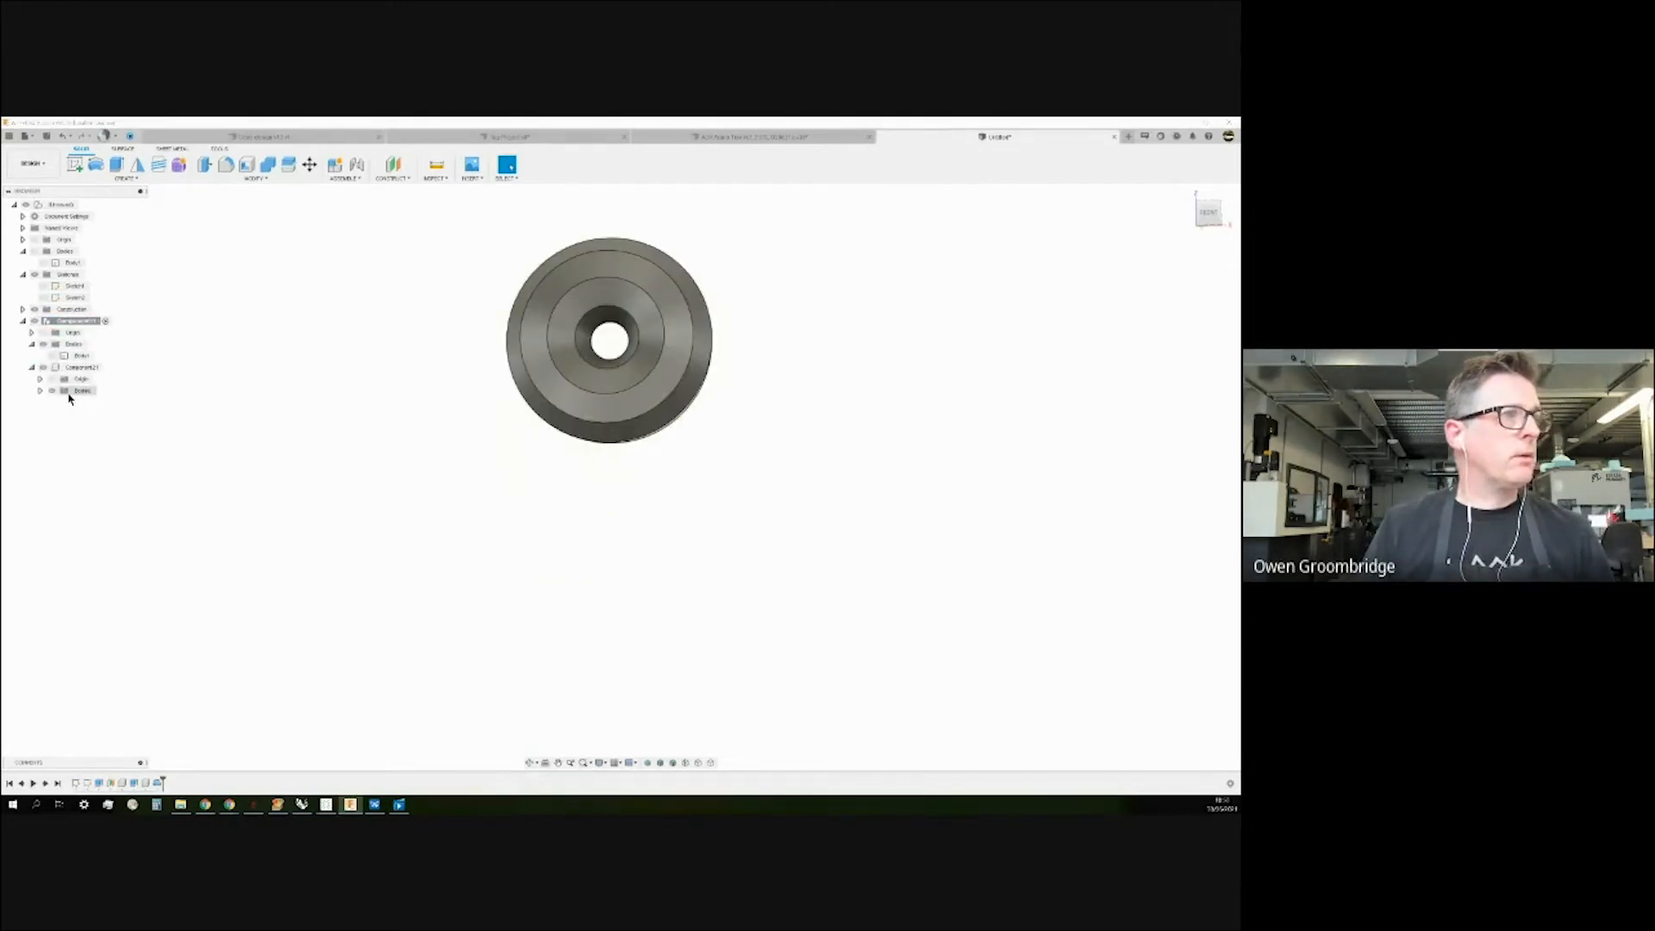
pyautogui.click(63, 403)
pyautogui.click(61, 403)
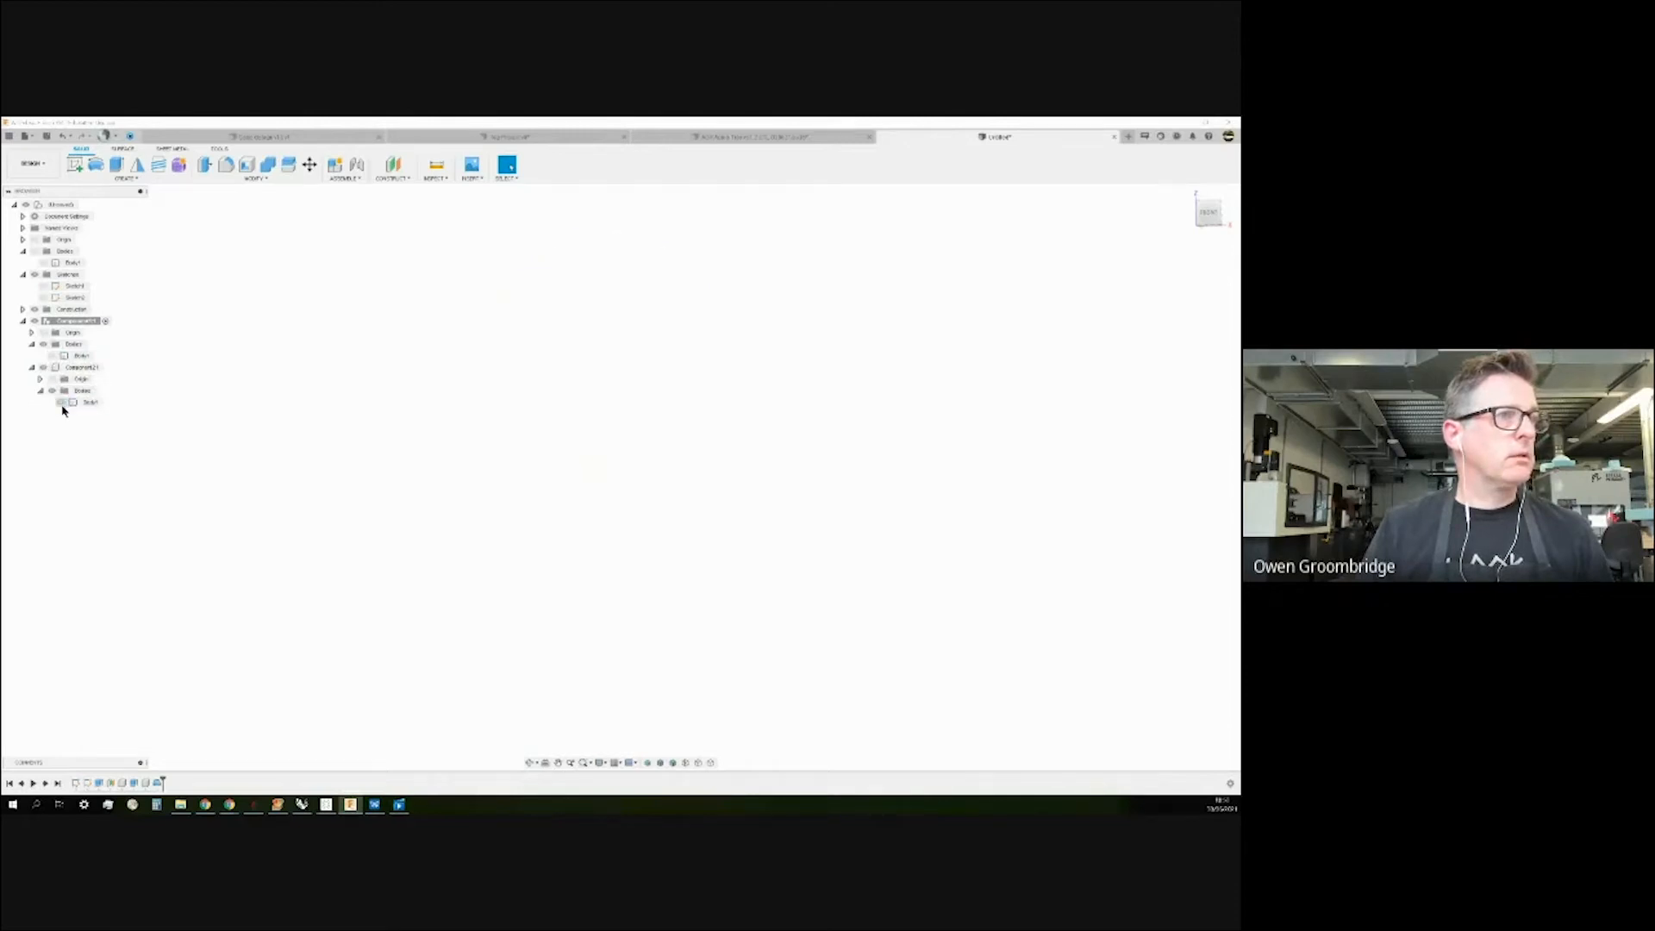
pyautogui.click(62, 405)
pyautogui.moveTo(349, 362)
pyautogui.keyDown('shift'); pyautogui.mouseDown(button='middle')
pyautogui.moveTo(348, 417)
pyautogui.moveTo(339, 364)
pyautogui.mouseUp(button='middle'); pyautogui.keyUp('shift')
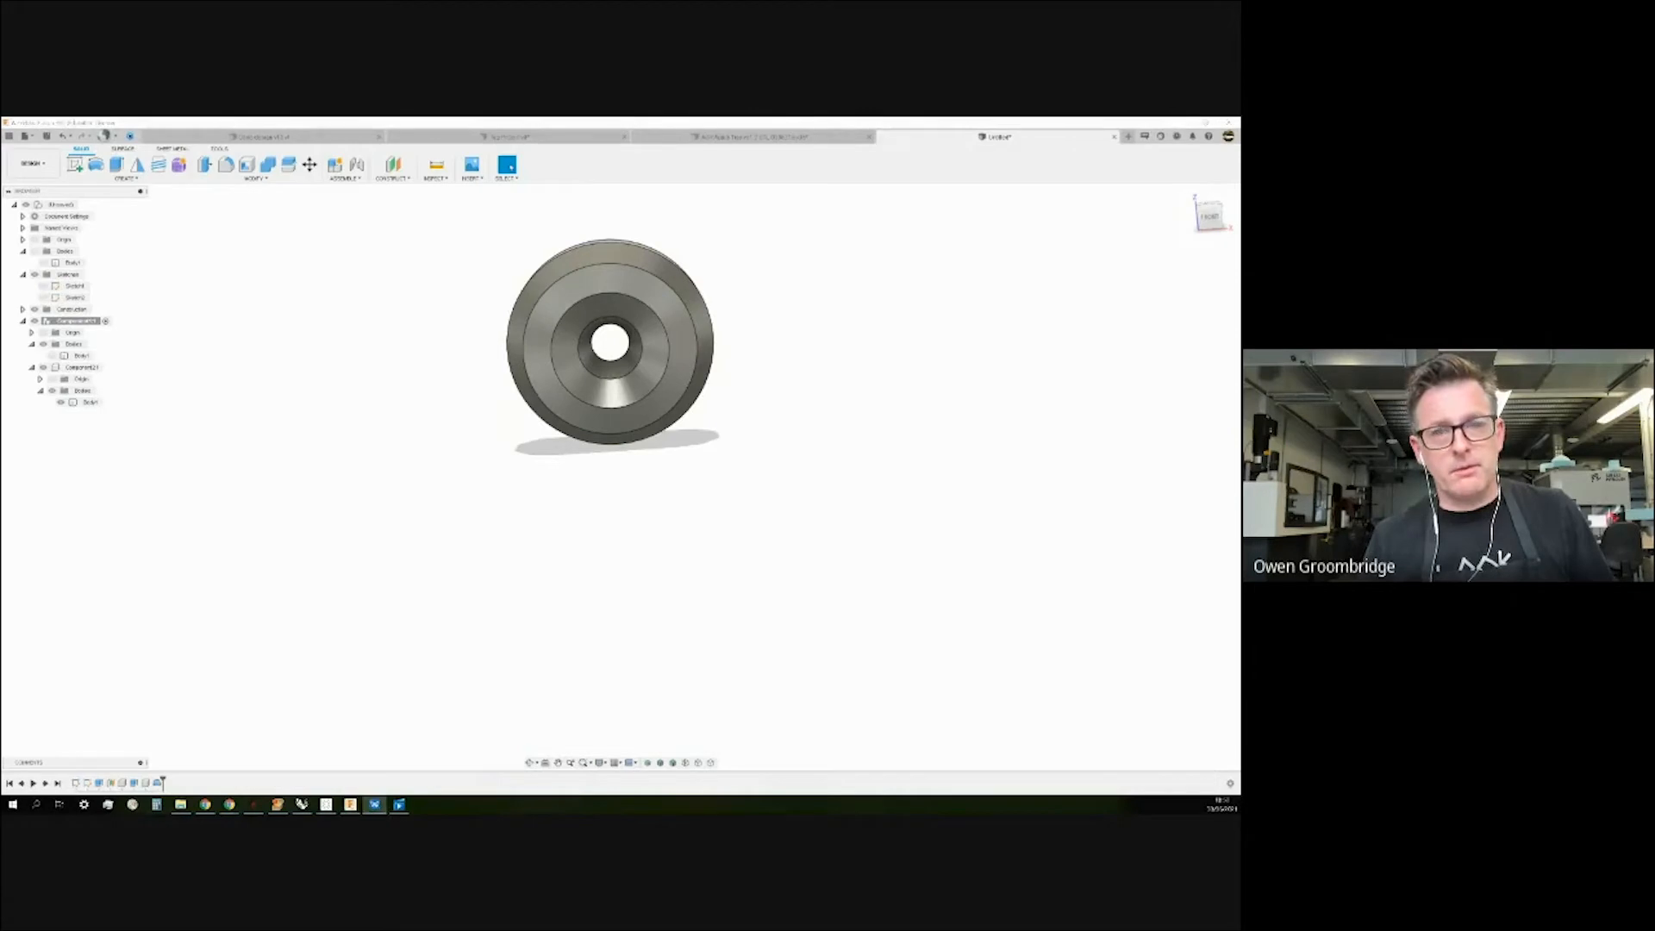
pyautogui.moveTo(1240, 505); pyautogui.dragTo(661, 122)
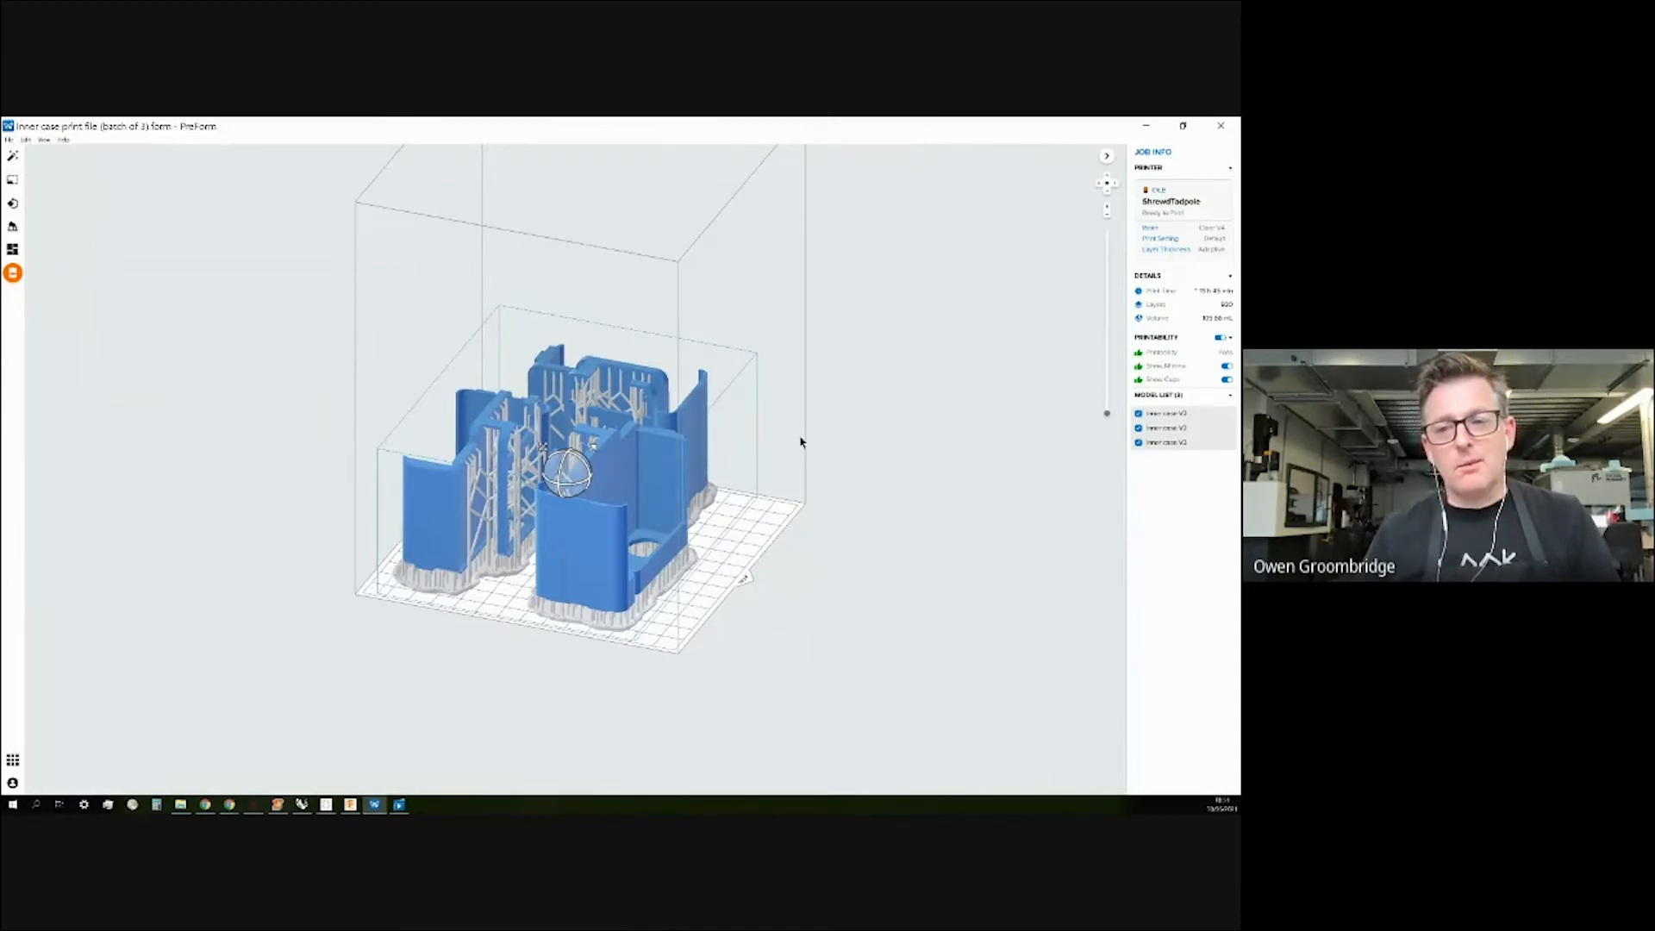
# Look over the three Inner case V2 parts in PreForm, then minimize its window.
pyautogui.moveTo(798, 458); pyautogui.dragTo(879, 474, button='right')
pyautogui.moveTo(876, 475); pyautogui.dragTo(854, 475, button='middle')
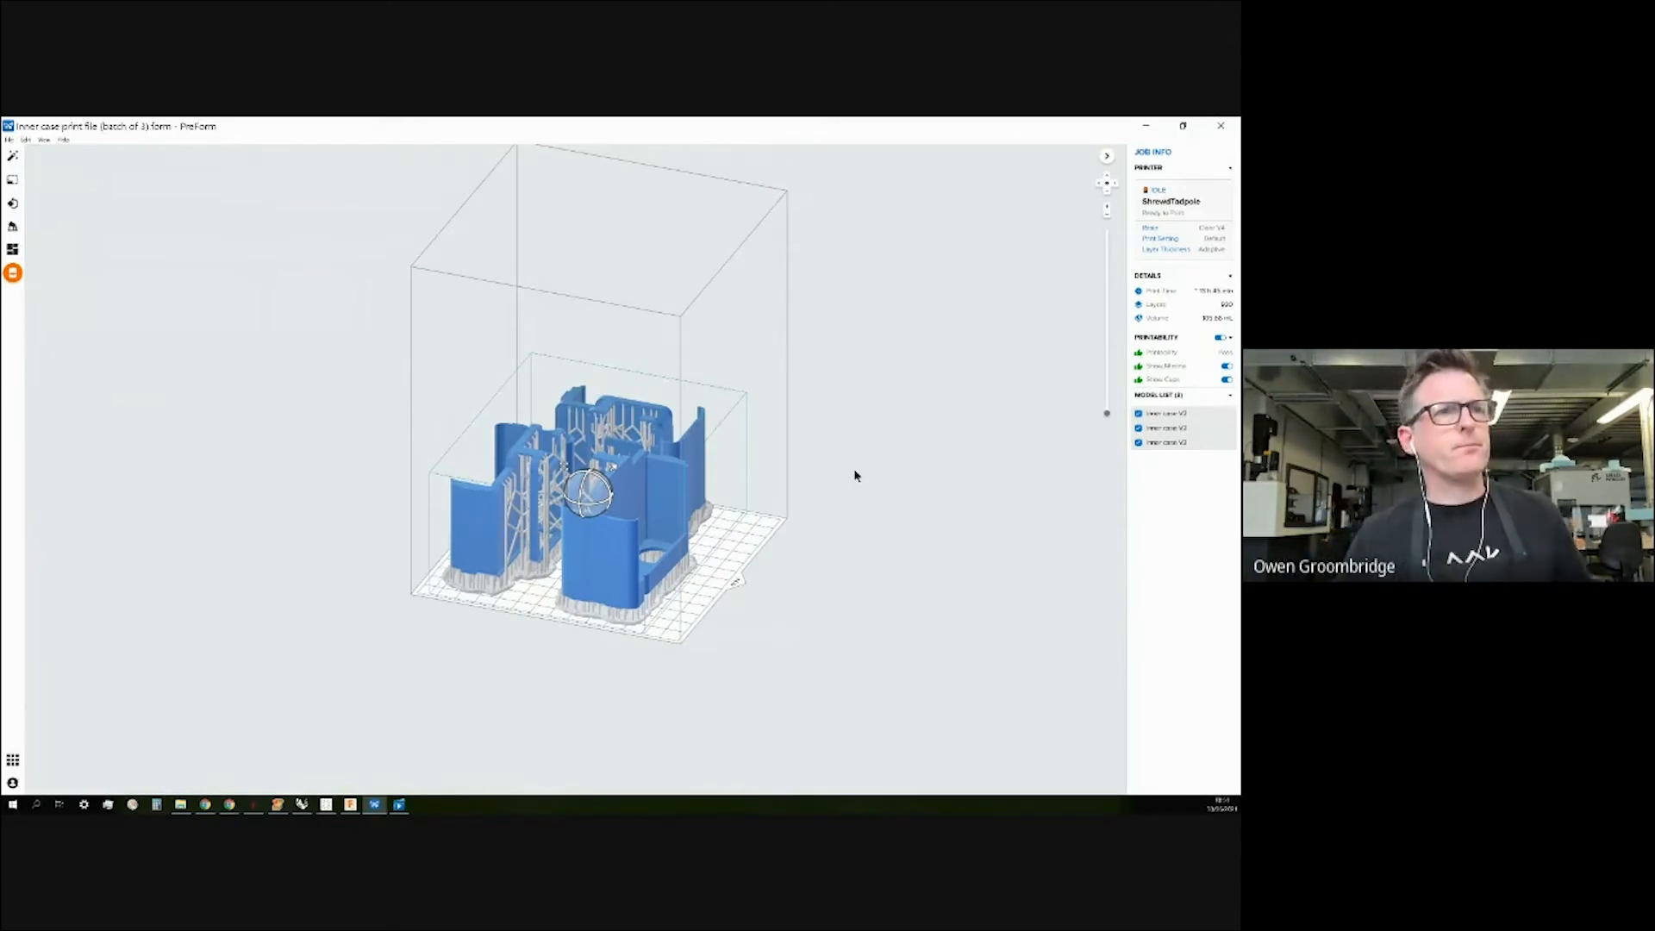
pyautogui.click(1147, 127)
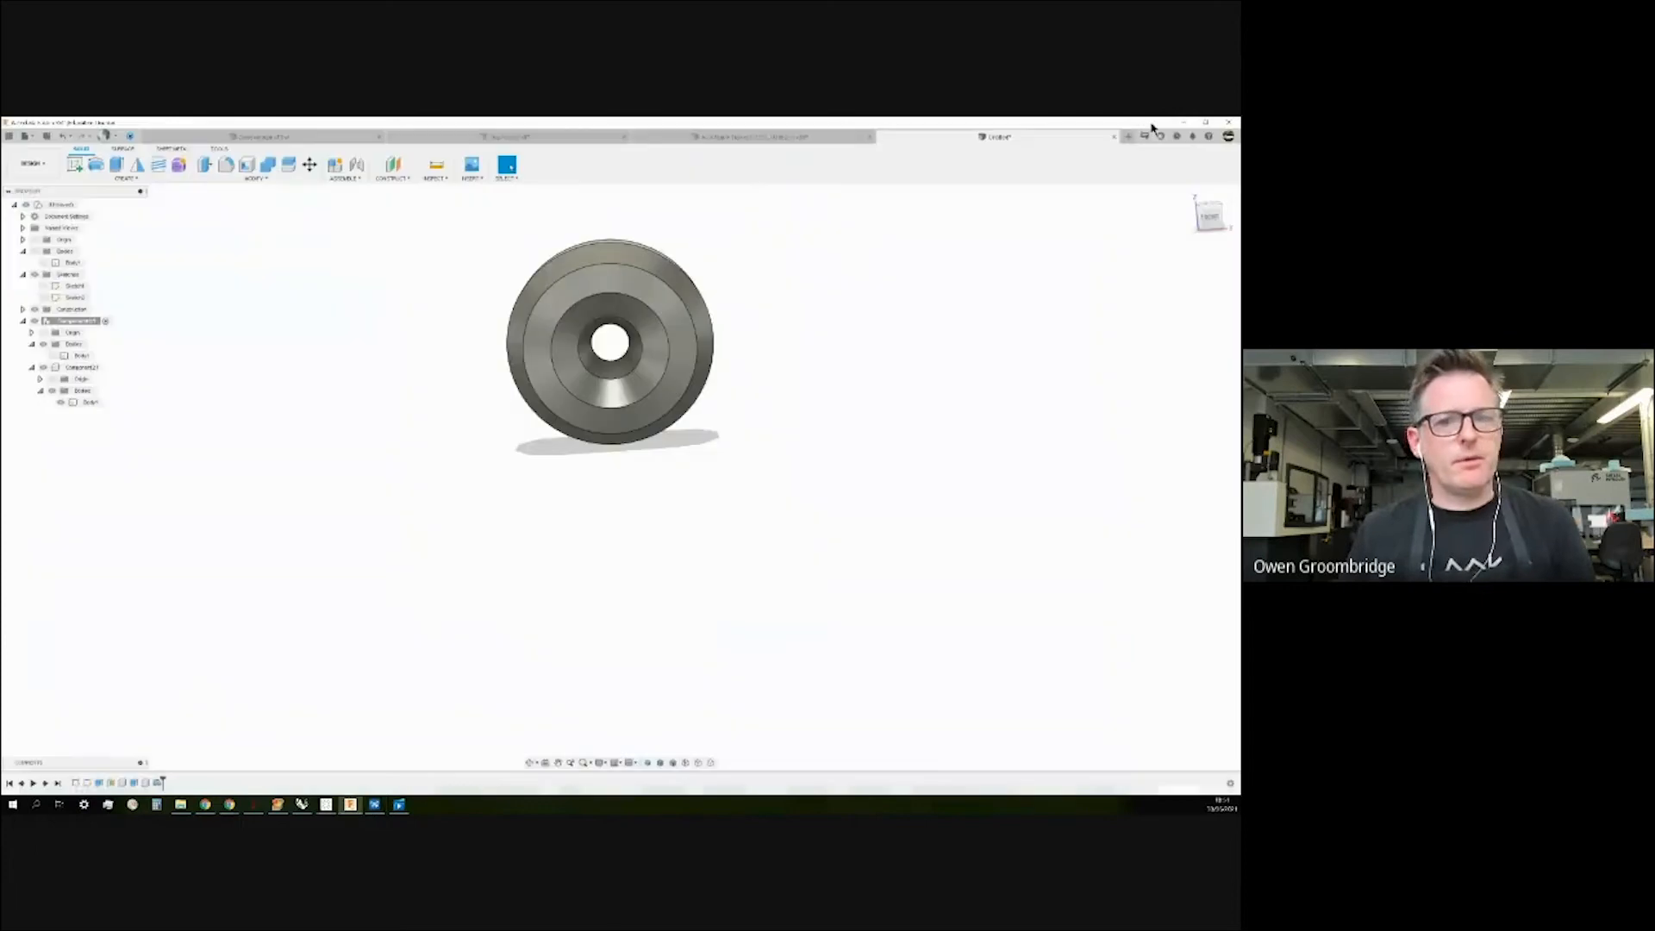
pyautogui.keyDown('shift'); pyautogui.moveTo(716, 480); pyautogui.dragTo(728, 354, button='middle'); pyautogui.keyUp('shift')
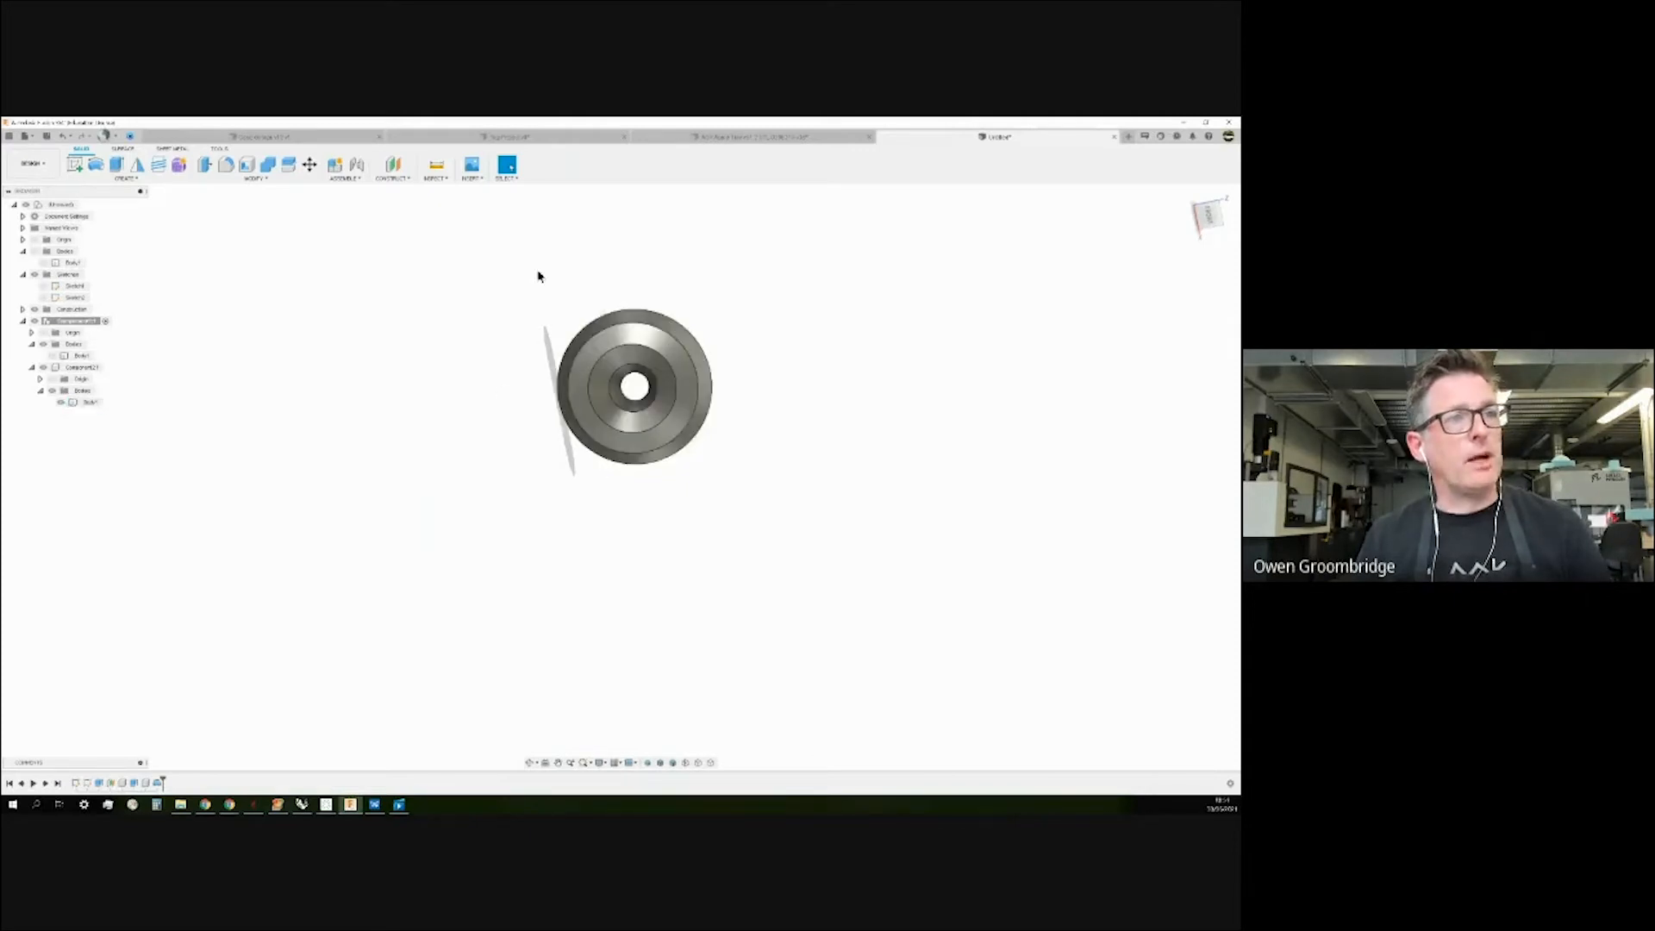
# Export Component21's disc body, Body1, as an STL mesh.
pyautogui.rightClick(87, 404)
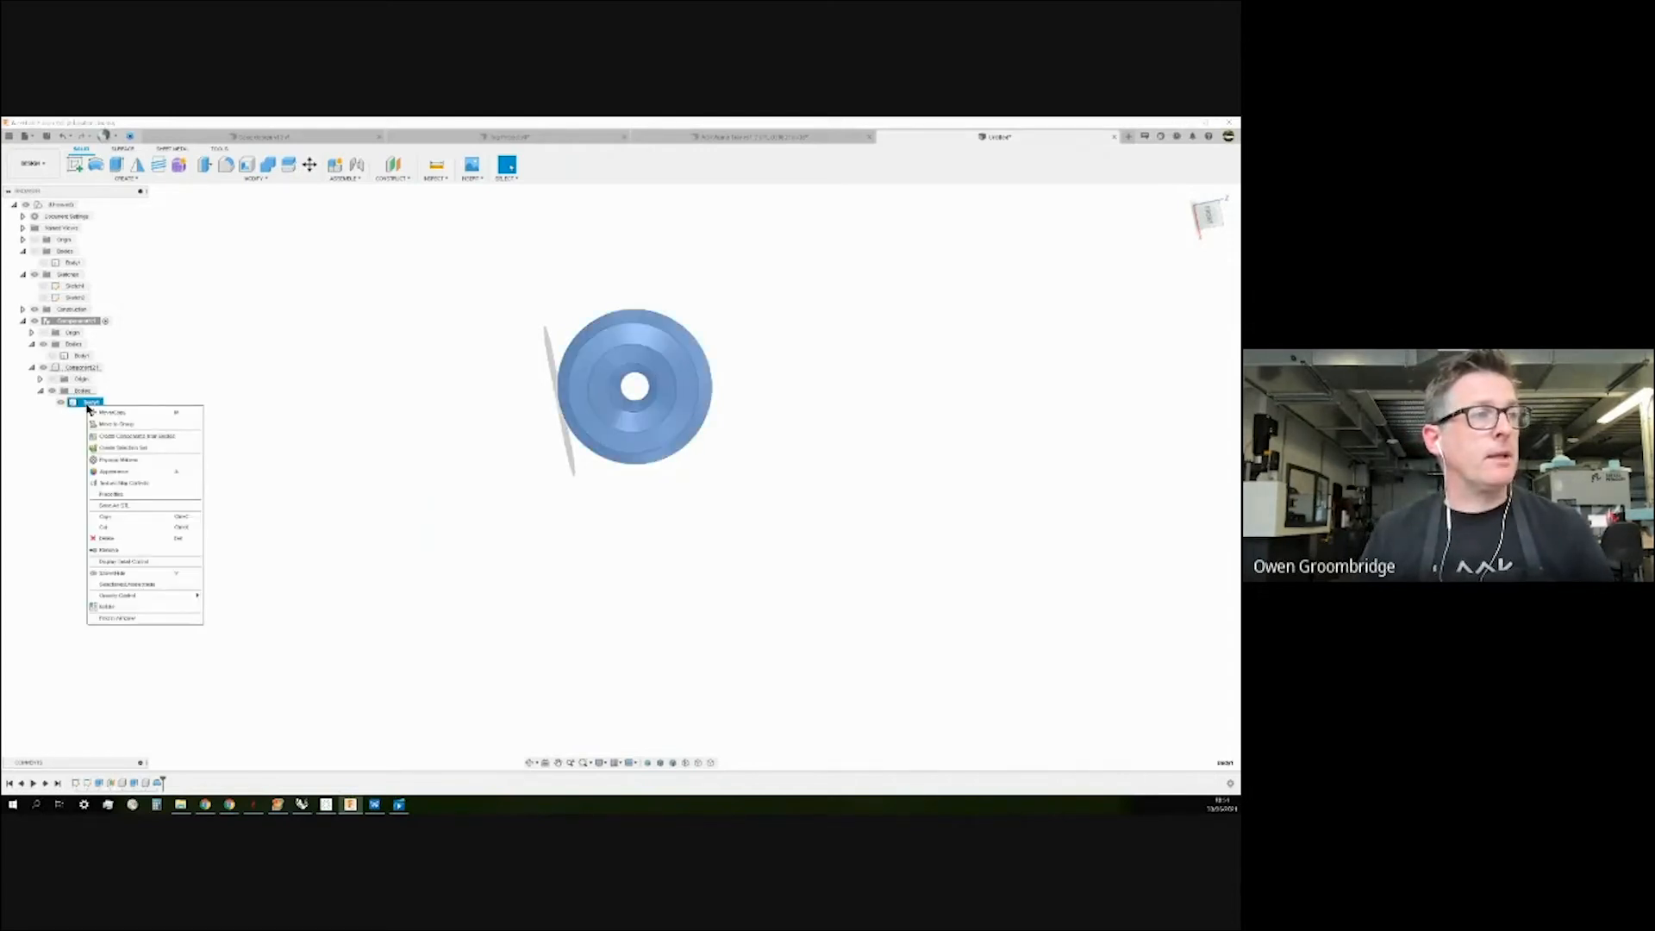
pyautogui.click(124, 508)
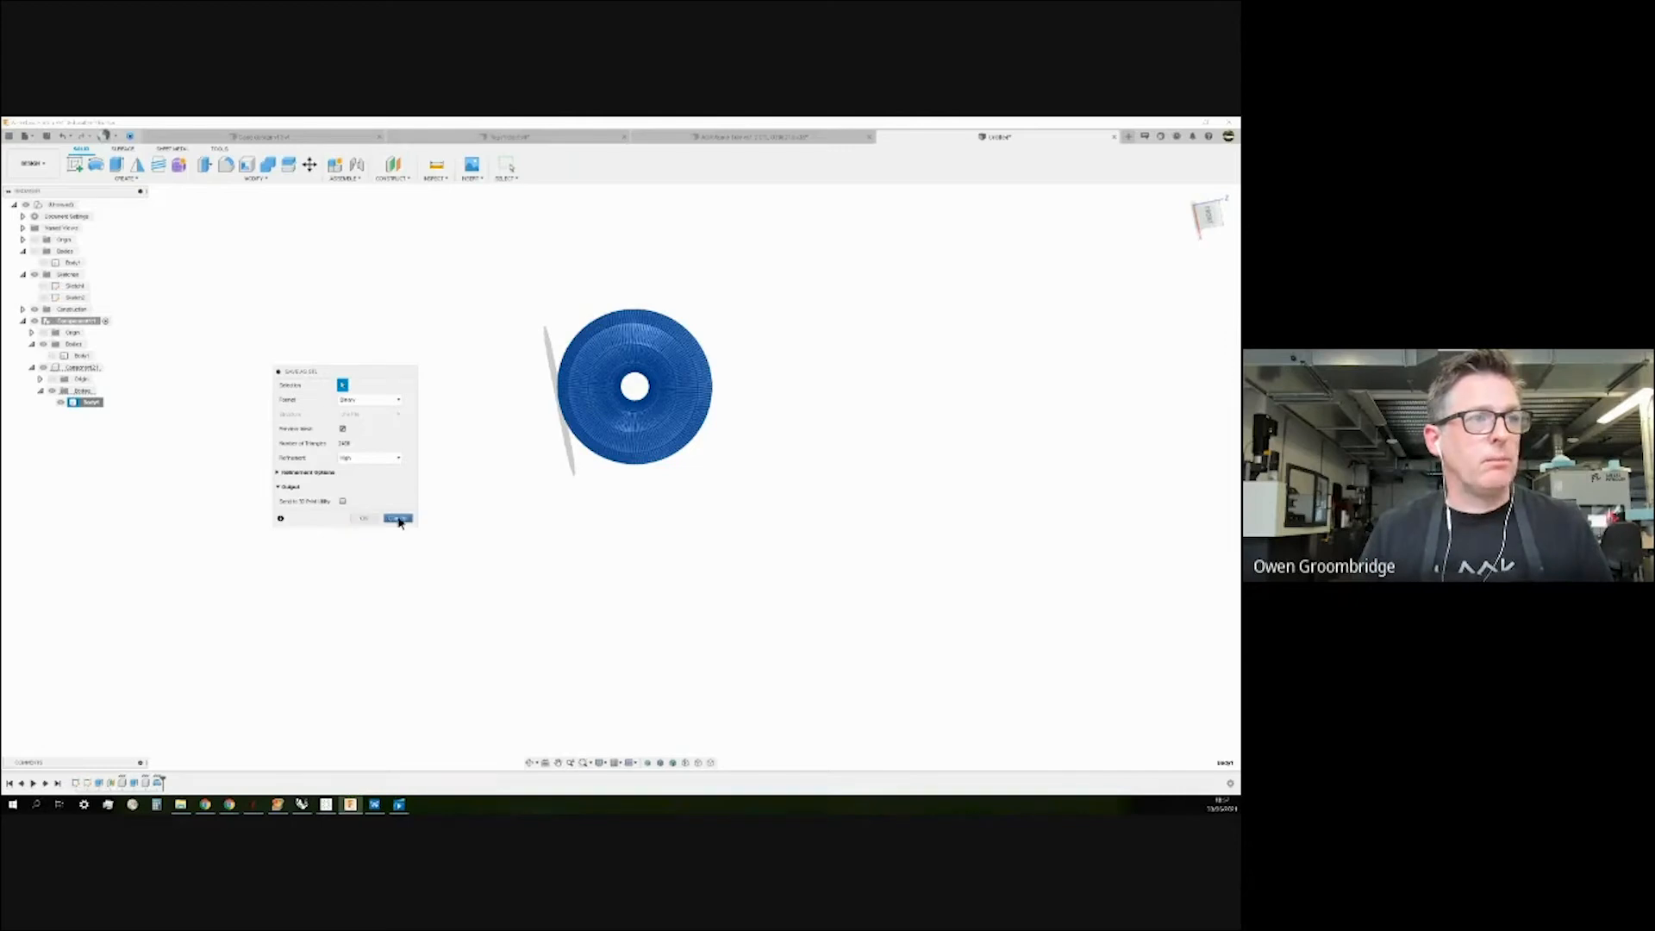
pyautogui.click(392, 518)
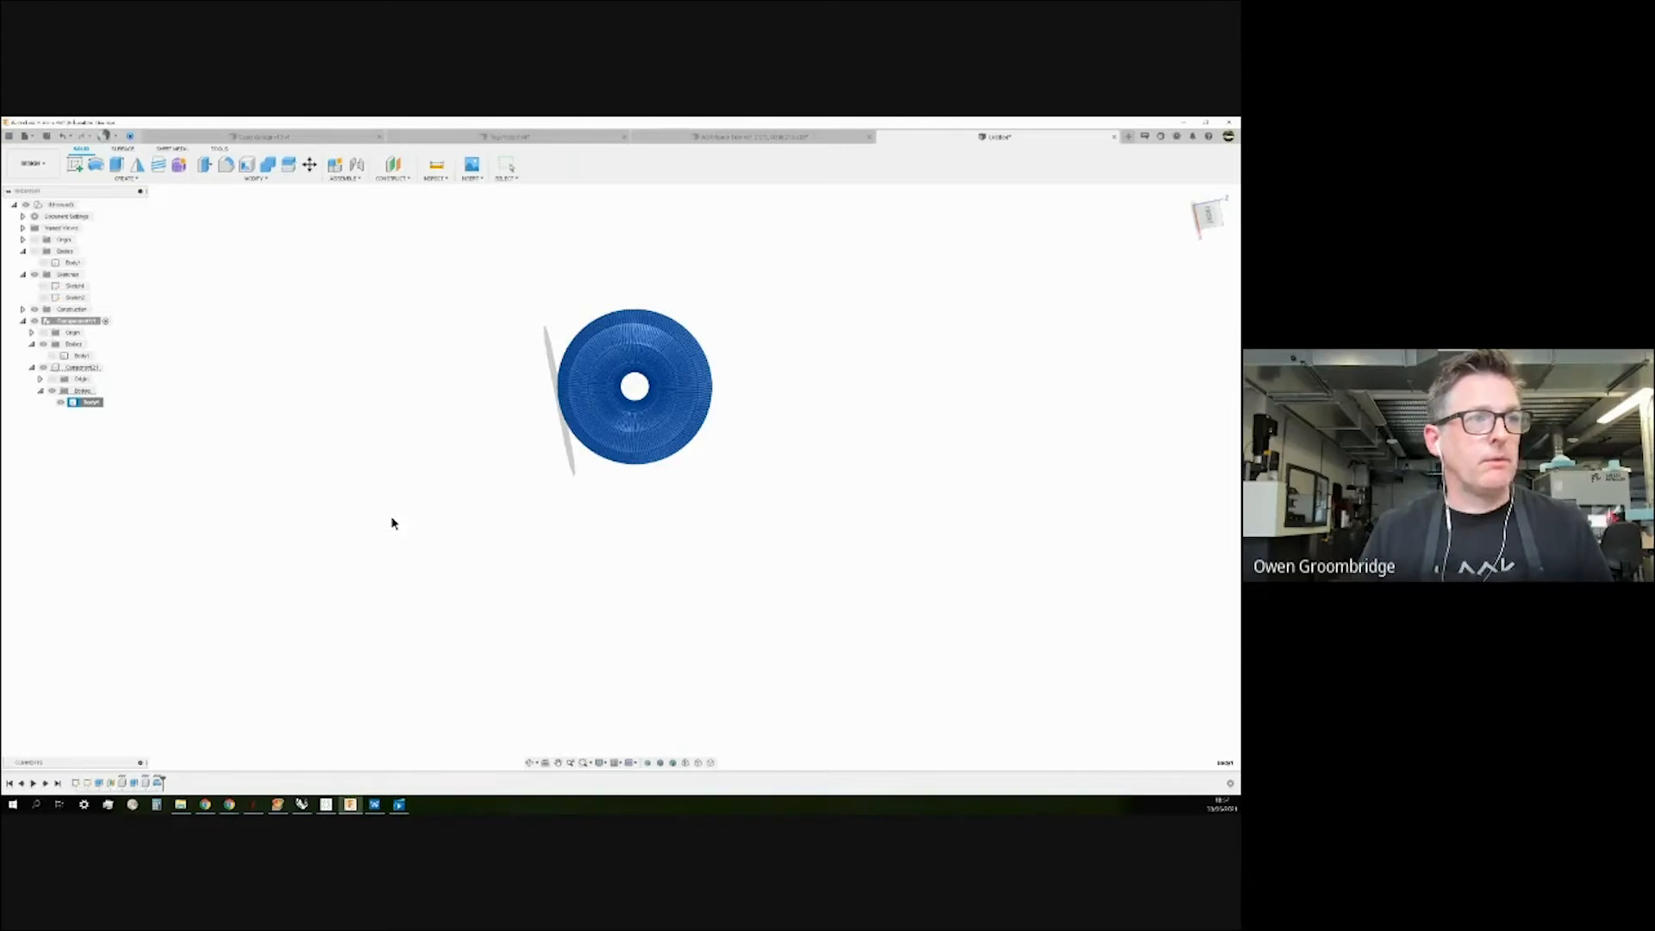
# Switch to the enclosure assembly document, orbit it, then bring the PreForm inner case job forward.
pyautogui.click(277, 137)
pyautogui.moveTo(875, 338)
pyautogui.keyDown('shift'); pyautogui.mouseDown(button='middle')
pyautogui.moveTo(876, 355)
pyautogui.moveTo(882, 295)
pyautogui.moveTo(934, 276)
pyautogui.moveTo(875, 336)
pyautogui.mouseUp(button='middle'); pyautogui.keyUp('shift')
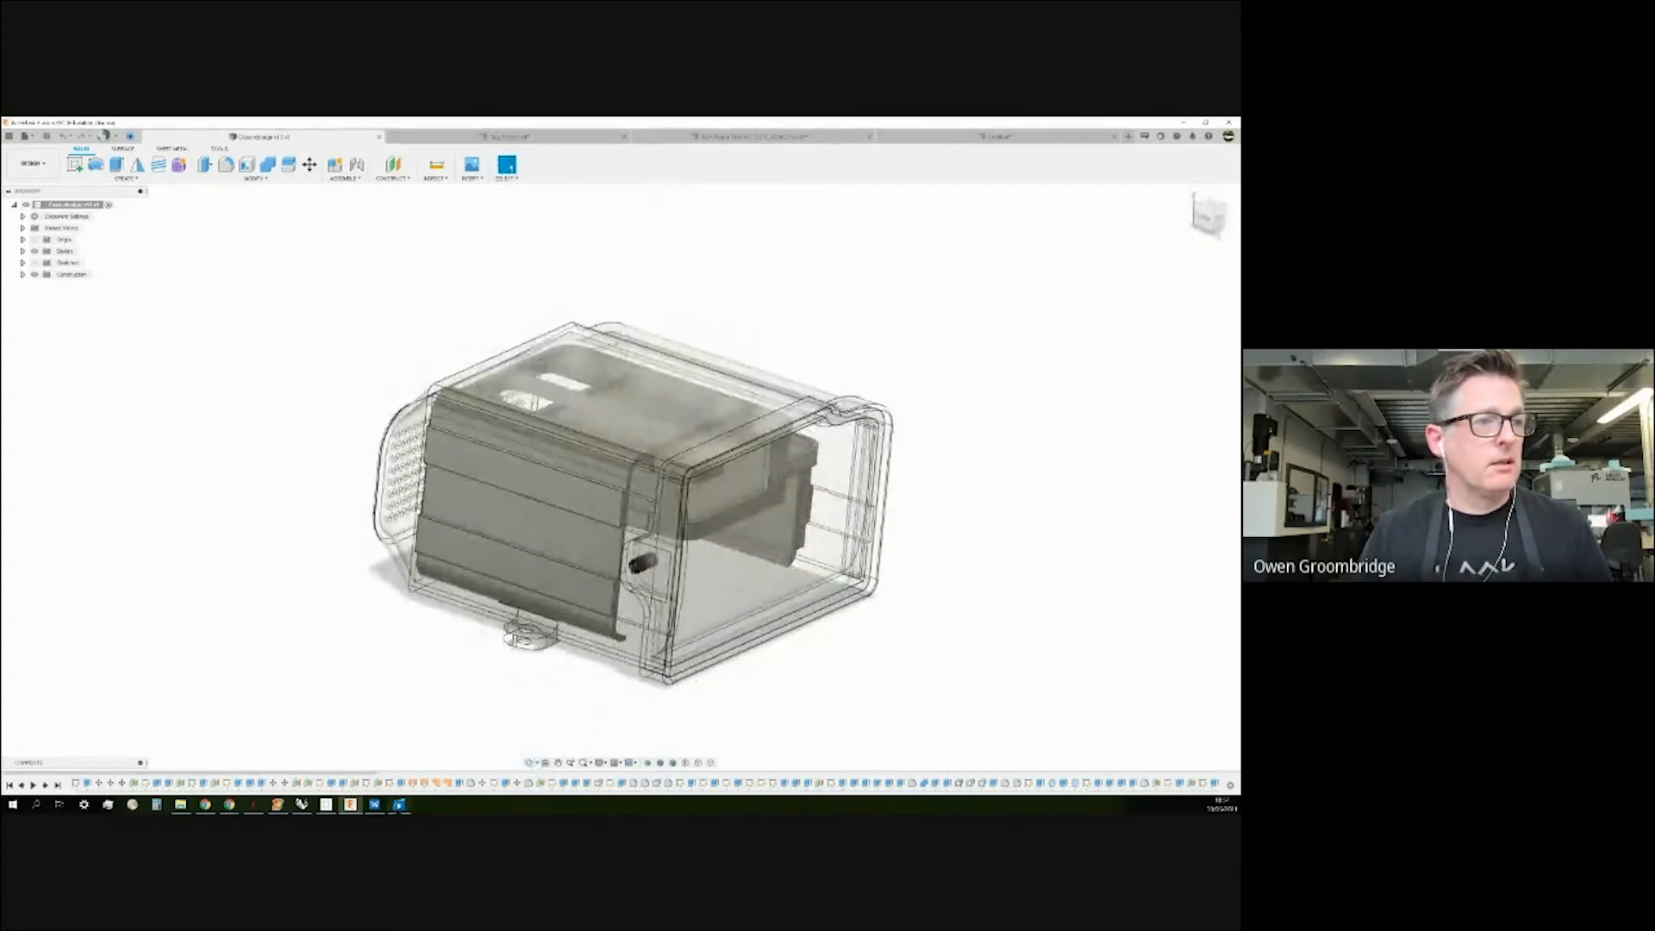
pyautogui.click(374, 804)
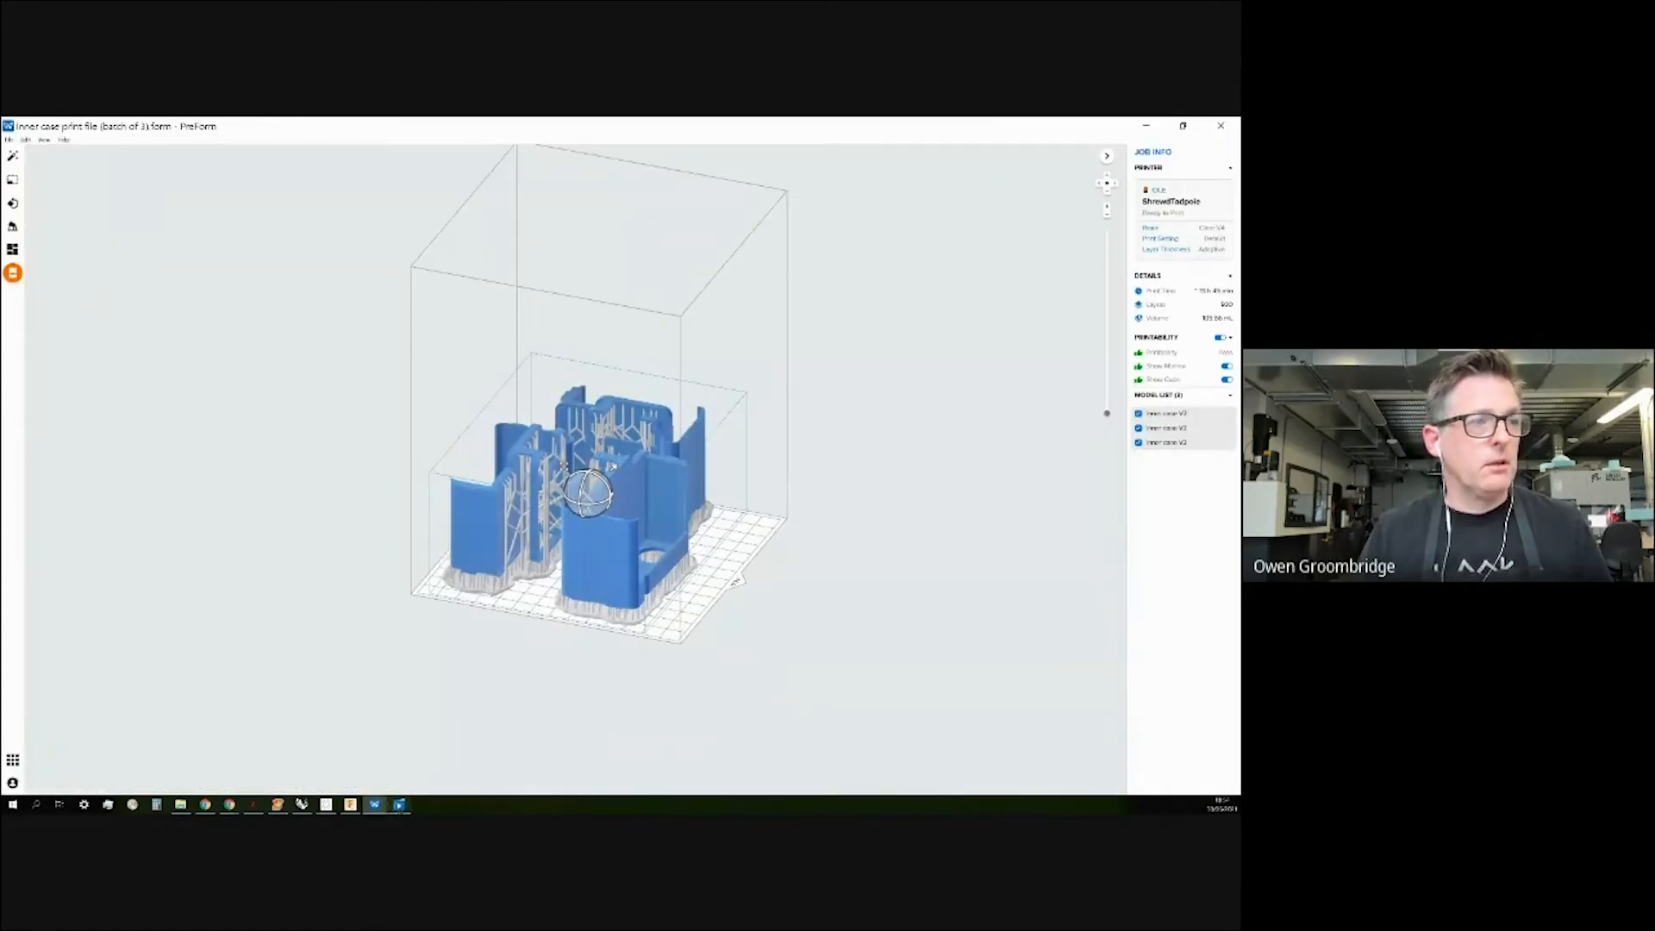
# Minimize PreForm and tilt the enclosure assembly to a more top-down view.
pyautogui.click(1155, 125)
pyautogui.moveTo(744, 302); pyautogui.dragTo(745, 319)
pyautogui.press('Escape')
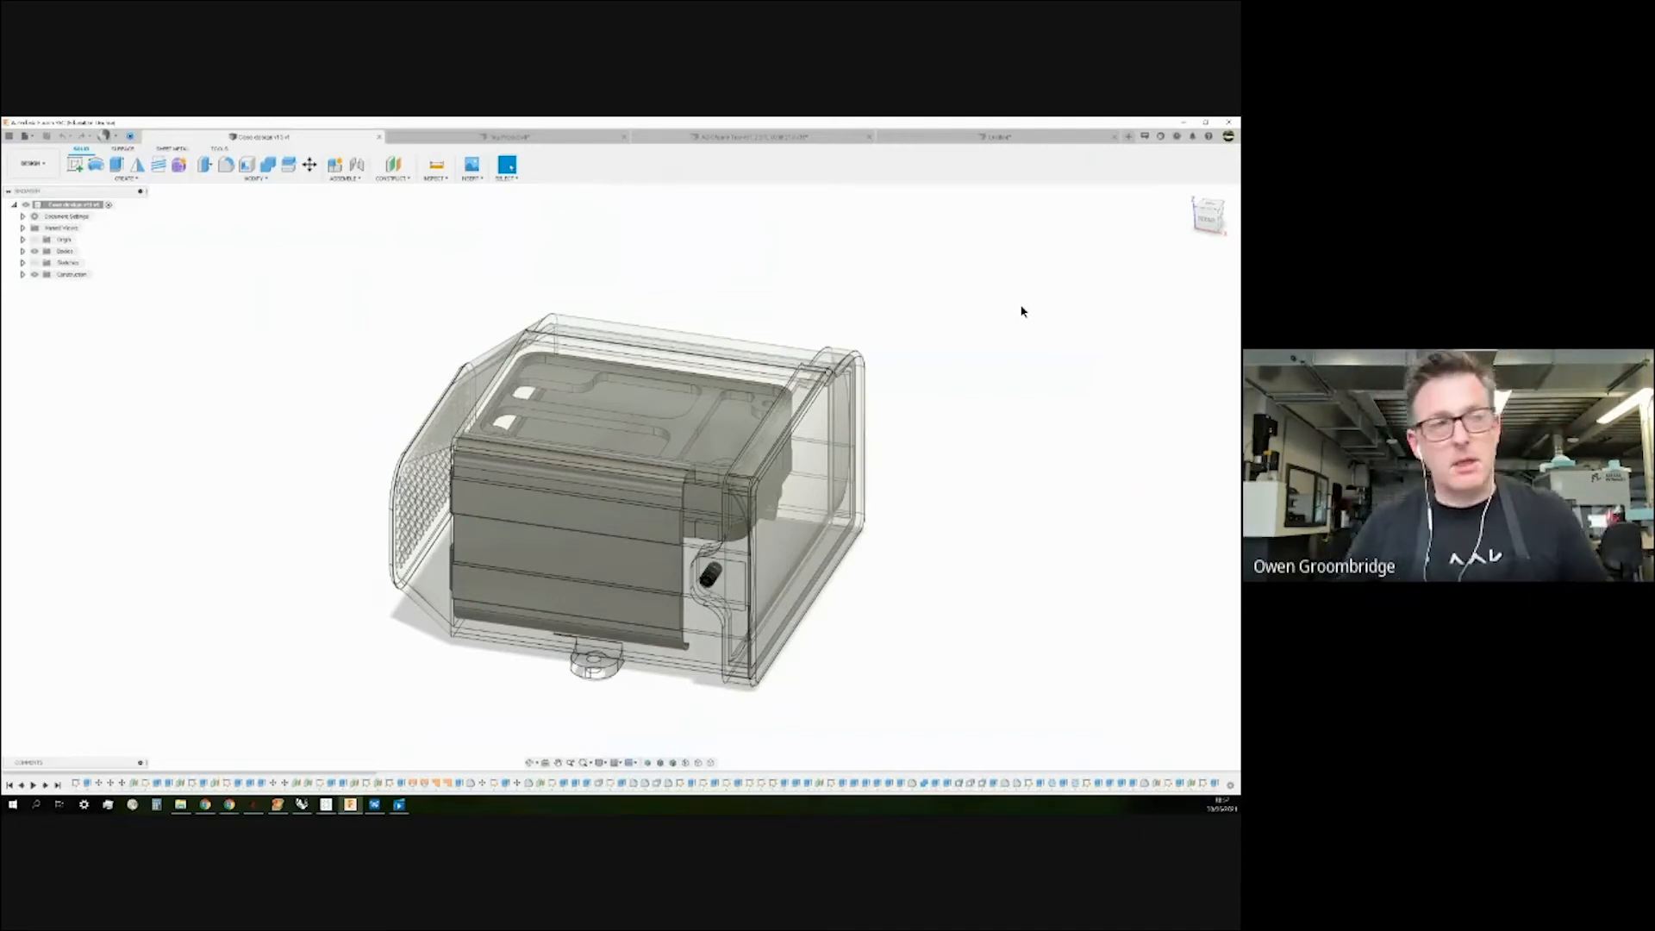
# Orbit the enclosure round to a front view and expand the Bodies folder in the Browser.
pyautogui.moveTo(1020, 431)
pyautogui.keyDown('shift'); pyautogui.mouseDown(button='middle')
pyautogui.moveTo(990, 417)
pyautogui.moveTo(987, 329)
pyautogui.moveTo(1011, 333)
pyautogui.moveTo(1041, 383)
pyautogui.moveTo(1023, 380)
pyautogui.moveTo(1001, 426)
pyautogui.mouseUp(button='middle'); pyautogui.keyUp('shift')
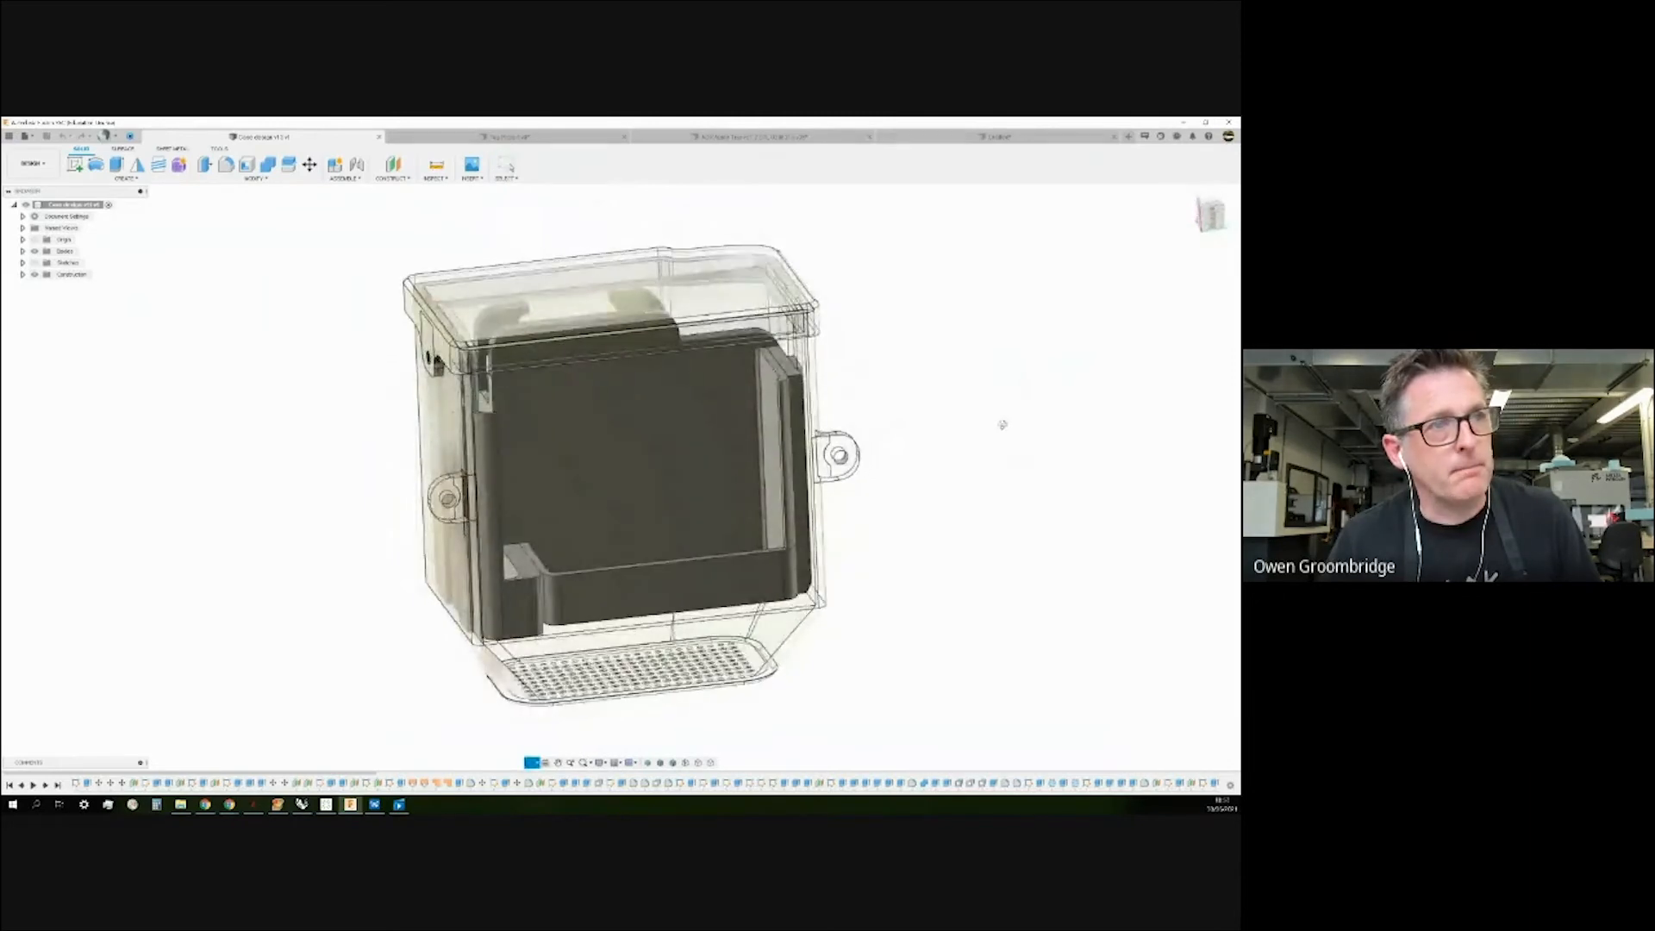
pyautogui.press('Escape')
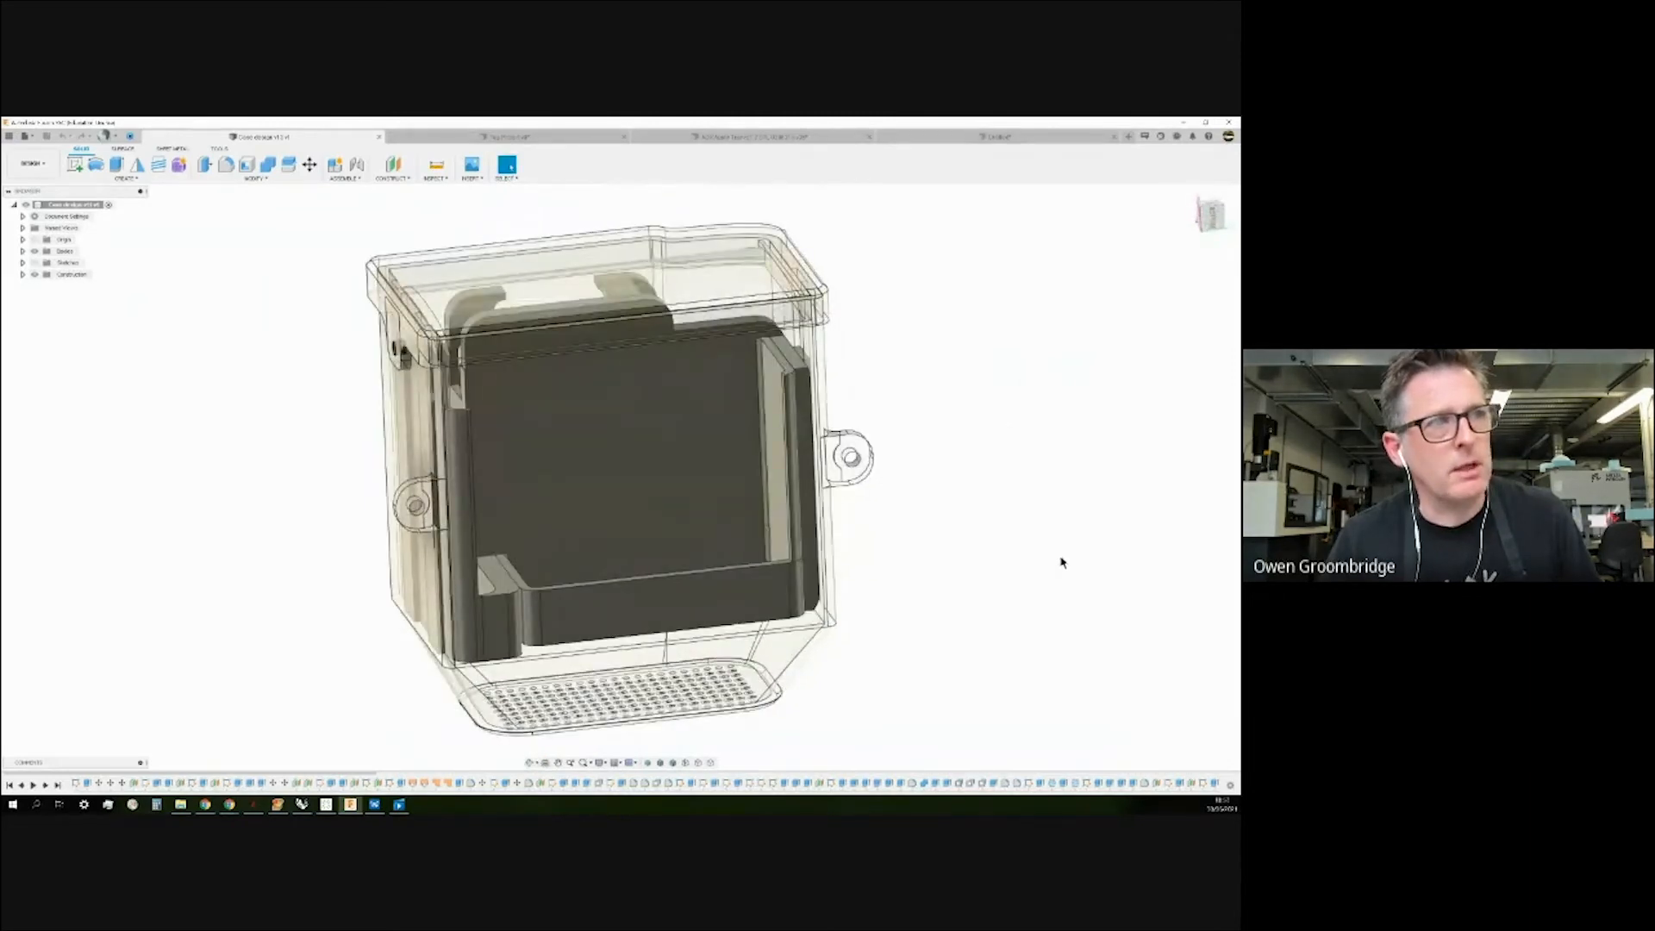
pyautogui.keyDown('shift'); pyautogui.moveTo(965, 431); pyautogui.dragTo(965, 467, button='middle'); pyautogui.keyUp('shift')
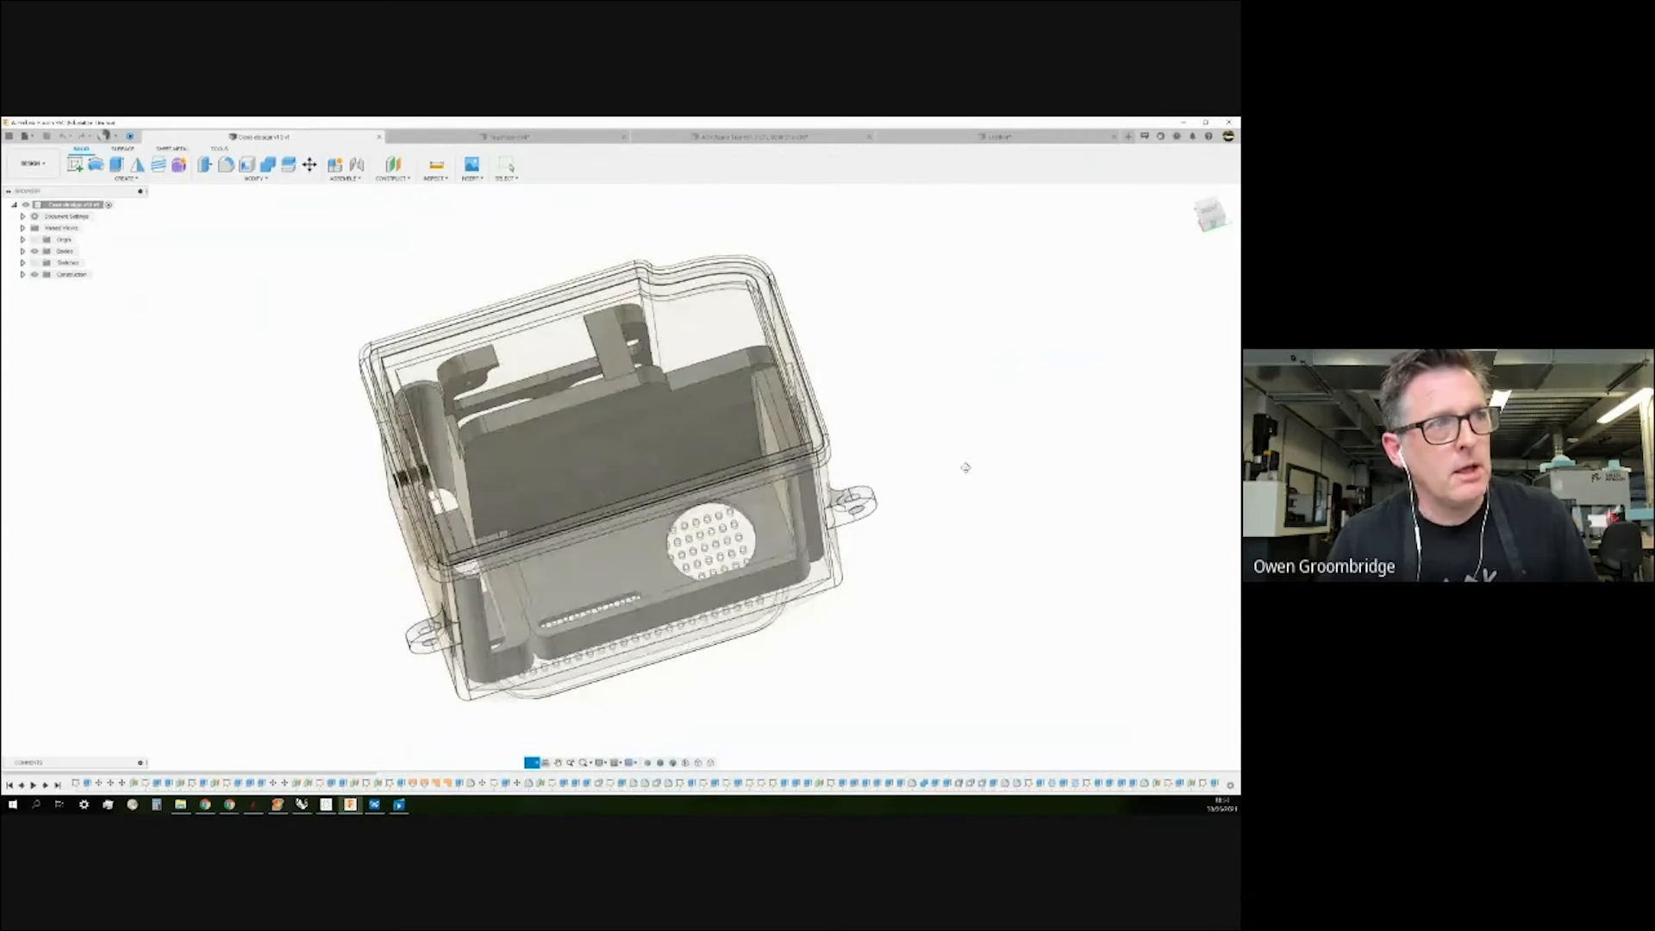
pyautogui.press('Escape')
pyautogui.keyDown('shift'); pyautogui.moveTo(853, 376); pyautogui.dragTo(861, 359, button='middle'); pyautogui.keyUp('shift')
pyautogui.press('Escape')
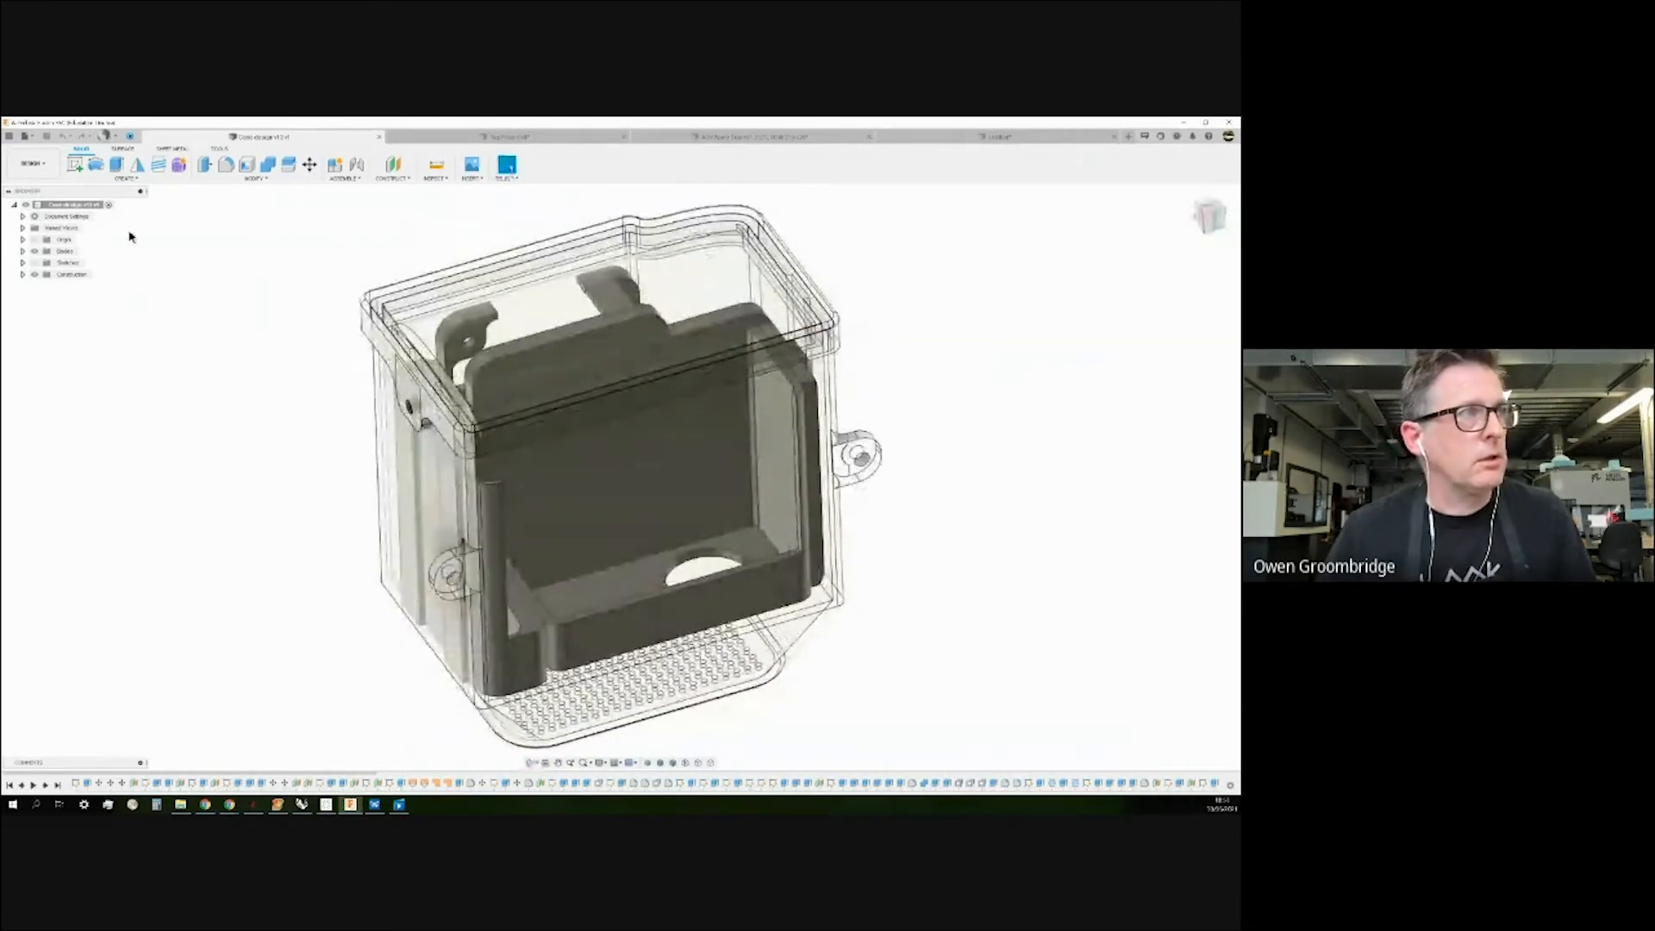
pyautogui.click(23, 251)
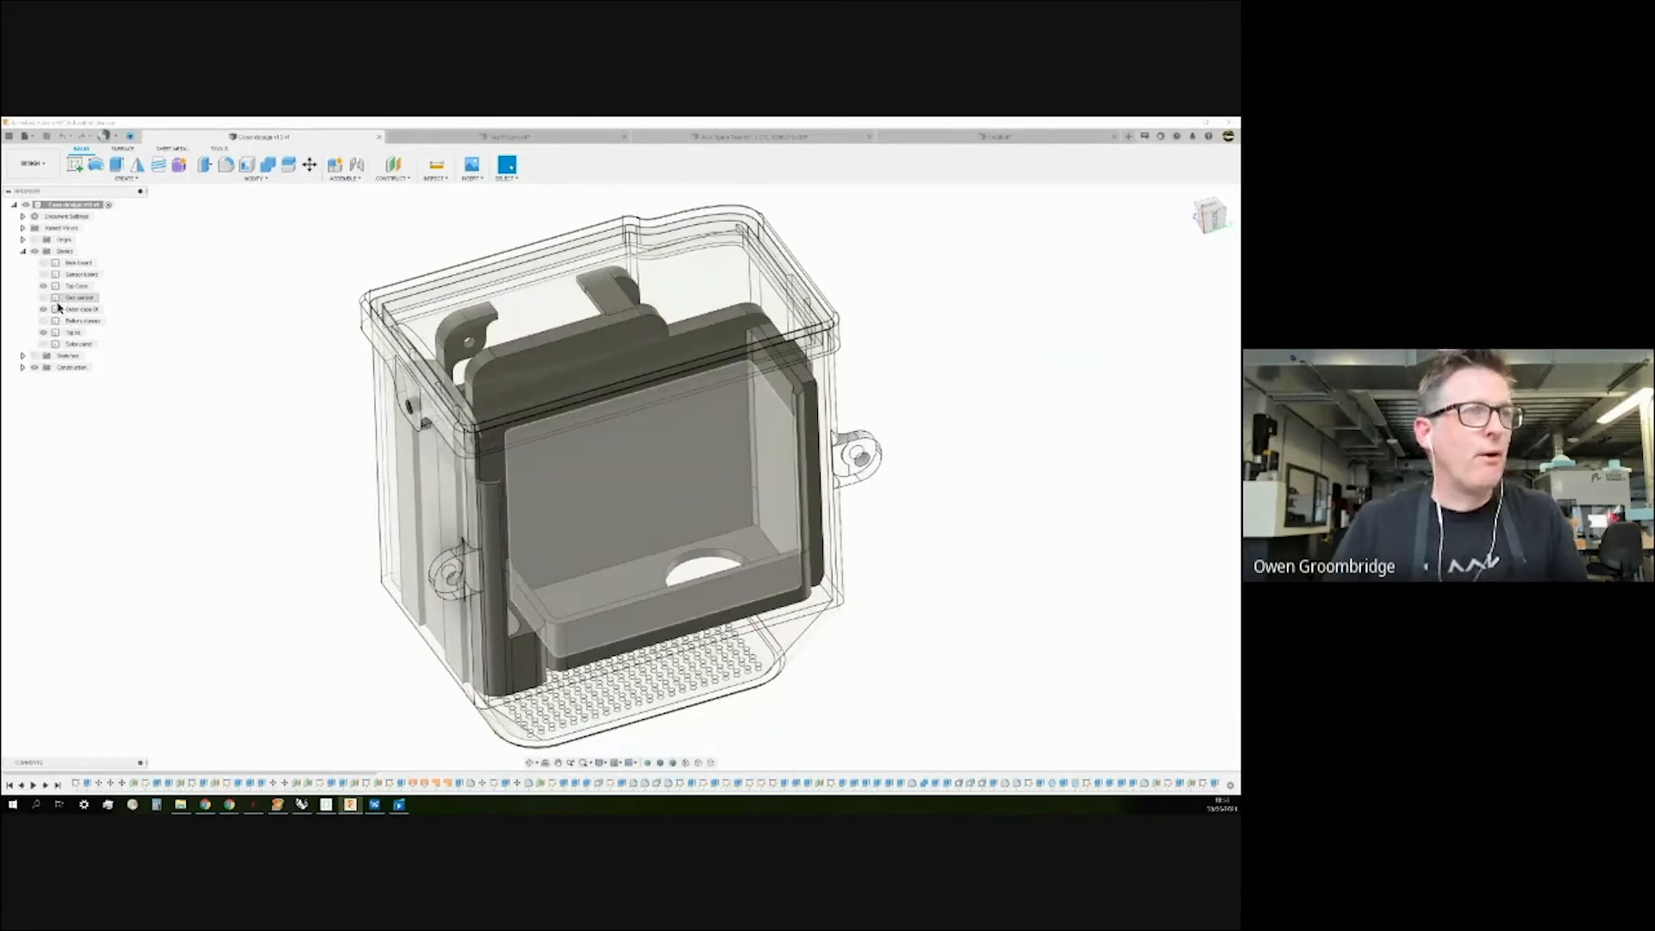
# Hide the outer case, board and other bodies so only the Top Cover inner case shows.
pyautogui.click(47, 287)
pyautogui.click(44, 286)
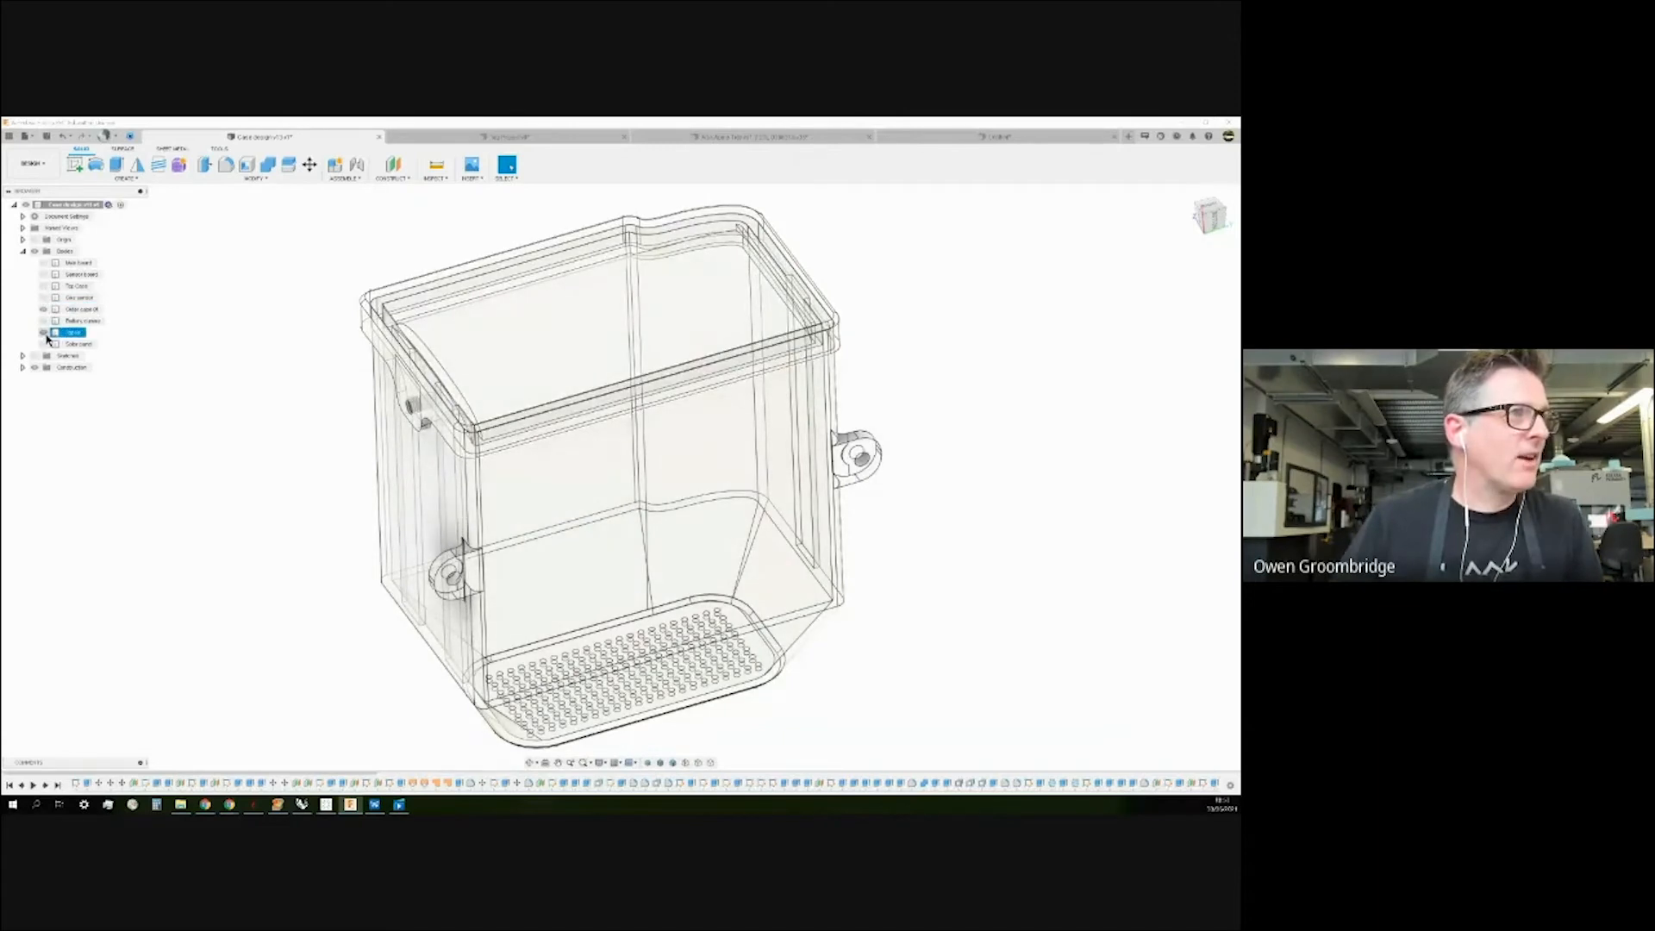
pyautogui.click(43, 309)
pyautogui.click(43, 331)
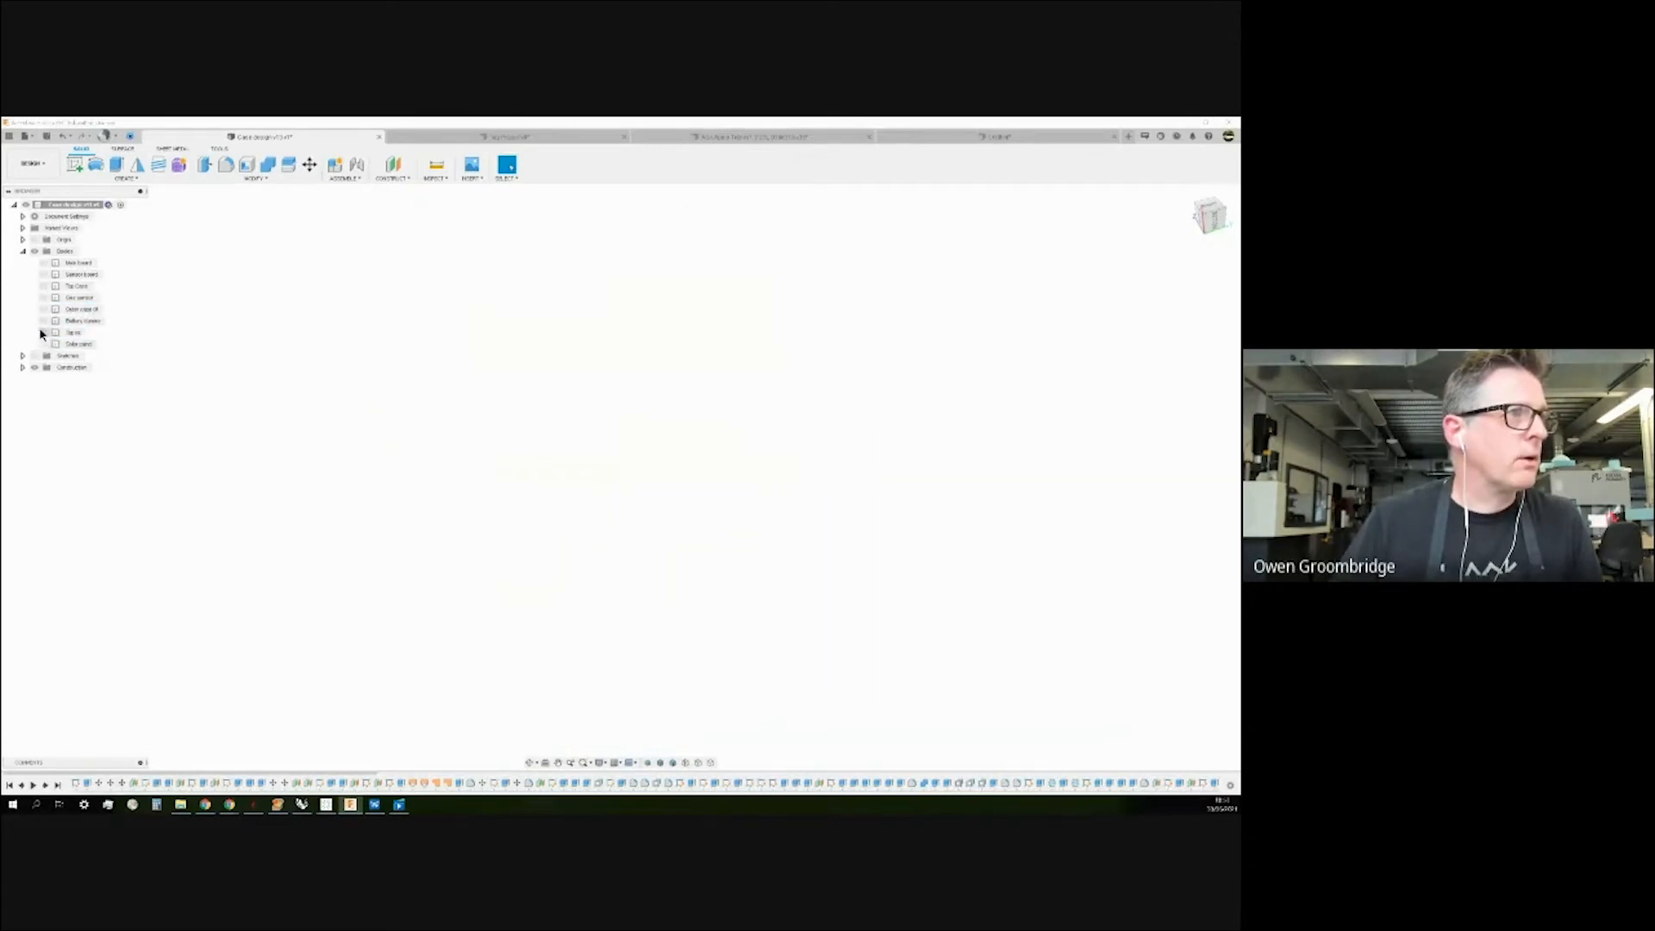
pyautogui.click(42, 286)
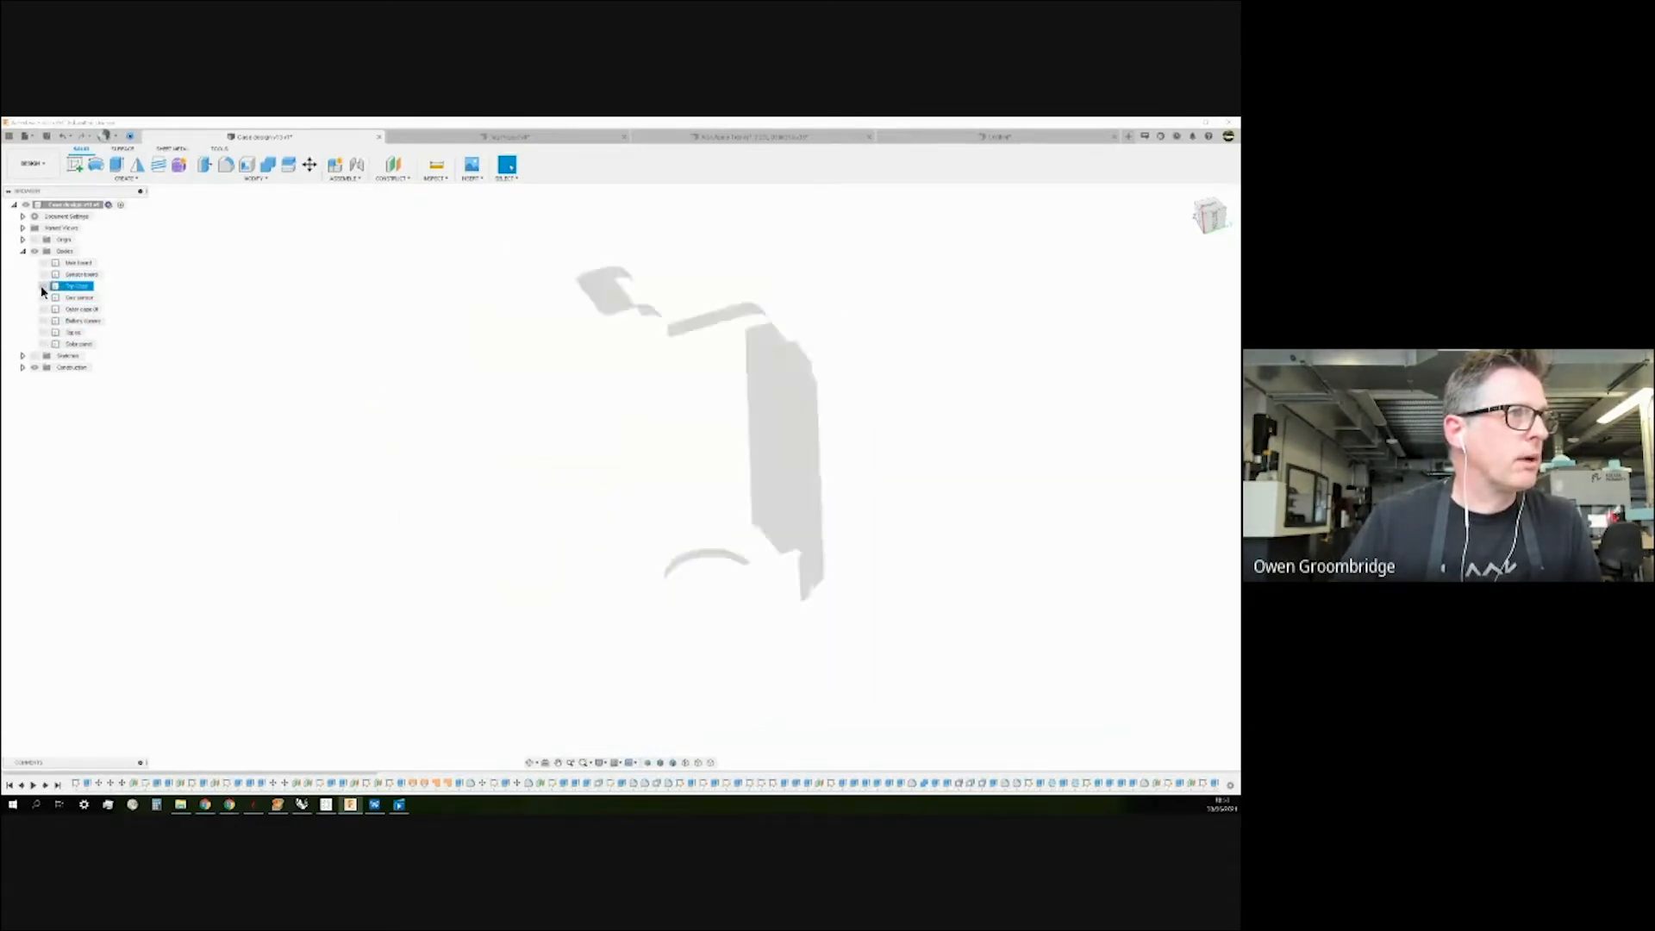
pyautogui.click(43, 286)
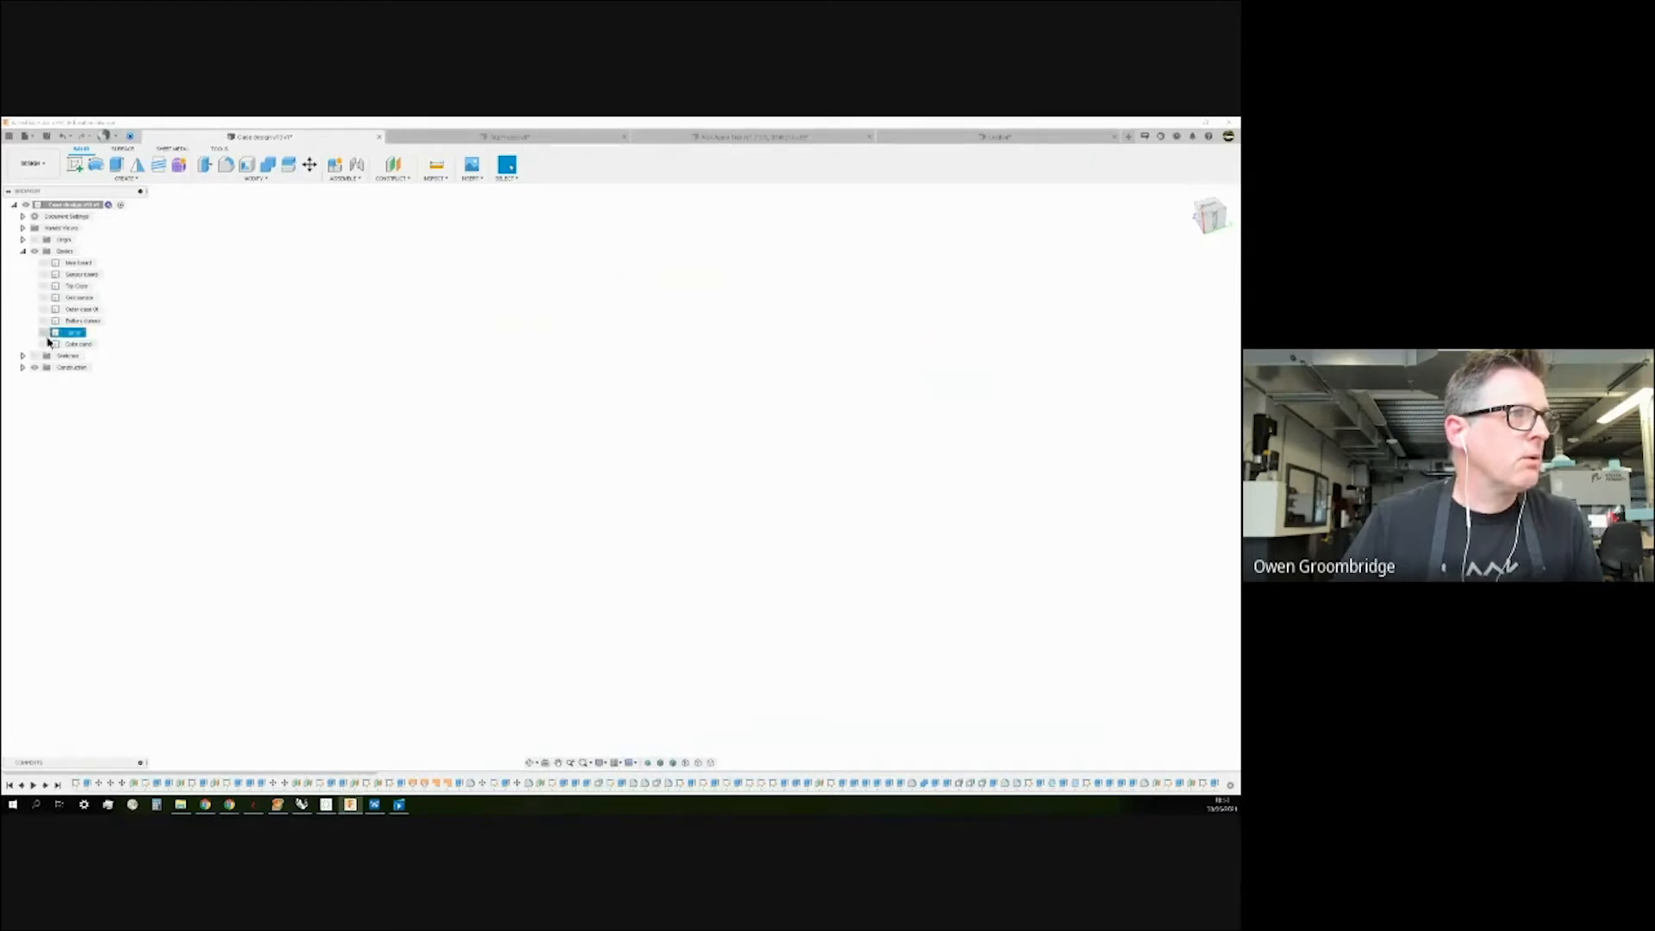
pyautogui.click(44, 263)
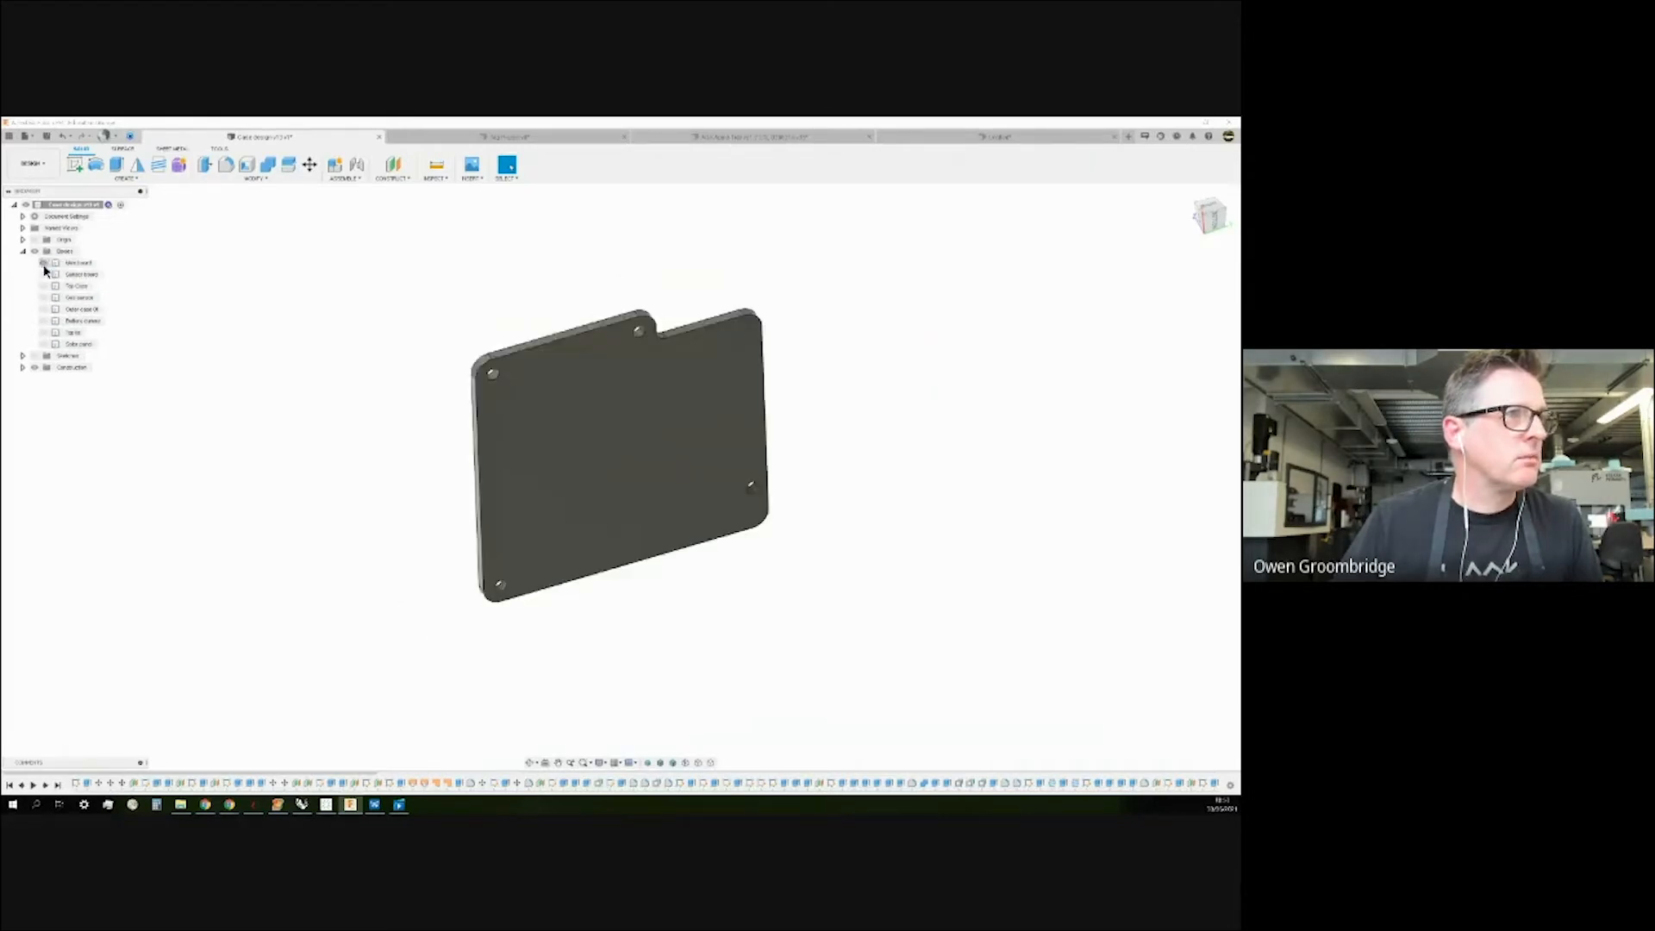
pyautogui.click(43, 263)
pyautogui.click(43, 274)
pyautogui.click(43, 274)
pyautogui.click(42, 287)
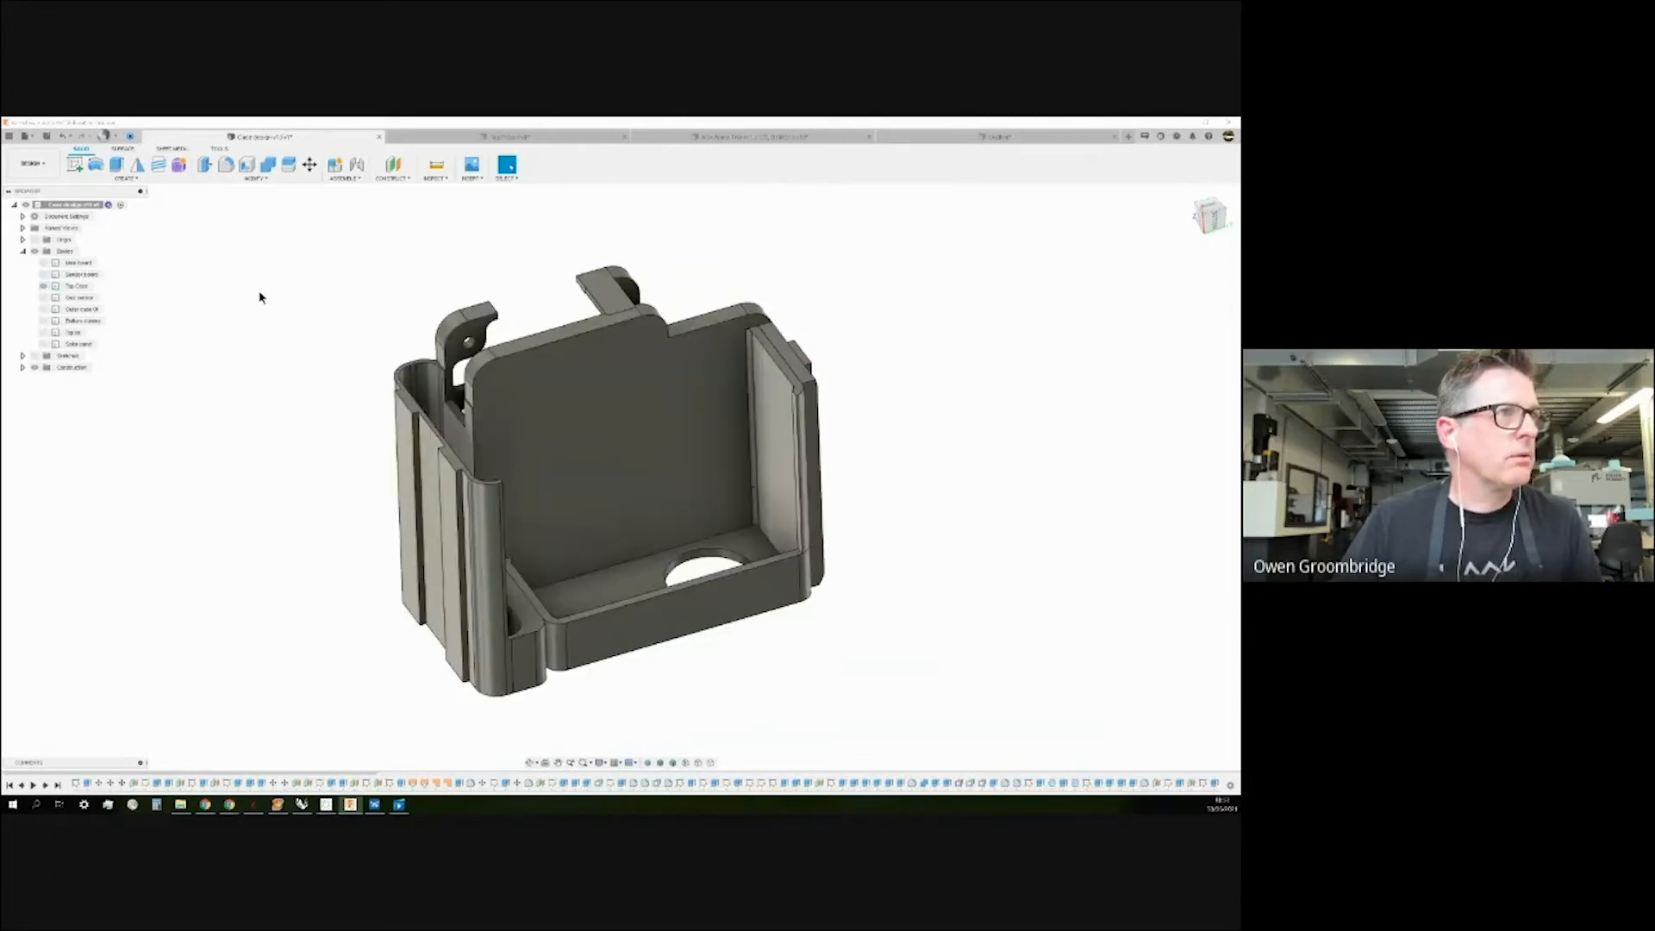
pyautogui.moveTo(310, 292)
pyautogui.keyDown('shift'); pyautogui.mouseDown(button='middle')
pyautogui.moveTo(314, 351)
pyautogui.moveTo(322, 285)
pyautogui.mouseUp(button='middle'); pyautogui.keyUp('shift')
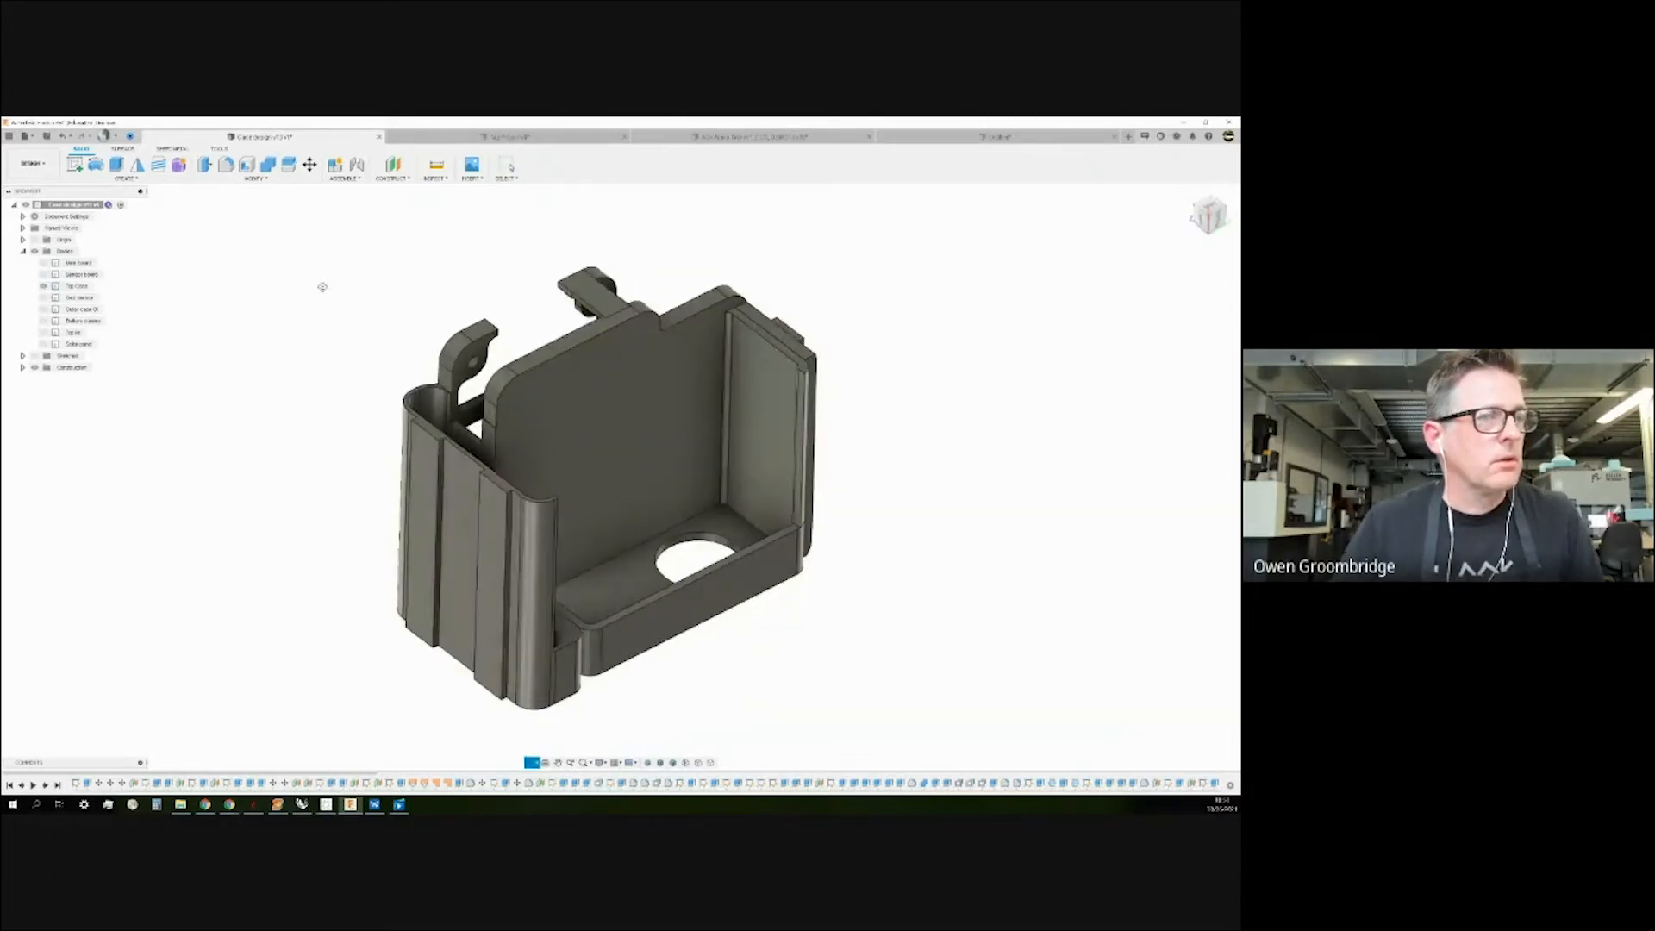
# Export the Top Cover body as an STL mesh, then switch over to PreForm.
pyautogui.rightClick(73, 286)
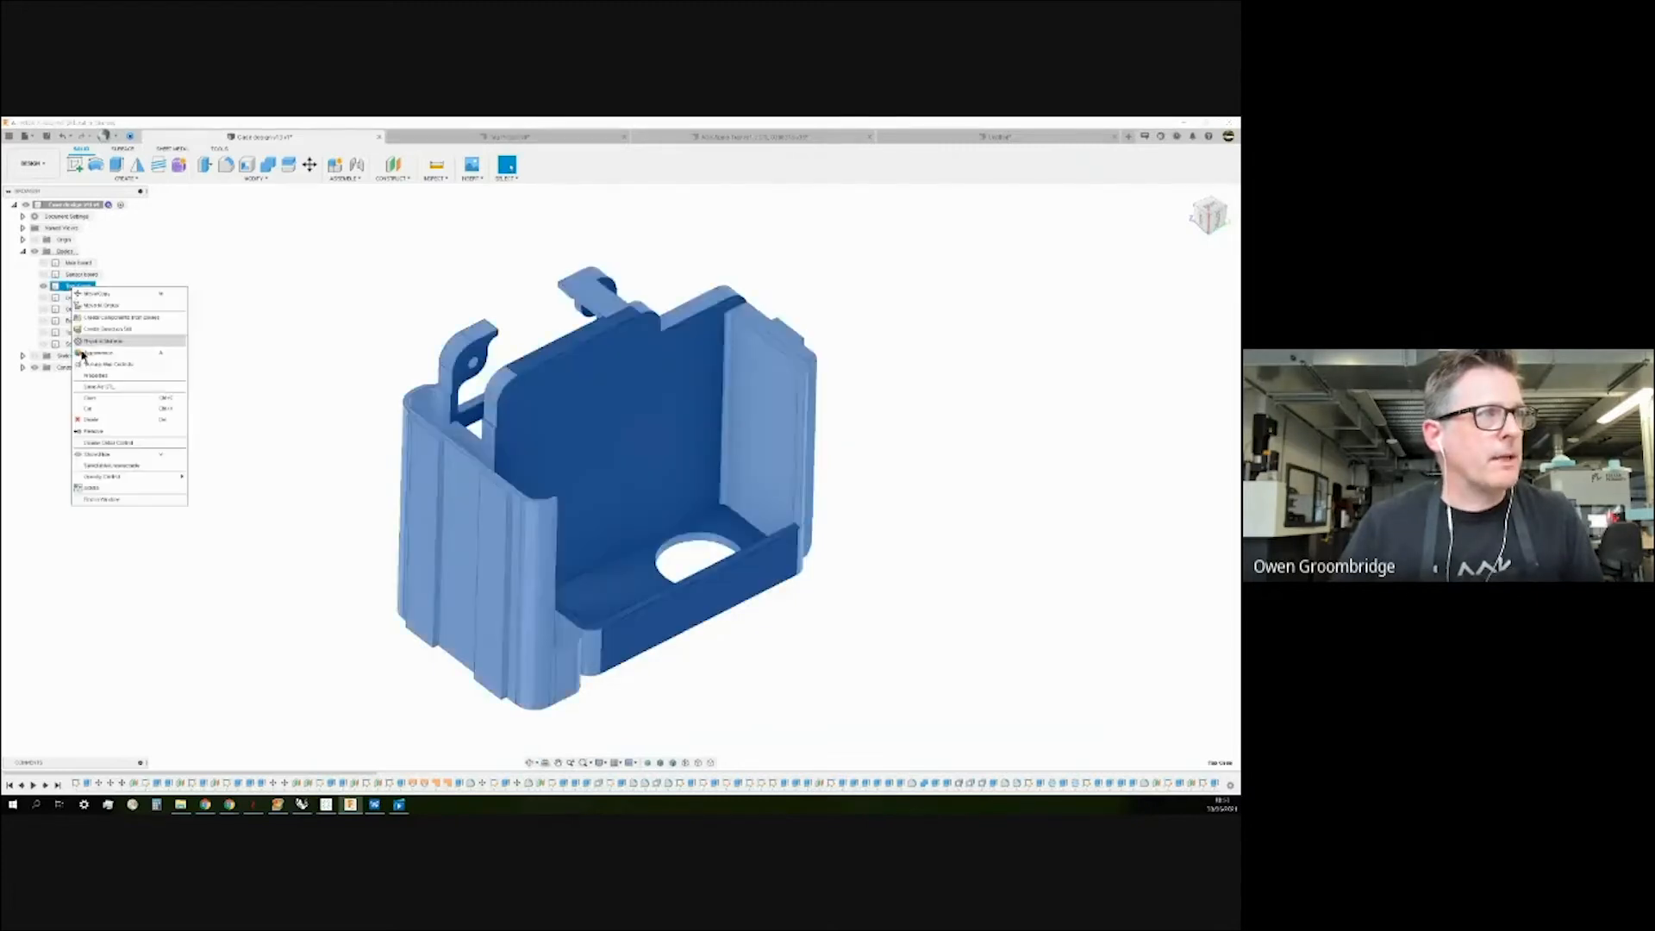
pyautogui.click(93, 386)
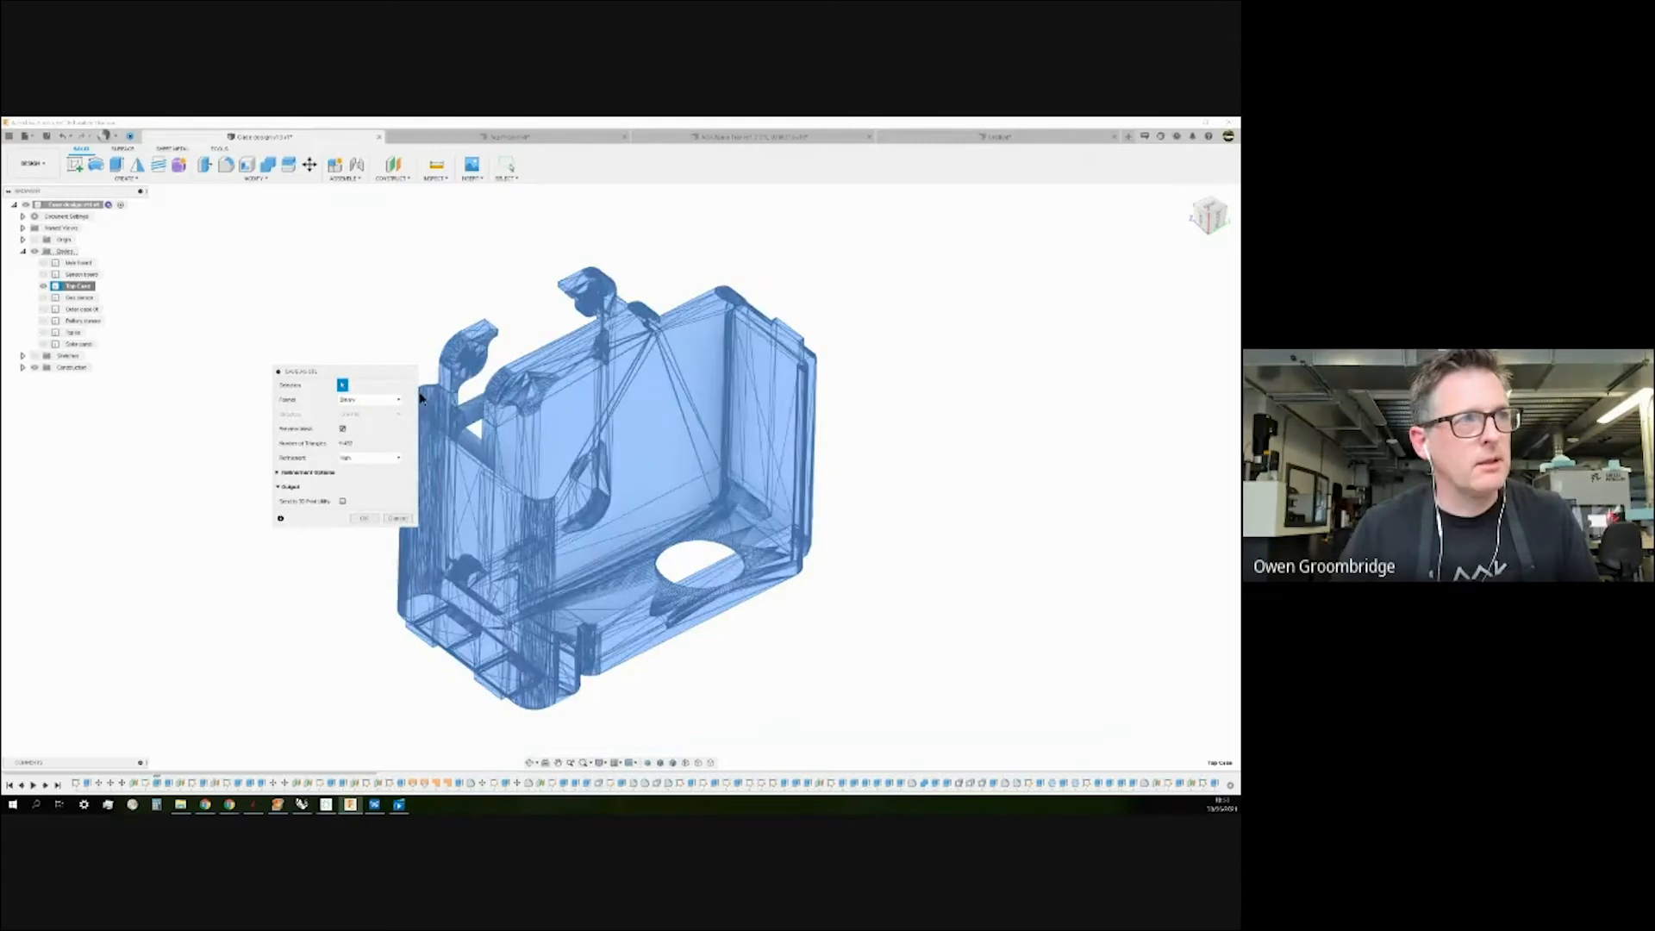
pyautogui.moveTo(368, 373); pyautogui.dragTo(313, 291)
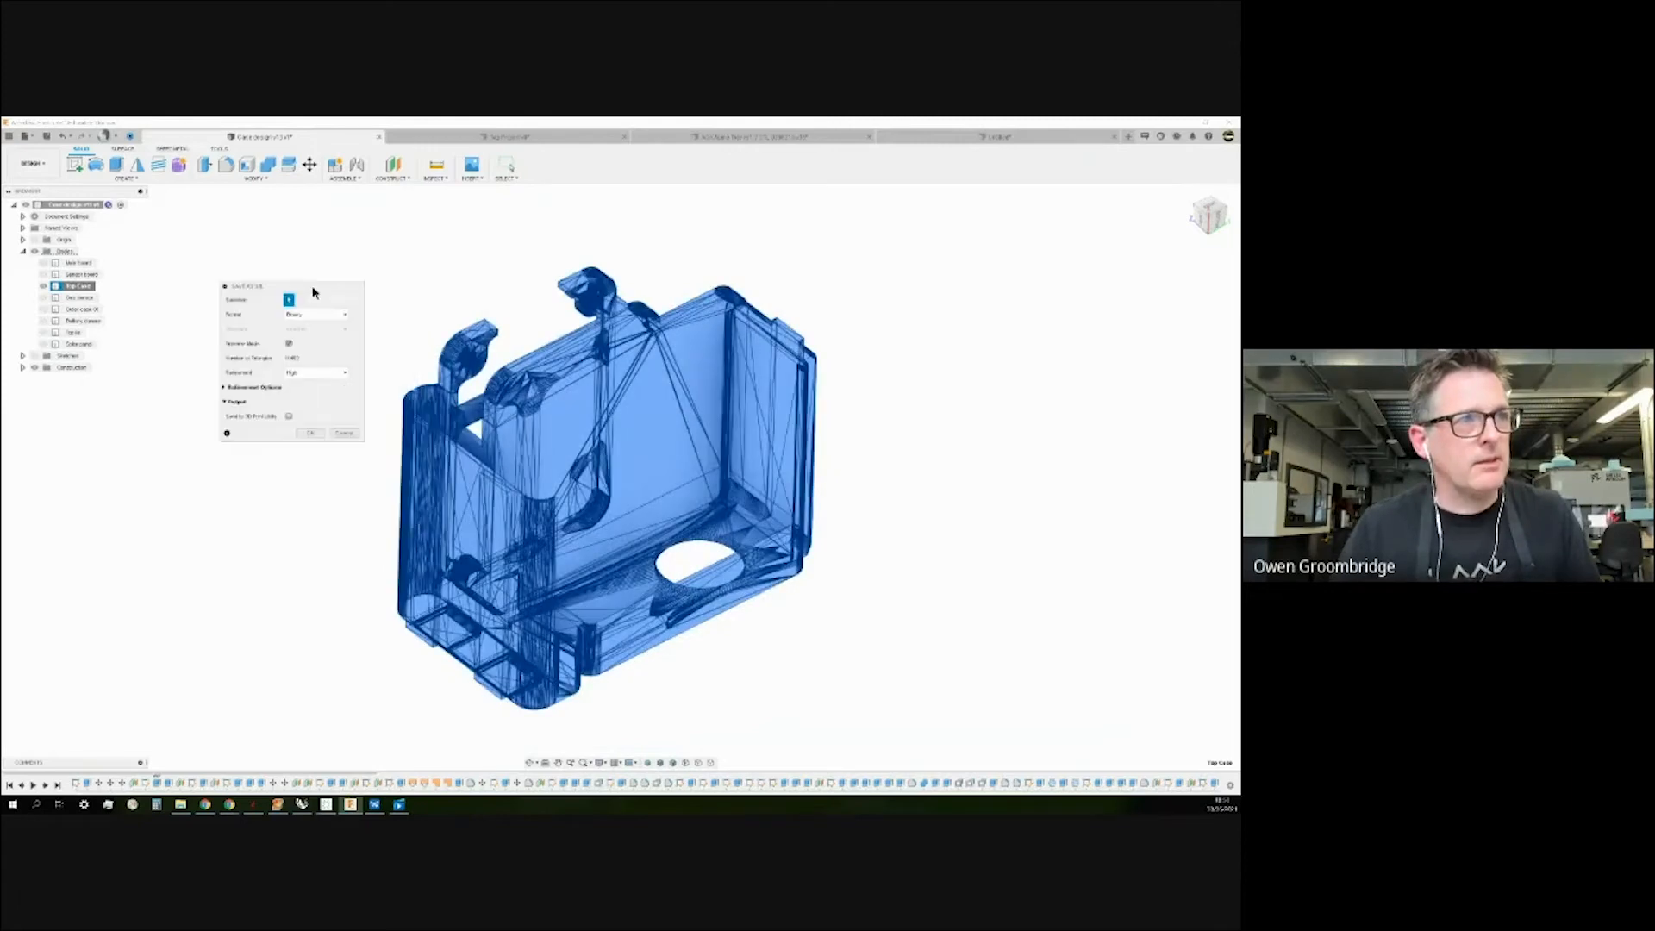
pyautogui.click(337, 435)
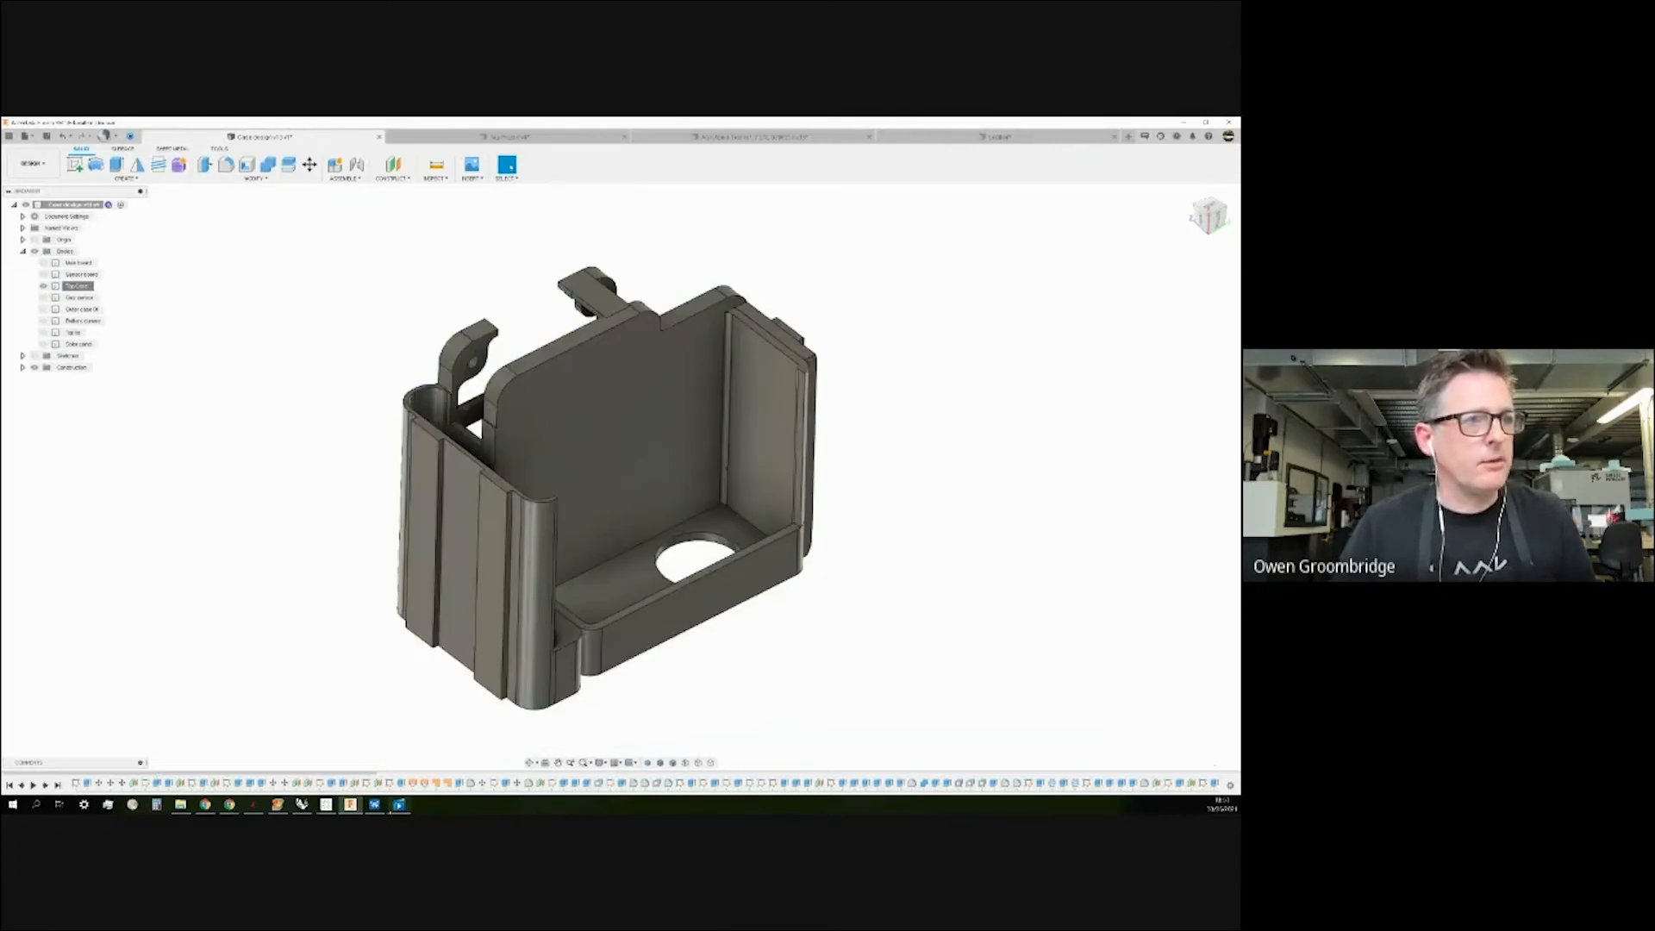
pyautogui.click(374, 804)
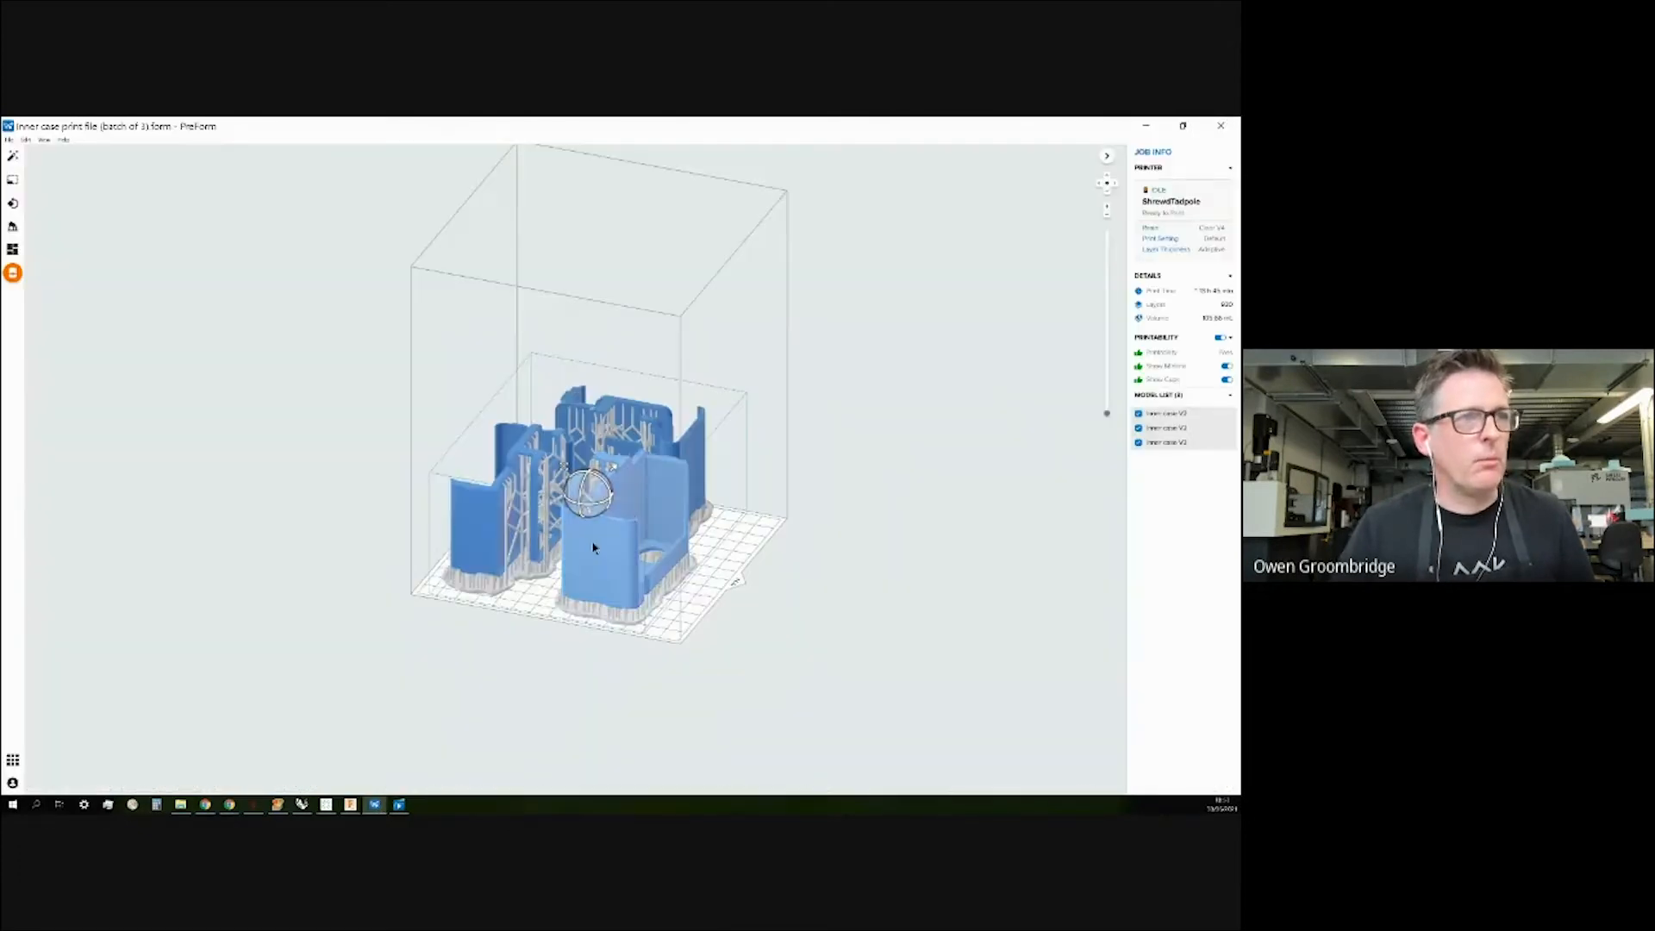
# Zoom in and orbit PreForm's build platform to a more frontal view.
pyautogui.scroll(3, 630, 511)
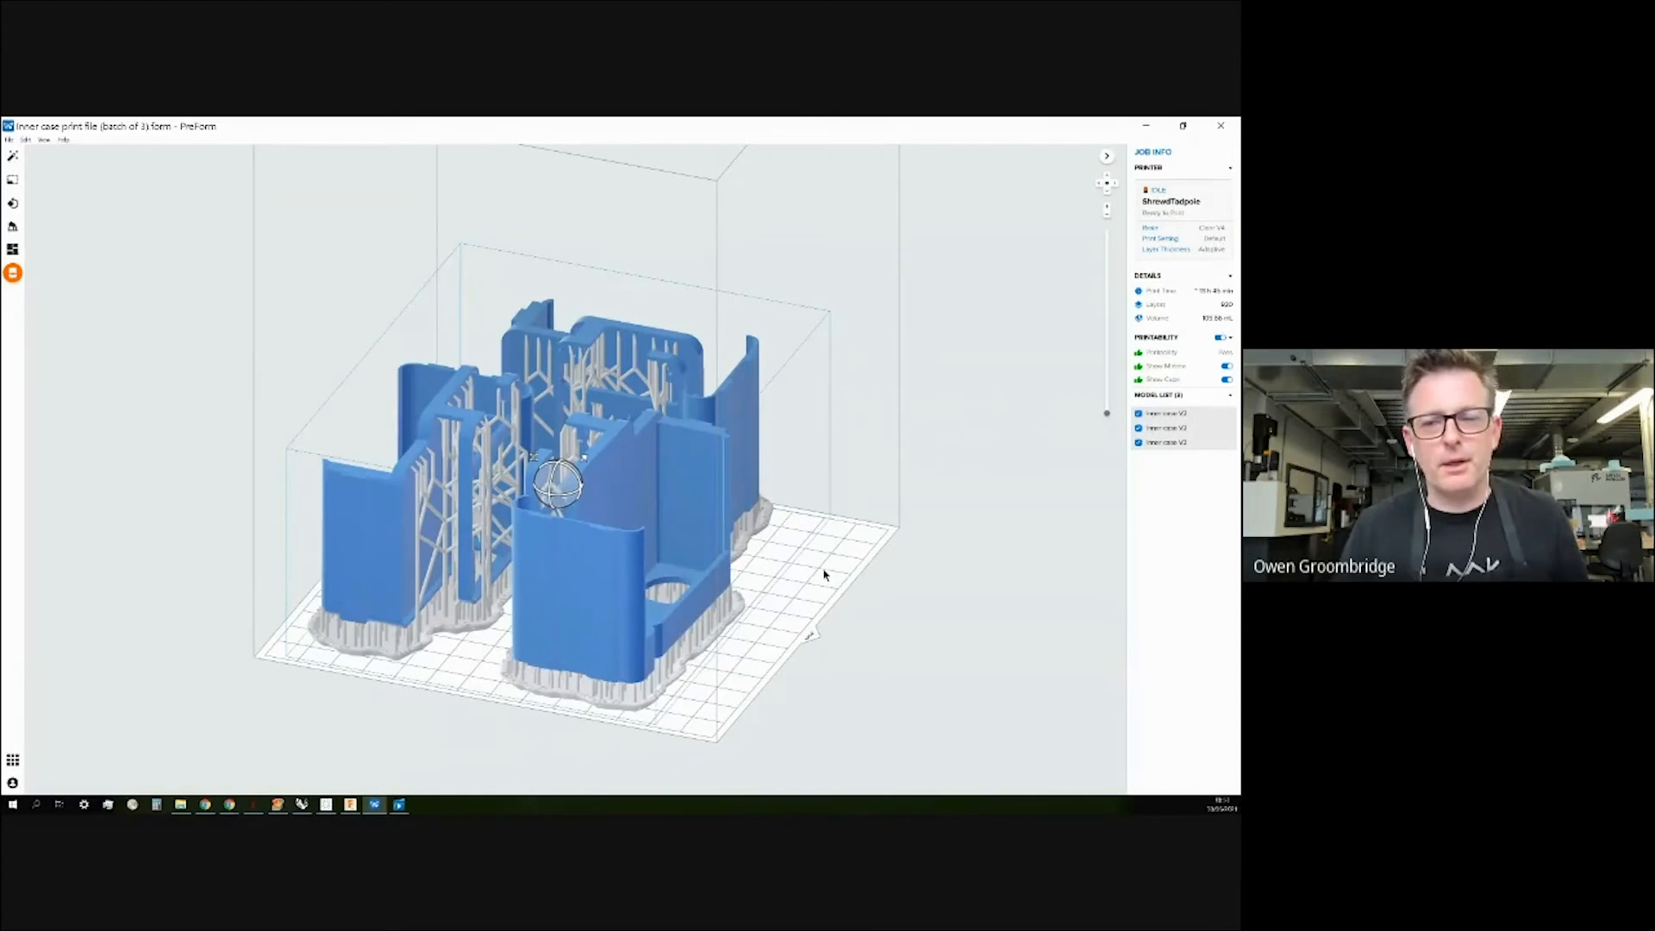
pyautogui.moveTo(832, 550); pyautogui.dragTo(833, 554, button='middle')
pyautogui.moveTo(832, 558); pyautogui.dragTo(785, 585, button='right')
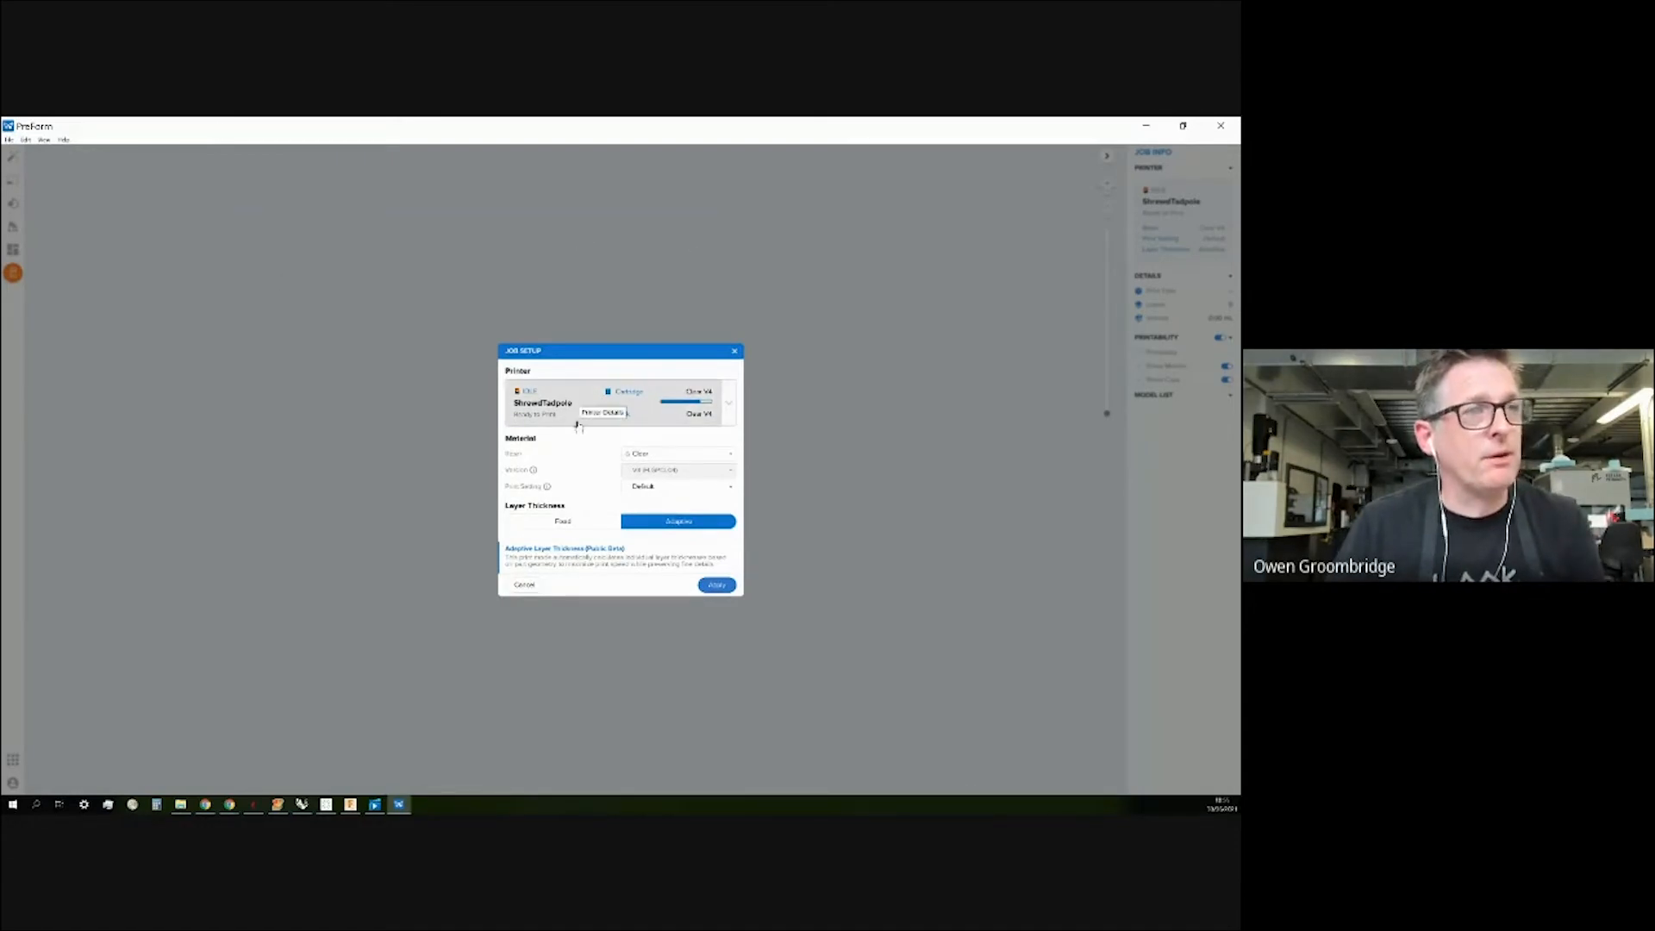
# Select the virtual Form 3 as the new job's printer.
pyautogui.click(736, 402)
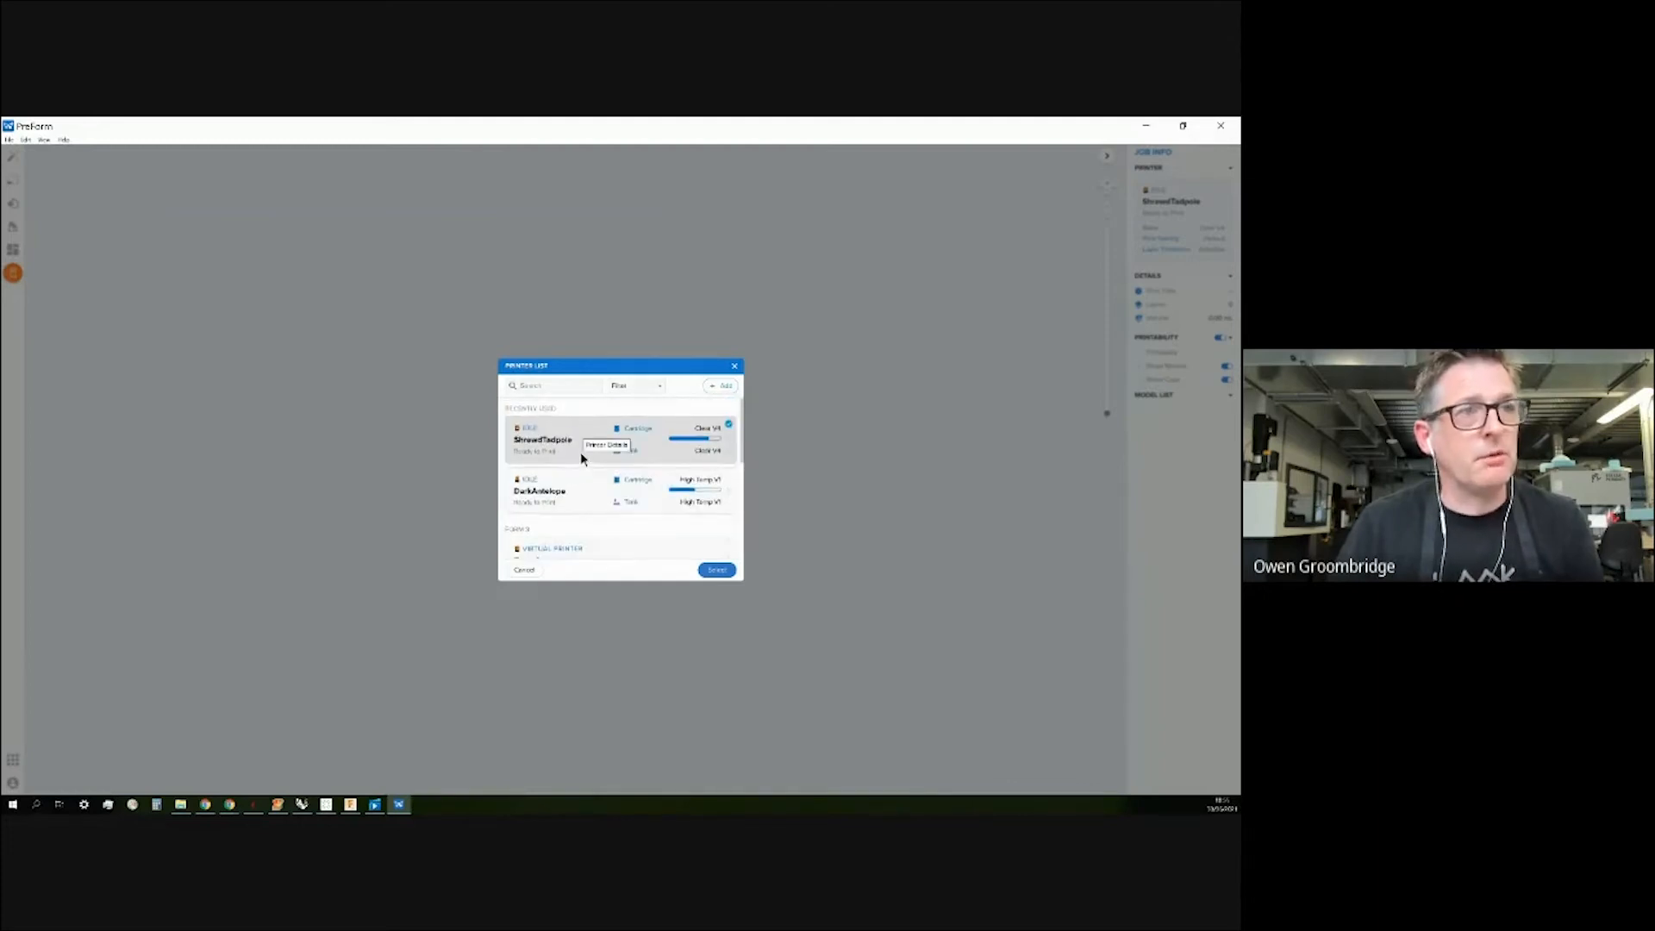
pyautogui.scroll(-1, 581, 453)
pyautogui.scroll(-3, 581, 454)
pyautogui.scroll(-2, 581, 489)
pyautogui.scroll(3, 584, 479)
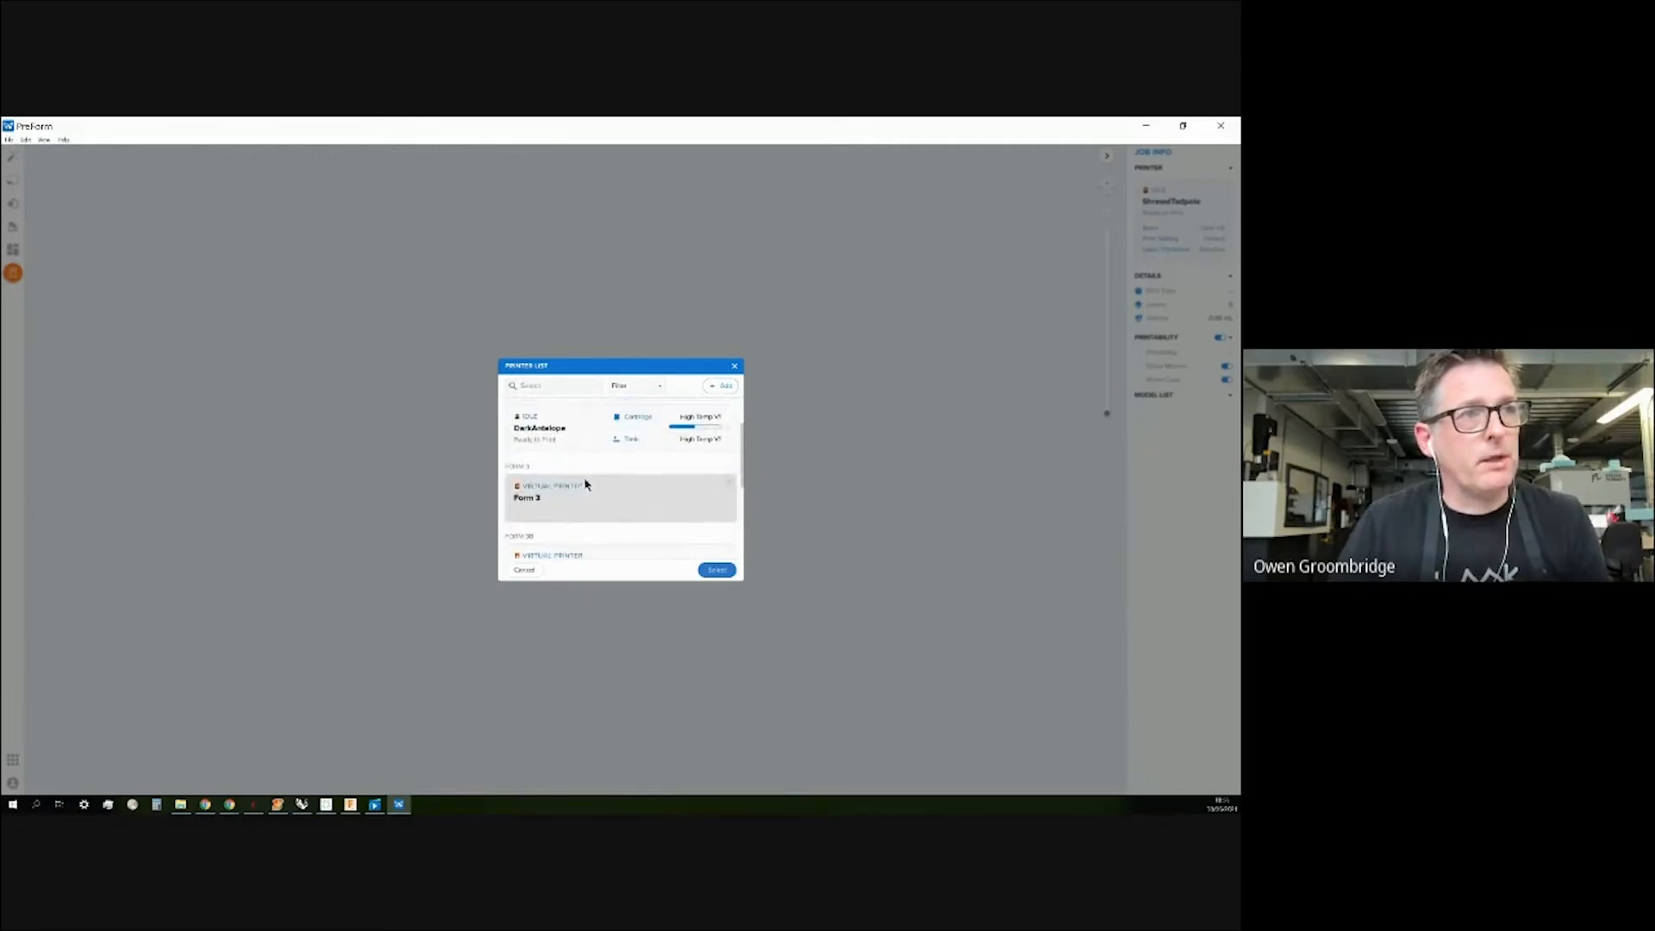
pyautogui.scroll(2, 576, 507)
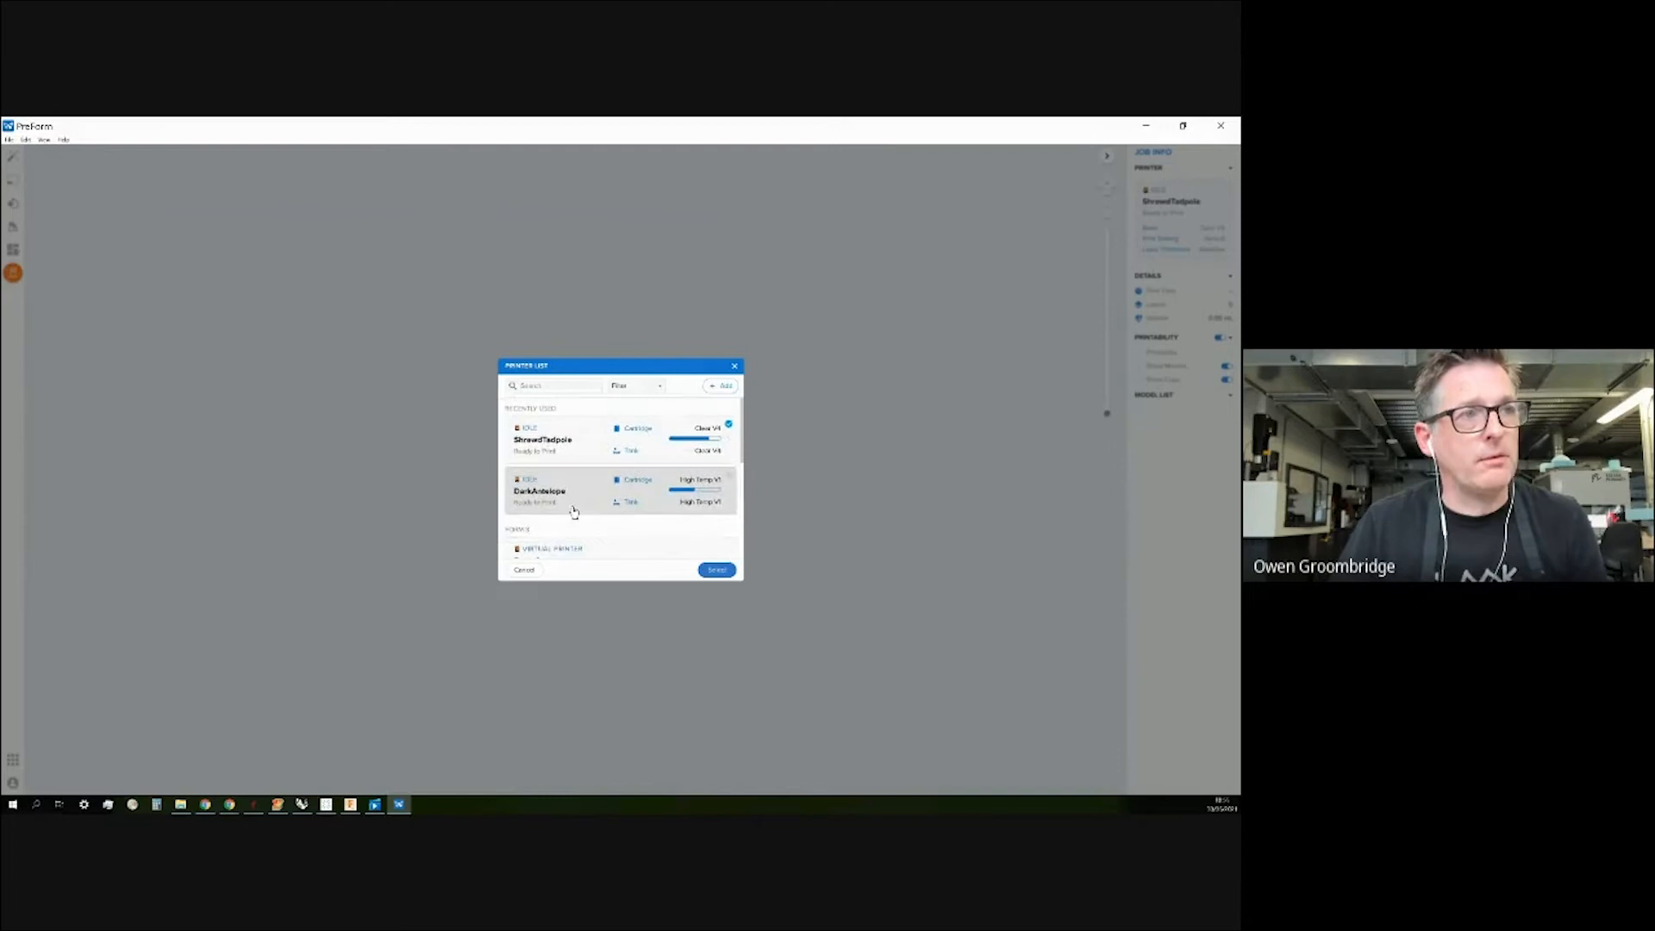
pyautogui.scroll(-6, 575, 510)
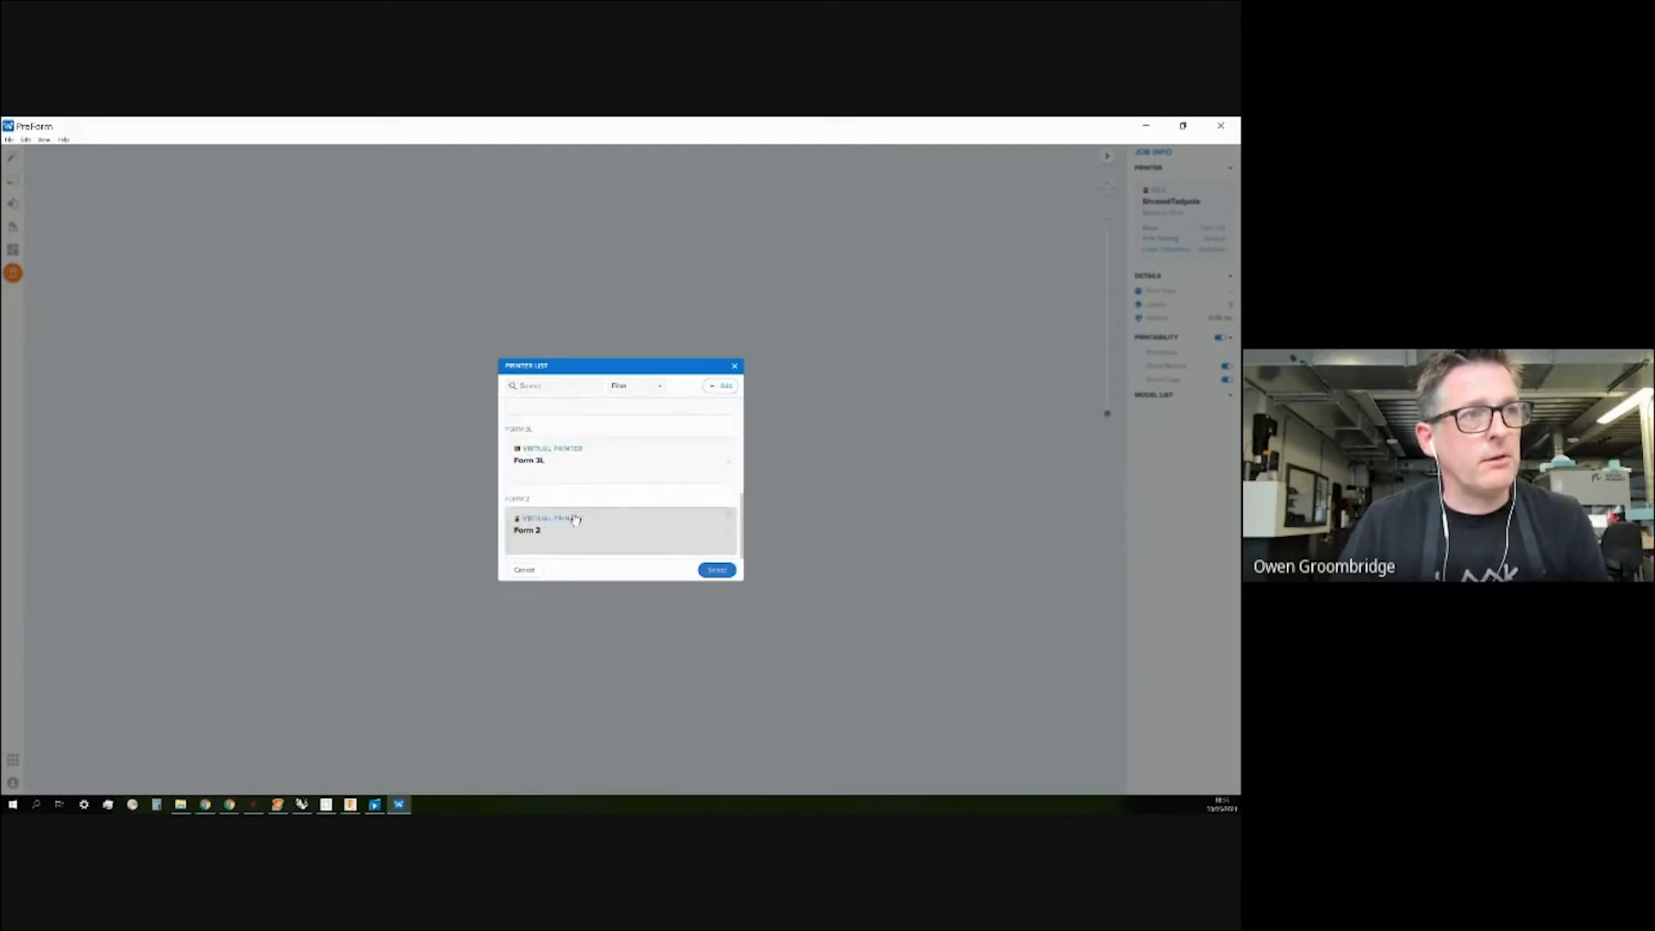
pyautogui.scroll(2, 571, 527)
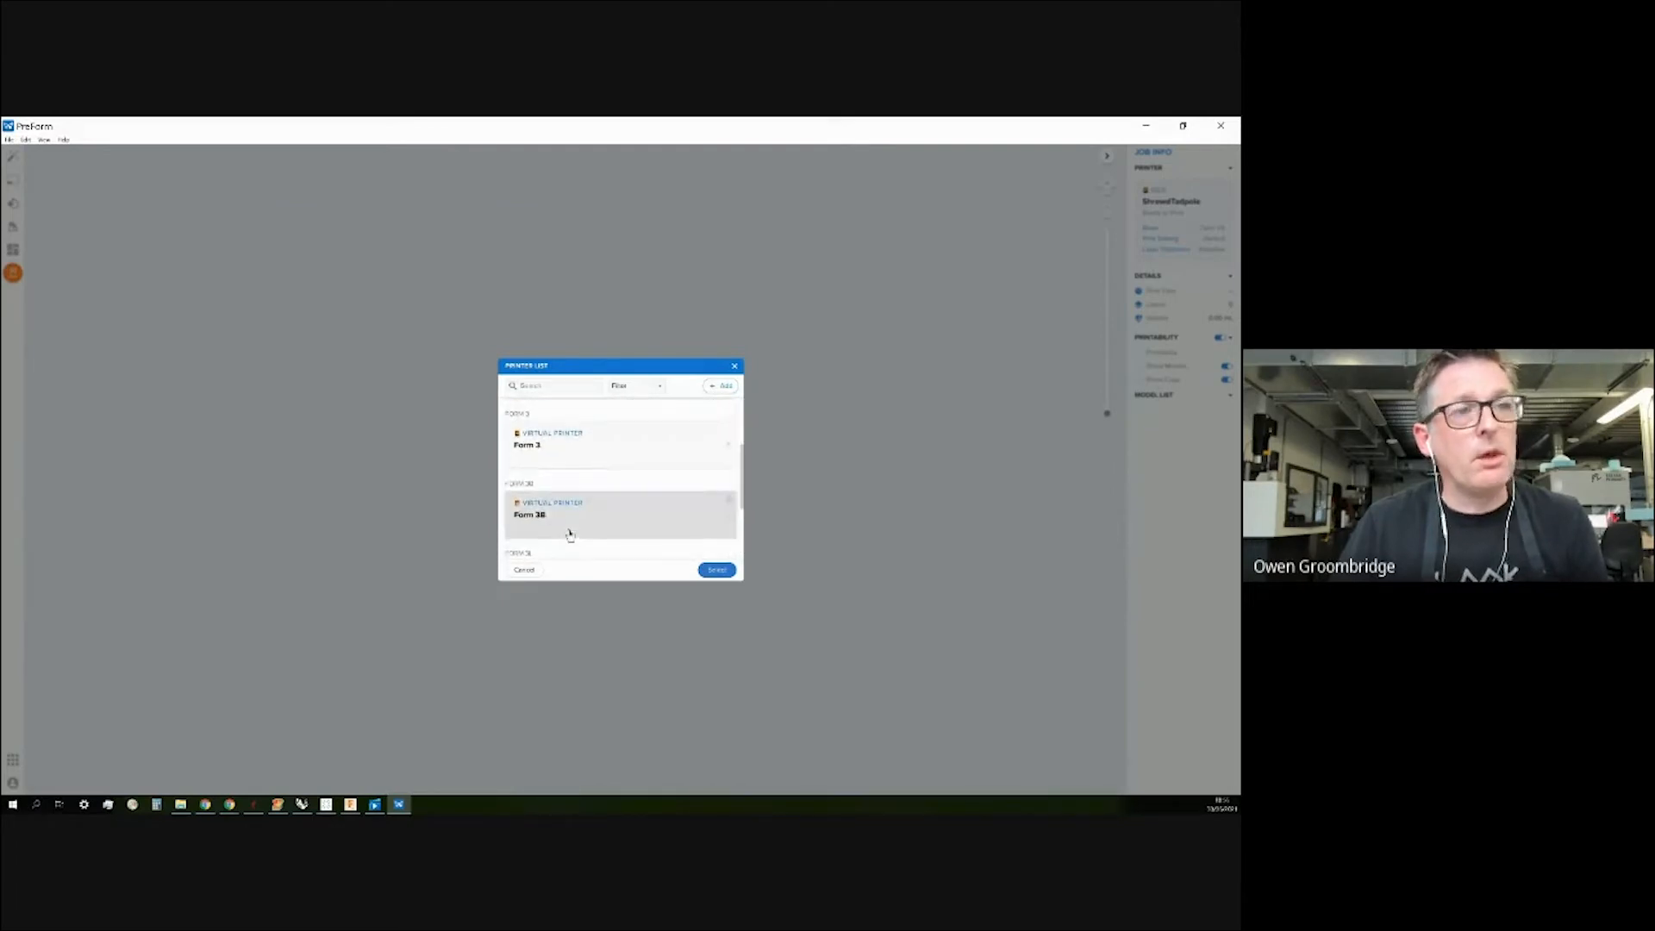
pyautogui.click(558, 443)
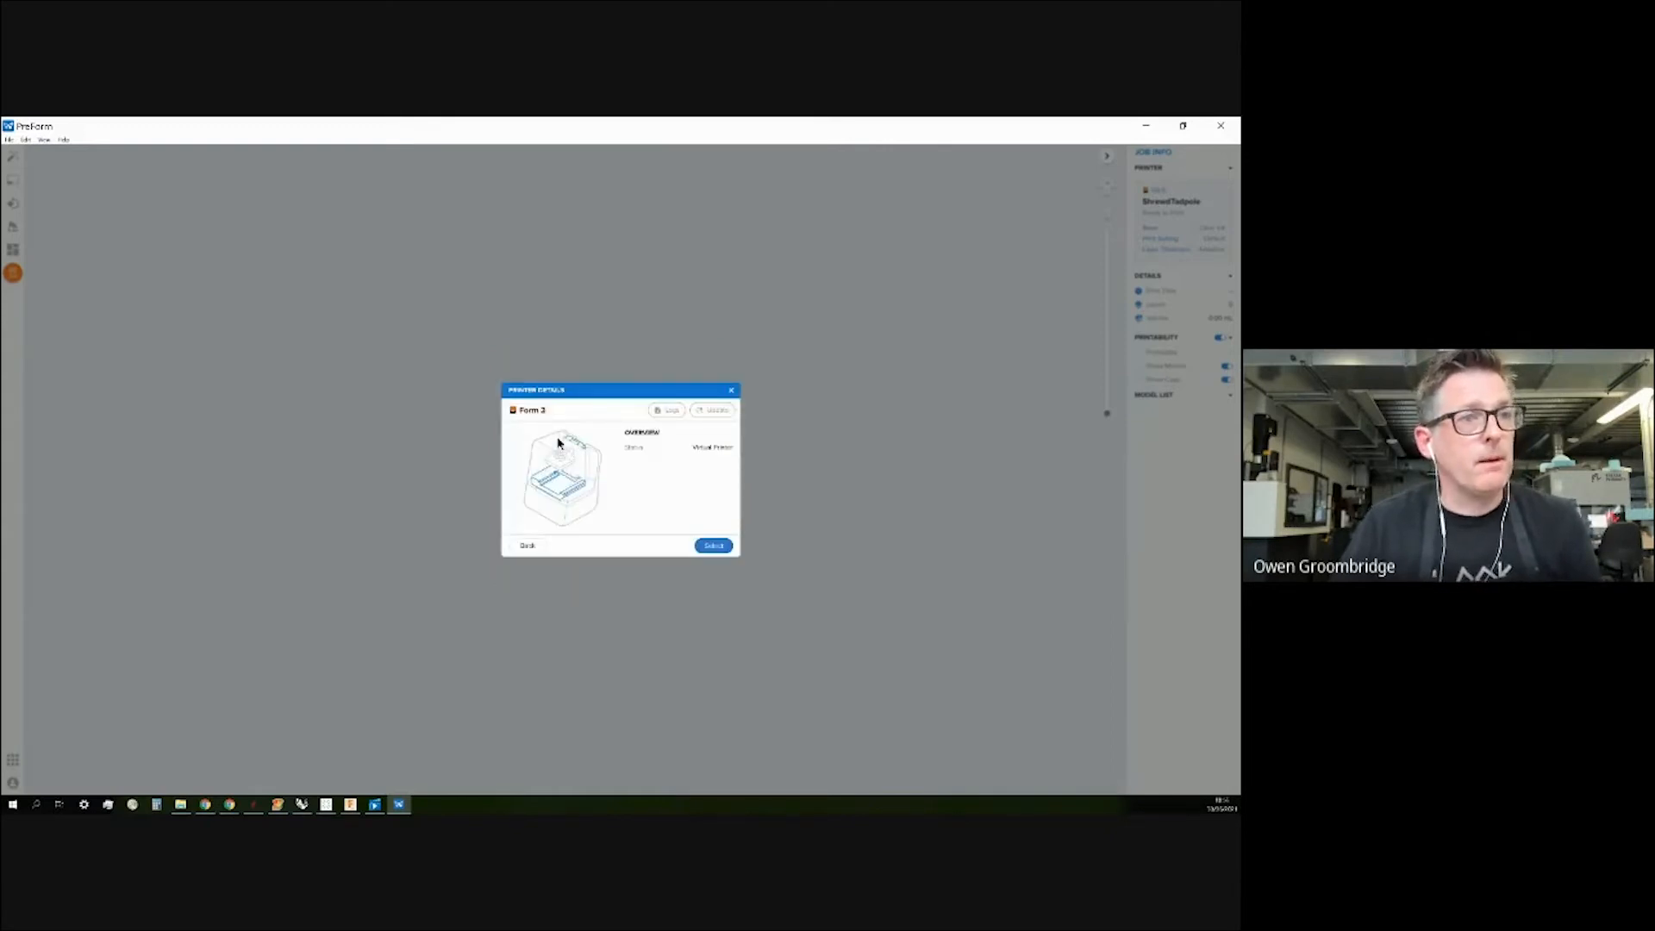
pyautogui.click(714, 544)
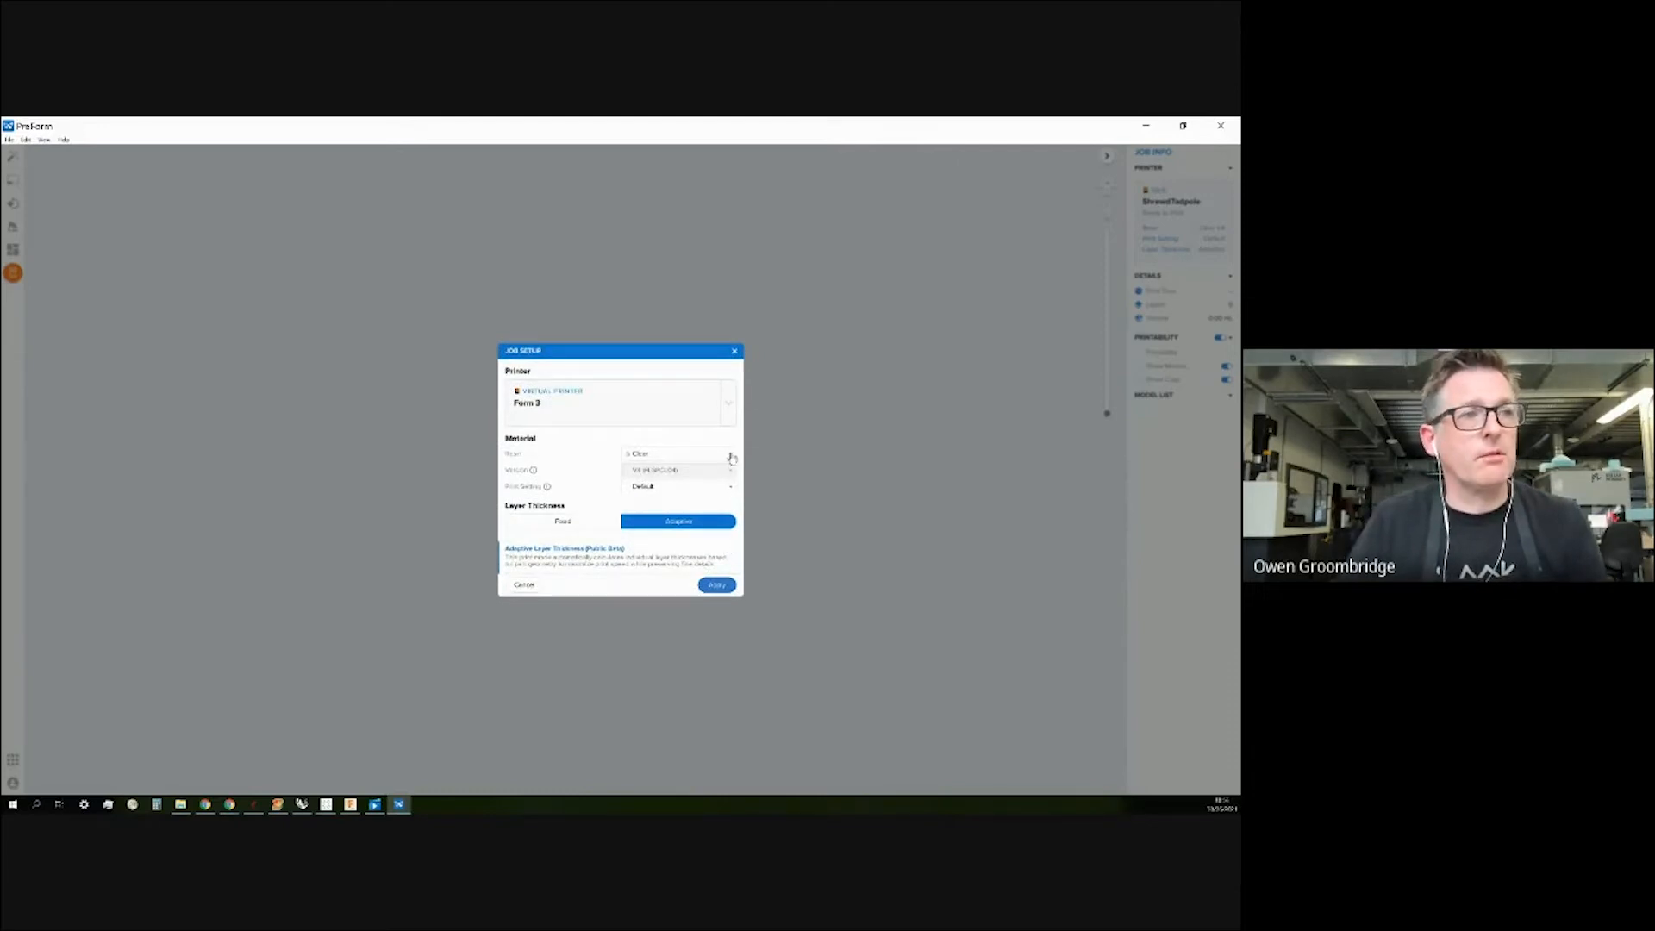
# Keep Clear resin and the Default print setting, choose Fixed layer thickness, and apply.
pyautogui.click(731, 455)
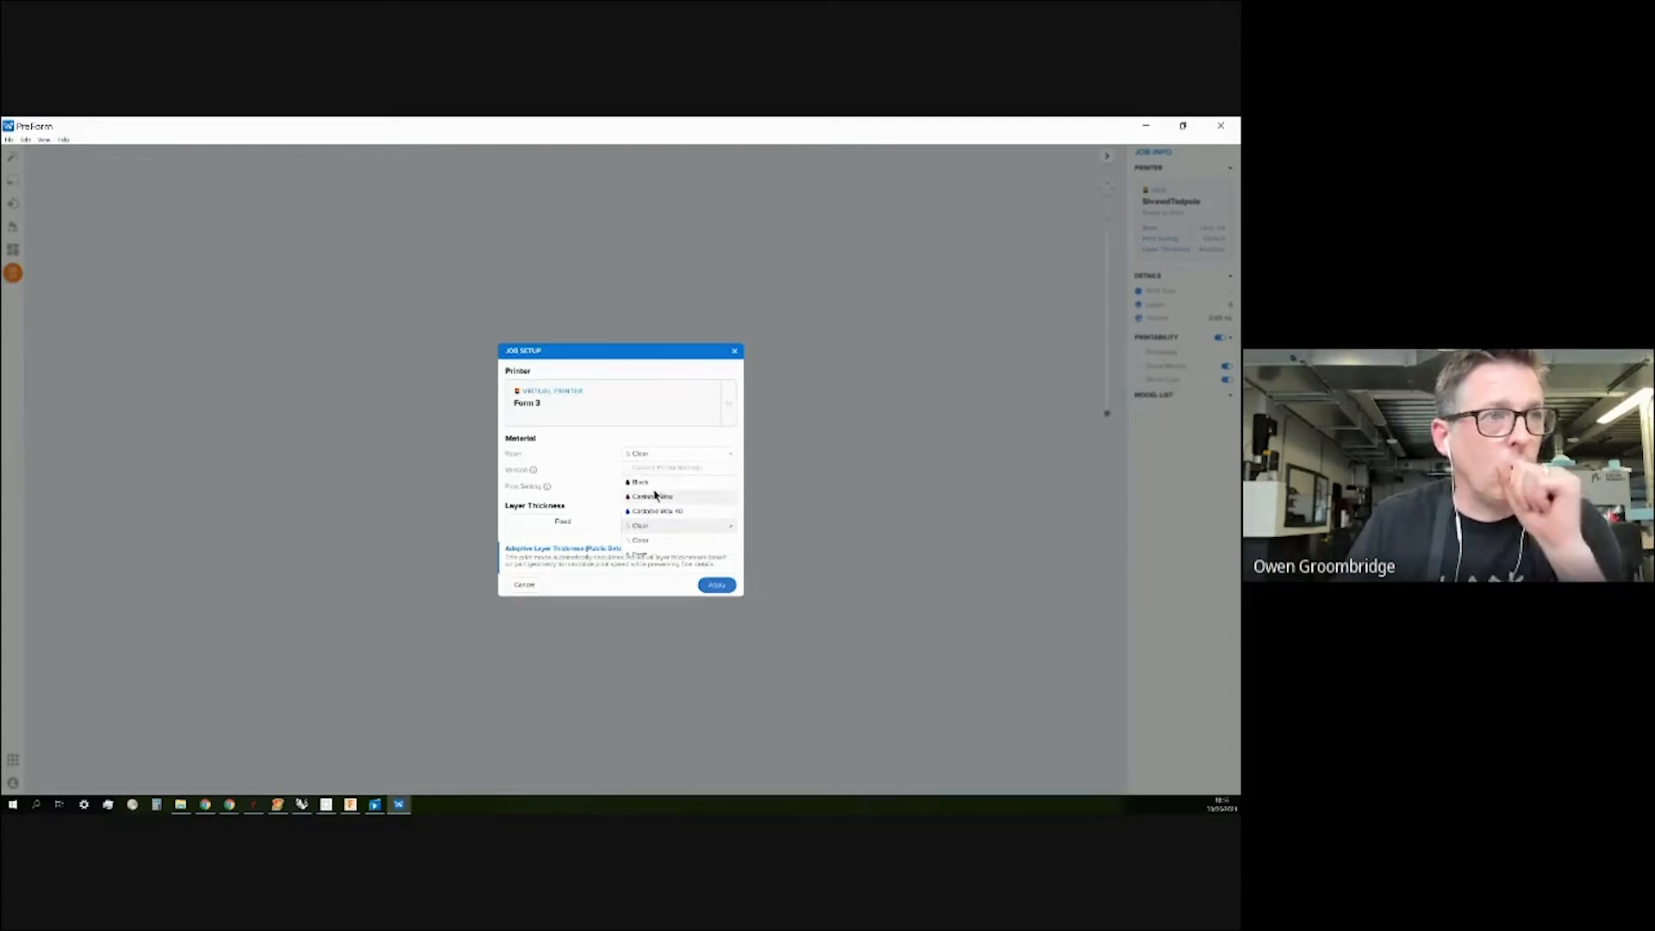
pyautogui.click(733, 456)
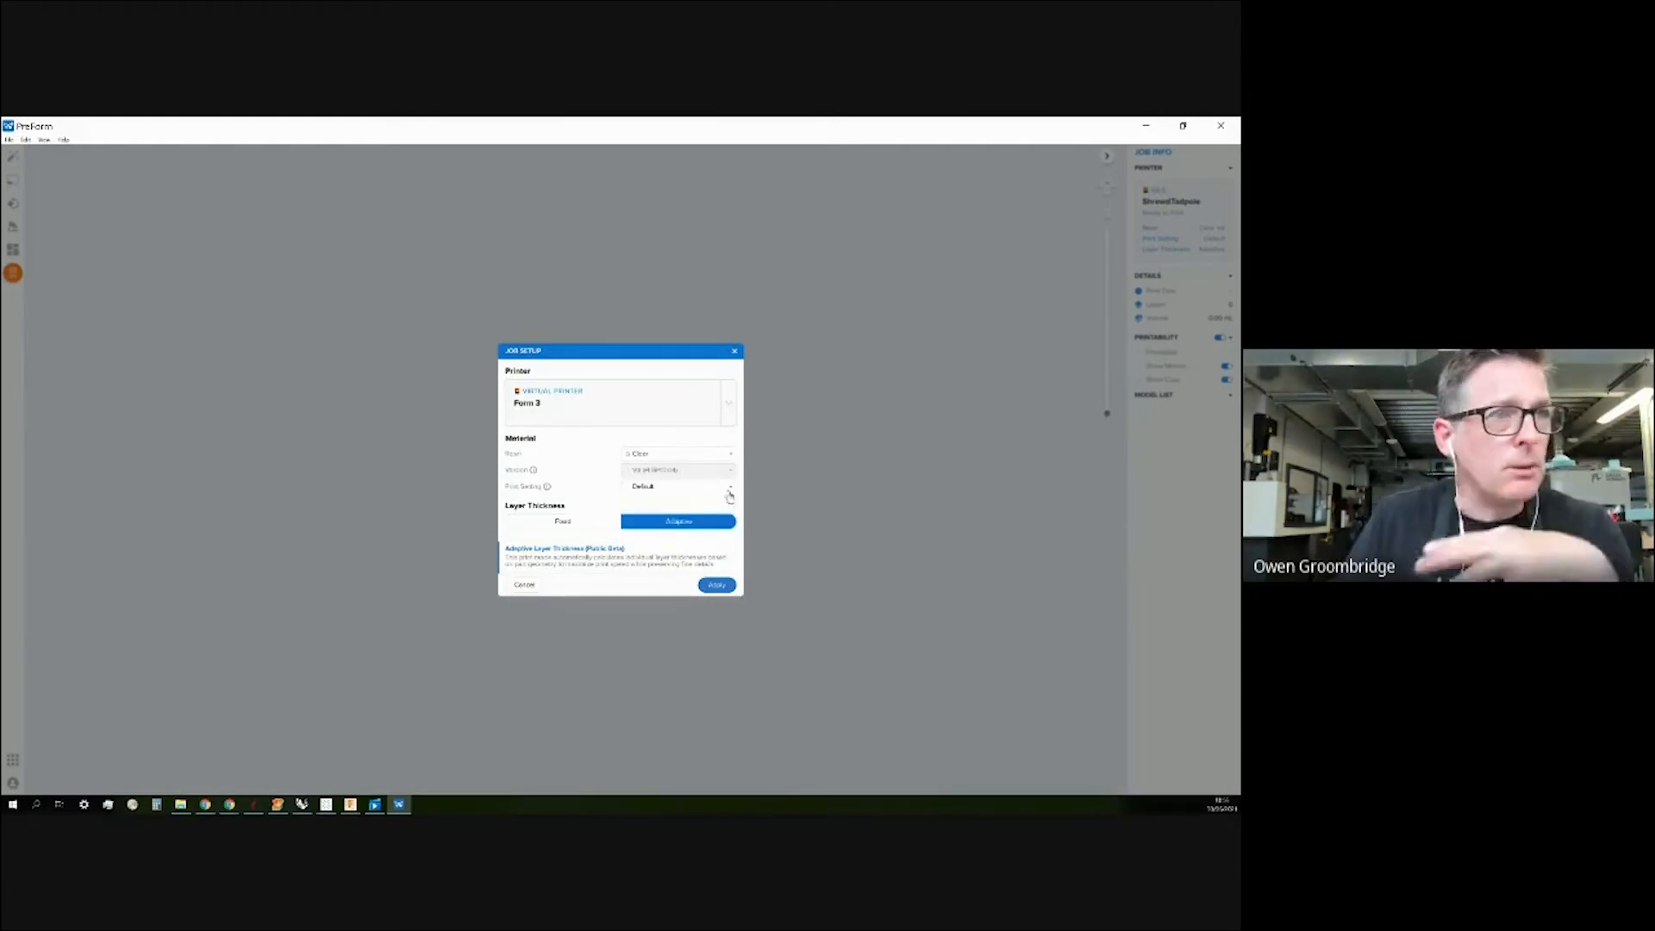
pyautogui.click(730, 488)
pyautogui.click(729, 490)
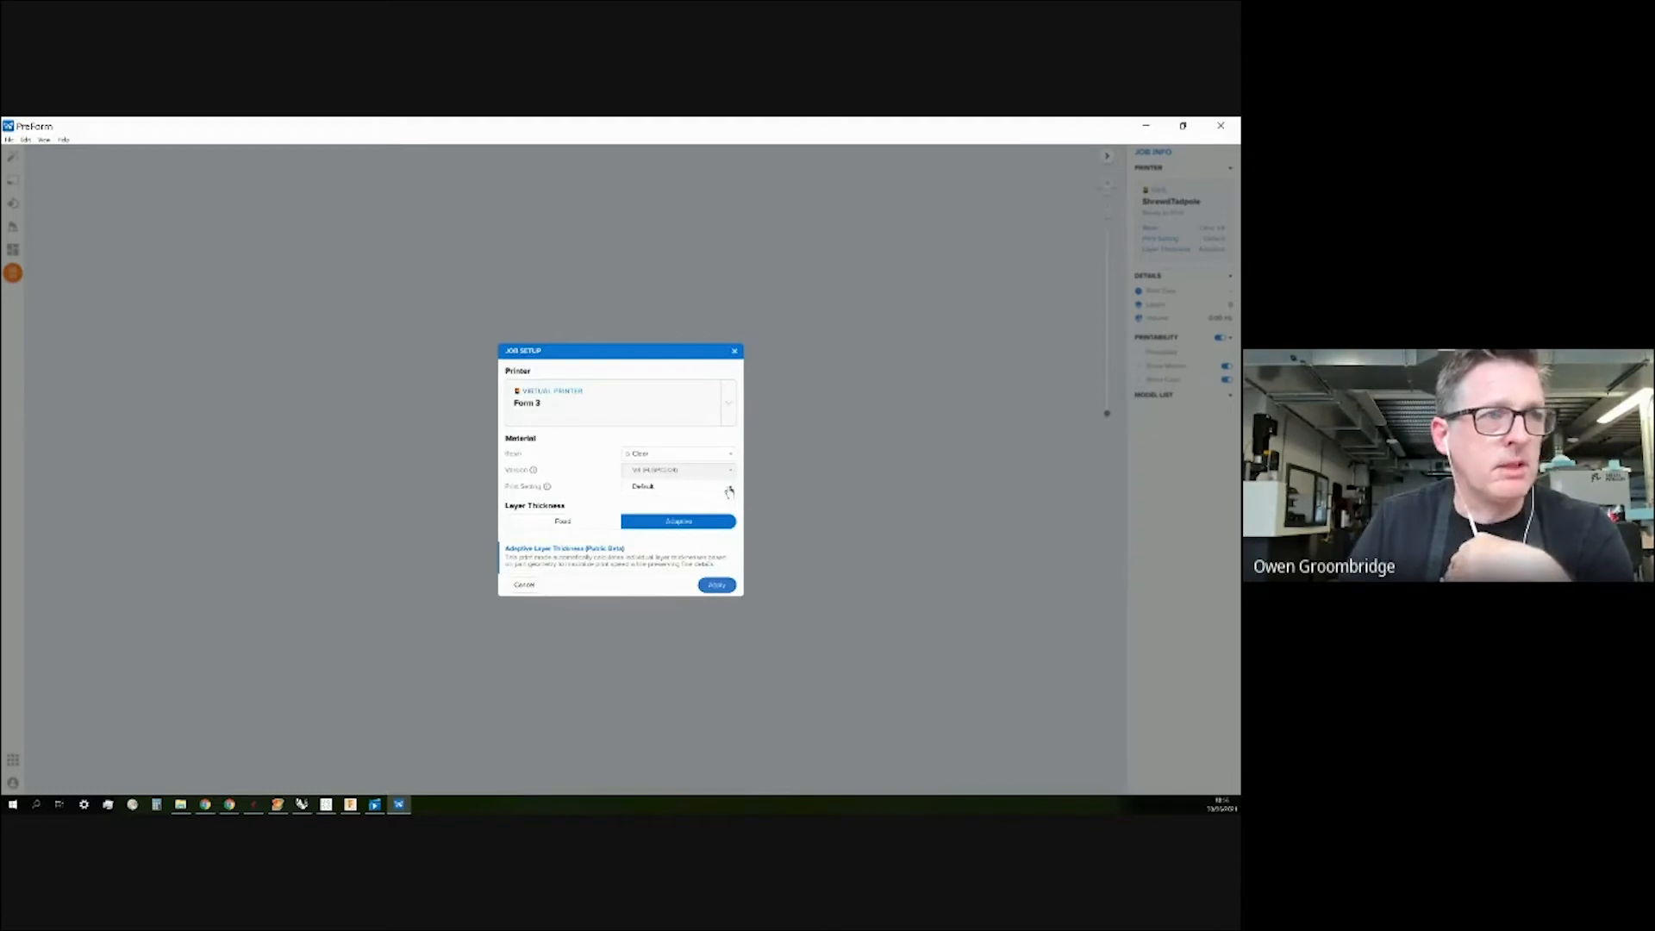
pyautogui.click(536, 524)
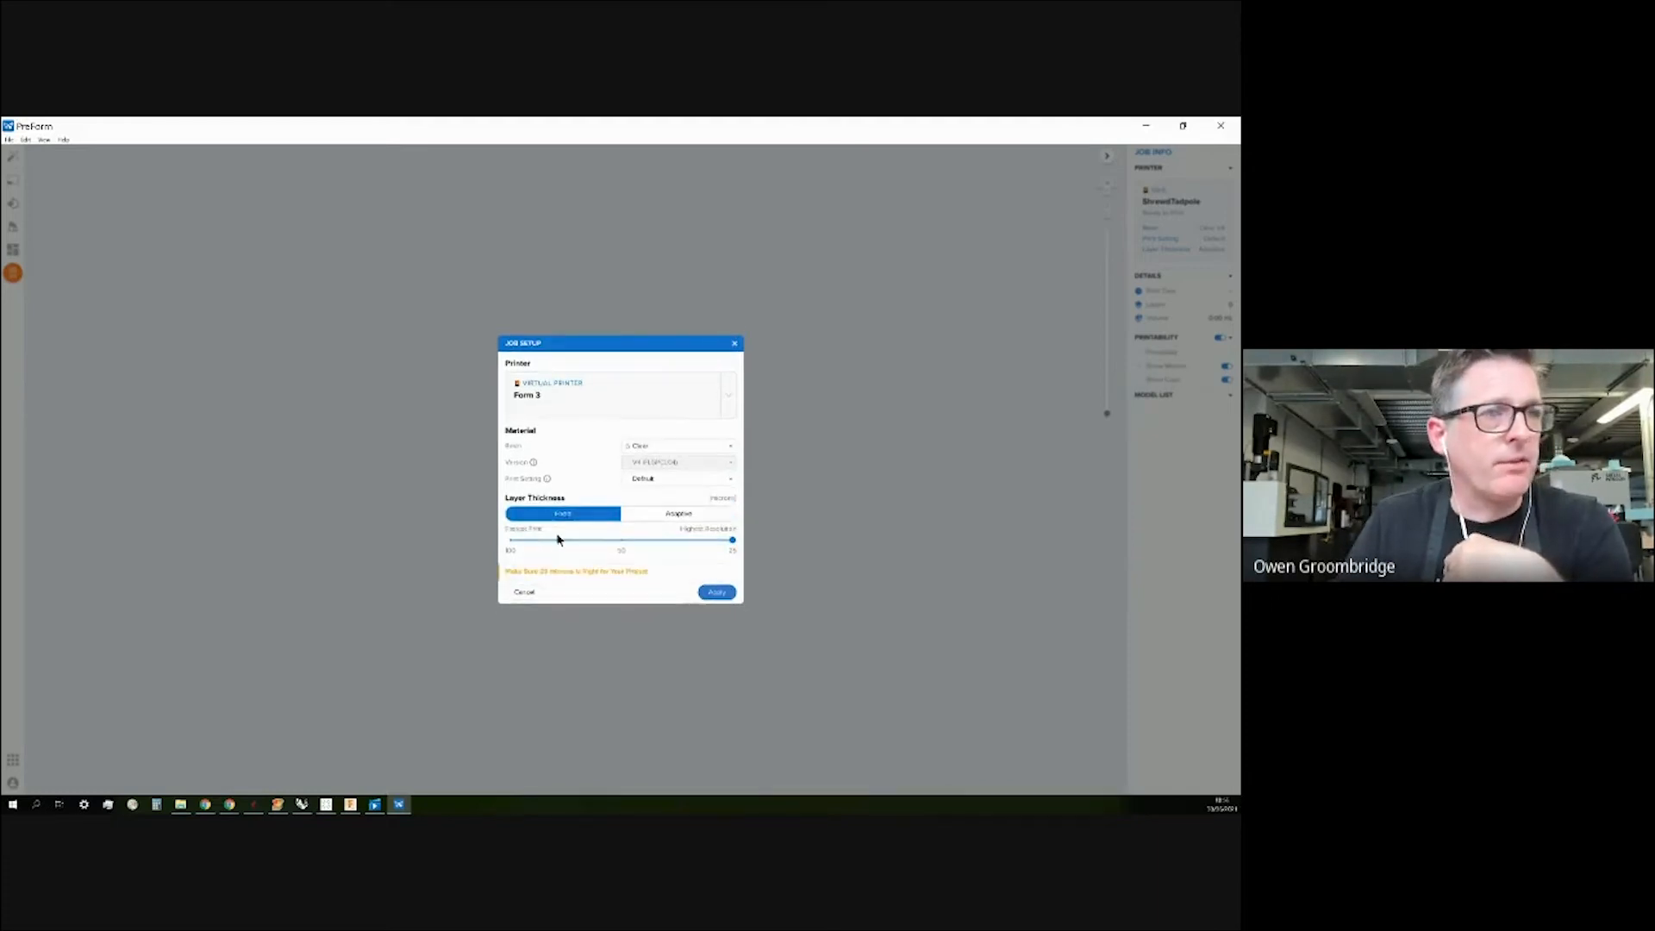
pyautogui.click(718, 593)
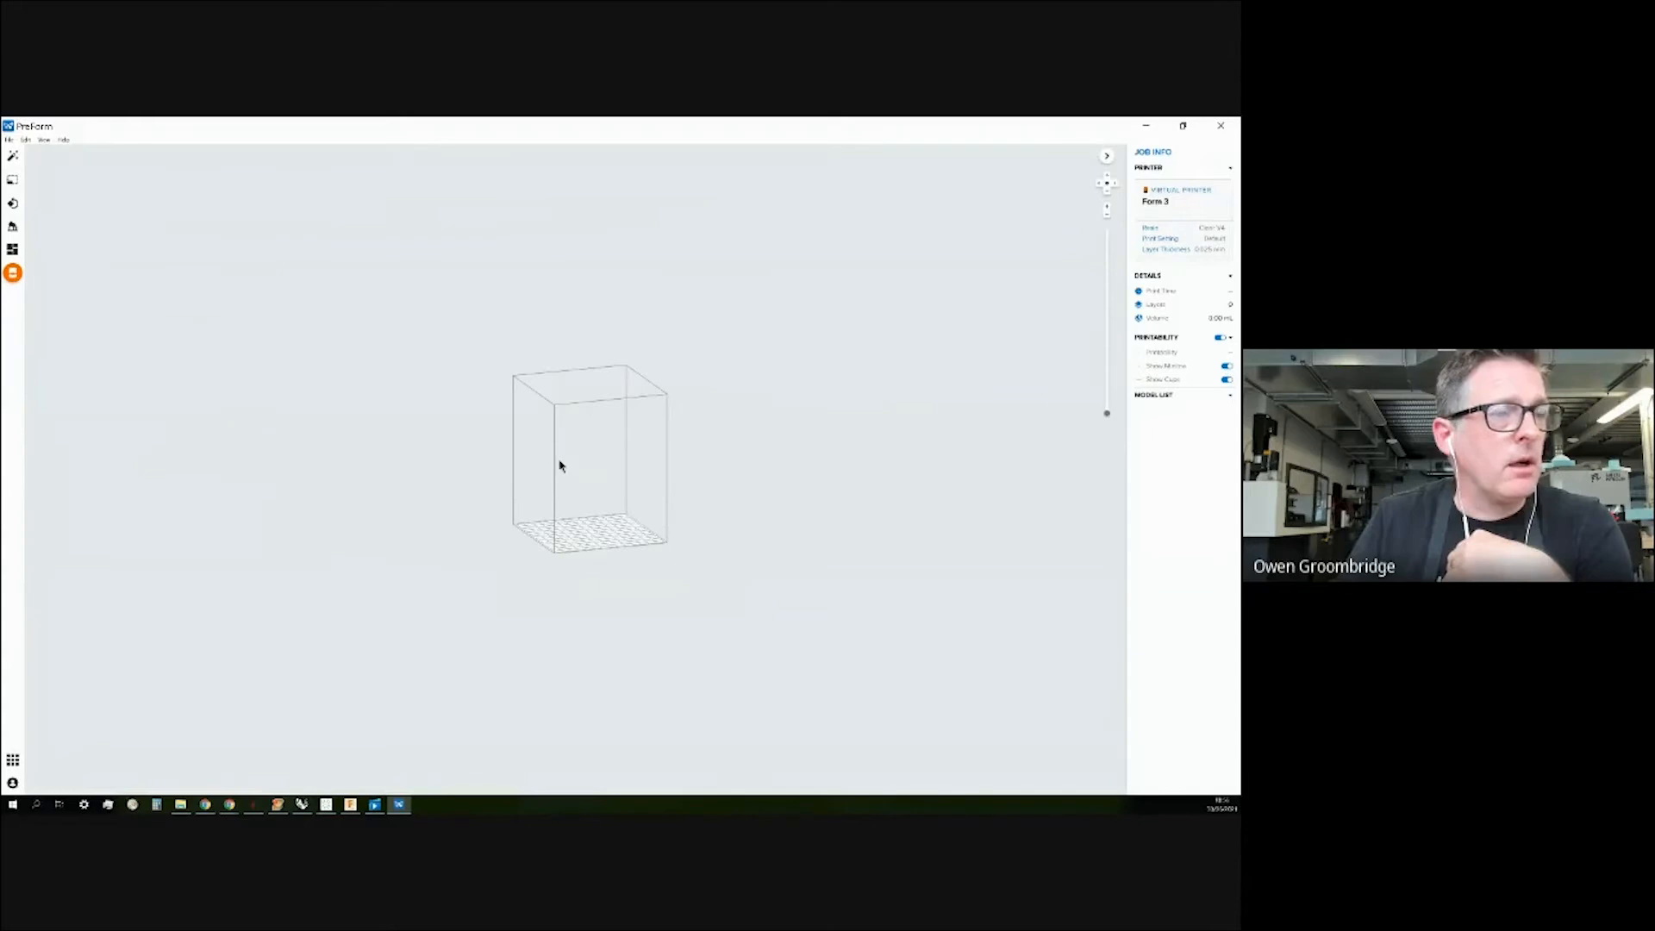
# Restore PreForm's empty Form 3 job to a smaller window and move it down and right.
pyautogui.scroll(5, 560, 466)
pyautogui.scroll(-3, 560, 466)
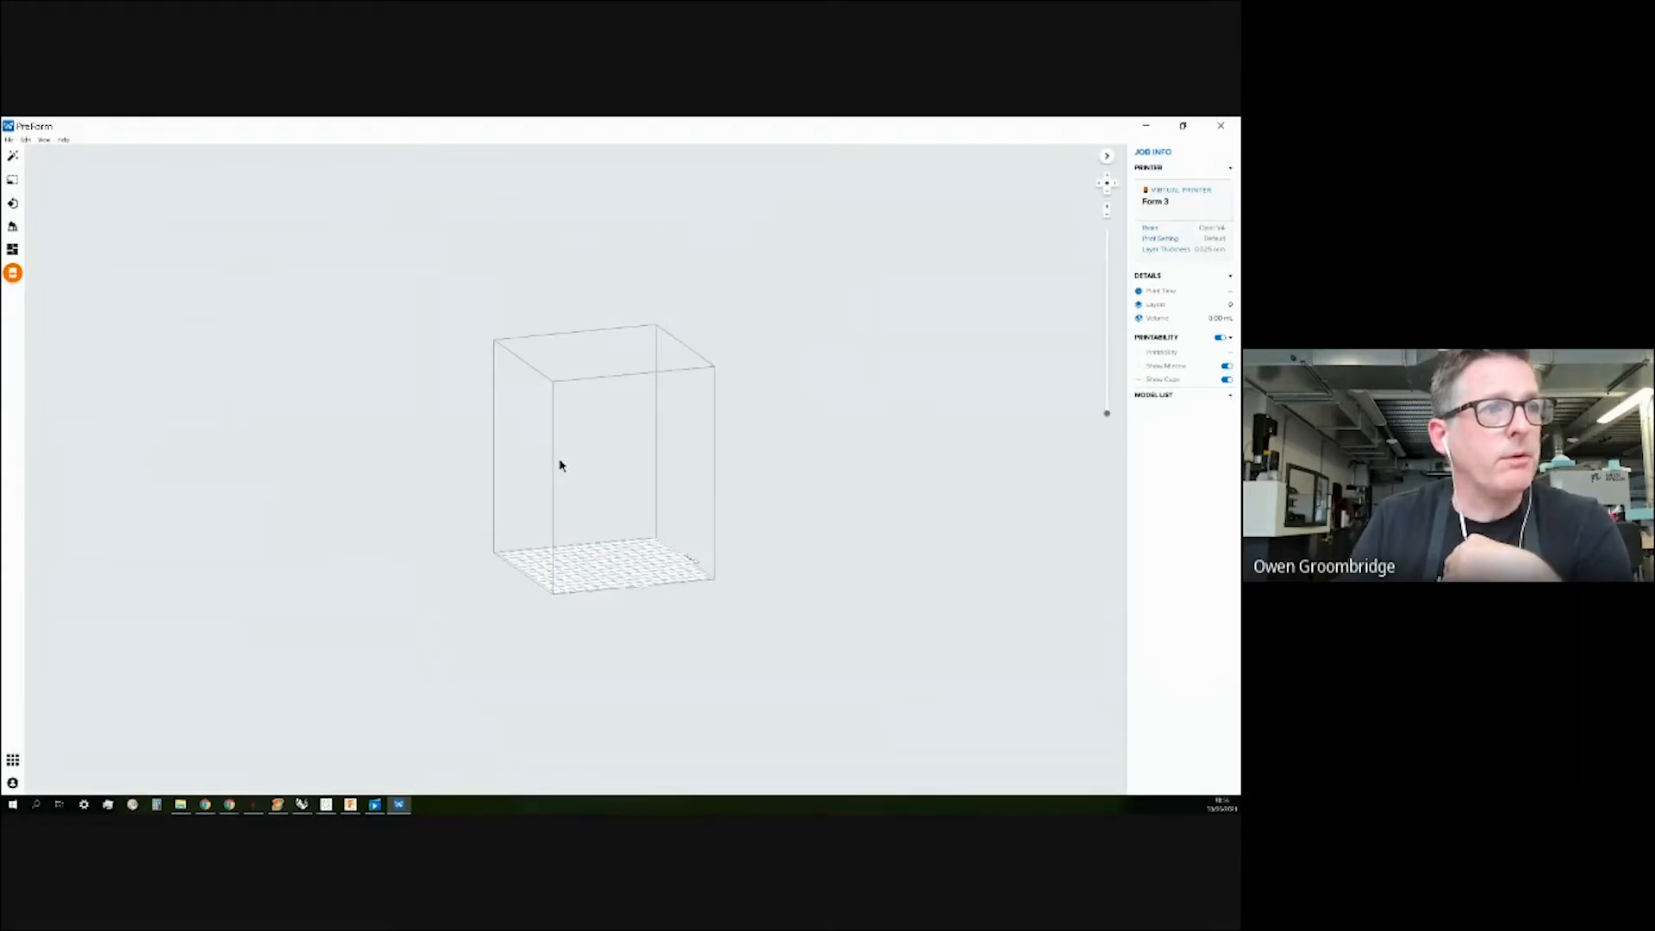
pyautogui.scroll(2, 559, 465)
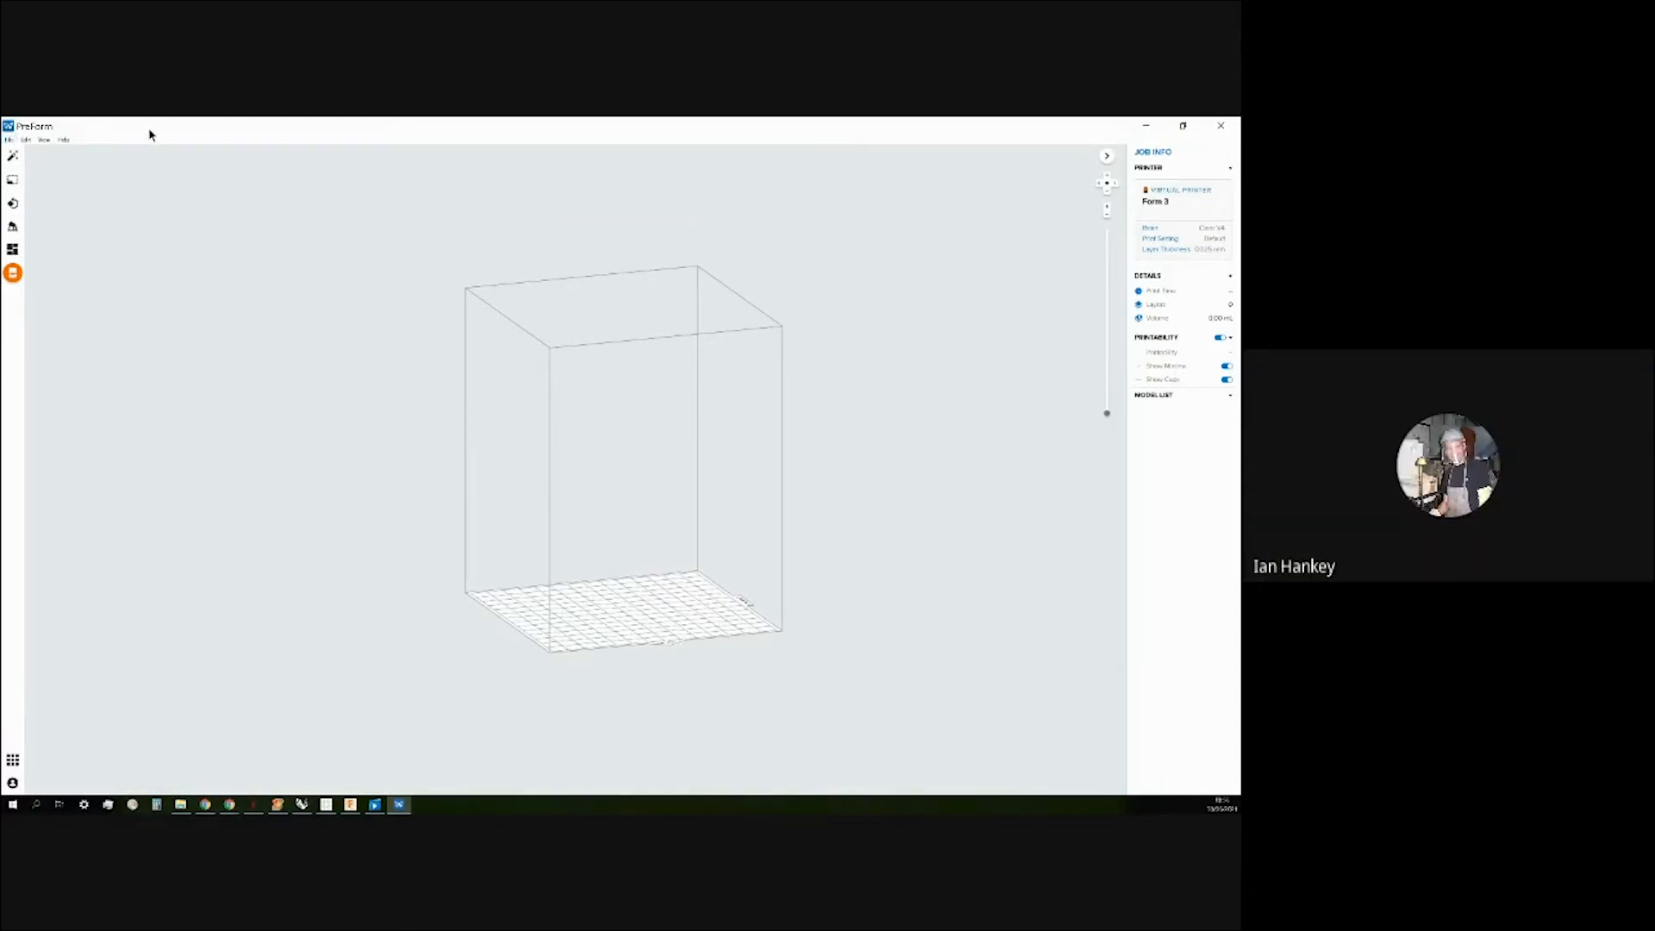
pyautogui.moveTo(150, 129); pyautogui.dragTo(173, 166)
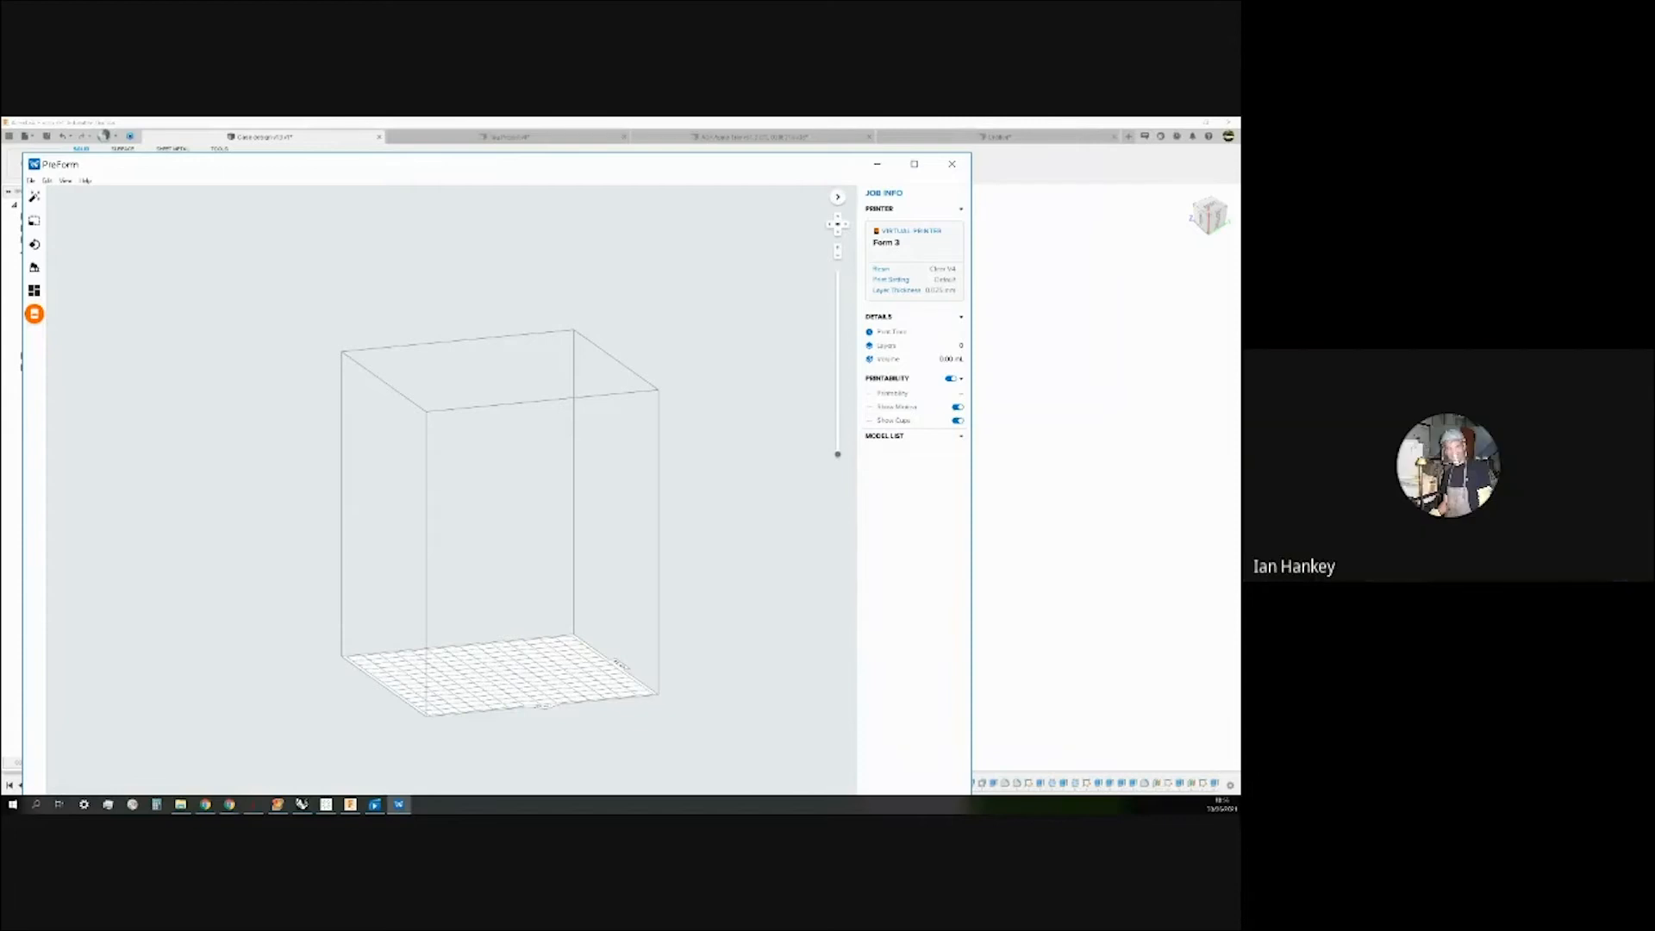
pyautogui.moveTo(371, 160); pyautogui.dragTo(1239, 586)
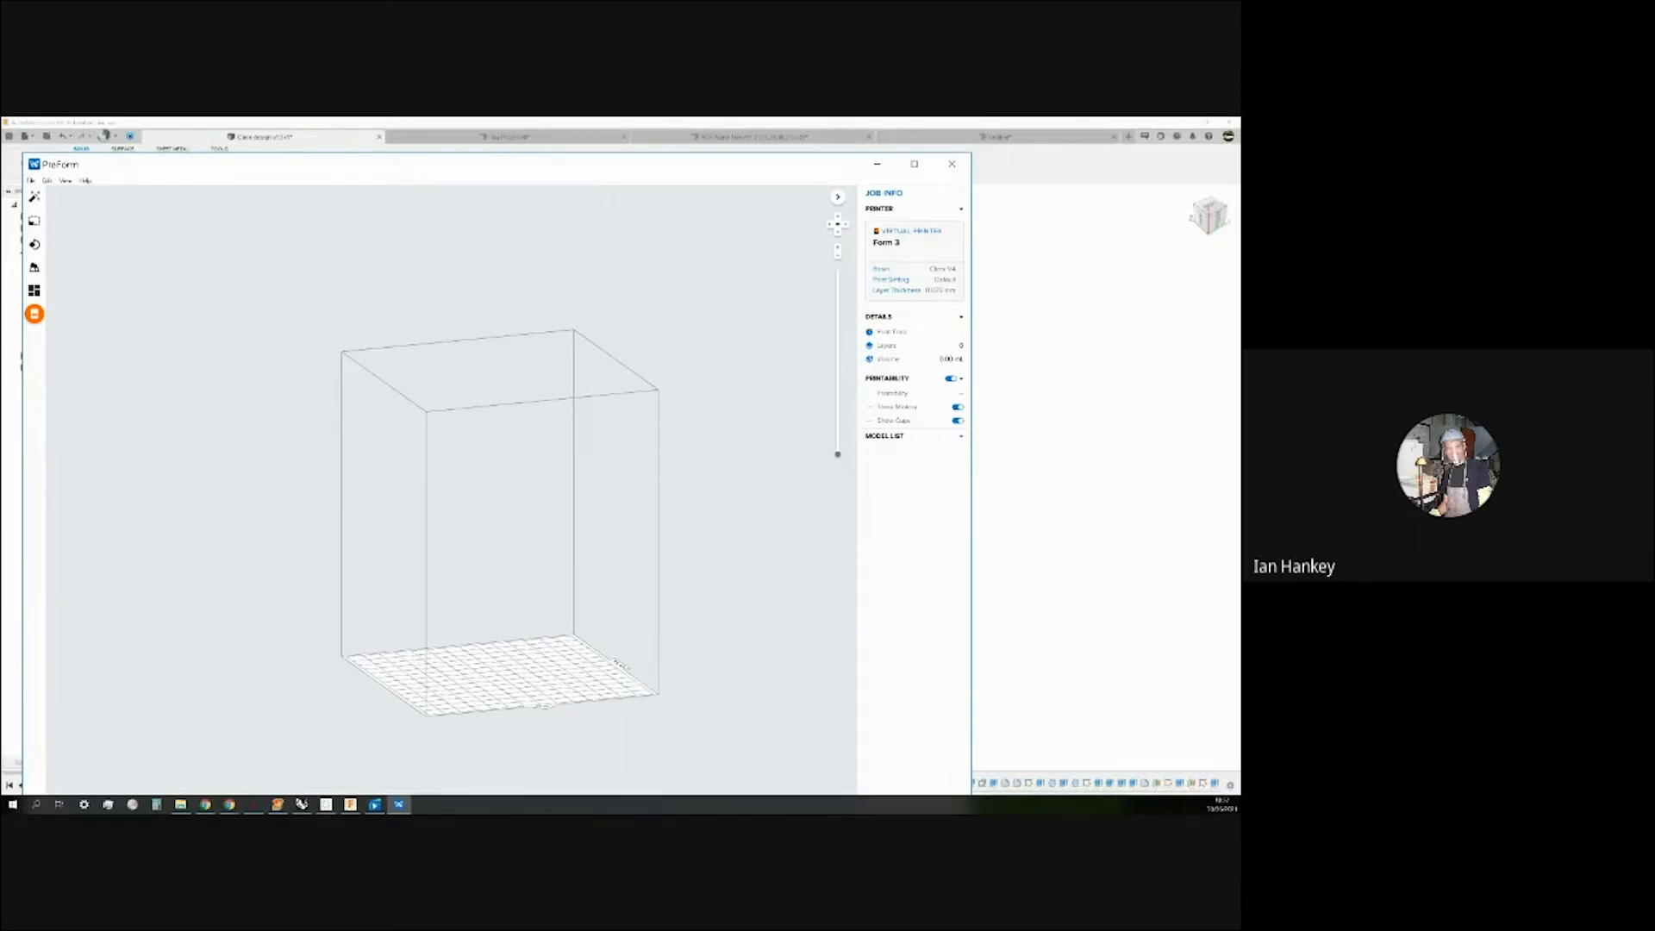
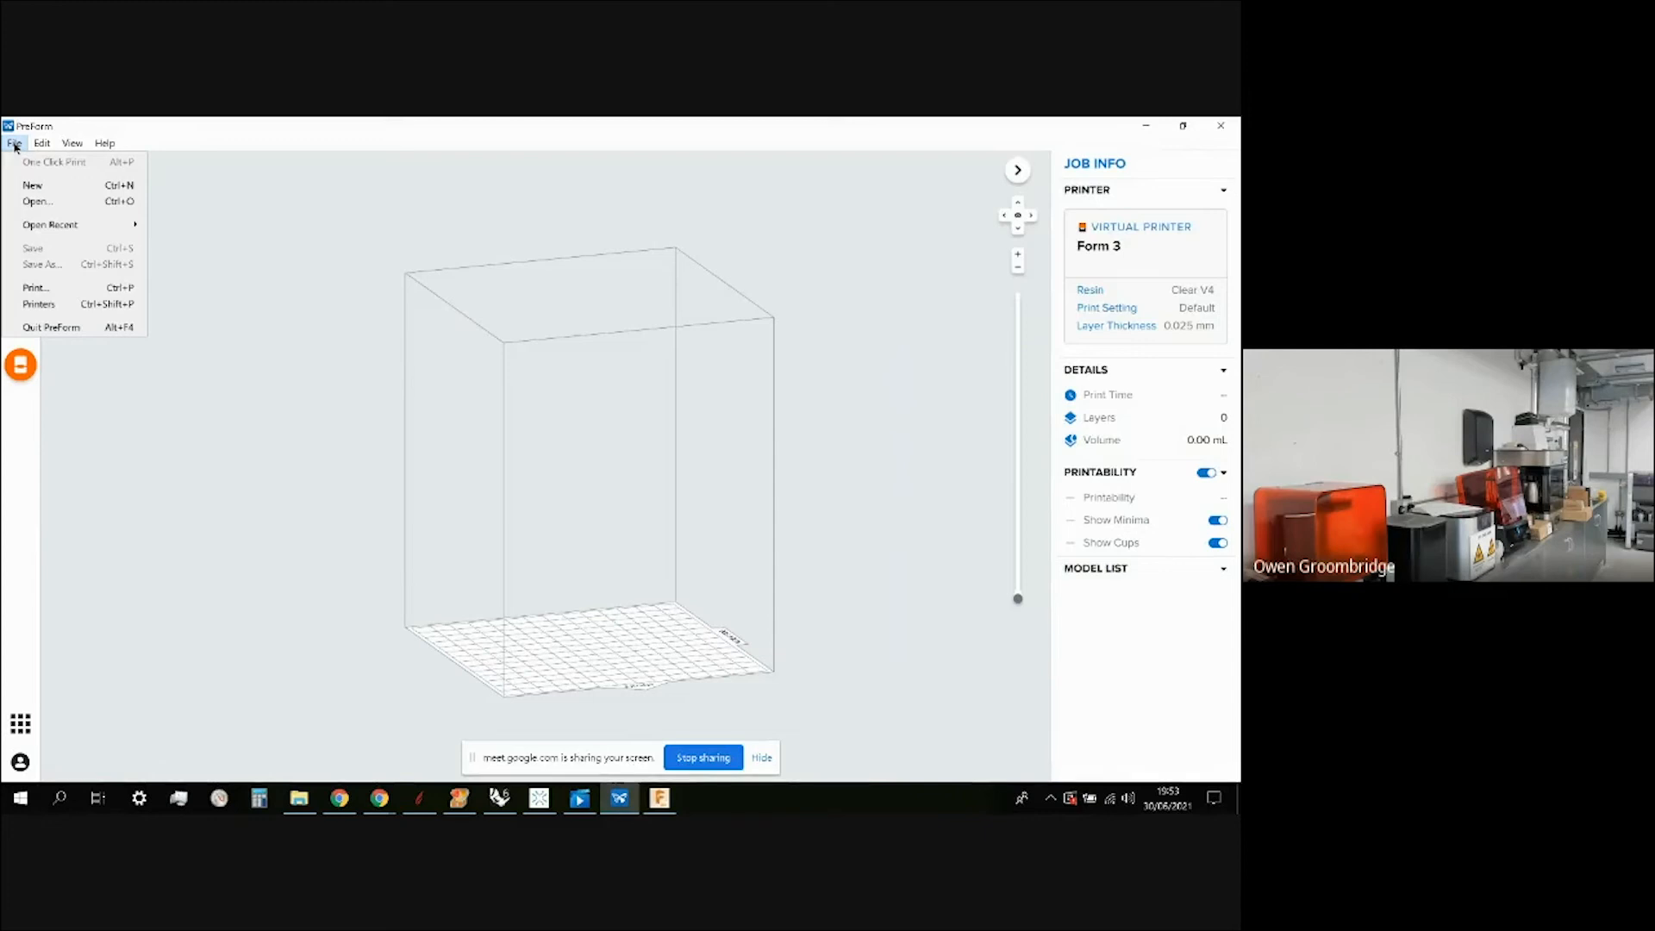
# Show PreForm's recently opened job files under File > Open Recent.
pyautogui.click(16, 144)
pyautogui.click(17, 145)
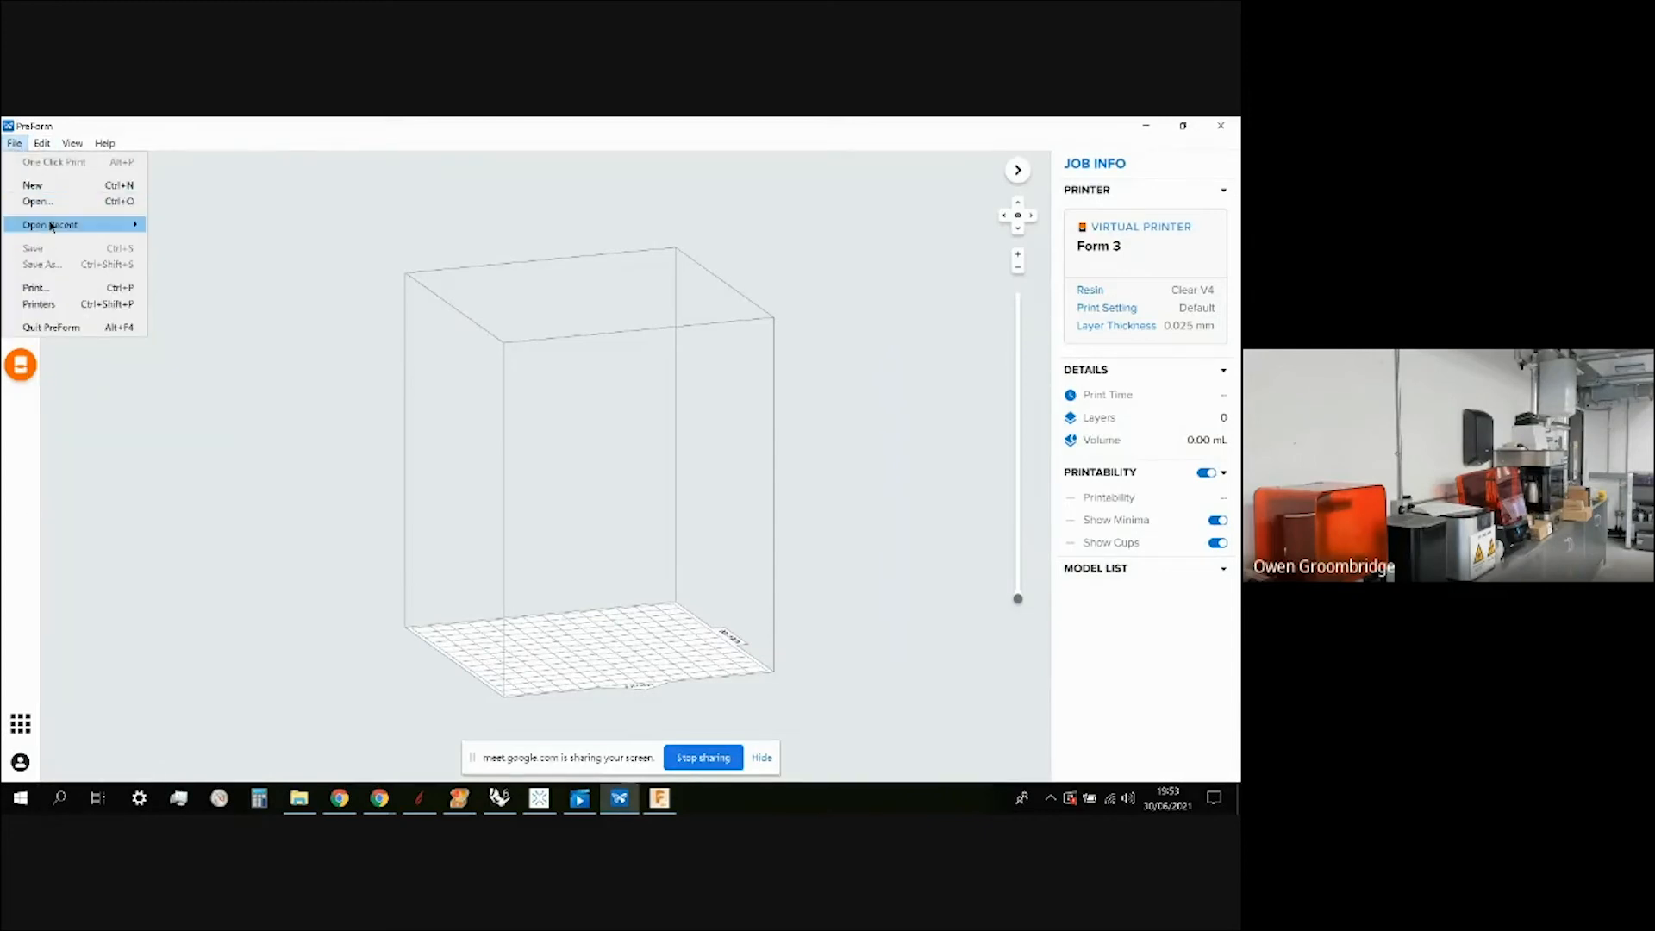
pyautogui.moveTo(51, 226)
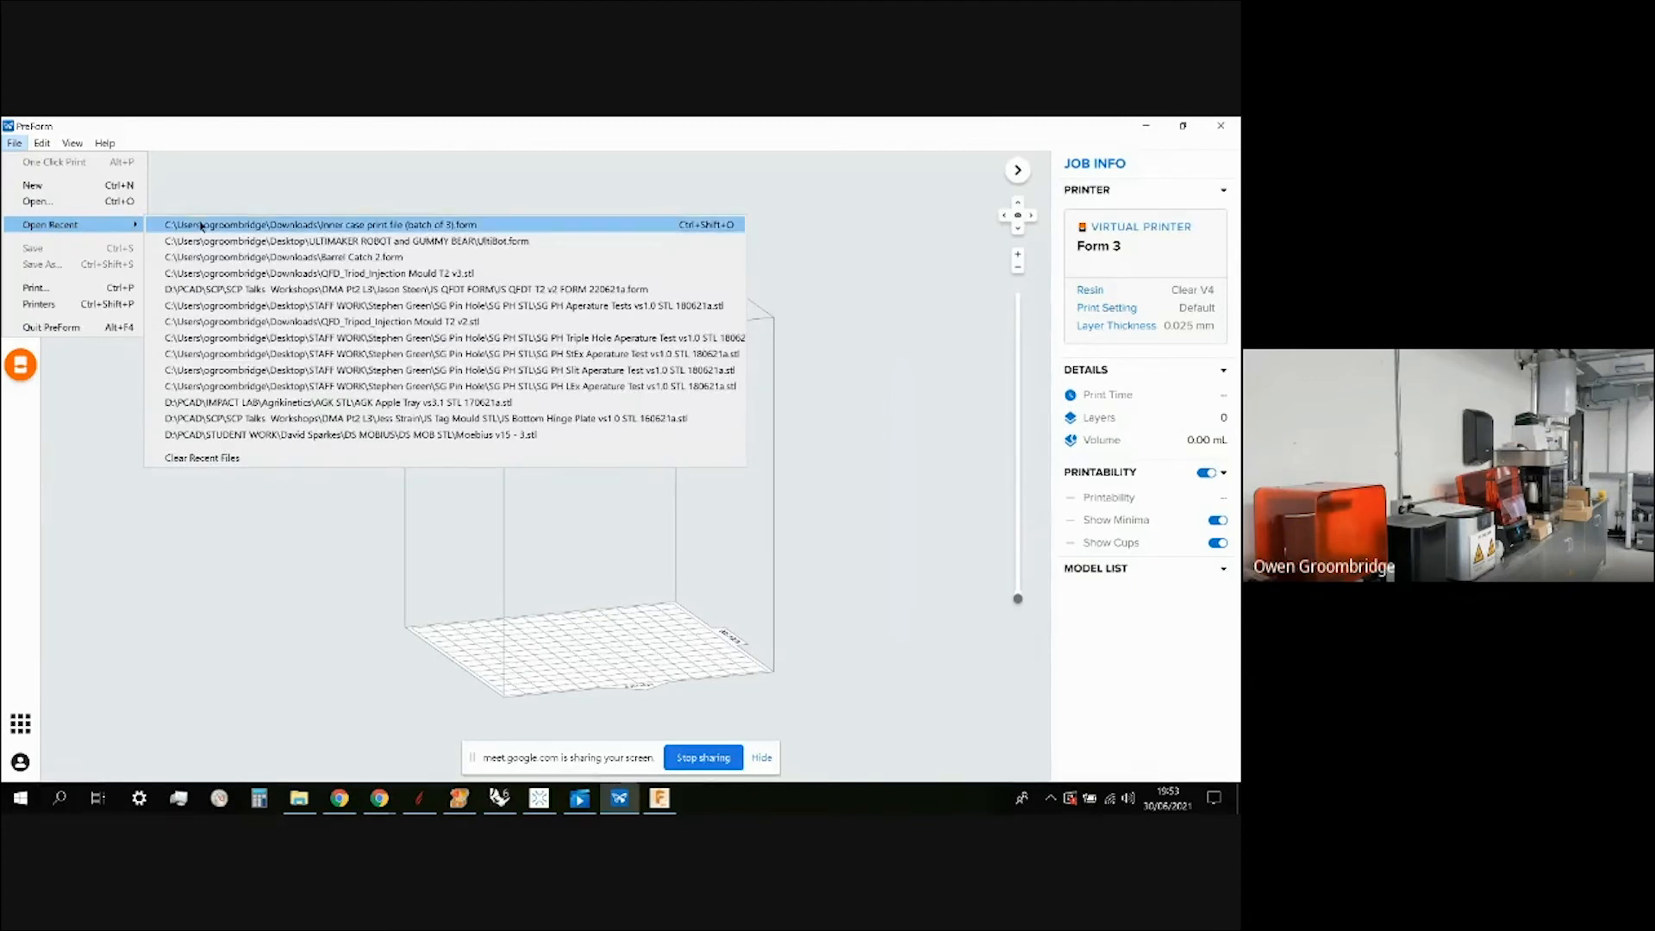
# Open UltiBot.form from recent files and delete its robot model from the build platform.
pyautogui.click(260, 242)
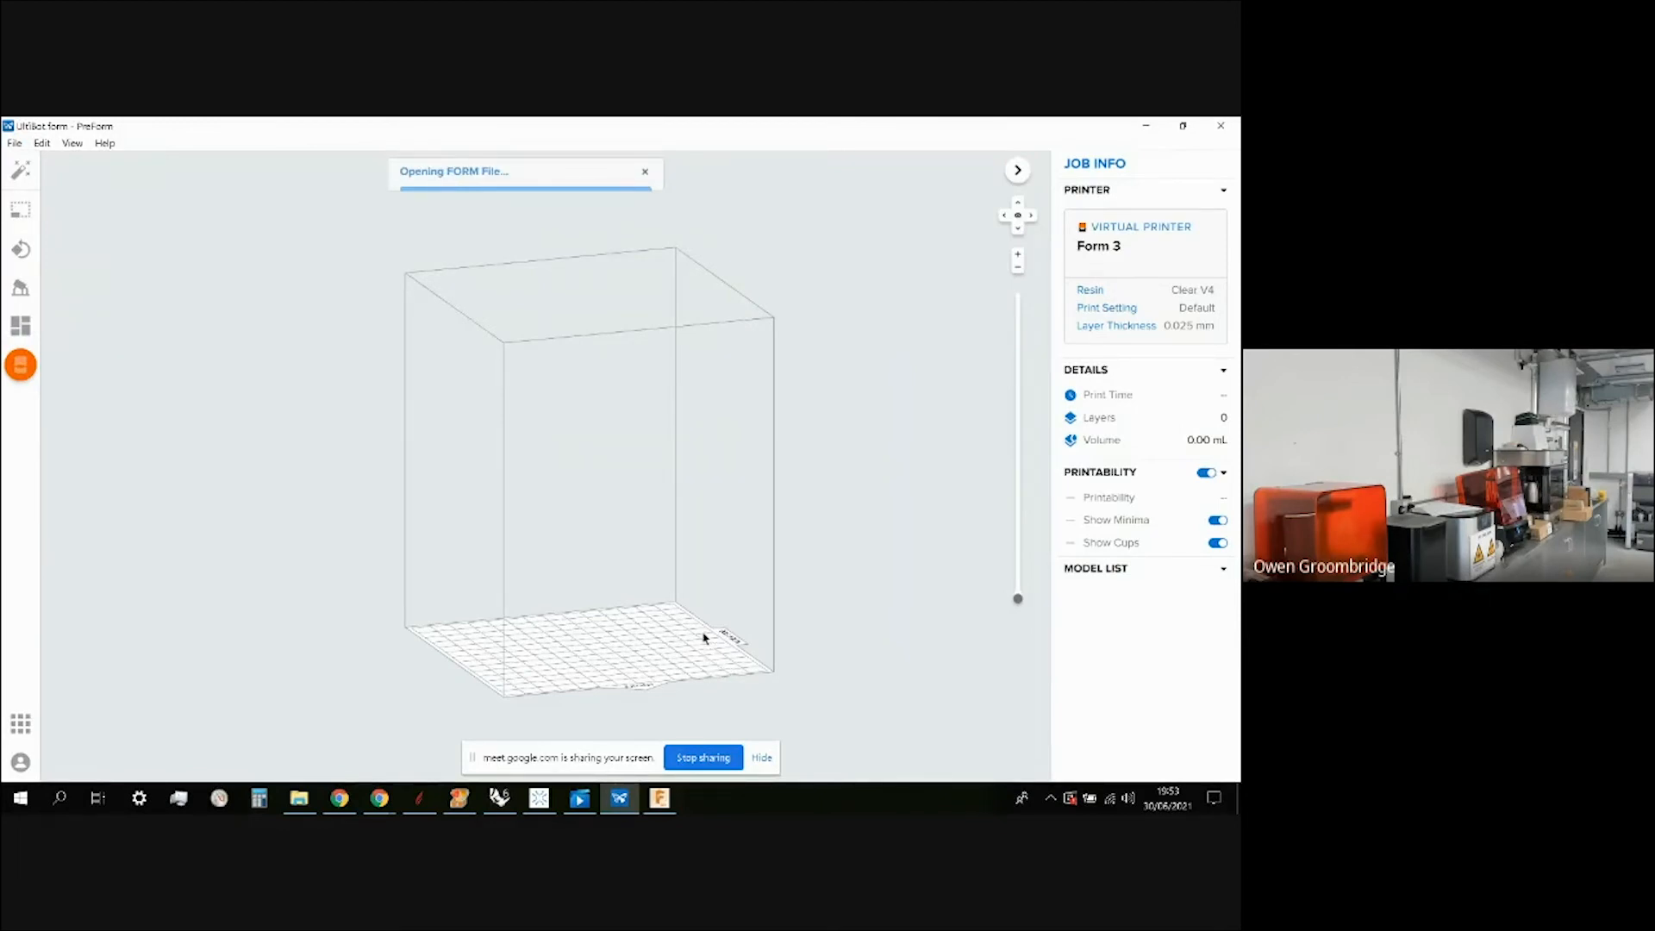
pyautogui.moveTo(820, 565); pyautogui.dragTo(603, 524, button='right')
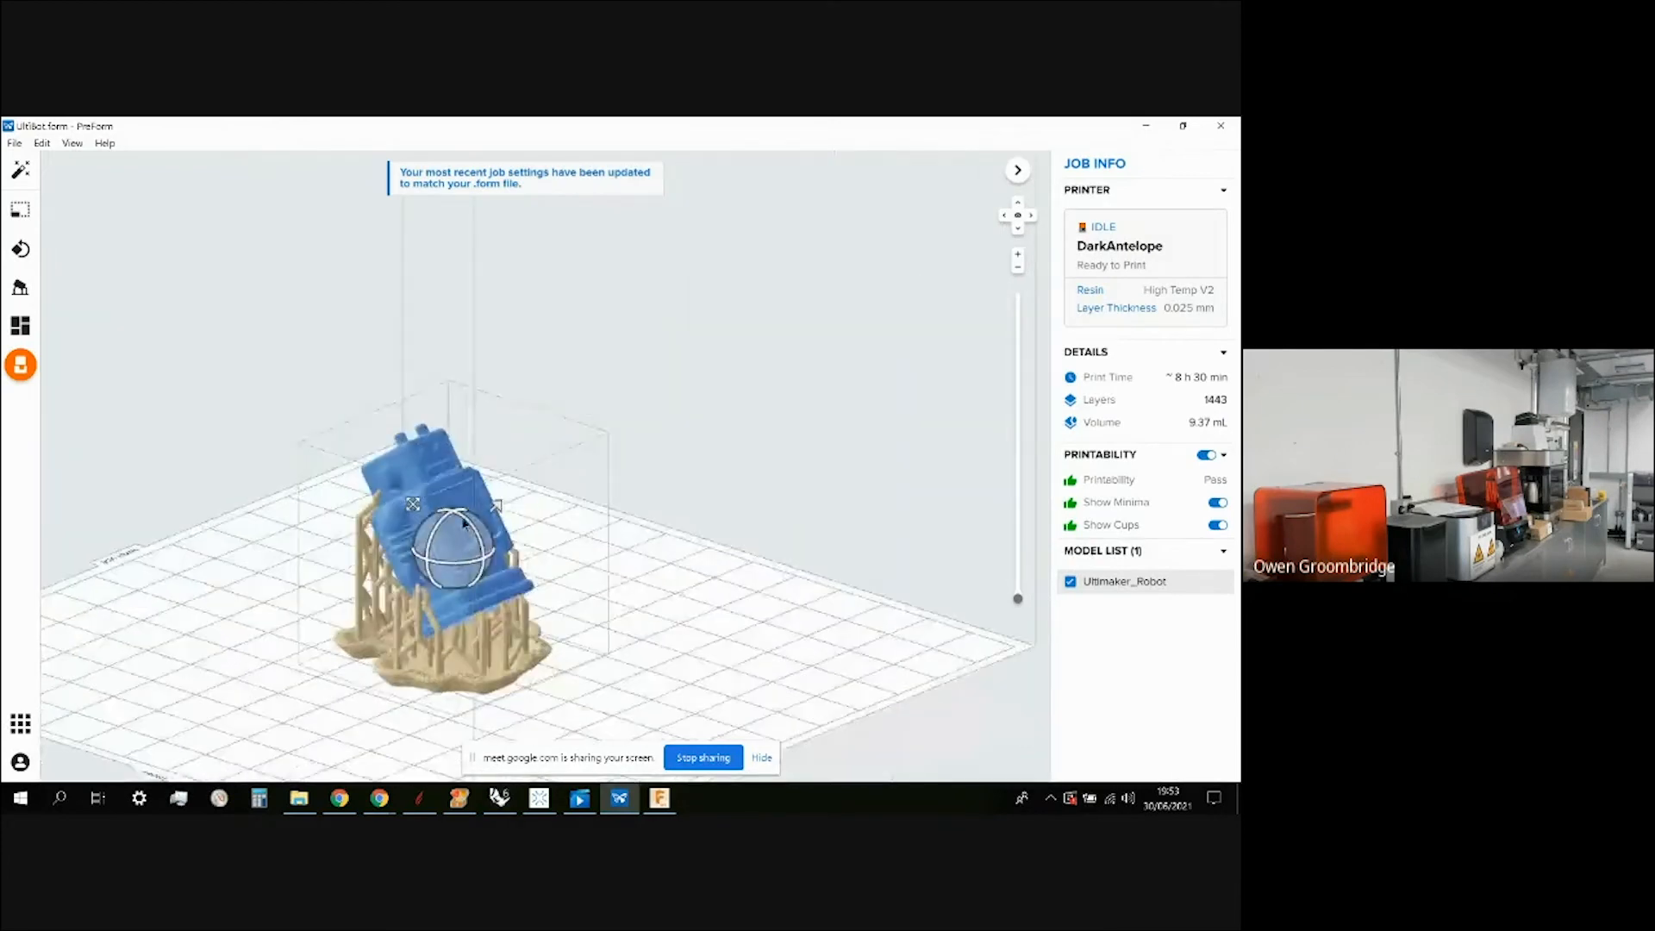
pyautogui.moveTo(466, 520); pyautogui.dragTo(488, 541)
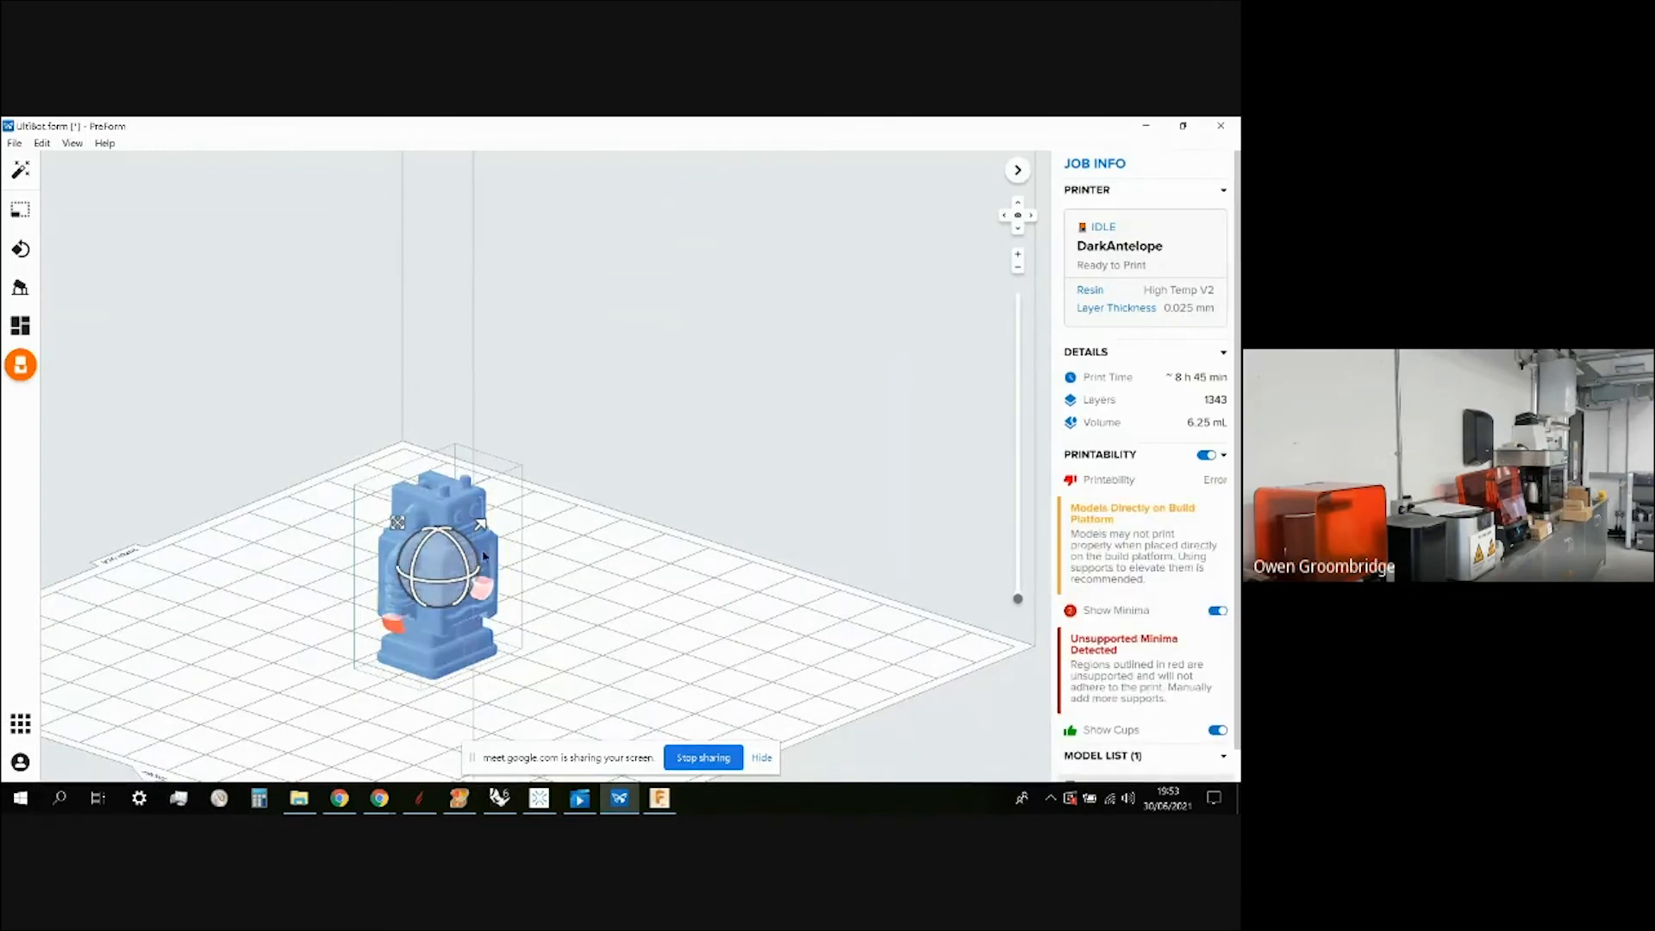
pyautogui.rightClick(470, 489)
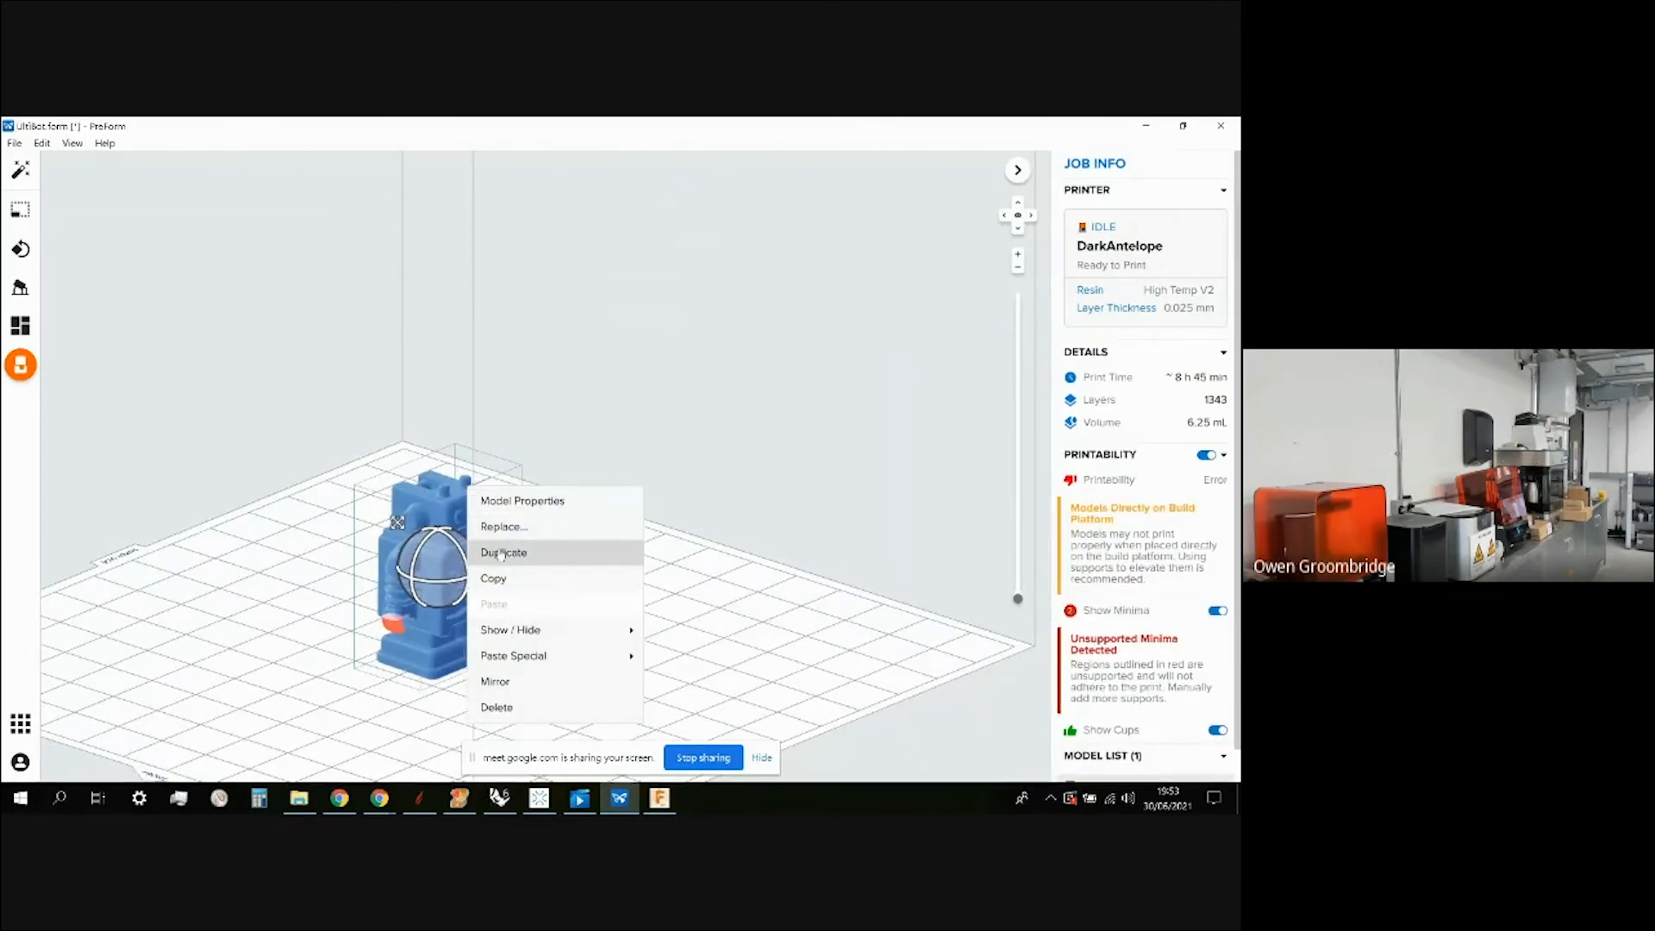
pyautogui.click(517, 707)
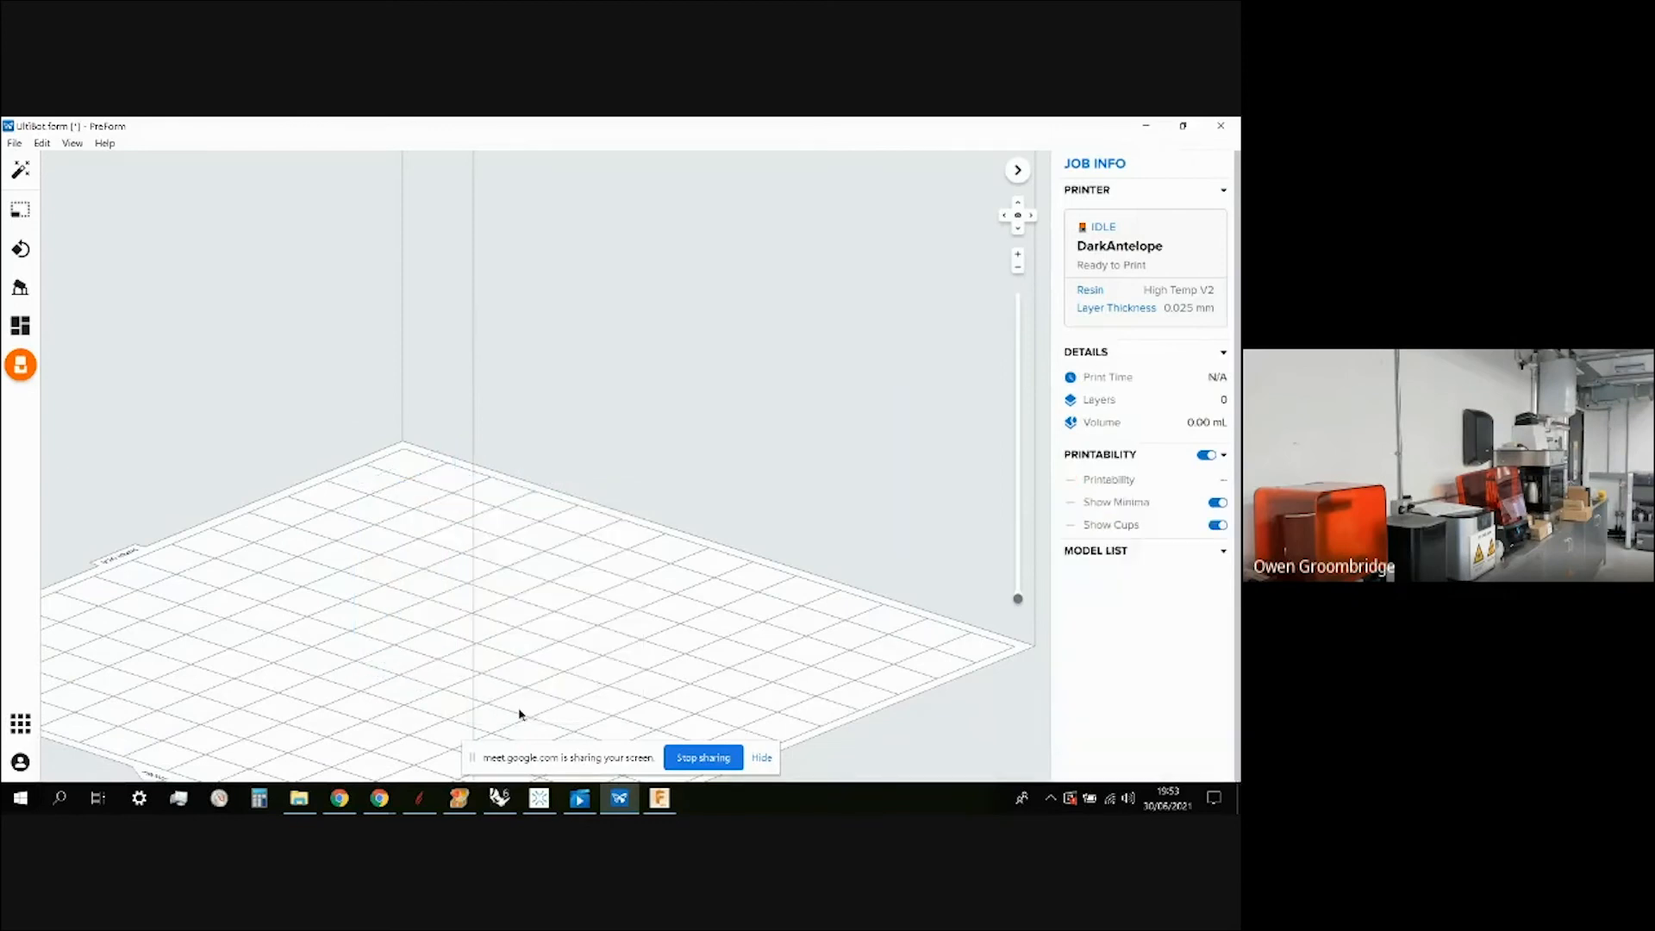
pyautogui.click(15, 143)
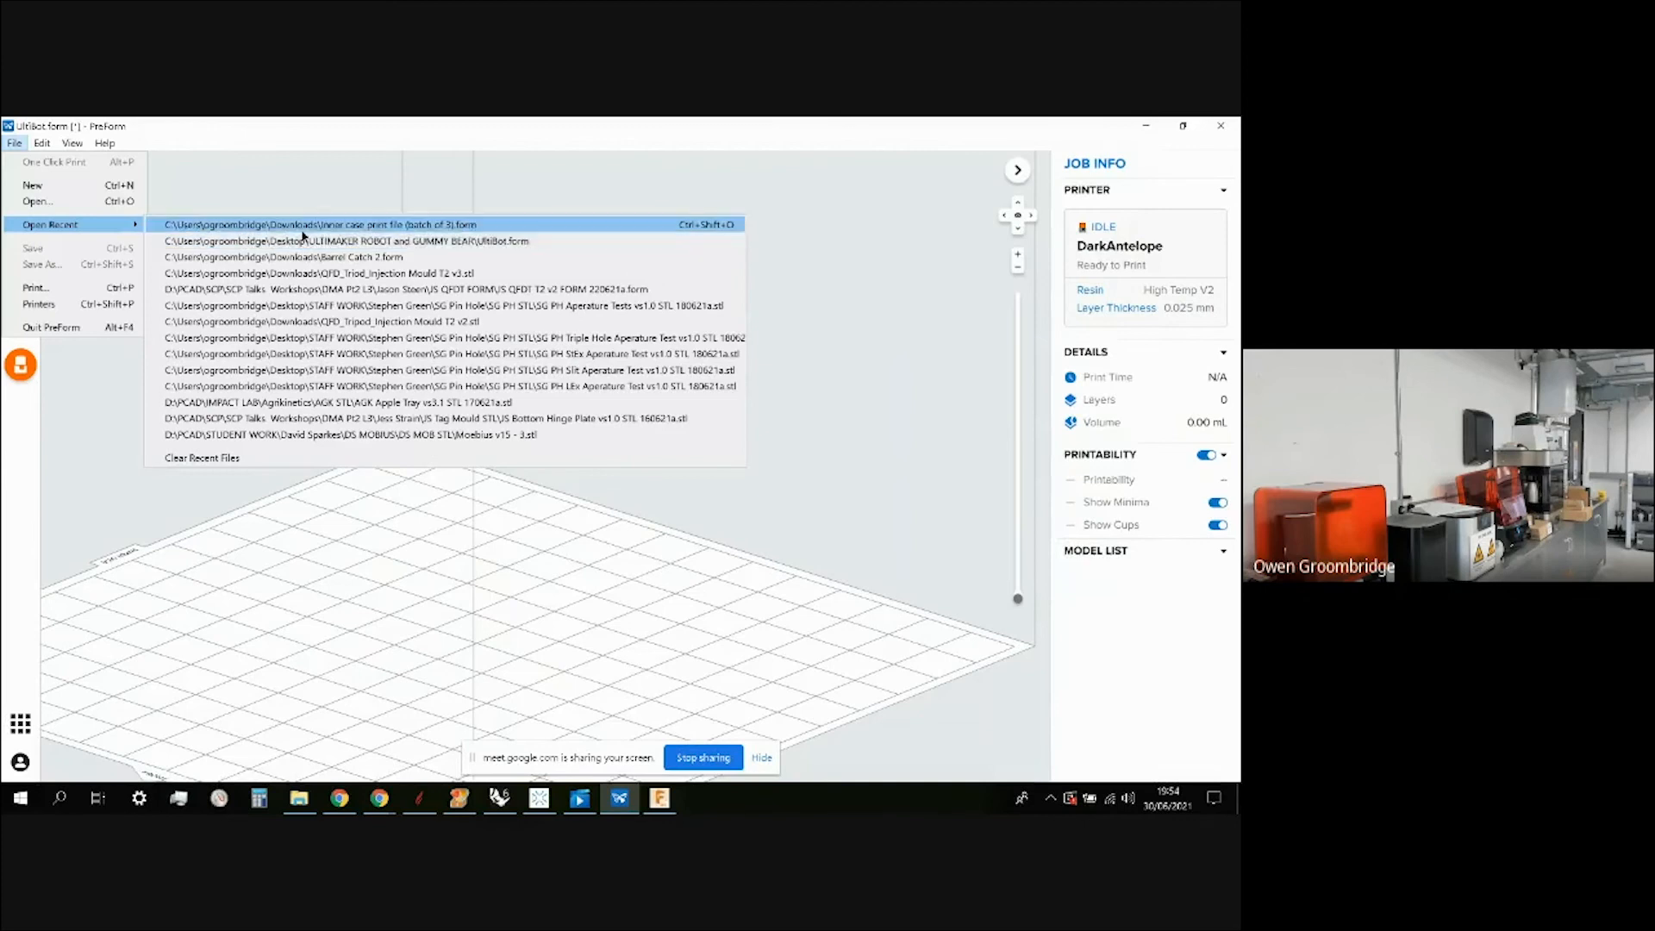
# Open 'inner case print file (batch of 3).form' as a new job and dismiss the update notice.
pyautogui.click(302, 231)
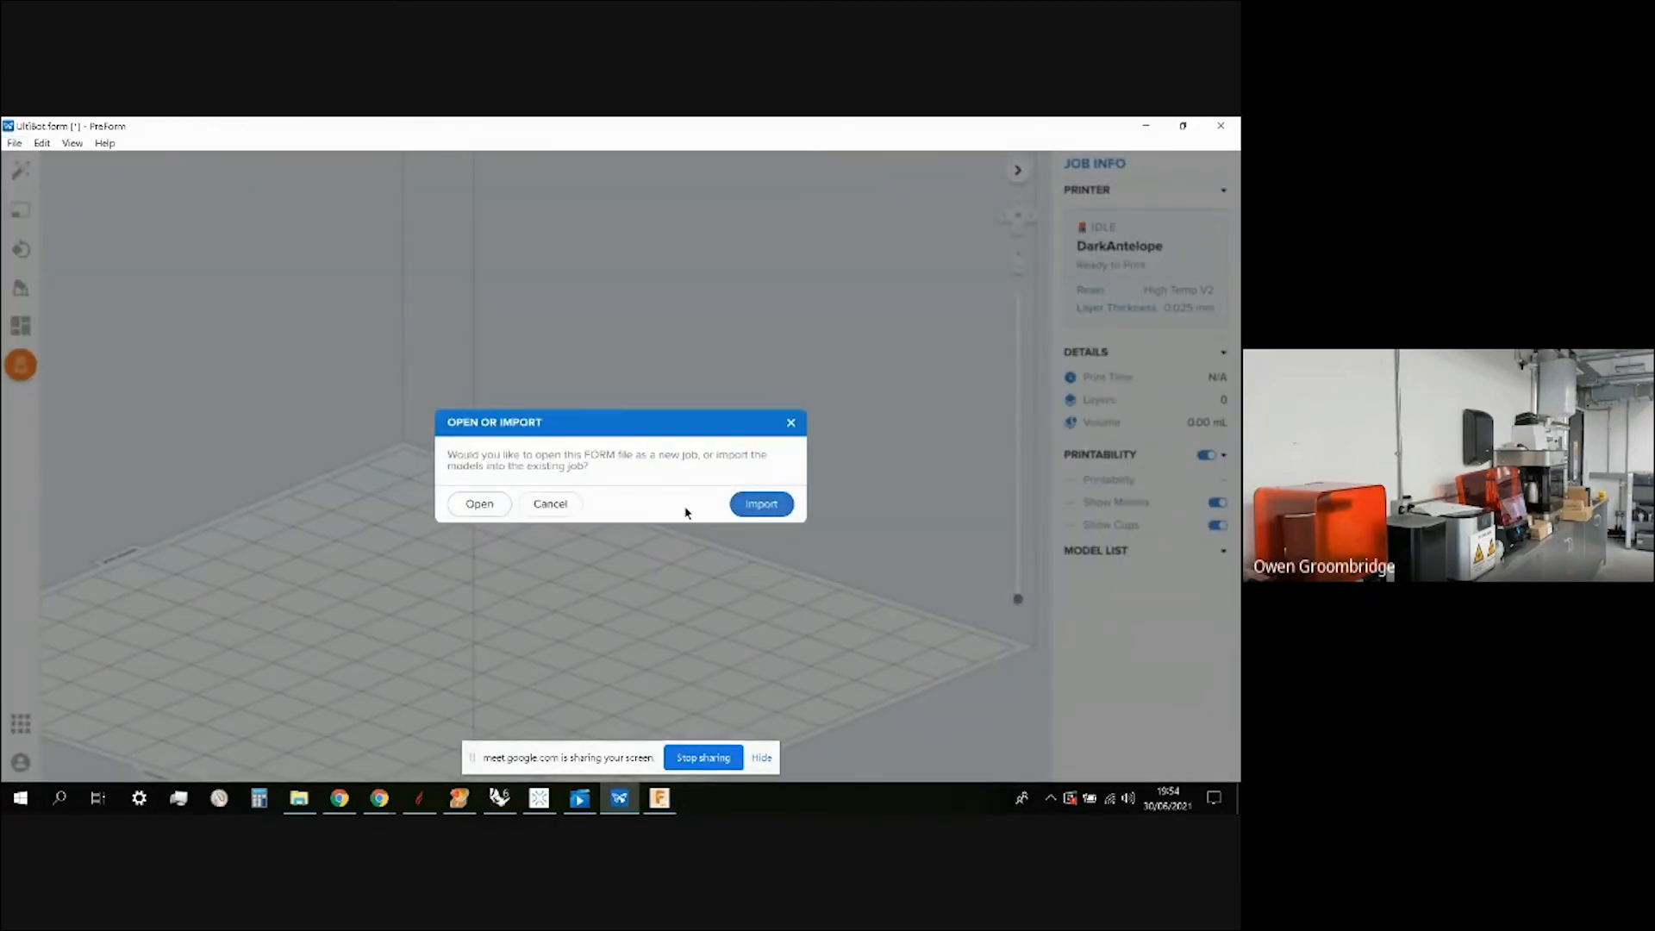
pyautogui.click(479, 507)
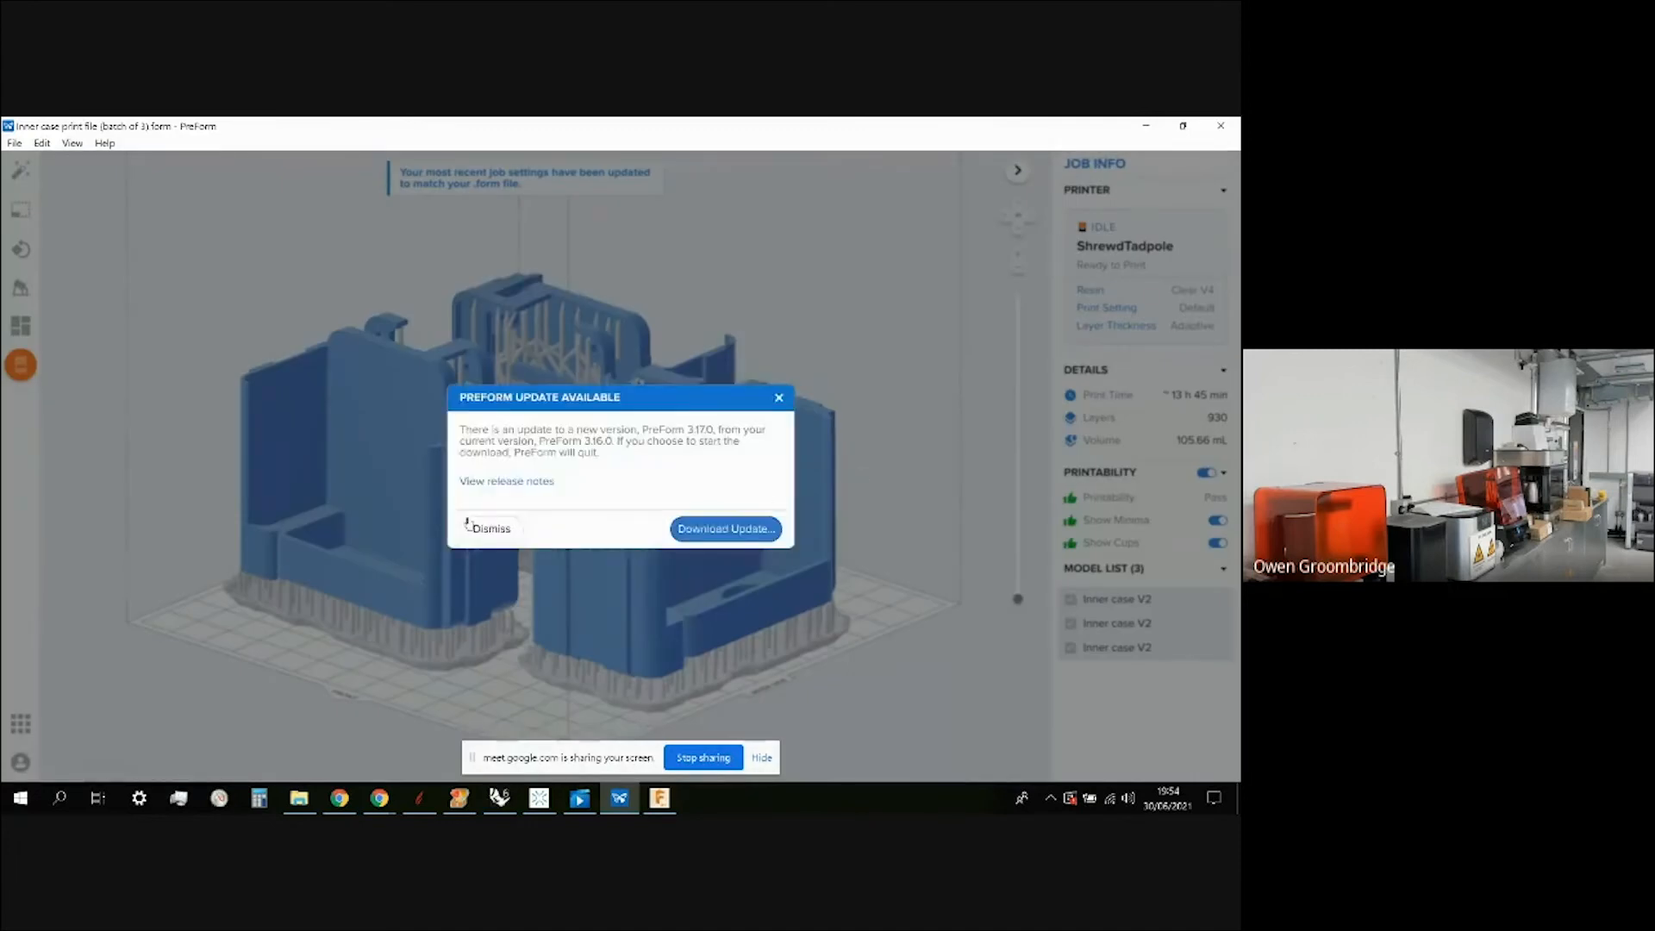
pyautogui.click(484, 528)
pyautogui.scroll(2, 535, 574)
pyautogui.scroll(-3, 432, 687)
pyautogui.scroll(-1, 632, 288)
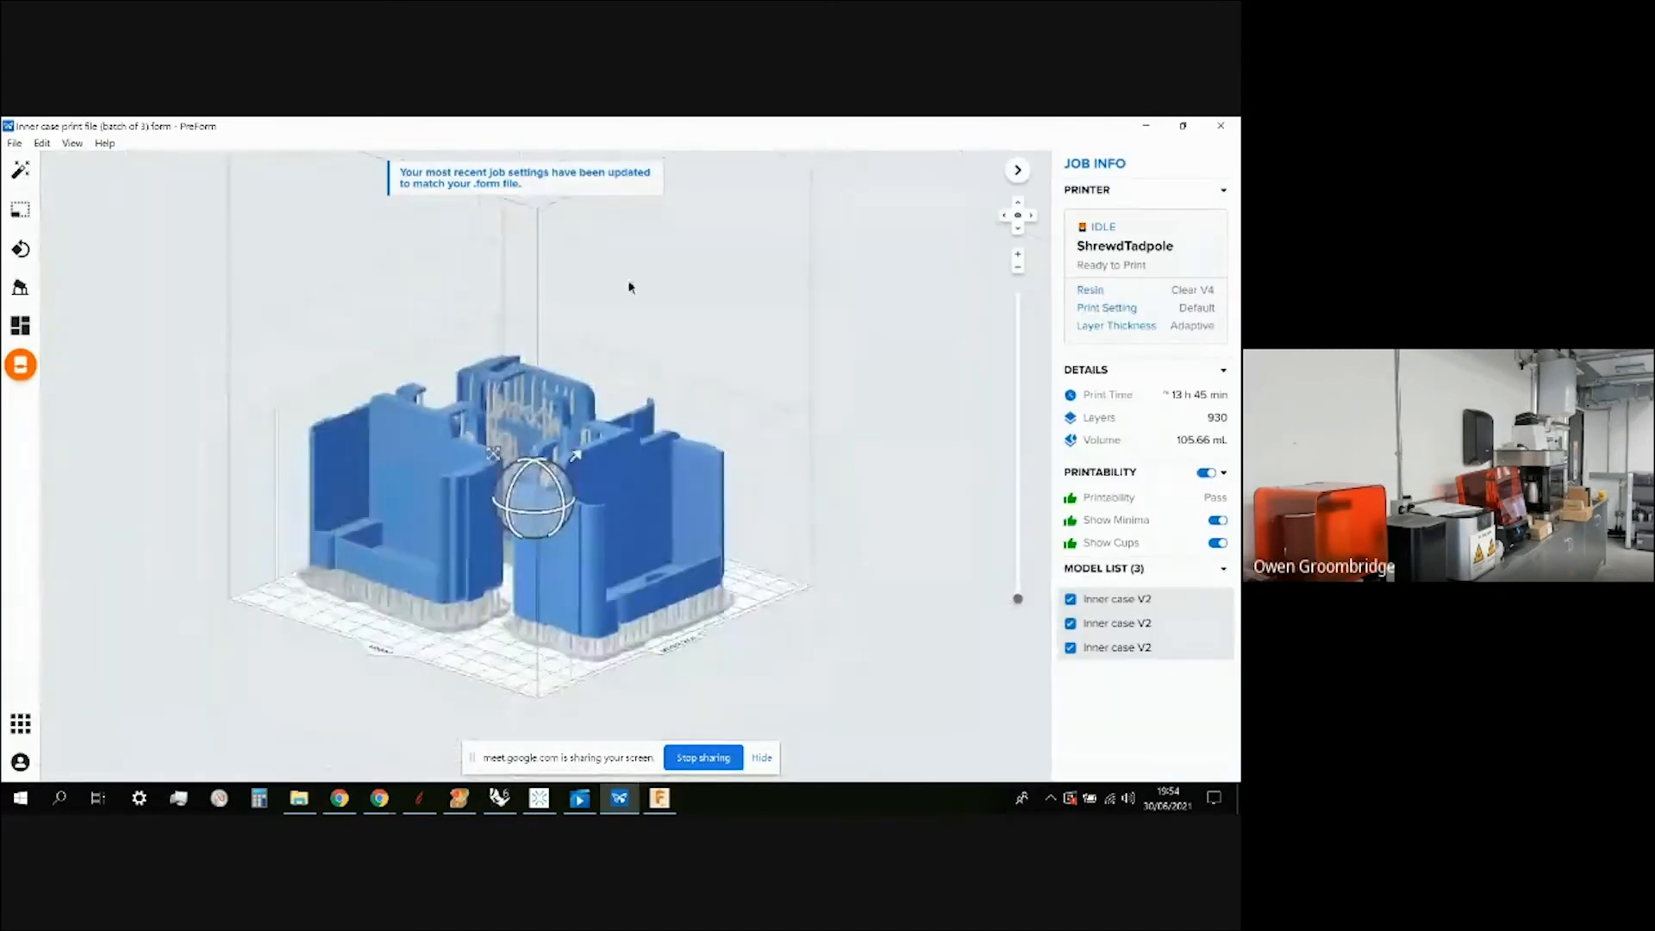
pyautogui.scroll(-1, 614, 345)
pyautogui.scroll(1, 419, 596)
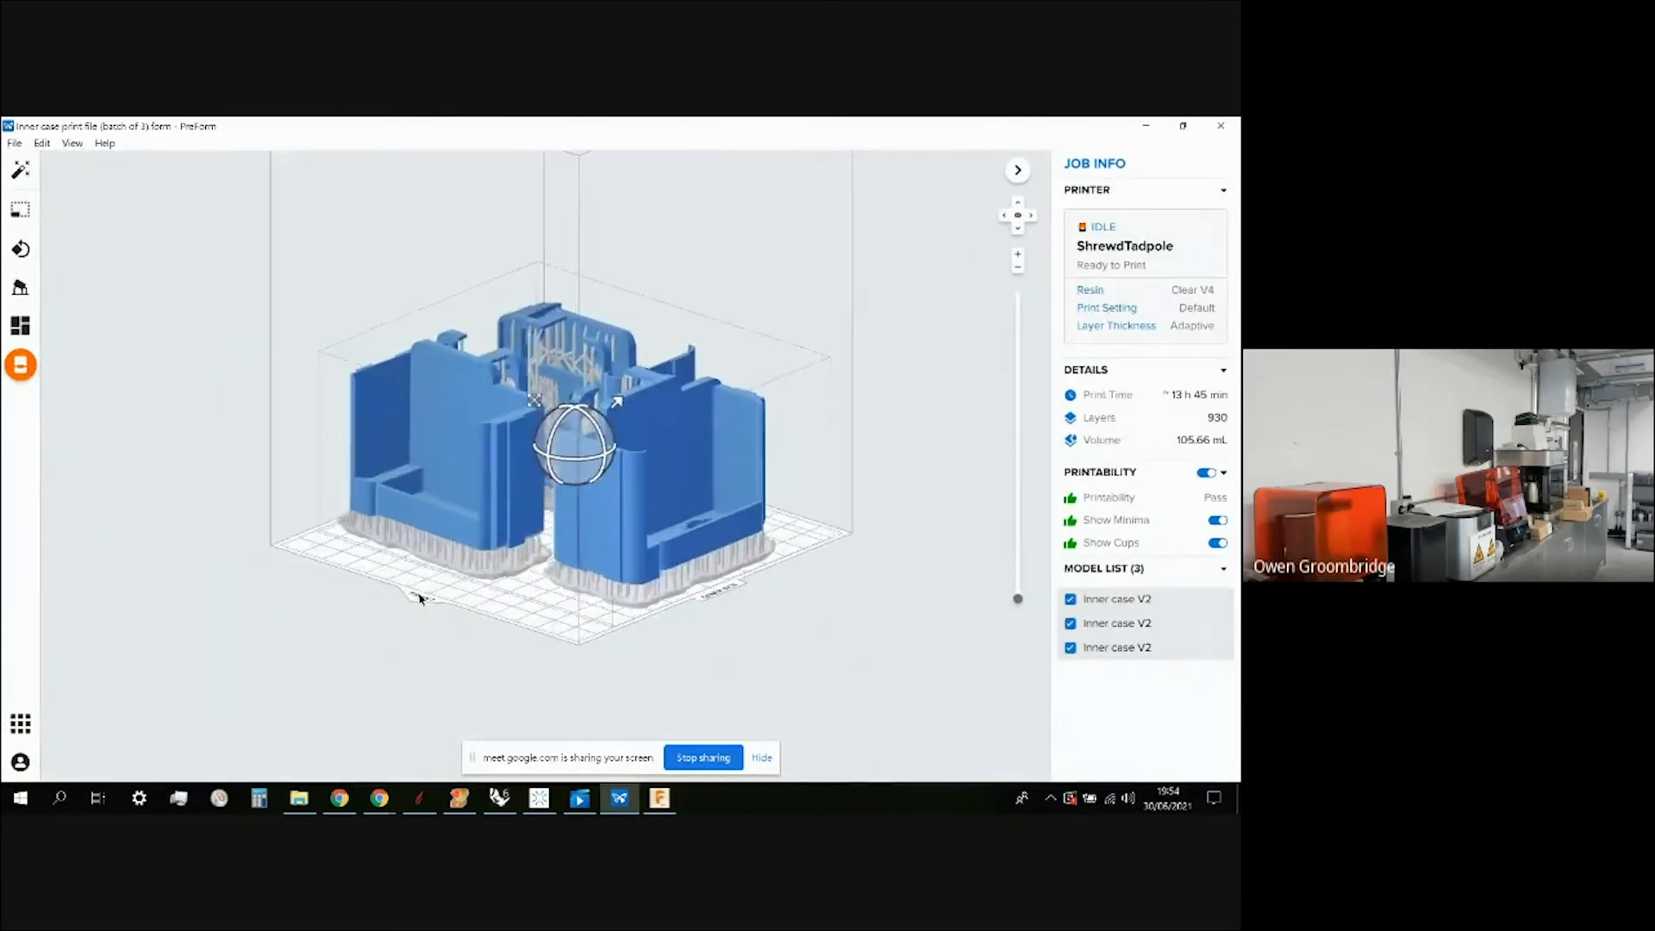
pyautogui.scroll(2, 589, 417)
pyautogui.moveTo(683, 355); pyautogui.dragTo(759, 518, button='right')
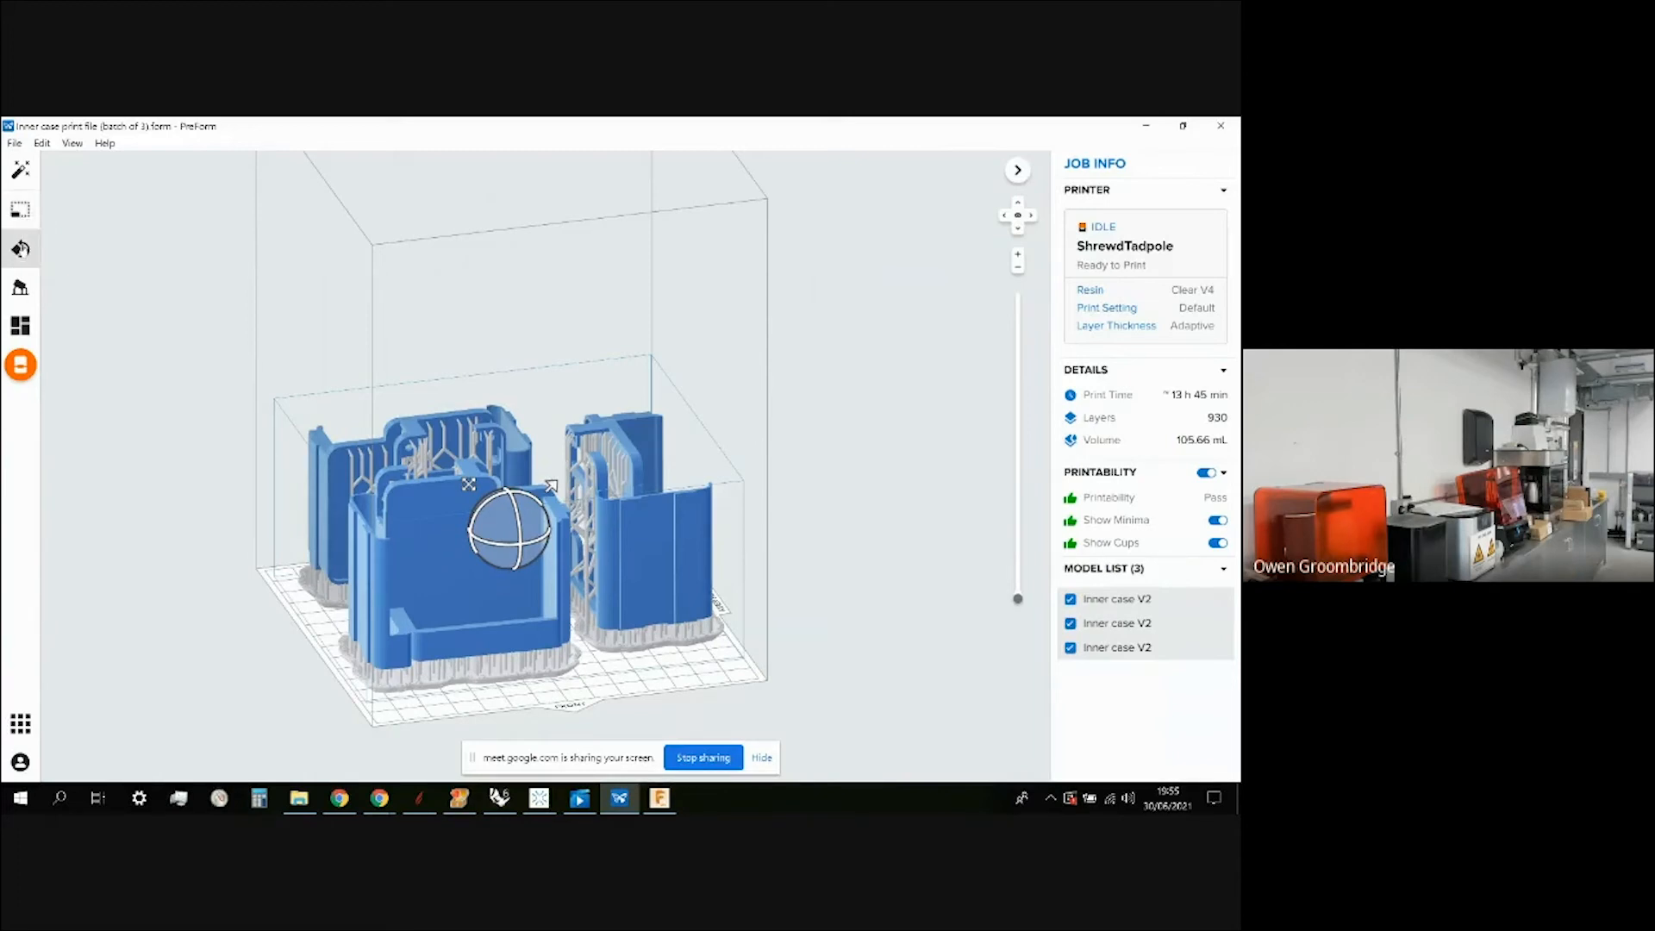
# Auto-generate supports on all three Inner case V2 models, giving 108.81 mL and 14 h 15 min.
pyautogui.click(19, 289)
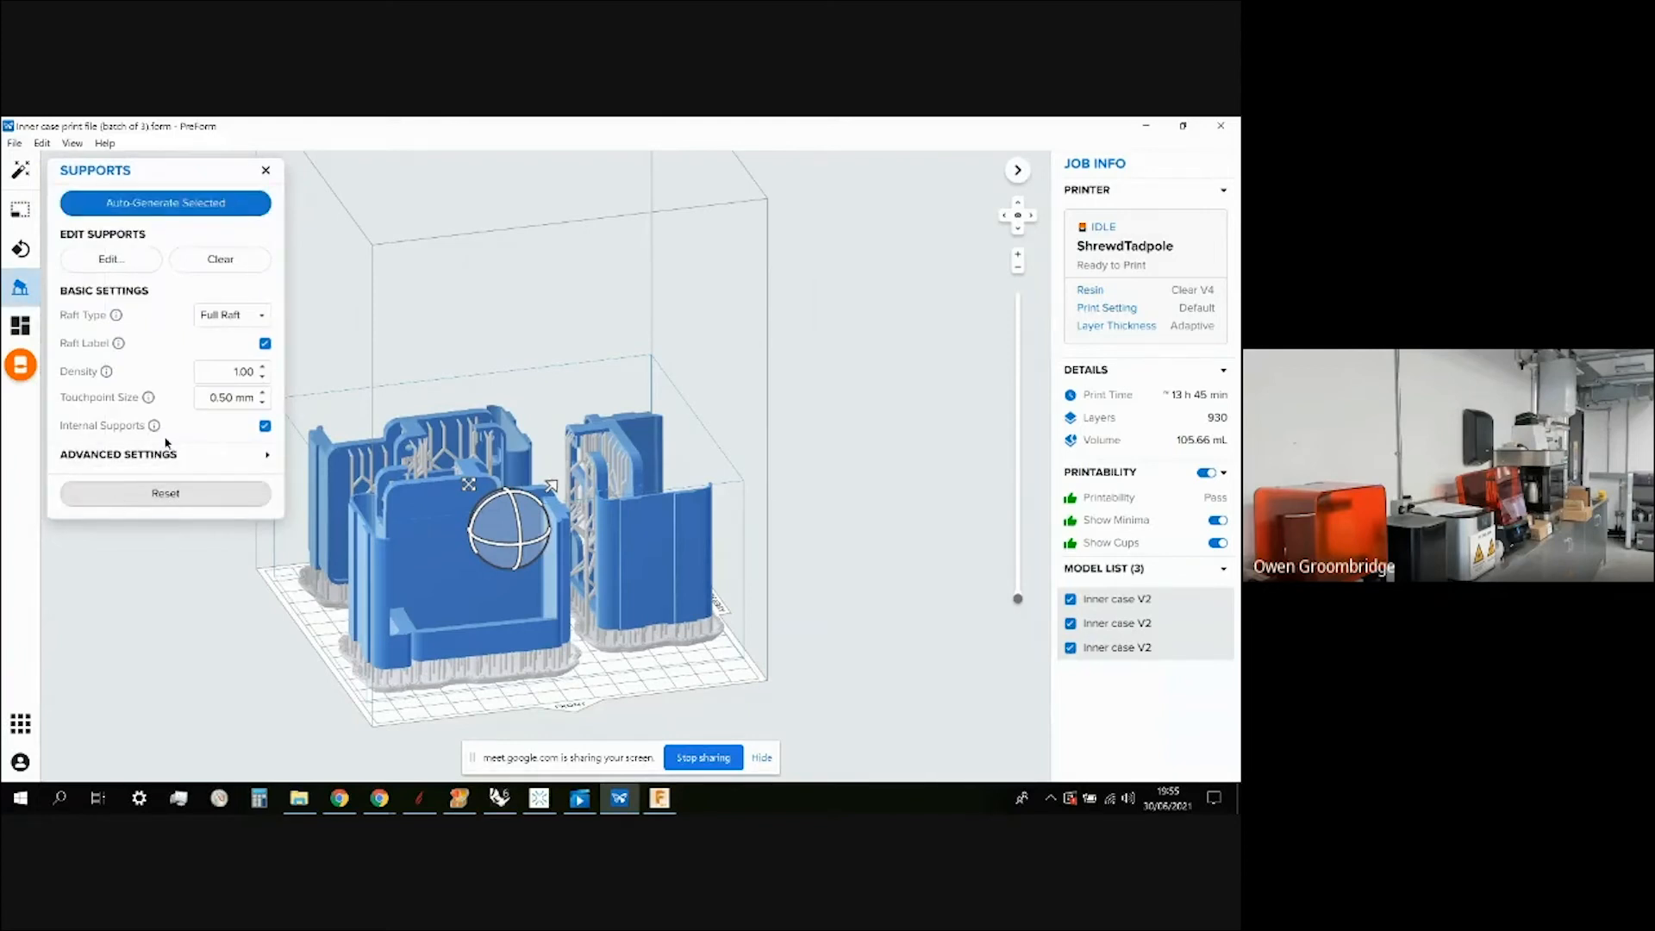
pyautogui.click(226, 205)
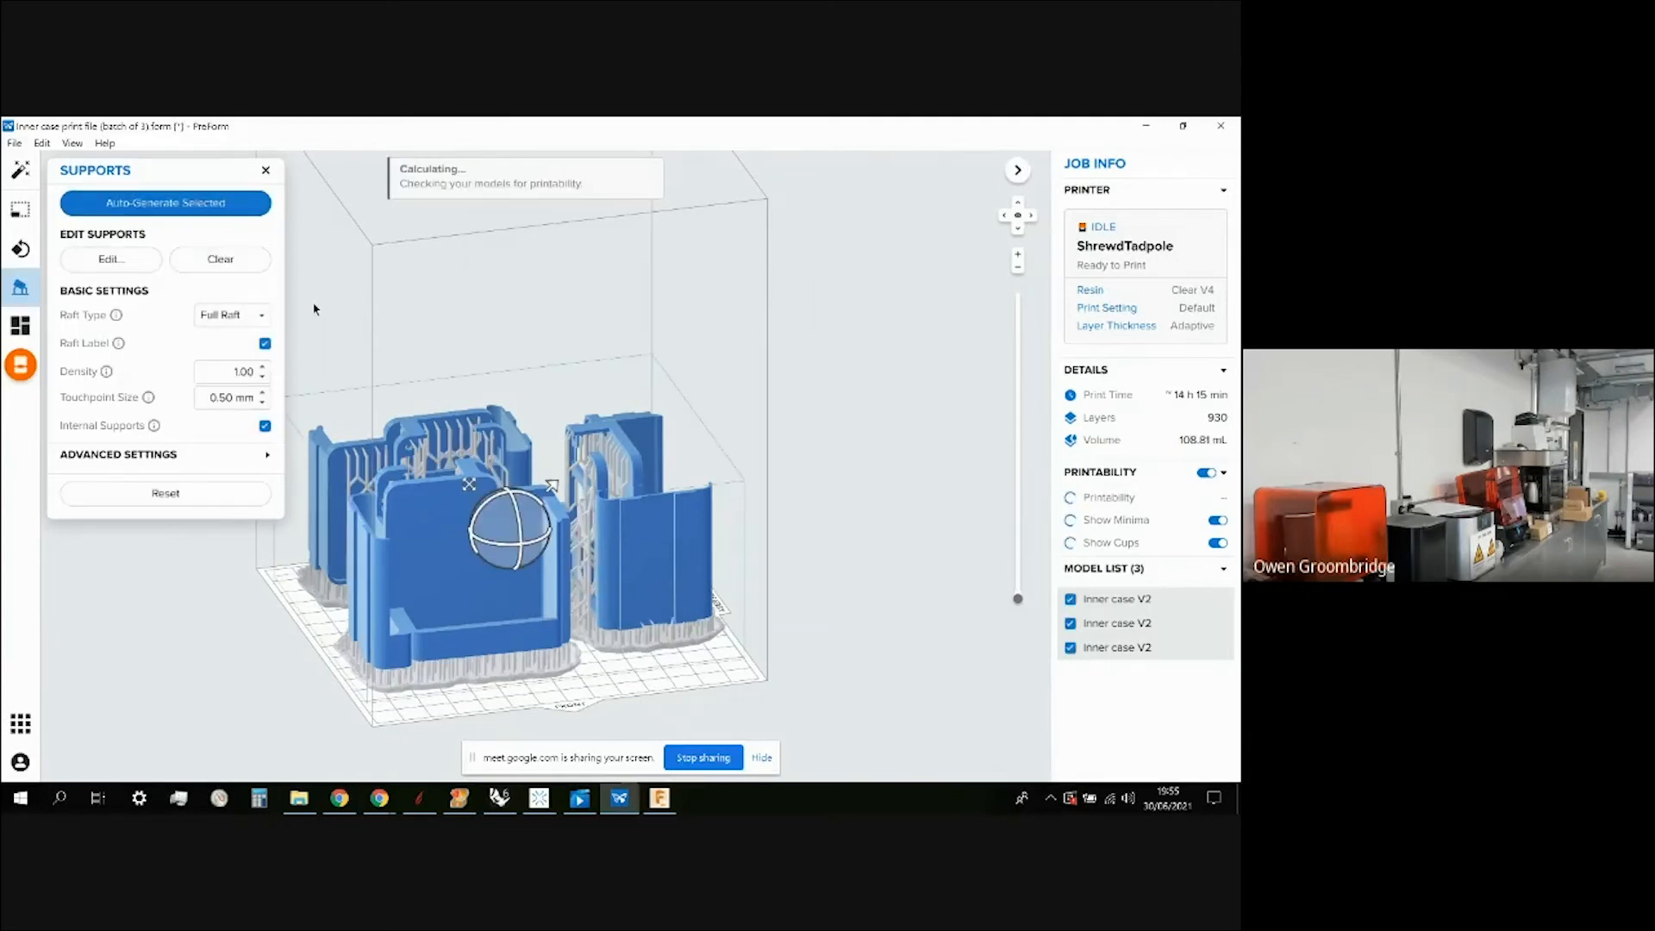
pyautogui.click(265, 170)
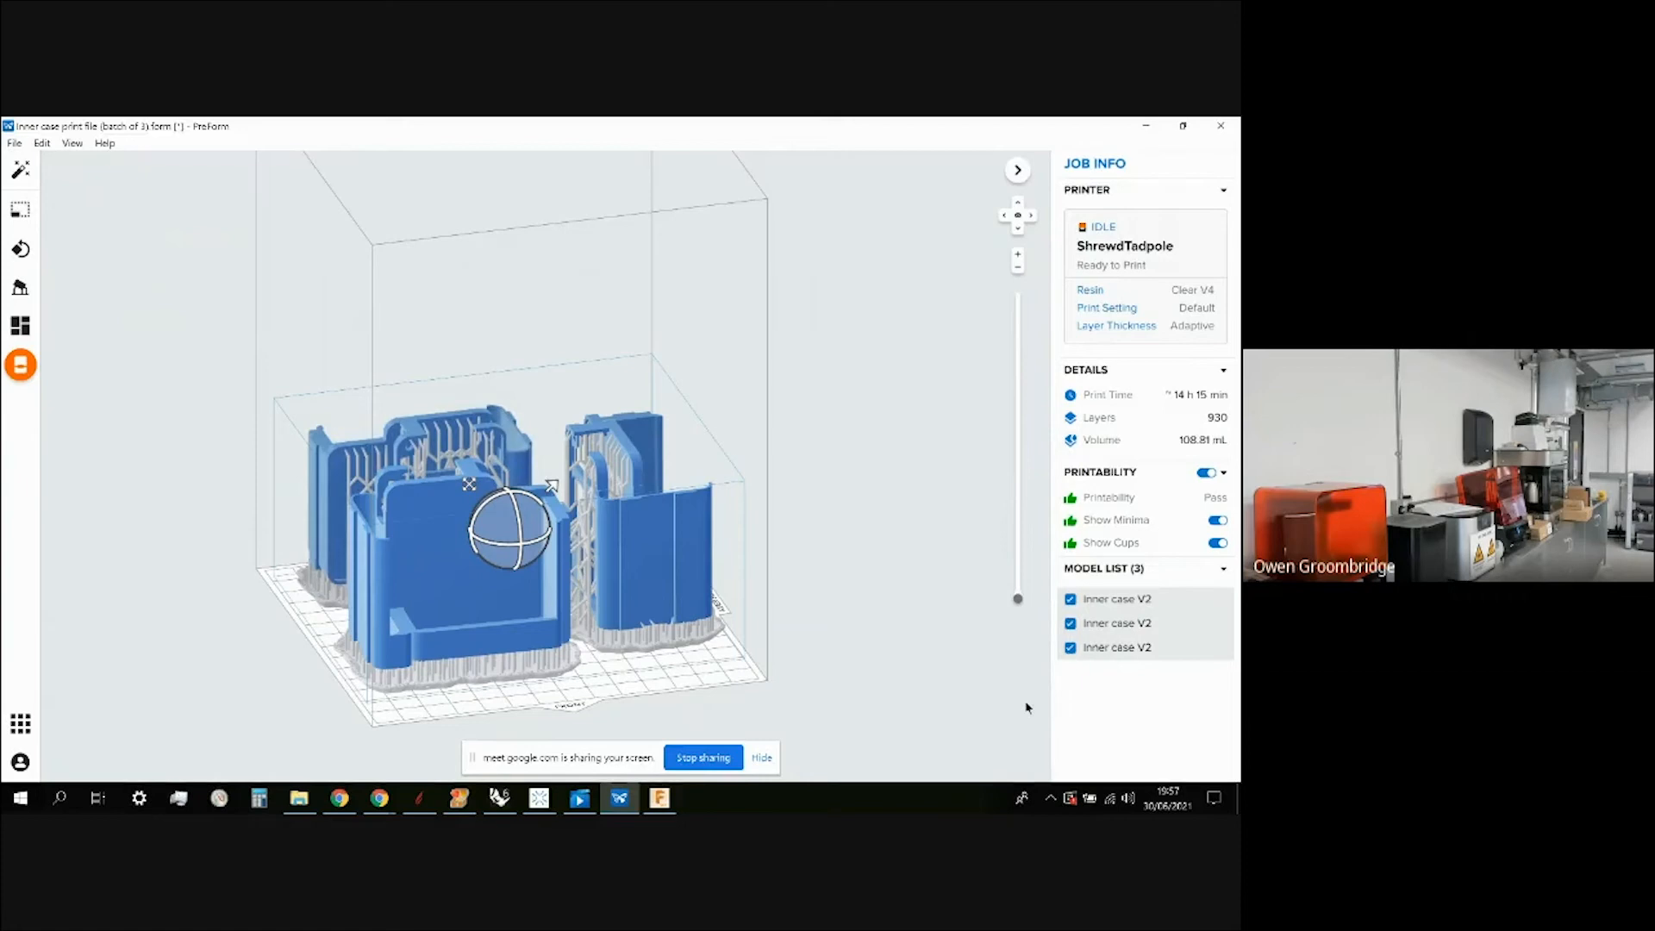
pyautogui.click(1072, 624)
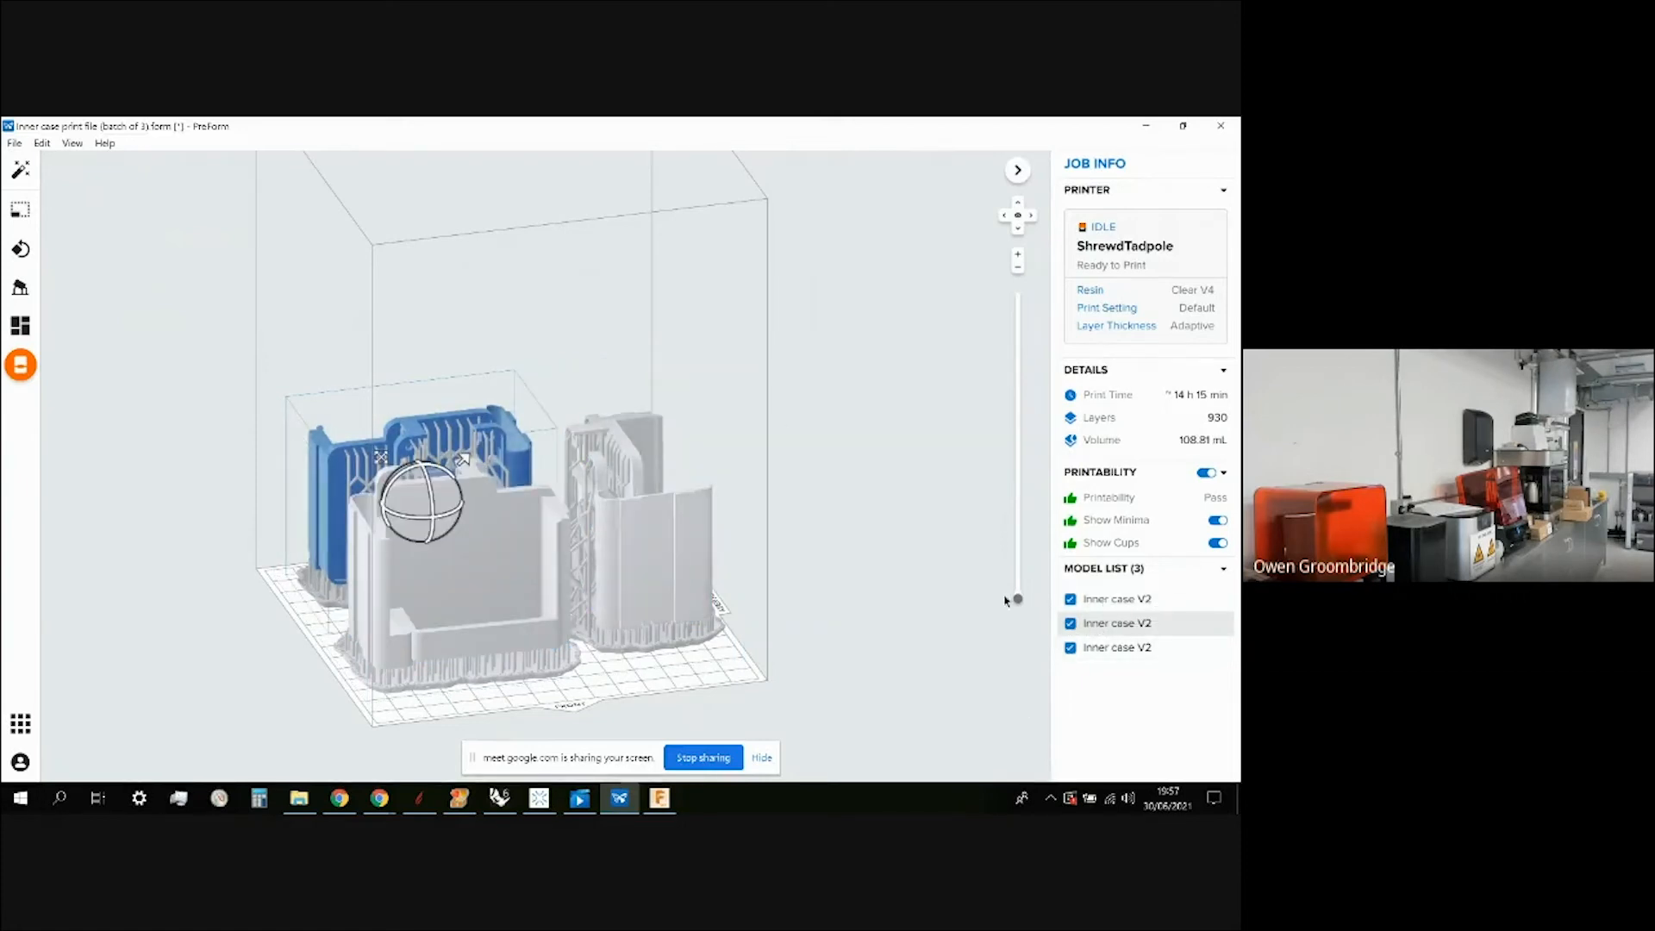
pyautogui.click(1093, 603)
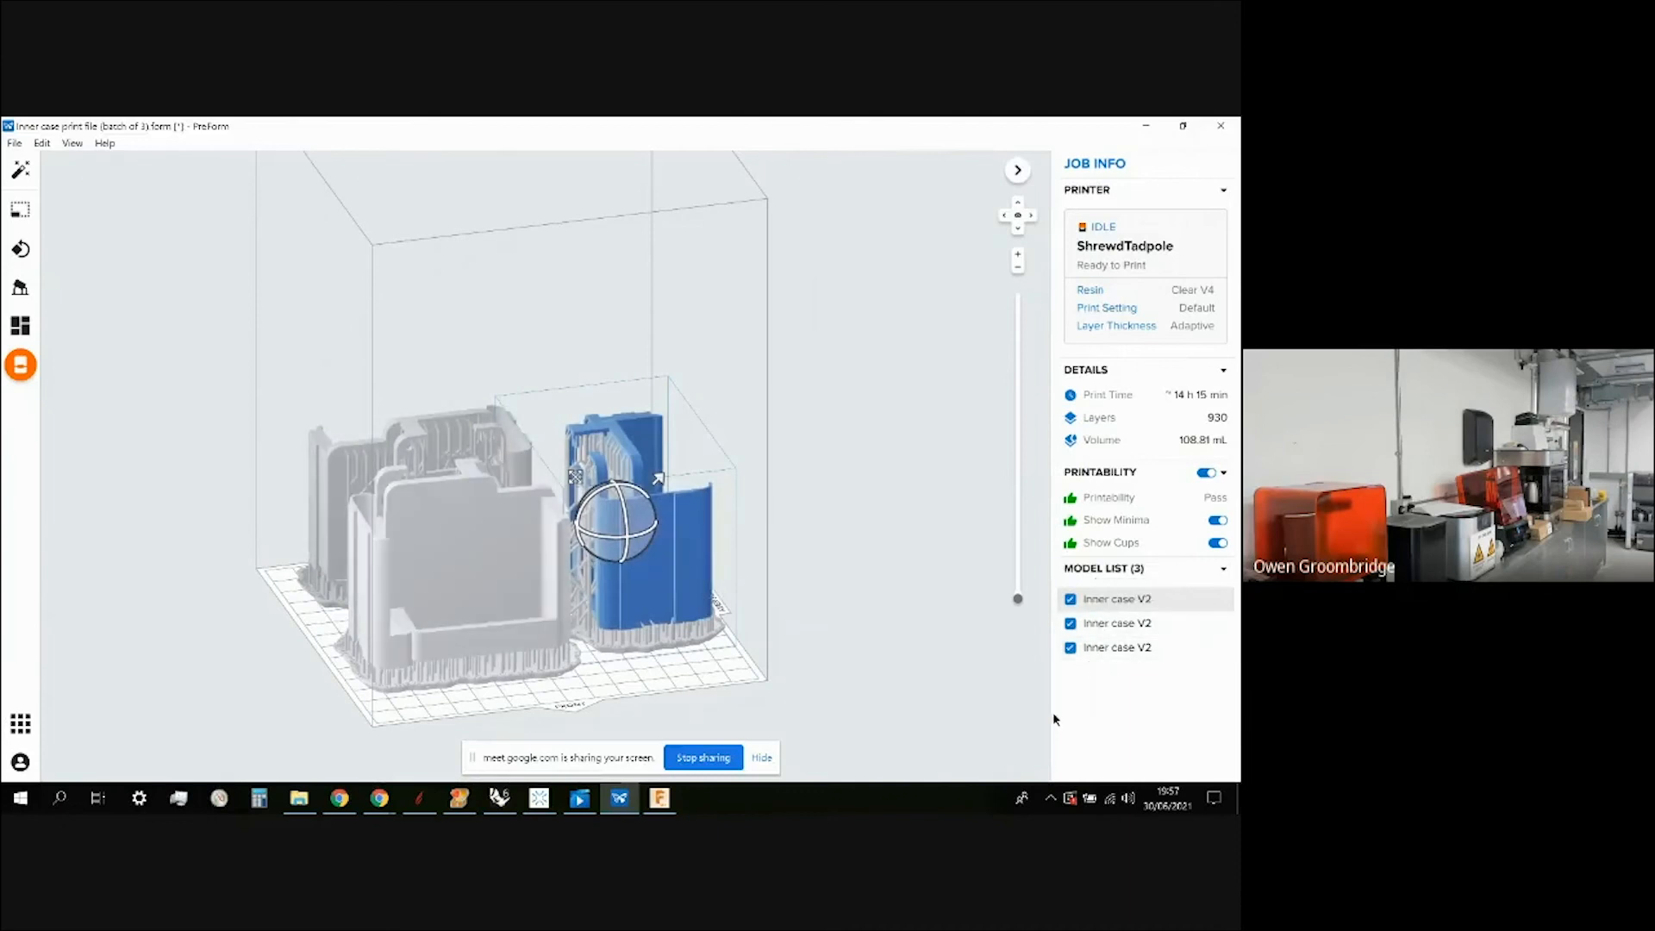
pyautogui.click(835, 511)
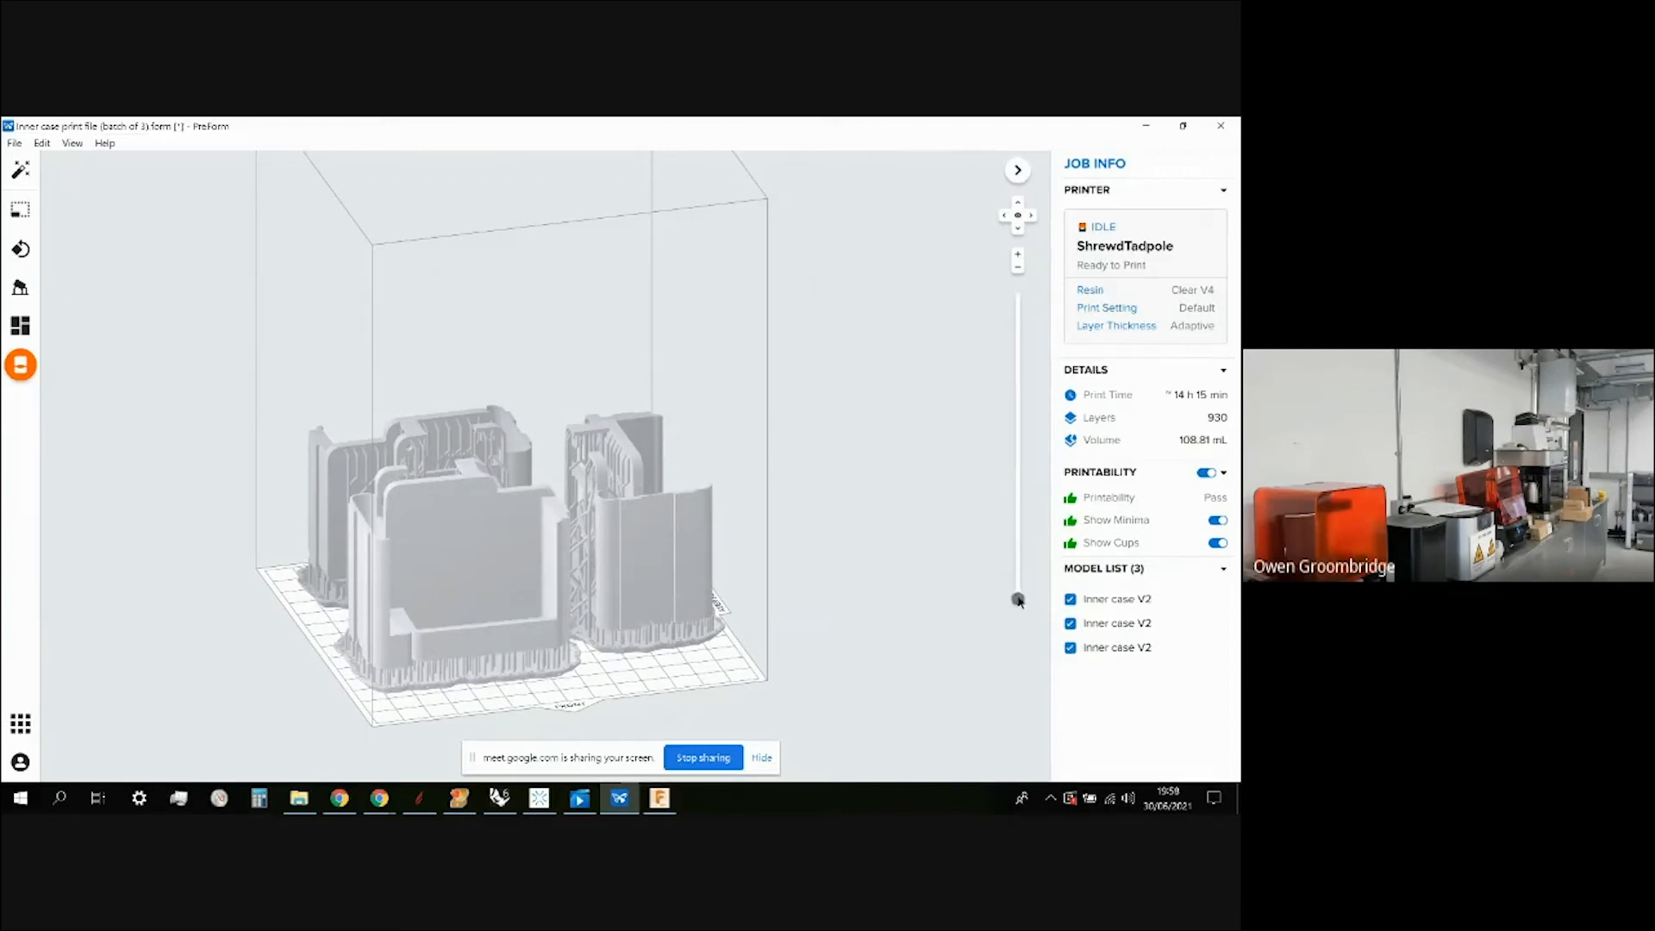
# Raise the layer slider to show sliced layers and zoom in on the back-left copy's supports.
pyautogui.moveTo(1017, 599); pyautogui.dragTo(1028, 292)
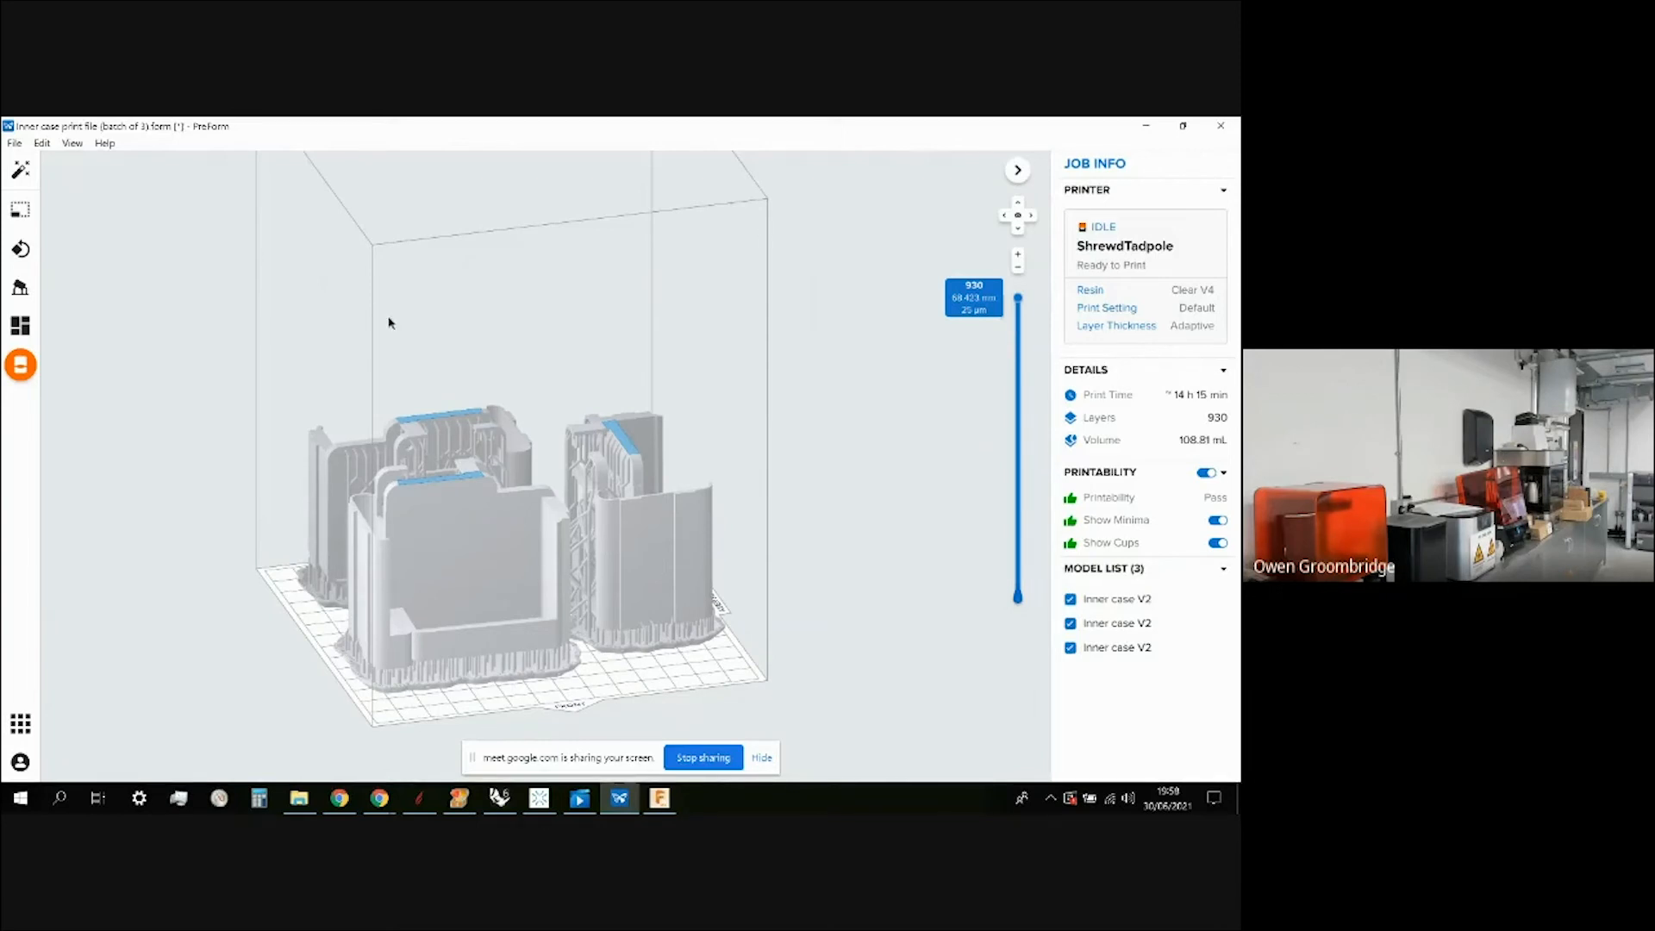
pyautogui.scroll(5, 448, 449)
pyautogui.scroll(5, 454, 422)
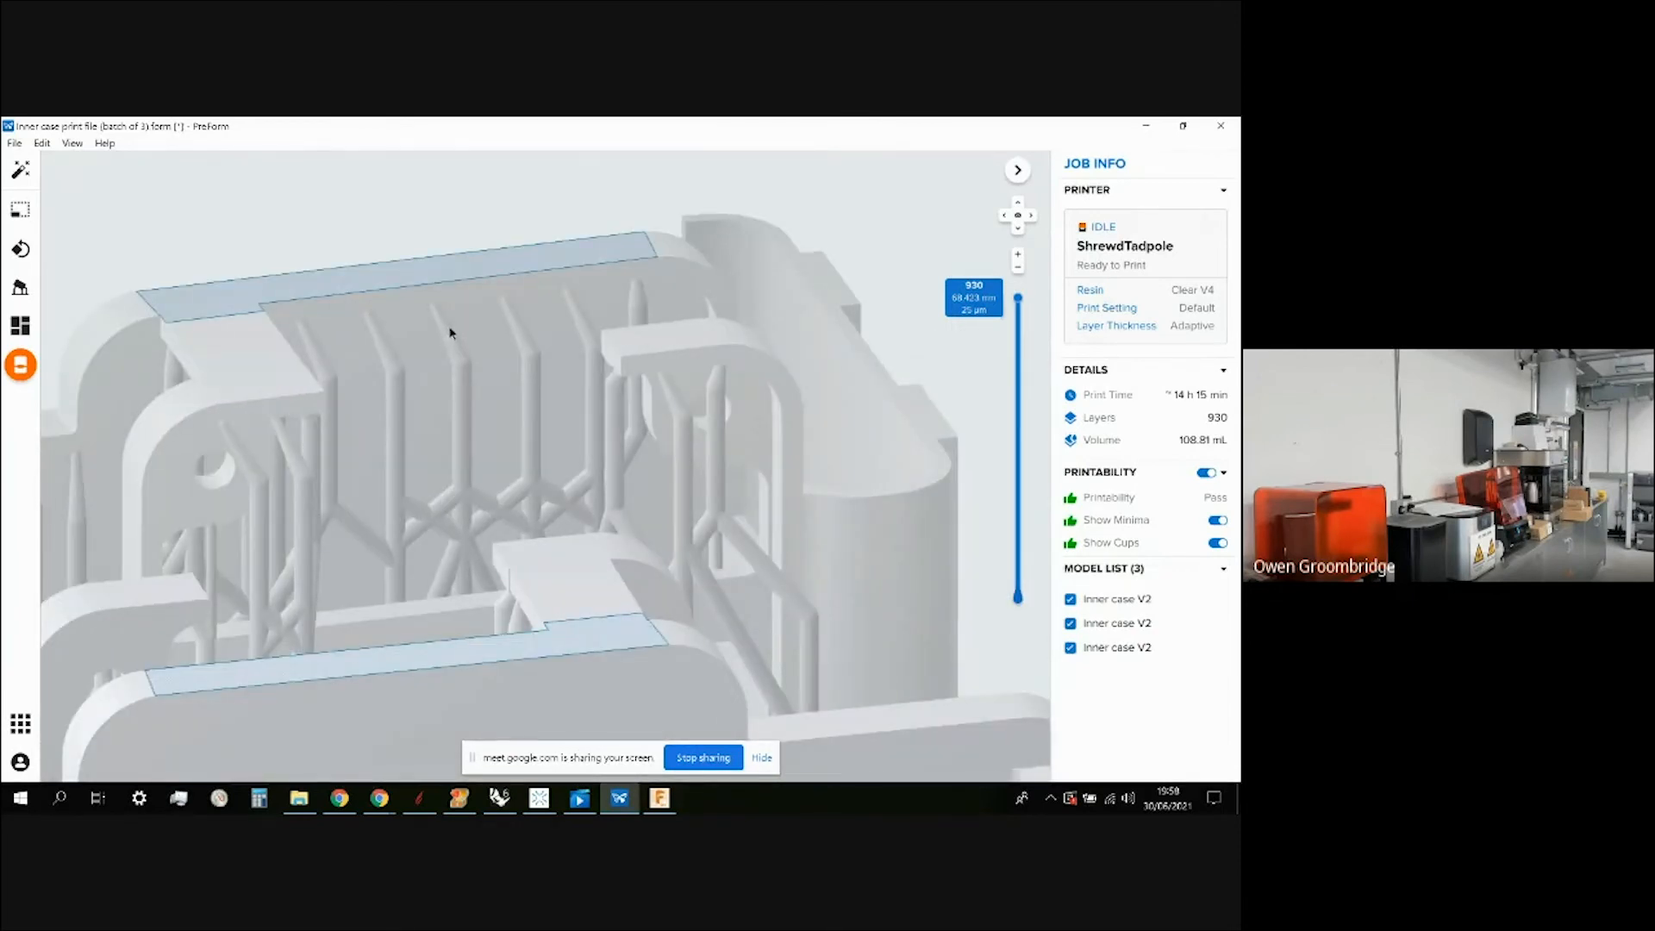
pyautogui.scroll(-10, 450, 334)
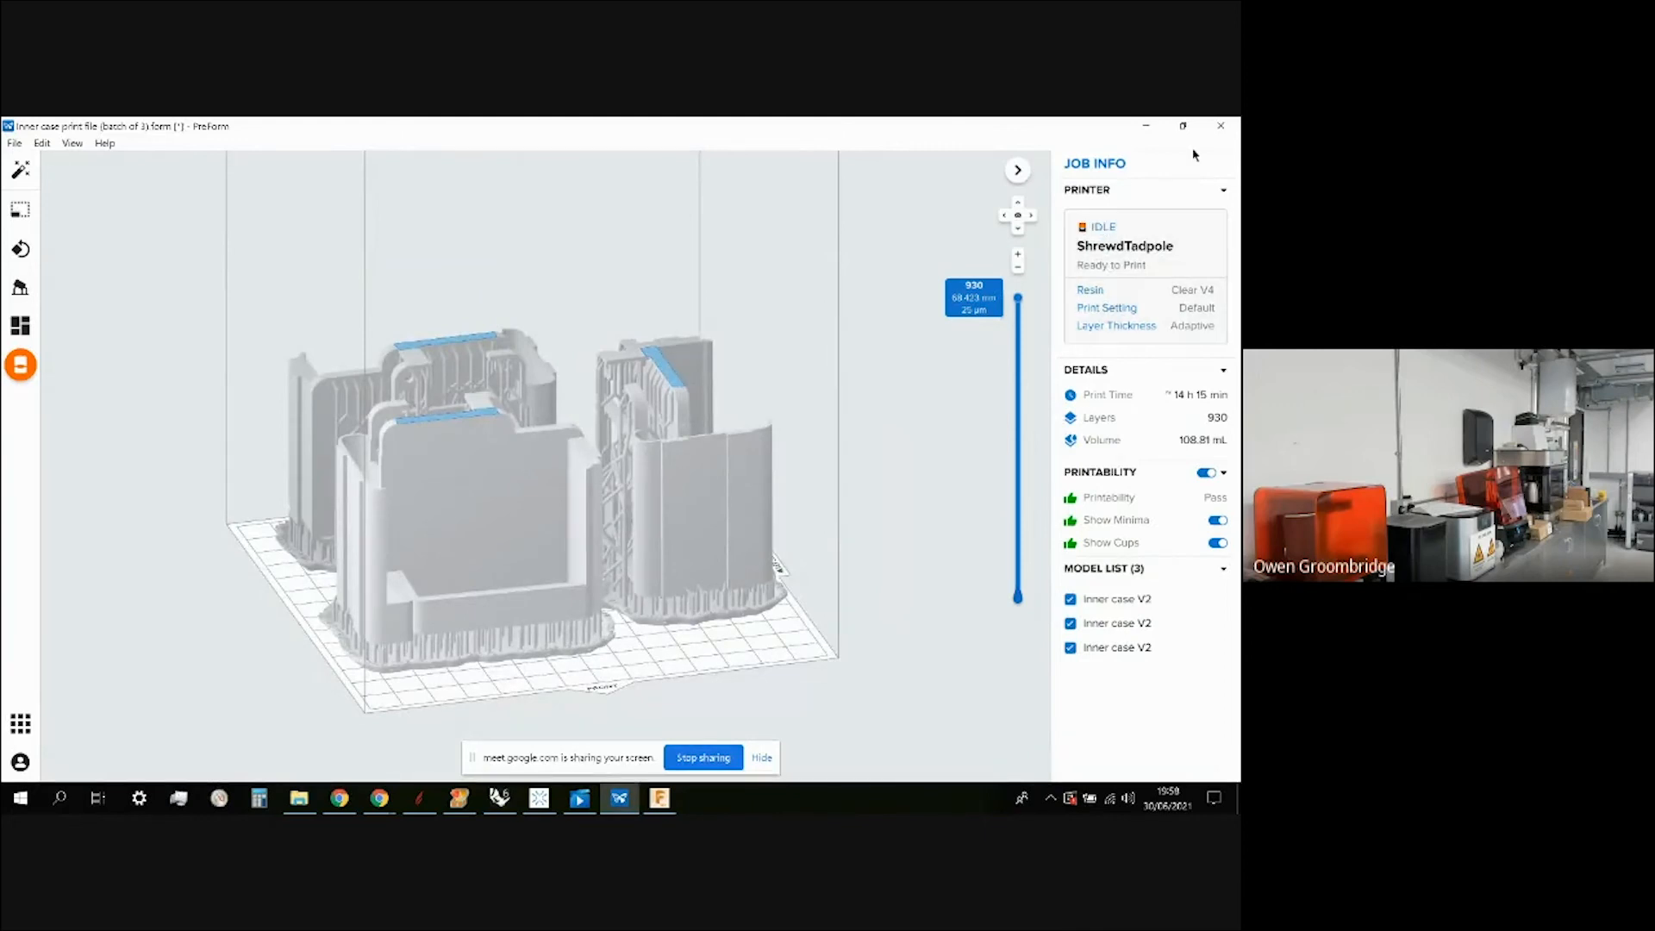
pyautogui.click(1168, 245)
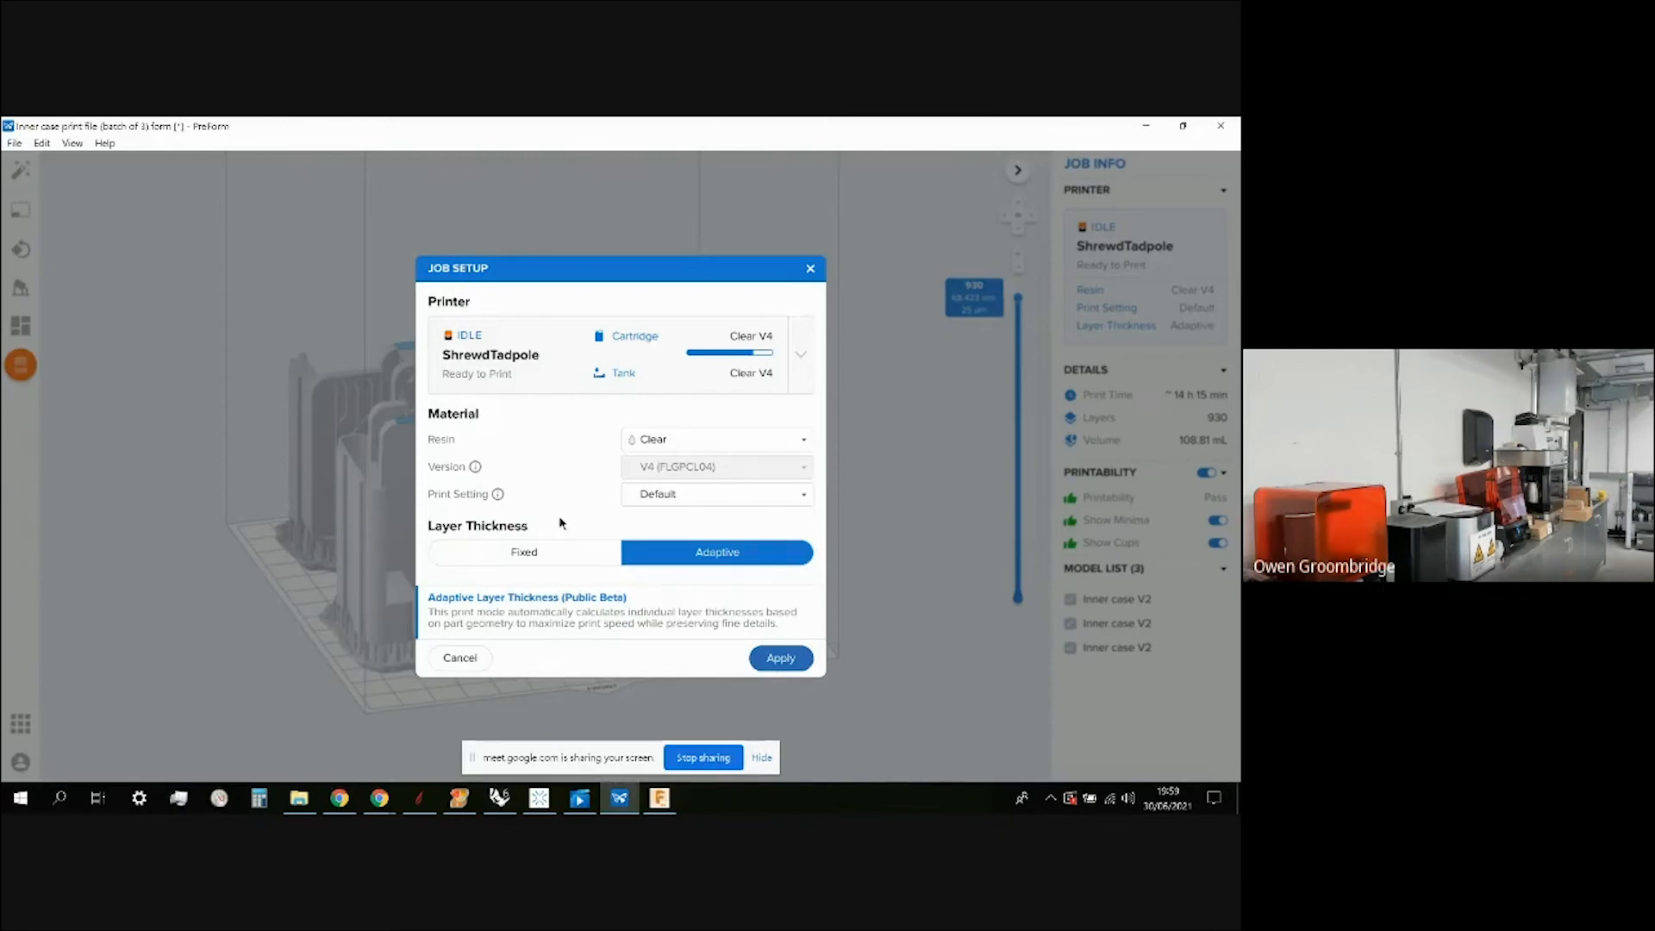
pyautogui.click(544, 555)
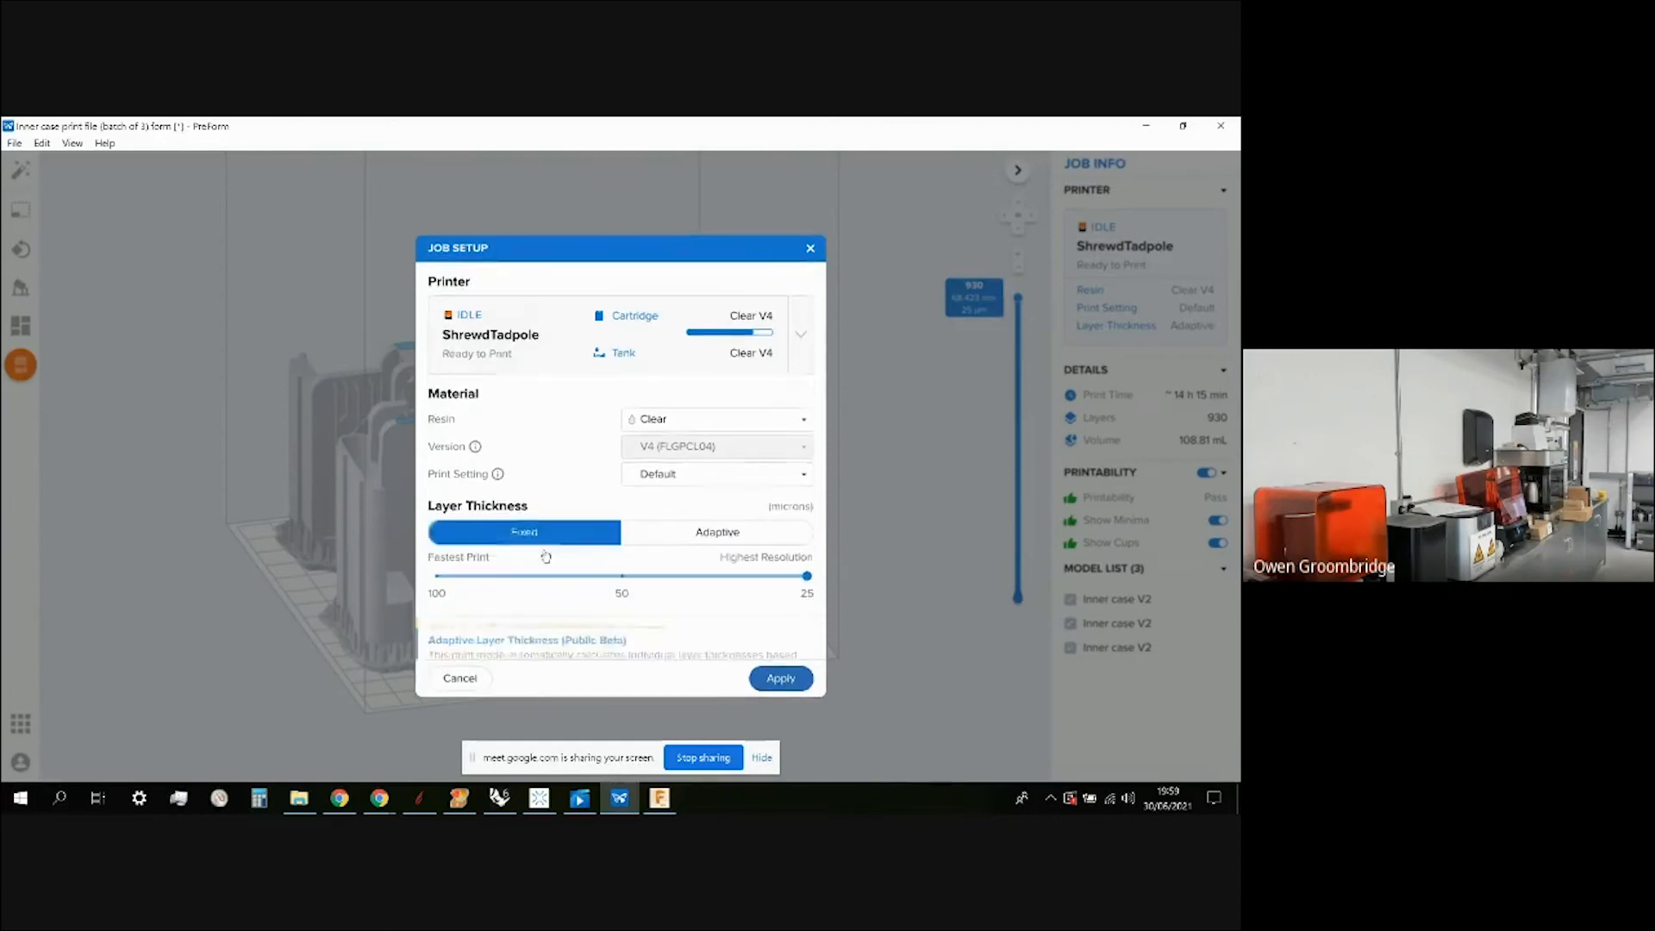
pyautogui.click(808, 585)
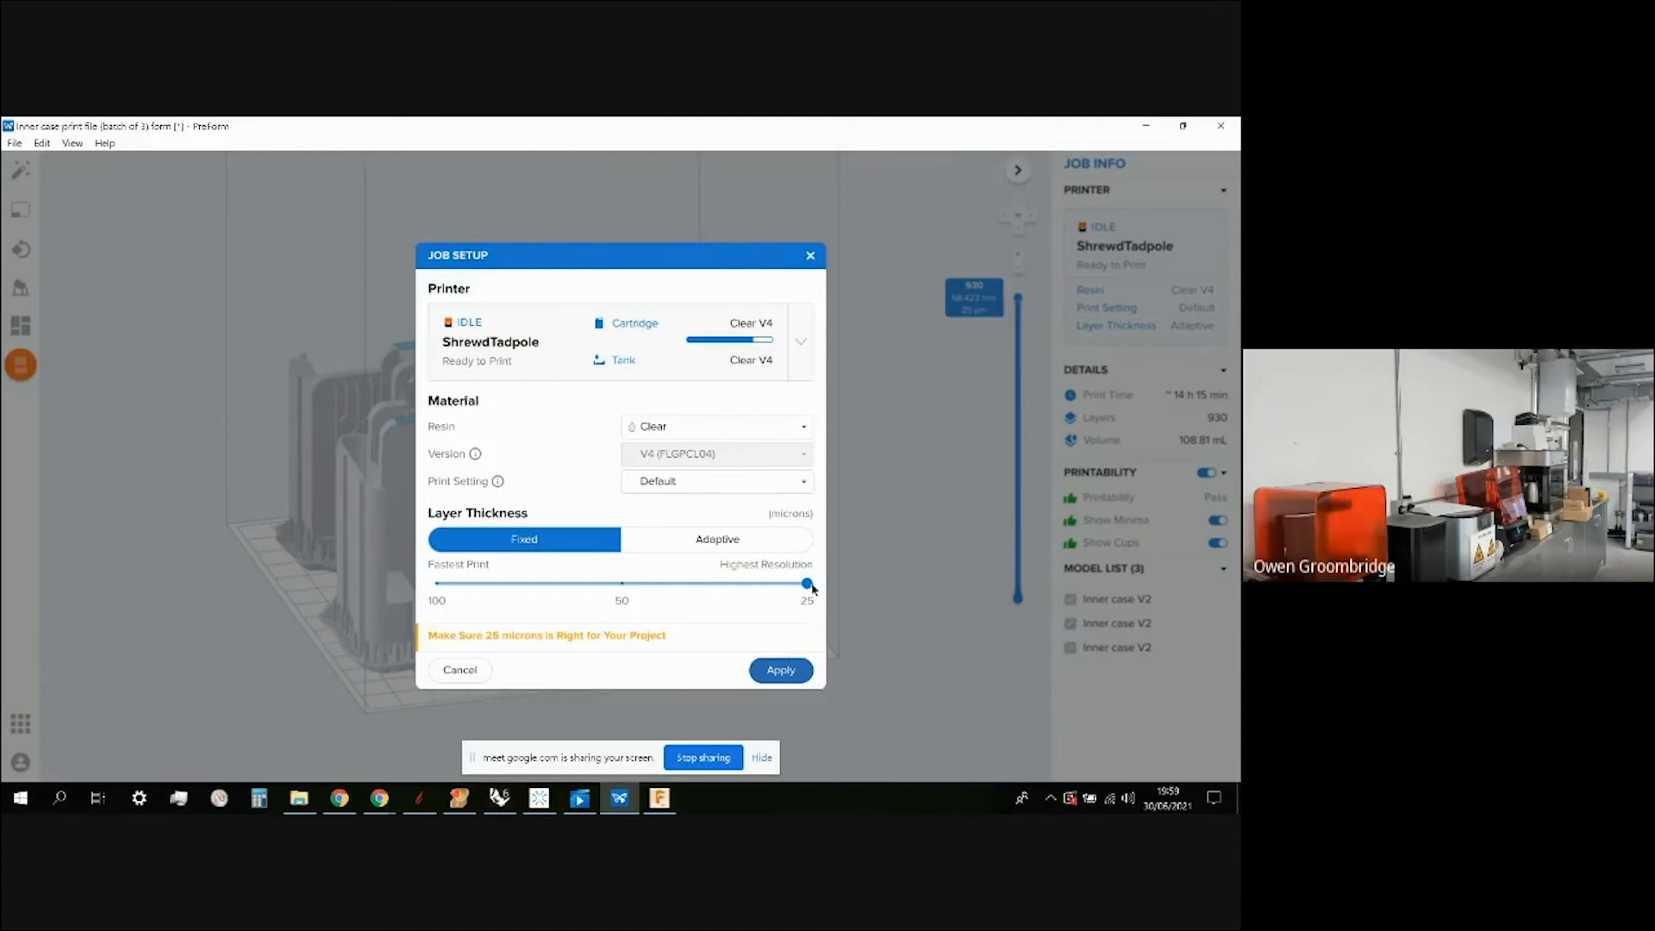
pyautogui.moveTo(808, 583); pyautogui.dragTo(541, 570)
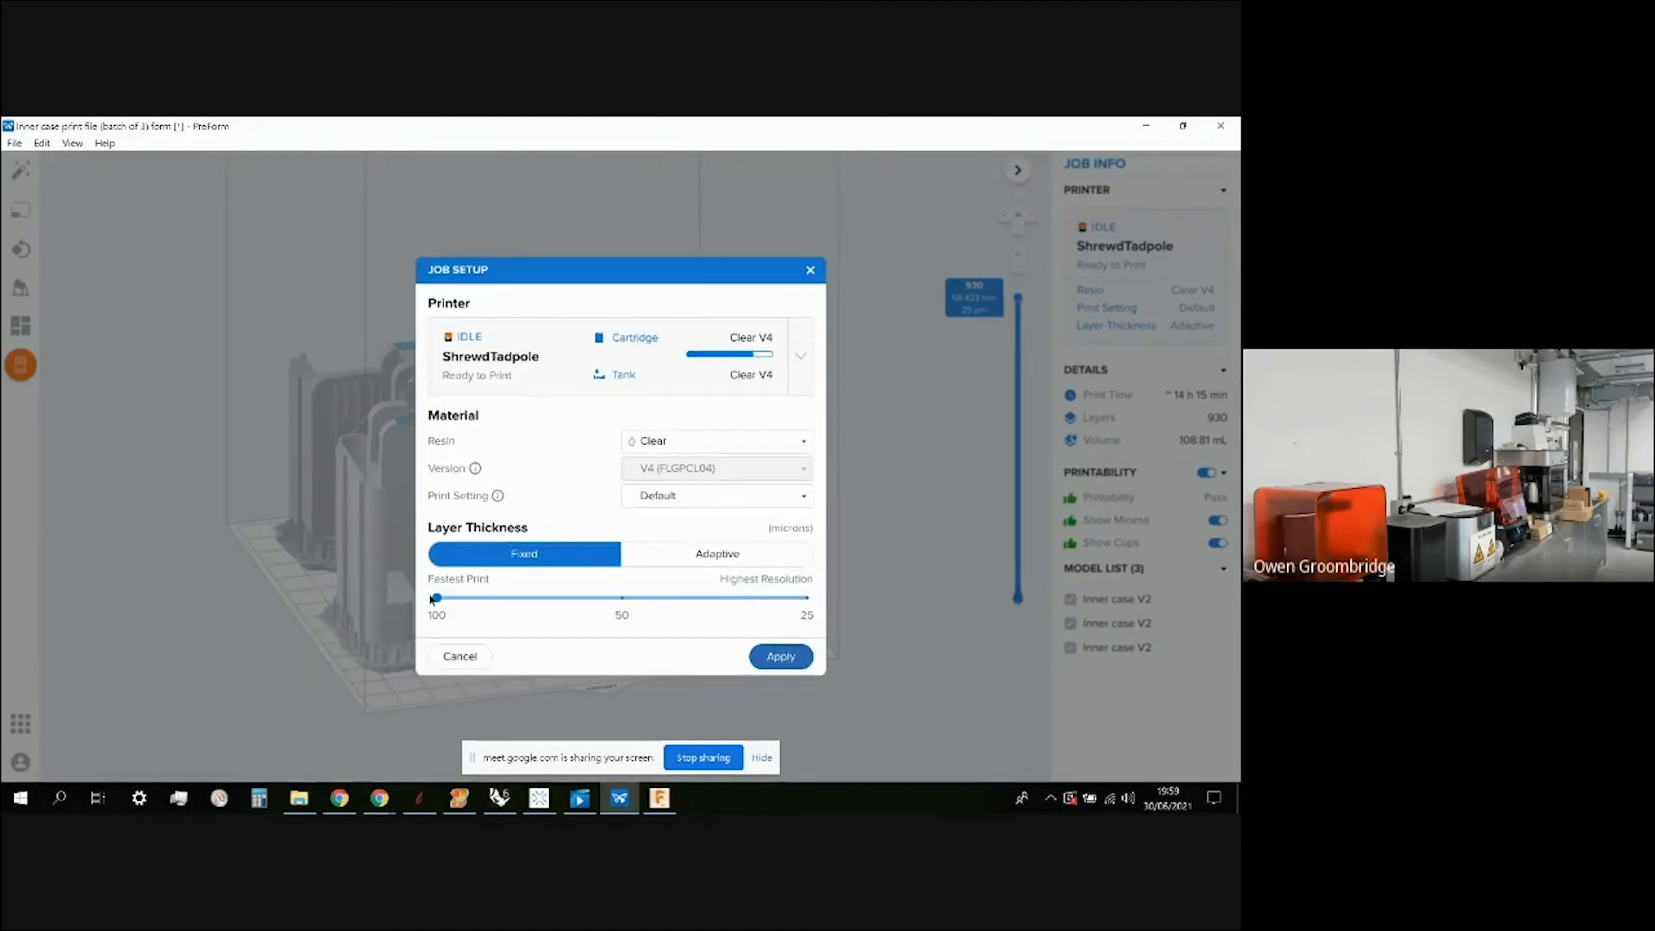
pyautogui.moveTo(692, 620); pyautogui.dragTo(846, 617)
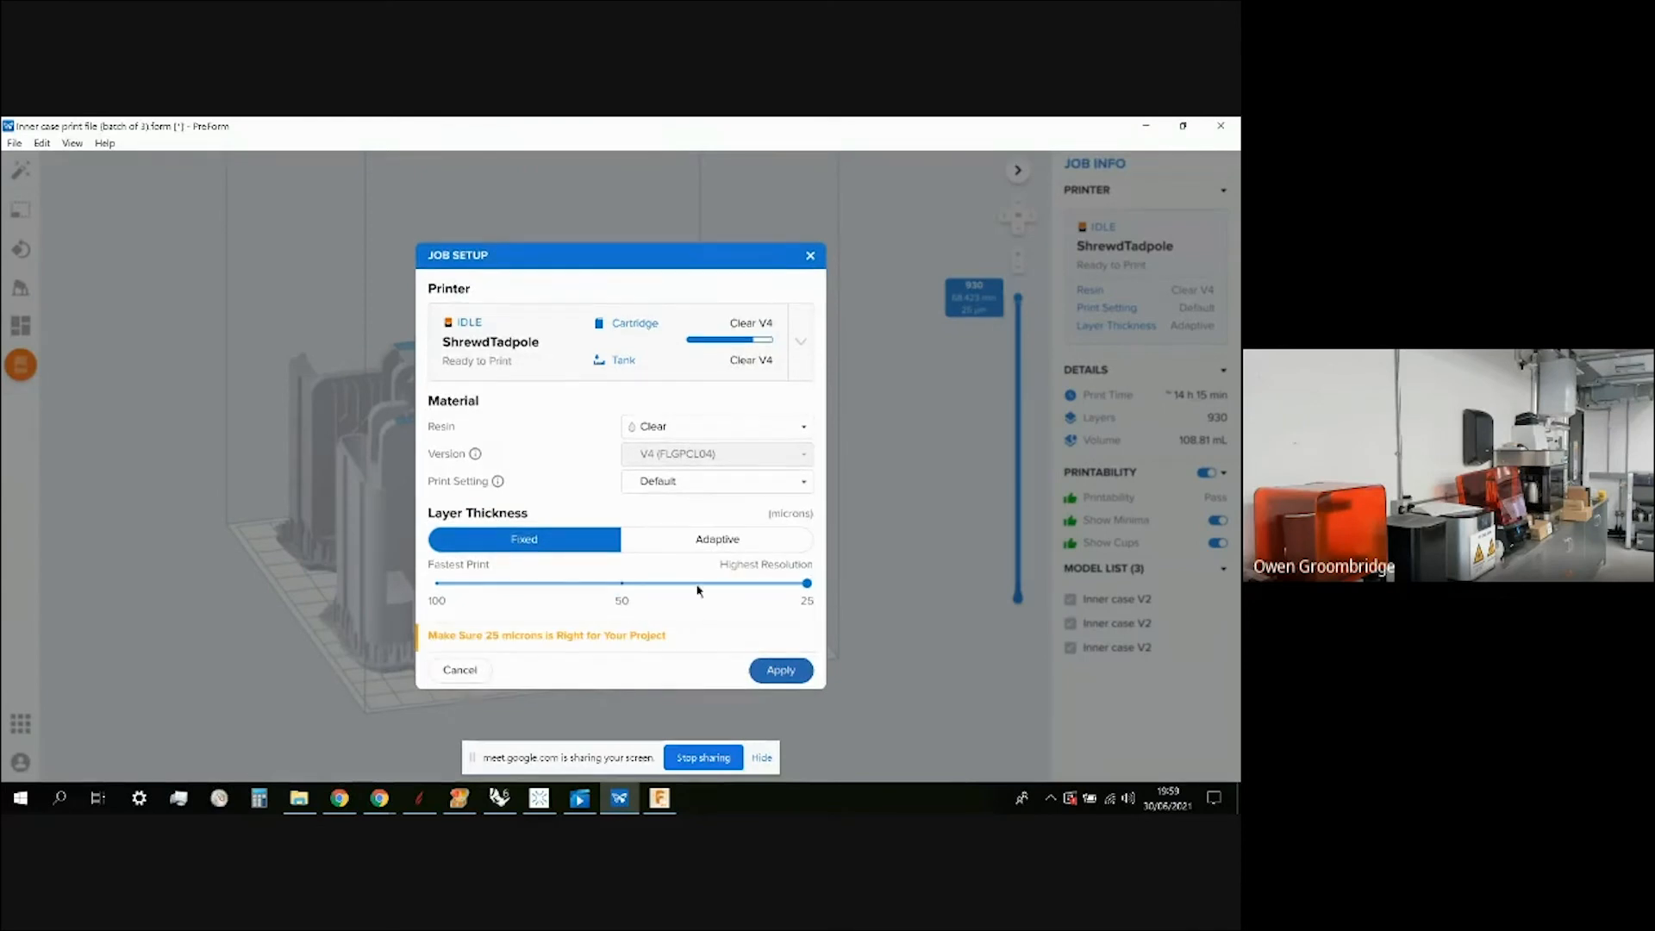
pyautogui.click(762, 541)
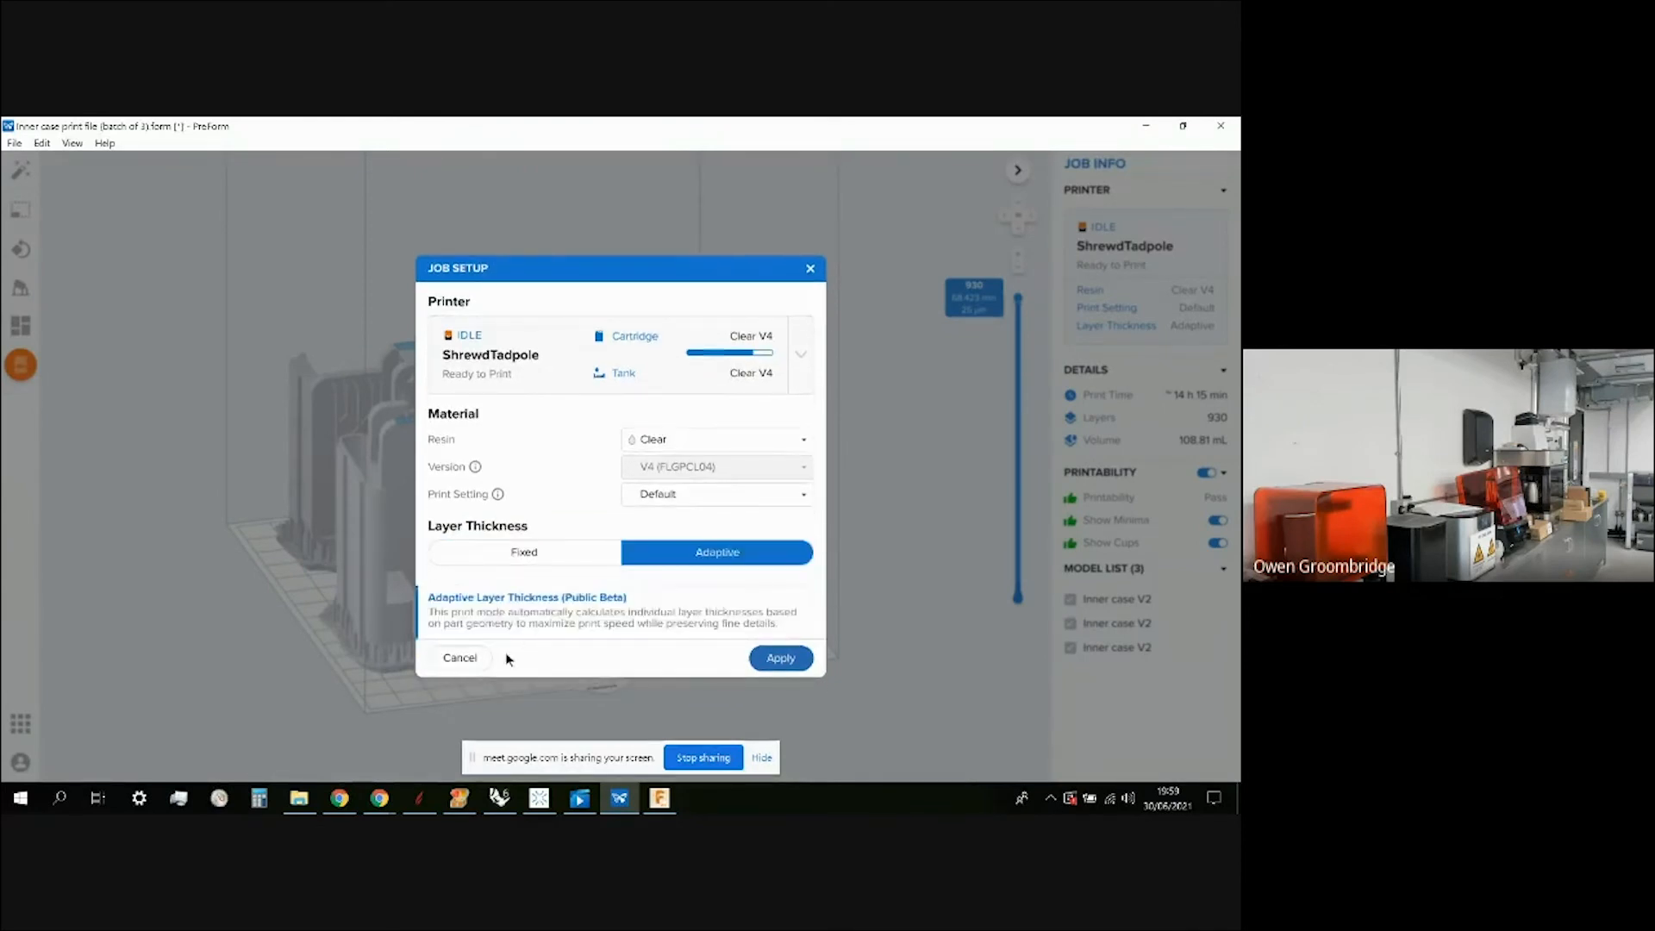
pyautogui.click(479, 666)
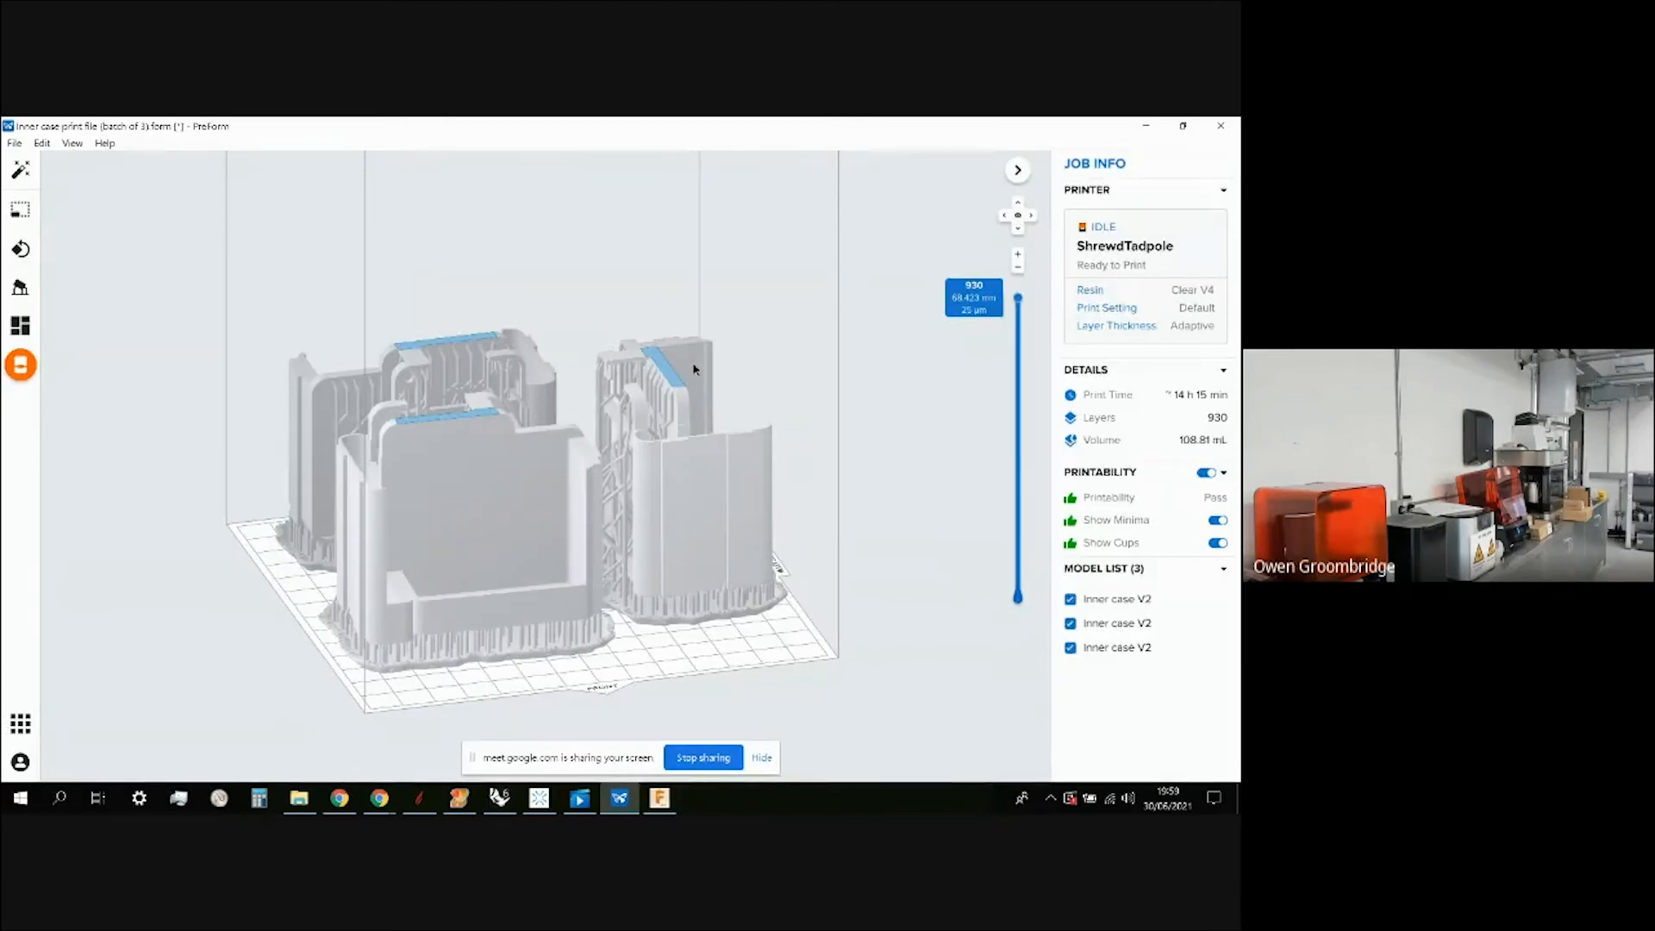
# Upload the 'Inner case print file (batch of 3)' job to ShrewdTadpole with Clear V4 resin.
pyautogui.click(21, 367)
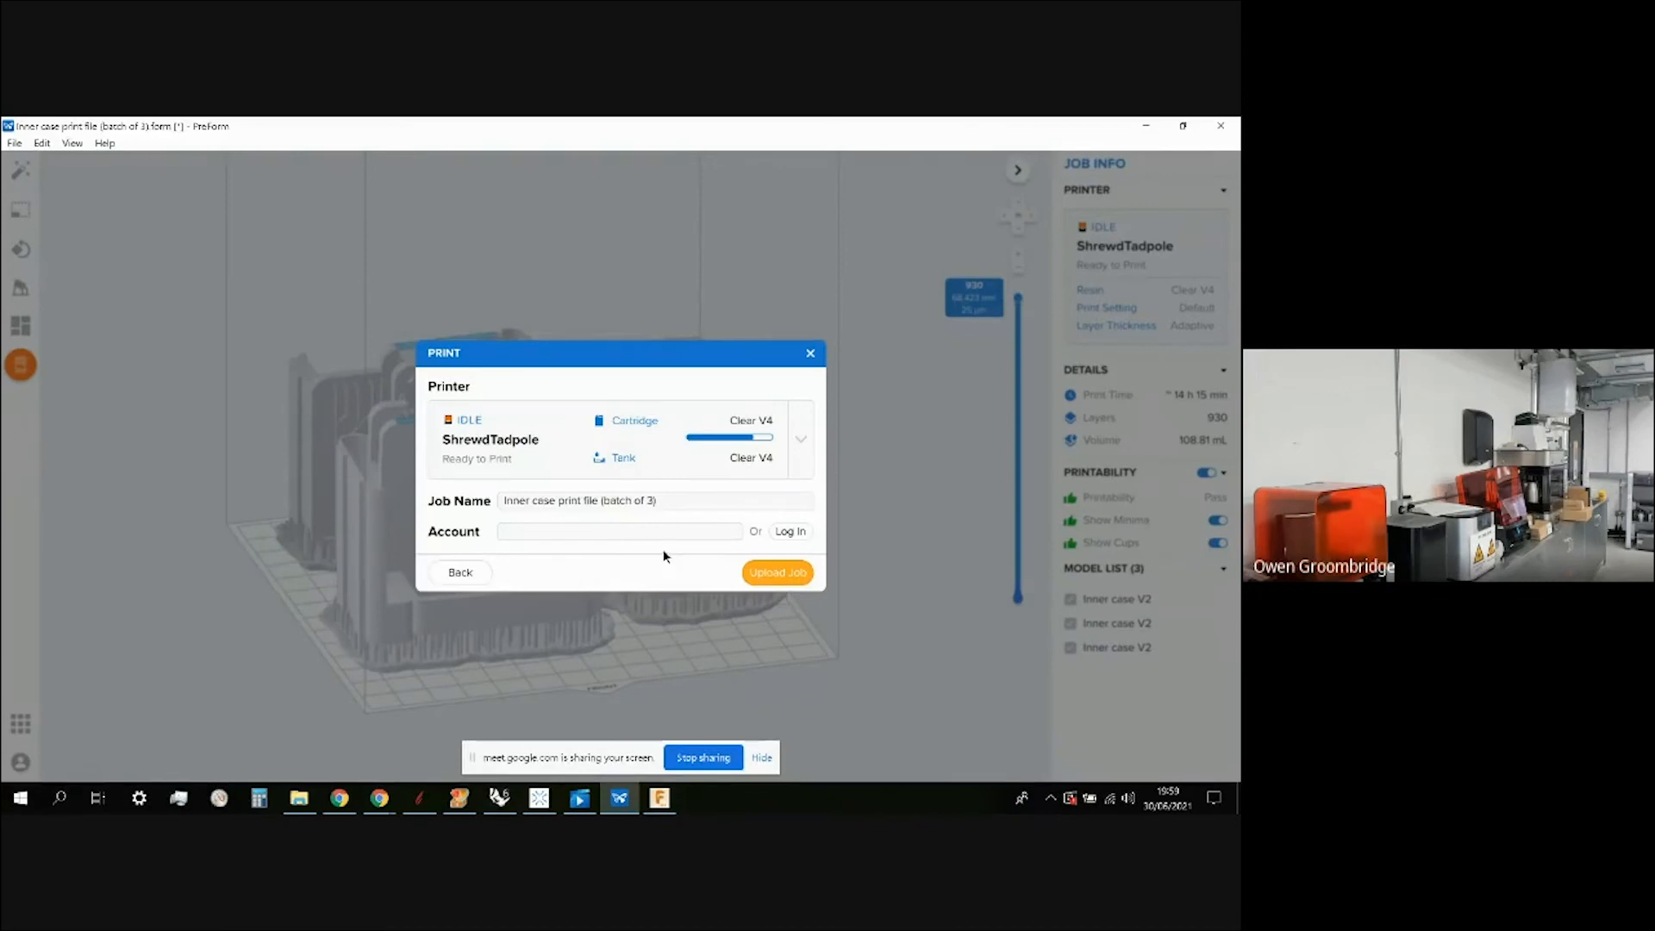
pyautogui.click(793, 573)
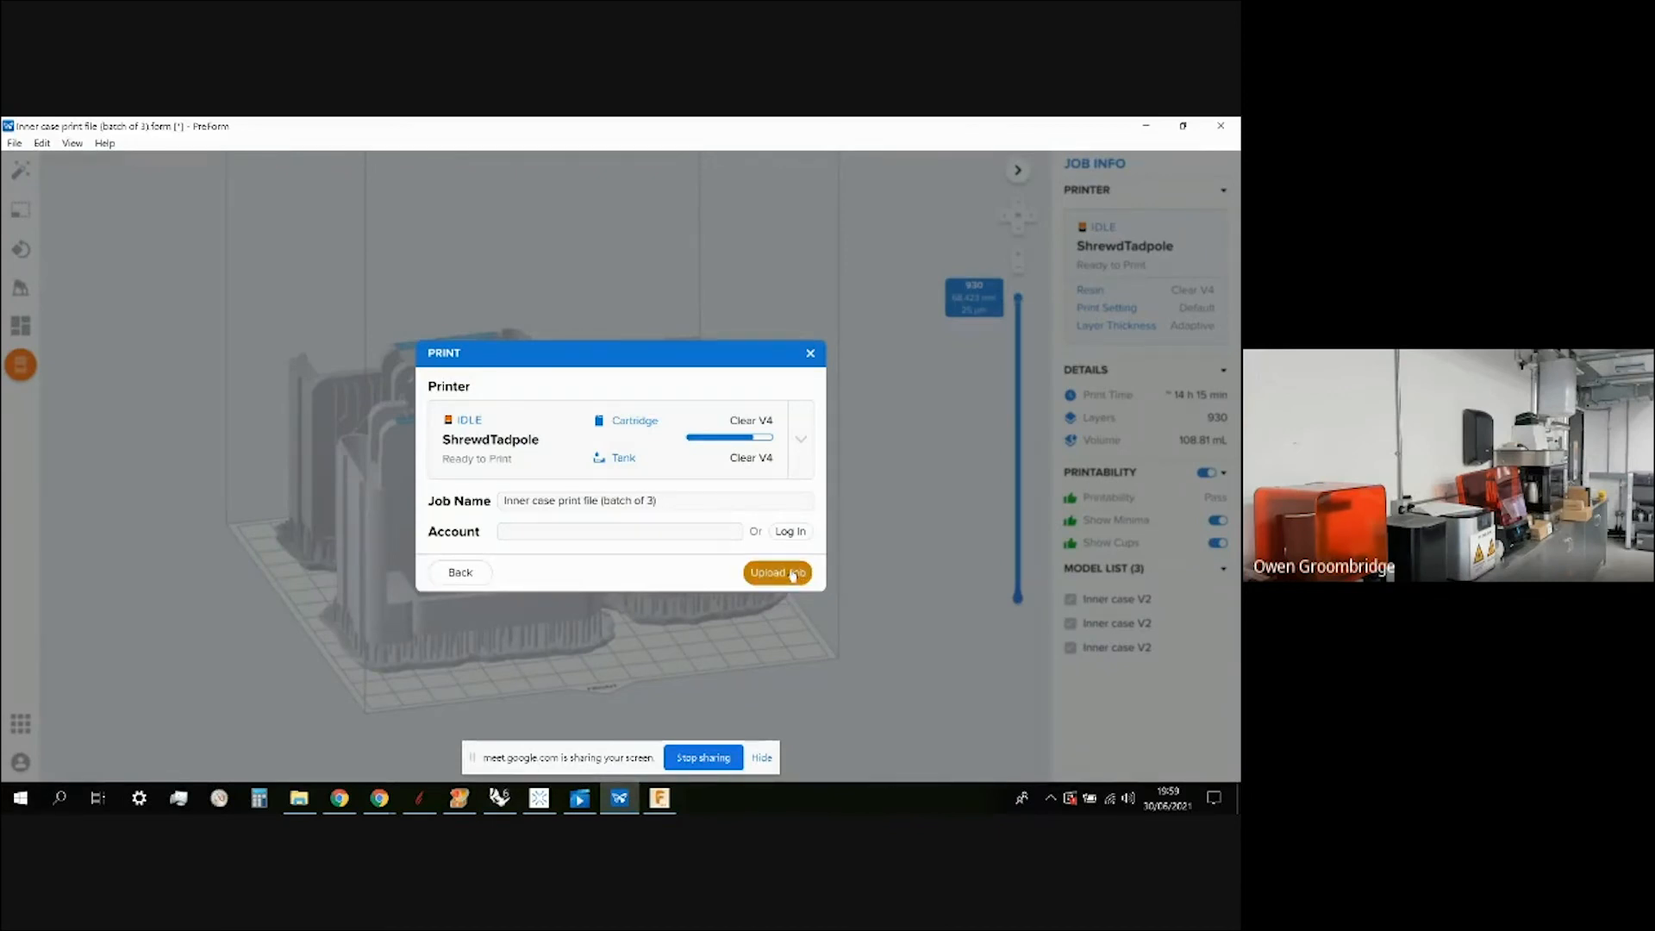